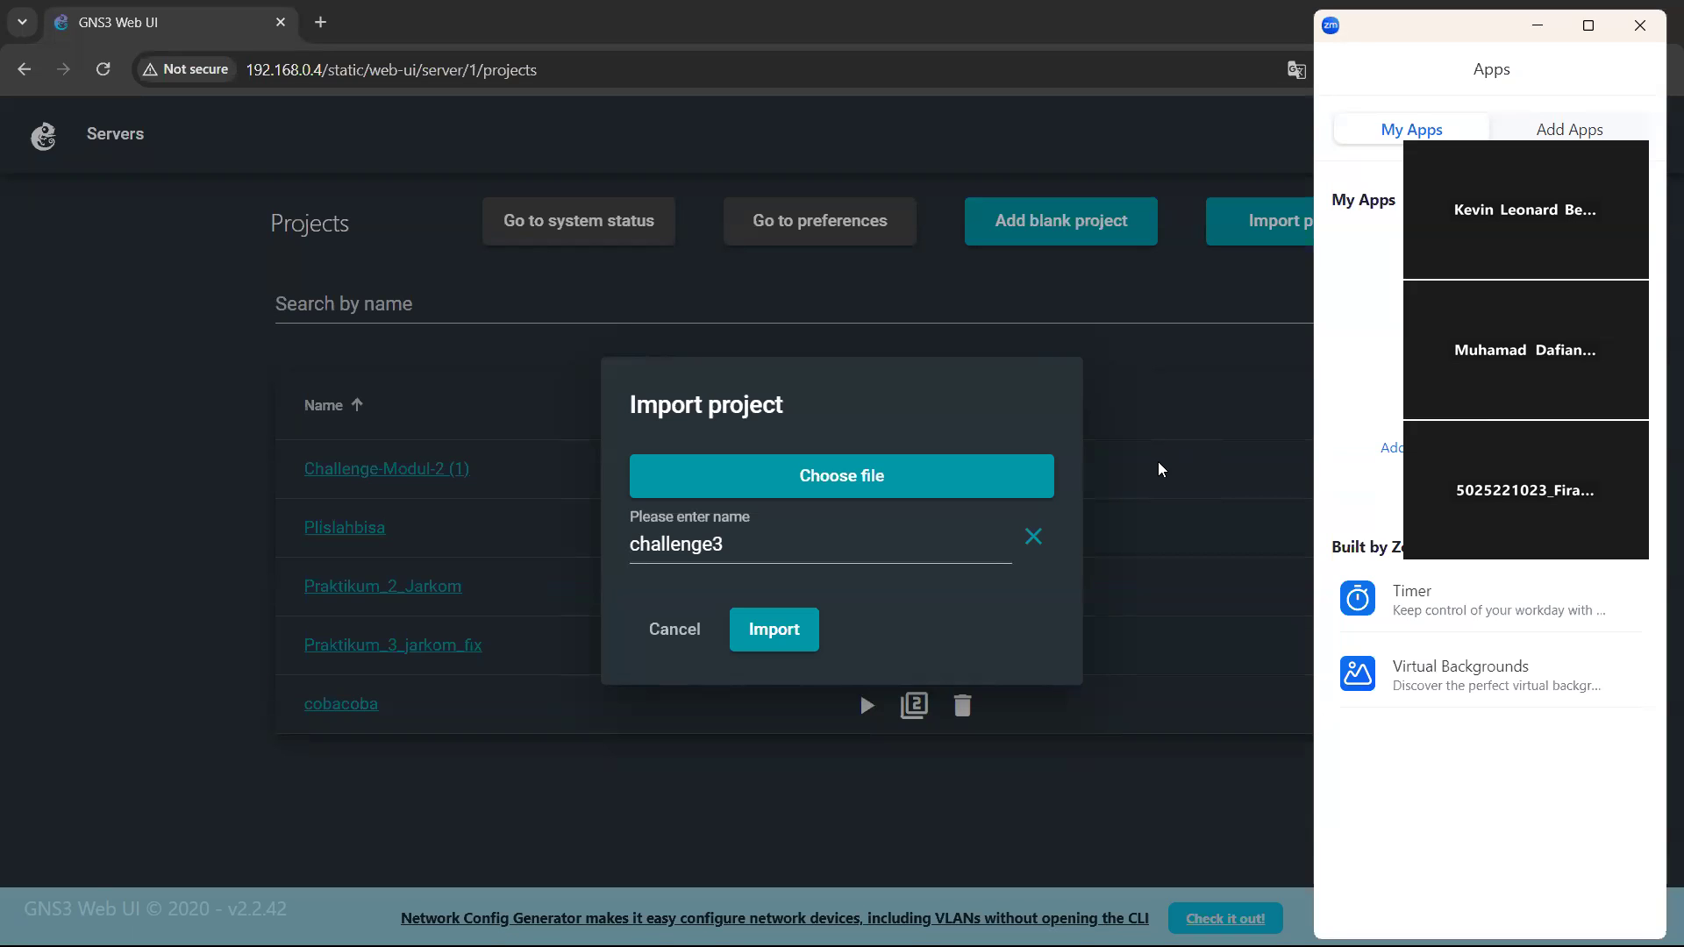
# Import the chosen project file under the name challenge3 and open the imported project.
pyautogui.click(1639, 26)
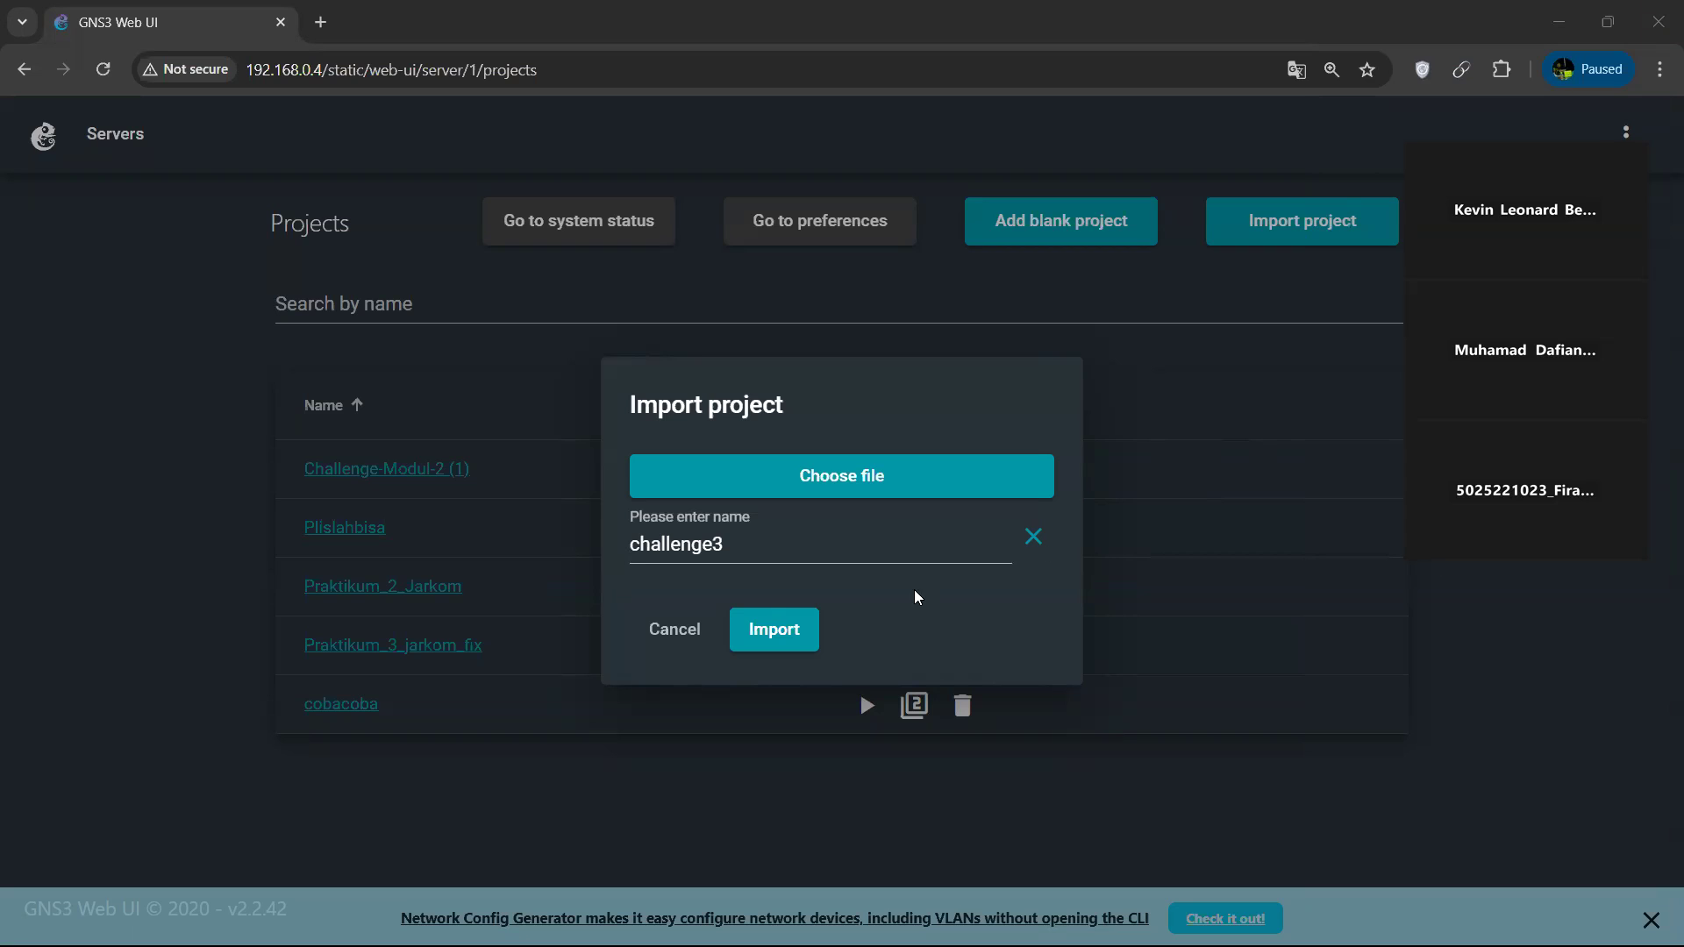
pyautogui.click(775, 630)
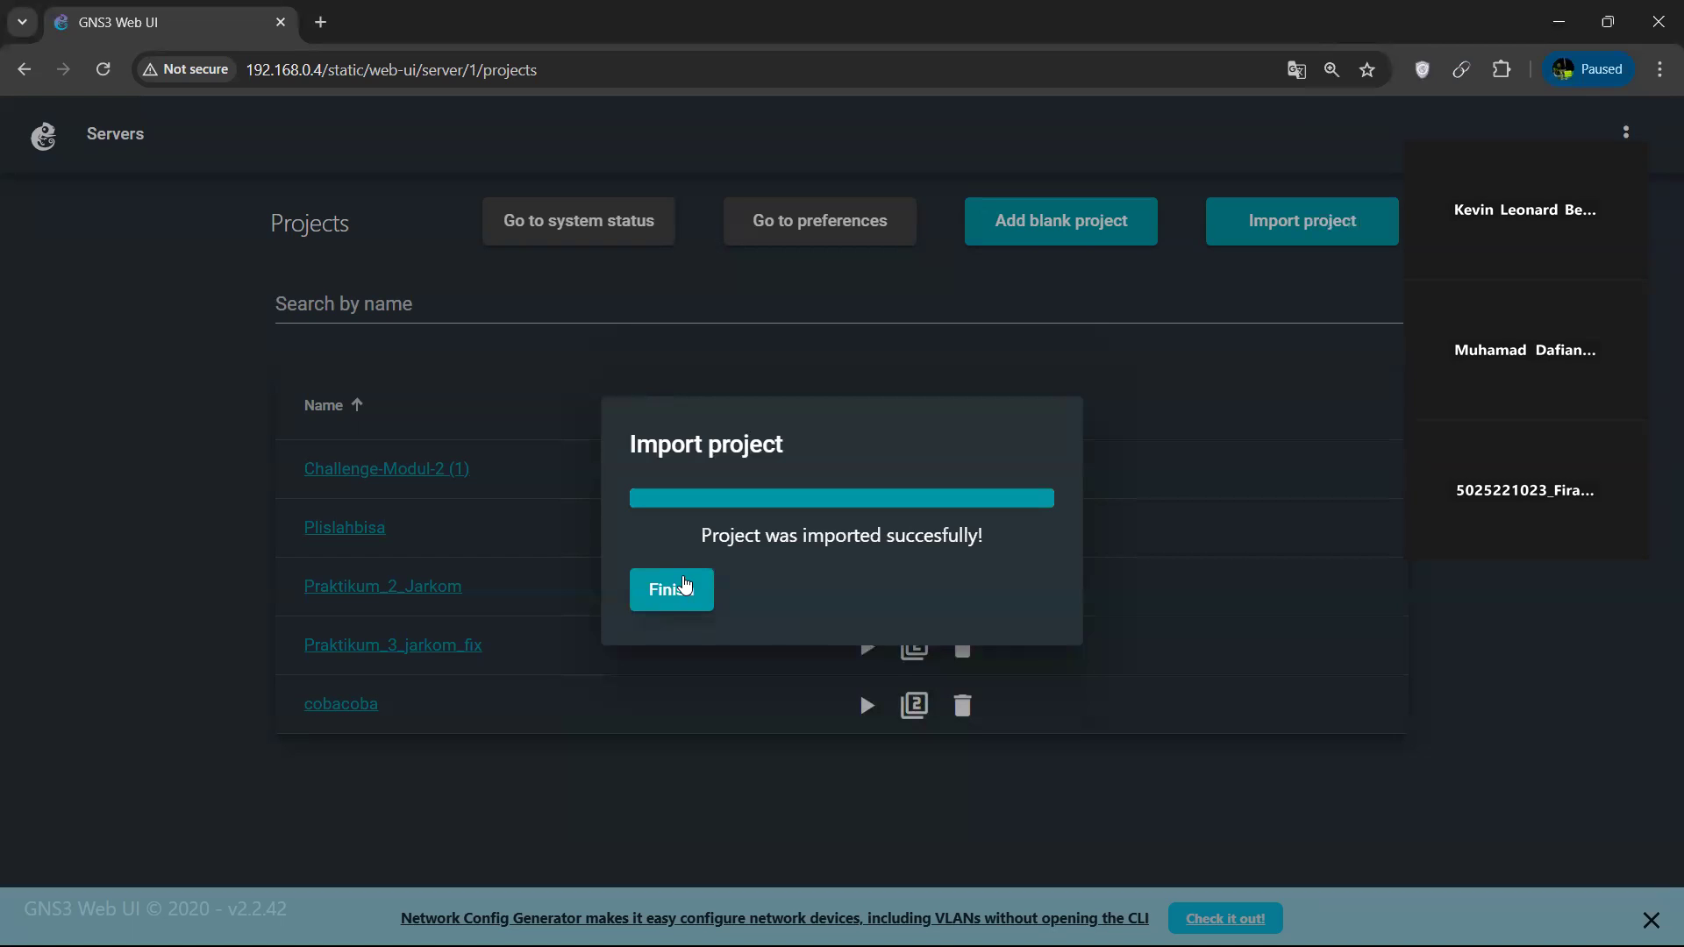
pyautogui.click(686, 584)
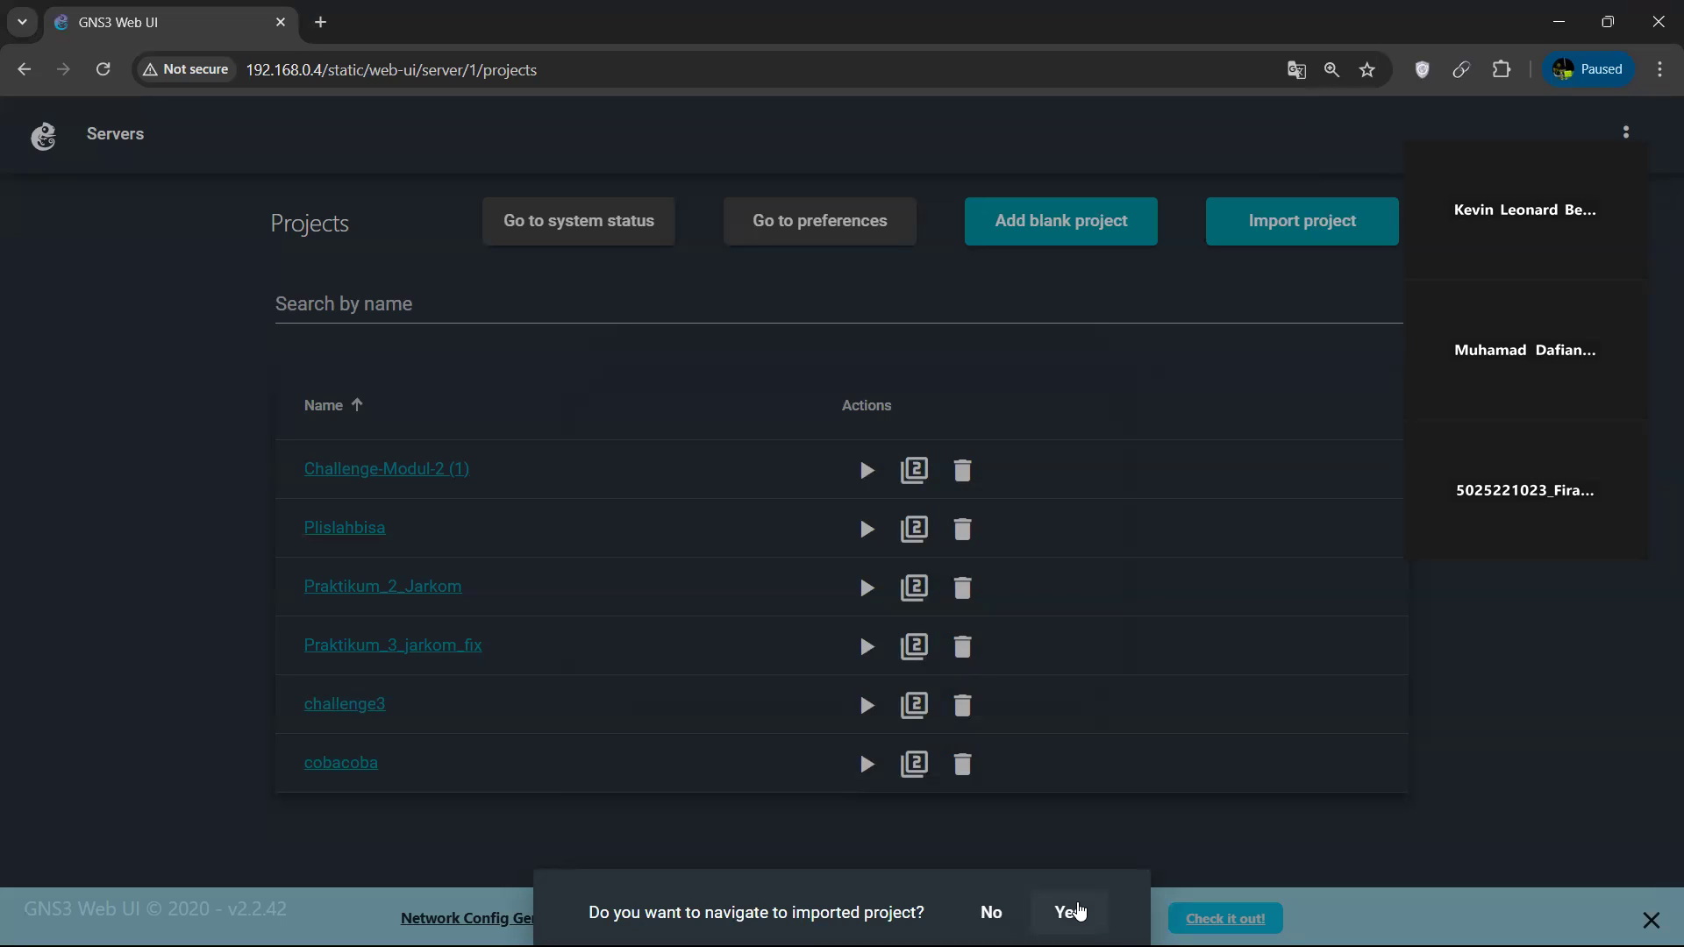
pyautogui.click(1072, 912)
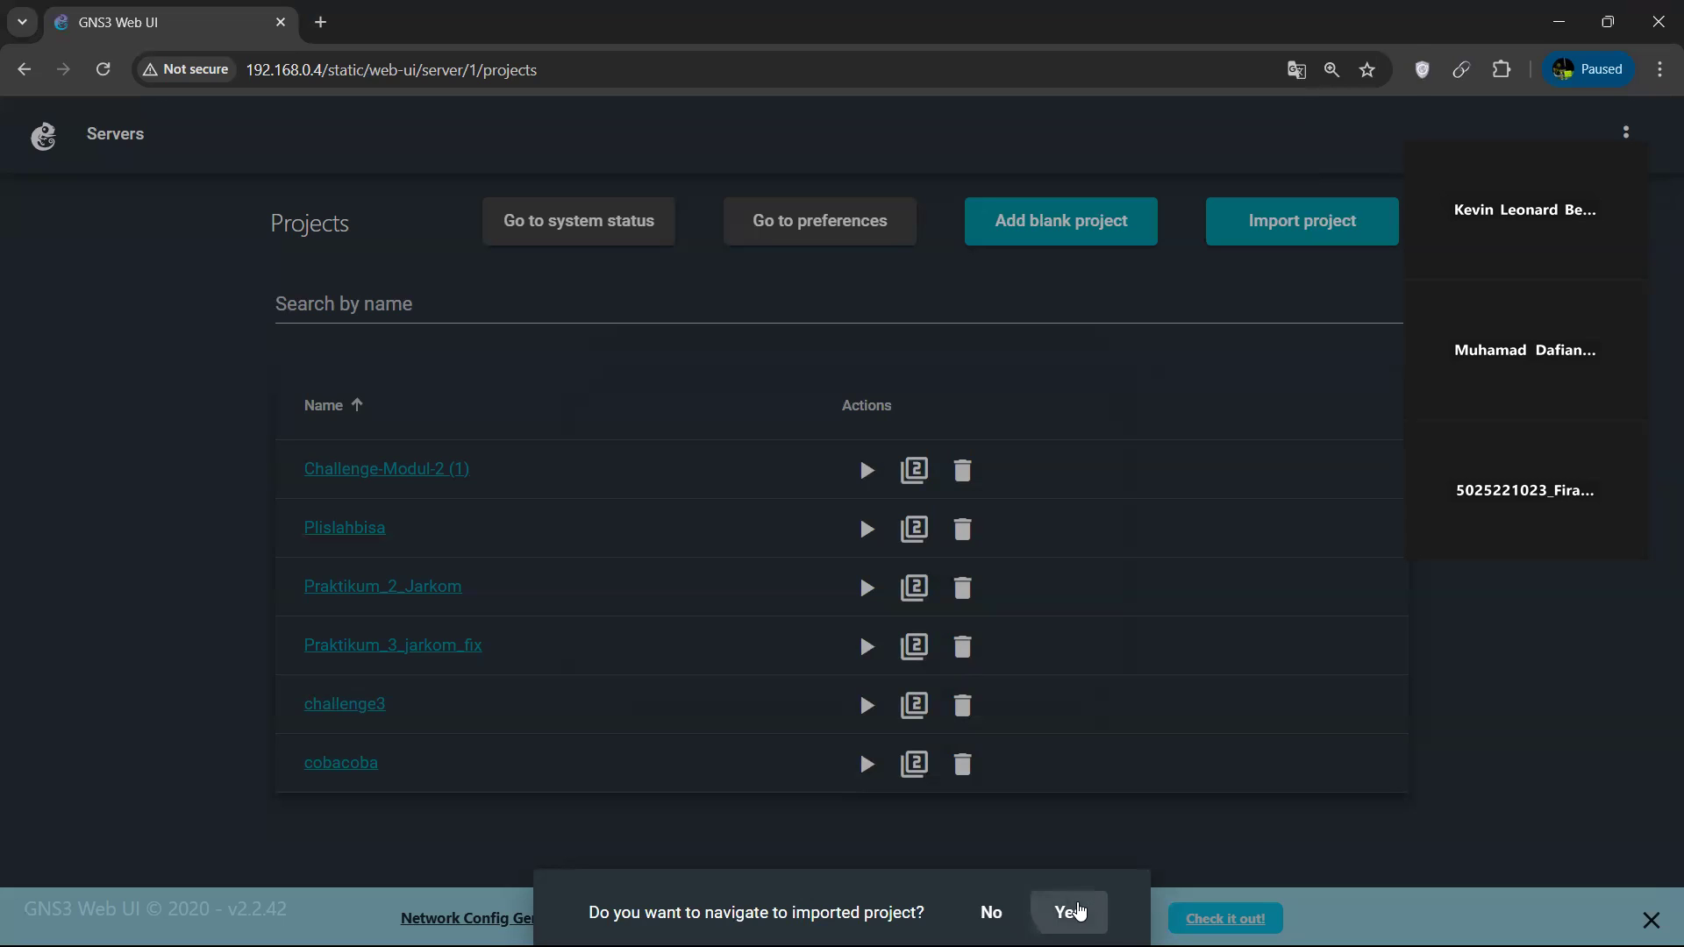
pyautogui.click(351, 705)
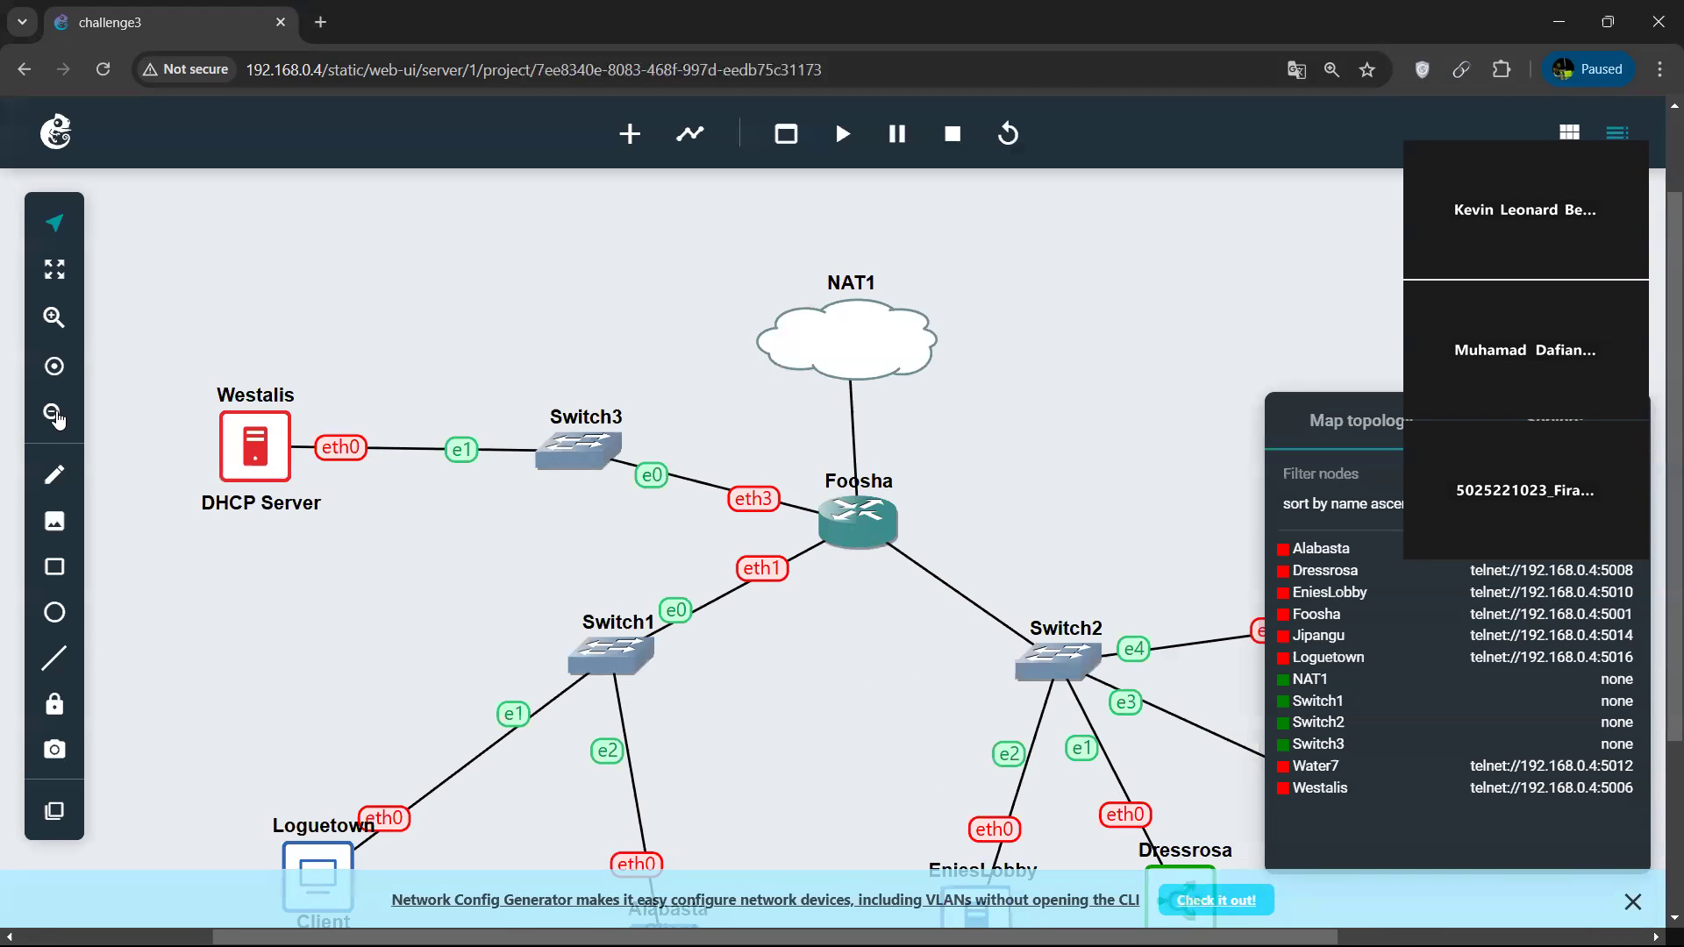
# Start all nodes in the topology and open the web console of the Foosha router.
pyautogui.click(54, 414)
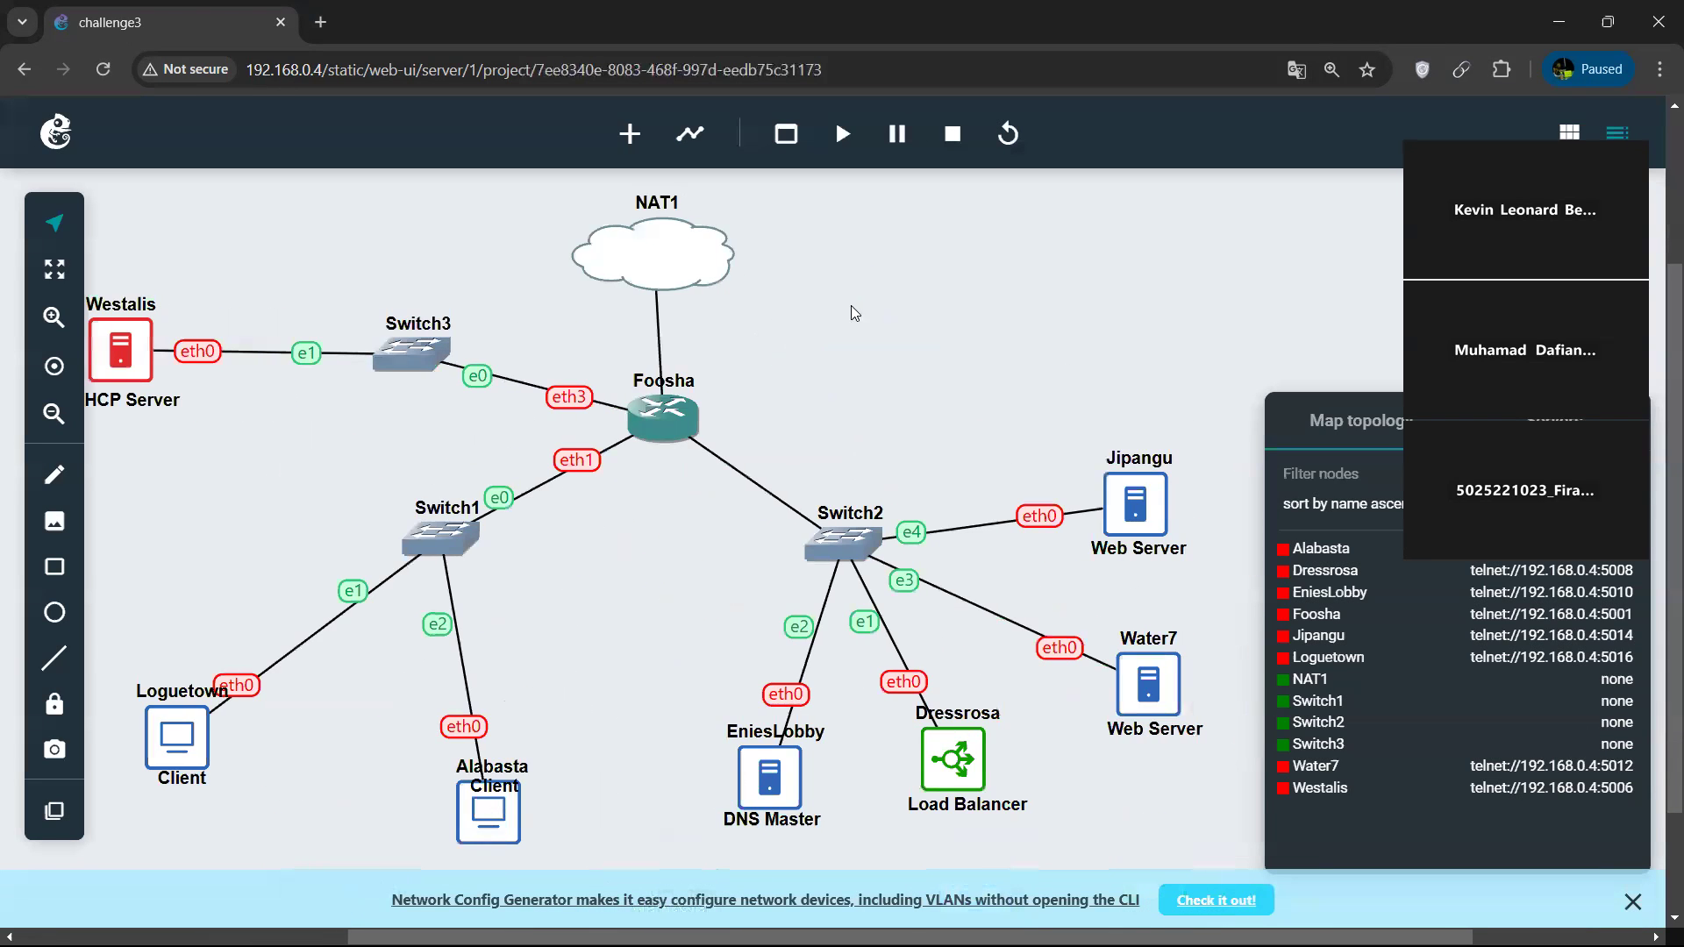
pyautogui.click(845, 140)
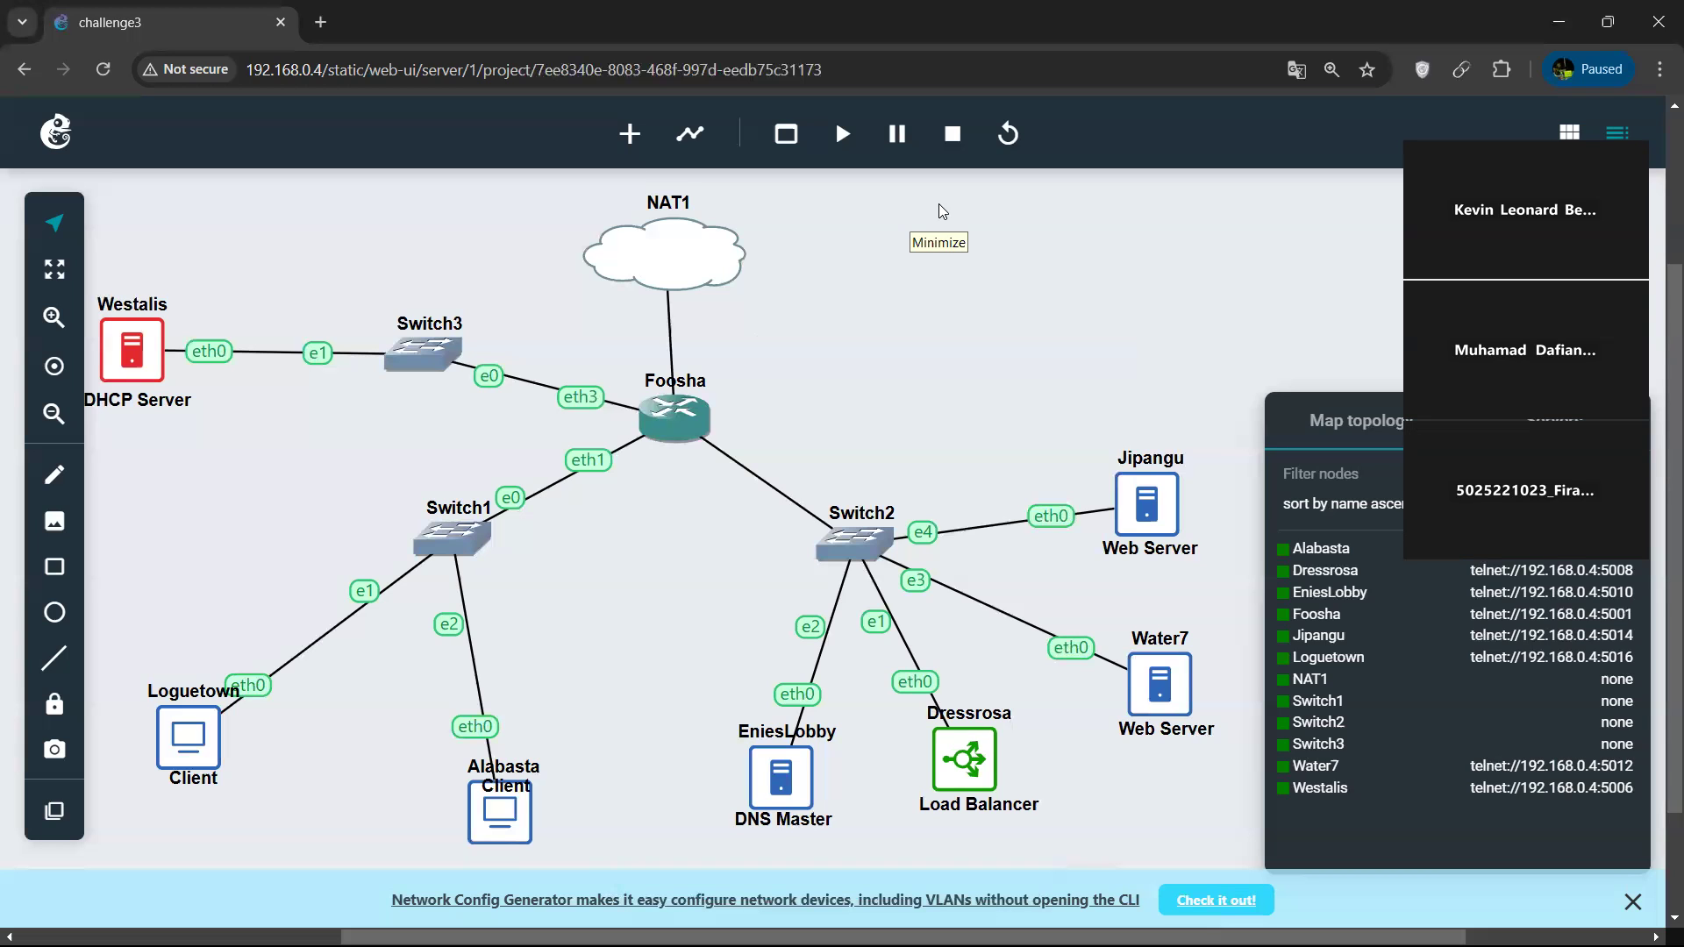
pyautogui.hscroll(-2, 335, 380)
pyautogui.rightClick(299, 351)
pyautogui.click(472, 451)
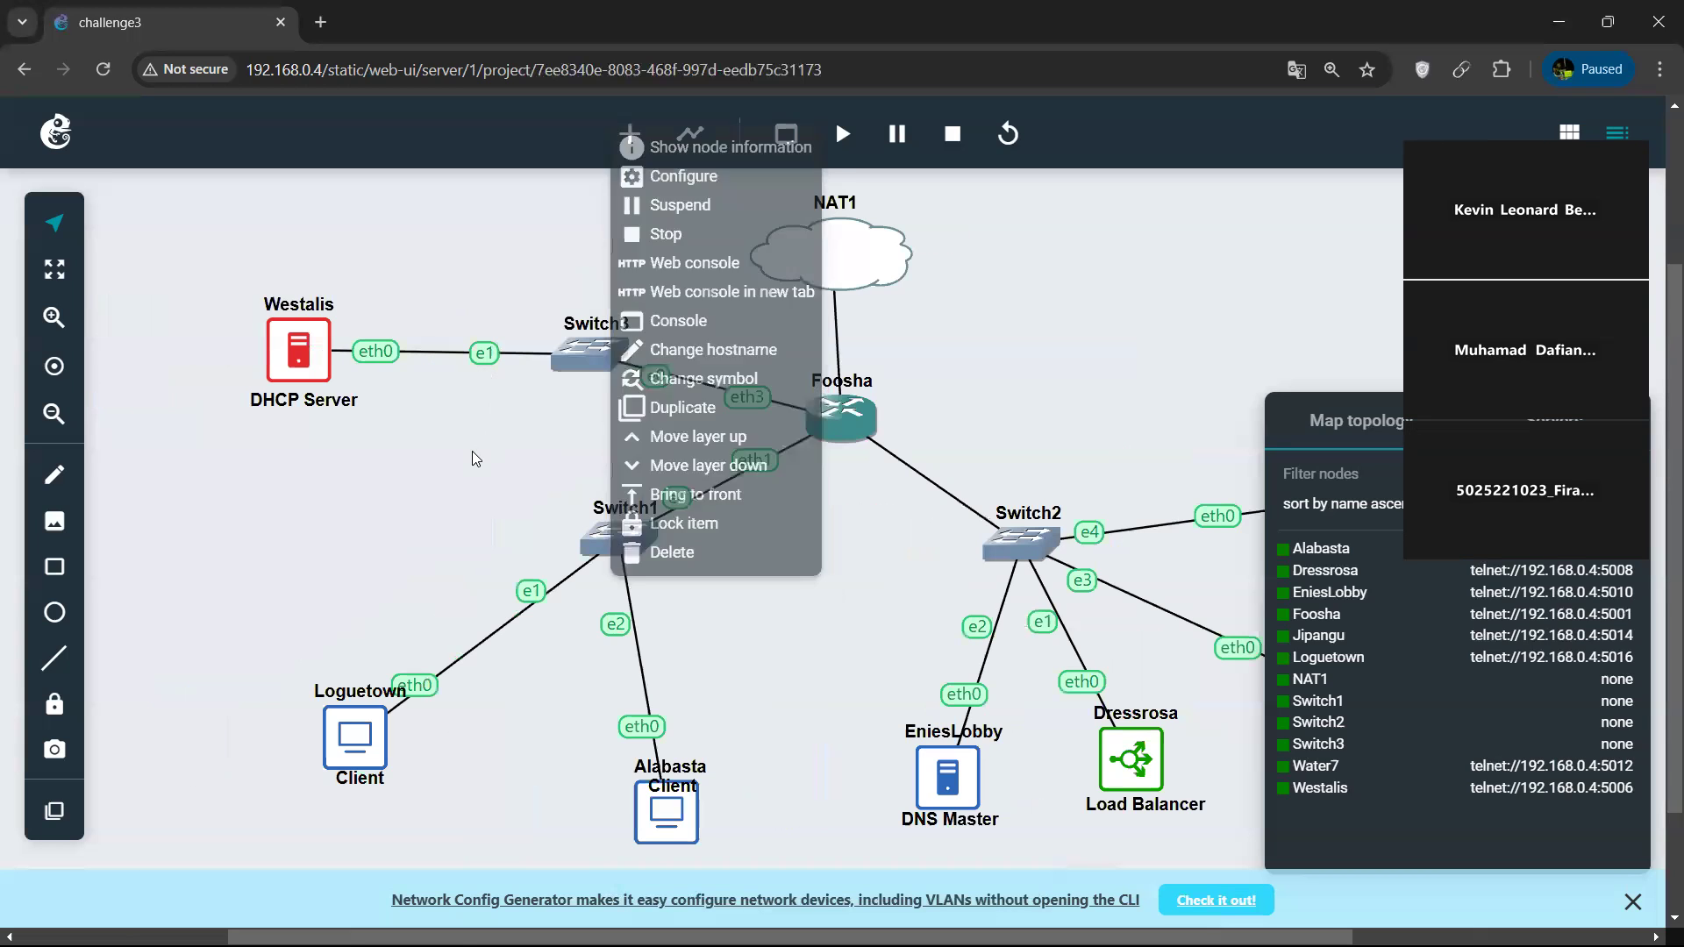
pyautogui.rightClick(846, 437)
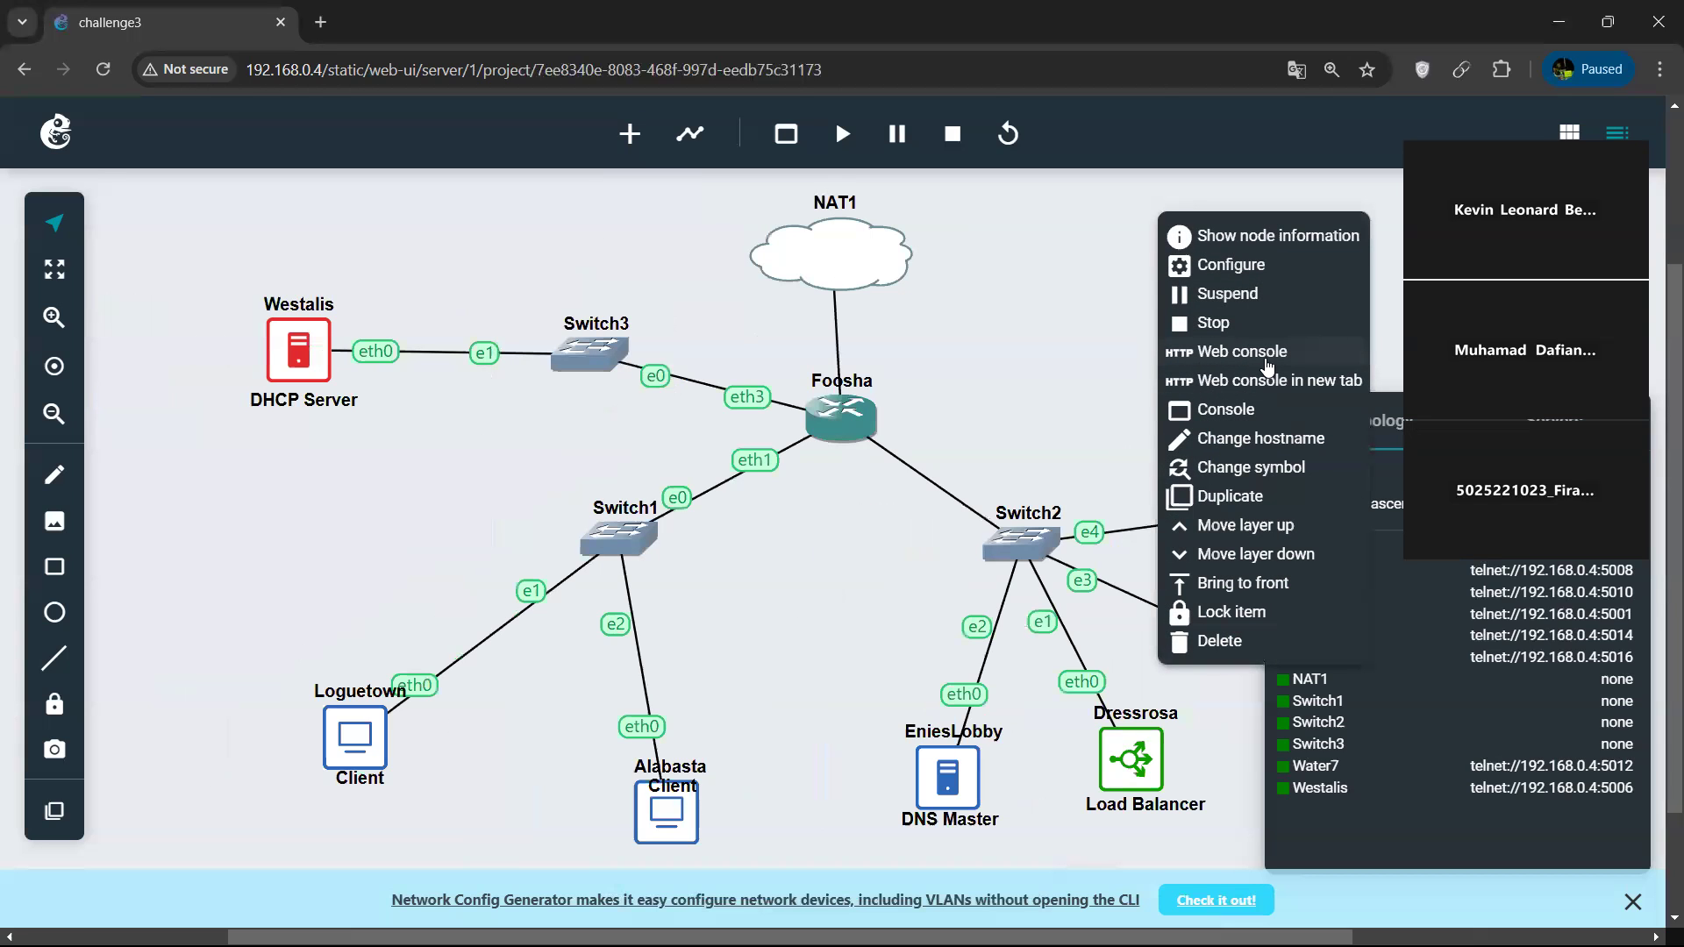
pyautogui.click(1268, 360)
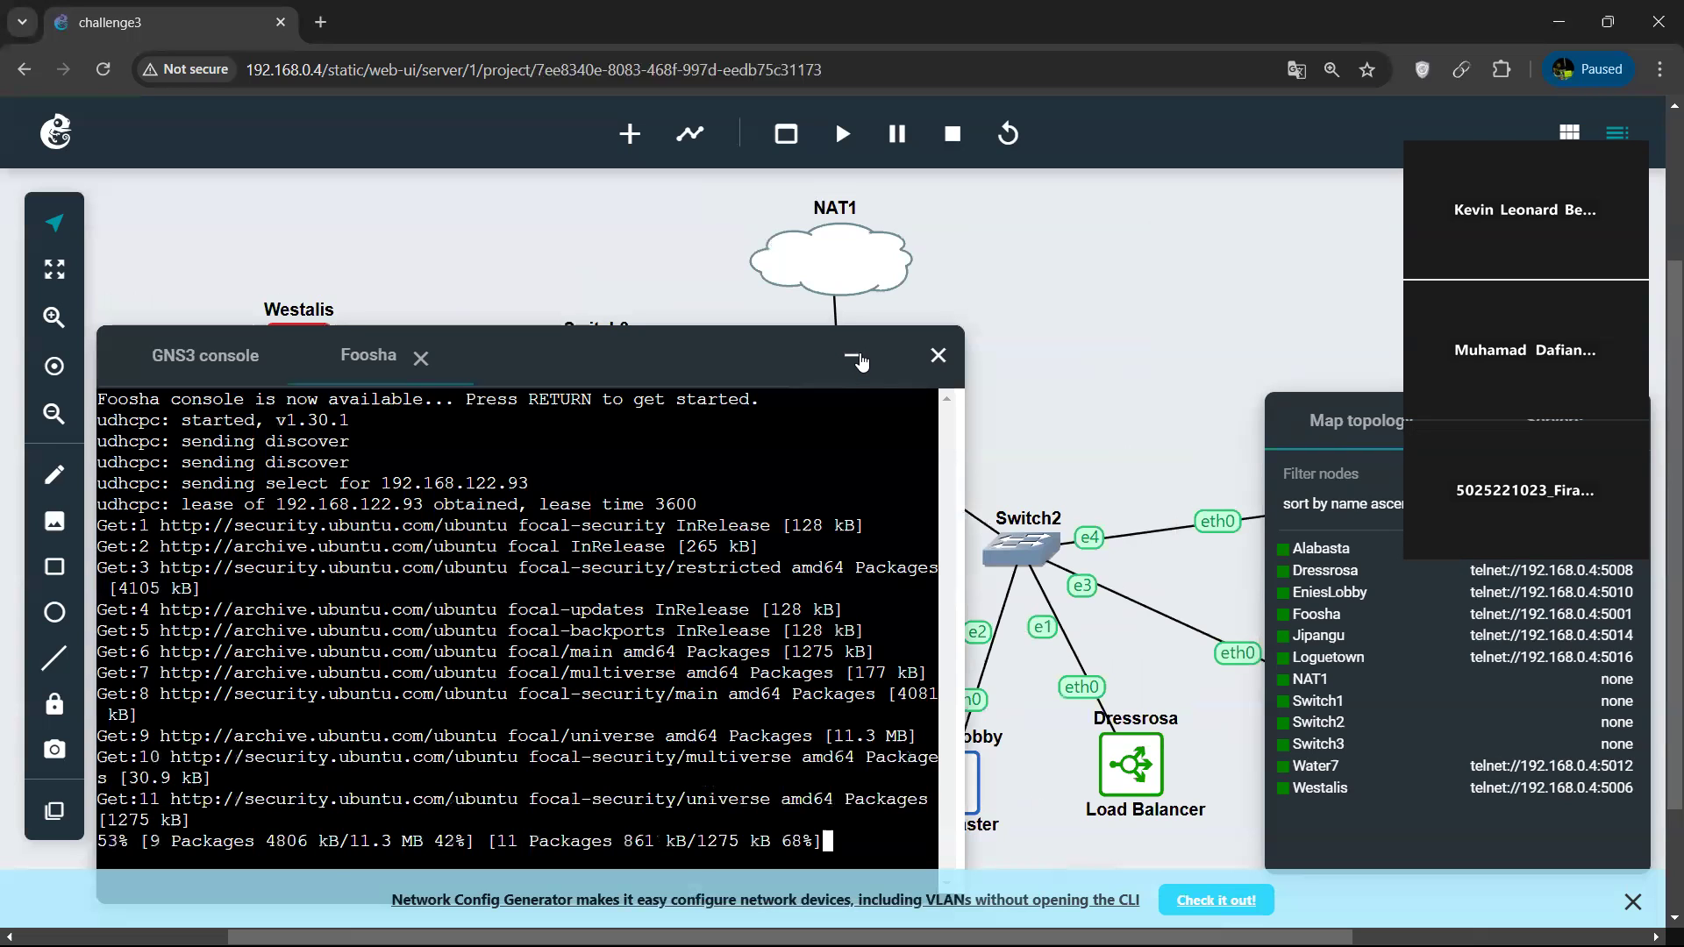
# Minimize the Foosha console and open the web console of the Westalis DHCP server.
pyautogui.click(861, 360)
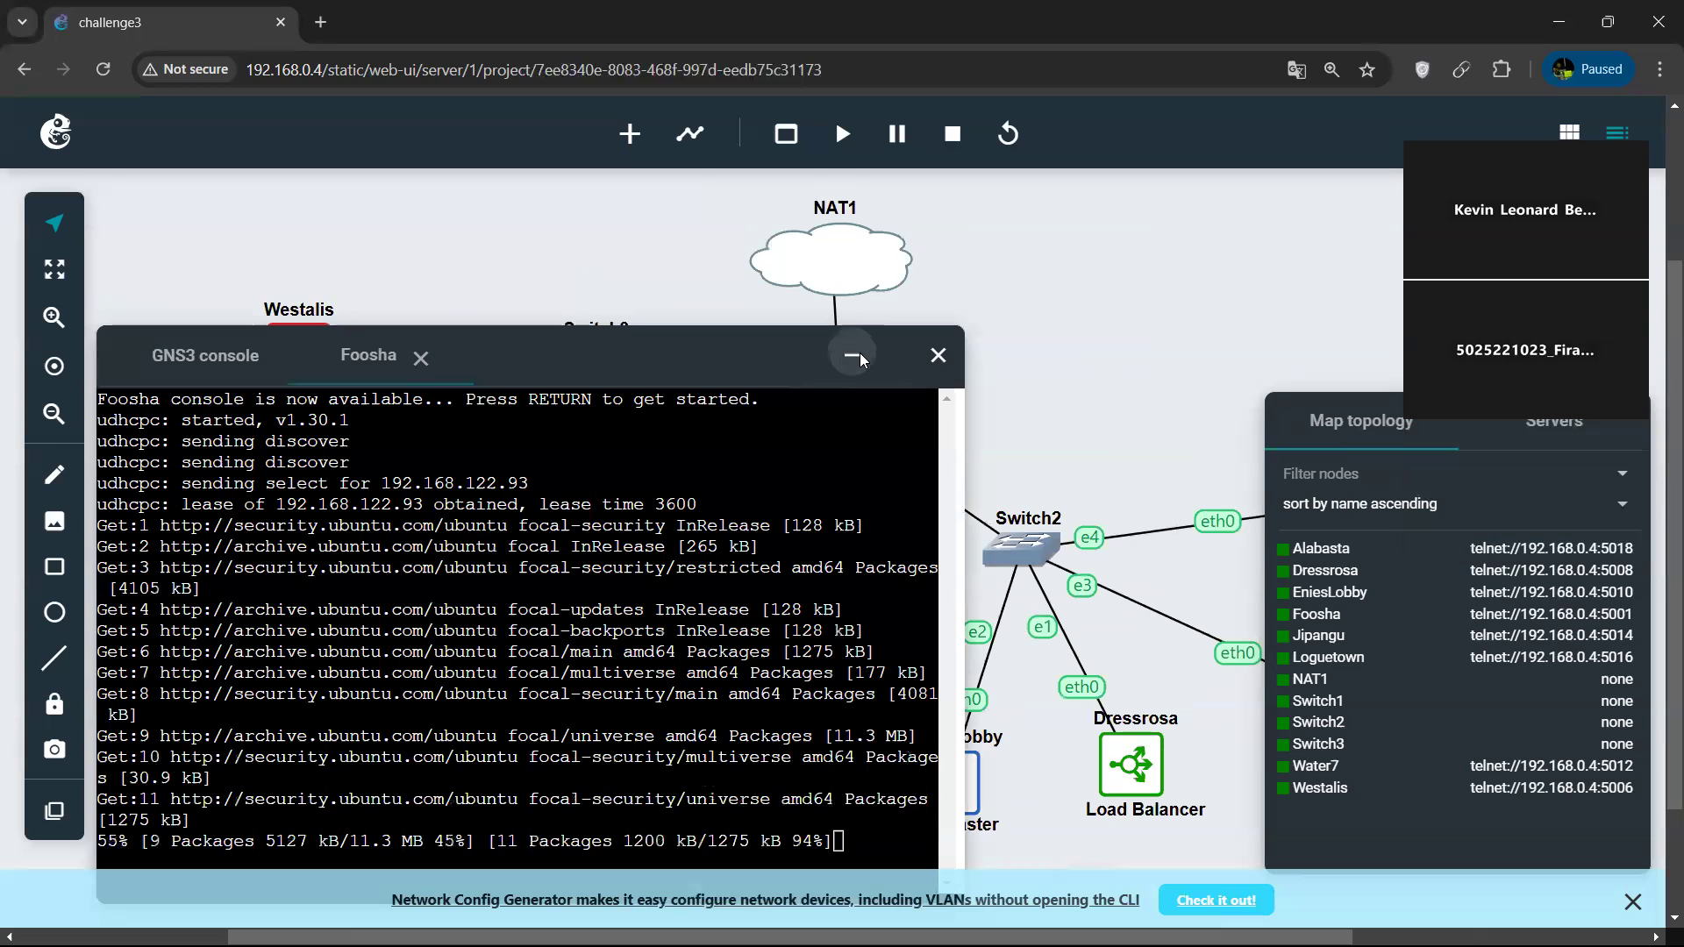
pyautogui.rightClick(588, 566)
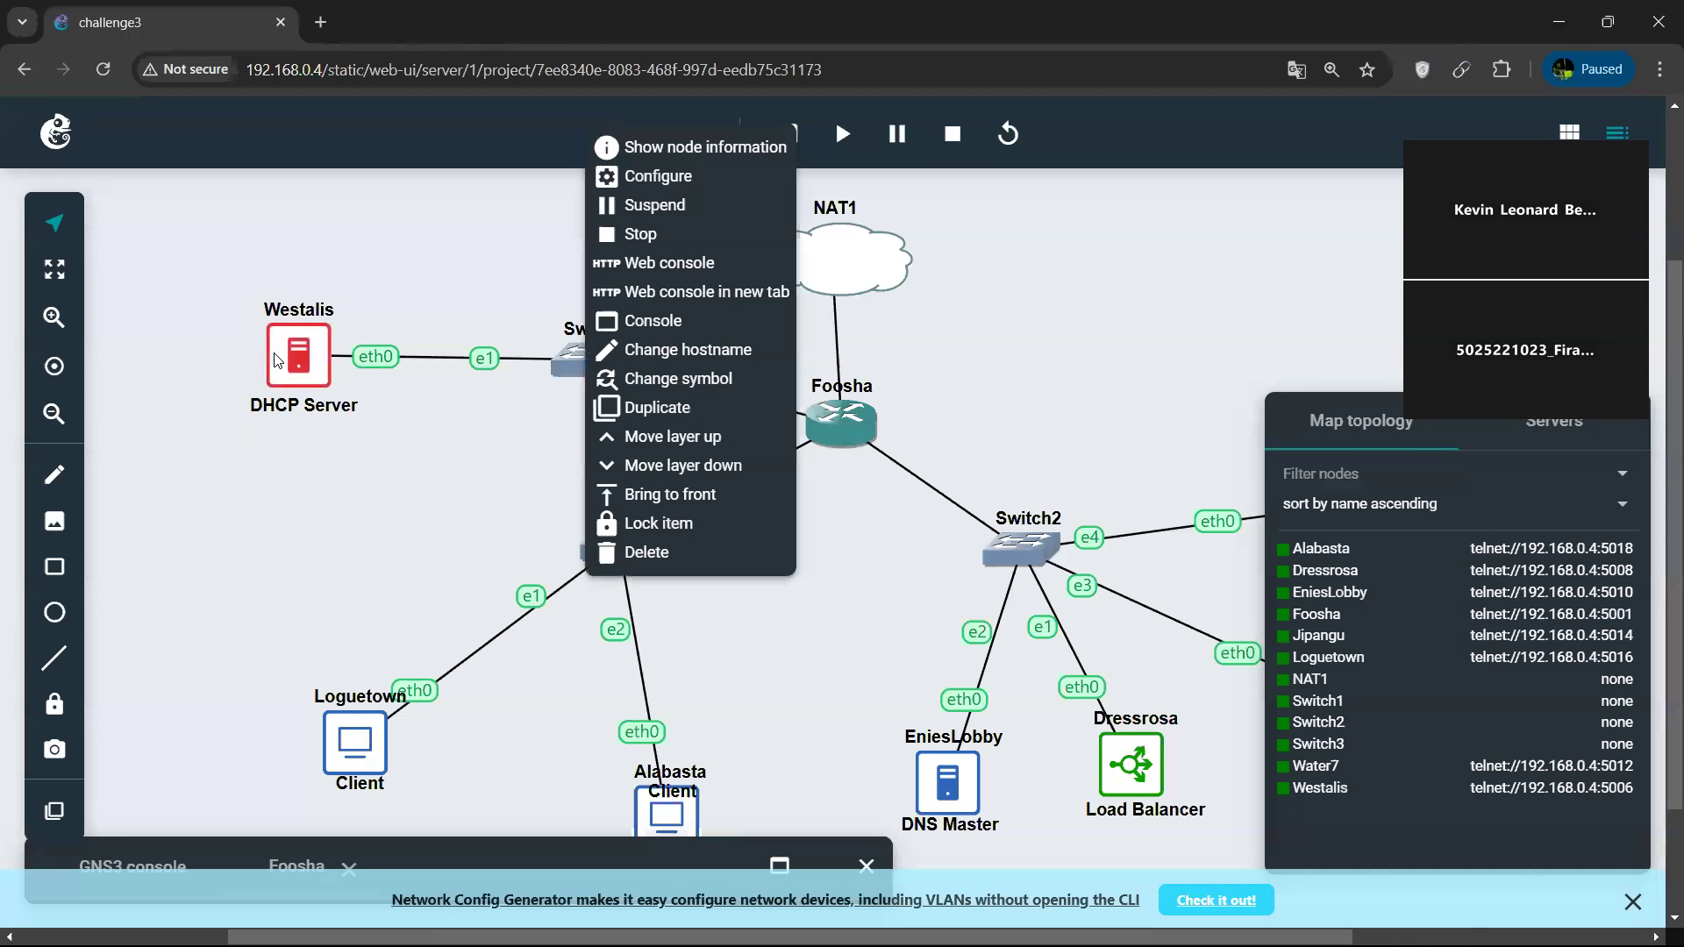
pyautogui.click(707, 266)
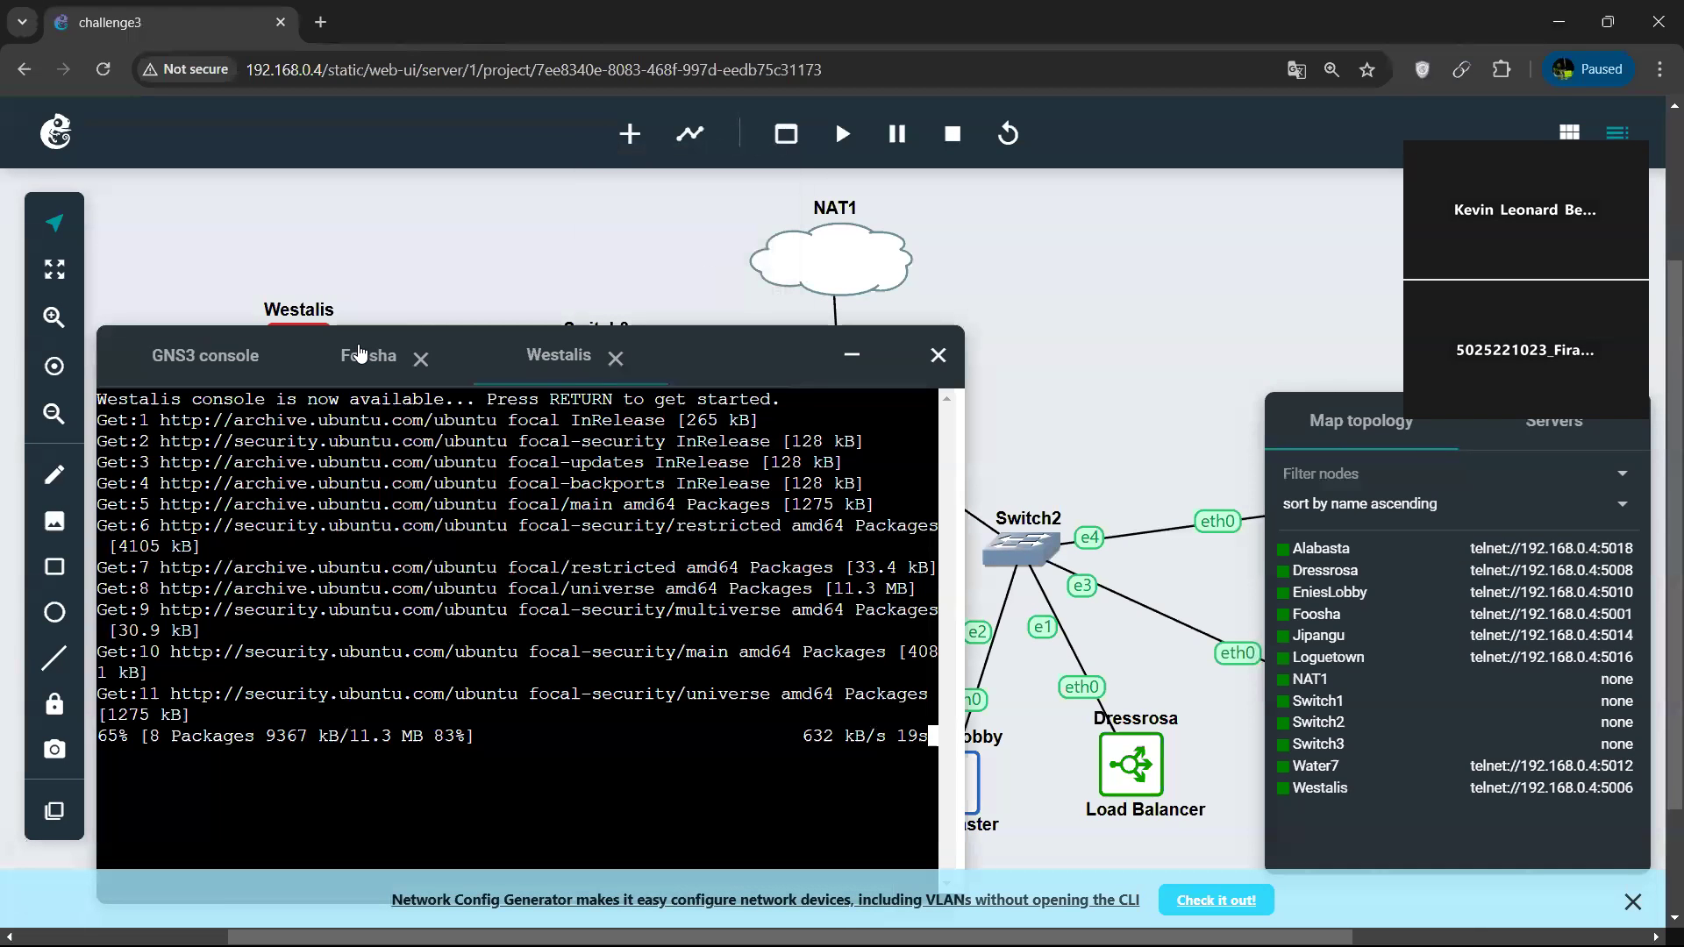
# Check the package update and installation progress in the Foosha and Westalis consoles.
pyautogui.click(362, 354)
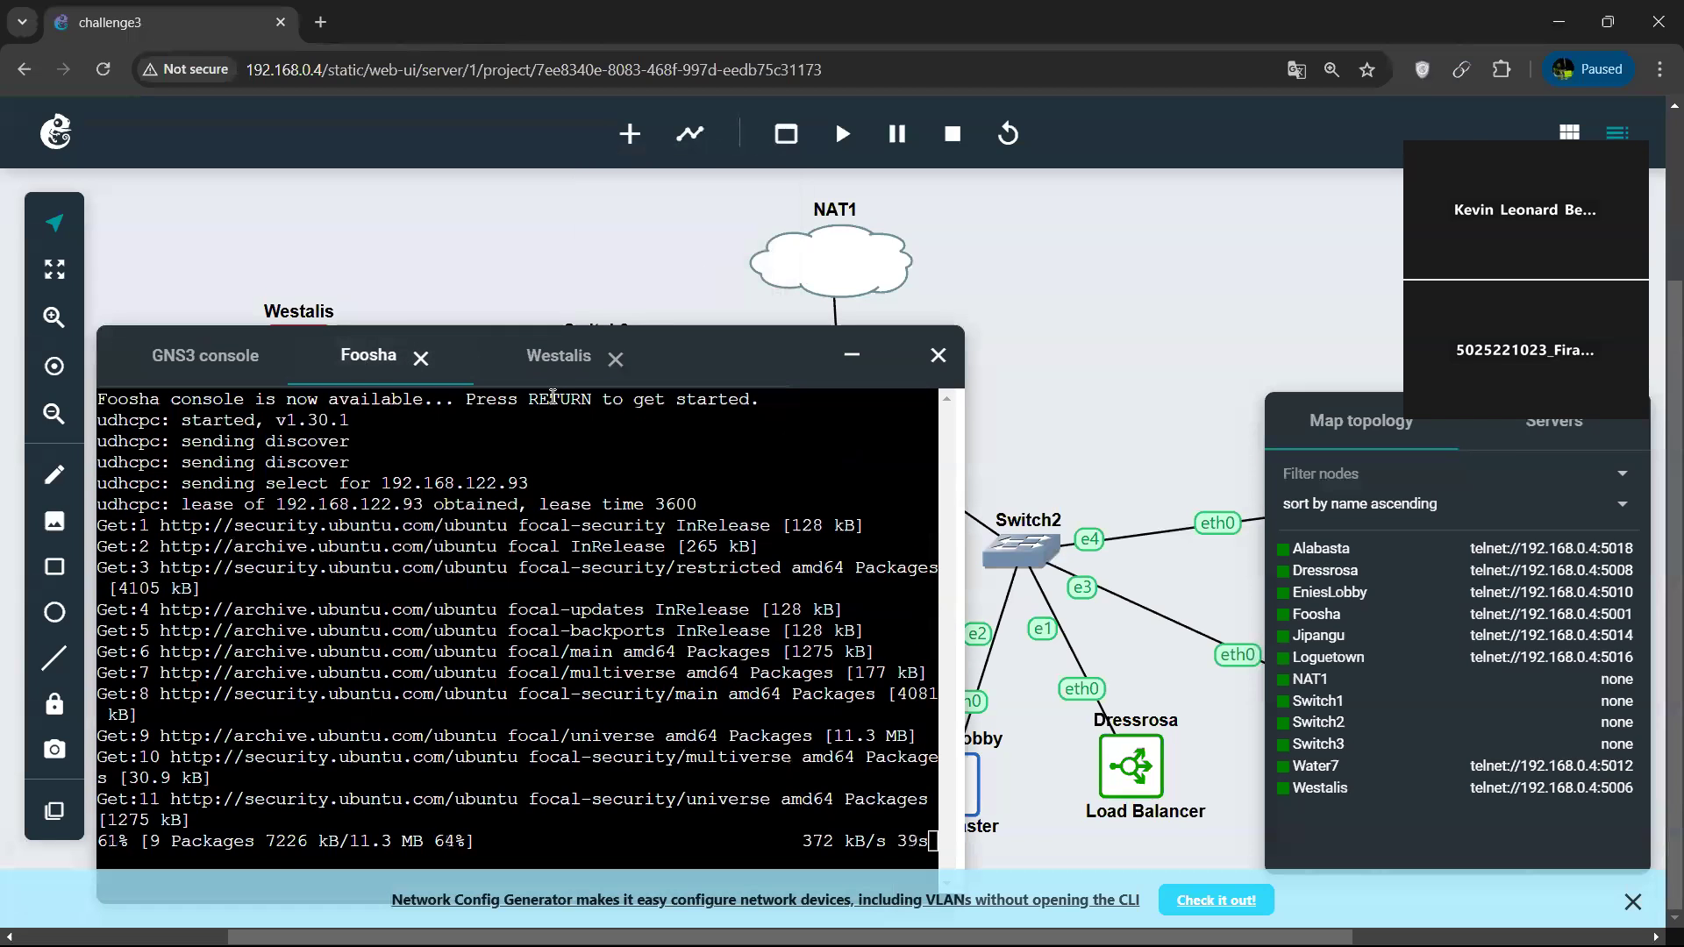
pyautogui.click(543, 383)
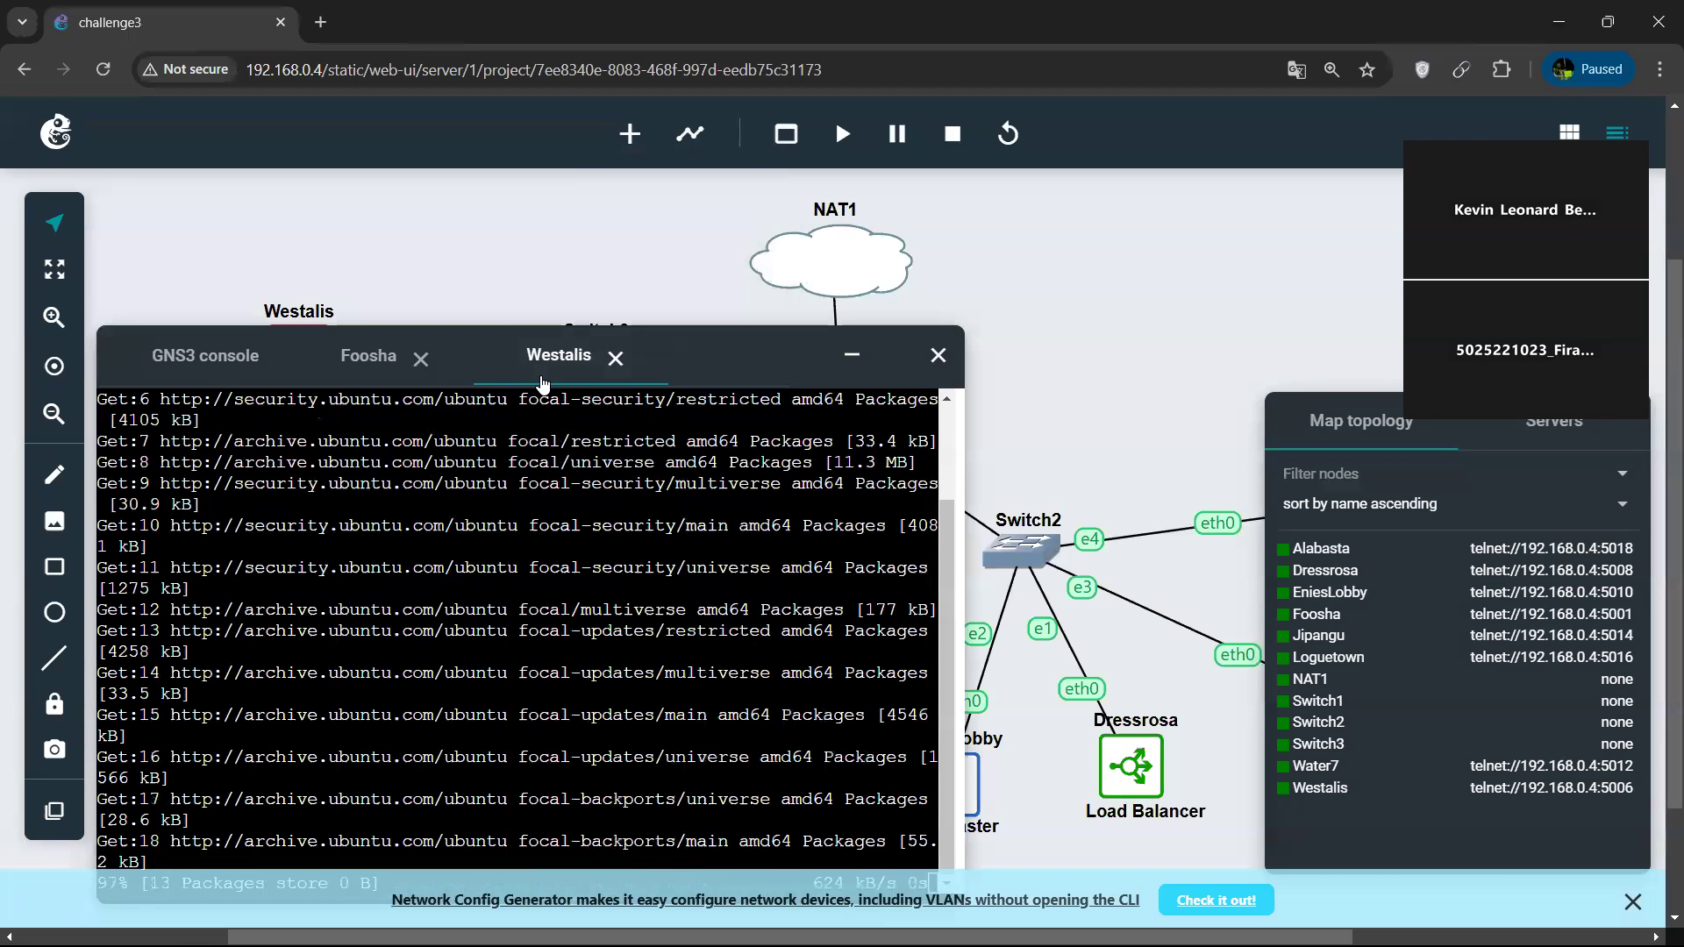
pyautogui.moveTo(1538, 915)
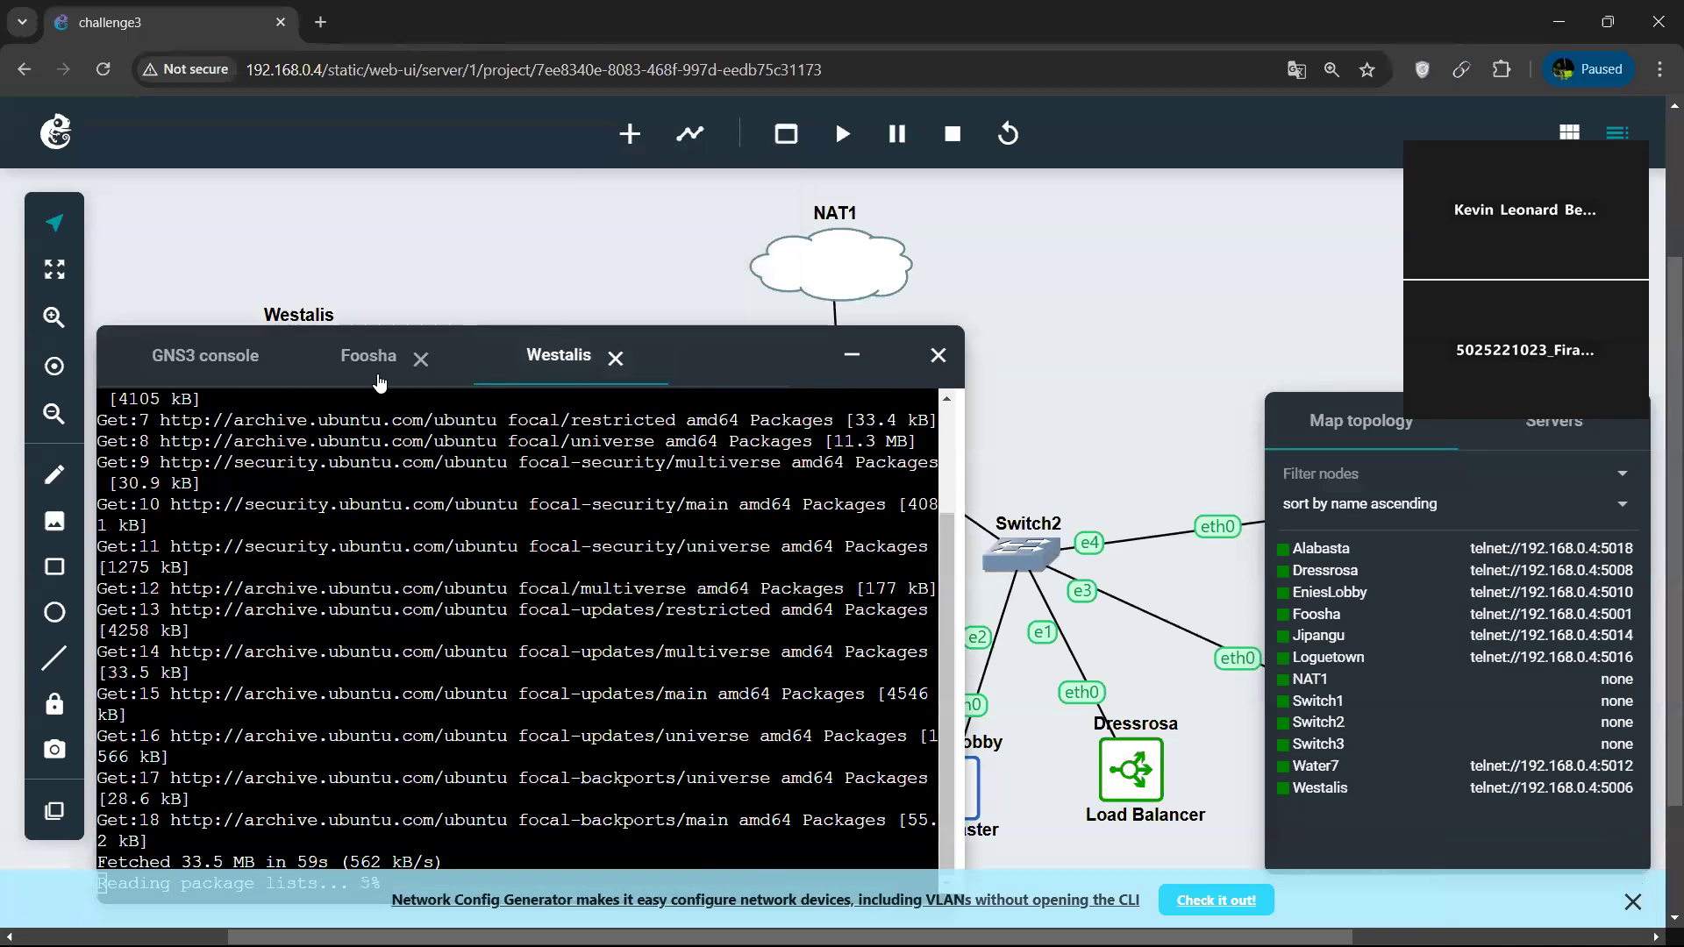
pyautogui.click(379, 358)
pyautogui.moveTo(714, 362); pyautogui.dragTo(759, 307)
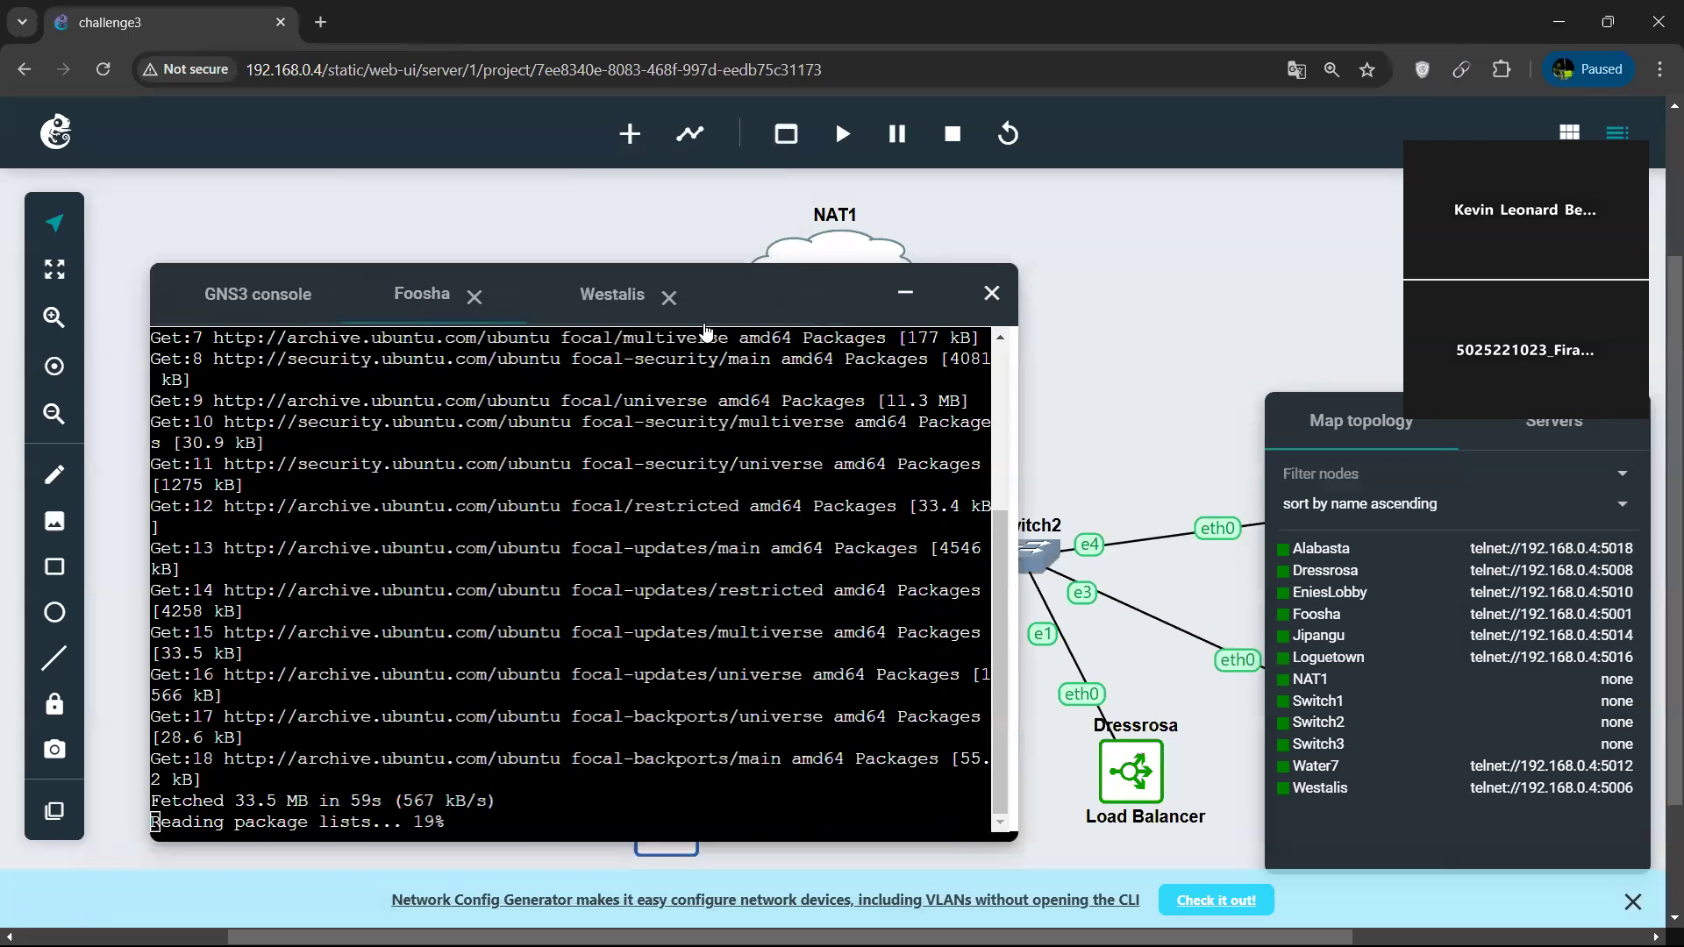
pyautogui.click(591, 309)
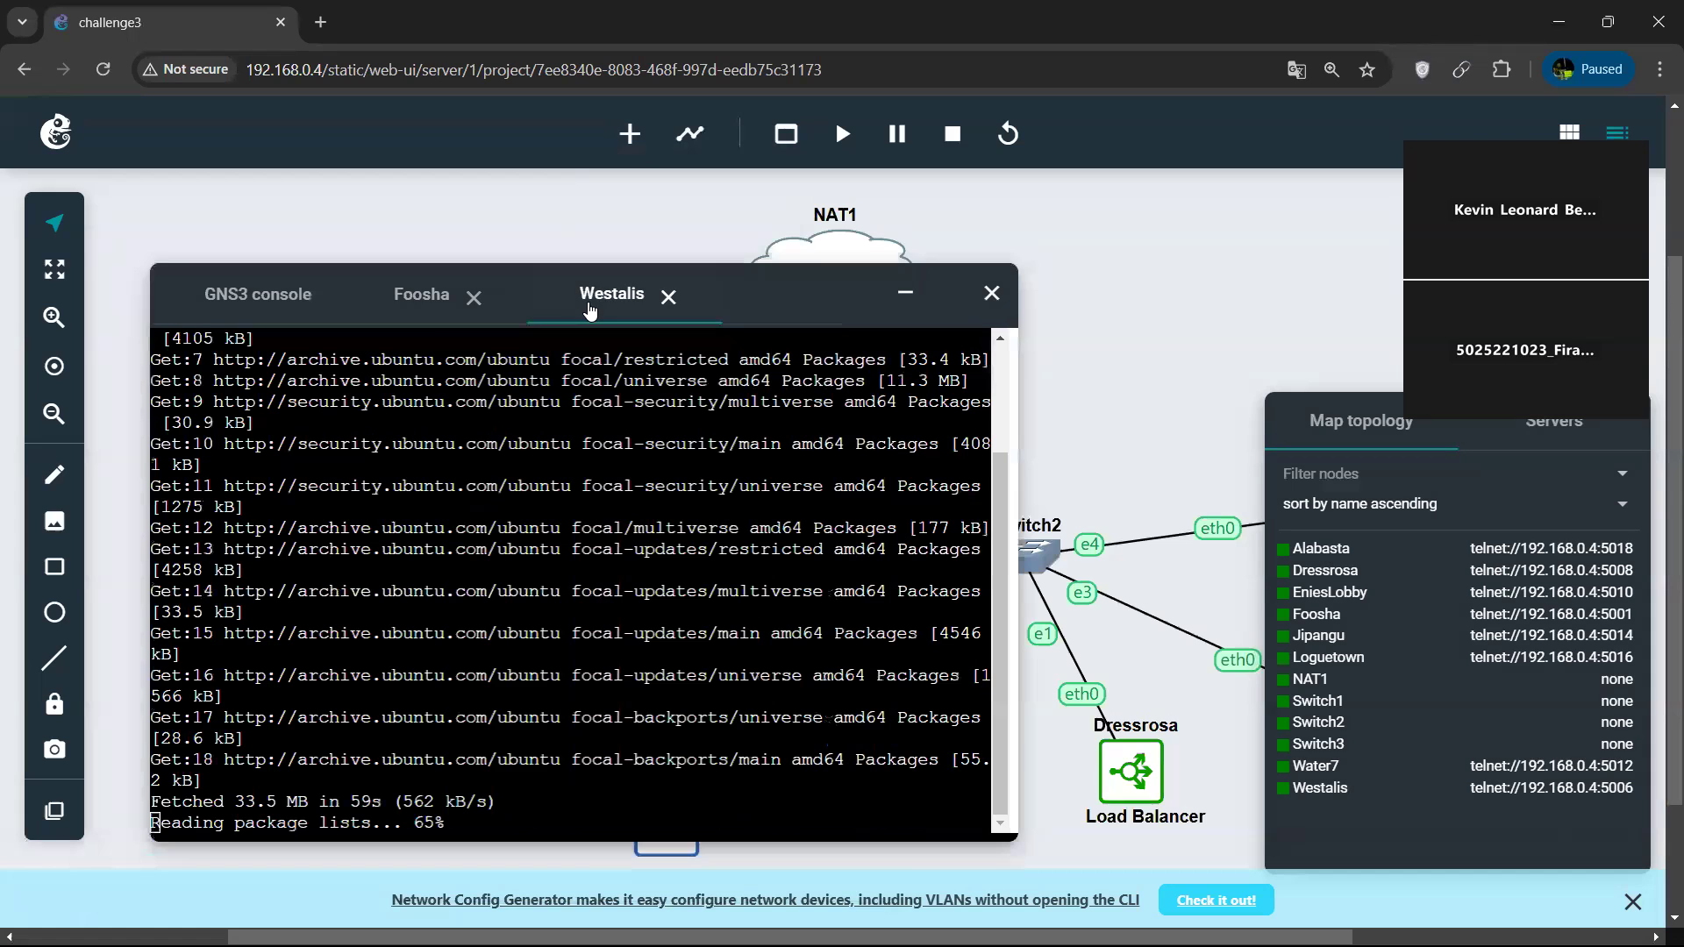
pyautogui.click(430, 298)
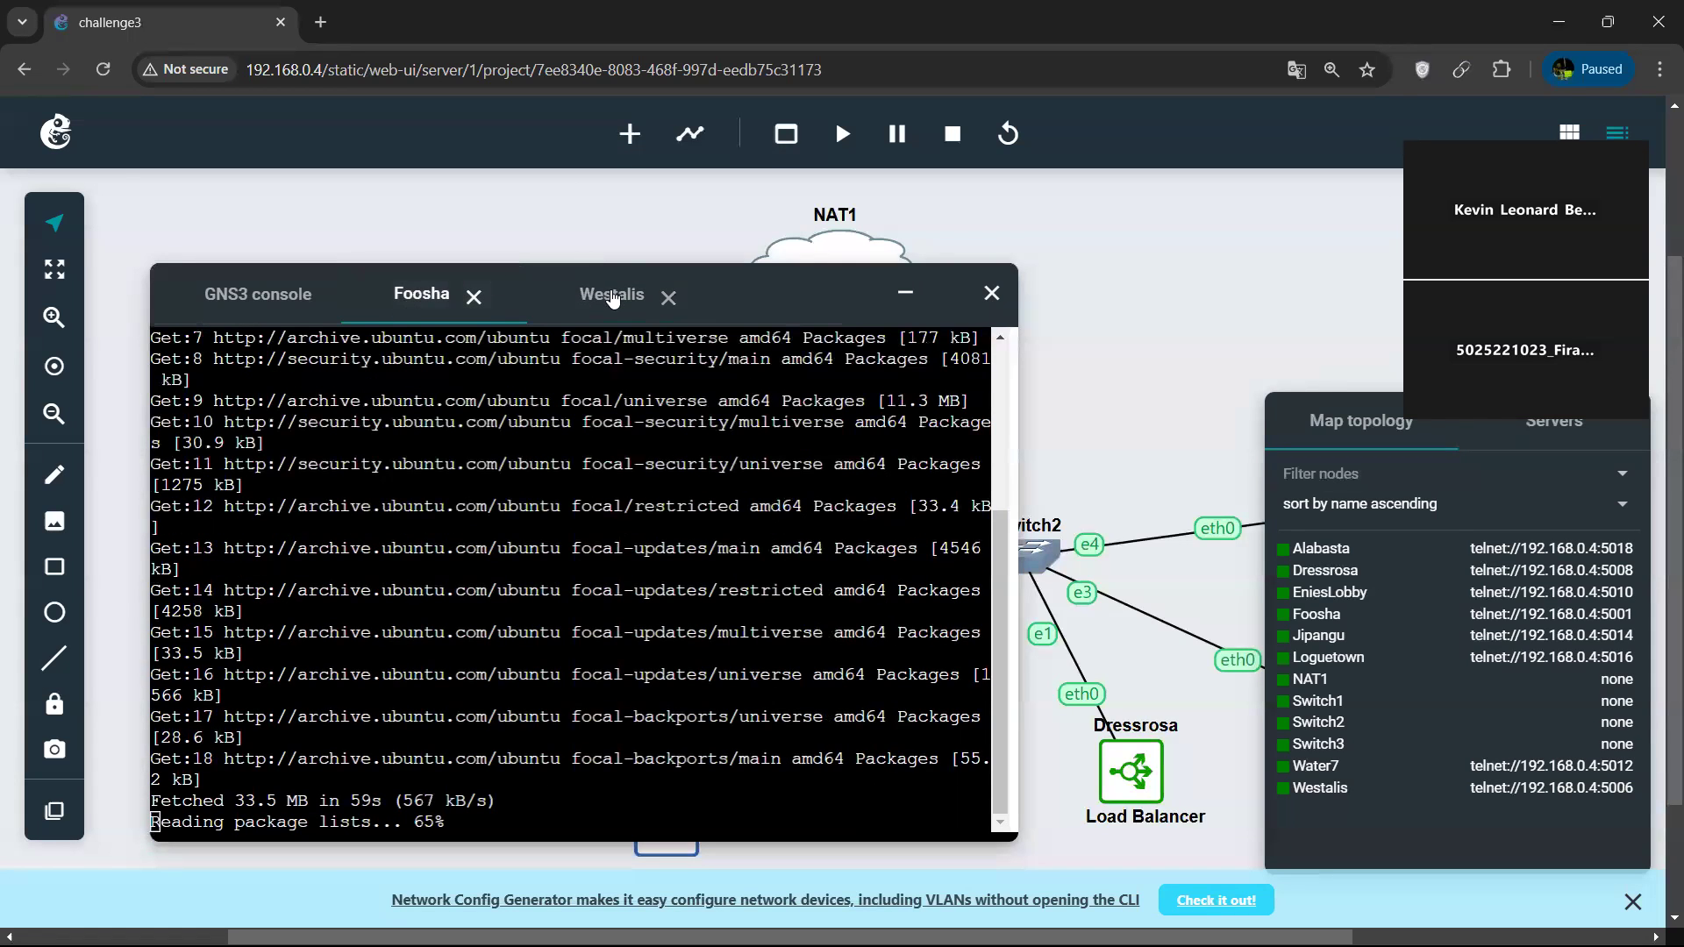
pyautogui.click(612, 299)
pyautogui.click(497, 309)
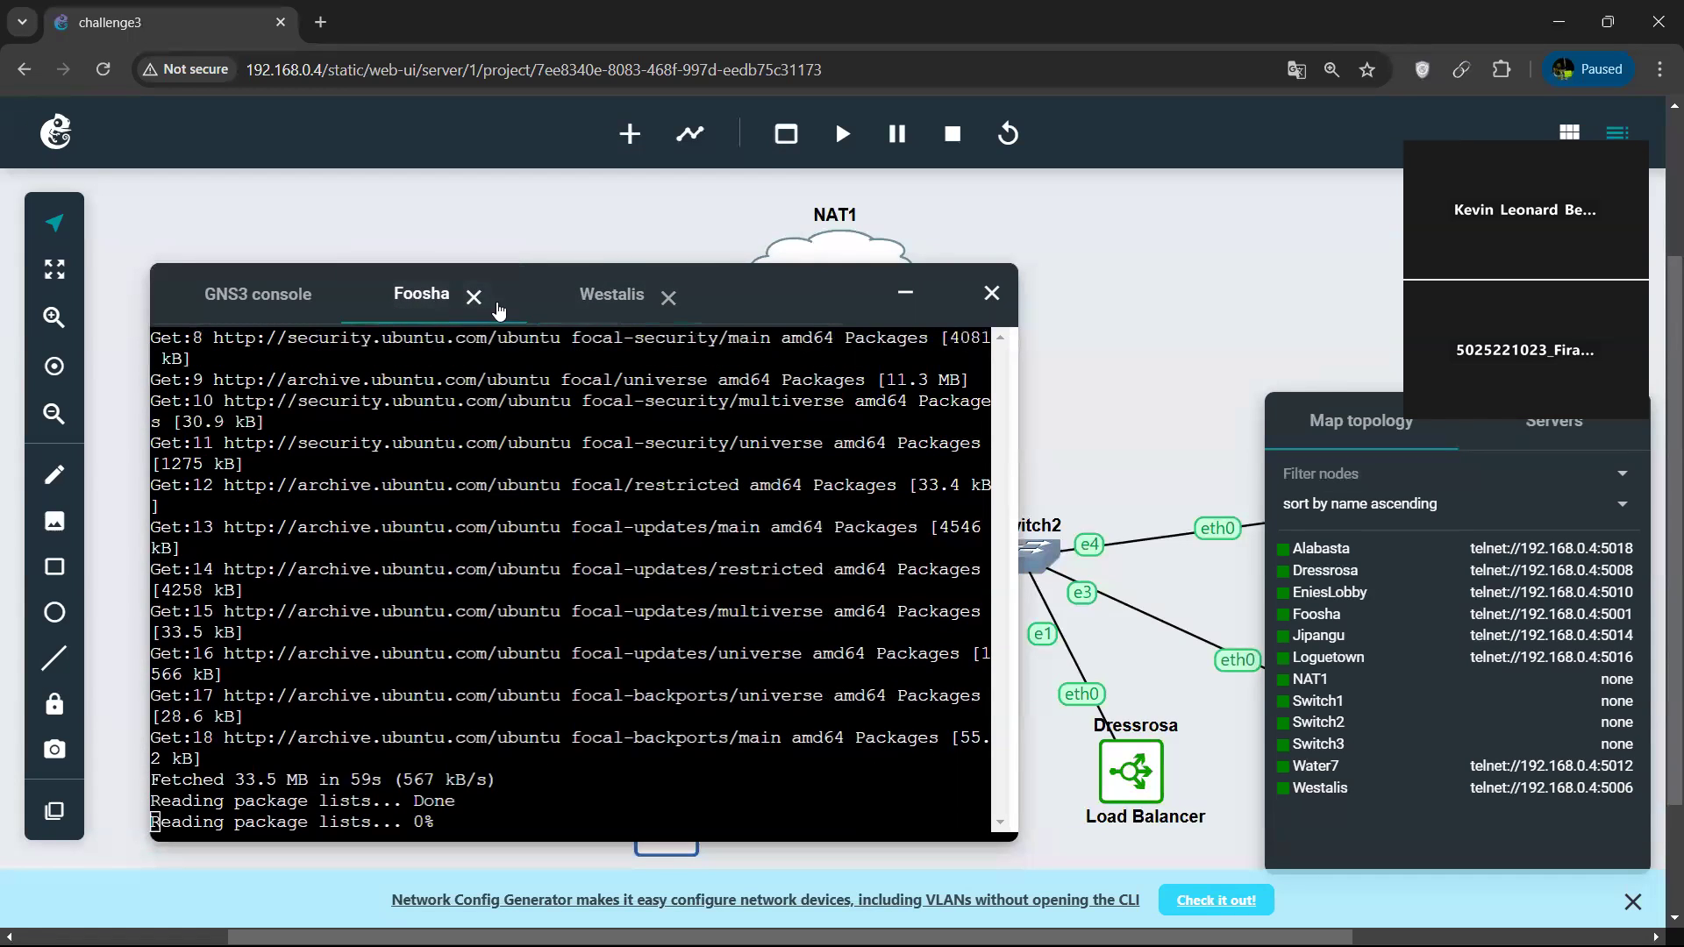
pyautogui.click(612, 298)
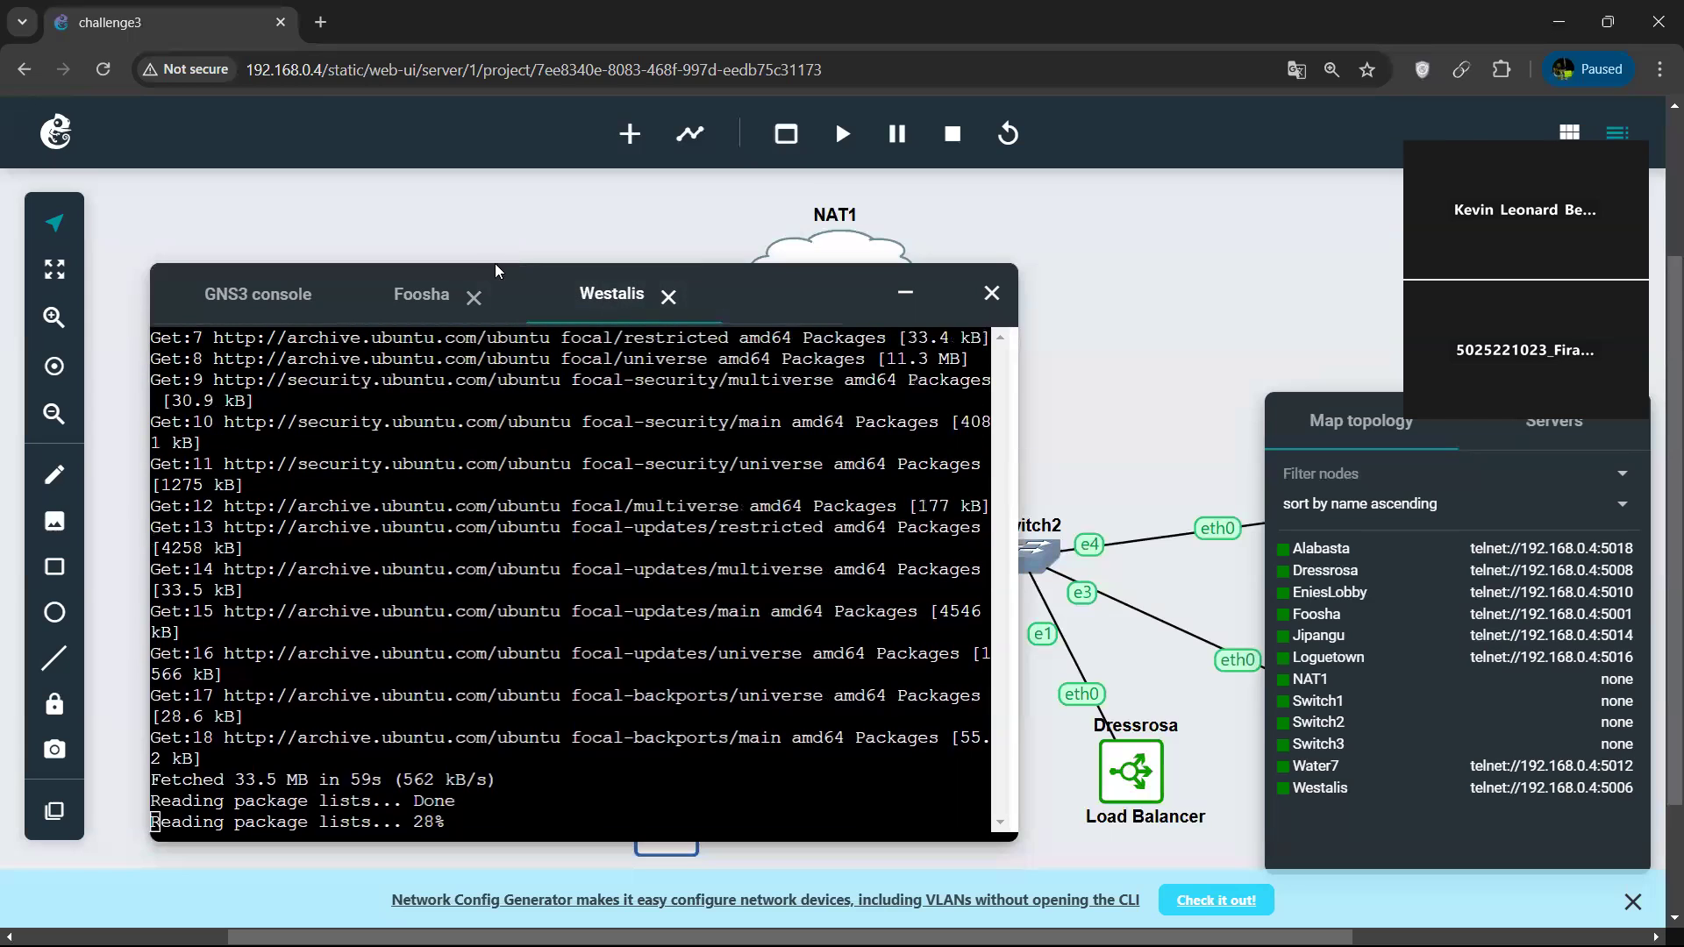
# Finish the DHCP relay setup on Foosha, leaving the servers, interfaces and additional options blank.
pyautogui.click(418, 311)
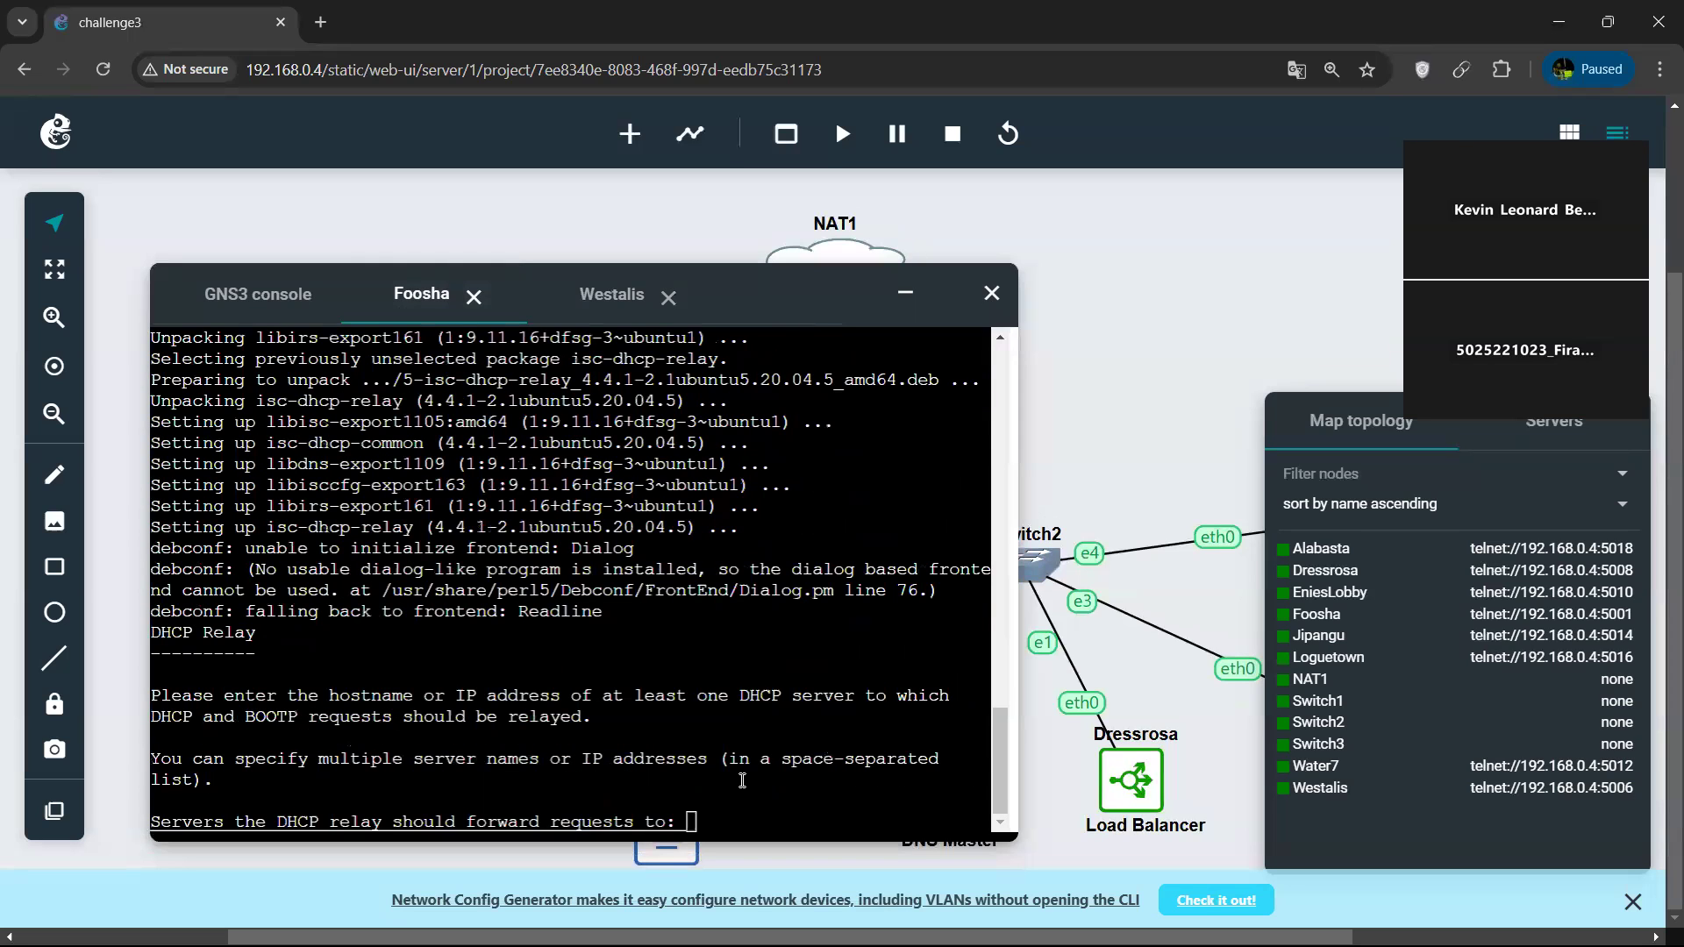
pyautogui.press('Return')
pyautogui.press('Return')
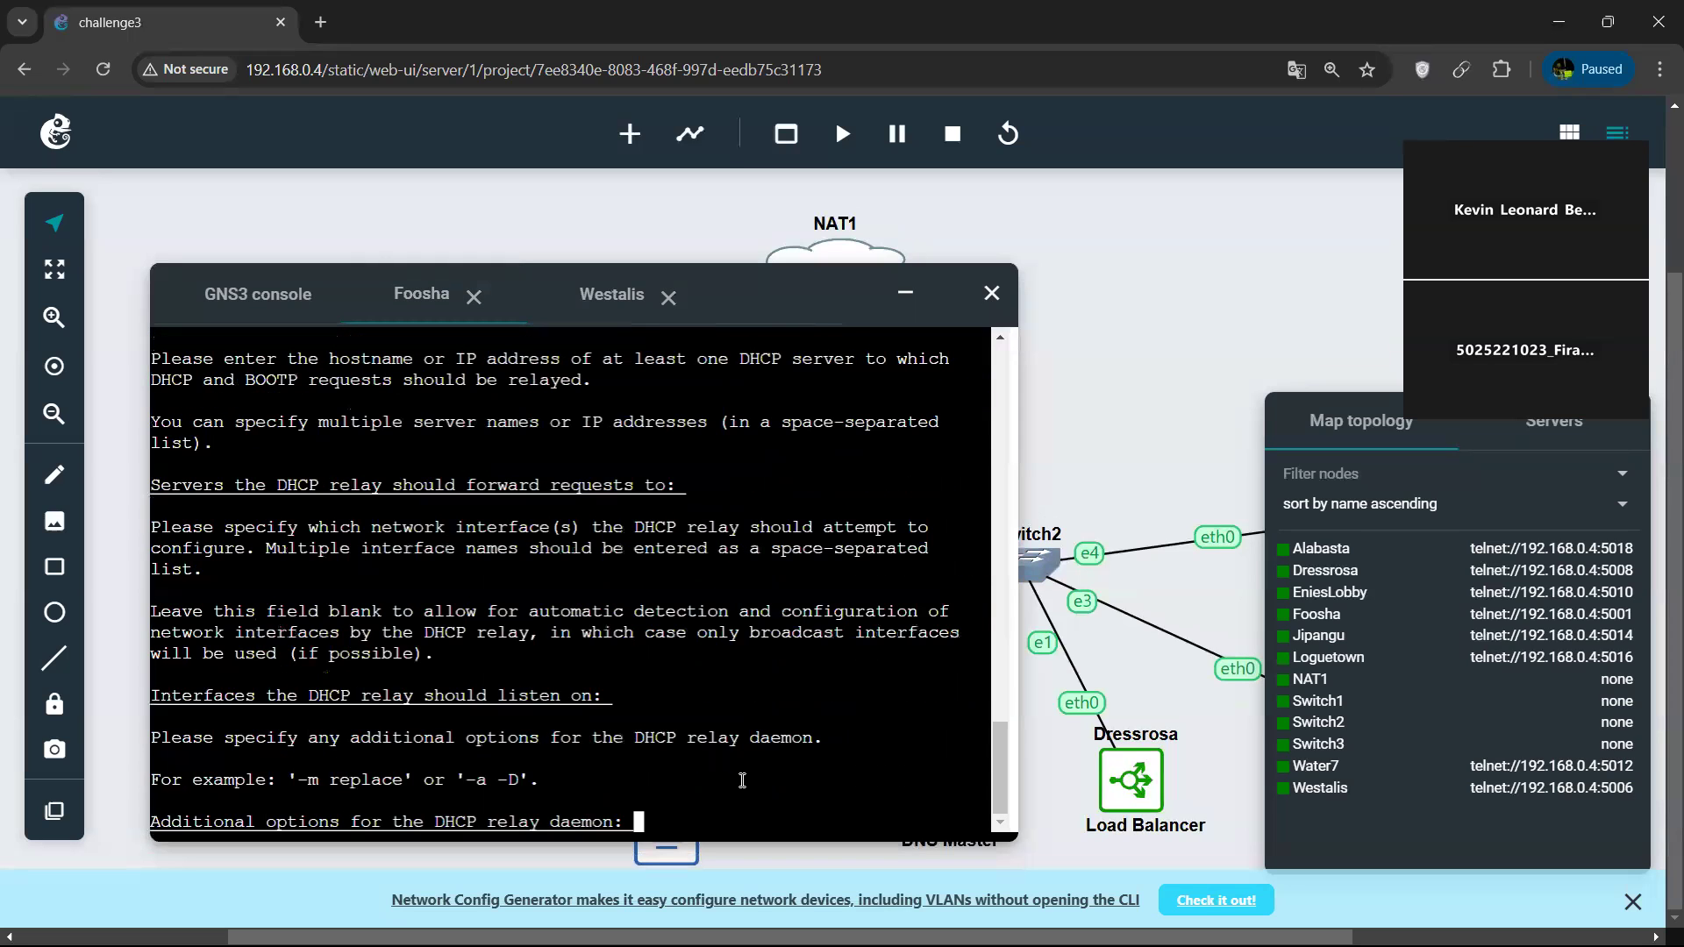
pyautogui.press('Return')
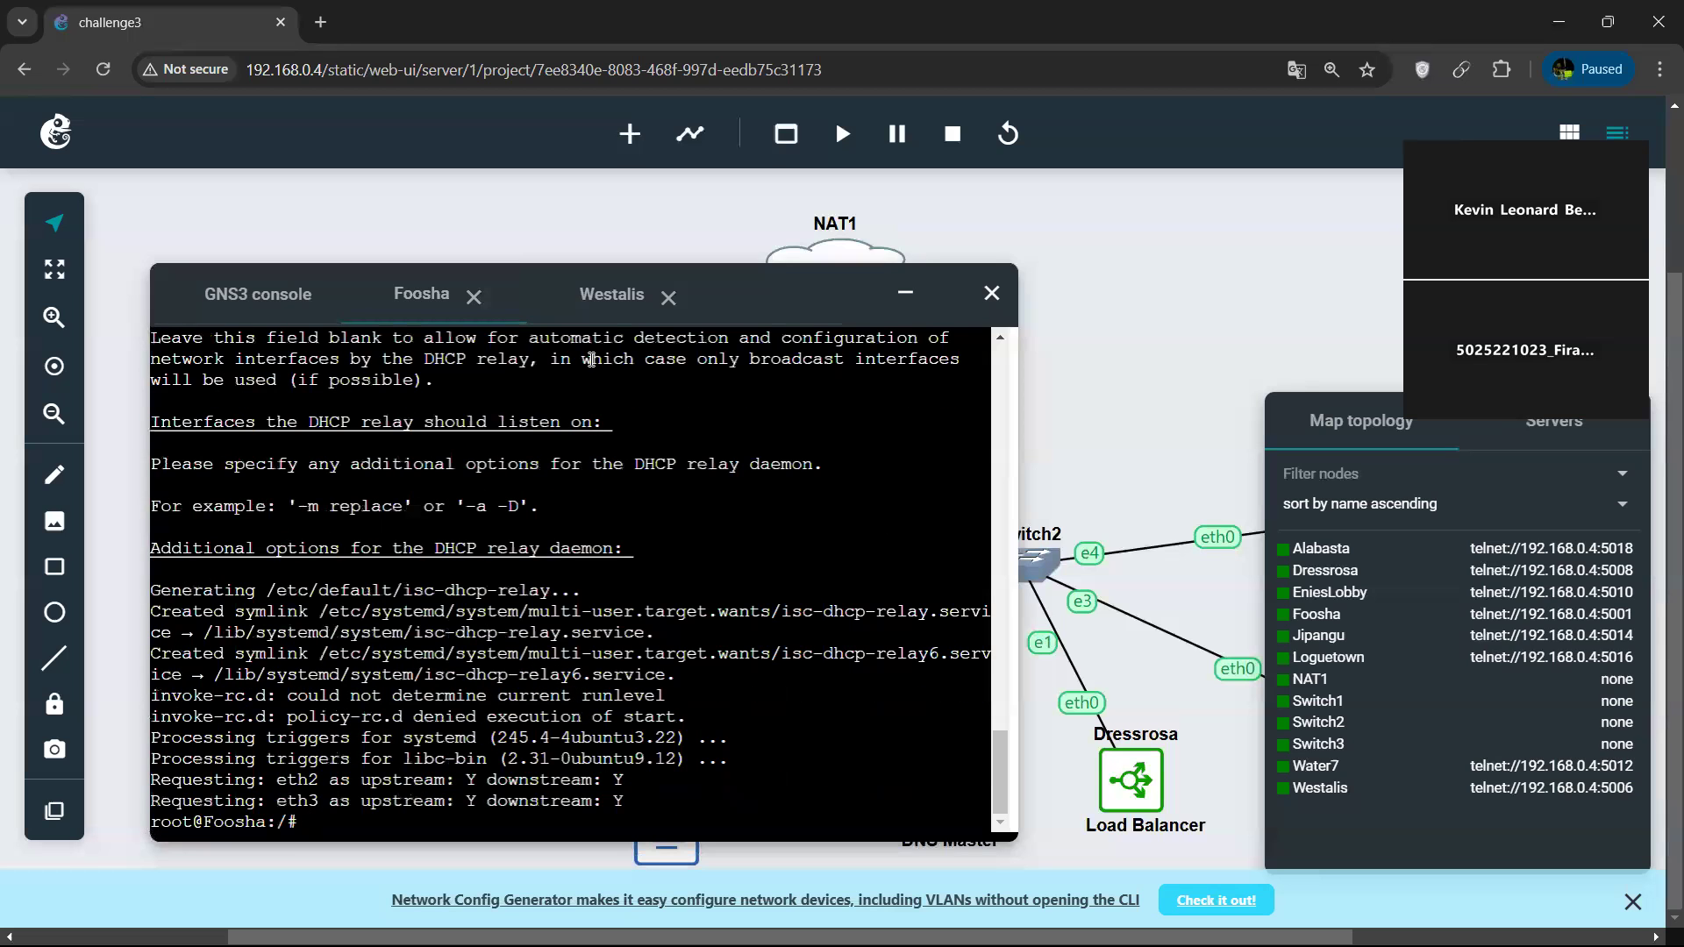
# Open /etc/dhcp/dhcpd.conf in nano on the Westalis node.
pyautogui.click(577, 303)
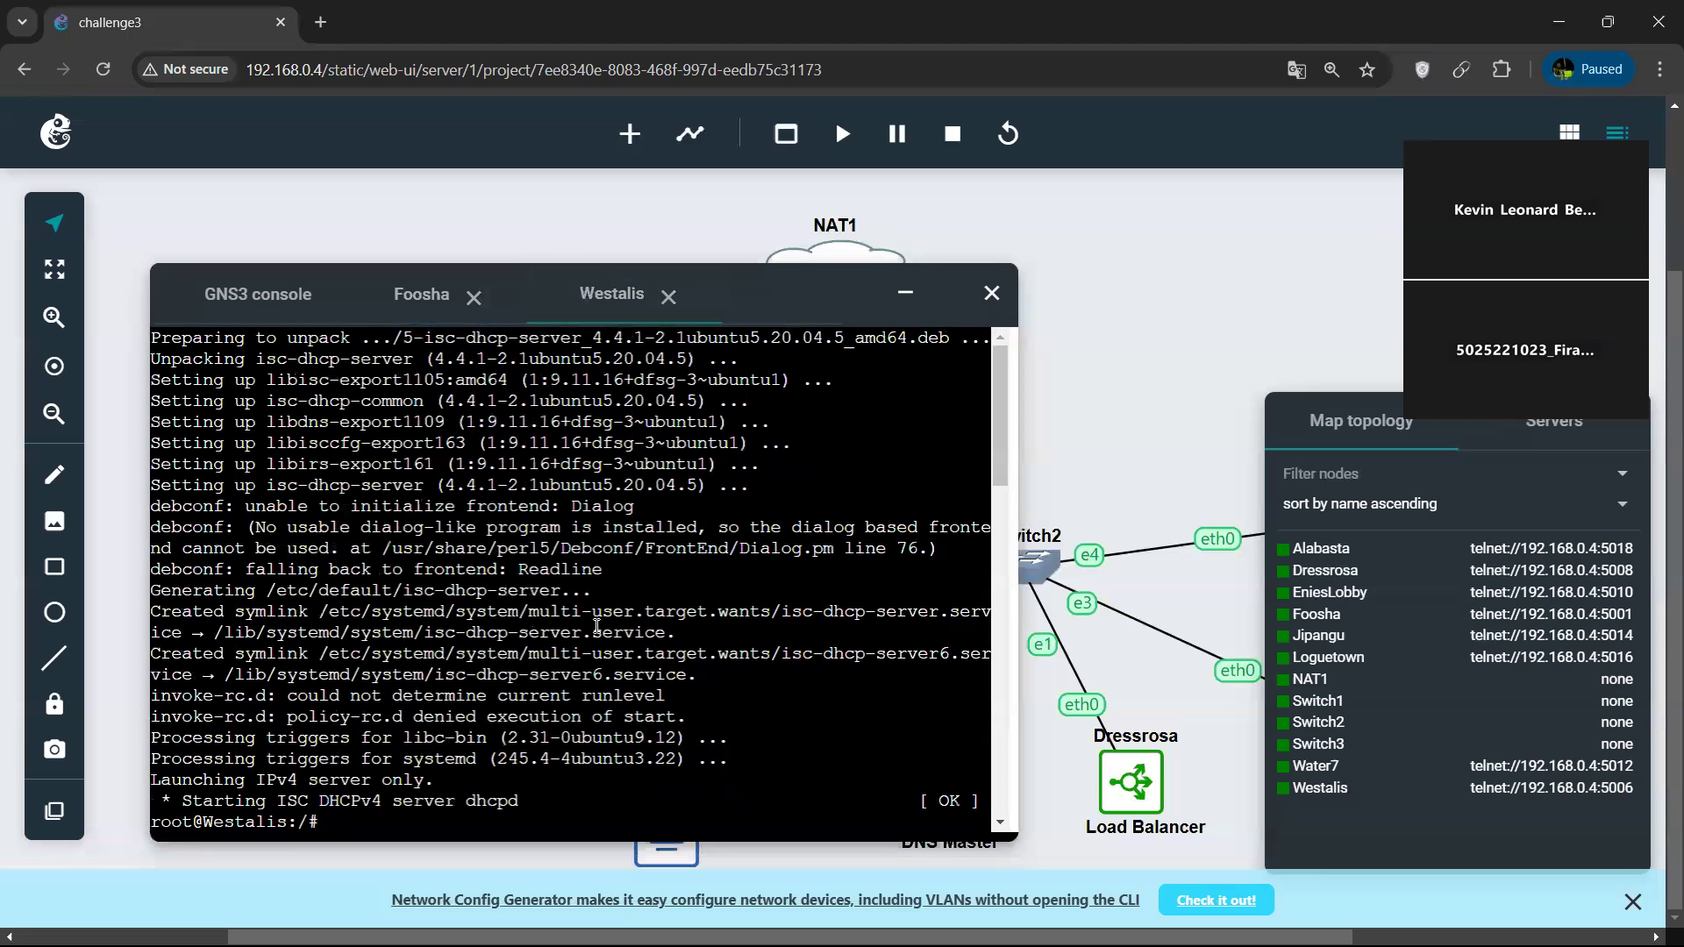
pyautogui.write('service isc-dhcp-server restart')
pyautogui.press('Up')
pyautogui.press('Return')
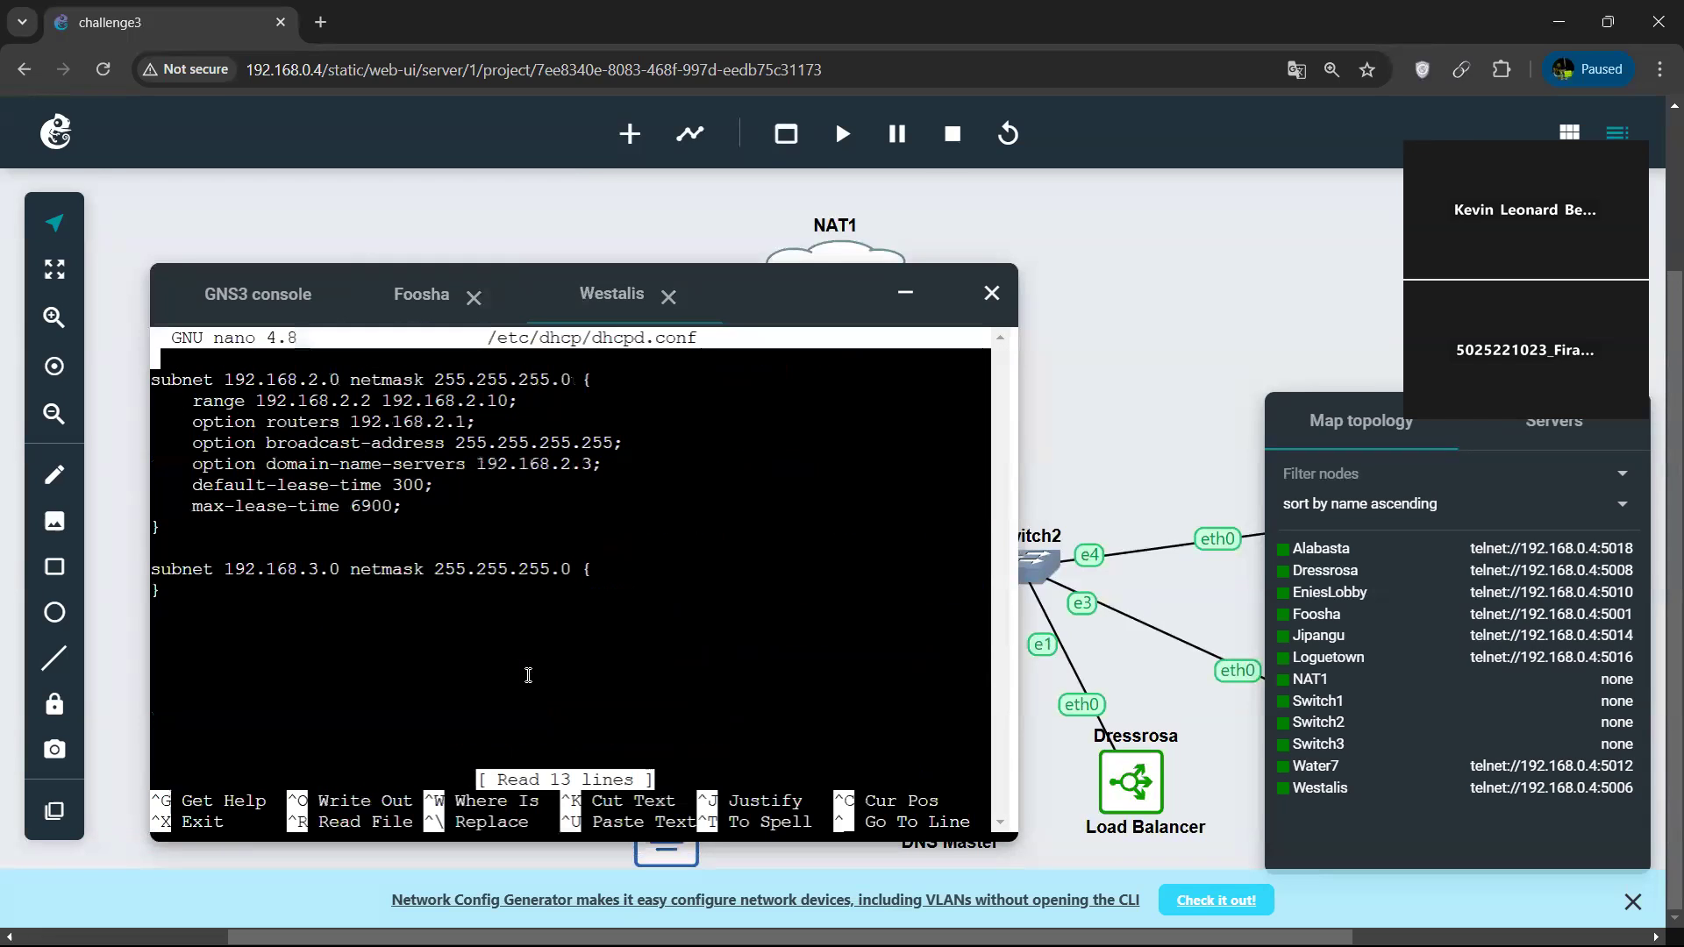
# Add an empty block for subnet 192.168.1.0 netmask 255.255.255.0 at the beginning of dhcpd.conf.
pyautogui.press('Return')
pyautogui.press('Up')
pyautogui.write('subnet 1')
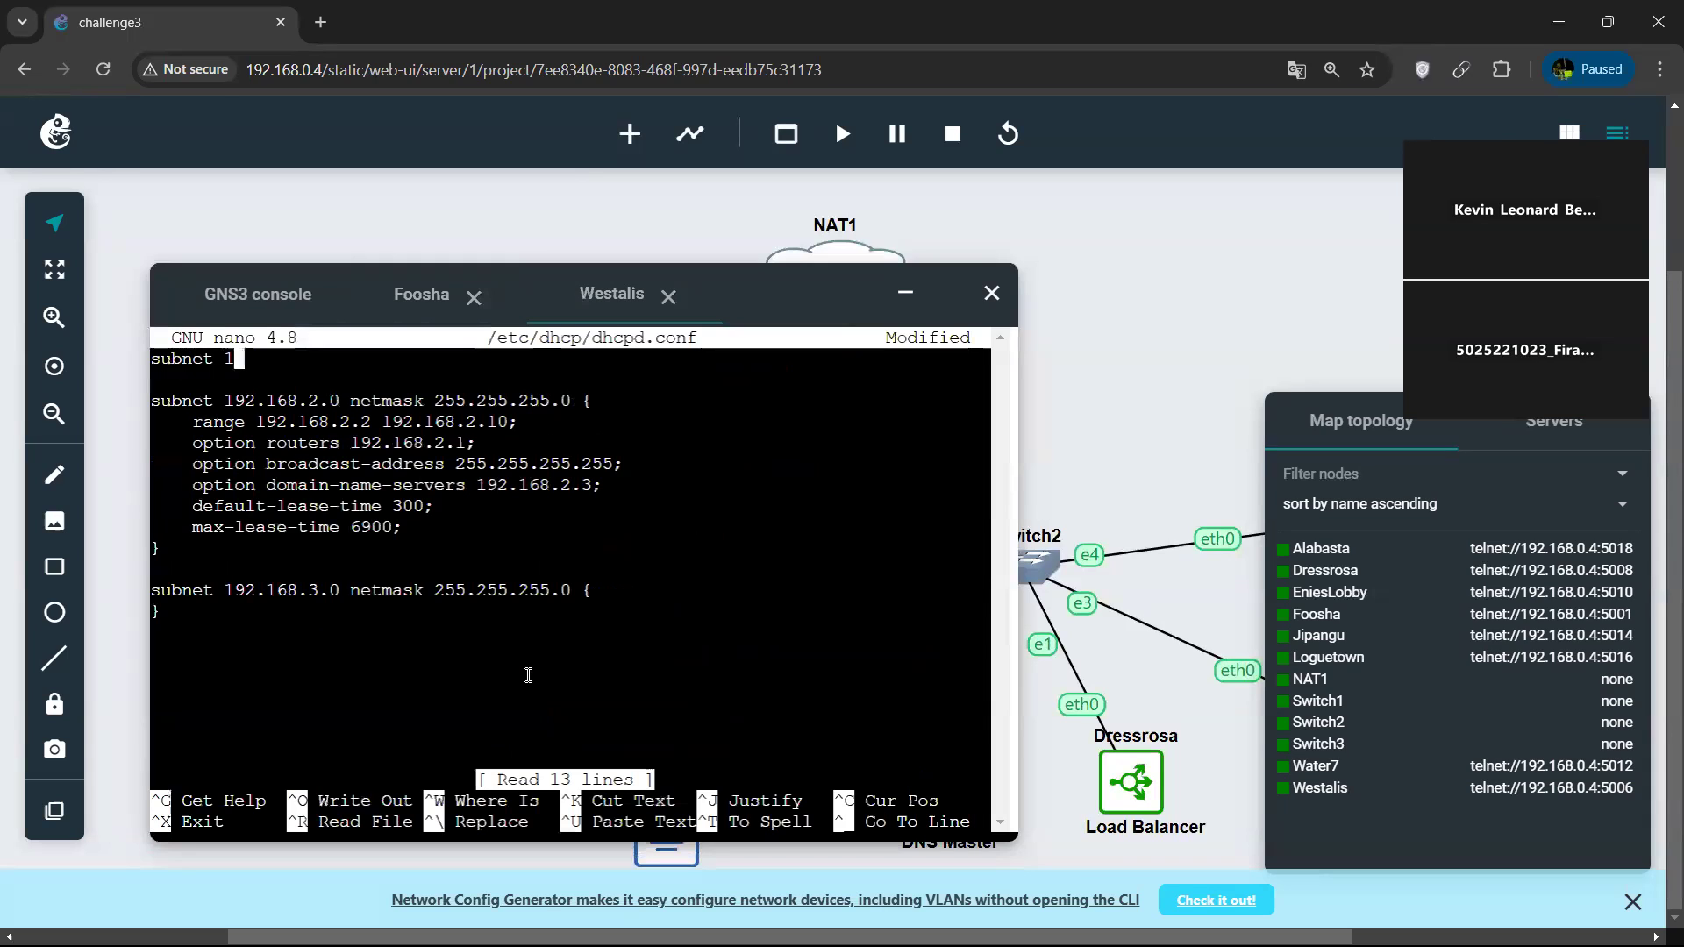
pyautogui.write('92.168.1.0 netmask 2')
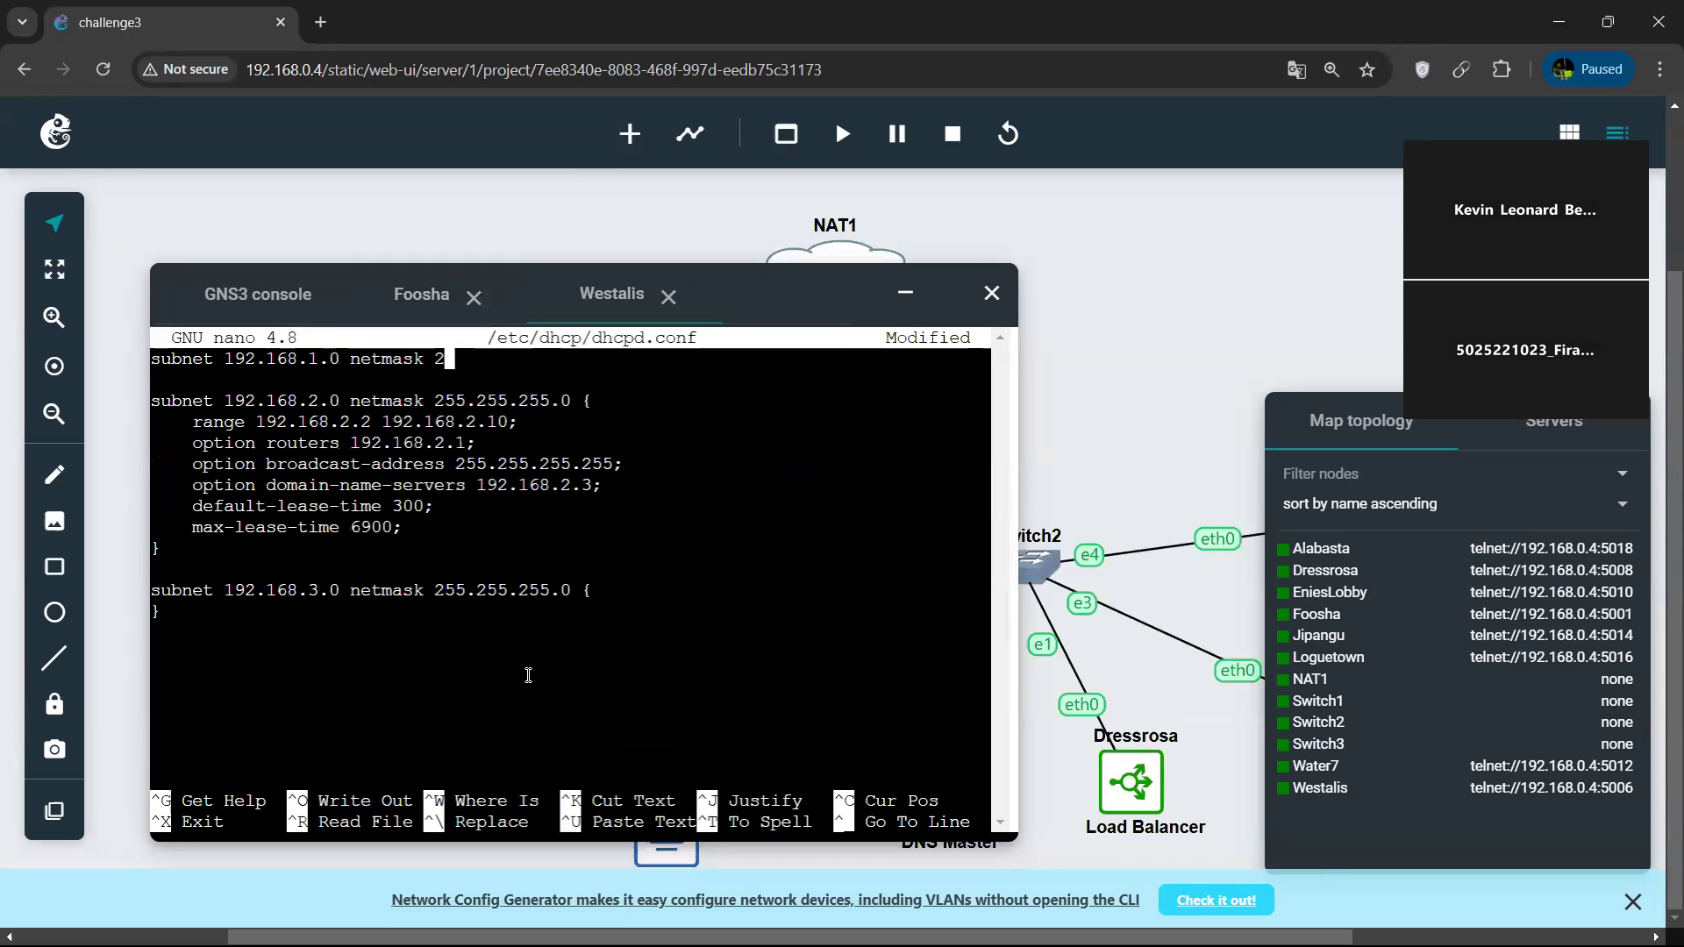
pyautogui.write('55.255.255.0')
pyautogui.write('{')
pyautogui.press('Return')
pyautogui.write('}')
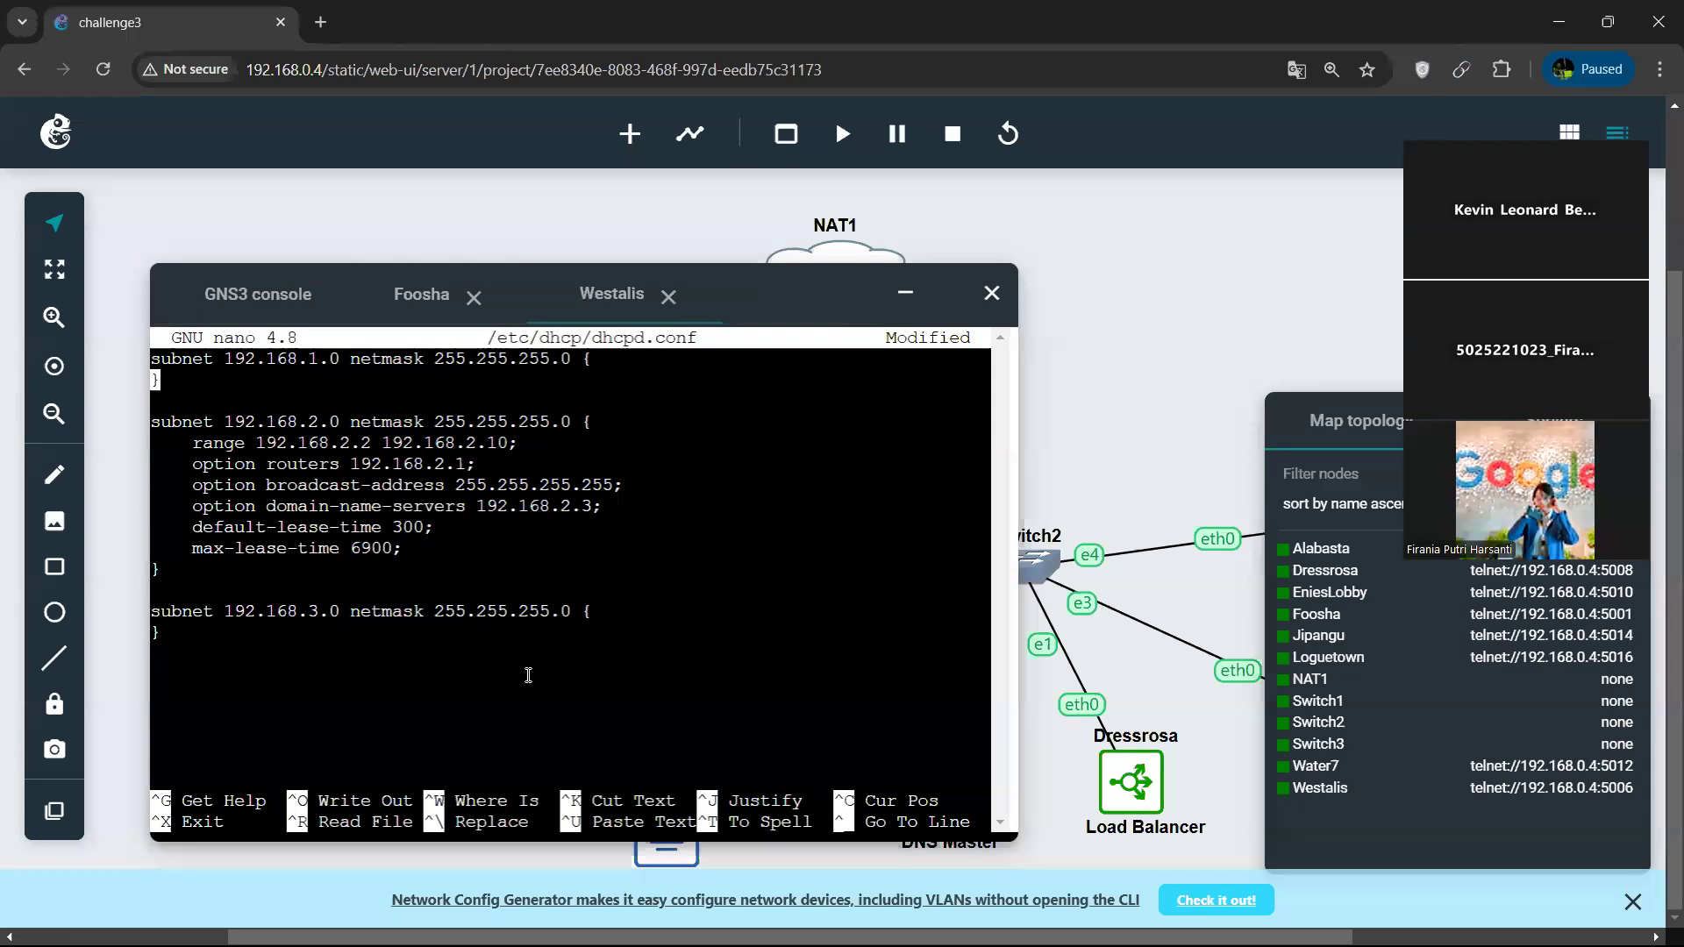
# Add the line "range 192.168.1.2 192.168.2.10;" inside the 192.168.1.0 subnet block.
pyautogui.press('Return')
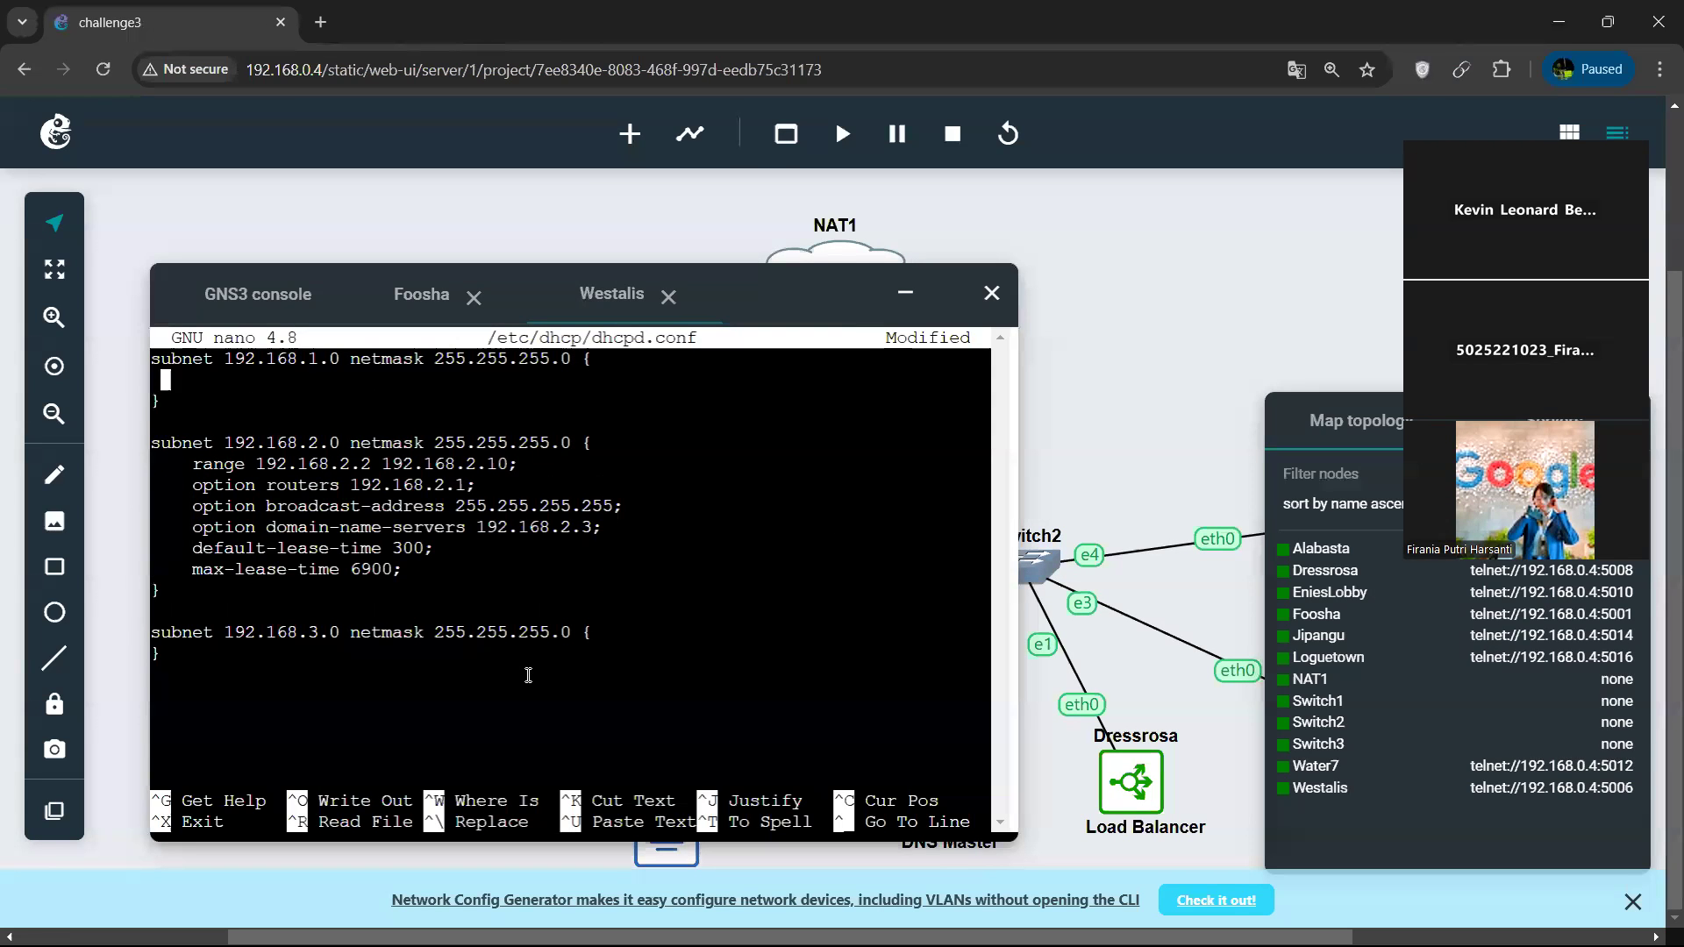
pyautogui.write('range ')
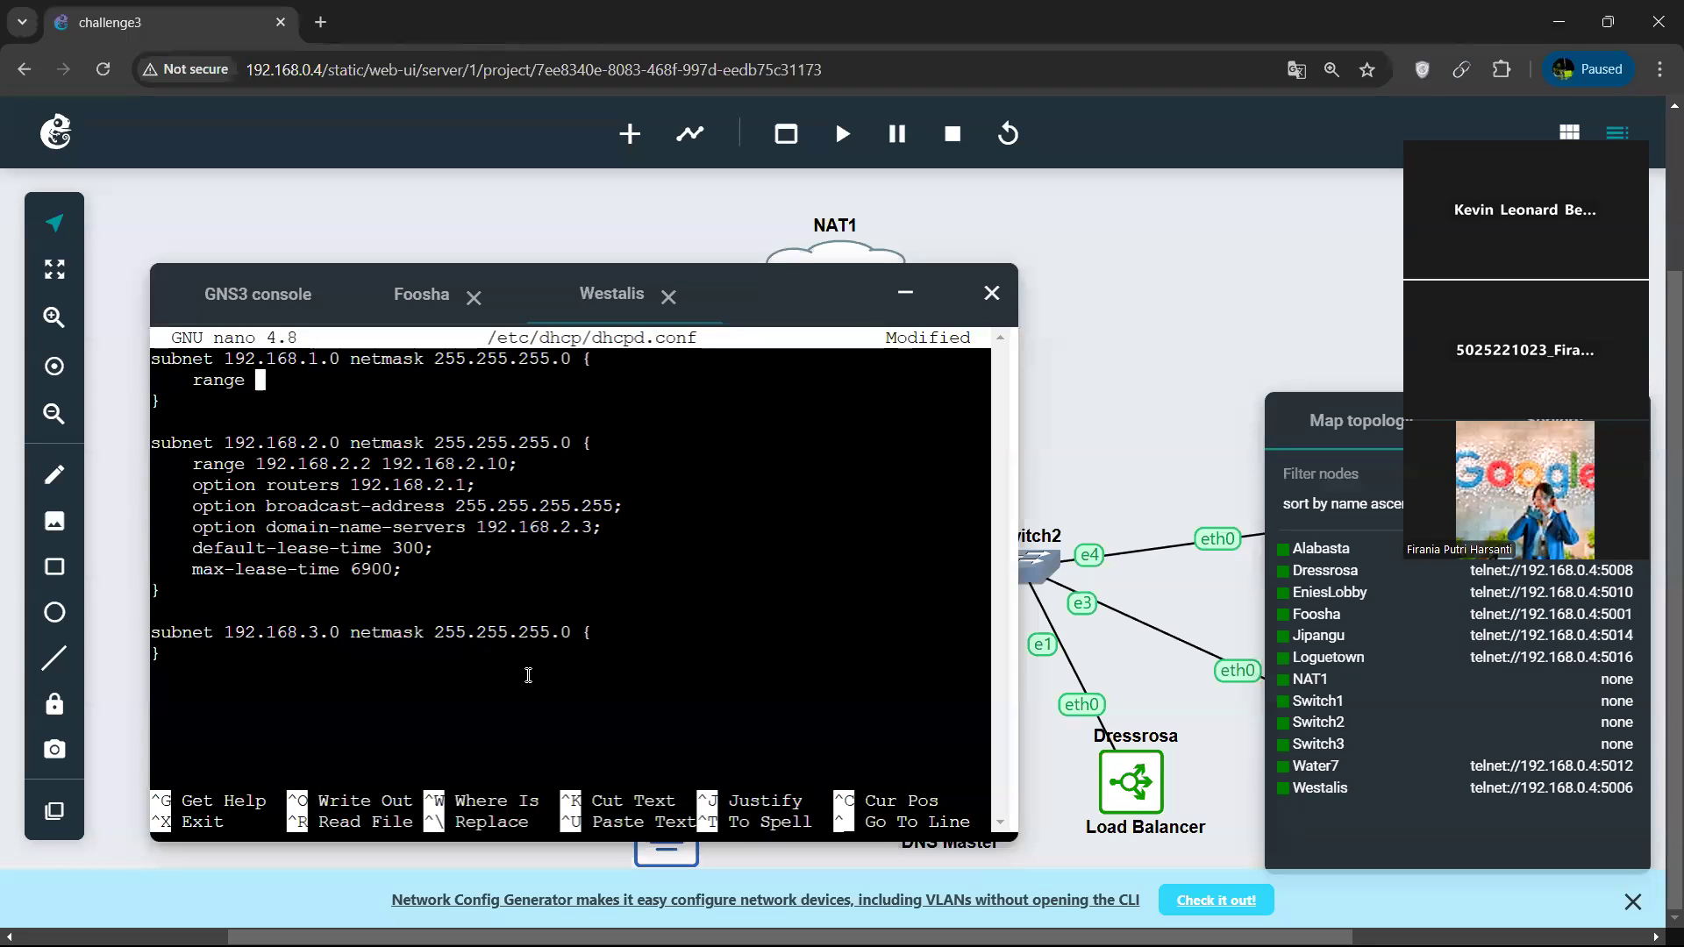
pyautogui.write('192.168.1.2 192.1')
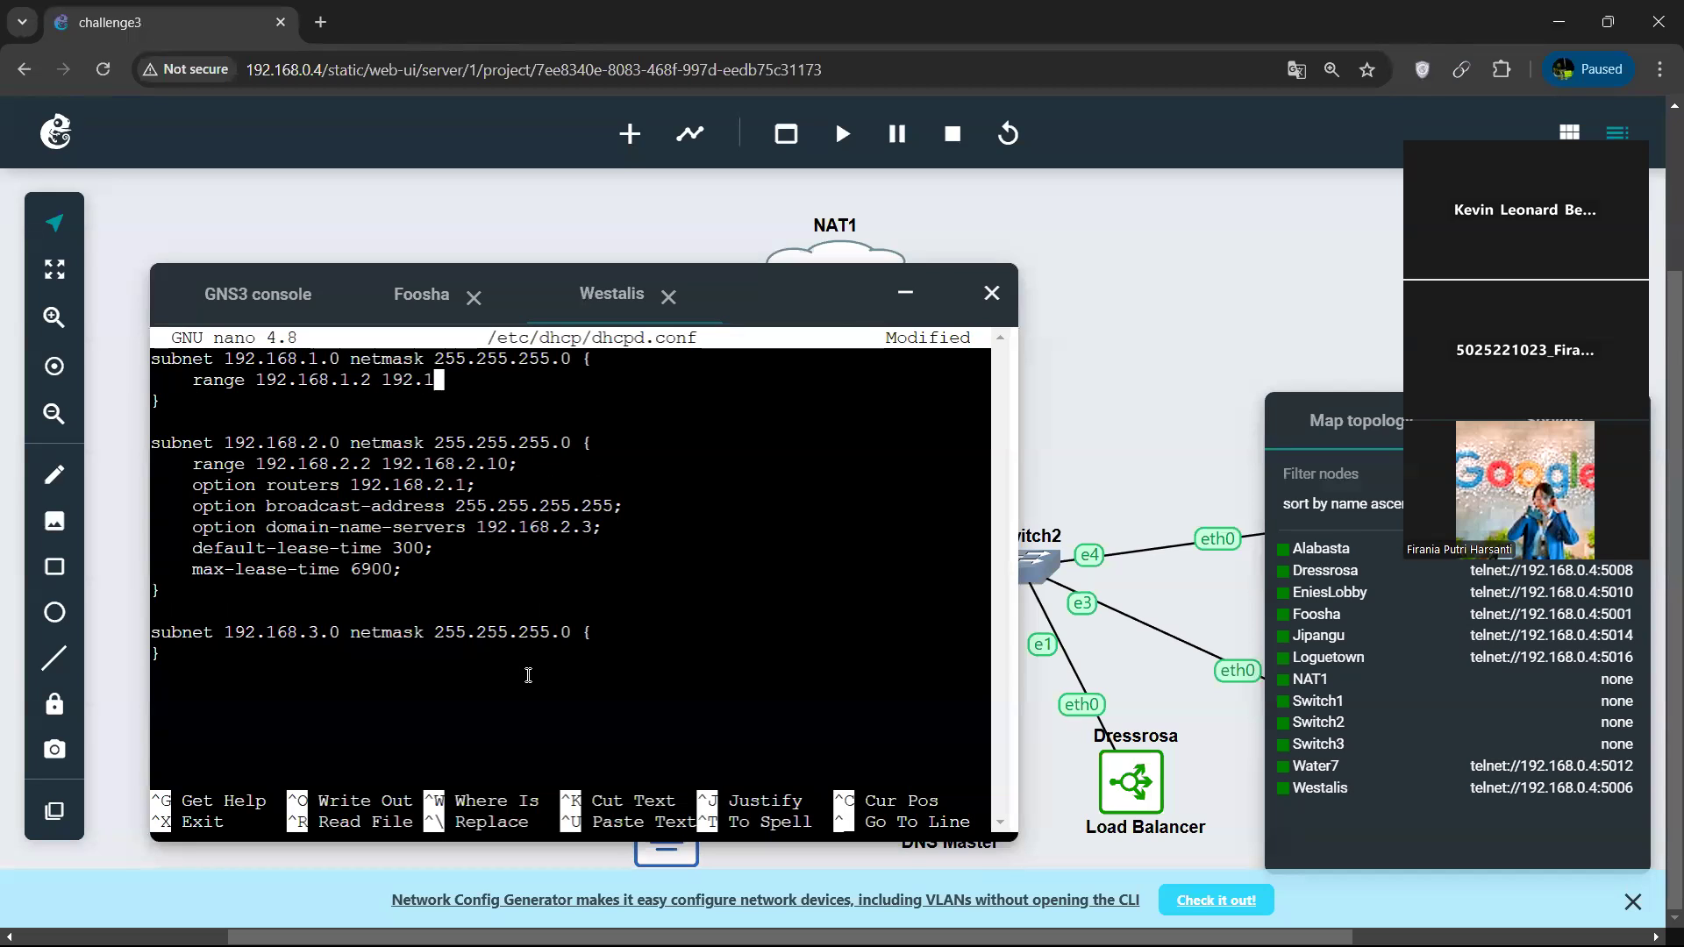
pyautogui.write('68.2.10;')
pyautogui.press('Return')
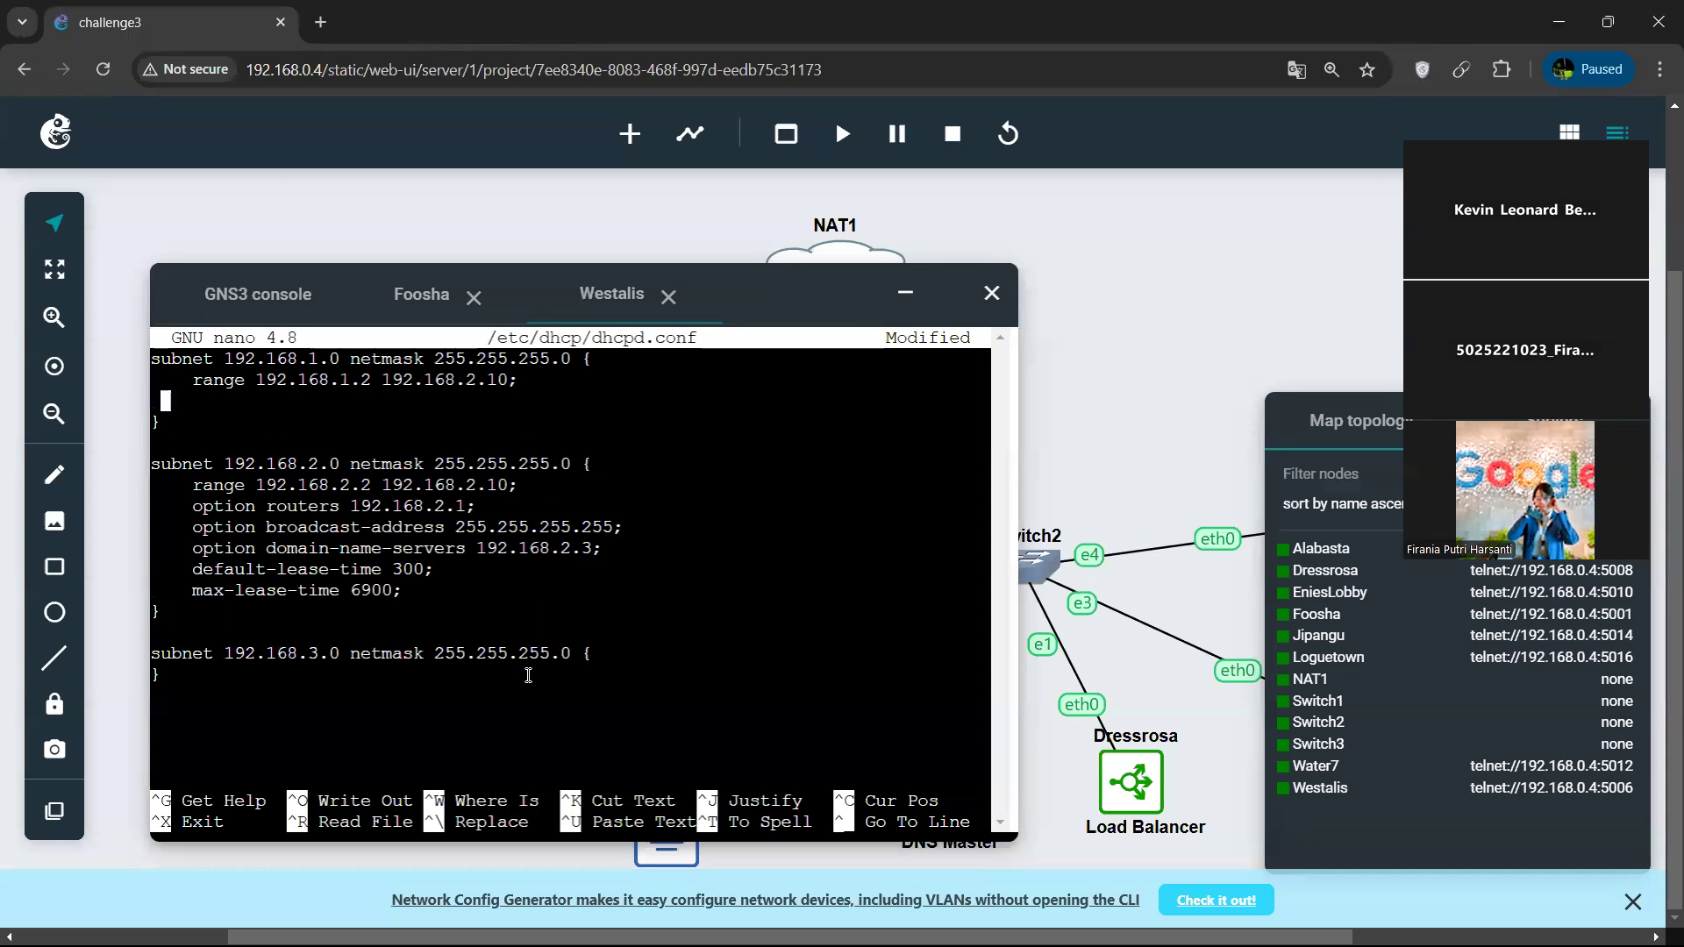
# Begin an option line in the 192.168.1.0 block and correct the range's end address to 192.168.1.10.
pyautogui.press('BackSpace')
pyautogui.write('option')
pyautogui.press('Up')
pyautogui.press('Right')
pyautogui.press('Right')
pyautogui.press('Right')
pyautogui.press('Right')
pyautogui.press('Right')
pyautogui.press('Right')
pyautogui.press('Right')
pyautogui.press('Right')
pyautogui.press('Right')
pyautogui.press('Right')
pyautogui.press('Right')
pyautogui.press('Right')
pyautogui.press('Right')
pyautogui.press('Right')
pyautogui.press('Right')
pyautogui.press('Right')
pyautogui.press('Right')
pyautogui.press('Right')
pyautogui.press('Right')
pyautogui.press('Delete')
pyautogui.write('1')
pyautogui.press('Down')
# Complete the router line in the 192.168.1.0 subnet block as "option routers 192.168.2.1;".
pyautogui.write('routers ')
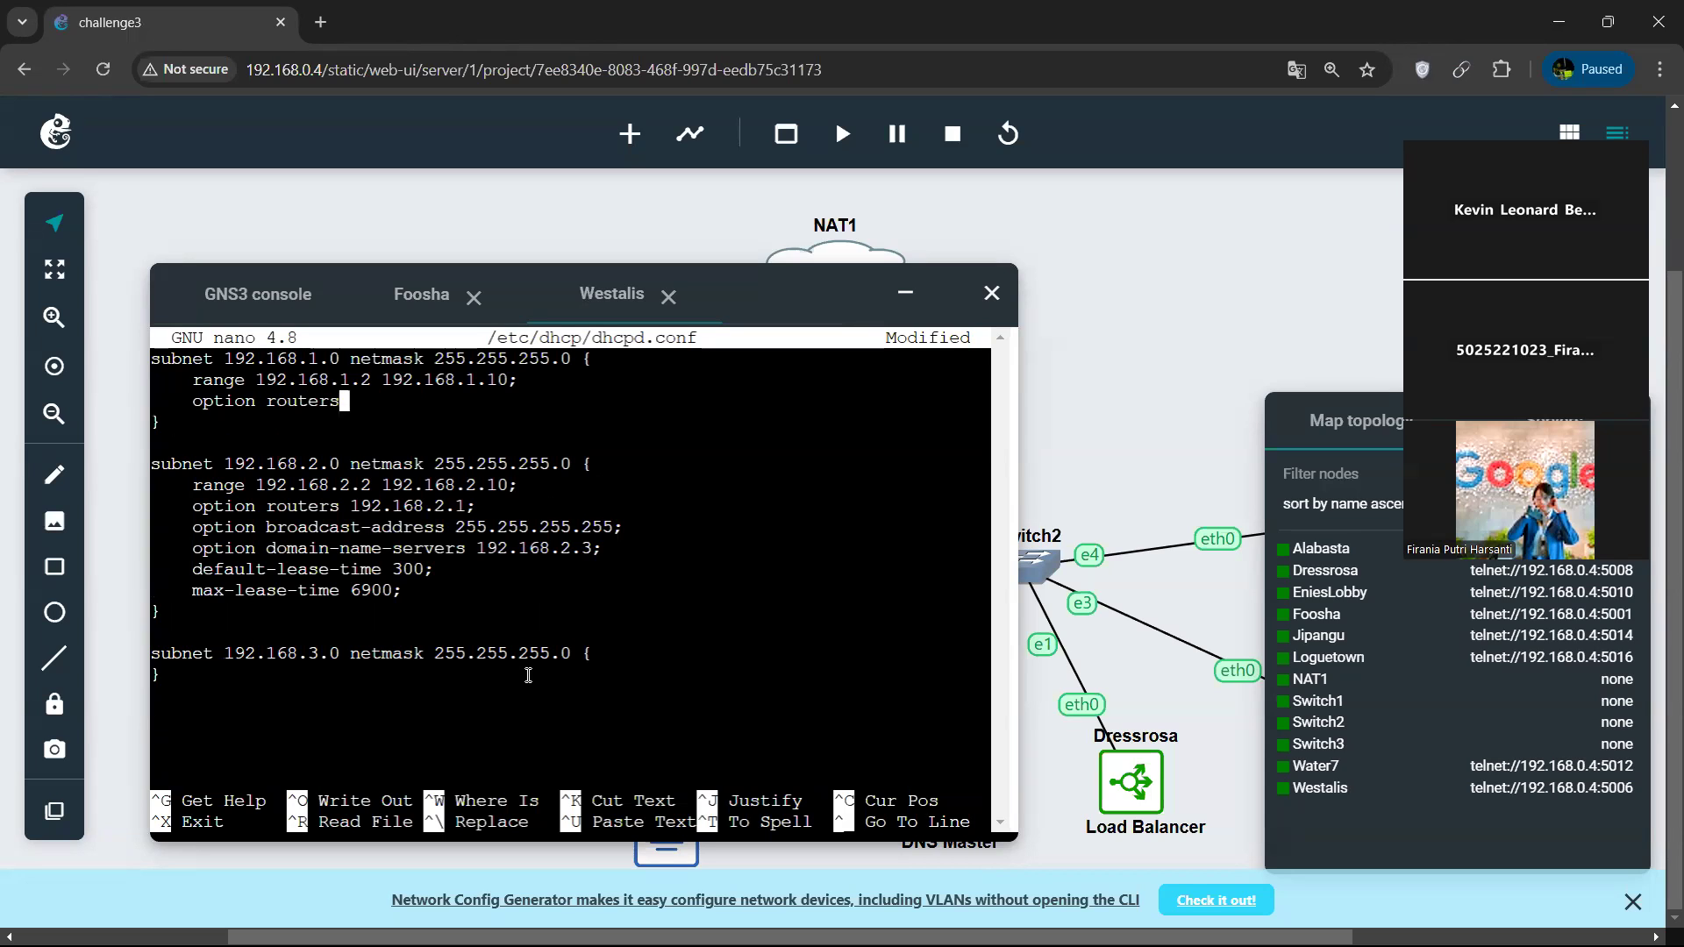
pyautogui.write('192.168.2.1;')
pyautogui.press('Return')
# Add the line "option broadcast-addresss 192.168.1.255;" to the 192.168.1.0 subnet block.
pyautogui.write('op')
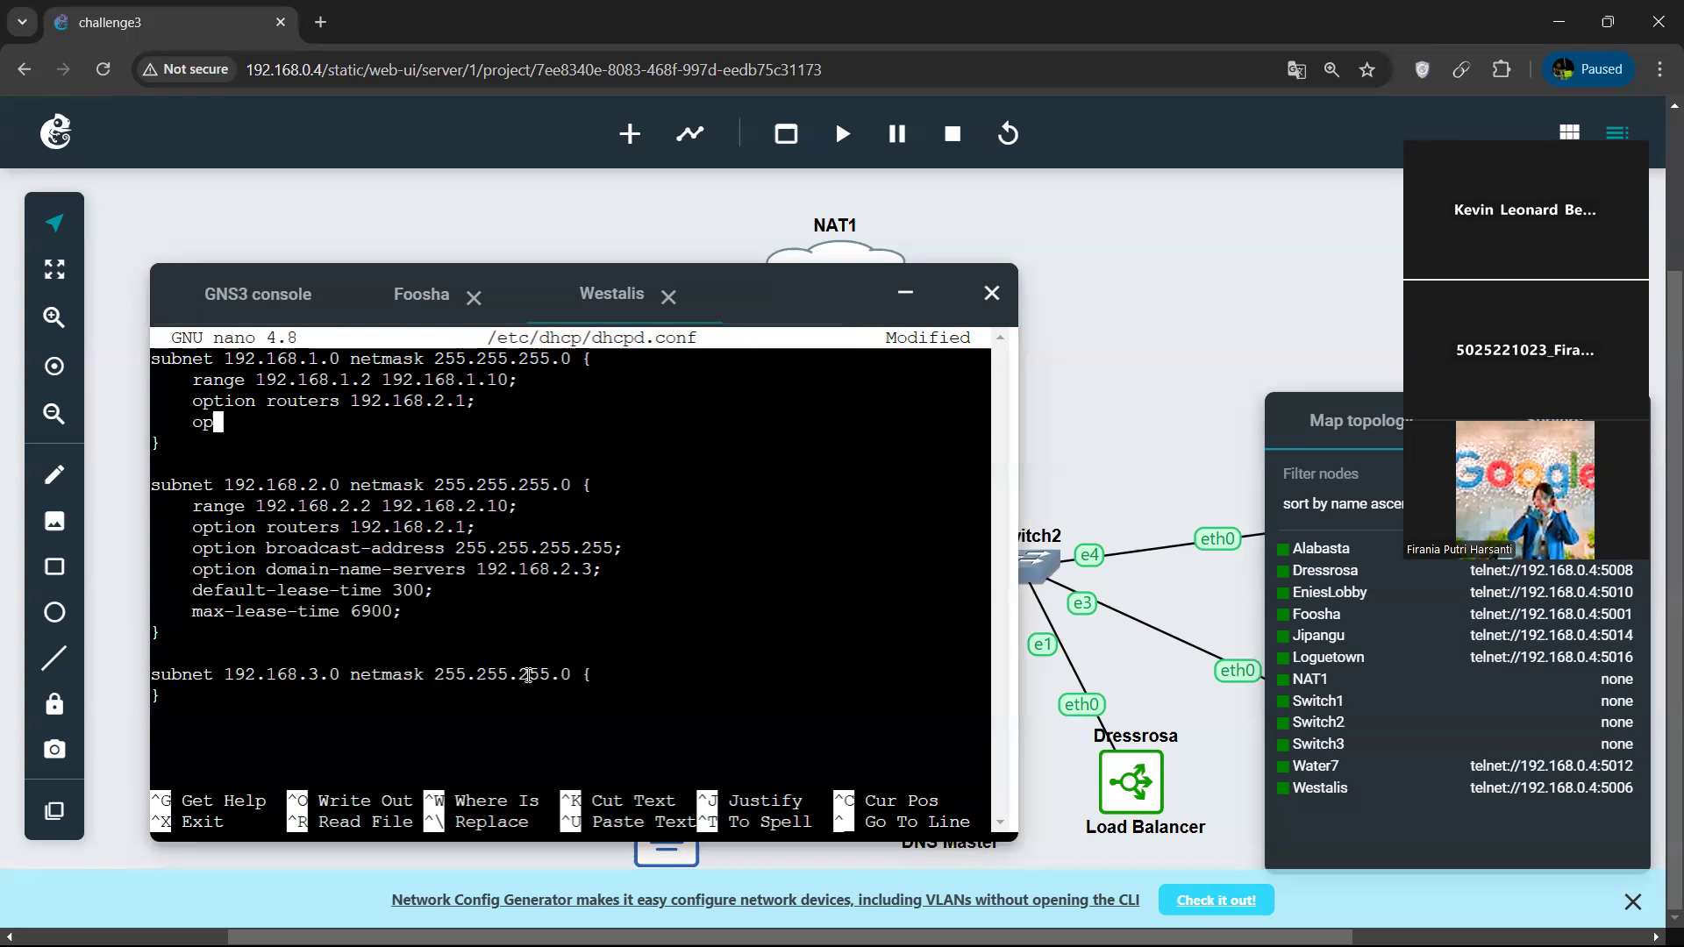
pyautogui.write('tion broadcast')
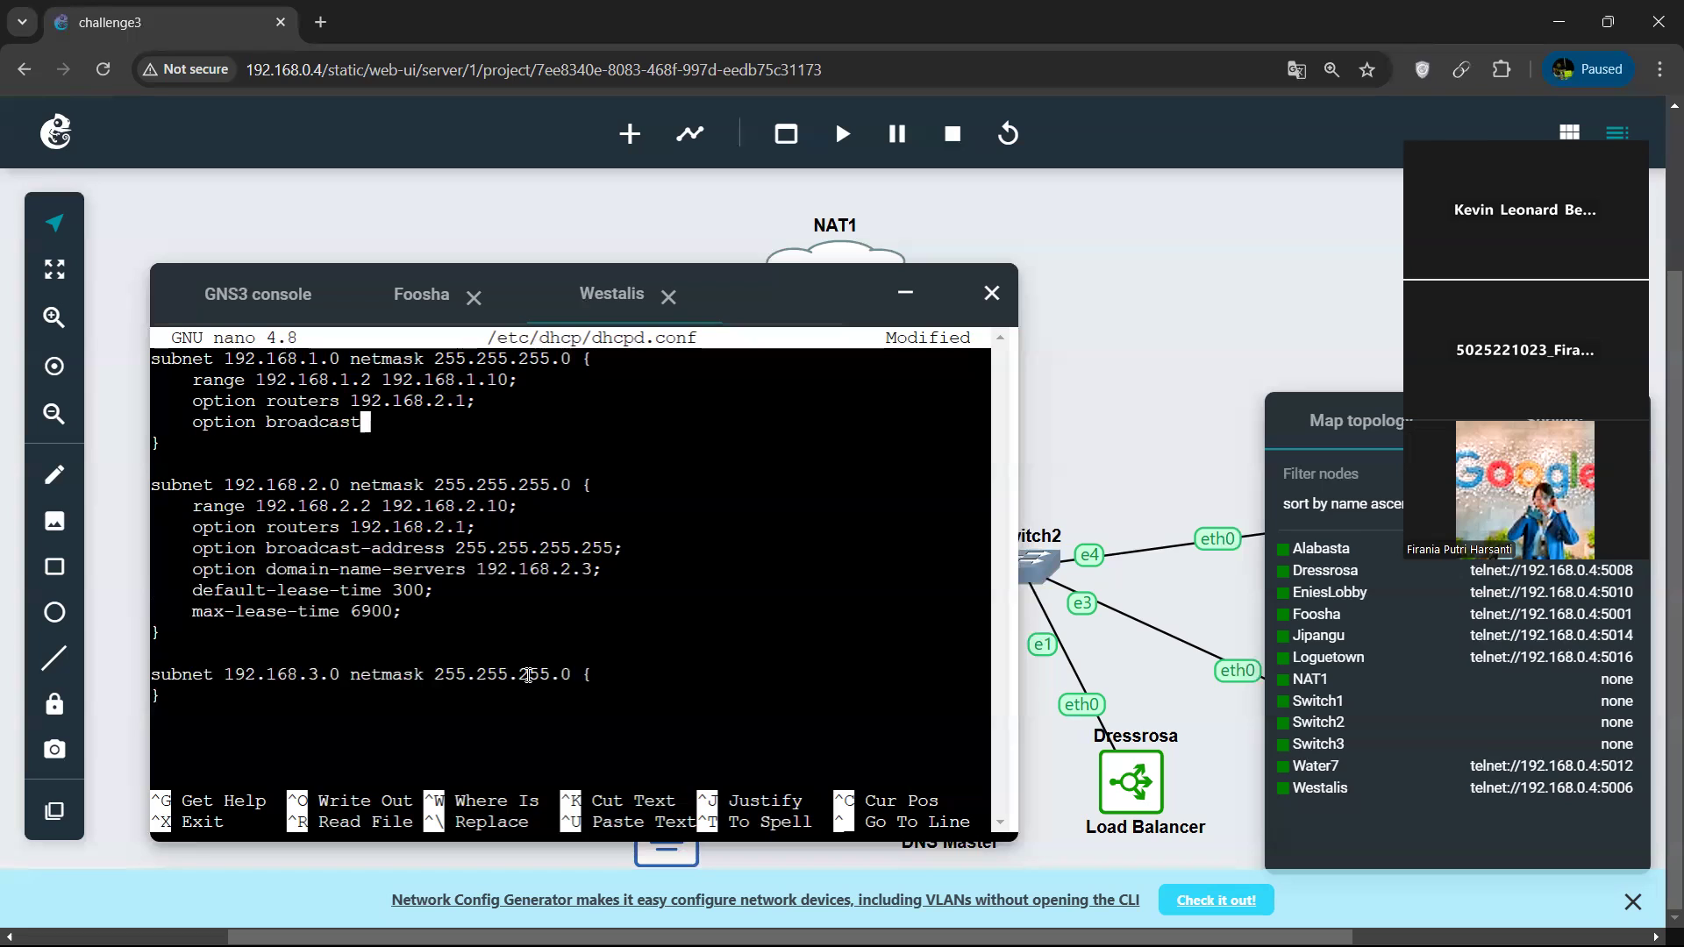
pyautogui.write('-addresss ')
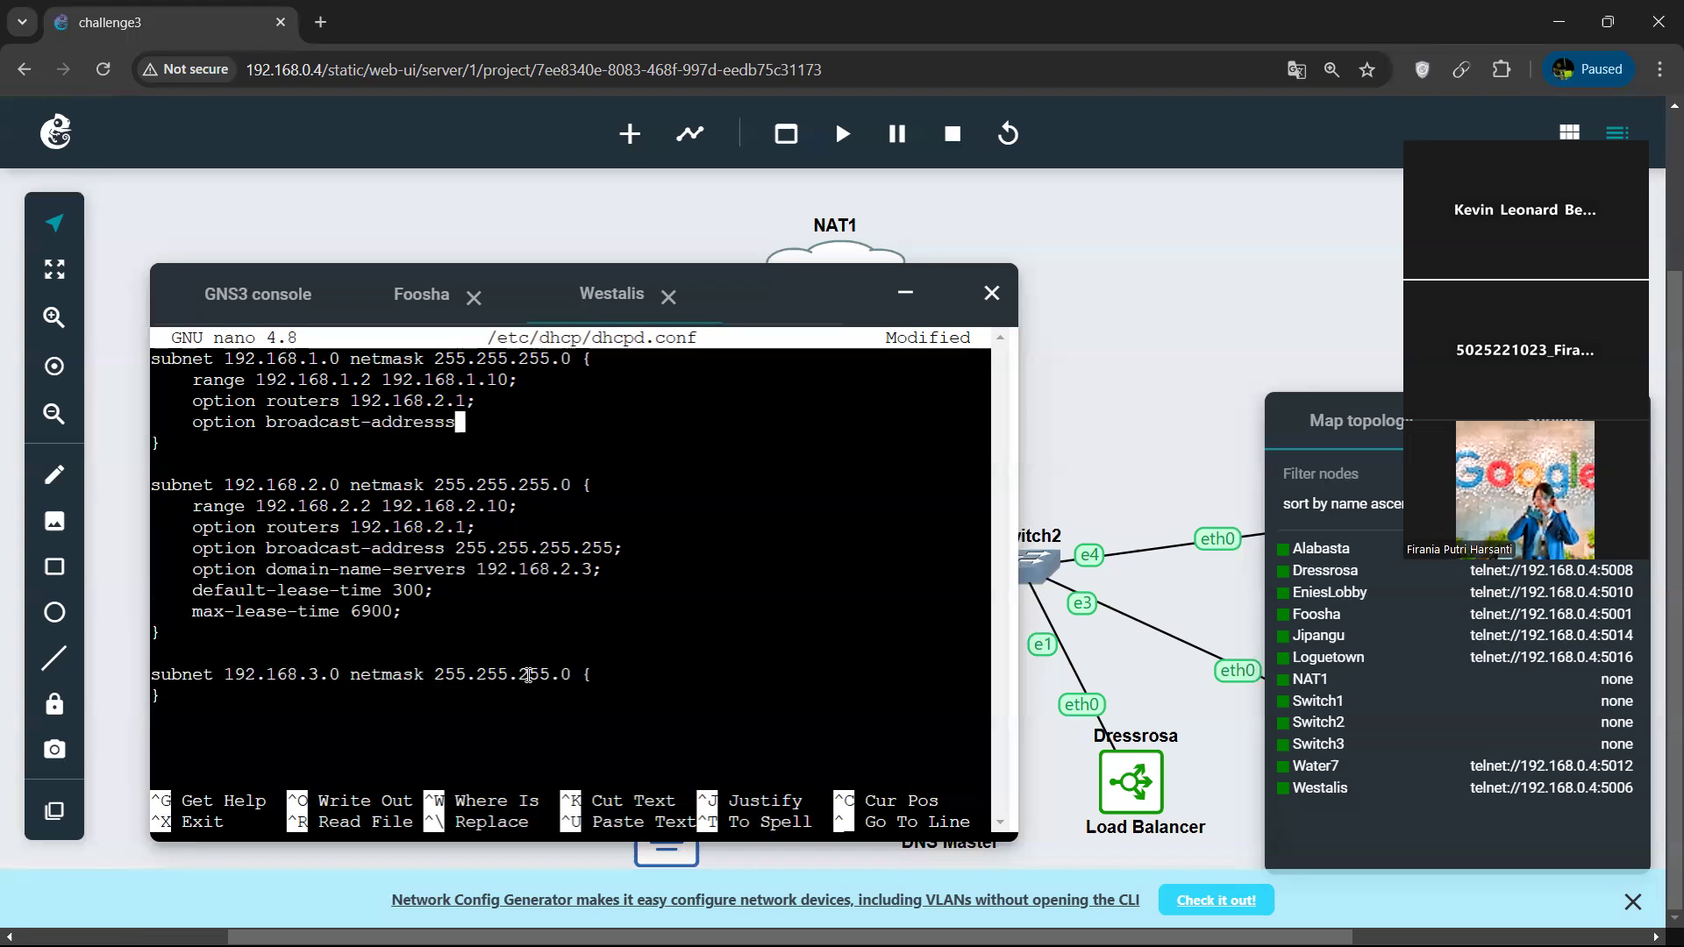
pyautogui.write('192.168.1.255;')
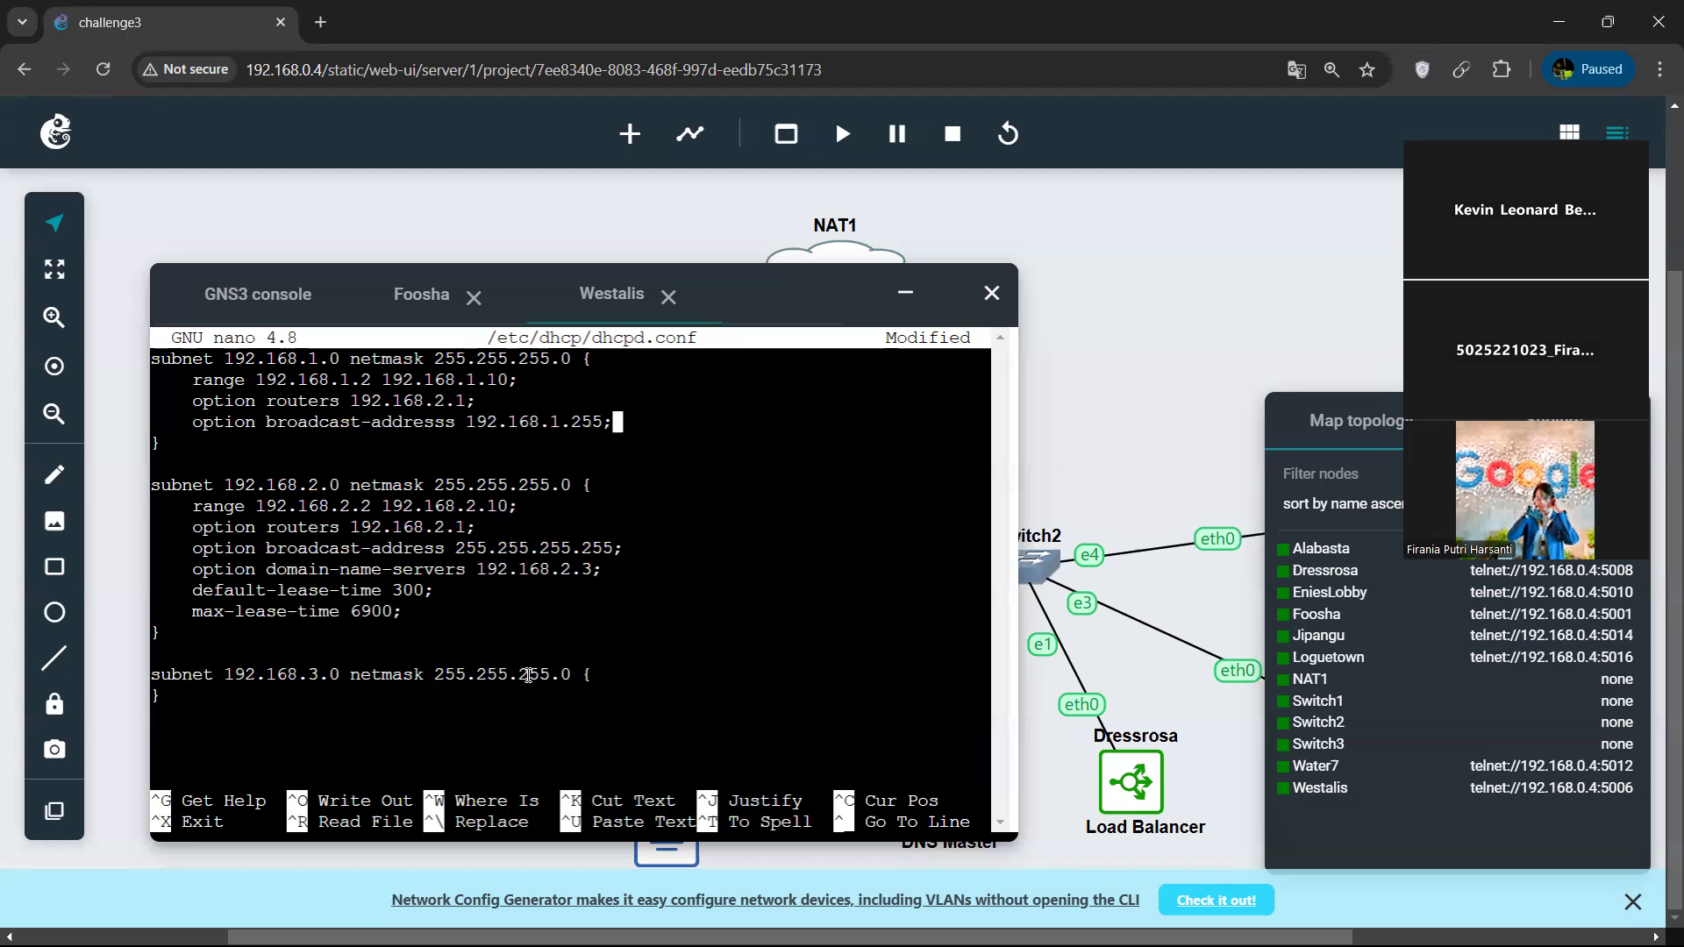
# Add the line "option domain-name-servers 192.168.2.3;" to the 192.168.1.0 subnet block.
pyautogui.press('Return')
pyautogui.write('option d')
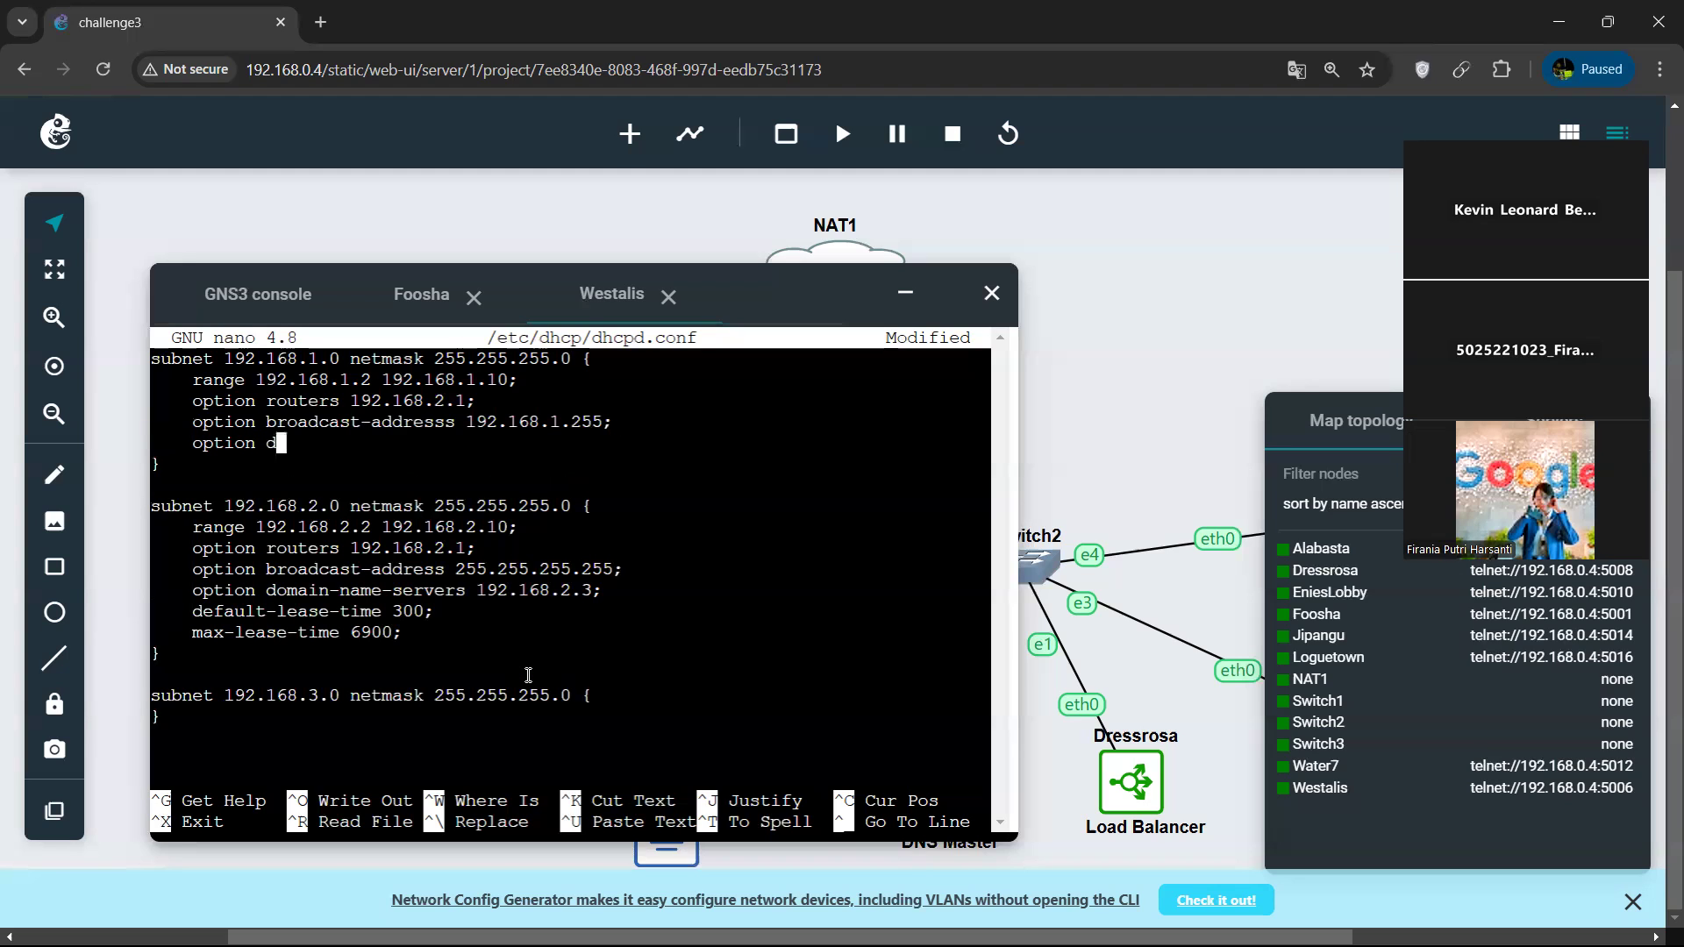
pyautogui.write('omain-name-serv')
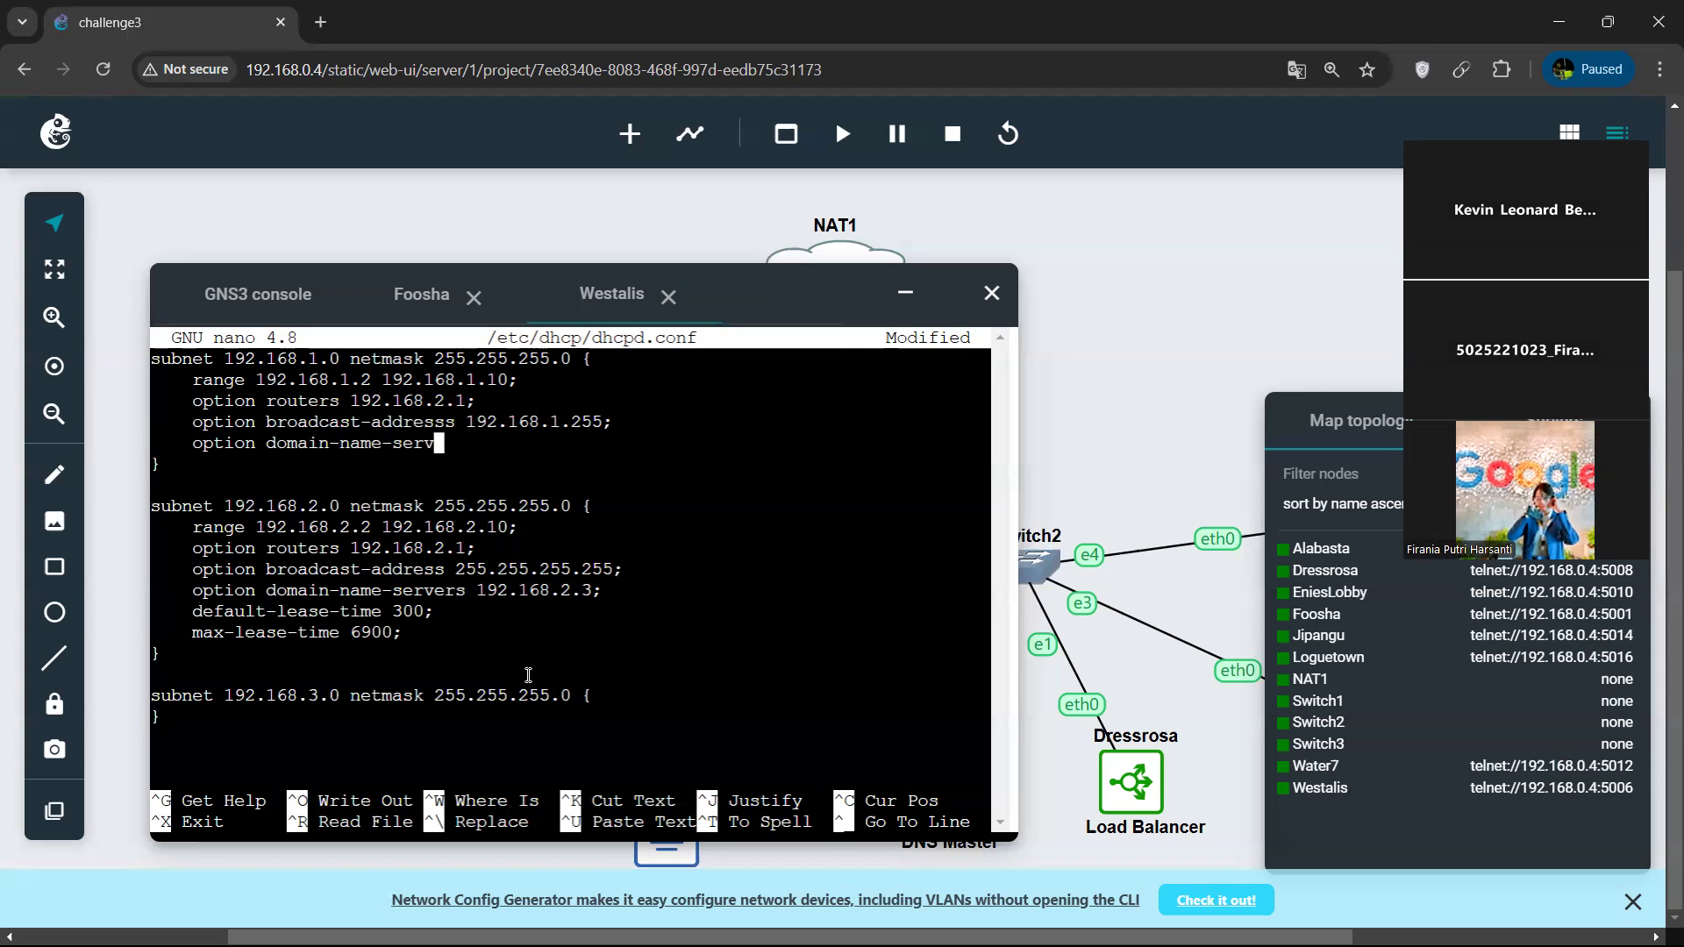
pyautogui.write('ers 192.168.2.3;')
# Add the line "default-lease-time 300;" to the 192.168.1.0 subnet block.
pyautogui.press('Return')
pyautogui.write('default-lease-time 300;')
# Add the line "max-lease-time 6900;" as the last entry of the 192.168.1.0 subnet block.
pyautogui.press('Return')
pyautogui.write(',ac-lea')
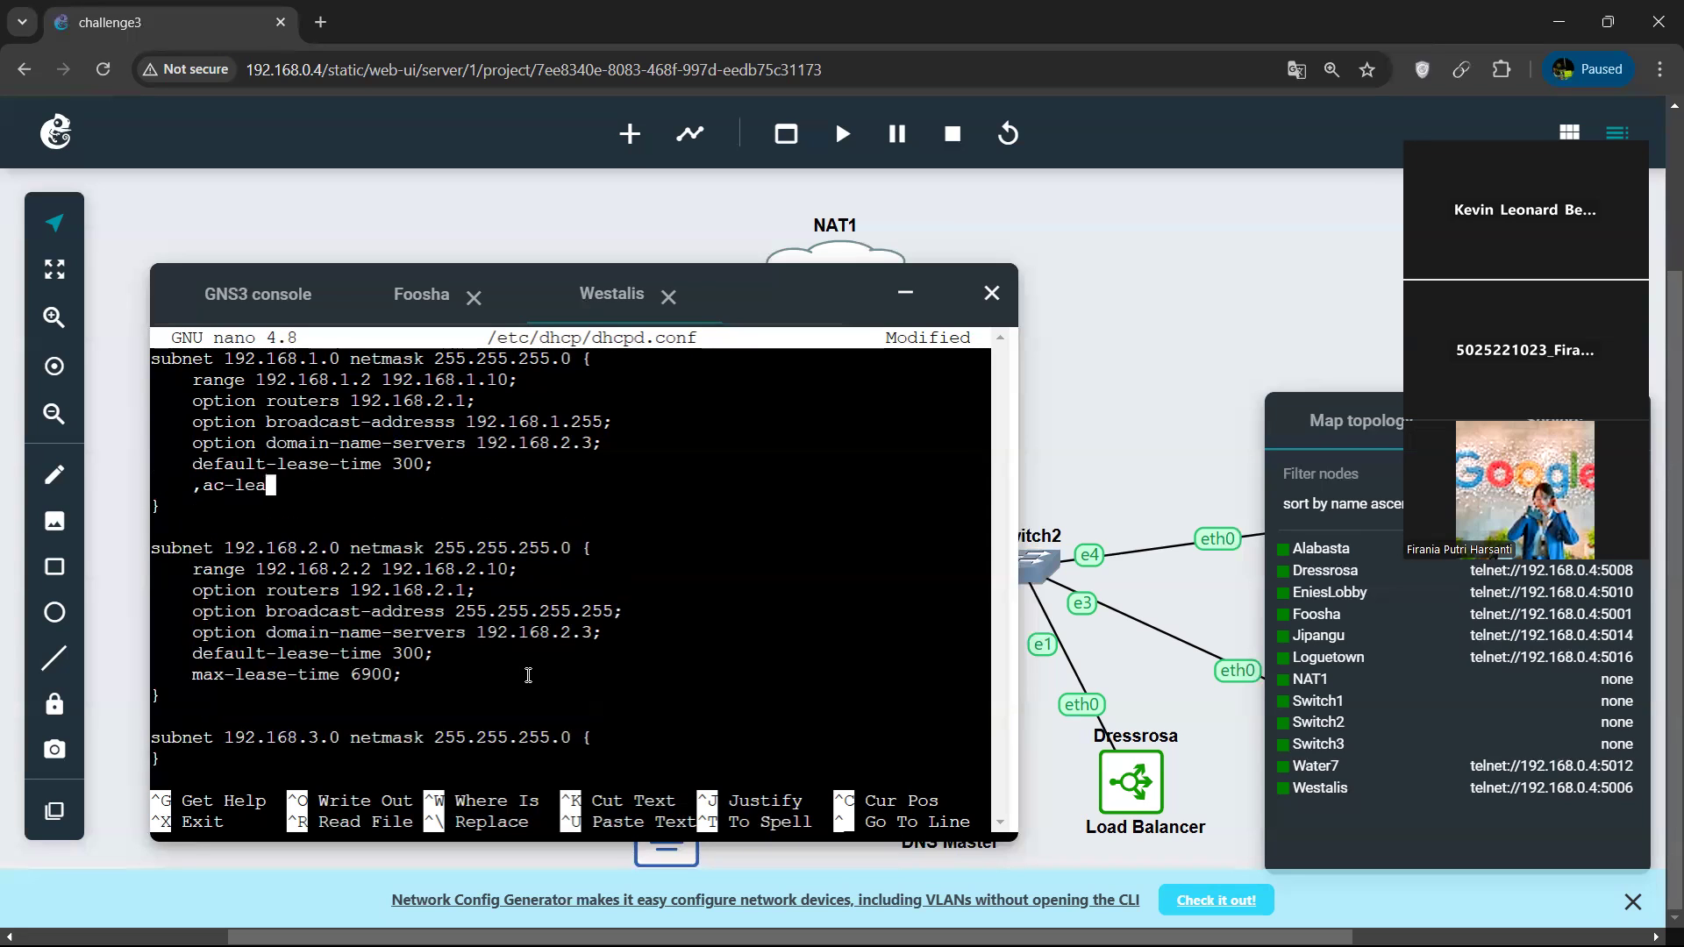
pyautogui.press('BackSpace')
pyautogui.press('BackSpace')
pyautogui.press('BackSpace')
pyautogui.press('BackSpace')
pyautogui.press('BackSpace')
pyautogui.press('BackSpace')
pyautogui.press('BackSpace')
pyautogui.write('max-lease-time 6900;')
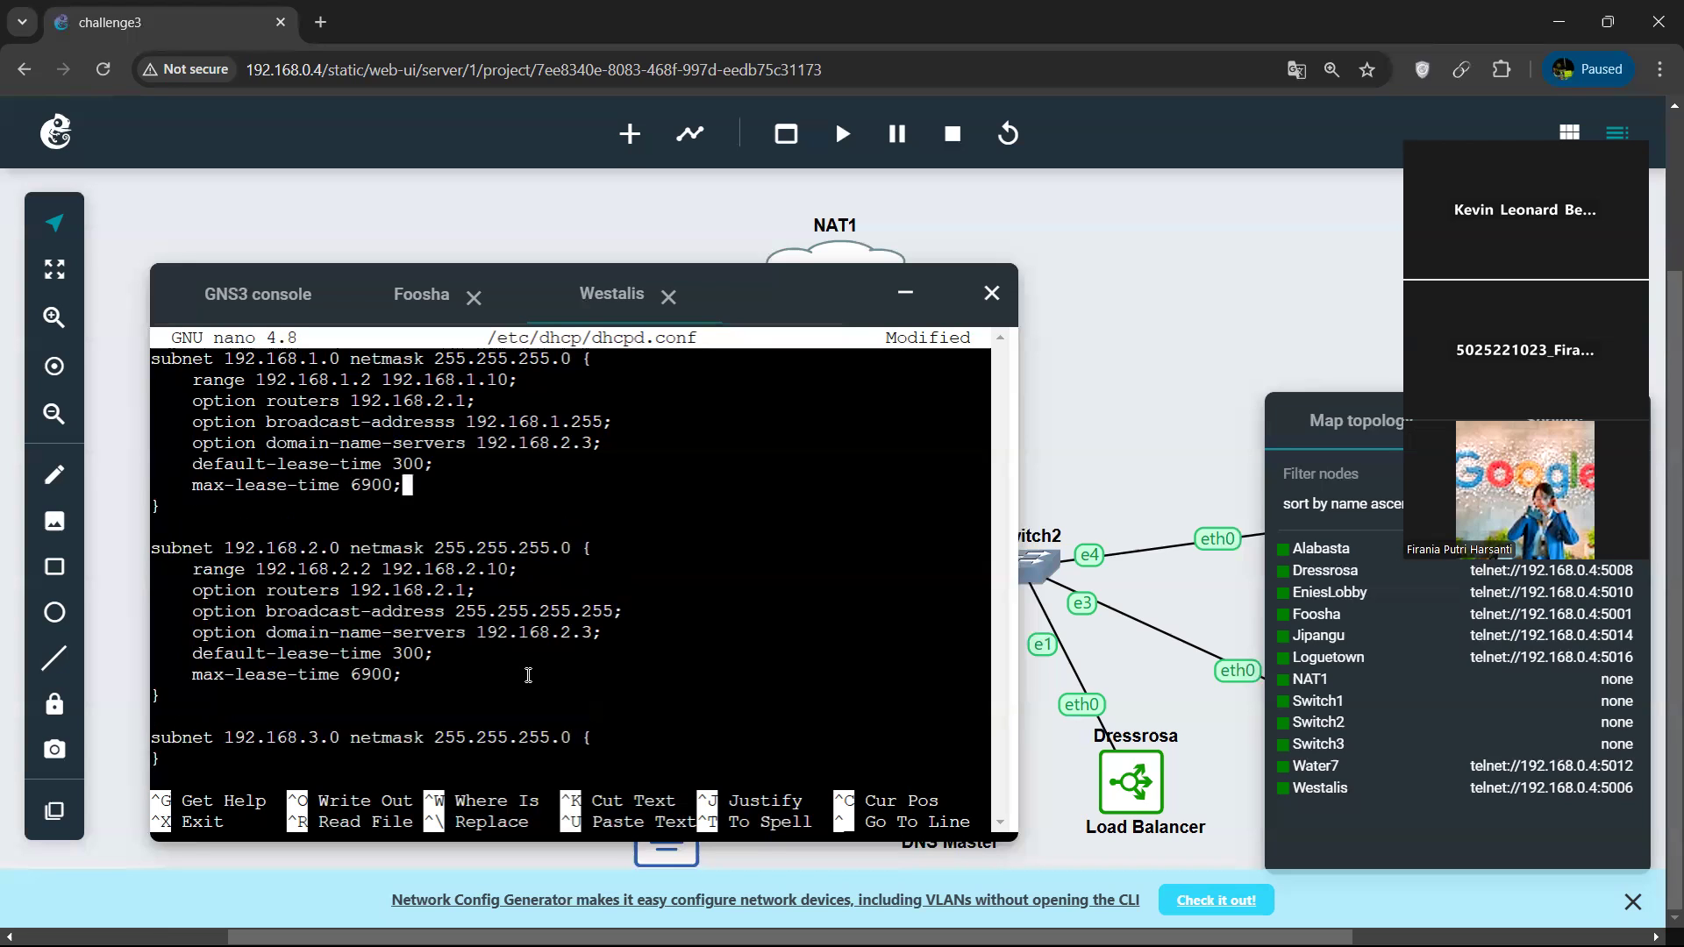
# Save dhcpd.conf with the completed 192.168.1.0 subnet block and exit nano.
pyautogui.press('Up')
pyautogui.hotkey('ctrl', 'o')
pyautogui.press('Return')
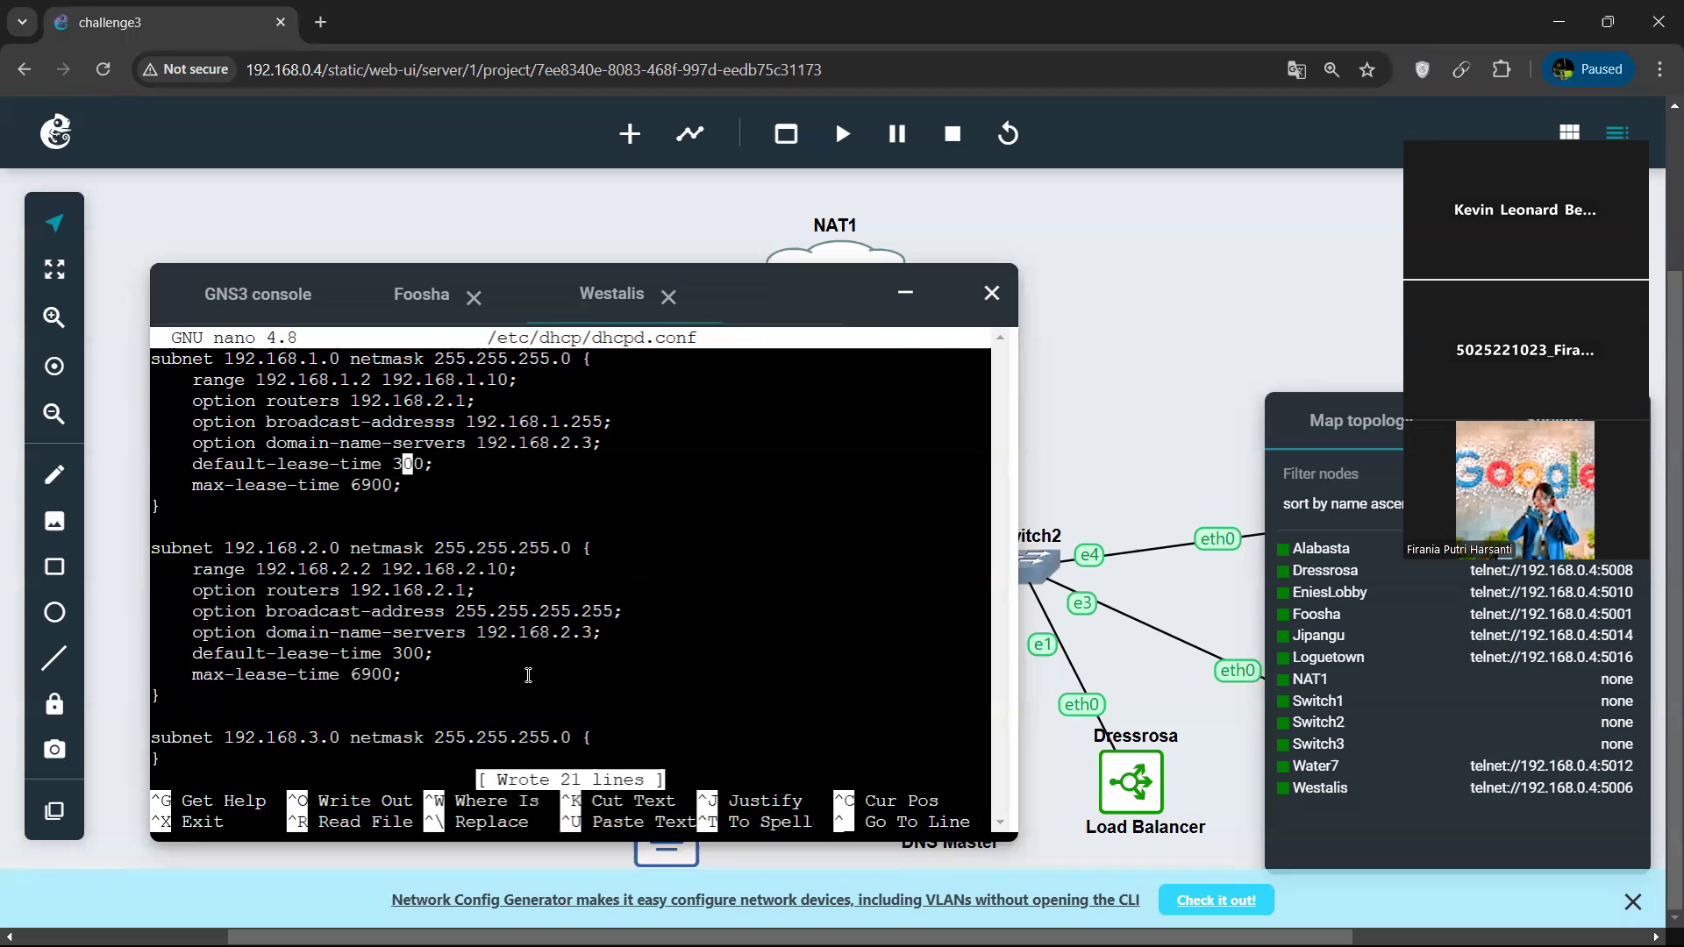
pyautogui.hotkey('ctrl', 'x')
# Restart the DHCP server on Westalis with "service isc-dhcp-server restart".
pyautogui.write('service')
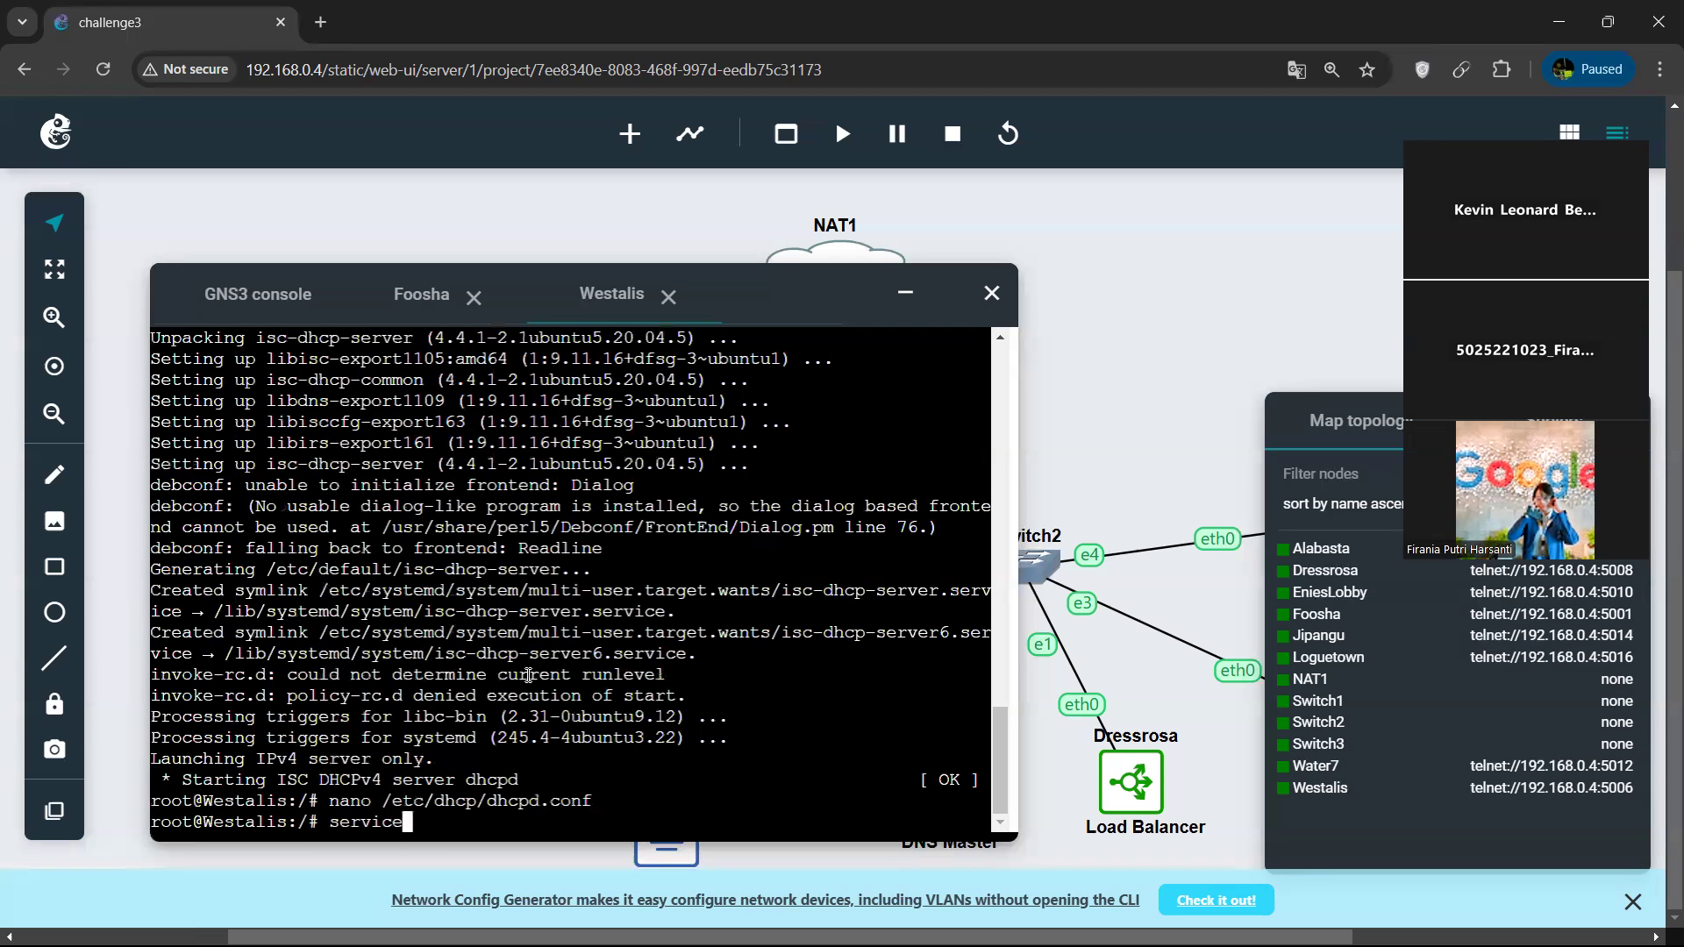
pyautogui.press('BackSpace')
pyautogui.press('BackSpace')
pyautogui.press('BackSpace')
pyautogui.press('BackSpace')
pyautogui.press('BackSpace')
pyautogui.press('BackSpace')
pyautogui.press('BackSpace')
pyautogui.press('Up')
pyautogui.press('Up')
pyautogui.press('Return')
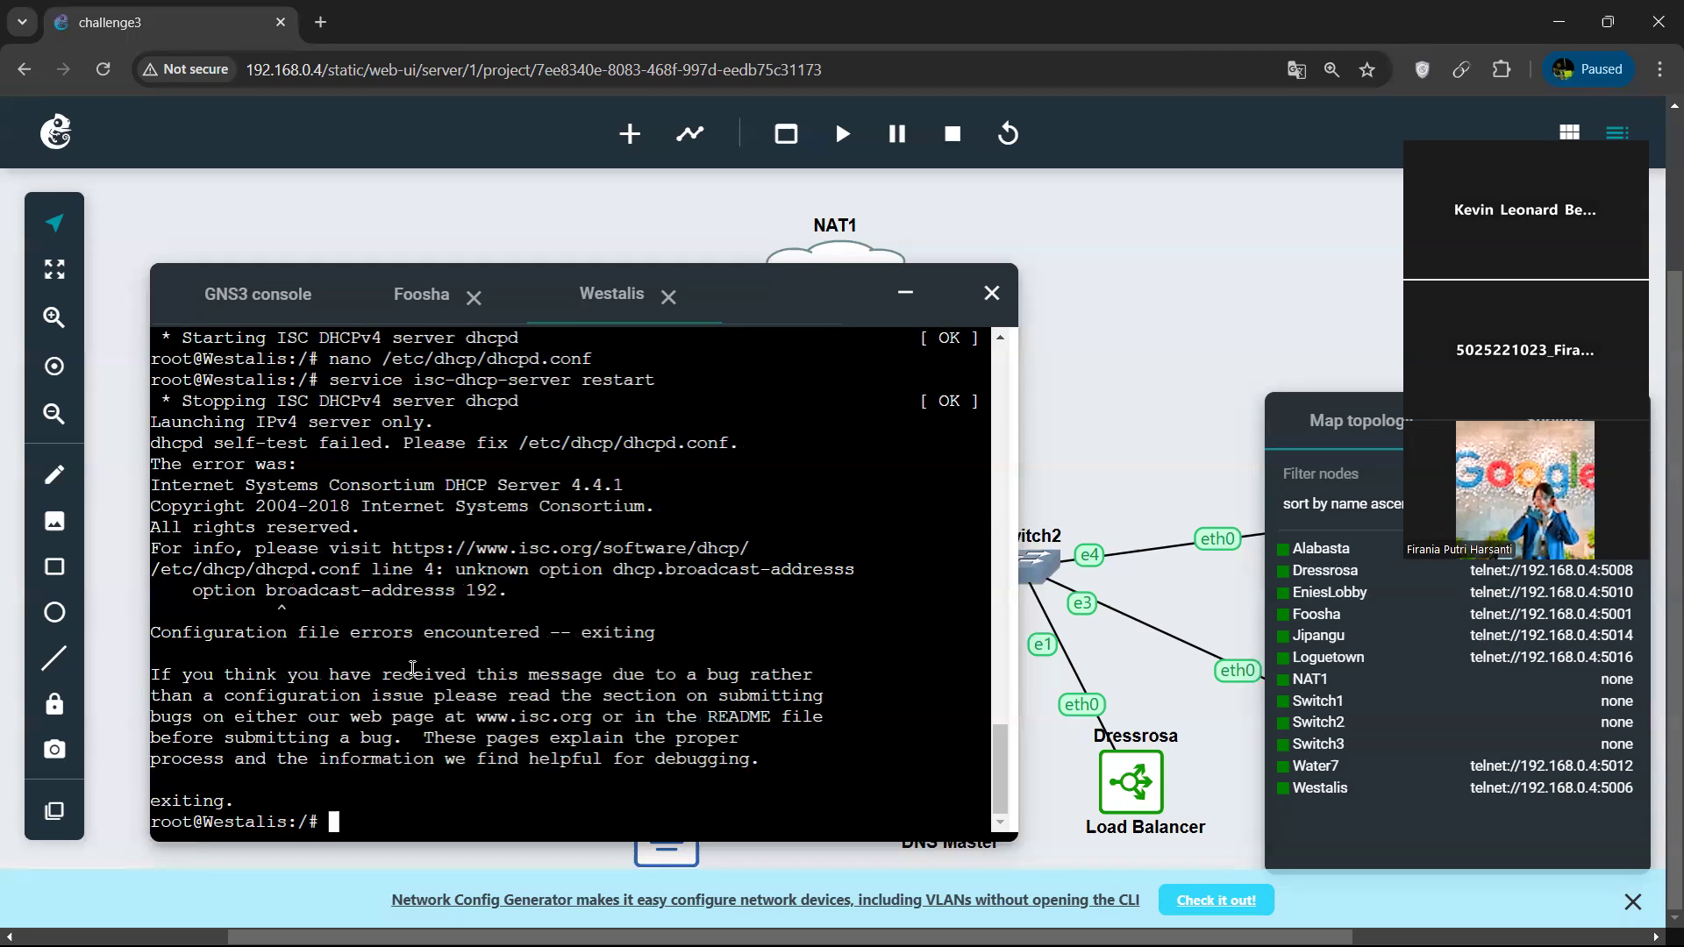
# Reopen /etc/dhcp/dhcpd.conf in nano on Westalis.
pyautogui.press('Up')
pyautogui.press('Up')
pyautogui.press('Return')
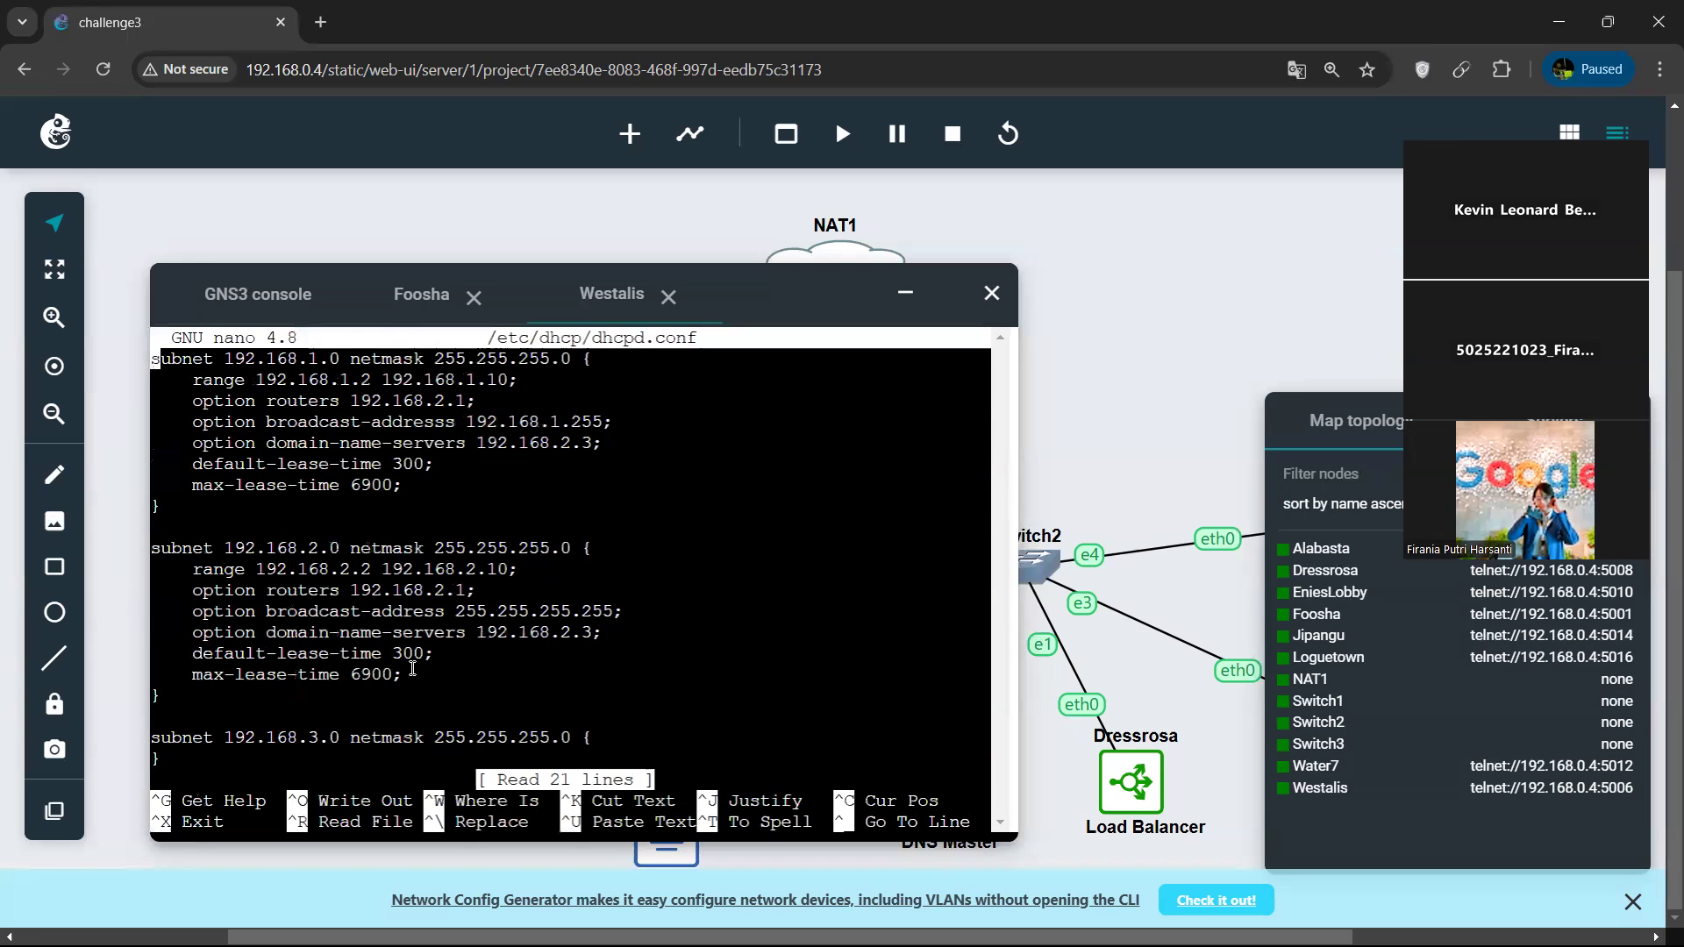
# Set the broadcast address in the 192.168.2.0 subnet block to 192.168.2.255.
pyautogui.press('Down')
pyautogui.press('Down')
pyautogui.press('Down')
pyautogui.press('Down')
pyautogui.press('Down')
pyautogui.press('Down')
pyautogui.press('Down')
pyautogui.press('Down')
pyautogui.press('Down')
pyautogui.press('Down')
pyautogui.press('Down')
pyautogui.press('Down')
pyautogui.press('Down')
pyautogui.press('Down')
pyautogui.press('Down')
pyautogui.press('Right')
pyautogui.press('Up')
pyautogui.press('Up')
pyautogui.press('Up')
pyautogui.press('Right')
pyautogui.press('Right')
pyautogui.press('Right')
pyautogui.press('Right')
pyautogui.press('Right')
pyautogui.press('Right')
pyautogui.press('Right')
pyautogui.press('Right')
pyautogui.press('Right')
pyautogui.press('Right')
pyautogui.press('Right')
pyautogui.press('Right')
pyautogui.press('Right')
pyautogui.press('Right')
pyautogui.press('Right')
pyautogui.press('Right')
pyautogui.press('Right')
pyautogui.press('Right')
pyautogui.press('Right')
pyautogui.press('Right')
pyautogui.press('Right')
pyautogui.press('Right')
pyautogui.press('BackSpace')
pyautogui.press('BackSpace')
pyautogui.press('BackSpace')
pyautogui.write('192')
pyautogui.press('Right')
pyautogui.press('Right')
pyautogui.press('Right')
pyautogui.press('Right')
pyautogui.press('BackSpace')
pyautogui.press('BackSpace')
pyautogui.press('BackSpace')
pyautogui.write('168')
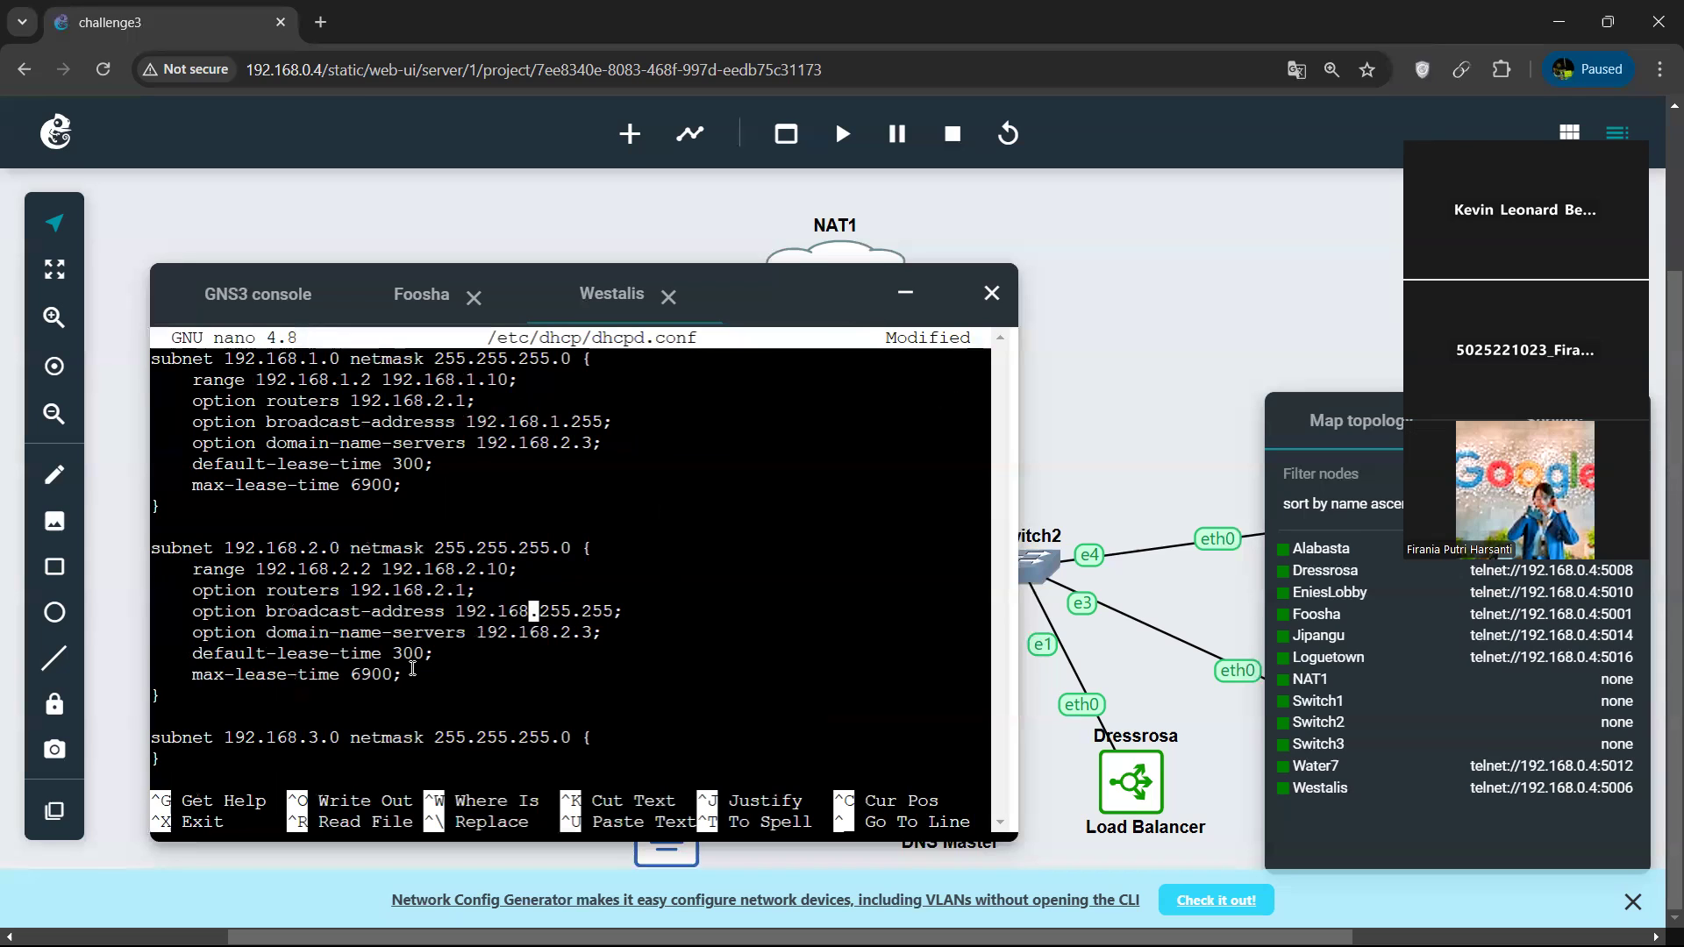
pyautogui.press('Right')
pyautogui.press('Right')
pyautogui.press('Right')
pyautogui.press('Right')
pyautogui.press('BackSpace')
pyautogui.press('BackSpace')
pyautogui.press('Right')
pyautogui.press('Right')
pyautogui.press('Right')
# Save dhcpd.conf with the edited 192.168.2.0 block and restart the isc-dhcp-server service.
pyautogui.hotkey('ctrl', 'o')
pyautogui.press('Return')
pyautogui.hotkey('ctrl', 'x')
pyautogui.press('Up')
pyautogui.press('Up')
pyautogui.press('Return')
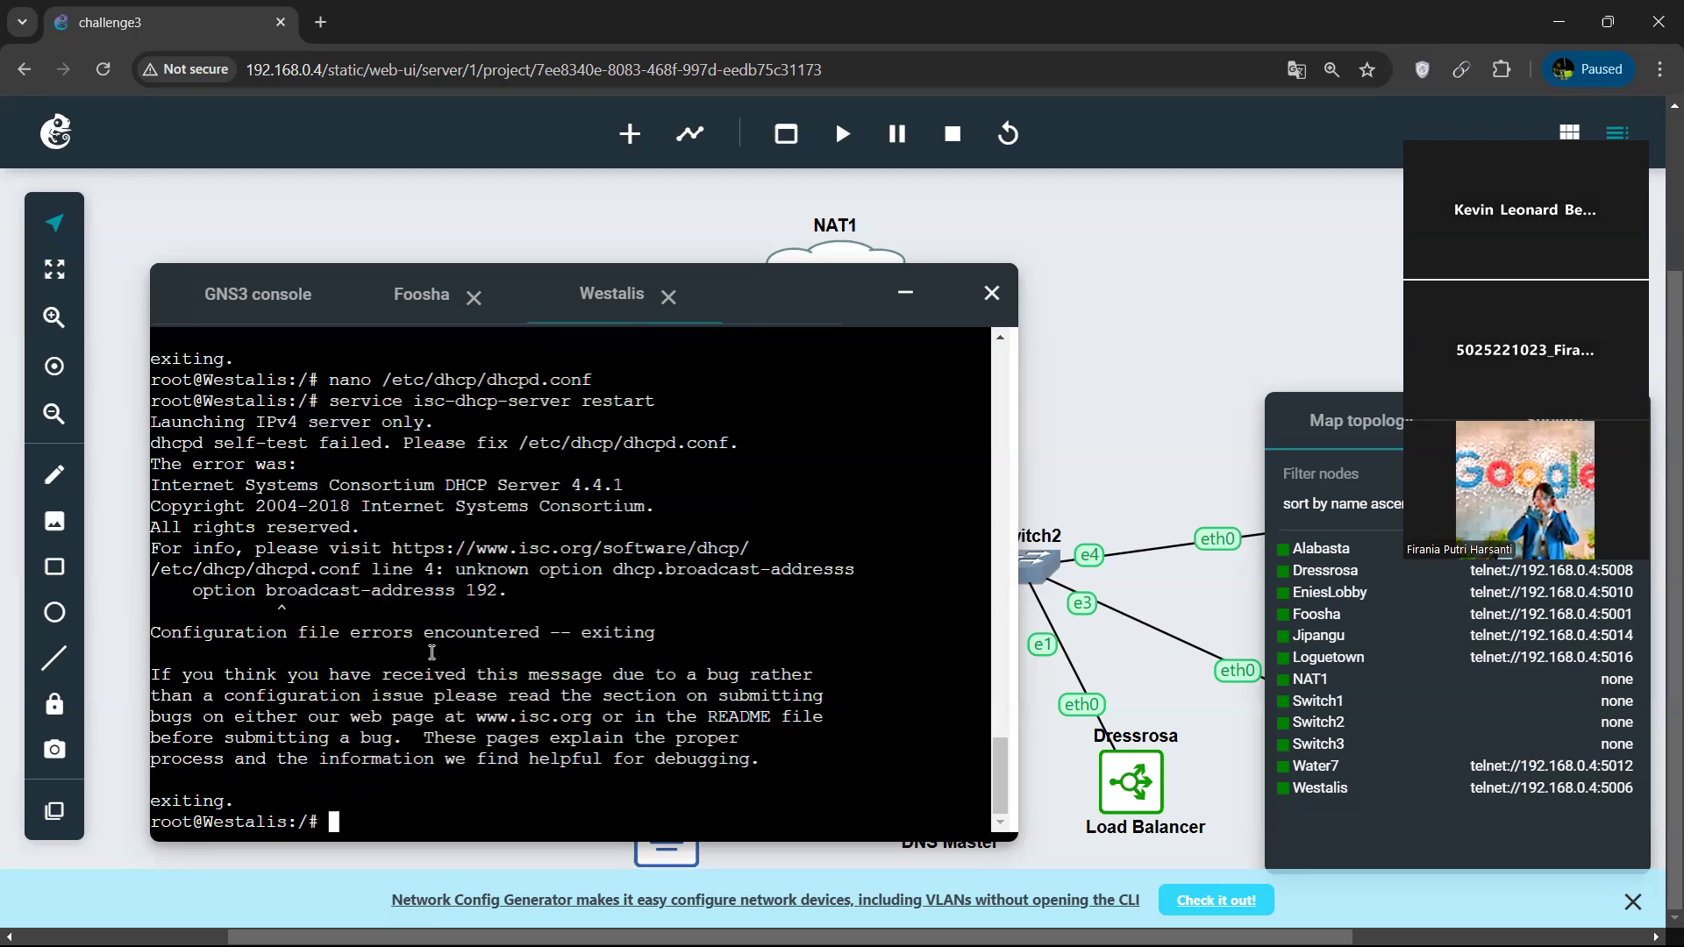
# Reopen dhcpd.conf and correct the misspelled option name in the 192.168.1.0 block to broadcast-address.
pyautogui.press('Up')
pyautogui.press('Up')
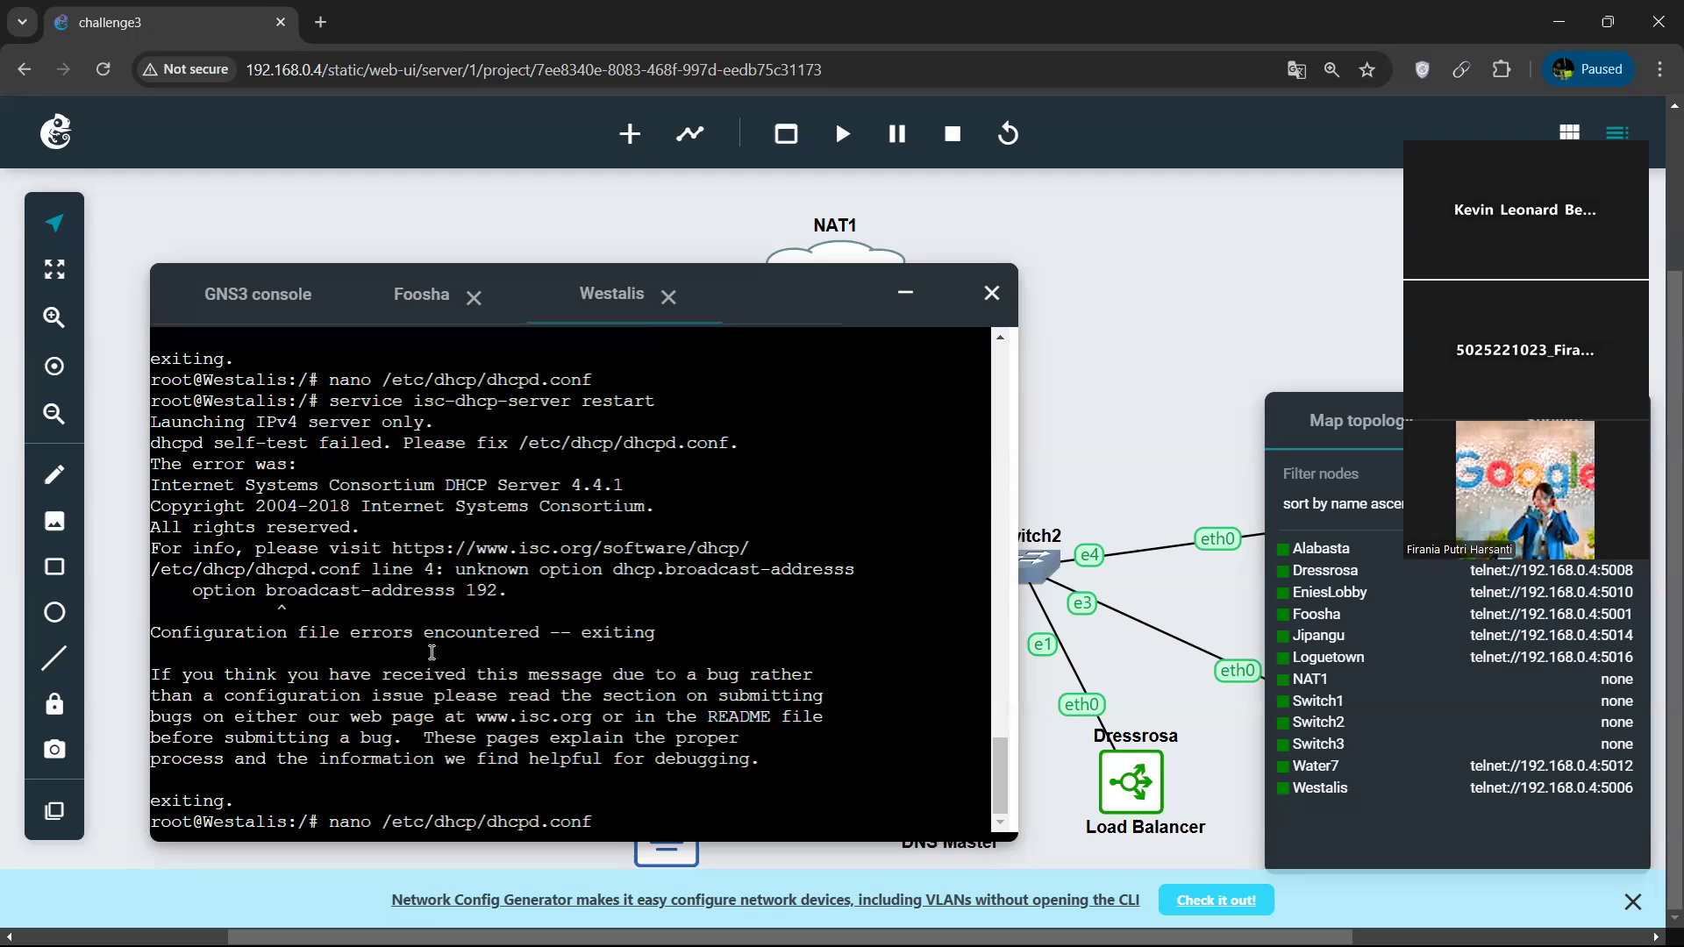
pyautogui.press('Return')
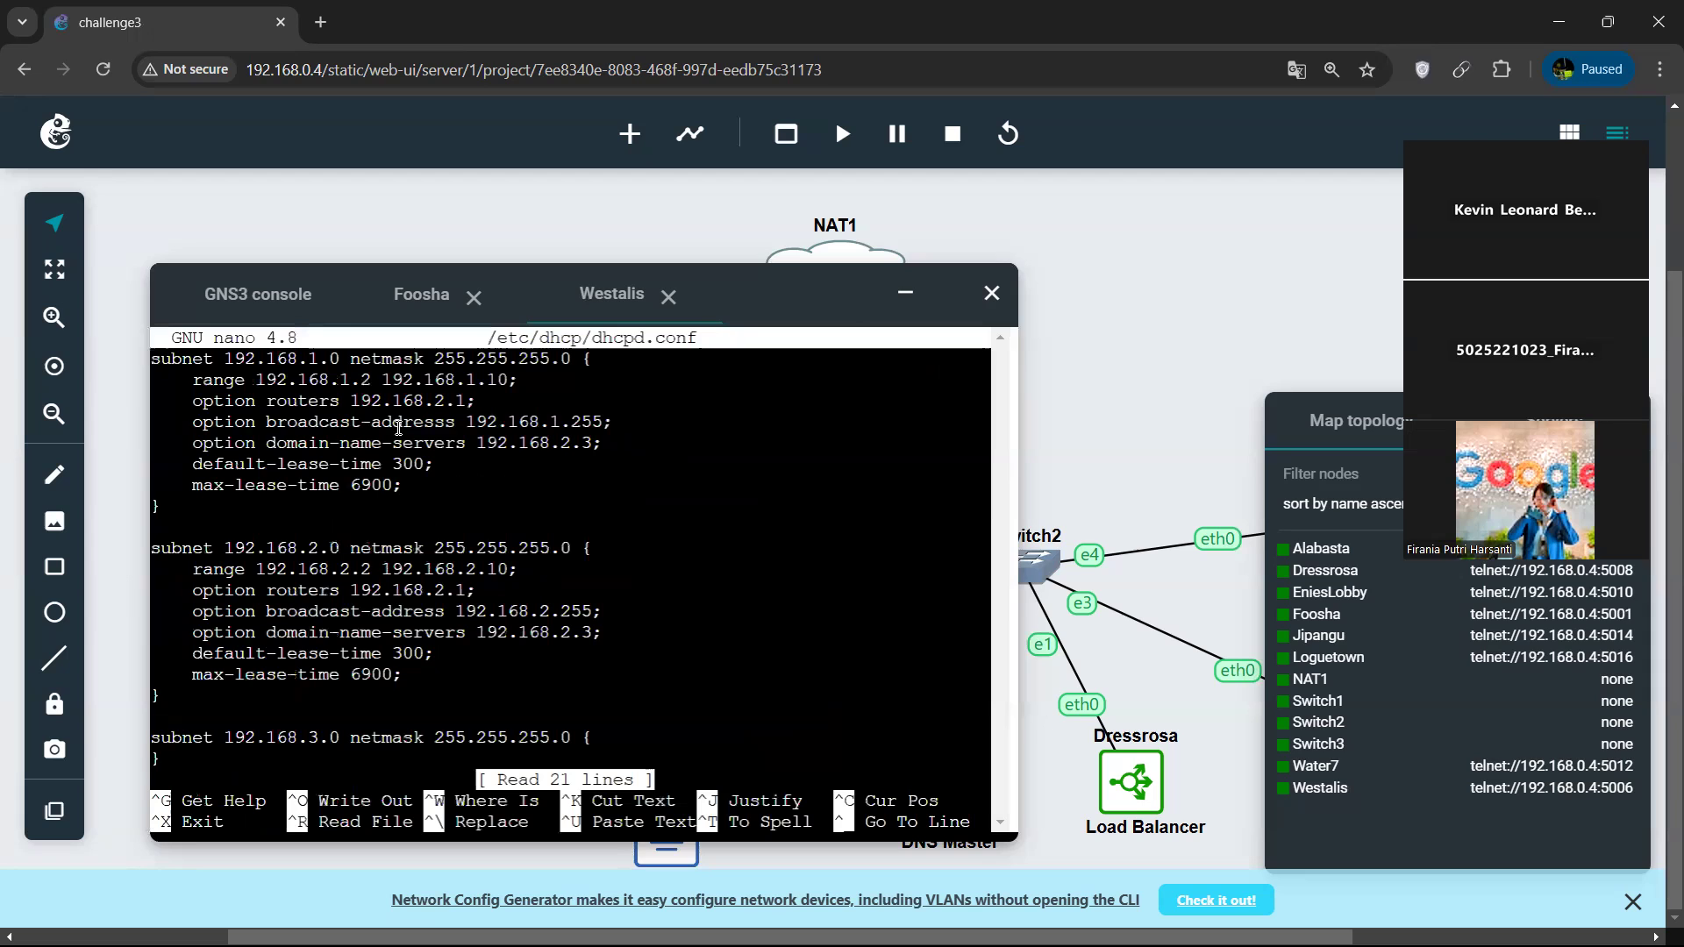
pyautogui.press('Down')
pyautogui.press('Down')
pyautogui.press('Down')
pyautogui.press('Right')
pyautogui.press('Right')
pyautogui.press('Right')
pyautogui.press('Right')
pyautogui.press('Right')
pyautogui.press('Right')
pyautogui.press('Right')
pyautogui.press('Right')
pyautogui.press('Right')
pyautogui.press('Right')
pyautogui.press('Right')
pyautogui.press('Right')
pyautogui.press('Right')
pyautogui.press('Right')
pyautogui.press('Right')
pyautogui.press('Right')
pyautogui.press('Right')
pyautogui.press('Right')
pyautogui.press('Right')
pyautogui.press('Right')
pyautogui.press('Right')
pyautogui.press('Right')
pyautogui.press('Right')
pyautogui.press('Right')
pyautogui.press('Right')
pyautogui.press('Right')
pyautogui.press('Right')
pyautogui.press('Right')
pyautogui.press('Right')
pyautogui.press('Right')
pyautogui.press('Left')
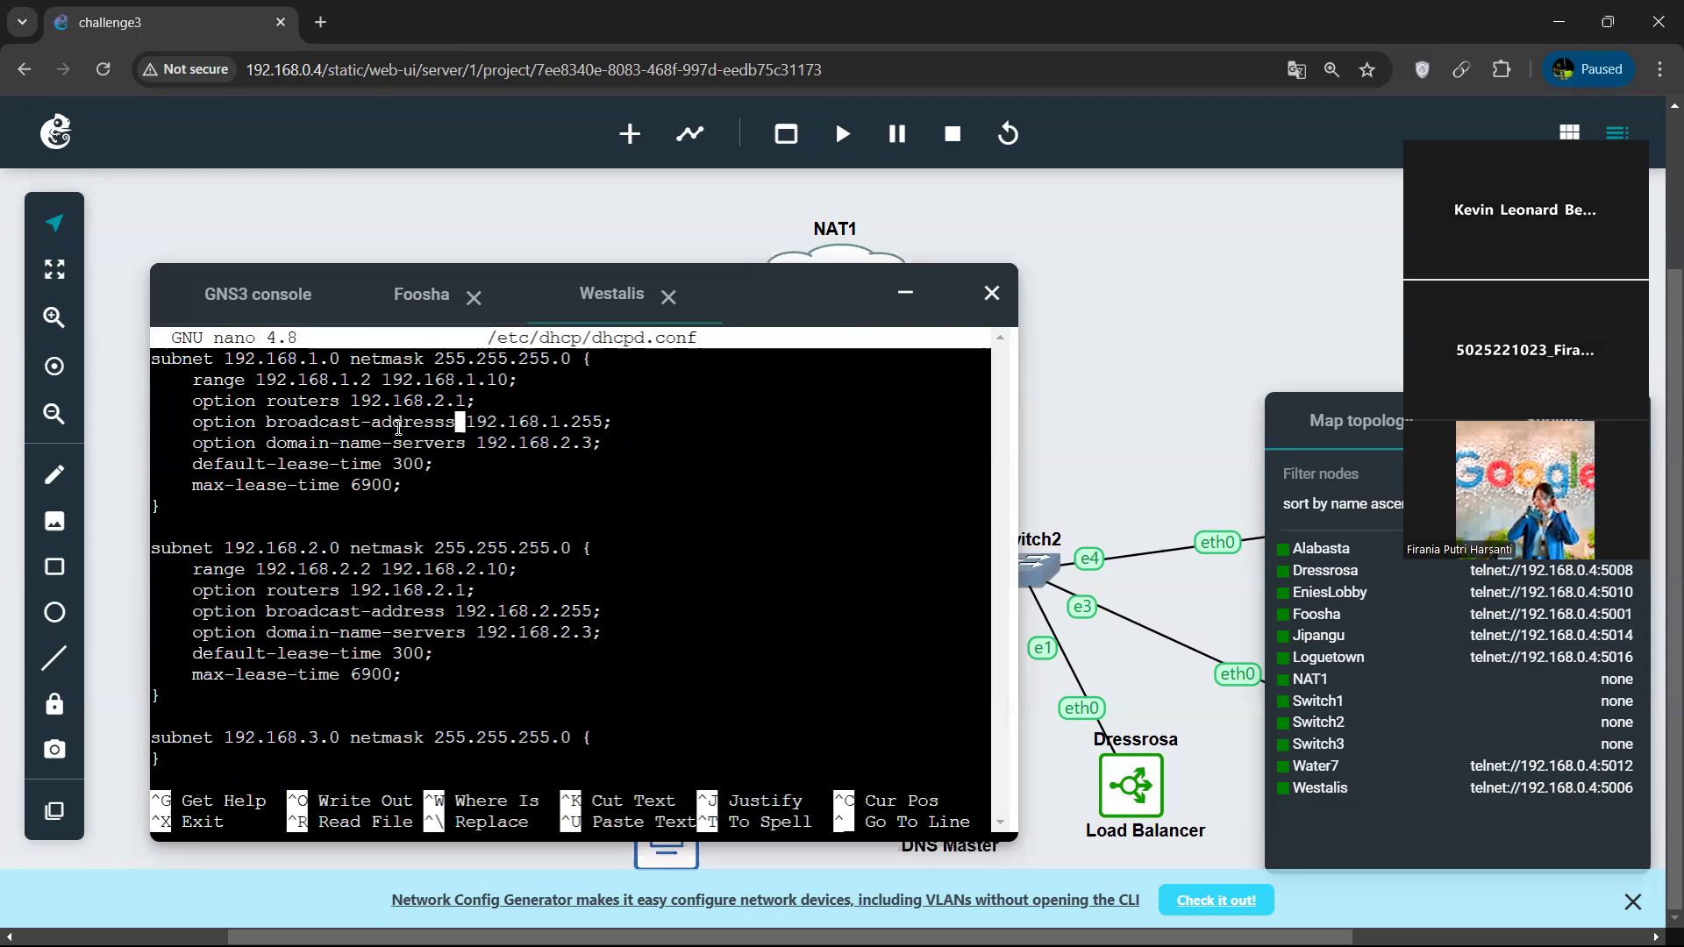
pyautogui.press('BackSpace')
# Save the spelling correction in dhcpd.conf, exit nano and restart isc-dhcp-server.
pyautogui.hotkey('ctrl', 'o')
pyautogui.press('Return')
pyautogui.hotkey('ctrl', 'x')
pyautogui.press('Up')
pyautogui.press('Up')
pyautogui.press('Return')
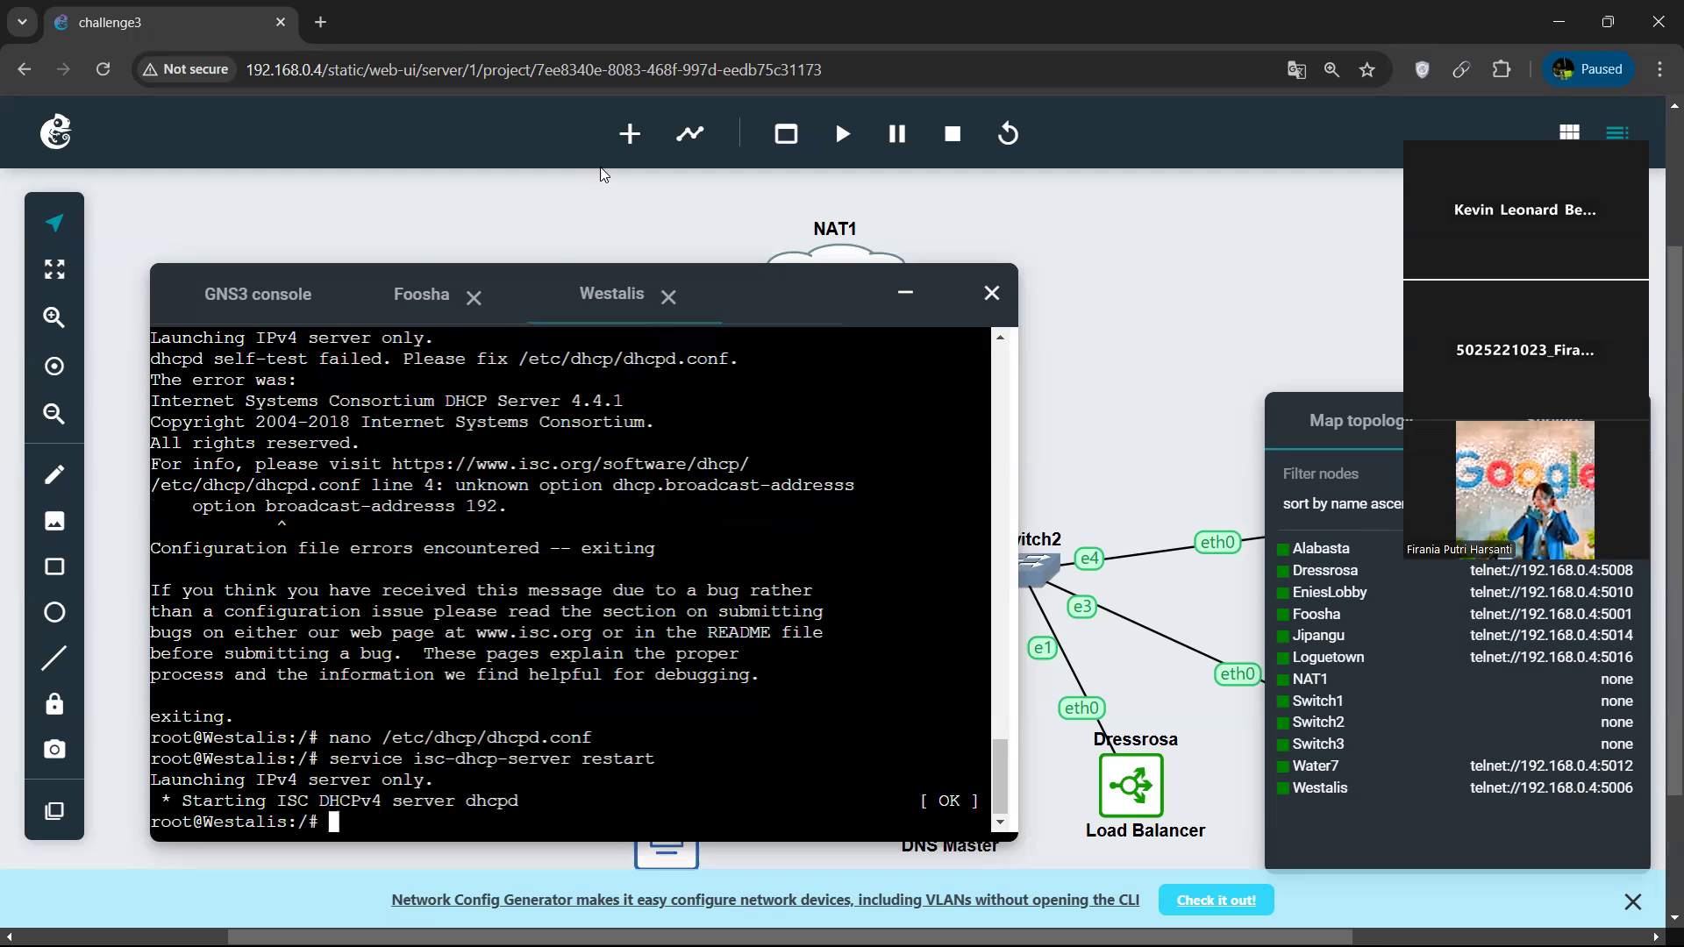
# On Foosha, open /etc/default/isc-dhcp-relay in nano and add eth1 to INTERFACES after eth2 and eth3.
pyautogui.click(401, 295)
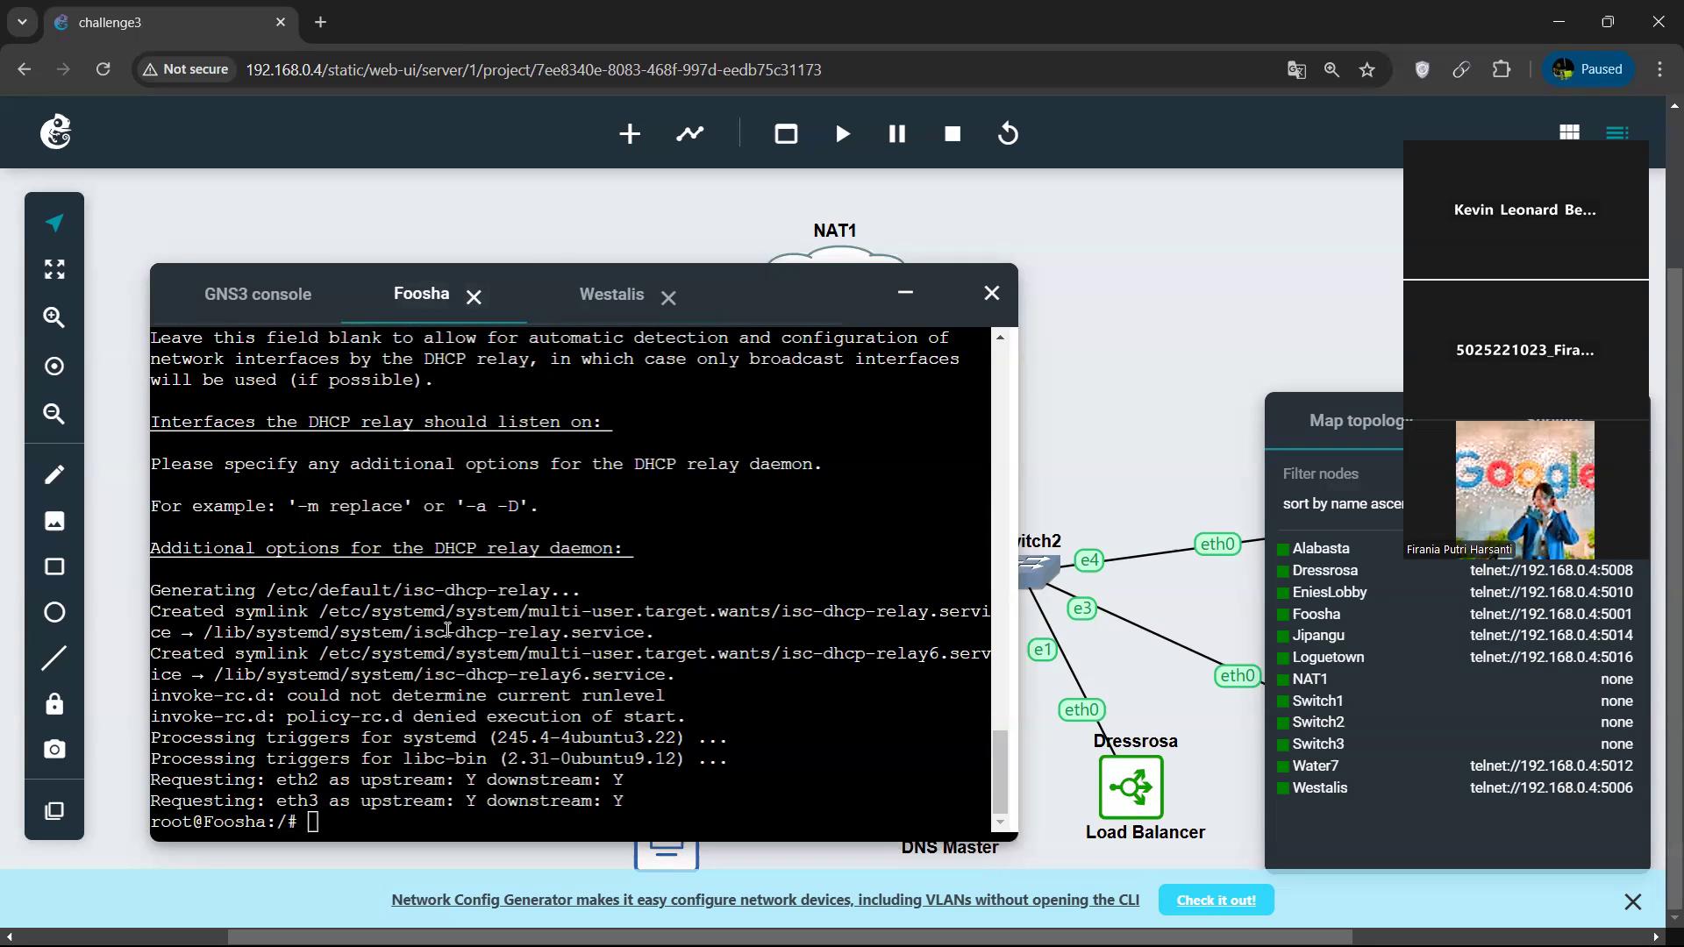
pyautogui.hotkey('ctrl', 'v')
pyautogui.press('Up')
pyautogui.press('Return')
pyautogui.press('Down')
pyautogui.press('Right')
pyautogui.press('Down')
pyautogui.press('Right')
pyautogui.press('Right')
pyautogui.press('Right')
pyautogui.press('Right')
pyautogui.press('Right')
pyautogui.press('Right')
pyautogui.press('Right')
pyautogui.press('Right')
pyautogui.press('Right')
pyautogui.press('Right')
pyautogui.press('Right')
pyautogui.press('Right')
pyautogui.press('Right')
pyautogui.press('Right')
pyautogui.press('Right')
pyautogui.press('Right')
pyautogui.press('Right')
pyautogui.press('Right')
pyautogui.press('Right')
pyautogui.press('Right')
pyautogui.write('eth1')
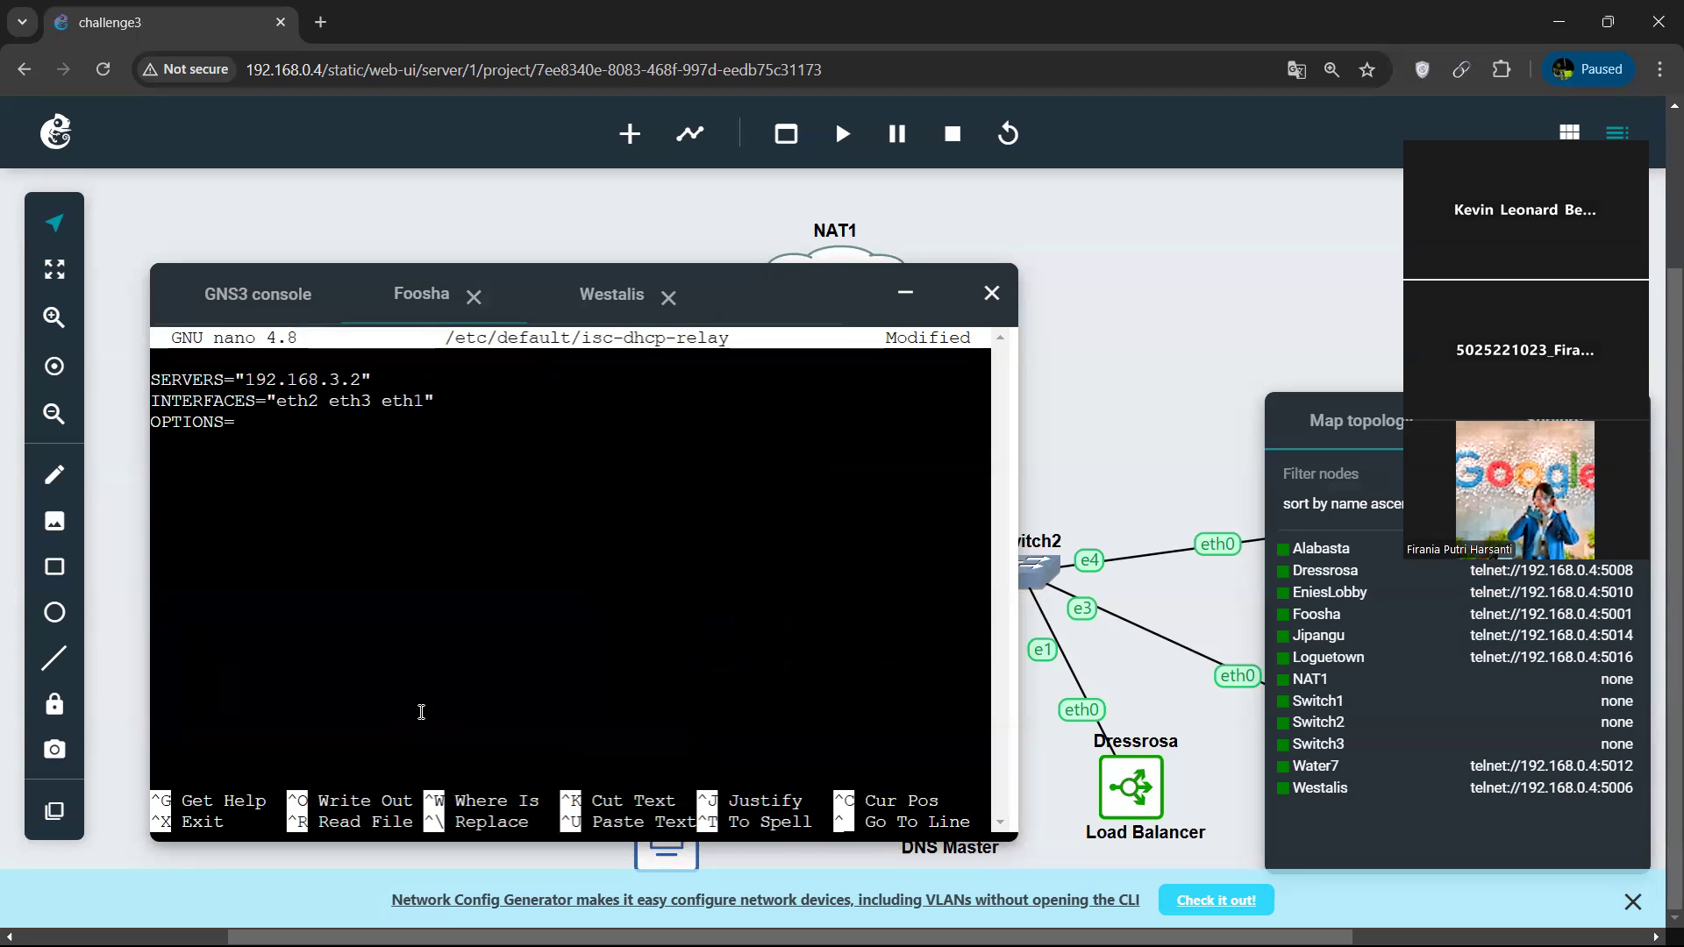
# Save the relay configuration on Foosha and run "service isc-dhcp-relay restart".
pyautogui.hotkey('ctrl', 'x')
pyautogui.press('y')
pyautogui.press('Return')
pyautogui.write('s')
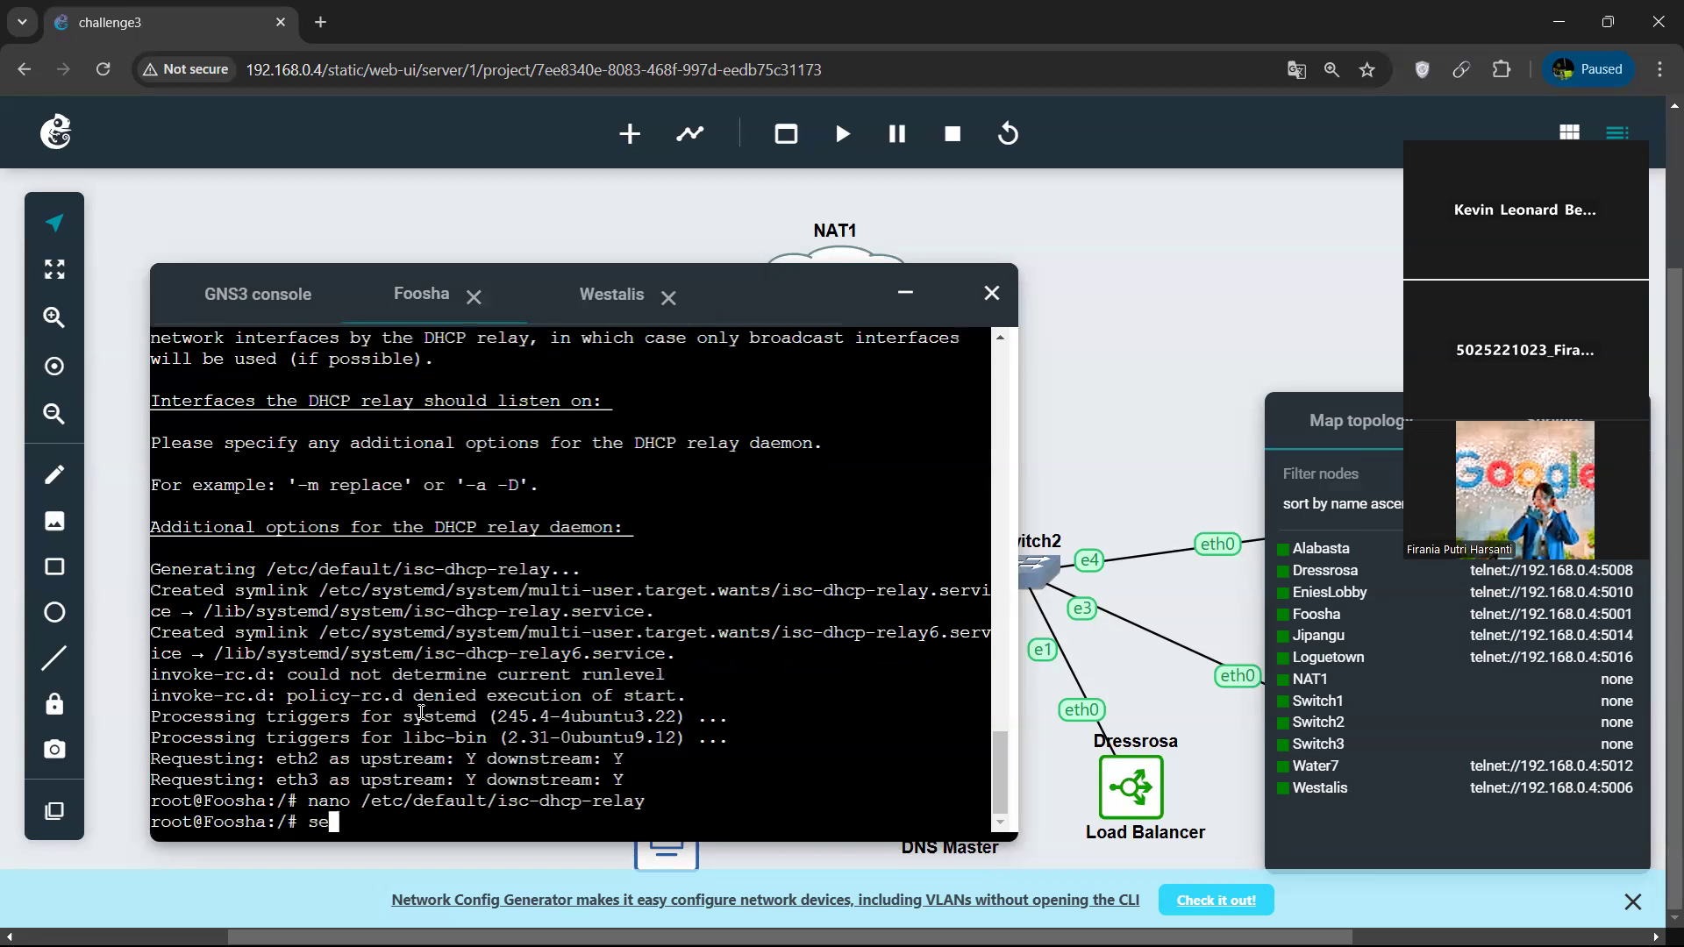
pyautogui.press('Up')
pyautogui.press('Up')
pyautogui.press('Return')
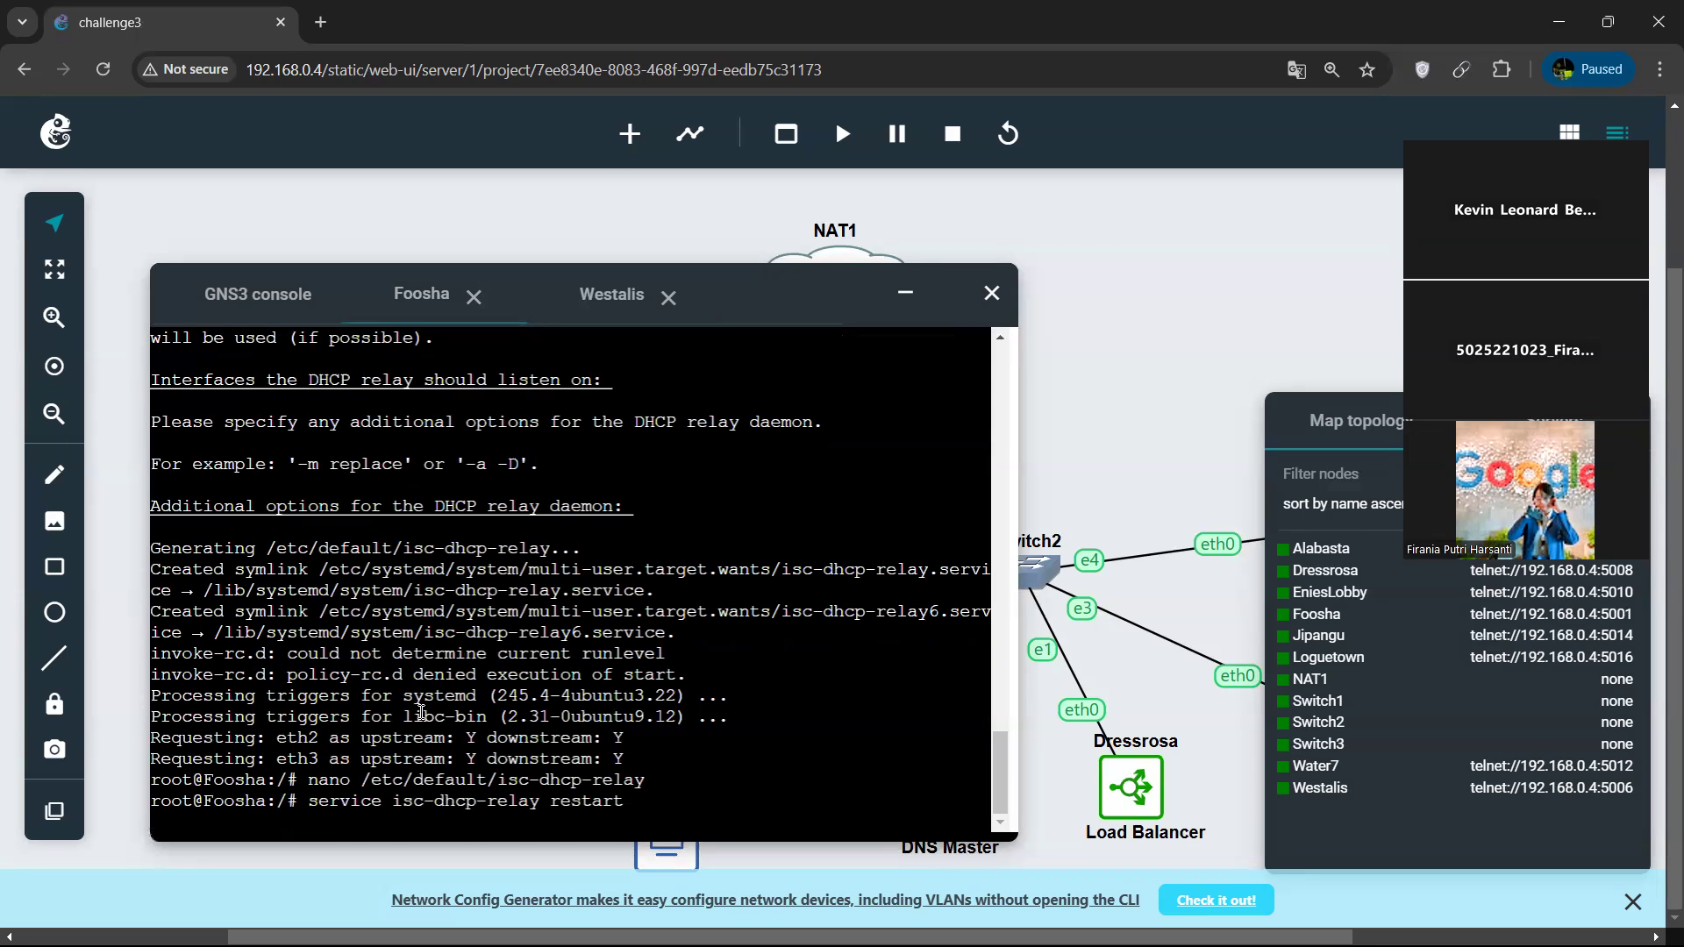
# Return to the Westalis console and restart the isc-dhcp-server service again.
pyautogui.click(590, 301)
pyautogui.press('Up')
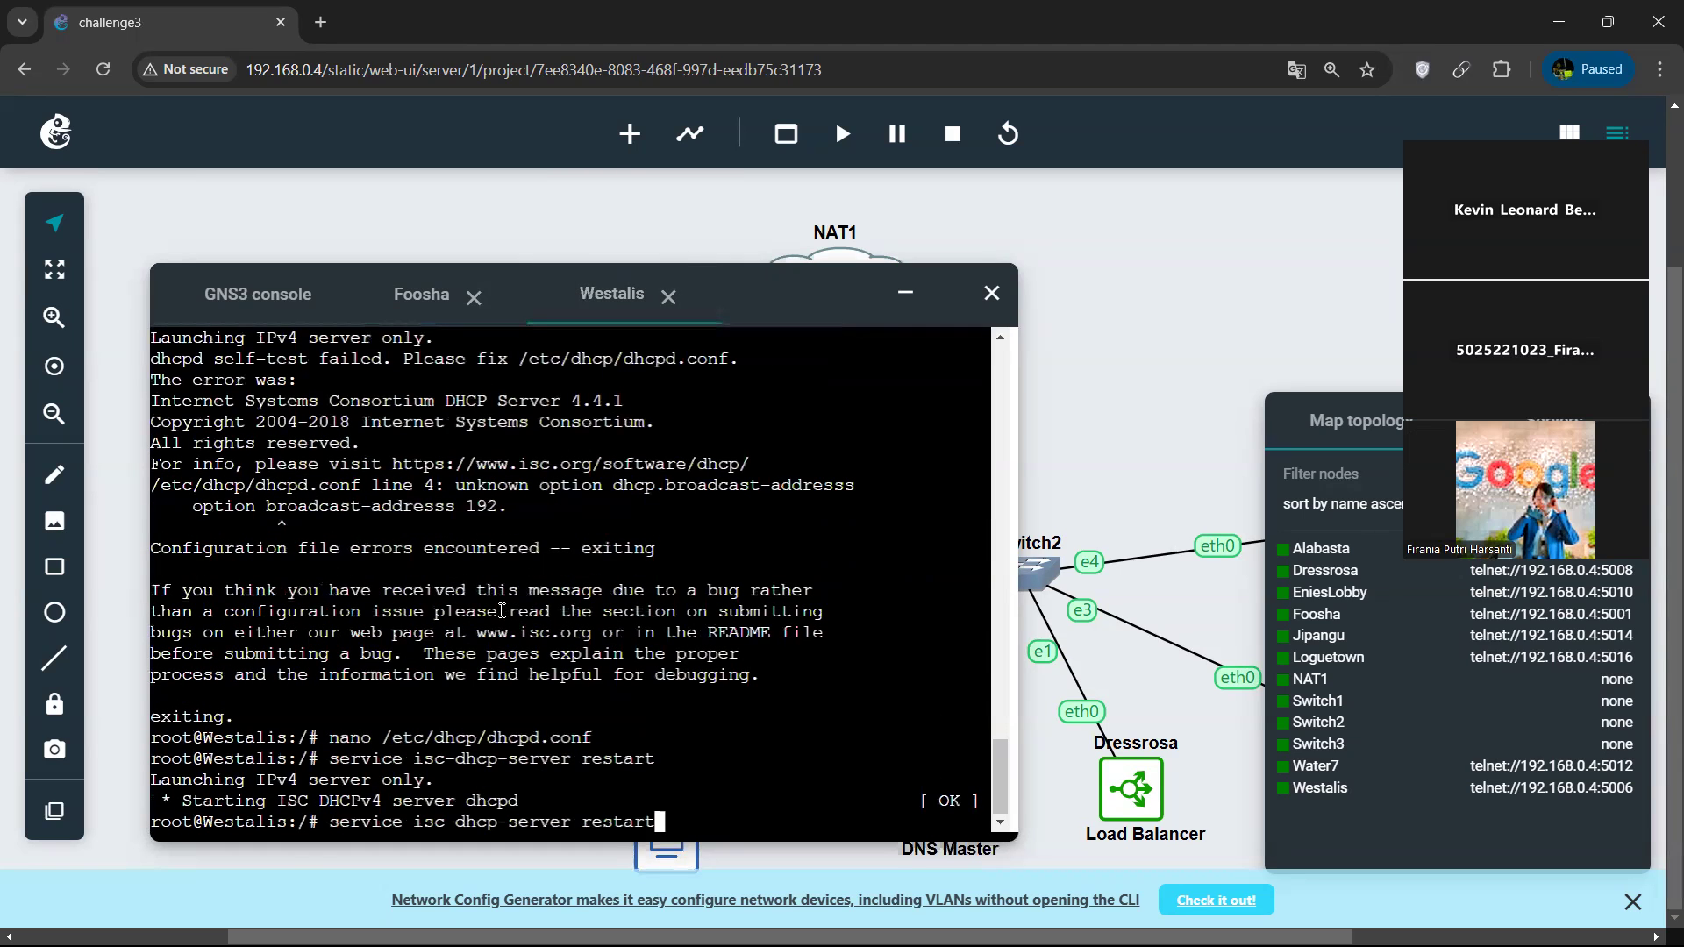
pyautogui.press('Return')
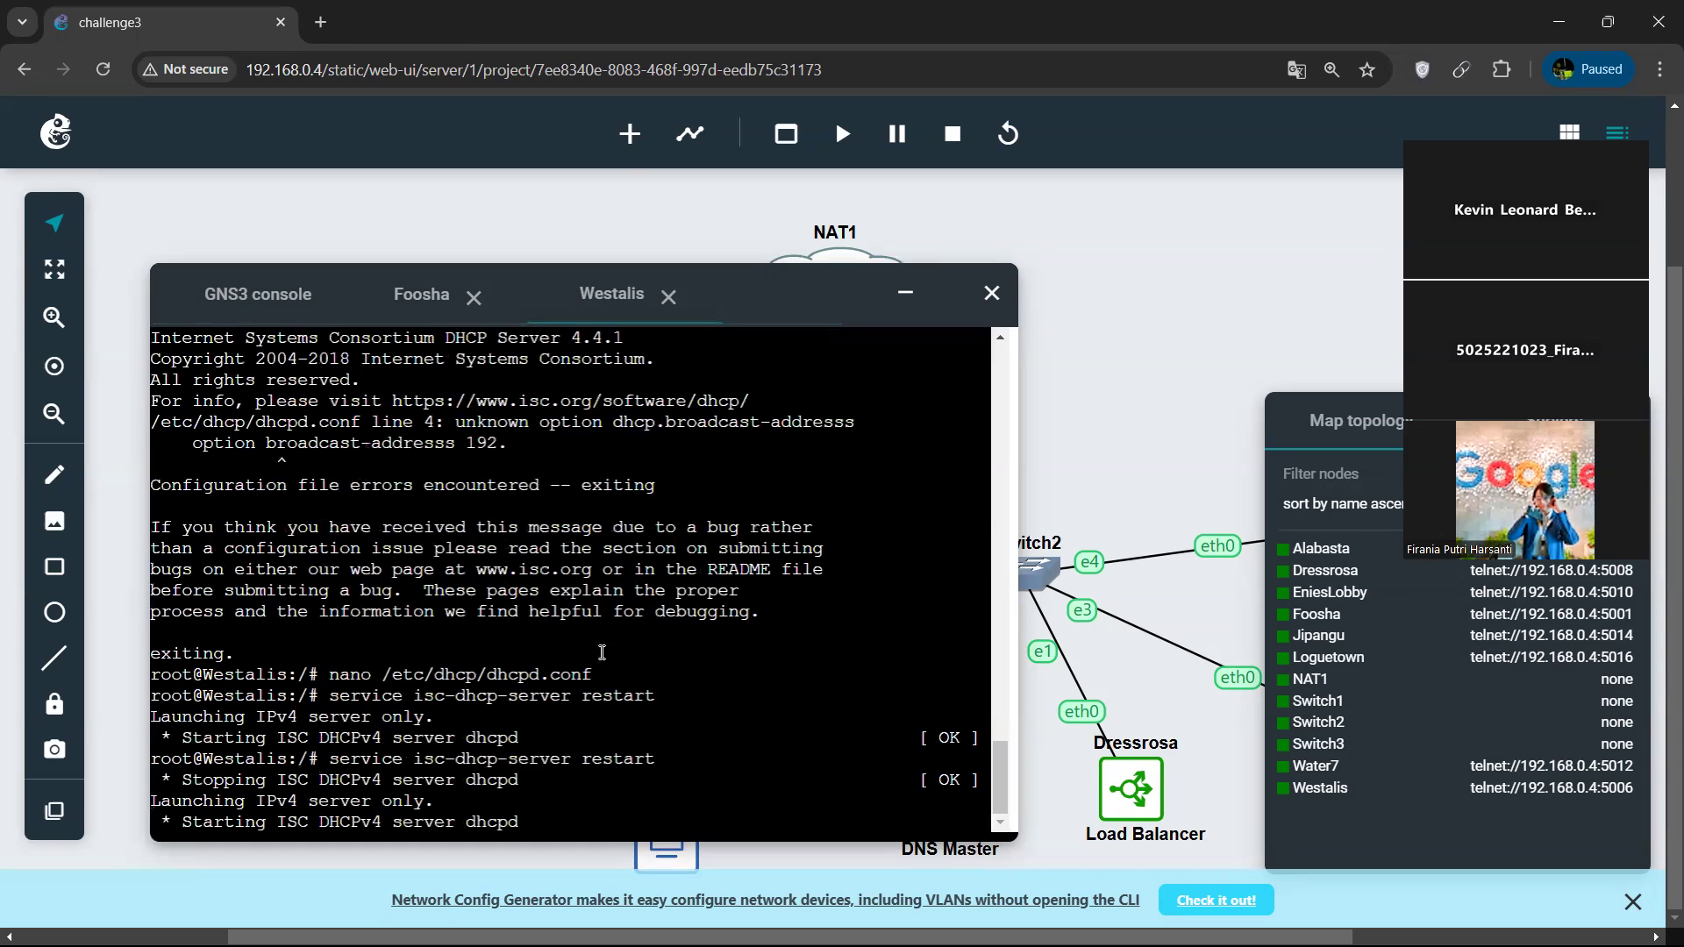
# Minimize the console window and stop the client nodes Loguetown and Alabasta in the topology.
pyautogui.click(902, 297)
pyautogui.scroll(-2, 386, 597)
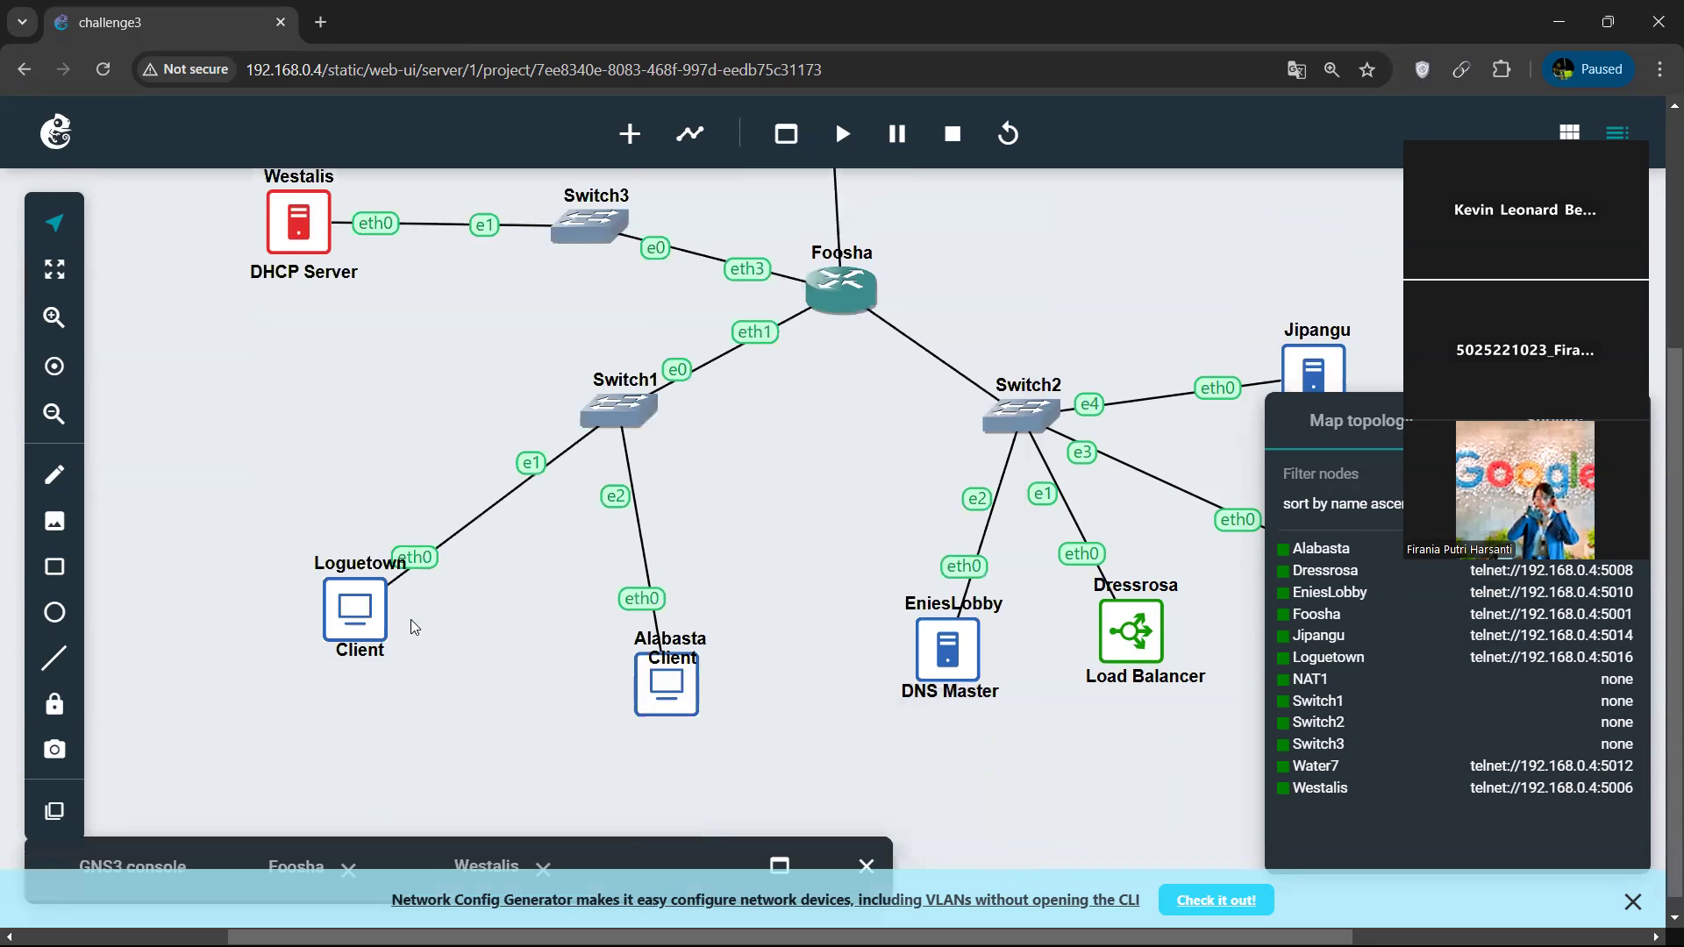
pyautogui.rightClick(664, 682)
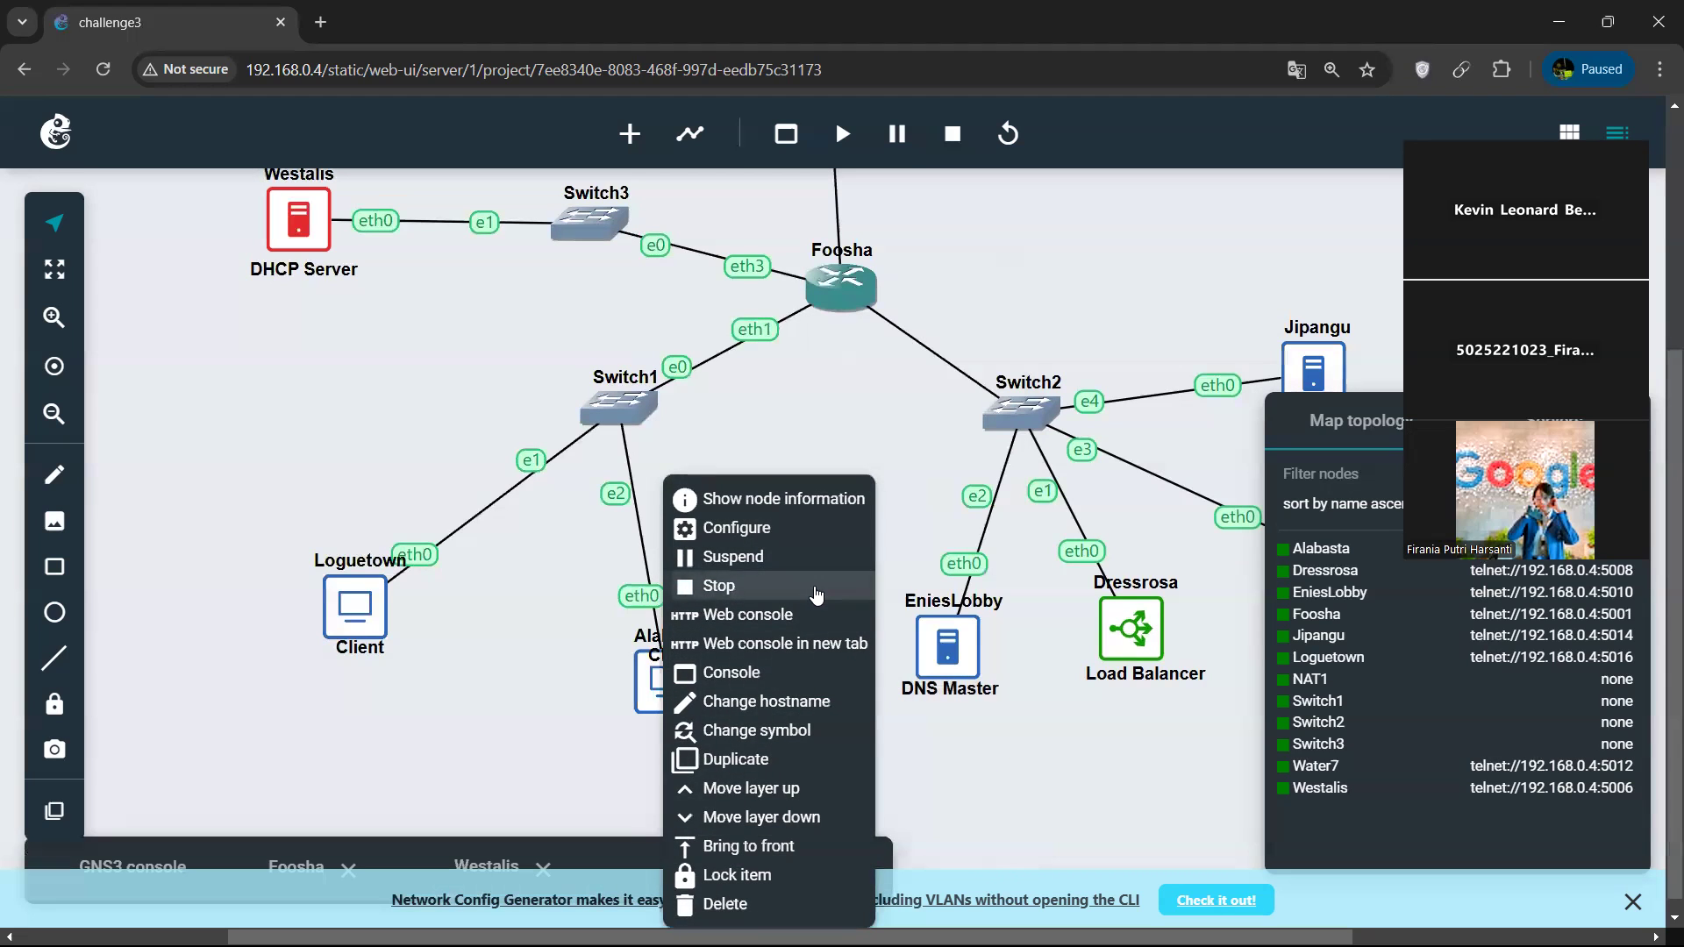
pyautogui.click(814, 588)
pyautogui.rightClick(671, 694)
pyautogui.click(1035, 586)
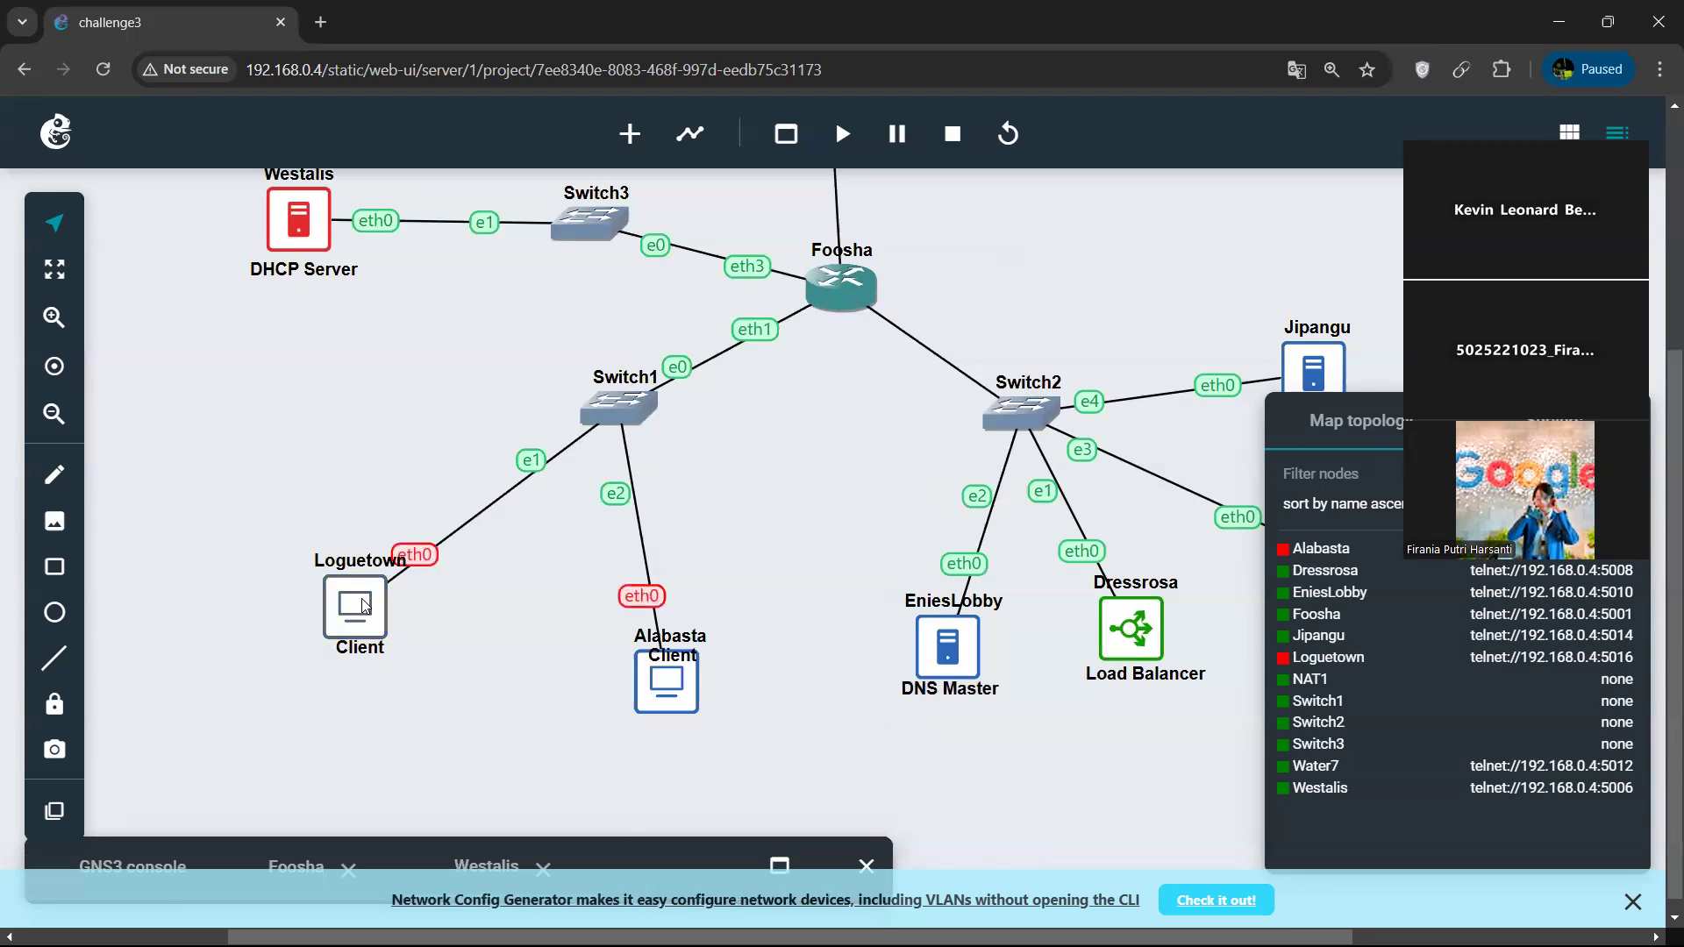
# Start the Loguetown client and open its web console to check its DHCP lease.
pyautogui.rightClick(672, 683)
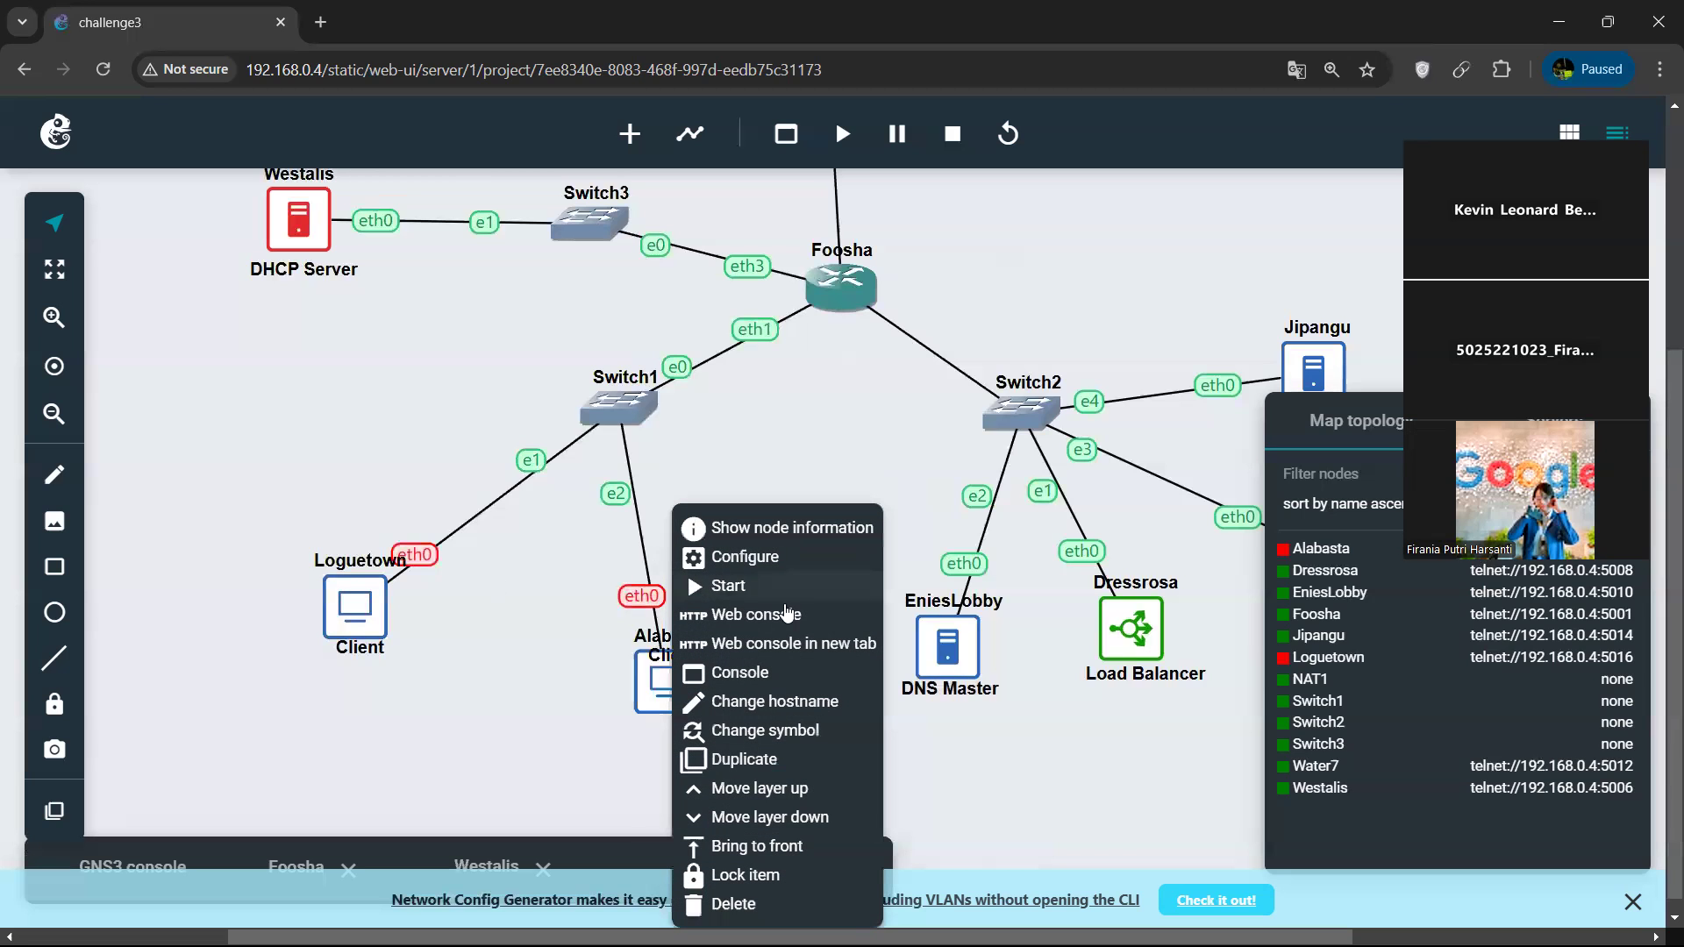
pyautogui.click(774, 588)
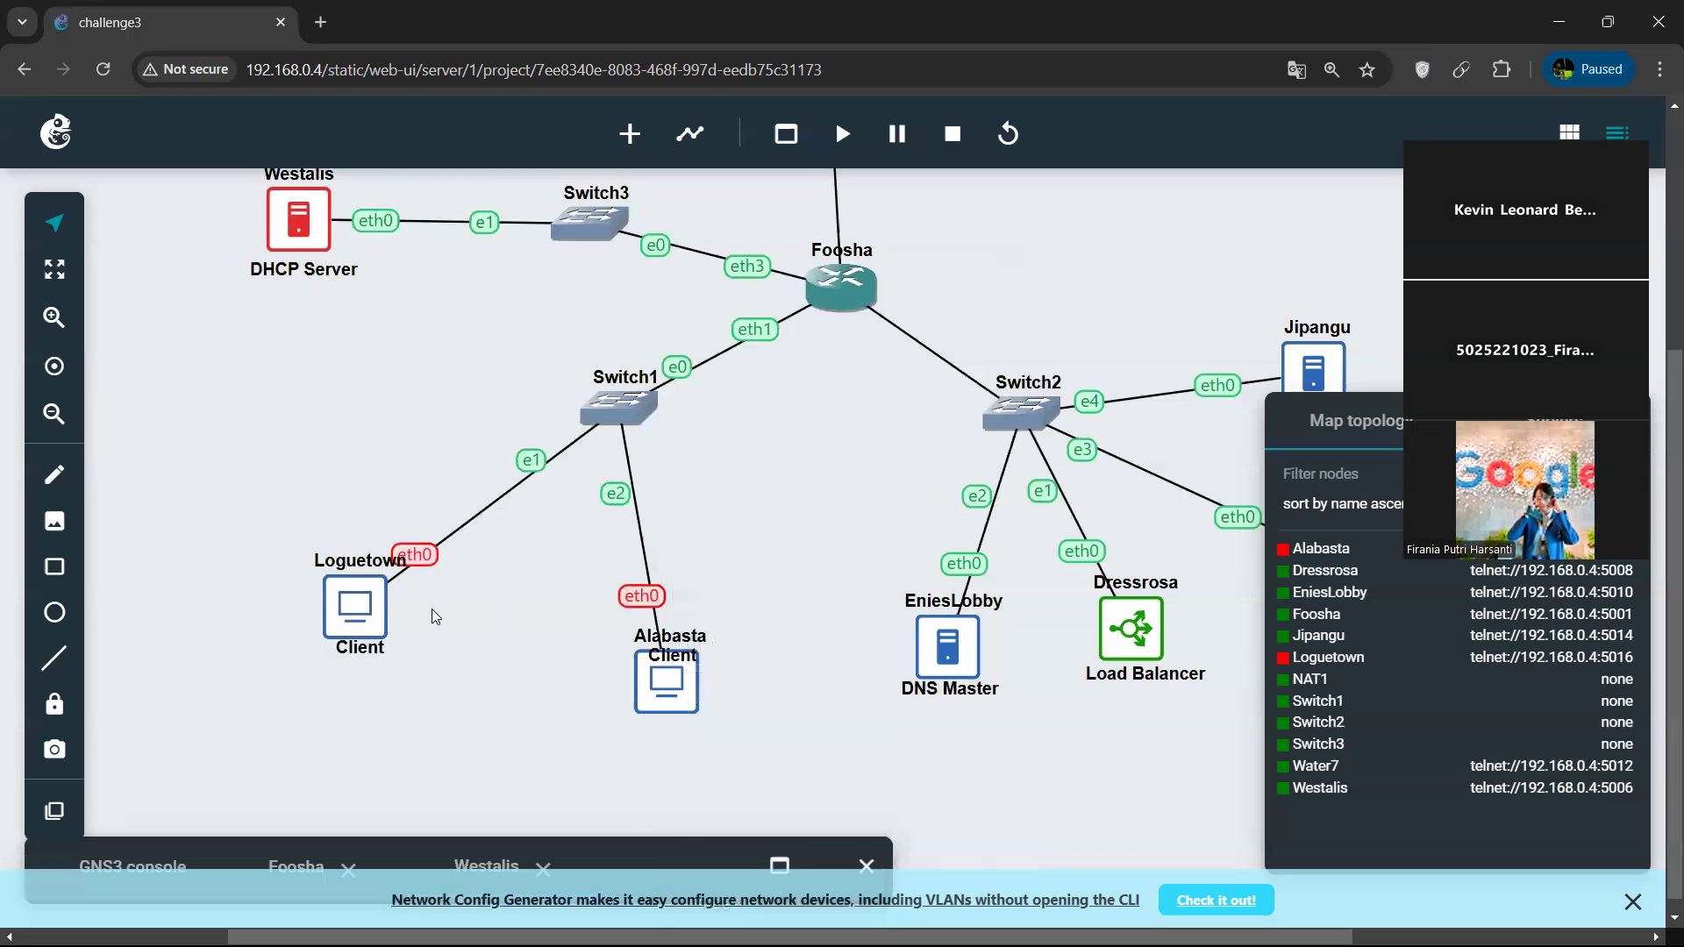
pyautogui.rightClick(669, 680)
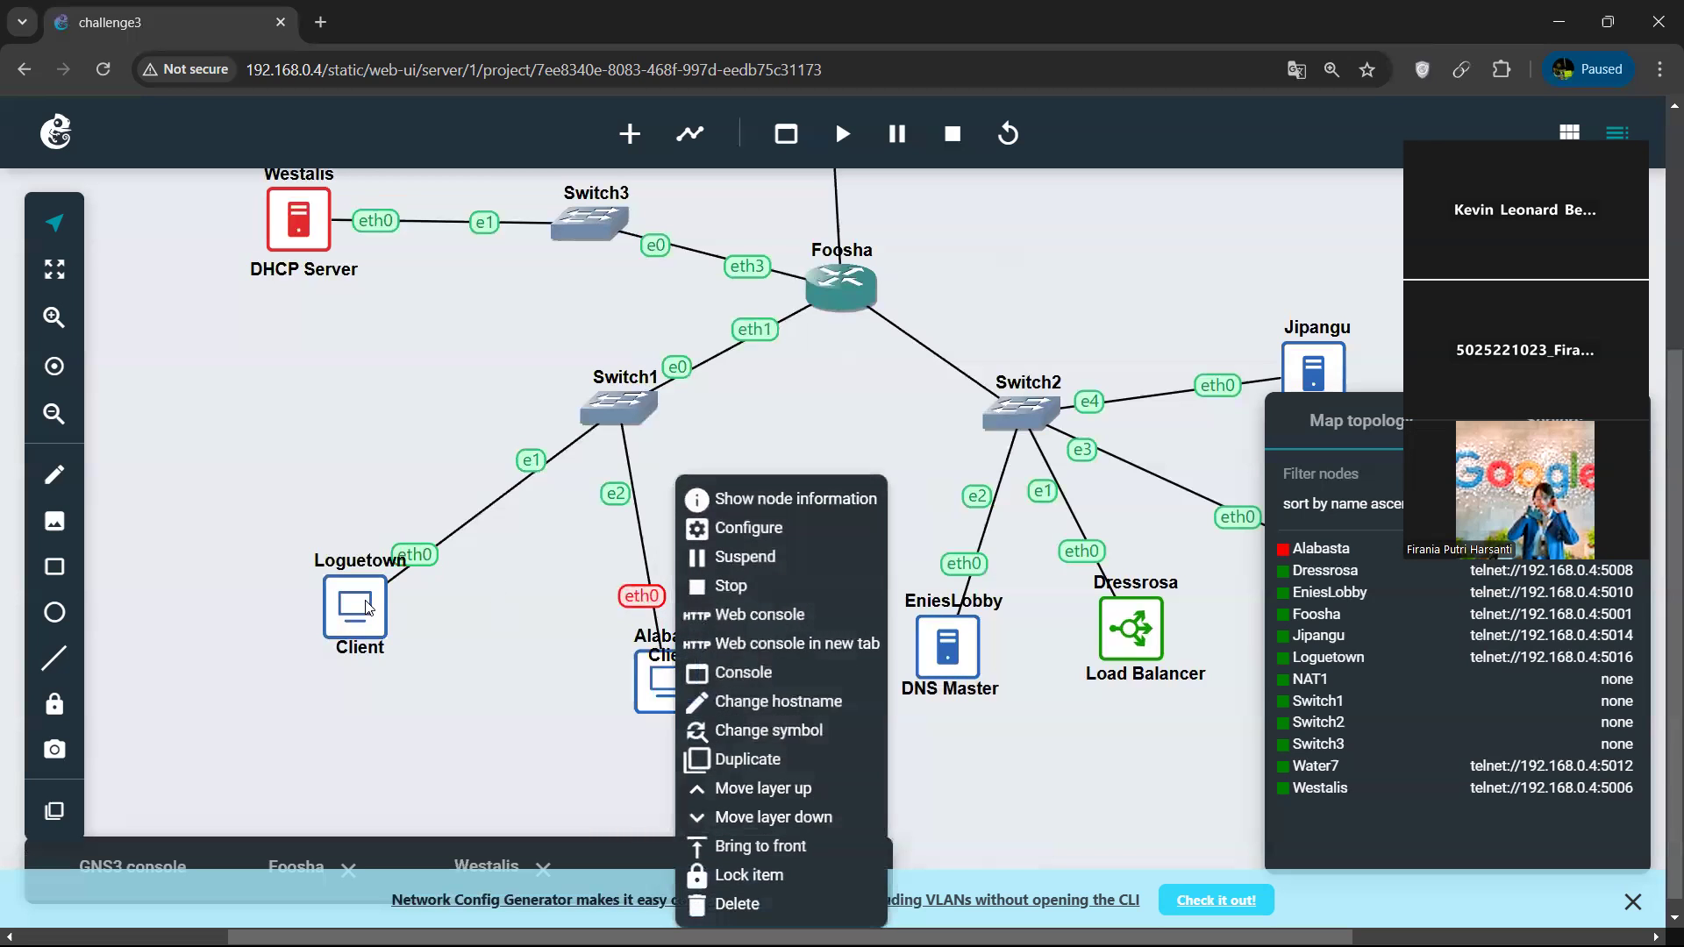
pyautogui.click(733, 616)
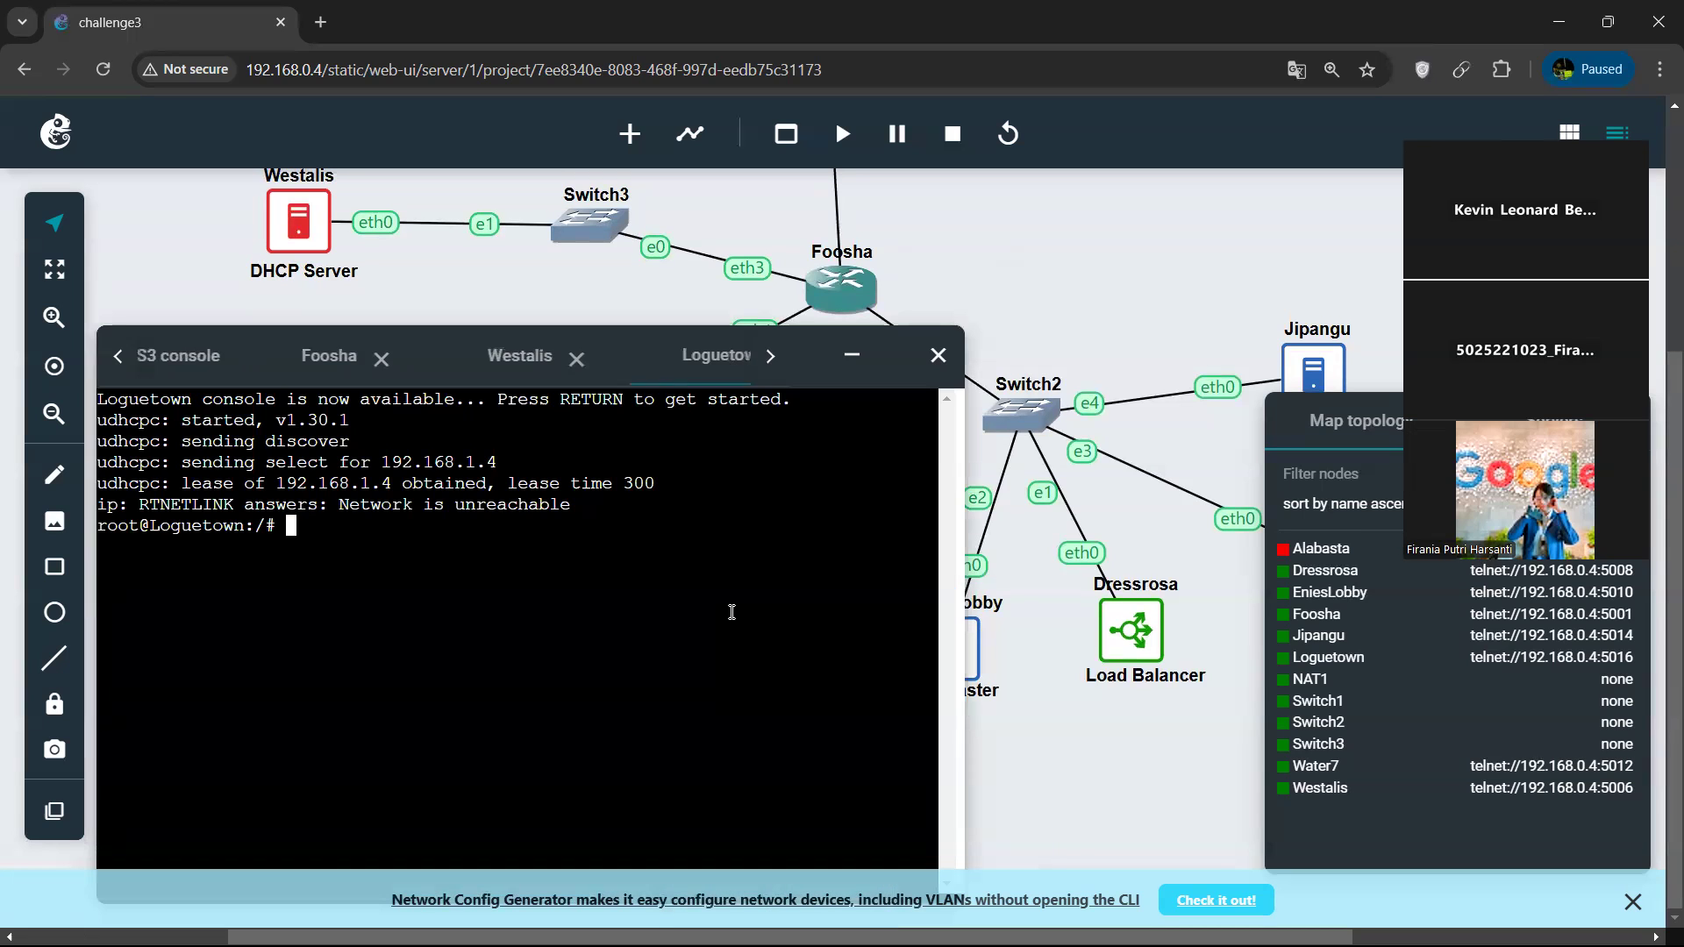
# Minimize the console window and start the Alabasta client node.
pyautogui.click(852, 355)
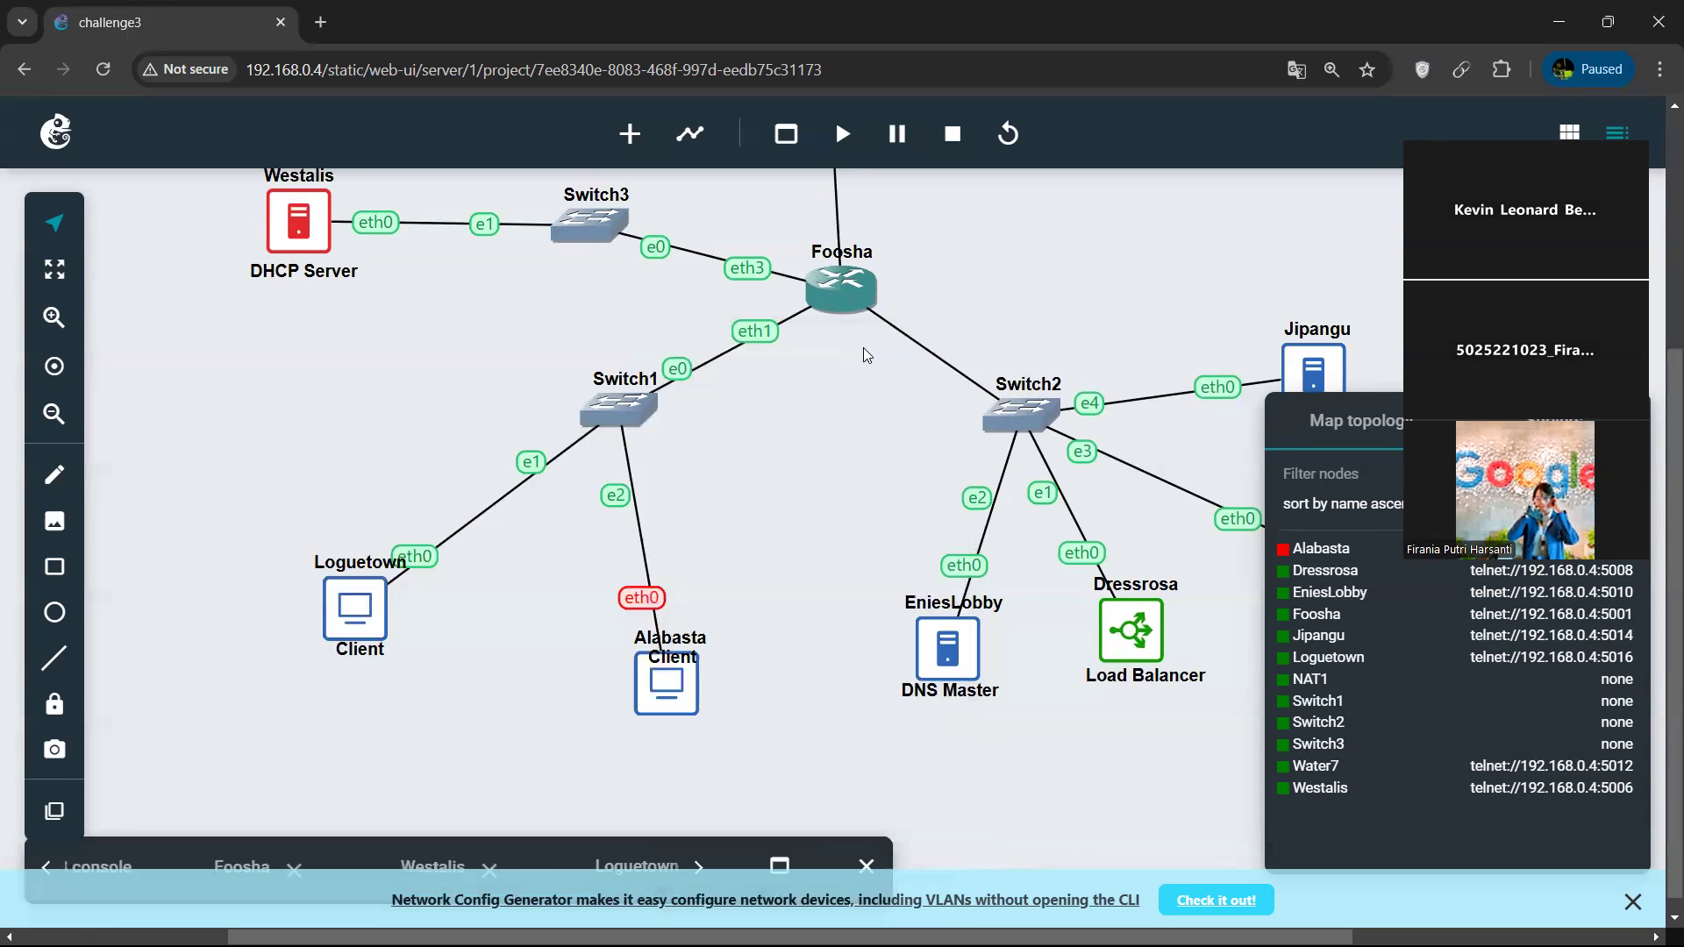
pyautogui.rightClick(667, 684)
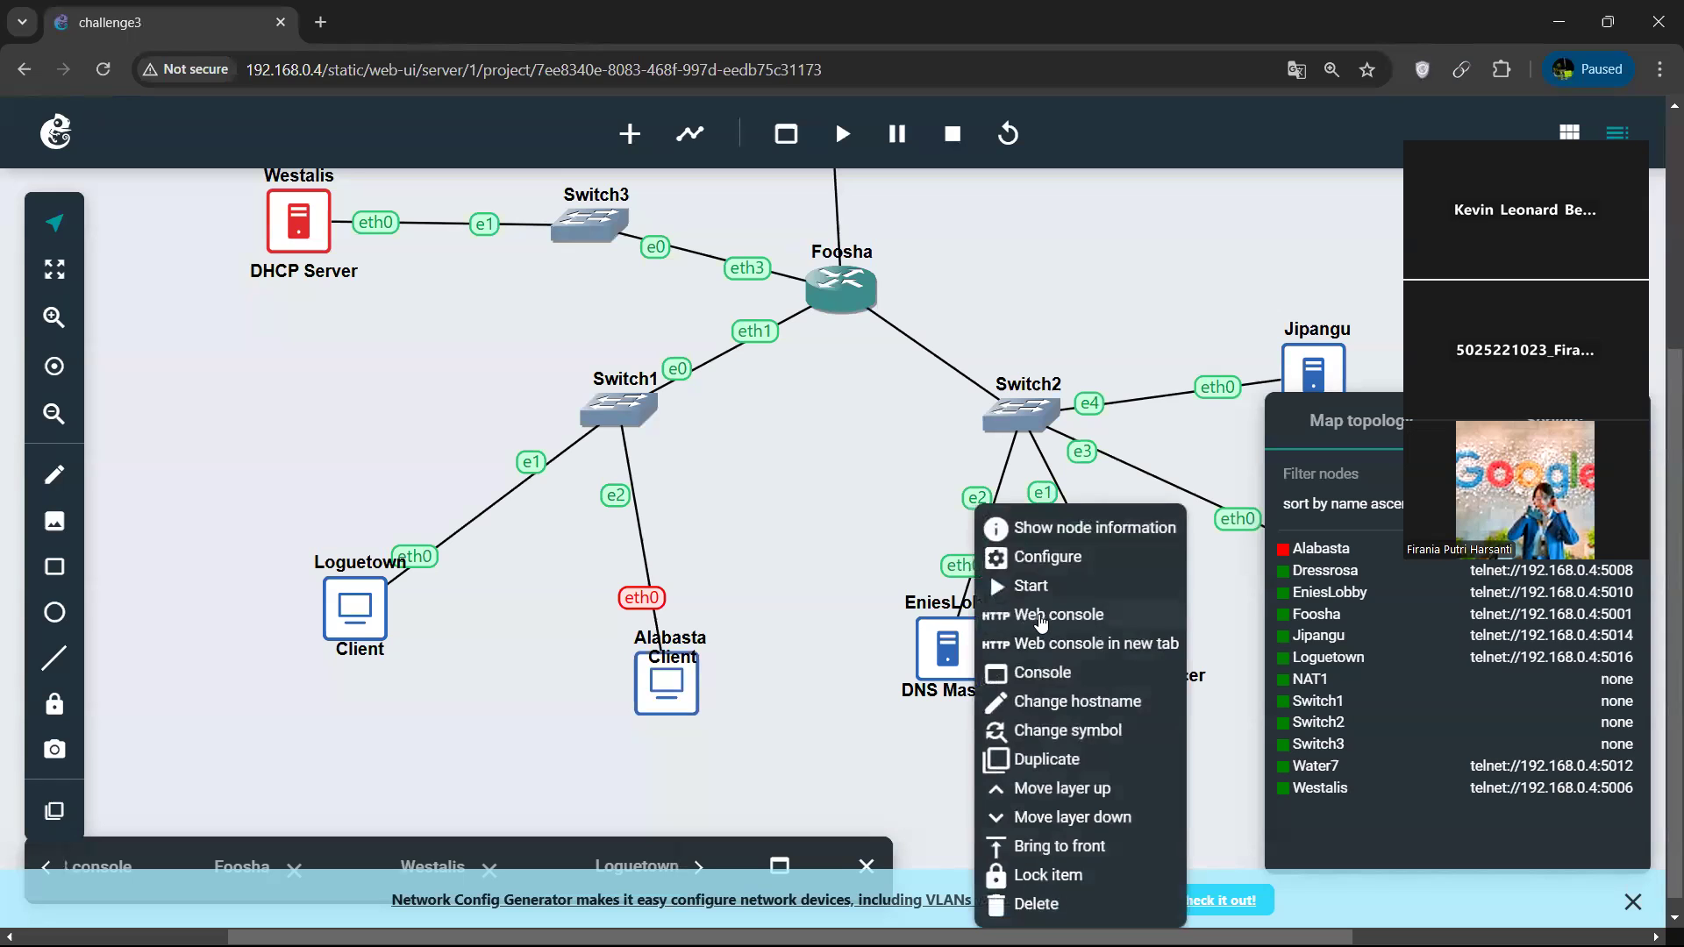
pyautogui.click(1028, 586)
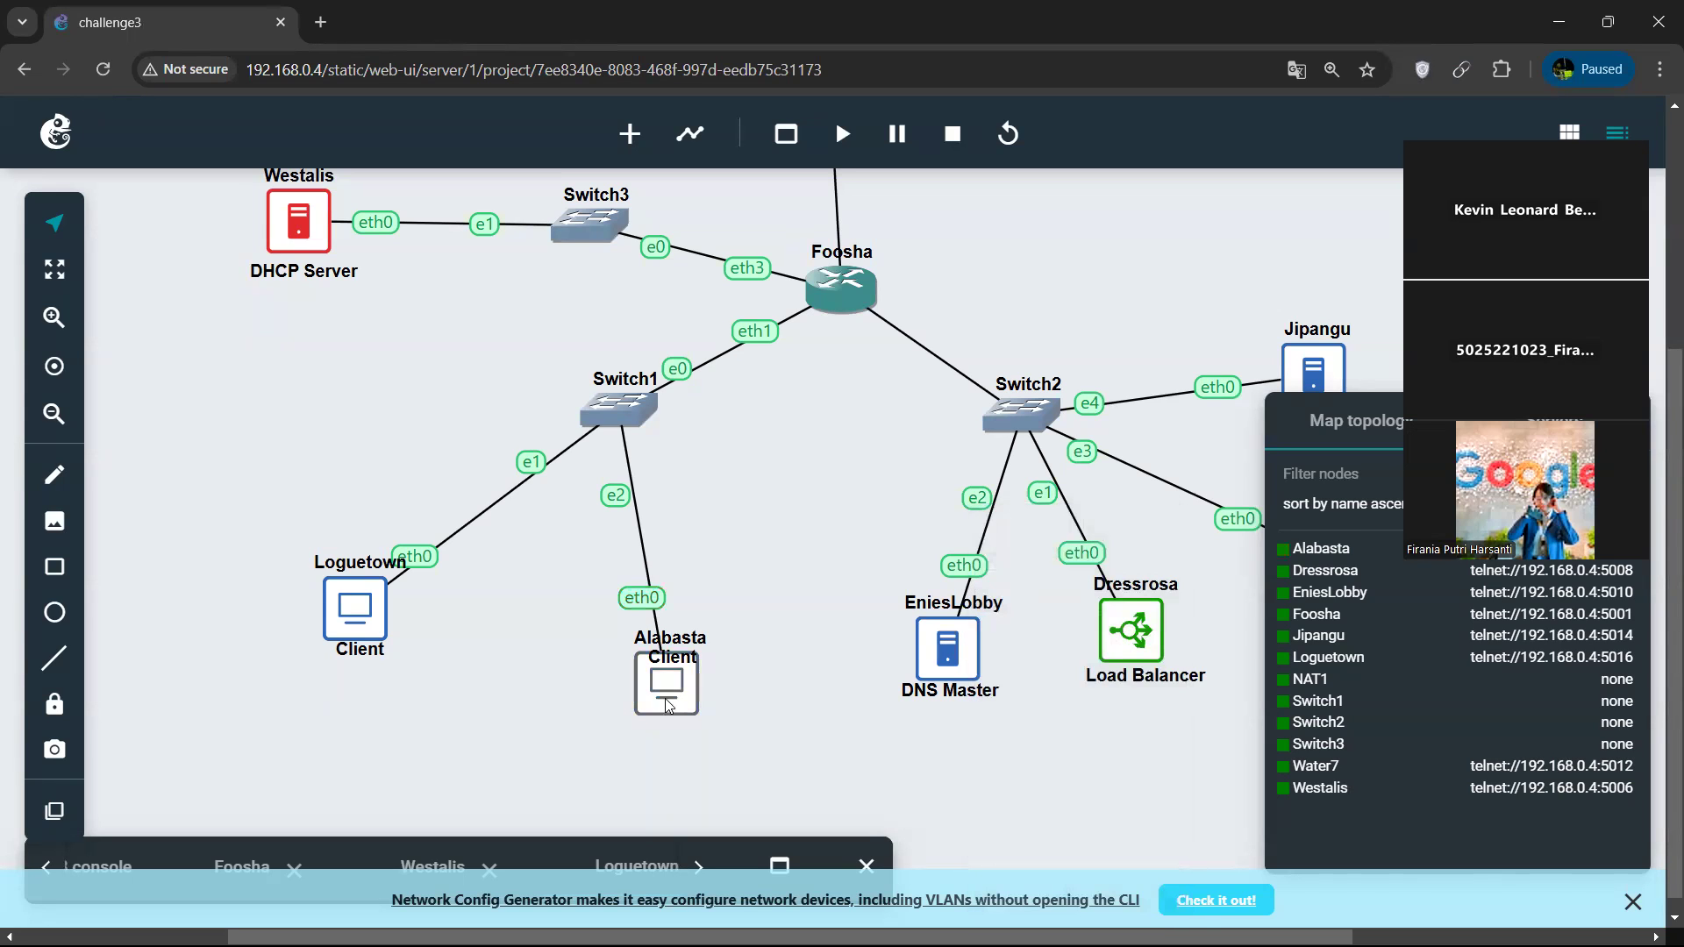
# Open Alabasta's web console and compare its DHCP lease with the one in the Loguetown console.
pyautogui.rightClick(973, 636)
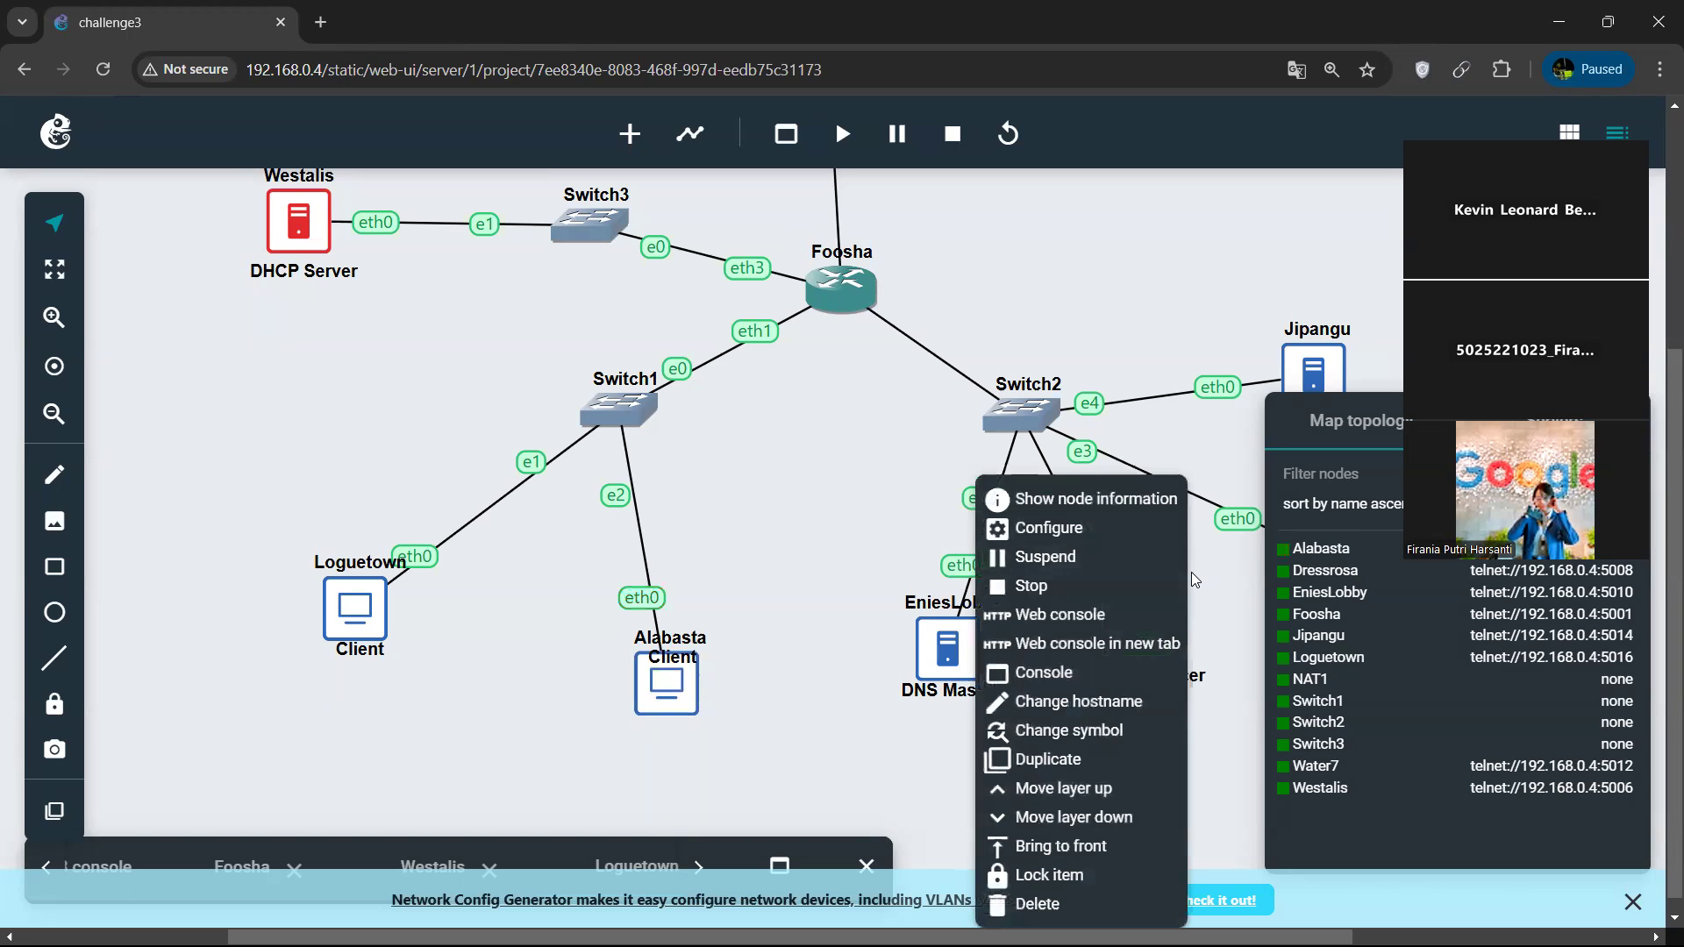
pyautogui.click(1099, 615)
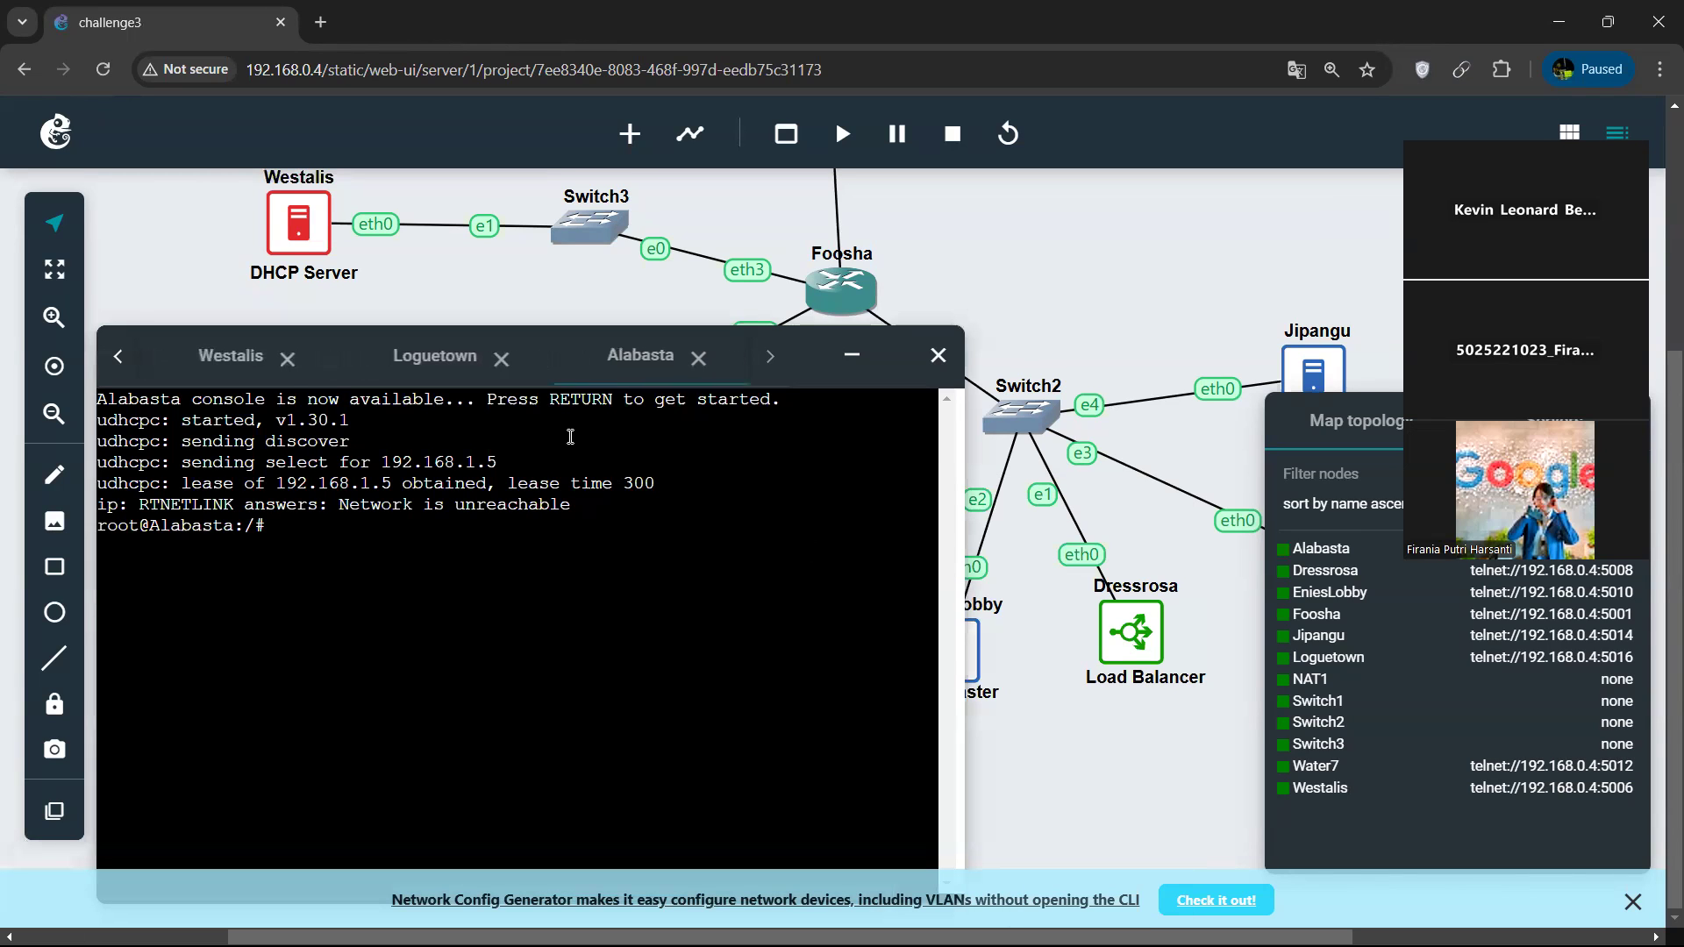
pyautogui.click(440, 384)
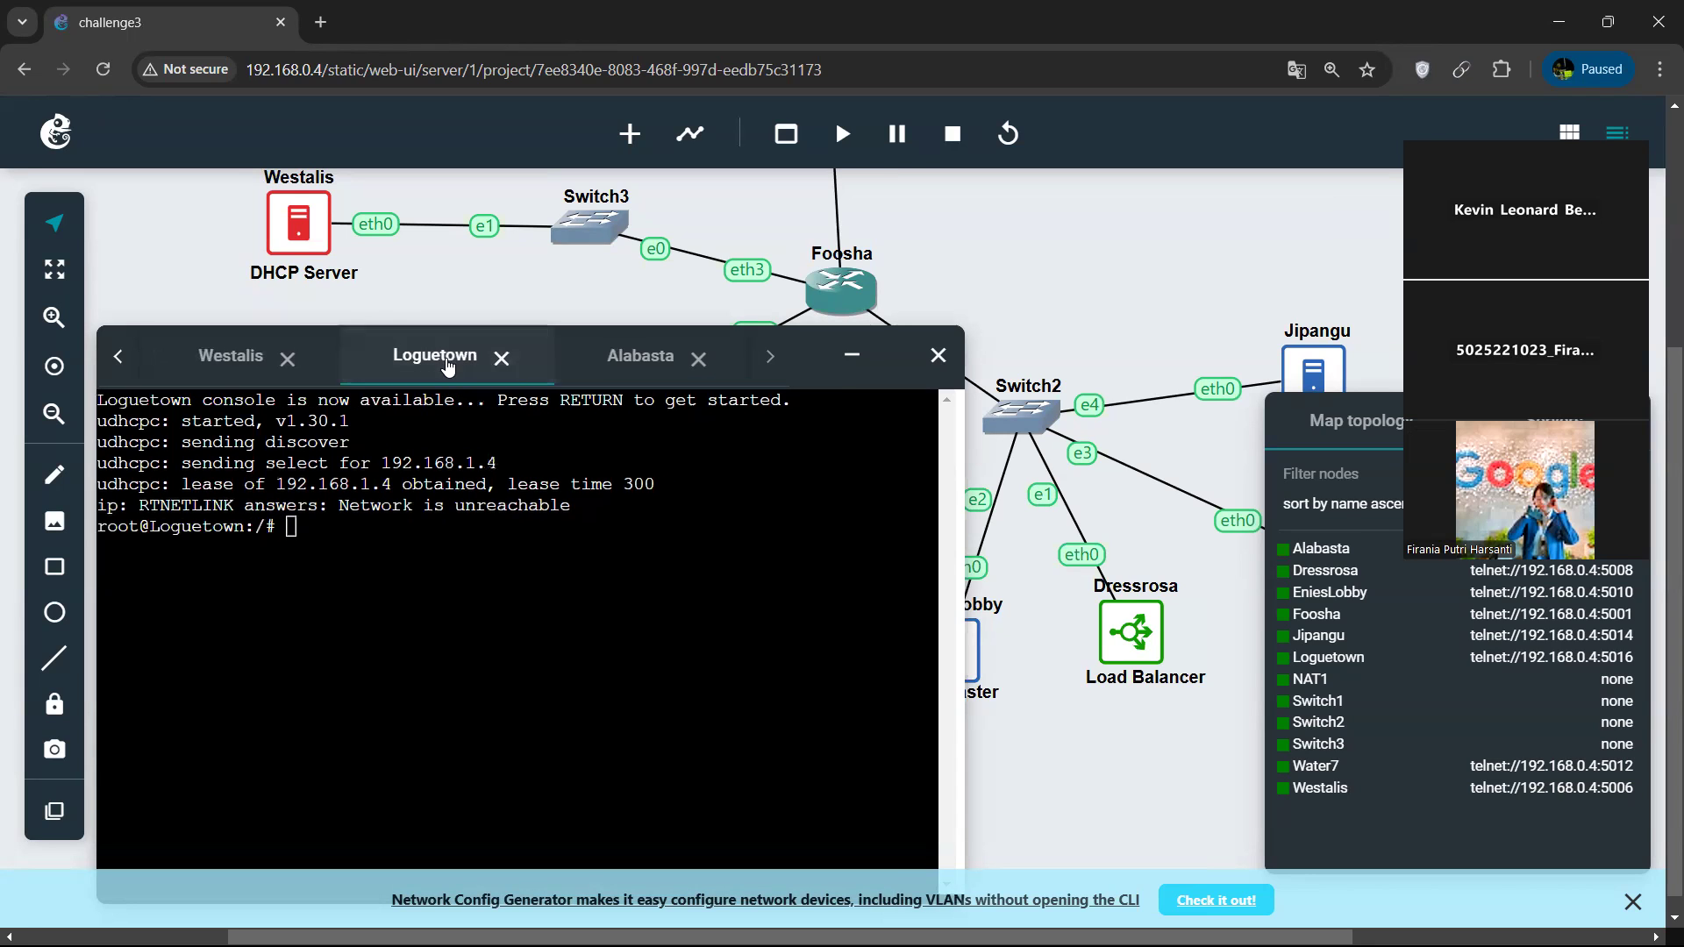
pyautogui.click(574, 365)
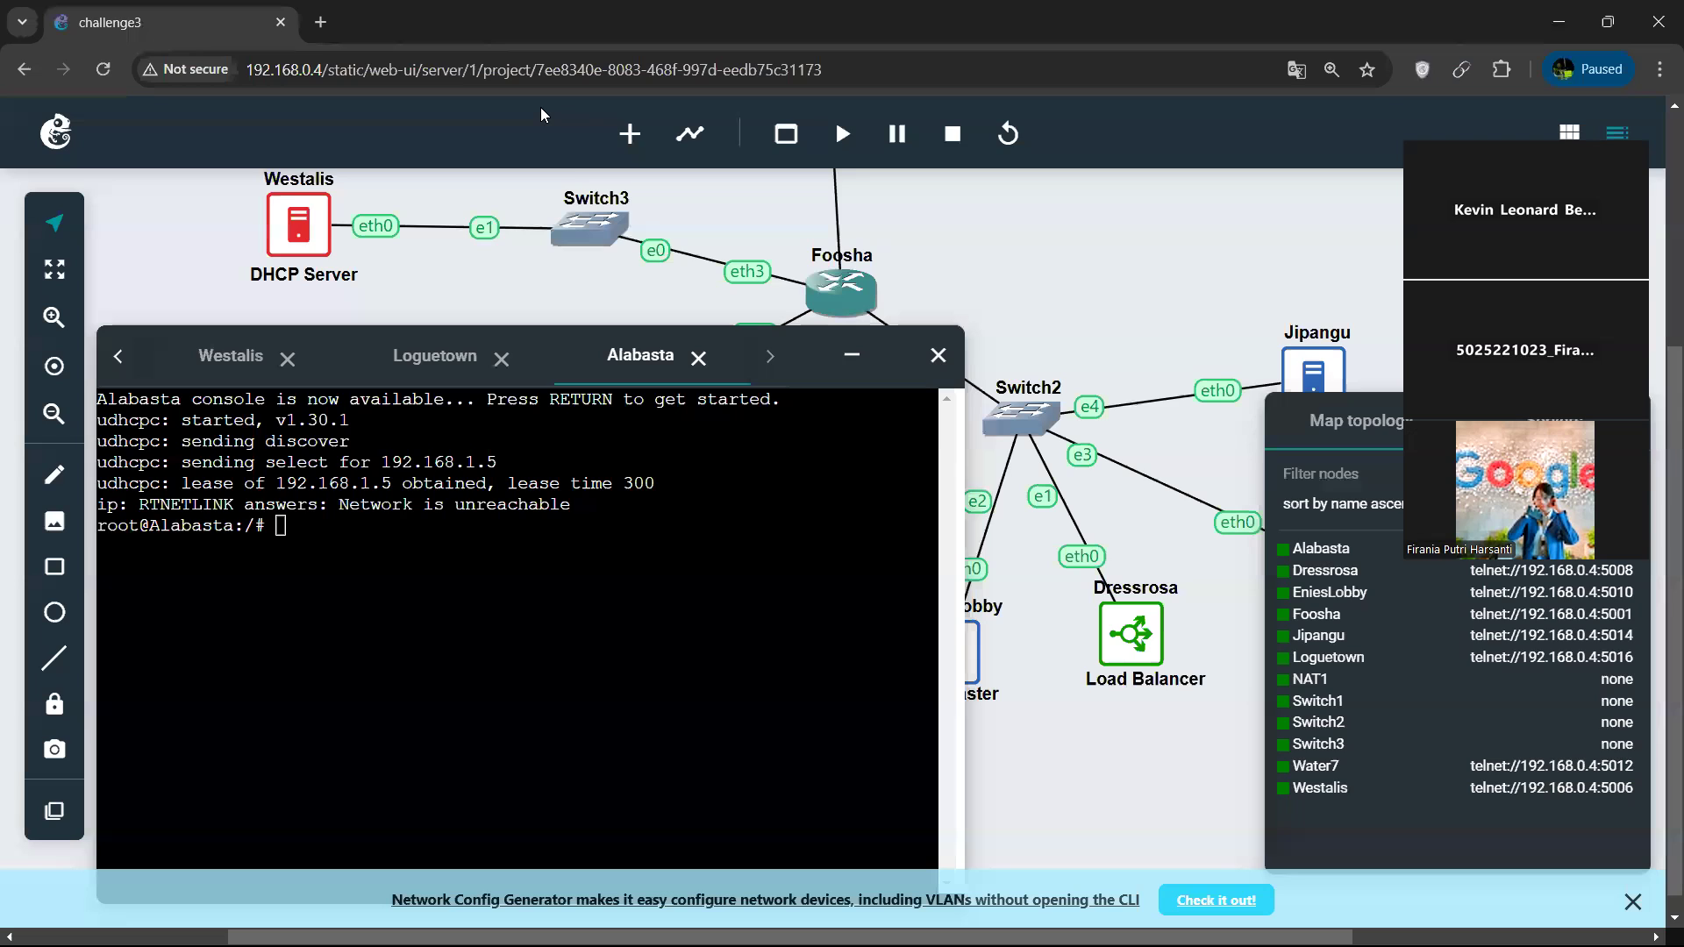
pyautogui.hotkey('alt', 'Tab')
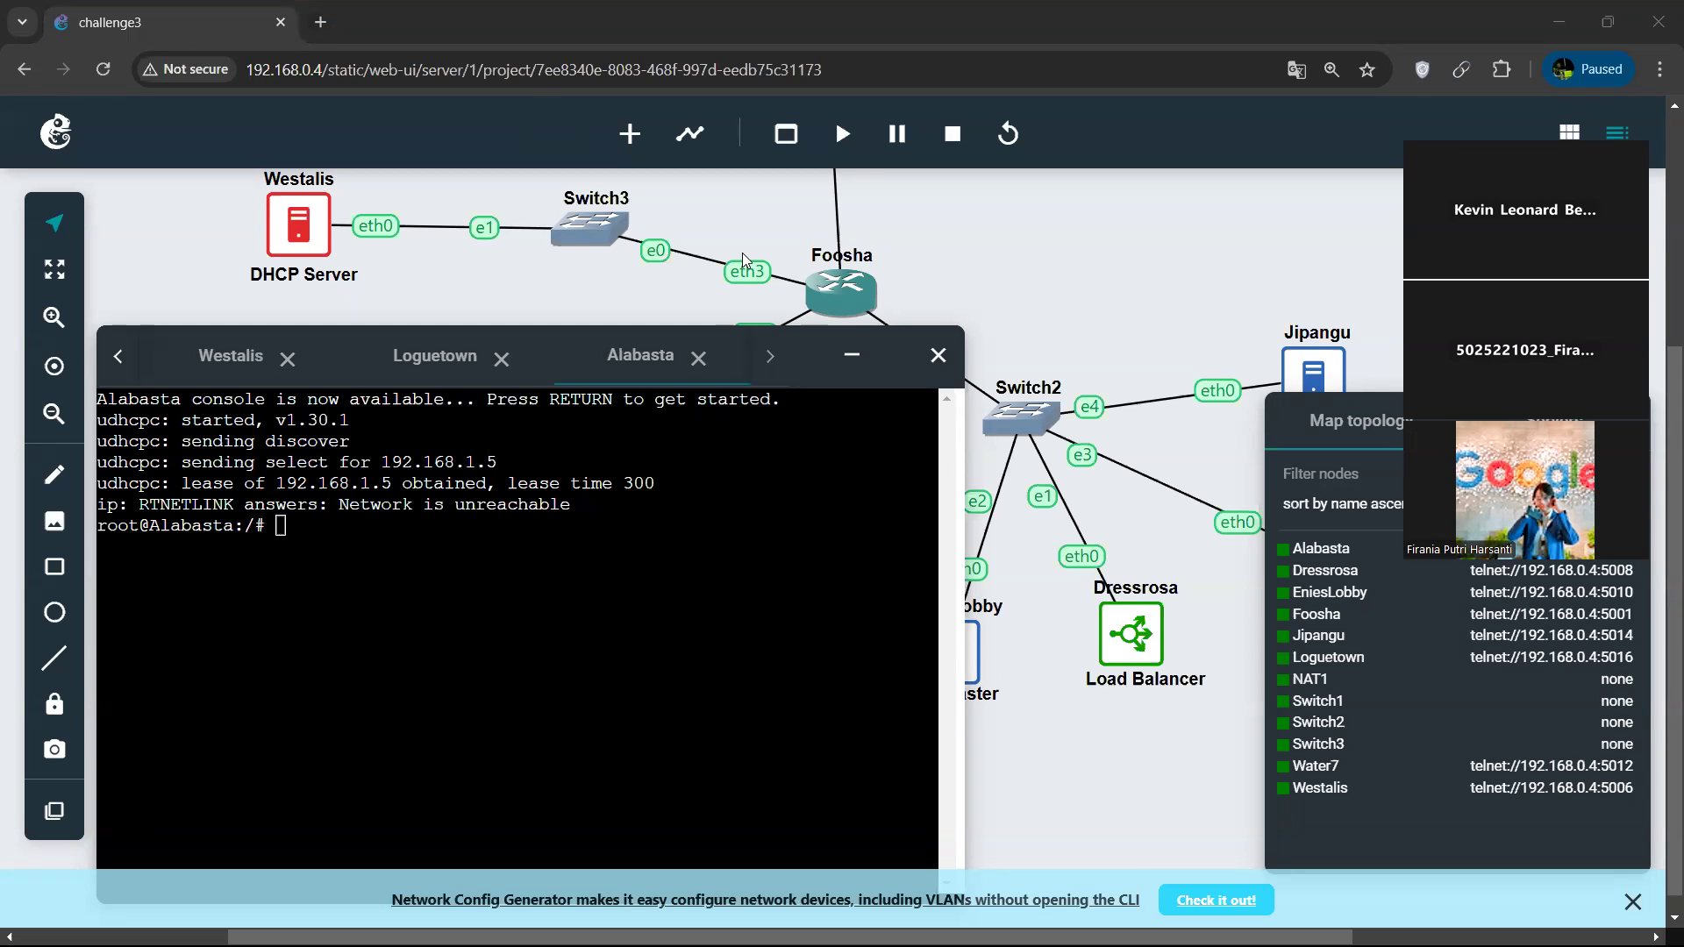
pyautogui.scroll(1, 742, 253)
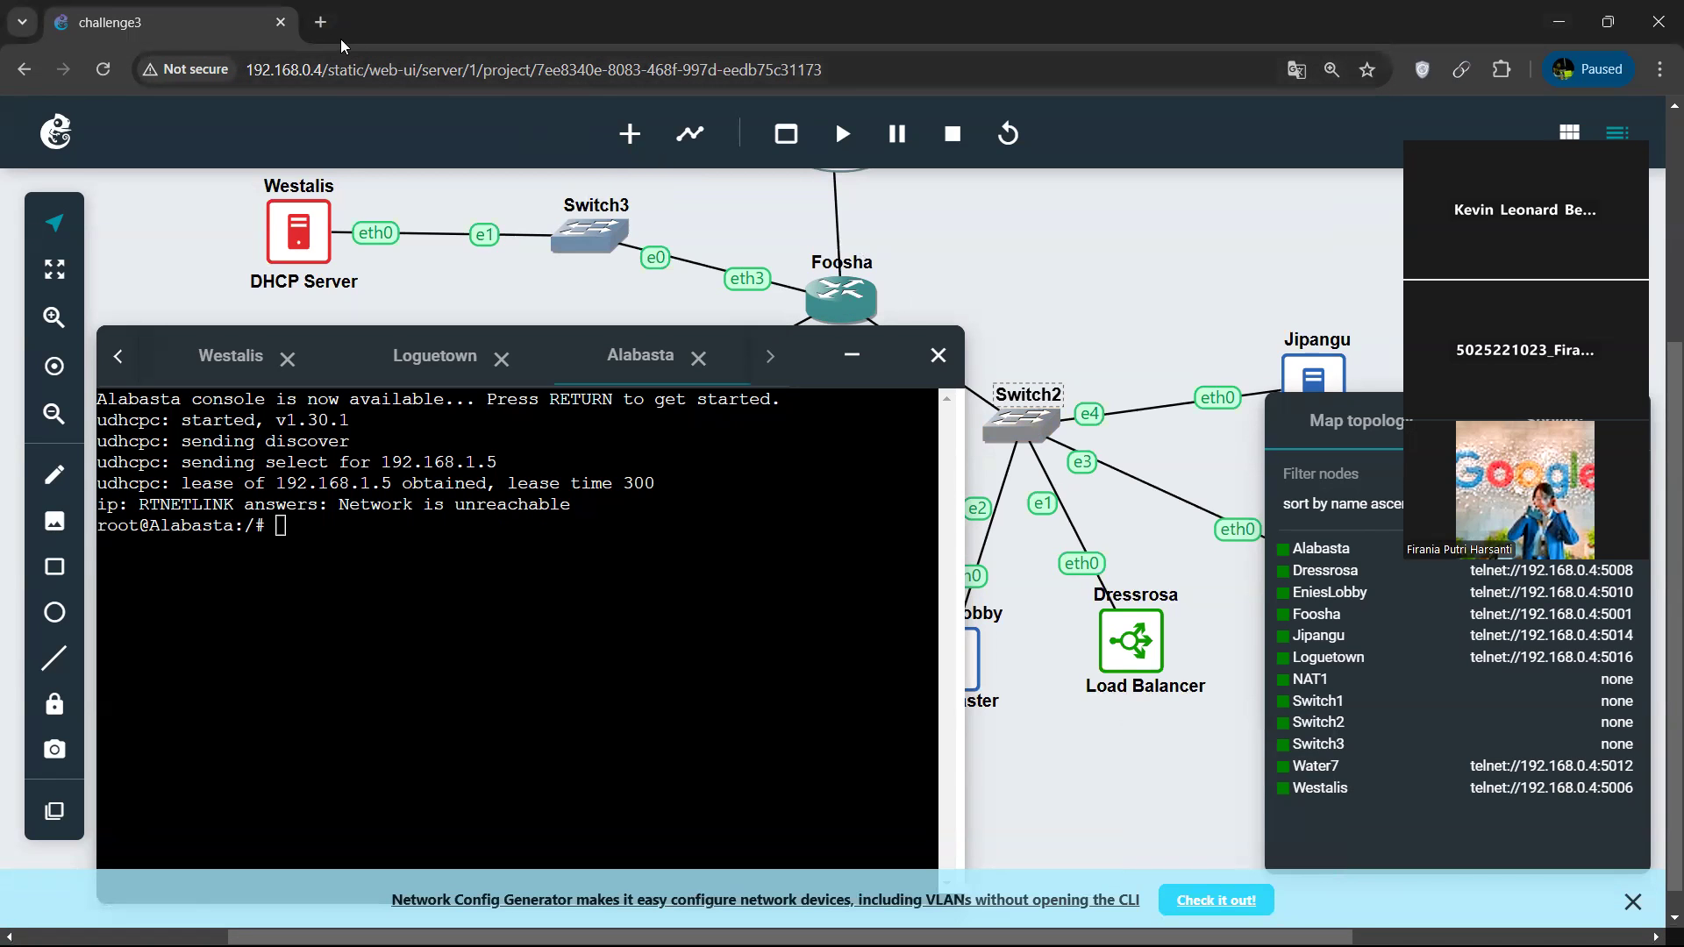
# Open jarkom2024.carrd.co in a new browser tab and go to the Modul 3 material on GitHub.
pyautogui.click(321, 22)
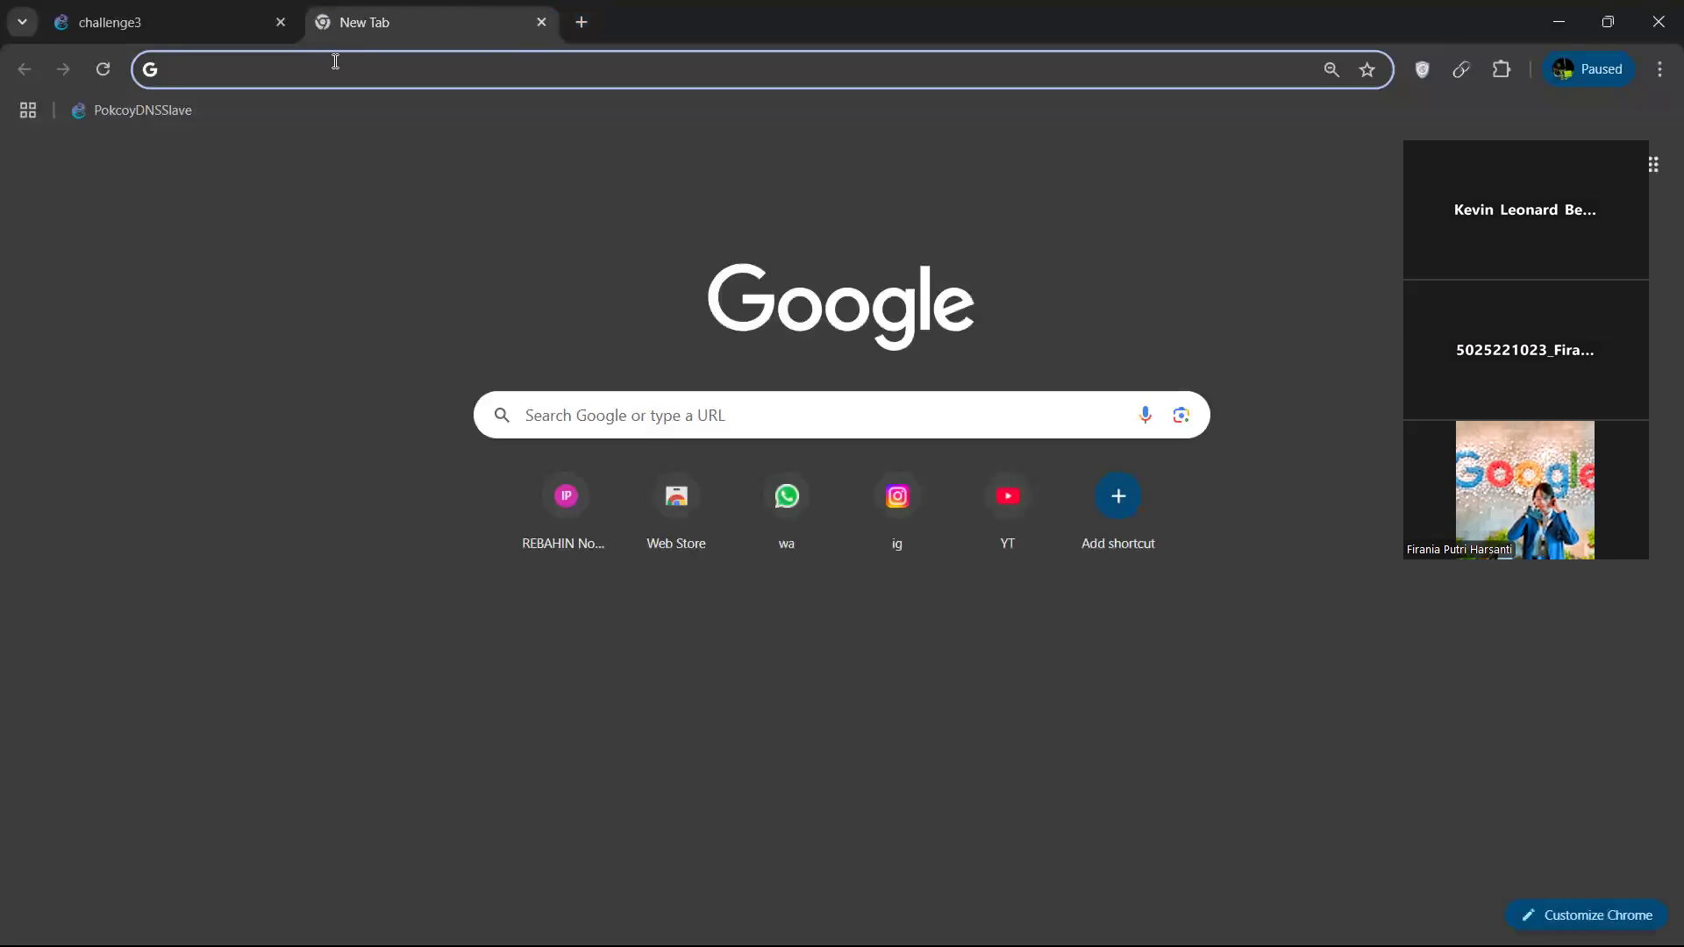
pyautogui.write('jarkom')
pyautogui.press('Return')
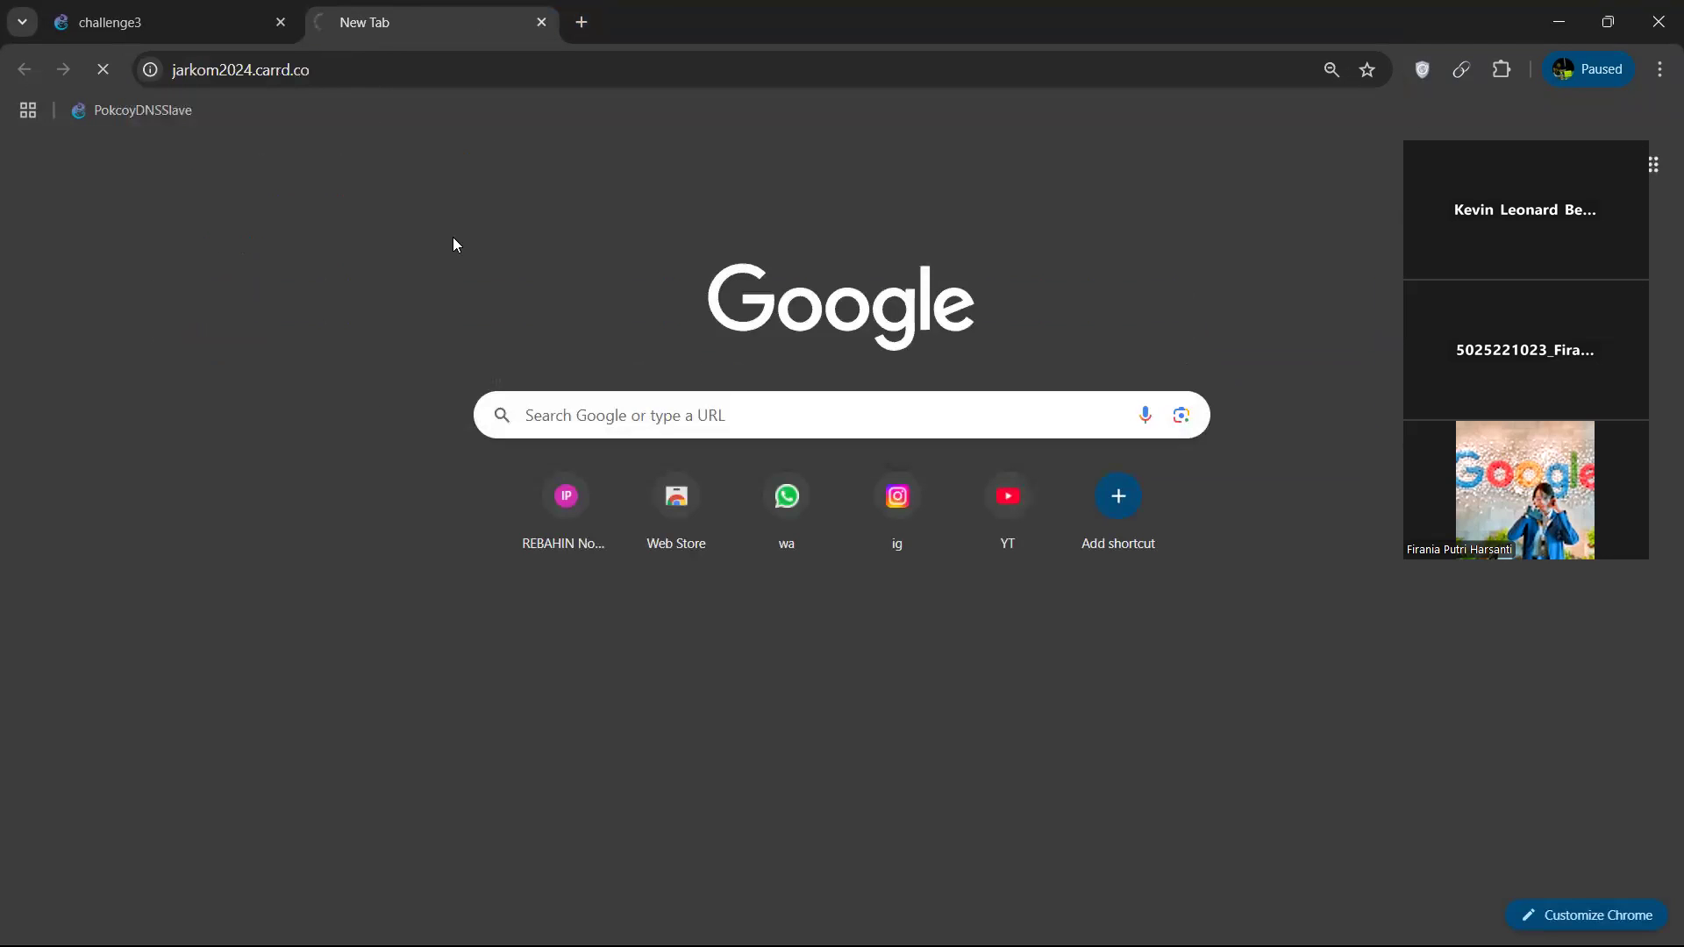
pyautogui.scroll(-20, 711, 500)
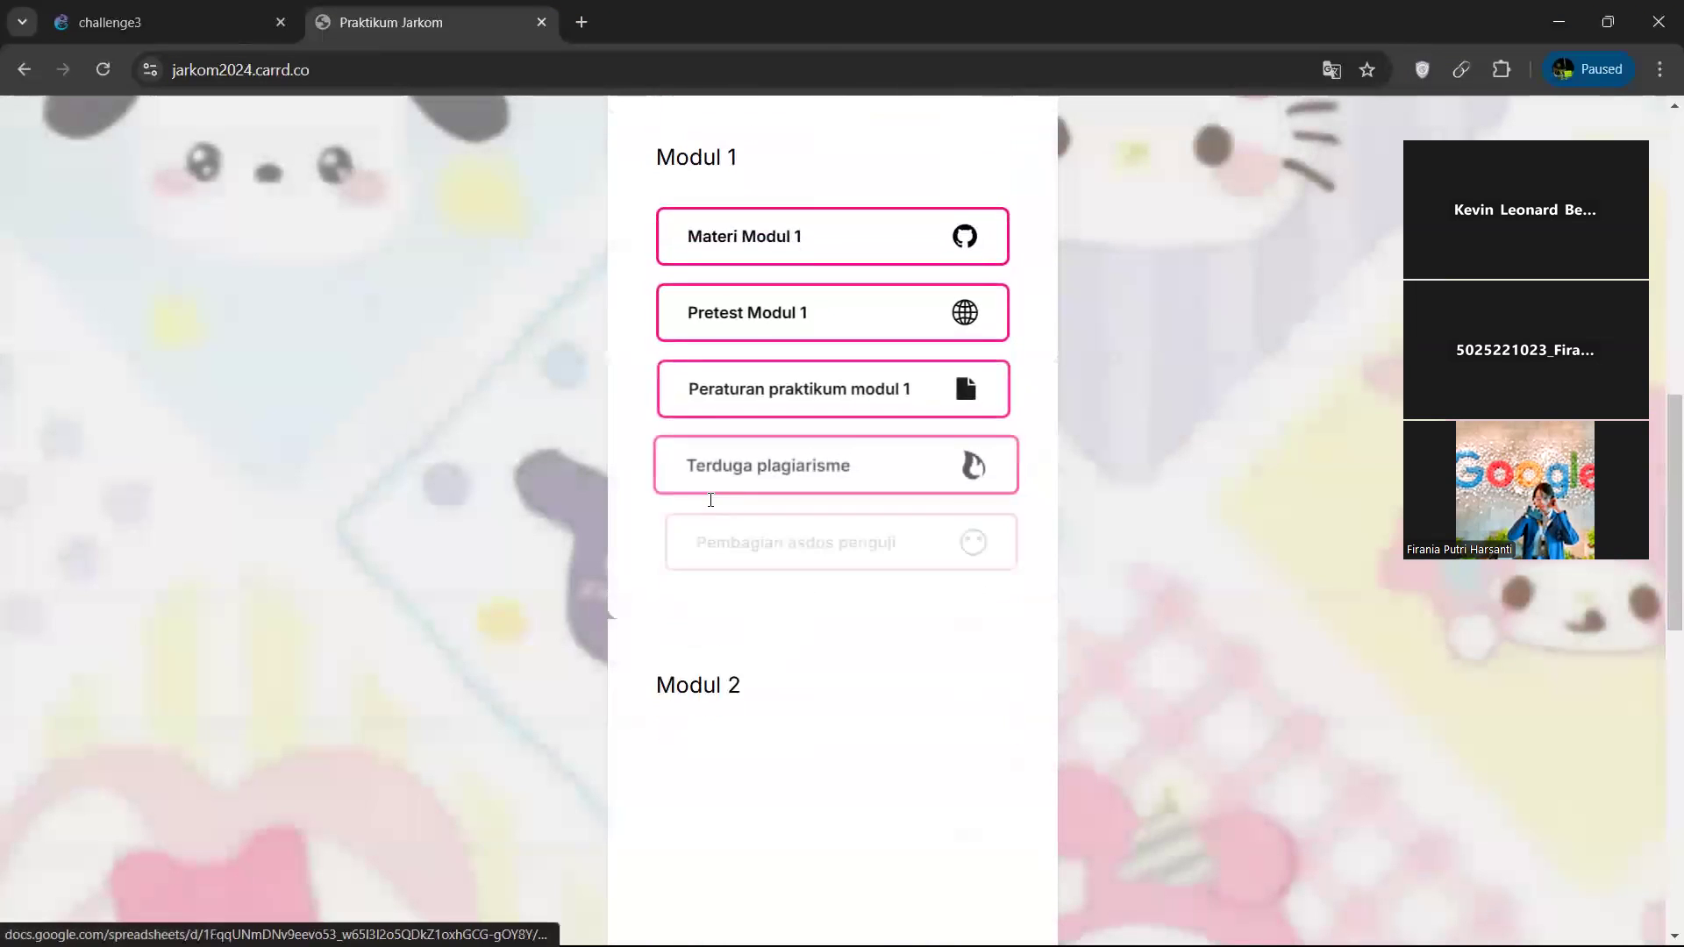
pyautogui.click(734, 477)
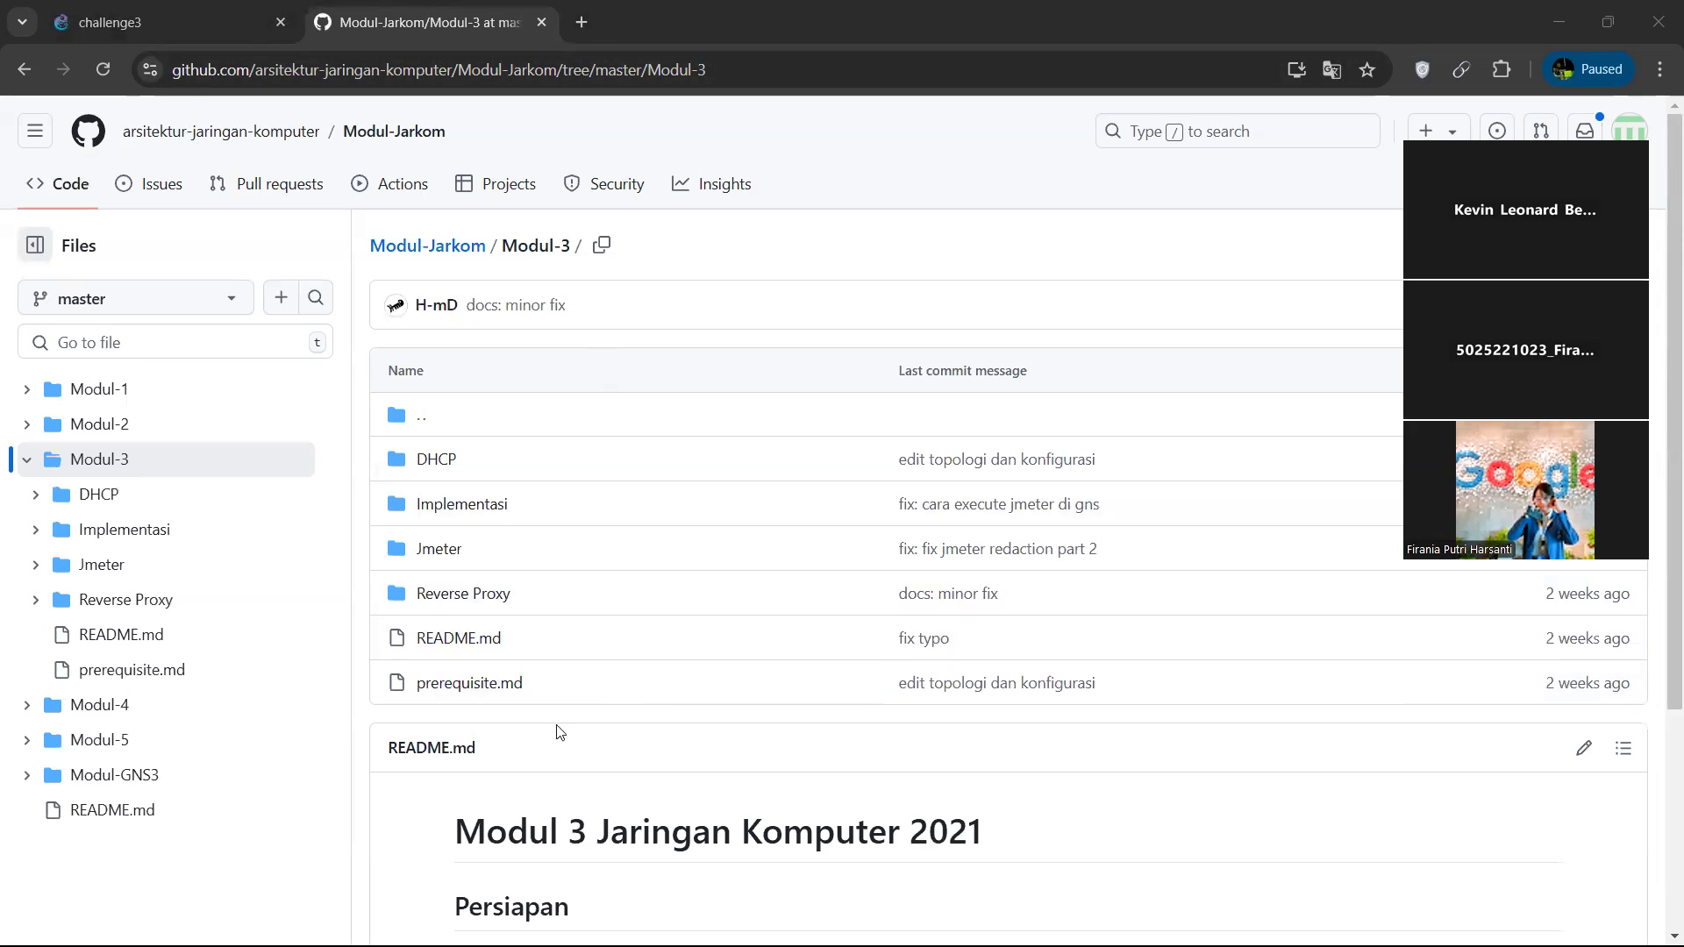
# Open the DHCP folder of Modul-3 and look through its README to section 1.2.6 on Fixed Address for Jipangu.
pyautogui.scroll(-3, 559, 728)
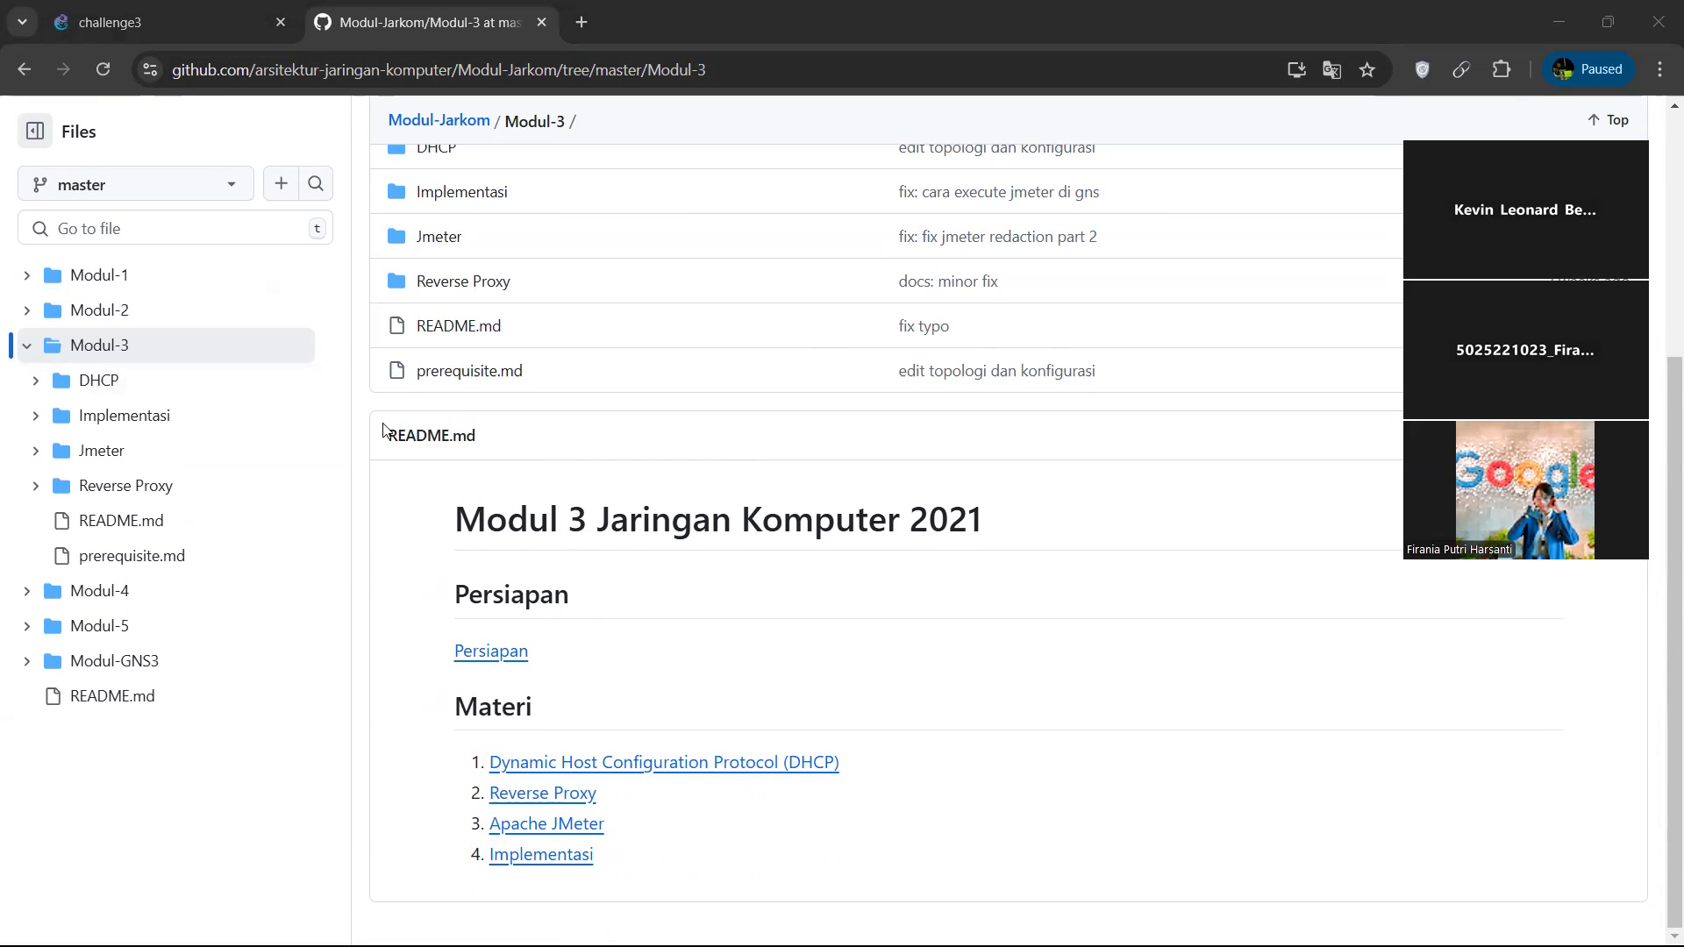
pyautogui.click(83, 382)
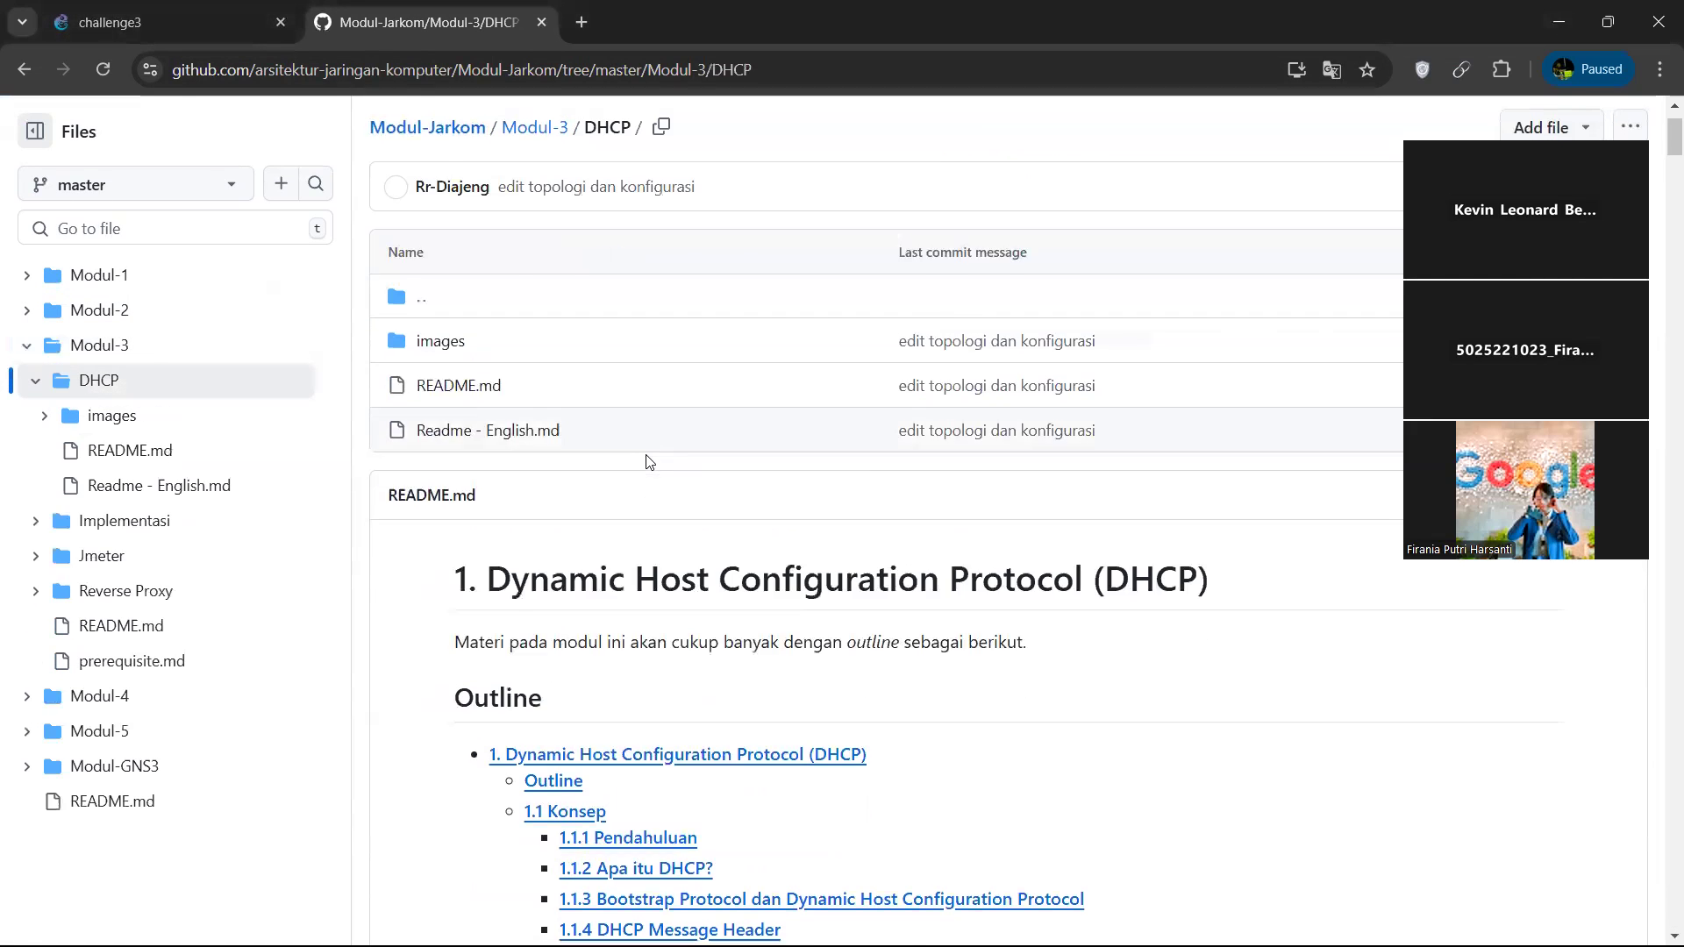
pyautogui.scroll(-10, 648, 465)
pyautogui.scroll(-20, 647, 464)
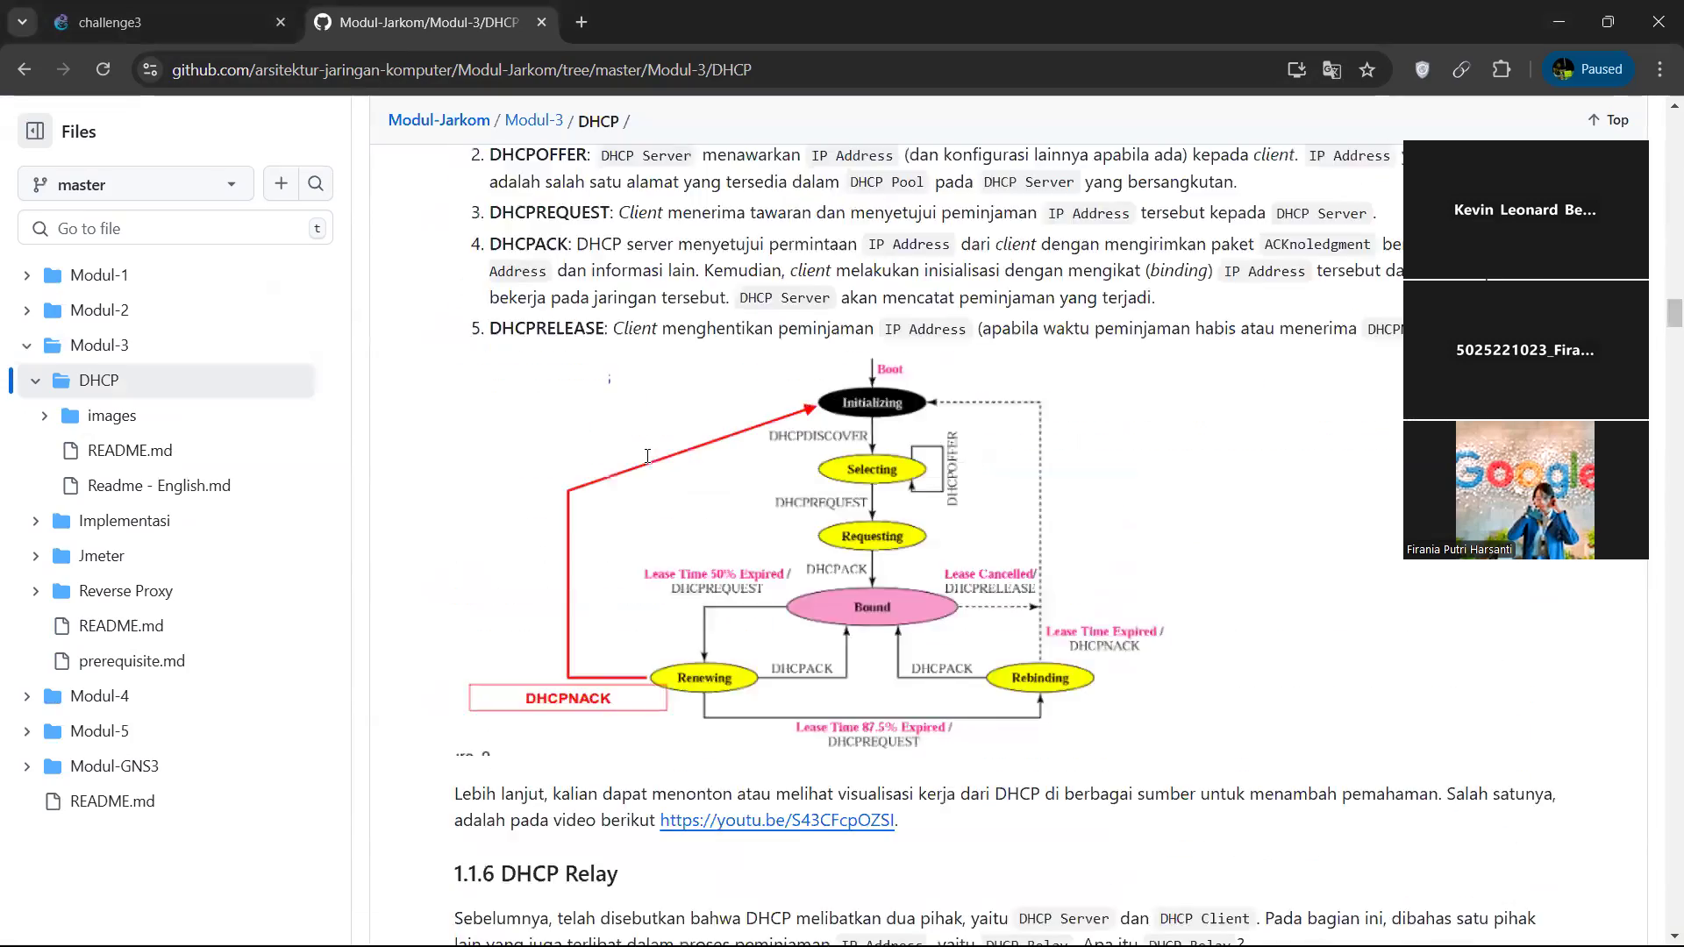
pyautogui.scroll(-20, 647, 455)
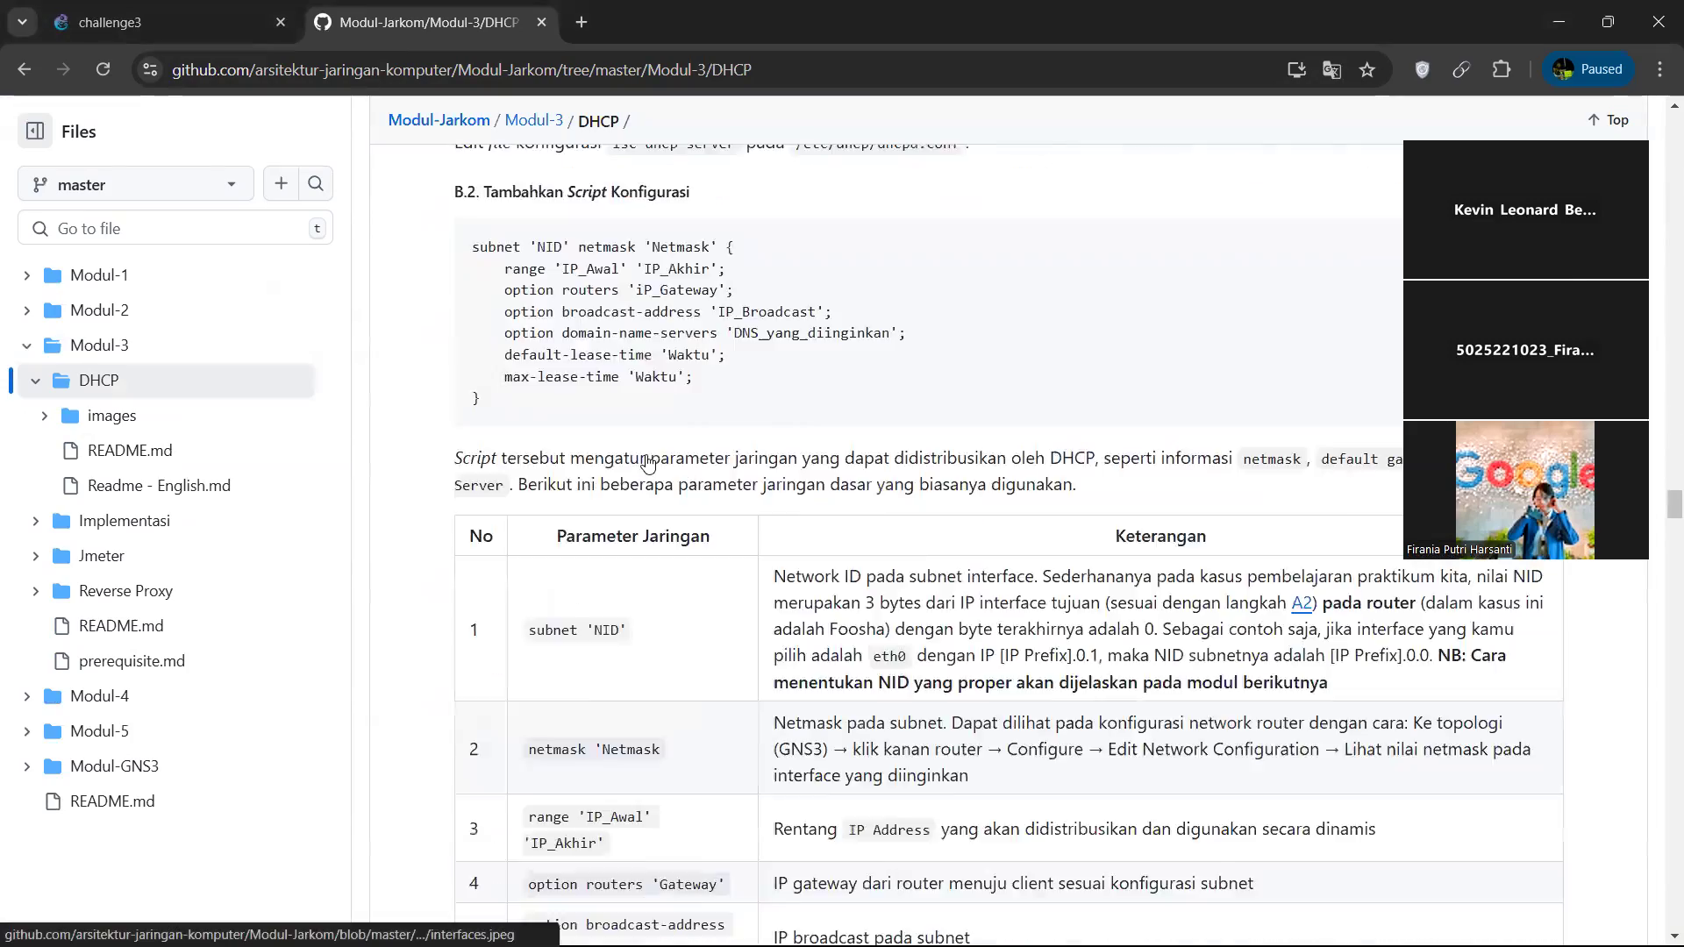
pyautogui.scroll(-20, 647, 456)
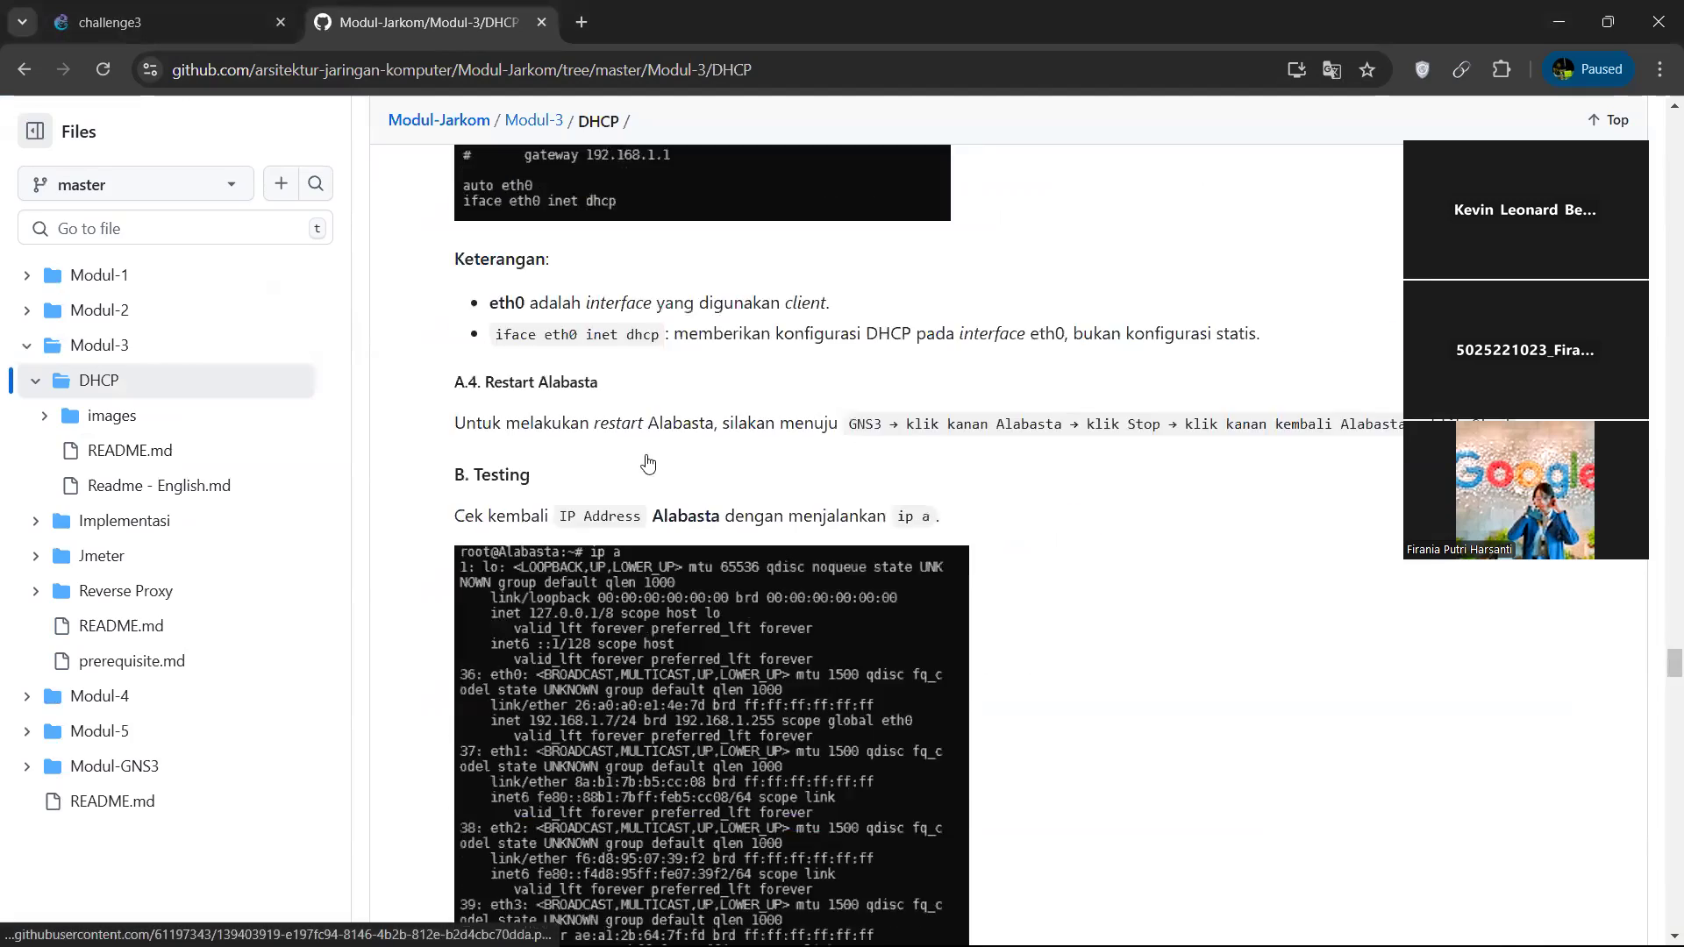
pyautogui.scroll(-20, 647, 463)
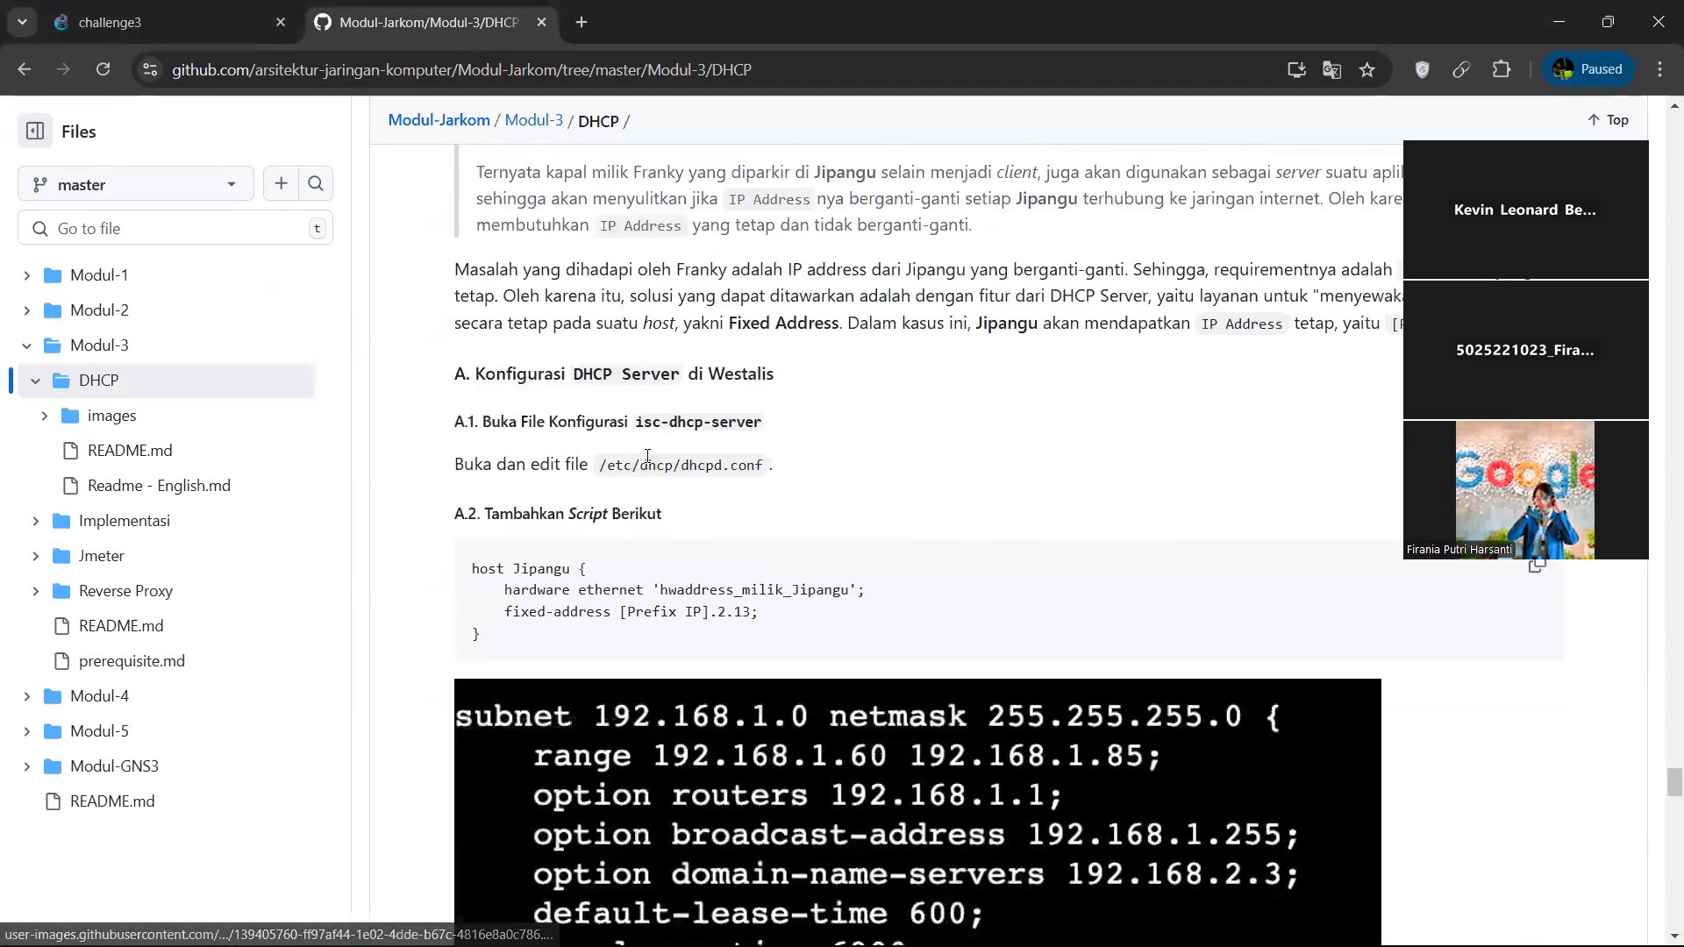
pyautogui.scroll(-10, 648, 456)
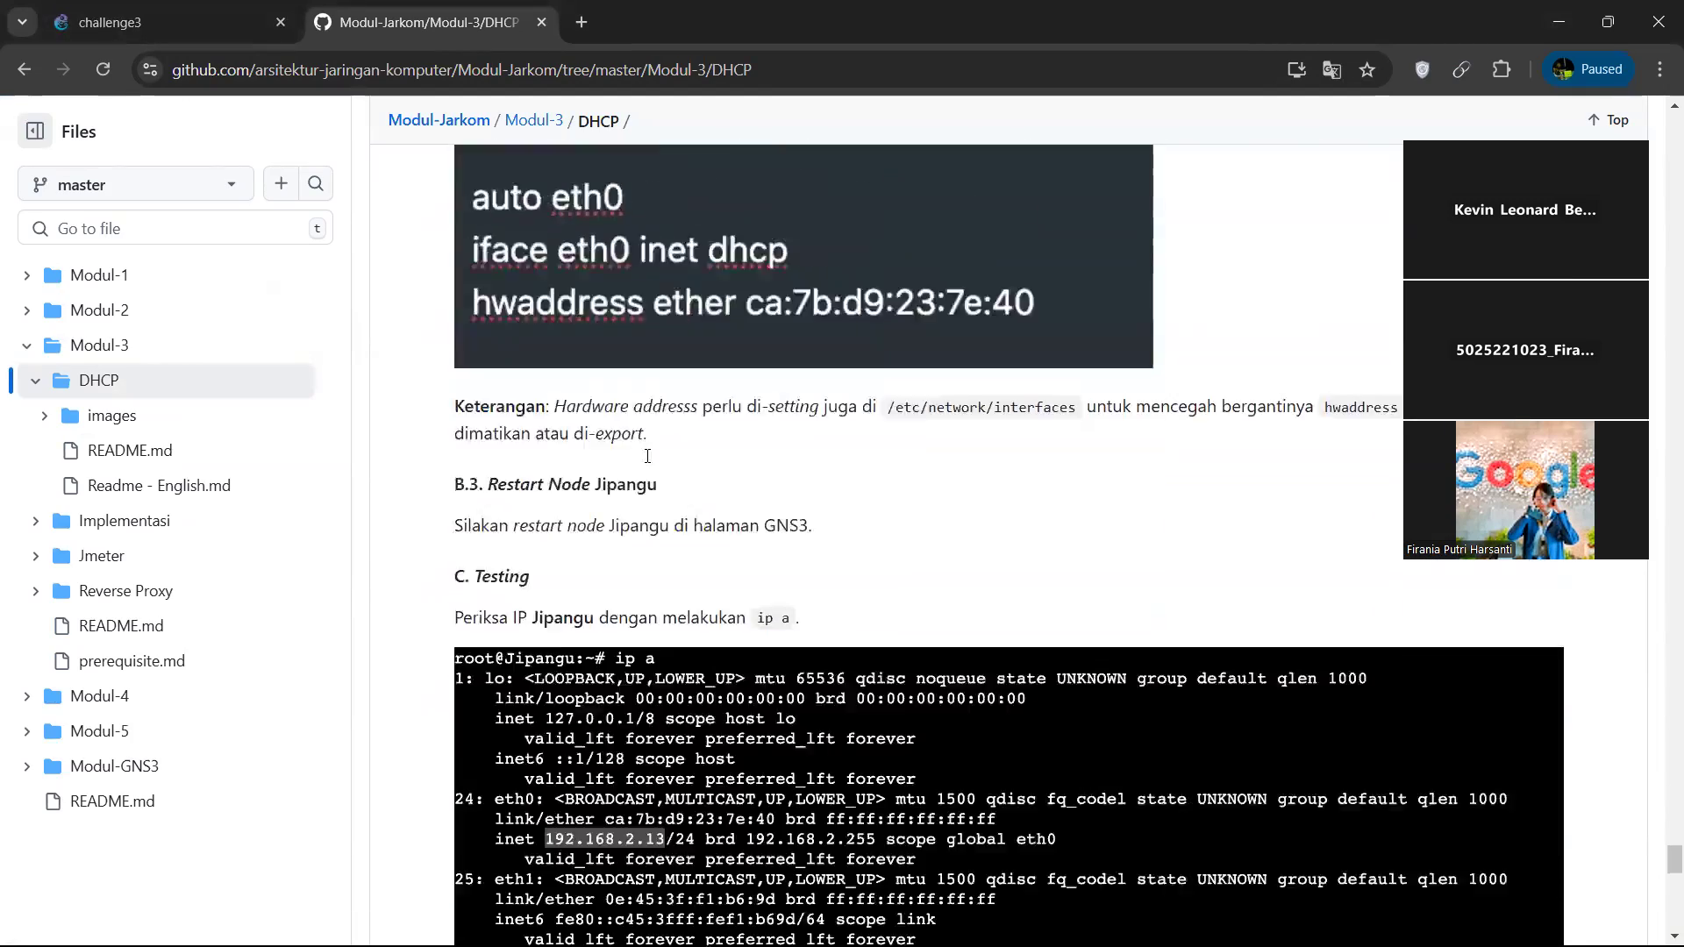
pyautogui.scroll(-8, 647, 460)
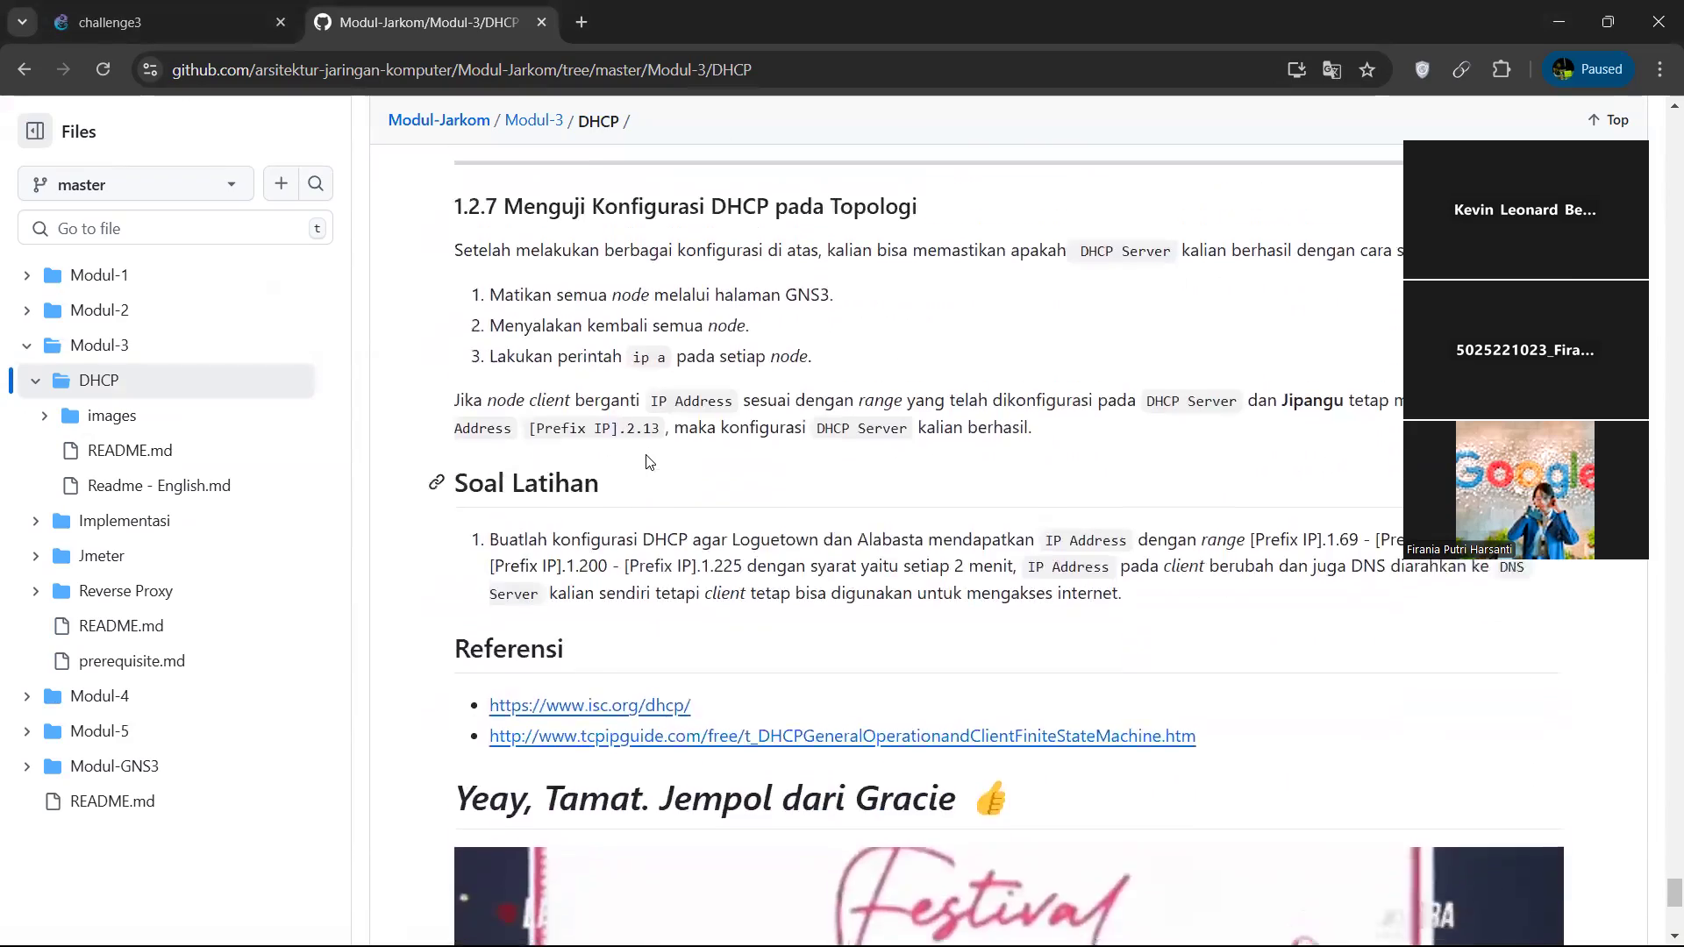
pyautogui.scroll(15, 647, 459)
pyautogui.scroll(12, 647, 463)
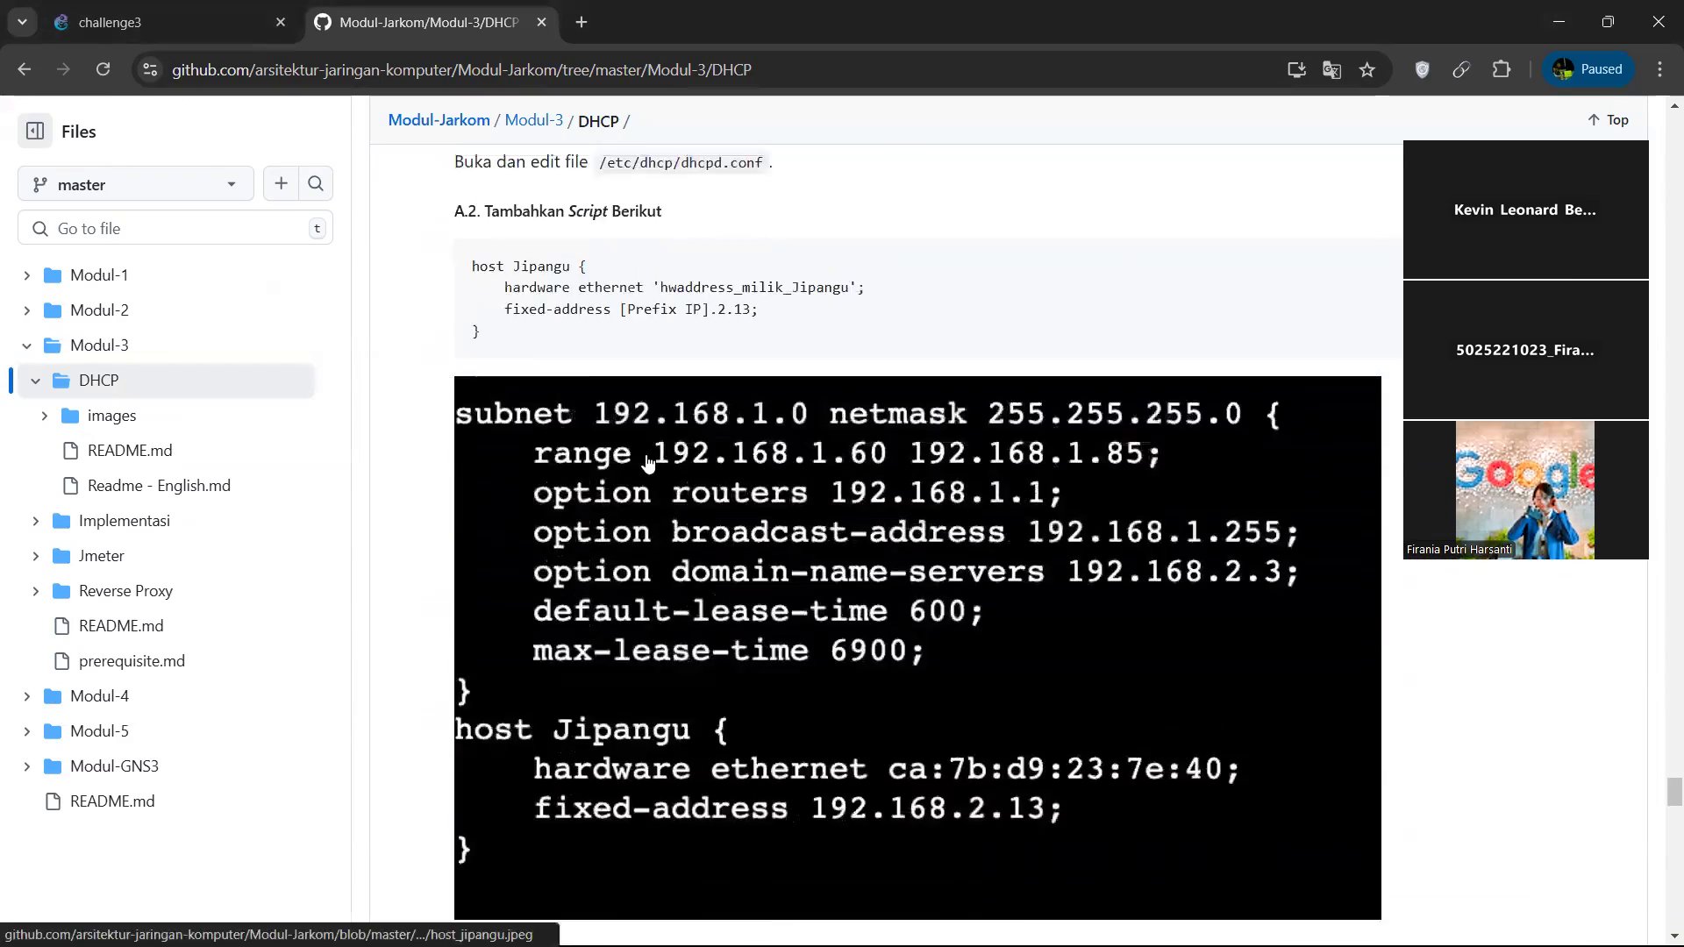
pyautogui.scroll(2, 647, 455)
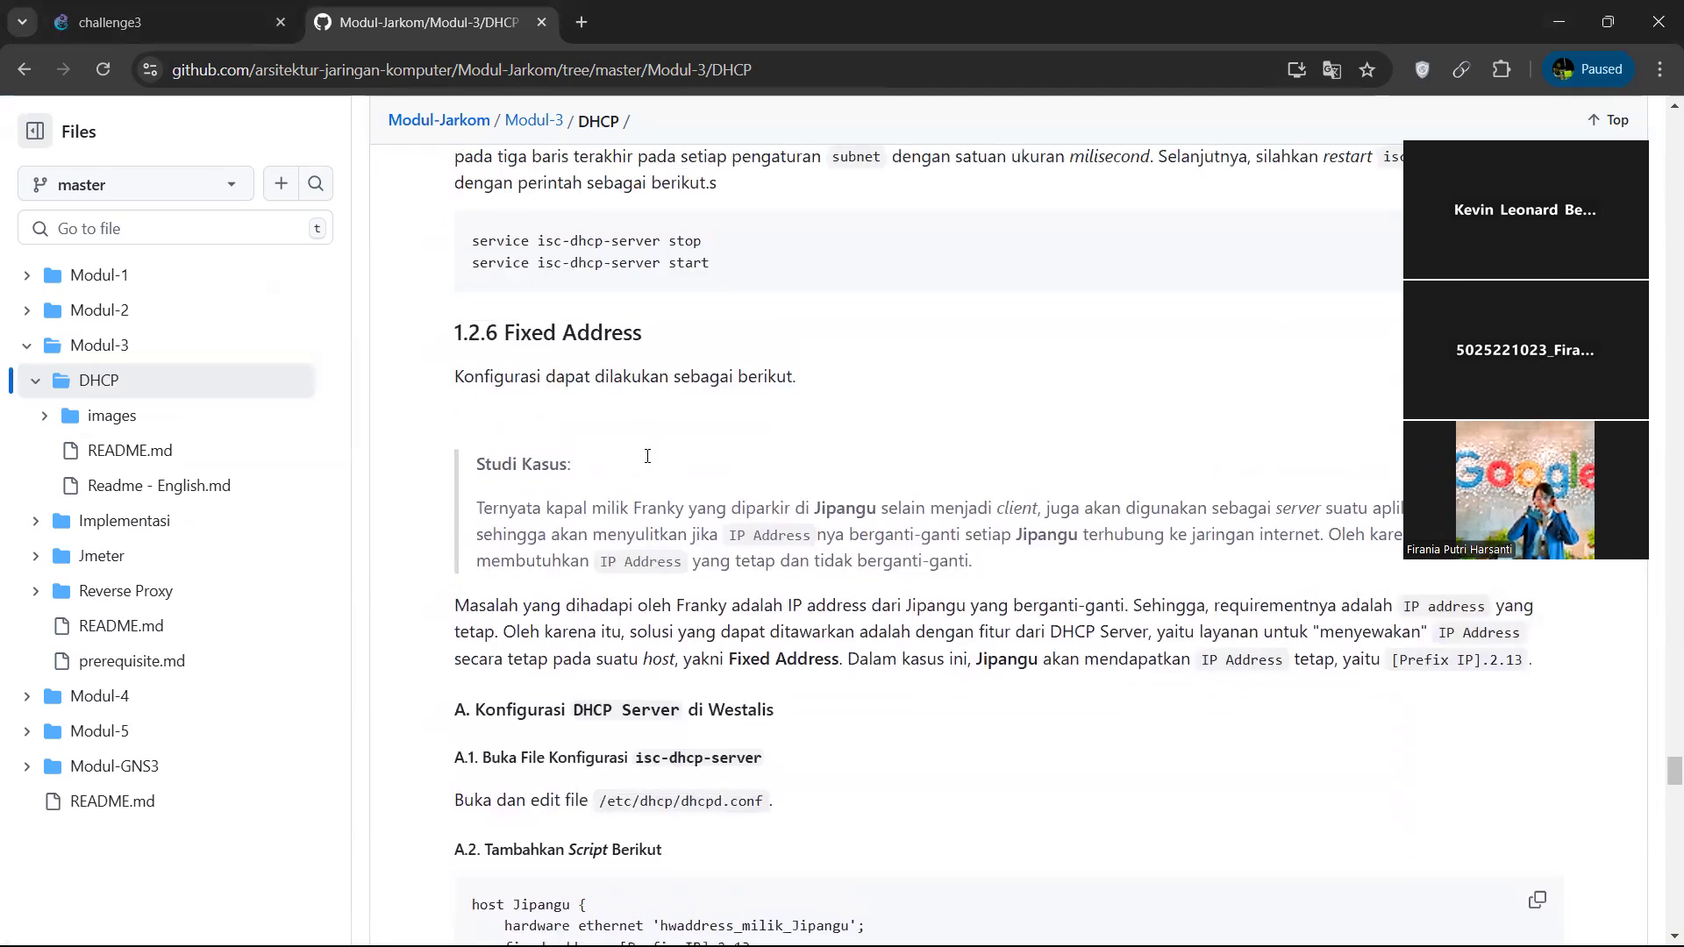
pyautogui.scroll(-4, 647, 455)
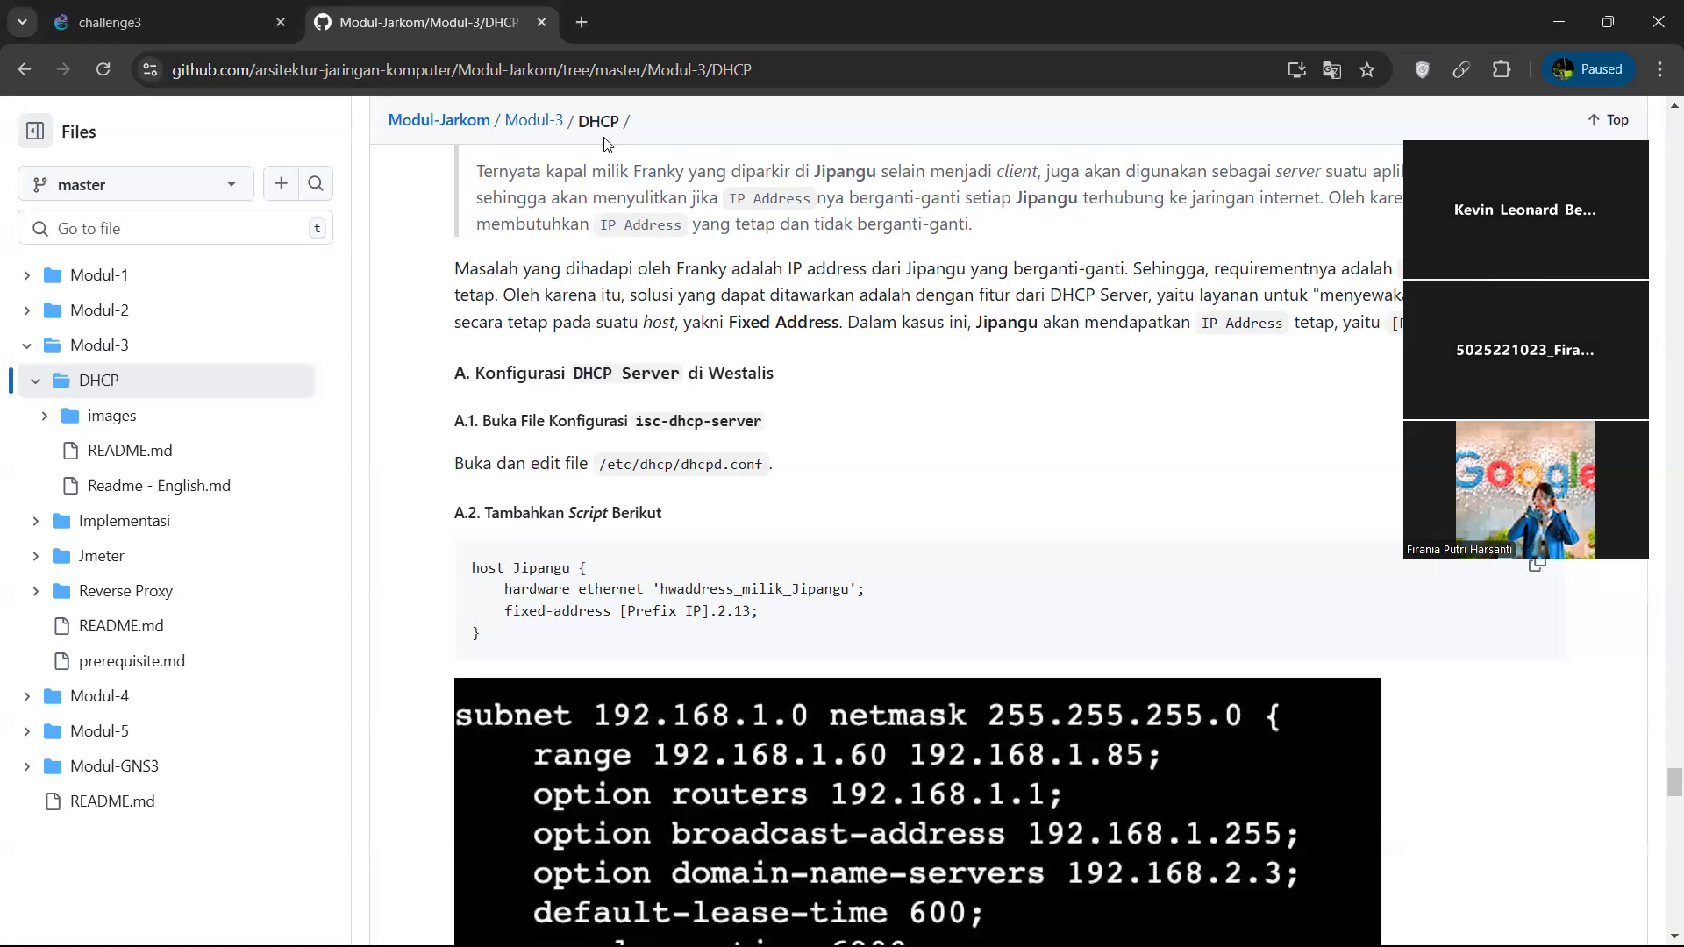
pyautogui.hotkey('alt', 'Tab')
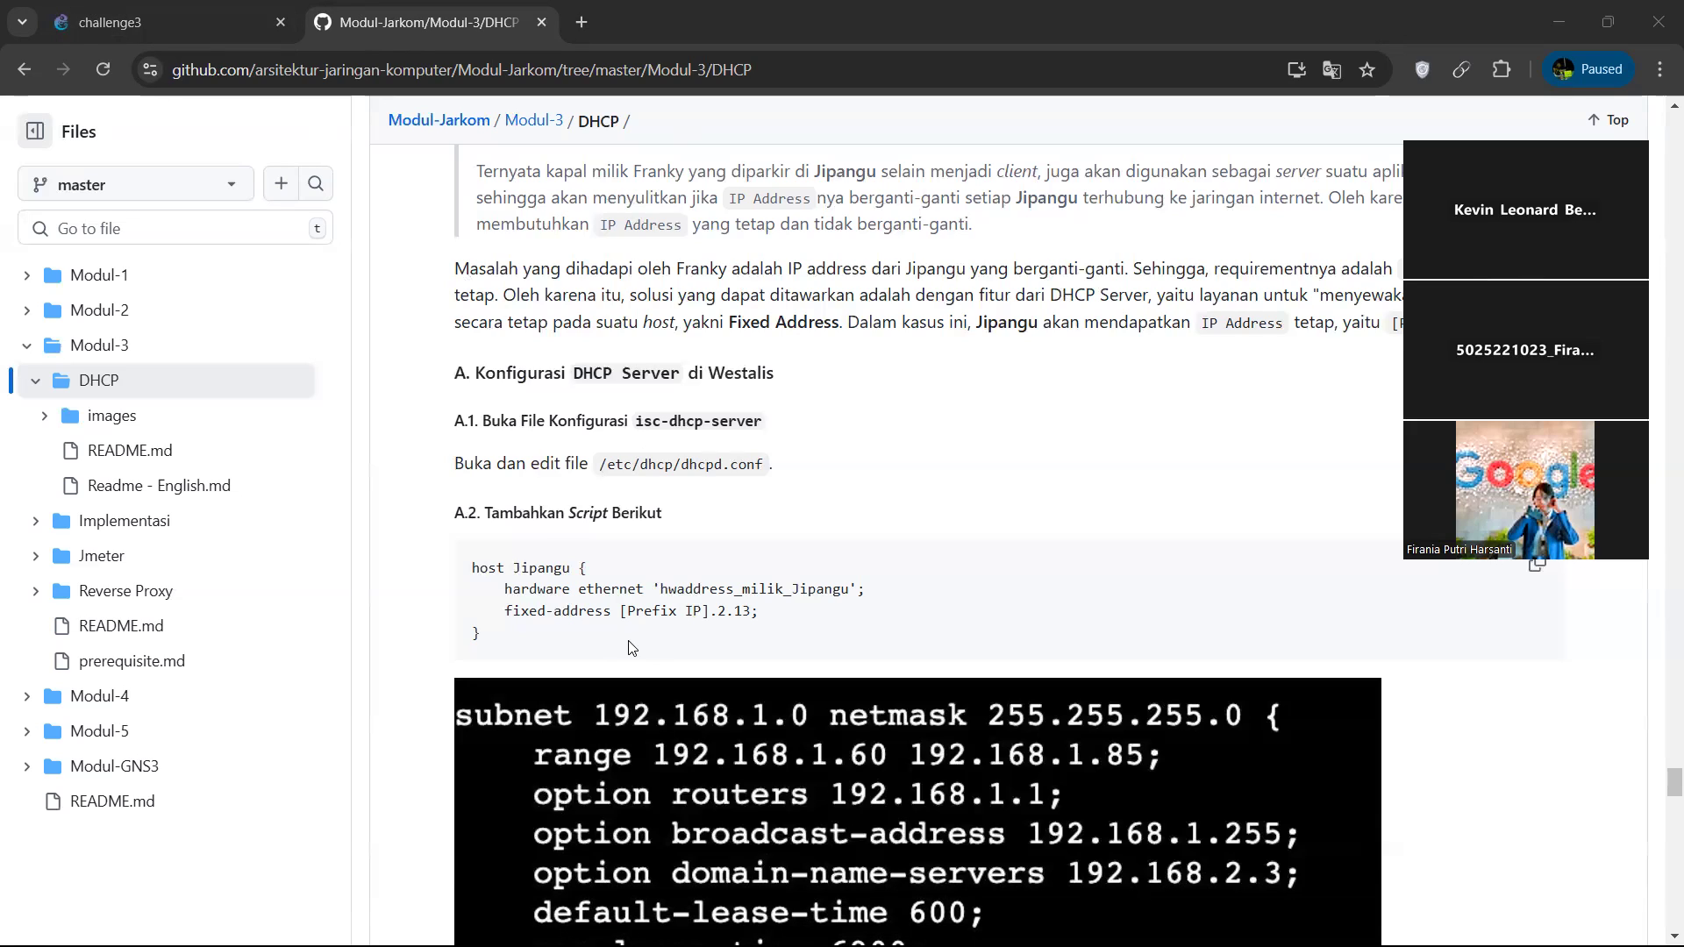
# Return to the challenge3 project and open /etc/dhcp/dhcpd.conf in nano from the Westalis console.
pyautogui.click(196, 12)
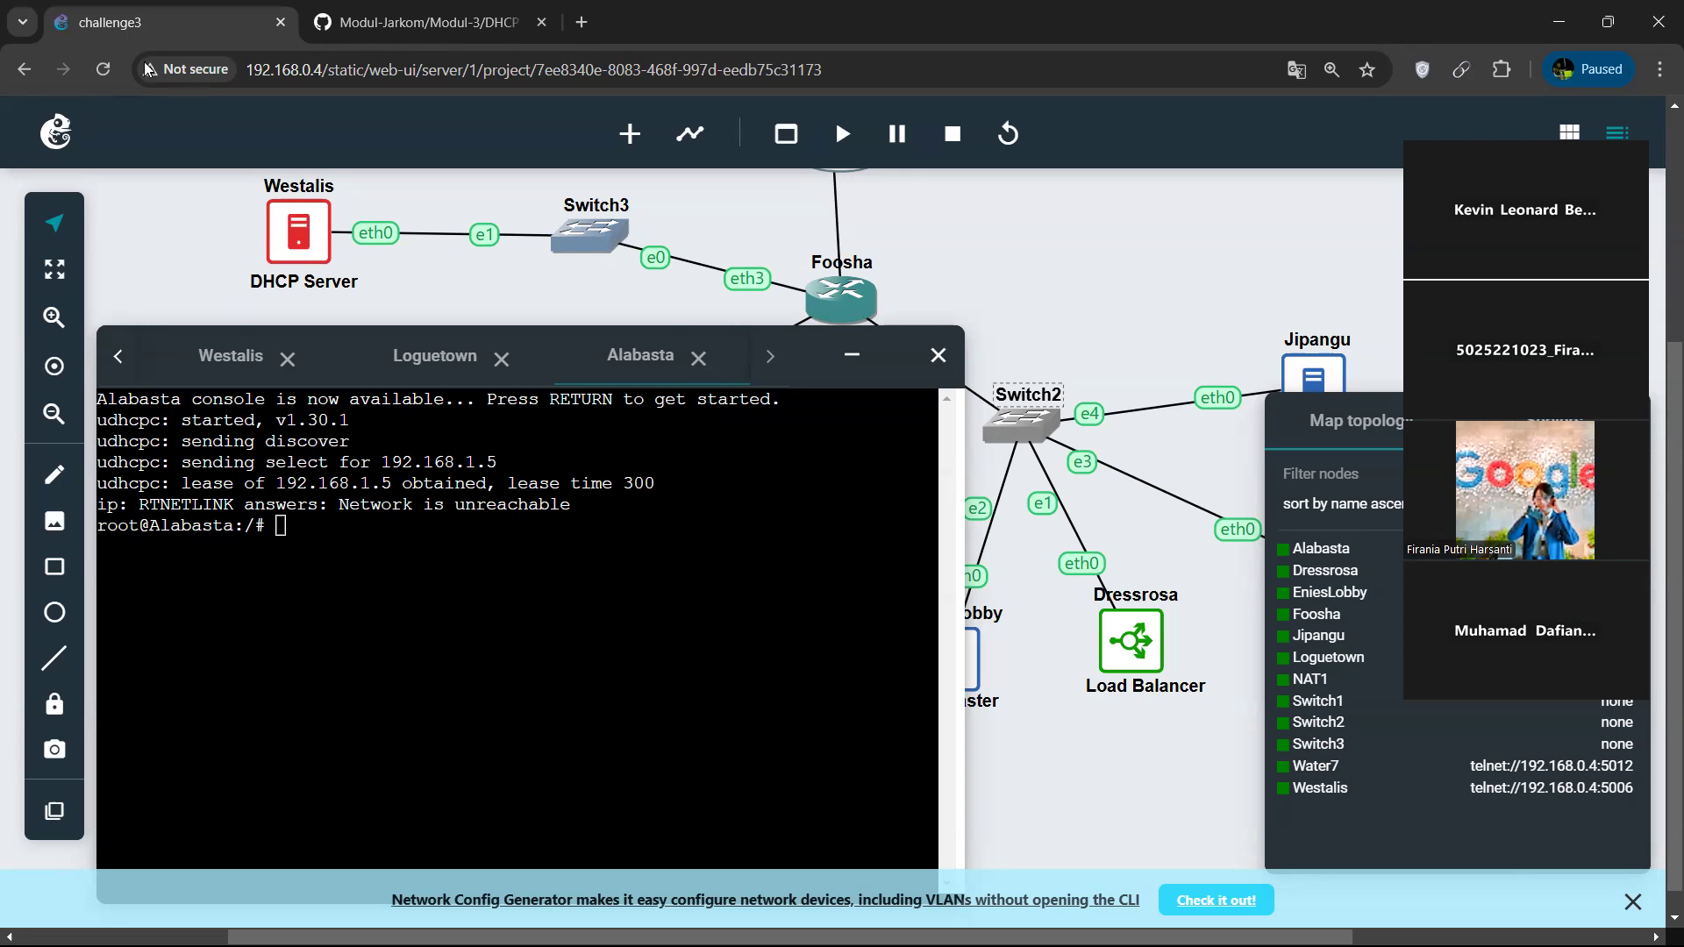
pyautogui.click(868, 108)
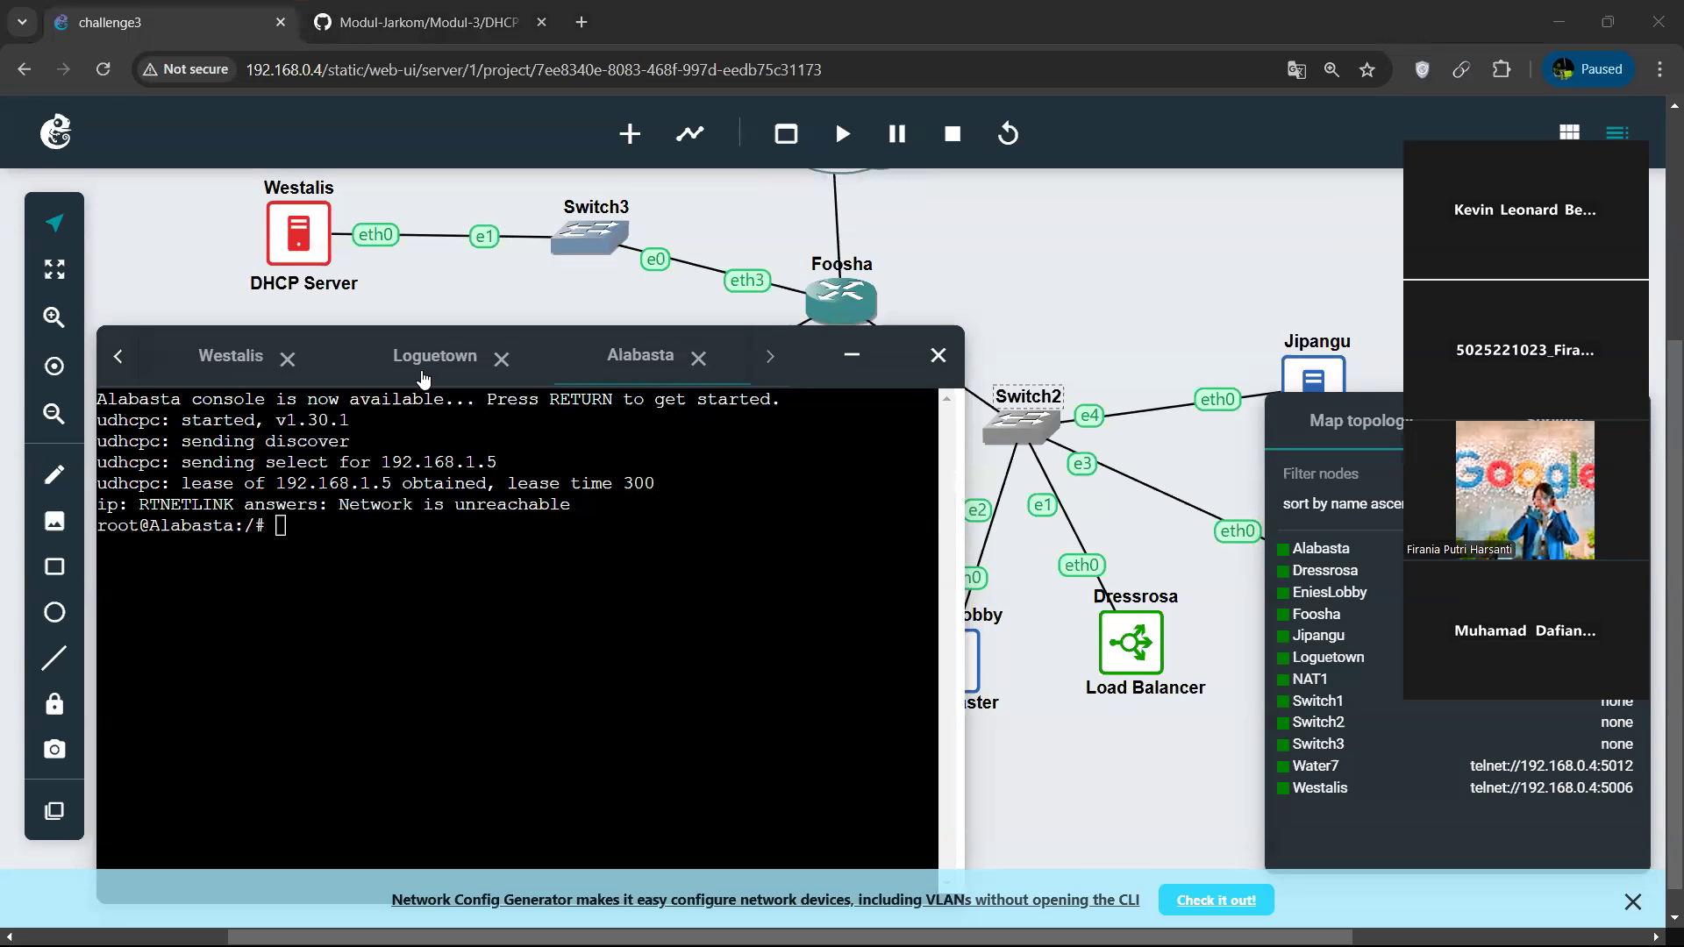
pyautogui.click(418, 542)
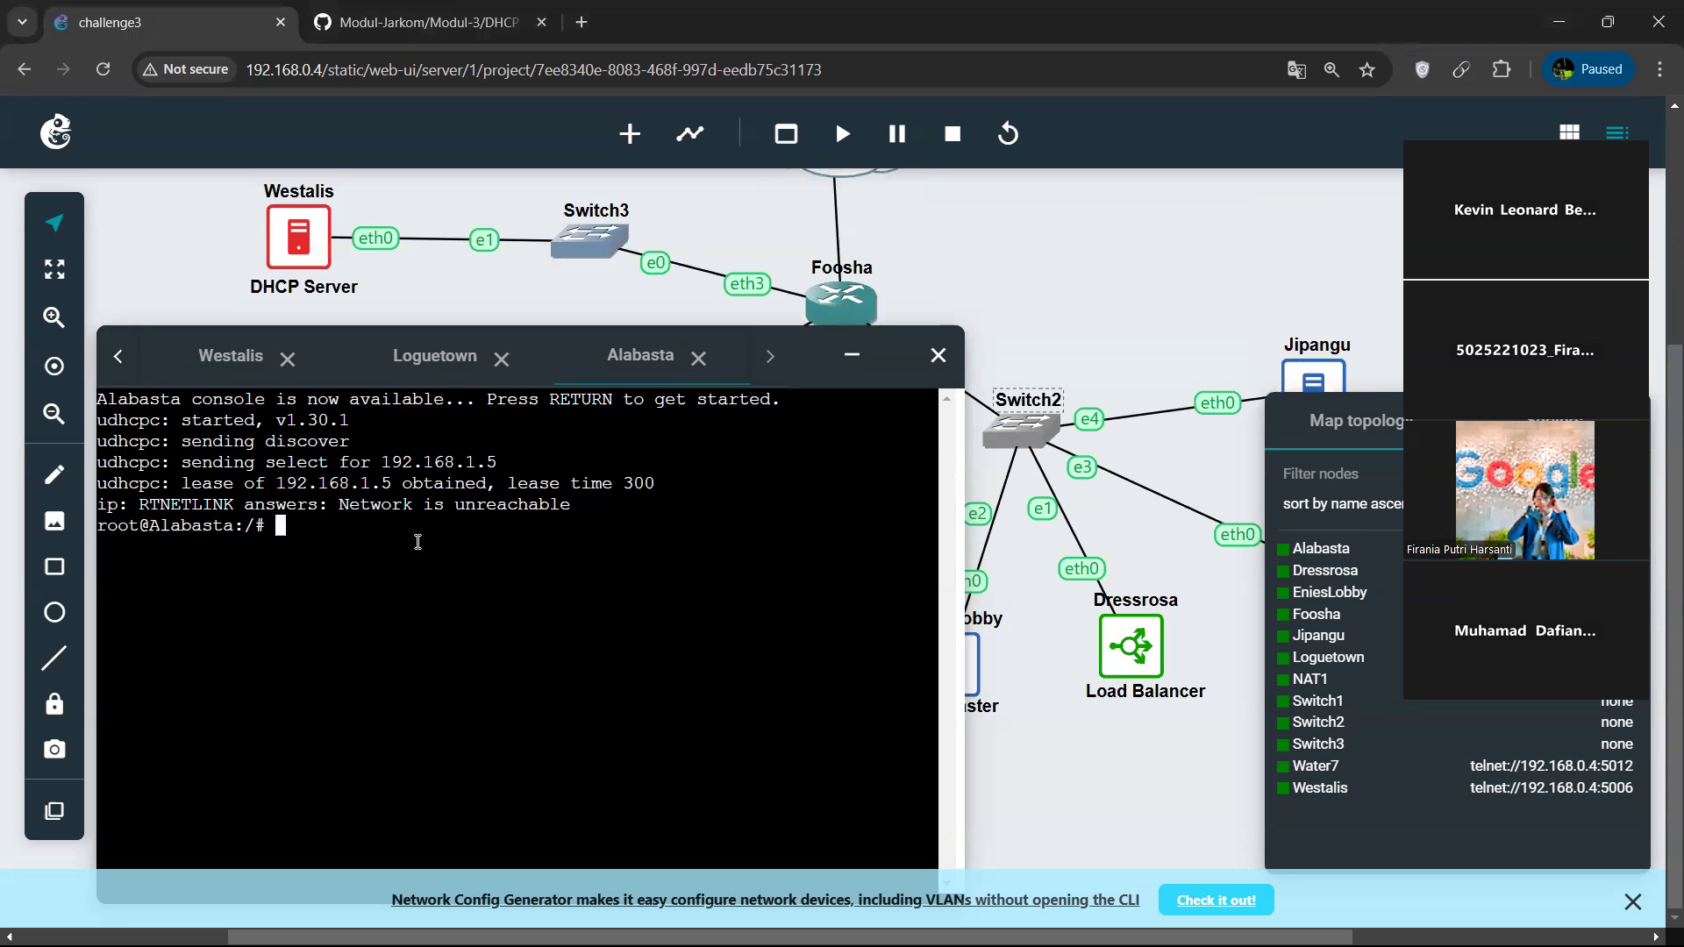
pyautogui.click(228, 358)
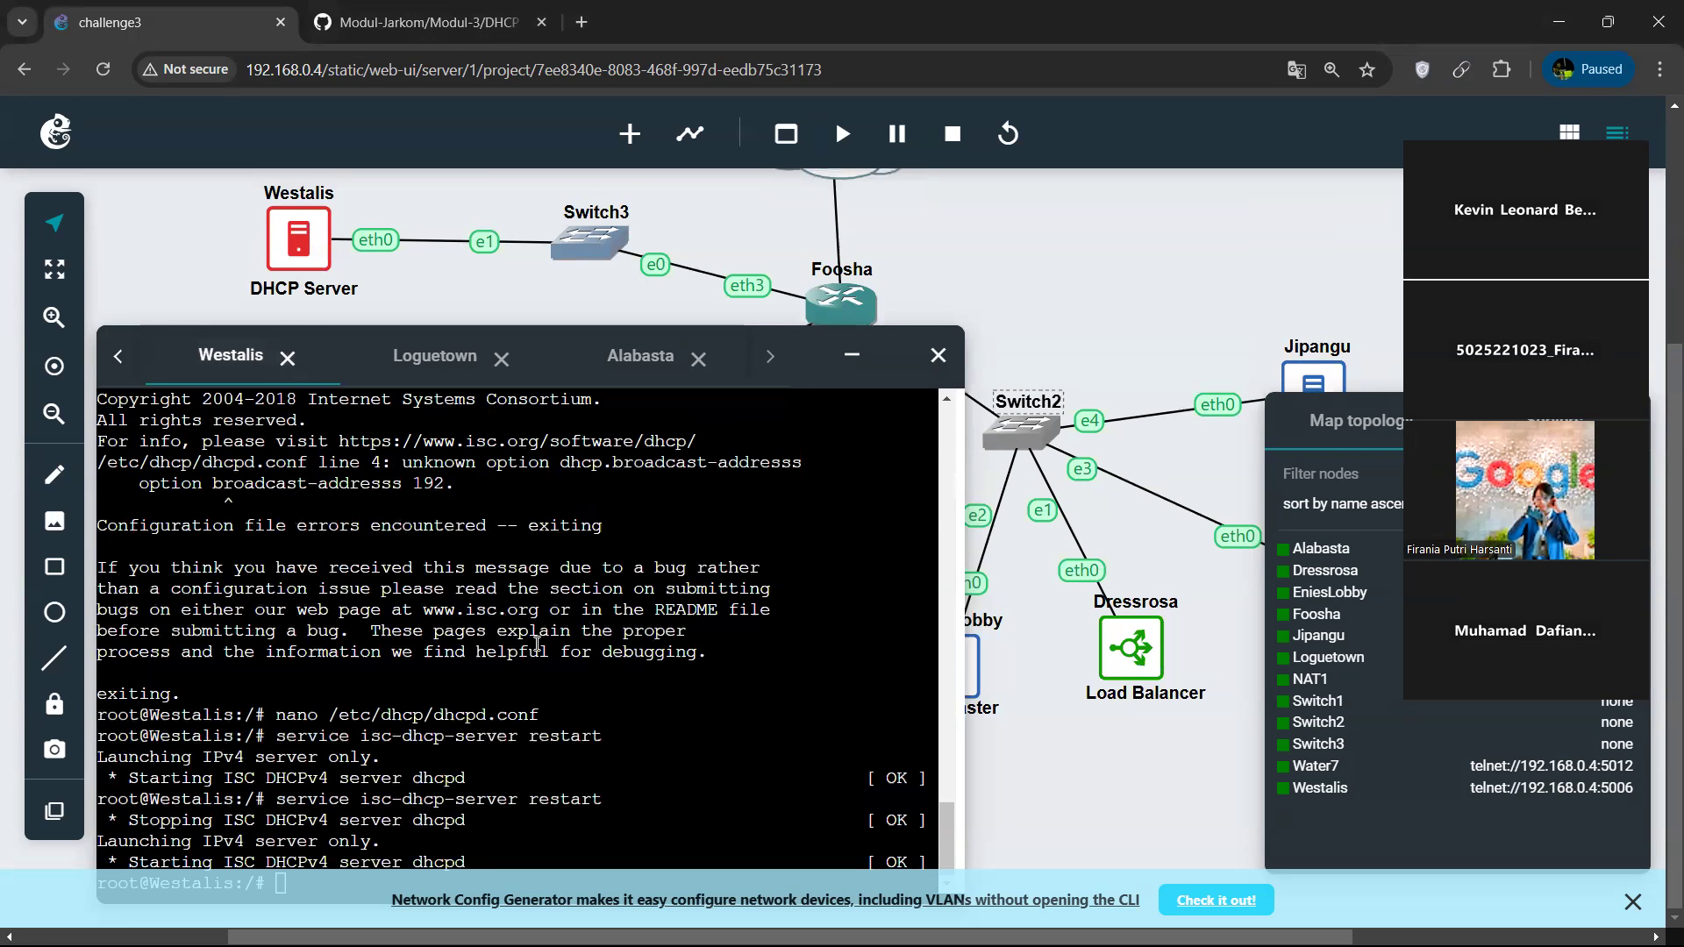
pyautogui.moveTo(802, 361); pyautogui.dragTo(811, 313)
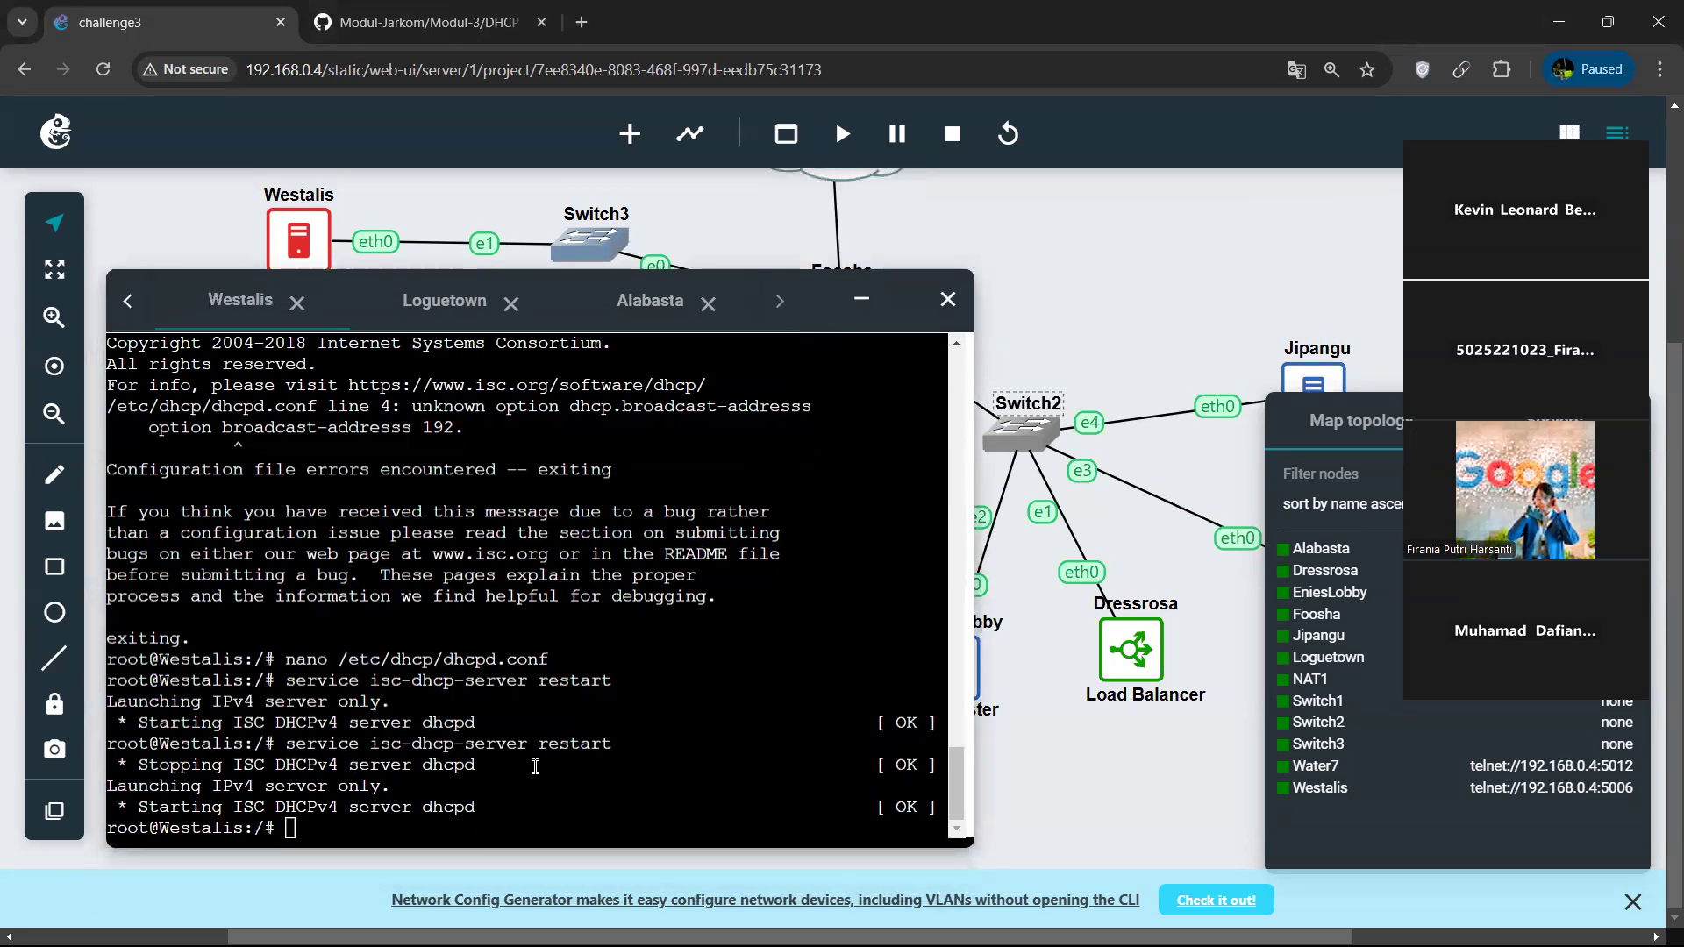
pyautogui.press('Up')
pyautogui.press('Up')
pyautogui.press('Return')
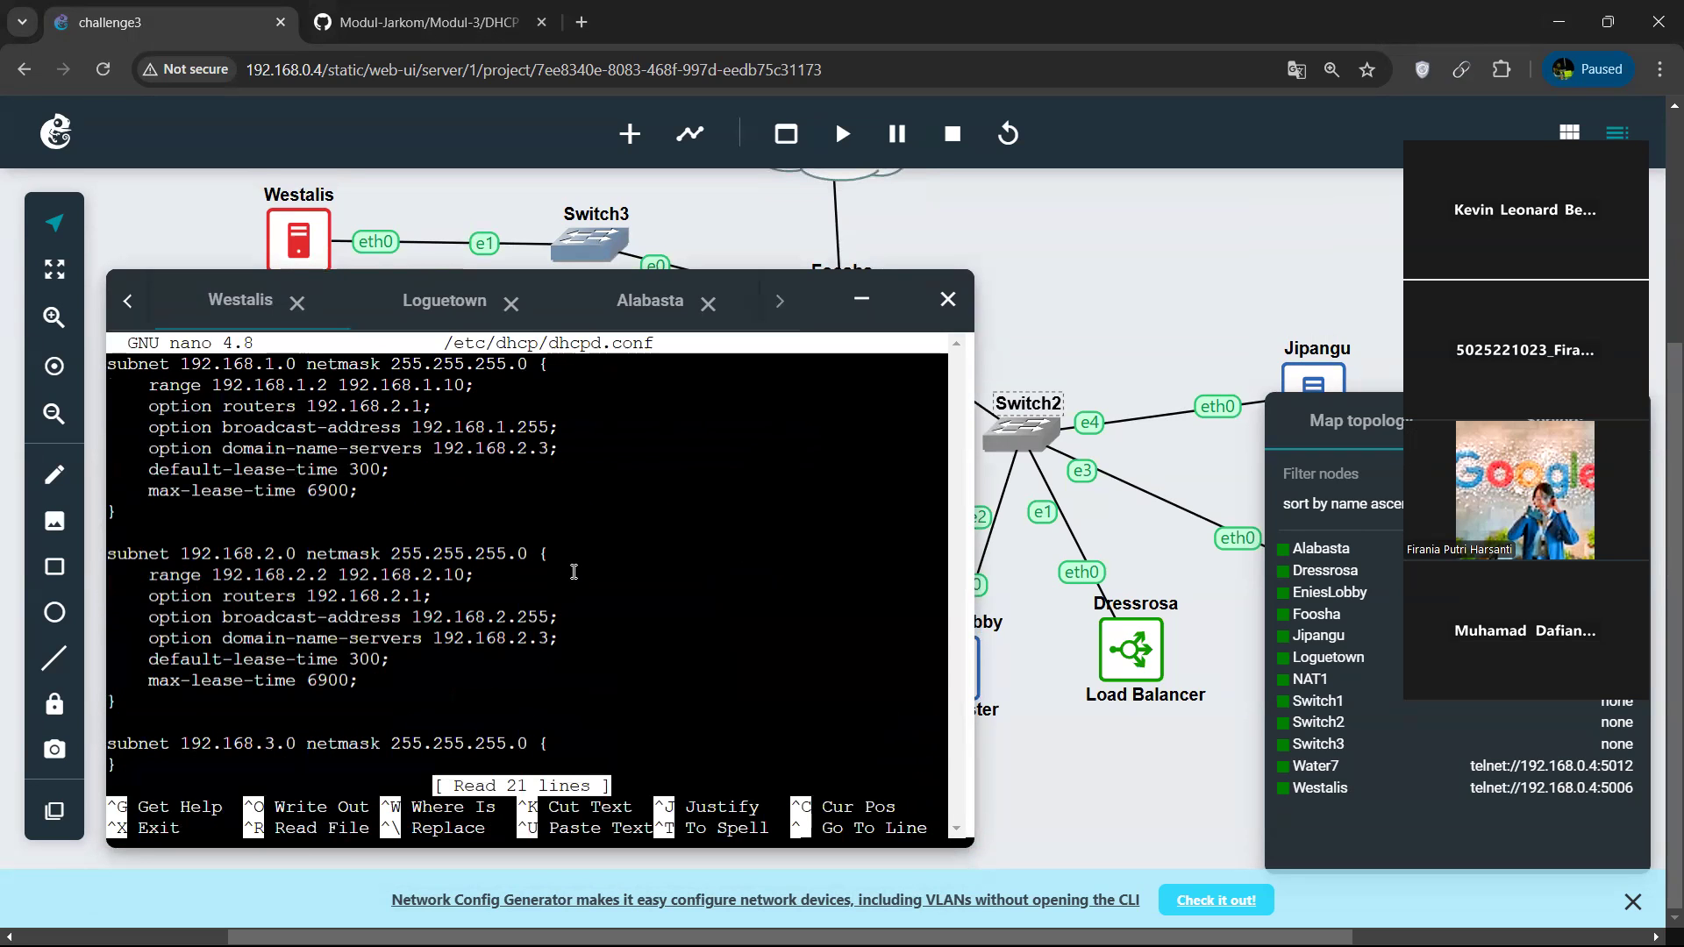
# Review the subnet blocks for 192.168.1.0, 192.168.2.0 and 192.168.3.0 in dhcpd.conf.
pyautogui.press('Down')
pyautogui.press('Down')
pyautogui.press('Down')
pyautogui.press('Down')
pyautogui.press('Down')
pyautogui.press('Down')
pyautogui.press('Down')
pyautogui.press('Down')
pyautogui.press('Down')
pyautogui.press('Down')
pyautogui.press('Down')
pyautogui.press('Down')
pyautogui.press('Down')
pyautogui.press('Down')
pyautogui.press('Down')
pyautogui.press('Down')
pyautogui.press('Down')
pyautogui.press('Down')
pyautogui.press('Down')
pyautogui.press('Down')
pyautogui.press('Down')
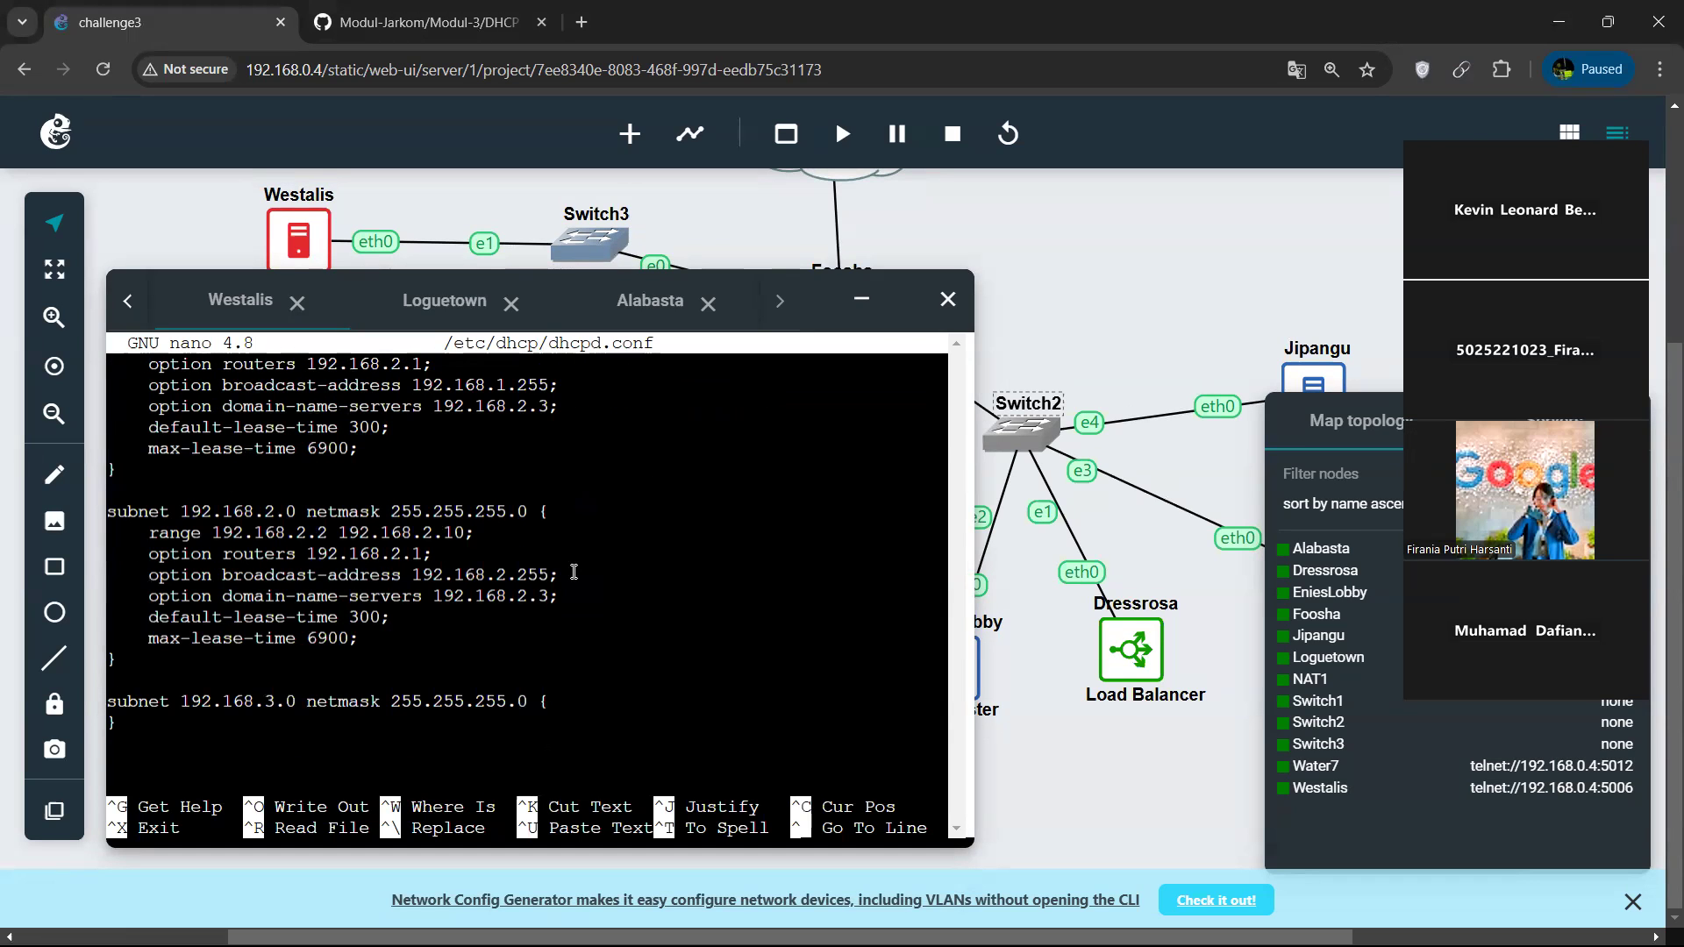
pyautogui.press('Up')
pyautogui.press('Up')
pyautogui.press('Up')
pyautogui.press('Up')
pyautogui.press('Up')
pyautogui.press('Up')
pyautogui.press('Up')
pyautogui.press('Up')
pyautogui.press('Up')
pyautogui.press('Up')
pyautogui.press('Up')
pyautogui.press('Up')
pyautogui.press('Up')
pyautogui.press('Up')
pyautogui.press('Up')
pyautogui.press('Up')
pyautogui.press('Up')
pyautogui.press('Up')
pyautogui.press('Up')
pyautogui.press('Up')
pyautogui.press('Down')
pyautogui.press('Down')
pyautogui.press('Down')
pyautogui.press('Down')
pyautogui.press('Down')
pyautogui.press('Down')
pyautogui.press('Down')
pyautogui.press('Down')
pyautogui.press('Down')
pyautogui.press('Down')
pyautogui.press('Down')
pyautogui.press('Down')
pyautogui.press('Down')
pyautogui.press('Down')
pyautogui.press('Down')
pyautogui.press('Down')
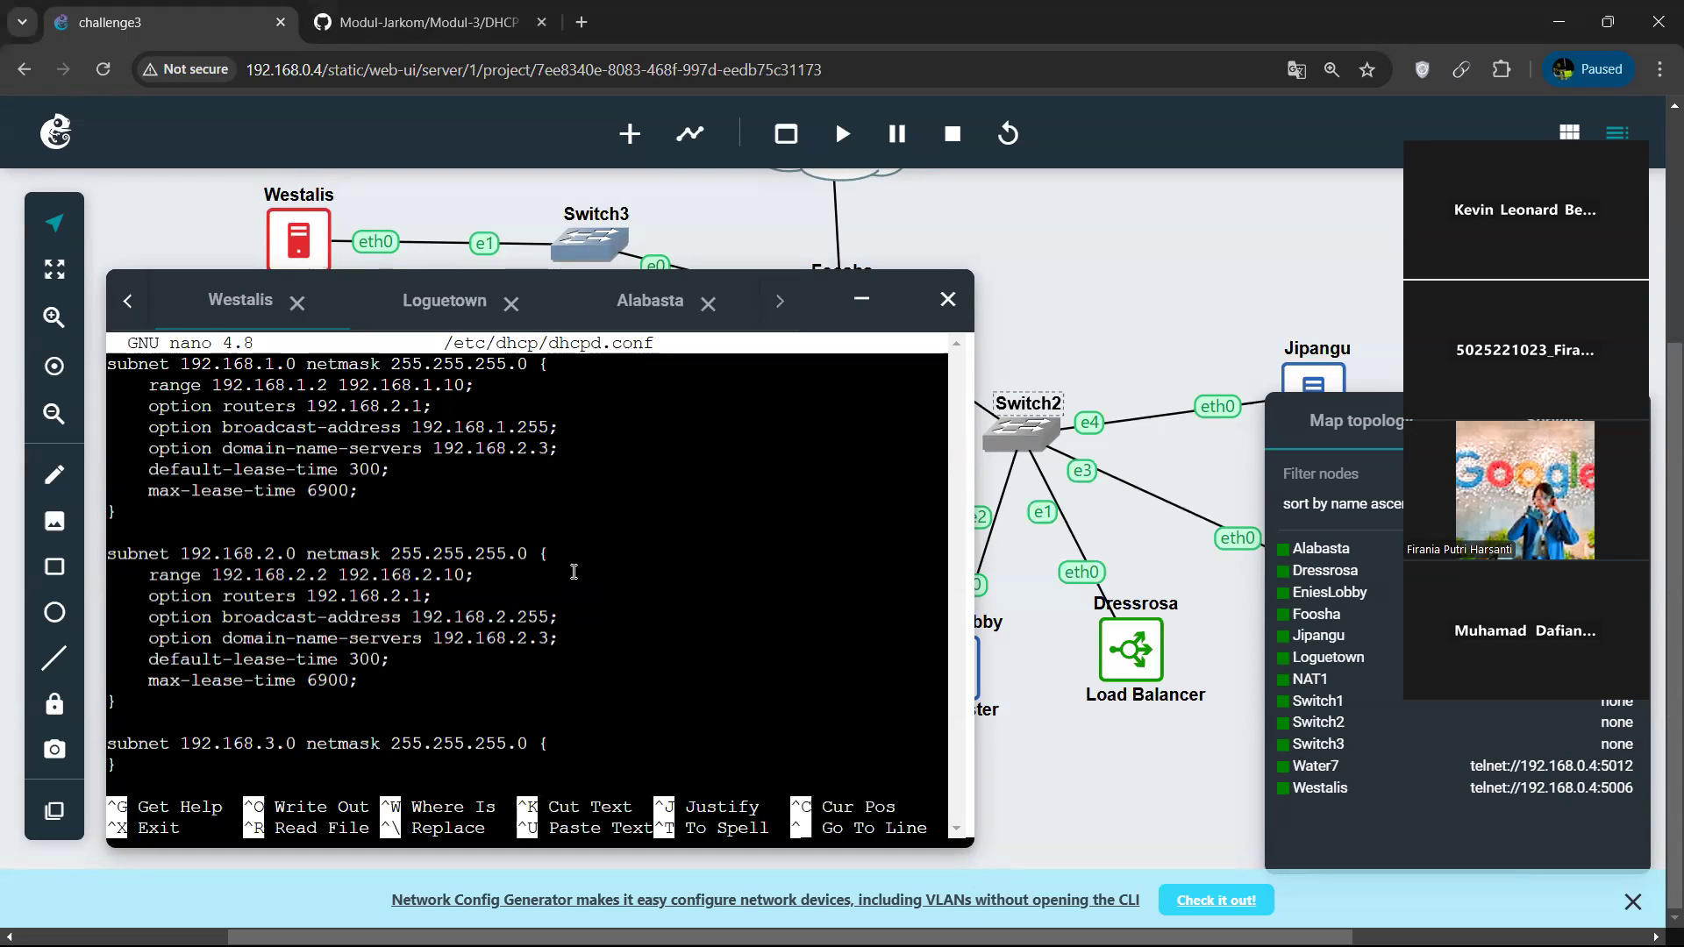
pyautogui.press('Up')
pyautogui.press('Up')
pyautogui.press('Up')
pyautogui.press('Up')
pyautogui.press('Up')
pyautogui.press('Up')
pyautogui.press('Up')
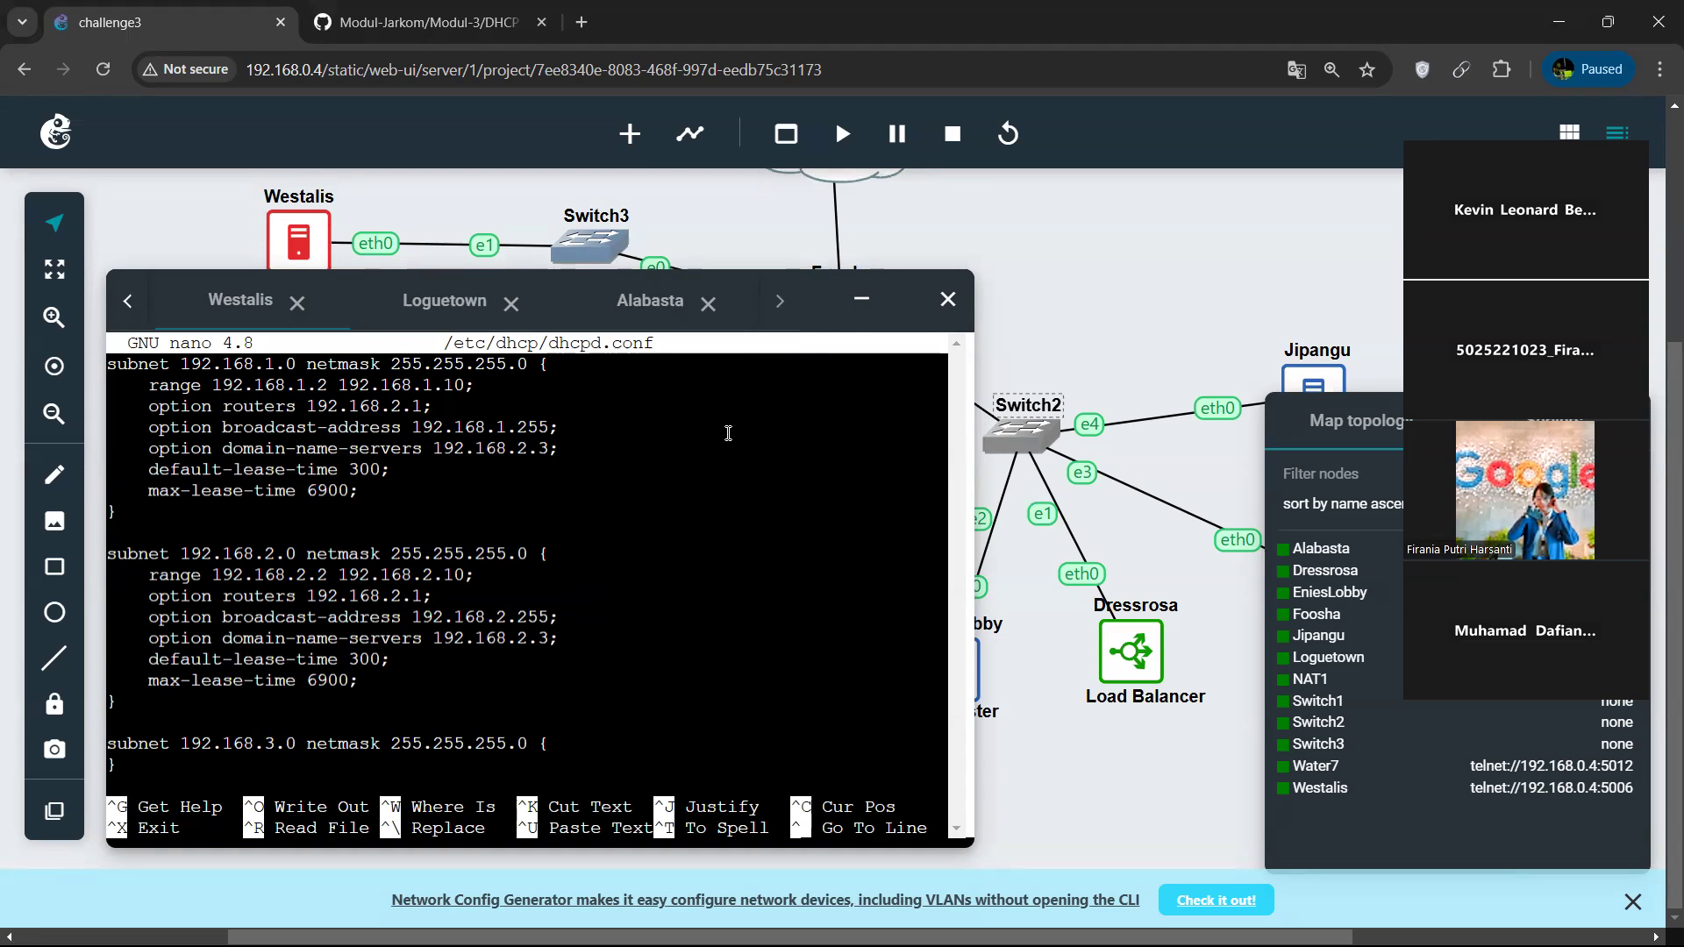
# Minimise the console window and open the network configuration of the Foosha node for viewing.
pyautogui.click(862, 299)
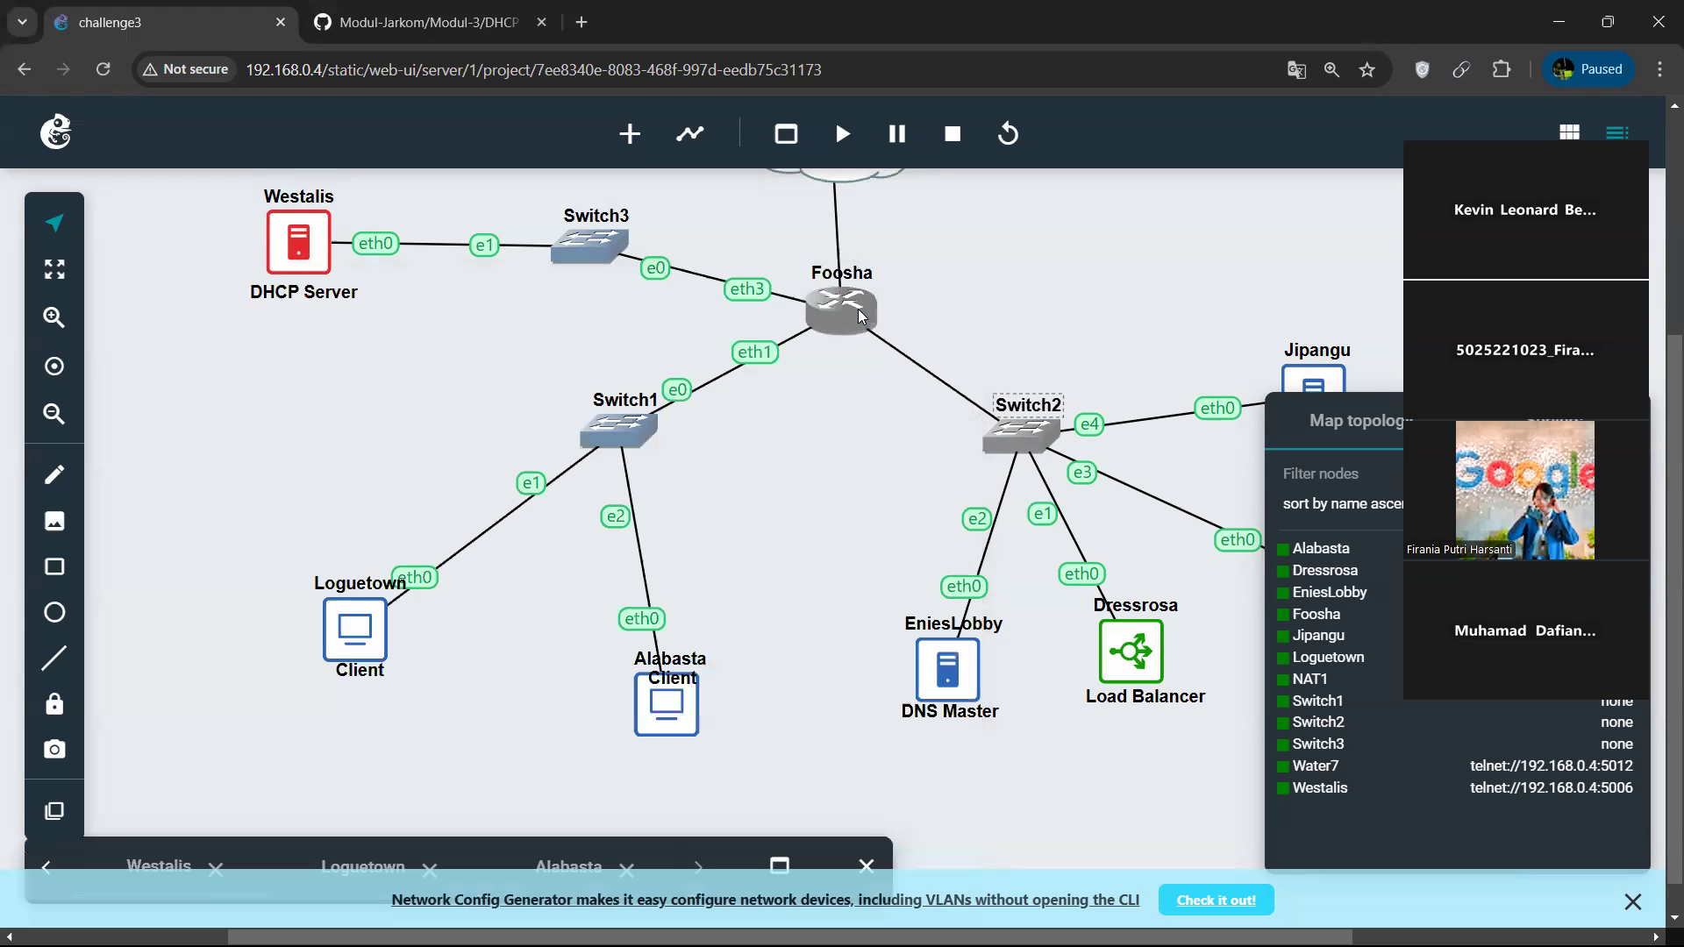
pyautogui.rightClick(849, 313)
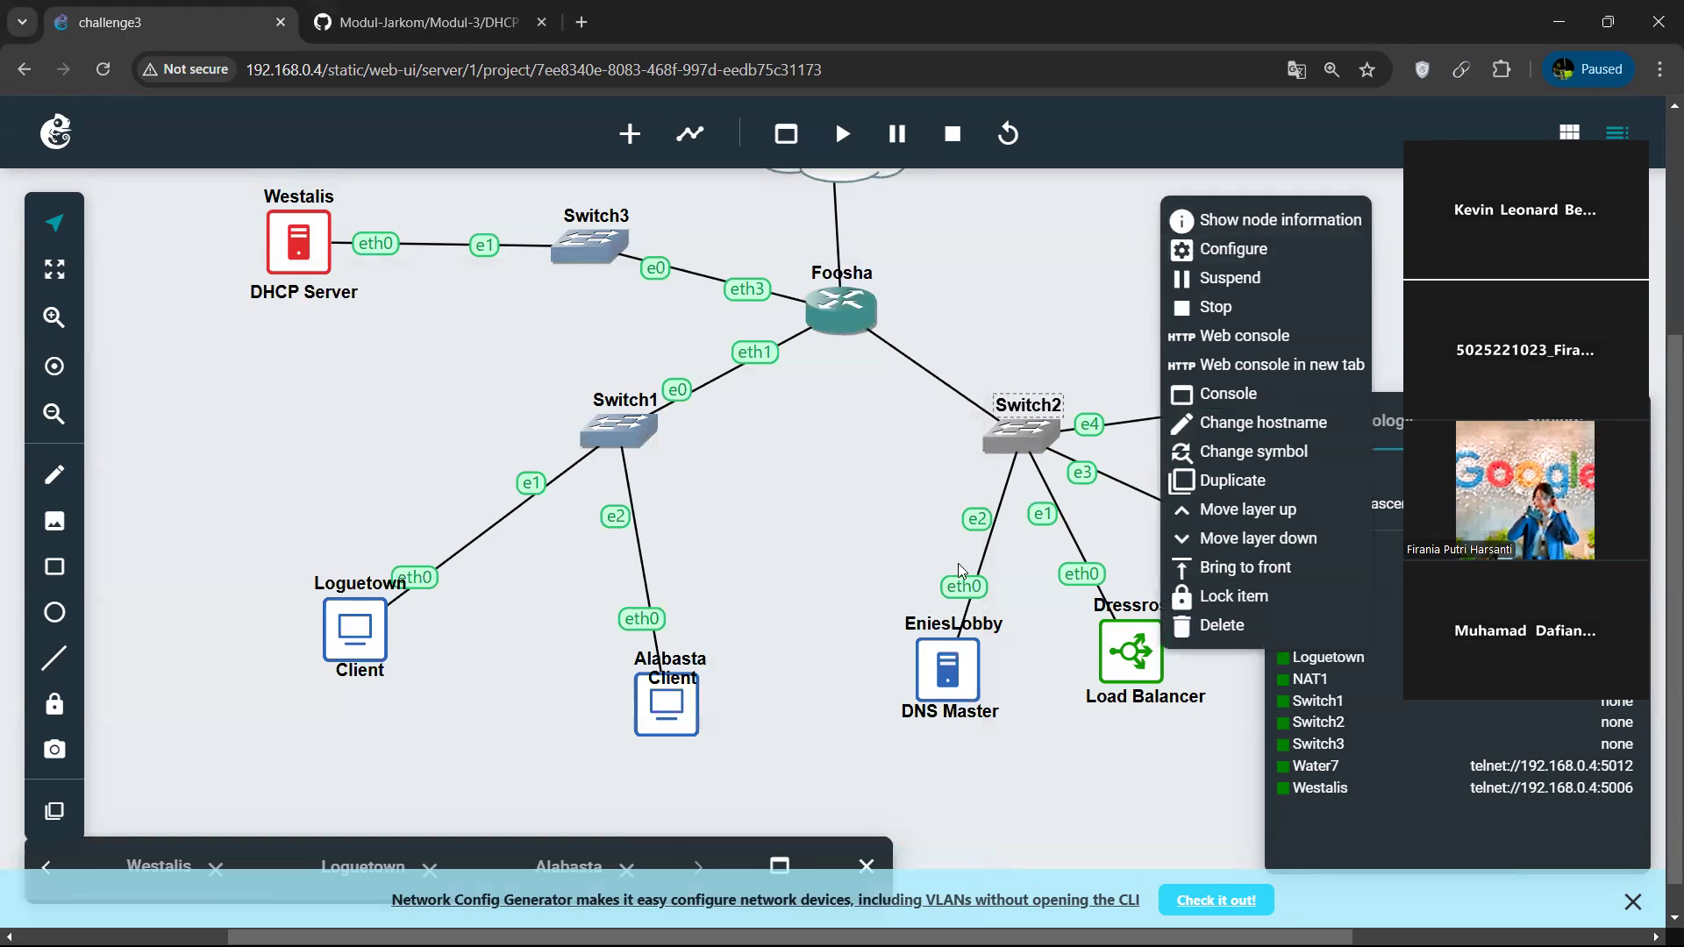
pyautogui.click(776, 867)
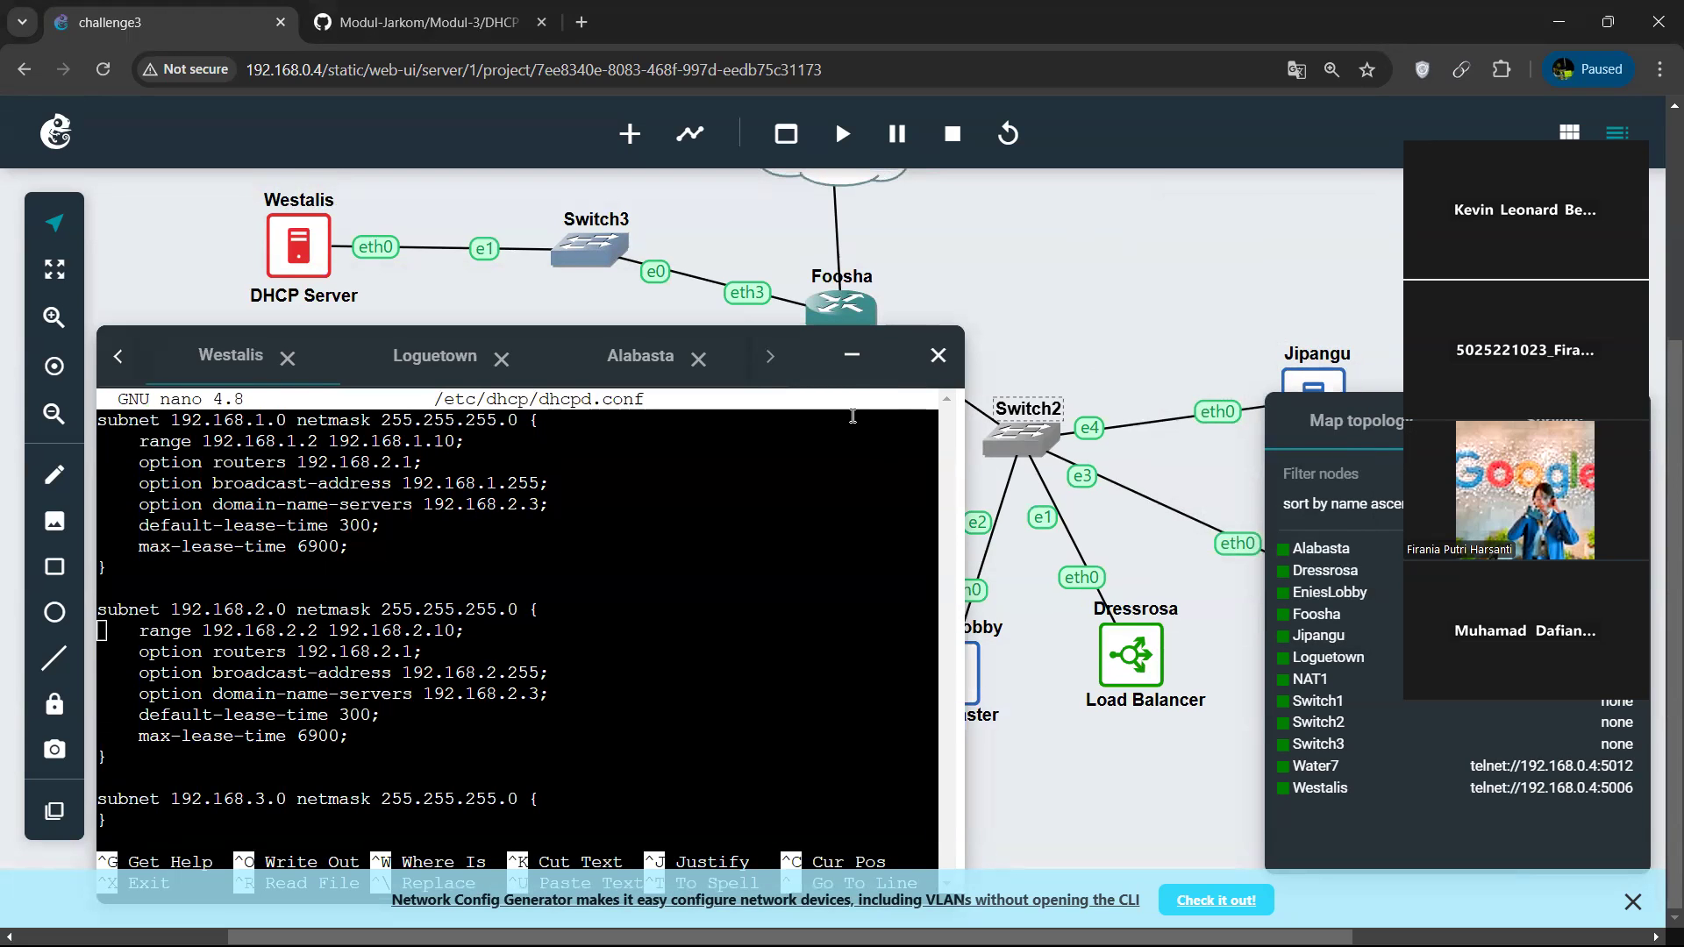
pyautogui.click(850, 355)
pyautogui.rightClick(849, 341)
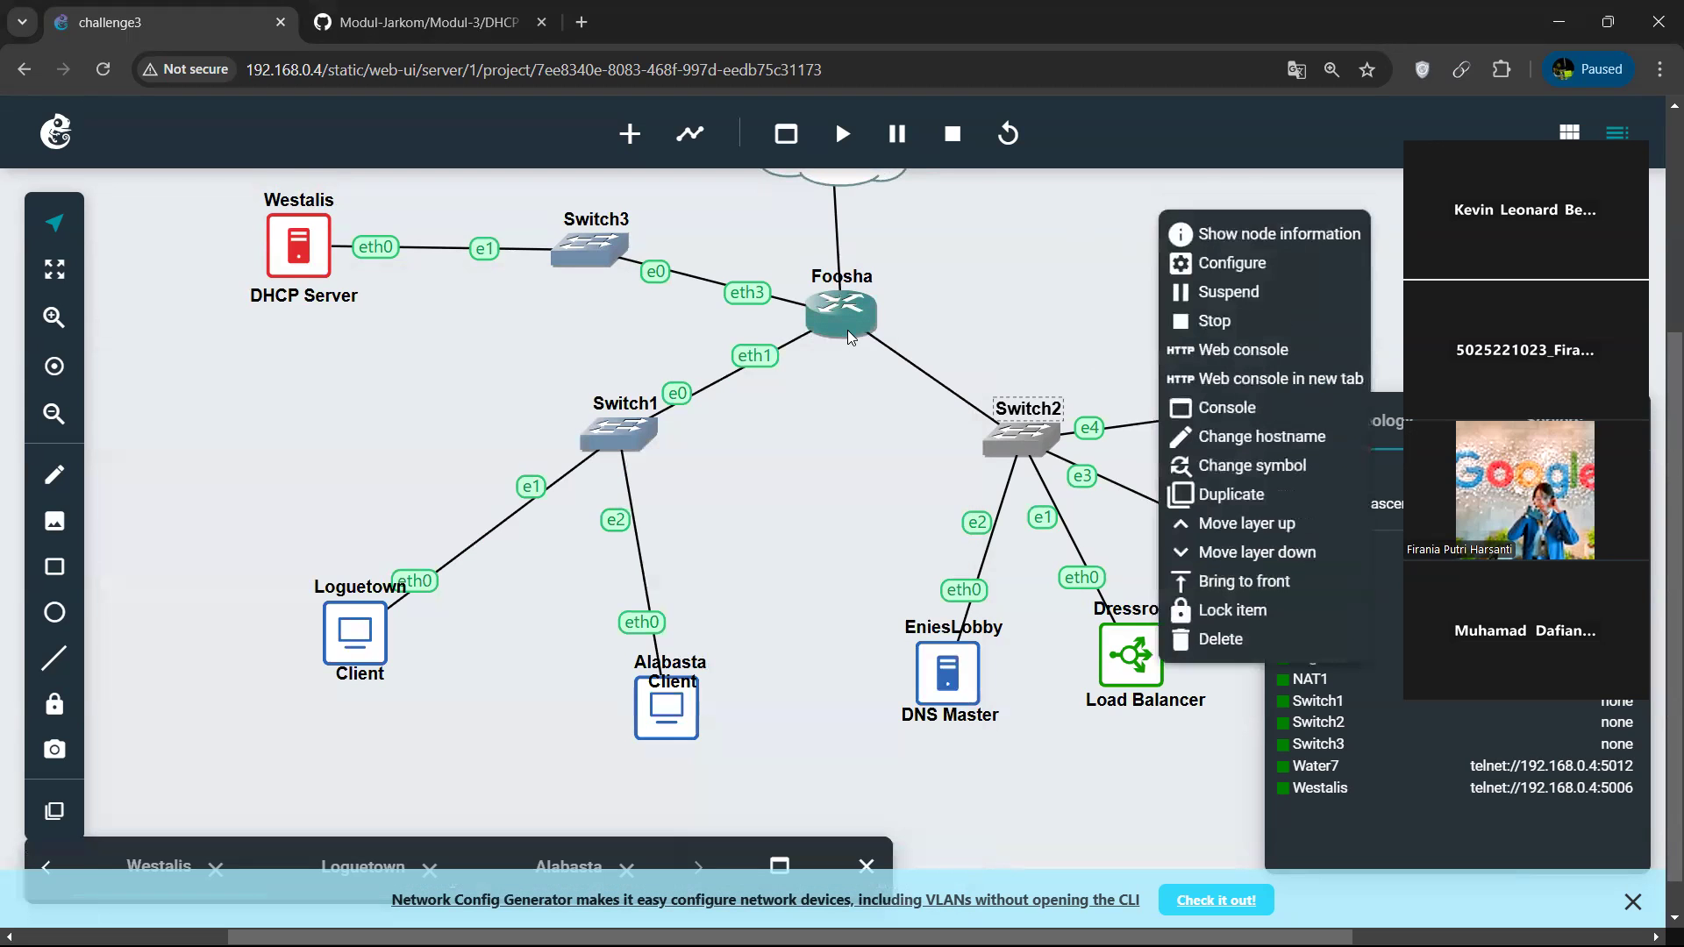
pyautogui.click(1232, 263)
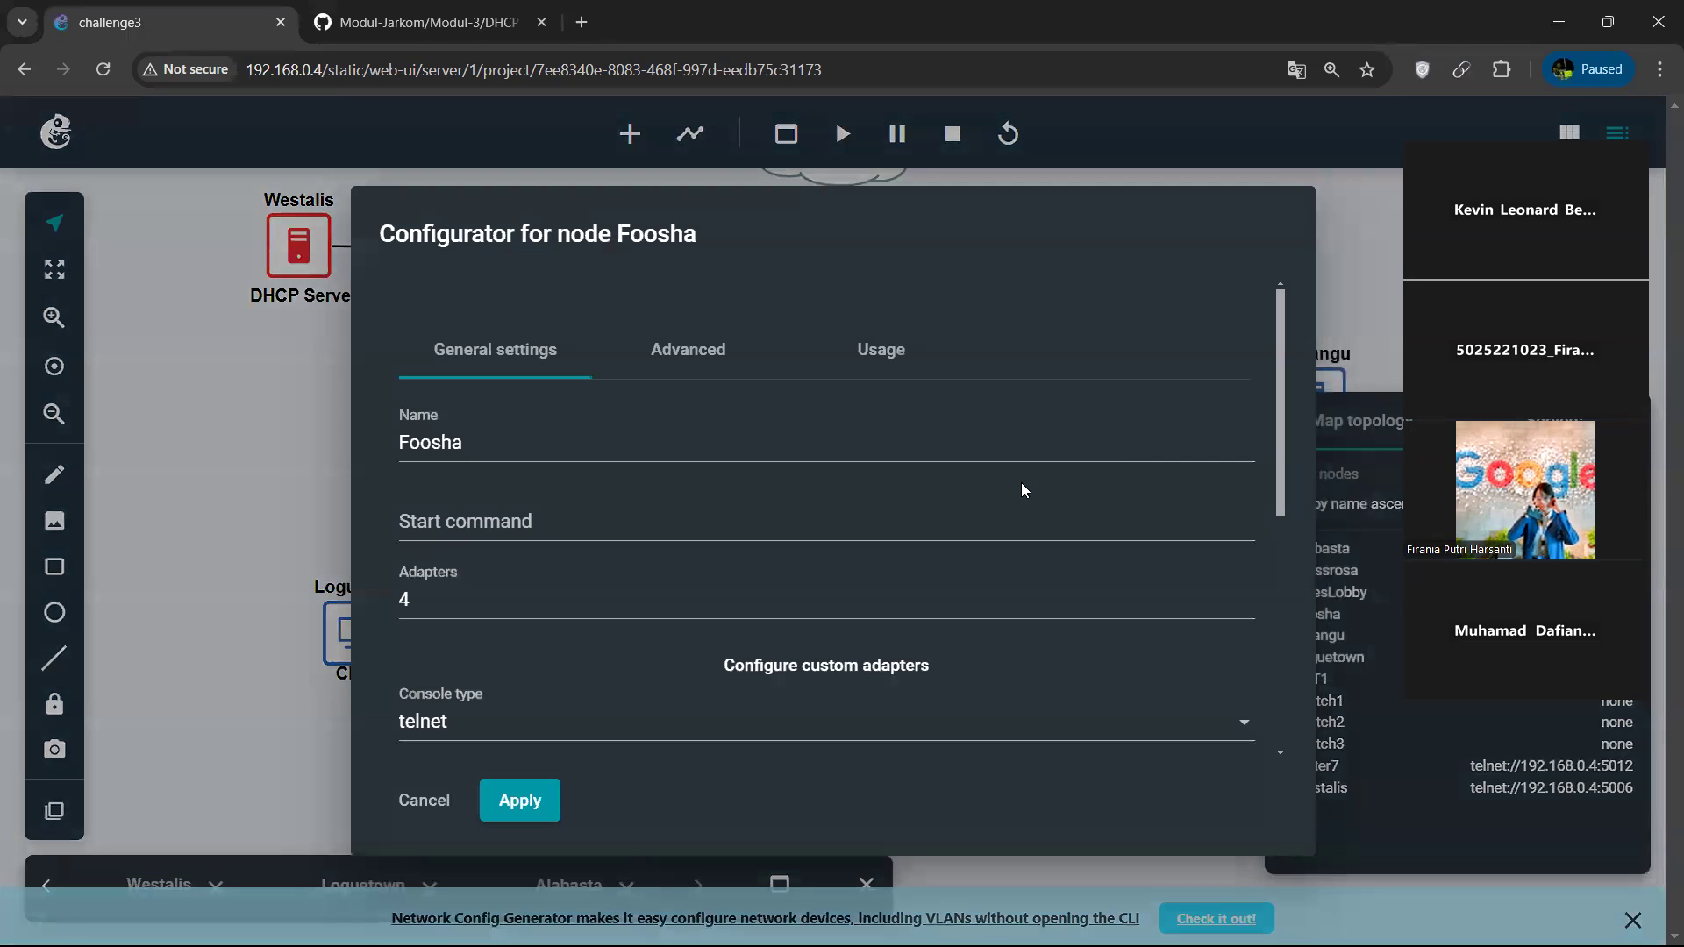
pyautogui.scroll(-5, 926, 573)
pyautogui.click(883, 556)
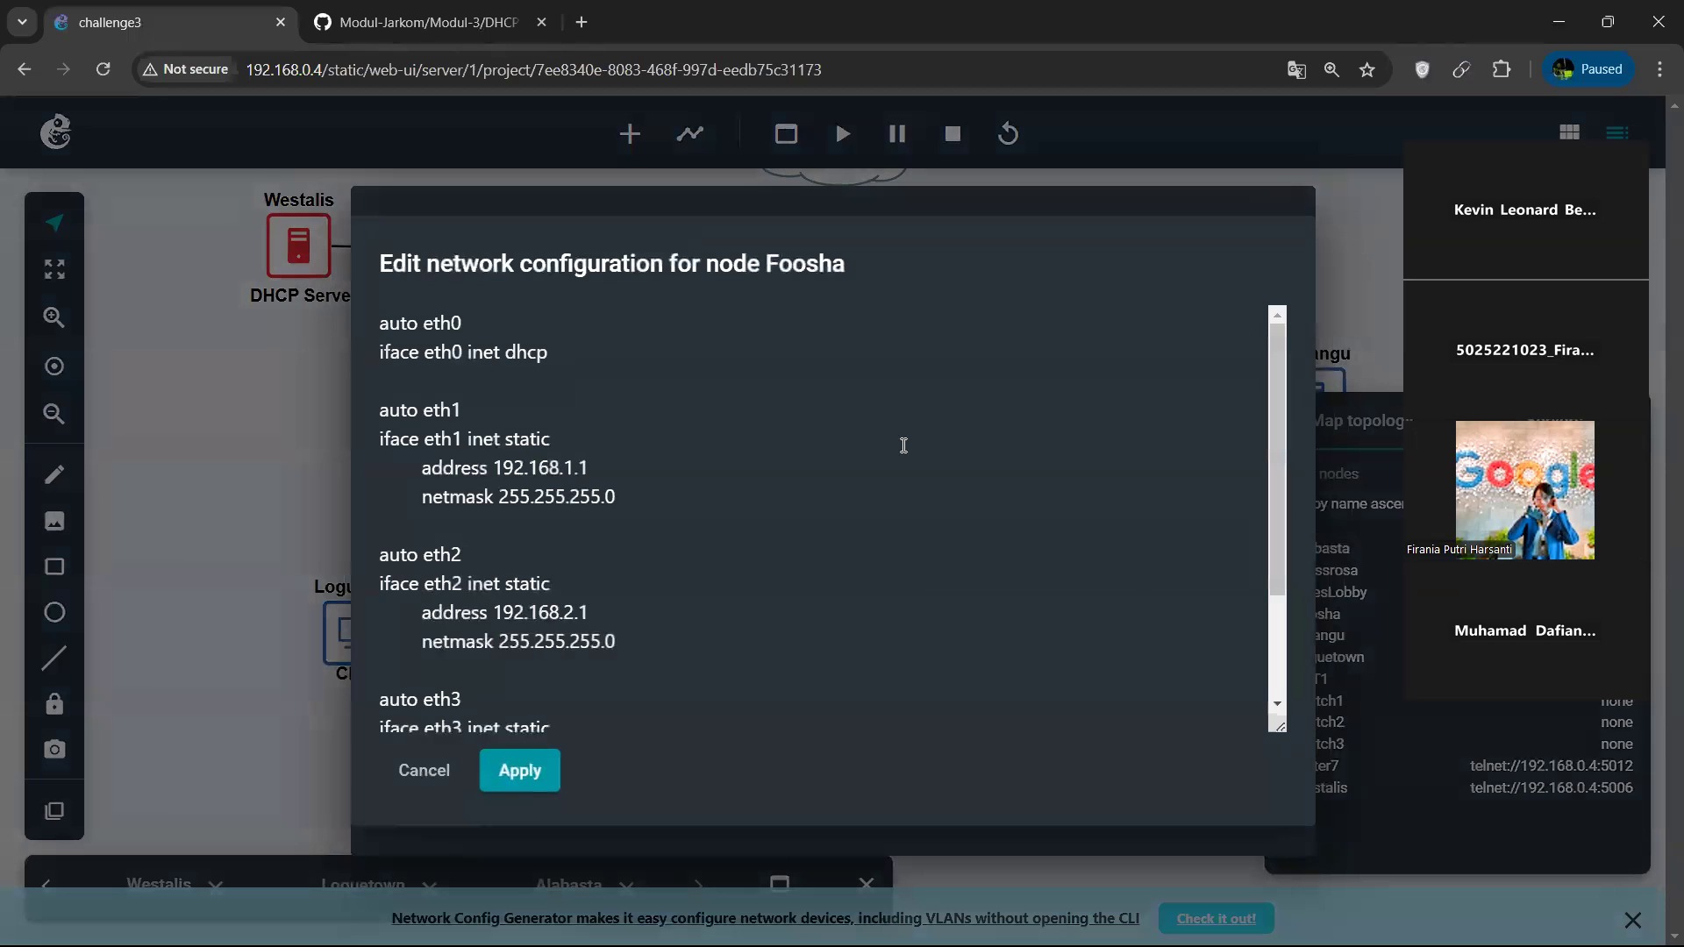
# Examine the eth0 to eth3 addresses in Foosha's network configuration and leave it without applying changes.
pyautogui.scroll(-1, 904, 444)
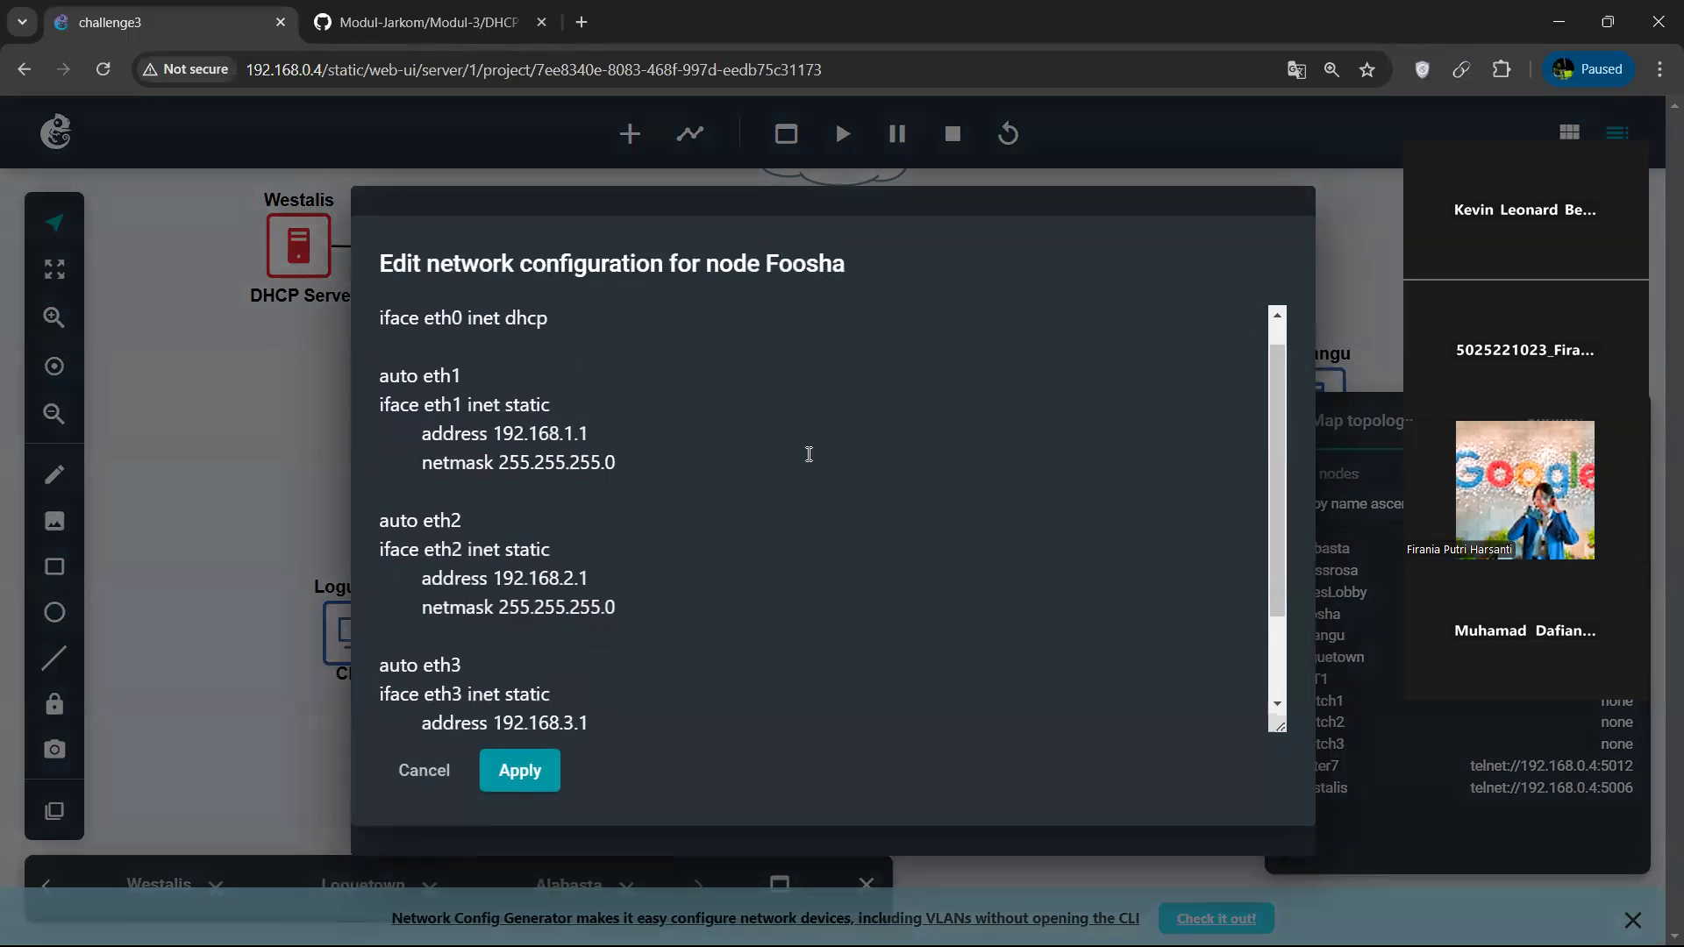
pyautogui.moveTo(601, 449)
pyautogui.mouseDown()
pyautogui.moveTo(546, 462)
pyautogui.moveTo(595, 467)
pyautogui.mouseUp()
pyautogui.scroll(1, 698, 377)
pyautogui.click(617, 473)
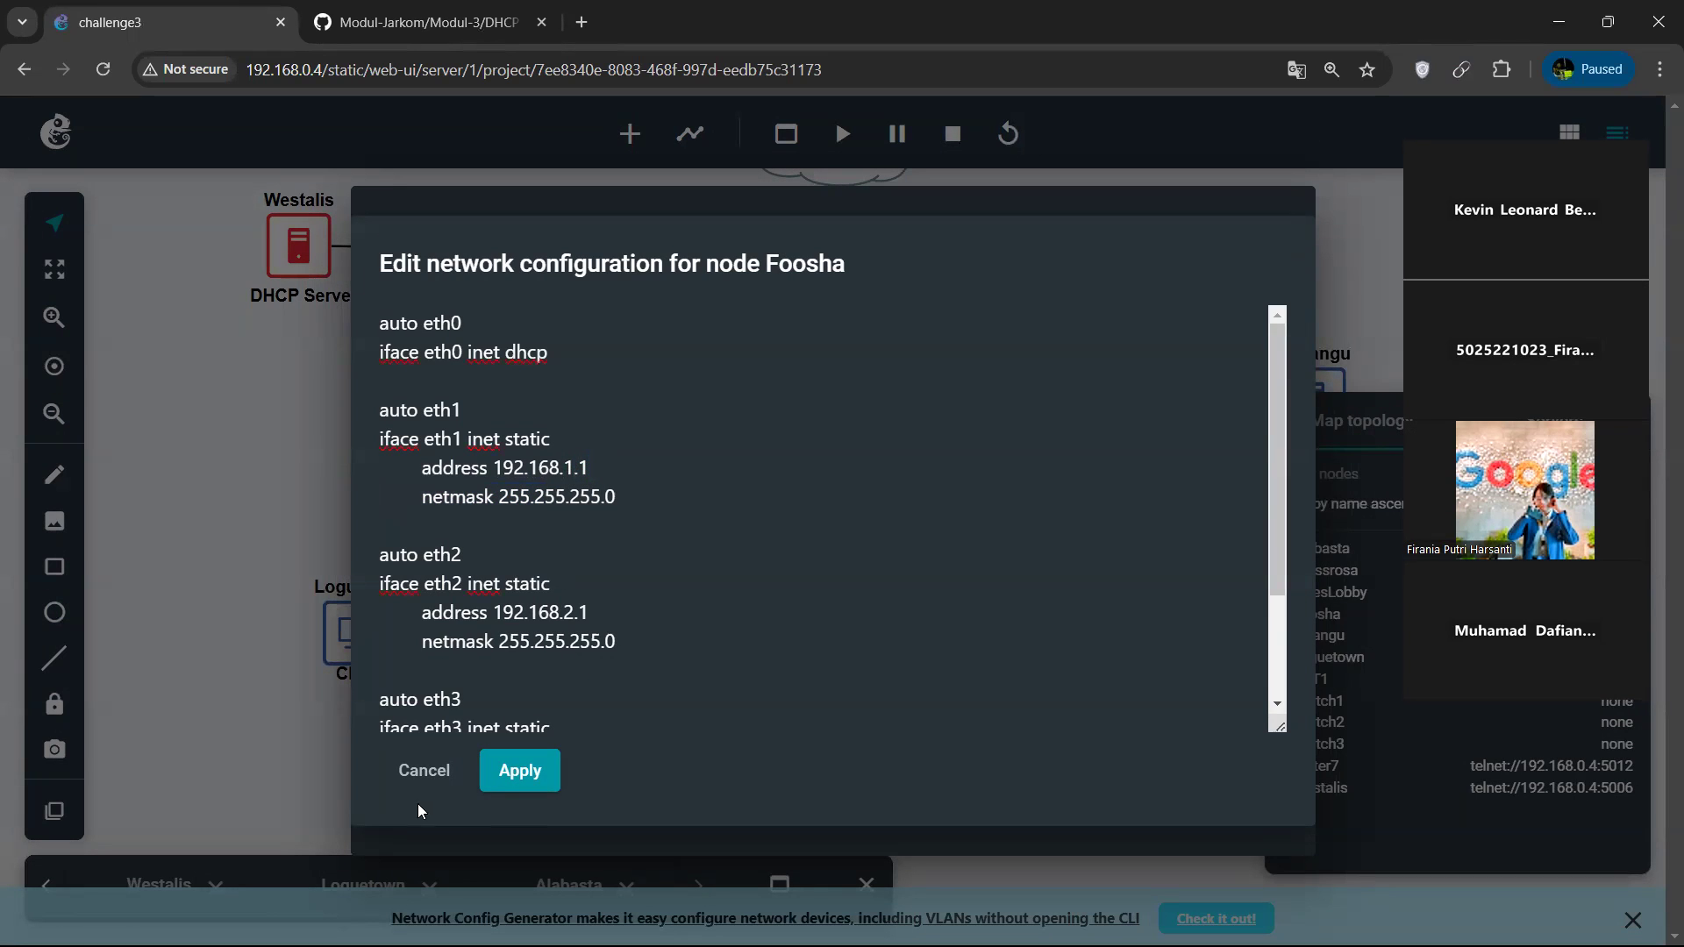
pyautogui.scroll(-1, 581, 626)
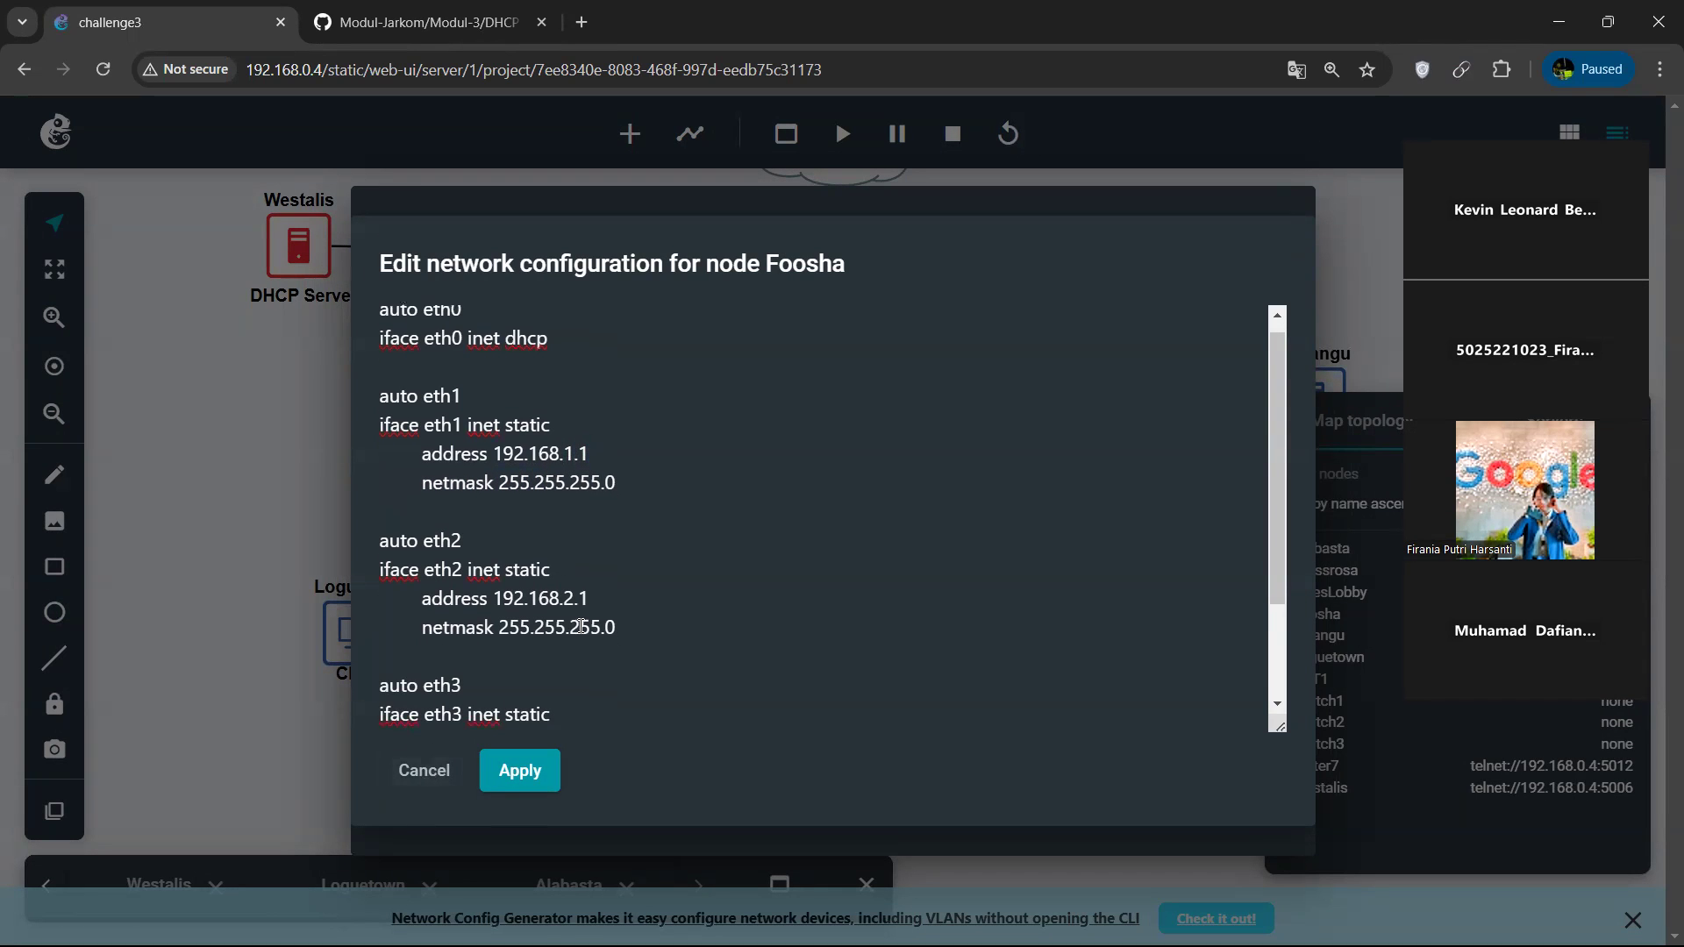
pyautogui.scroll(-1, 580, 626)
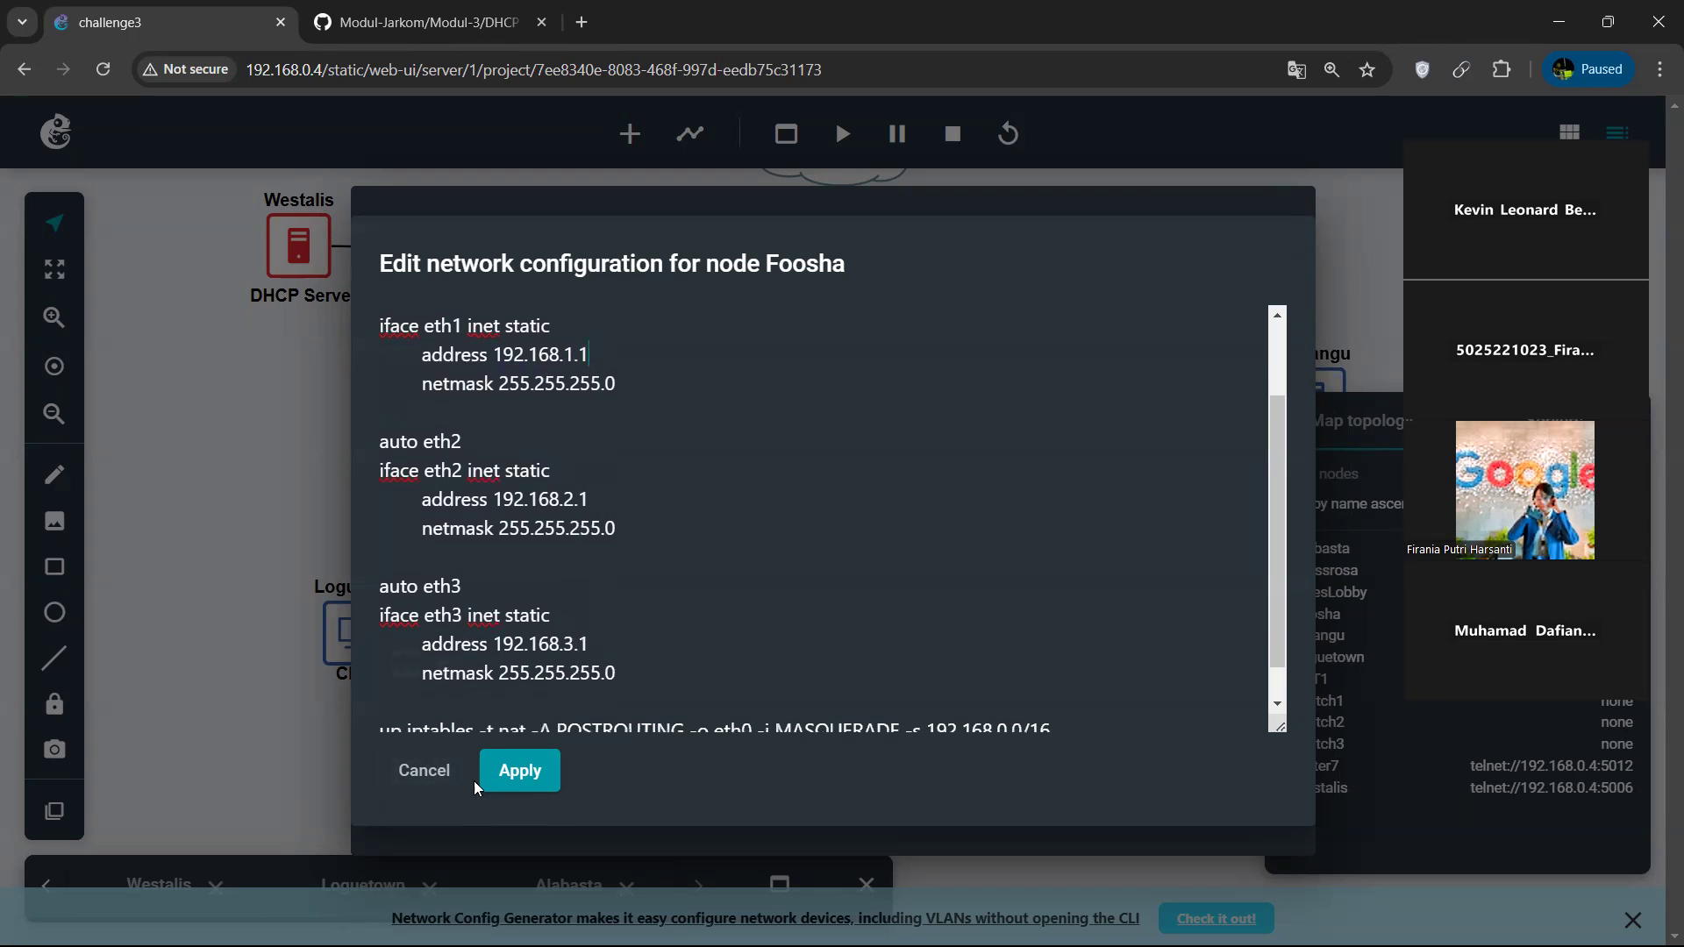
pyautogui.click(426, 771)
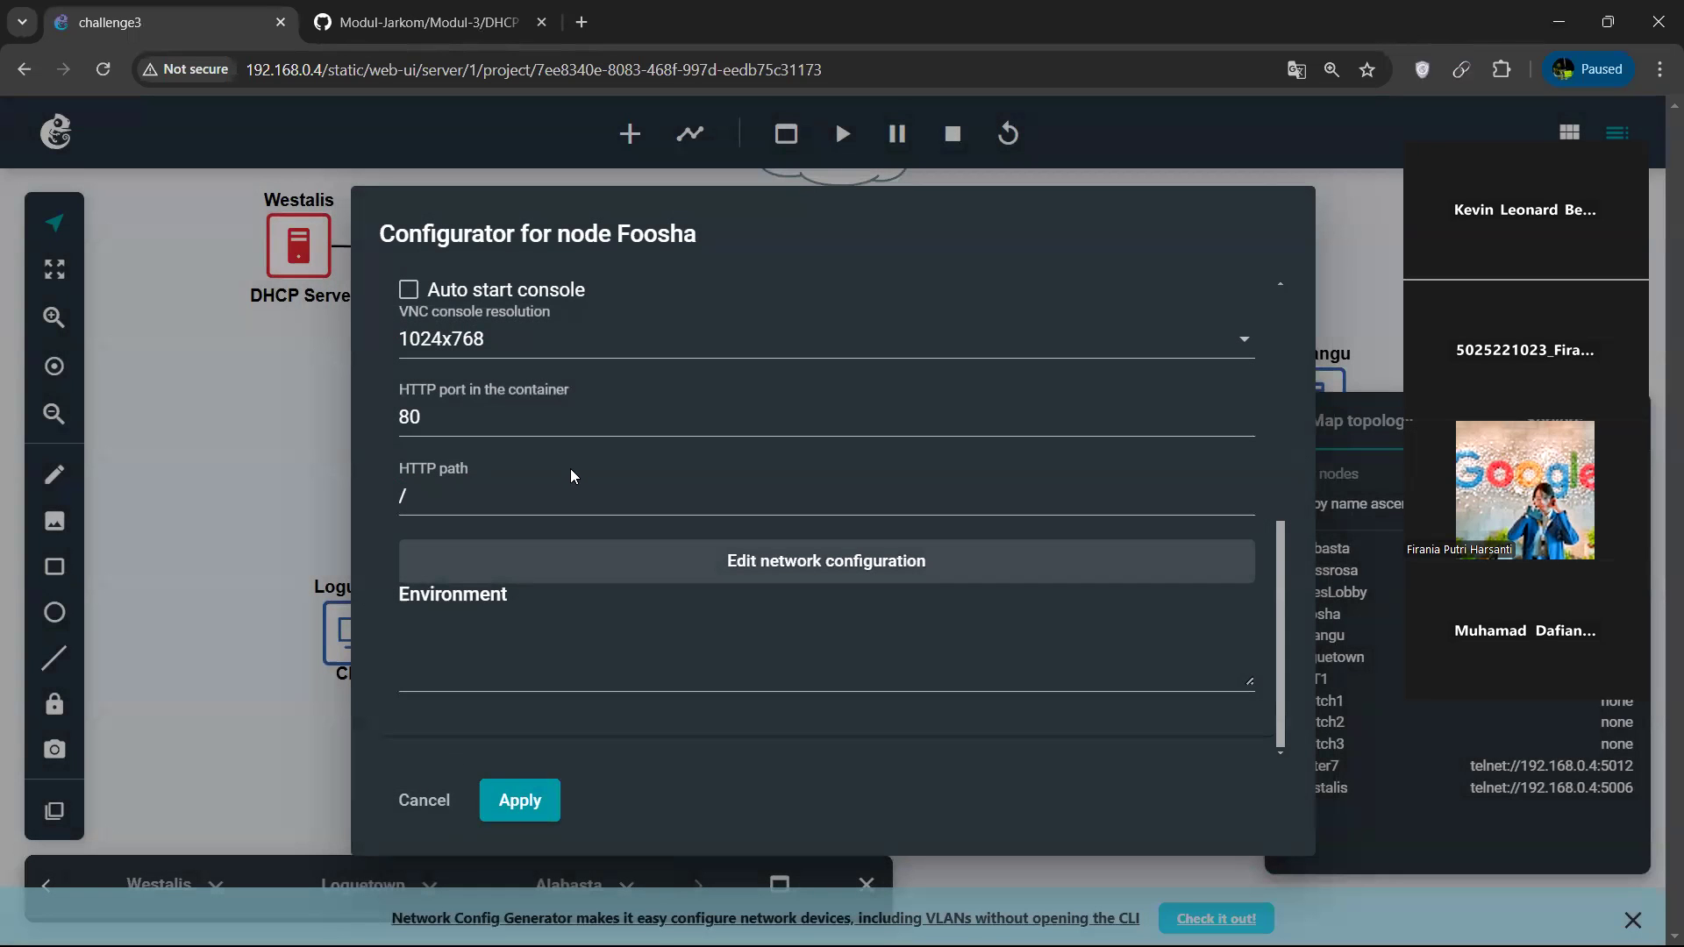
pyautogui.click(386, 800)
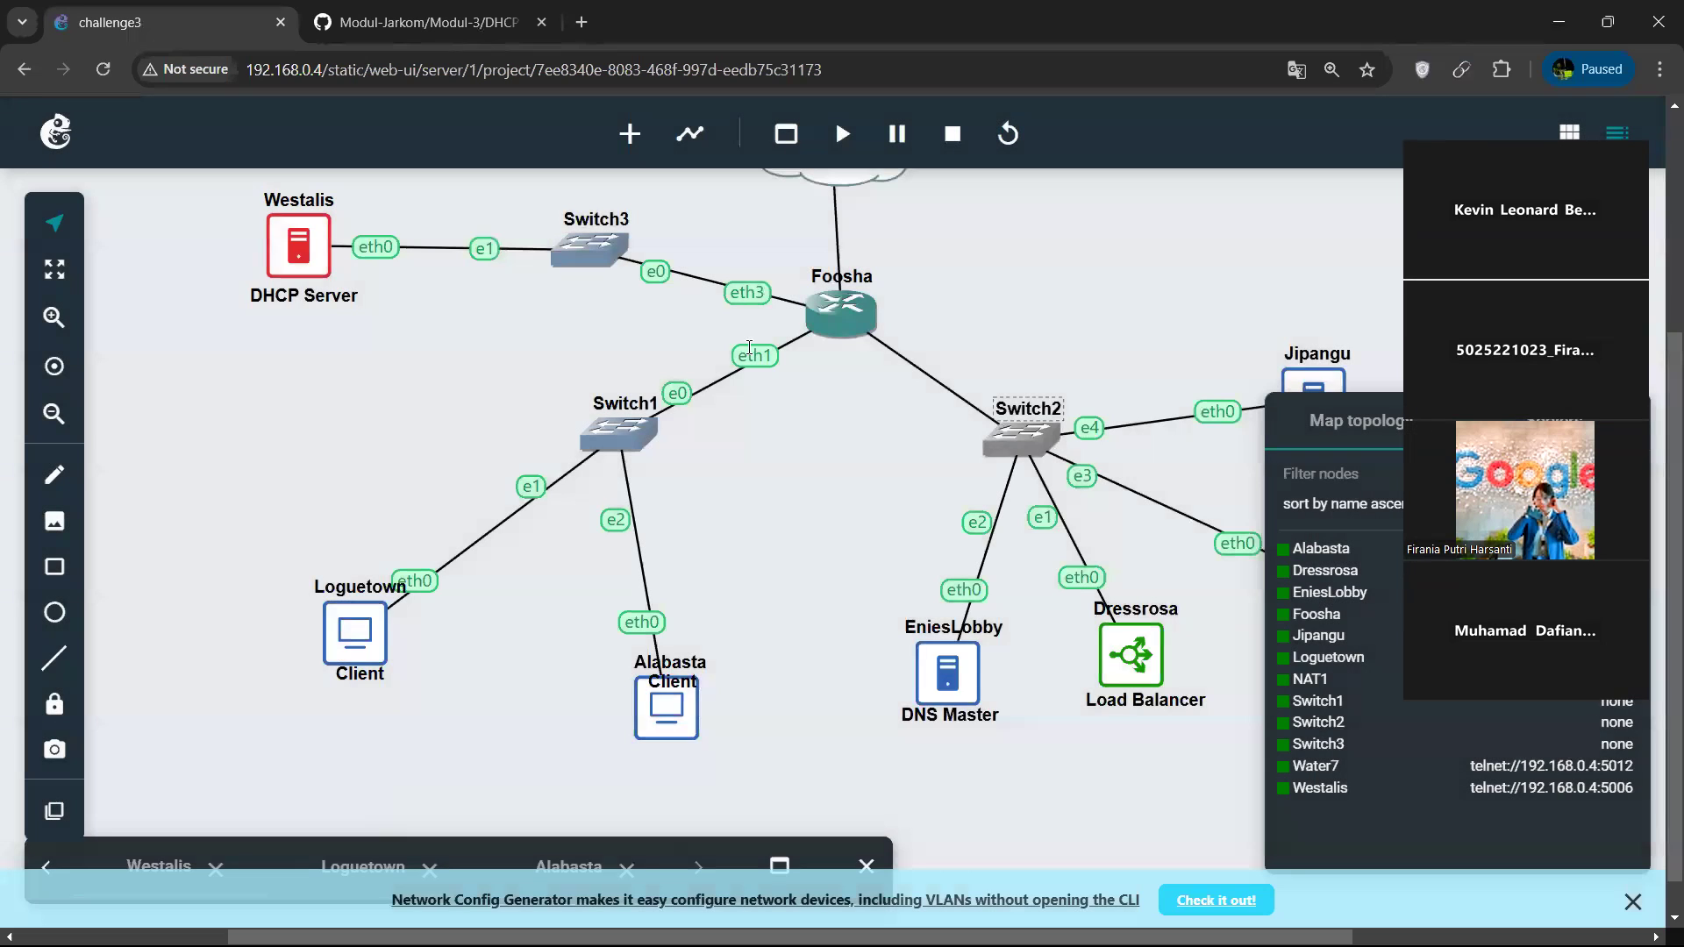
# Move the NAT1 cloud slightly farther up from Foosha in the topology so the link's interface labels show.
pyautogui.scroll(1, 756, 320)
pyautogui.hscroll(1, 756, 319)
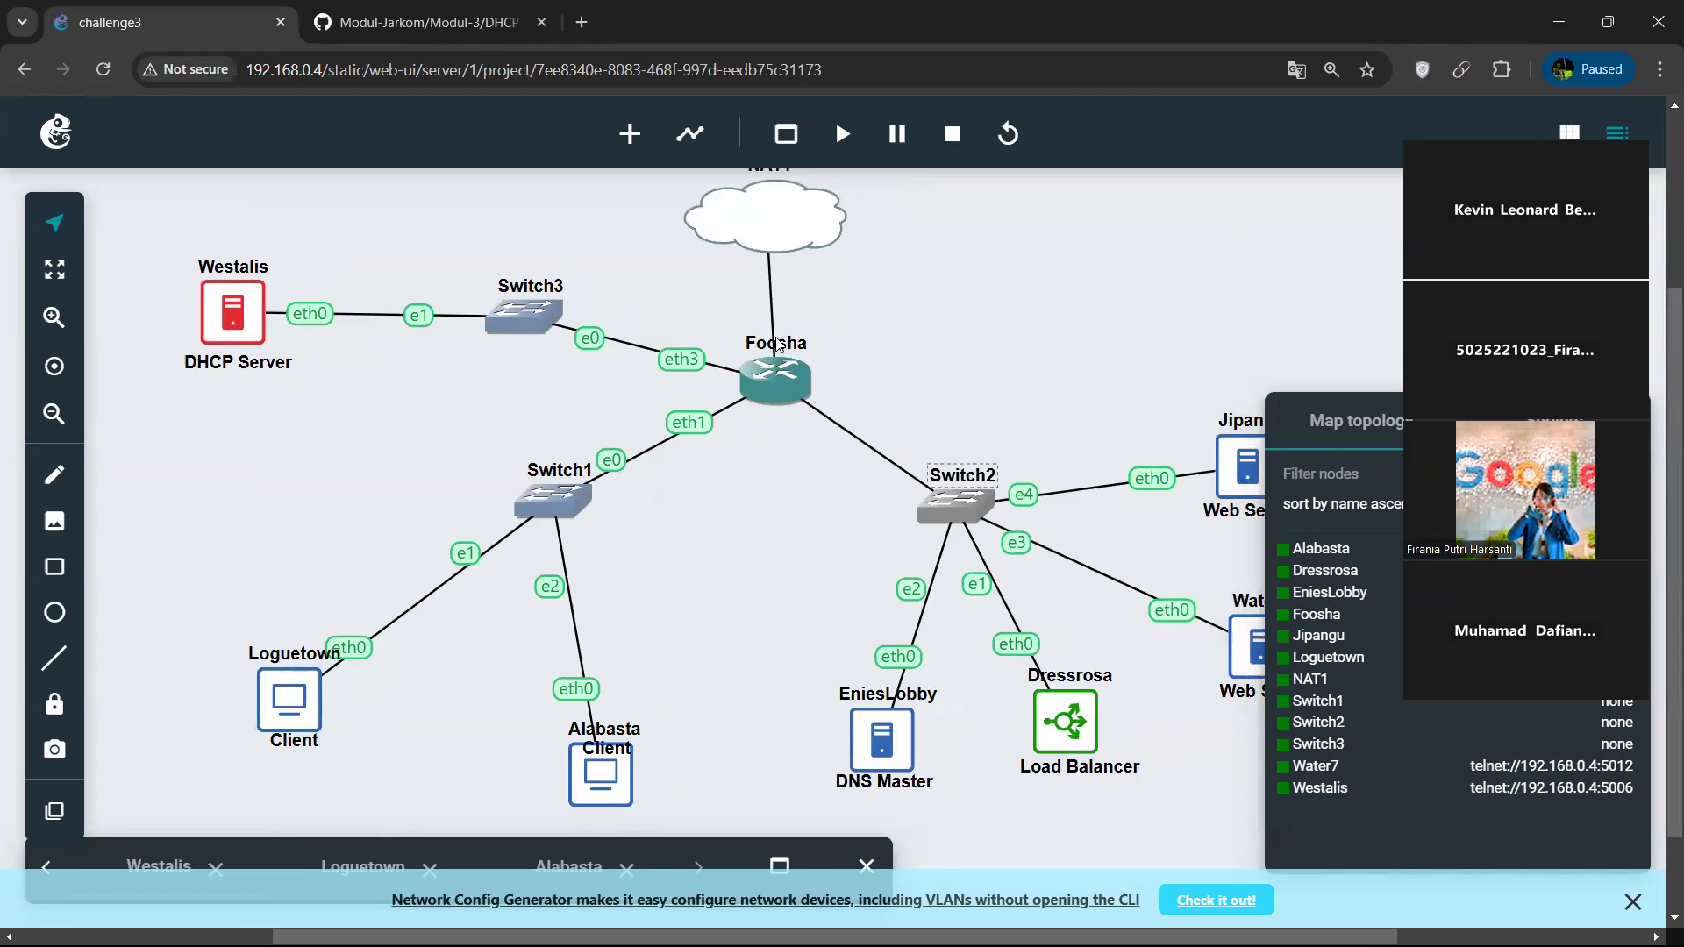
pyautogui.scroll(1, 777, 345)
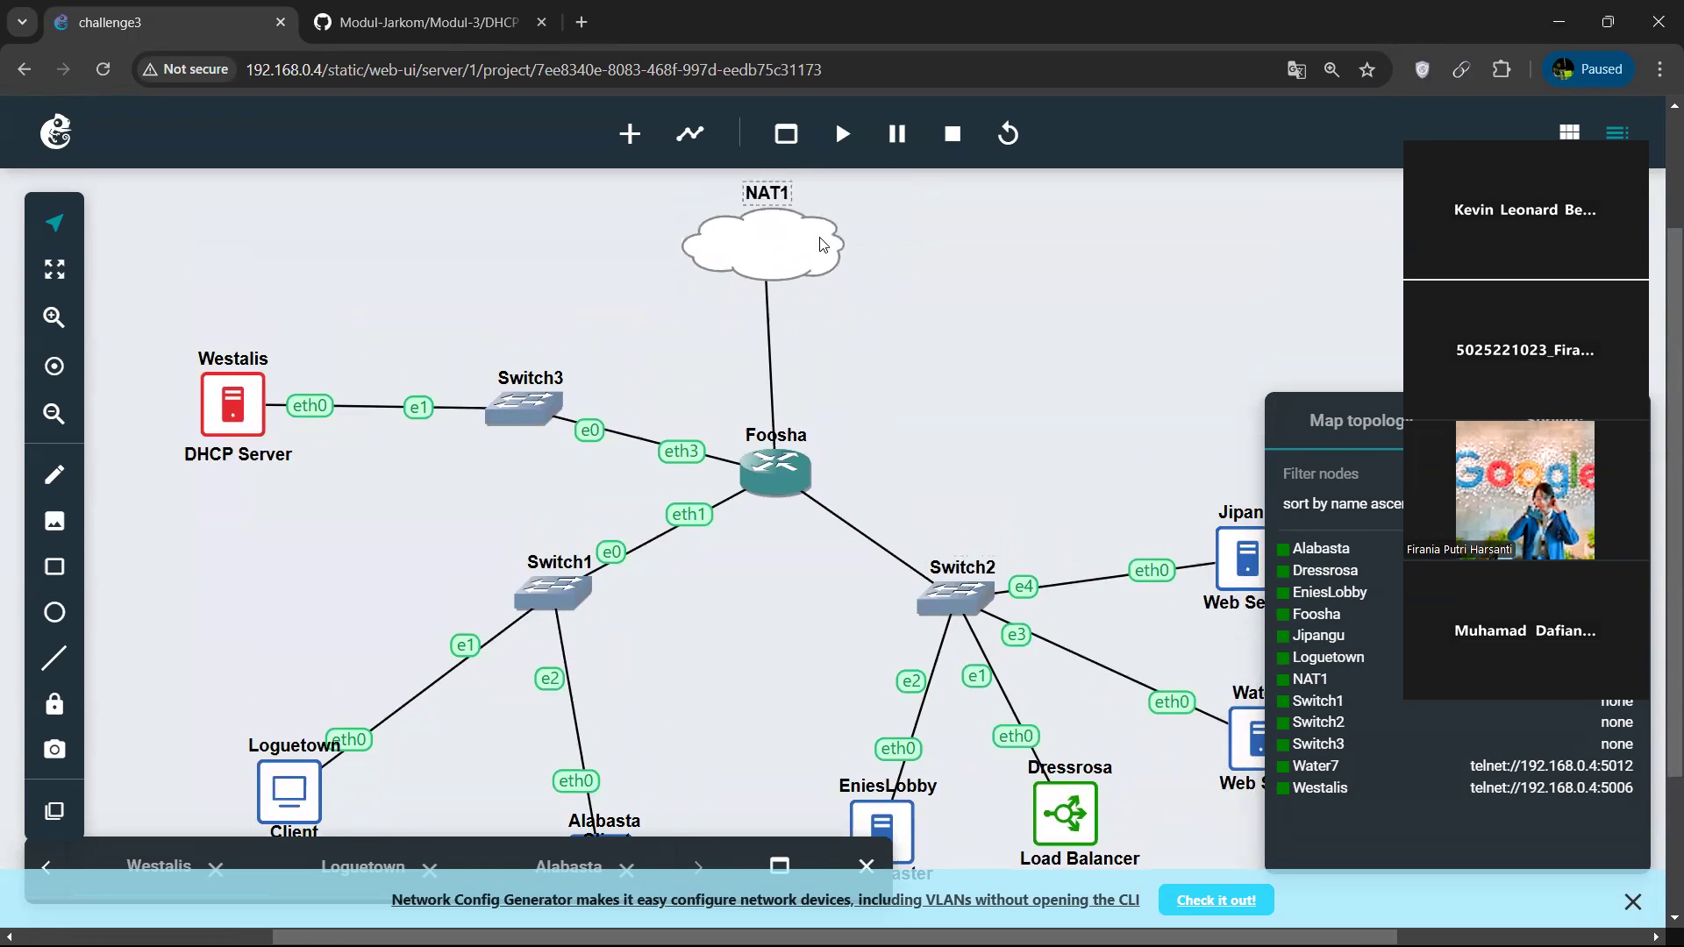
pyautogui.moveTo(823, 244); pyautogui.dragTo(822, 217)
pyautogui.hscroll(1, 895, 312)
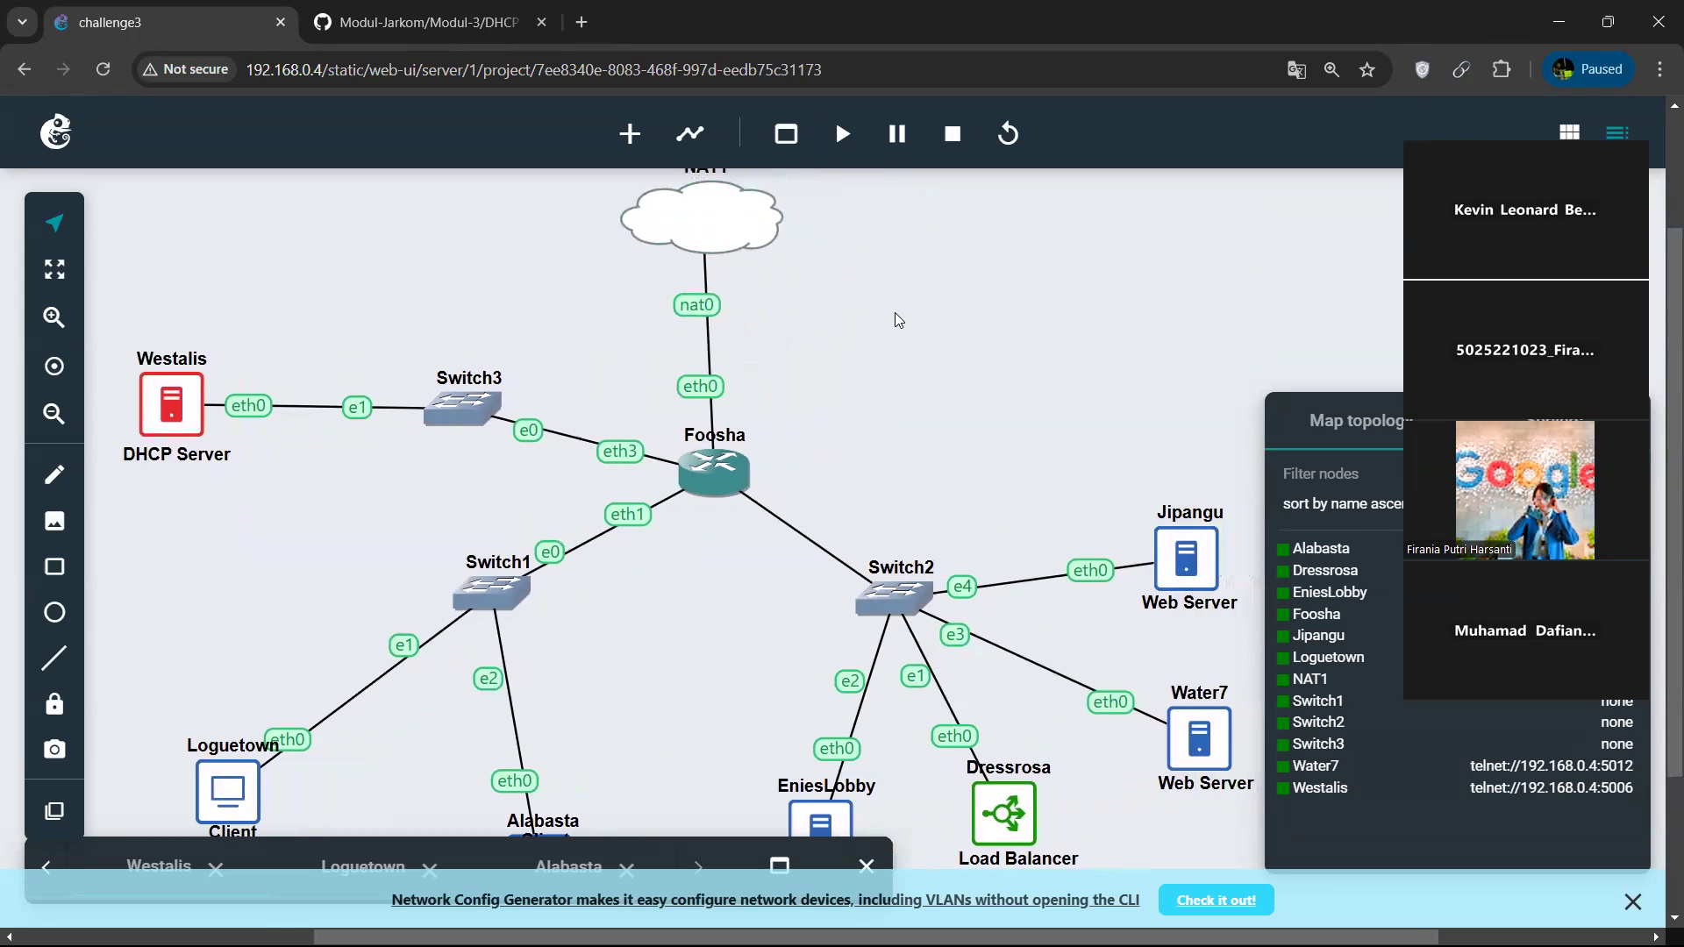
# Restore the console window, list Alabasta's network interfaces with ip a, and check Loguetown's DHCP lease output.
pyautogui.moveTo(753, 866); pyautogui.dragTo(763, 824)
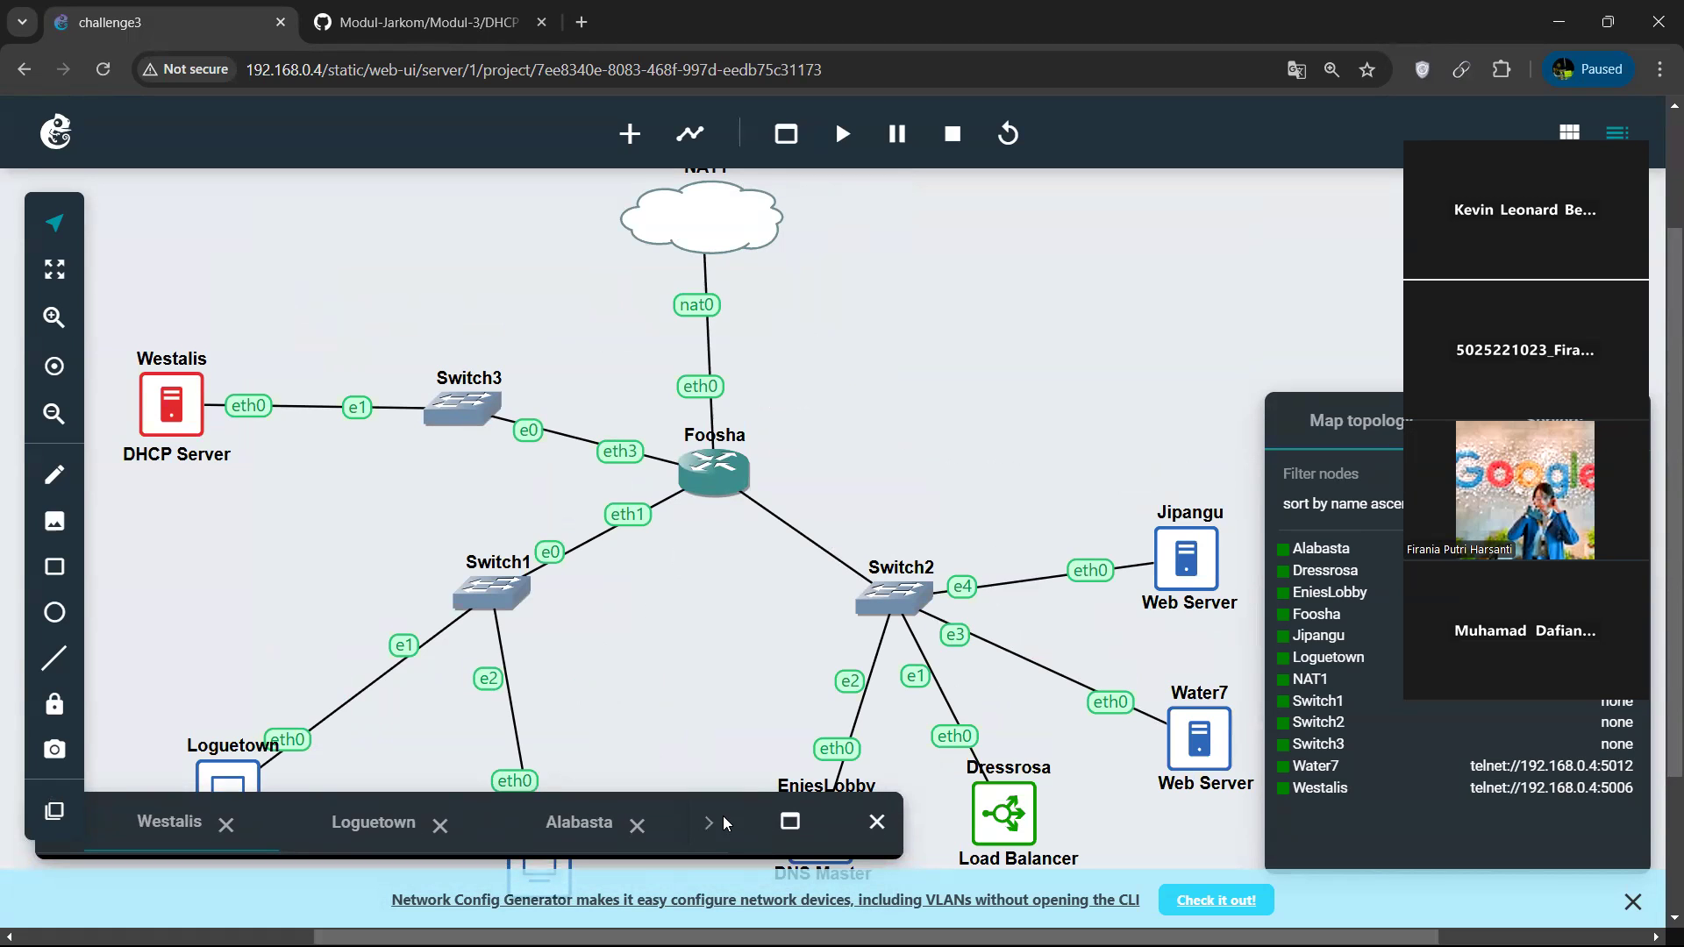
pyautogui.click(788, 819)
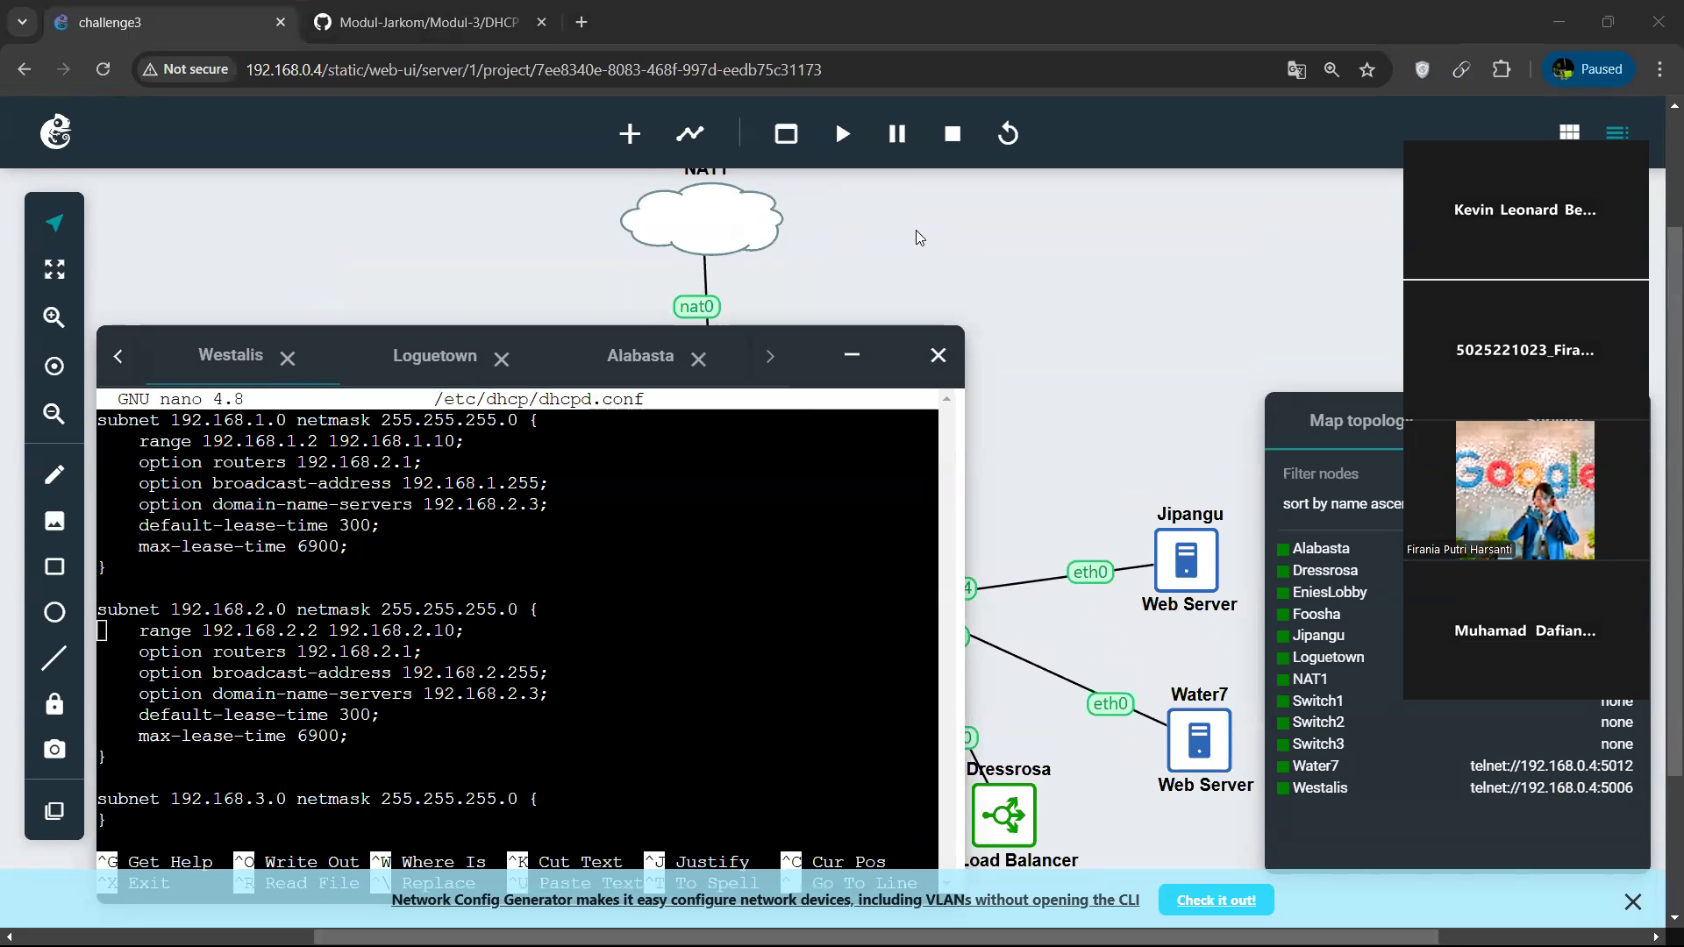
pyautogui.scroll(1, 738, 560)
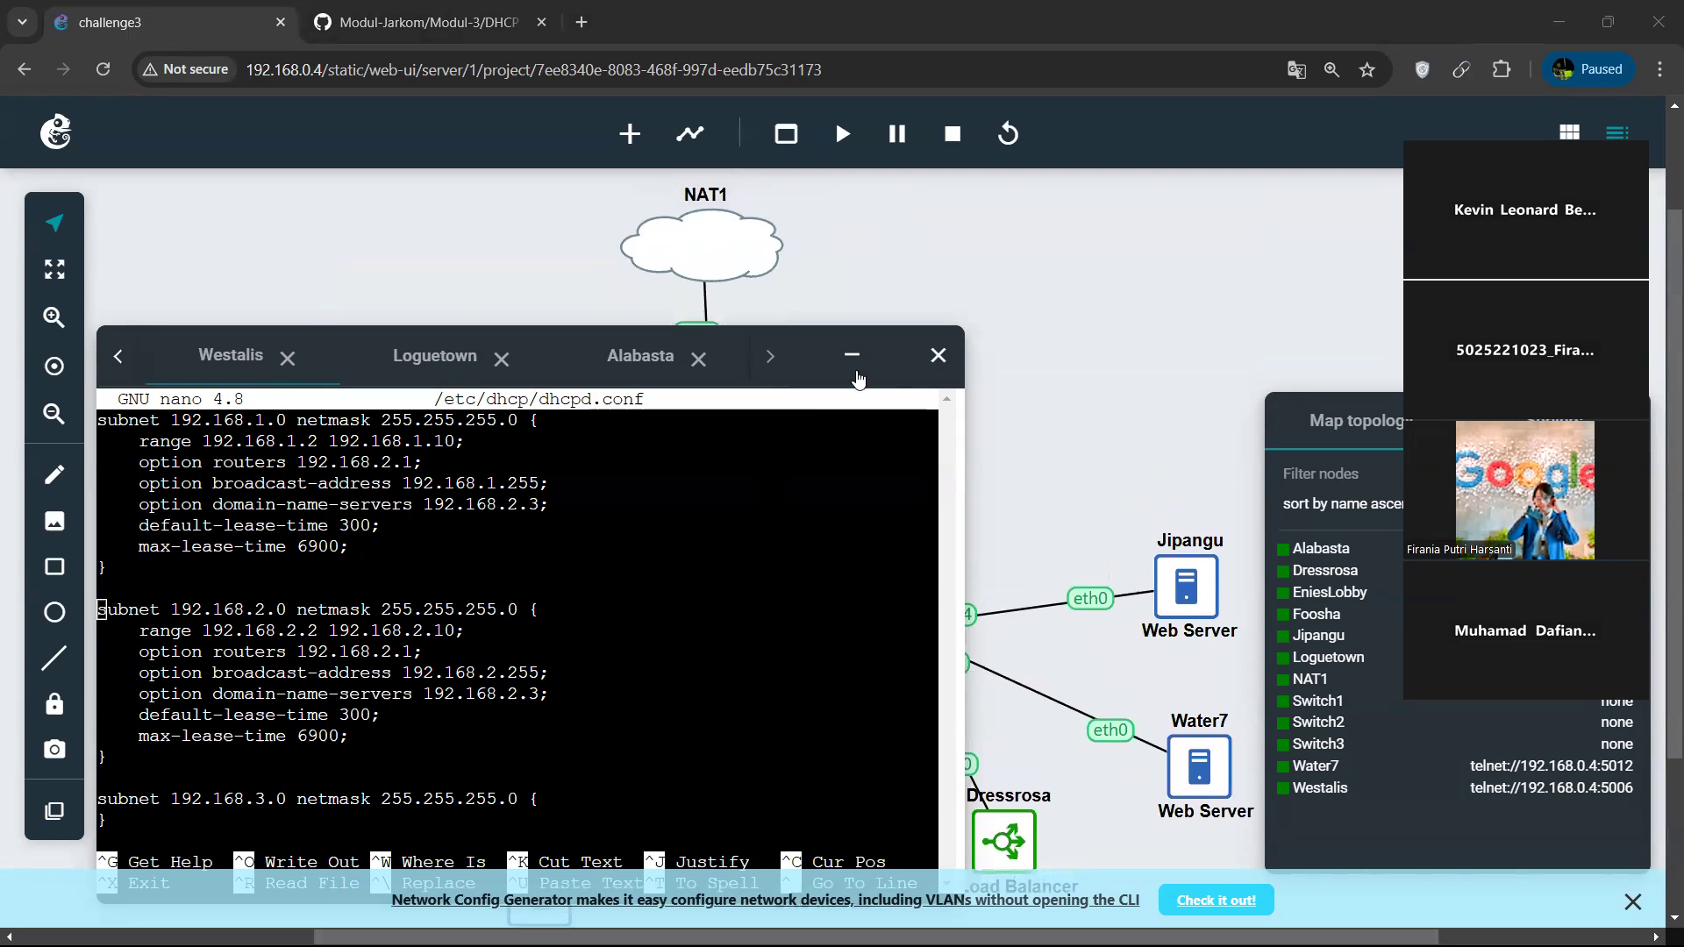
pyautogui.click(610, 361)
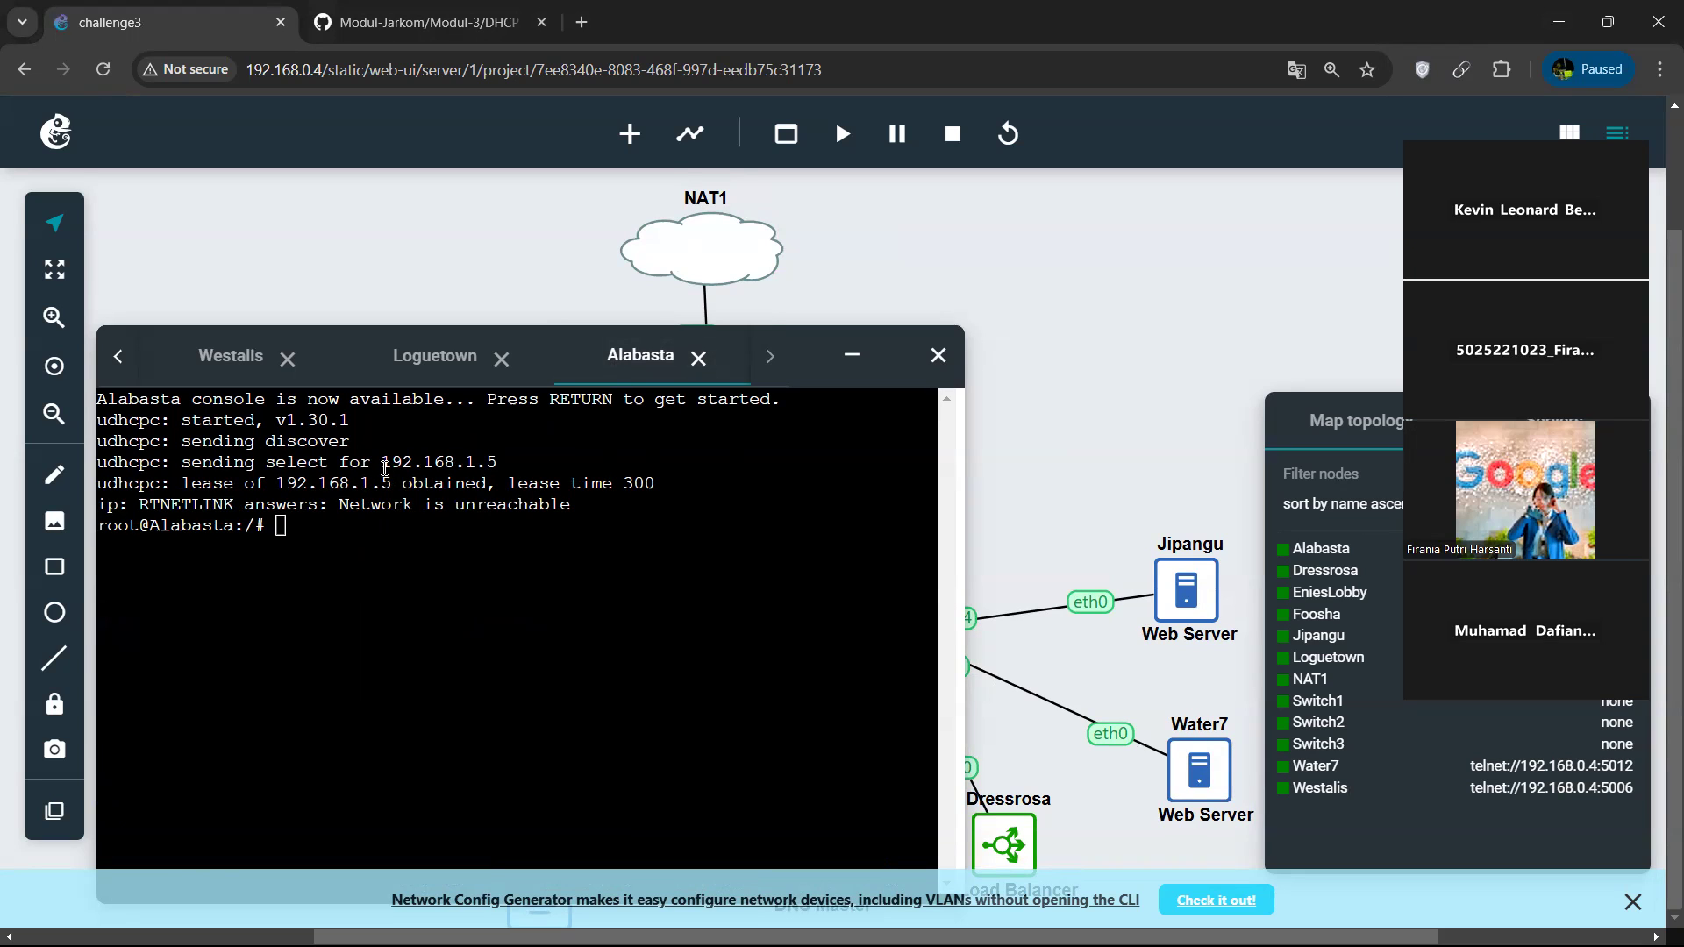
pyautogui.click(398, 544)
pyautogui.write('ip a')
pyautogui.press('Return')
pyautogui.scroll(5, 398, 544)
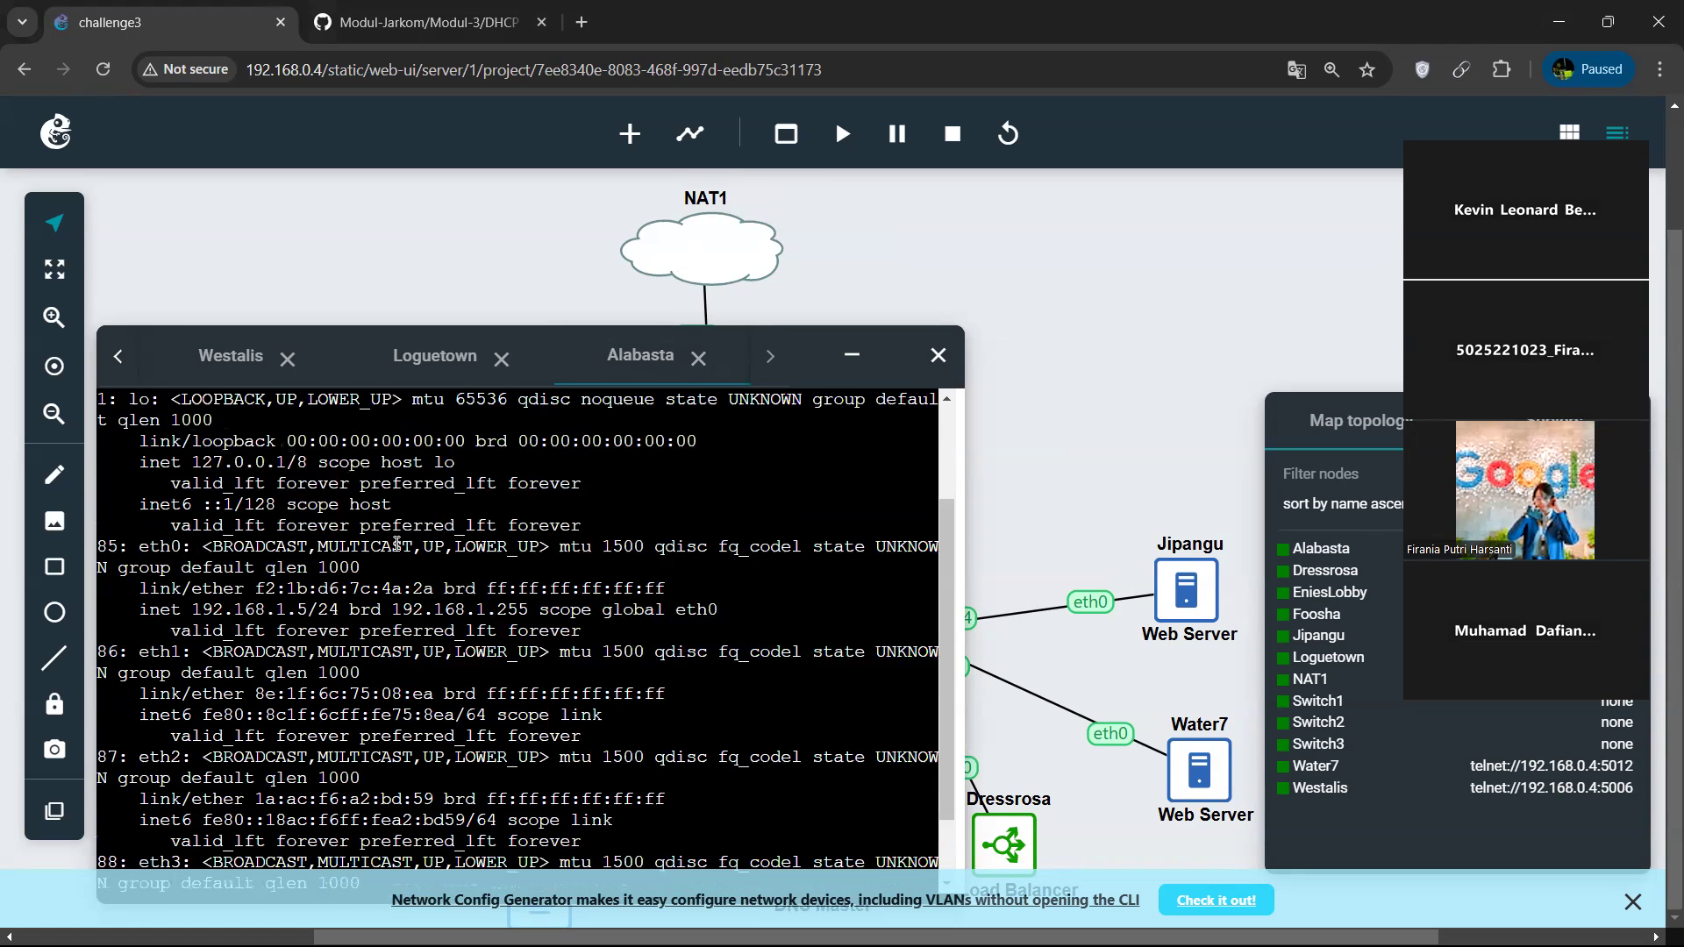
pyautogui.moveTo(191, 609); pyautogui.dragTo(314, 605)
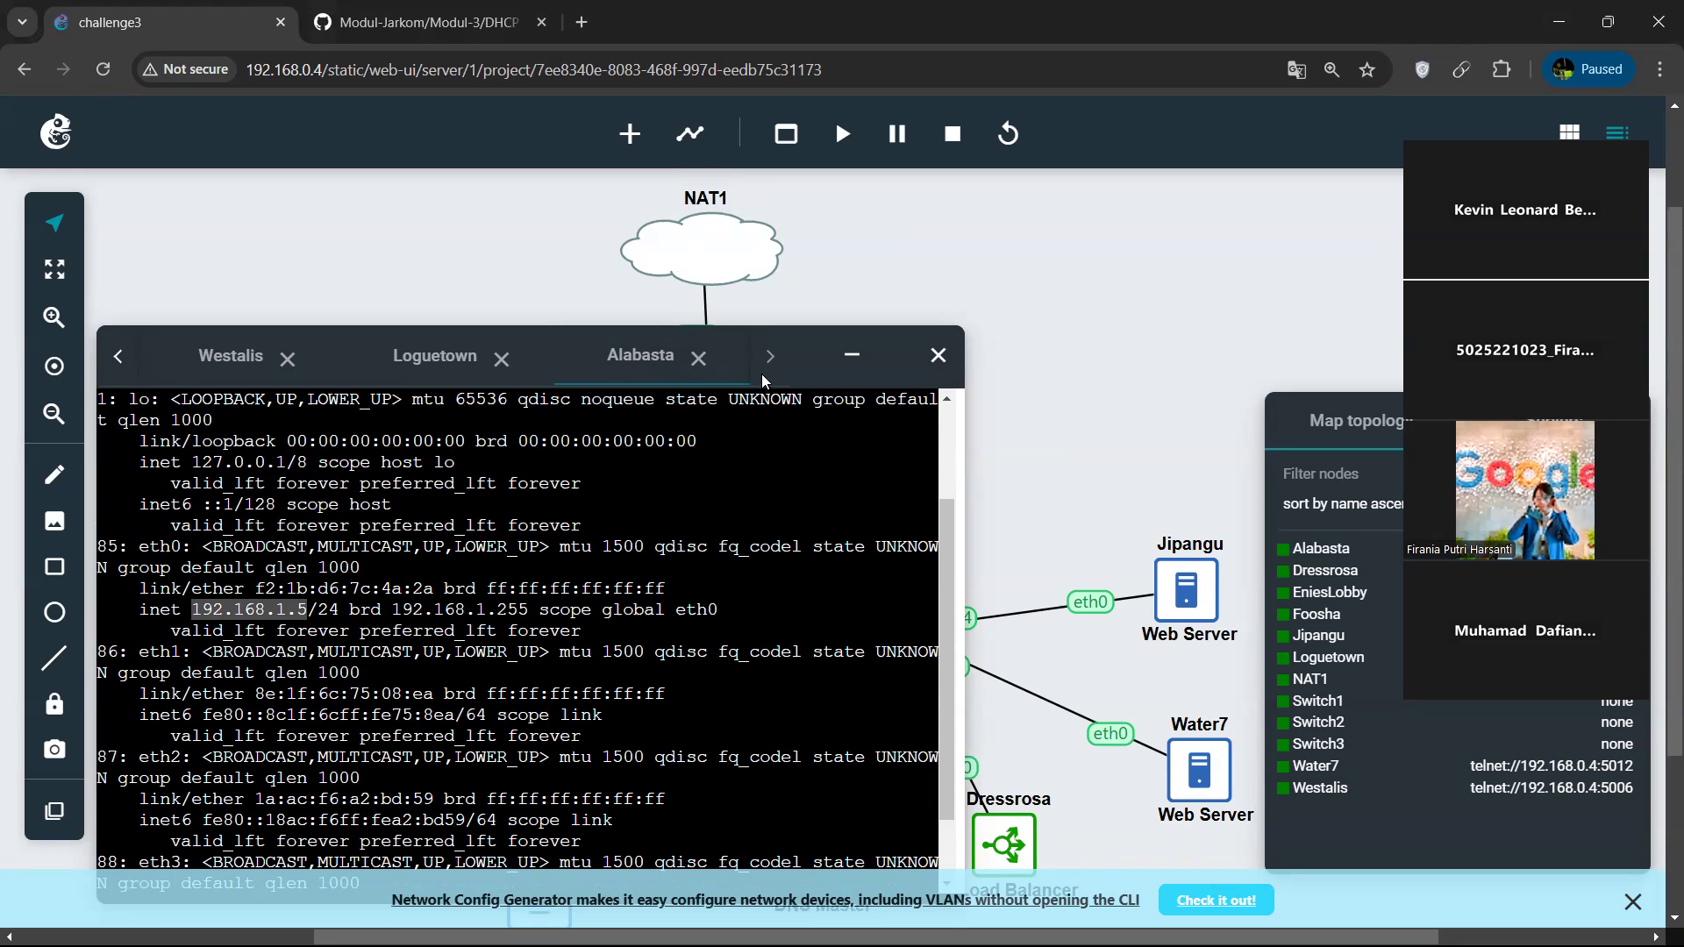
pyautogui.click(443, 373)
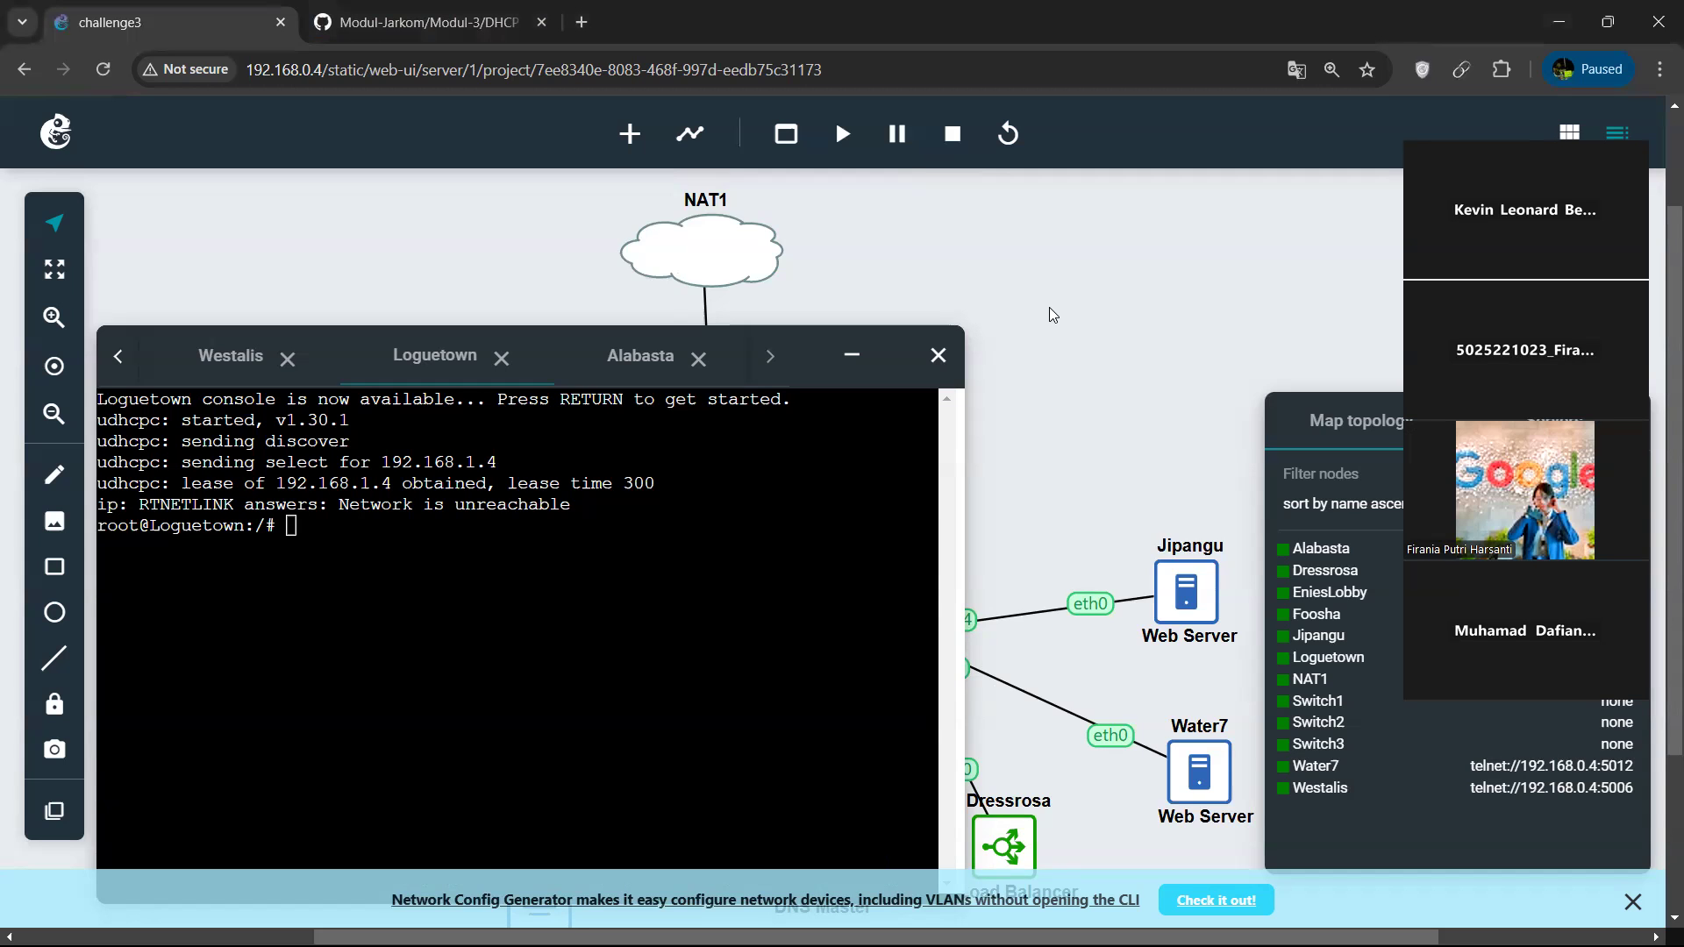
# Add an empty "host Alabasta { }" block after the 192.168.3.0 subnet in Westalis's dhcpd.conf.
pyautogui.click(213, 352)
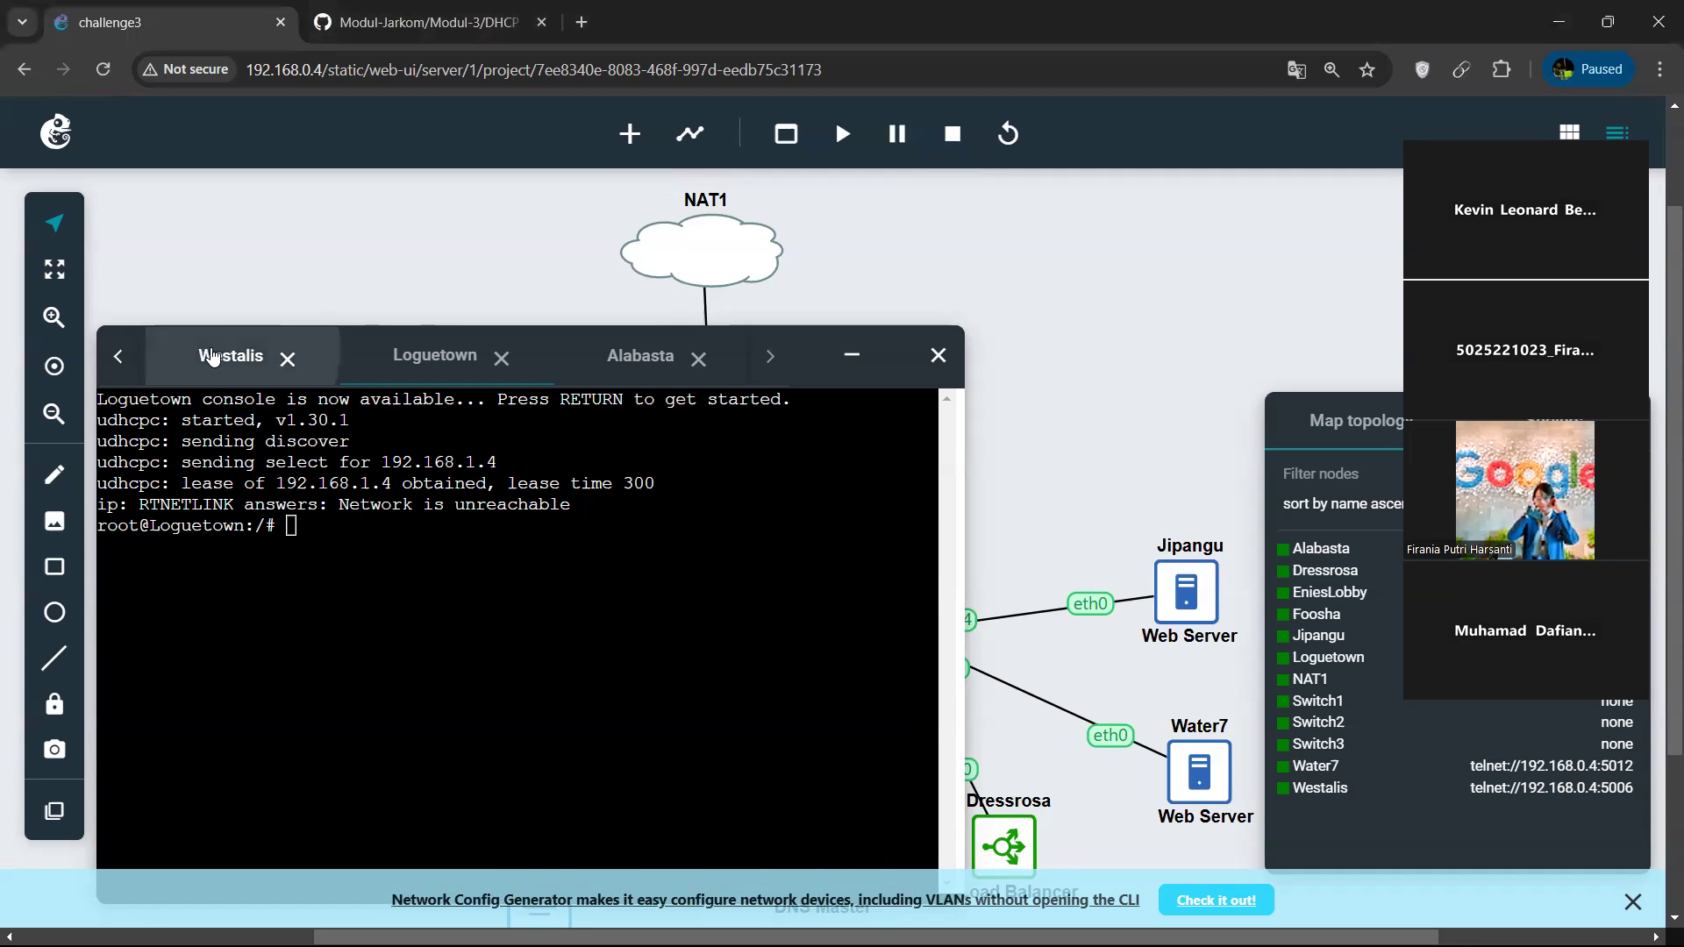
pyautogui.scroll(-3, 325, 581)
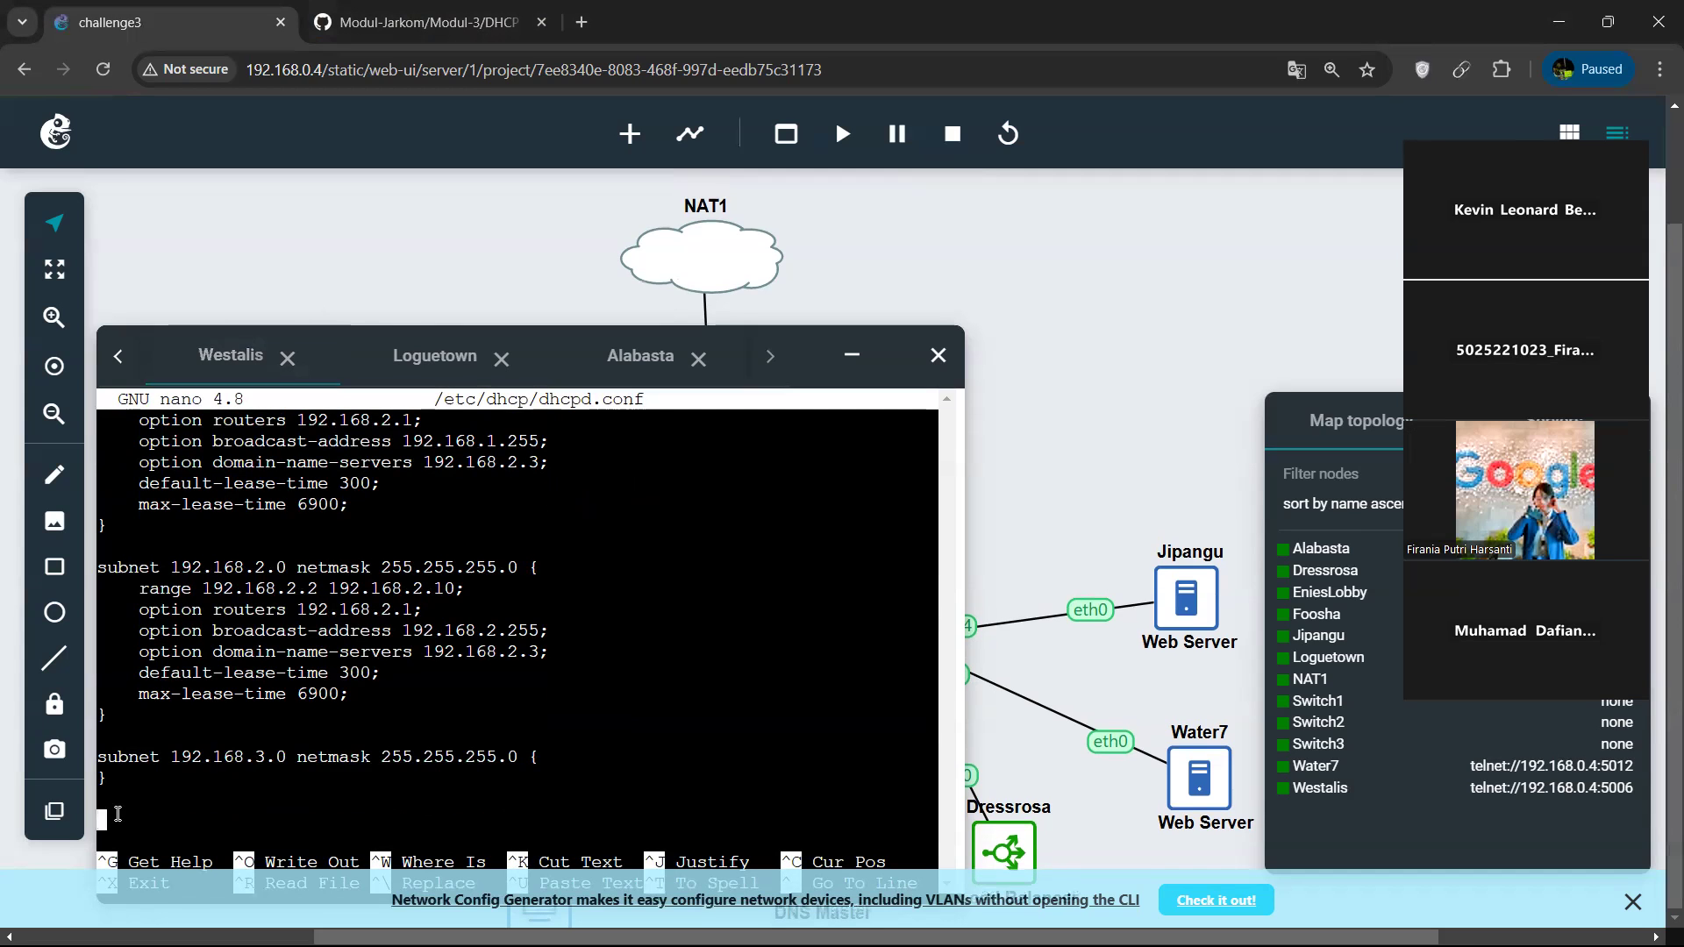
pyautogui.write('host')
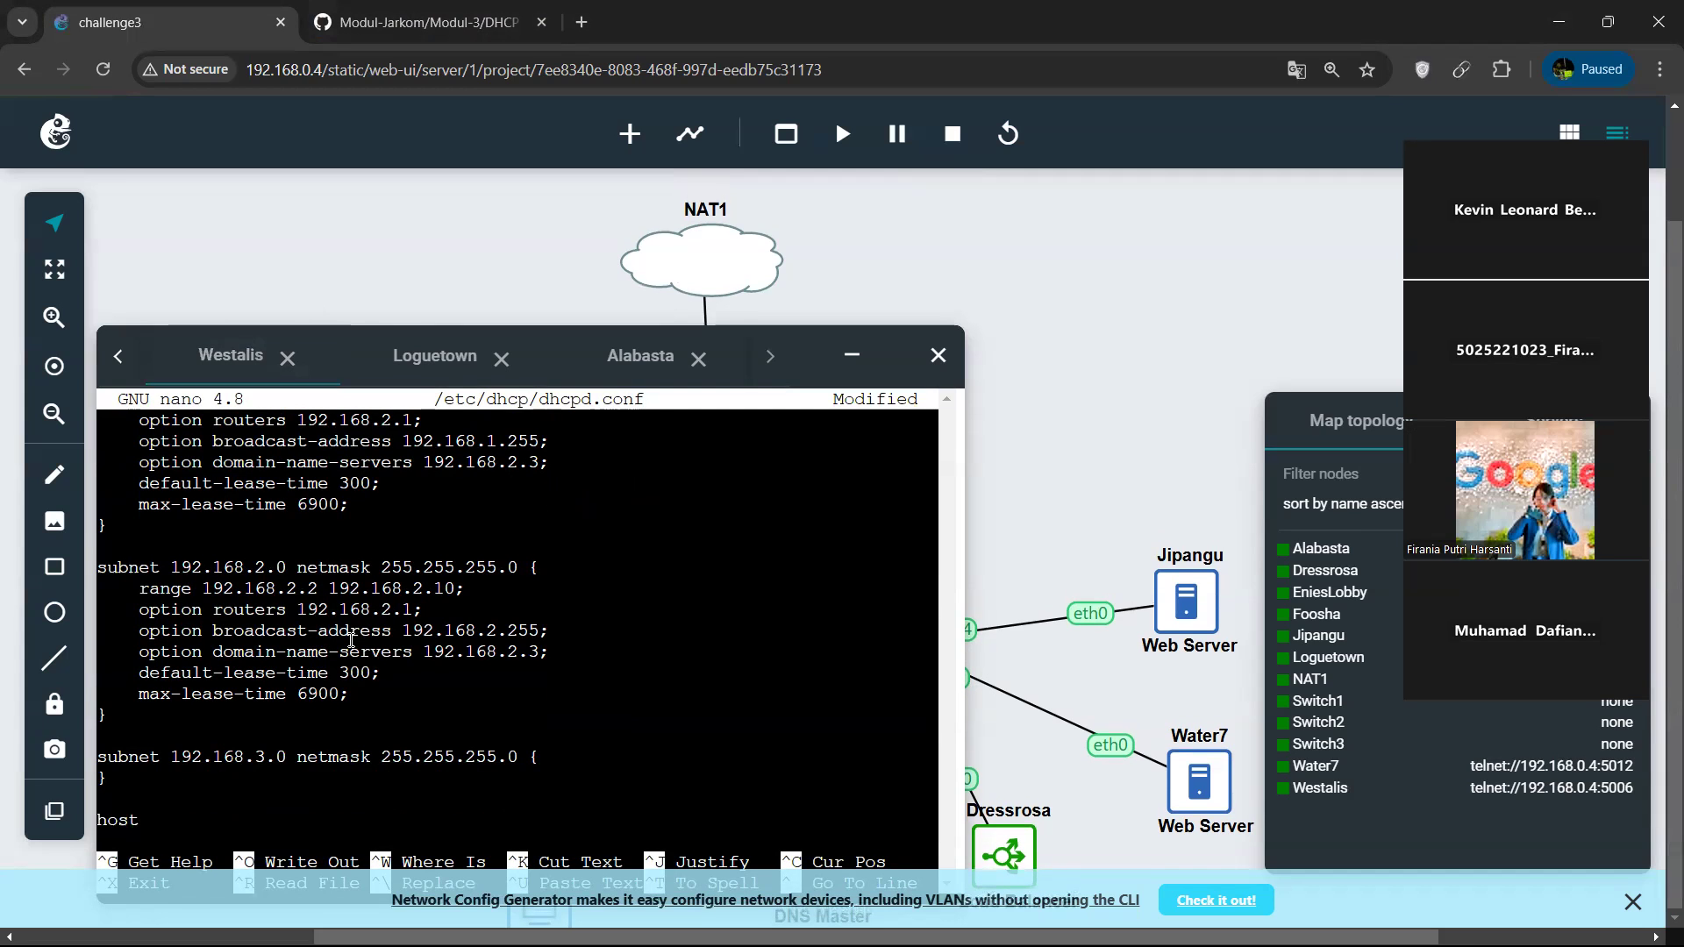
pyautogui.write(' Alabasta{')
pyautogui.press('BackSpace')
pyautogui.write('{')
pyautogui.press('Return')
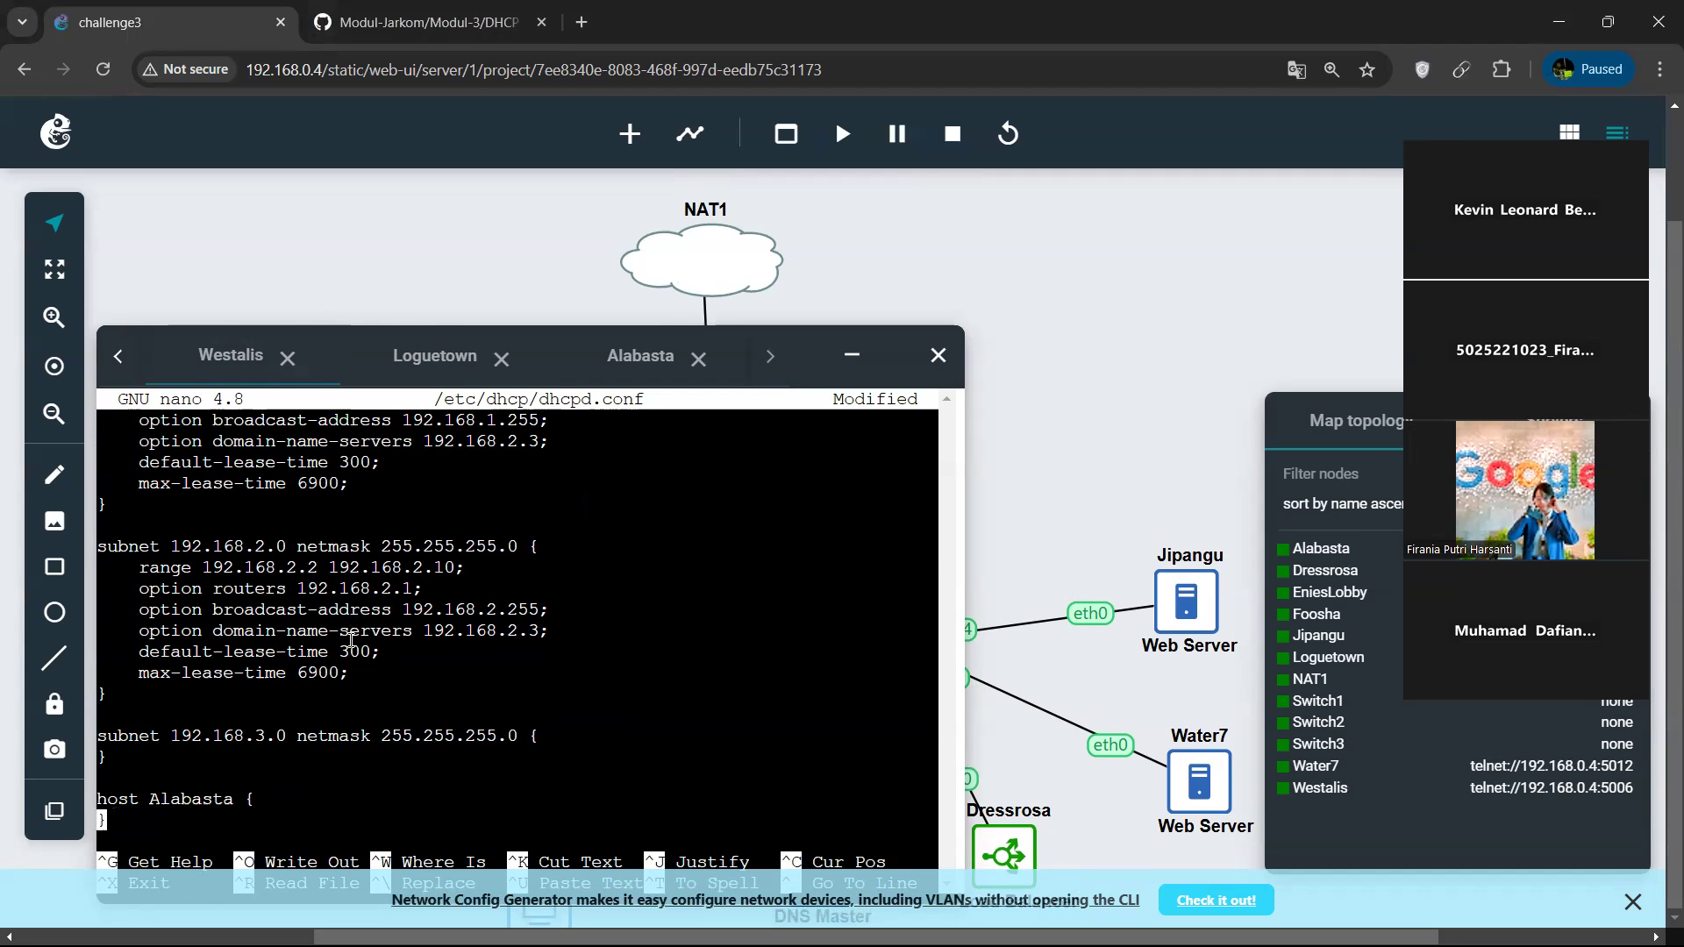
pyautogui.press('Return')
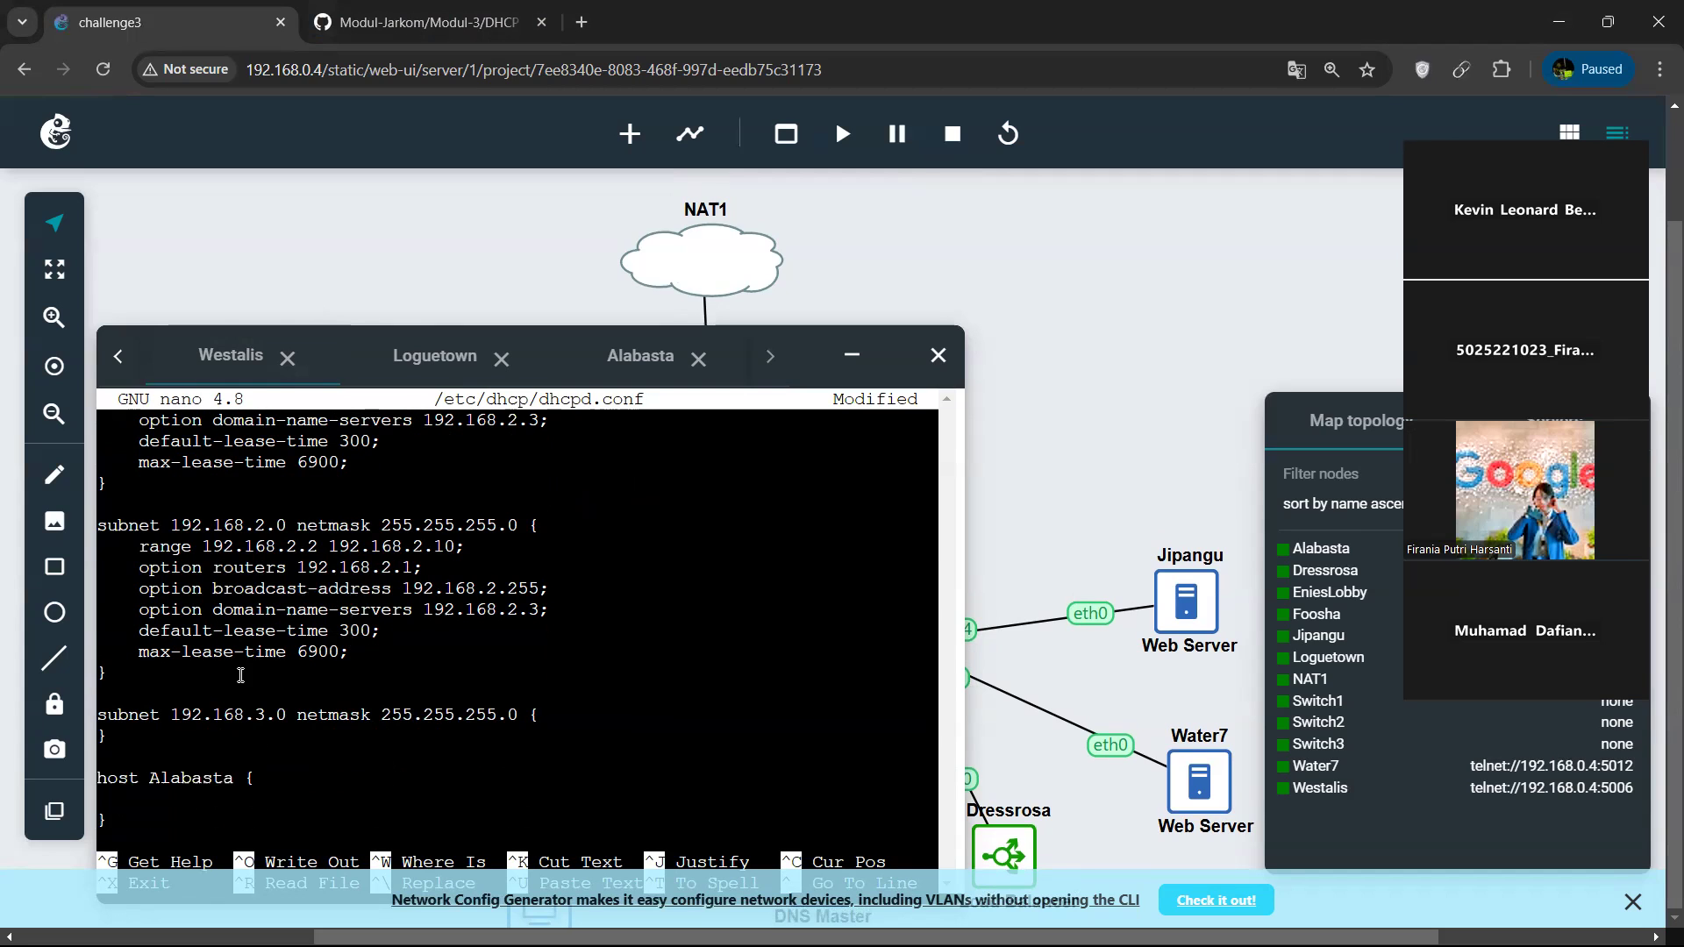
pyautogui.press('BackSpace')
pyautogui.press('BackSpace')
pyautogui.press('BackSpace')
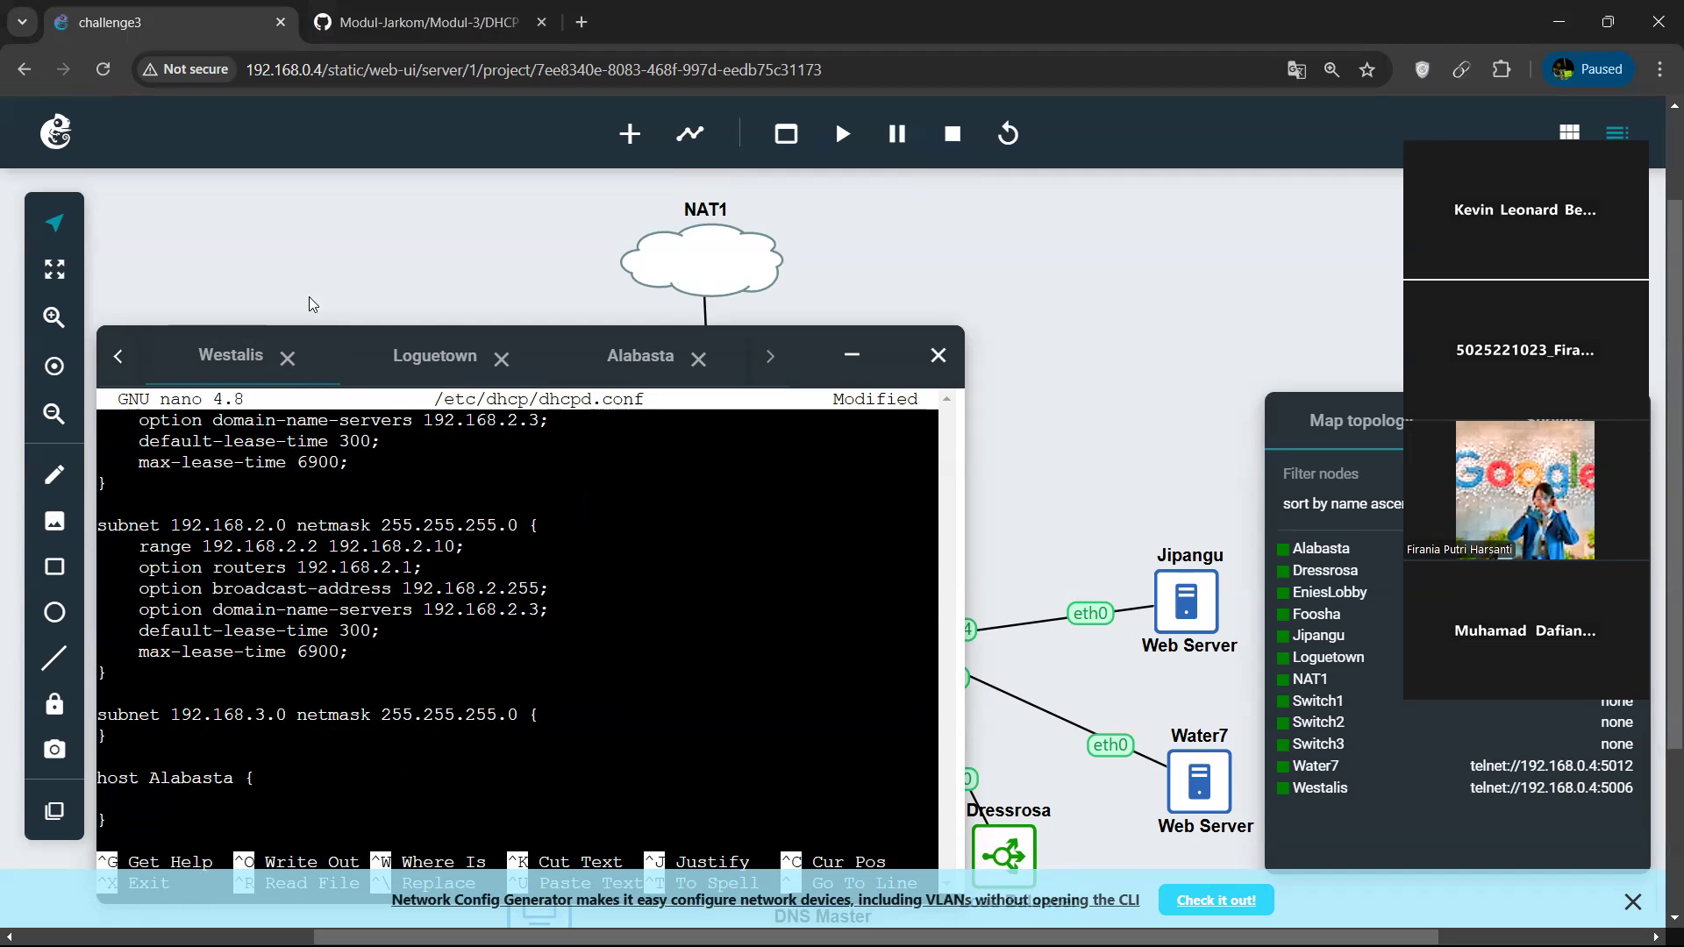
# Copy the hardware ethernet and fixed-address lines from the module's Jipangu example into the Alabasta host block.
pyautogui.click(430, 23)
pyautogui.scroll(-1, 695, 551)
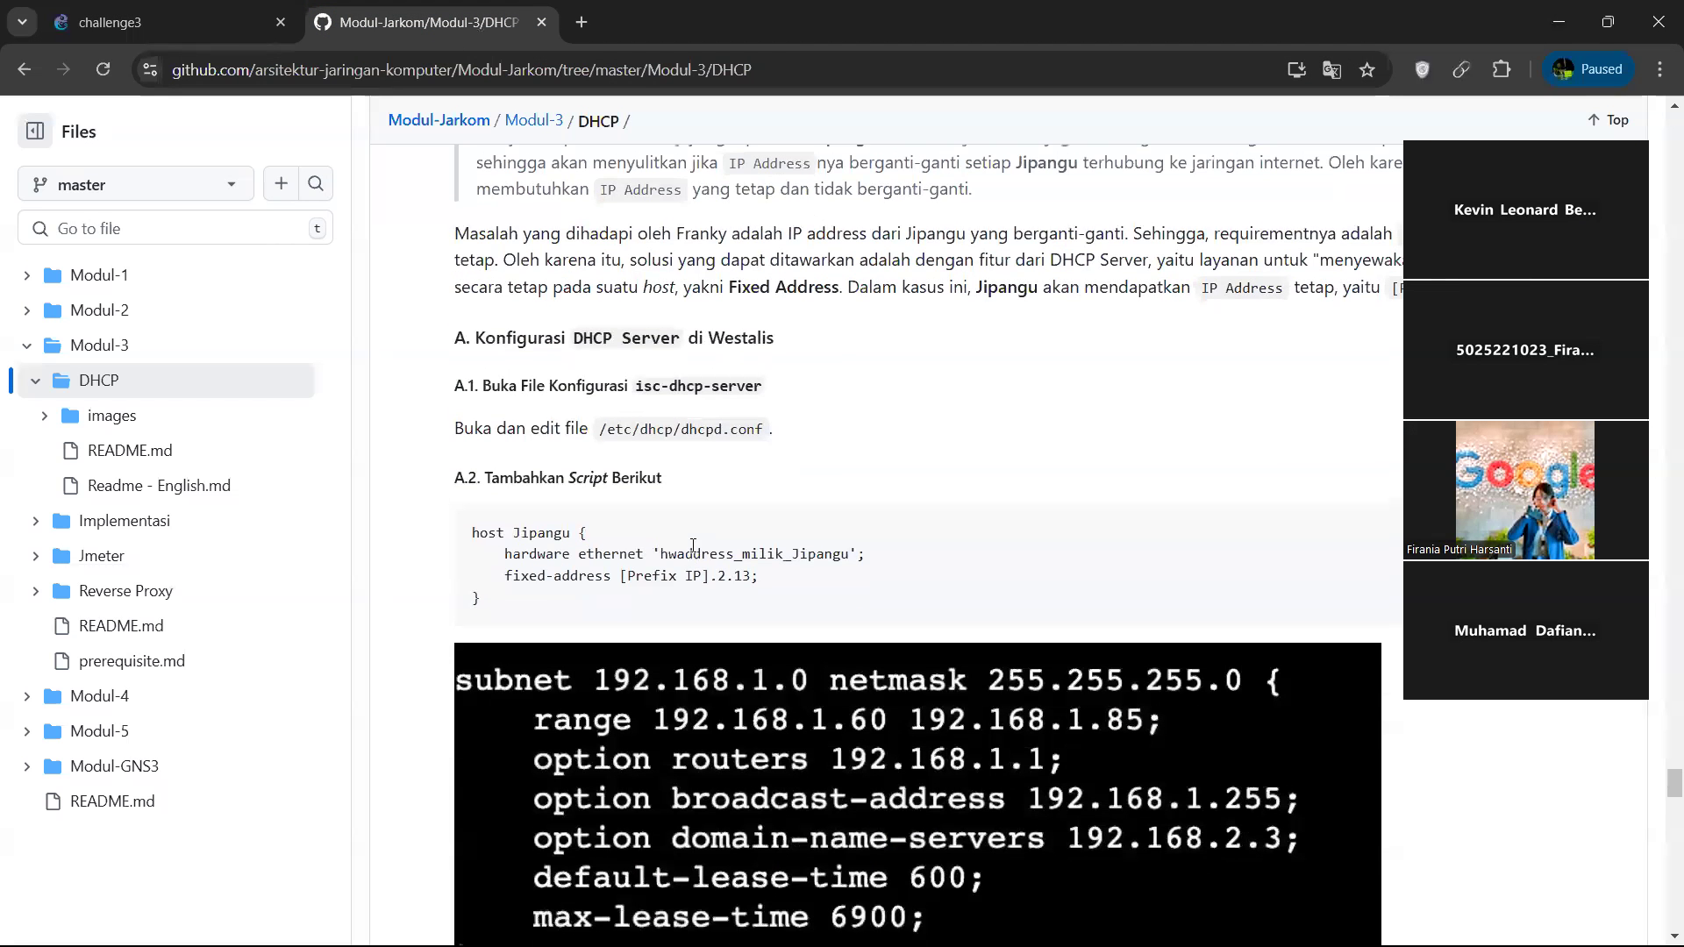
pyautogui.moveTo(786, 590); pyautogui.dragTo(459, 564)
pyautogui.hotkey('ctrl', 'c')
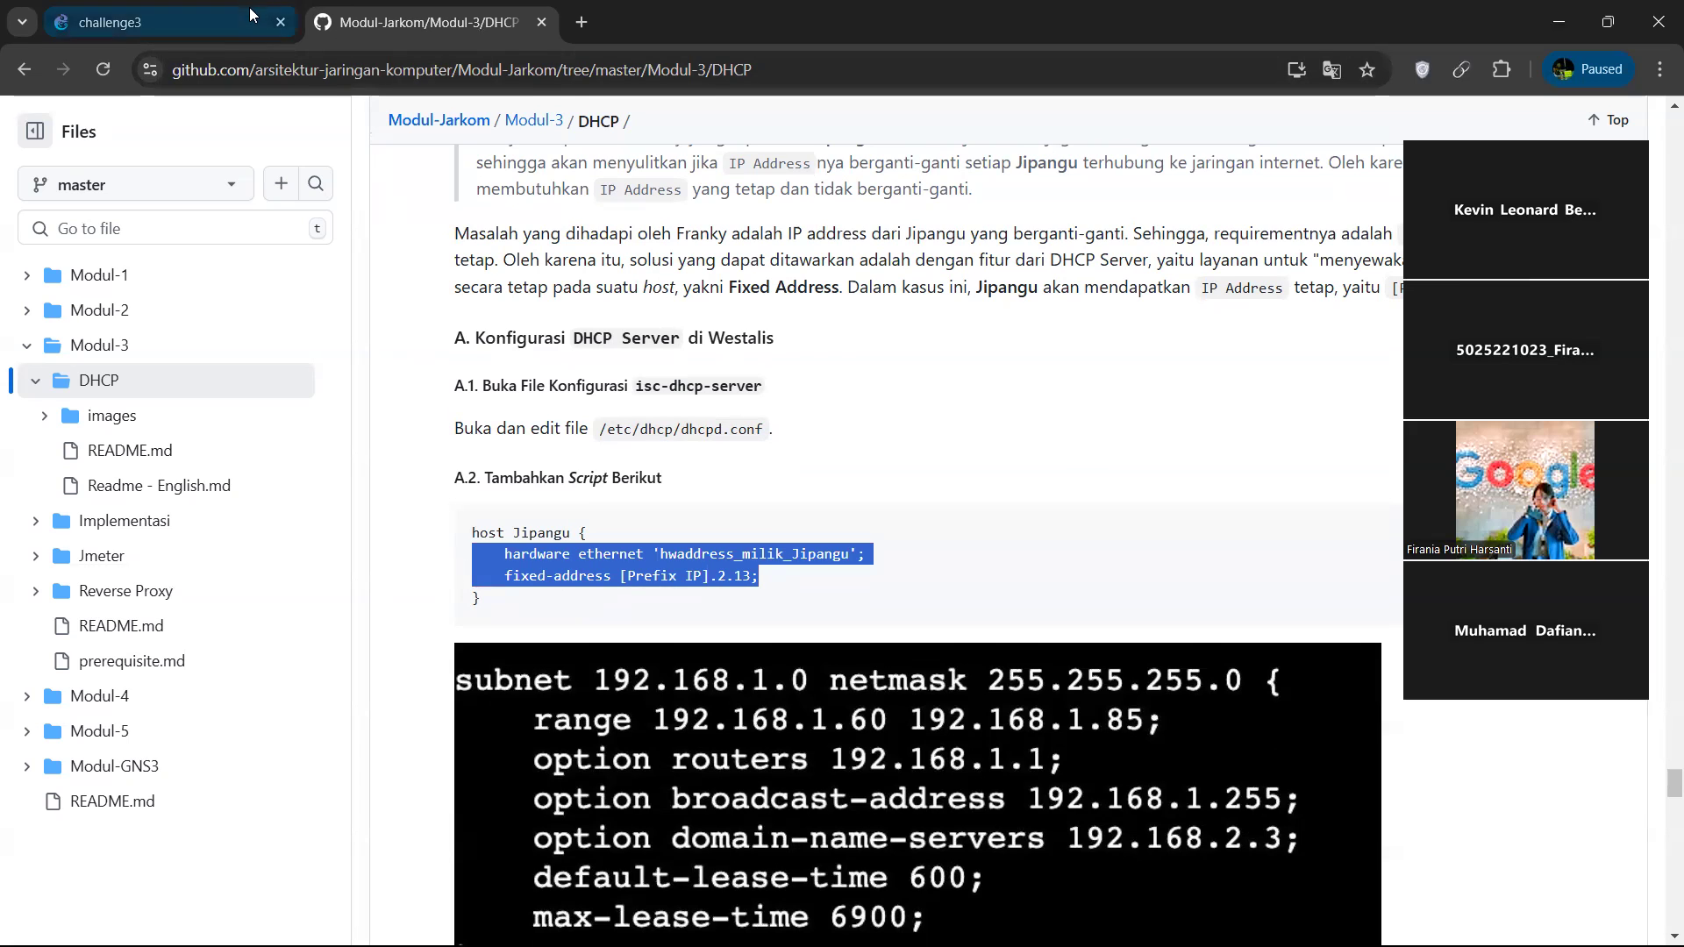
pyautogui.click(140, 22)
pyautogui.press('Down')
pyautogui.press('Down')
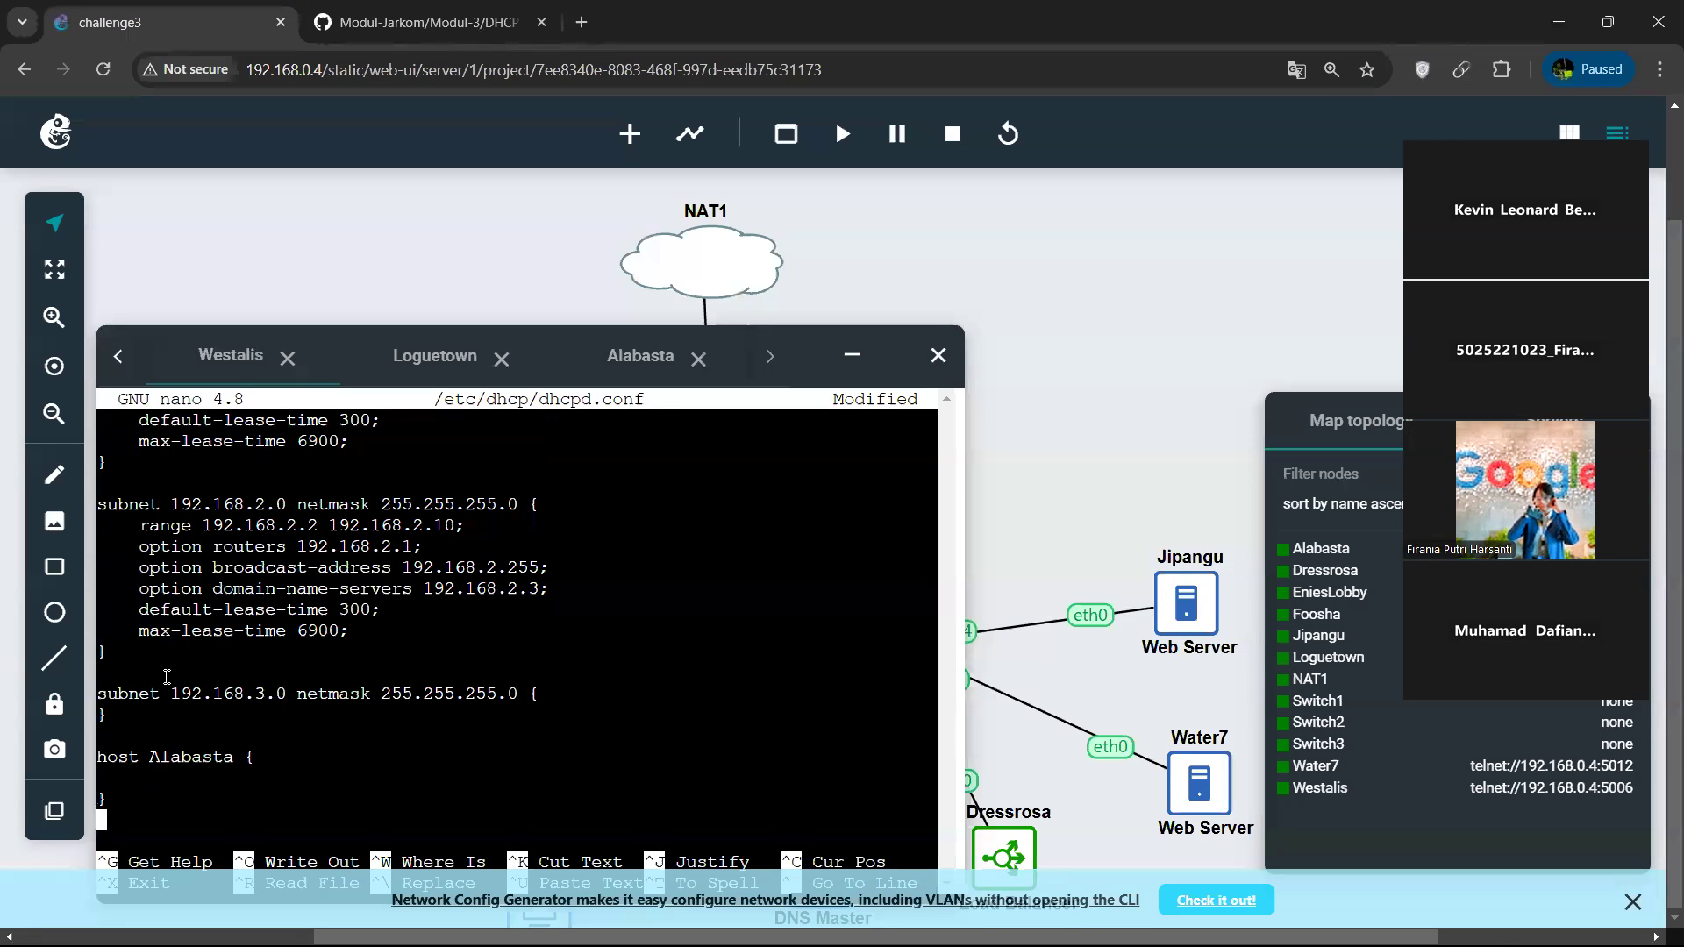
pyautogui.press('Up')
pyautogui.press('Up')
pyautogui.hotkey('ctrl', 'v')
# Delete the placeholder 'hwaddress_milik_Jipangu', including its quotes, from the hardware ethernet line of the Alabasta host block.
pyautogui.press('Up')
pyautogui.press('Right')
pyautogui.press('Right')
pyautogui.press('Right')
pyautogui.press('Right')
pyautogui.press('Right')
pyautogui.press('Right')
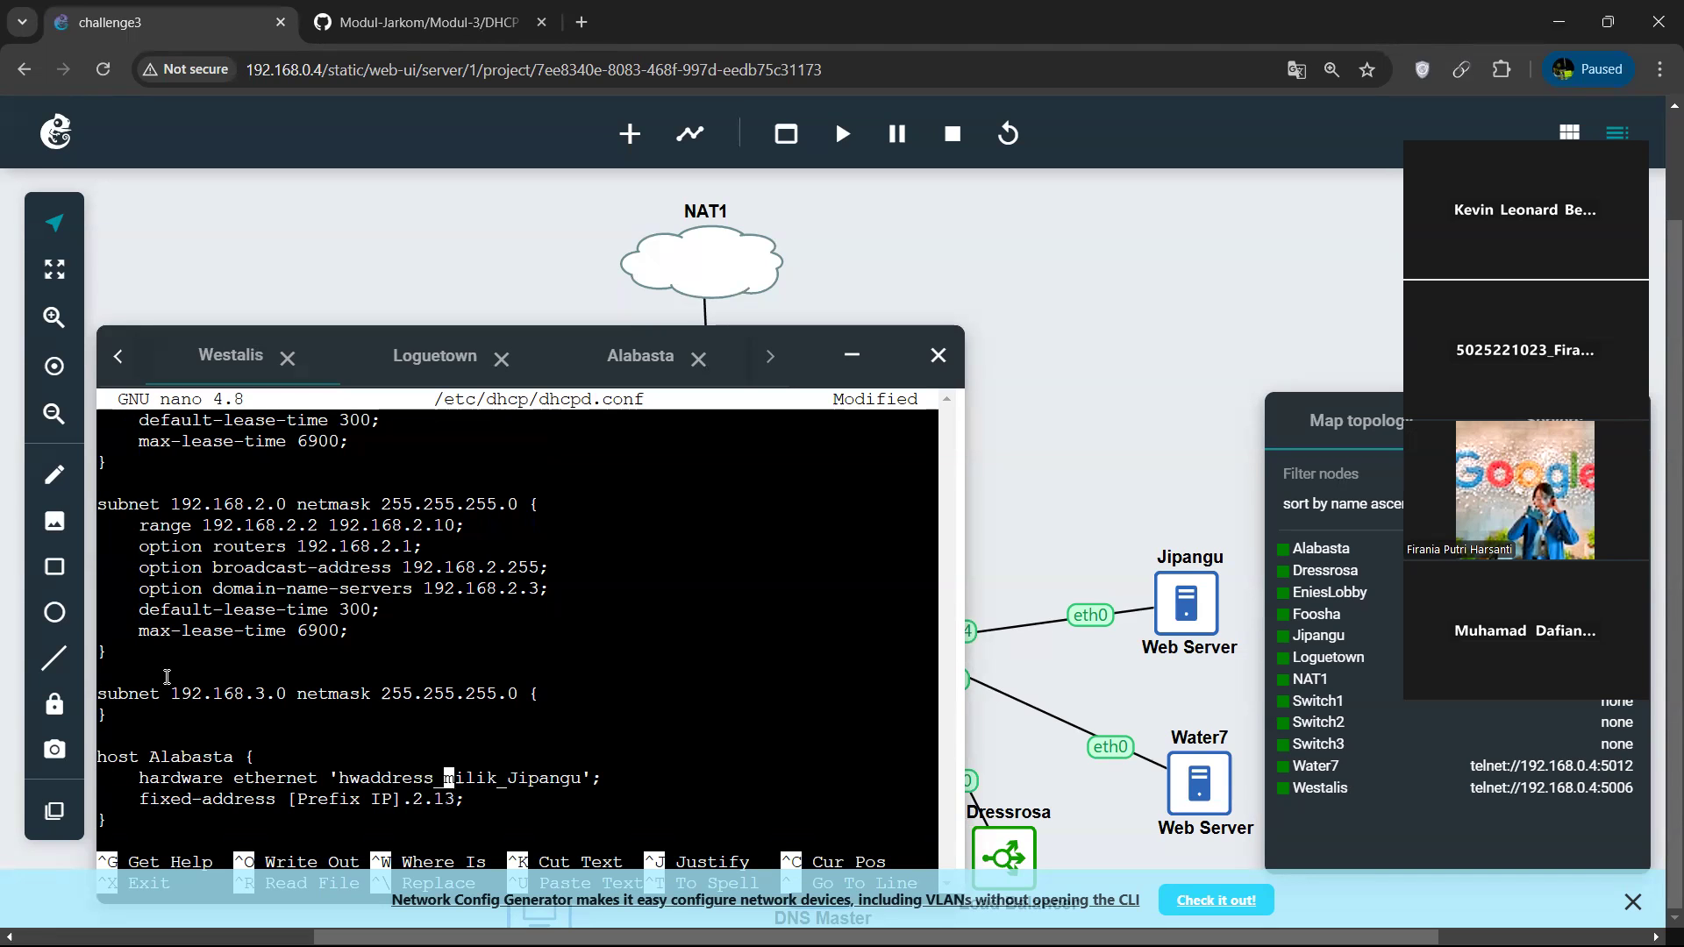
pyautogui.press('Right')
pyautogui.press('Right')
pyautogui.press('Right')
pyautogui.press('Right')
pyautogui.press('Right')
pyautogui.press('Right')
pyautogui.press('Right')
pyautogui.press('Right')
pyautogui.press('BackSpace')
pyautogui.press('BackSpace')
pyautogui.press('BackSpace')
pyautogui.press('BackSpace')
pyautogui.press('BackSpace')
pyautogui.press('BackSpace')
pyautogui.press('BackSpace')
pyautogui.press('BackSpace')
pyautogui.press('BackSpace')
pyautogui.press('BackSpace')
pyautogui.press('BackSpace')
pyautogui.press('BackSpace')
pyautogui.press('BackSpace')
pyautogui.press('BackSpace')
pyautogui.press('BackSpace')
pyautogui.press('BackSpace')
pyautogui.press('BackSpace')
pyautogui.press('BackSpace')
pyautogui.press('BackSpace')
pyautogui.press('BackSpace')
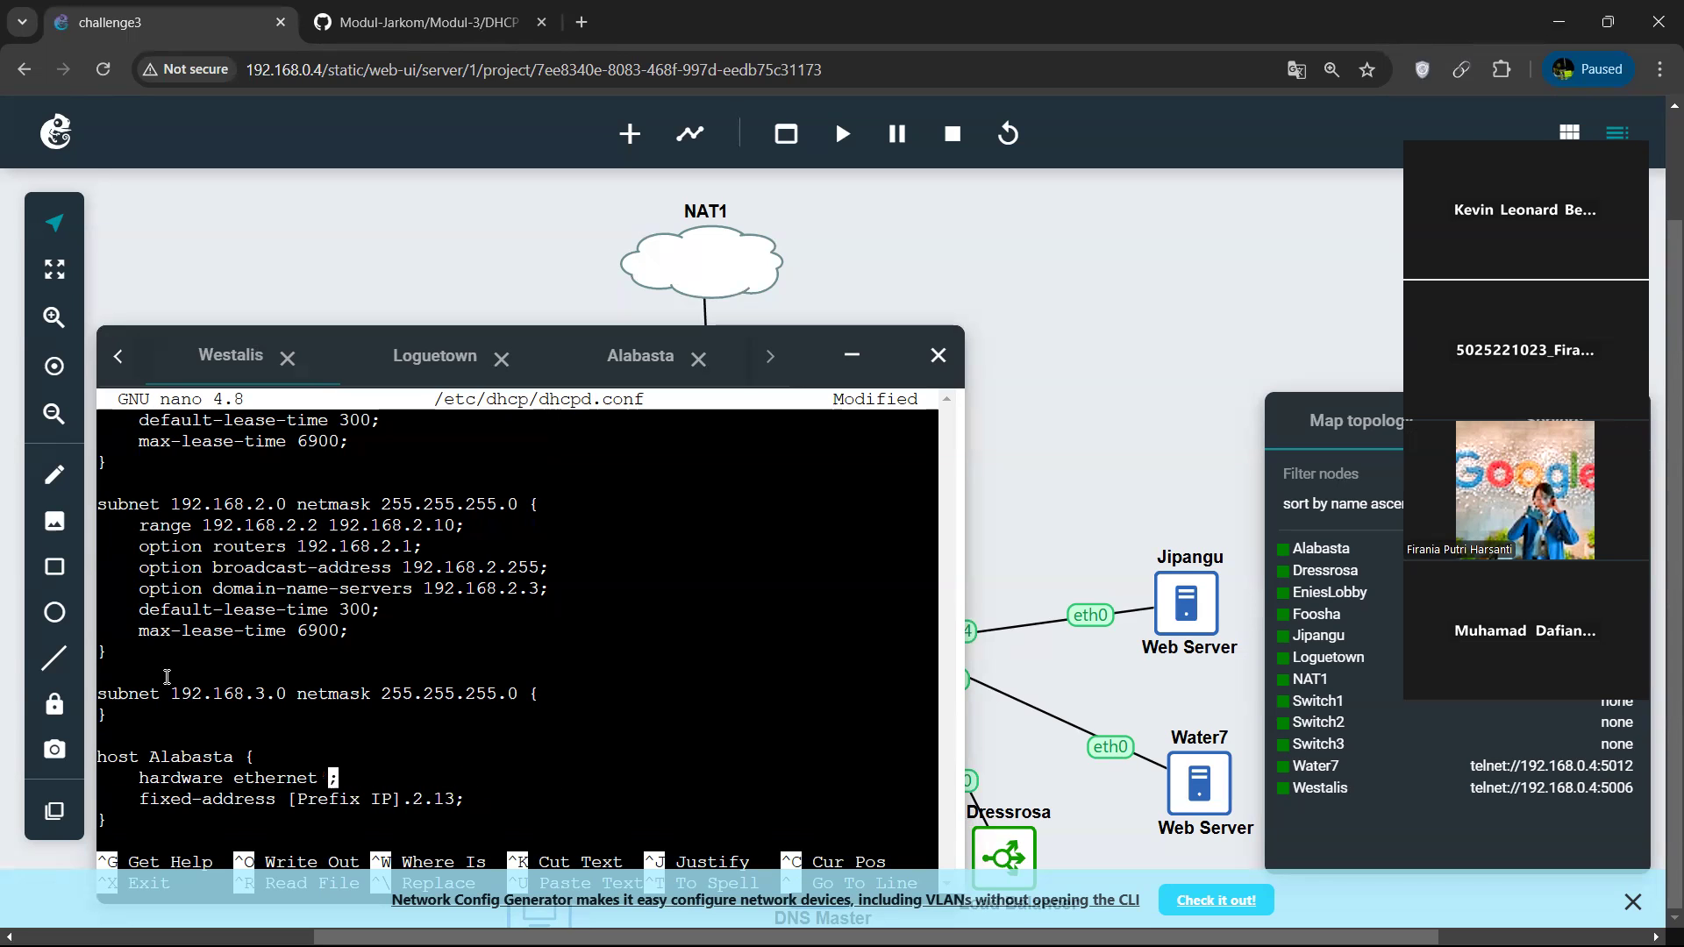
pyautogui.click(641, 356)
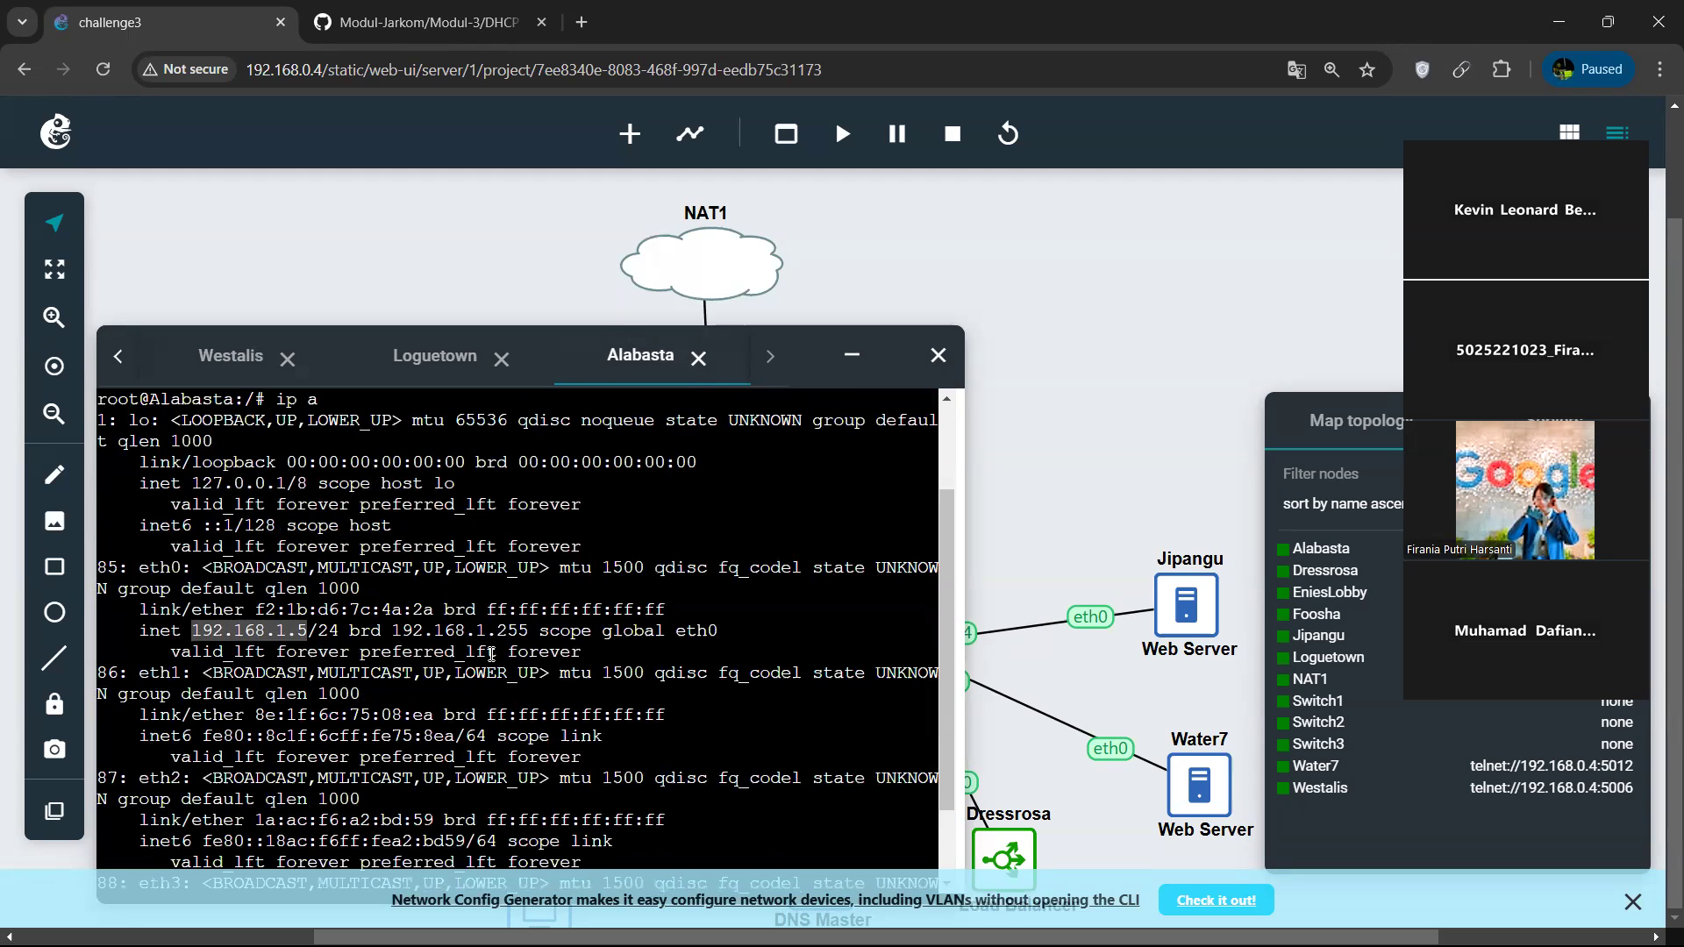
pyautogui.click(514, 914)
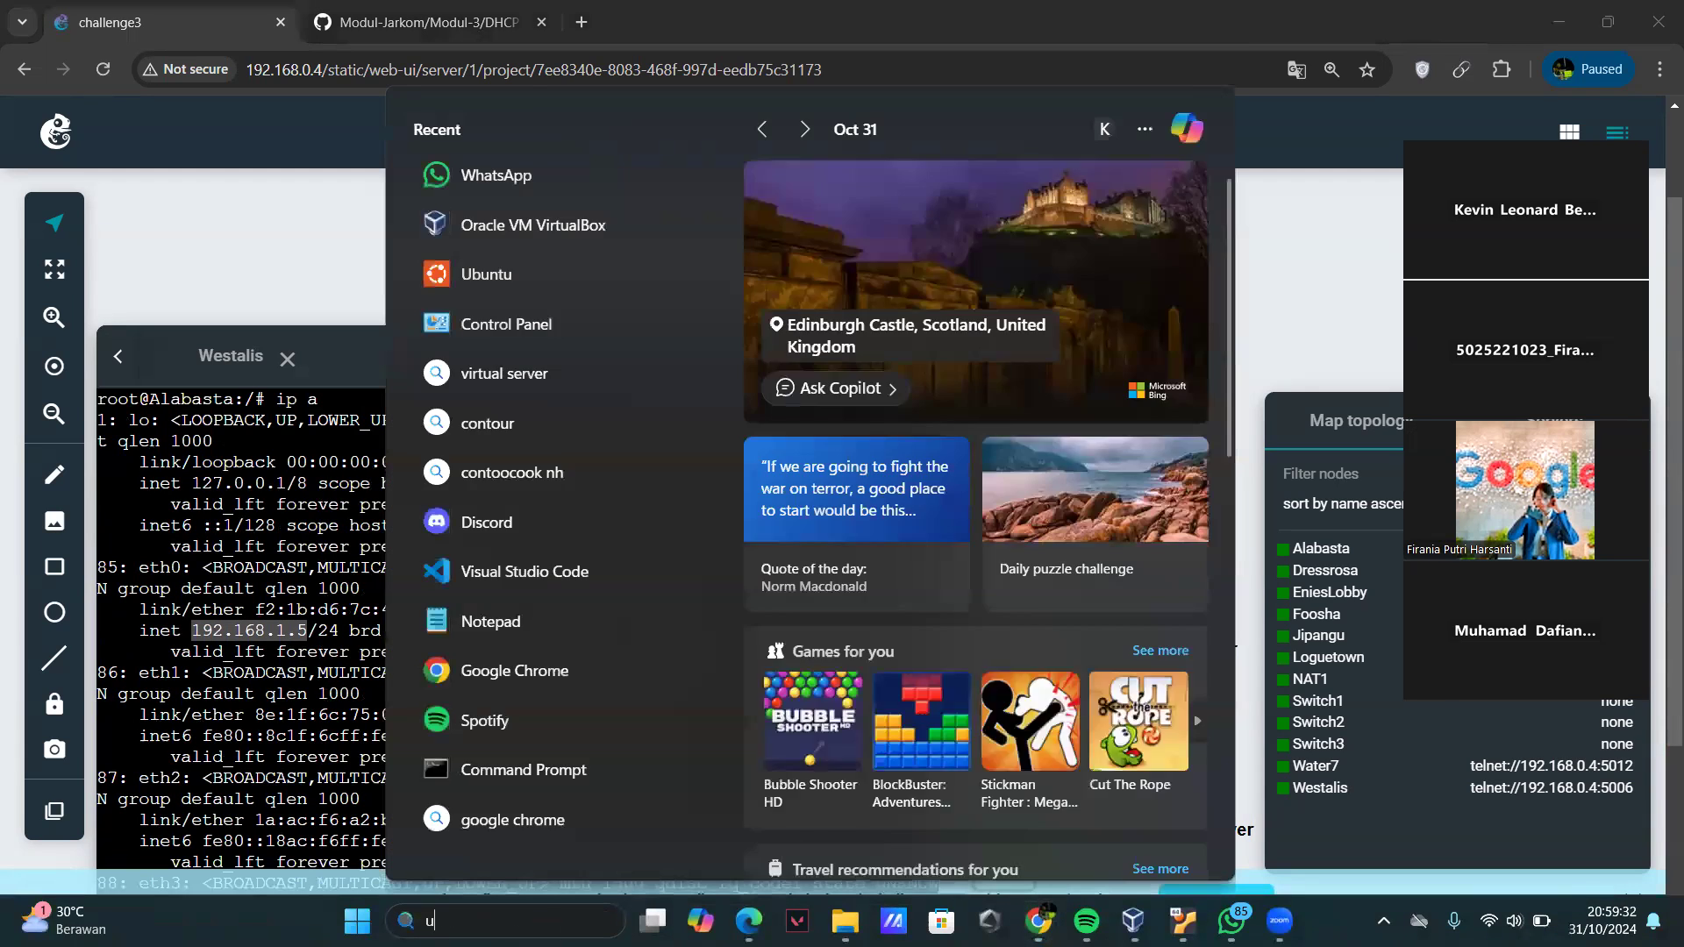
pyautogui.write('ubunt')
pyautogui.press('Return')
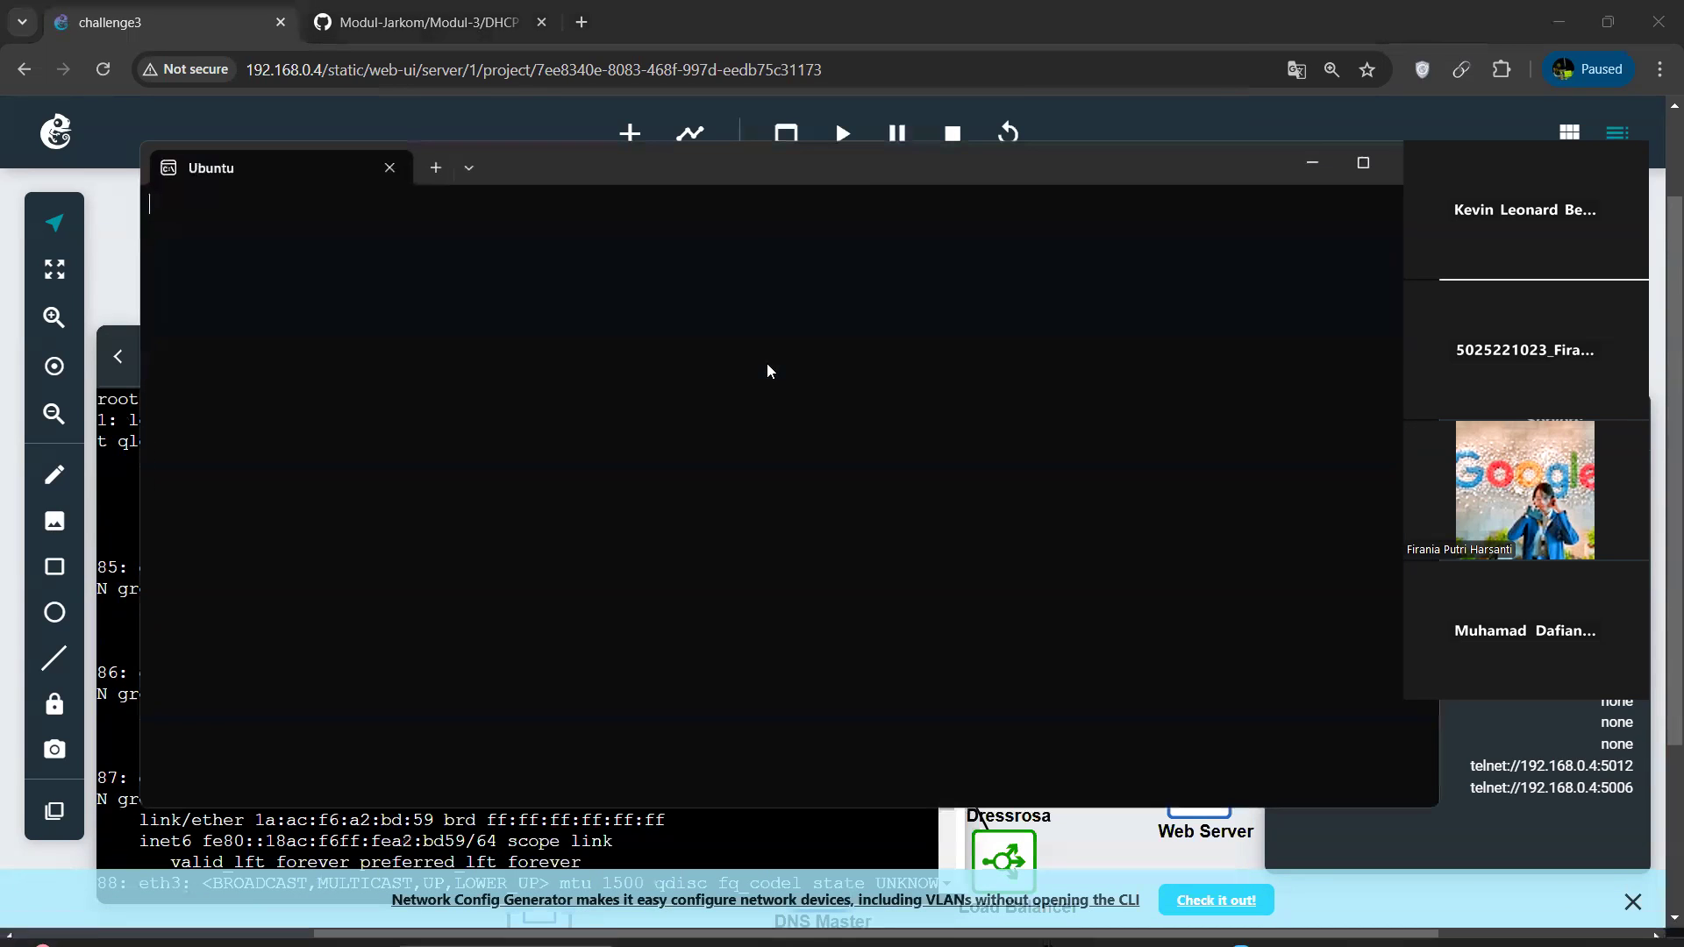
pyautogui.click(398, 169)
# Switch to the terminal application and open a session with the Ubuntu profile.
pyautogui.click(498, 920)
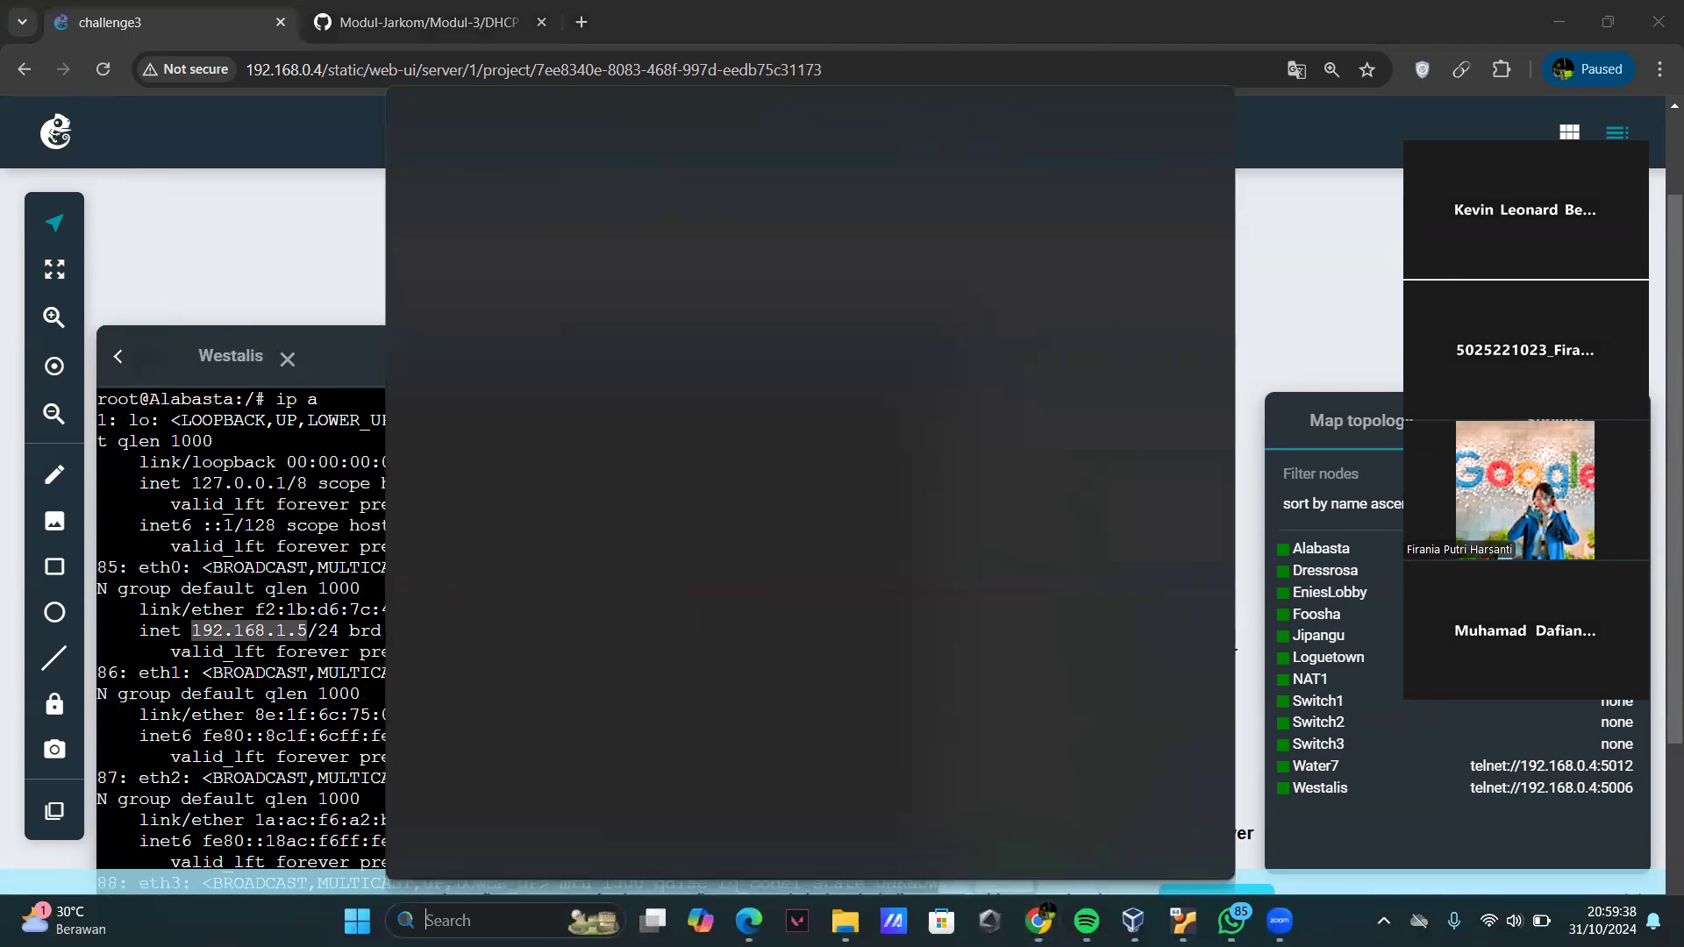
pyautogui.write('ubu')
pyautogui.press('Return')
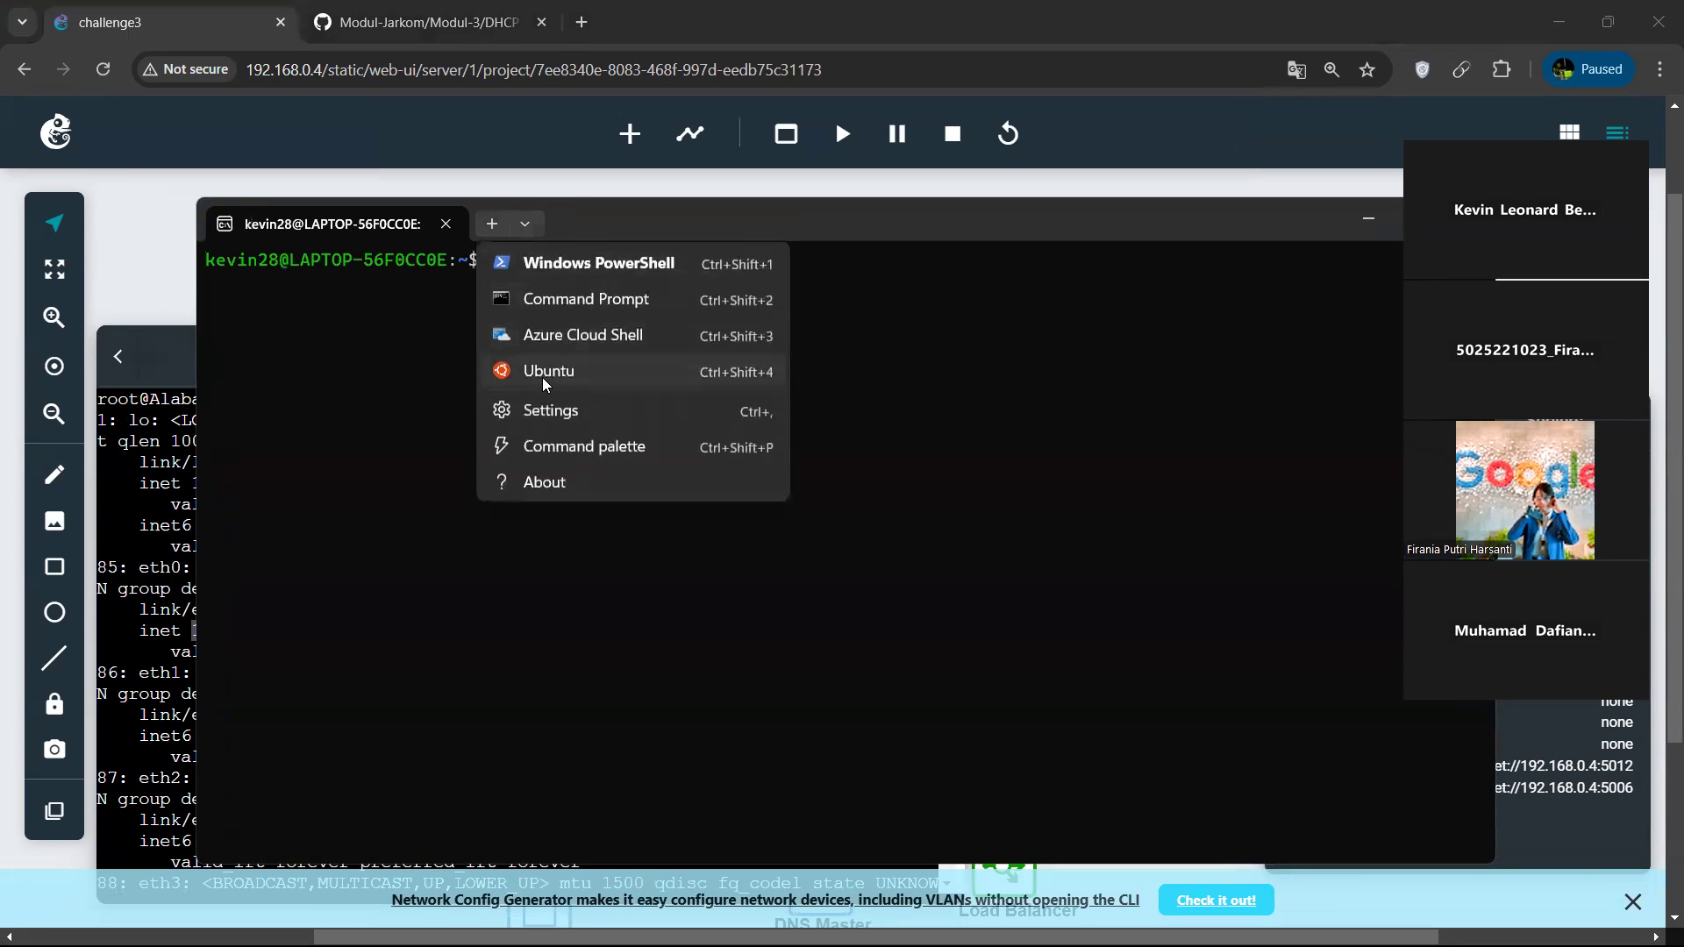
pyautogui.click(542, 374)
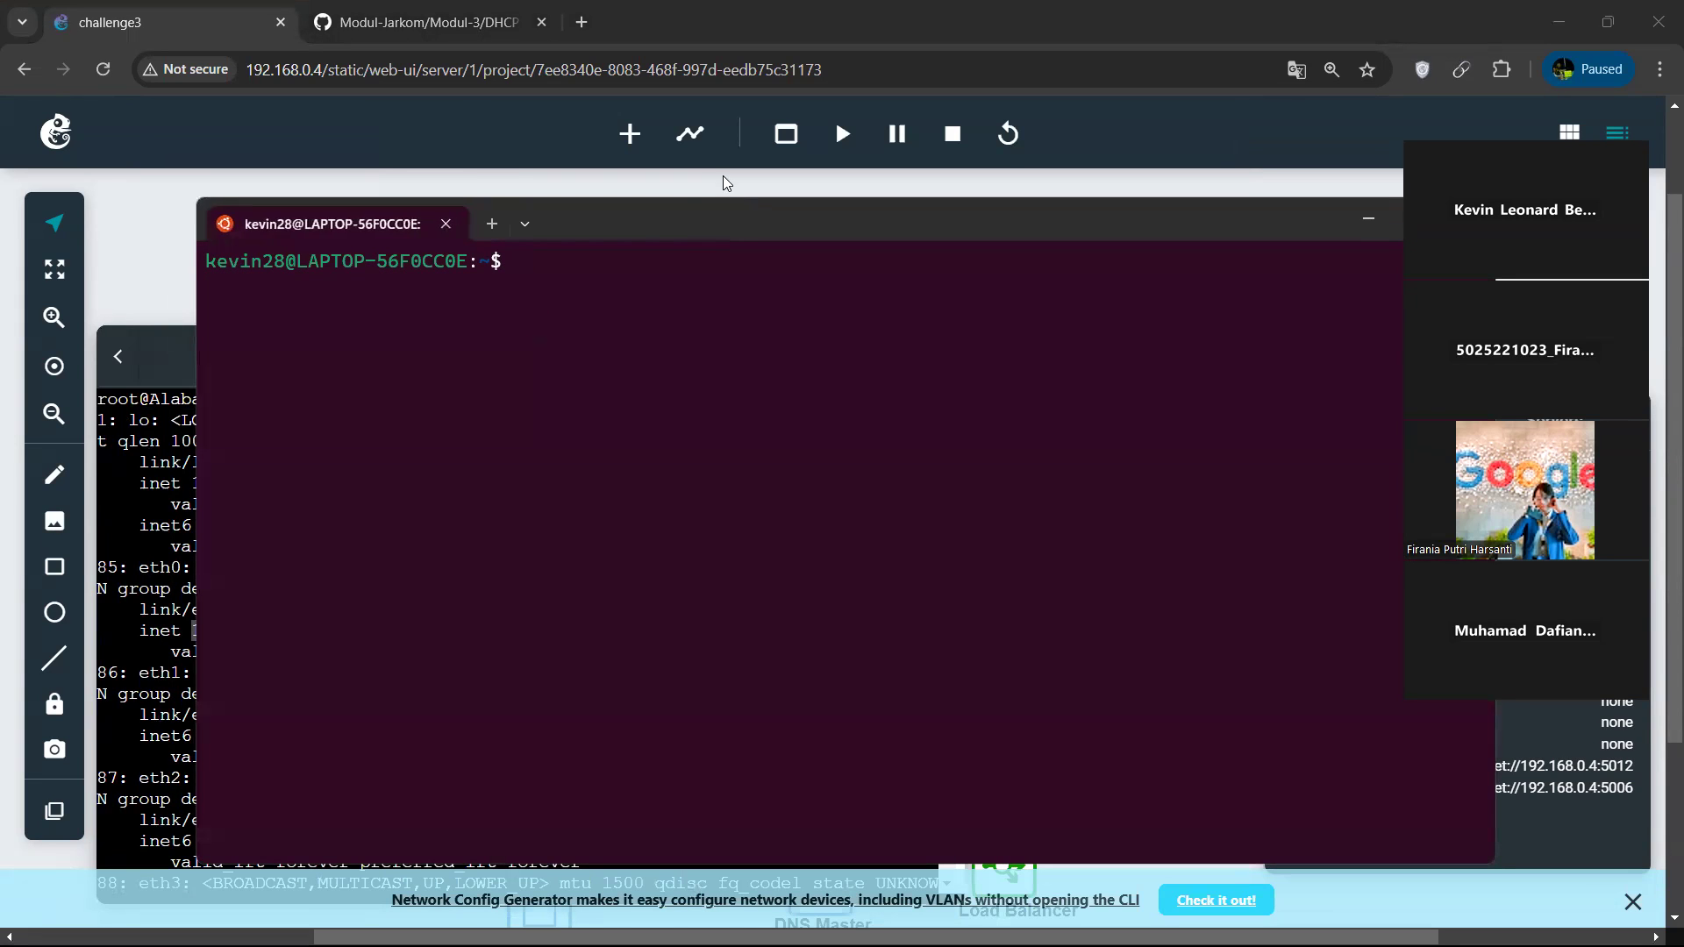
# Move the map topology panel clear of the overlay and connect to Alabasta from the Ubuntu terminal with telnet 192.168.0.4 5018.
pyautogui.click(725, 172)
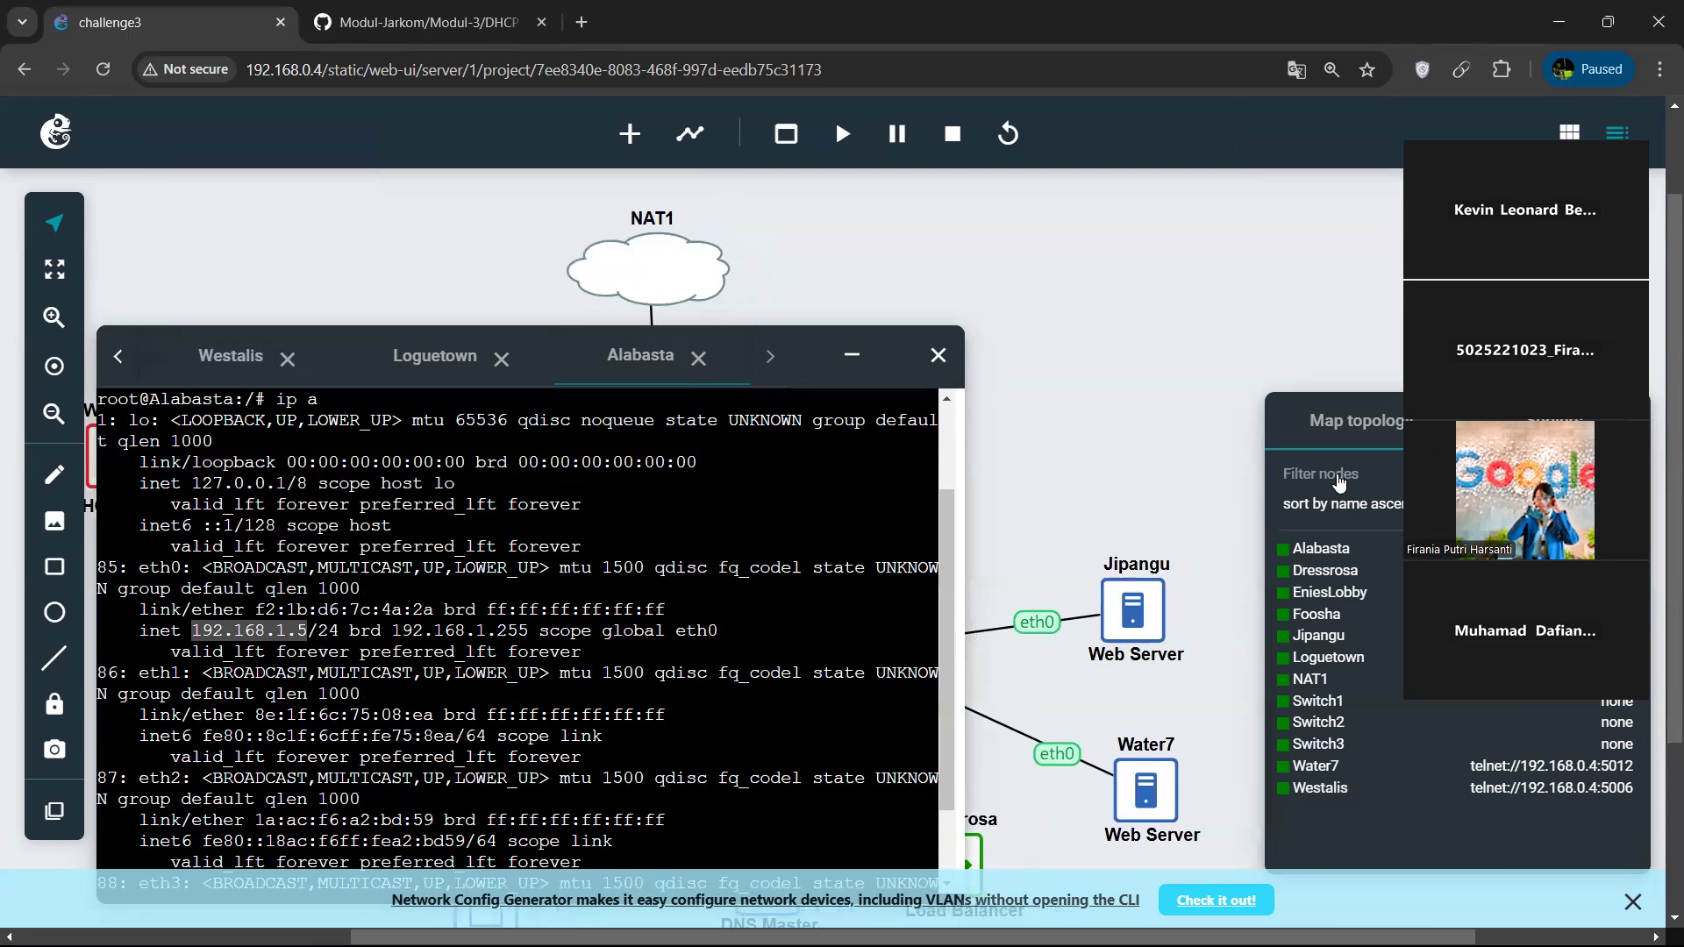
pyautogui.moveTo(1353, 416); pyautogui.dragTo(1047, 323)
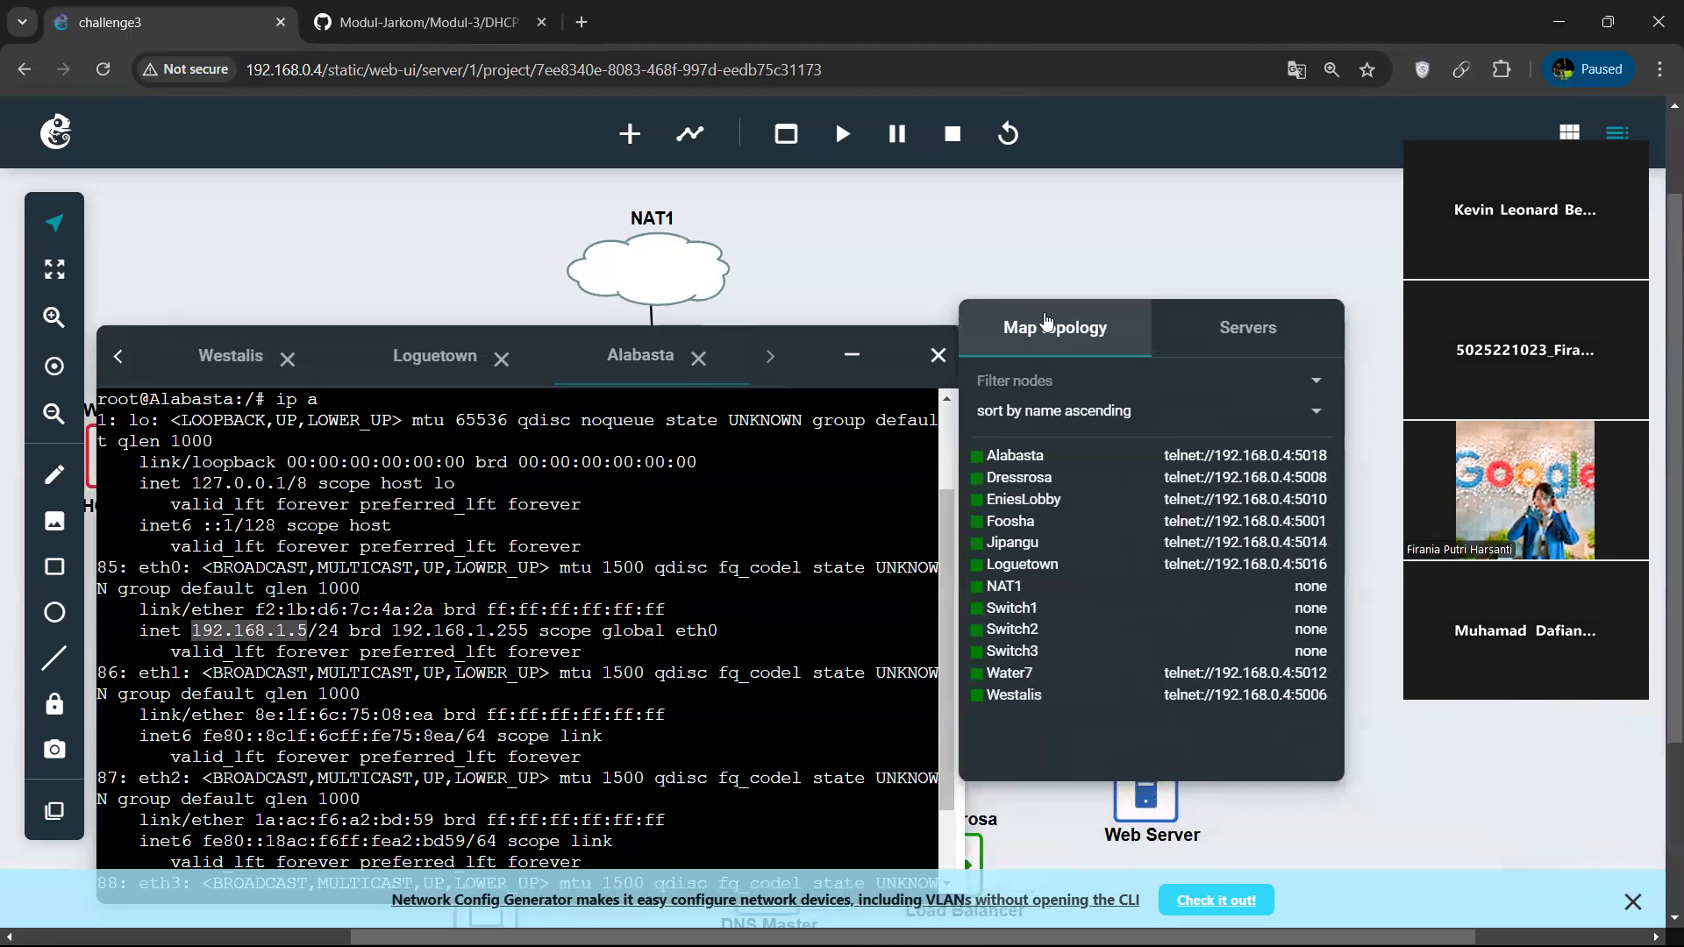
pyautogui.hotkey('alt', 'Tab')
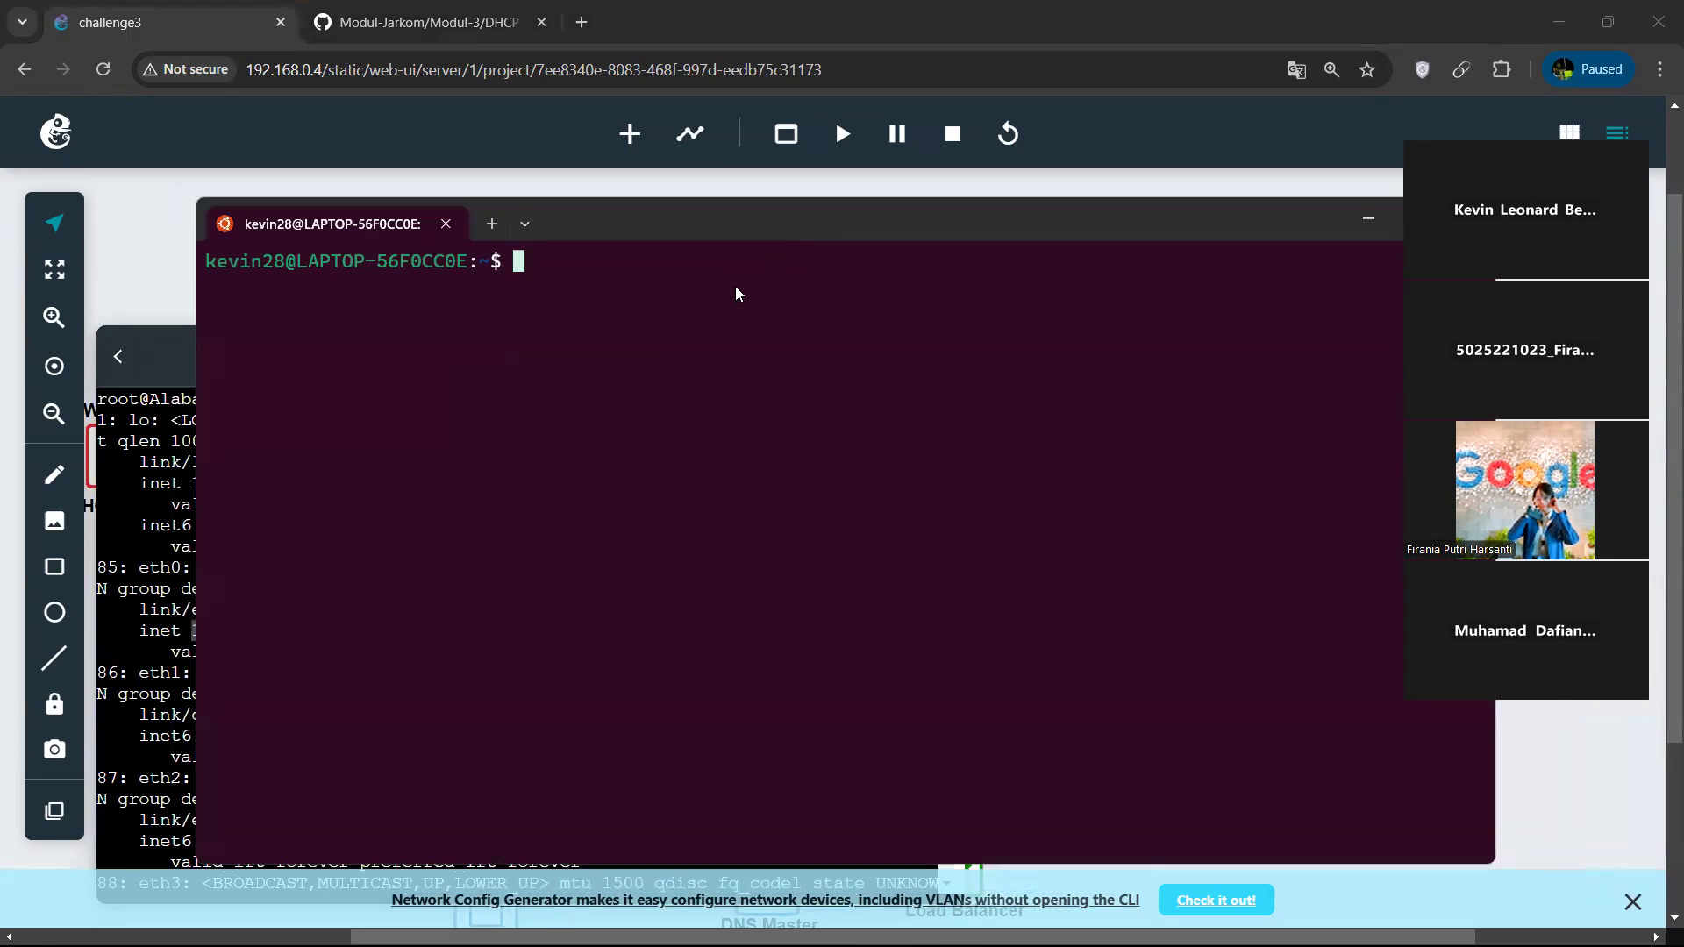
pyautogui.press('Up')
pyautogui.press('BackSpace')
pyautogui.press('BackSpace')
pyautogui.write('18')
pyautogui.press('Return')
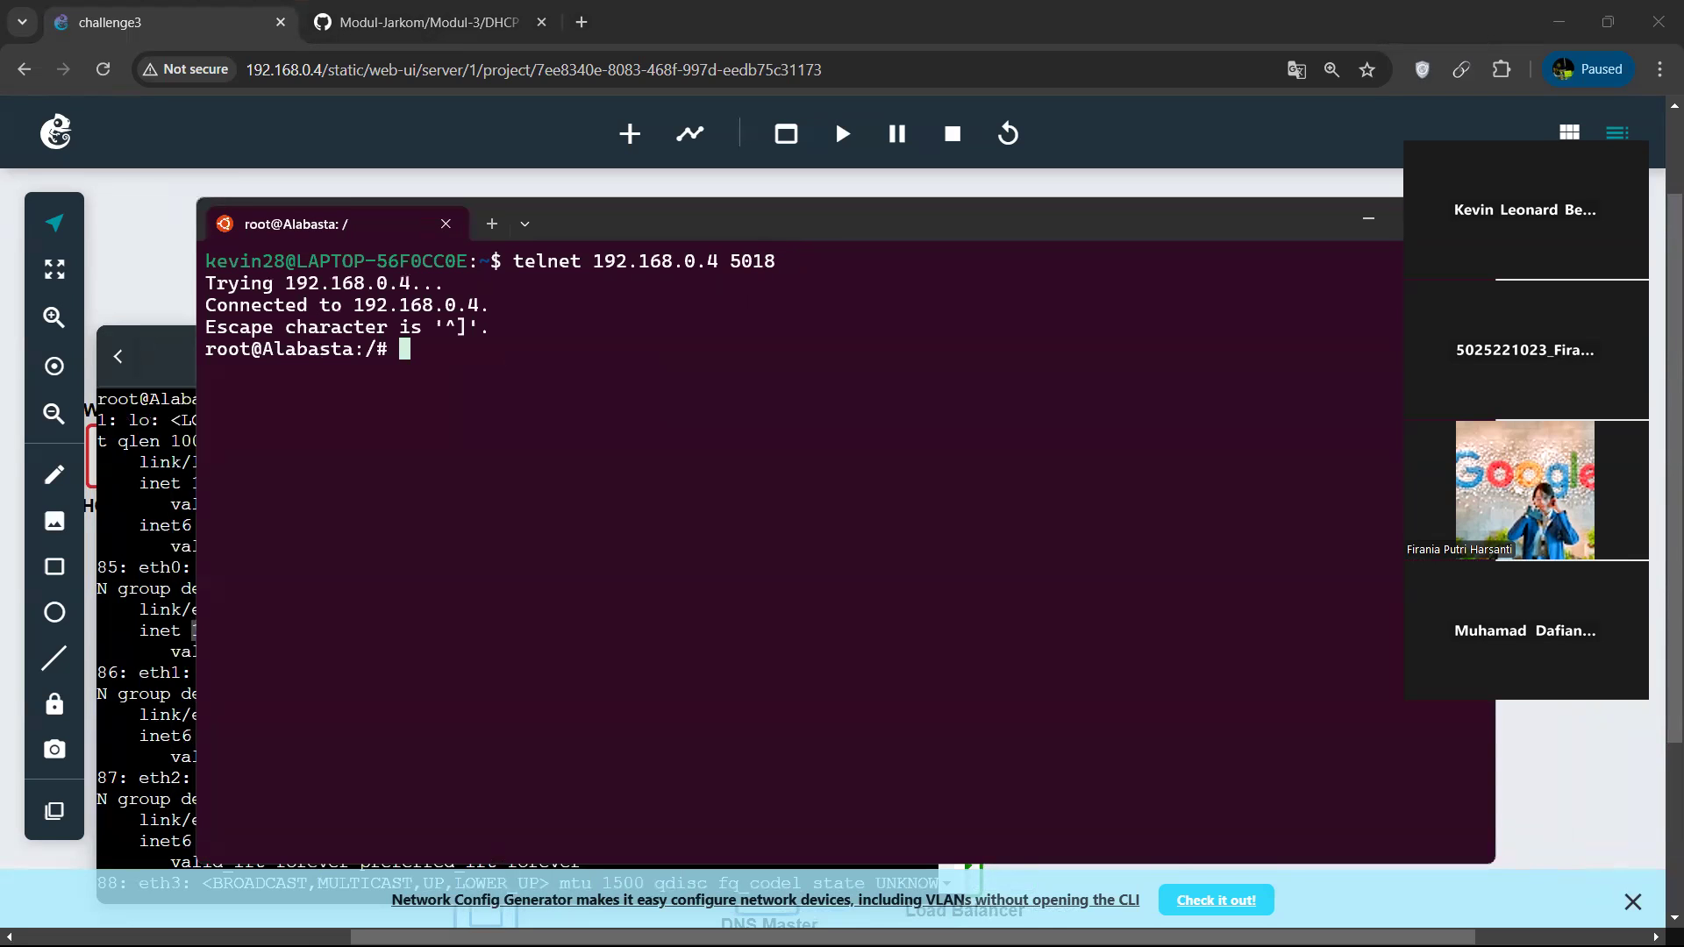
# List Alabasta's interfaces with ip a and copy eth0's link/ether address f2:1b:d6:7c:4a:2a.
pyautogui.write('ip a')
pyautogui.press('Return')
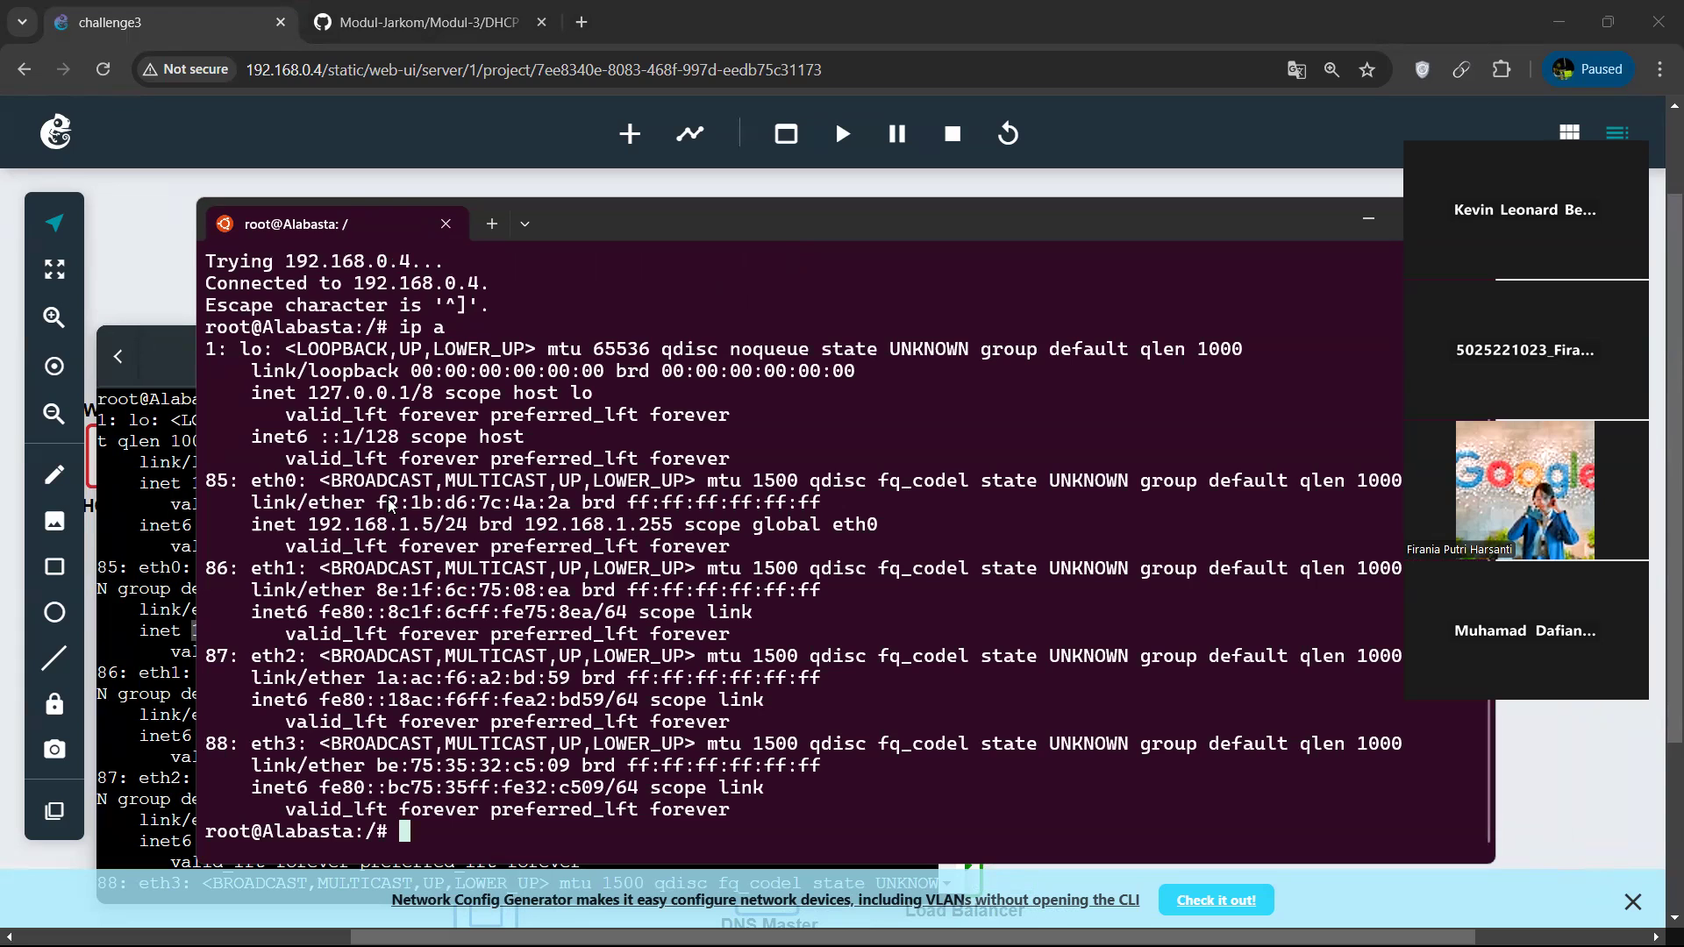
pyautogui.moveTo(382, 504); pyautogui.dragTo(564, 498)
pyautogui.click(564, 499)
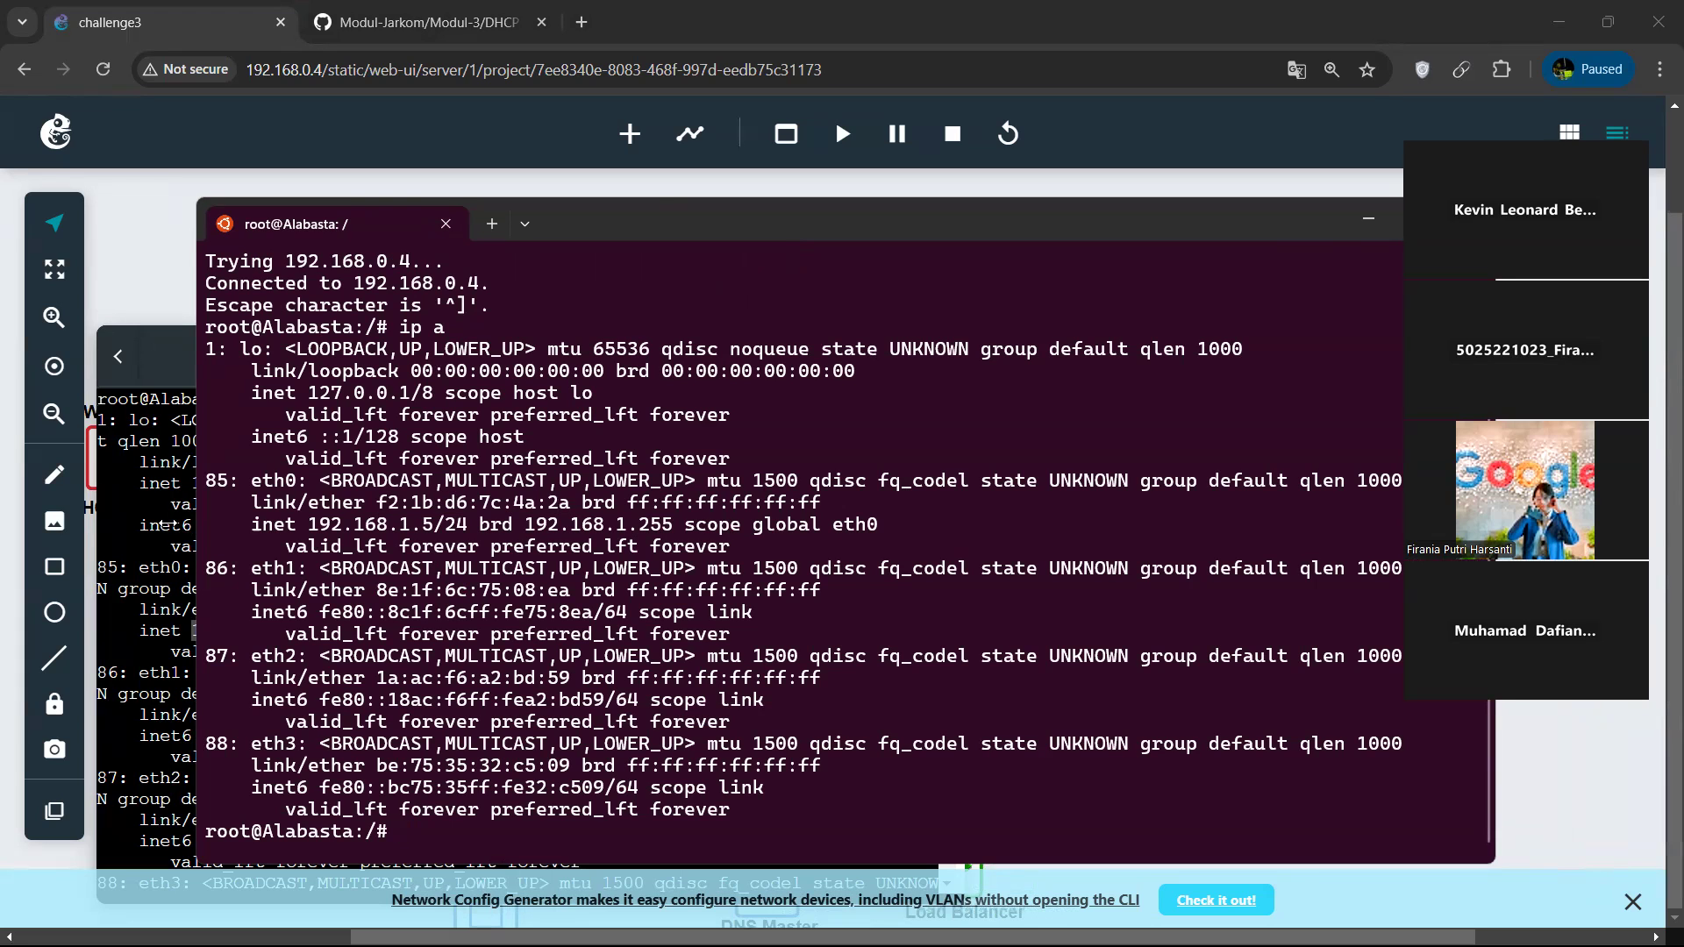
# Insert f2:1b:d6:7c:4a:2a as the hardware ethernet value of the Alabasta host block in Westalis's dhcpd.conf.
pyautogui.click(179, 548)
pyautogui.click(418, 375)
pyautogui.click(225, 379)
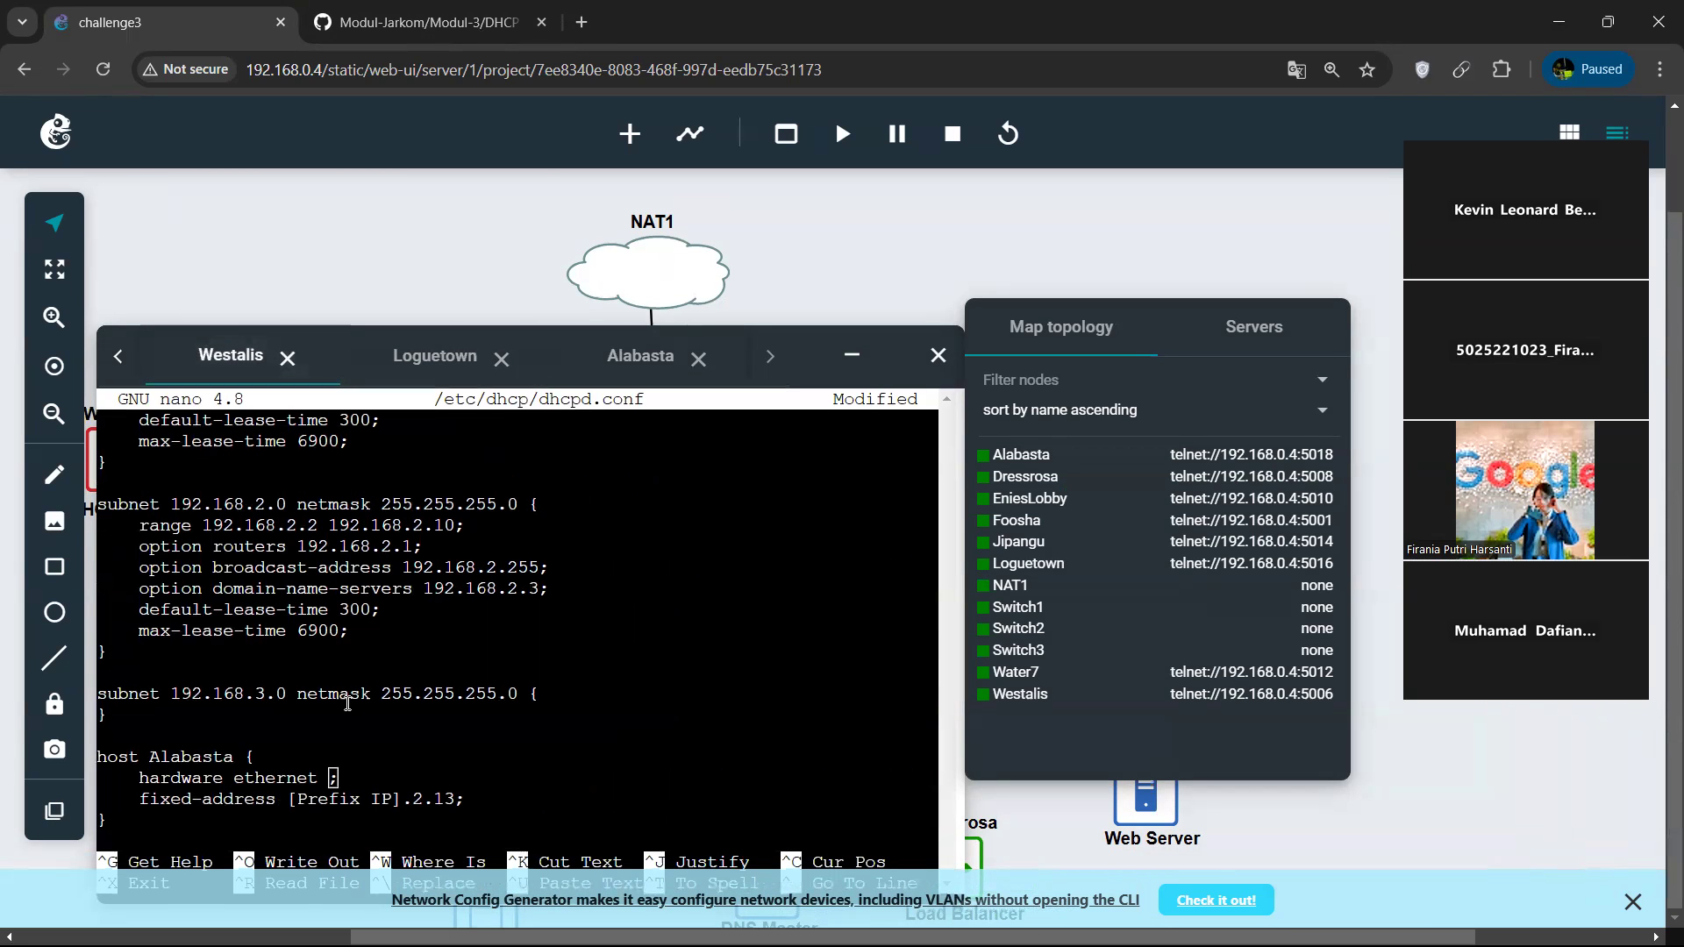
pyautogui.write('f2:1b:d6:7c:4a:2a')
# Replace the '[Prefix IP]' placeholder in the Alabasta host block's fixed-address line with 192.168.
pyautogui.press('Down')
pyautogui.press('Left')
pyautogui.press('Left')
pyautogui.press('Left')
pyautogui.press('Left')
pyautogui.press('Left')
pyautogui.press('Left')
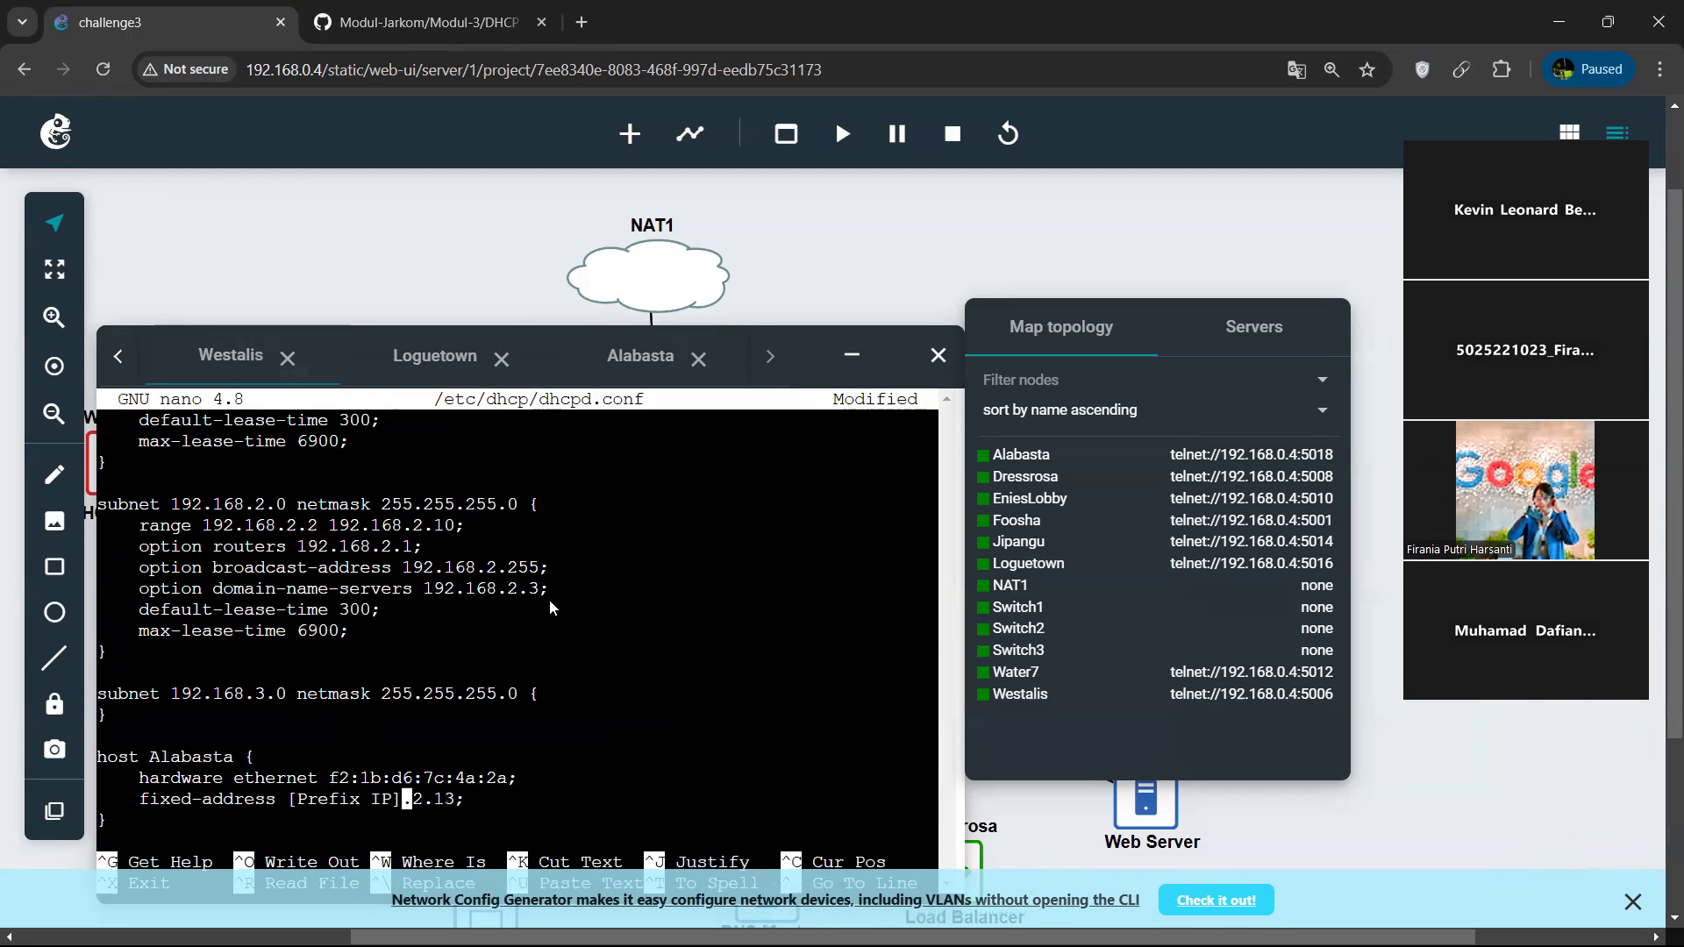
pyautogui.press('BackSpace')
pyautogui.press('BackSpace')
pyautogui.press('BackSpace')
pyautogui.press('BackSpace')
pyautogui.press('BackSpace')
pyautogui.press('BackSpace')
pyautogui.press('BackSpace')
pyautogui.press('BackSpace')
pyautogui.press('BackSpace')
pyautogui.press('BackSpace')
pyautogui.press('BackSpace')
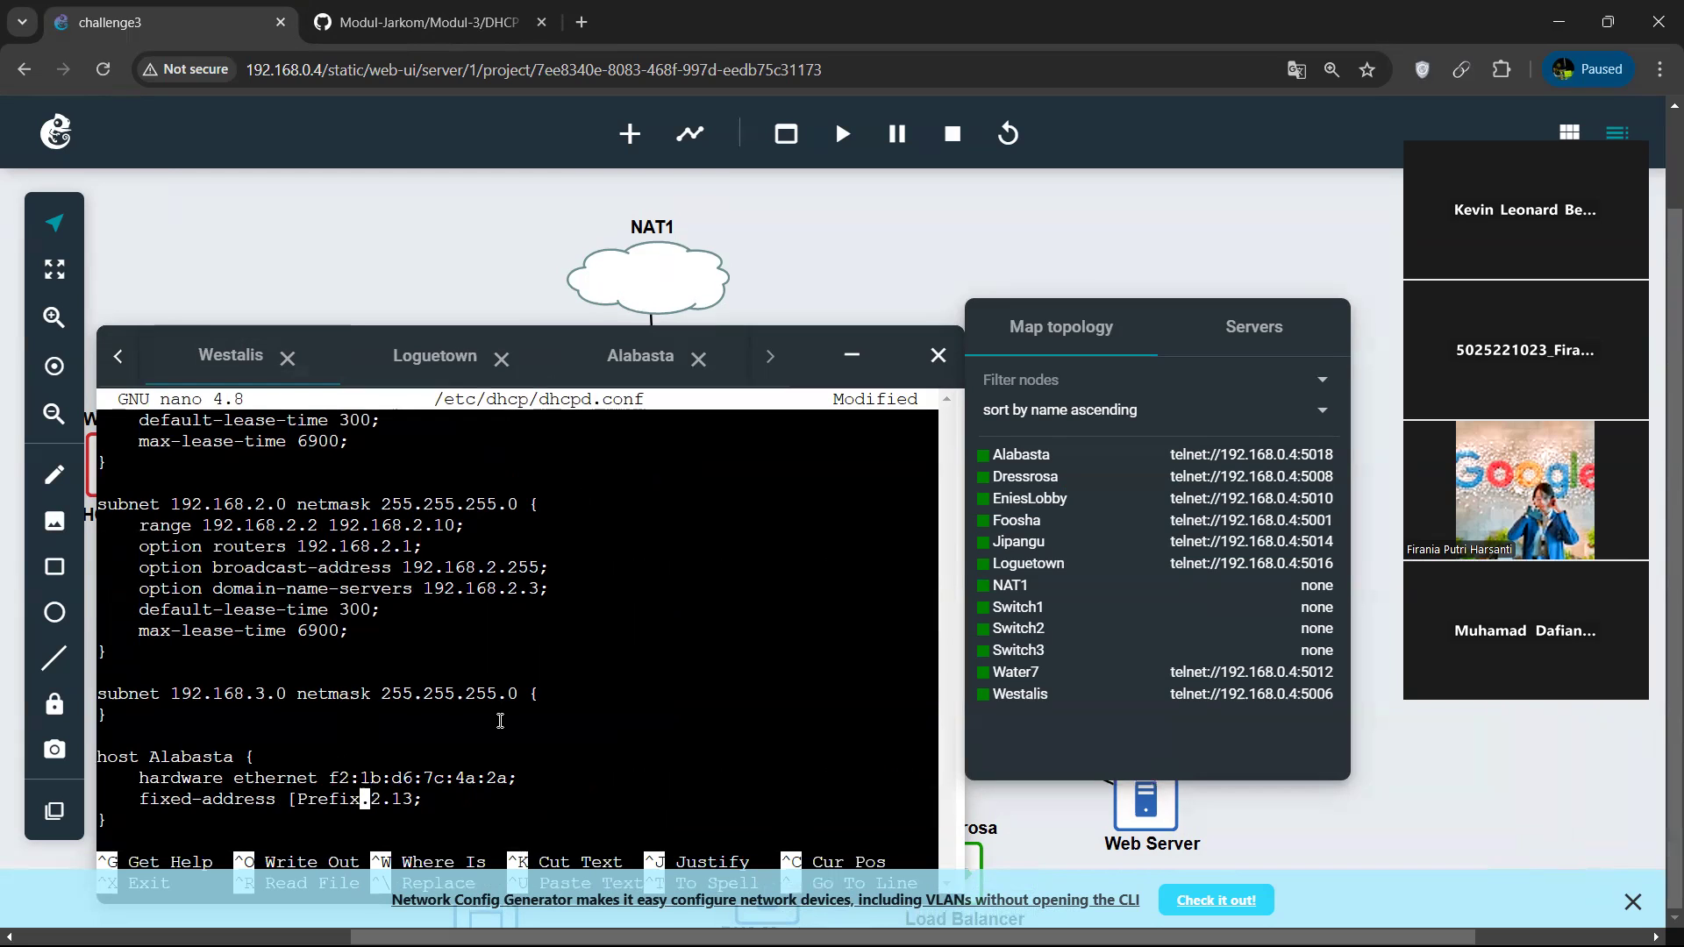
pyautogui.write('192.168')
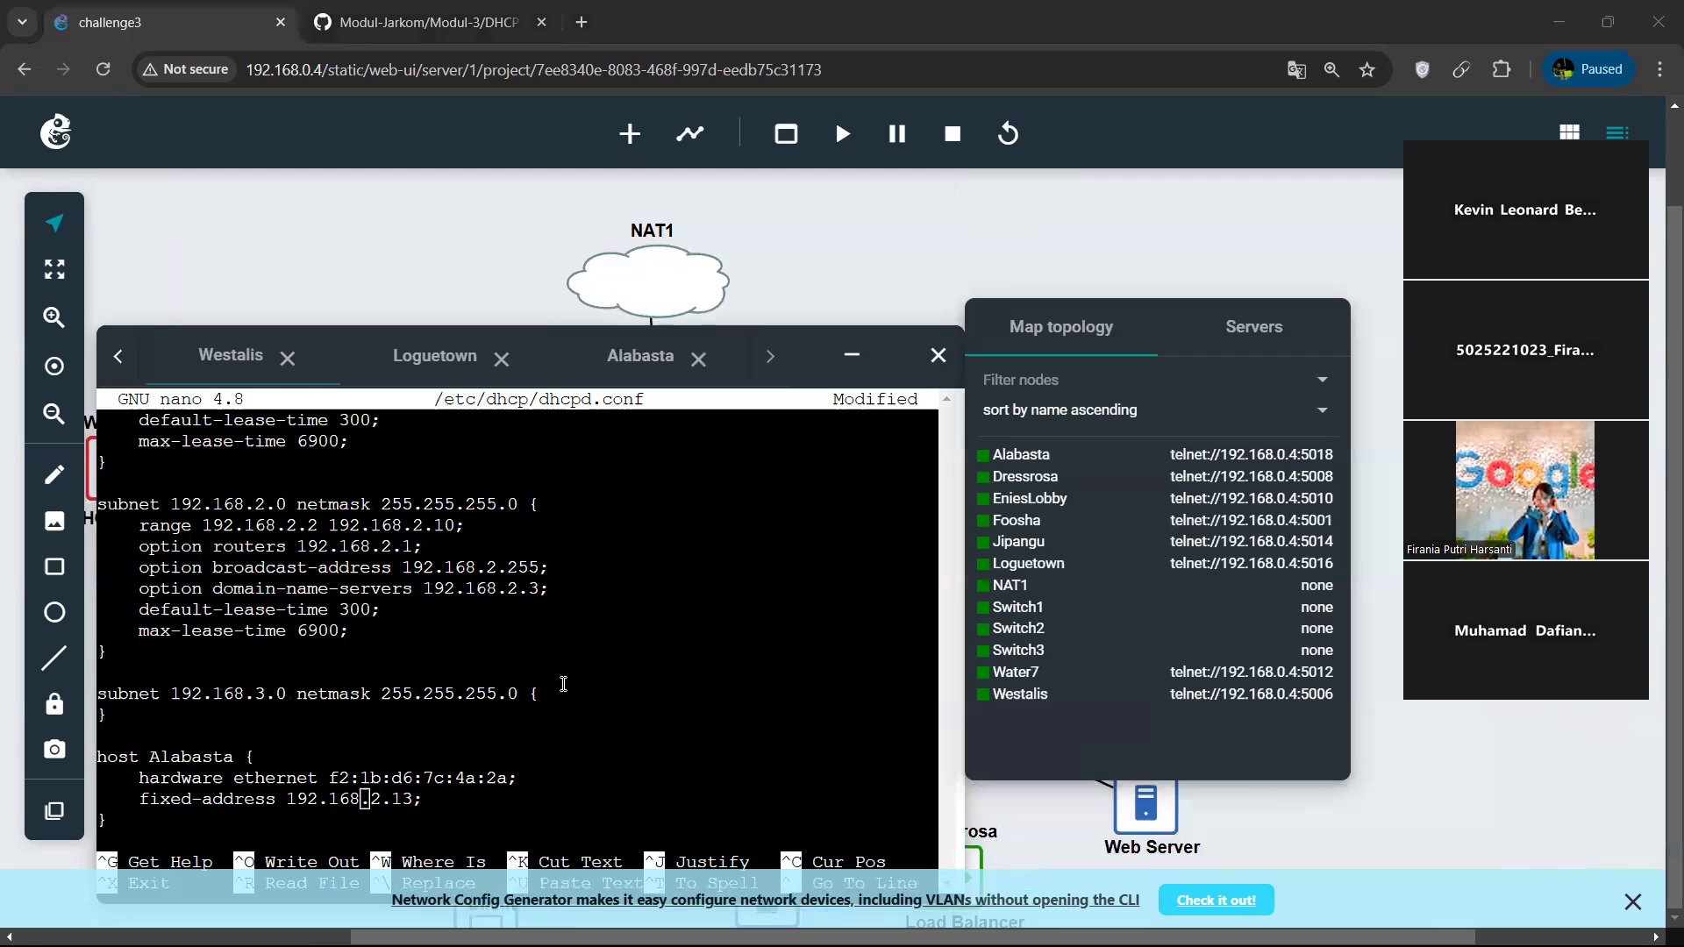
# Change the last two octets so Alabasta's fixed-address is 192.168.1.20, and save dhcpd.conf.
pyautogui.click(523, 737)
pyautogui.press('Right')
pyautogui.press('Delete')
pyautogui.write('1')
pyautogui.press('Right')
pyautogui.press('Right')
pyautogui.press('Delete')
pyautogui.press('BackSpace')
pyautogui.write('20')
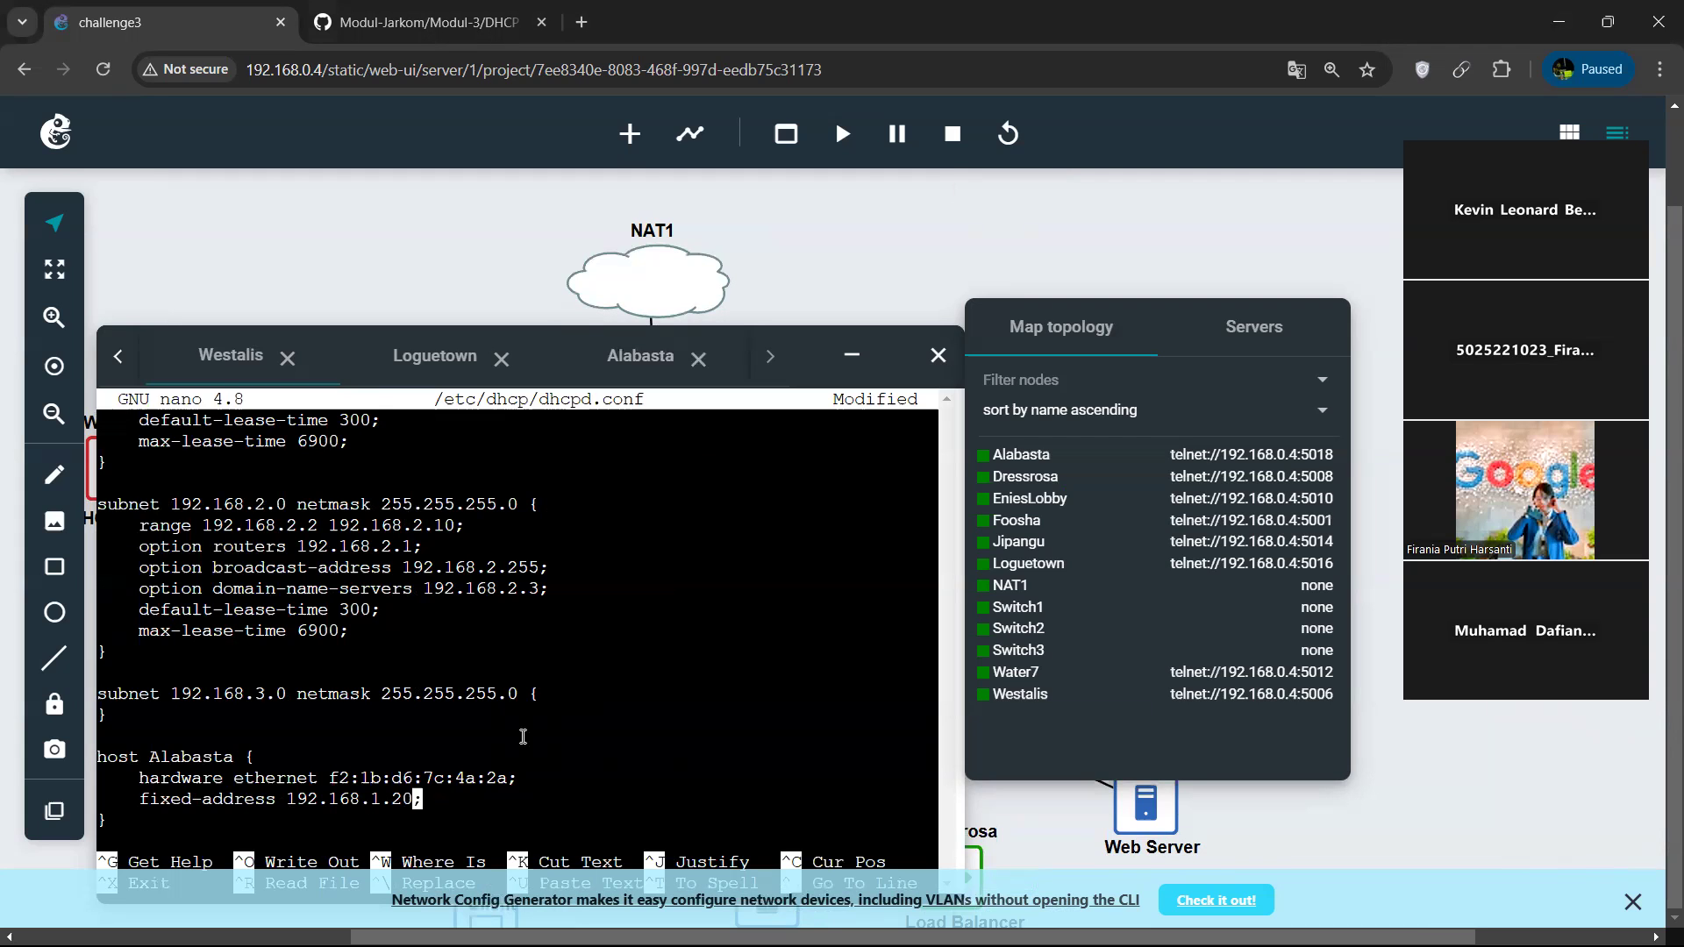
pyautogui.hotkey('ctrl', 'o')
pyautogui.press('Return')
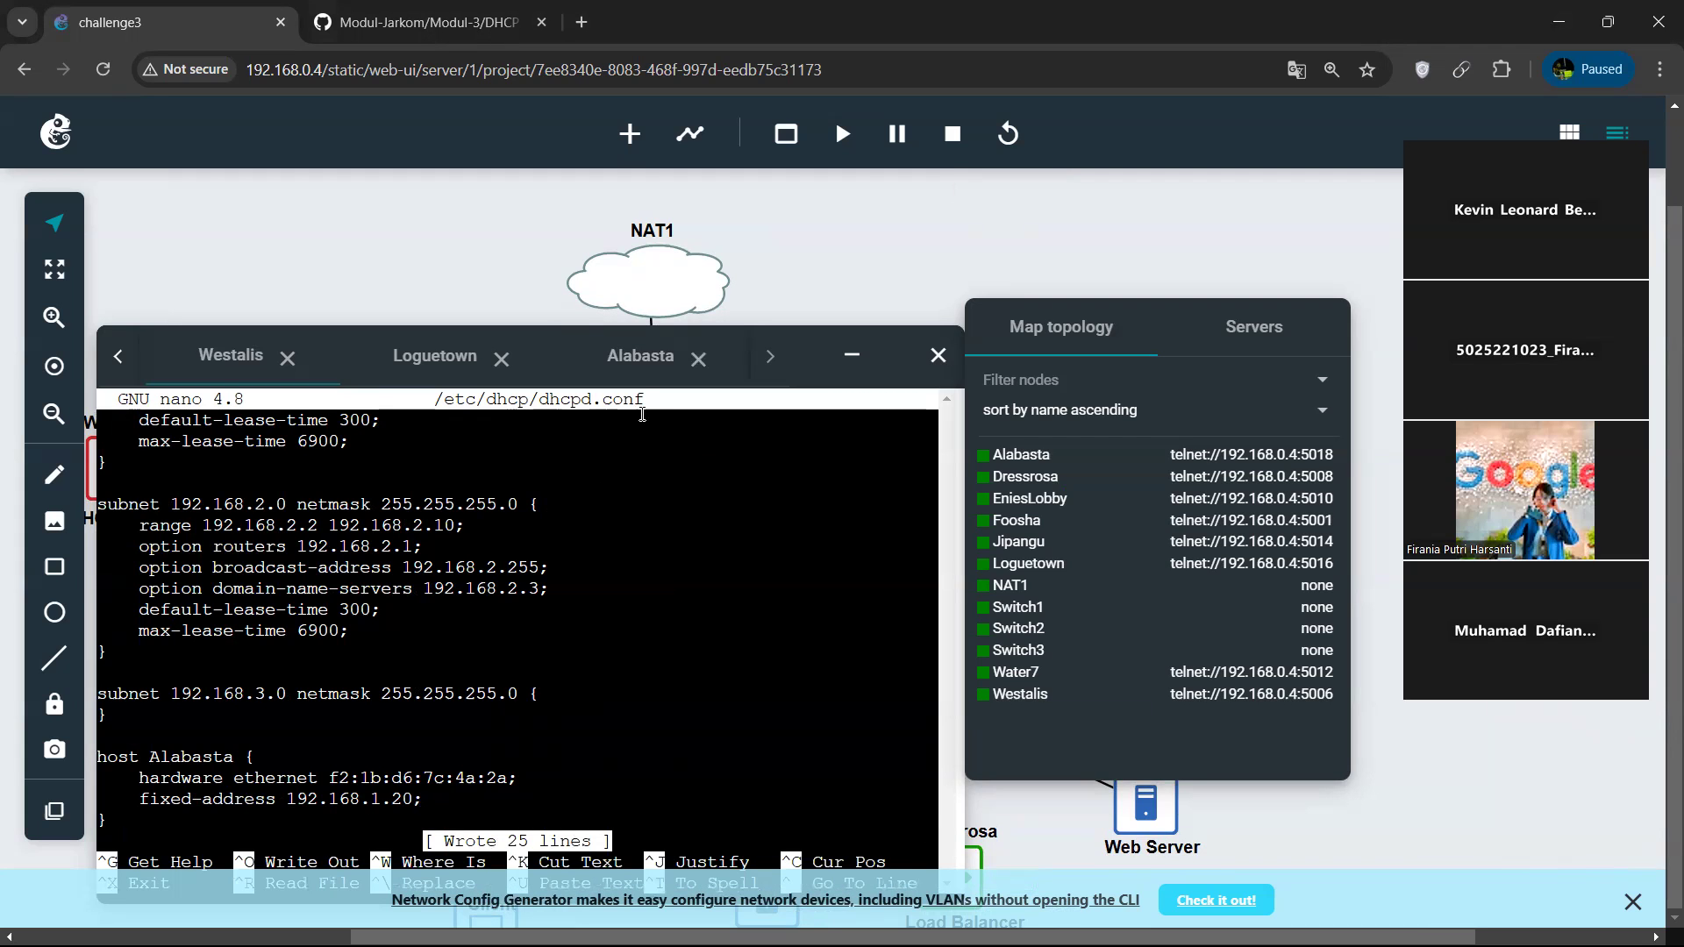
# Look up the client interface file path in the DHCP module and open /etc/network/interfaces in nano on Alabasta.
pyautogui.click(637, 366)
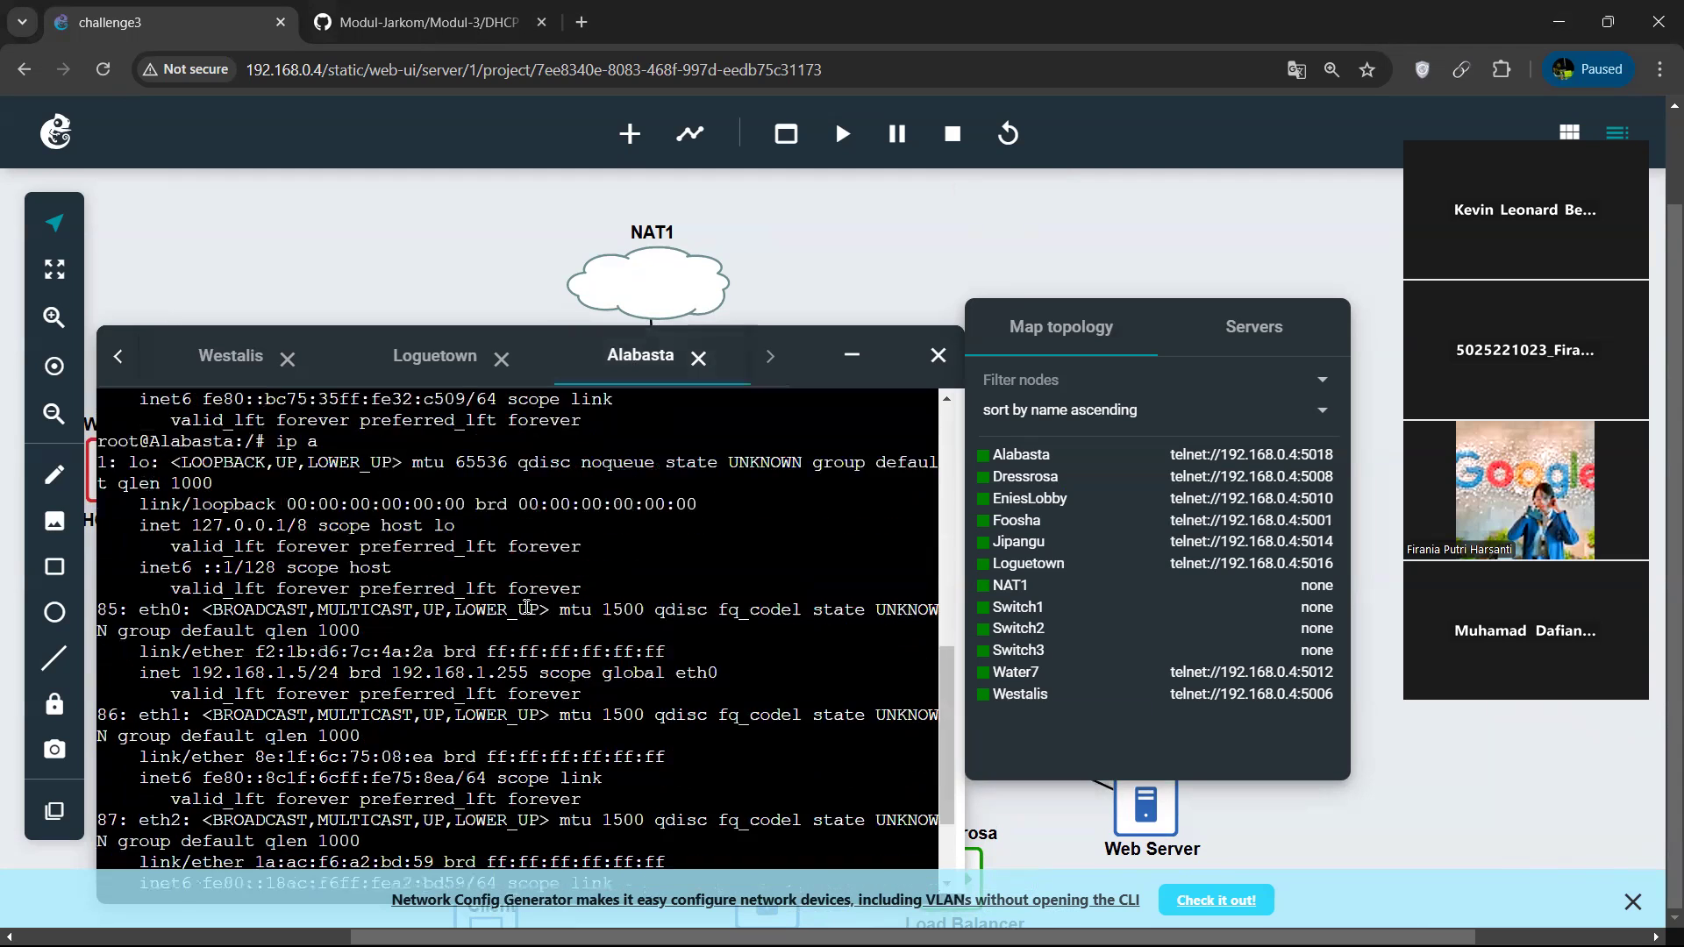
pyautogui.click(702, 584)
pyautogui.write('nano ./')
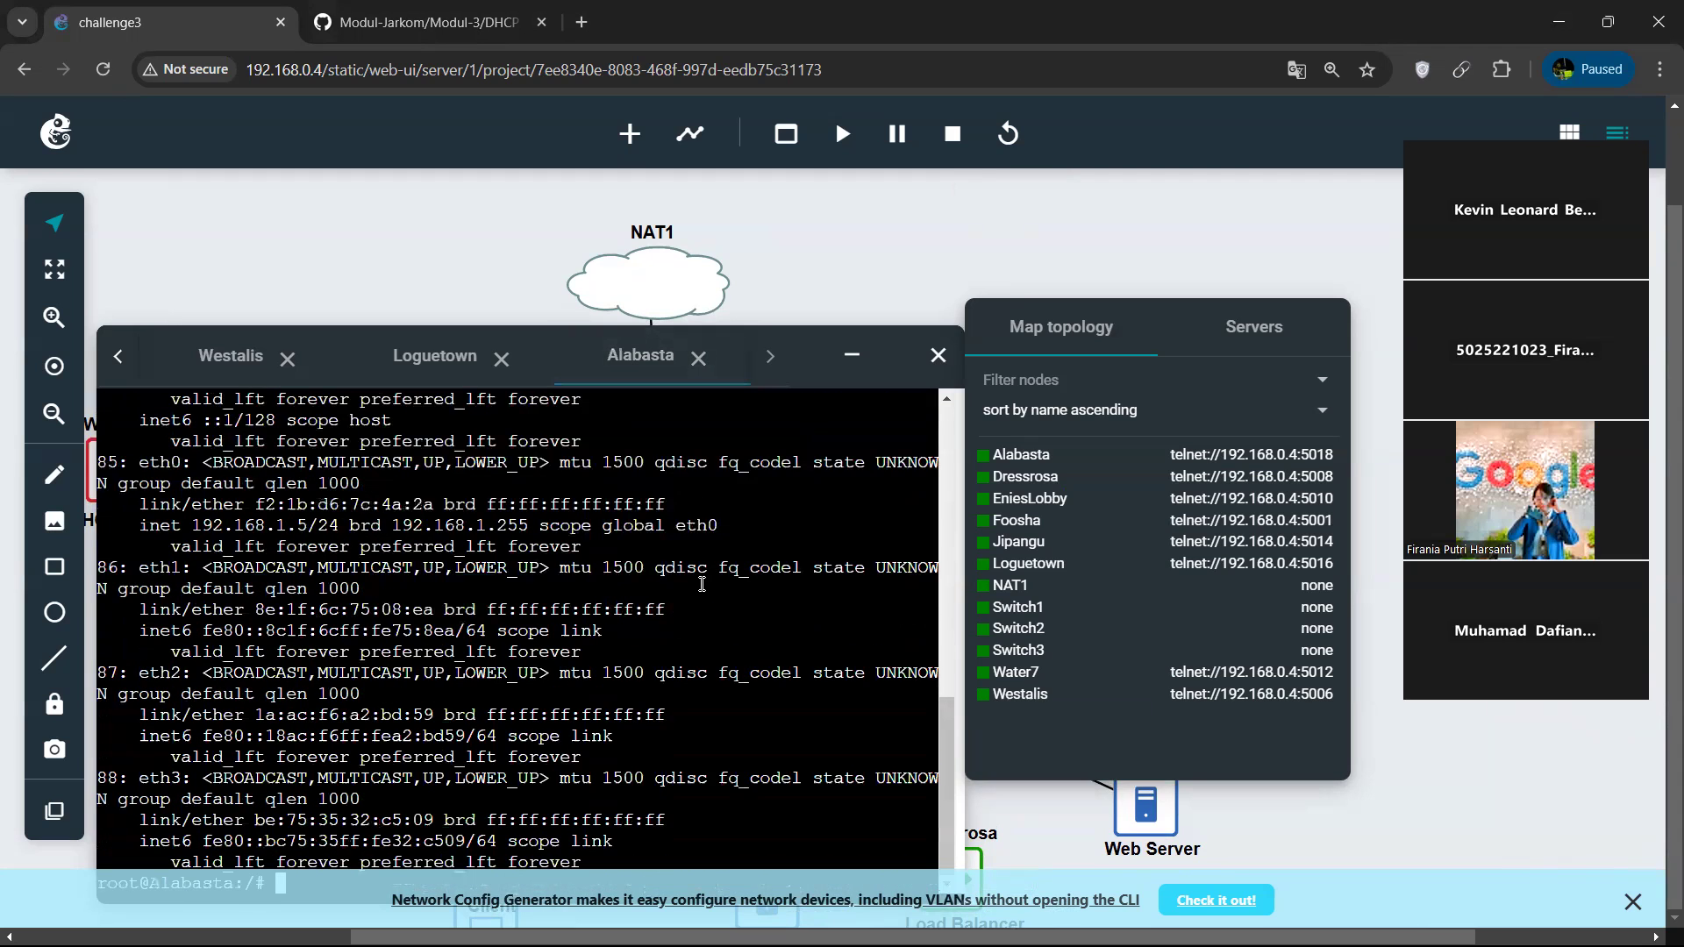
pyautogui.write('etc/')
pyautogui.click(421, 22)
pyautogui.scroll(-4, 760, 517)
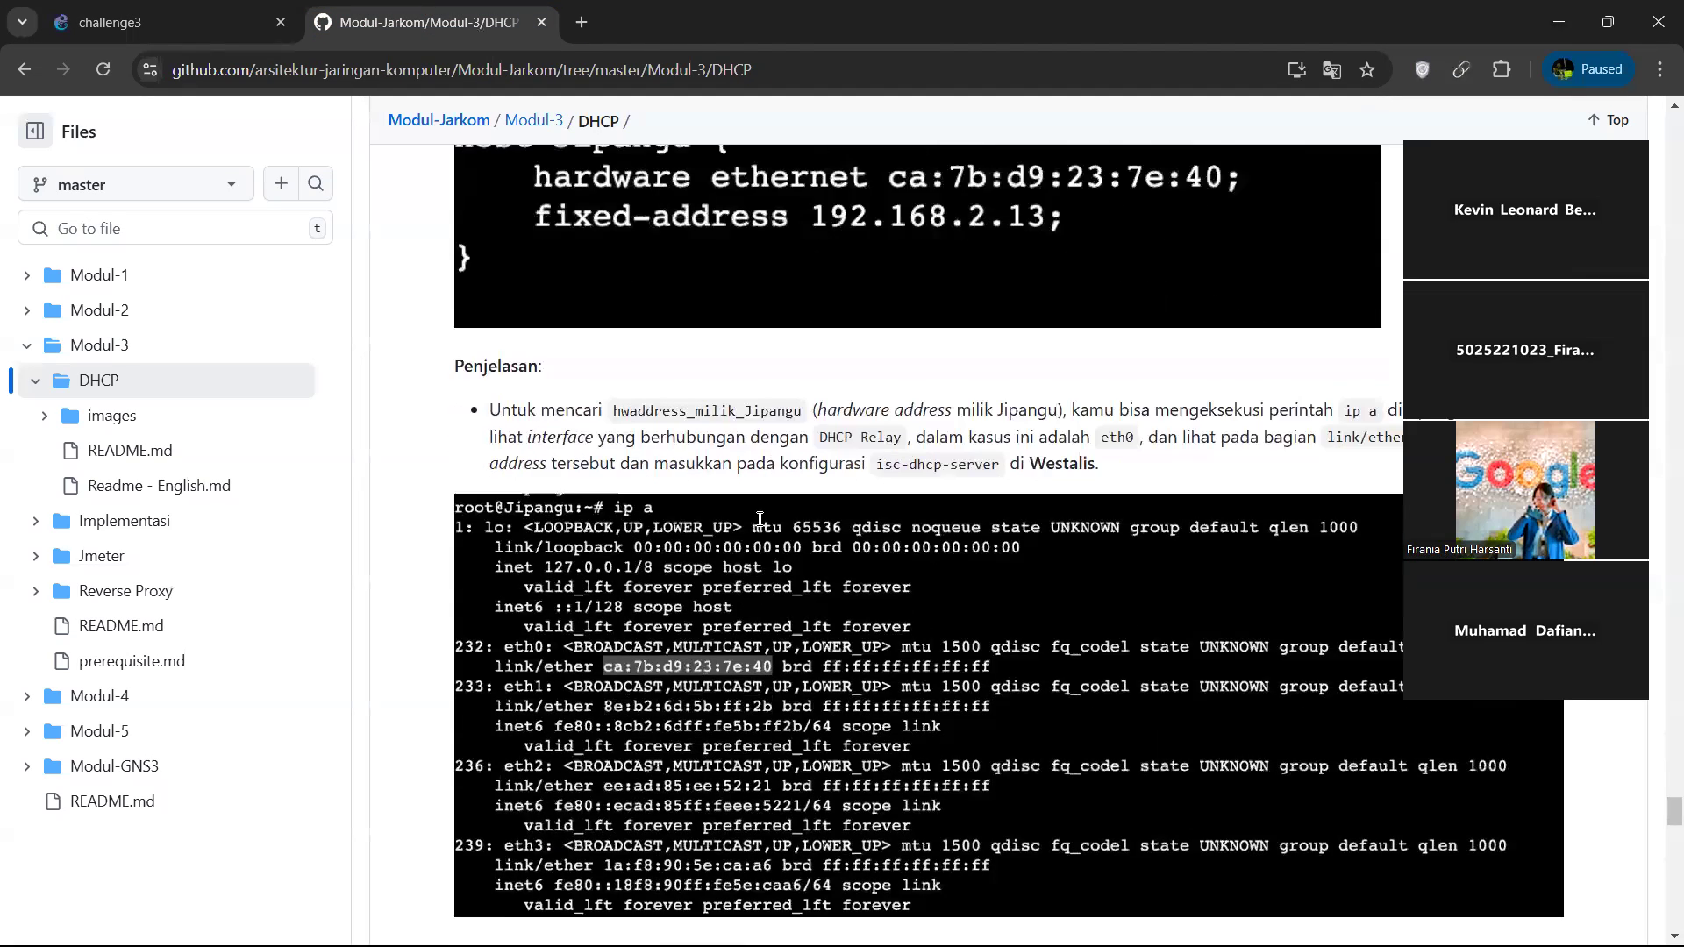
pyautogui.scroll(-8, 760, 518)
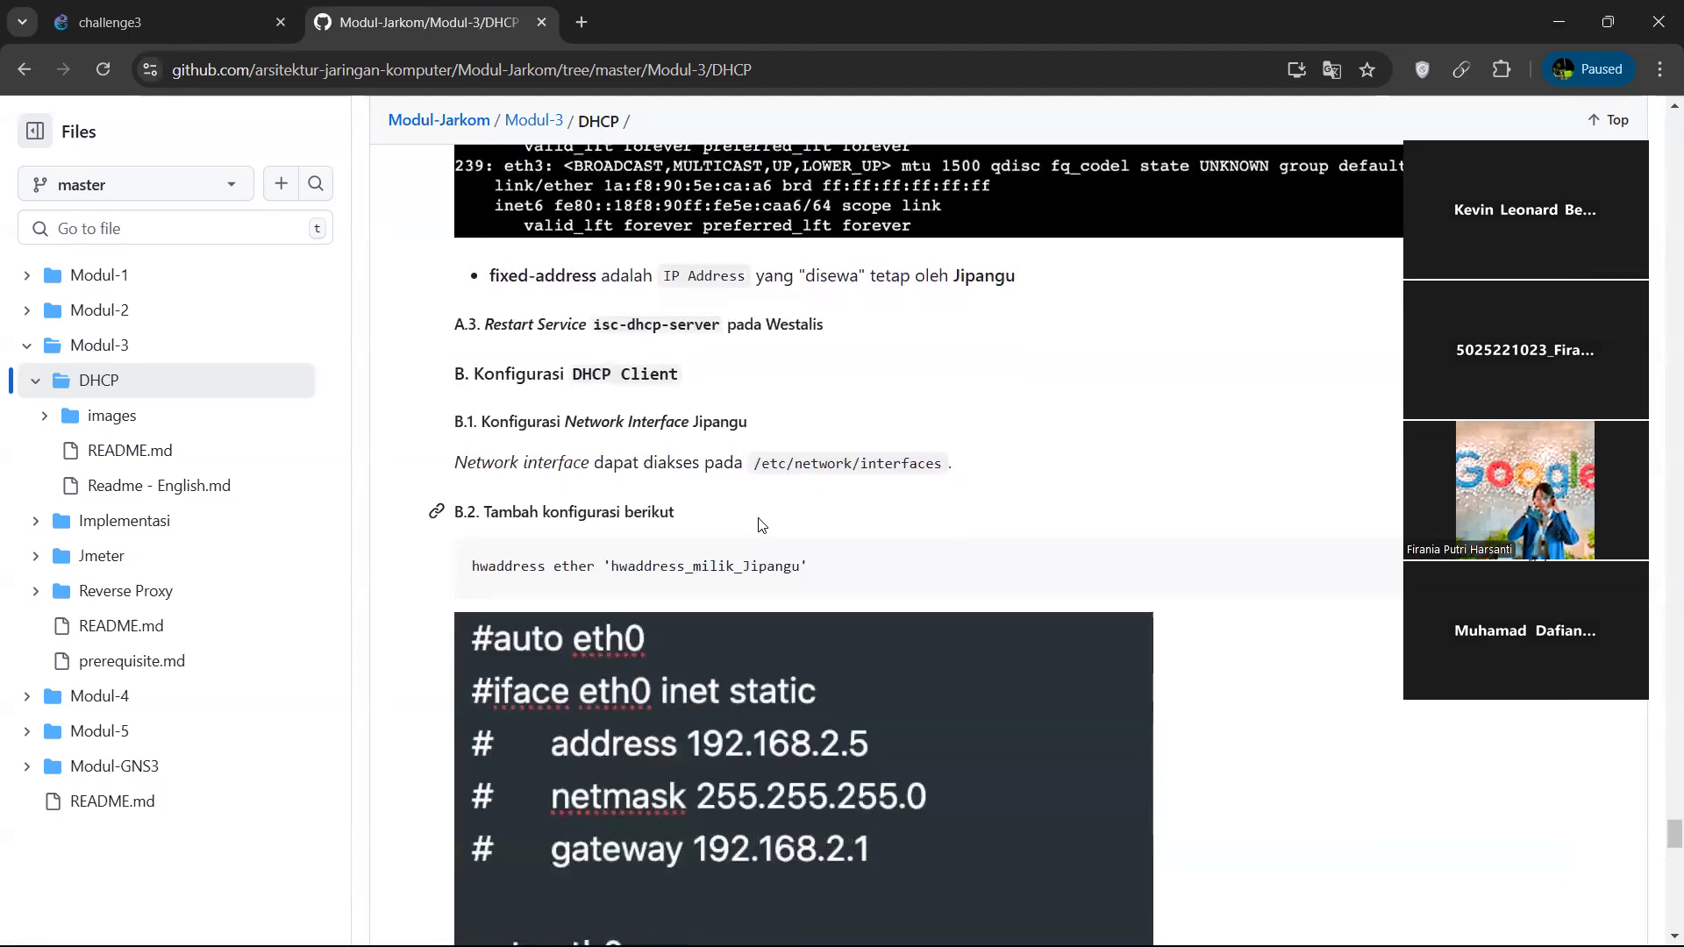
pyautogui.click(185, 19)
pyautogui.write('network/interfaces')
pyautogui.press('Return')
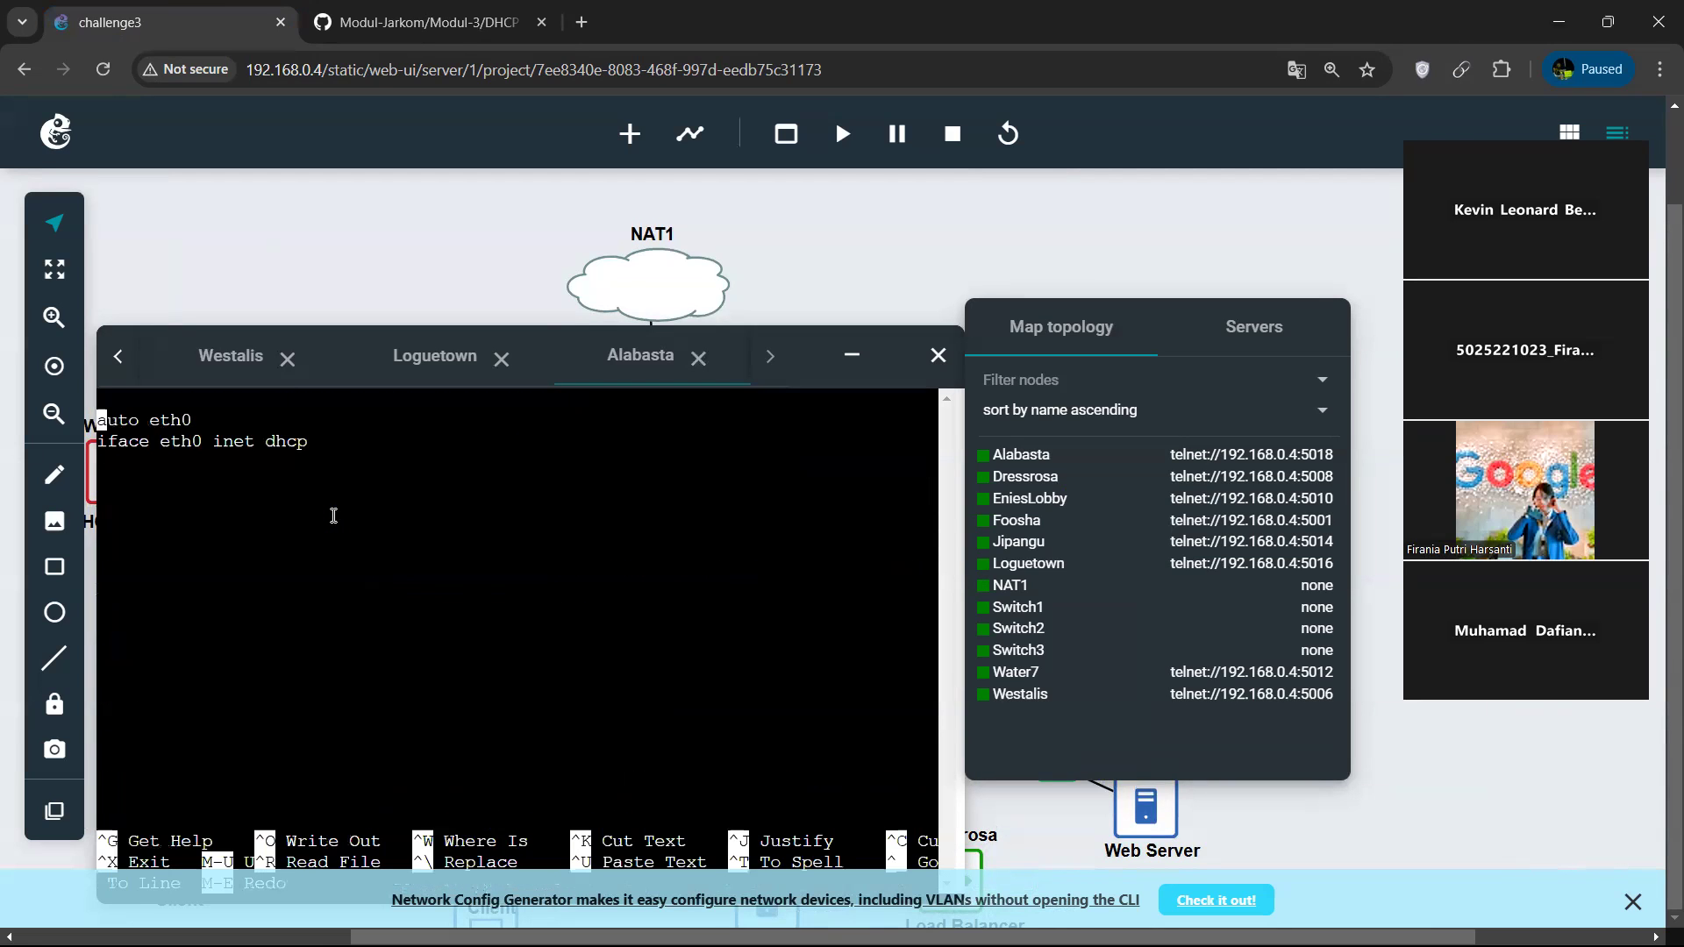
# Examine the module's hwaddress ether example for the DHCP client's interface configuration.
pyautogui.click(415, 38)
pyautogui.scroll(-2, 789, 526)
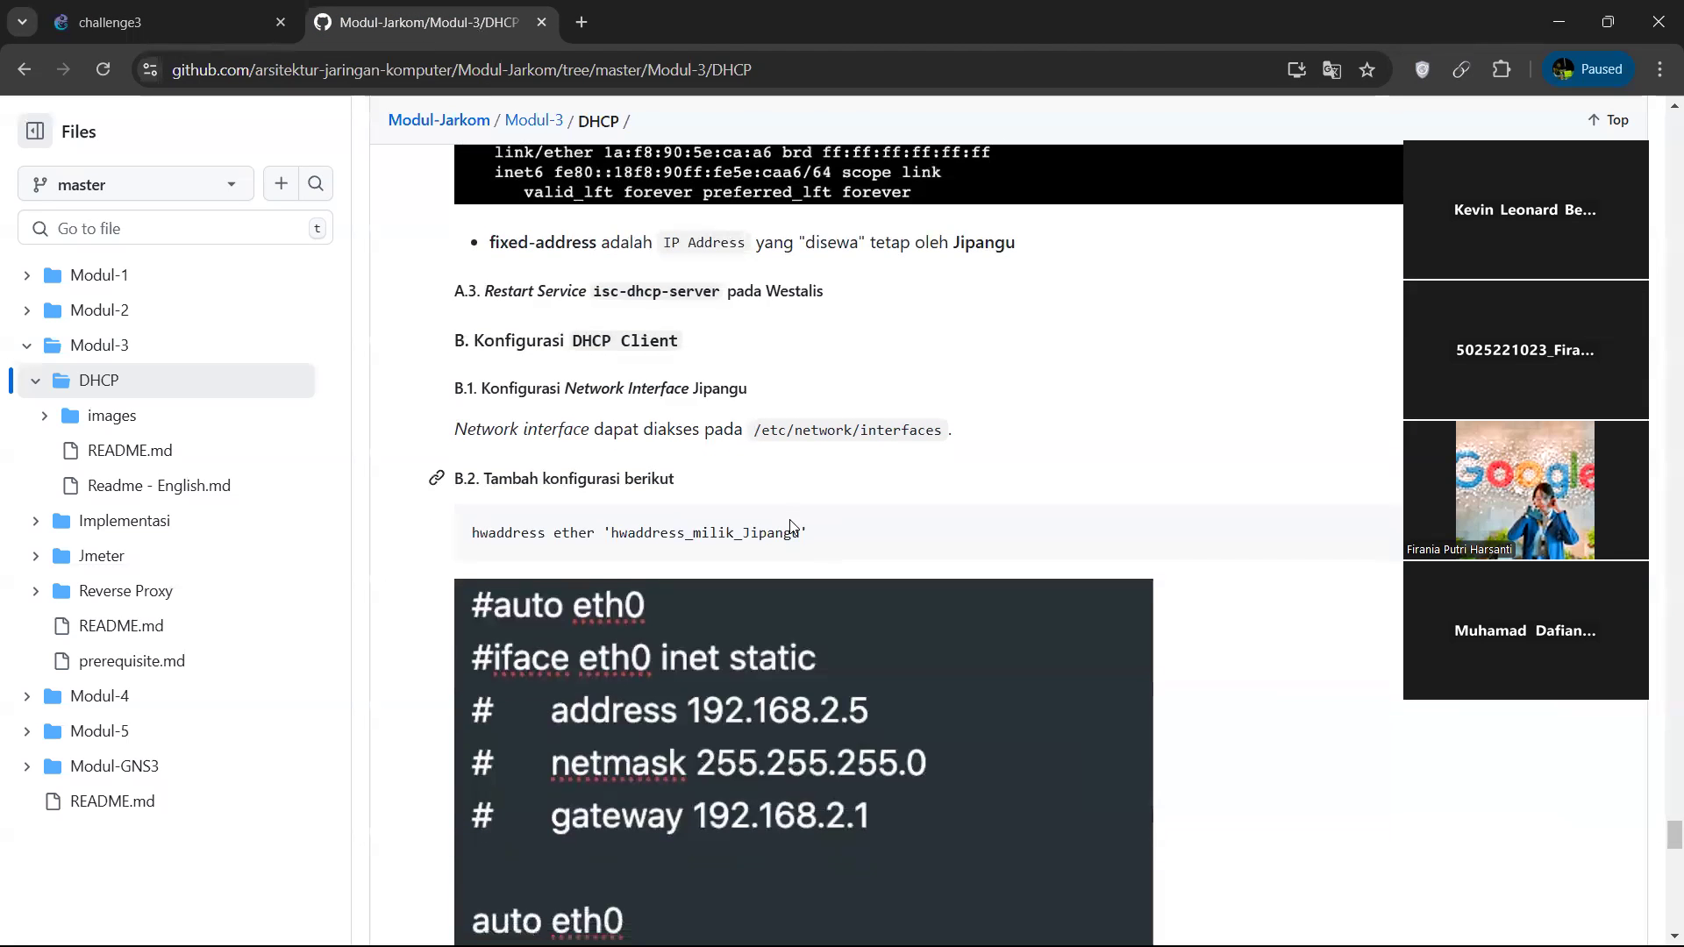
pyautogui.scroll(-1, 791, 522)
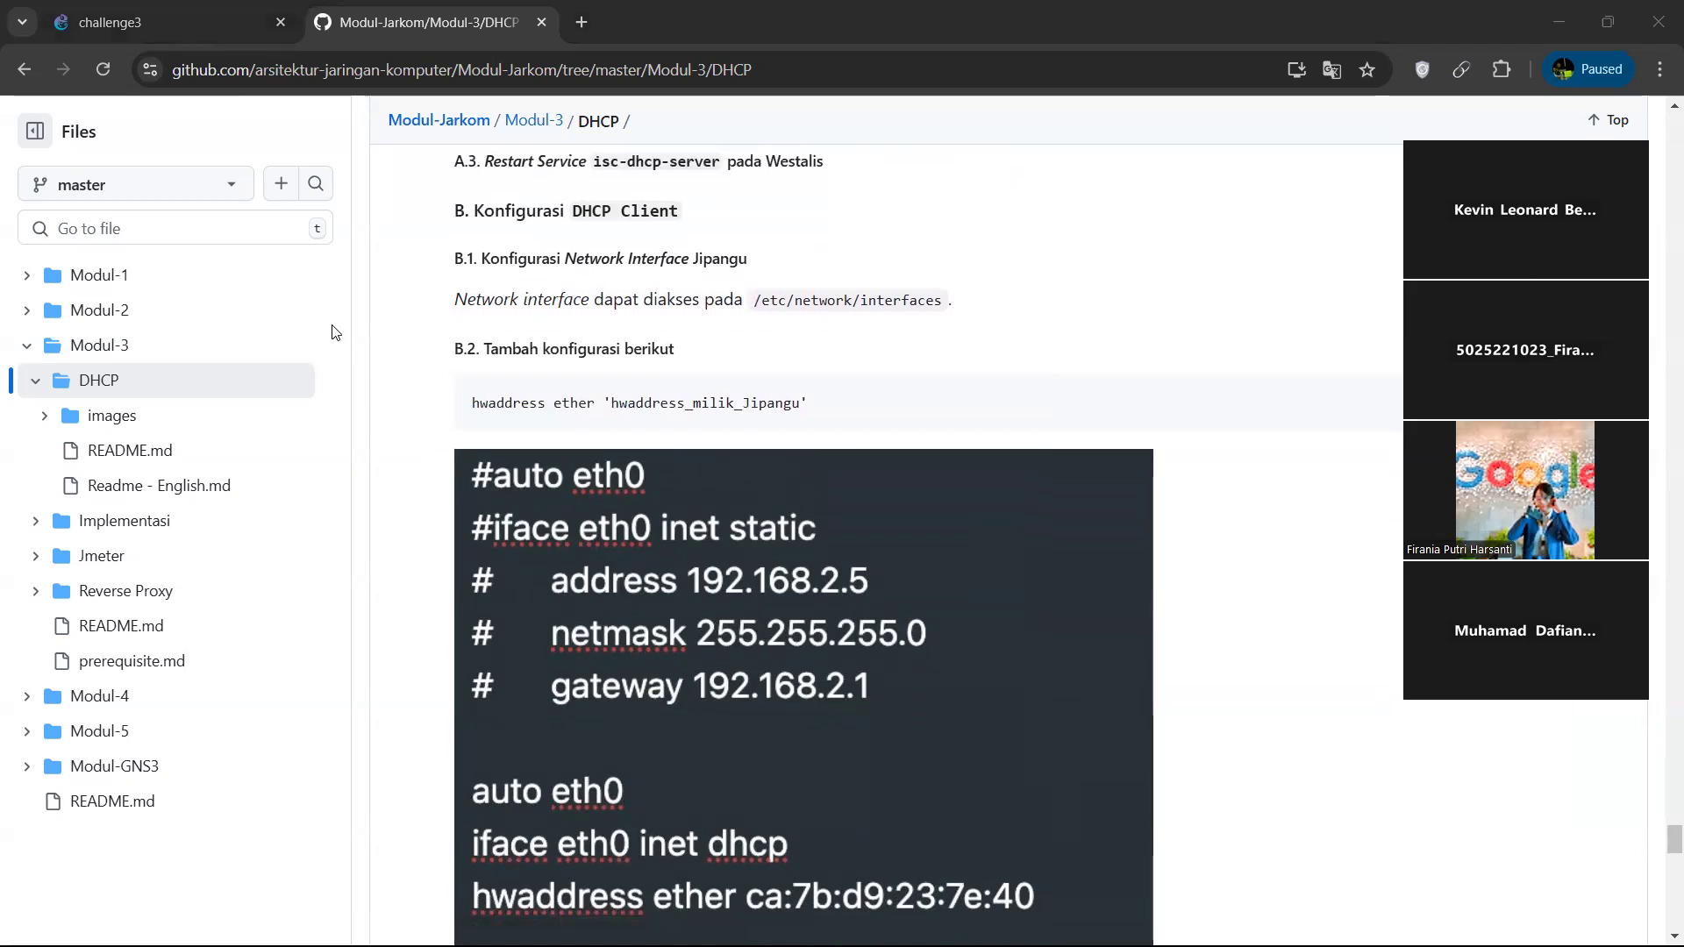
pyautogui.click(158, 22)
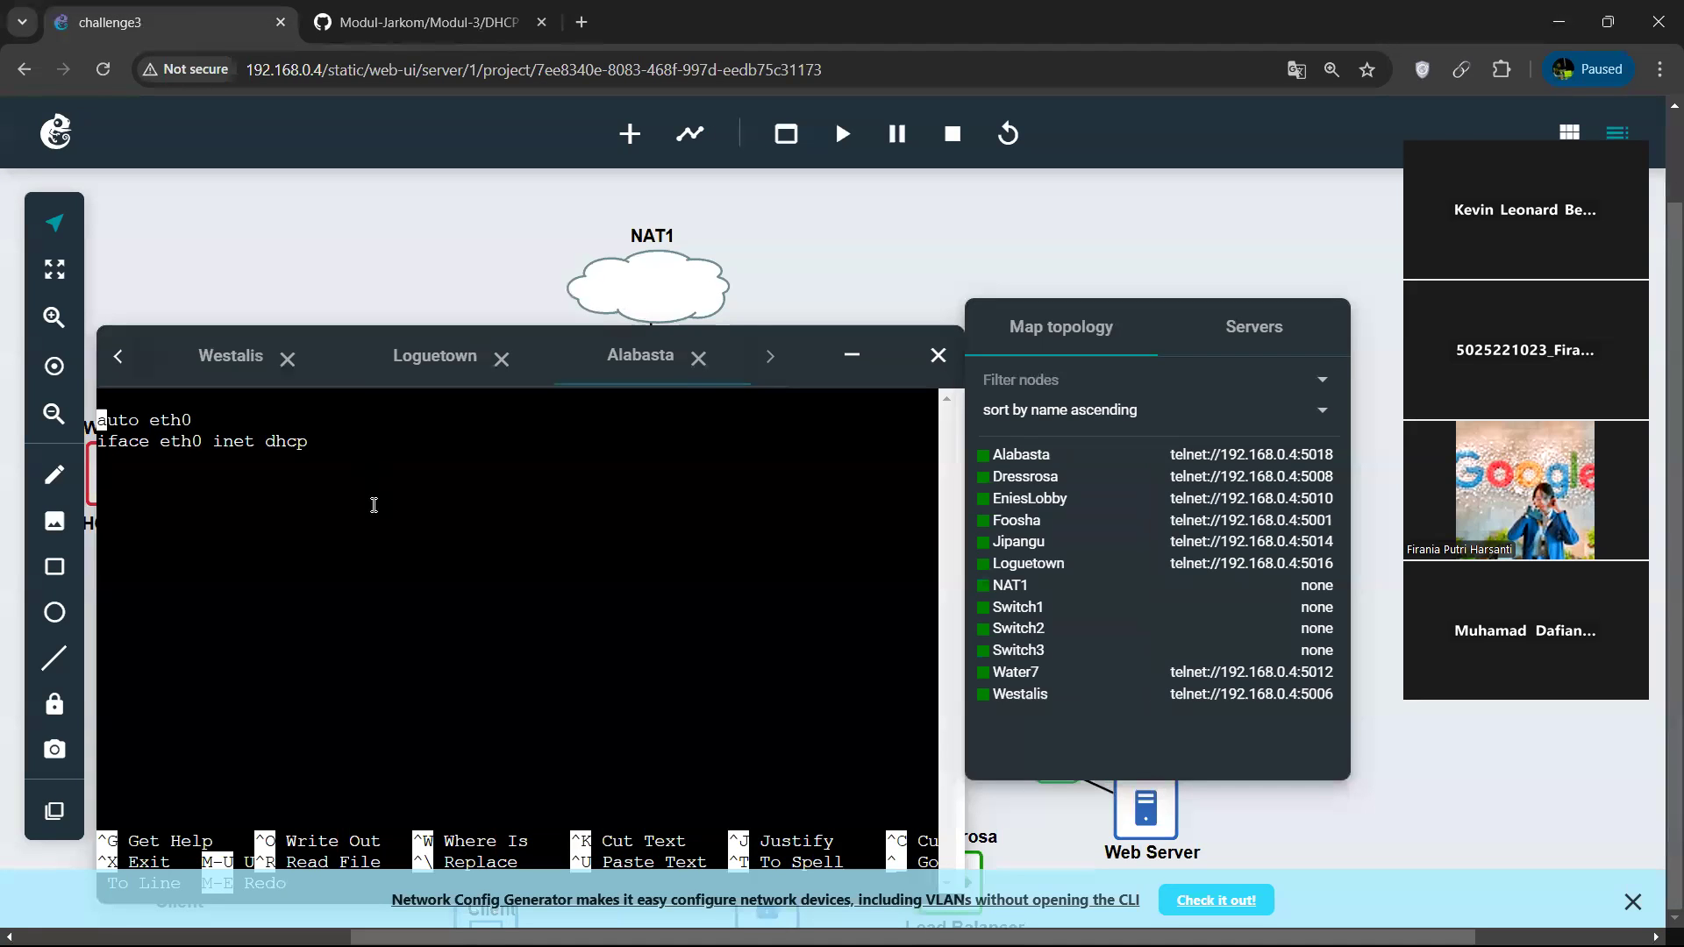
pyautogui.press('Down')
pyautogui.press('Down')
pyautogui.write('f2:1b:d6:7c:4a:2a')
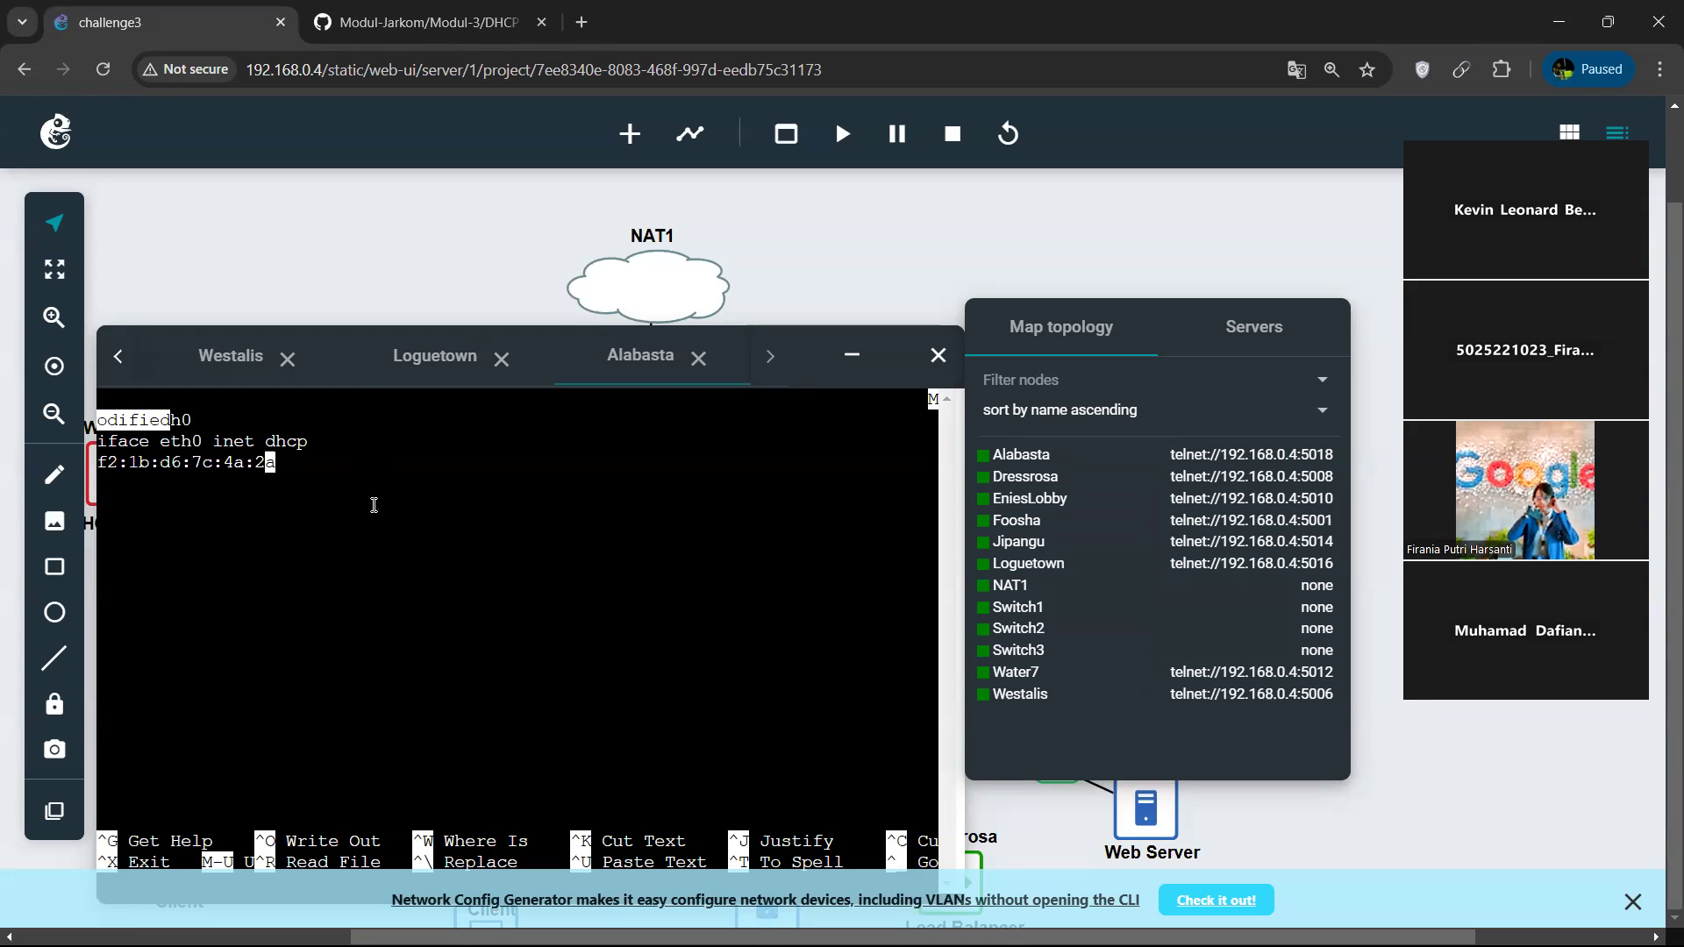
pyautogui.hotkey('ctrl', 'x')
pyautogui.press('n')
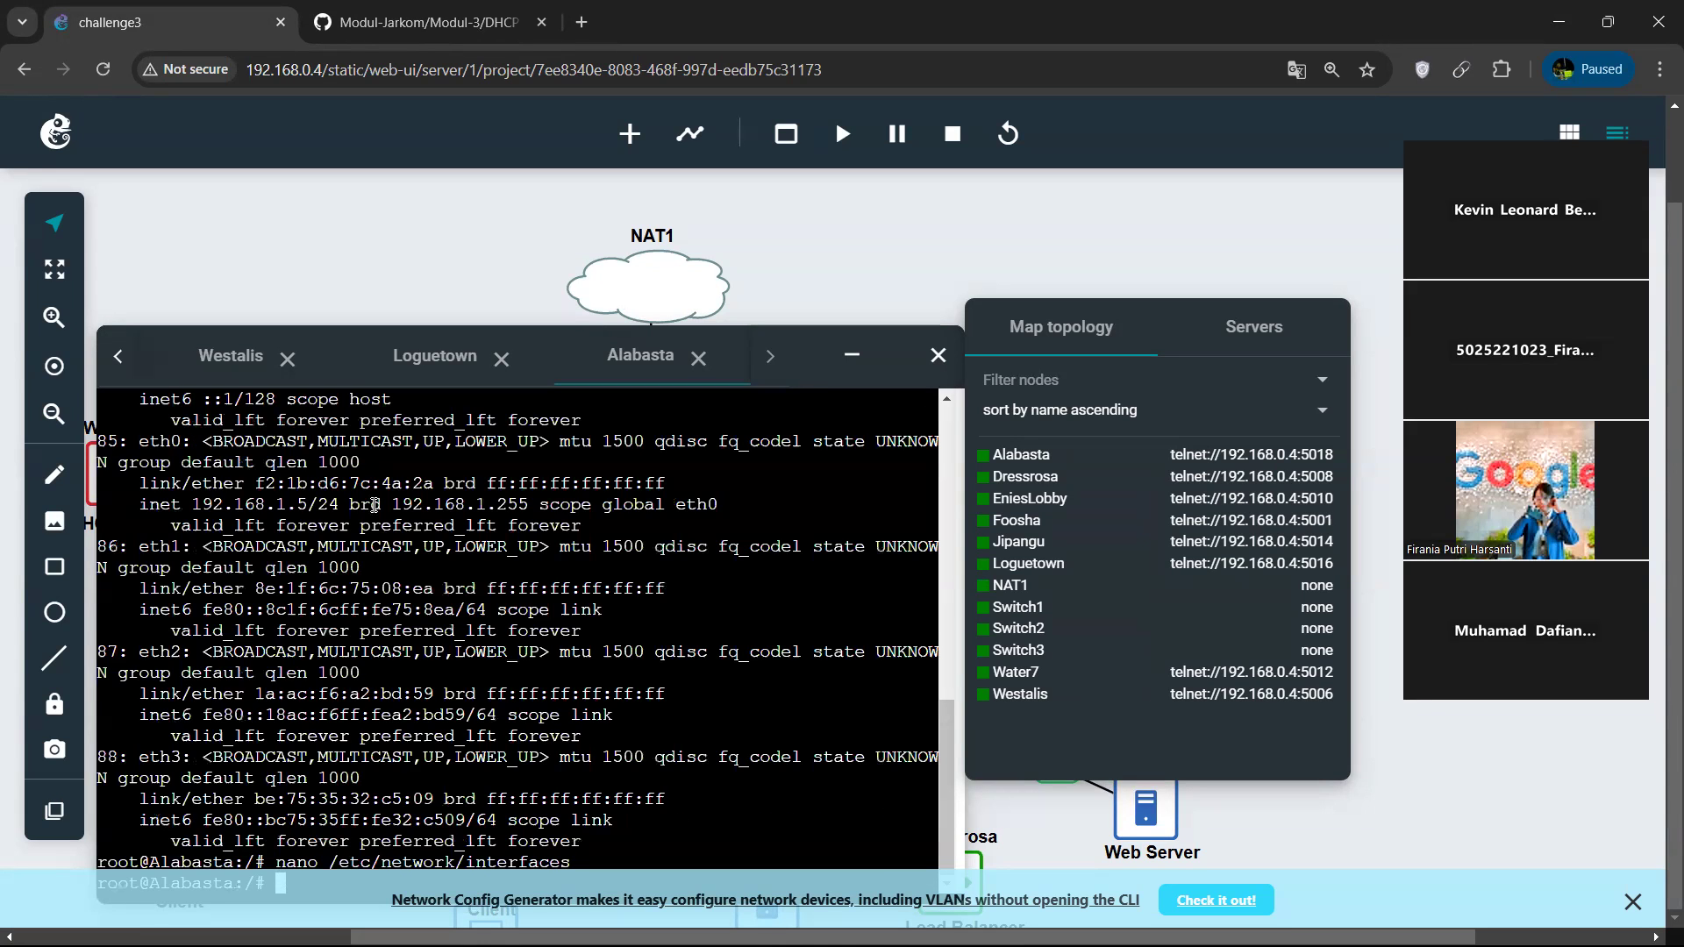
pyautogui.press('Up')
pyautogui.press('Return')
pyautogui.press('Down')
pyautogui.press('Down')
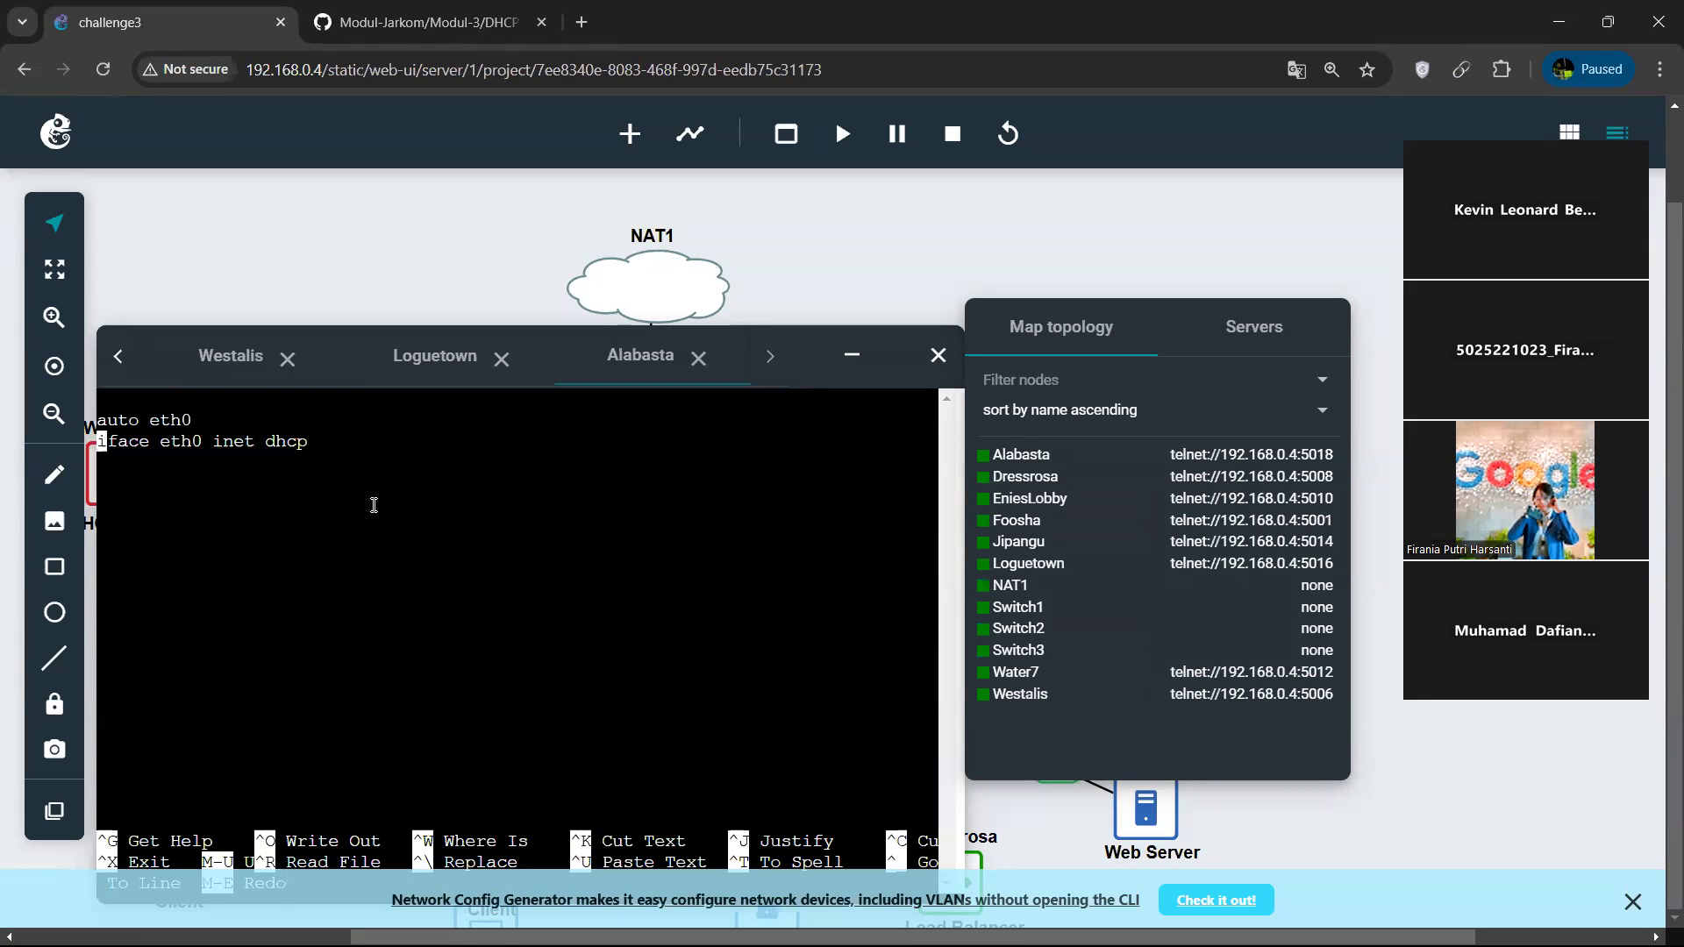
pyautogui.hotkey('ctrl', 'shift', 'v')
pyautogui.press('Left')
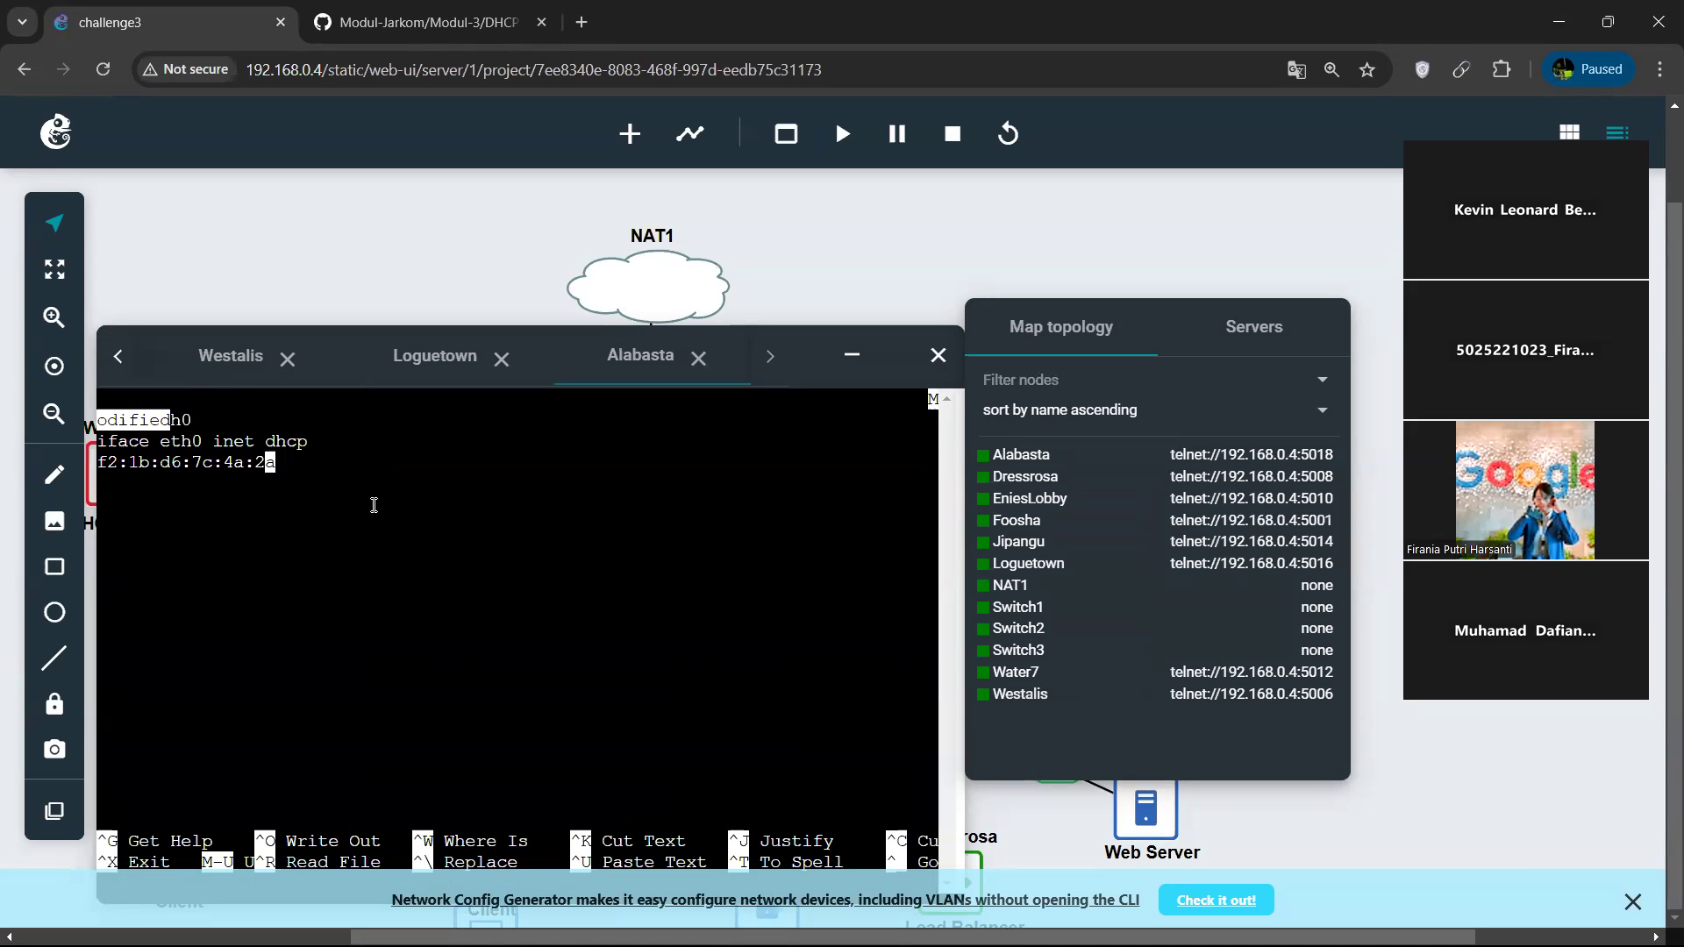
pyautogui.press('Left')
pyautogui.press('Left')
pyautogui.press('Left')
pyautogui.press('Left')
pyautogui.press('Left')
pyautogui.press('Left')
pyautogui.press('Left')
pyautogui.press('Left')
pyautogui.press('Left')
pyautogui.press('Left')
pyautogui.press('Left')
pyautogui.press('Left')
pyautogui.press('Left')
pyautogui.press('Left')
pyautogui.press('Left')
pyautogui.press('Left')
pyautogui.press('Left')
pyautogui.press('Left')
pyautogui.press('Left')
pyautogui.press('Left')
pyautogui.hotkey('ctrl', 'x')
pyautogui.press('n')
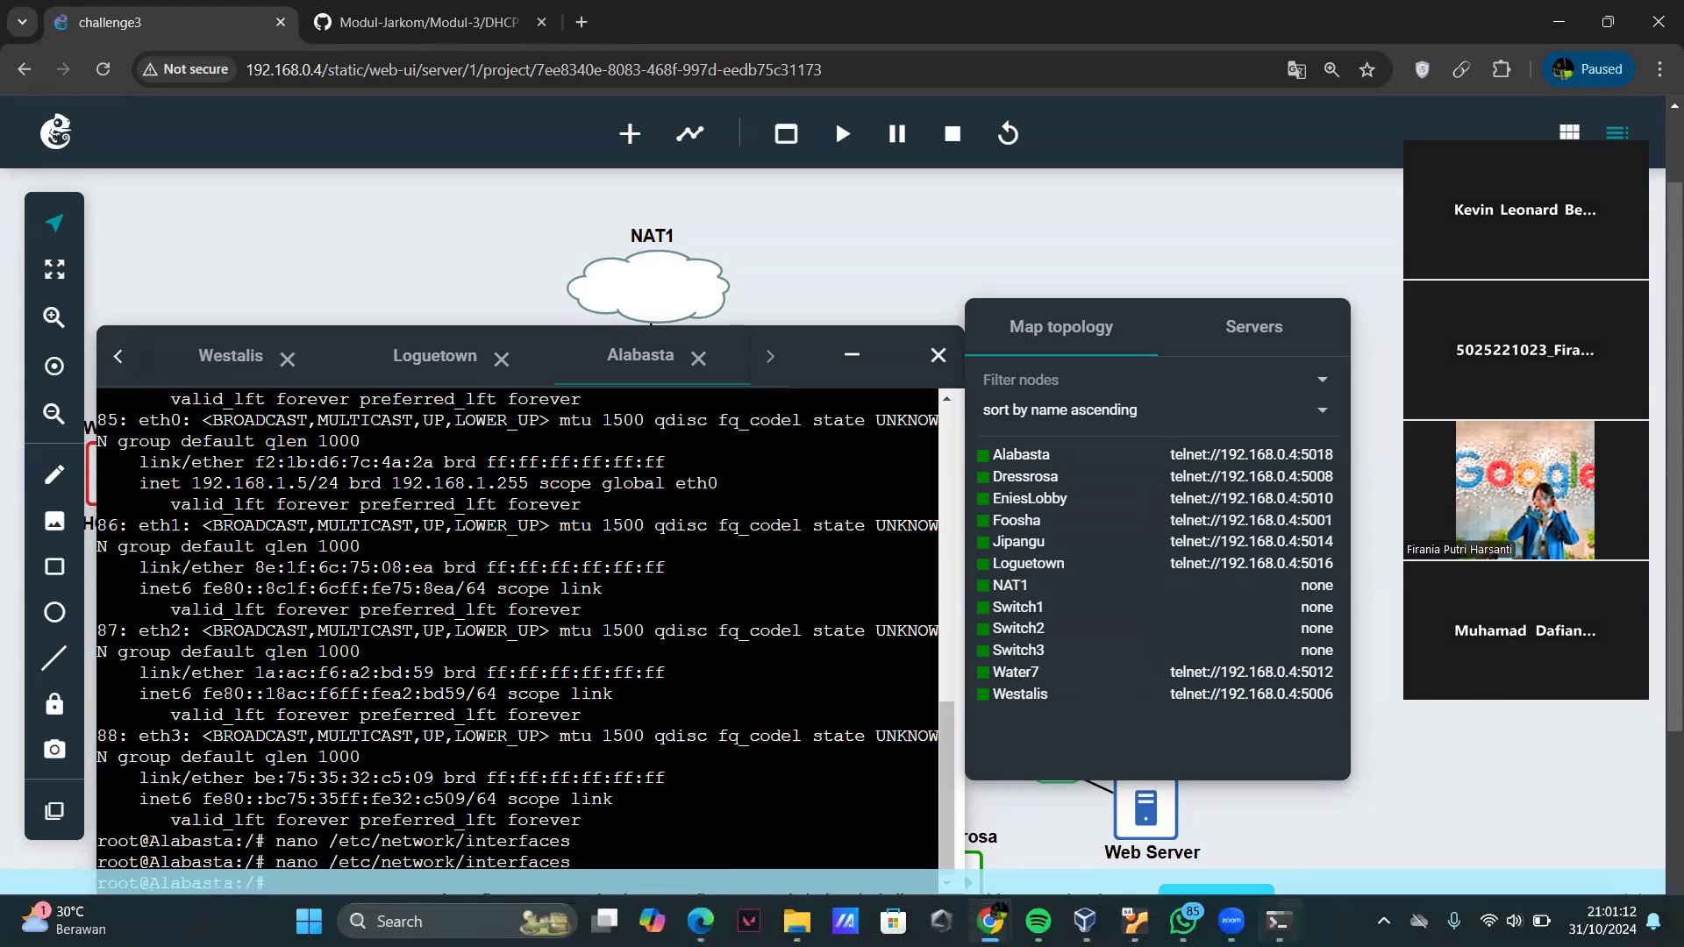
# Reopen Alabasta's /etc/network/interfaces in the Ubuntu terminal and paste f2:1b:d6:7c:4a:2a below the iface eth0 inet dhcp line.
pyautogui.click(1279, 921)
pyautogui.press('Up')
pyautogui.press('Return')
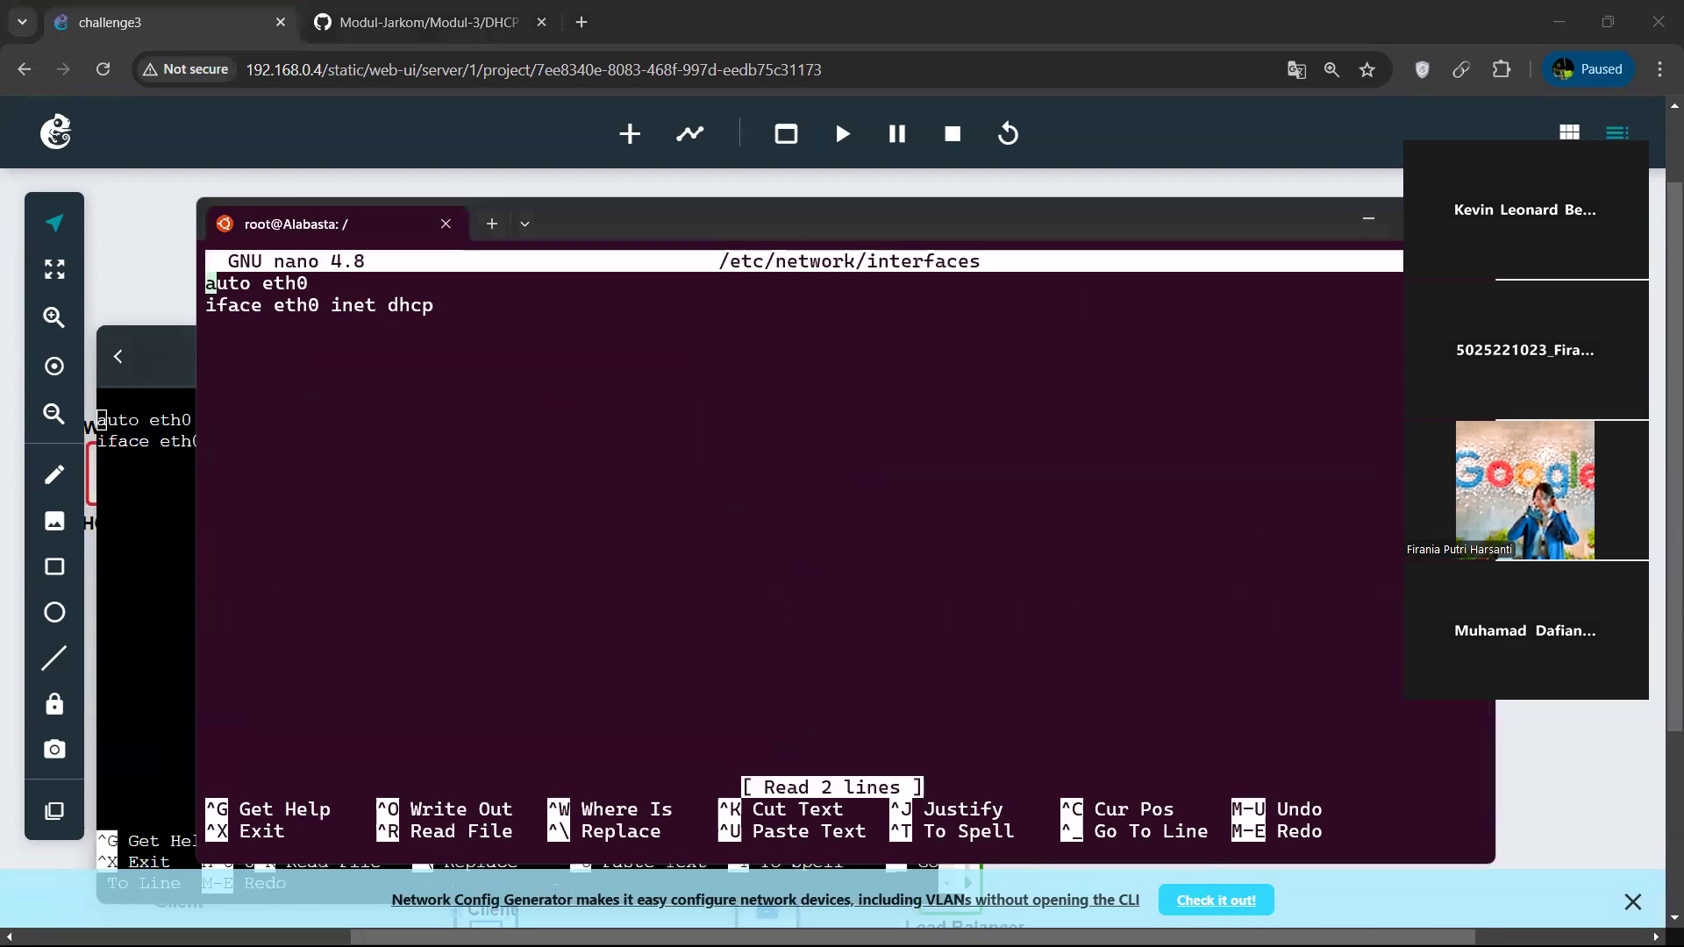
pyautogui.press('Down')
pyautogui.press('Down')
pyautogui.hotkey('ctrl', 'v')
pyautogui.press('Left')
pyautogui.press('Left')
pyautogui.press('Left')
pyautogui.press('Left')
pyautogui.press('Left')
pyautogui.press('Left')
pyautogui.press('Left')
pyautogui.press('Left')
pyautogui.press('Left')
pyautogui.press('Left')
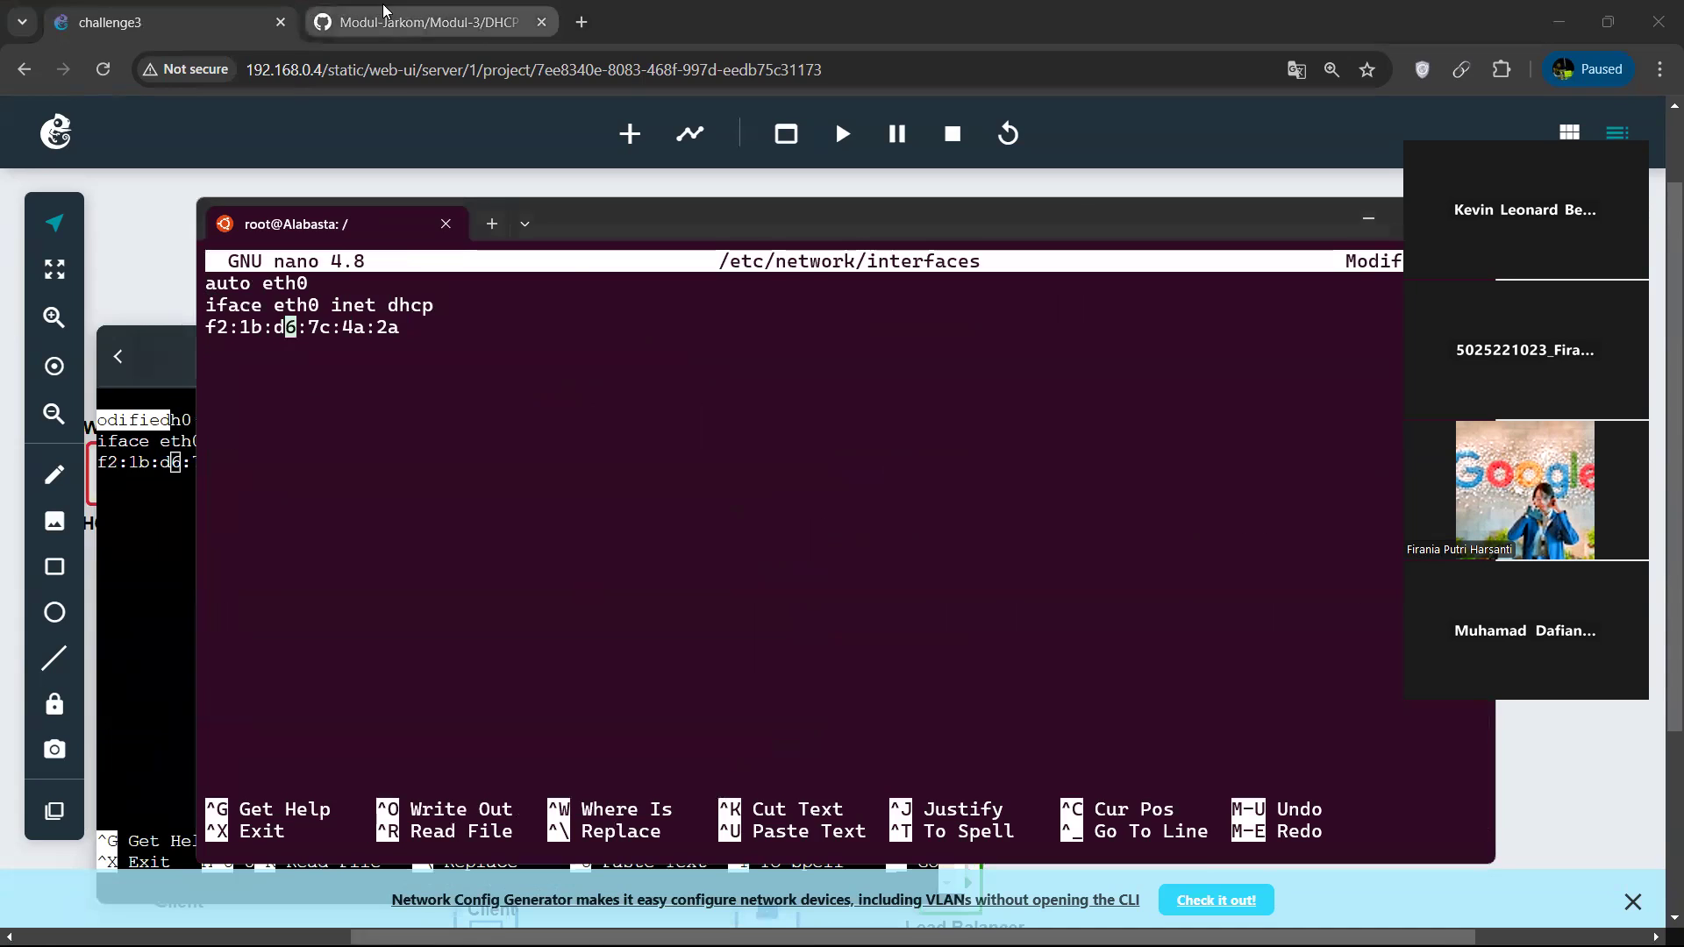
# Copy 'hwaddress ether' from the module to the front of the pasted hardware address, then save the interfaces file and exit nano.
pyautogui.click(427, 22)
pyautogui.moveTo(594, 404); pyautogui.dragTo(469, 412)
pyautogui.hotkey('alt', 'Tab')
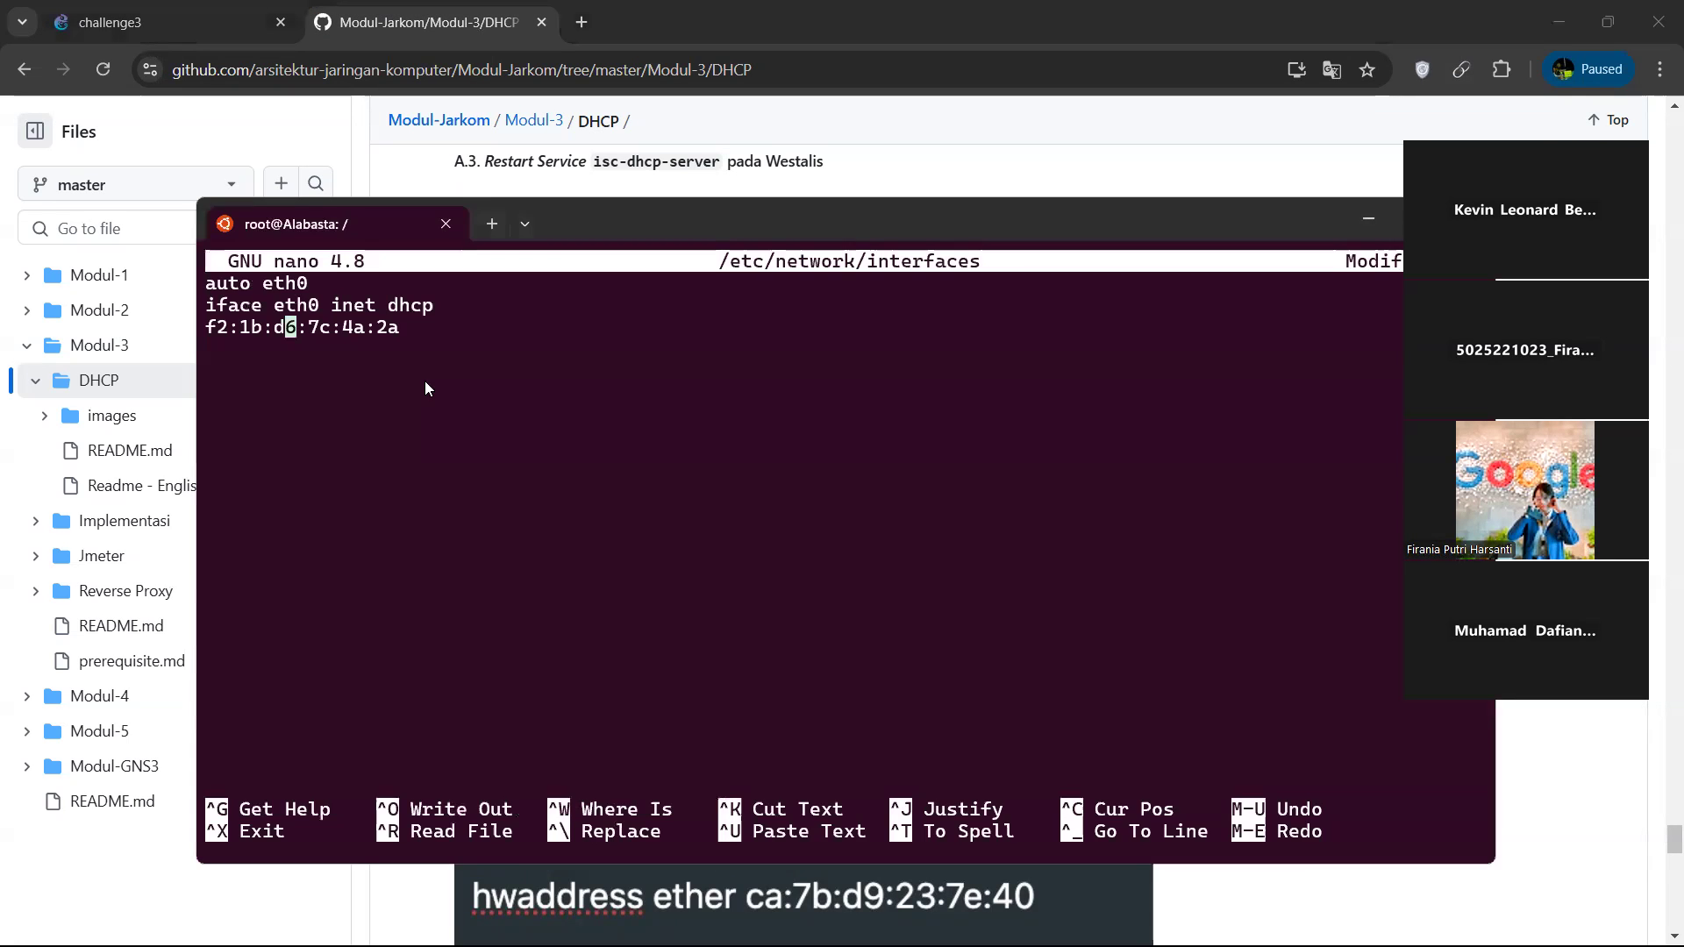
pyautogui.press('Up')
pyautogui.press('End')
pyautogui.press('Right')
pyautogui.hotkey('ctrl', 'shift', 'v')
pyautogui.hotkey('ctrl', 'o')
pyautogui.press('Return')
pyautogui.hotkey('ctrl', 'x')
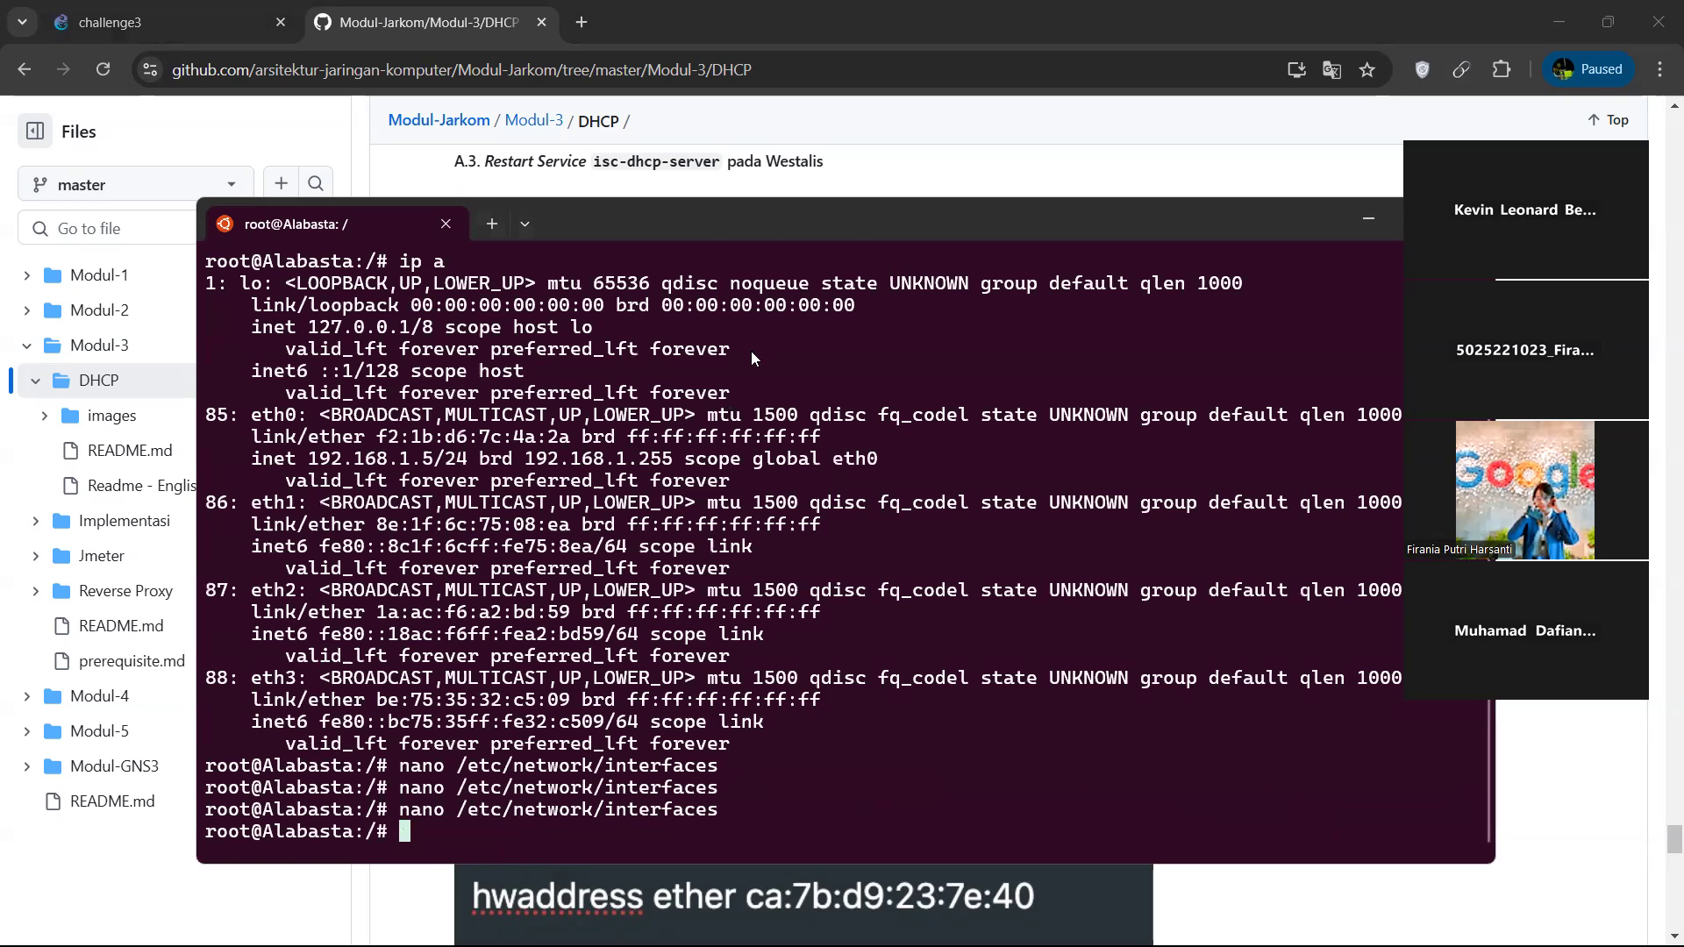
# Return from the terminal to the challenge3 project and bring up Westalis's console with dhcpd.conf open in nano.
pyautogui.hotkey('alt', 'Tab')
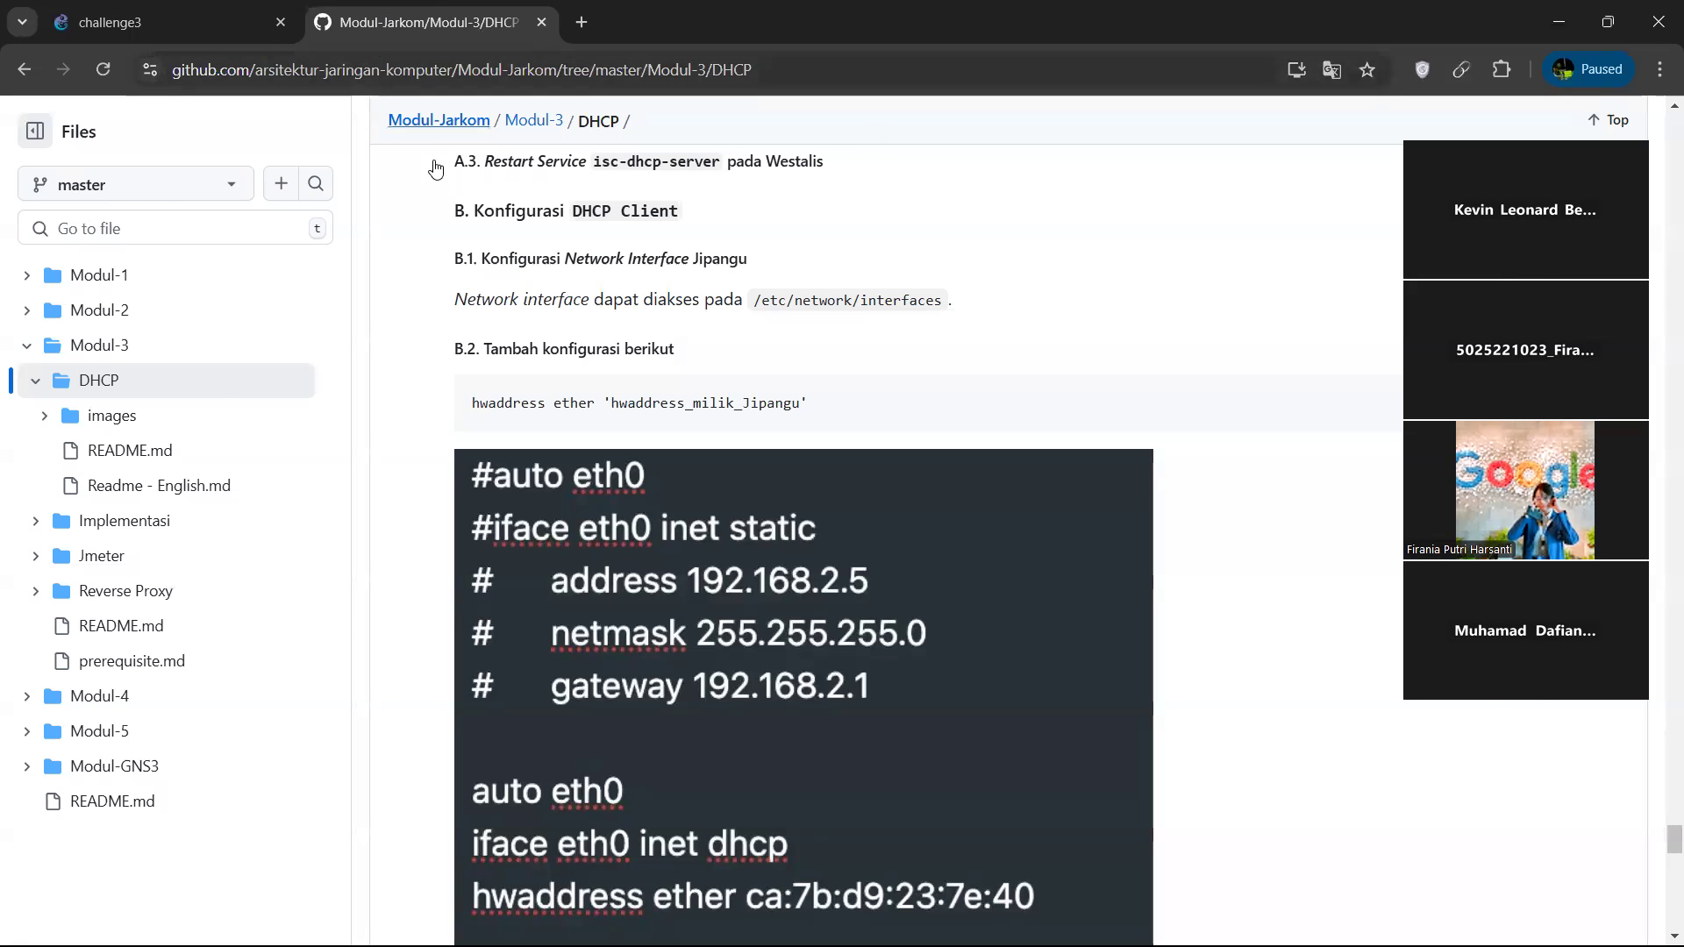
pyautogui.hotkey('alt', 'Tab')
pyautogui.click(238, 7)
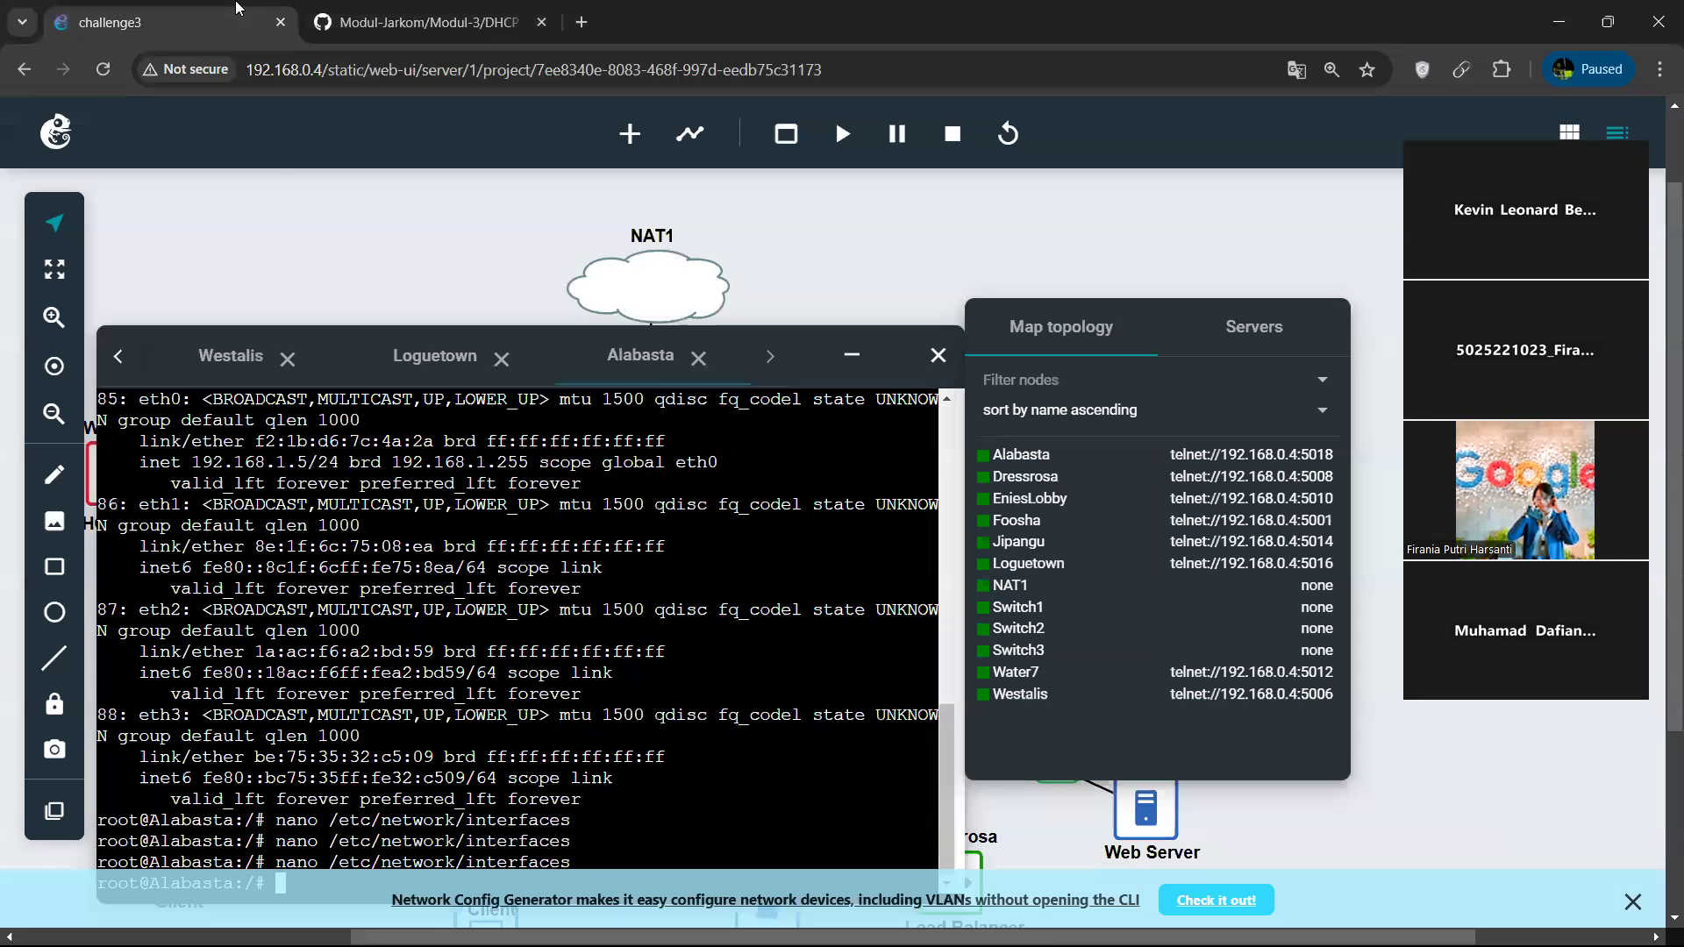
pyautogui.click(246, 360)
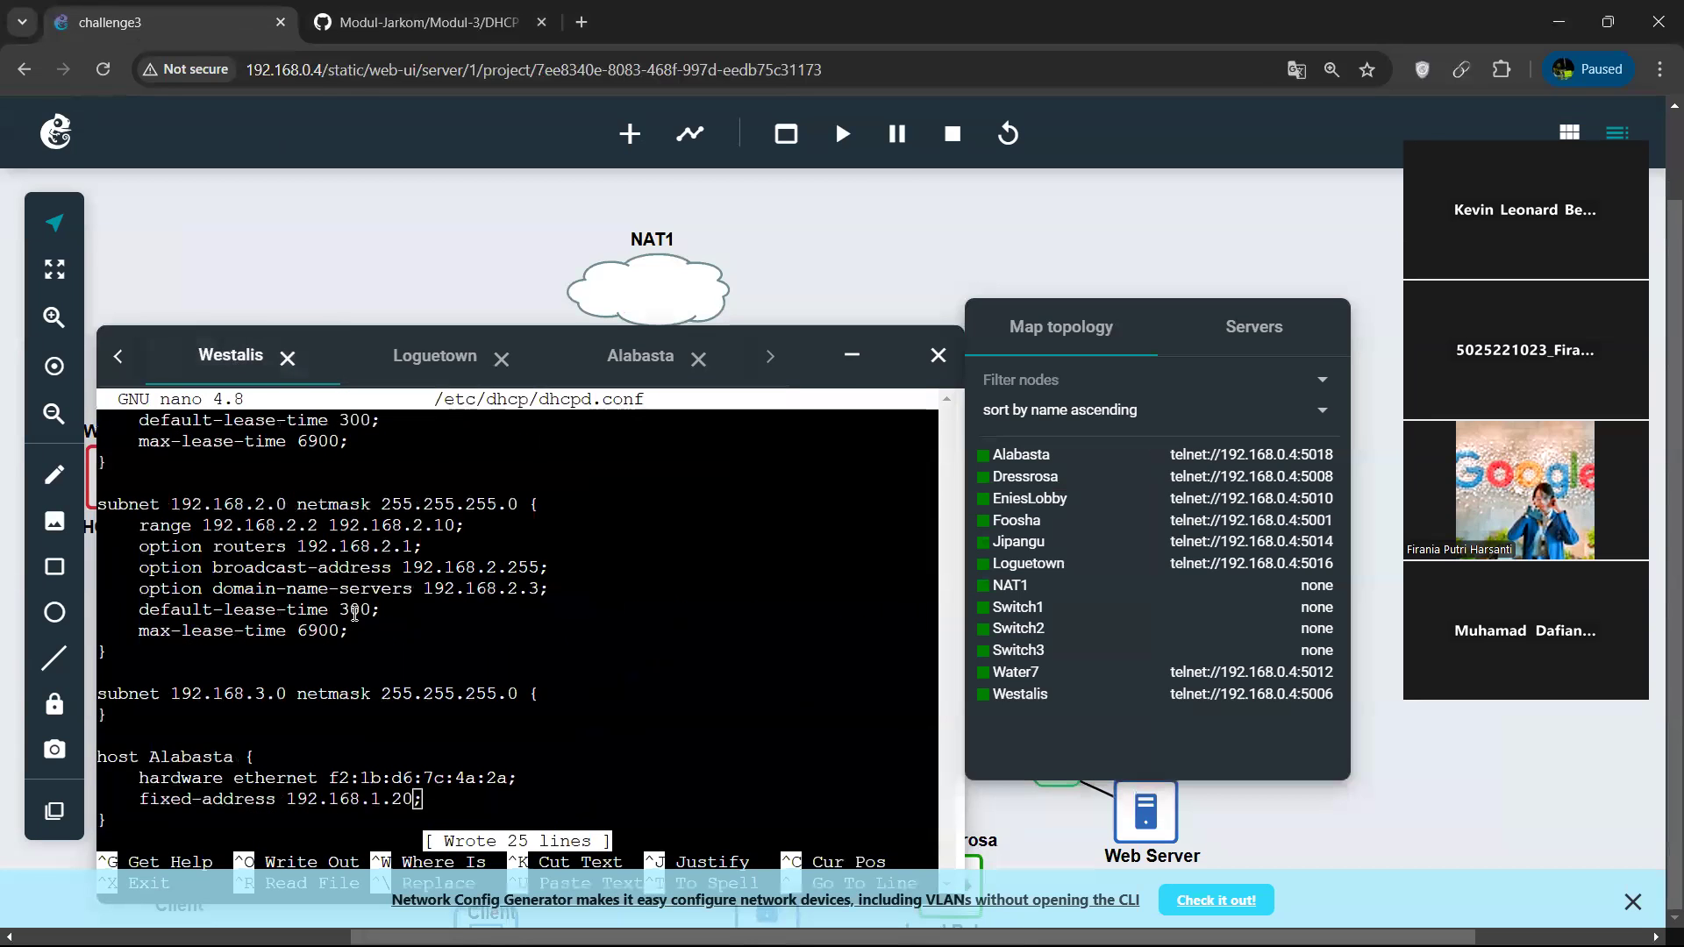
pyautogui.hotkey('ctrl', 'o')
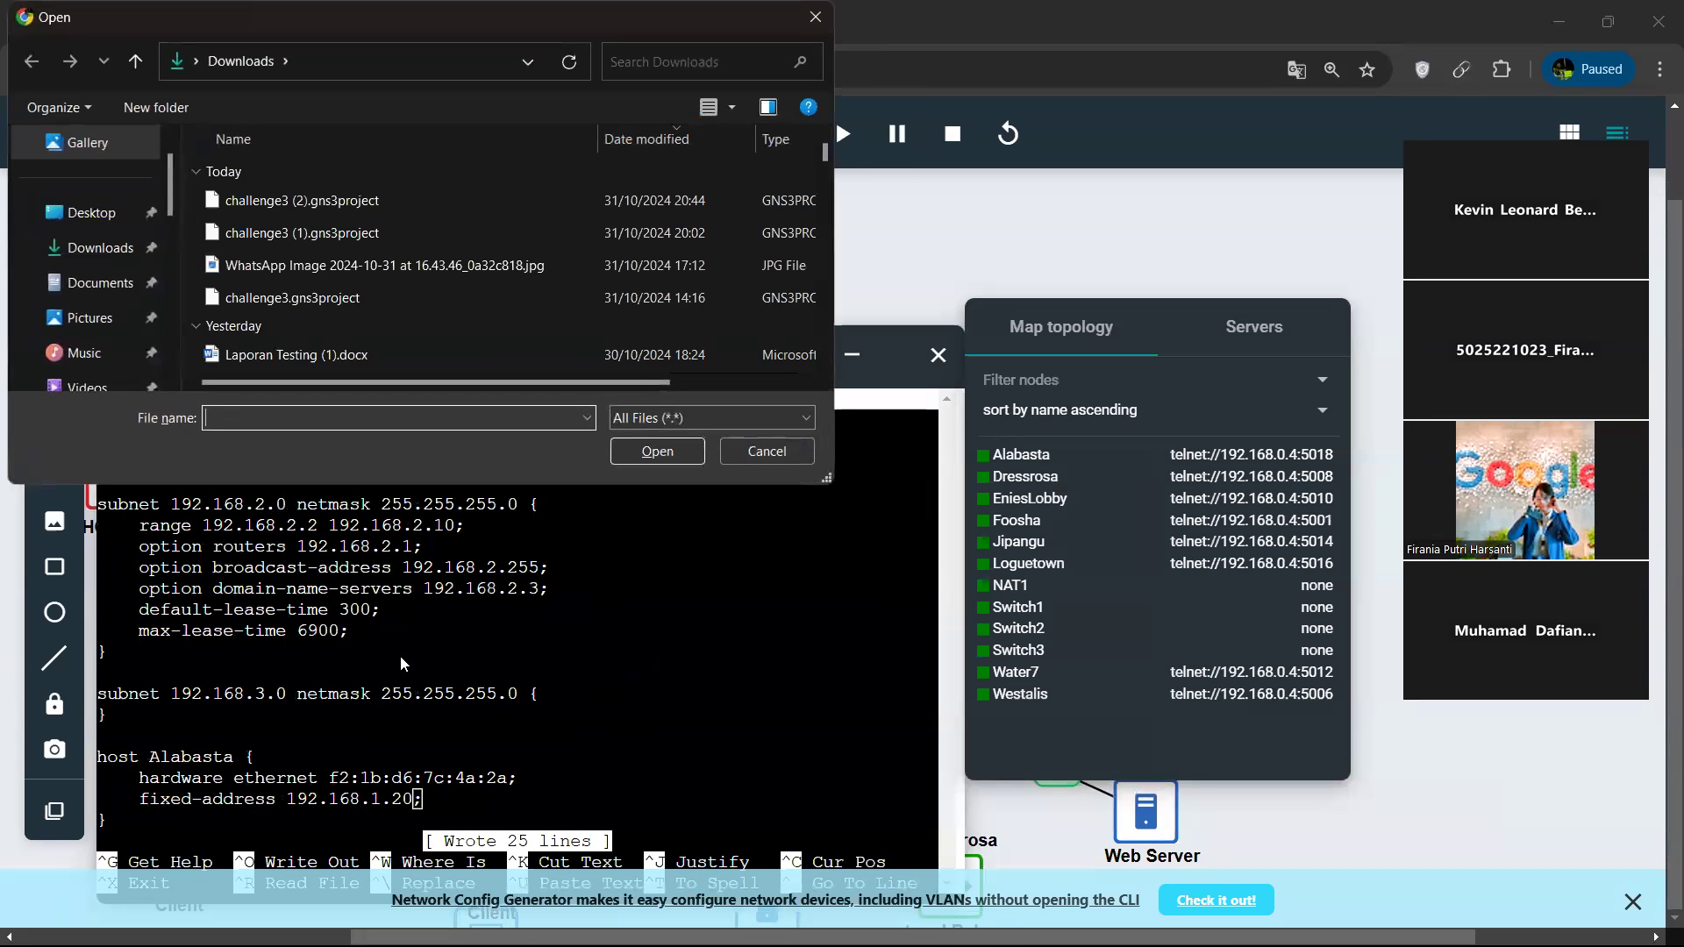
pyautogui.moveTo(615, 30); pyautogui.dragTo(736, 214)
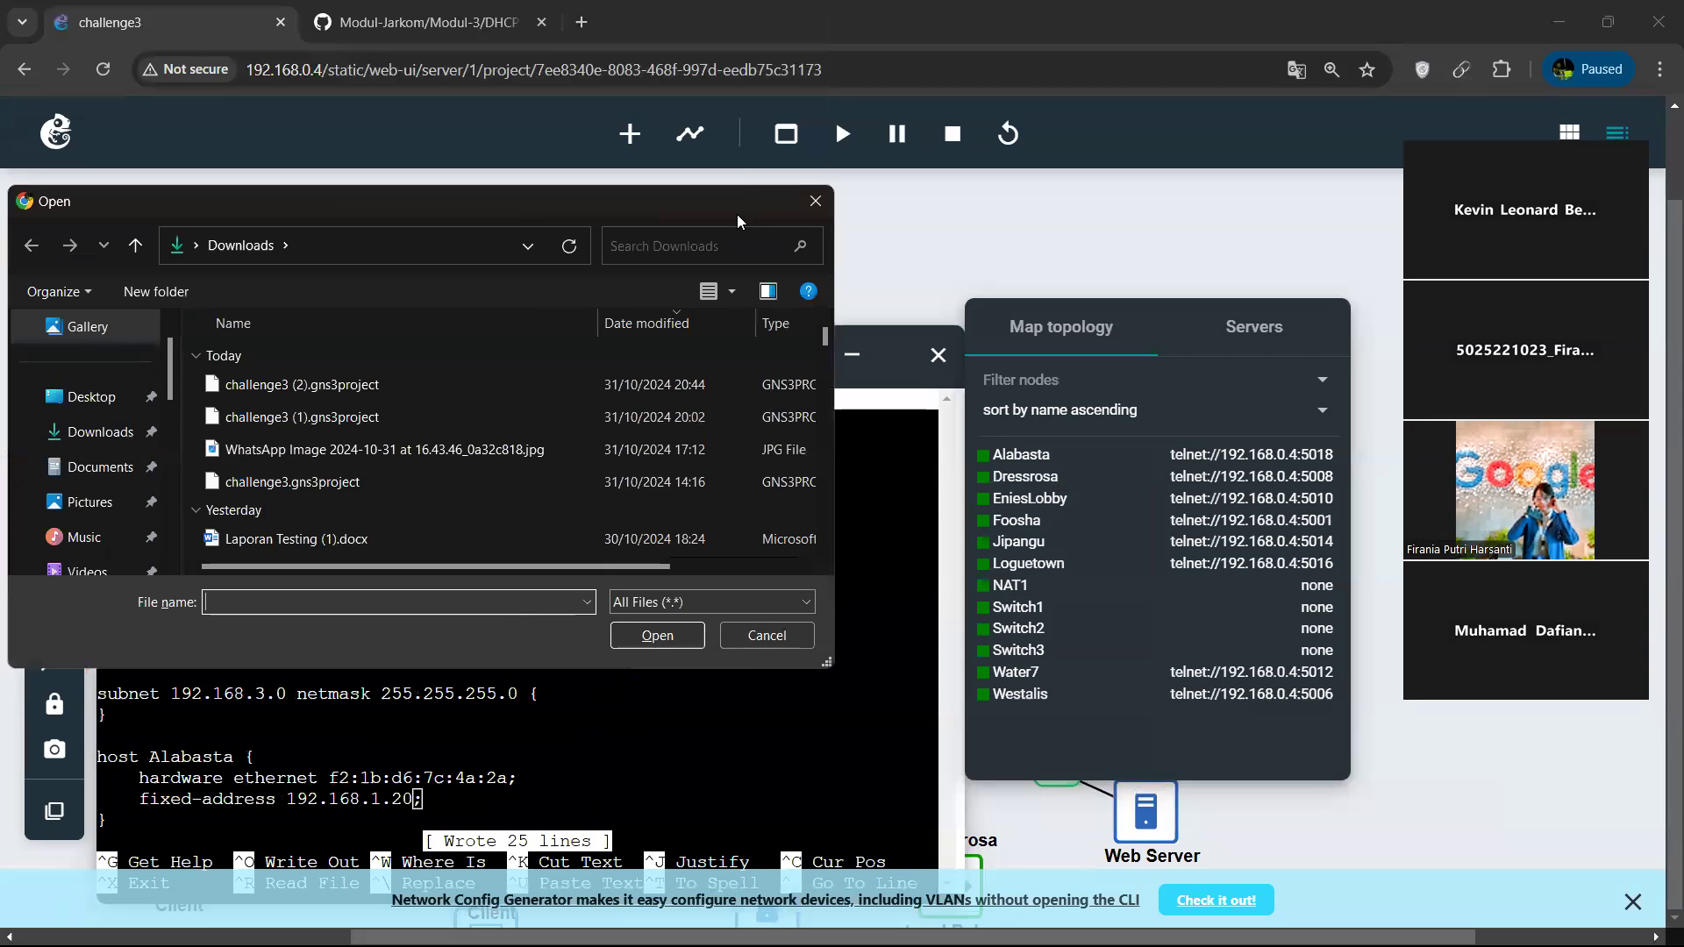
pyautogui.click(815, 201)
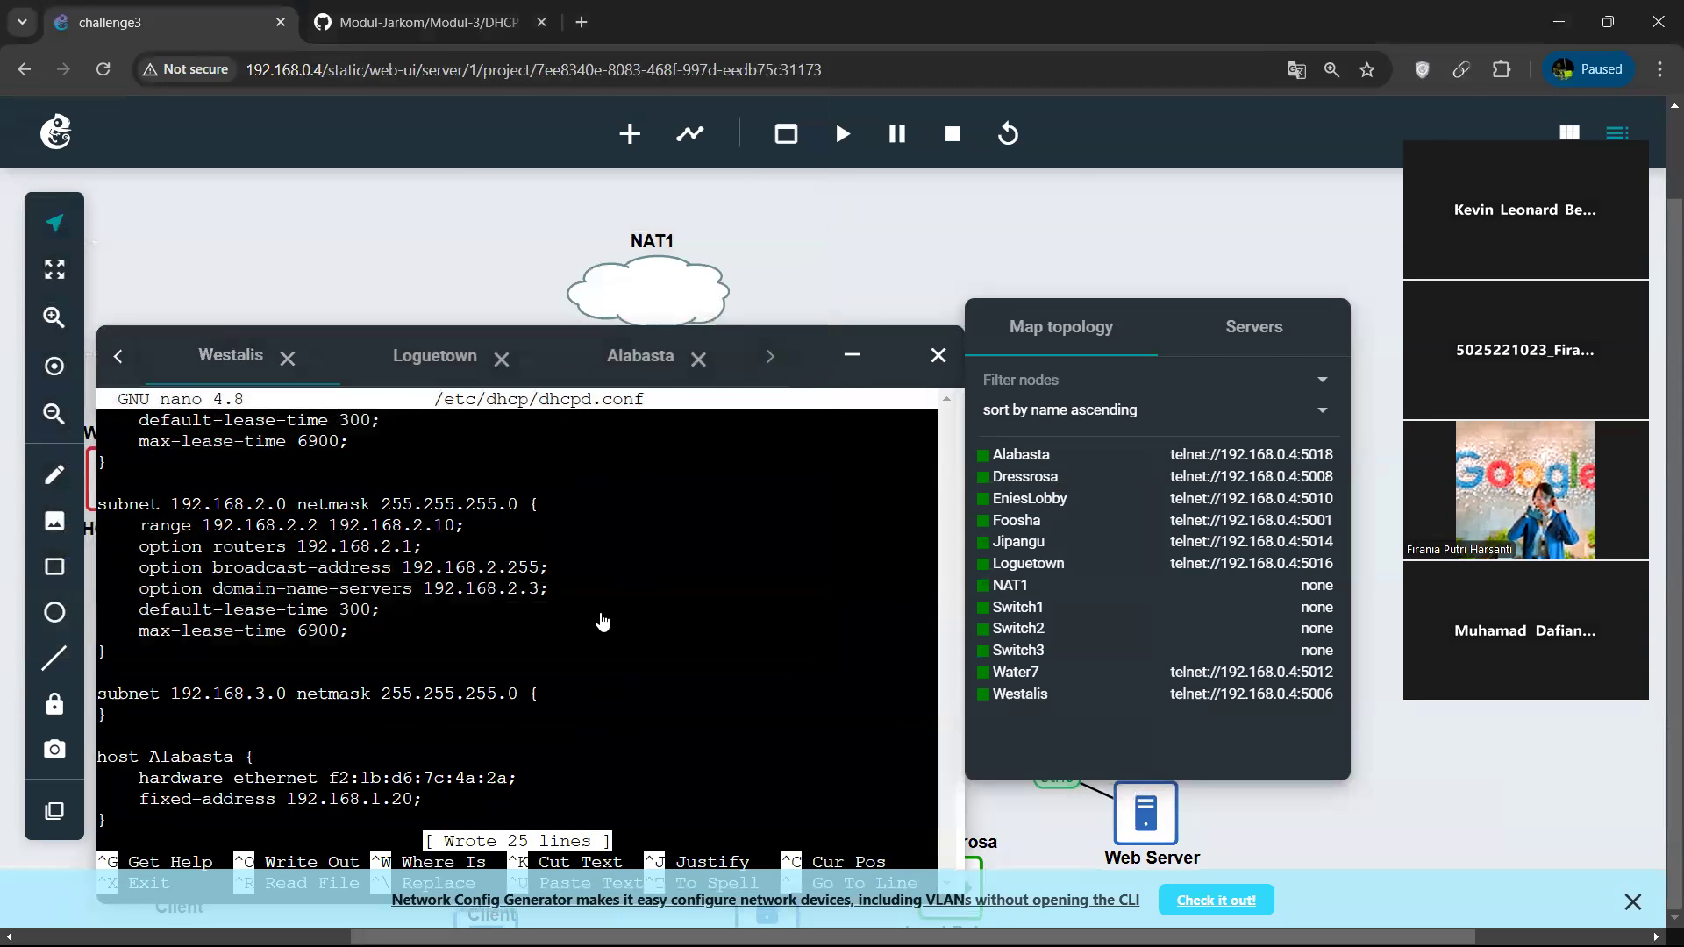
# Exit nano on Westalis and restart the isc-dhcp-server service.
pyautogui.hotkey('ctrl', 'x')
pyautogui.press('Up')
pyautogui.press('Up')
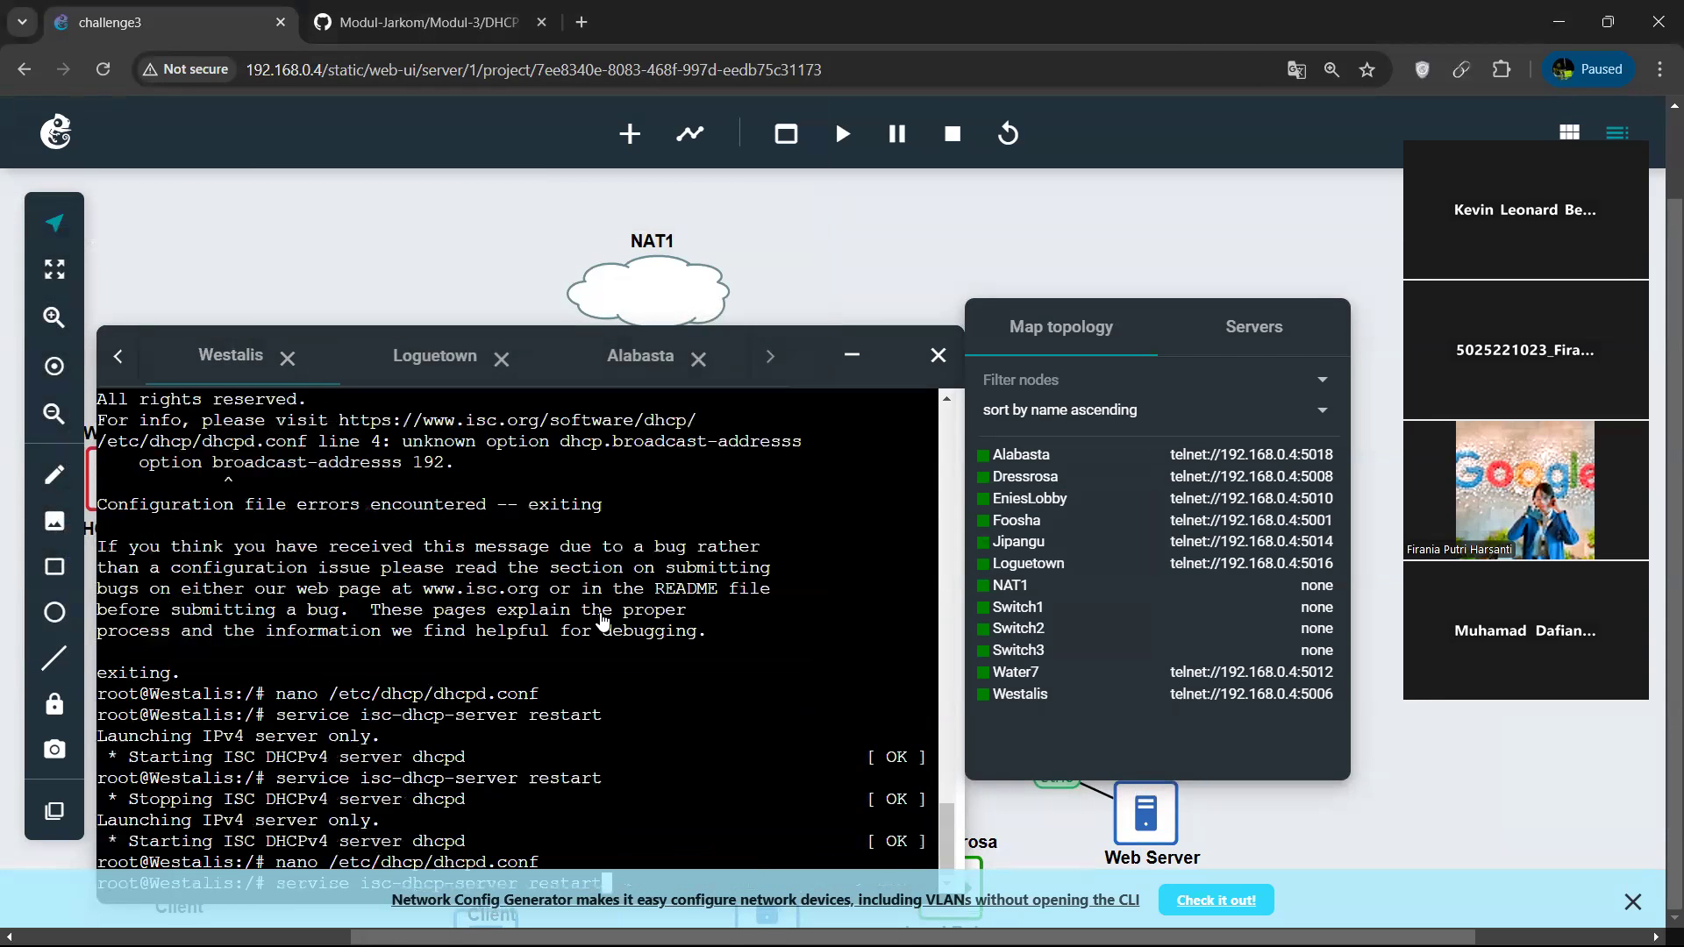
pyautogui.press('Return')
pyautogui.moveTo(800, 363); pyautogui.dragTo(807, 284)
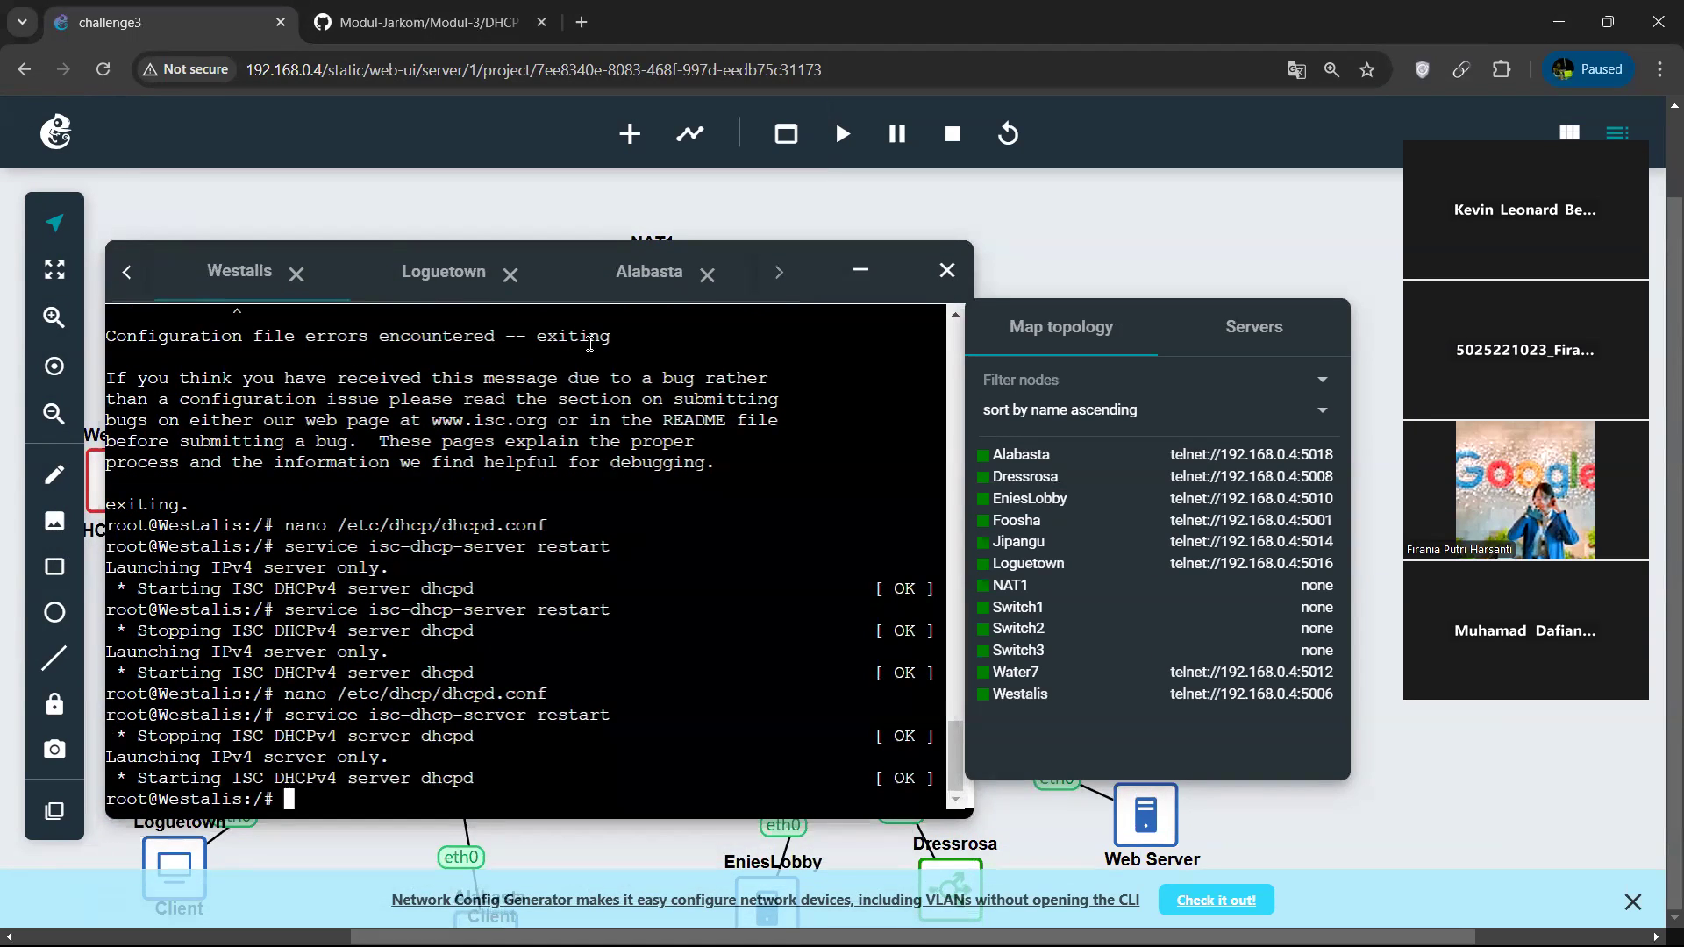
# Minimize the console window, then stop the Alabasta node in the topology and start it again.
pyautogui.click(859, 270)
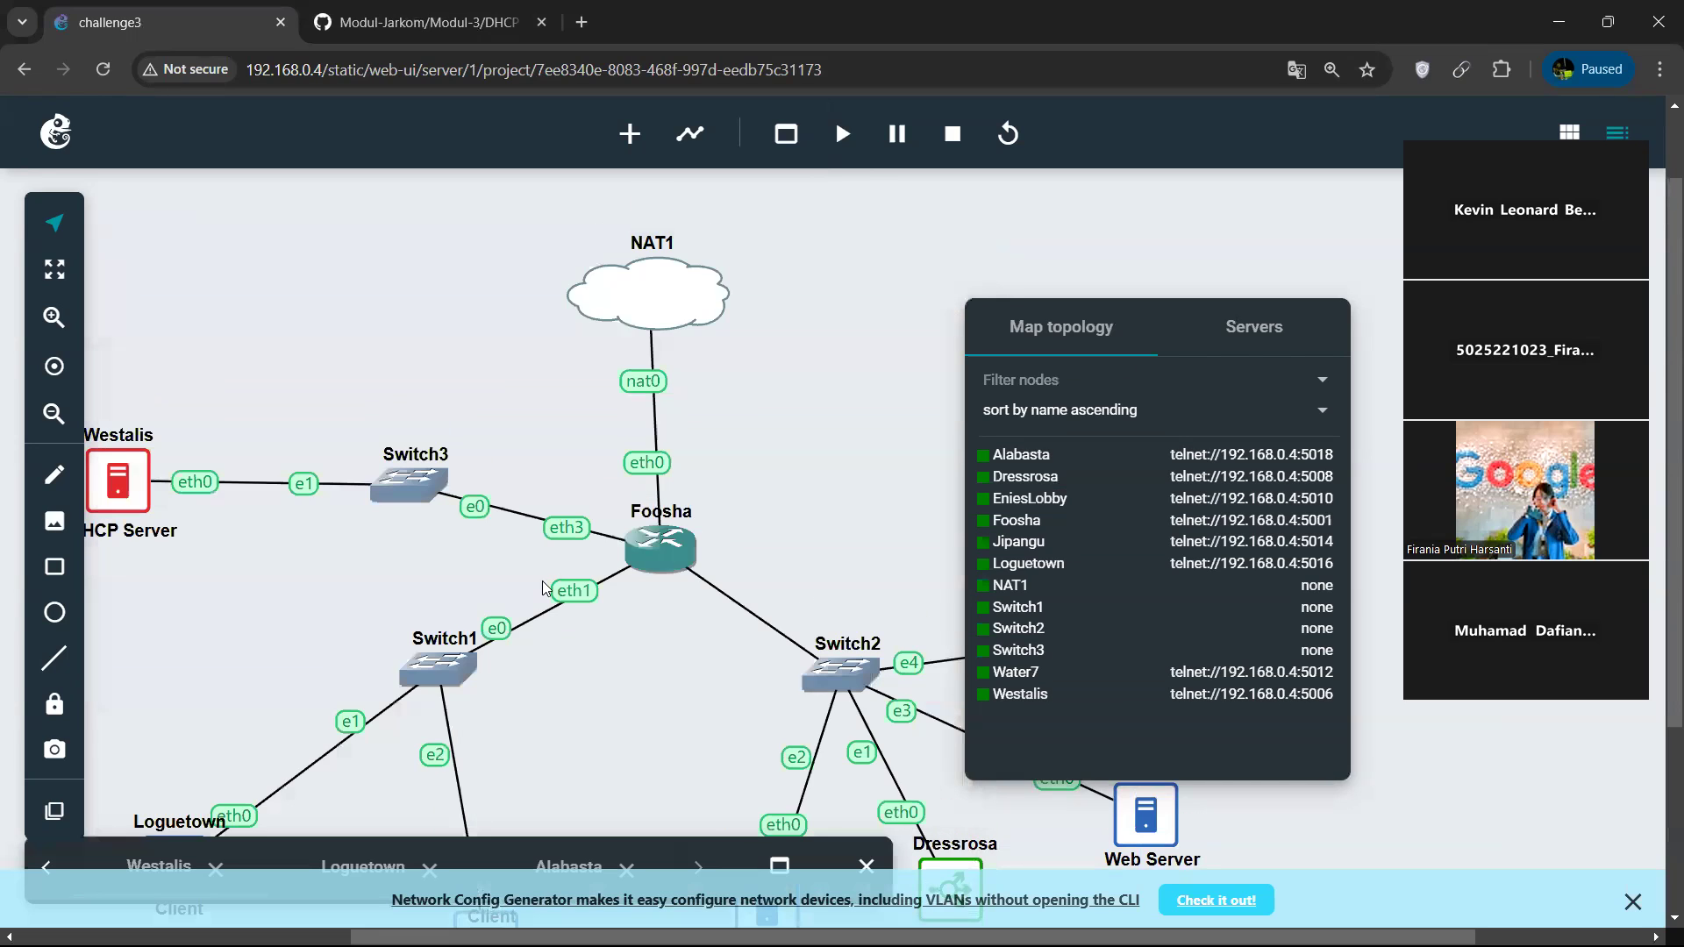
pyautogui.scroll(-3, 496, 683)
pyautogui.rightClick(984, 483)
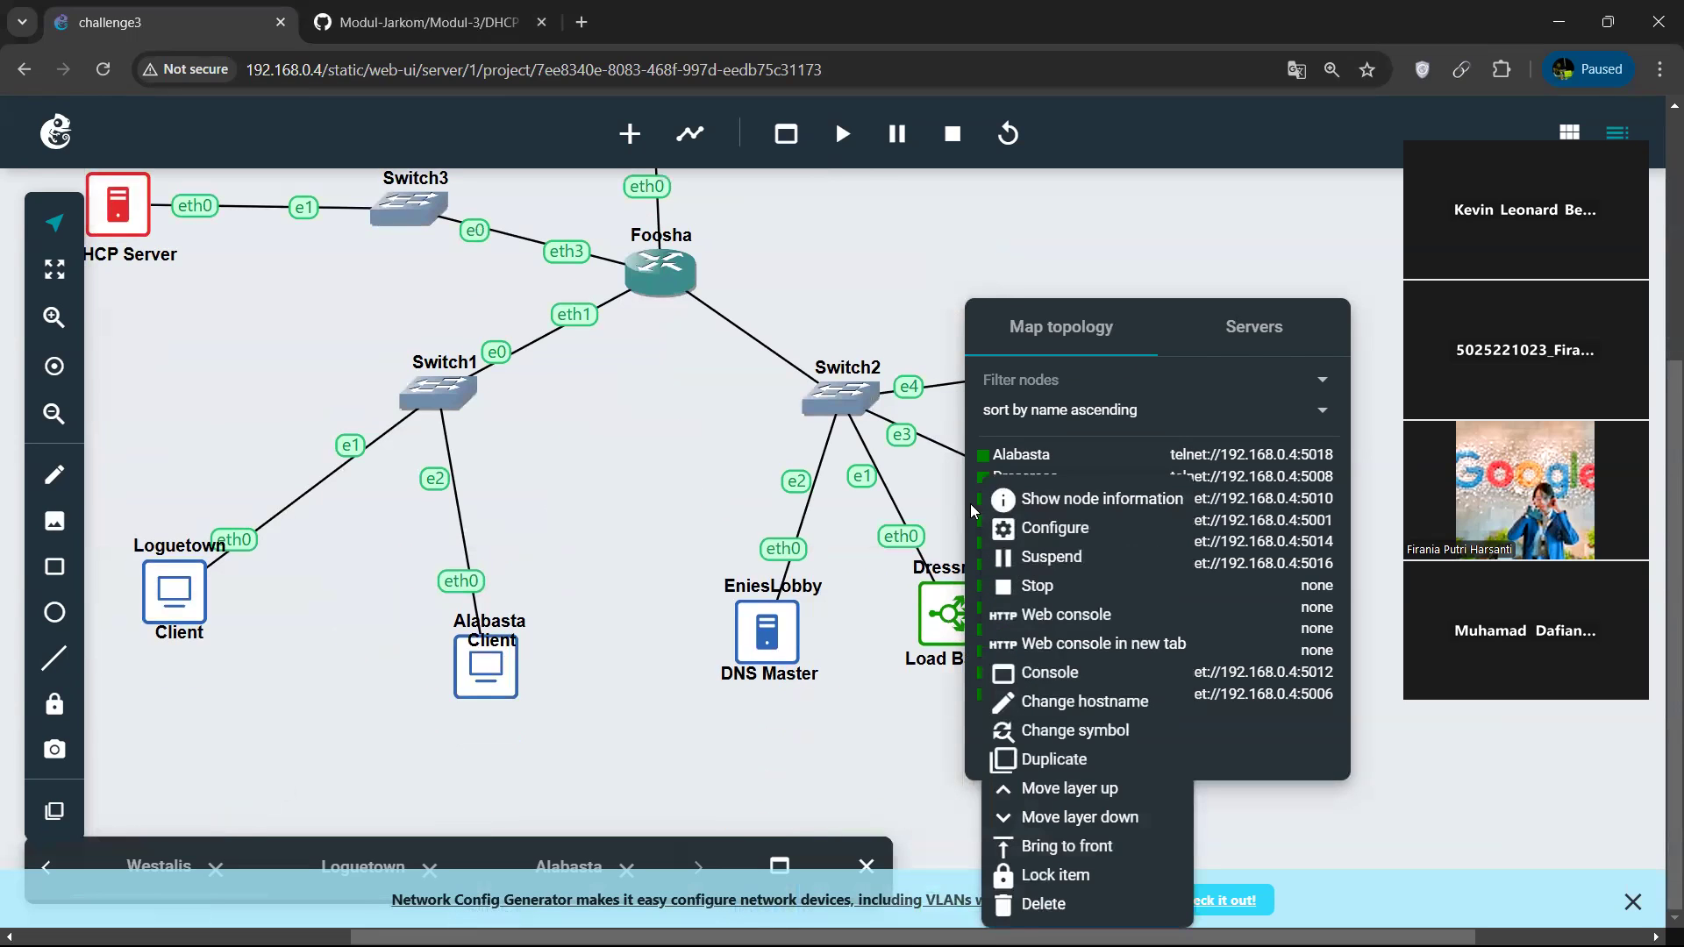
pyautogui.click(1128, 582)
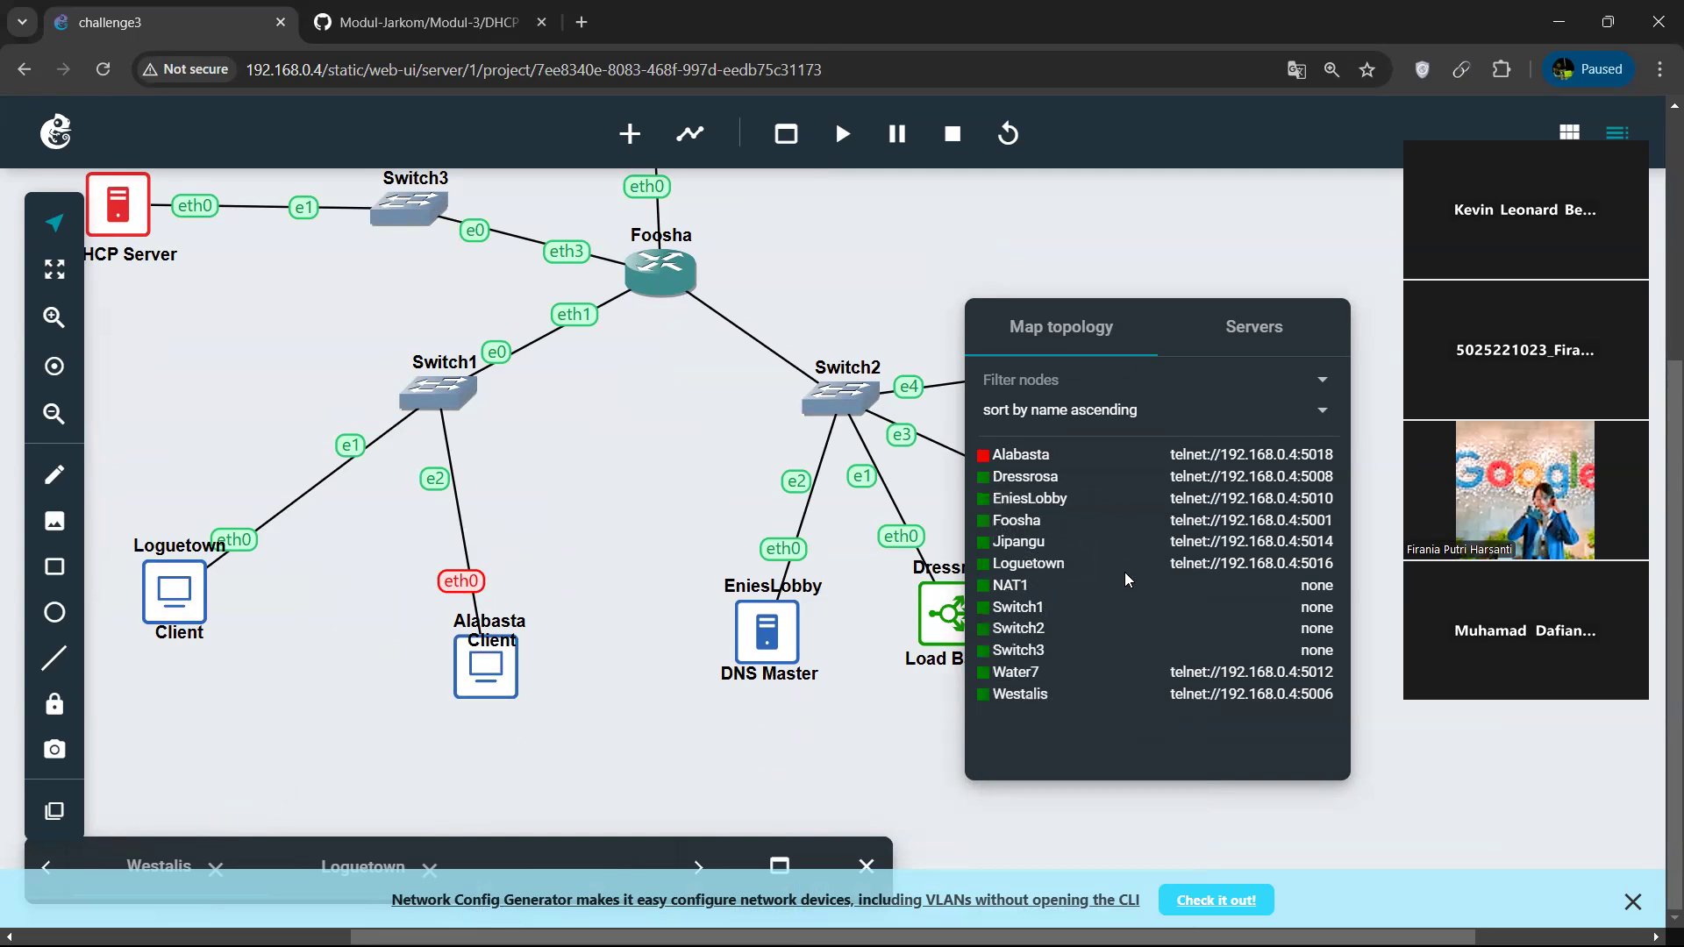
pyautogui.rightClick(1004, 520)
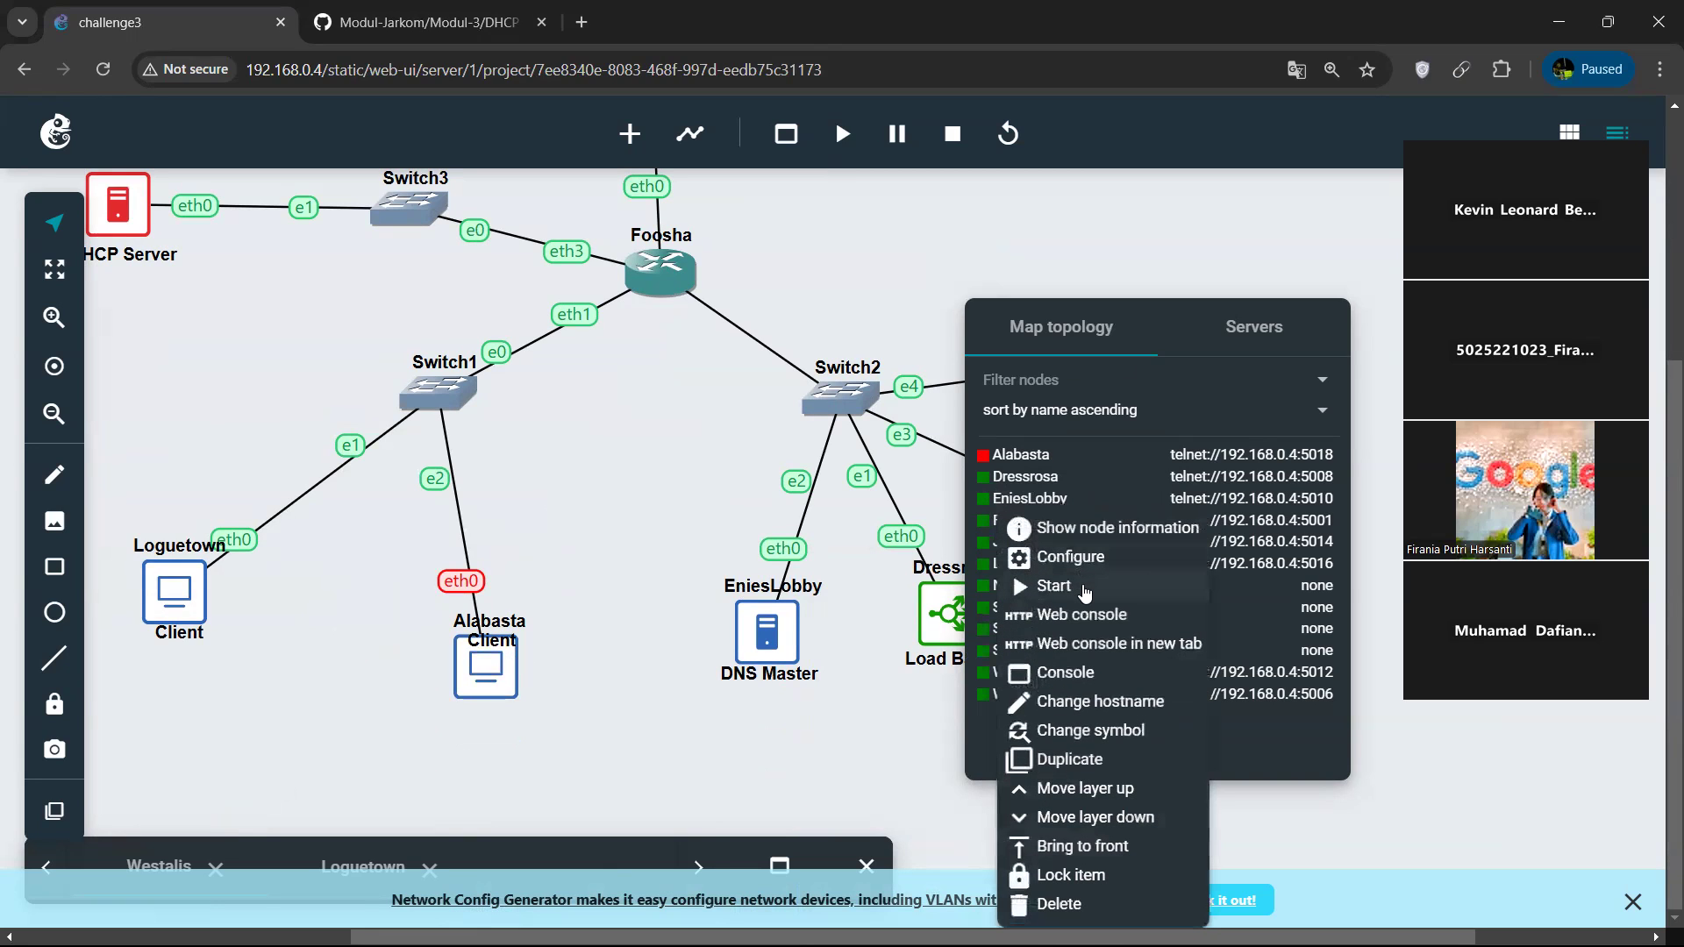
pyautogui.click(1084, 588)
# Open Alabasta's web console and run ip a to check the IP address assigned to eth0.
pyautogui.rightClick(994, 479)
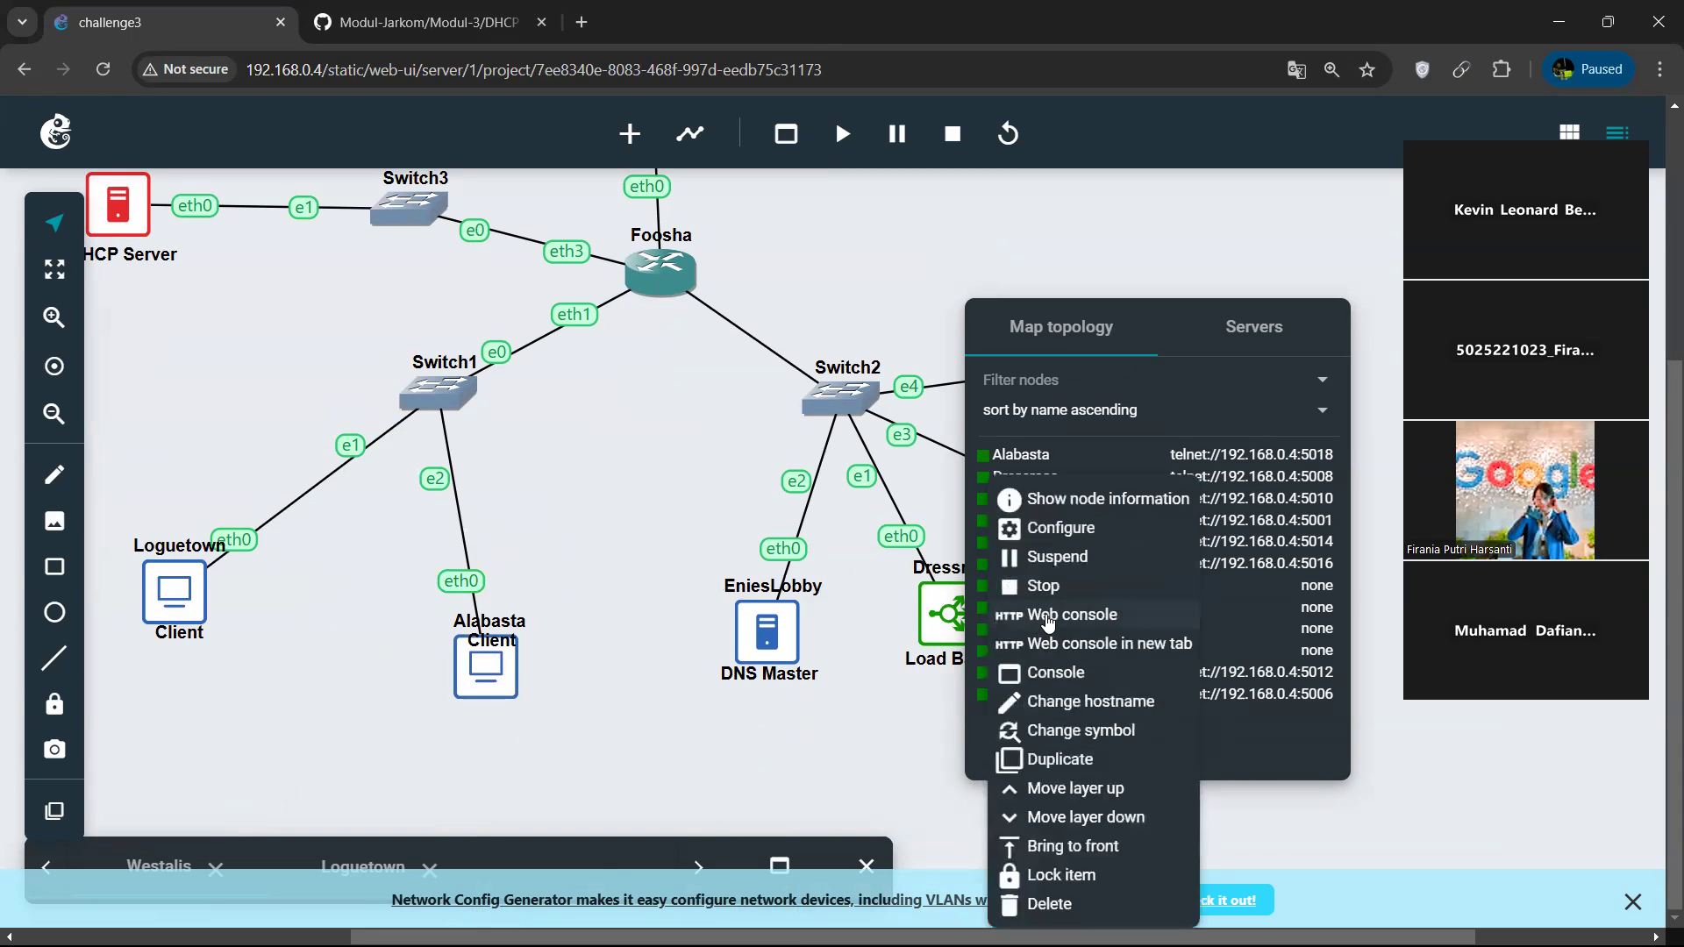
pyautogui.click(1048, 616)
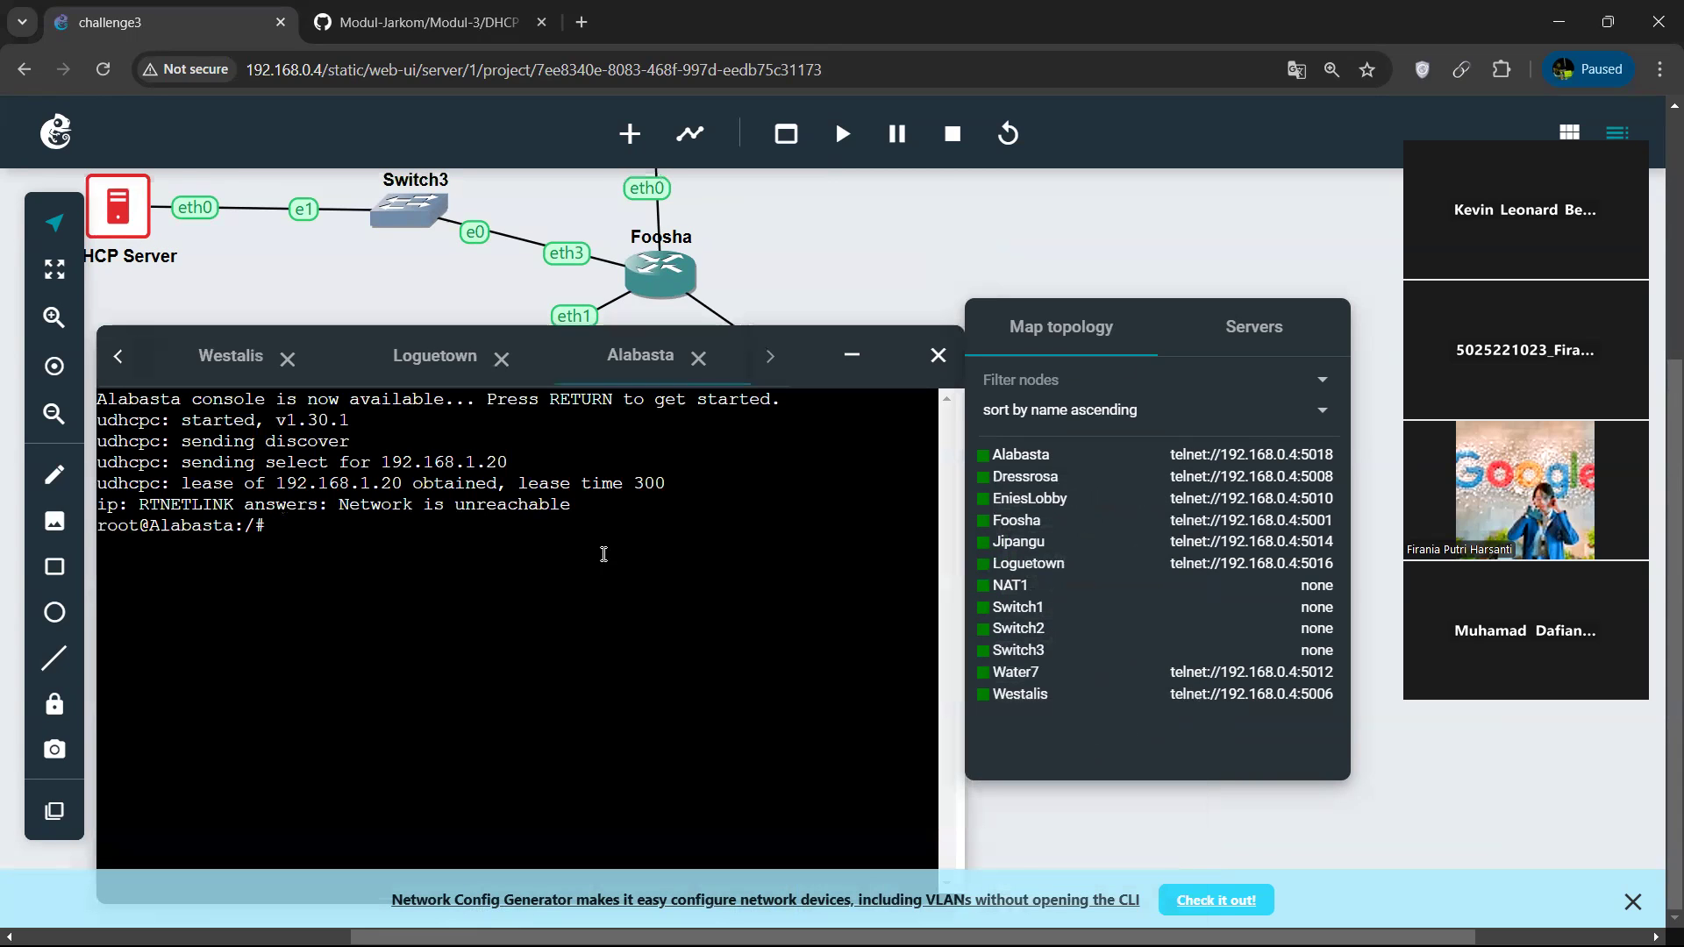
pyautogui.write('ip ')
pyautogui.write('a')
pyautogui.press('Return')
pyautogui.scroll(3, 572, 544)
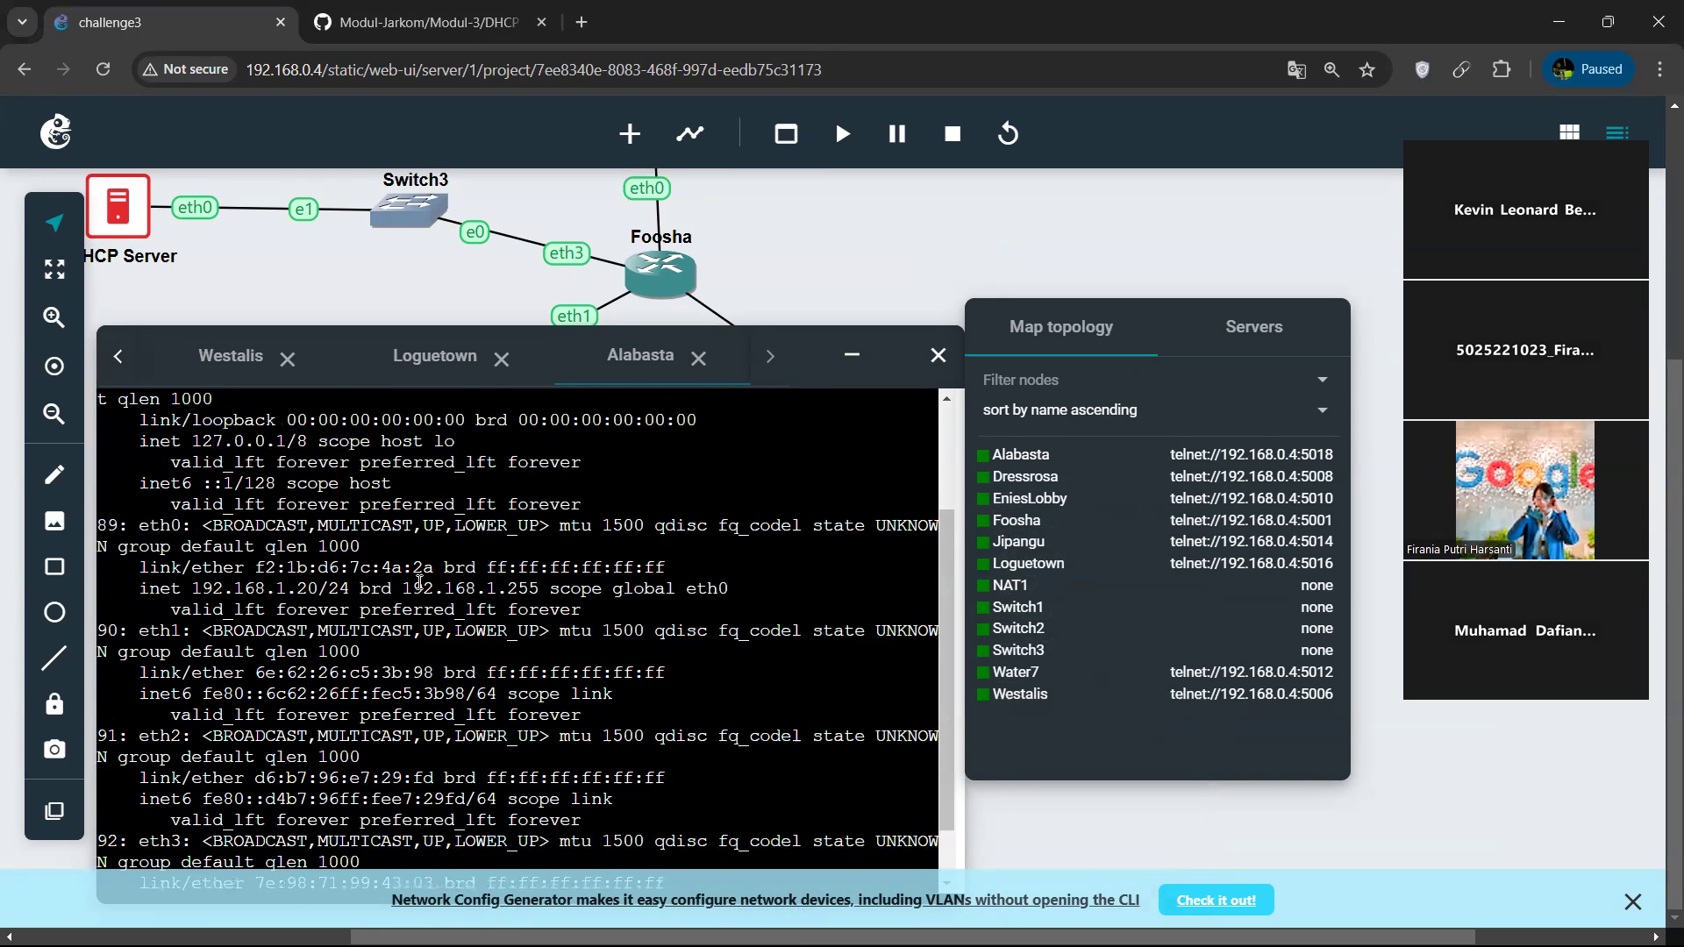
pyautogui.moveTo(354, 594); pyautogui.dragTo(343, 593)
pyautogui.scroll(2, 359, 552)
pyautogui.scroll(-1, 358, 552)
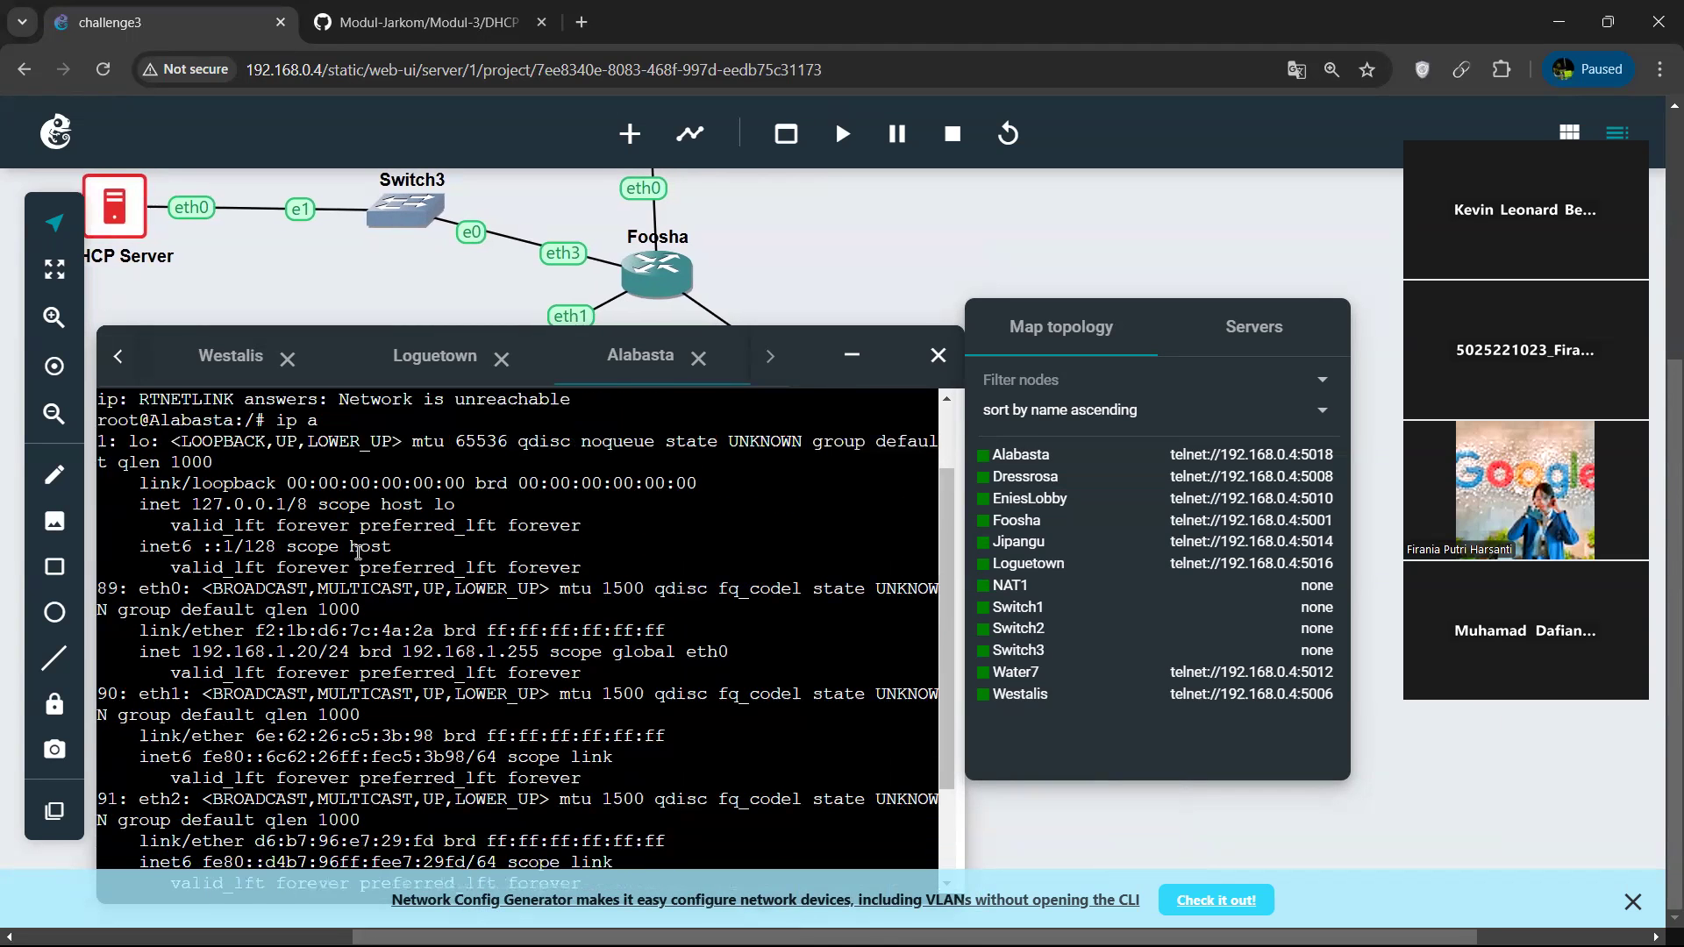
pyautogui.moveTo(186, 645); pyautogui.dragTo(358, 652)
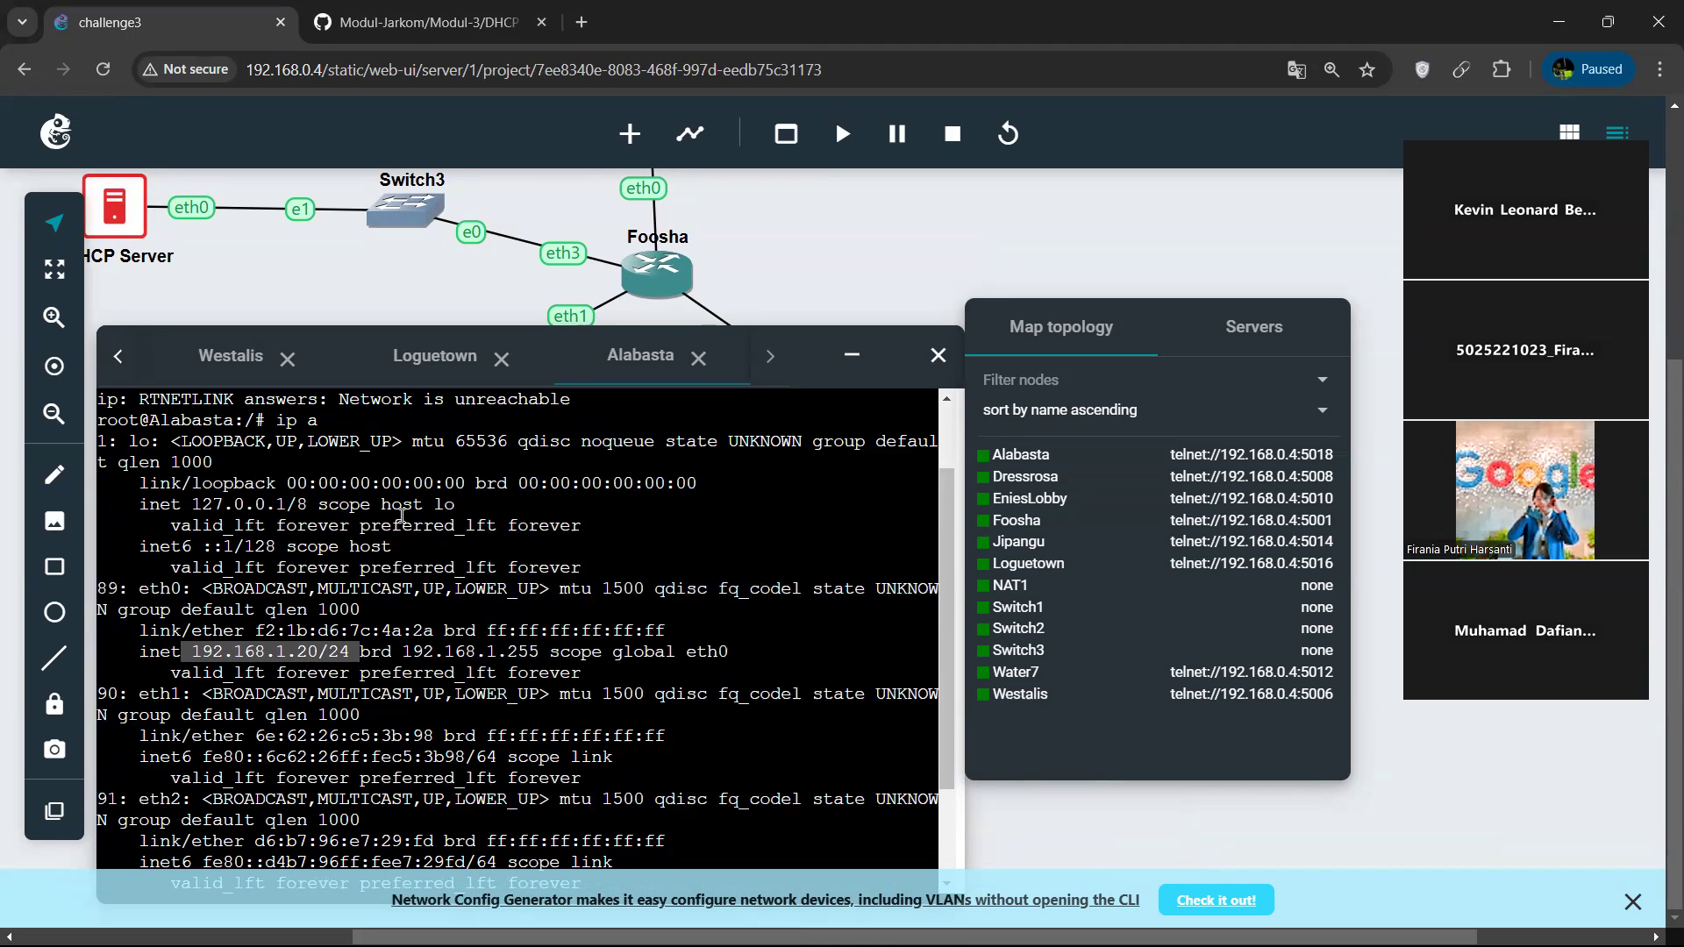
pyautogui.scroll(-3, 402, 516)
# Minimize the consoles and restart the Alabasta client a second time to test its fixed address.
pyautogui.click(855, 354)
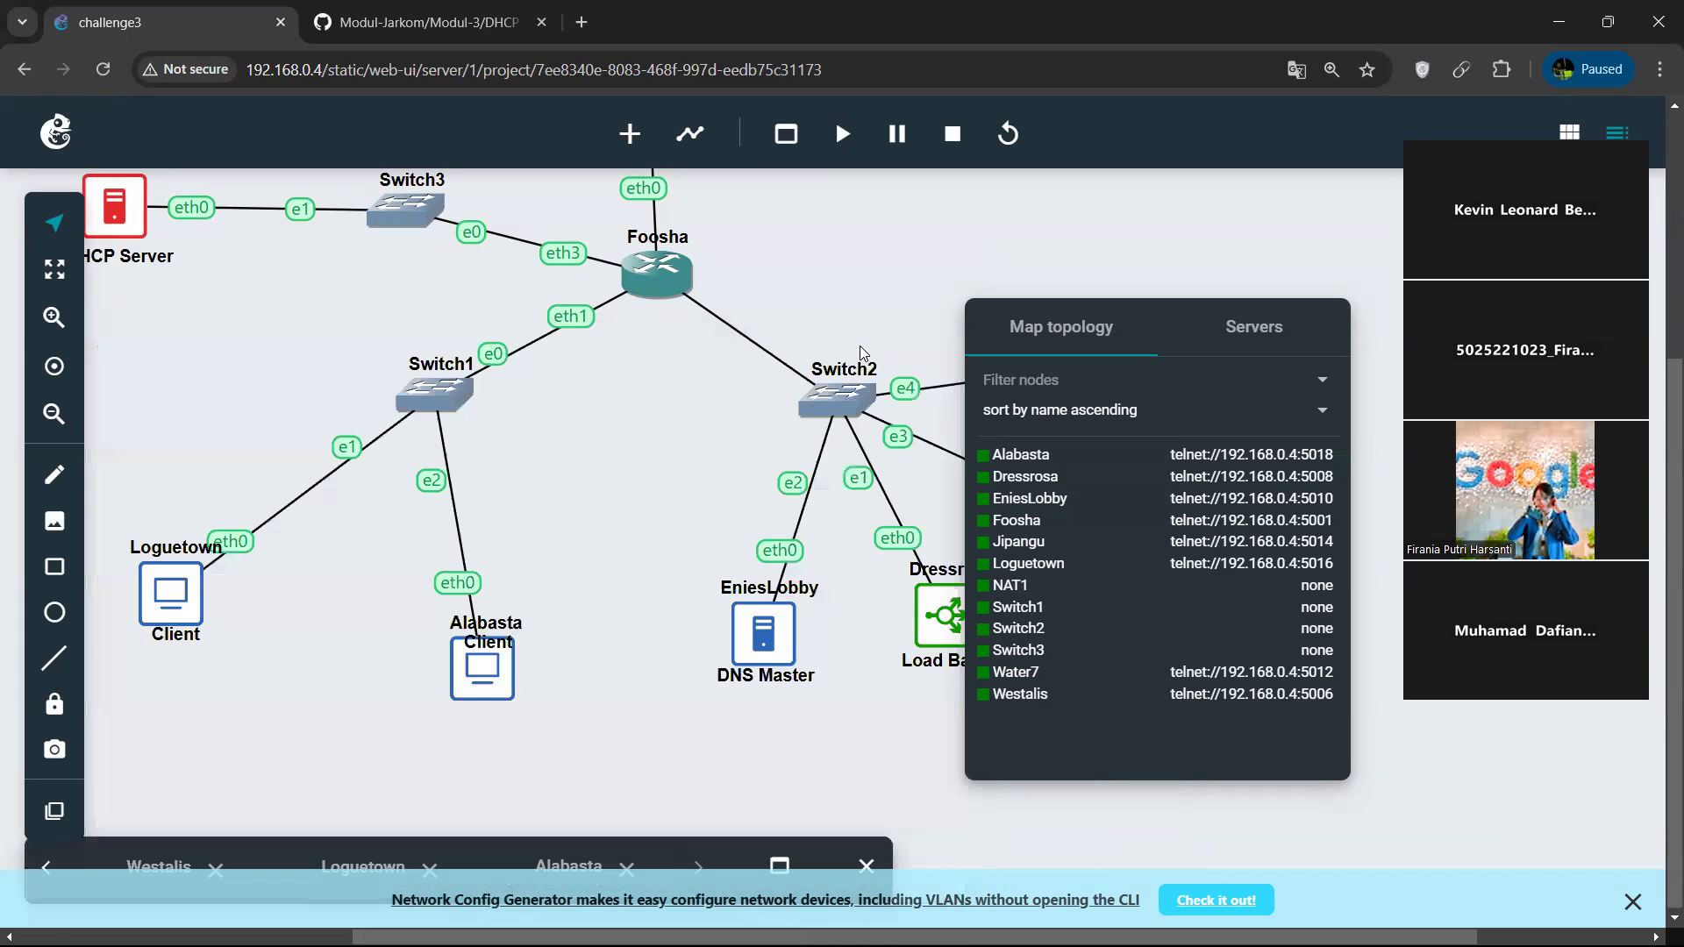
pyautogui.rightClick(501, 660)
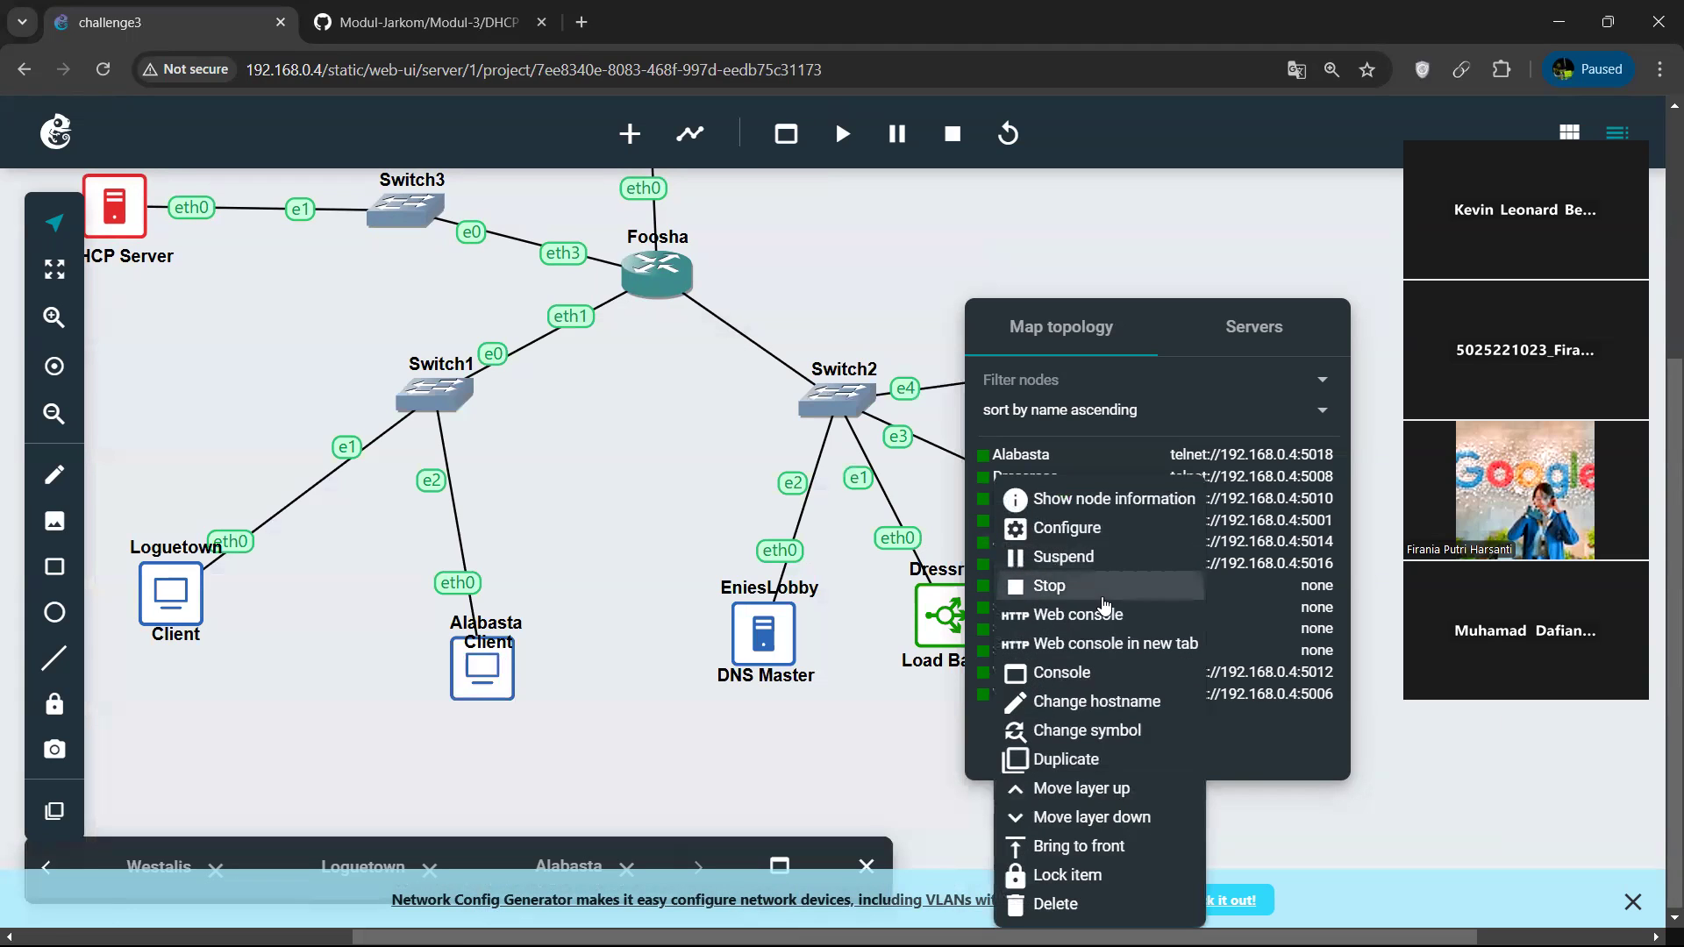
pyautogui.click(1103, 598)
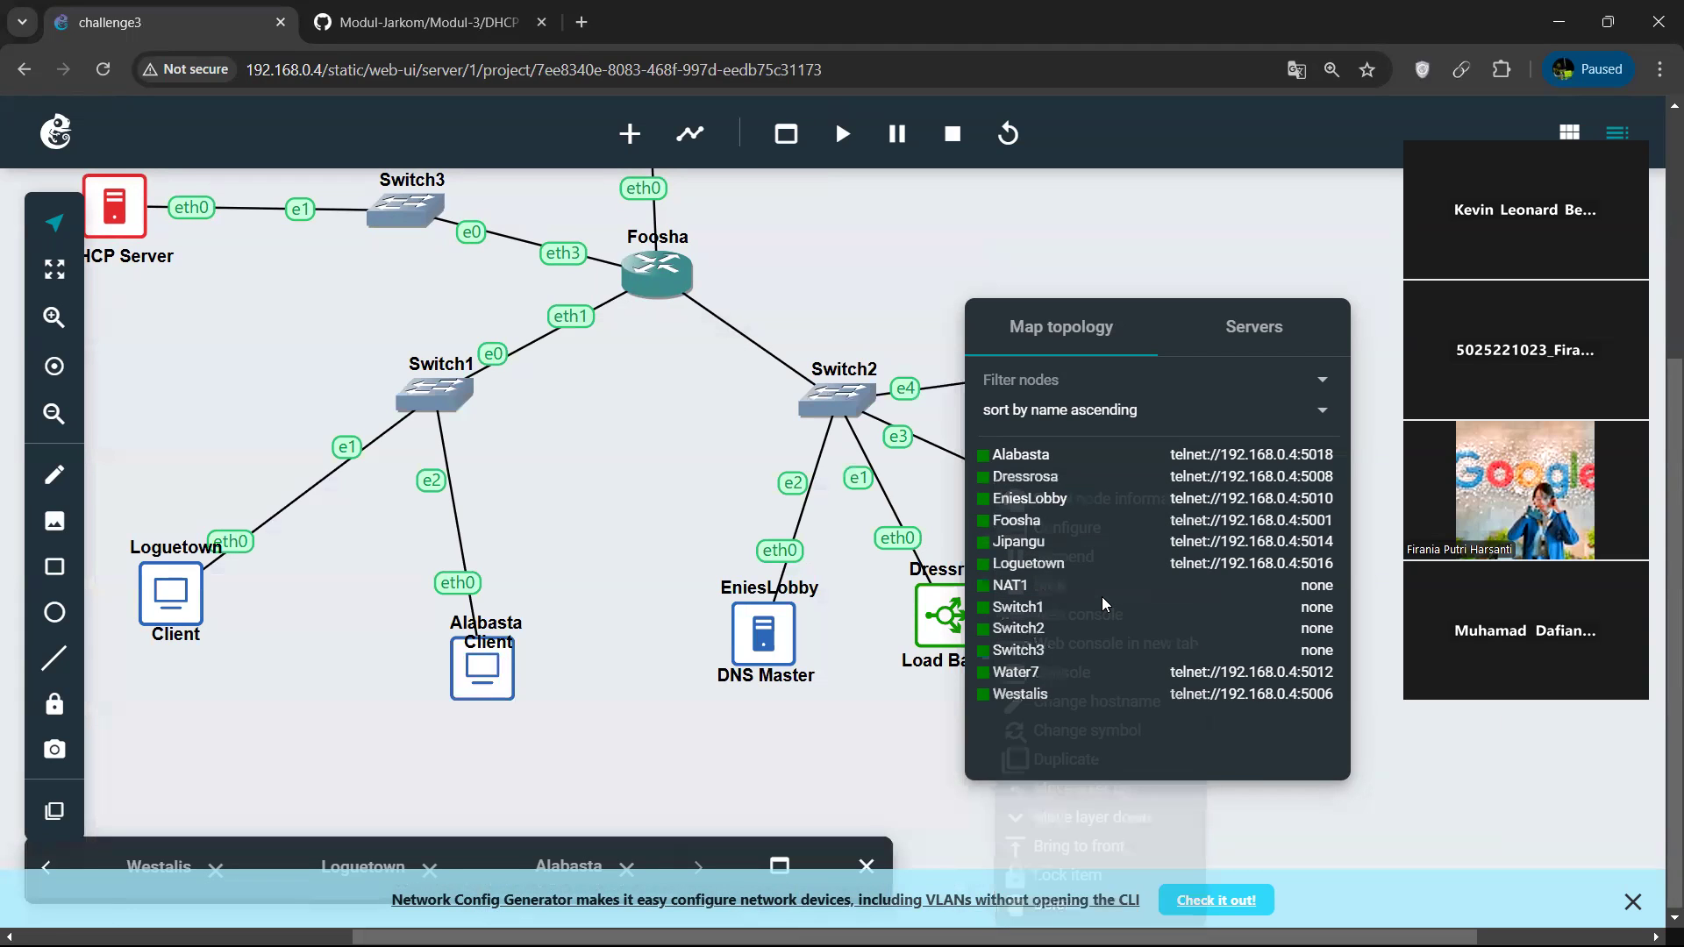
pyautogui.rightClick(486, 678)
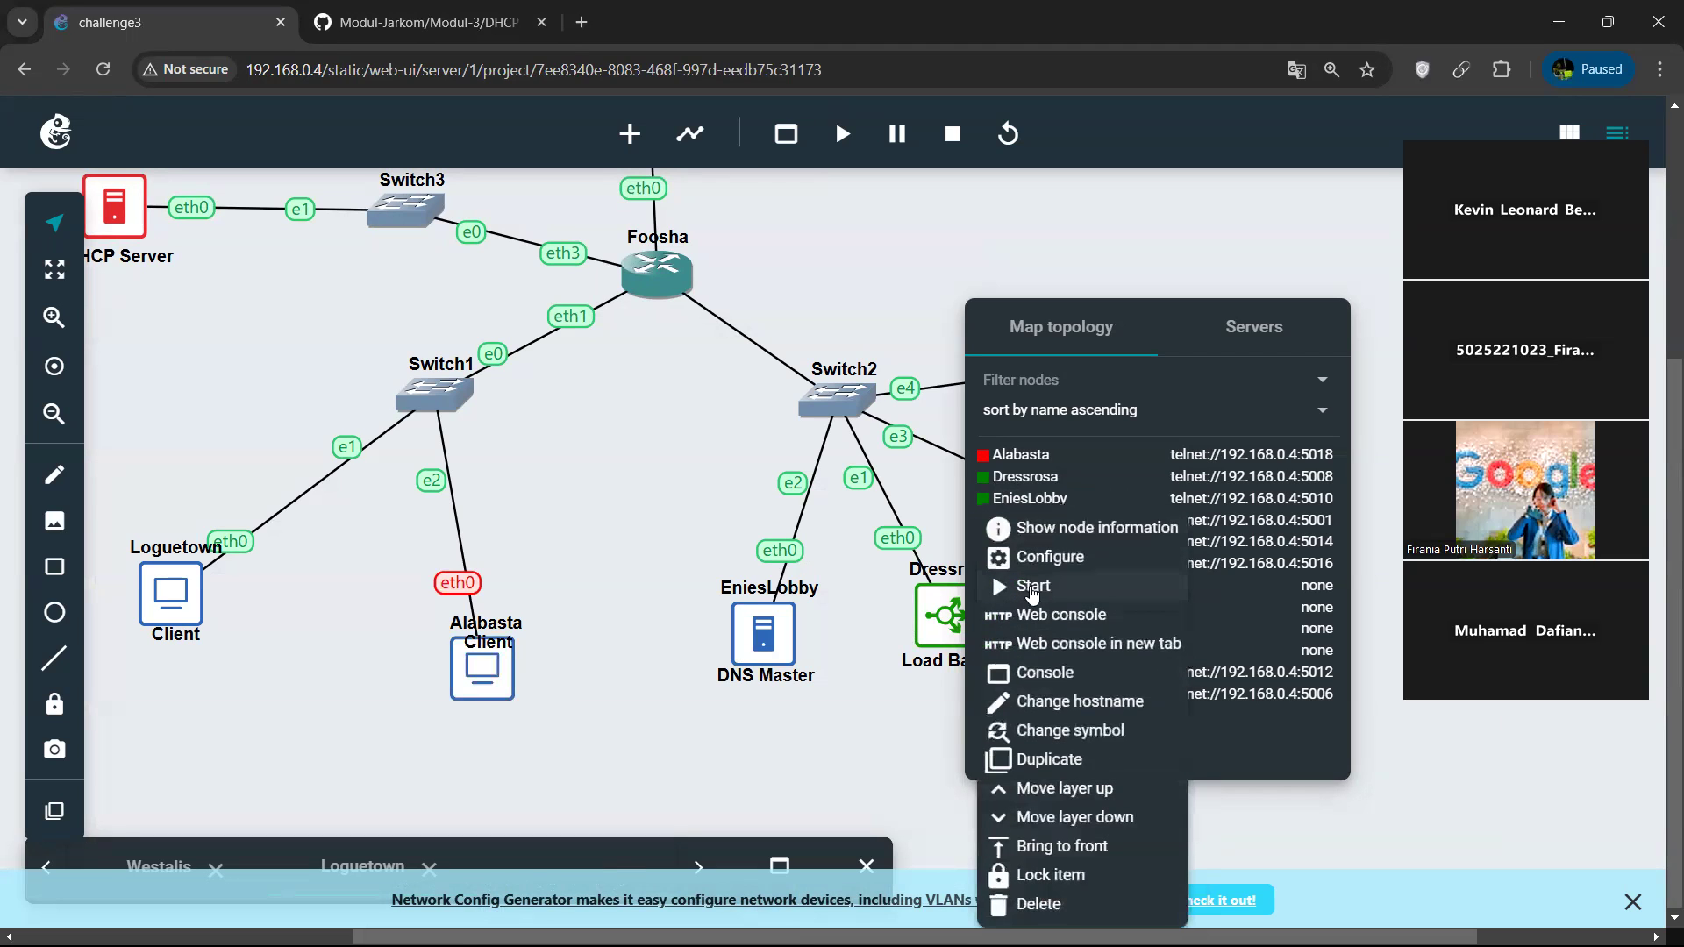
pyautogui.click(1036, 589)
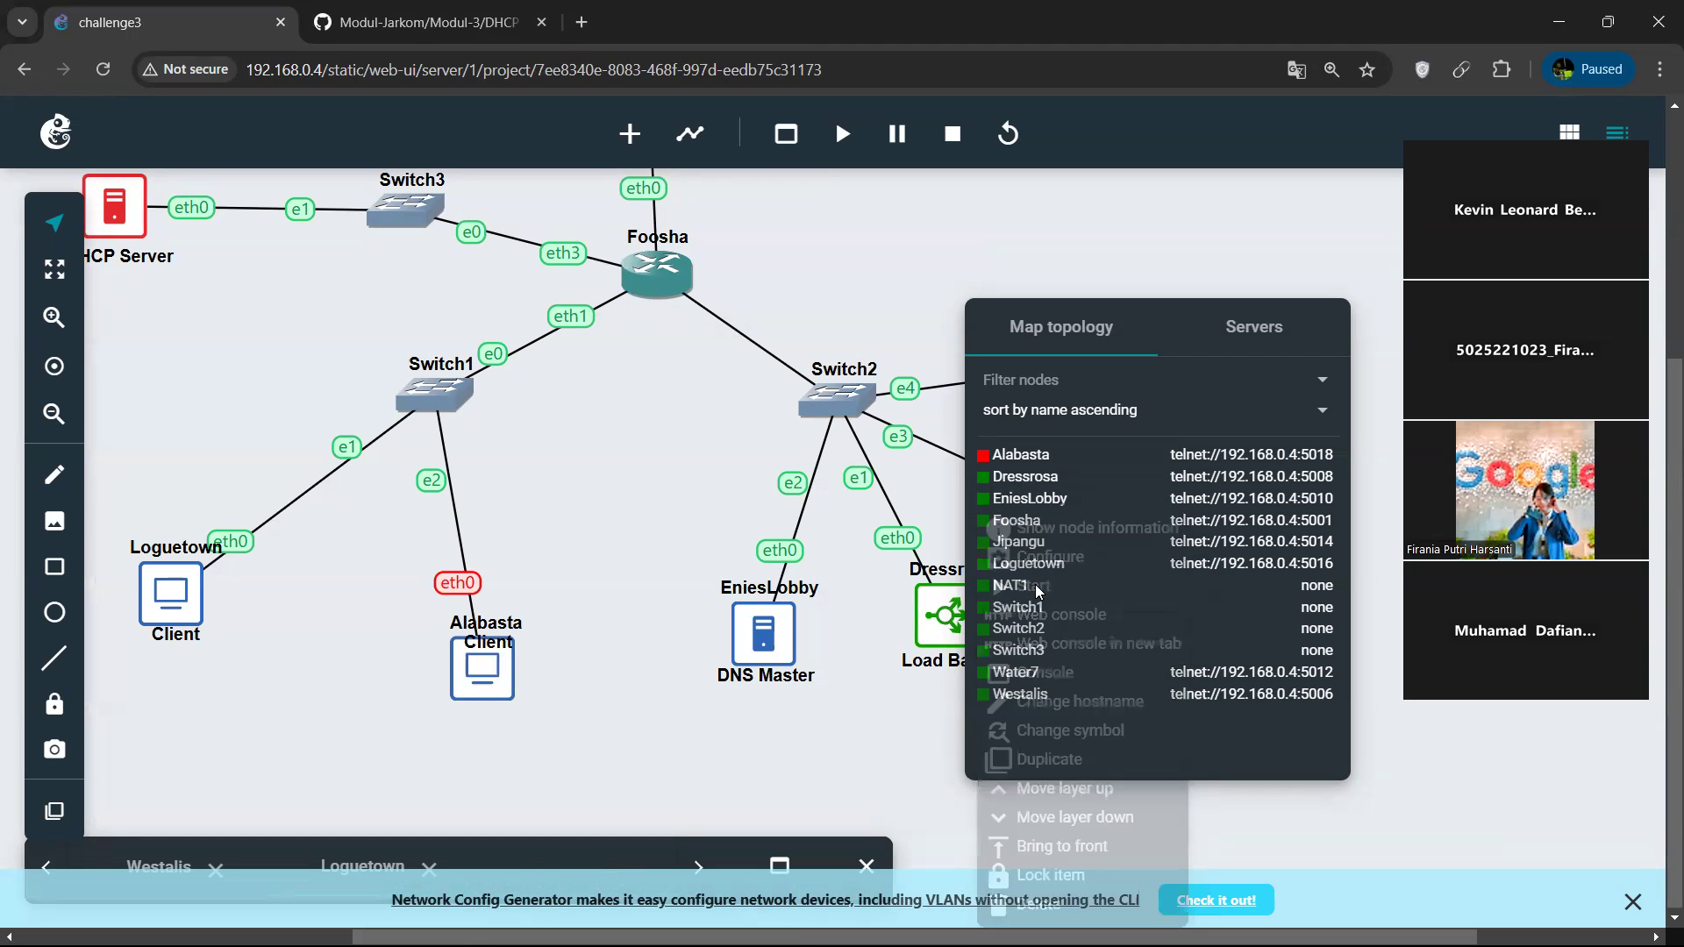
# Reopen Alabasta's web console and run ip a again to verify eth0's address after the second restart.
pyautogui.rightClick(481, 685)
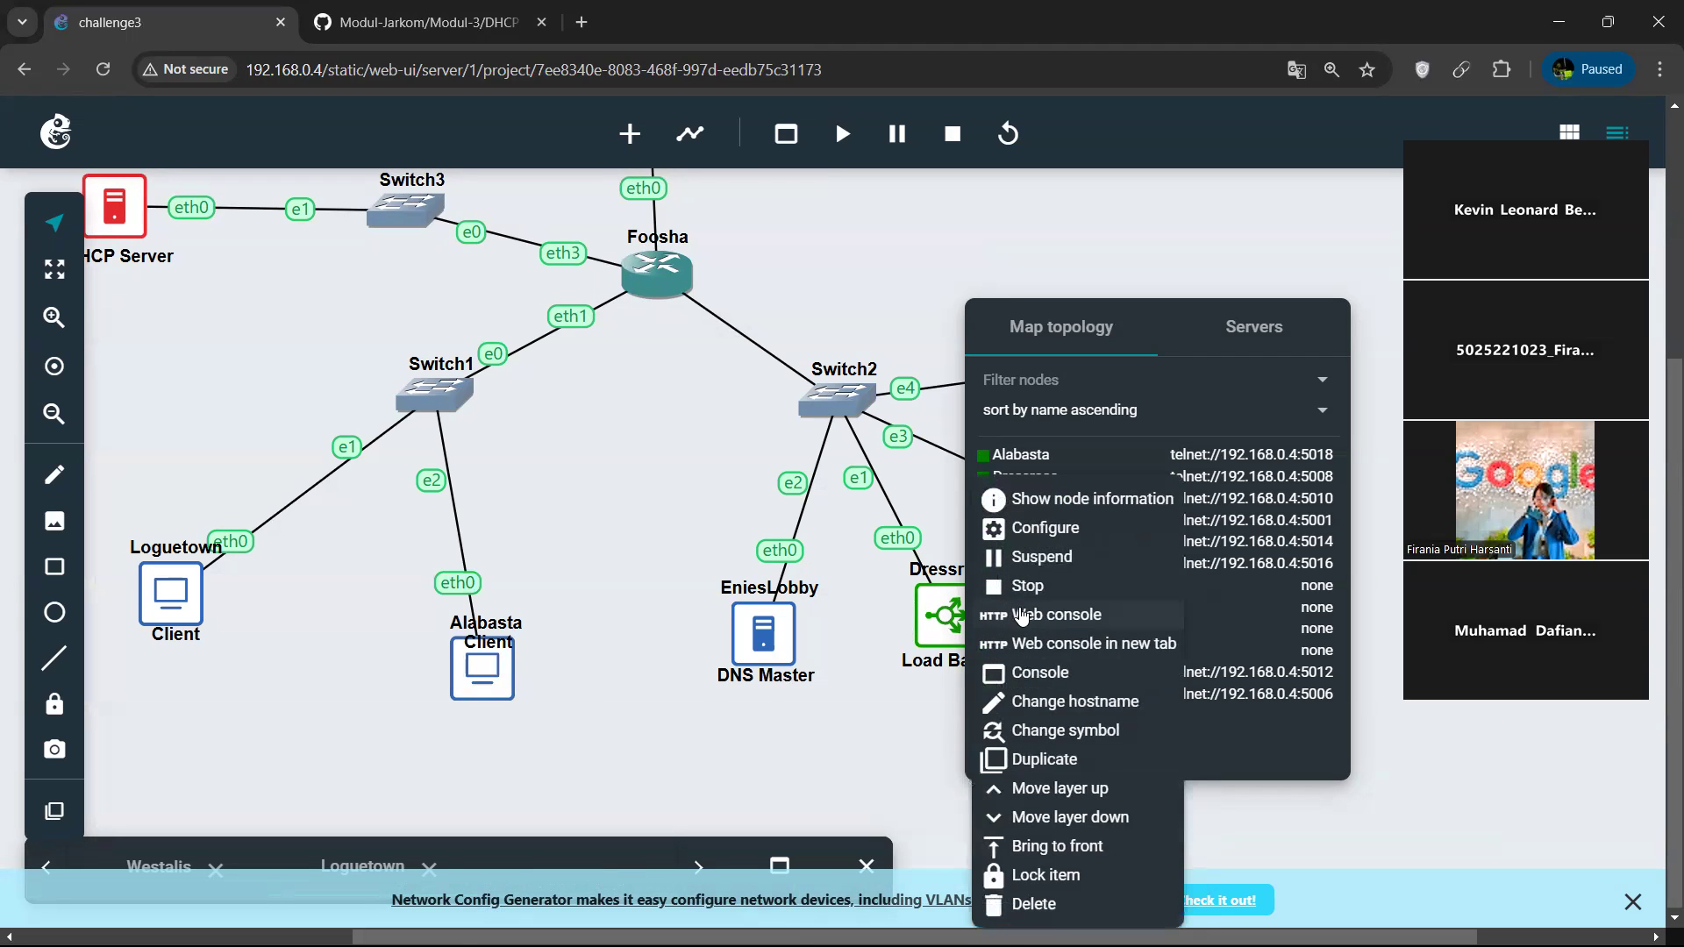
pyautogui.click(1021, 611)
pyautogui.write('ip a')
pyautogui.press('Return')
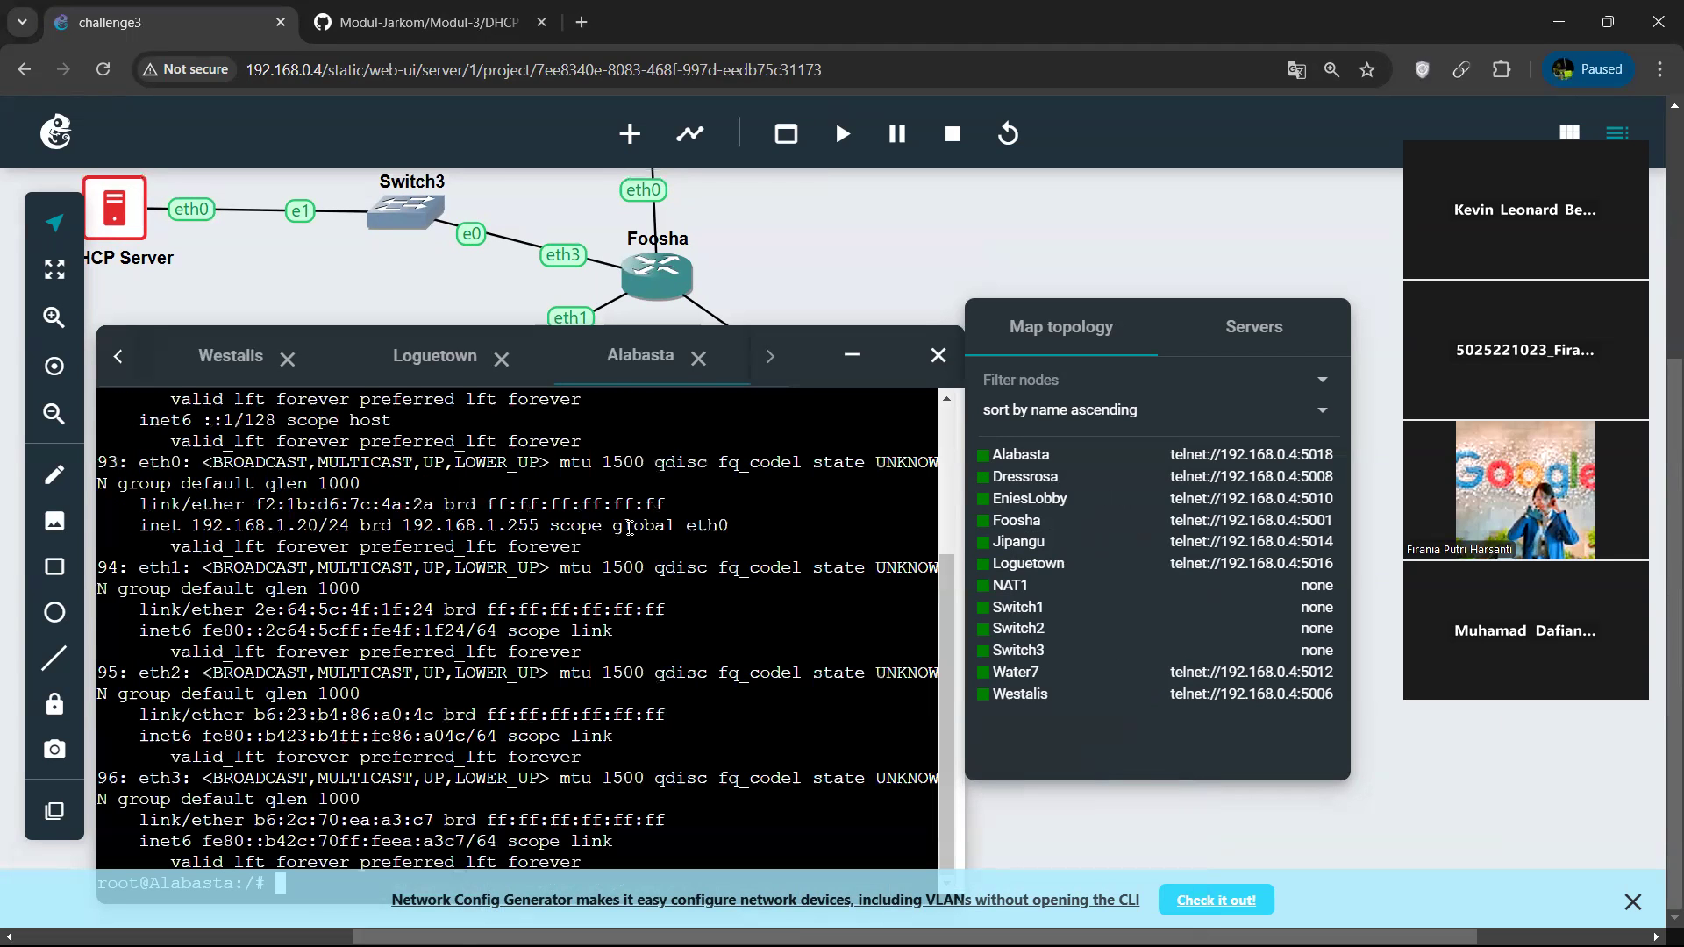
pyautogui.moveTo(193, 525); pyautogui.dragTo(350, 525)
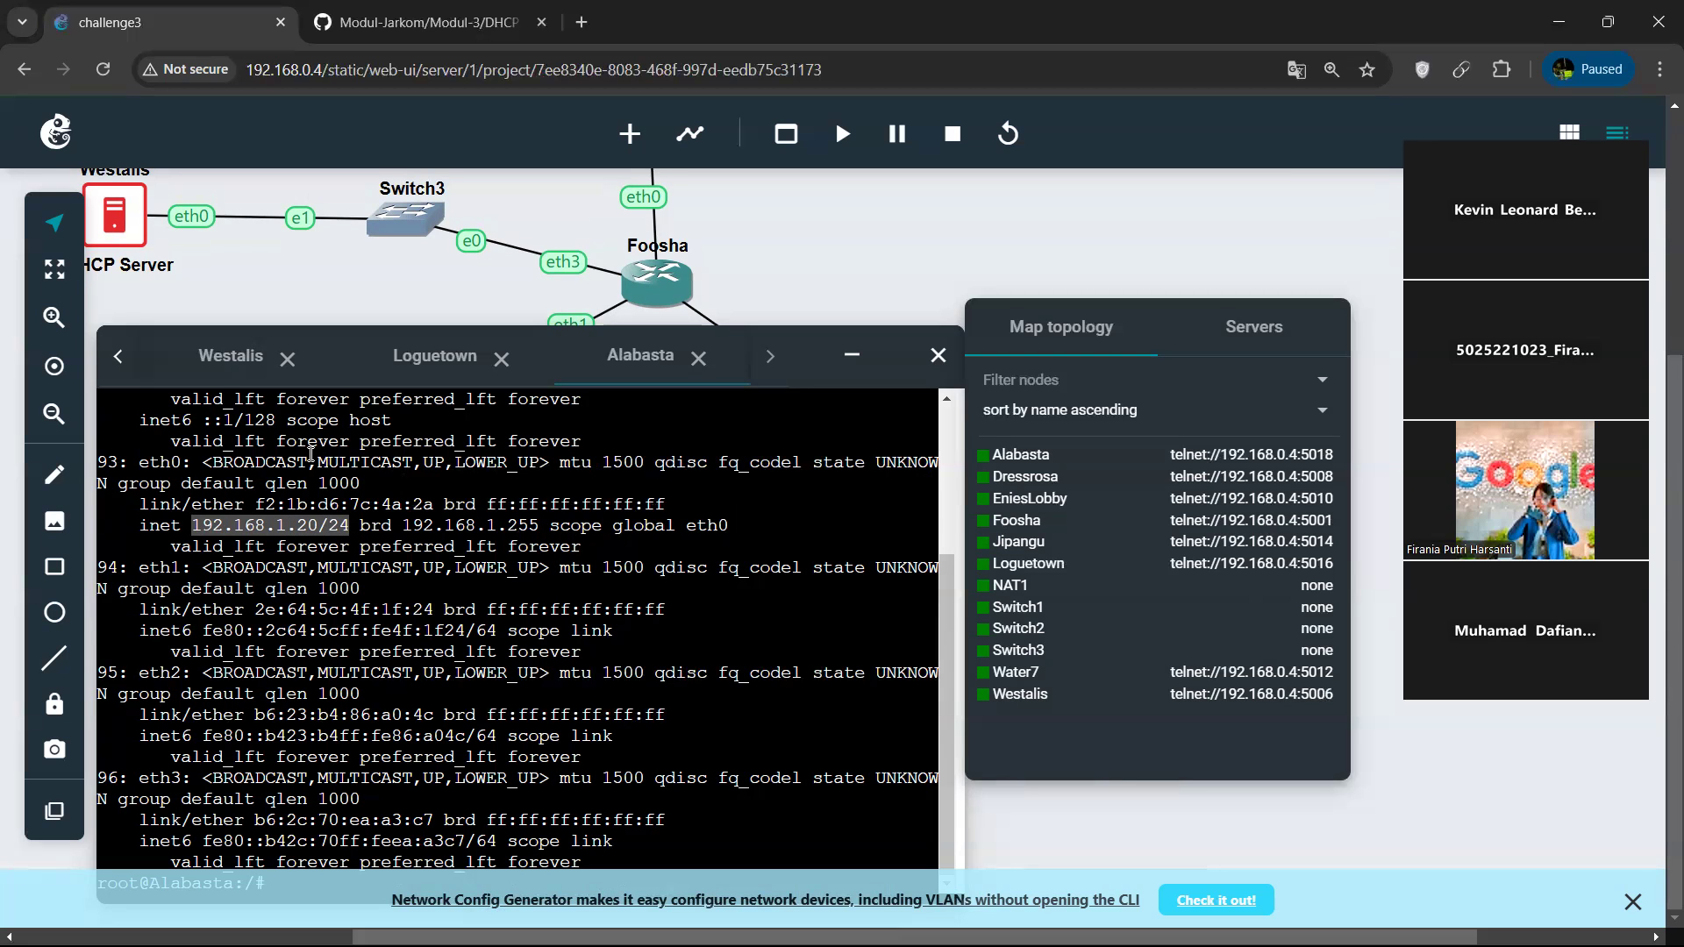
pyautogui.click(212, 357)
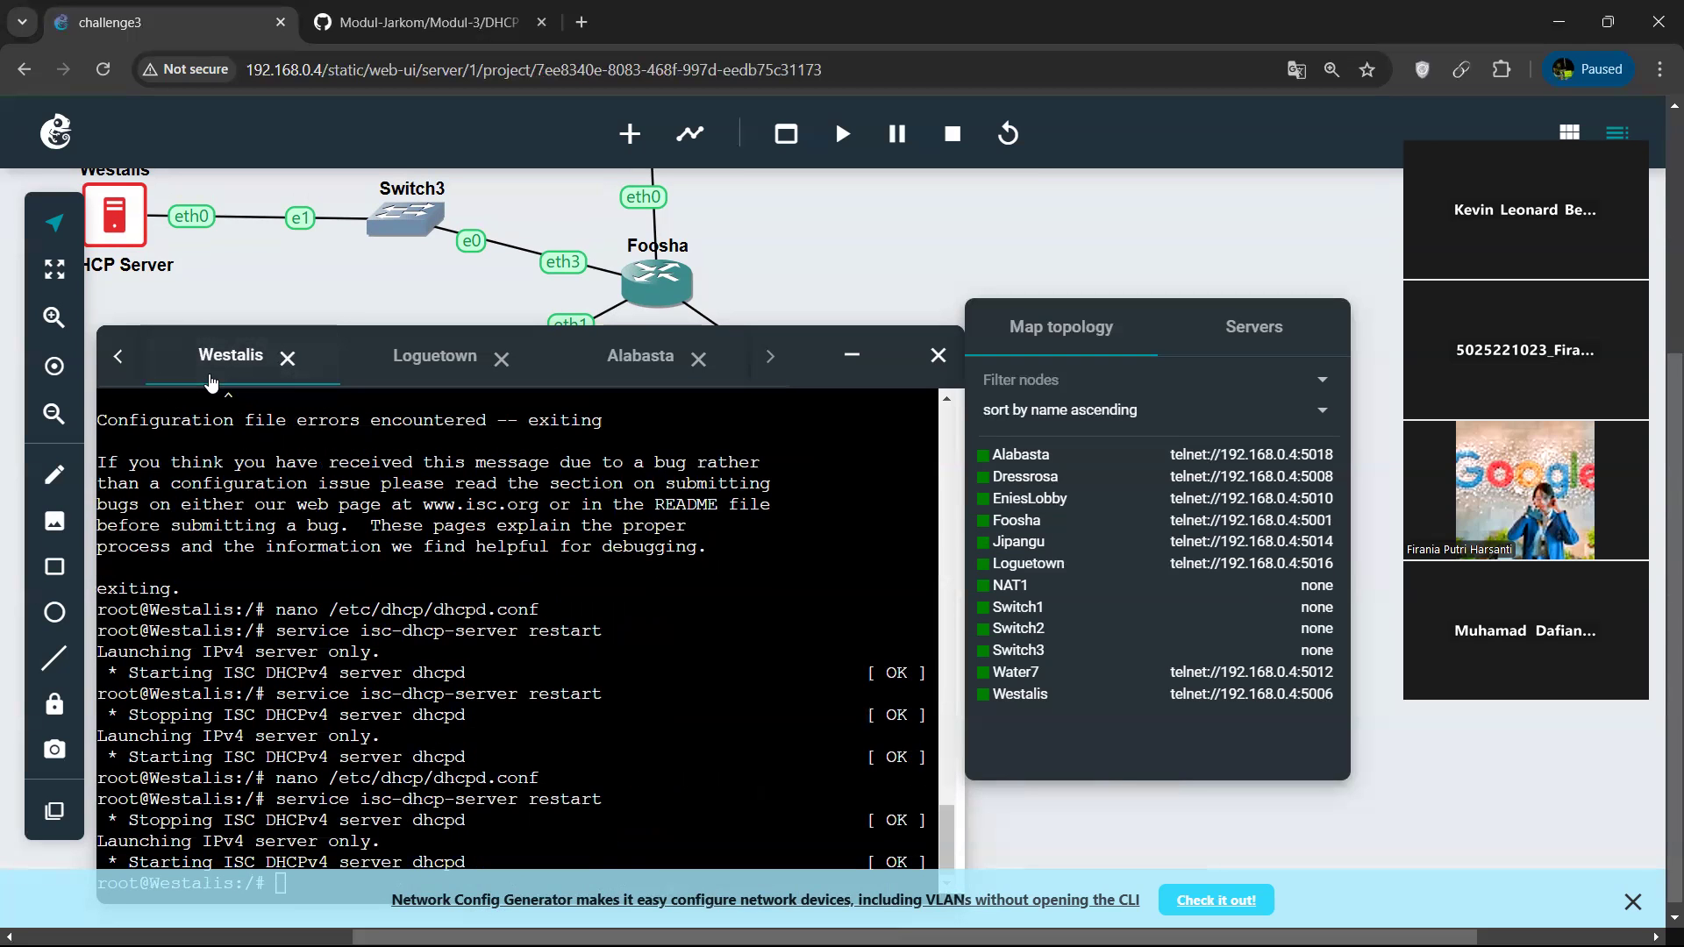
pyautogui.click(668, 369)
pyautogui.click(692, 594)
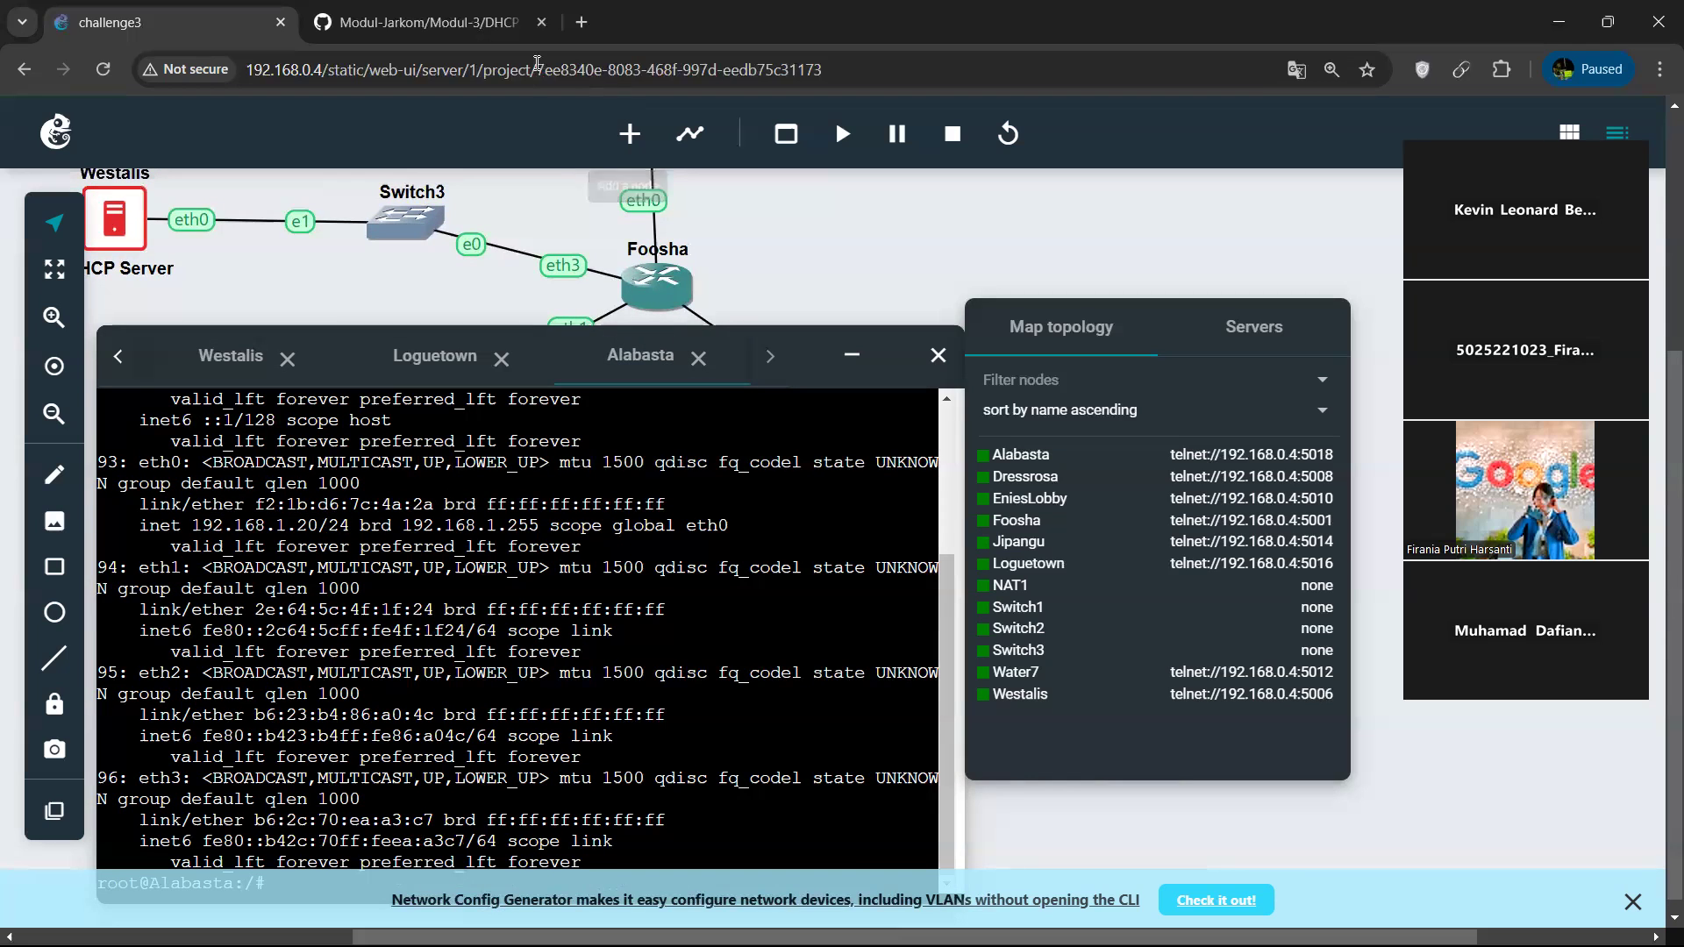
pyautogui.click(727, 31)
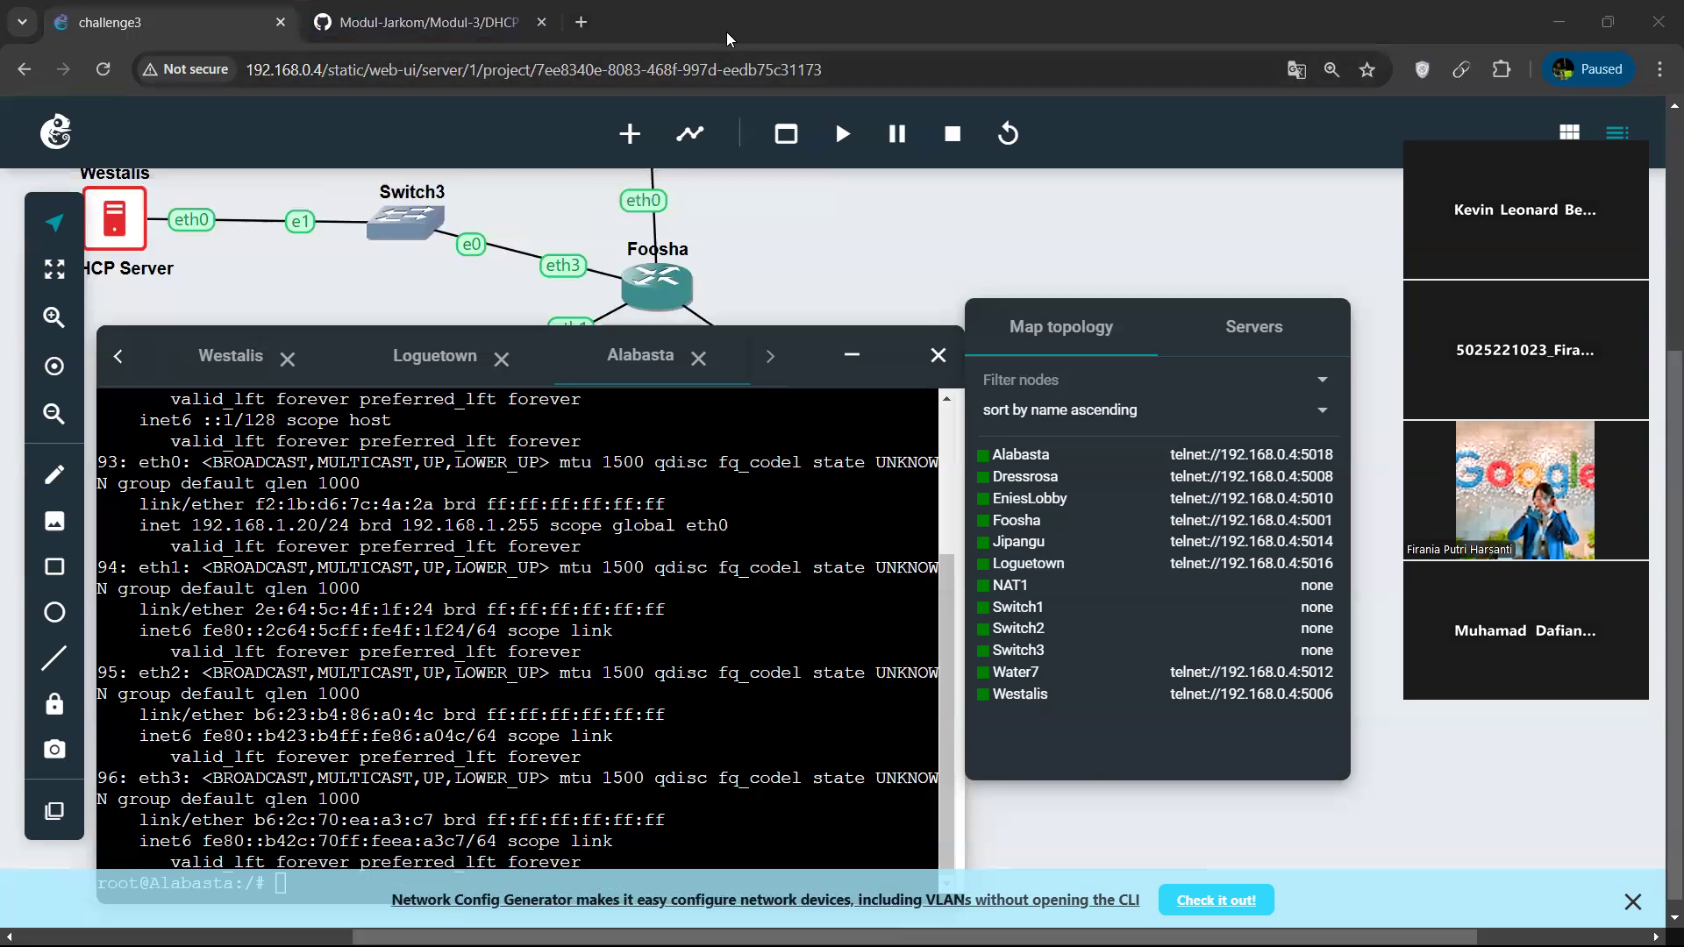
pyautogui.click(434, 493)
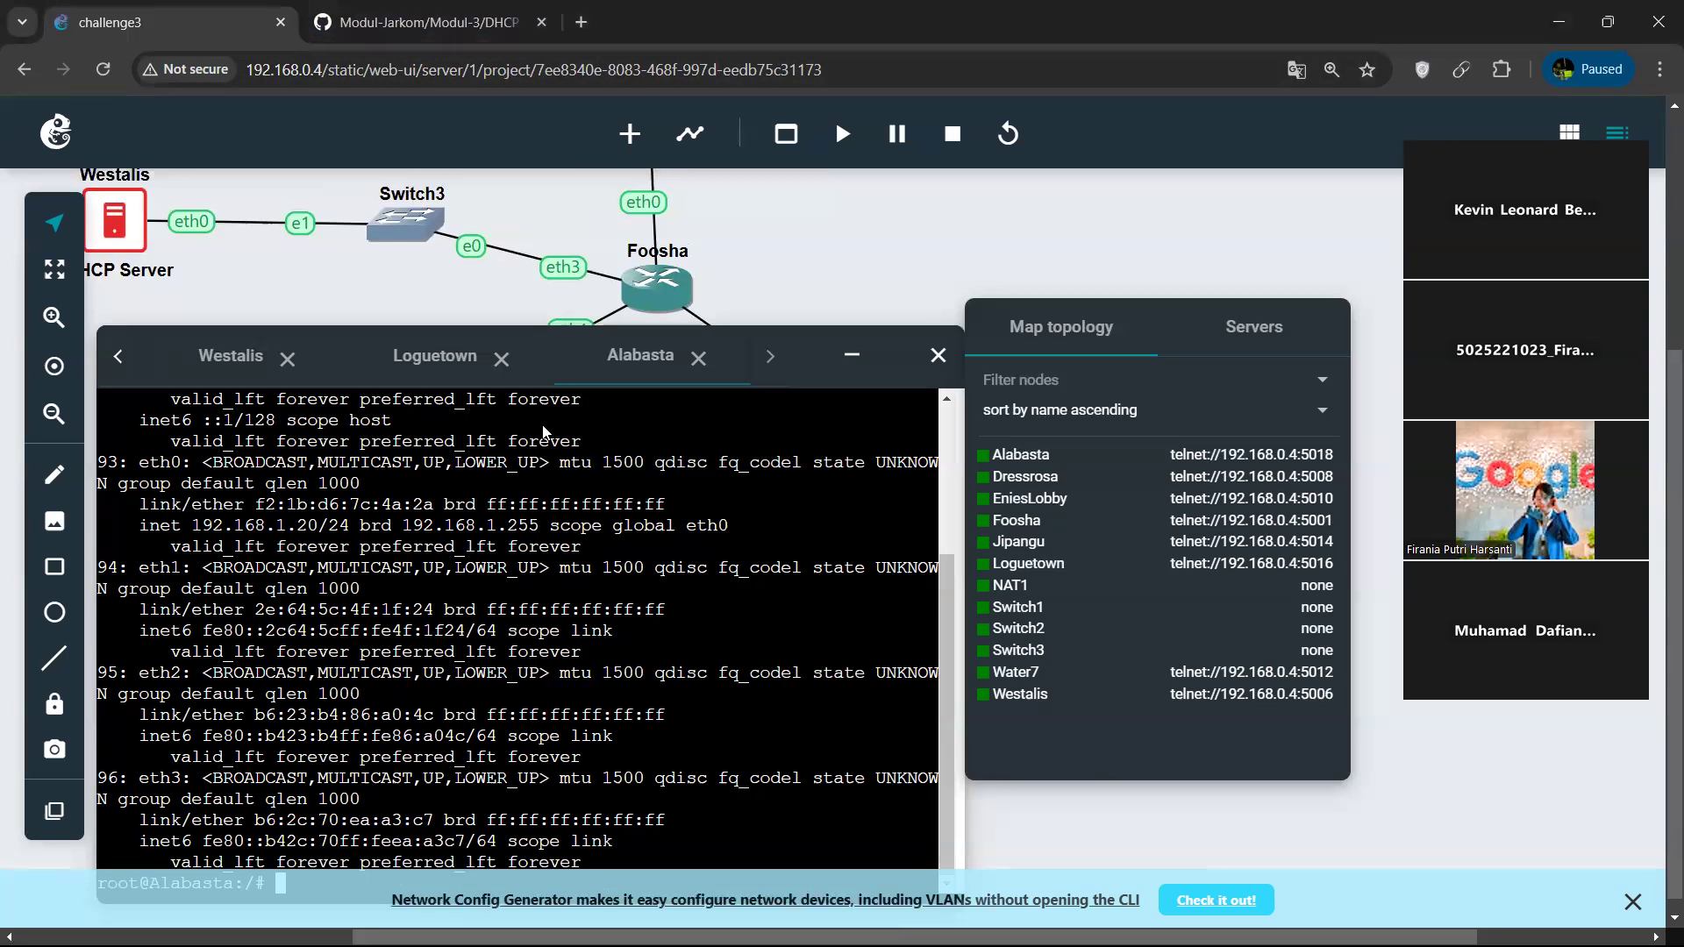
# Minimize the consoles, switch to the terminal, open a new Ubuntu session and connect to Water7 by telnet on port 5012.
pyautogui.hotkey('alt', 'Tab')
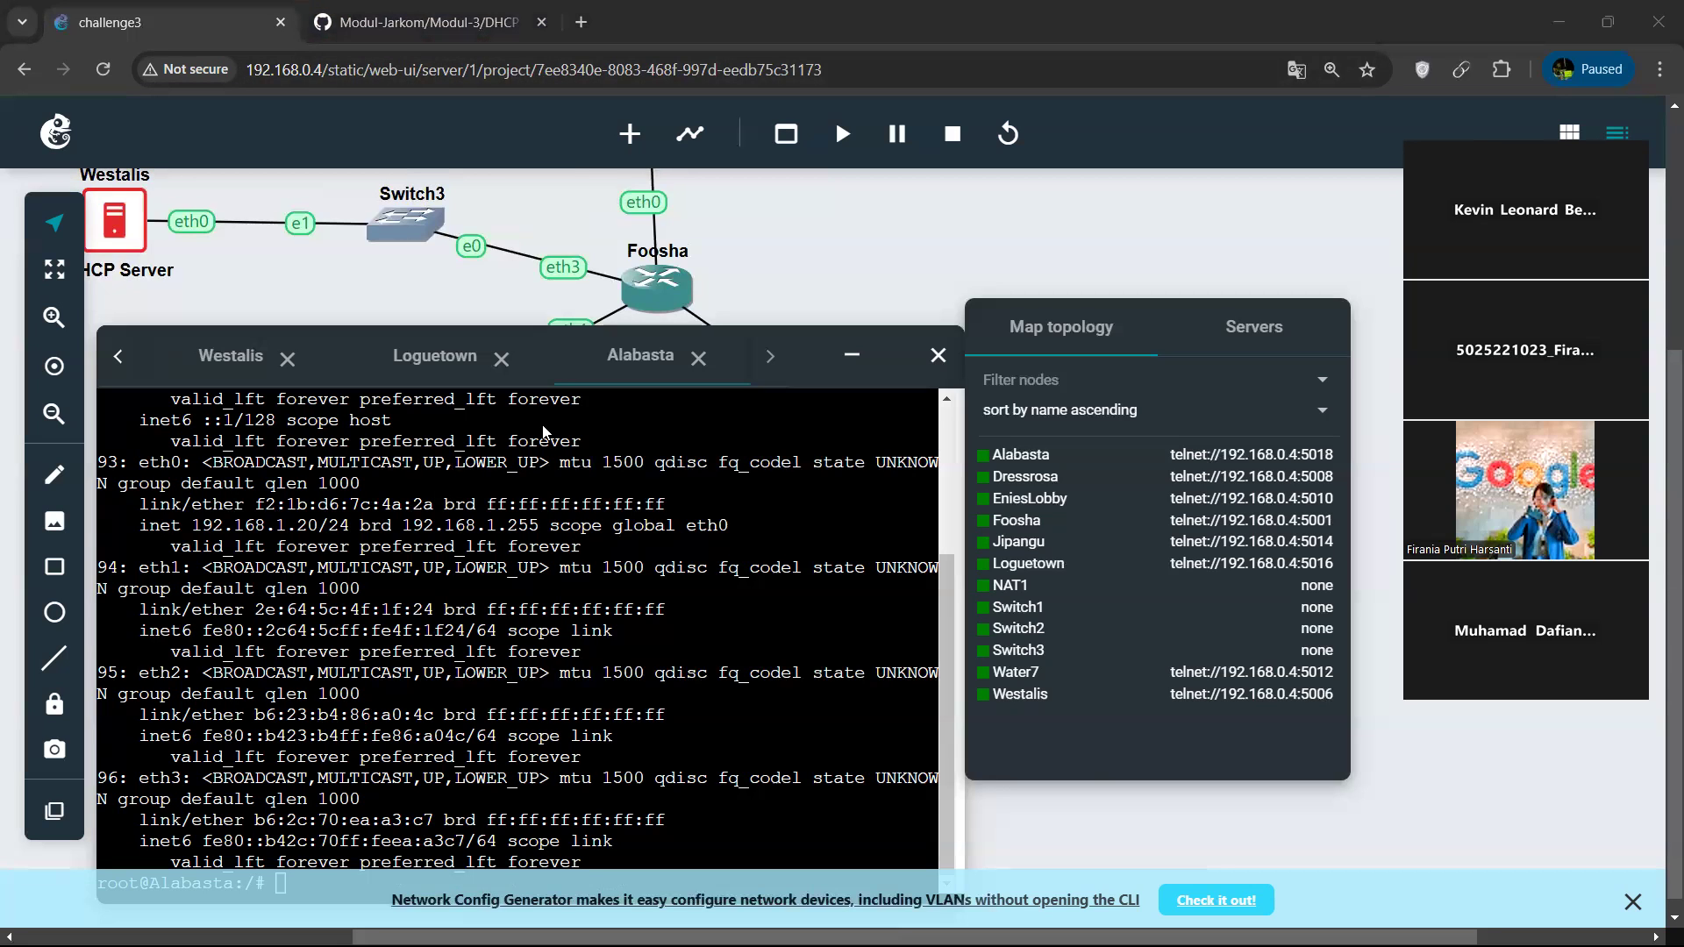
pyautogui.click(857, 360)
pyautogui.hscroll(3, 855, 567)
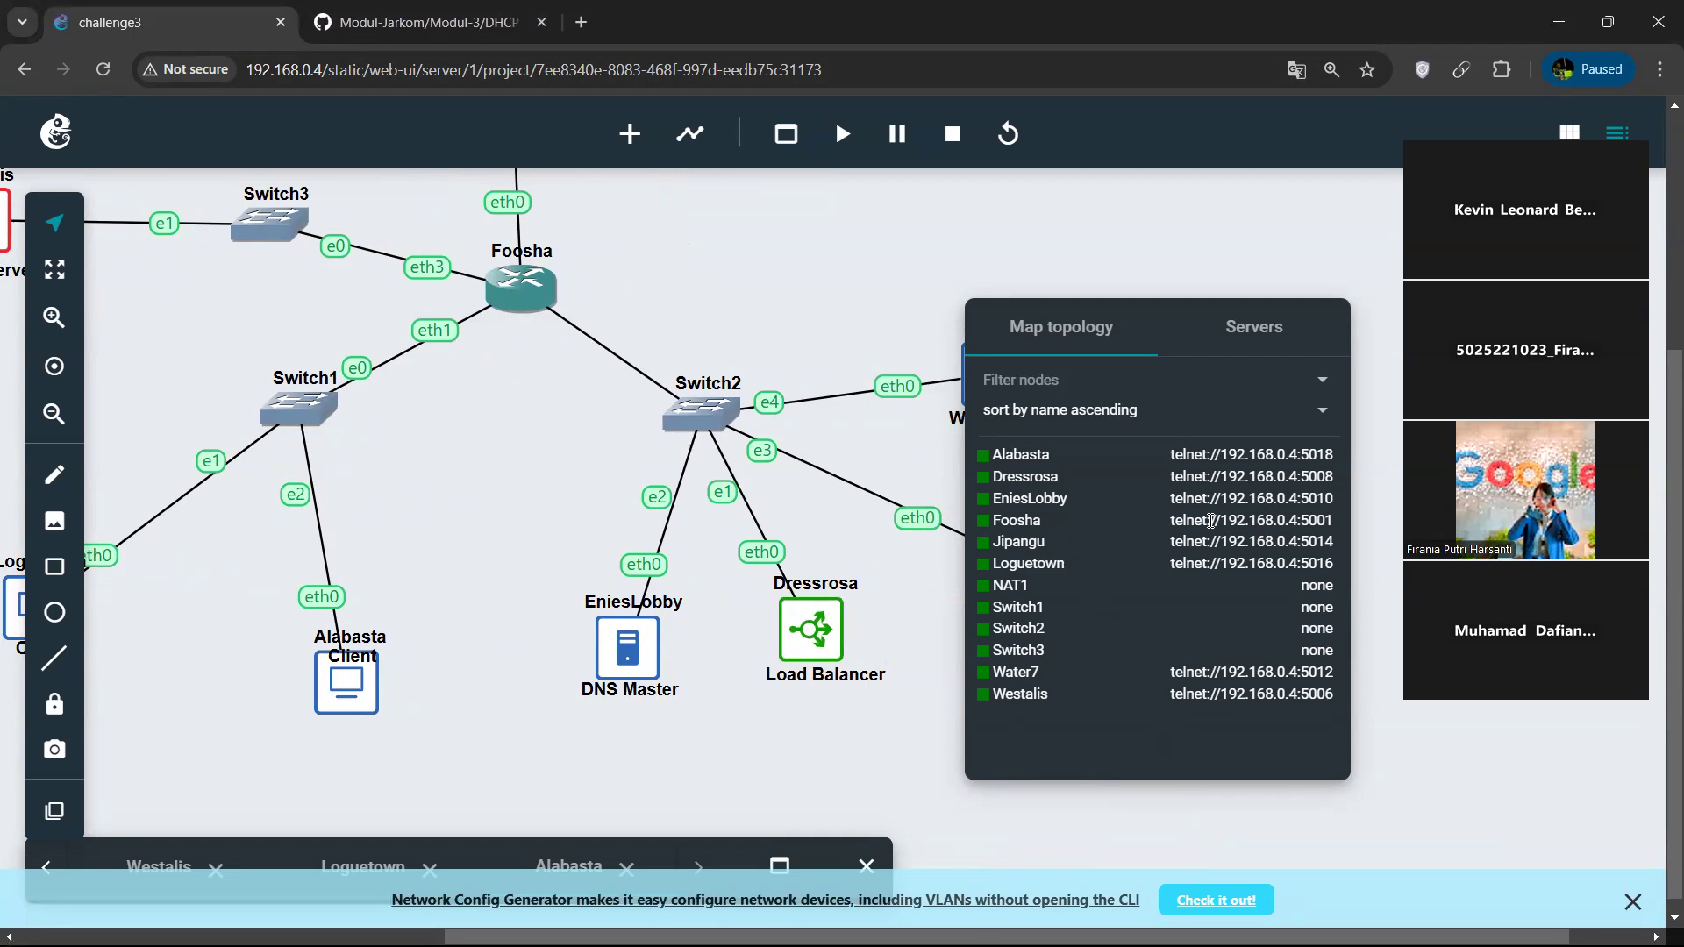
pyautogui.click(1278, 921)
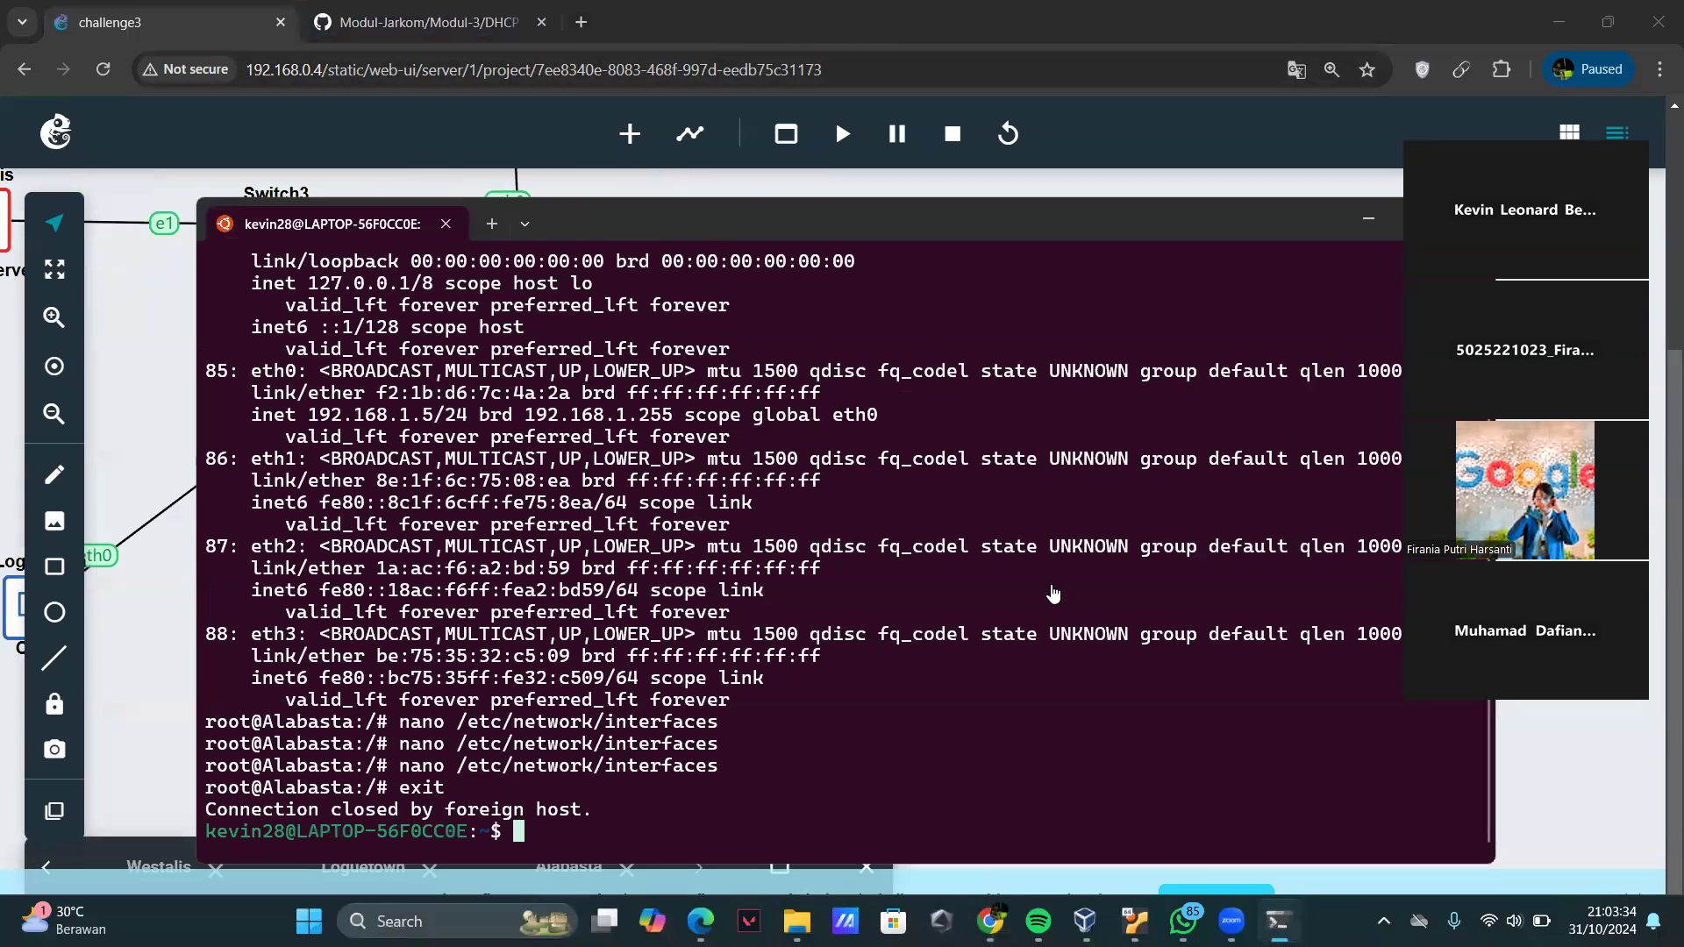
pyautogui.click(525, 223)
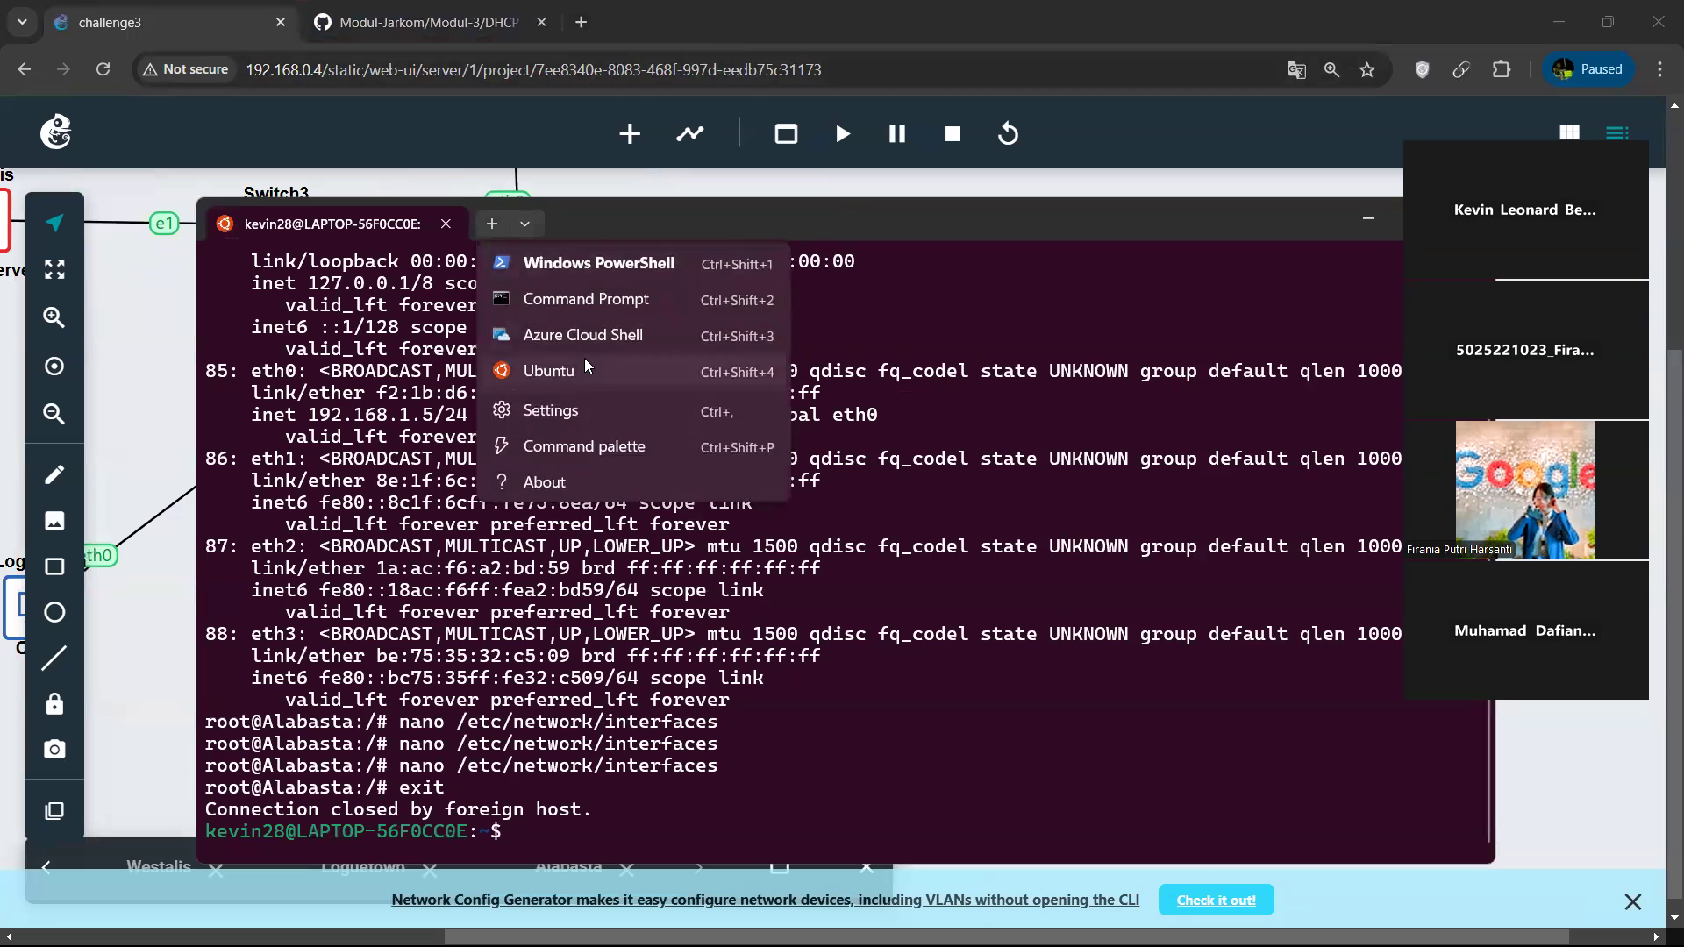
pyautogui.click(584, 366)
pyautogui.press('Up')
pyautogui.press('BackSpace')
pyautogui.write('2')
pyautogui.press('Return')
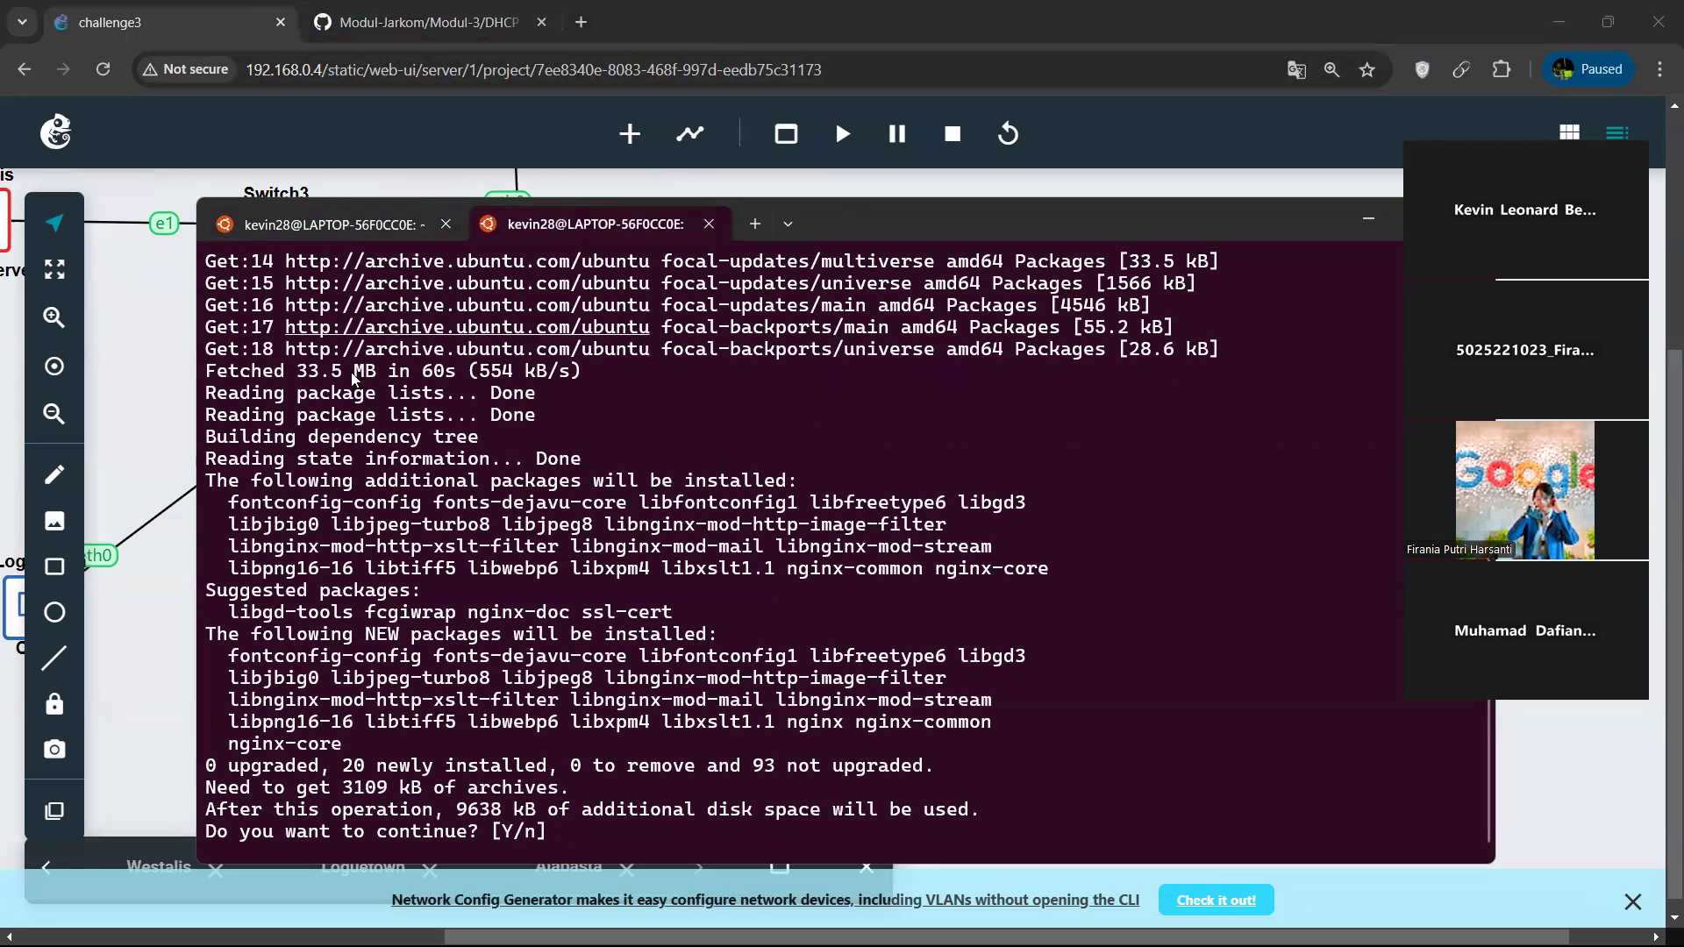
# Confirm the pending nginx installation and the following apache2 and PHP package installation with y.
pyautogui.write('y')
pyautogui.press('Return')
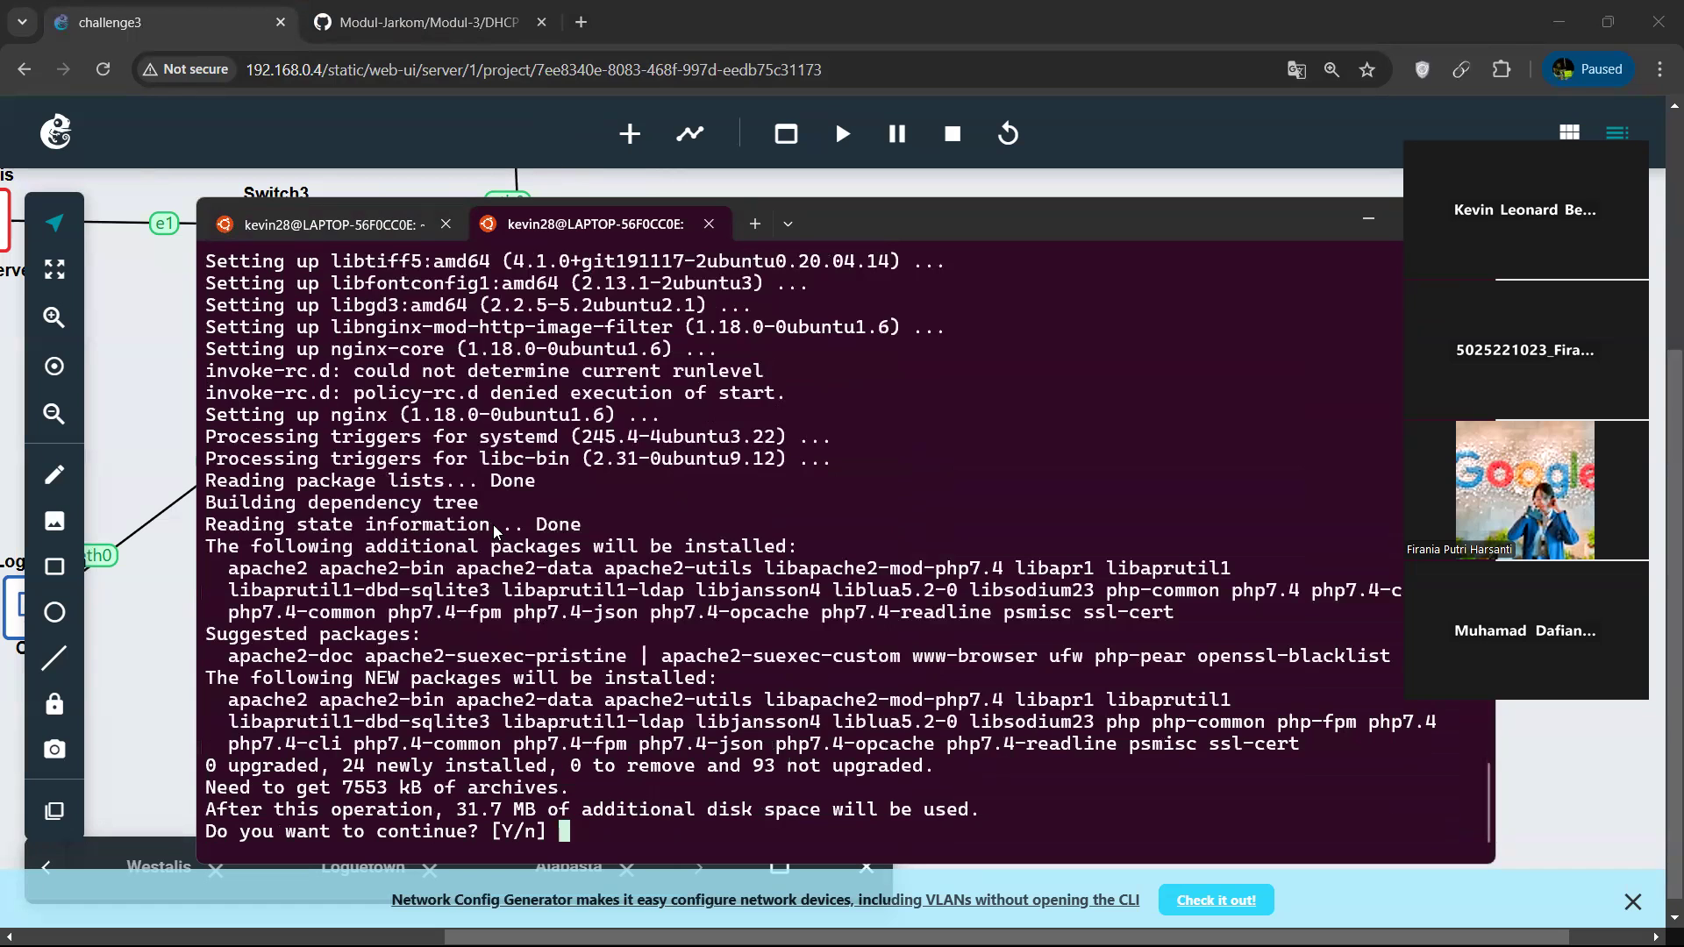
pyautogui.press('Return')
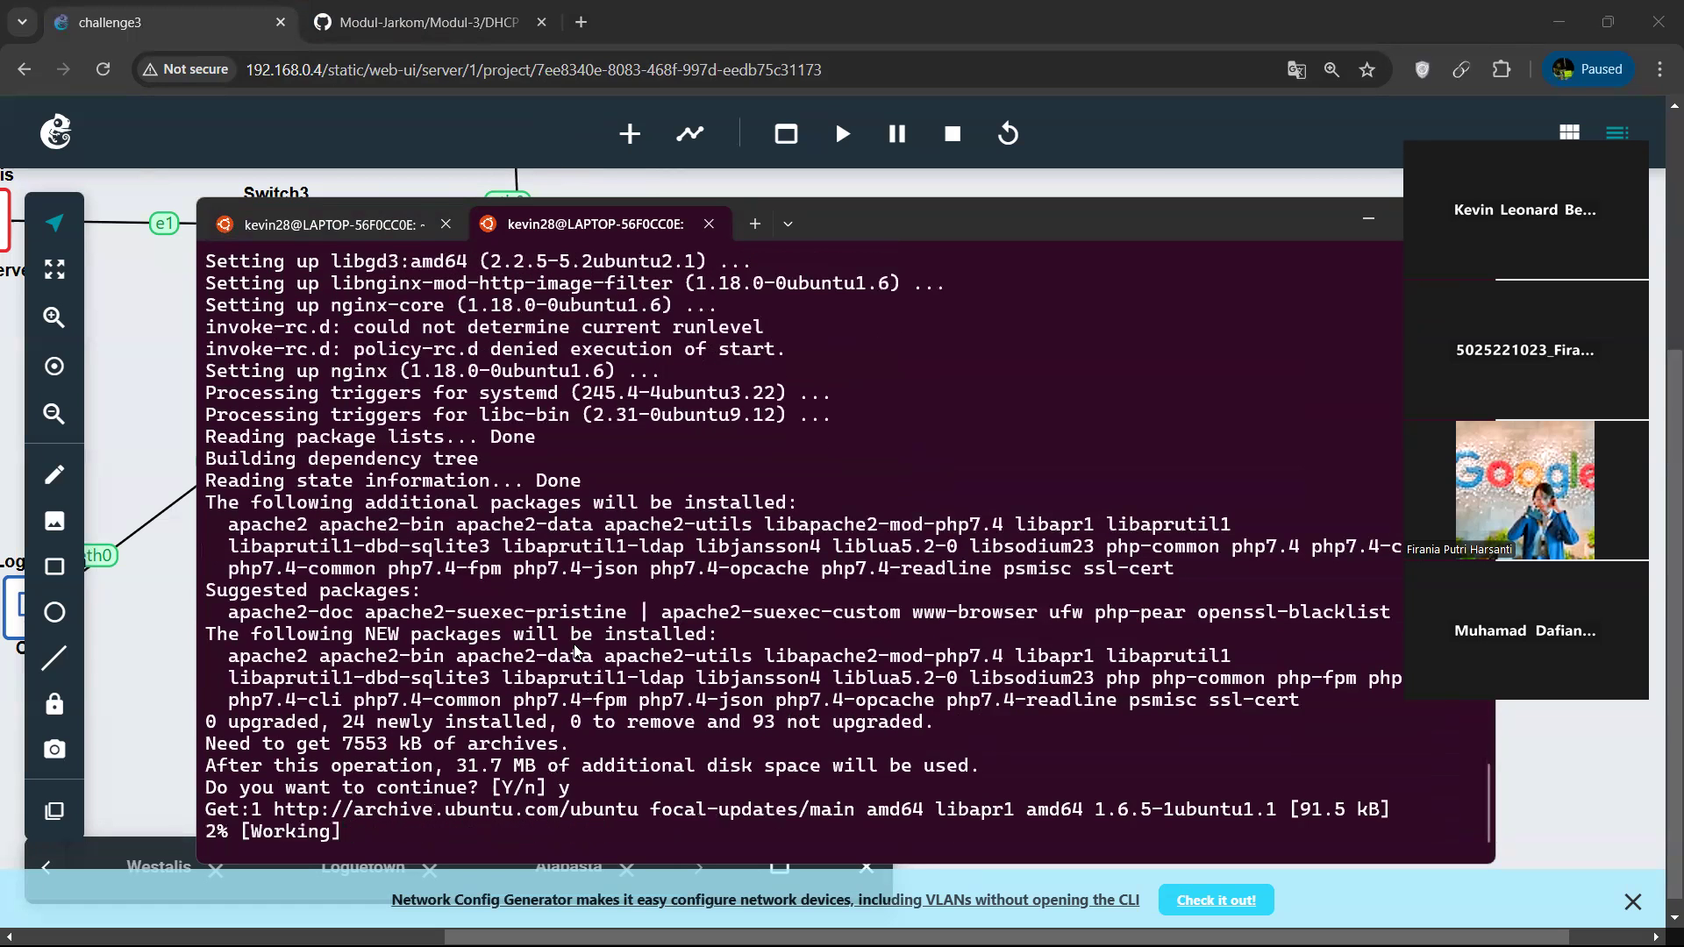
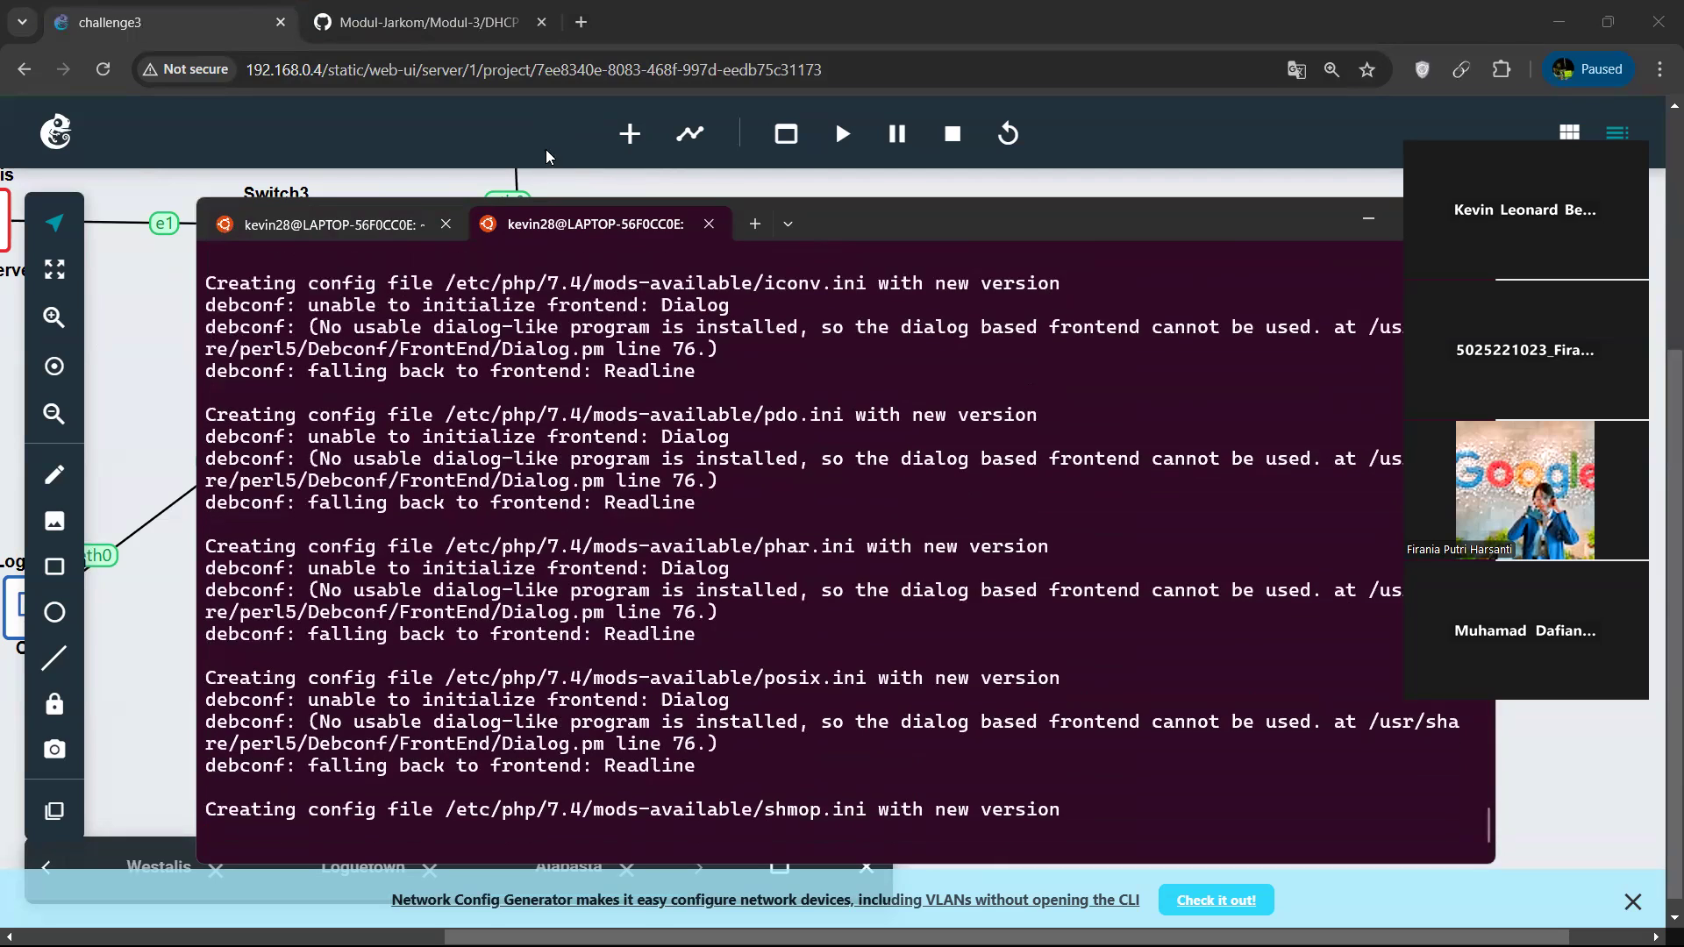
# Open another Ubuntu terminal session, look up Jipangu's console port in the topology, and telnet to 192.168.0.4 on port 5014.
pyautogui.click(787, 225)
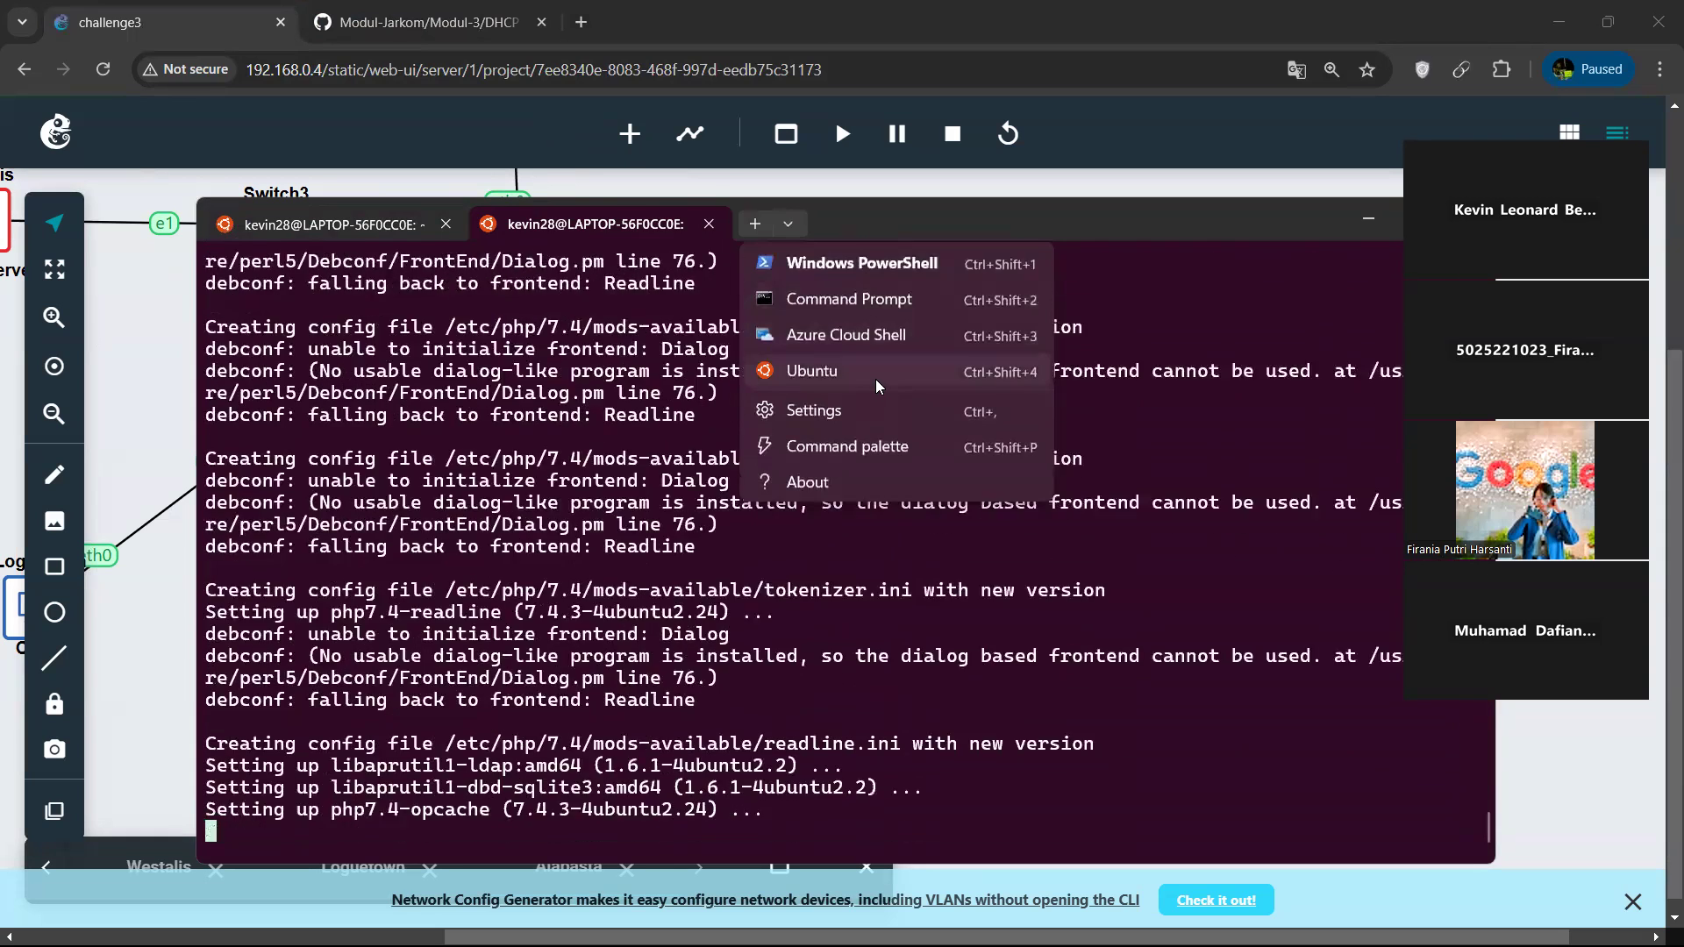
pyautogui.click(876, 379)
pyautogui.click(1159, 103)
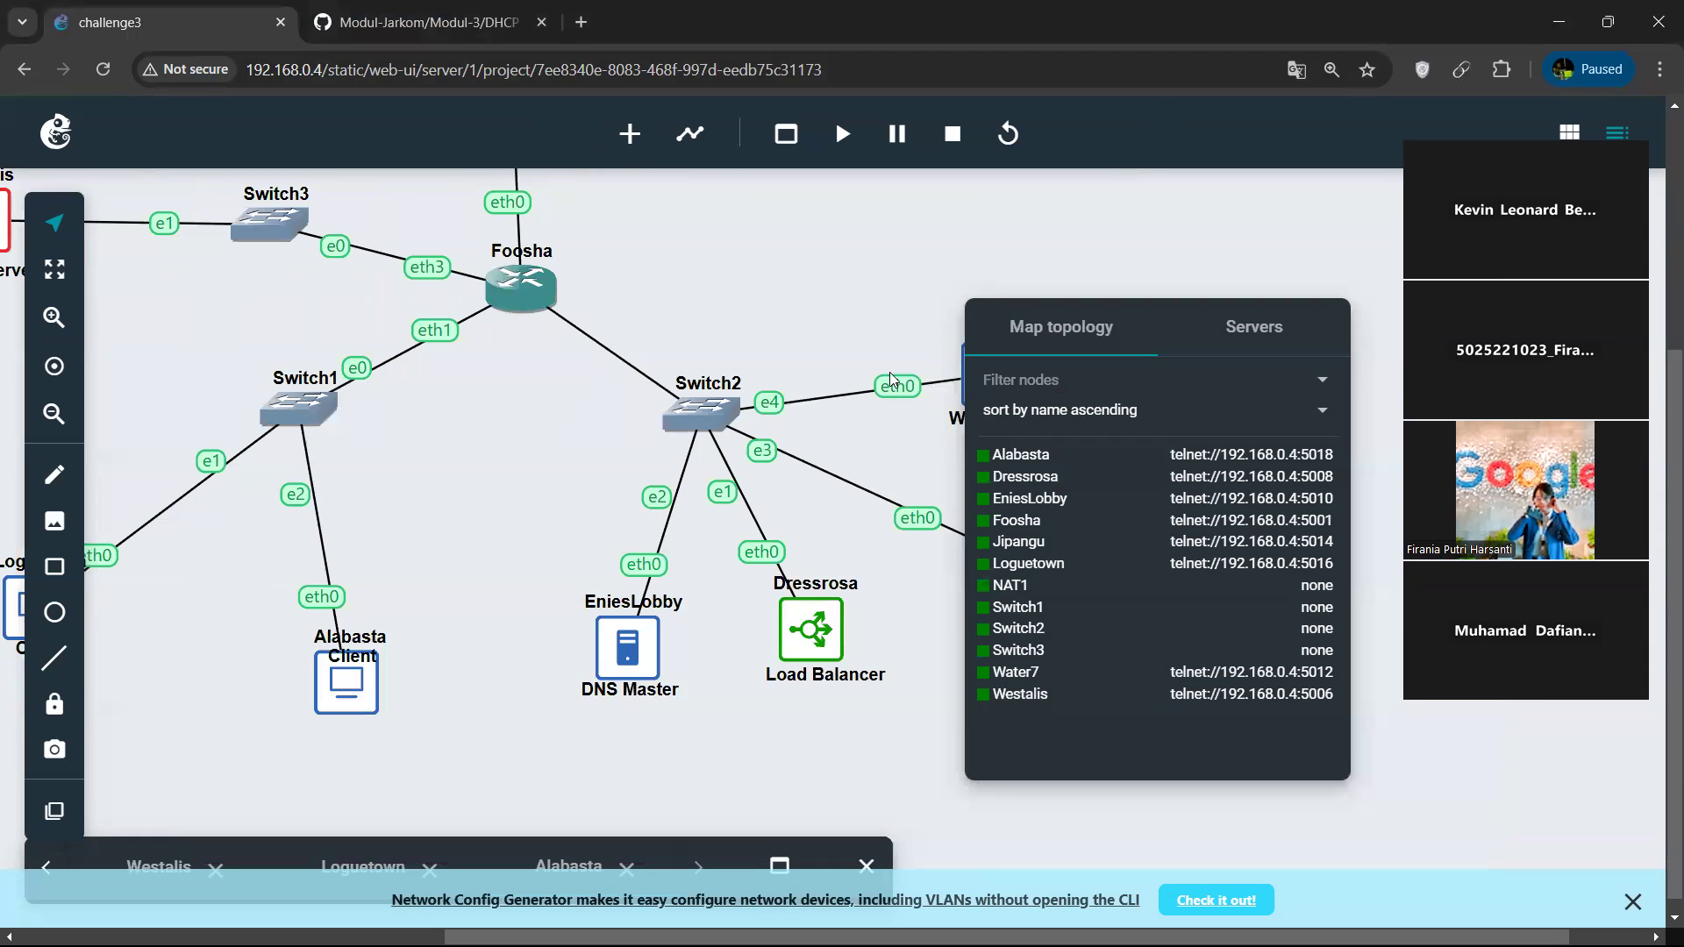
pyautogui.hscroll(1, 765, 340)
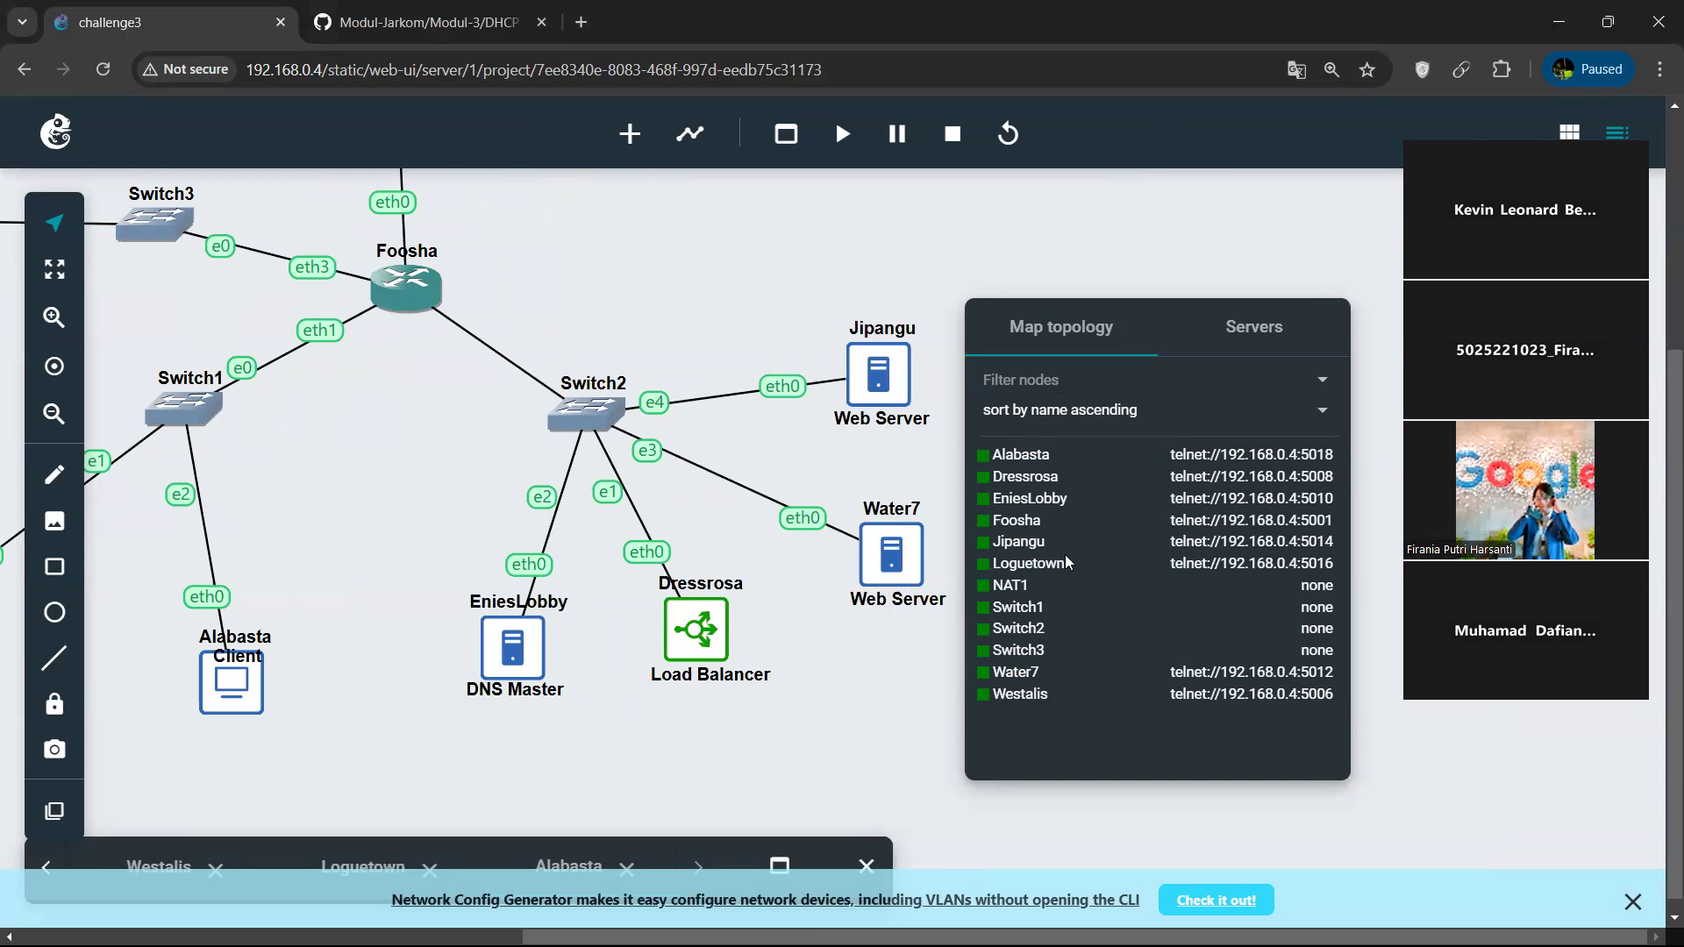
pyautogui.hotkey('alt', 'Tab')
pyautogui.press('Up')
pyautogui.press('BackSpace')
pyautogui.press('BackSpace')
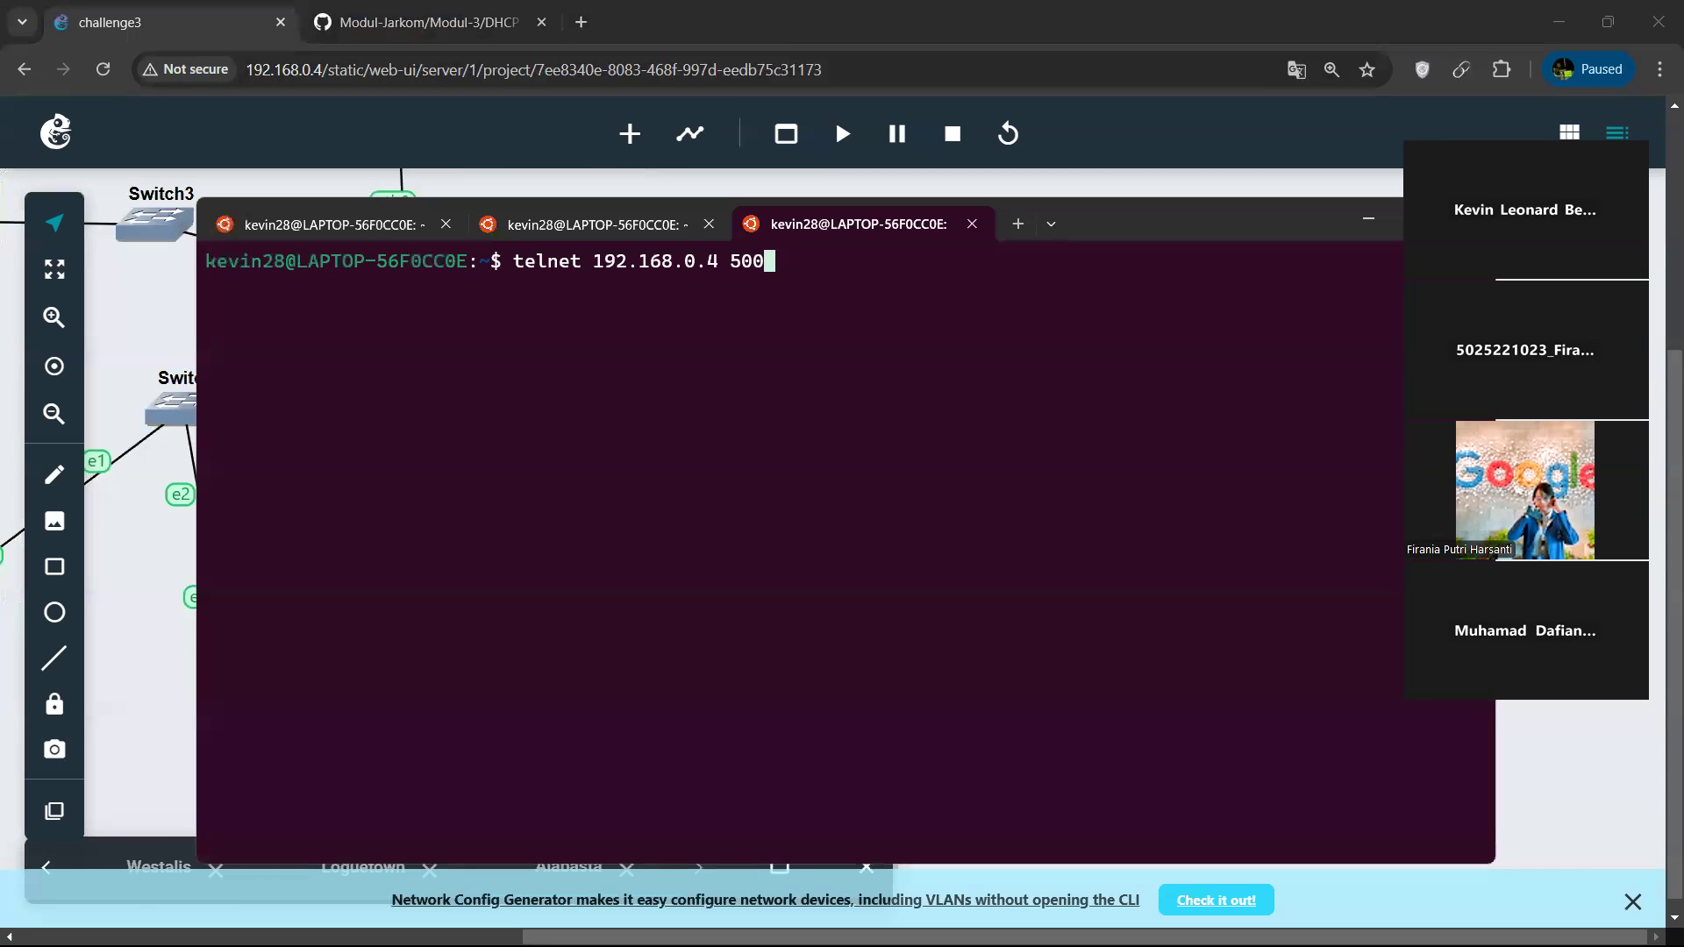
pyautogui.write('14')
pyautogui.press('Return')
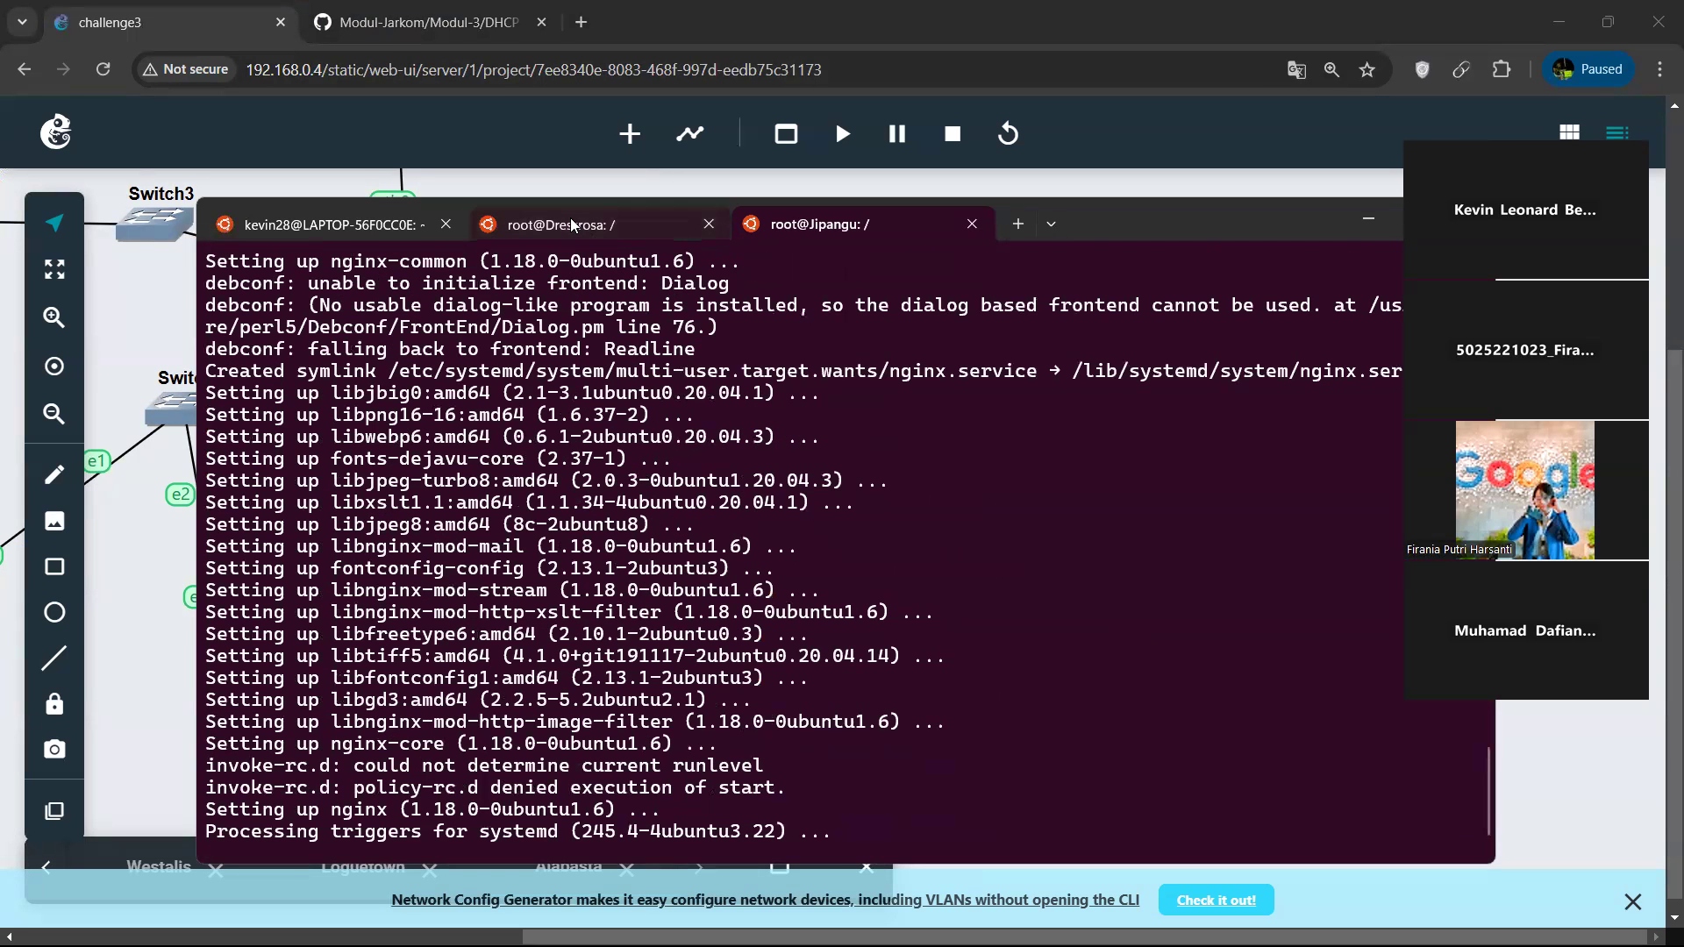
# Check Dressrosa's installation output, then on Jipangu change to /etc/nginx/sites-available and list its files.
pyautogui.click(570, 217)
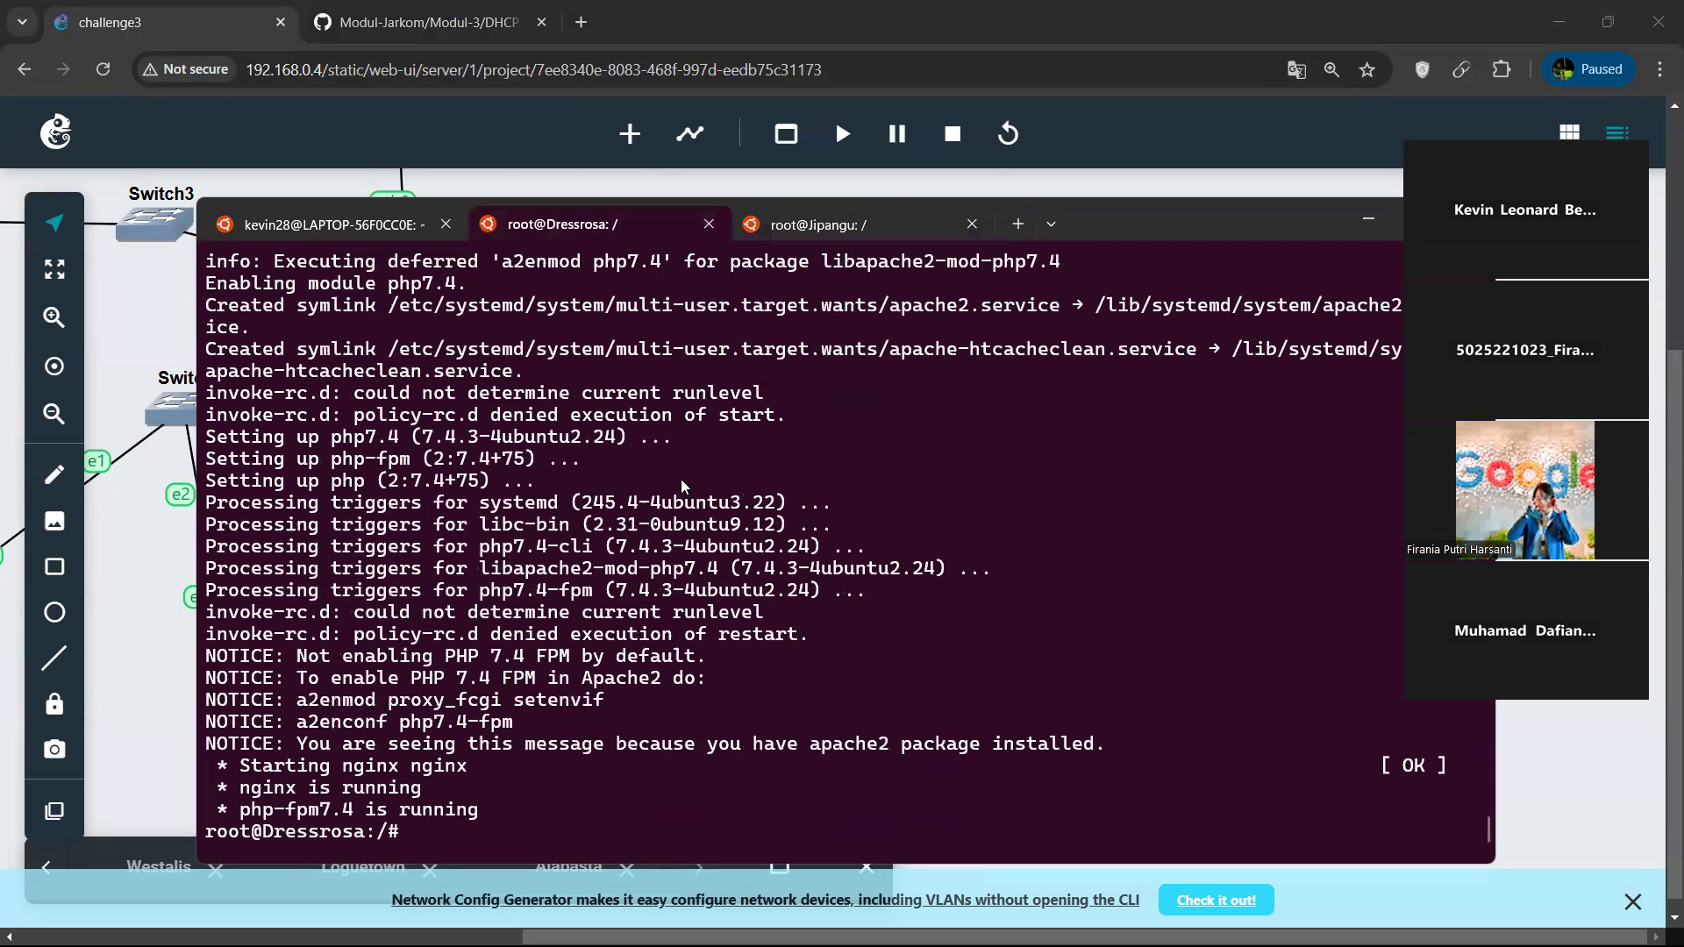
pyautogui.click(826, 221)
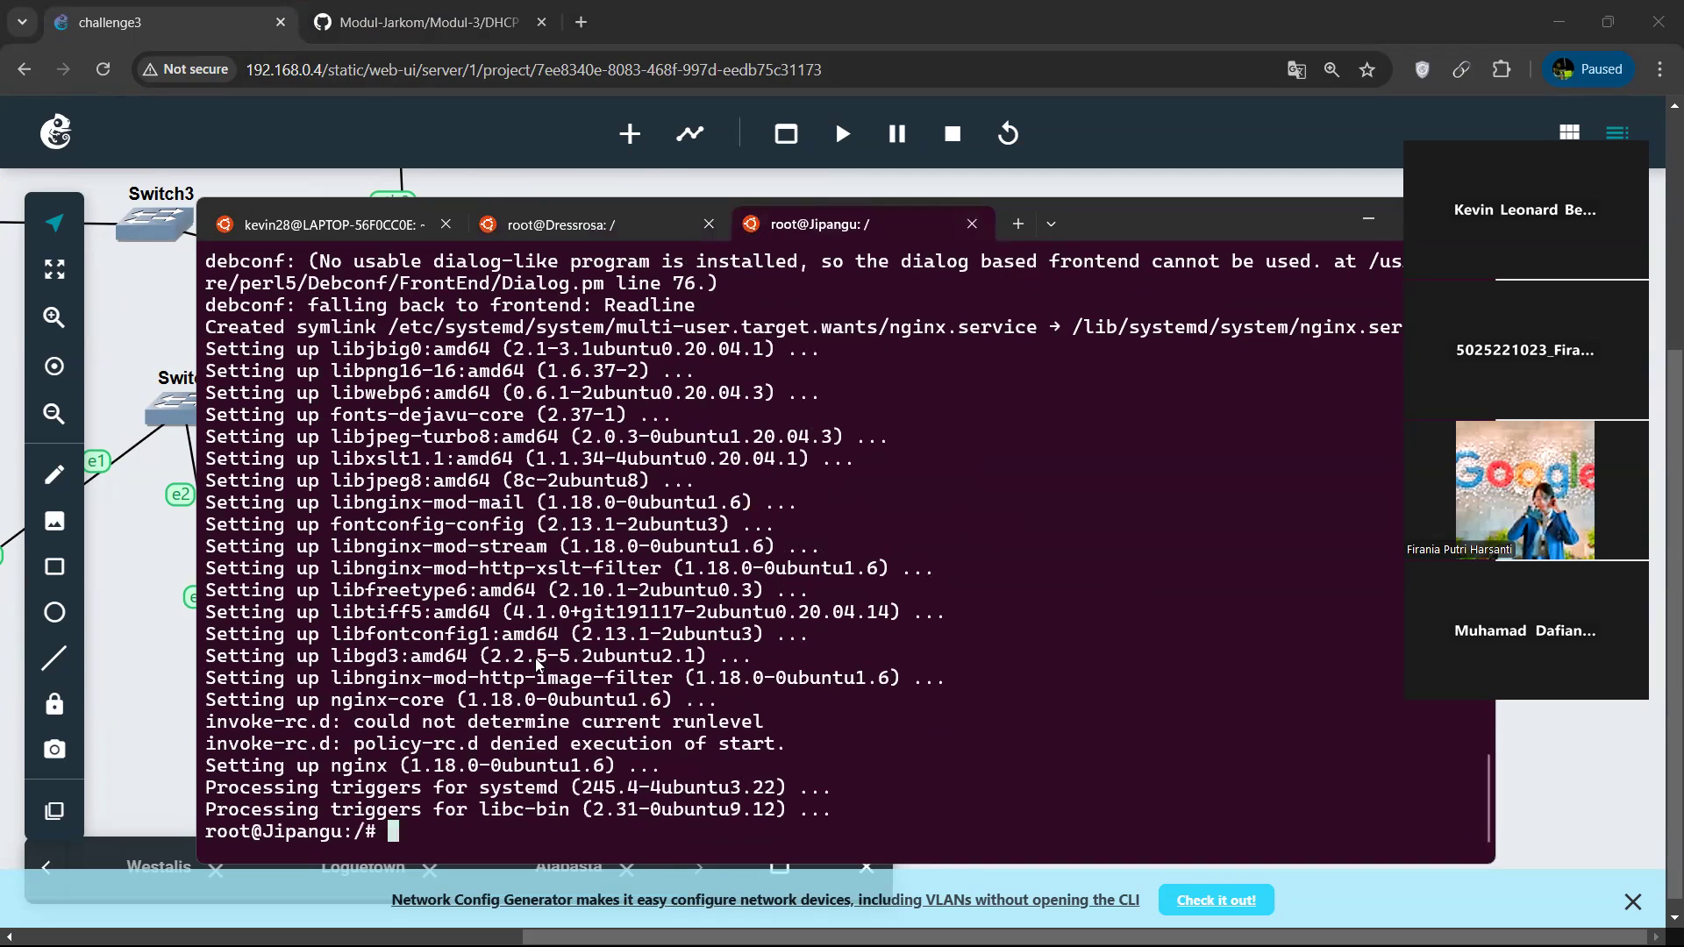
pyautogui.write('nano')
pyautogui.press('BackSpace')
pyautogui.press('BackSpace')
pyautogui.press('BackSpace')
pyautogui.press('BackSpace')
pyautogui.write('cd var/')
pyautogui.press('BackSpace')
pyautogui.press('BackSpace')
pyautogui.press('BackSpace')
pyautogui.press('BackSpace')
pyautogui.write('/etc/nginx/si')
pyautogui.press('Tab')
pyautogui.write('a')
pyautogui.press('Tab')
pyautogui.press('Return')
pyautogui.write('ls')
pyautogui.press('Return')
# Open Jipangu's default nginx site file in nano, review its server block, root and PHP sections, and exit without editing.
pyautogui.write('nano de')
pyautogui.press('Tab')
pyautogui.press('Return')
pyautogui.press('Down')
pyautogui.press('Down')
pyautogui.press('Down')
pyautogui.press('Down')
pyautogui.press('Down')
pyautogui.press('Down')
pyautogui.press('Down')
pyautogui.press('Down')
pyautogui.press('Down')
pyautogui.press('Down')
pyautogui.press('Down')
pyautogui.press('Down')
pyautogui.press('Down')
pyautogui.press('Down')
pyautogui.press('Down')
pyautogui.press('Down')
pyautogui.press('Down')
pyautogui.press('Down')
pyautogui.press('Down')
pyautogui.press('Down')
pyautogui.press('Down')
pyautogui.press('Down')
pyautogui.press('Down')
pyautogui.press('Down')
pyautogui.press('Down')
pyautogui.press('Down')
pyautogui.press('Down')
pyautogui.press('Down')
pyautogui.press('Down')
pyautogui.press('Down')
pyautogui.press('Down')
pyautogui.press('Down')
pyautogui.press('Down')
pyautogui.press('Down')
pyautogui.press('Down')
pyautogui.press('Down')
pyautogui.press('Down')
pyautogui.press('Down')
pyautogui.press('Down')
pyautogui.press('Down')
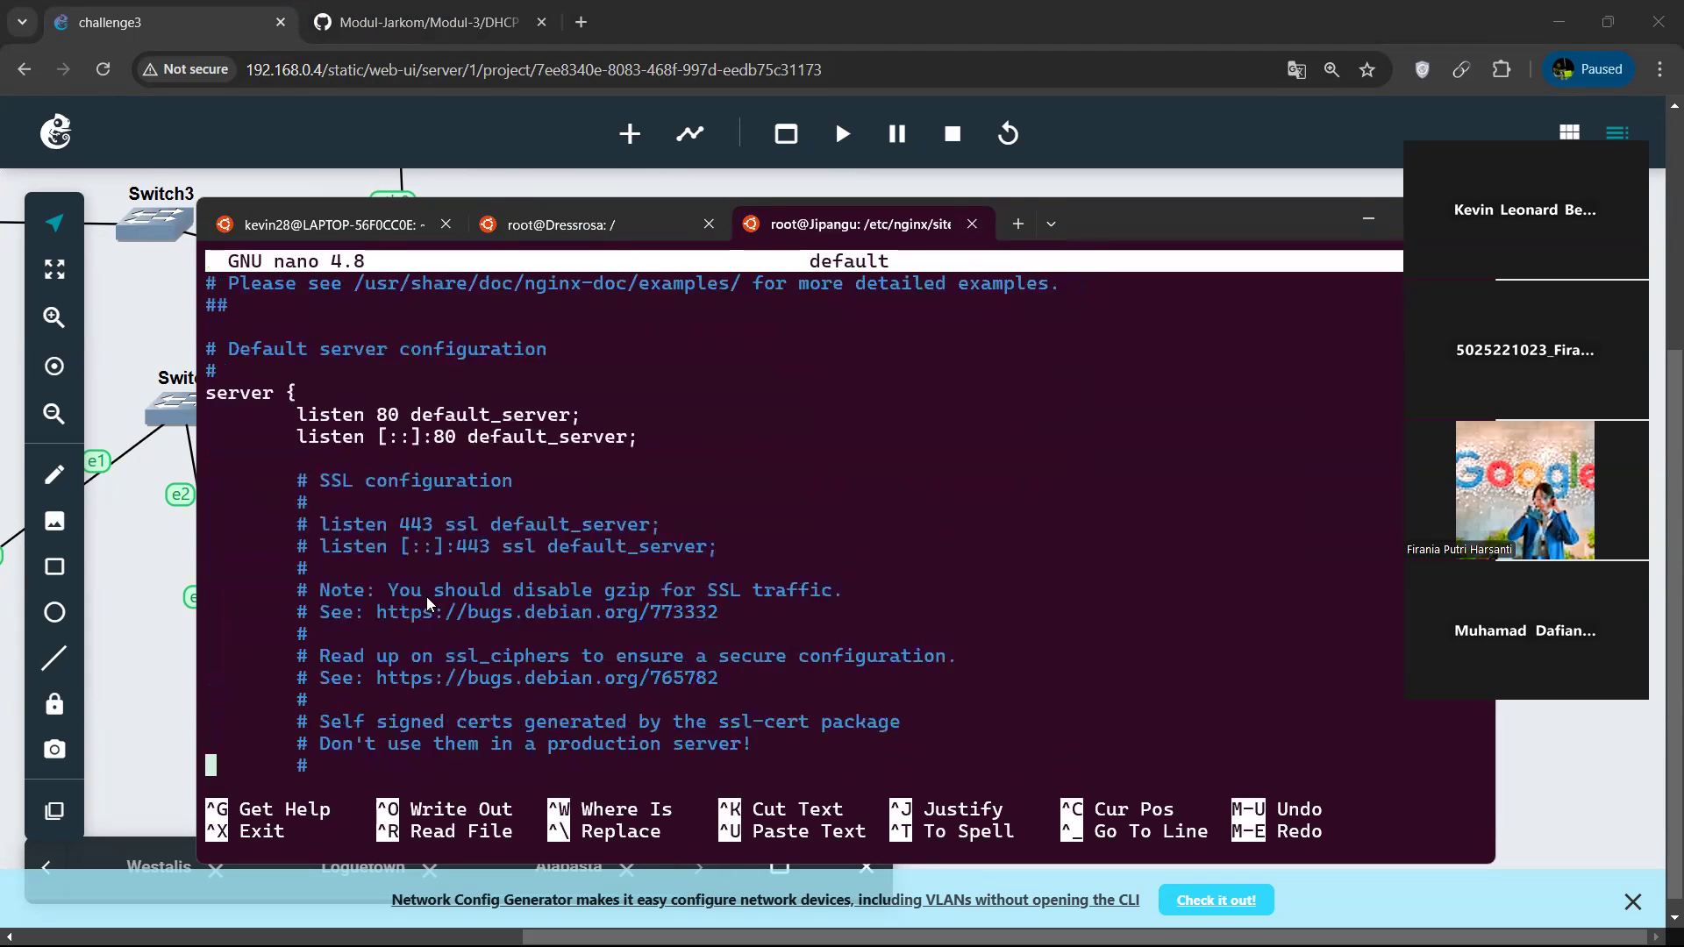
pyautogui.press('Down')
pyautogui.press('Down')
pyautogui.press('Down')
pyautogui.press('Down')
pyautogui.press('Down')
pyautogui.press('Down')
pyautogui.press('Down')
pyautogui.press('Down')
pyautogui.press('Down')
pyautogui.press('Down')
pyautogui.press('Down')
pyautogui.press('Down')
pyautogui.press('Down')
pyautogui.press('Down')
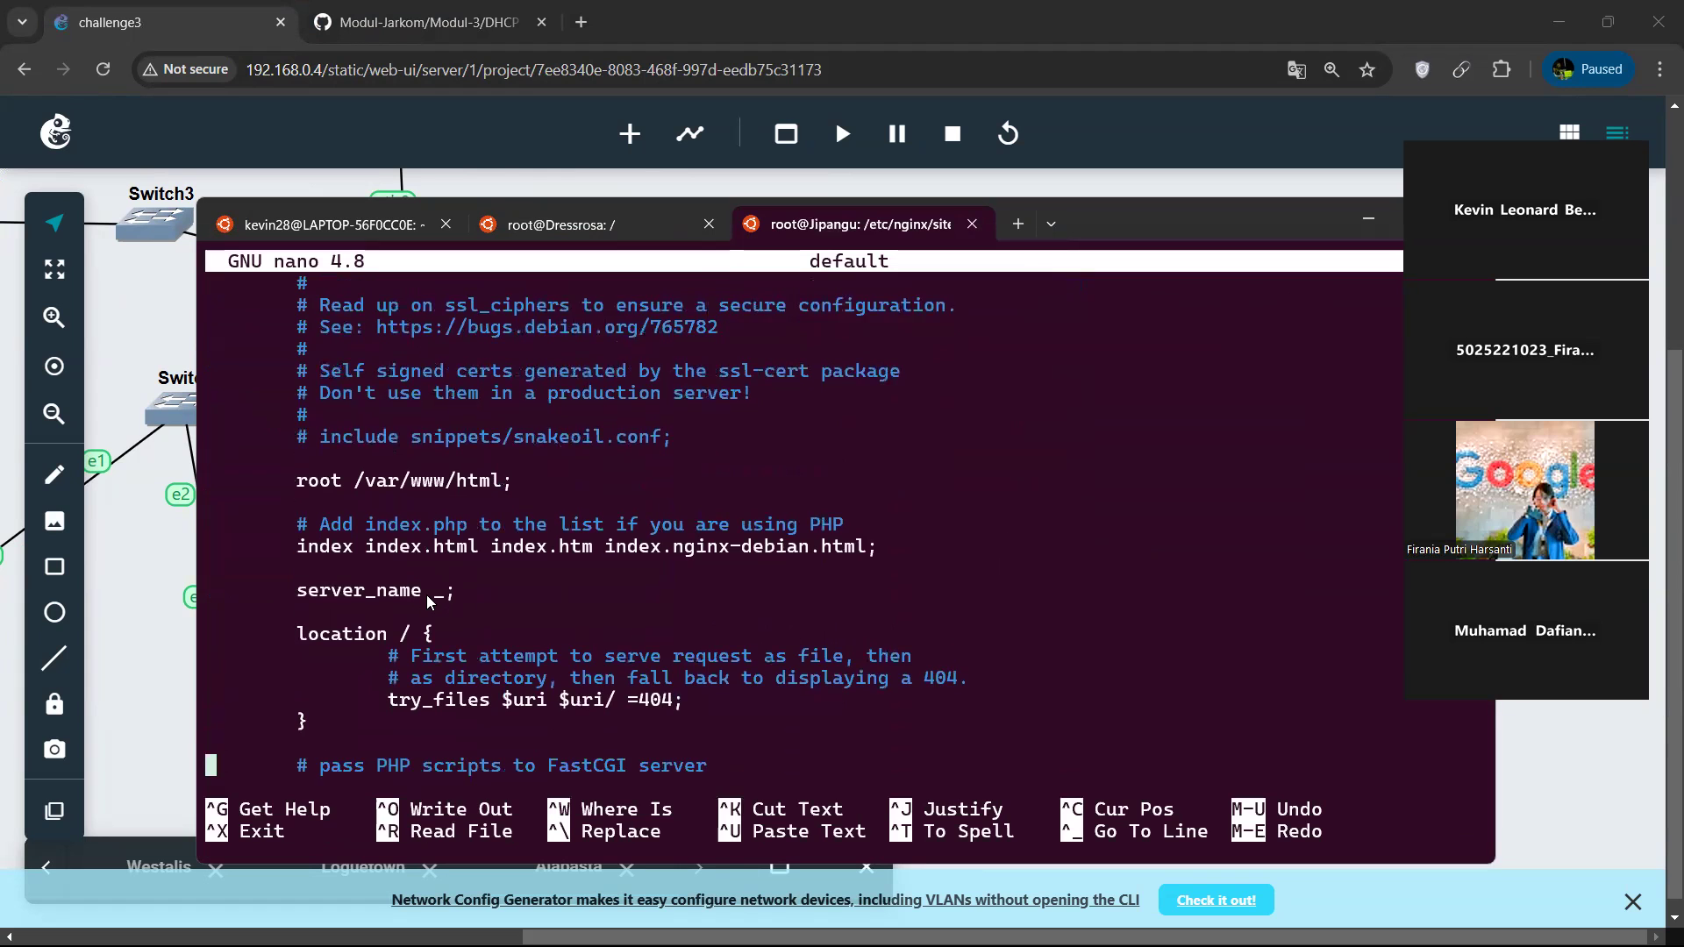
pyautogui.press('Down')
pyautogui.press('Down')
pyautogui.press('Down')
pyautogui.press('Down')
pyautogui.press('Down')
pyautogui.press('Down')
pyautogui.press('Down')
pyautogui.press('Down')
pyautogui.press('Down')
pyautogui.press('Down')
pyautogui.press('Down')
pyautogui.press('Down')
pyautogui.press('Down')
pyautogui.press('Down')
pyautogui.press('Down')
pyautogui.press('Down')
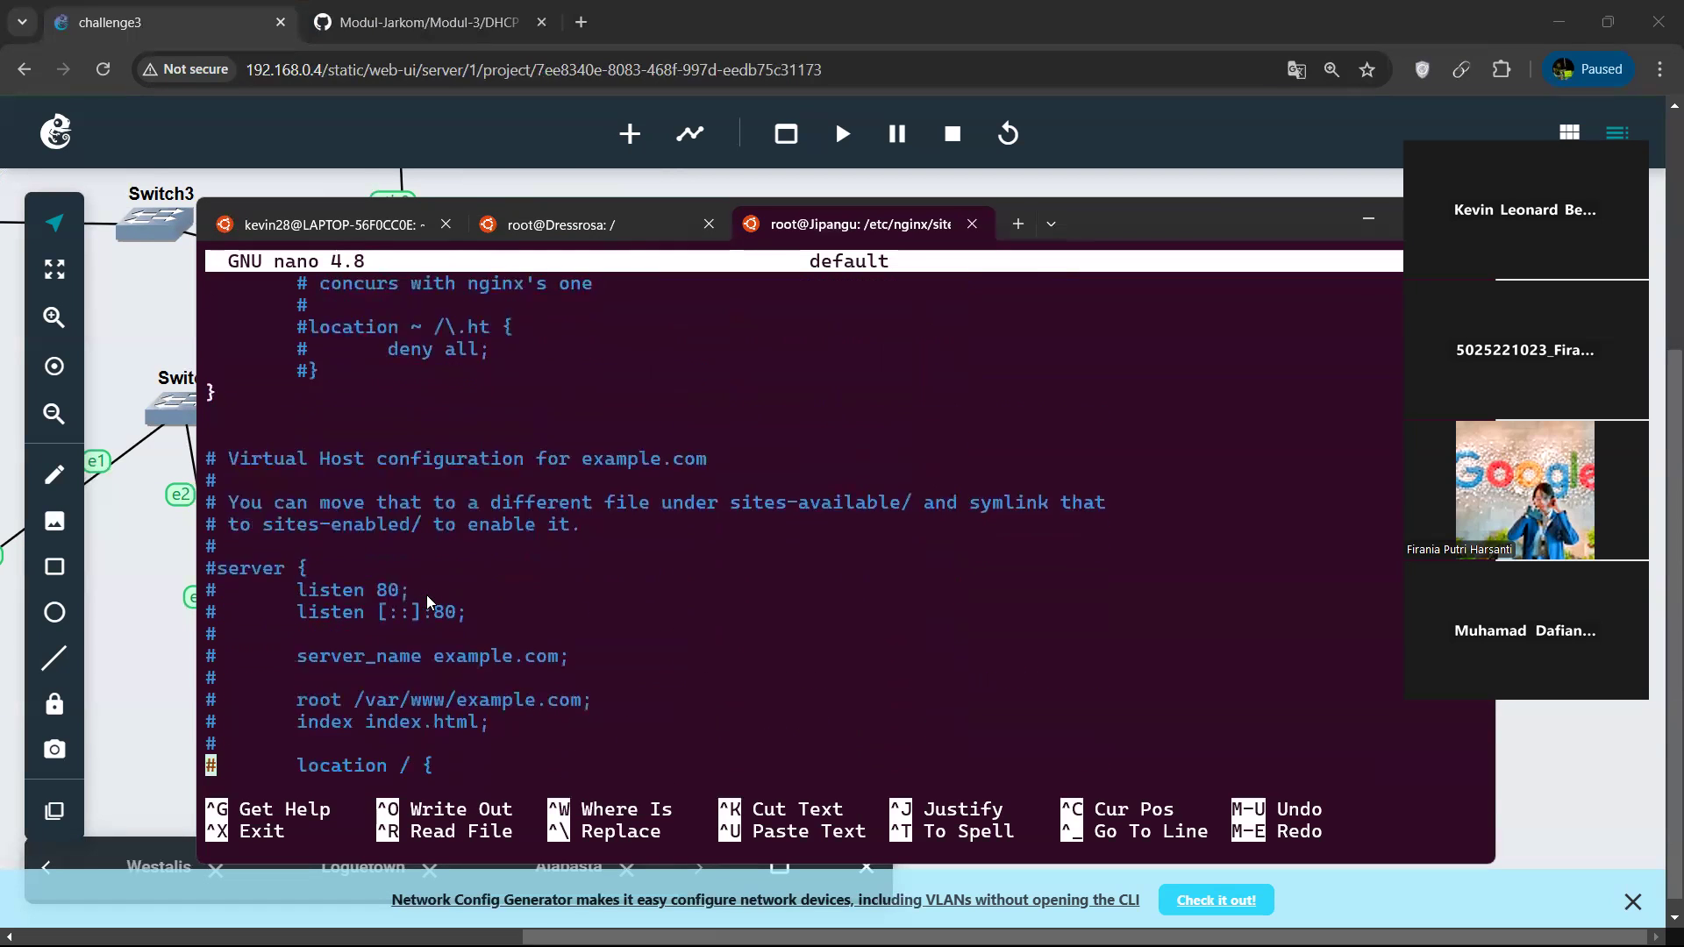
pyautogui.press('Up')
pyautogui.press('Up')
pyautogui.press('Up')
pyautogui.press('Up')
pyautogui.press('Up')
pyautogui.press('Up')
pyautogui.press('Up')
pyautogui.press('Up')
pyautogui.press('Up')
pyautogui.press('Up')
pyautogui.press('Up')
pyautogui.press('Up')
pyautogui.press('Up')
pyautogui.press('Up')
pyautogui.press('Up')
pyautogui.press('Up')
pyautogui.press('Up')
pyautogui.press('Up')
pyautogui.press('Up')
pyautogui.press('Up')
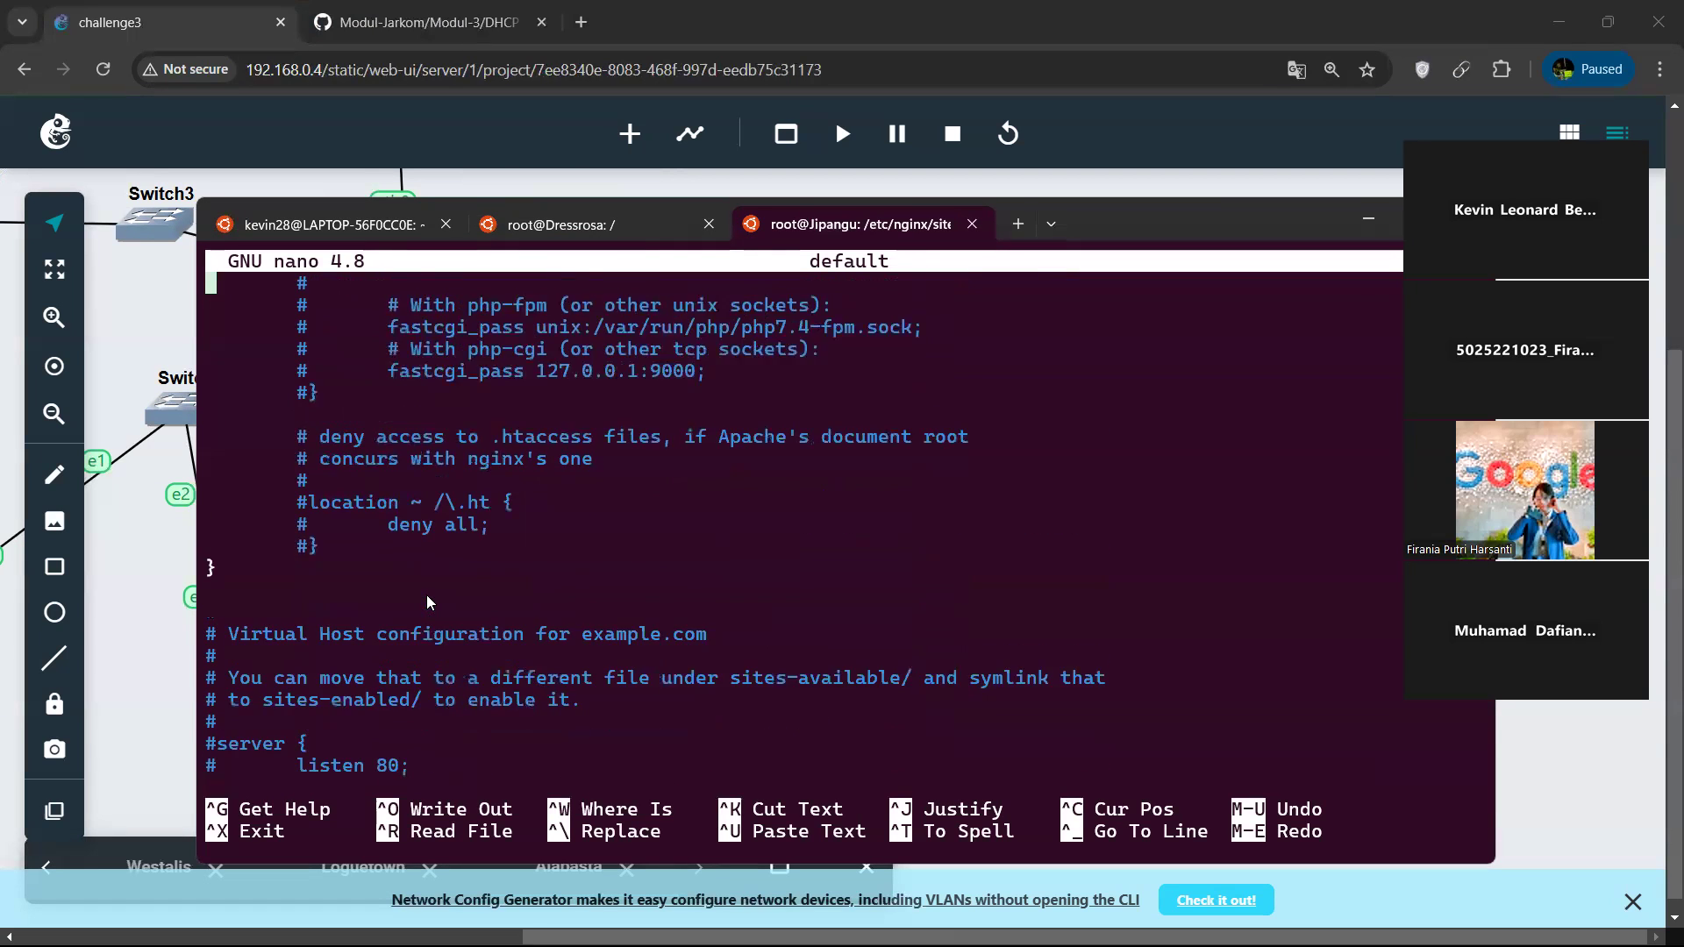
pyautogui.press('Up')
pyautogui.press('Up')
pyautogui.press('Up')
pyautogui.press('Up')
pyautogui.press('Up')
pyautogui.press('Up')
pyautogui.press('Up')
pyautogui.press('Up')
pyautogui.press('Up')
pyautogui.press('Up')
pyautogui.press('Up')
pyautogui.press('Up')
pyautogui.press('Up')
pyautogui.press('Up')
pyautogui.press('Up')
pyautogui.press('Up')
pyautogui.press('Up')
pyautogui.press('Up')
pyautogui.press('Up')
pyautogui.press('Up')
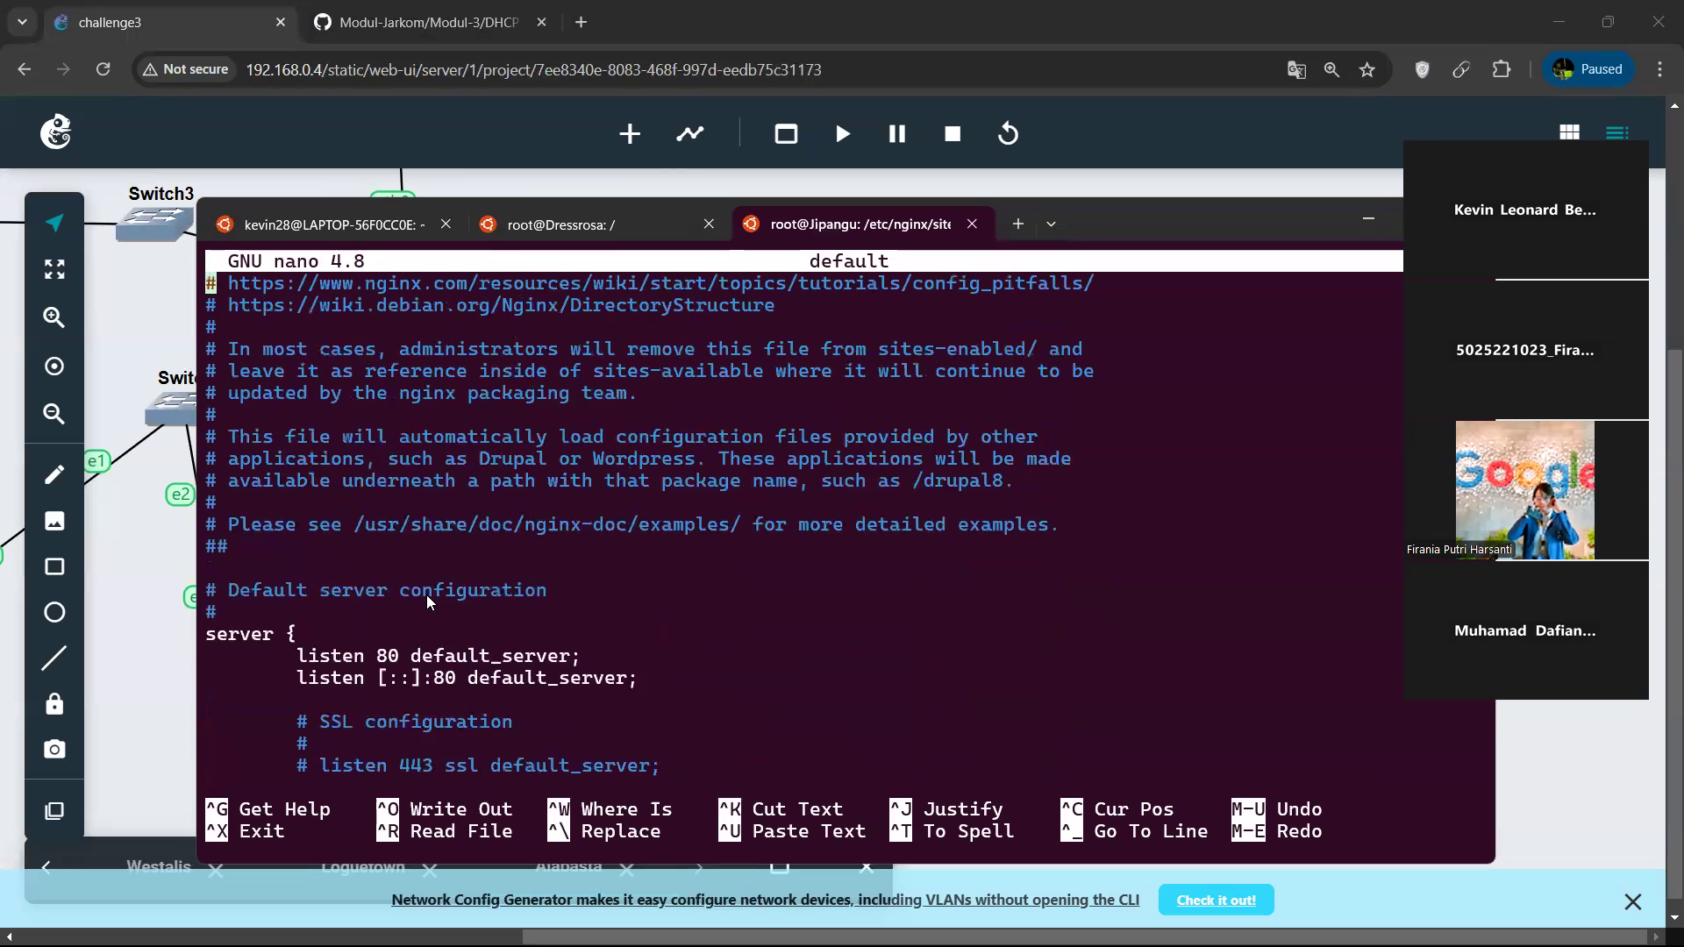
pyautogui.press('Down')
pyautogui.press('Down')
pyautogui.press('Down')
pyautogui.press('Down')
pyautogui.press('Down')
pyautogui.press('Down')
pyautogui.press('Down')
pyautogui.press('Down')
pyautogui.press('Down')
pyautogui.press('Down')
pyautogui.press('Down')
pyautogui.press('Down')
pyautogui.press('Down')
pyautogui.press('Down')
pyautogui.press('Down')
pyautogui.press('Down')
pyautogui.press('Down')
pyautogui.press('Down')
pyautogui.press('Down')
pyautogui.press('Down')
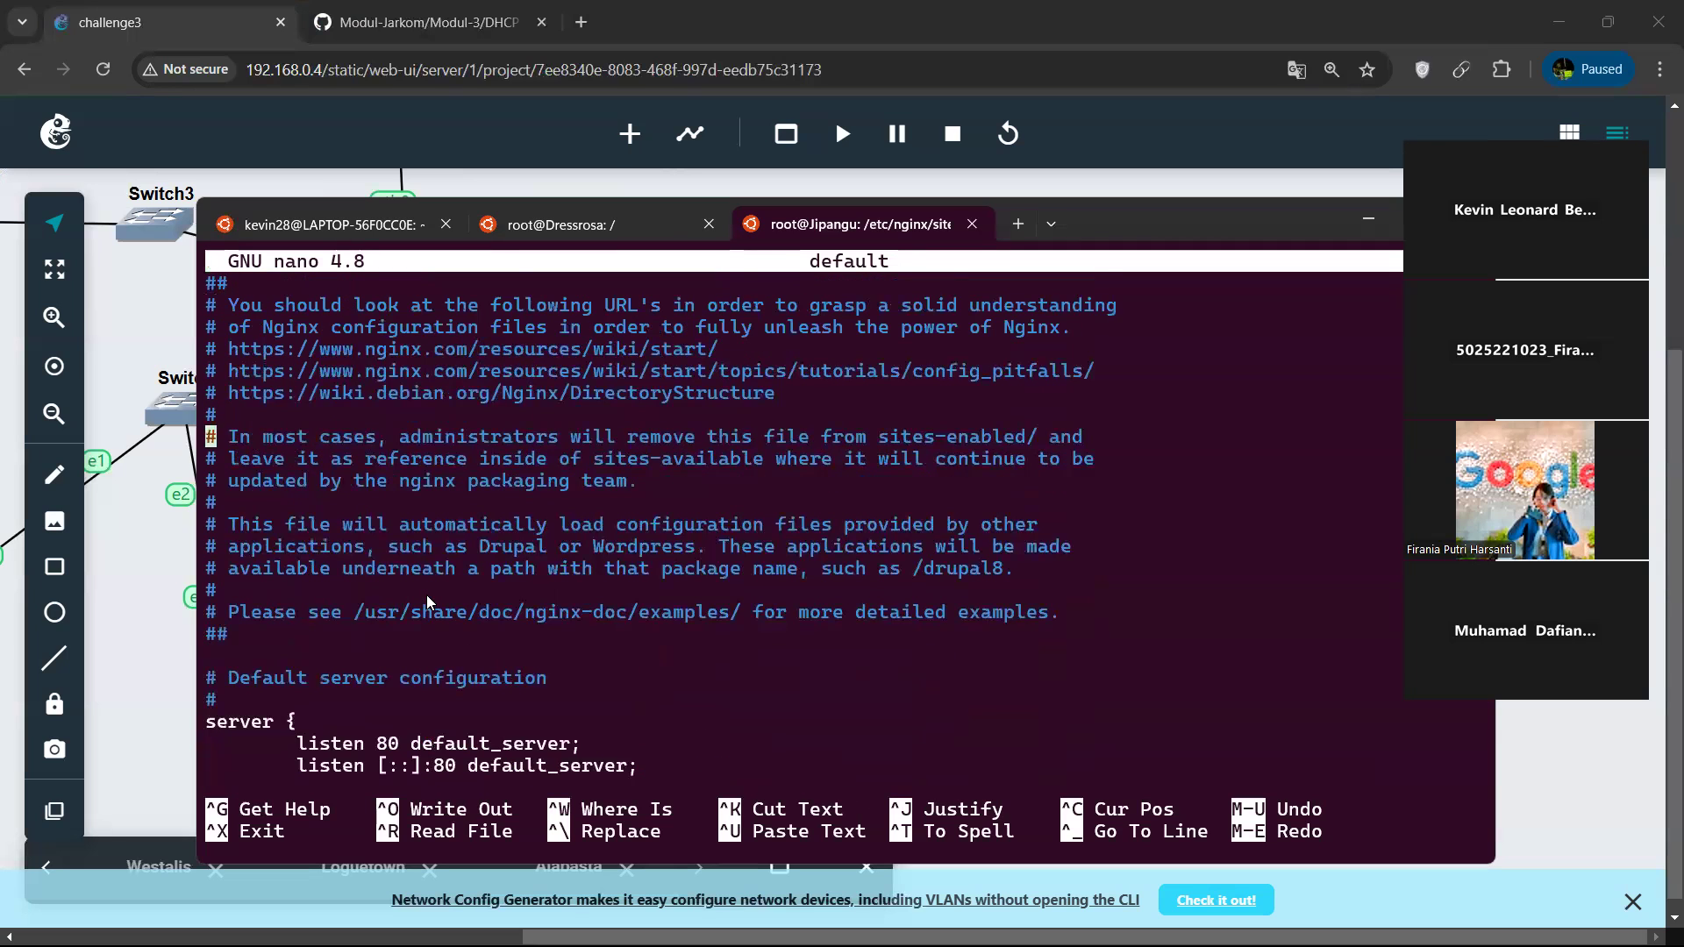
pyautogui.press('Down')
pyautogui.press('Down')
pyautogui.press('Down')
pyautogui.press('Down')
pyautogui.press('Down')
pyautogui.press('Down')
pyautogui.press('Down')
pyautogui.press('Down')
pyautogui.press('Down')
pyautogui.press('Down')
pyautogui.press('Down')
pyautogui.press('Down')
pyautogui.press('Down')
pyautogui.press('Down')
pyautogui.press('Down')
pyautogui.press('Down')
pyautogui.press('Down')
pyautogui.press('Down')
pyautogui.press('Down')
pyautogui.press('Down')
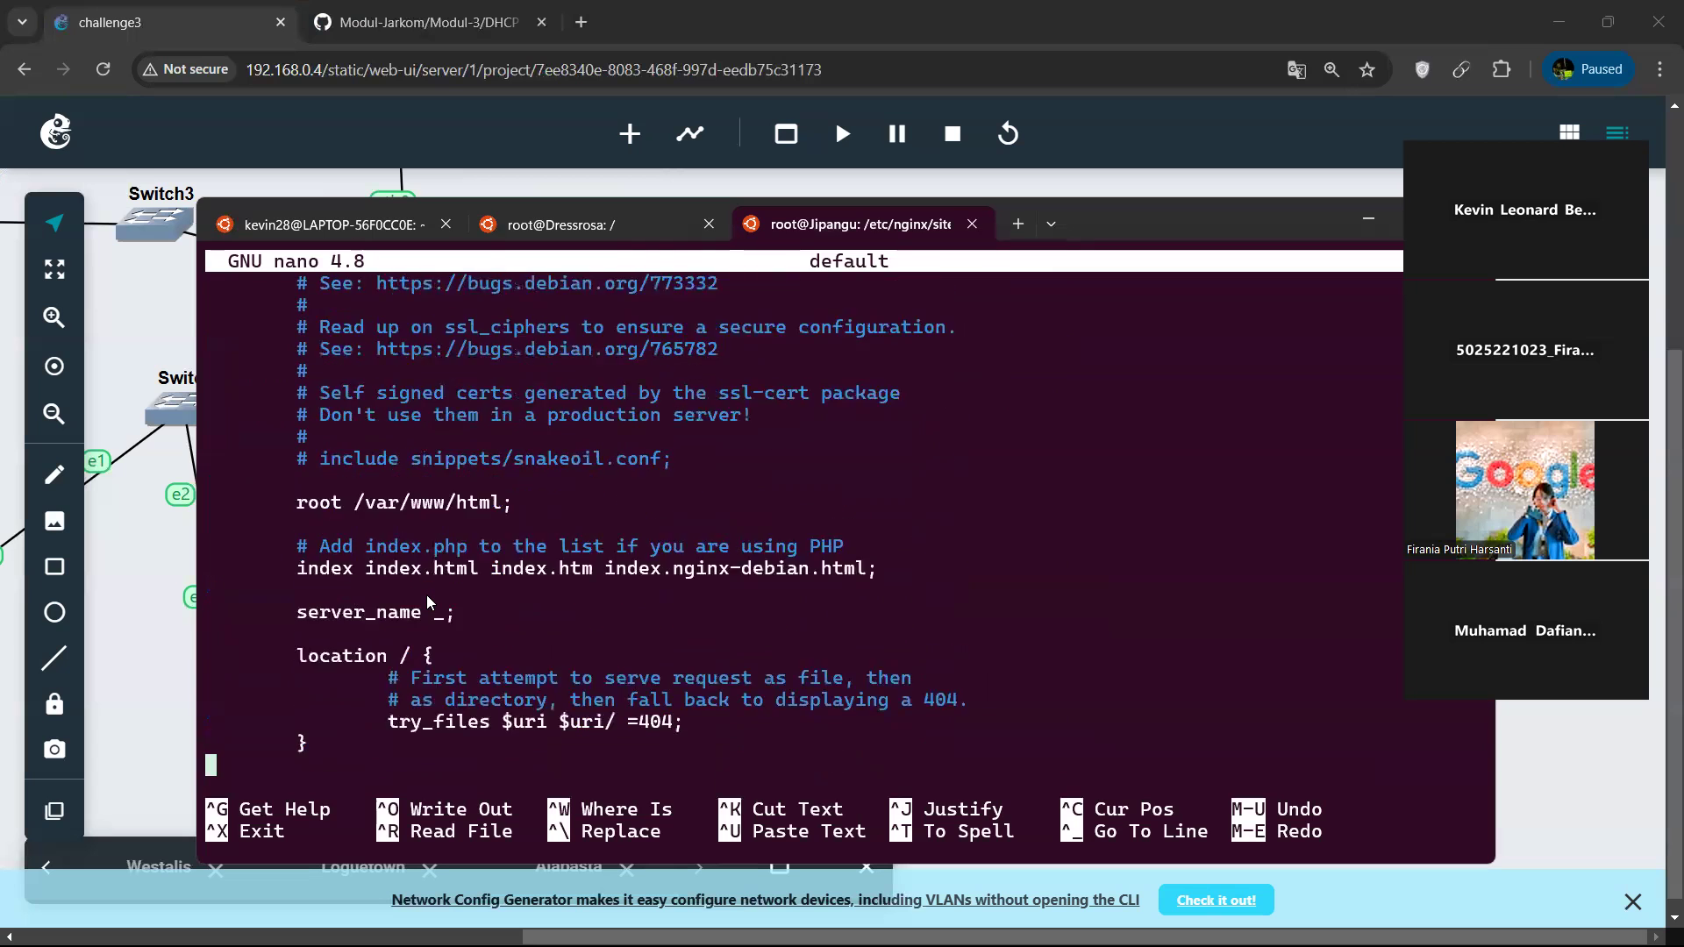
pyautogui.press('Up')
pyautogui.press('Up')
pyautogui.press('Up')
pyautogui.press('Up')
pyautogui.press('Up')
pyautogui.press('Up')
pyautogui.press('Up')
pyautogui.press('Up')
pyautogui.press('Up')
pyautogui.press('Up')
pyautogui.press('Up')
pyautogui.press('Up')
pyautogui.press('Up')
pyautogui.press('Up')
pyautogui.press('Up')
pyautogui.press('Up')
pyautogui.press('Up')
pyautogui.press('Up')
pyautogui.press('Up')
pyautogui.press('Up')
pyautogui.press('Up')
pyautogui.press('Up')
pyautogui.press('Up')
pyautogui.press('Up')
pyautogui.press('Up')
pyautogui.press('Up')
pyautogui.press('Up')
pyautogui.press('Up')
pyautogui.press('Up')
pyautogui.press('Up')
pyautogui.press('Up')
pyautogui.press('Up')
pyautogui.press('Up')
pyautogui.press('Up')
pyautogui.press('Up')
pyautogui.press('Up')
pyautogui.press('Up')
pyautogui.press('Up')
pyautogui.press('Up')
pyautogui.press('Up')
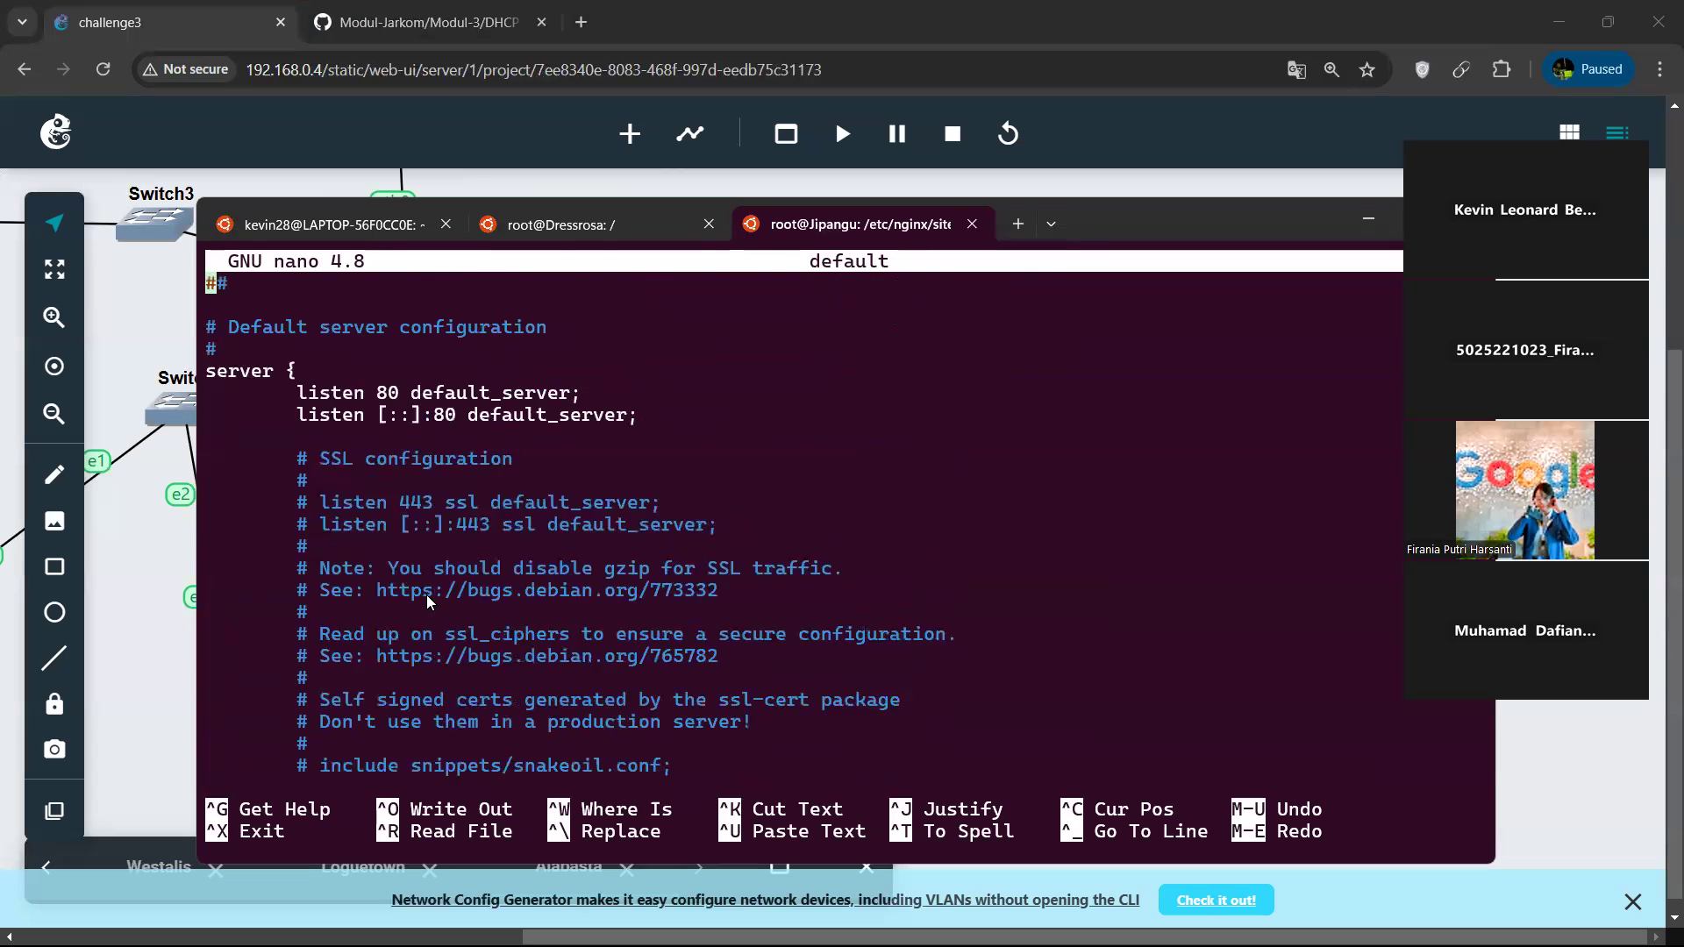
pyautogui.press('Down')
pyautogui.press('Down')
pyautogui.press('Down')
pyautogui.press('Down')
pyautogui.press('Down')
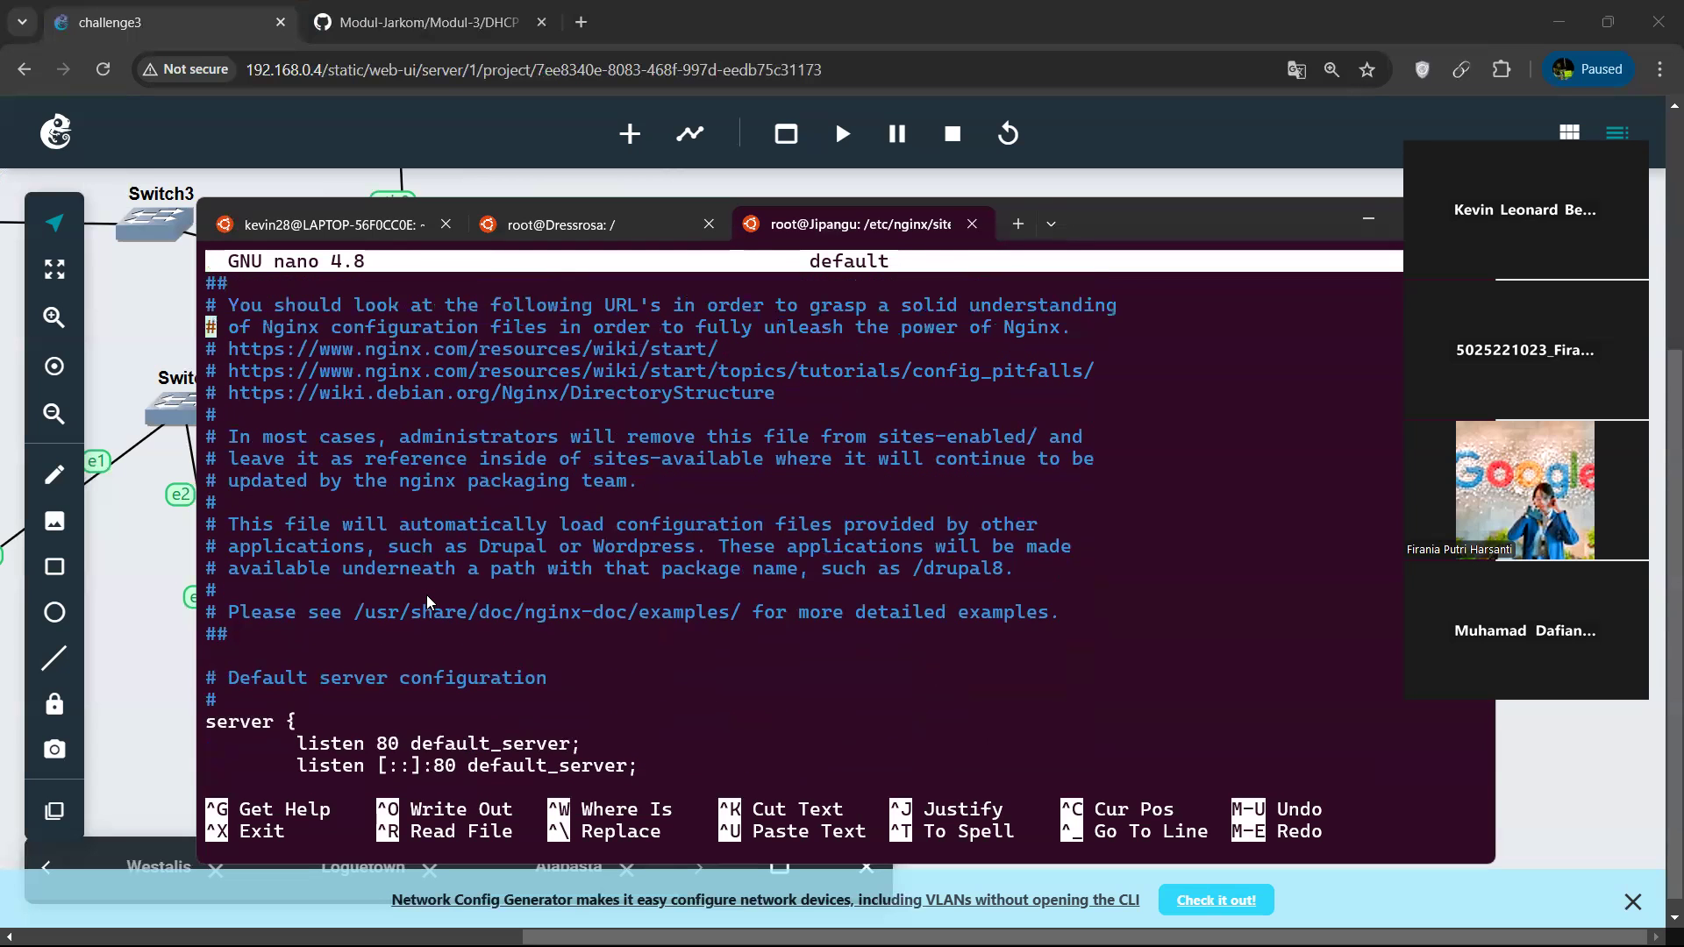
pyautogui.hotkey('ctrl', 'x')
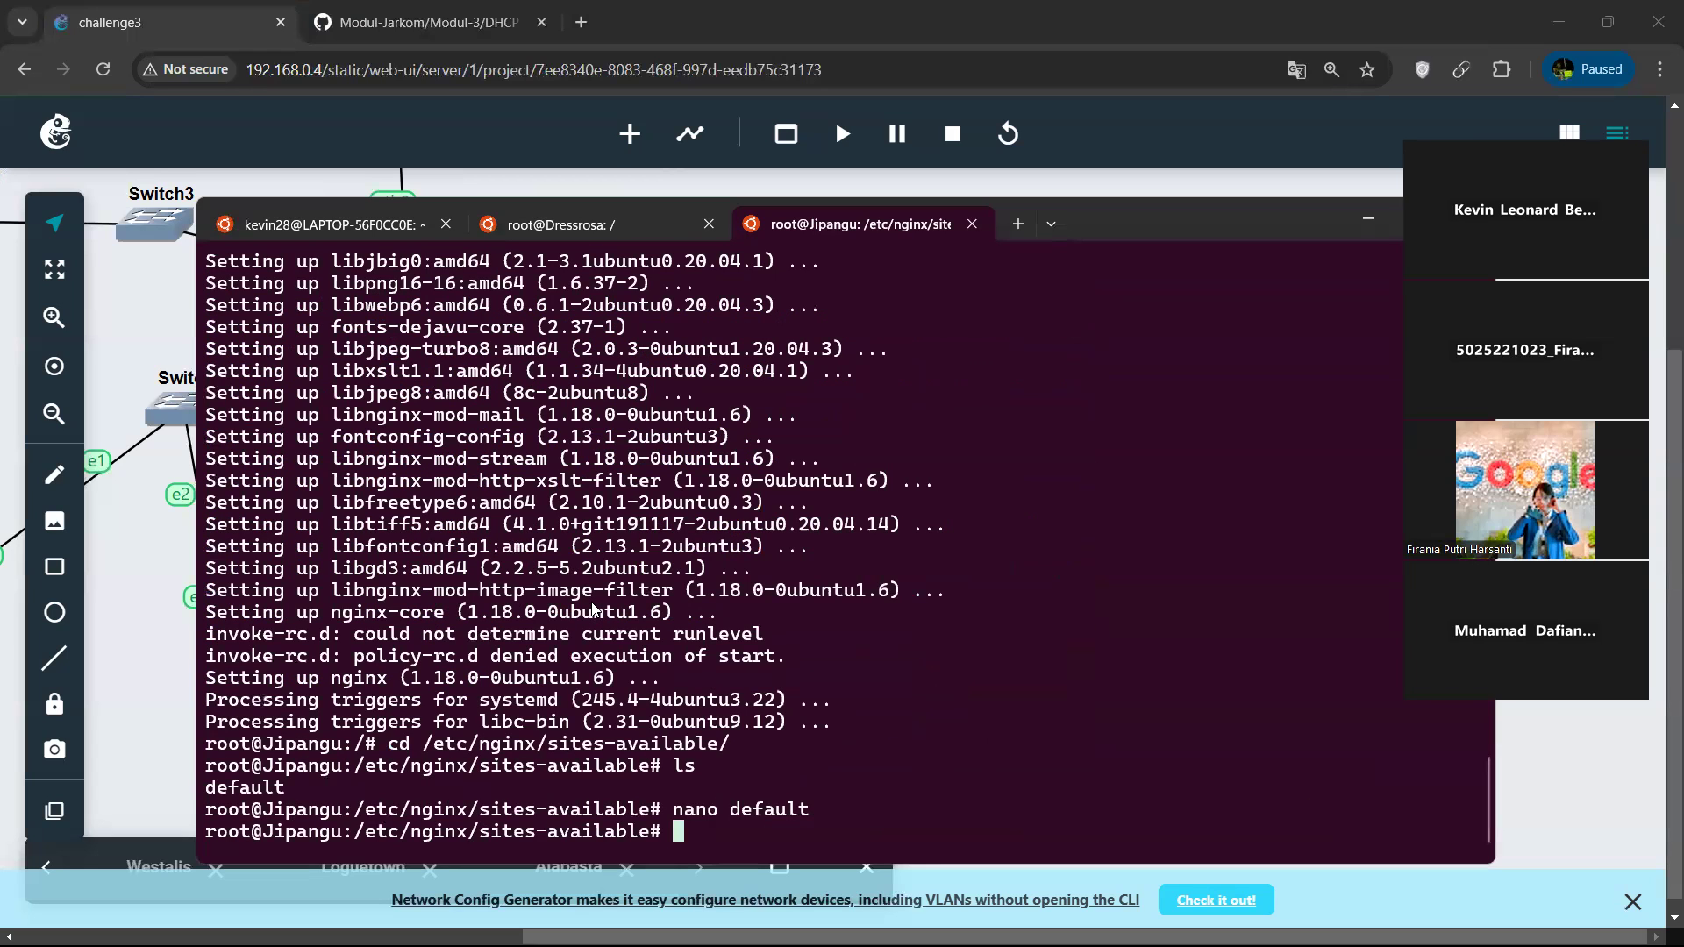
# Change to Jipangu's ../sites-enabled directory and list the enabled nginx sites.
pyautogui.write('cd ../s')
pyautogui.press('Tab')
pyautogui.write('e')
pyautogui.press('Tab')
pyautogui.press('Return')
pyautogui.write('ls')
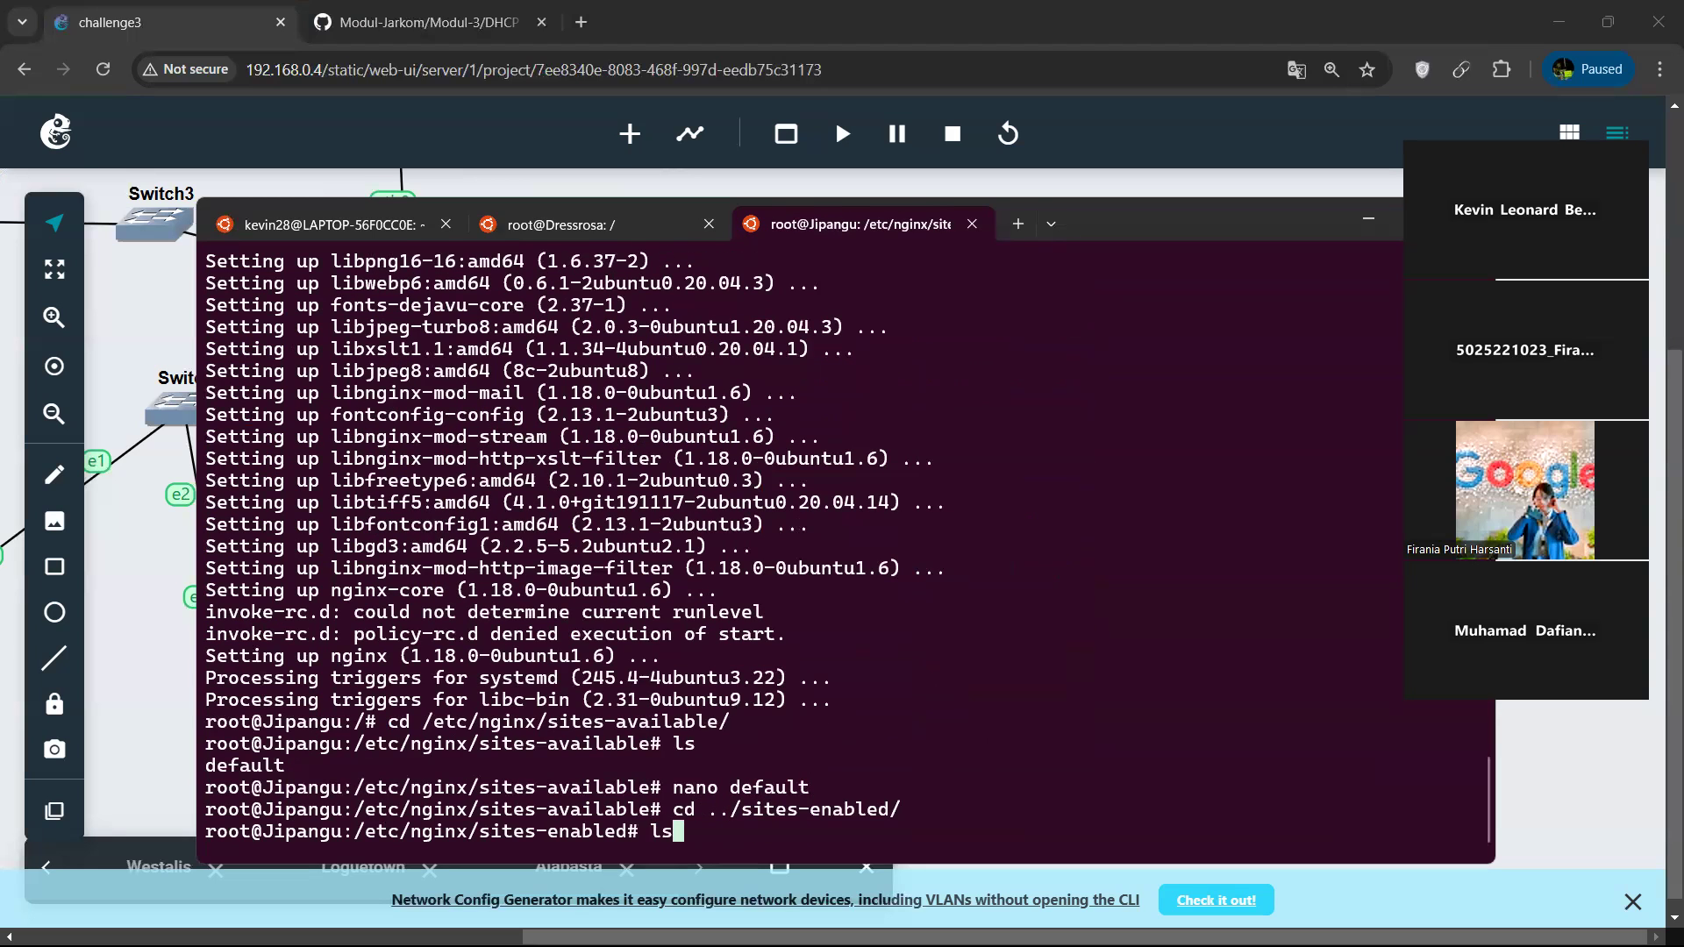
pyautogui.press('Return')
# Restart the nginx service on Jipangu with service nginx restart.
pyautogui.write('nano d')
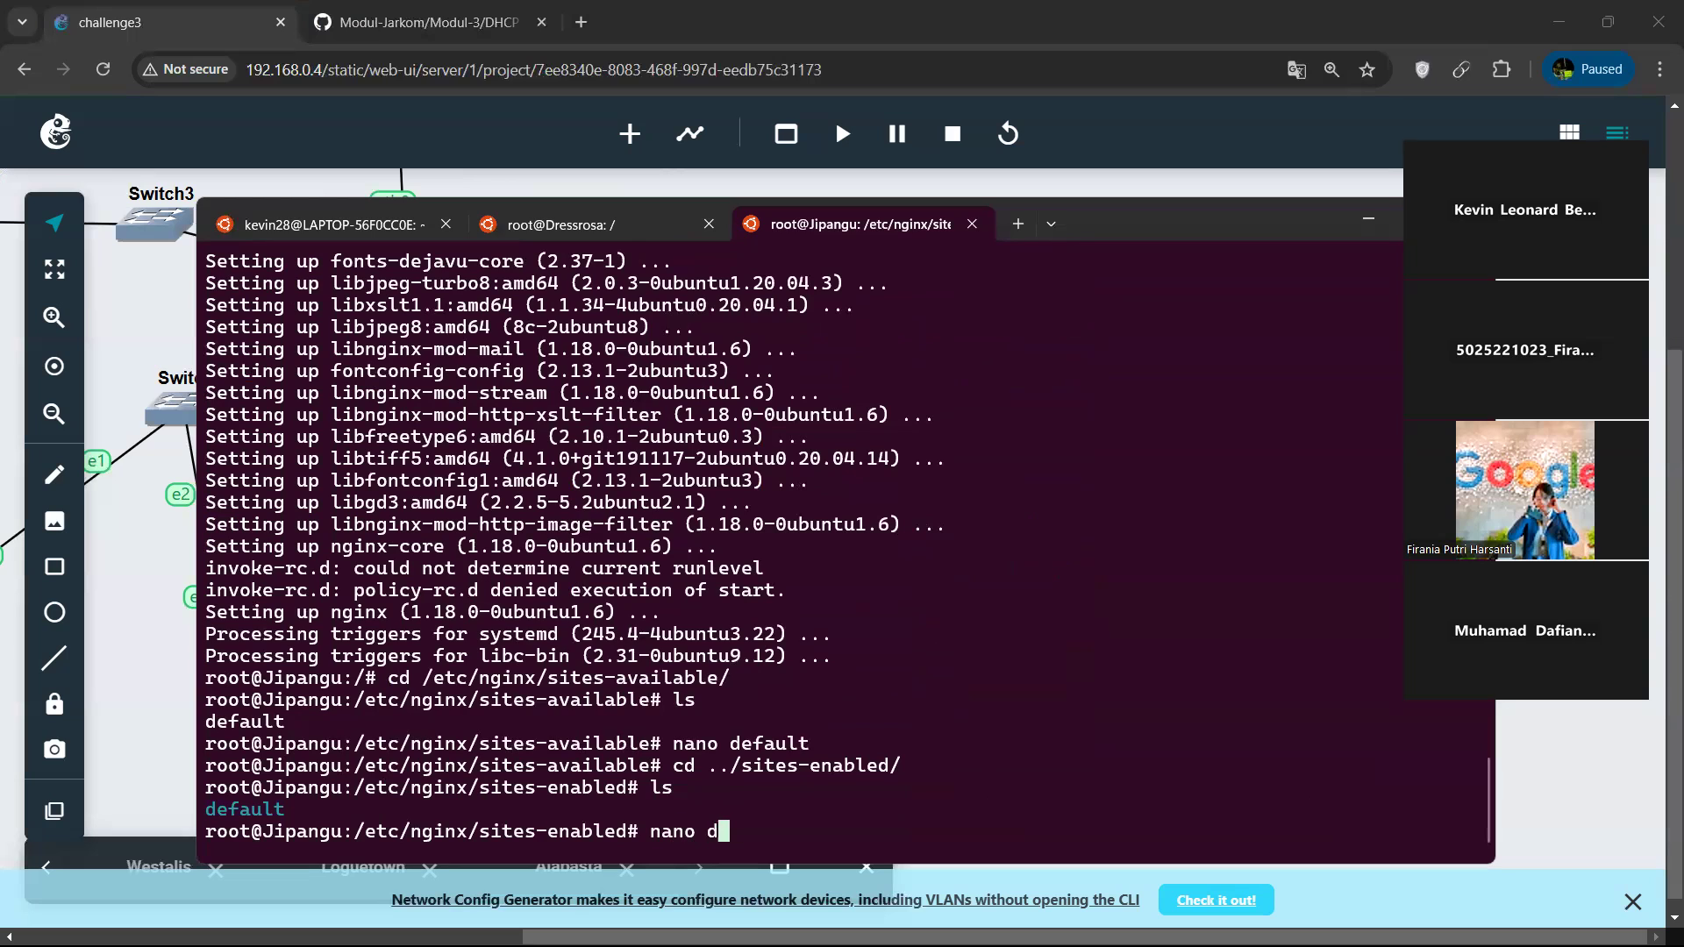
pyautogui.press('BackSpace')
pyautogui.press('BackSpace')
pyautogui.press('BackSpace')
pyautogui.press('BackSpace')
pyautogui.press('BackSpace')
pyautogui.press('BackSpace')
pyautogui.press('BackSpace')
pyautogui.write('service ng')
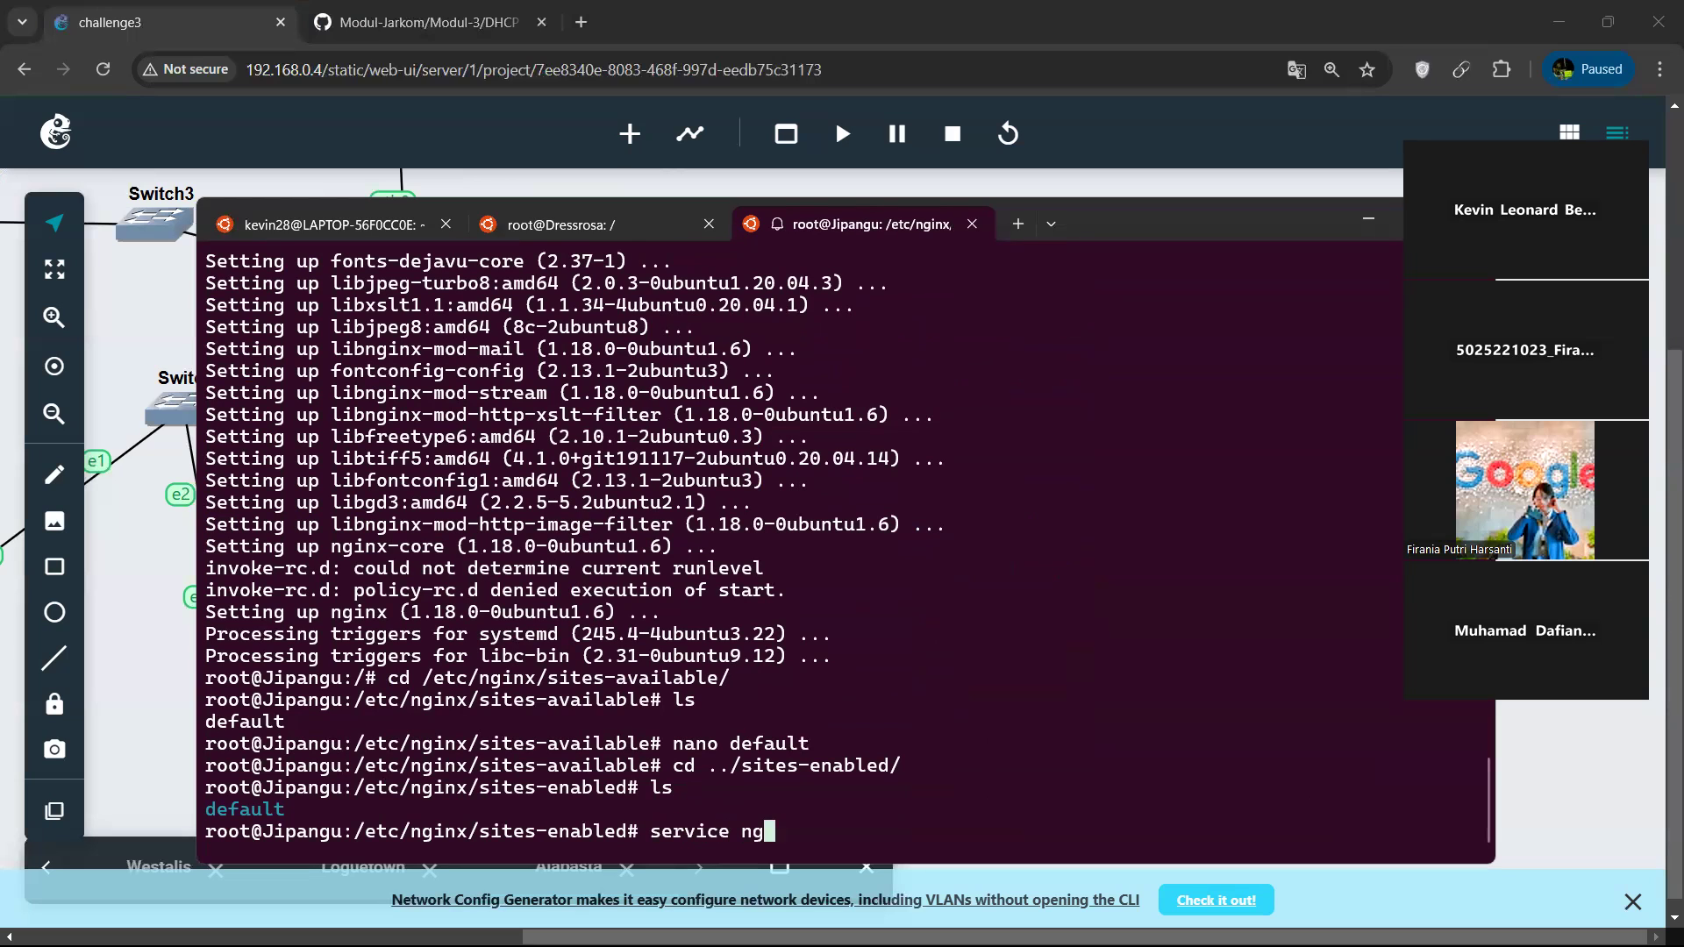
pyautogui.write('inx restartr')
pyautogui.press('Return')
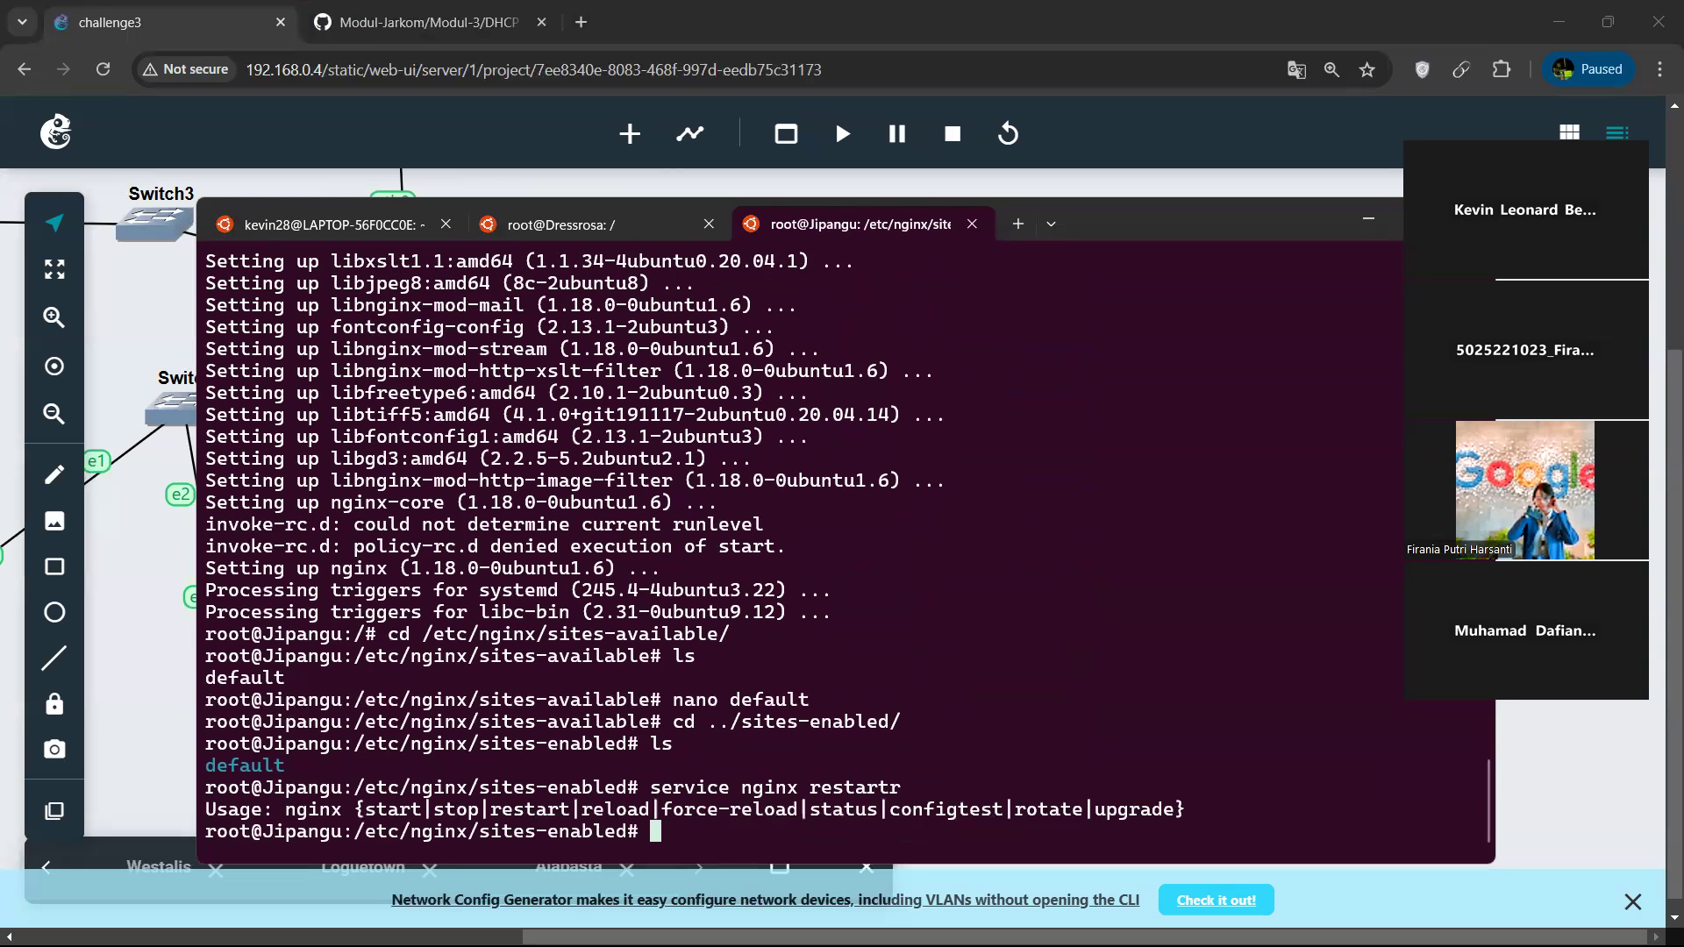
pyautogui.press('Up')
pyautogui.press('Left')
pyautogui.press('Left')
pyautogui.press('Delete')
pyautogui.press('Delete')
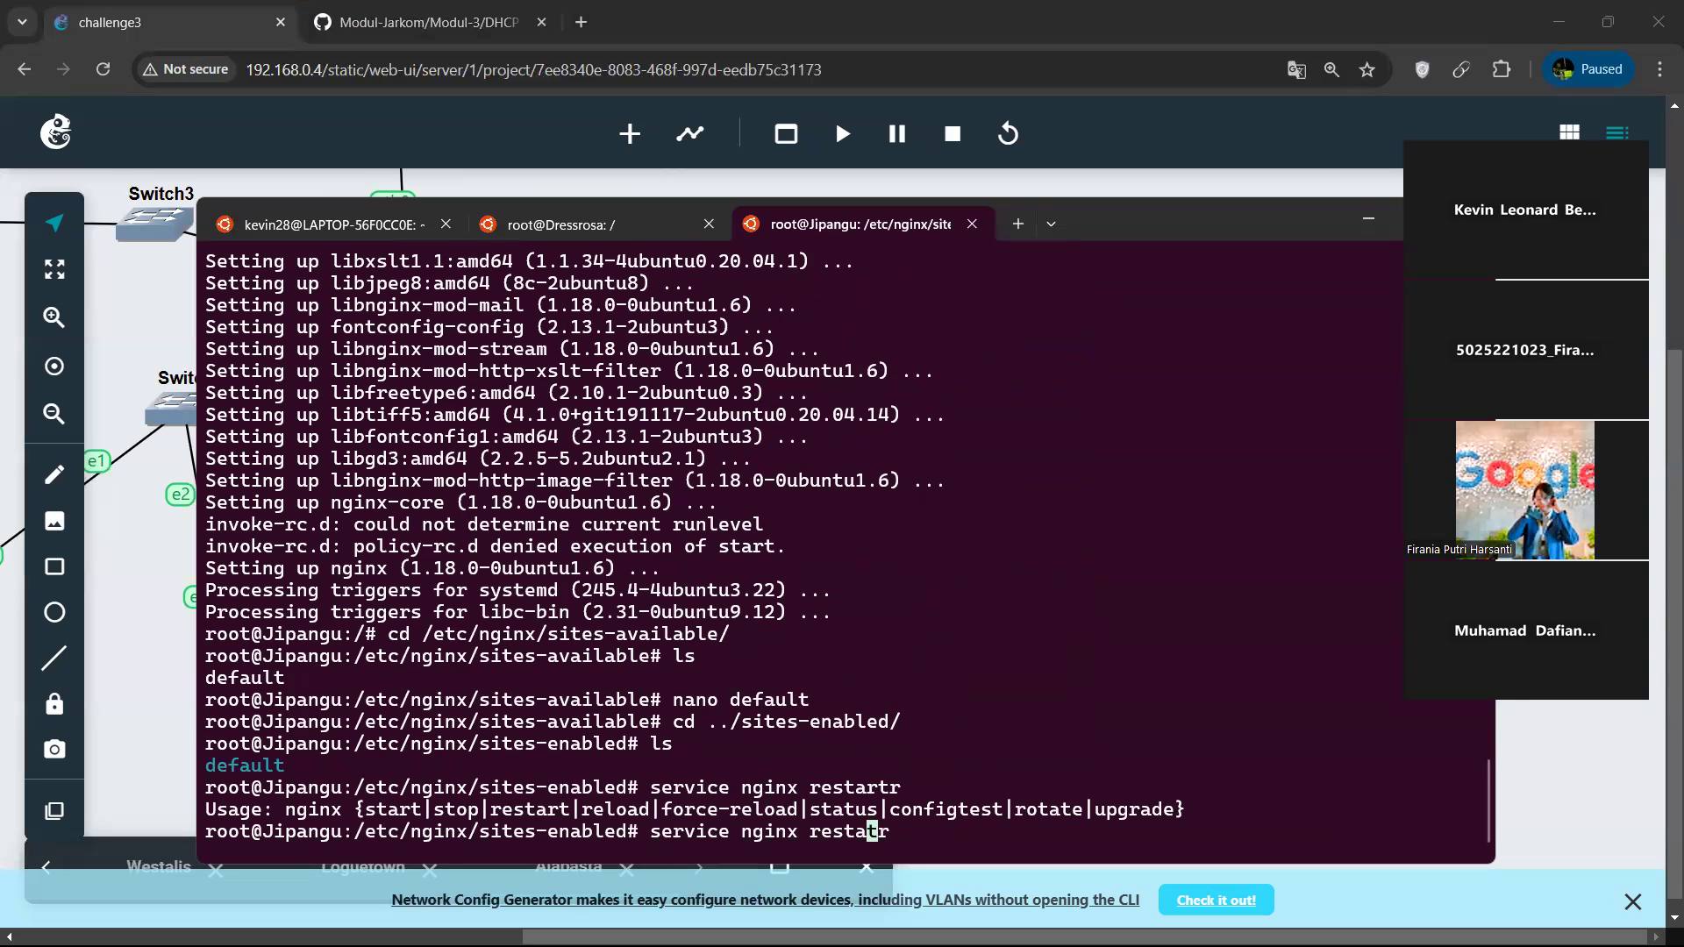
pyautogui.write('t')
pyautogui.press('Return')
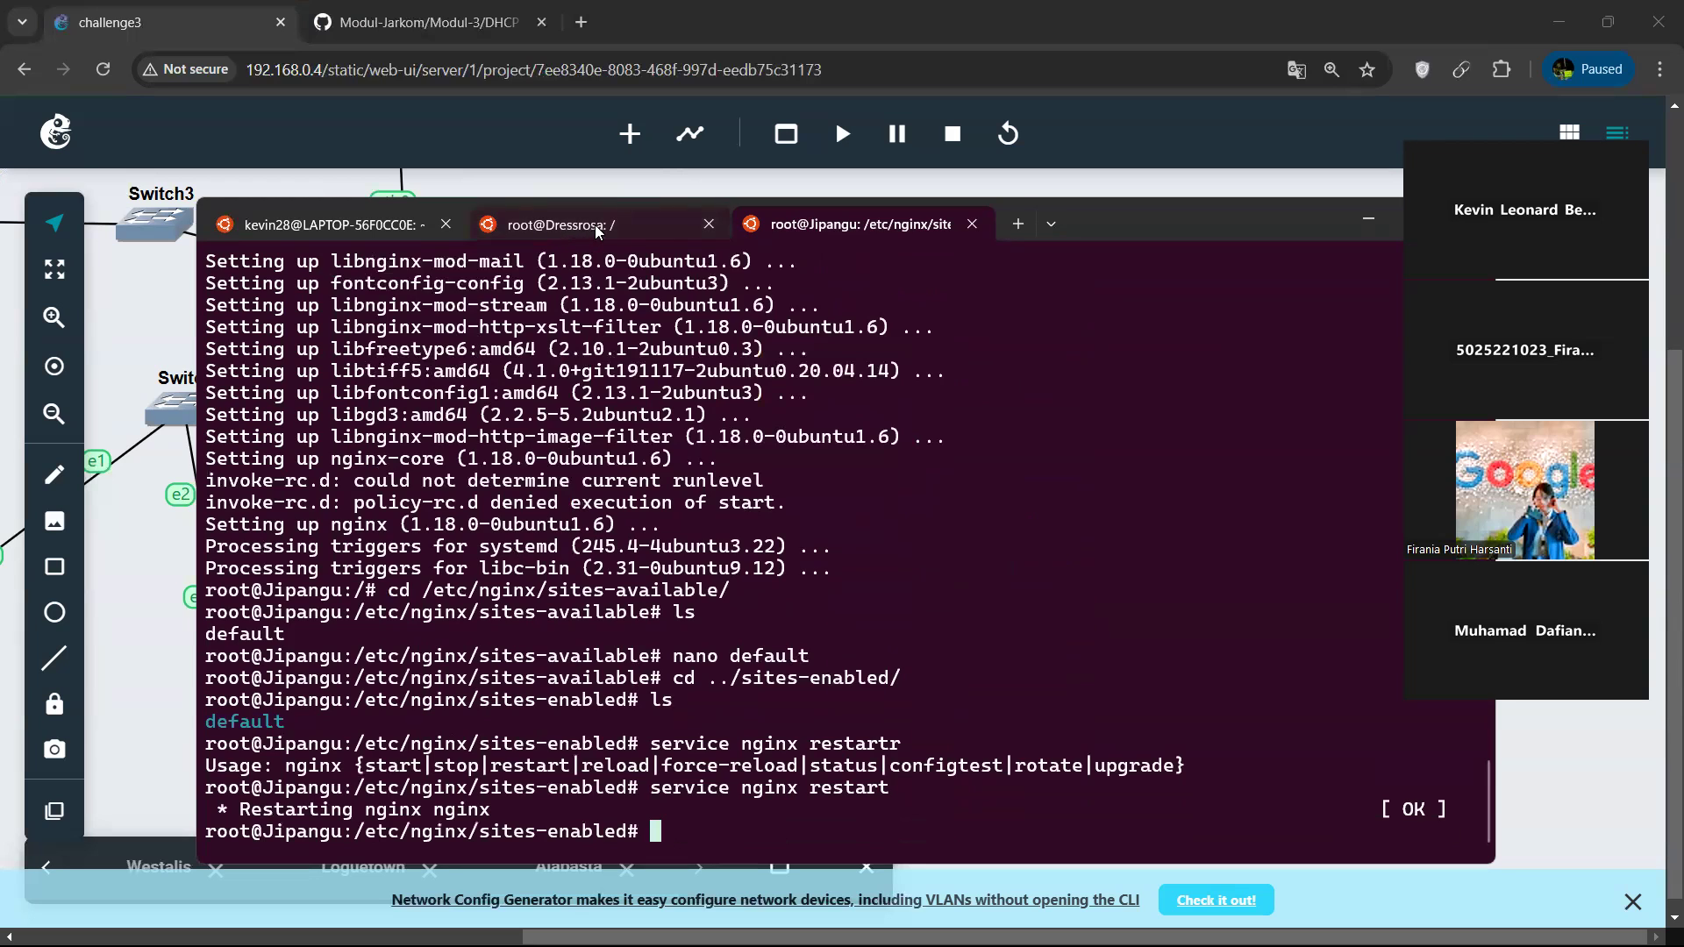
# Switch to the Dressrosa session, view /var/www/html/index.html in nano, and exit without editing.
pyautogui.click(596, 224)
pyautogui.press('Up')
pyautogui.press('Up')
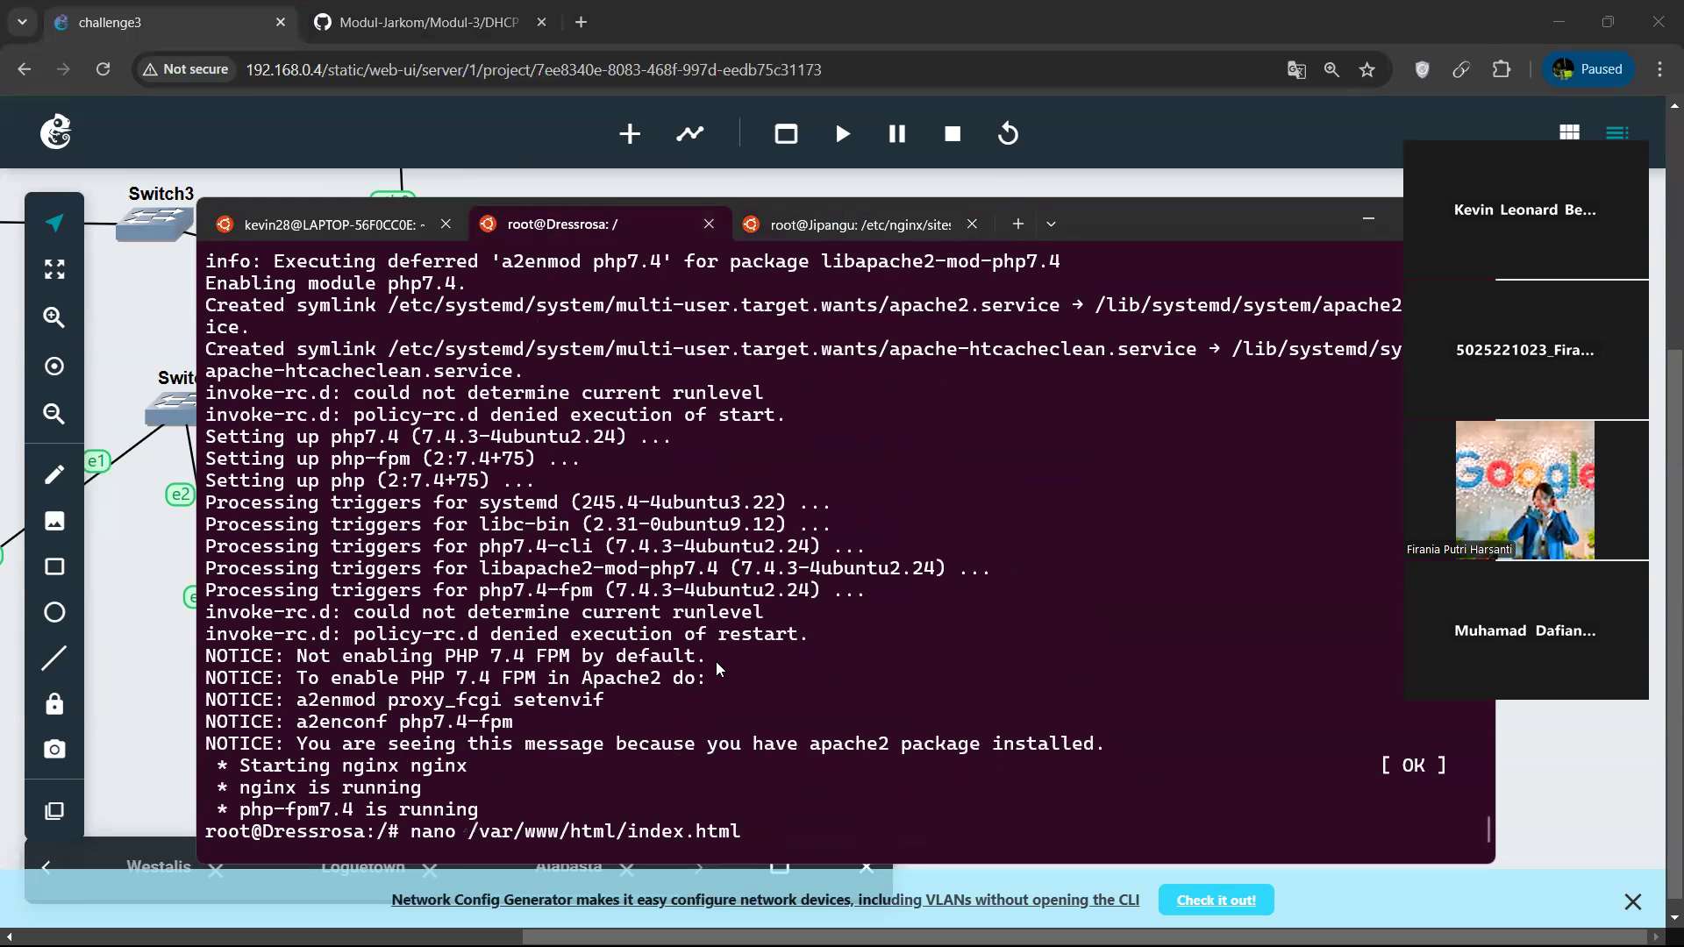
pyautogui.press('Return')
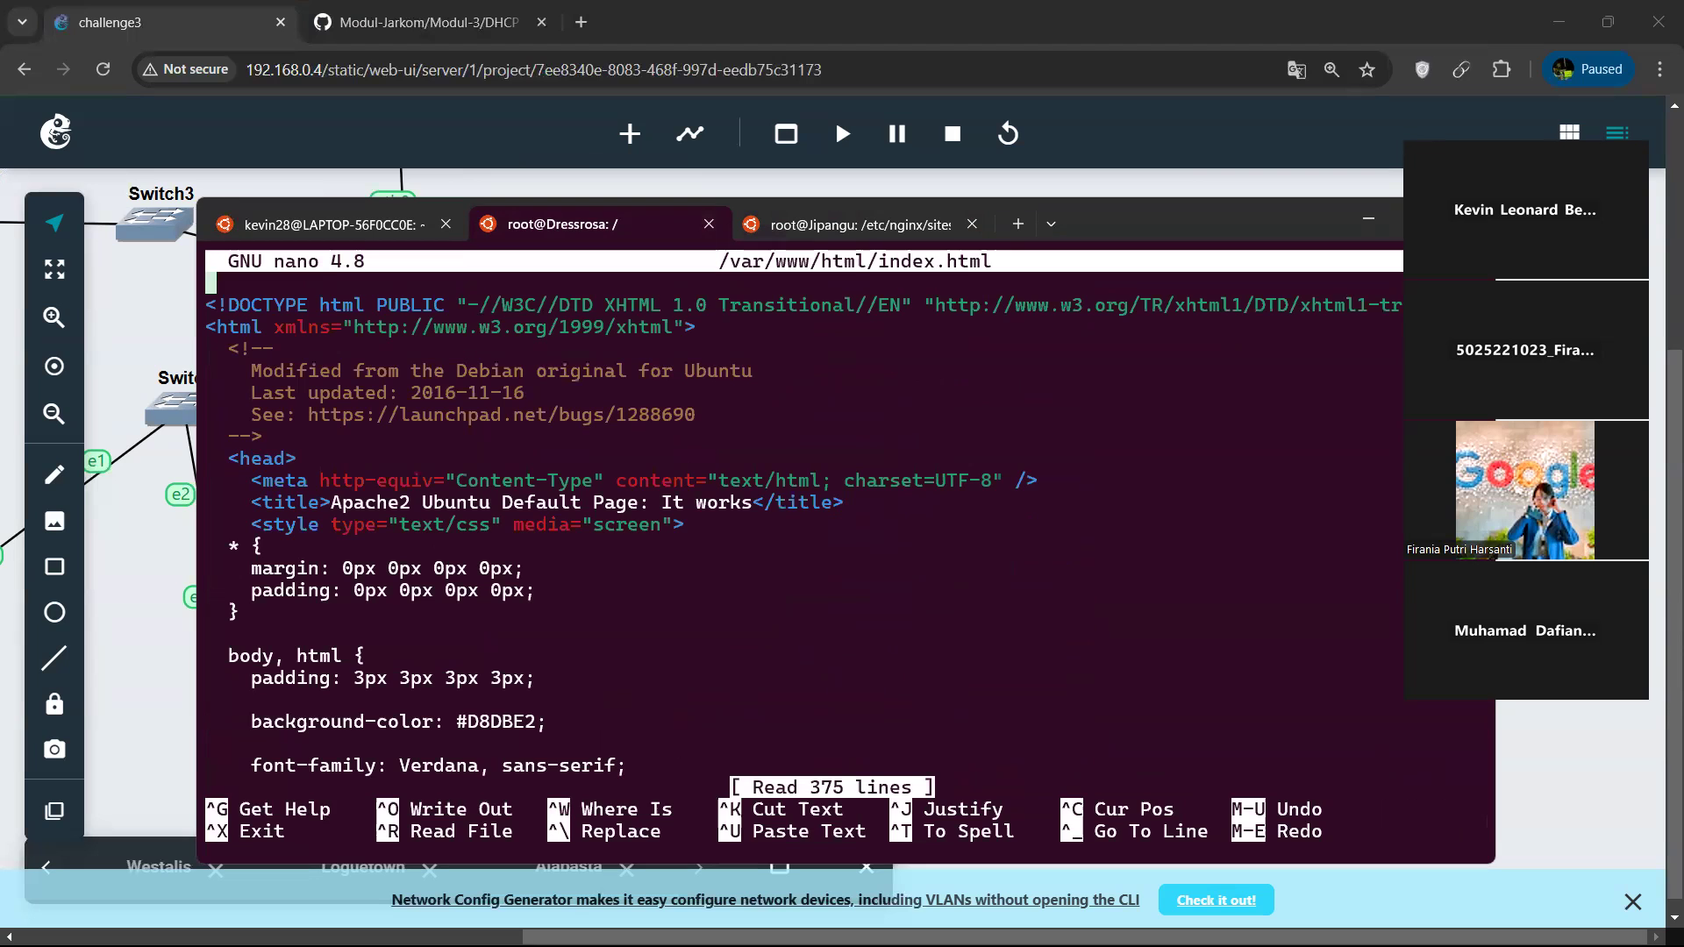
pyautogui.hotkey('ctrl', 'x')
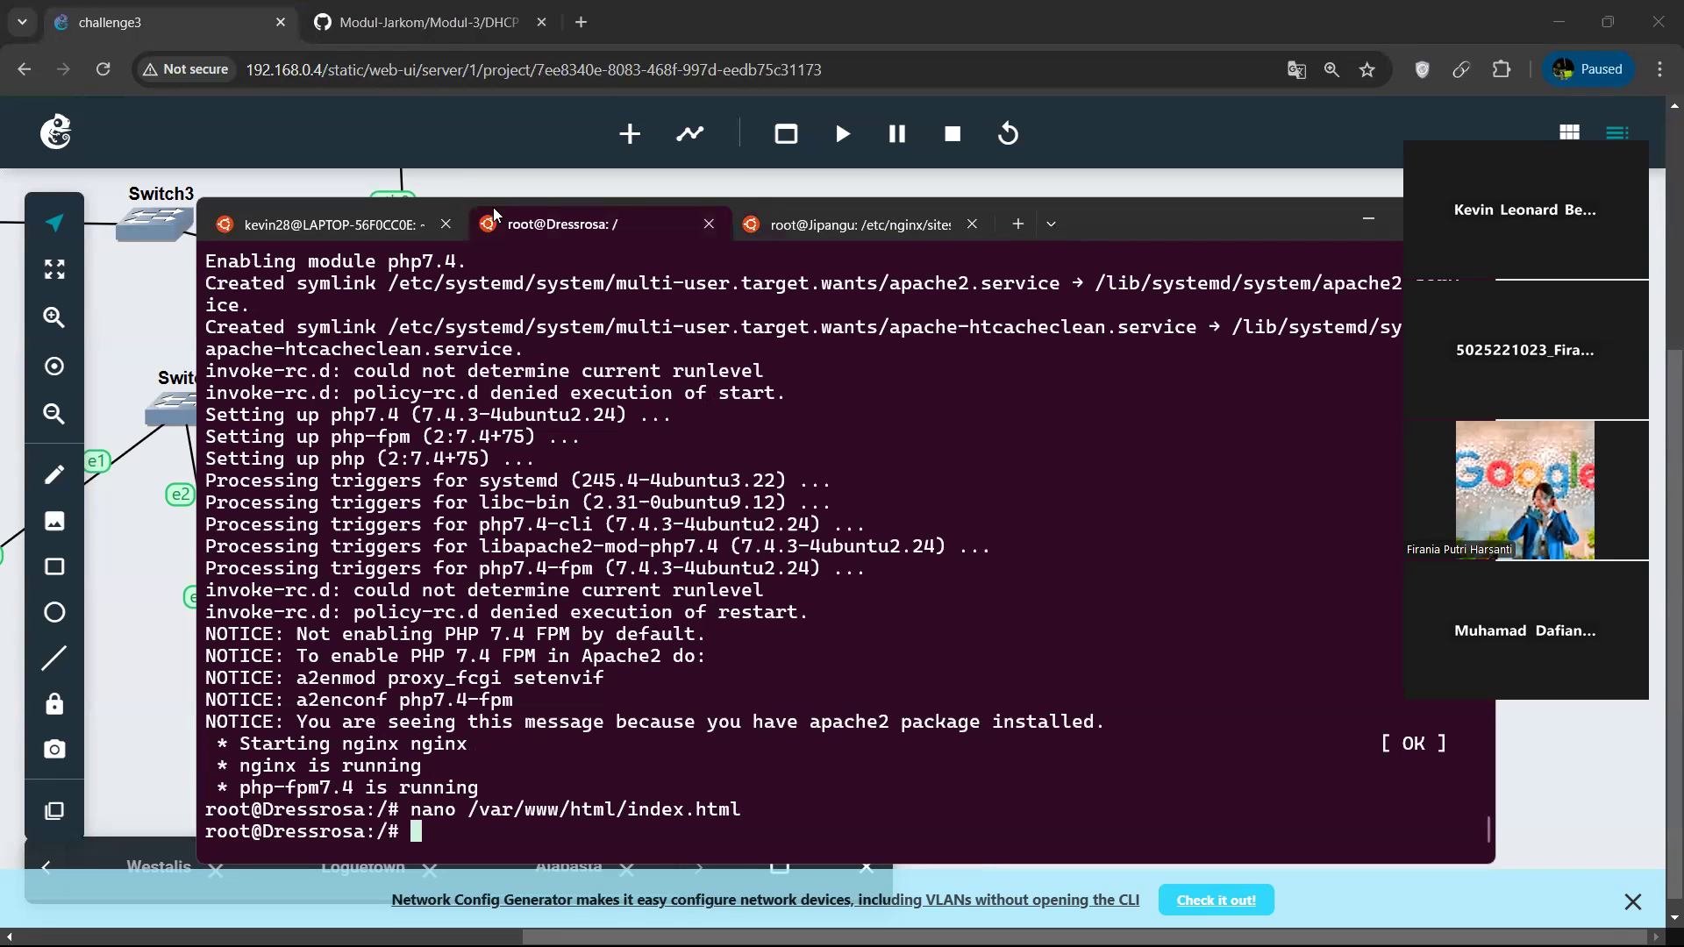
# Switch to the browser and review the Modul-3 DHCP guide's client configuration, testing and exercise sections, checking the challenge3 topology alongside.
pyautogui.click(445, 49)
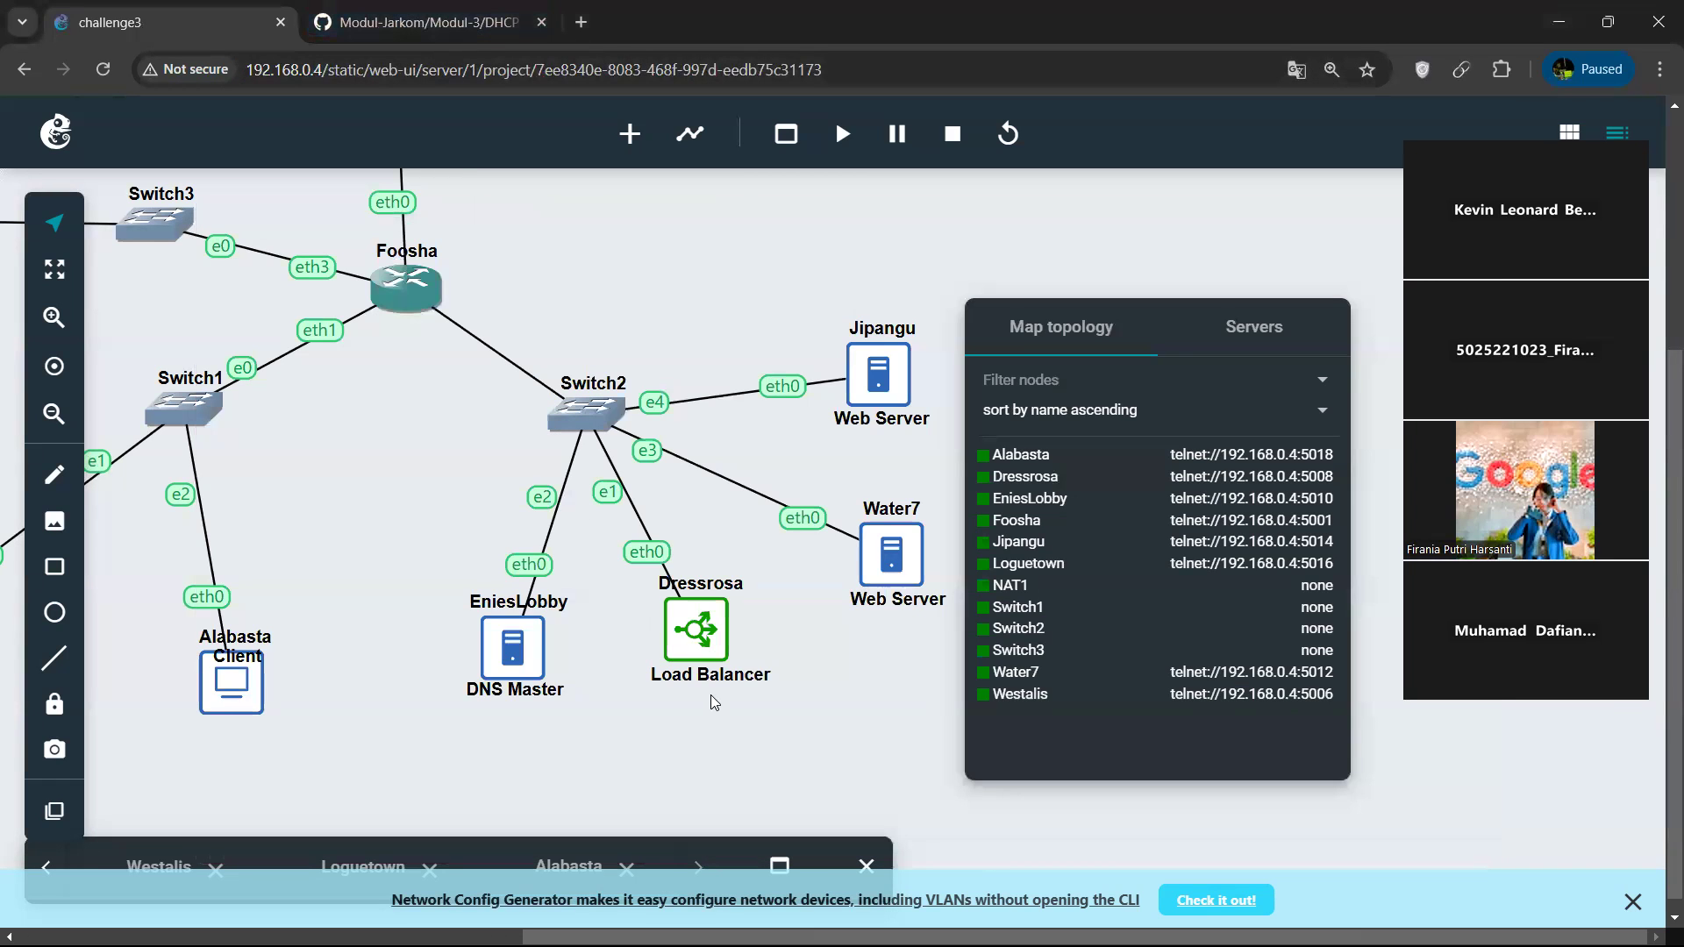
pyautogui.hotkey('alt', 'Tab')
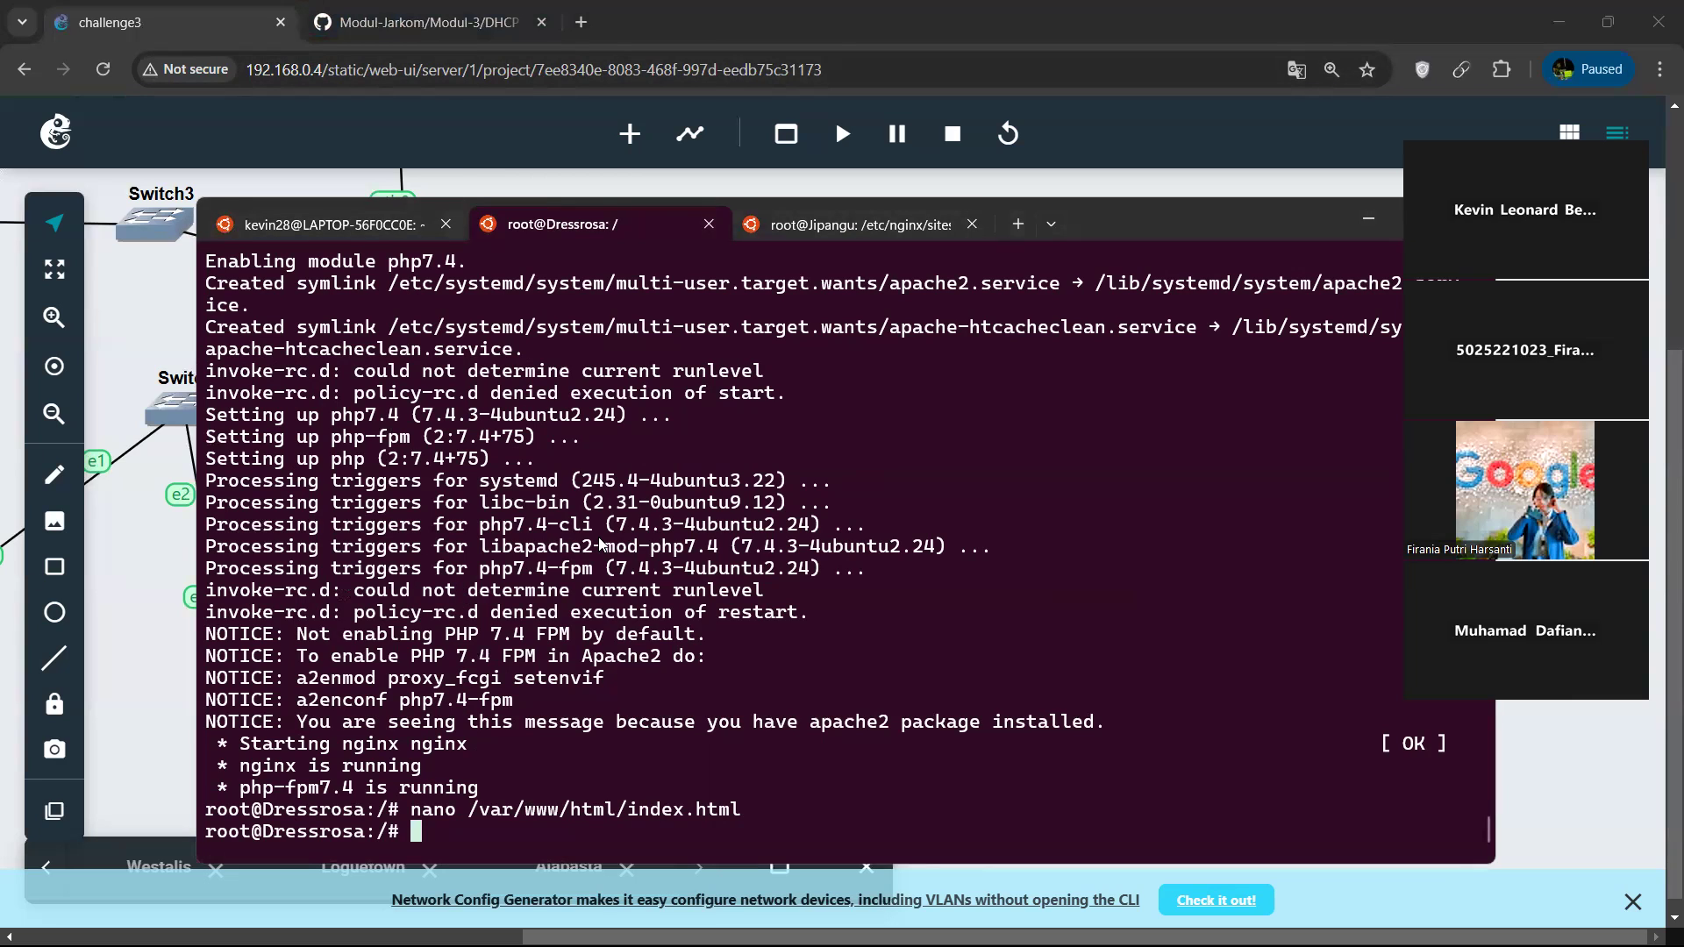
pyautogui.click(512, 35)
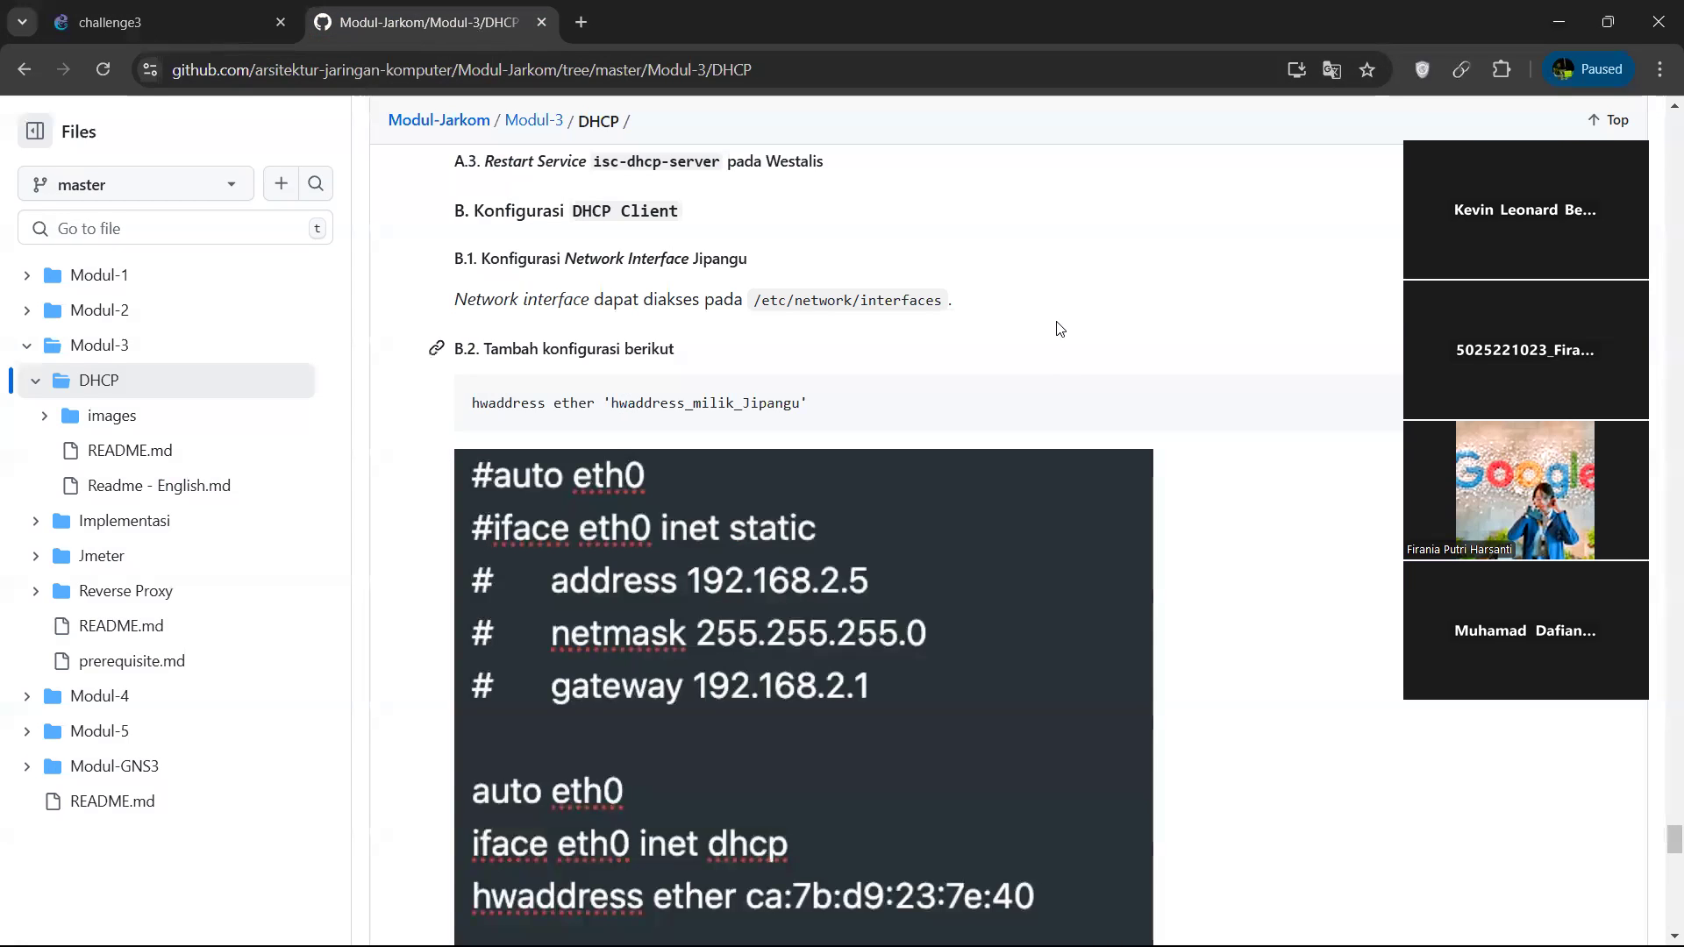
pyautogui.scroll(-3, 947, 485)
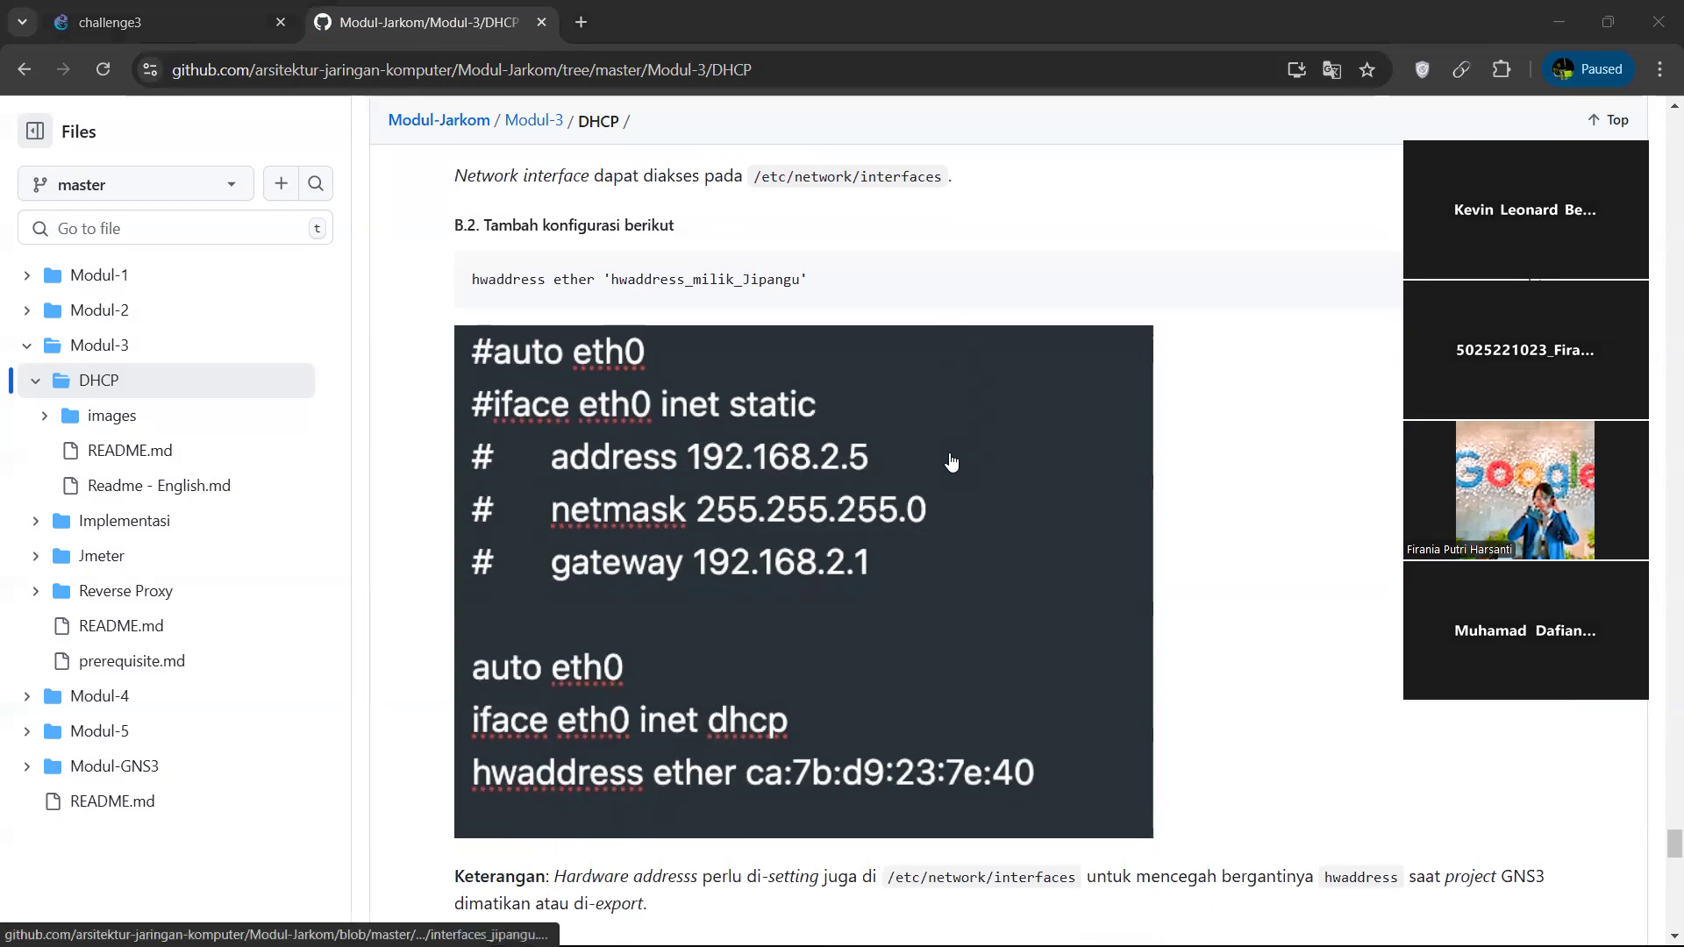
pyautogui.click(103, 22)
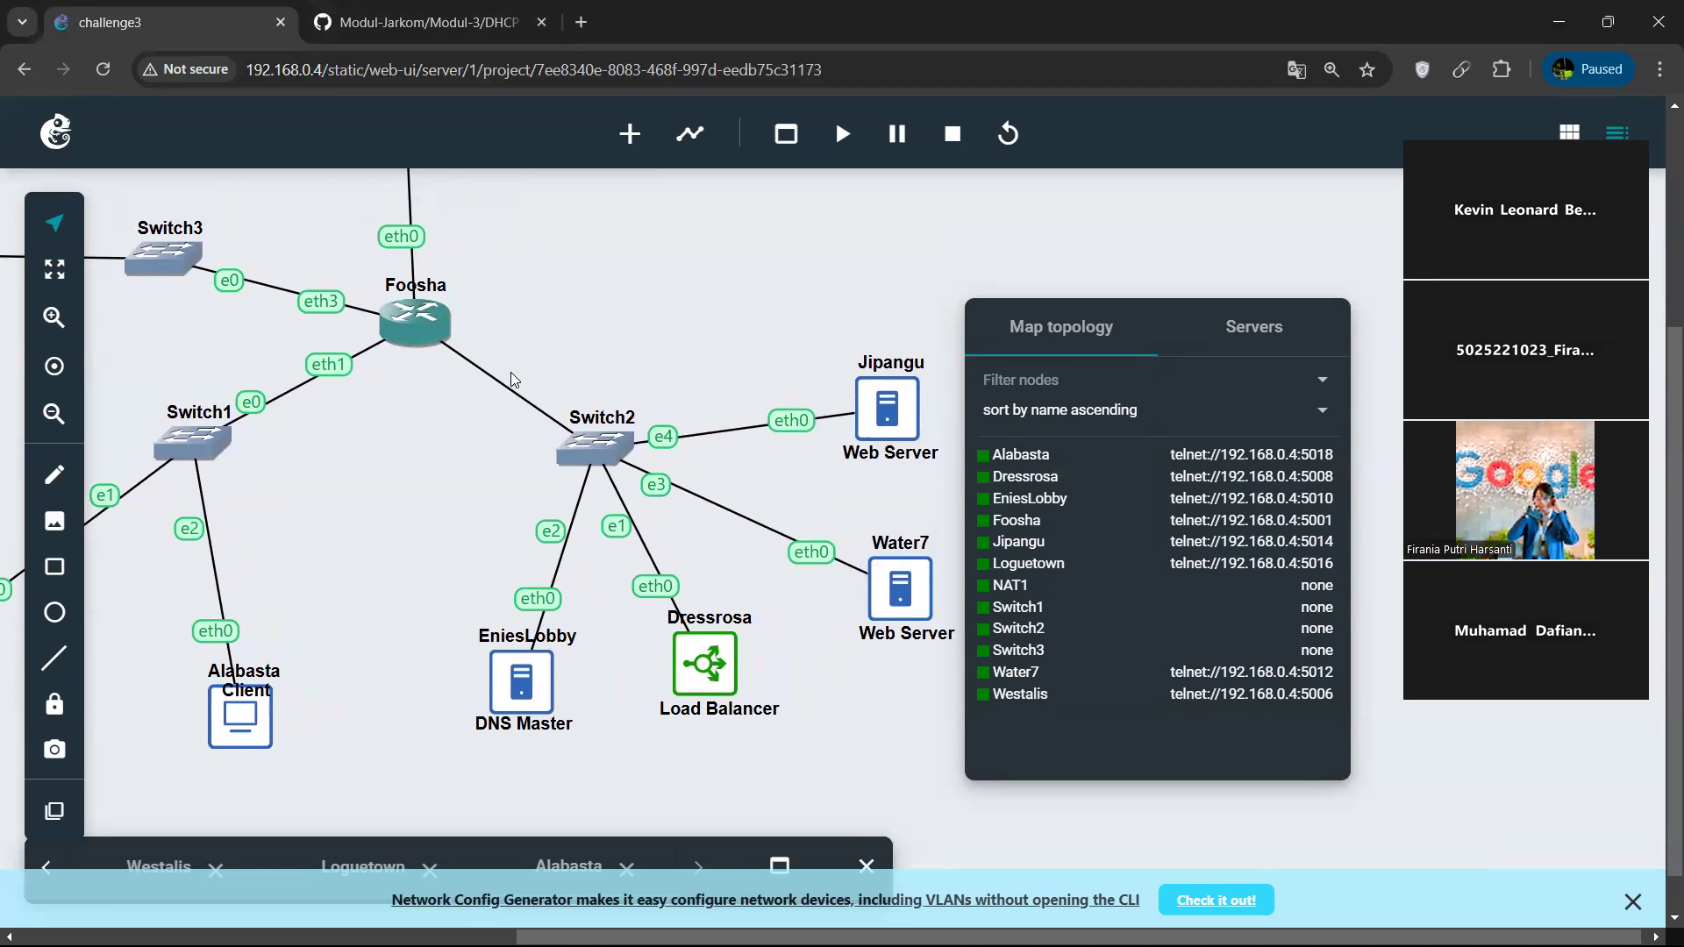
pyautogui.click(442, 29)
pyautogui.scroll(-1, 752, 404)
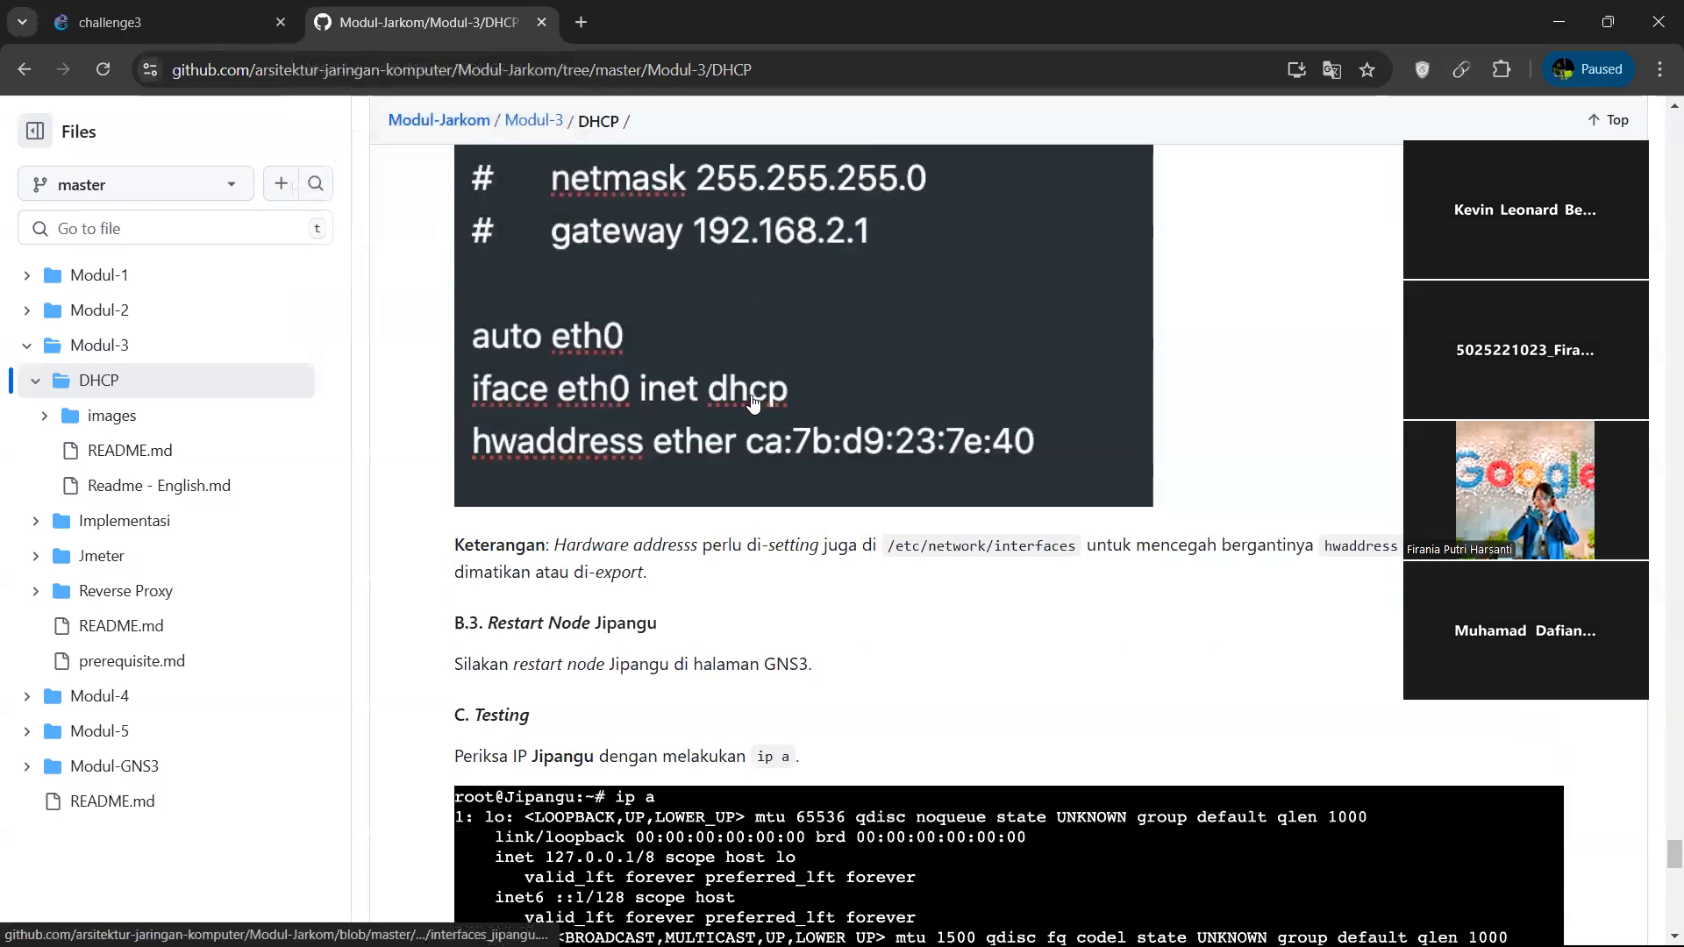
pyautogui.scroll(-10, 752, 402)
pyautogui.scroll(1, 753, 399)
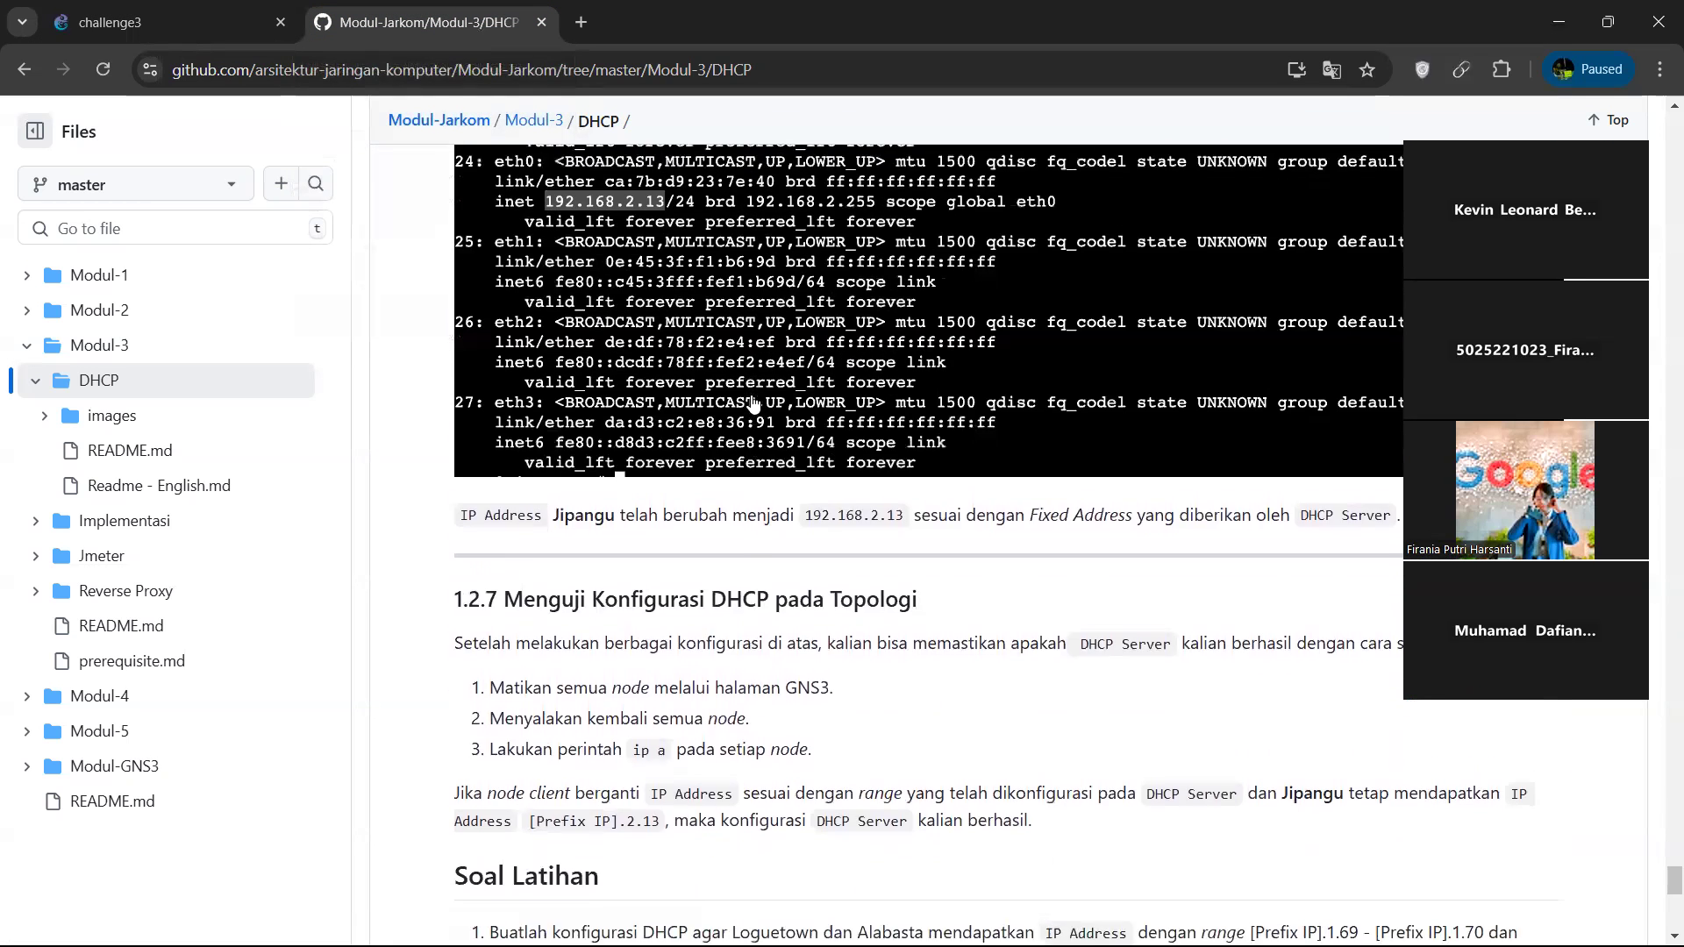
pyautogui.scroll(-1, 753, 395)
pyautogui.scroll(-2, 753, 395)
pyautogui.scroll(10, 752, 399)
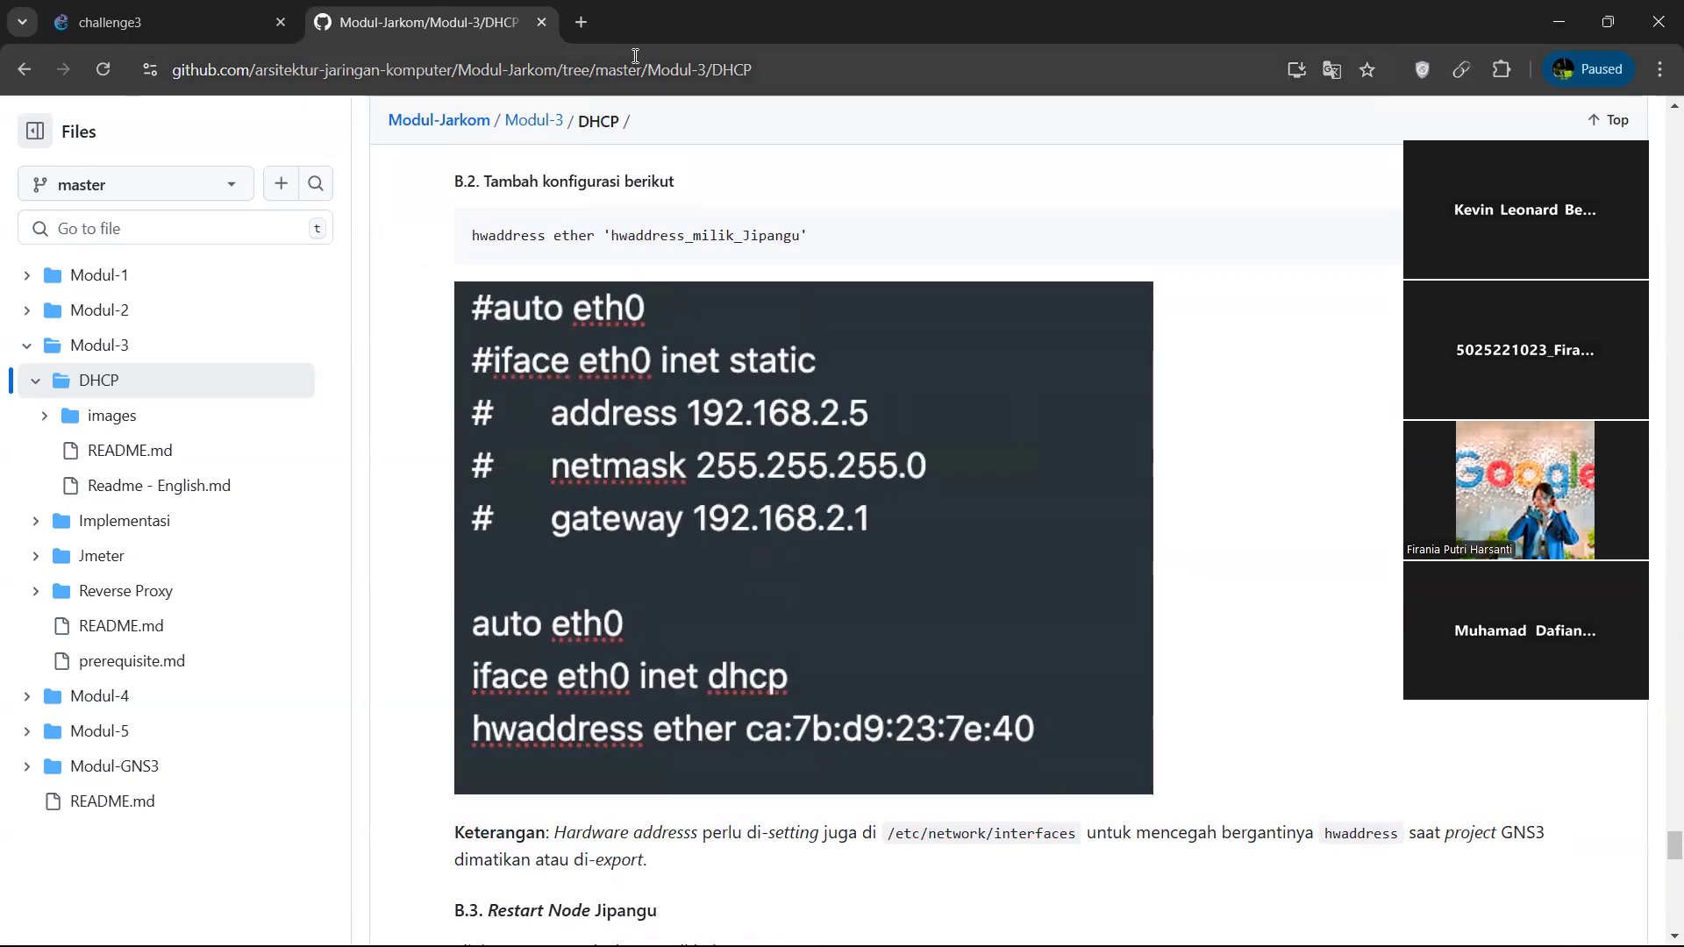
pyautogui.scroll(10, 714, 325)
pyautogui.scroll(20, 713, 325)
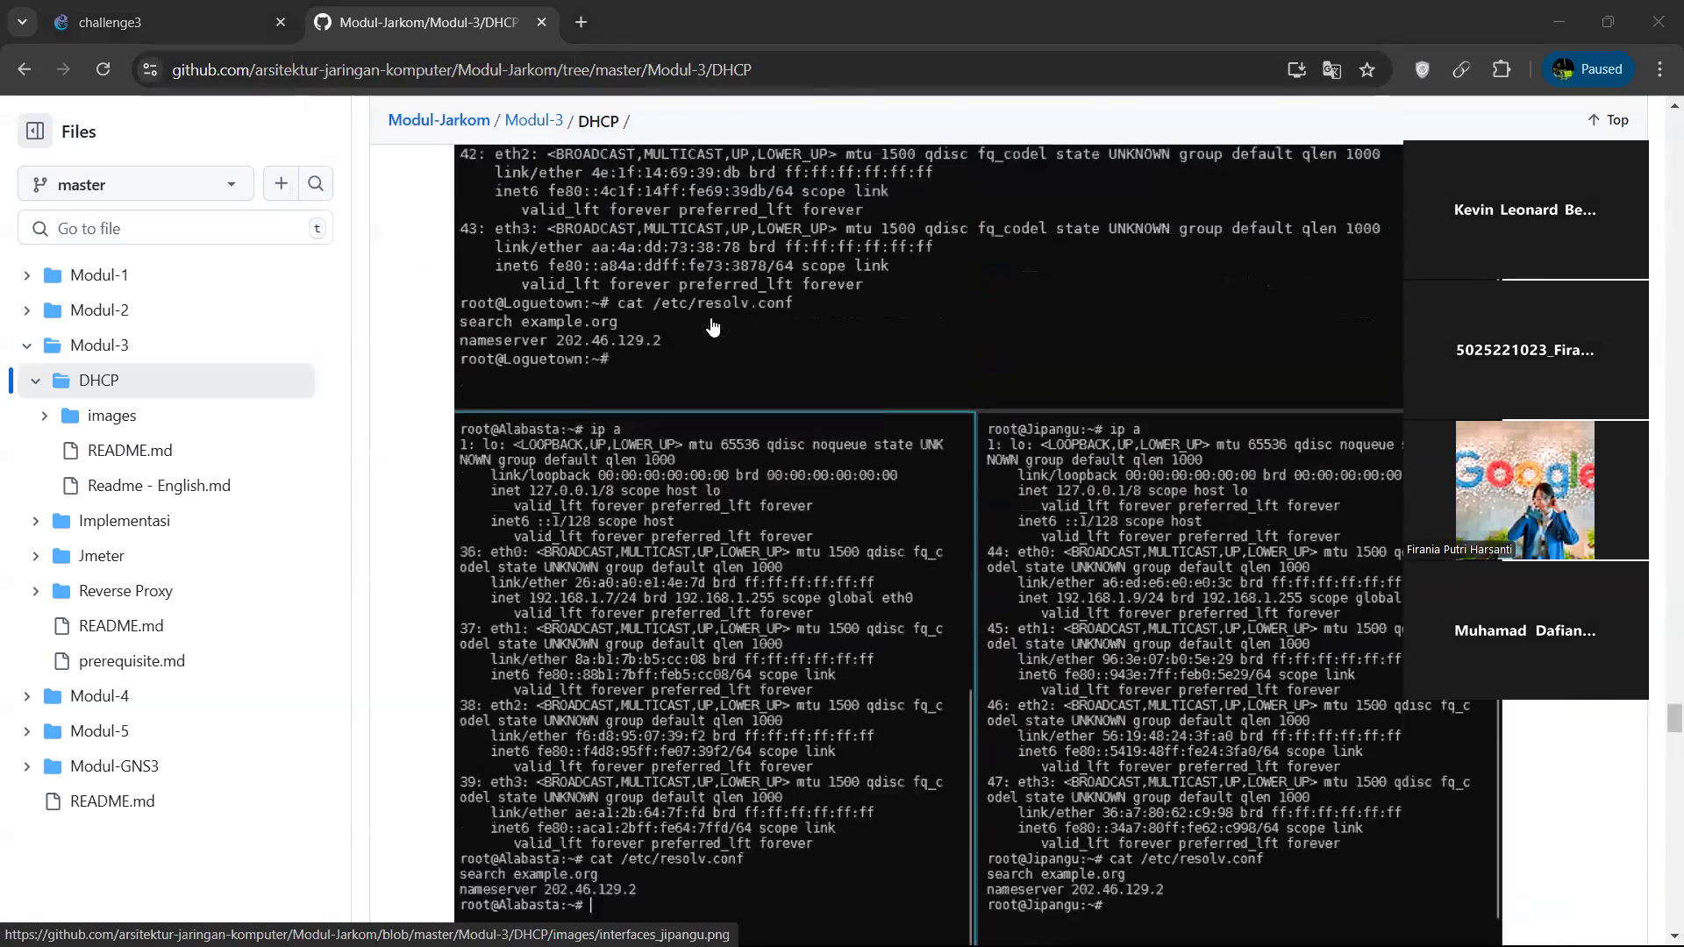
# Open the Modul-3 Implementasi guide and read through to its nginx load balancer section, checking the challenge3 topology alongside.
pyautogui.scroll(8, 713, 326)
pyautogui.click(124, 524)
pyautogui.scroll(-10, 826, 401)
pyautogui.scroll(-15, 827, 401)
pyautogui.scroll(-20, 826, 401)
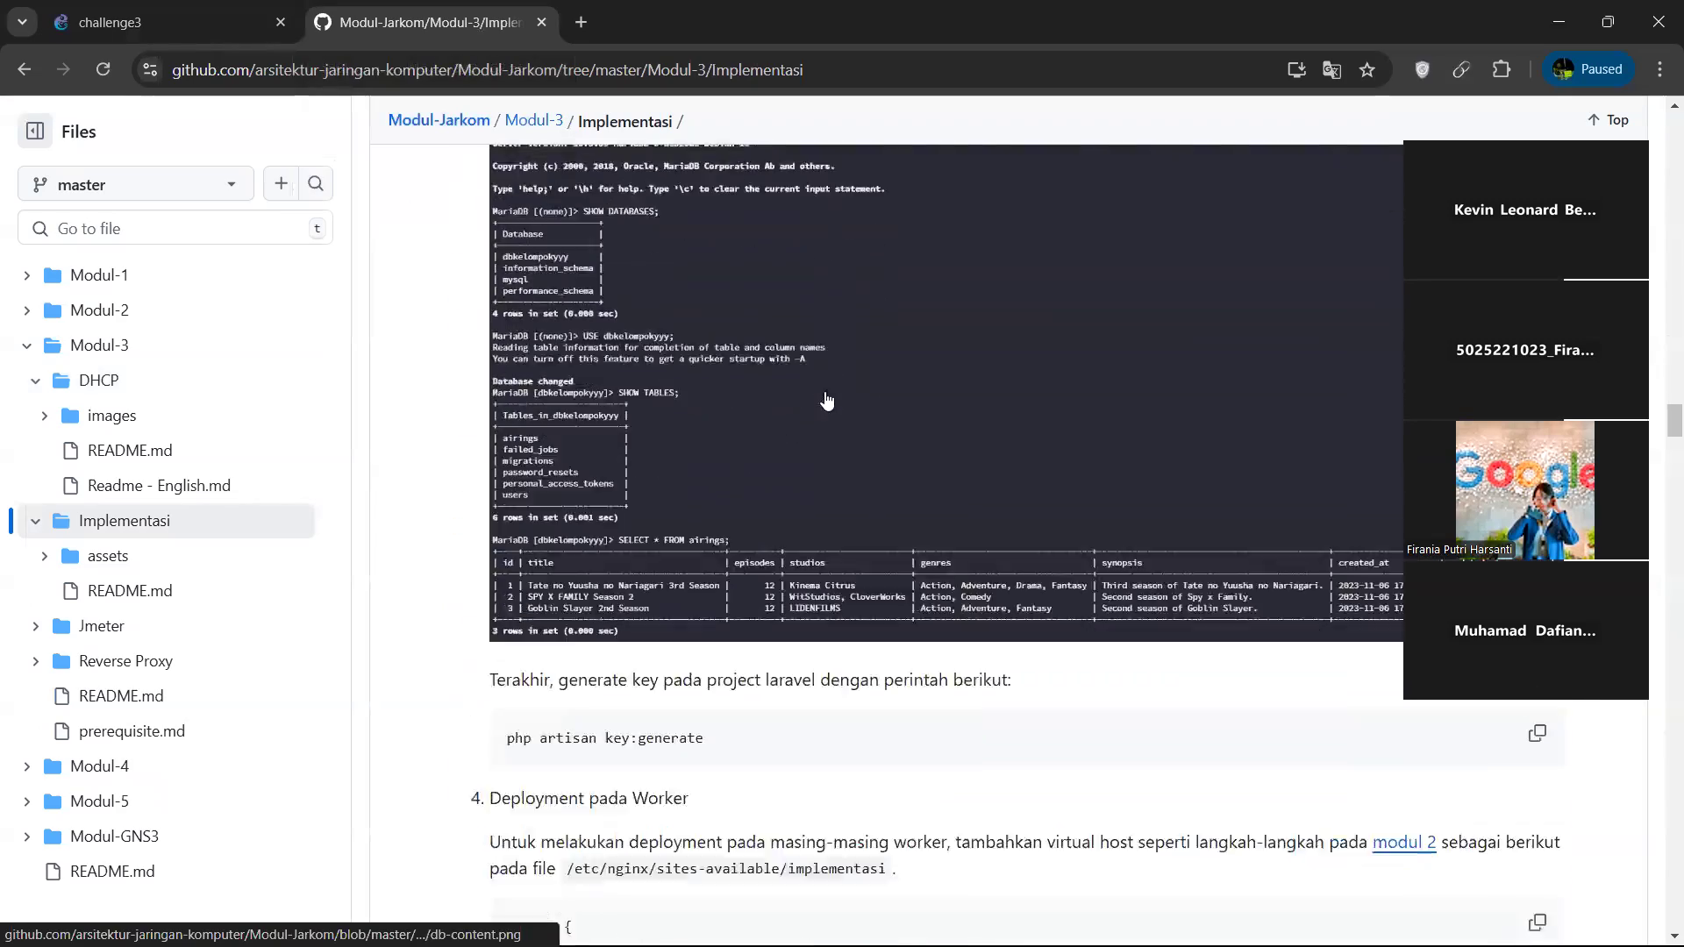
pyautogui.scroll(-20, 827, 400)
pyautogui.scroll(5, 826, 401)
pyautogui.scroll(-4, 826, 401)
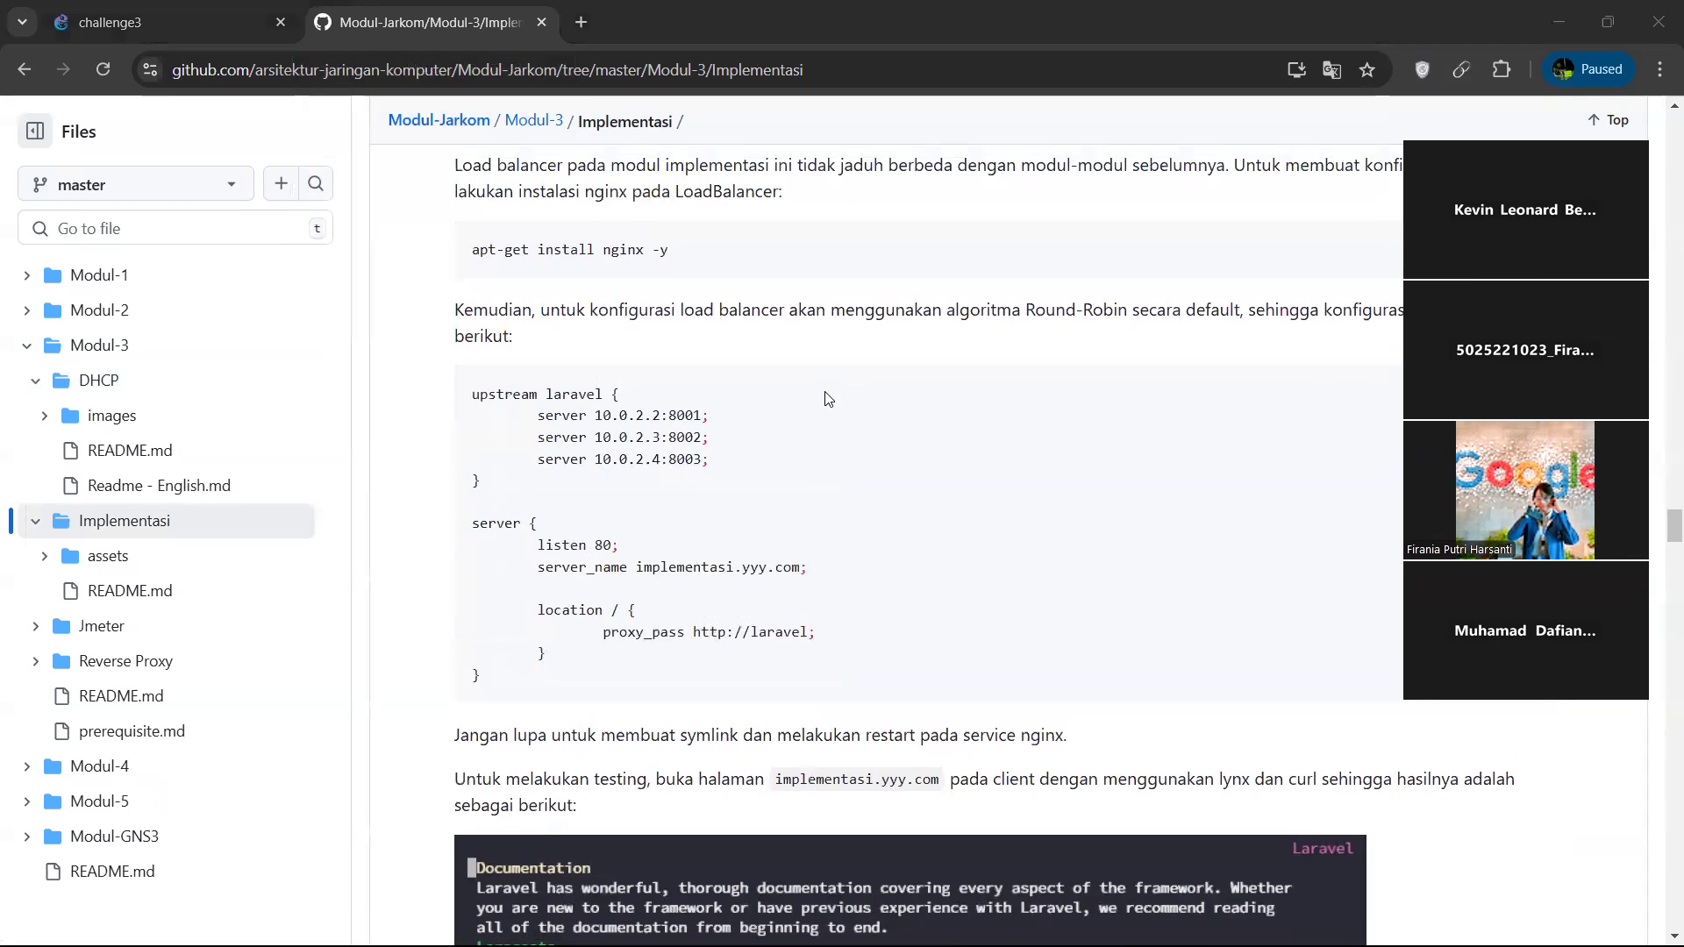
pyautogui.hotkey('alt', 'Tab')
pyautogui.click(201, 7)
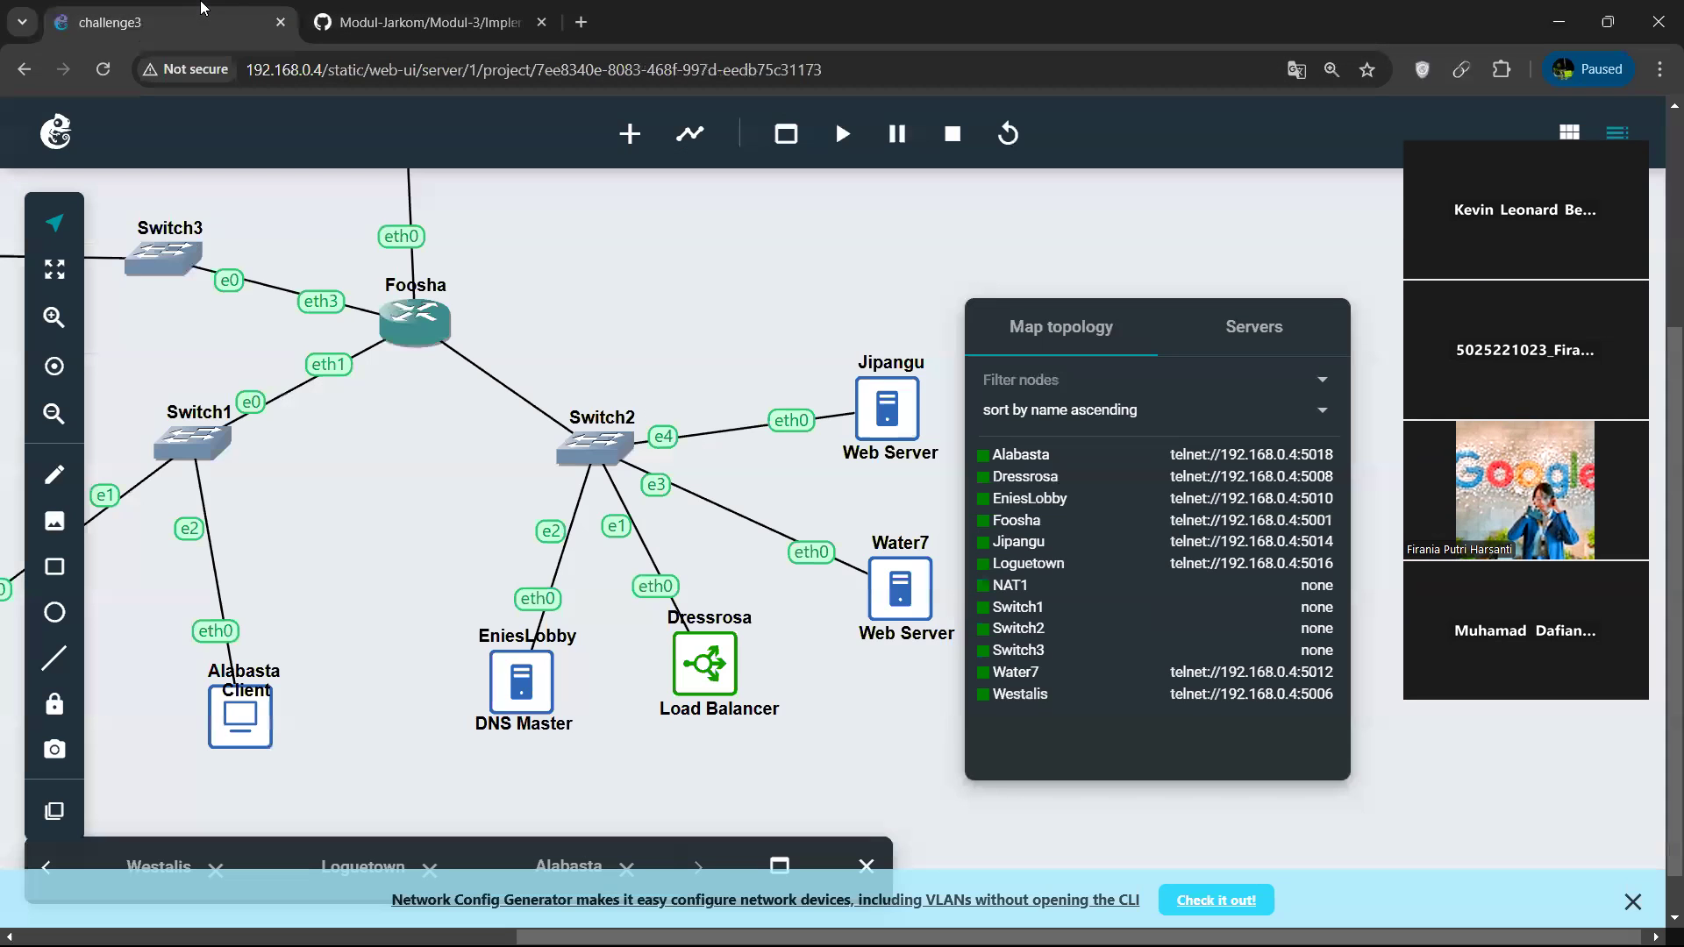
pyautogui.hotkey('alt', 'Tab')
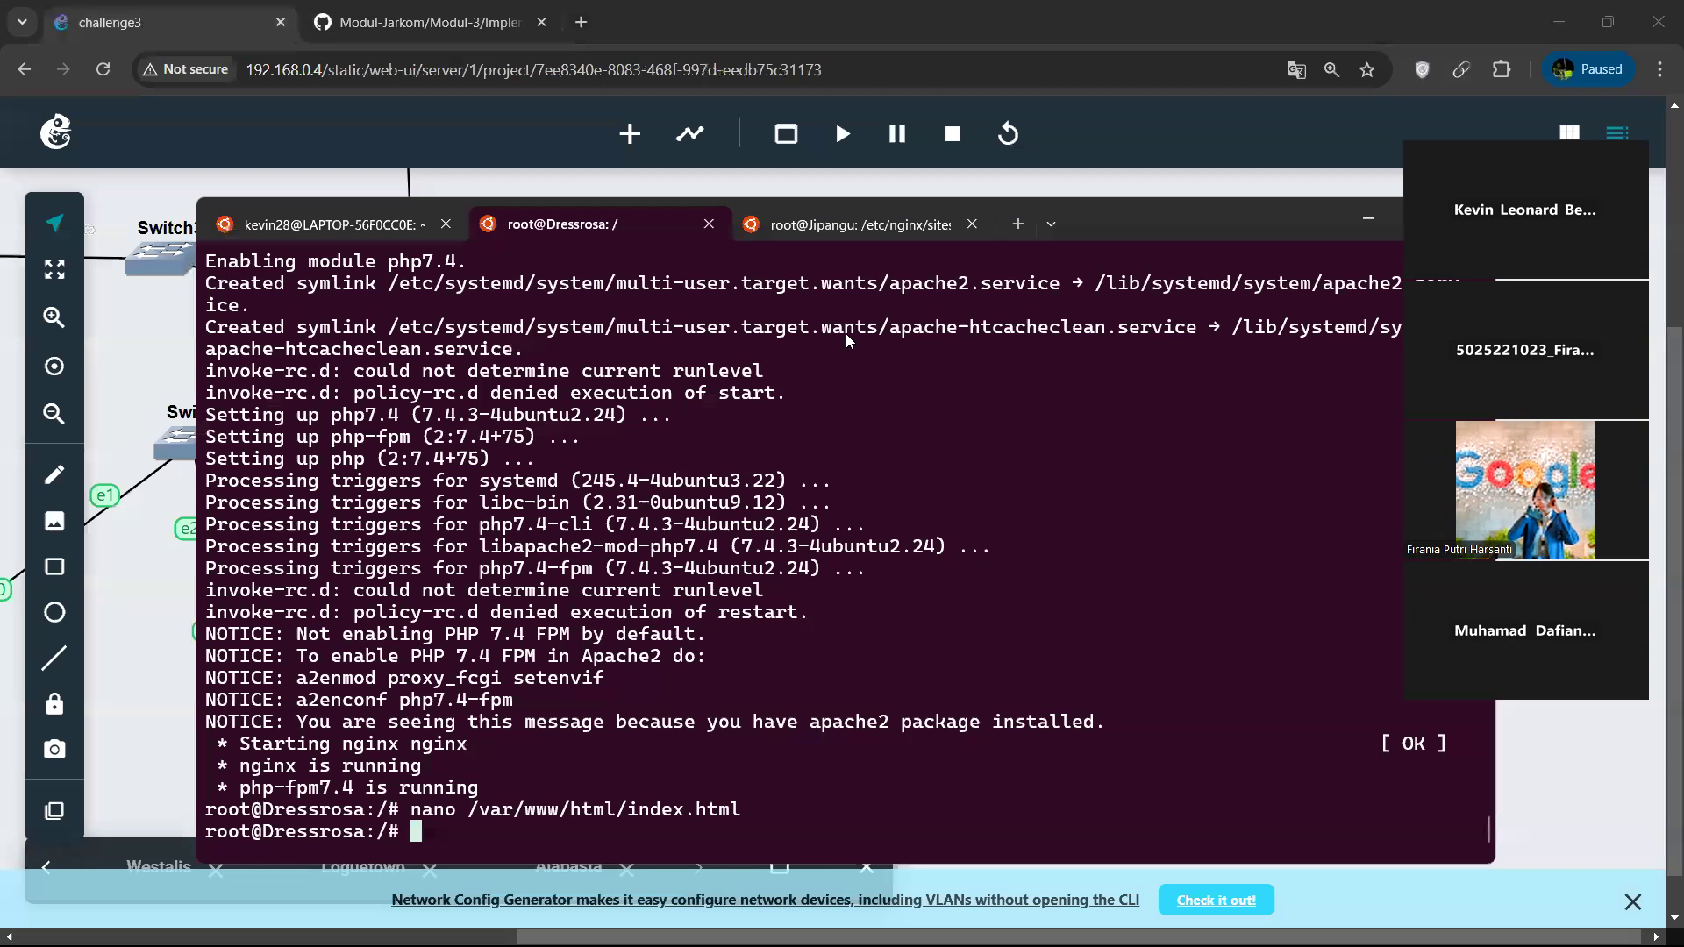
# In the Dressrosa session, create the file /etc/nginx/sites-available/challange3 in nano.
pyautogui.click(855, 226)
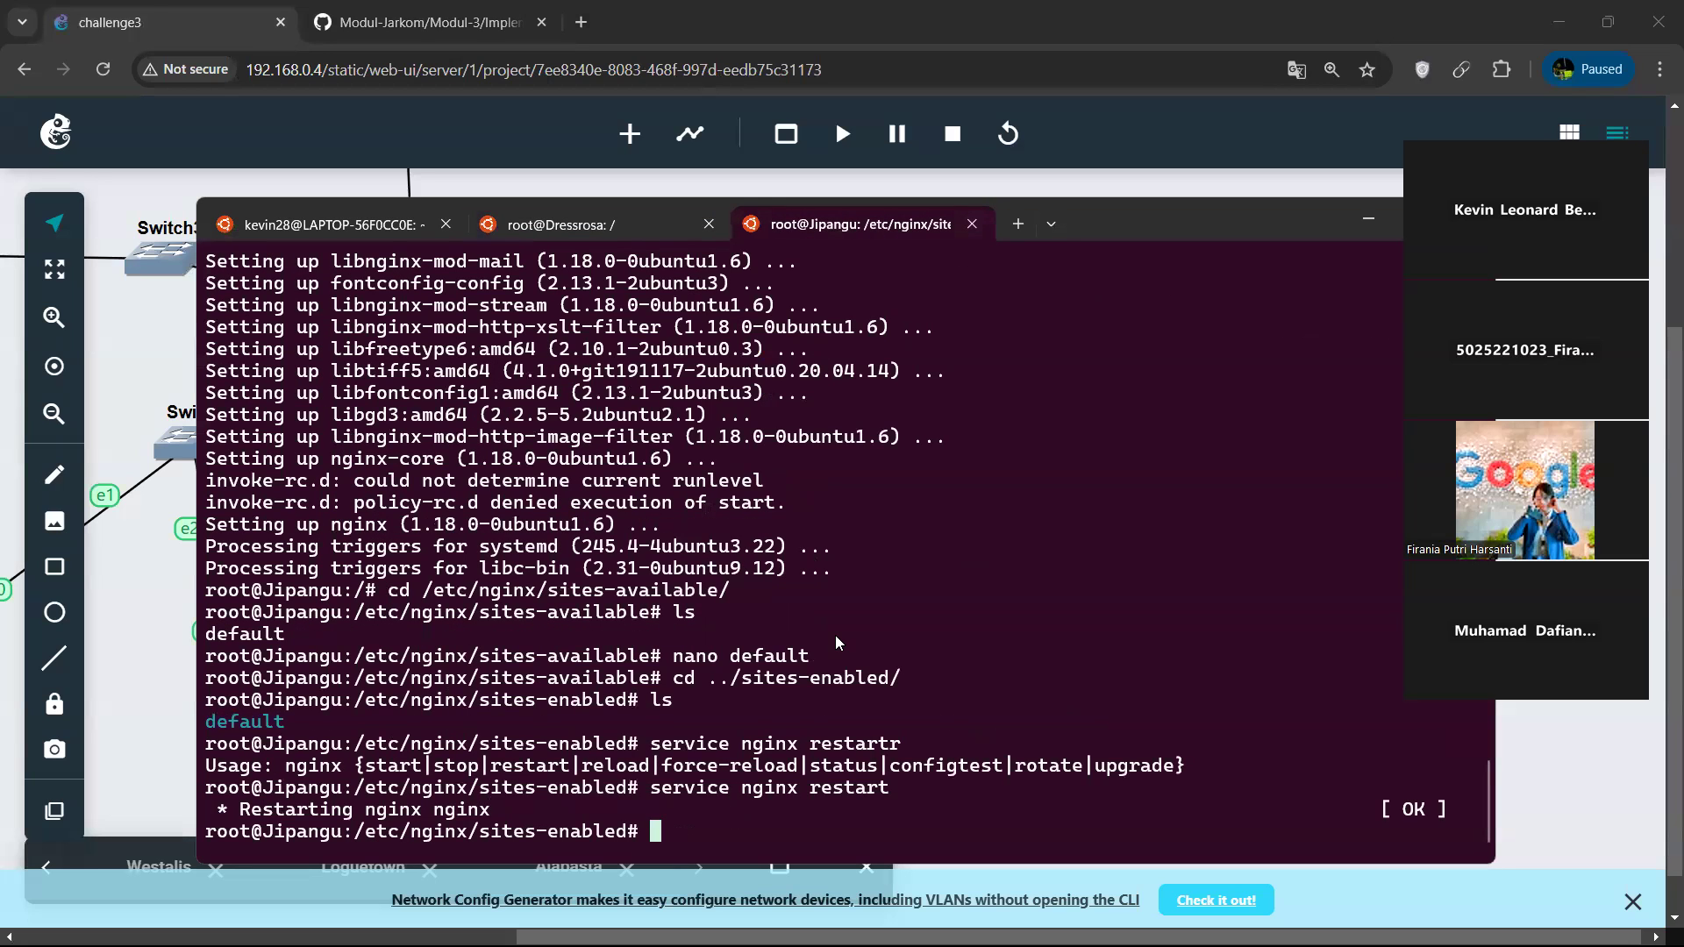
pyautogui.click(596, 224)
pyautogui.write('nano /et')
pyautogui.press('BackSpace')
pyautogui.press('BackSpace')
pyautogui.press('BackSpace')
pyautogui.press('BackSpace')
pyautogui.write('/etc/ng')
pyautogui.press('Tab')
pyautogui.write('s')
pyautogui.press('Tab')
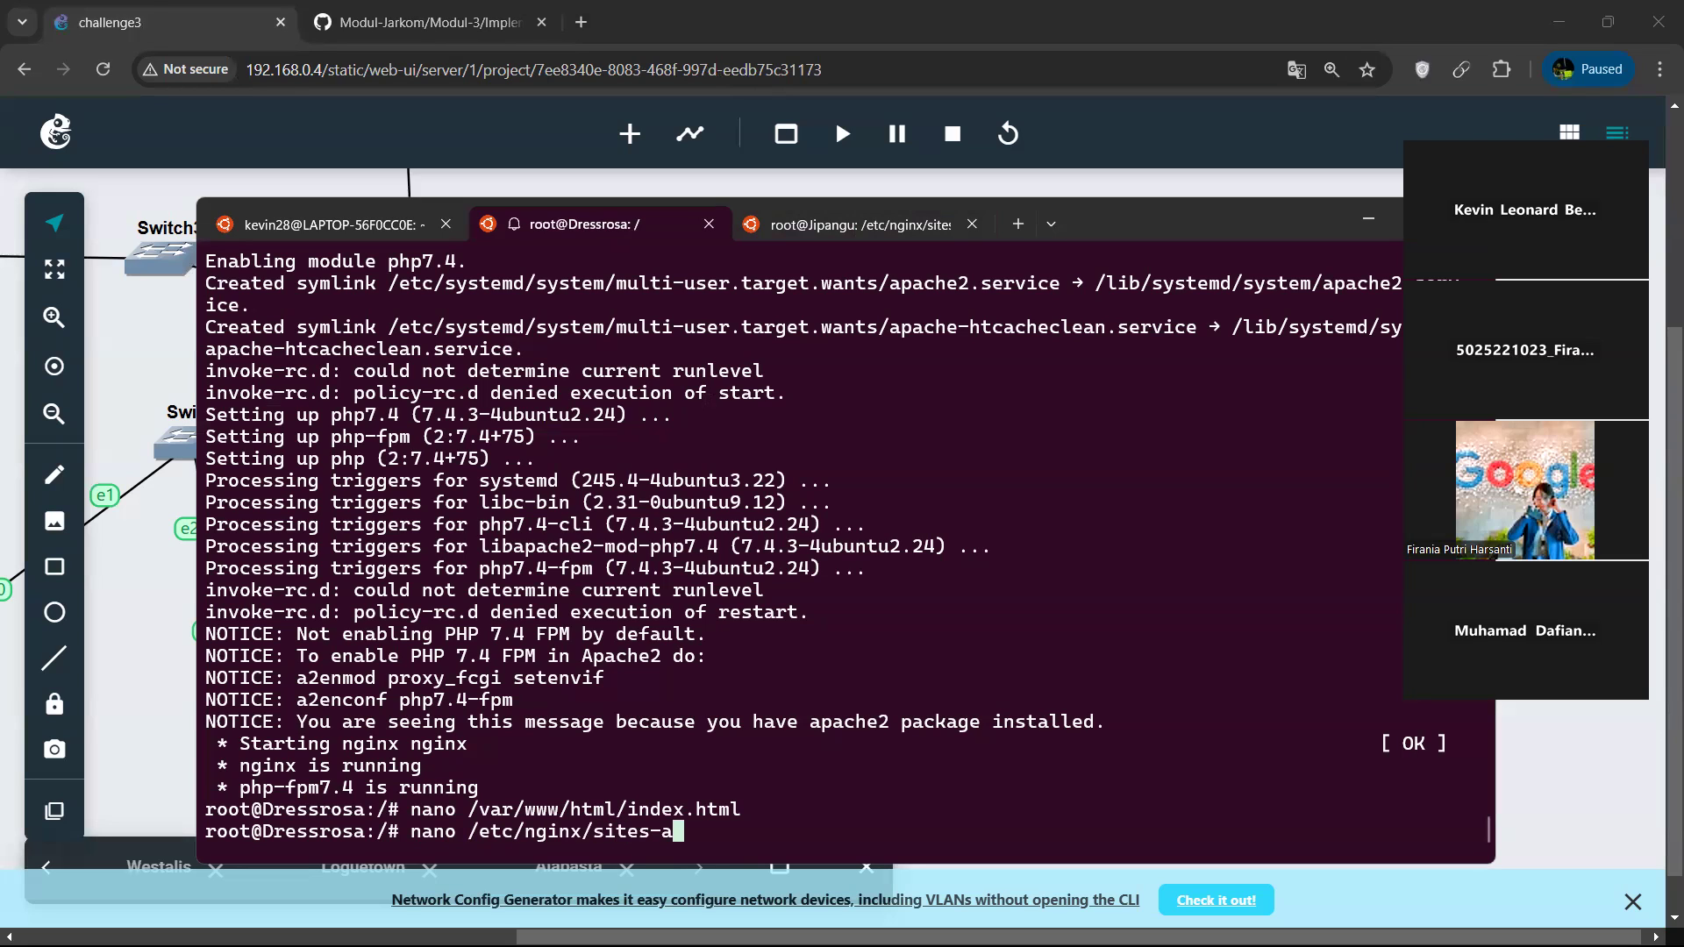
pyautogui.write('a')
pyautogui.press('Tab')
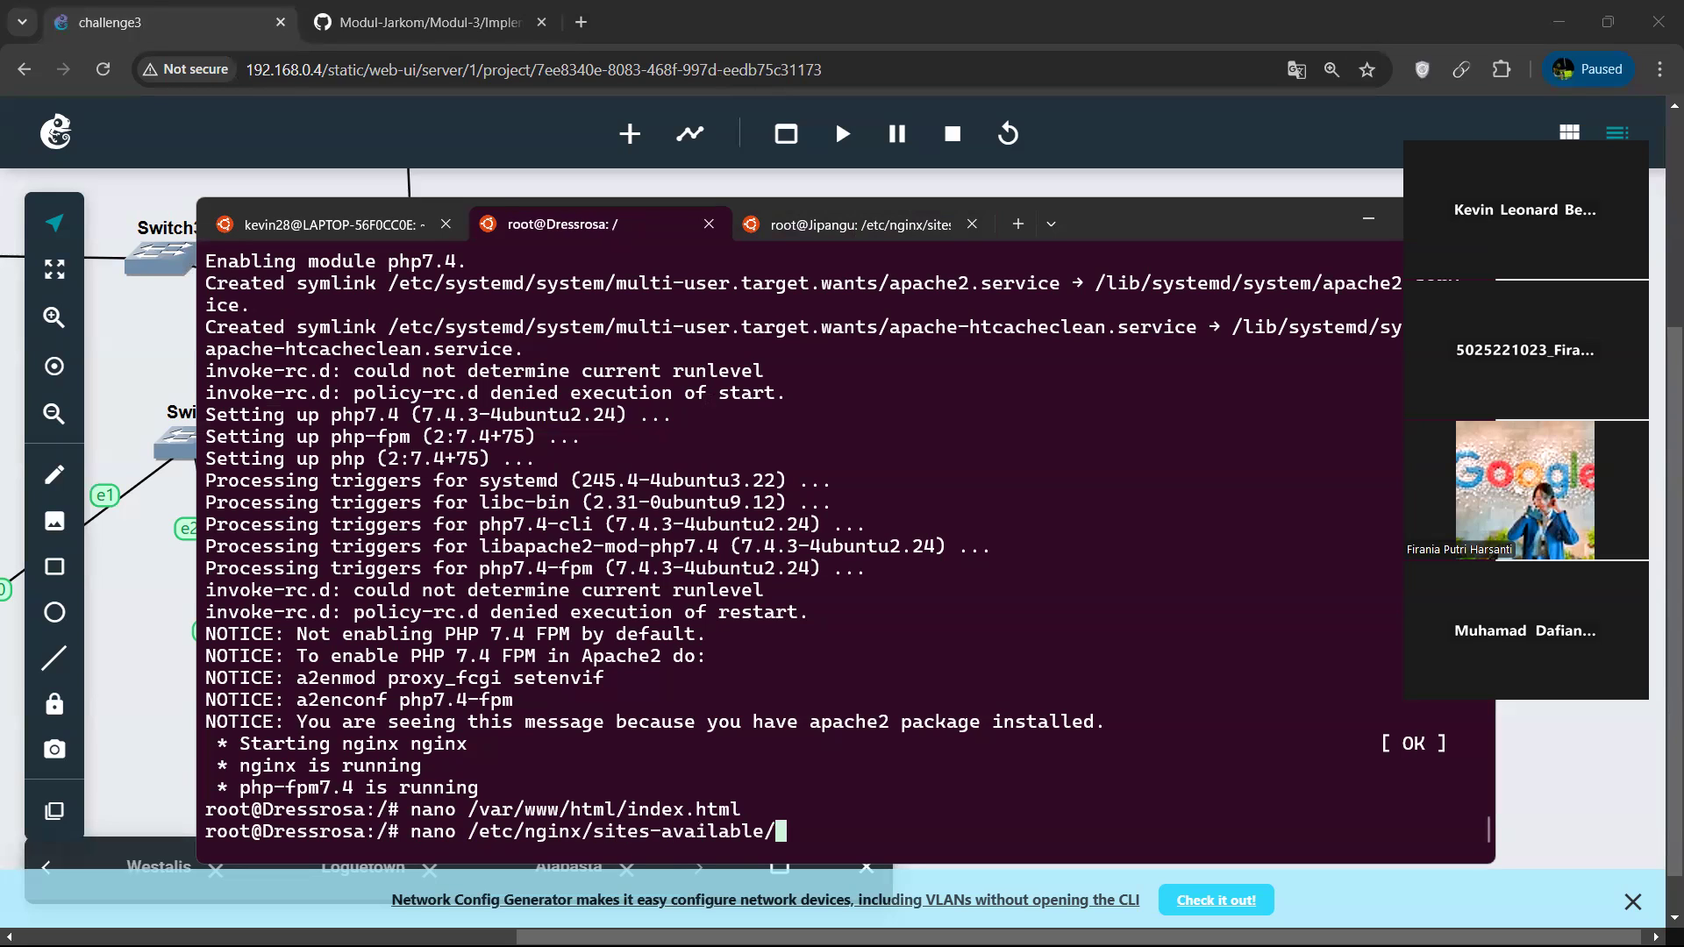
pyautogui.write('challange3')
pyautogui.press('Return')
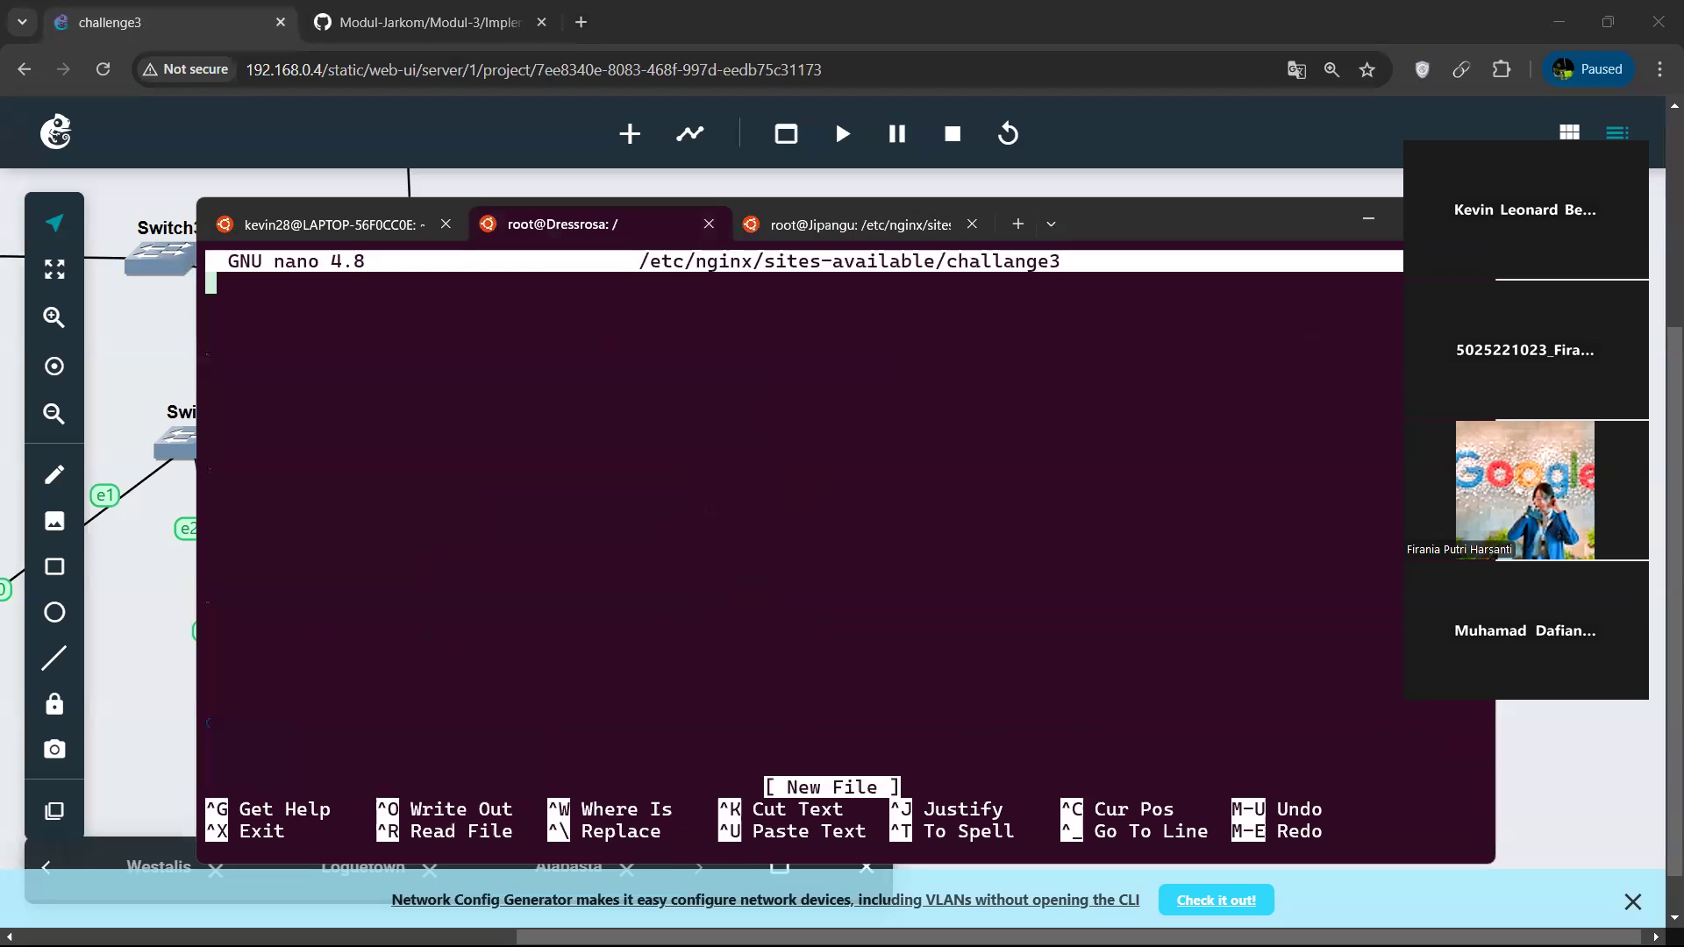
# Copy the upstream laravel and server blocks from the Implementasi guide into the empty challange3 file.
pyautogui.click(425, 22)
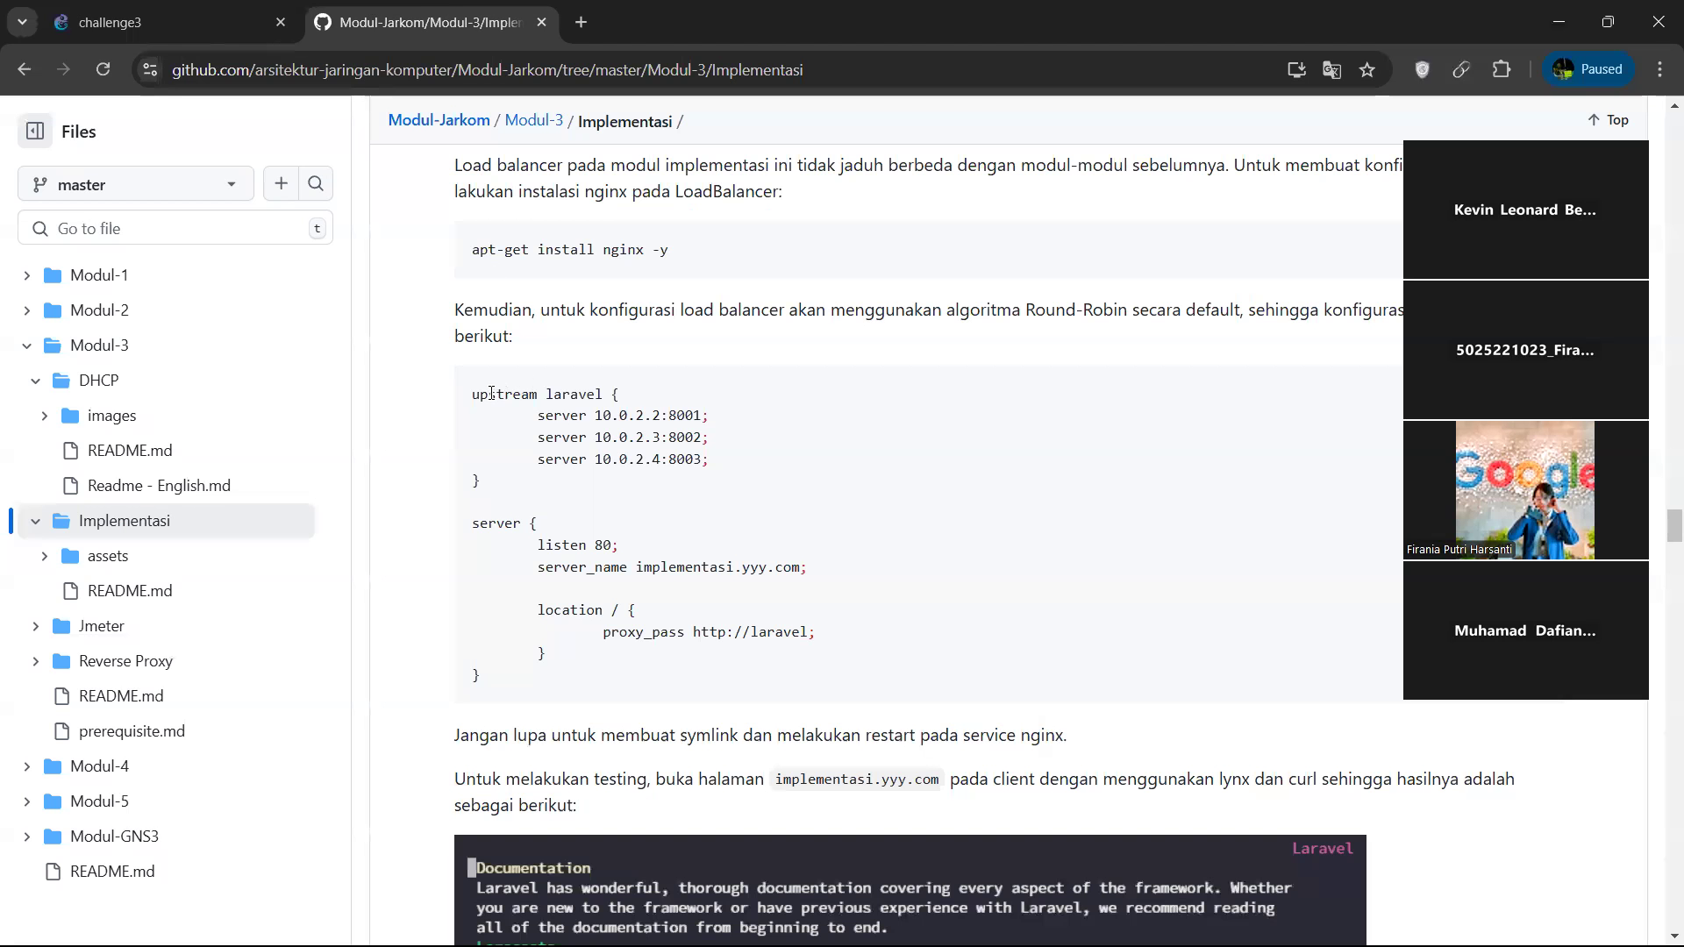
pyautogui.moveTo(474, 392); pyautogui.dragTo(510, 683)
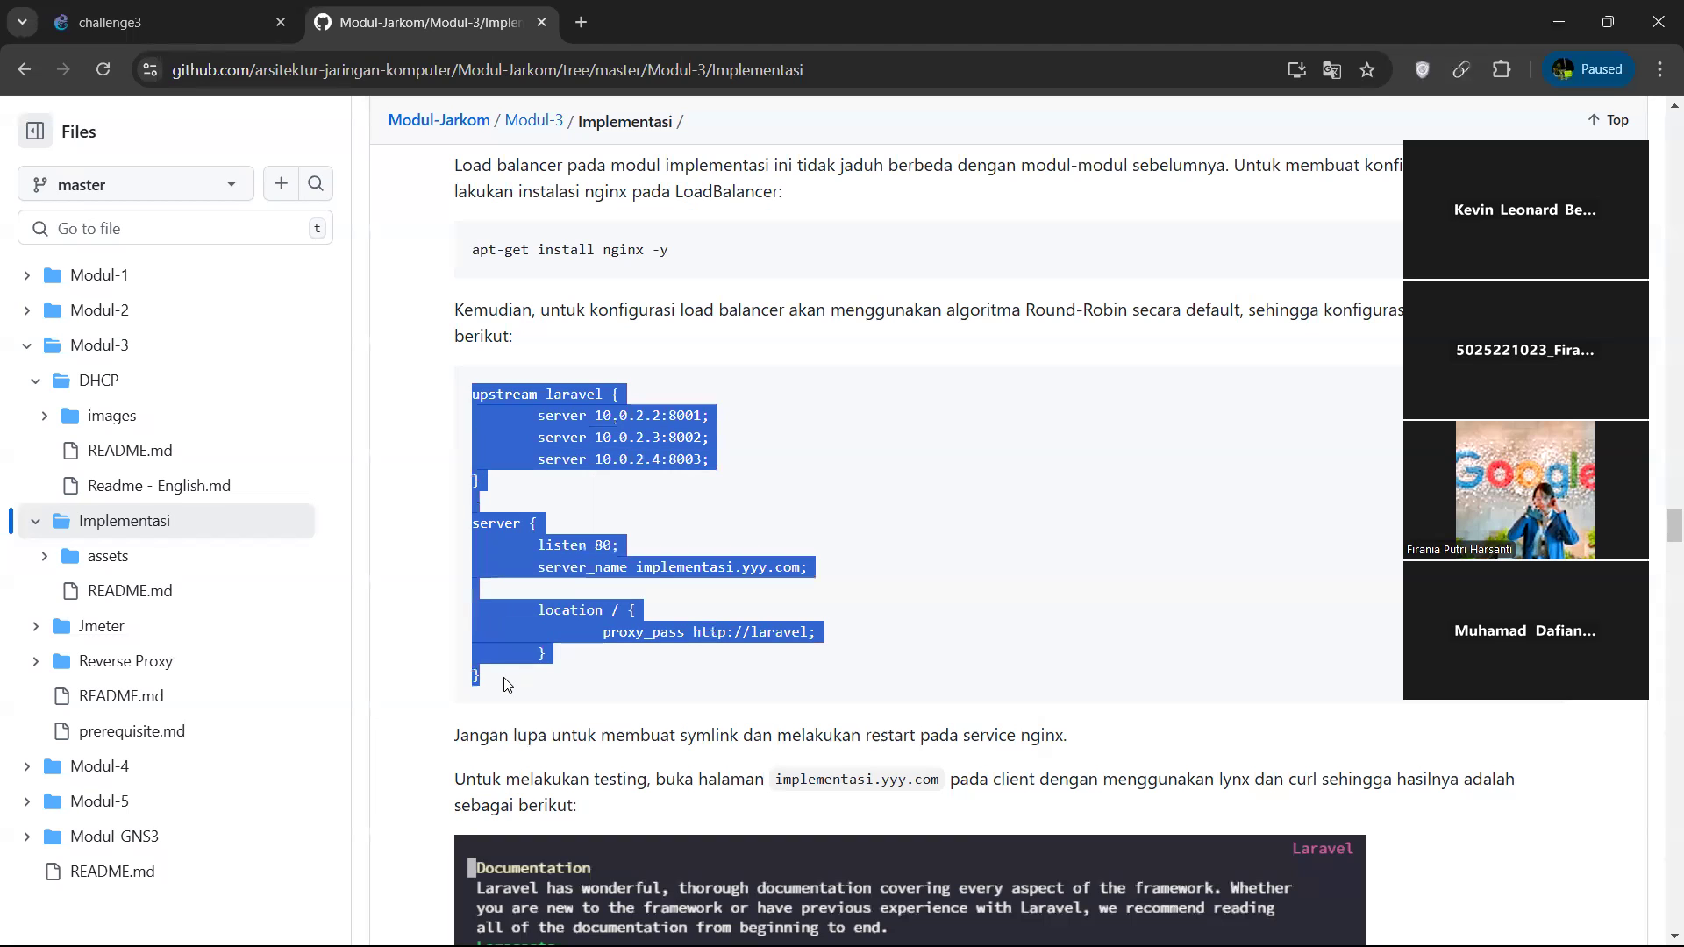
pyautogui.hotkey('ctrl', 'c')
pyautogui.hotkey('alt', 'Tab')
pyautogui.hotkey('ctrl', 'v')
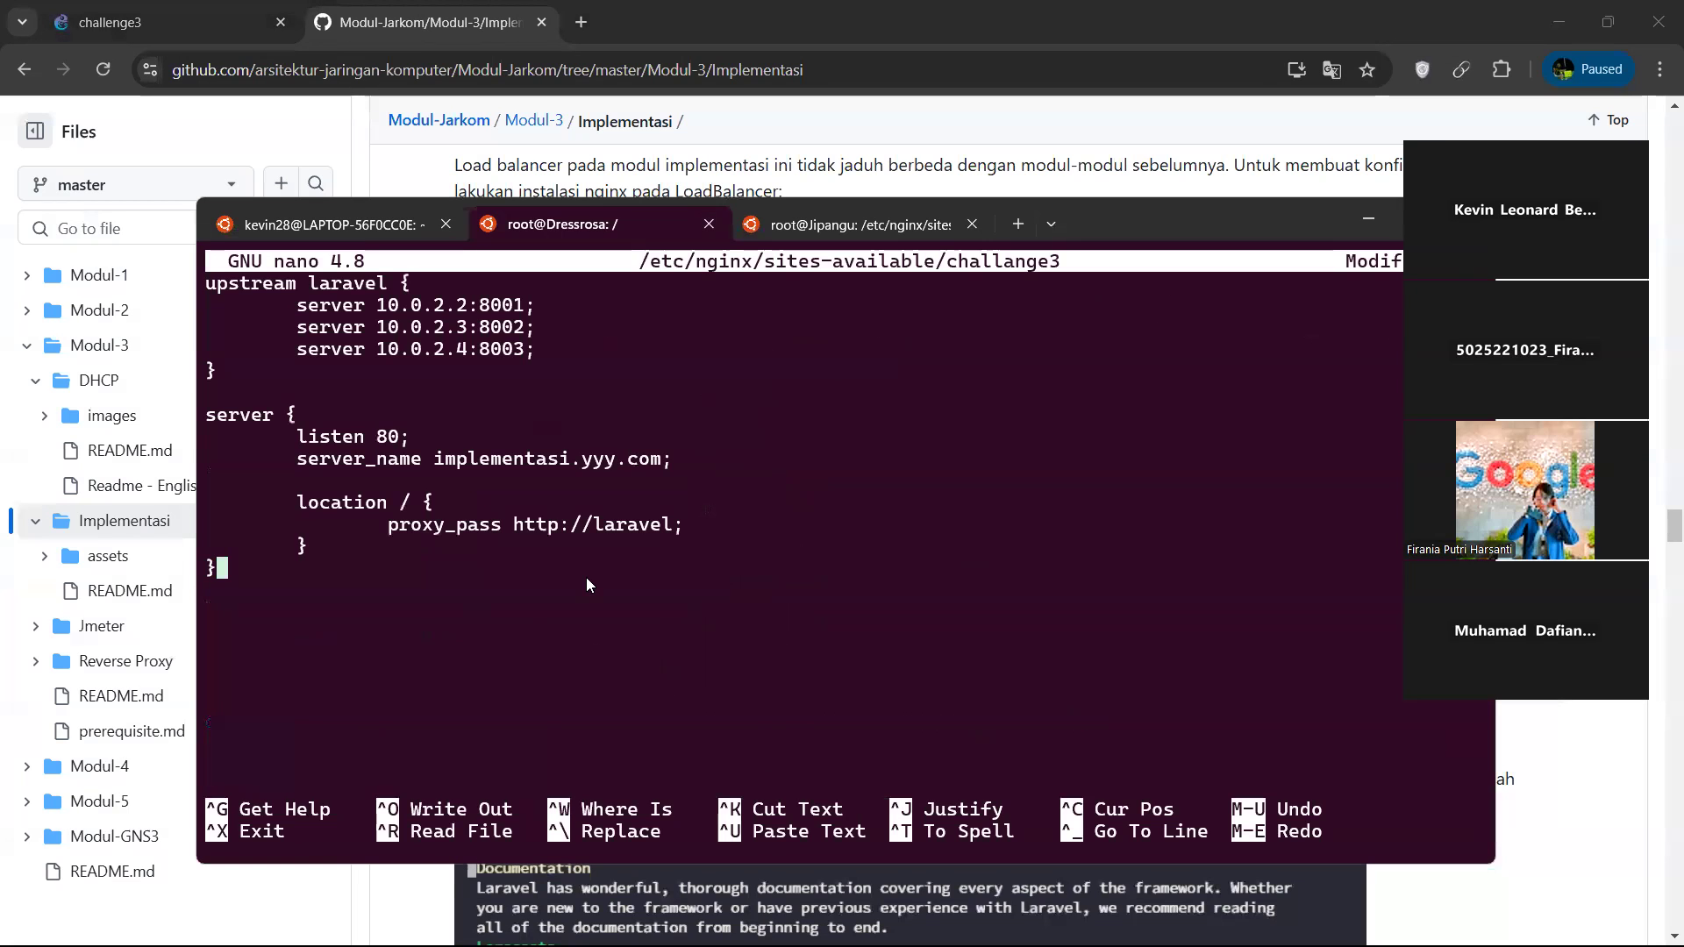
# Delete the 10.0.2.3:8002 and 10.0.2.4:8003 servers from the upstream laravel block and clear the remaining server's address.
pyautogui.press('Up')
pyautogui.press('Up')
pyautogui.press('Up')
pyautogui.press('Up')
pyautogui.press('Up')
pyautogui.press('Up')
pyautogui.press('Up')
pyautogui.press('Up')
pyautogui.press('Up')
pyautogui.press('Up')
pyautogui.press('Up')
pyautogui.press('Up')
pyautogui.press('End')
pyautogui.press('Down')
pyautogui.press('Down')
pyautogui.press('Down')
pyautogui.press('Up')
pyautogui.press('End')
pyautogui.press('BackSpace')
pyautogui.press('BackSpace')
pyautogui.press('BackSpace')
pyautogui.press('BackSpace')
pyautogui.press('BackSpace')
pyautogui.press('BackSpace')
pyautogui.press('BackSpace')
pyautogui.press('BackSpace')
pyautogui.press('BackSpace')
pyautogui.press('BackSpace')
pyautogui.press('BackSpace')
pyautogui.press('BackSpace')
pyautogui.press('BackSpace')
pyautogui.press('BackSpace')
pyautogui.press('BackSpace')
pyautogui.press('BackSpace')
pyautogui.press('BackSpace')
pyautogui.press('BackSpace')
pyautogui.press('BackSpace')
pyautogui.press('BackSpace')
pyautogui.press('BackSpace')
pyautogui.press('BackSpace')
pyautogui.press('BackSpace')
pyautogui.press('BackSpace')
pyautogui.press('BackSpace')
pyautogui.press('BackSpace')
pyautogui.press('BackSpace')
pyautogui.press('BackSpace')
pyautogui.press('BackSpace')
pyautogui.press('BackSpace')
pyautogui.press('BackSpace')
pyautogui.press('BackSpace')
pyautogui.press('BackSpace')
pyautogui.press('BackSpace')
pyautogui.press('BackSpace')
pyautogui.press('BackSpace')
pyautogui.press('BackSpace')
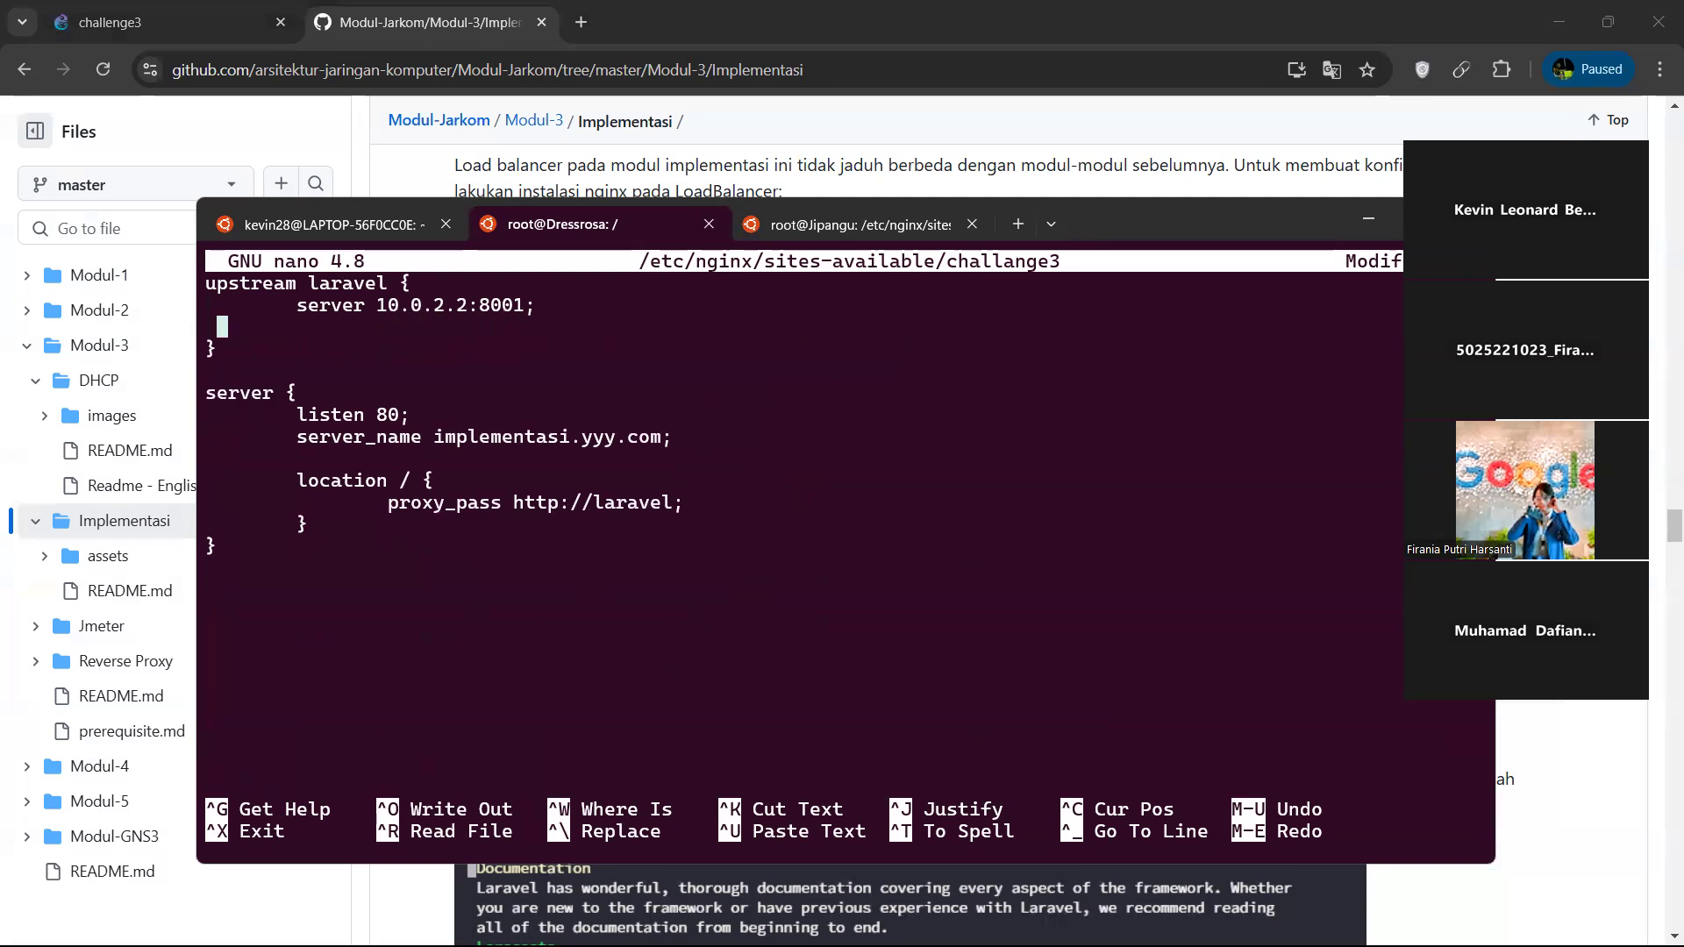
pyautogui.press('BackSpace')
pyautogui.press('BackSpace')
pyautogui.press('BackSpace')
pyautogui.press('BackSpace')
pyautogui.press('BackSpace')
pyautogui.press('BackSpace')
pyautogui.press('BackSpace')
pyautogui.press('BackSpace')
pyautogui.press('BackSpace')
pyautogui.press('BackSpace')
# Look up Jipangu's static address in its network configuration and set the upstream server to 192.168.2.5;.
pyautogui.write('192.16')
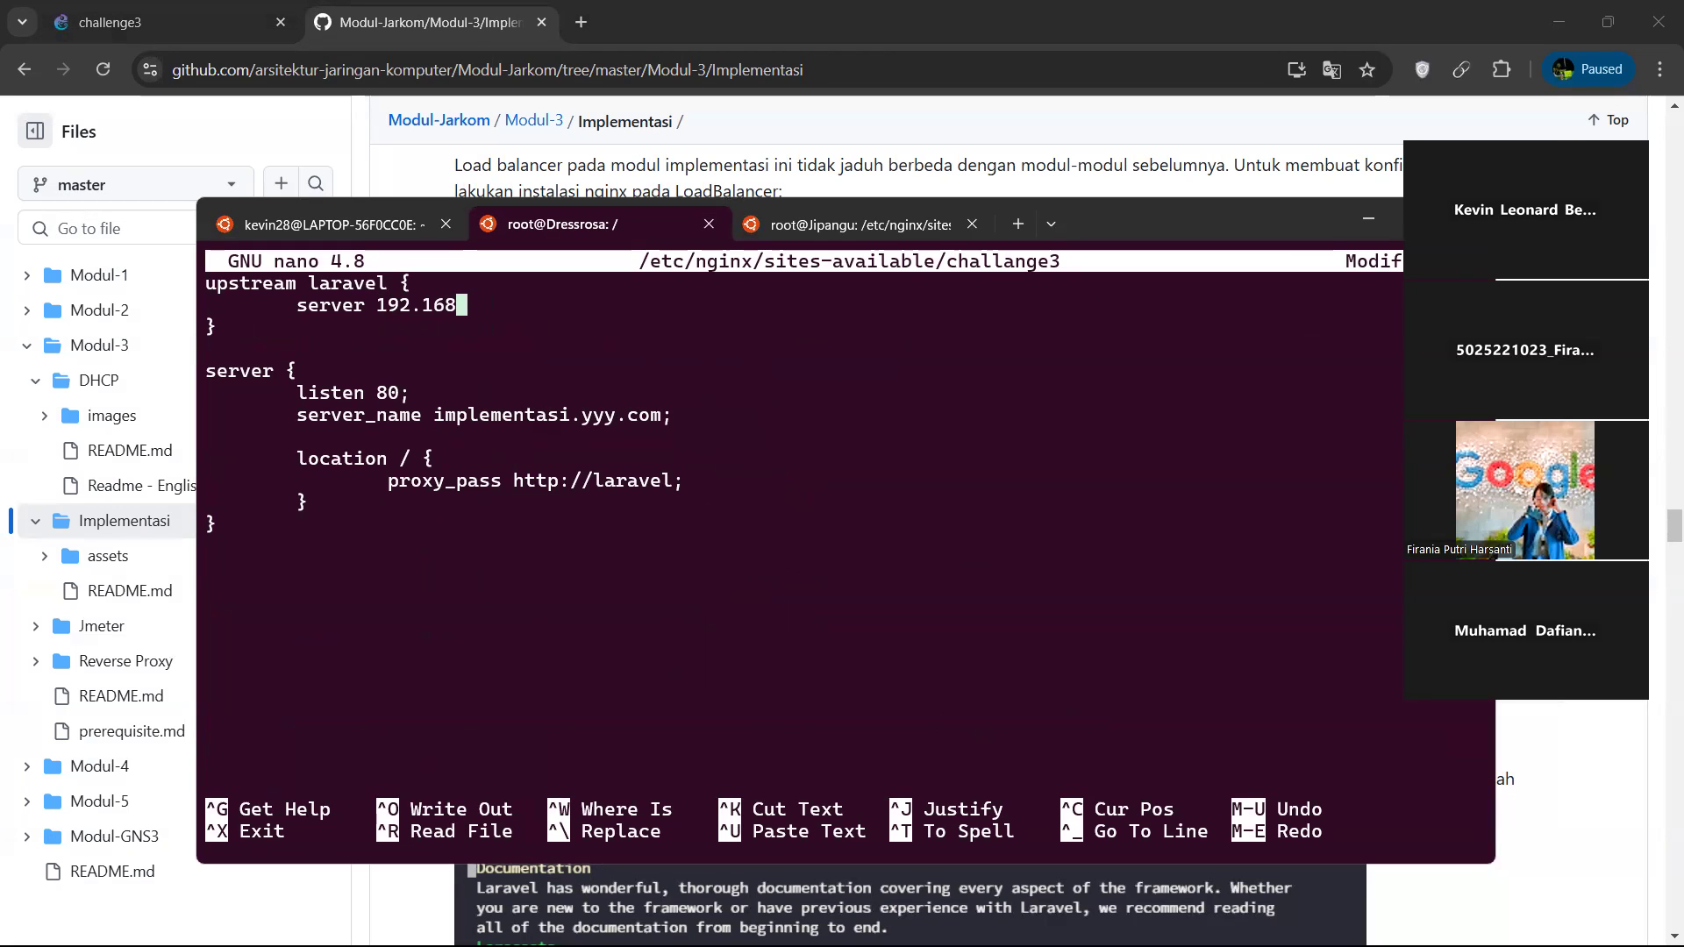
pyautogui.click(169, 11)
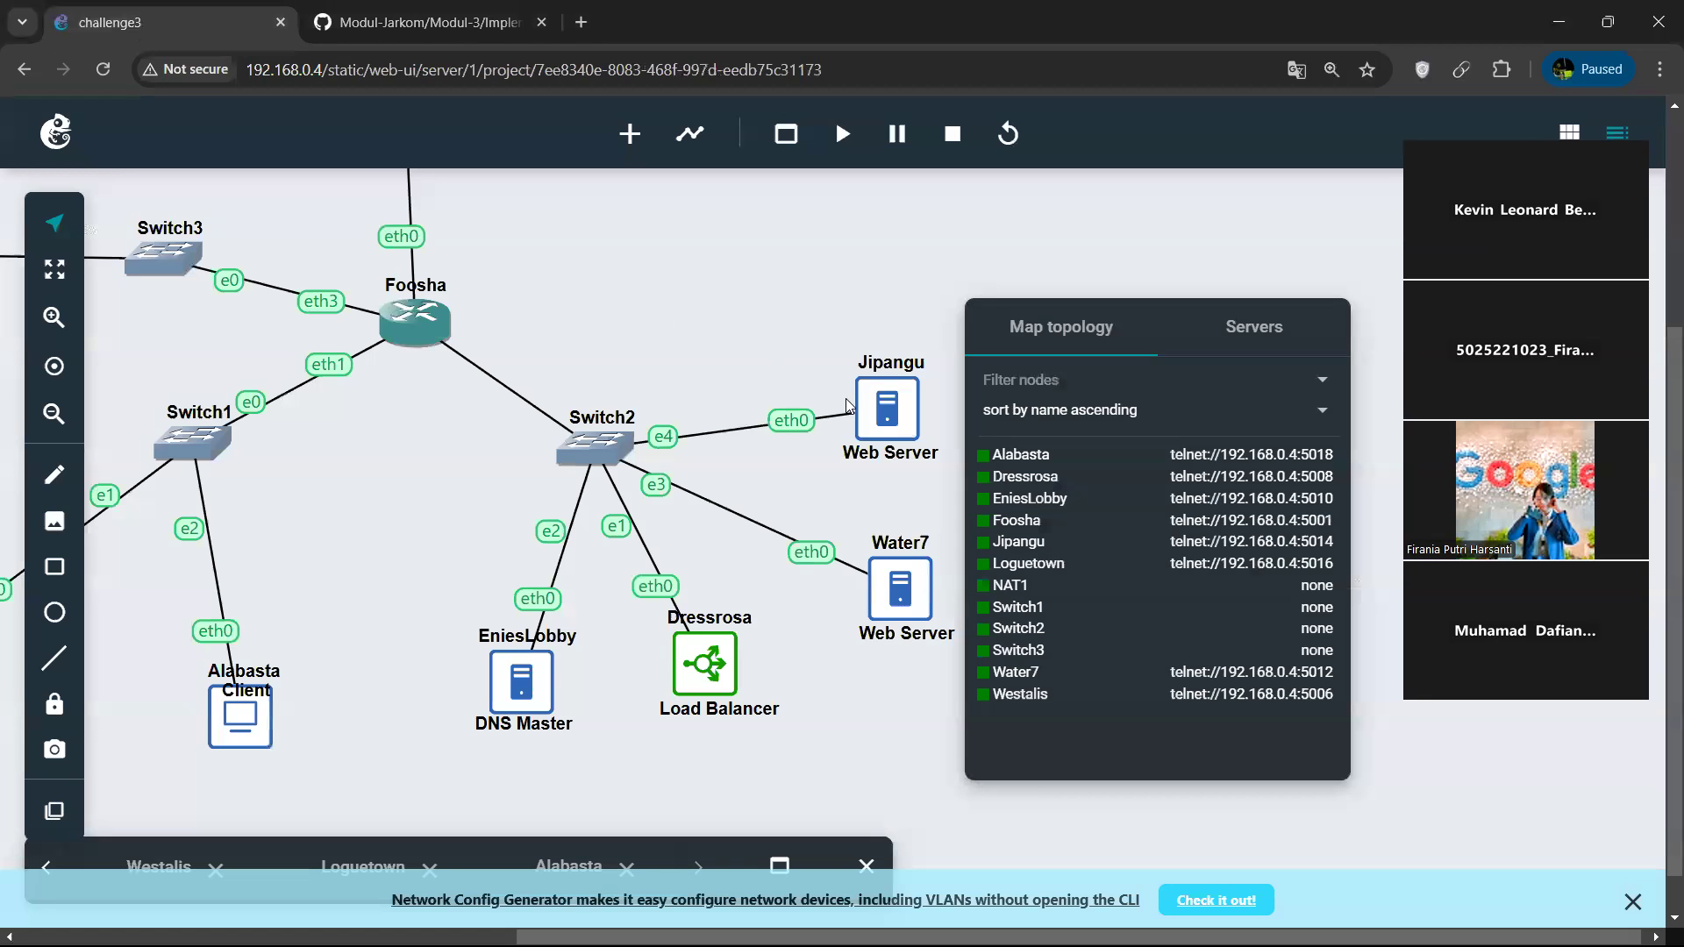
pyautogui.rightClick(897, 430)
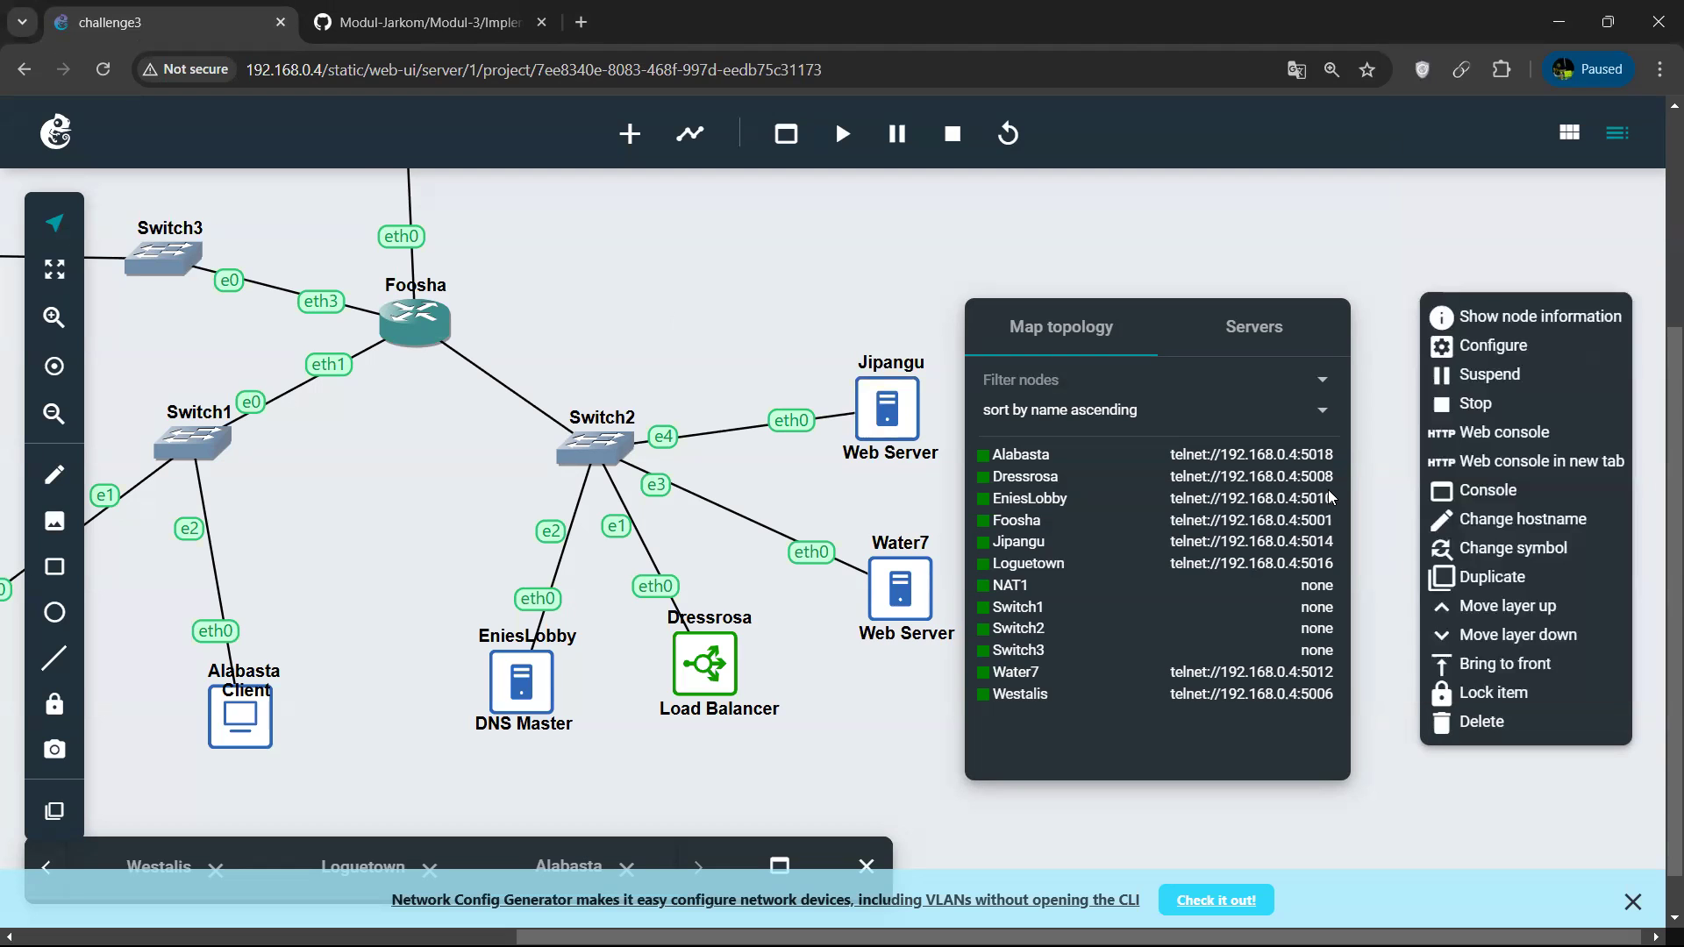
pyautogui.click(1488, 345)
pyautogui.scroll(-4, 1228, 544)
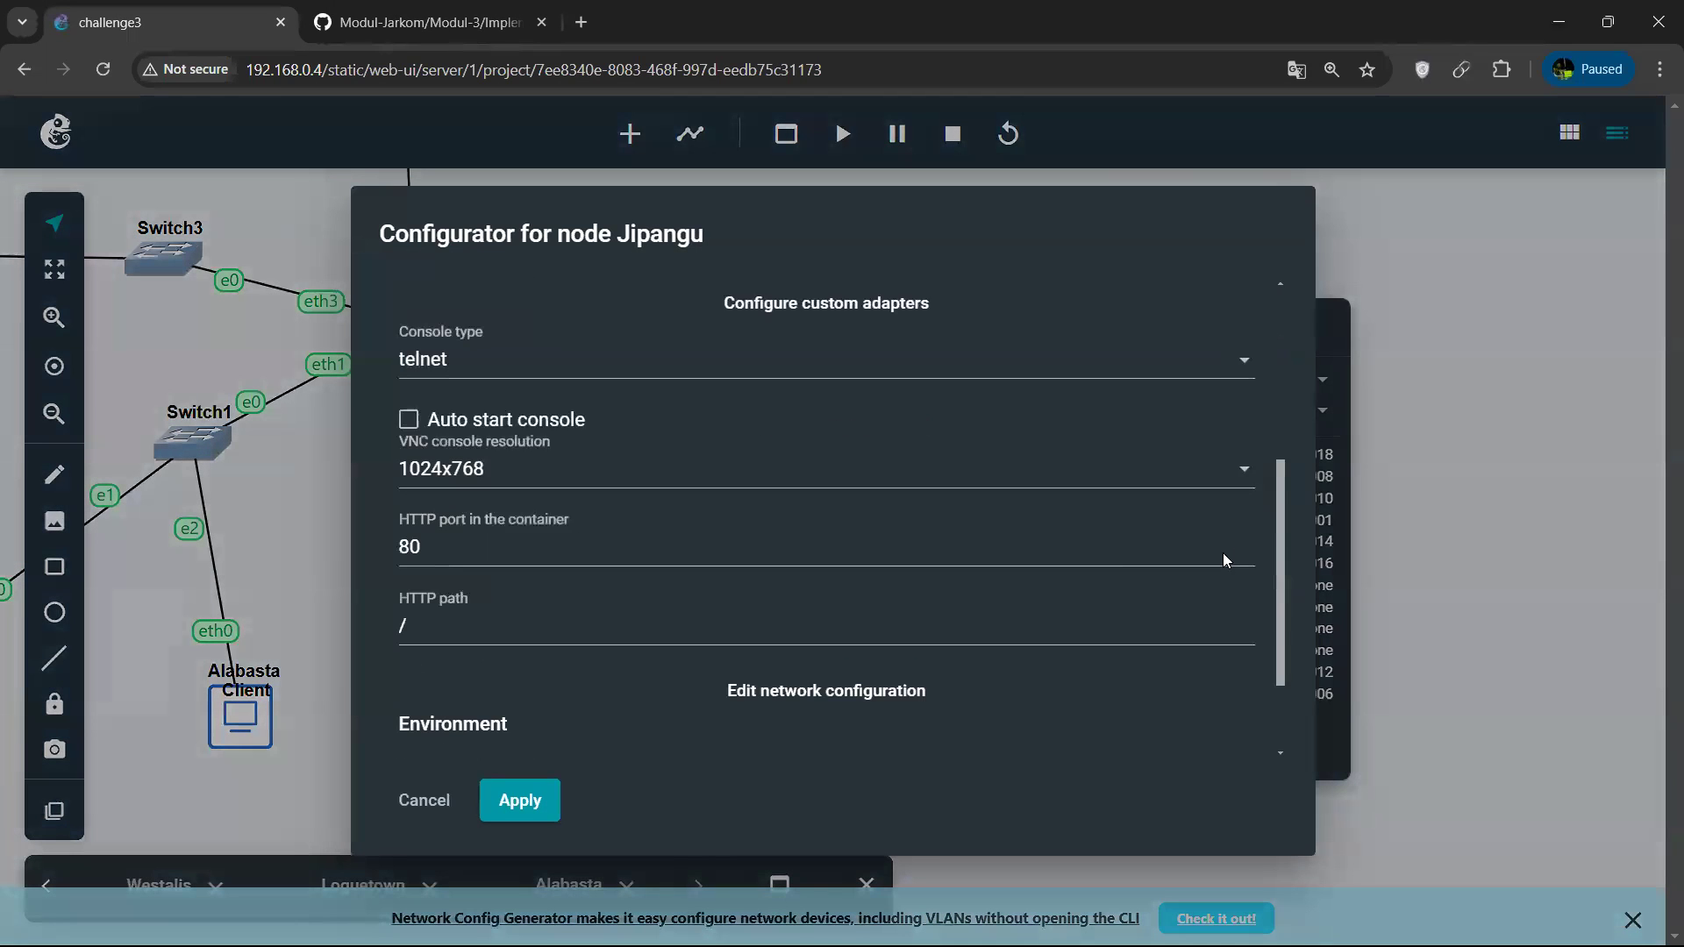
pyautogui.click(871, 696)
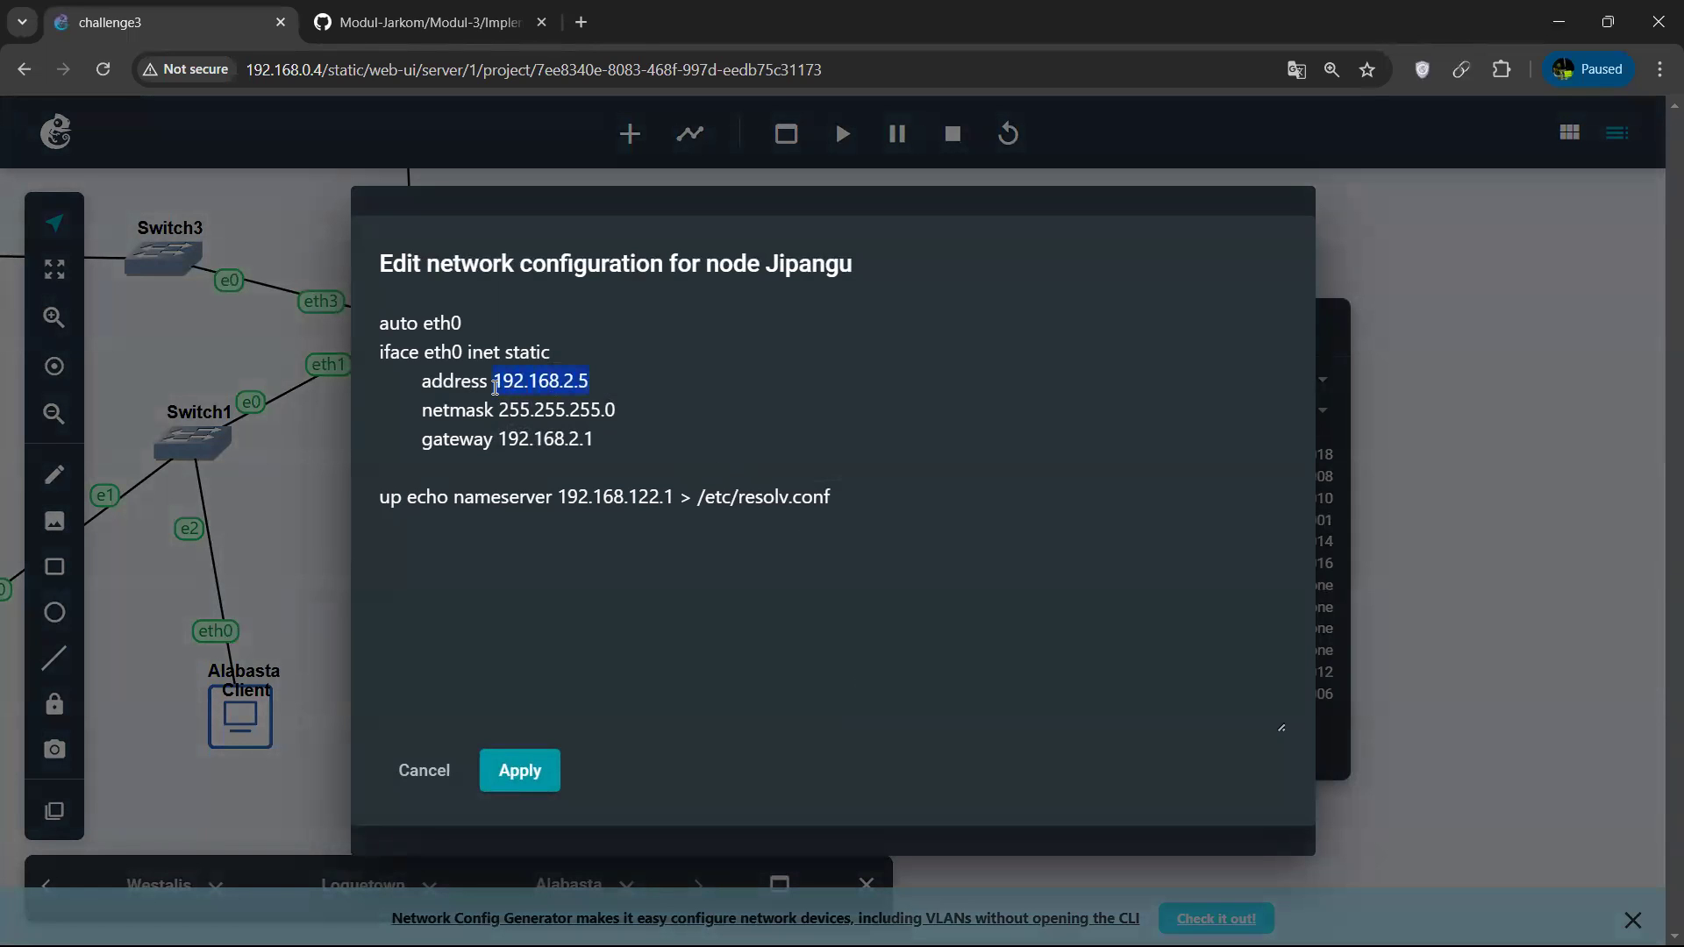
pyautogui.click(421, 22)
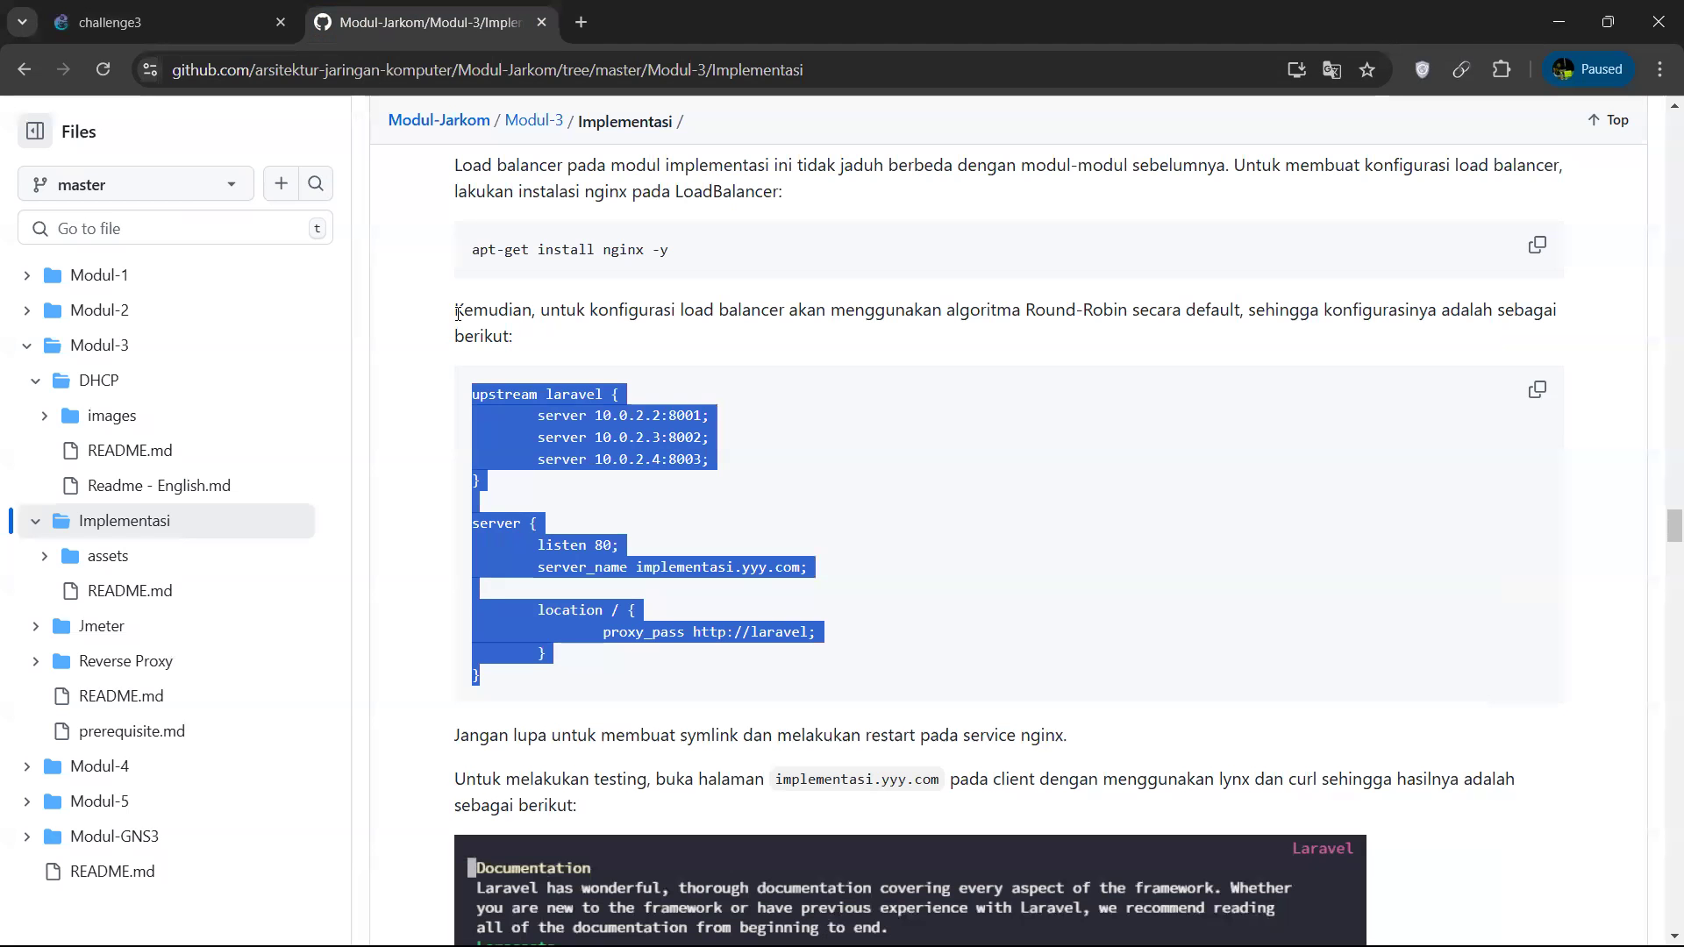
pyautogui.hotkey('alt', 'Tab')
pyautogui.press('BackSpace')
pyautogui.press('BackSpace')
pyautogui.press('BackSpace')
pyautogui.press('BackSpace')
pyautogui.press('BackSpace')
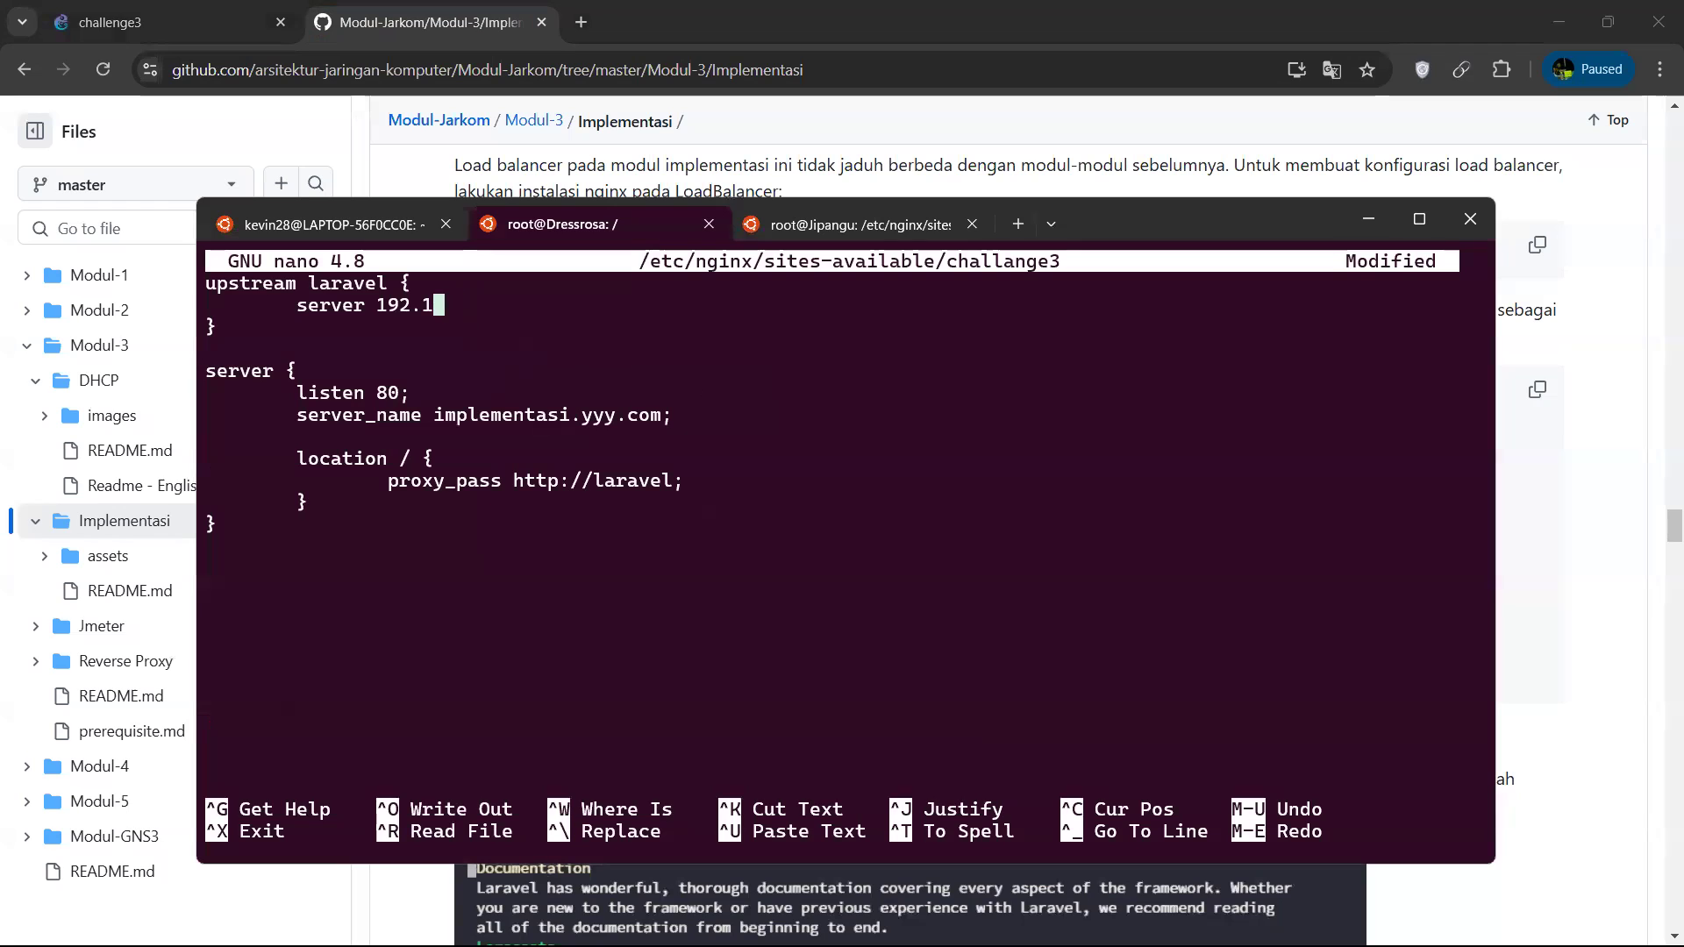
pyautogui.hotkey('ctrl', 'shift', 'v')
pyautogui.write(';')
# Replace the server_name value with _ in the server block, then save challange3 and exit nano.
pyautogui.press('Down')
pyautogui.press('Down')
pyautogui.press('Down')
pyautogui.press('Down')
pyautogui.press('Down')
pyautogui.press('Down')
pyautogui.press('Down')
pyautogui.press('Up')
pyautogui.press('Up')
pyautogui.press('Left')
pyautogui.press('Right')
pyautogui.press('Right')
pyautogui.press('Right')
pyautogui.press('Right')
pyautogui.press('Right')
pyautogui.press('Right')
pyautogui.press('Right')
pyautogui.press('Right')
pyautogui.press('Right')
pyautogui.press('Right')
pyautogui.press('Right')
pyautogui.press('Right')
pyautogui.press('Right')
pyautogui.press('Right')
pyautogui.press('BackSpace')
pyautogui.press('BackSpace')
pyautogui.press('BackSpace')
pyautogui.press('BackSpace')
pyautogui.press('BackSpace')
pyautogui.press('BackSpace')
pyautogui.press('BackSpace')
pyautogui.press('BackSpace')
pyautogui.press('BackSpace')
pyautogui.press('BackSpace')
pyautogui.press('BackSpace')
pyautogui.press('BackSpace')
pyautogui.press('BackSpace')
pyautogui.press('BackSpace')
pyautogui.press('BackSpace')
pyautogui.press('BackSpace')
pyautogui.press('BackSpace')
pyautogui.press('BackSpace')
pyautogui.press('BackSpace')
pyautogui.press('BackSpace')
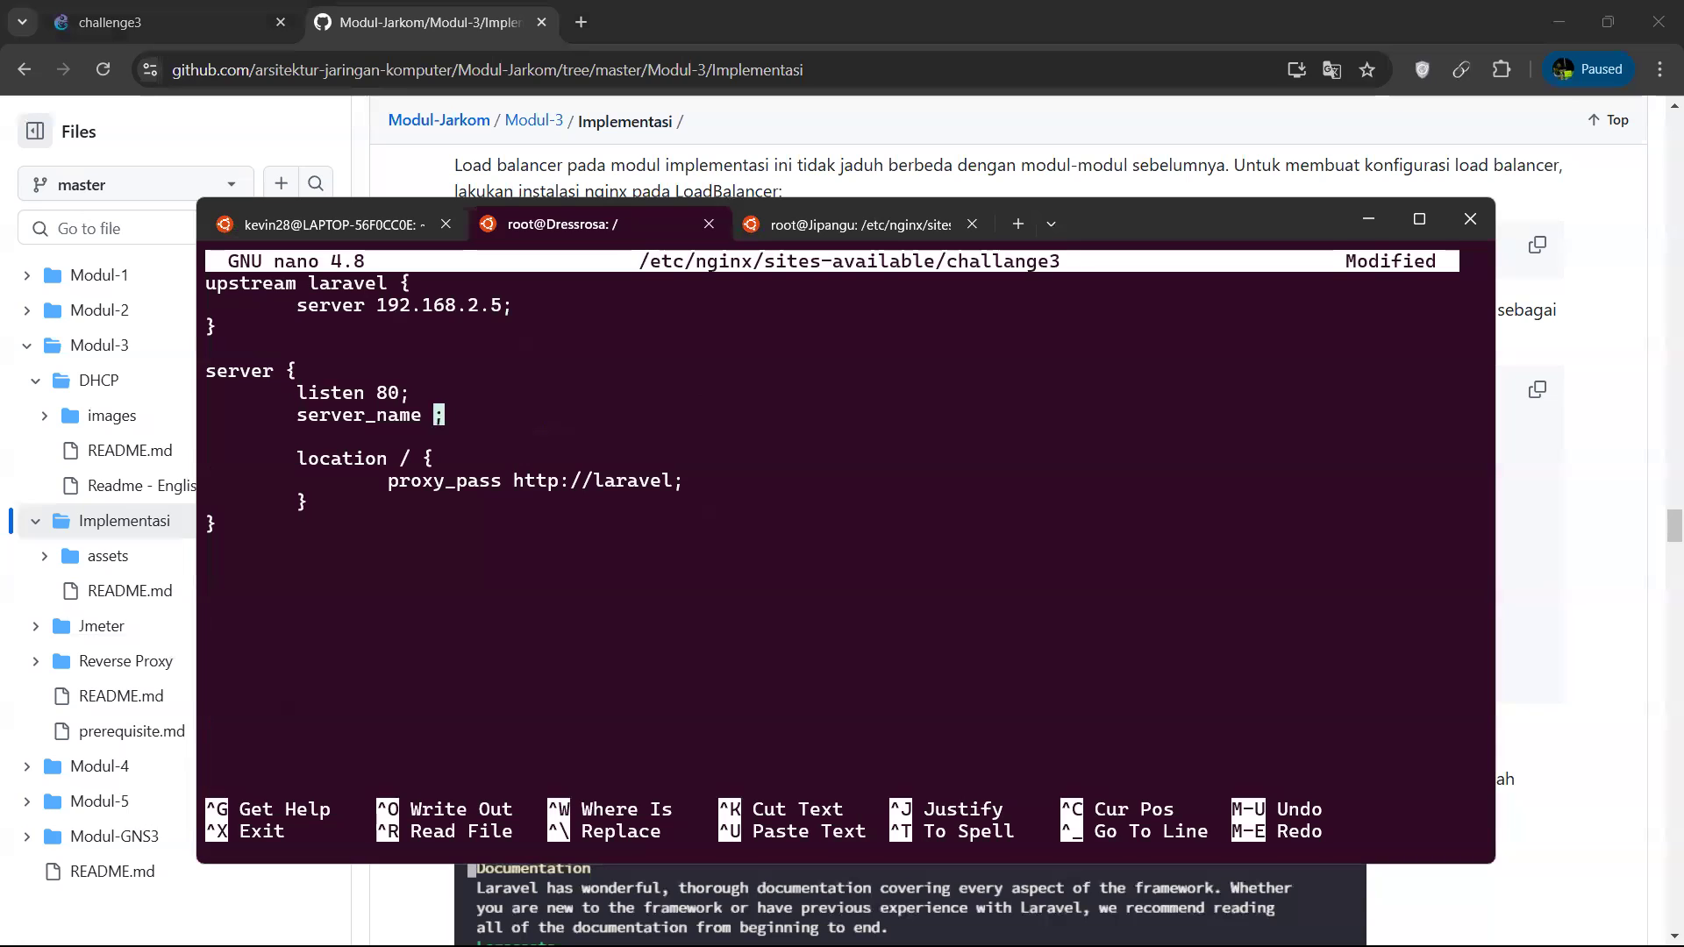
pyautogui.write('_')
pyautogui.press('Down')
pyautogui.press('Down')
pyautogui.press('Down')
pyautogui.press('Down')
pyautogui.hotkey('ctrl', 'x')
pyautogui.press('y')
pyautogui.press('Return')
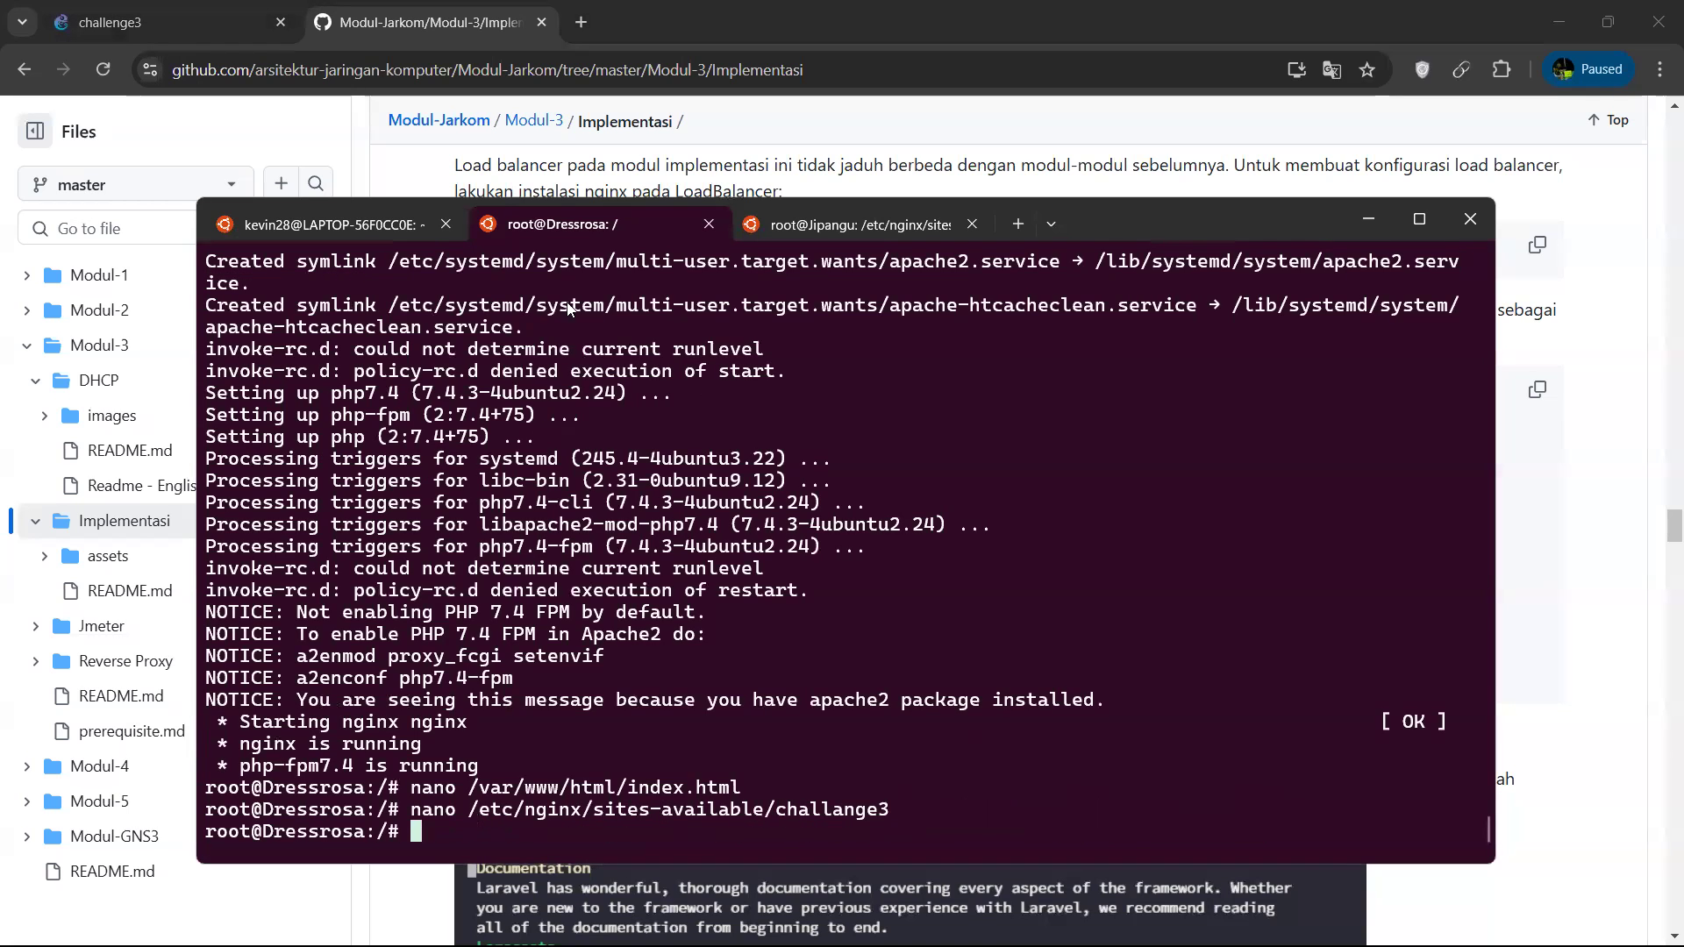
# Remove Dressrosa's enabled default site with rm -rf /etc/nginx/sites-enabled/default.
pyautogui.write('rm -rf /etc/nginx/')
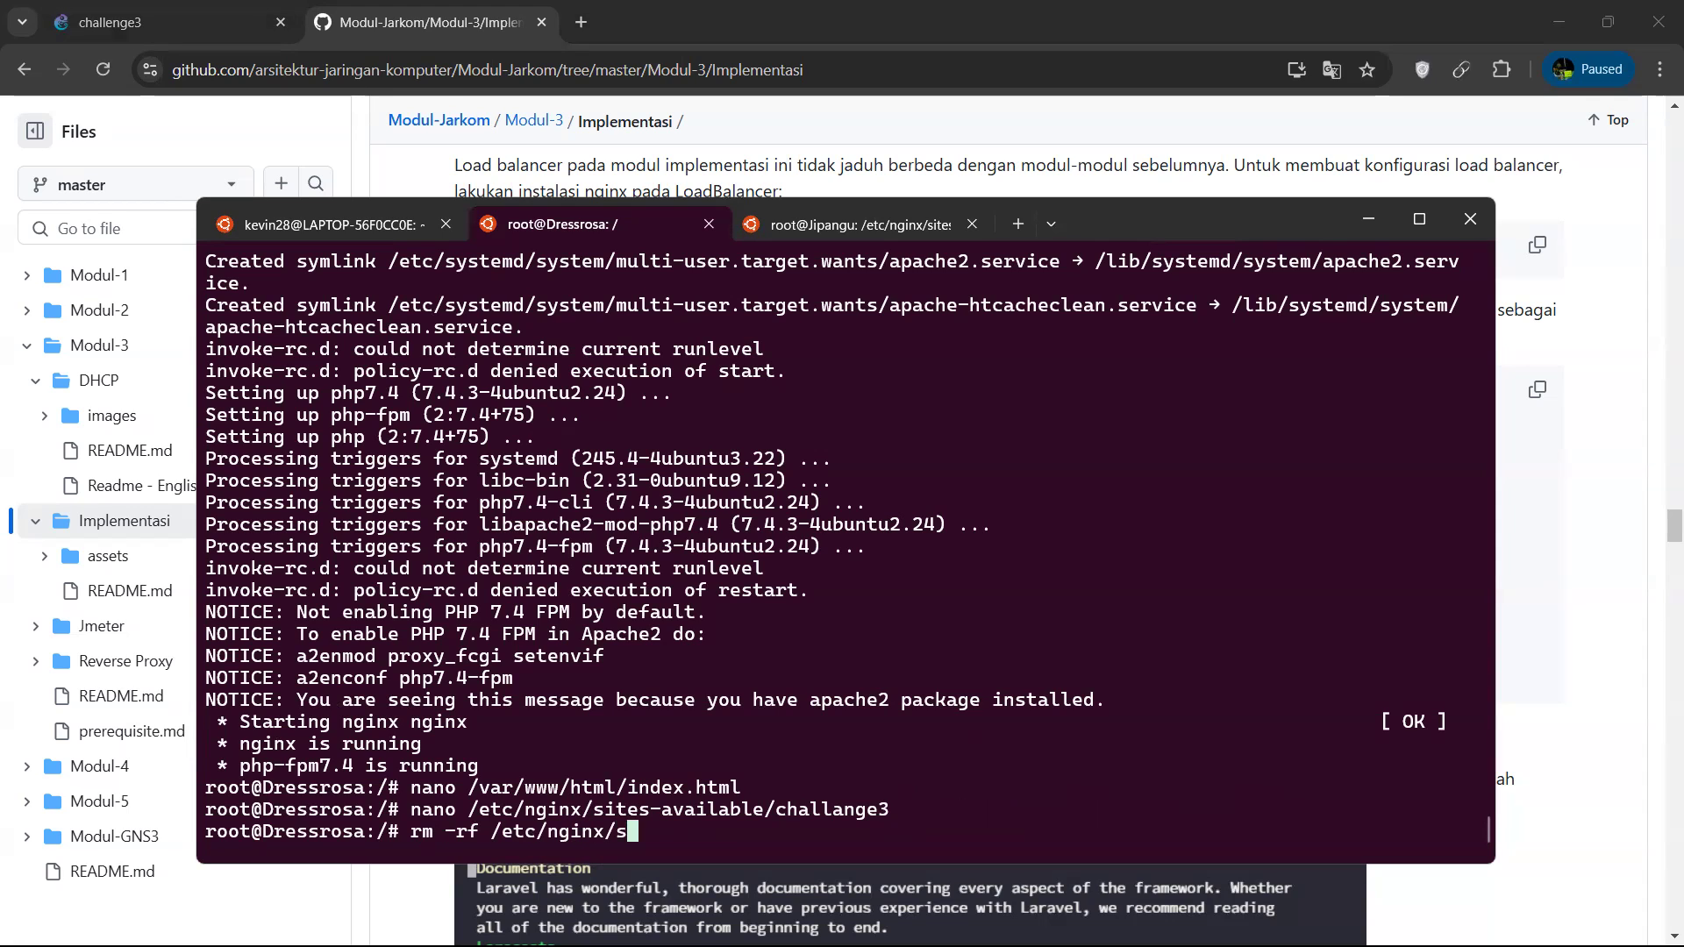
pyautogui.write('s')
pyautogui.press('Tab')
pyautogui.write('e')
pyautogui.press('Tab')
pyautogui.press('BackSpace')
pyautogui.write('d/d')
pyautogui.press('Tab')
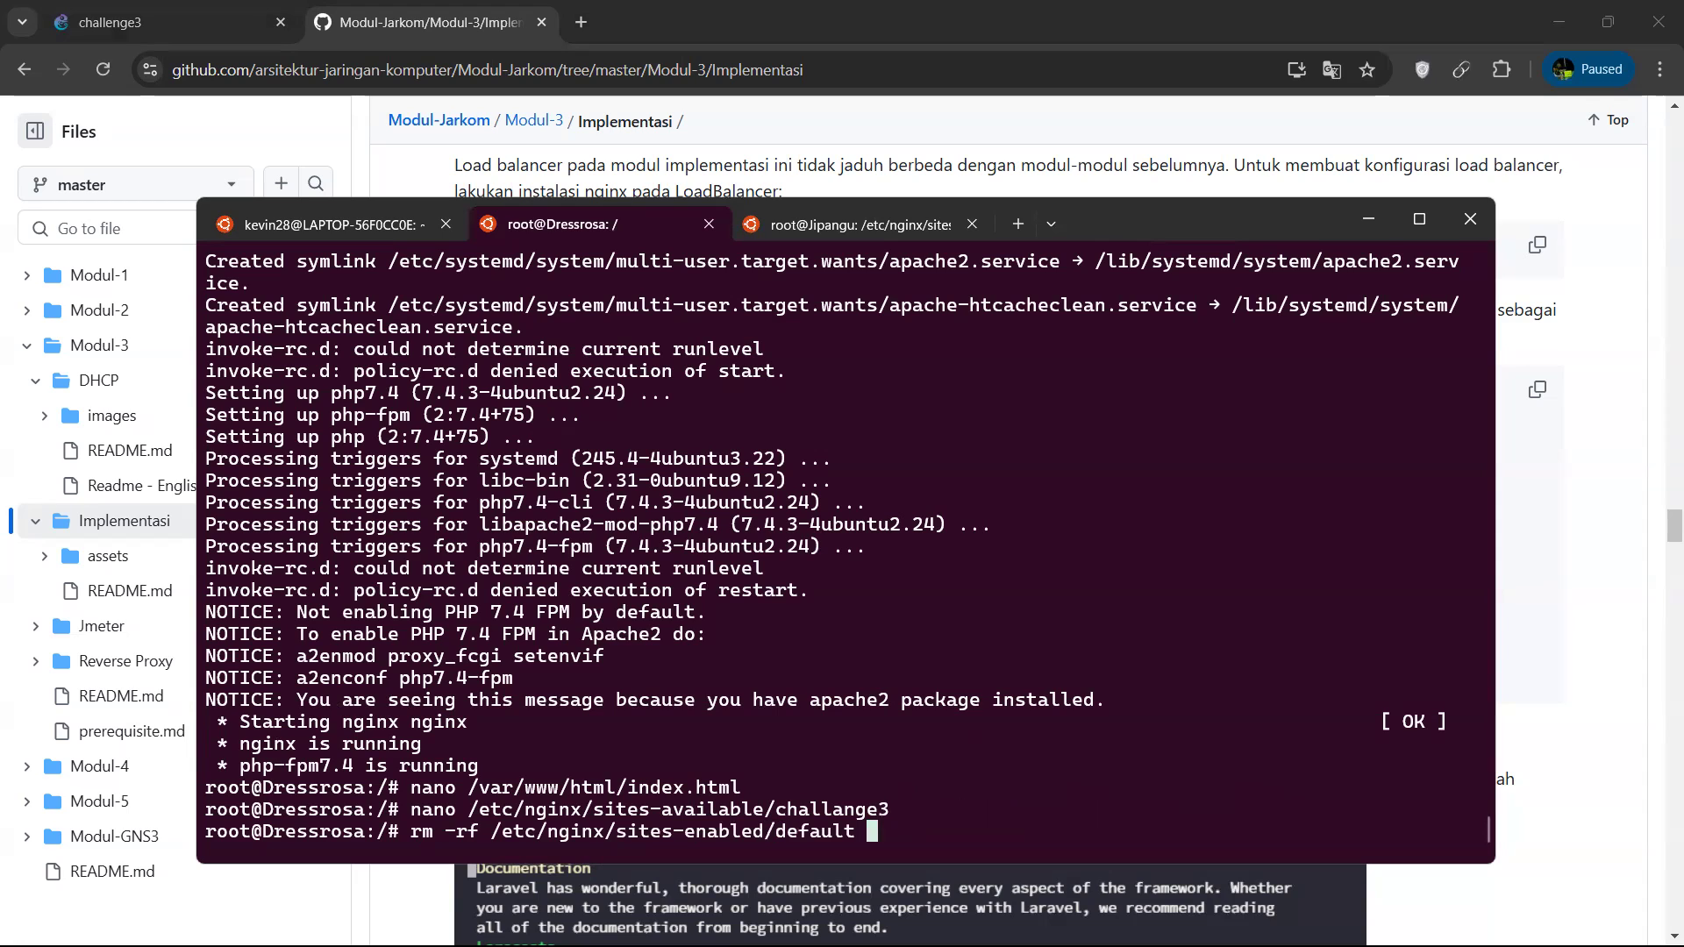
pyautogui.press('Return')
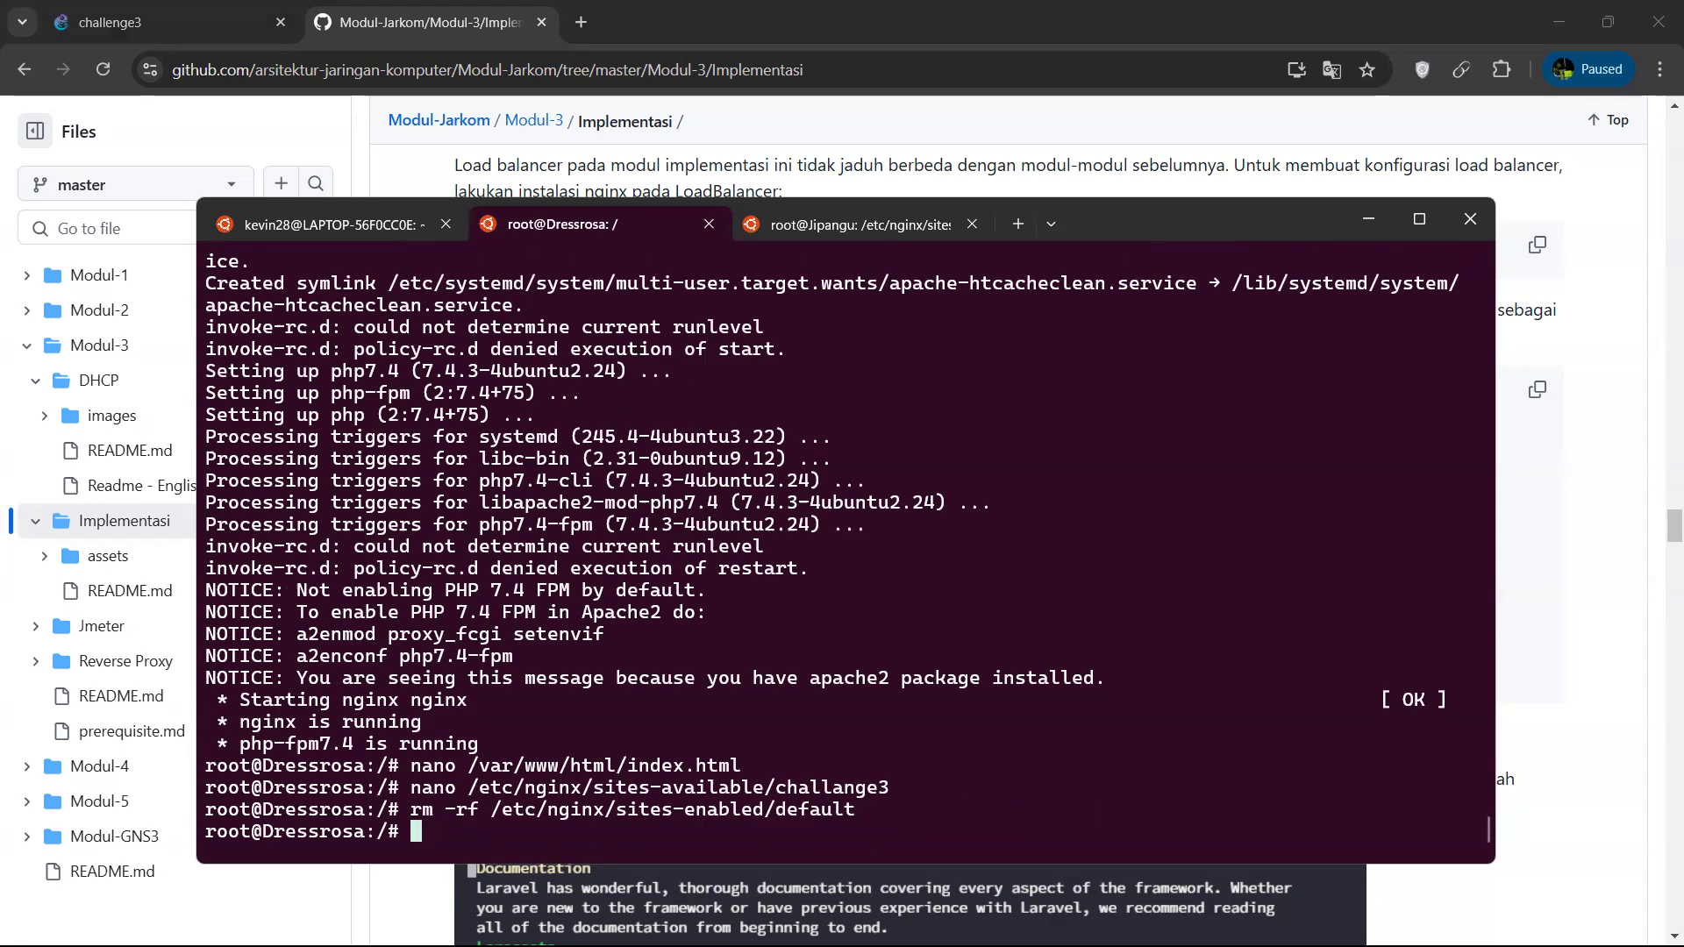
# Reuse the earlier ln -s command to symlink /etc/nginx/sites-available/challange3 into /etc/nginx/sites-enabled/.
pyautogui.press('Up')
pyautogui.press('Up')
pyautogui.press('Up')
pyautogui.press('Up')
pyautogui.press('Up')
pyautogui.press('Up')
pyautogui.press('Up')
pyautogui.press('Up')
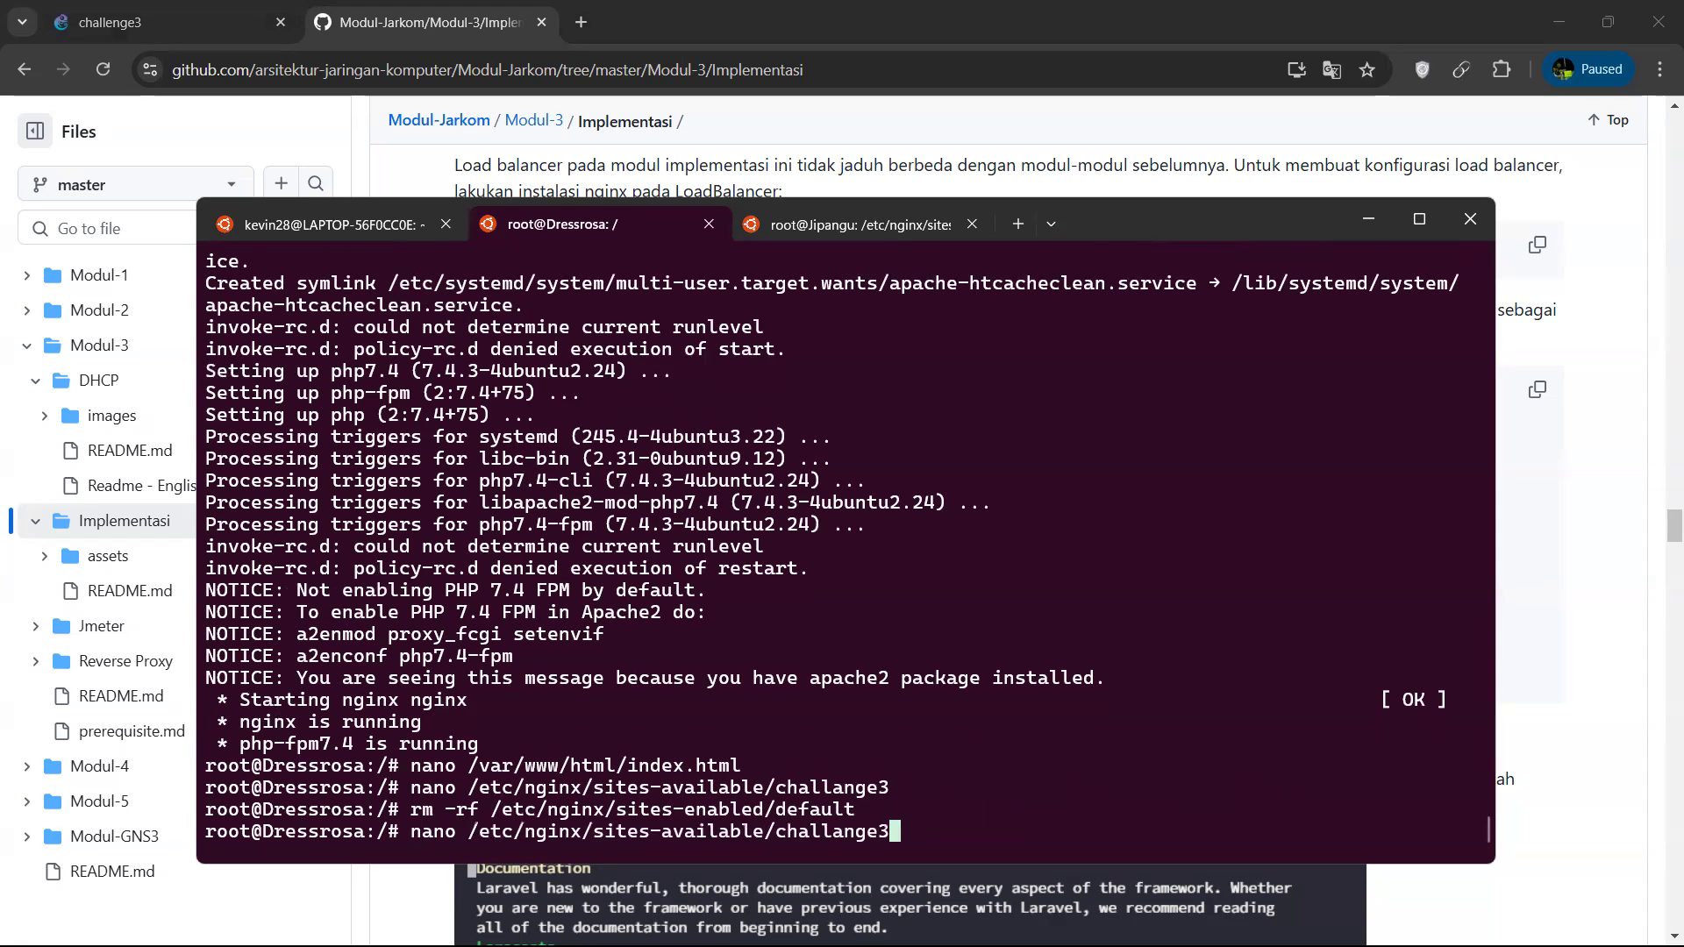
pyautogui.press('Up')
pyautogui.press('Up')
pyautogui.press('Up')
pyautogui.press('Up')
pyautogui.press('Up')
pyautogui.press('Up')
pyautogui.press('Up')
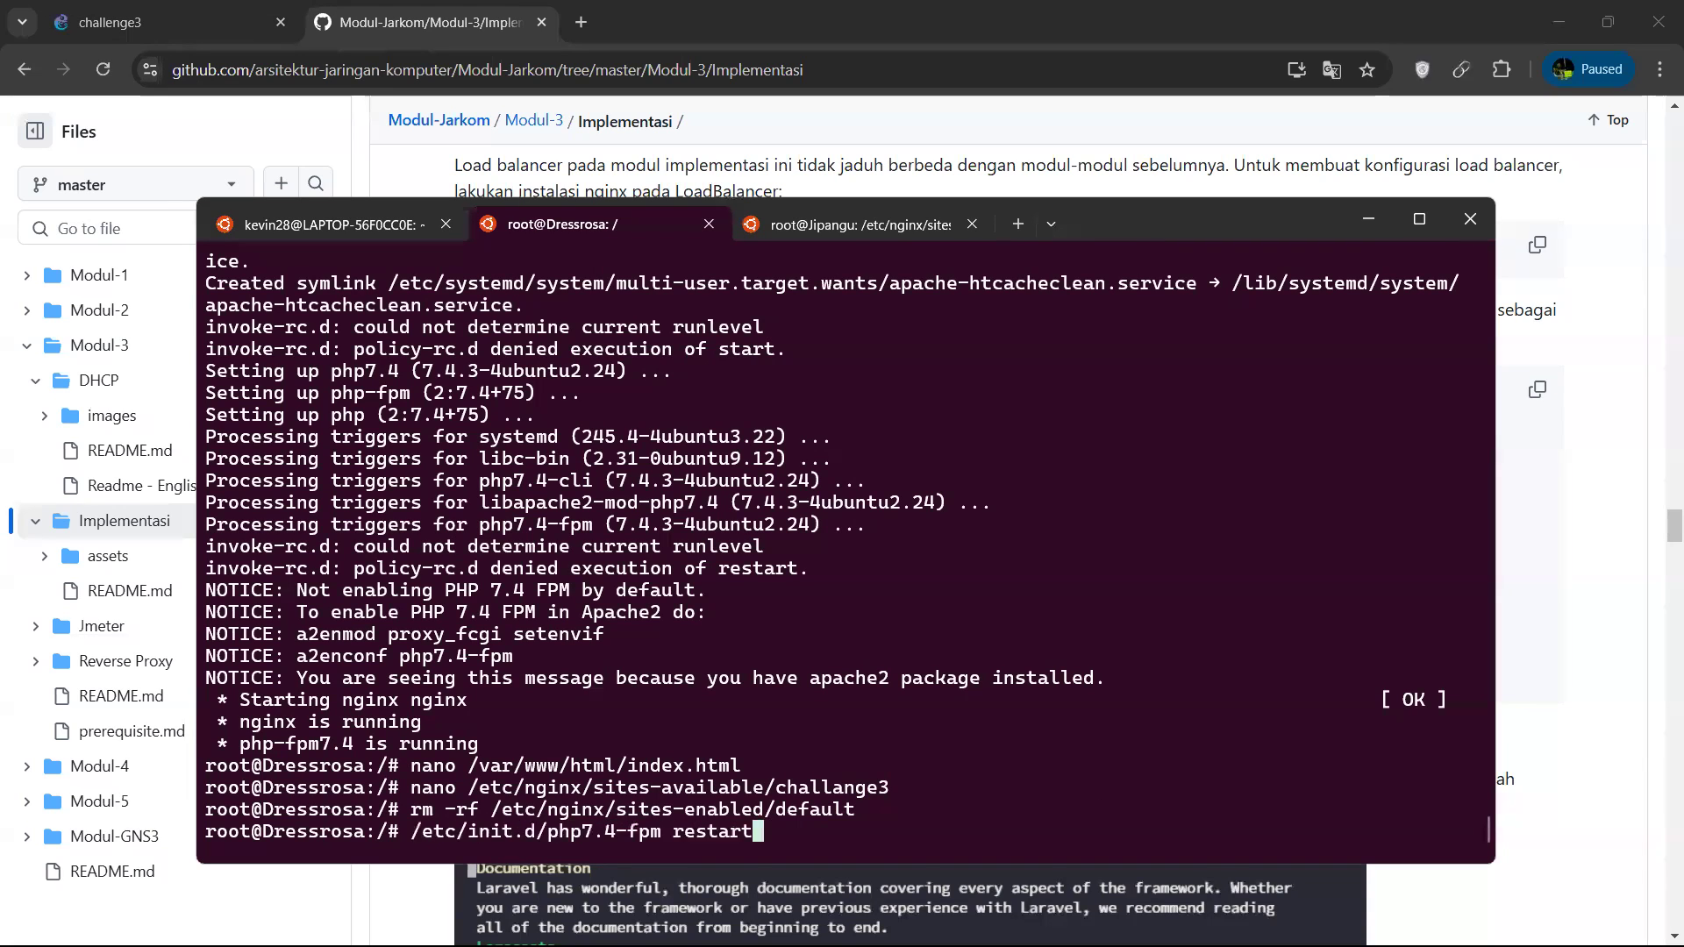
pyautogui.press('Left')
pyautogui.press('Left')
pyautogui.press('Left')
pyautogui.press('Left')
pyautogui.press('Left')
pyautogui.press('Left')
pyautogui.press('Left')
pyautogui.press('Left')
pyautogui.press('Left')
pyautogui.press('Left')
pyautogui.press('Left')
pyautogui.press('Left')
pyautogui.press('Left')
pyautogui.press('Left')
pyautogui.press('Left')
pyautogui.press('Left')
pyautogui.press('Left')
pyautogui.press('Left')
pyautogui.press('Left')
pyautogui.press('Left')
pyautogui.press('BackSpace')
pyautogui.press('BackSpace')
pyautogui.press('BackSpace')
pyautogui.press('BackSpace')
pyautogui.press('BackSpace')
pyautogui.press('BackSpace')
pyautogui.press('BackSpace')
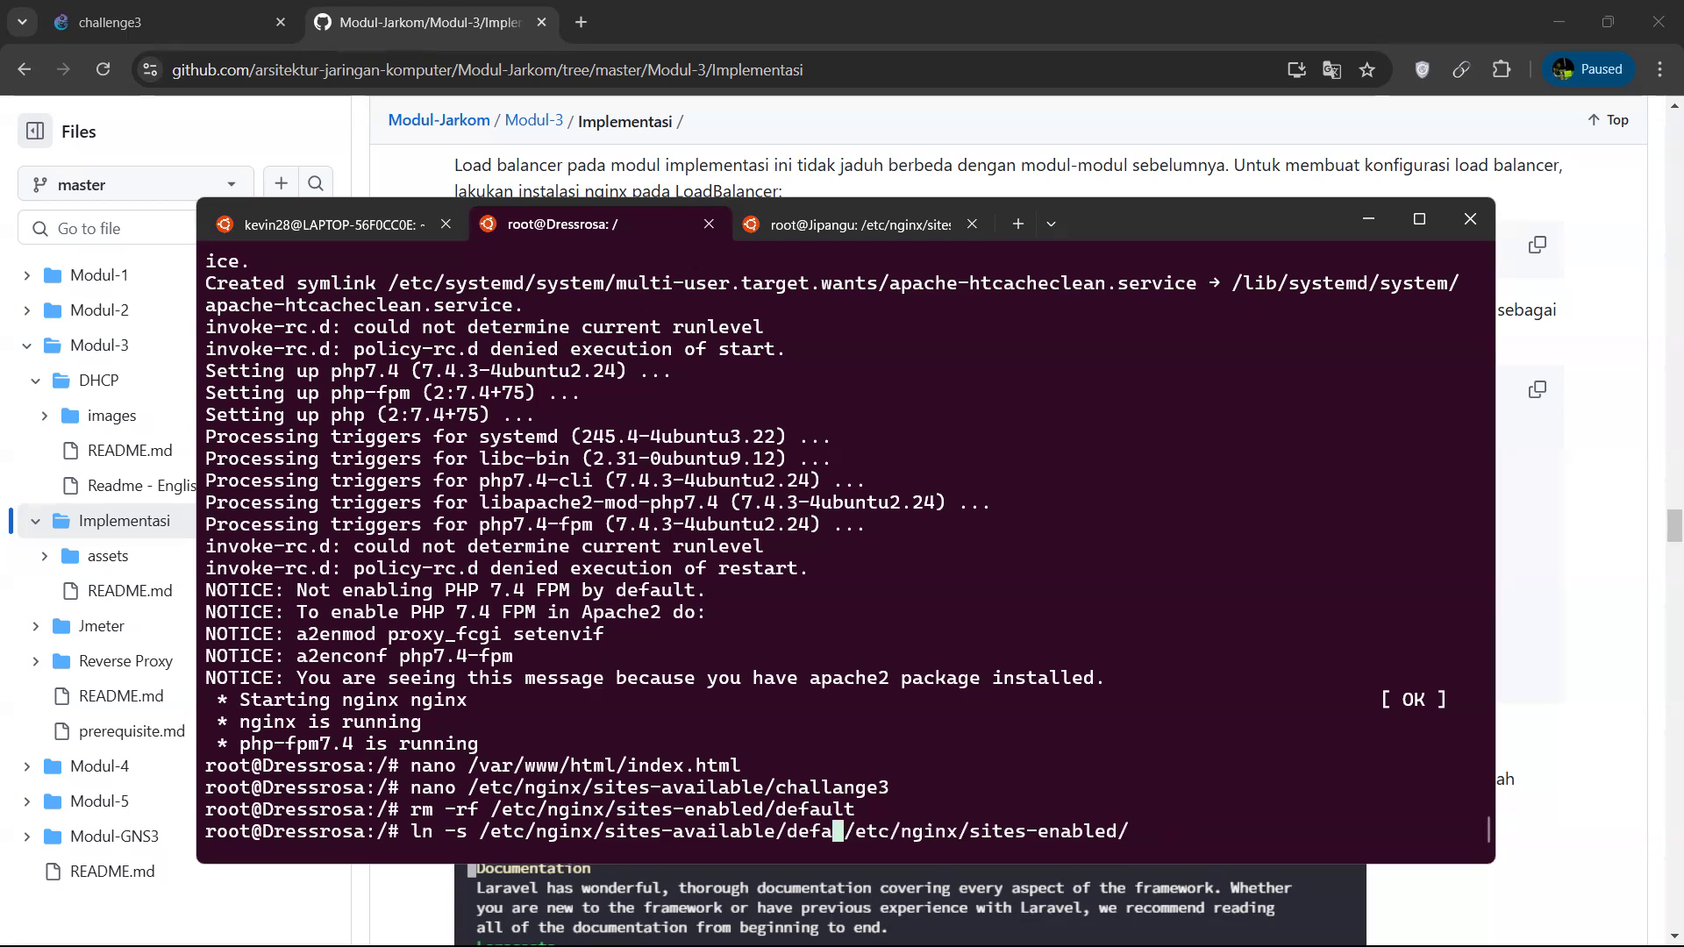
pyautogui.write('challange3')
pyautogui.press('Right')
pyautogui.press('Right')
pyautogui.press('Right')
pyautogui.press('Right')
pyautogui.press('Right')
pyautogui.press('Right')
pyautogui.press('Right')
pyautogui.press('Right')
pyautogui.press('Right')
pyautogui.press('Right')
pyautogui.press('Right')
pyautogui.press('Right')
pyautogui.press('Right')
pyautogui.press('Right')
pyautogui.press('Right')
pyautogui.press('Right')
pyautogui.press('Right')
pyautogui.press('Right')
pyautogui.press('Right')
pyautogui.press('Right')
pyautogui.press('Return')
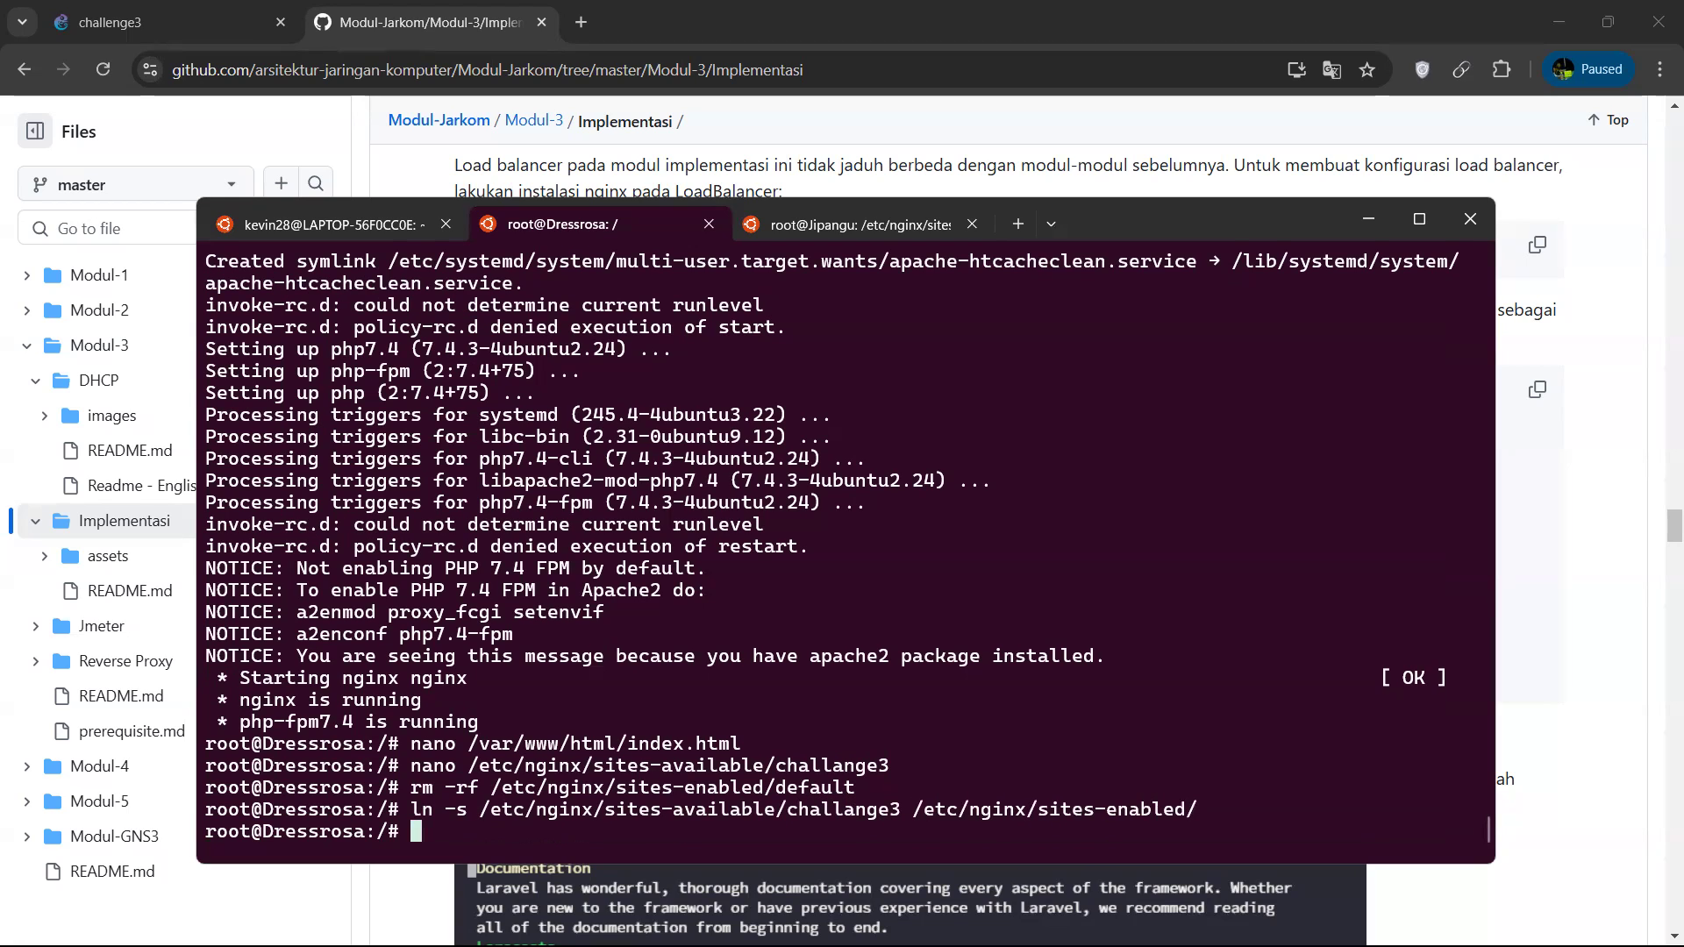
# Restart the nginx service on Dressrosa with service nginx restart.
pyautogui.write('service nginx')
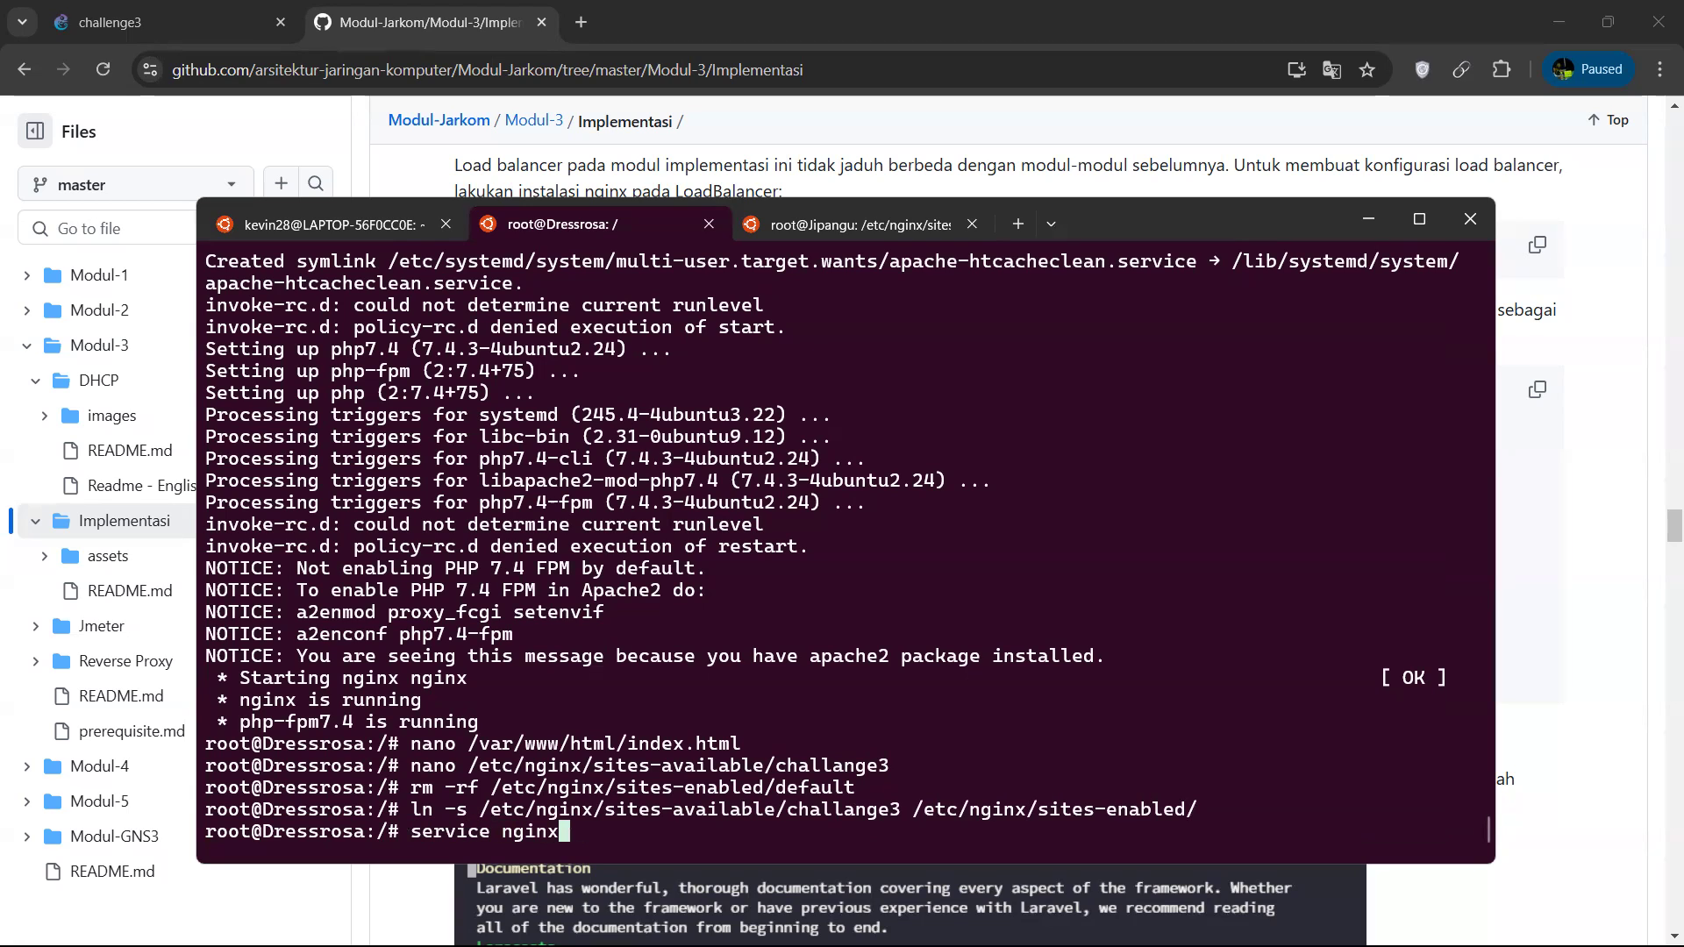
pyautogui.write(' restart')
pyautogui.press('Return')
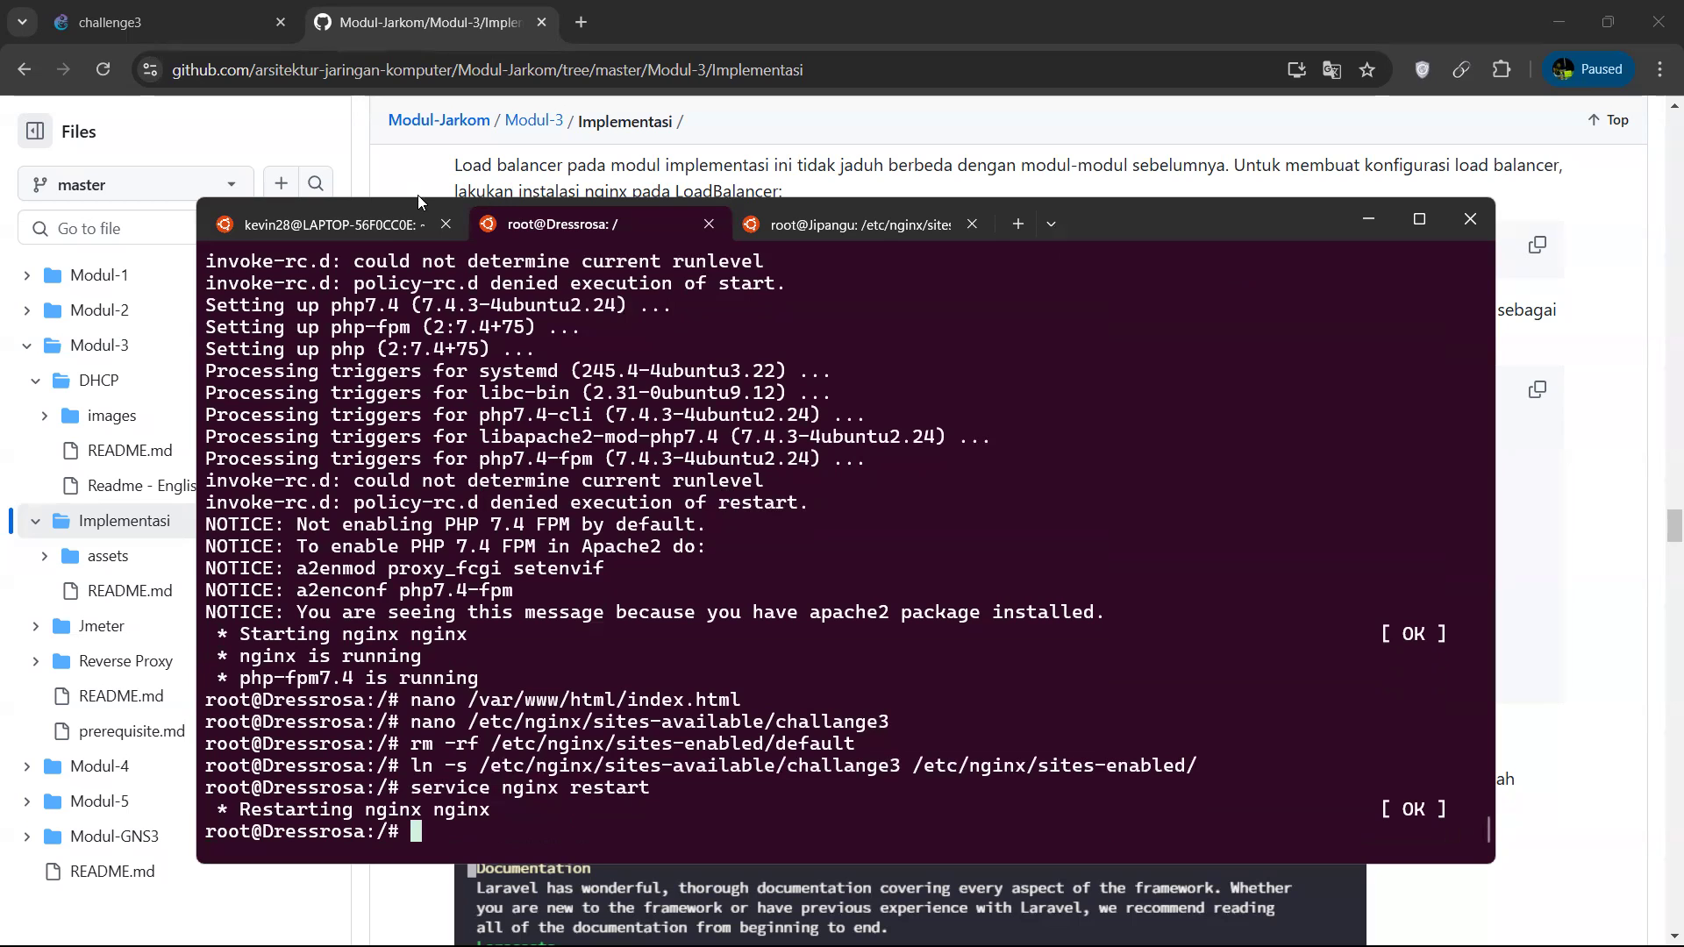
# Reconnect to the Alabasta client with telnet 192.168.0.4 5018 and clear its terminal.
pyautogui.click(350, 215)
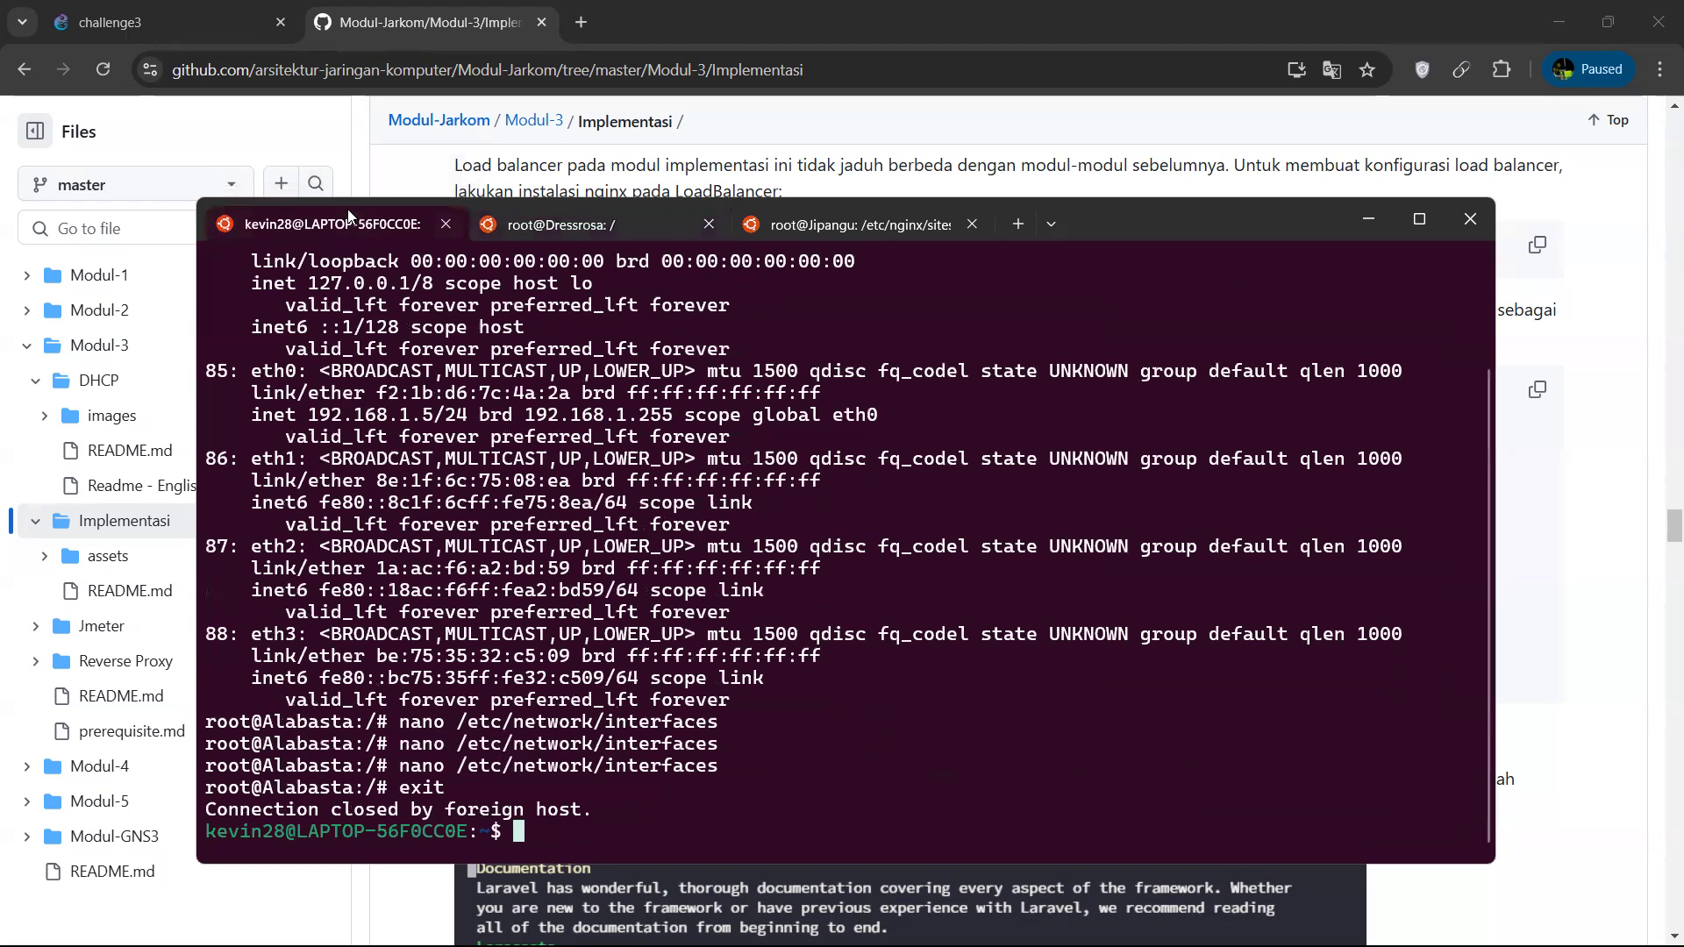
pyautogui.press('Up')
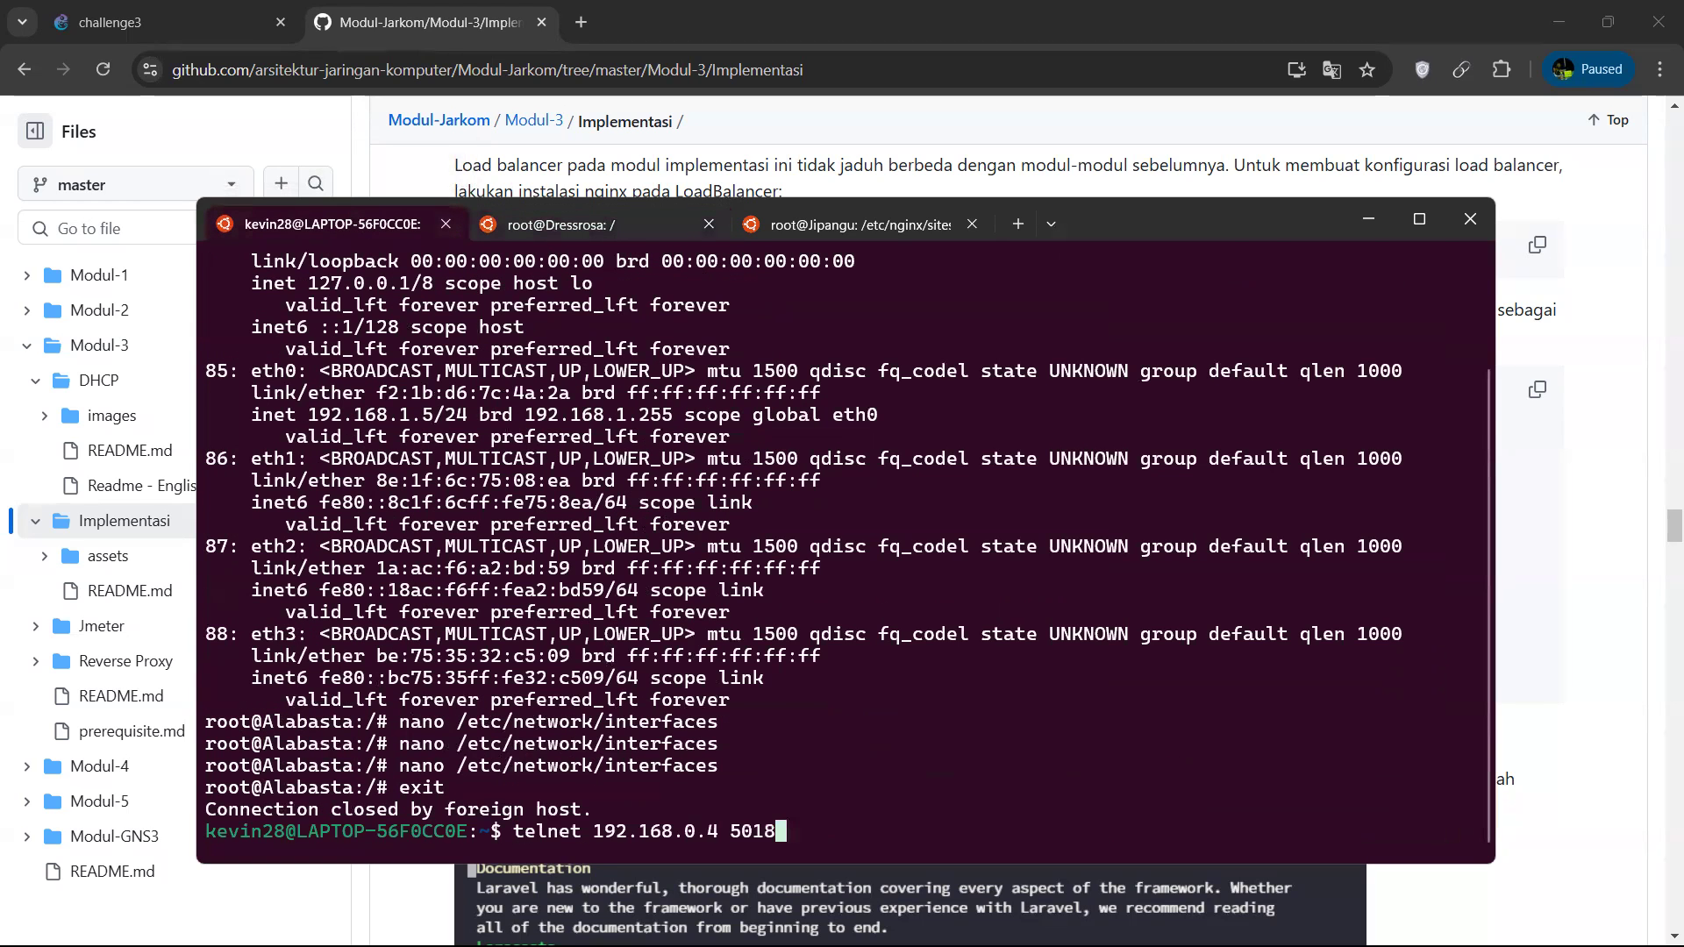
pyautogui.press('Return')
pyautogui.write('clear')
pyautogui.press('Return')
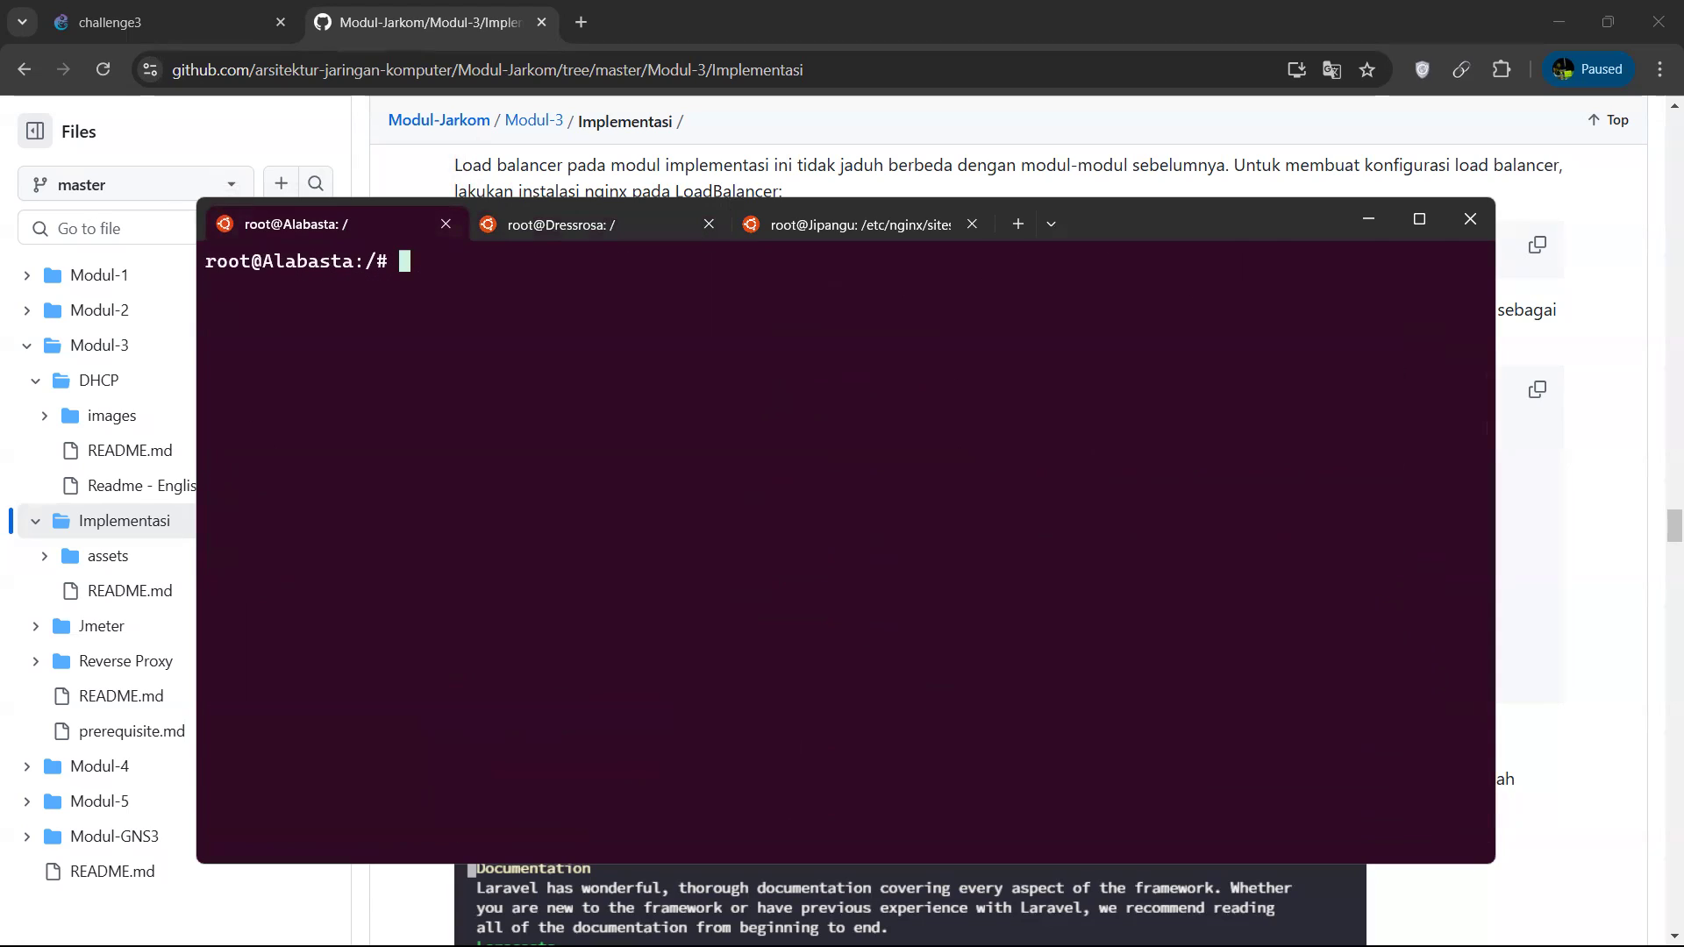
pyautogui.write('apt--get')
pyautogui.press('BackSpace')
pyautogui.press('BackSpace')
pyautogui.press('BackSpace')
pyautogui.press('BackSpace')
pyautogui.write('get upd')
pyautogui.press('BackSpace')
pyautogui.press('BackSpace')
pyautogui.write('d')
pyautogui.press('BackSpace')
pyautogui.write('pdat')
pyautogui.press('BackSpace')
pyautogui.press('BackSpace')
pyautogui.press('BackSpace')
pyautogui.press('BackSpace')
pyautogui.press('BackSpace')
pyautogui.press('BackSpace')
pyautogui.press('BackSpace')
pyautogui.press('BackSpace')
pyautogui.press('BackSpace')
pyautogui.press('BackSpace')
pyautogui.press('BackSpace')
pyautogui.press('BackSpace')
pyautogui.press('BackSpace')
pyautogui.press('BackSpace')
pyautogui.write('ap')
pyautogui.press('BackSpace')
pyautogui.press('BackSpace')
pyautogui.write('a')
# Begin a lynx request at Alabasta's prompt, entering the address only as far as 192.168.
pyautogui.press('BackSpace')
pyautogui.write('lynx 192')
pyautogui.press('BackSpace')
pyautogui.press('BackSpace')
pyautogui.write('192.168')
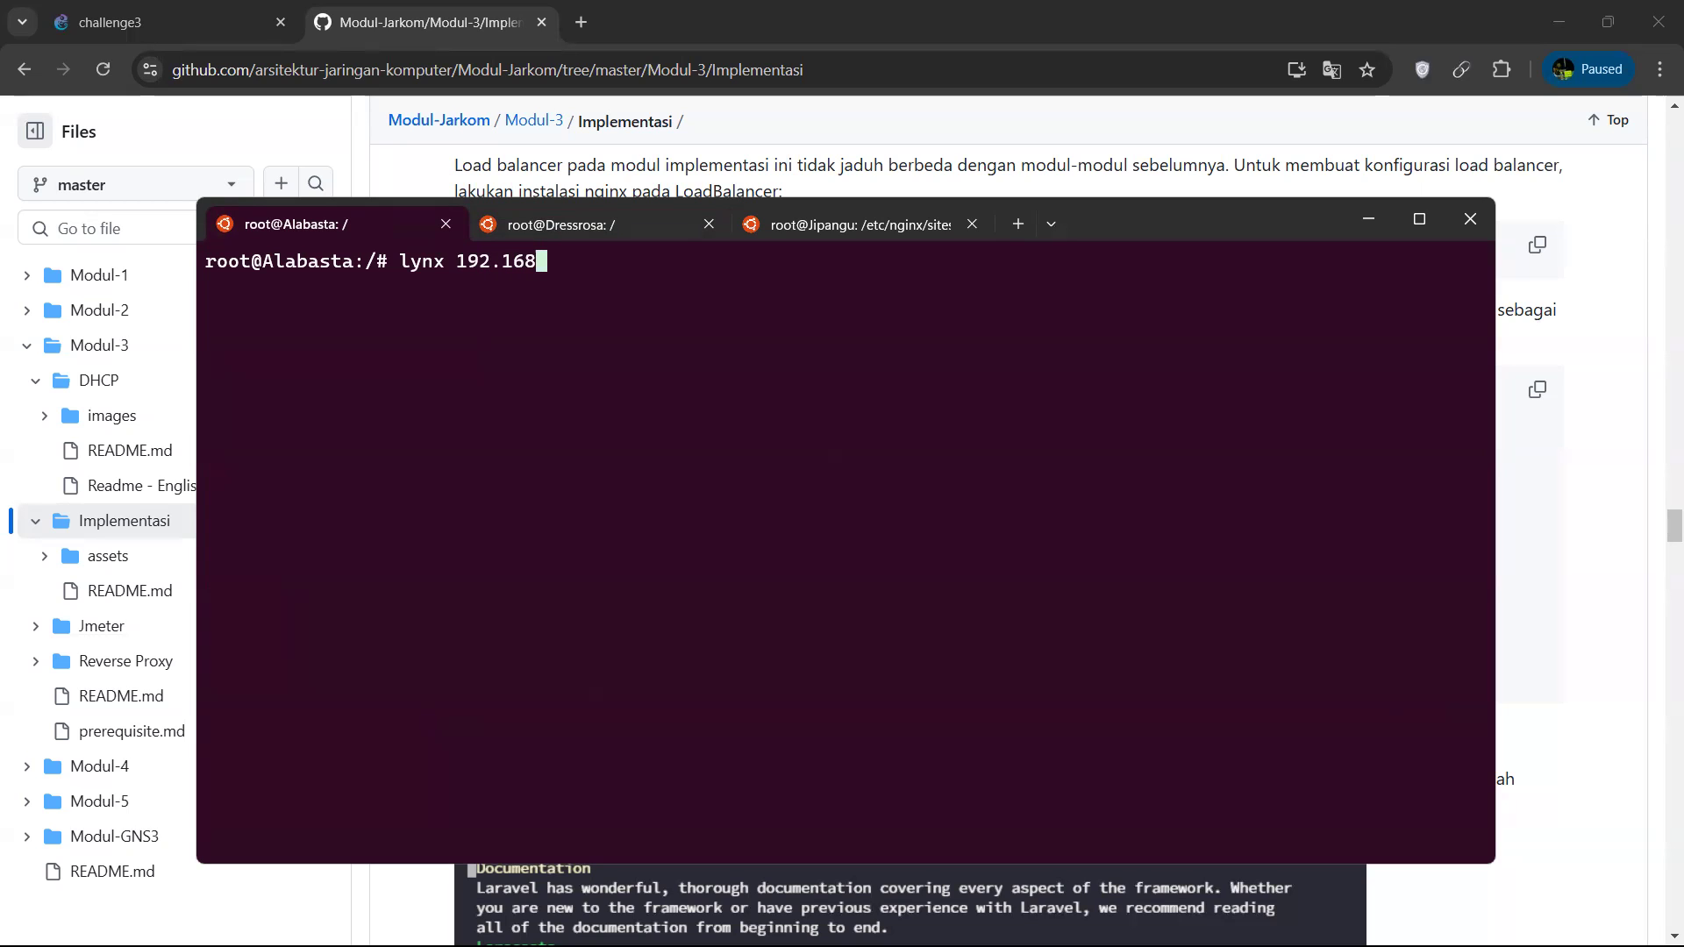
# Close Jipangu's configuration dialogs and look up Dressrosa's static IP address in its network configuration.
pyautogui.click(136, 9)
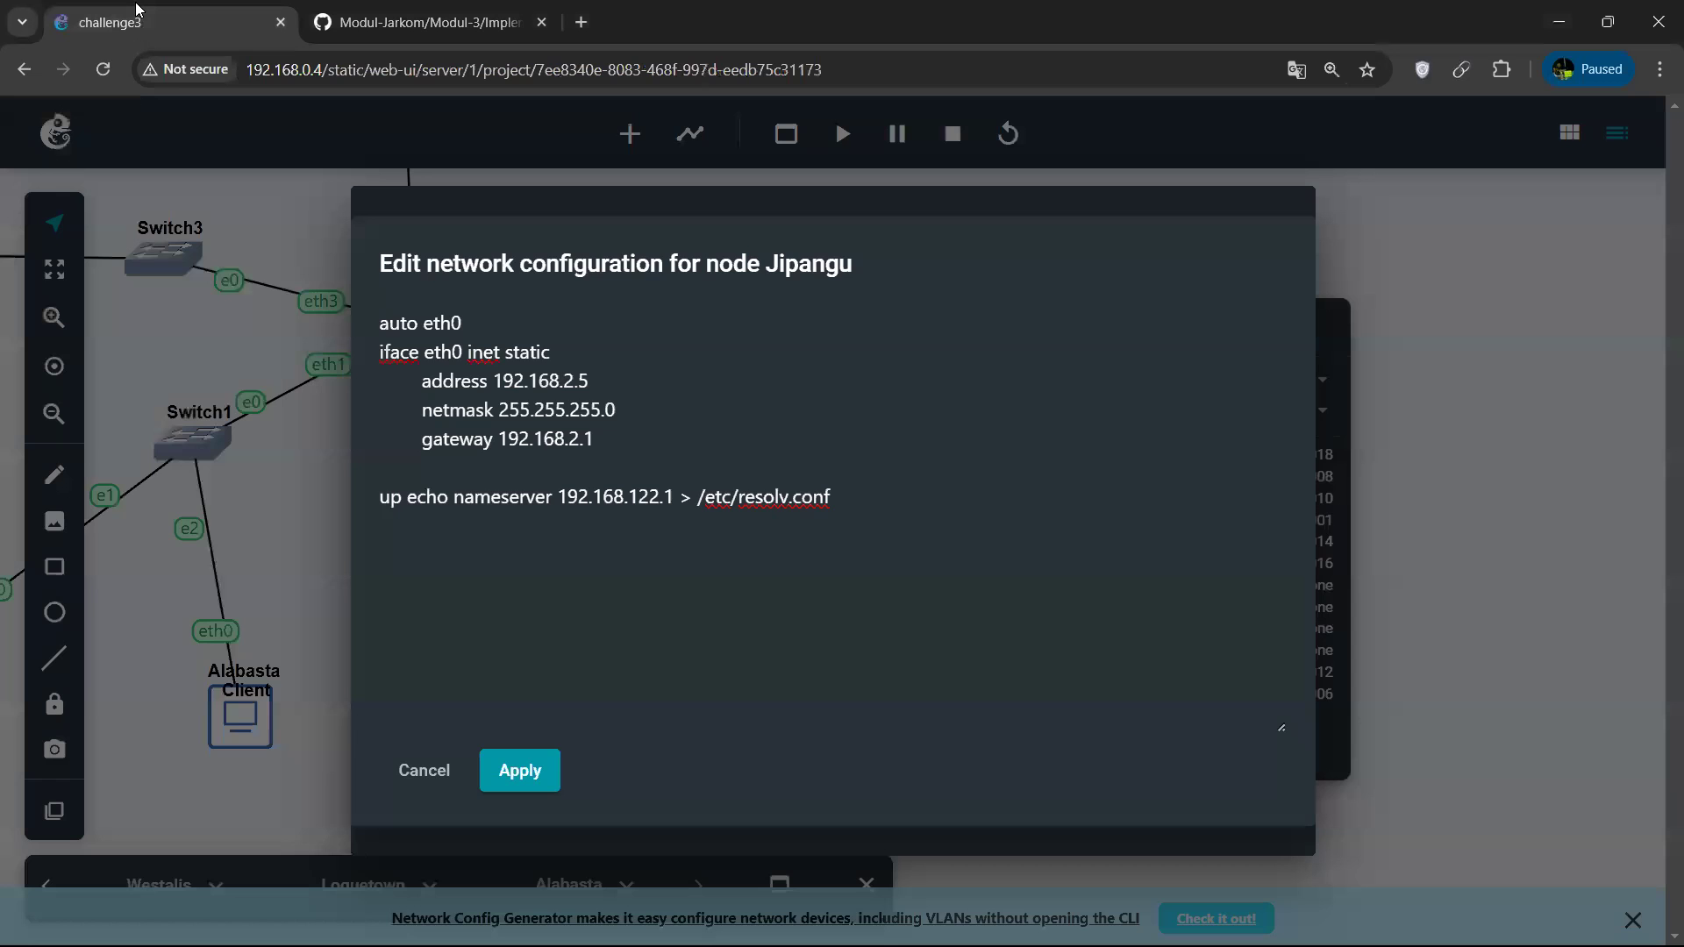
pyautogui.click(416, 769)
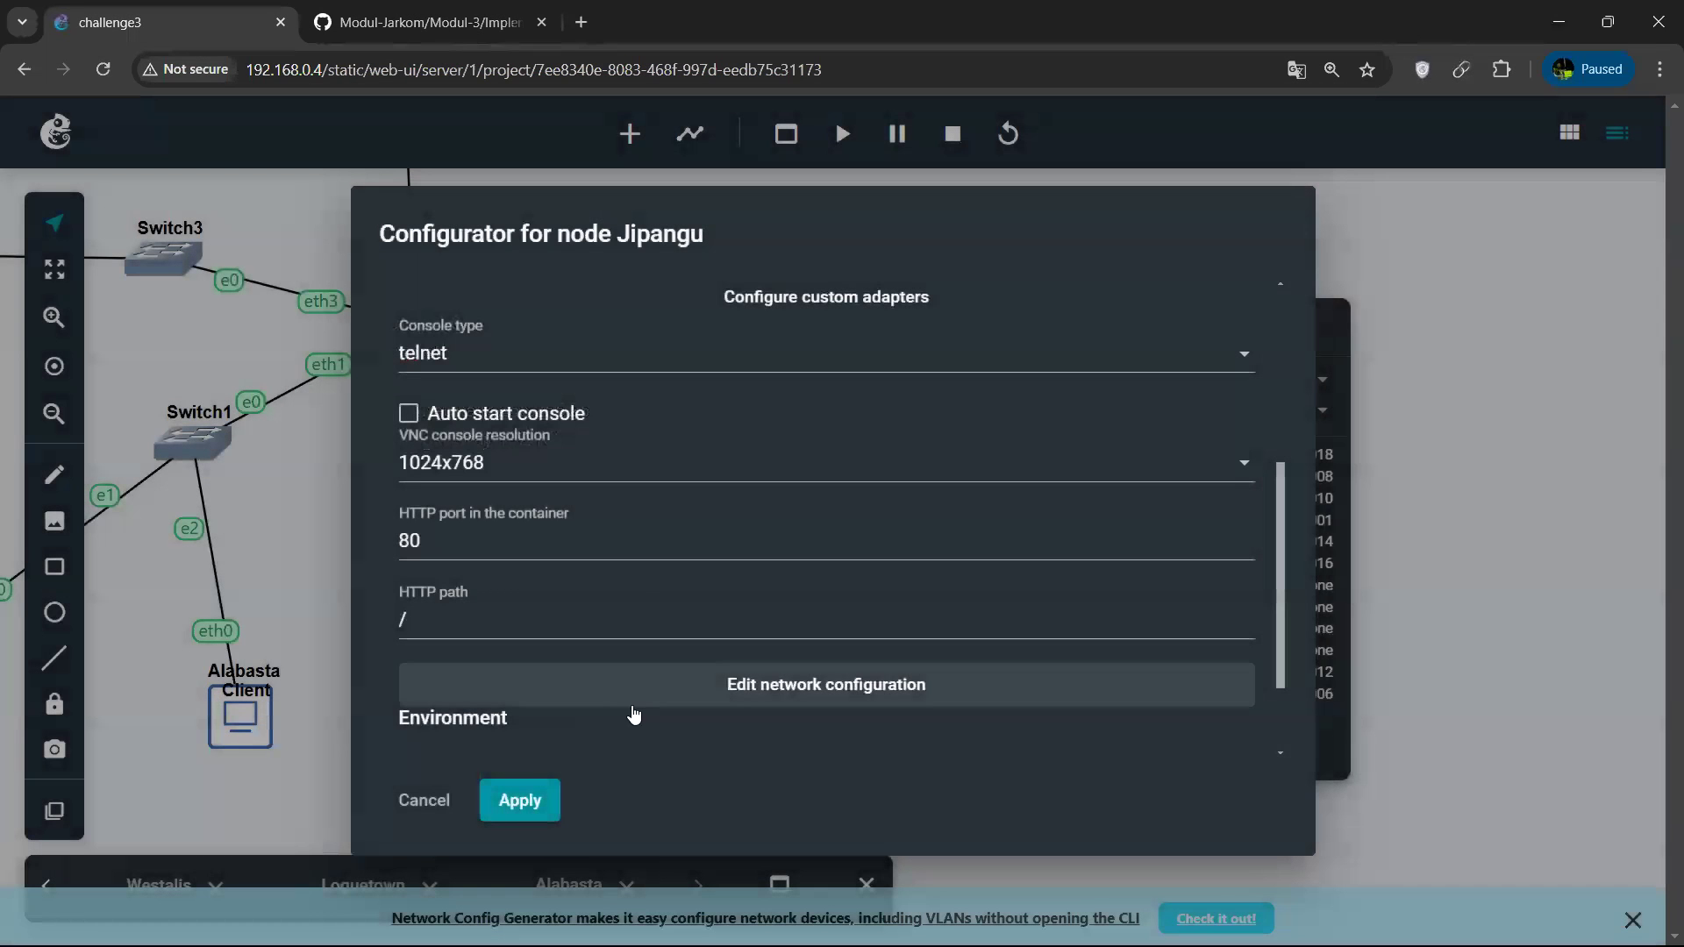
pyautogui.click(419, 798)
pyautogui.rightClick(685, 697)
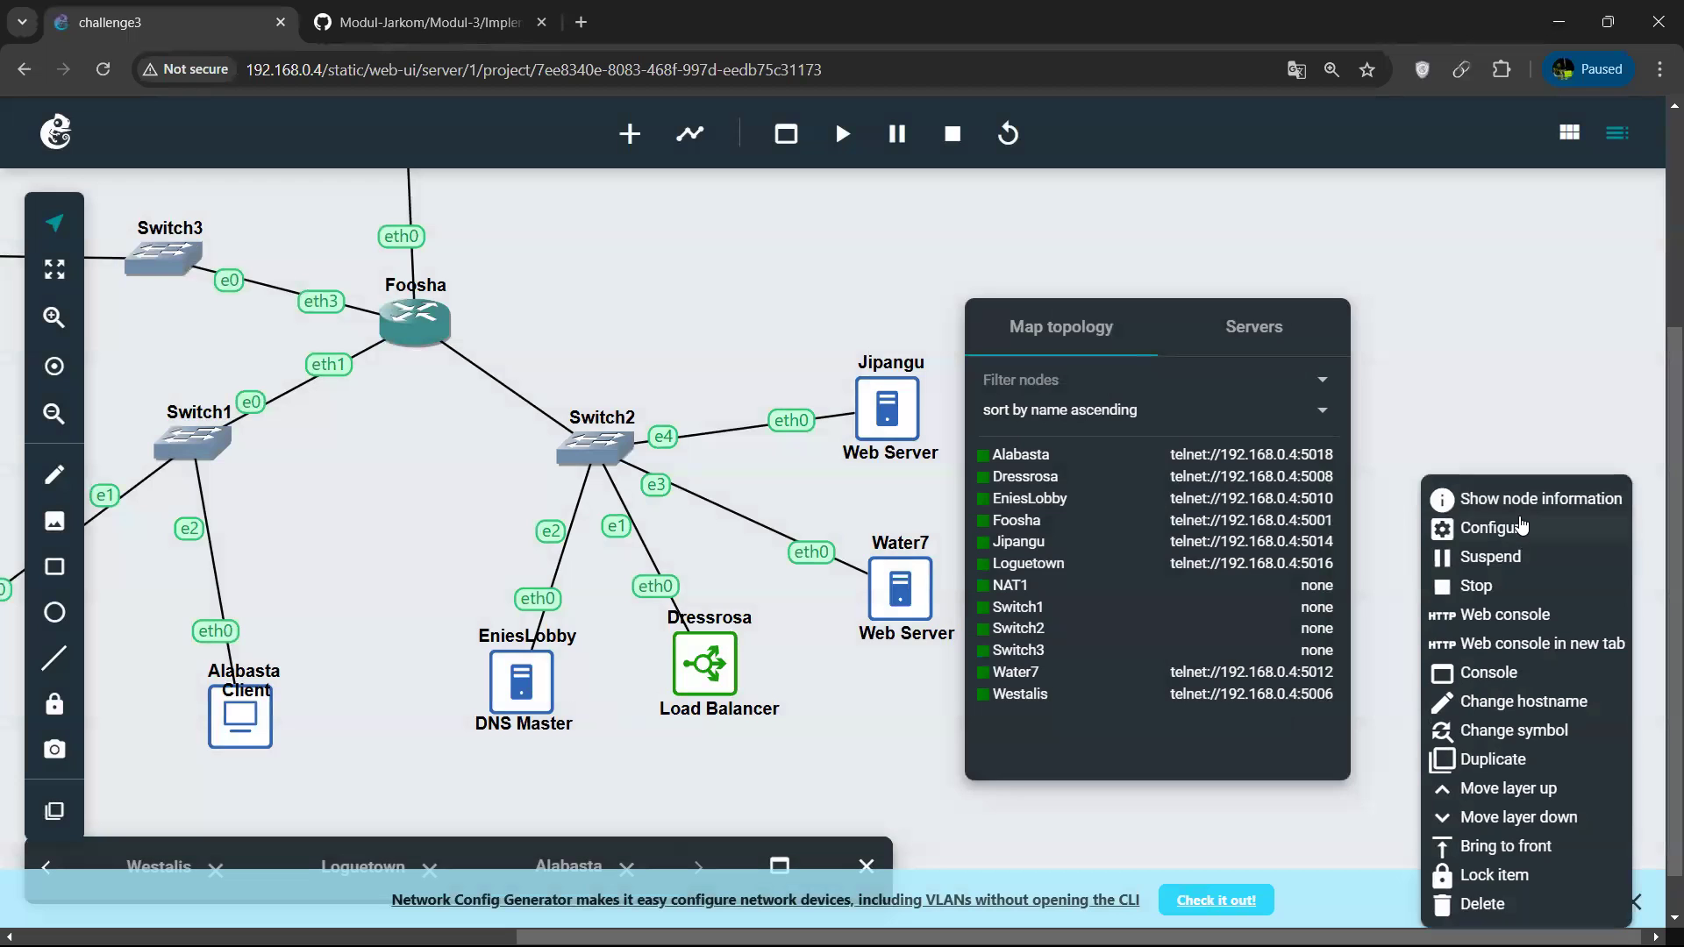
pyautogui.click(1522, 526)
pyautogui.scroll(-5, 1015, 508)
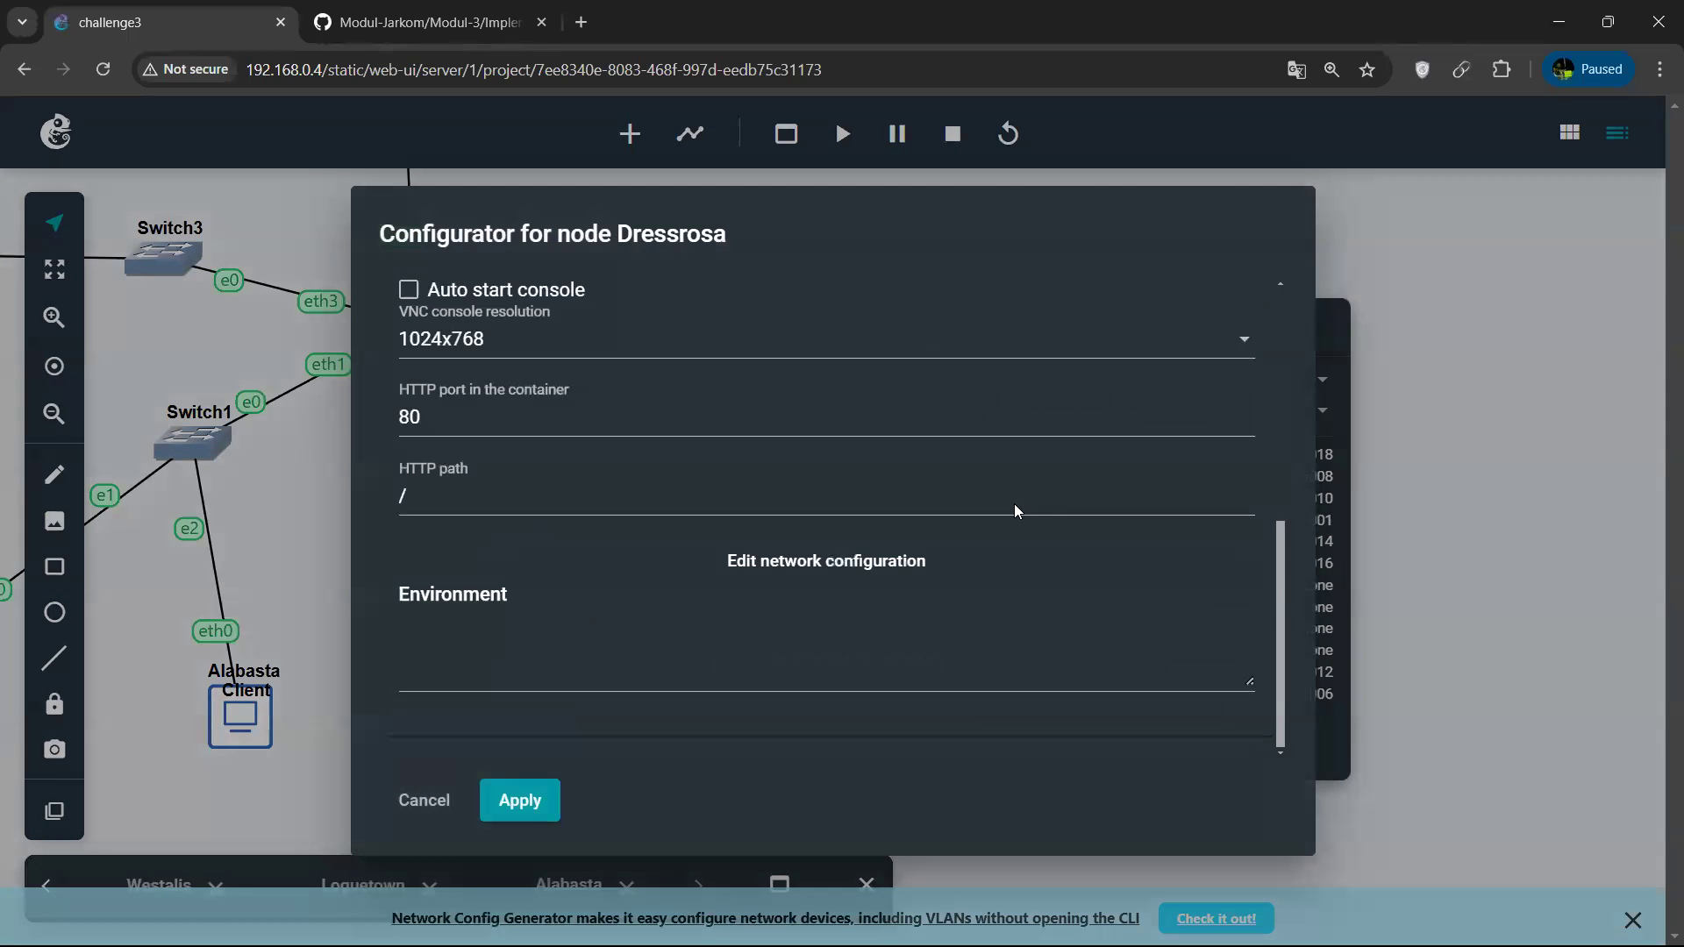
pyautogui.click(862, 566)
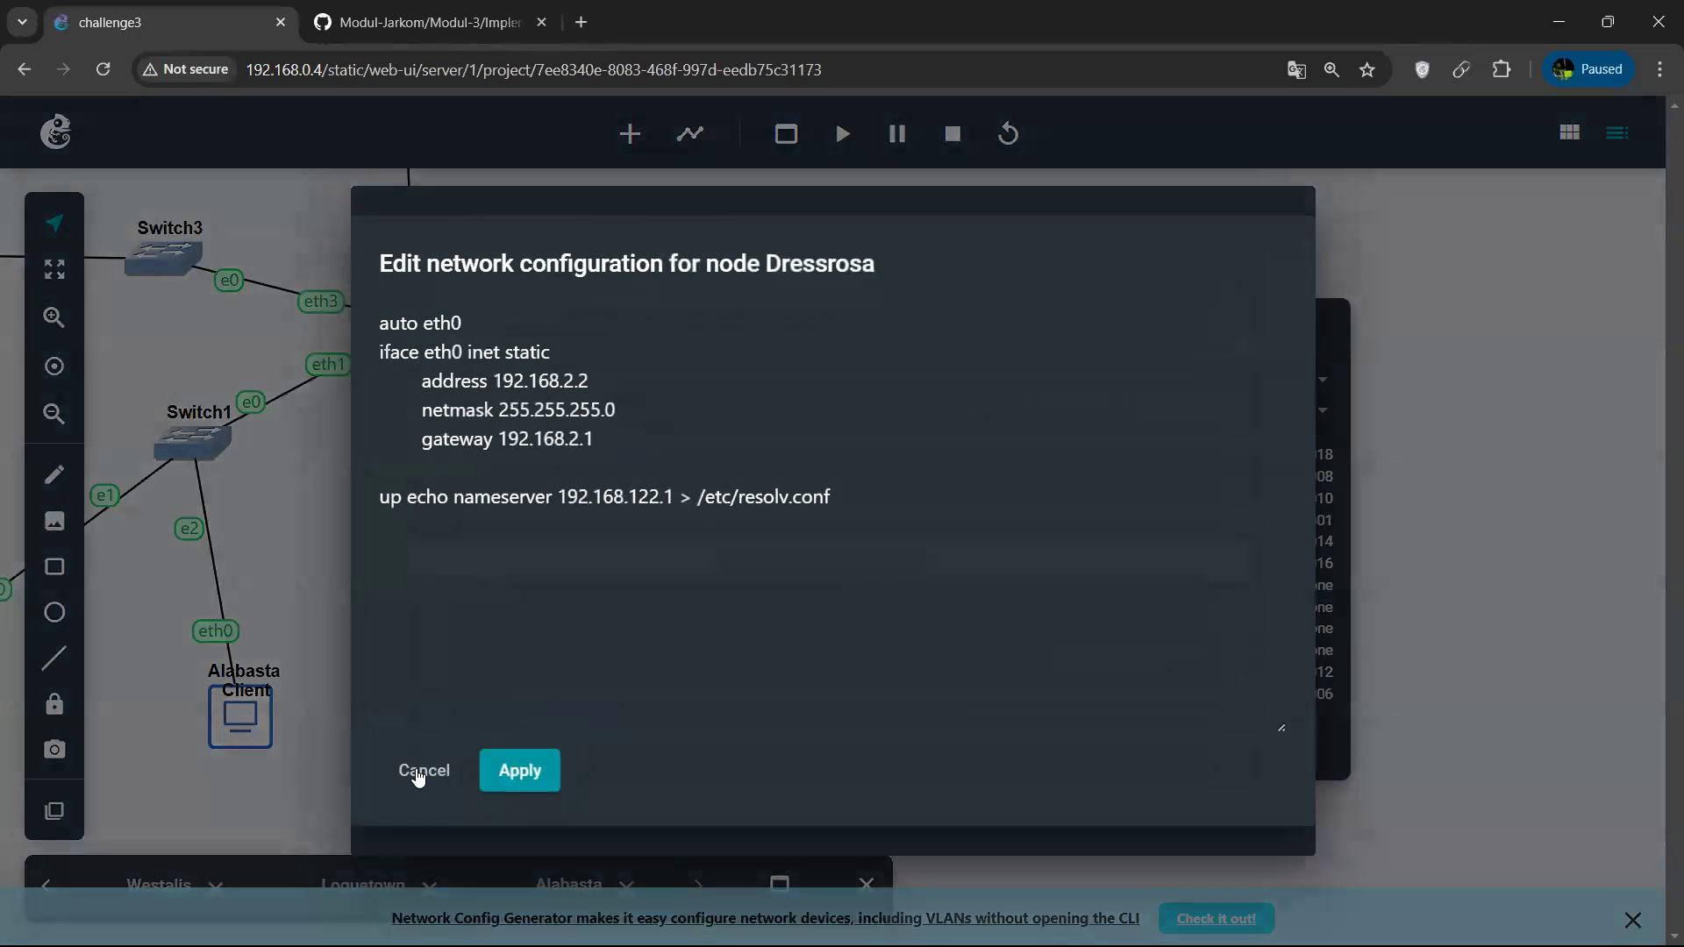
pyautogui.click(418, 777)
pyautogui.click(317, 11)
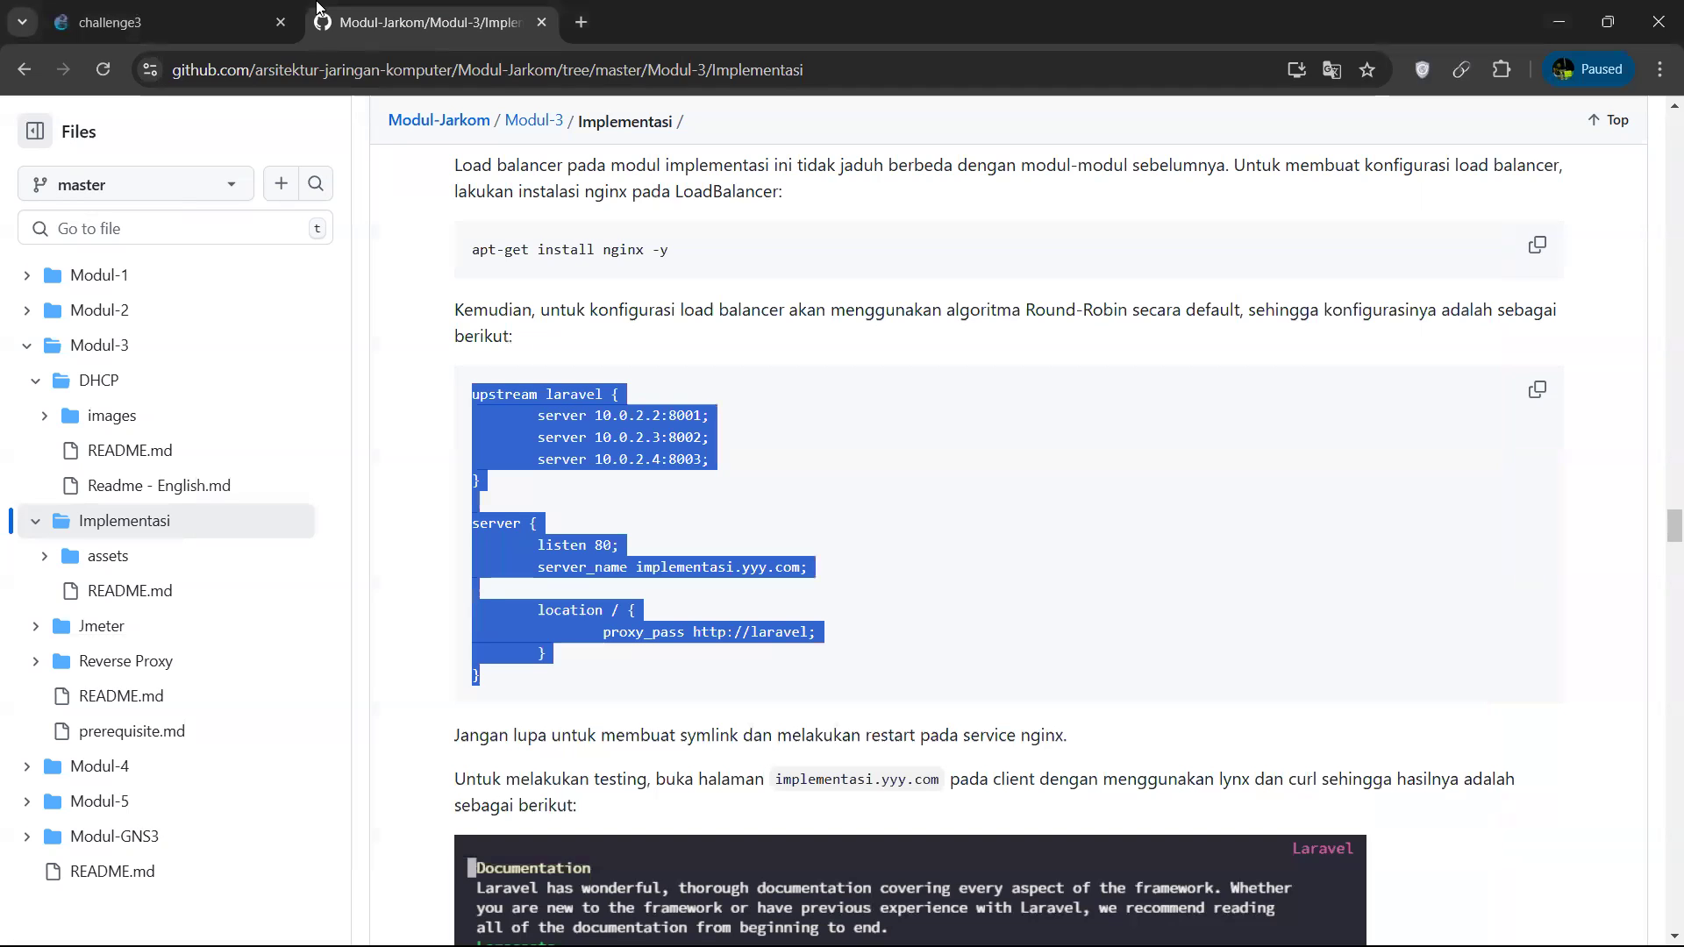
pyautogui.click(208, 9)
# Run lynx 192.168.2.2 from Alabasta's terminal and refresh its package lists with apt-get update.
pyautogui.hotkey('alt', 'Tab')
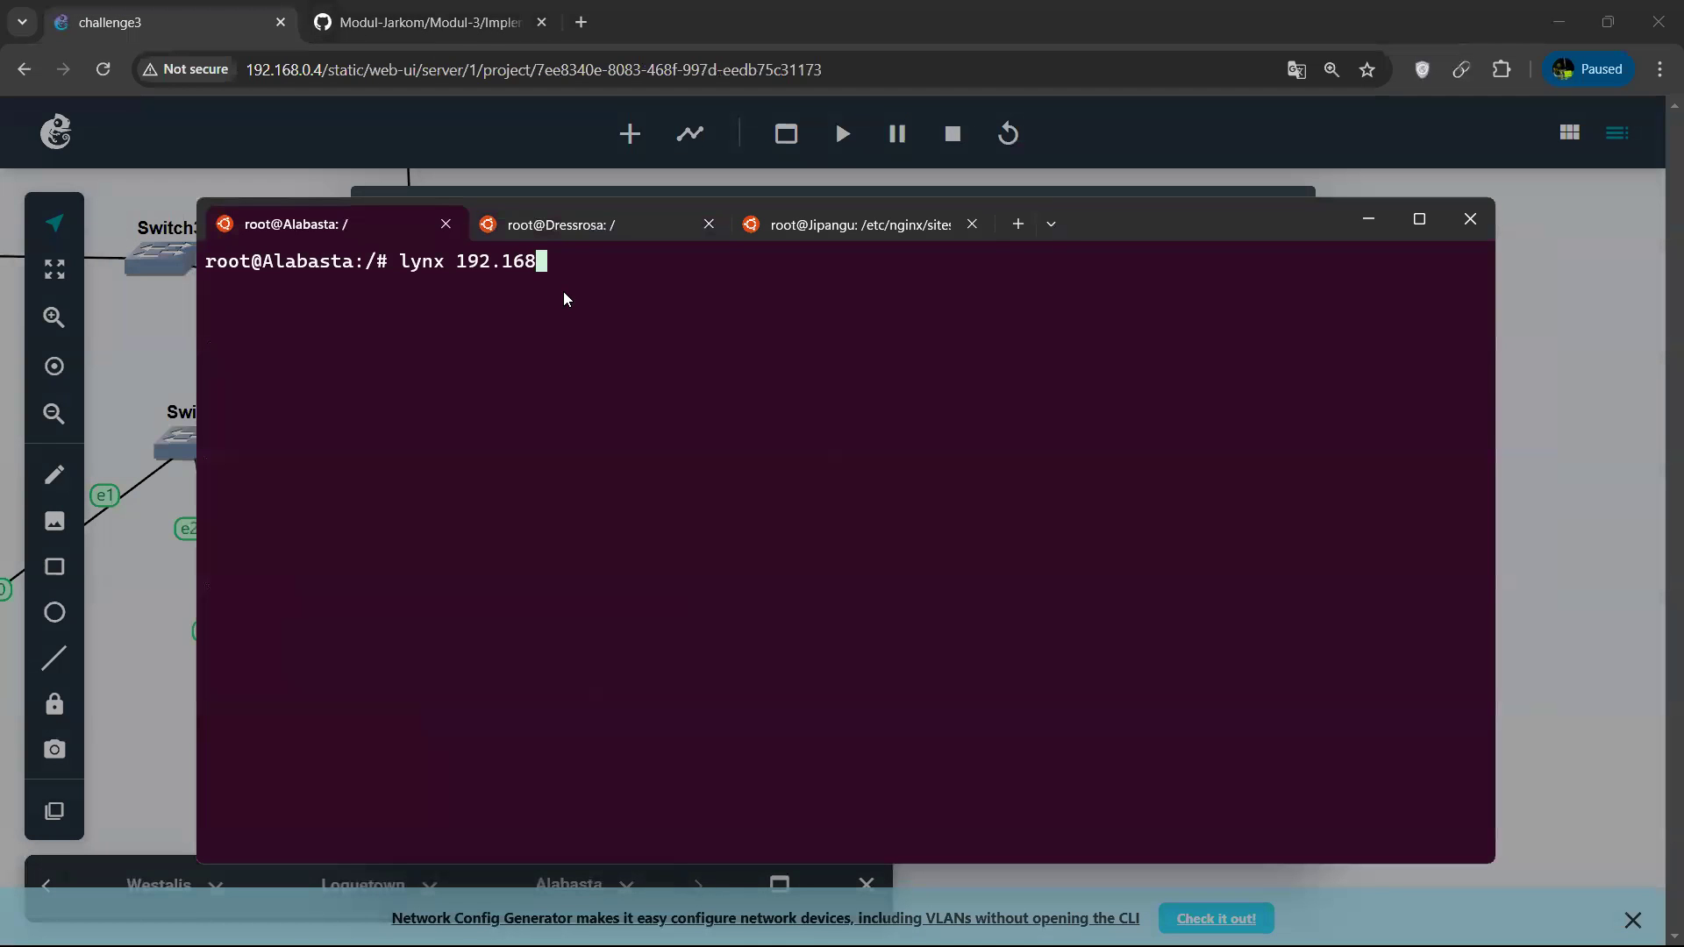
pyautogui.write('.2.2')
pyautogui.press('Return')
pyautogui.write('apt-get update')
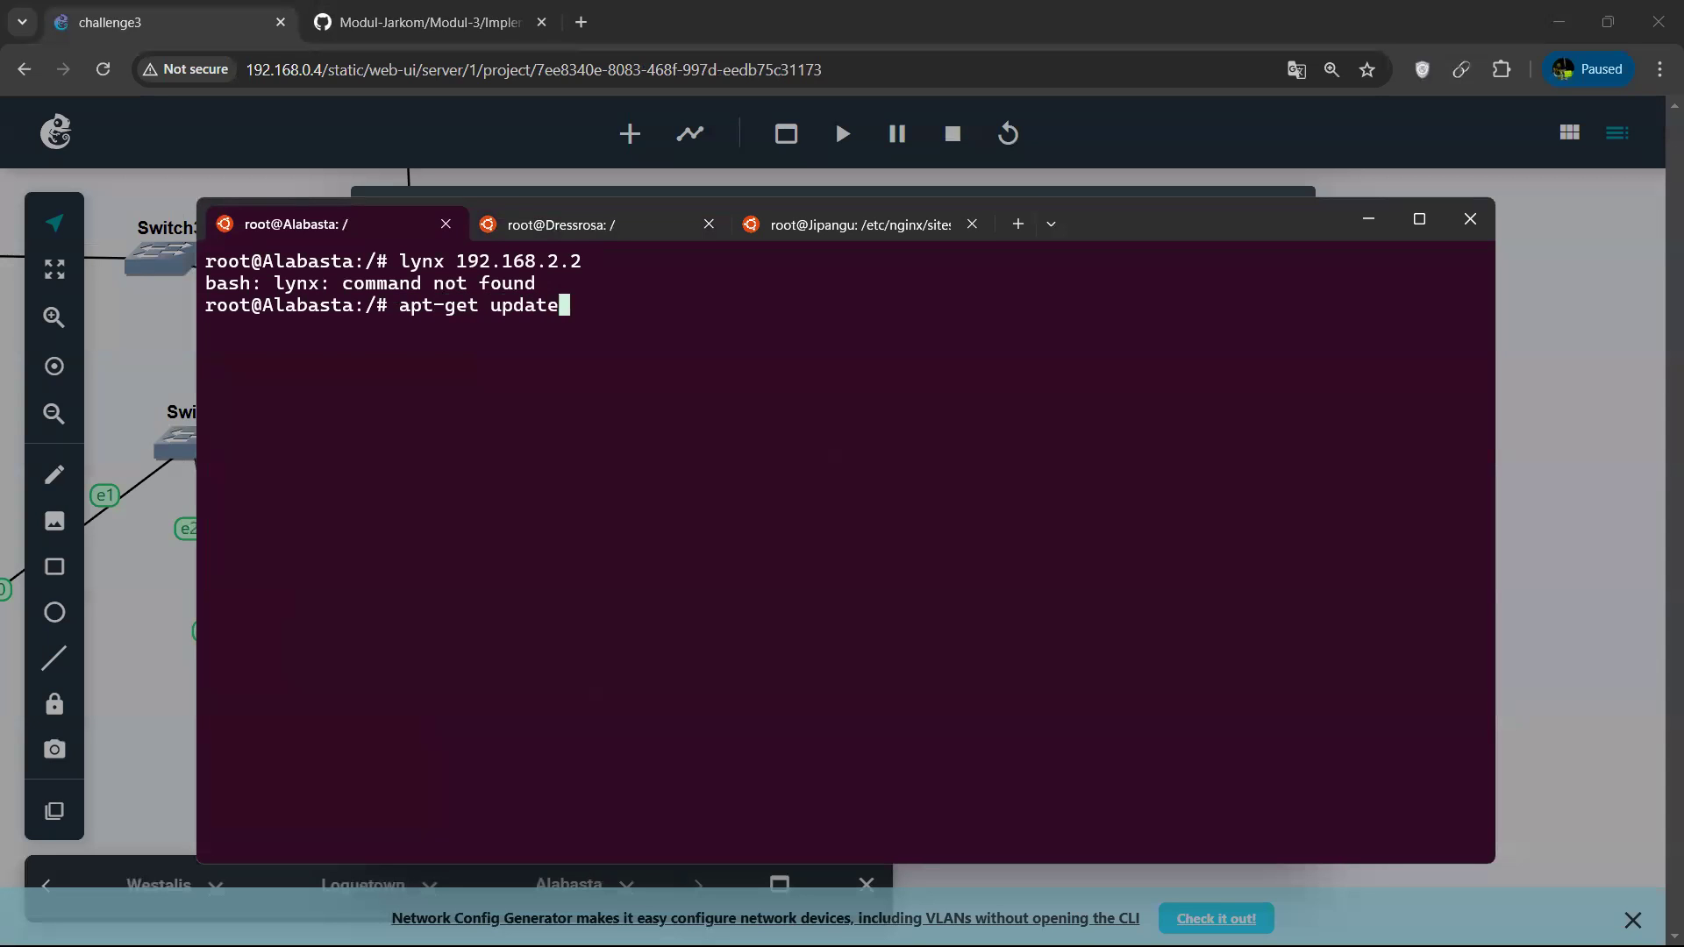
pyautogui.press('Return')
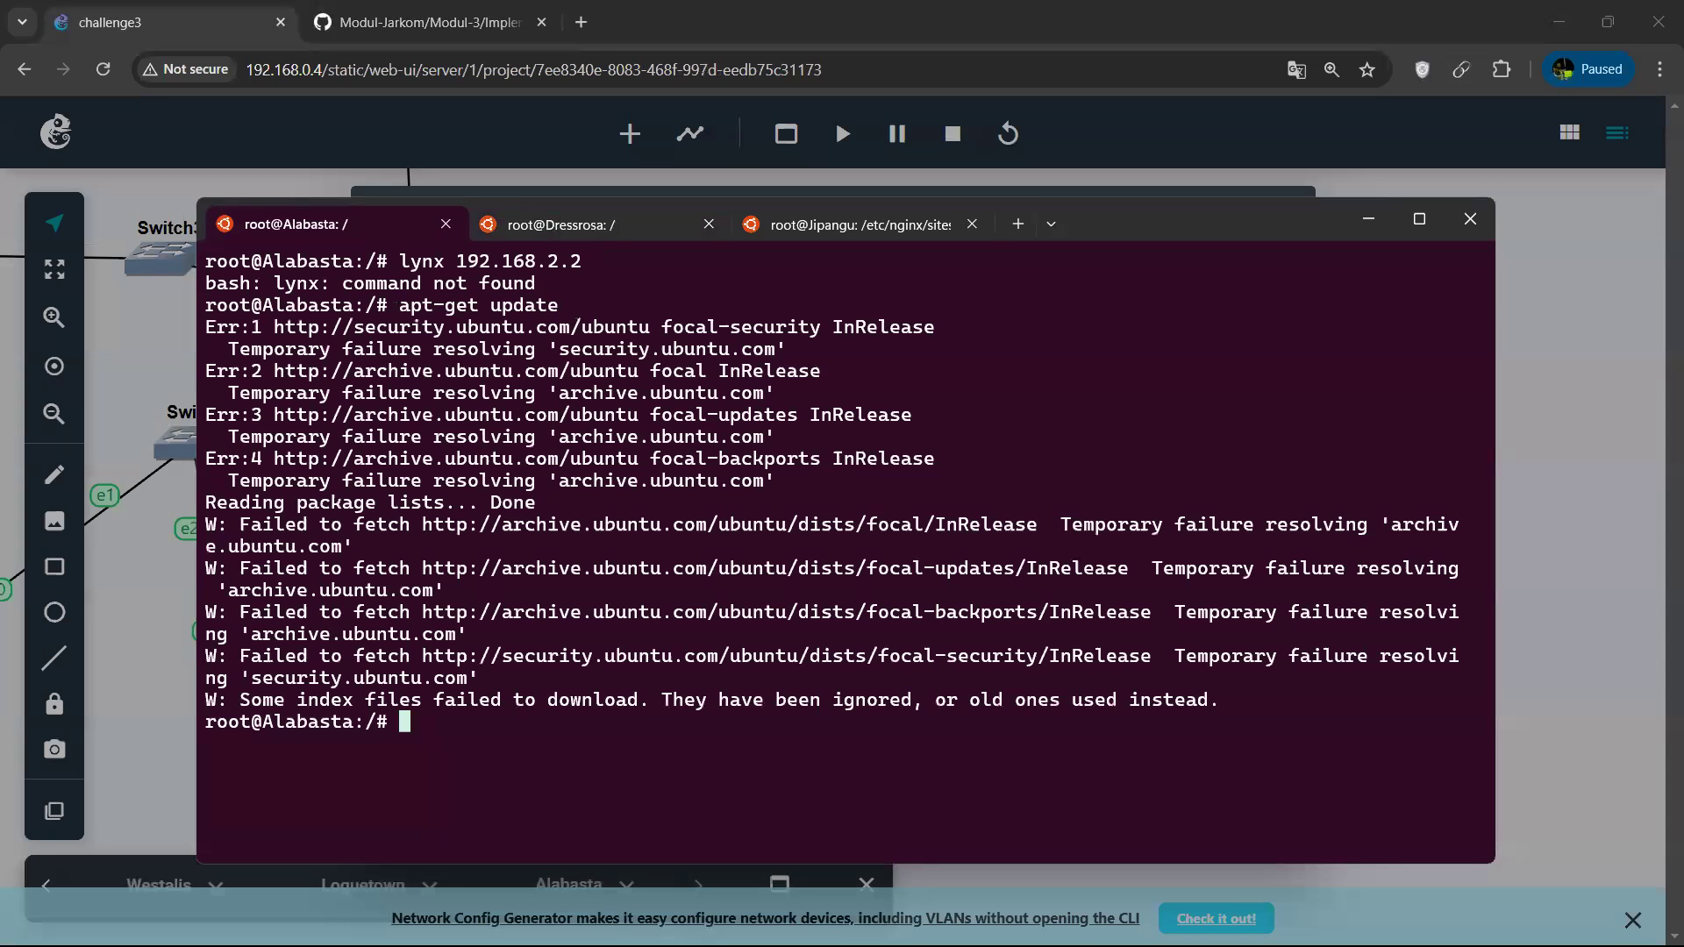
# Edit Alabasta's /etc/resolv.conf in nano, set the nameserver to 192.168.122.1, and save the file.
pyautogui.write('nano /ey')
pyautogui.write('c/resolv.conf')
pyautogui.press('Return')
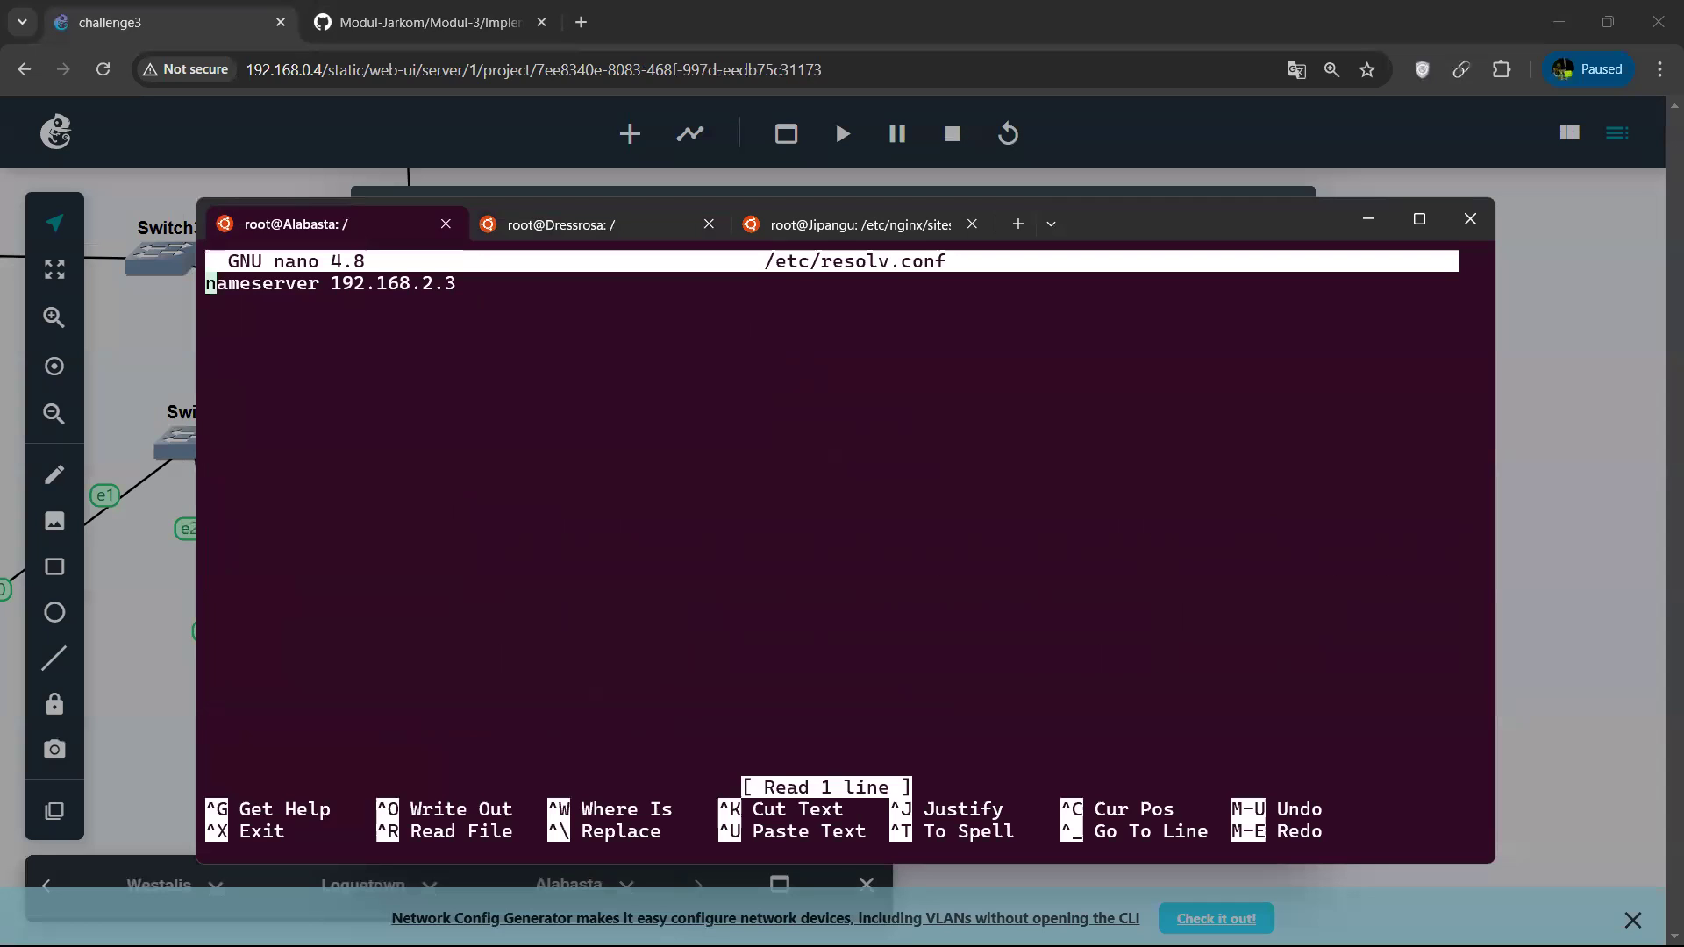
pyautogui.press('Right')
pyautogui.press('Right')
pyautogui.press('Right')
pyautogui.press('Right')
pyautogui.press('Right')
pyautogui.press('Right')
pyautogui.press('Right')
pyautogui.press('Right')
pyautogui.press('Right')
pyautogui.press('Right')
pyautogui.press('Right')
pyautogui.press('Right')
pyautogui.press('Right')
pyautogui.press('Right')
pyautogui.press('Right')
pyautogui.press('Right')
pyautogui.press('Right')
pyautogui.press('Right')
pyautogui.press('Right')
pyautogui.press('Right')
pyautogui.press('BackSpace')
pyautogui.press('BackSpace')
pyautogui.write('122.')
pyautogui.press('Right')
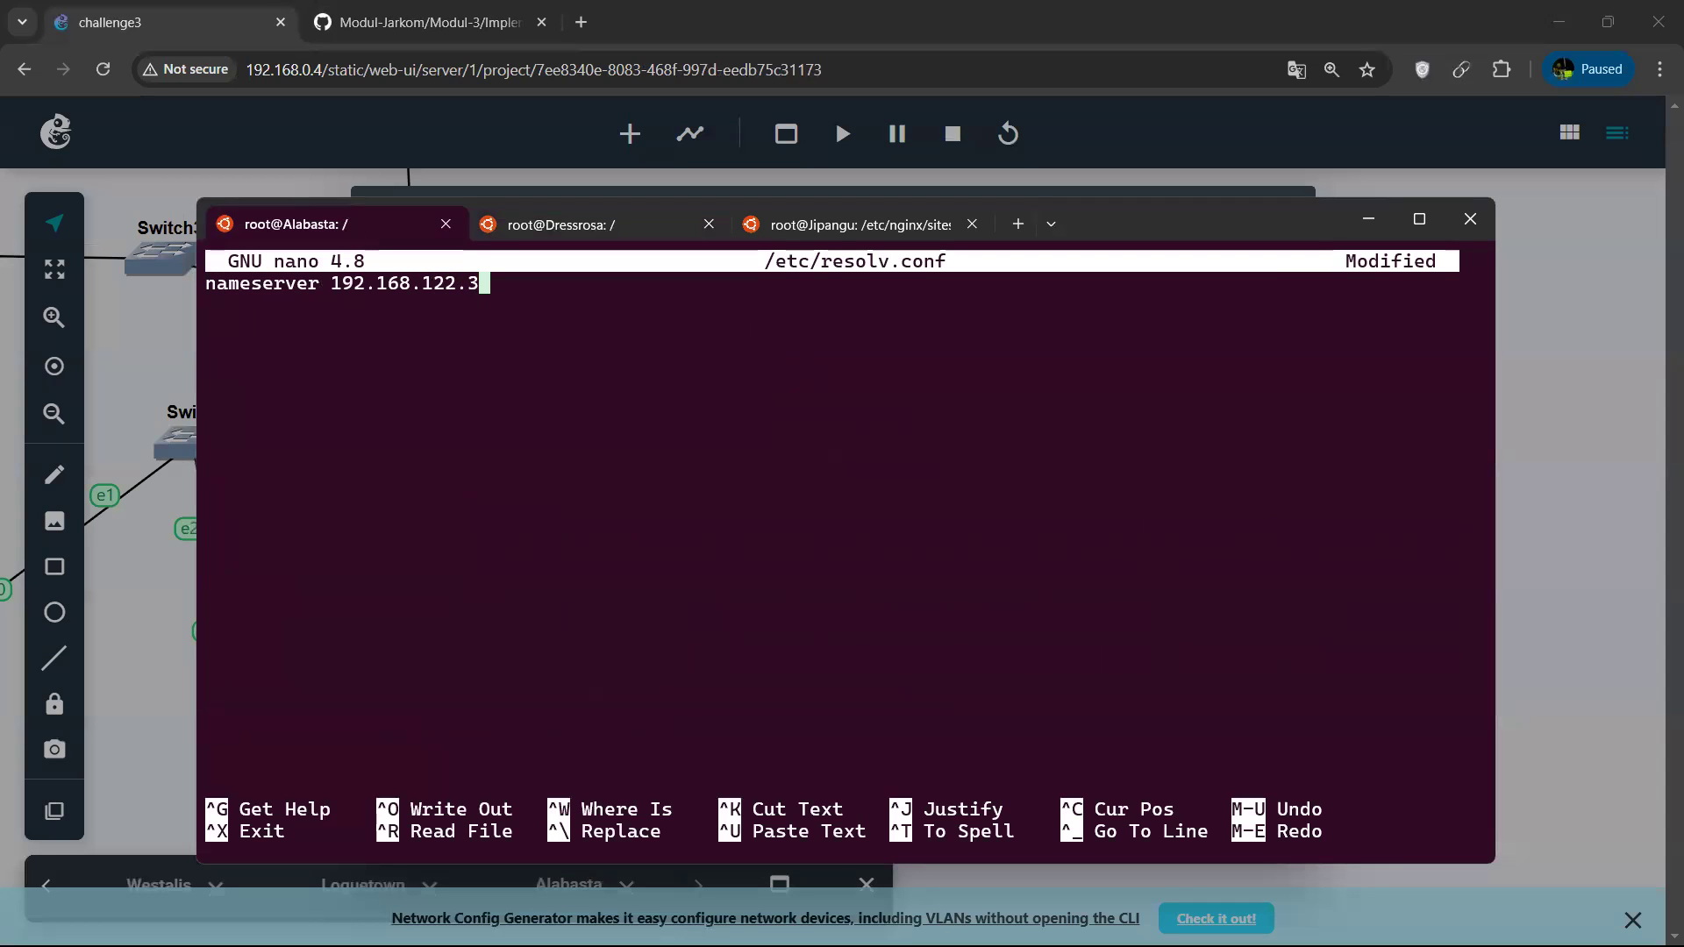
pyautogui.hotkey('ctrl', 'x')
pyautogui.press('y')
pyautogui.press('Return')
# Rerun apt-get update on Alabasta with the edited nameserver.
pyautogui.press('Up')
pyautogui.press('Up')
pyautogui.press('Return')
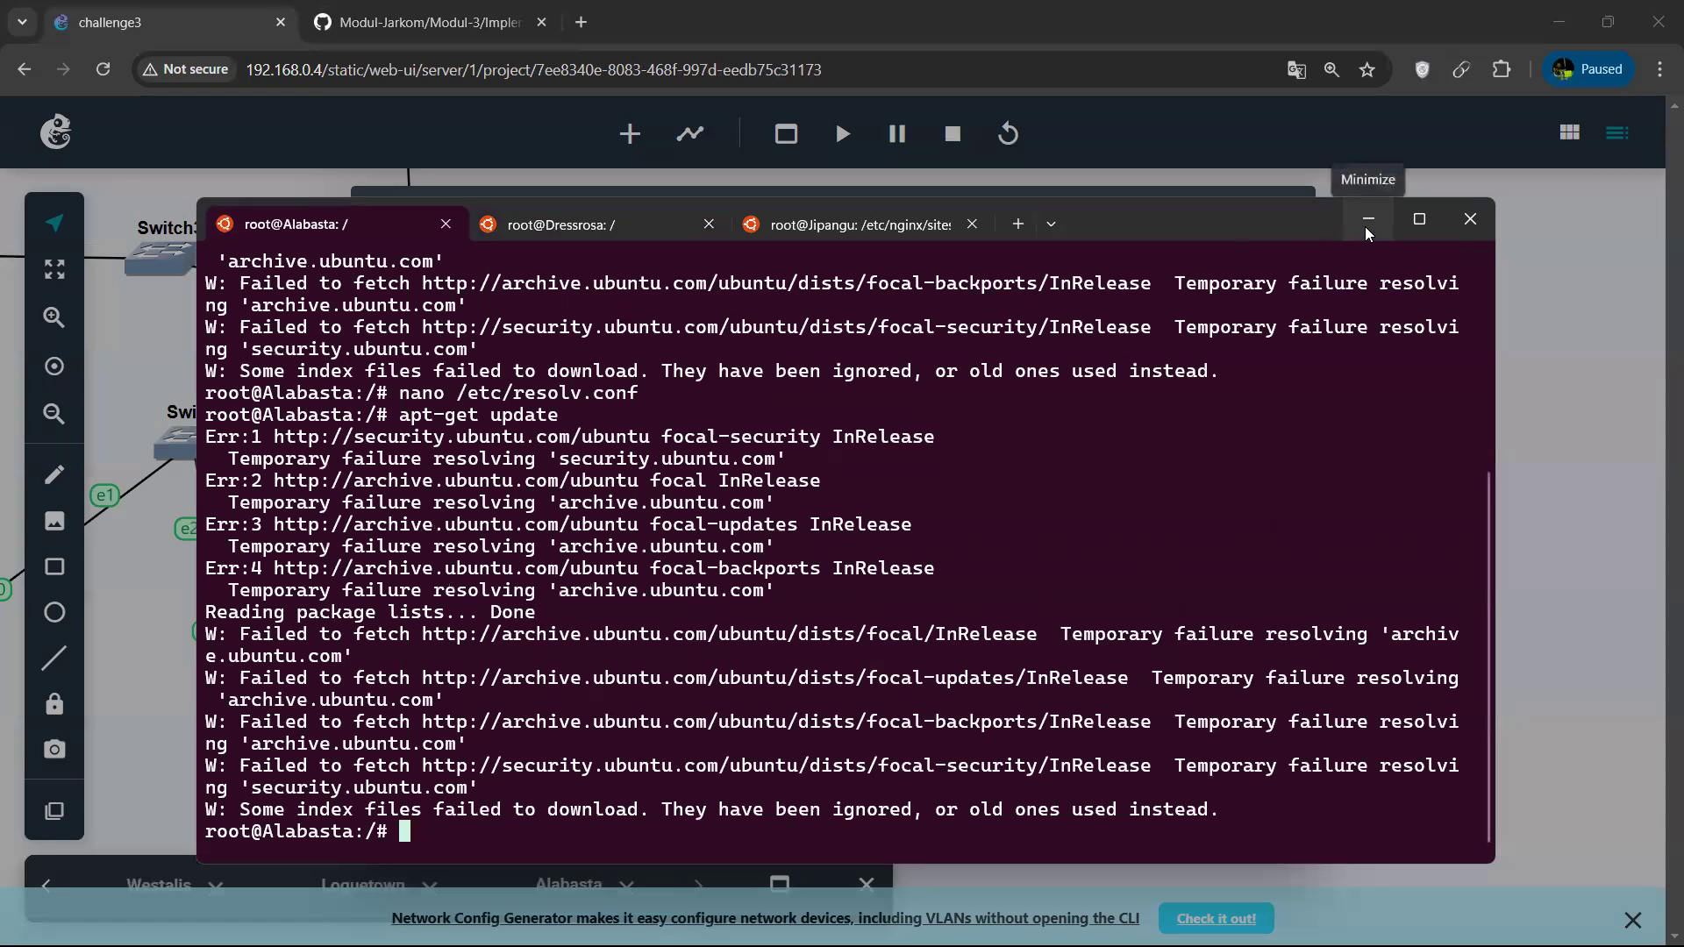
# Reopen /etc/resolv.conf in nano on Alabasta.
pyautogui.press('Up')
pyautogui.press('Up')
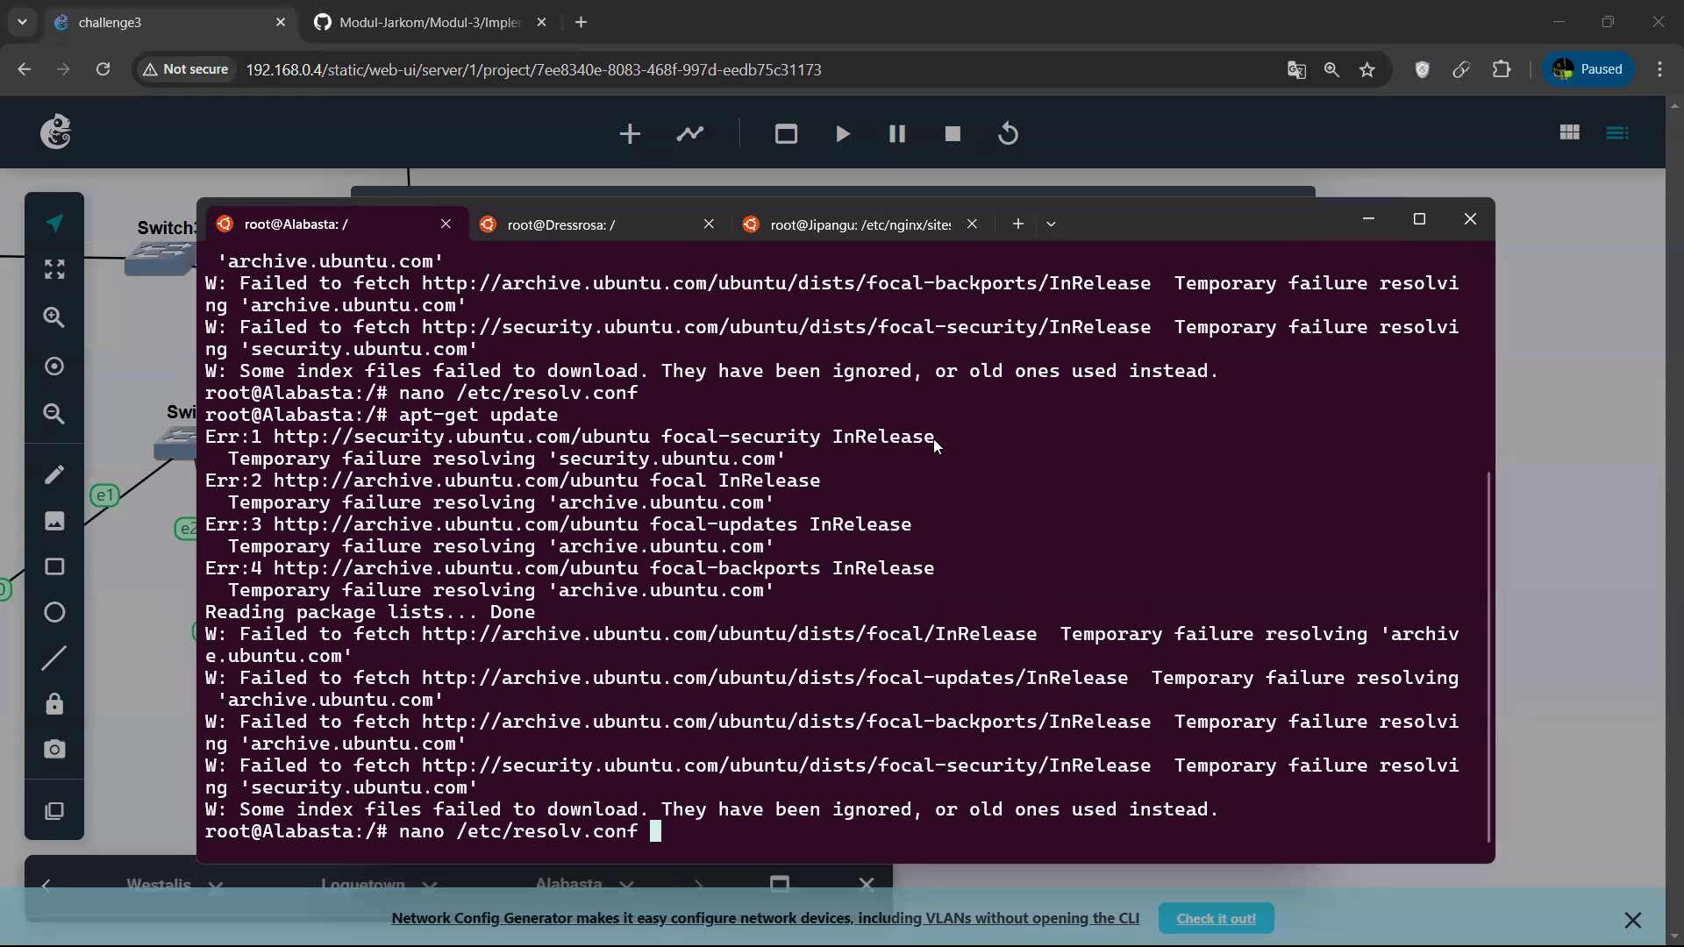
pyautogui.press('Return')
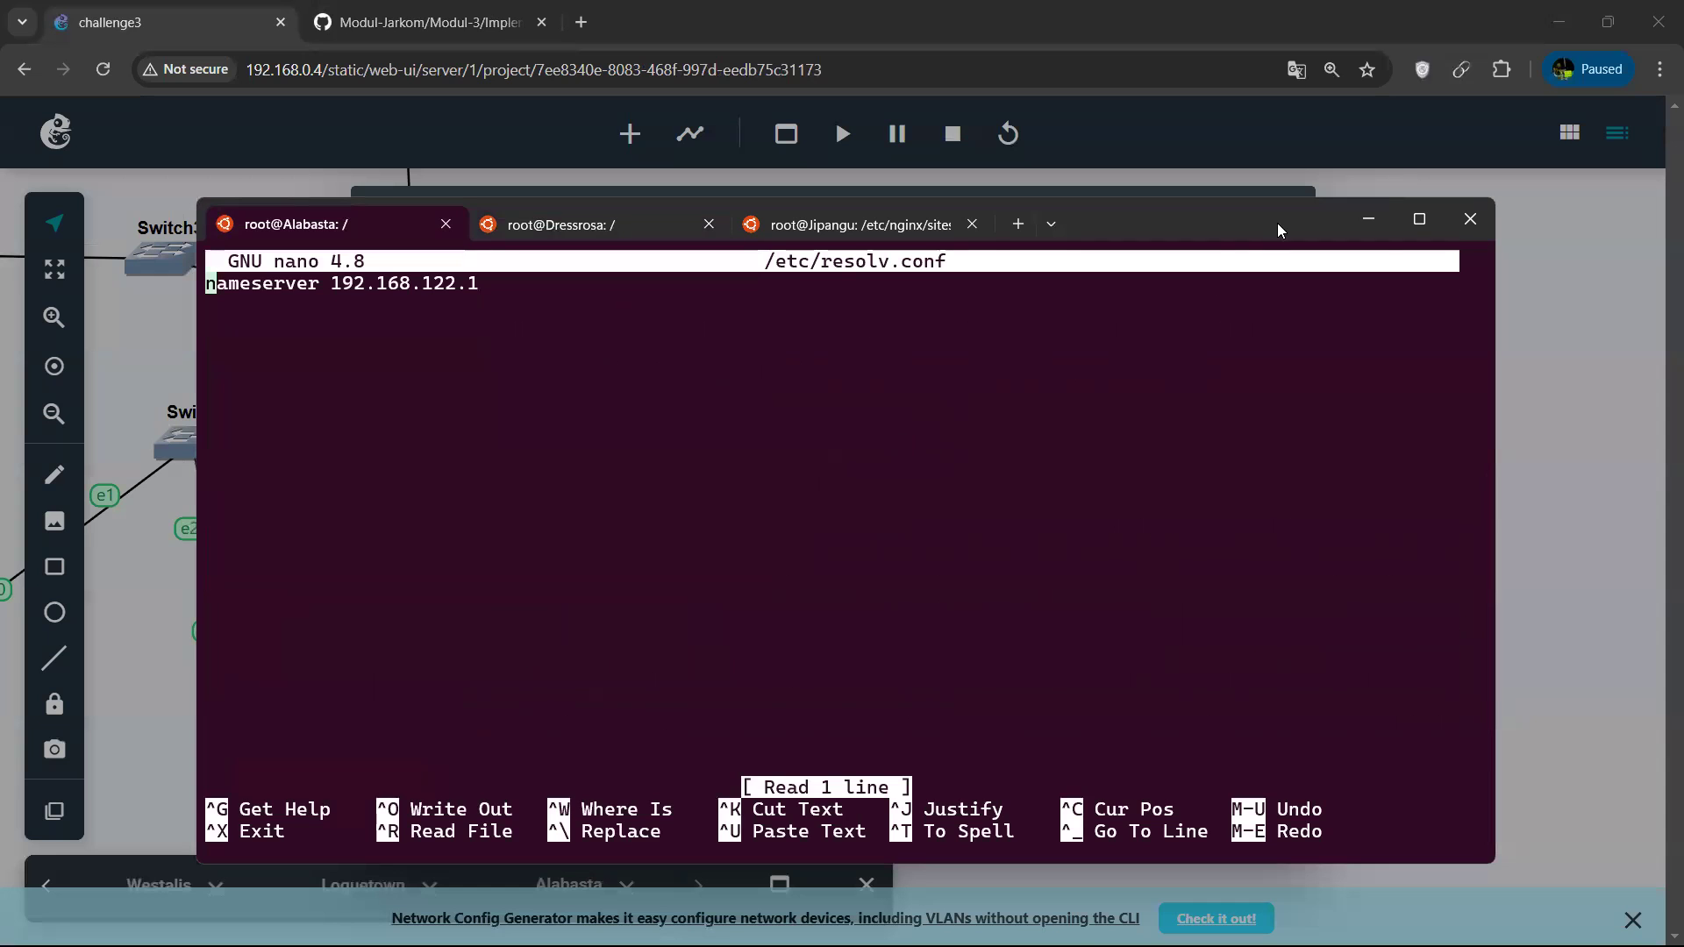
# Inspect the Foosha router's network configuration, including its interface addresses and iptables NAT rule, and close it without changes.
pyautogui.click(1367, 218)
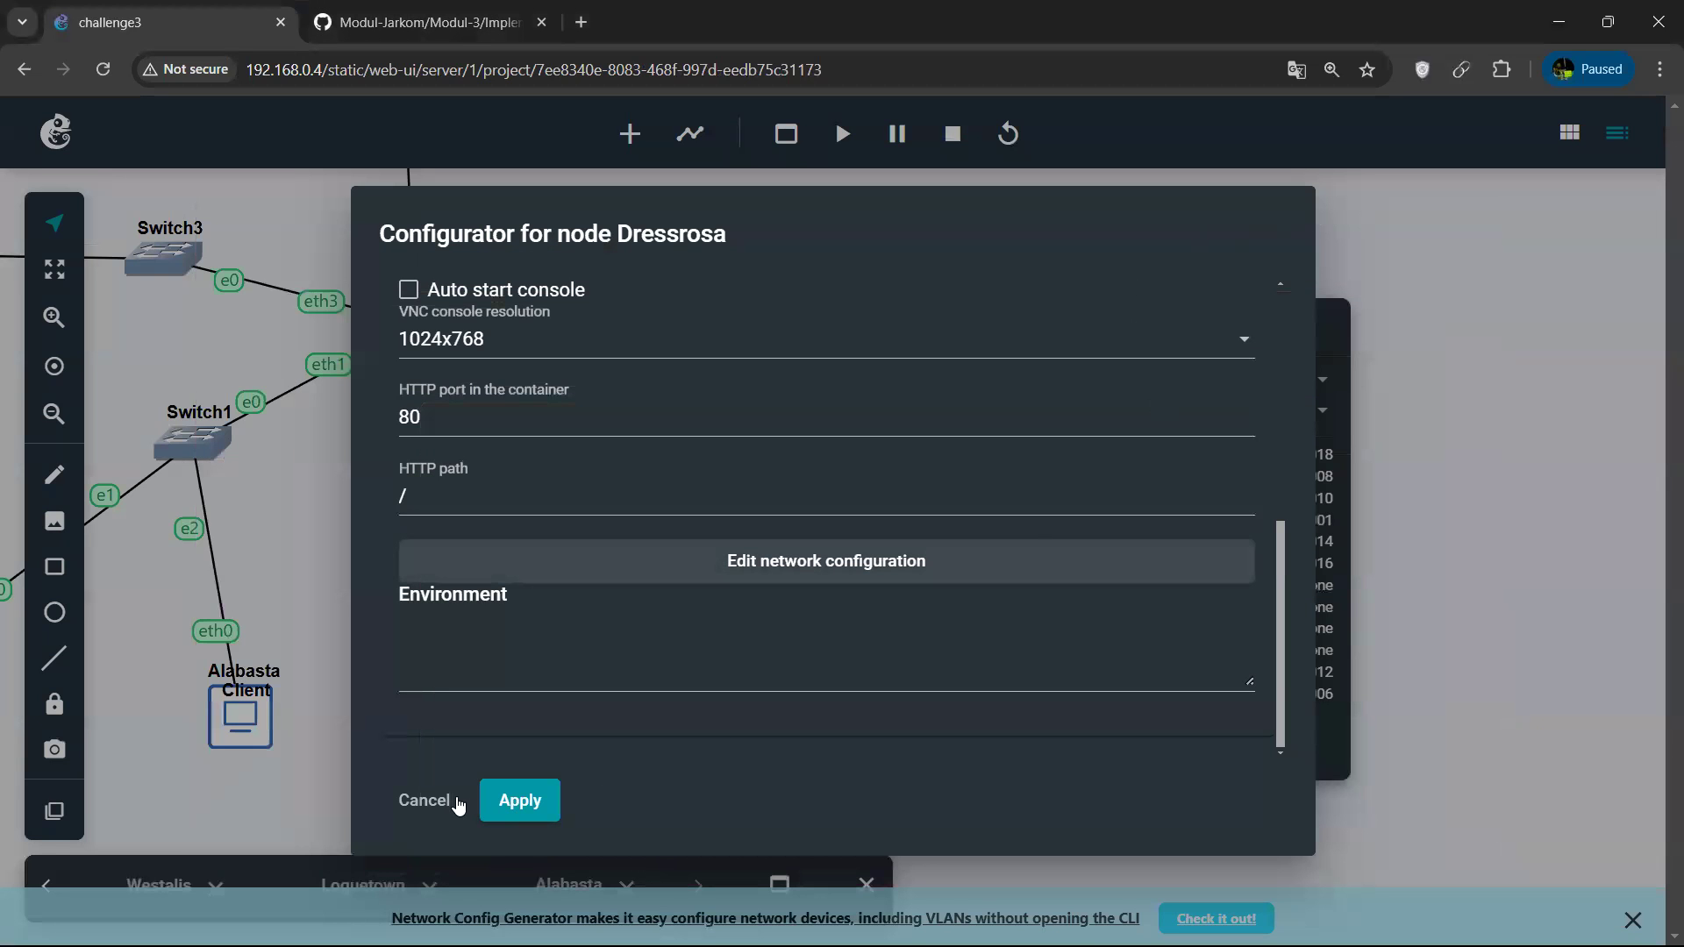
pyautogui.click(424, 800)
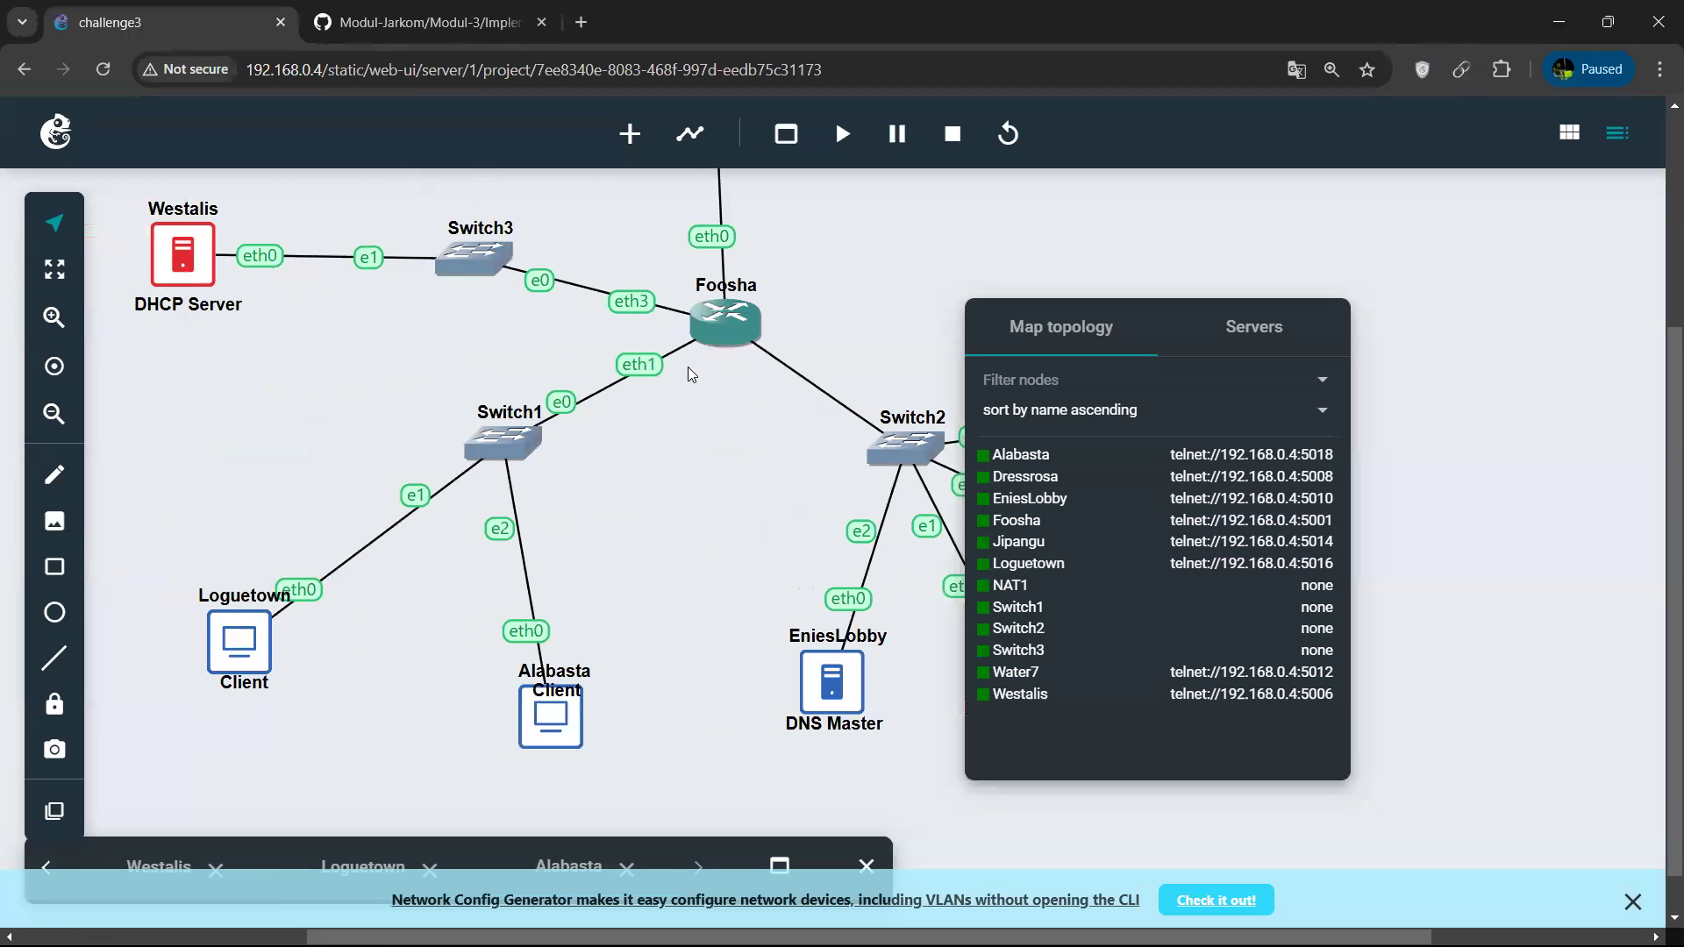
pyautogui.rightClick(727, 311)
pyautogui.click(1215, 243)
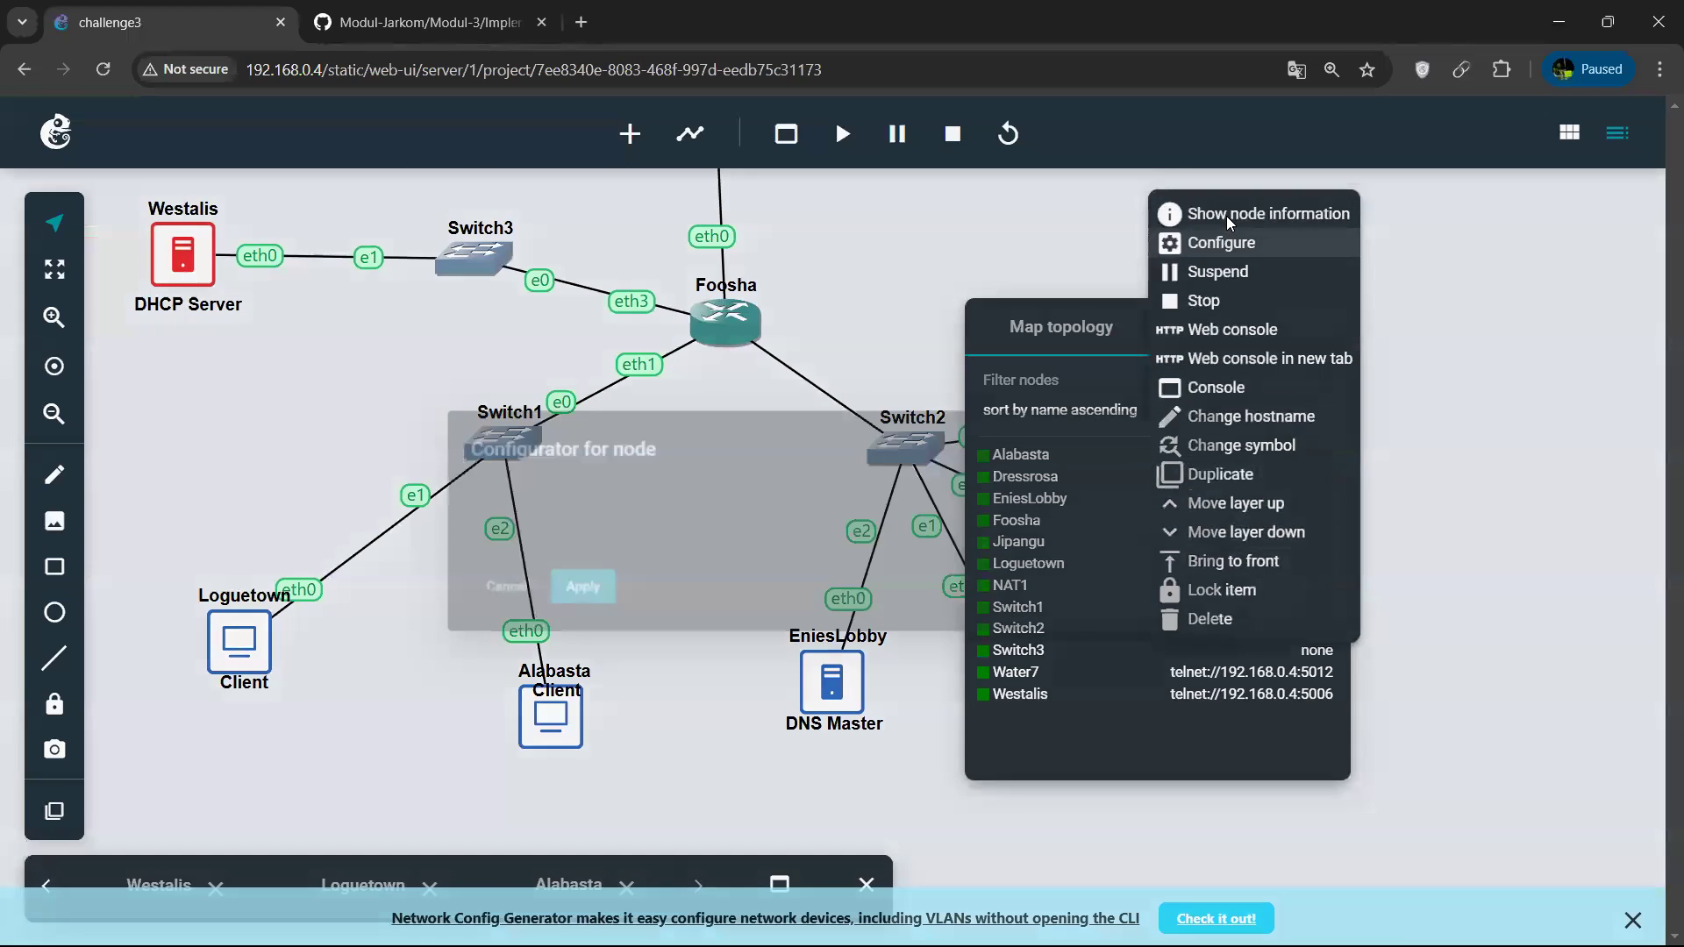
pyautogui.scroll(-5, 662, 583)
pyautogui.click(800, 560)
pyautogui.scroll(-3, 807, 553)
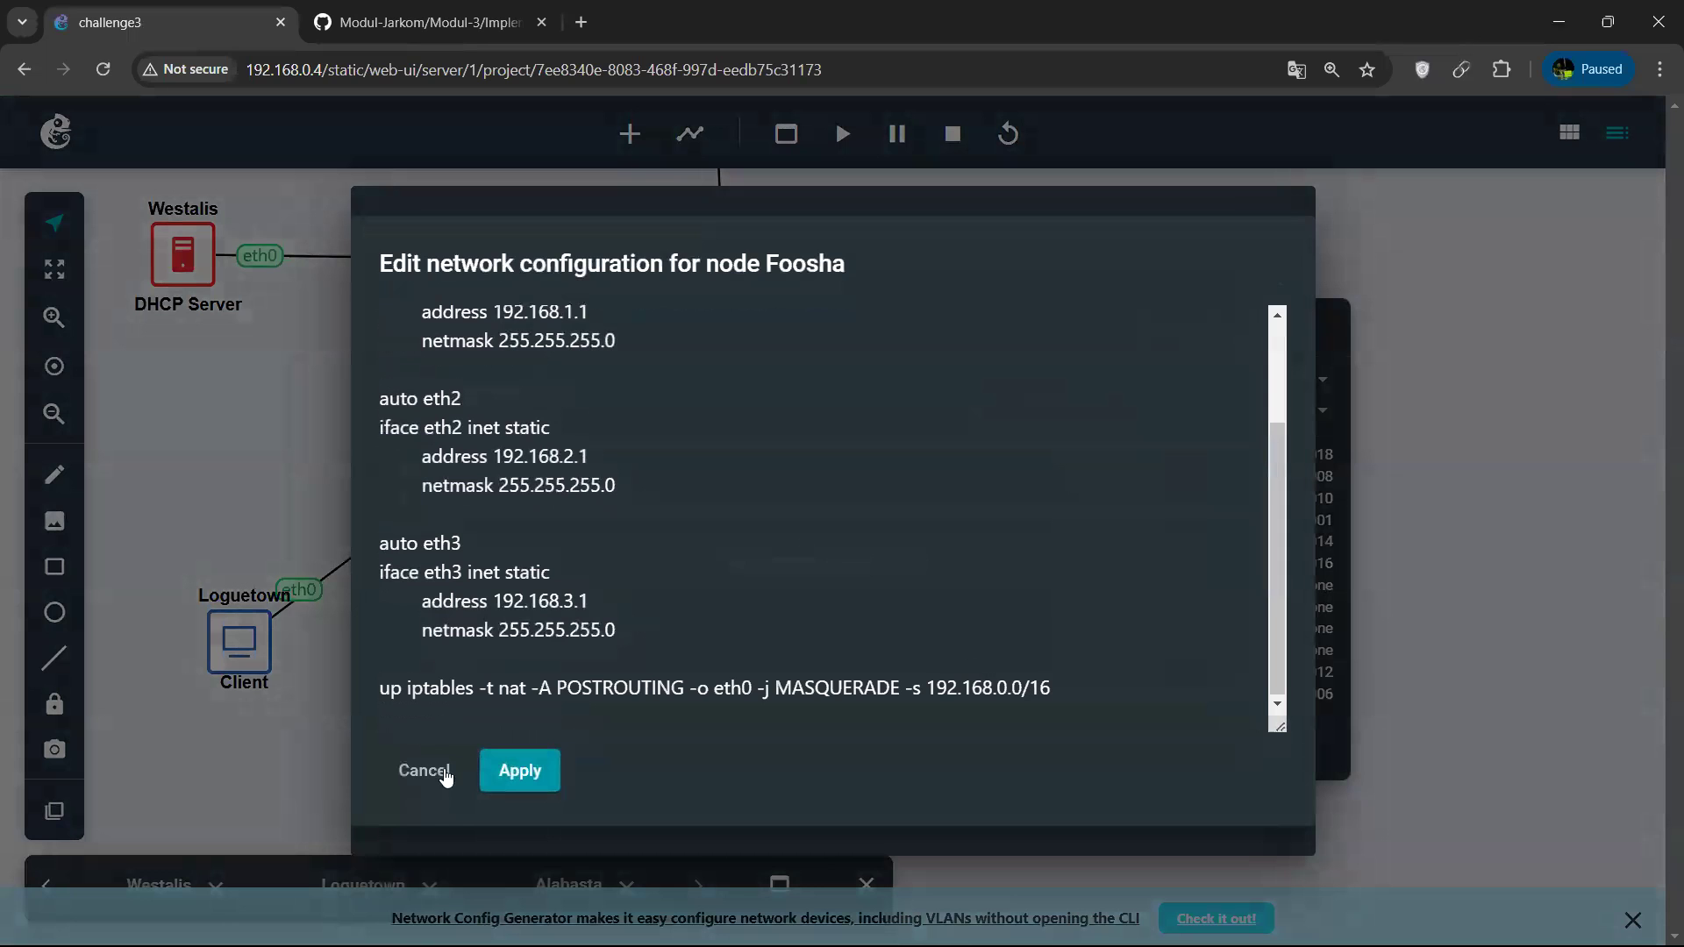
pyautogui.click(409, 776)
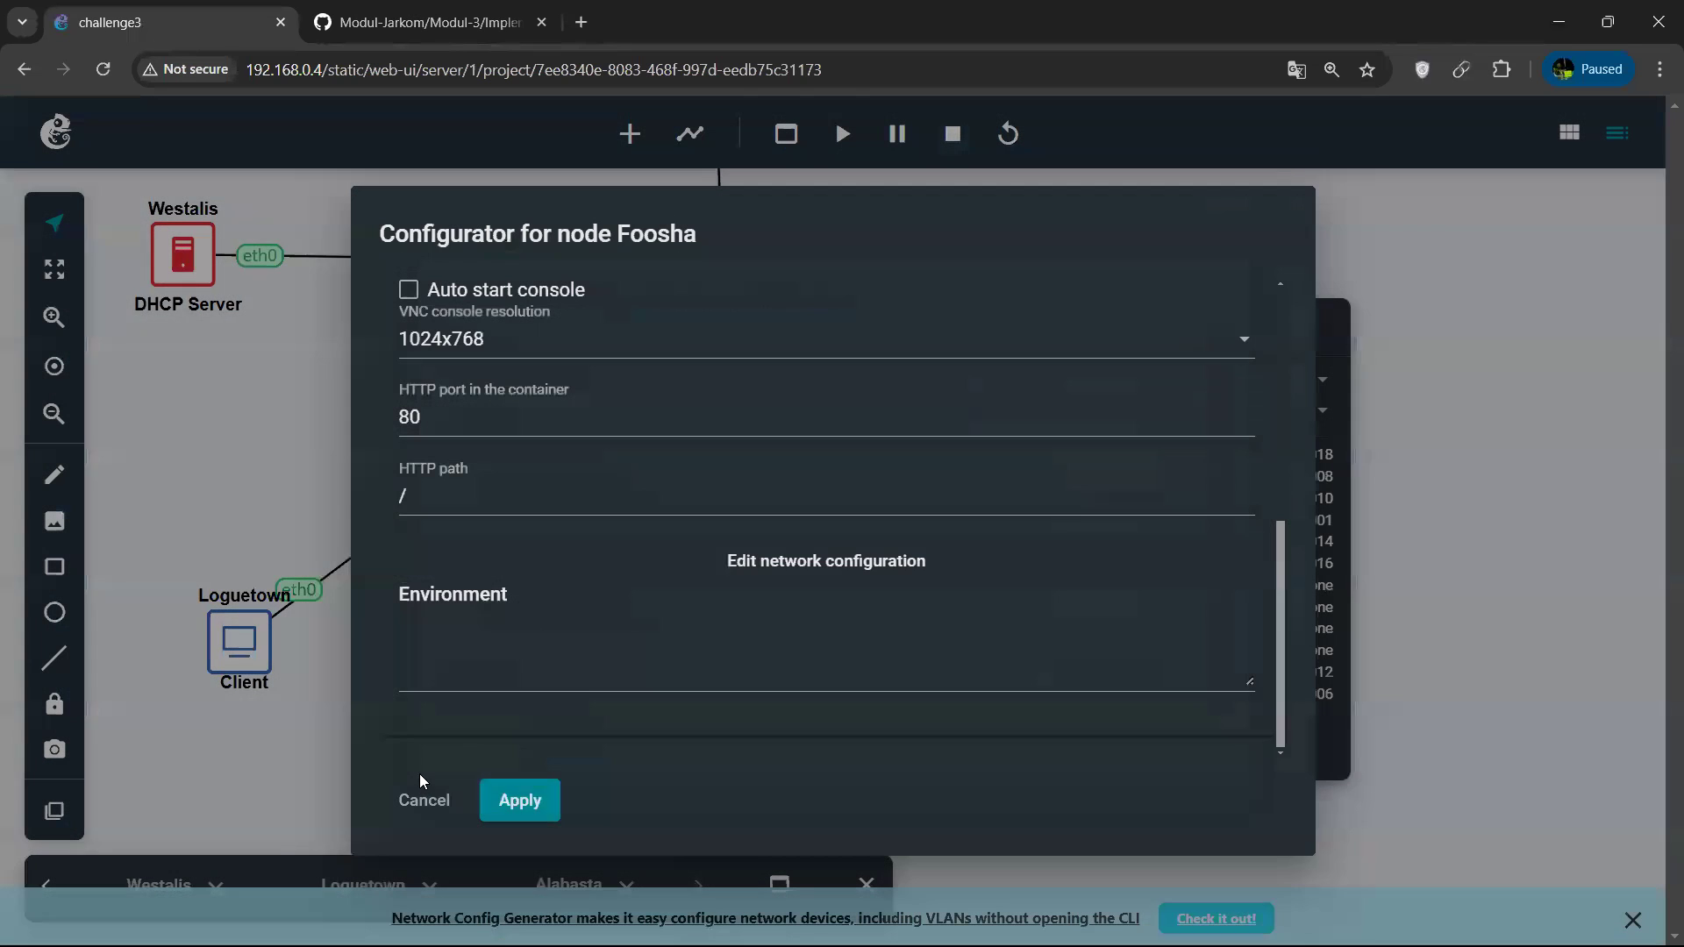
pyautogui.click(418, 802)
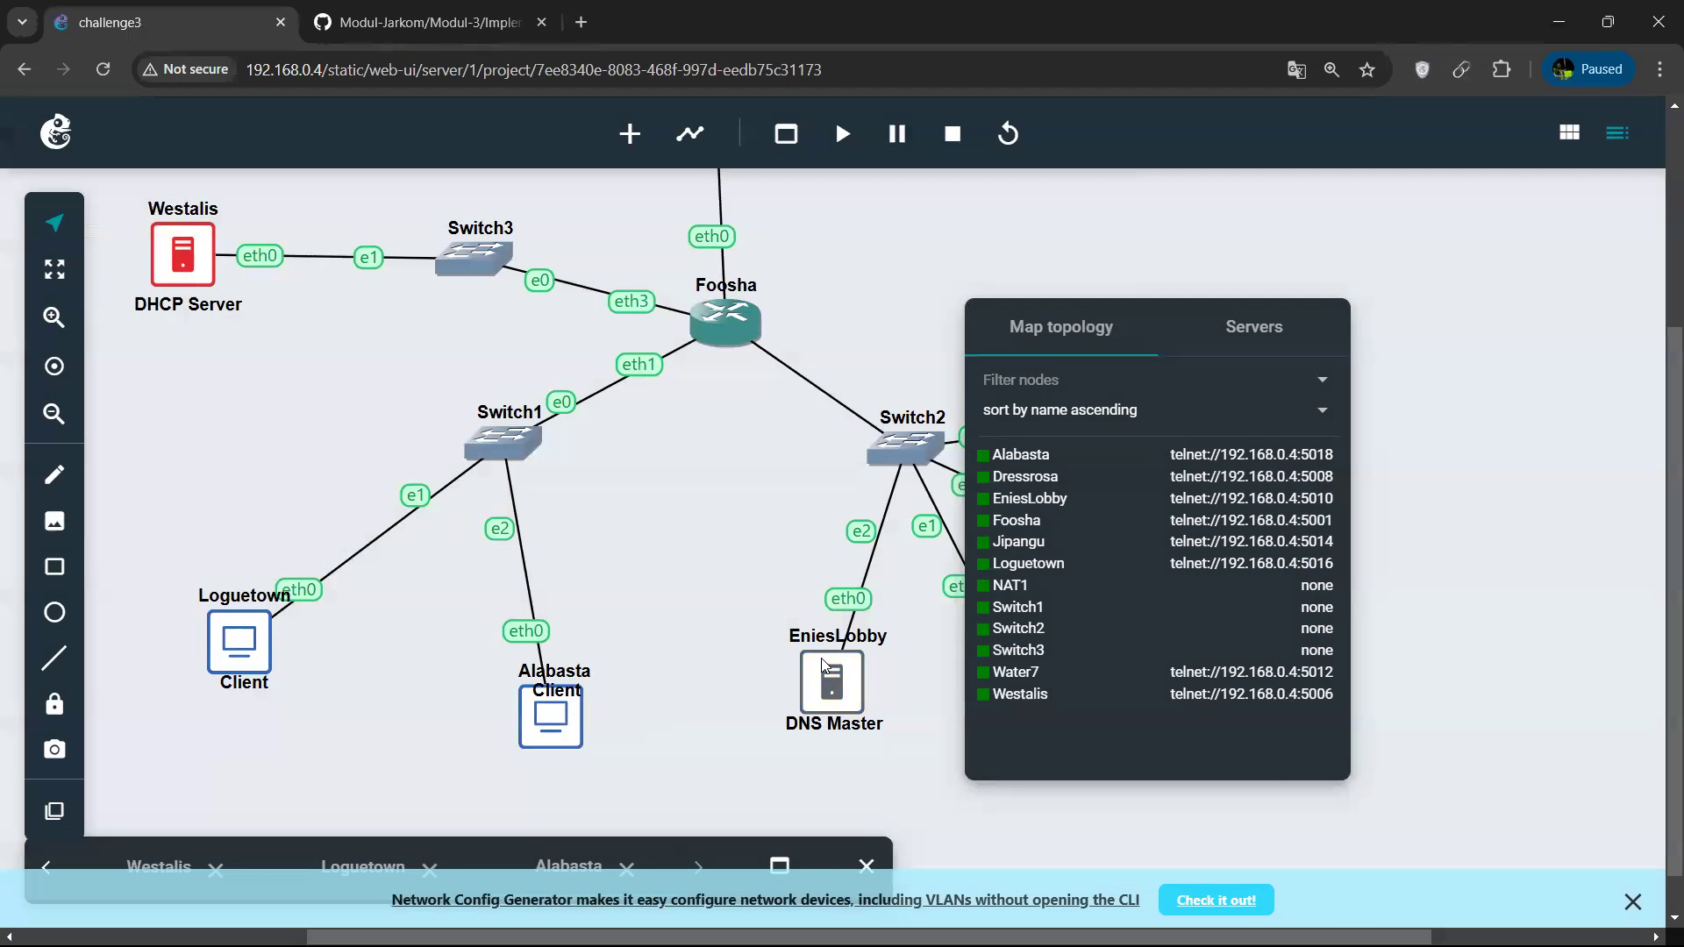
# Open the EniesLobby web console, go to /etc/bind, and list the directory's files.
pyautogui.rightClick(1250, 498)
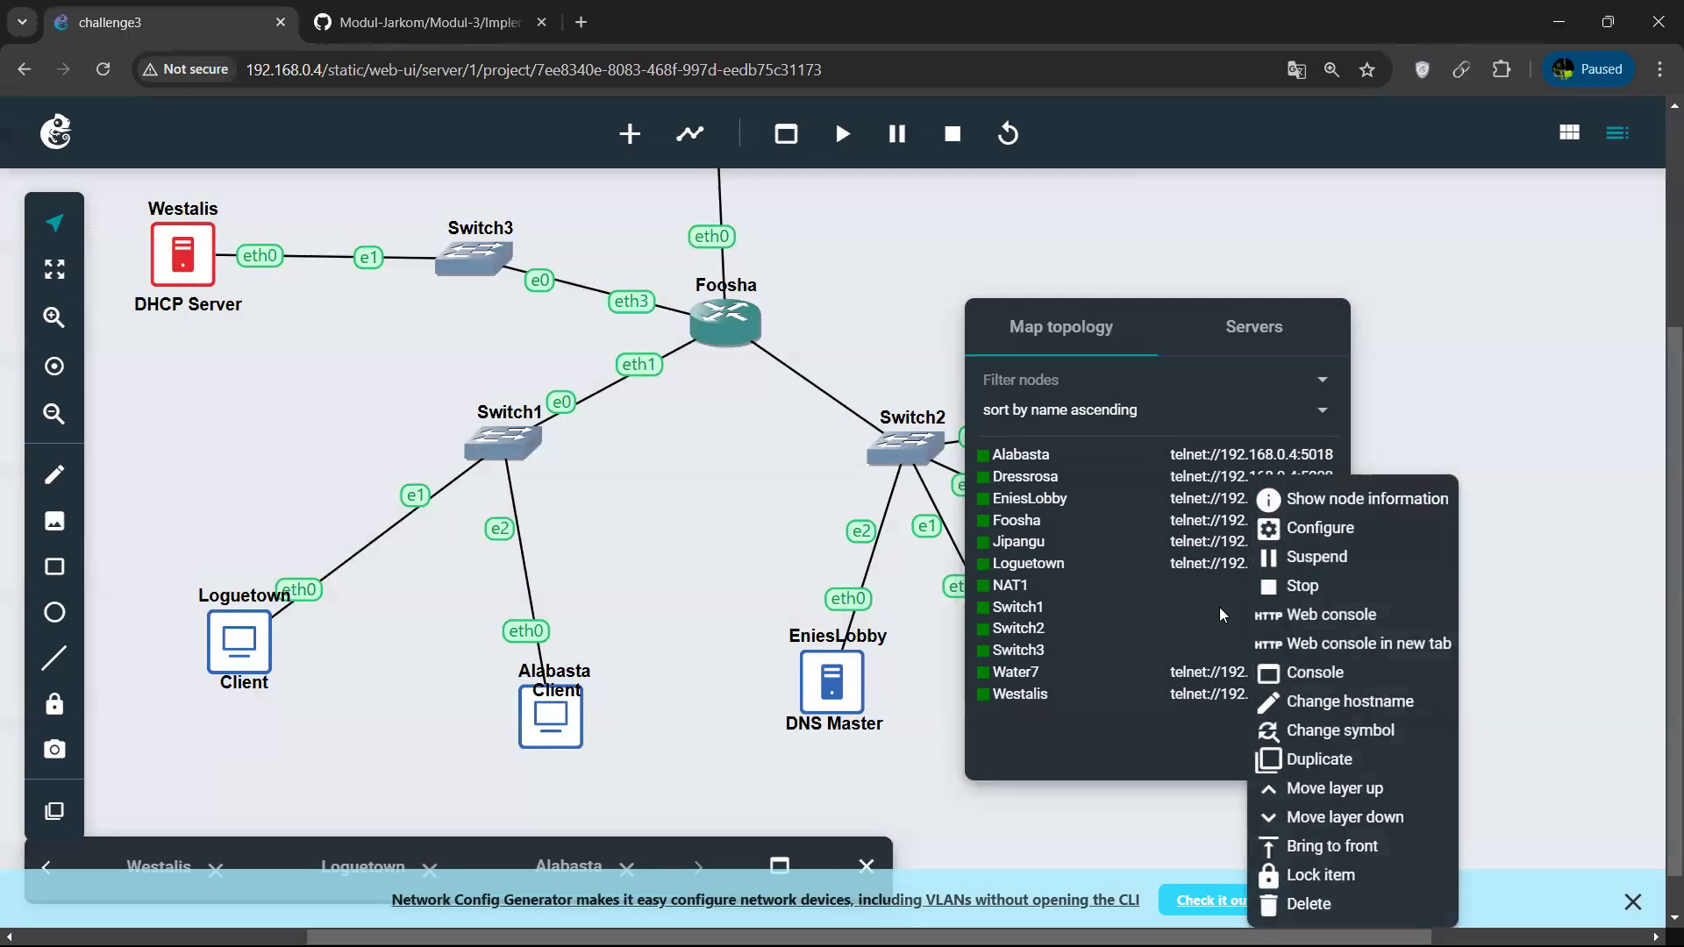
pyautogui.click(1321, 618)
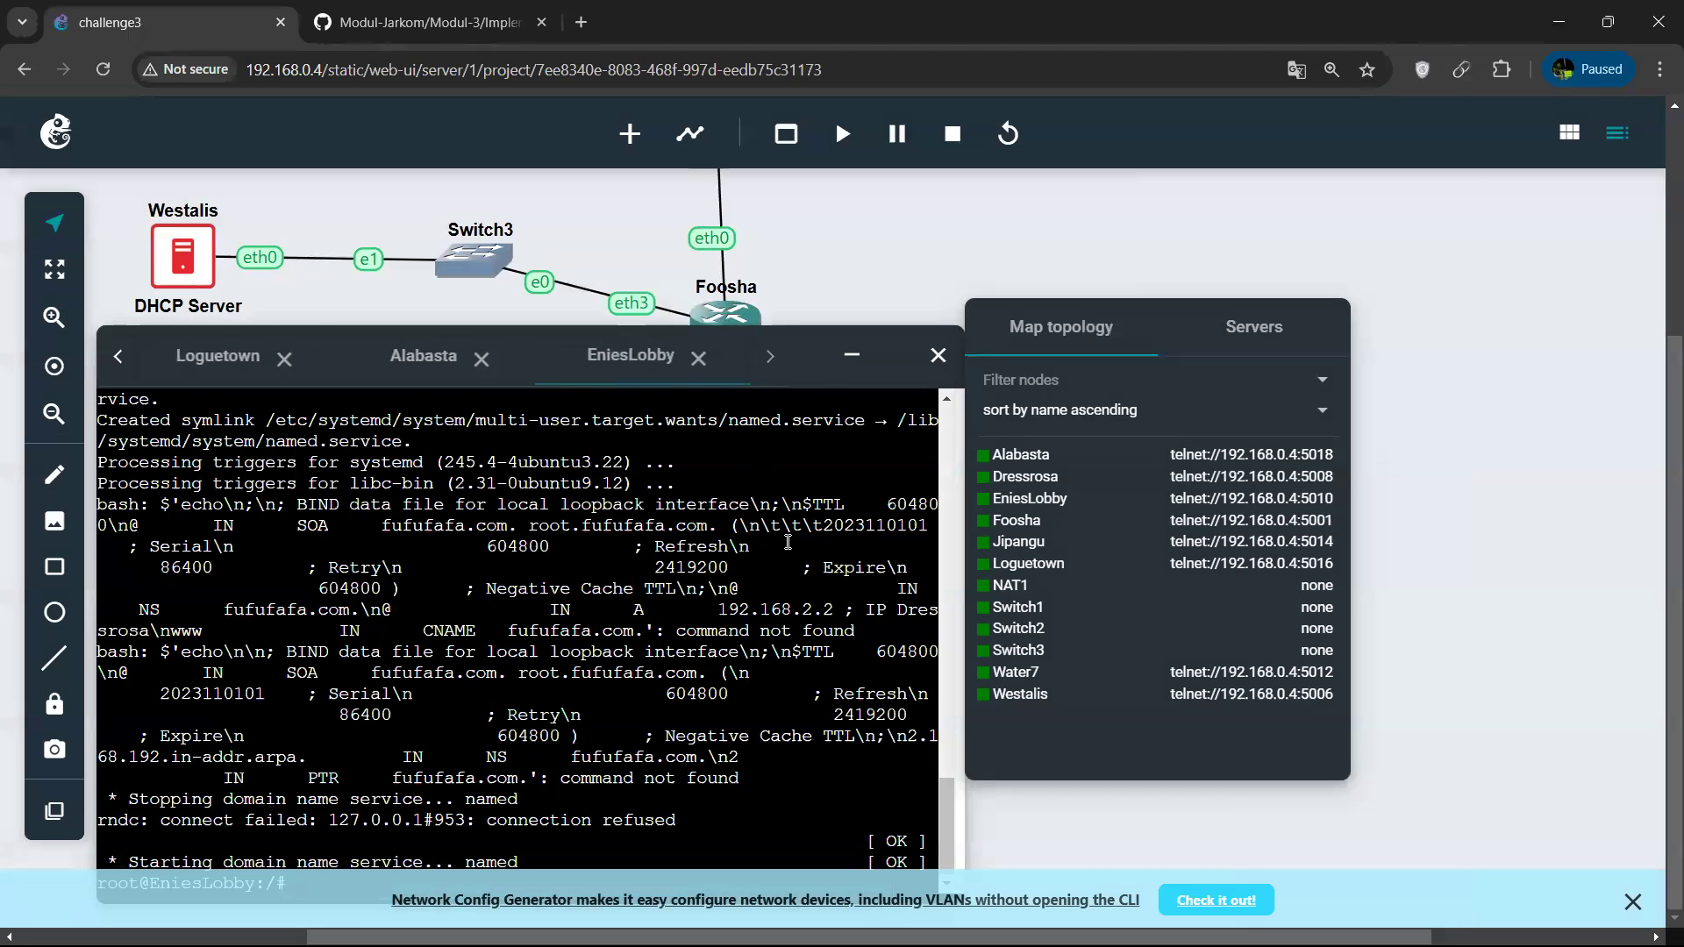
pyautogui.moveTo(821, 329); pyautogui.dragTo(836, 217)
pyautogui.write('cd /e')
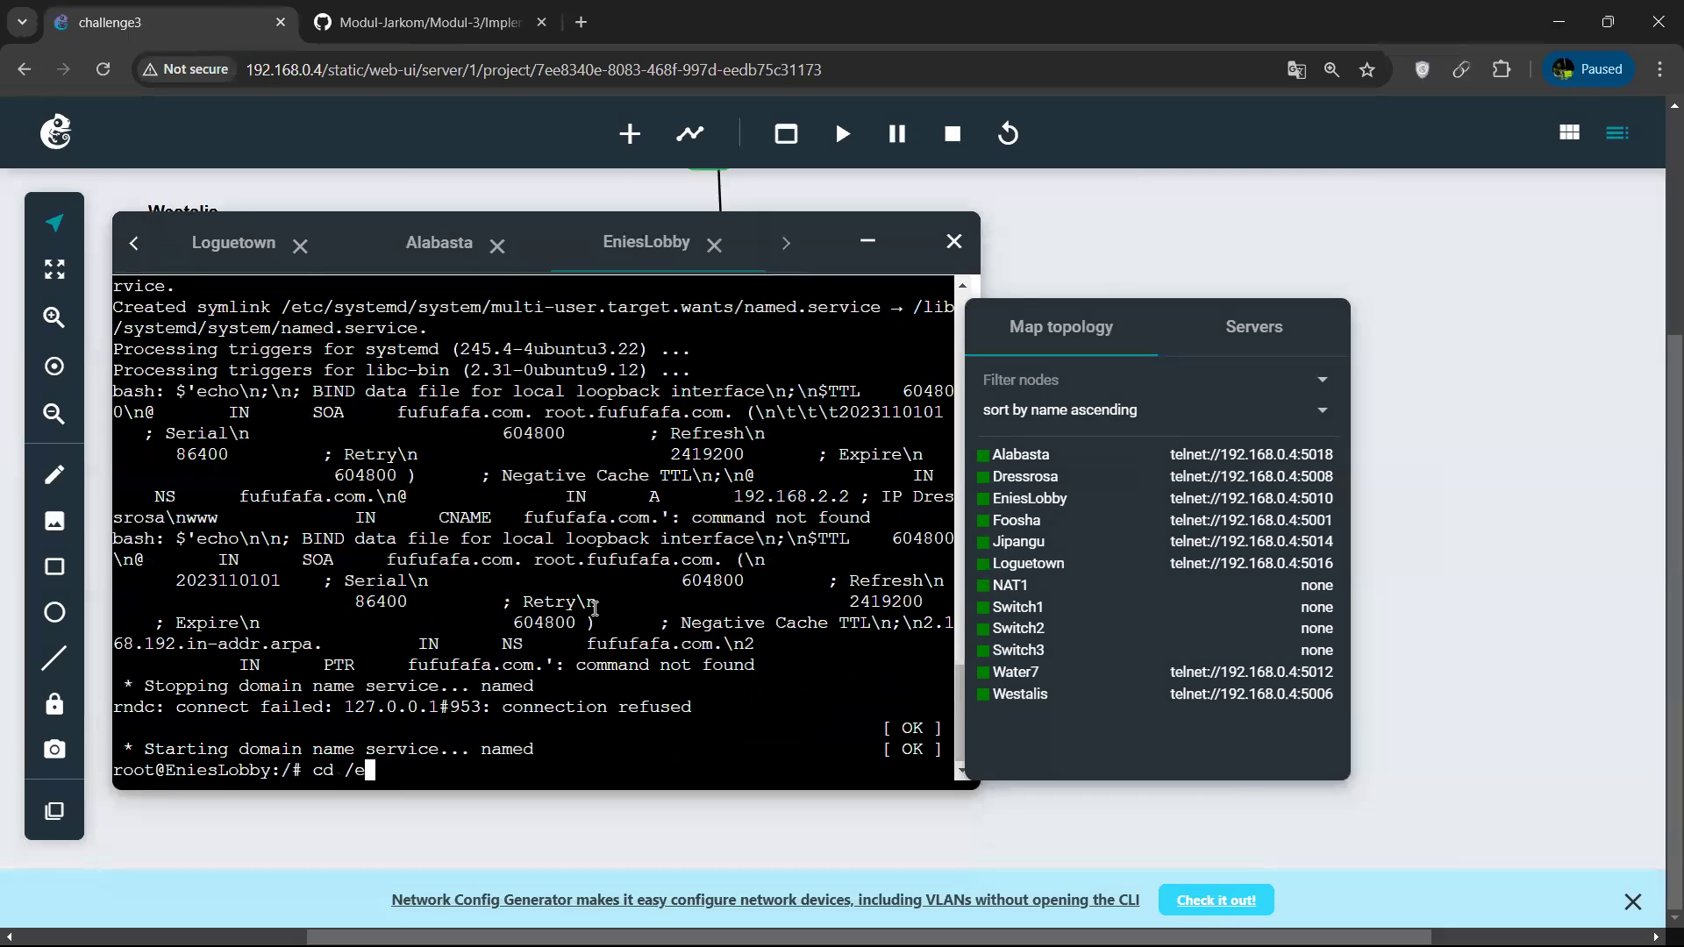
pyautogui.write('tc/bind')
pyautogui.press('Return')
pyautogui.write('ls')
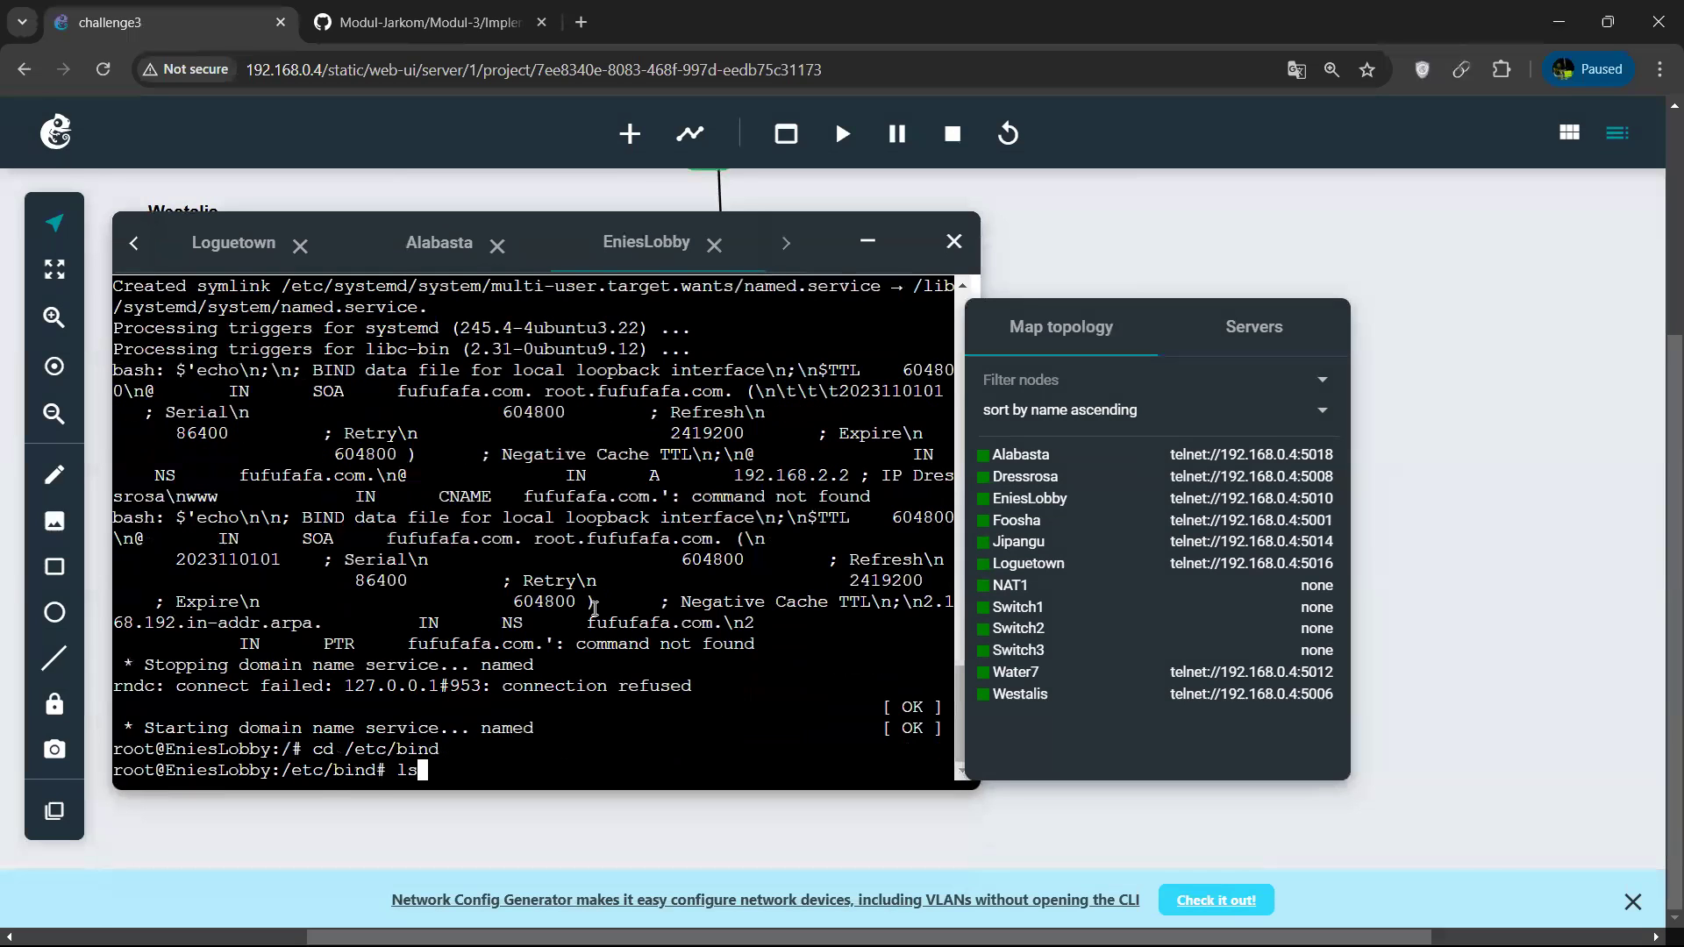
pyautogui.press('Return')
# Set the forwarder in EniesLobby's named.conf.options to 192.168.122.1 using nano and save the file.
pyautogui.write('nano named.conf')
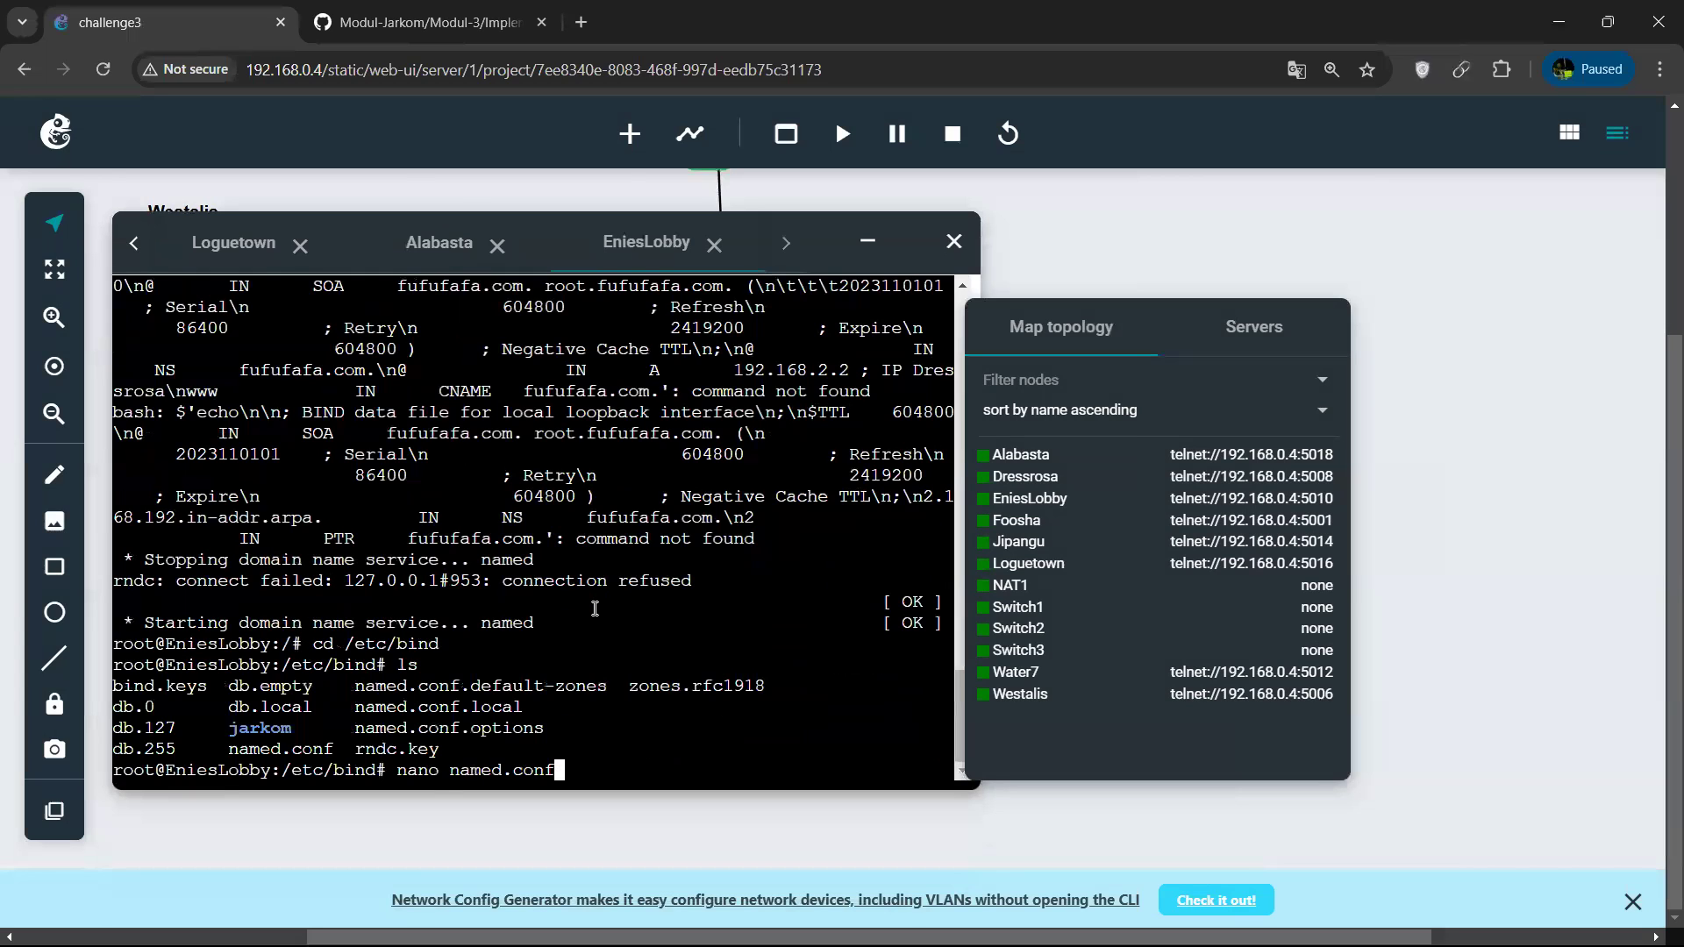
pyautogui.write('.o')
pyautogui.press('Tab')
pyautogui.press('Return')
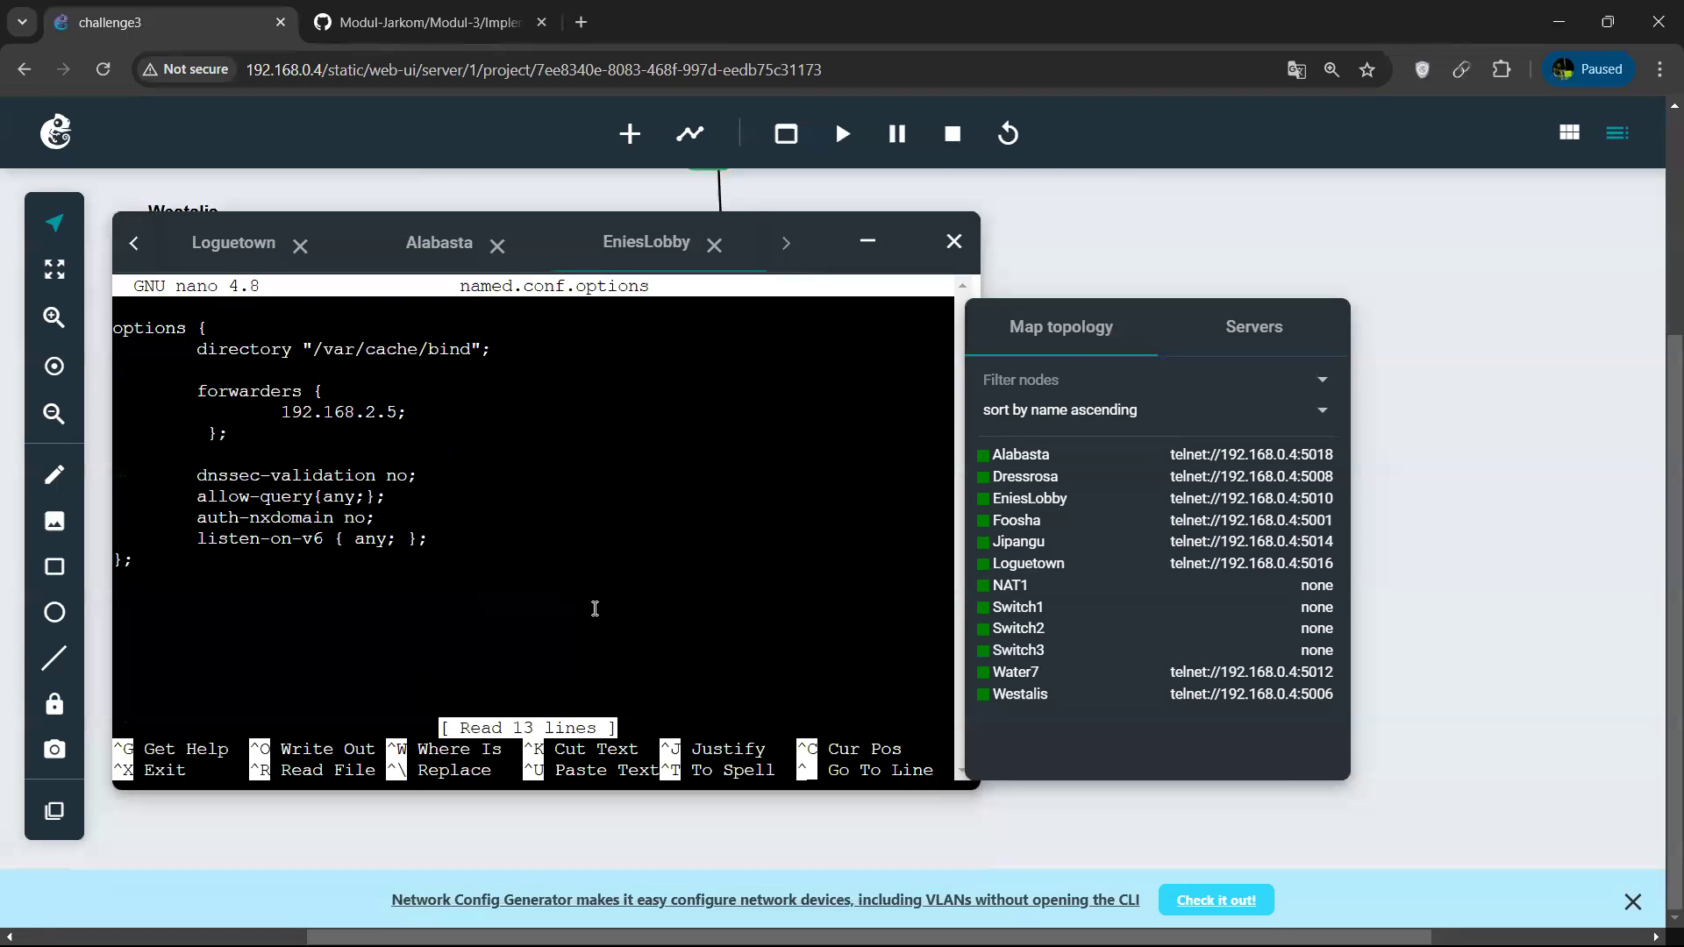
pyautogui.press('Down')
pyautogui.press('Down')
pyautogui.press('Down')
pyautogui.press('Down')
pyautogui.press('Right')
pyautogui.press('Right')
pyautogui.press('Right')
pyautogui.press('Right')
pyautogui.press('Right')
pyautogui.press('Right')
pyautogui.press('Right')
pyautogui.press('Right')
pyautogui.press('Right')
pyautogui.press('Right')
pyautogui.press('Right')
pyautogui.press('Right')
pyautogui.press('Right')
pyautogui.press('Right')
pyautogui.press('Right')
pyautogui.press('Right')
pyautogui.press('Right')
pyautogui.press('Right')
pyautogui.press('Right')
pyautogui.press('Right')
pyautogui.press('Left')
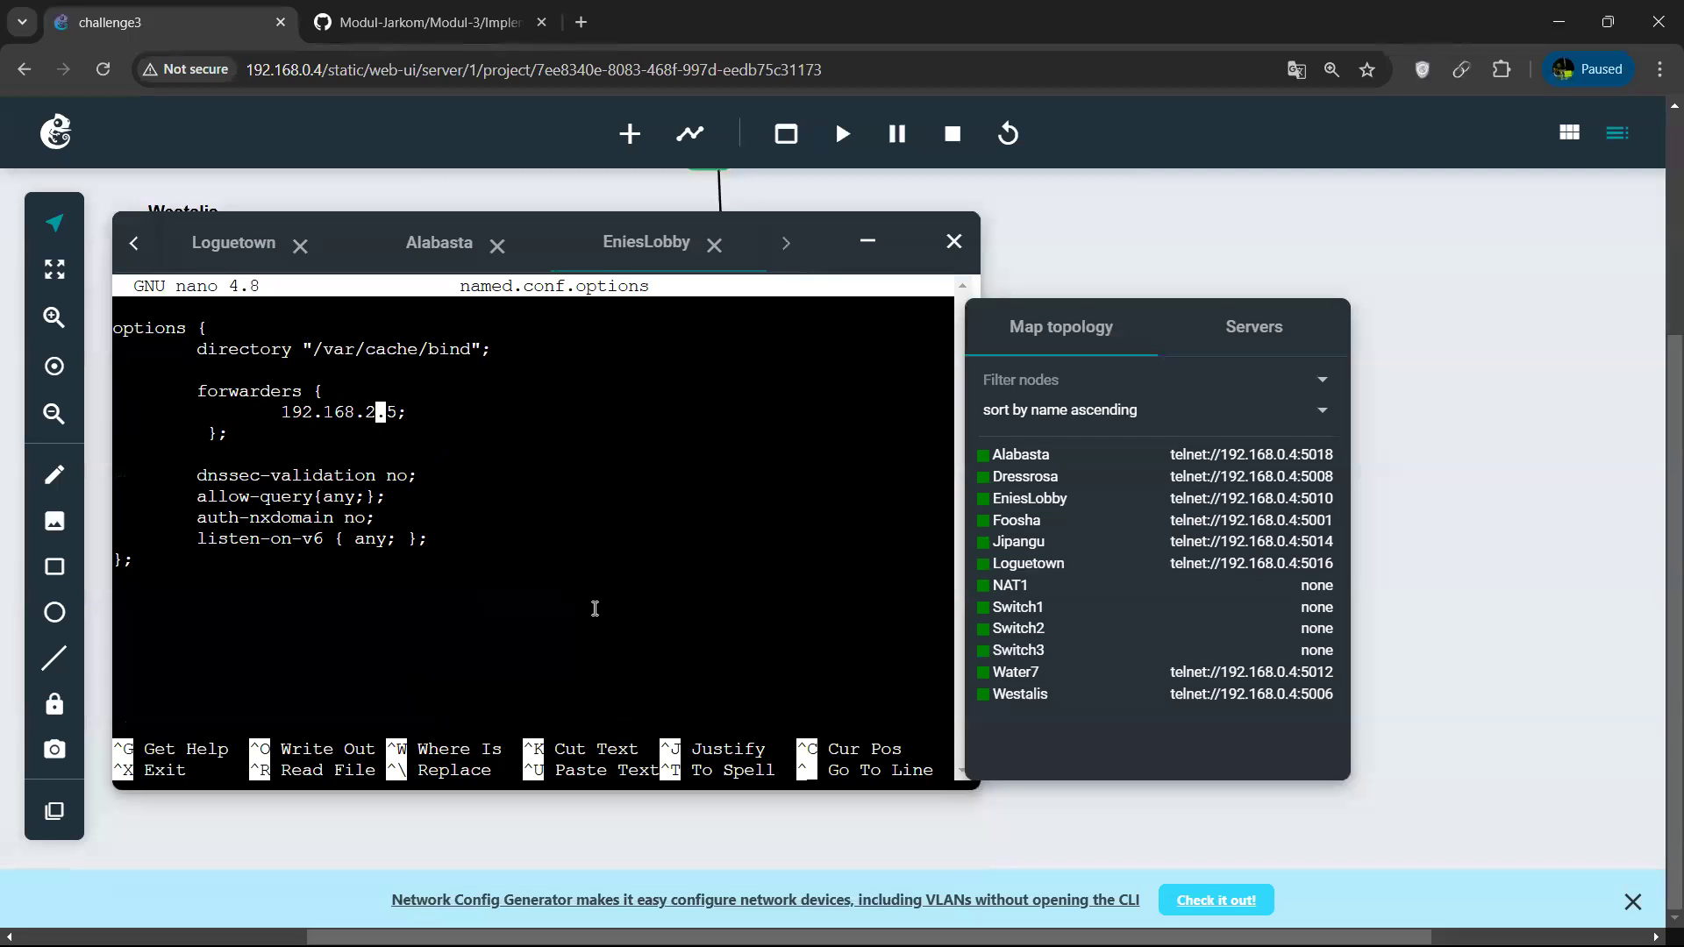
pyautogui.press('BackSpace')
pyautogui.write('122')
pyautogui.press('Right')
pyautogui.press('Right')
pyautogui.press('BackSpace')
pyautogui.write('1')
pyautogui.hotkey('ctrl', 'o')
pyautogui.press('Return')
pyautogui.hotkey('ctrl', 'x')
# Restart the DNS service on EniesLobby with service named restart.
pyautogui.write('ser')
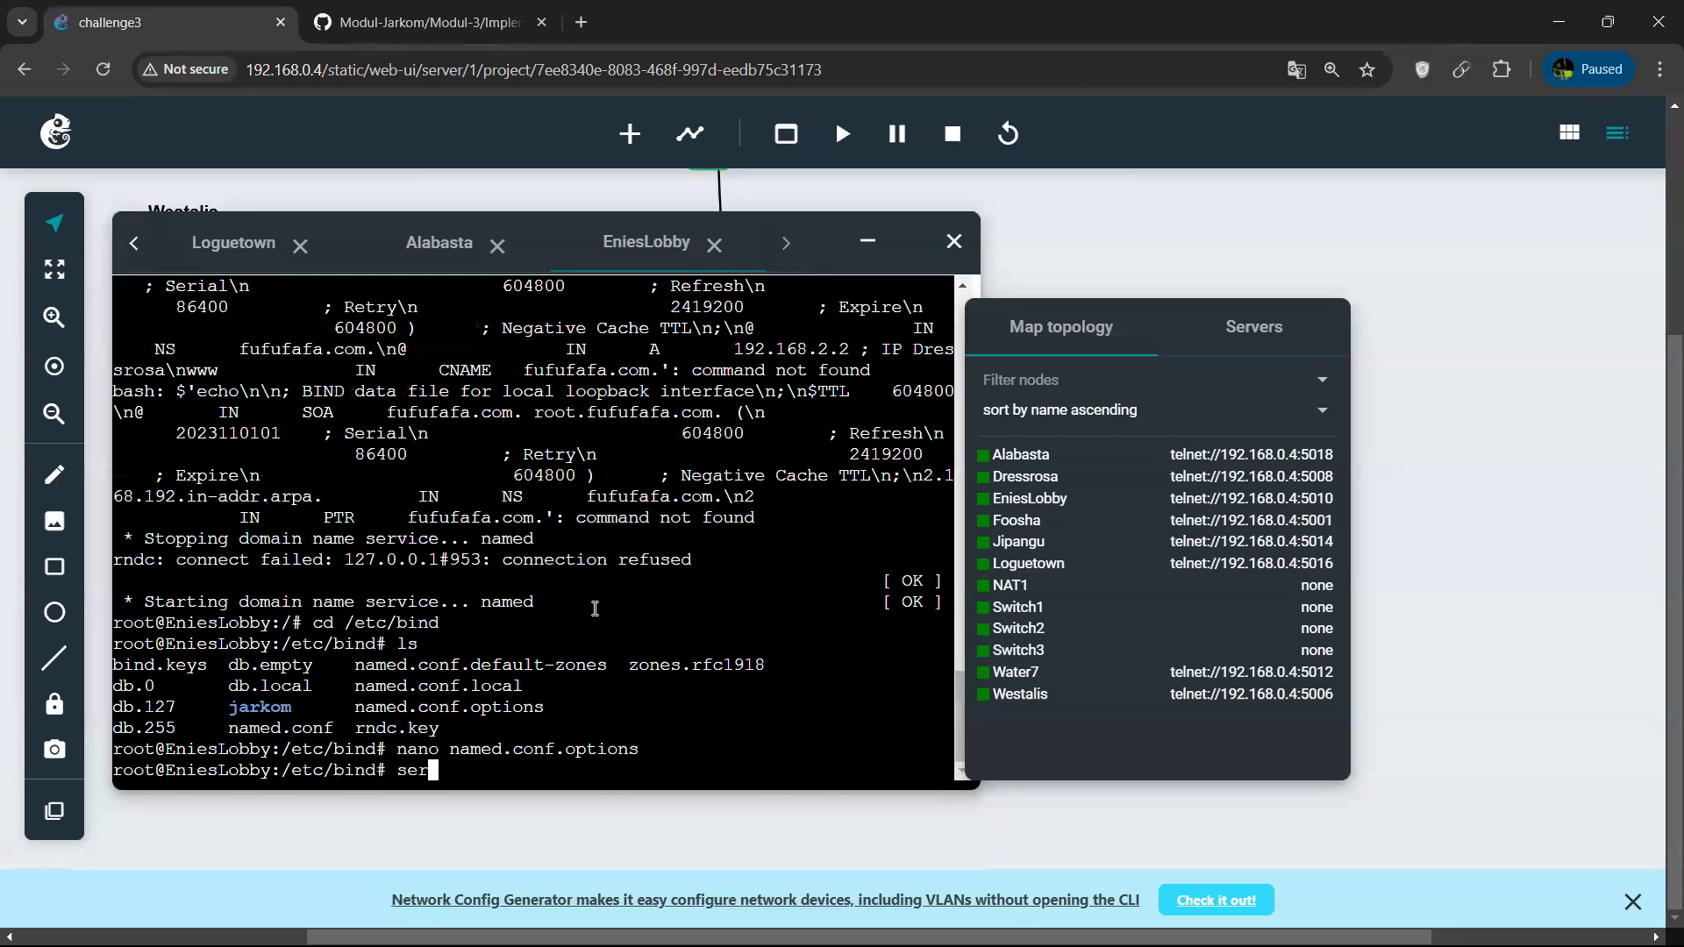
pyautogui.write('vice named restart')
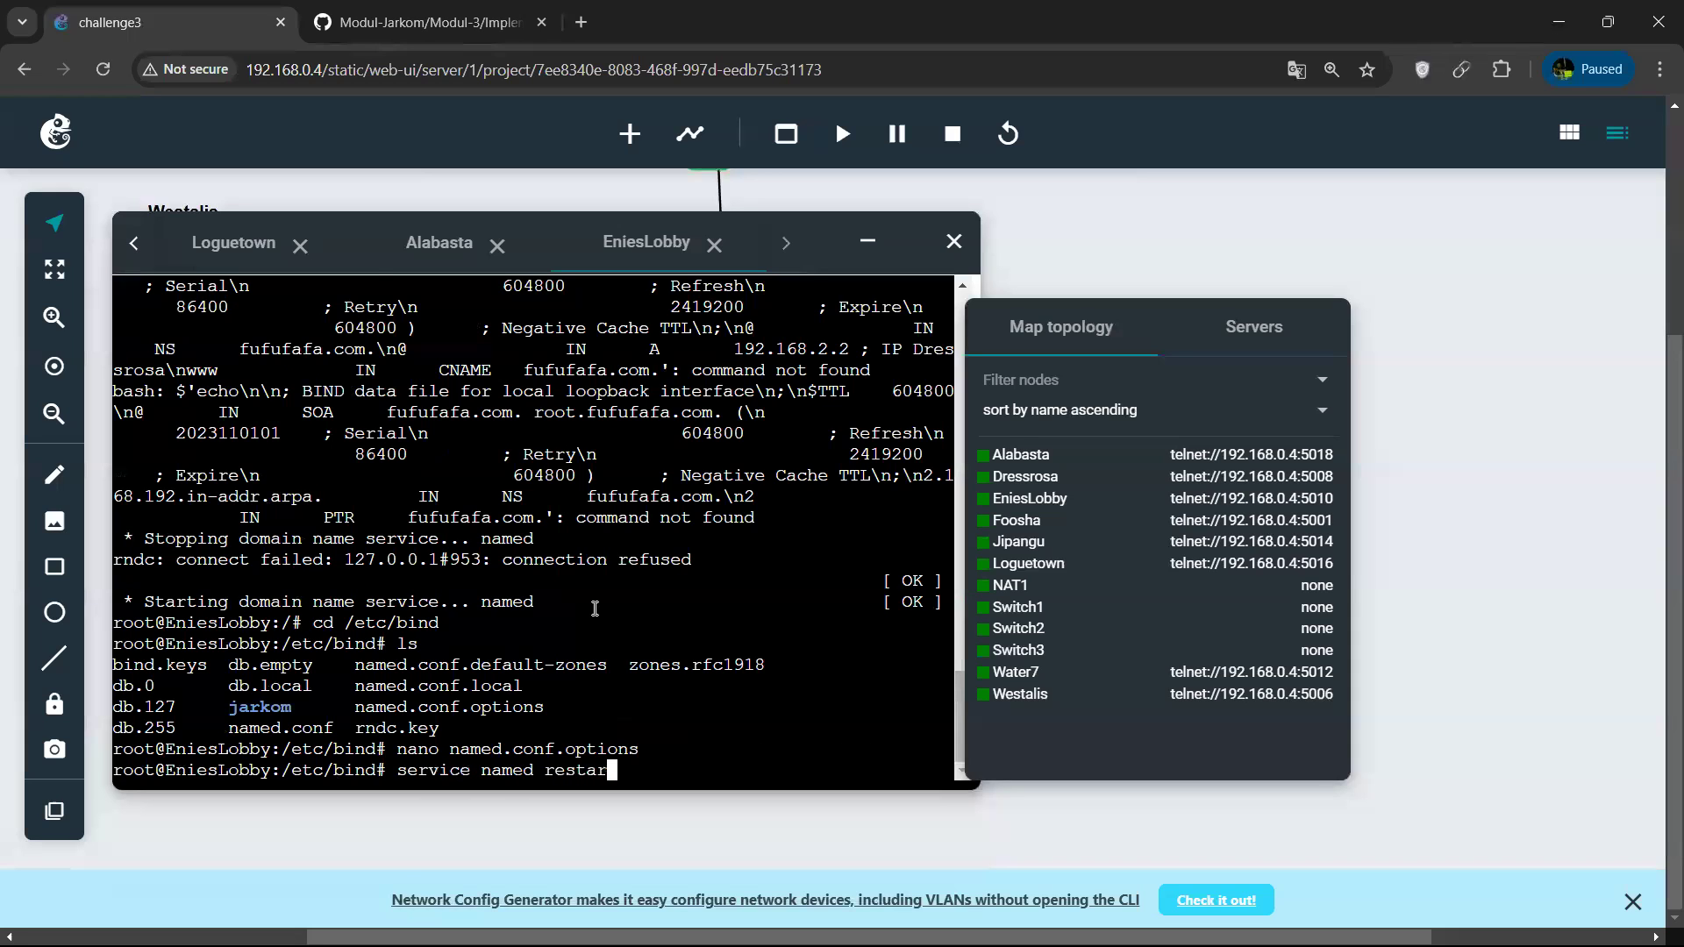
pyautogui.press('Return')
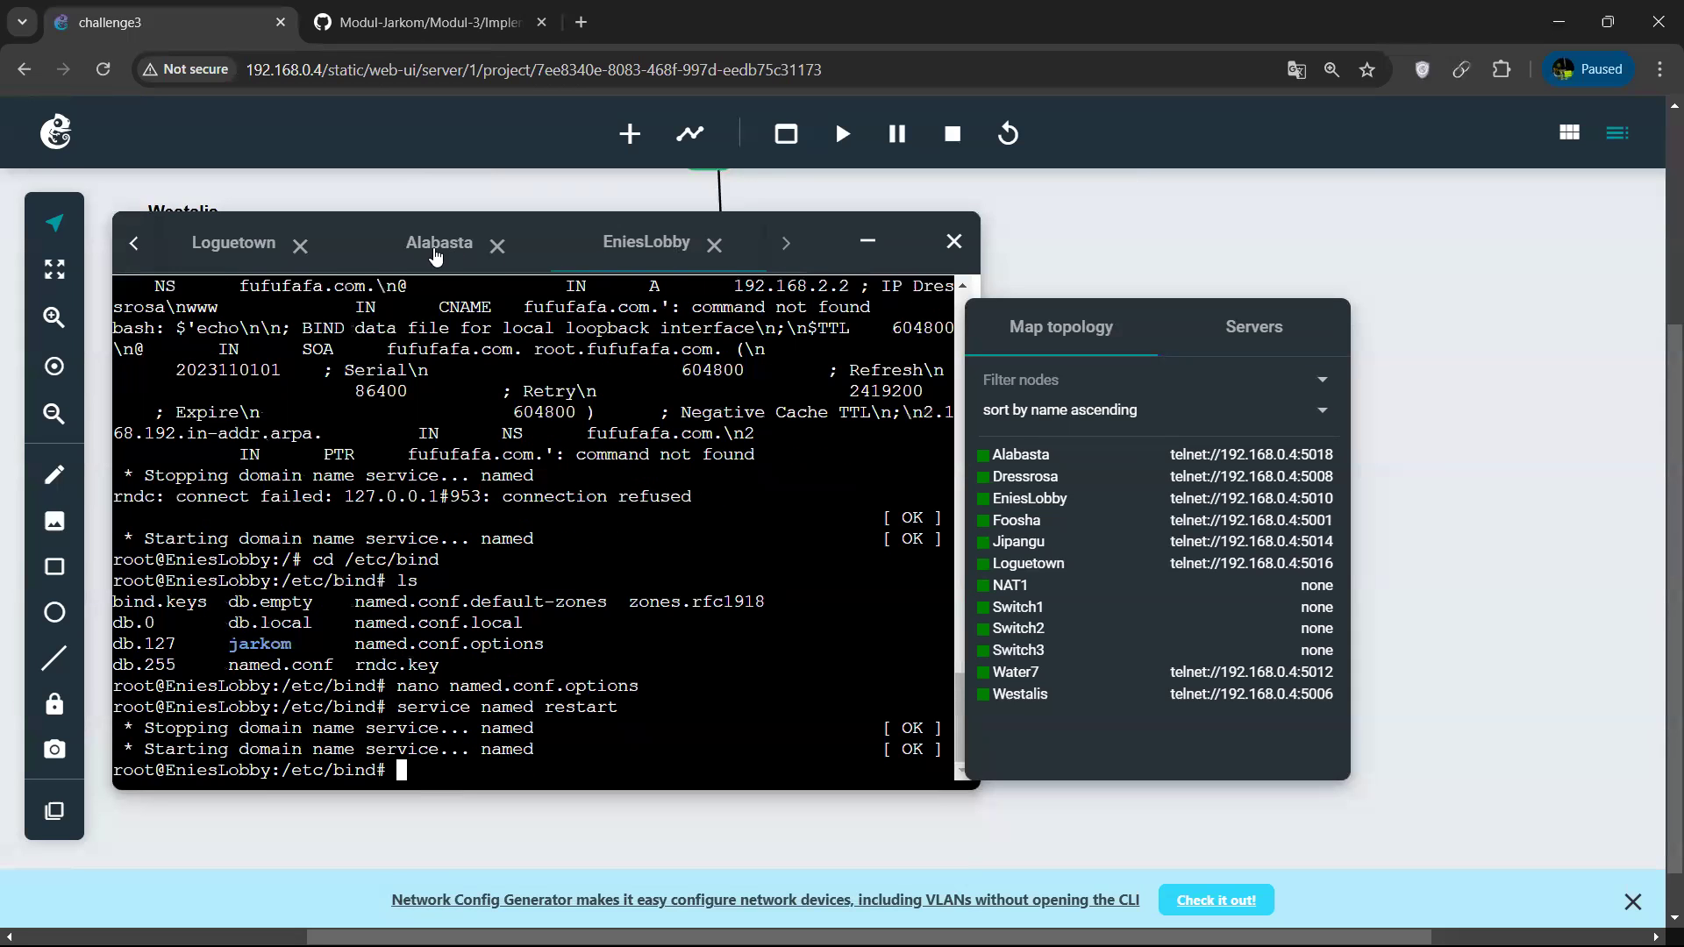
# Set the nameserver in Alabasta's open resolv.conf to 192.168.2.3 and exit nano with the change saved.
pyautogui.click(436, 248)
pyautogui.click(564, 328)
pyautogui.press('Right')
pyautogui.press('Right')
pyautogui.press('Right')
pyautogui.press('Right')
pyautogui.press('Right')
pyautogui.press('Right')
pyautogui.press('Right')
pyautogui.press('Right')
pyautogui.press('Right')
pyautogui.press('Right')
pyautogui.press('Right')
pyautogui.press('Right')
pyautogui.press('Right')
pyautogui.hotkey('ctrl', 'x')
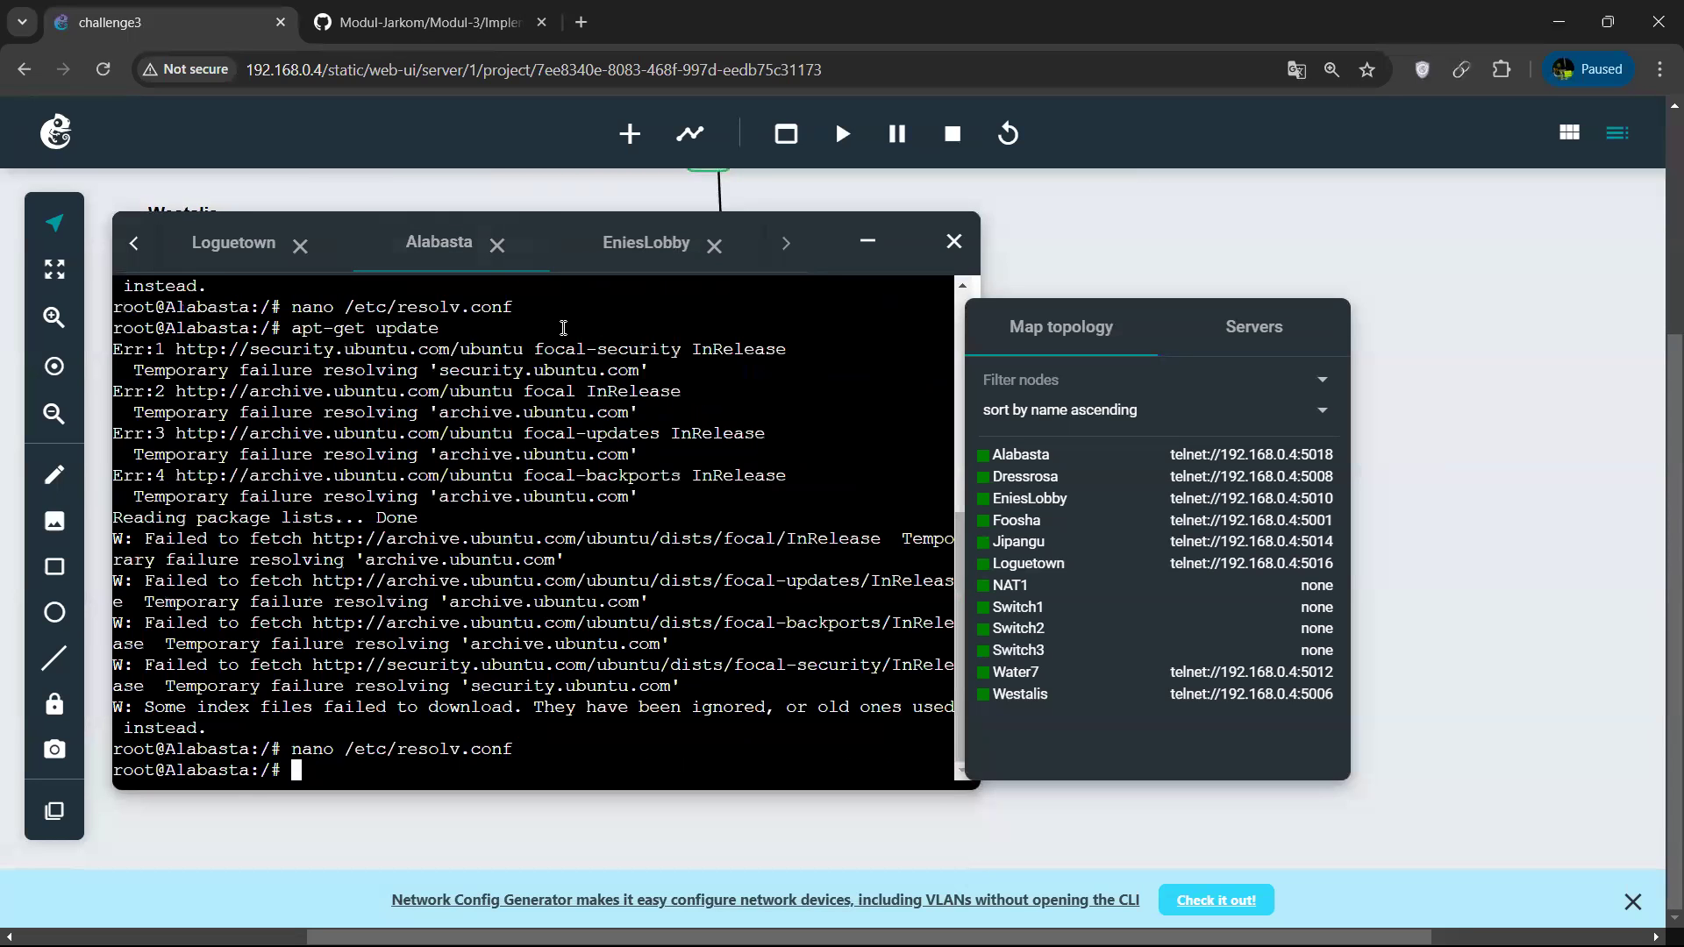
# Reopen Alabasta's /etc/resolv.conf to check its nameserver, minimize the web console, and switch to the Ubuntu terminal.
pyautogui.press('Up')
pyautogui.press('Return')
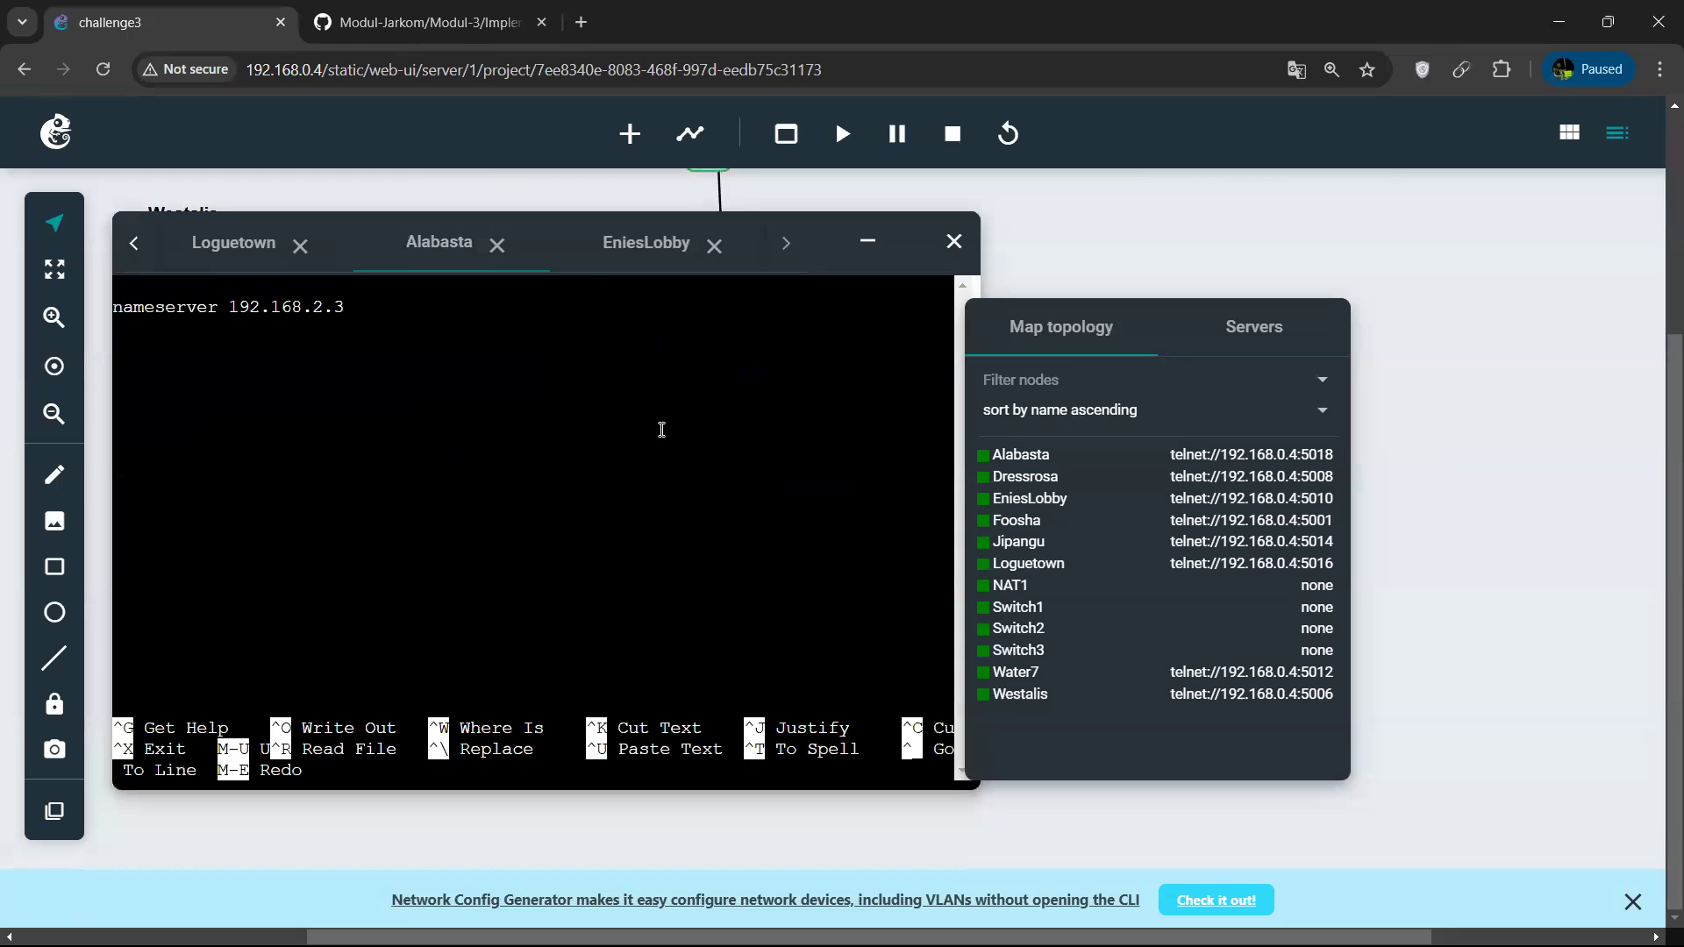
pyautogui.hotkey('alt', 'Tab')
pyautogui.hotkey('alt', 'Tab')
pyautogui.click(879, 247)
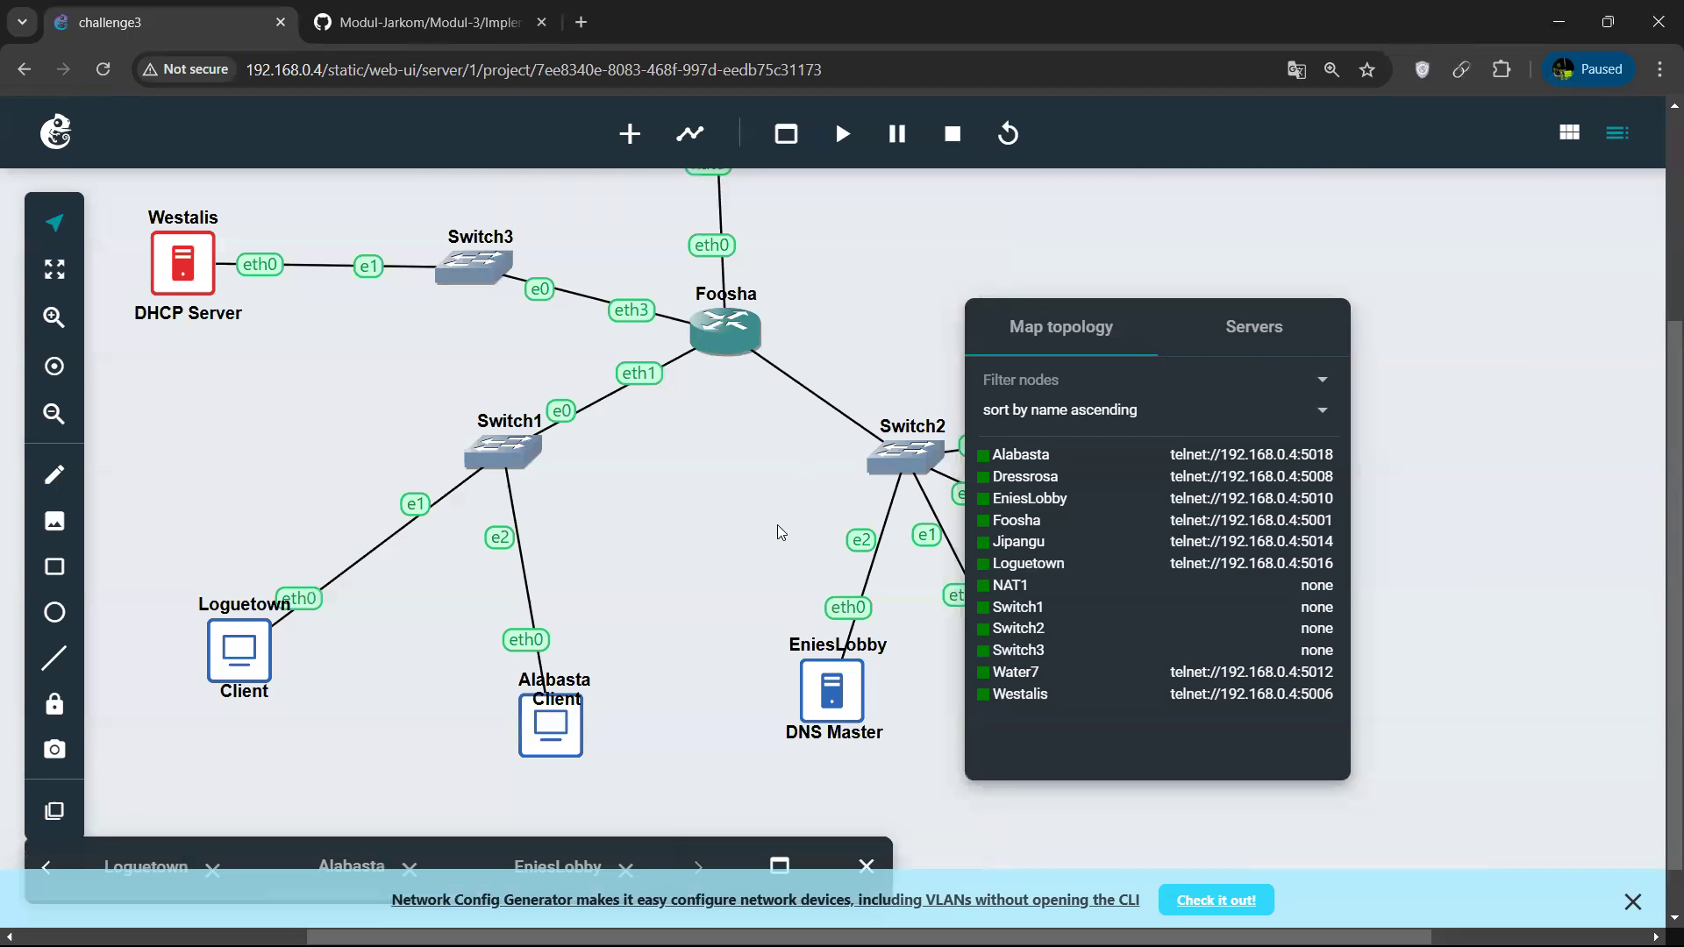
pyautogui.hotkey('alt', 'Tab')
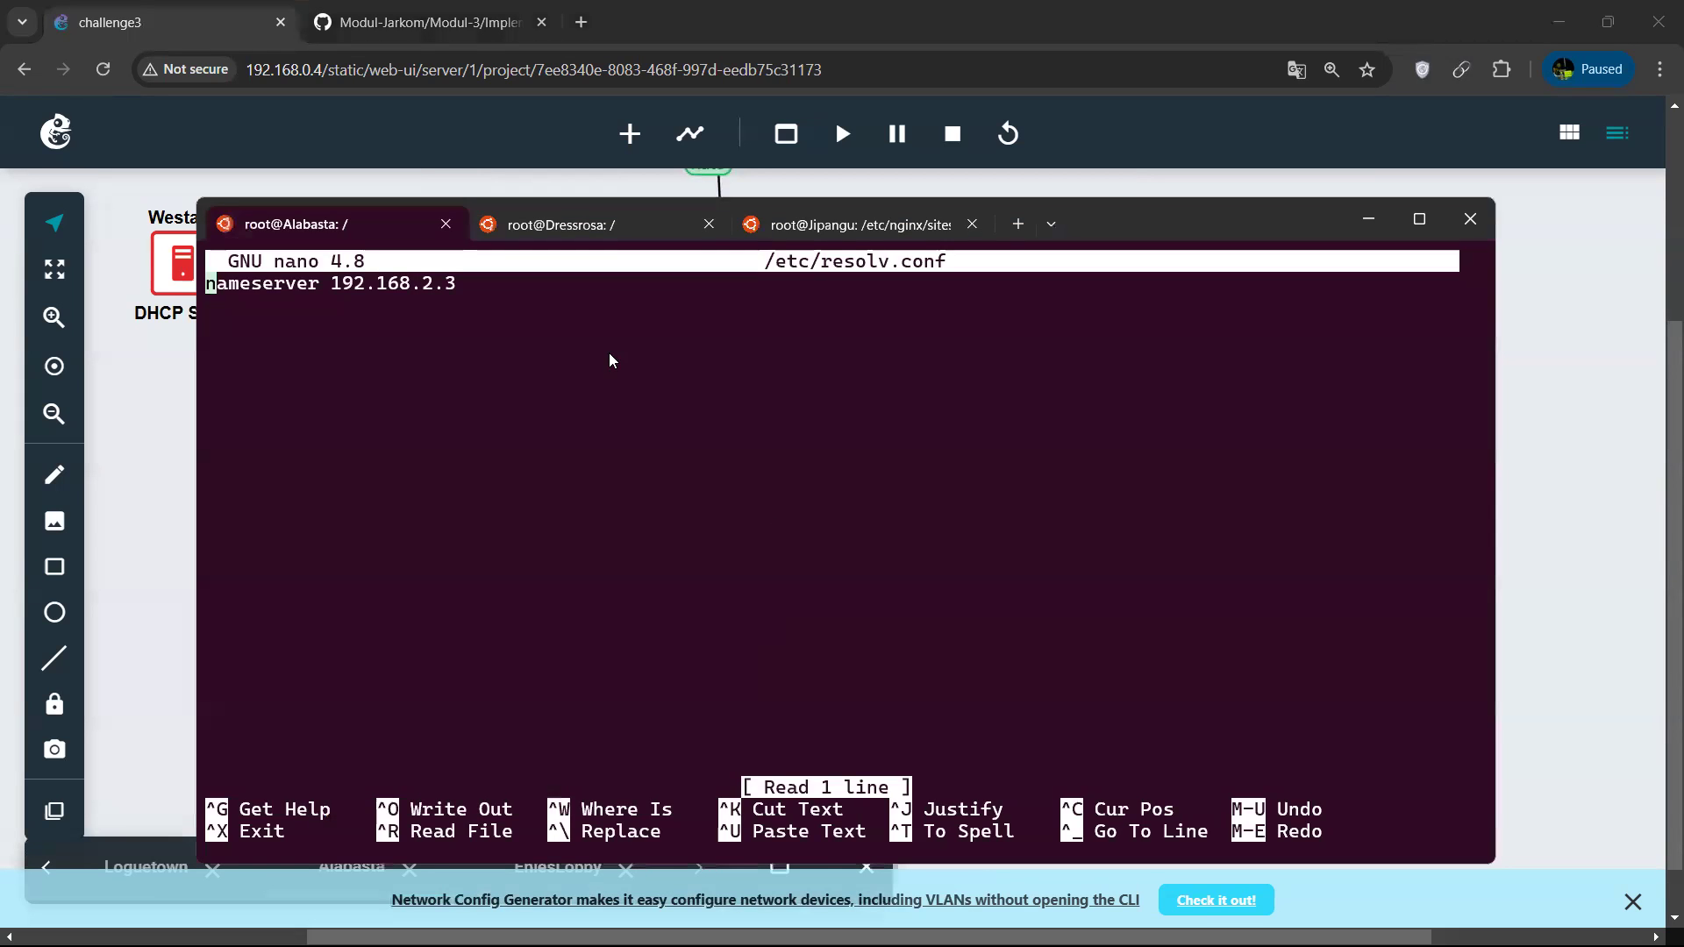
# Close Alabasta's resolv.conf, then reopen it in nano to recheck its nameserver and exit without changes.
pyautogui.hotkey('alt', 'Tab')
pyautogui.hotkey('alt', 'Tab')
pyautogui.hotkey('ctrl', 'x')
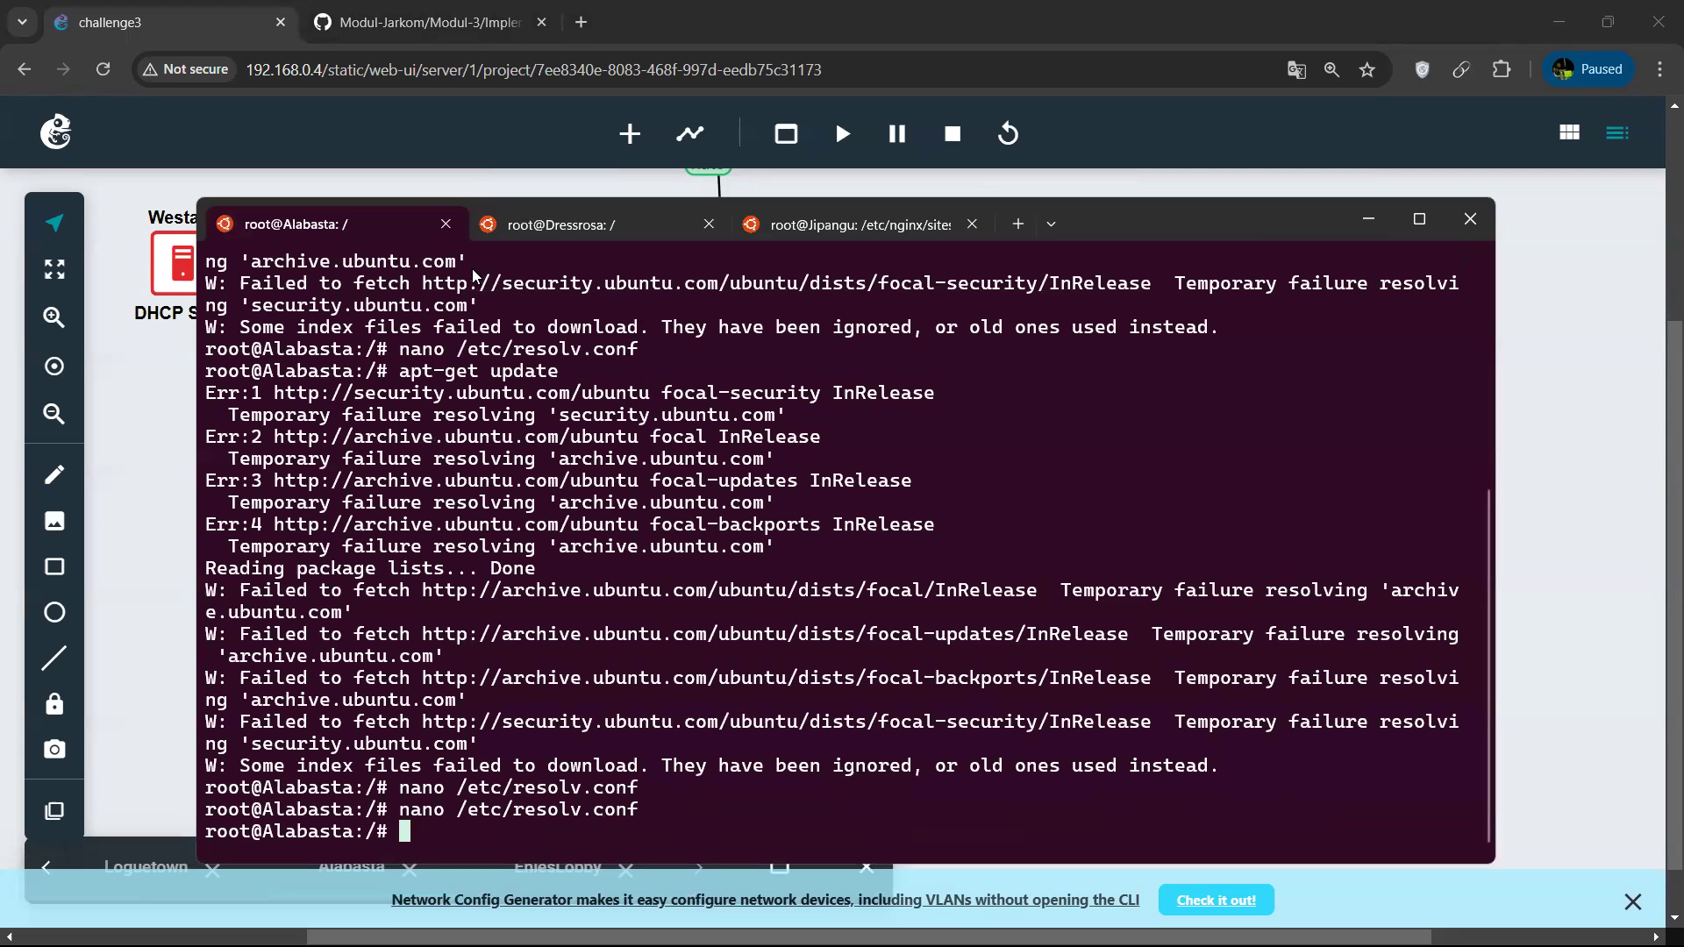
pyautogui.hotkey('alt', 'Tab')
pyautogui.rightClick(857, 681)
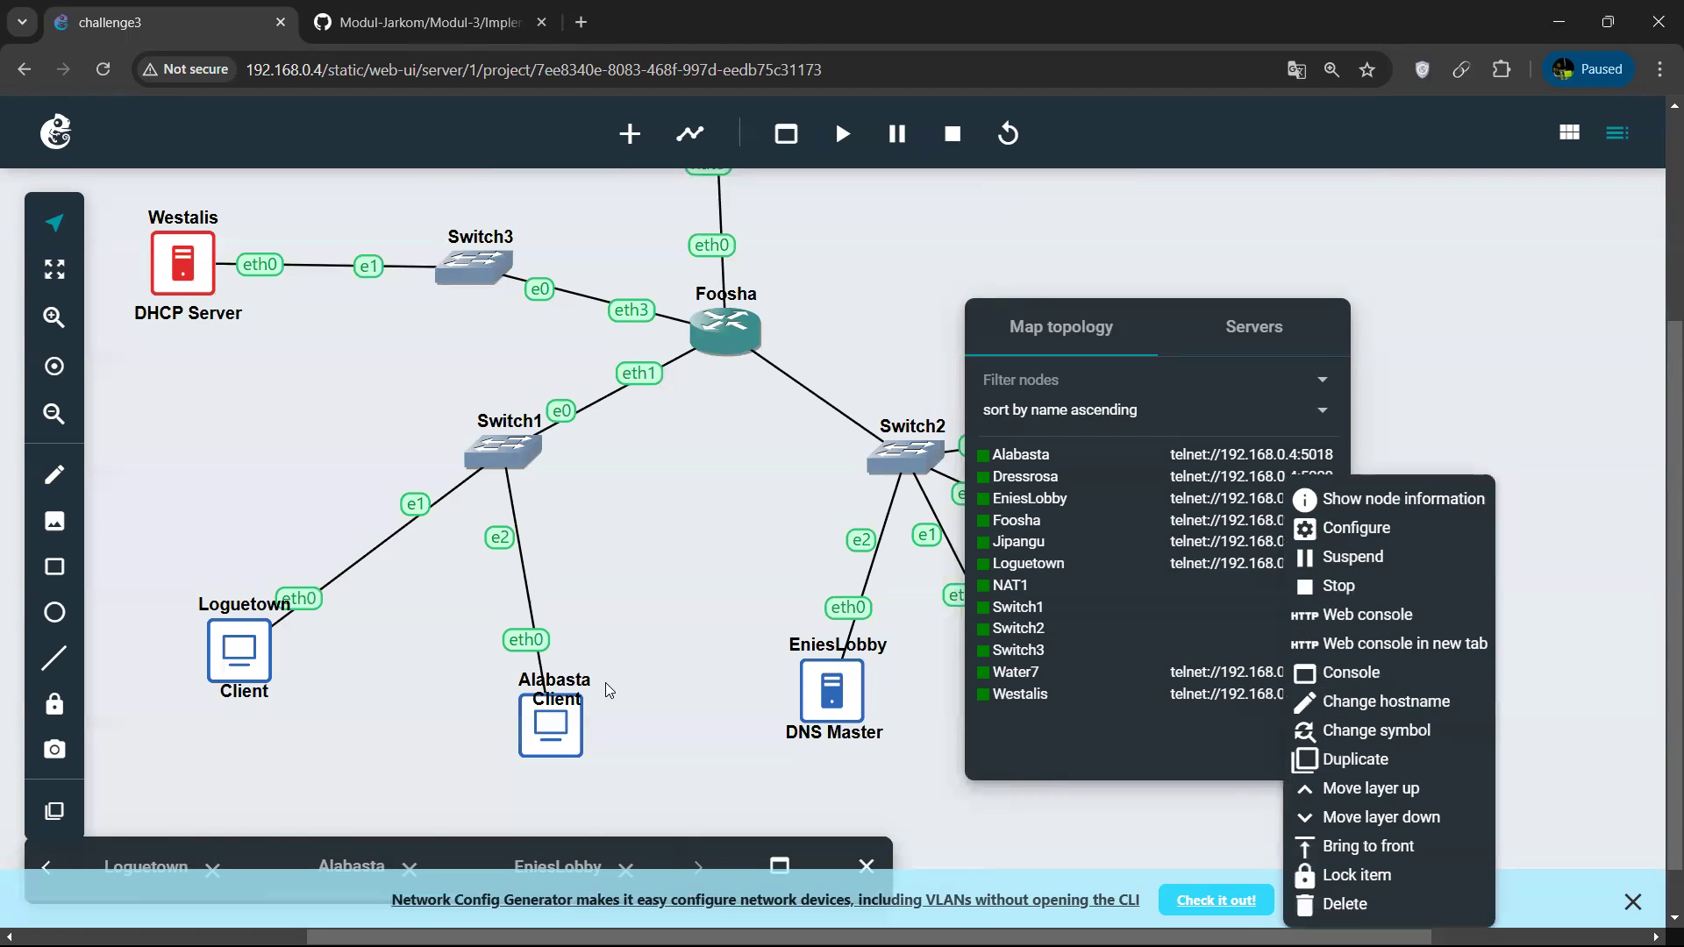
pyautogui.hotkey('alt', 'Tab')
pyautogui.press('Up')
pyautogui.press('Return')
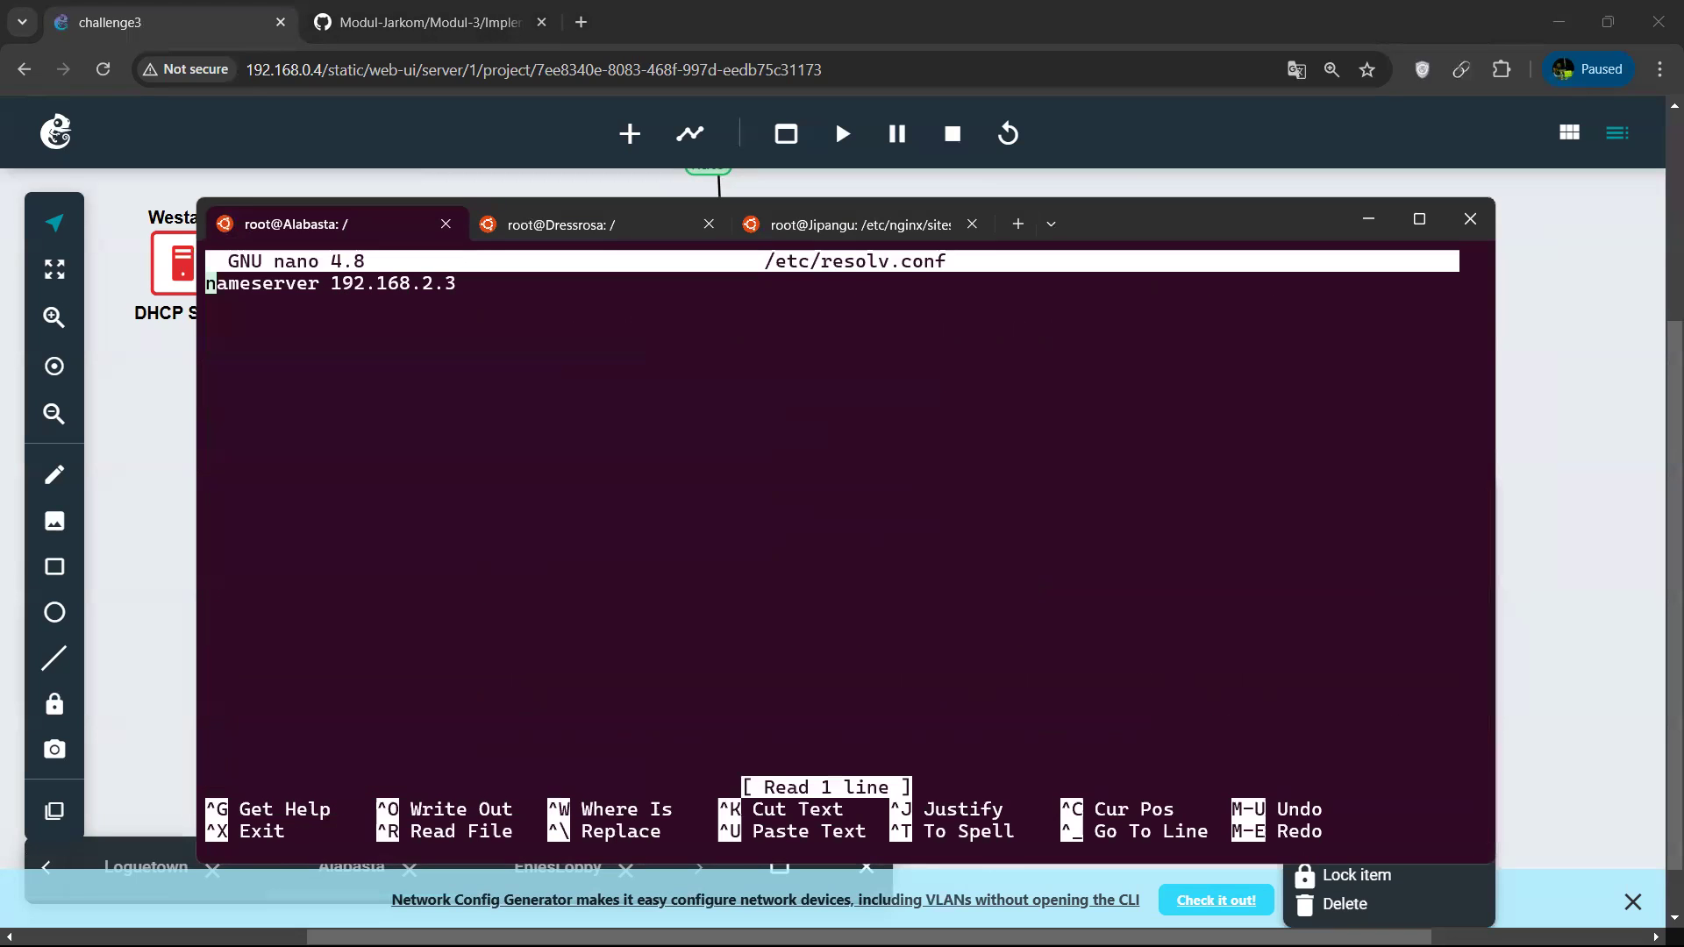
pyautogui.hotkey('ctrl', 'x')
# Refresh the package lists on Alabasta with apt-get update.
pyautogui.write('install')
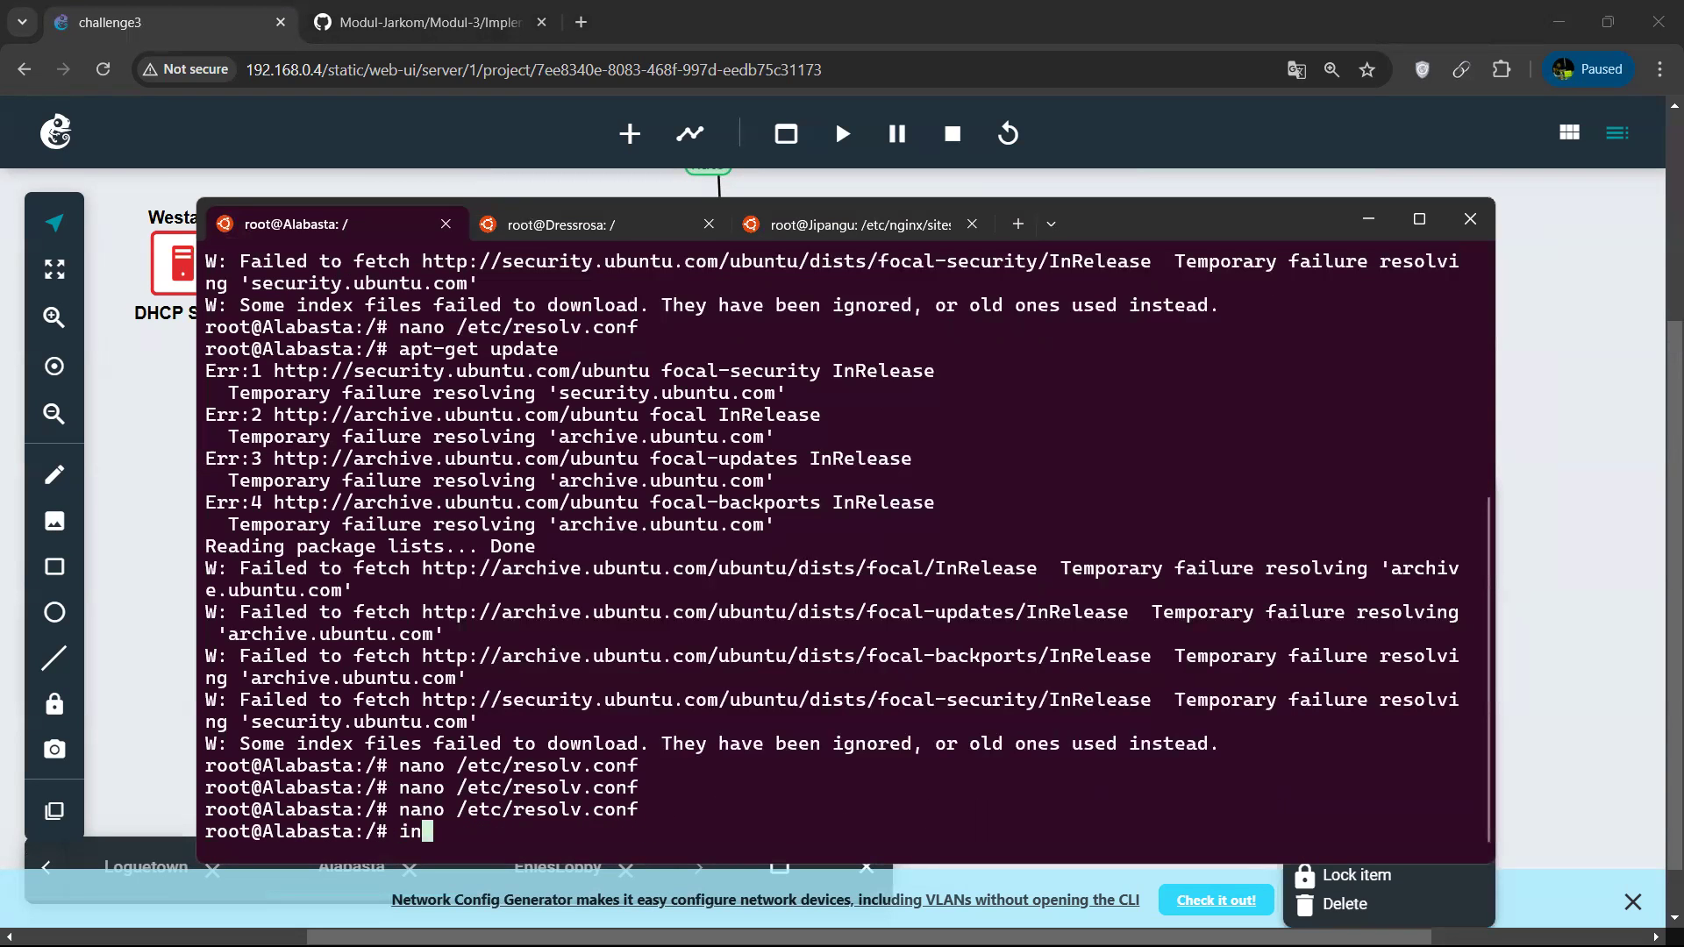
pyautogui.press('BackSpace')
pyautogui.press('BackSpace')
pyautogui.press('BackSpace')
pyautogui.press('BackSpace')
pyautogui.press('BackSpace')
pyautogui.press('BackSpace')
pyautogui.press('BackSpace')
pyautogui.press('BackSpace')
pyautogui.write('apt-get insta')
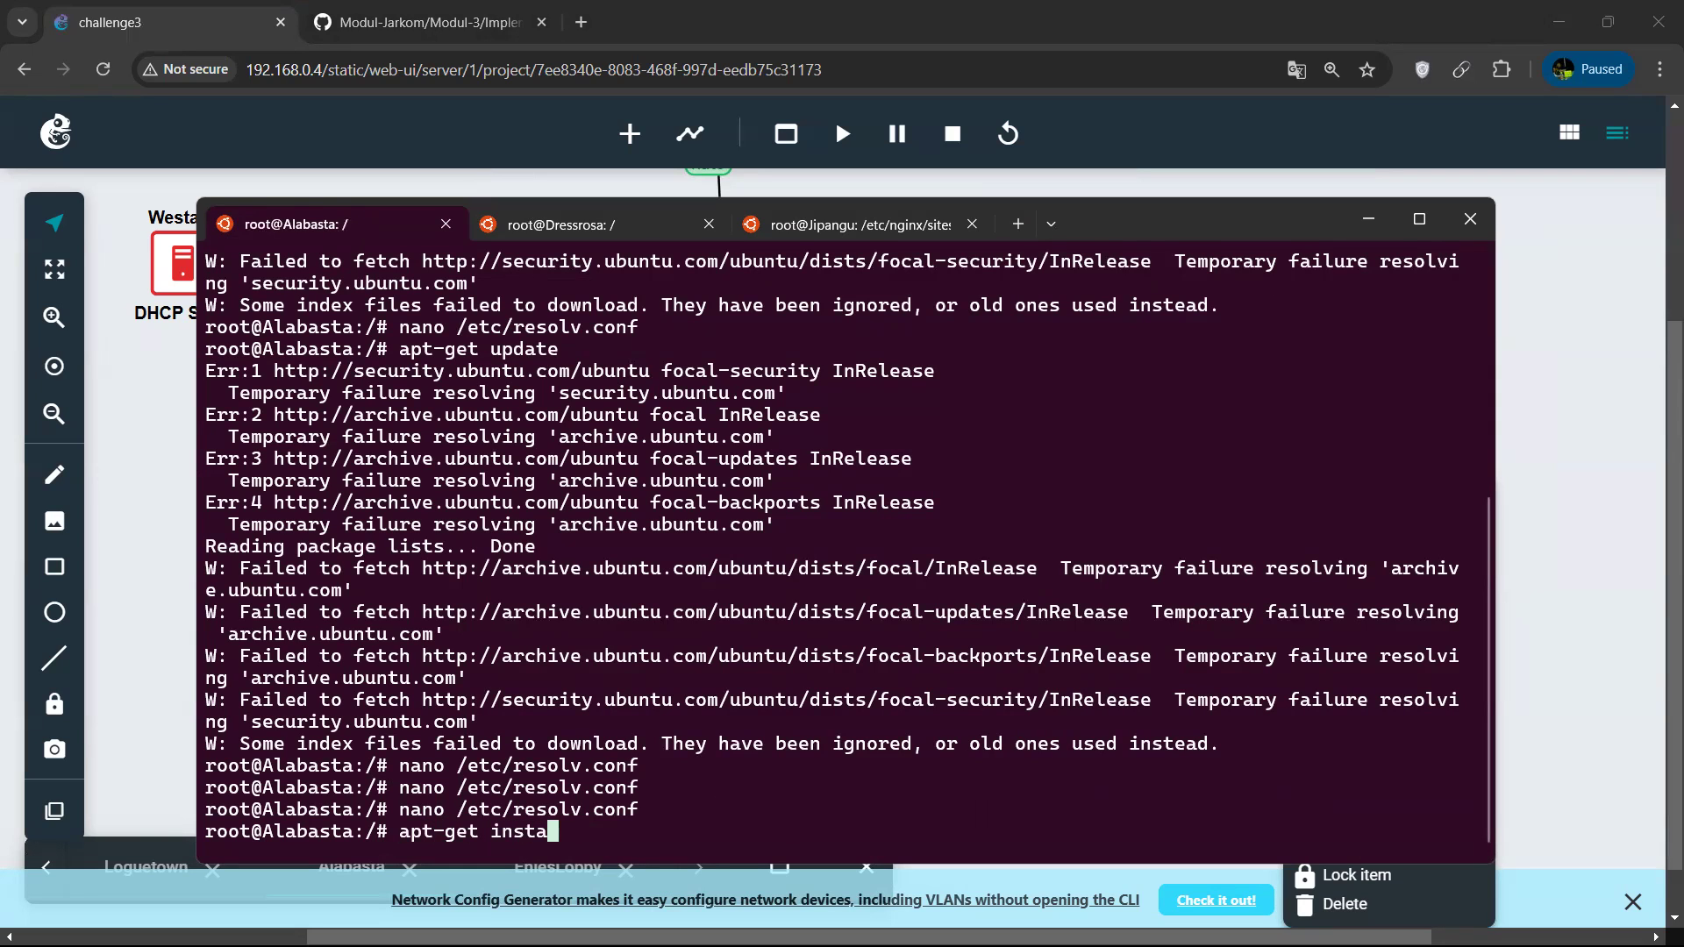
pyautogui.press('BackSpace')
pyautogui.press('BackSpace')
pyautogui.press('BackSpace')
pyautogui.press('BackSpace')
pyautogui.press('BackSpace')
pyautogui.write('ud')
pyautogui.press('BackSpace')
pyautogui.write('pdate')
pyautogui.press('Return')
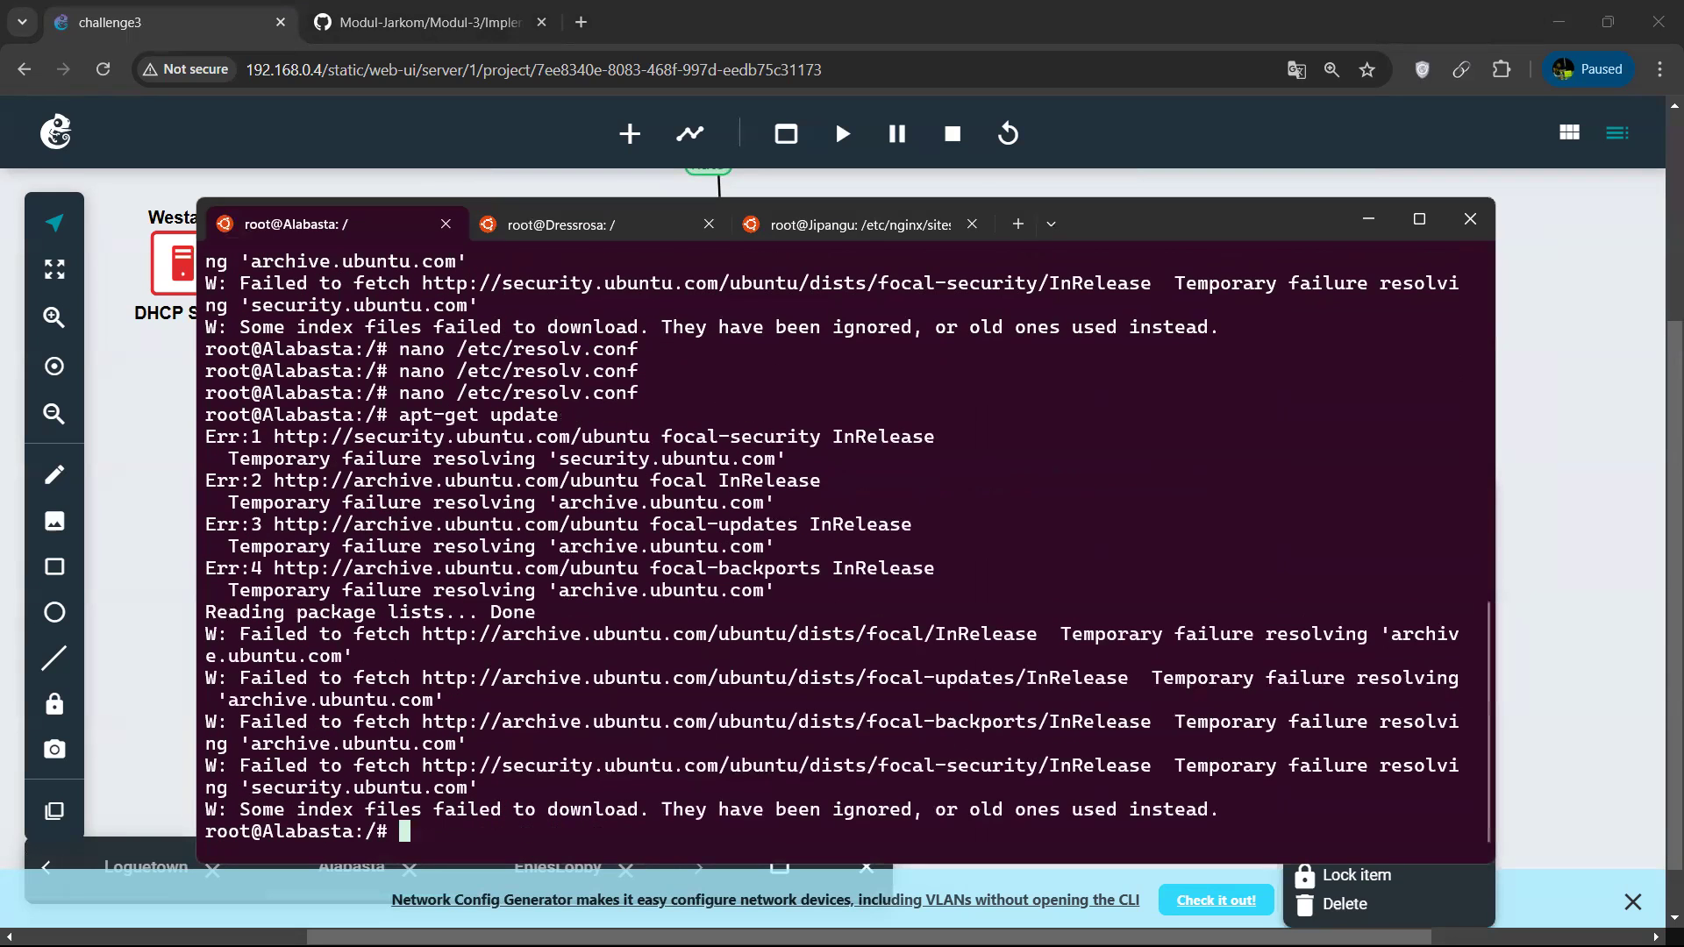
# Return to EniesLobby's existing web console, closing the duplicate session, and reopen named.conf.options in nano.
pyautogui.click(1375, 229)
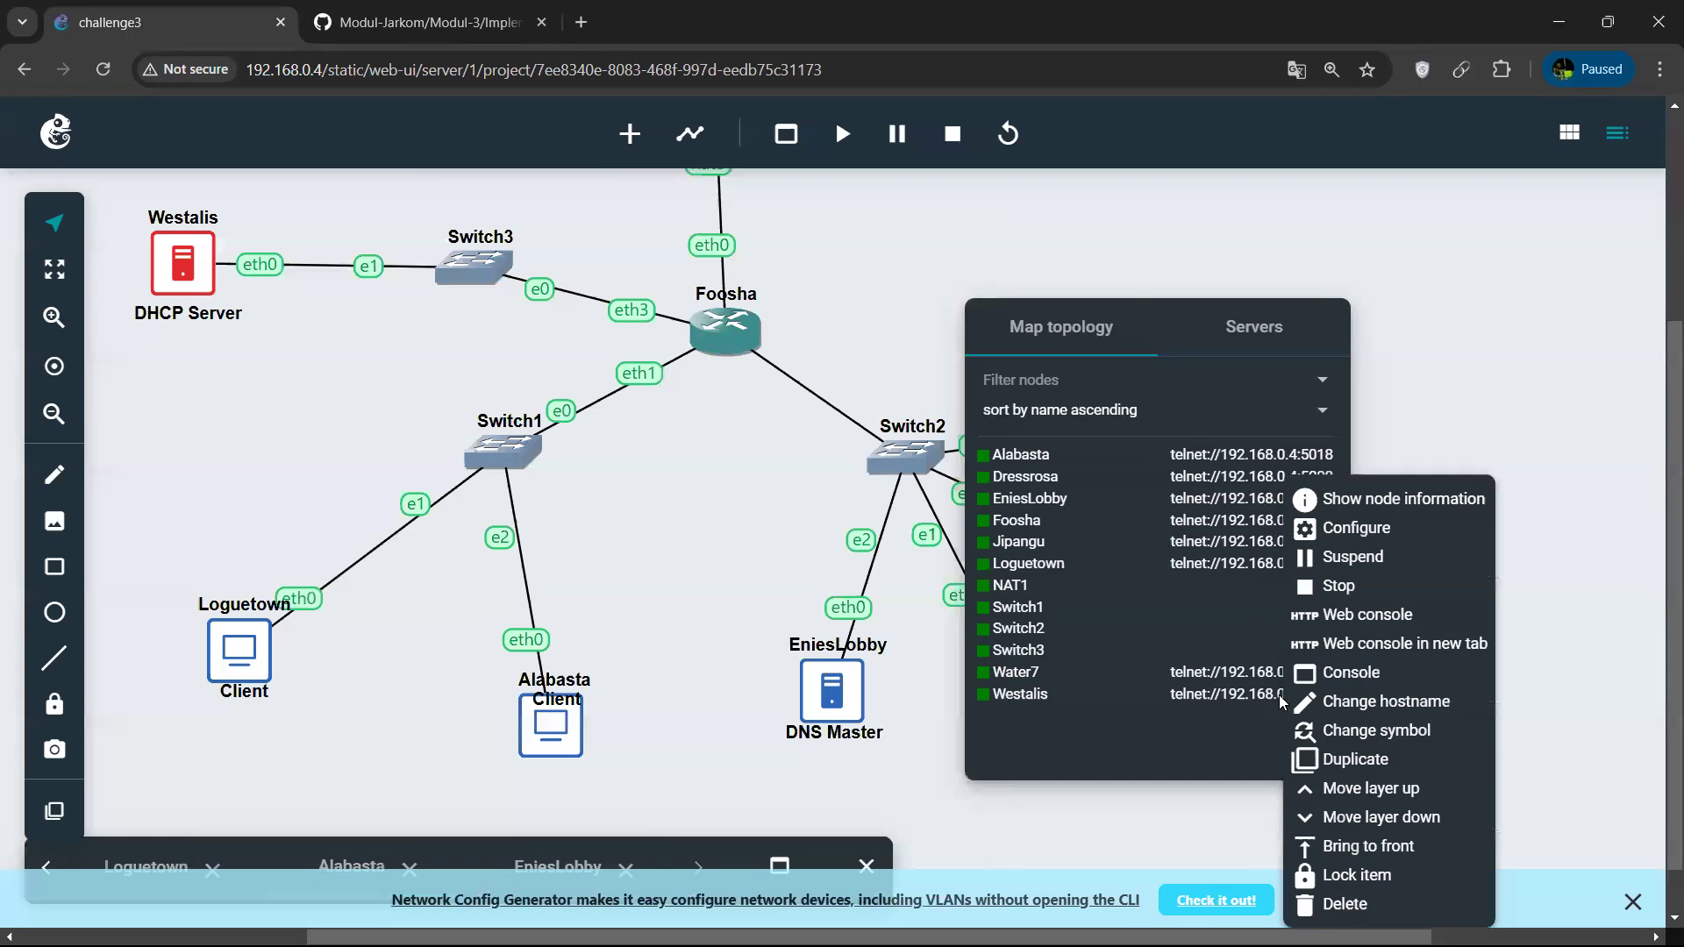
pyautogui.click(1580, 609)
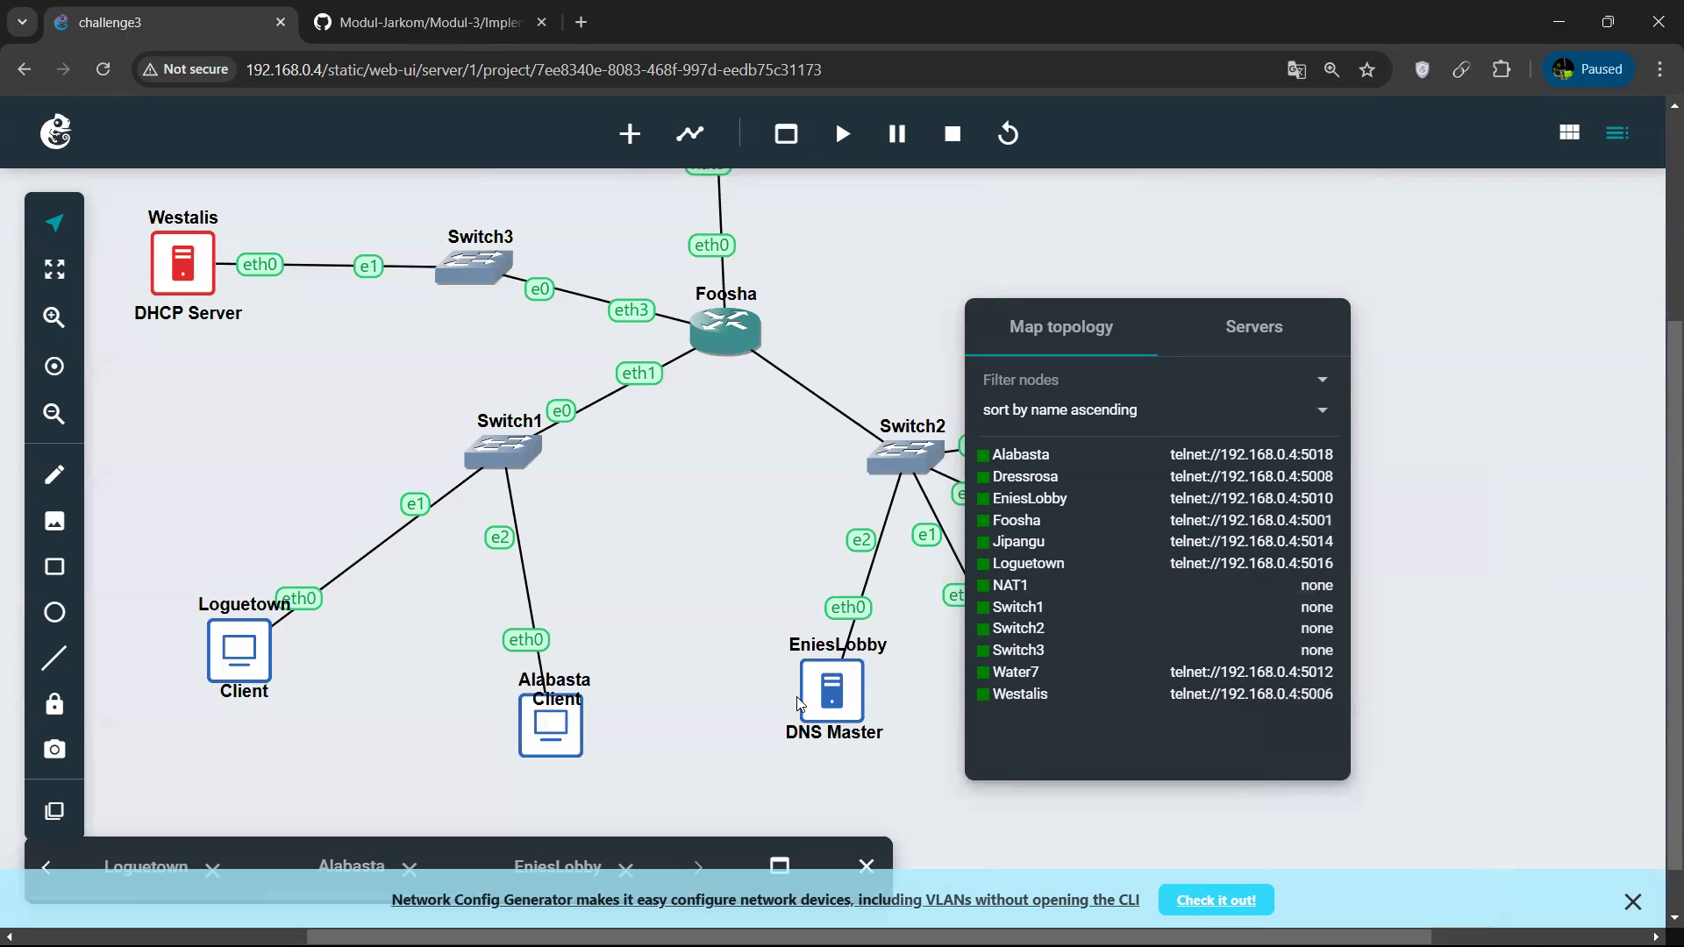
pyautogui.rightClick(1260, 478)
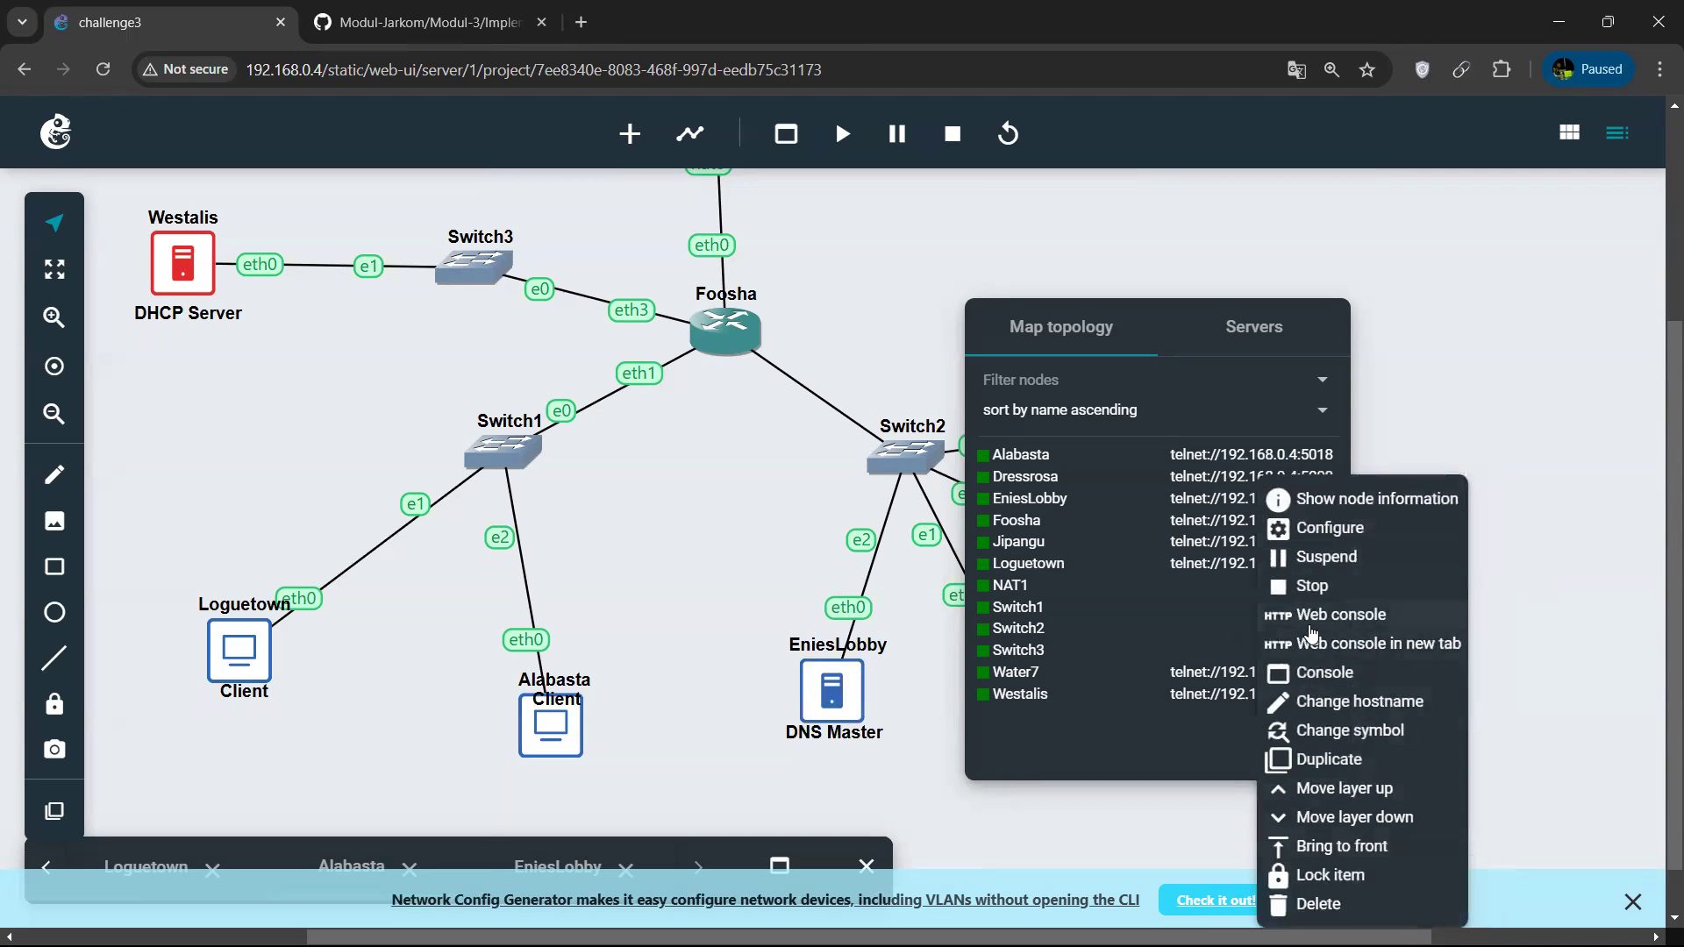
pyautogui.click(1282, 616)
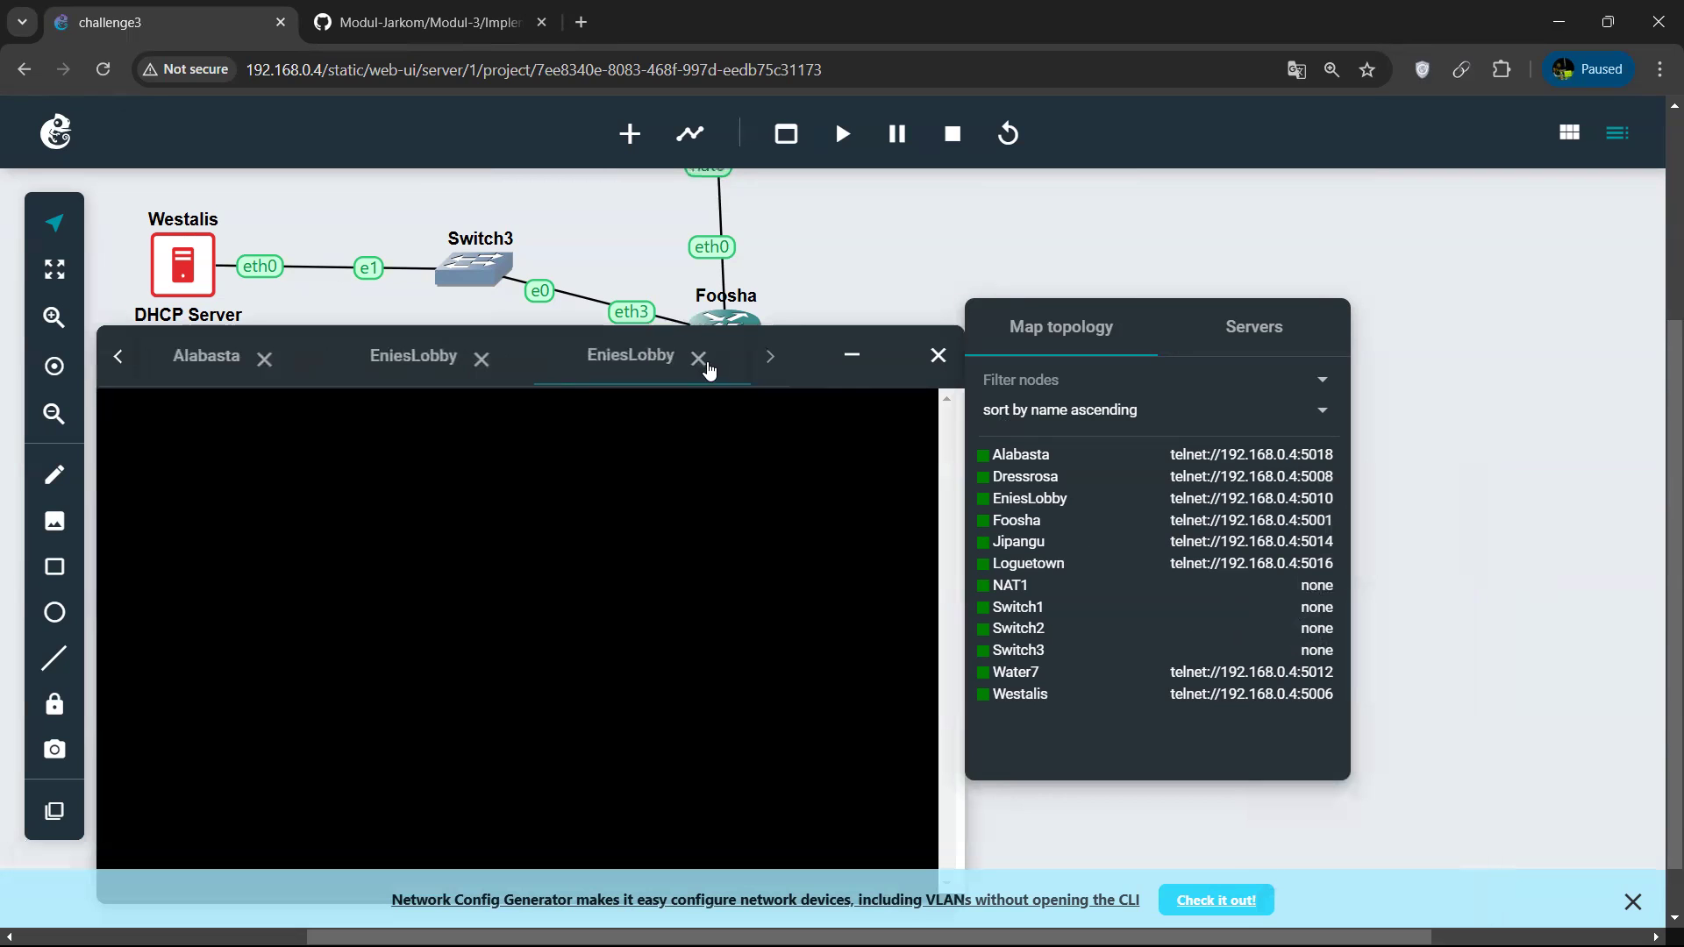
pyautogui.click(699, 358)
pyautogui.press('Up')
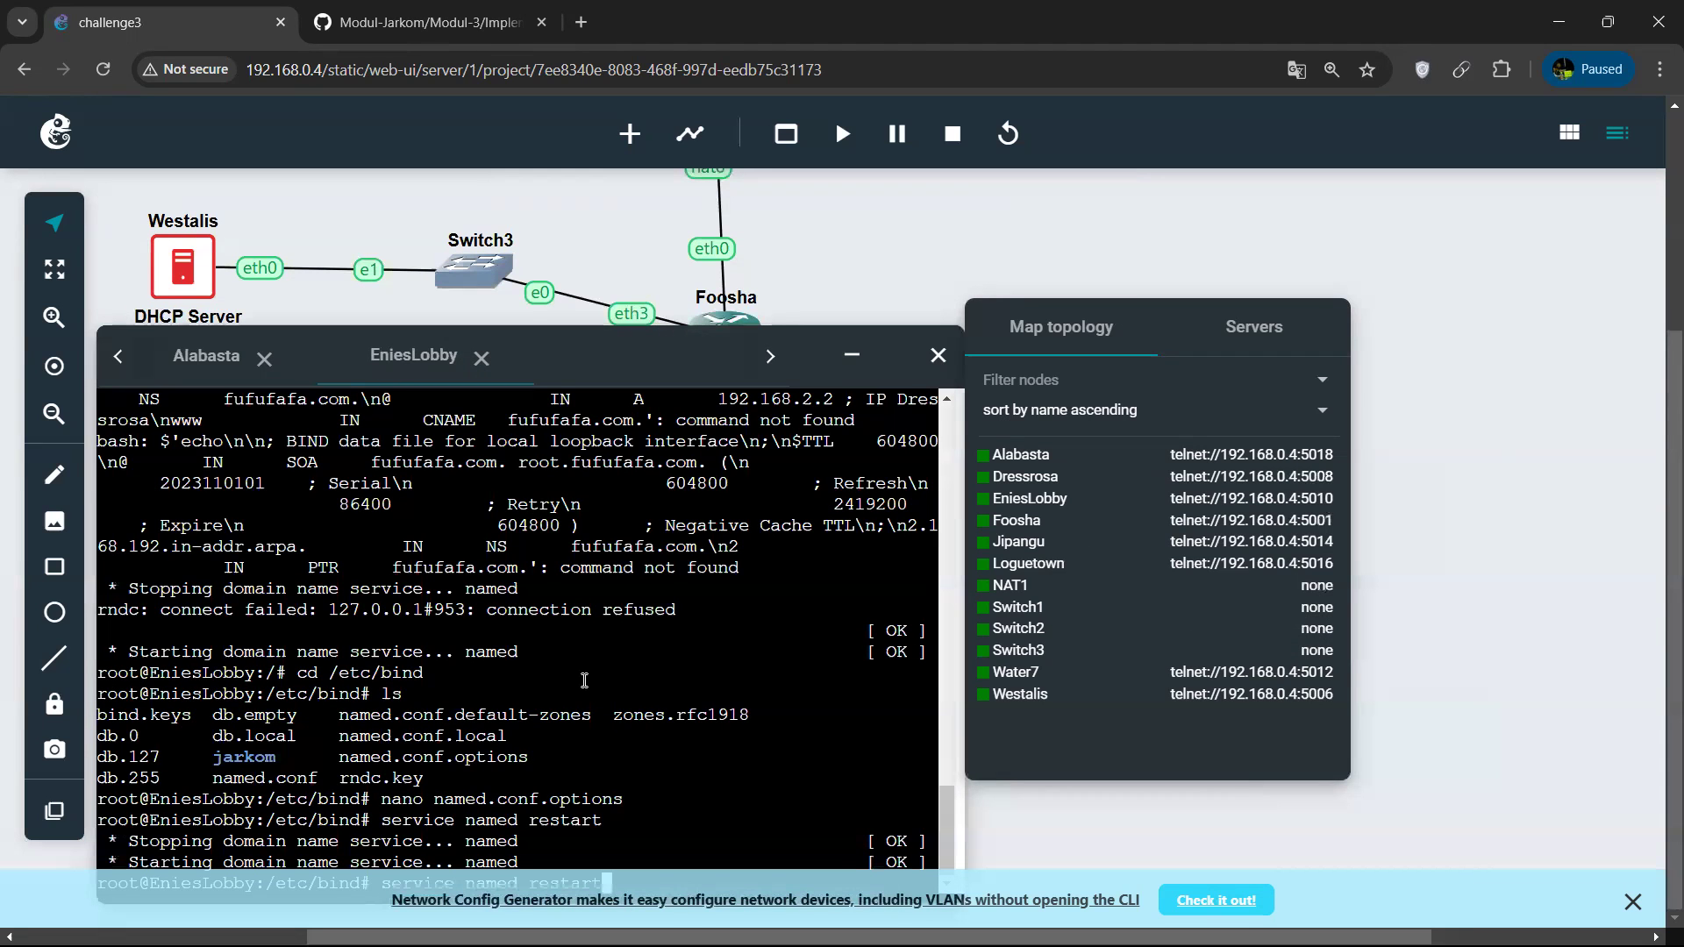
pyautogui.press('Up')
pyautogui.press('Return')
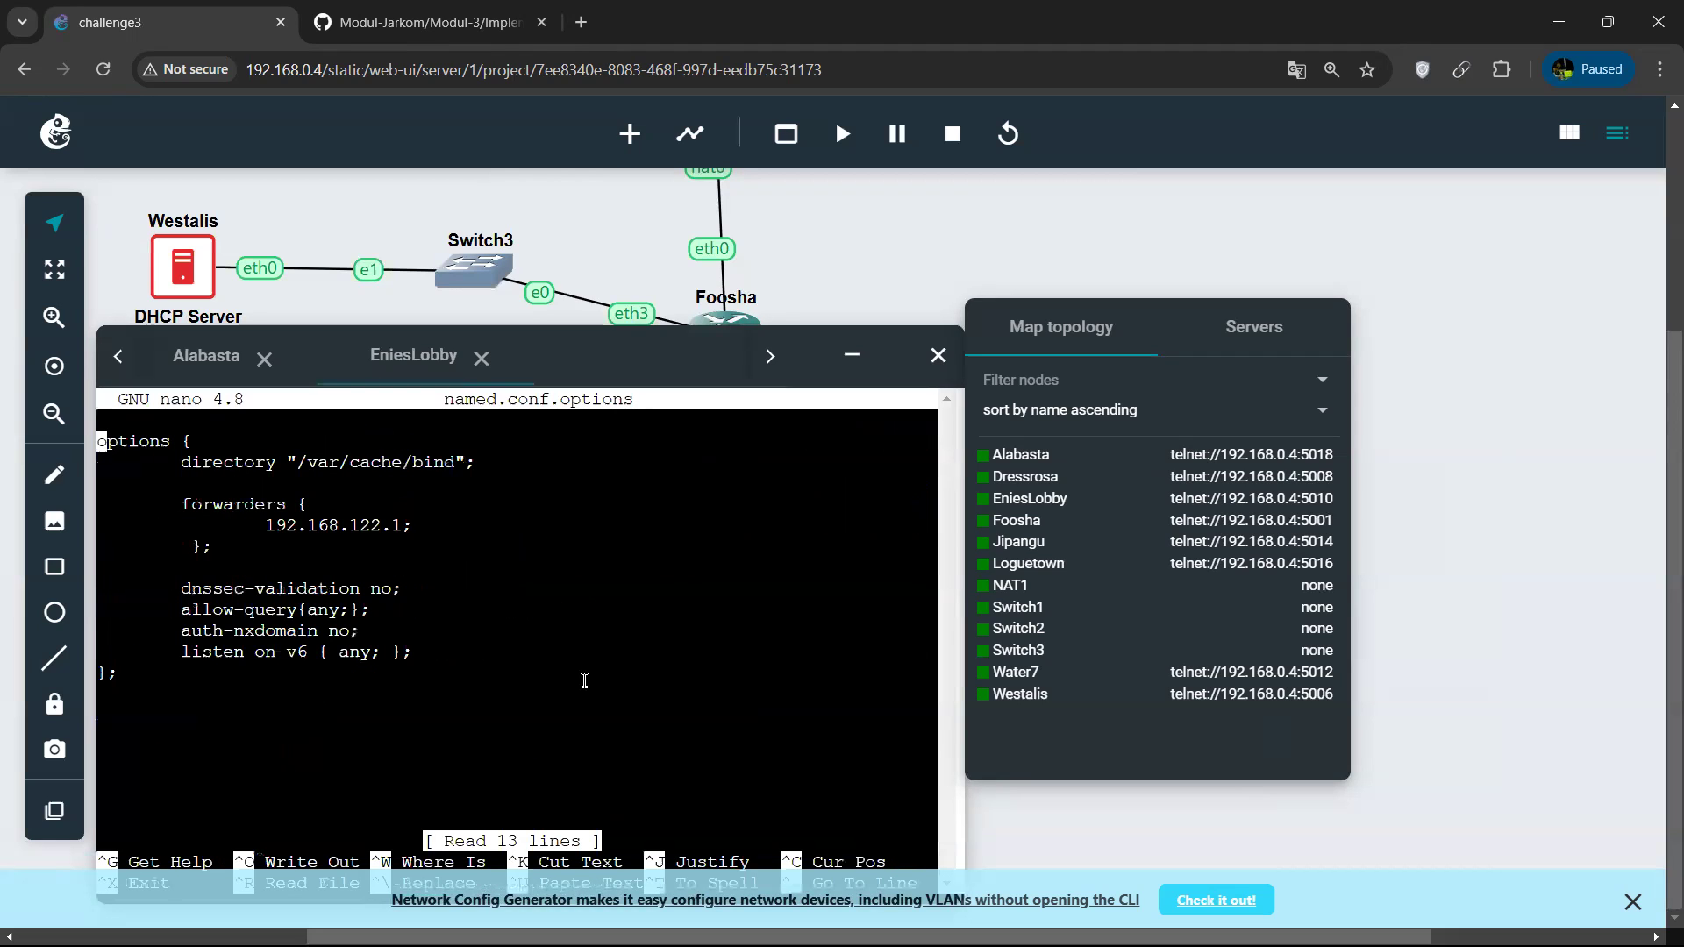
# Replace the forwarder address in EniesLobby's named.conf.options with 8.8.8.8.
pyautogui.press('Down')
pyautogui.press('Down')
pyautogui.press('Down')
pyautogui.press('Down')
pyautogui.press('Down')
pyautogui.press('Down')
pyautogui.press('Up')
pyautogui.press('Up')
pyautogui.press('Right')
pyautogui.press('Up')
pyautogui.press('Right')
pyautogui.press('Right')
pyautogui.press('Right')
pyautogui.press('Right')
pyautogui.press('Right')
pyautogui.press('Right')
pyautogui.press('Right')
pyautogui.press('Right')
pyautogui.press('Right')
pyautogui.press('Right')
pyautogui.press('Right')
pyautogui.press('Right')
pyautogui.press('Right')
pyautogui.press('Right')
pyautogui.press('Right')
pyautogui.press('Right')
pyautogui.press('Right')
pyautogui.press('Right')
pyautogui.press('Right')
pyautogui.press('Right')
pyautogui.press('Right')
pyautogui.press('Right')
pyautogui.press('Right')
pyautogui.press('Right')
pyautogui.press('Right')
pyautogui.press('Right')
pyautogui.press('Right')
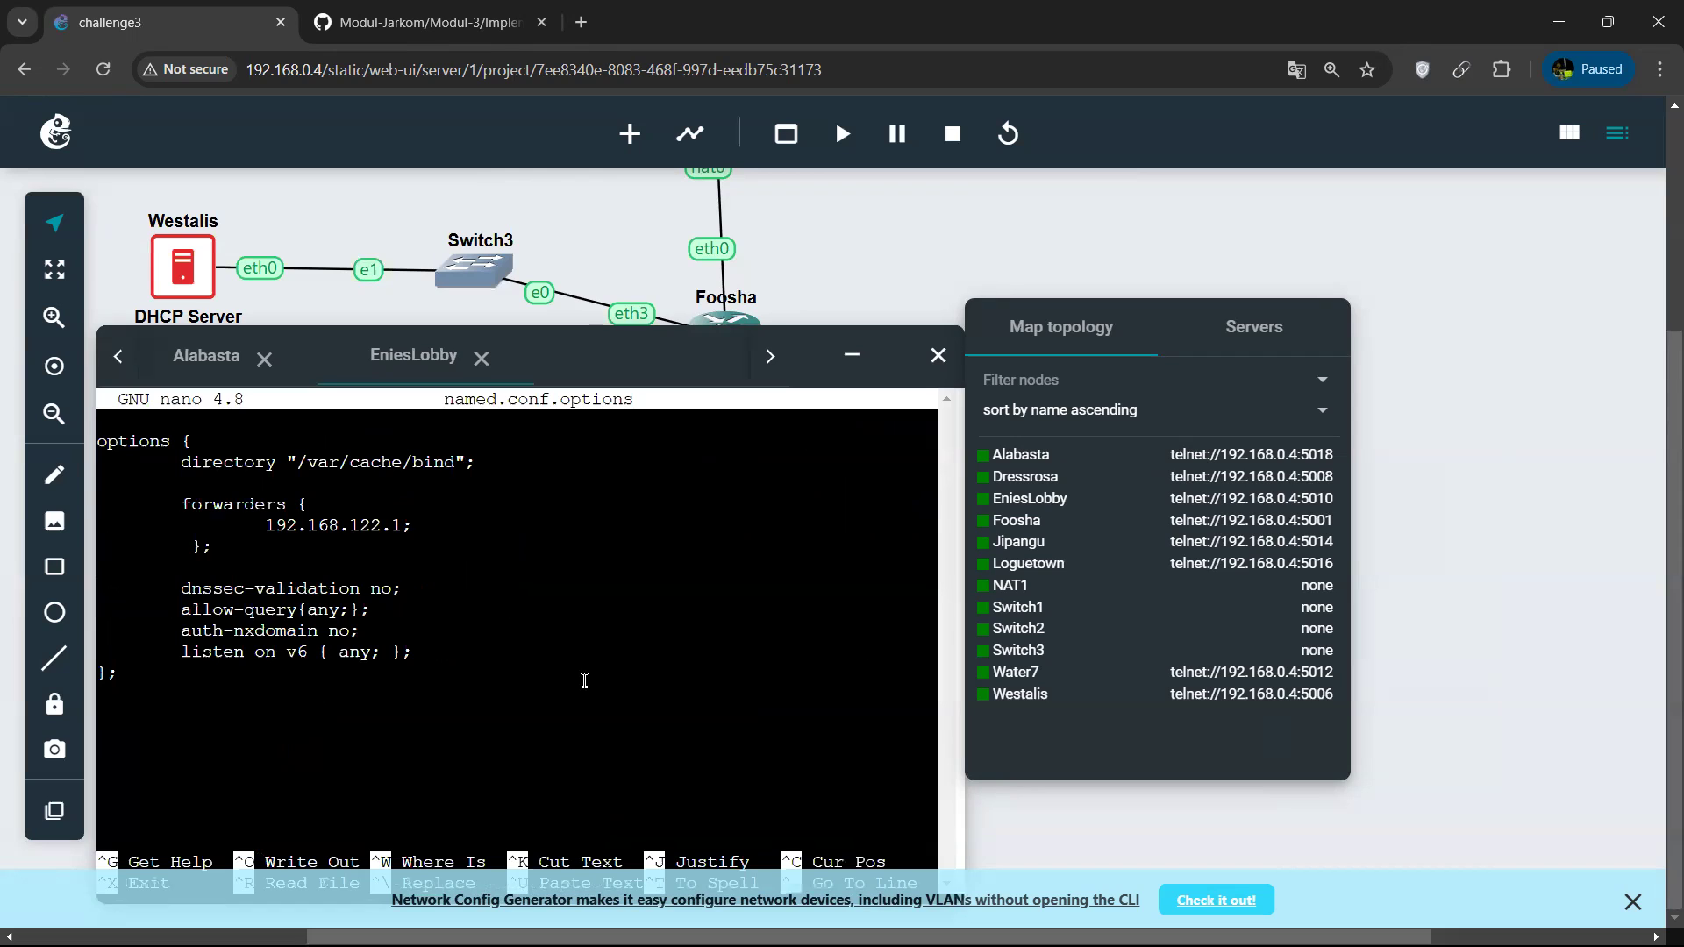
pyautogui.press('BackSpace')
pyautogui.press('BackSpace')
pyautogui.press('BackSpace')
pyautogui.press('BackSpace')
pyautogui.press('BackSpace')
pyautogui.press('BackSpace')
pyautogui.press('BackSpace')
pyautogui.press('BackSpace')
pyautogui.press('BackSpace')
pyautogui.press('BackSpace')
pyautogui.press('BackSpace')
pyautogui.press('BackSpace')
pyautogui.press('BackSpace')
pyautogui.write('88.8')
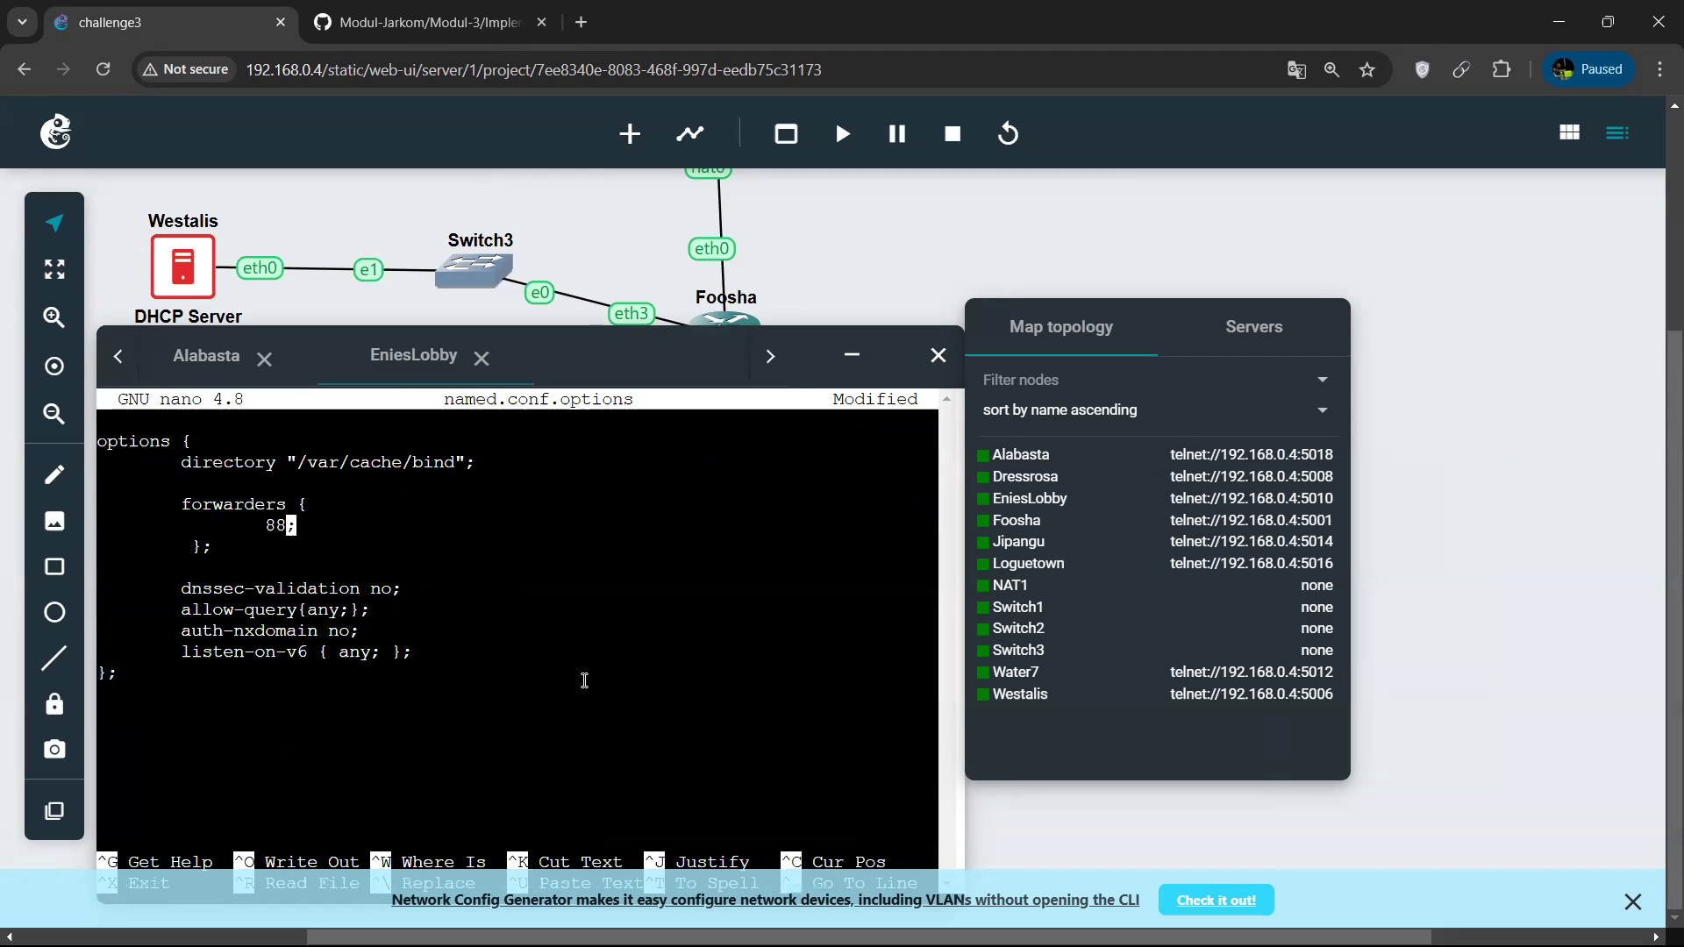
pyautogui.press('BackSpace')
pyautogui.press('BackSpace')
pyautogui.press('BackSpace')
pyautogui.press('BackSpace')
pyautogui.write('8.8.8.8')
# Add 8.8.4.4 as a second forwarder in named.conf.options and exit nano with the changes saved.
pyautogui.press('Right')
pyautogui.press('Return')
pyautogui.press('Tab')
pyautogui.press('Tab')
pyautogui.write('8.8.')
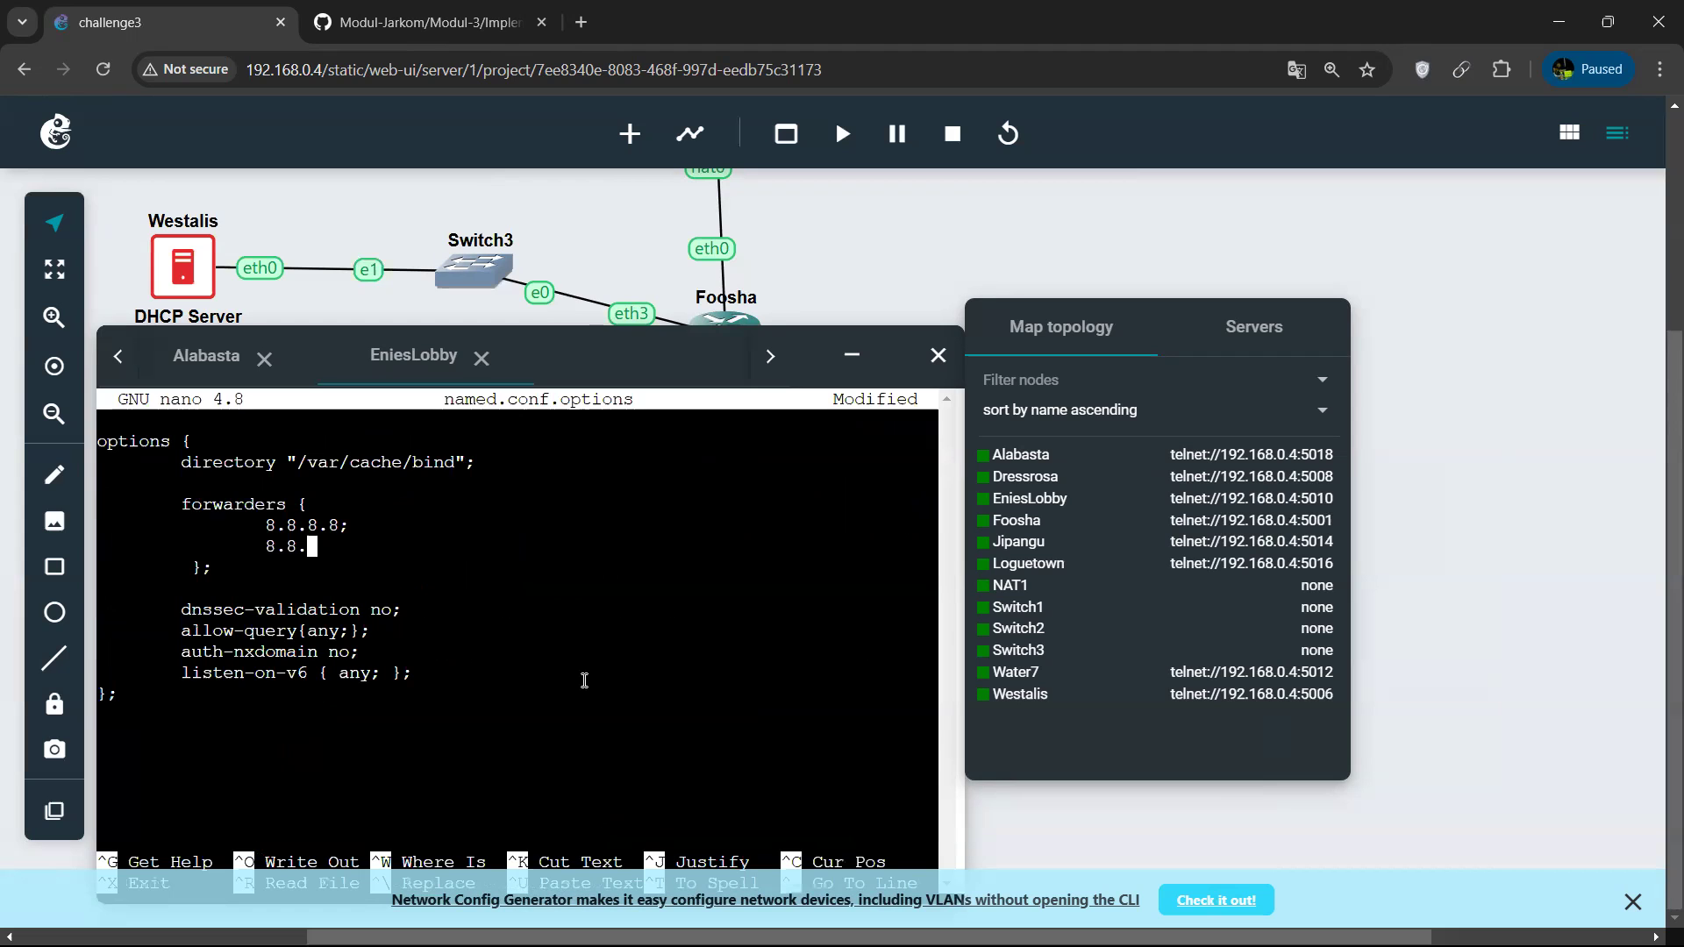
pyautogui.write('4.4;')
pyautogui.hotkey('ctrl', 'x')
pyautogui.press('y')
pyautogui.press('Return')
# Restart EniesLobby's DNS service with service named restart.
pyautogui.write('ser')
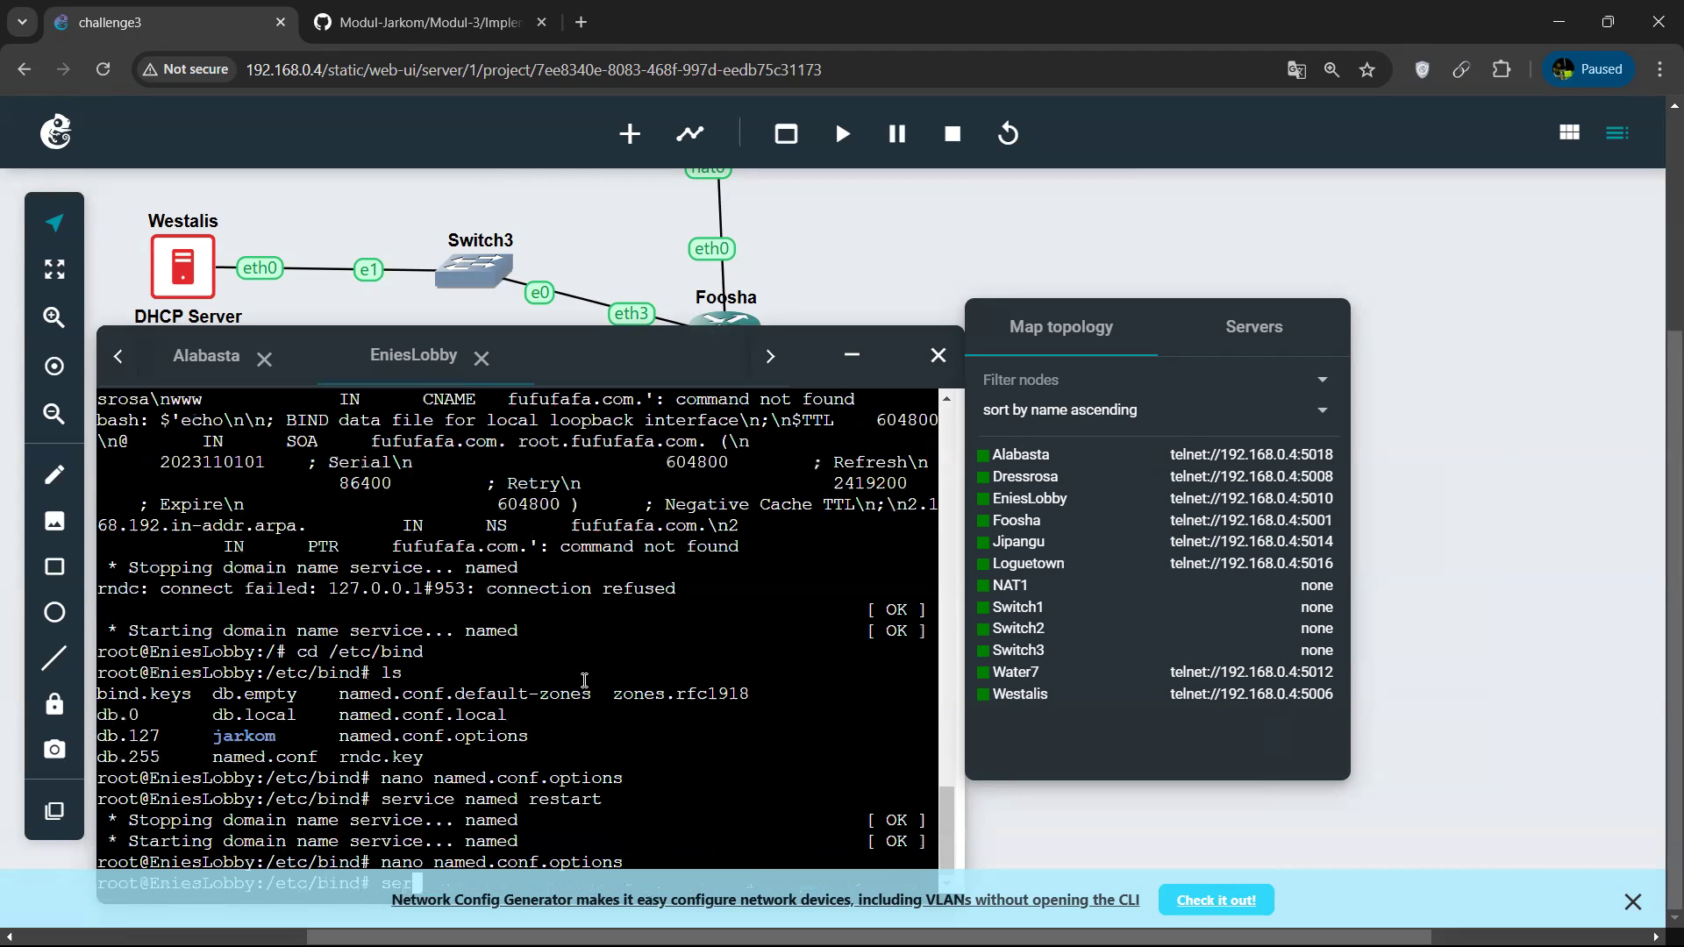
pyautogui.write('vice named restart')
pyautogui.press('Return')
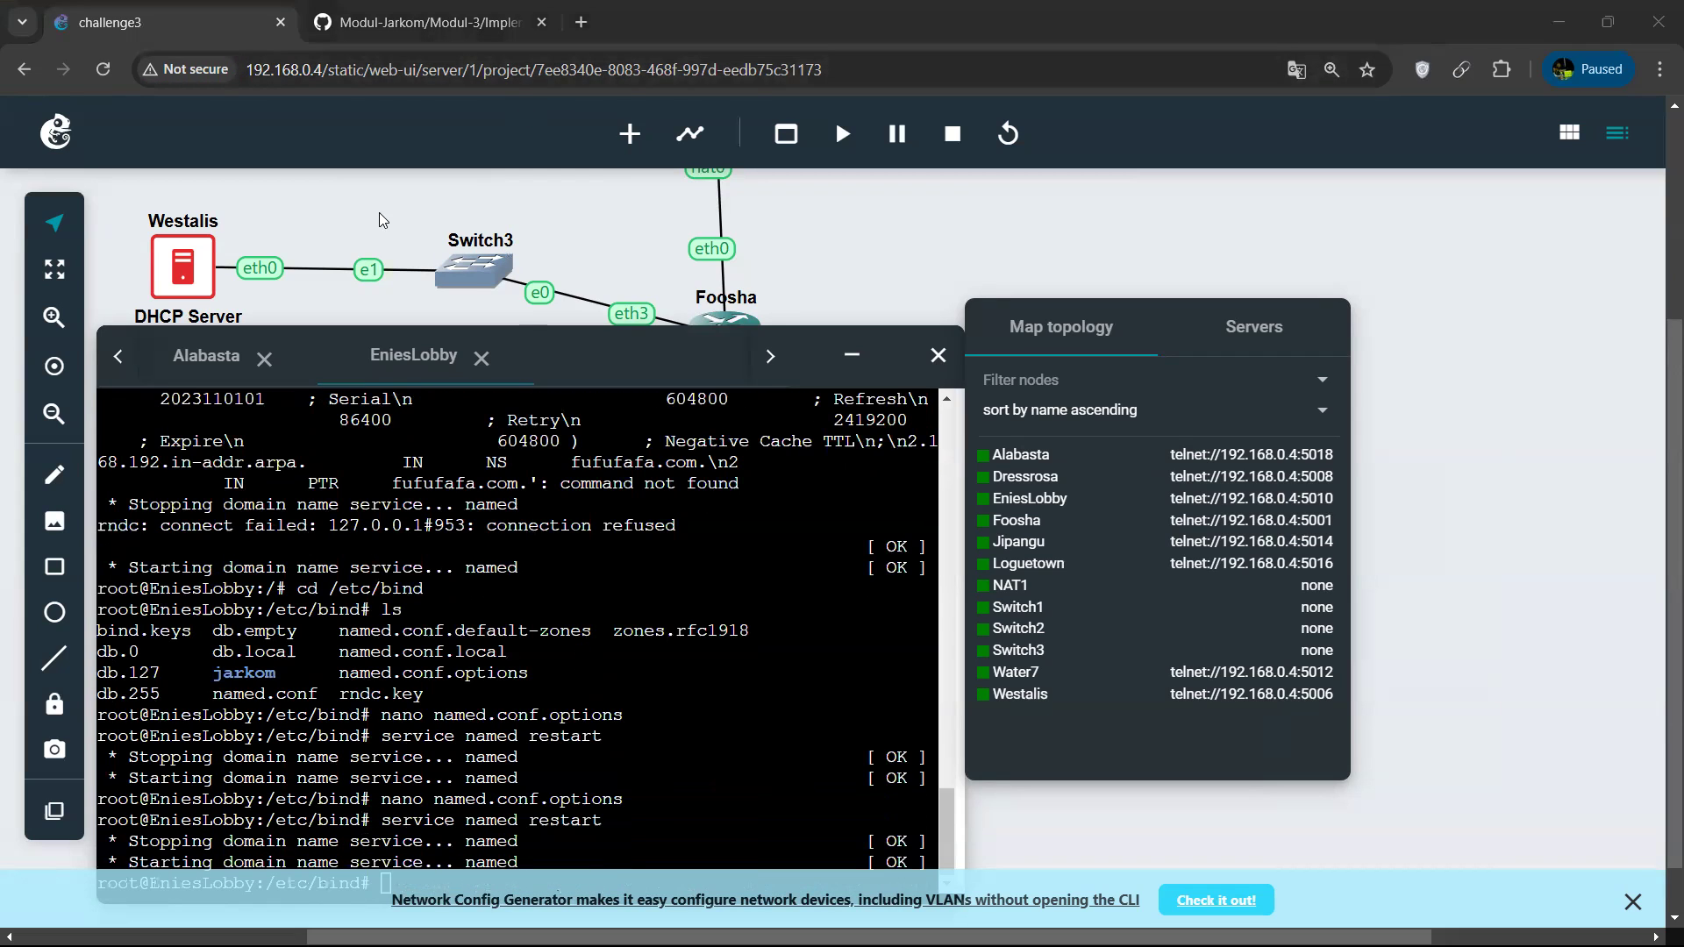
# Review Alabasta's web console output, then switch to its Ubuntu terminal session and request 192.168.2.5 with curl.
pyautogui.click(138, 361)
pyautogui.click(409, 373)
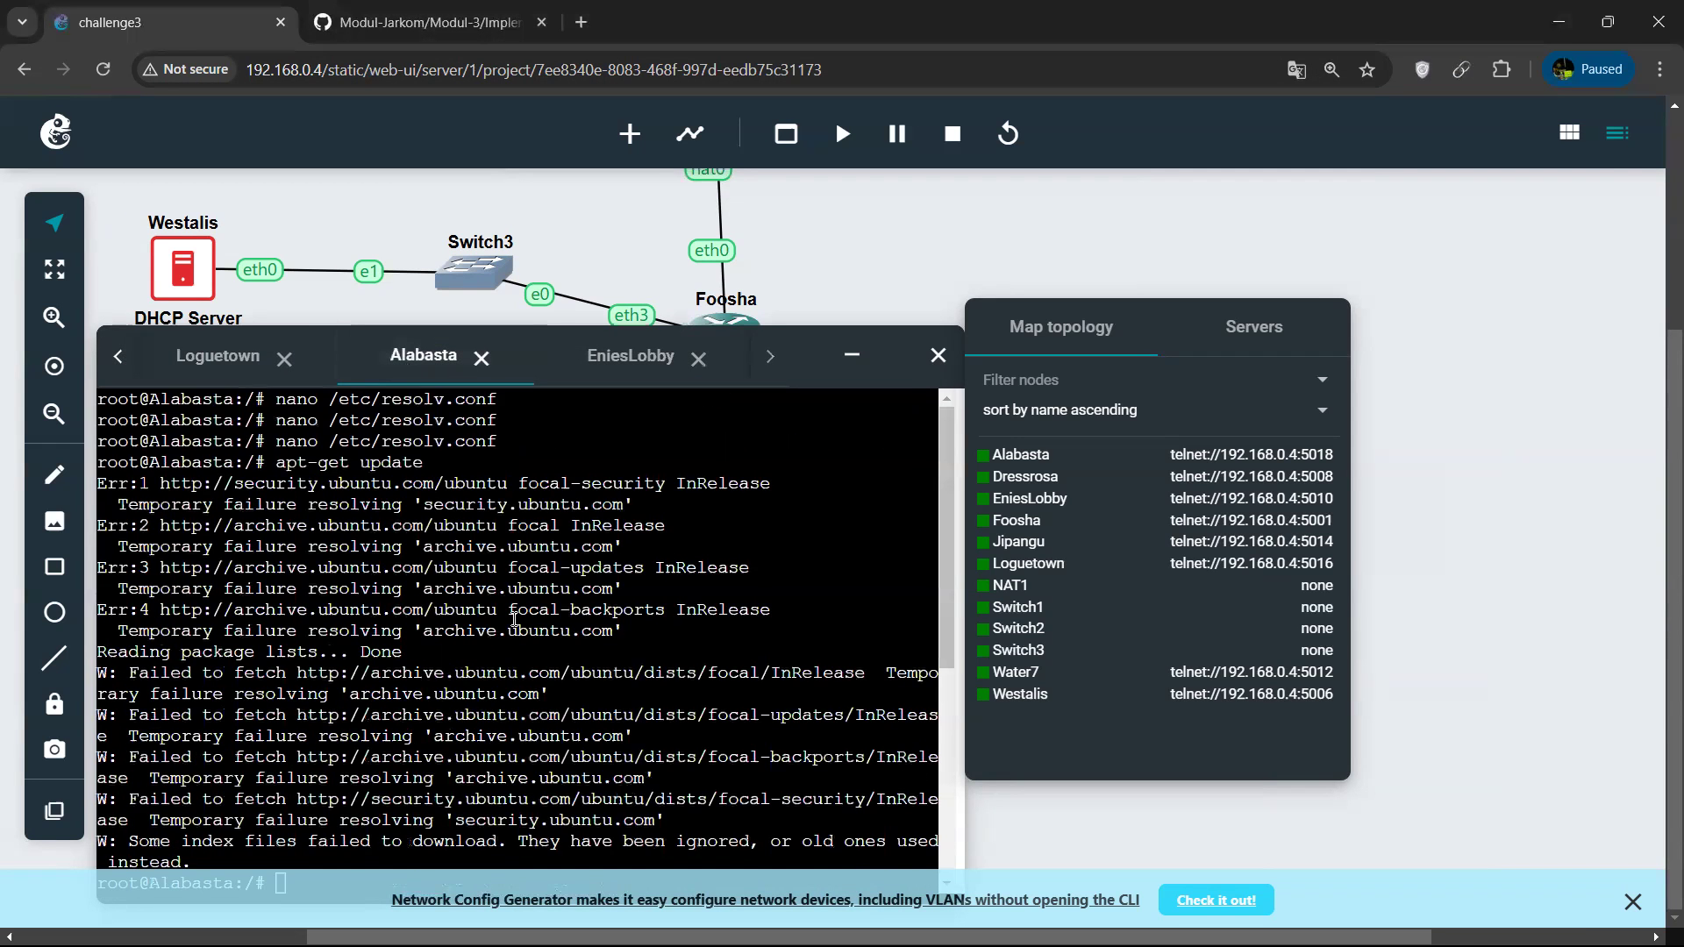
pyautogui.scroll(-4, 449, 739)
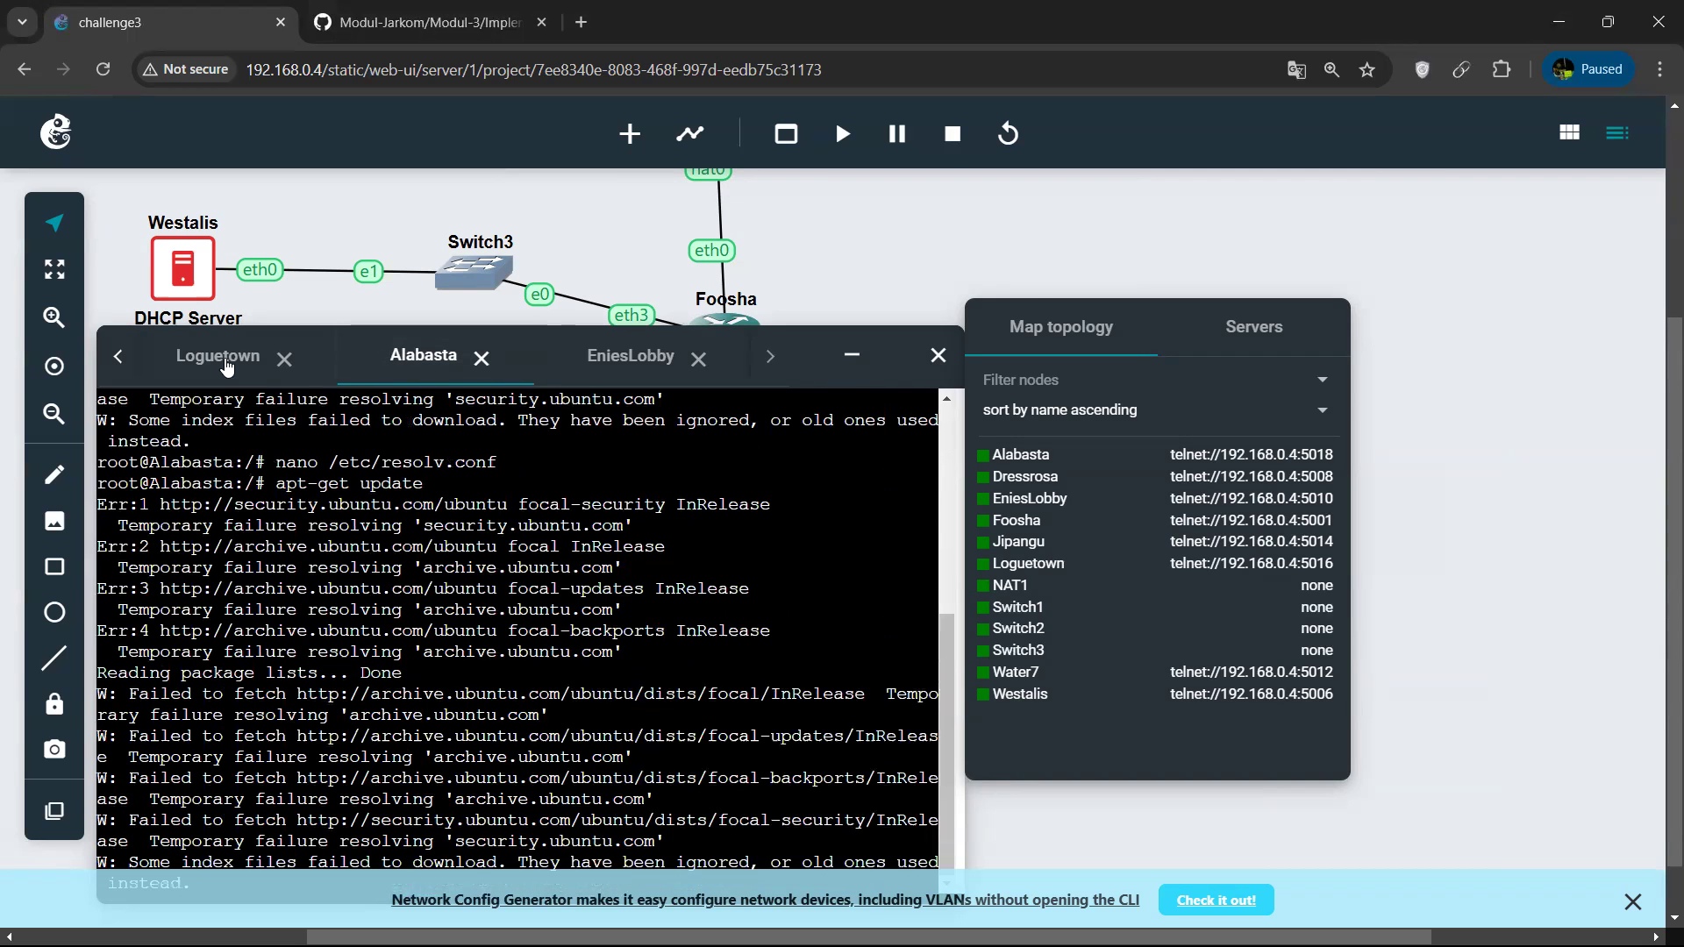
pyautogui.hotkey('alt', 'Tab')
pyautogui.hotkey('alt', 'Tab')
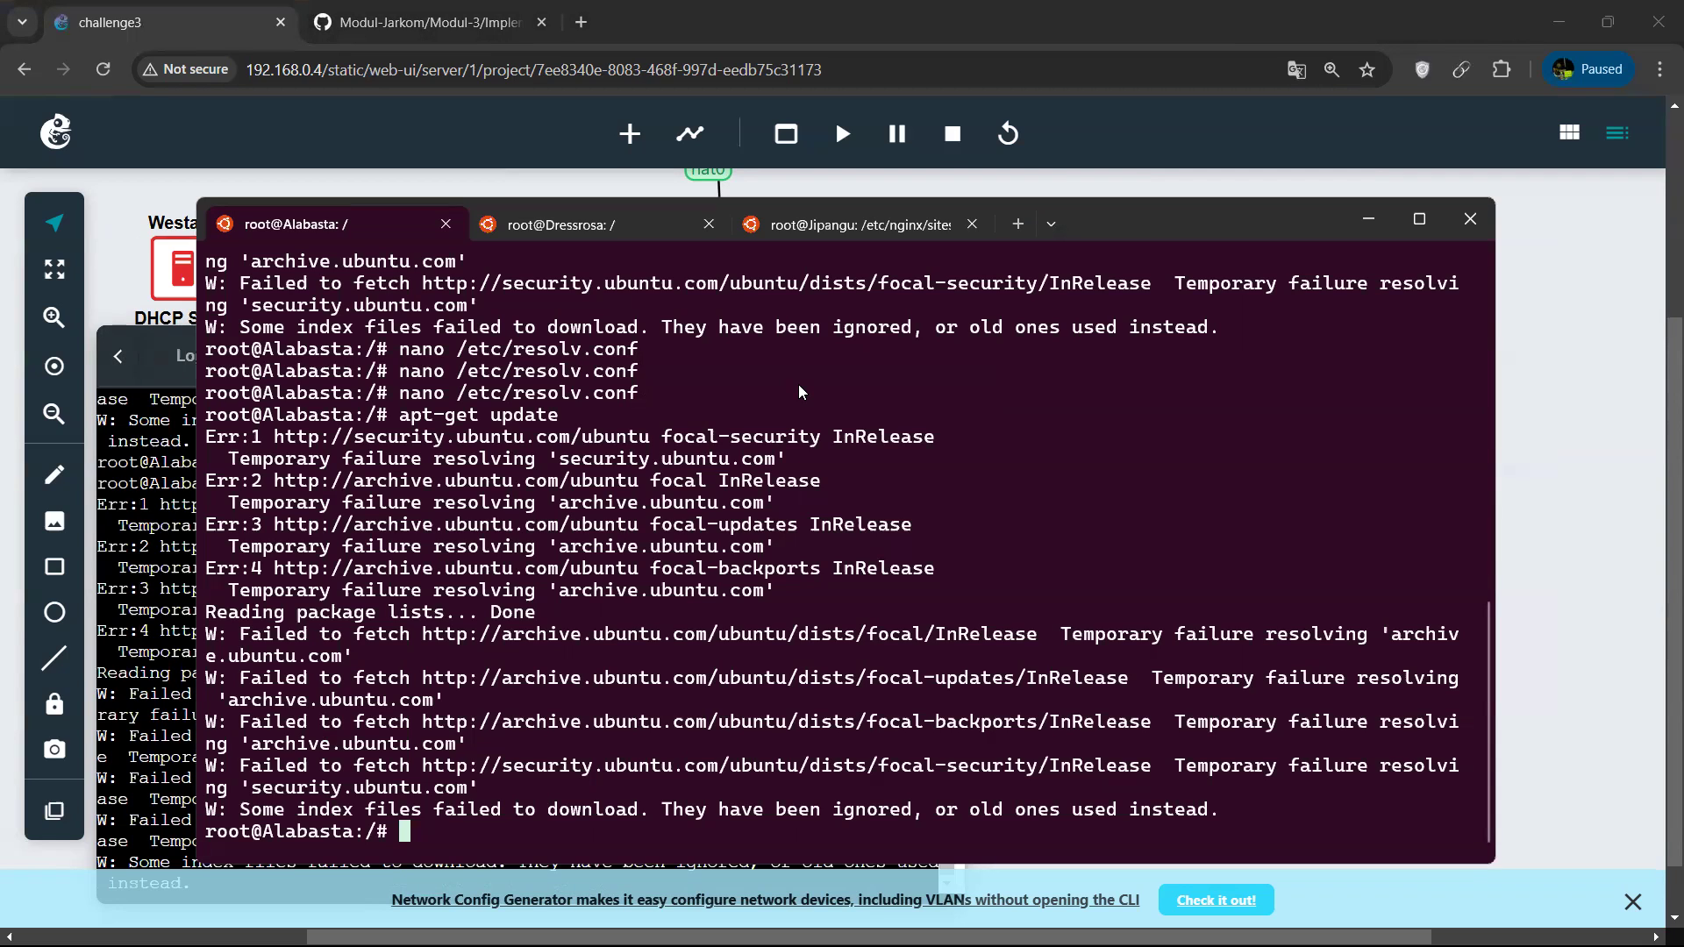
pyautogui.write('curl 192.168.2.5')
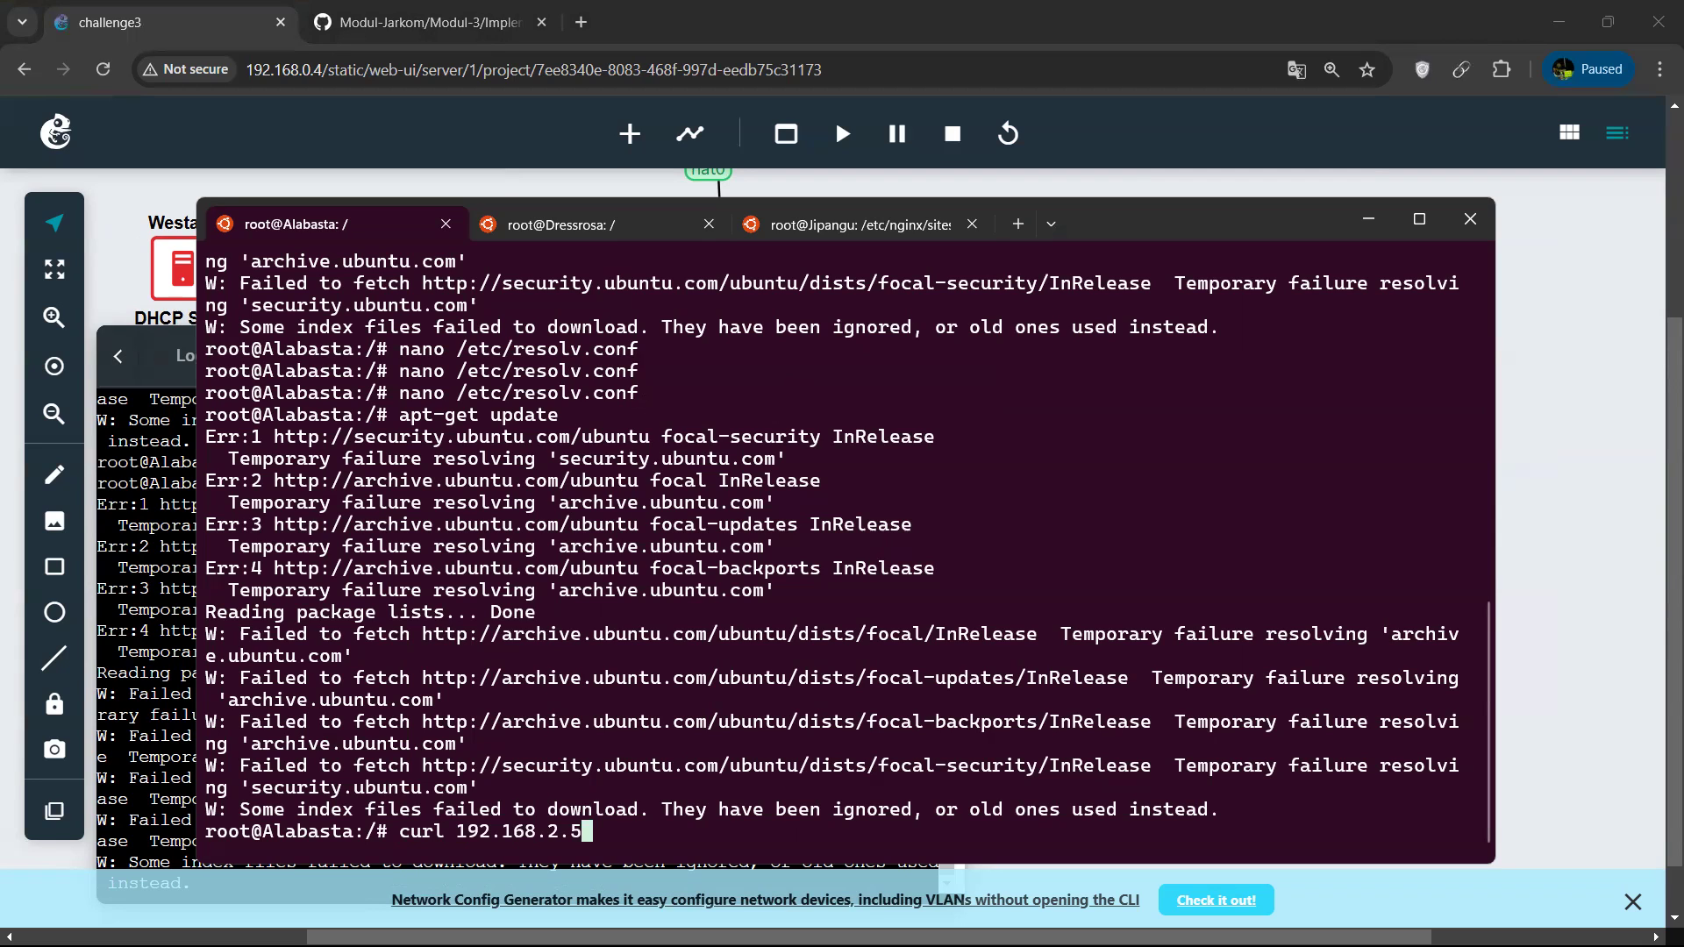
pyautogui.press('Return')
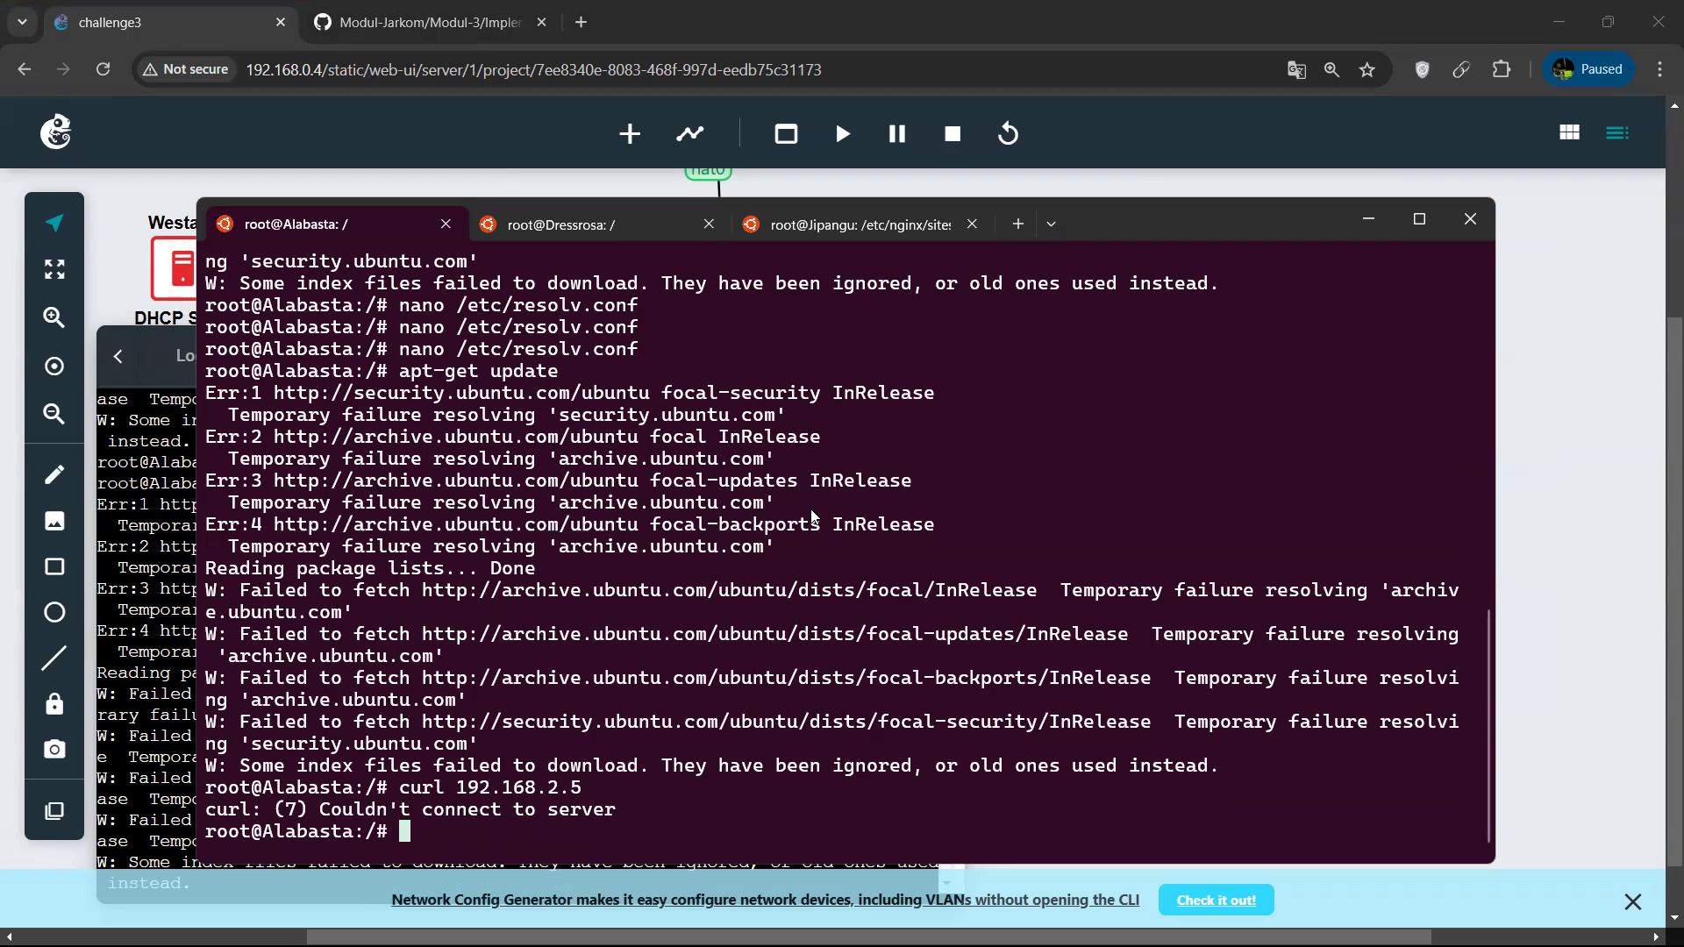
# Glance at Jipangu's terminal session, then return to Alabasta and run curl localhost.
pyautogui.click(858, 210)
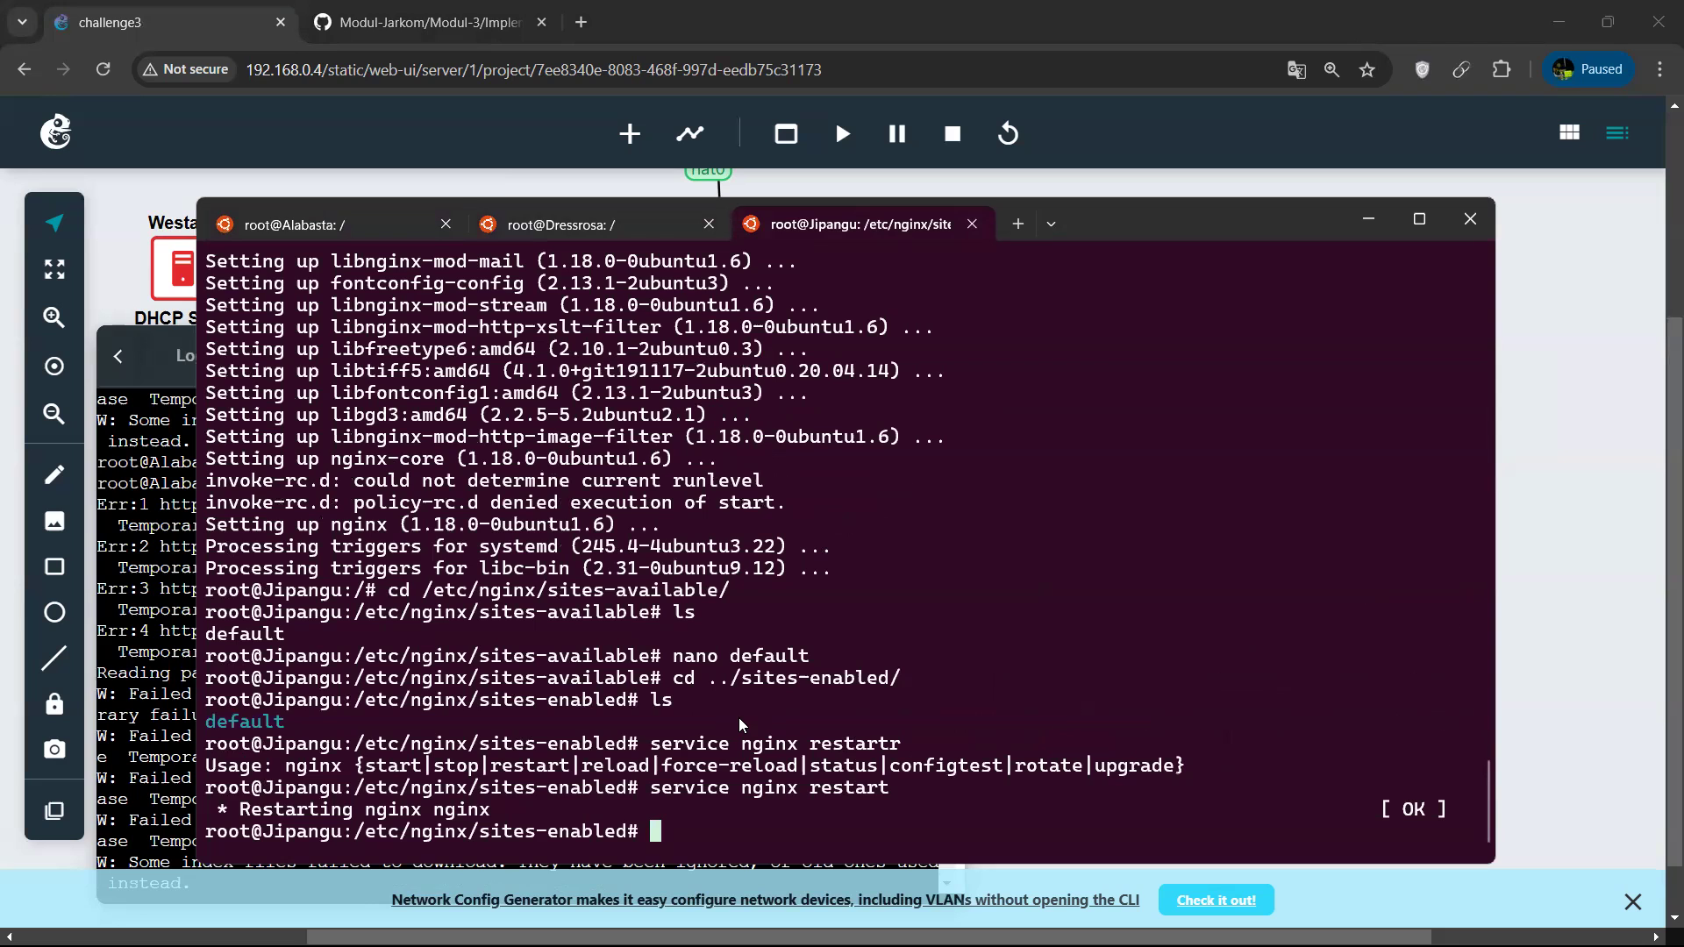
pyautogui.click(348, 219)
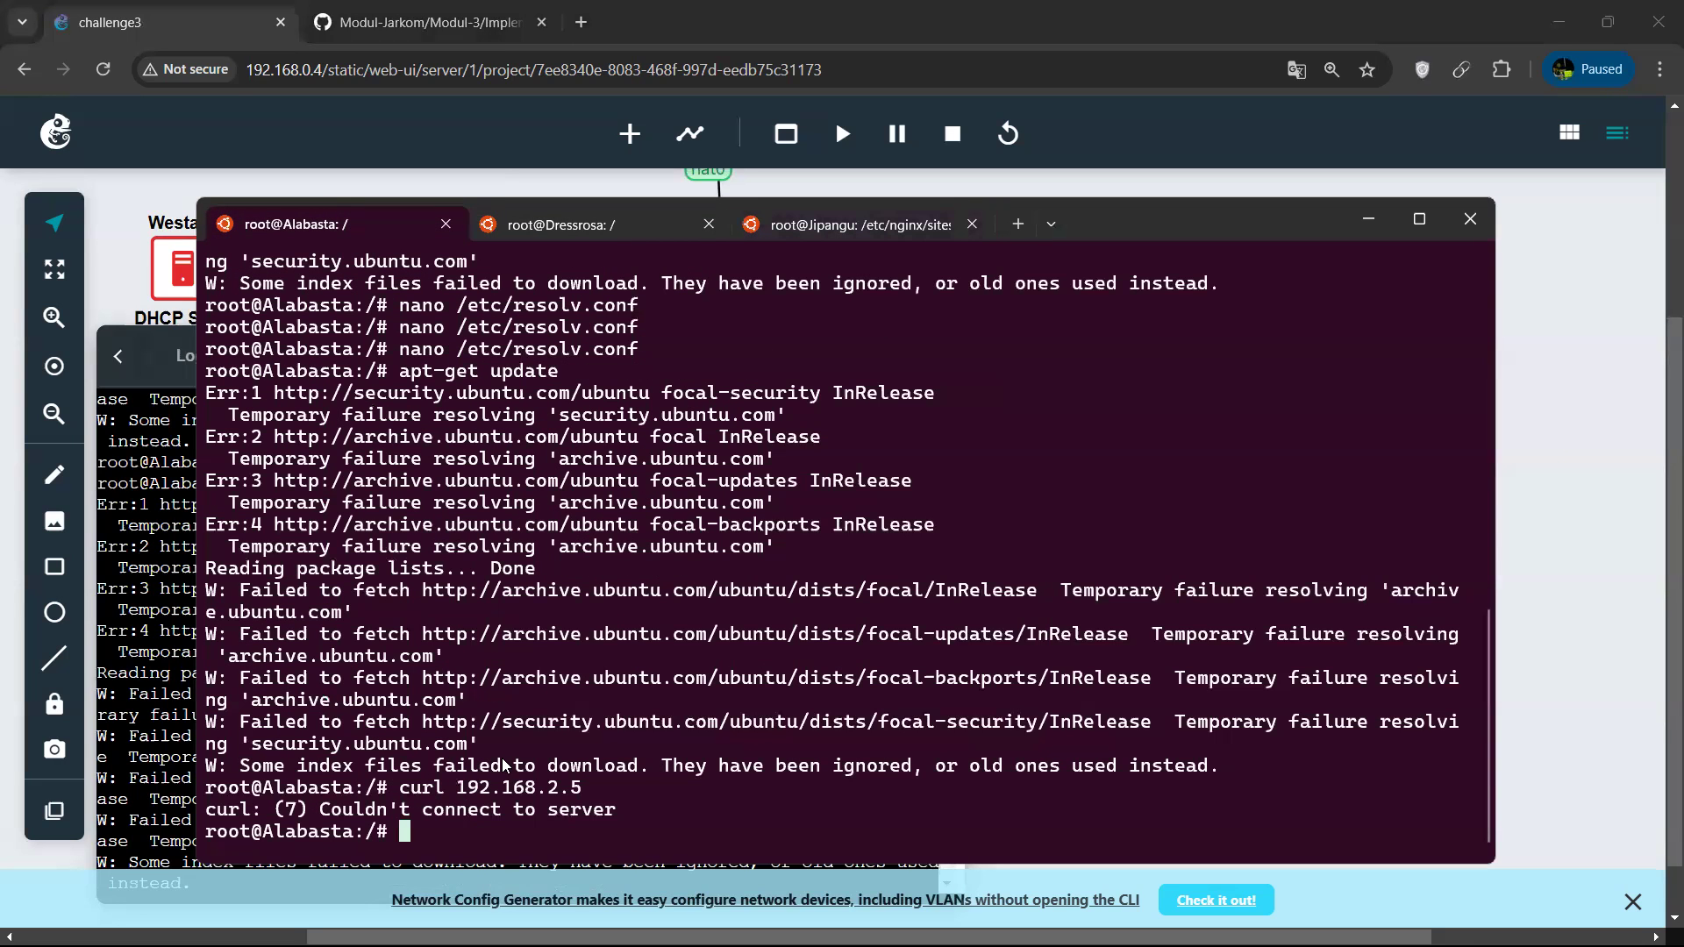
pyautogui.write('curl localhost')
pyautogui.press('Return')
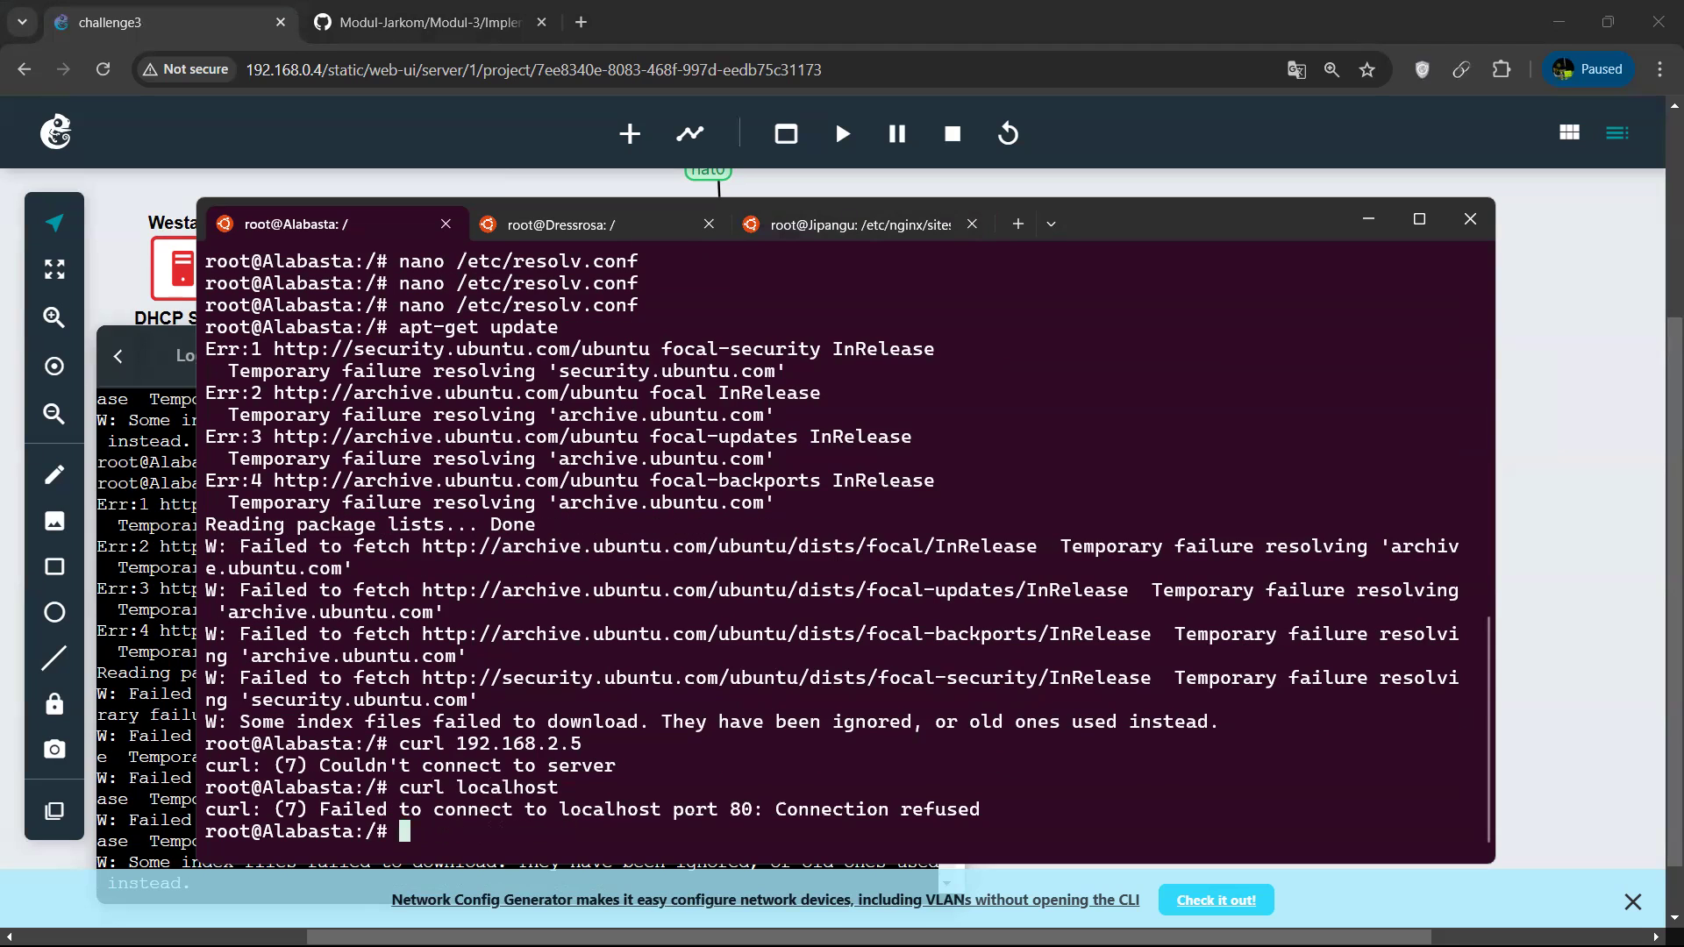
# In Jipangu's session, go to the root directory and test its web server with curl localhost.
pyautogui.click(860, 223)
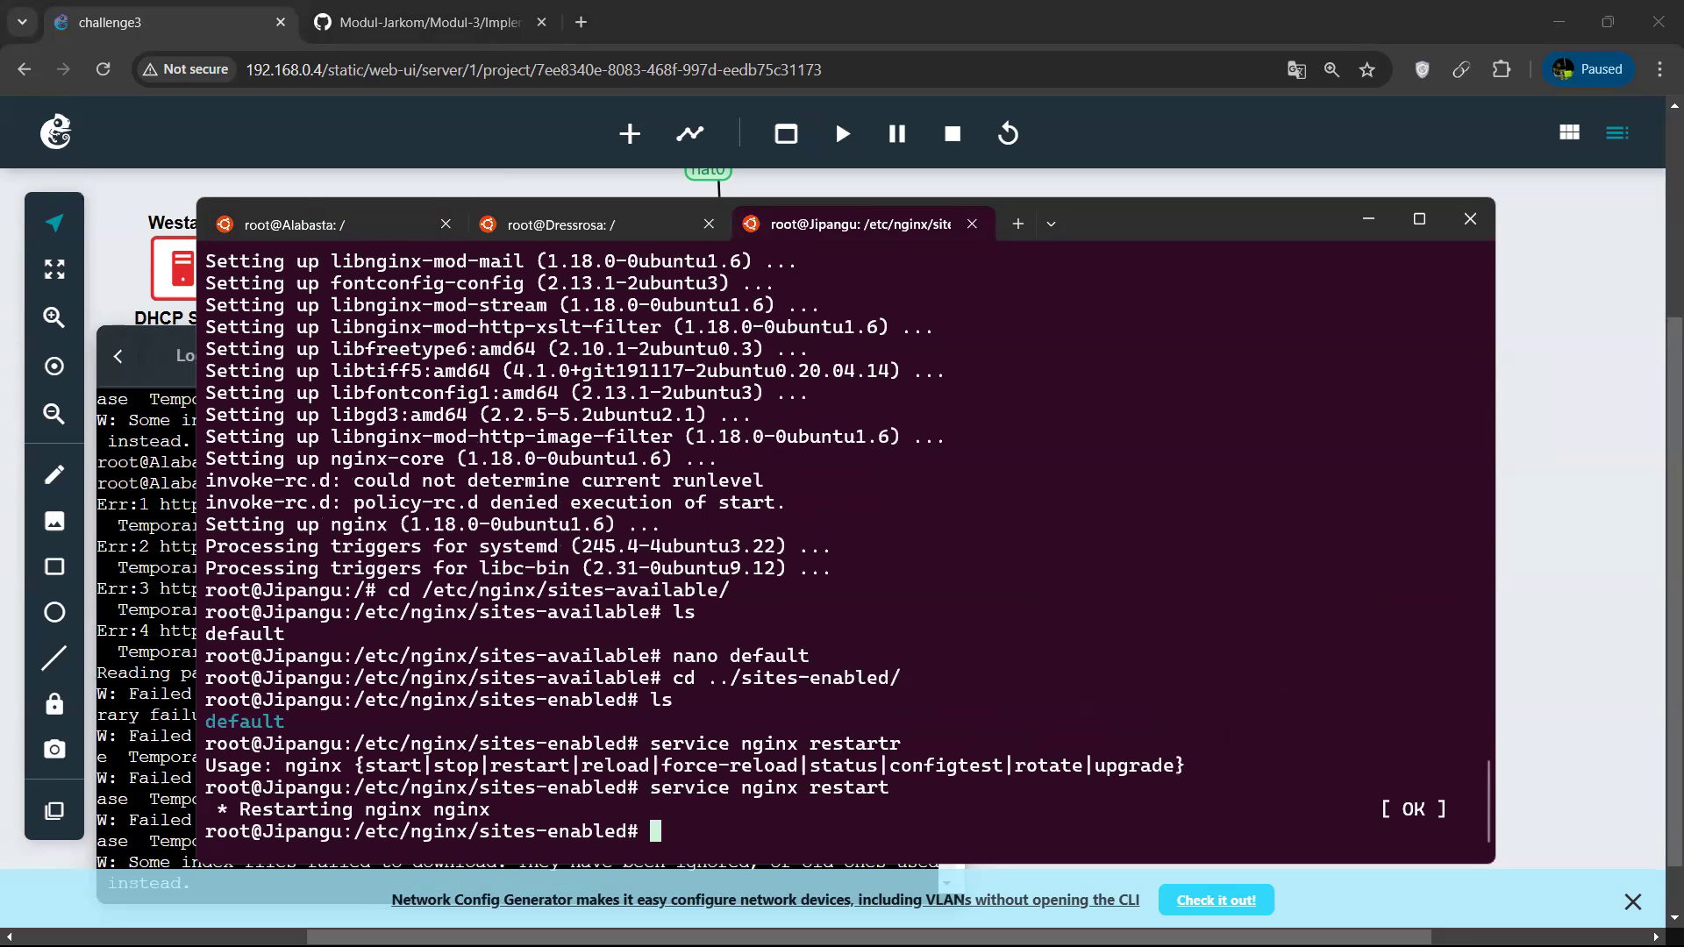
pyautogui.write('cd')
pyautogui.press('Return')
pyautogui.write('cd ..')
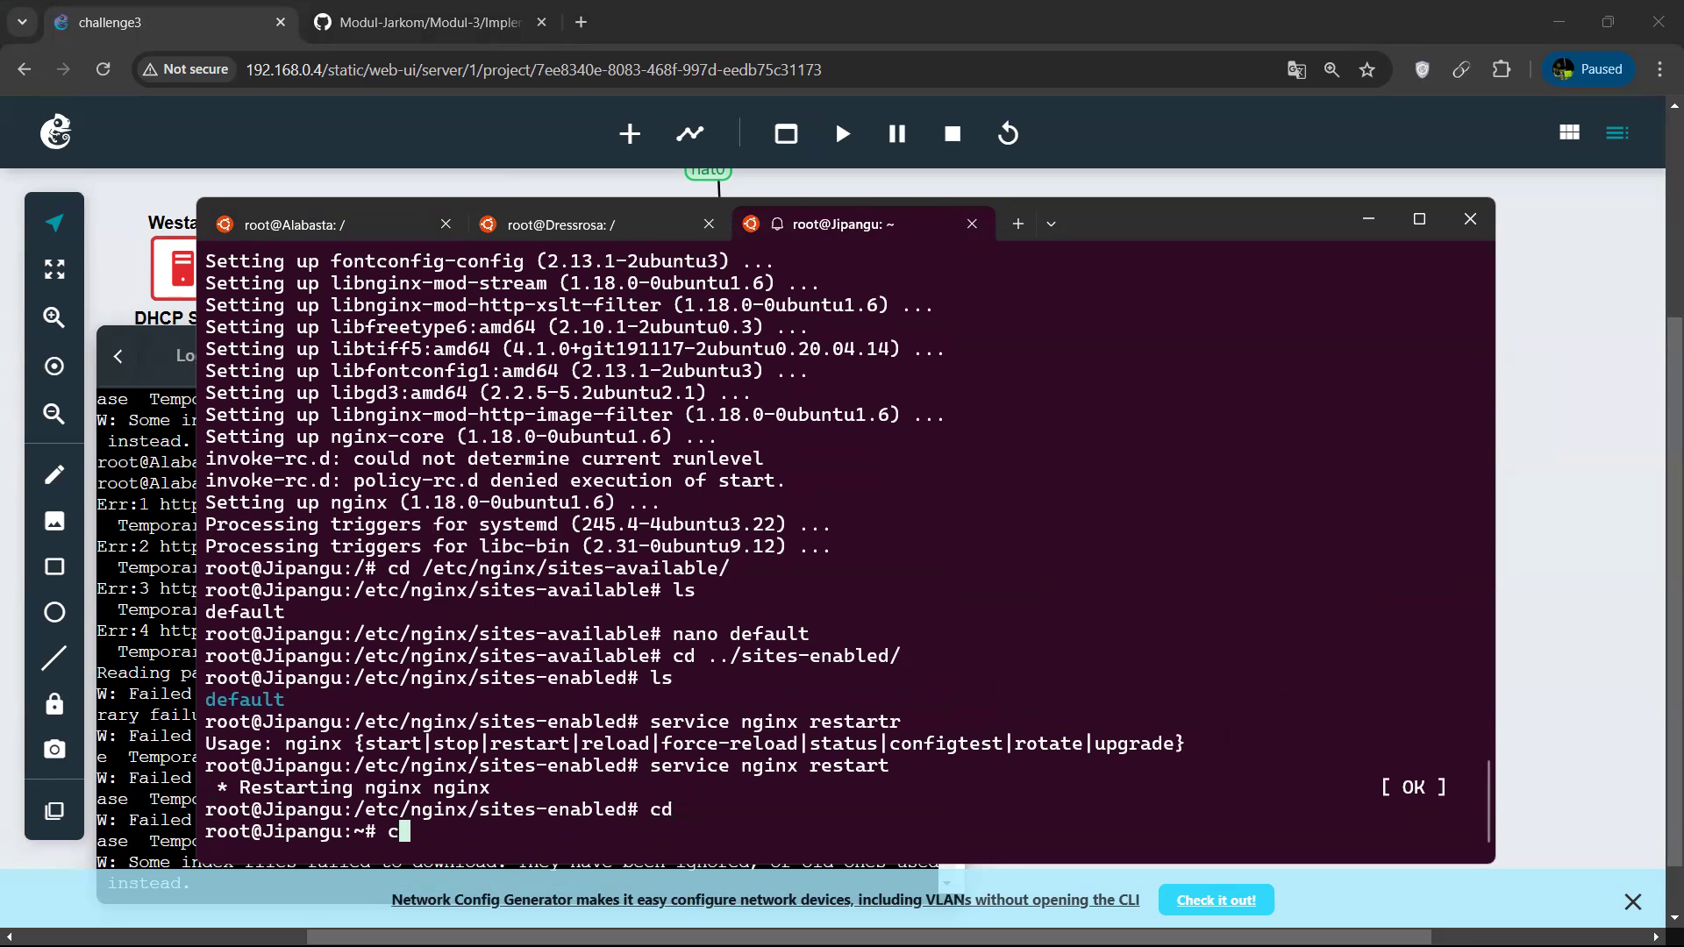
pyautogui.press('Return')
pyautogui.write('sc')
pyautogui.press('BackSpace')
pyautogui.press('BackSpace')
pyautogui.write('cu')
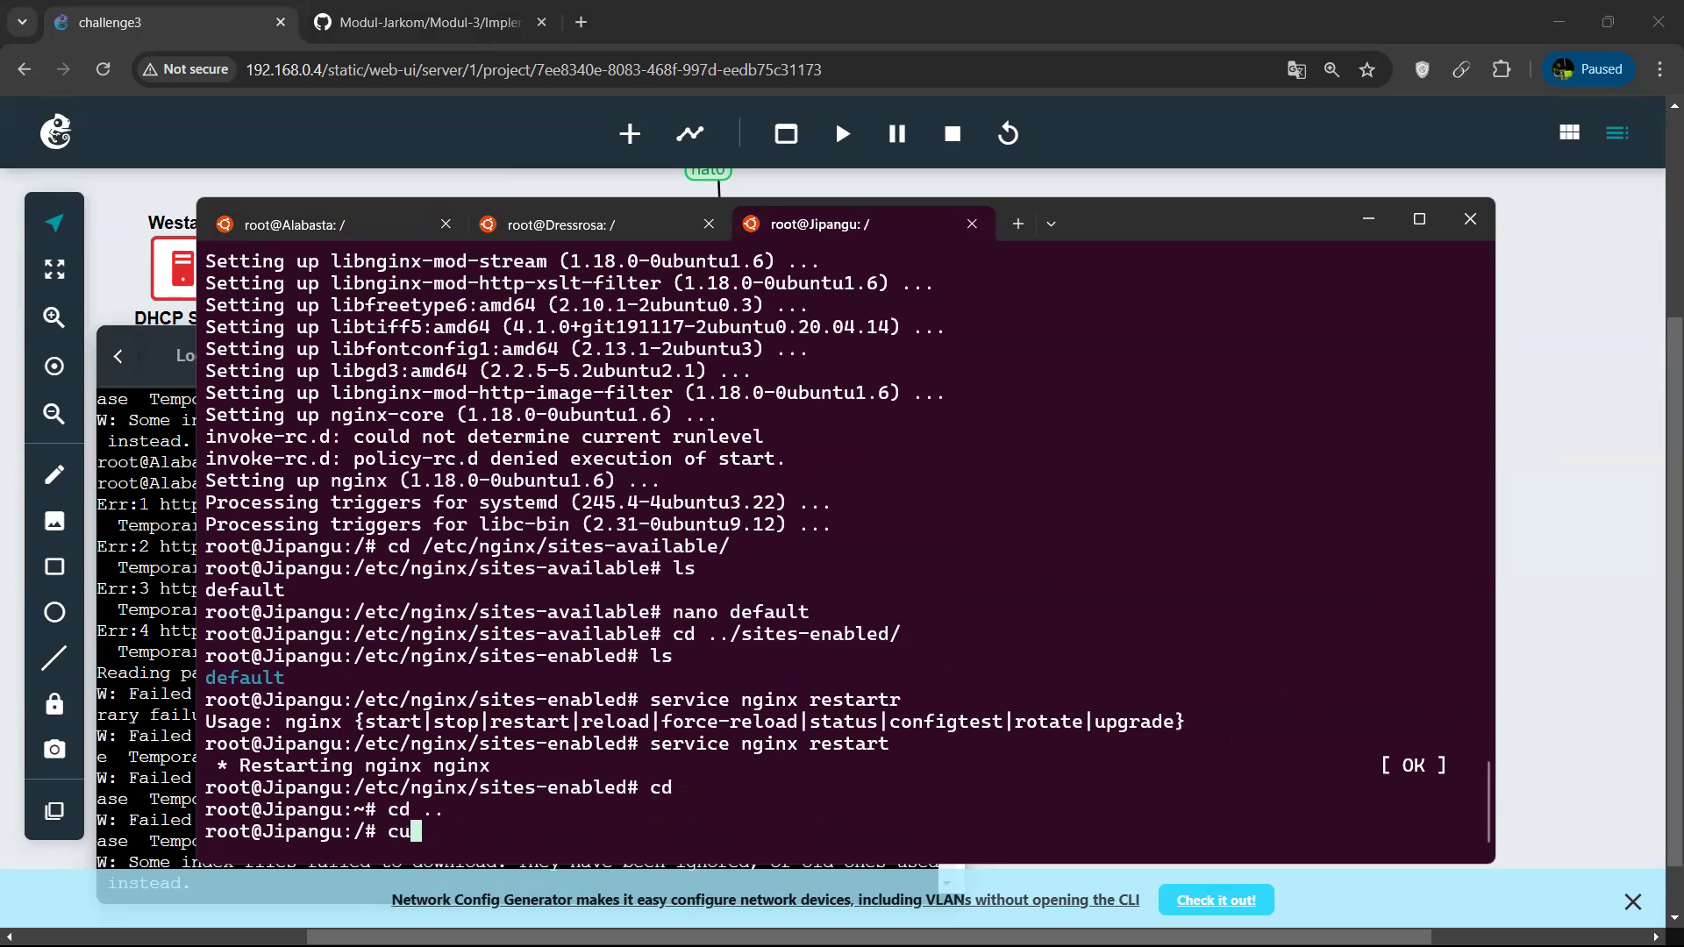
pyautogui.write('rl localhost')
pyautogui.press('Return')
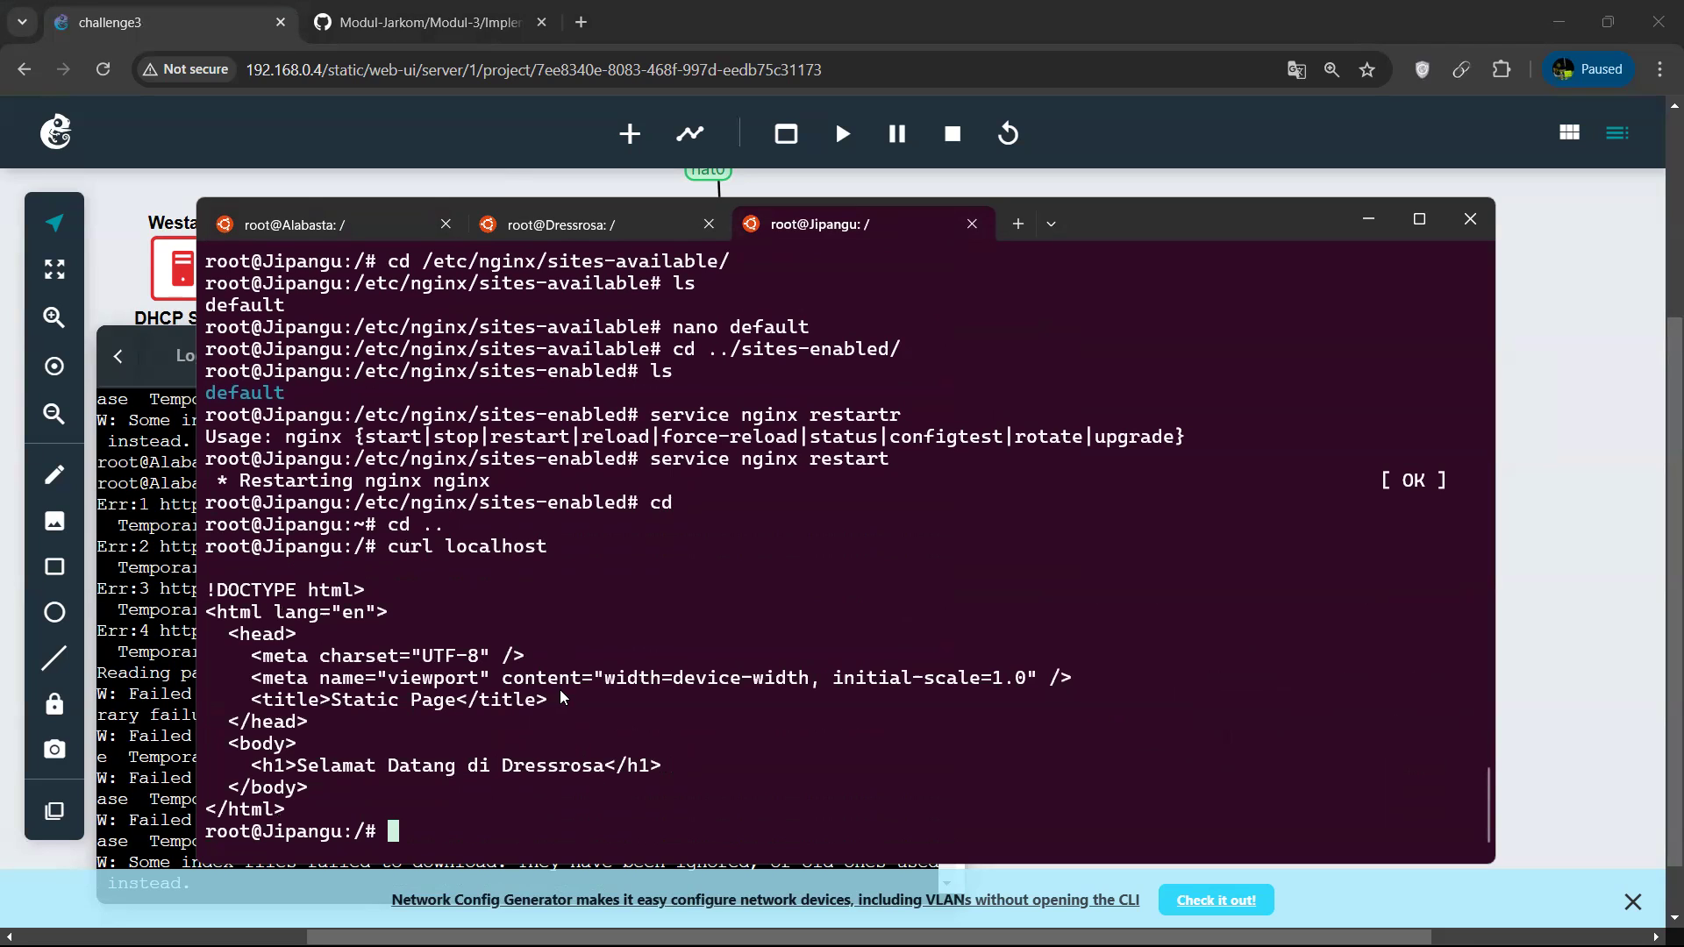
# Look up Jipangu's IP addresses with hostname -i and hostname -I.
pyautogui.write('hostname -i')
pyautogui.press('Return')
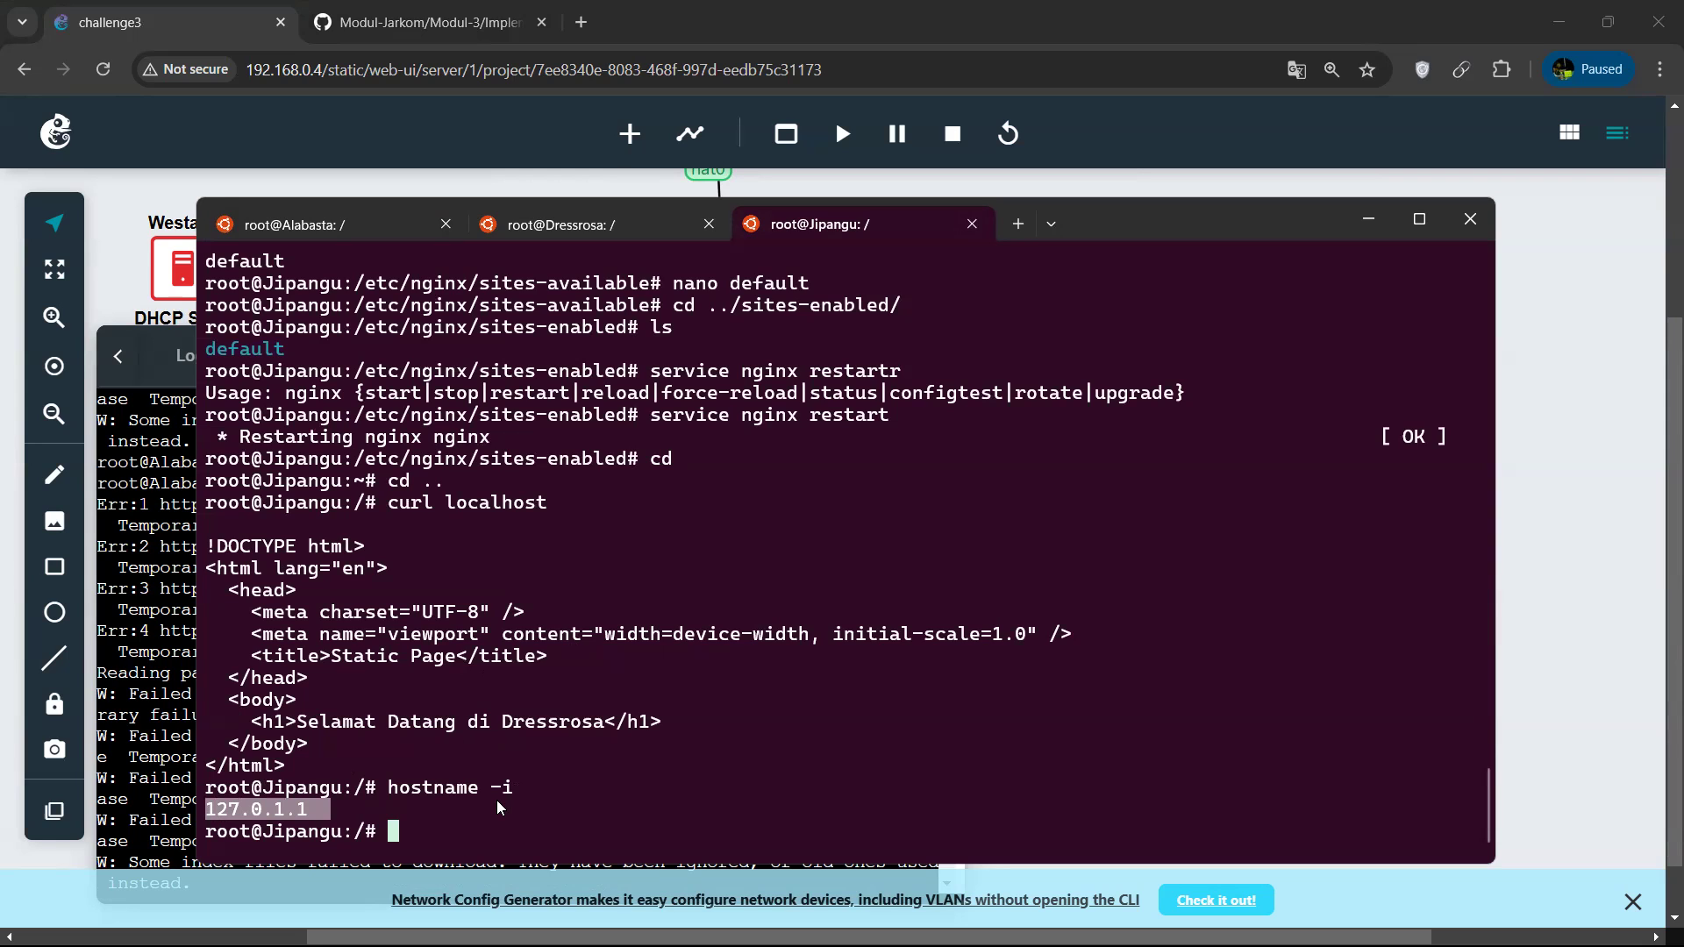
pyautogui.write('hostname -I')
pyautogui.press('Return')
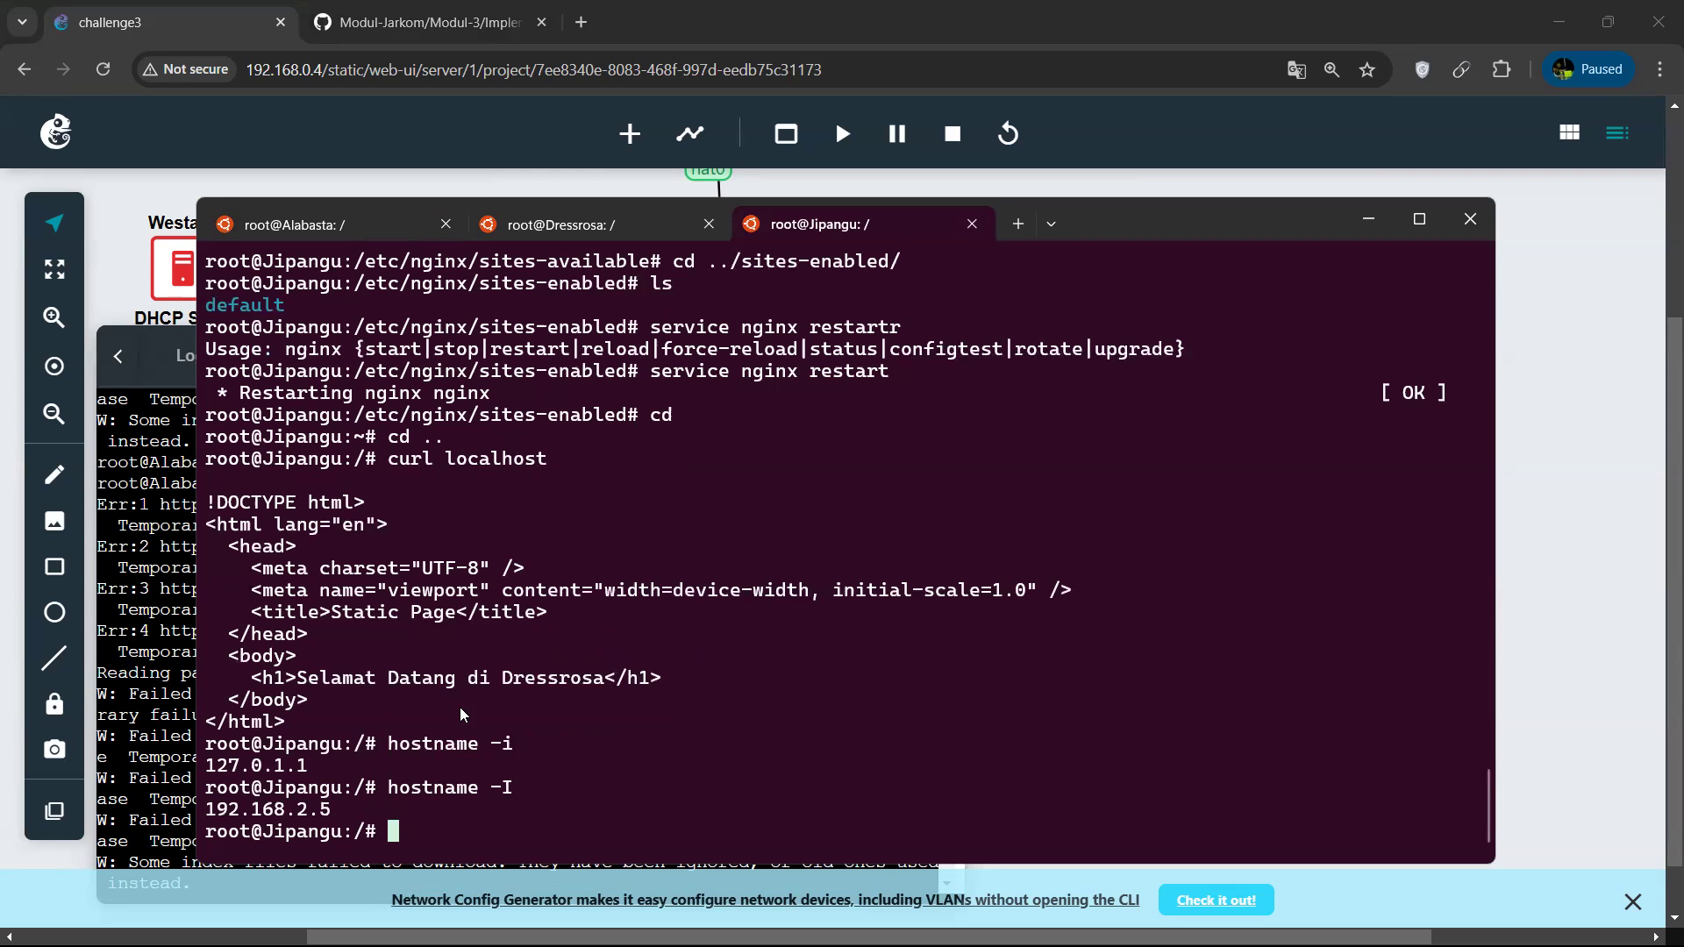
pyautogui.click(371, 223)
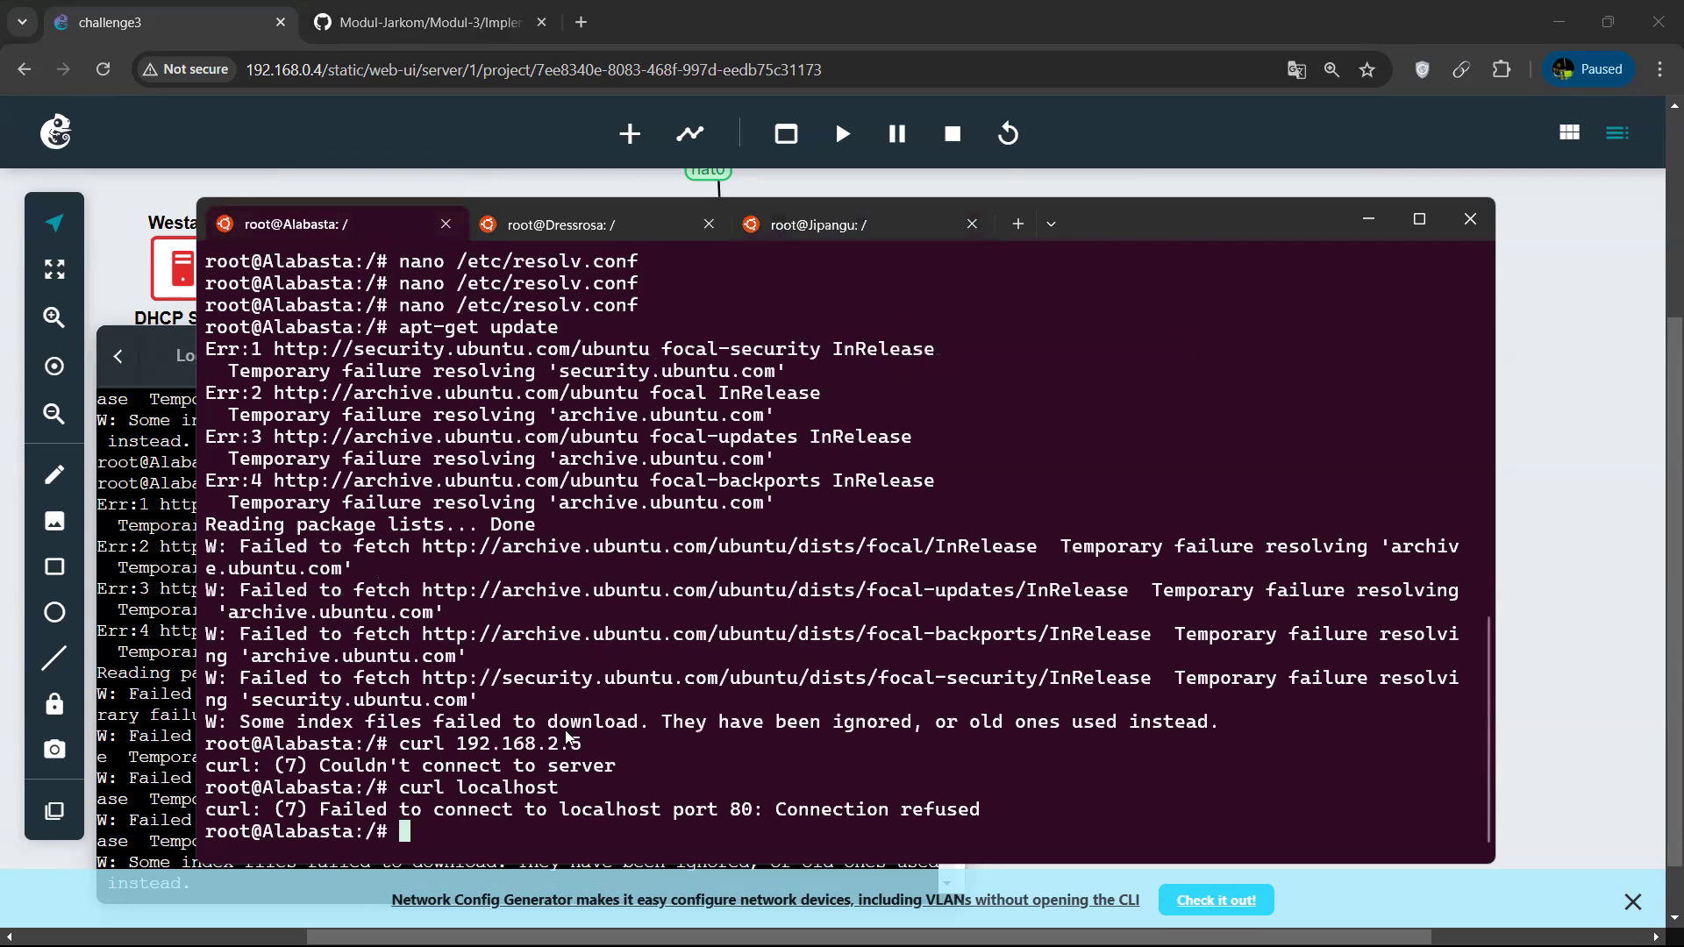
pyautogui.press('Up')
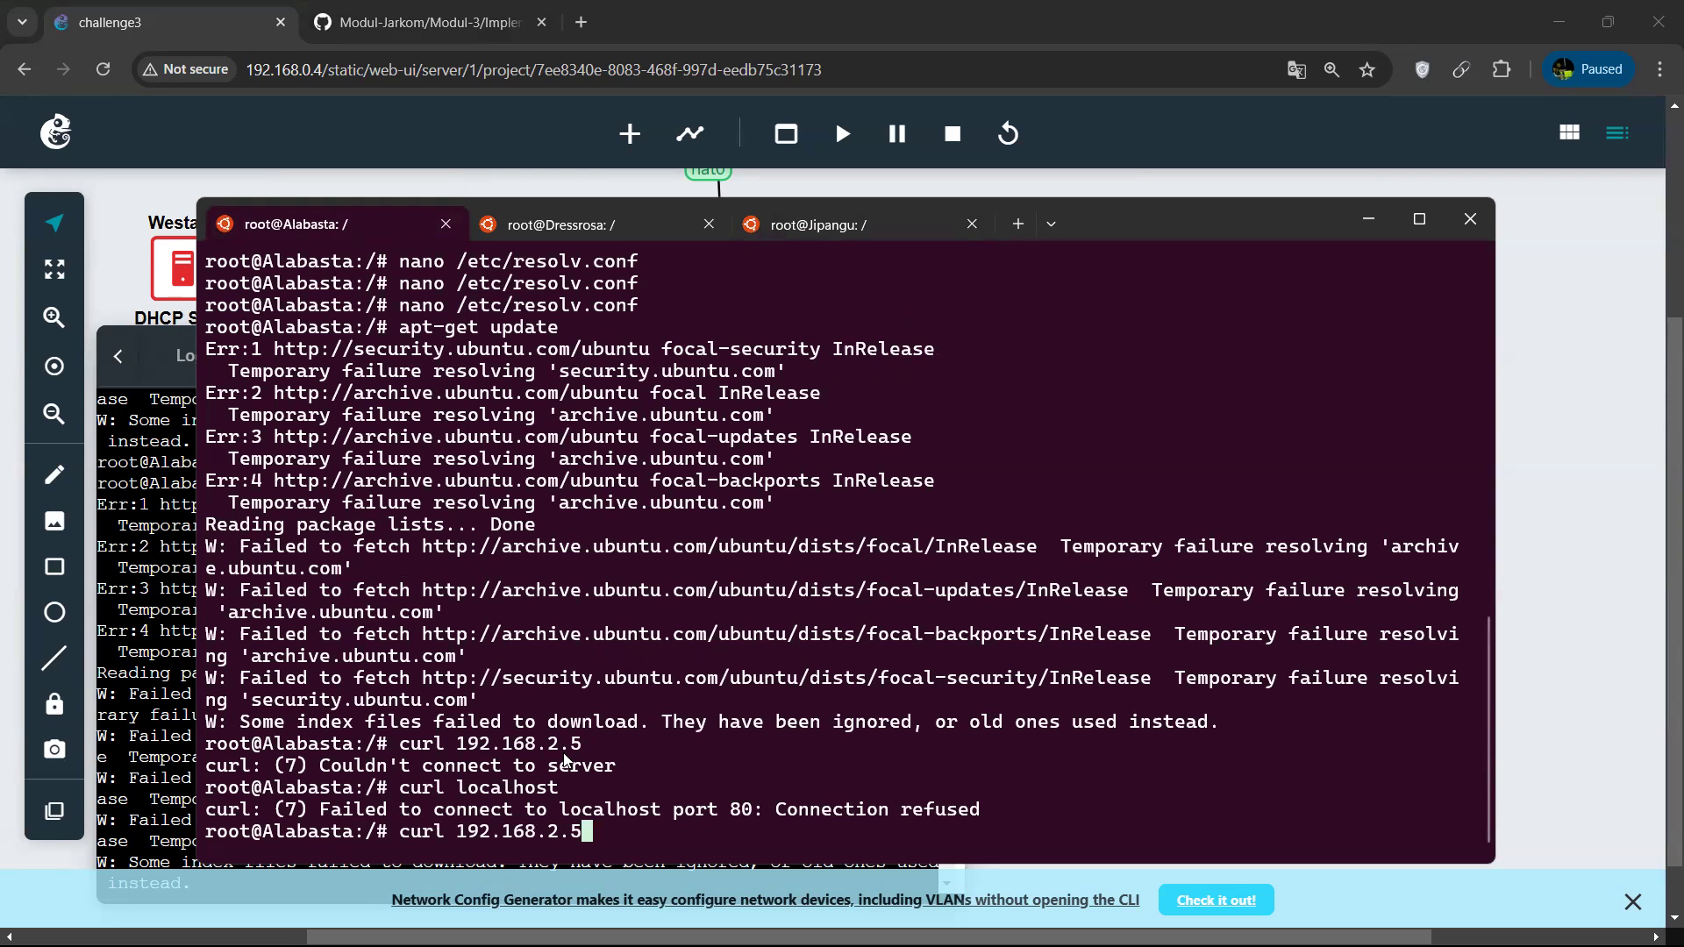
pyautogui.press('BackSpace')
pyautogui.press('BackSpace')
pyautogui.press('BackSpace')
pyautogui.press('BackSpace')
pyautogui.press('BackSpace')
pyautogui.press('BackSpace')
pyautogui.press('BackSpace')
pyautogui.press('BackSpace')
pyautogui.press('BackSpace')
pyautogui.press('BackSpace')
pyautogui.press('BackSpace')
pyautogui.write('http')
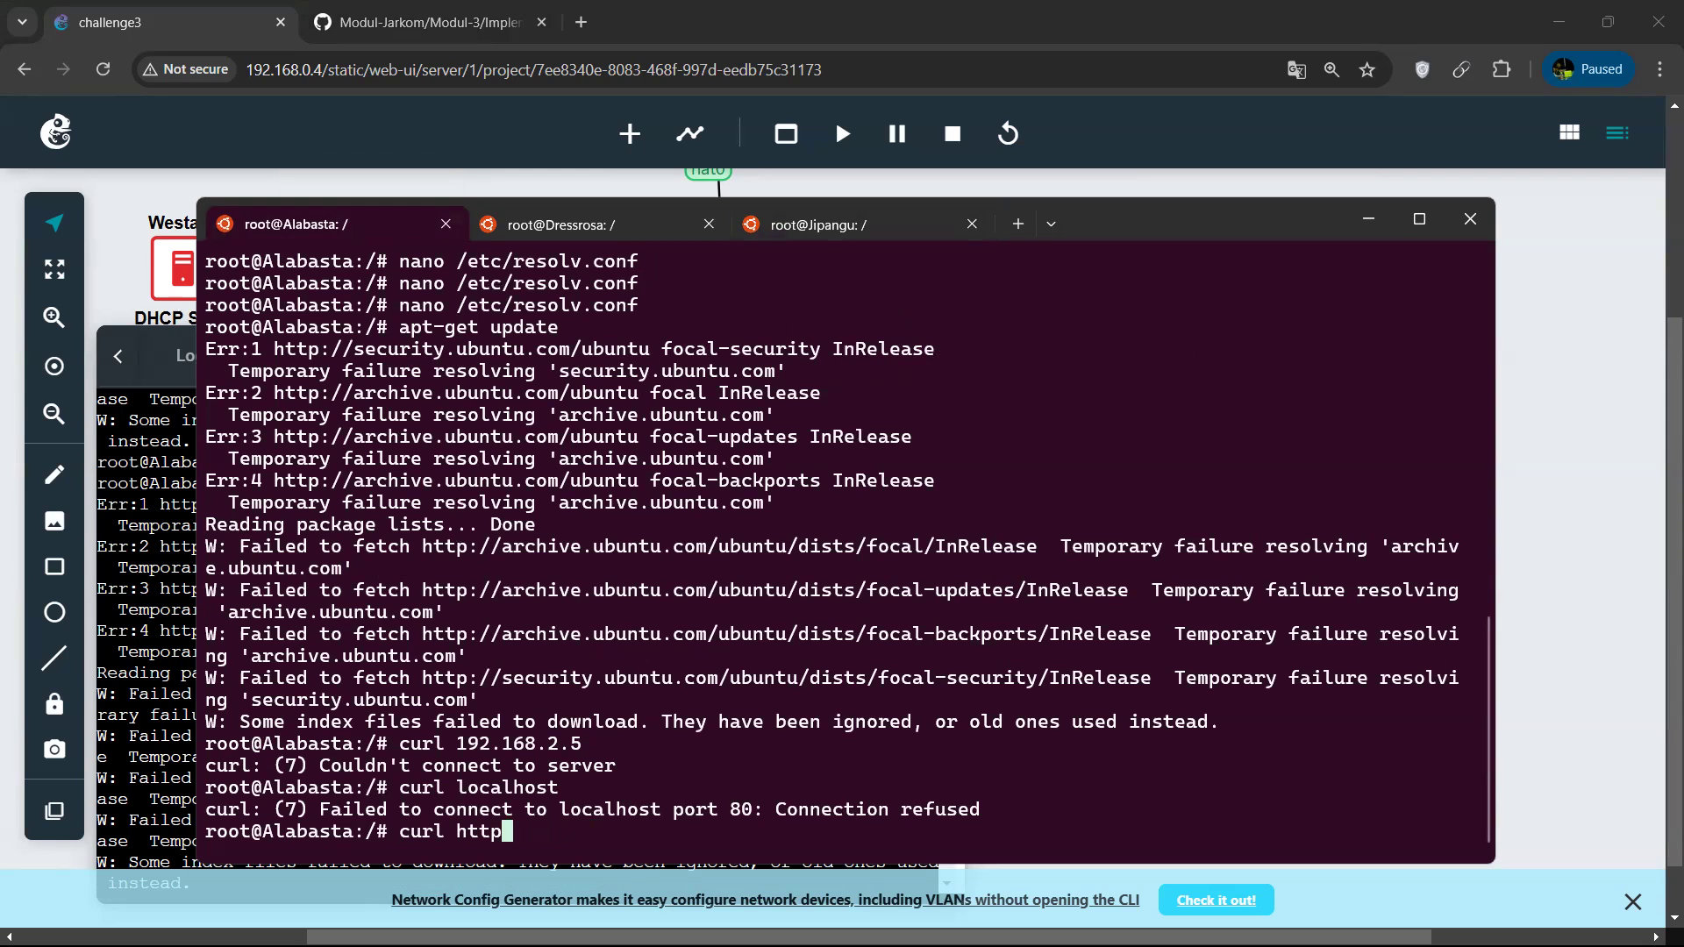
pyautogui.write('://192.168..')
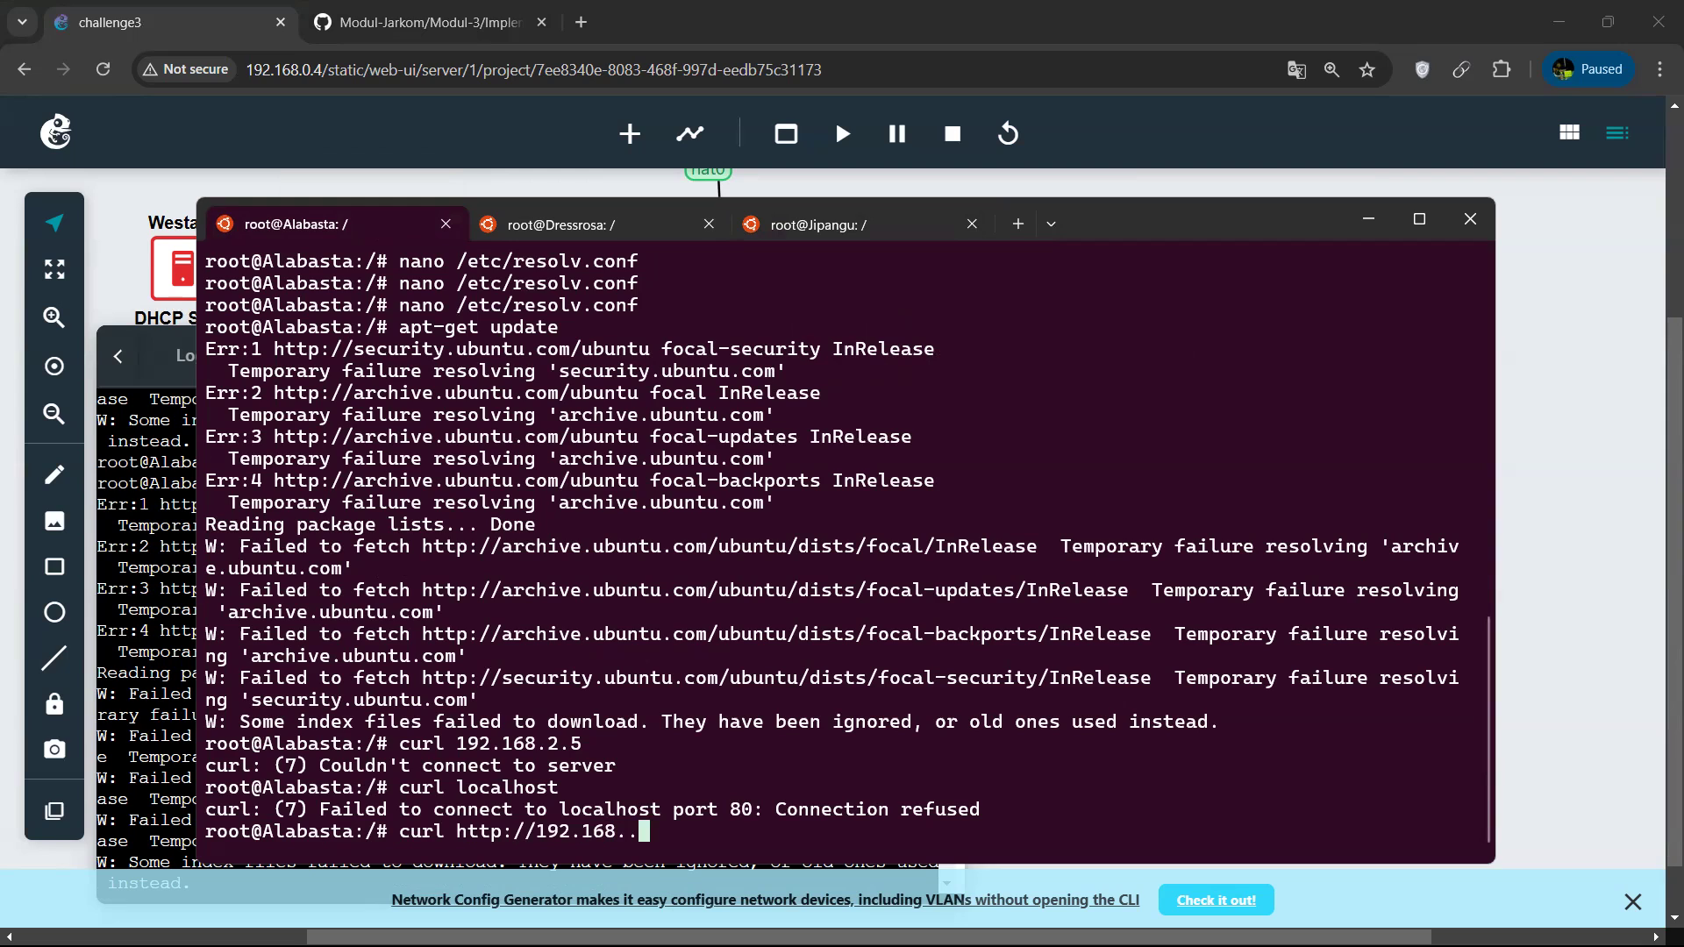
pyautogui.press('BackSpace')
pyautogui.write('2.5')
pyautogui.press('Return')
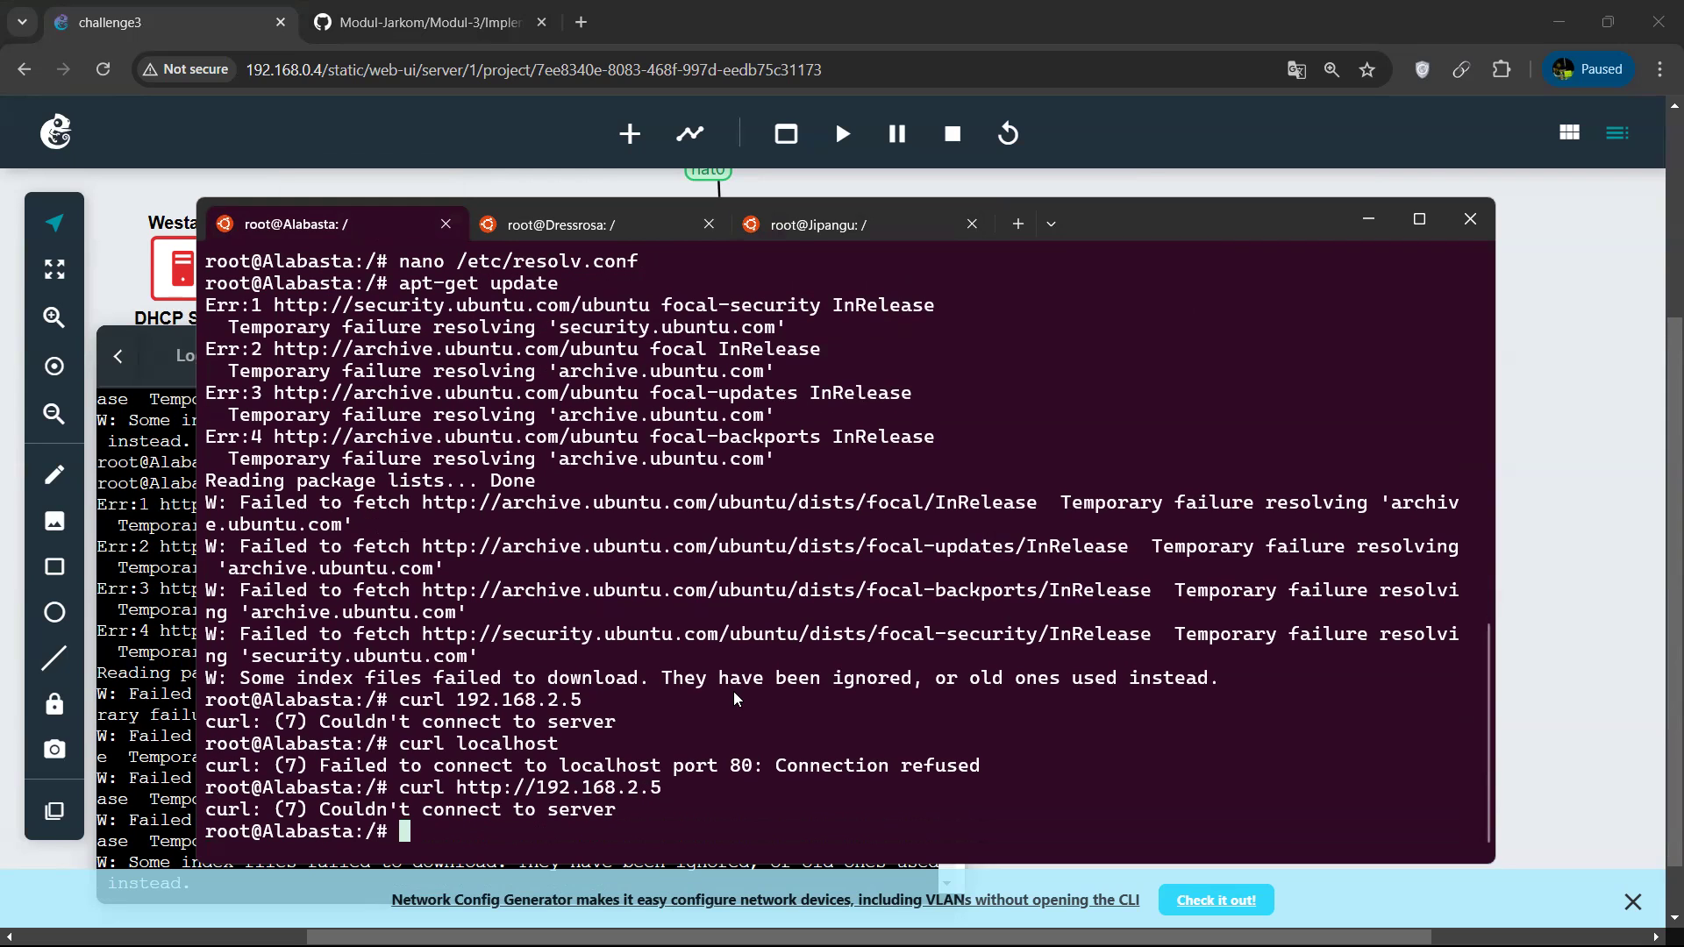
pyautogui.press('Up')
pyautogui.press('BackSpace')
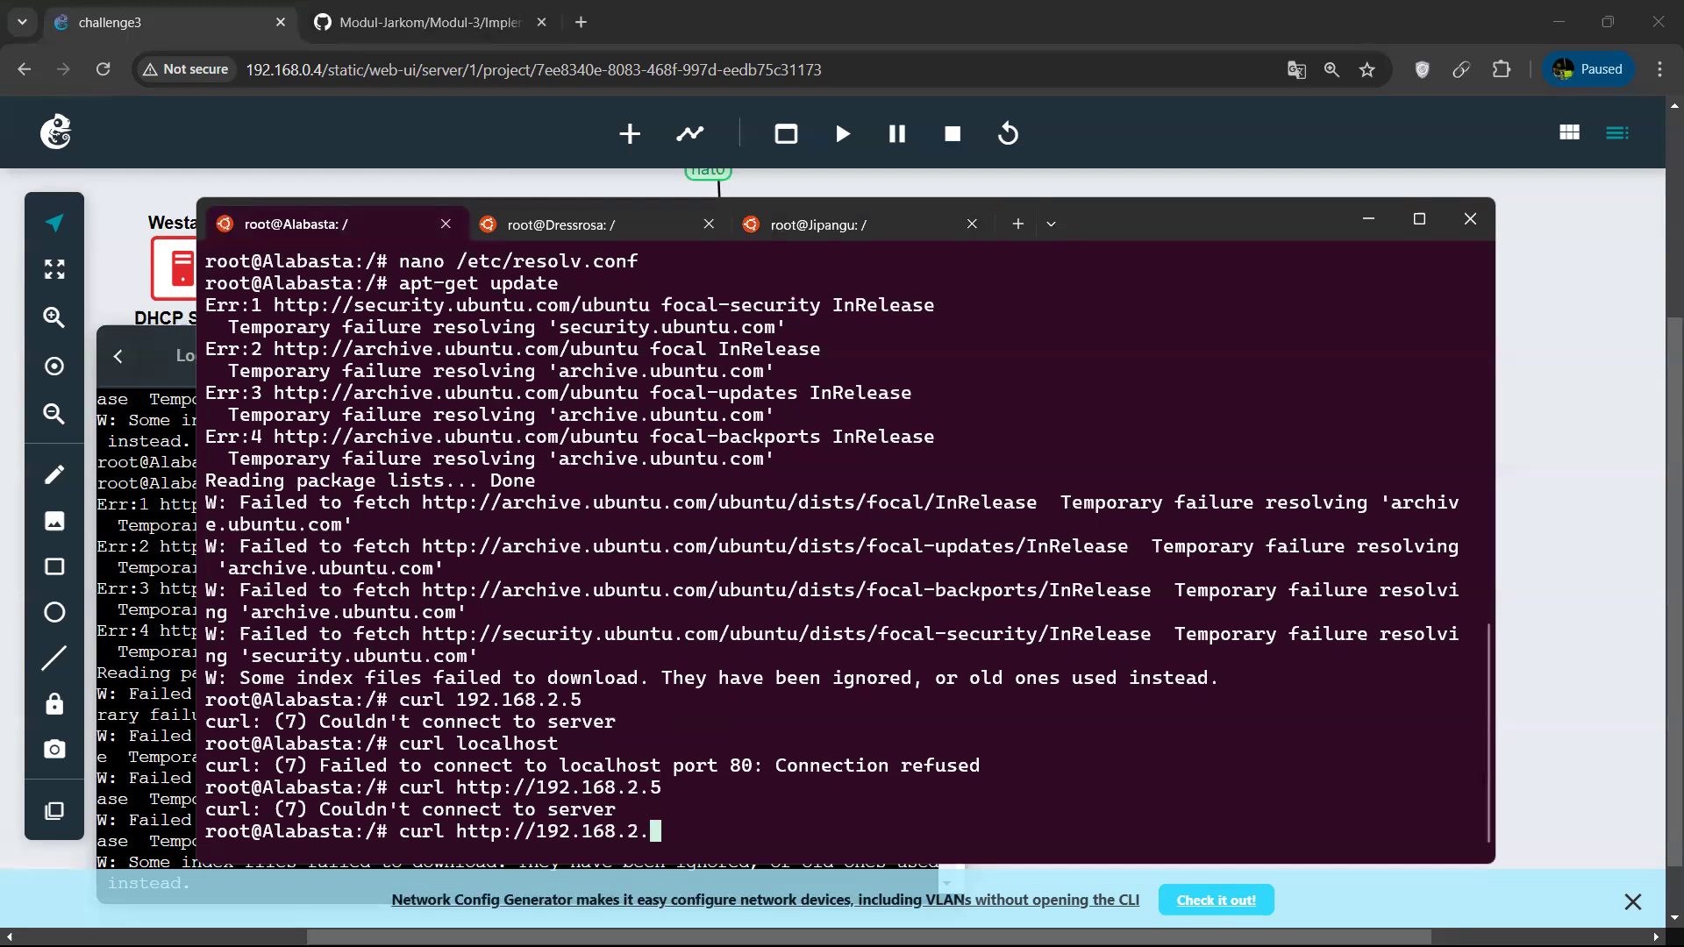
pyautogui.write('2')
pyautogui.press('Return')
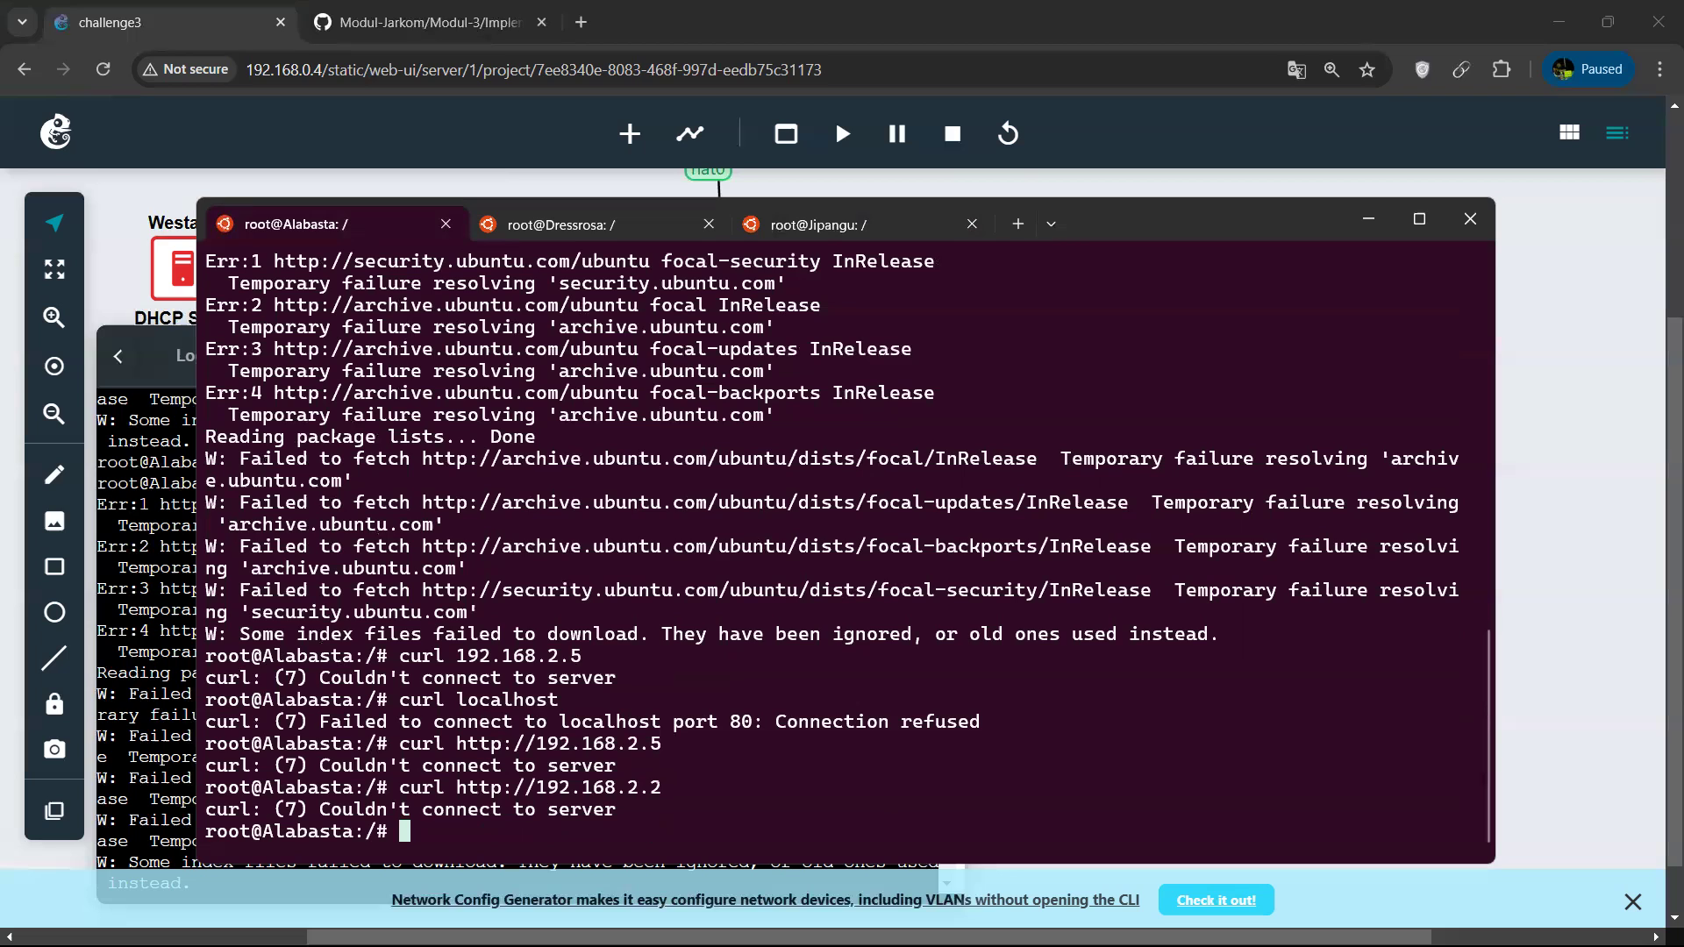
# In Jipangu's terminal session, change to /etc/nginx/sites-available/ and list its contents.
pyautogui.click(783, 228)
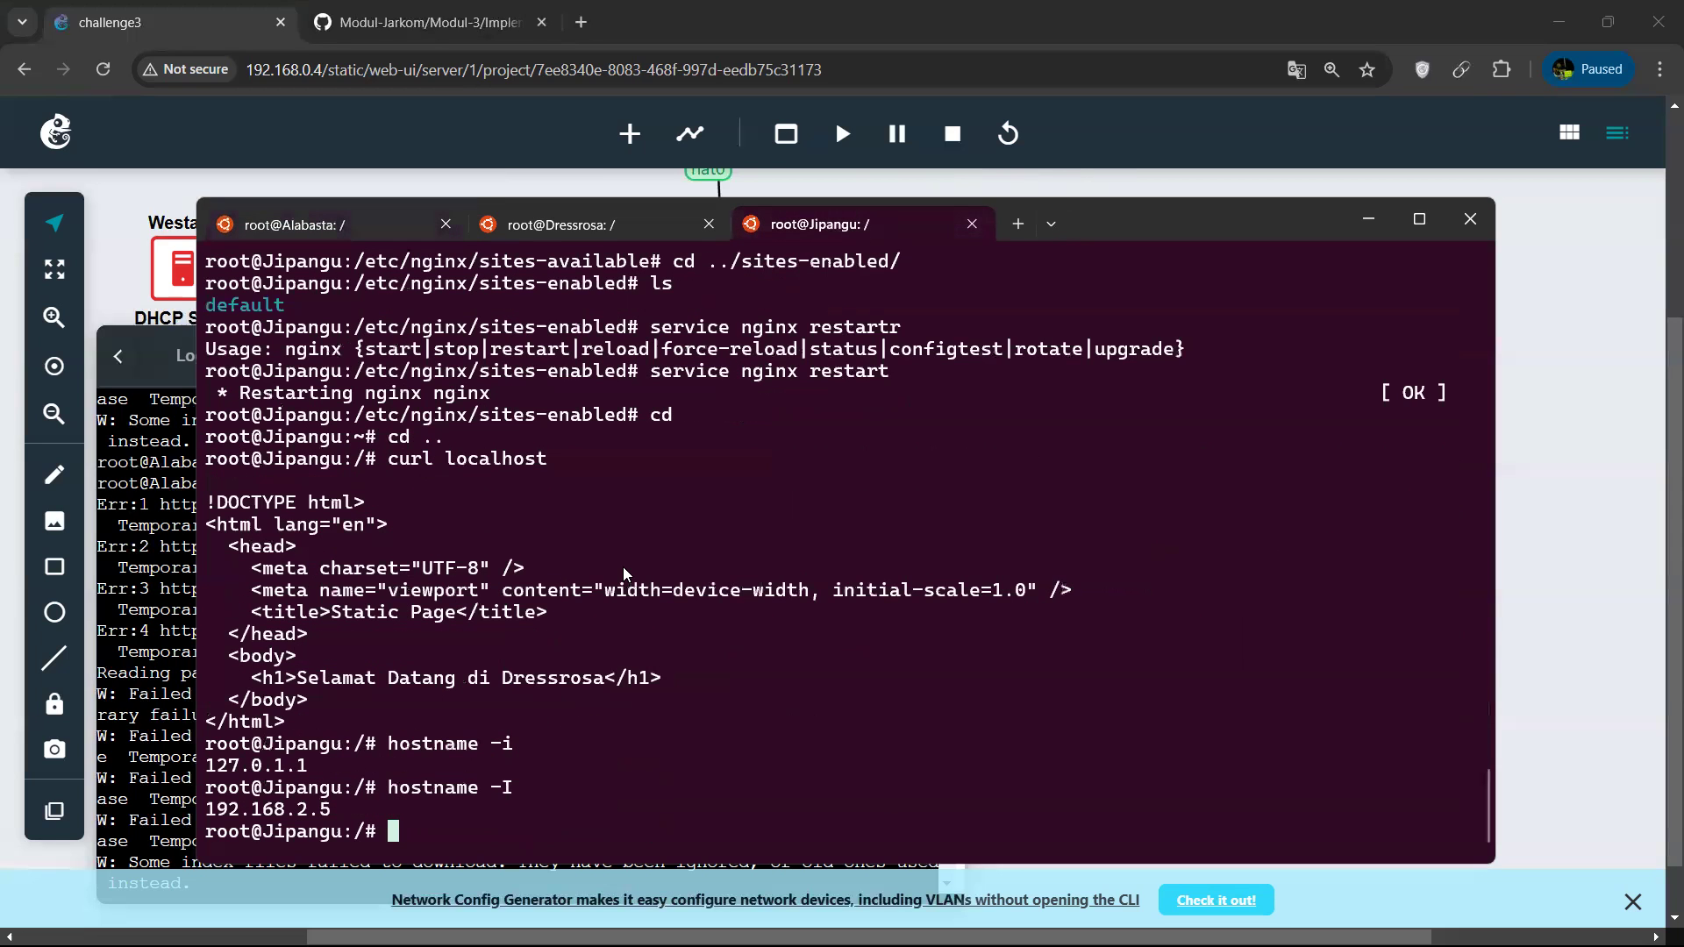
pyautogui.press('Up')
pyautogui.press('Up')
pyautogui.press('Up')
pyautogui.press('Up')
pyautogui.press('Up')
pyautogui.press('Up')
pyautogui.press('Up')
pyautogui.press('Up')
pyautogui.press('Up')
pyautogui.press('Up')
pyautogui.press('Up')
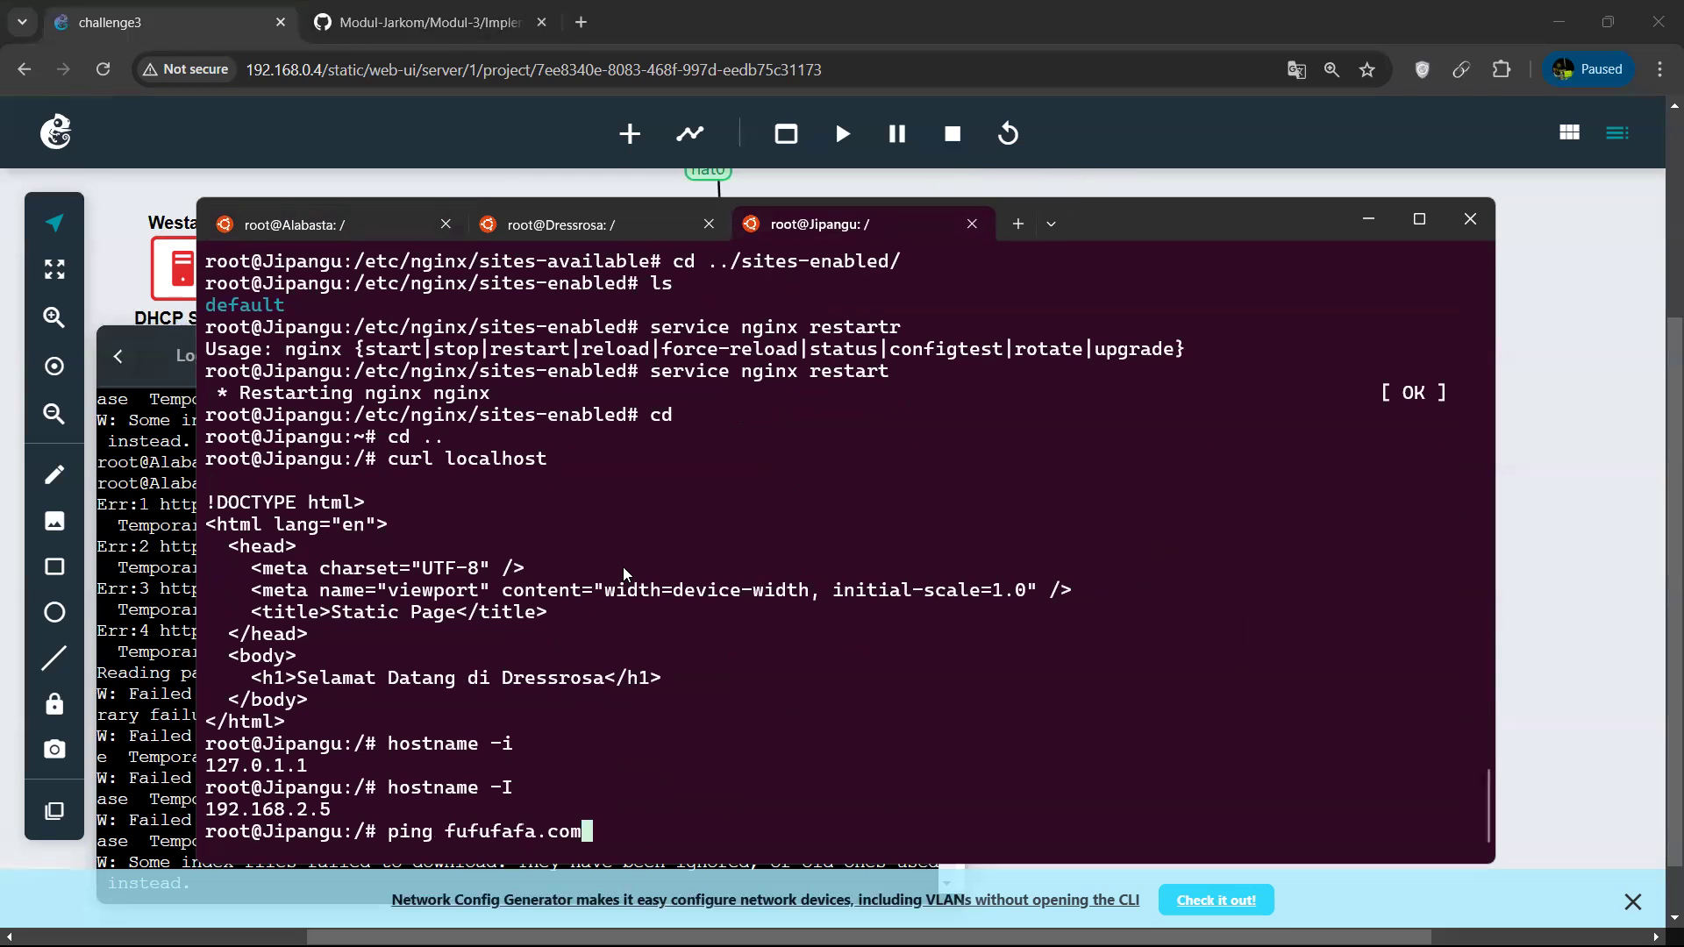
pyautogui.press('BackSpace')
pyautogui.press('BackSpace')
pyautogui.press('BackSpace')
pyautogui.press('BackSpace')
pyautogui.press('BackSpace')
pyautogui.press('BackSpace')
pyautogui.press('BackSpace')
pyautogui.press('BackSpace')
pyautogui.press('BackSpace')
pyautogui.press('BackSpace')
pyautogui.press('BackSpace')
pyautogui.press('BackSpace')
pyautogui.press('BackSpace')
pyautogui.press('BackSpace')
pyautogui.press('BackSpace')
pyautogui.press('BackSpace')
pyautogui.press('BackSpace')
pyautogui.press('BackSpace')
pyautogui.press('BackSpace')
pyautogui.press('BackSpace')
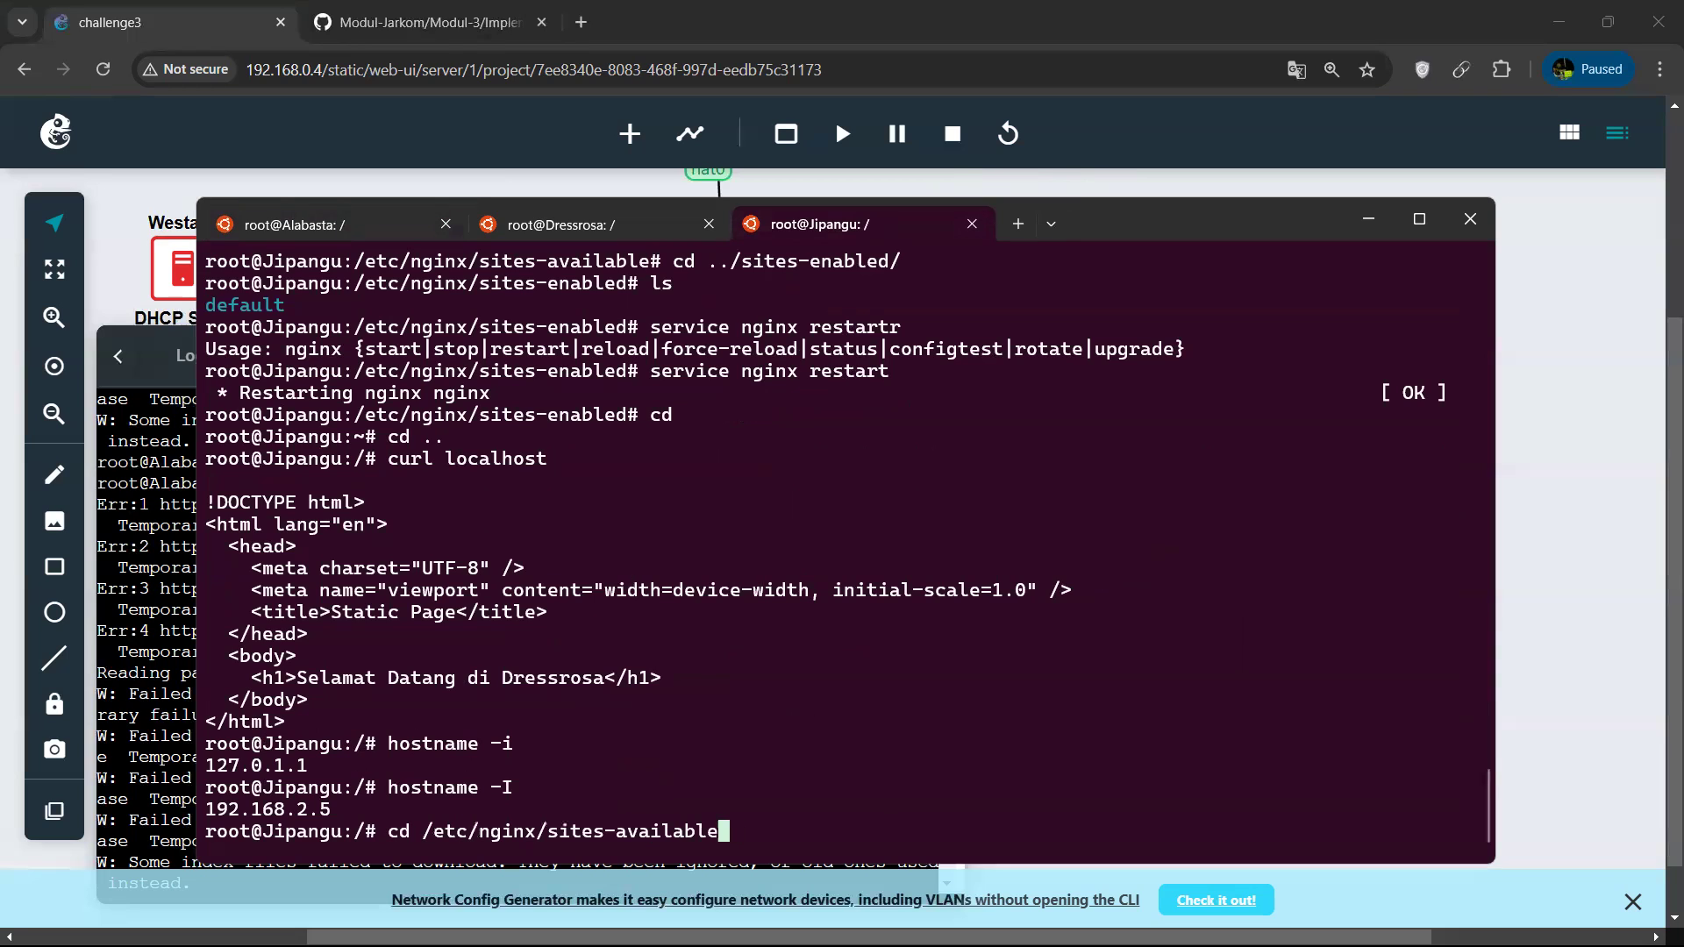
pyautogui.write('cd ')
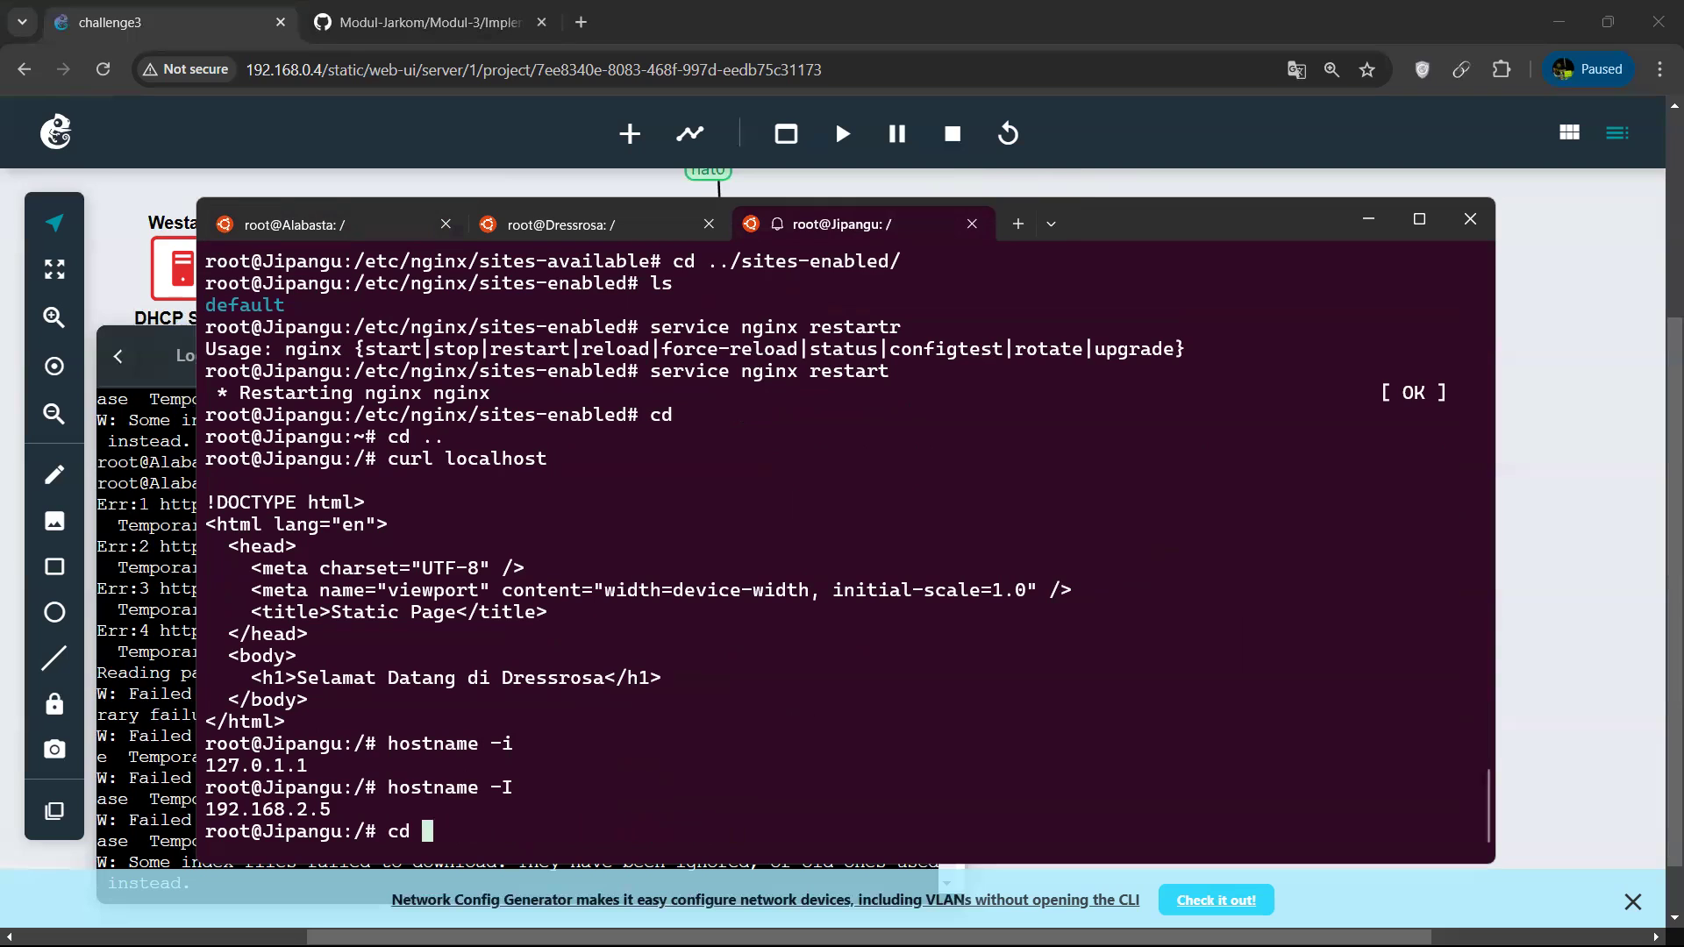
pyautogui.write('/etc/nginx/s')
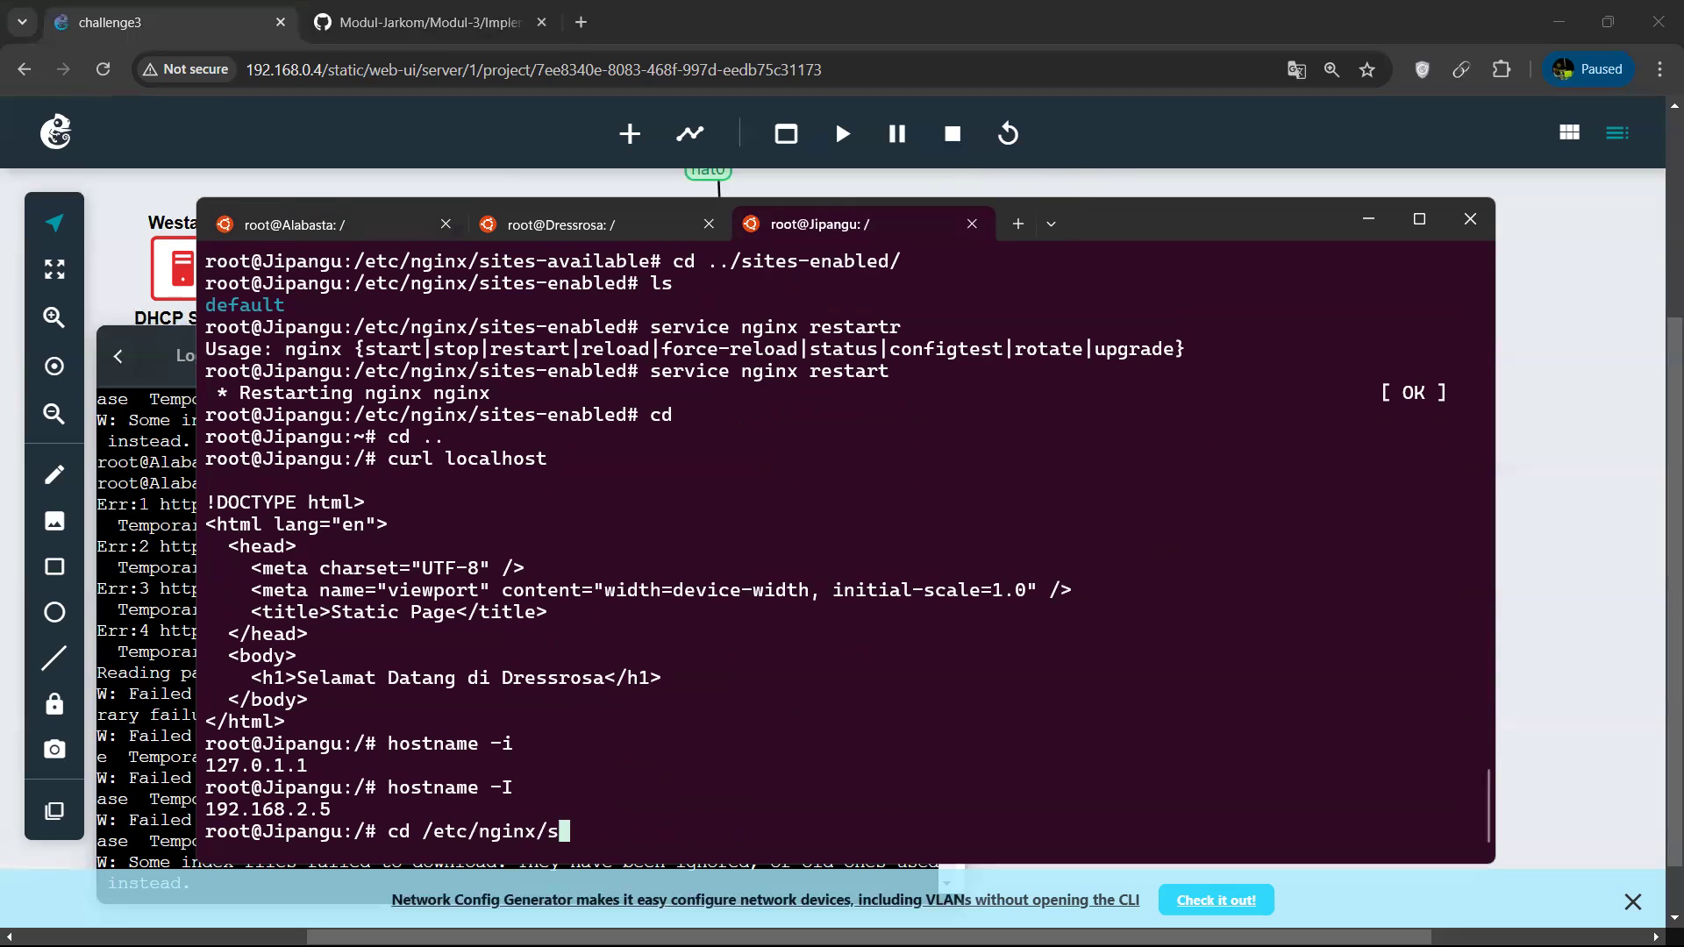
pyautogui.press('Tab')
pyautogui.write('a')
pyautogui.press('Tab')
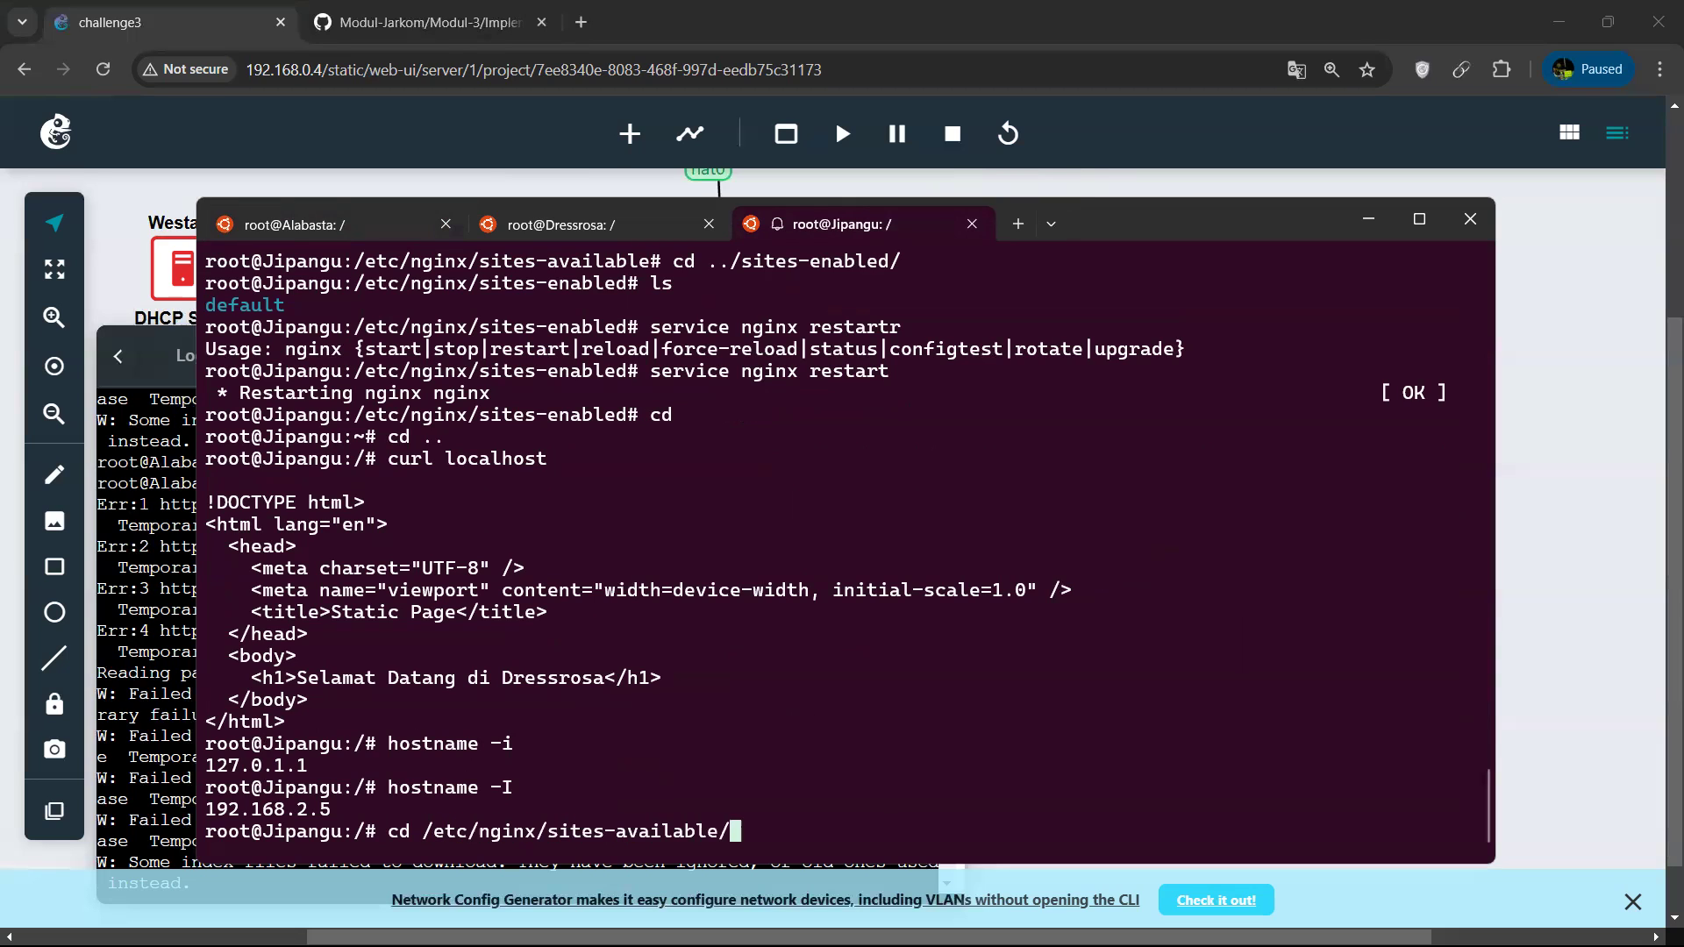
pyautogui.press('Return')
pyautogui.write('ls')
pyautogui.press('Return')
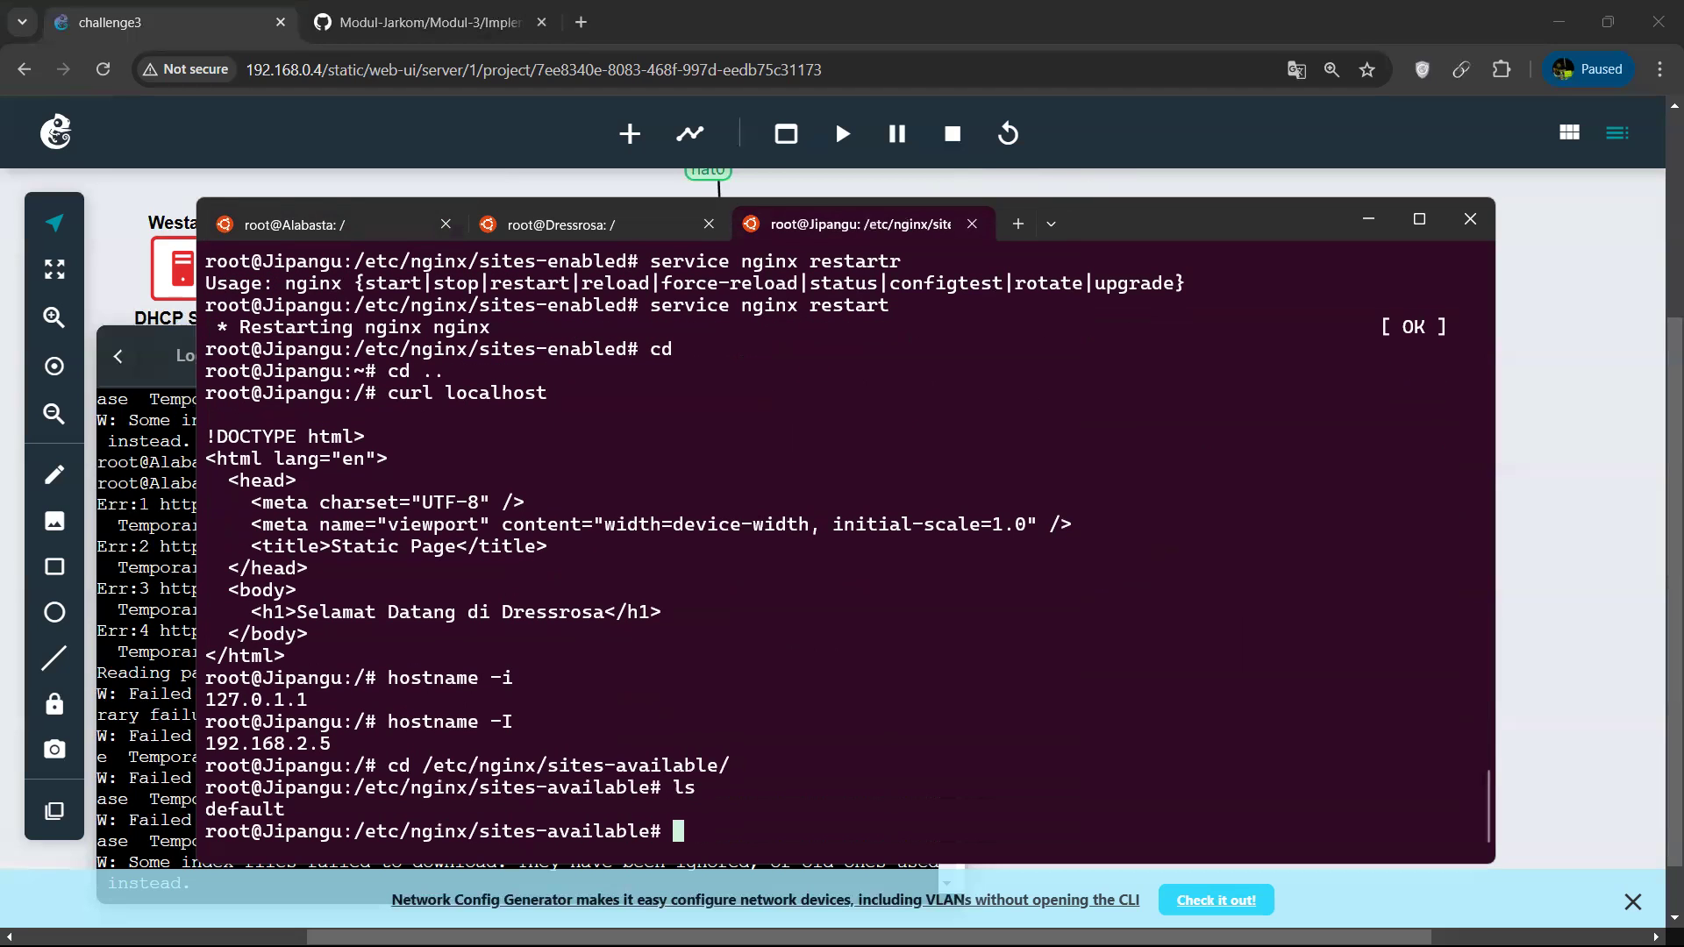
# Try to create a symbolic link from /etc/nginx/sites-available/default into /etc/nginx/sites-enabled/, adapting the earlier reverse-proxy.conf link command.
pyautogui.press('Up')
pyautogui.press('Up')
pyautogui.press('Up')
pyautogui.press('Up')
pyautogui.press('Up')
pyautogui.press('Up')
pyautogui.press('Up')
pyautogui.press('Up')
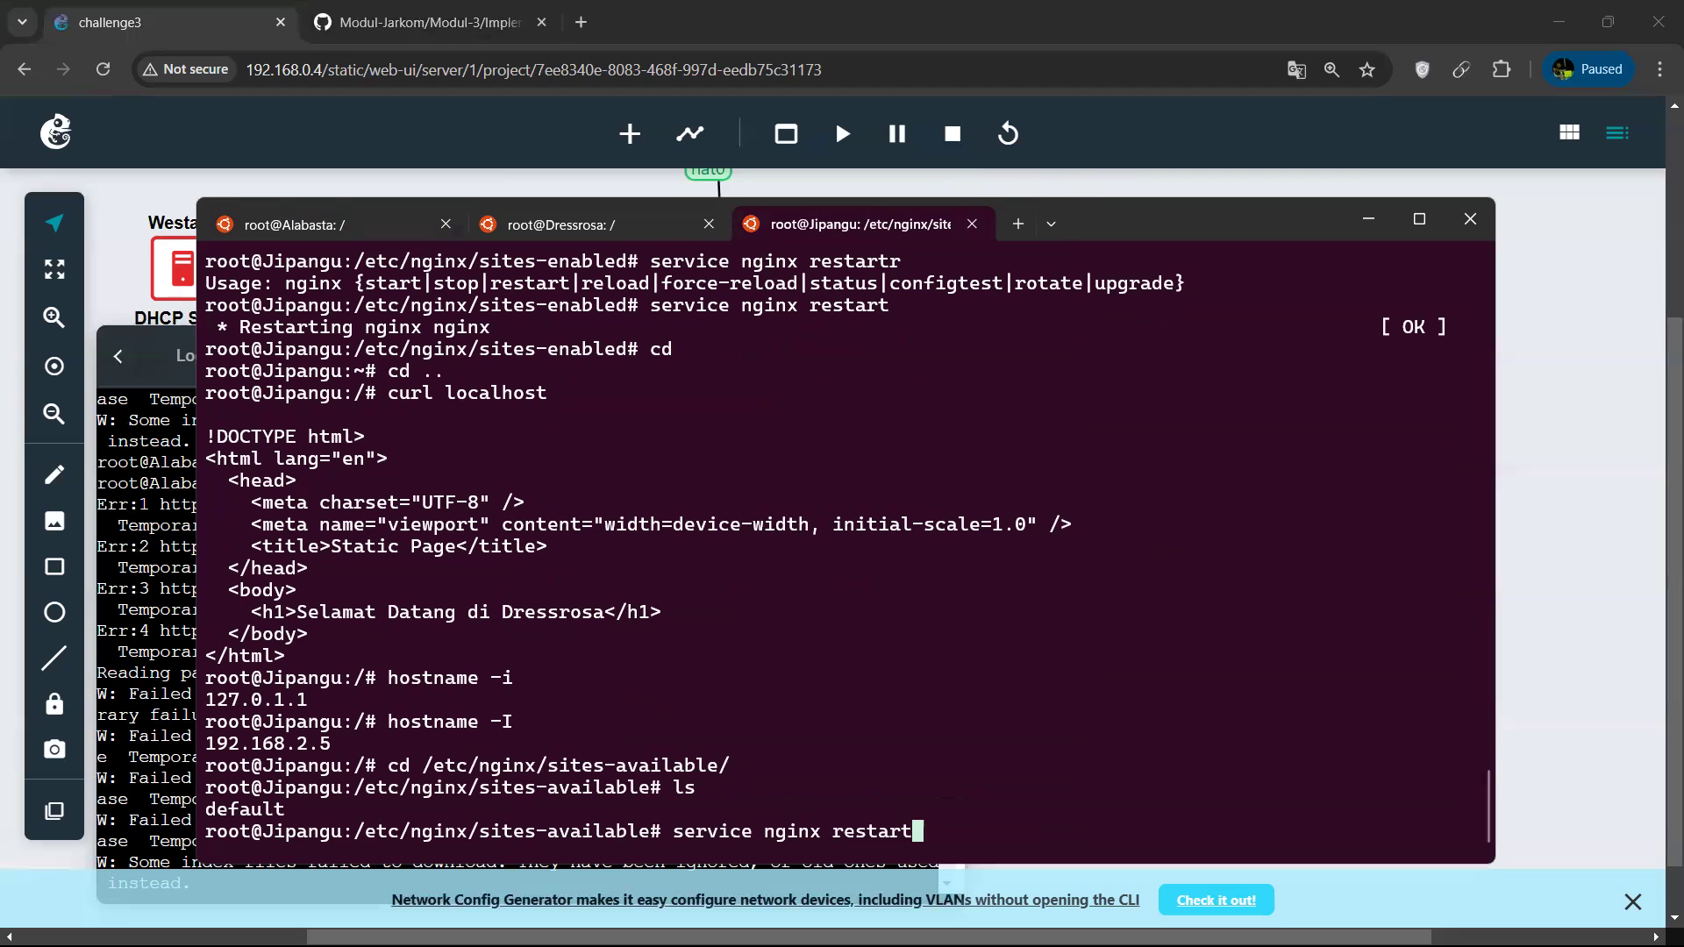
pyautogui.press('Up')
pyautogui.press('Up')
pyautogui.press('Up')
pyautogui.press('Up')
pyautogui.press('Up')
pyautogui.press('Up')
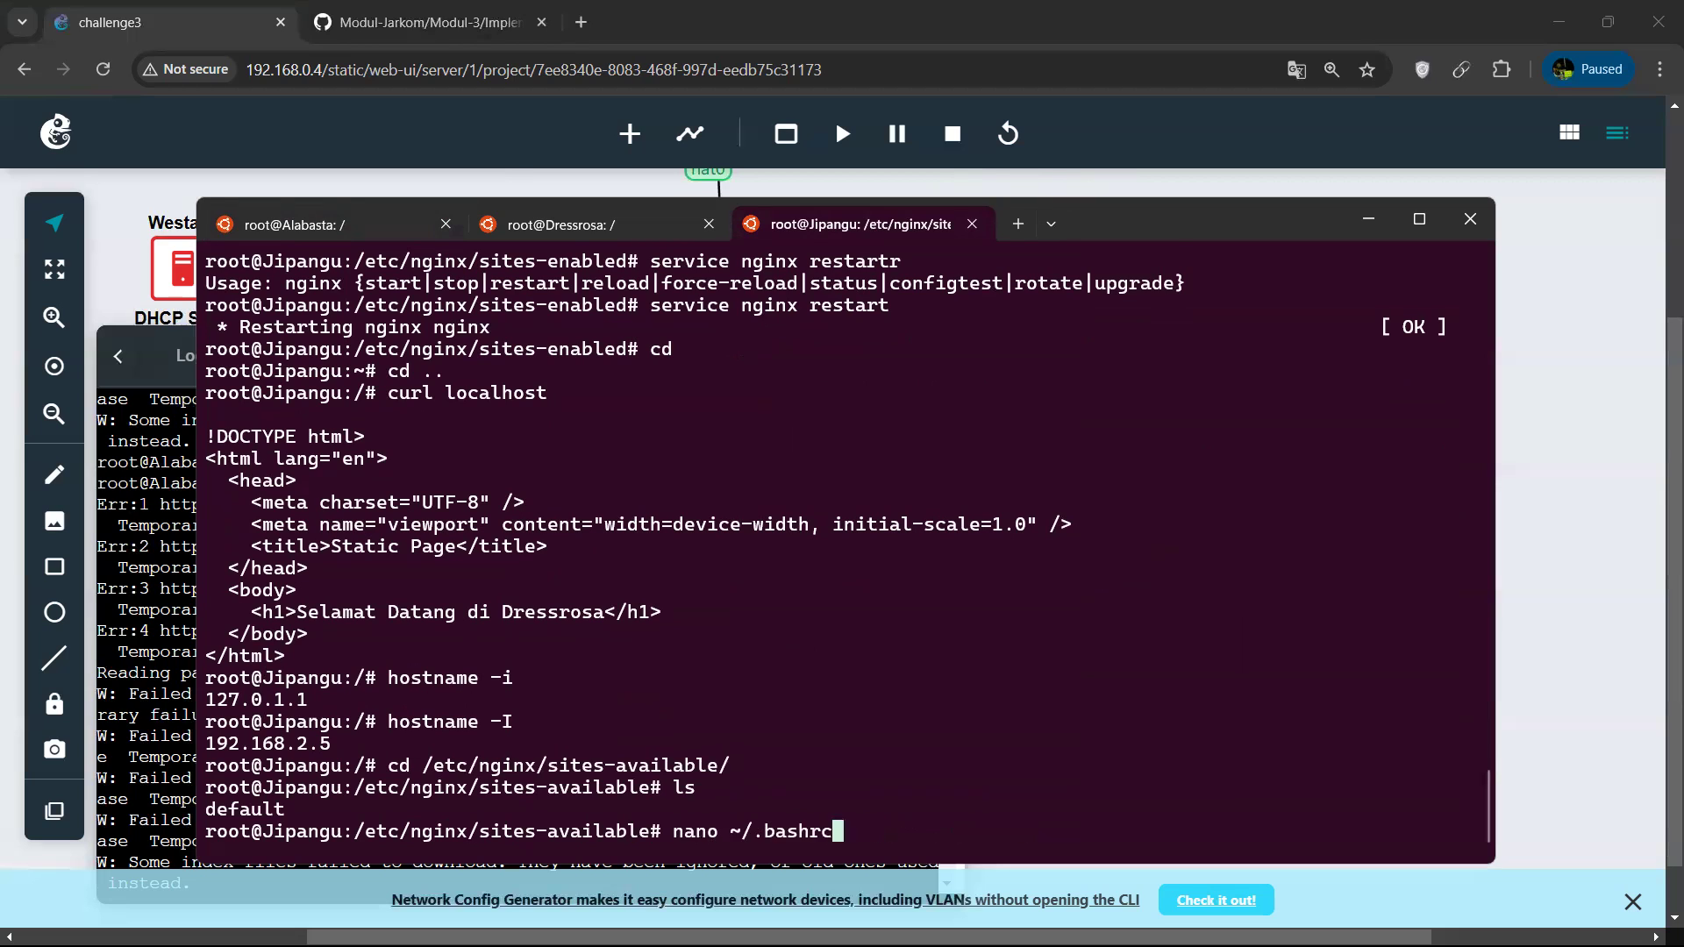
pyautogui.press('Up')
pyautogui.press('Up')
pyautogui.press('Down')
pyautogui.press('Down')
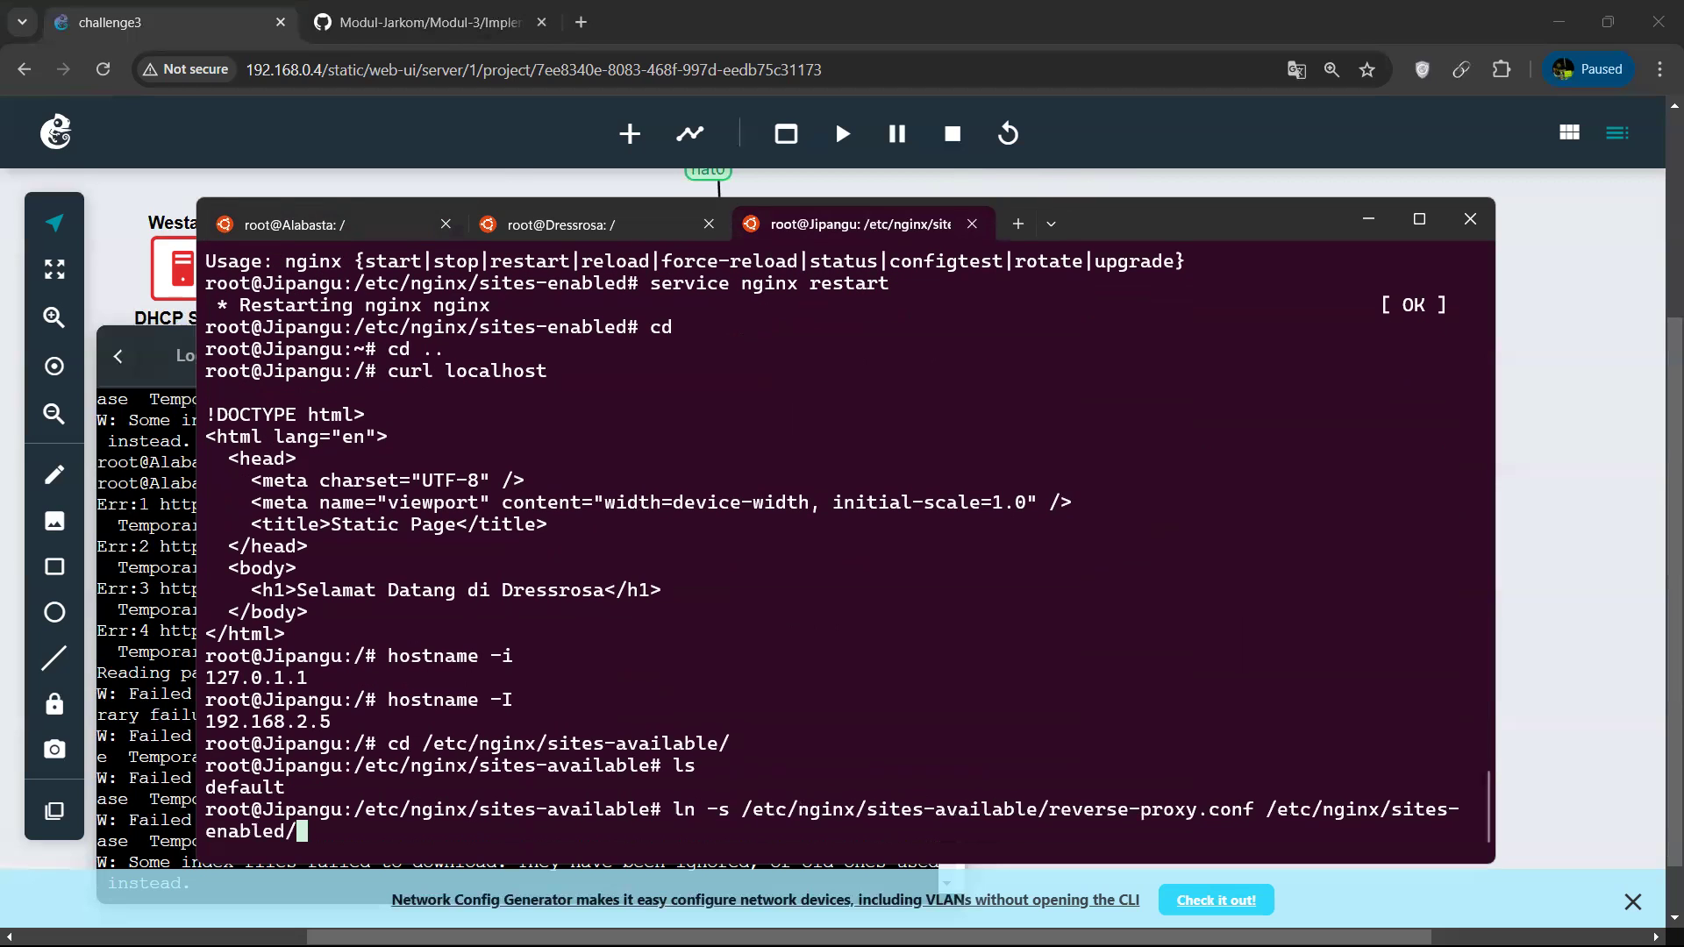
pyautogui.press('Left')
pyautogui.press('Left')
pyautogui.press('Left')
pyautogui.press('Left')
pyautogui.press('Left')
pyautogui.press('Left')
pyautogui.press('Left')
pyautogui.press('Left')
pyautogui.press('Left')
pyautogui.press('Left')
pyautogui.press('Left')
pyautogui.press('Left')
pyautogui.press('Left')
pyautogui.press('Left')
pyautogui.press('Left')
pyautogui.press('Left')
pyautogui.press('Left')
pyautogui.press('Left')
pyautogui.press('Left')
pyautogui.press('Left')
pyautogui.press('BackSpace')
pyautogui.press('BackSpace')
pyautogui.press('BackSpace')
pyautogui.press('BackSpace')
pyautogui.press('BackSpace')
pyautogui.press('BackSpace')
pyautogui.press('BackSpace')
pyautogui.press('BackSpace')
pyautogui.press('BackSpace')
pyautogui.press('BackSpace')
pyautogui.press('BackSpace')
pyautogui.press('BackSpace')
pyautogui.press('BackSpace')
pyautogui.press('BackSpace')
pyautogui.press('BackSpace')
pyautogui.press('BackSpace')
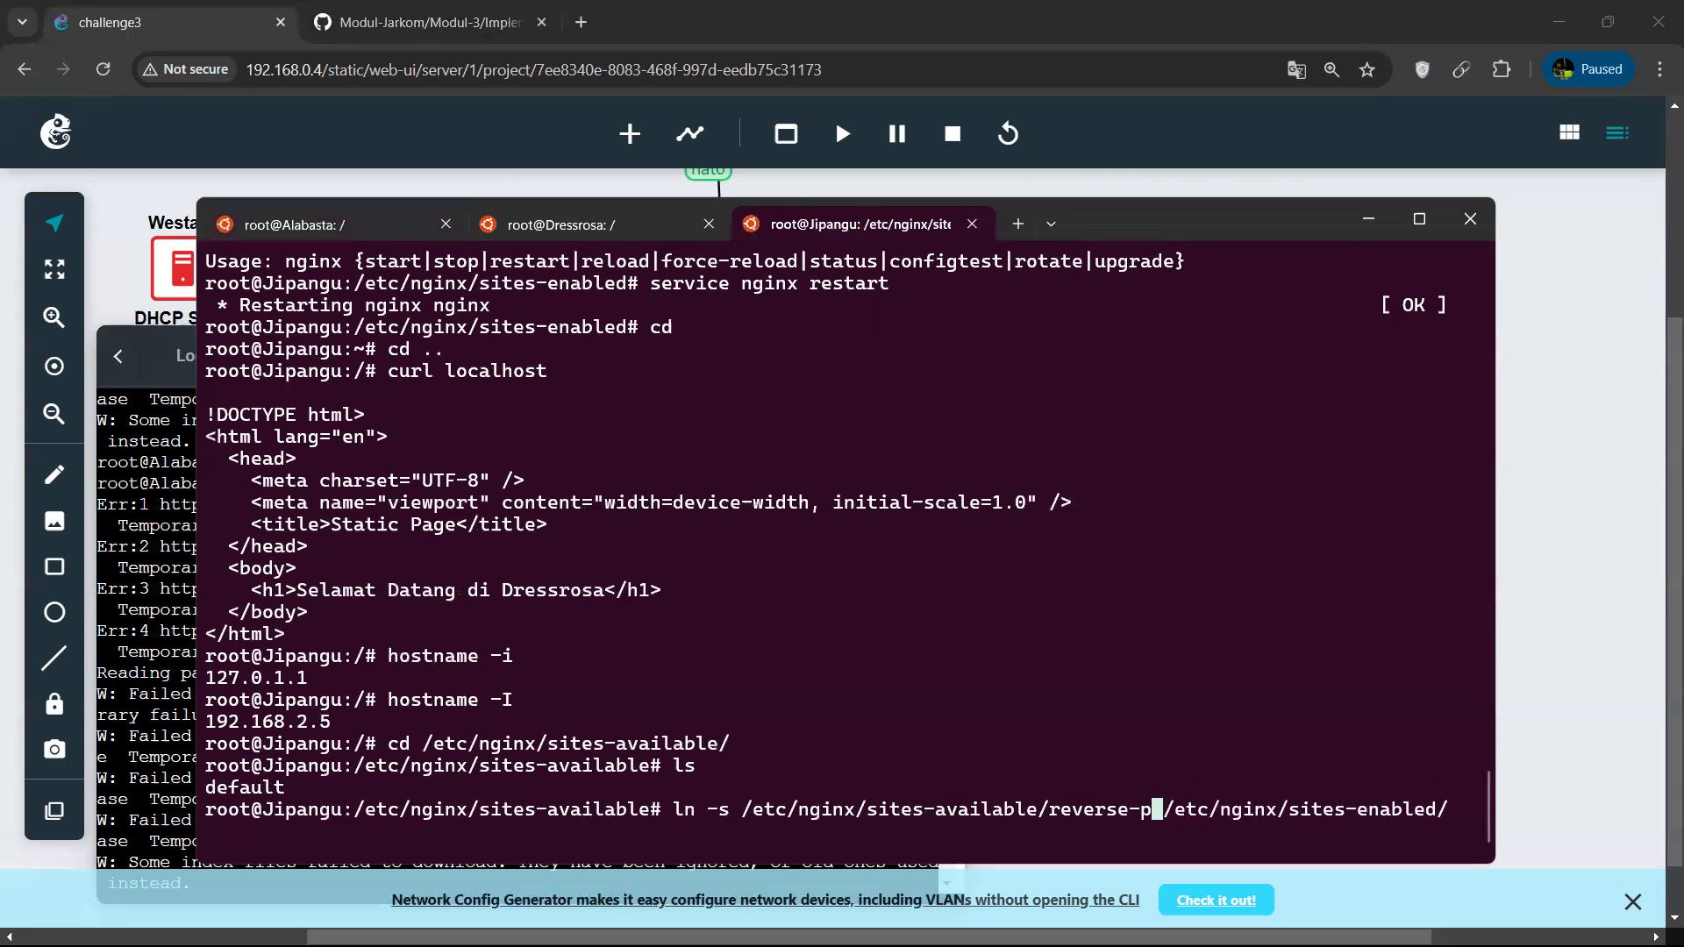
pyautogui.press('BackSpace')
pyautogui.press('BackSpace')
pyautogui.press('BackSpace')
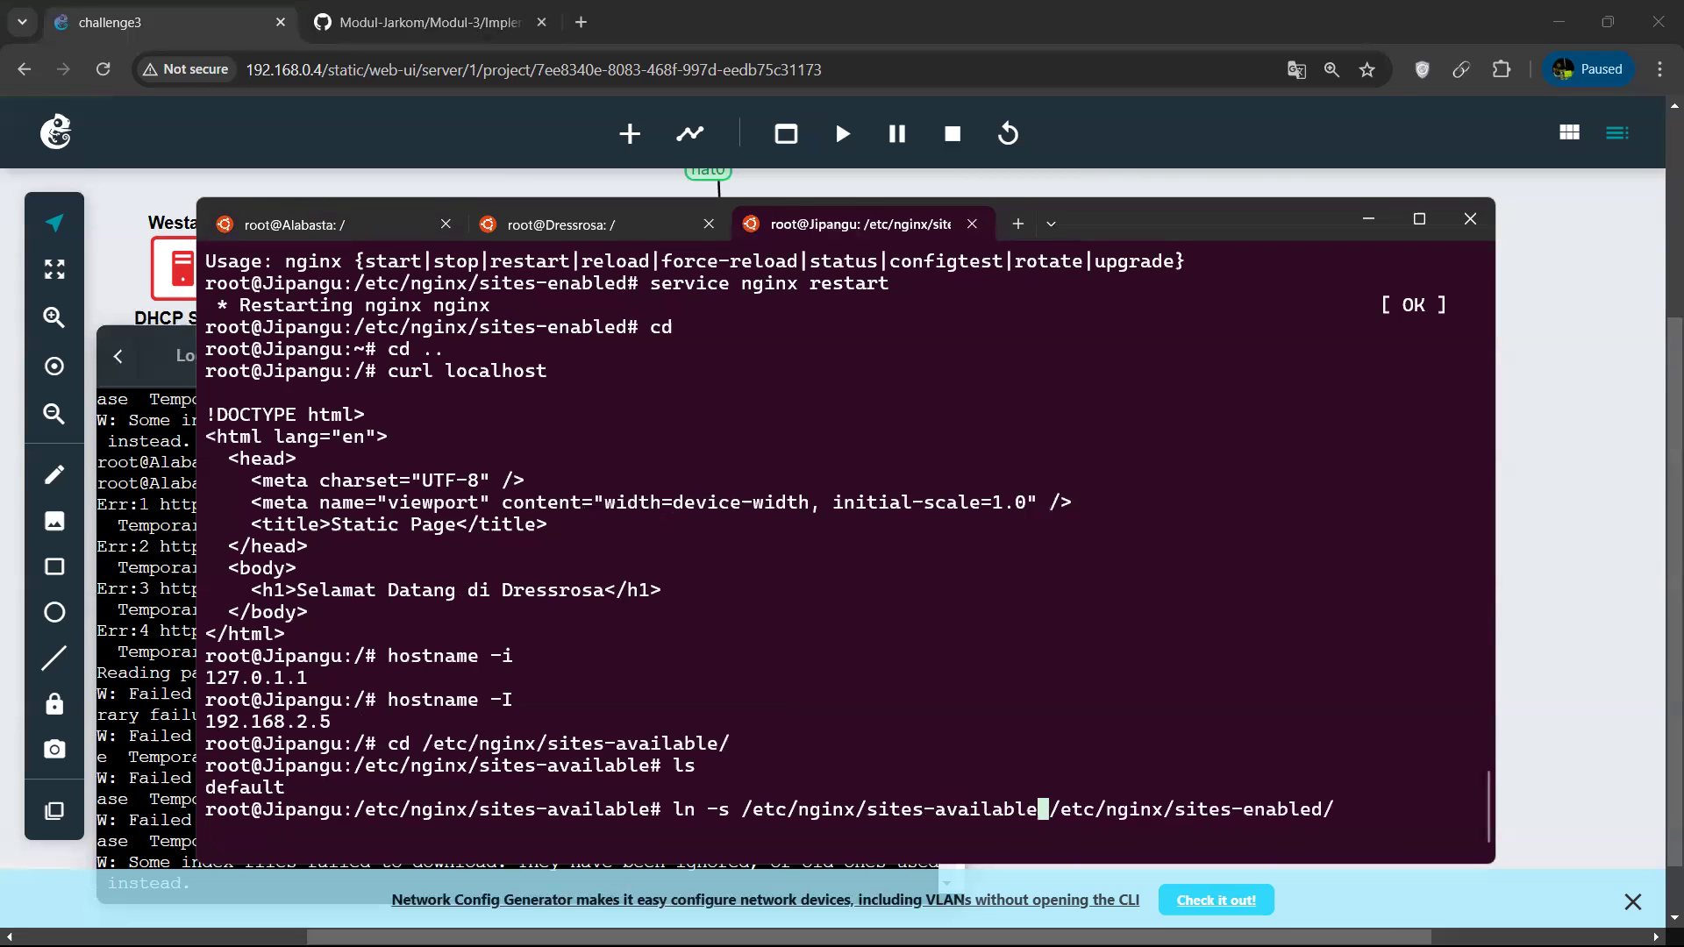
pyautogui.write('/')
pyautogui.write('default')
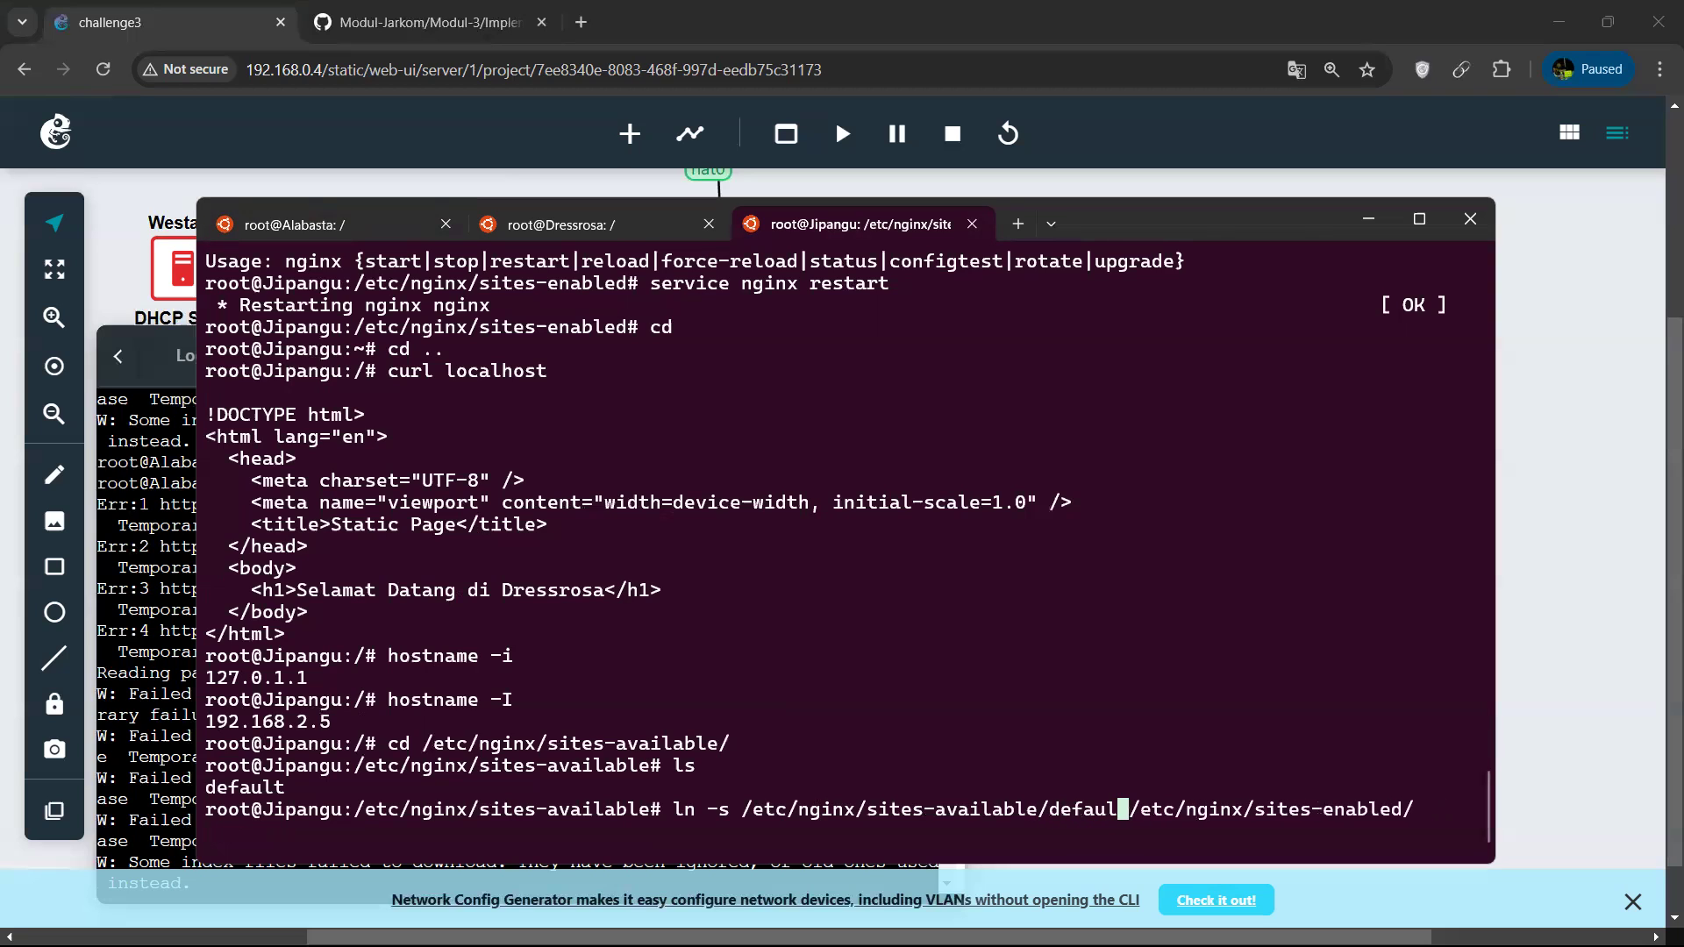
pyautogui.press('Return')
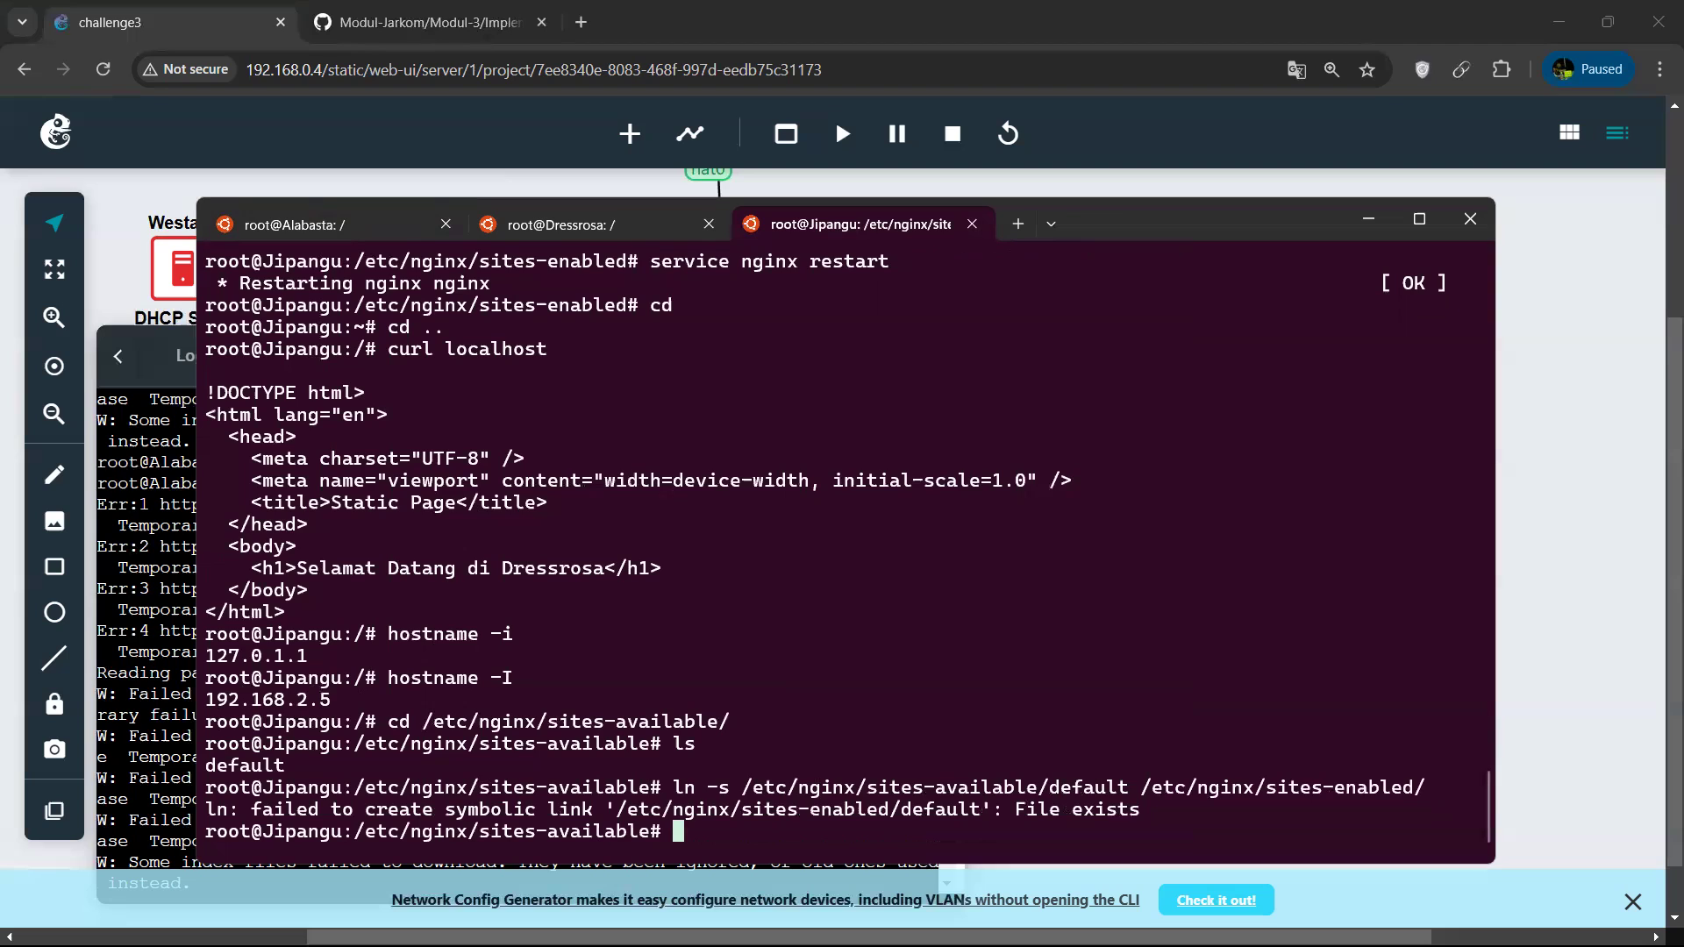
# Restart the nginx service on Jipangu.
pyautogui.write('service nginx restart')
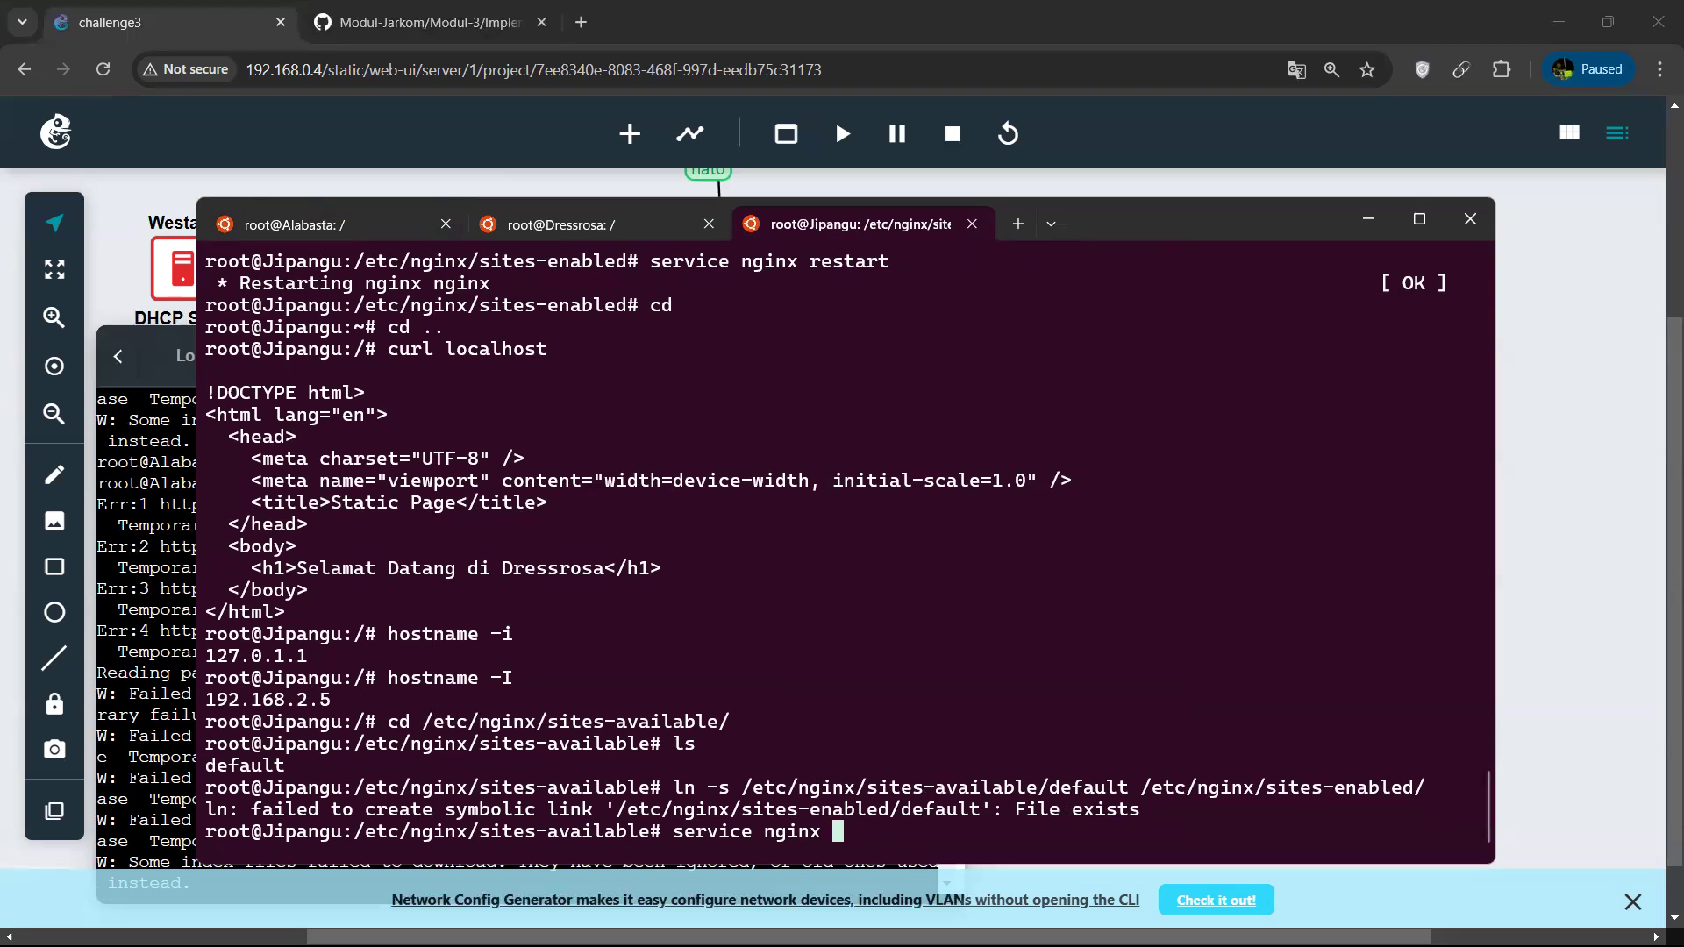
pyautogui.press('Return')
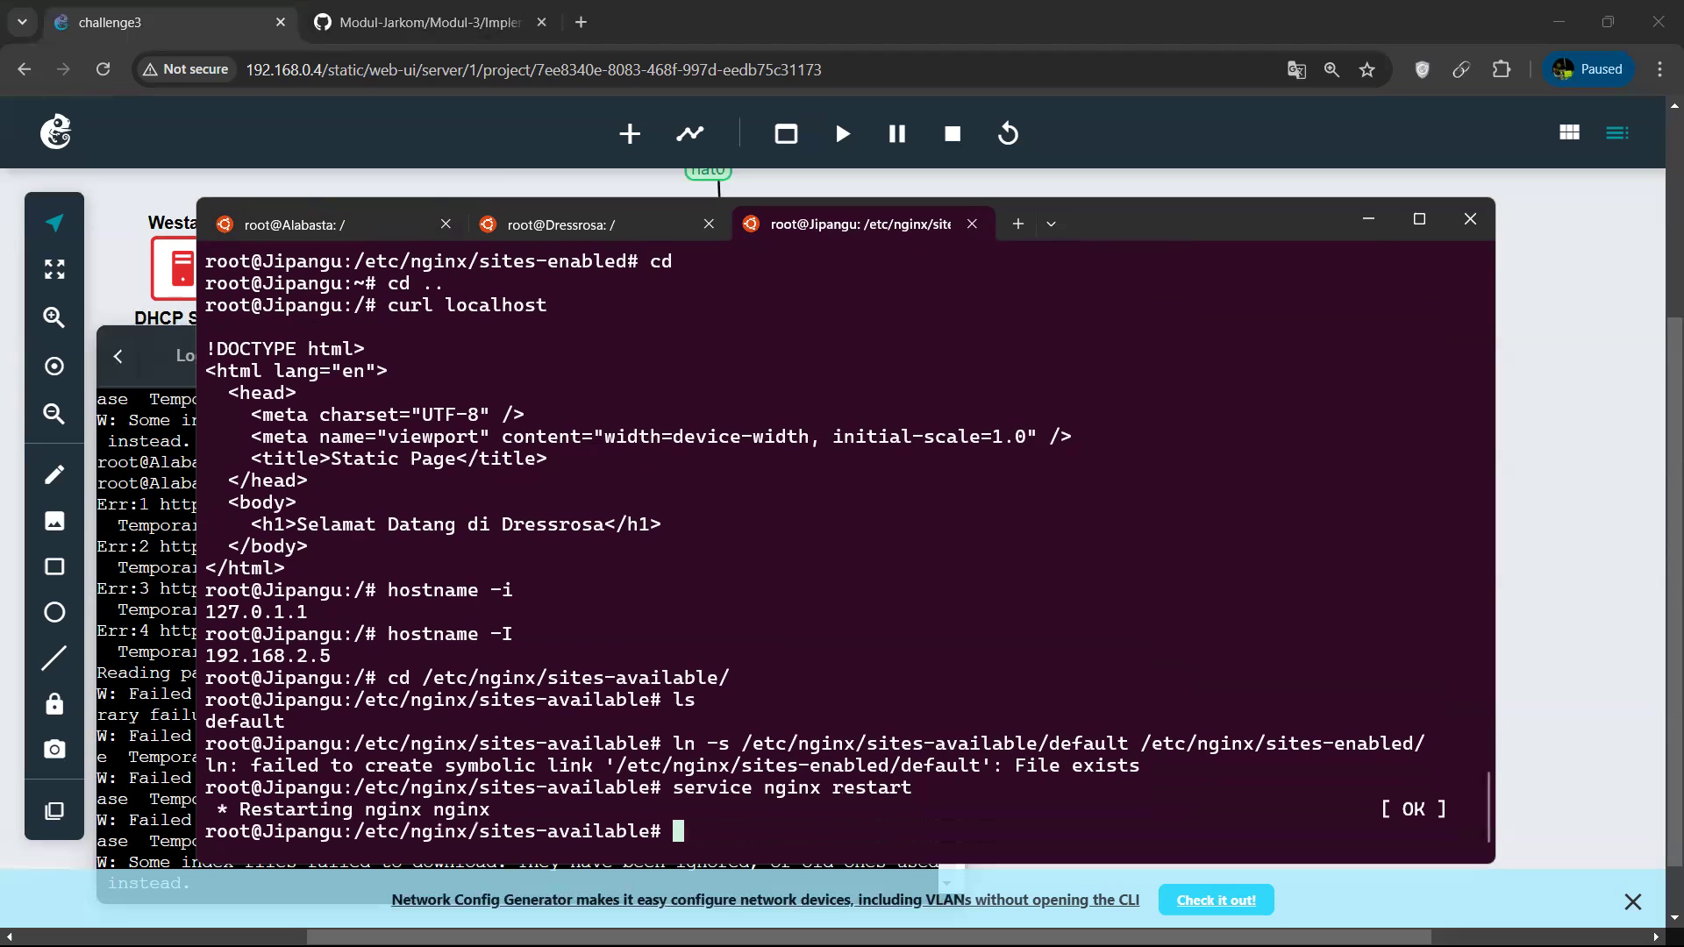
# Force-remove the existing /etc/nginx/sites-enabled/default on Jipangu with rm -rf.
pyautogui.write('rm -rf /etc/nginx/sites-en')
pyautogui.press('Tab')
pyautogui.write('d')
pyautogui.press('Tab')
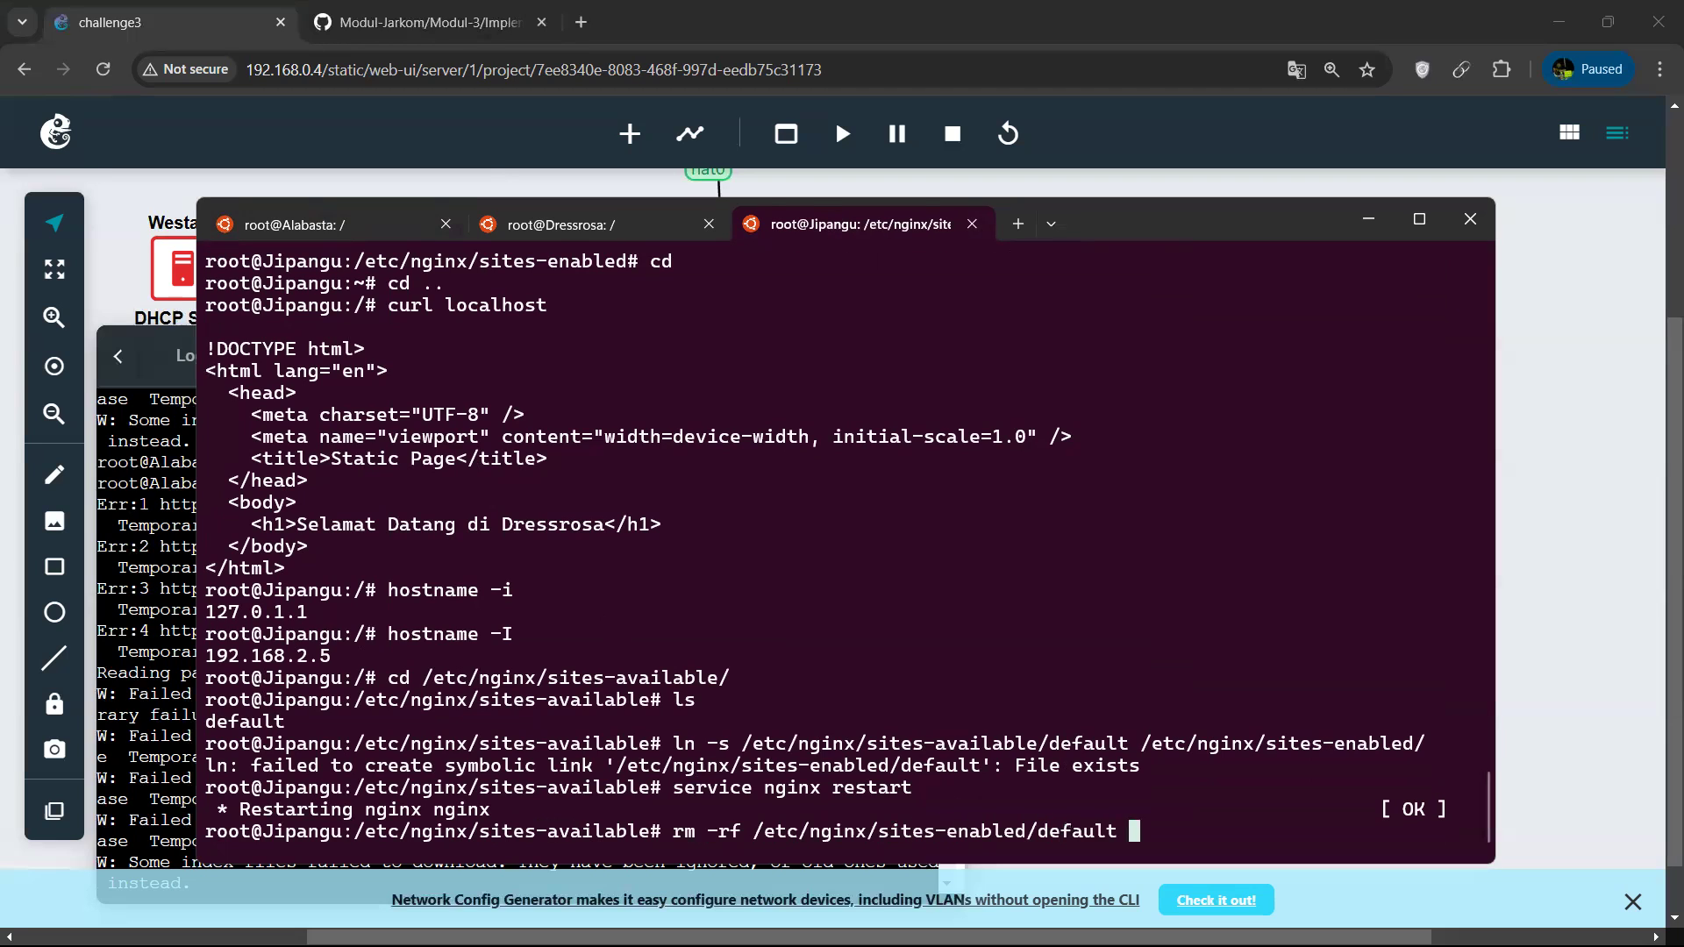
pyautogui.press('Return')
# Create the symbolic link from /etc/nginx/sites-available/default into /etc/nginx/sites-enabled/ using ln -s.
pyautogui.press('Up')
pyautogui.press('Up')
pyautogui.press('Up')
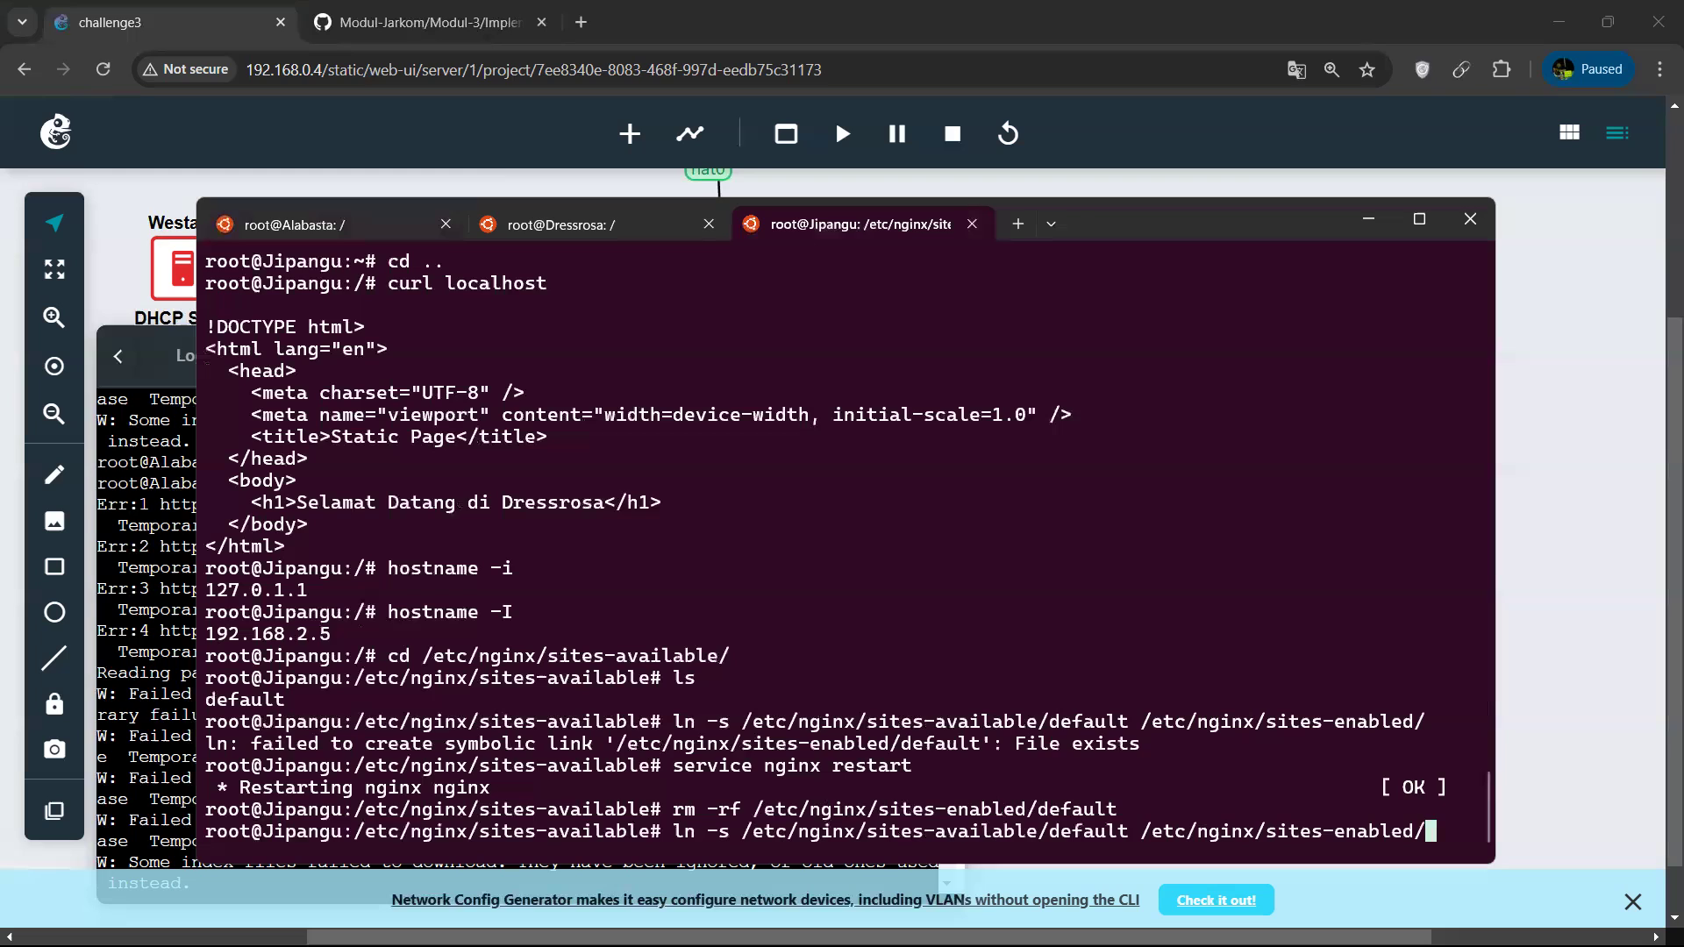
pyautogui.press('Return')
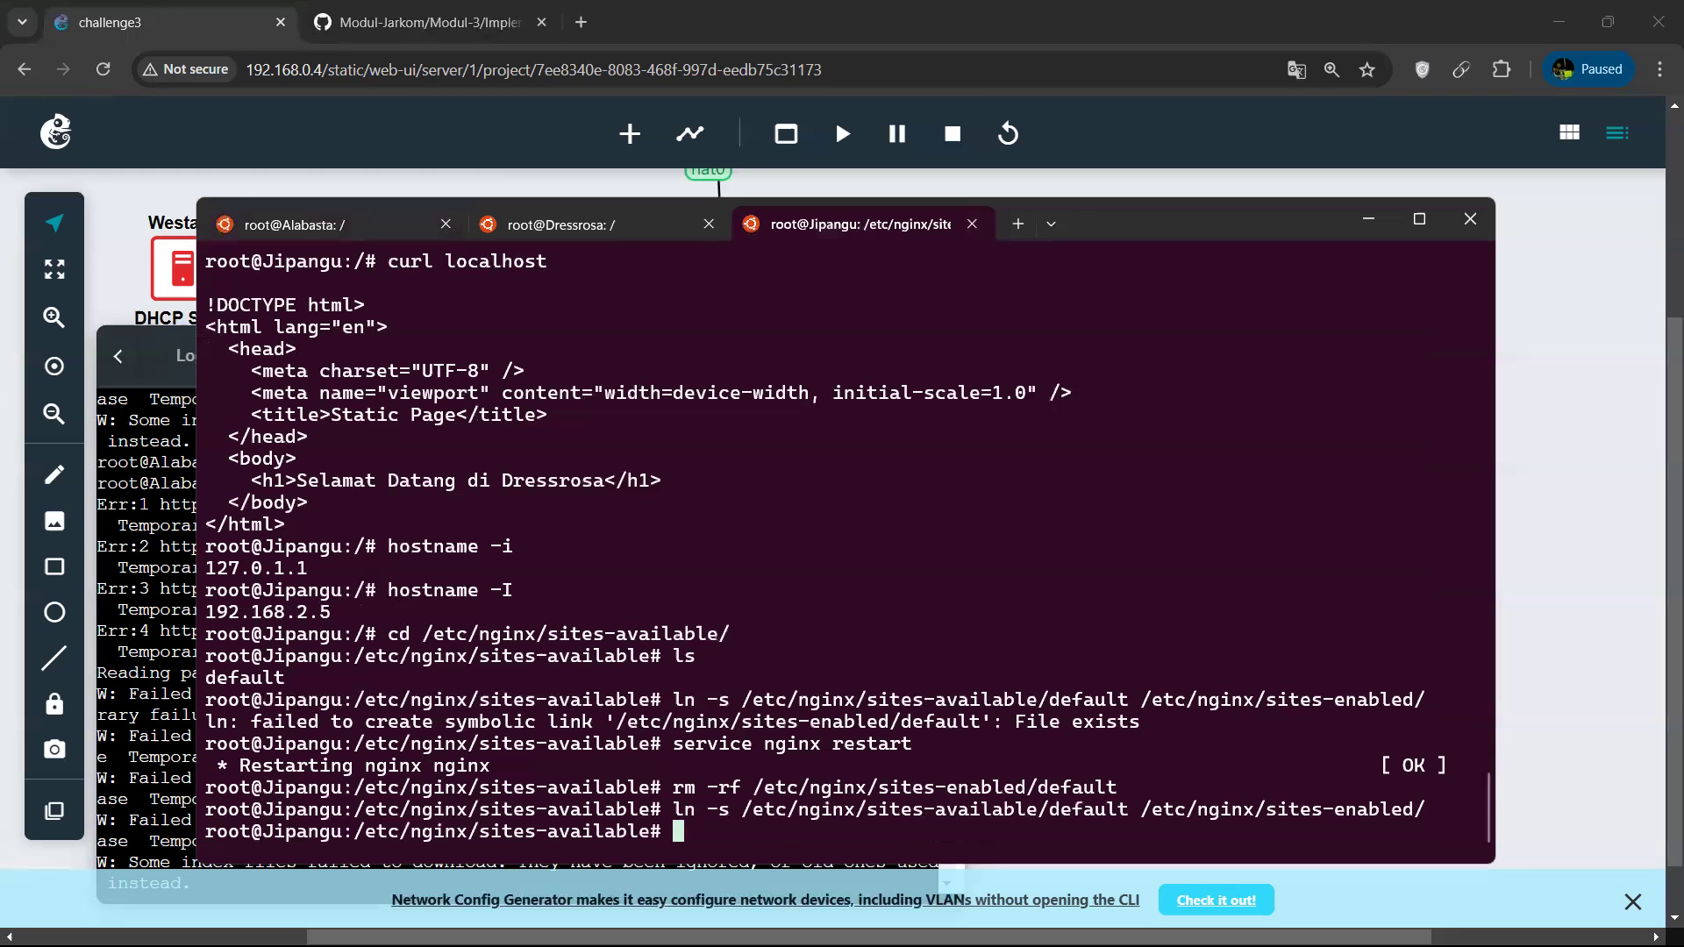
pyautogui.press('Up')
pyautogui.press('Up')
pyautogui.press('Up')
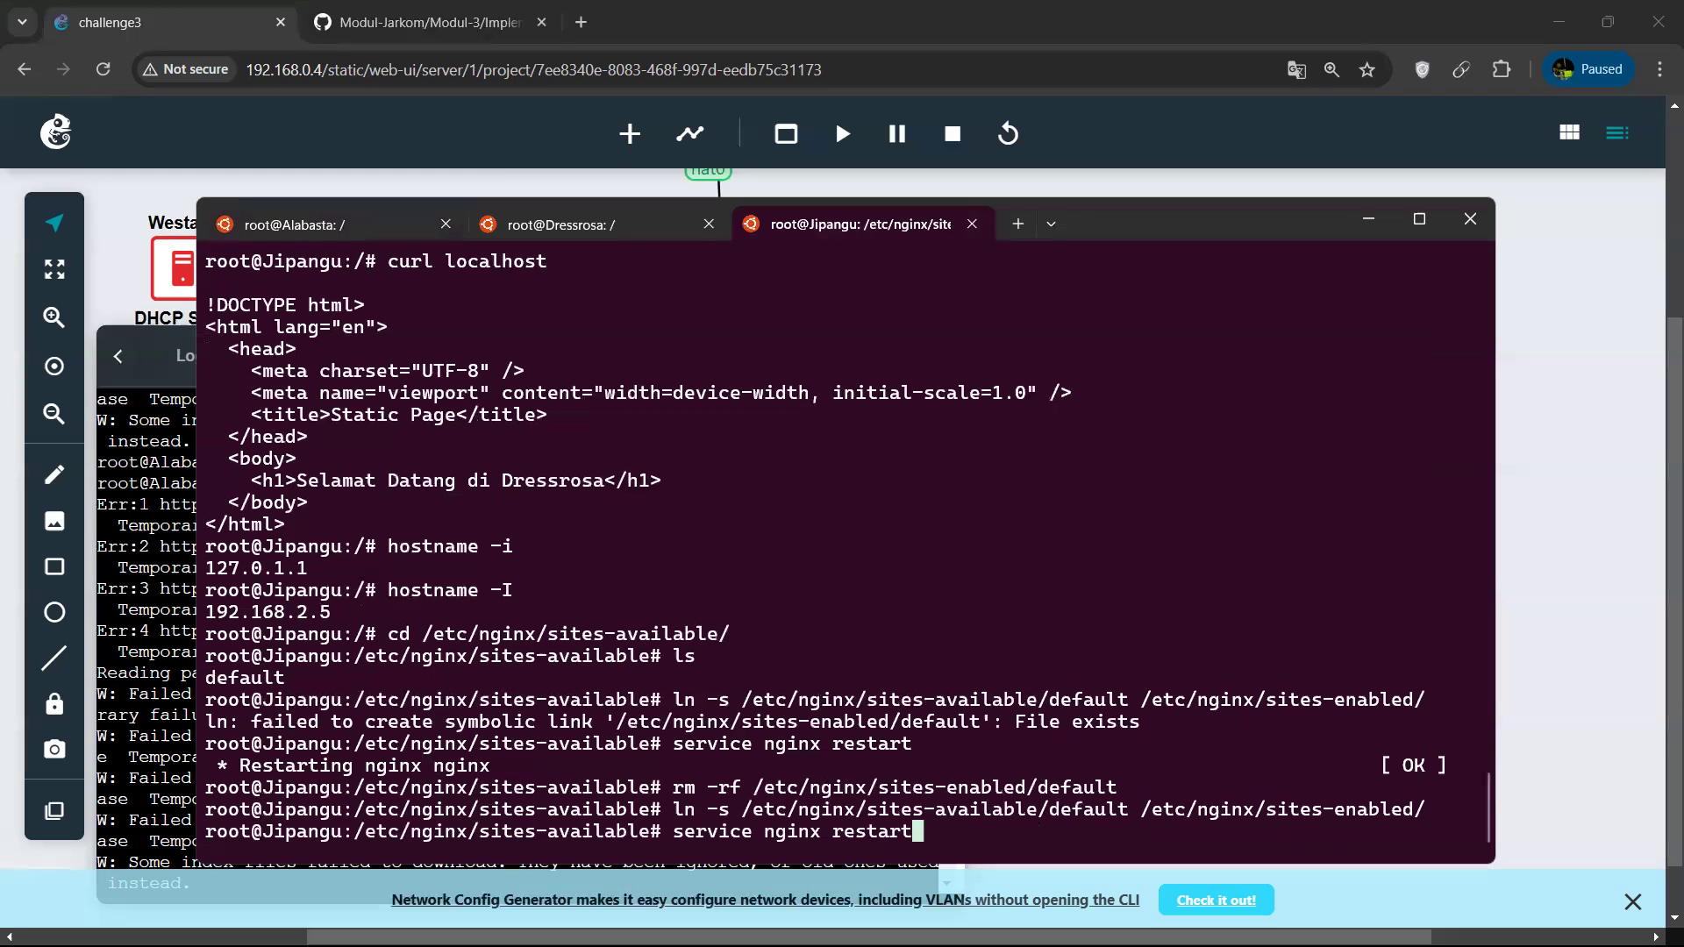
pyautogui.press('BackSpace')
pyautogui.press('BackSpace')
pyautogui.press('BackSpace')
pyautogui.press('BackSpace')
pyautogui.press('BackSpace')
pyautogui.press('BackSpace')
pyautogui.press('BackSpace')
pyautogui.press('BackSpace')
pyautogui.press('BackSpace')
pyautogui.press('BackSpace')
pyautogui.press('BackSpace')
pyautogui.press('BackSpace')
pyautogui.press('BackSpace')
pyautogui.press('BackSpace')
pyautogui.press('BackSpace')
pyautogui.press('BackSpace')
pyautogui.press('BackSpace')
pyautogui.press('BackSpace')
pyautogui.press('BackSpace')
pyautogui.press('BackSpace')
pyautogui.press('BackSpace')
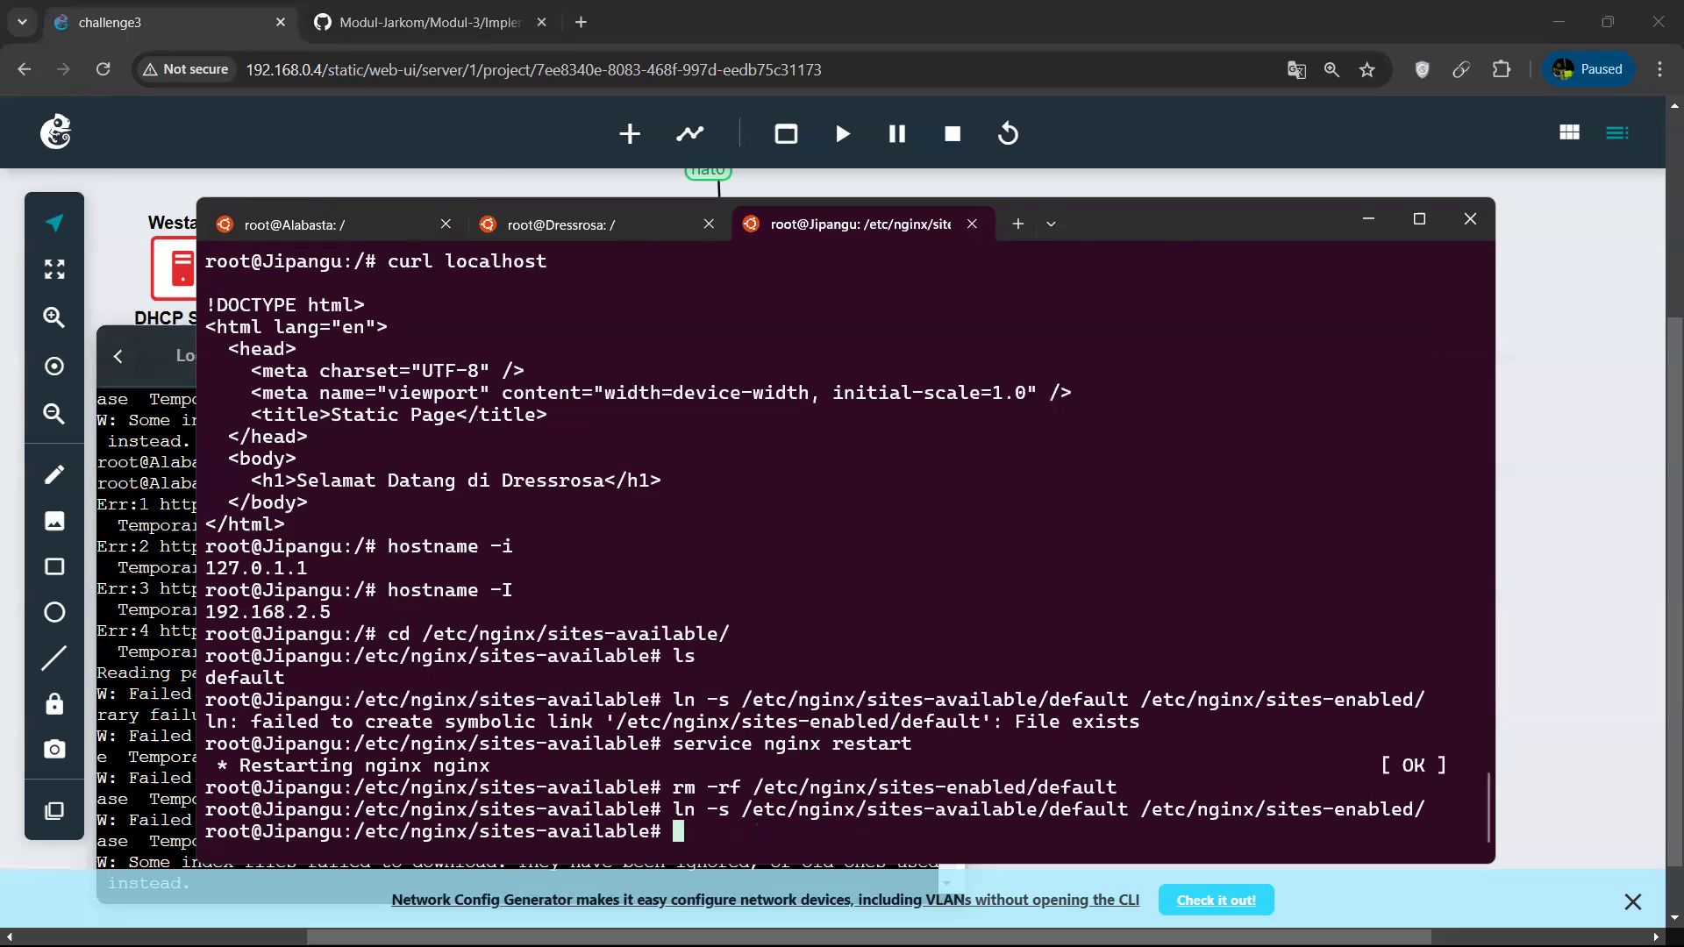
# Open the default site configuration in nano, review its server block, and exit without changes.
pyautogui.write('nano /')
pyautogui.press('BackSpace')
pyautogui.write('default')
pyautogui.press('Return')
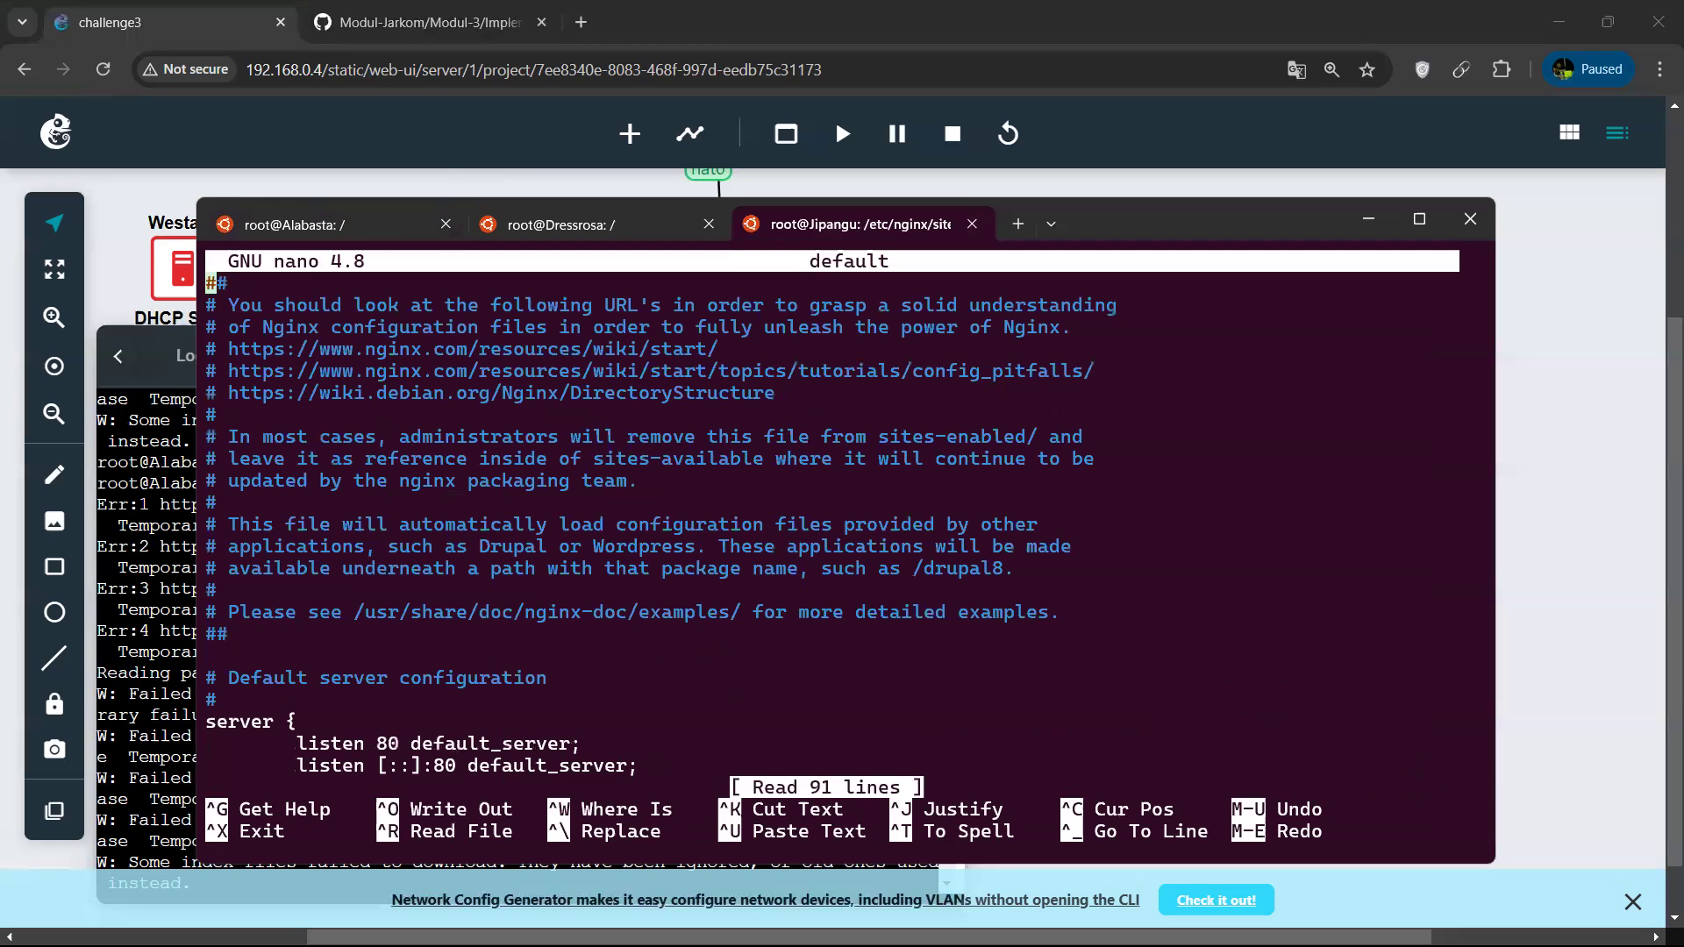
pyautogui.press('Down')
pyautogui.press('Down')
pyautogui.press('Down')
pyautogui.press('Down')
pyautogui.press('Down')
pyautogui.press('Down')
pyautogui.press('Down')
pyautogui.press('Down')
pyautogui.press('Down')
pyautogui.press('Down')
pyautogui.press('Down')
pyautogui.press('Down')
pyautogui.press('Down')
pyautogui.press('Down')
pyautogui.press('Down')
pyautogui.press('Down')
pyautogui.press('Down')
pyautogui.press('Down')
pyautogui.press('Down')
pyautogui.press('Down')
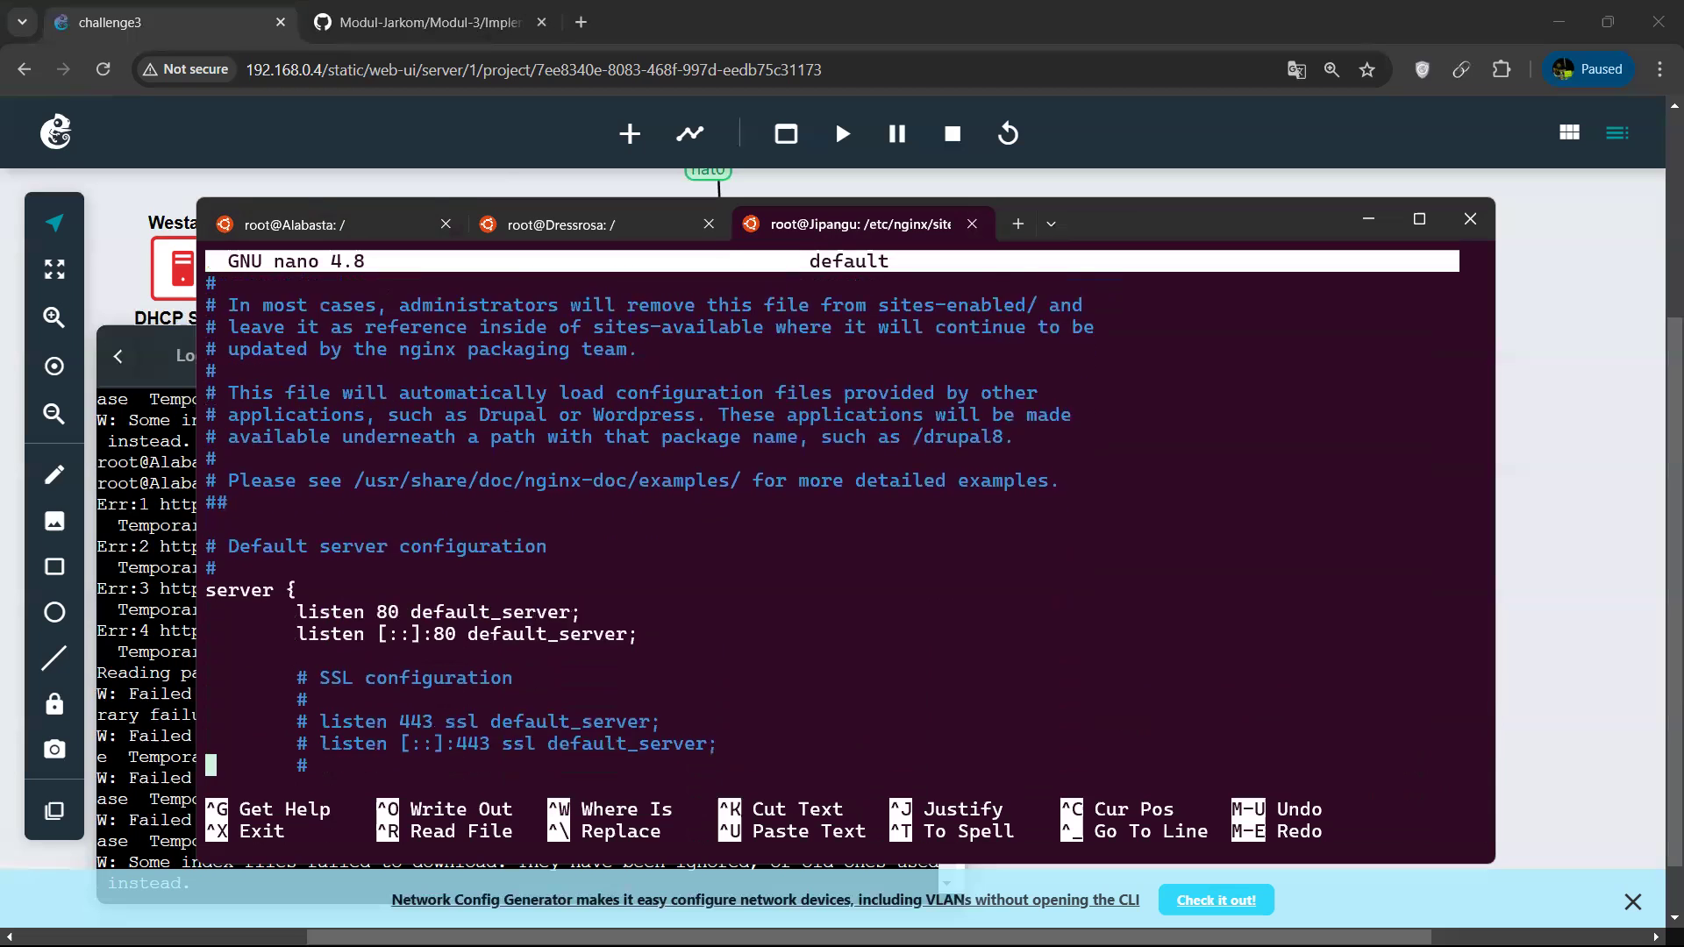
pyautogui.press('Down')
pyautogui.press('Down')
pyautogui.press('Down')
pyautogui.press('Down')
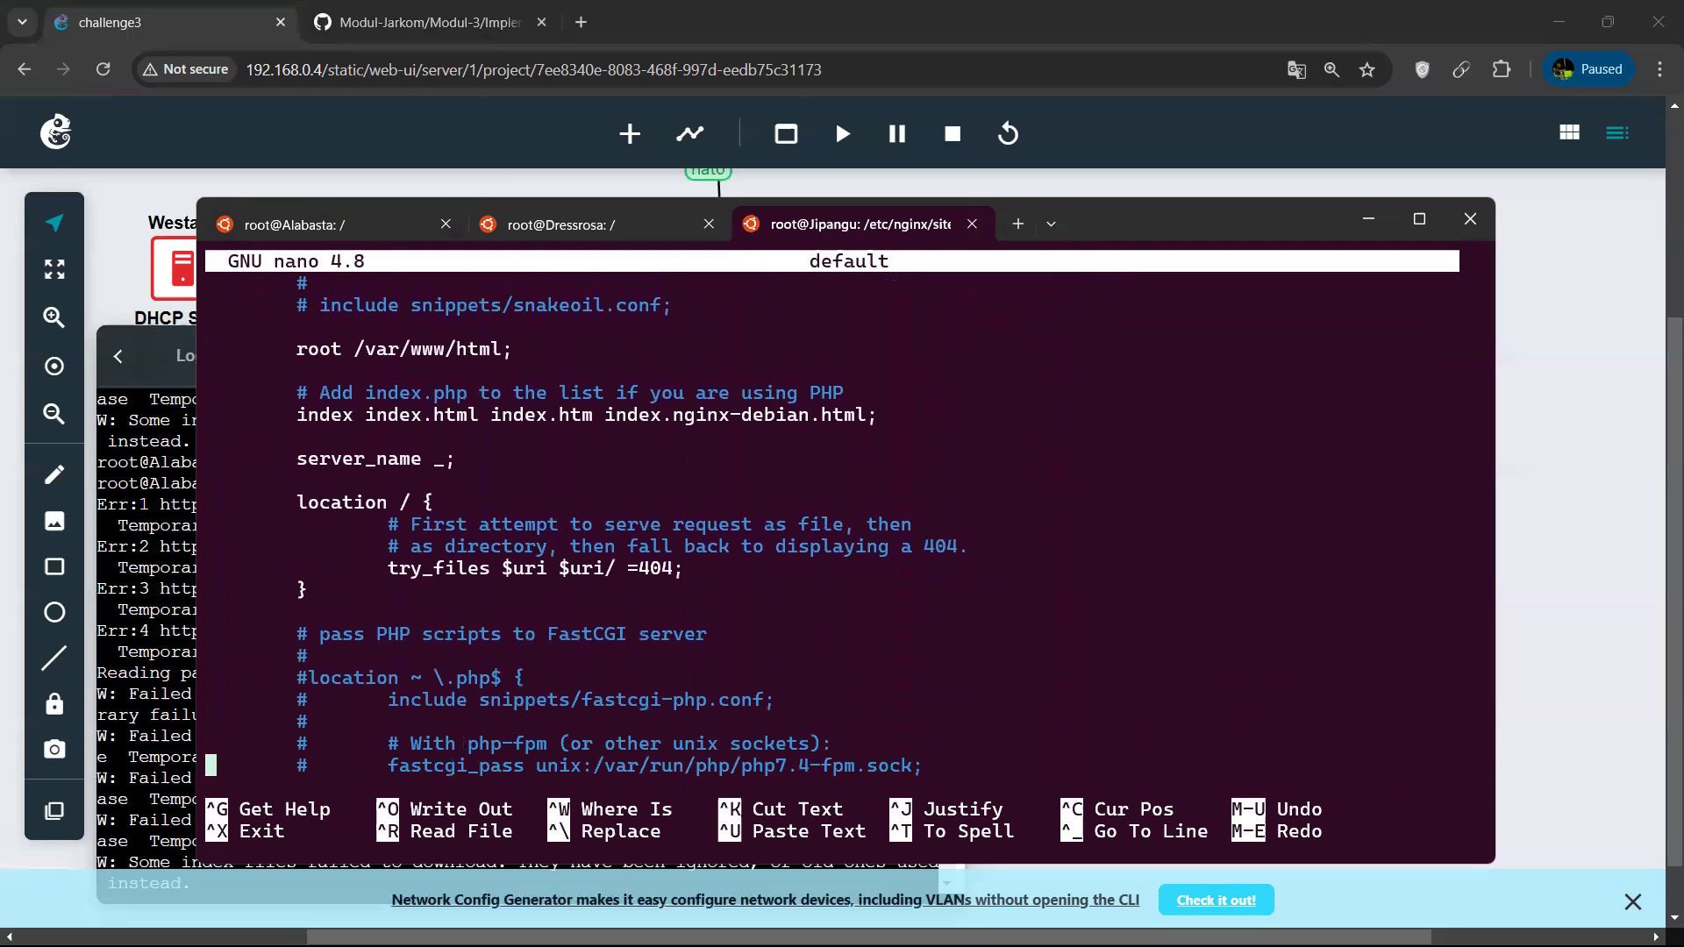
pyautogui.press('Down')
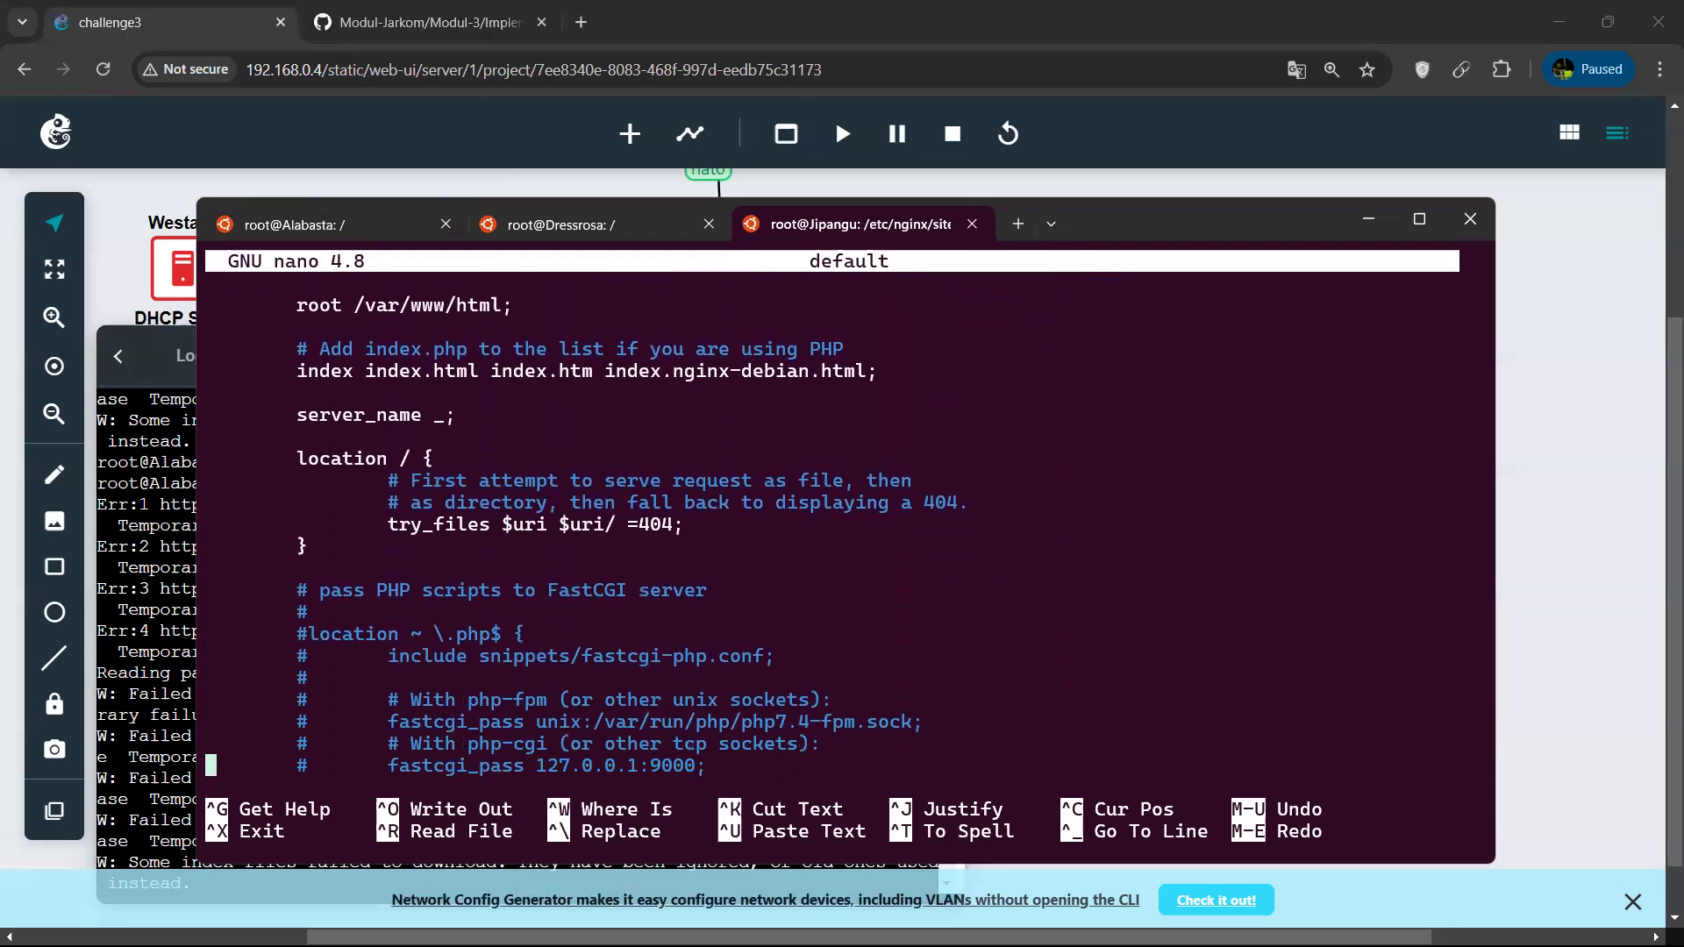
pyautogui.hotkey('ctrl', 'x')
# Restart nginx on Jipangu and return to Alabasta's terminal session.
pyautogui.write('service ')
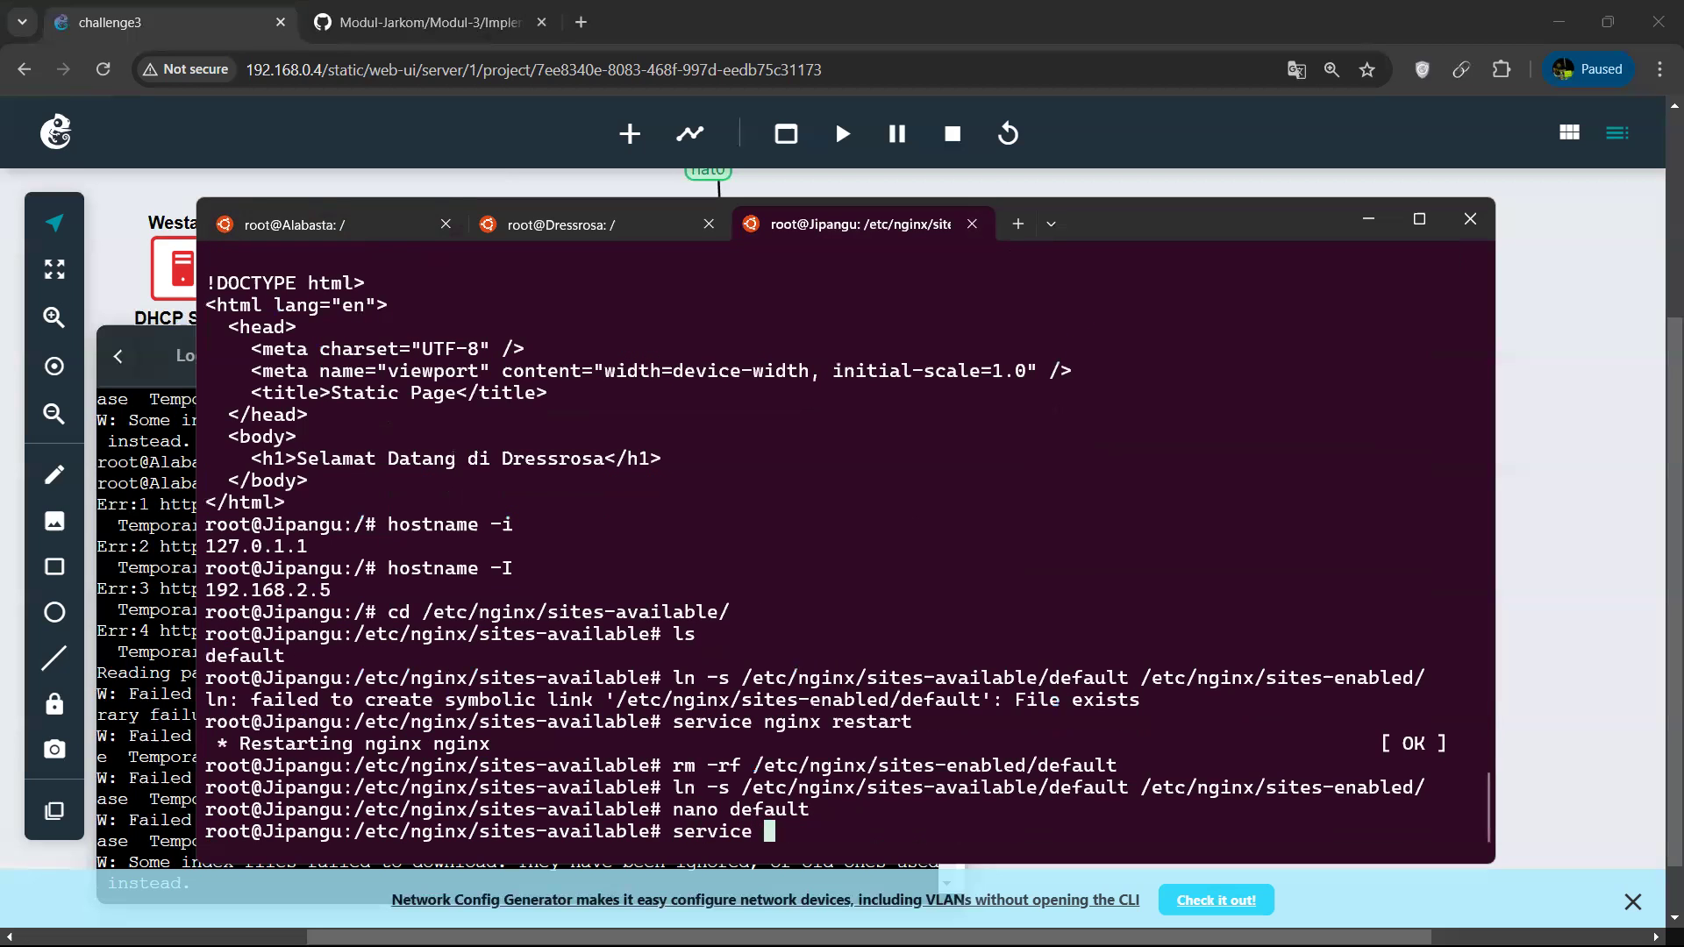
pyautogui.write('nginx restart')
pyautogui.press('Return')
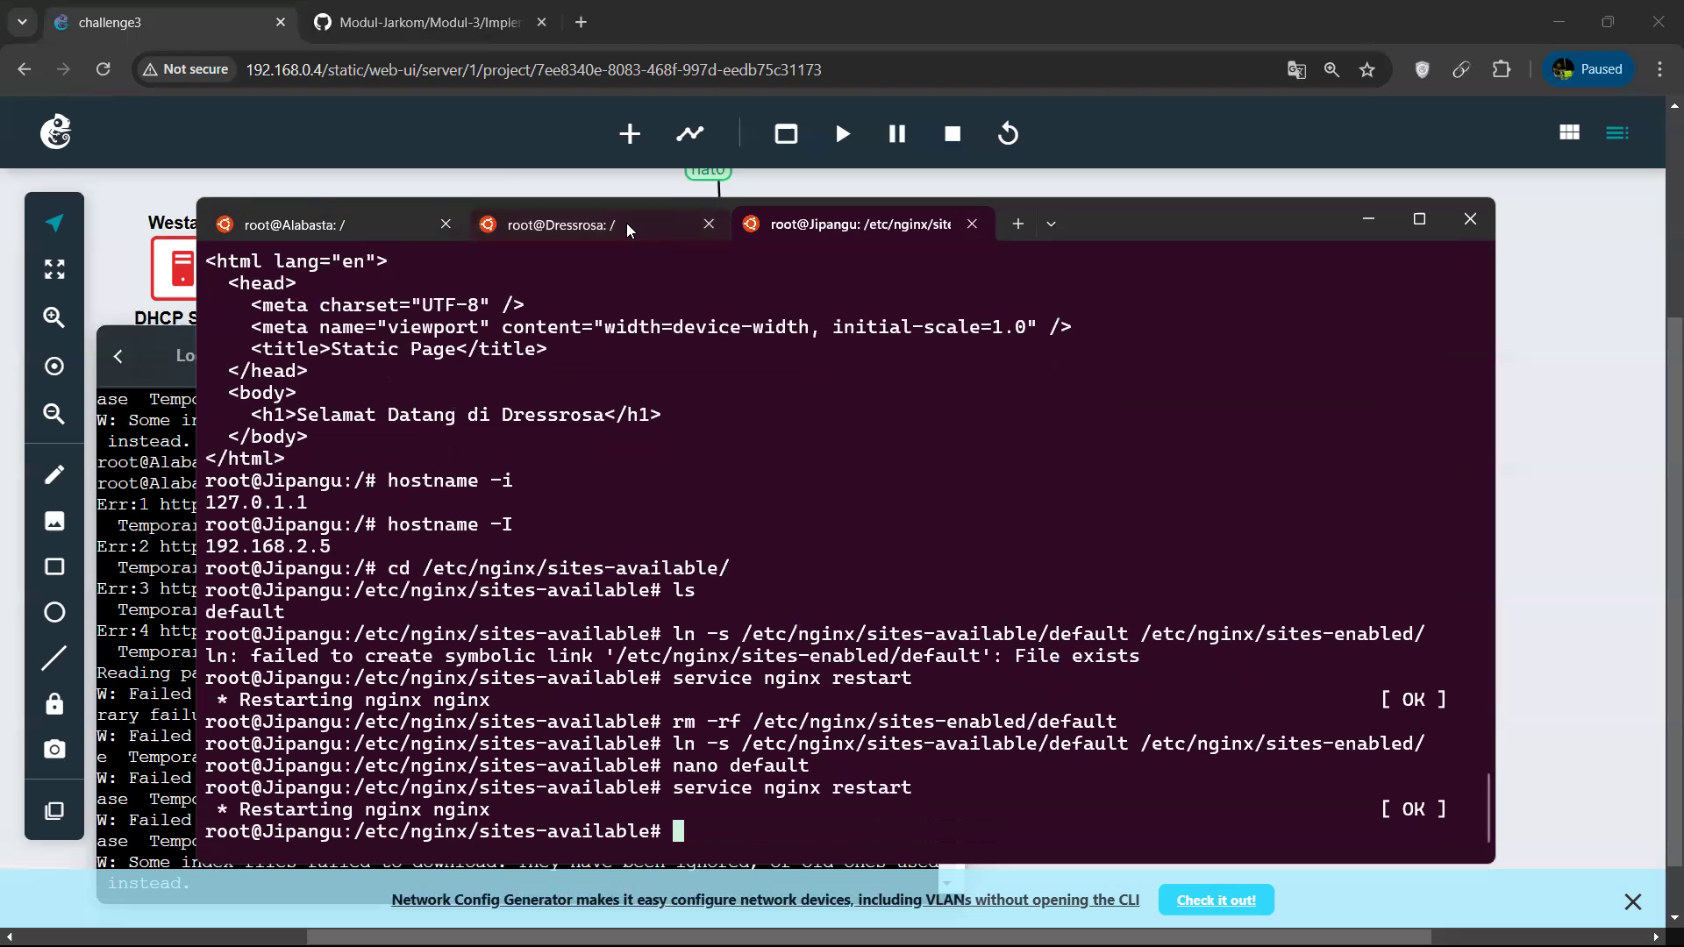
pyautogui.click(360, 223)
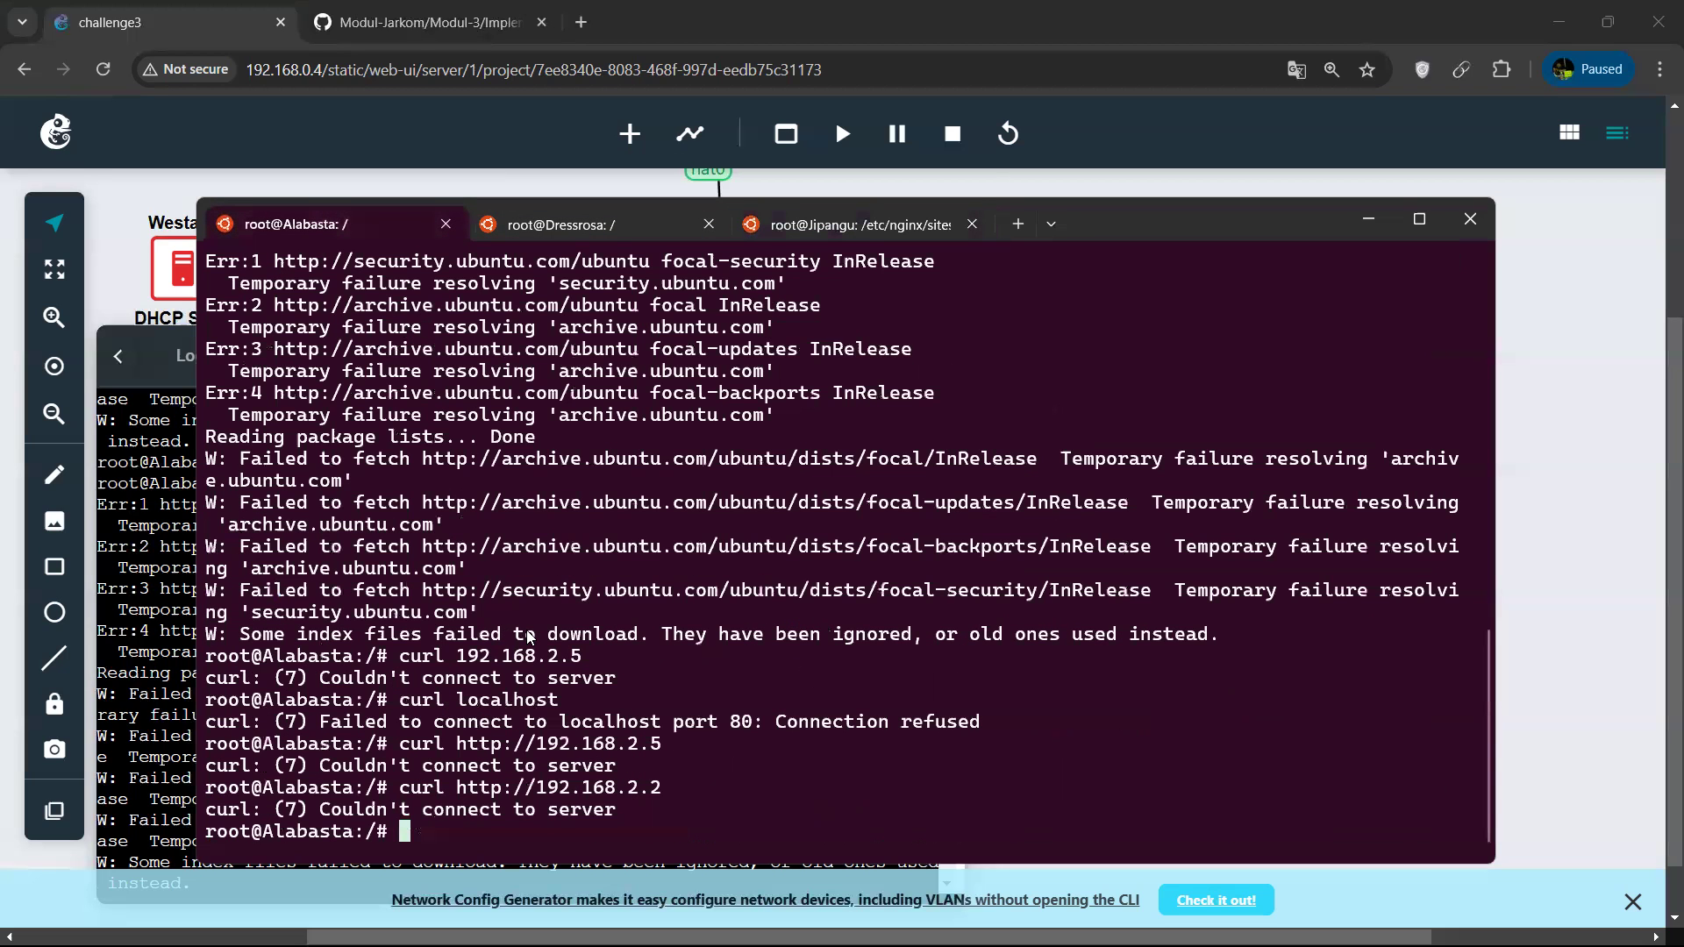
pyautogui.press('BackSpace')
pyautogui.write('5')
pyautogui.press('Return')
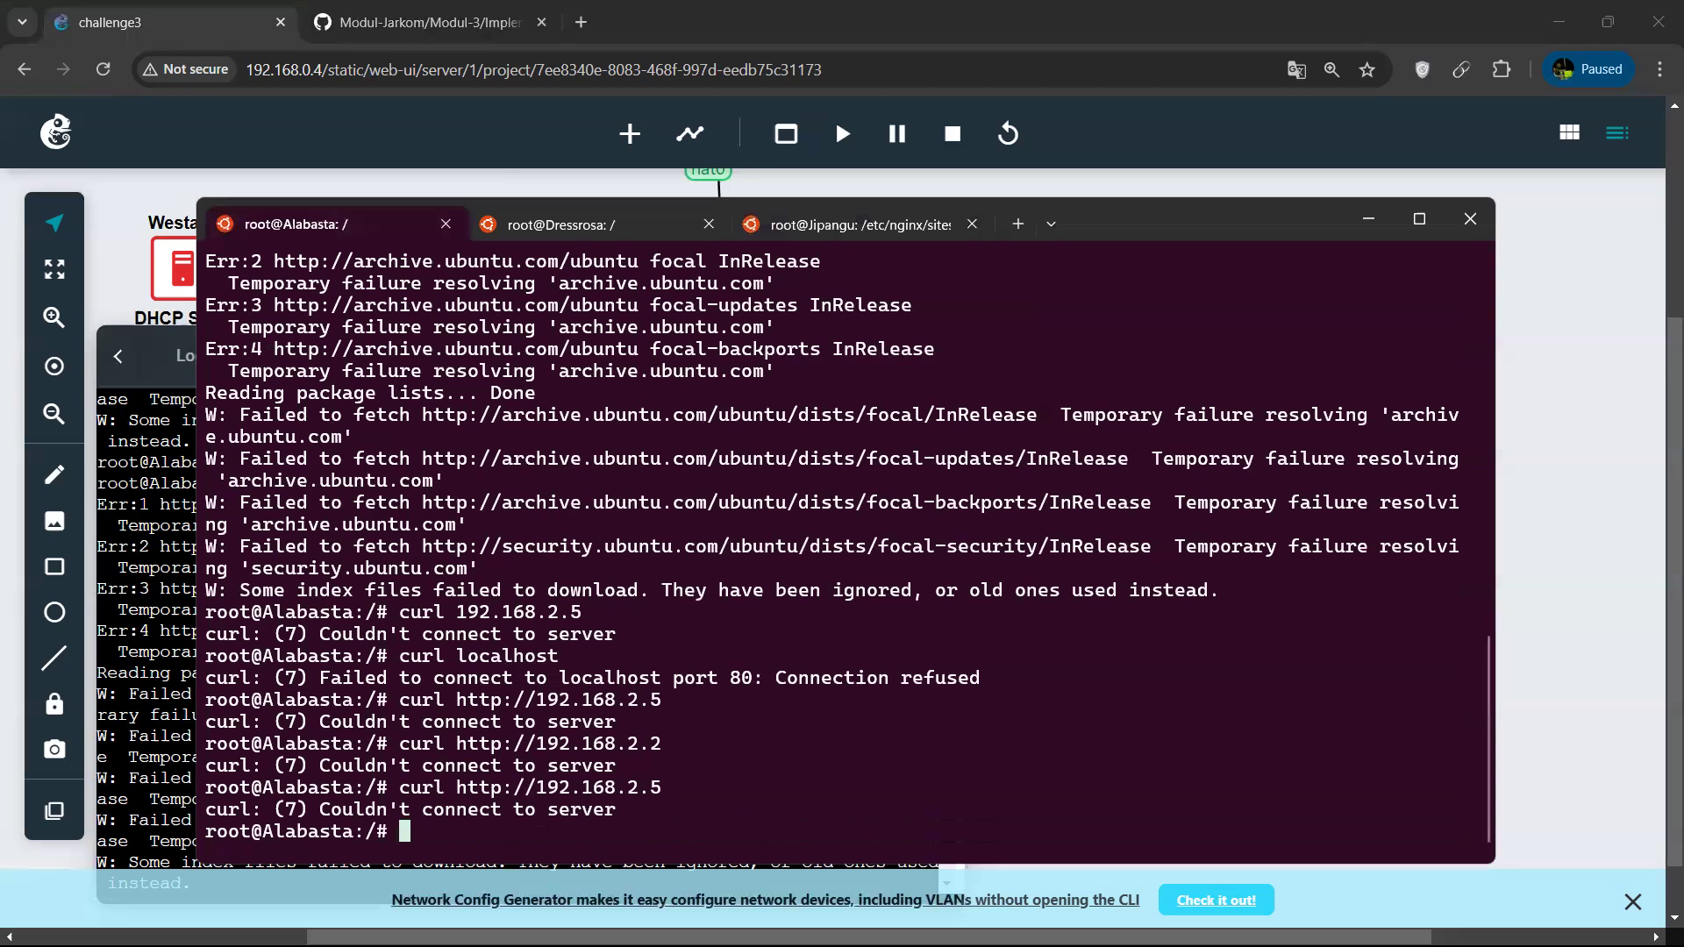
# Test the local web server on Jipangu by running curl localhost.
pyautogui.click(589, 225)
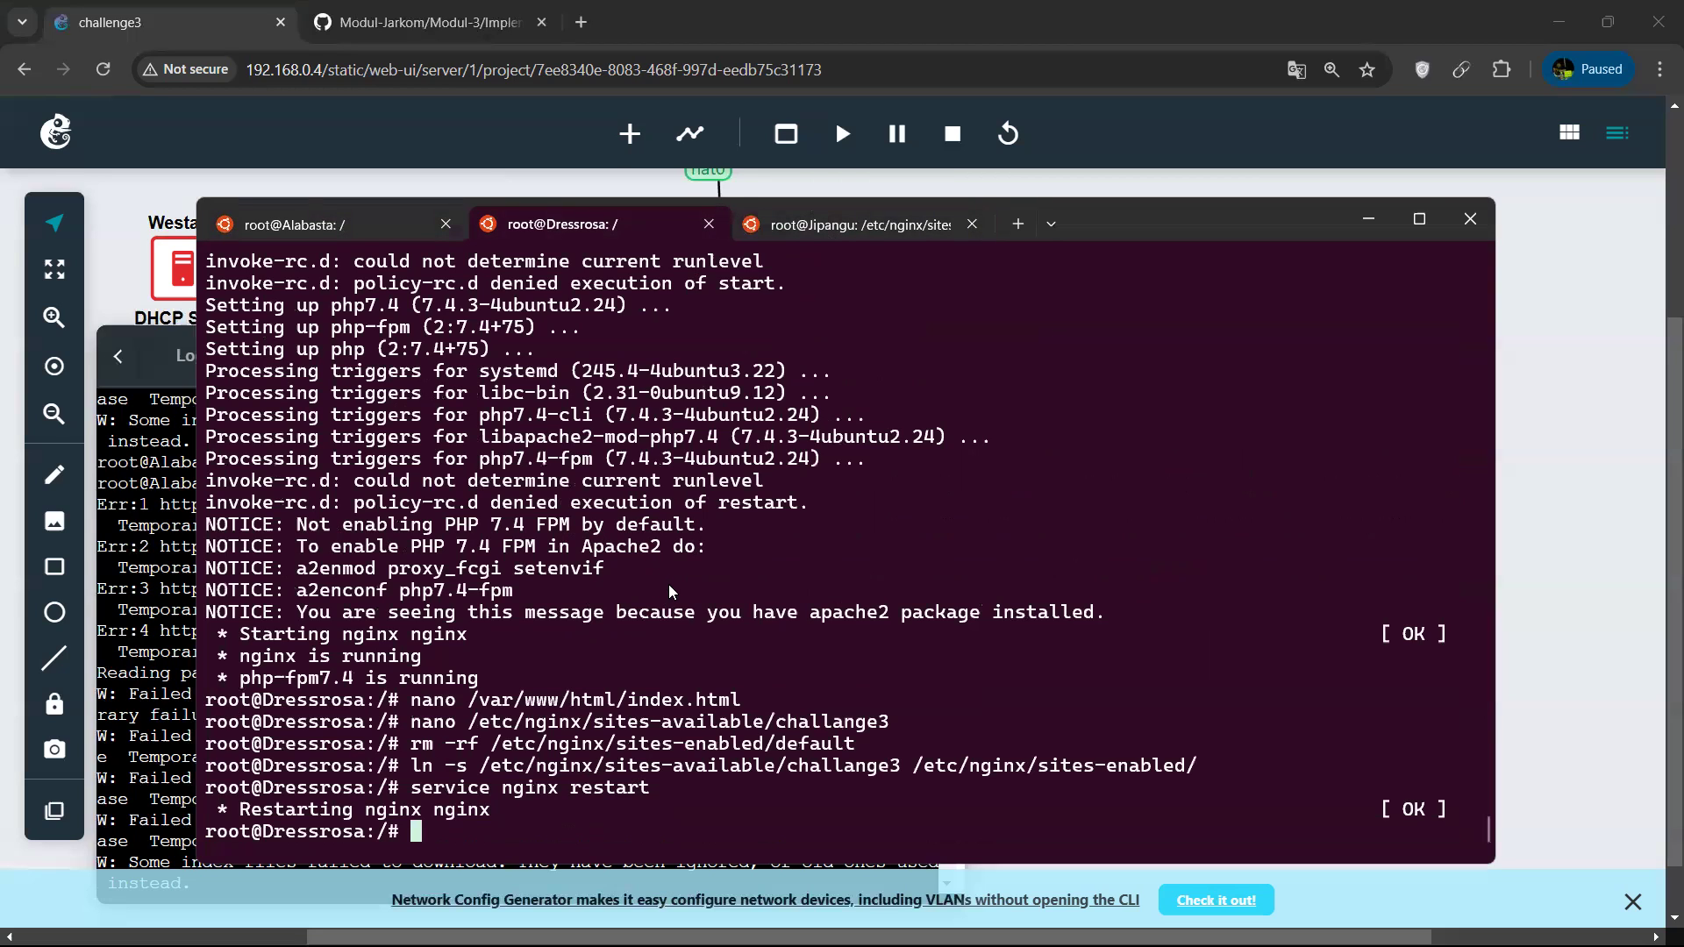
pyautogui.click(837, 225)
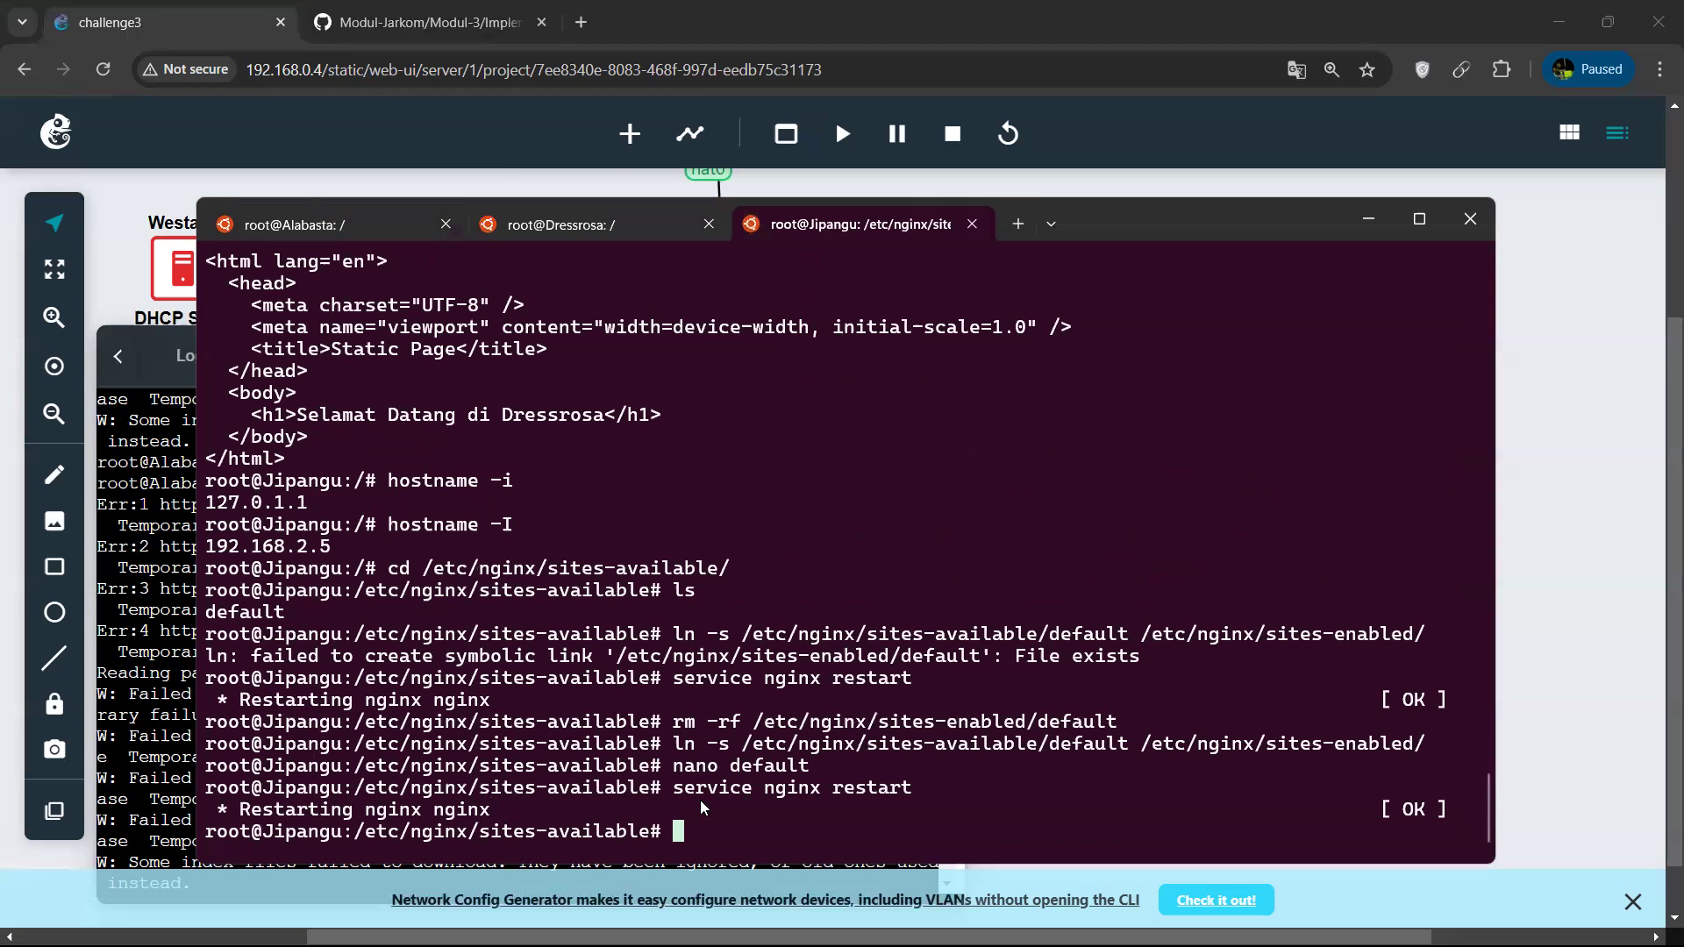
pyautogui.write('curl localhost')
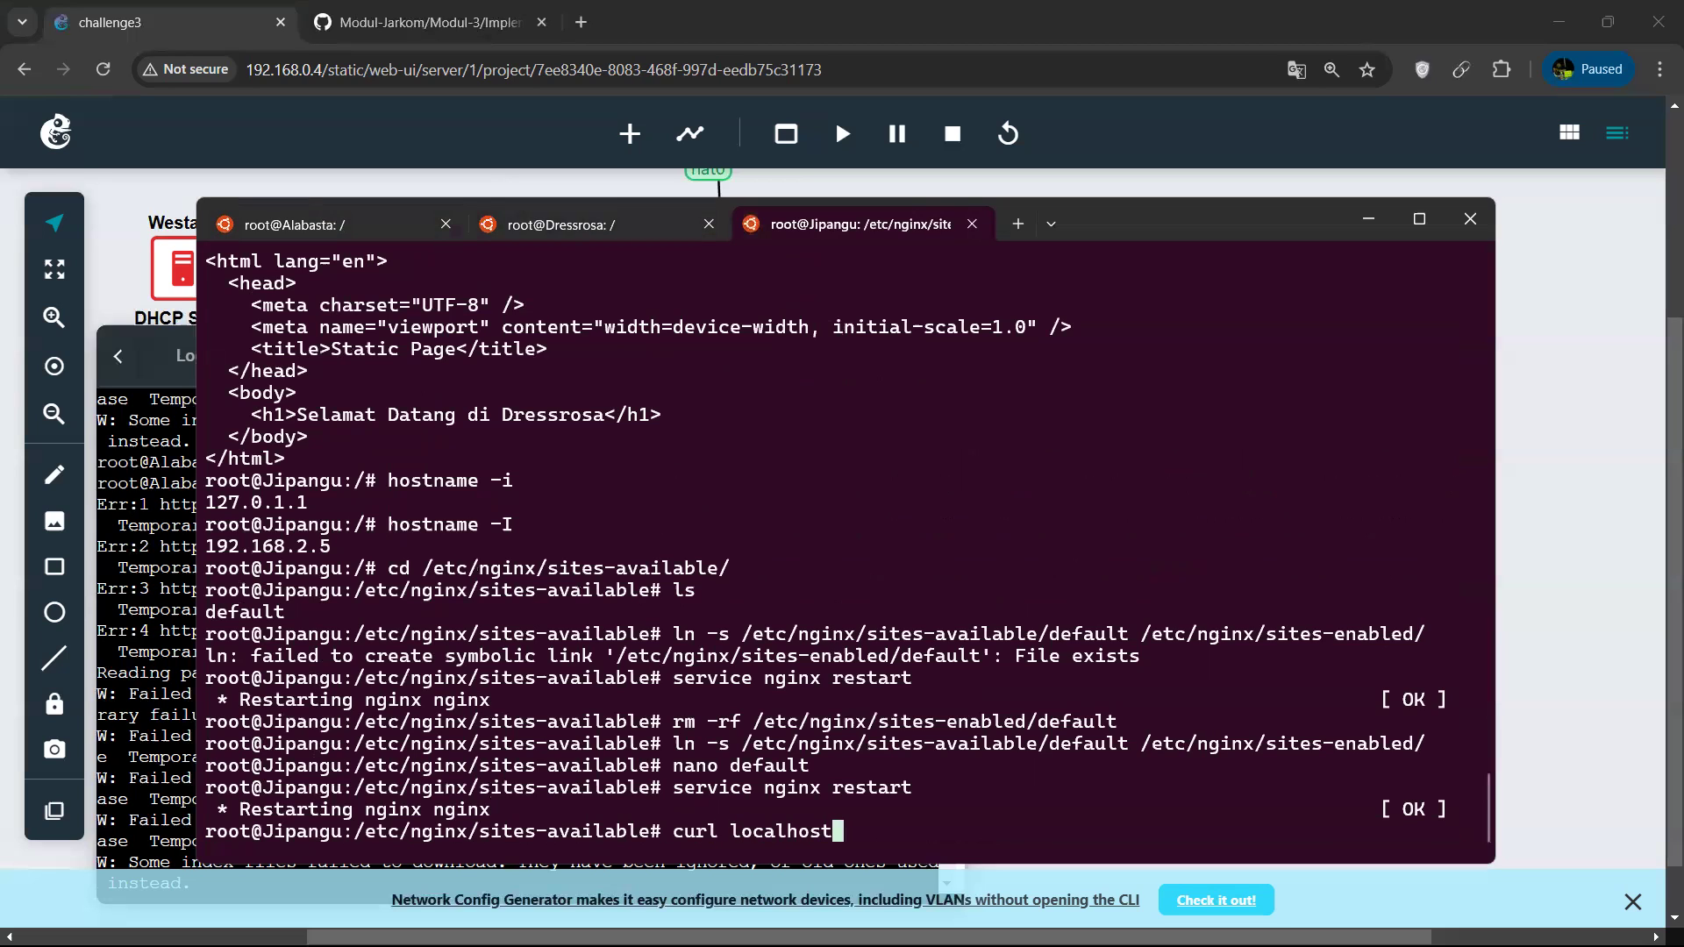
pyautogui.press('Return')
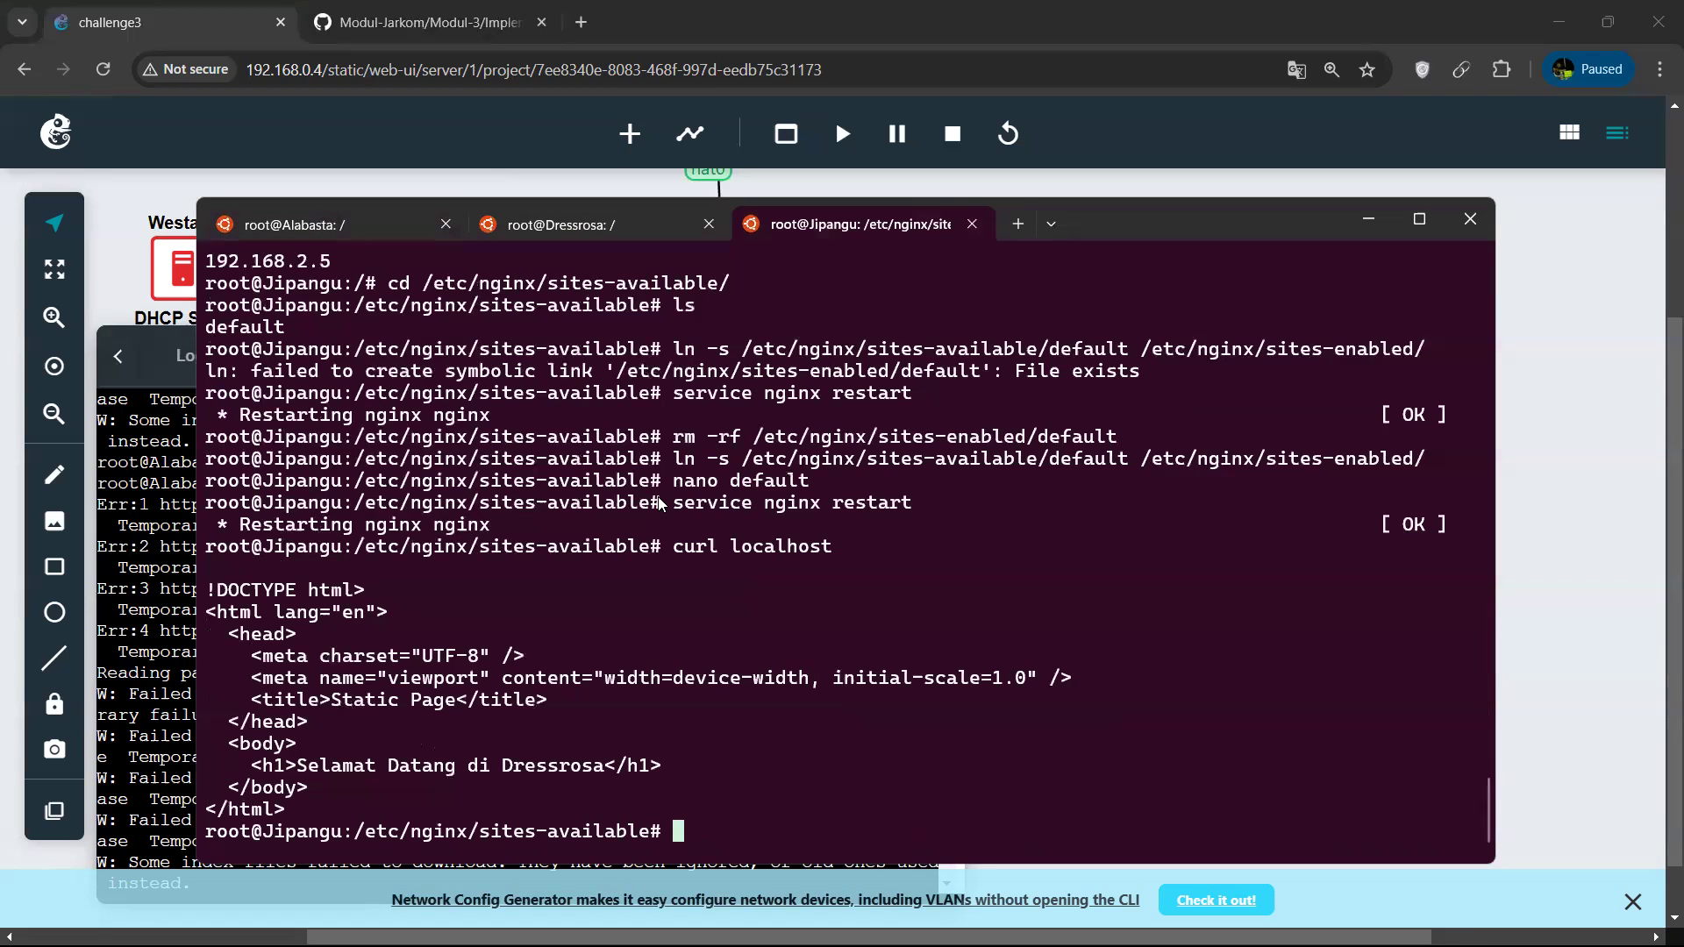
# Change Jipangu's working directory to /etc/nginx/sites-enabled/.
pyautogui.write('nano')
pyautogui.press('BackSpace')
pyautogui.press('BackSpace')
pyautogui.press('BackSpace')
pyautogui.press('BackSpace')
pyautogui.press('BackSpace')
pyautogui.write('cd ')
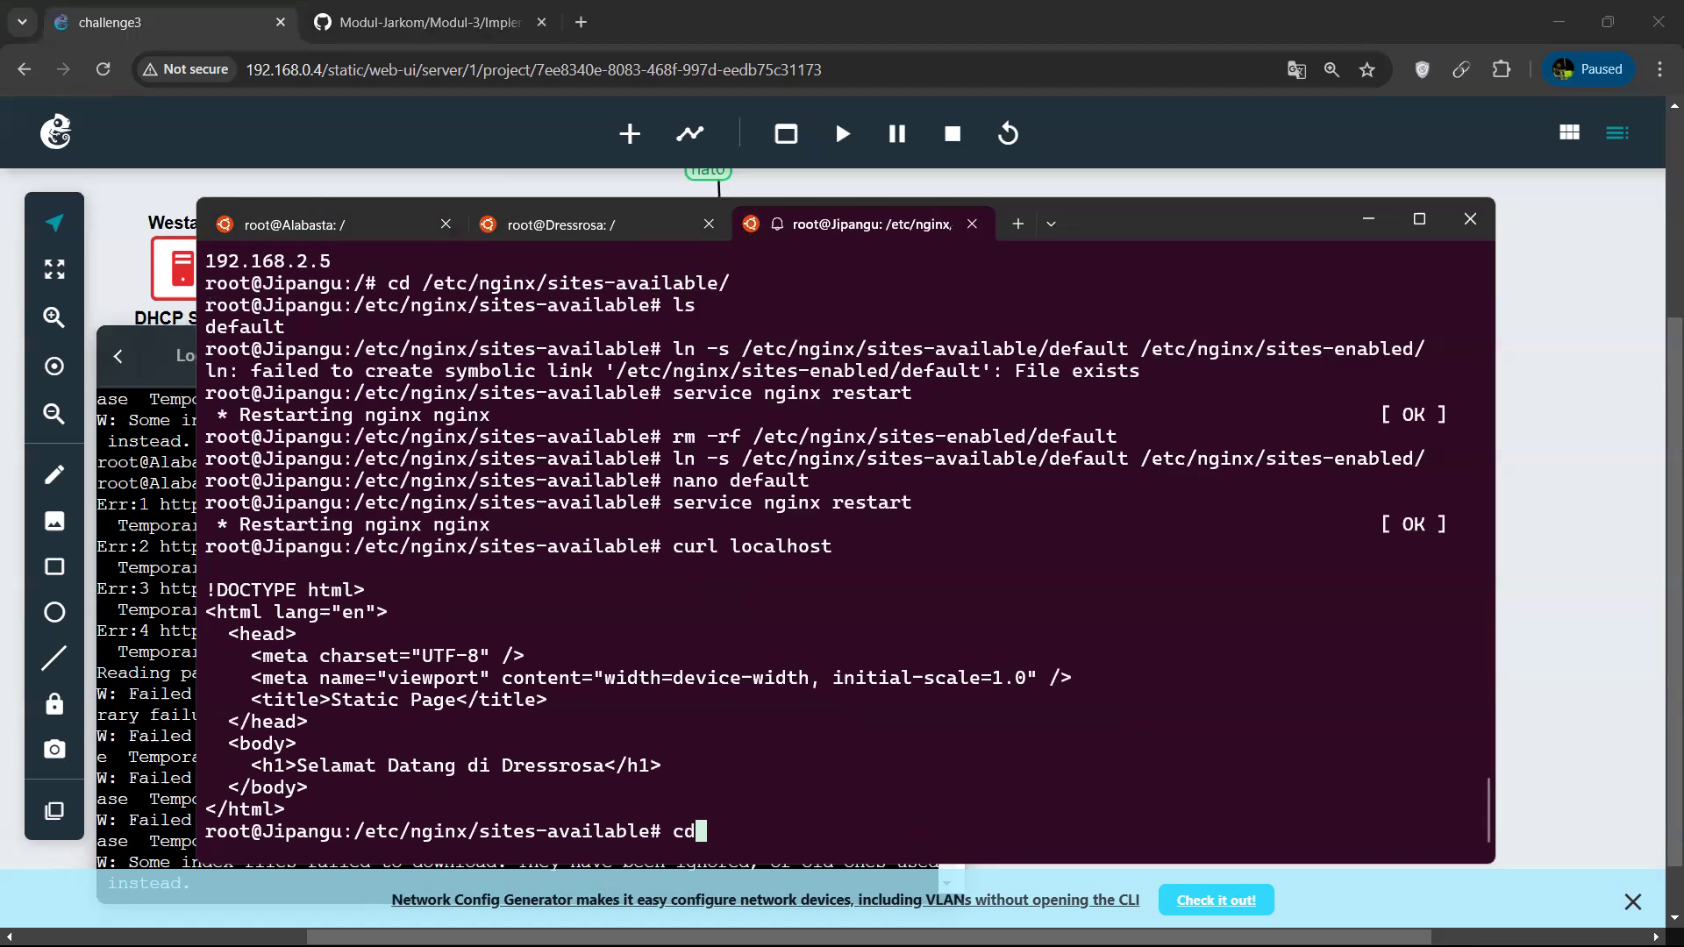
pyautogui.write('/etc/')
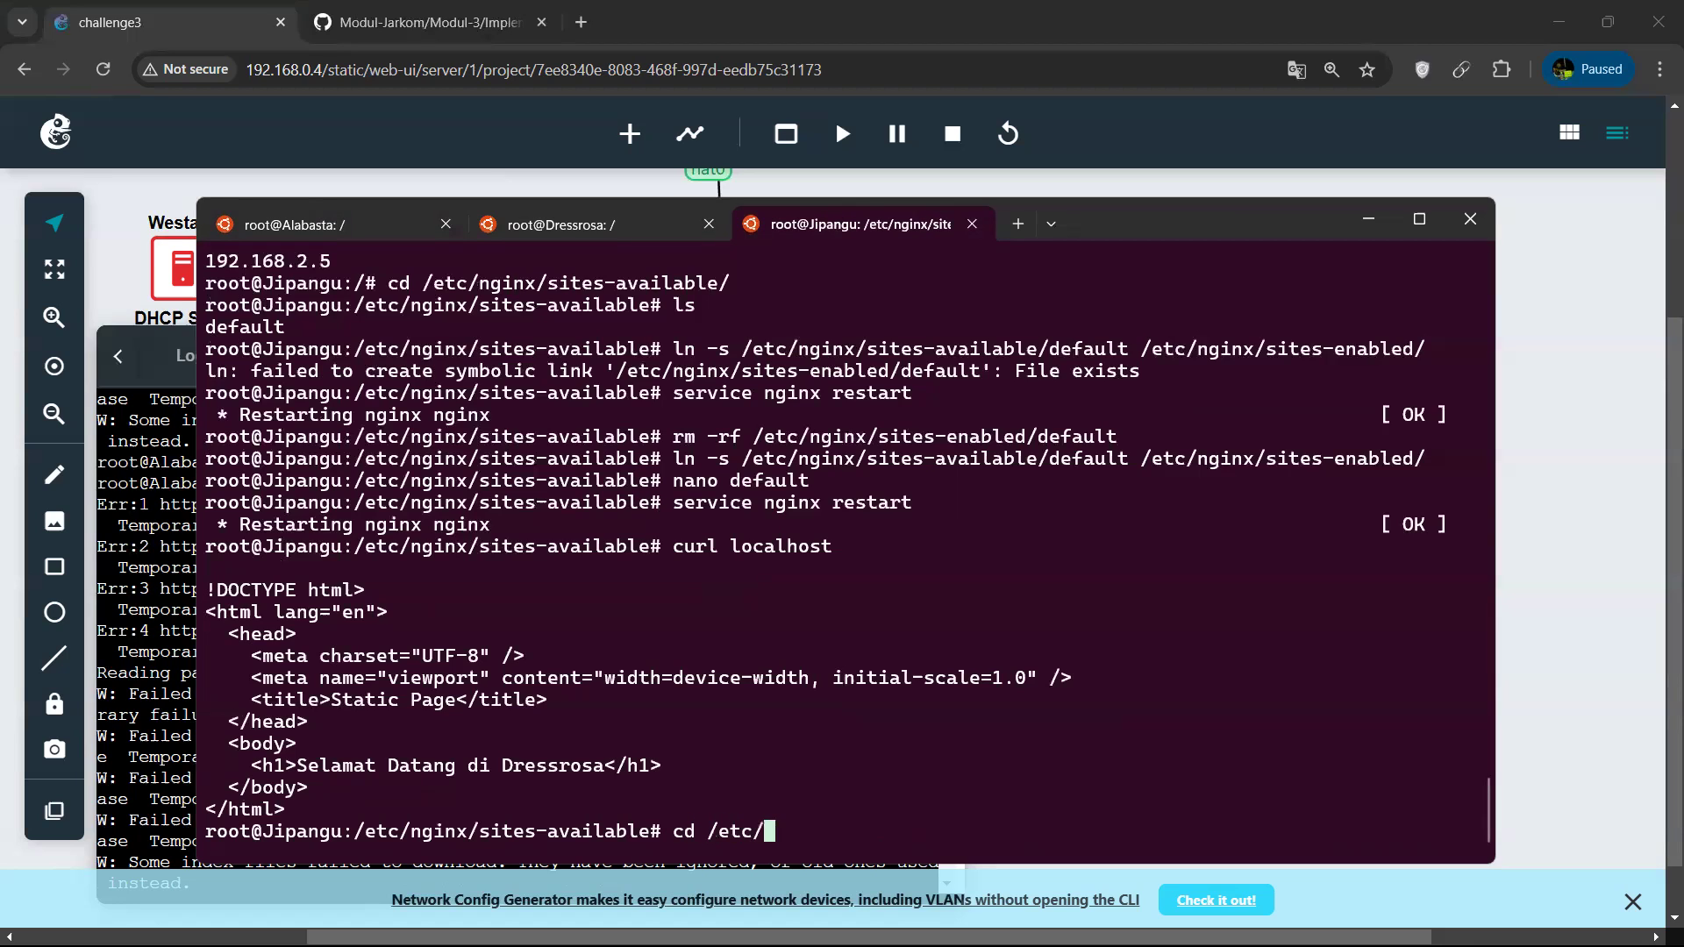
pyautogui.write('nginx/sites-')
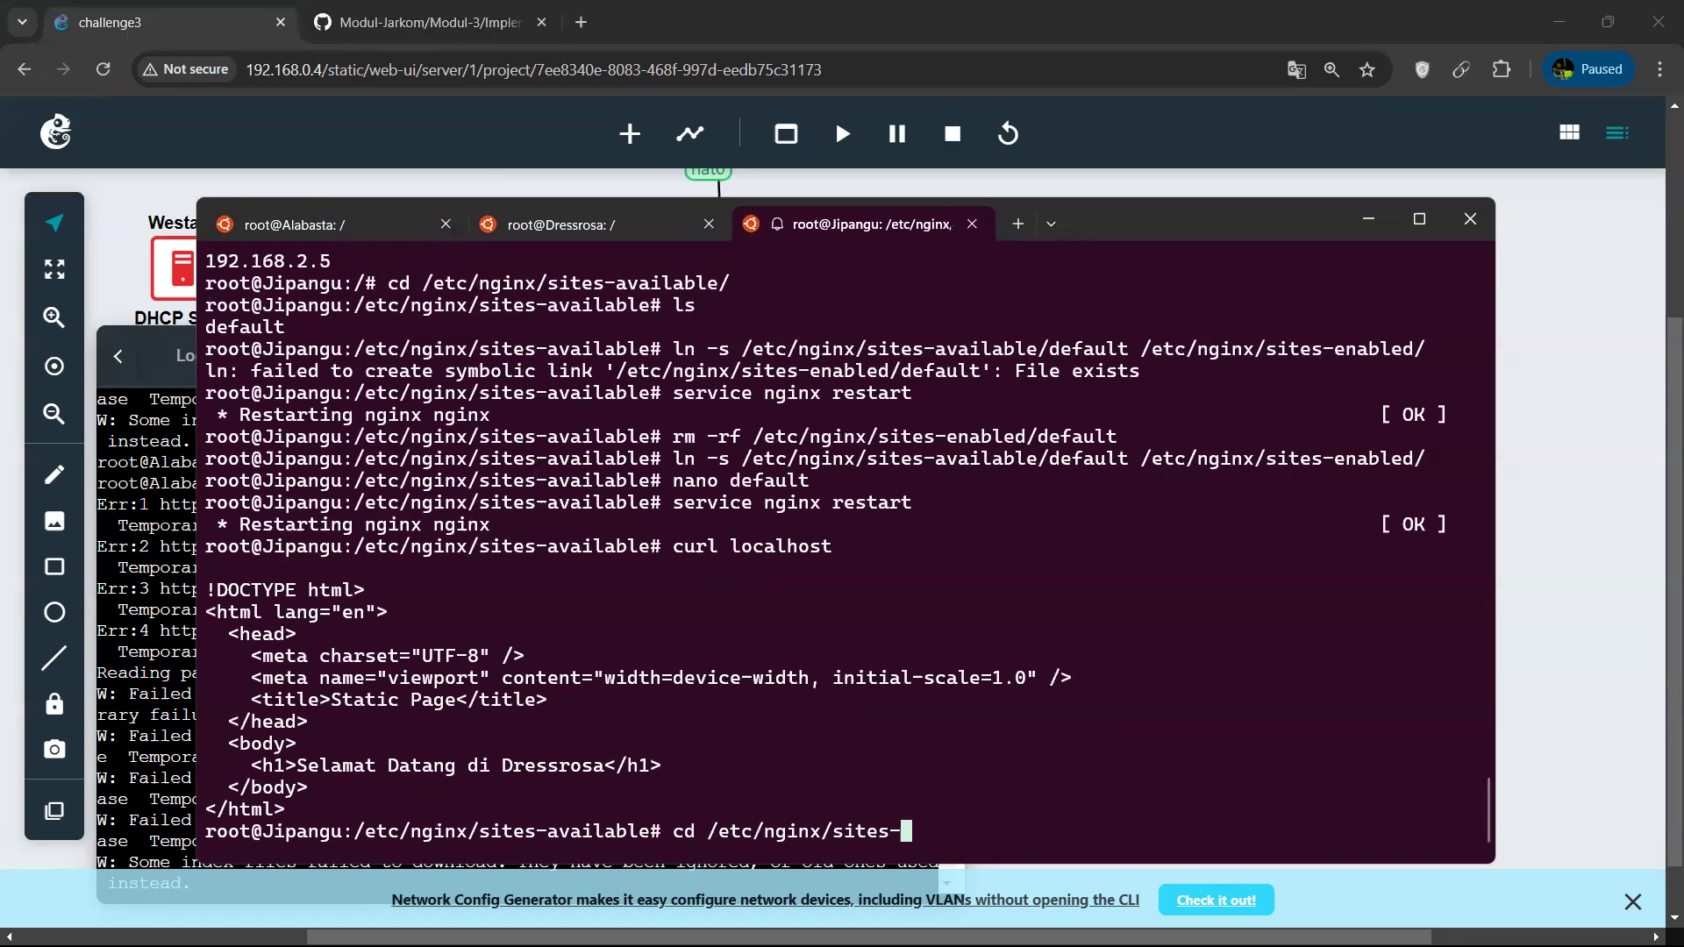
pyautogui.write('enabled/')
pyautogui.press('Return')
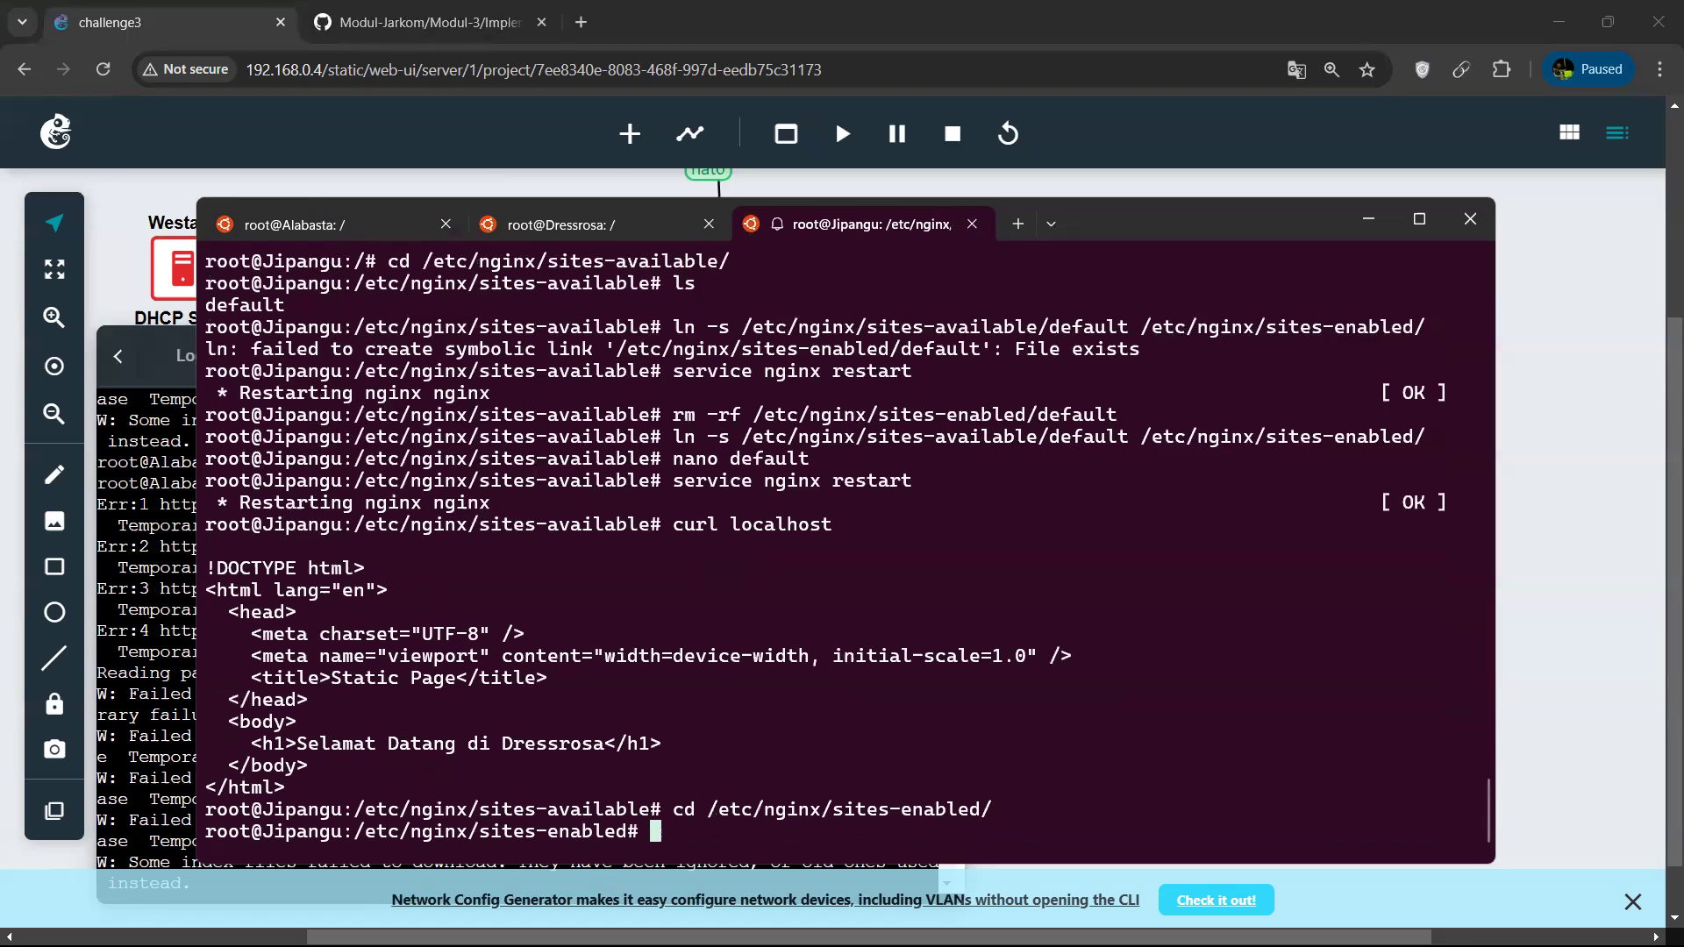
# Open the enabled default site file in nano, review its server block, and exit without changes.
pyautogui.write('nano ')
pyautogui.write('default')
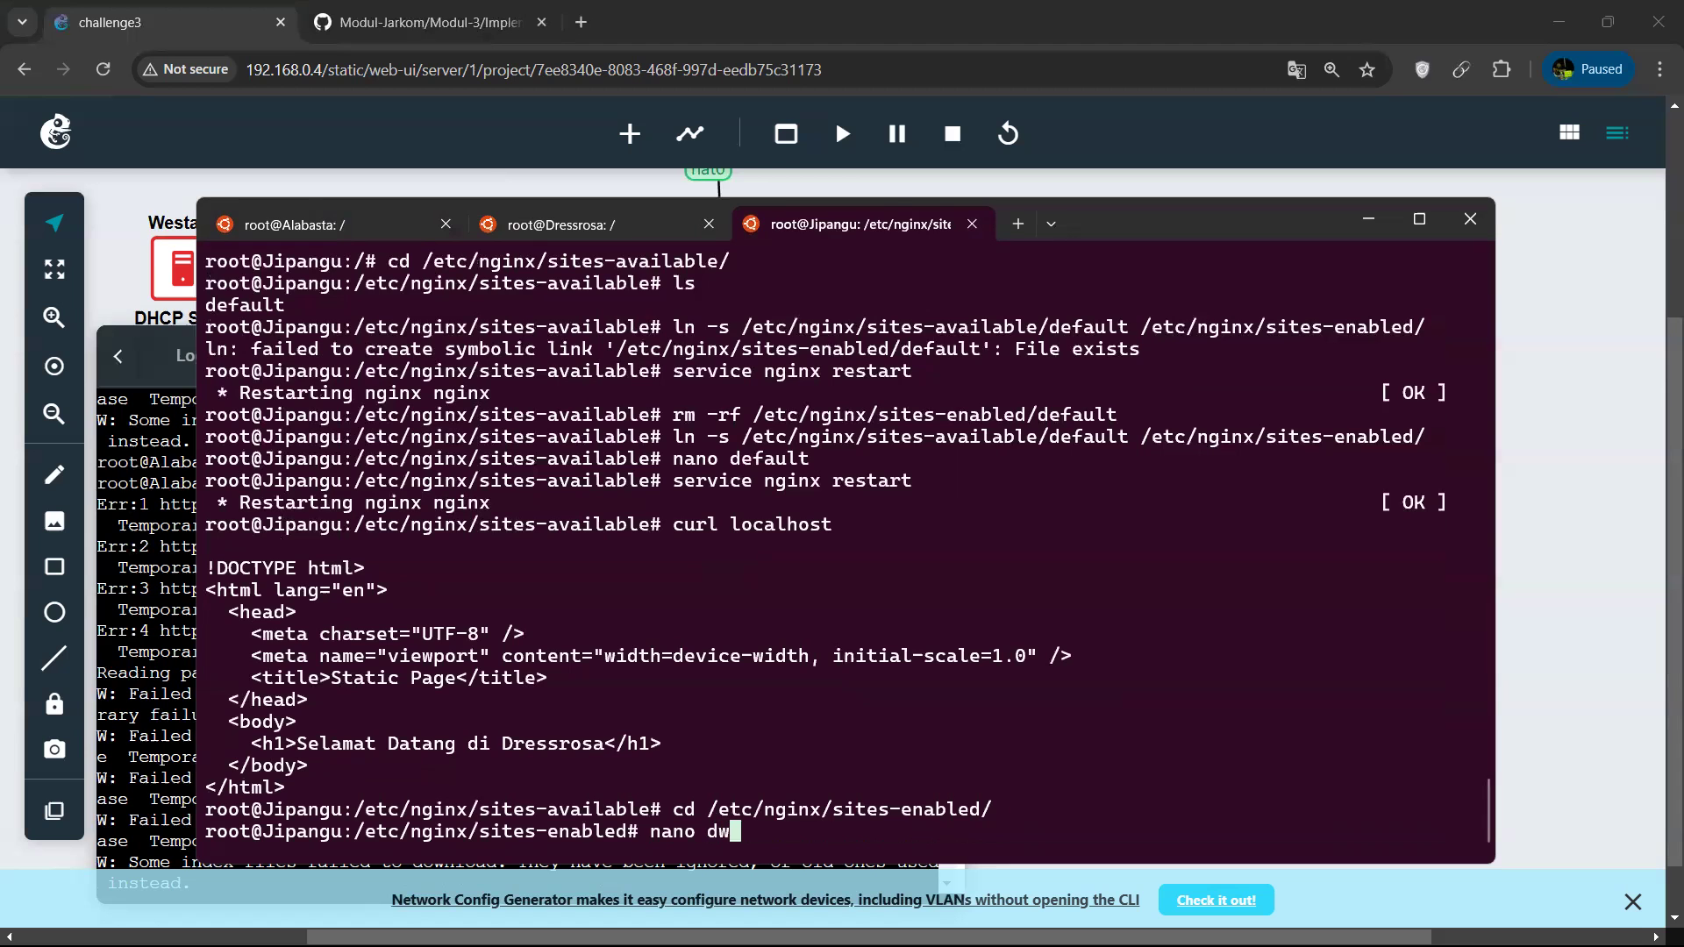
pyautogui.press('Return')
pyautogui.scroll(-12, 639, 575)
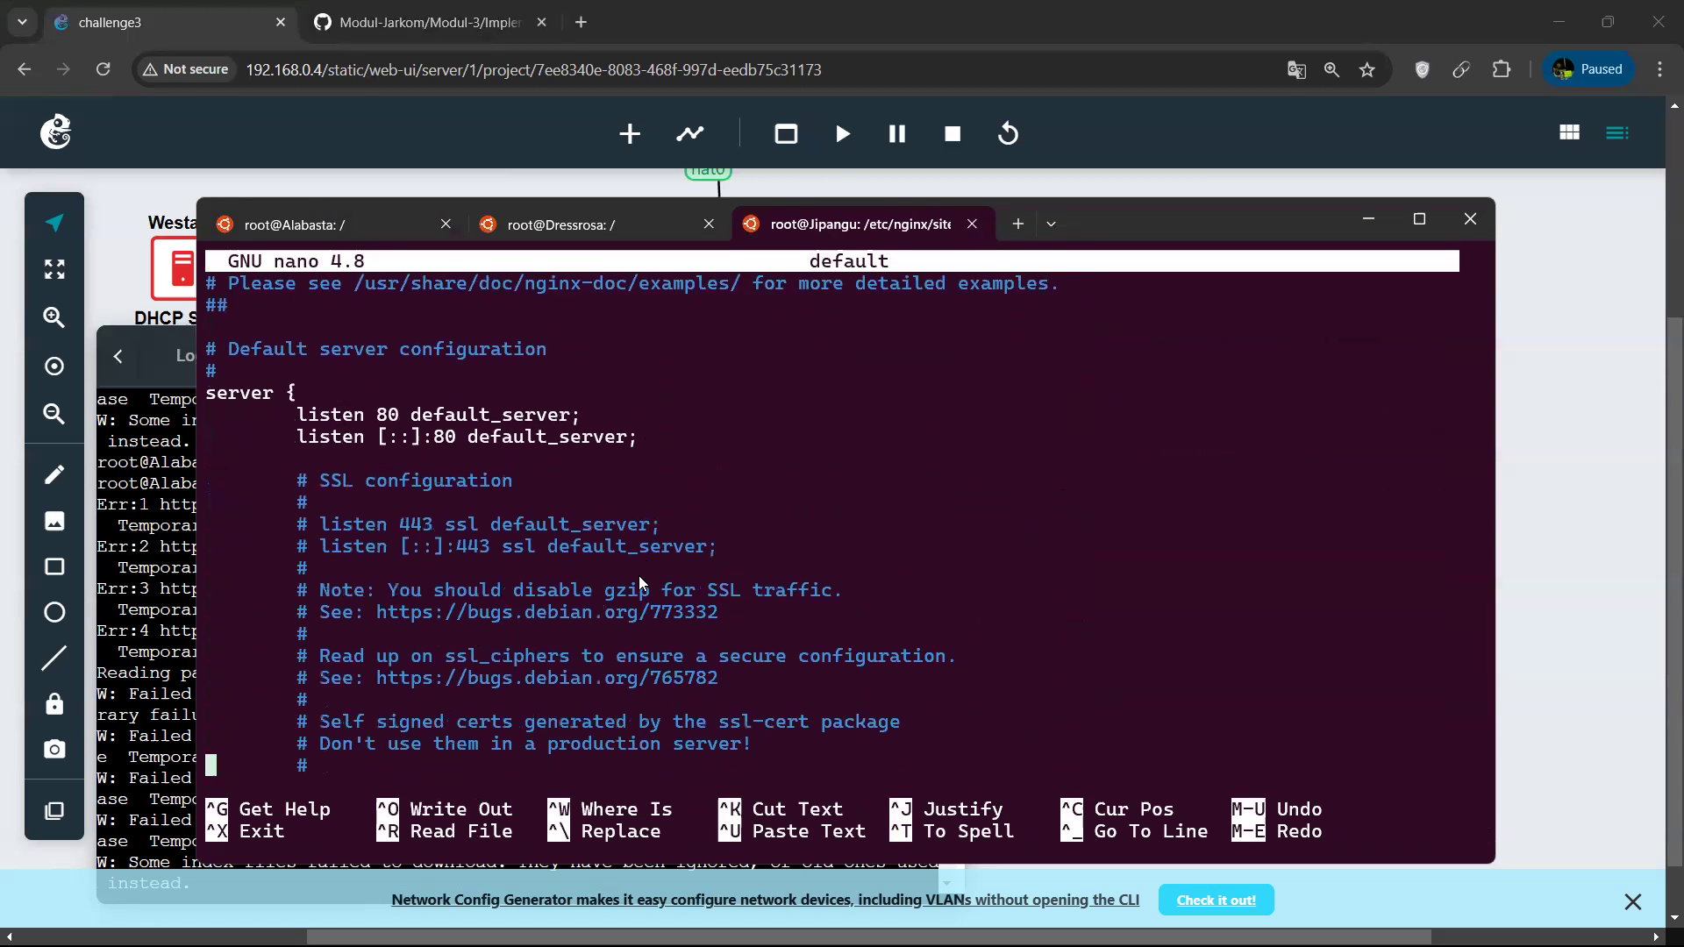
pyautogui.scroll(-6, 639, 584)
pyautogui.hotkey('ctrl', 'x')
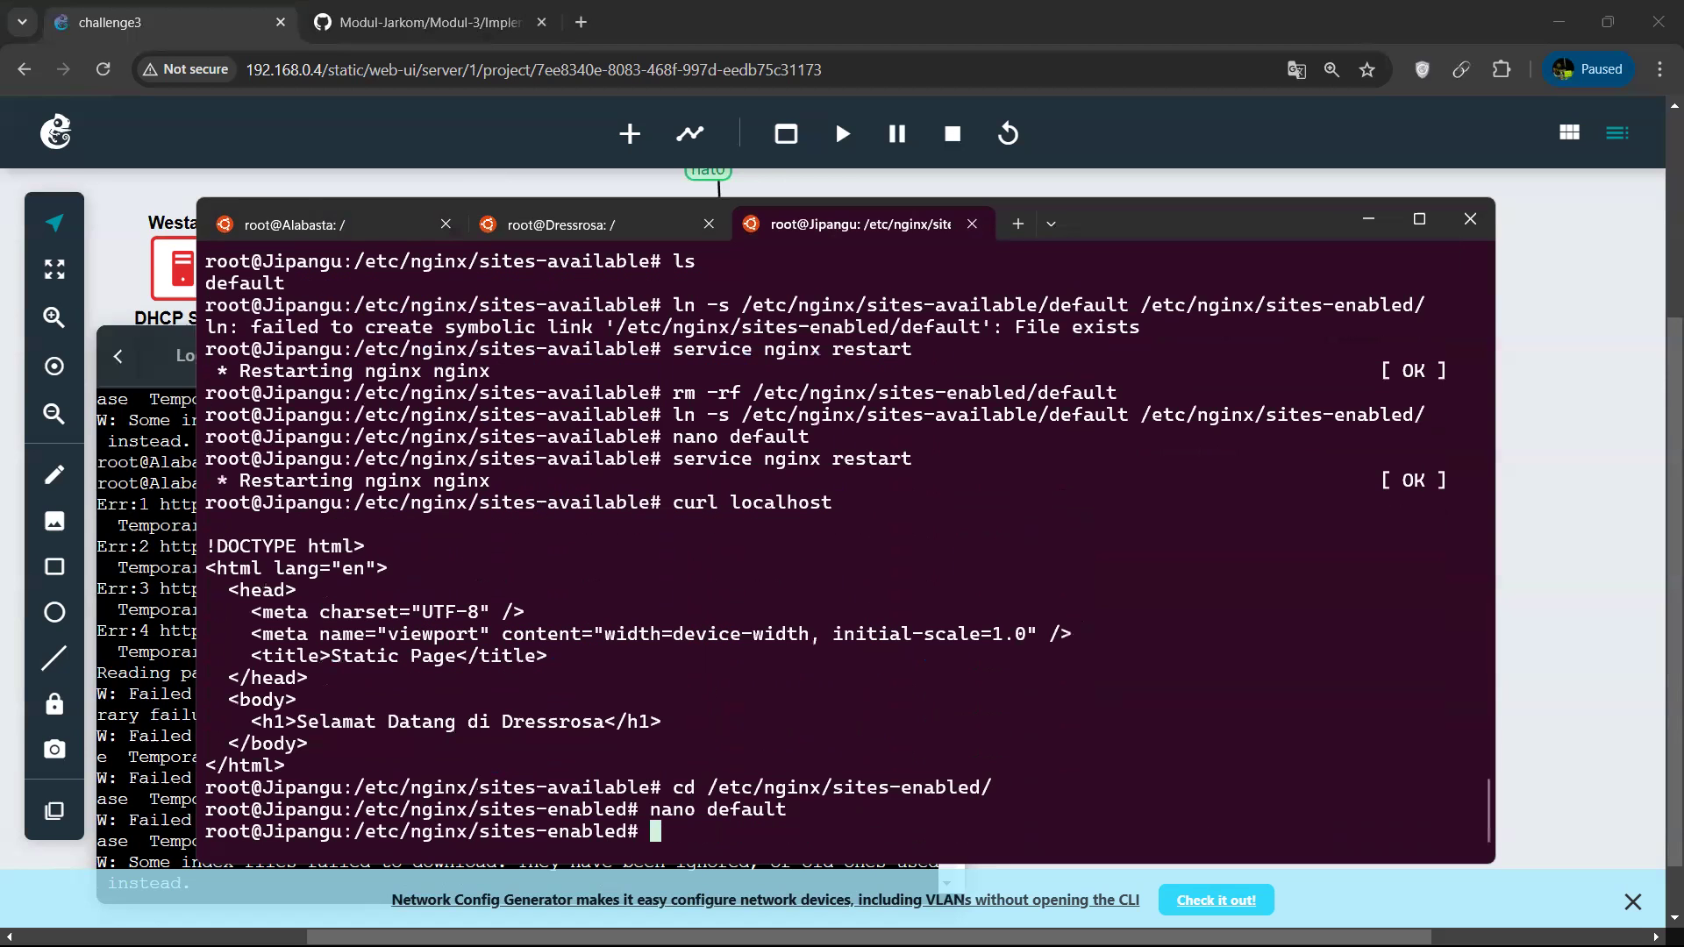
# Switch to the GNS3 web console of EniesLobby and open named.conf.options in nano.
pyautogui.click(129, 215)
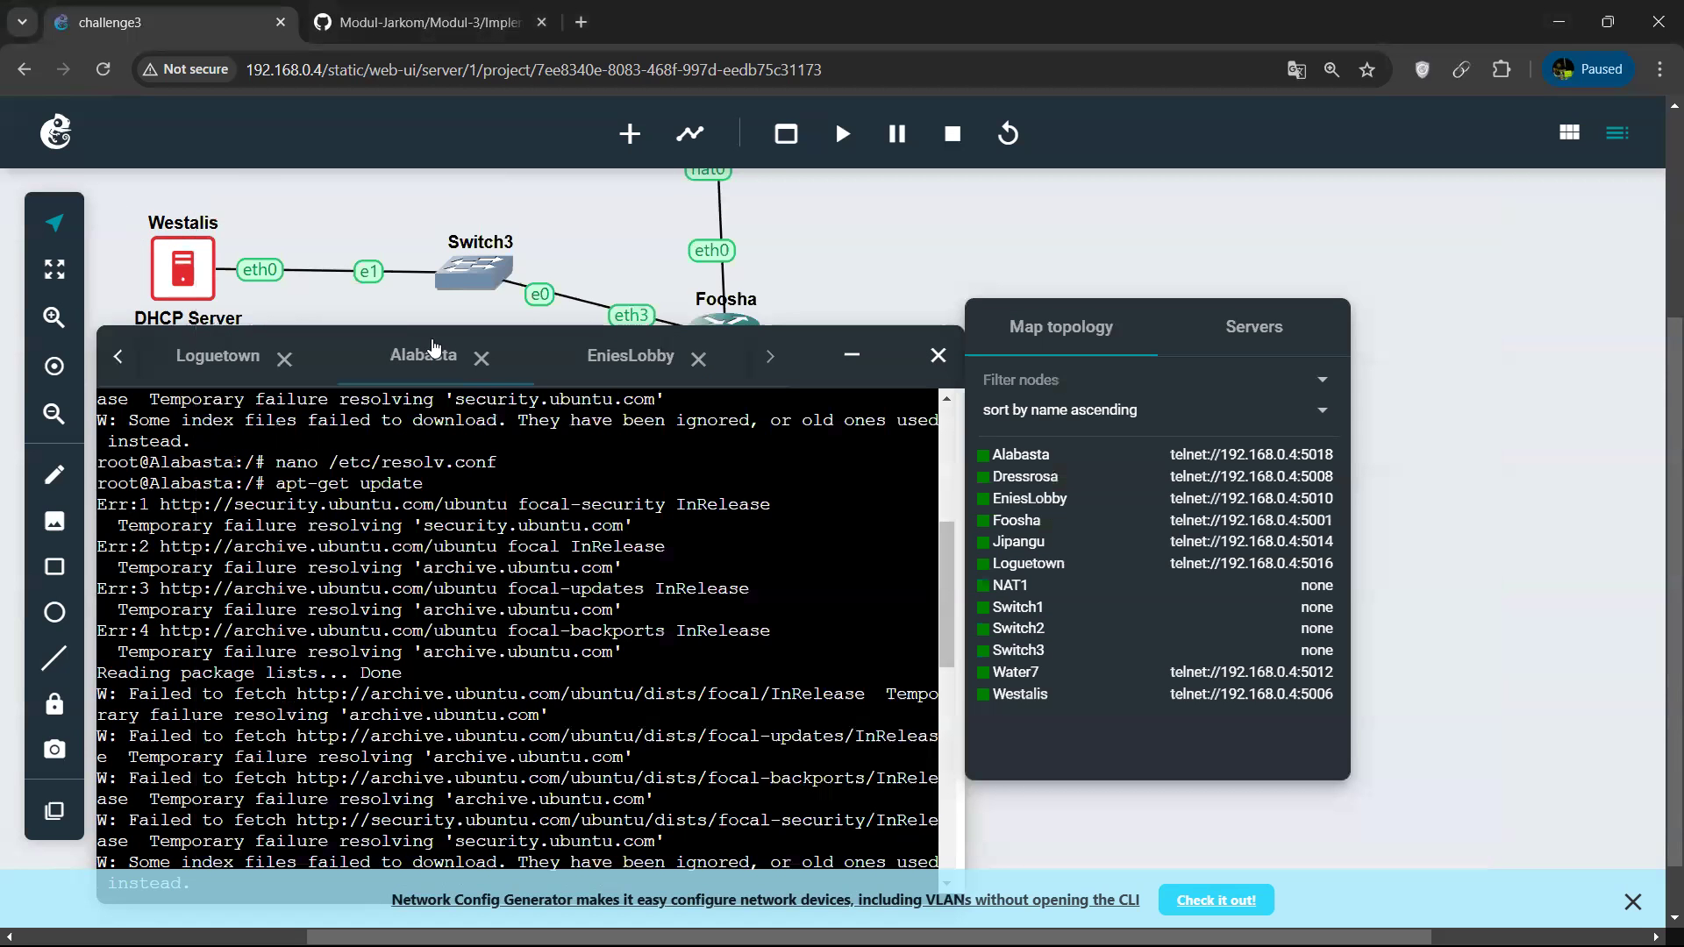
pyautogui.click(647, 358)
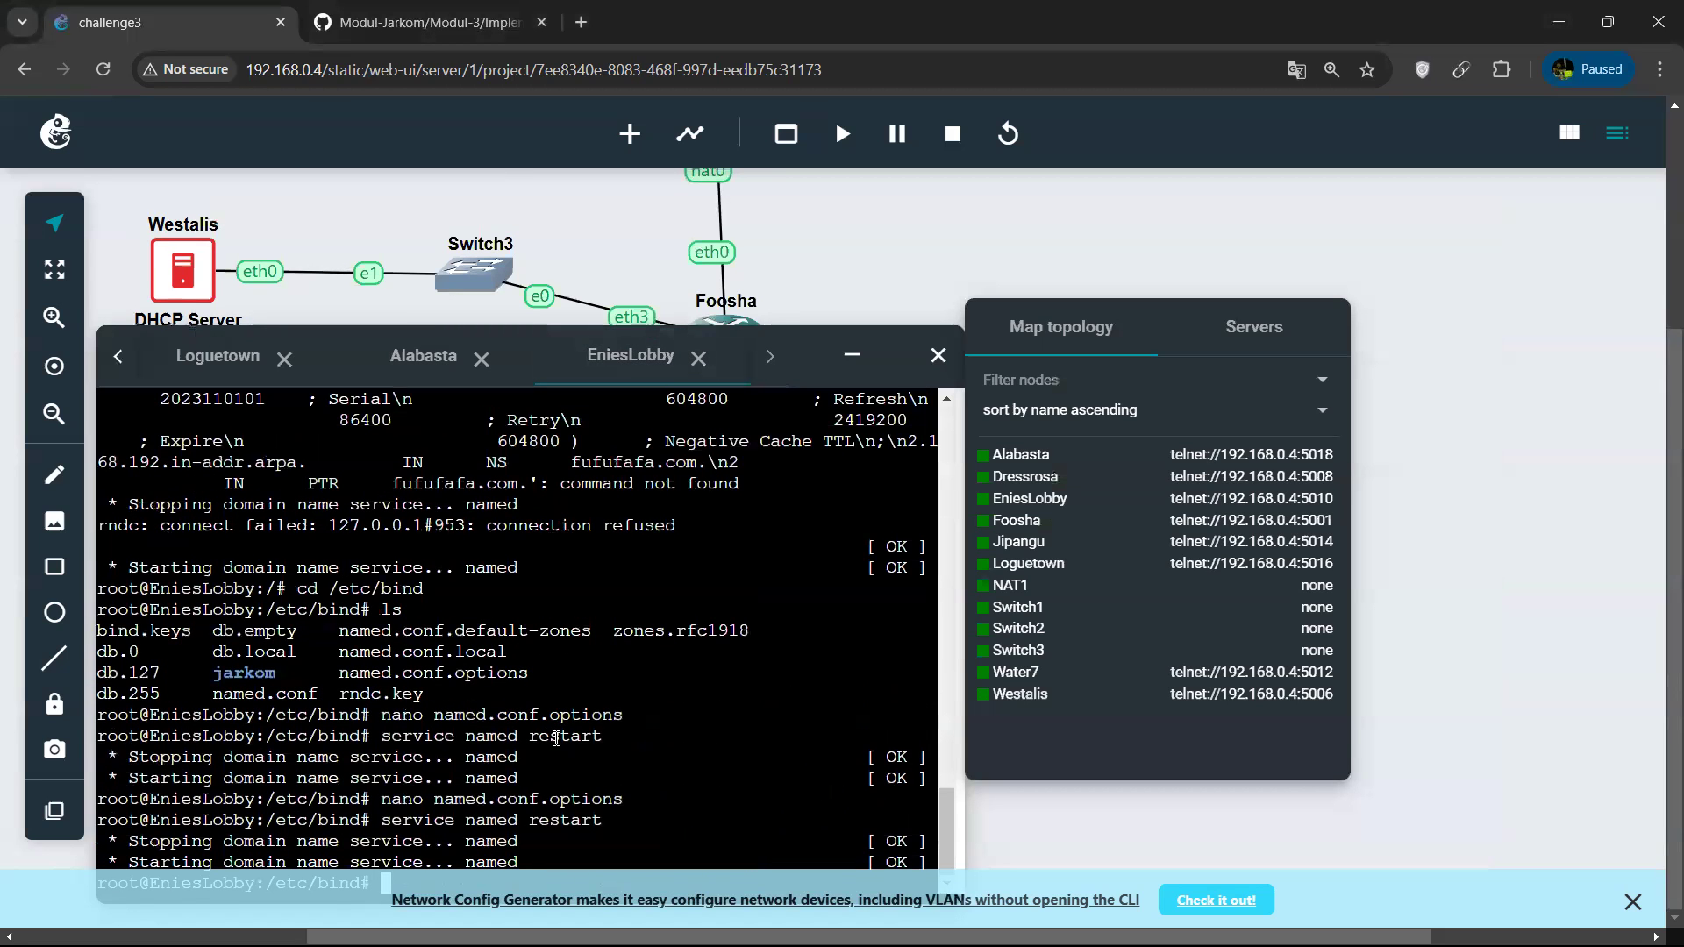
pyautogui.press('Up')
pyautogui.press('Up')
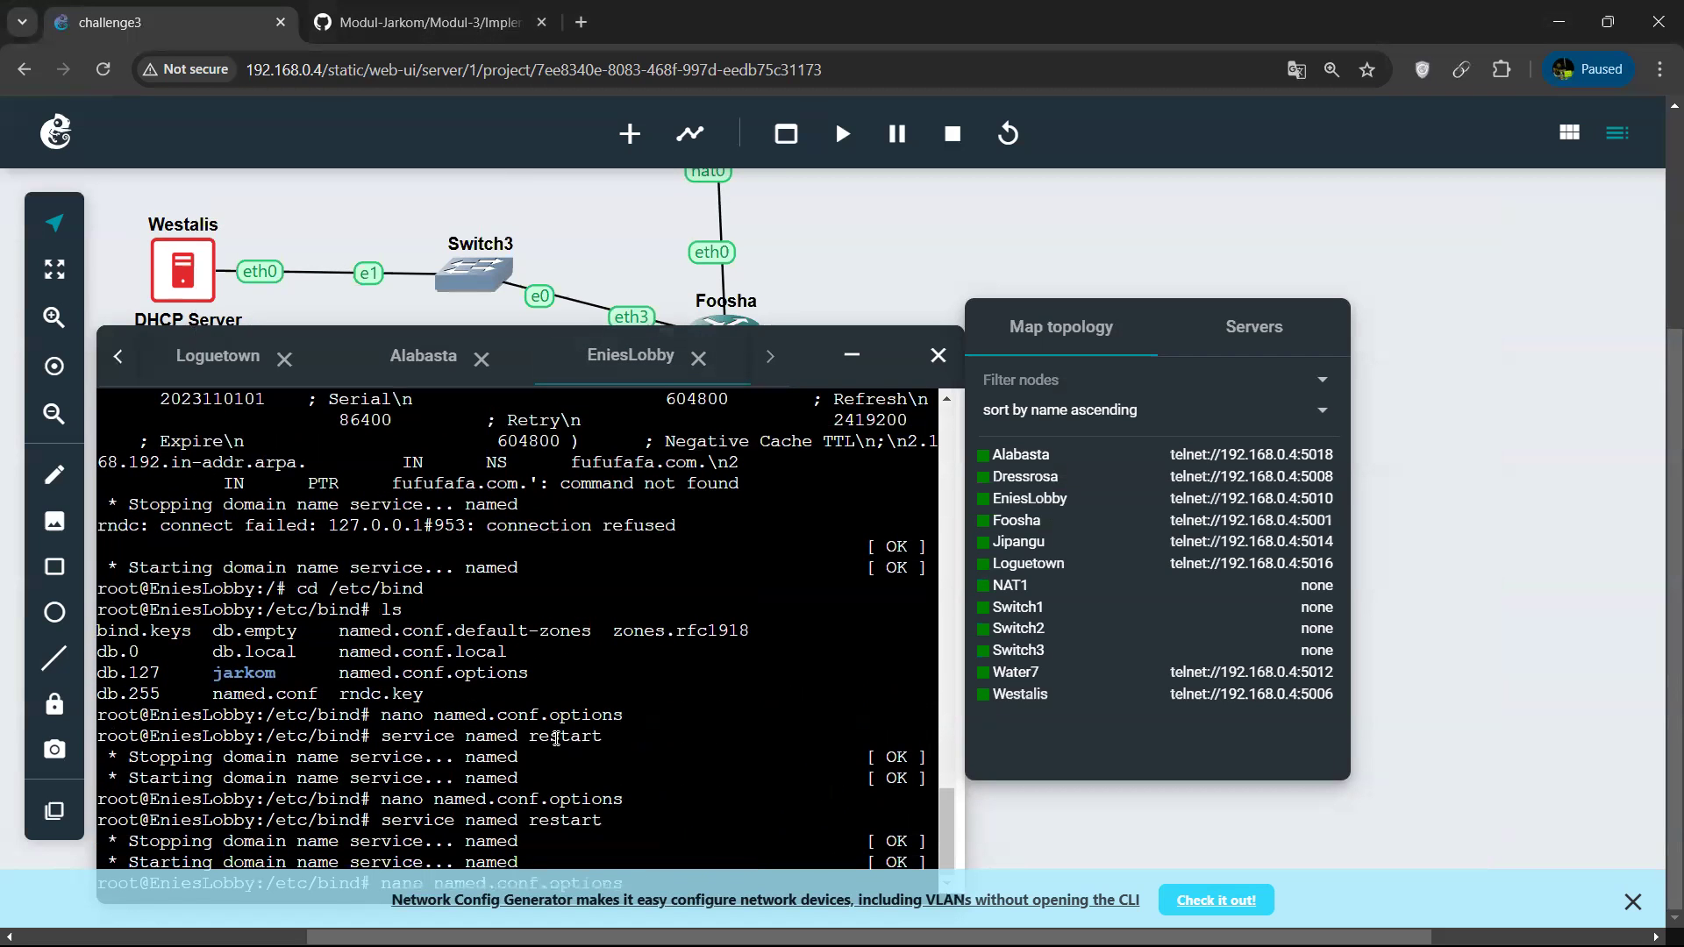
pyautogui.press('Return')
# Delete the 8.8.8.8 and 8.8.4.4 entries from the forwarders block of named.conf.options.
pyautogui.press('Down')
pyautogui.press('Down')
pyautogui.press('Down')
pyautogui.press('Down')
pyautogui.press('Down')
pyautogui.press('Down')
pyautogui.press('End')
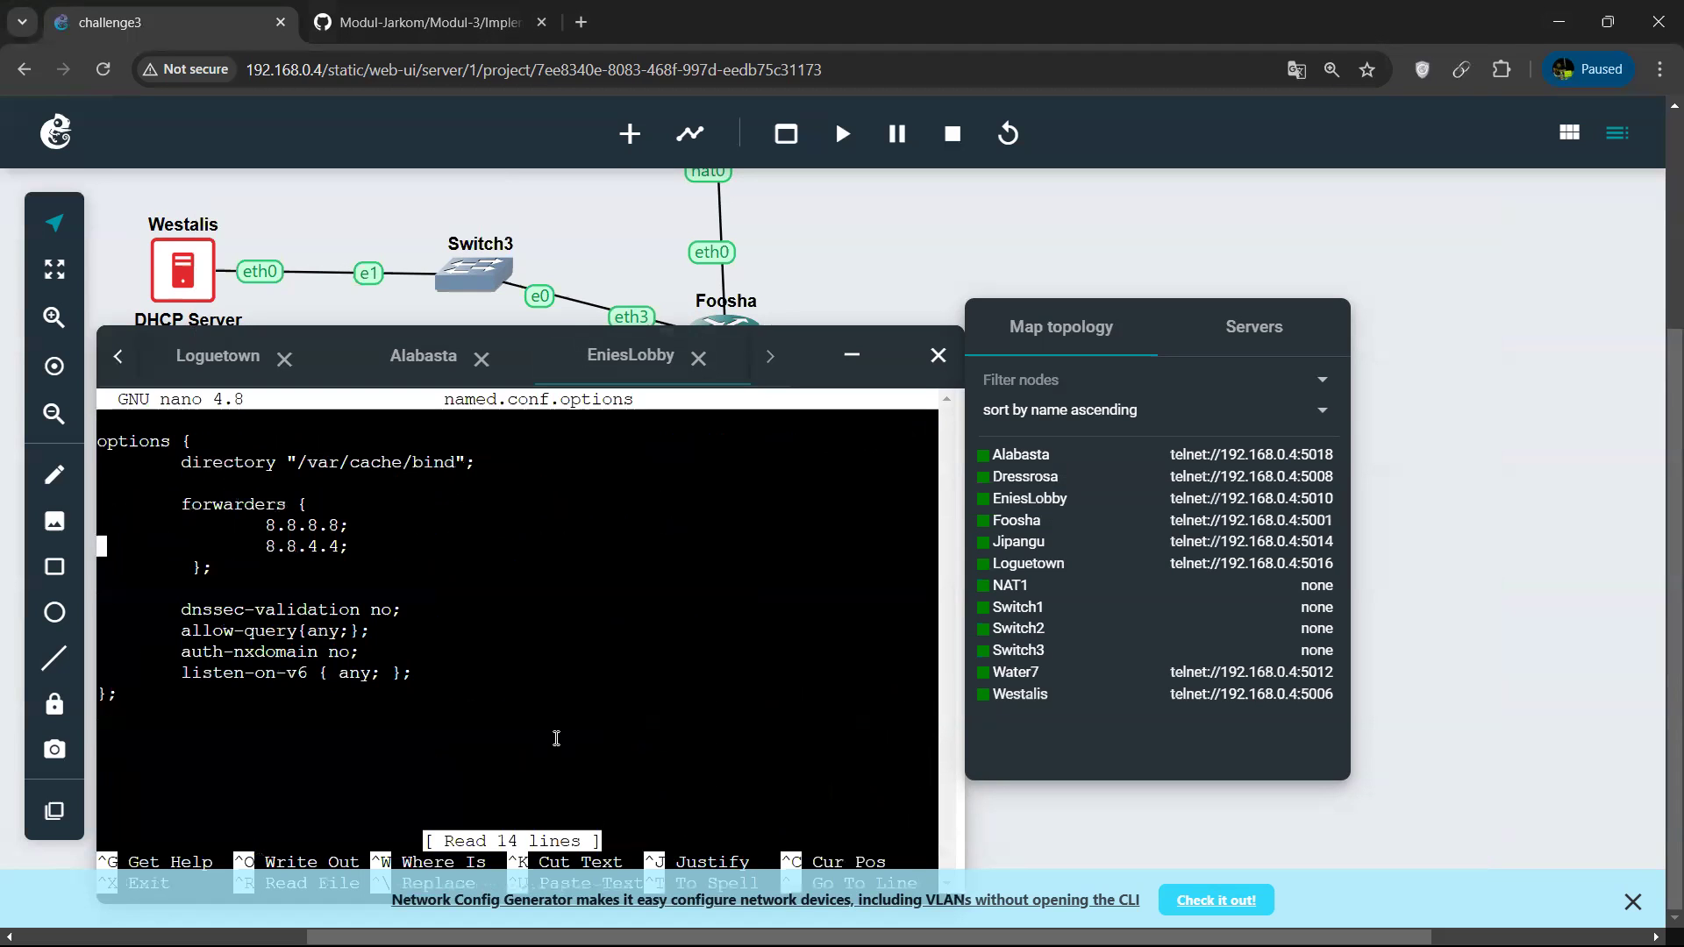
pyautogui.press('BackSpace')
pyautogui.press('BackSpace')
pyautogui.press('BackSpace')
pyautogui.press('BackSpace')
pyautogui.press('BackSpace')
pyautogui.press('BackSpace')
pyautogui.press('BackSpace')
pyautogui.press('BackSpace')
pyautogui.press('BackSpace')
pyautogui.press('BackSpace')
pyautogui.press('BackSpace')
pyautogui.press('BackSpace')
pyautogui.press('BackSpace')
pyautogui.press('BackSpace')
pyautogui.press('BackSpace')
pyautogui.press('BackSpace')
pyautogui.press('BackSpace')
pyautogui.press('BackSpace')
pyautogui.press('BackSpace')
pyautogui.press('BackSpace')
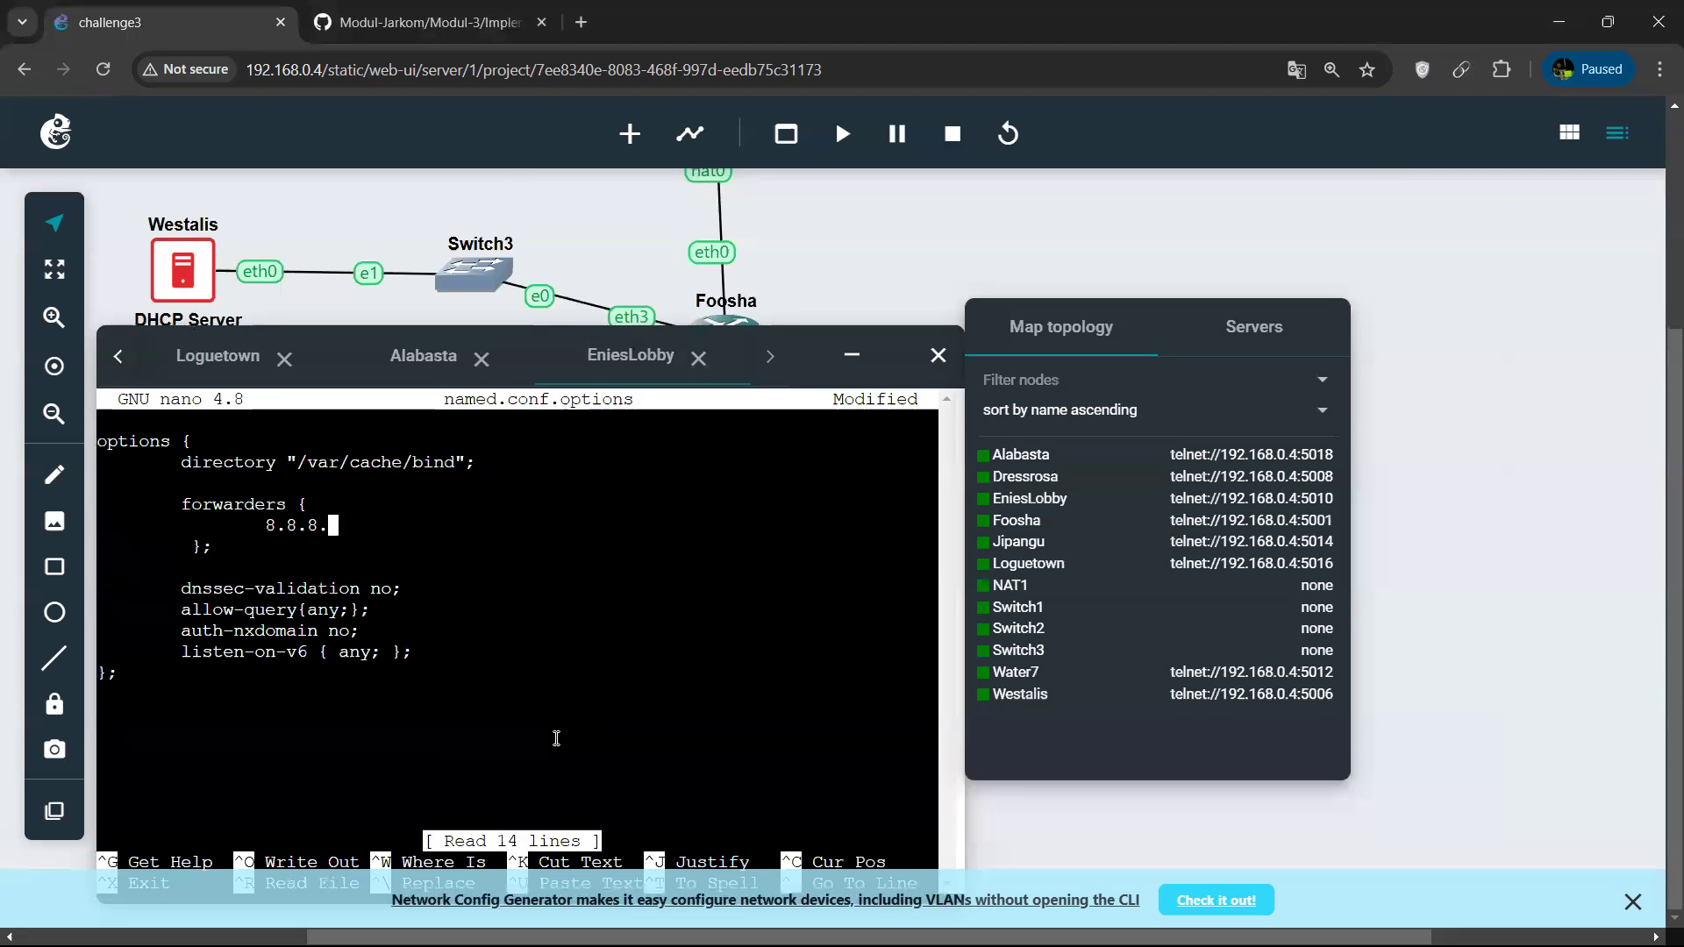
pyautogui.press('BackSpace')
pyautogui.press('BackSpace')
pyautogui.press('BackSpace')
pyautogui.press('BackSpace')
pyautogui.press('BackSpace')
pyautogui.press('BackSpace')
pyautogui.press('BackSpace')
pyautogui.press('BackSpace')
pyautogui.press('BackSpace')
pyautogui.press('BackSpace')
pyautogui.press('BackSpace')
pyautogui.press('BackSpace')
pyautogui.press('BackSpace')
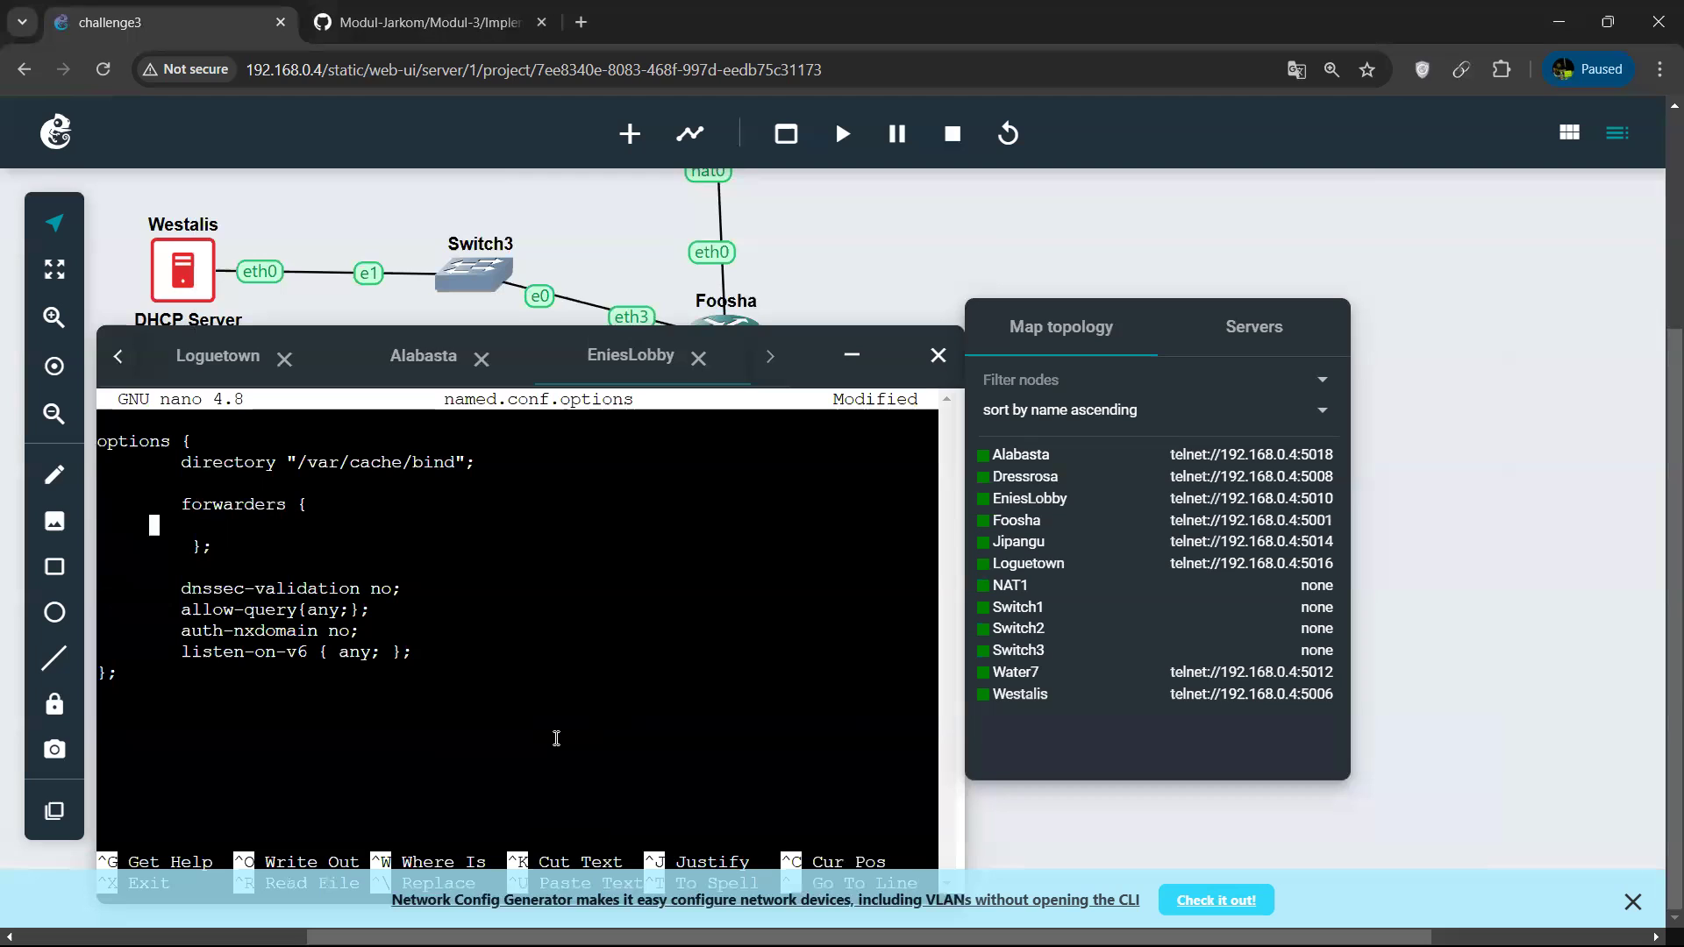
pyautogui.press('BackSpace')
pyautogui.press('BackSpace')
# Add 192.168.2.5; as the forwarder in named.conf.options, then save the file and exit nano.
pyautogui.press('Tab')
pyautogui.press('Tab')
pyautogui.write('192.168.2.5;')
pyautogui.hotkey('ctrl', 'o')
pyautogui.press('Return')
pyautogui.hotkey('ctrl', 'x')
# Restart the named service on EniesLobby and briefly collapse the console to view the topology.
pyautogui.write('se')
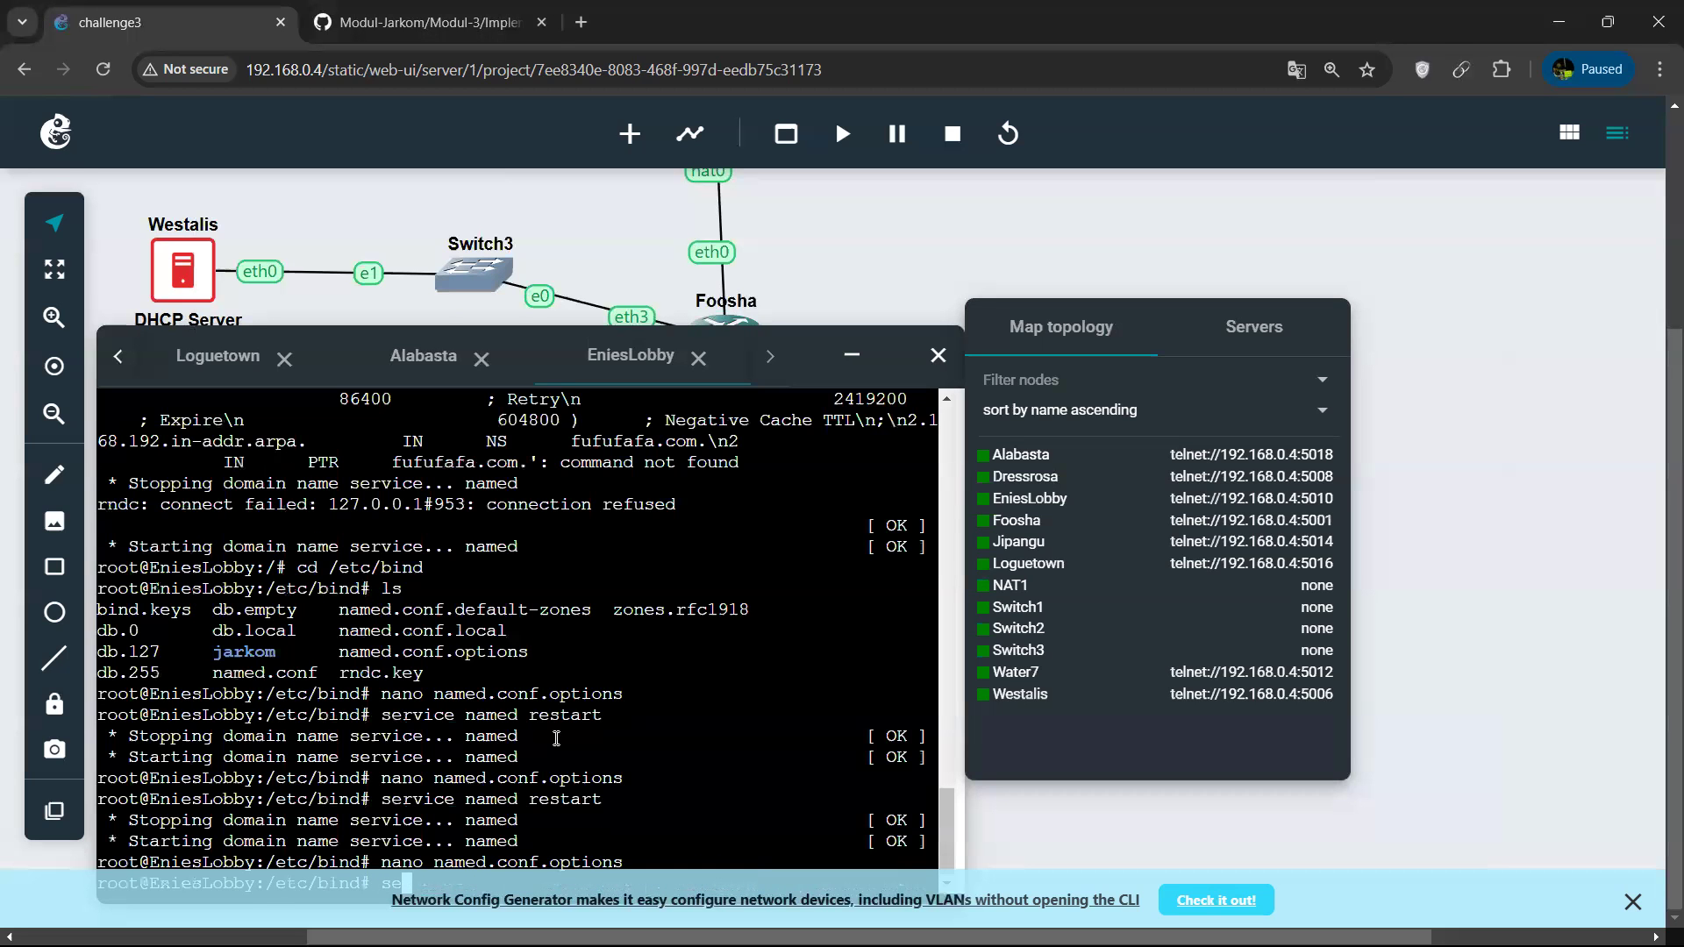
pyautogui.write('rvice named restart')
pyautogui.press('Return')
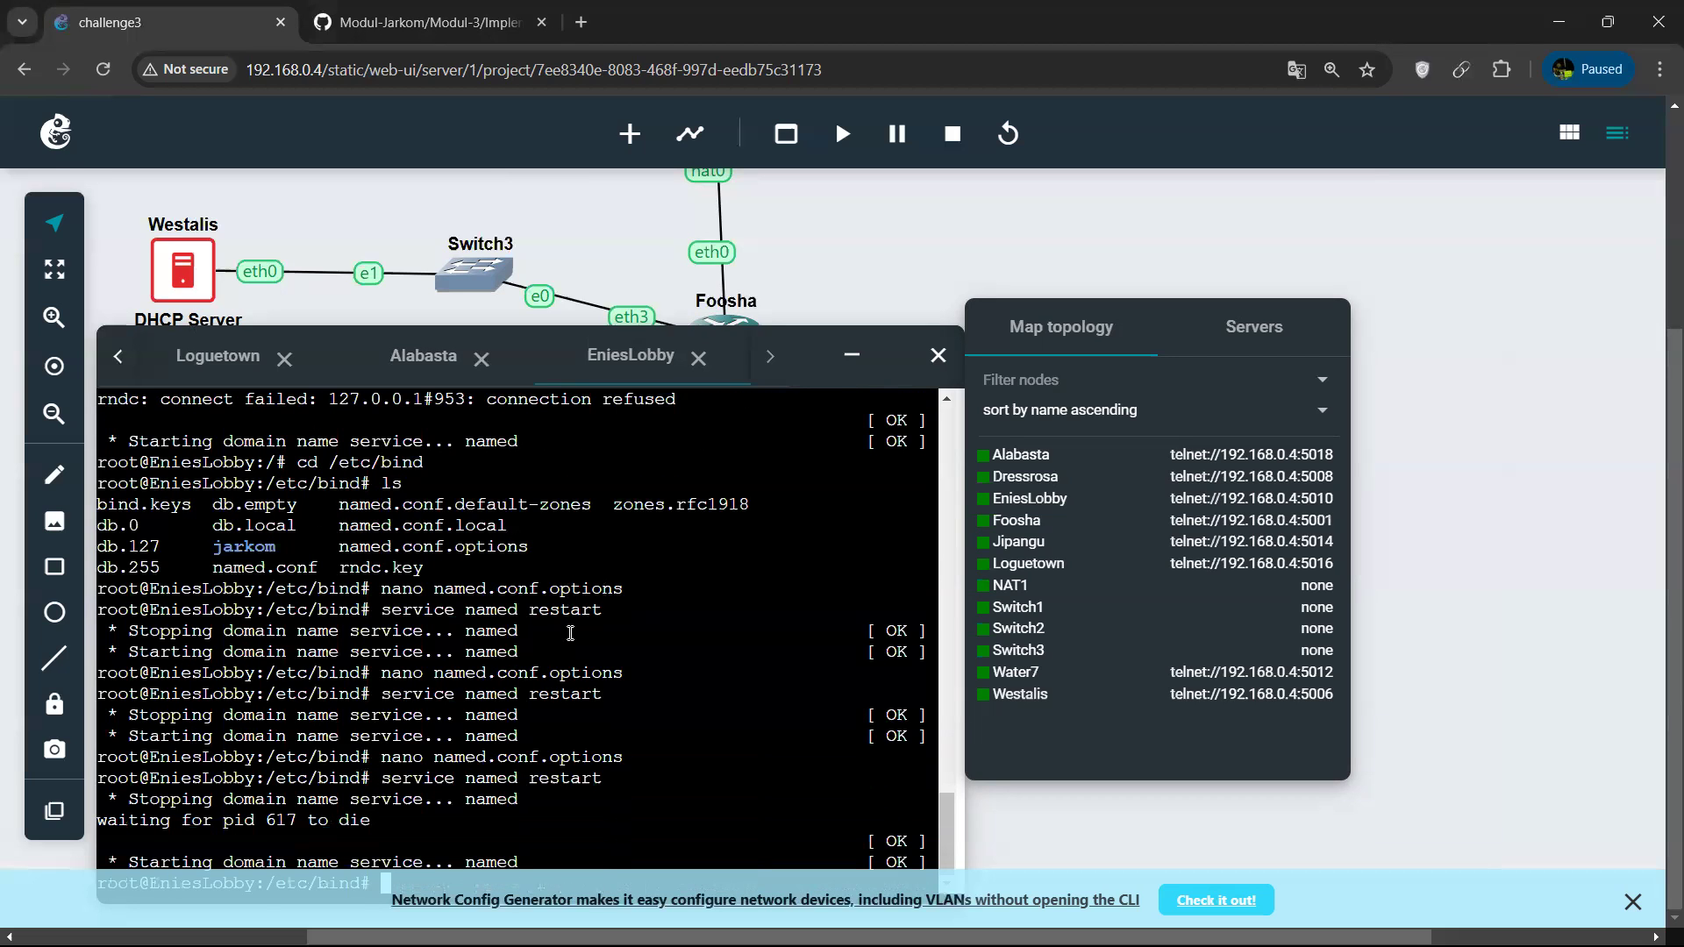
pyautogui.click(851, 356)
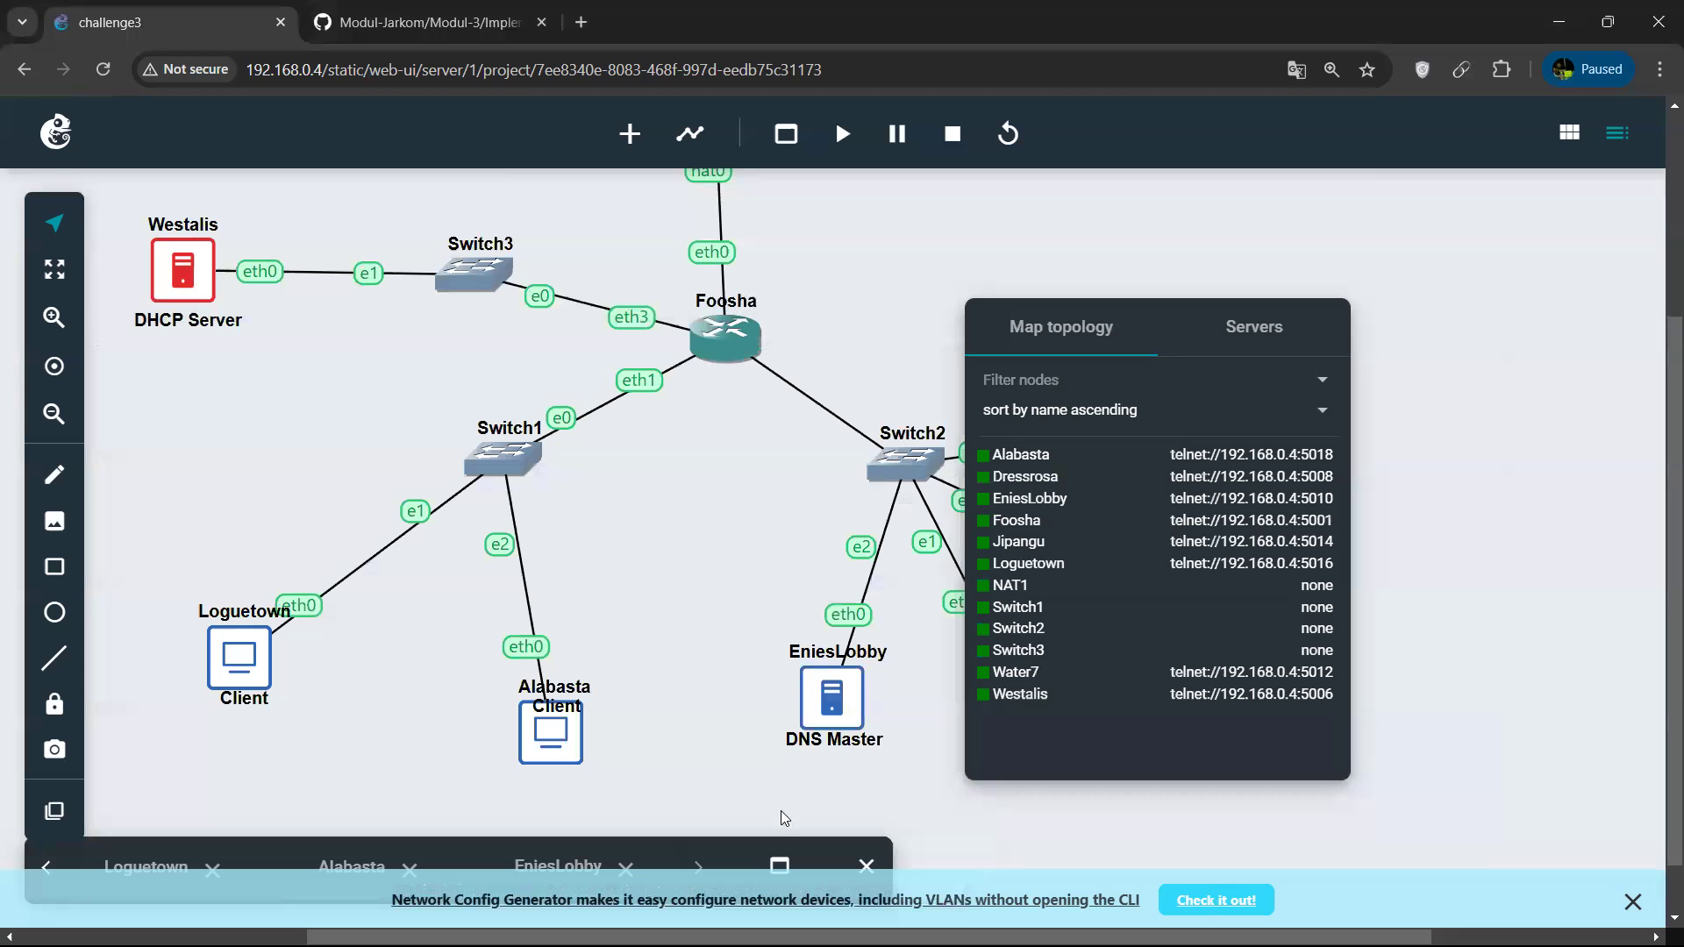
pyautogui.click(778, 864)
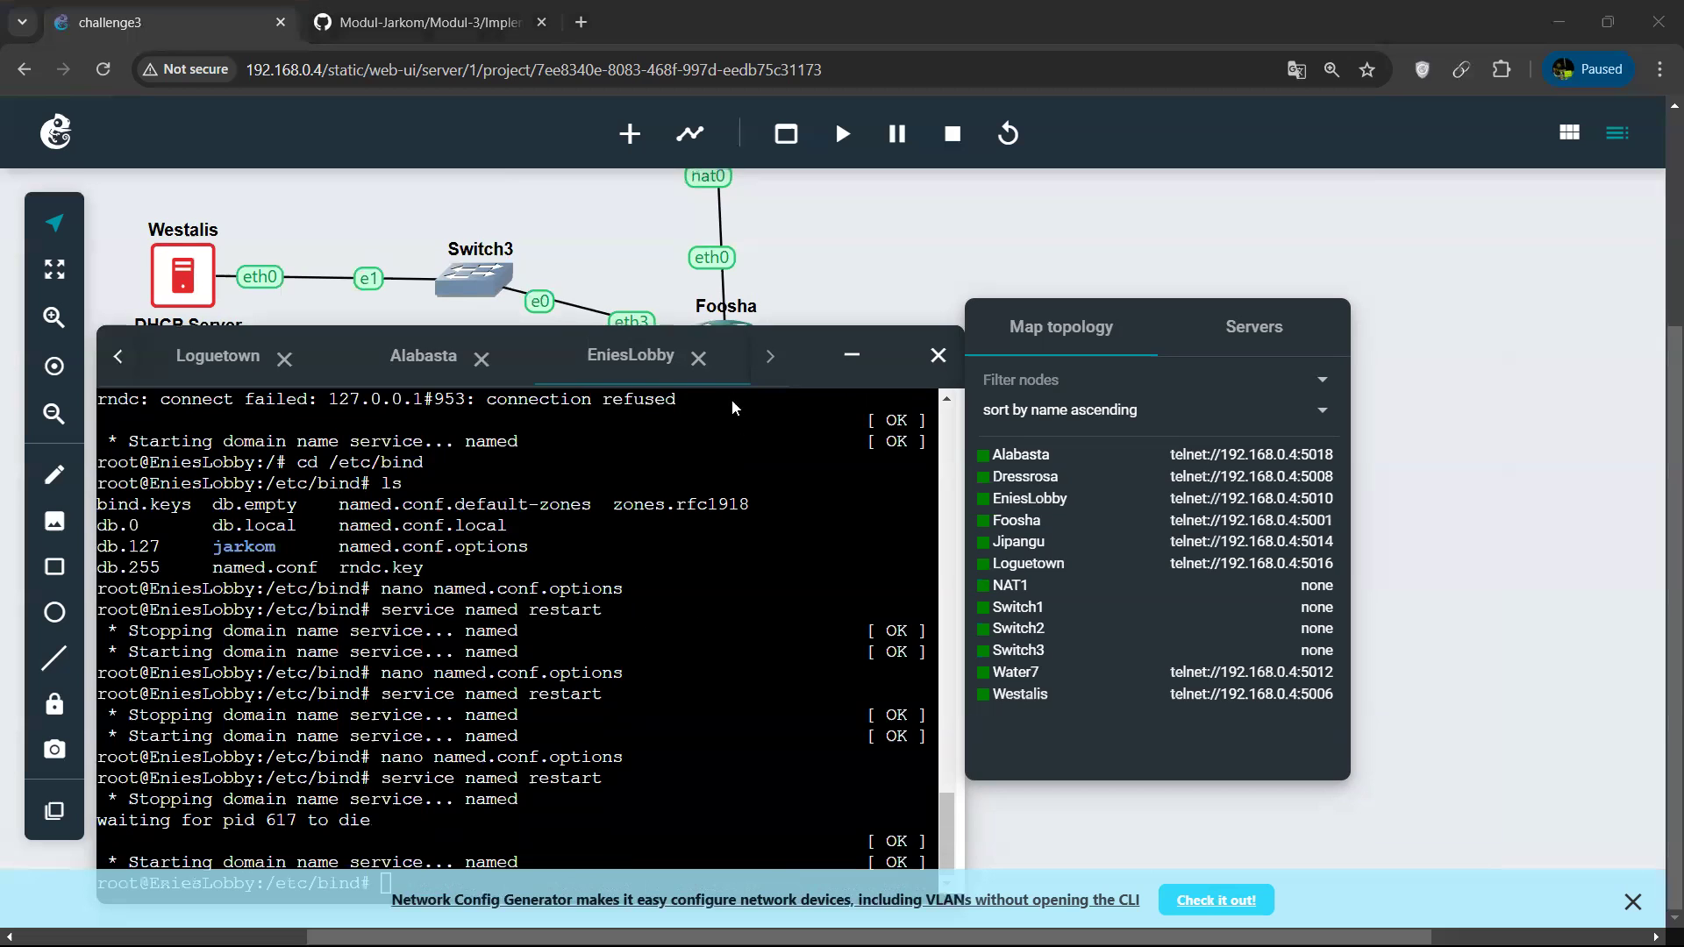
pyautogui.hotkey('alt', 'Tab')
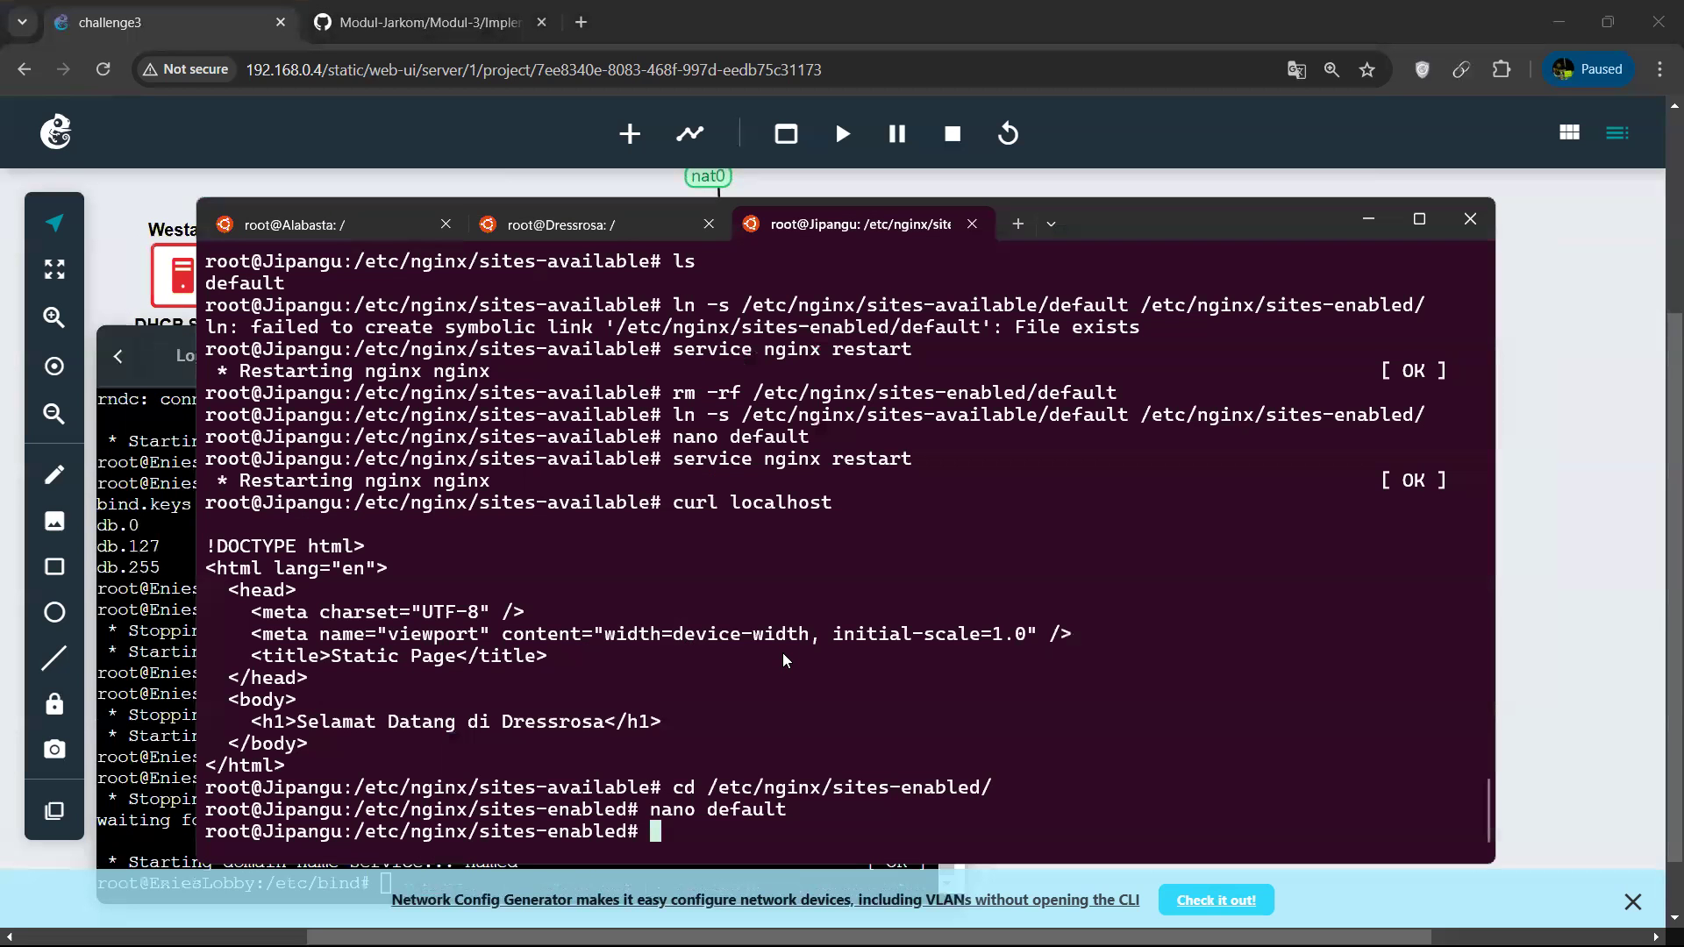
pyautogui.click(361, 234)
pyautogui.press('Up')
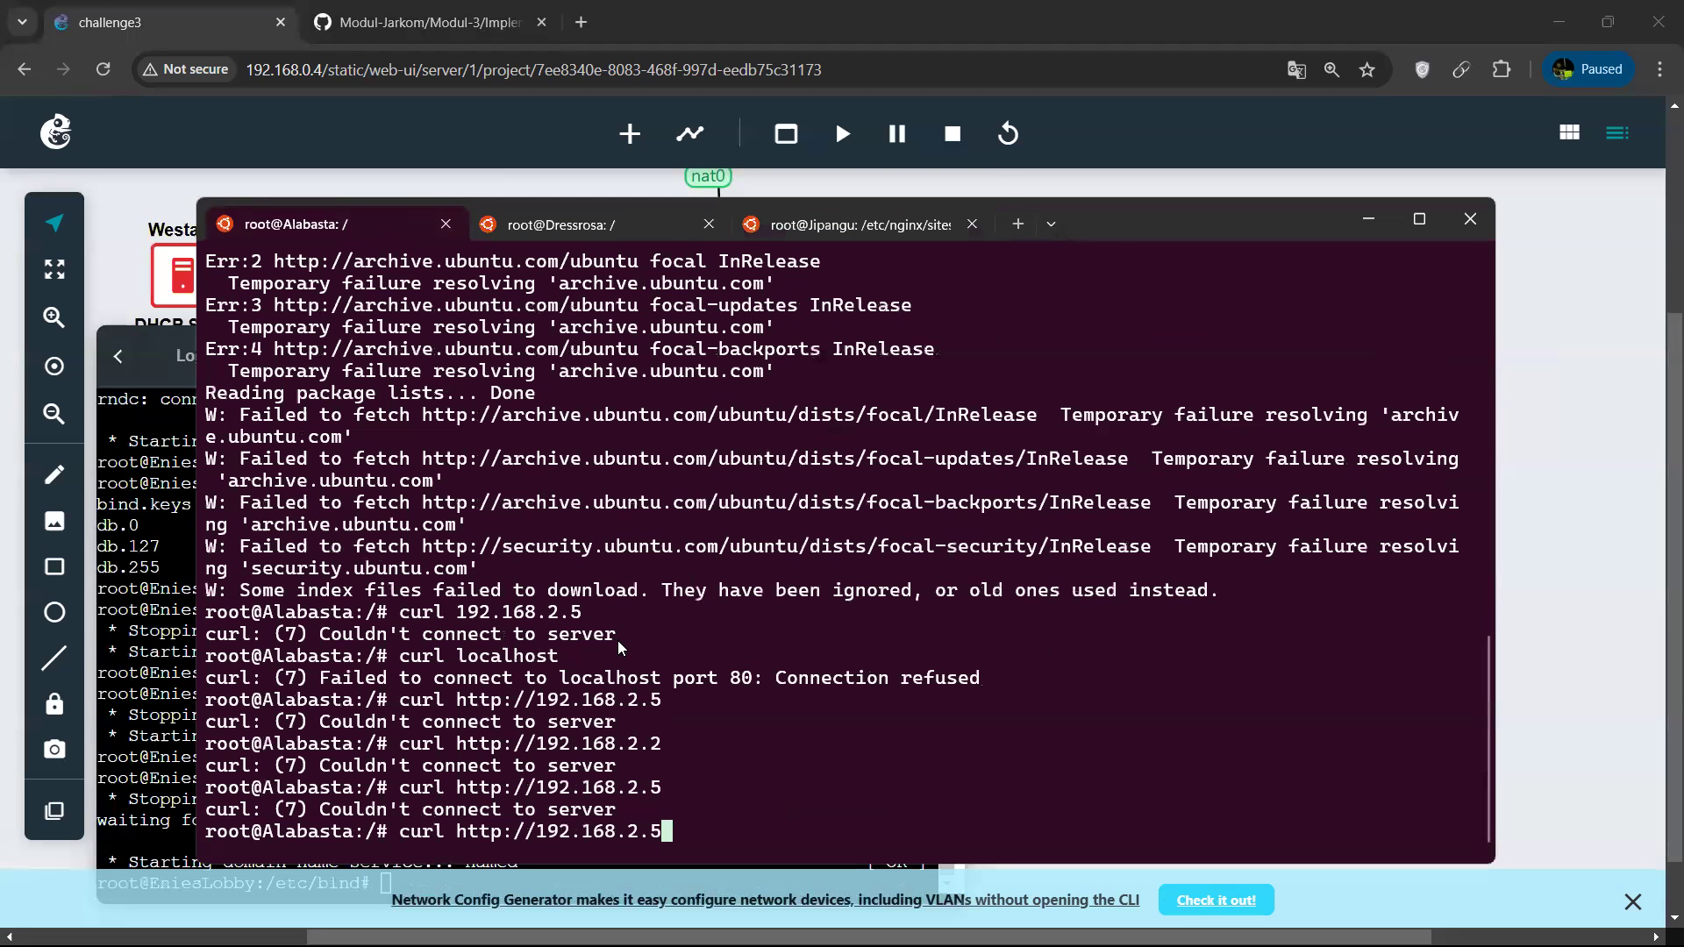
pyautogui.press('Return')
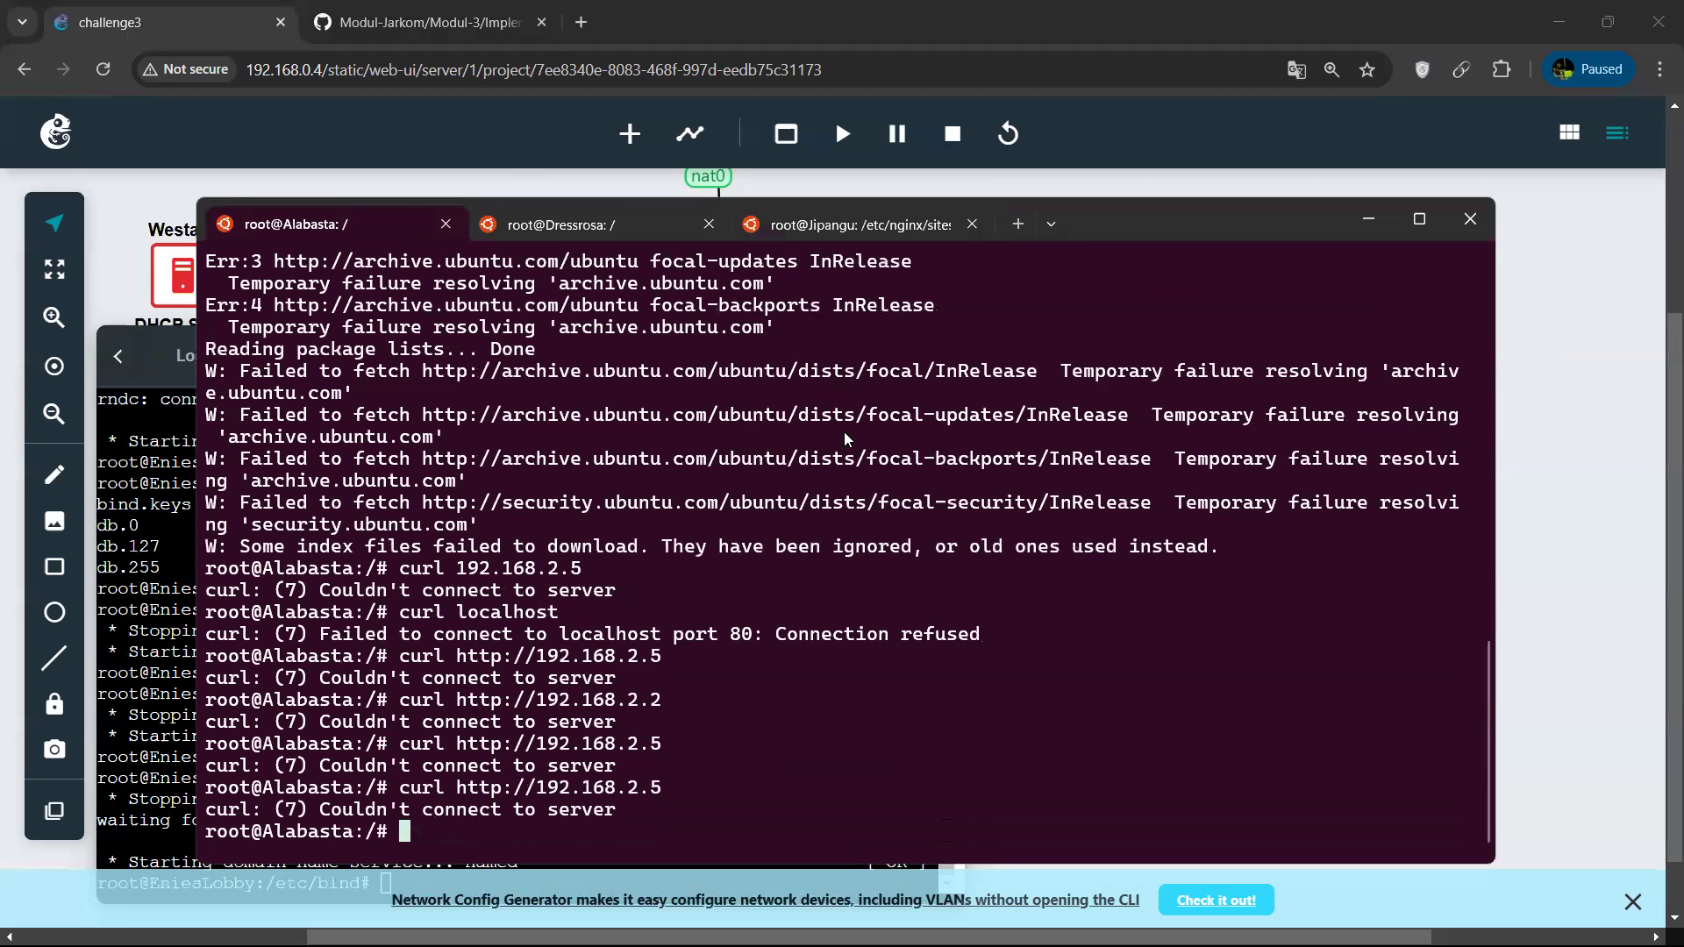
# Check the nameserver entry in Alabasta's /etc/resolv.conf with nano and exit without changes.
pyautogui.click(846, 237)
pyautogui.click(587, 227)
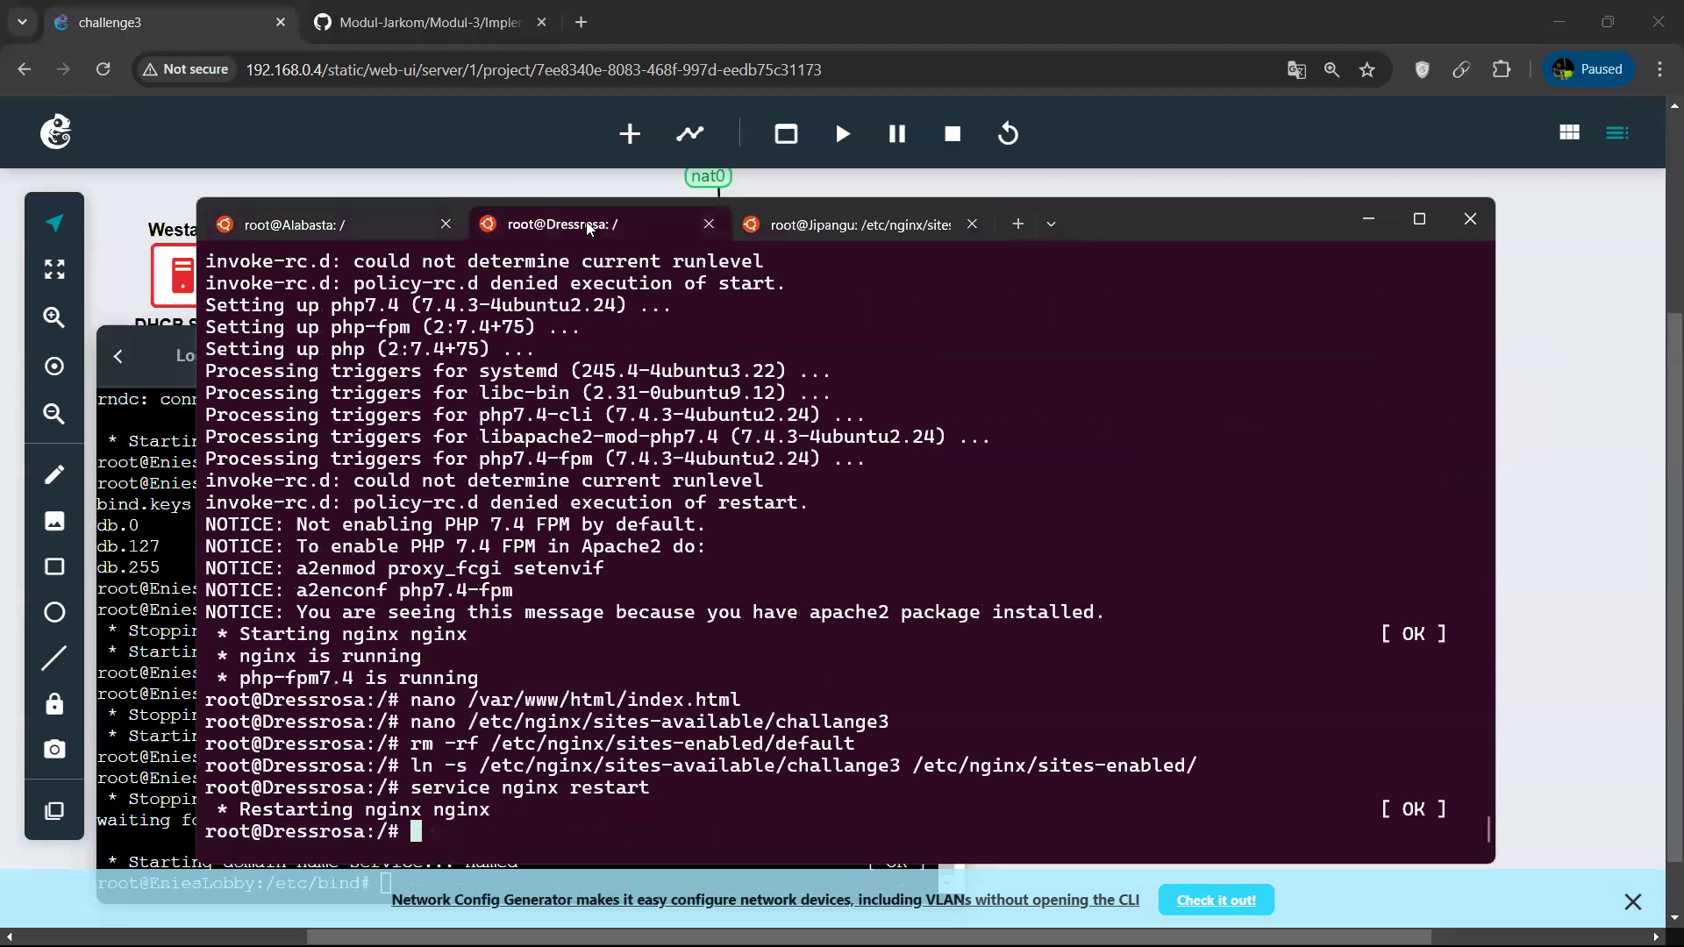
pyautogui.click(383, 212)
pyautogui.press('Up')
pyautogui.press('Up')
pyautogui.press('Up')
pyautogui.press('Up')
pyautogui.press('Up')
pyautogui.press('Up')
pyautogui.press('Up')
pyautogui.press('Up')
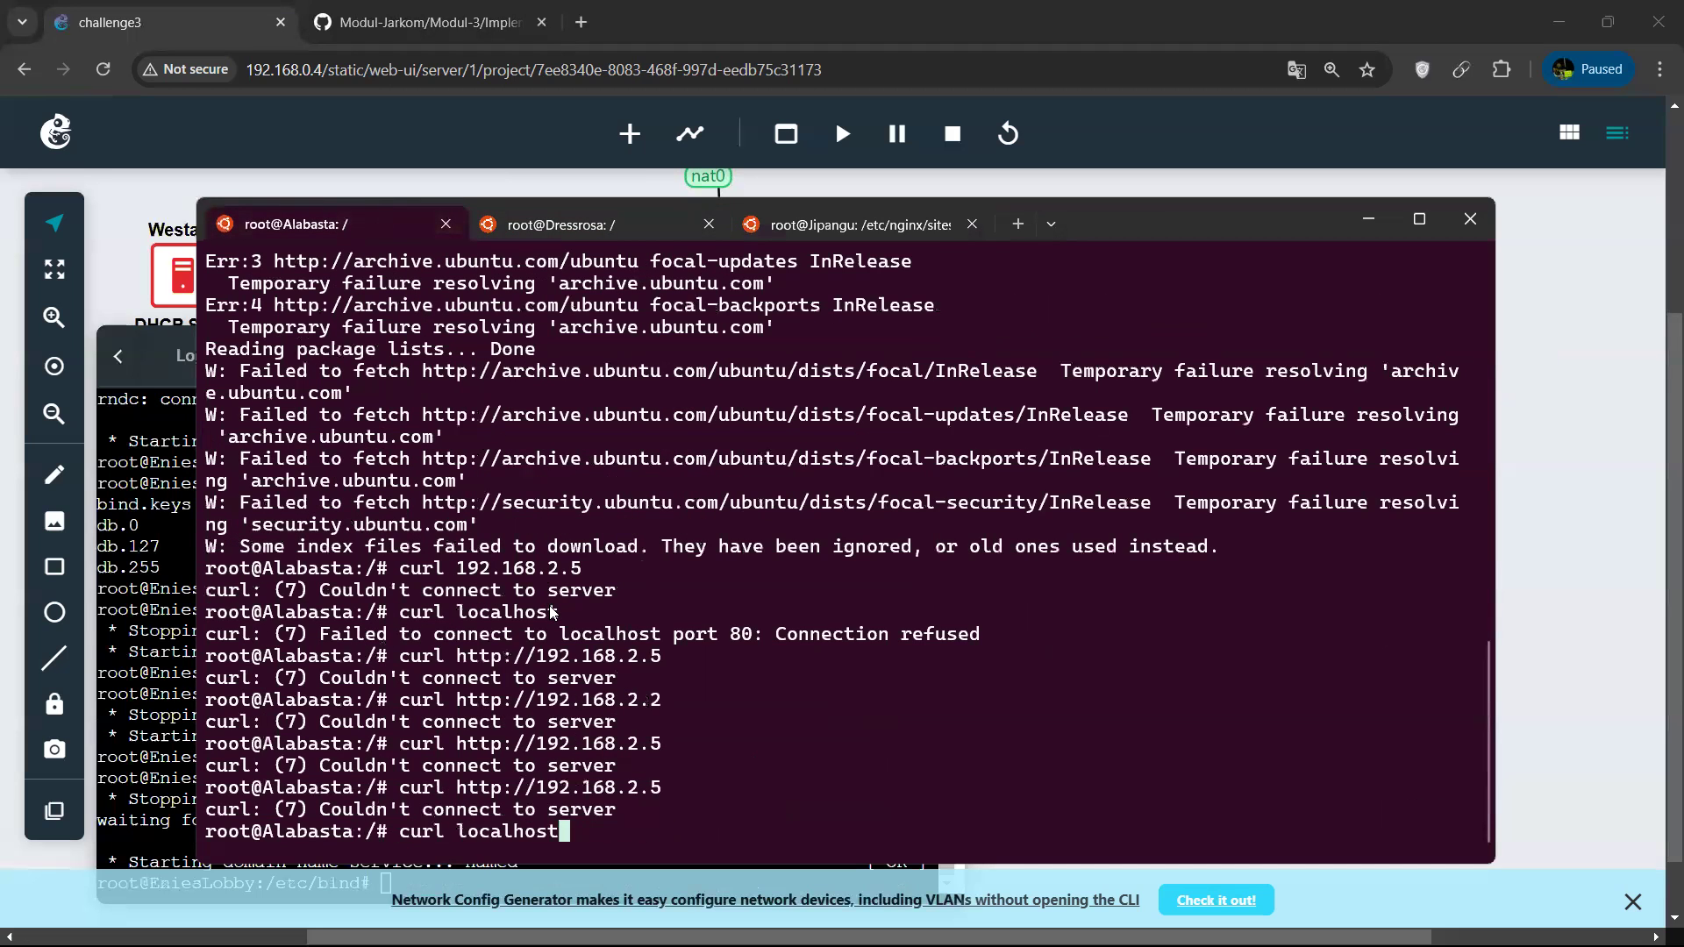
pyautogui.press('Down')
pyautogui.press('Up')
pyautogui.press('Return')
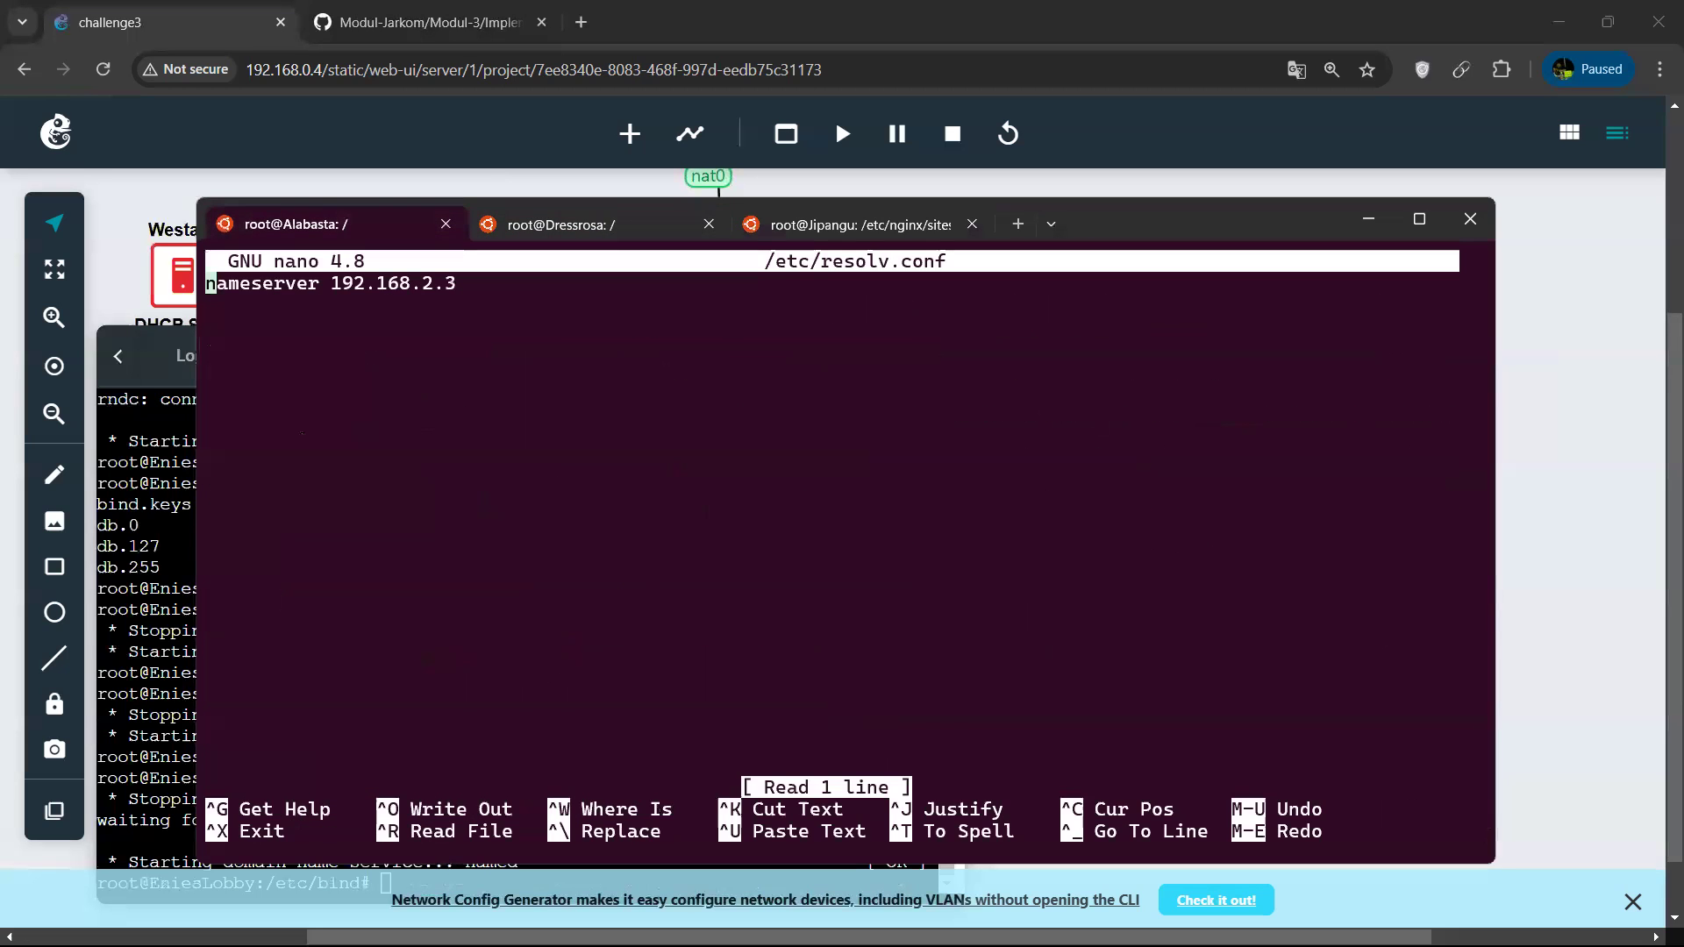
pyautogui.press('Right')
pyautogui.press('Right')
pyautogui.press('Right')
pyautogui.press('Right')
pyautogui.press('Right')
pyautogui.press('Right')
pyautogui.press('Right')
pyautogui.press('Right')
pyautogui.press('Right')
pyautogui.press('Right')
pyautogui.press('Right')
pyautogui.press('Right')
pyautogui.press('Right')
pyautogui.press('Right')
pyautogui.press('Right')
pyautogui.press('Right')
pyautogui.press('Right')
pyautogui.press('Right')
pyautogui.press('Right')
pyautogui.press('Right')
pyautogui.press('Right')
pyautogui.hotkey('ctrl', 'x')
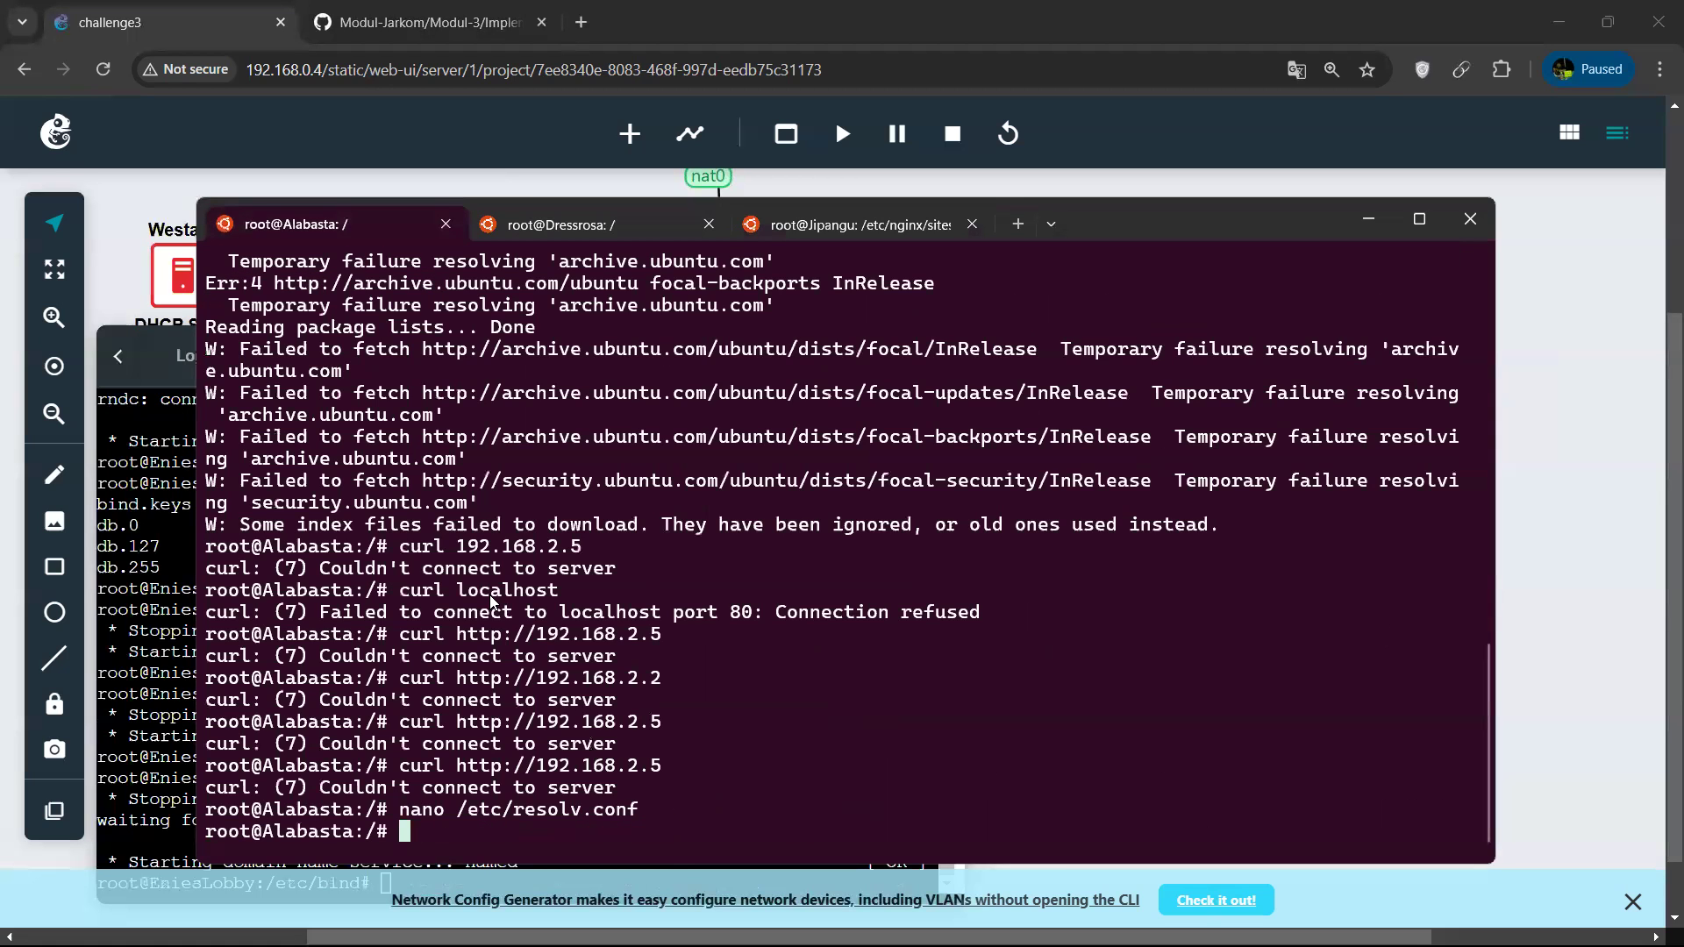
# Test Jipangu's web server from Dressrosa by running curl 192.168.2.5.
pyautogui.click(618, 216)
pyautogui.press('Up')
pyautogui.press('Up')
pyautogui.press('Up')
pyautogui.press('Up')
pyautogui.press('Up')
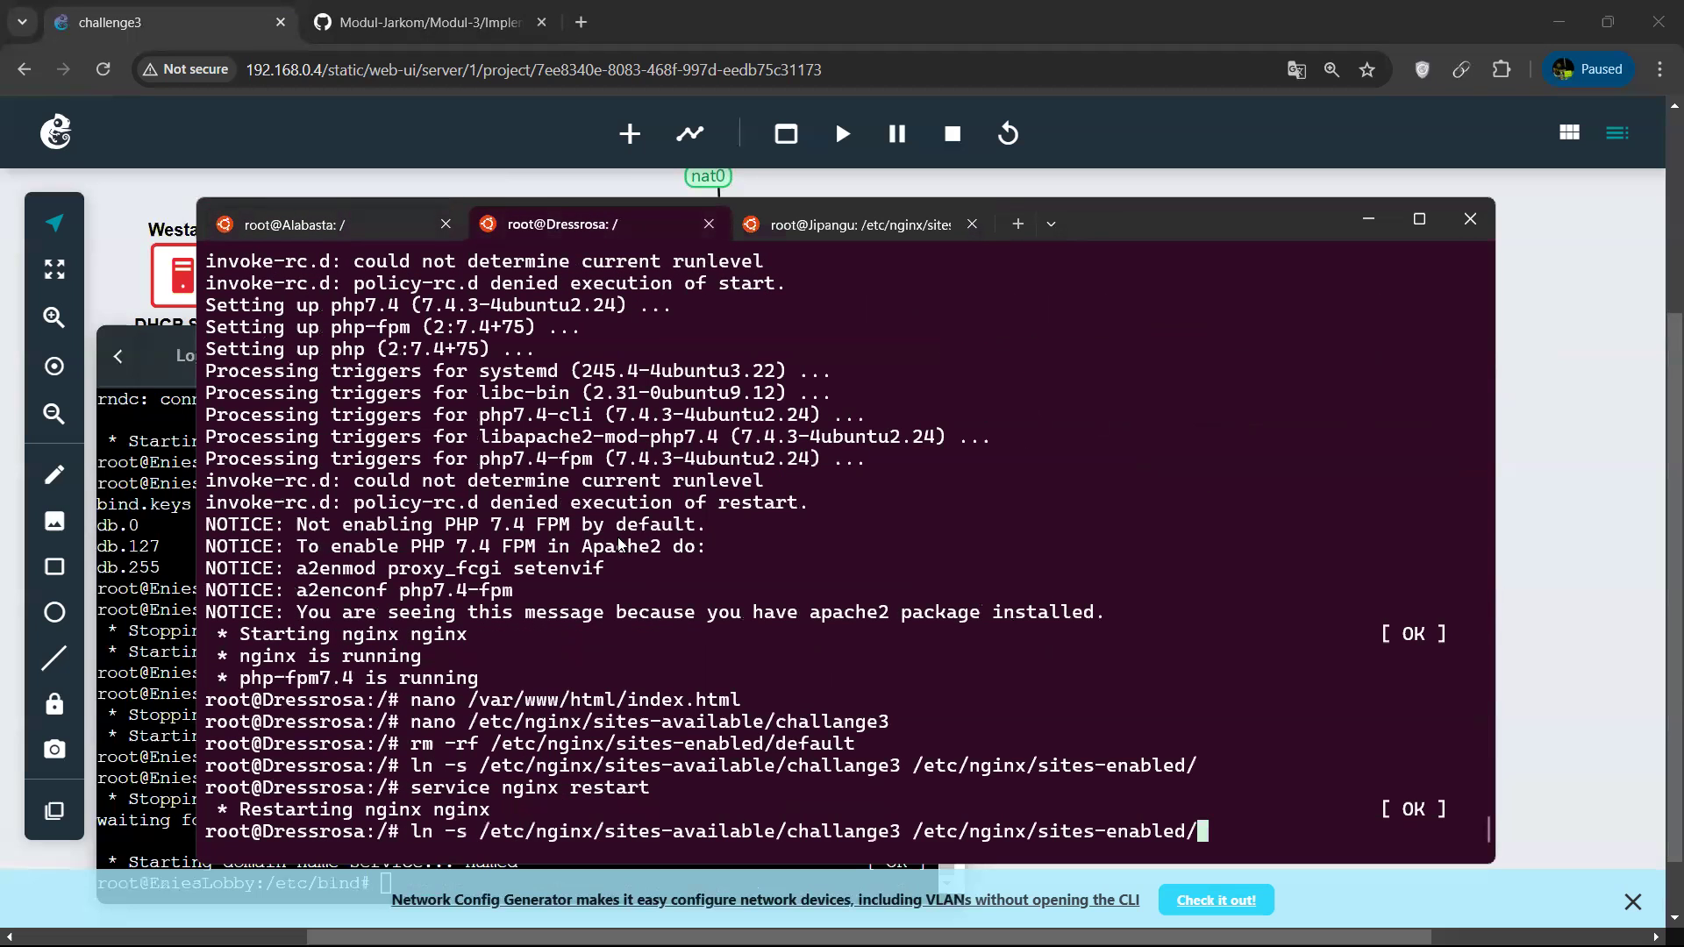
pyautogui.press('BackSpace')
pyautogui.press('BackSpace')
pyautogui.press('BackSpace')
pyautogui.press('BackSpace')
pyautogui.press('BackSpace')
pyautogui.press('BackSpace')
pyautogui.press('BackSpace')
pyautogui.press('BackSpace')
pyautogui.press('BackSpace')
pyautogui.press('BackSpace')
pyautogui.press('BackSpace')
pyautogui.press('BackSpace')
pyautogui.press('BackSpace')
pyautogui.press('BackSpace')
pyautogui.press('BackSpace')
pyautogui.press('BackSpace')
pyautogui.press('BackSpace')
pyautogui.press('BackSpace')
pyautogui.press('BackSpace')
pyautogui.press('BackSpace')
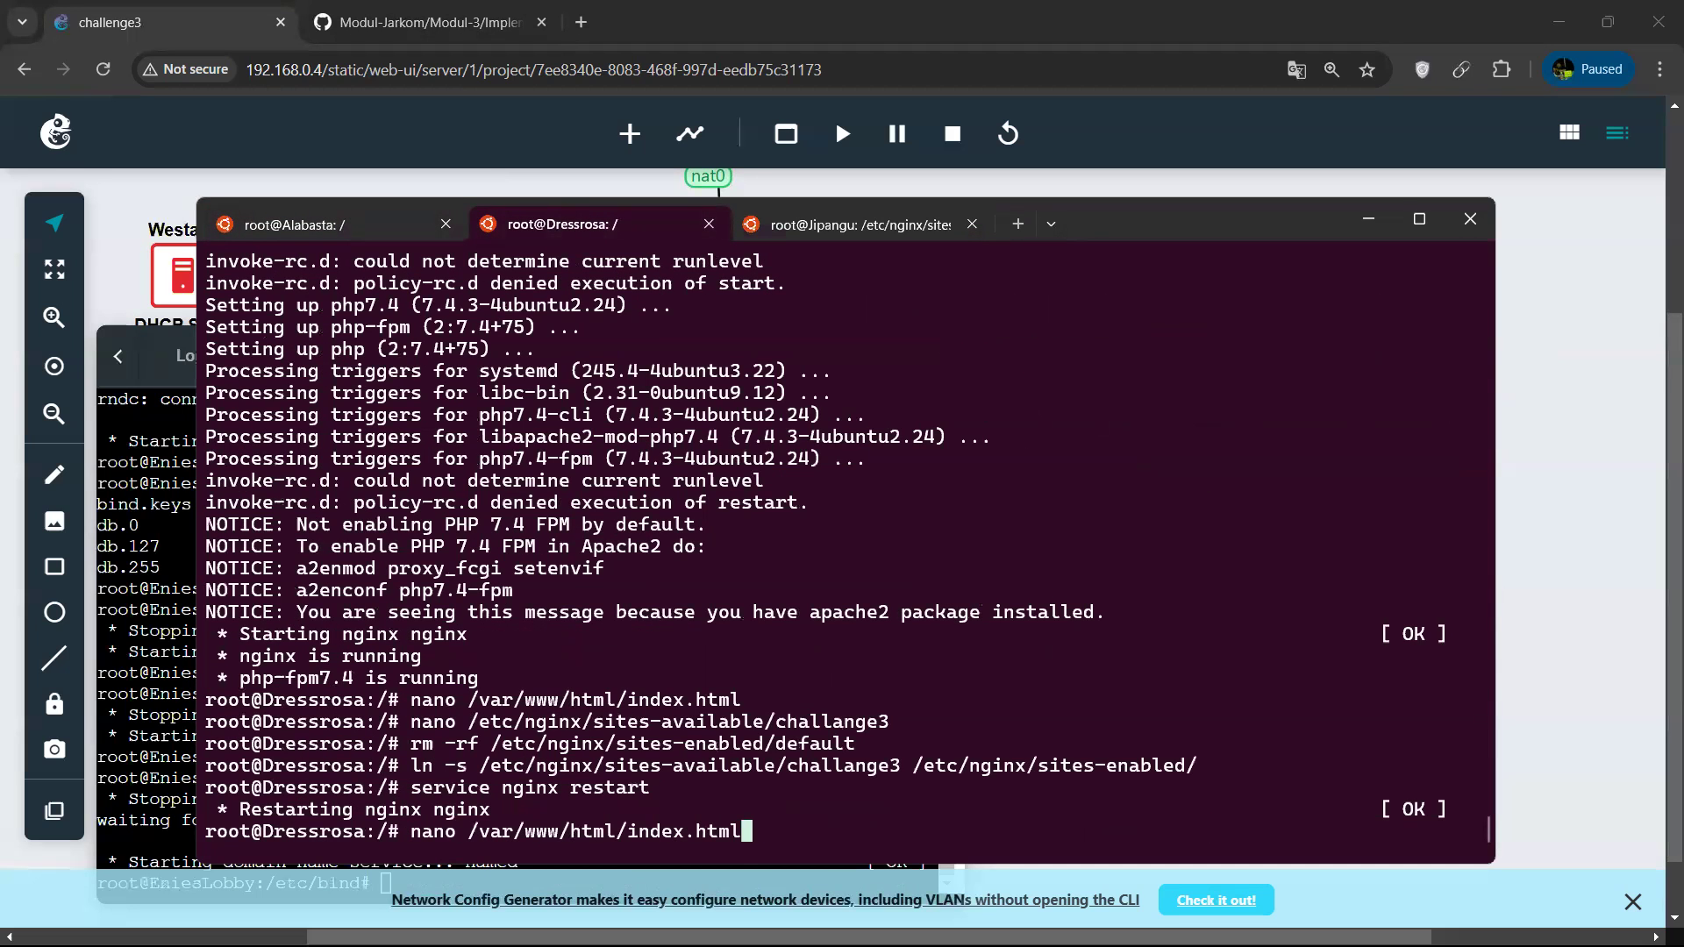
pyautogui.write('curl ')
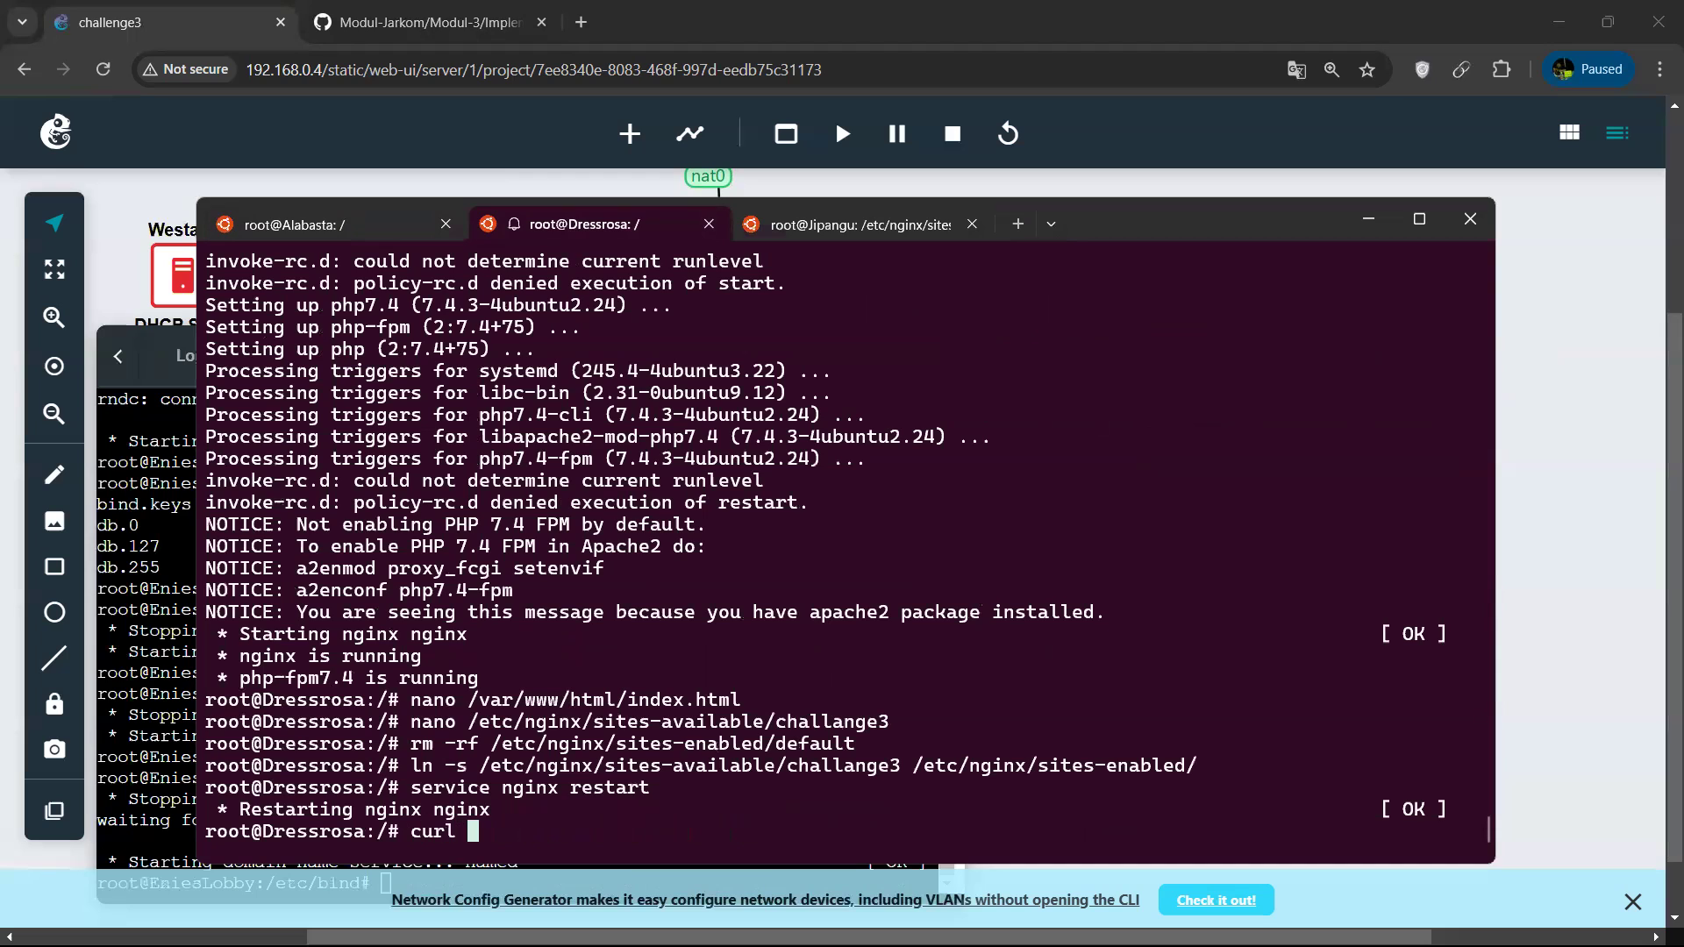
pyautogui.write('192.16')
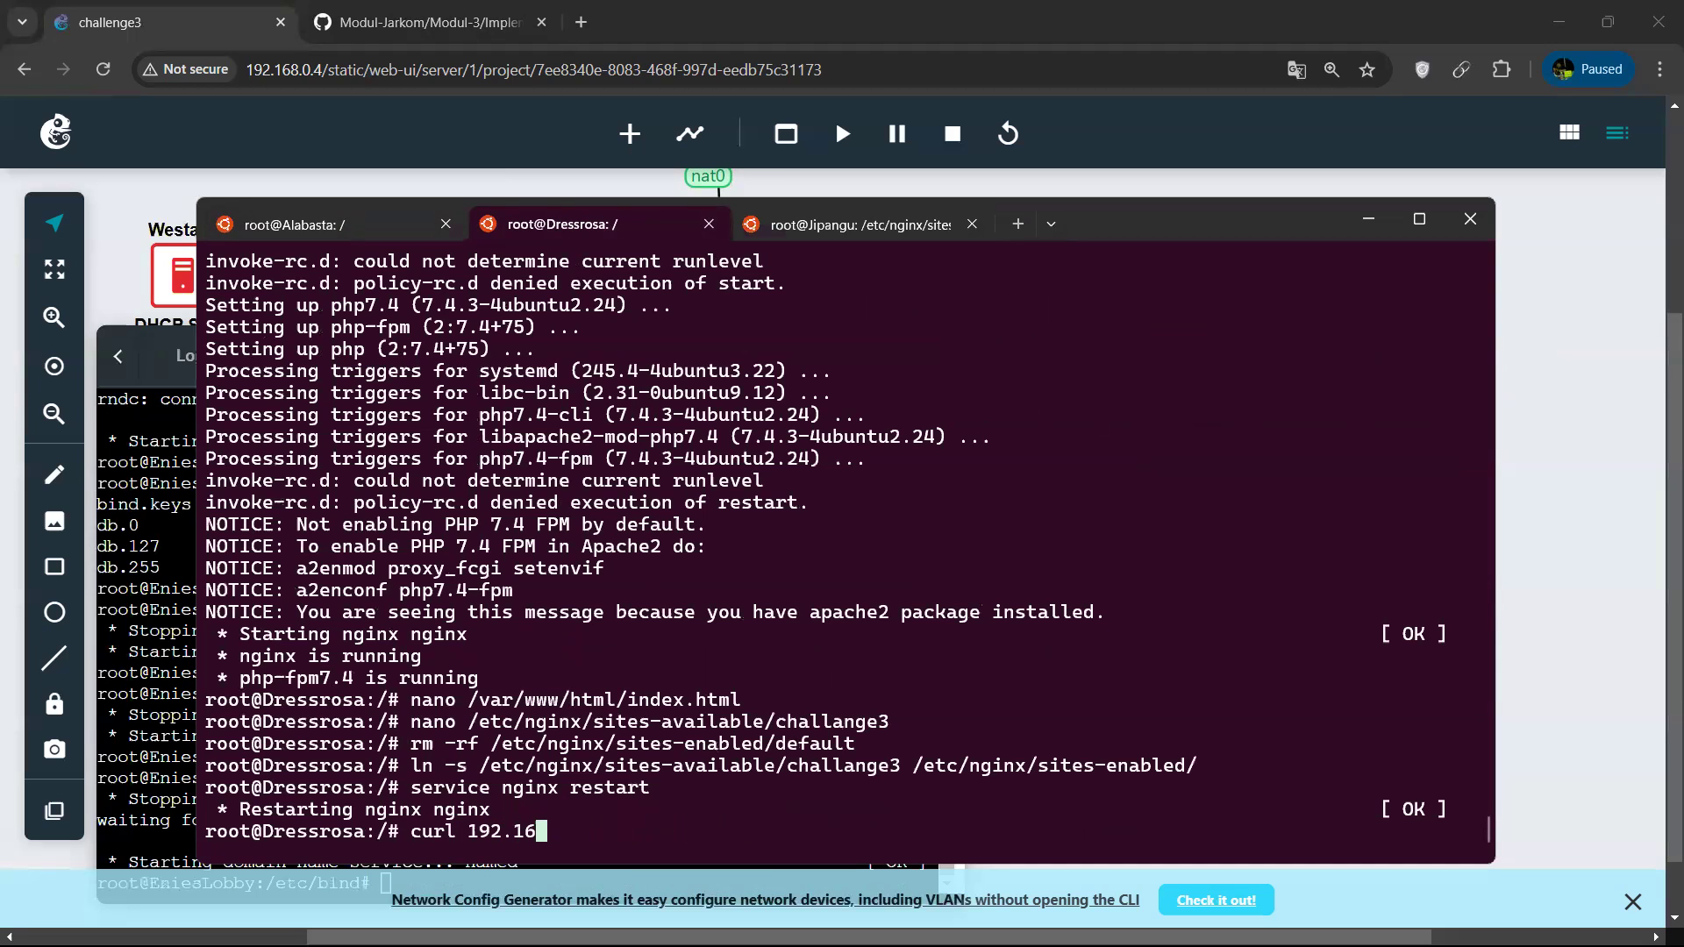
pyautogui.write('8.2.5')
pyautogui.press('Return')
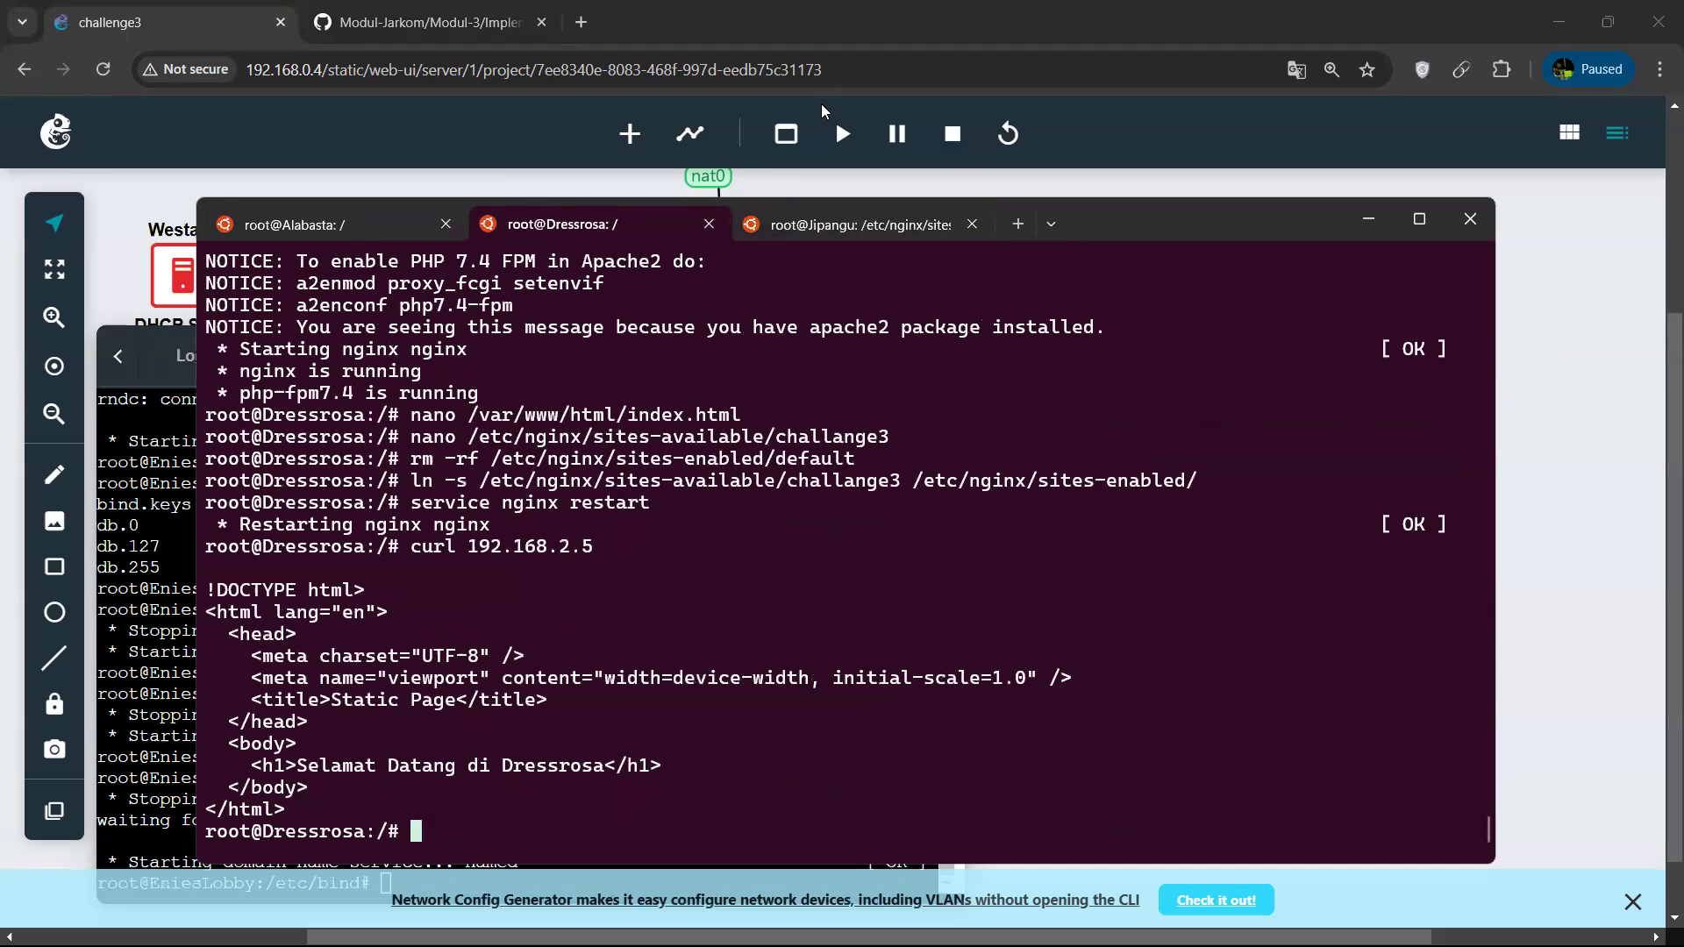
# Reopen /etc/resolv.conf in nano on Alabasta.
pyautogui.click(386, 230)
pyautogui.press('Up')
pyautogui.press('Return')
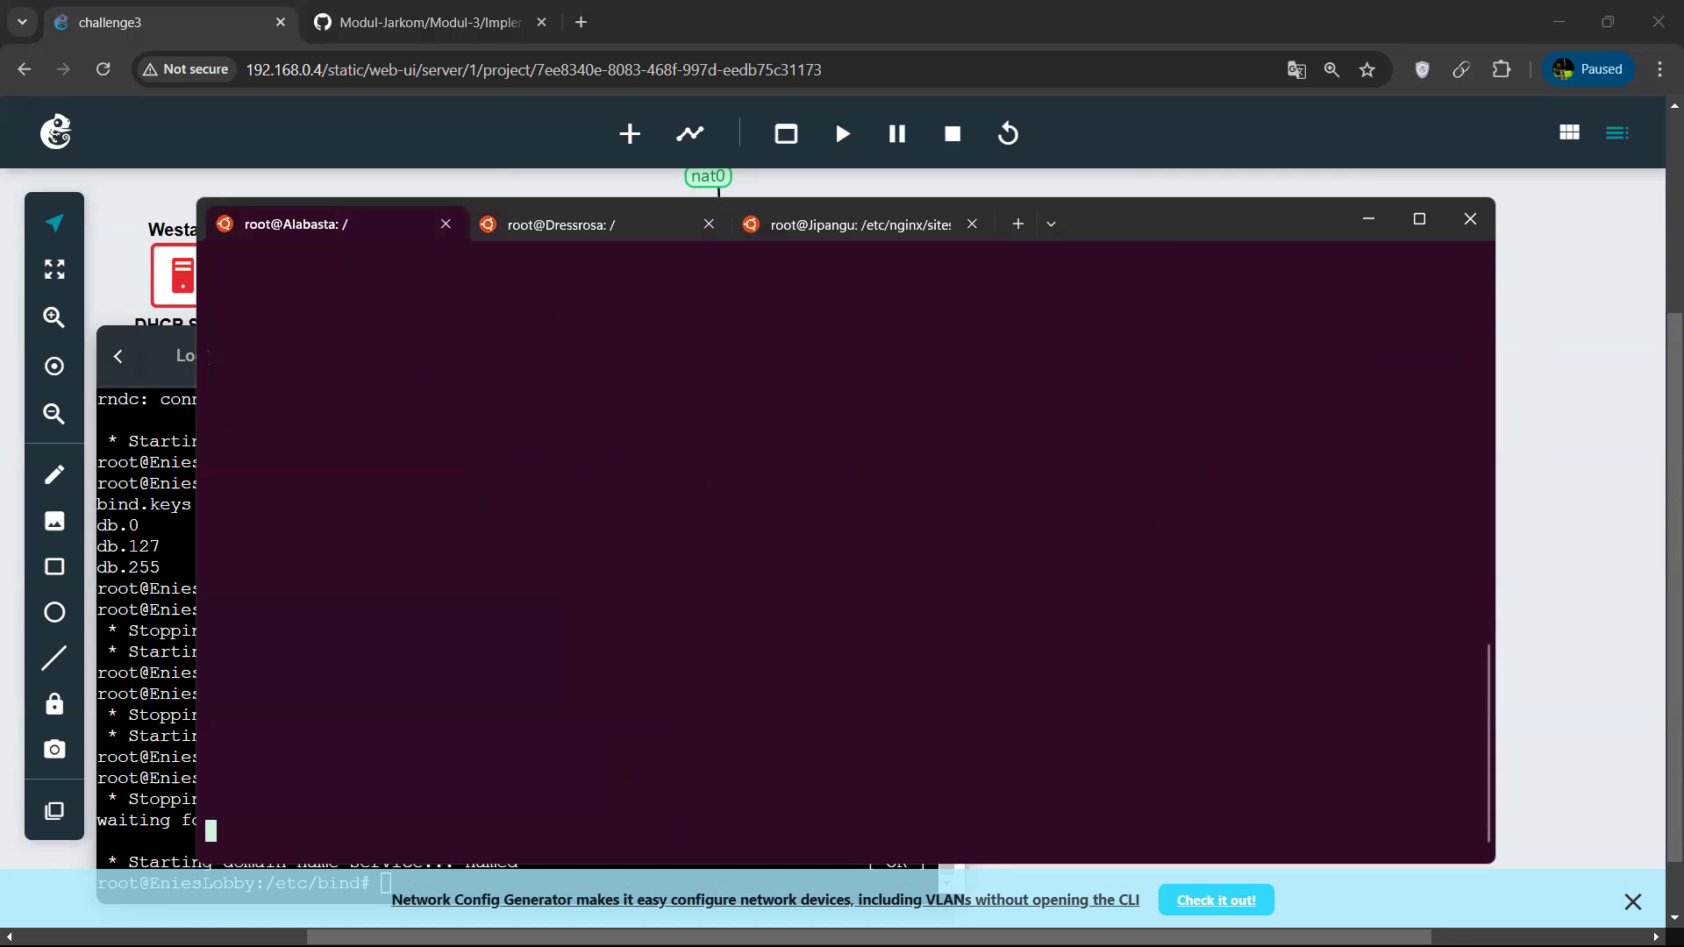
# Inspect Dressrosa's network configuration in the GNS3 topology, close it without changes, and return to Alabasta's /etc/resolv.conf in the terminal.
pyautogui.click(1359, 221)
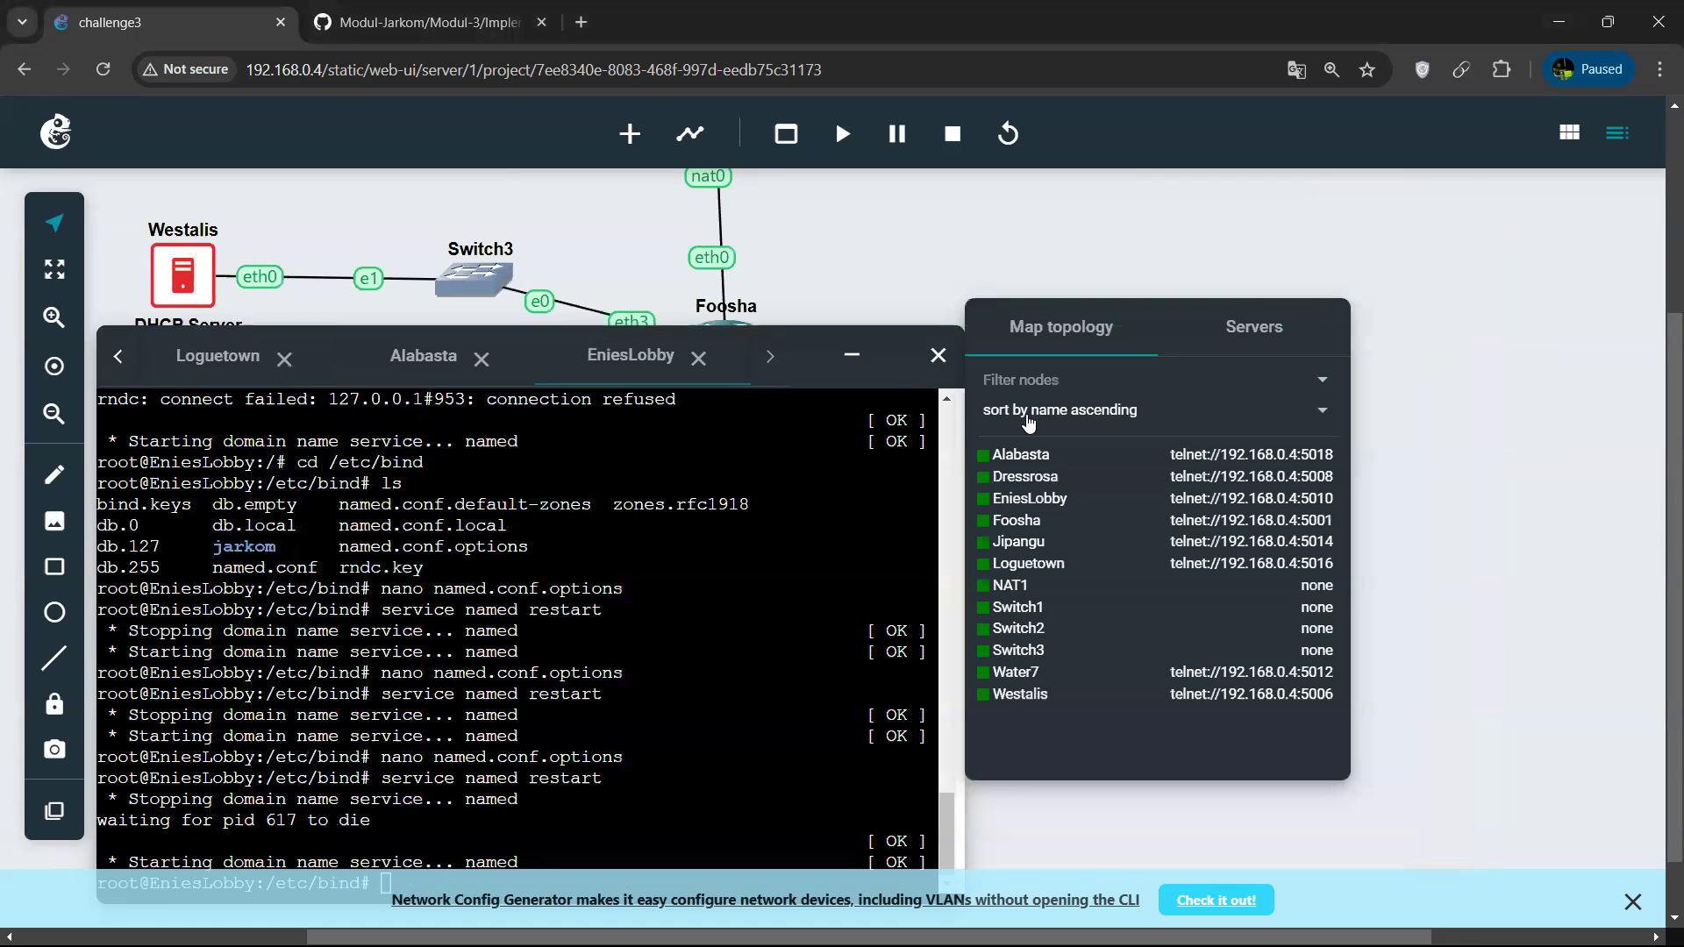
pyautogui.click(852, 359)
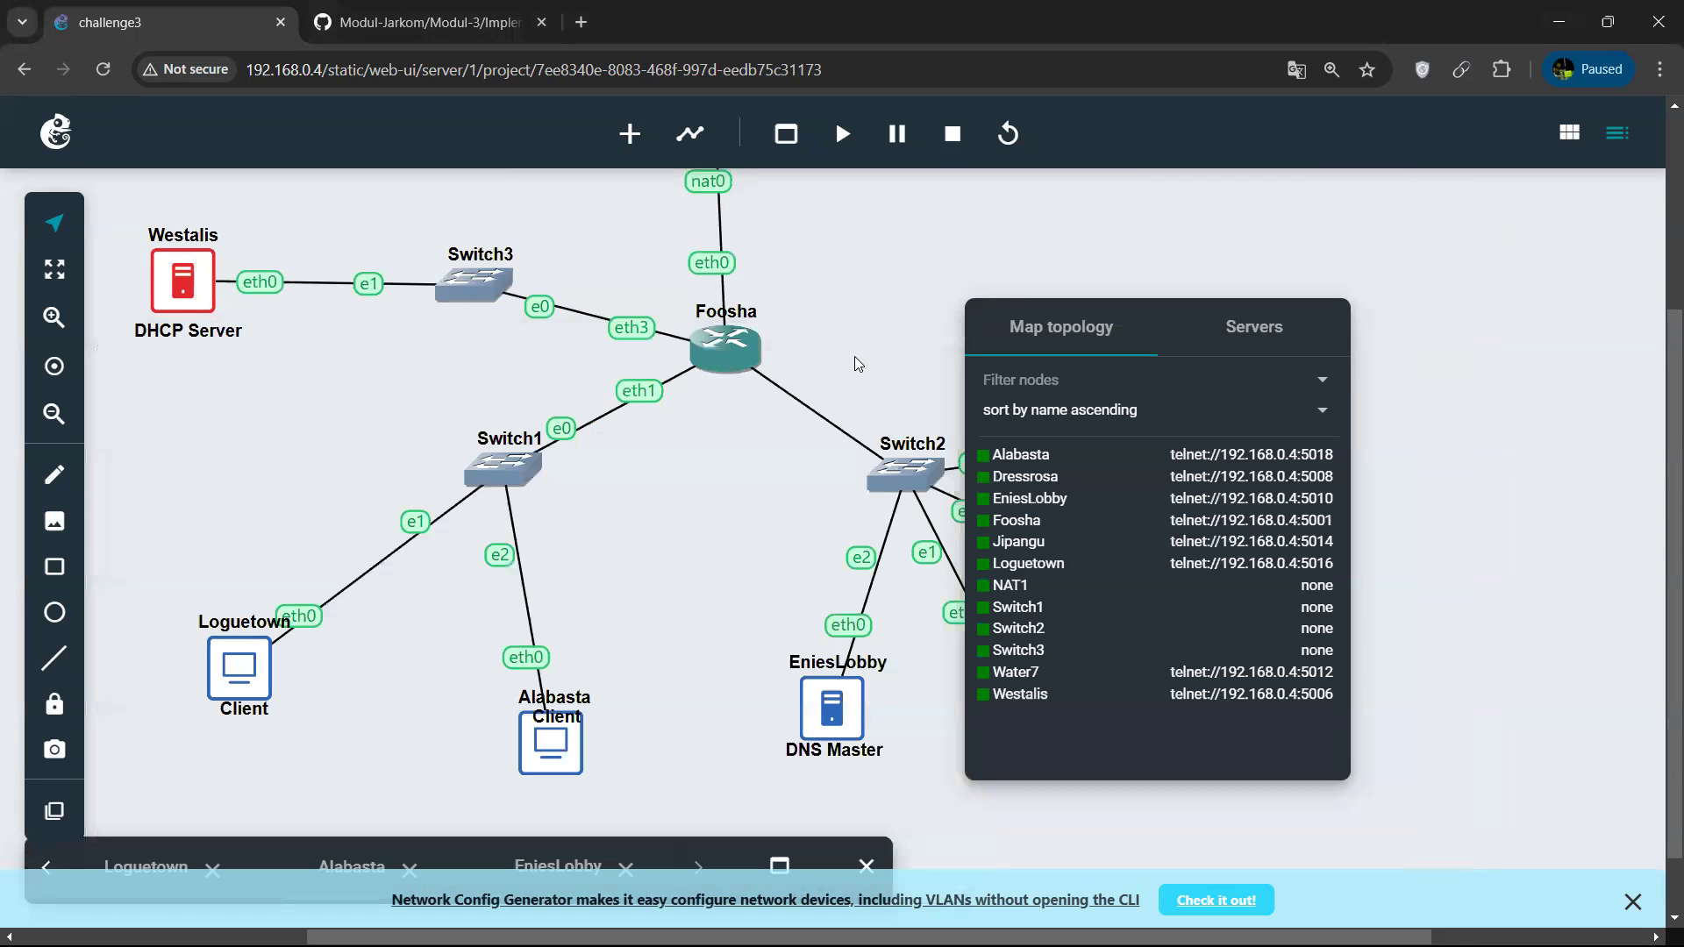
pyautogui.hotkey('alt', 'Tab')
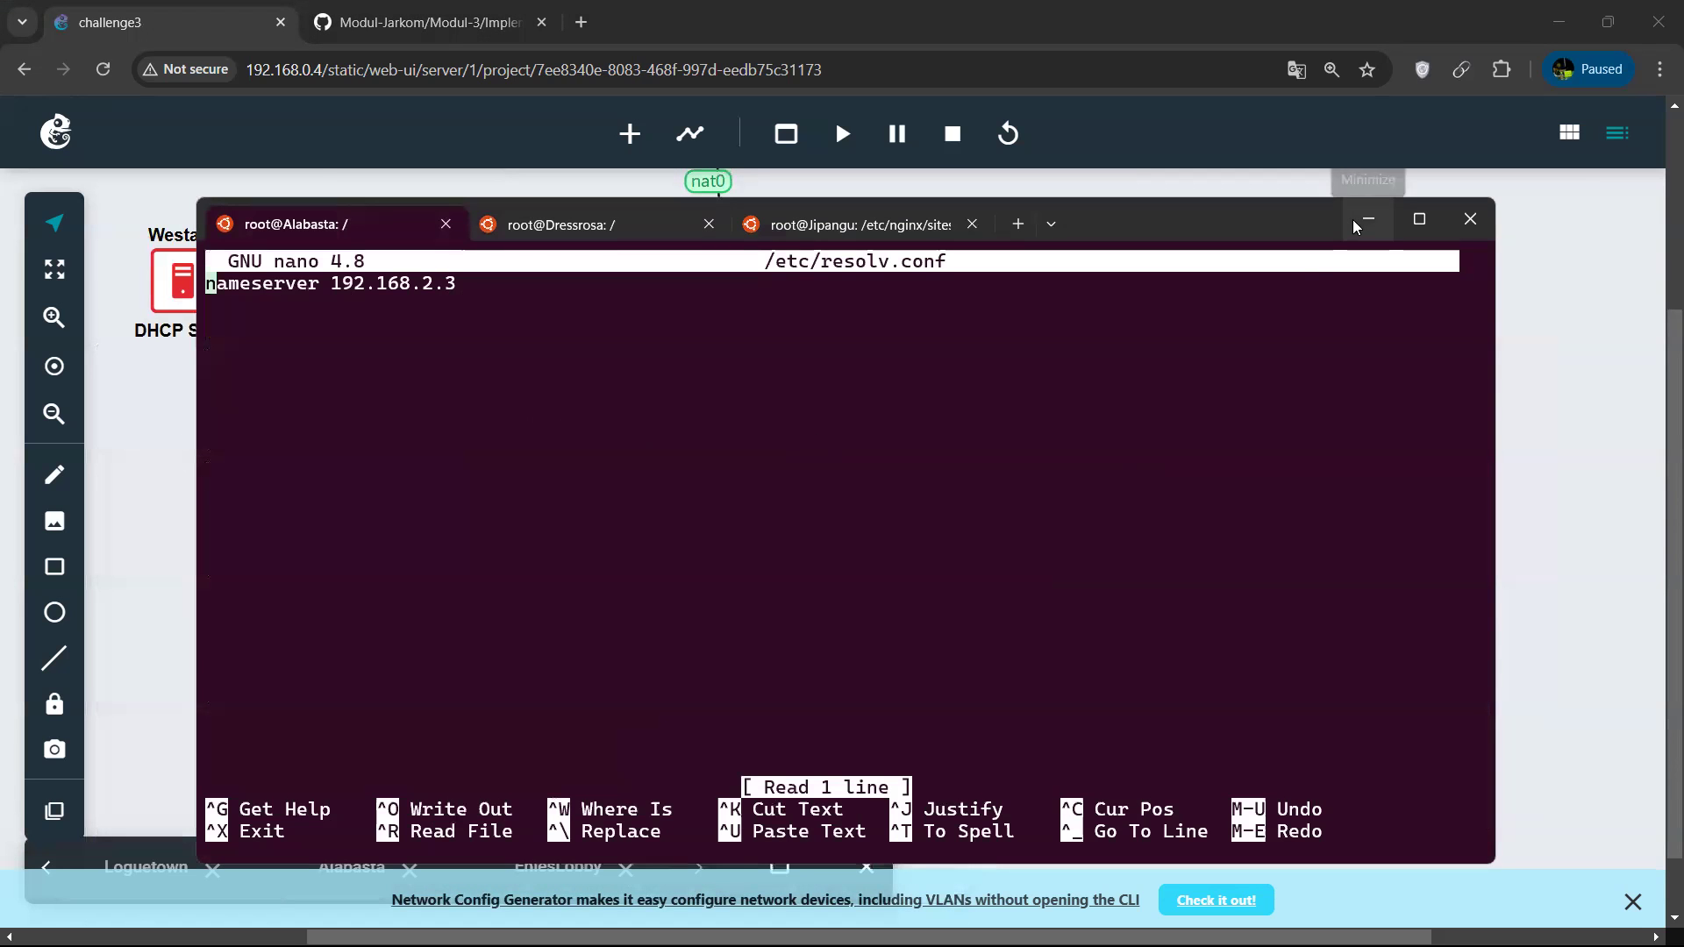
pyautogui.click(1355, 225)
pyautogui.hscroll(3, 844, 569)
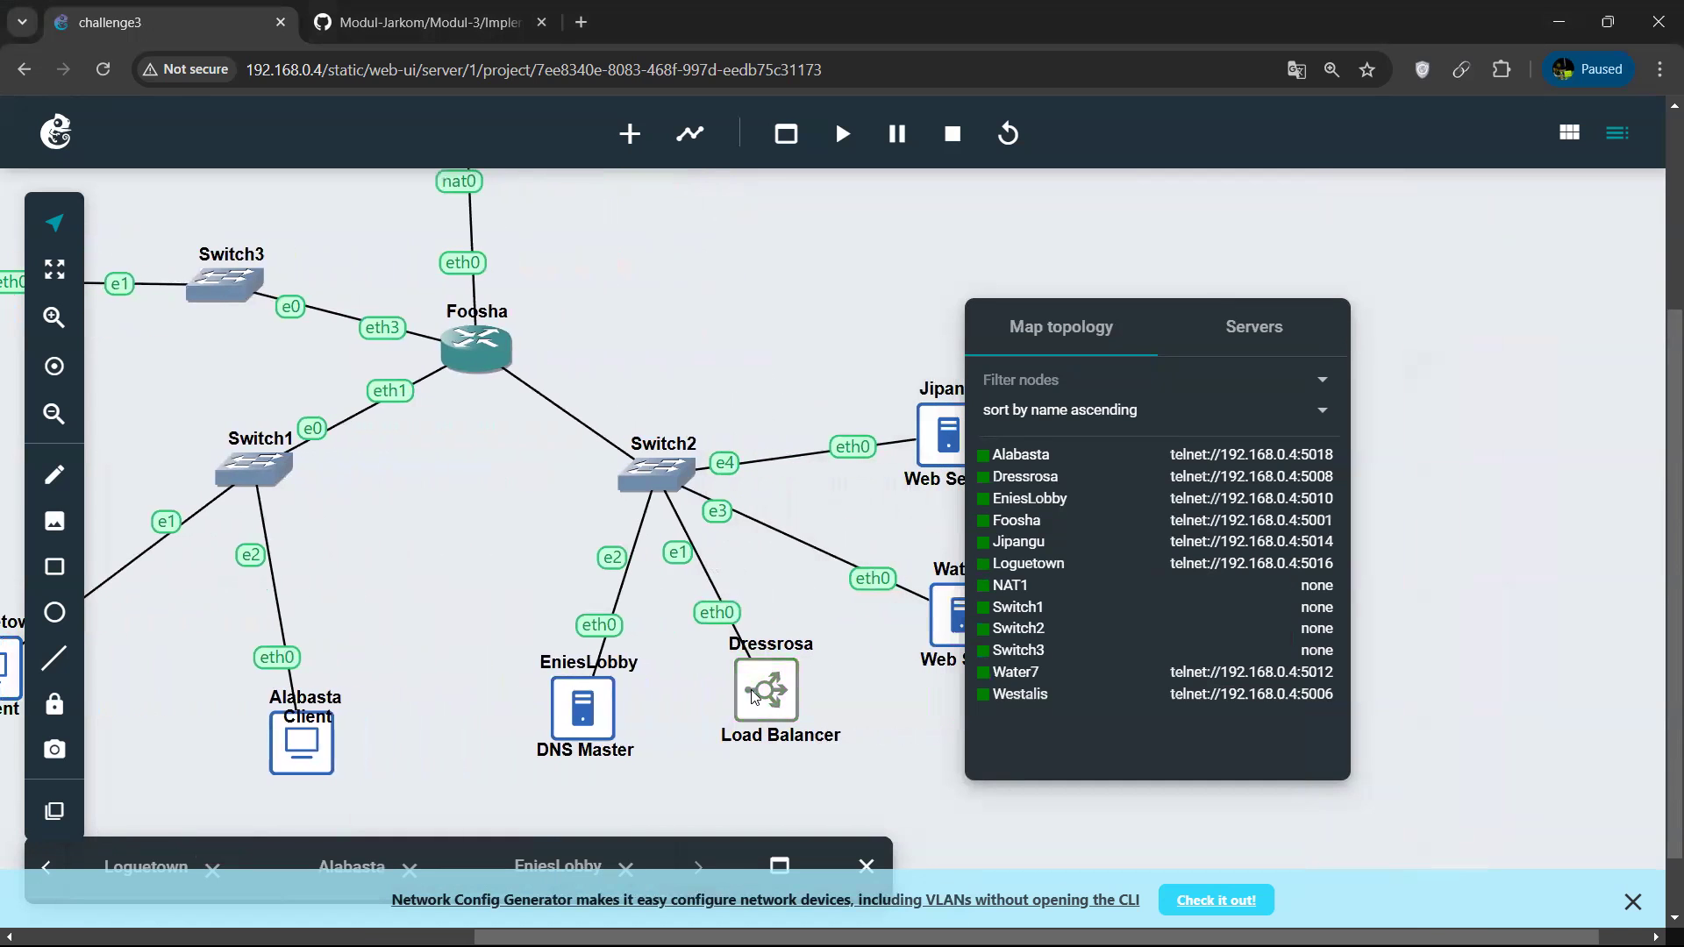
pyautogui.rightClick(737, 696)
pyautogui.click(1512, 526)
pyautogui.scroll(-5, 740, 549)
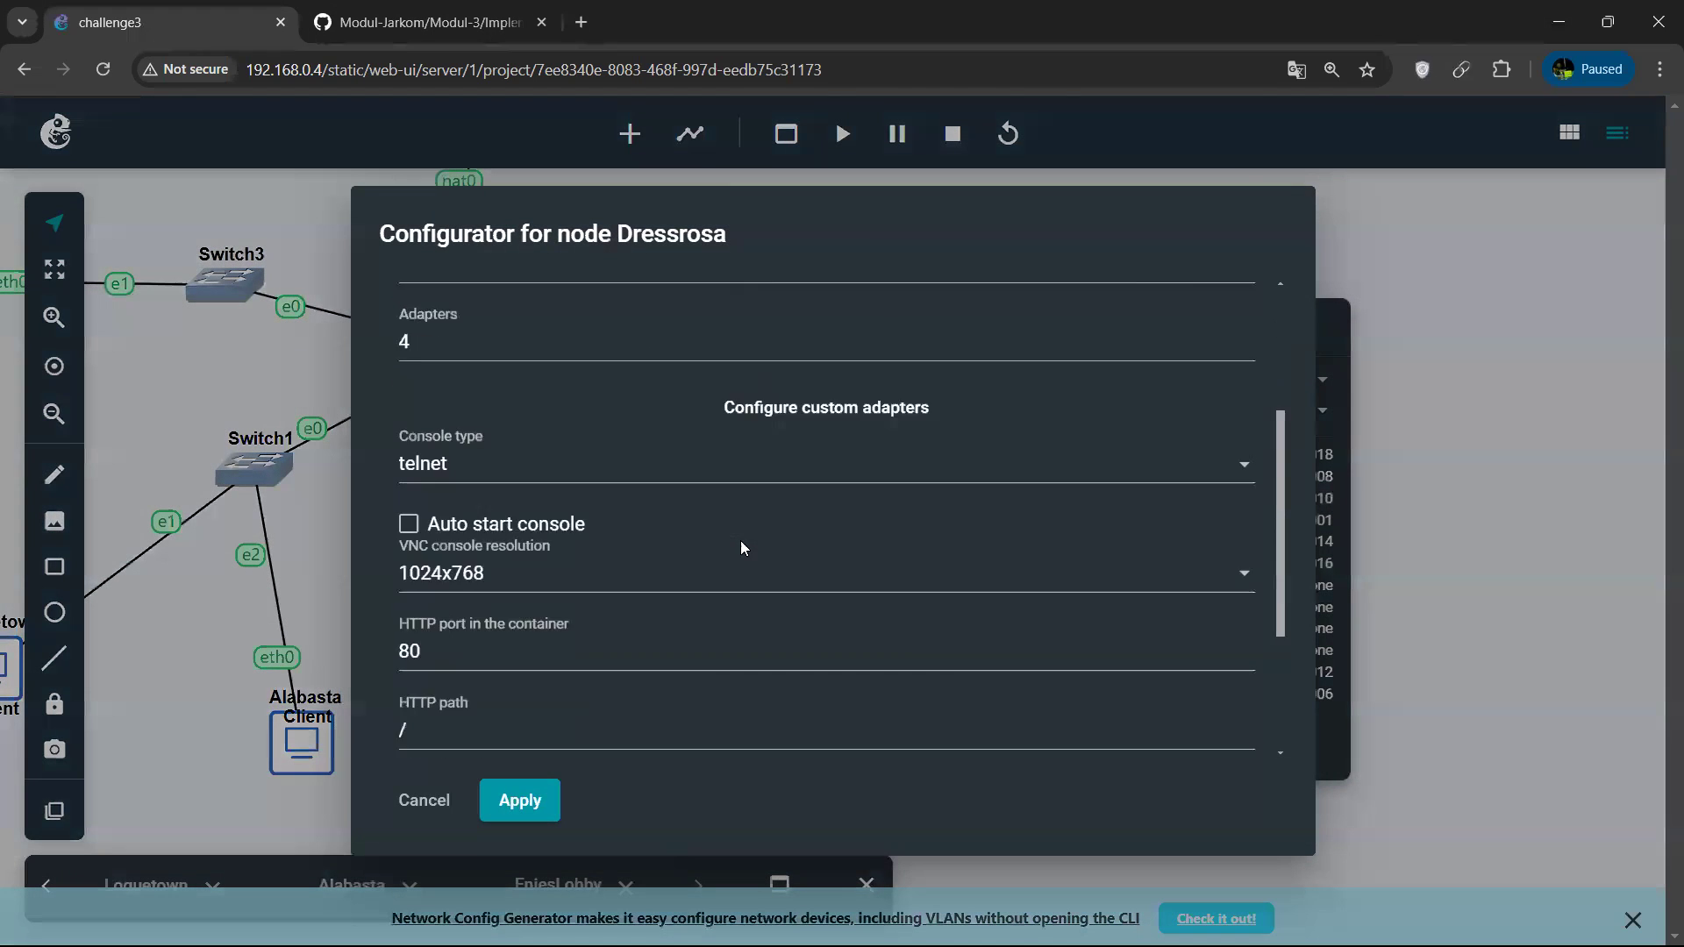
pyautogui.click(842, 561)
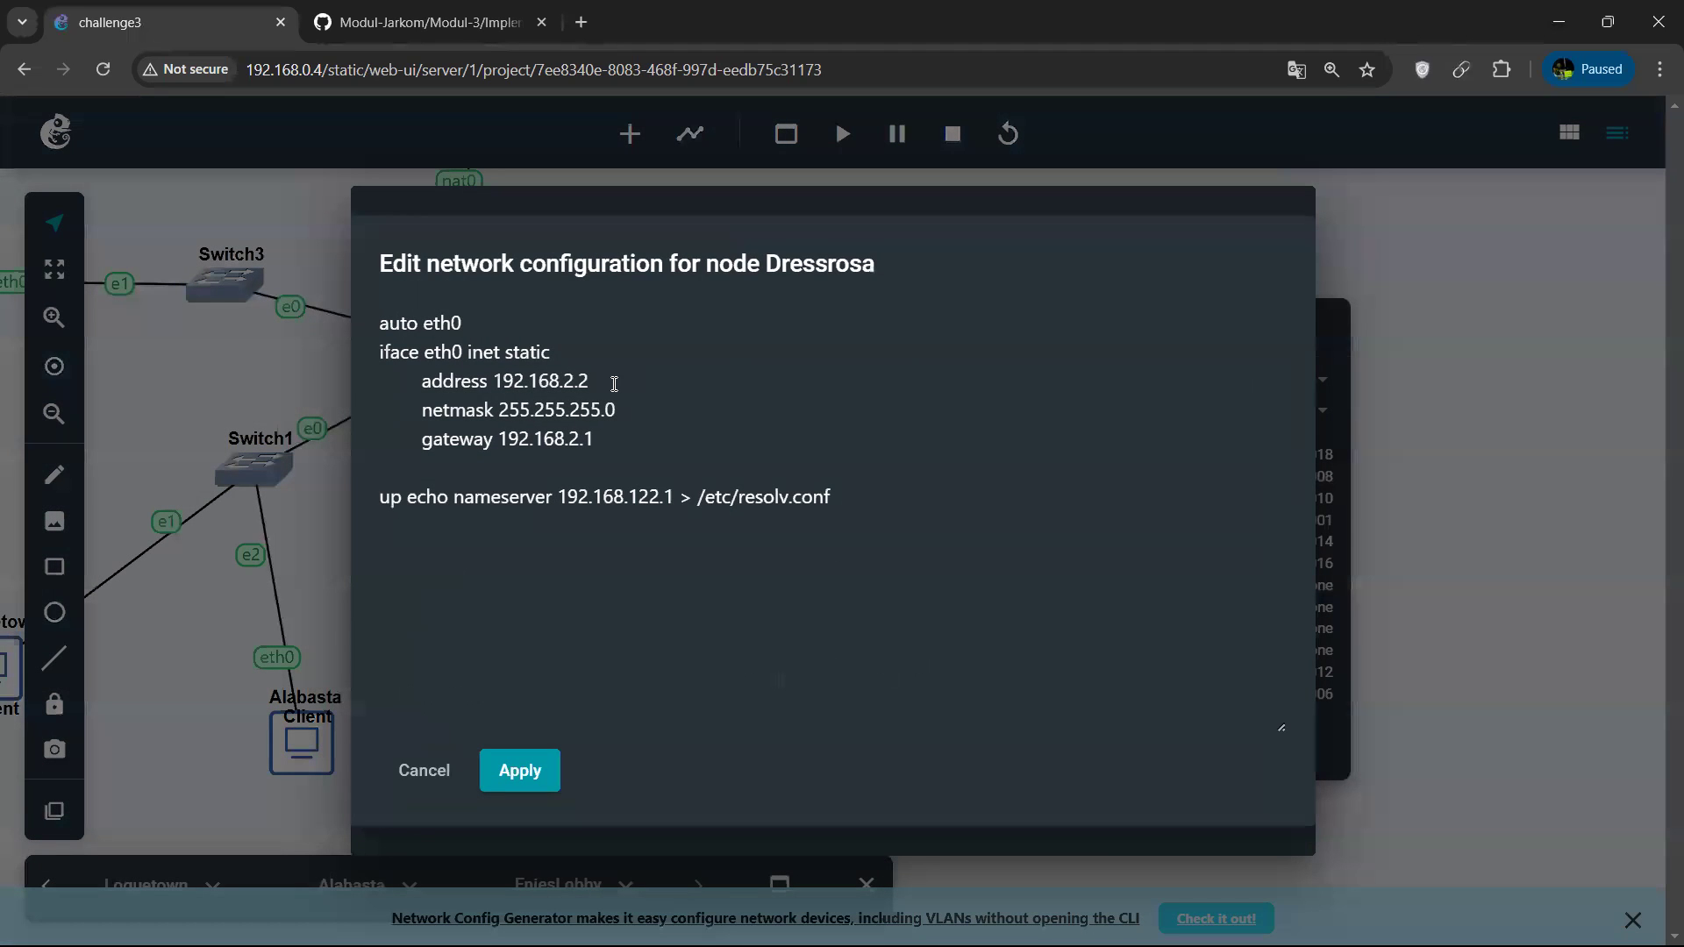
pyautogui.click(425, 770)
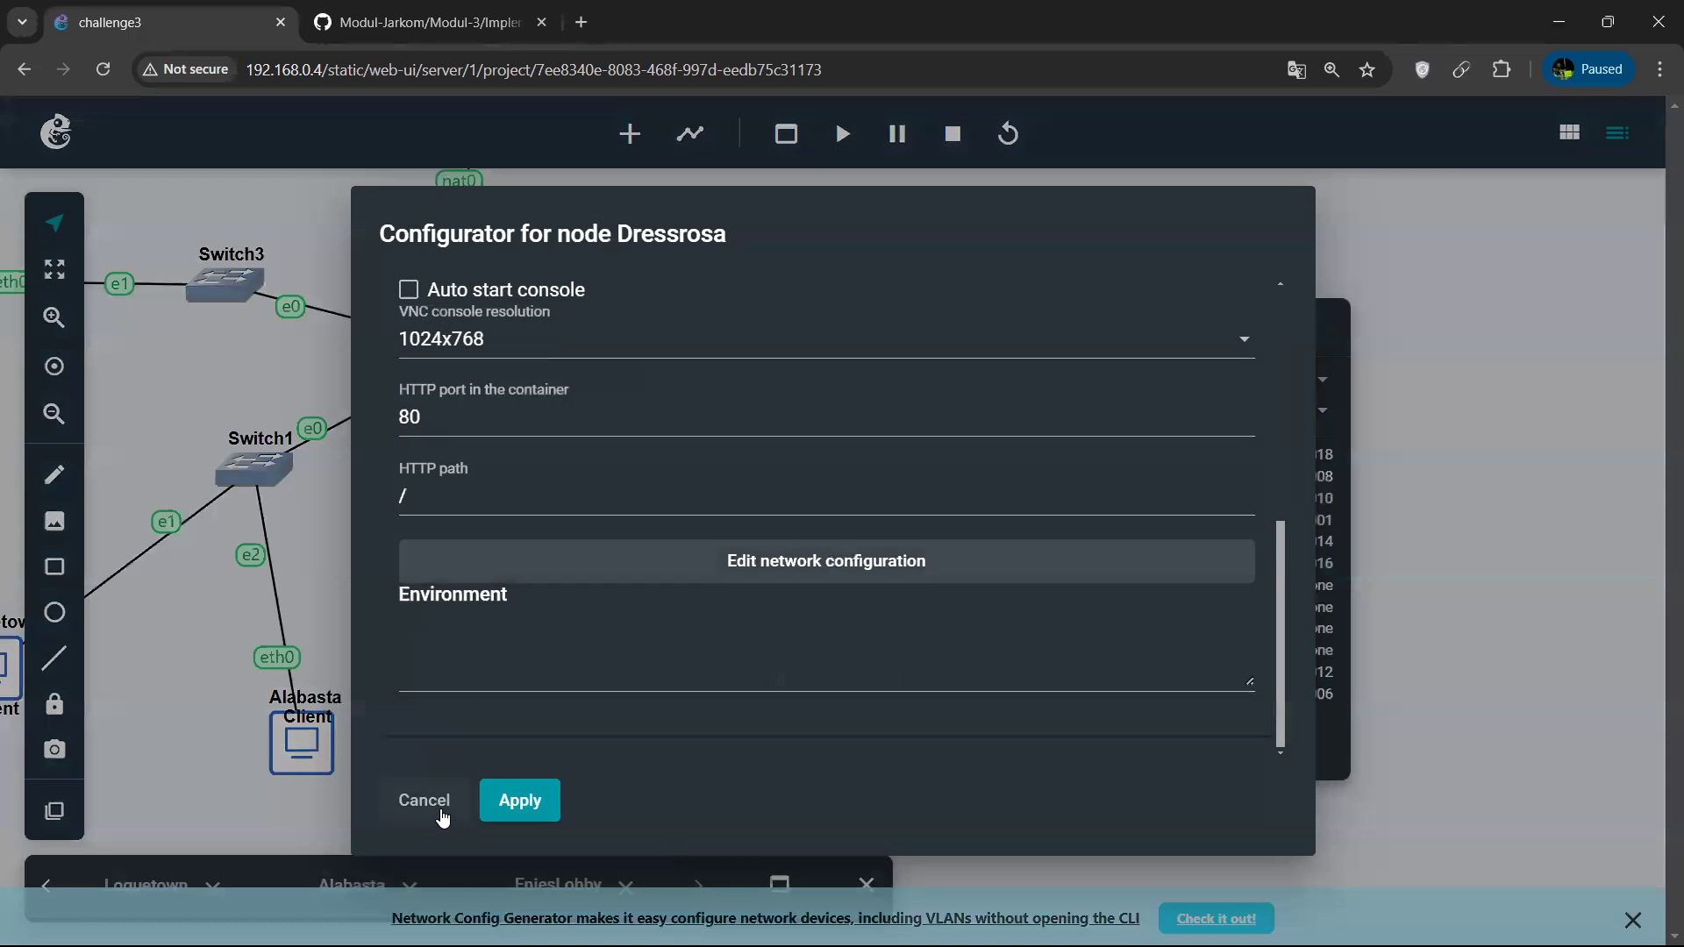
pyautogui.click(428, 804)
pyautogui.hotkey('alt', 'Tab')
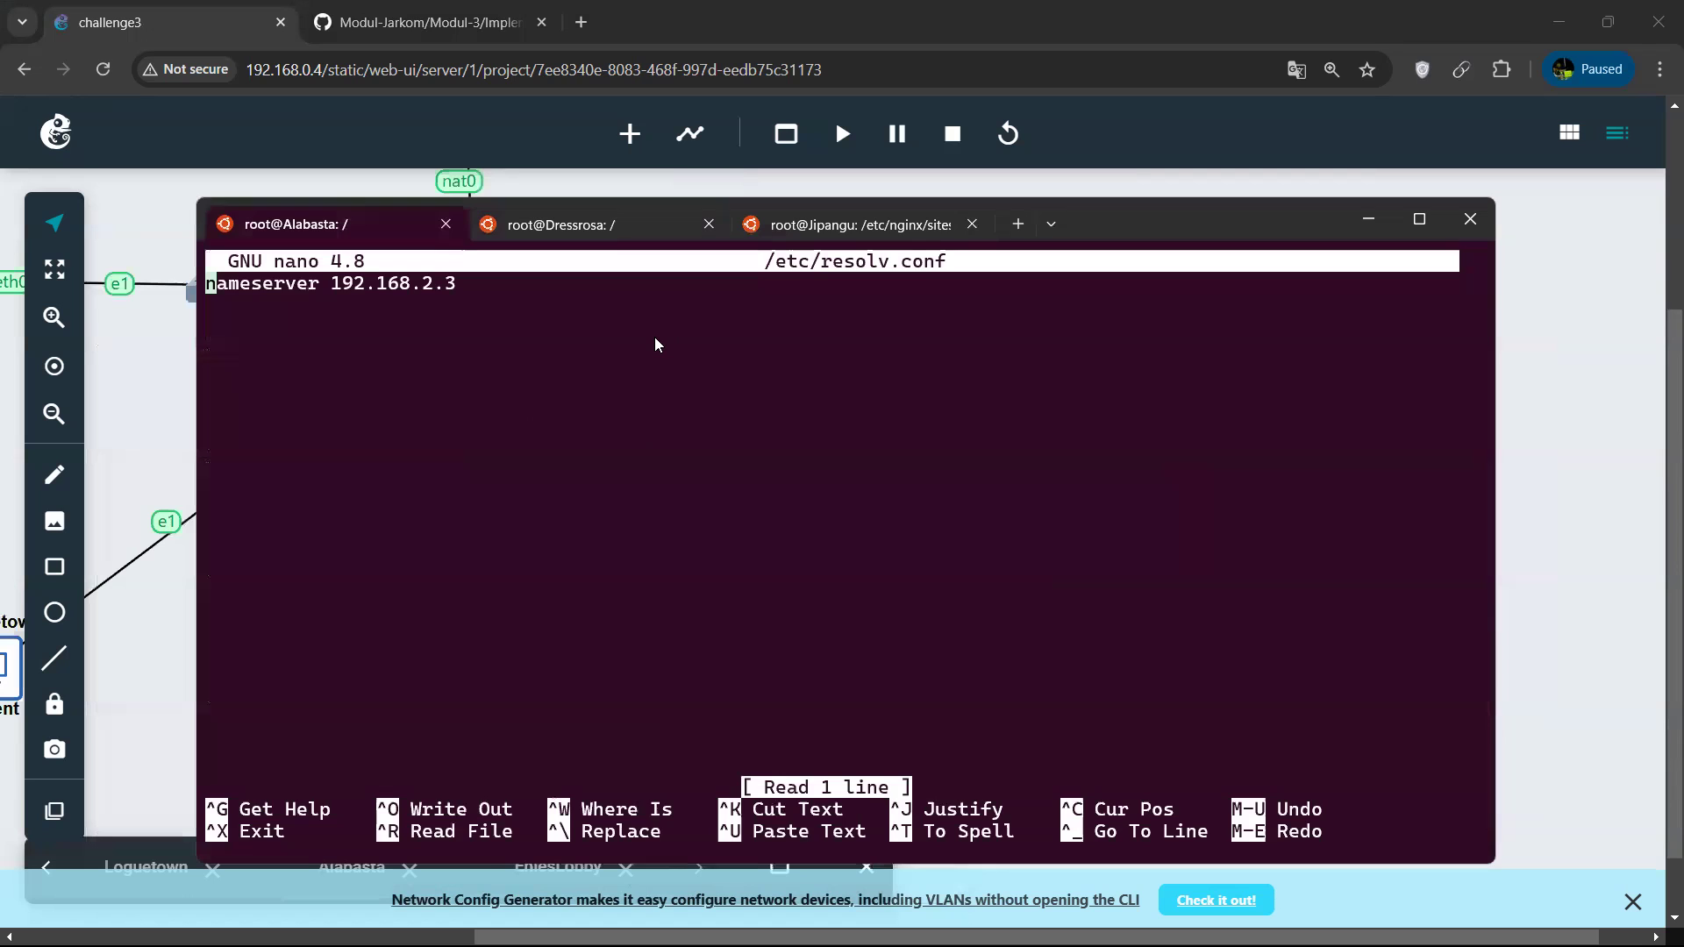
# Switch back to the GNS3 topology and select the EniesLobby DNS Master node.
pyautogui.hotkey('alt', 'Tab')
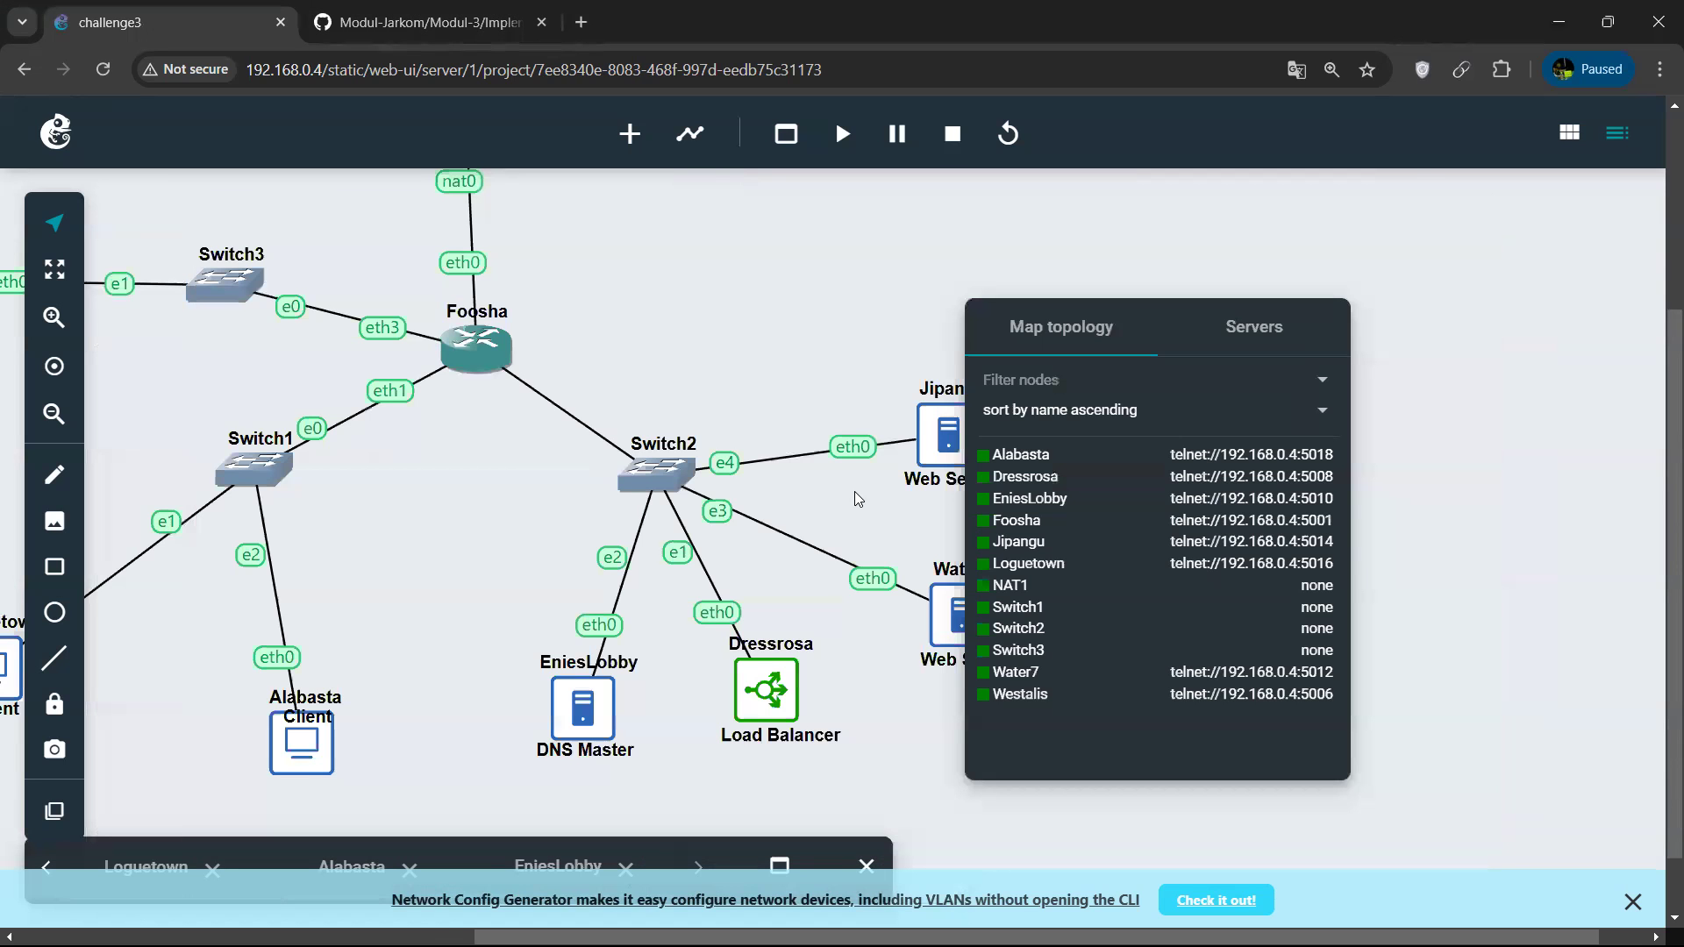
pyautogui.hscroll(1, 534, 763)
pyautogui.click(515, 711)
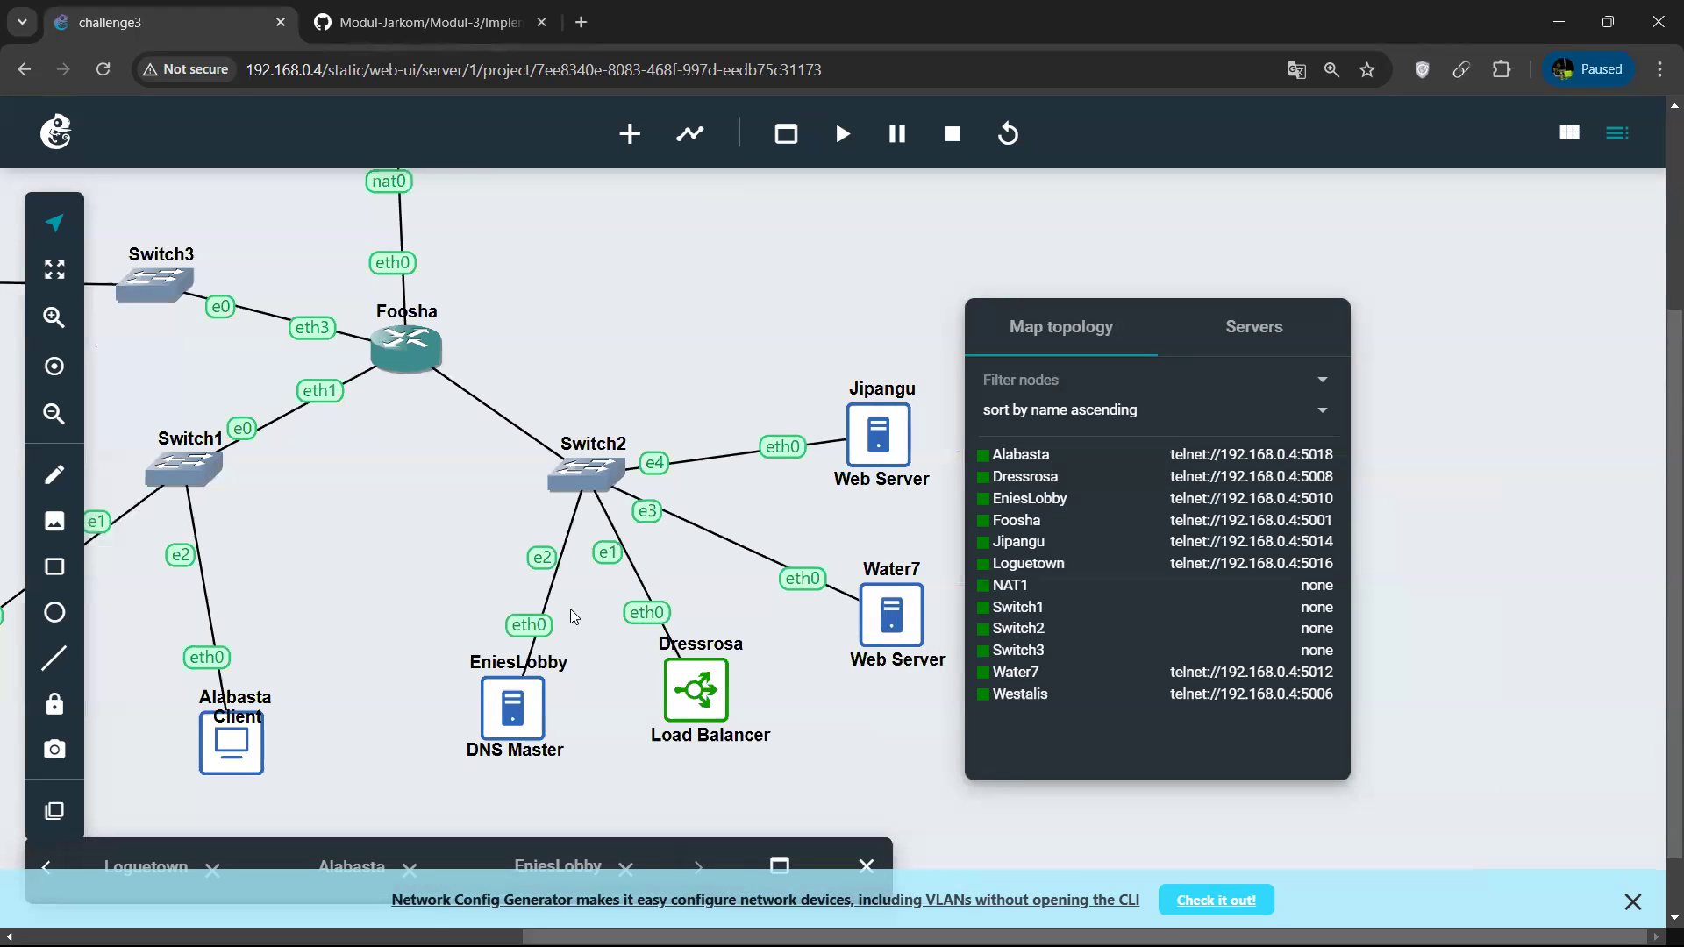
# Save Alabasta's /etc/resolv.conf with nameserver 192.168.2.3 and exit nano.
pyautogui.hotkey('alt', 'Tab')
pyautogui.press('Right')
pyautogui.press('Right')
pyautogui.press('Right')
pyautogui.press('Right')
pyautogui.press('Right')
pyautogui.press('Right')
pyautogui.press('Right')
pyautogui.press('Right')
pyautogui.press('Right')
pyautogui.press('Right')
pyautogui.press('Right')
pyautogui.press('Right')
pyautogui.press('Right')
pyautogui.press('Right')
pyautogui.press('Right')
pyautogui.press('Right')
pyautogui.press('Right')
pyautogui.press('Right')
pyautogui.press('Right')
pyautogui.press('Right')
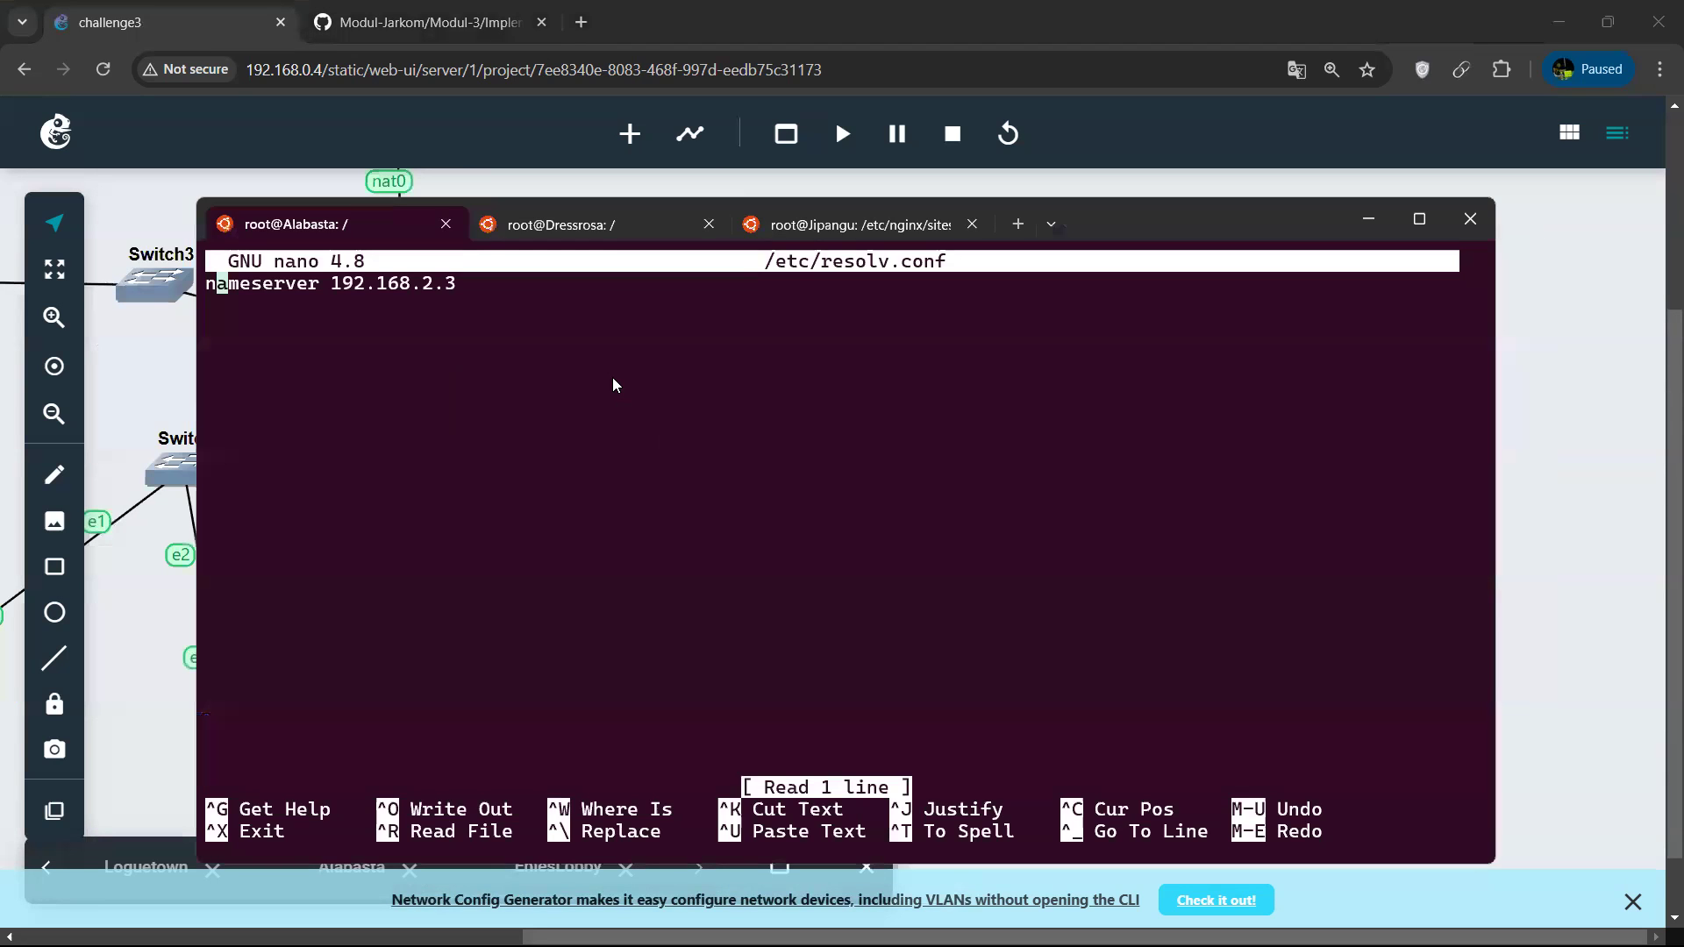
pyautogui.press('Left')
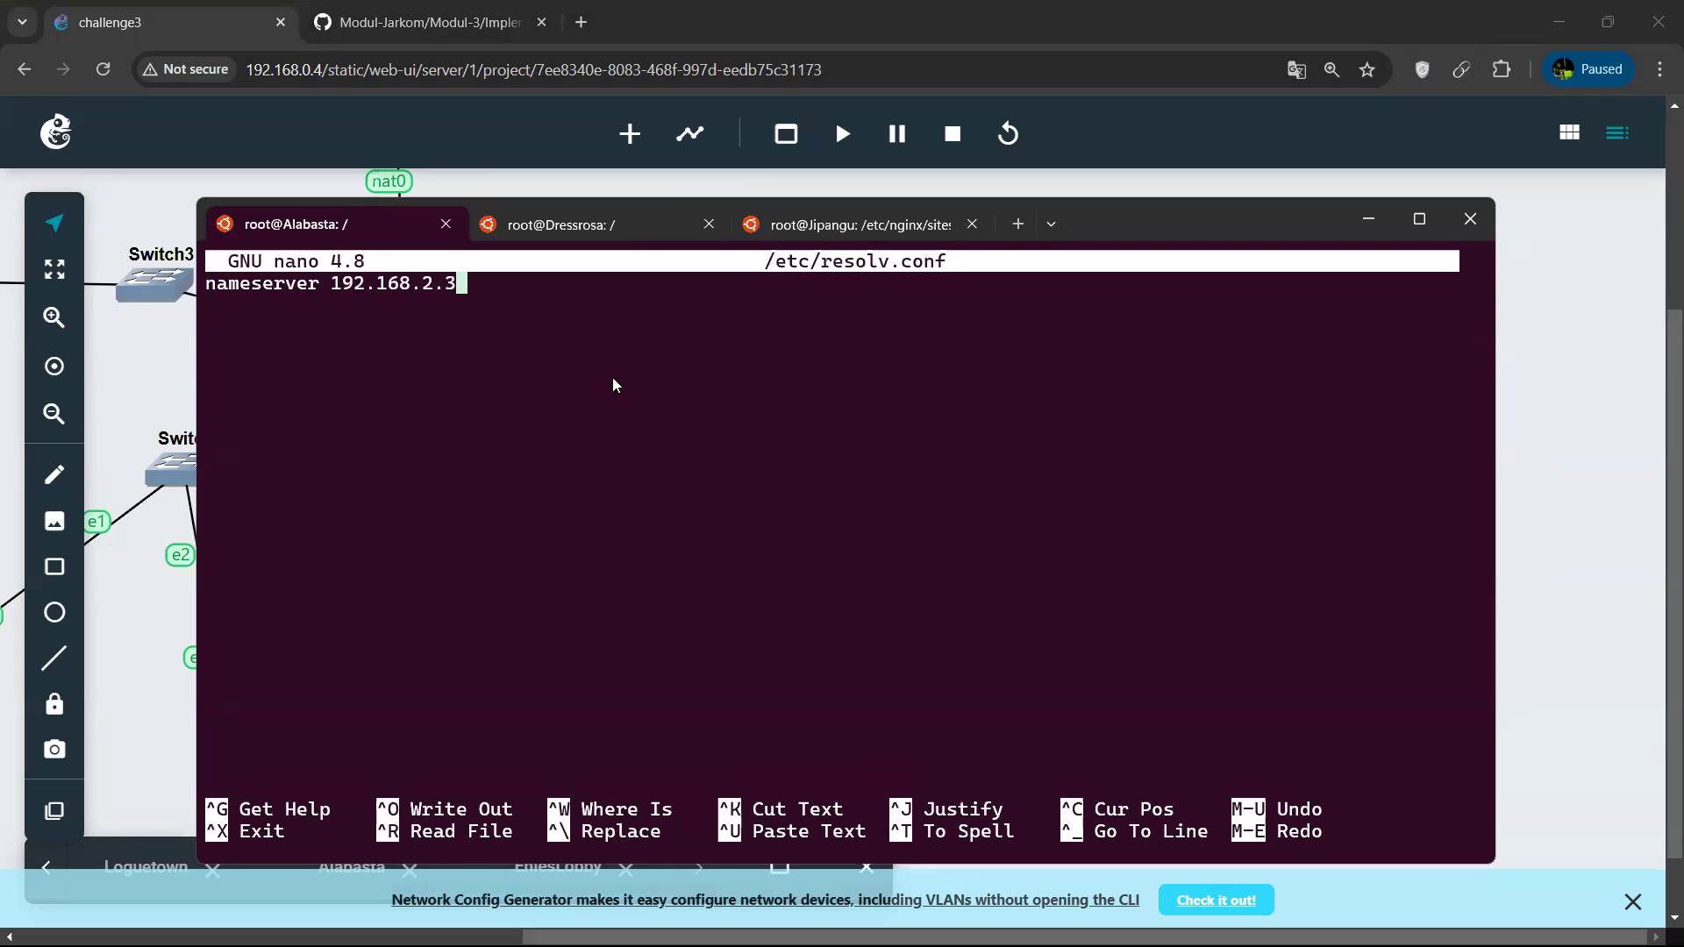
pyautogui.press('BackSpace')
pyautogui.write('5')
pyautogui.hotkey('ctrl', 'o')
pyautogui.press('Return')
pyautogui.hotkey('ctrl', 'x')
pyautogui.press('Up')
pyautogui.press('Up')
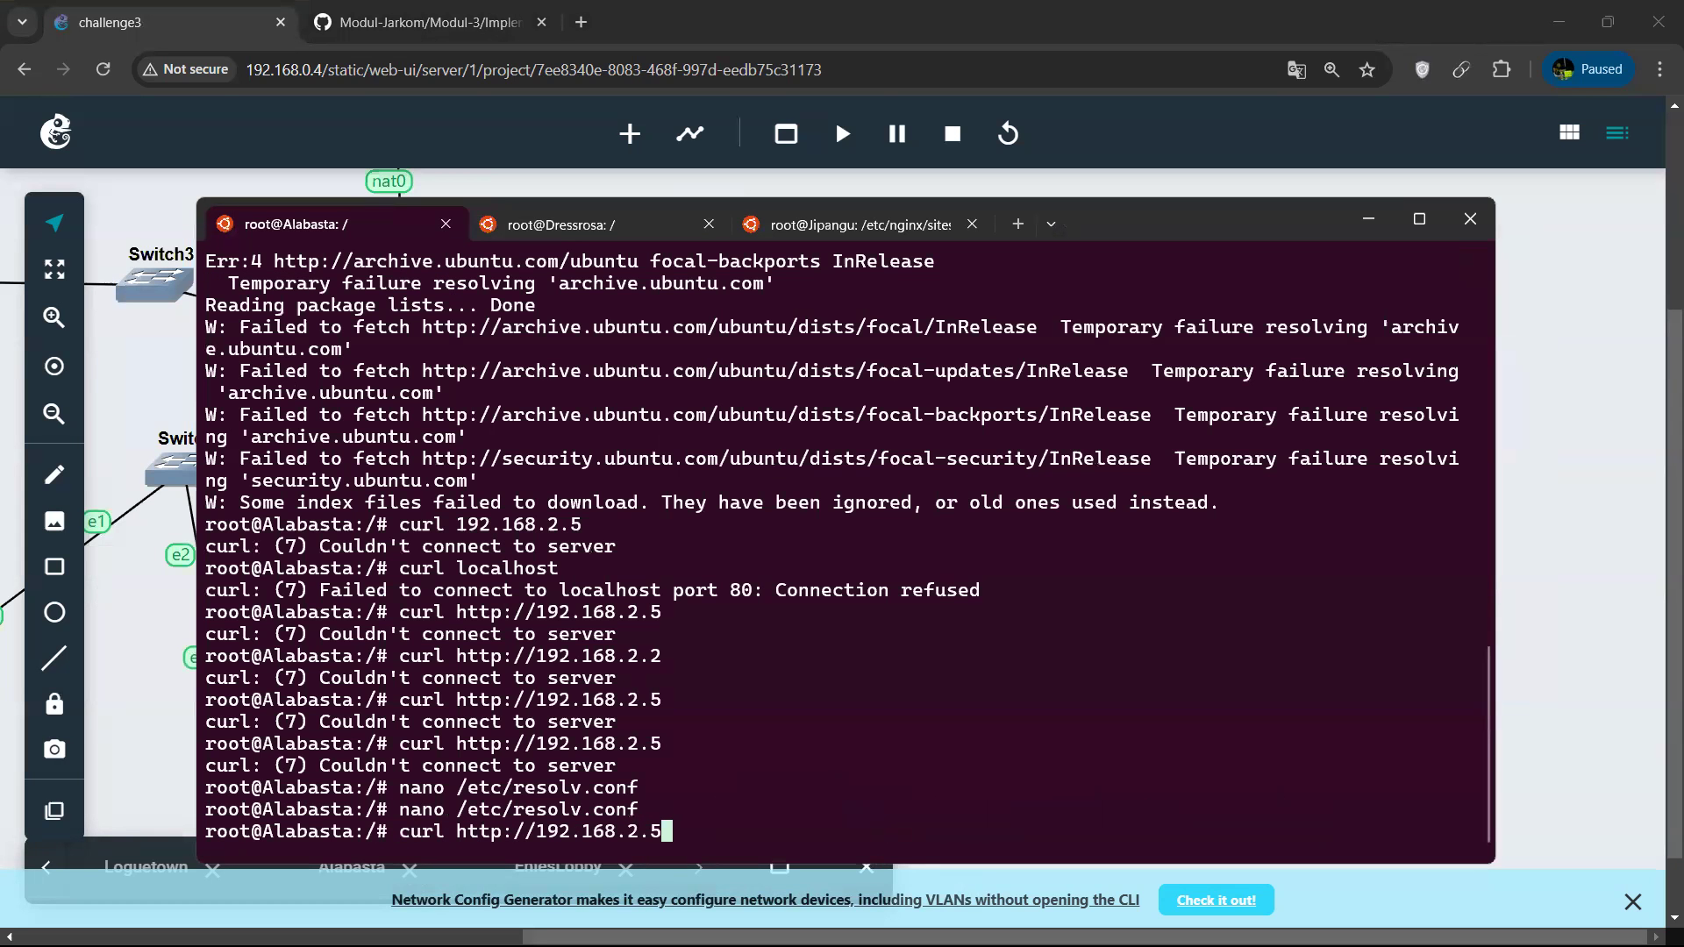
pyautogui.press('Return')
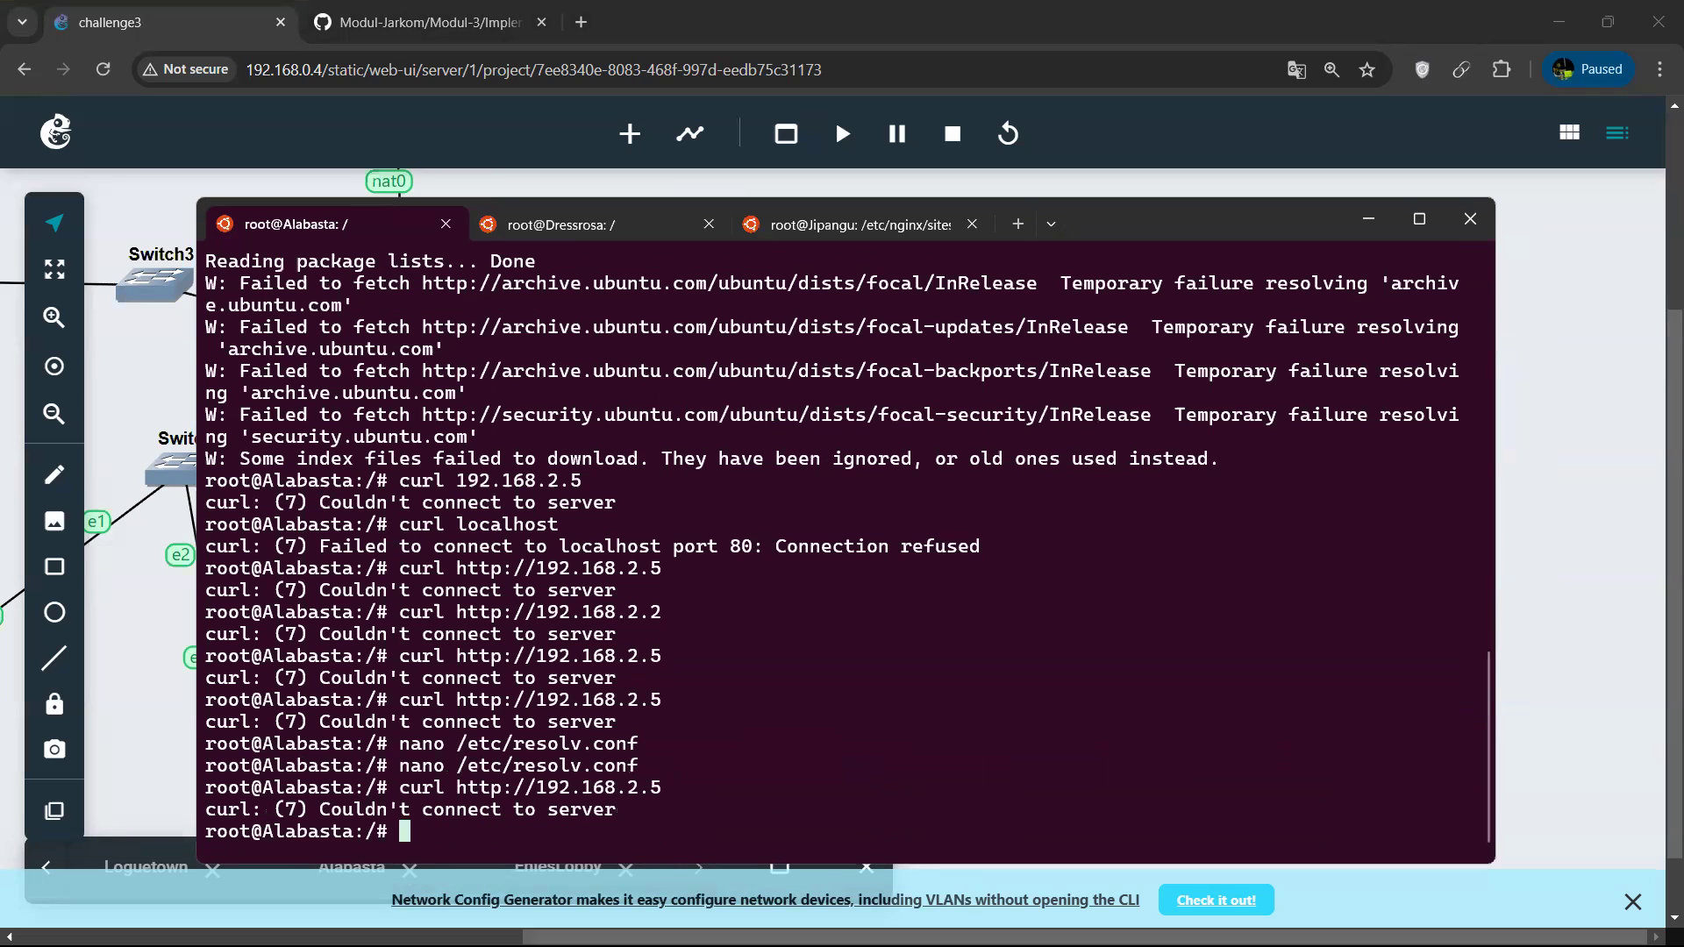
# List Alabasta's network interfaces with ip a, and check the Jipangu and Dressrosa terminal sessions.
pyautogui.write('ip a')
pyautogui.press('Return')
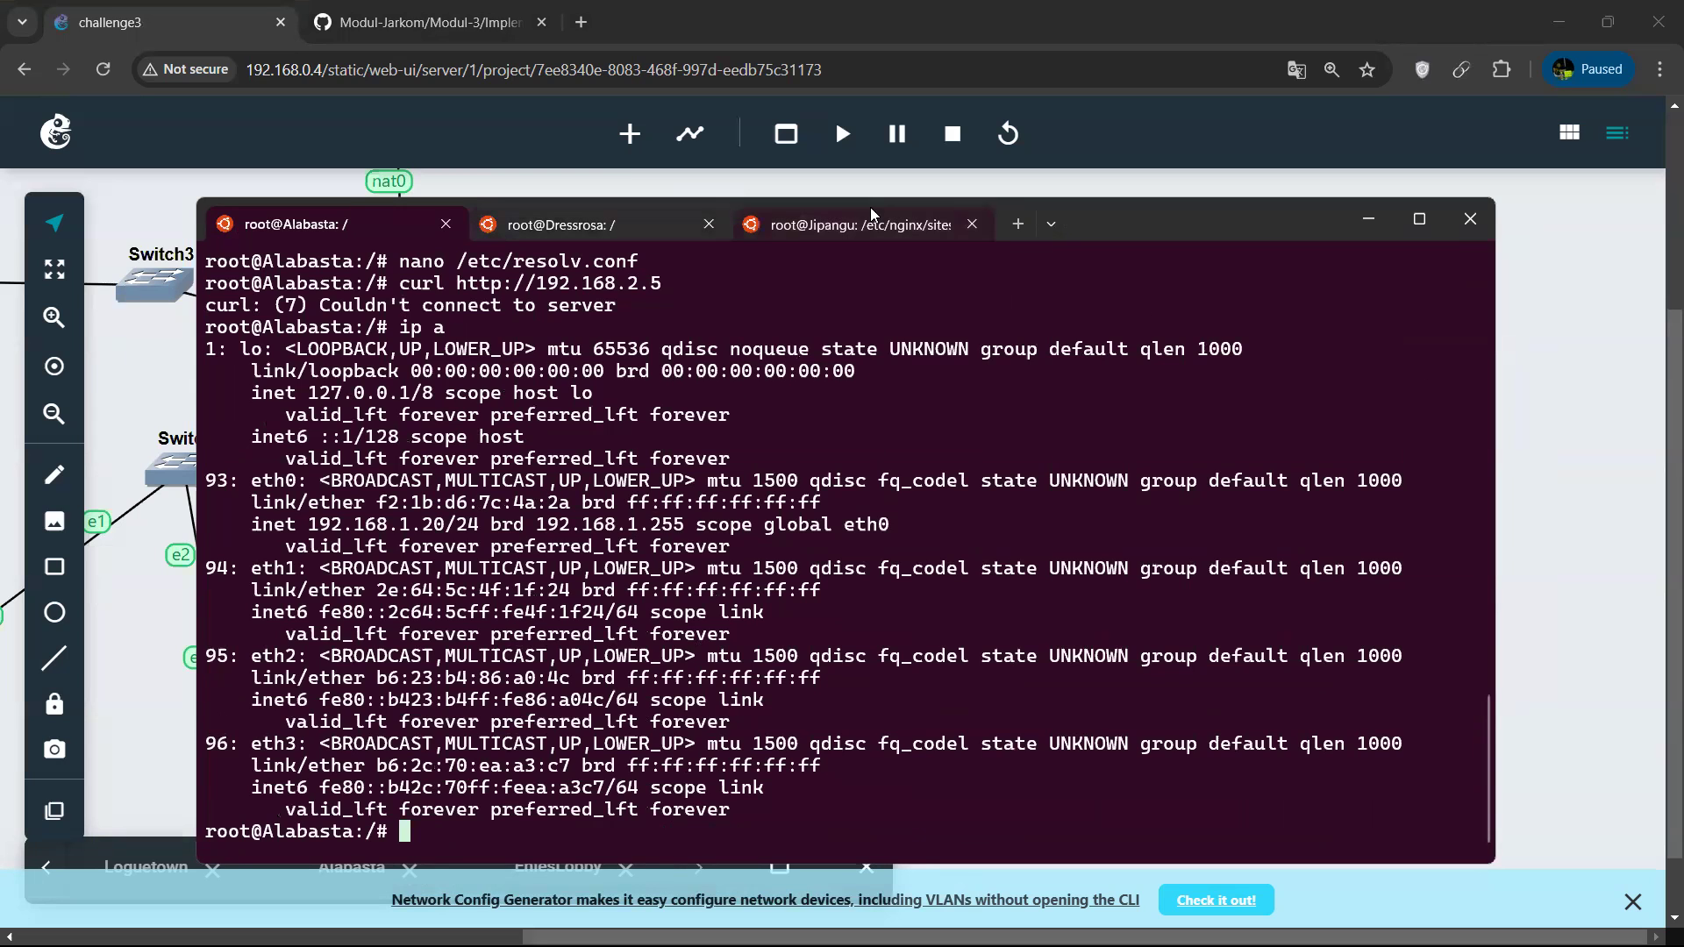
pyautogui.click(888, 235)
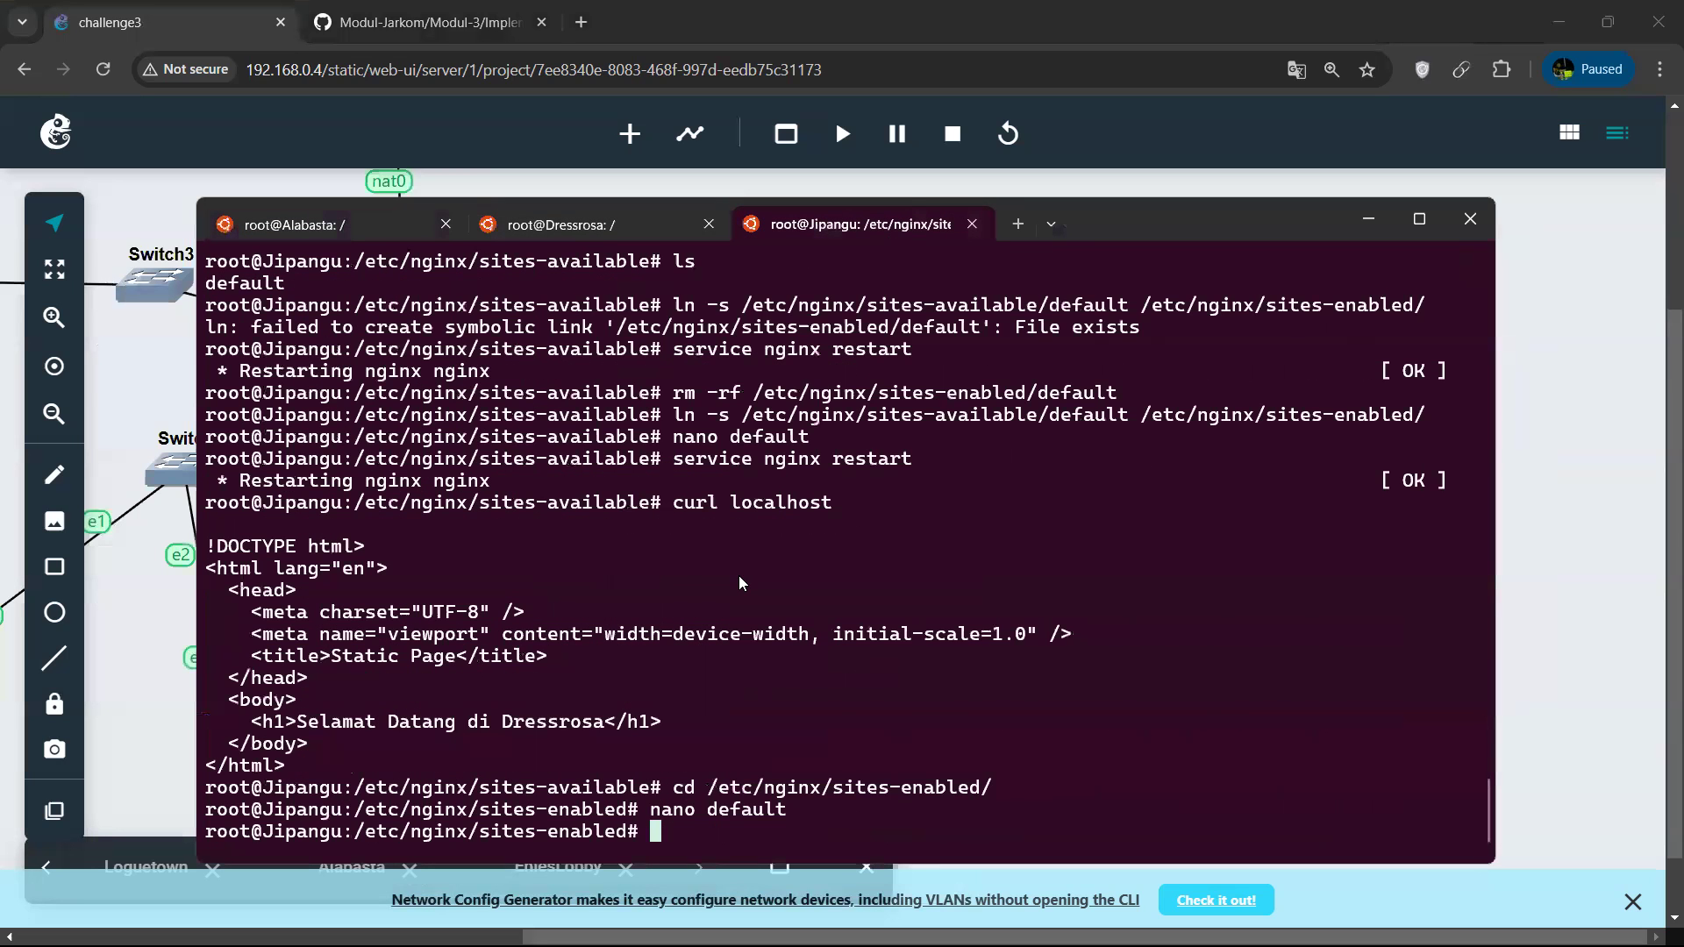
pyautogui.click(561, 230)
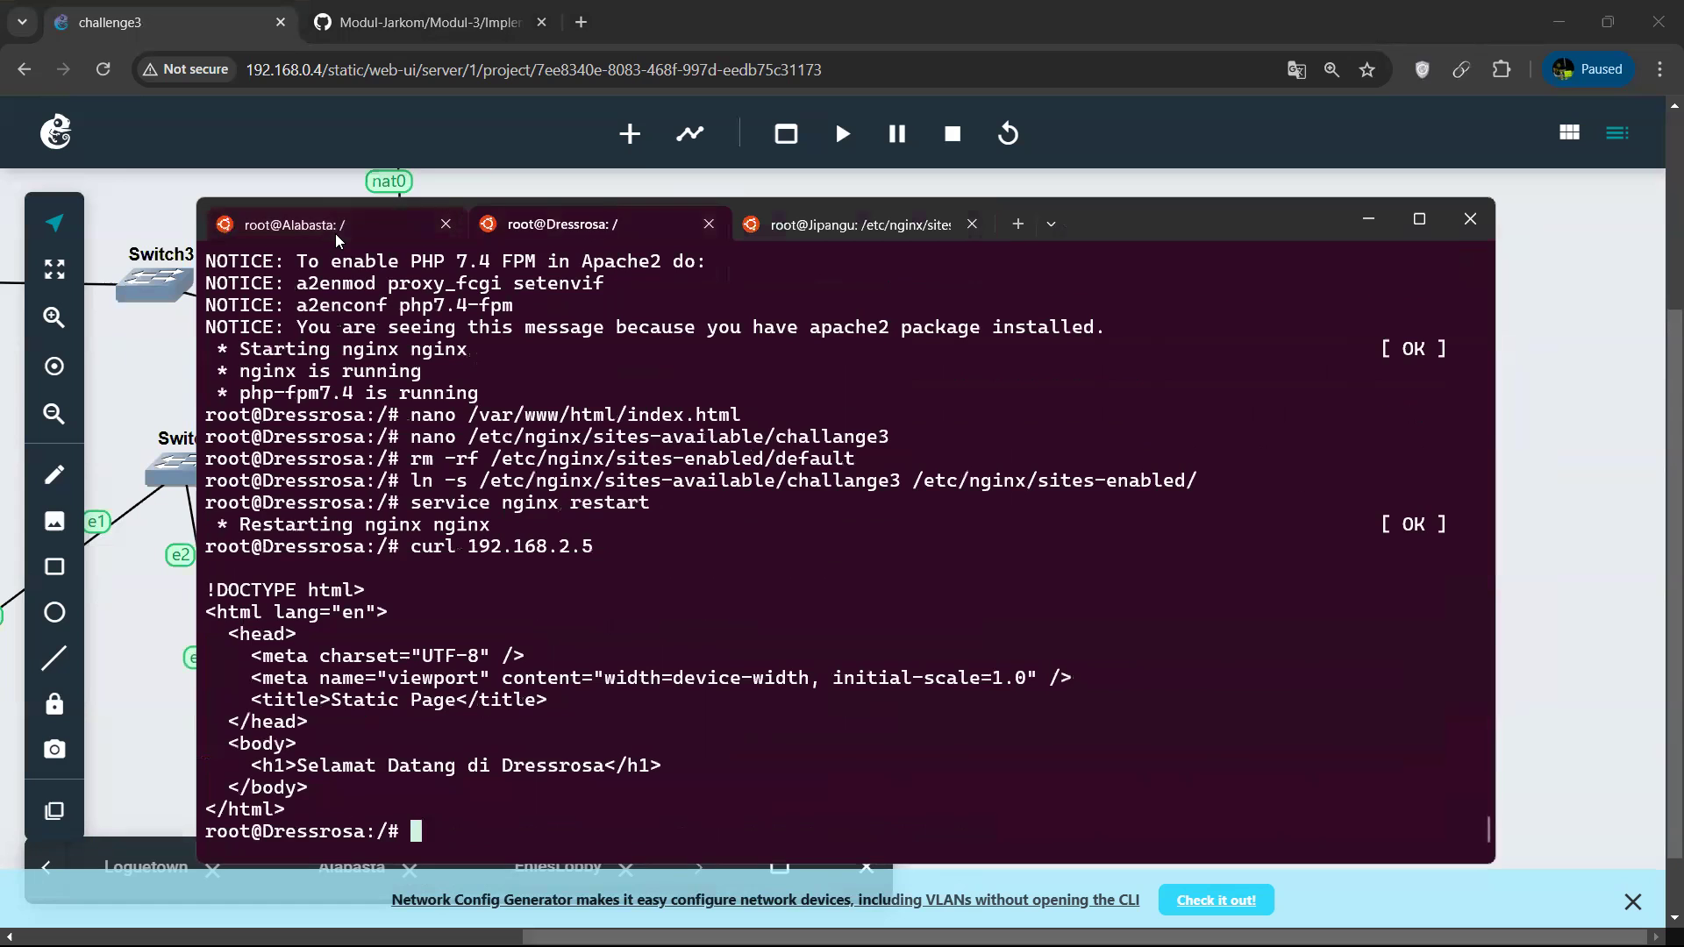
# Set the nameserver in Alabasta's /etc/resolv.conf to 192.168.2.2, save the file and exit nano.
pyautogui.click(335, 233)
pyautogui.press('Up')
pyautogui.press('Up')
pyautogui.press('Up')
pyautogui.press('Up')
pyautogui.press('Down')
pyautogui.press('Return')
pyautogui.press('Right')
pyautogui.press('Right')
pyautogui.press('Right')
pyautogui.press('Right')
pyautogui.press('Right')
pyautogui.press('Right')
pyautogui.press('Right')
pyautogui.press('Right')
pyautogui.press('Right')
pyautogui.press('Right')
pyautogui.press('Right')
pyautogui.press('Right')
pyautogui.press('Right')
pyautogui.press('Right')
pyautogui.press('Right')
pyautogui.press('Right')
pyautogui.press('Right')
pyautogui.press('Right')
pyautogui.press('Right')
pyautogui.press('Right')
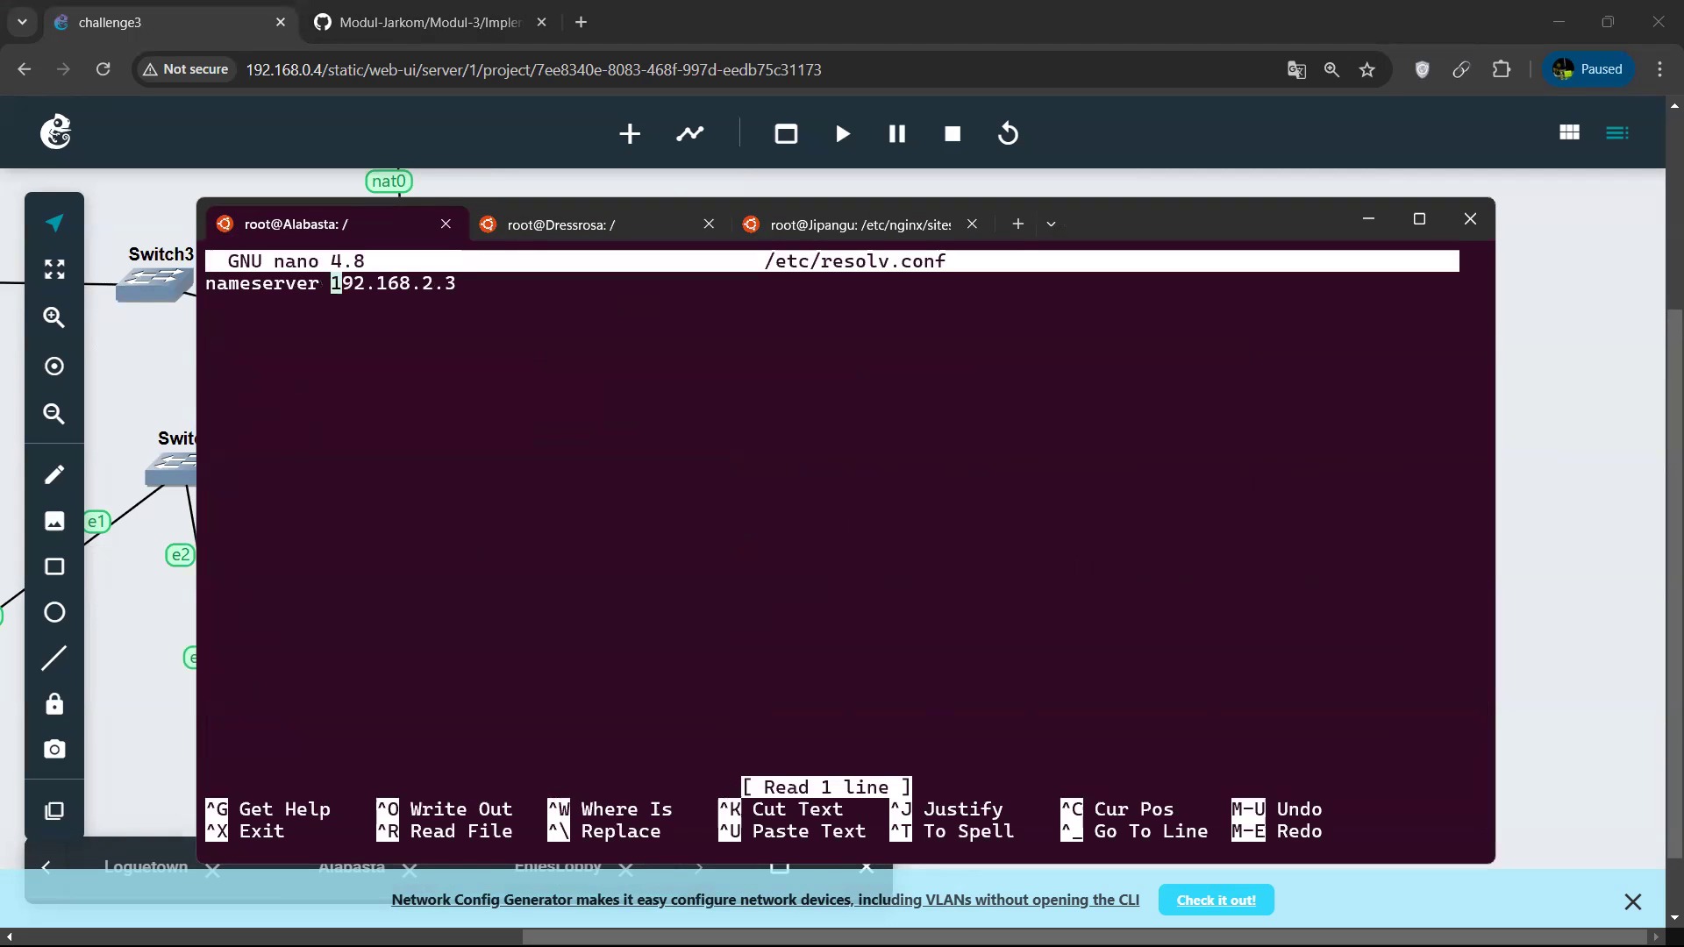
pyautogui.press('Left')
pyautogui.press('BackSpace')
pyautogui.write('2')
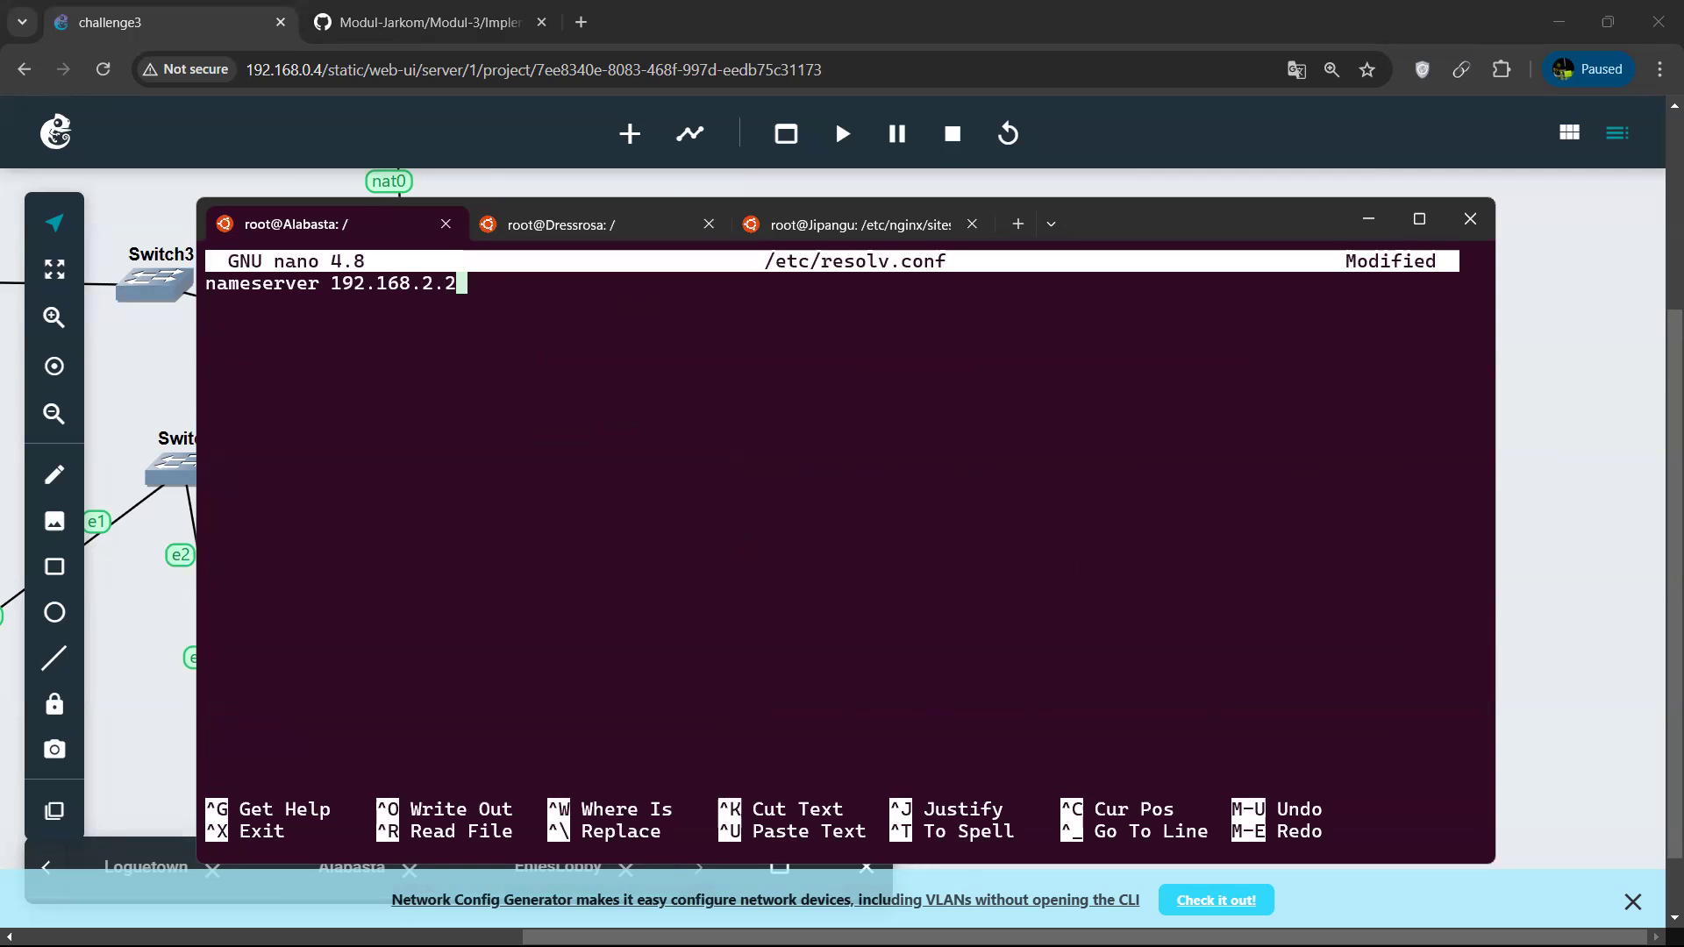
pyautogui.hotkey('ctrl', 'o')
pyautogui.press('Return')
pyautogui.hotkey('ctrl', 'x')
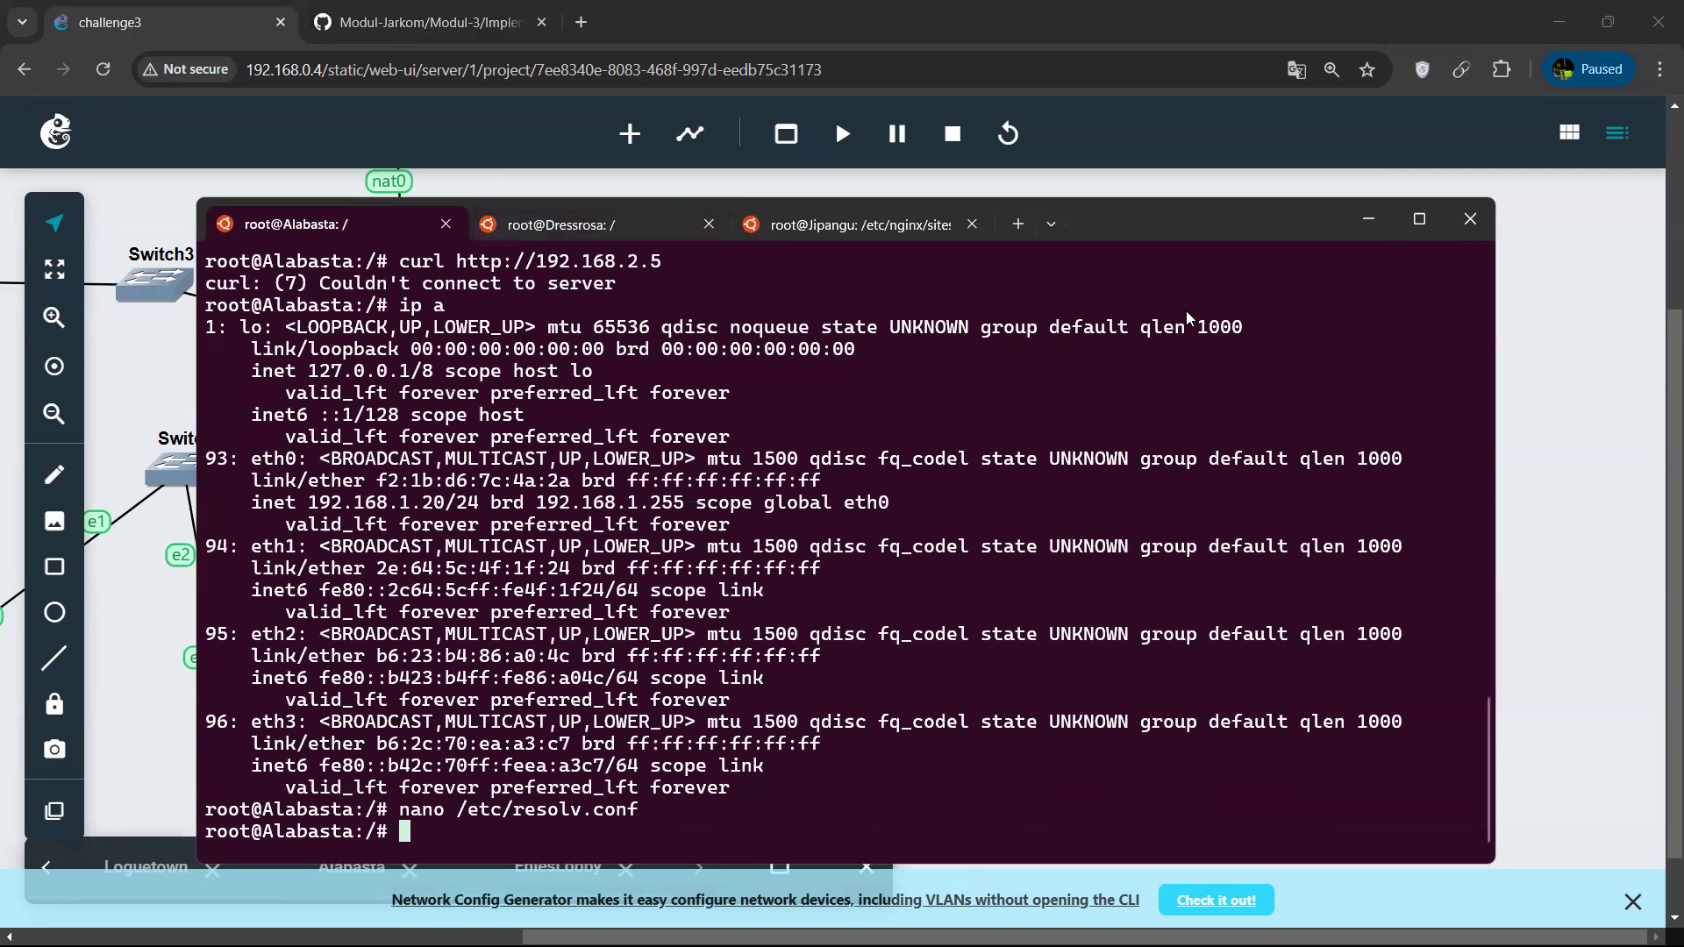
# Go to the GNS3 topology, restore the EniesLobby console and review its recent BIND commands and service restarts.
pyautogui.click(1362, 220)
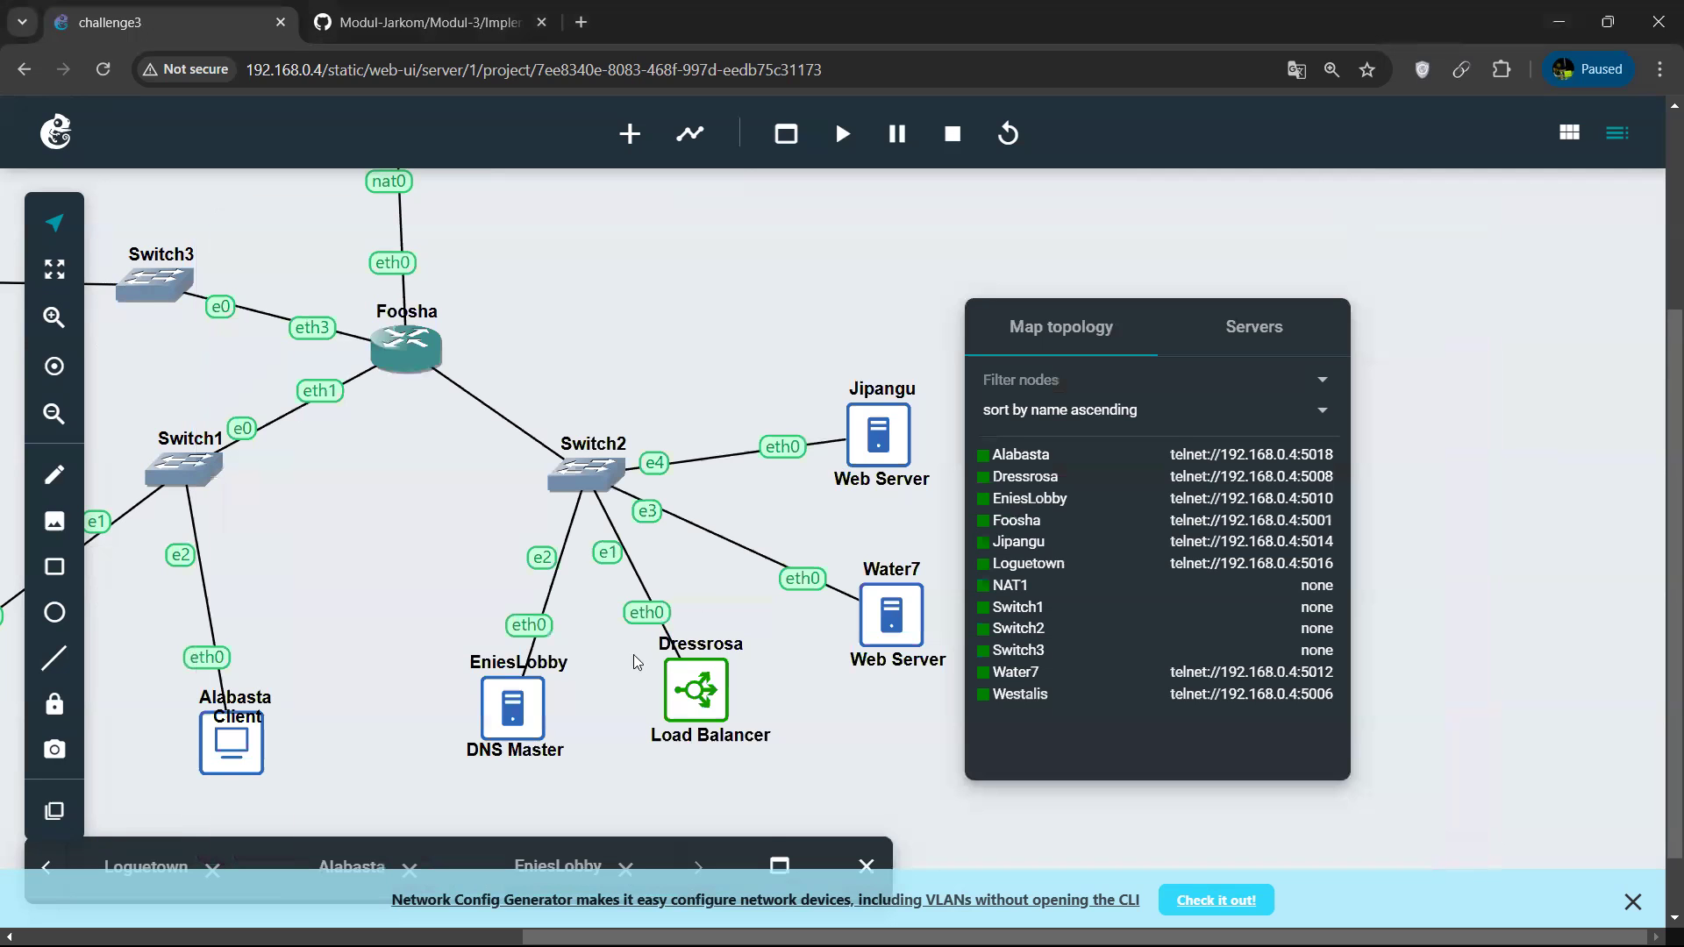
pyautogui.click(778, 866)
pyautogui.scroll(7, 563, 668)
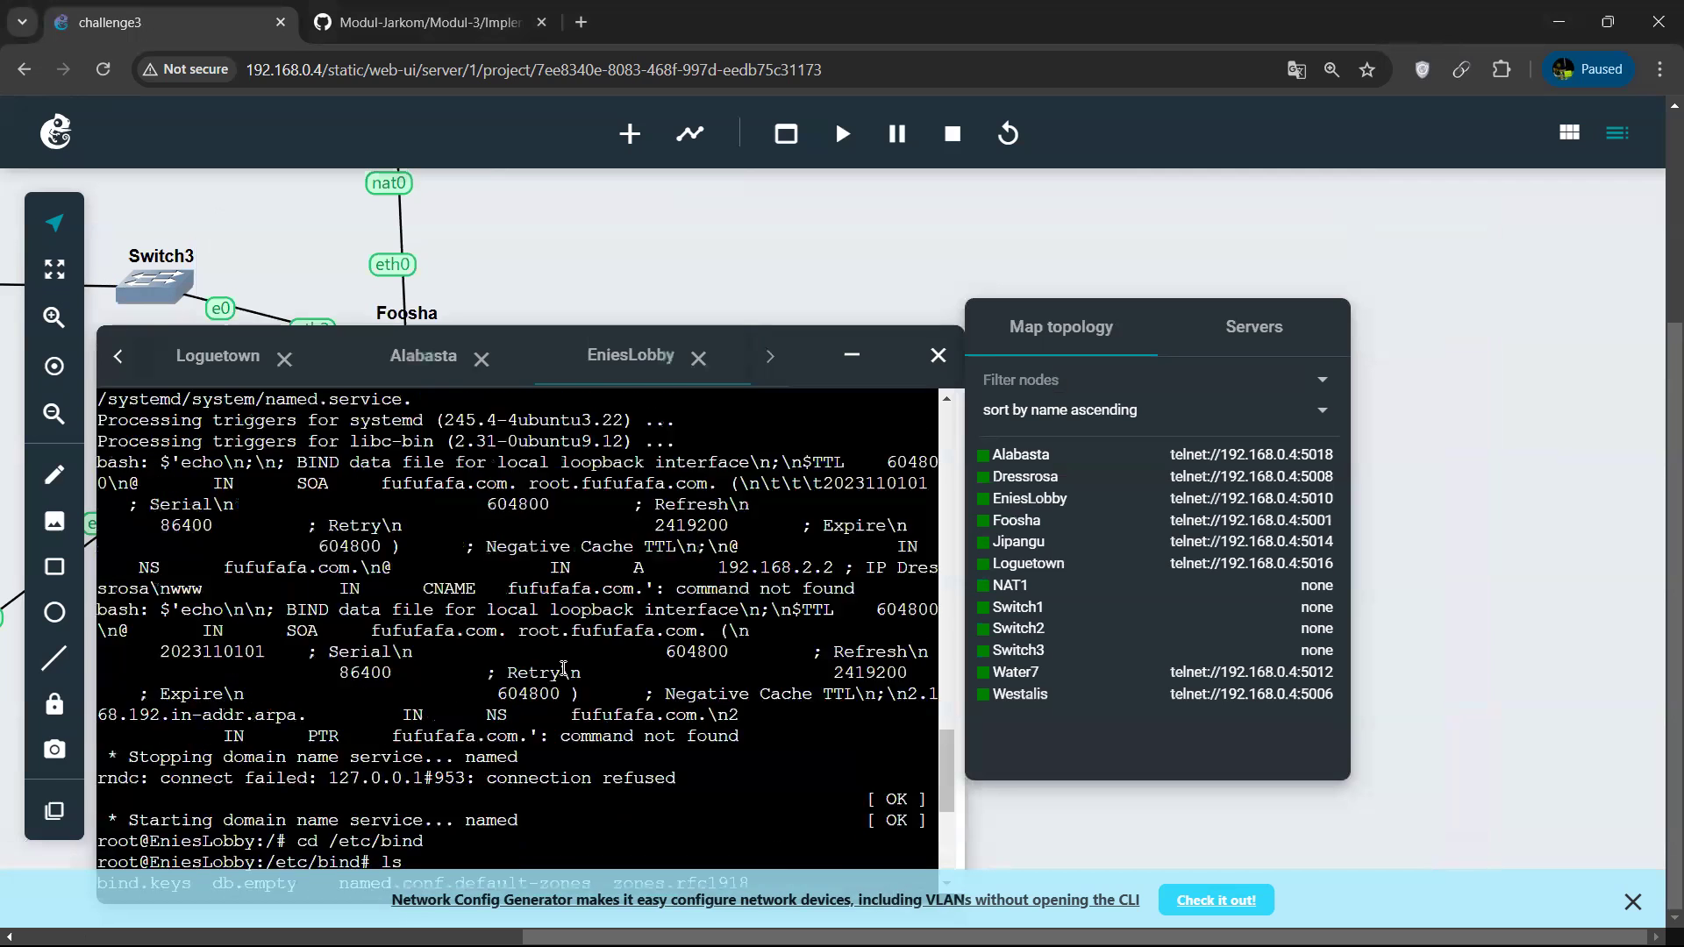
pyautogui.scroll(-4, 564, 669)
pyautogui.scroll(-6, 564, 669)
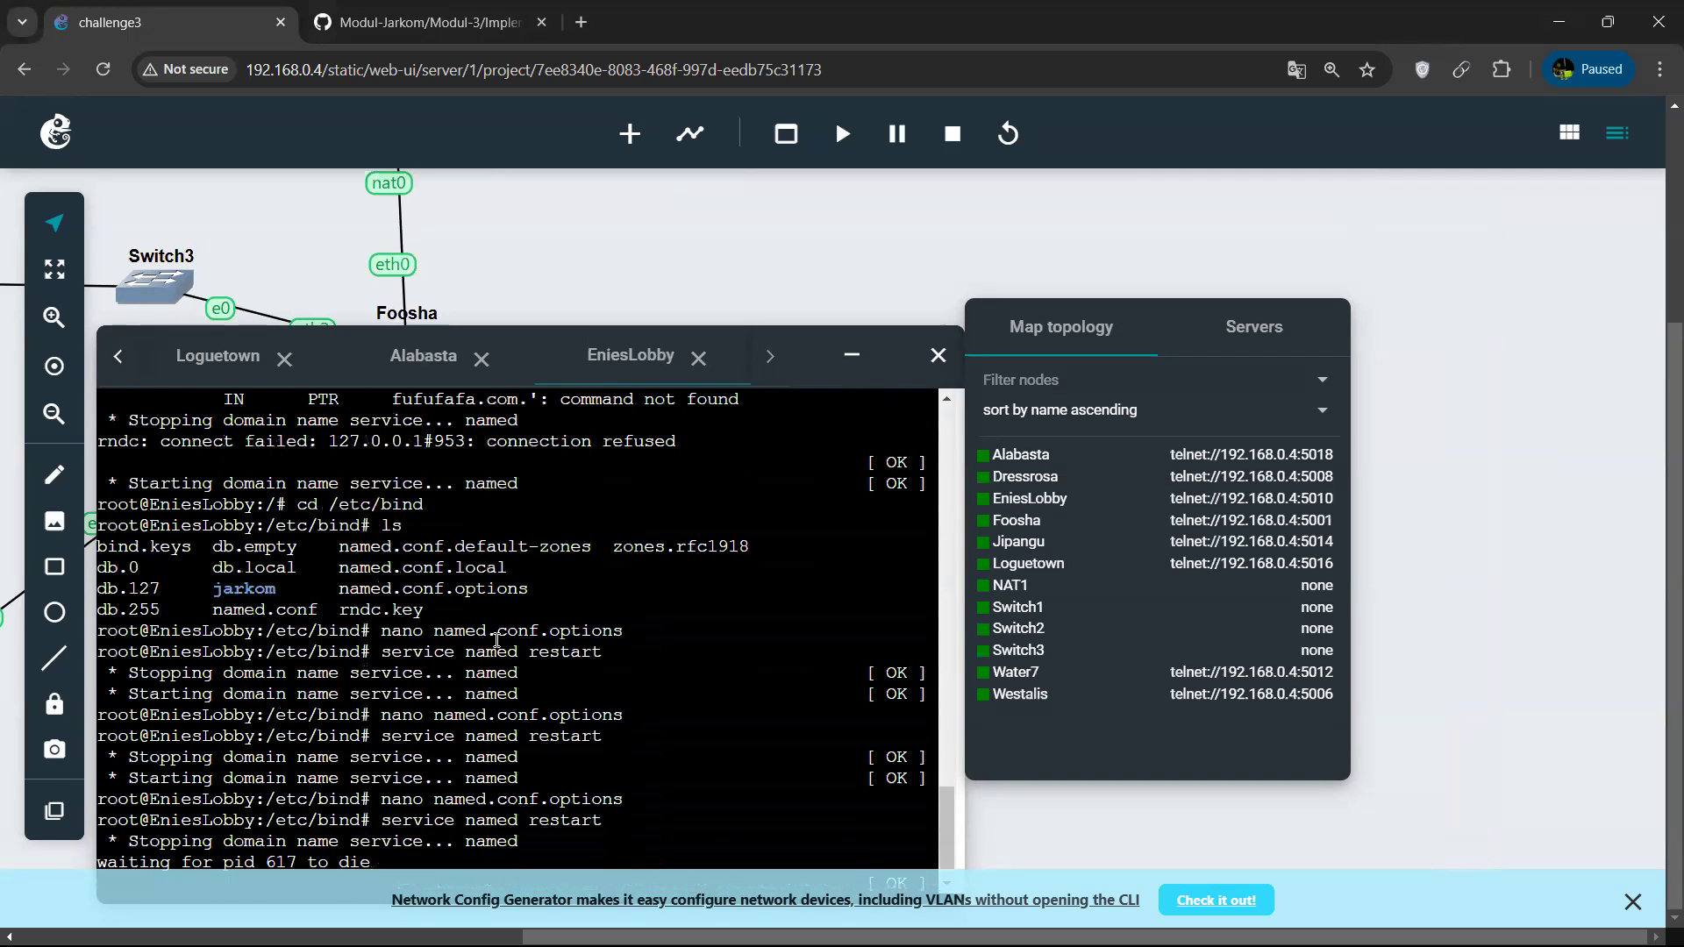
pyautogui.moveTo(305, 485); pyautogui.dragTo(416, 501)
pyautogui.moveTo(373, 588); pyautogui.dragTo(606, 840)
pyautogui.click(605, 840)
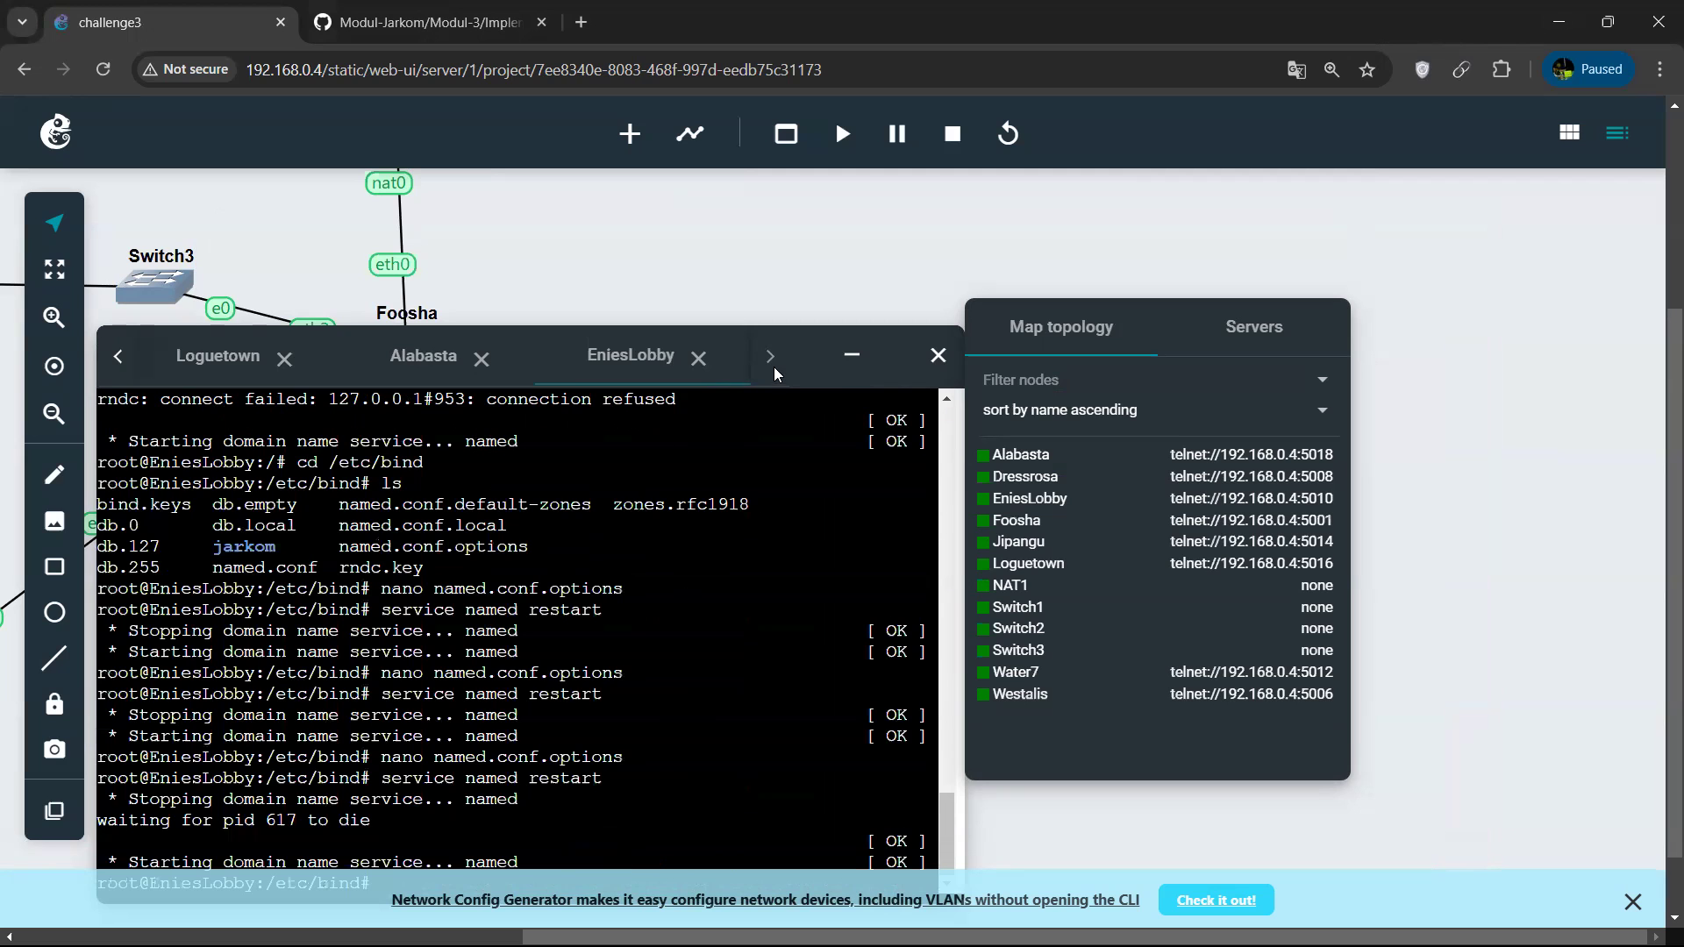
# Return to Alabasta's terminal and test Dressrosa by running curl 192.168.2.2.
pyautogui.hotkey('alt', 'Tab')
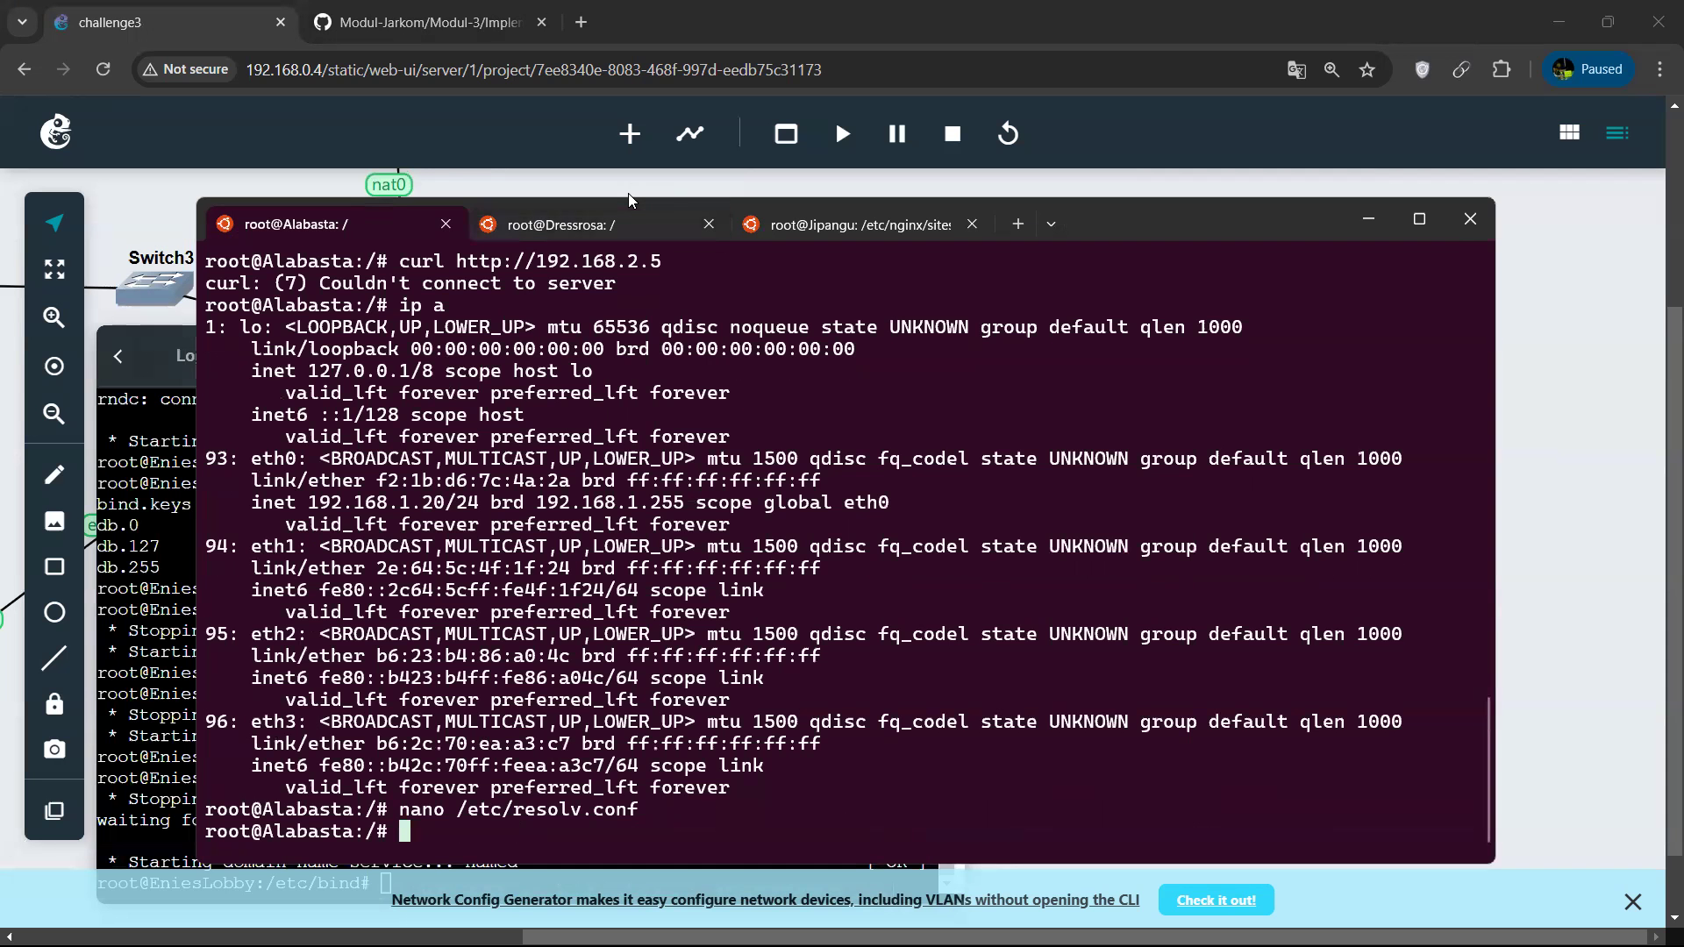
pyautogui.write('curl 192.168')
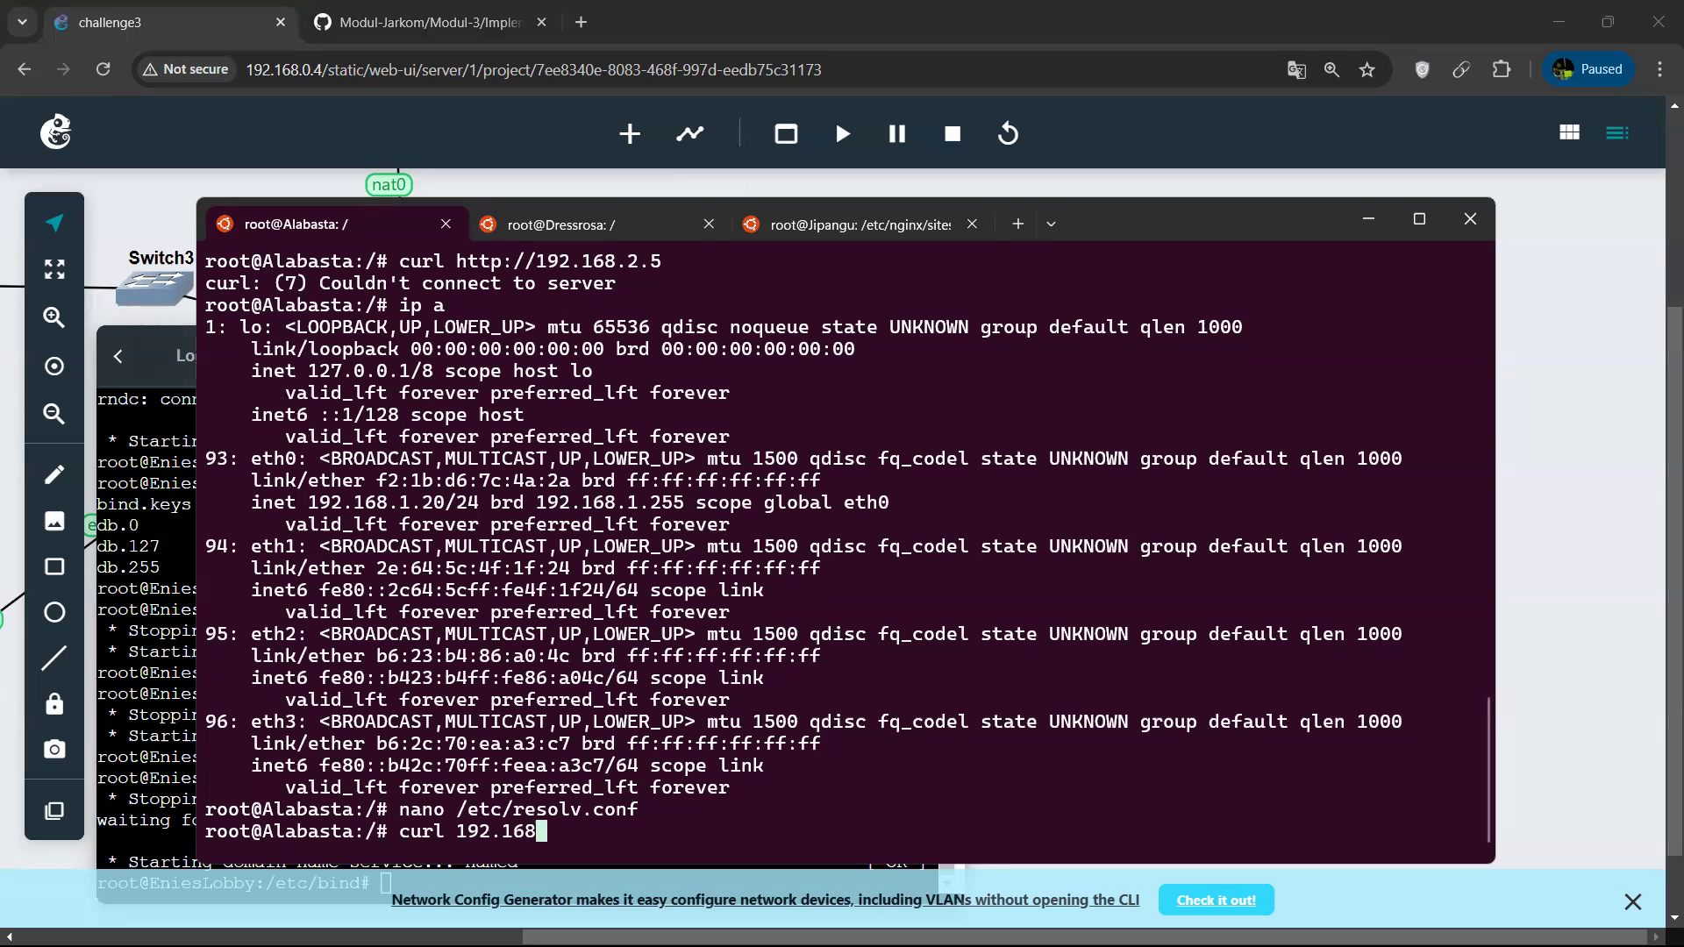
pyautogui.write('.2.2')
pyautogui.press('Return')
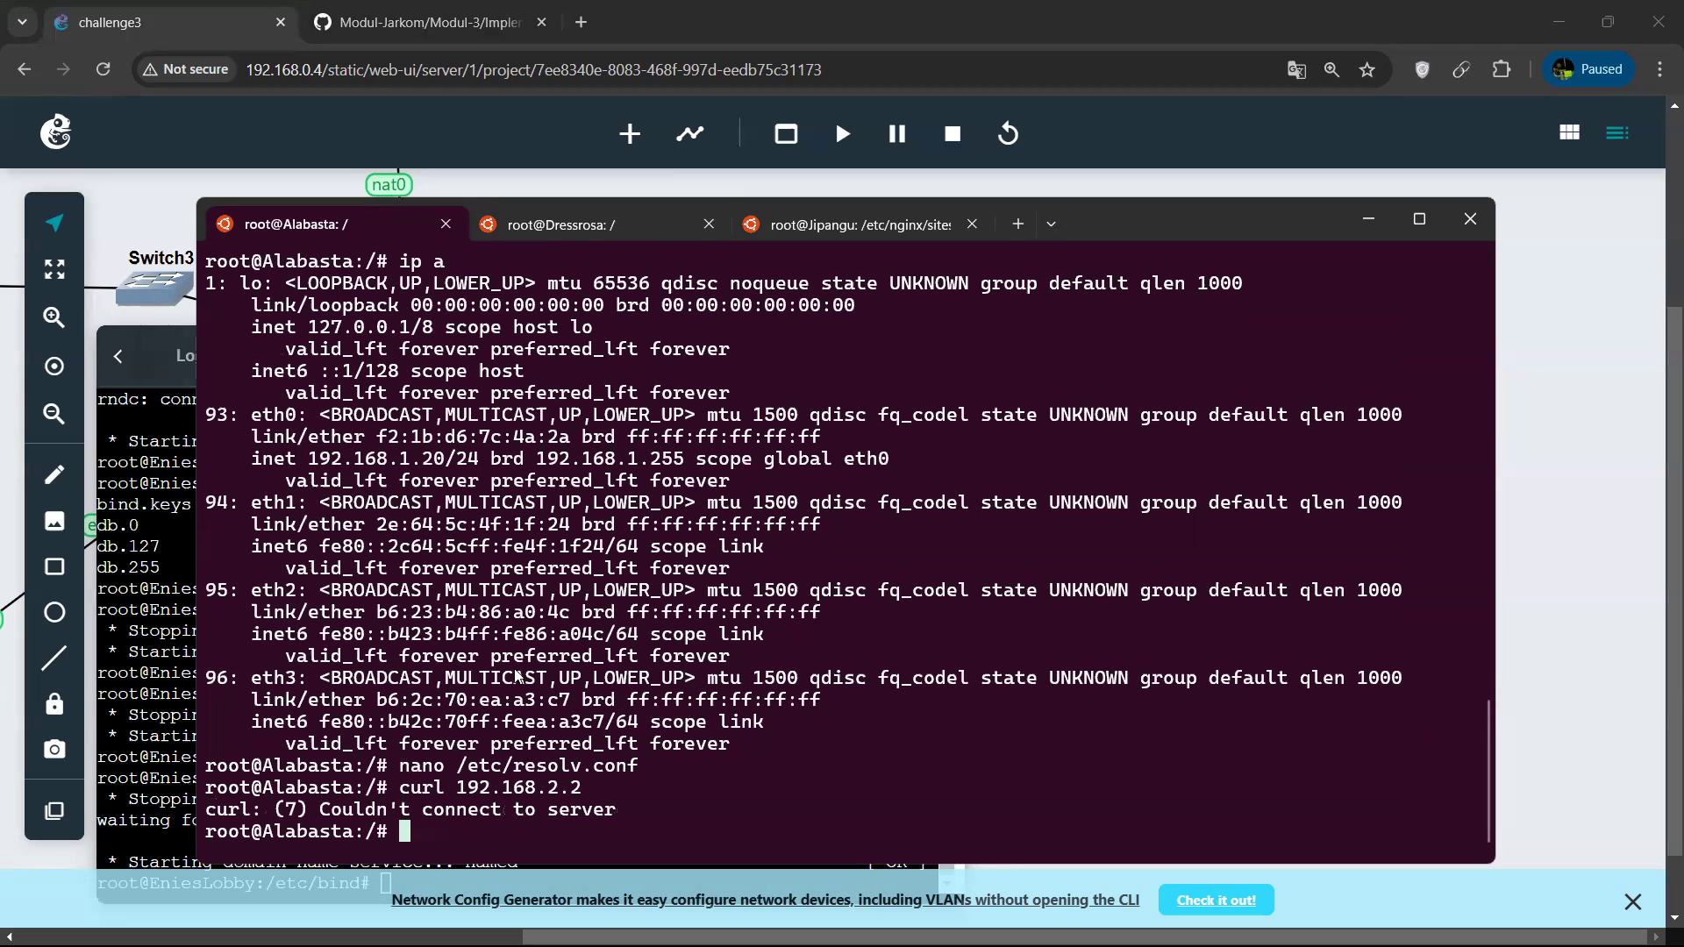
# Look back through the recent nginx commands on Dressrosa and Jipangu without running any of them.
pyautogui.click(610, 224)
pyautogui.press('Up')
pyautogui.press('Up')
pyautogui.press('Up')
pyautogui.press('Up')
pyautogui.press('Down')
pyautogui.press('Down')
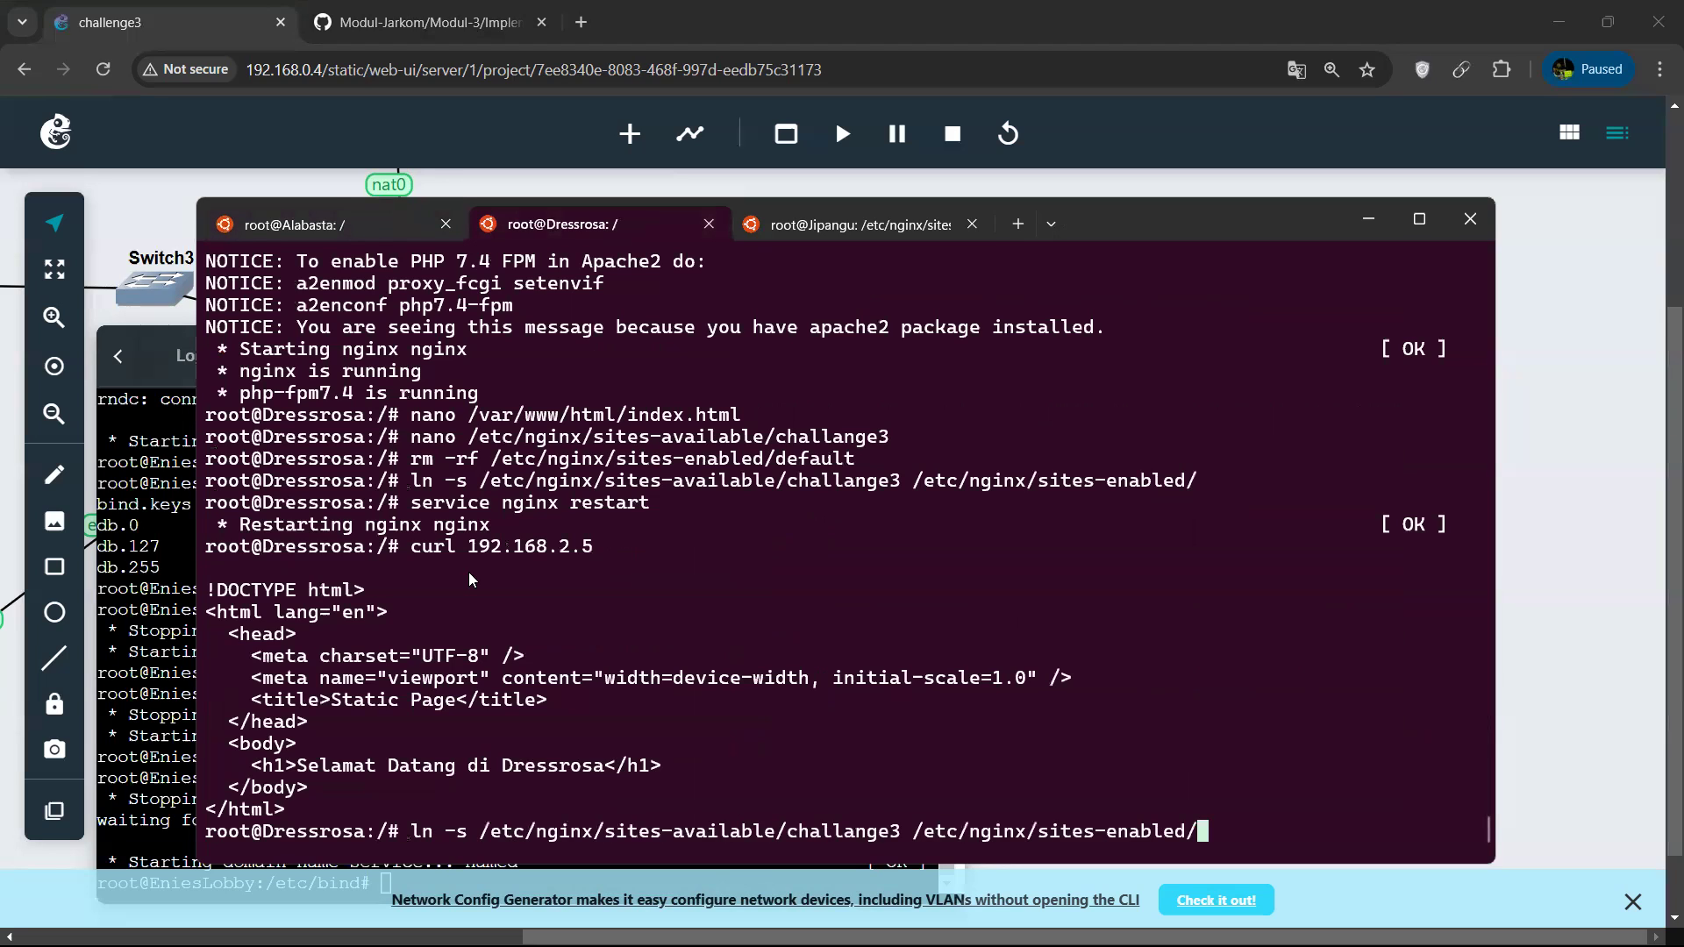
pyautogui.press('Up')
pyautogui.press('Up')
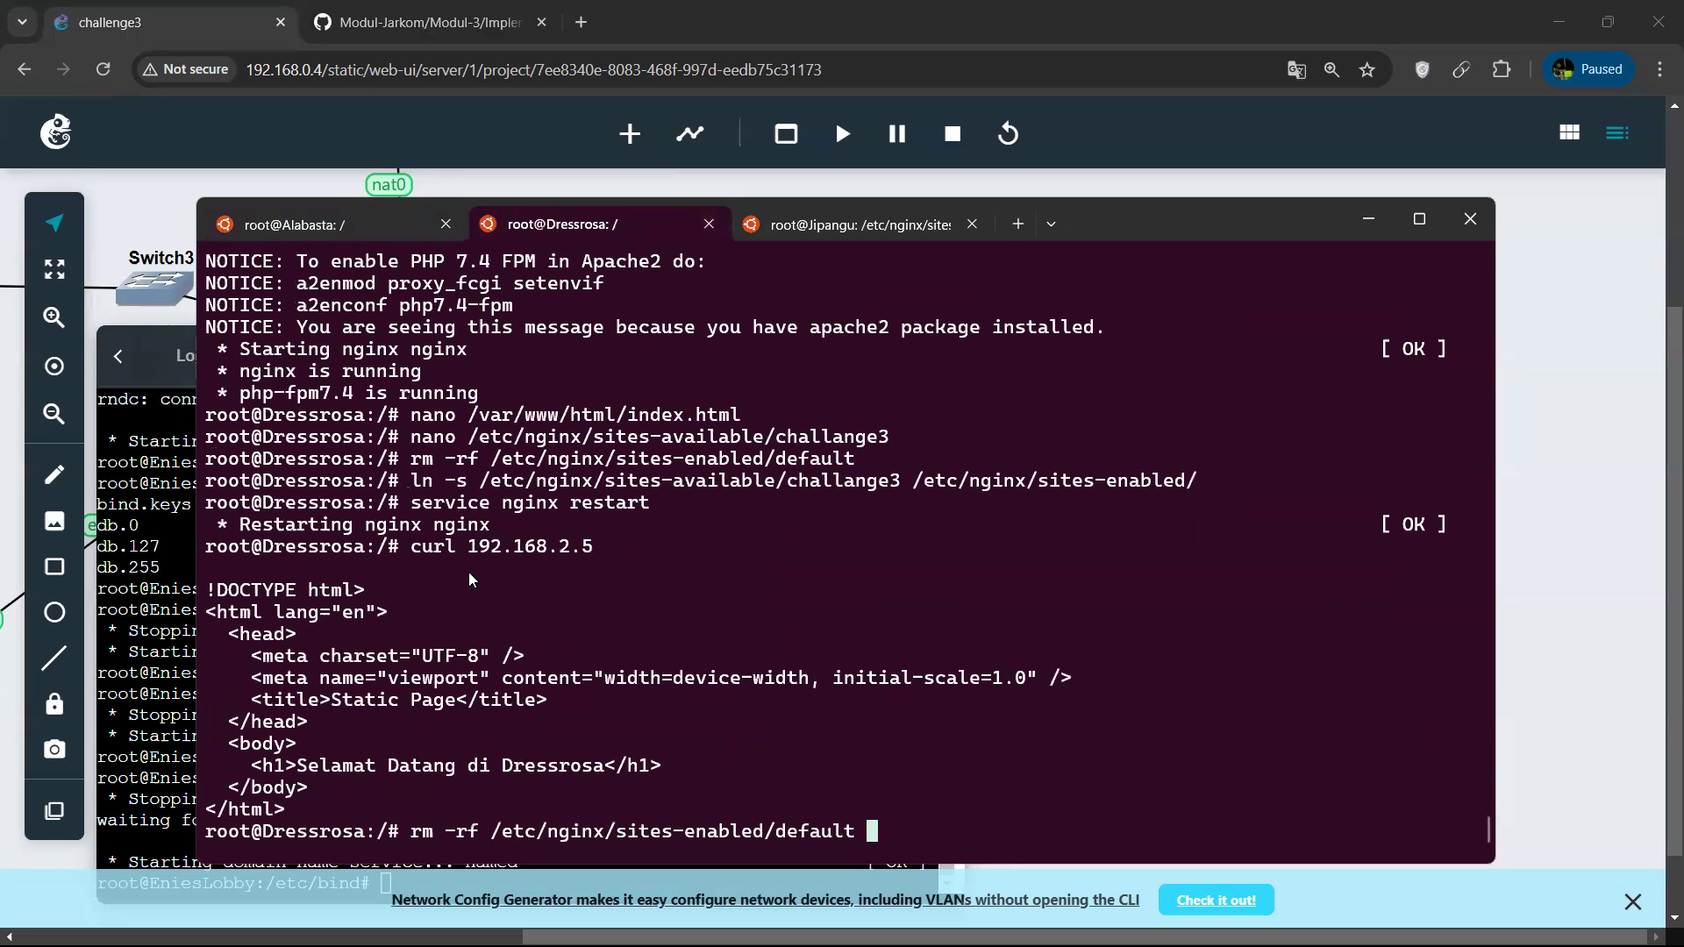
pyautogui.press('BackSpace')
pyautogui.press('BackSpace')
pyautogui.press('BackSpace')
pyautogui.press('BackSpace')
pyautogui.press('BackSpace')
pyautogui.press('BackSpace')
pyautogui.press('BackSpace')
pyautogui.press('BackSpace')
pyautogui.press('BackSpace')
pyautogui.press('BackSpace')
pyautogui.press('BackSpace')
pyautogui.press('BackSpace')
pyautogui.press('BackSpace')
pyautogui.press('BackSpace')
pyautogui.press('BackSpace')
pyautogui.press('BackSpace')
pyautogui.press('BackSpace')
pyautogui.press('BackSpace')
pyautogui.press('BackSpace')
pyautogui.press('BackSpace')
pyautogui.press('BackSpace')
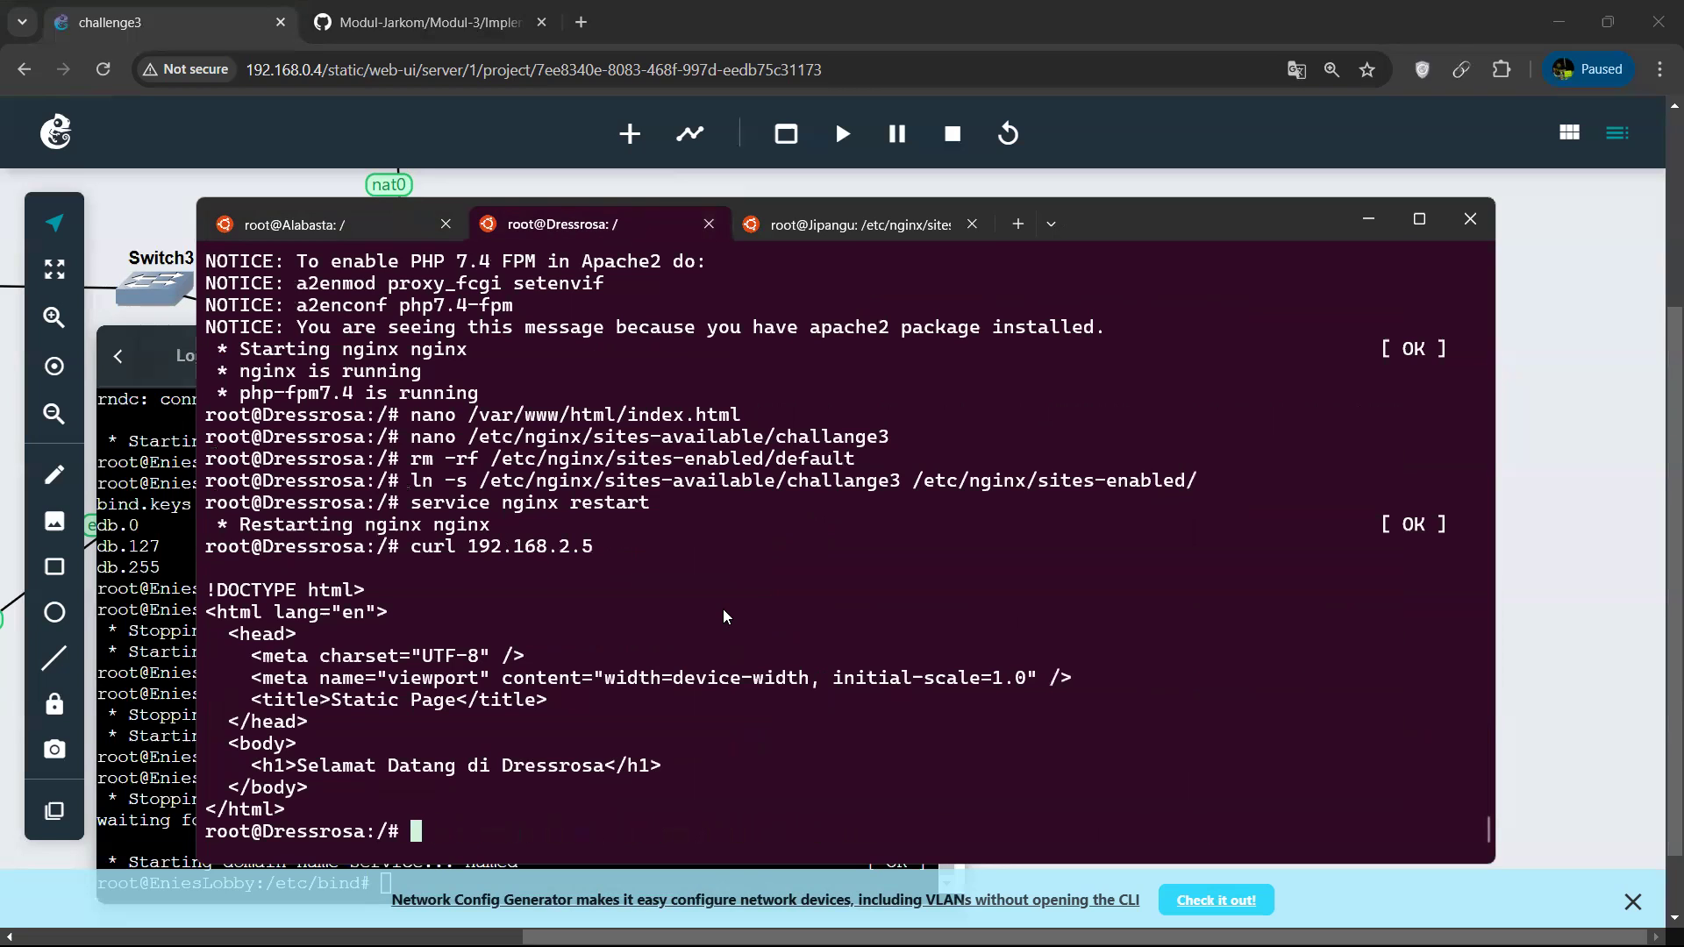
pyautogui.click(856, 225)
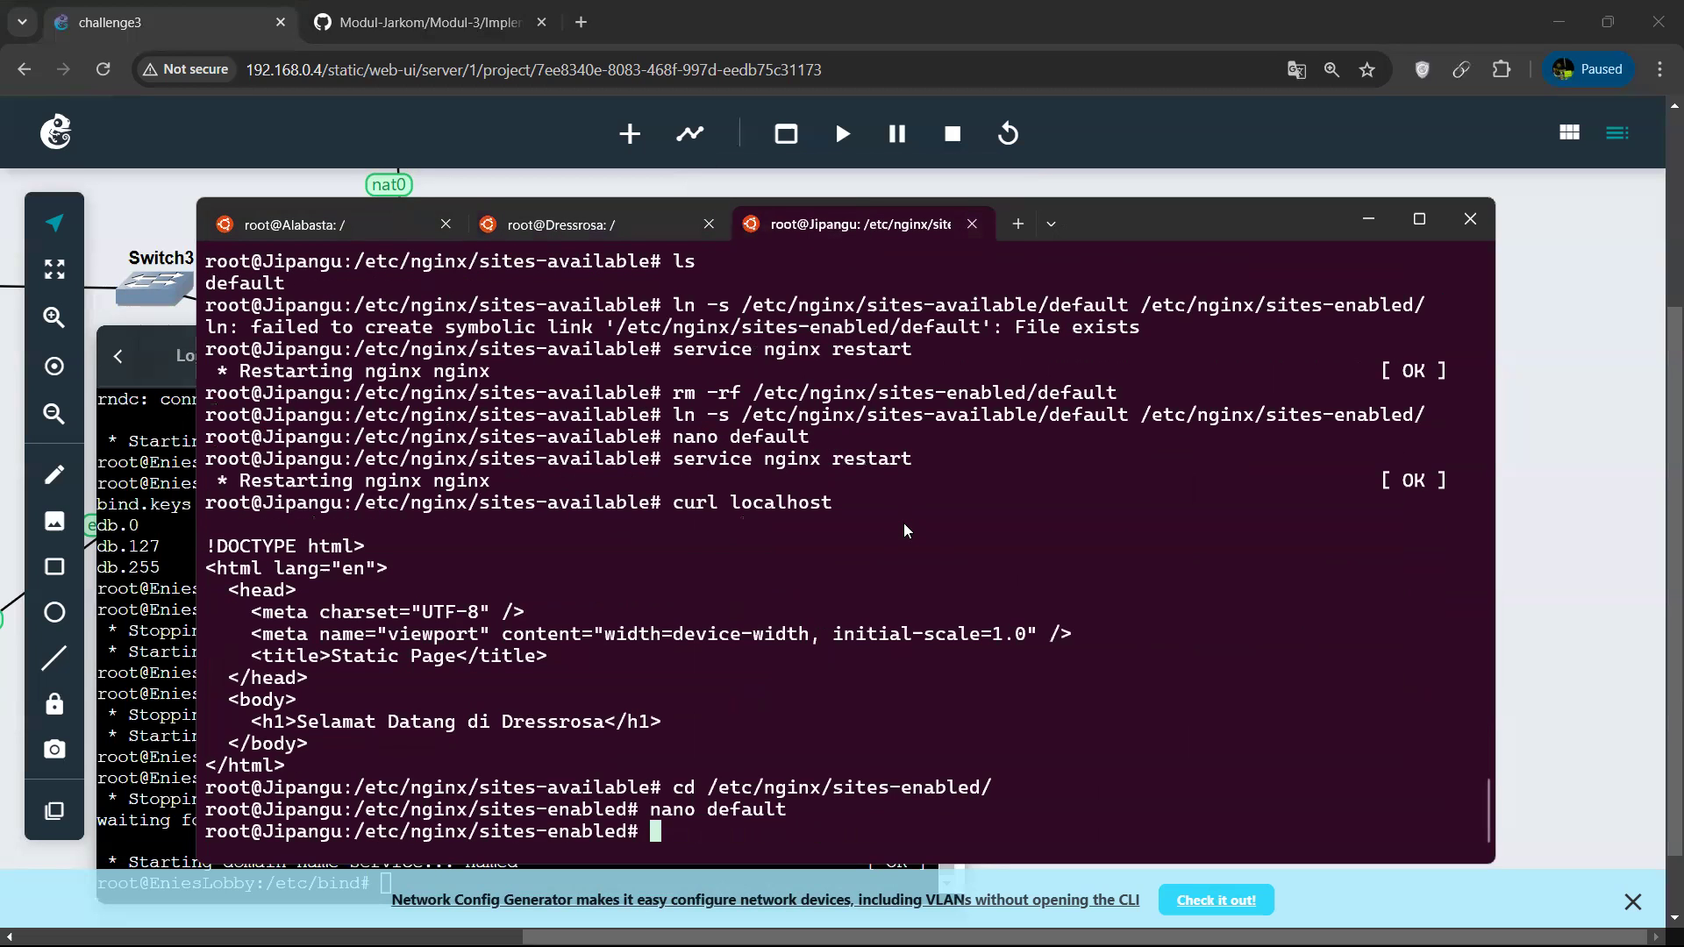
pyautogui.press('Up')
pyautogui.press('Up')
pyautogui.press('Up')
pyautogui.press('Down')
pyautogui.press('Down')
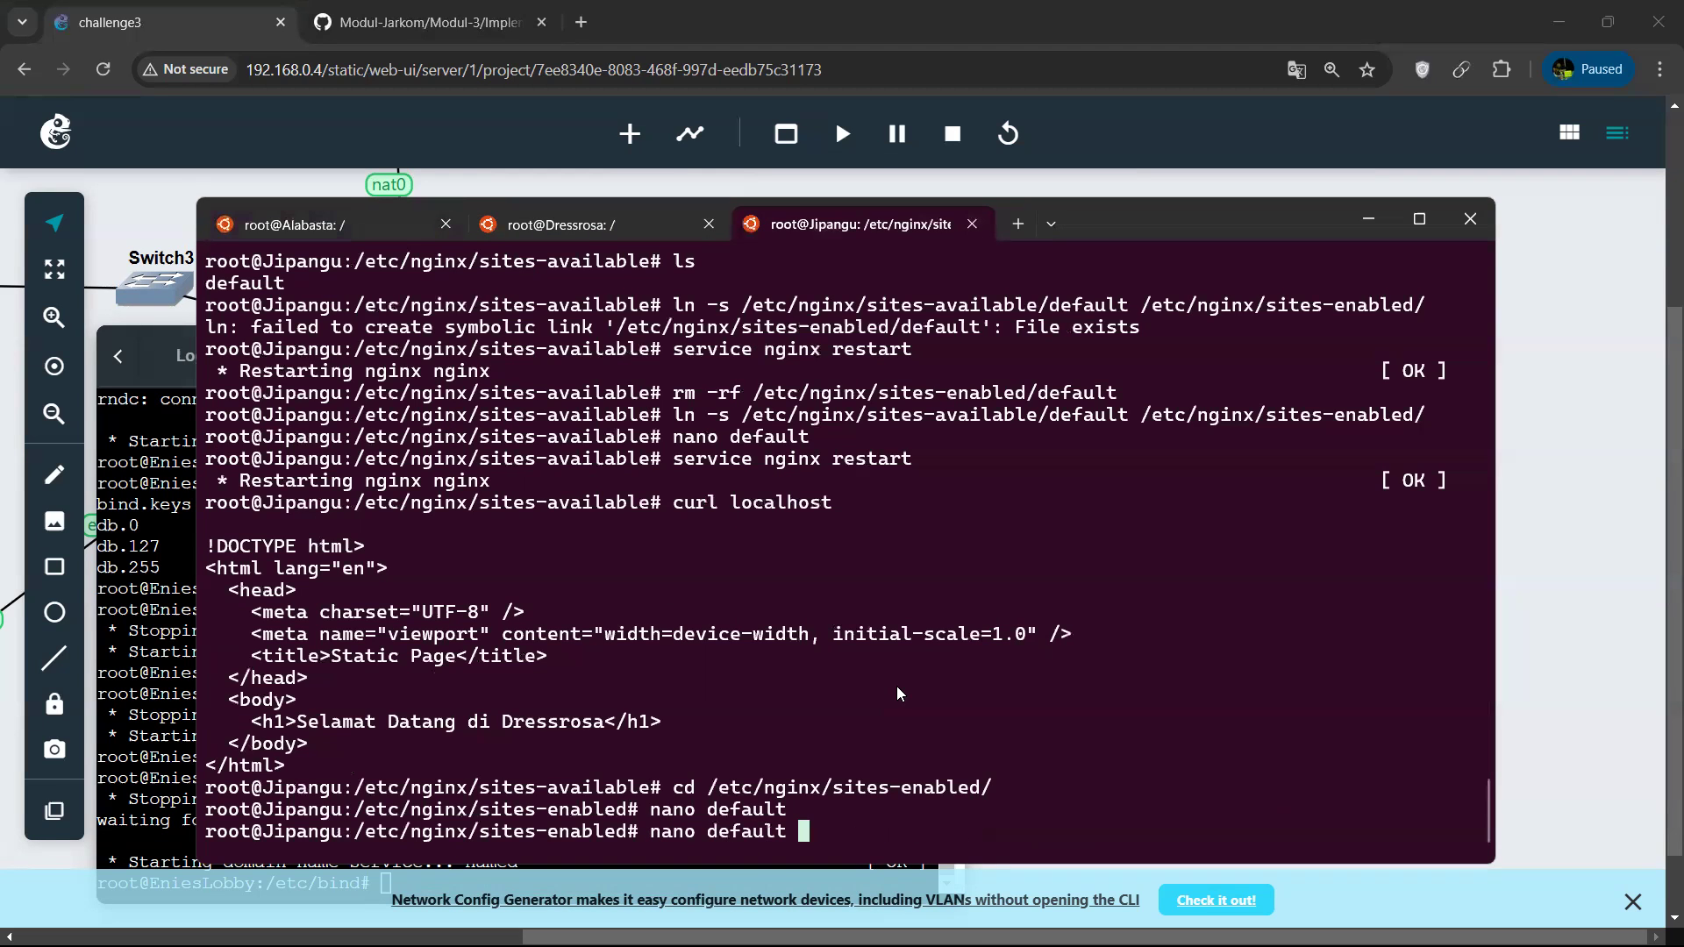
pyautogui.press('Up')
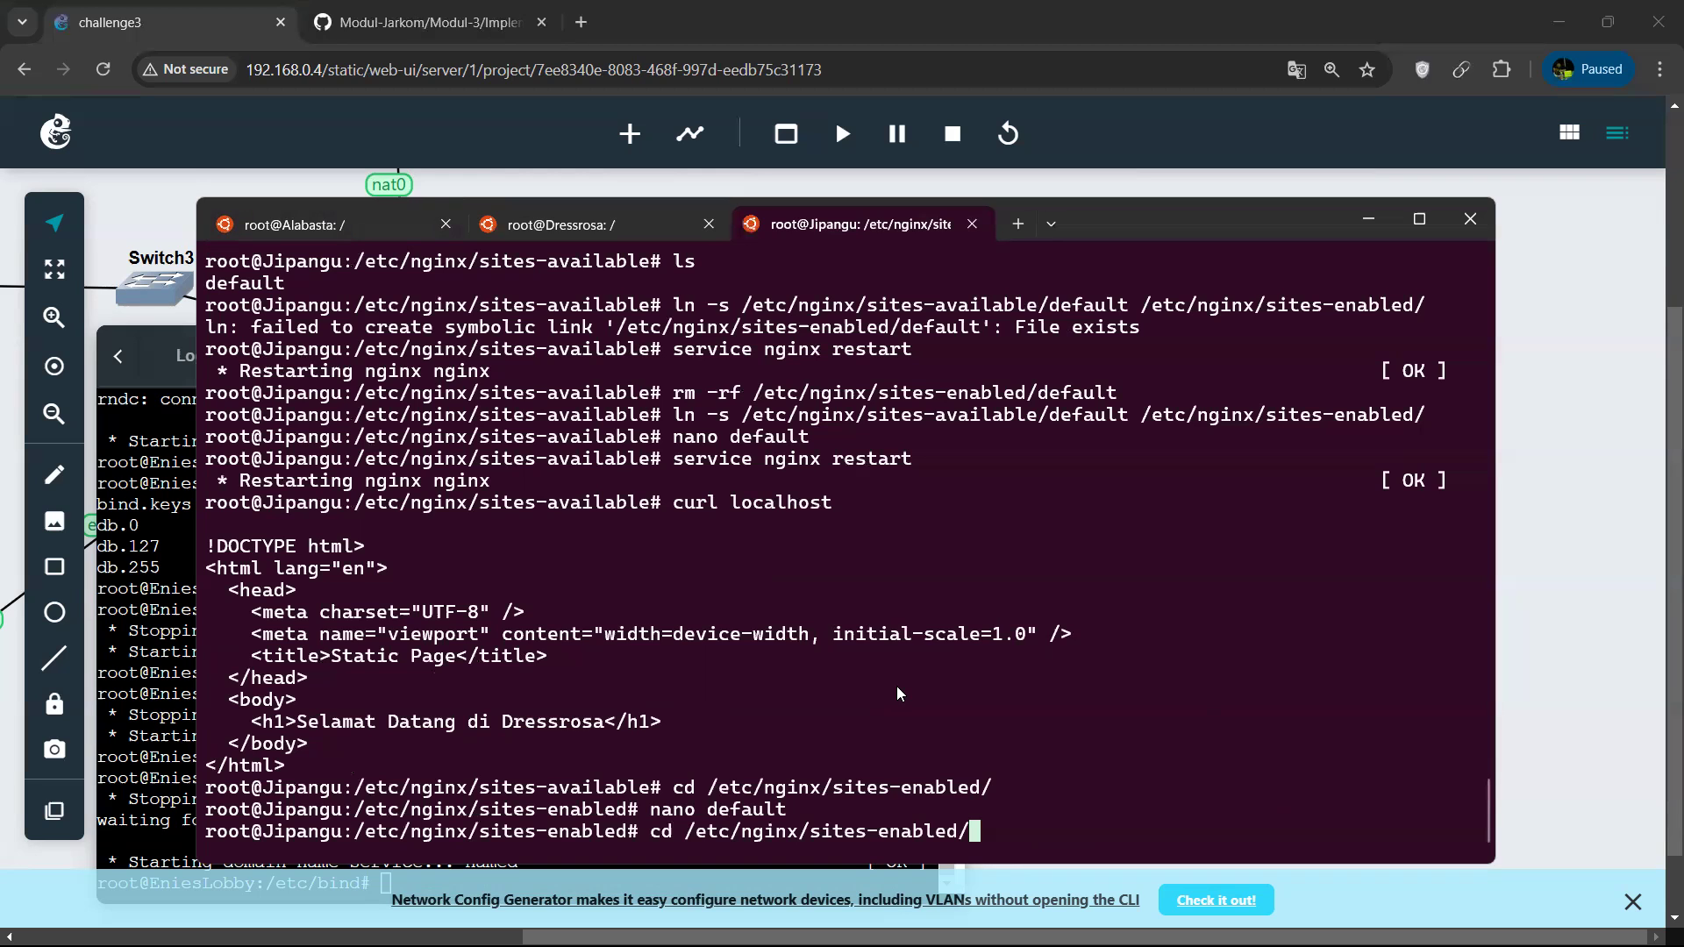
# In GNS3, open /etc/dhcp/dhcpd.conf in nano on the Westalis console and examine the 192.168.2.0 subnet block.
pyautogui.click(1379, 226)
pyautogui.hscroll(-2, 351, 349)
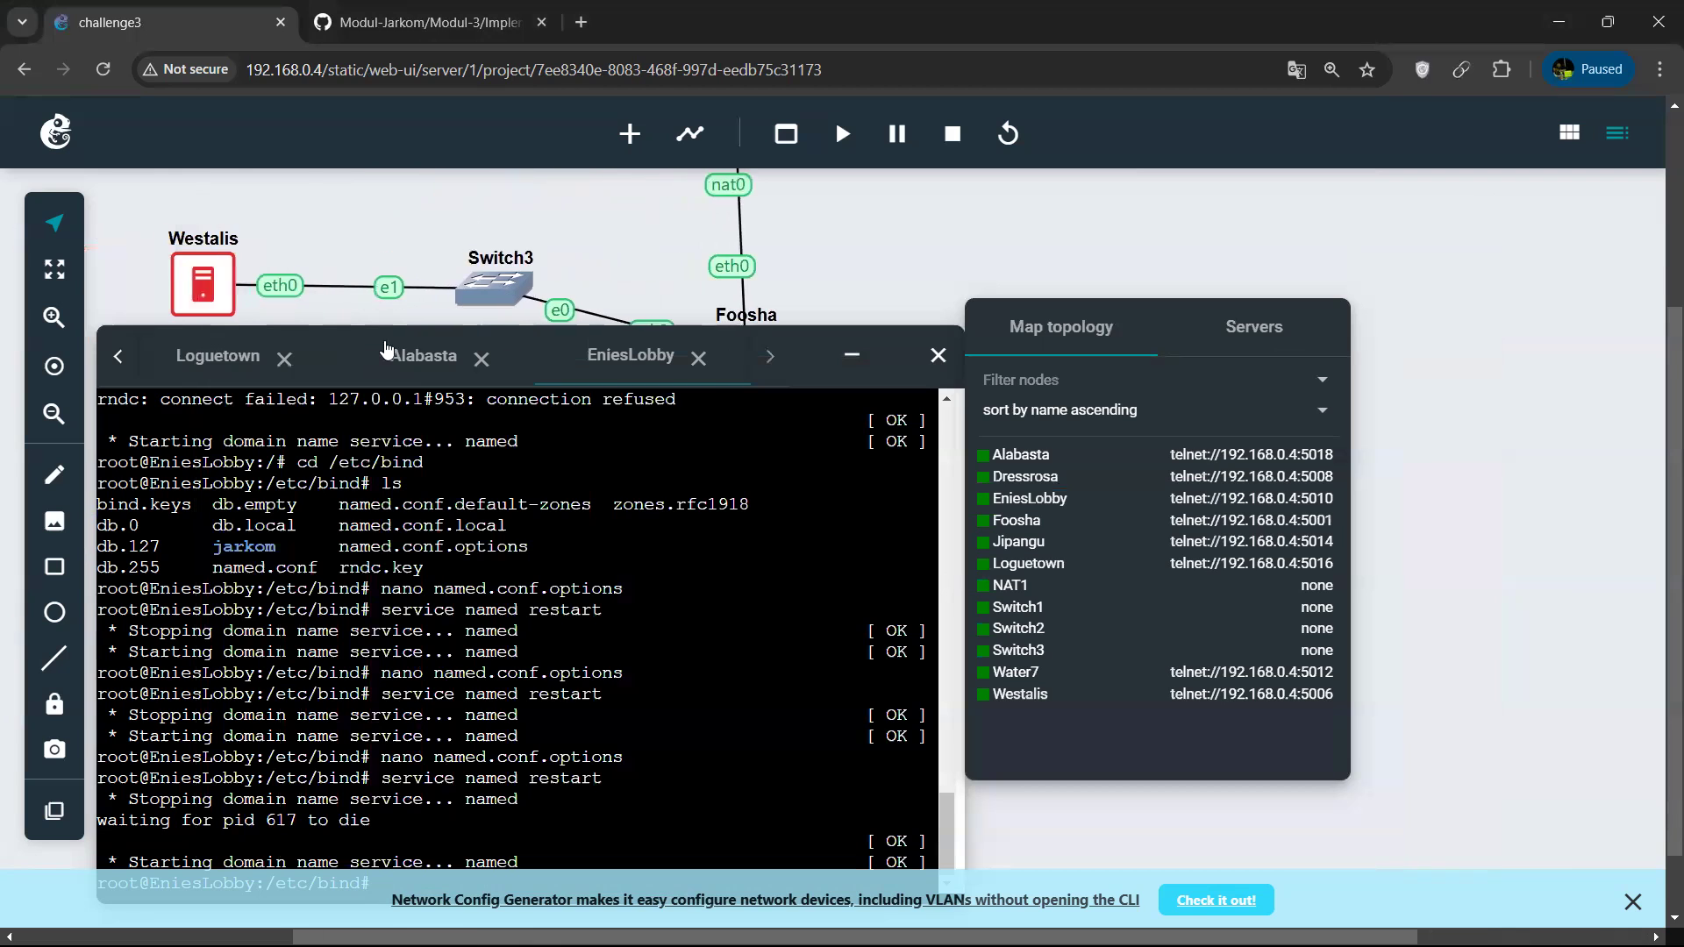
pyautogui.scroll(-1, 479, 245)
pyautogui.click(117, 355)
pyautogui.click(404, 363)
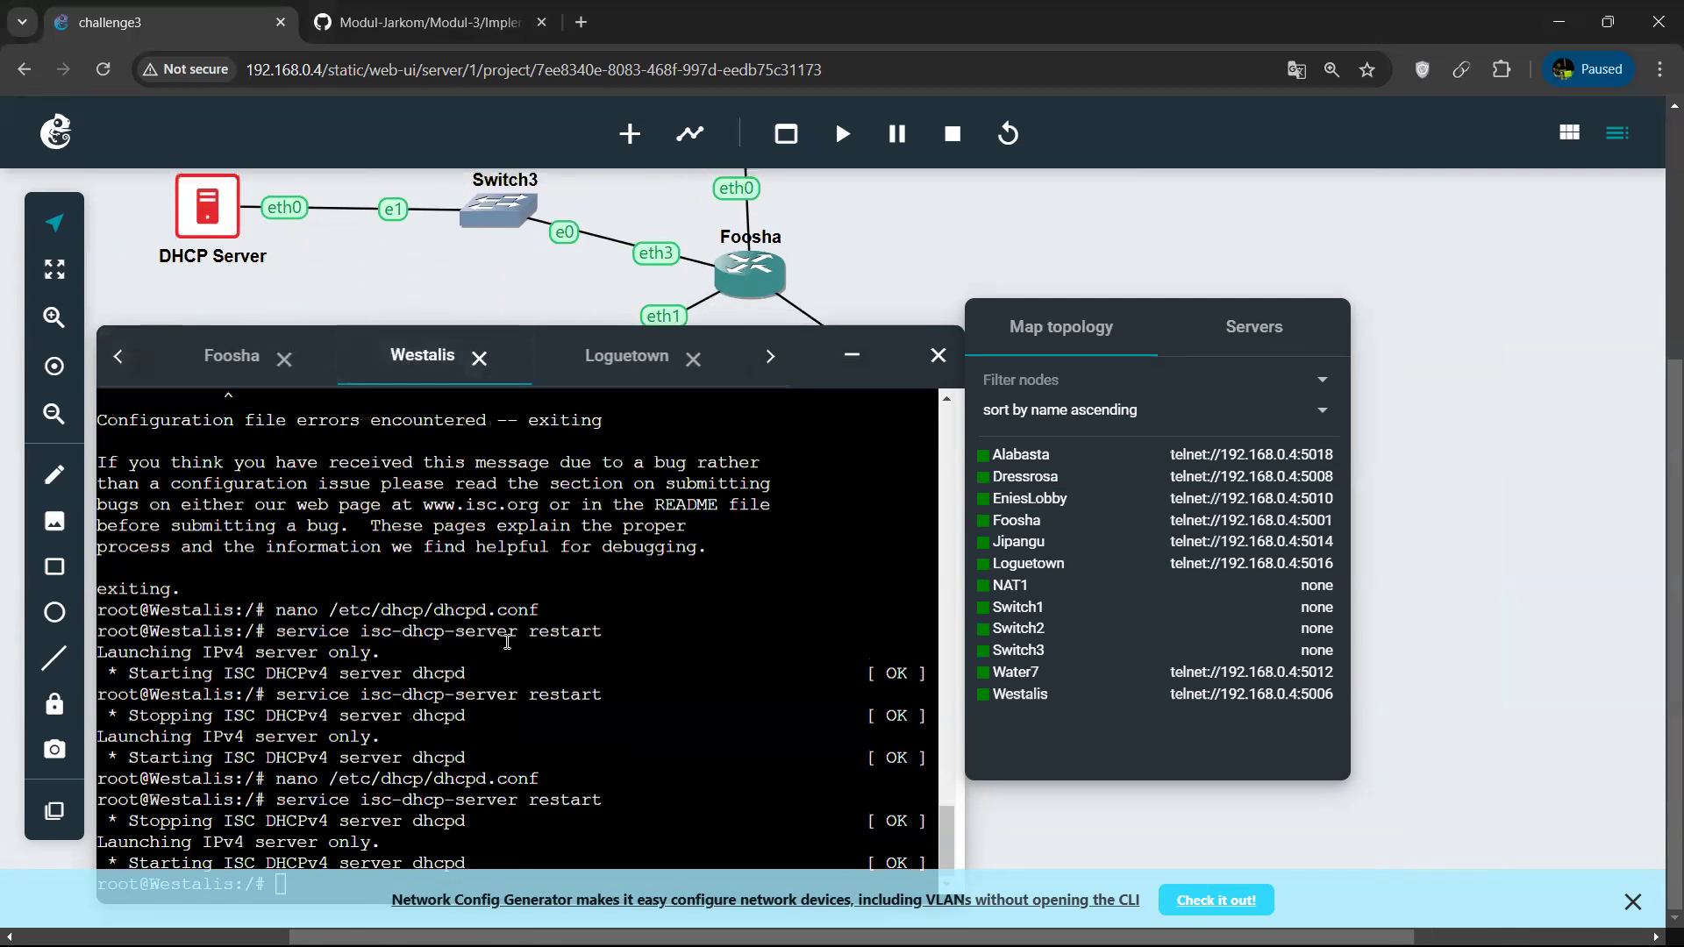
pyautogui.press('Up')
pyautogui.press('Up')
pyautogui.press('Return')
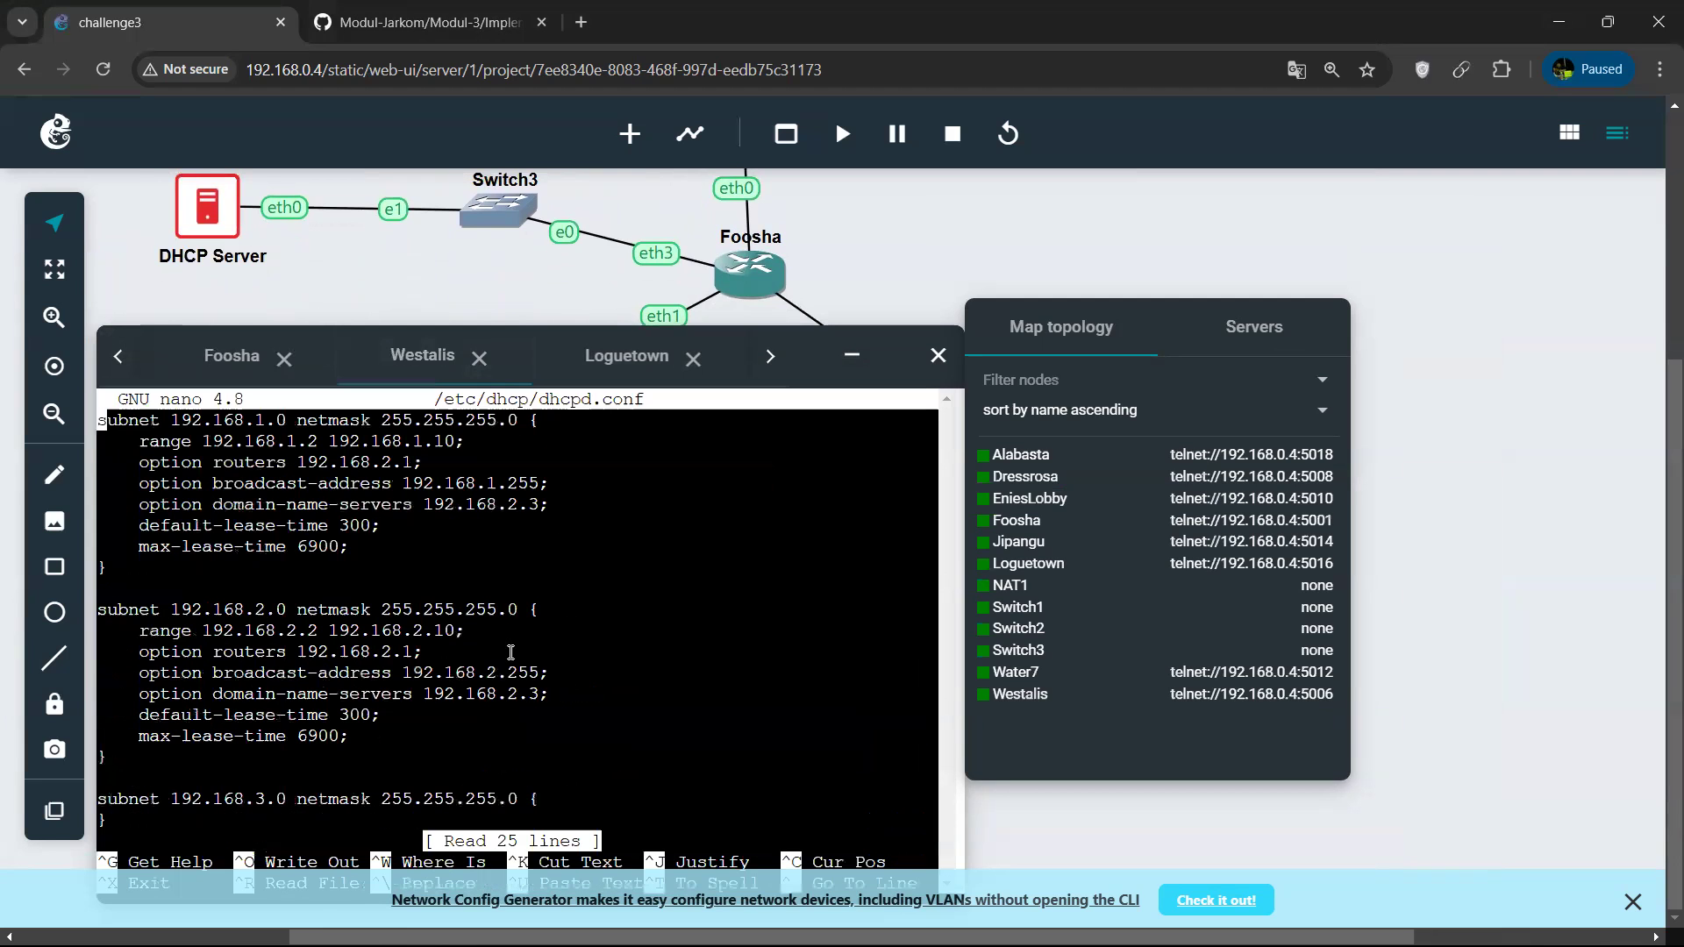
pyautogui.moveTo(308, 616); pyautogui.dragTo(531, 673)
pyautogui.click(410, 679)
pyautogui.doubleClick(415, 671)
pyautogui.click(498, 673)
pyautogui.click(589, 689)
# Place the cursor in the 192.168.2.0 subnet's broadcast address and move the topology summary away from the console.
pyautogui.press('Down')
pyautogui.press('Down')
pyautogui.press('Down')
pyautogui.press('Down')
pyautogui.press('Down')
pyautogui.press('Down')
pyautogui.press('Down')
pyautogui.press('Down')
pyautogui.press('Down')
pyautogui.press('Down')
pyautogui.press('Down')
pyautogui.press('Down')
pyautogui.press('Right')
pyautogui.press('Right')
pyautogui.press('Right')
pyautogui.press('Right')
pyautogui.press('Right')
pyautogui.press('Right')
pyautogui.press('Right')
pyautogui.press('Right')
pyautogui.press('Right')
pyautogui.press('Right')
pyautogui.press('Right')
pyautogui.press('Right')
pyautogui.press('Right')
pyautogui.press('Right')
pyautogui.press('Right')
pyautogui.press('Right')
pyautogui.press('Right')
pyautogui.press('Right')
pyautogui.press('Right')
pyautogui.press('Right')
pyautogui.press('Right')
pyautogui.press('Right')
pyautogui.press('Right')
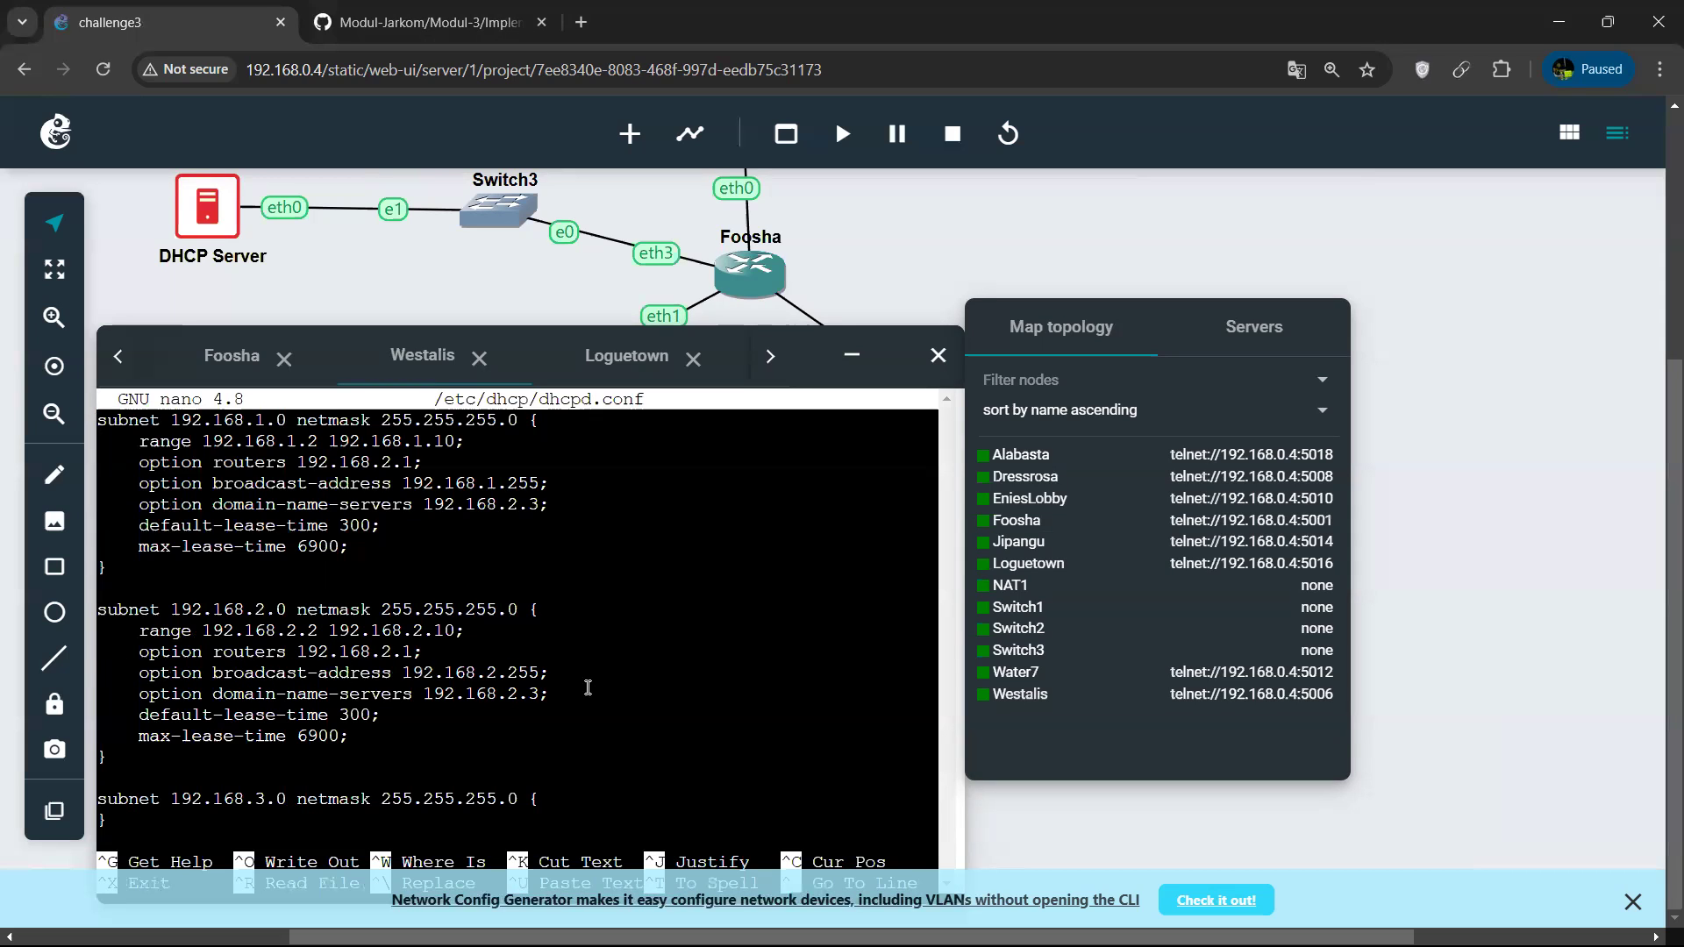
pyautogui.moveTo(818, 351); pyautogui.dragTo(808, 400)
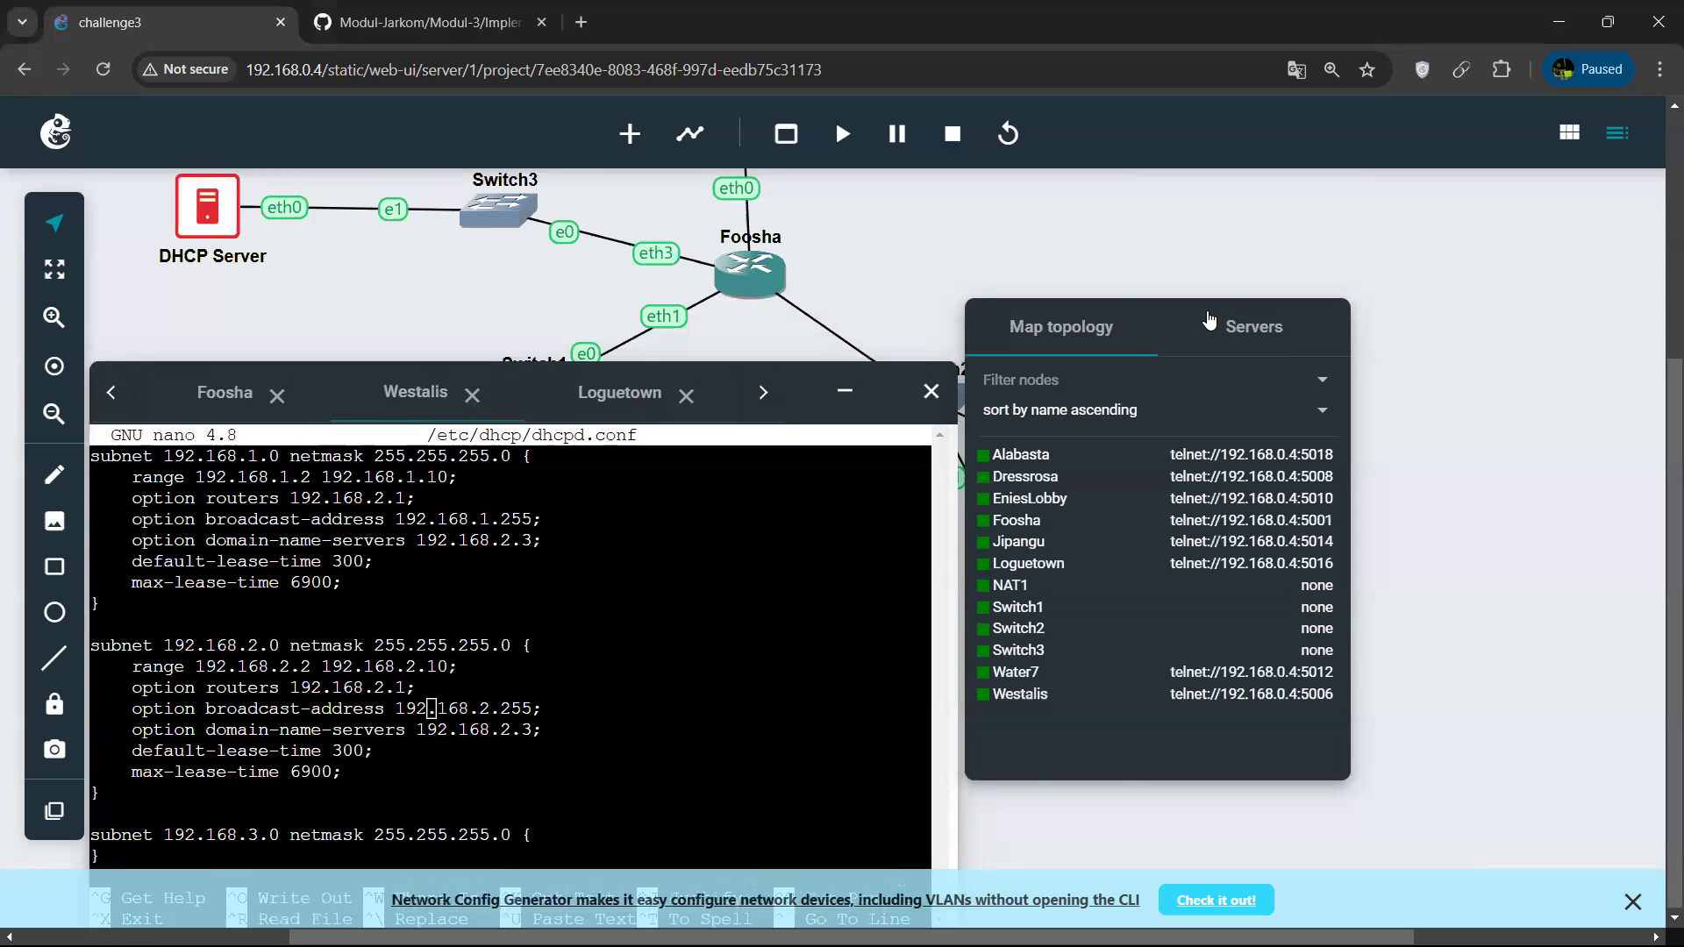
pyautogui.moveTo(1187, 321); pyautogui.dragTo(1441, 305)
pyautogui.click(1441, 308)
pyautogui.moveTo(880, 389); pyautogui.dragTo(900, 340)
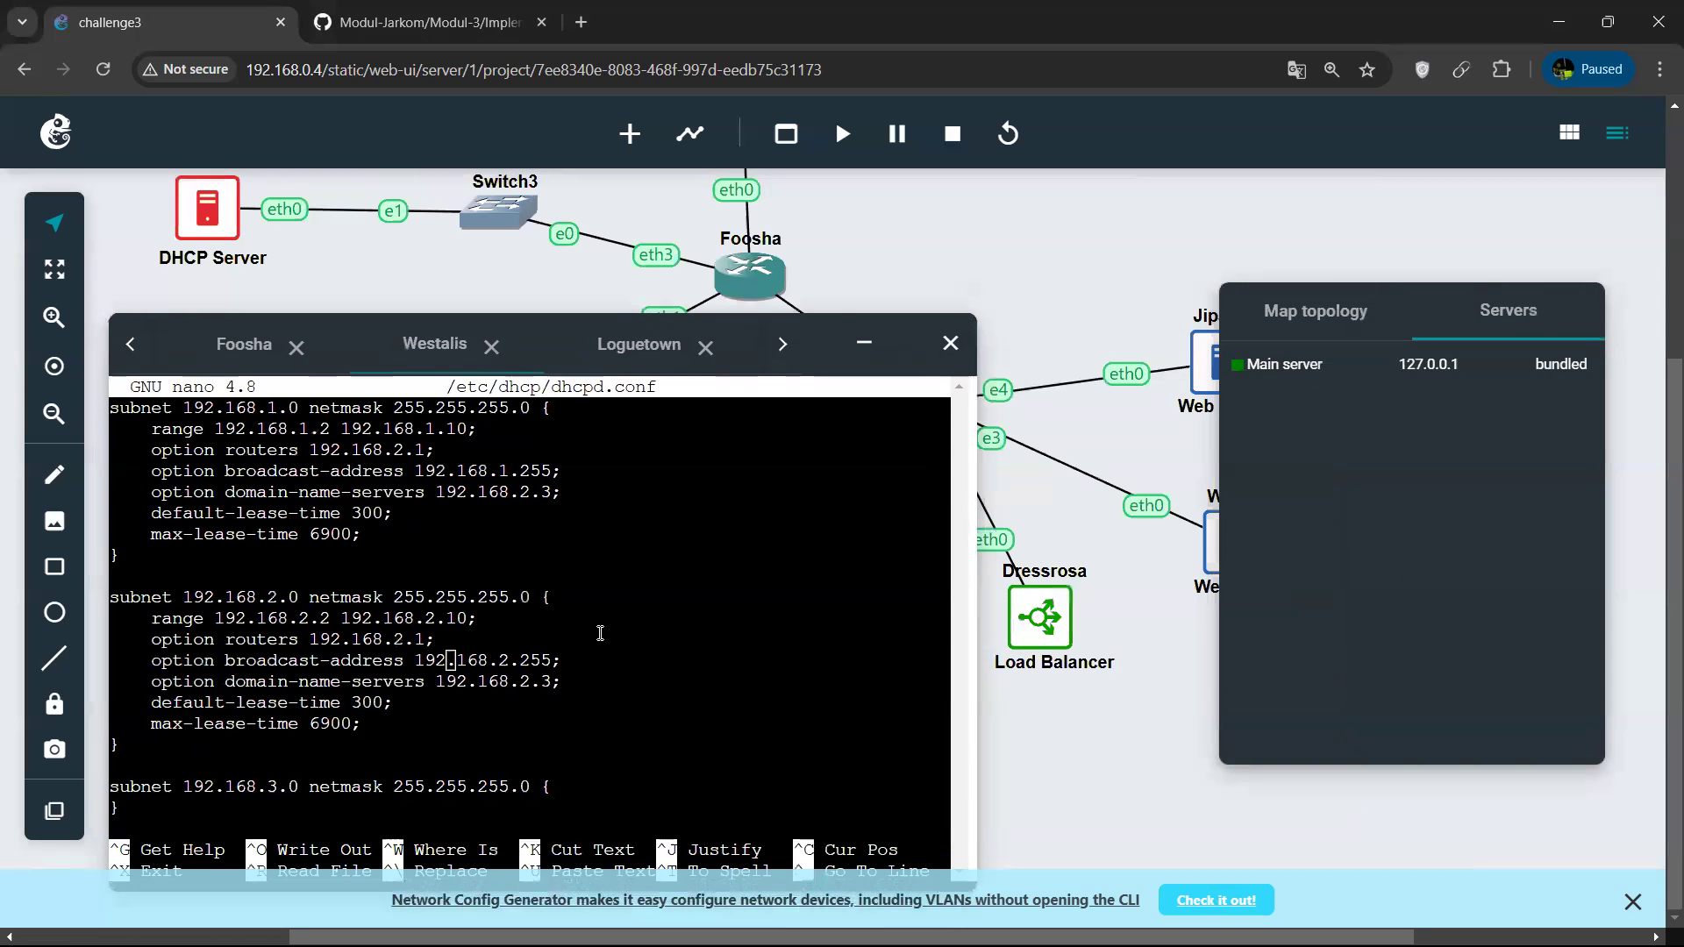
# Set the 192.168.2.0 subnet's broadcast address to 255.255.255.255, save dhcpd.conf and exit nano.
pyautogui.press('BackSpace')
pyautogui.press('BackSpace')
pyautogui.press('BackSpace')
pyautogui.write('255')
pyautogui.press('Right')
pyautogui.press('Right')
pyautogui.press('Delete')
pyautogui.press('Delete')
pyautogui.write('55')
pyautogui.press('Right')
pyautogui.press('Right')
pyautogui.press('BackSpace')
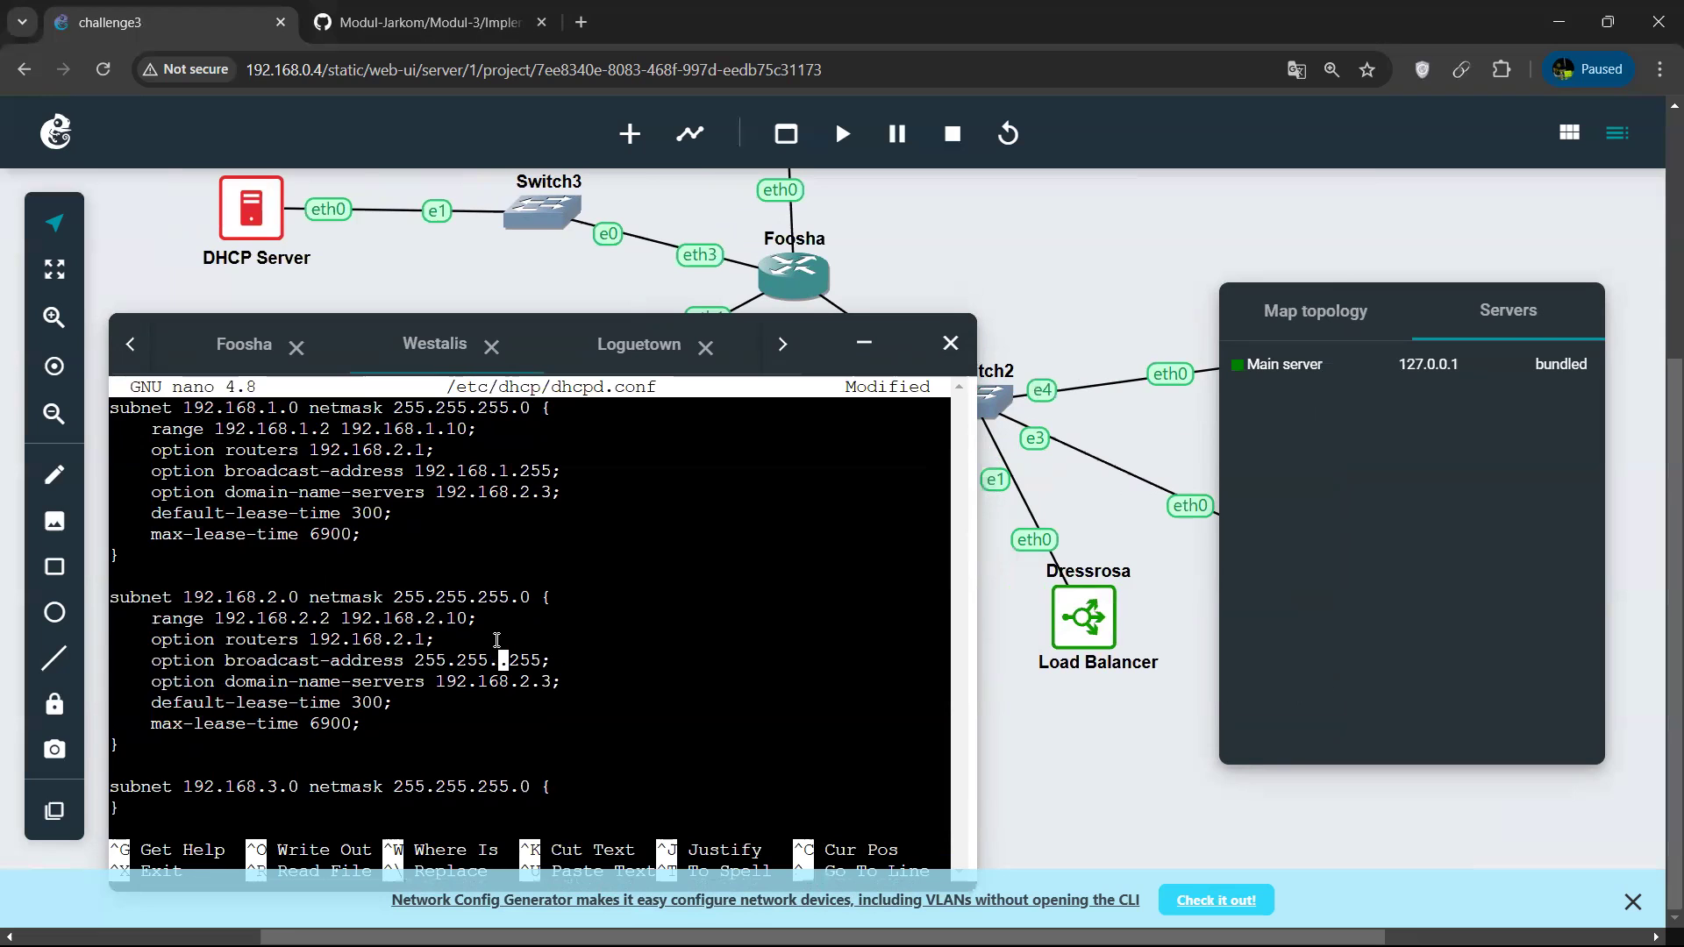
pyautogui.write('255')
pyautogui.hotkey('ctrl', 'o')
pyautogui.press('Return')
pyautogui.hotkey('ctrl', 'x')
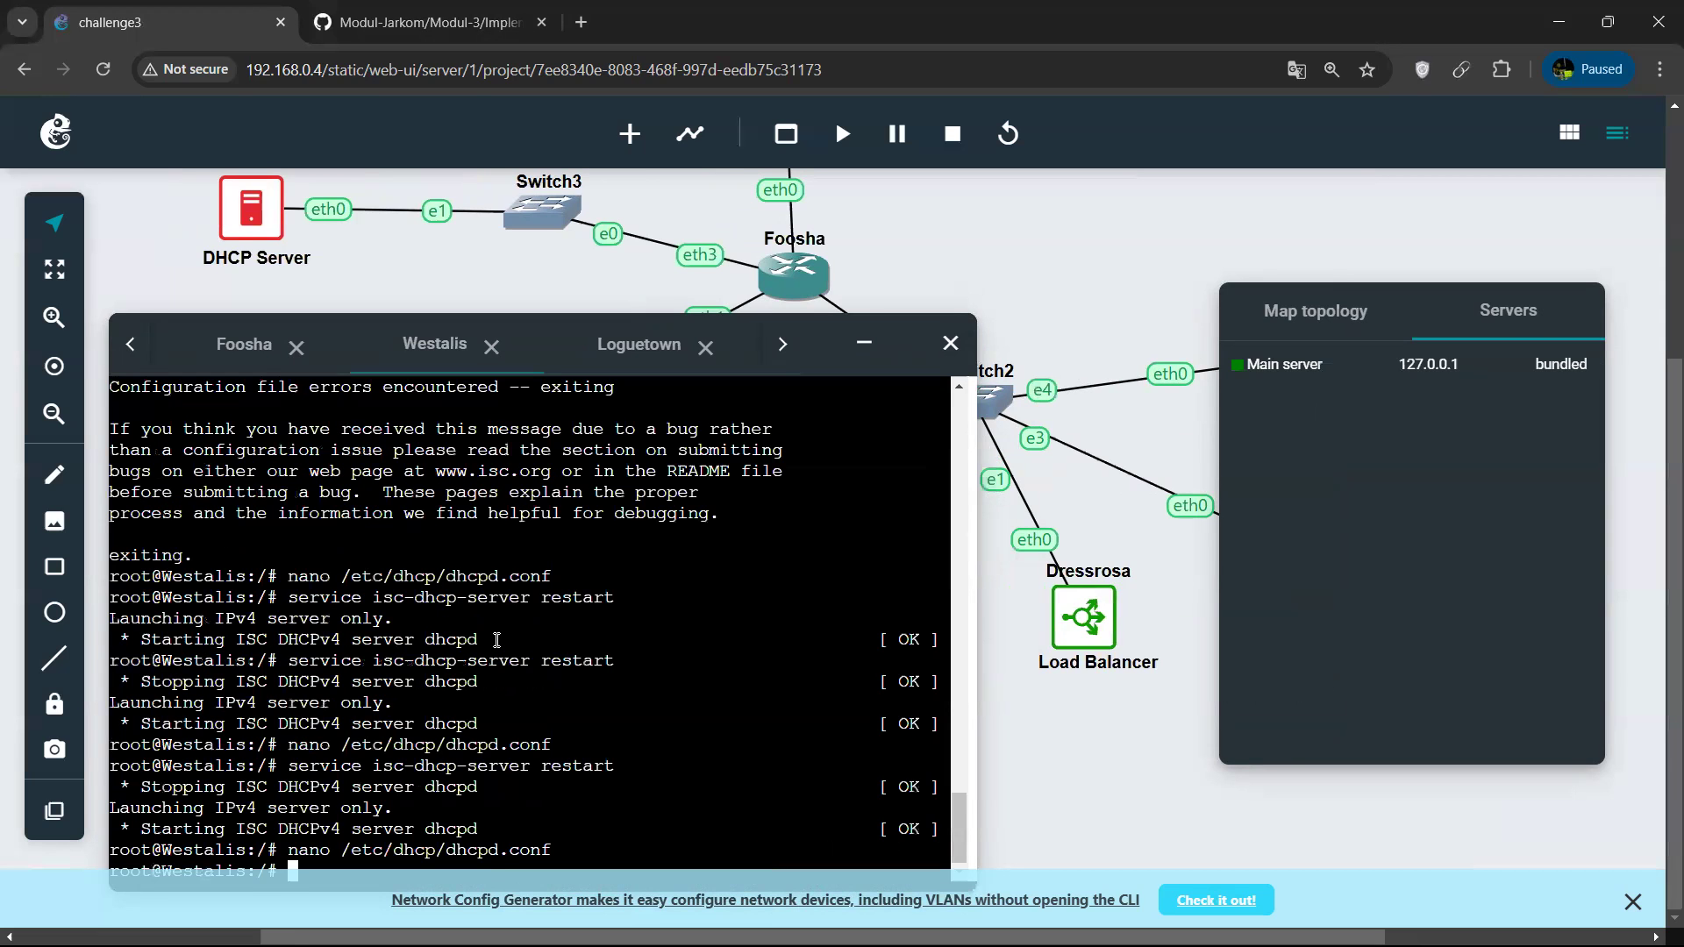
# Restart the isc-dhcp-server service on Westalis.
pyautogui.press('Up')
pyautogui.press('Up')
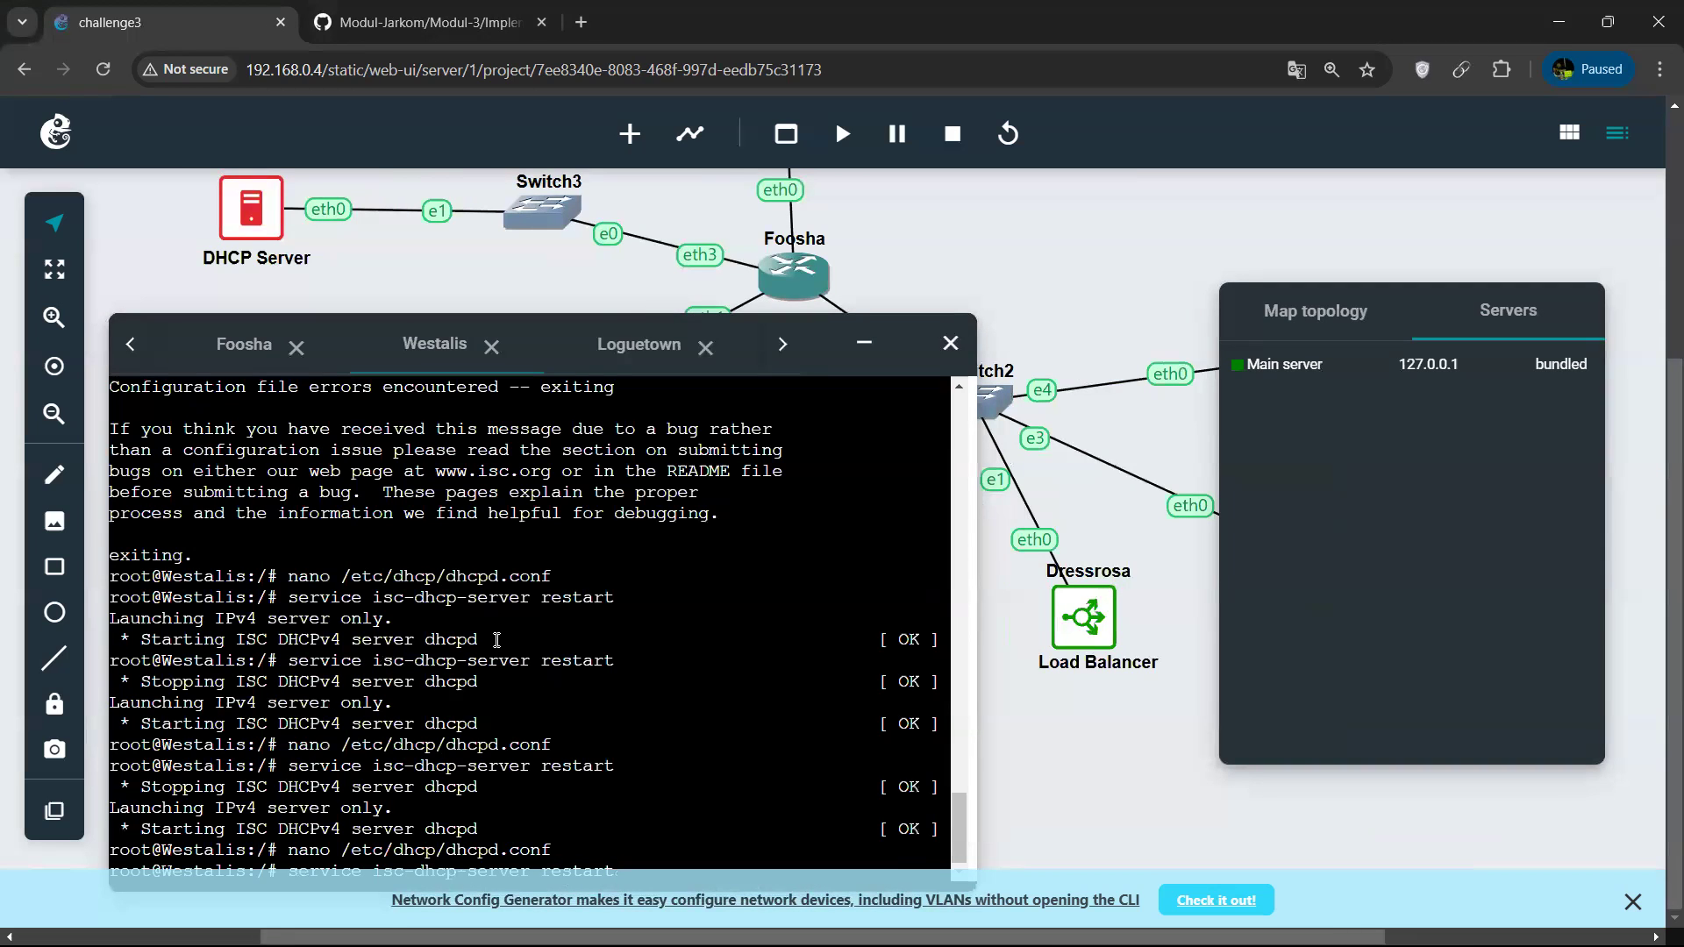
pyautogui.press('Return')
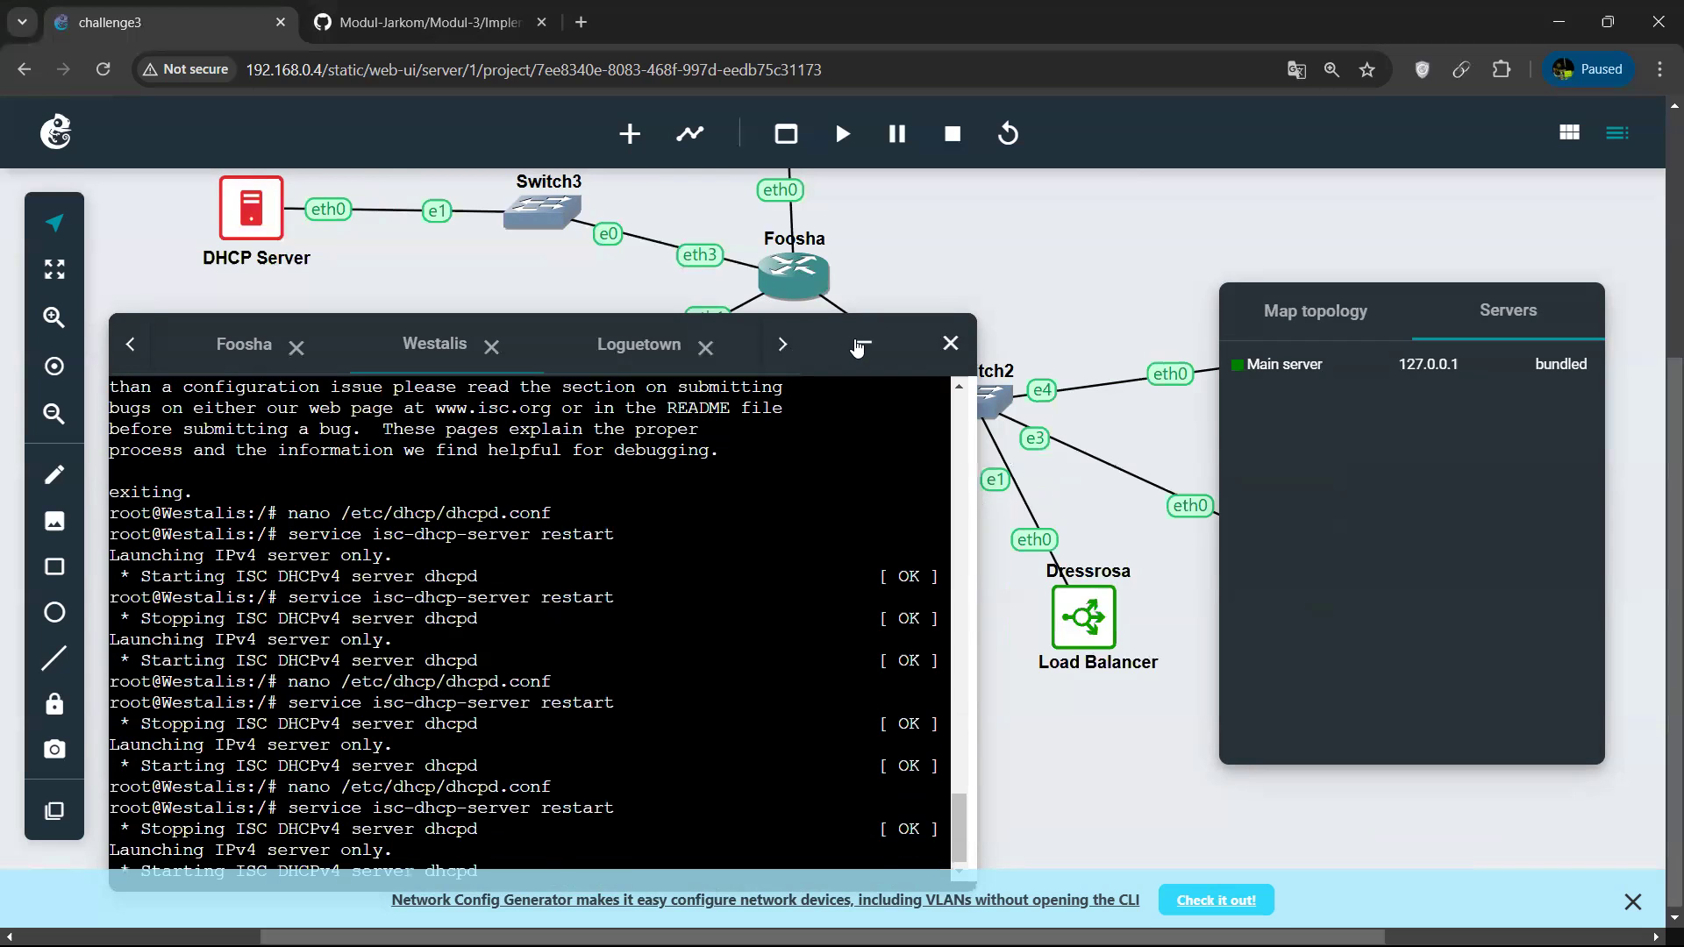
# Restart the isc-dhcp-relay service on the Foosha console.
pyautogui.click(859, 348)
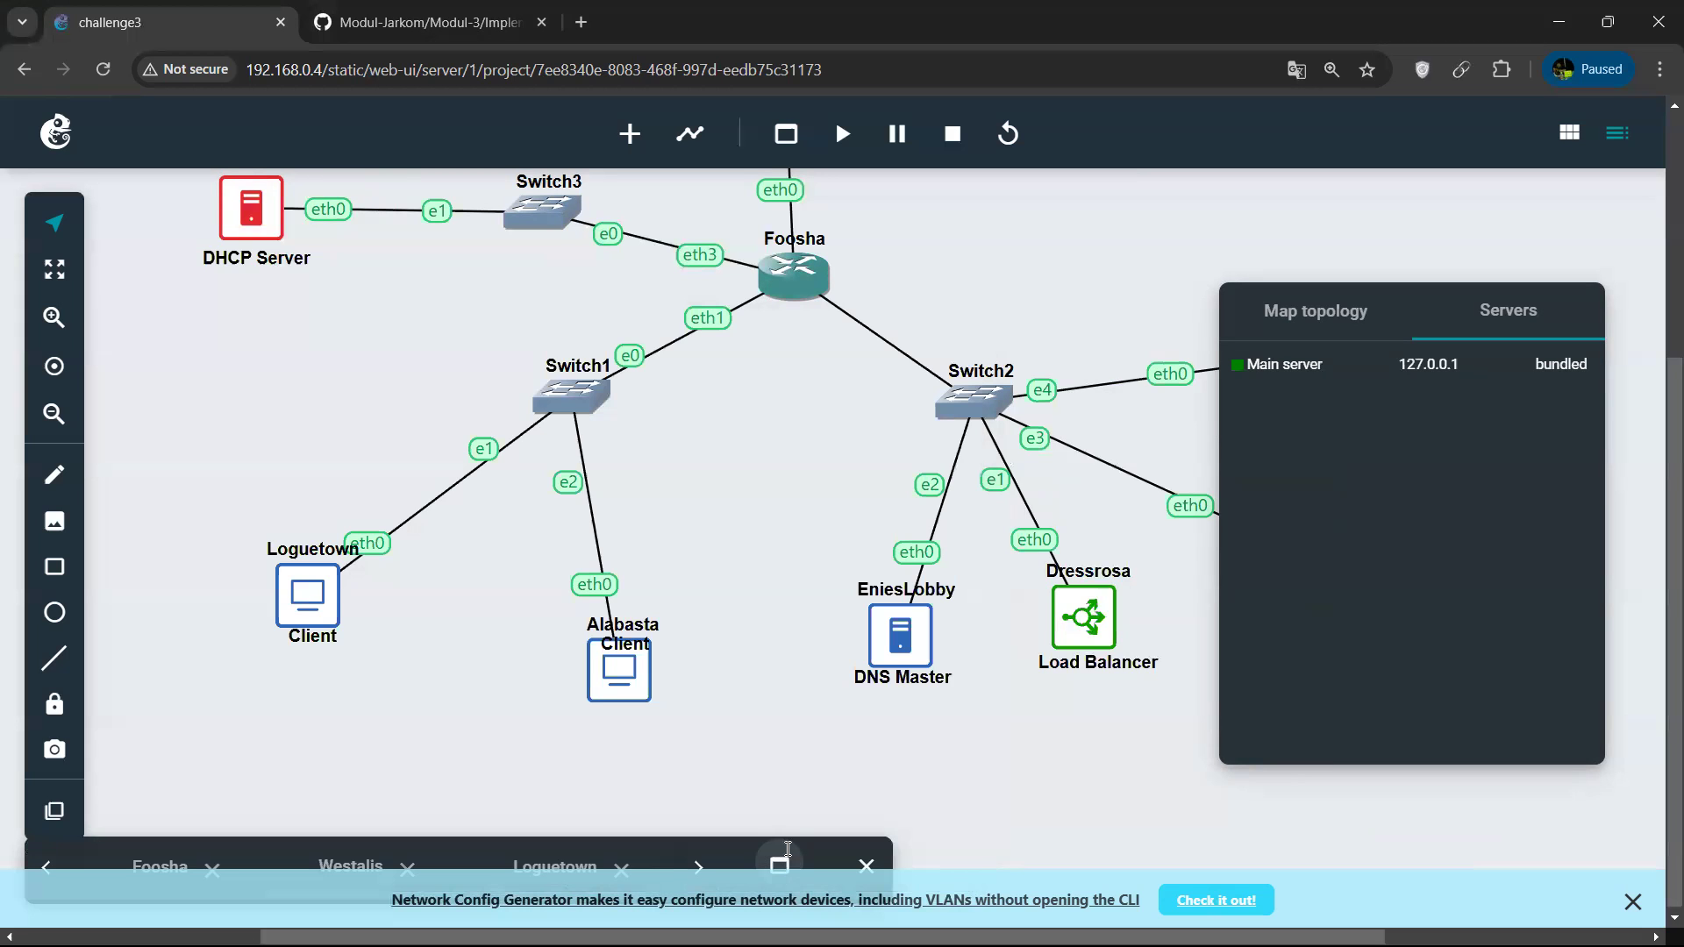
pyautogui.click(779, 864)
pyautogui.click(770, 357)
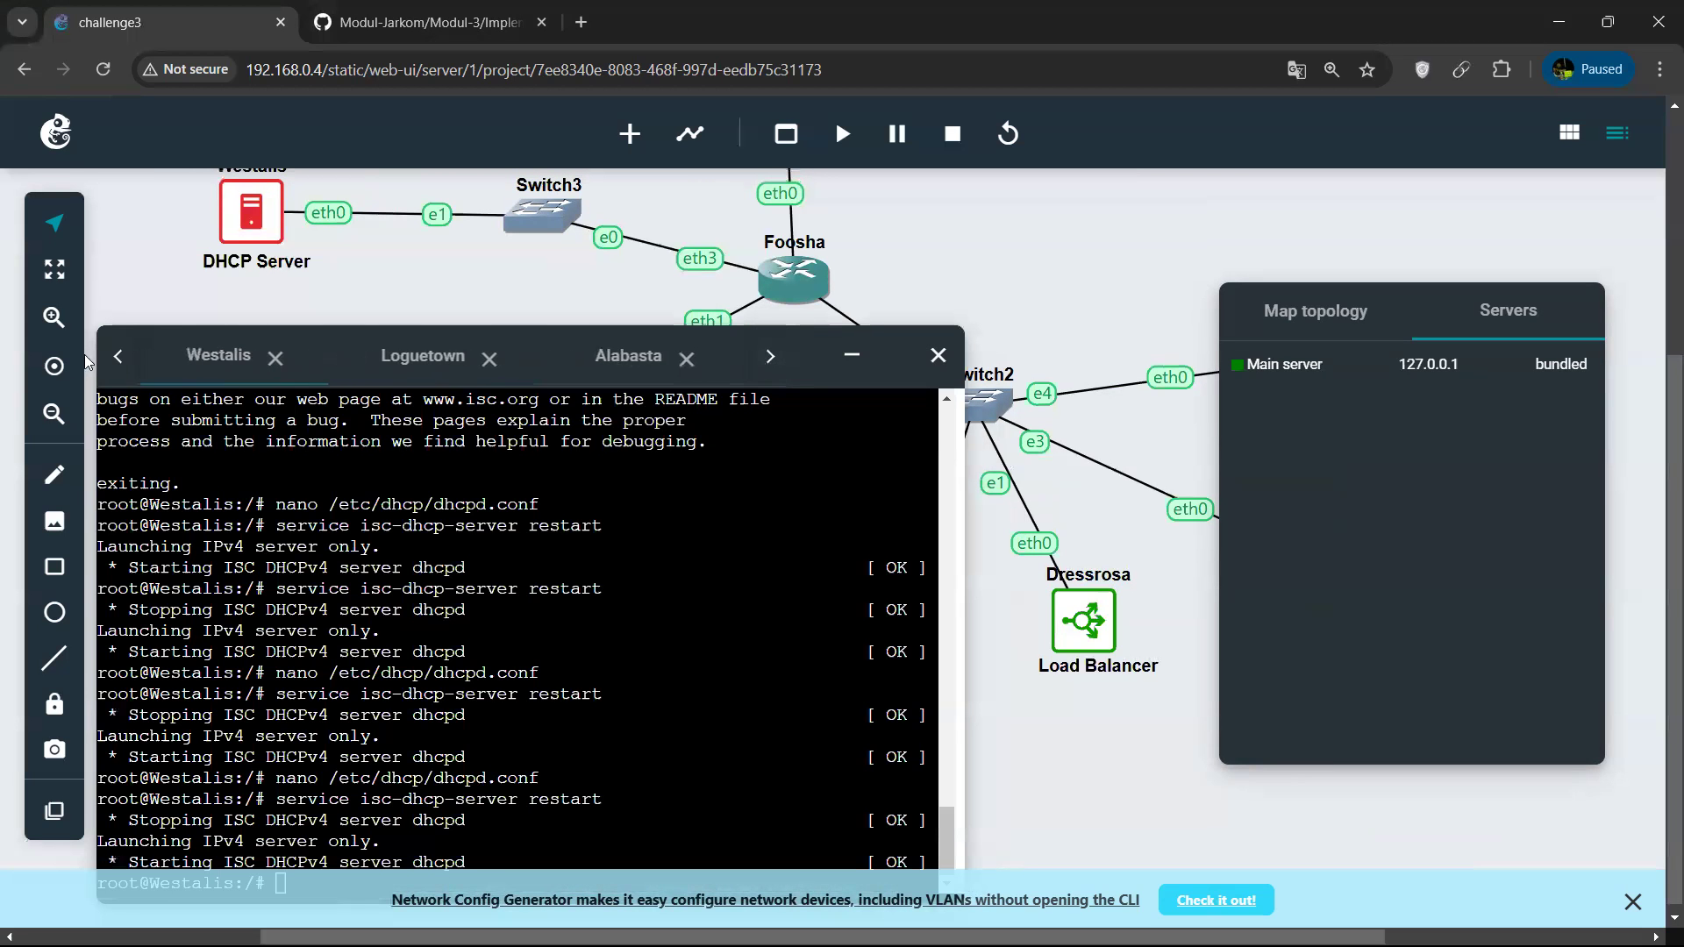
pyautogui.click(118, 356)
pyautogui.click(117, 356)
pyautogui.click(408, 355)
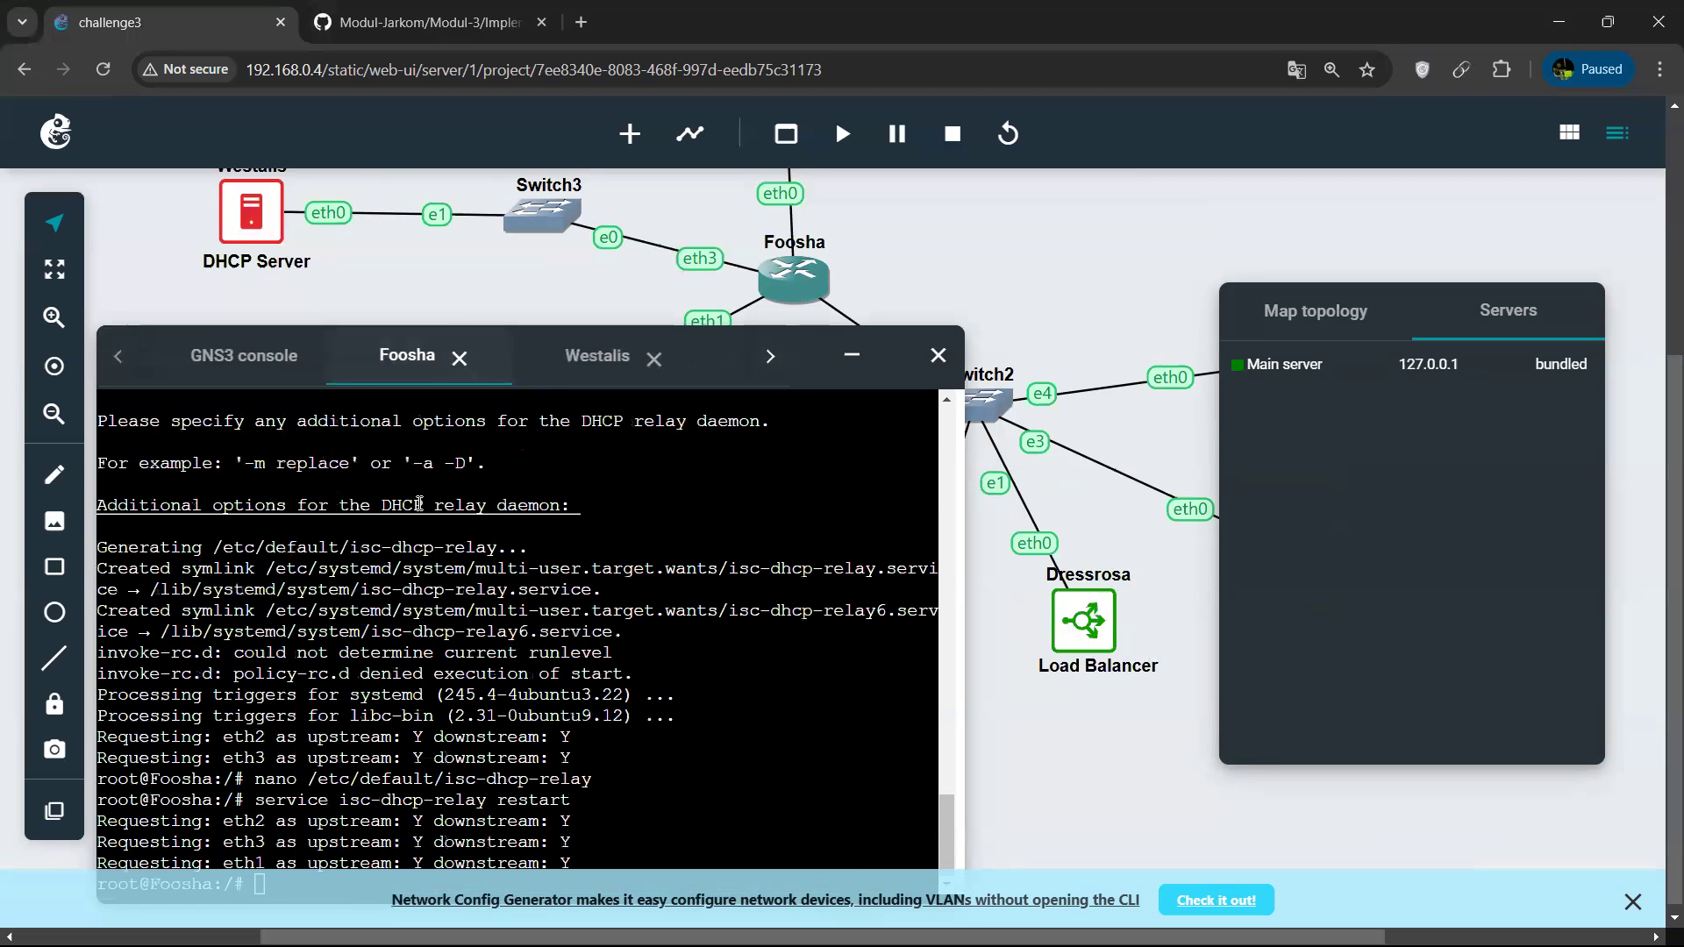
pyautogui.press('Up')
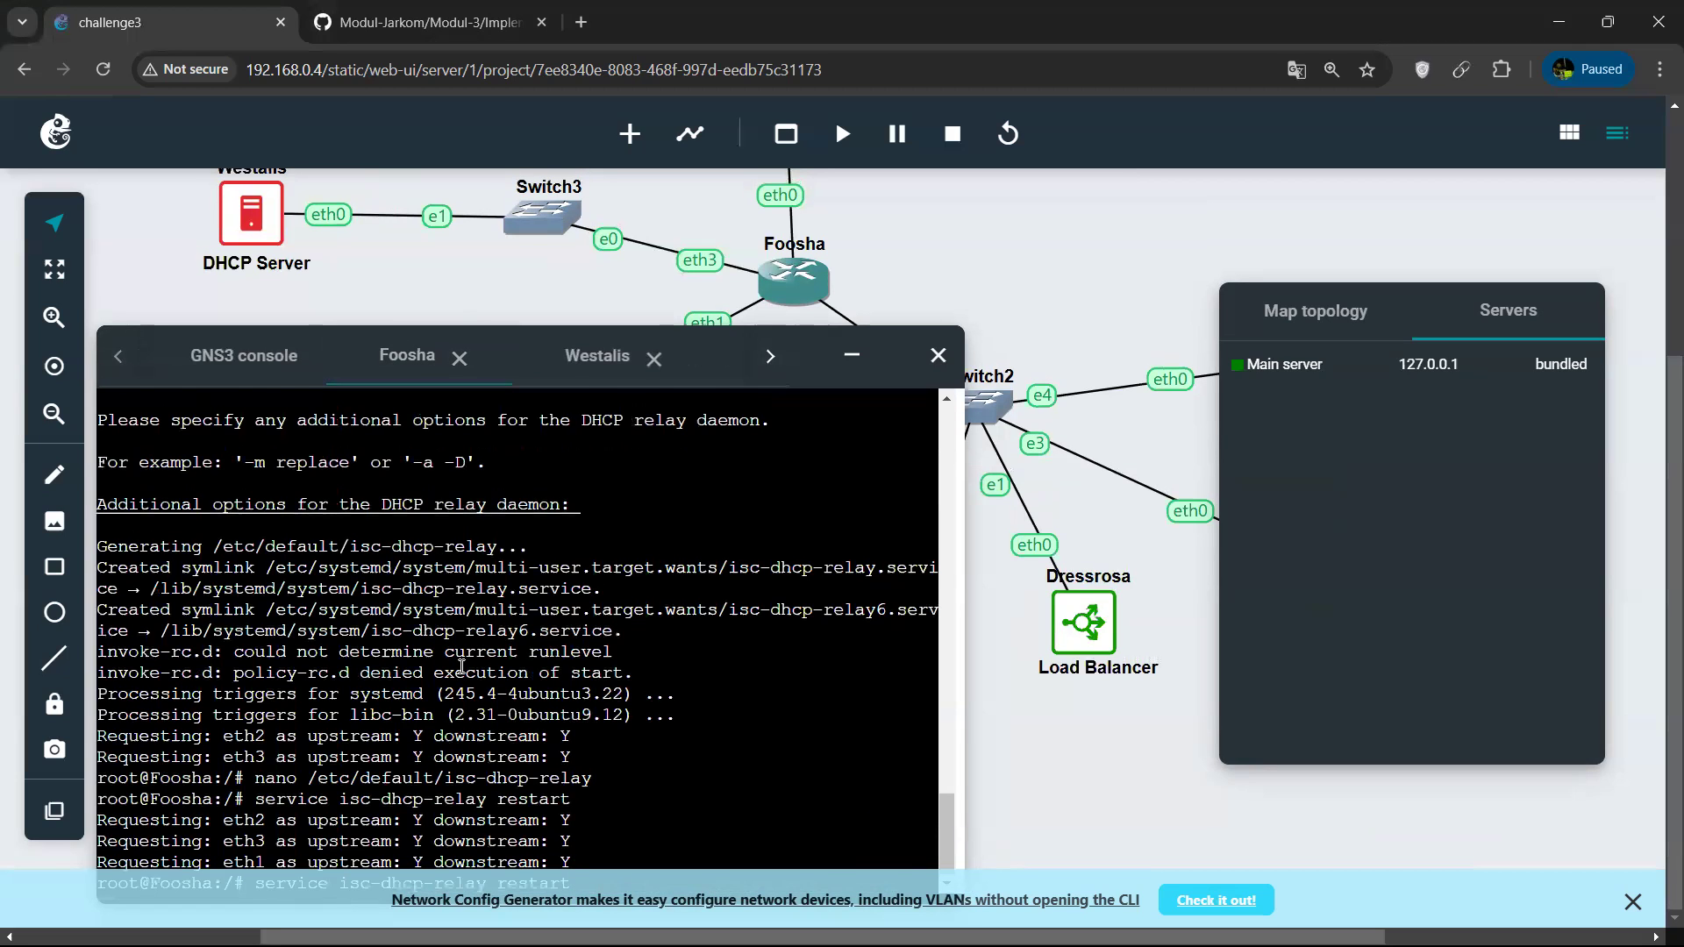
pyautogui.press('Return')
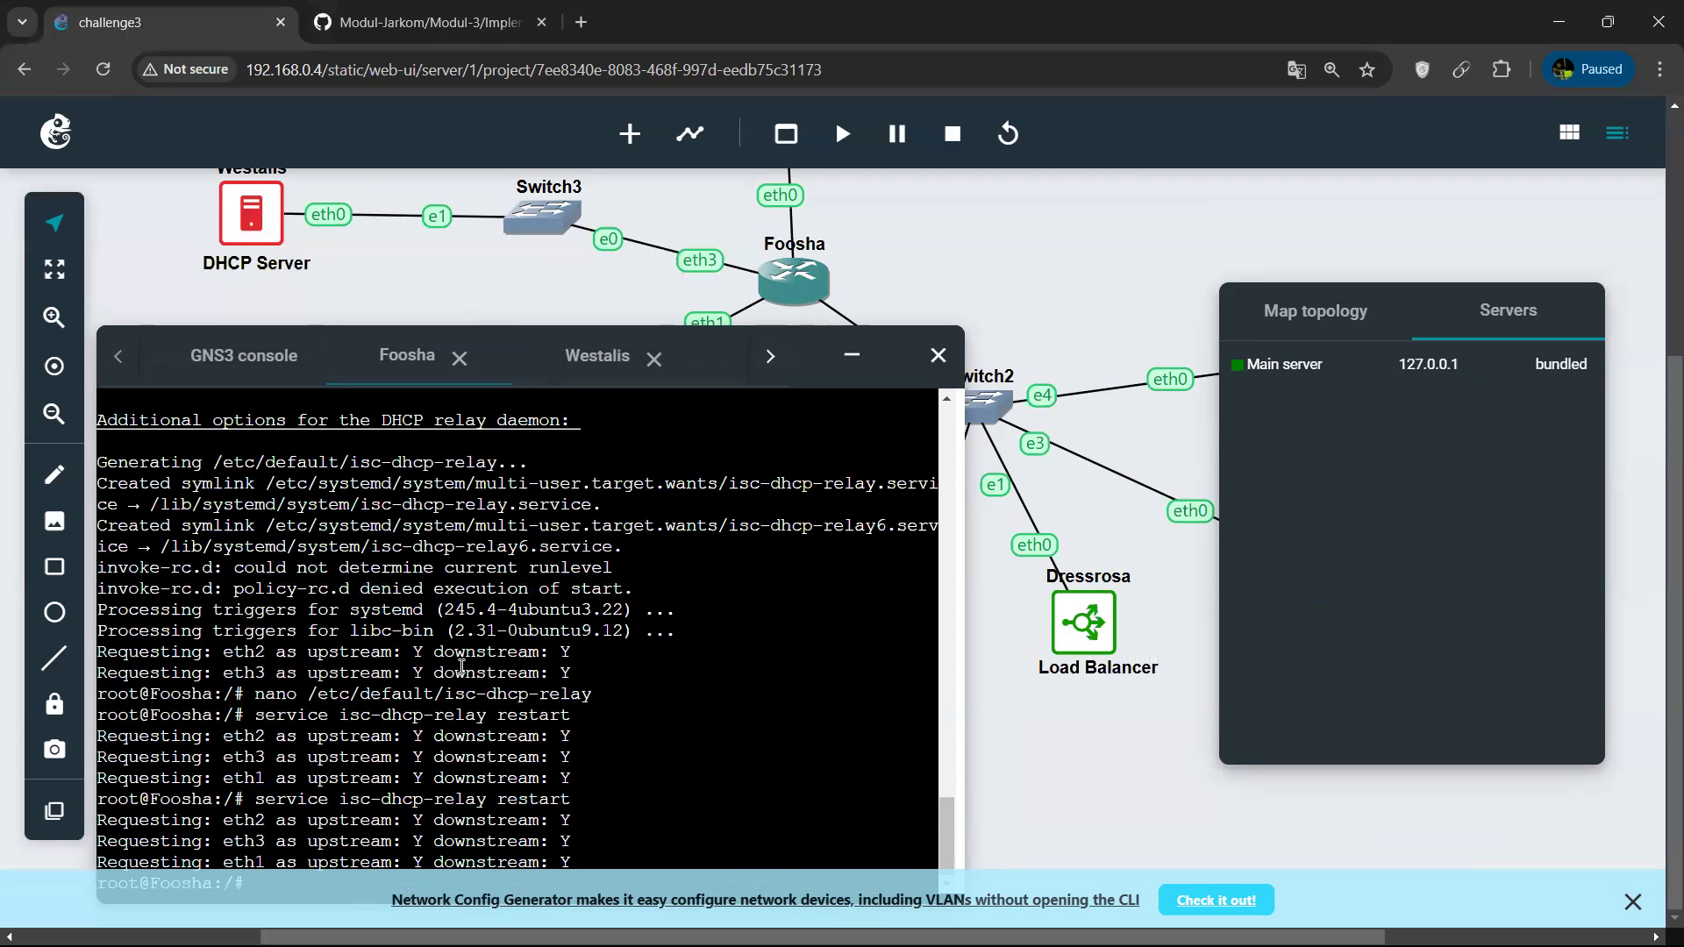
# Request the web page at 192.168.2.2 with curl from the Foosha console.
pyautogui.click(599, 375)
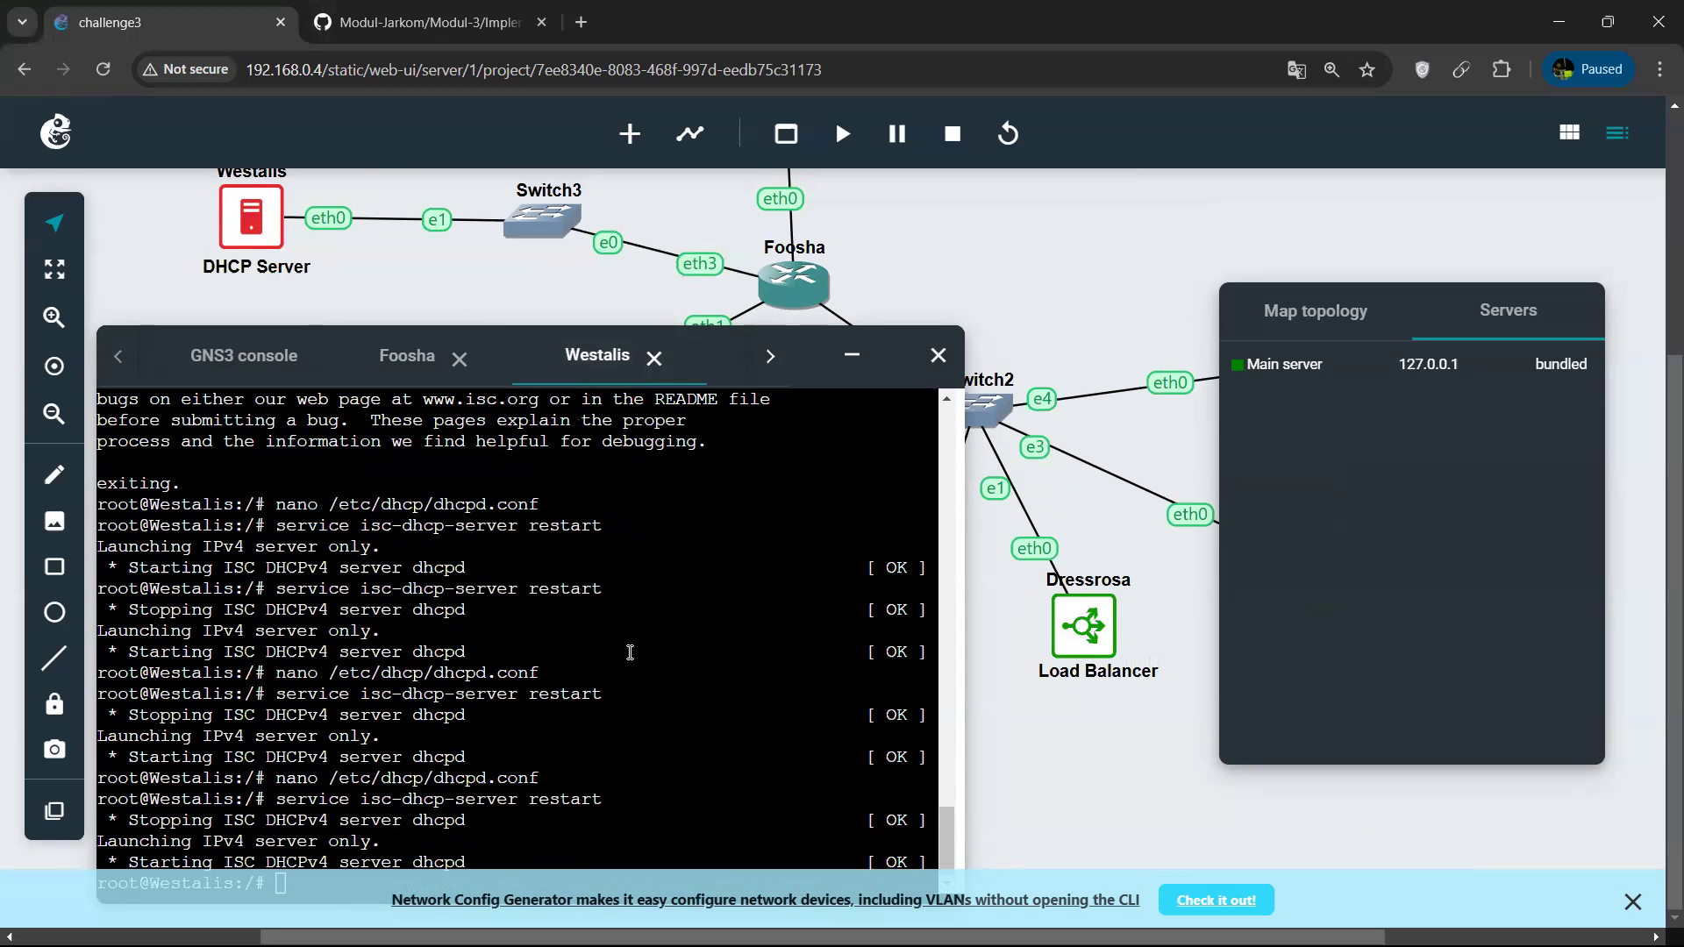
pyautogui.moveTo(806, 357)
pyautogui.mouseDown()
pyautogui.moveTo(774, 324)
pyautogui.moveTo(789, 330)
pyautogui.mouseUp()
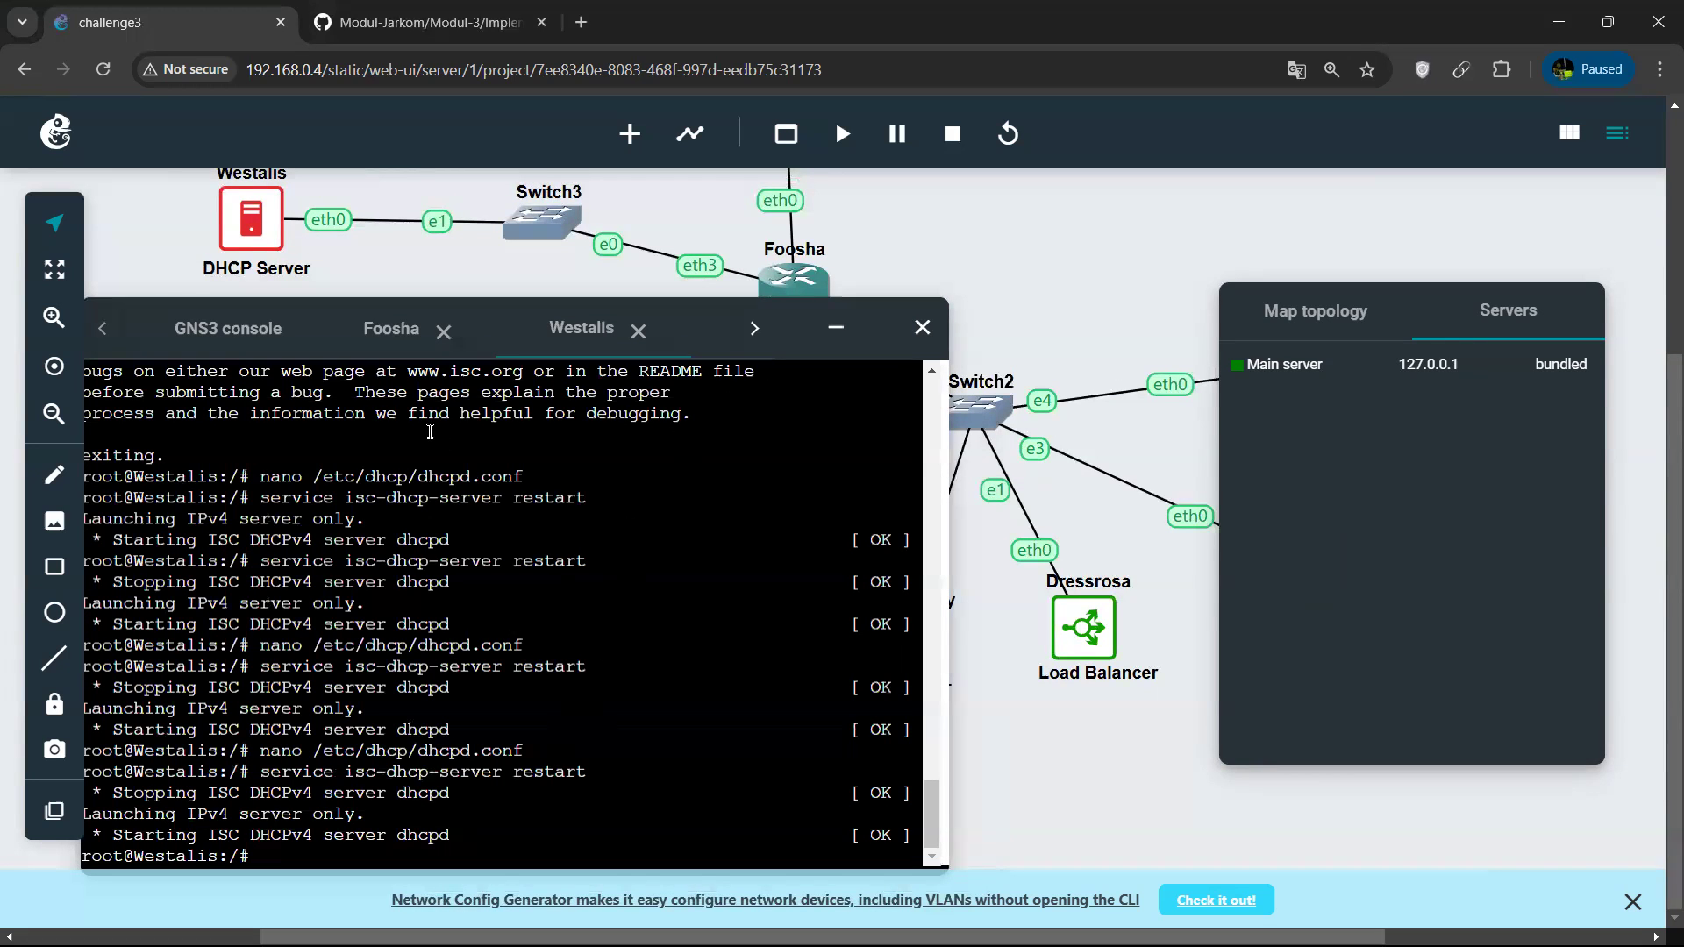
pyautogui.click(366, 352)
pyautogui.write('cur')
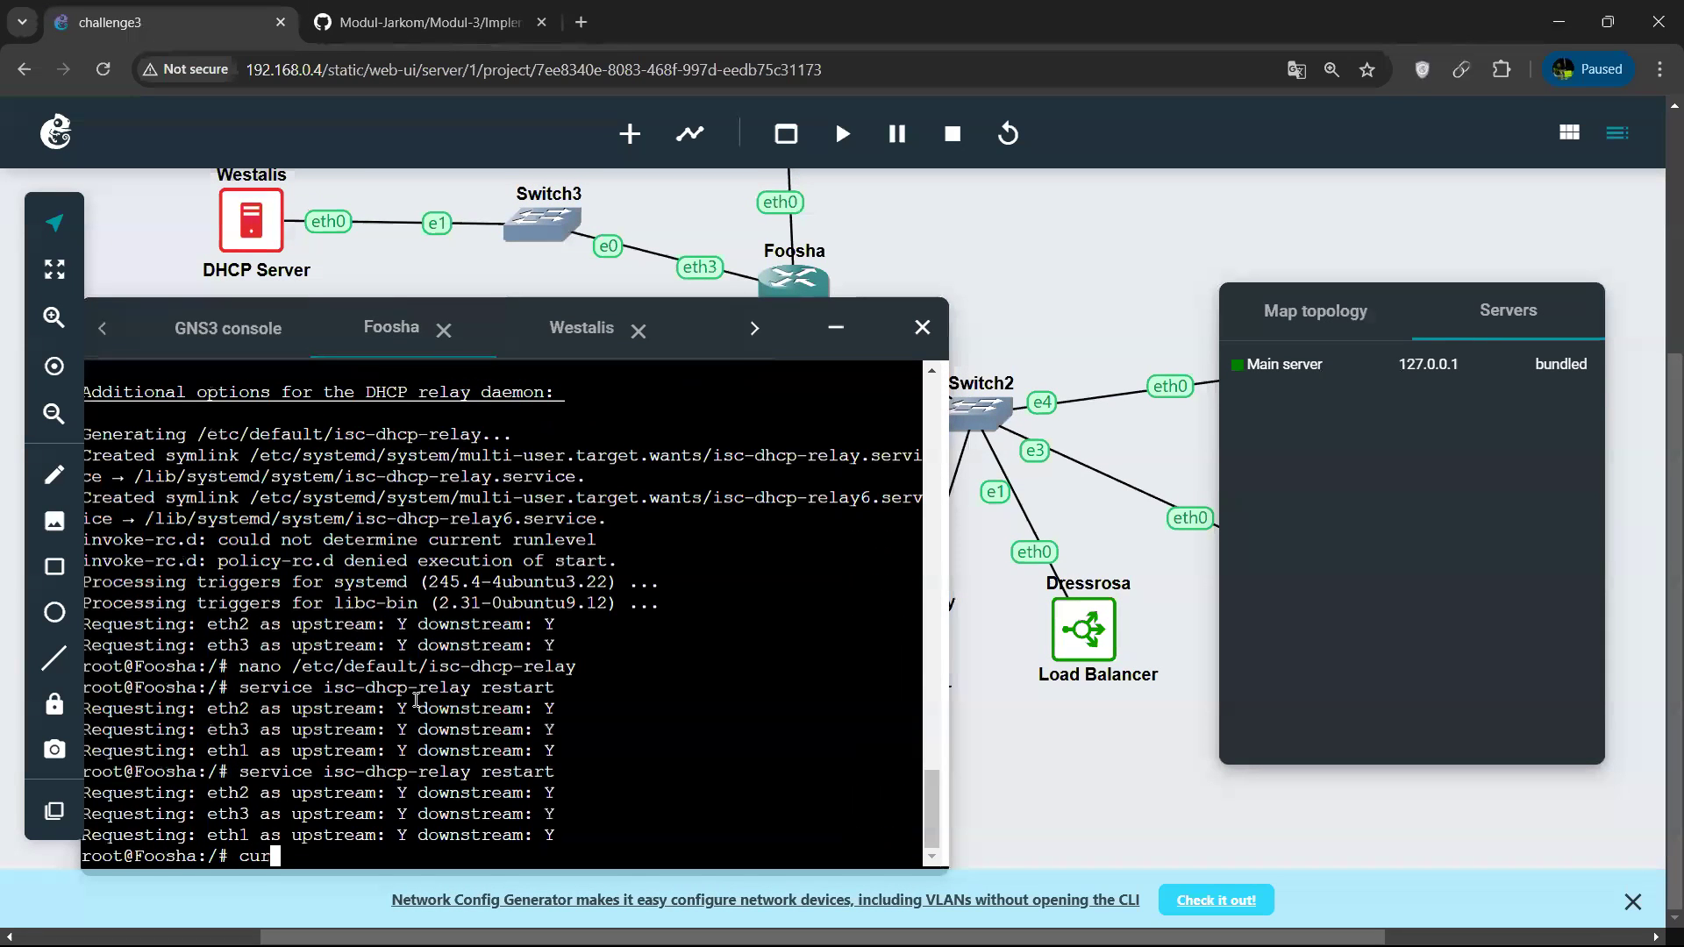
pyautogui.write('l 192')
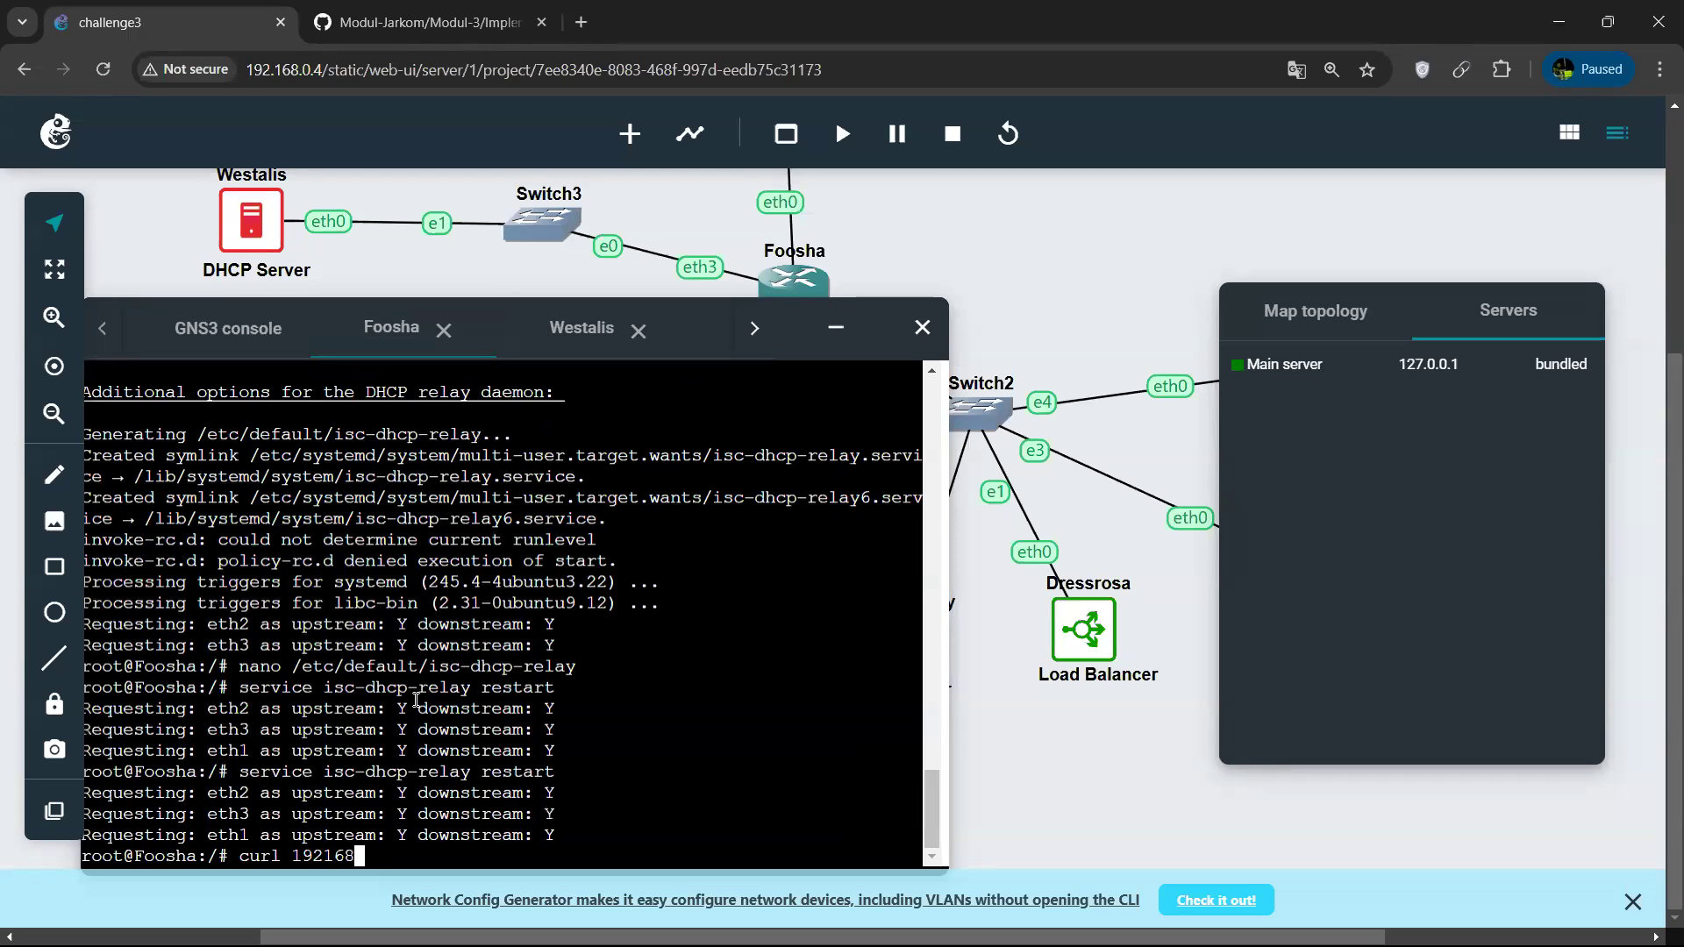
pyautogui.write('.168.2.2')
pyautogui.press('Return')
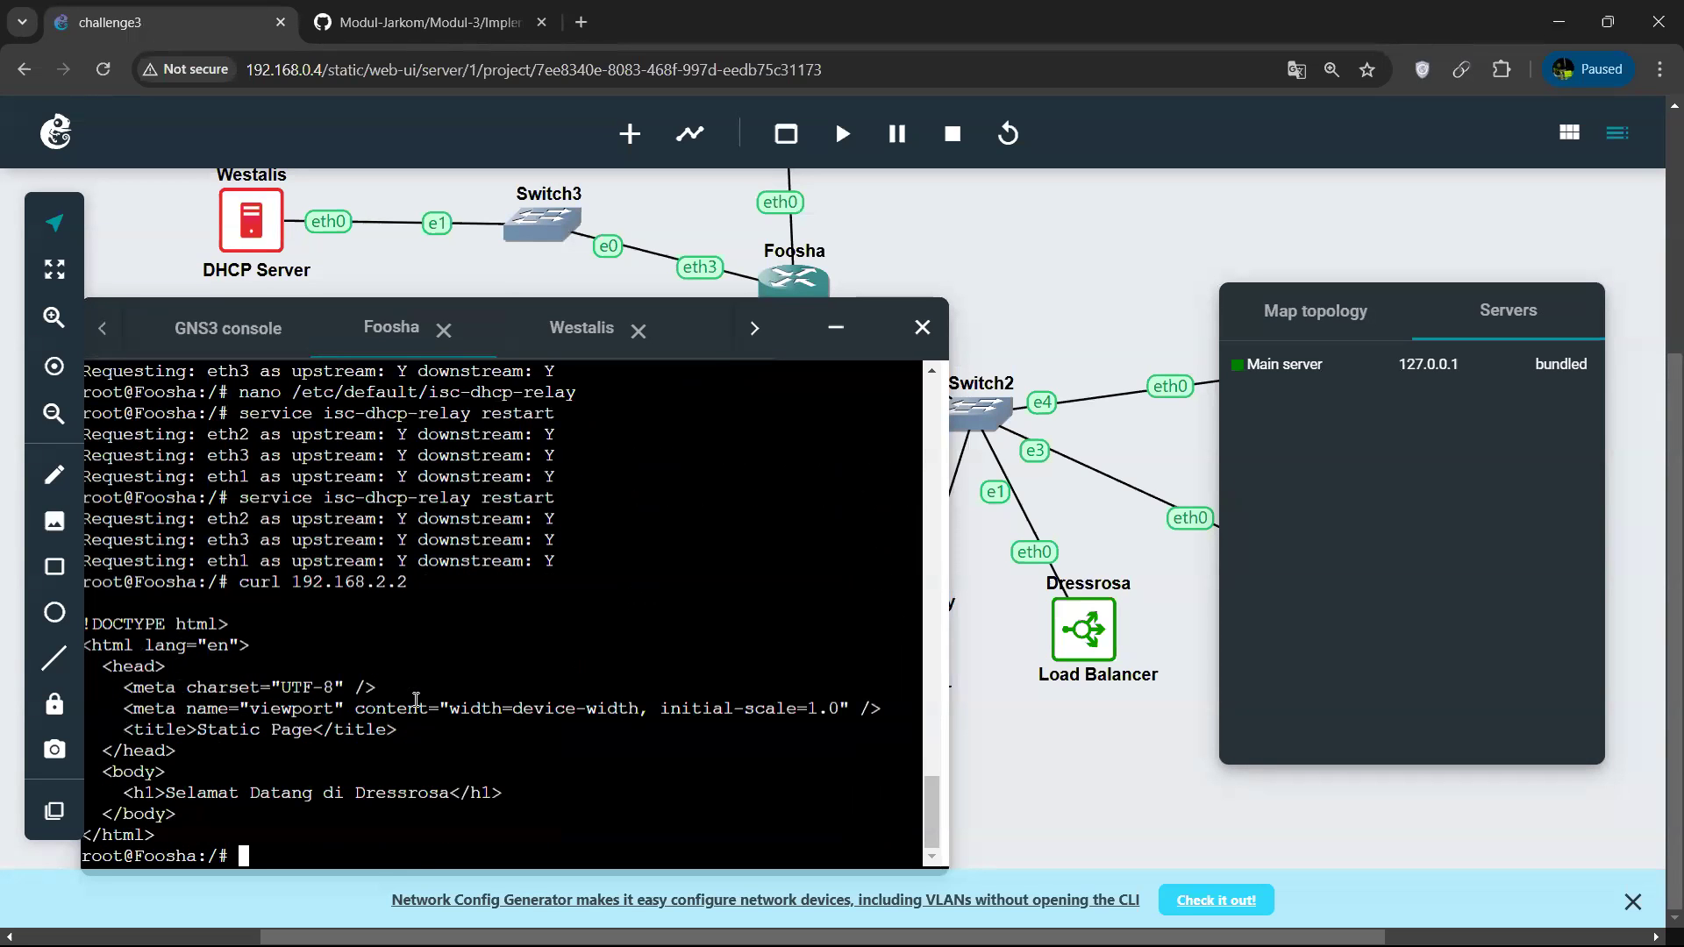
# Open /etc/dhcp/dhcpd.conf in nano on the Westalis console.
pyautogui.click(583, 333)
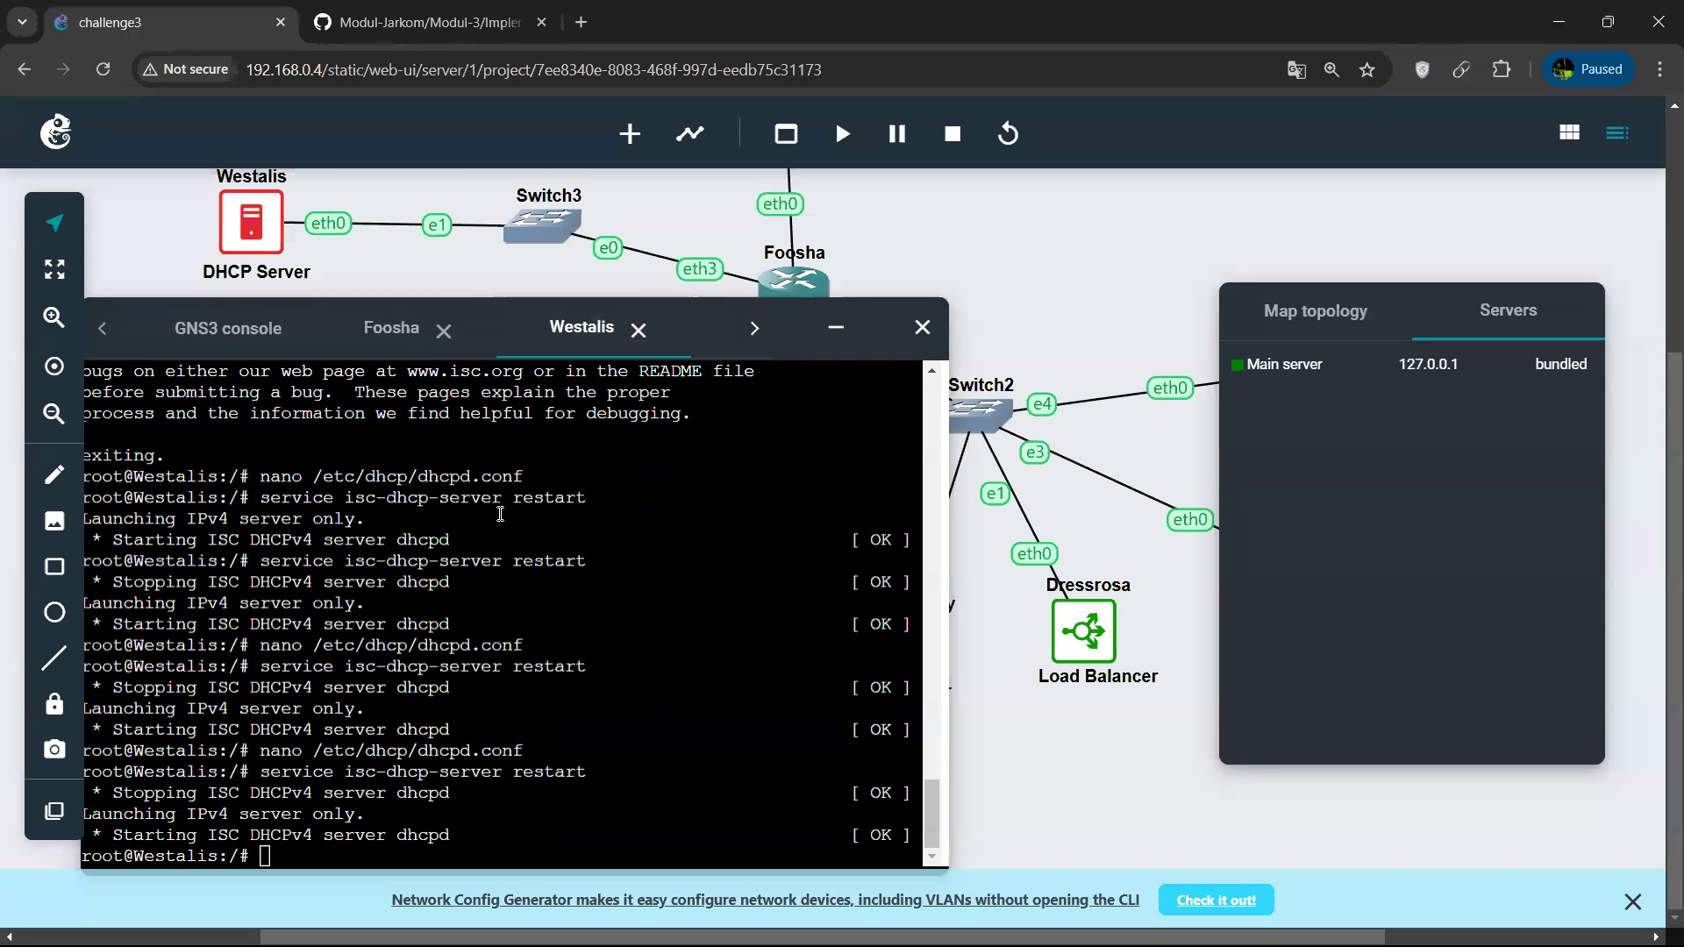
pyautogui.press('Up')
pyautogui.press('Up')
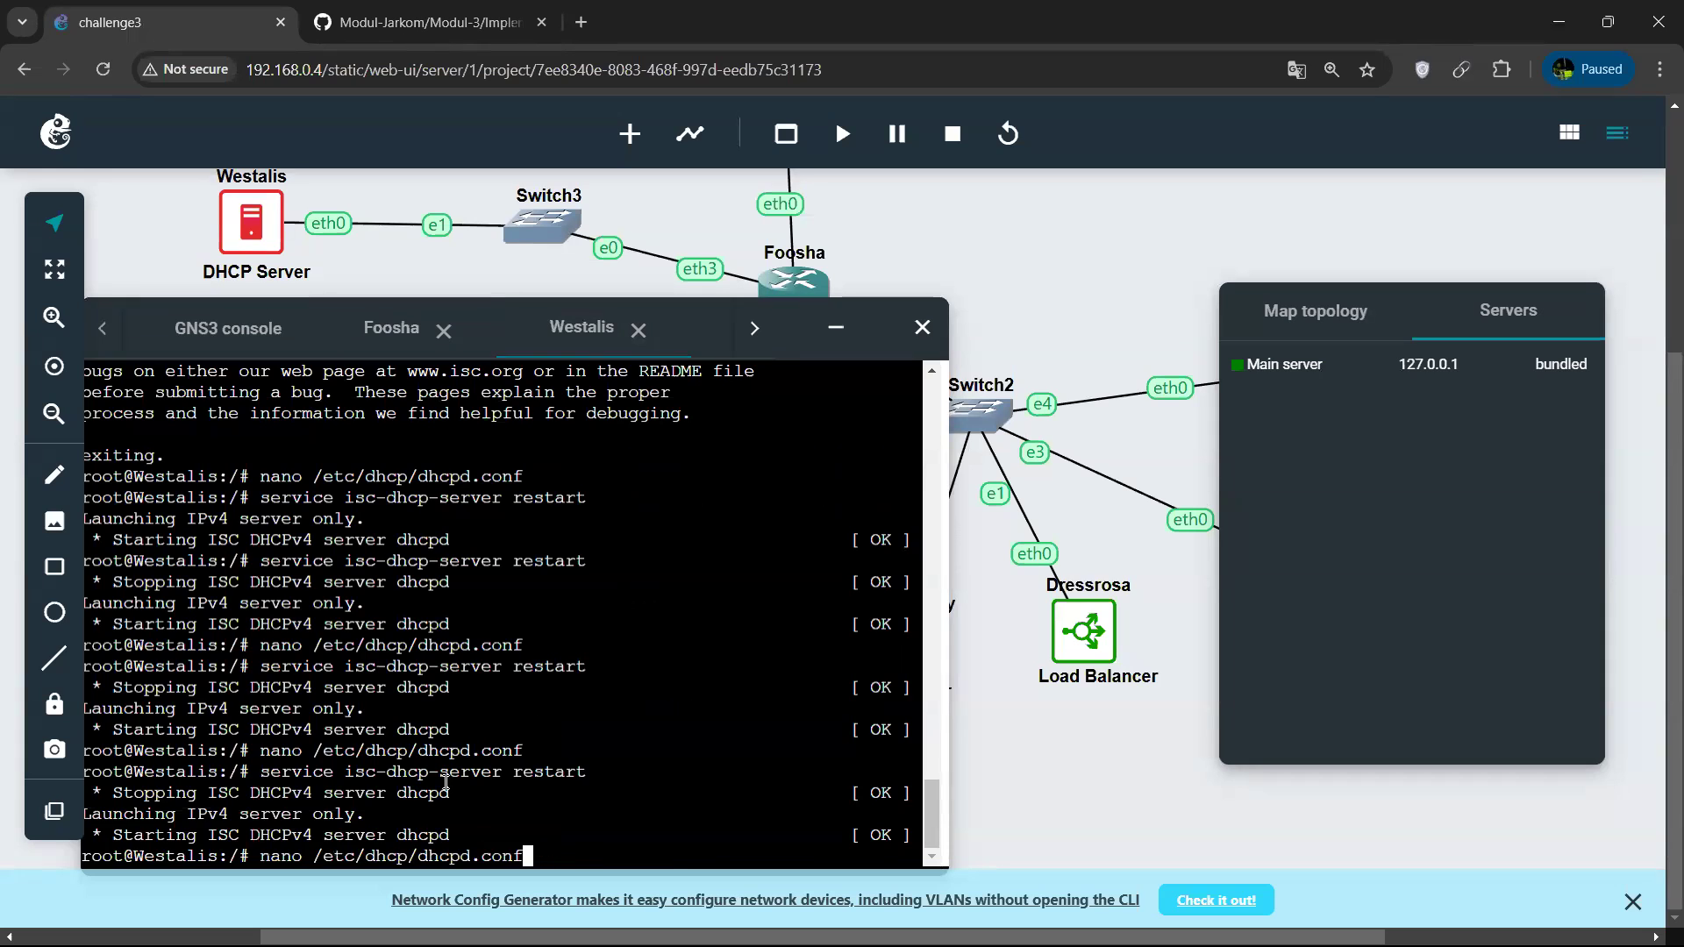
pyautogui.press('Return')
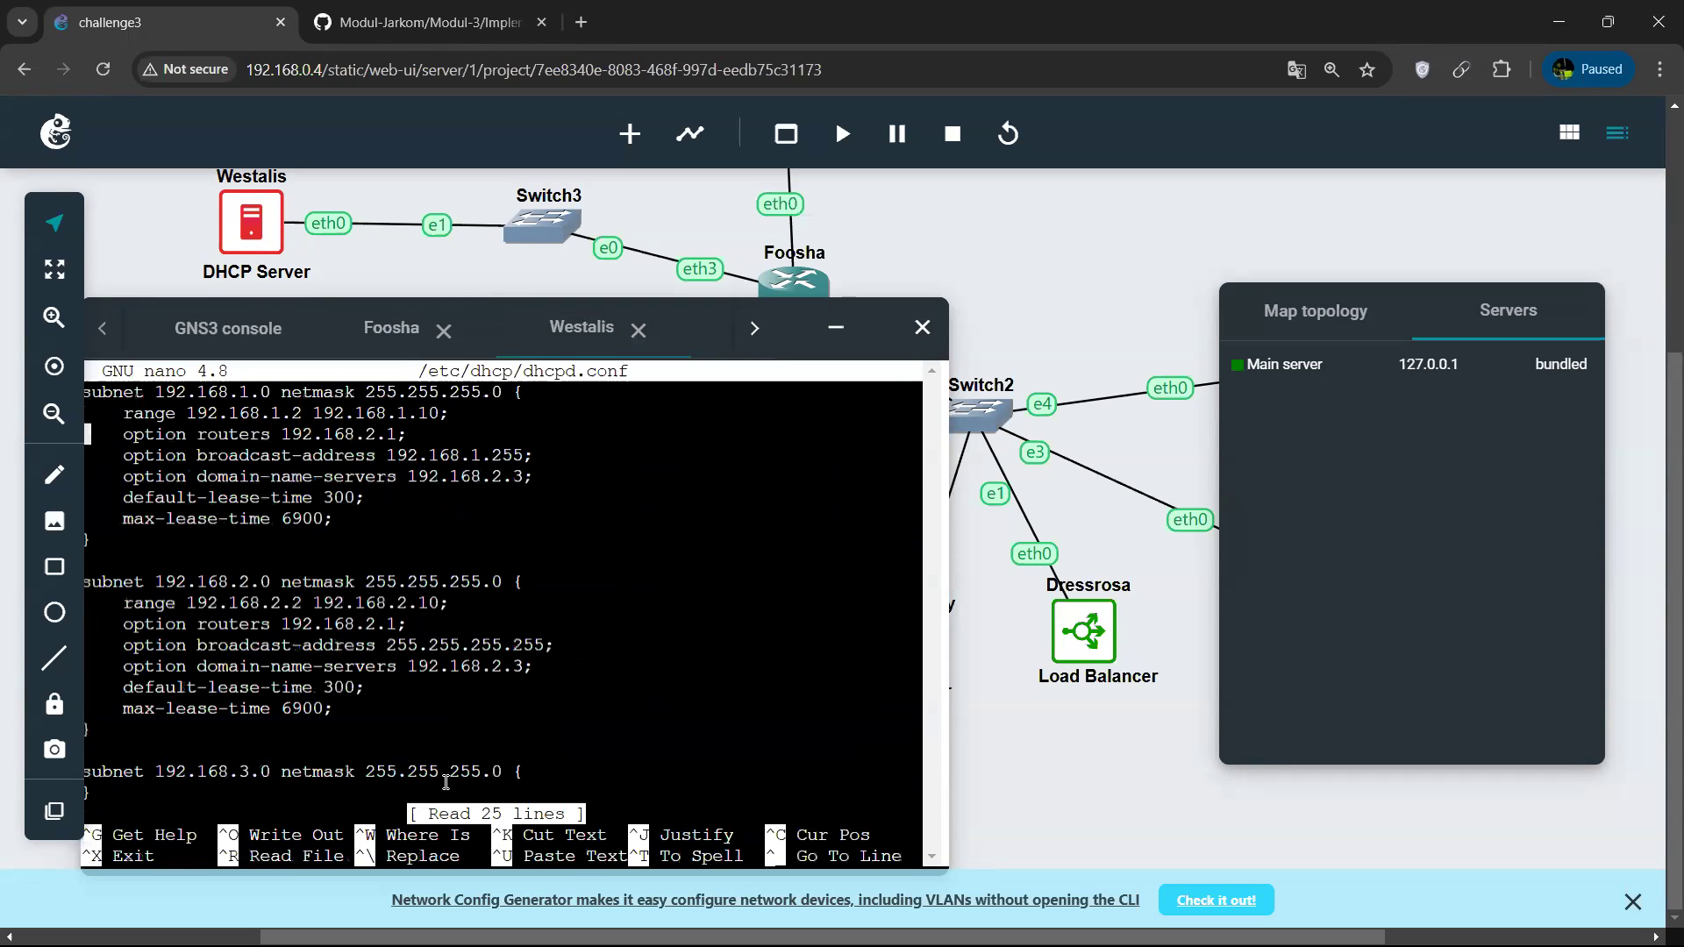
pyautogui.press('Right')
pyautogui.press('Right')
pyautogui.press('Right')
pyautogui.press('Right')
pyautogui.press('Right')
pyautogui.press('Right')
pyautogui.press('Right')
pyautogui.moveTo(800, 340); pyautogui.dragTo(857, 401)
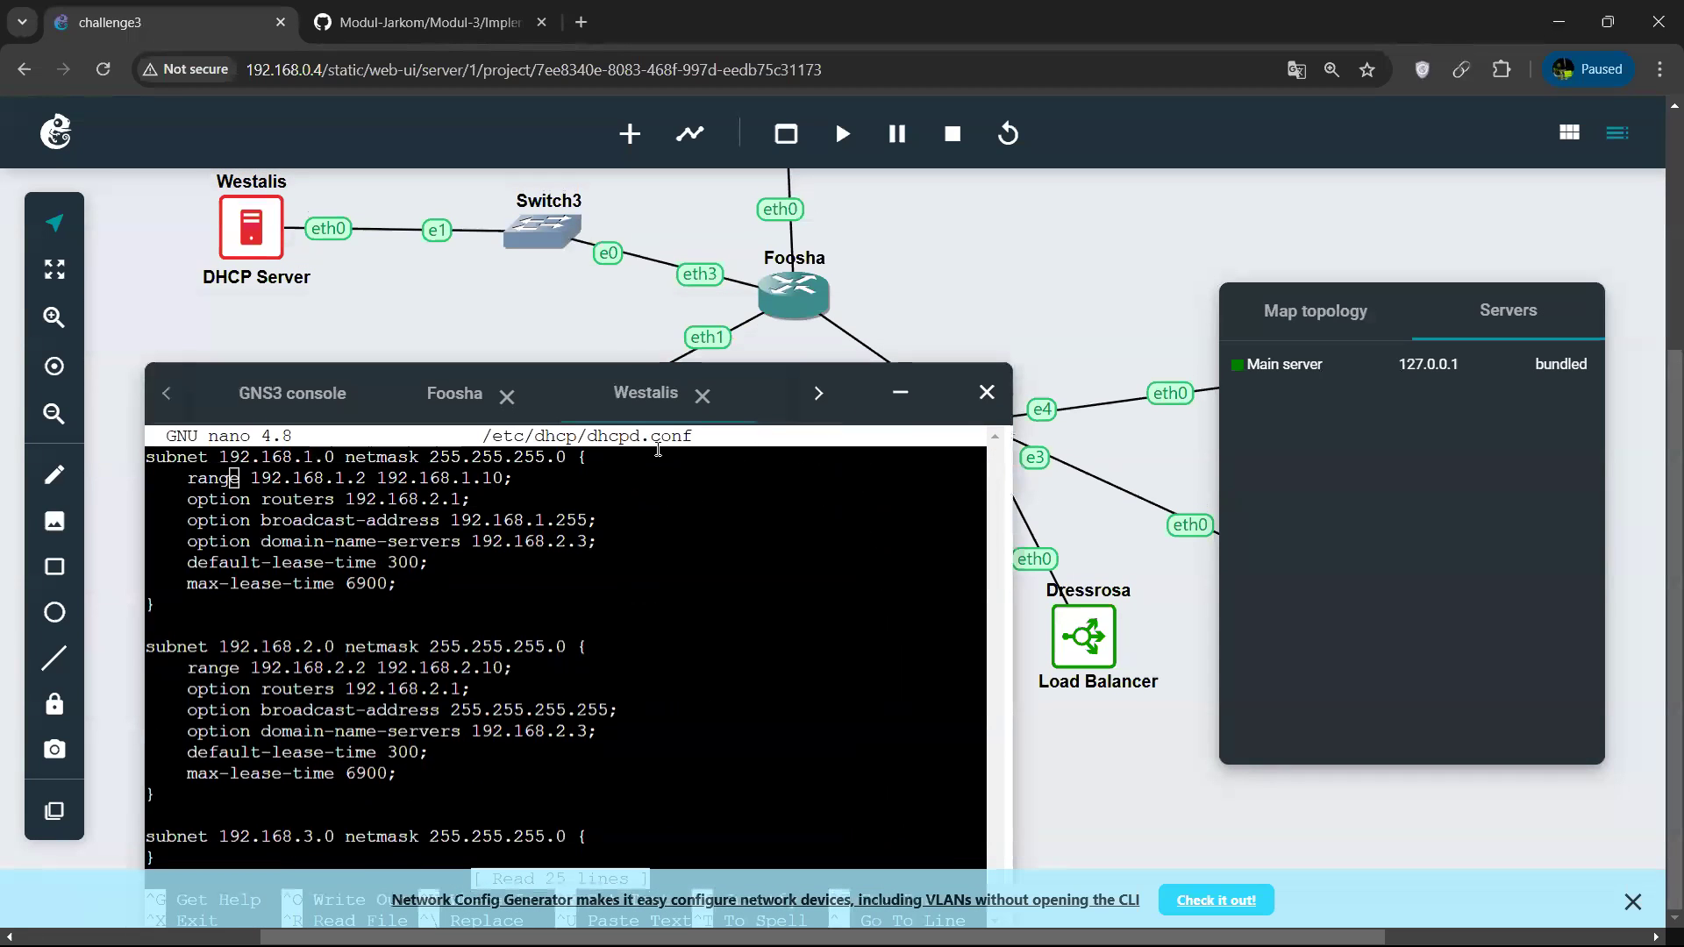
# Set the 192.168.1.0 subnet's routers option to 192.168.1.1.
pyautogui.press('Down')
pyautogui.press('Right')
pyautogui.press('Right')
pyautogui.press('Right')
pyautogui.press('Right')
pyautogui.press('Right')
pyautogui.press('Right')
pyautogui.press('Right')
pyautogui.press('Right')
pyautogui.press('Right')
pyautogui.press('Right')
pyautogui.press('Right')
pyautogui.press('Right')
pyautogui.press('Right')
pyautogui.press('Right')
pyautogui.press('Right')
pyautogui.press('Right')
pyautogui.press('Right')
pyautogui.press('Right')
pyautogui.press('Right')
pyautogui.press('Right')
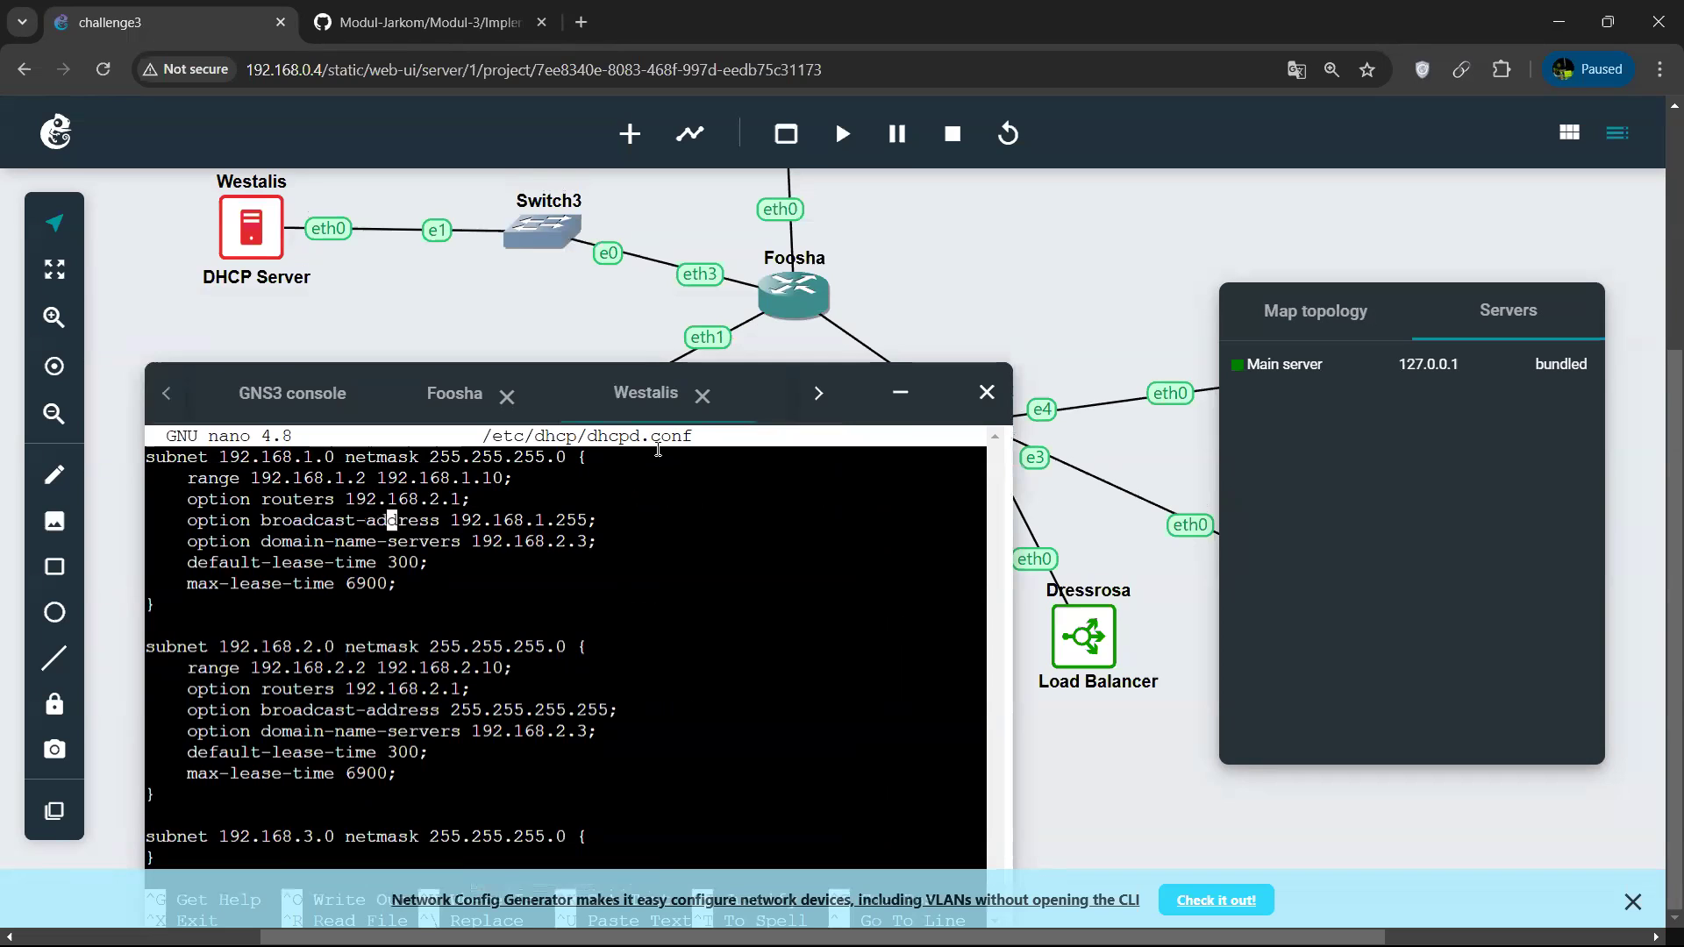
pyautogui.press('Left')
pyautogui.press('Delete')
pyautogui.write('.')
pyautogui.press('Left')
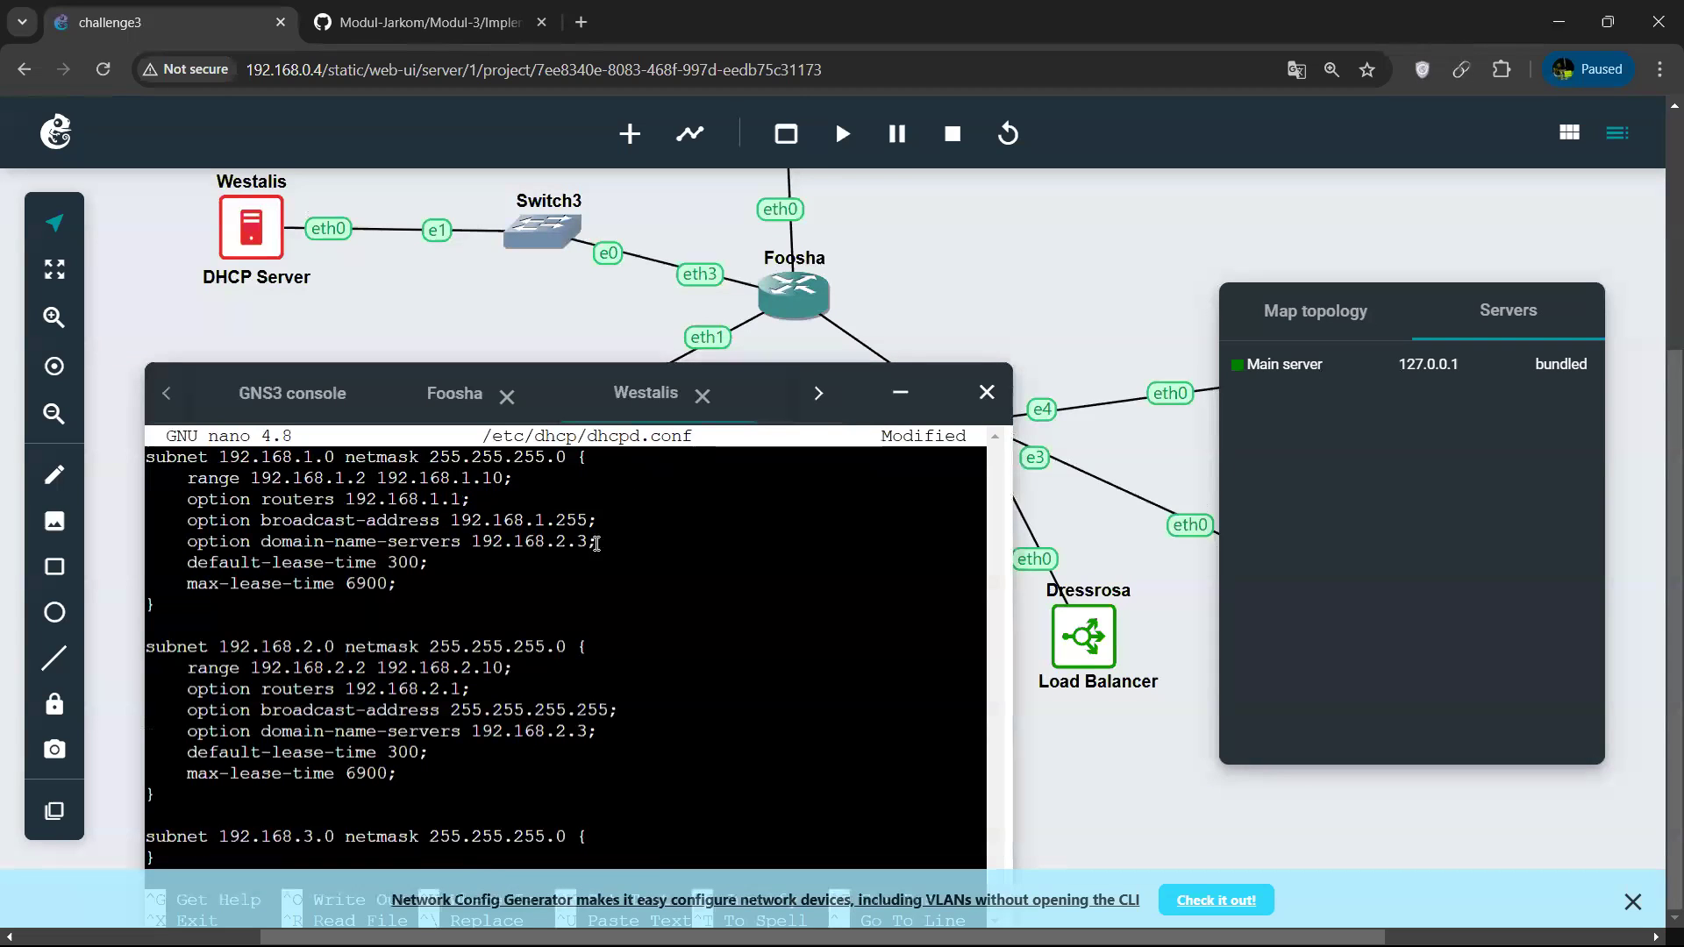
# Reposition the console window, save dhcpd.conf and exit nano.
pyautogui.moveTo(847, 400); pyautogui.dragTo(818, 250)
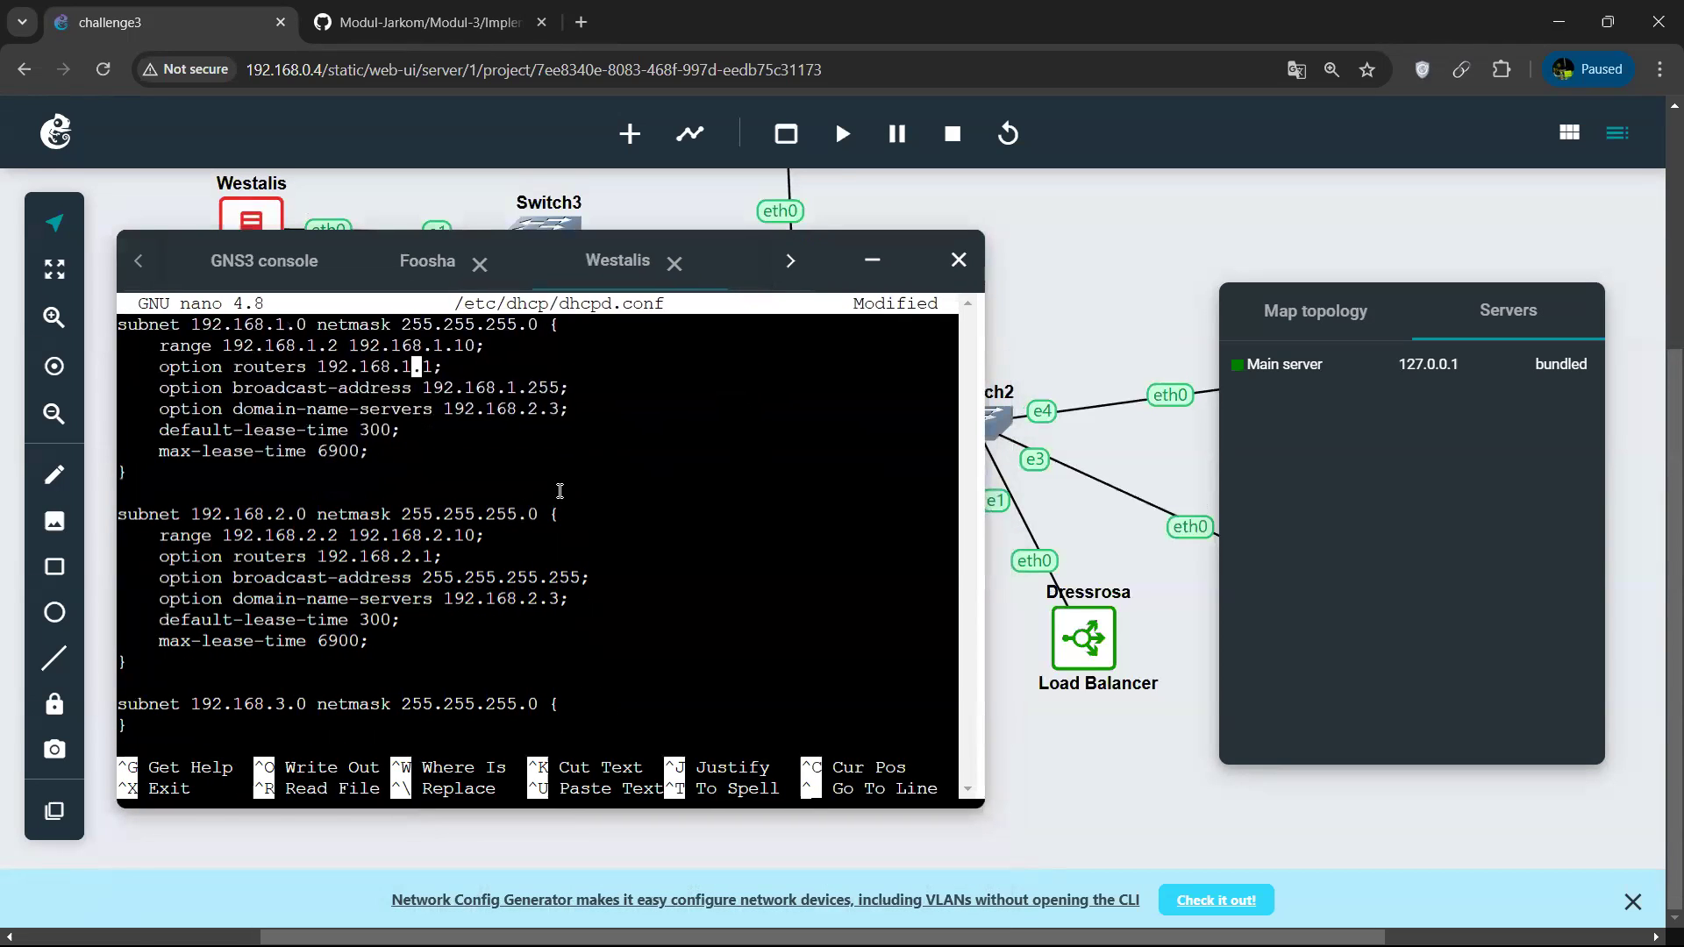
pyautogui.moveTo(833, 266); pyautogui.dragTo(793, 459)
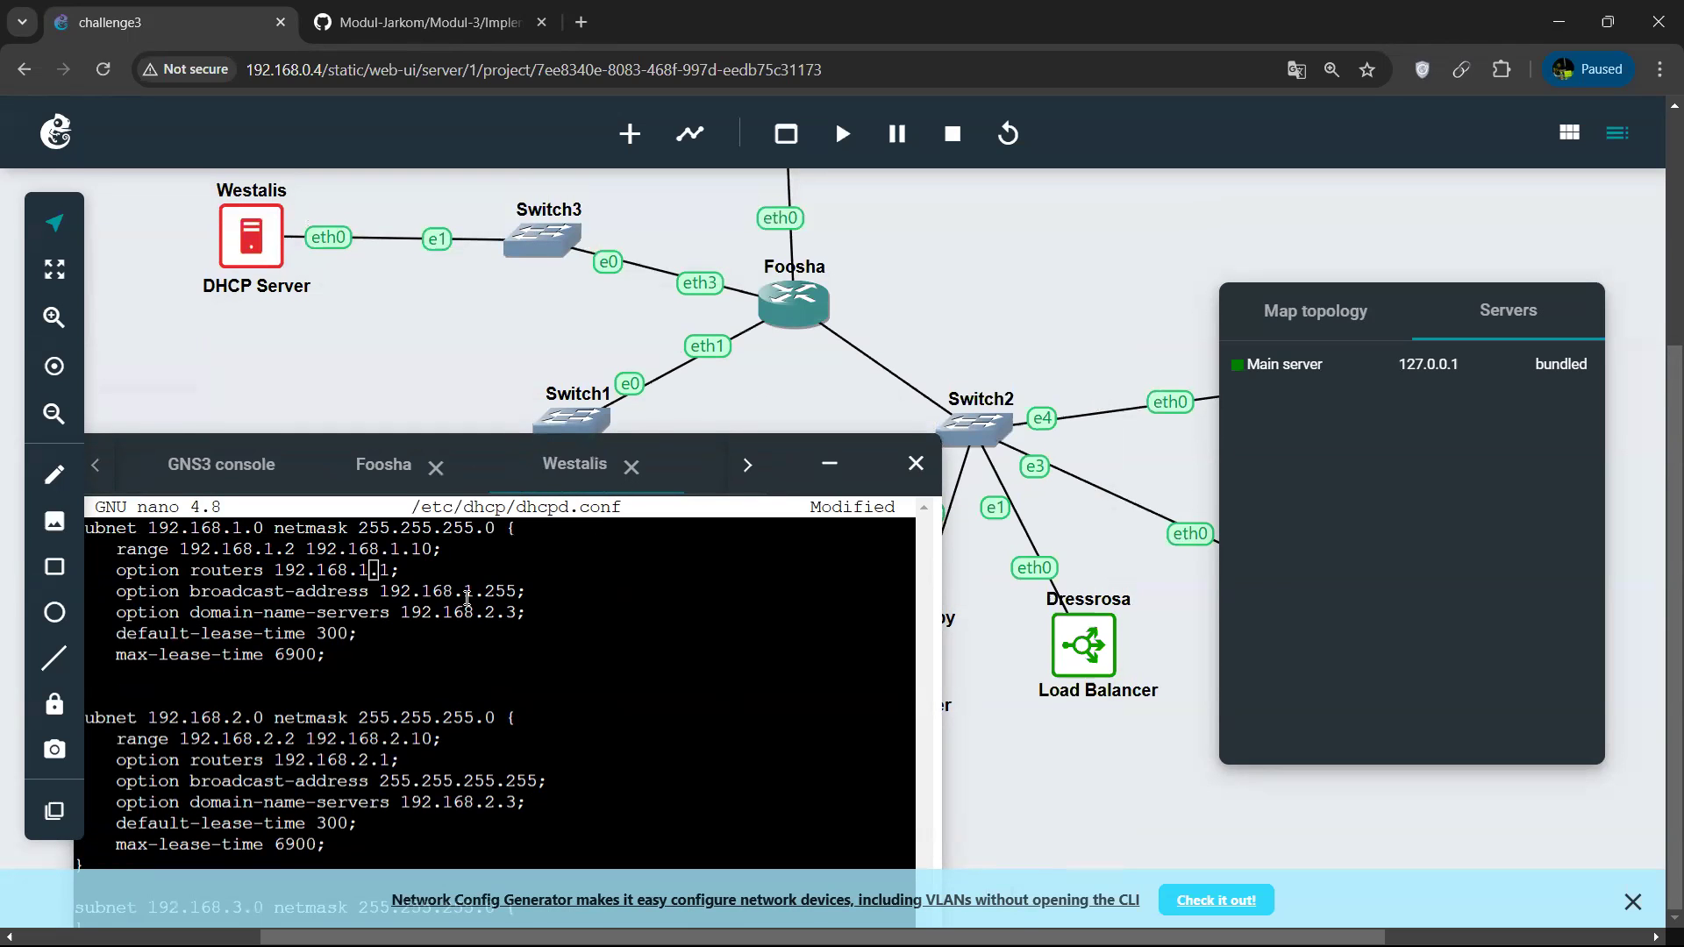
pyautogui.moveTo(776, 462); pyautogui.dragTo(831, 339)
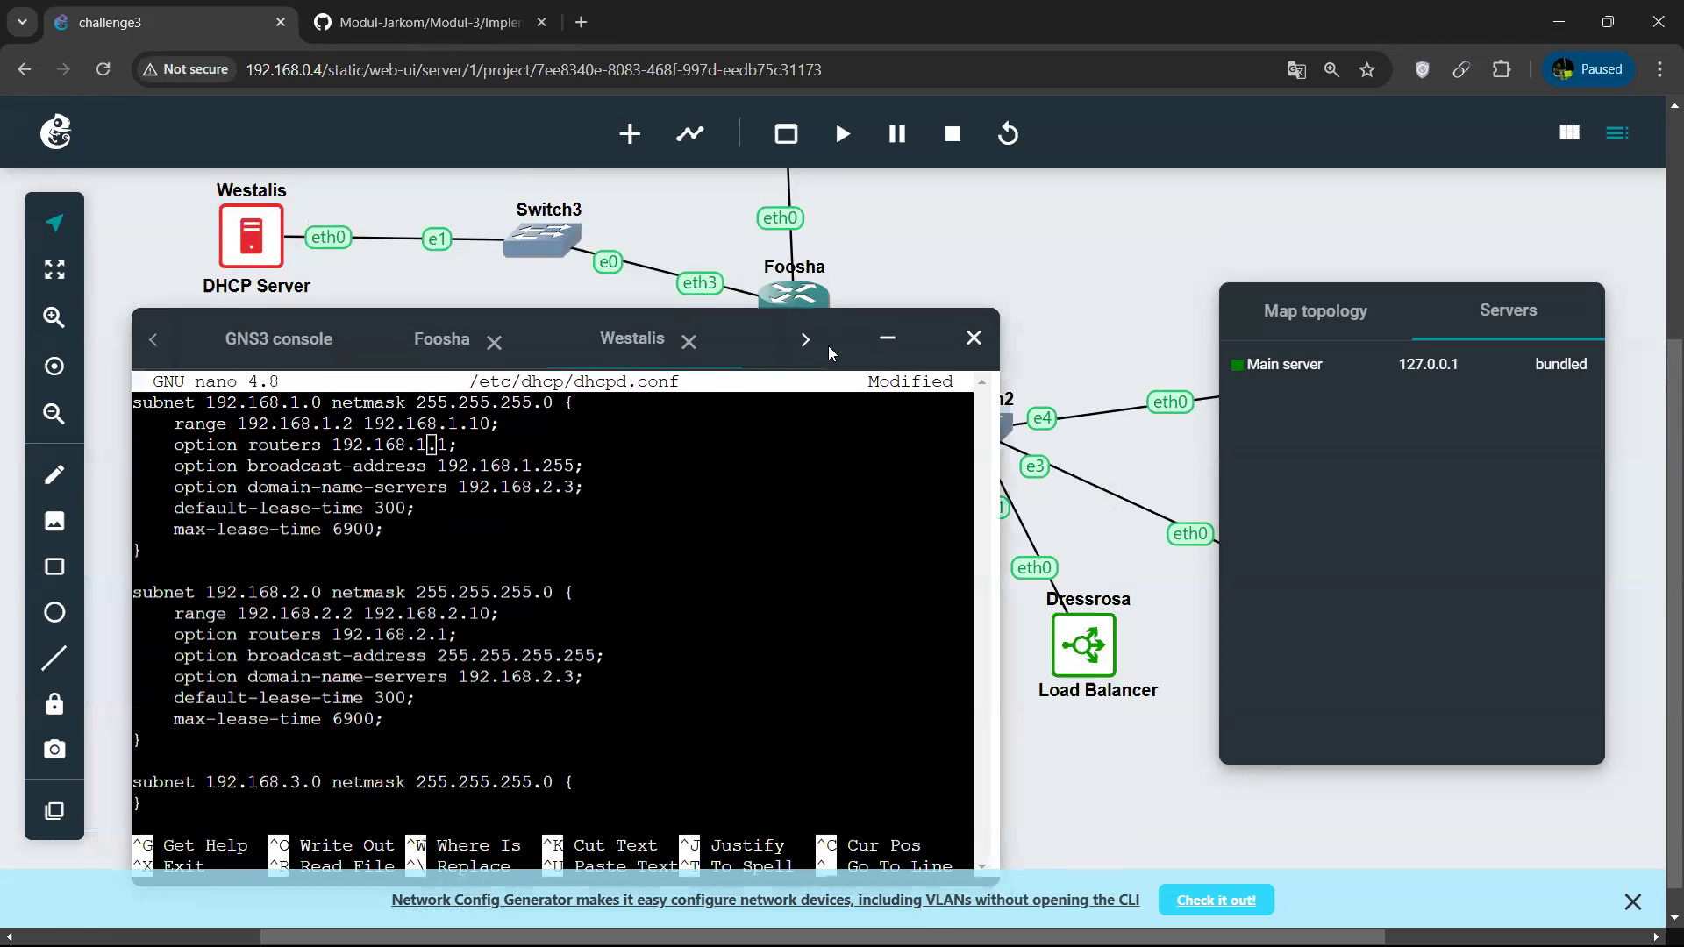
pyautogui.hotkey('ctrl', 'o')
pyautogui.press('Return')
pyautogui.hotkey('ctrl', 'x')
# Restart the isc-dhcp-server service on Westalis.
pyautogui.write('service r')
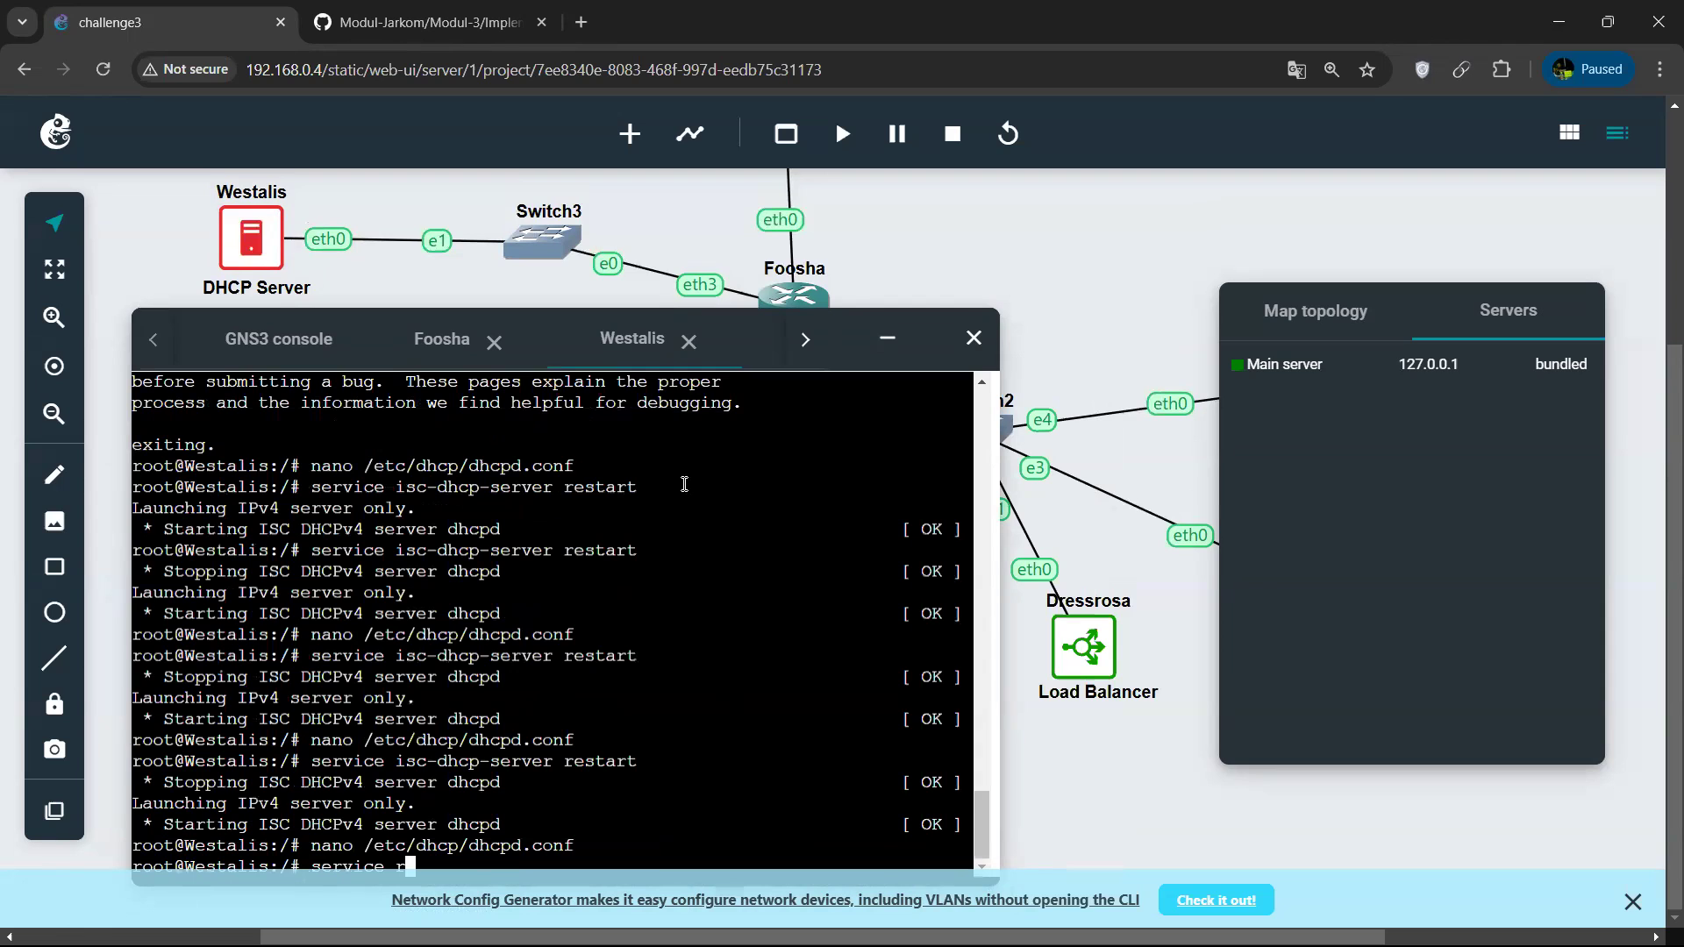
pyautogui.press('BackSpace')
pyautogui.press('BackSpace')
pyautogui.press('BackSpace')
pyautogui.press('BackSpace')
pyautogui.press('BackSpace')
pyautogui.press('BackSpace')
pyautogui.press('BackSpace')
pyautogui.press('BackSpace')
pyautogui.press('Up')
pyautogui.press('Up')
pyautogui.press('Return')
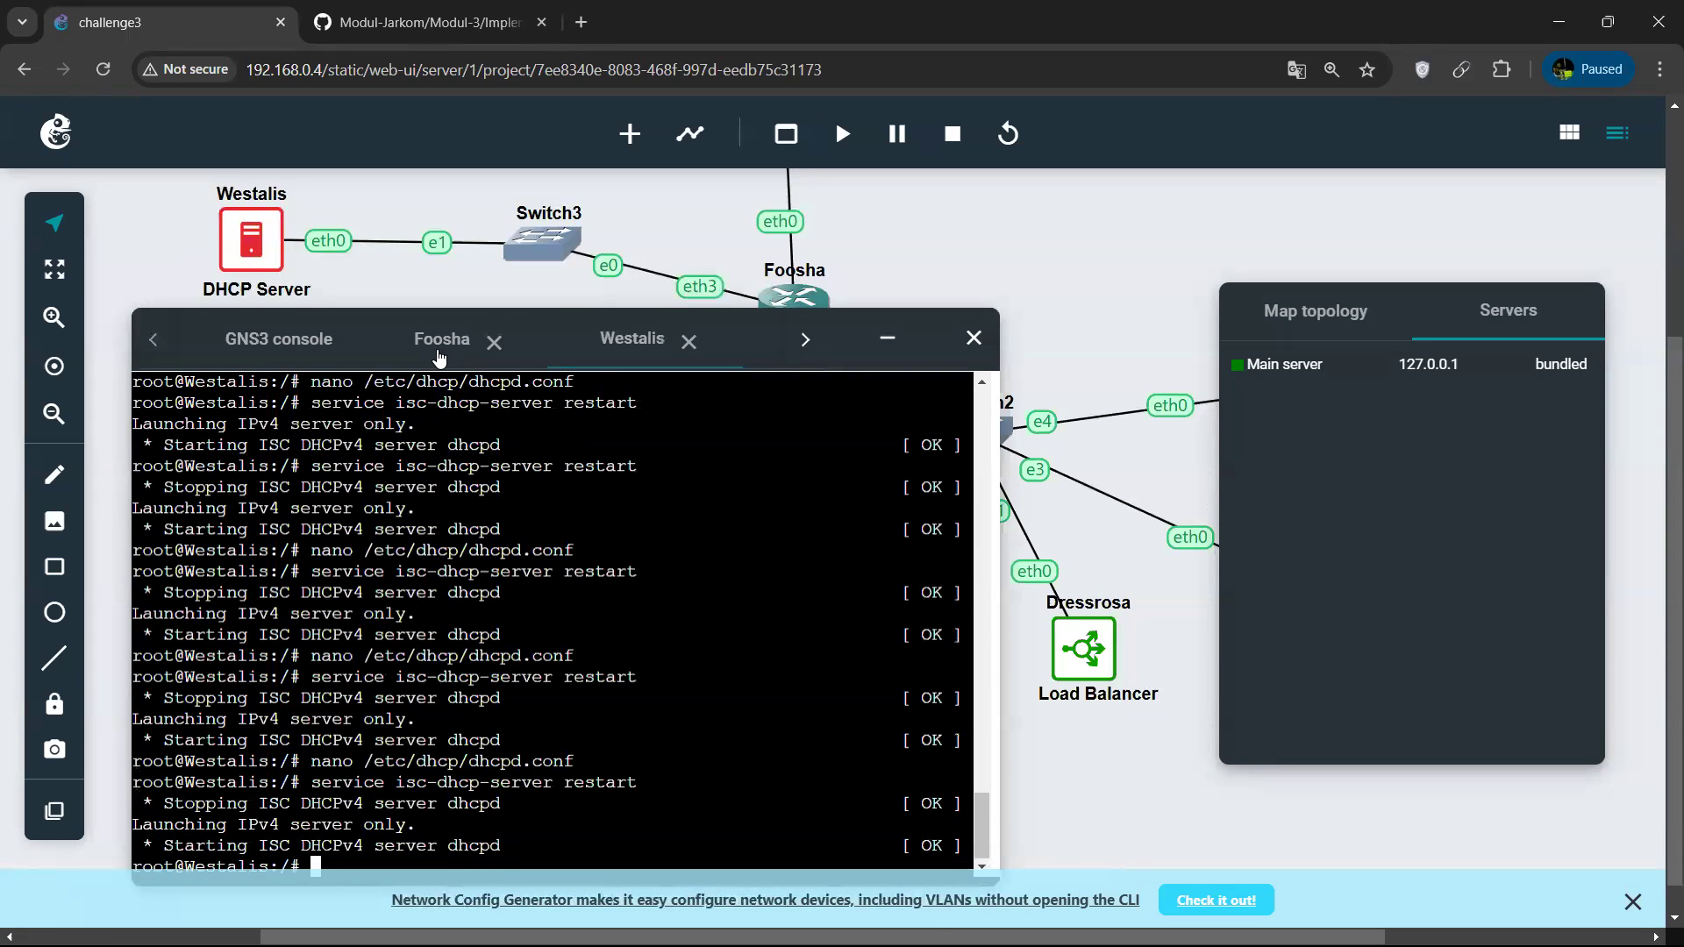
# Restart the isc-dhcp-relay service on Foosha to follow the DHCP server change.
pyautogui.click(439, 351)
pyautogui.press('Up')
pyautogui.press('Up')
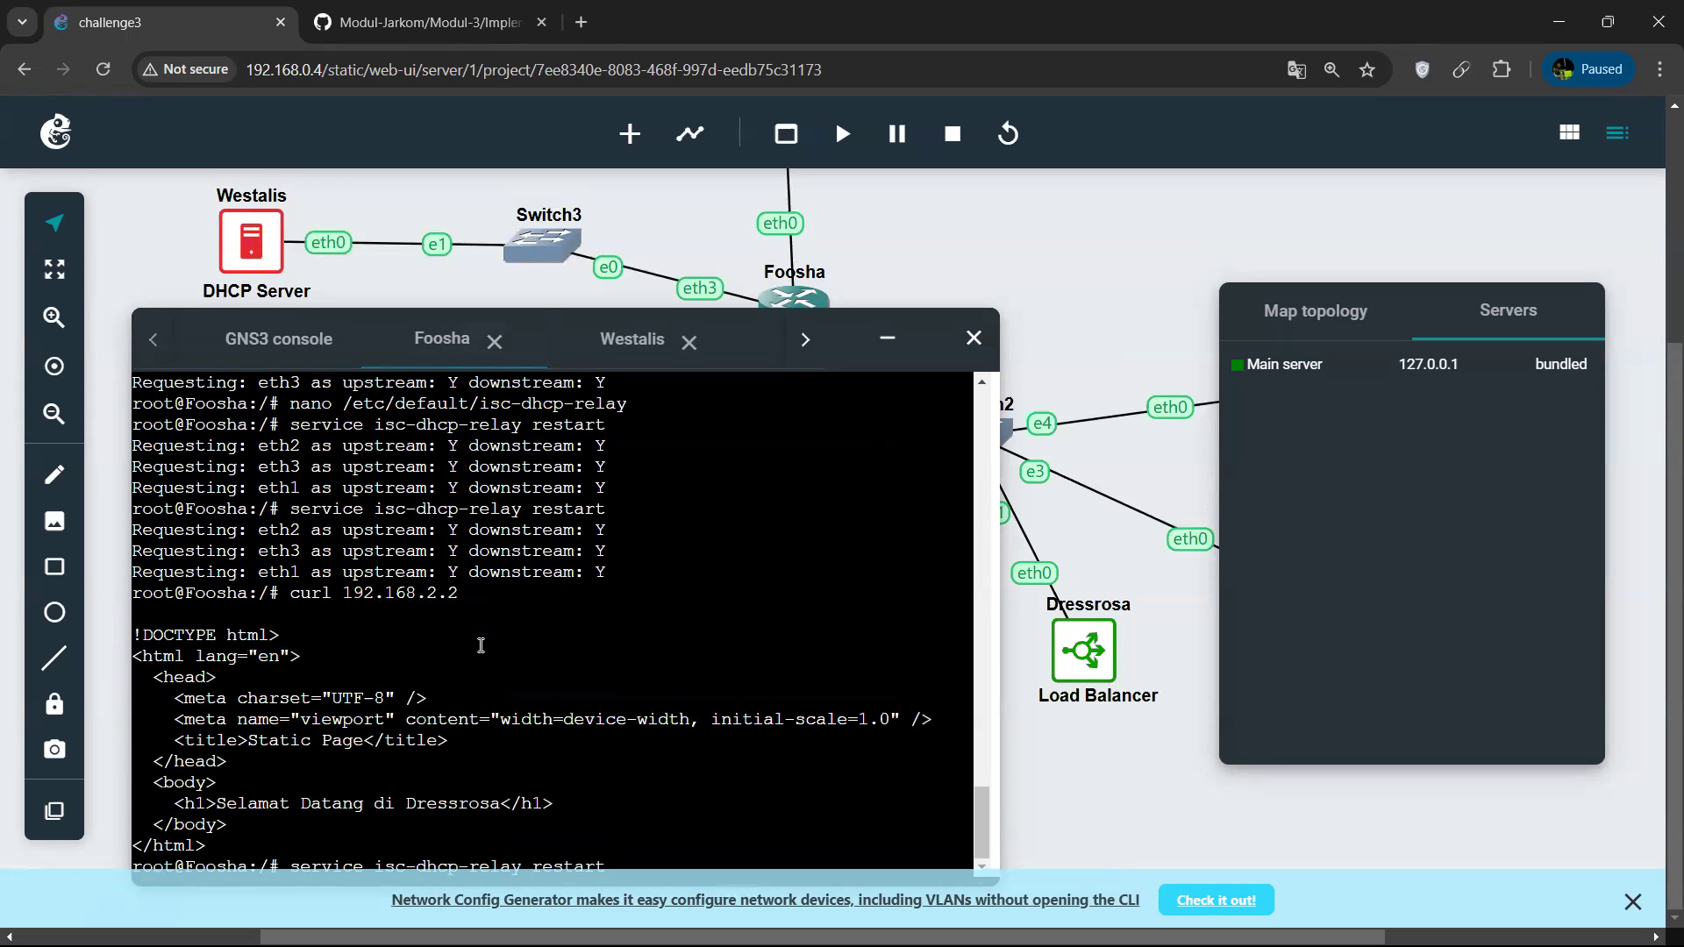
pyautogui.press('Return')
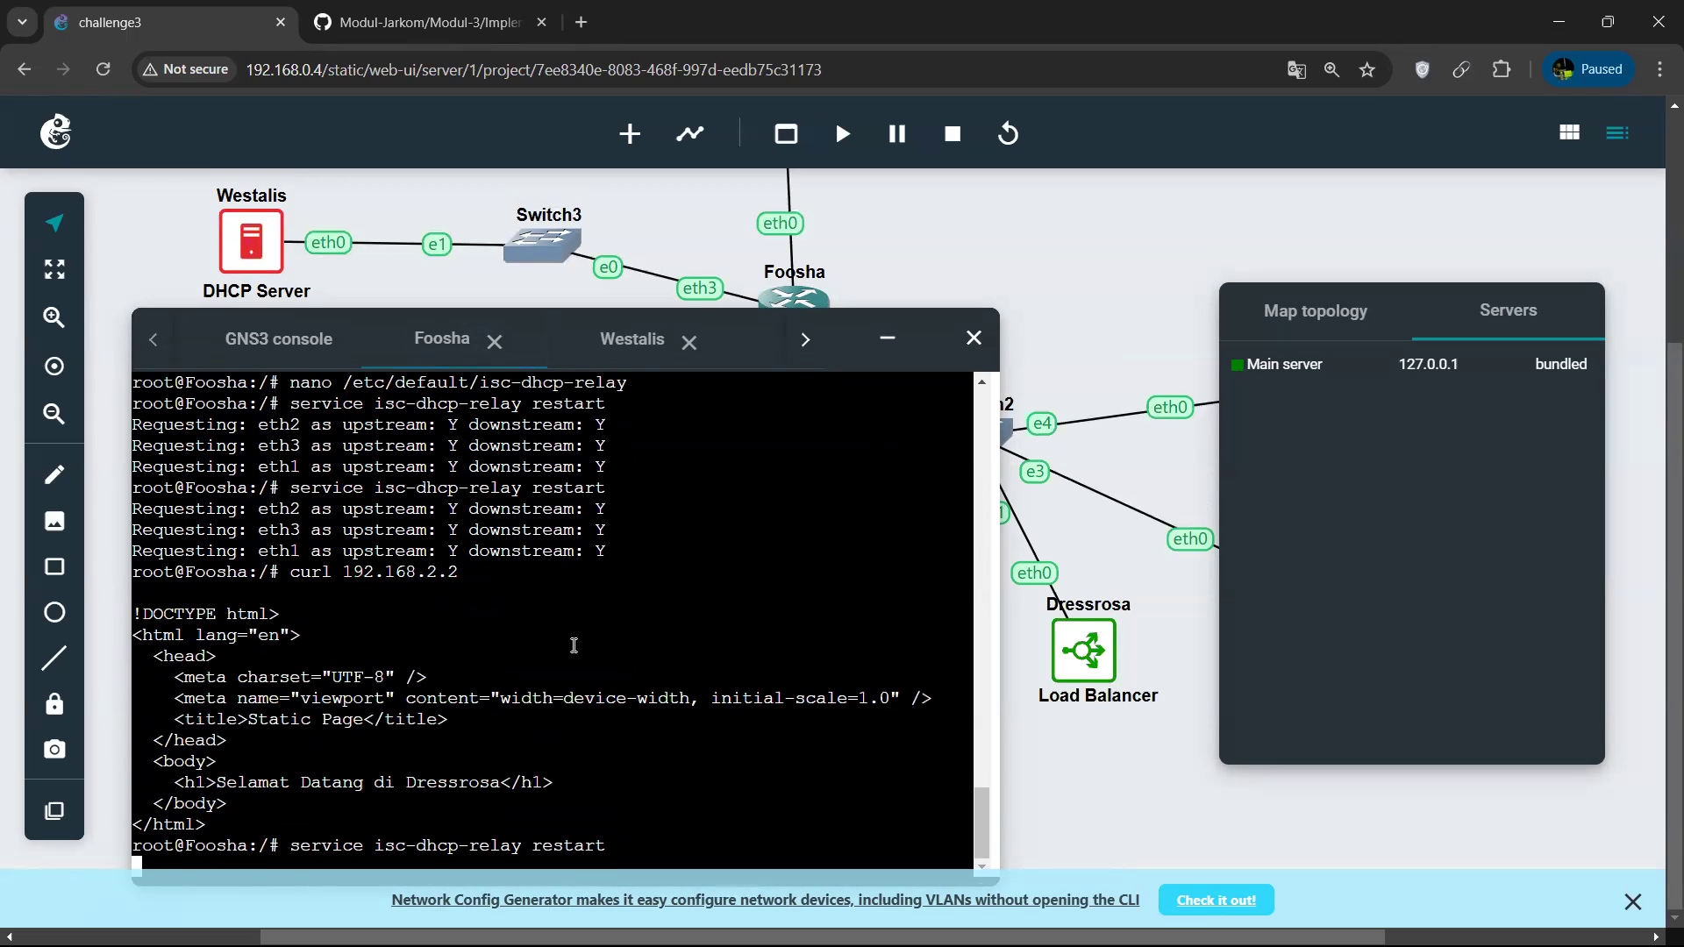
# Minimize the console window and stop the Alabasta and Loguetown client nodes.
pyautogui.click(887, 338)
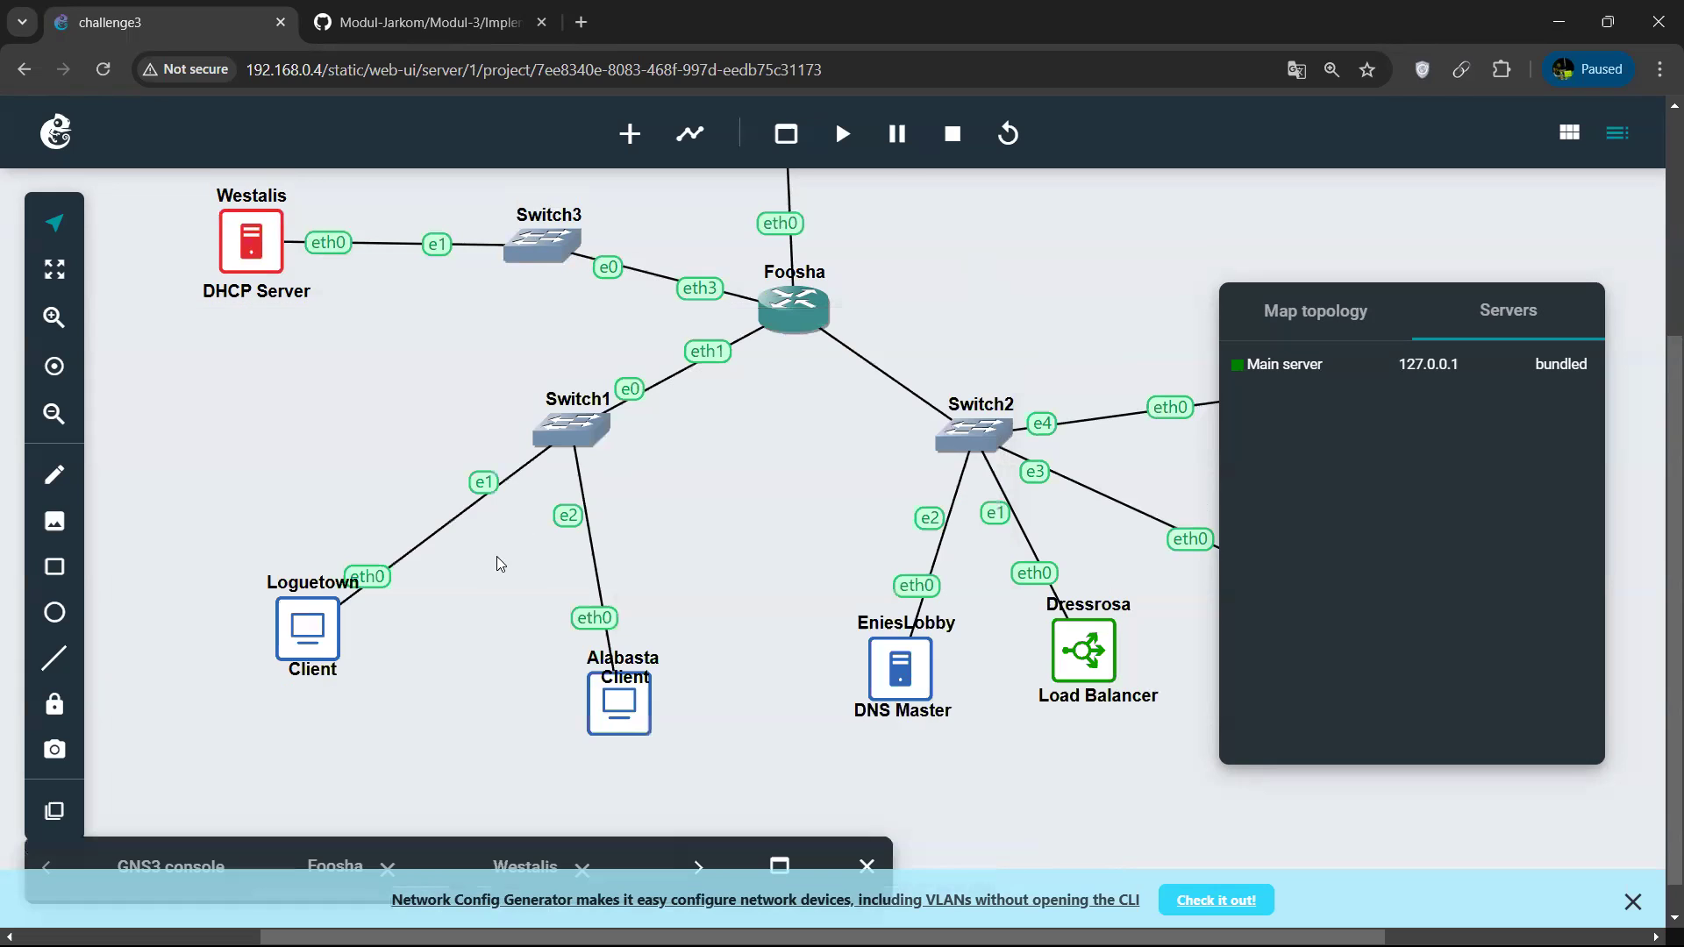
pyautogui.rightClick(625, 721)
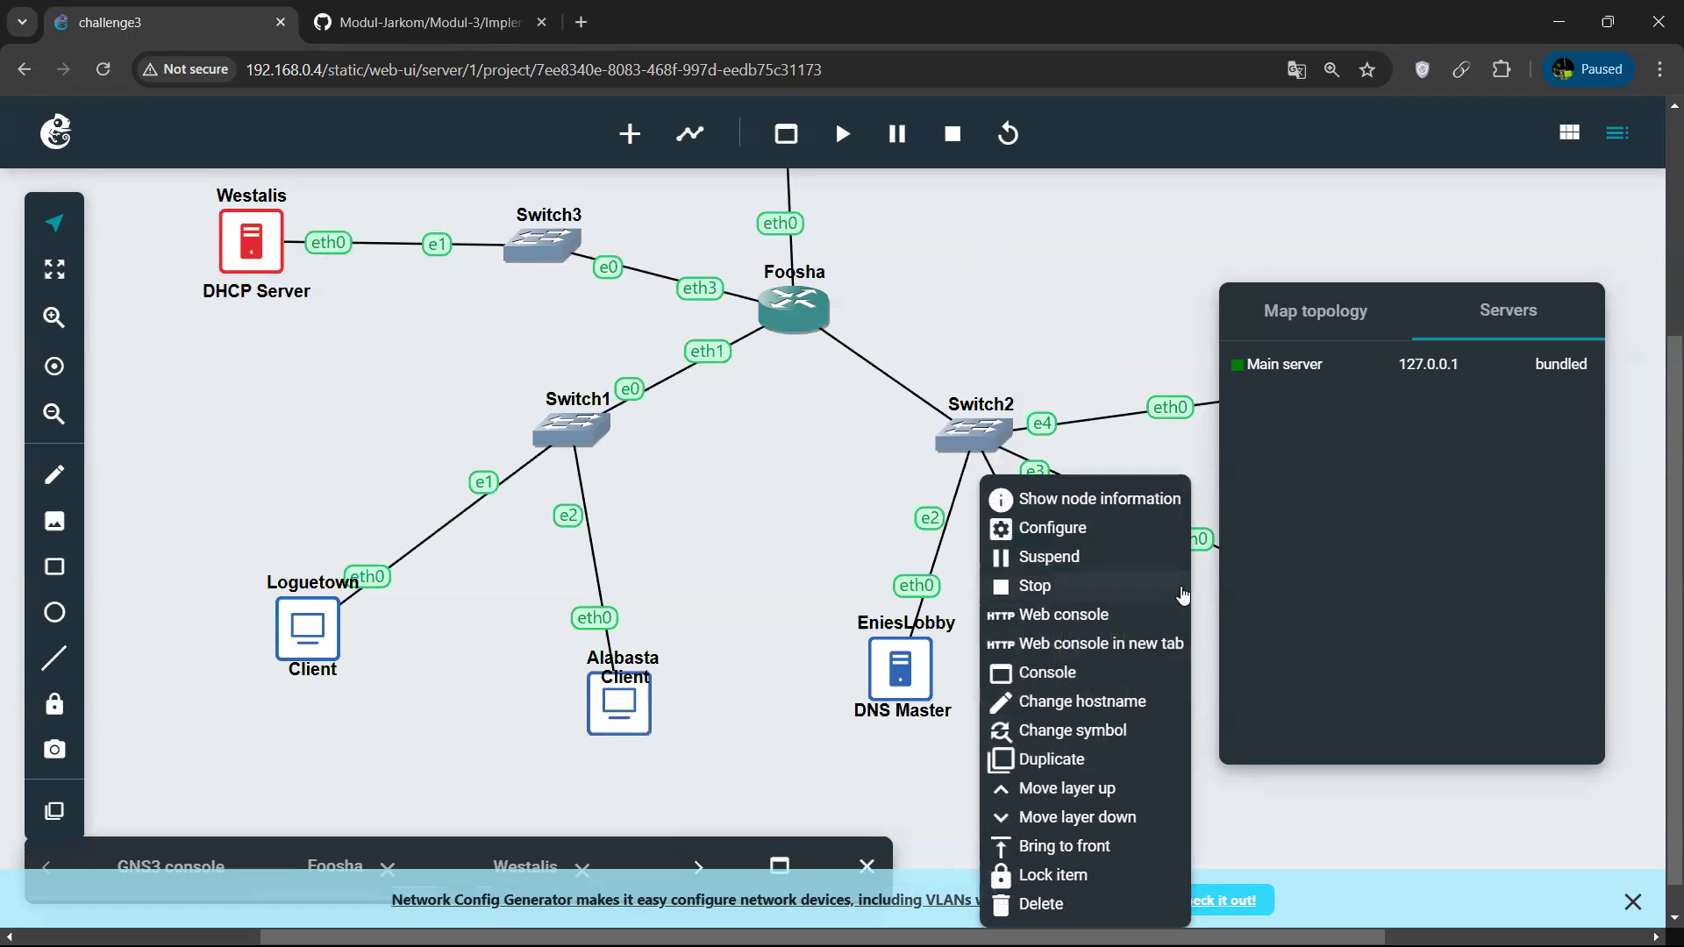
pyautogui.click(1128, 591)
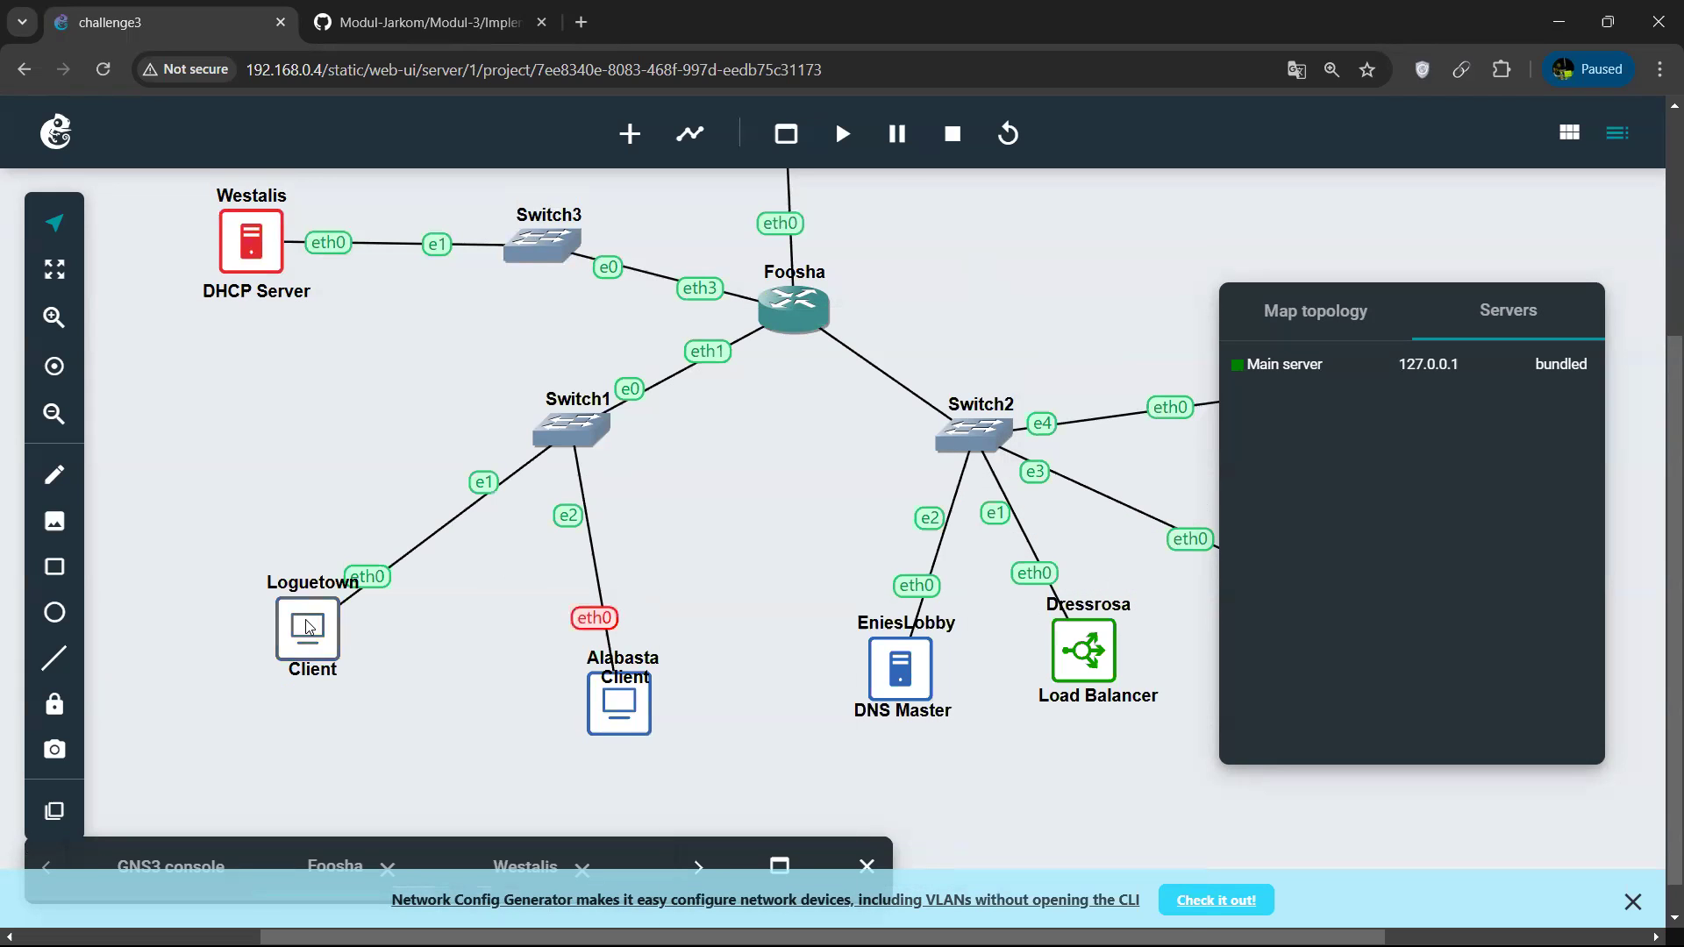
pyautogui.rightClick(309, 626)
pyautogui.click(775, 591)
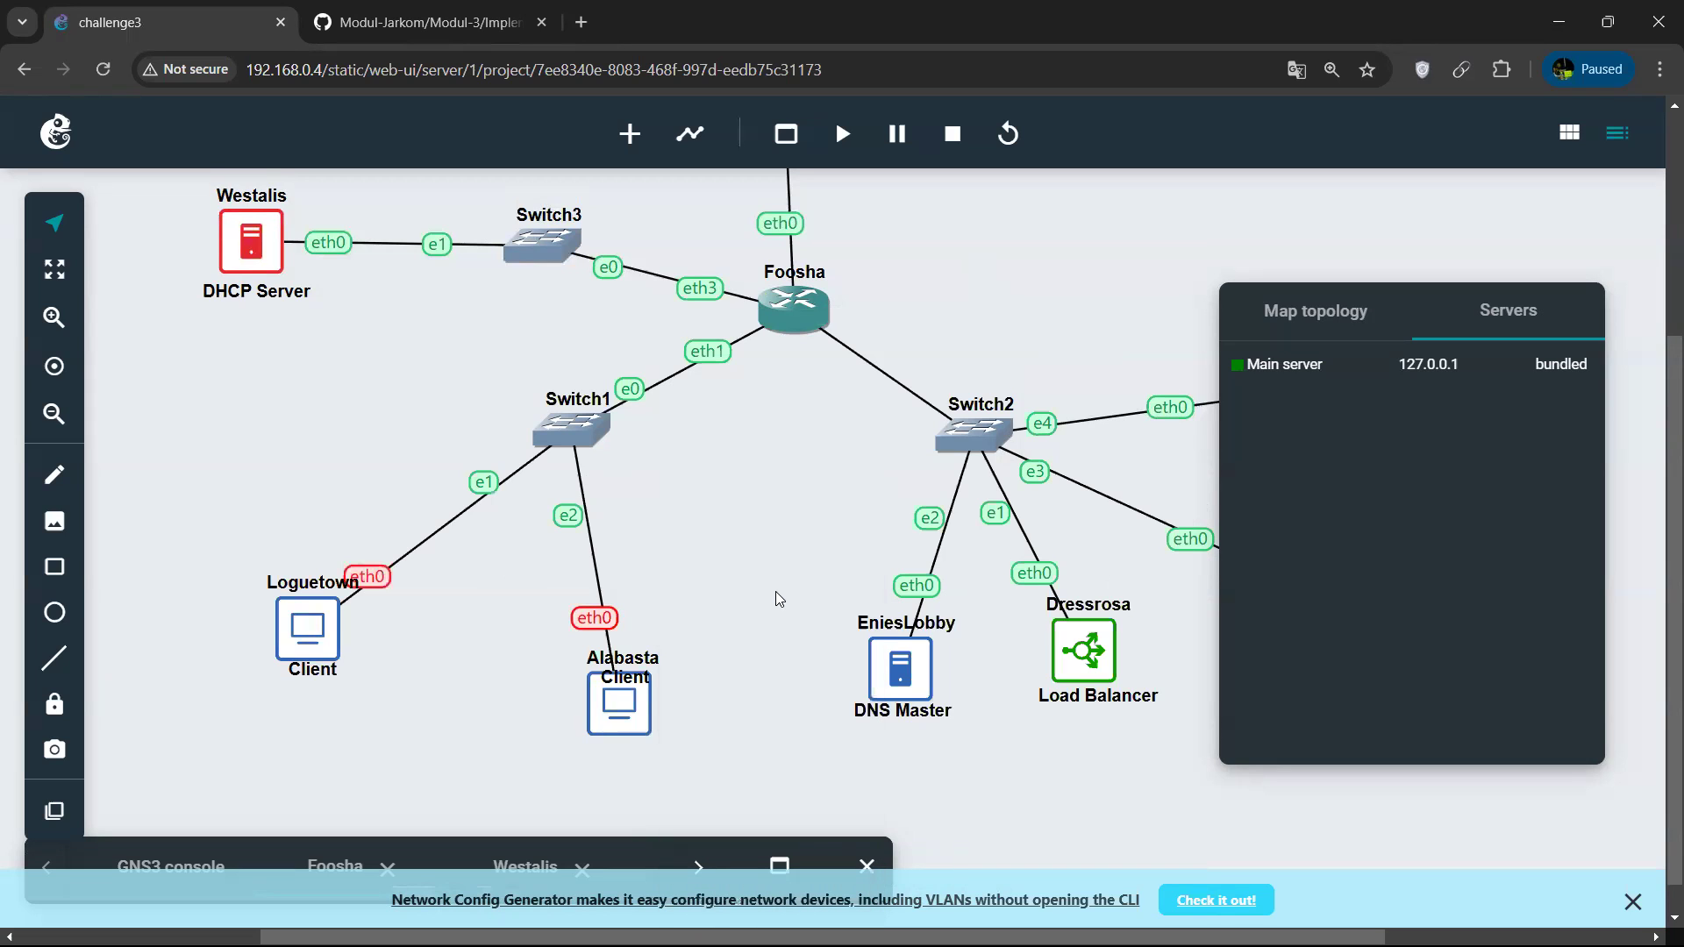
# Start the Loguetown client and check its DHCP lease in its web console.
pyautogui.rightClick(309, 620)
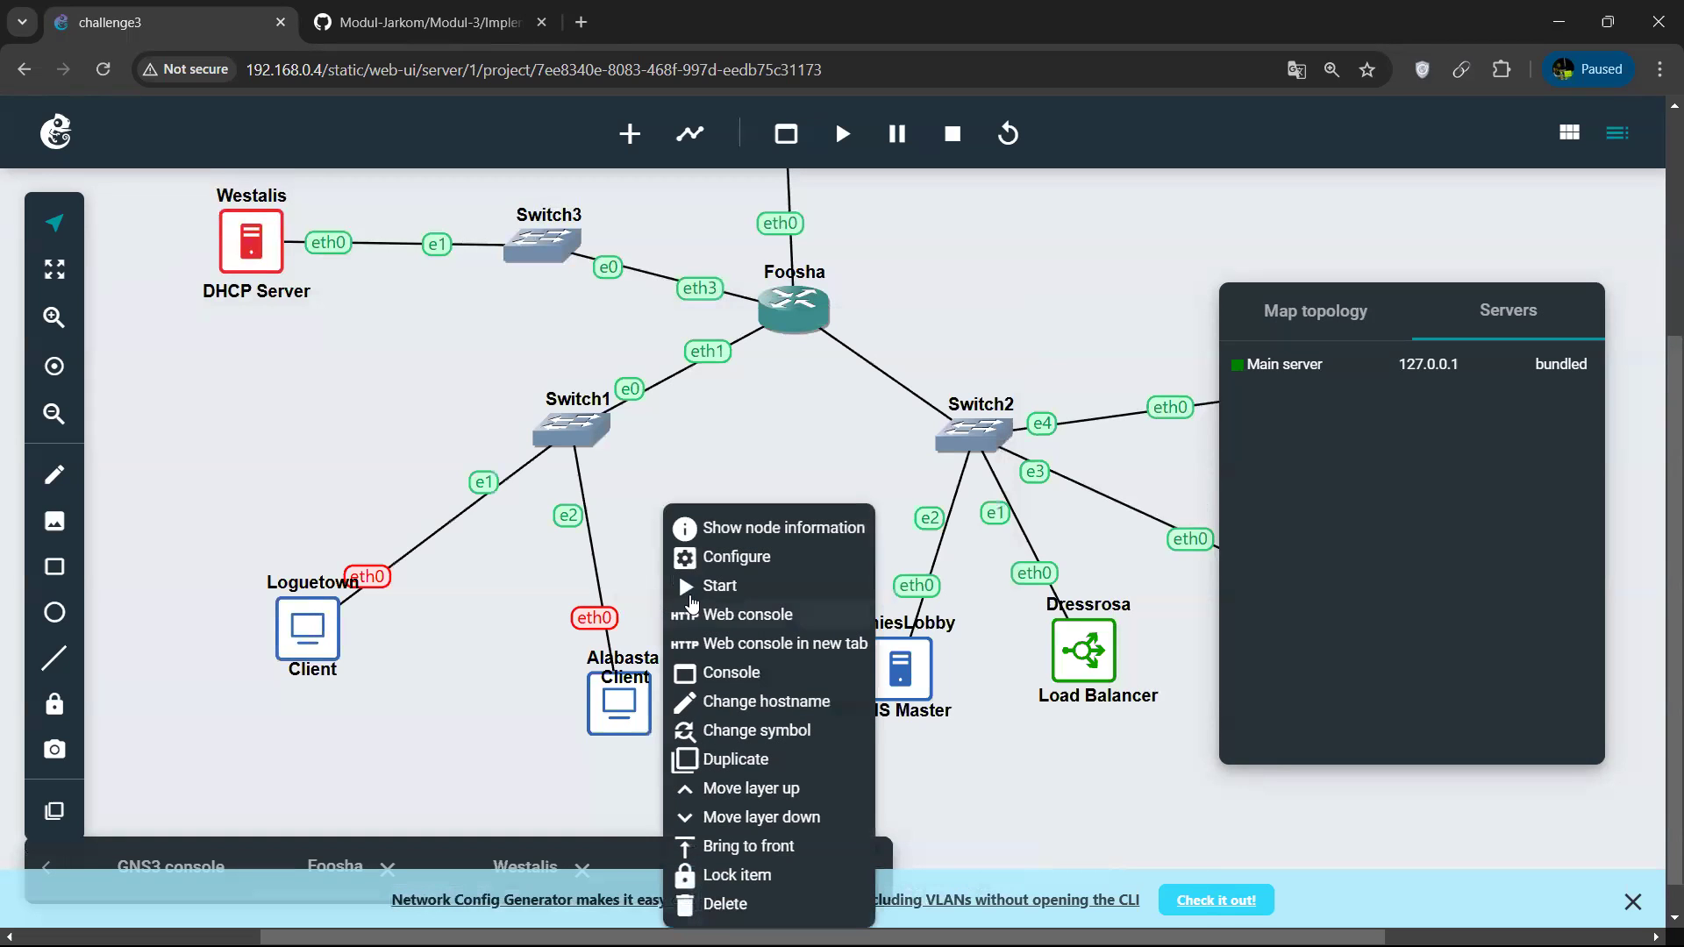
pyautogui.click(689, 600)
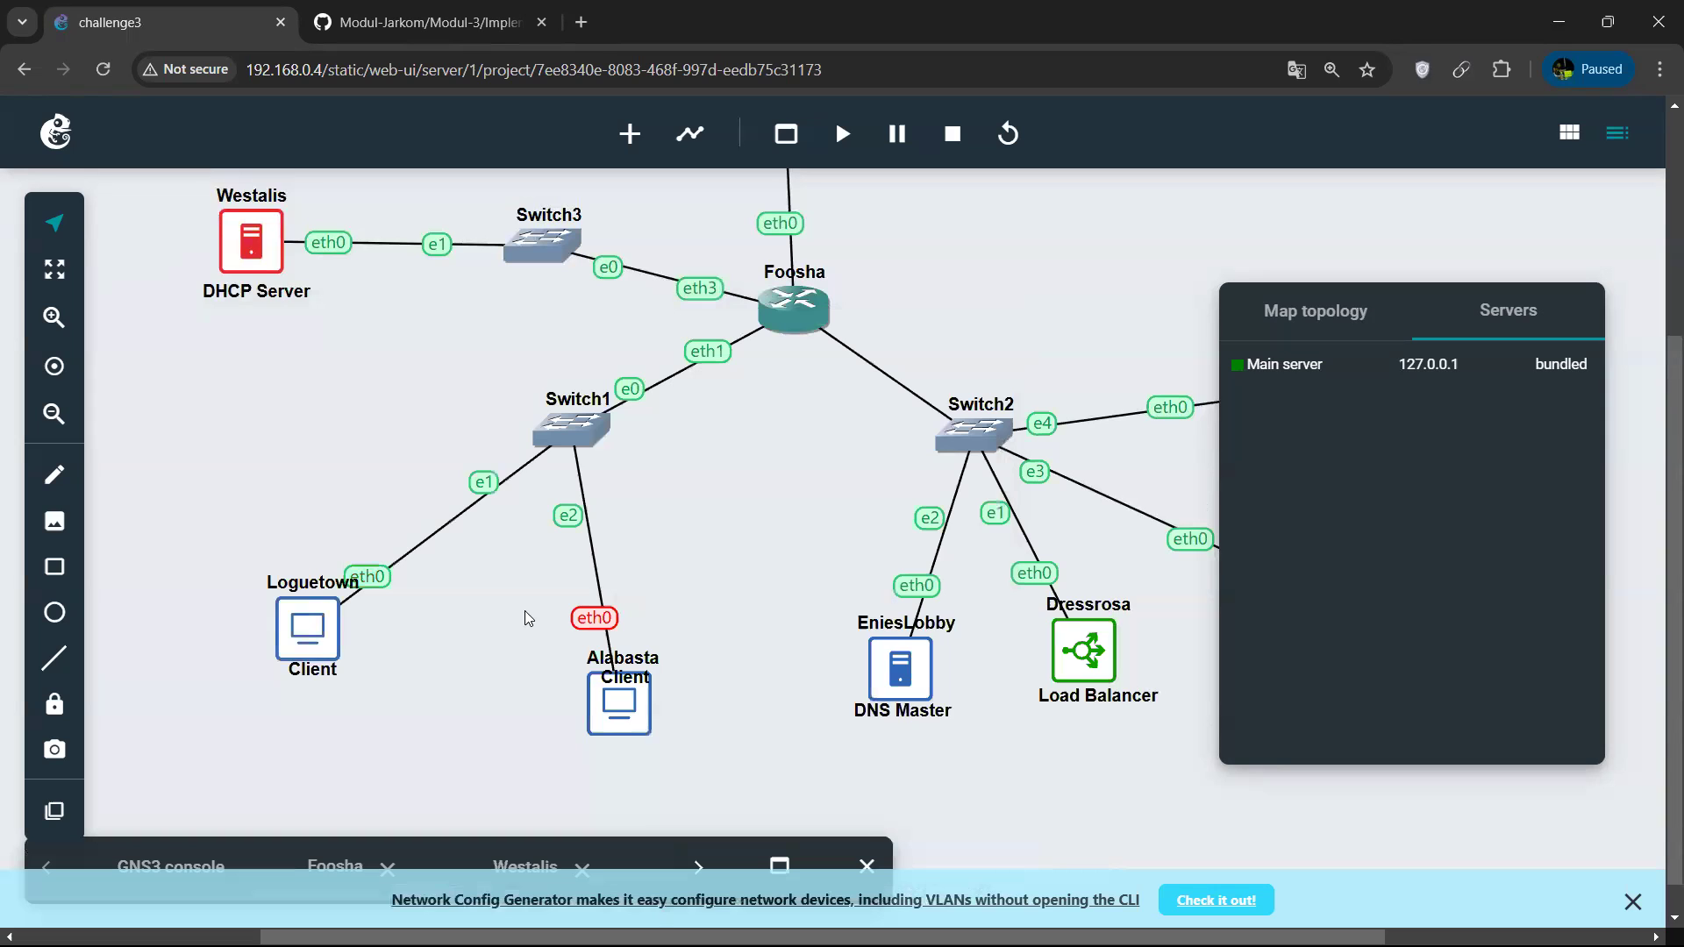
pyautogui.rightClick(325, 631)
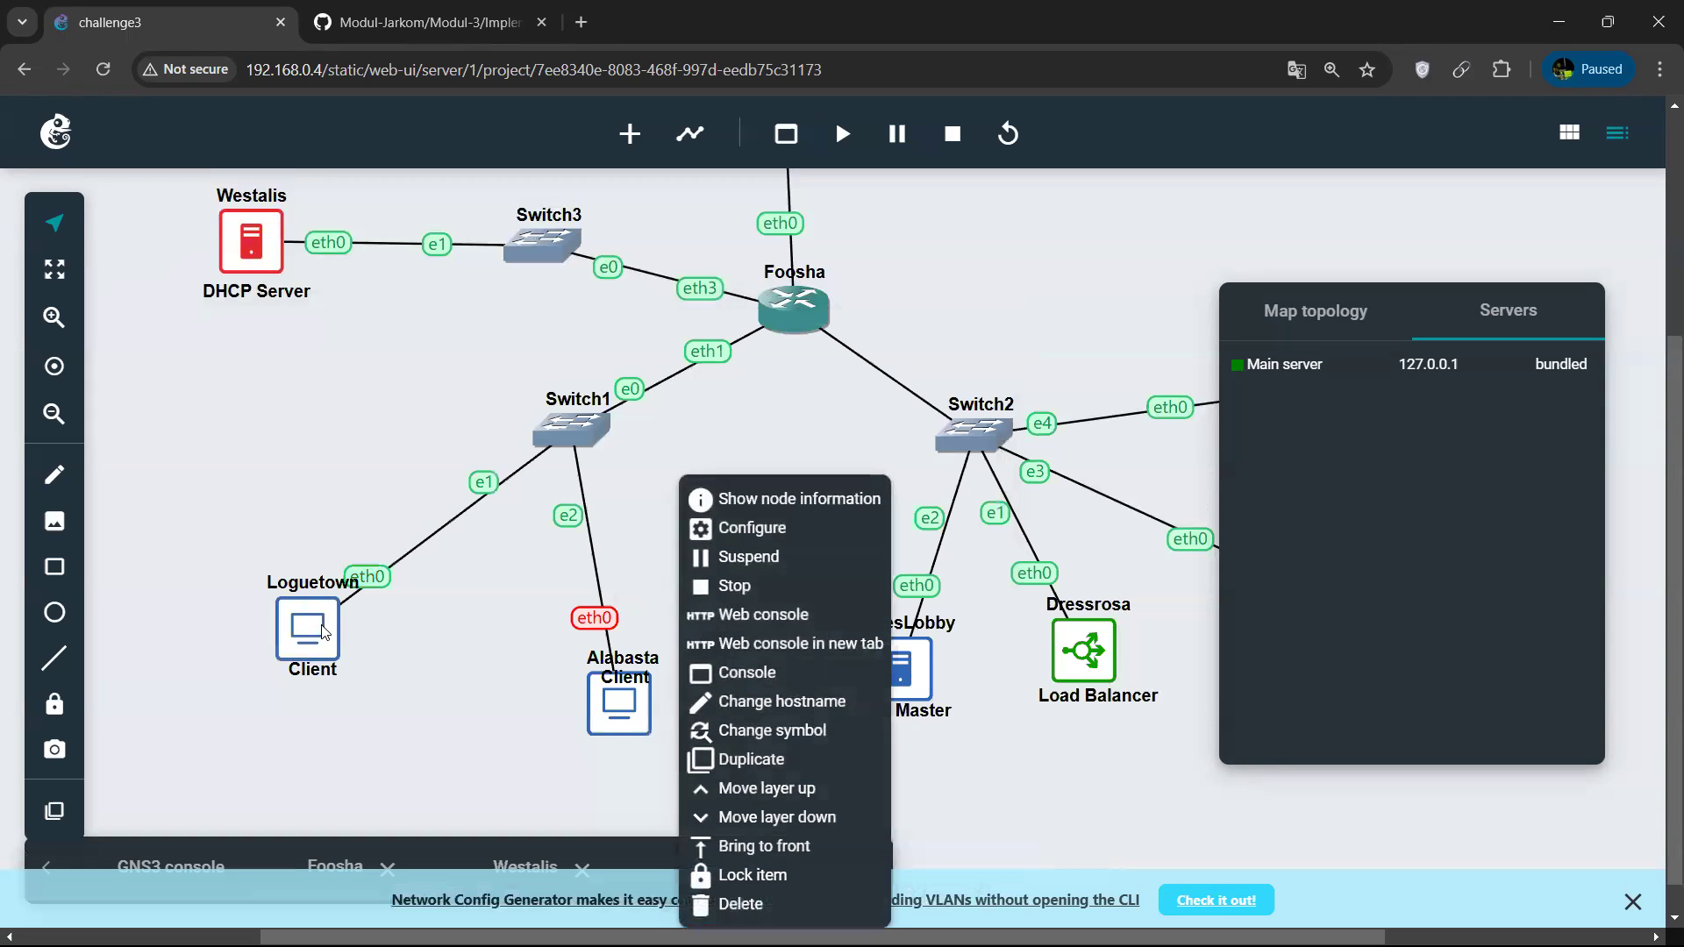
pyautogui.click(737, 614)
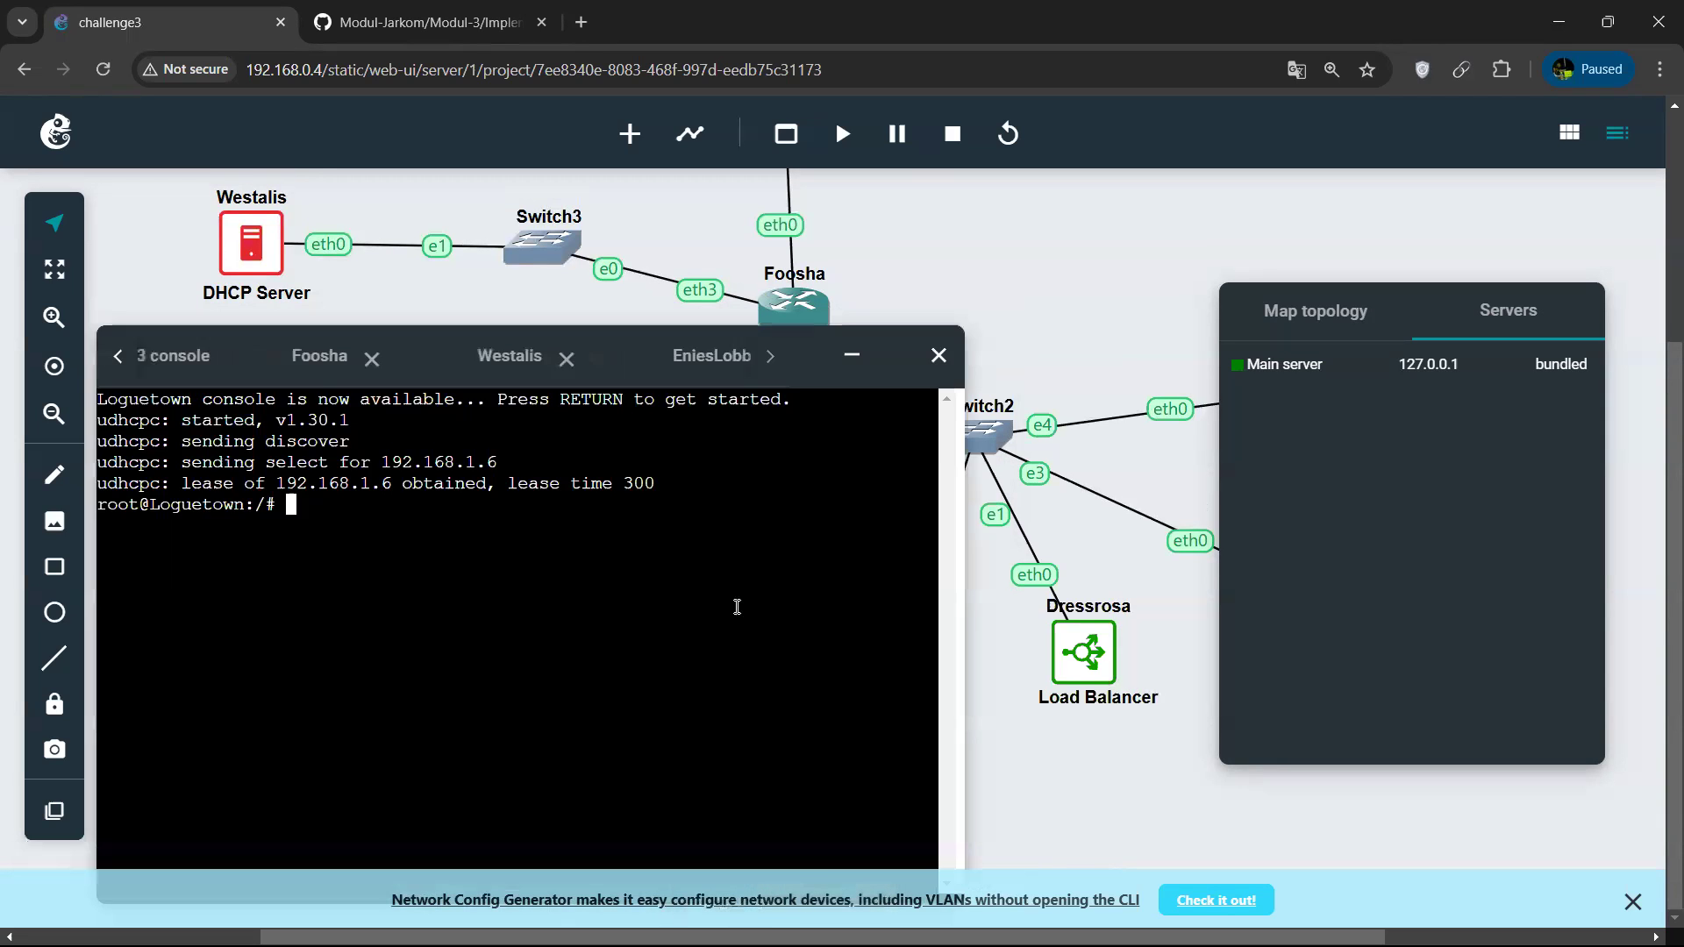
pyautogui.click(852, 355)
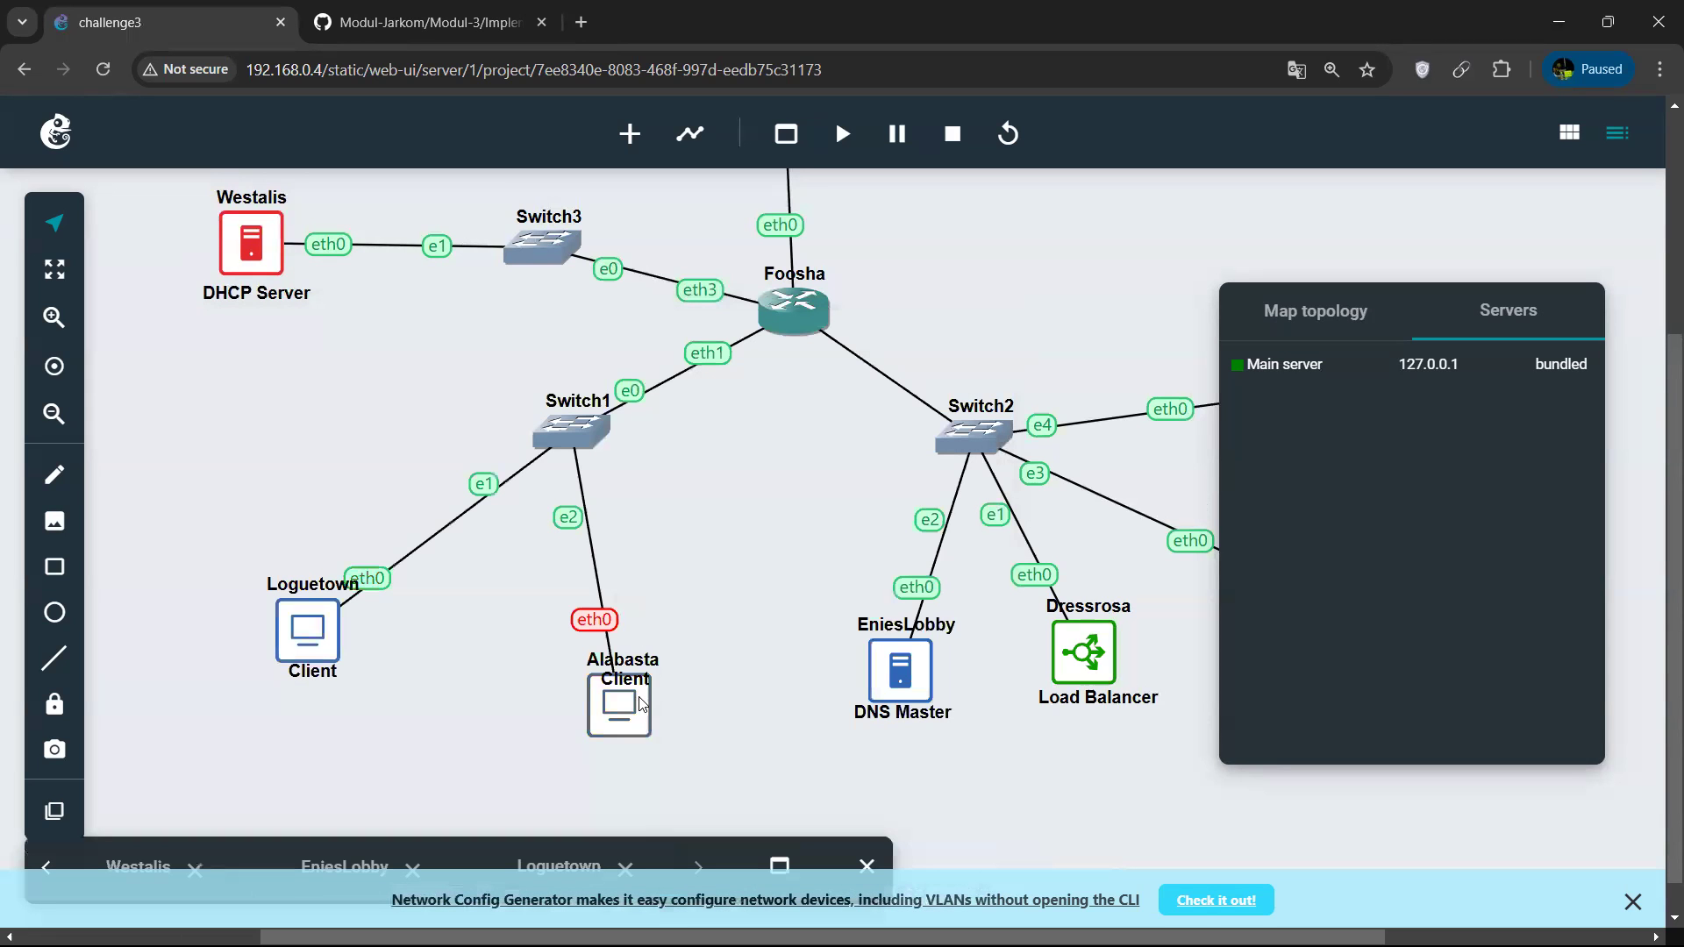
# Start the Alabasta client and open its web console.
pyautogui.rightClick(1085, 651)
pyautogui.click(1109, 585)
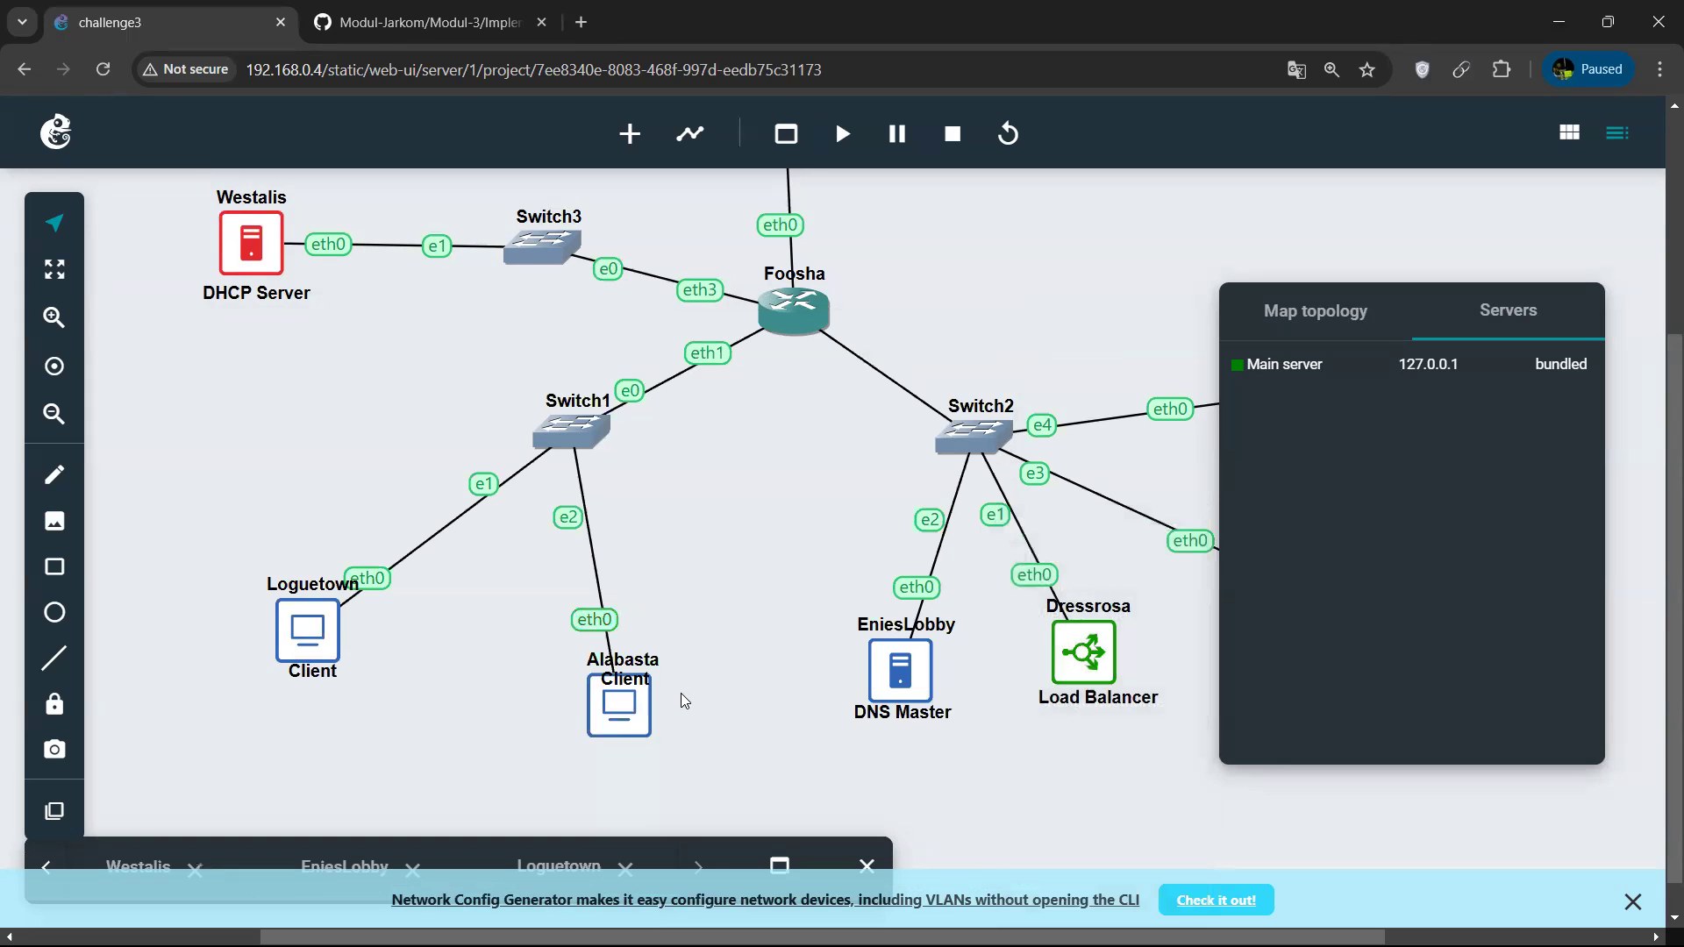
pyautogui.rightClick(1084, 651)
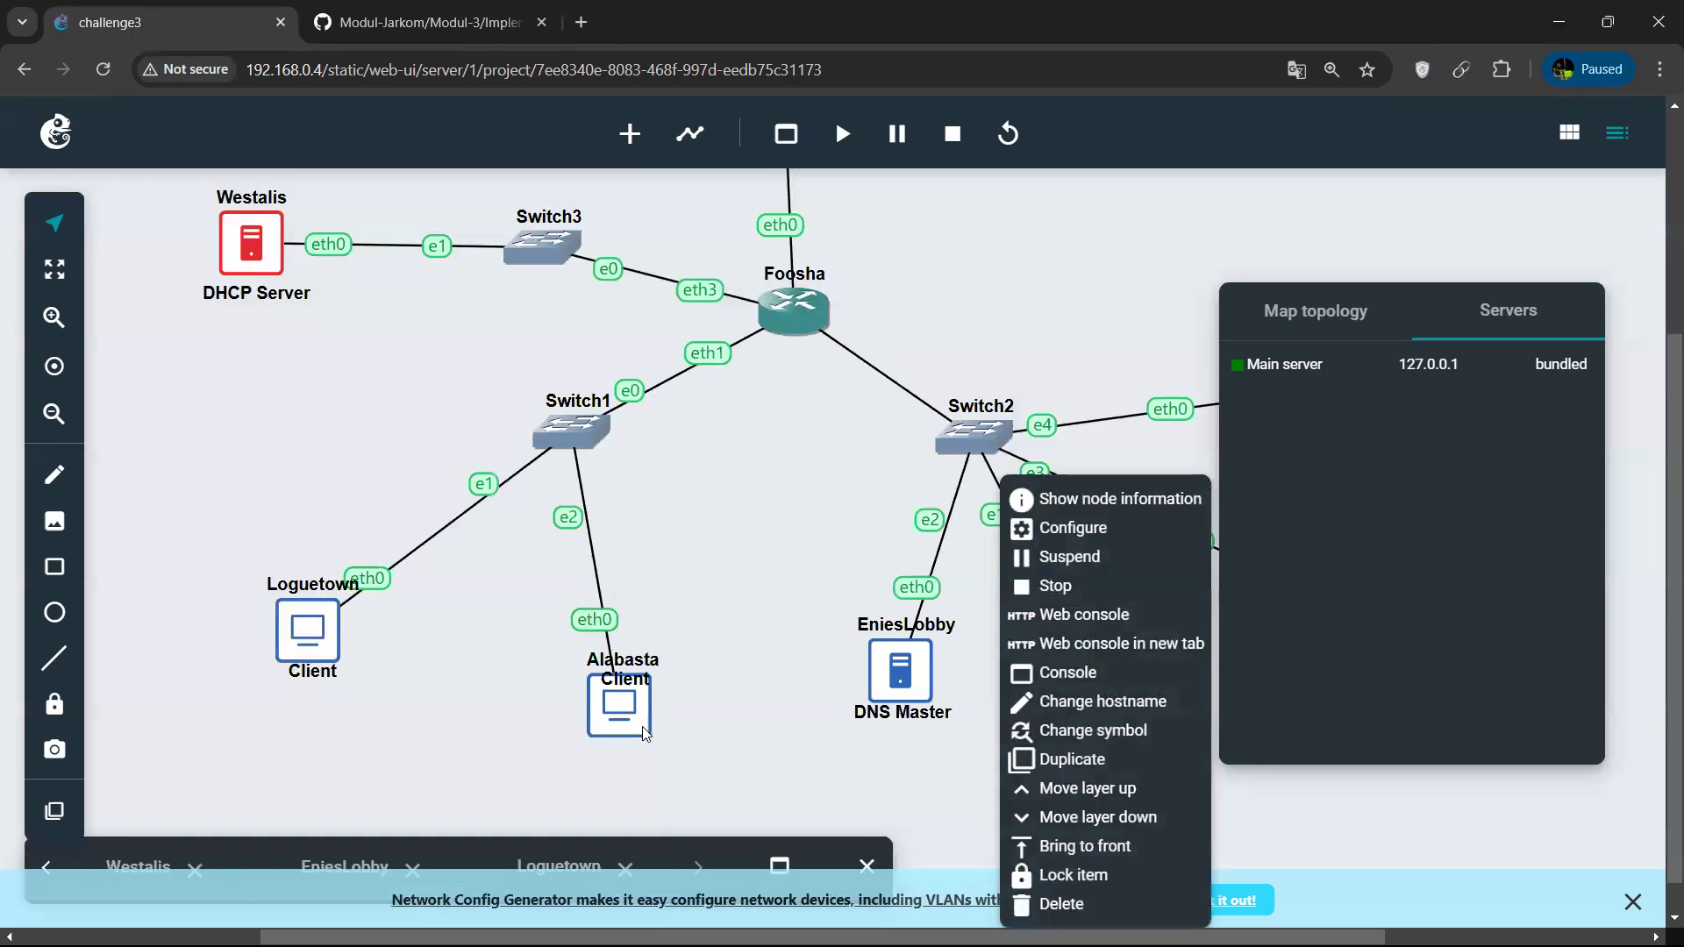
pyautogui.click(1093, 616)
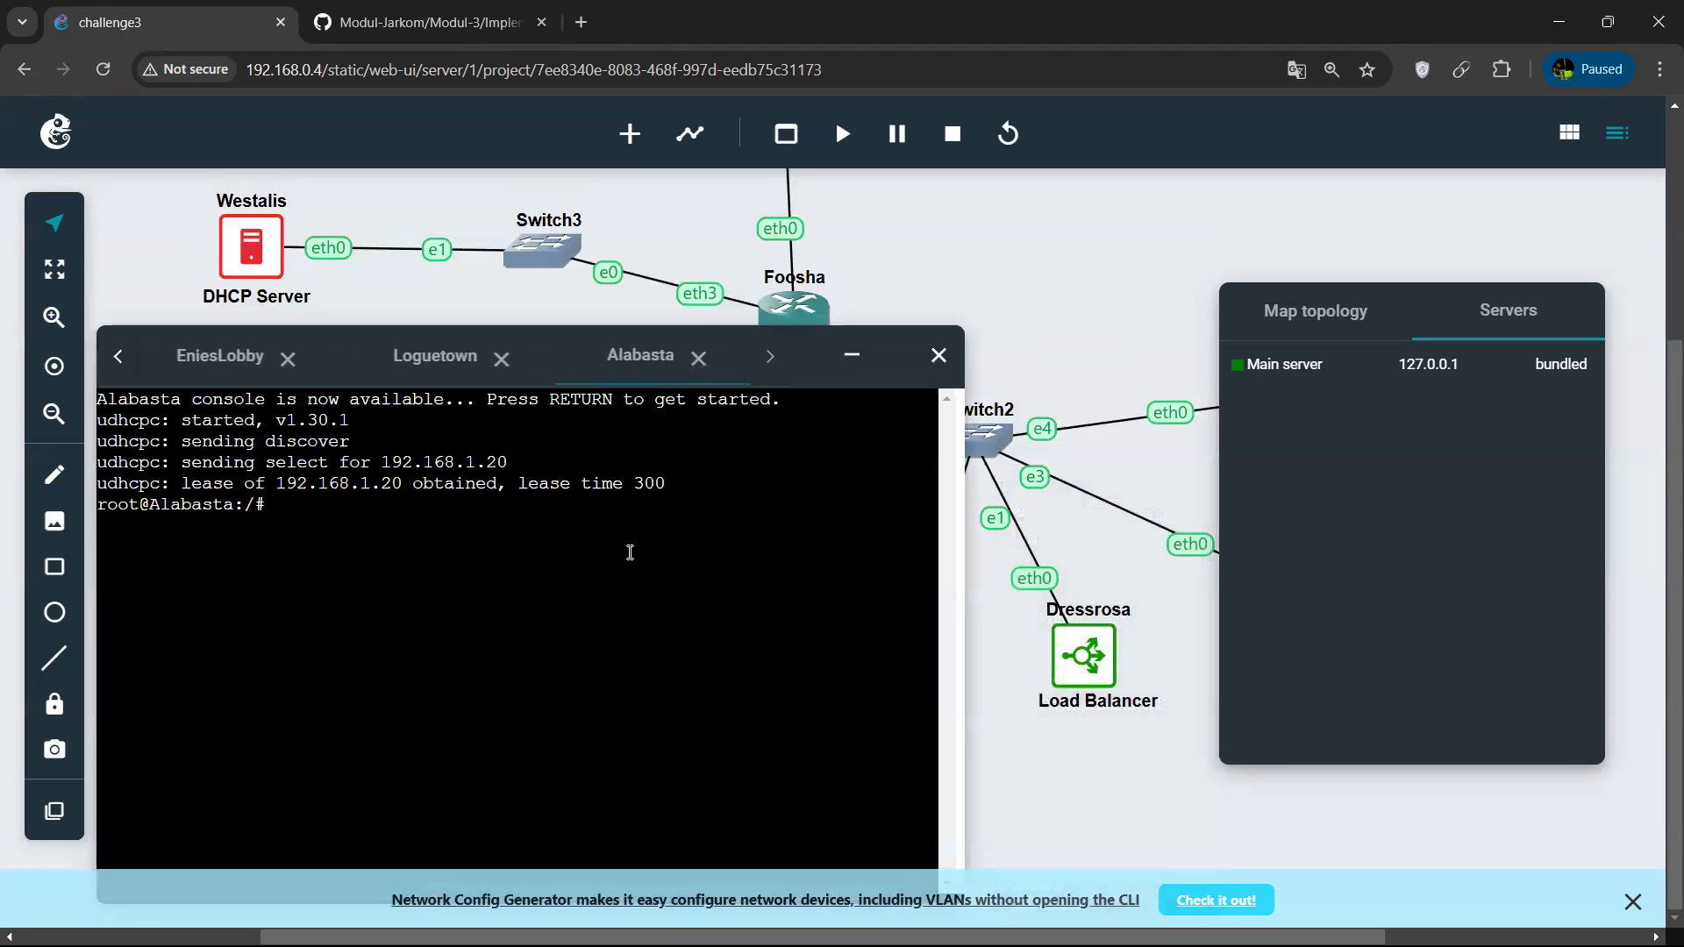
# Request the Dressrosa page at 192.168.2.2 with curl from the Alabasta console.
pyautogui.write('curl ')
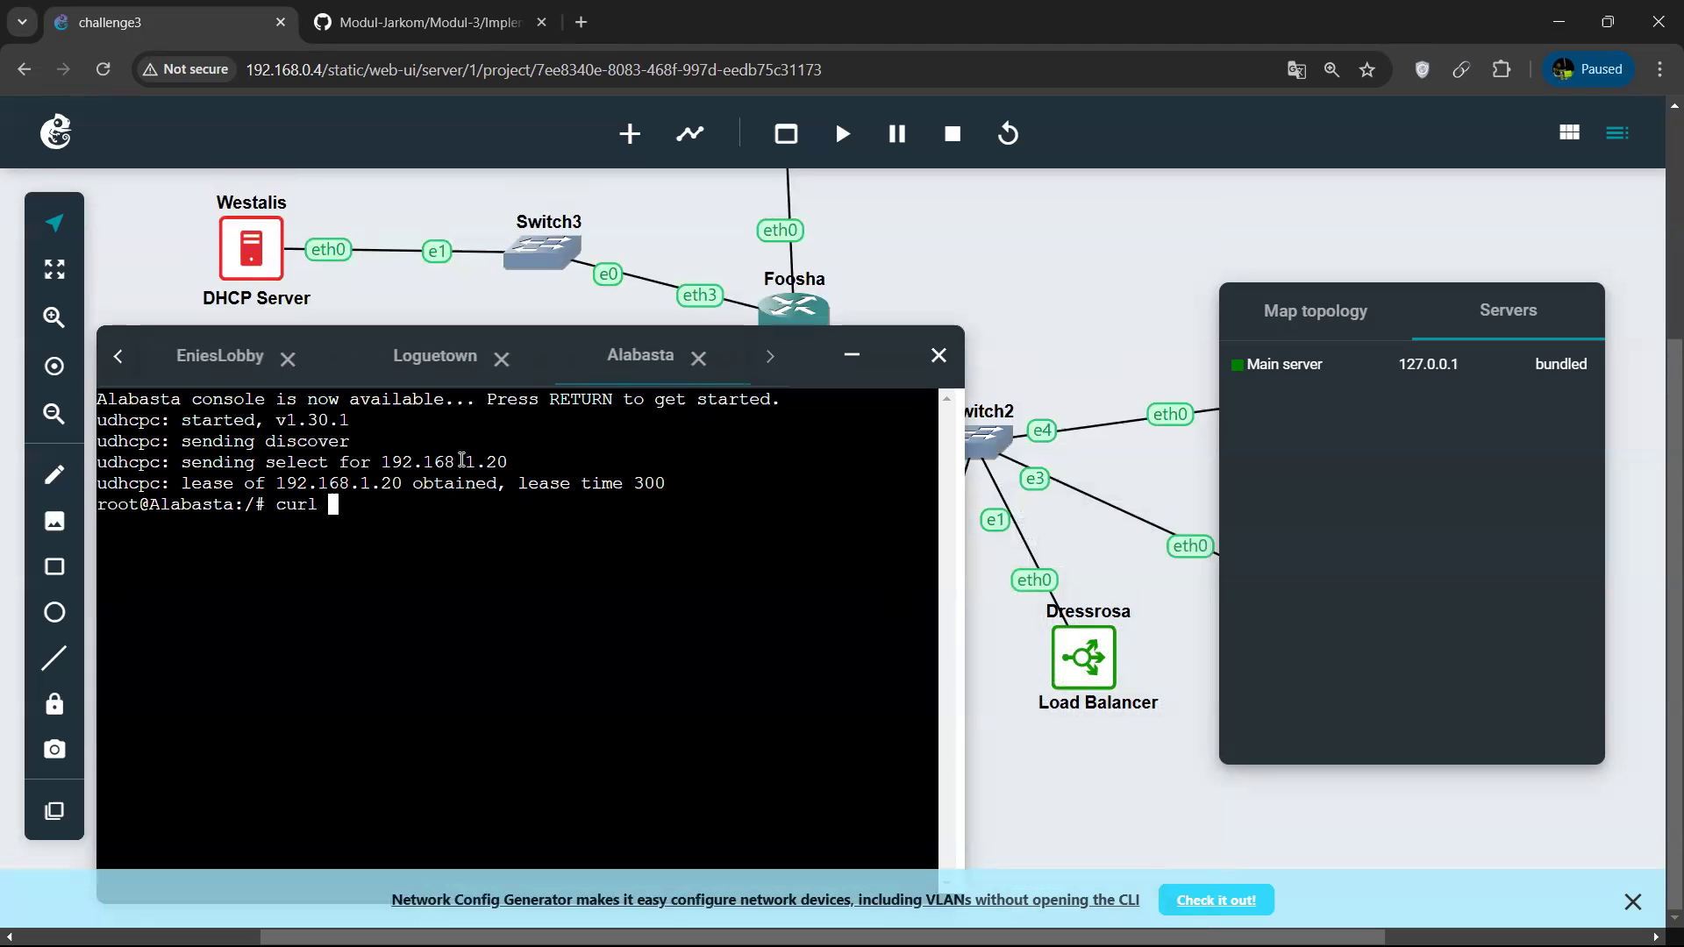
pyautogui.write('192.168.2.2')
pyautogui.press('Return')
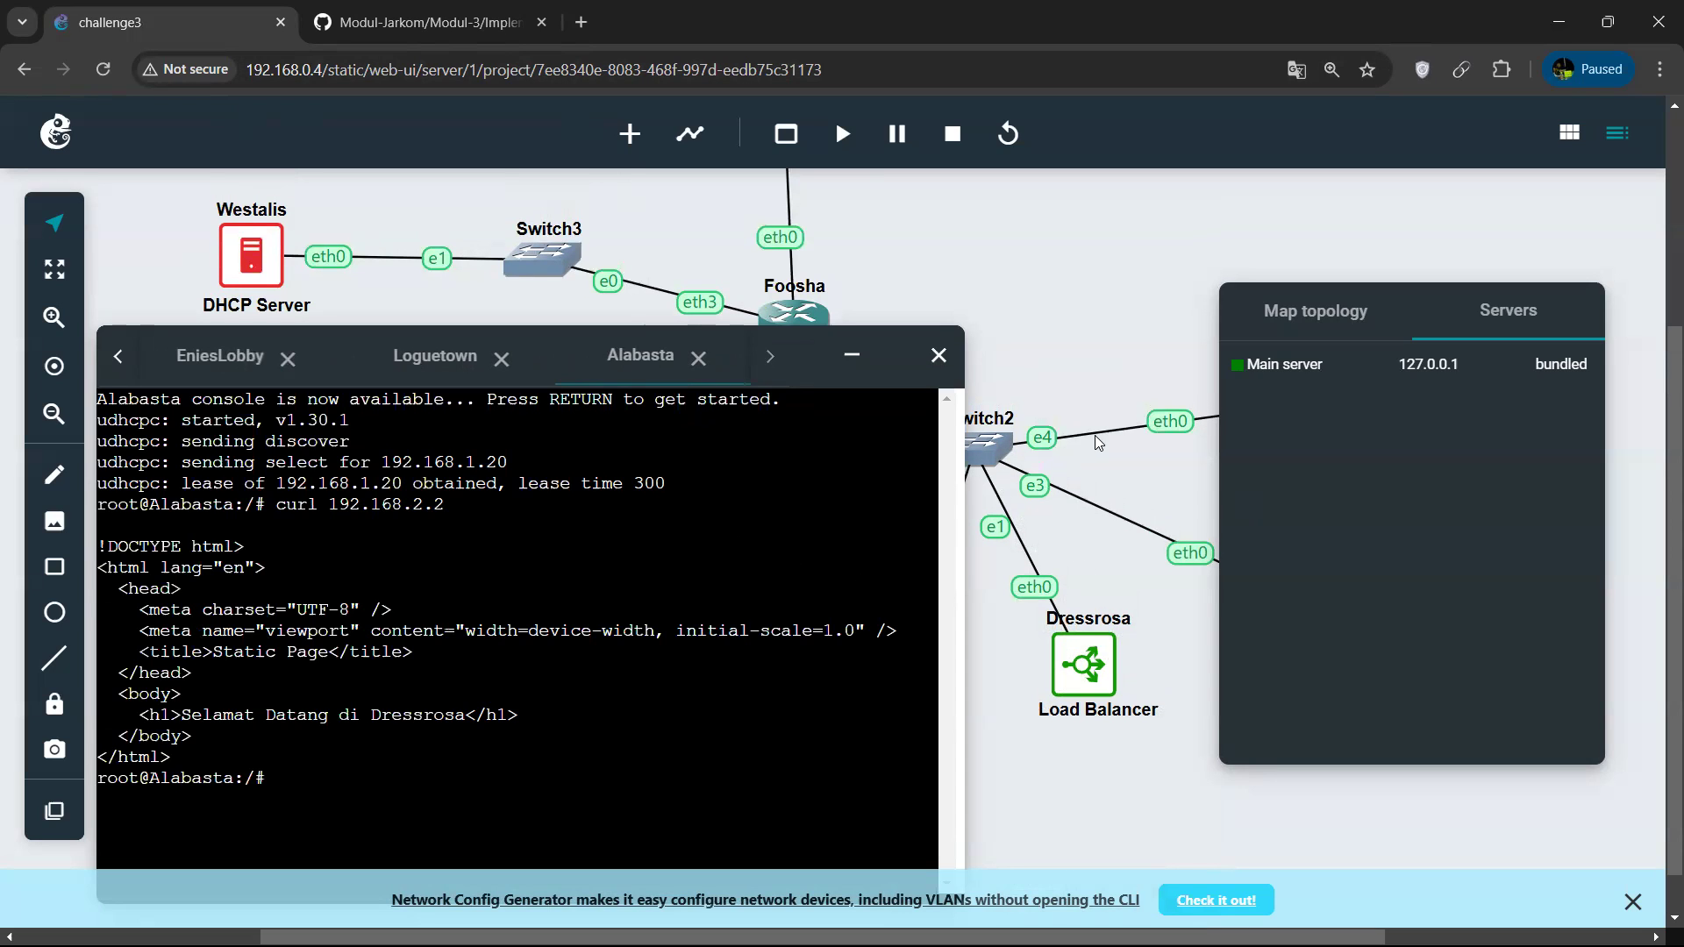
pyautogui.scroll(2, 1094, 435)
pyautogui.hscroll(1, 1095, 436)
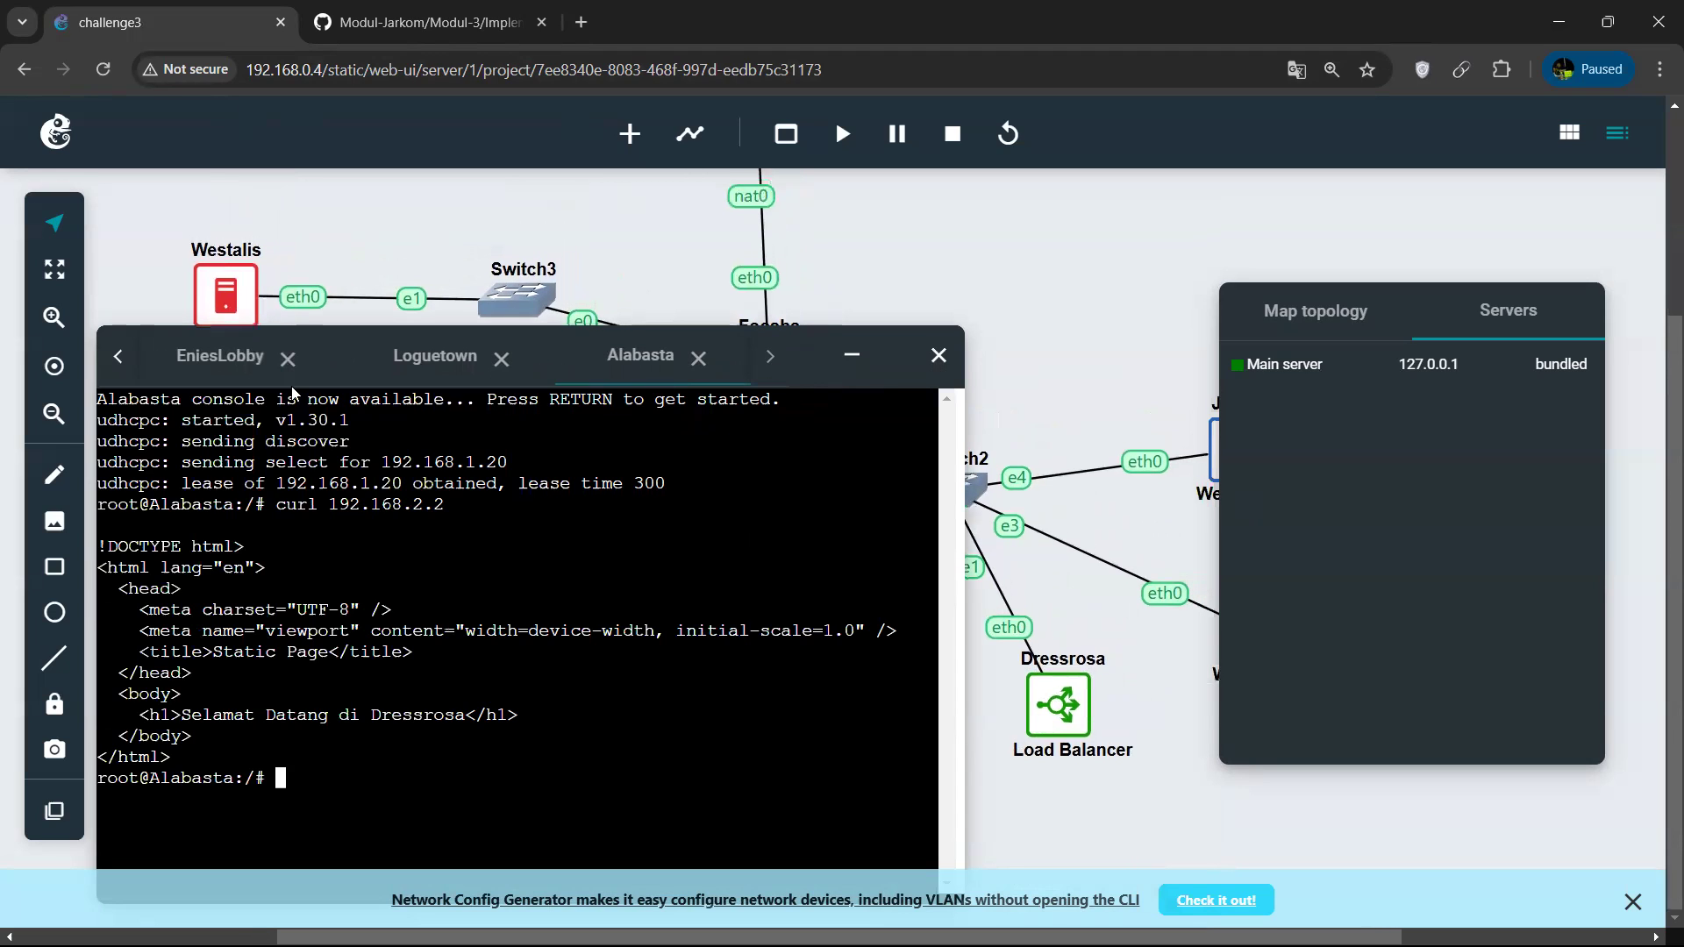
pyautogui.click(118, 356)
pyautogui.click(118, 356)
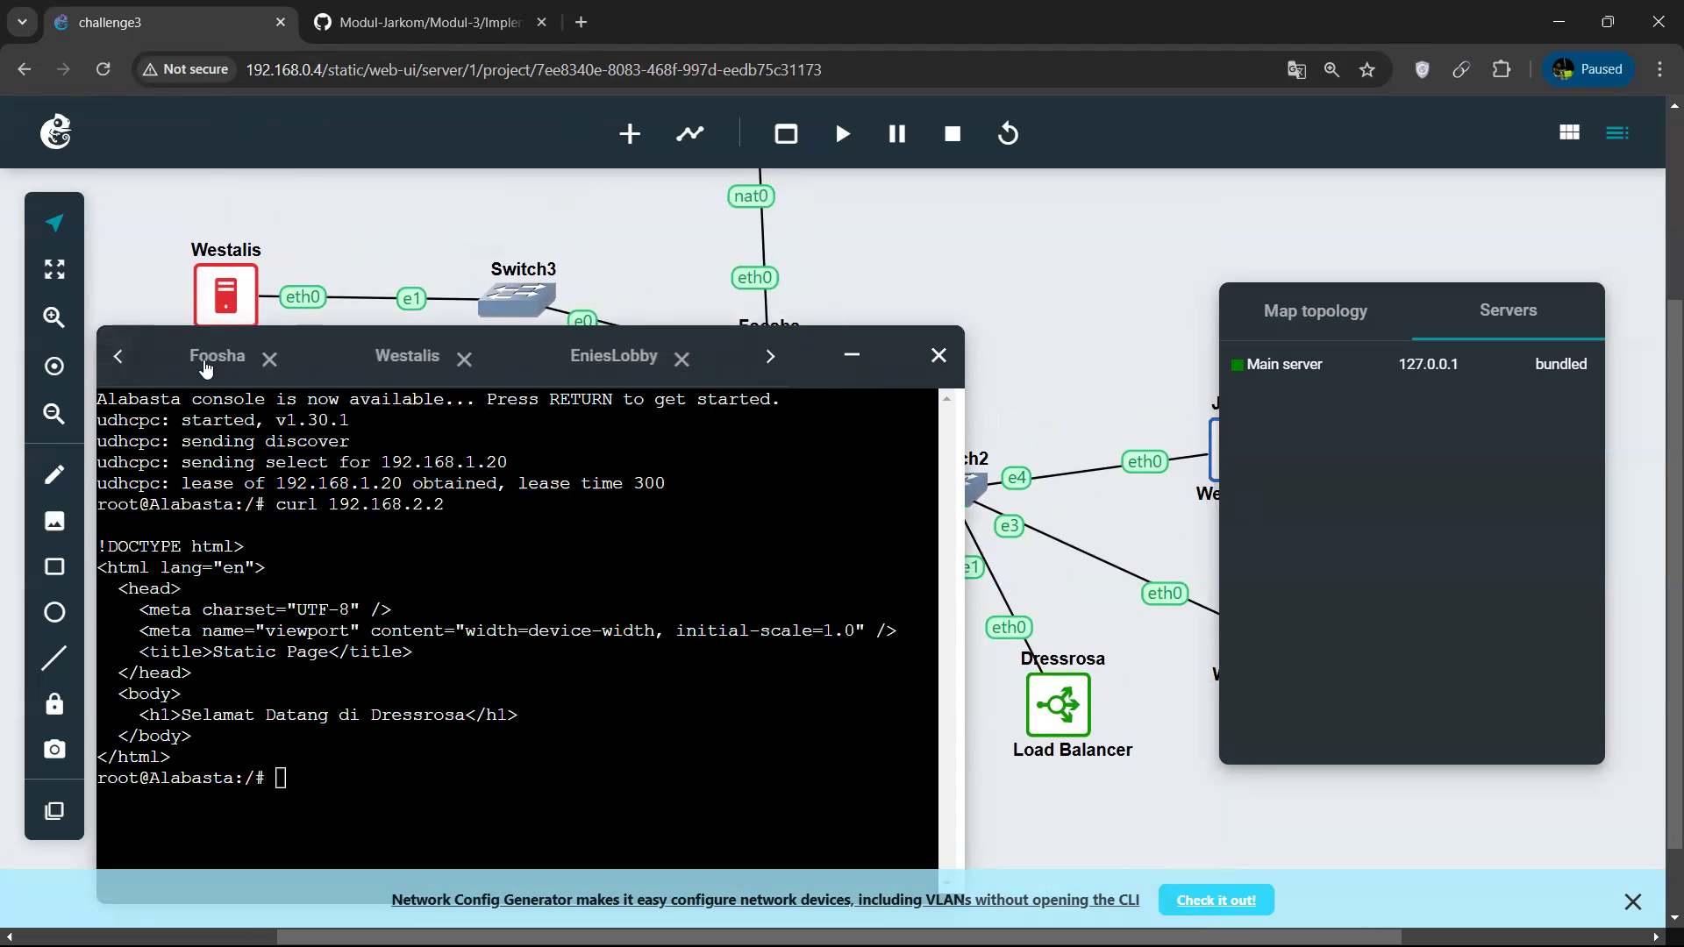
# Switch to the Dressrosa session in the Ubuntu terminal and open /etc/nginx/sites-available/challange3 in nano.
pyautogui.click(1278, 921)
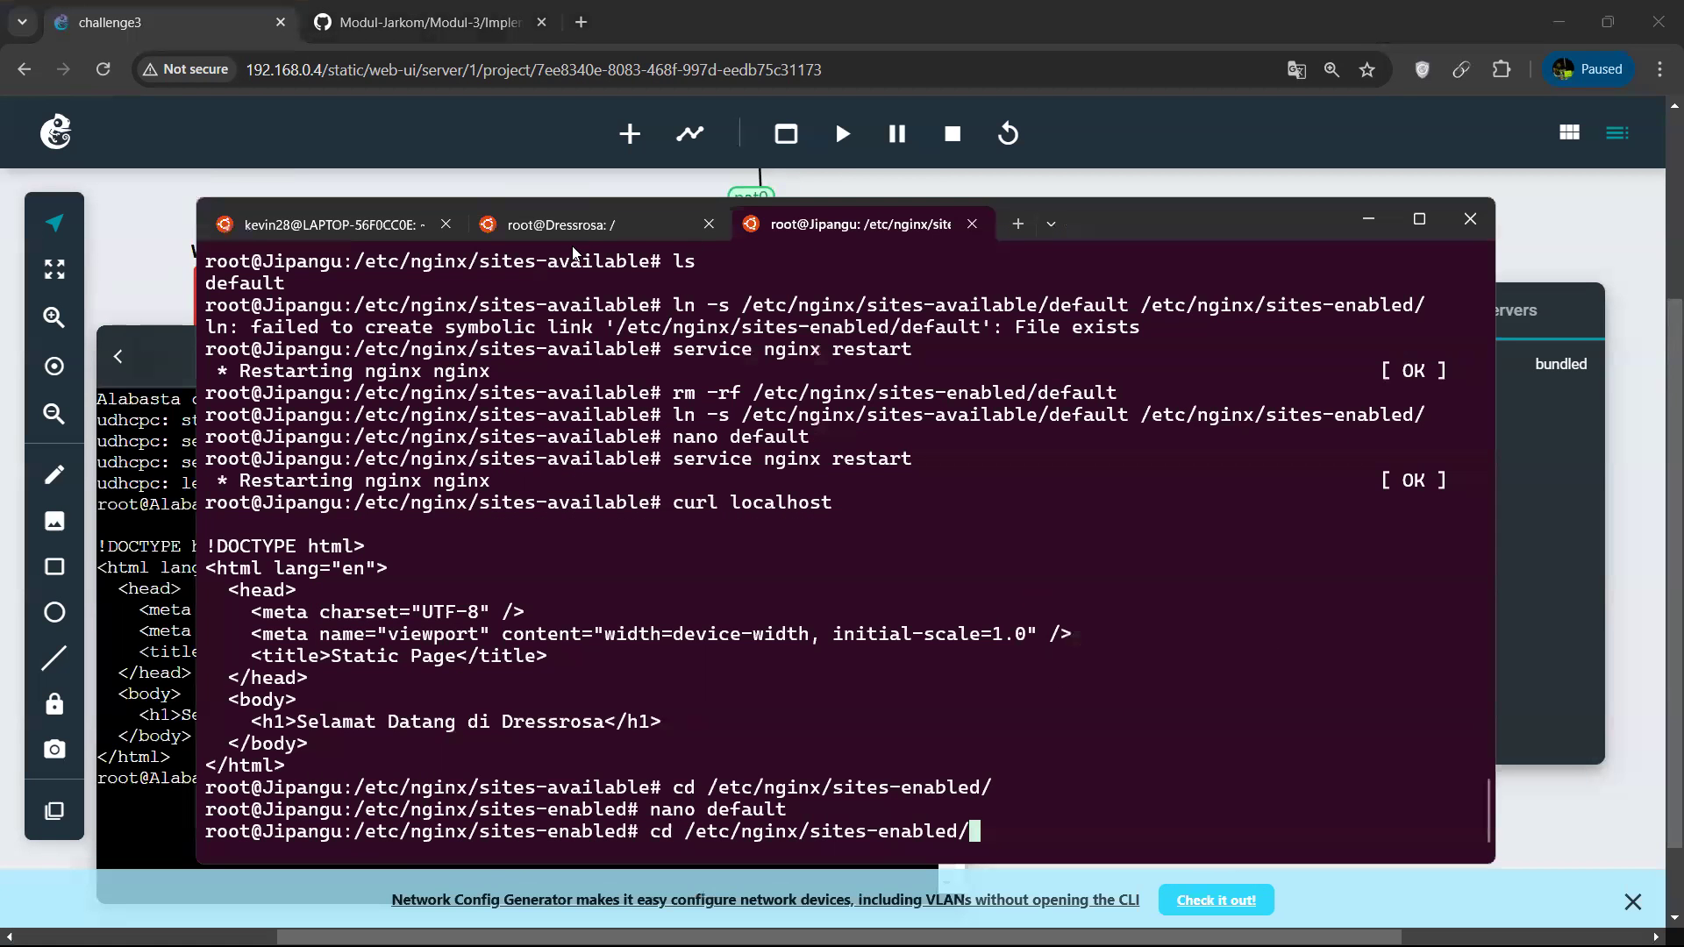
pyautogui.click(577, 226)
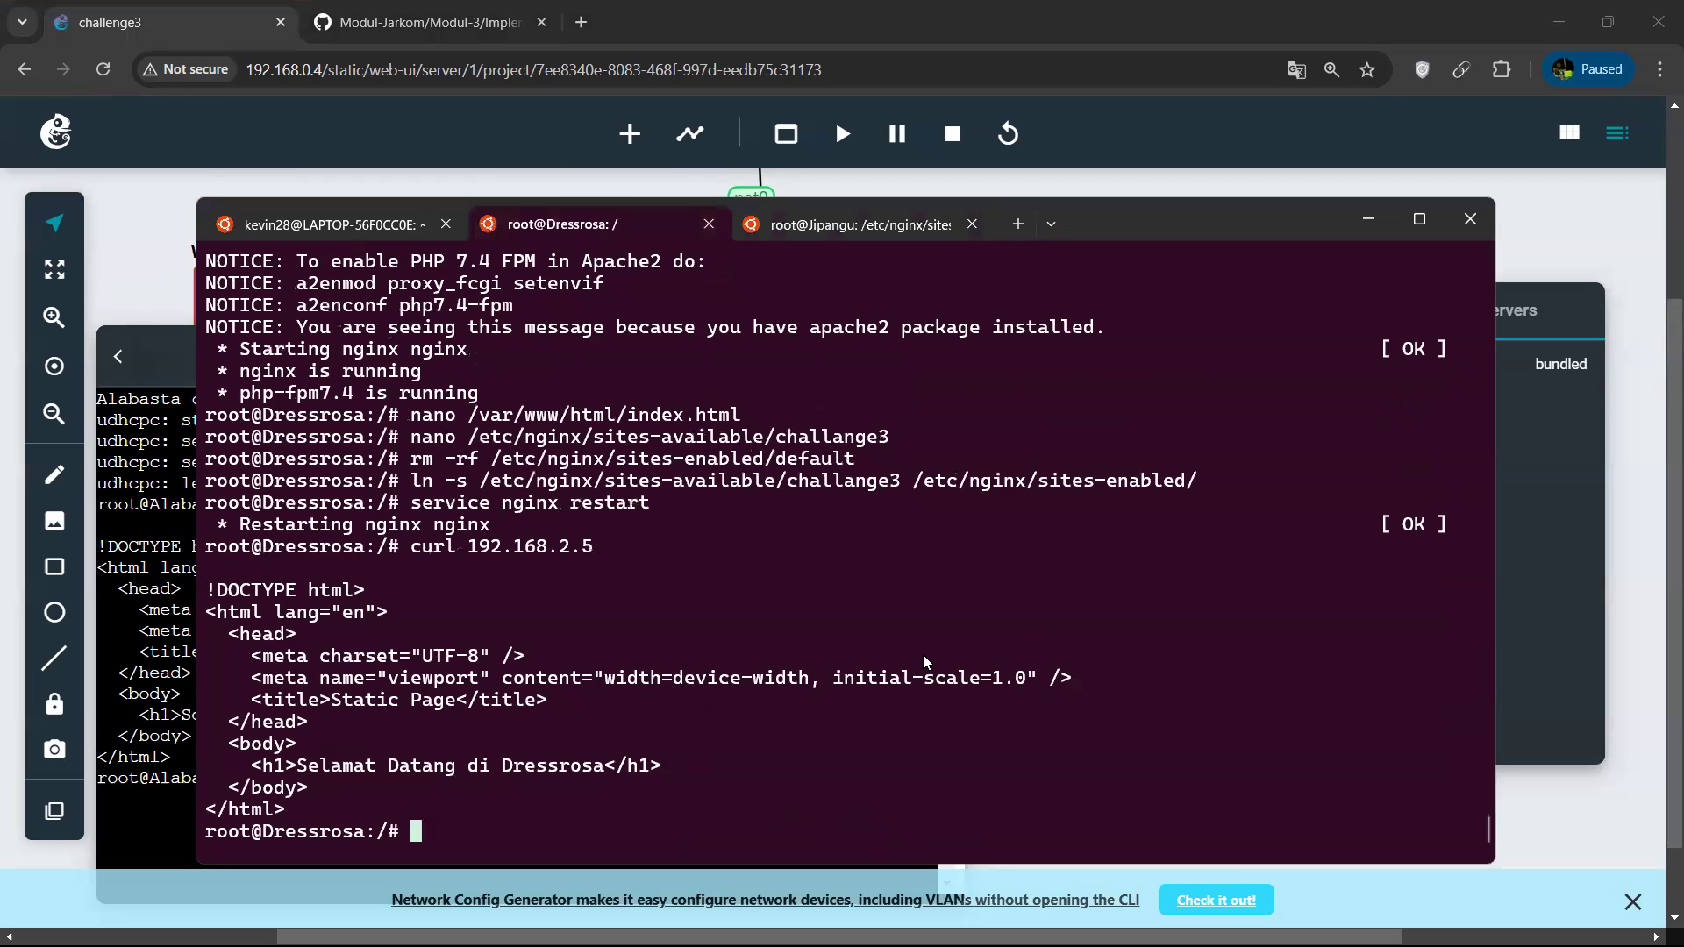
pyautogui.write('nano /etc/n')
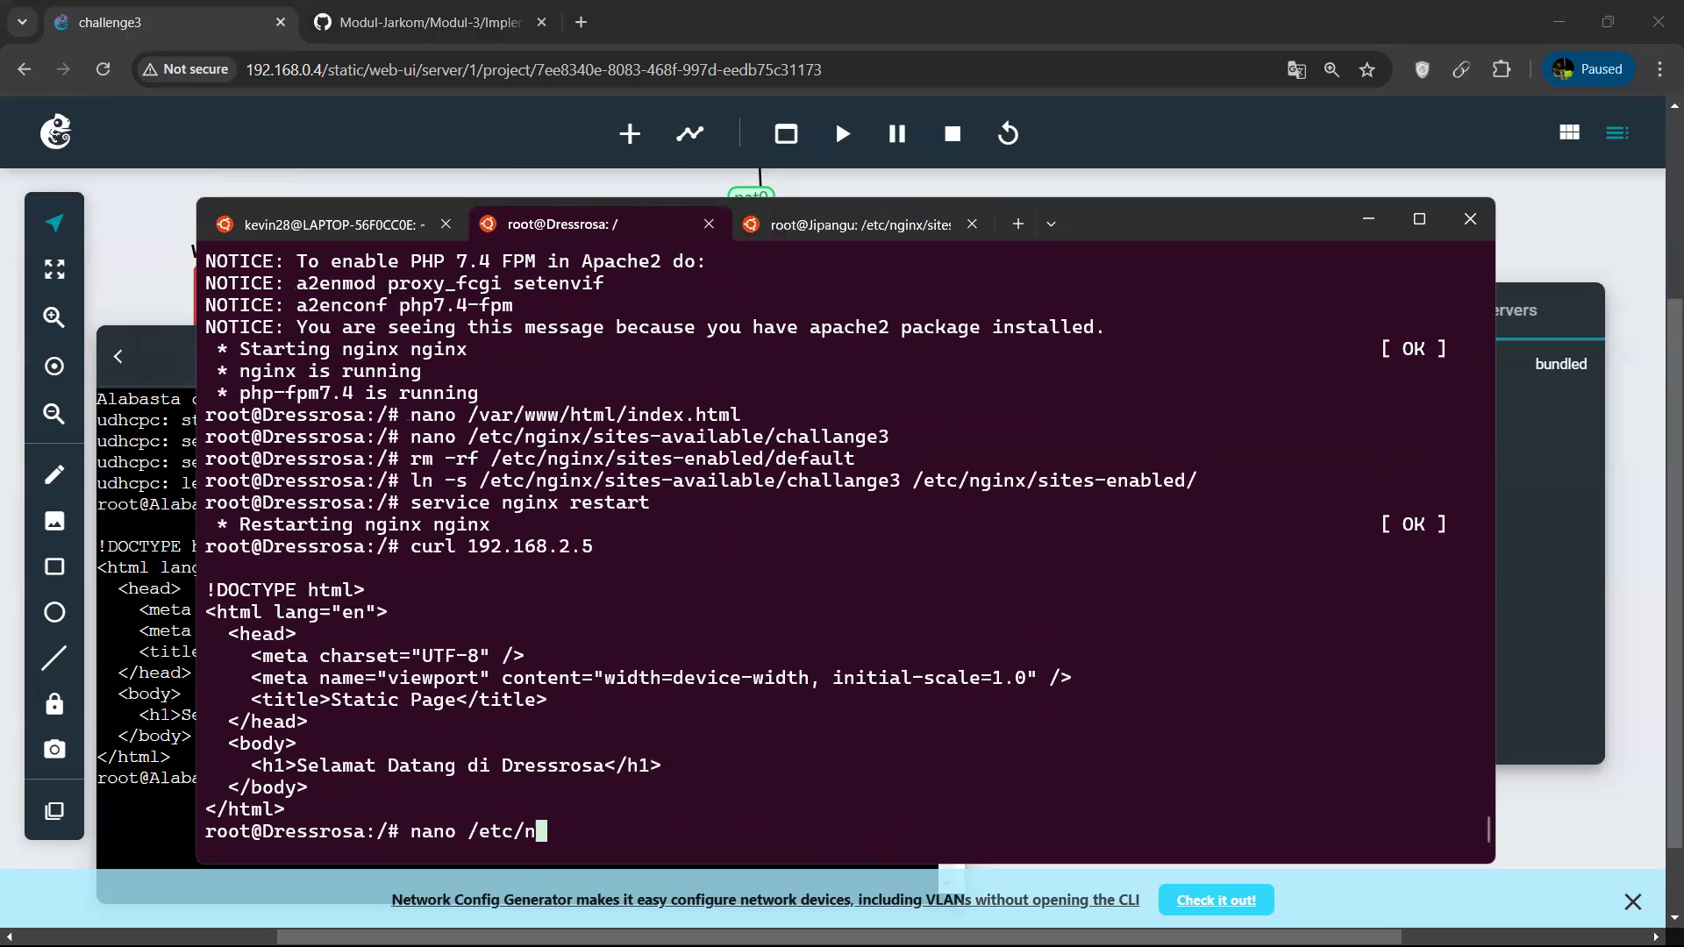
pyautogui.write('ginx/sites-')
pyautogui.press('Tab')
pyautogui.write('a')
pyautogui.press('Tab')
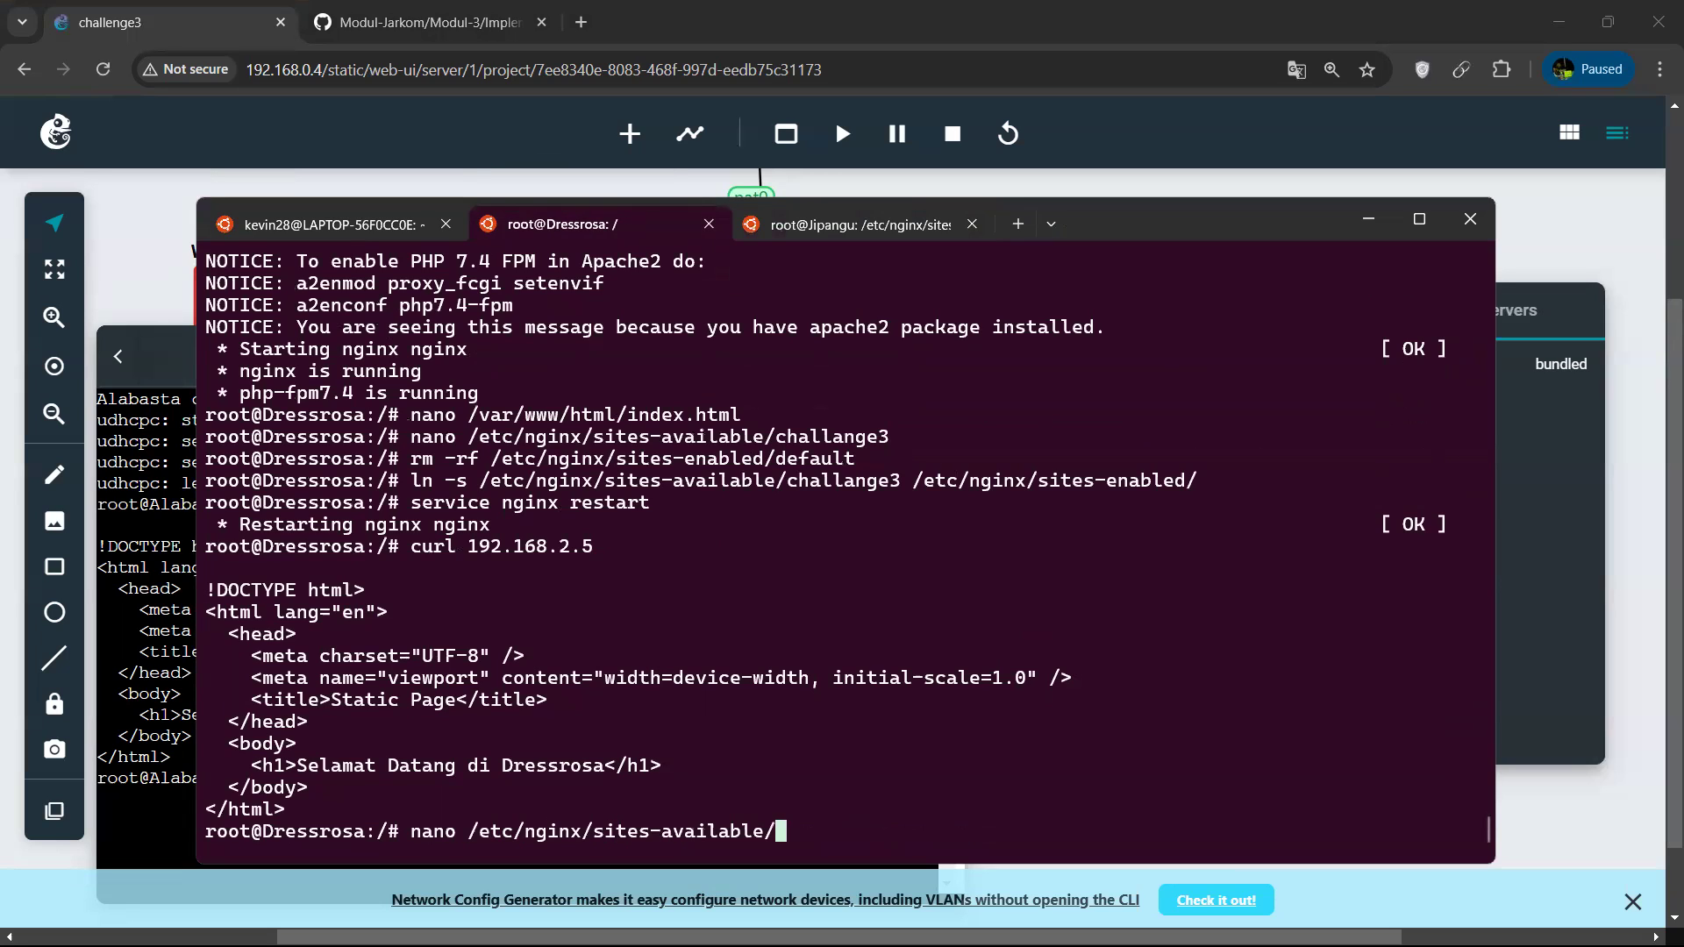
pyautogui.write('c')
pyautogui.press('Tab')
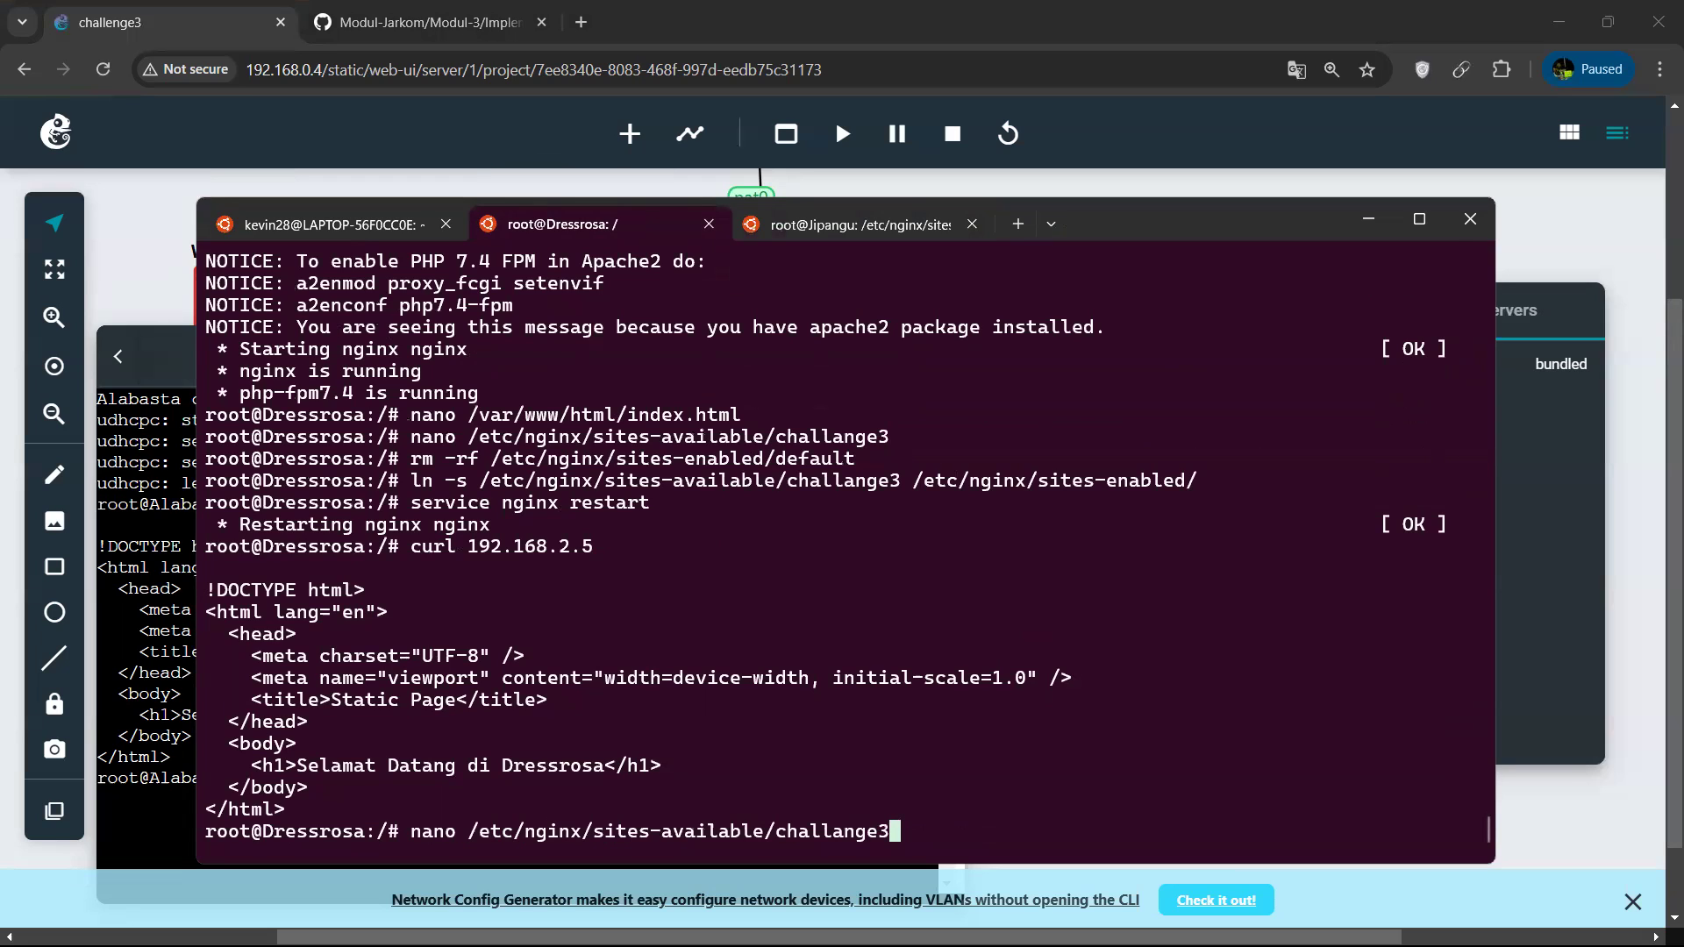
pyautogui.press('Return')
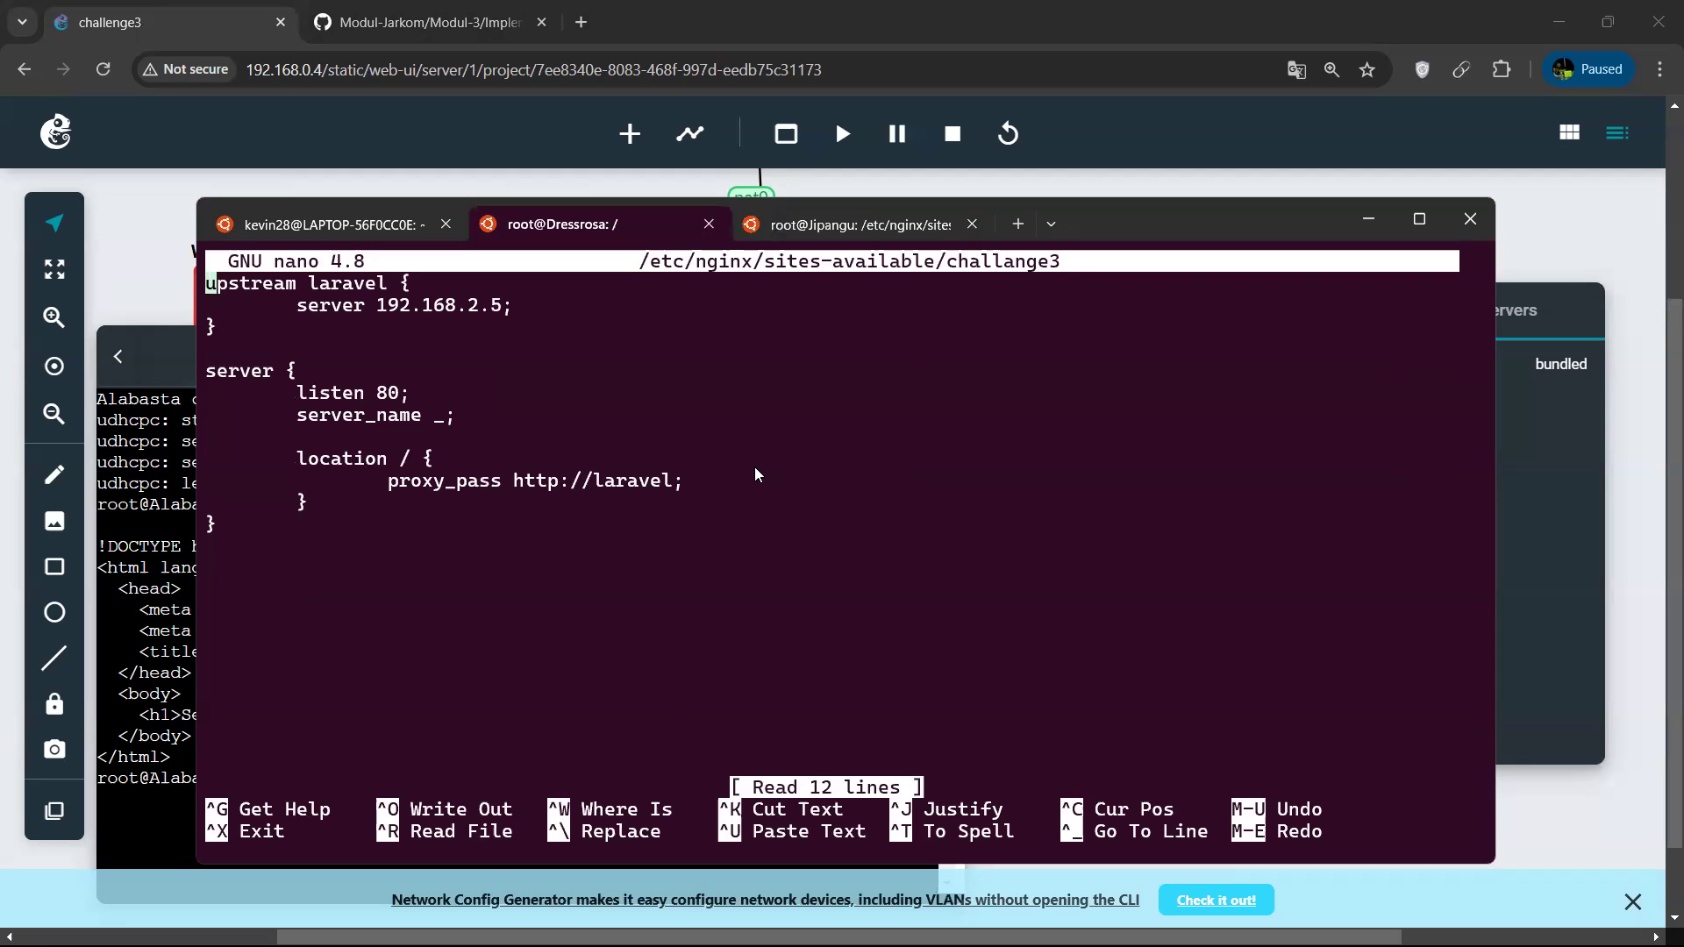
pyautogui.moveTo(303, 283); pyautogui.dragTo(381, 288)
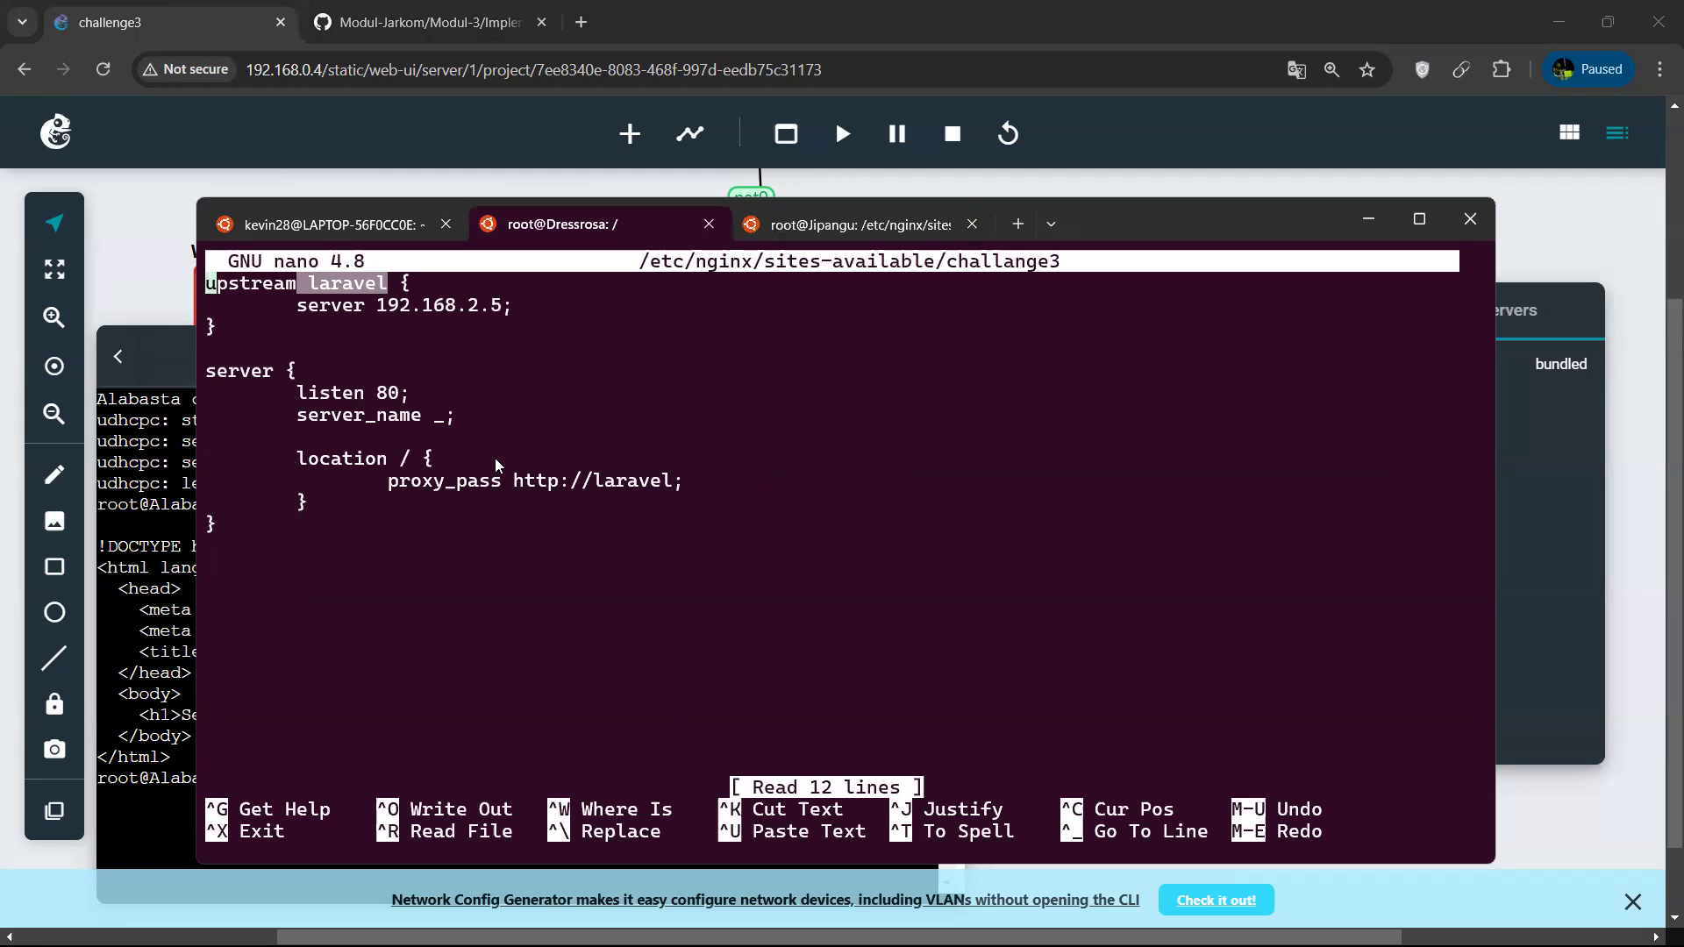
pyautogui.click(467, 416)
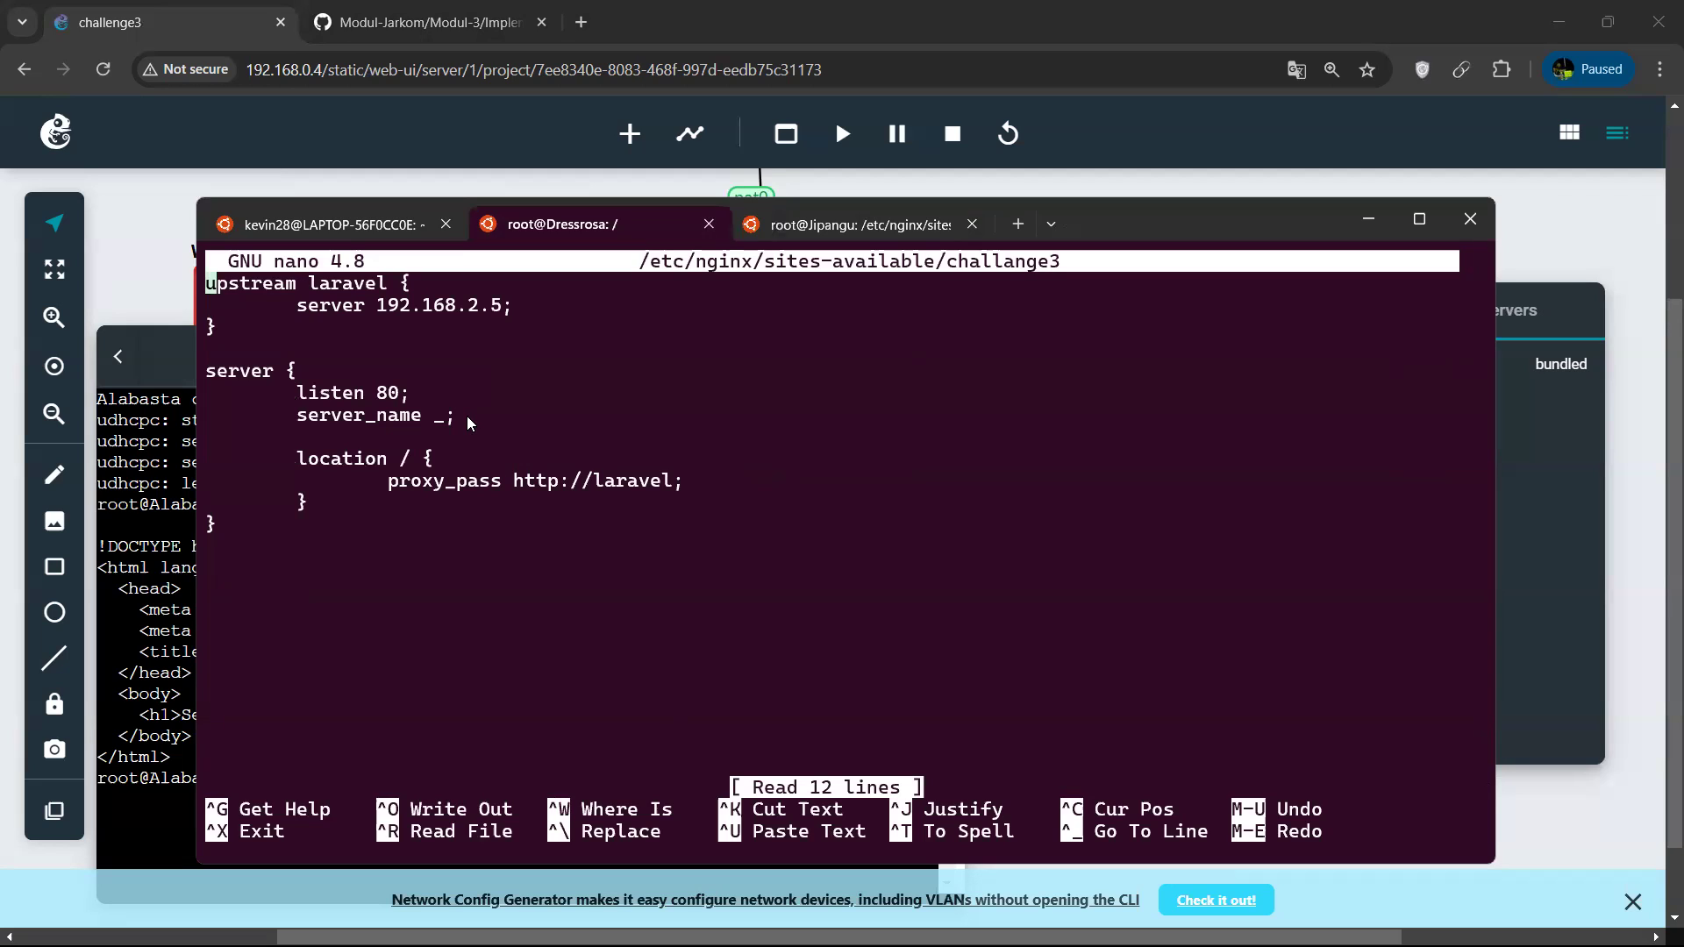
pyautogui.press('Down')
pyautogui.press('Down')
pyautogui.press('Down')
pyautogui.press('Down')
pyautogui.press('Down')
pyautogui.press('Down')
pyautogui.press('Down')
pyautogui.press('Up')
pyautogui.press('Up')
pyautogui.press('Up')
pyautogui.press('Up')
pyautogui.press('BackSpace')
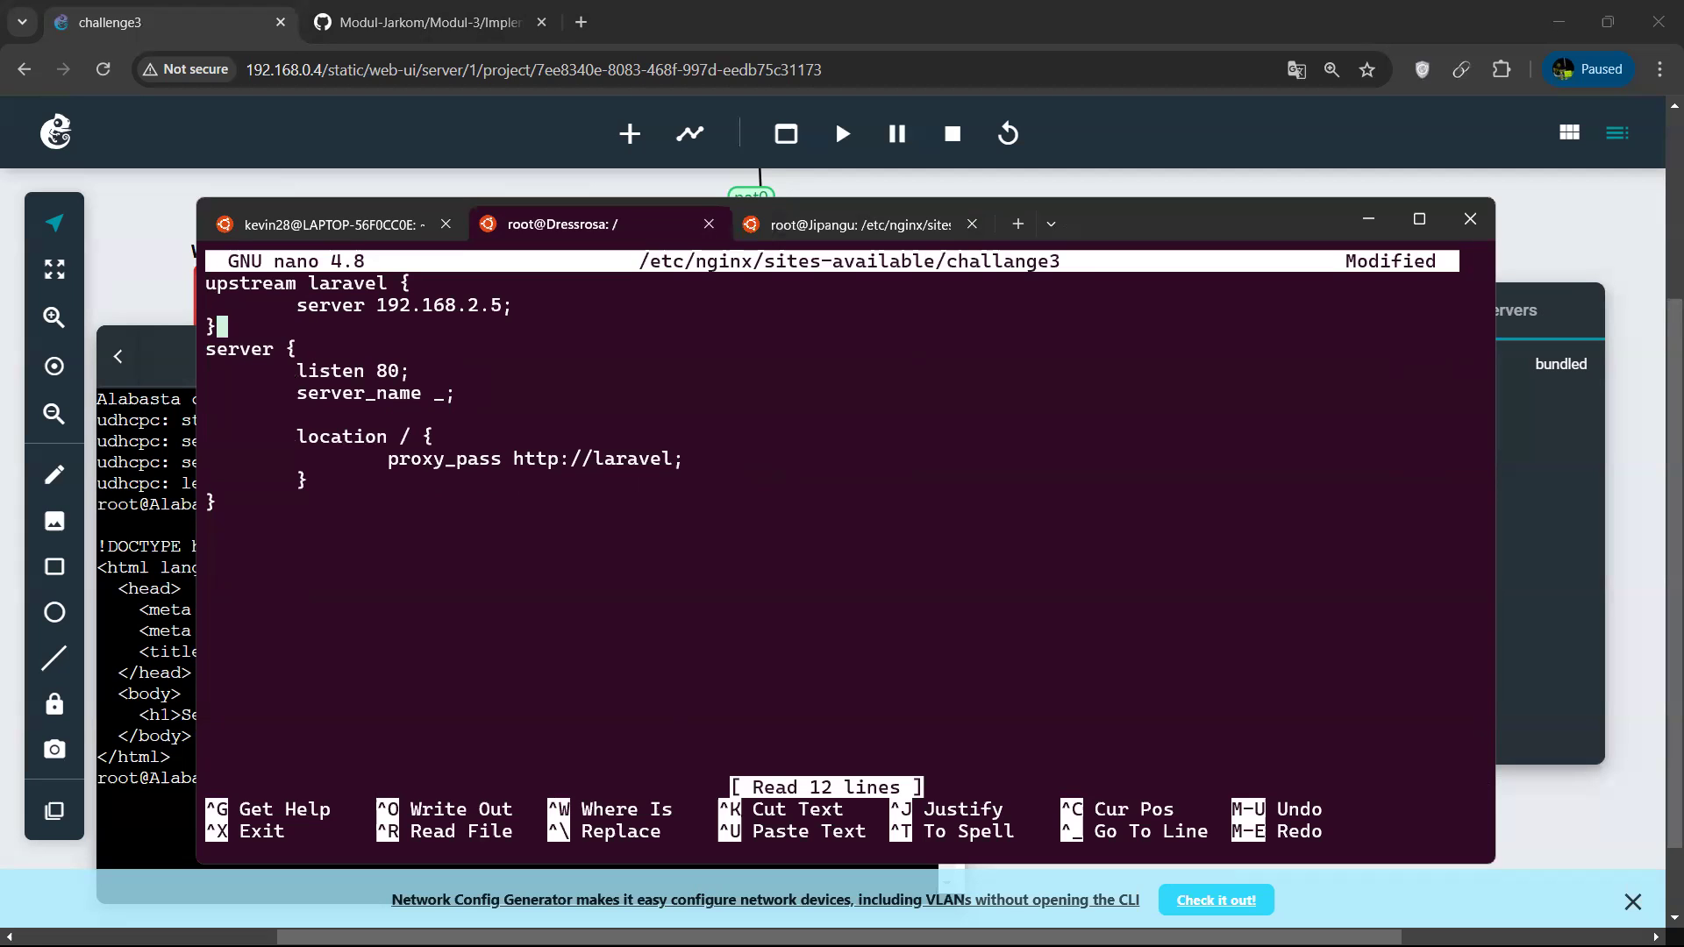
pyautogui.hotkey('ctrl', 'x')
pyautogui.press('y')
pyautogui.press('Return')
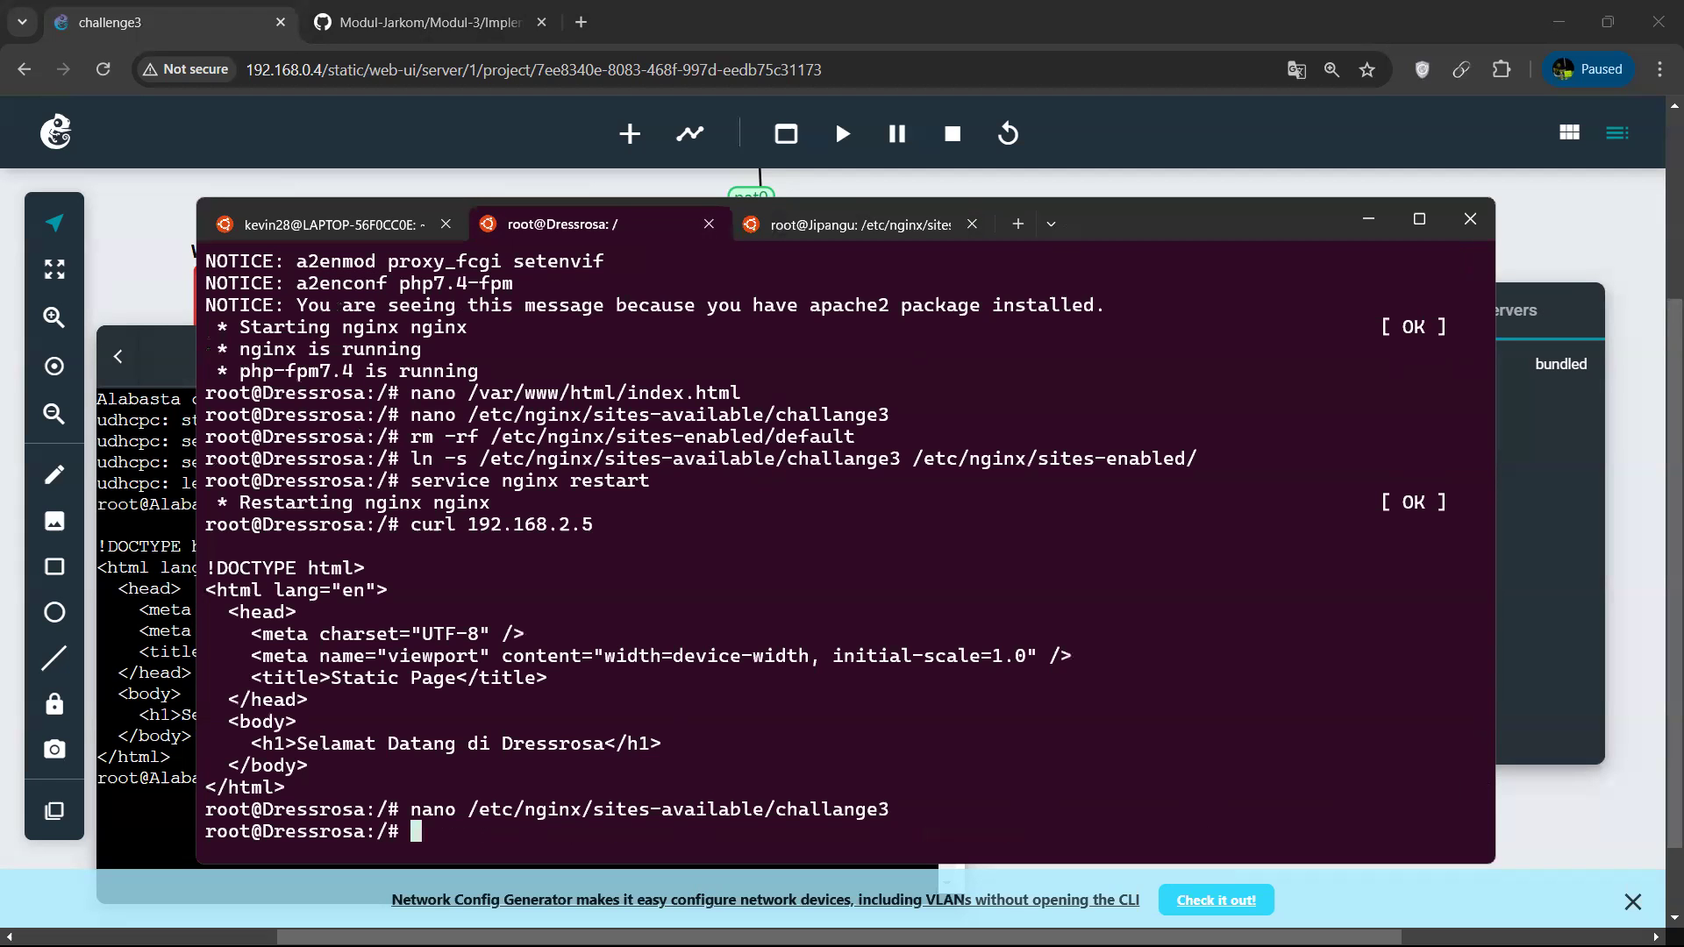
# Reopen /etc/nginx/sites-available/challange3 in nano and delete the upstream laravel block above the server block.
pyautogui.press('Up')
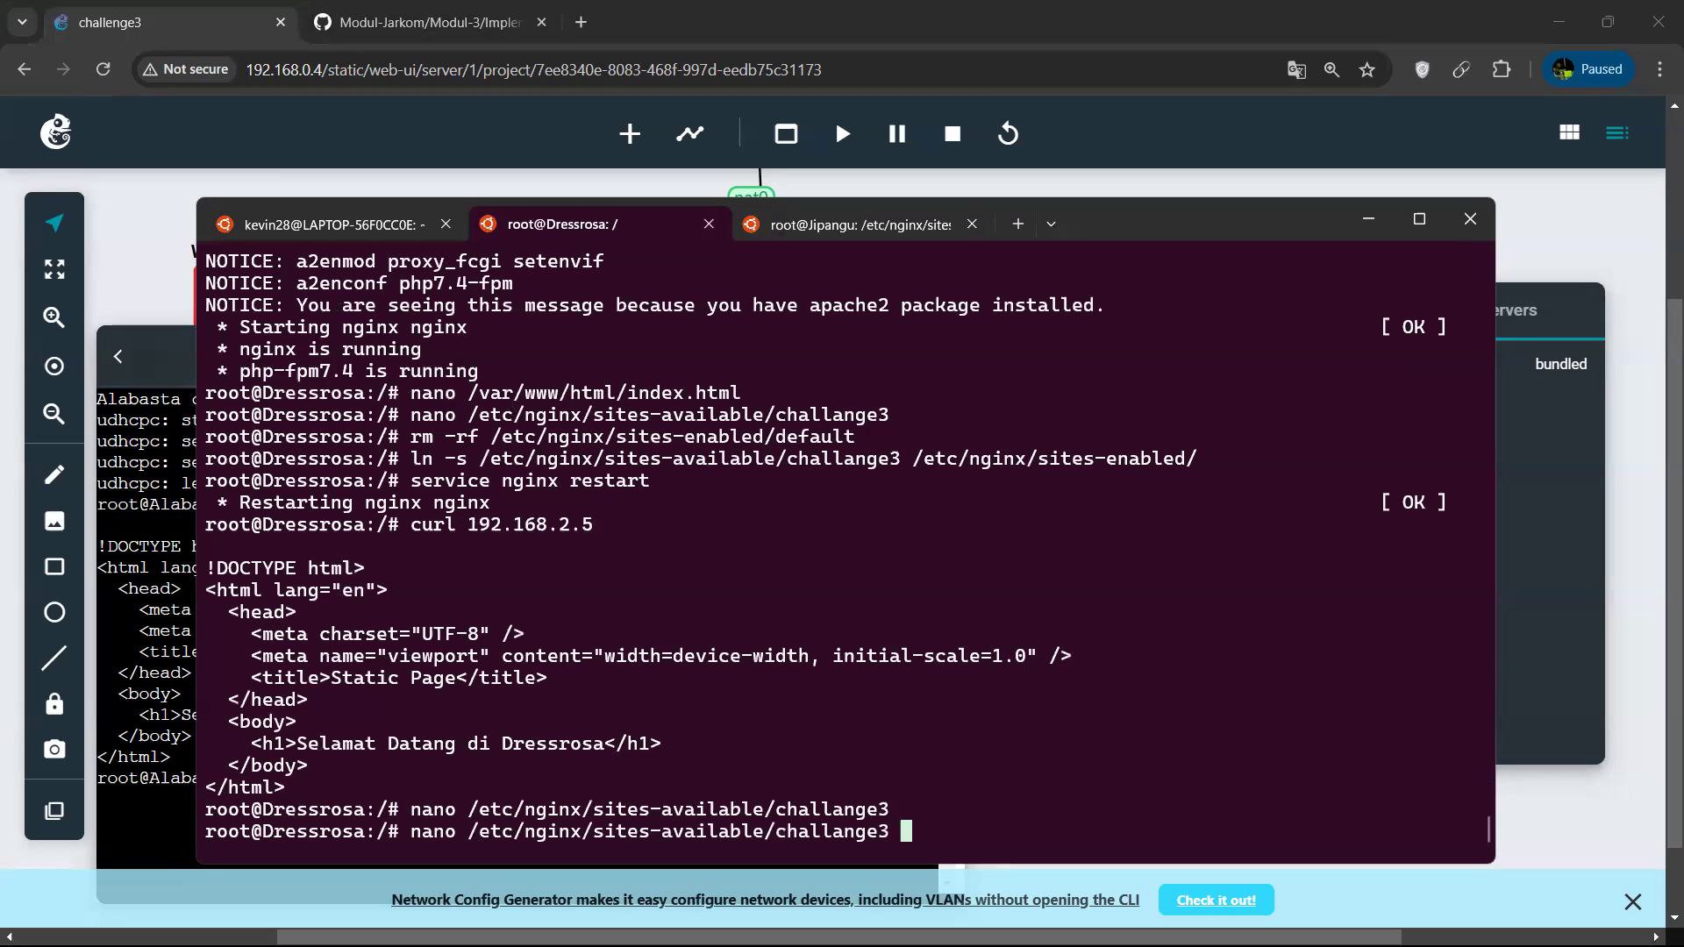
pyautogui.press('Return')
pyautogui.press('Delete')
pyautogui.press('Delete')
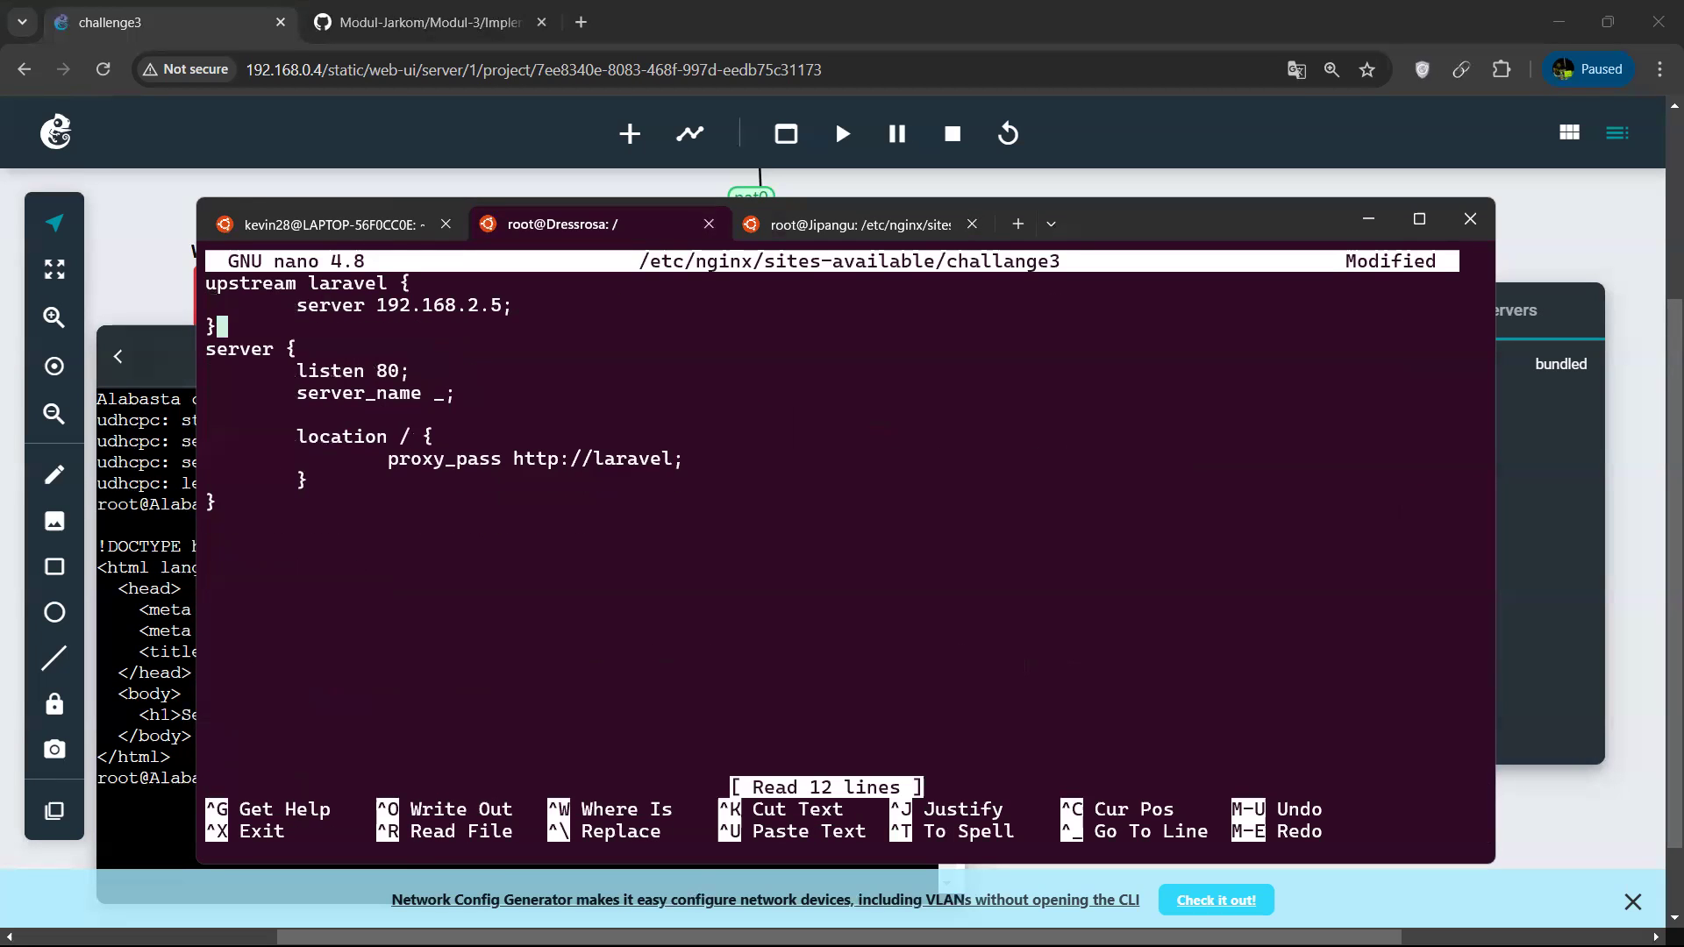
pyautogui.press('BackSpace')
pyautogui.press('BackSpace')
pyautogui.press('BackSpace')
pyautogui.press('BackSpace')
pyautogui.press('BackSpace')
pyautogui.press('BackSpace')
pyautogui.press('BackSpace')
pyautogui.press('BackSpace')
pyautogui.press('BackSpace')
pyautogui.press('BackSpace')
pyautogui.press('BackSpace')
pyautogui.press('BackSpace')
pyautogui.press('BackSpace')
pyautogui.press('BackSpace')
pyautogui.press('BackSpace')
pyautogui.press('BackSpace')
pyautogui.press('BackSpace')
pyautogui.press('BackSpace')
pyautogui.press('BackSpace')
pyautogui.press('BackSpace')
pyautogui.press('BackSpace')
pyautogui.press('BackSpace')
pyautogui.press('BackSpace')
pyautogui.press('BackSpace')
pyautogui.press('BackSpace')
pyautogui.press('BackSpace')
pyautogui.press('BackSpace')
pyautogui.press('BackSpace')
pyautogui.press('BackSpace')
pyautogui.press('BackSpace')
pyautogui.press('BackSpace')
pyautogui.press('BackSpace')
pyautogui.press('BackSpace')
pyautogui.press('BackSpace')
pyautogui.press('BackSpace')
pyautogui.press('BackSpace')
pyautogui.press('BackSpace')
pyautogui.press('BackSpace')
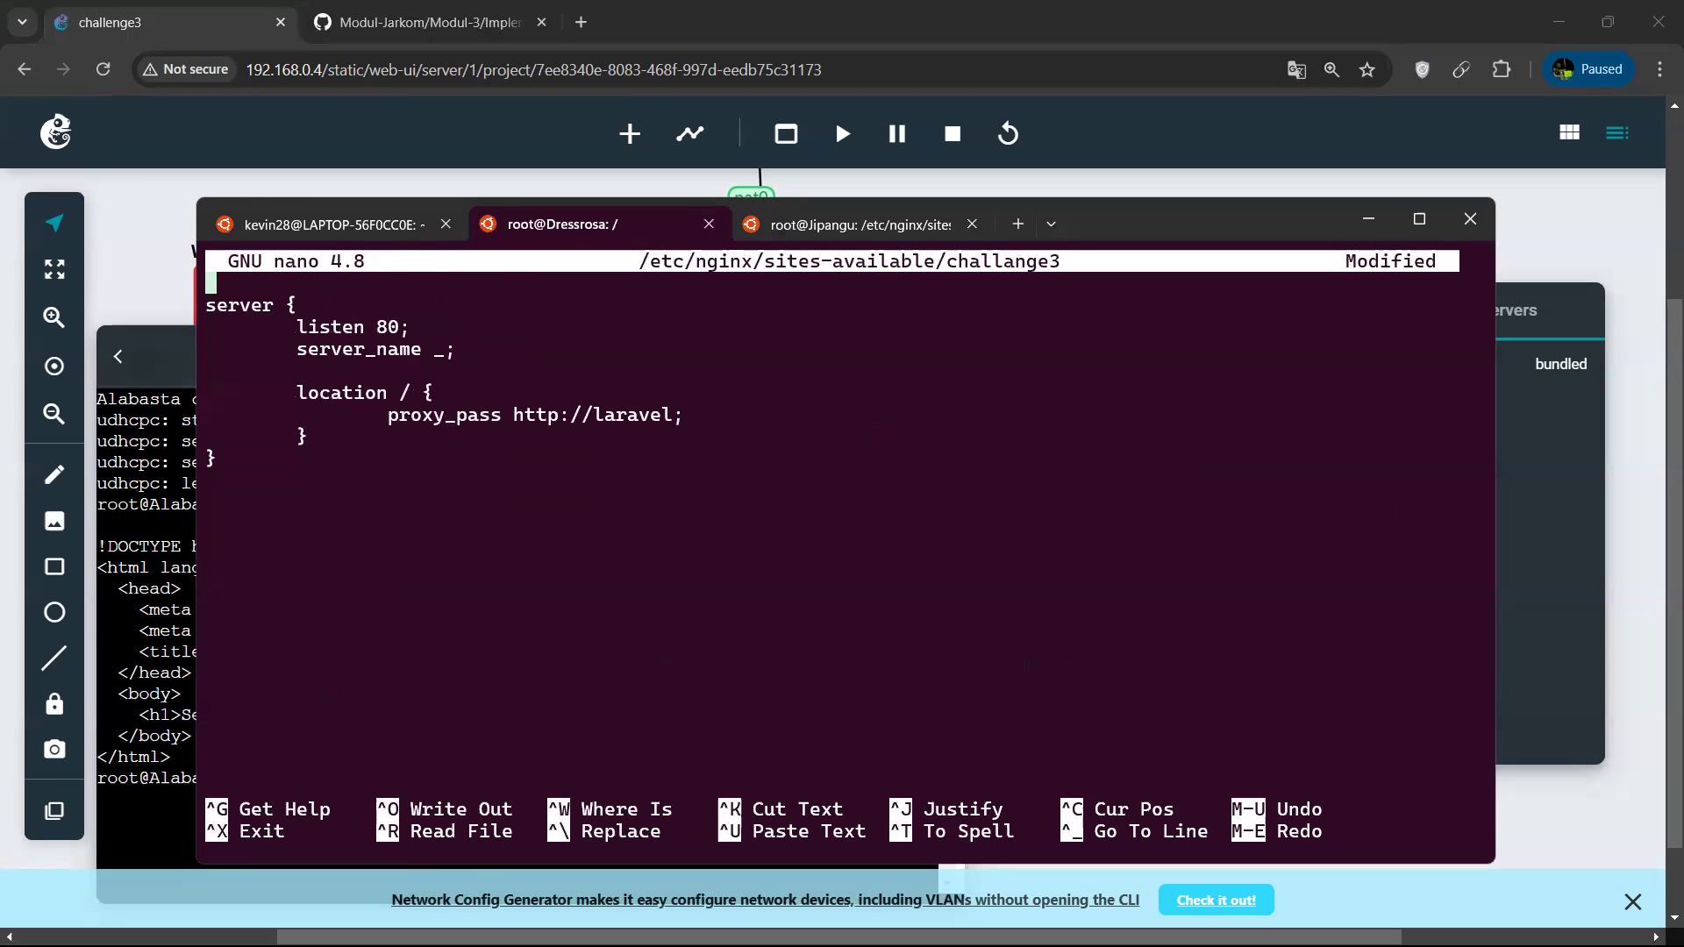
pyautogui.press('Down')
pyautogui.press('BackSpace')
pyautogui.press('Down')
pyautogui.press('Down')
pyautogui.press('Down')
pyautogui.press('Down')
pyautogui.press('Down')
pyautogui.press('Down')
pyautogui.press('Down')
pyautogui.press('Down')
pyautogui.press('Up')
pyautogui.press('Up')
pyautogui.press('Up')
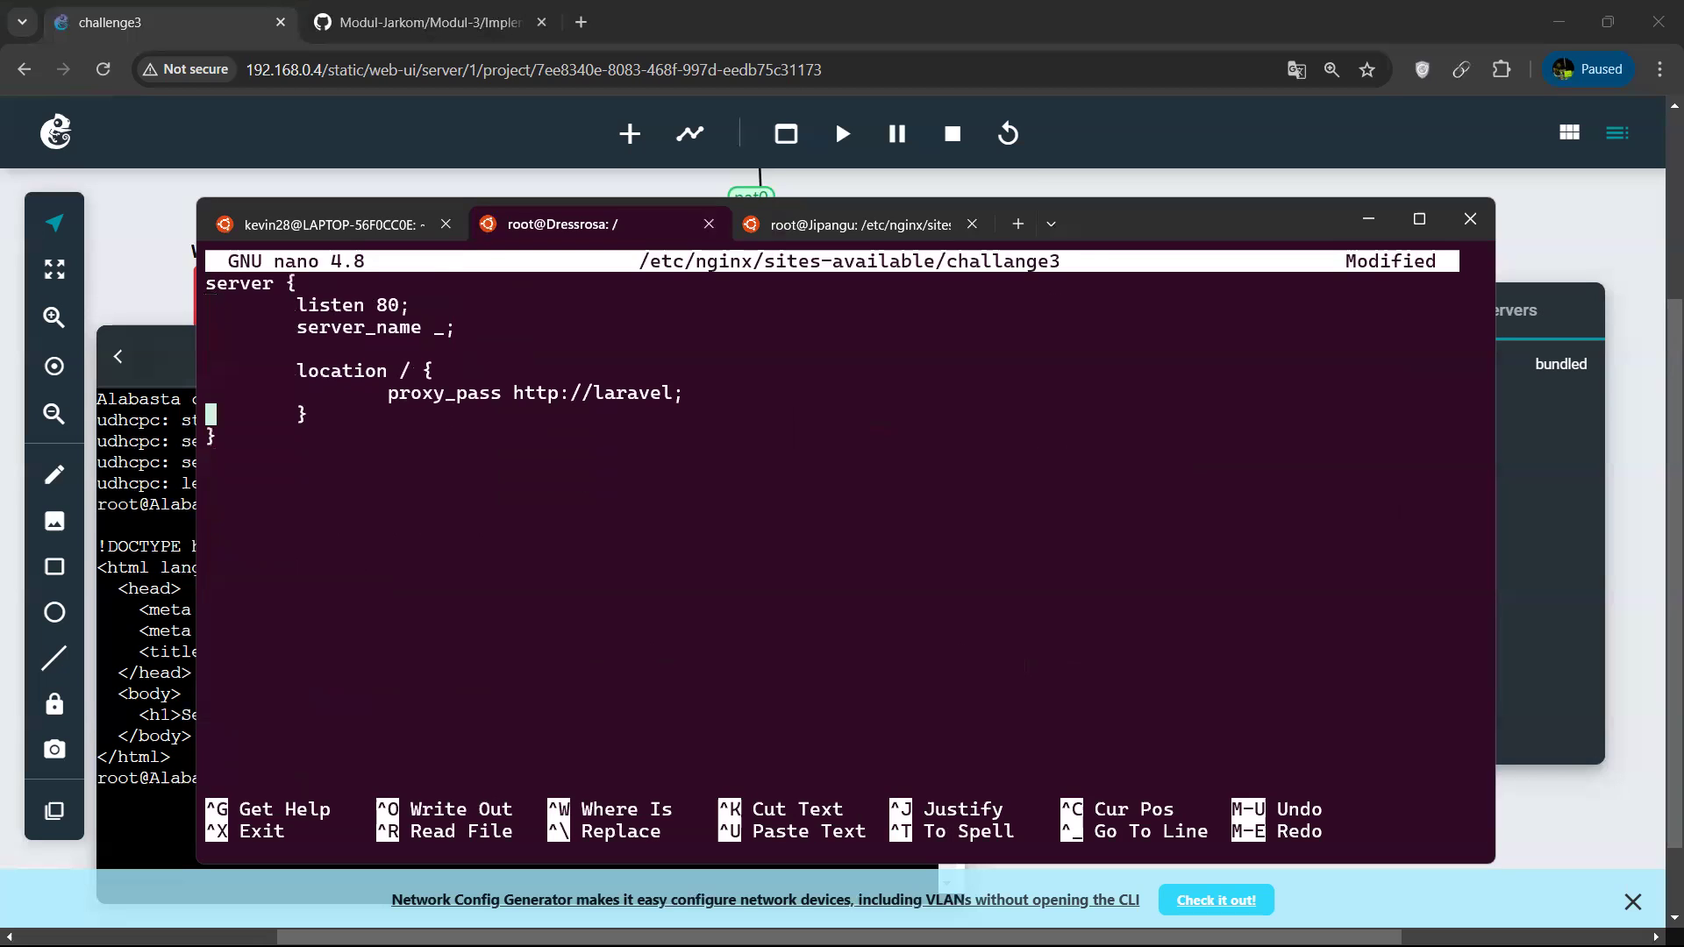
pyautogui.press('Right')
pyautogui.press('Right')
pyautogui.press('Right')
pyautogui.press('Right')
pyautogui.press('Right')
pyautogui.press('Right')
pyautogui.press('Right')
pyautogui.press('Right')
pyautogui.press('Right')
pyautogui.press('Right')
pyautogui.press('Right')
pyautogui.press('Right')
pyautogui.press('Right')
pyautogui.press('Right')
pyautogui.press('Right')
pyautogui.press('Right')
pyautogui.press('Right')
pyautogui.press('Right')
pyautogui.press('Right')
pyautogui.press('Right')
pyautogui.press('Right')
pyautogui.press('Right')
pyautogui.press('Right')
pyautogui.press('BackSpace')
pyautogui.press('BackSpace')
pyautogui.press('BackSpace')
pyautogui.press('BackSpace')
pyautogui.press('BackSpace')
pyautogui.press('BackSpace')
pyautogui.press('BackSpace')
pyautogui.write('192.168.2.5')
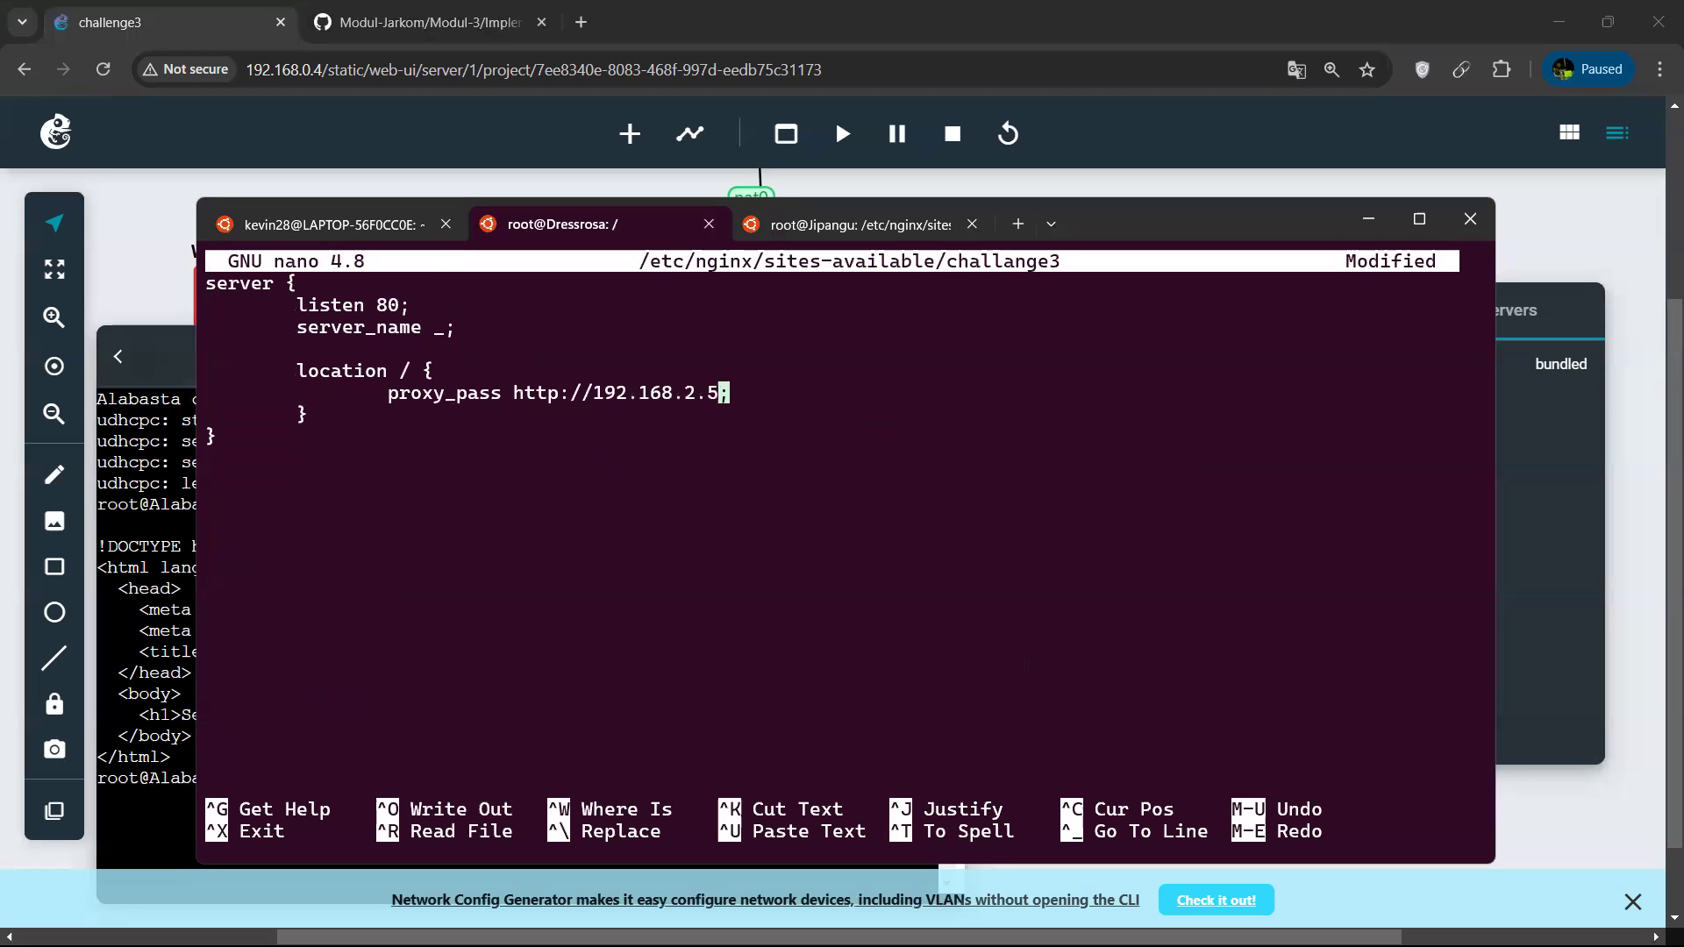
# Save the challange3 configuration, exit nano and restart the nginx service on Dressrosa.
pyautogui.hotkey('ctrl', 'o')
pyautogui.press('Return')
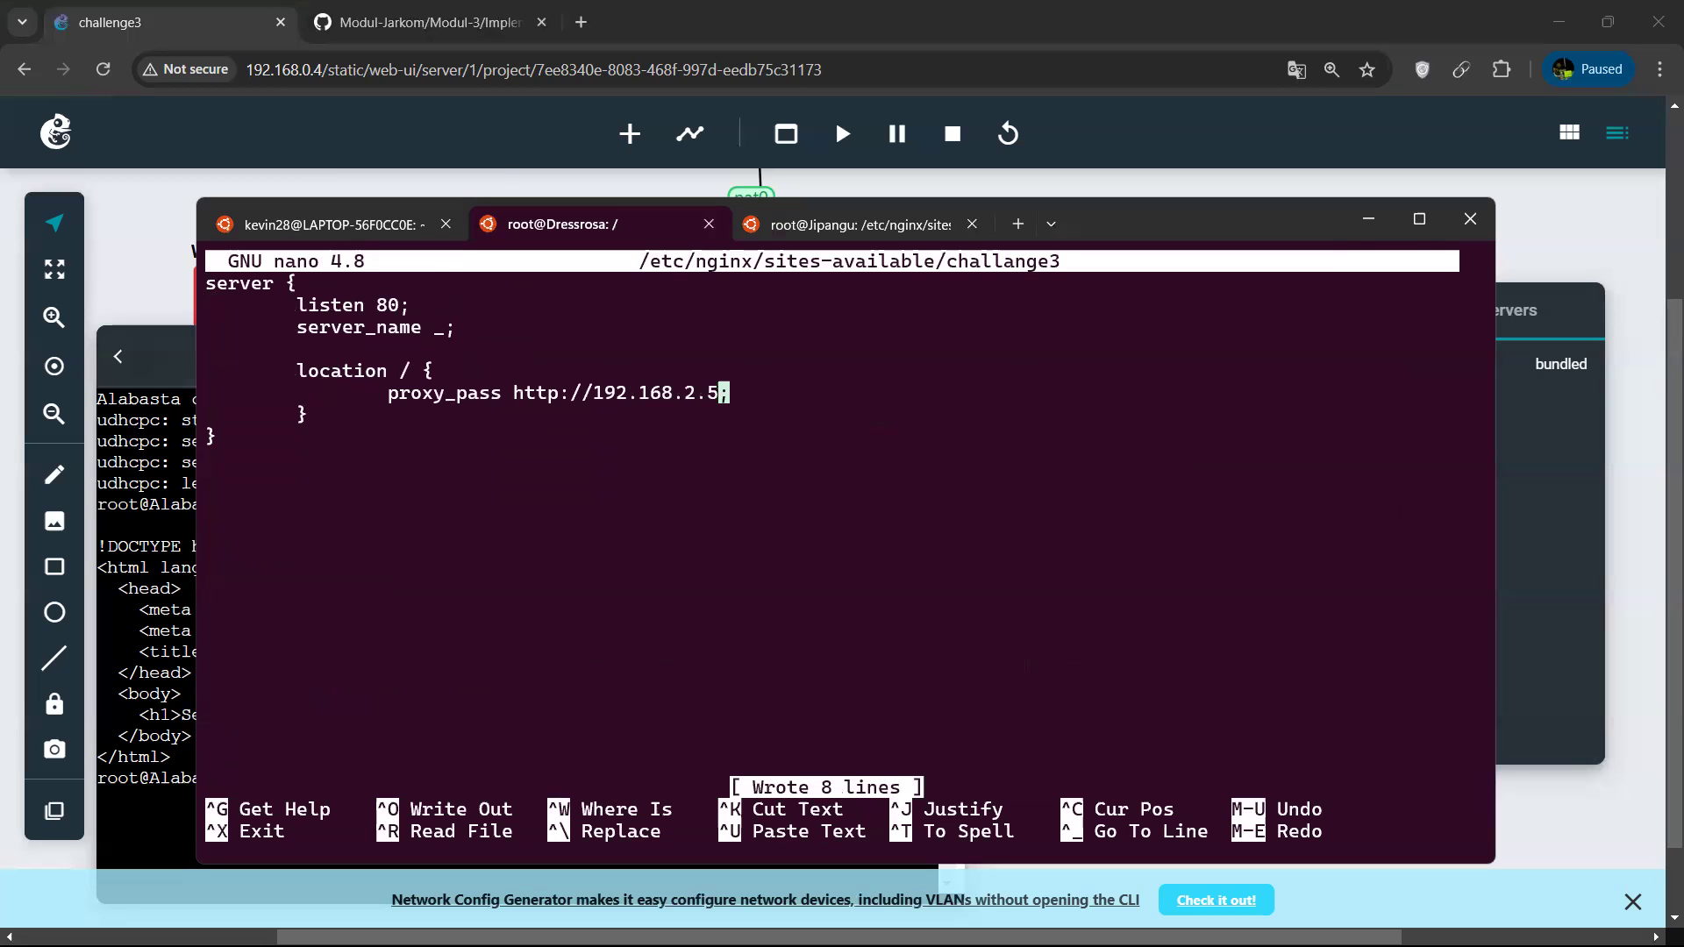
pyautogui.hotkey('ctrl', 'x')
pyautogui.press('Up')
pyautogui.press('Up')
pyautogui.press('Up')
pyautogui.press('Return')
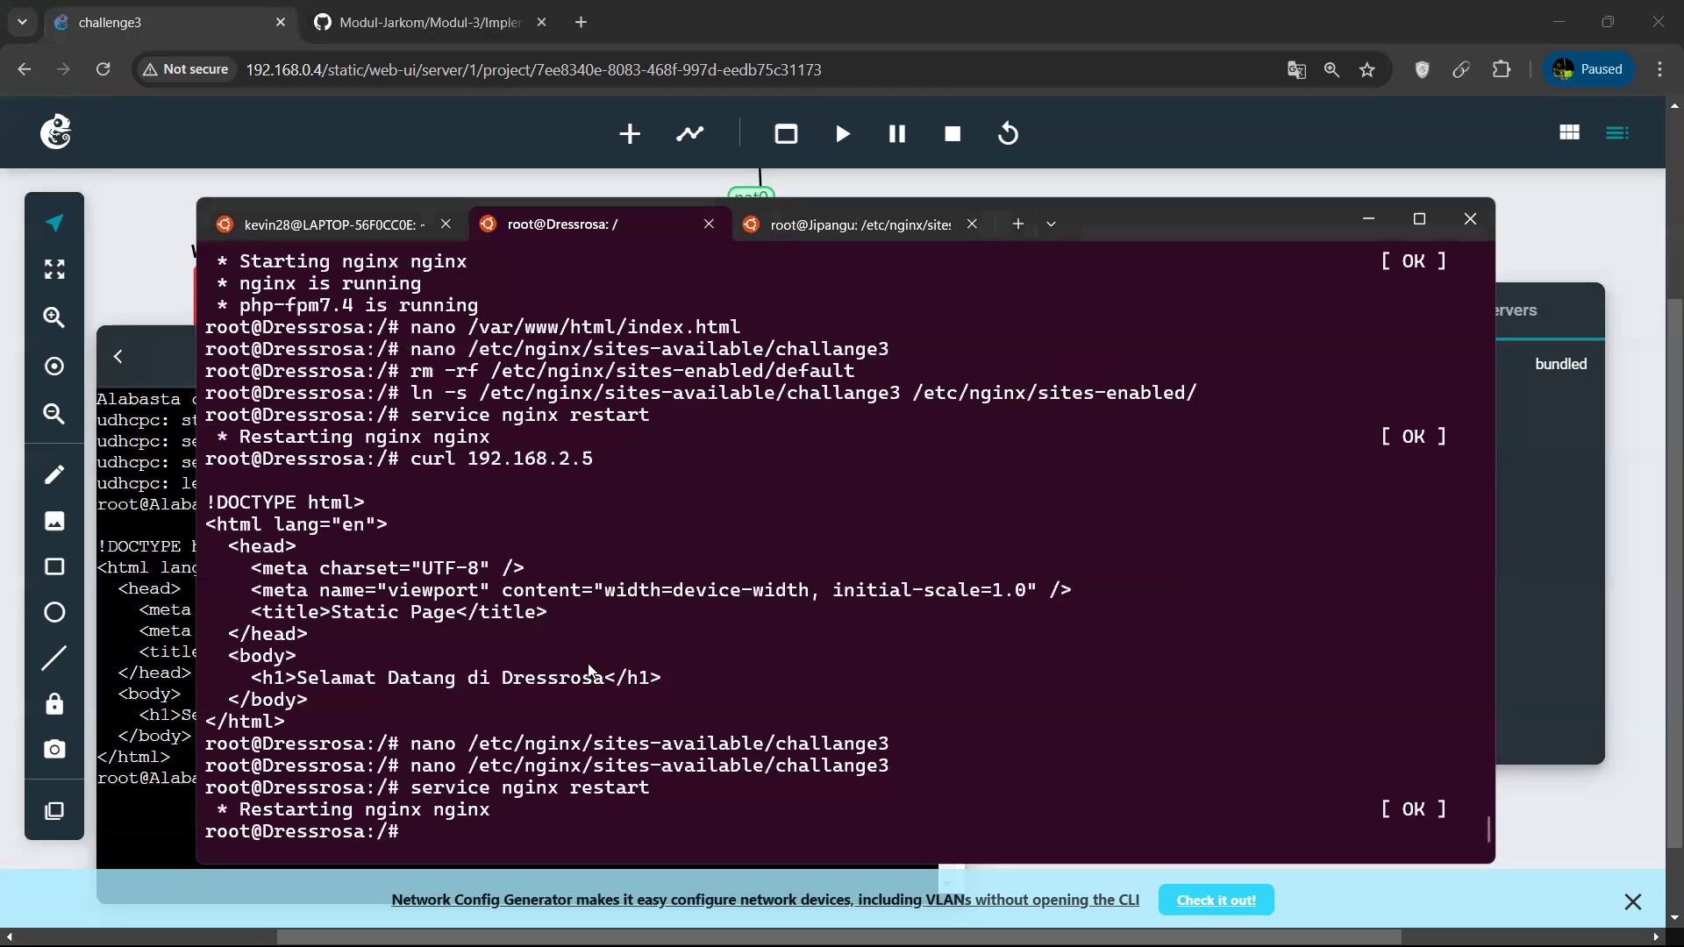
# Reopen the challange3 site configuration and add "allow 192.168.1.20;" above proxy_pass in the location / block.
pyautogui.press('Up')
pyautogui.press('Up')
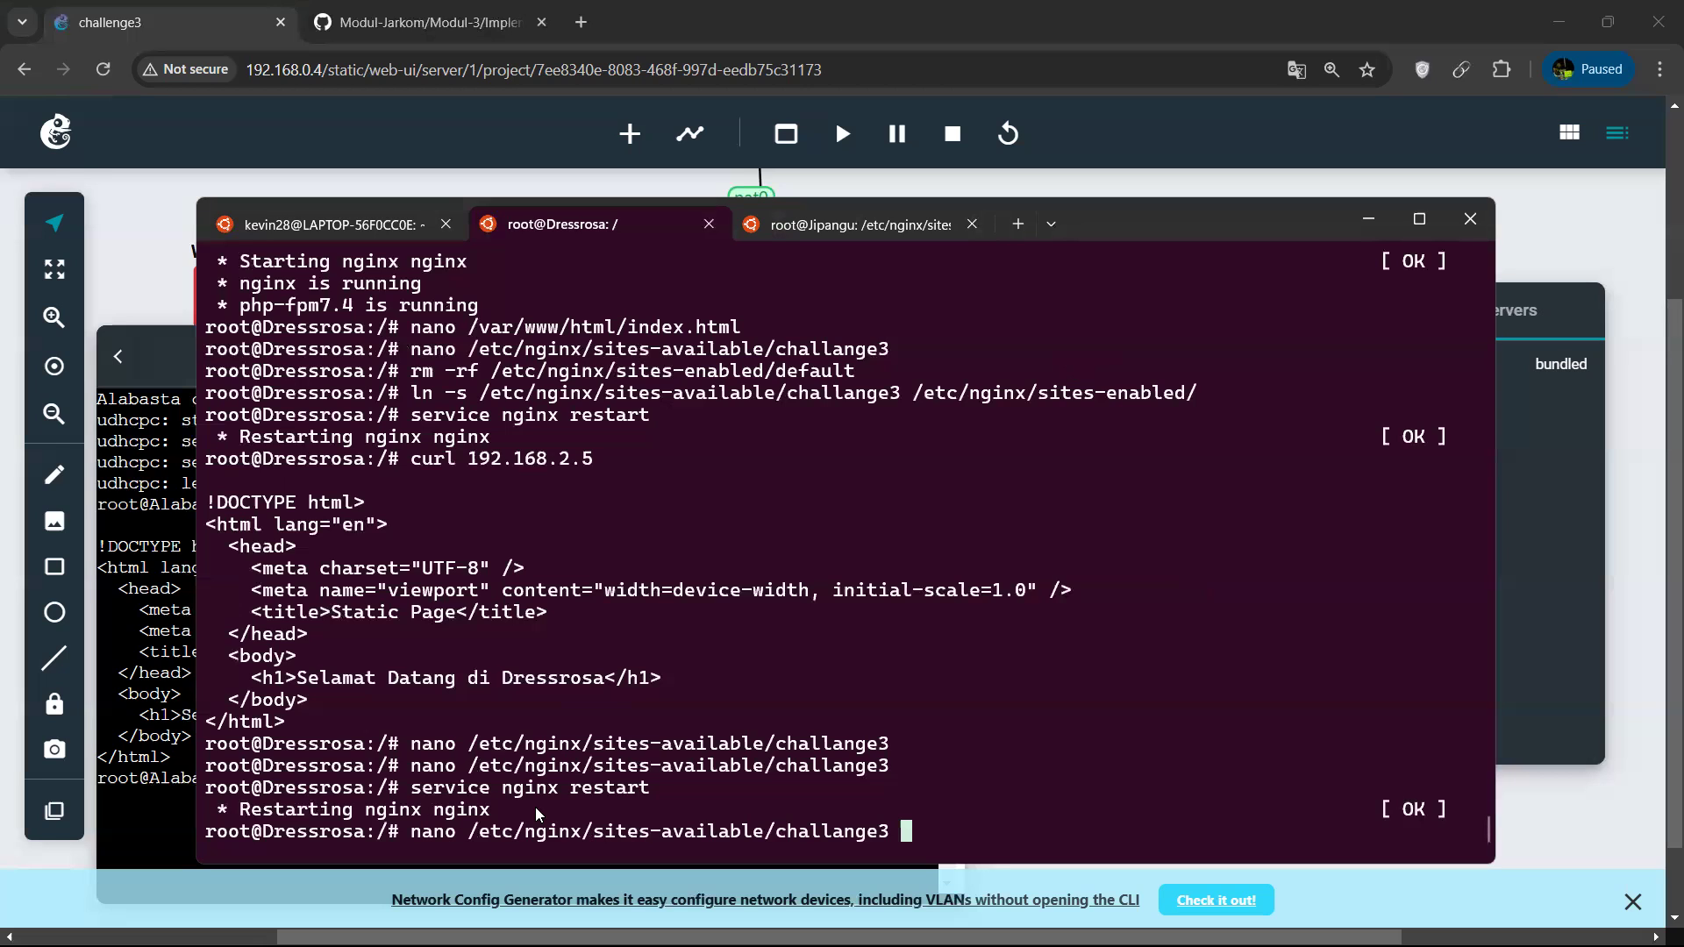
pyautogui.press('Return')
pyautogui.press('Down')
pyautogui.press('Down')
pyautogui.press('Down')
pyautogui.press('Down')
pyautogui.press('Down')
pyautogui.press('Right')
pyautogui.press('Right')
pyautogui.press('Right')
pyautogui.press('Right')
pyautogui.press('Right')
pyautogui.press('Right')
pyautogui.press('Right')
pyautogui.press('Right')
pyautogui.press('Right')
pyautogui.press('Right')
pyautogui.press('Right')
pyautogui.press('Right')
pyautogui.press('Right')
pyautogui.press('Right')
pyautogui.press('Right')
pyautogui.press('Right')
pyautogui.press('Right')
pyautogui.press('Right')
pyautogui.press('Up')
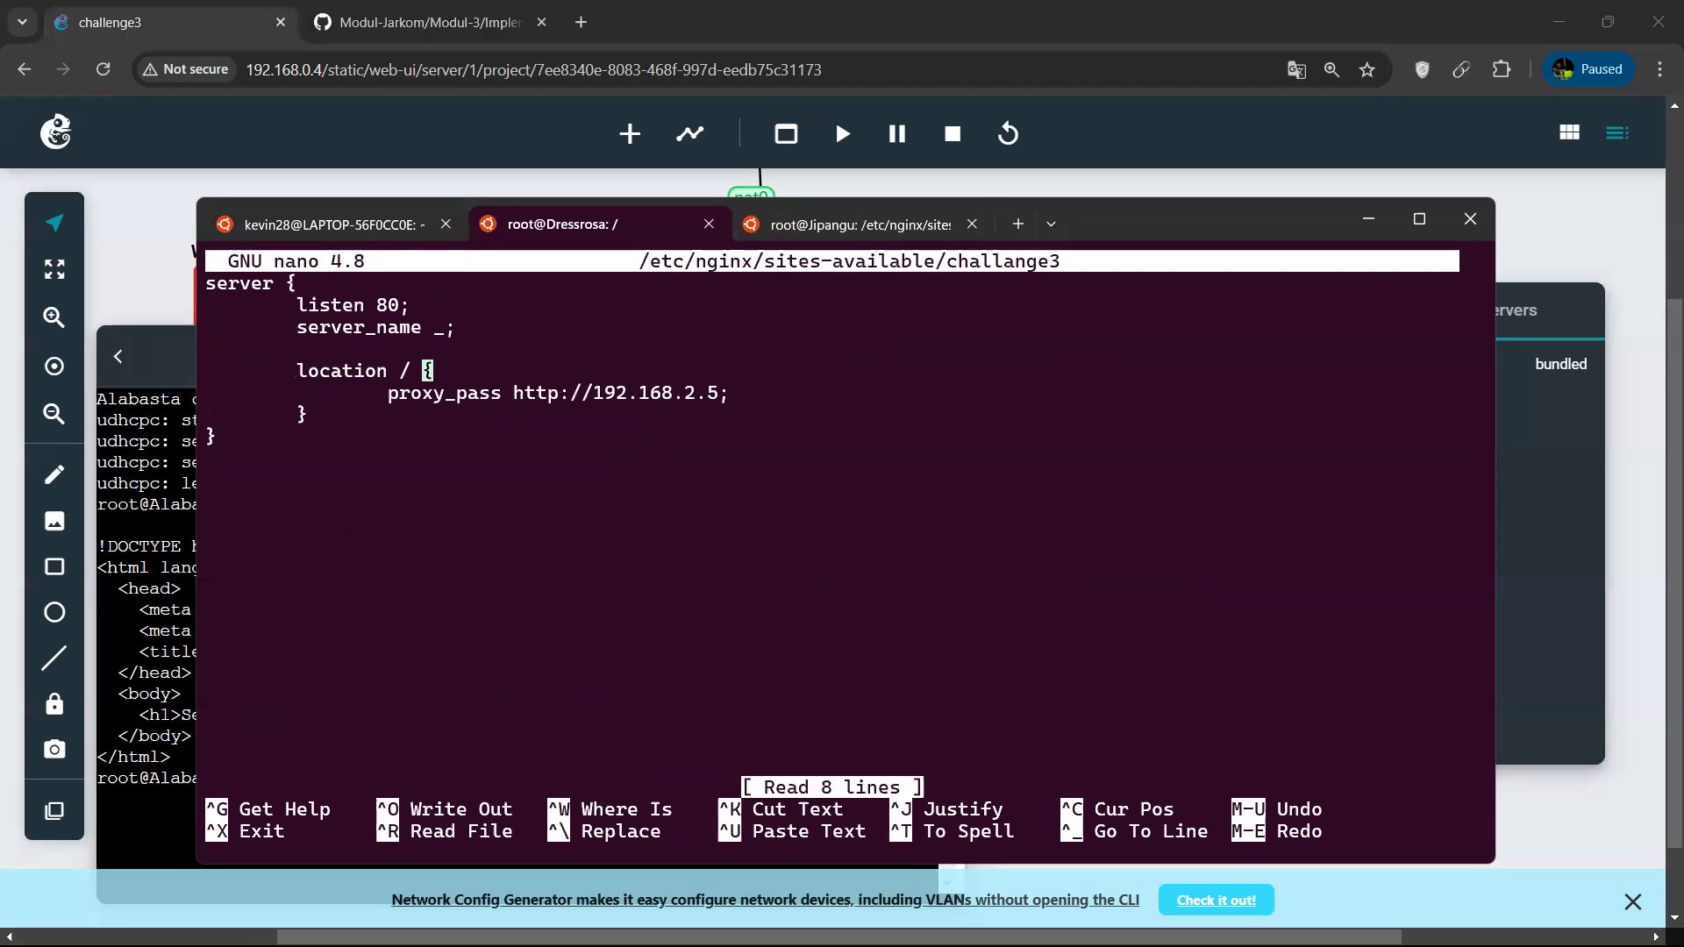
pyautogui.press('Right')
pyautogui.press('Return')
pyautogui.press('Tab')
pyautogui.press('Tab')
pyautogui.write('allow 192')
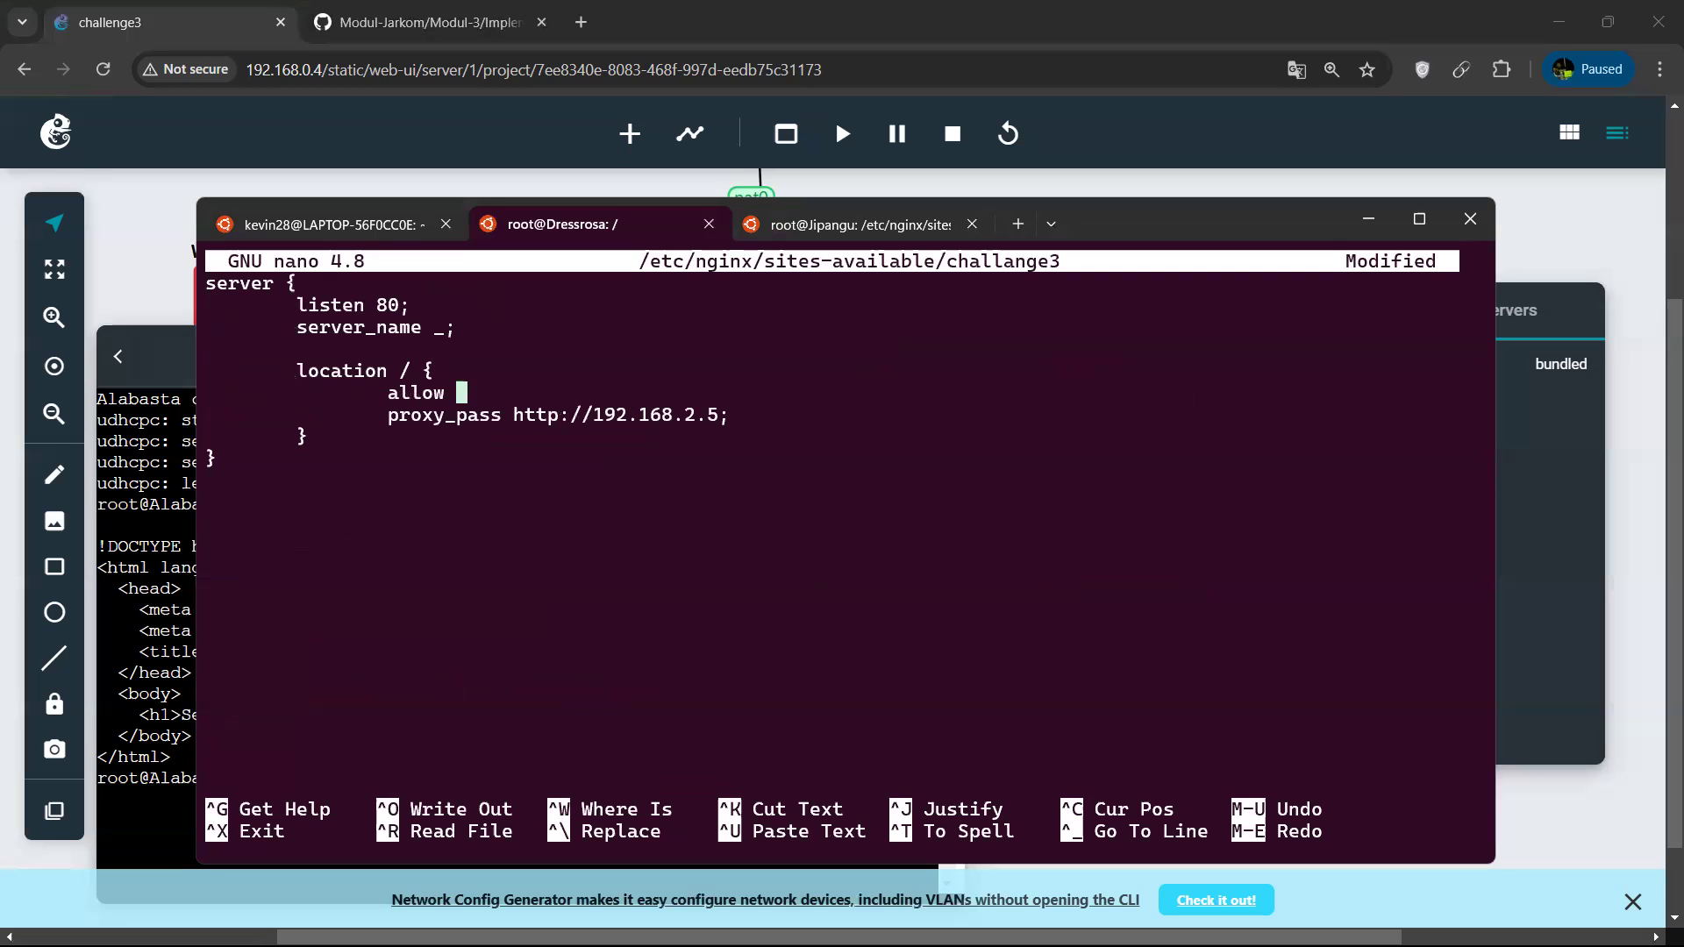
pyautogui.write('.168.2')
pyautogui.press('BackSpace')
pyautogui.write('1')
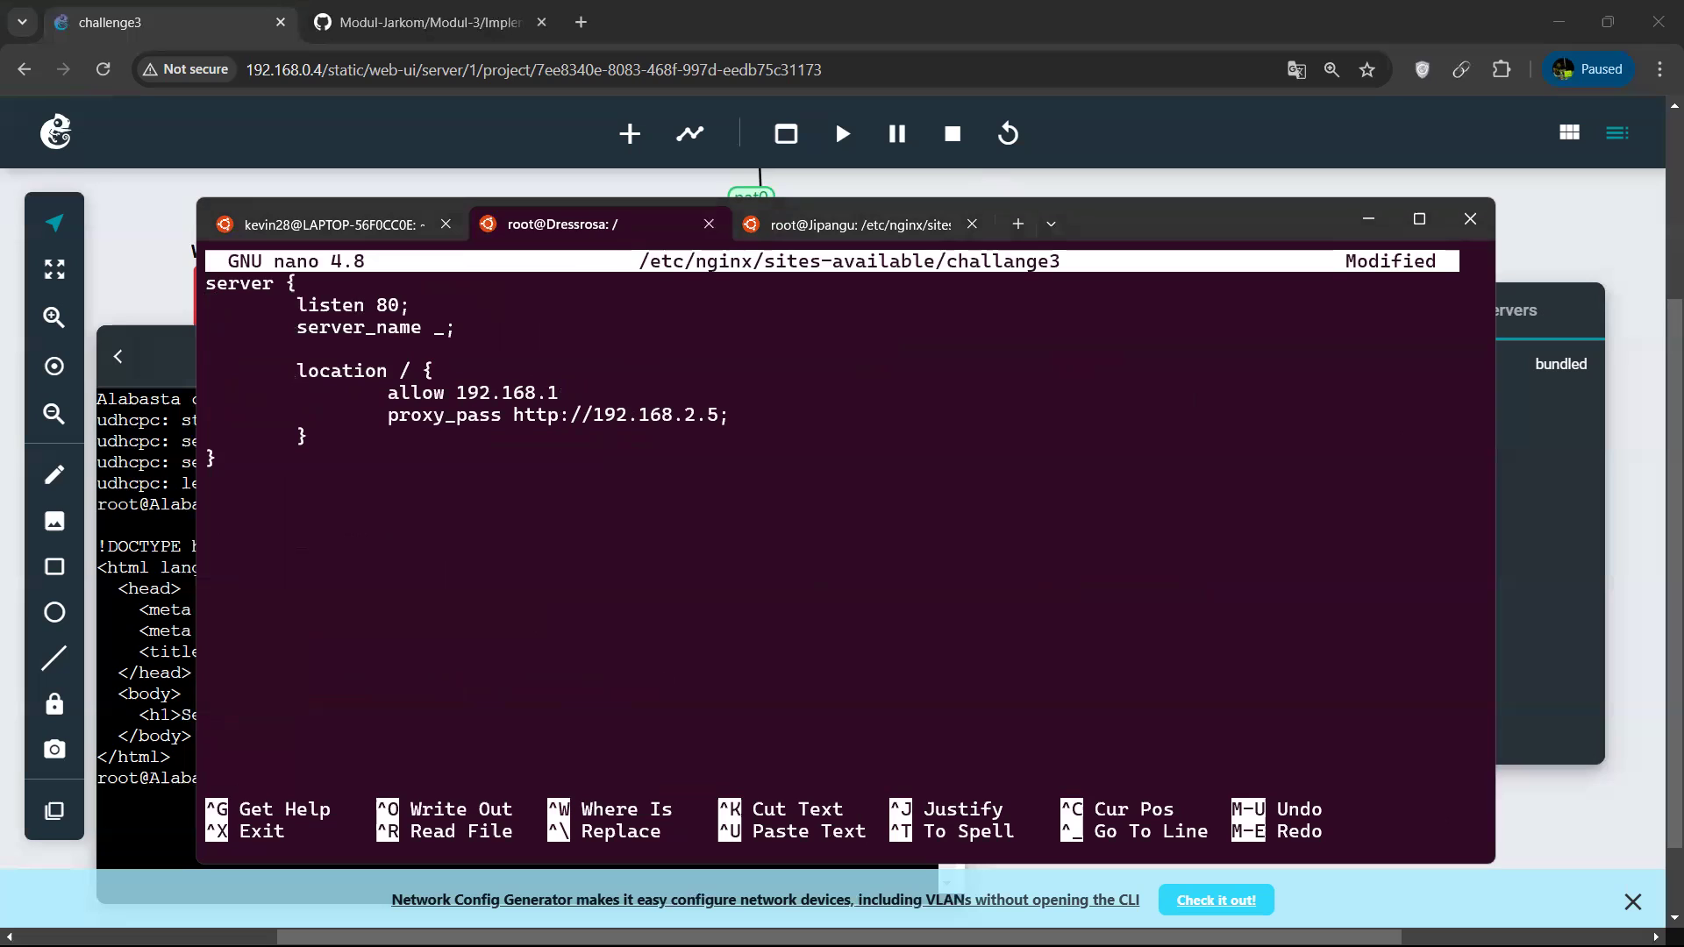
pyautogui.write('.20;')
pyautogui.press('Return')
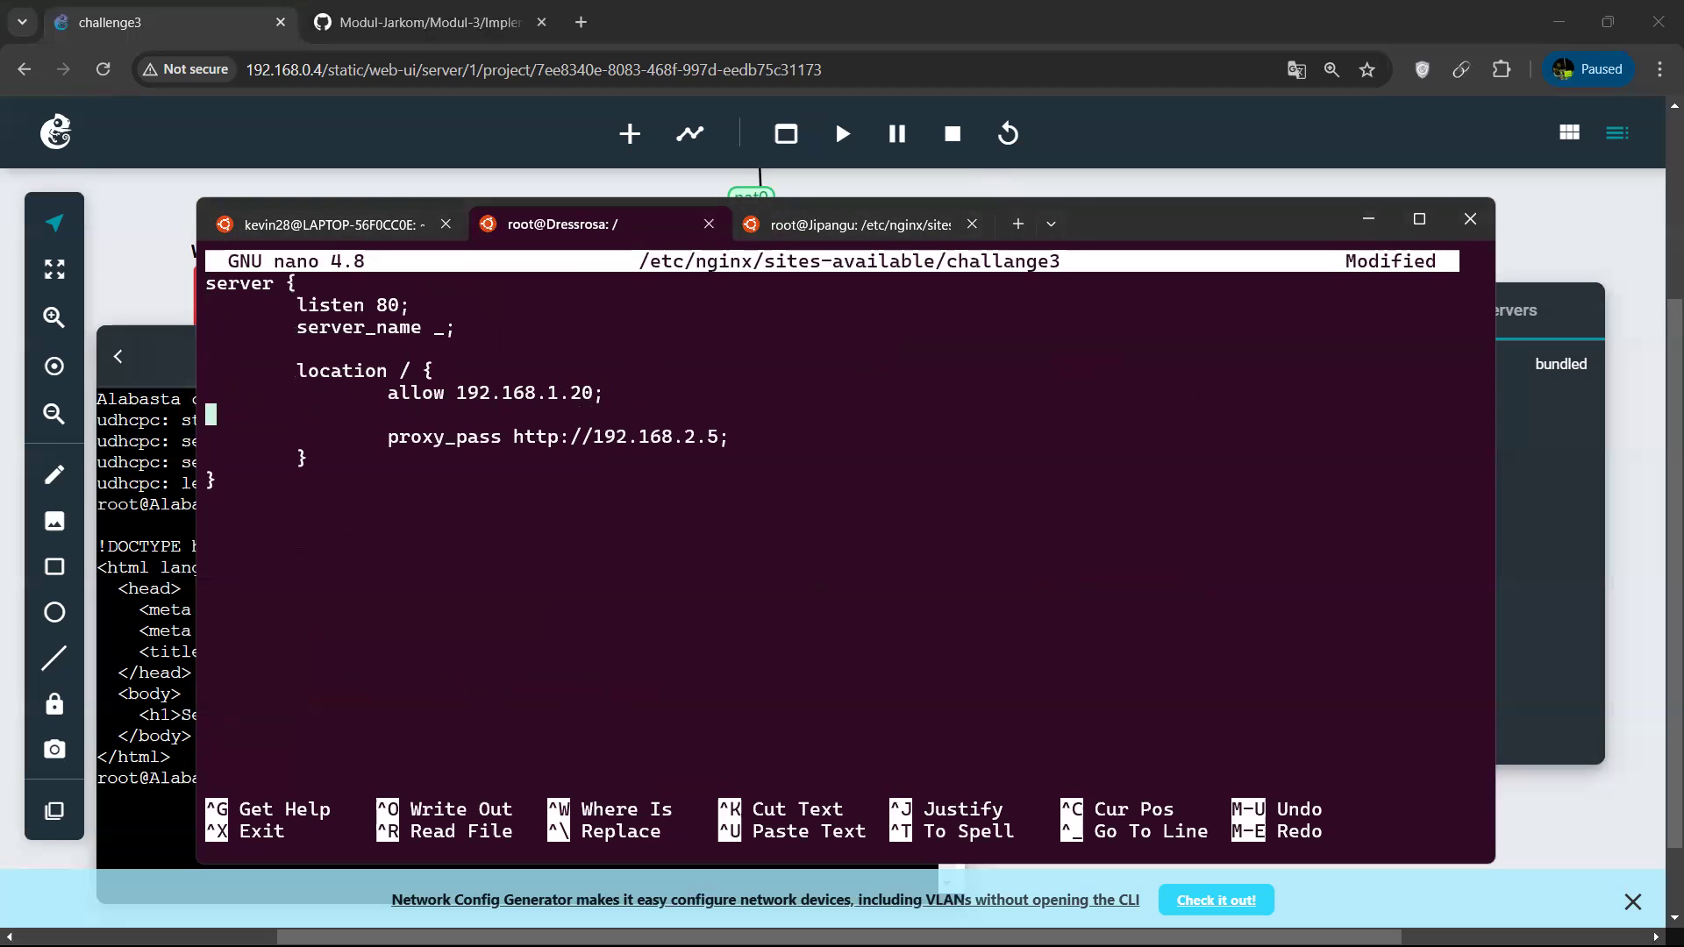
# Add a "deny all;" rule directly below the allow line in the location / block.
pyautogui.press('Tab')
pyautogui.press('Tab')
pyautogui.write('deny ')
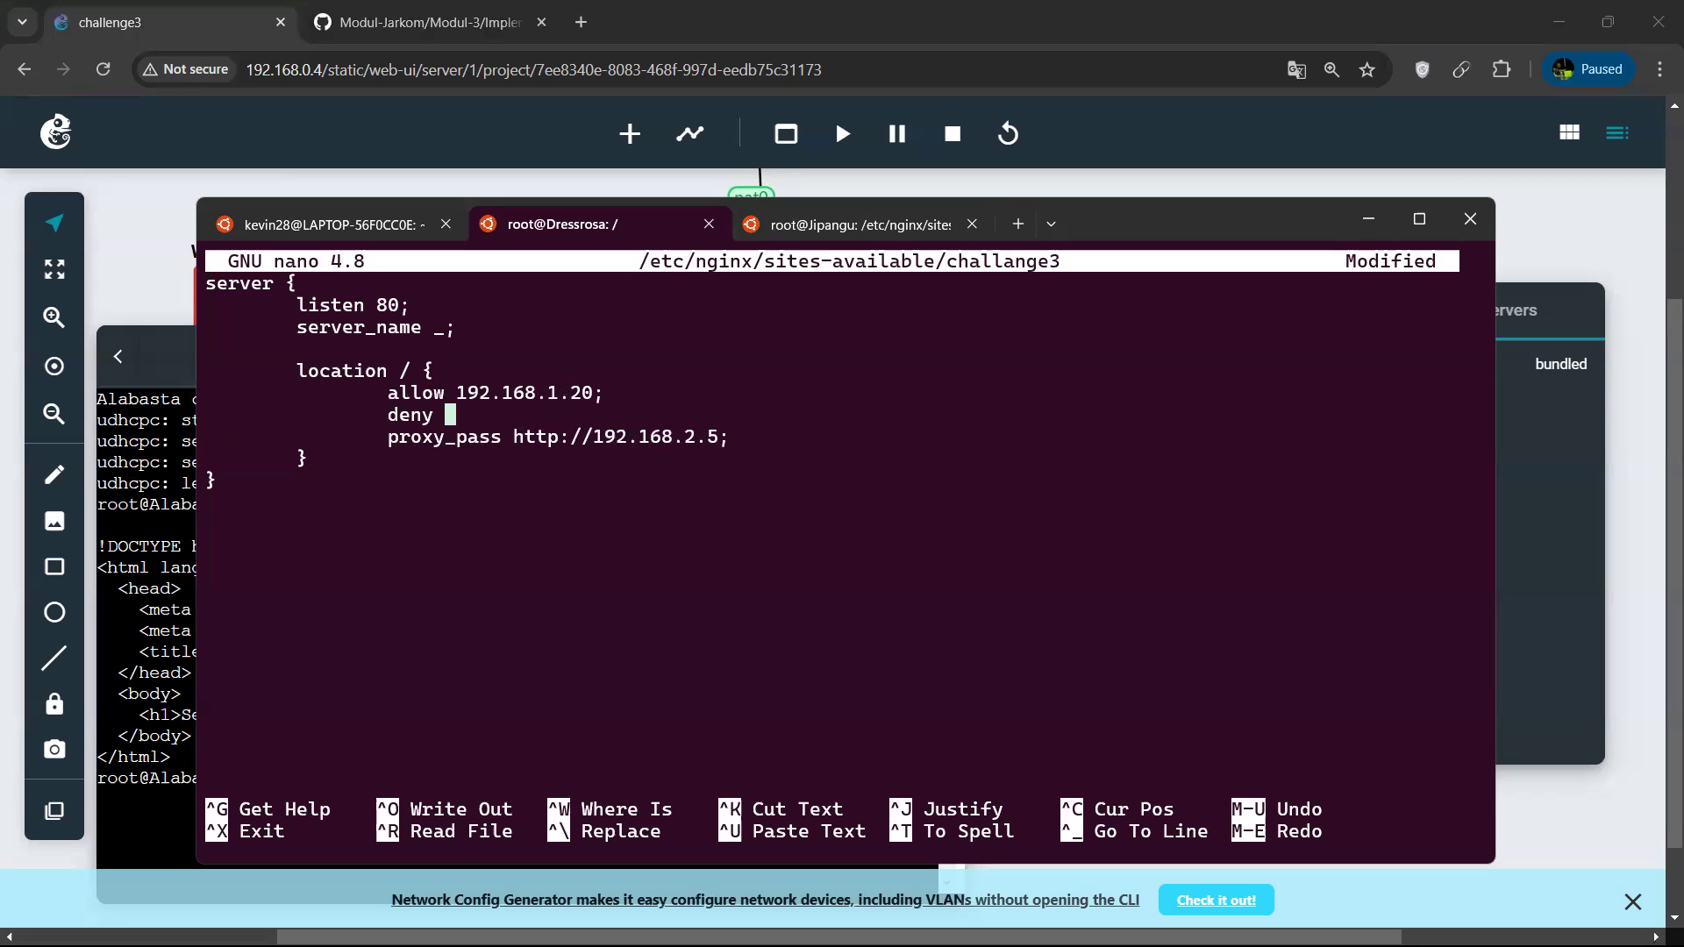
pyautogui.write('all;')
# Save the access rules in challange3, exit nano and restart nginx on Dressrosa.
pyautogui.hotkey('ctrl', 'o')
pyautogui.press('Return')
pyautogui.hotkey('ctrl', 'x')
pyautogui.press('Up')
pyautogui.press('Up')
pyautogui.press('Return')
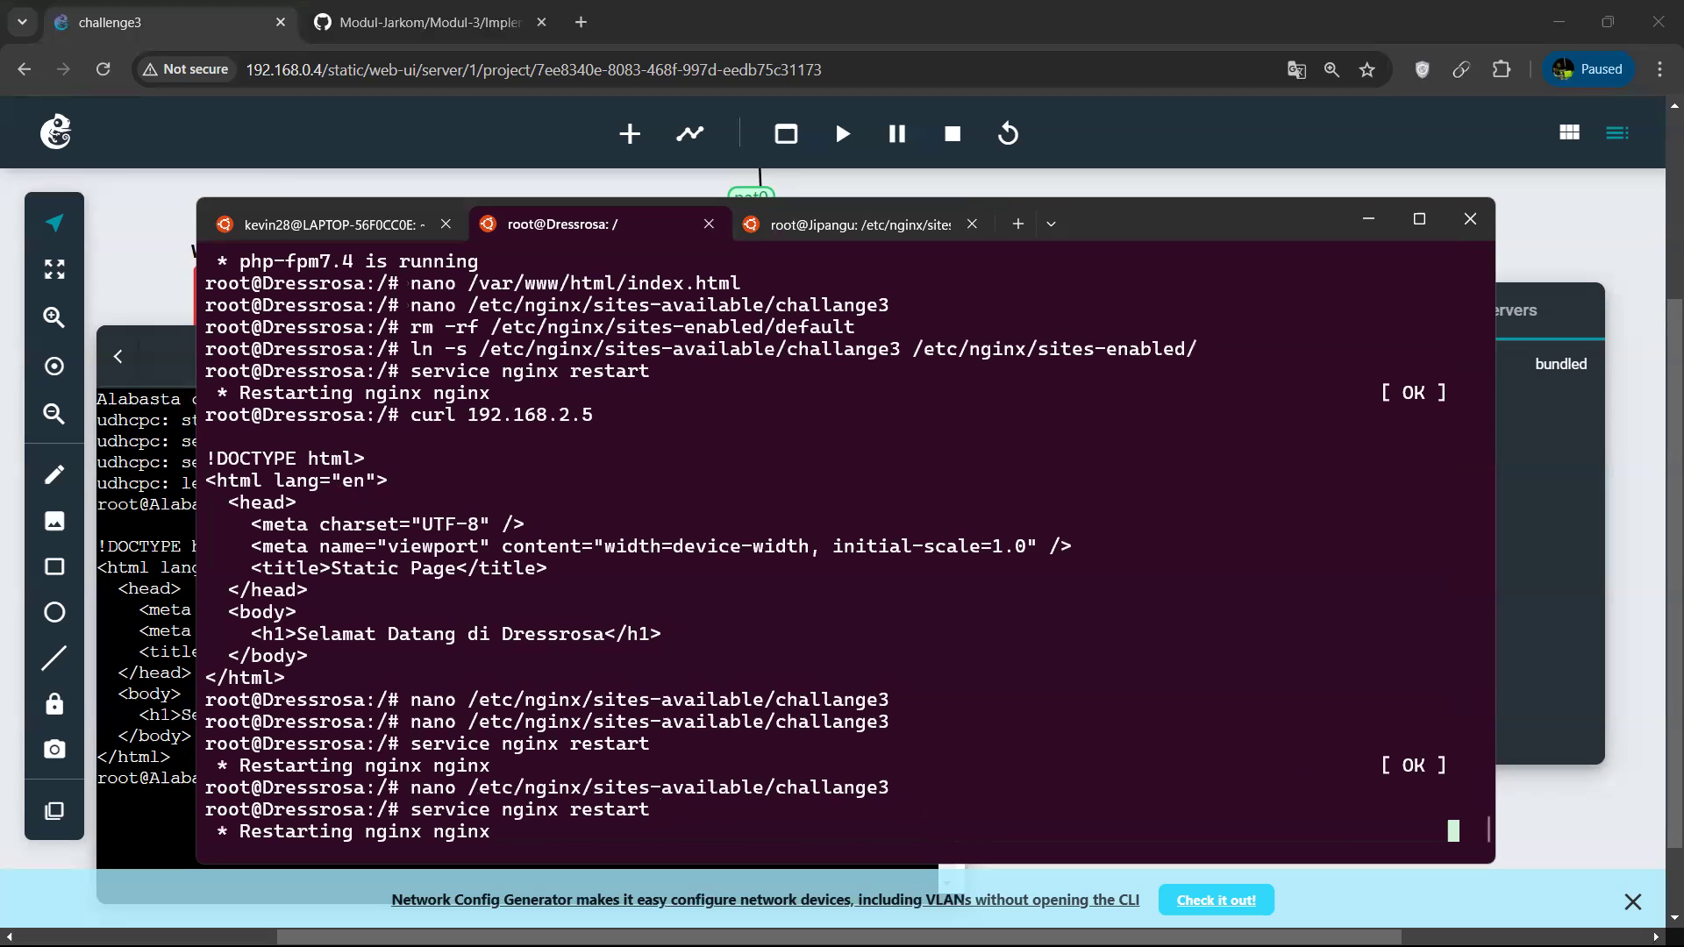
# Return to the Alabasta web console in GNS3 and request 192.168.2.2 with curl again.
pyautogui.click(339, 226)
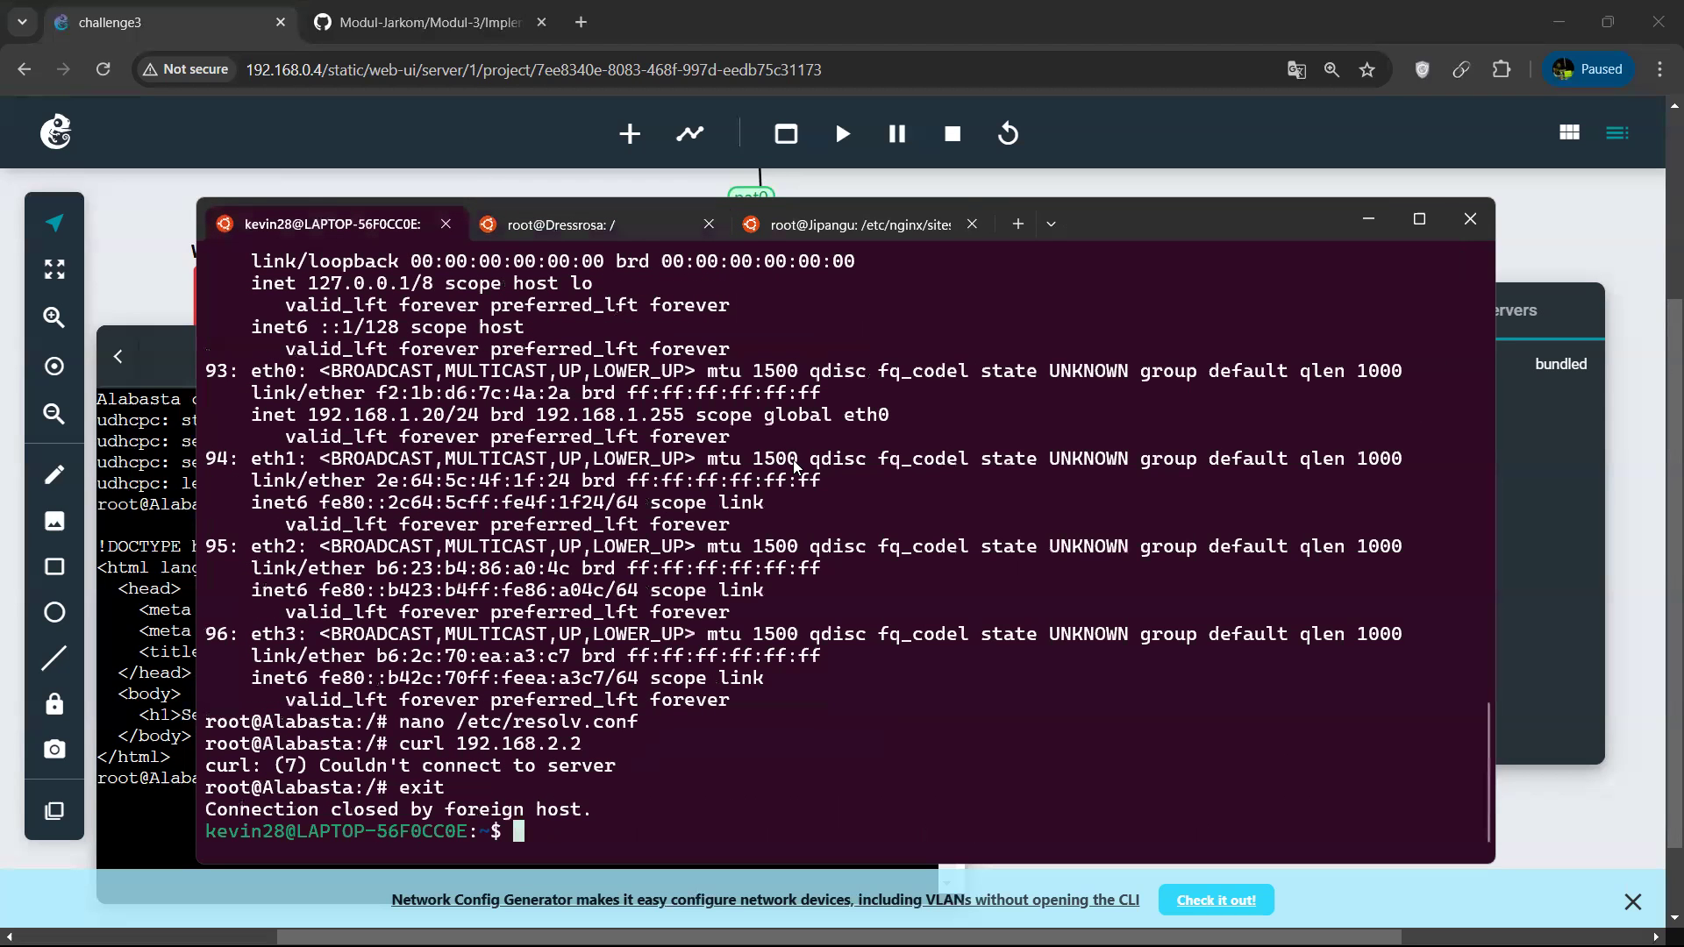
pyautogui.click(1376, 218)
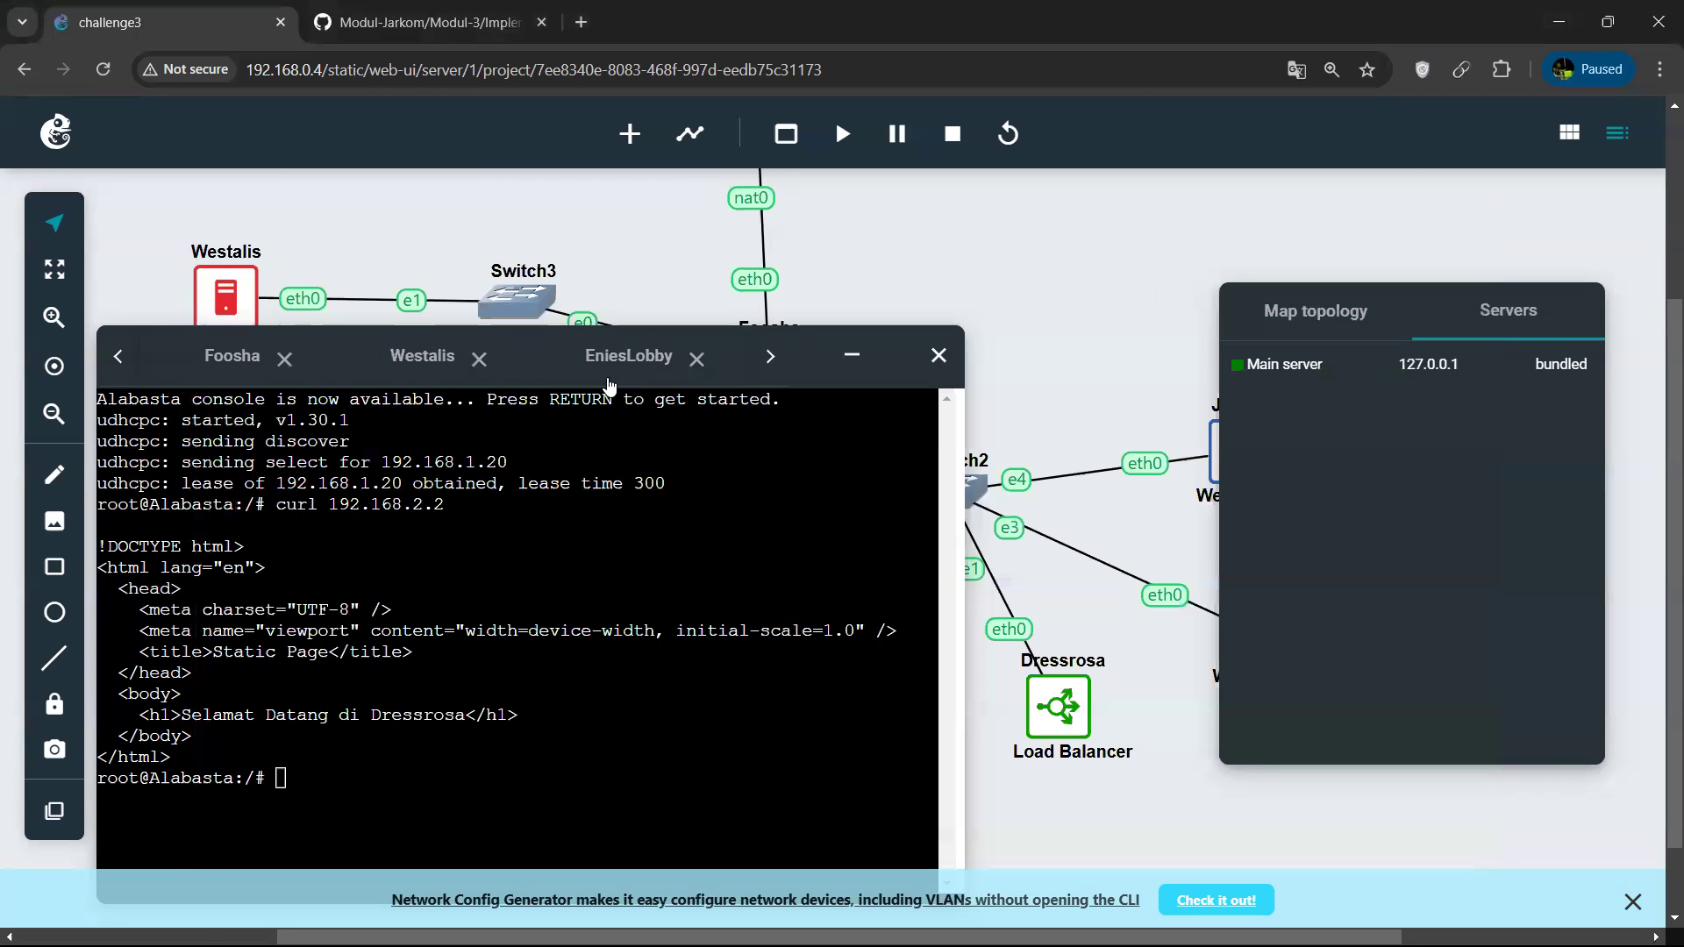
pyautogui.click(770, 357)
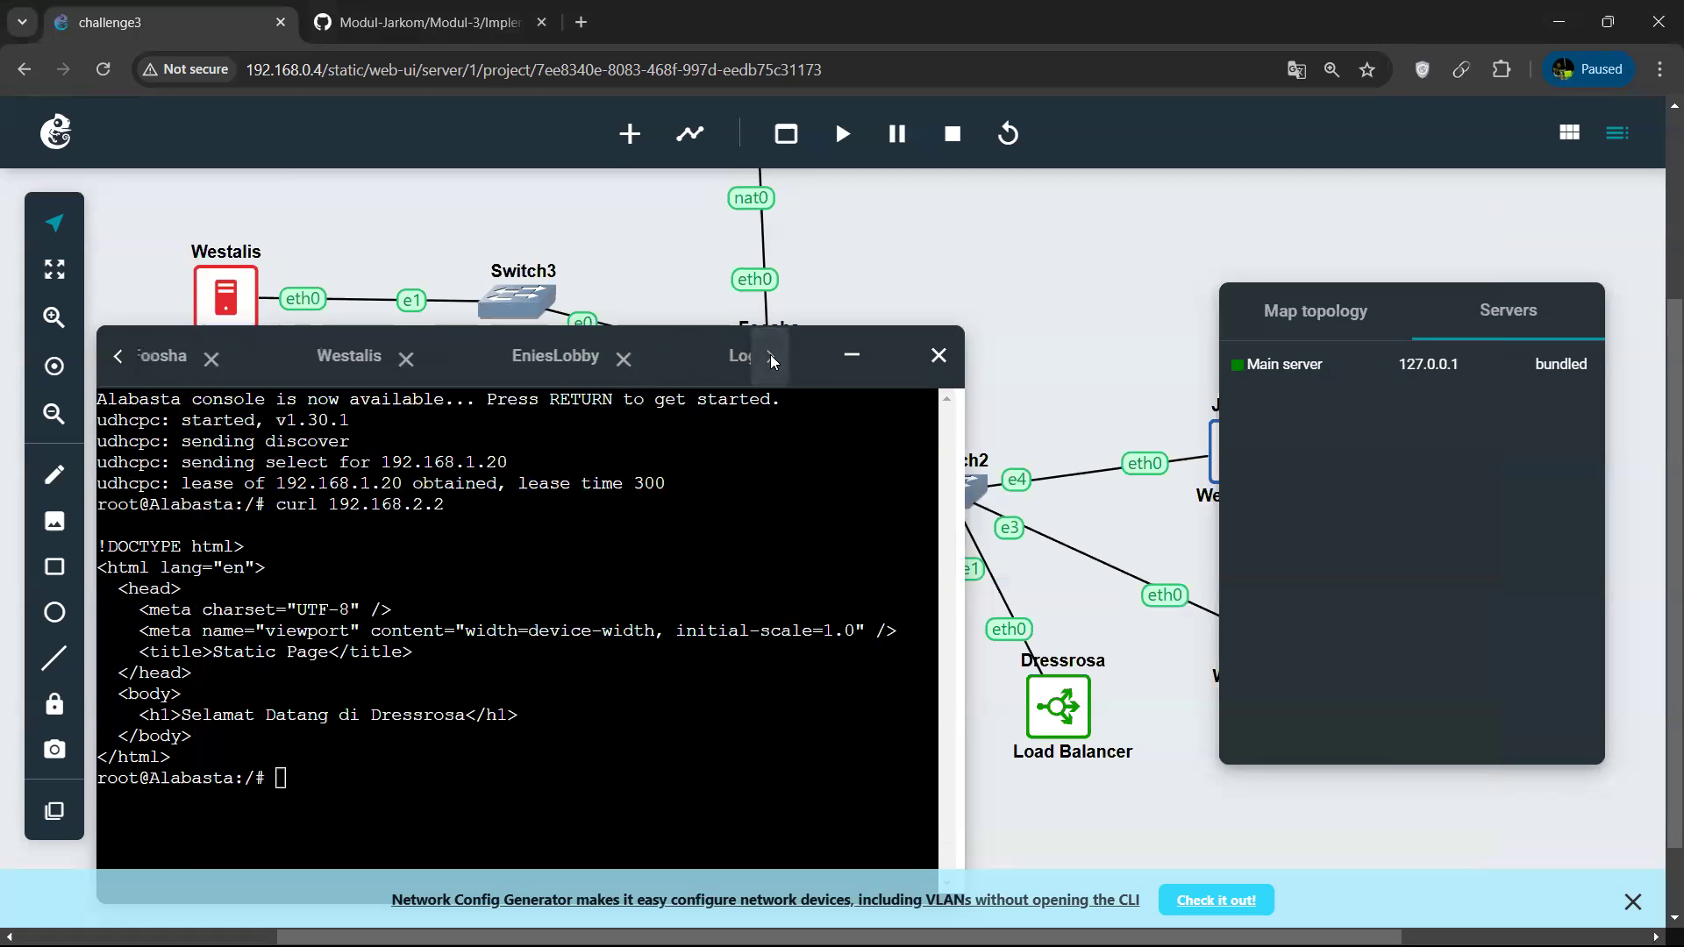
pyautogui.click(454, 624)
pyautogui.press('Up')
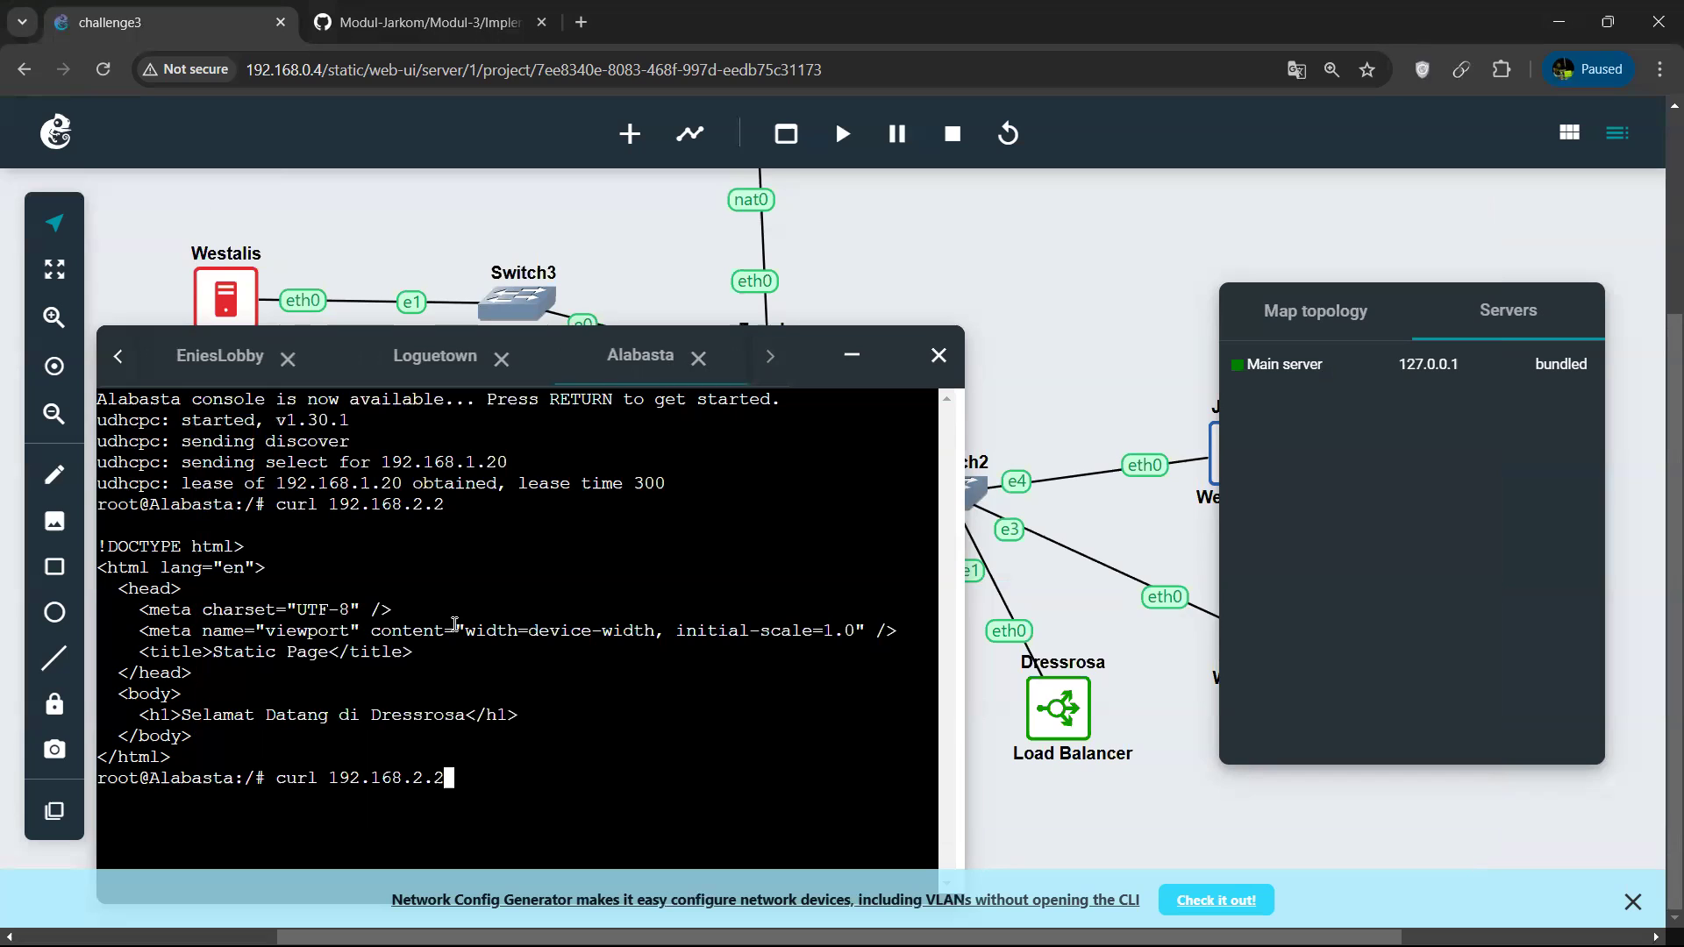
pyautogui.press('BackSpace')
pyautogui.write('5')
pyautogui.press('BackSpace')
pyautogui.write('2')
pyautogui.press('Return')
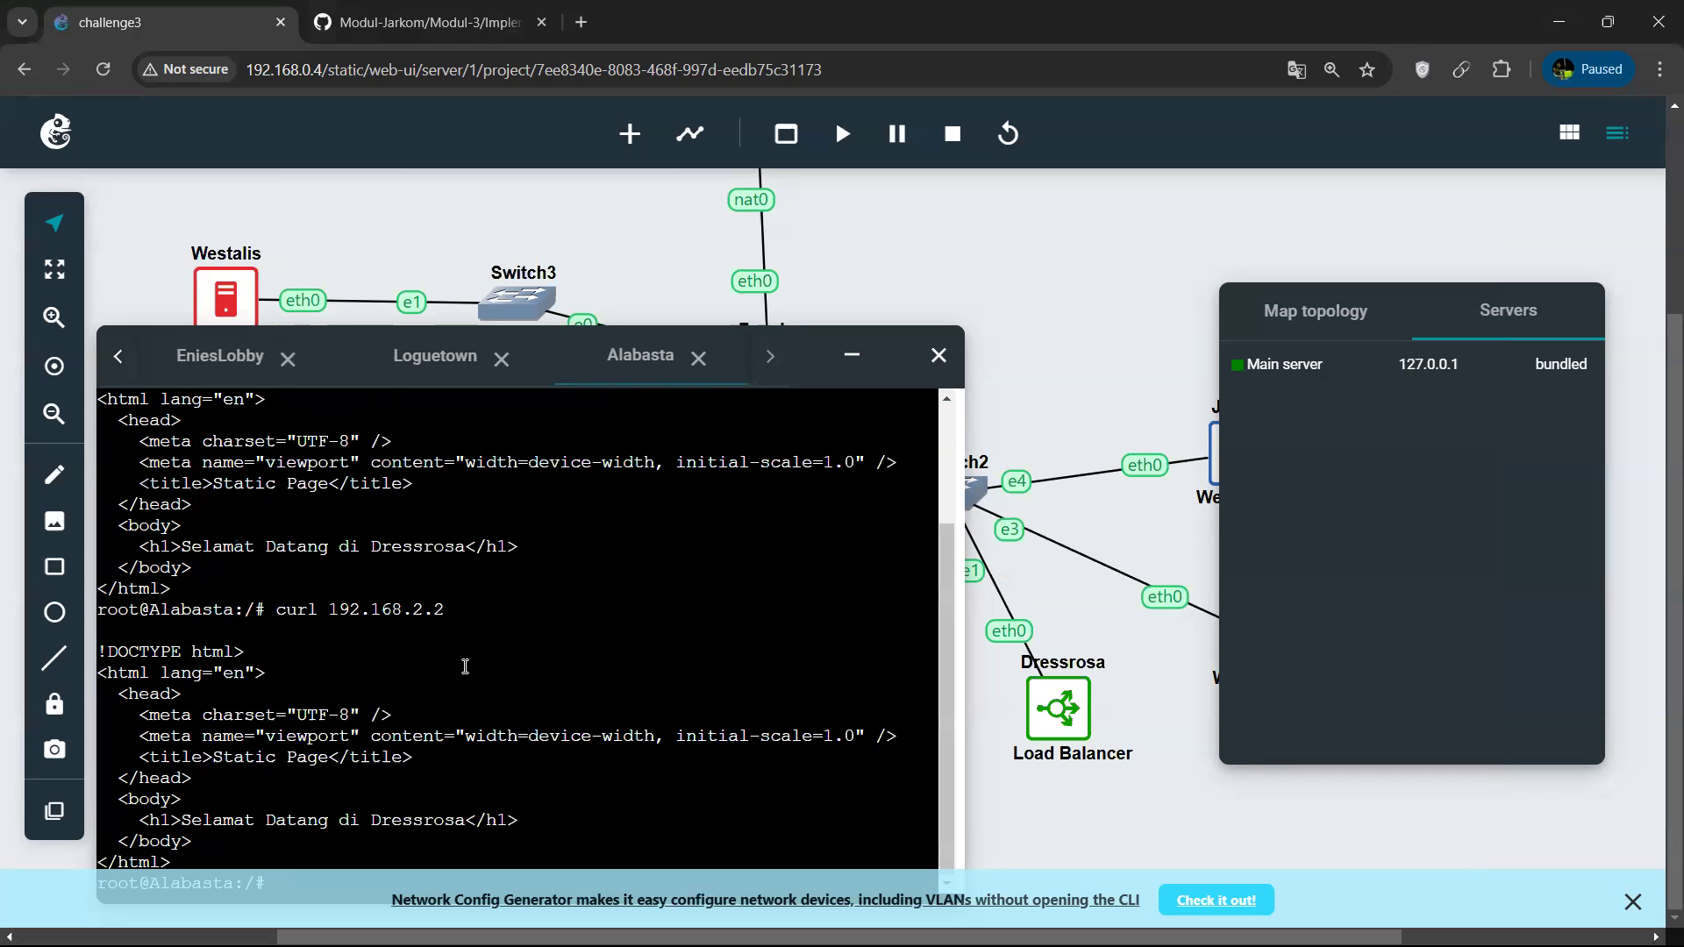
# Request 192.168.2.2 with curl from the Loguetown web console to test the access restriction.
pyautogui.click(388, 366)
pyautogui.press('Up')
pyautogui.press('Up')
pyautogui.press('BackSpace')
pyautogui.press('BackSpace')
pyautogui.press('BackSpace')
pyautogui.press('BackSpace')
pyautogui.write('url ')
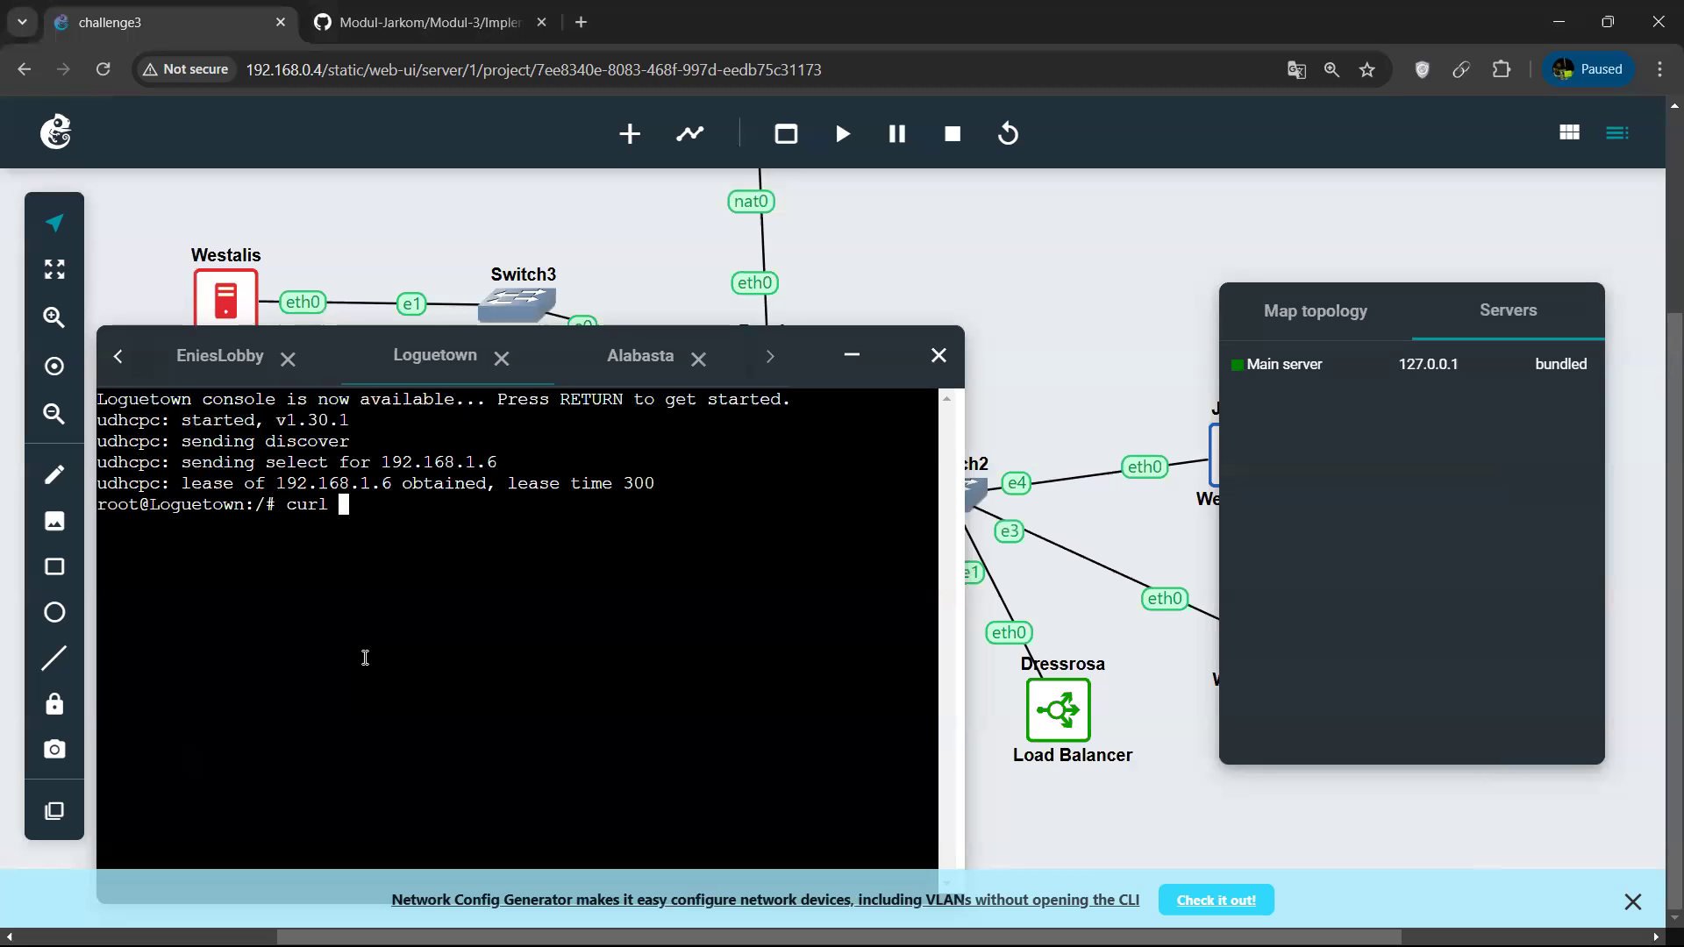
pyautogui.write('192.168.2.2')
pyautogui.press('Return')
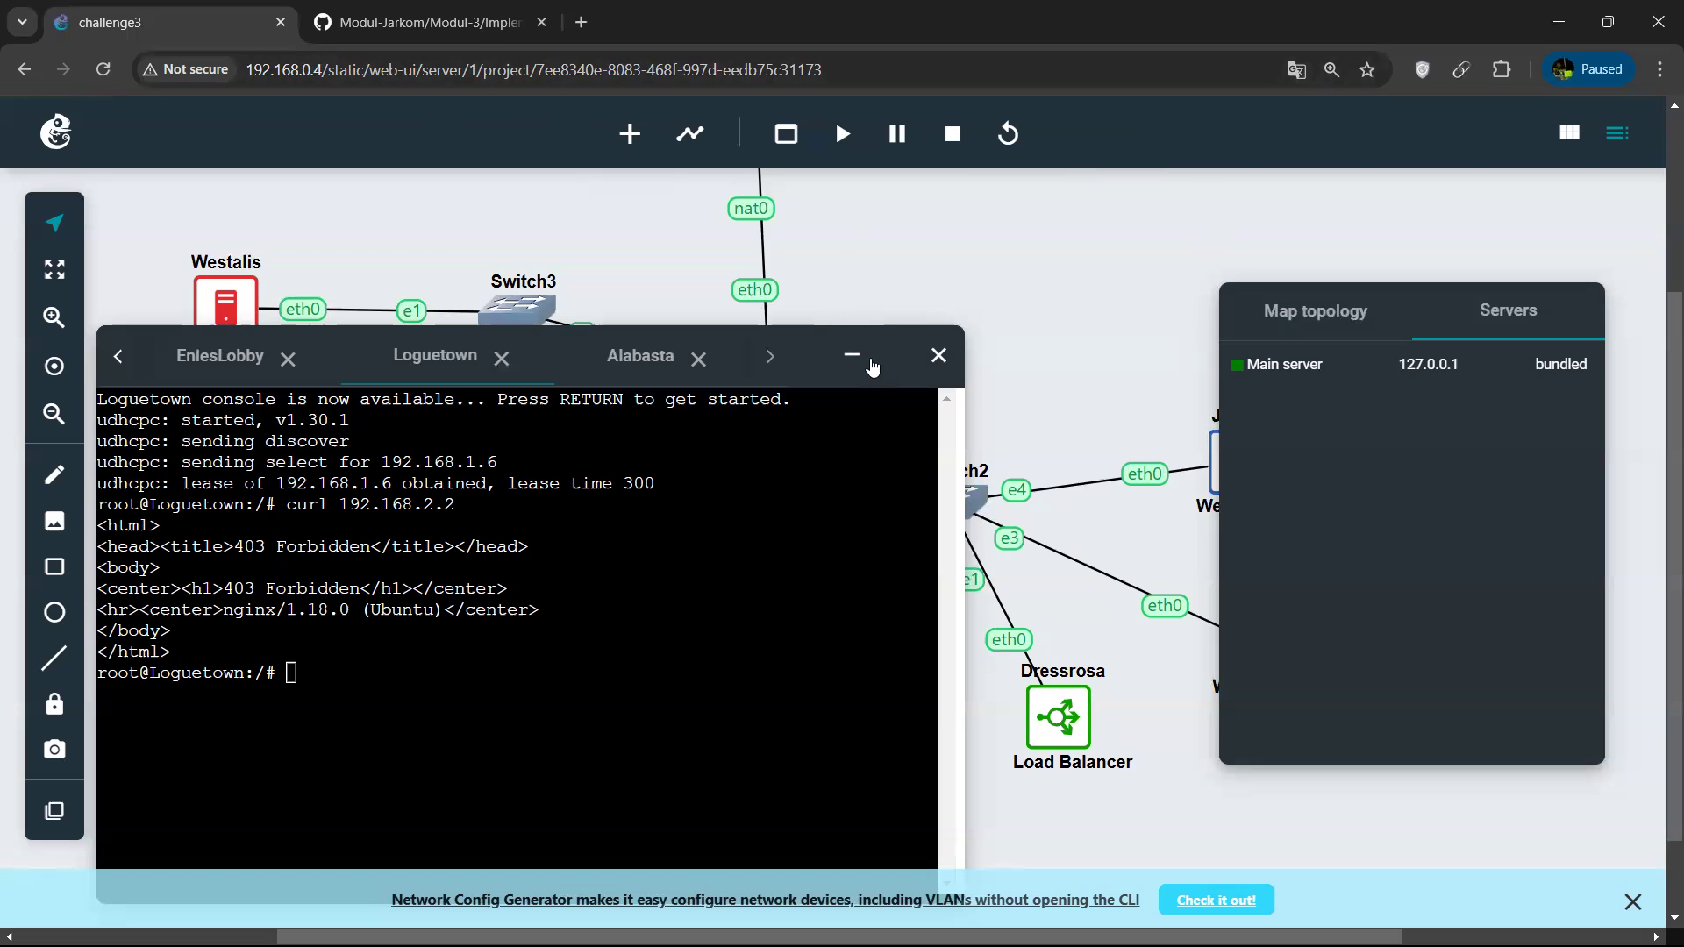
pyautogui.click(734, 519)
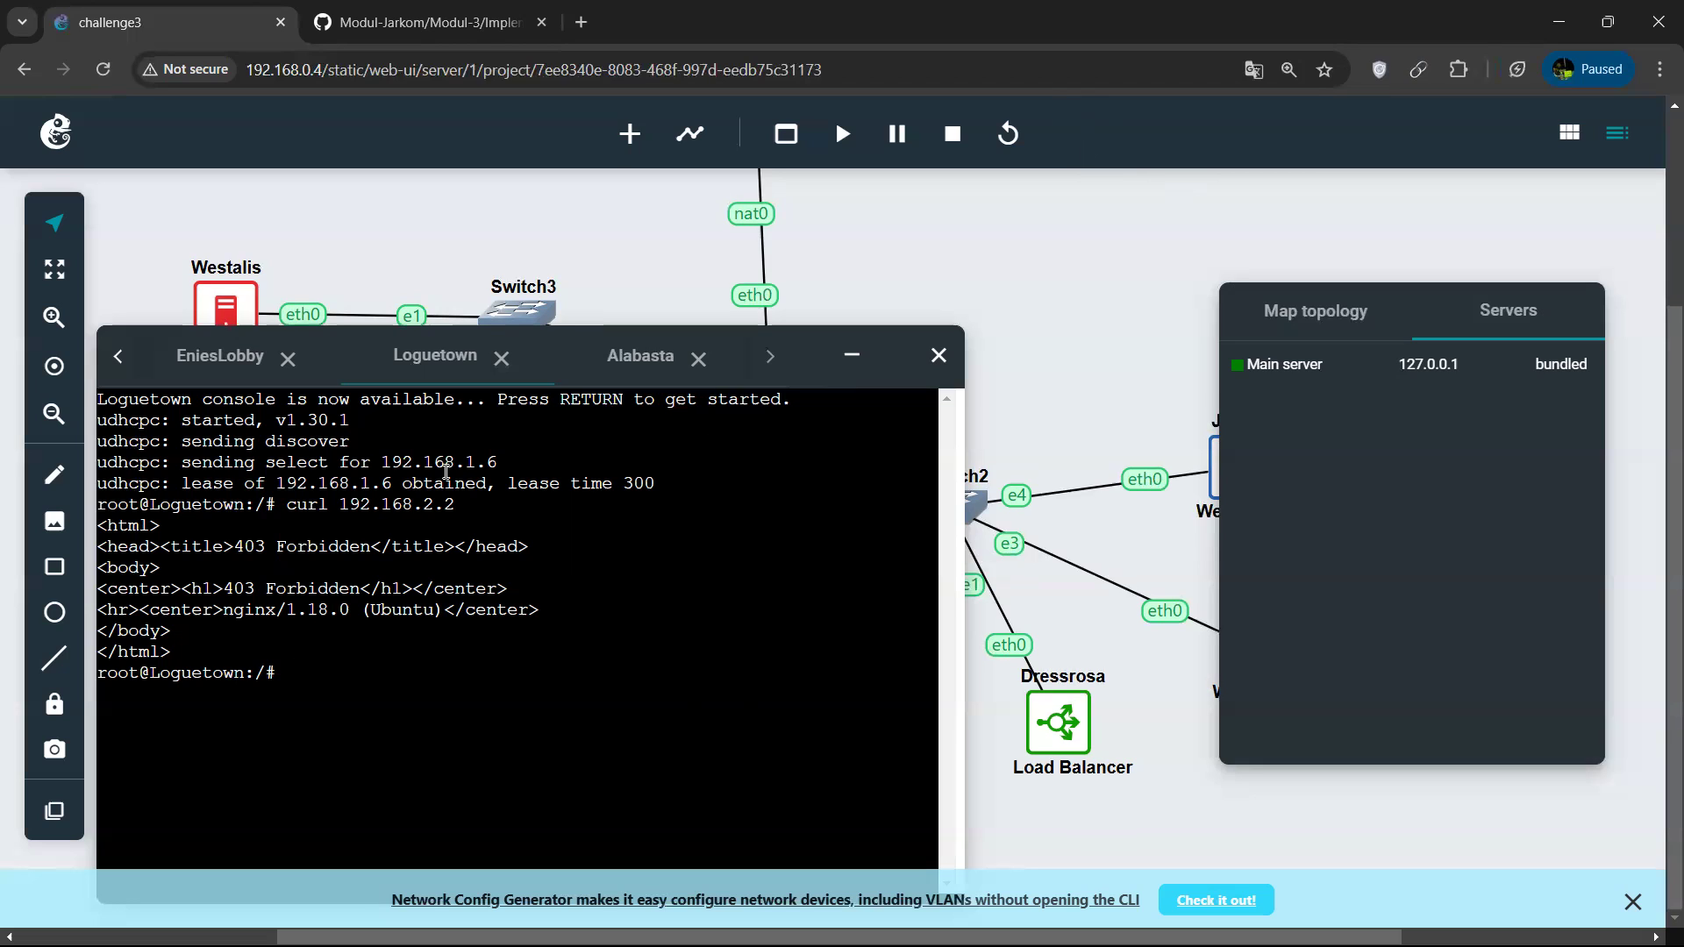
pyautogui.click(1009, 198)
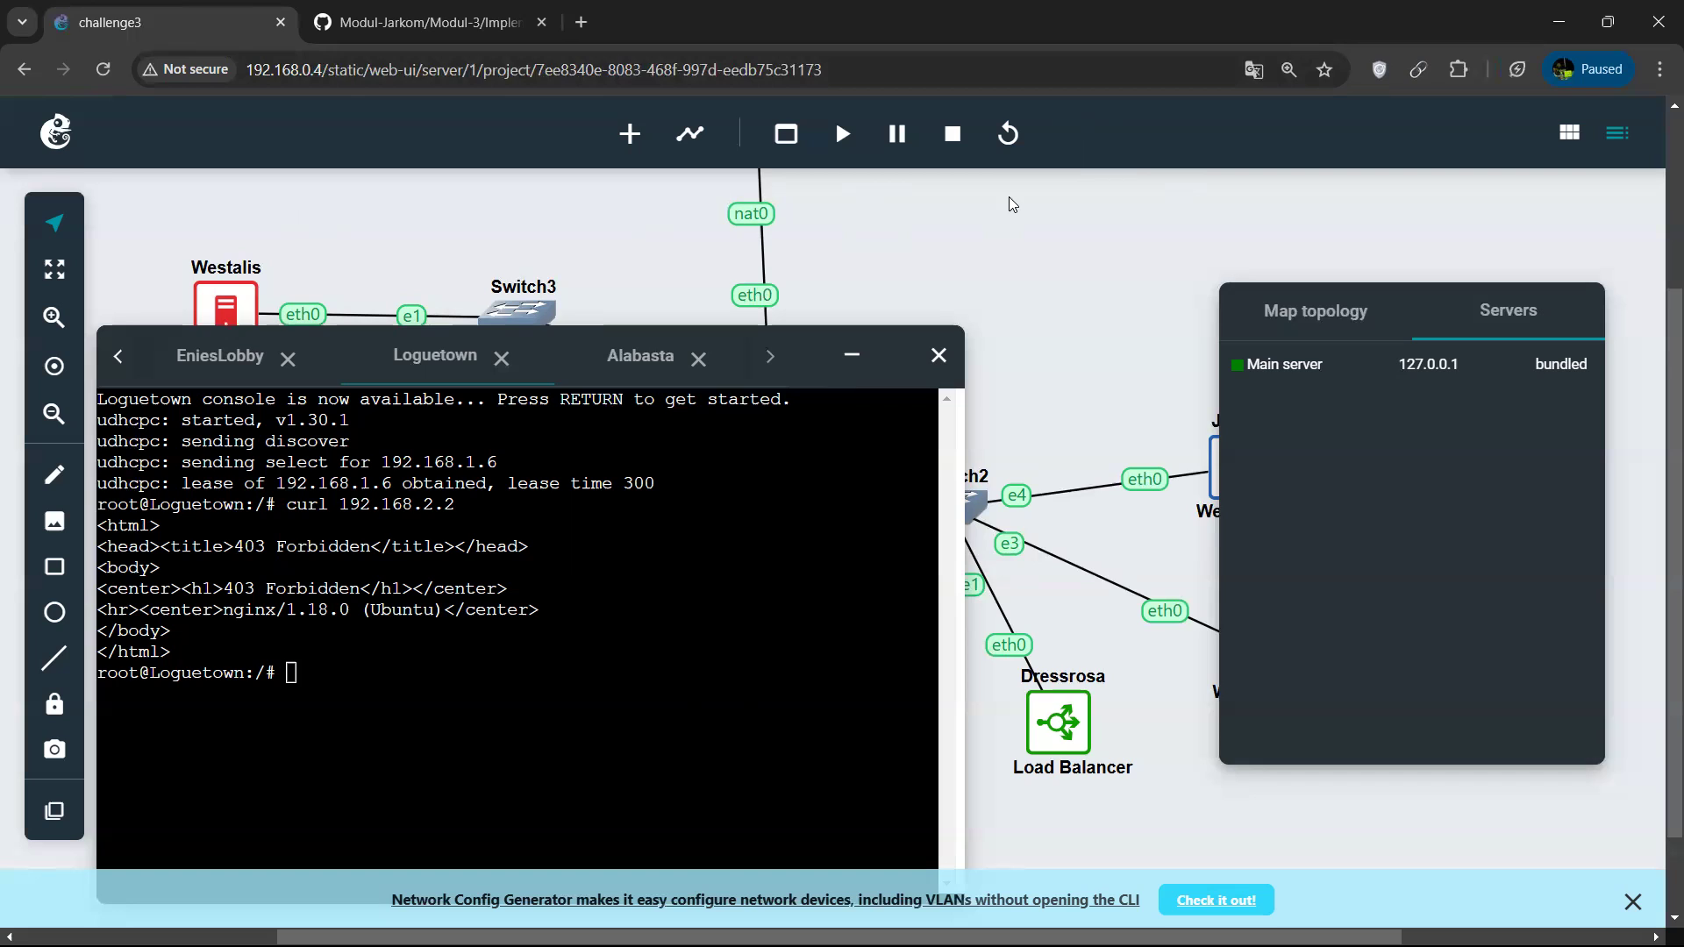
# Exit to the project list, accepting that open consoles close, and close the challenge3 project.
pyautogui.click(414, 605)
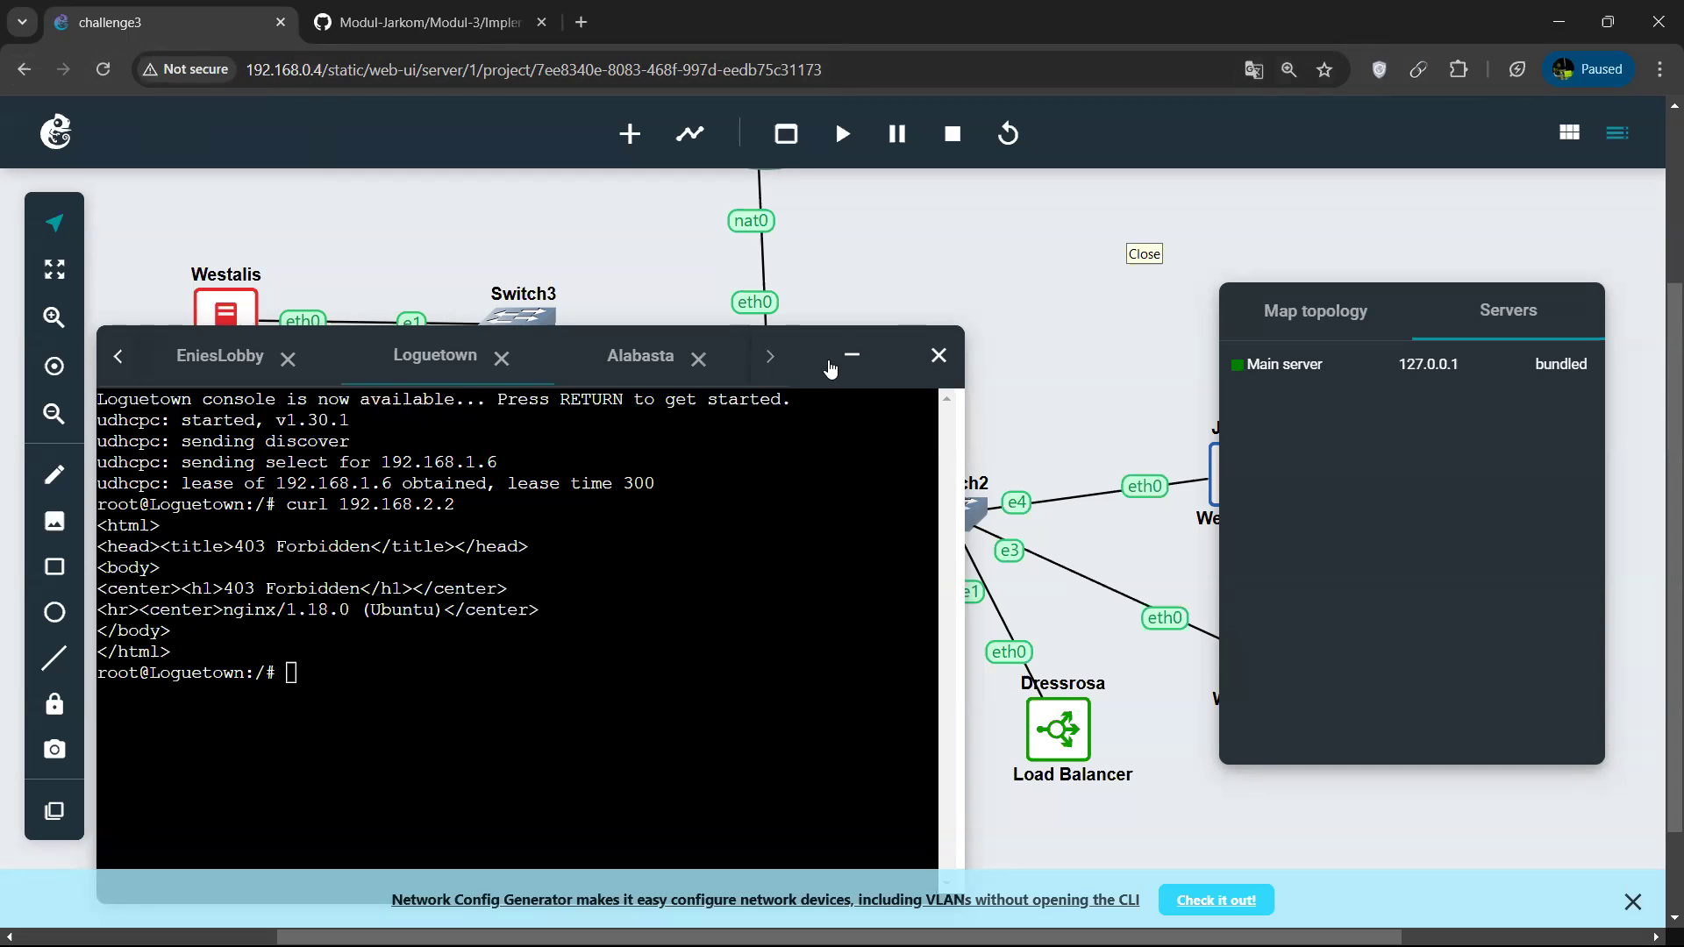
pyautogui.click(24, 69)
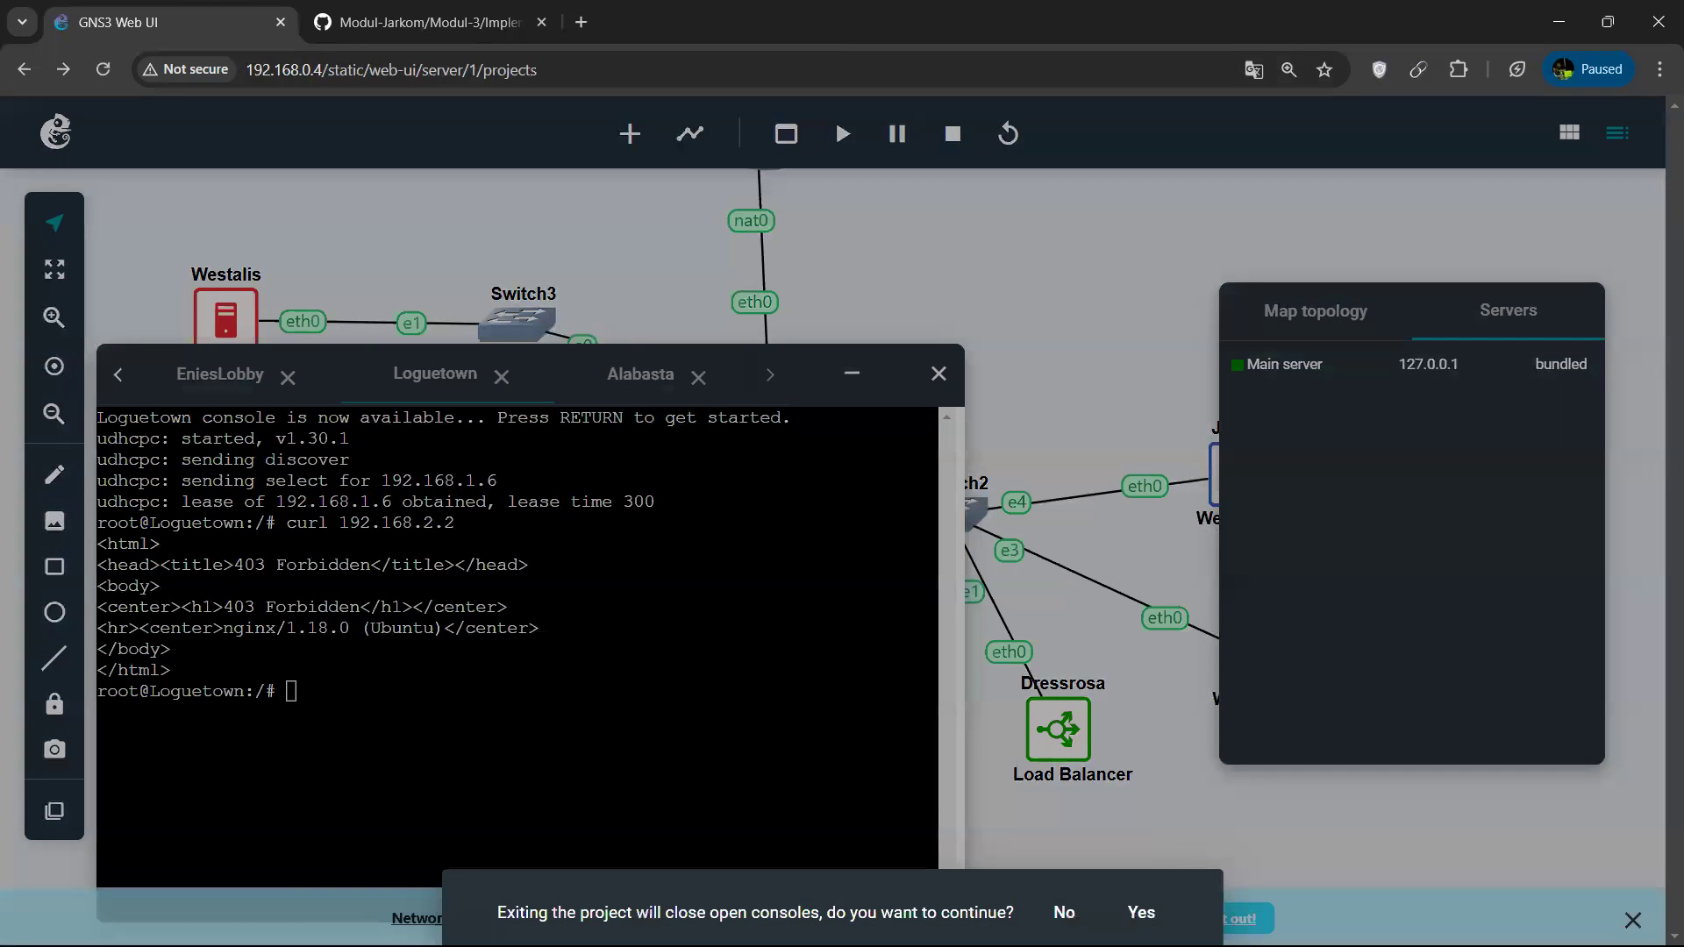
pyautogui.click(1141, 912)
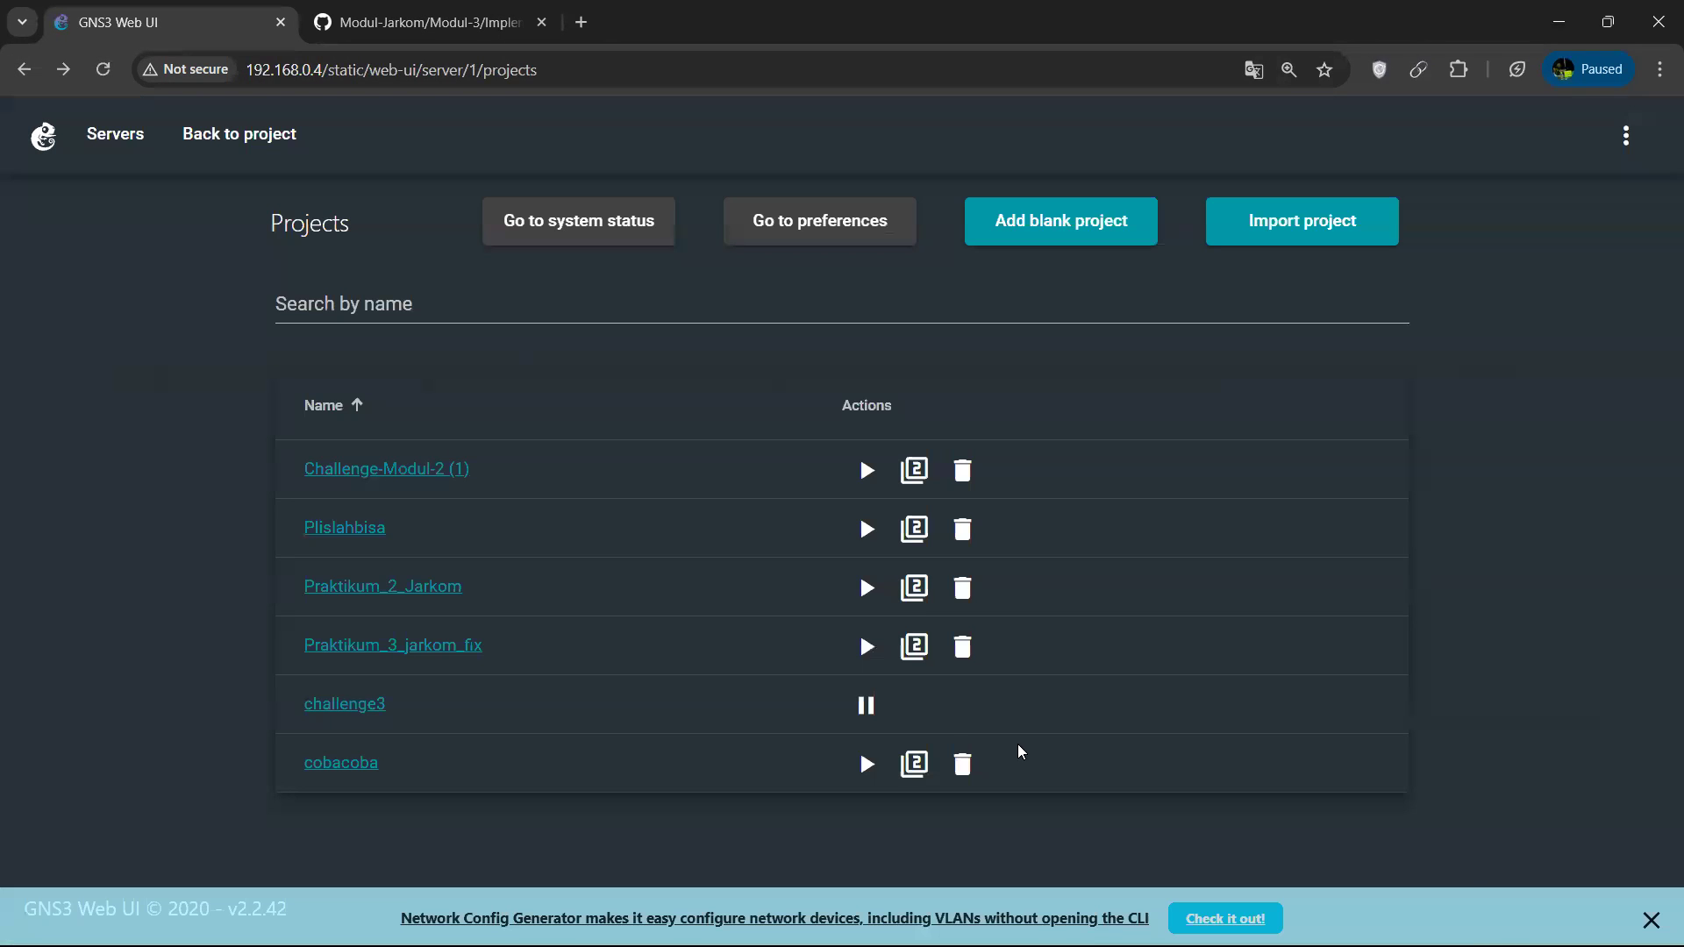
pyautogui.click(866, 704)
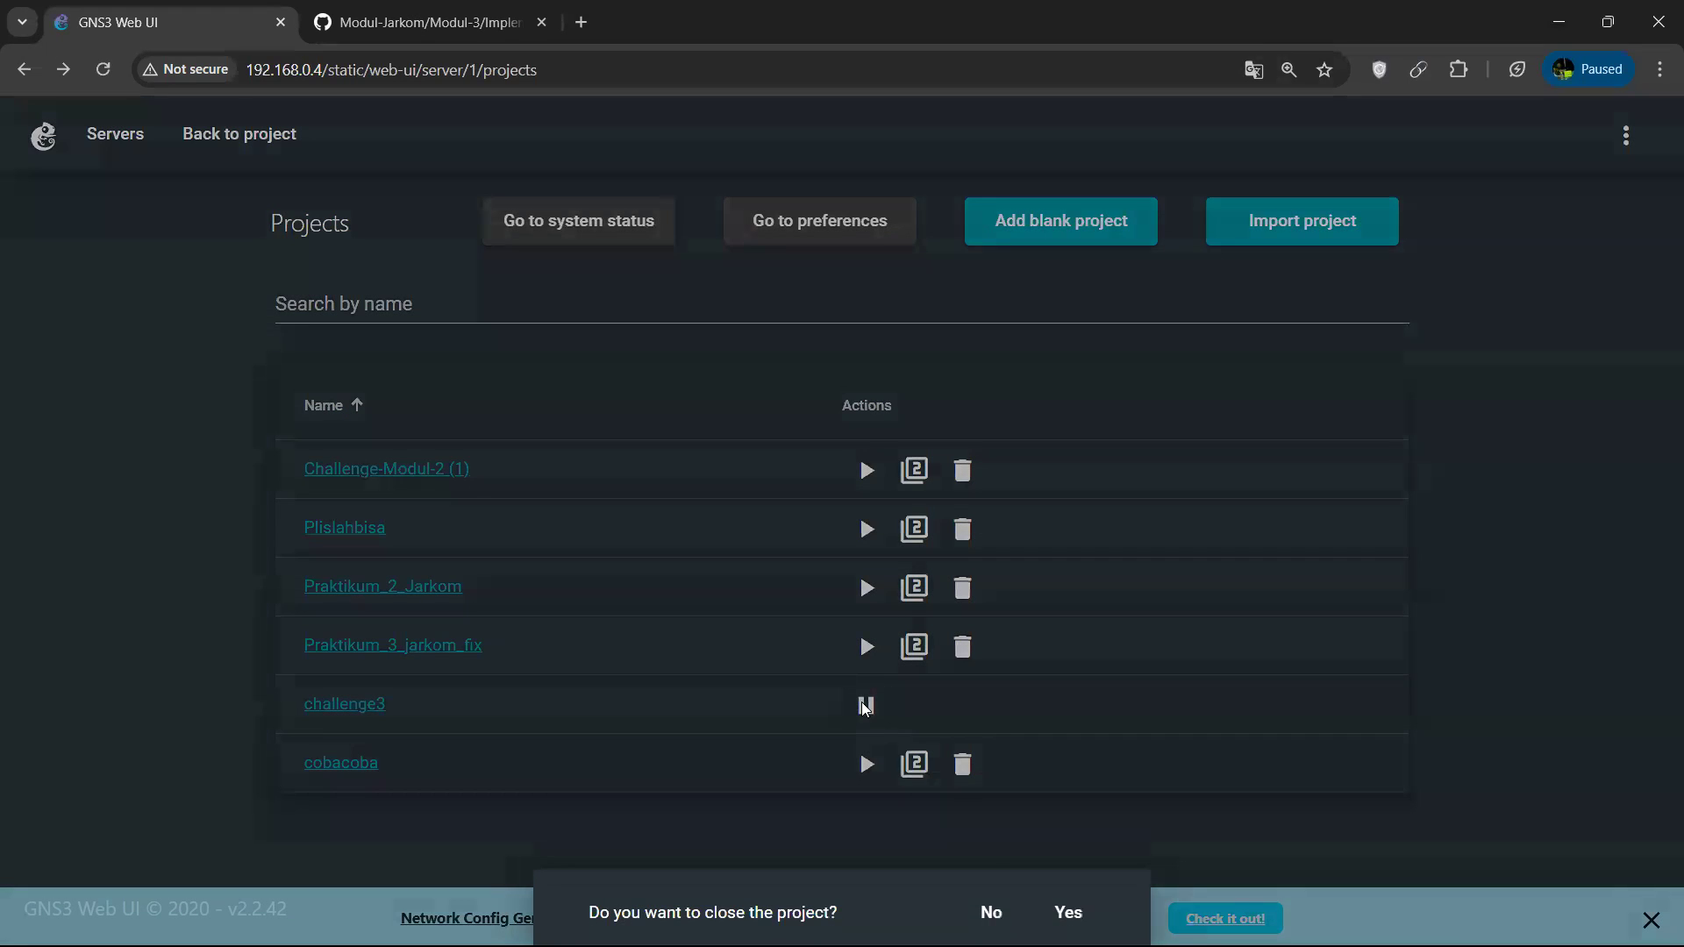
pyautogui.click(1067, 911)
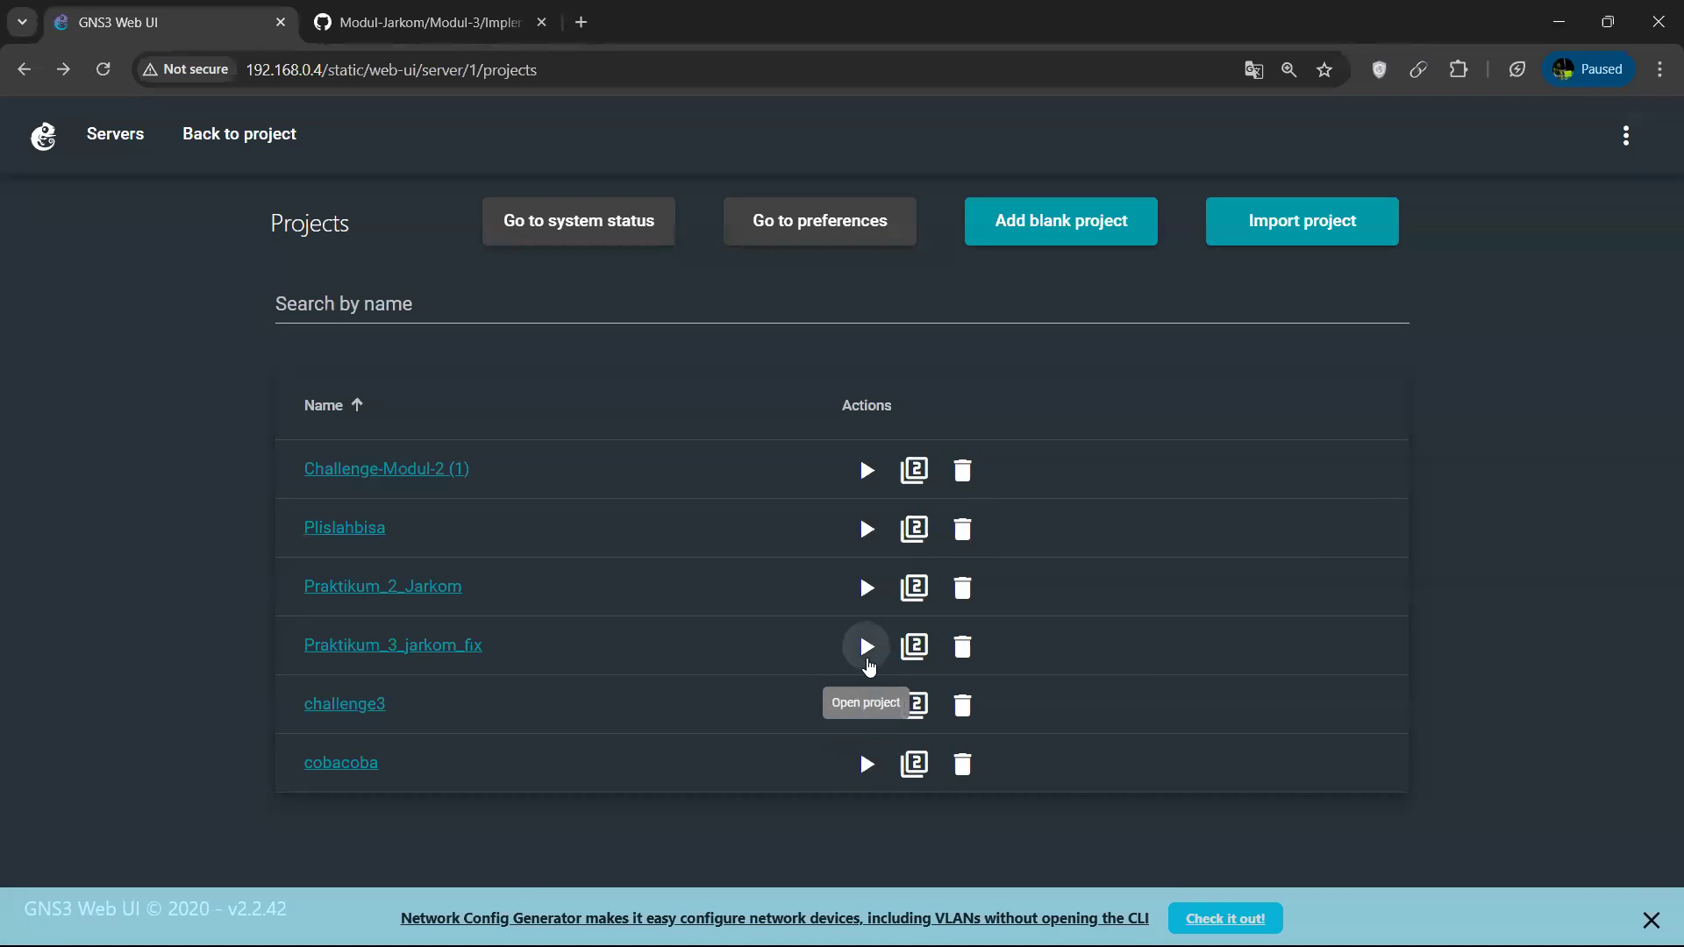
# Open the Praktikum_3_jarkom_fix project and bring its whole topology into view.
pyautogui.click(868, 659)
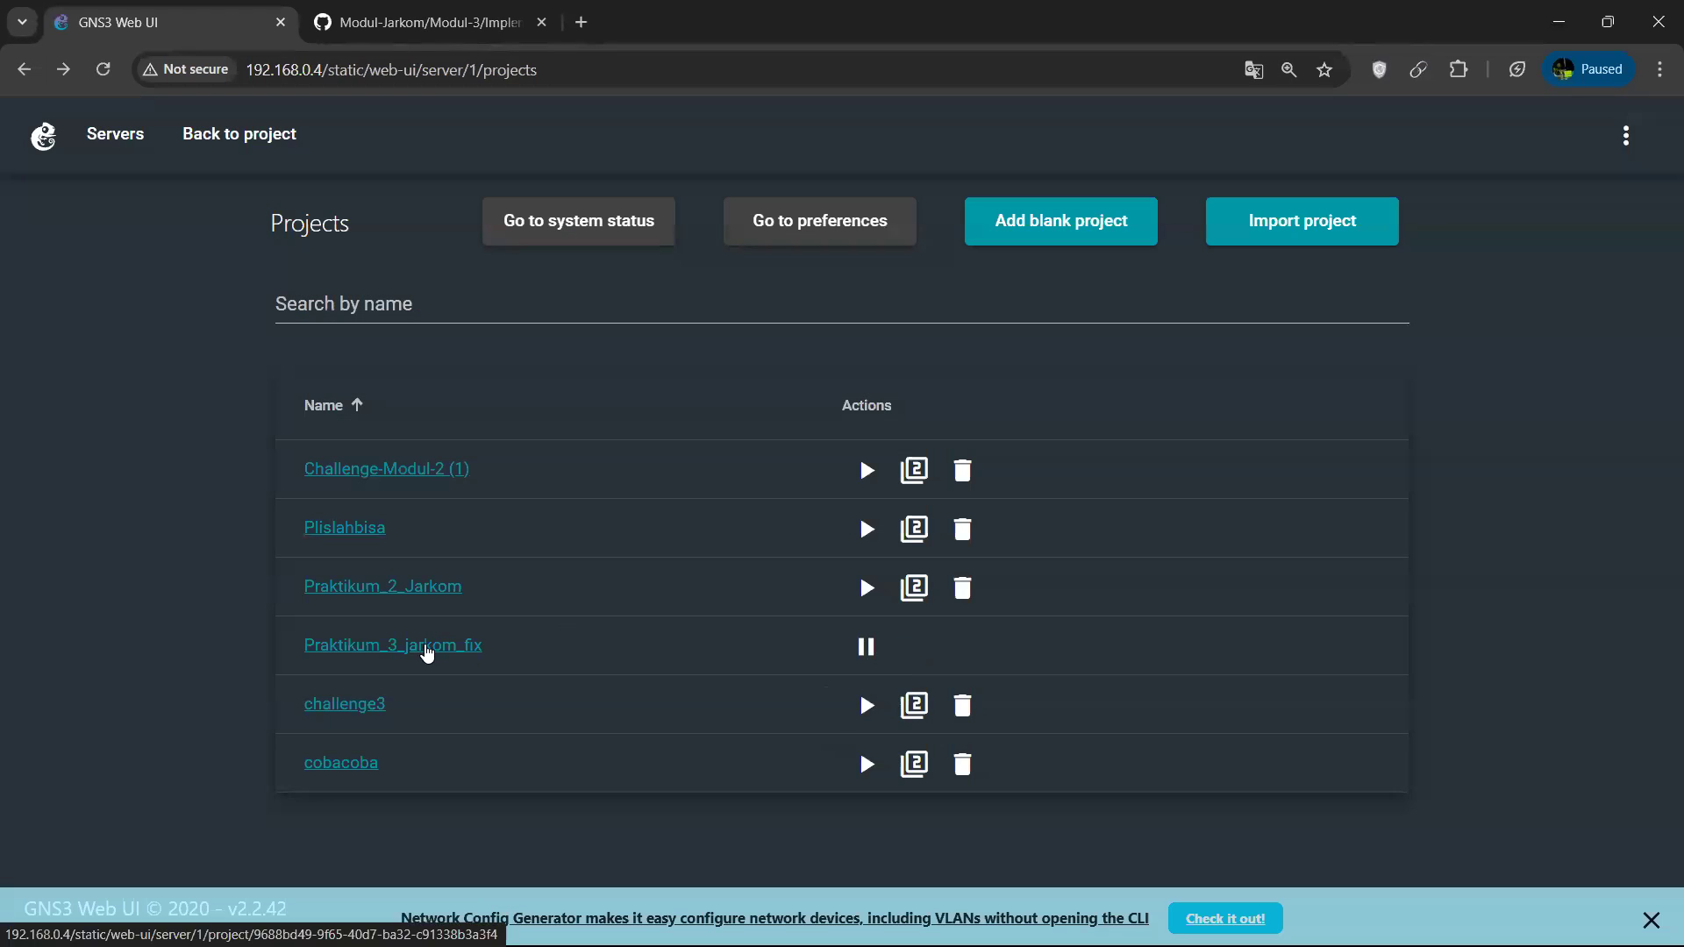
pyautogui.click(429, 650)
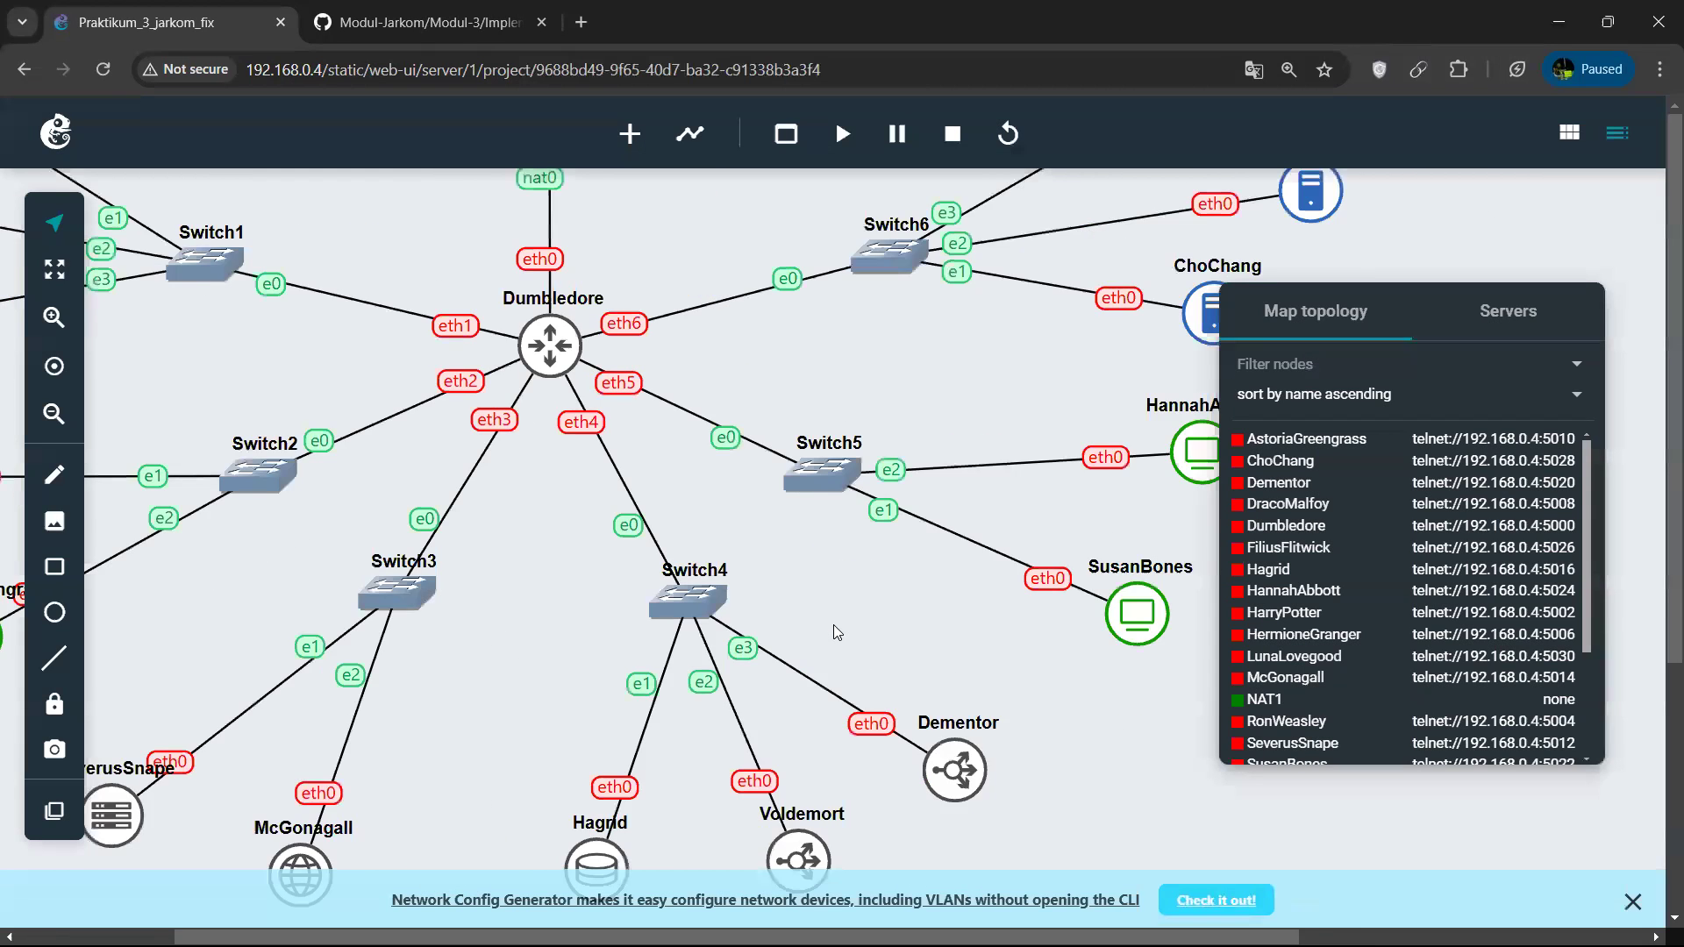
pyautogui.hscroll(-2, 834, 625)
pyautogui.hscroll(-1, 834, 625)
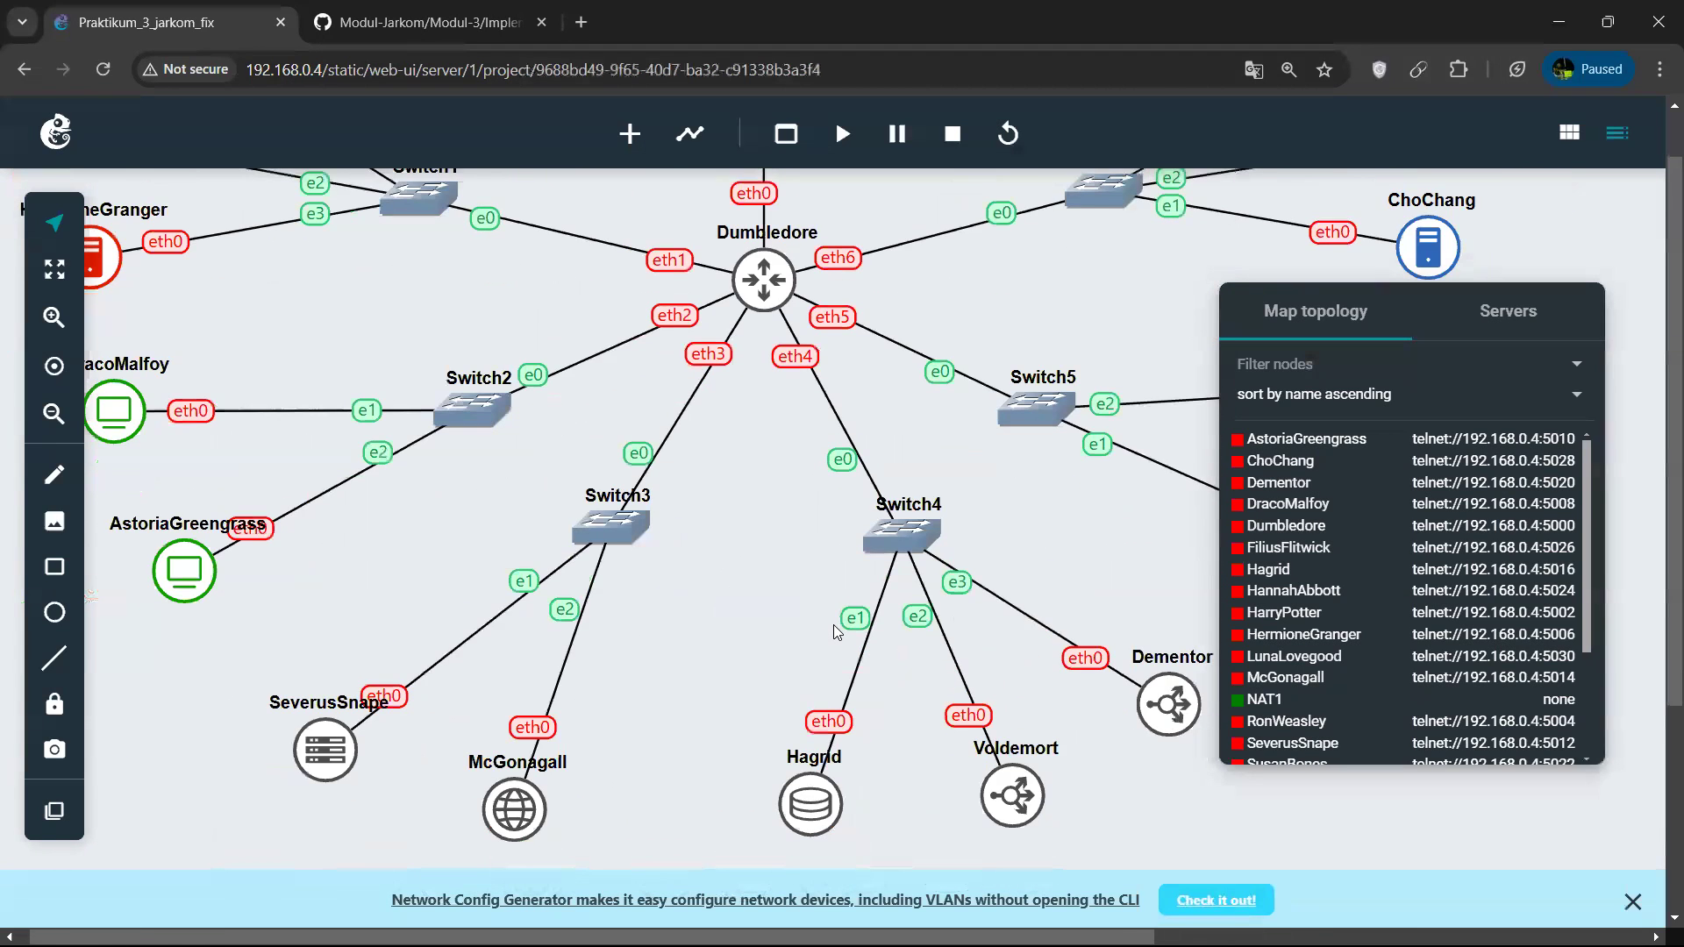
pyautogui.click(55, 414)
pyautogui.hscroll(2, 665, 500)
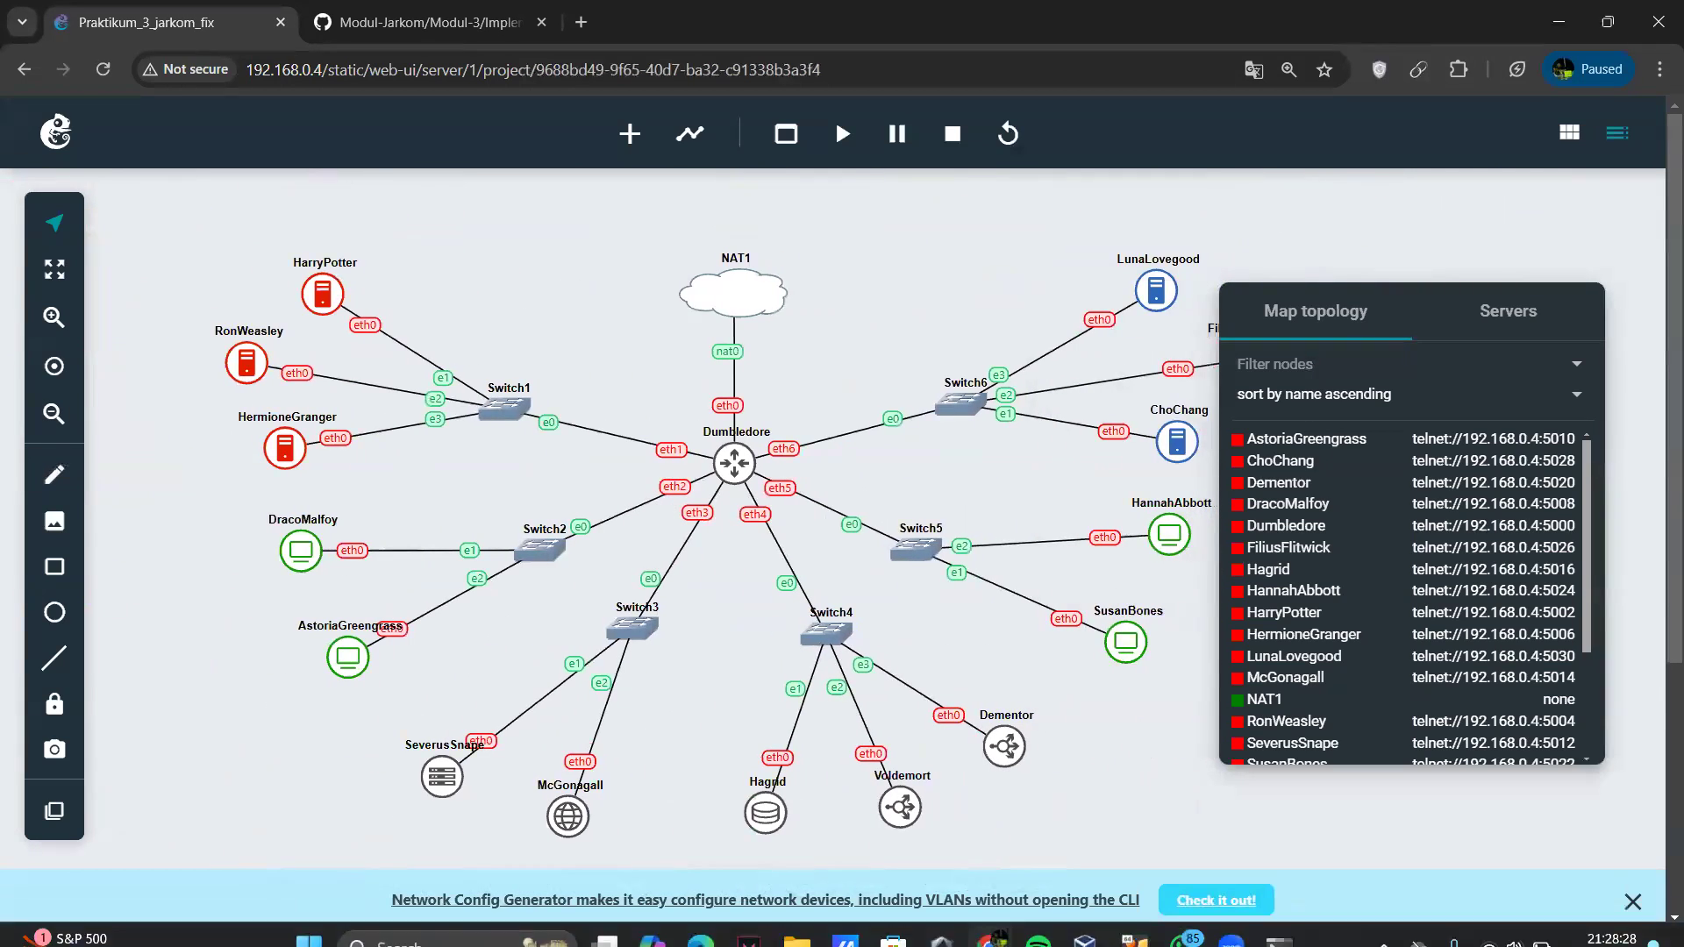
# Close the old terminal window and start all nodes of the Praktikum_3_jarkom_fix topology.
pyautogui.moveTo(1278, 917)
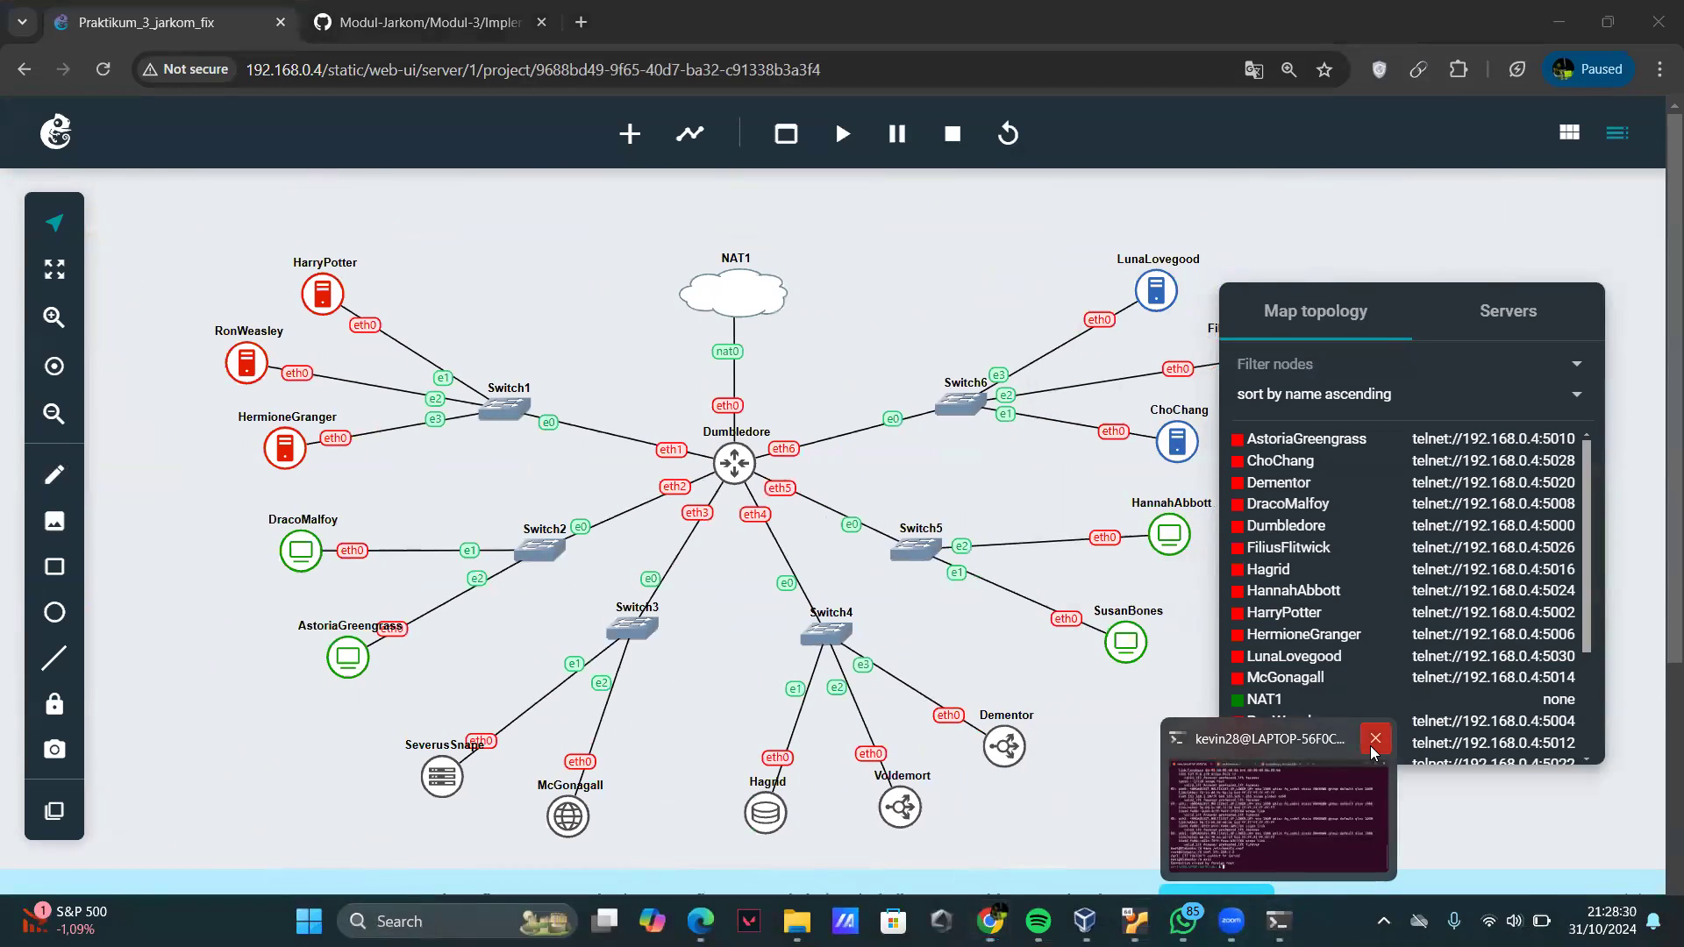
pyautogui.click(1374, 750)
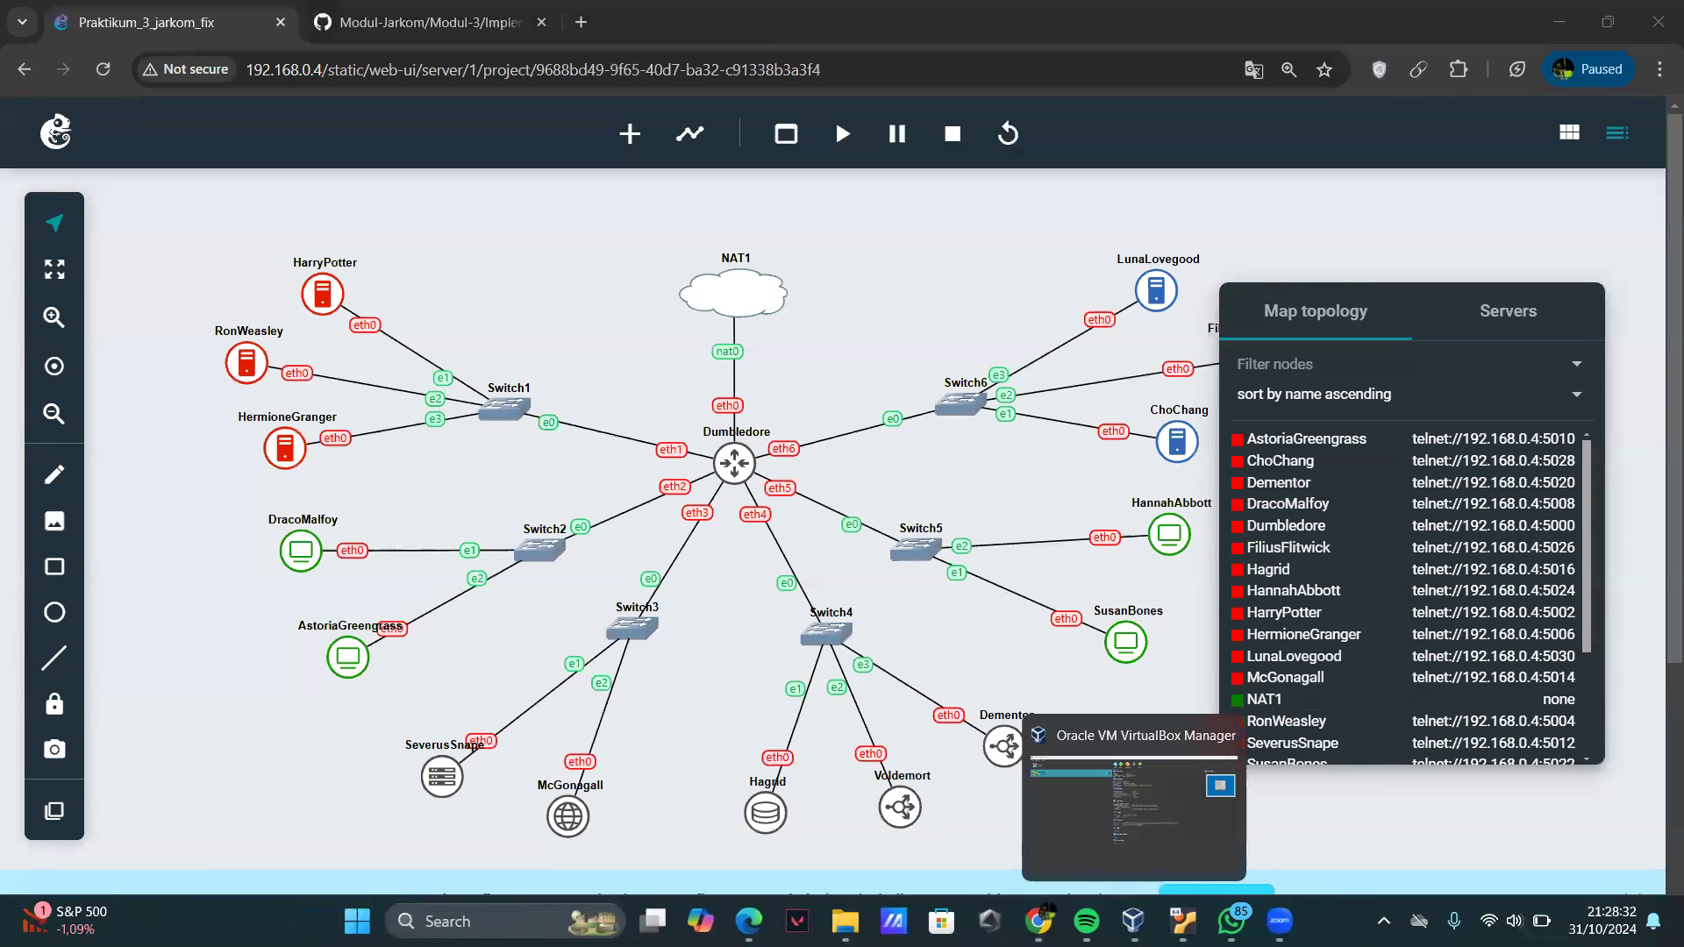
pyautogui.moveTo(1038, 919)
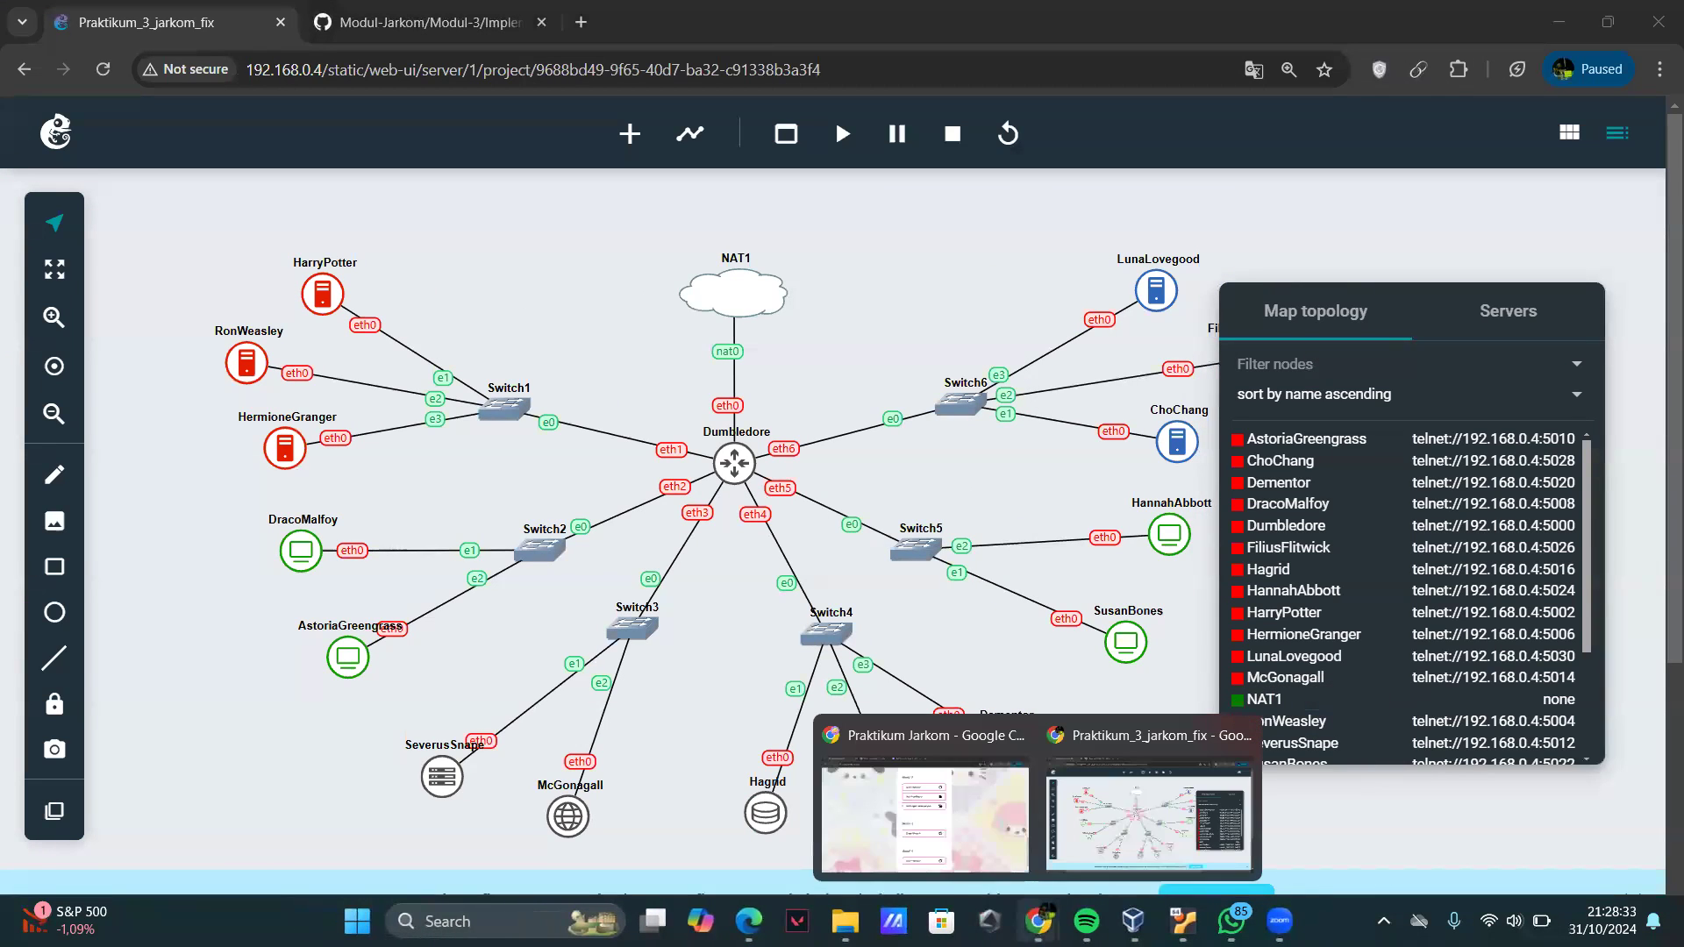
pyautogui.rightClick(735, 463)
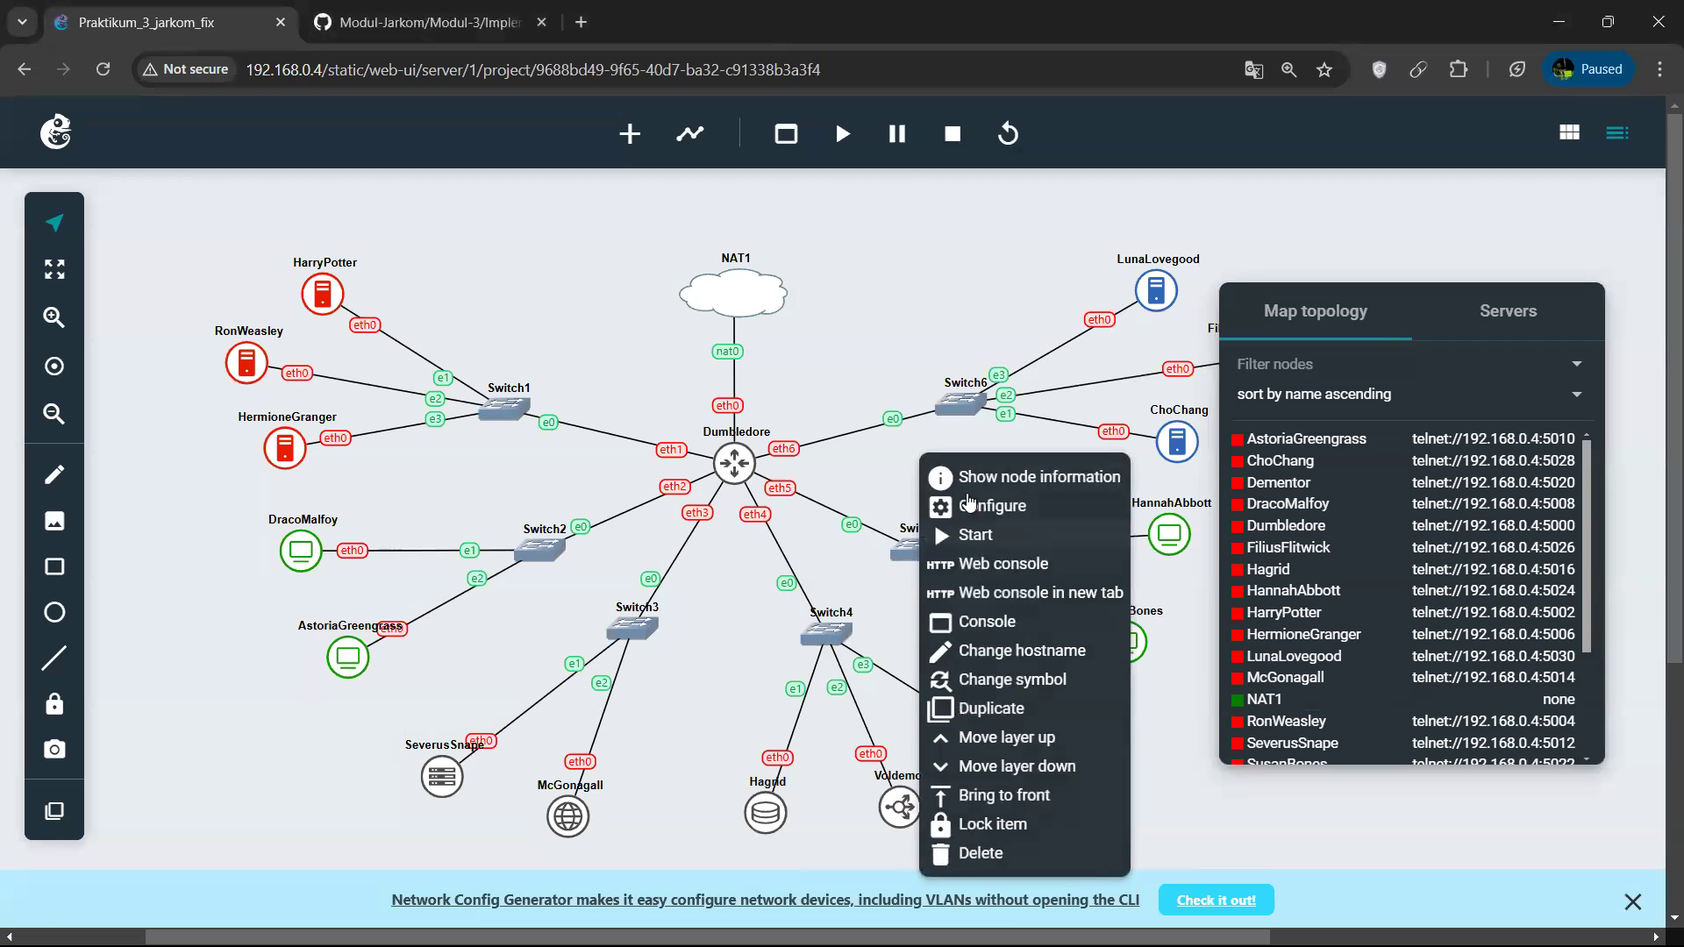
pyautogui.click(793, 307)
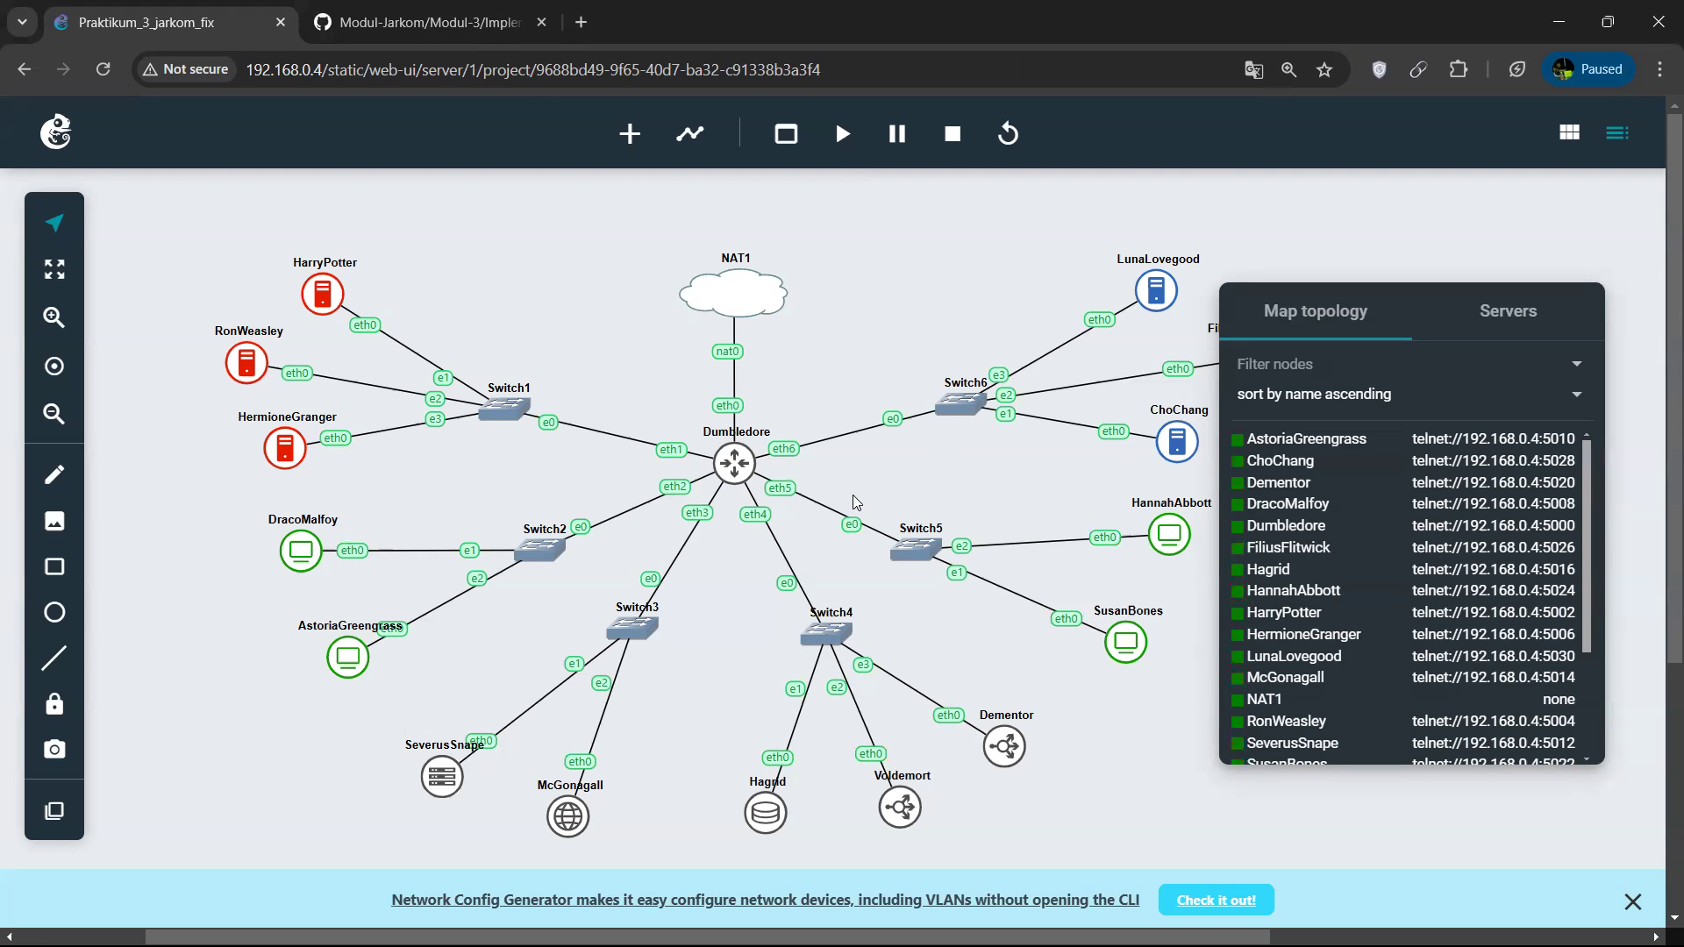
# Open jarkom2024.carrd.co in a new browser tab and open the Soal Praktikum 3 document listed under Modul 3.
pyautogui.click(430, 11)
pyautogui.hotkey('ctrl', 't')
pyautogui.write('jarkom')
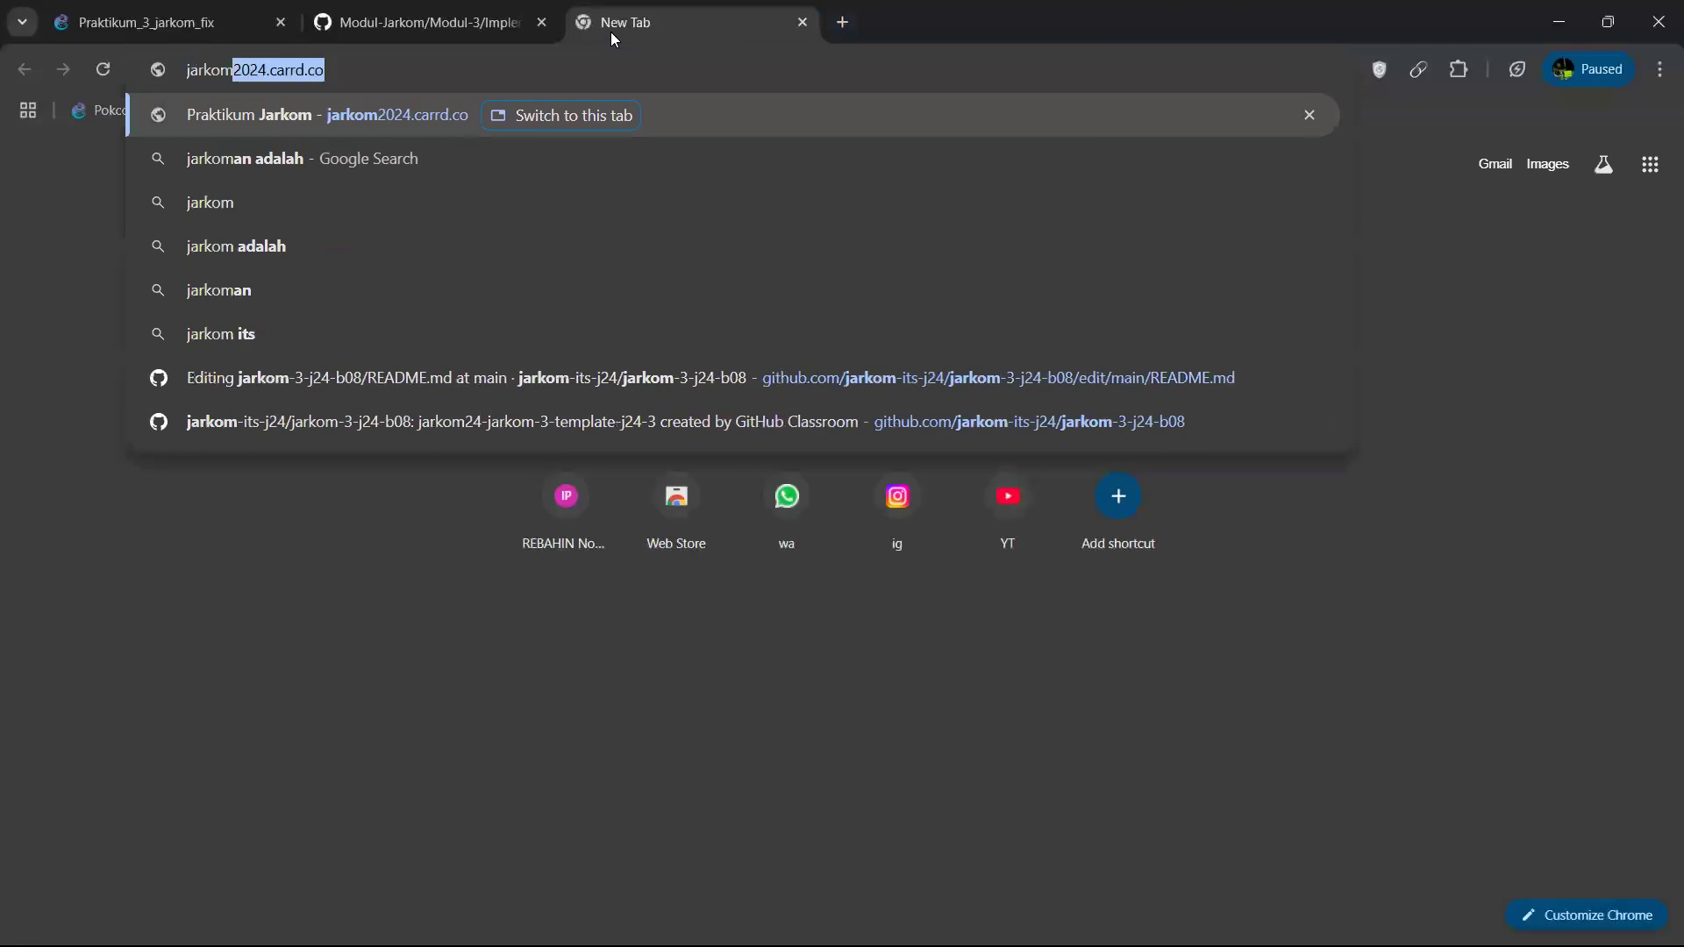
pyautogui.press('Return')
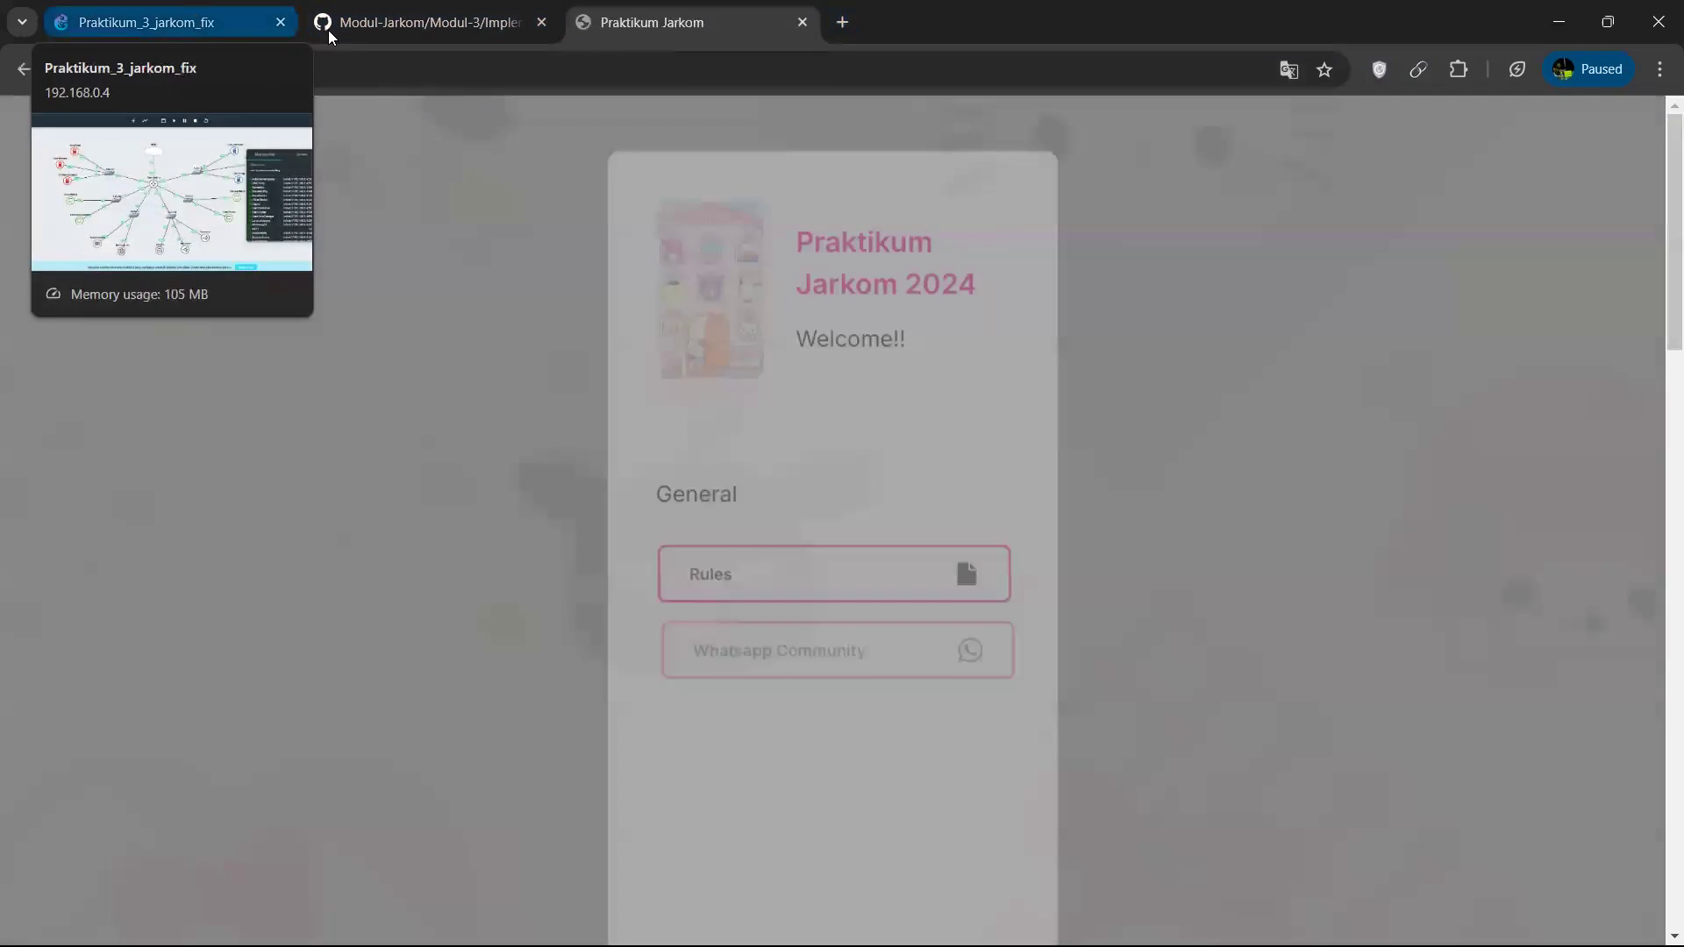
pyautogui.scroll(-7, 833, 531)
pyautogui.scroll(-10, 835, 534)
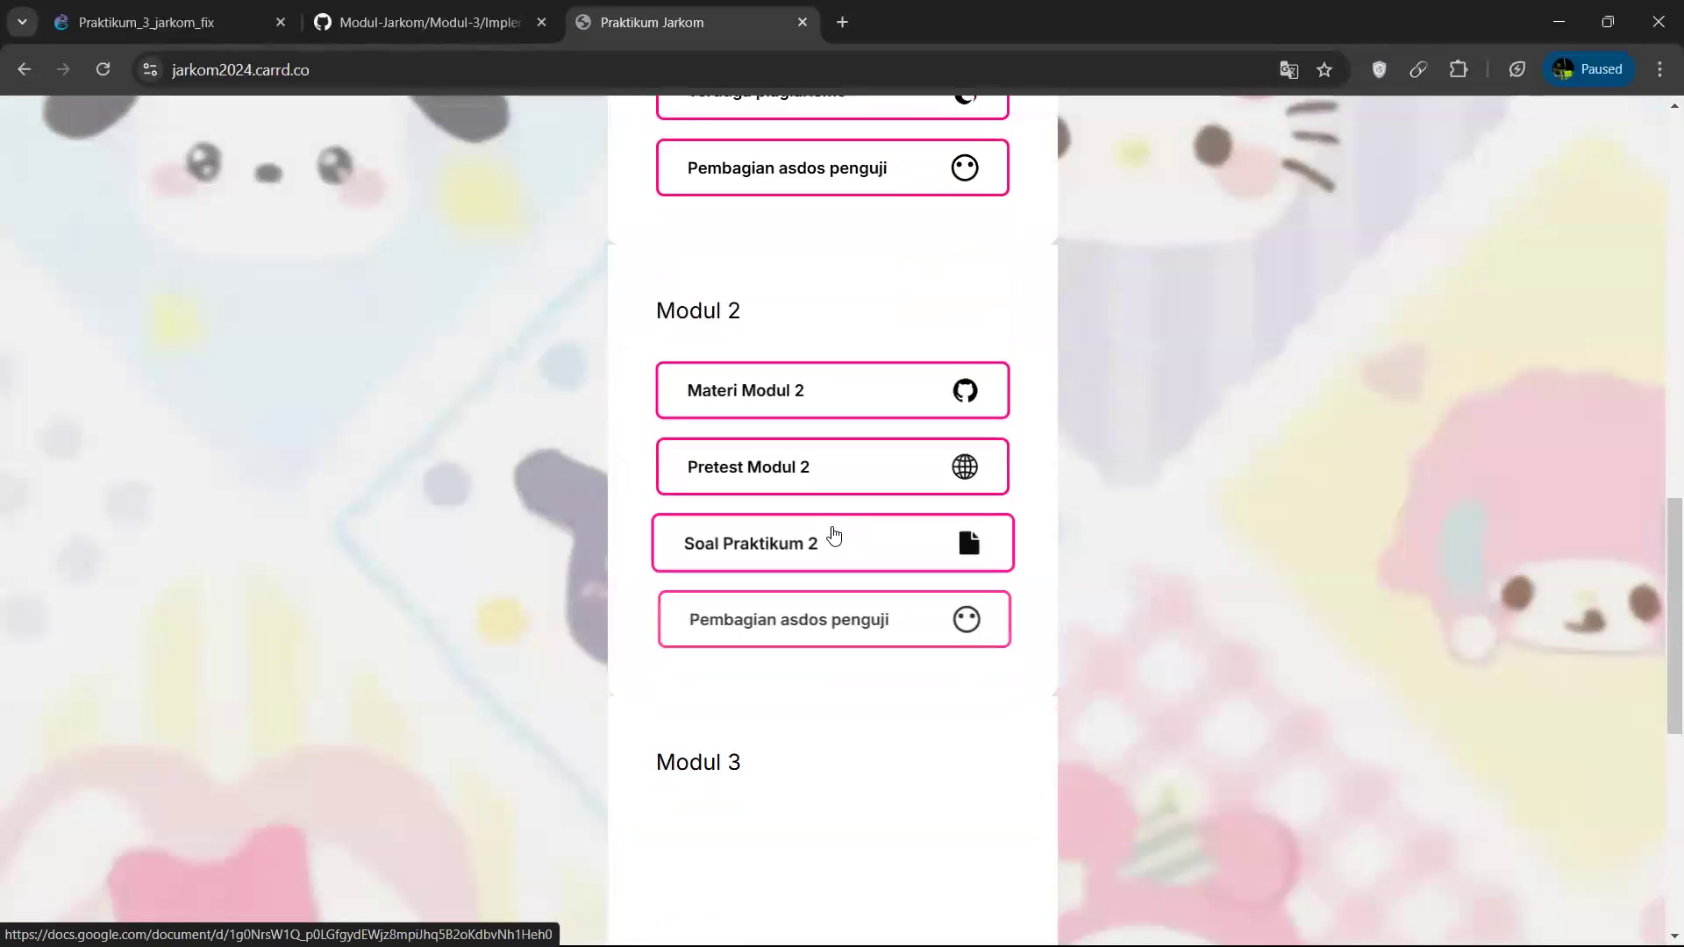
pyautogui.scroll(-2, 808, 661)
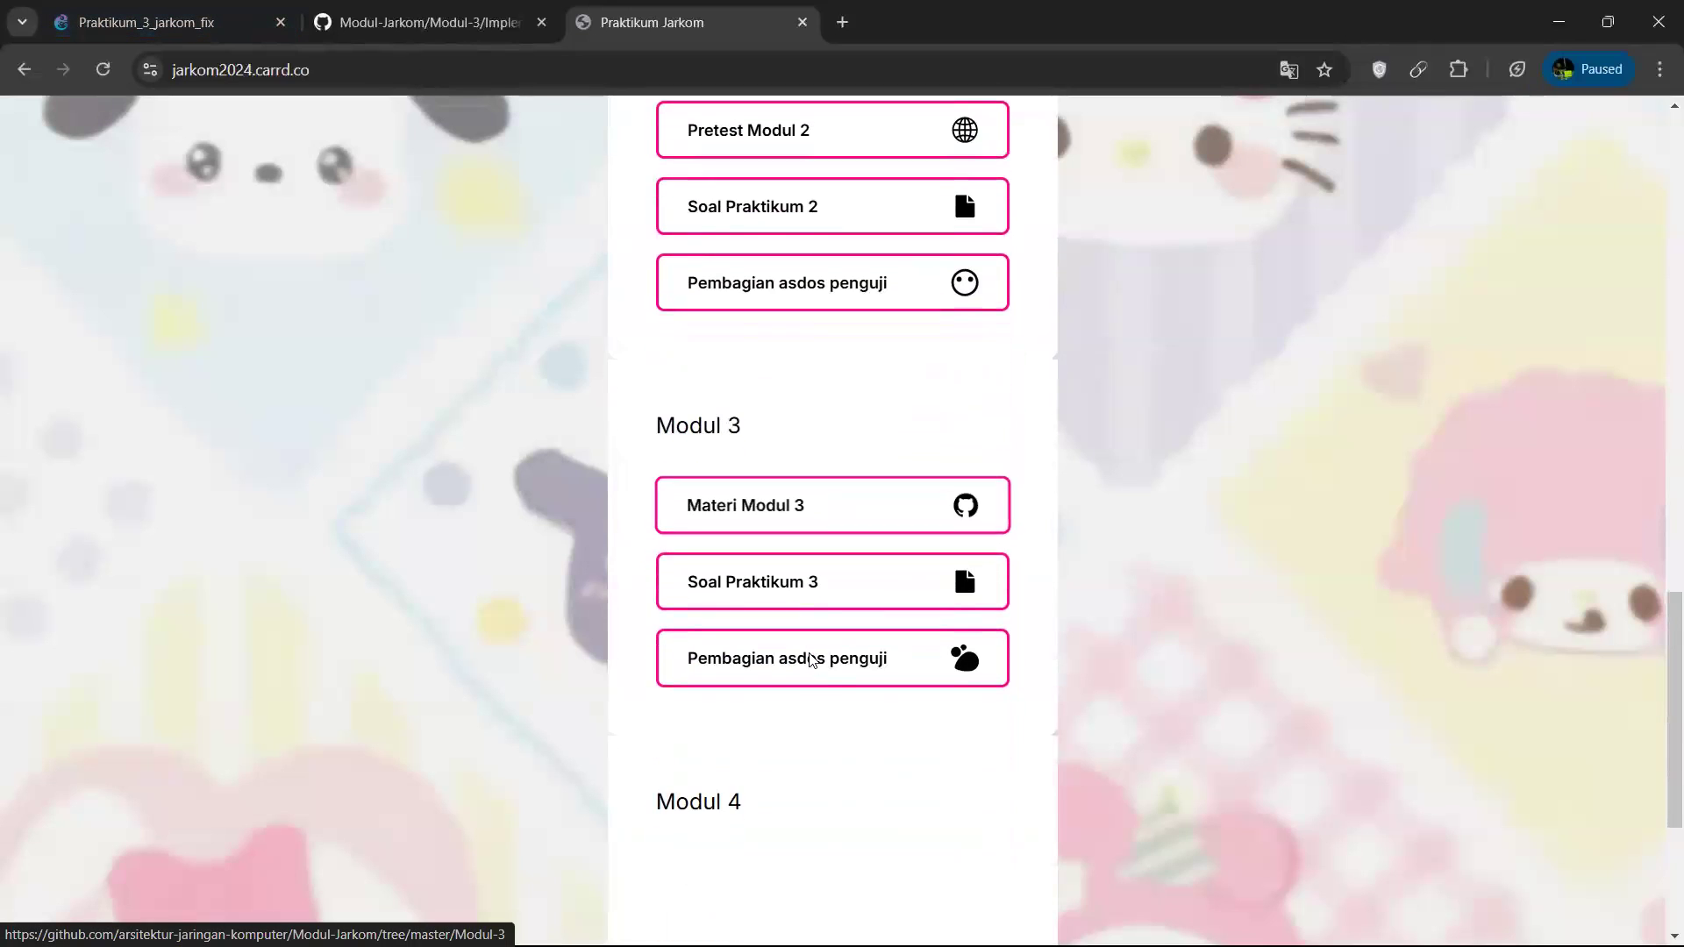
pyautogui.scroll(-1, 728, 412)
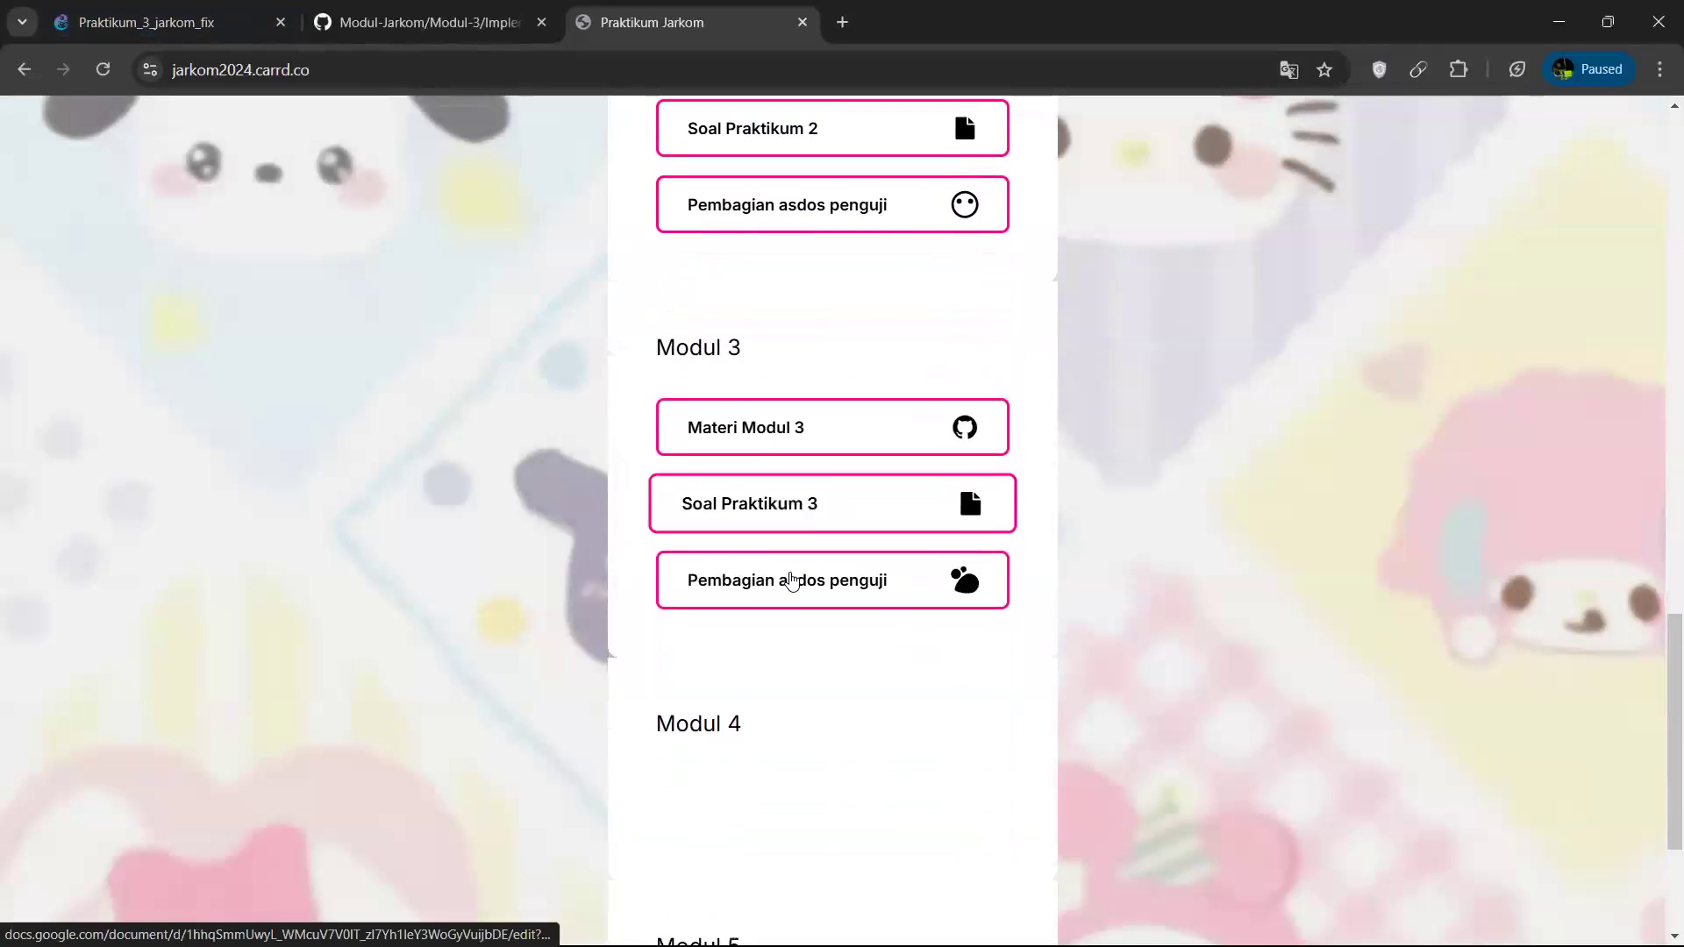
pyautogui.click(763, 466)
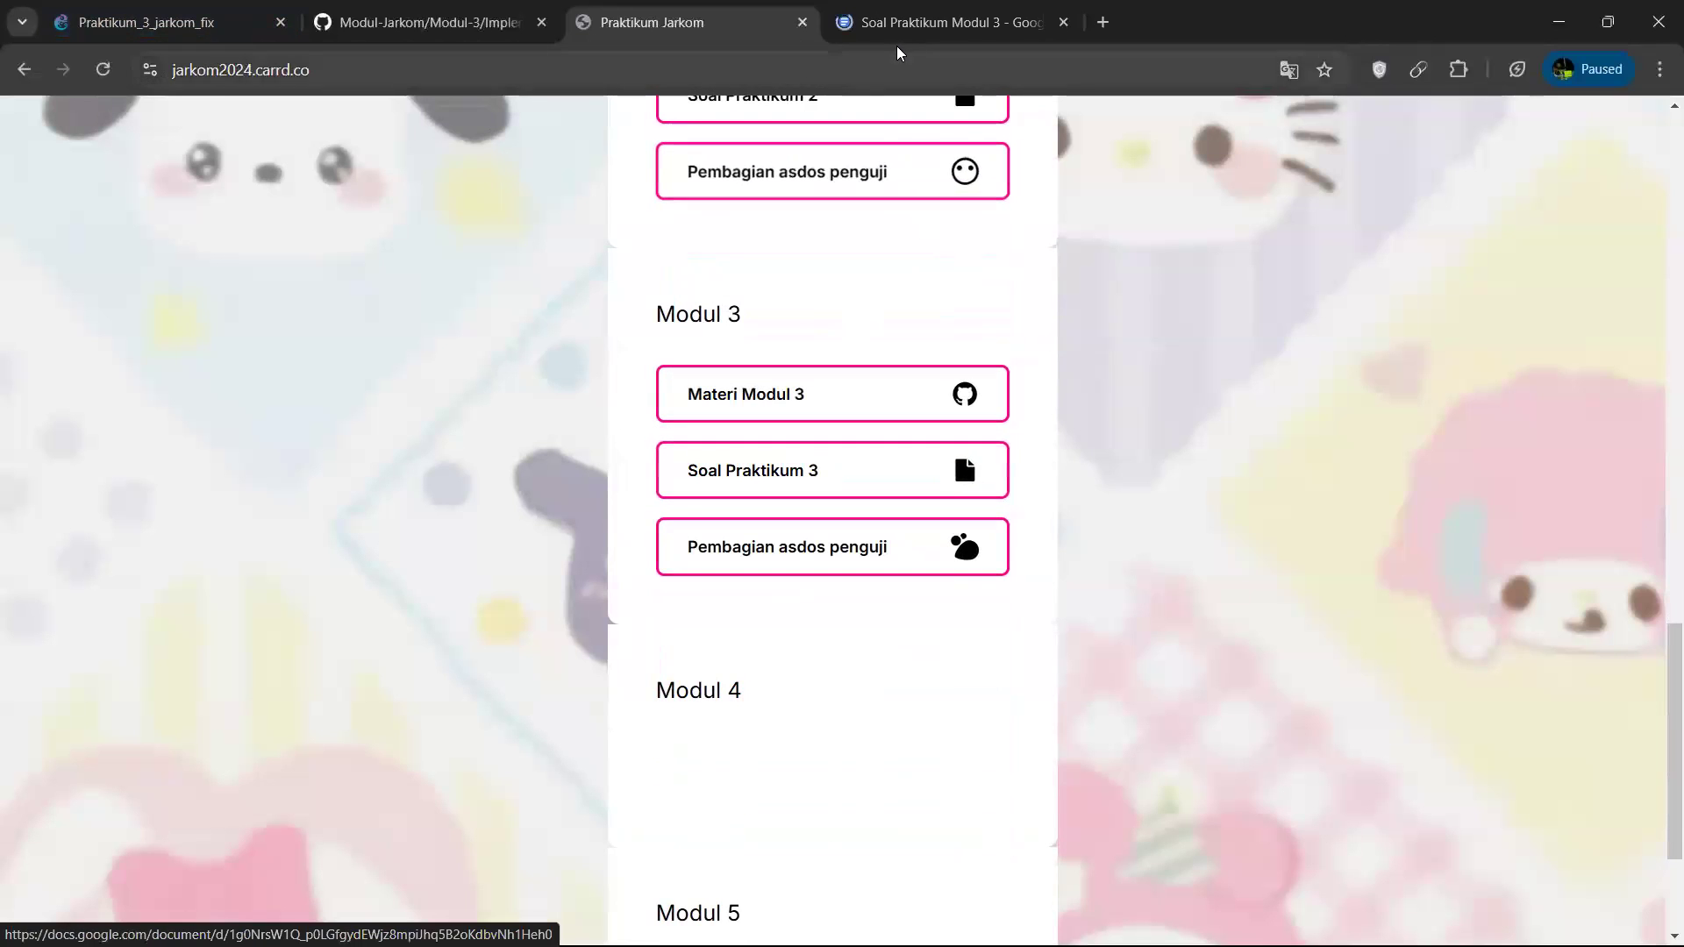
# Look through the rules in the Soal Praktikum Modul 3 document and follow its GitHub Classroom assignment link.
pyautogui.click(893, 35)
pyautogui.scroll(-6, 728, 775)
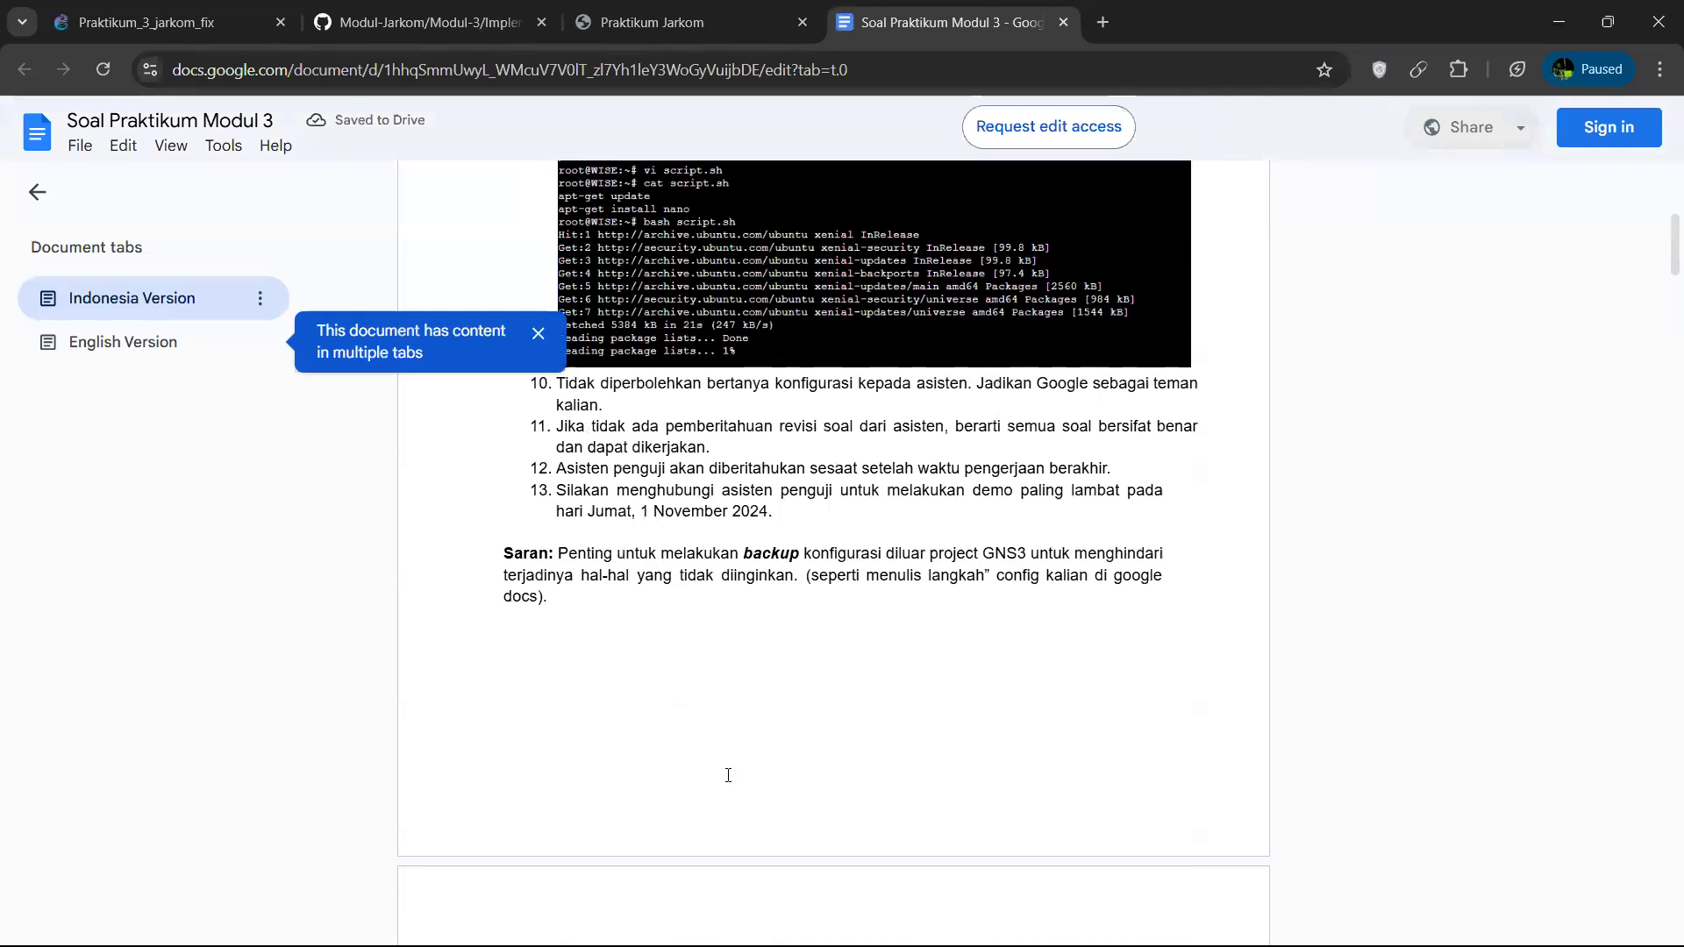
pyautogui.scroll(-5, 728, 774)
pyautogui.scroll(12, 728, 777)
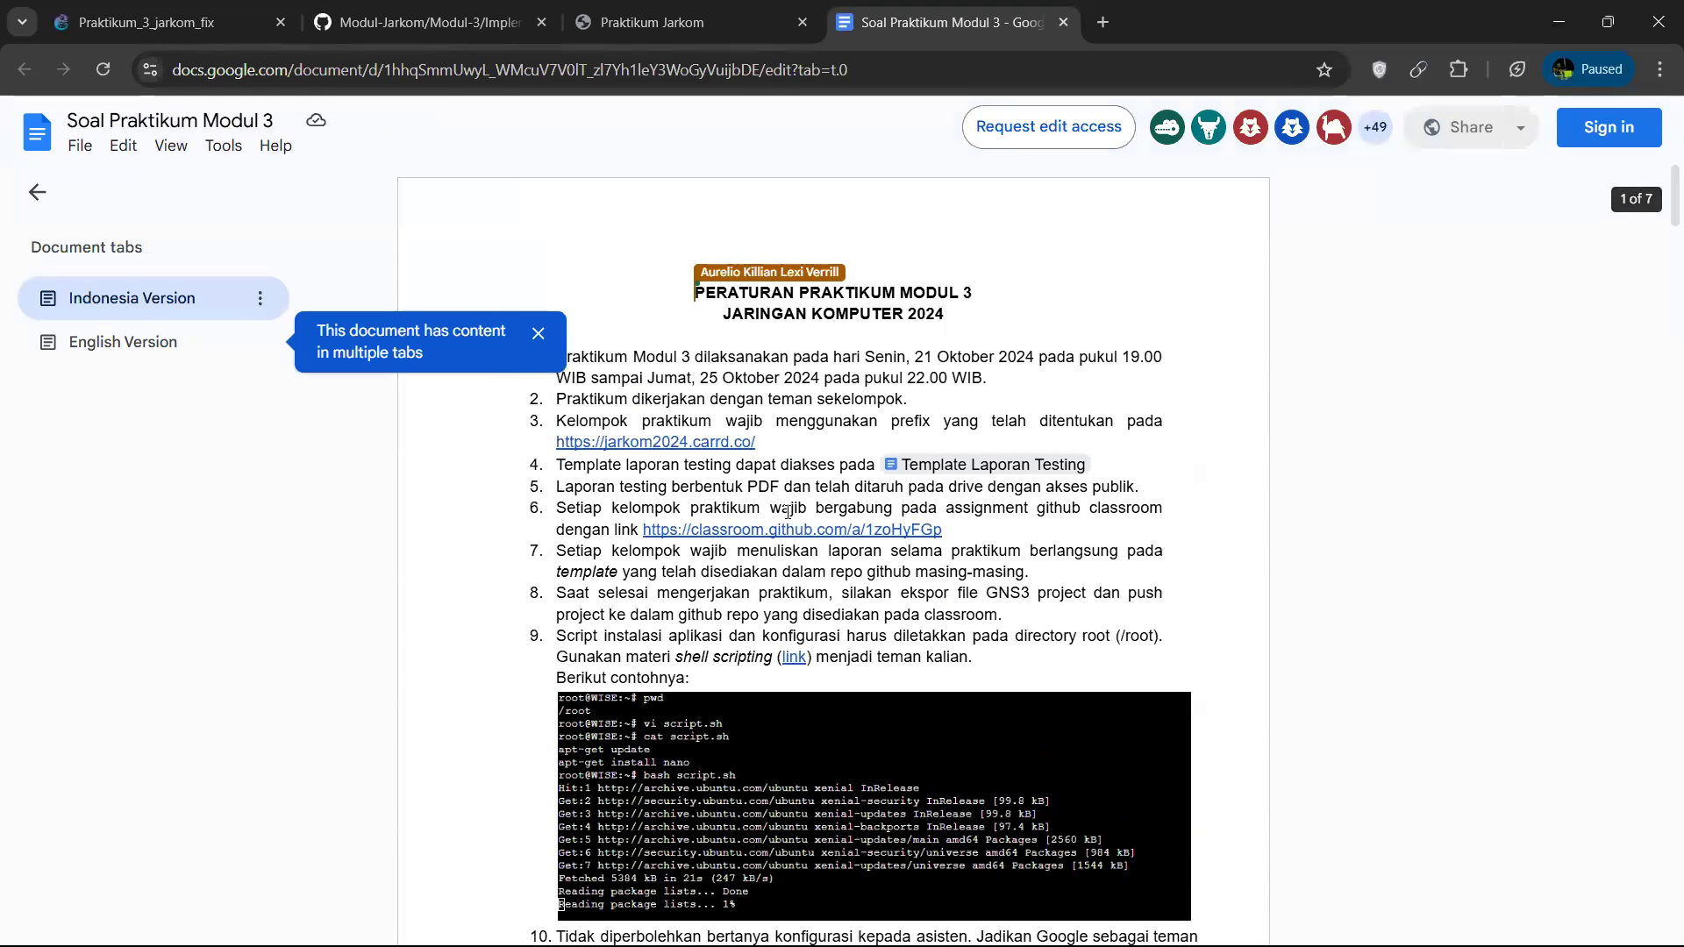
pyautogui.moveTo(792, 530)
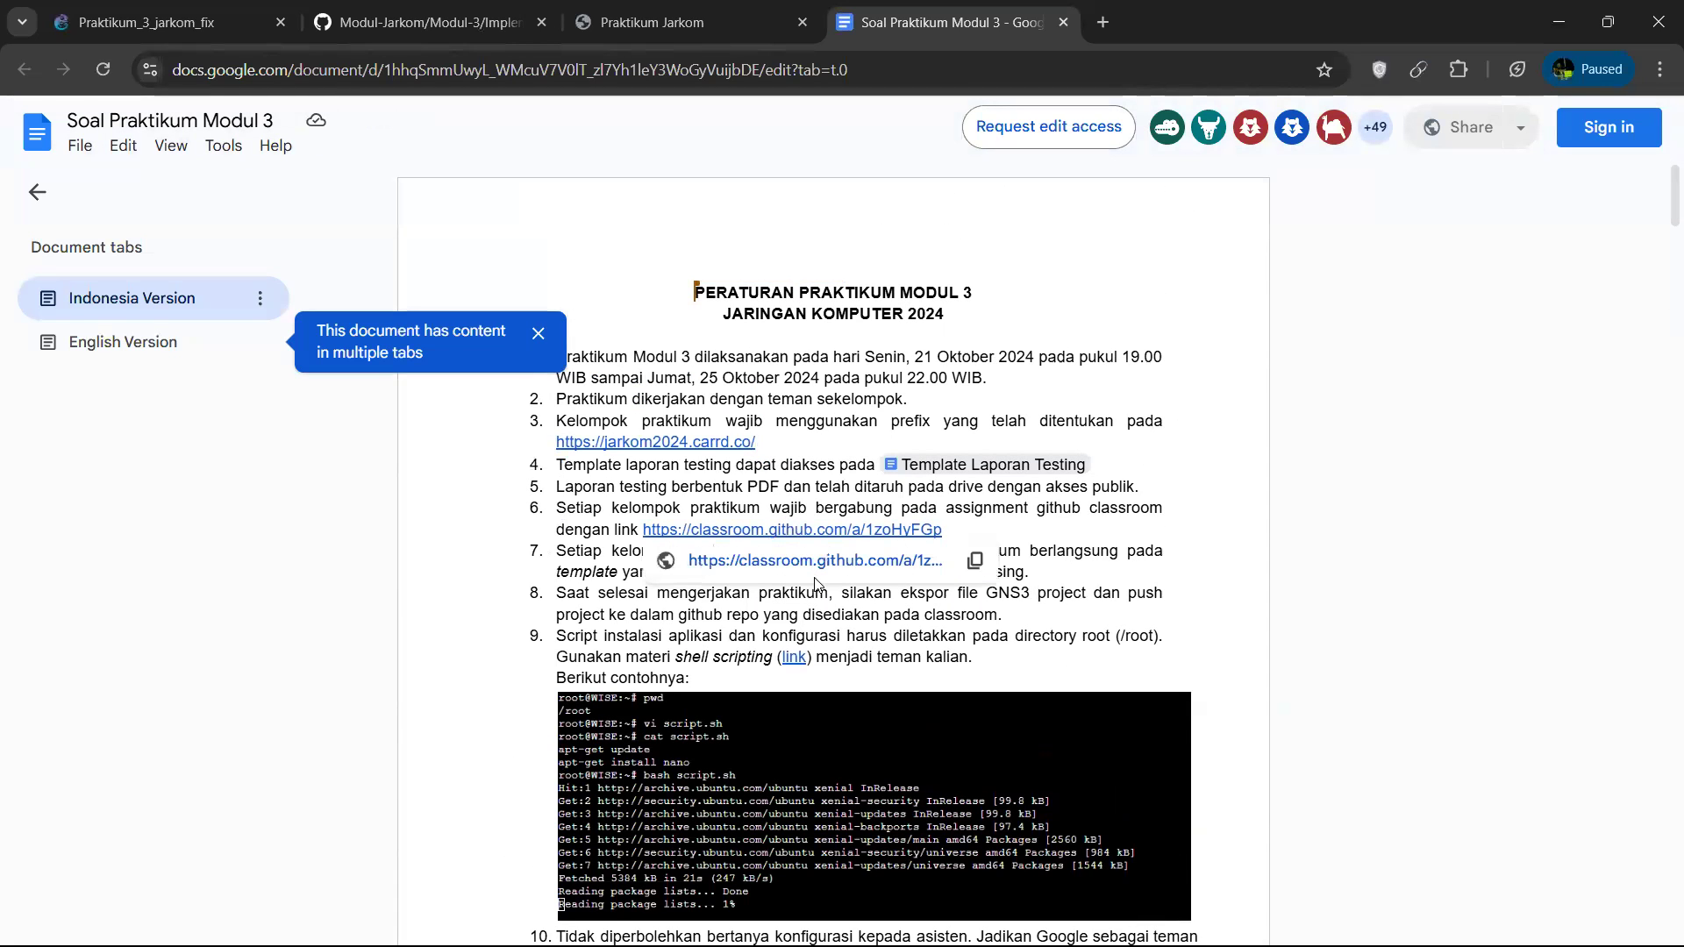
pyautogui.click(814, 562)
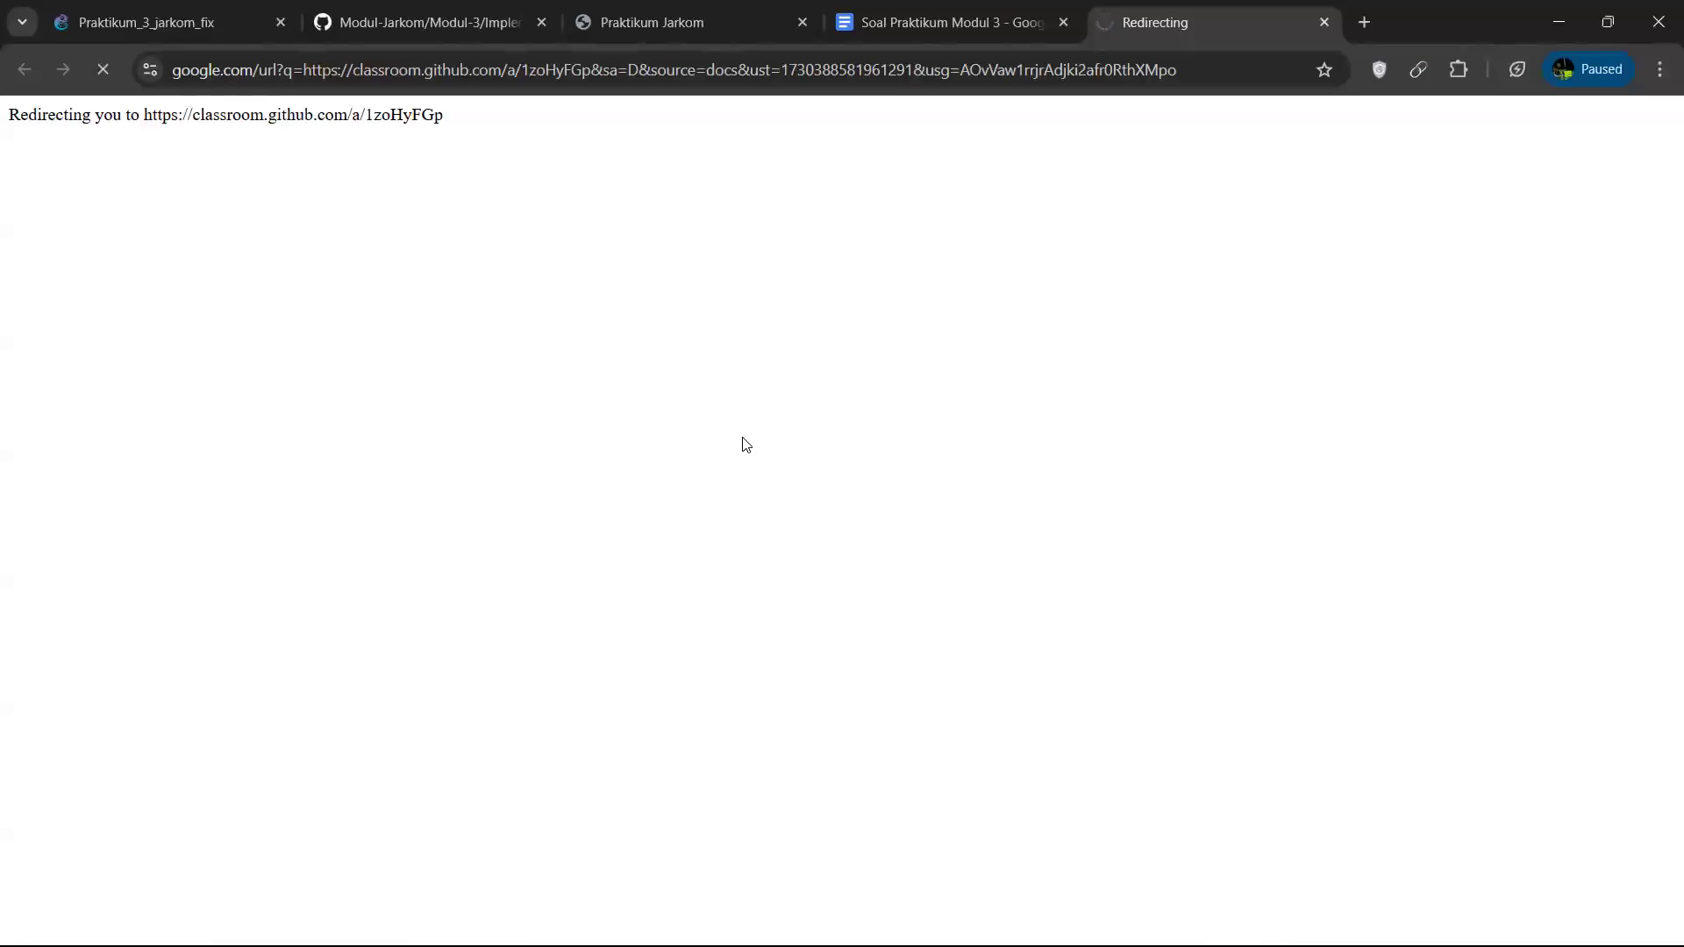
# Open the team repository jarkom-3-j24-b08 from GitHub Classroom and review its README down to the BIND zone configuration.
pyautogui.click(924, 36)
pyautogui.scroll(-10, 1047, 704)
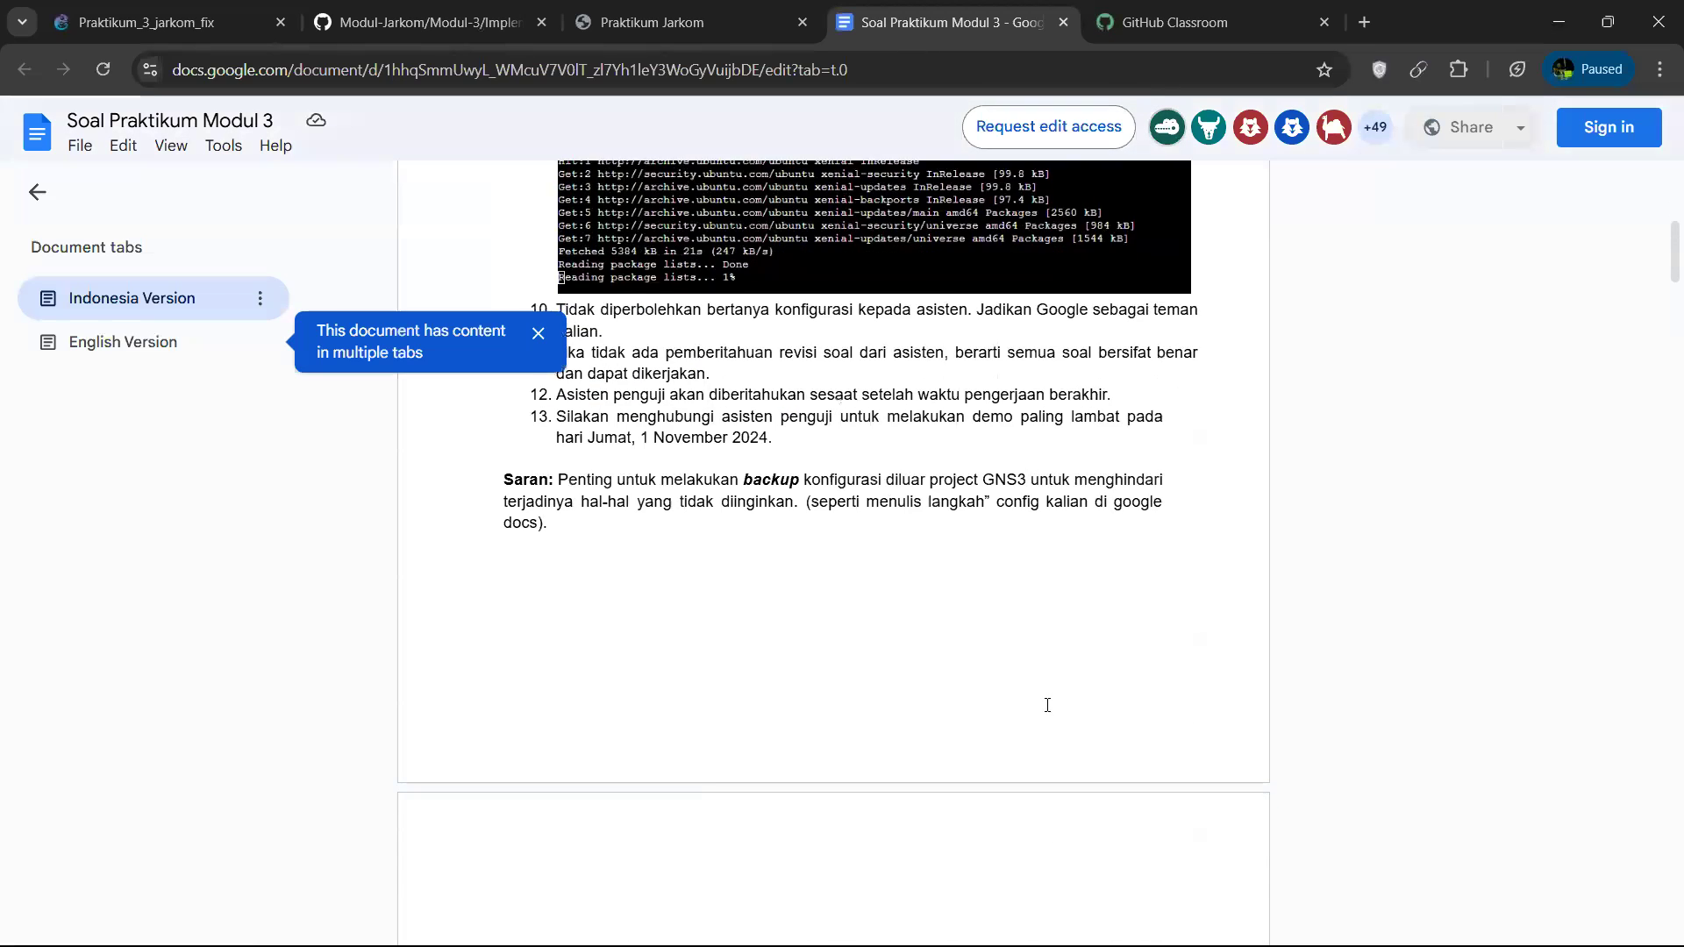
pyautogui.click(1232, 42)
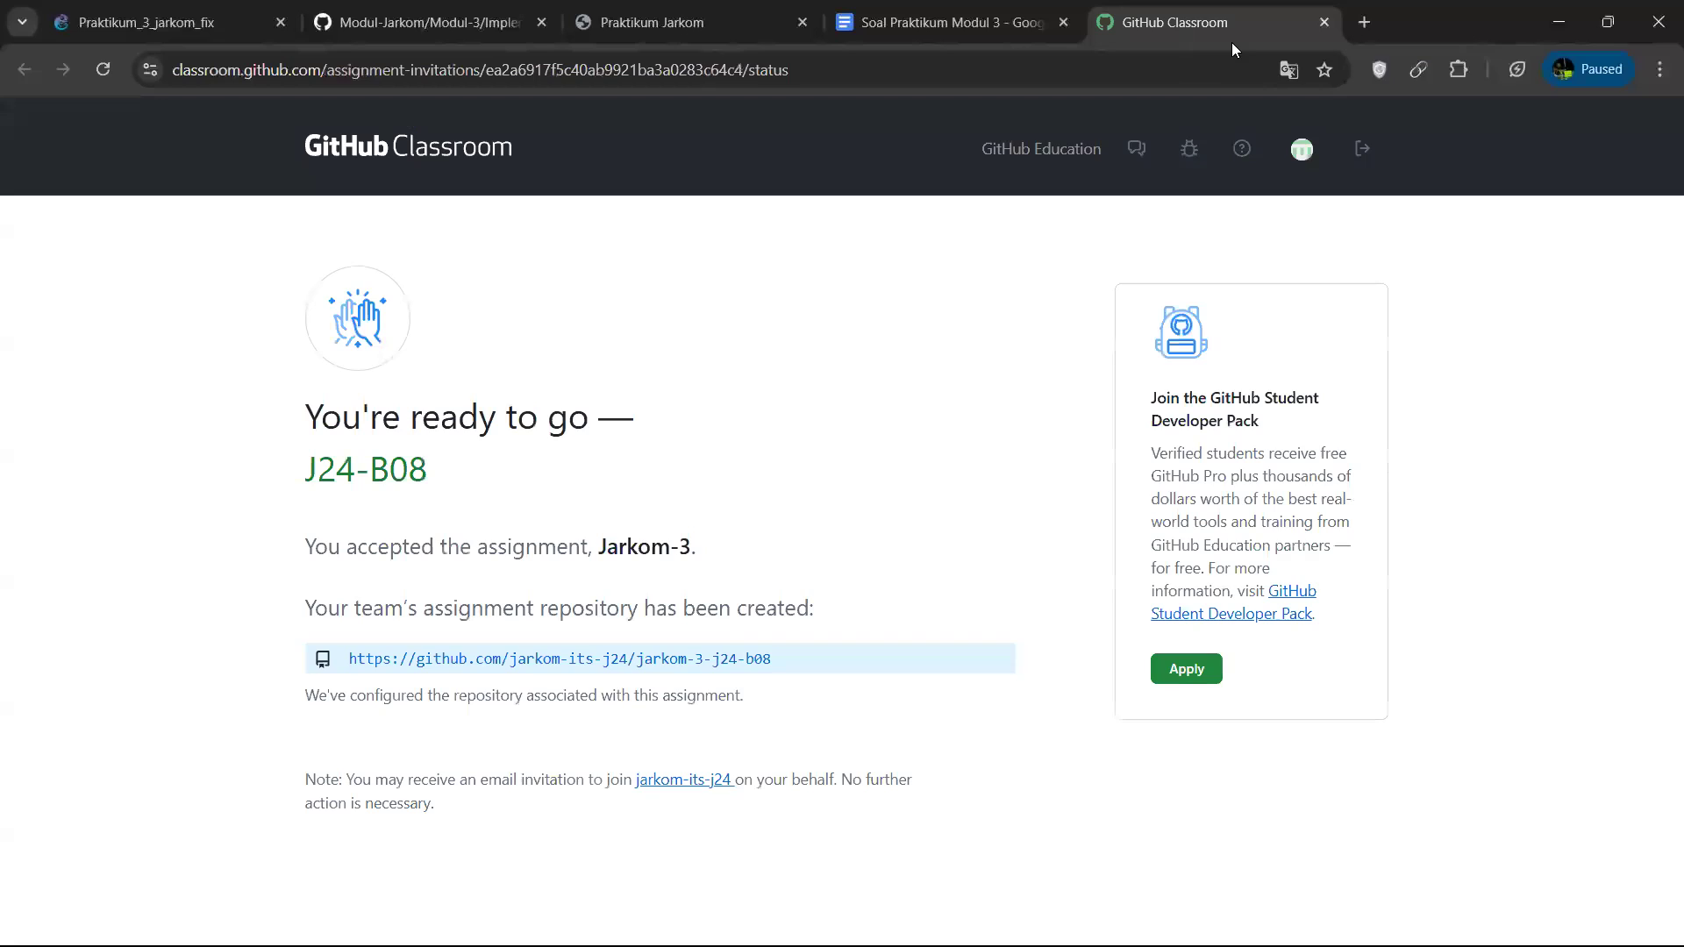
pyautogui.click(680, 667)
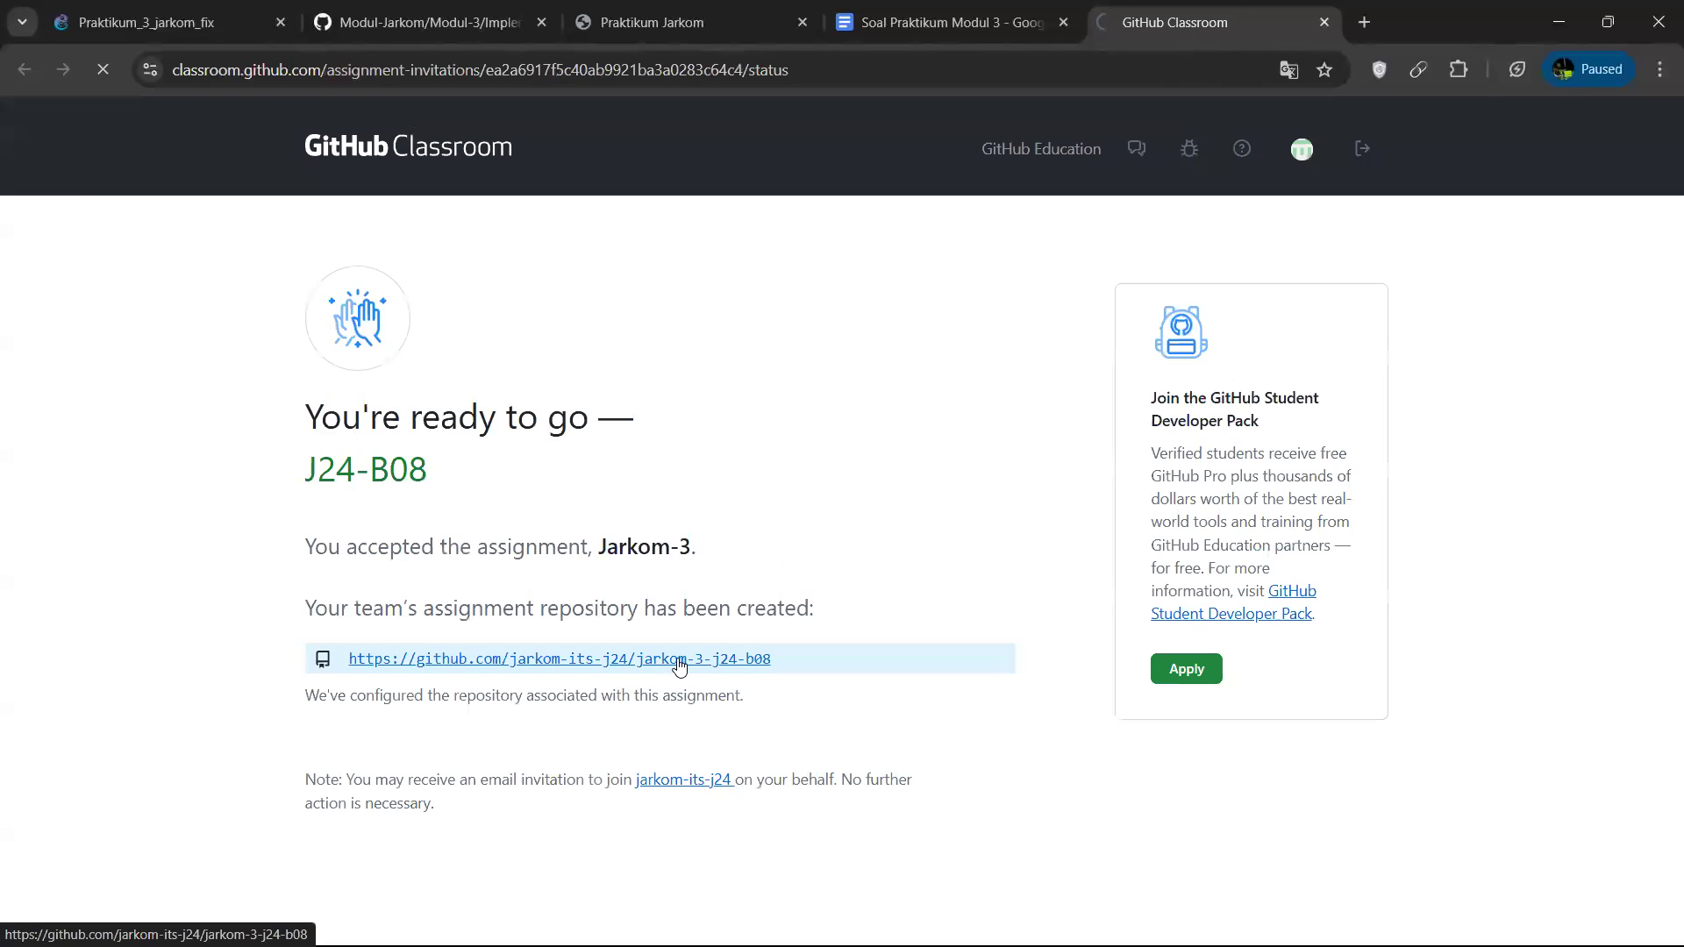
pyautogui.scroll(-12, 917, 597)
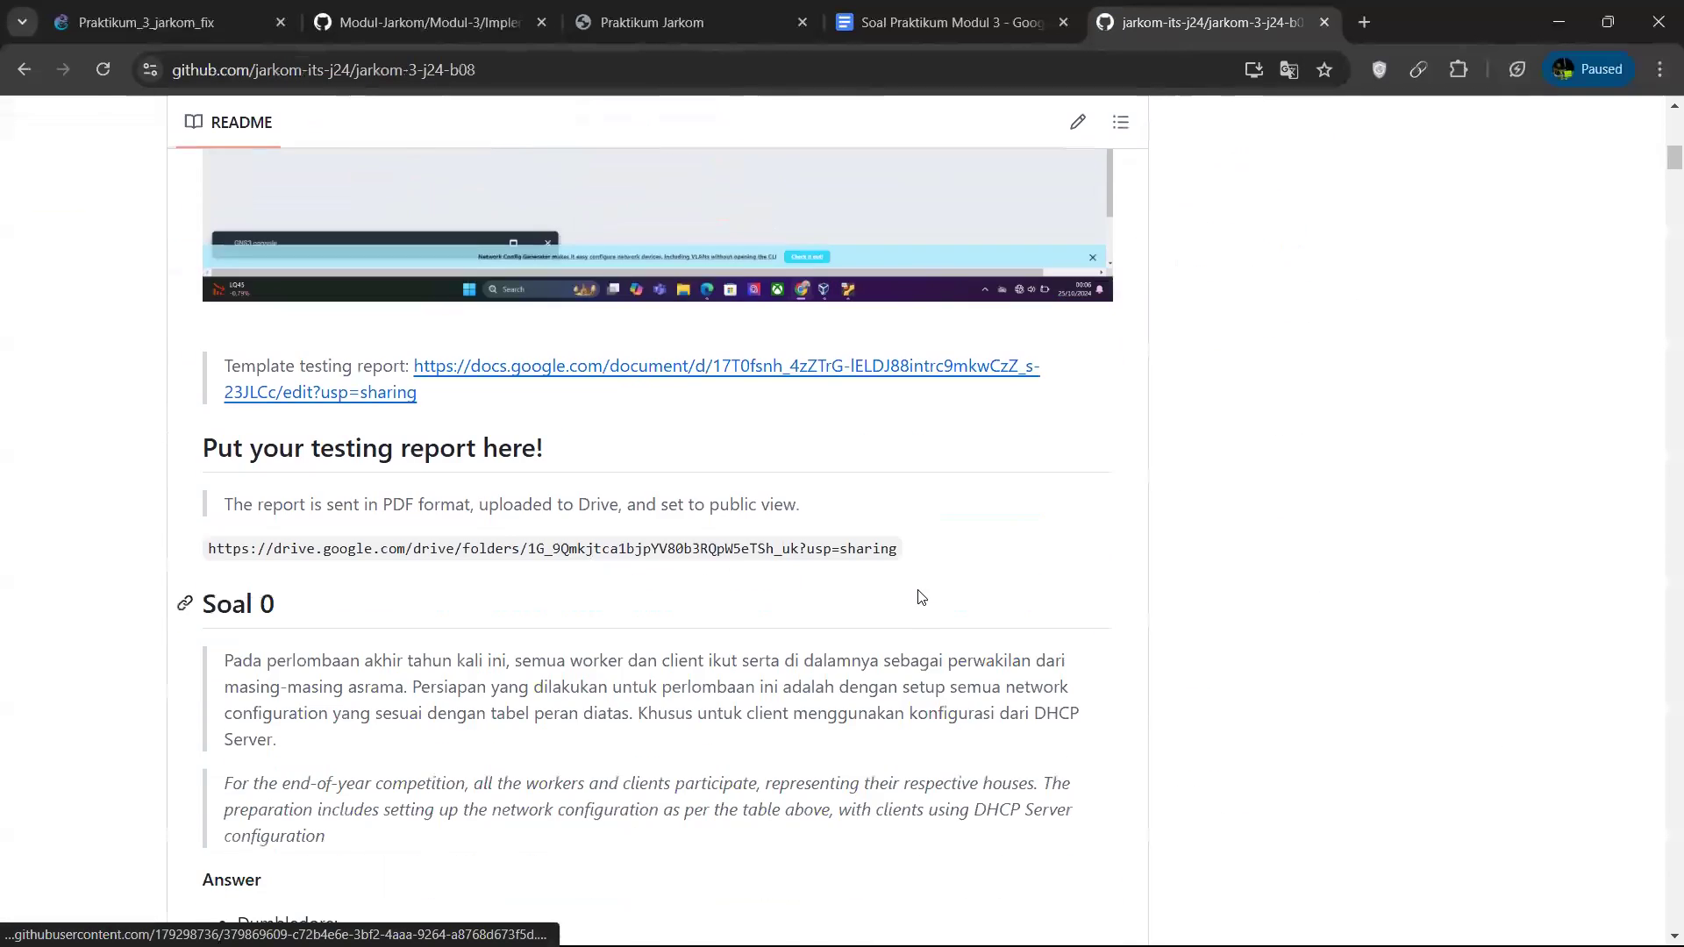
pyautogui.scroll(-20, 572, 670)
pyautogui.scroll(-15, 572, 670)
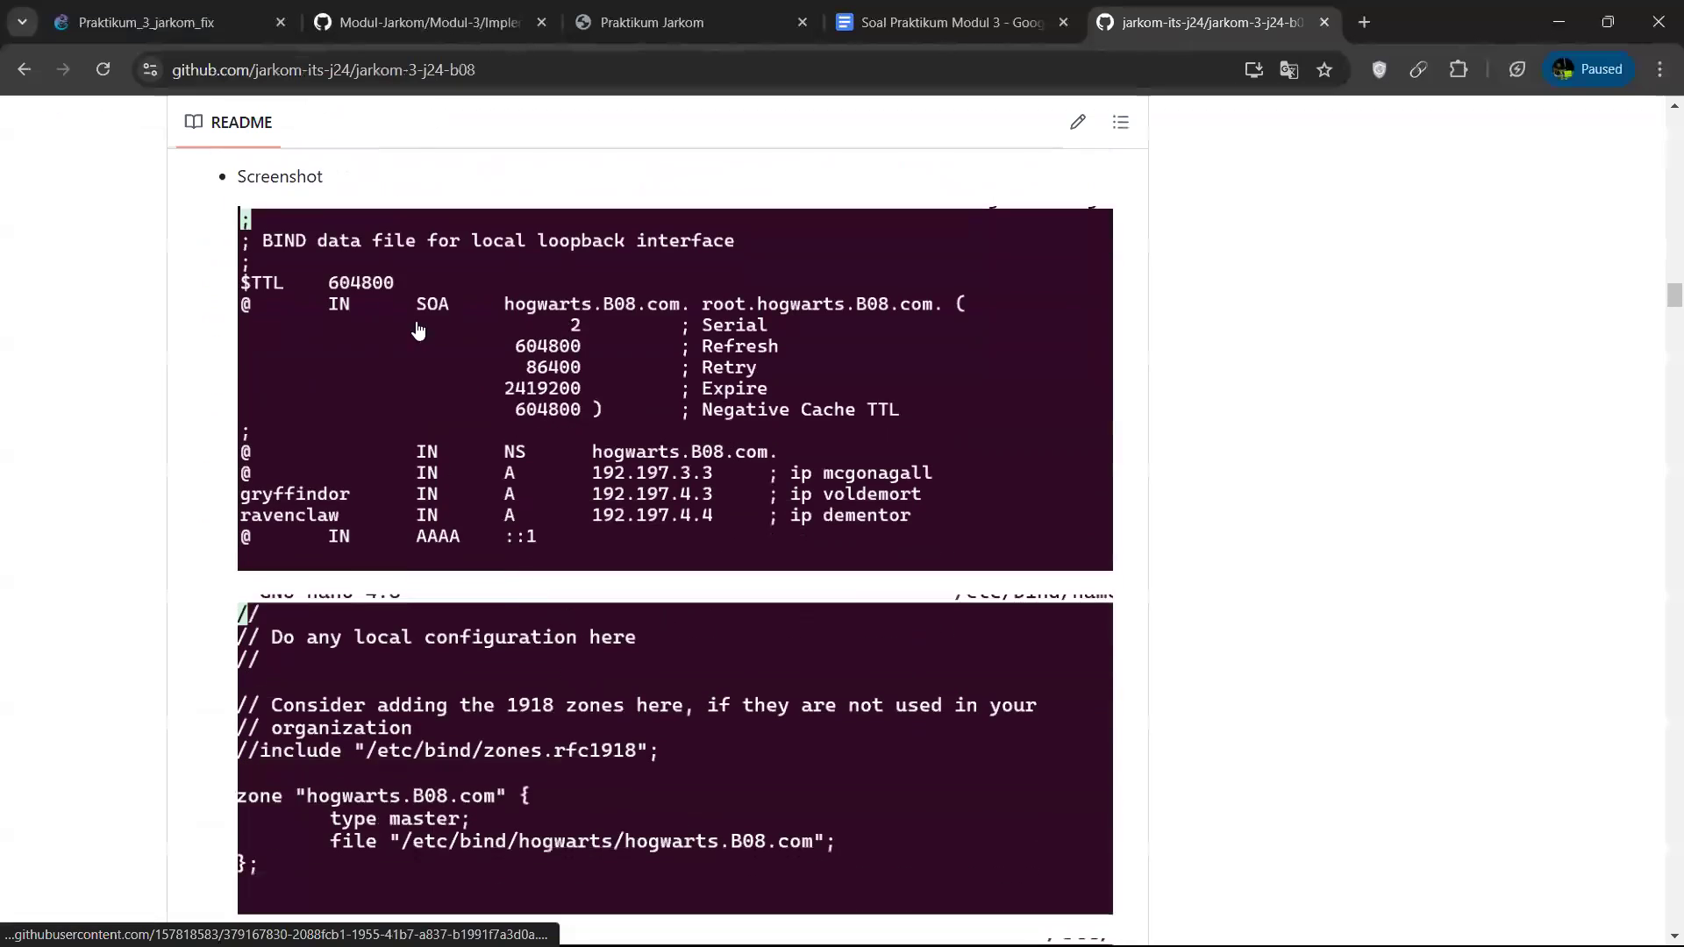
# Return to the Praktikum_3_jarkom_fix topology and launch the Ubuntu terminal.
pyautogui.click(149, 22)
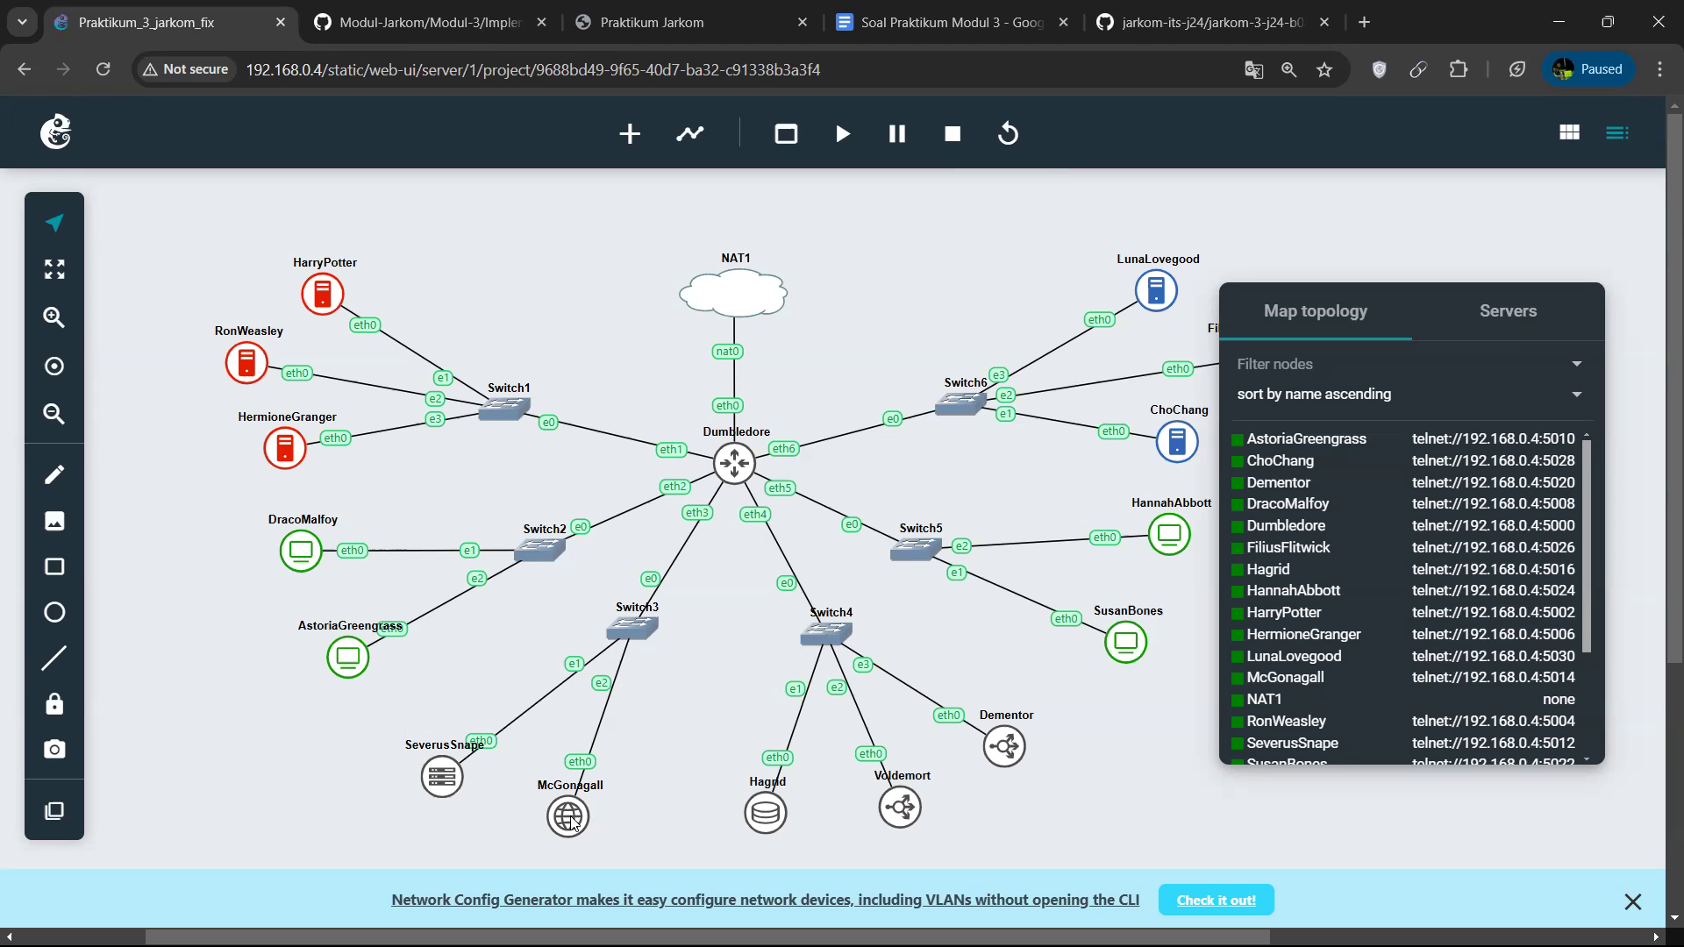
pyautogui.rightClick(735, 463)
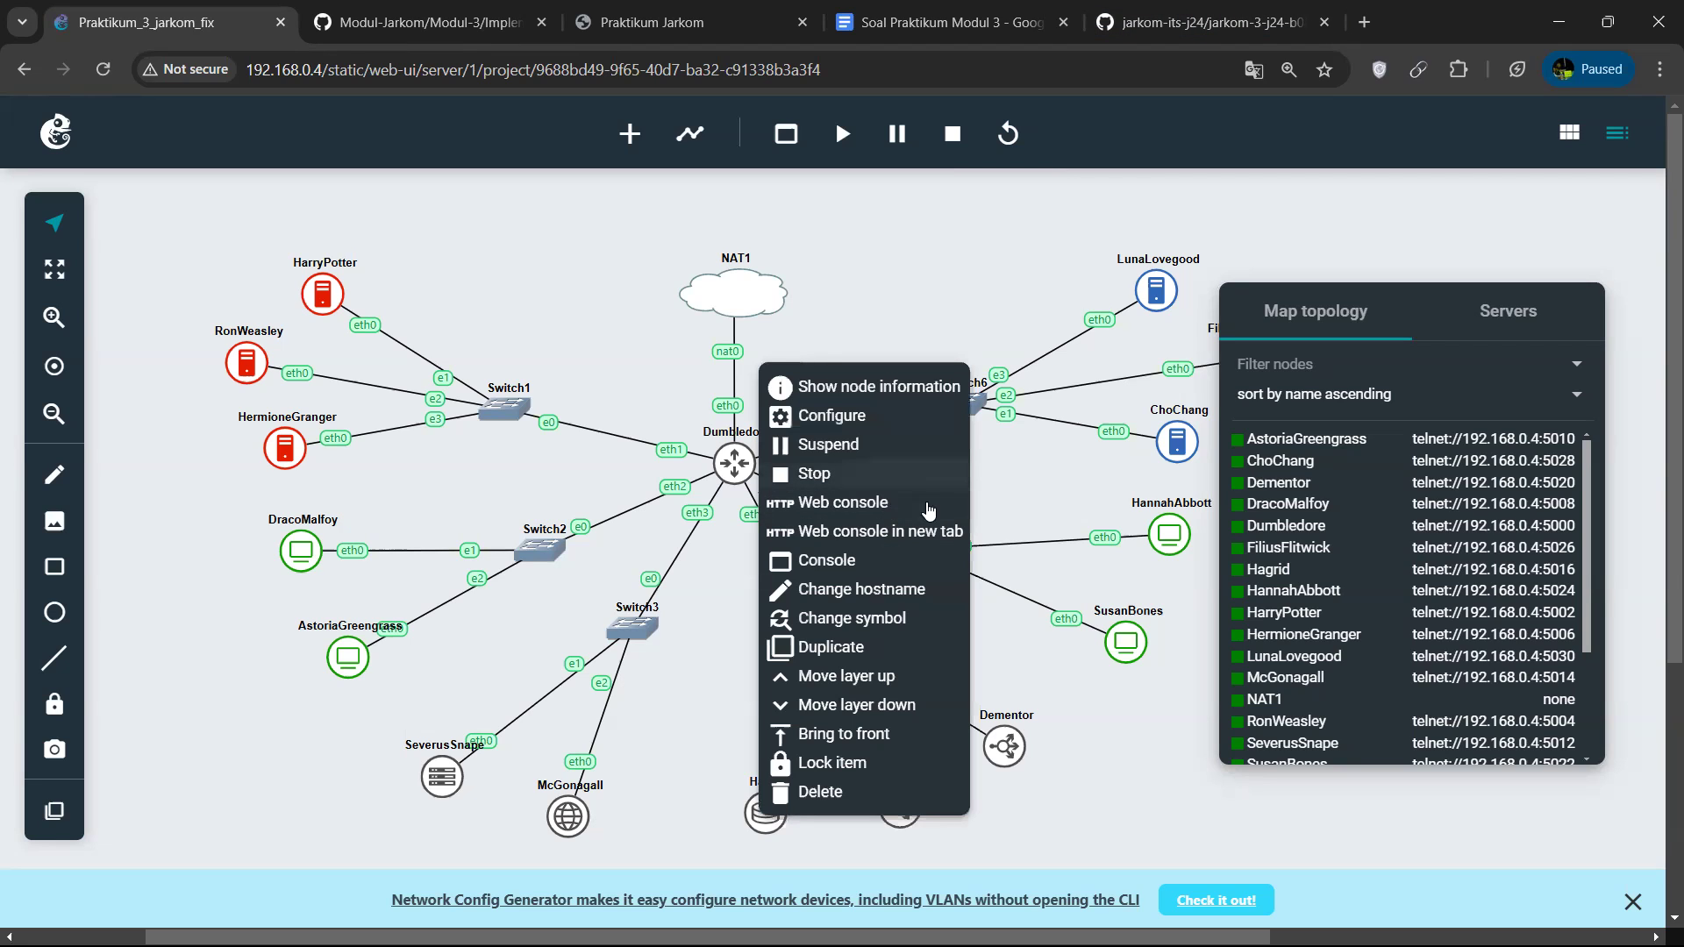
pyautogui.click(1120, 797)
pyautogui.press('super')
pyautogui.write('bunt')
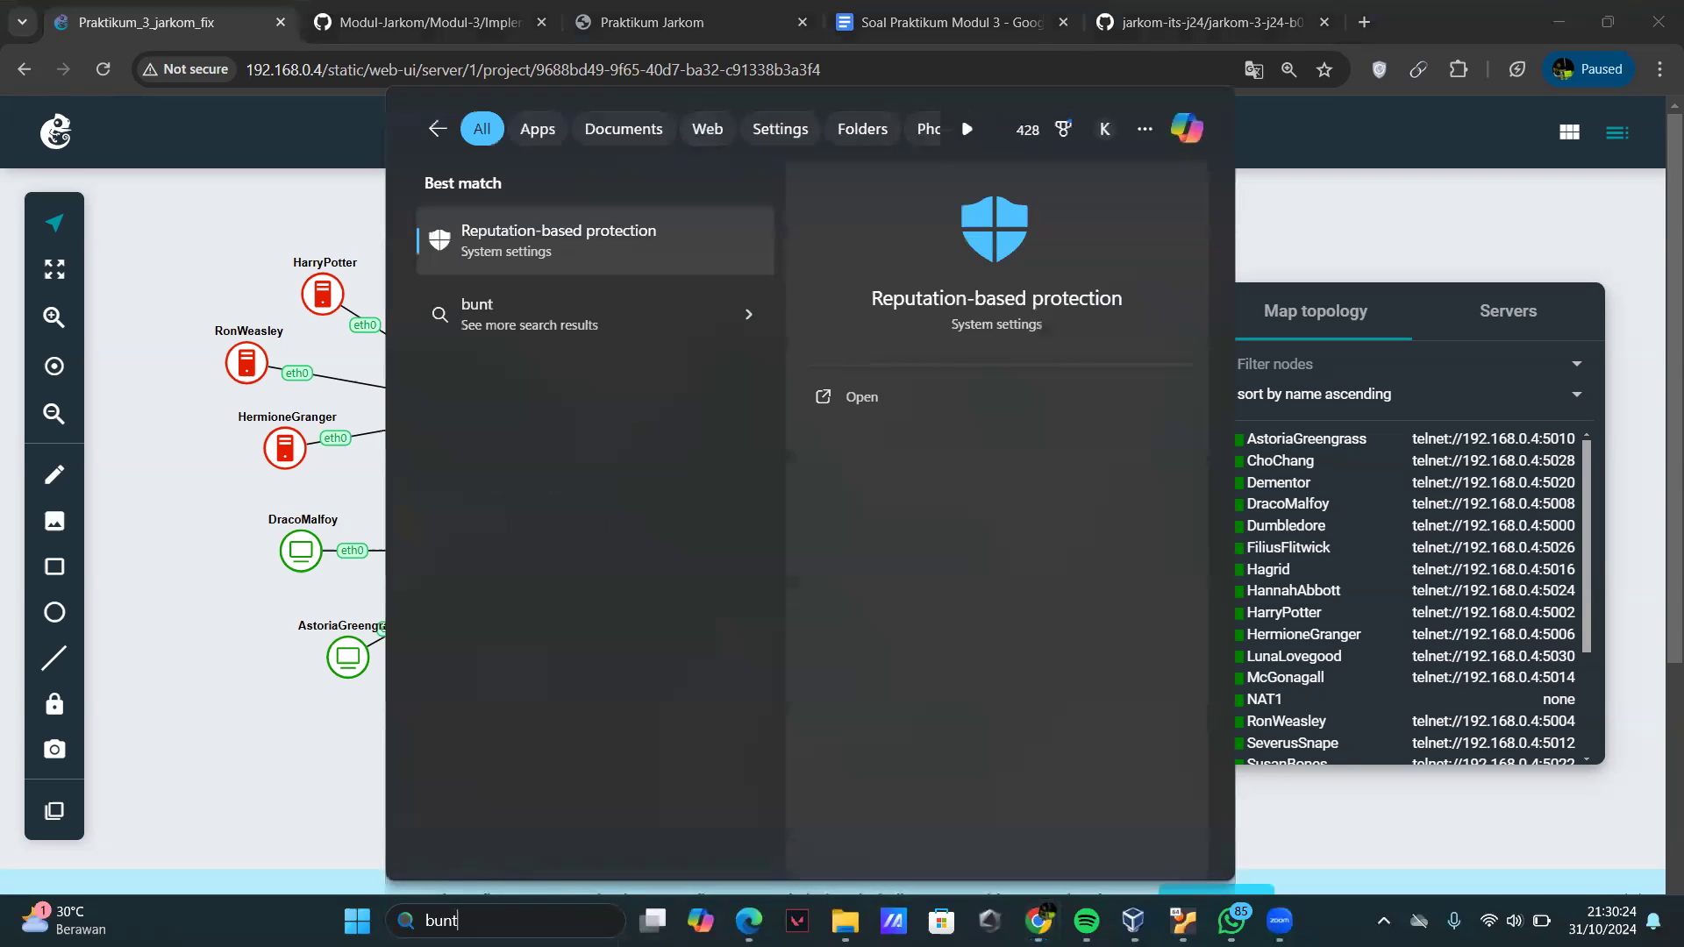
pyautogui.press('BackSpace')
pyautogui.press('BackSpace')
pyautogui.press('BackSpace')
pyautogui.press('BackSpace')
pyautogui.press('BackSpace')
pyautogui.write('ubuntu')
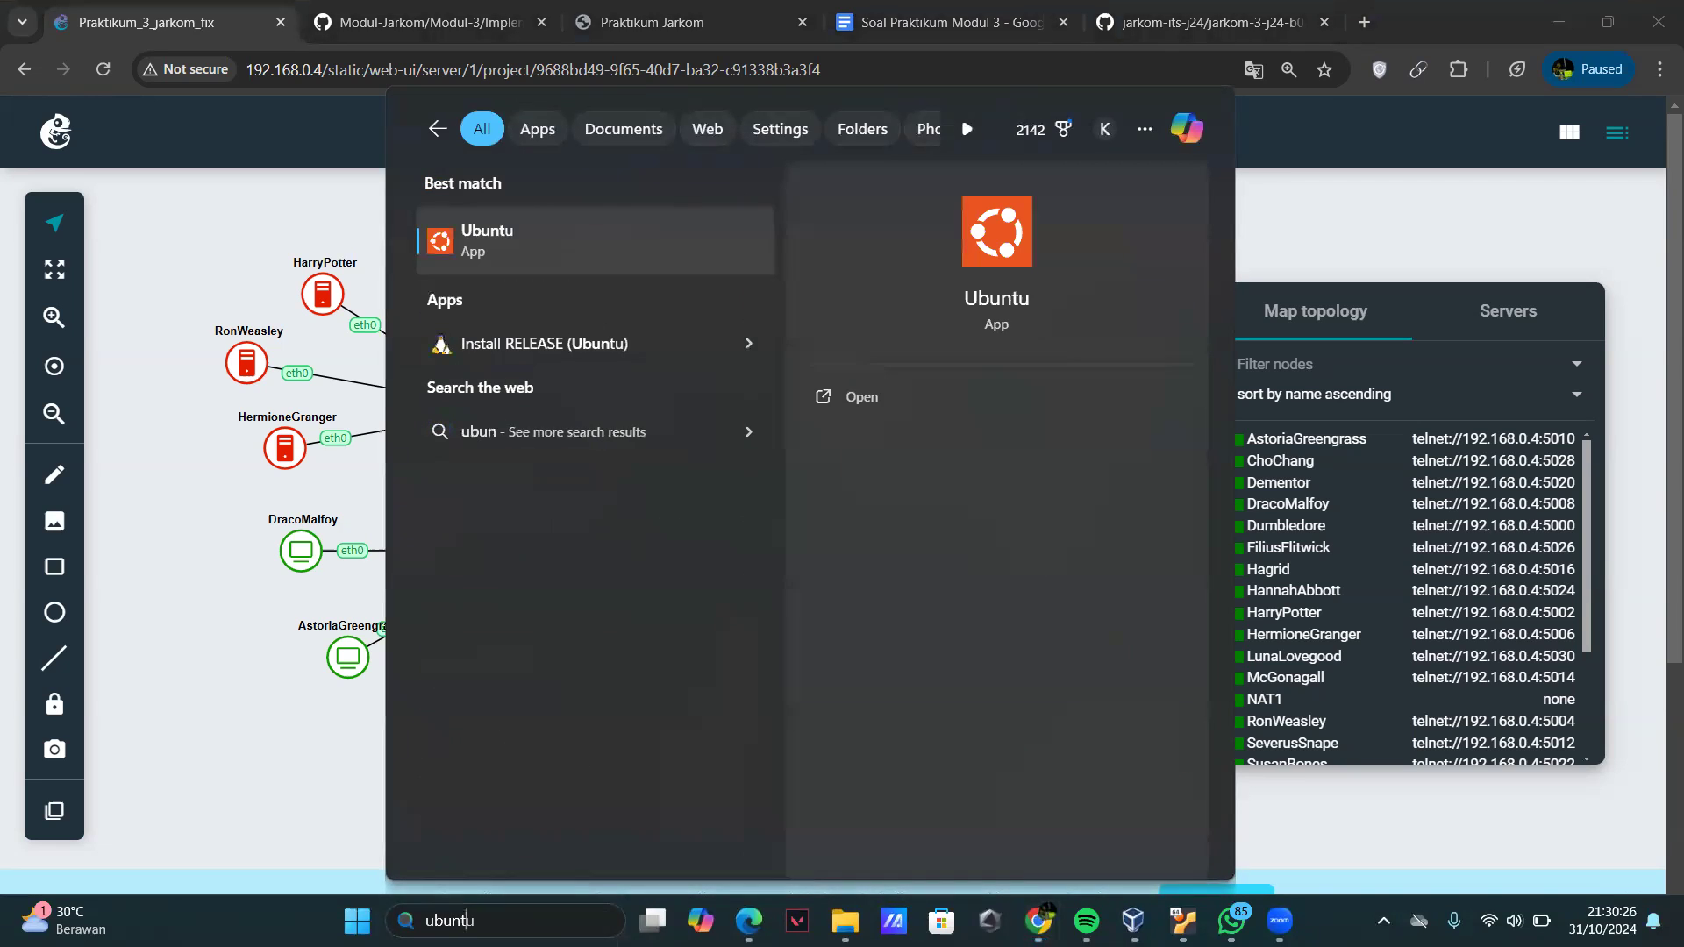
pyautogui.press('Return')
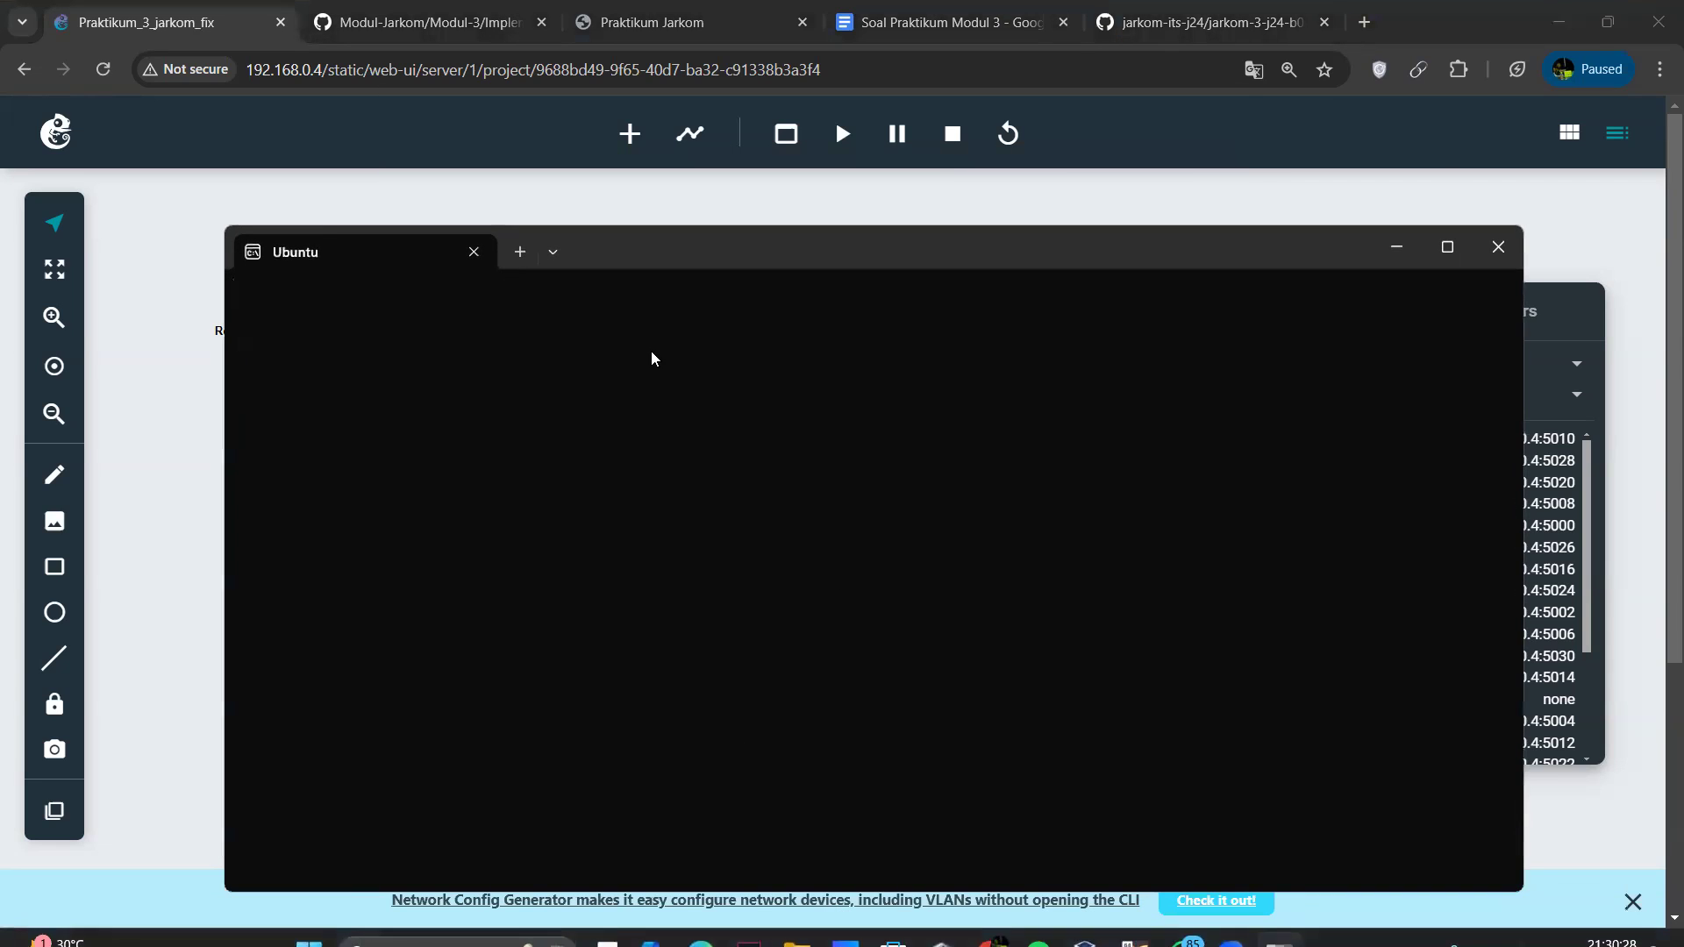
# Replace the initial terminal tab with a fresh Ubuntu tab, then narrow the window and reposition it over the topology.
pyautogui.click(552, 251)
pyautogui.click(625, 397)
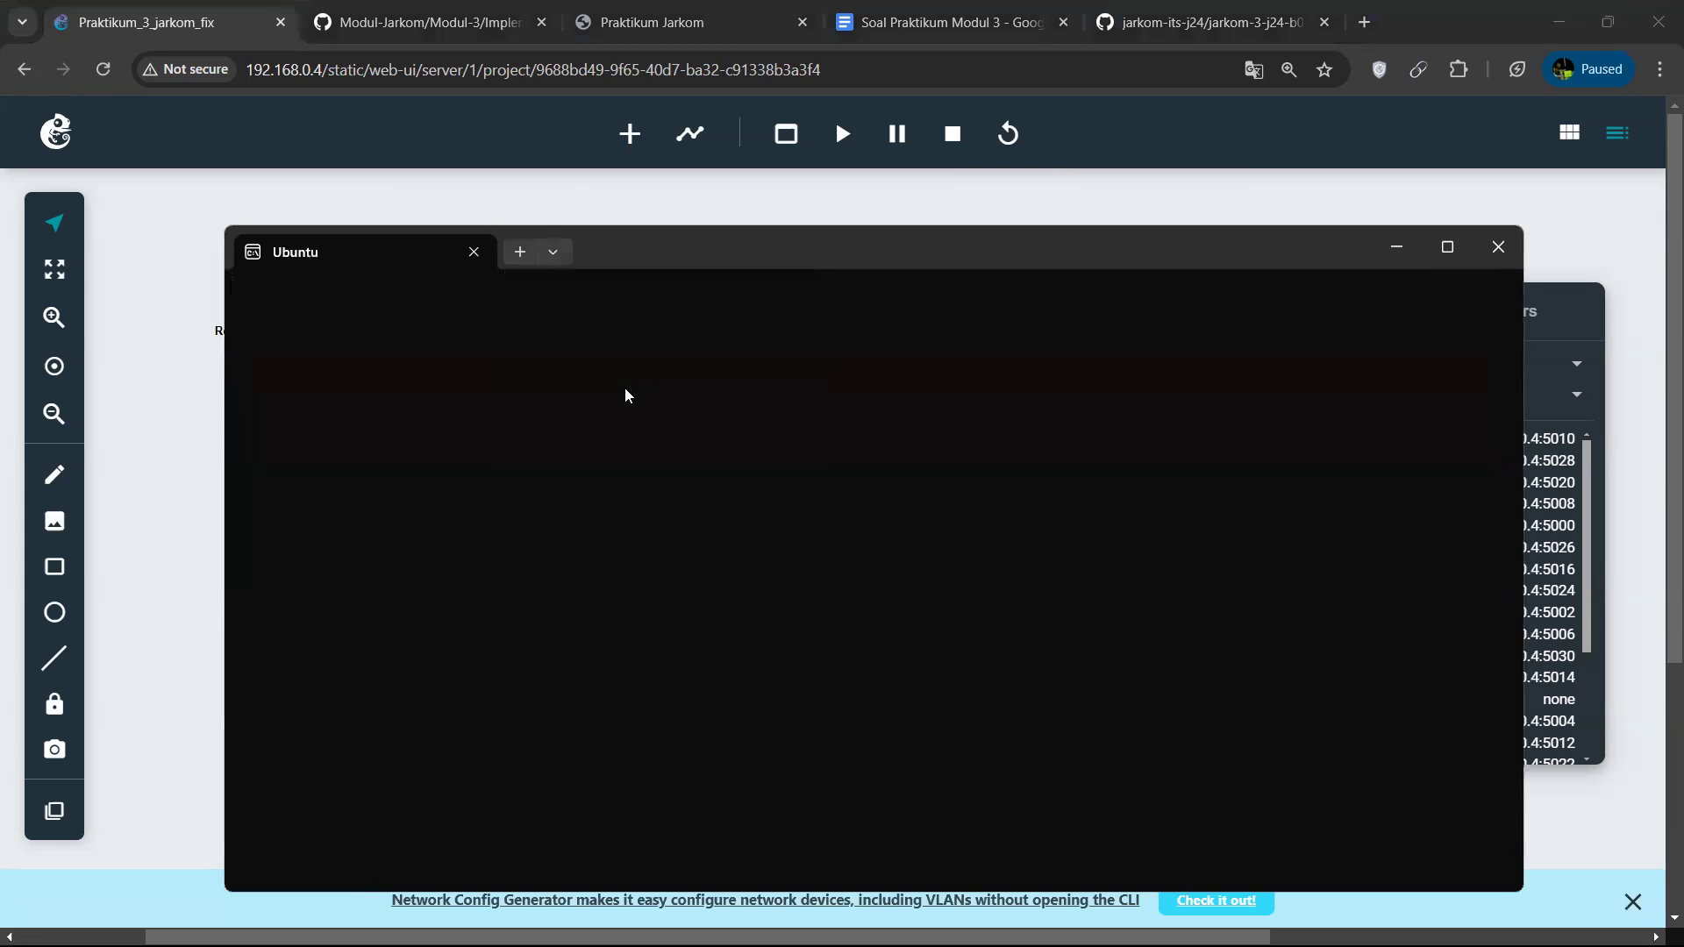
pyautogui.click(474, 252)
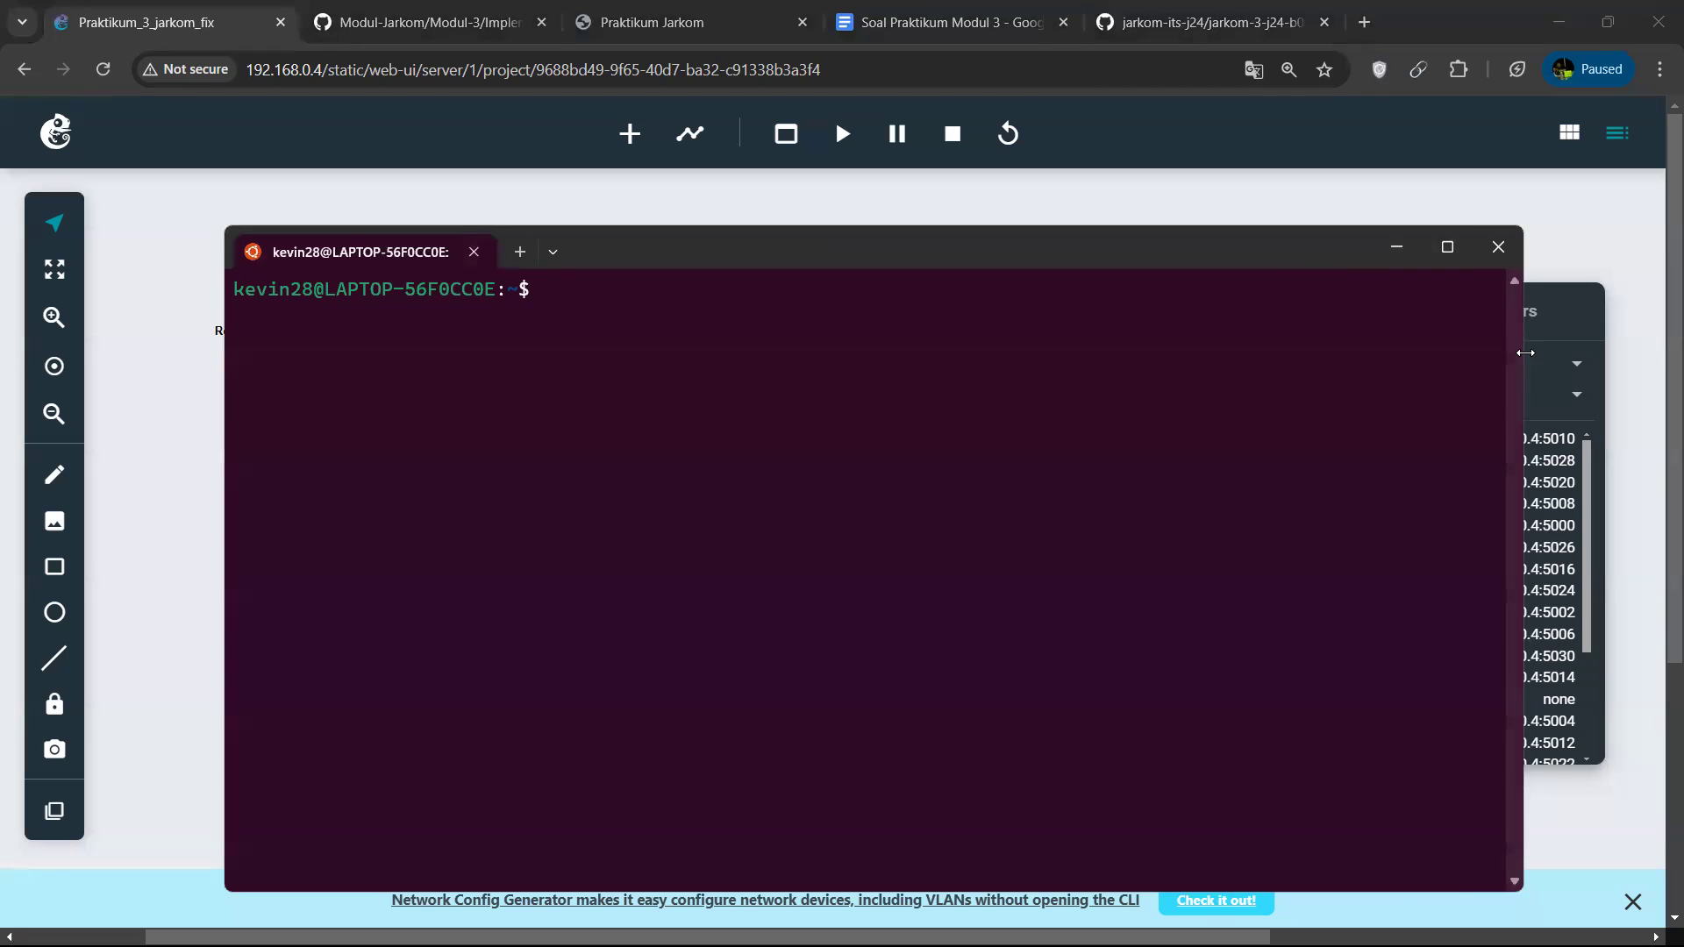
pyautogui.moveTo(1526, 352); pyautogui.dragTo(948, 351)
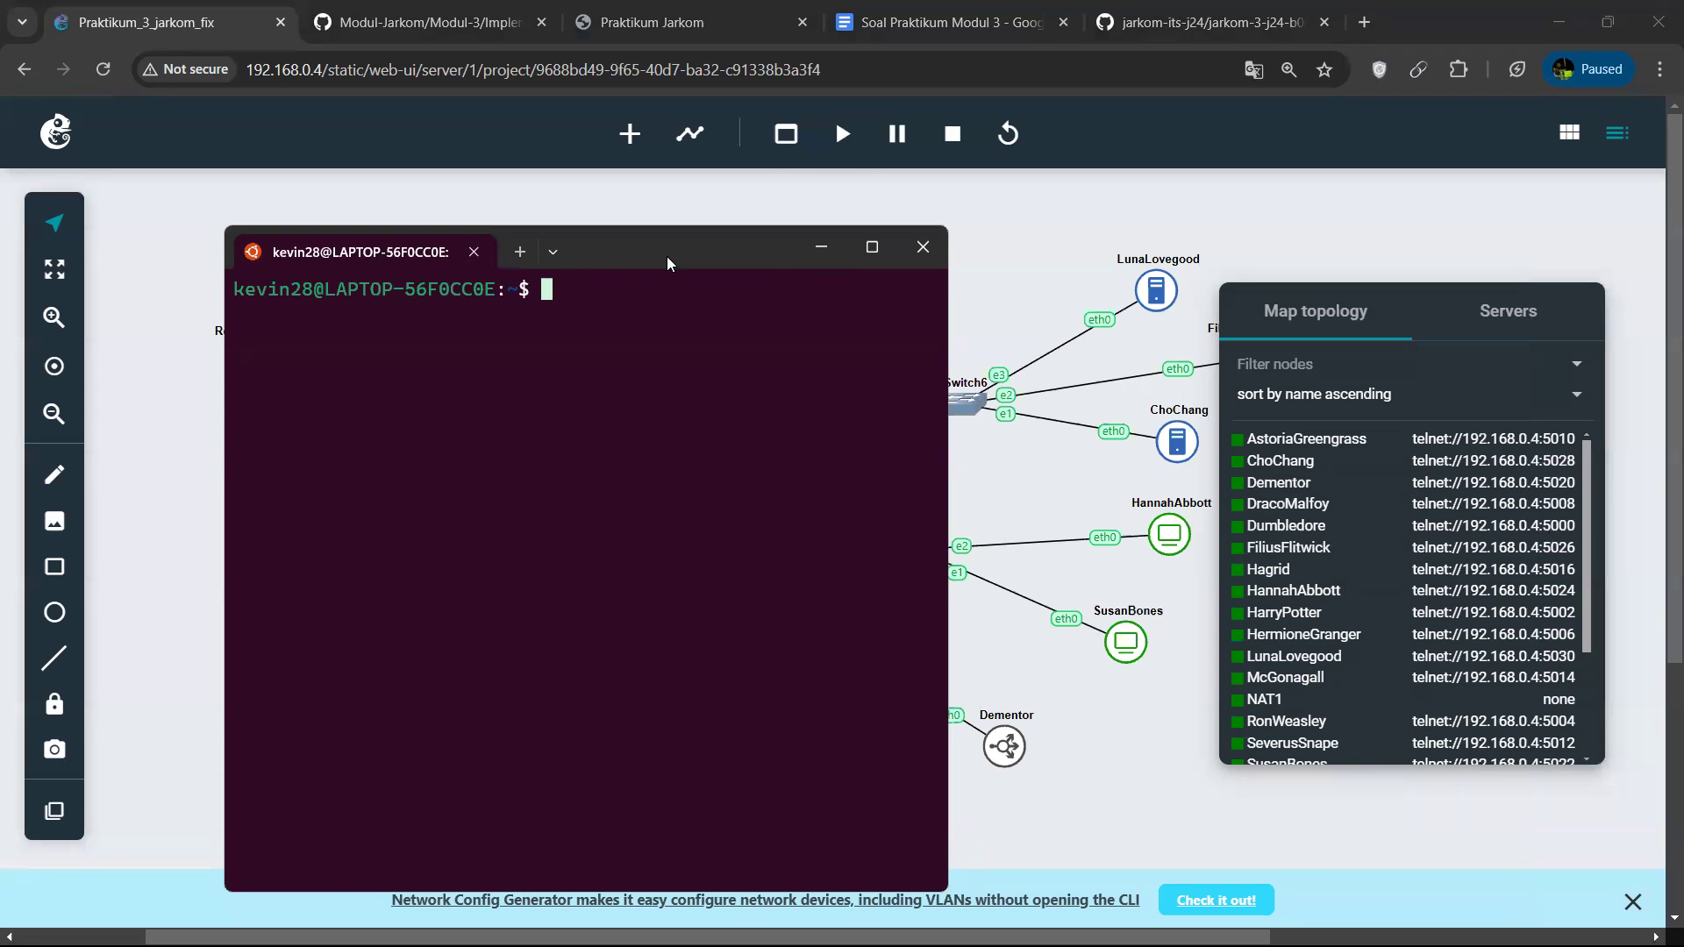
pyautogui.moveTo(667, 256); pyautogui.dragTo(806, 195)
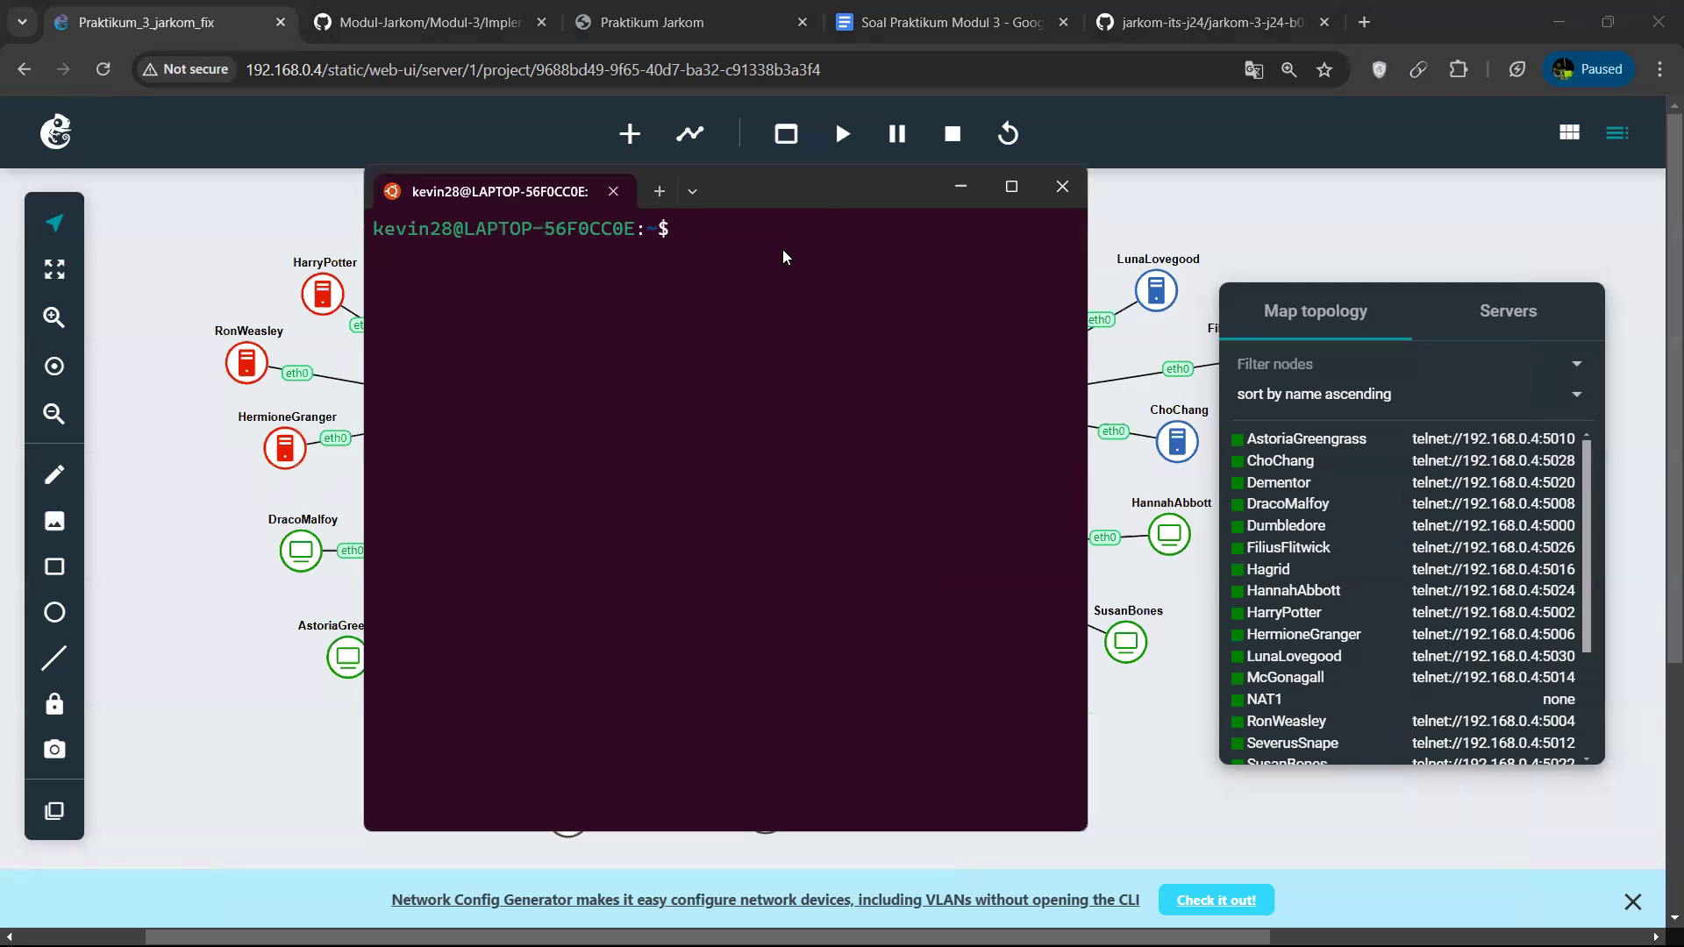
# Connect to the McGonagall node with telnet 192.168.0.4 5014, list its root directory and widen the terminal window.
pyautogui.press('Up')
pyautogui.press('BackSpace')
pyautogui.press('BackSpace')
pyautogui.write('14')
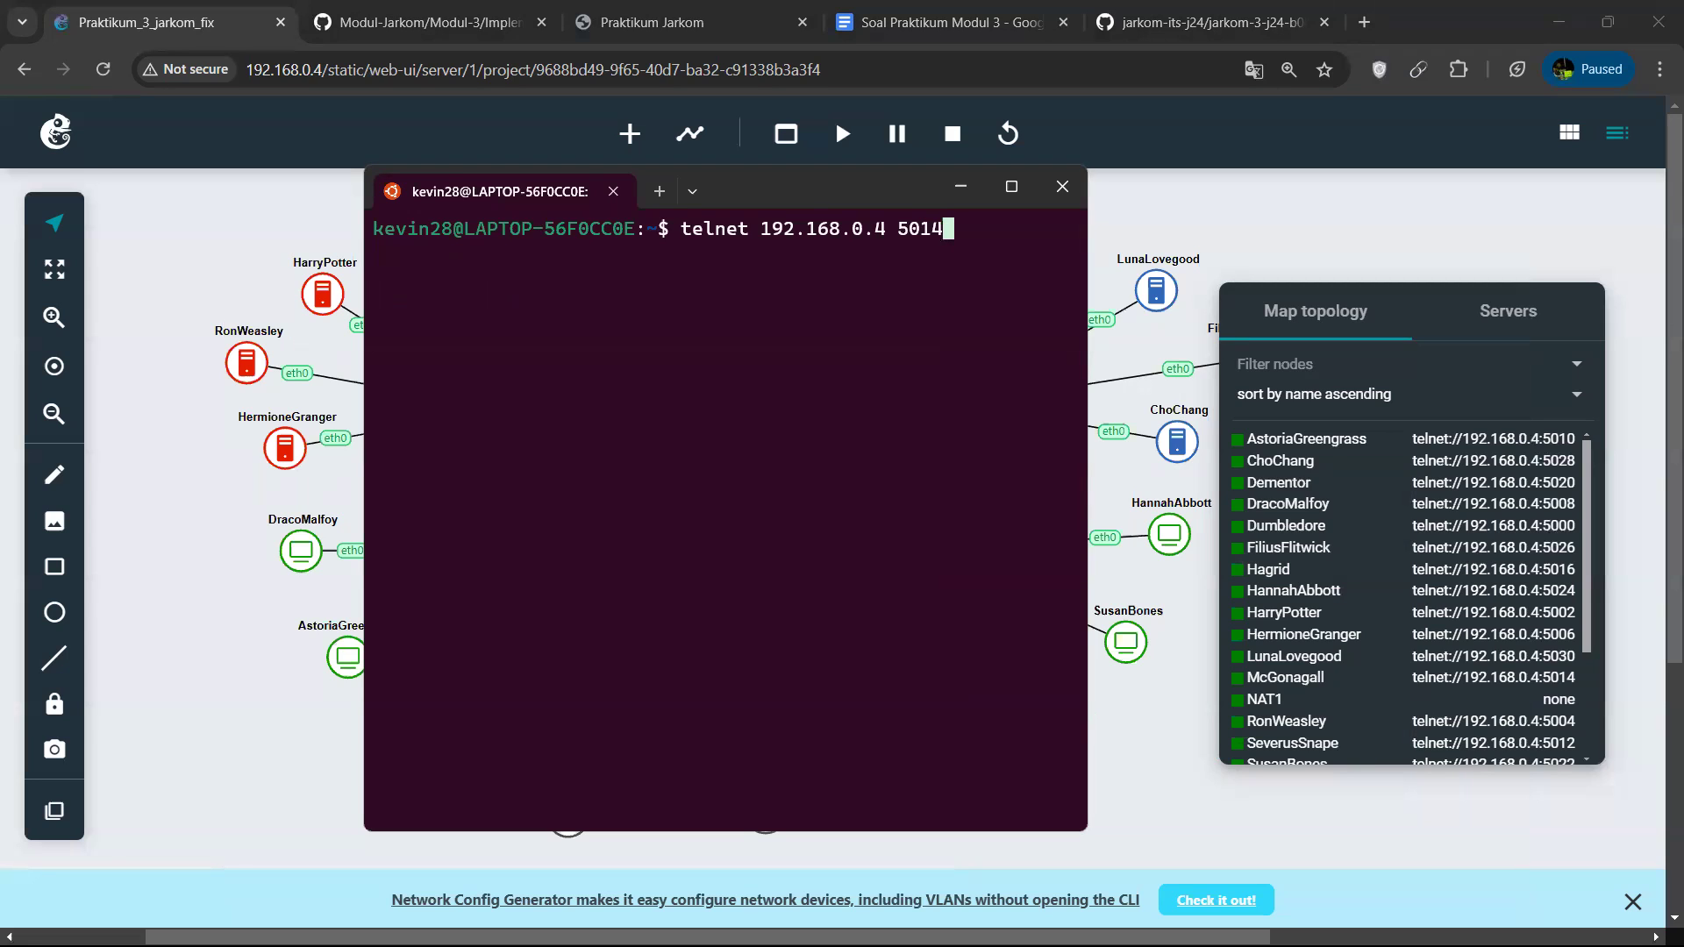
pyautogui.press('Return')
pyautogui.write('ls')
pyautogui.press('Return')
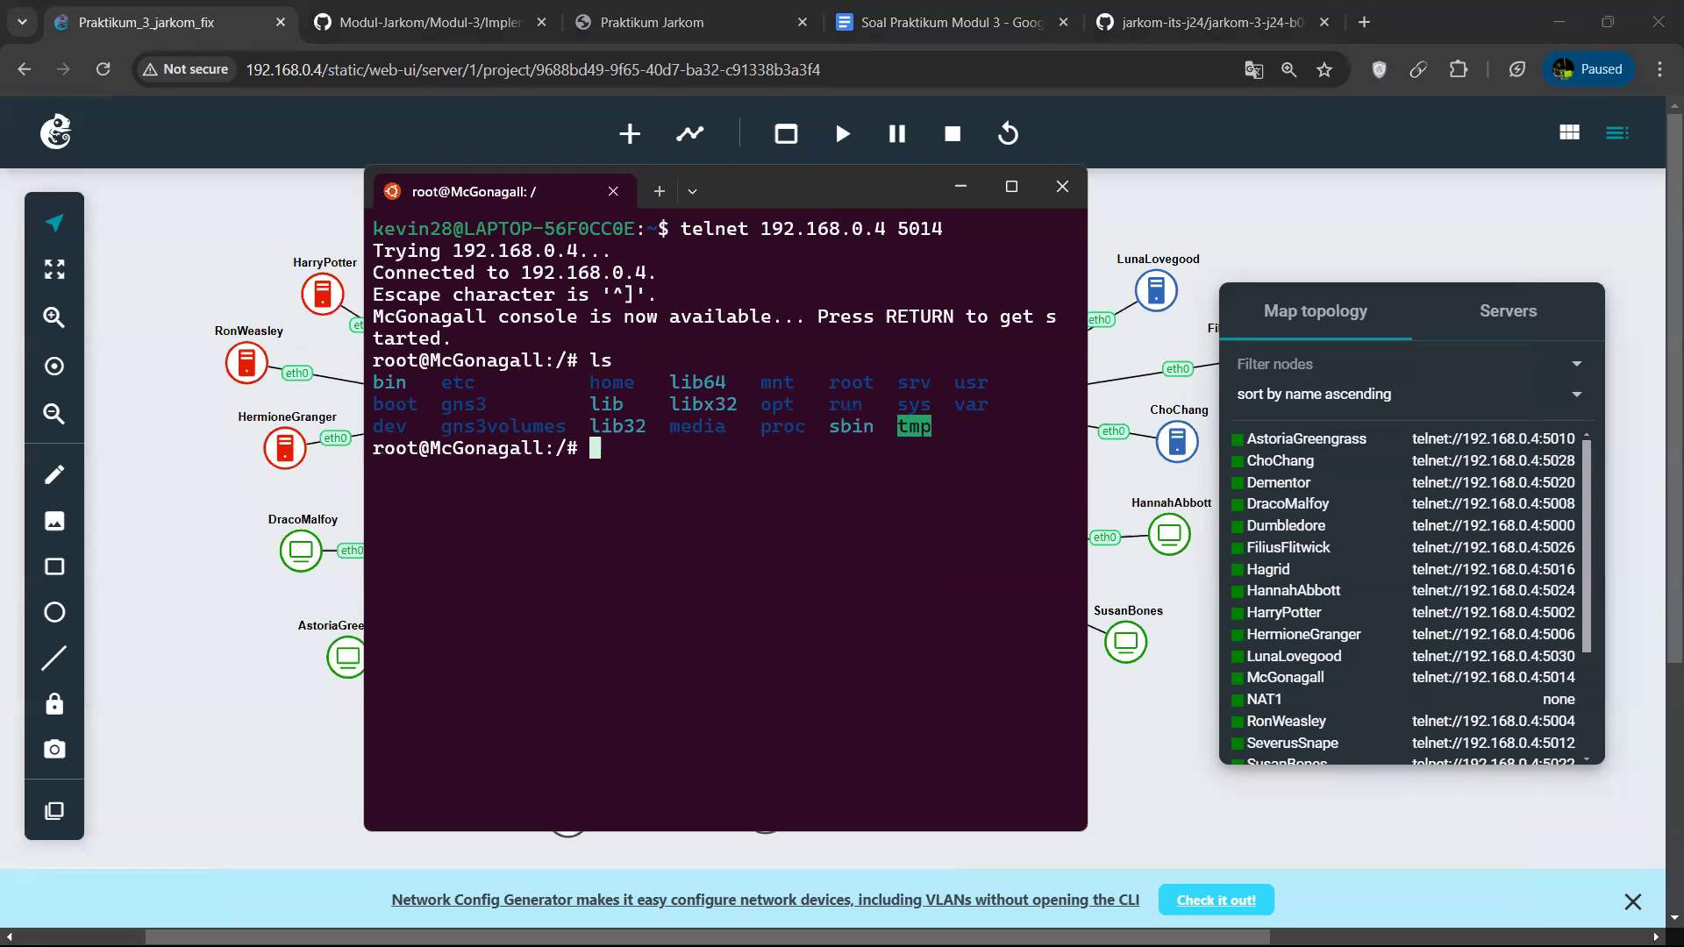
pyautogui.moveTo(1012, 186)
pyautogui.moveTo(1088, 551); pyautogui.dragTo(1280, 549)
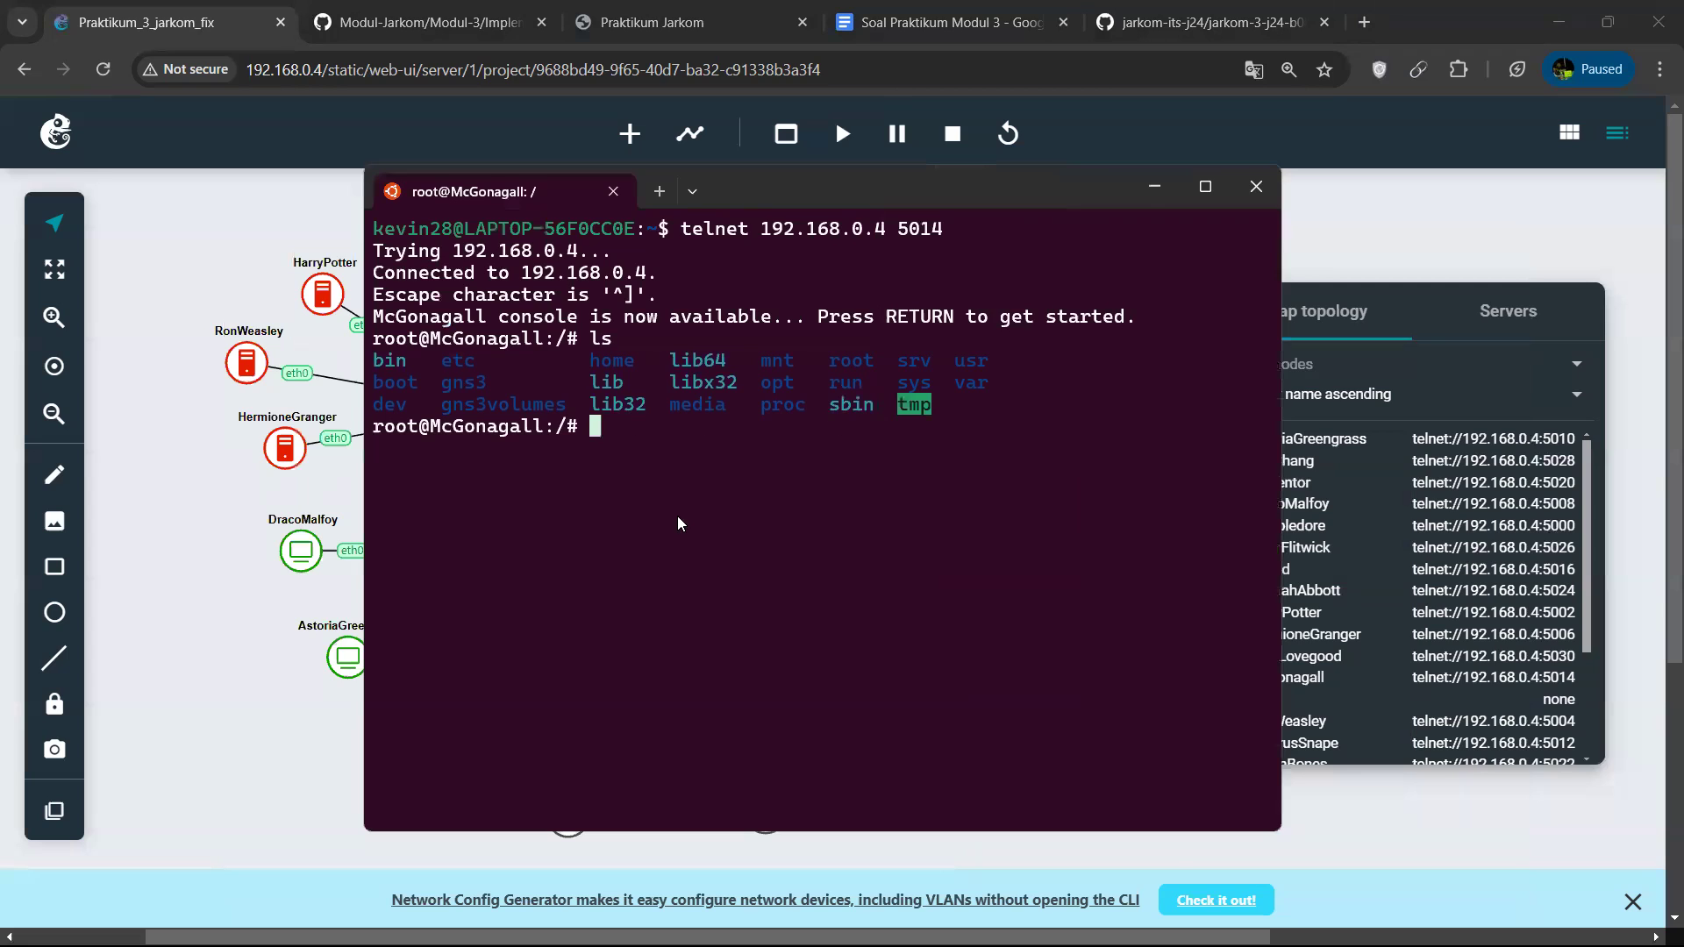
# Go to McGonagall's home directory and list its files.
pyautogui.write('cd')
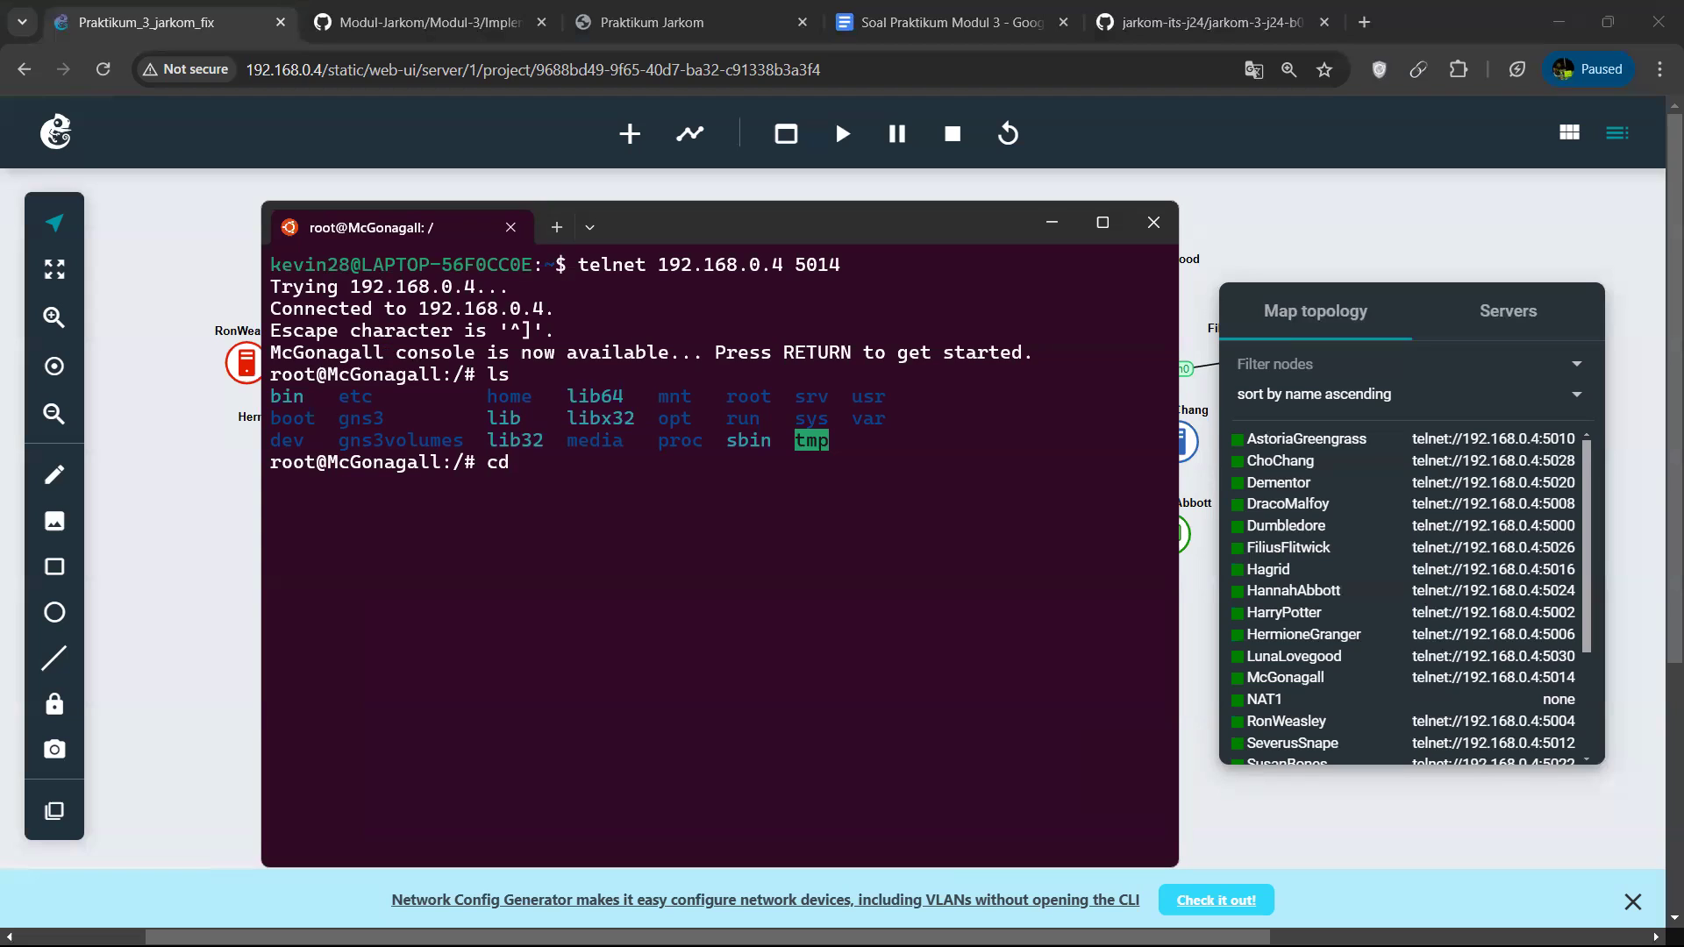
pyautogui.press('Return')
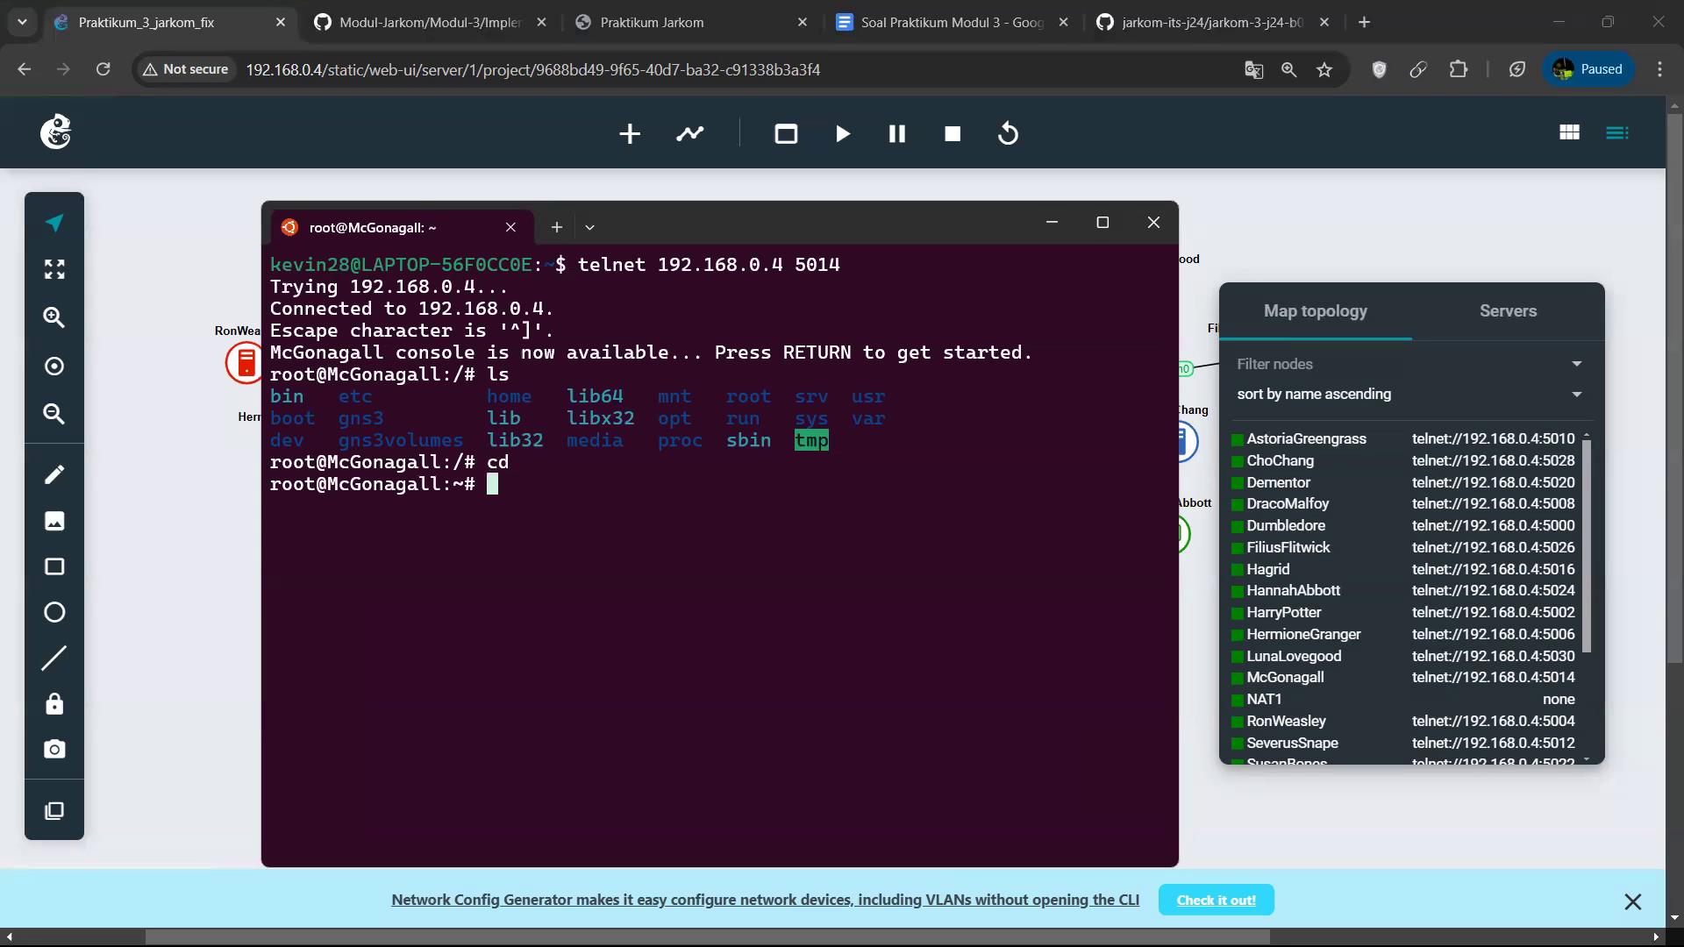
pyautogui.write('ls')
pyautogui.press('Return')
pyautogui.press('Return')
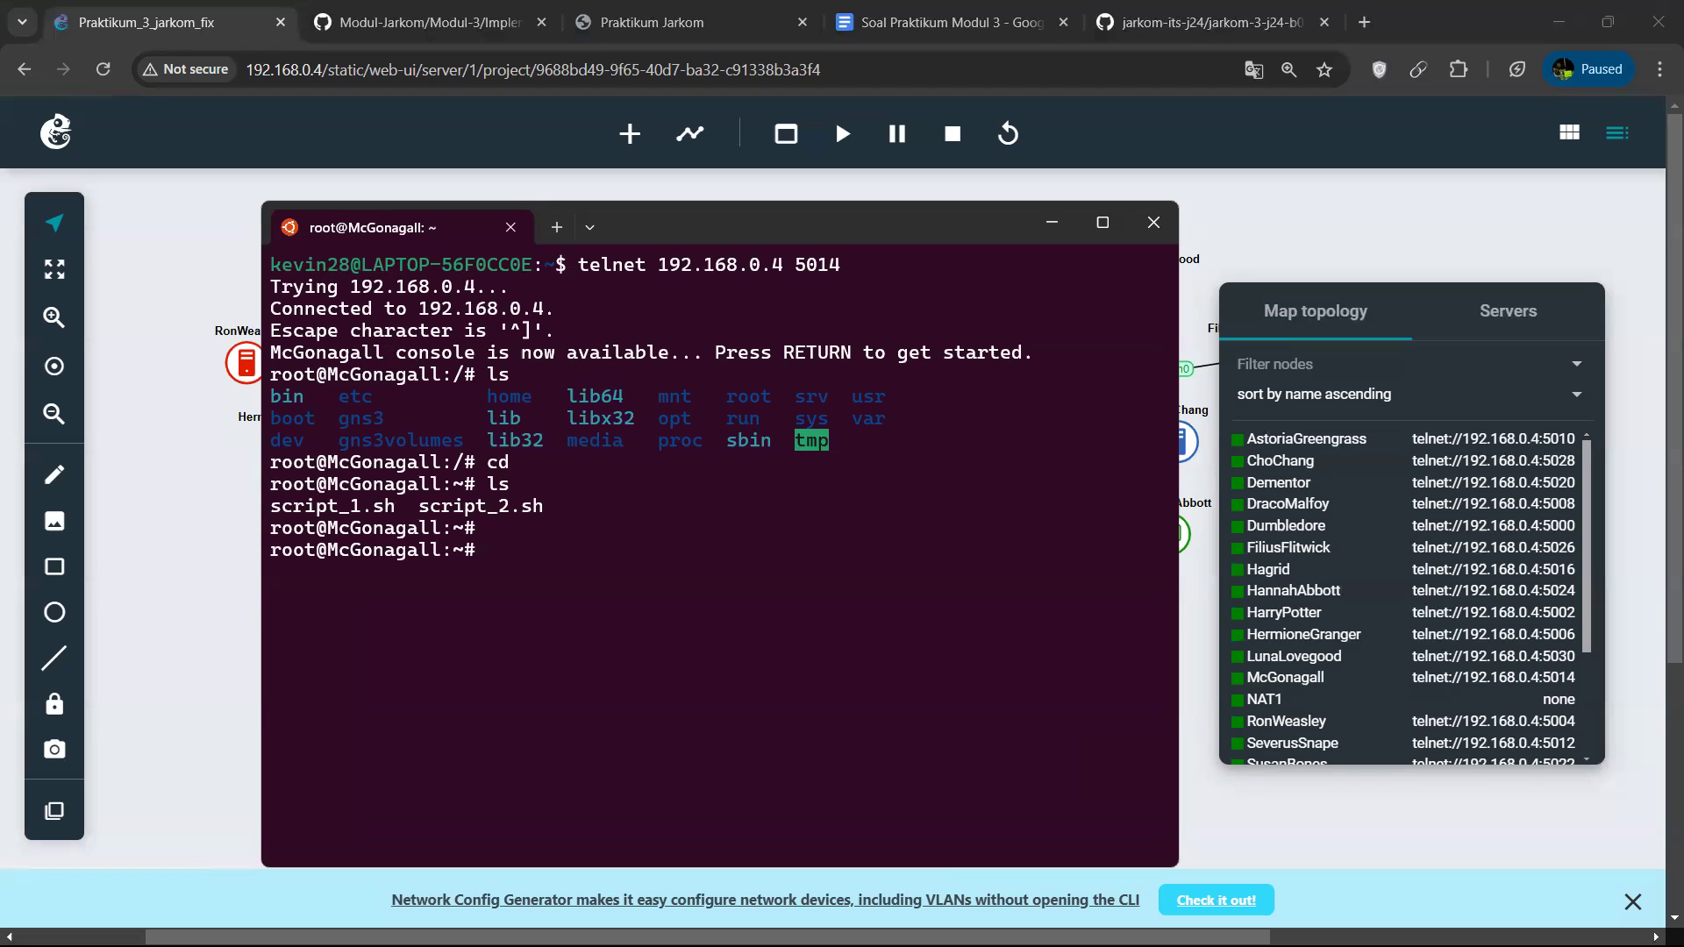
# Open script_1.sh in nano and examine its nameserver, bind9 installation and hogwarts.B08.com zone setup lines.
pyautogui.write('nano script')
pyautogui.press('Tab')
pyautogui.write('1')
pyautogui.press('Tab')
pyautogui.press('Return')
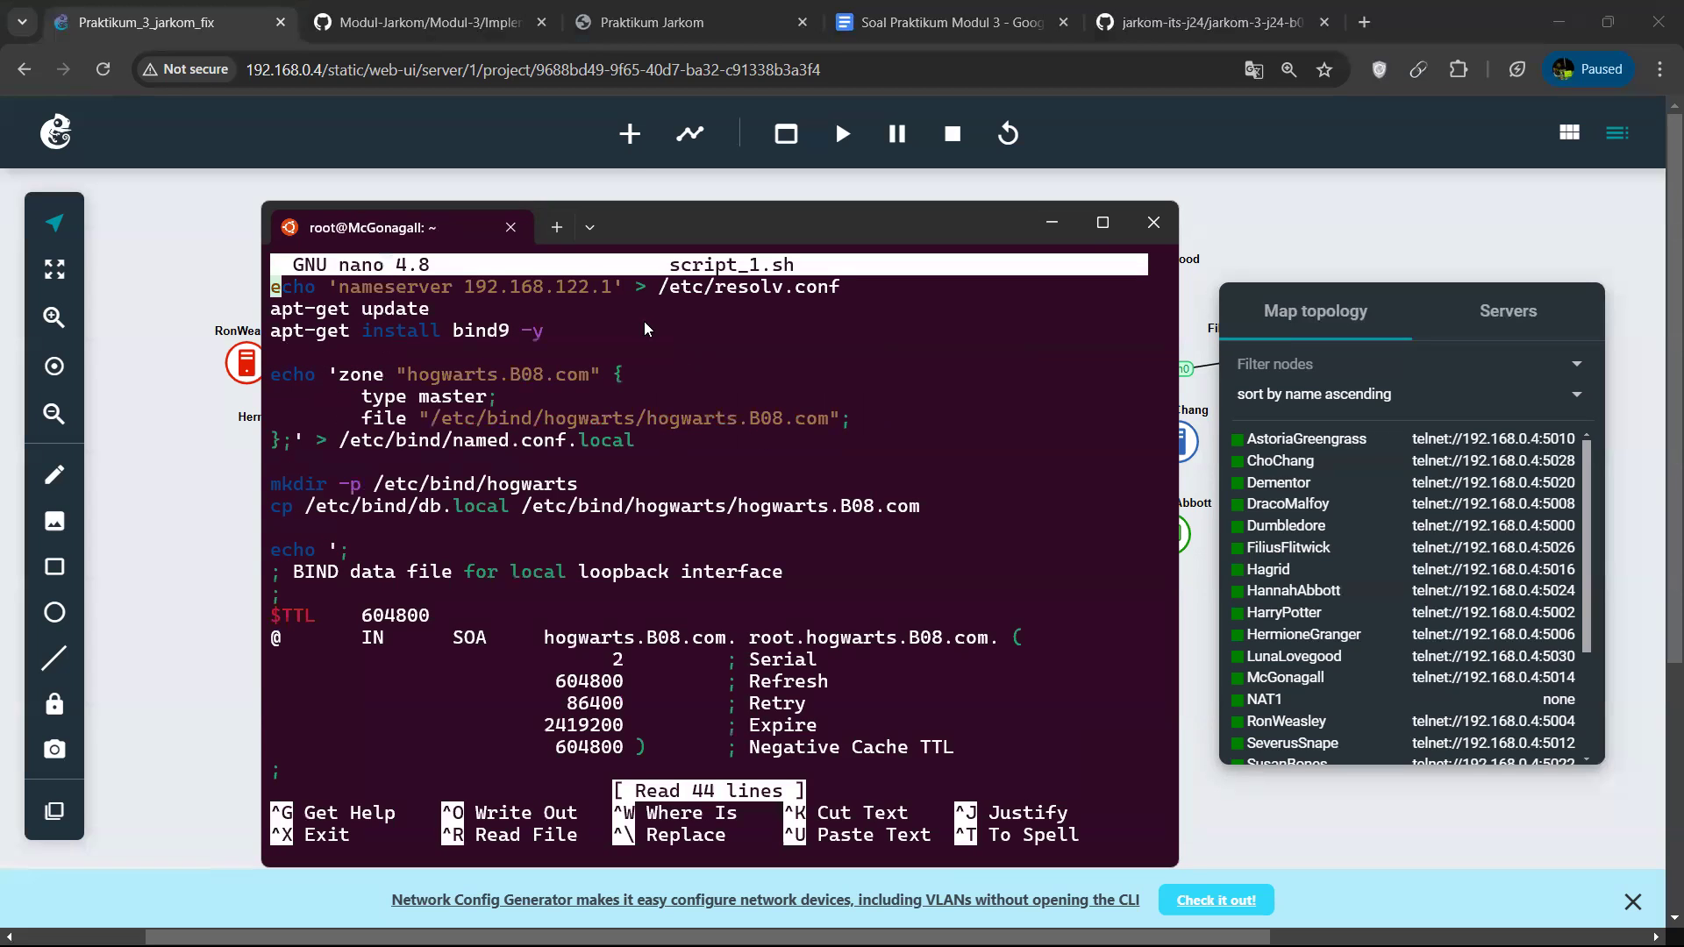
pyautogui.moveTo(292, 287); pyautogui.dragTo(857, 292)
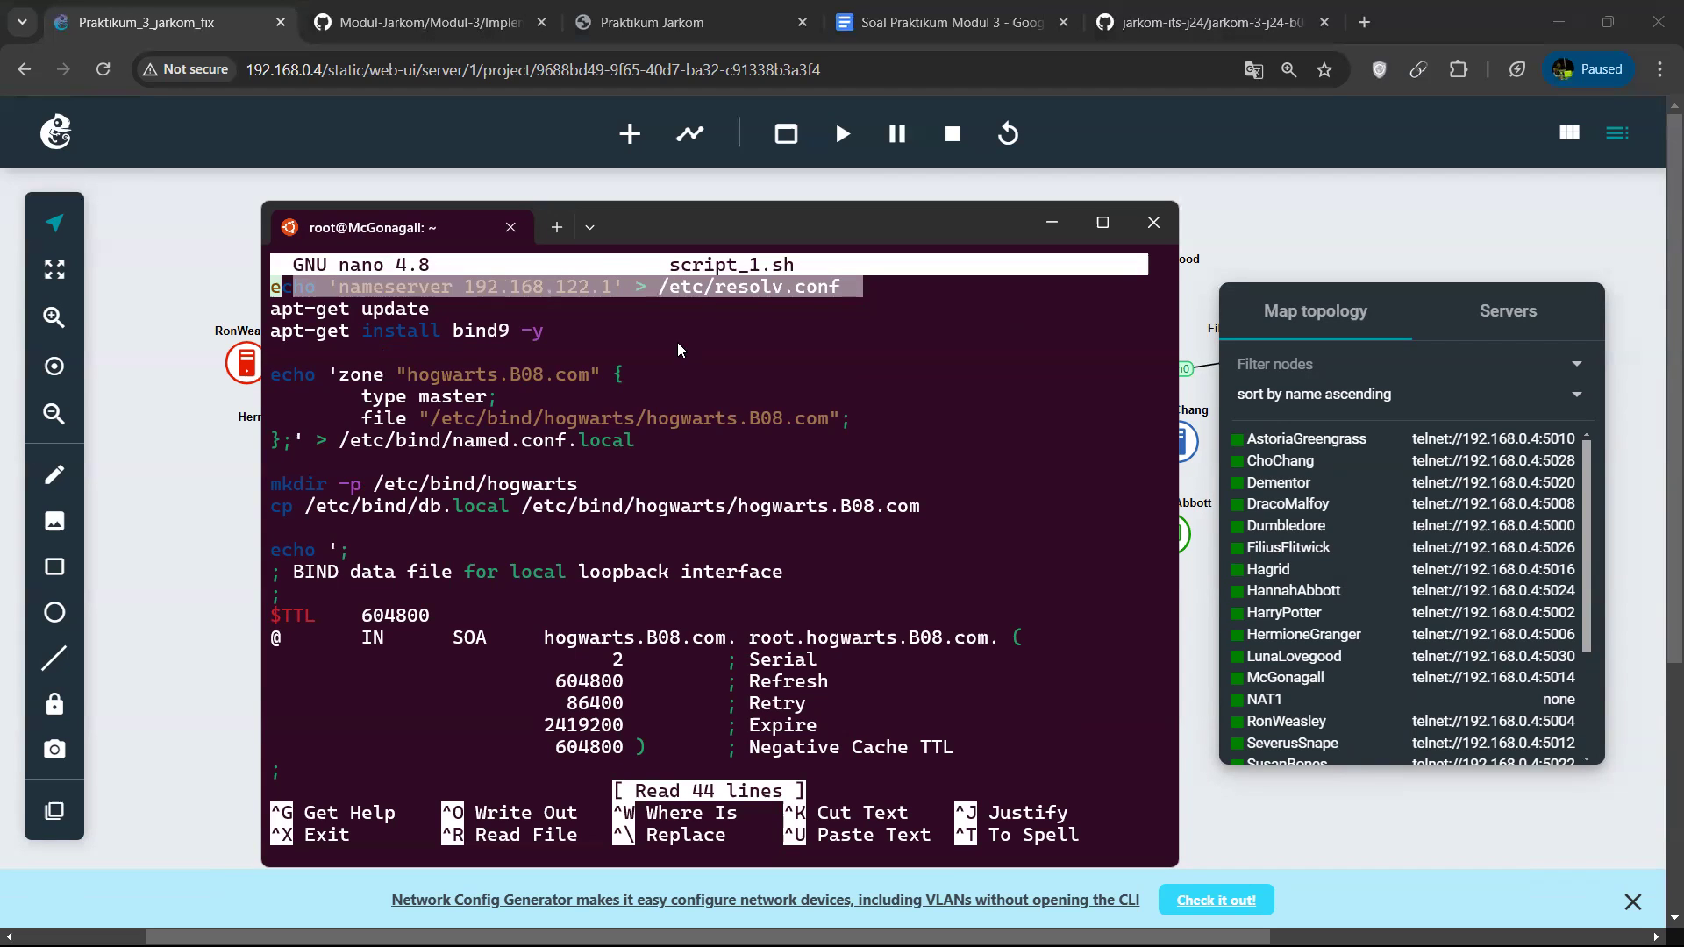
pyautogui.press('Down')
pyautogui.moveTo(284, 336); pyautogui.dragTo(542, 347)
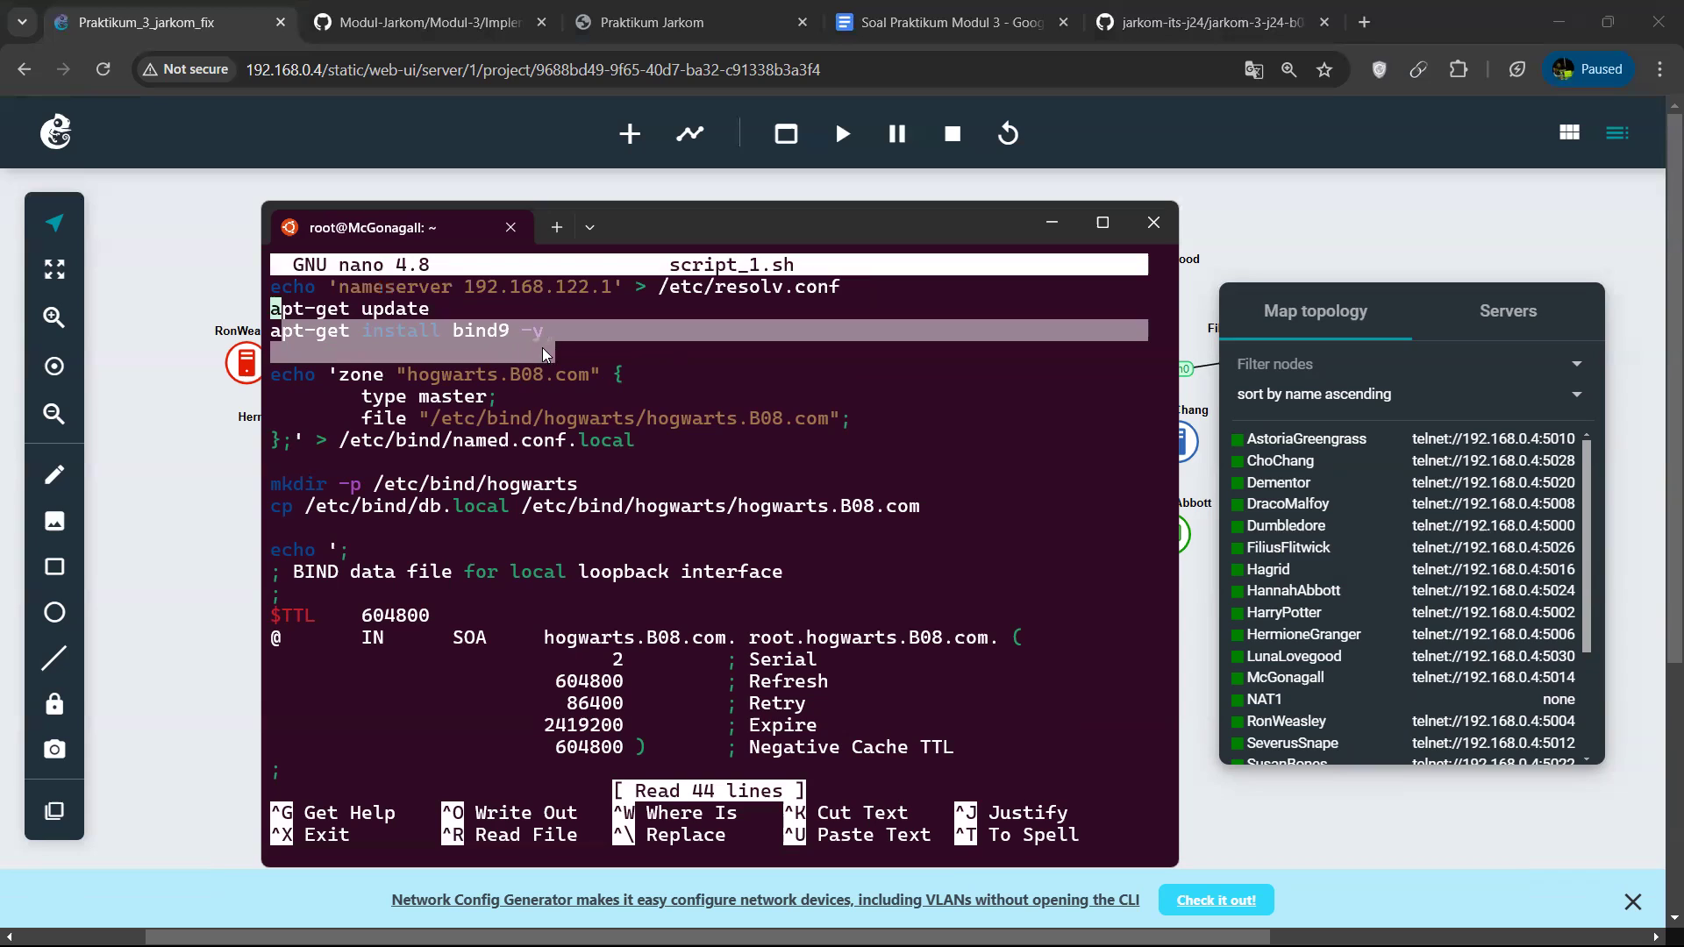
pyautogui.click(602, 493)
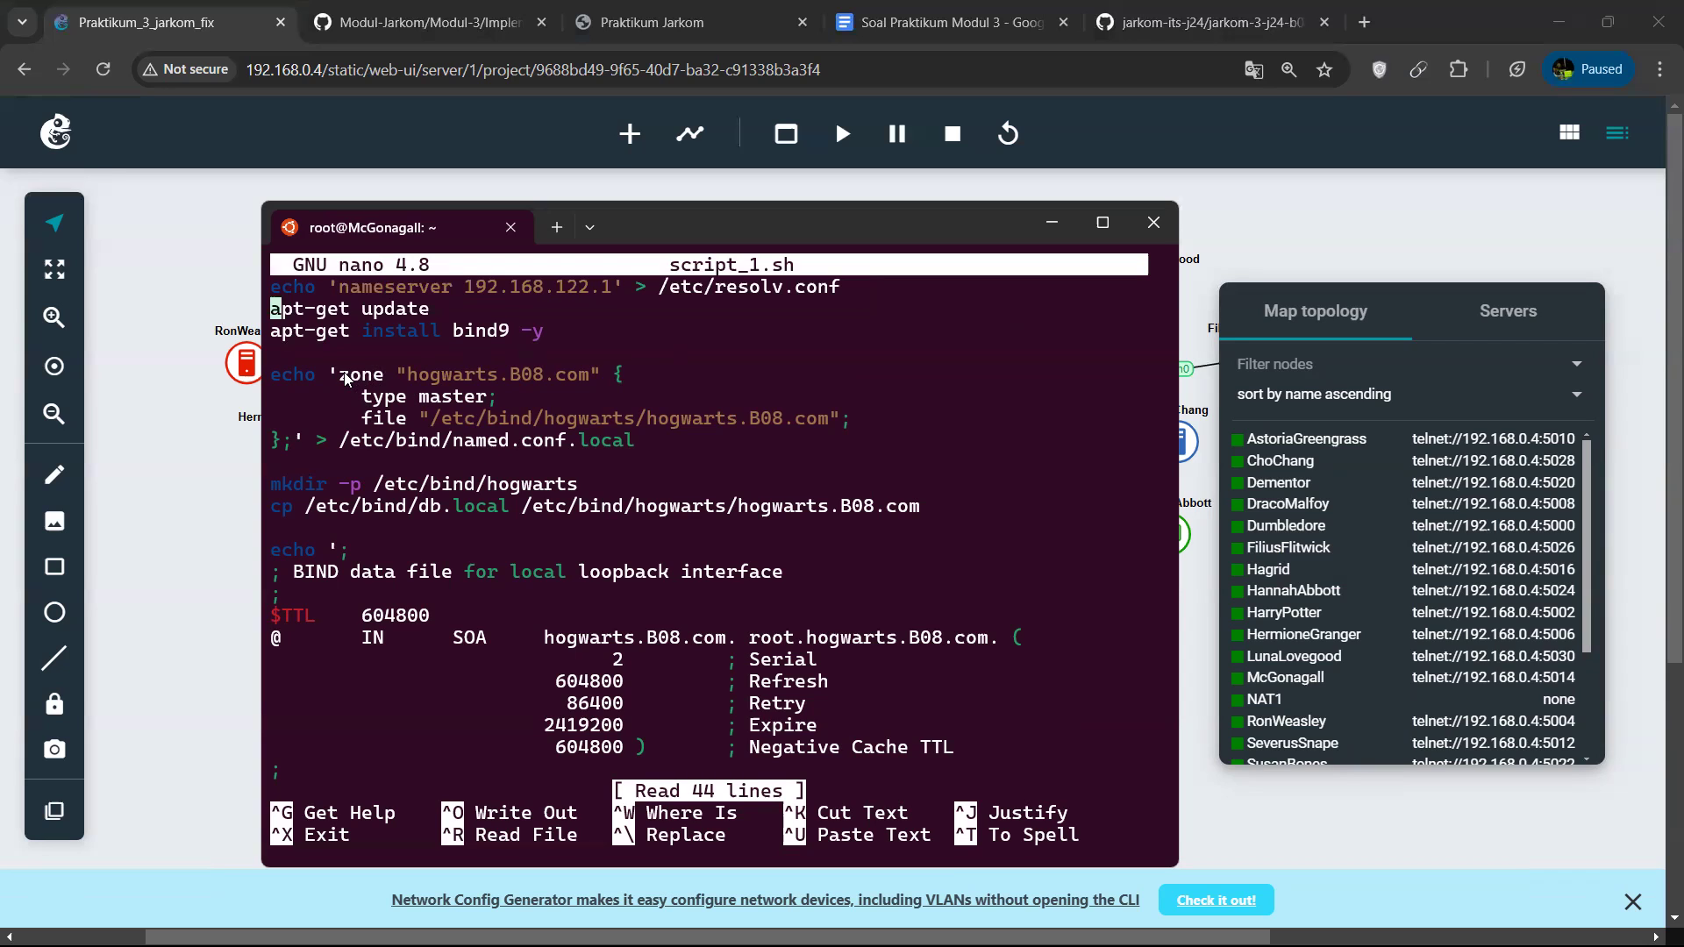
pyautogui.moveTo(480, 391); pyautogui.dragTo(584, 397)
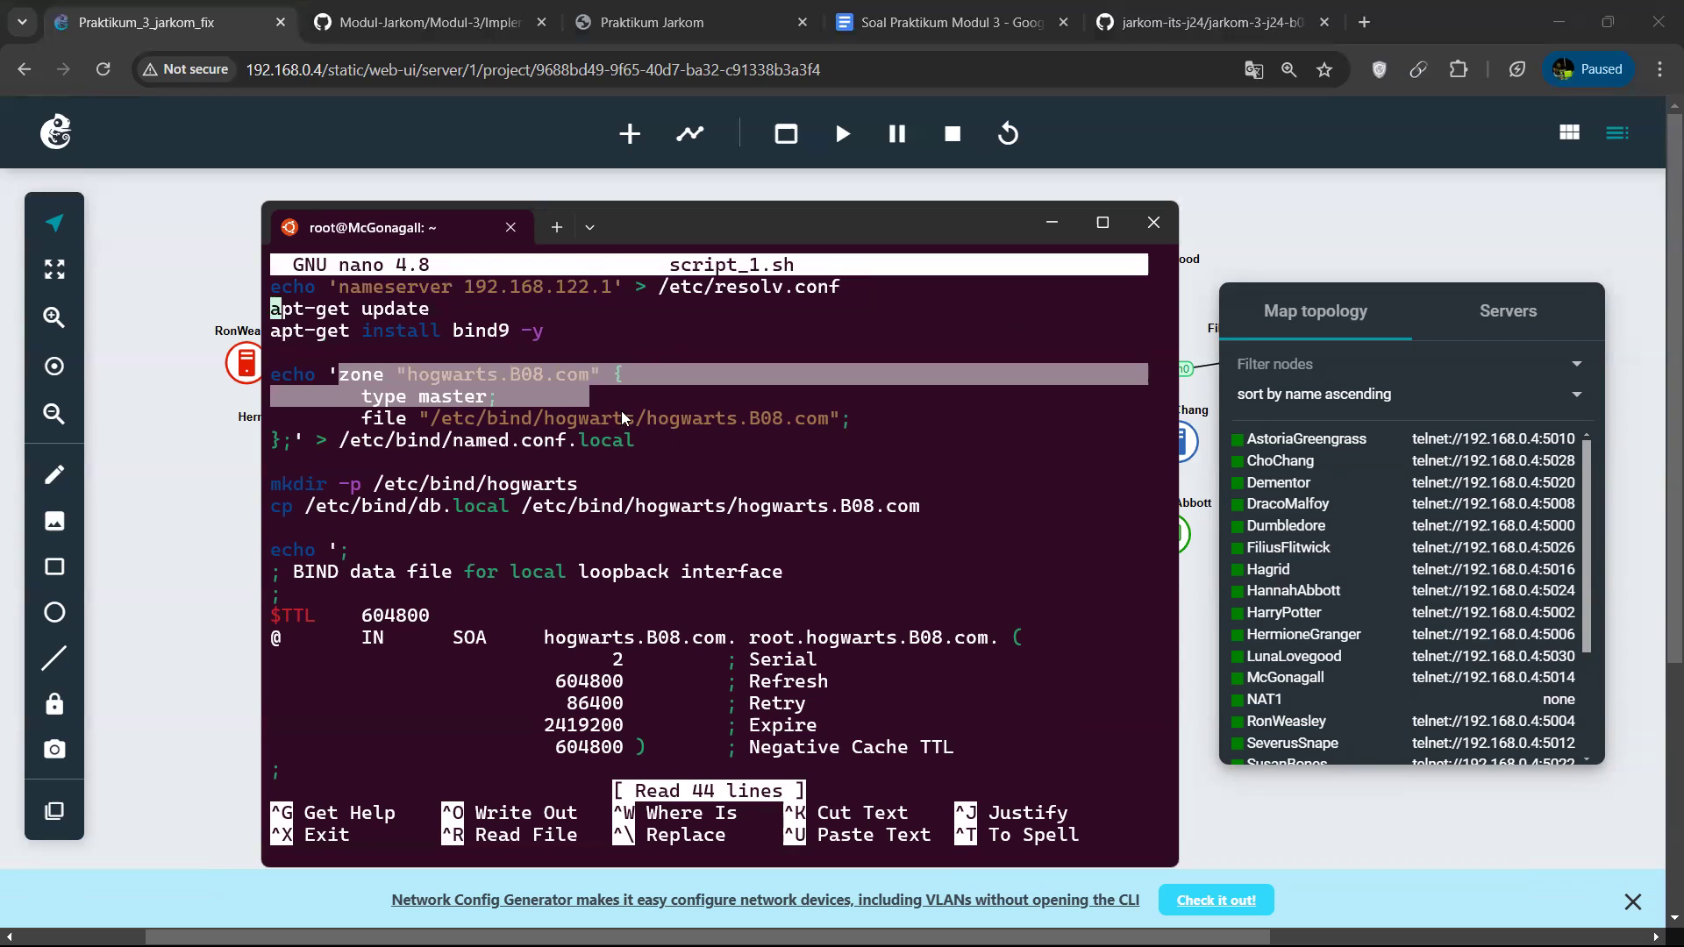
pyautogui.click(625, 418)
pyautogui.press('Down')
pyautogui.press('Down')
pyautogui.press('Down')
pyautogui.press('Down')
pyautogui.press('Down')
pyautogui.press('Down')
pyautogui.press('Down')
pyautogui.press('Down')
pyautogui.press('Down')
pyautogui.press('Down')
pyautogui.press('Down')
pyautogui.press('Down')
pyautogui.press('Down')
pyautogui.press('Down')
pyautogui.press('Down')
pyautogui.press('Down')
pyautogui.press('Down')
pyautogui.press('Down')
pyautogui.press('Down')
pyautogui.press('Down')
pyautogui.press('Down')
pyautogui.press('Down')
pyautogui.press('Down')
pyautogui.press('Down')
pyautogui.press('Down')
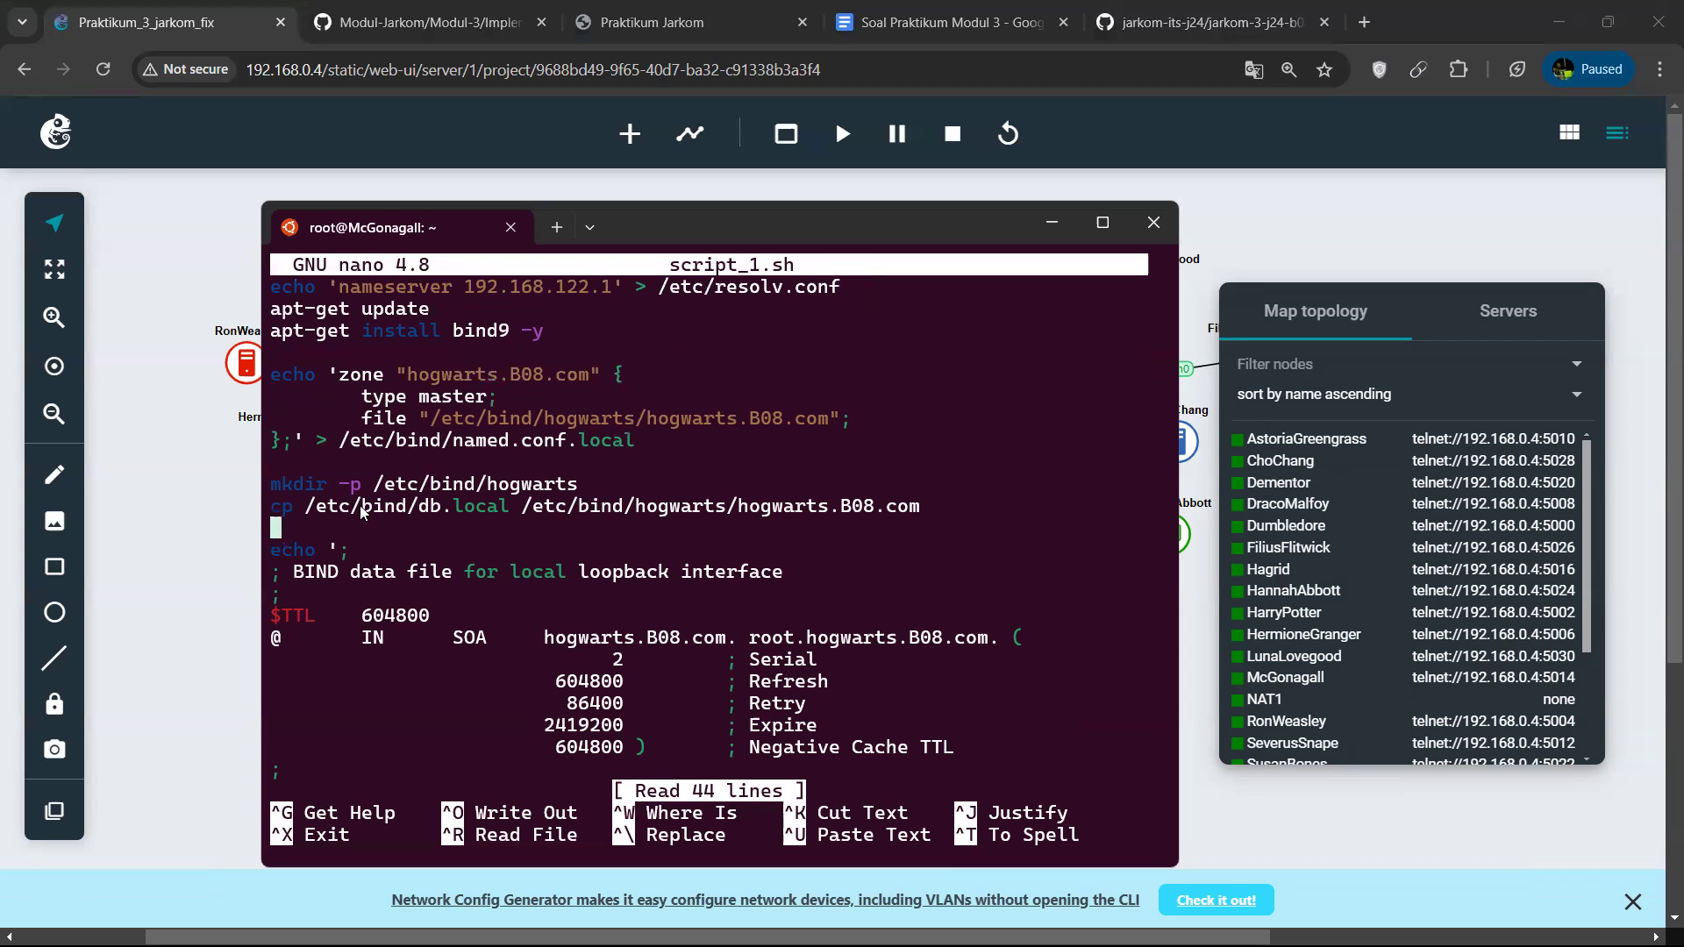
pyautogui.press('Up')
pyautogui.press('Up')
pyautogui.press('Up')
pyautogui.press('Up')
pyautogui.press('Up')
pyautogui.press('Up')
pyautogui.press('Up')
pyautogui.press('Up')
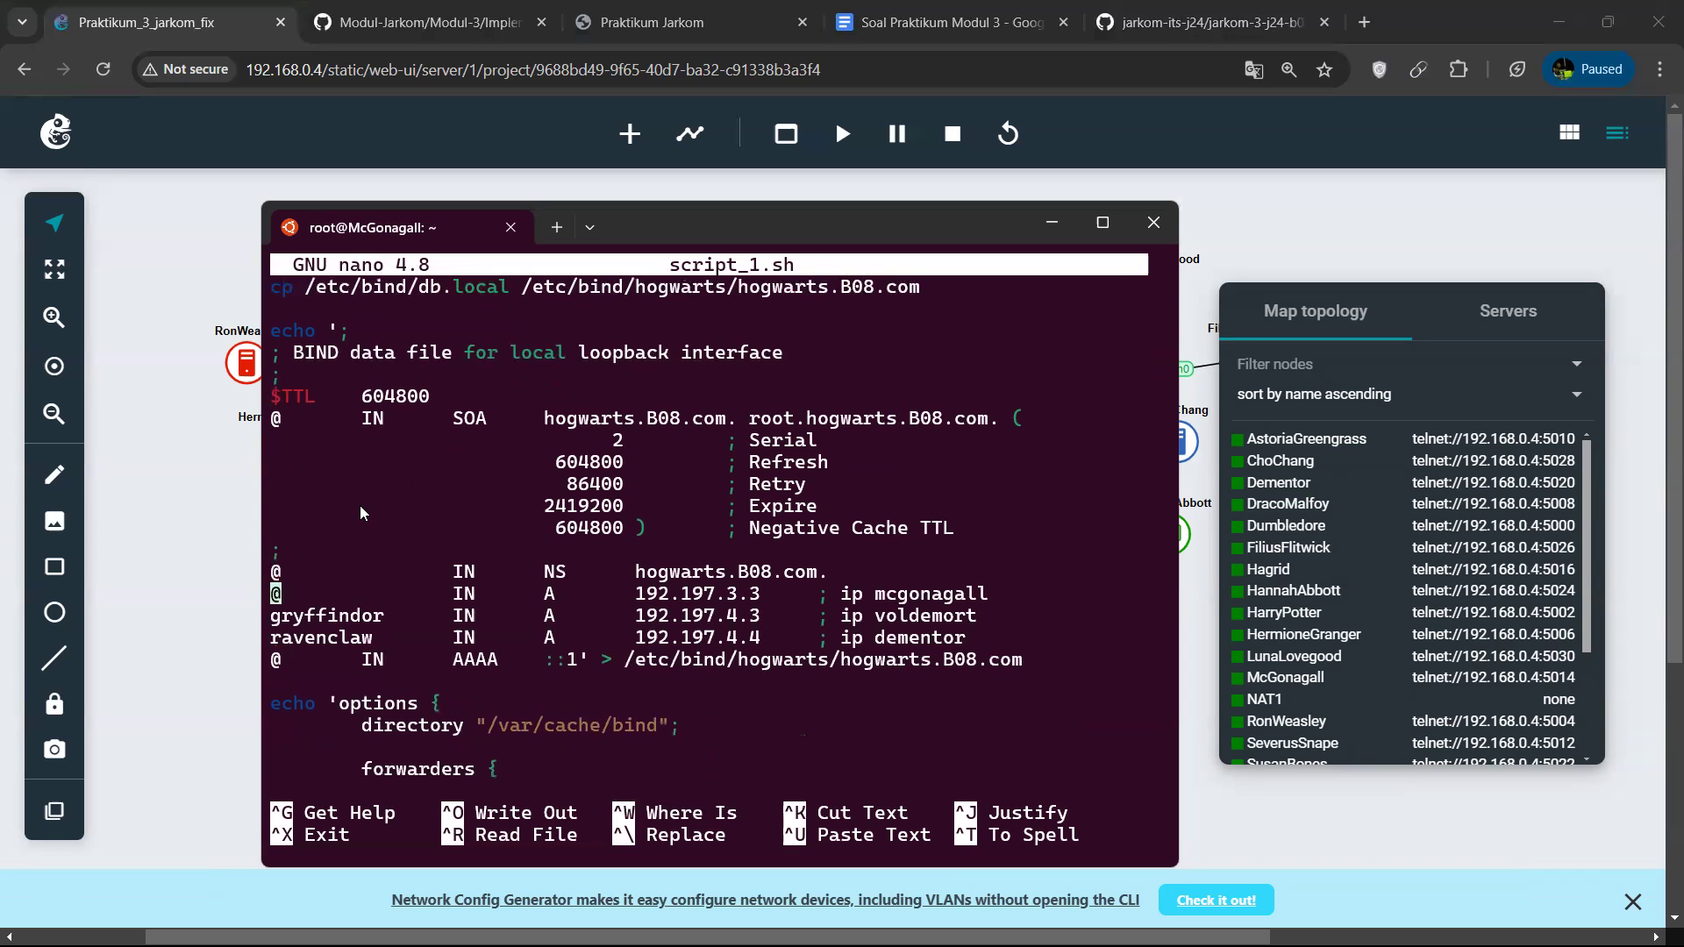
# Examine the DNS records in script_1.sh for hogwarts.B08.com and its gryffindor and ravenclaw subdomains.
pyautogui.press('Right')
pyautogui.press('Right')
pyautogui.press('Right')
pyautogui.press('Right')
pyautogui.press('Right')
pyautogui.press('Right')
pyautogui.press('Right')
pyautogui.press('Right')
pyautogui.press('Right')
pyautogui.press('Right')
pyautogui.press('Right')
pyautogui.press('Right')
pyautogui.press('Right')
pyautogui.press('Right')
pyautogui.press('Right')
pyautogui.press('Right')
pyautogui.press('Right')
pyautogui.press('Right')
pyautogui.press('Right')
pyautogui.press('Right')
pyautogui.press('Right')
pyautogui.press('Right')
pyautogui.press('Right')
pyautogui.press('Right')
pyautogui.press('Right')
pyautogui.press('Down')
pyautogui.press('Down')
pyautogui.press('Left')
pyautogui.press('Up')
pyautogui.press('Left')
pyautogui.press('Left')
pyautogui.press('Left')
pyautogui.press('Left')
pyautogui.press('Left')
pyautogui.press('Left')
pyautogui.press('Left')
pyautogui.press('Left')
pyautogui.press('Left')
pyautogui.press('Left')
pyautogui.press('Left')
pyautogui.press('Left')
pyautogui.press('Left')
pyautogui.press('Left')
pyautogui.press('Left')
pyautogui.press('Left')
pyautogui.press('Left')
pyautogui.press('Left')
pyautogui.press('Left')
pyautogui.press('Left')
pyautogui.press('Left')
pyautogui.press('Left')
pyautogui.press('Left')
pyautogui.press('Left')
pyautogui.press('Left')
pyautogui.press('Right')
pyautogui.press('Right')
pyautogui.press('Right')
pyautogui.press('Right')
pyautogui.press('Right')
pyautogui.press('Right')
pyautogui.press('Right')
pyautogui.press('Right')
pyautogui.press('Right')
pyautogui.press('Right')
pyautogui.press('Right')
pyautogui.press('Right')
pyautogui.press('Right')
pyautogui.press('Right')
pyautogui.press('Right')
pyautogui.press('Right')
pyautogui.press('Right')
pyautogui.press('Right')
pyautogui.press('Right')
pyautogui.press('Right')
pyautogui.press('Right')
pyautogui.press('Right')
pyautogui.press('Right')
pyautogui.press('Right')
pyautogui.press('Right')
pyautogui.press('Right')
pyautogui.press('Right')
pyautogui.press('Right')
pyautogui.press('Right')
pyautogui.press('Right')
pyautogui.press('Right')
pyautogui.press('Right')
pyautogui.press('Right')
pyautogui.press('Right')
pyautogui.press('Right')
pyautogui.press('Right')
pyautogui.press('Right')
pyautogui.press('Right')
pyautogui.press('Right')
pyautogui.press('Right')
pyautogui.press('Right')
pyautogui.press('Right')
pyautogui.press('Right')
pyautogui.press('Right')
pyautogui.press('Right')
pyautogui.press('Right')
pyautogui.press('Right')
pyautogui.press('Right')
pyautogui.press('Right')
pyautogui.press('Right')
pyautogui.press('Right')
pyautogui.press('Right')
pyautogui.press('Right')
pyautogui.press('Right')
pyautogui.press('Right')
pyautogui.press('Right')
pyautogui.press('Right')
pyautogui.press('Right')
pyautogui.press('Right')
pyautogui.press('Right')
pyautogui.press('Right')
pyautogui.press('Right')
pyautogui.press('Right')
pyautogui.press('Right')
pyautogui.press('Right')
pyautogui.press('Left')
pyautogui.press('Left')
pyautogui.press('Right')
pyautogui.press('Right')
pyautogui.press('Right')
pyautogui.press('Right')
pyautogui.press('Right')
pyautogui.press('Right')
pyautogui.press('Right')
pyautogui.press('Right')
pyautogui.press('Right')
pyautogui.press('Right')
pyautogui.press('Right')
pyautogui.press('Right')
pyautogui.press('Right')
pyautogui.press('Left')
pyautogui.press('Left')
pyautogui.press('Left')
pyautogui.press('Left')
pyautogui.press('Left')
pyautogui.press('Left')
pyautogui.press('Left')
pyautogui.press('Left')
pyautogui.press('Left')
pyautogui.press('Left')
pyautogui.press('Left')
pyautogui.press('Left')
pyautogui.press('Left')
pyautogui.press('Left')
pyautogui.press('Left')
pyautogui.press('Left')
pyautogui.press('Left')
pyautogui.press('Left')
pyautogui.press('Left')
pyautogui.press('Left')
pyautogui.press('Left')
pyautogui.press('Left')
pyautogui.press('Up')
pyautogui.press('Left')
# Review the forwarders, named.conf.options and service restart section of script_1.sh, and exit nano.
pyautogui.press('Down')
pyautogui.press('Down')
pyautogui.press('Down')
pyautogui.press('Left')
pyautogui.press('Up')
pyautogui.press('Up')
pyautogui.press('Down')
pyautogui.press('Down')
pyautogui.press('Down')
pyautogui.press('Down')
pyautogui.press('Down')
pyautogui.press('Down')
pyautogui.press('Down')
pyautogui.press('Down')
pyautogui.press('Down')
pyautogui.press('Down')
pyautogui.press('Down')
pyautogui.press('Down')
pyautogui.press('Down')
pyautogui.press('Down')
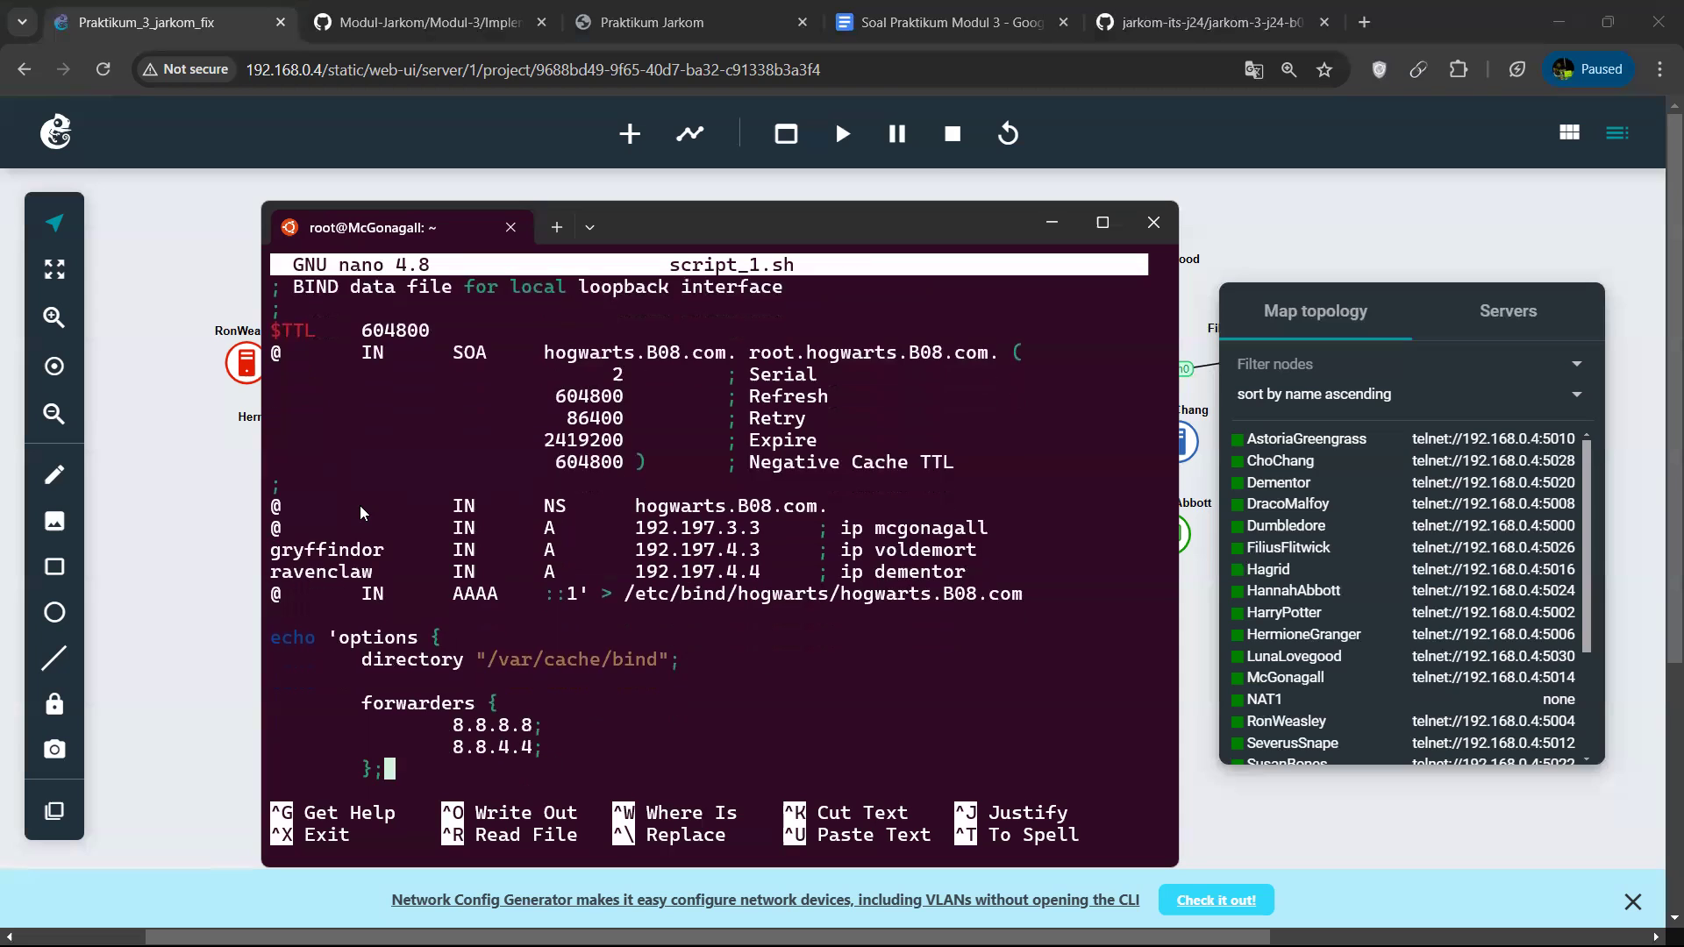
pyautogui.press('Down')
pyautogui.press('Down')
pyautogui.press('Down')
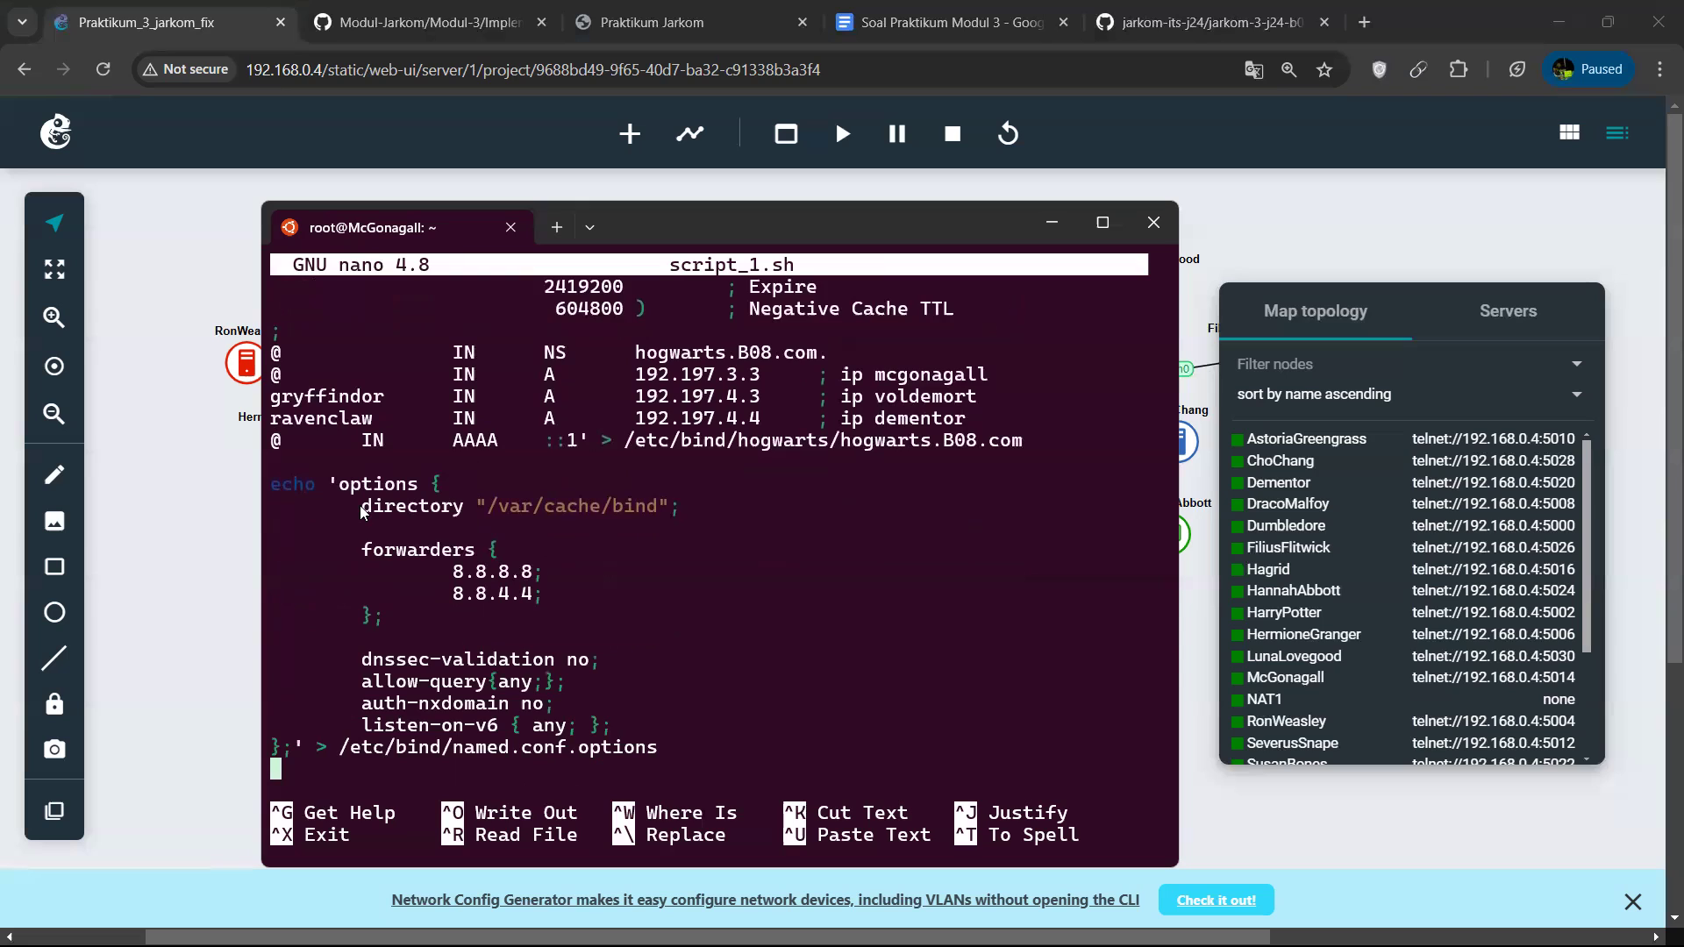
pyautogui.press('Down')
pyautogui.press('Down')
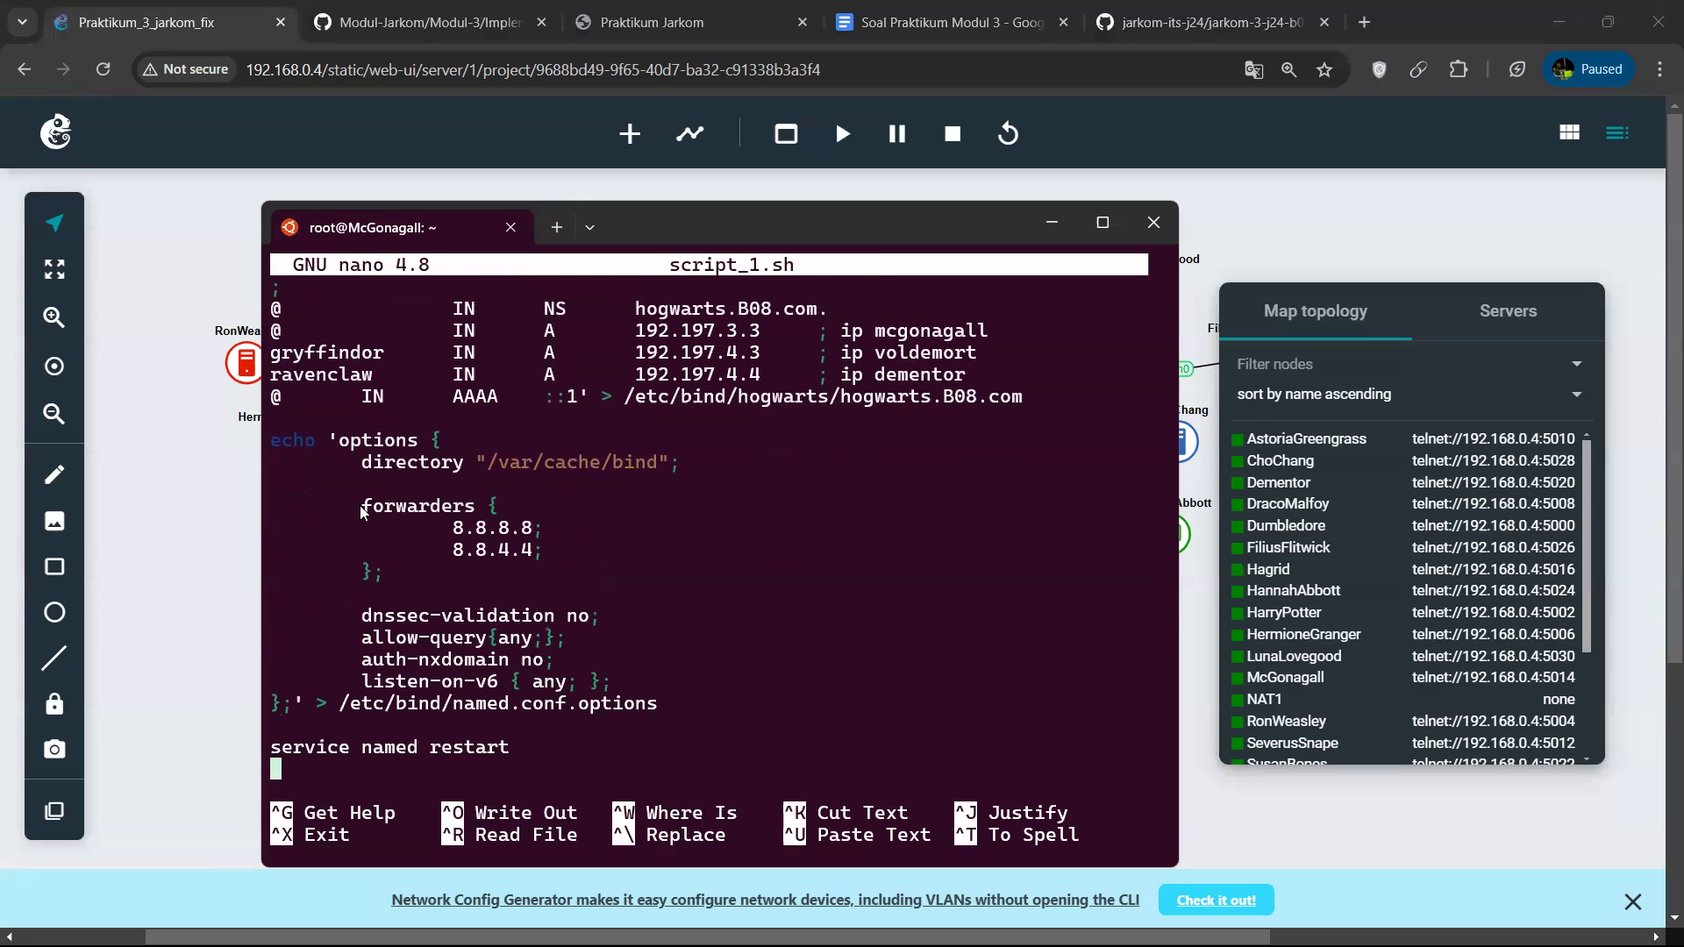
pyautogui.hotkey('ctrl', 'x')
# Run script_1.sh with bash on McGonagall to install and configure the BIND DNS server.
pyautogui.press('Up')
pyautogui.press('Up')
pyautogui.press('Up')
pyautogui.press('Up')
pyautogui.press('Up')
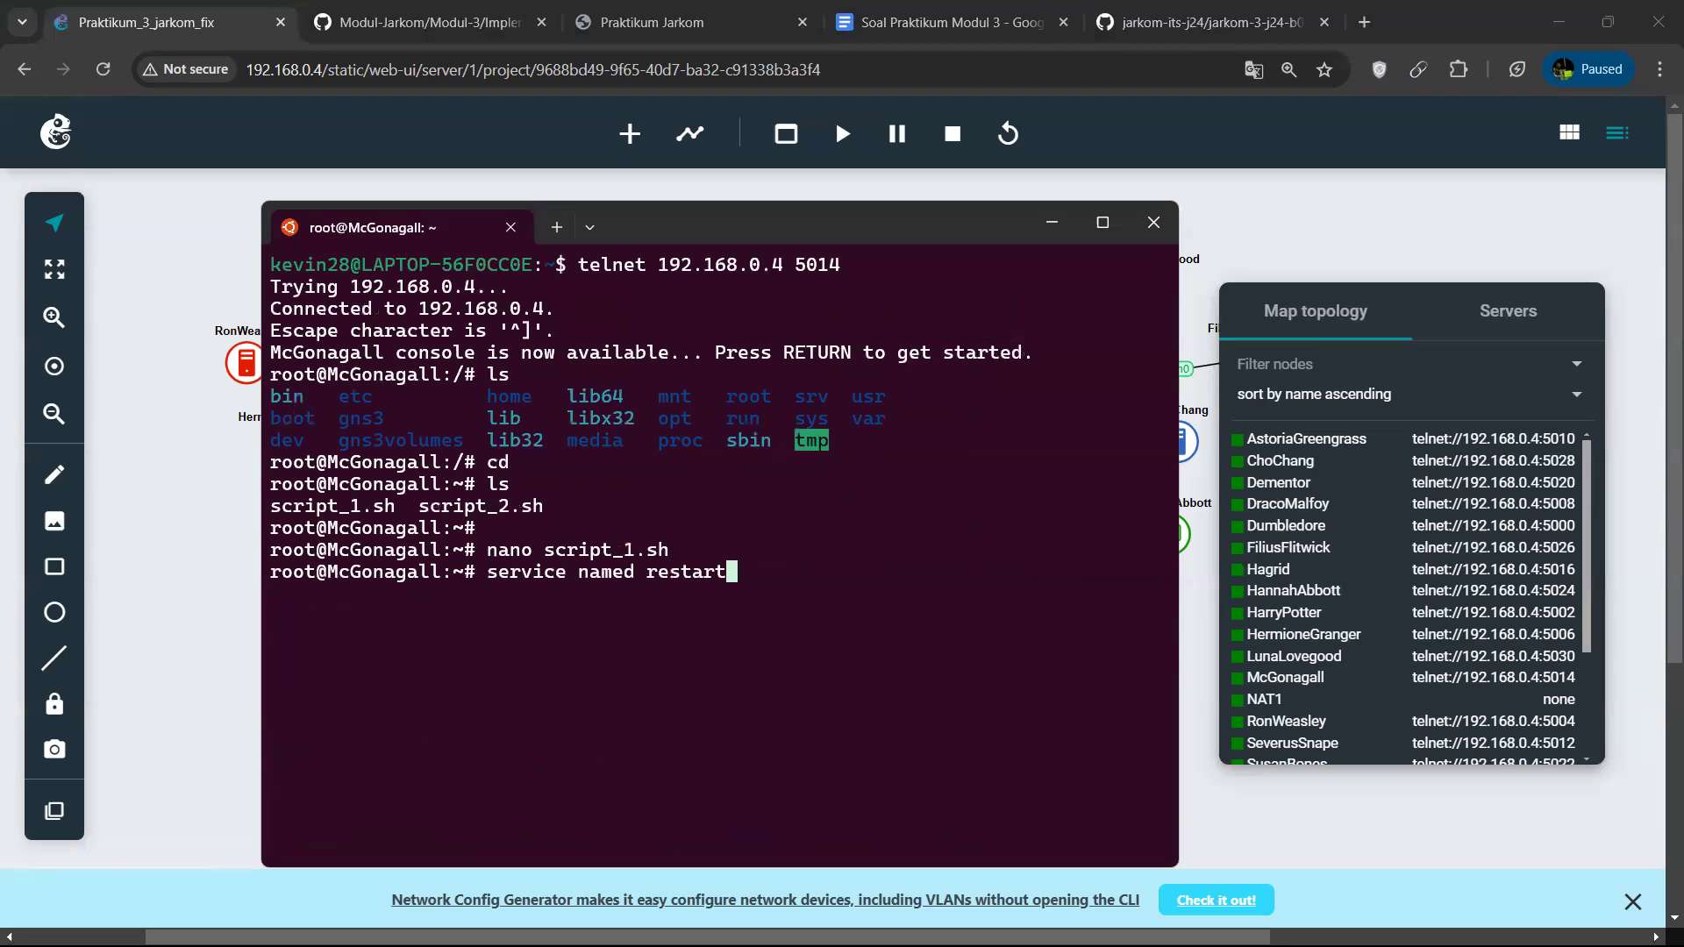
pyautogui.press('Up')
pyautogui.press('BackSpace')
pyautogui.press('BackSpace')
pyautogui.press('BackSpace')
pyautogui.press('BackSpace')
pyautogui.press('BackSpace')
pyautogui.press('BackSpace')
pyautogui.press('BackSpace')
pyautogui.press('BackSpace')
pyautogui.press('BackSpace')
pyautogui.press('BackSpace')
pyautogui.press('BackSpace')
pyautogui.press('BackSpace')
pyautogui.press('BackSpace')
pyautogui.press('BackSpace')
pyautogui.press('BackSpace')
pyautogui.press('BackSpace')
pyautogui.press('BackSpace')
pyautogui.press('BackSpace')
pyautogui.press('BackSpace')
pyautogui.press('BackSpace')
pyautogui.press('BackSpace')
pyautogui.write('bash se')
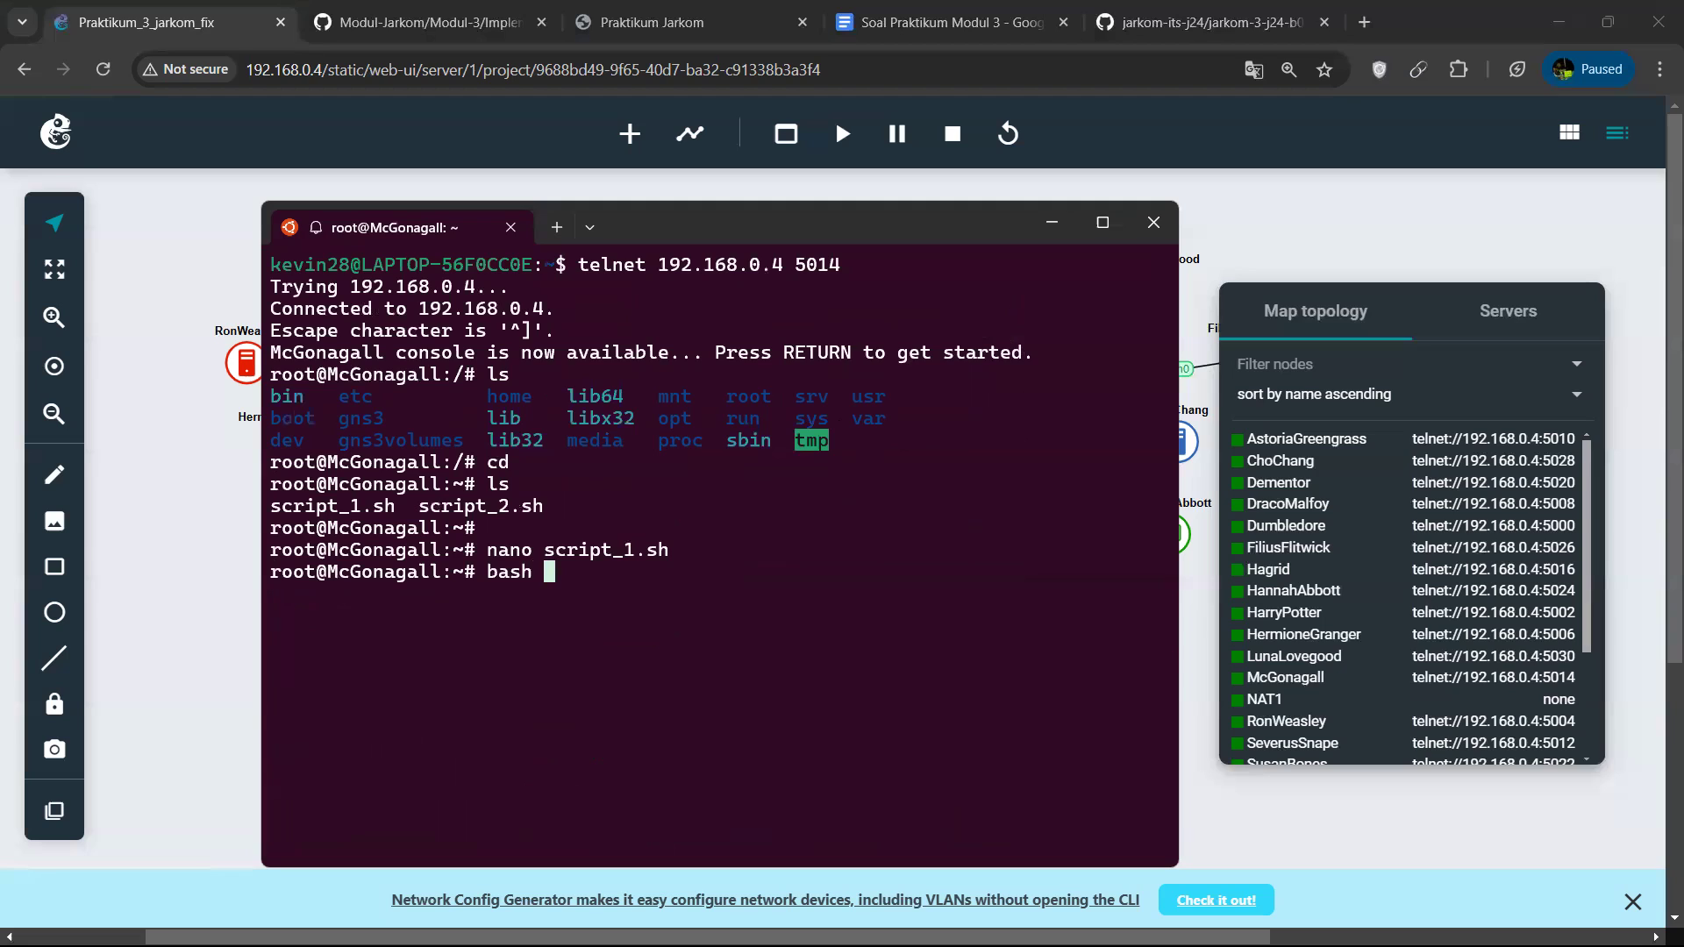
pyautogui.press('BackSpace')
pyautogui.press('BackSpace')
pyautogui.write('ser')
pyautogui.press('BackSpace')
pyautogui.press('BackSpace')
pyautogui.press('BackSpace')
pyautogui.write('sc')
pyautogui.press('Tab')
pyautogui.write('1')
pyautogui.press('Tab')
pyautogui.press('Return')
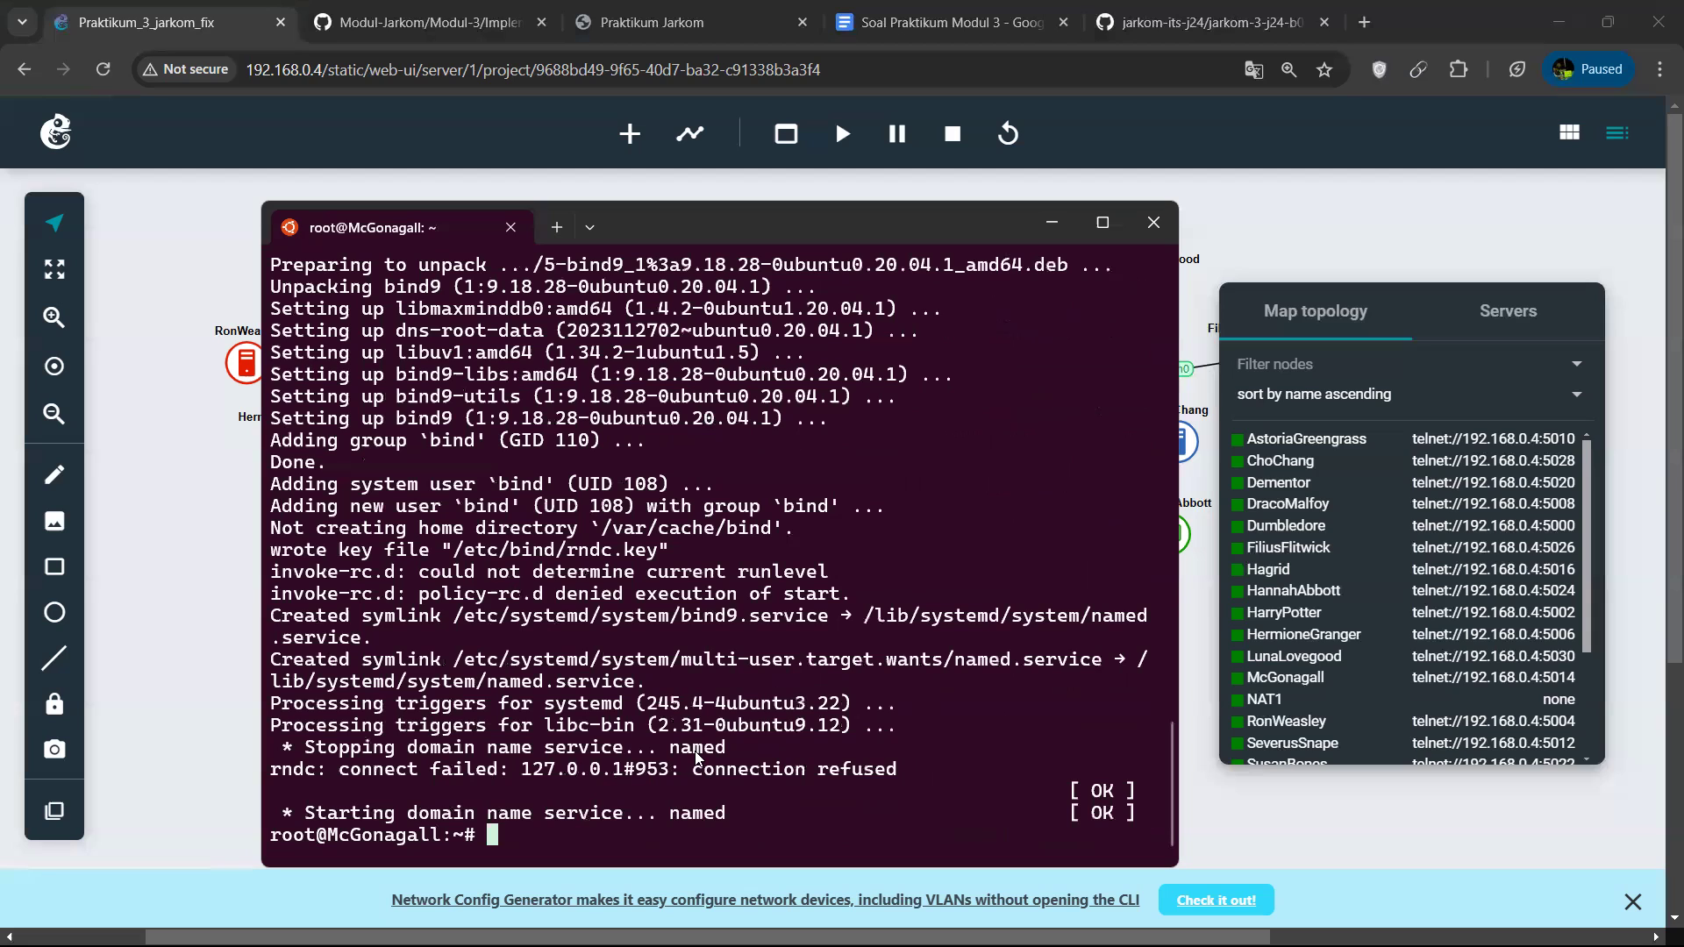
# Open another Ubuntu terminal tab, connect to the DracoMalfoy node's console on port 5008 and clear the screen.
pyautogui.click(590, 227)
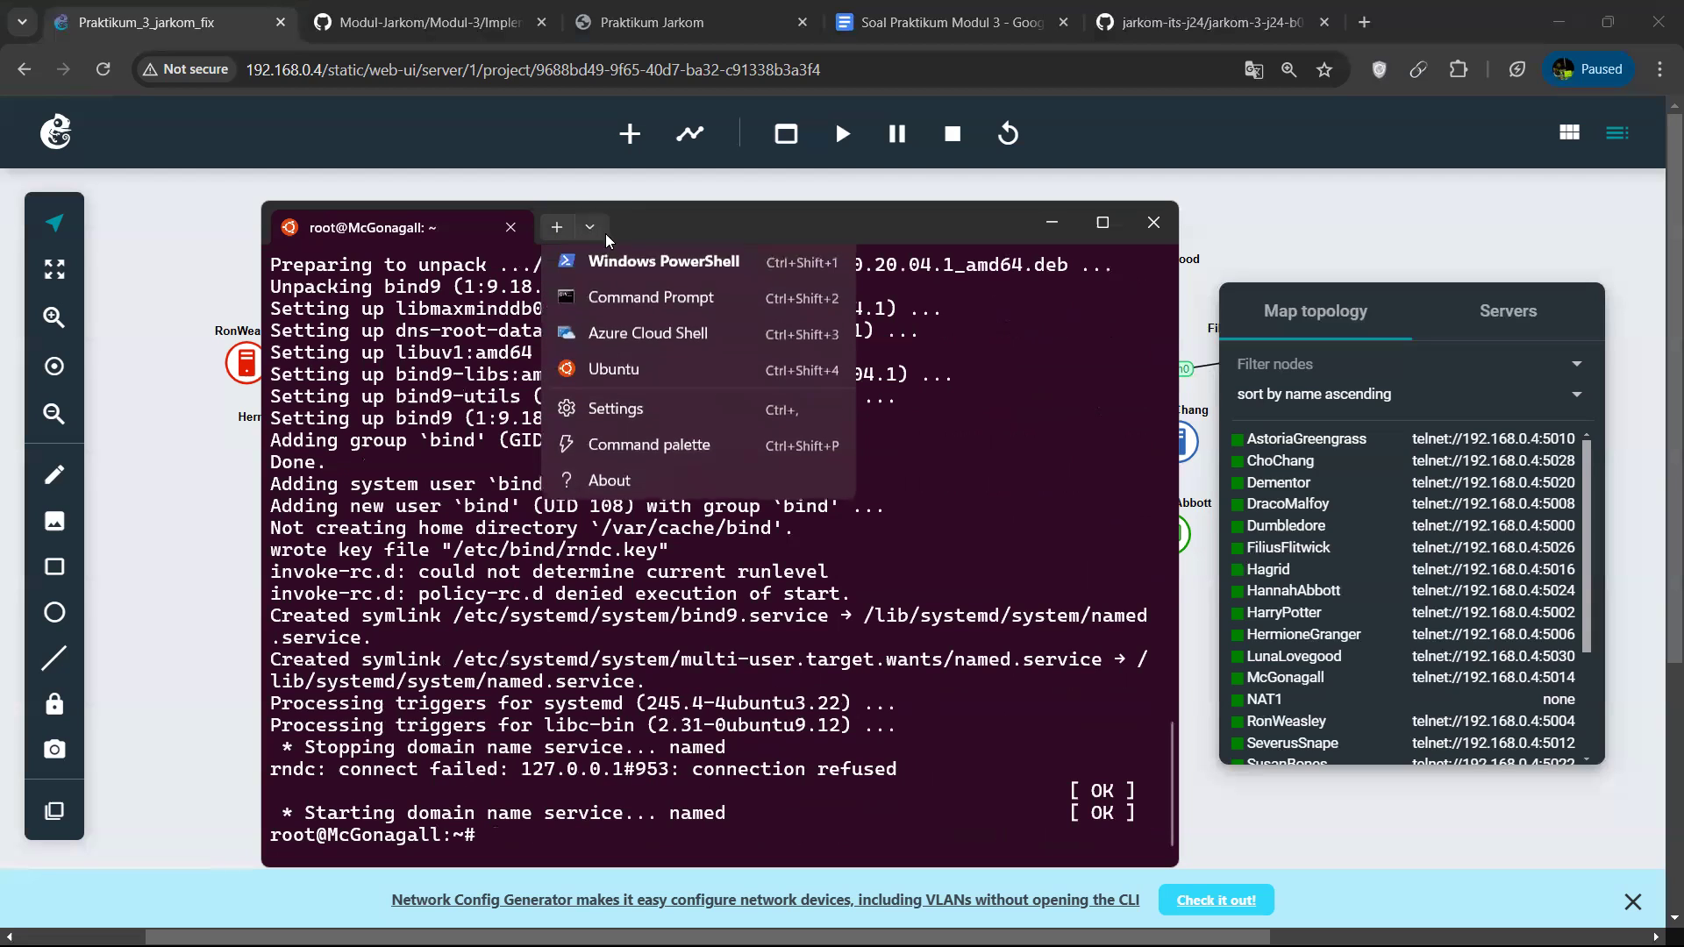
pyautogui.click(621, 375)
pyautogui.scroll(-2, 1368, 627)
pyautogui.scroll(2, 1364, 614)
pyautogui.scroll(-2, 1351, 632)
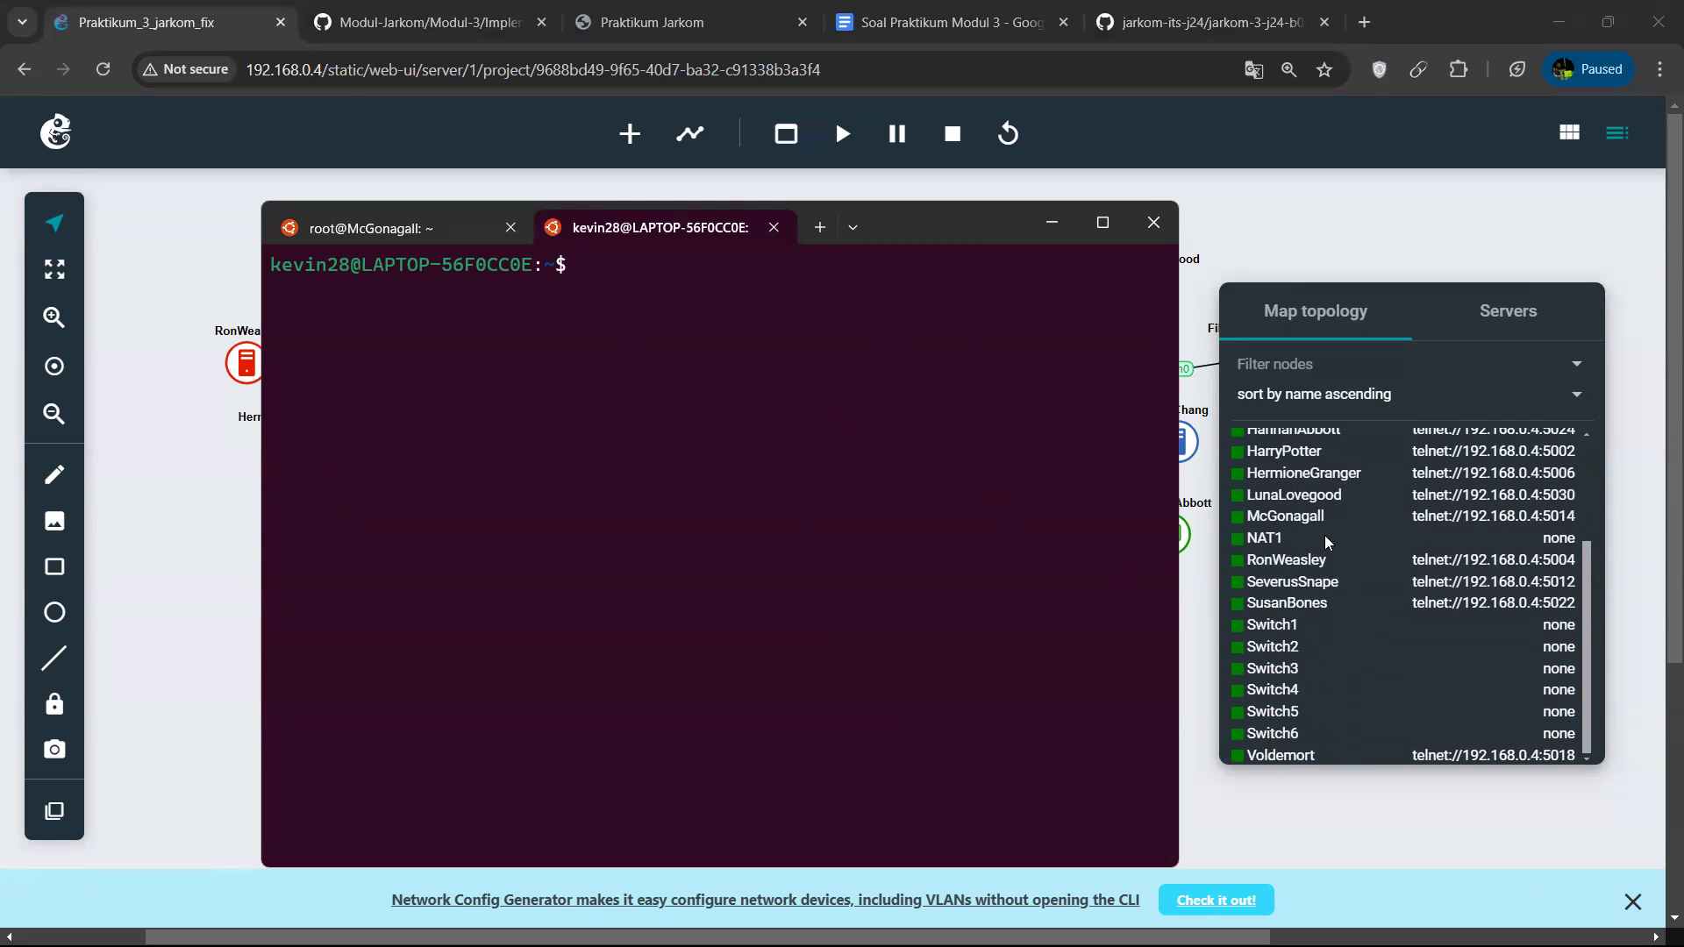
pyautogui.scroll(3, 1329, 548)
pyautogui.scroll(-3, 1311, 638)
pyautogui.scroll(3, 1307, 570)
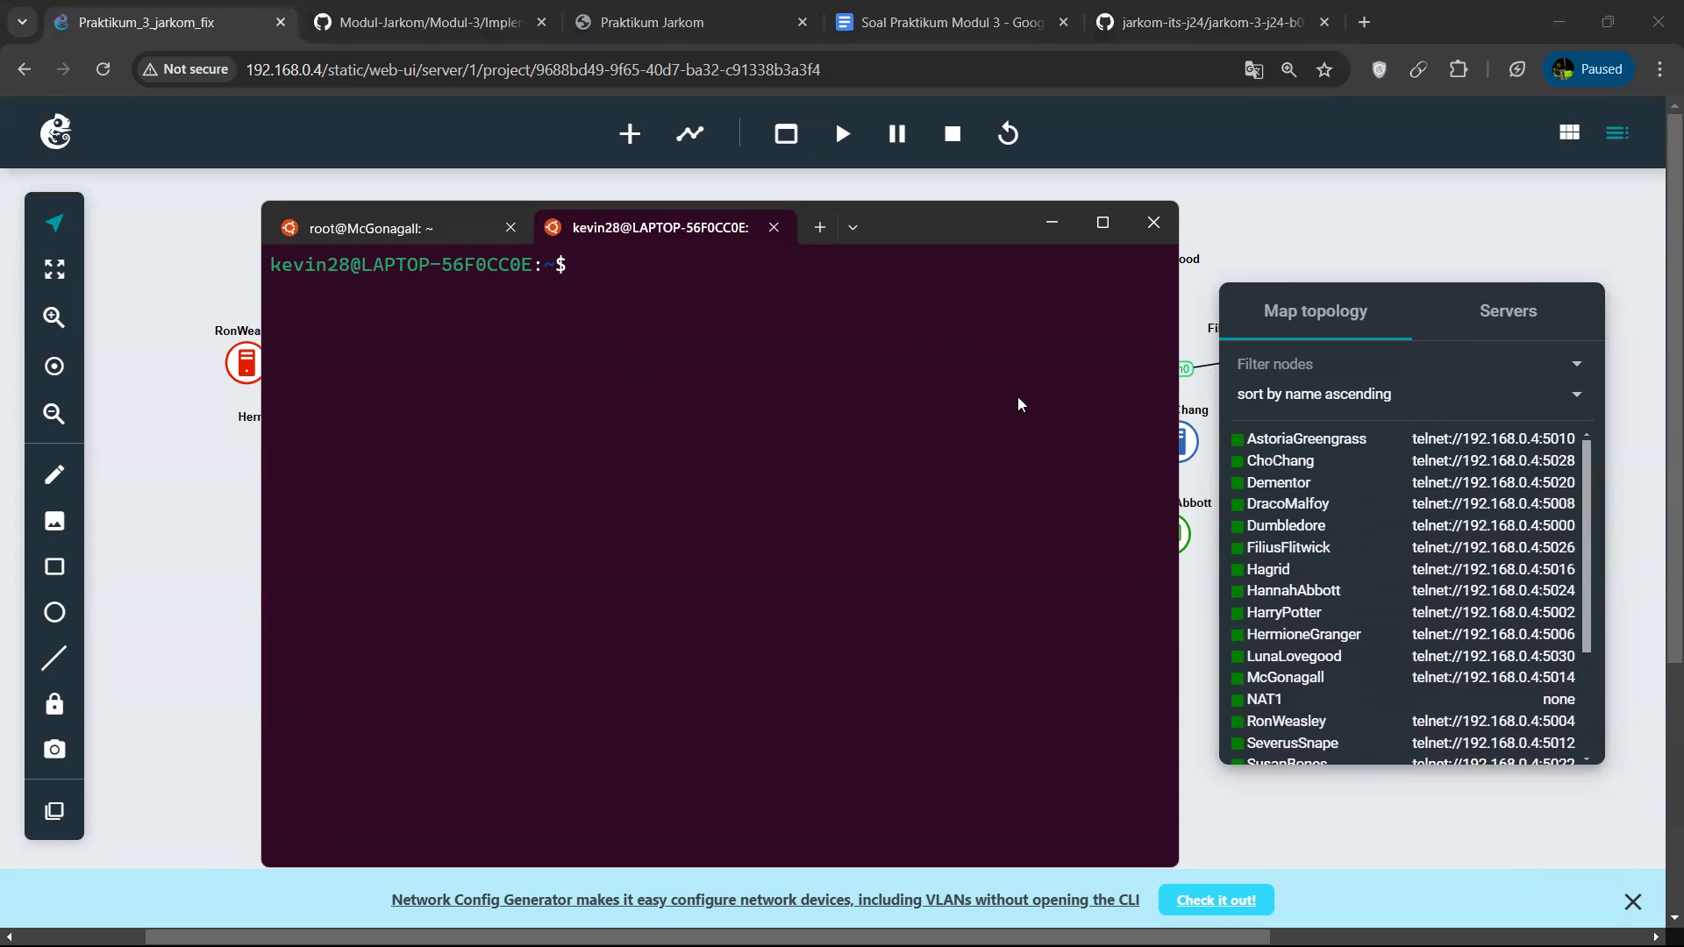
pyautogui.hotkey('ctrl', 'v')
pyautogui.press('Return')
pyautogui.write('clear')
pyautogui.press('Return')
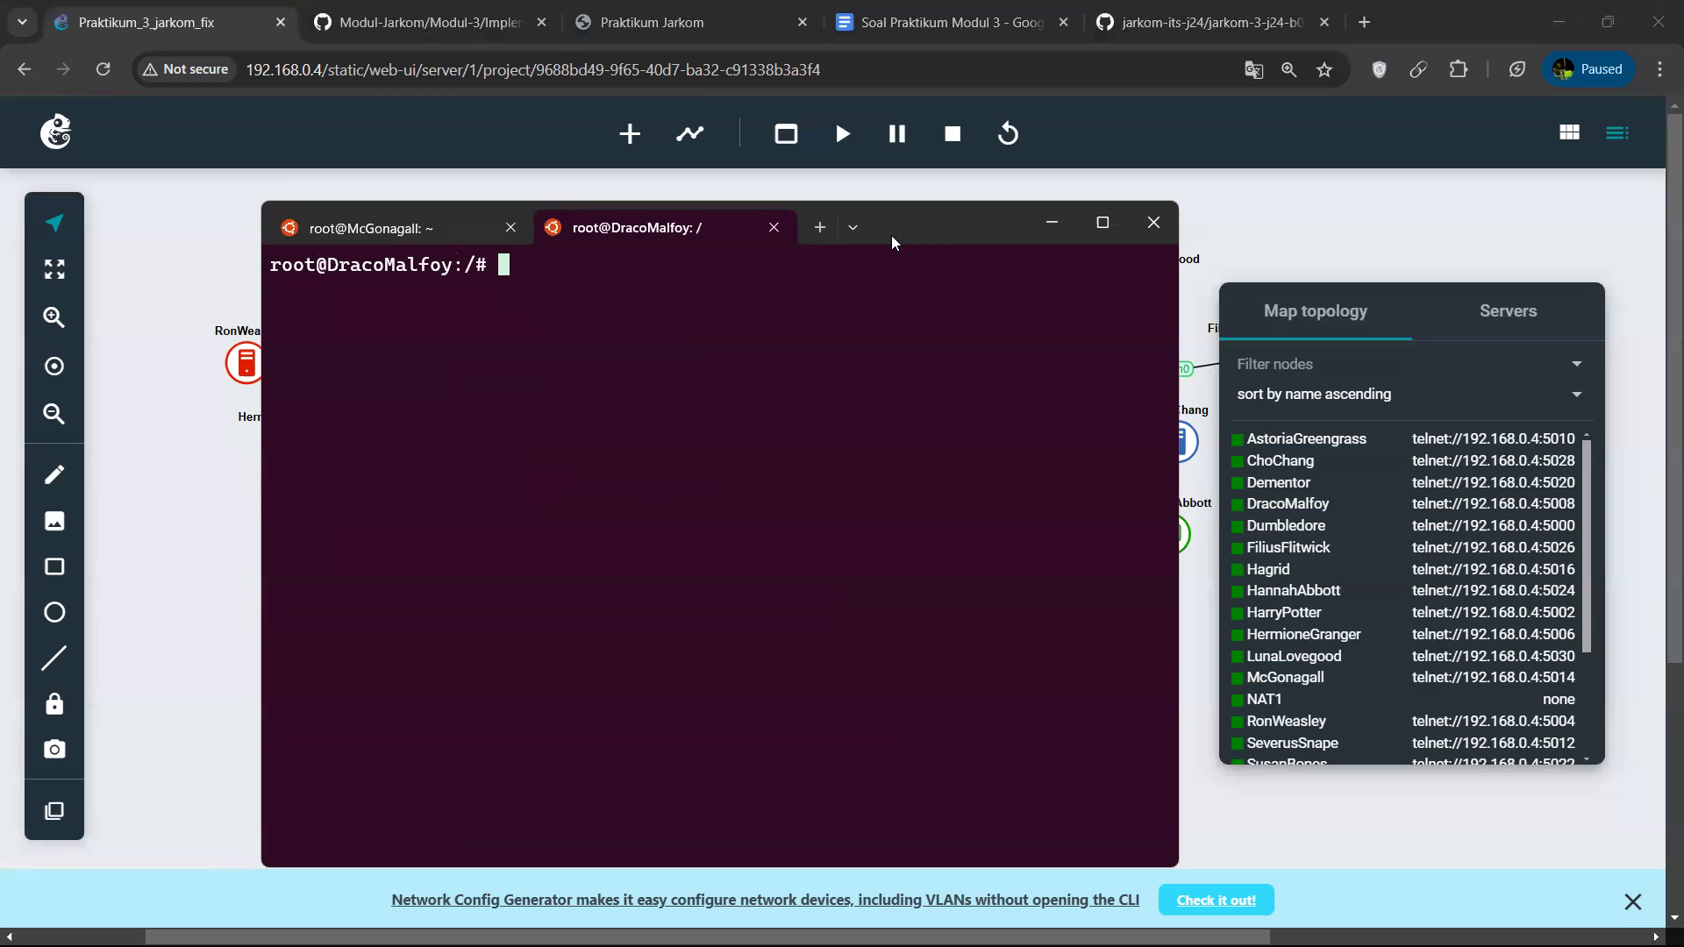
pyautogui.moveTo(732, 231); pyautogui.dragTo(708, 250)
pyautogui.click(383, 241)
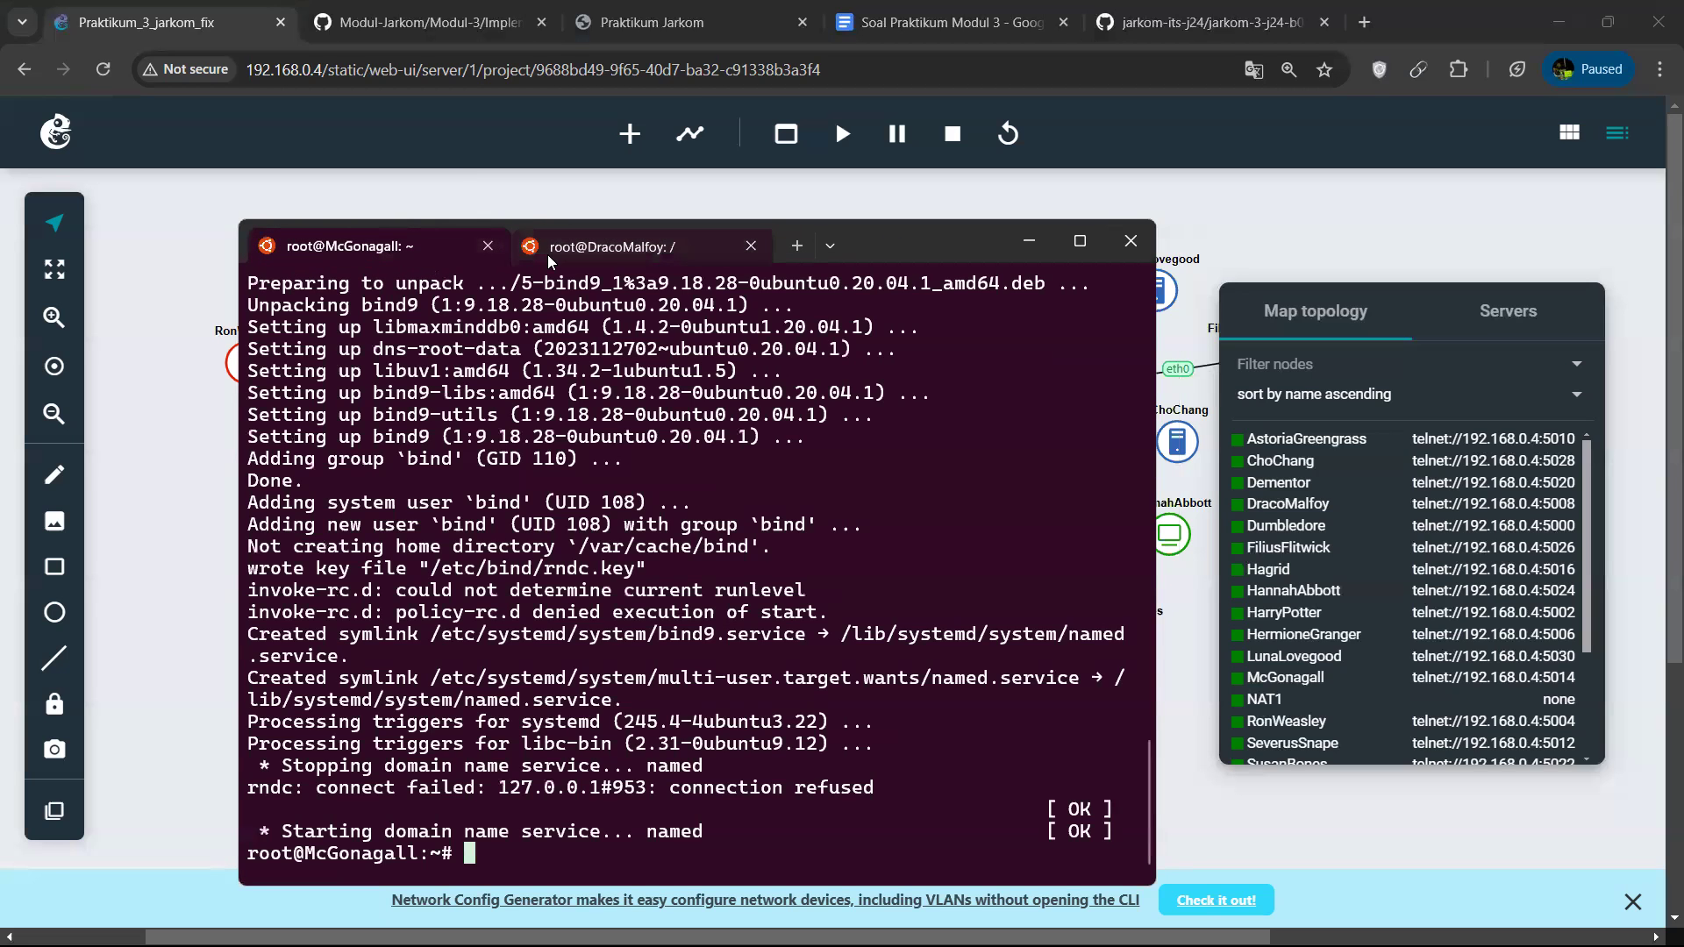
pyautogui.click(553, 245)
pyautogui.click(437, 235)
pyautogui.click(579, 246)
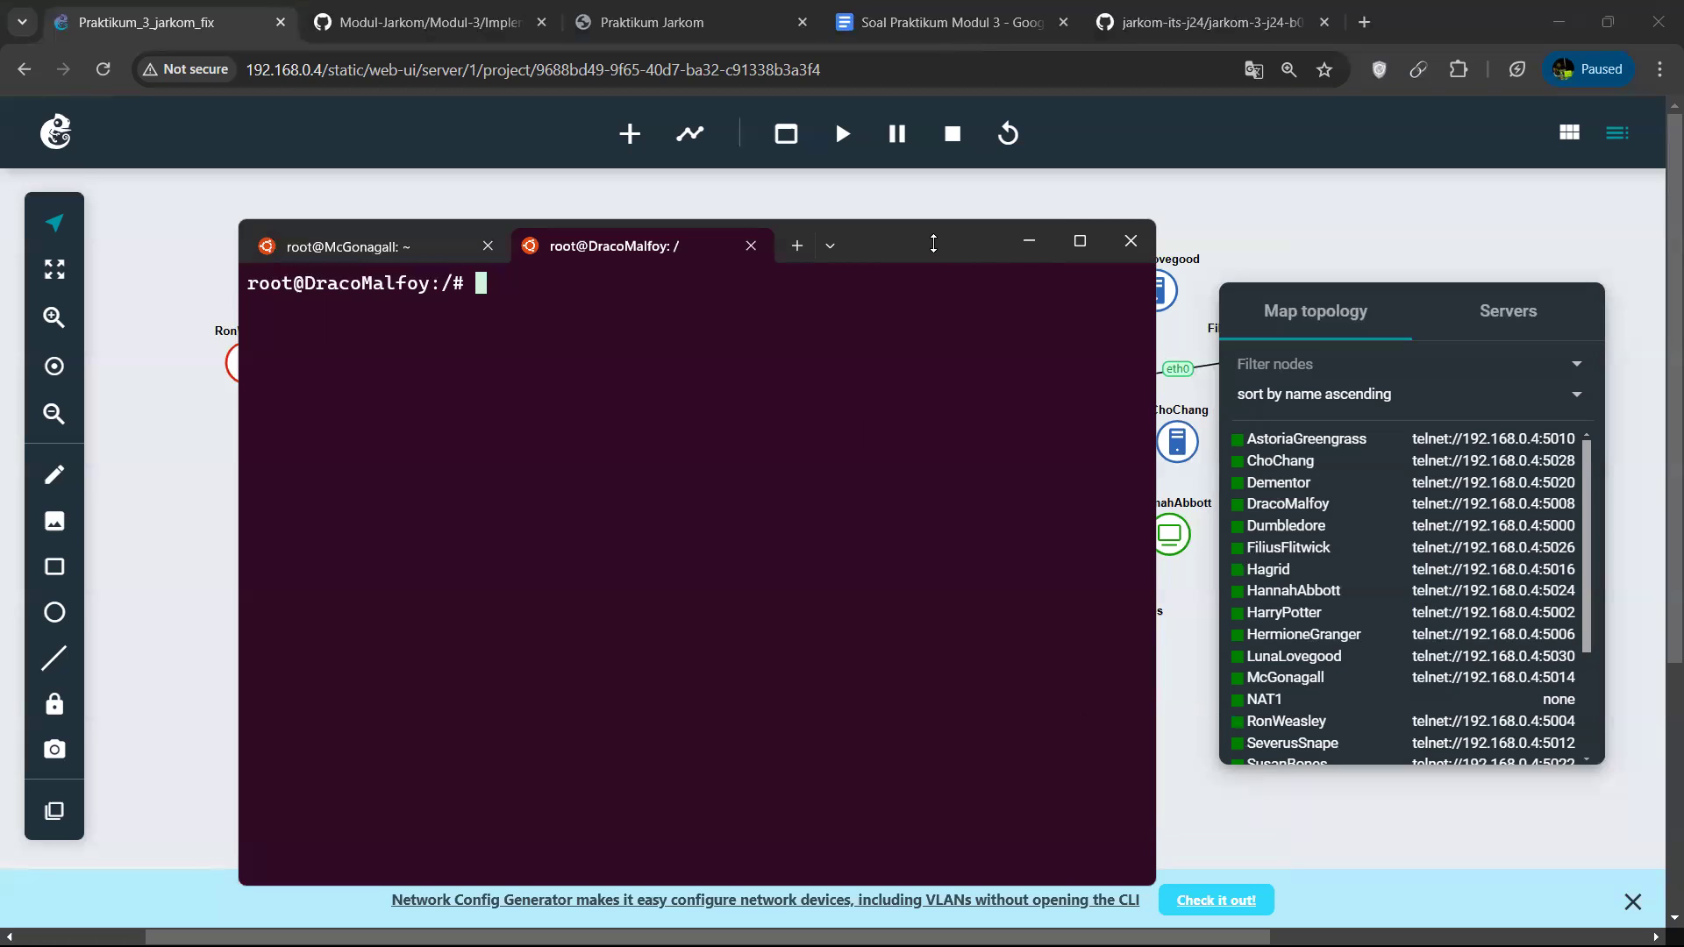
# Go to DracoMalfoy's home directory and list its files.
pyautogui.write('cd')
pyautogui.press('Return')
pyautogui.write('ls')
pyautogui.press('Return')
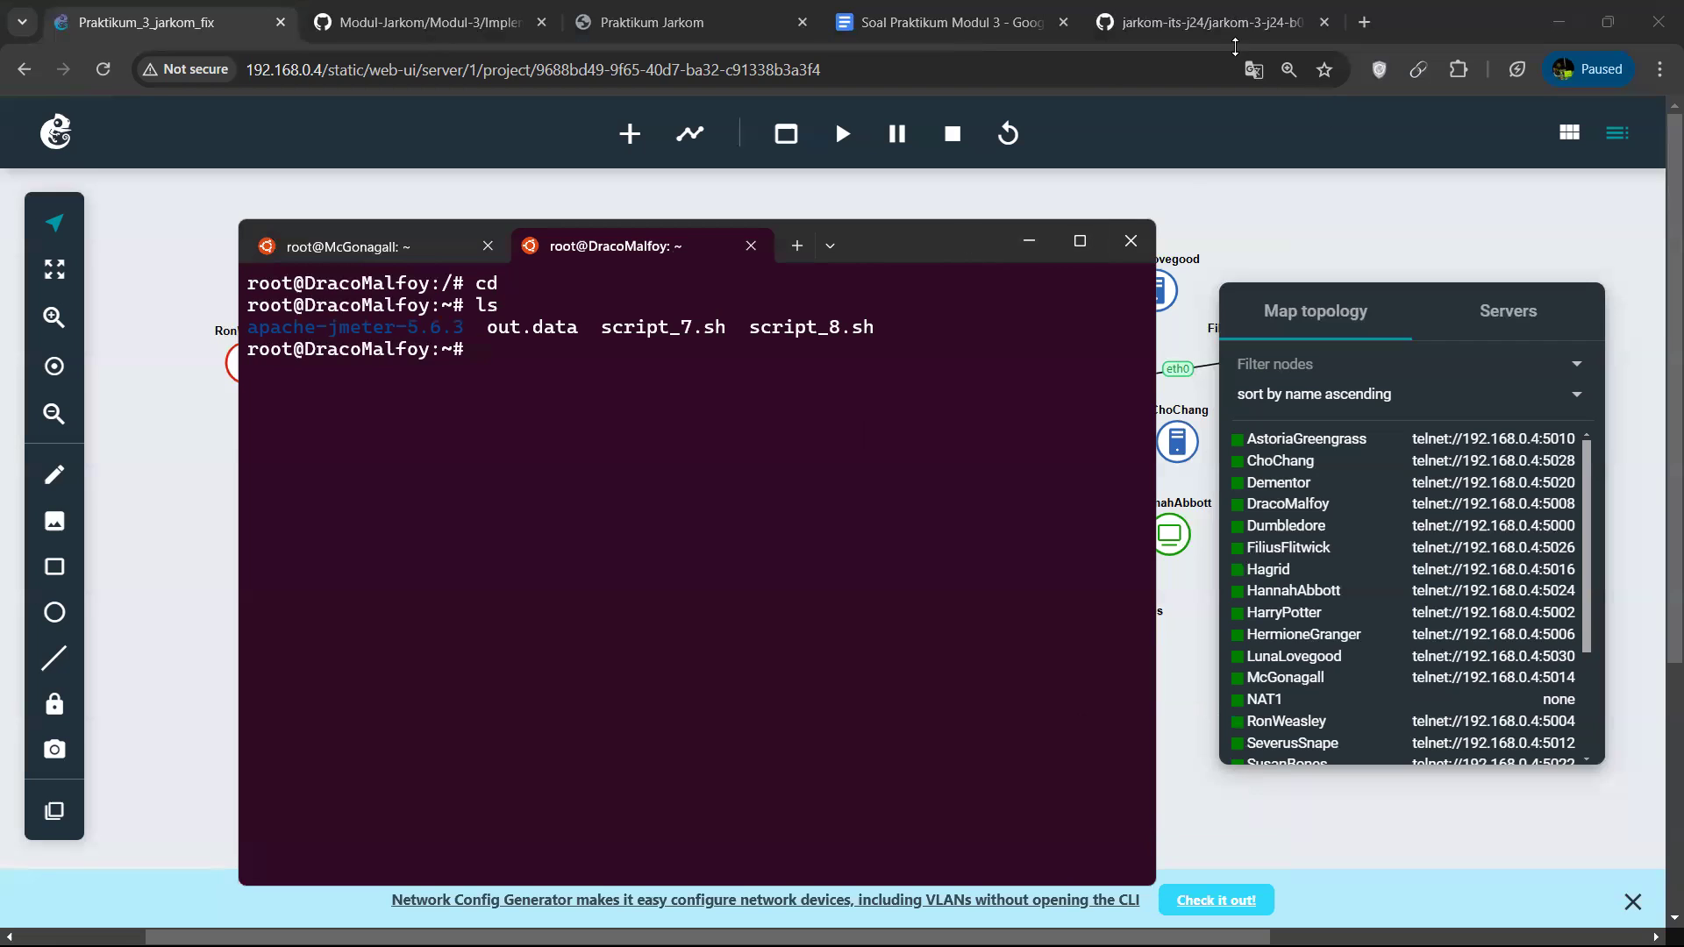
# Open another Ubuntu terminal tab, connect to the SeverusSnape node's console on port 5012 and clear the screen.
pyautogui.click(830, 246)
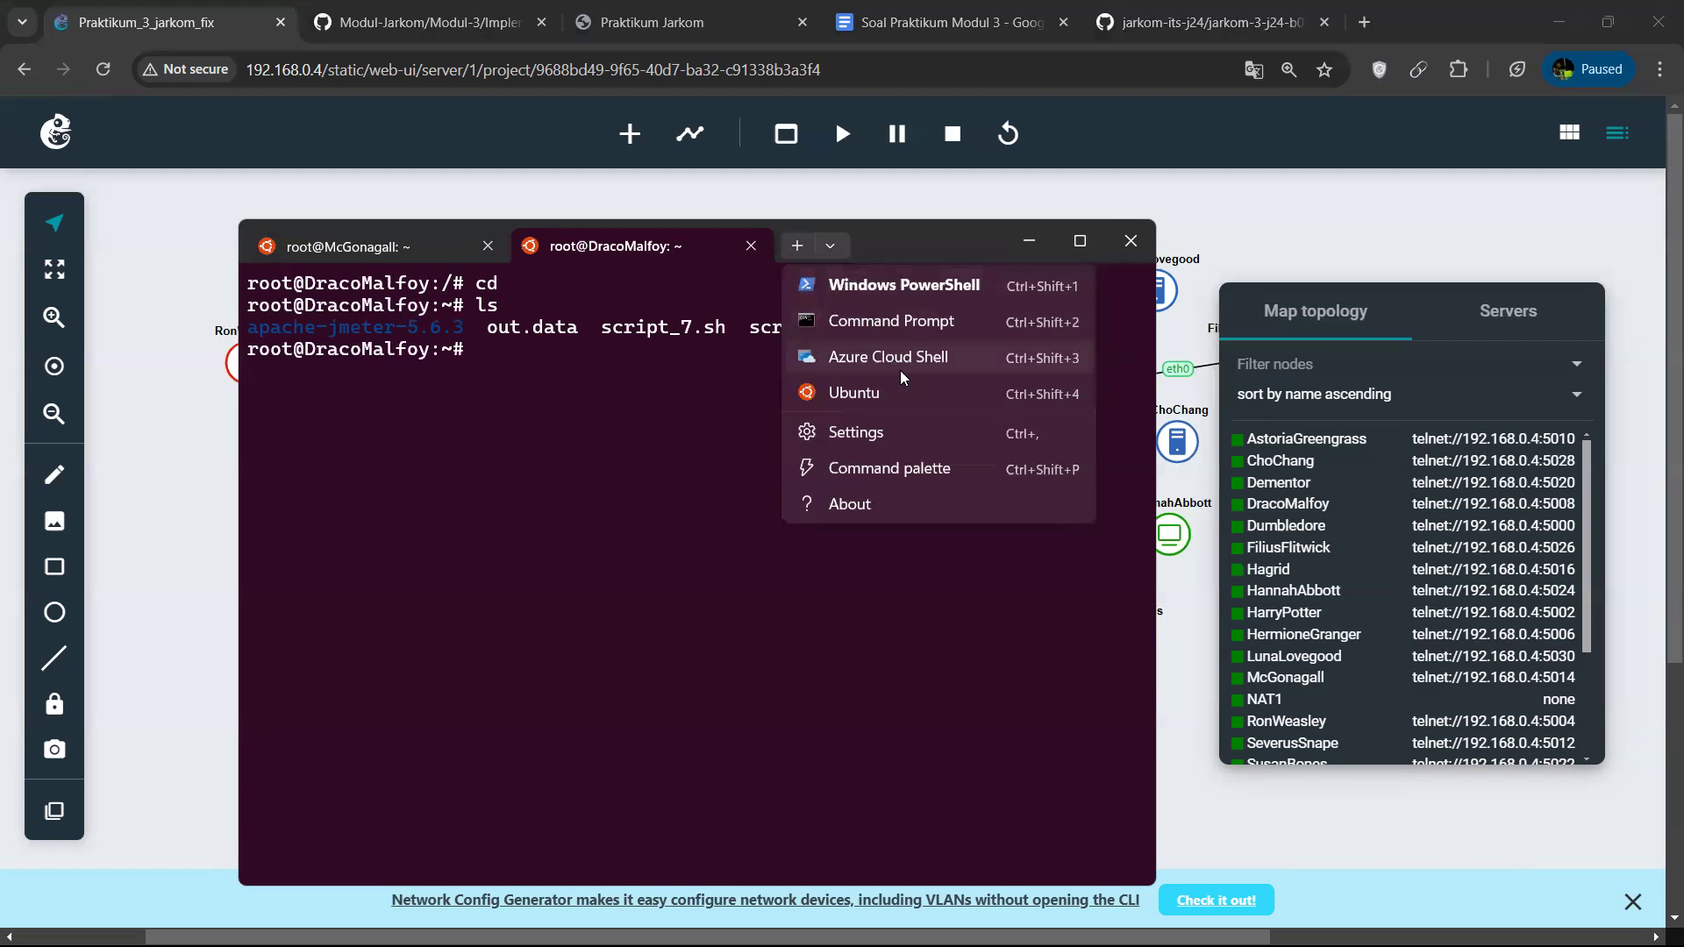
pyautogui.click(920, 398)
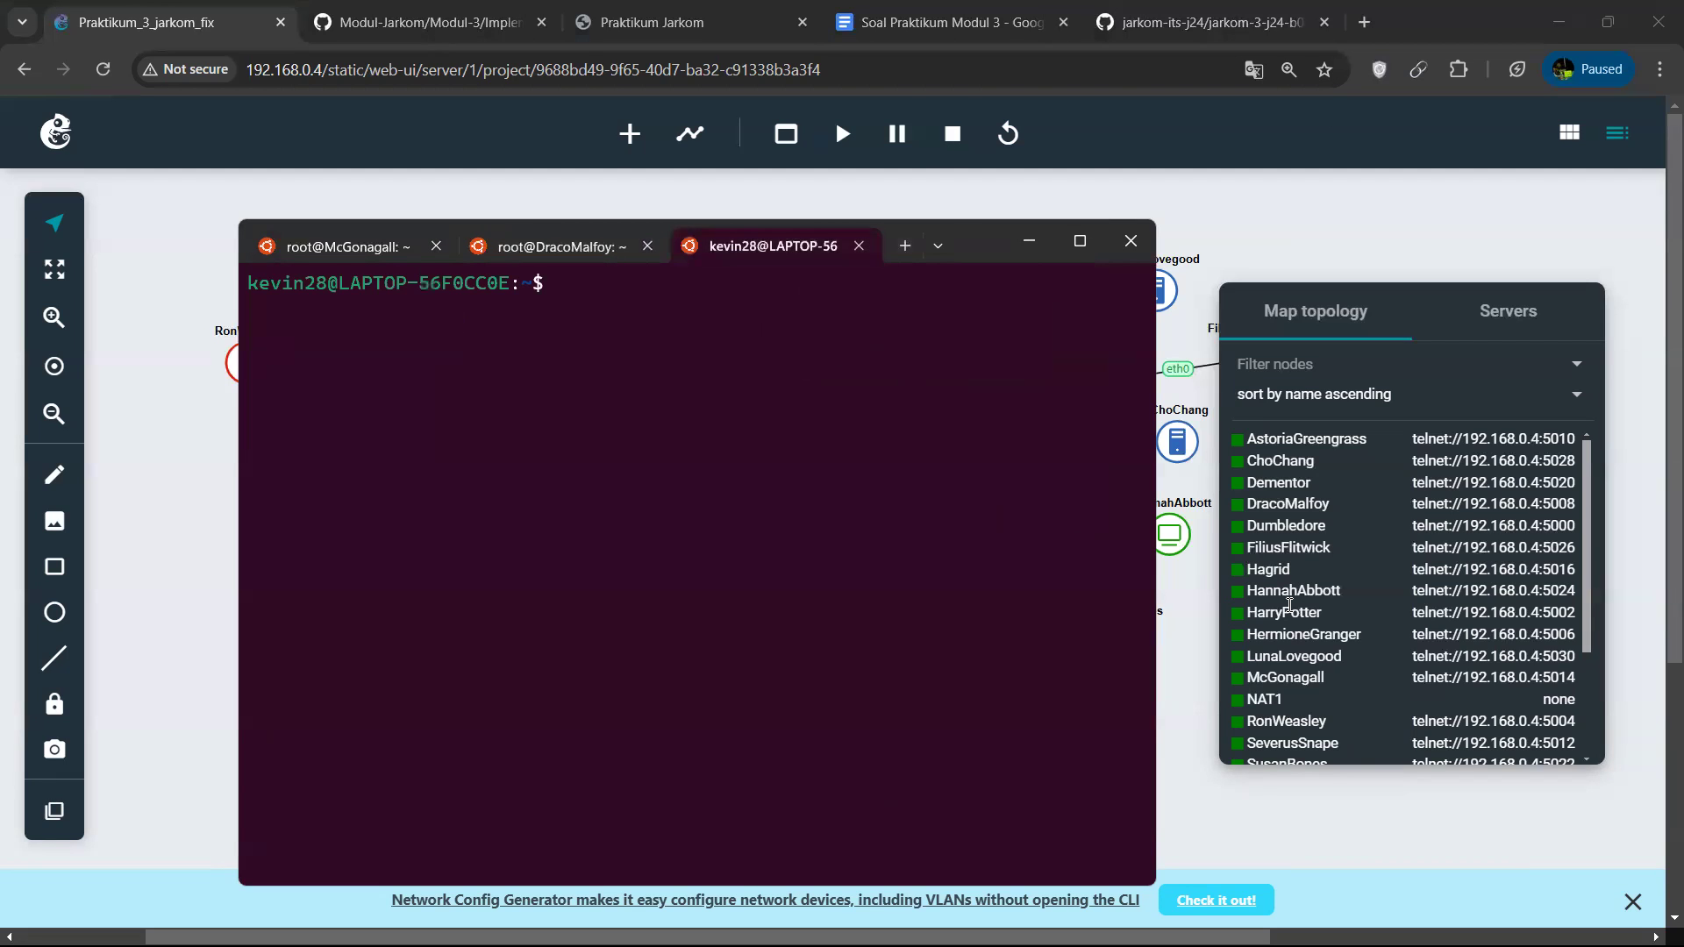
pyautogui.scroll(-3, 1431, 619)
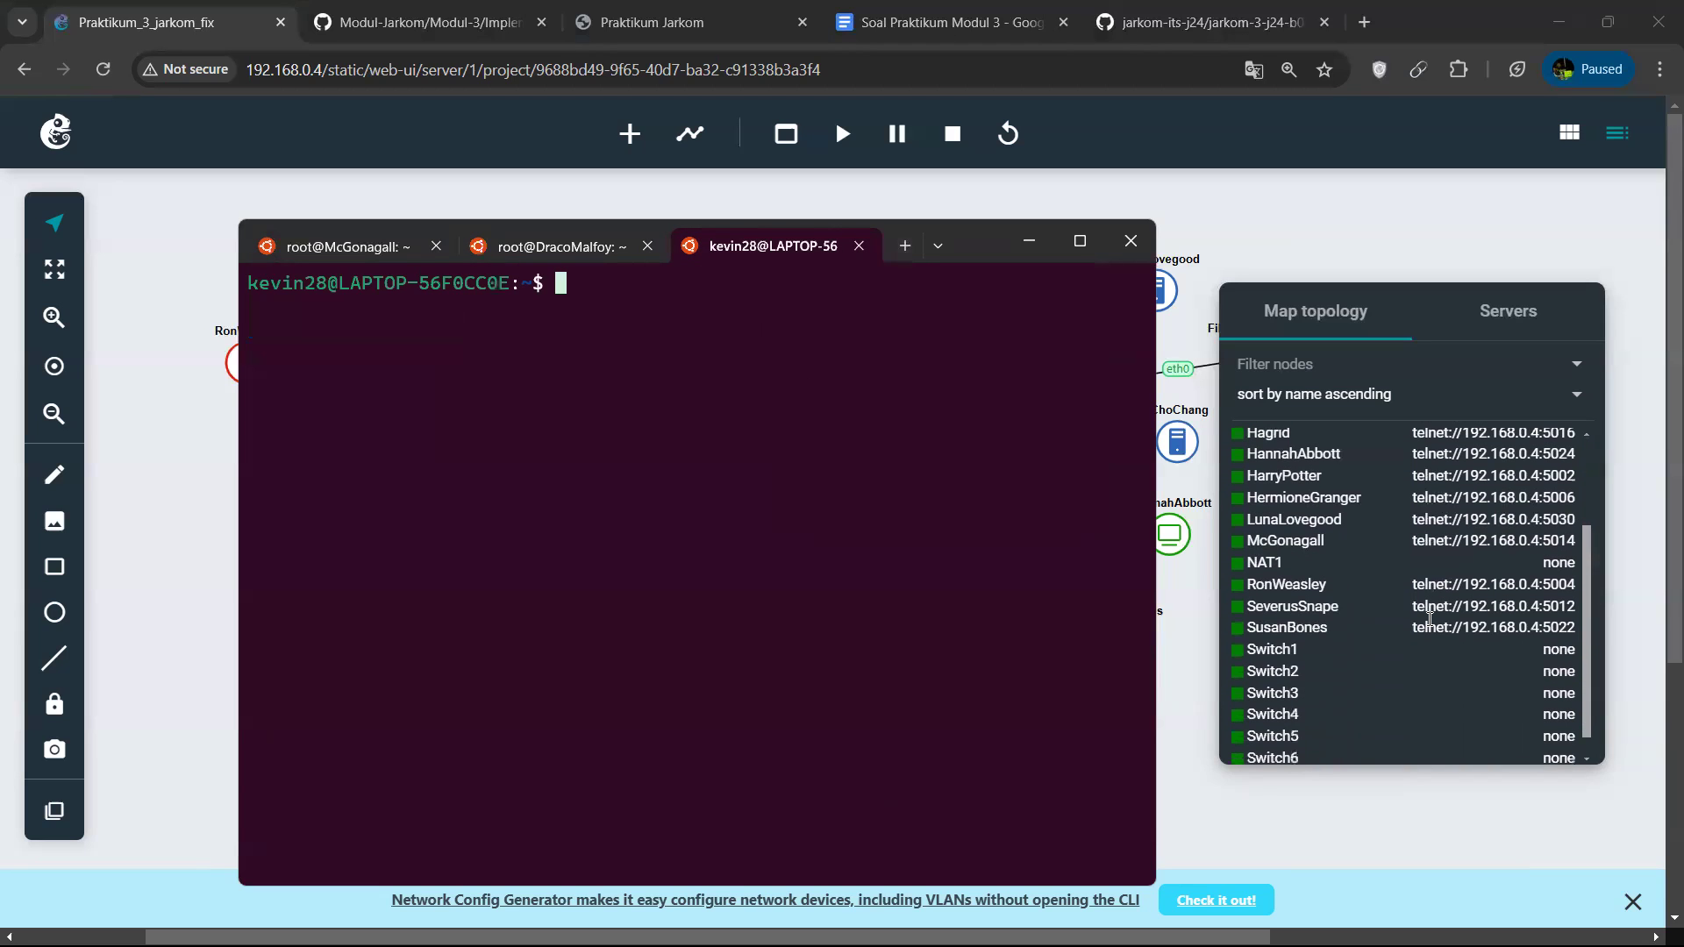
pyautogui.scroll(-1, 1431, 618)
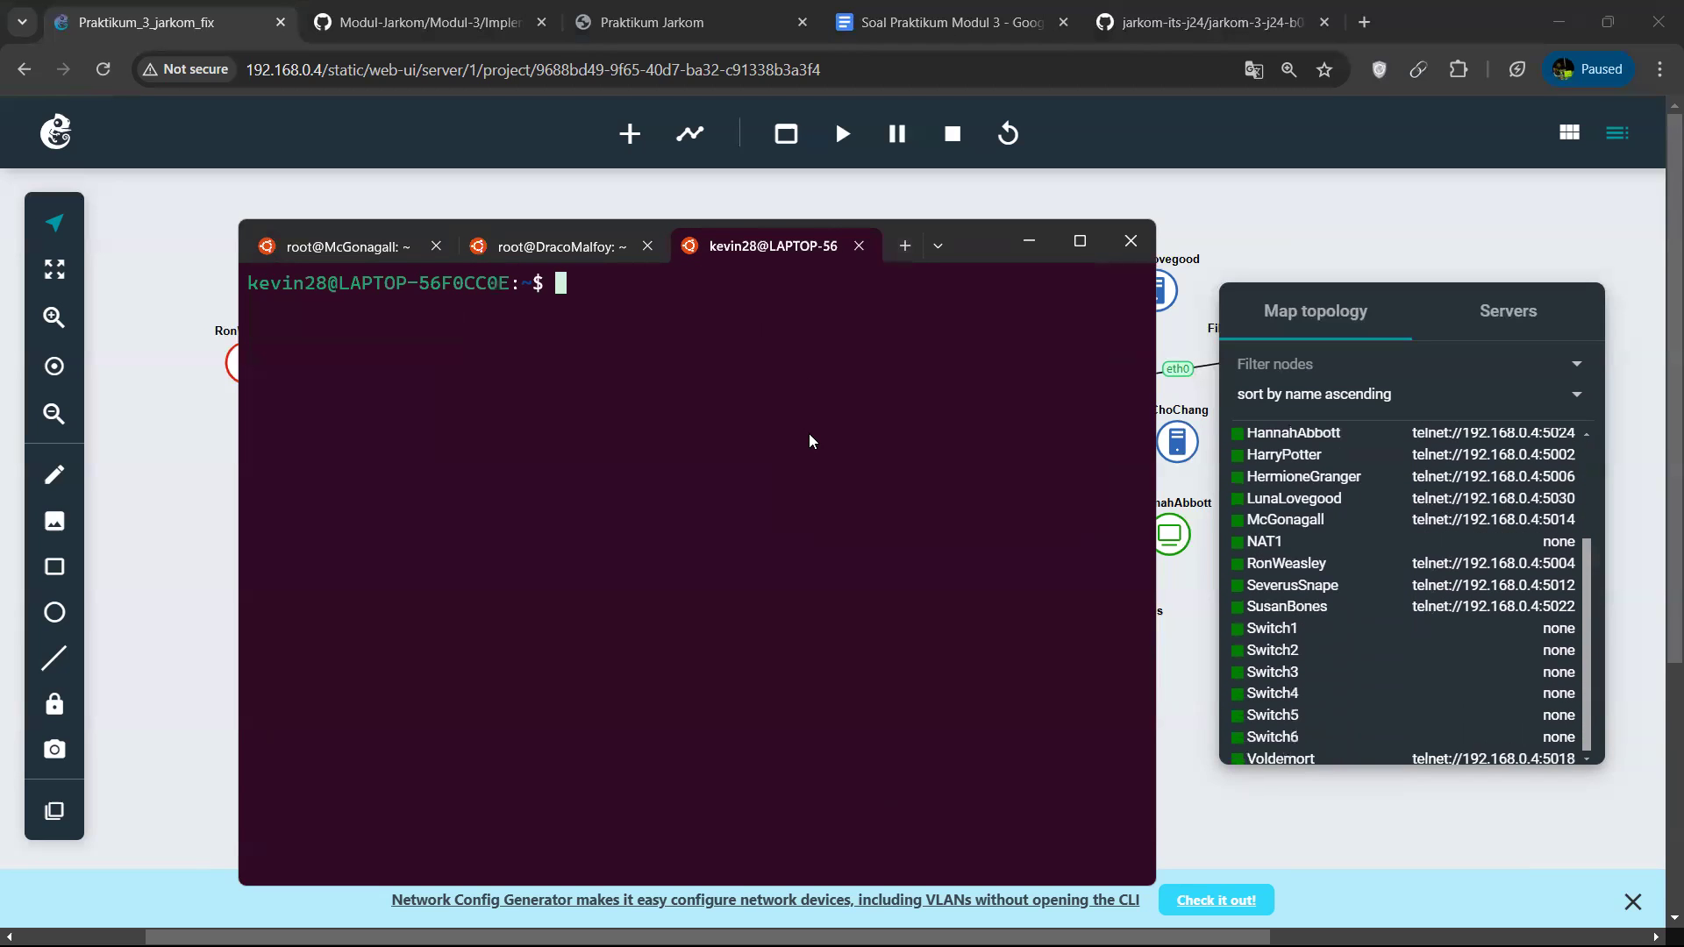
pyautogui.write('telnet 192.168.0.4 500')
pyautogui.press('BackSpace')
pyautogui.write('12')
pyautogui.press('Return')
pyautogui.write('clear')
pyautogui.press('Return')
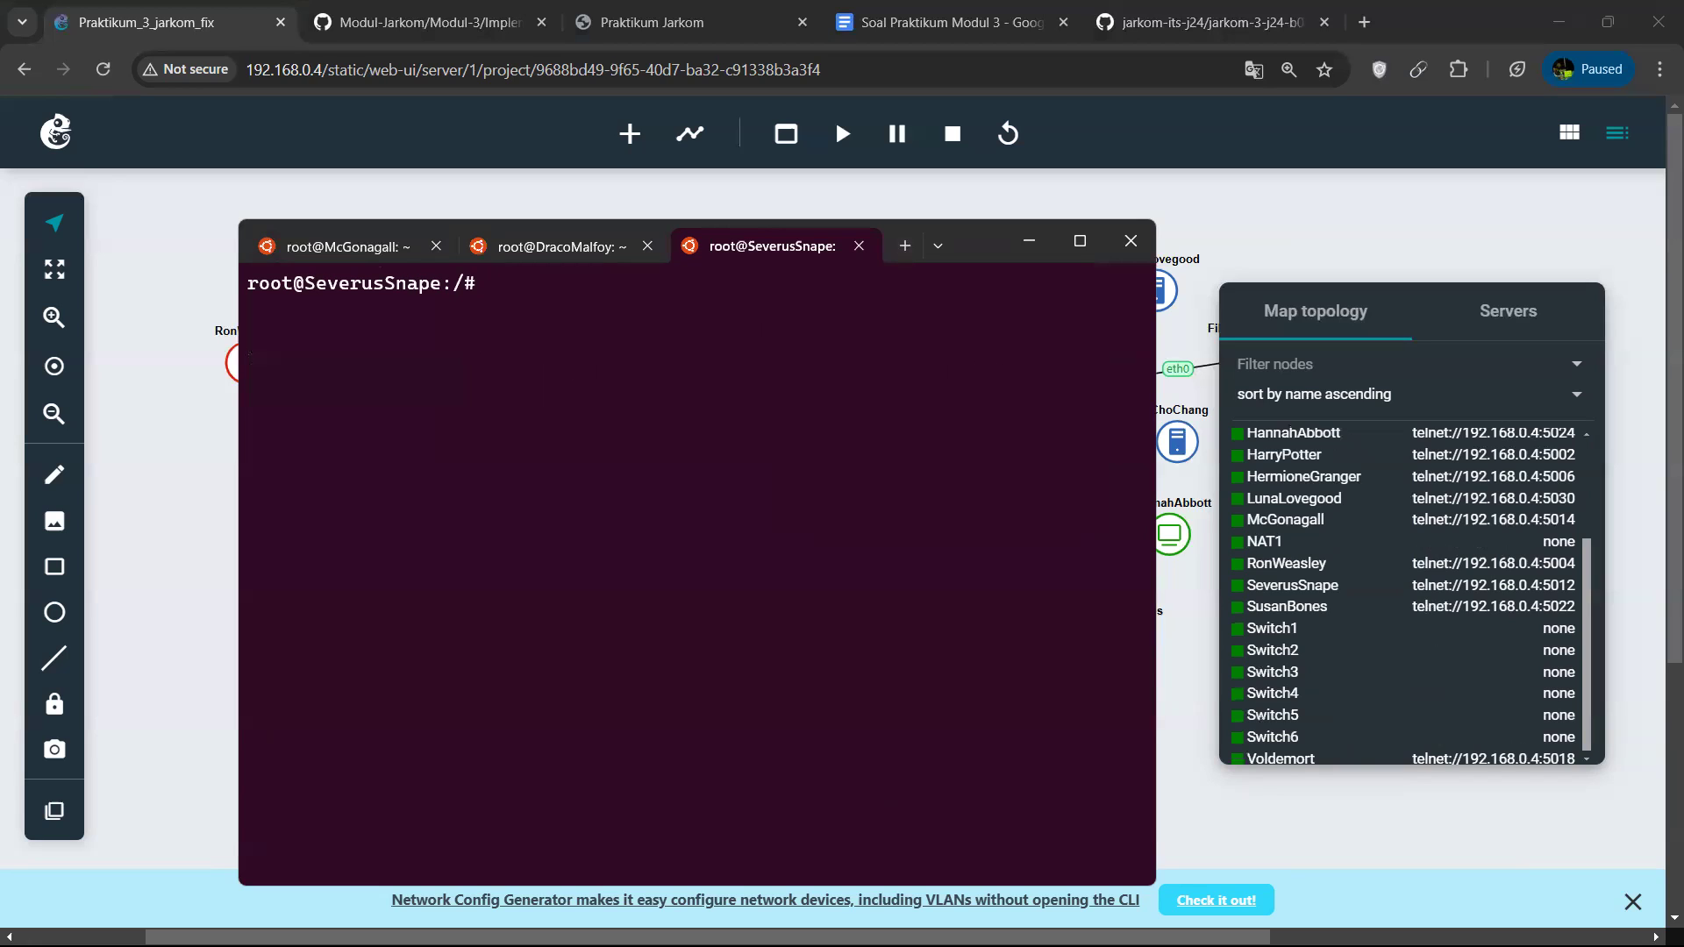
# List the files in SeverusSnape's home directory and open script_2.sh in nano.
pyautogui.write('cd')
pyautogui.press('Return')
pyautogui.write('ls')
pyautogui.press('Return')
pyautogui.write('nano script_')
pyautogui.press('Tab')
pyautogui.write('2')
pyautogui.press('Tab')
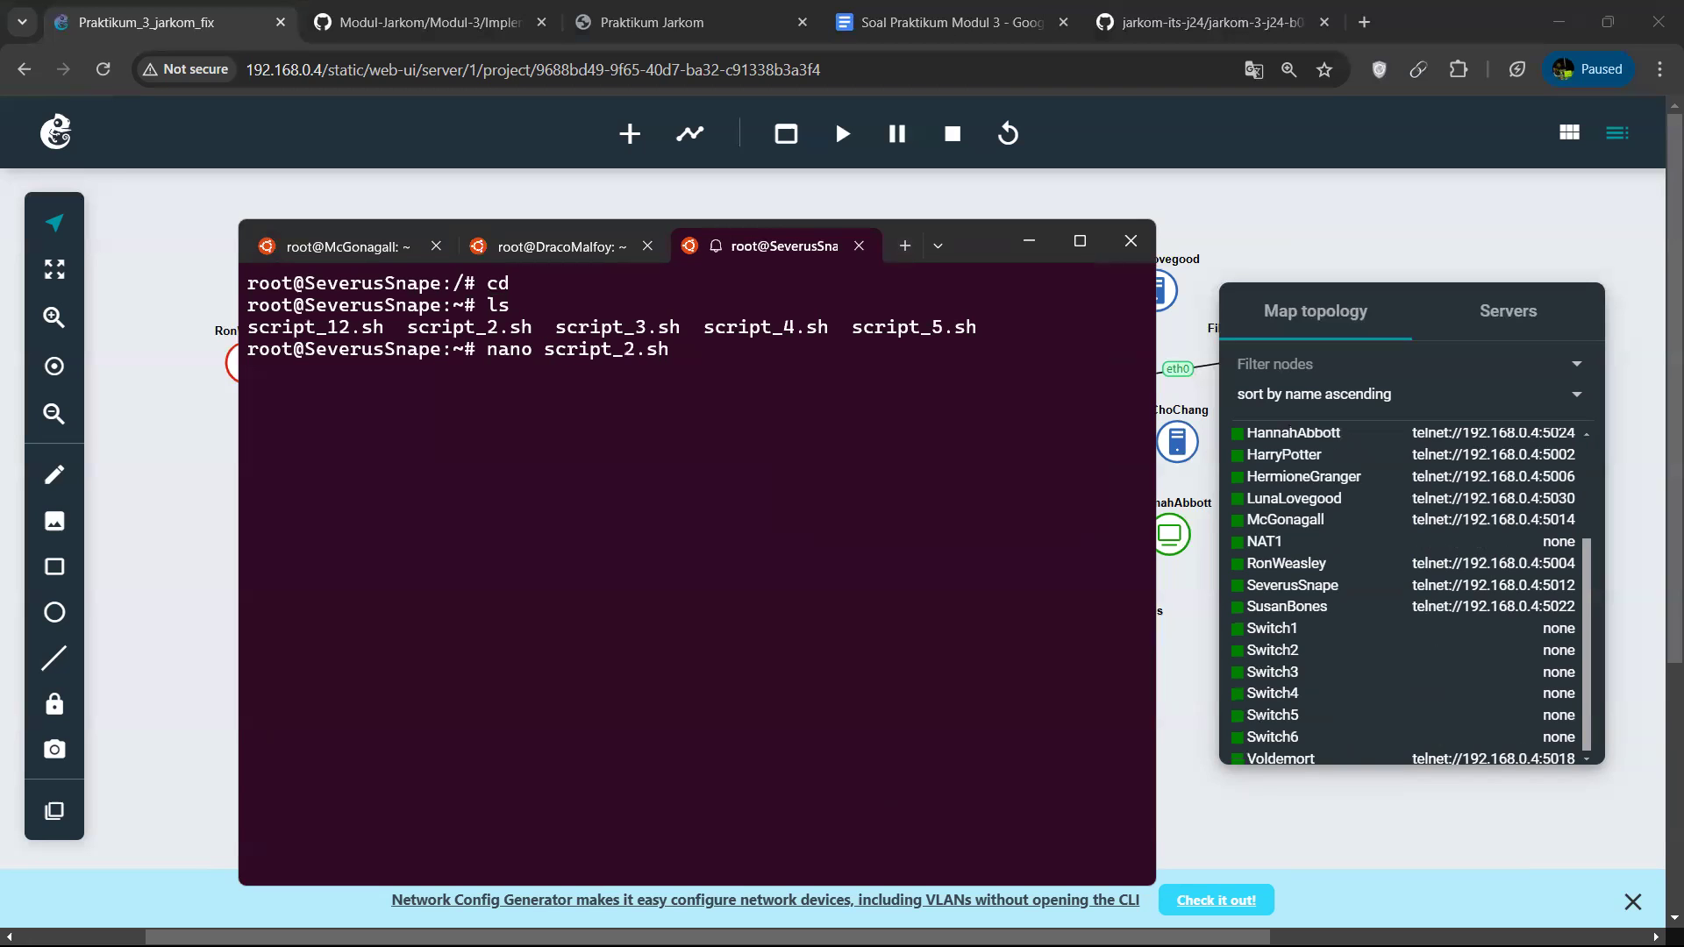
pyautogui.press('Return')
# Examine the isc-dhcp-server installation, the interface setting and the subnet declarations in script_2.sh.
pyautogui.press('Down')
pyautogui.press('Down')
pyautogui.press('Down')
pyautogui.press('Down')
pyautogui.press('Down')
pyautogui.press('Down')
pyautogui.press('Down')
pyautogui.press('Down')
pyautogui.press('Down')
pyautogui.press('Down')
pyautogui.press('Down')
pyautogui.press('Down')
pyautogui.press('Down')
pyautogui.press('Down')
pyautogui.press('Down')
pyautogui.press('Down')
pyautogui.press('Down')
pyautogui.press('Down')
pyautogui.press('Down')
pyautogui.press('Down')
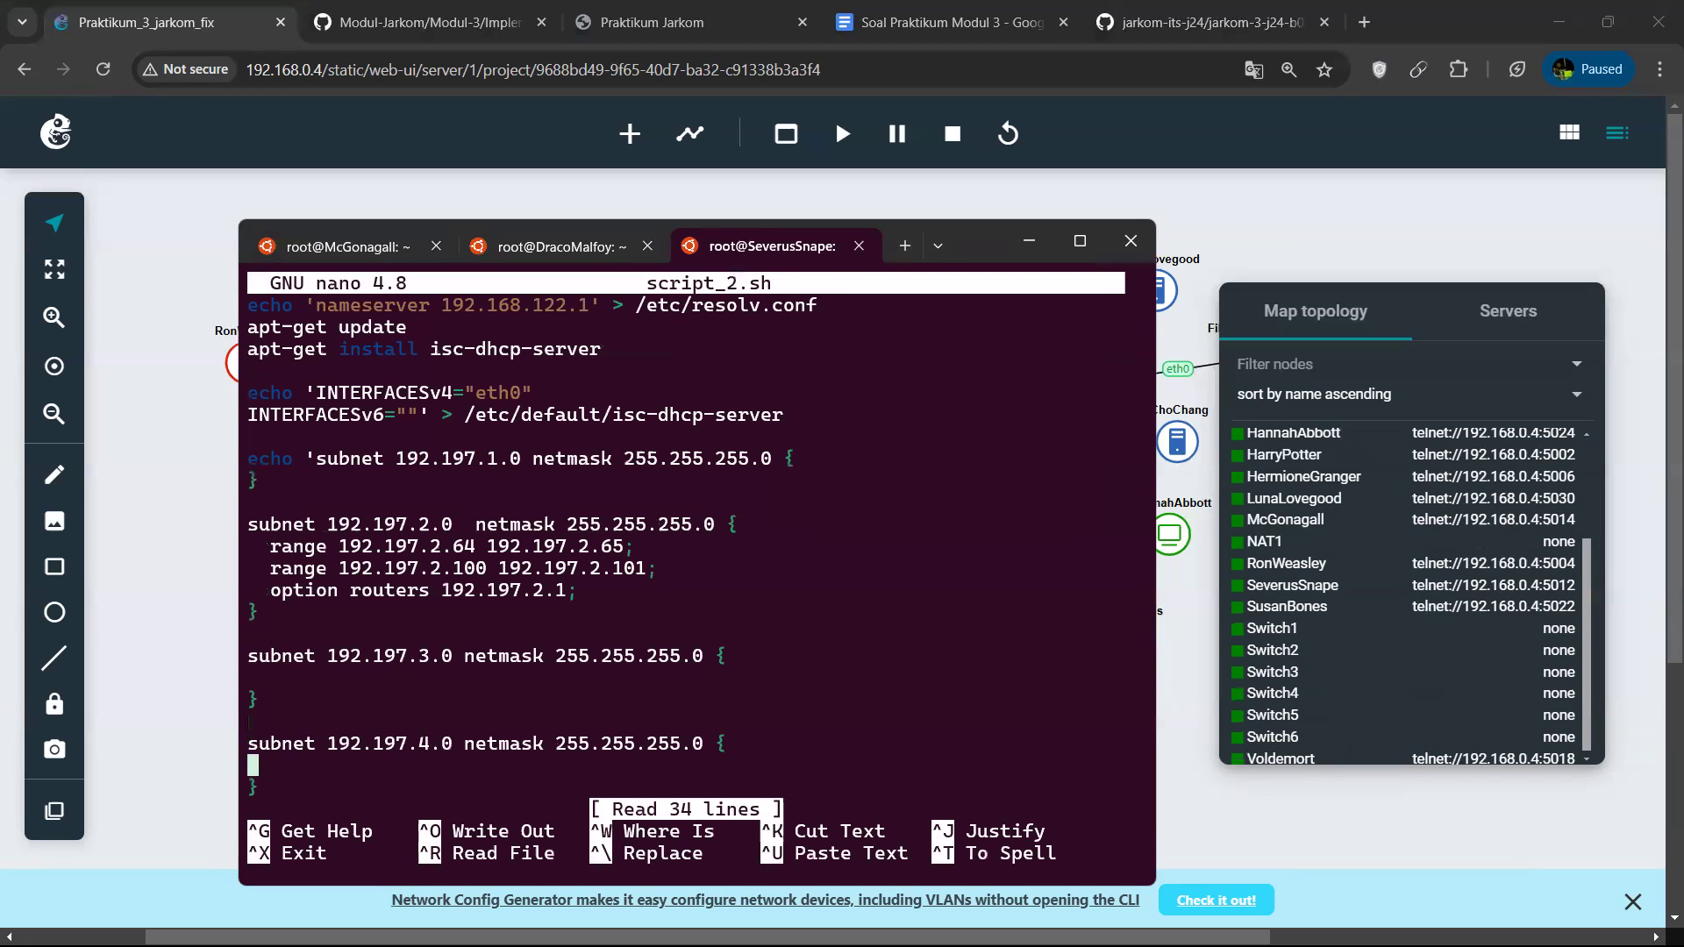
pyautogui.press('Up')
pyautogui.press('Up')
pyautogui.press('Up')
pyautogui.press('Up')
pyautogui.press('Up')
pyautogui.press('Up')
pyautogui.press('Up')
pyautogui.press('Up')
pyautogui.press('Up')
pyautogui.press('Up')
pyautogui.press('Up')
pyautogui.press('Up')
pyautogui.press('Up')
pyautogui.press('Up')
pyautogui.press('Down')
pyautogui.press('Down')
pyautogui.press('Down')
pyautogui.press('Down')
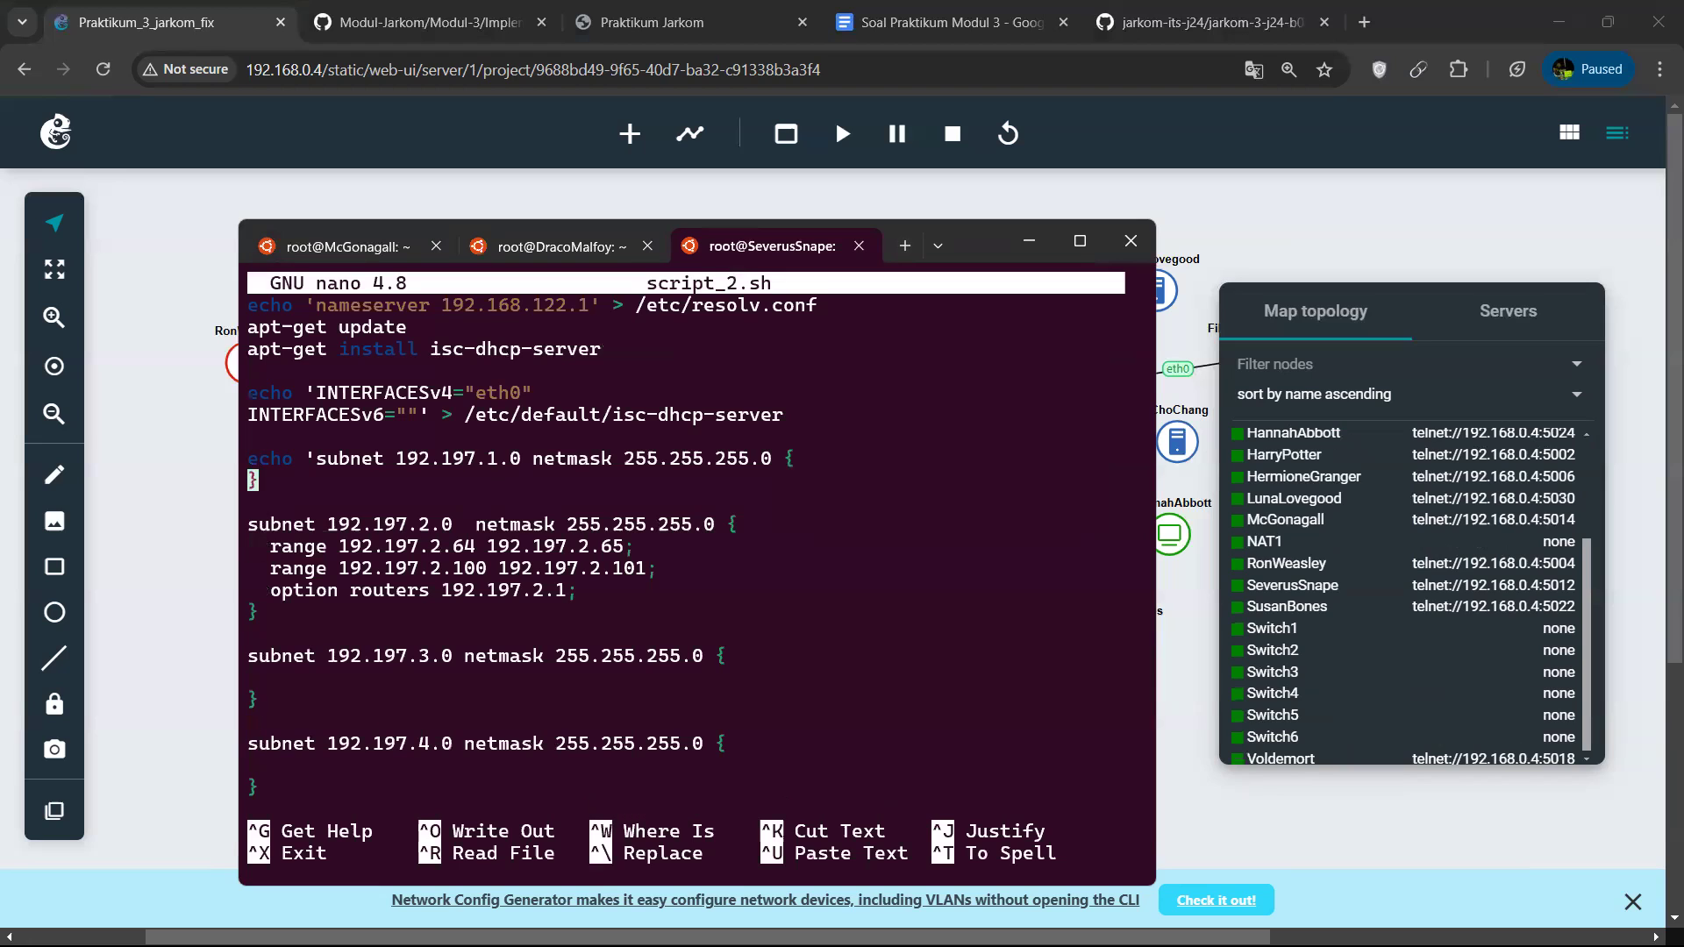
pyautogui.press('Down')
pyautogui.press('Down')
pyautogui.press('Down')
pyautogui.press('Down')
pyautogui.press('Down')
pyautogui.press('Down')
pyautogui.press('Down')
pyautogui.press('Down')
pyautogui.press('Down')
pyautogui.press('Down')
pyautogui.press('Down')
pyautogui.press('Down')
pyautogui.press('Down')
pyautogui.press('Down')
pyautogui.press('Down')
pyautogui.press('Down')
pyautogui.press('Down')
pyautogui.press('Down')
pyautogui.press('Down')
pyautogui.press('Down')
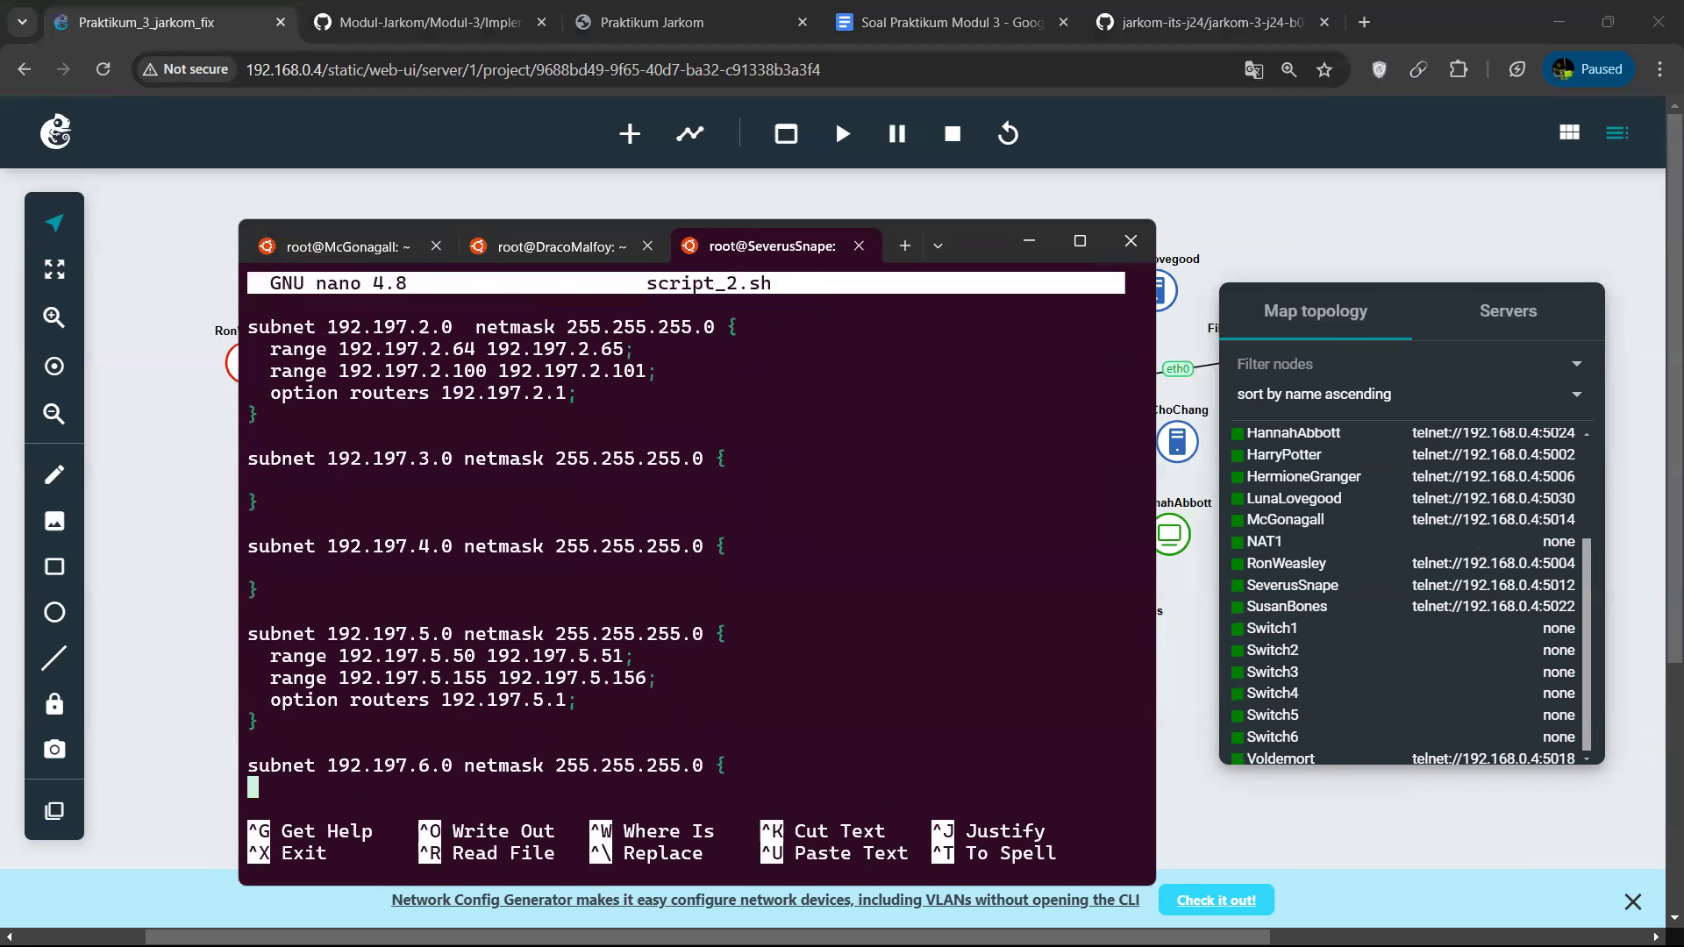
pyautogui.press('Up')
pyautogui.press('Up')
pyautogui.press('Up')
pyautogui.press('Up')
pyautogui.press('Up')
pyautogui.press('Up')
pyautogui.press('Up')
pyautogui.press('Up')
pyautogui.press('Up')
pyautogui.press('Up')
pyautogui.press('Up')
pyautogui.press('Up')
pyautogui.press('Up')
pyautogui.press('Up')
pyautogui.press('Up')
pyautogui.press('Up')
pyautogui.press('Up')
pyautogui.press('Up')
pyautogui.press('Up')
pyautogui.press('Up')
pyautogui.press('Up')
pyautogui.press('Up')
pyautogui.press('Up')
pyautogui.press('Up')
pyautogui.press('Down')
pyautogui.press('Down')
pyautogui.press('Down')
pyautogui.press('Down')
pyautogui.press('Down')
pyautogui.press('Down')
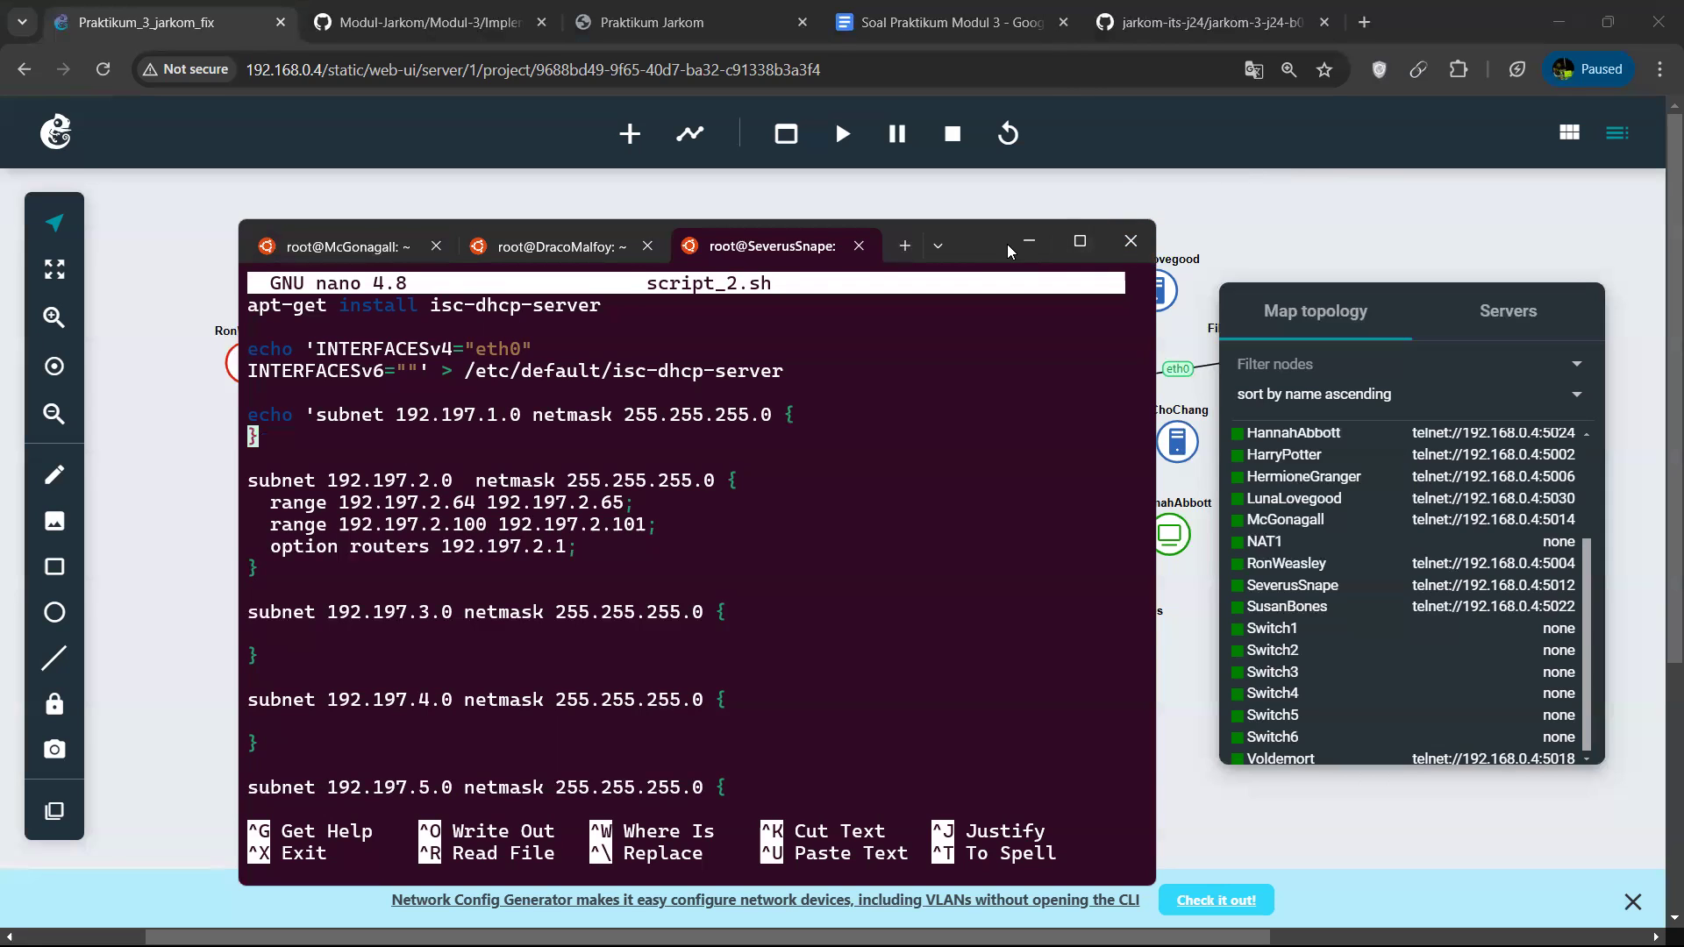
# Review the address ranges and router options of the 192.197.2.0 and 192.197.5.0 subnets in script_2.sh, and exit nano.
pyautogui.moveTo(1007, 244); pyautogui.dragTo(945, 198)
pyautogui.press('Down')
pyautogui.press('Down')
pyautogui.press('Down')
pyautogui.press('Right')
pyautogui.press('Right')
pyautogui.press('Right')
pyautogui.press('Right')
pyautogui.press('Right')
pyautogui.press('Right')
pyautogui.press('Right')
pyautogui.press('Right')
pyautogui.press('Right')
pyautogui.press('Right')
pyautogui.press('Right')
pyautogui.press('Right')
pyautogui.press('Right')
pyautogui.press('Right')
pyautogui.press('Right')
pyautogui.press('Right')
pyautogui.press('Right')
pyautogui.press('Right')
pyautogui.press('Right')
pyautogui.press('Right')
pyautogui.press('Right')
pyautogui.press('Down')
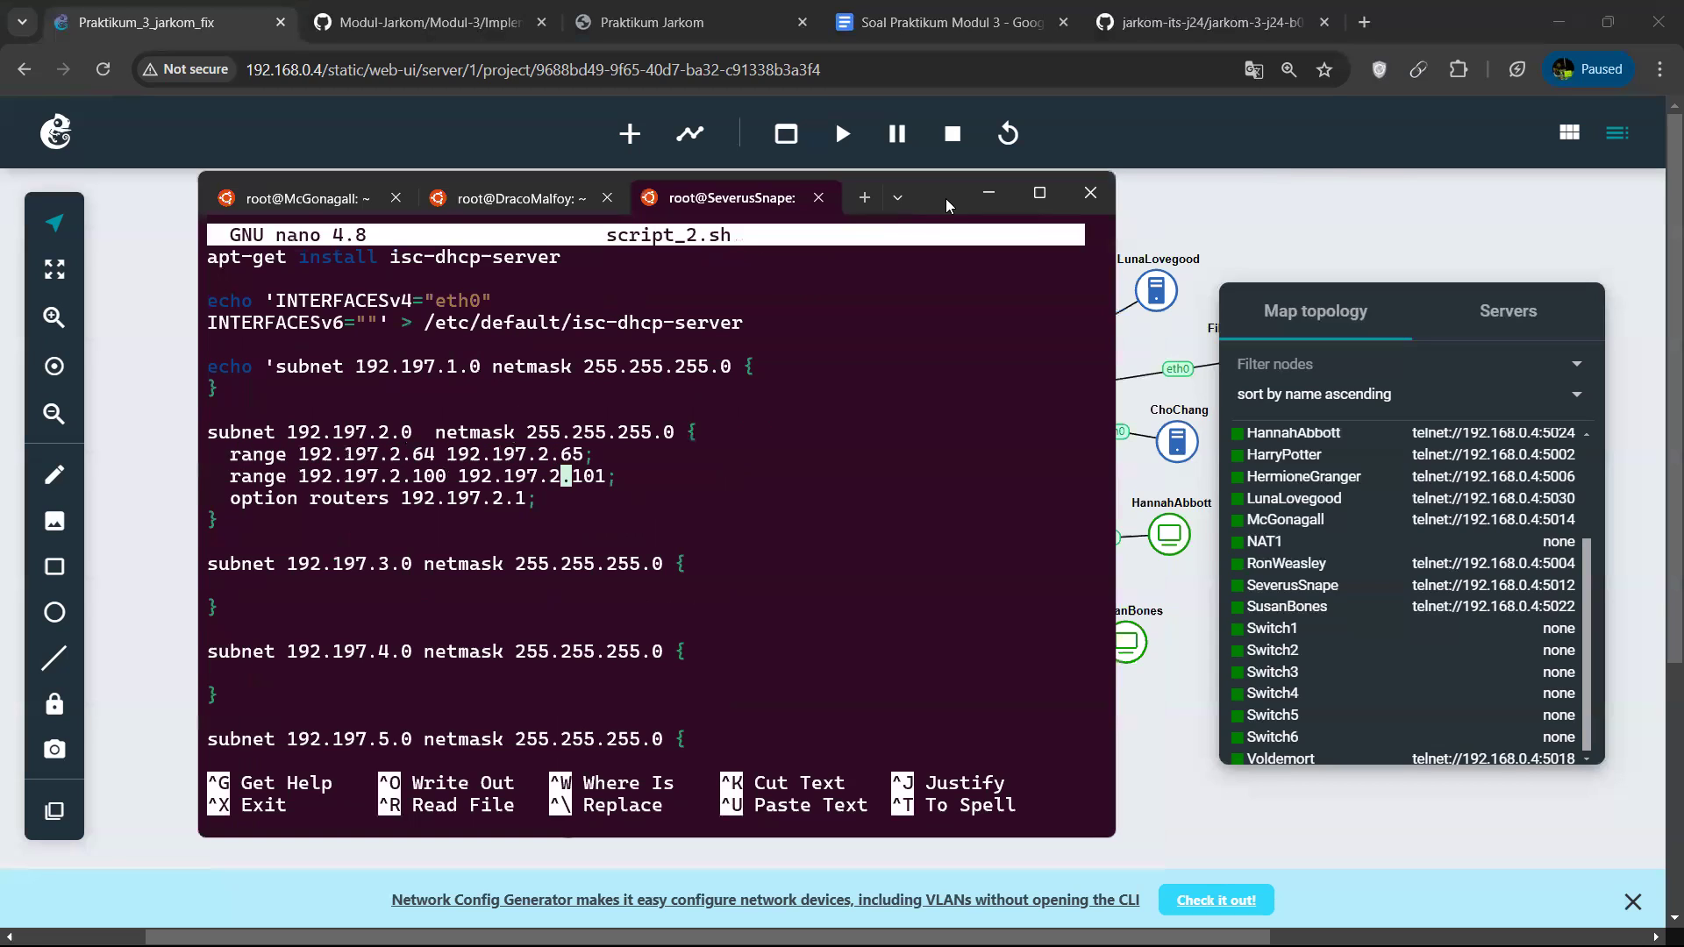
pyautogui.press('Right')
pyautogui.press('Up')
pyautogui.press('Down')
pyautogui.press('Down')
pyautogui.press('Down')
pyautogui.press('Down')
pyautogui.press('Down')
pyautogui.press('Down')
pyautogui.press('Down')
pyautogui.press('Down')
pyautogui.press('Down')
pyautogui.press('Down')
pyautogui.press('Down')
pyautogui.press('Down')
pyautogui.press('Down')
pyautogui.press('Down')
pyautogui.press('Down')
pyautogui.press('Down')
pyautogui.press('Down')
pyautogui.press('Down')
pyautogui.press('Down')
pyautogui.press('Down')
pyautogui.press('Down')
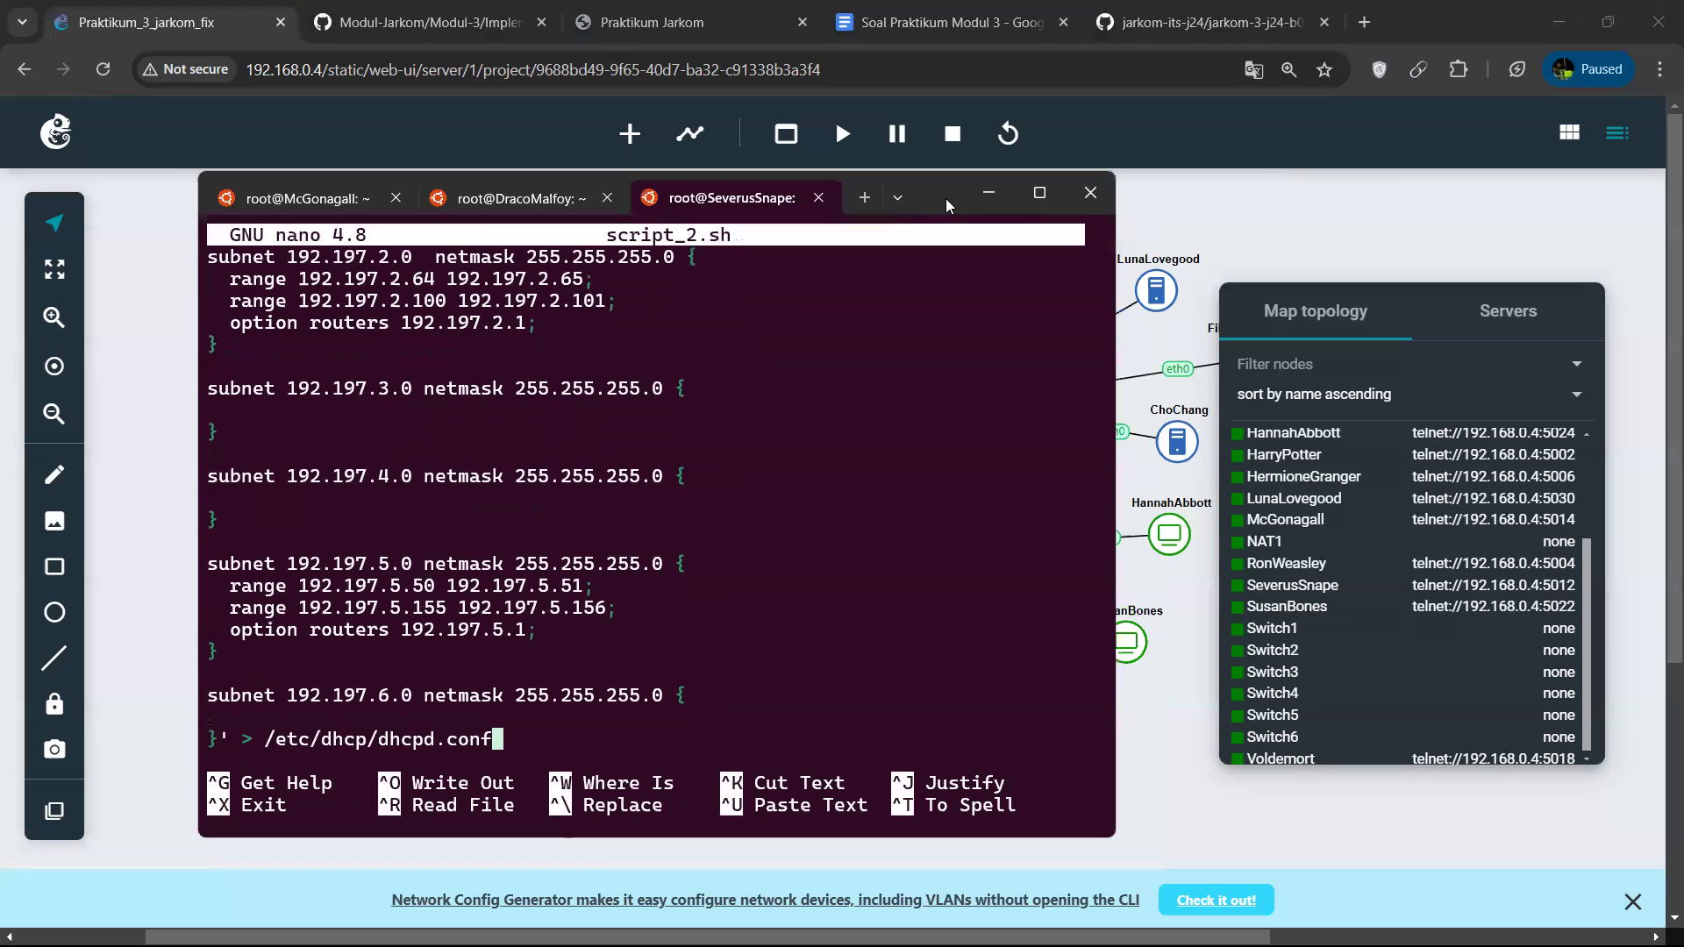
pyautogui.press('Up')
pyautogui.press('Up')
pyautogui.press('Up')
pyautogui.press('Up')
pyautogui.press('Up')
pyautogui.hotkey('ctrl', 'x')
pyautogui.press('Up')
pyautogui.press('Up')
pyautogui.press('Up')
pyautogui.press('Up')
pyautogui.press('Up')
pyautogui.press('Up')
pyautogui.press('Down')
pyautogui.press('BackSpace')
pyautogui.press('BackSpace')
pyautogui.press('BackSpace')
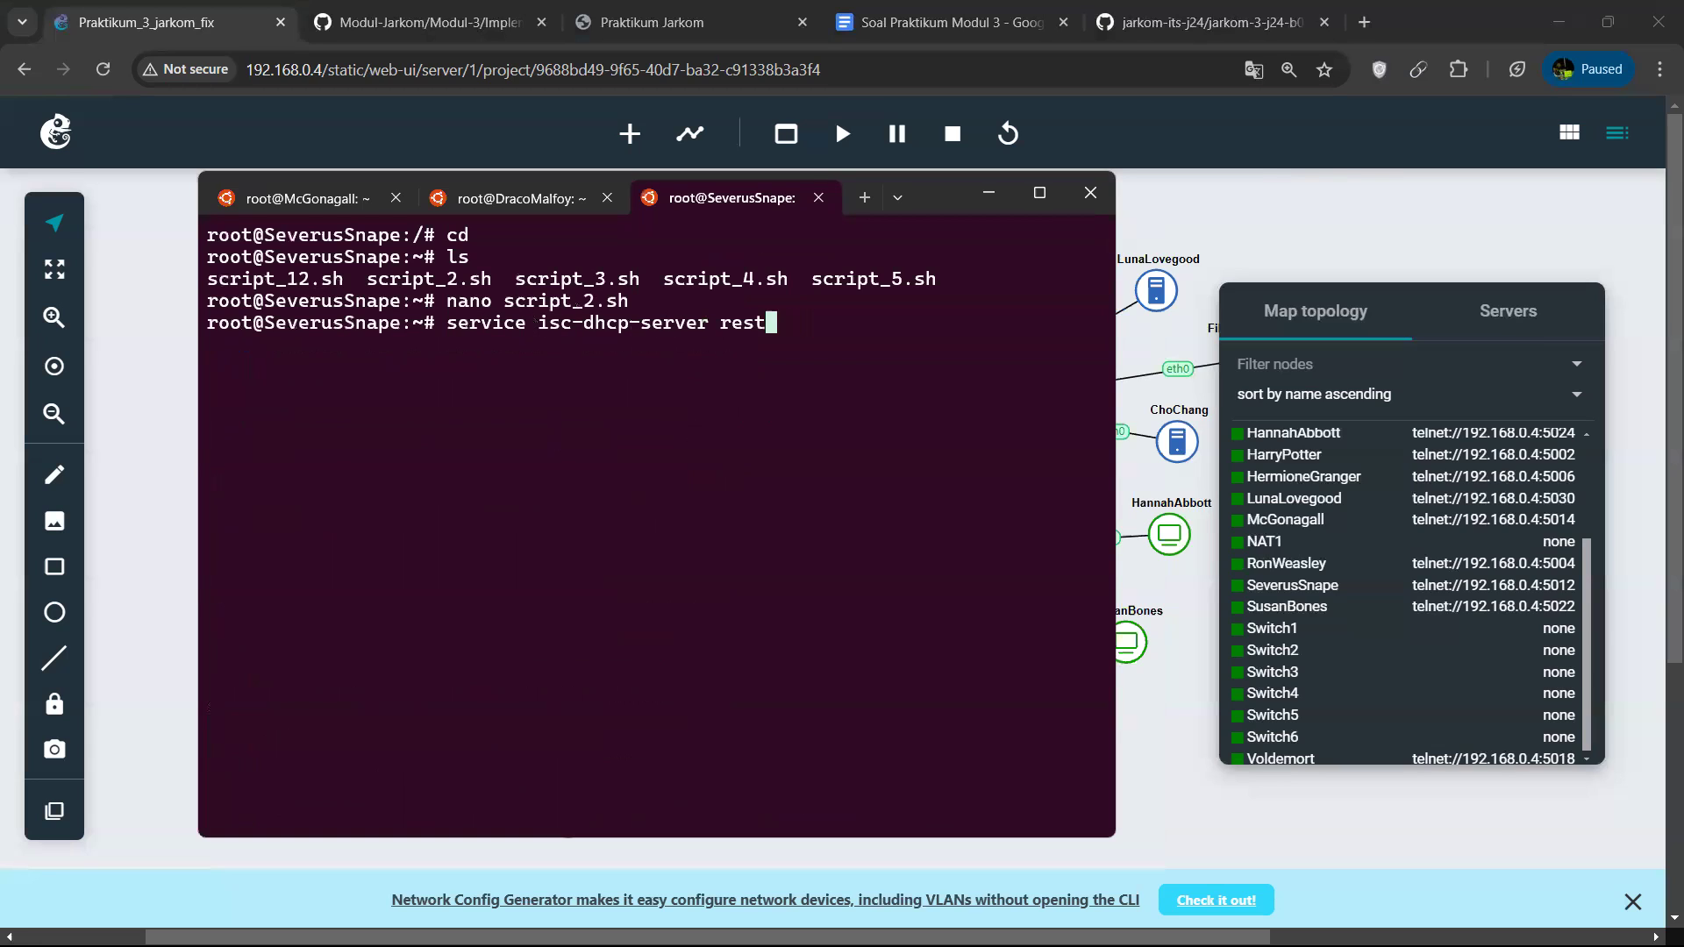
pyautogui.press('BackSpace')
pyautogui.press('BackSpace')
pyautogui.press('BackSpace')
pyautogui.press('BackSpace')
pyautogui.press('BackSpace')
pyautogui.press('BackSpace')
pyautogui.press('BackSpace')
pyautogui.press('BackSpace')
pyautogui.press('BackSpace')
pyautogui.press('BackSpace')
pyautogui.press('BackSpace')
pyautogui.press('BackSpace')
pyautogui.press('BackSpace')
pyautogui.press('BackSpace')
pyautogui.press('BackSpace')
pyautogui.press('BackSpace')
pyautogui.press('BackSpace')
pyautogui.press('BackSpace')
pyautogui.press('BackSpace')
pyautogui.press('BackSpace')
# Run script_2.sh with bash on SeverusSnape and accept the installation of the isc-dhcp-server packages.
pyautogui.write('bash script_2.sh')
pyautogui.press('Return')
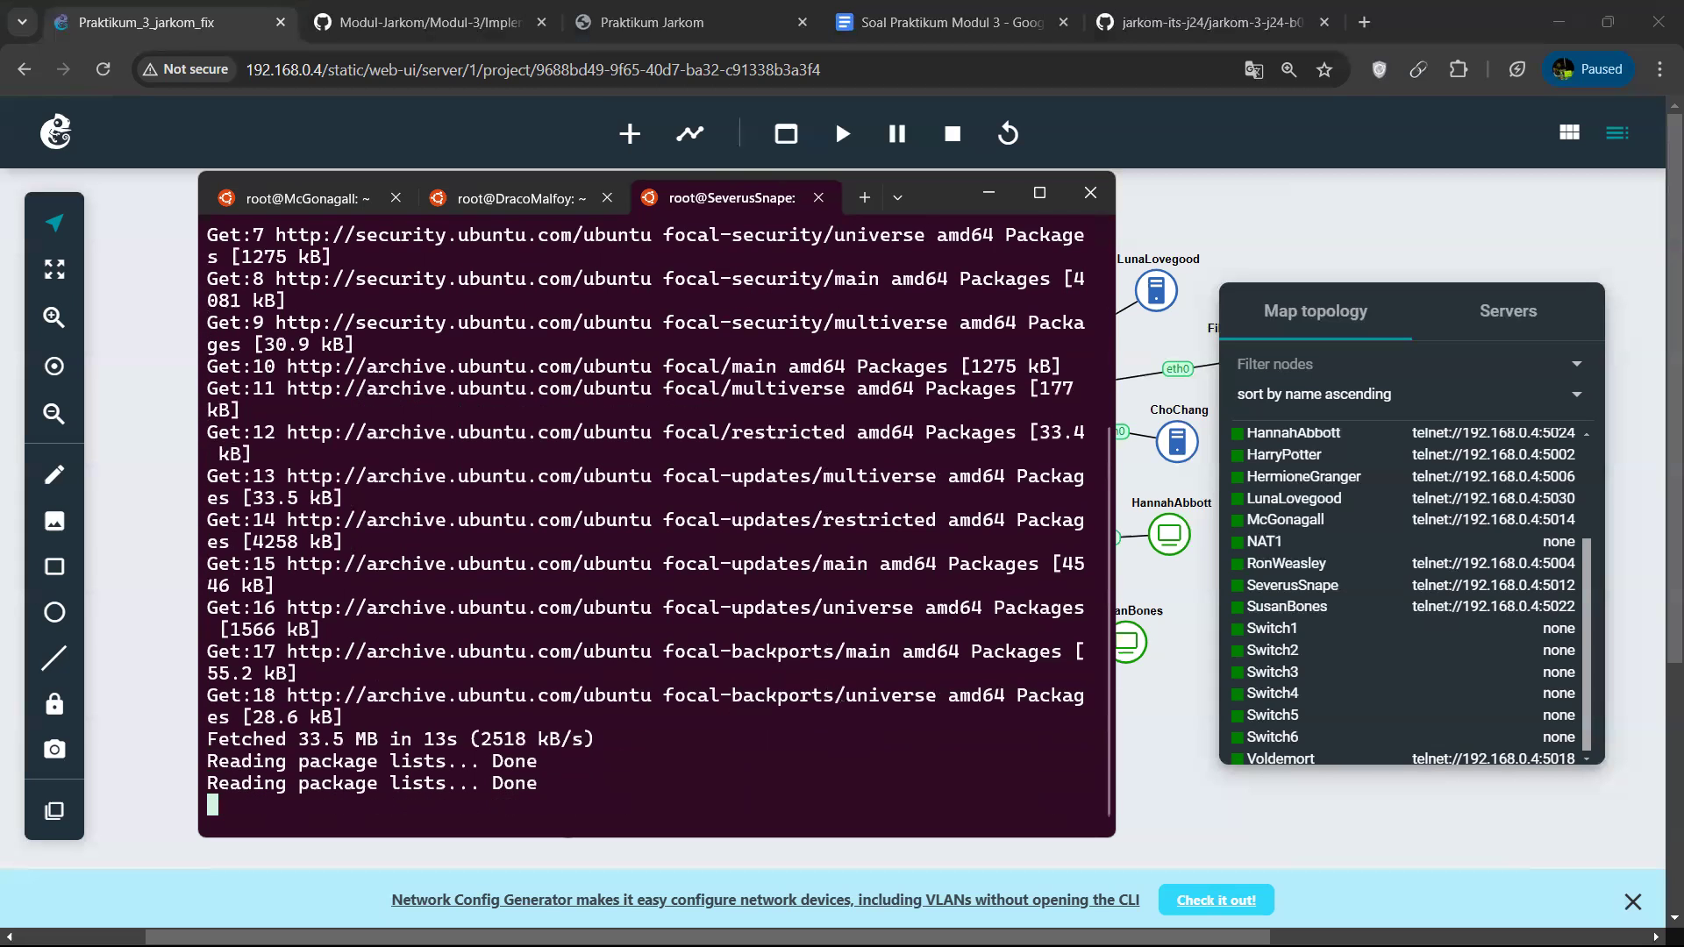
pyautogui.write('y')
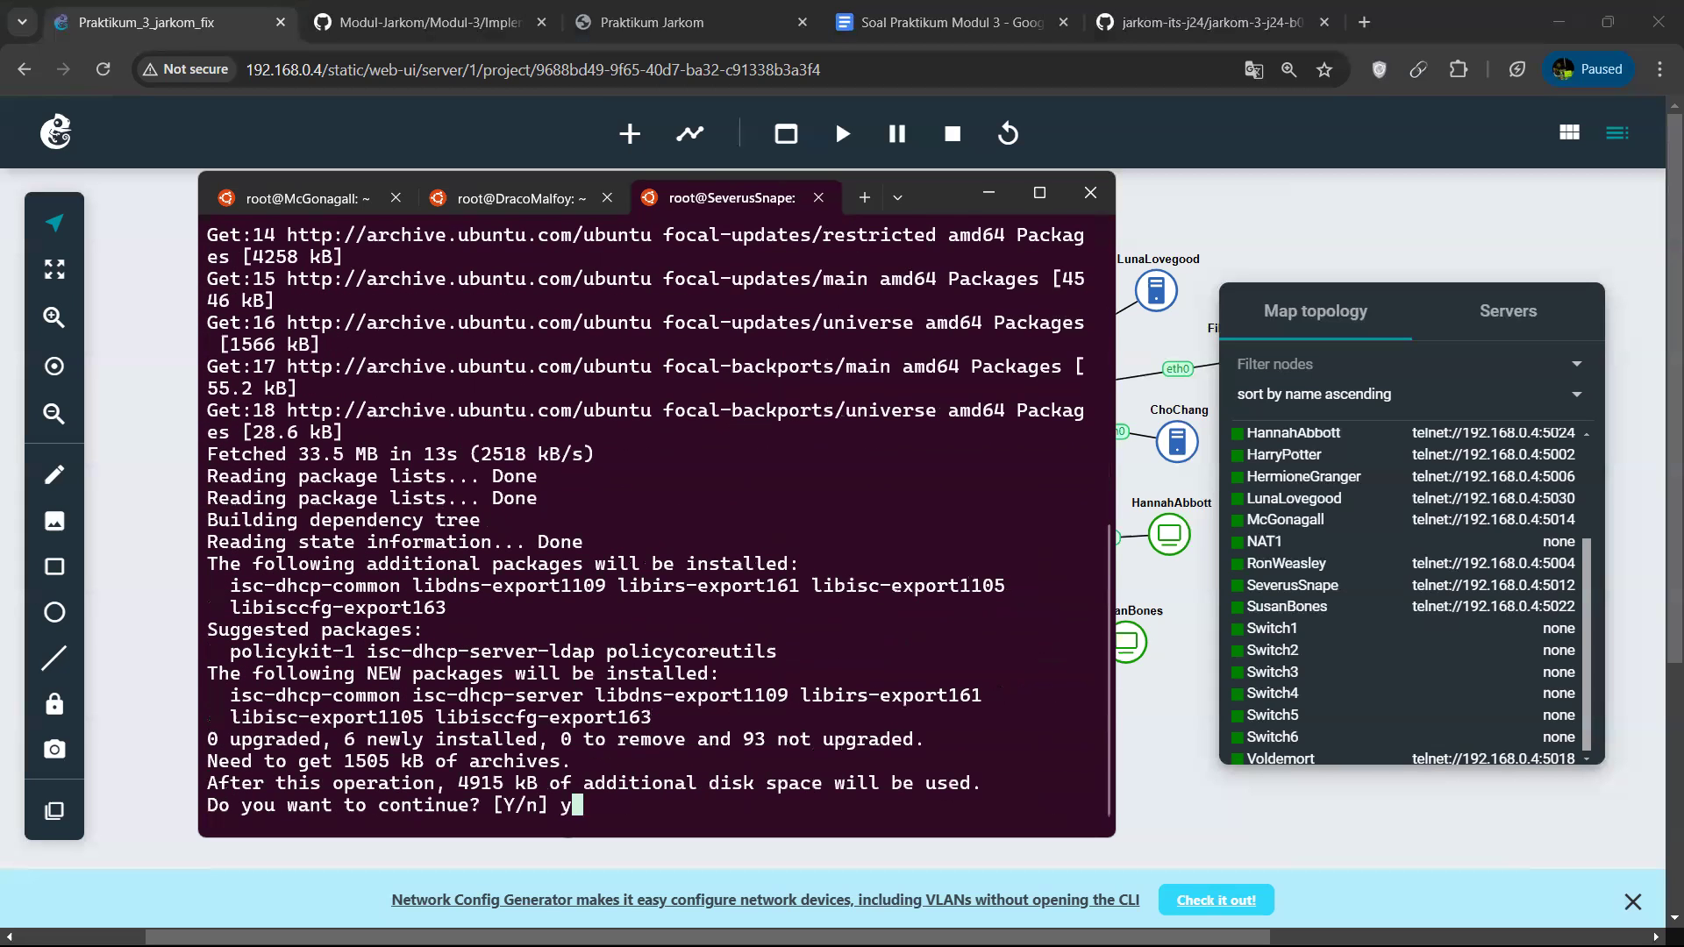
pyautogui.press('Return')
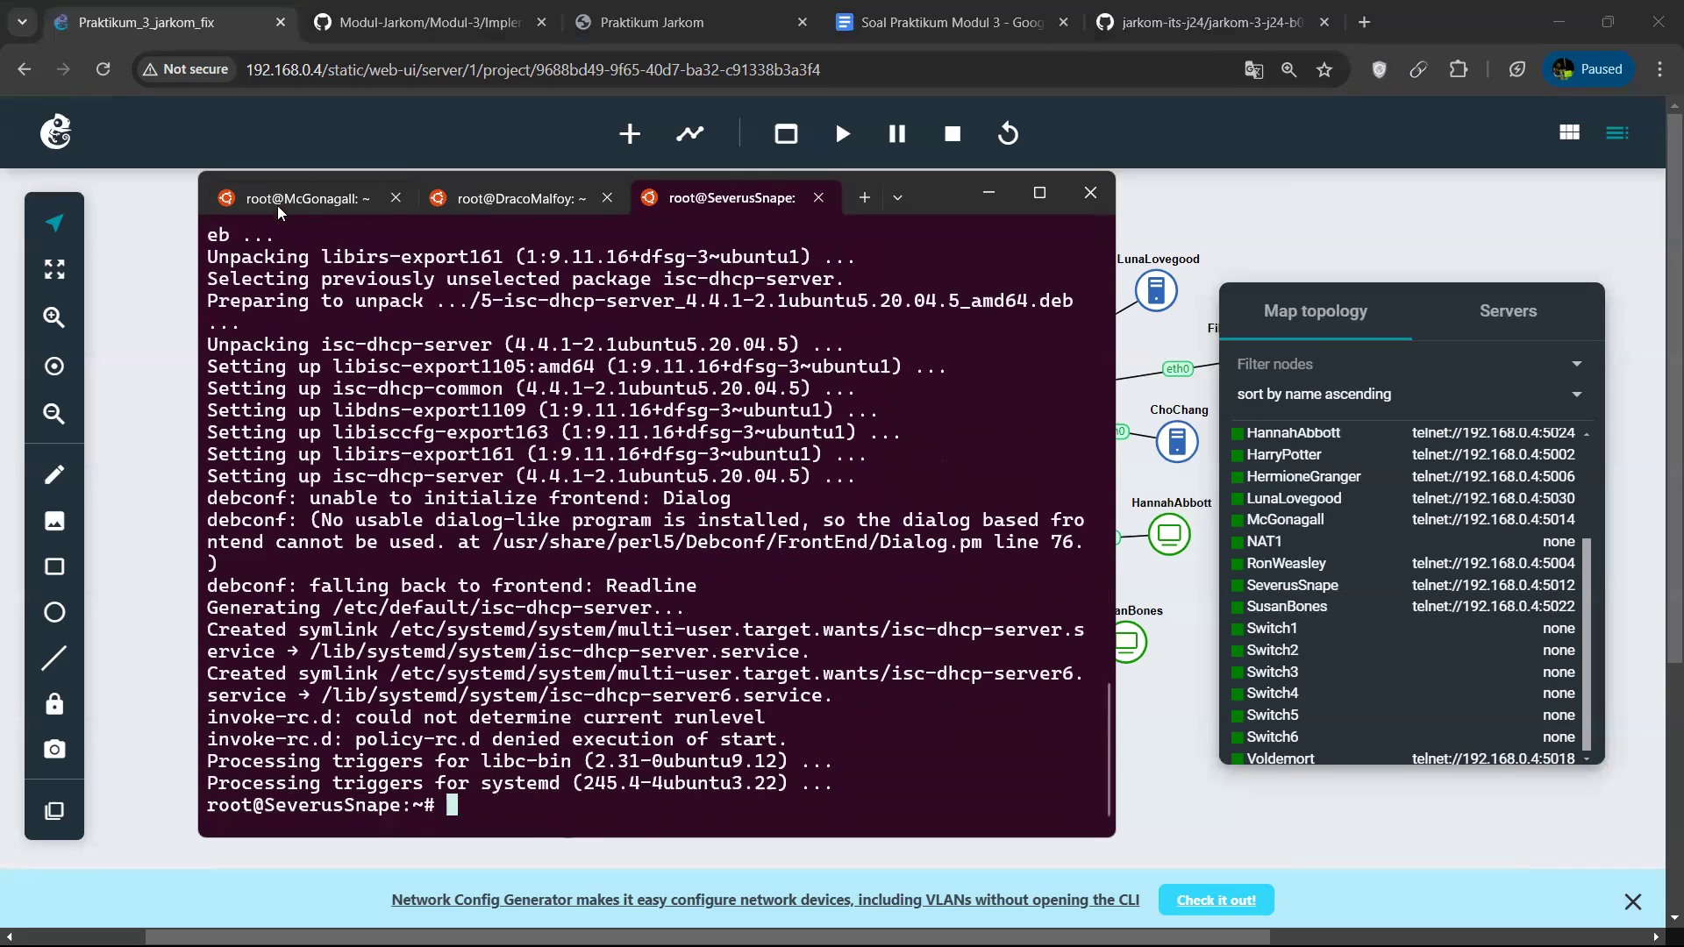
# Run script_3.sh with bash on SeverusSnape to start the DHCP server.
pyautogui.write('bash script_2.sh')
pyautogui.press('Left')
pyautogui.press('Left')
pyautogui.press('BackSpace')
pyautogui.write('3')
pyautogui.press('Return')
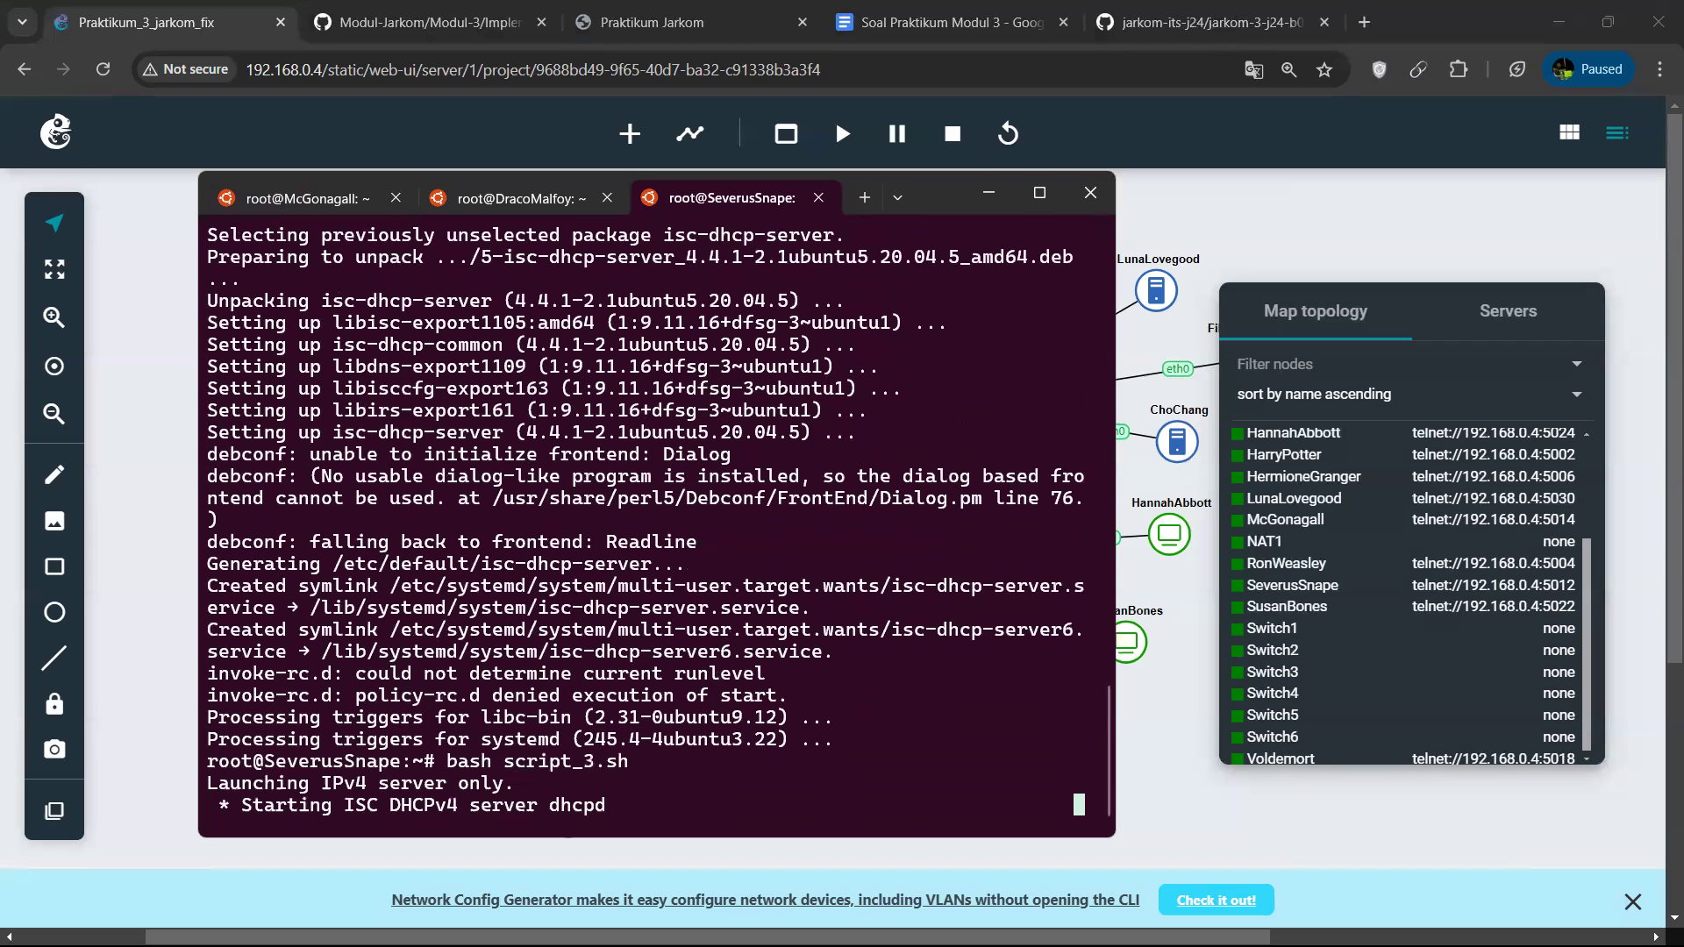
# Run script_4.sh with bash to apply the lease-time configuration and restart the DHCP server.
pyautogui.press('Up')
pyautogui.press('Left')
pyautogui.press('Left')
pyautogui.press('BackSpace')
pyautogui.press('BackSpace')
pyautogui.write('4.')
pyautogui.press('Return')
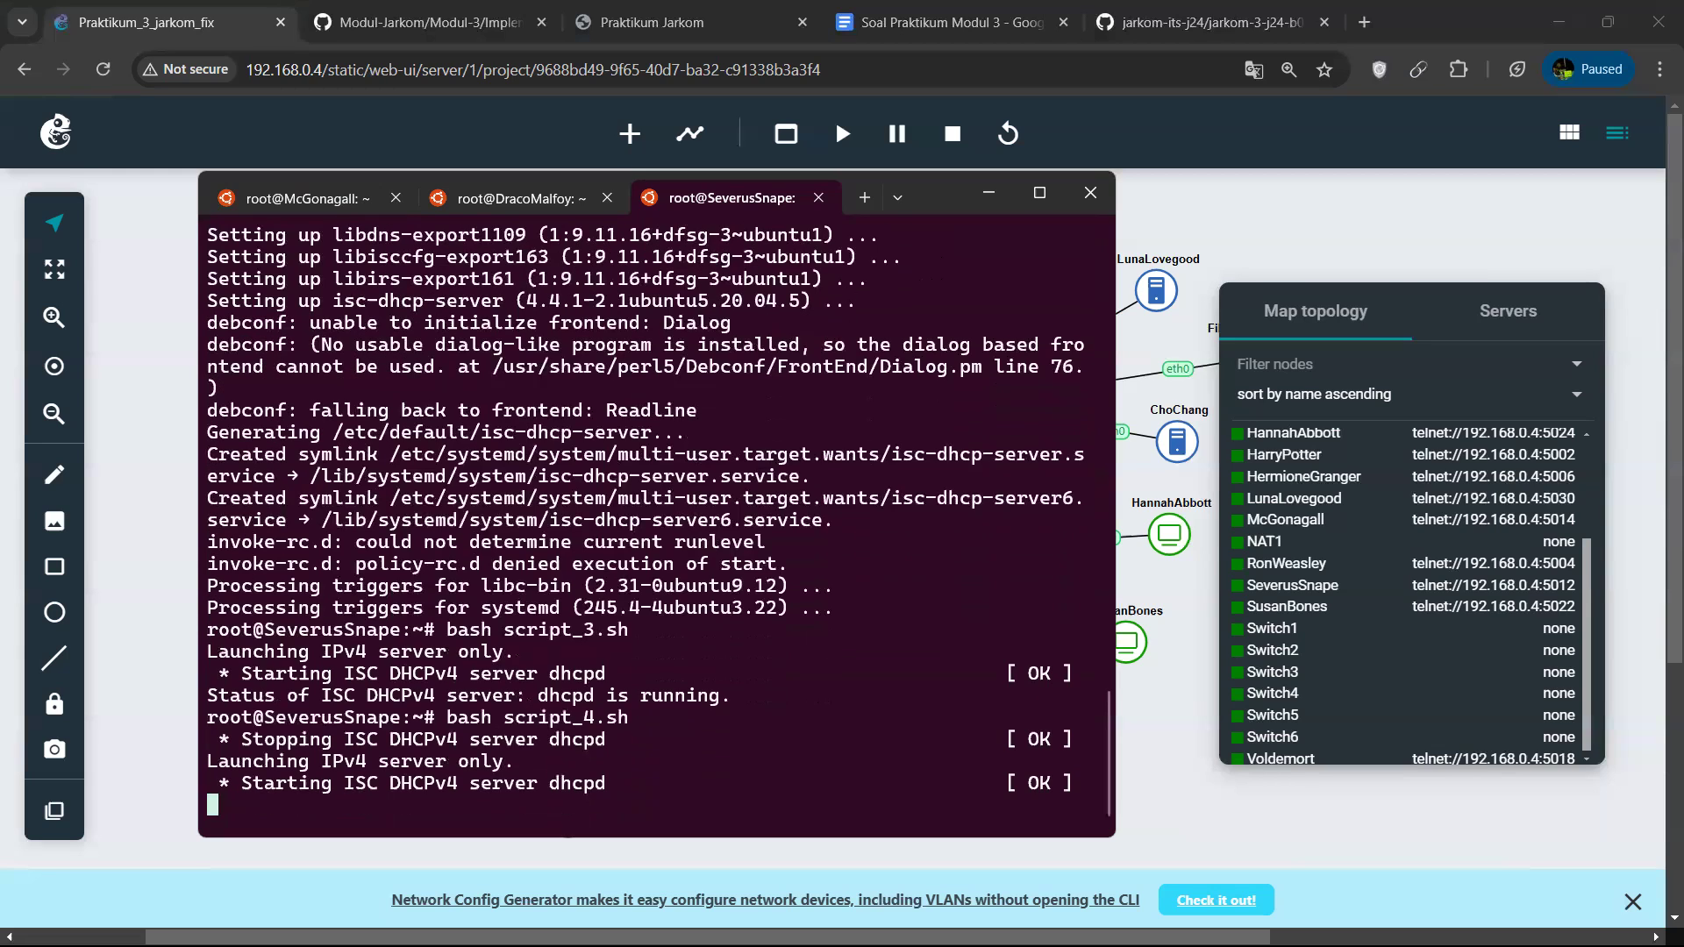
# Run script_5.sh with bash on SeverusSnape to restart the DHCP server with its configuration.
pyautogui.press('Up')
pyautogui.press('Left')
pyautogui.press('Left')
pyautogui.press('BackSpace')
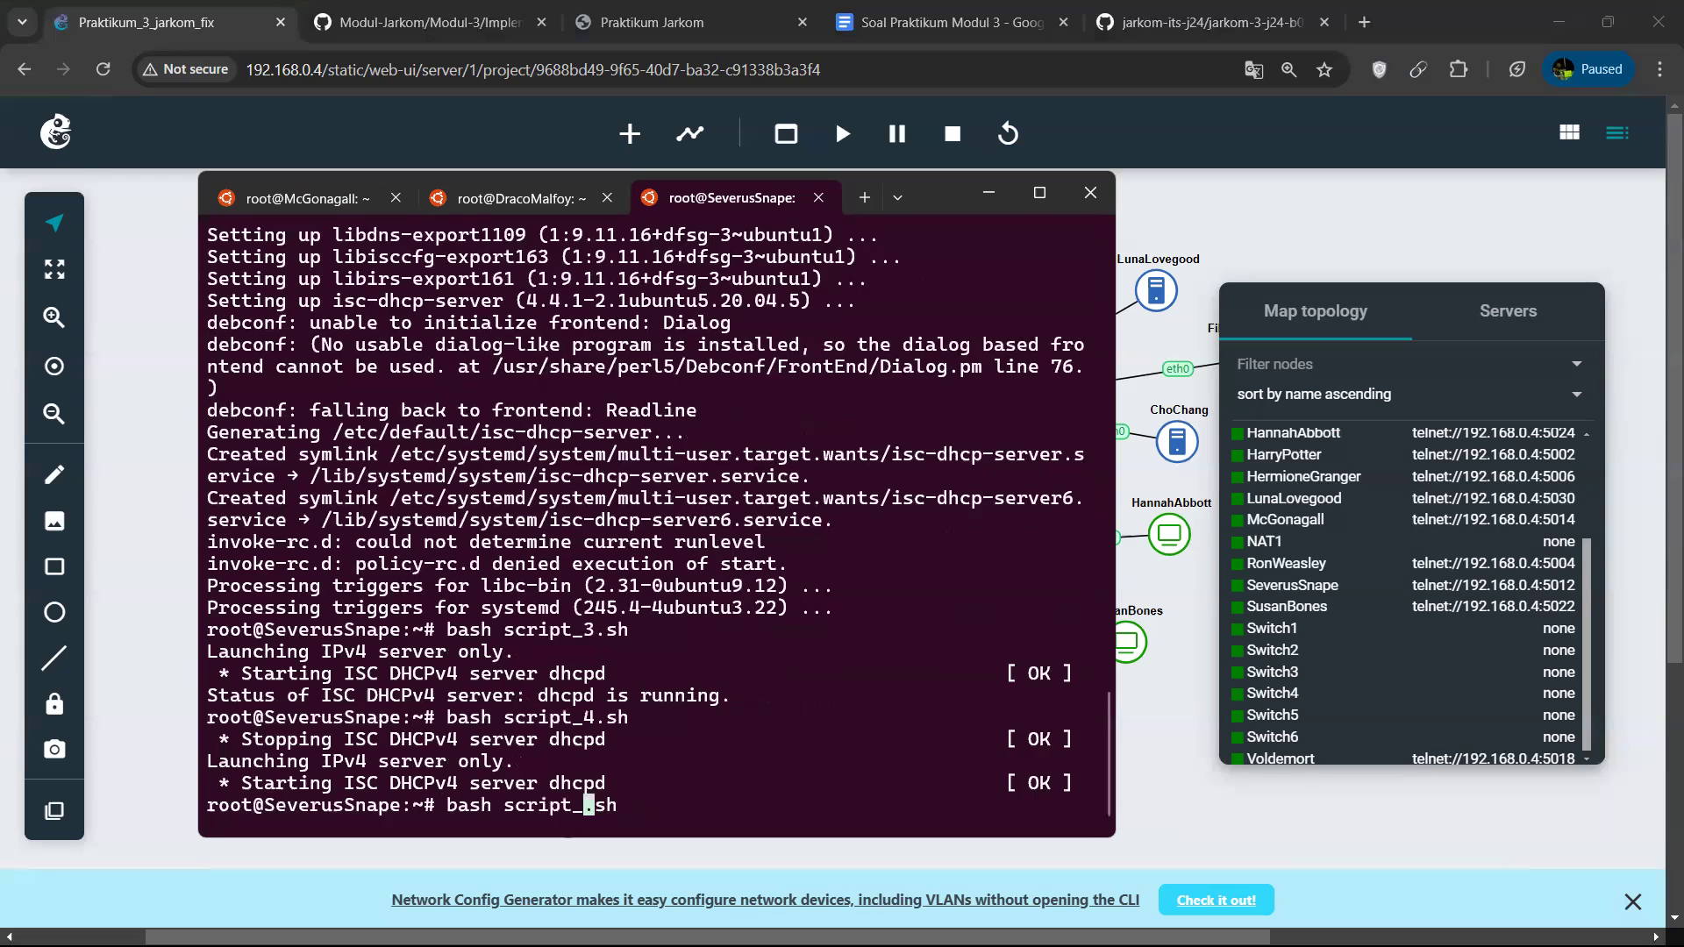
pyautogui.write('5')
pyautogui.press('Return')
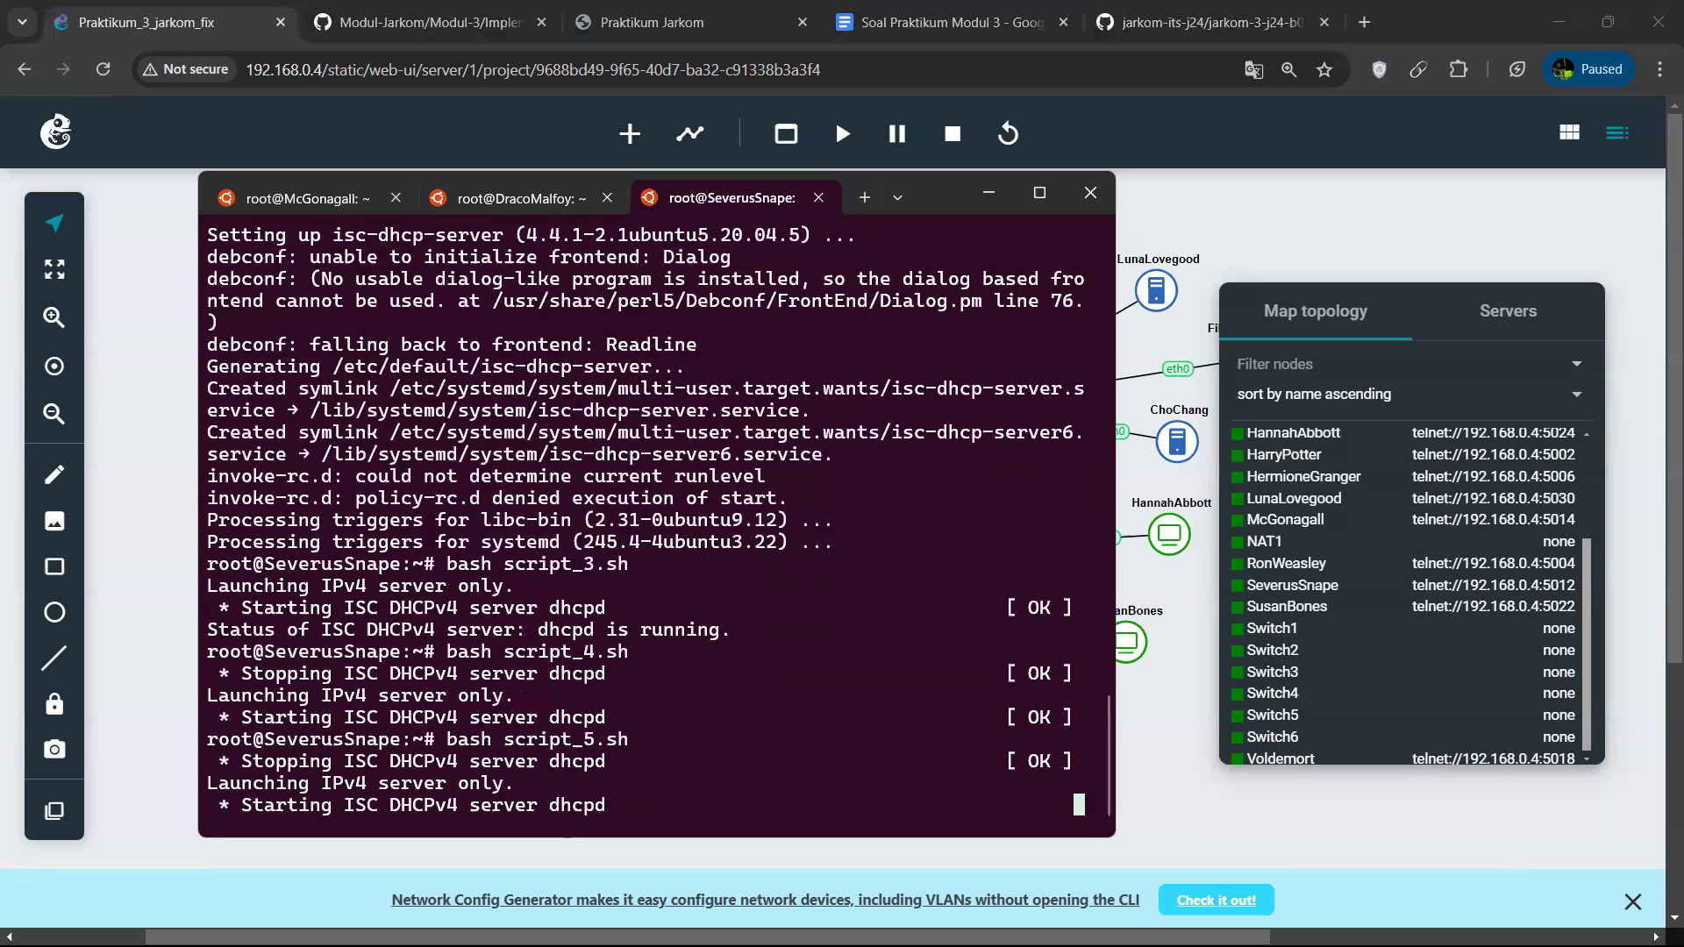
pyautogui.press('Up')
pyautogui.press('Up')
pyautogui.press('Up')
pyautogui.press('Up')
pyautogui.press('Up')
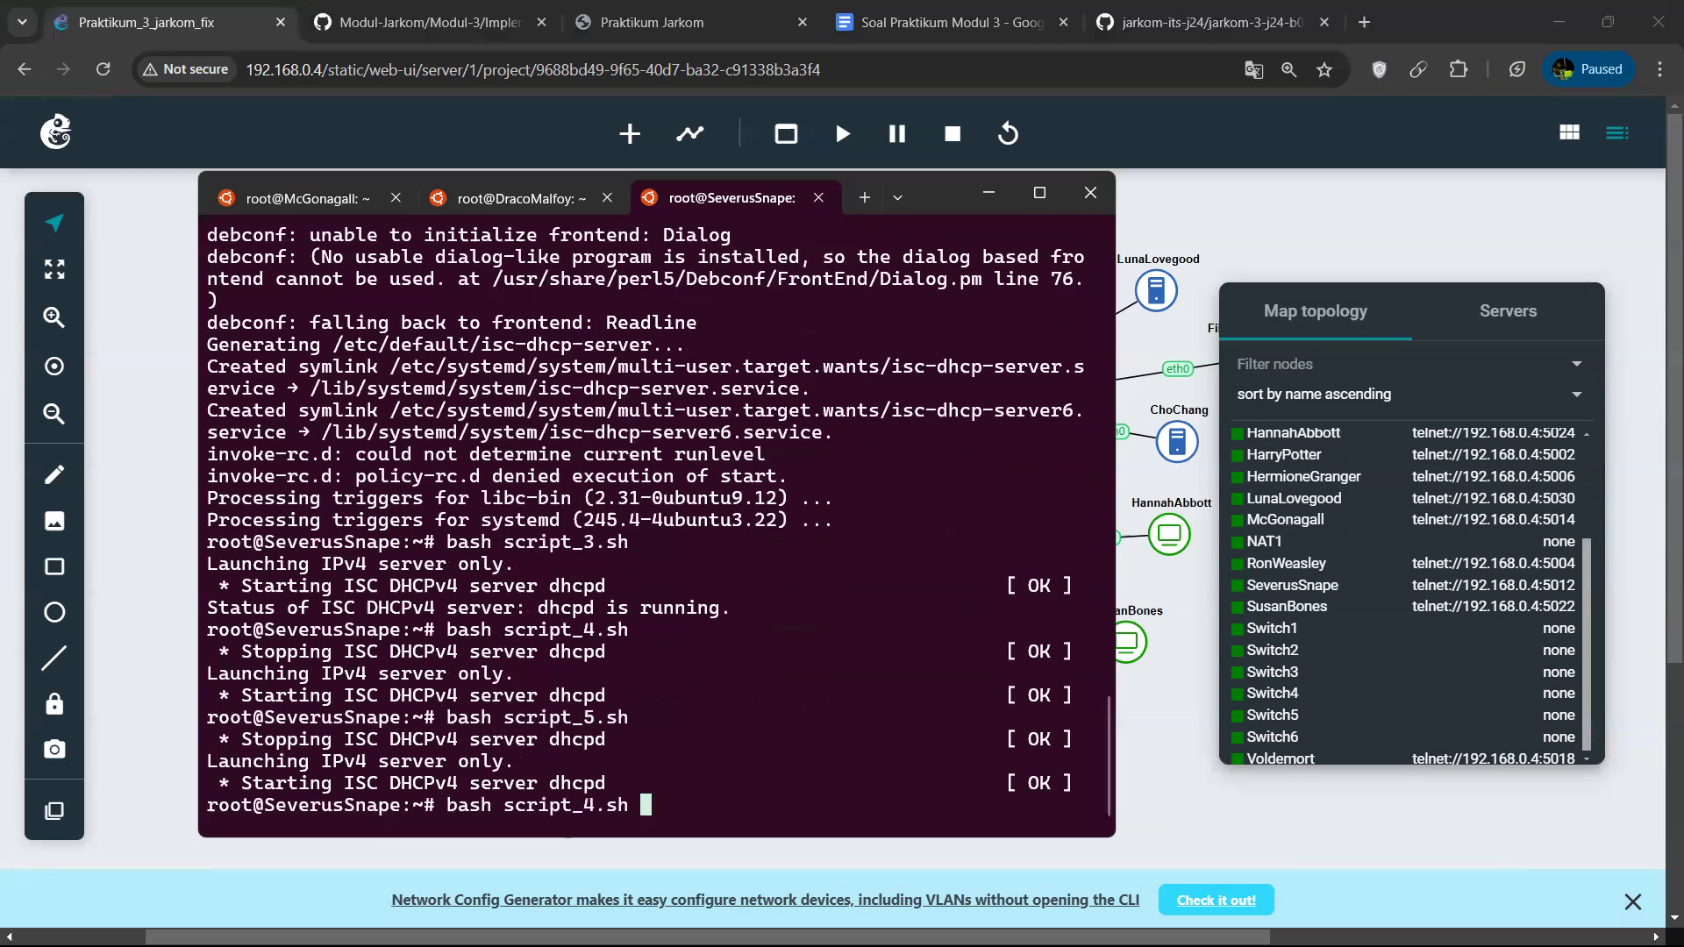
pyautogui.press('BackSpace')
pyautogui.press('BackSpace')
pyautogui.press('BackSpace')
pyautogui.press('Up')
pyautogui.press('Up')
pyautogui.press('Up')
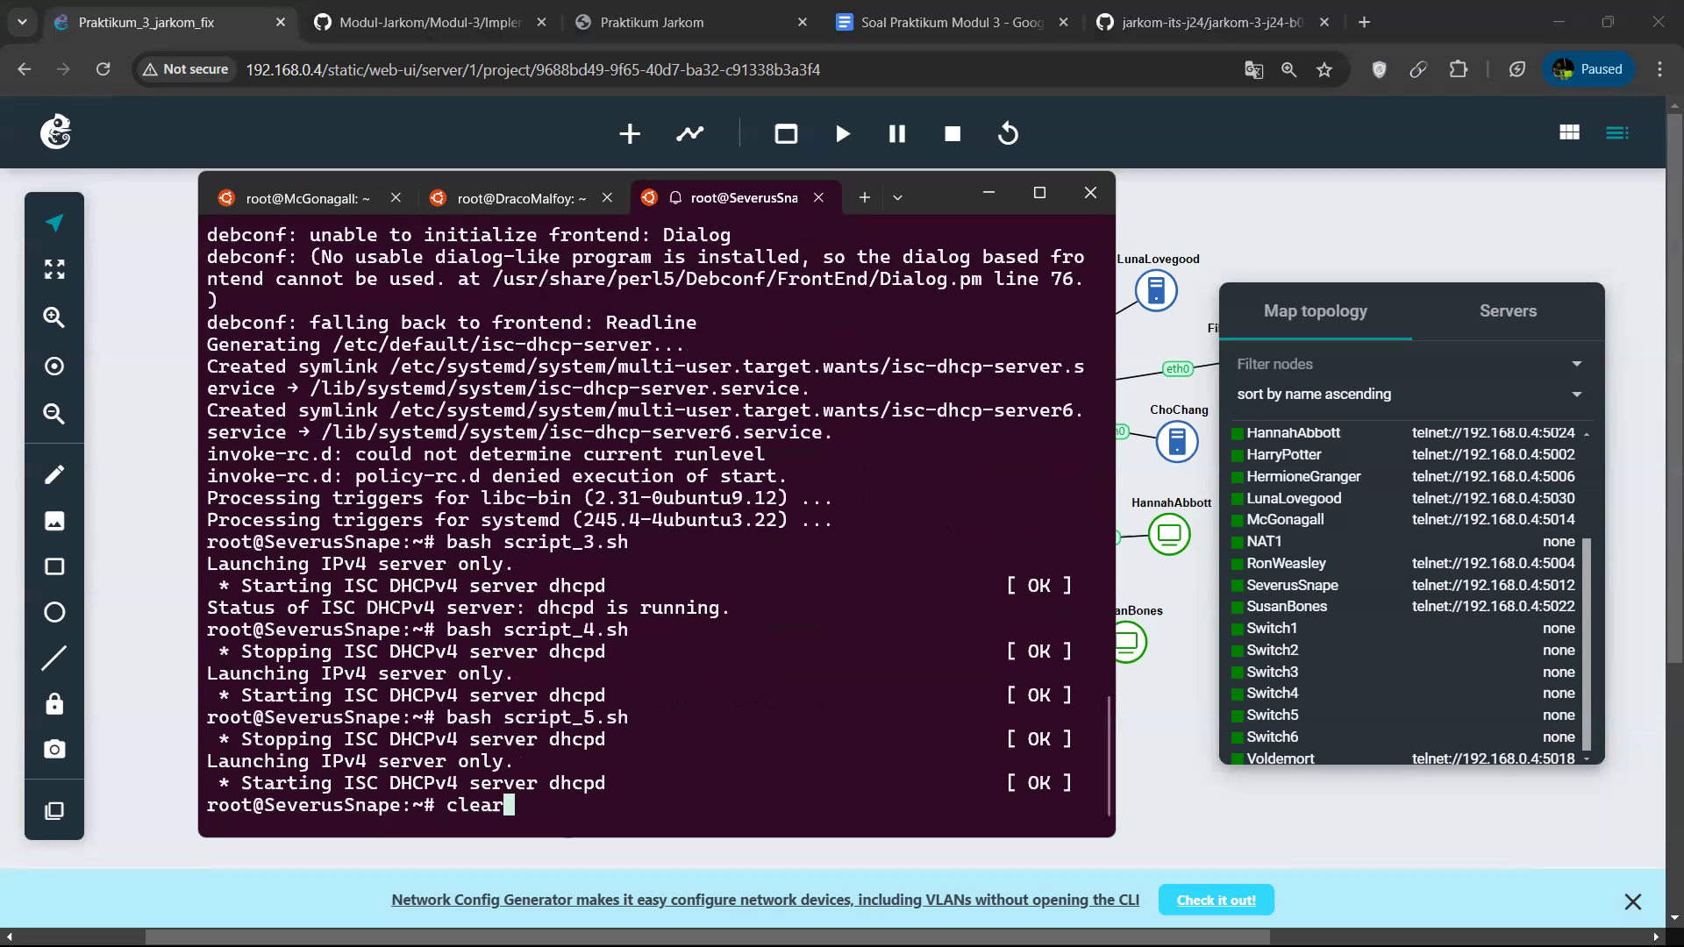
pyautogui.press('Down')
pyautogui.press('Up')
pyautogui.press('Up')
pyautogui.press('Up')
pyautogui.press('Up')
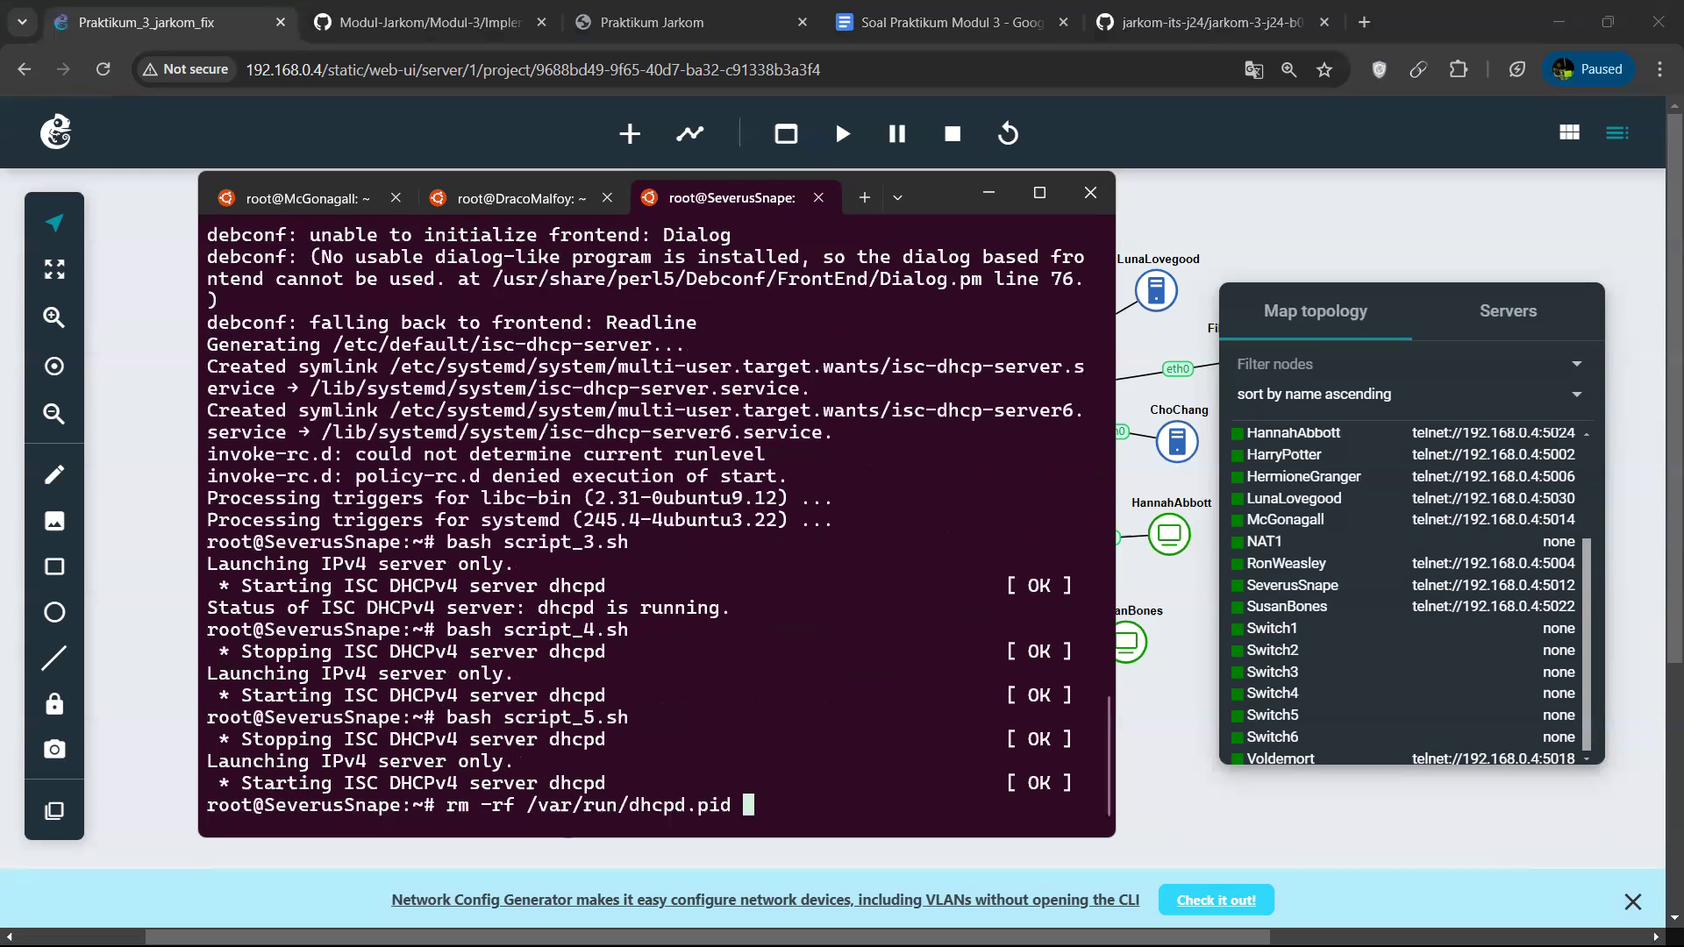
# Open script_4.sh in nano and review its subnet ranges, routers and lease times.
pyautogui.press('Down')
pyautogui.press('Left')
pyautogui.press('Left')
pyautogui.press('Left')
pyautogui.press('Left')
pyautogui.press('Left')
pyautogui.press('Left')
pyautogui.press('Left')
pyautogui.press('Left')
pyautogui.press('Left')
pyautogui.press('Left')
pyautogui.press('Left')
pyautogui.press('Left')
pyautogui.press('Left')
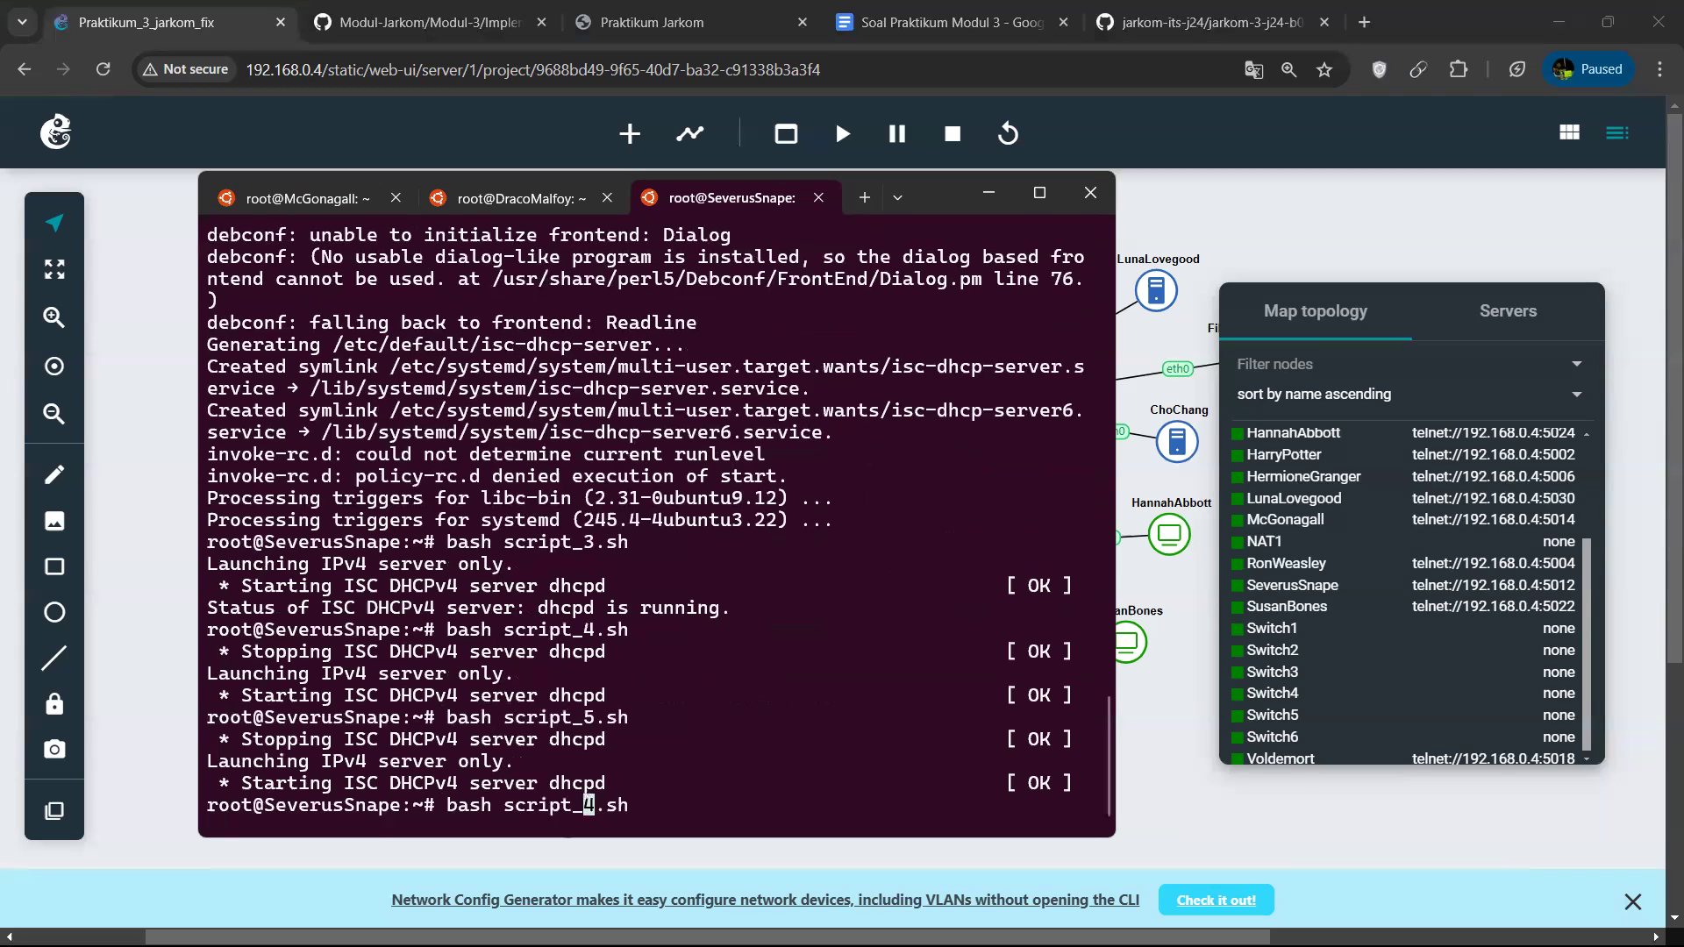
pyautogui.press('Right')
pyautogui.press('BackSpace')
pyautogui.press('BackSpace')
pyautogui.press('BackSpace')
pyautogui.press('BackSpace')
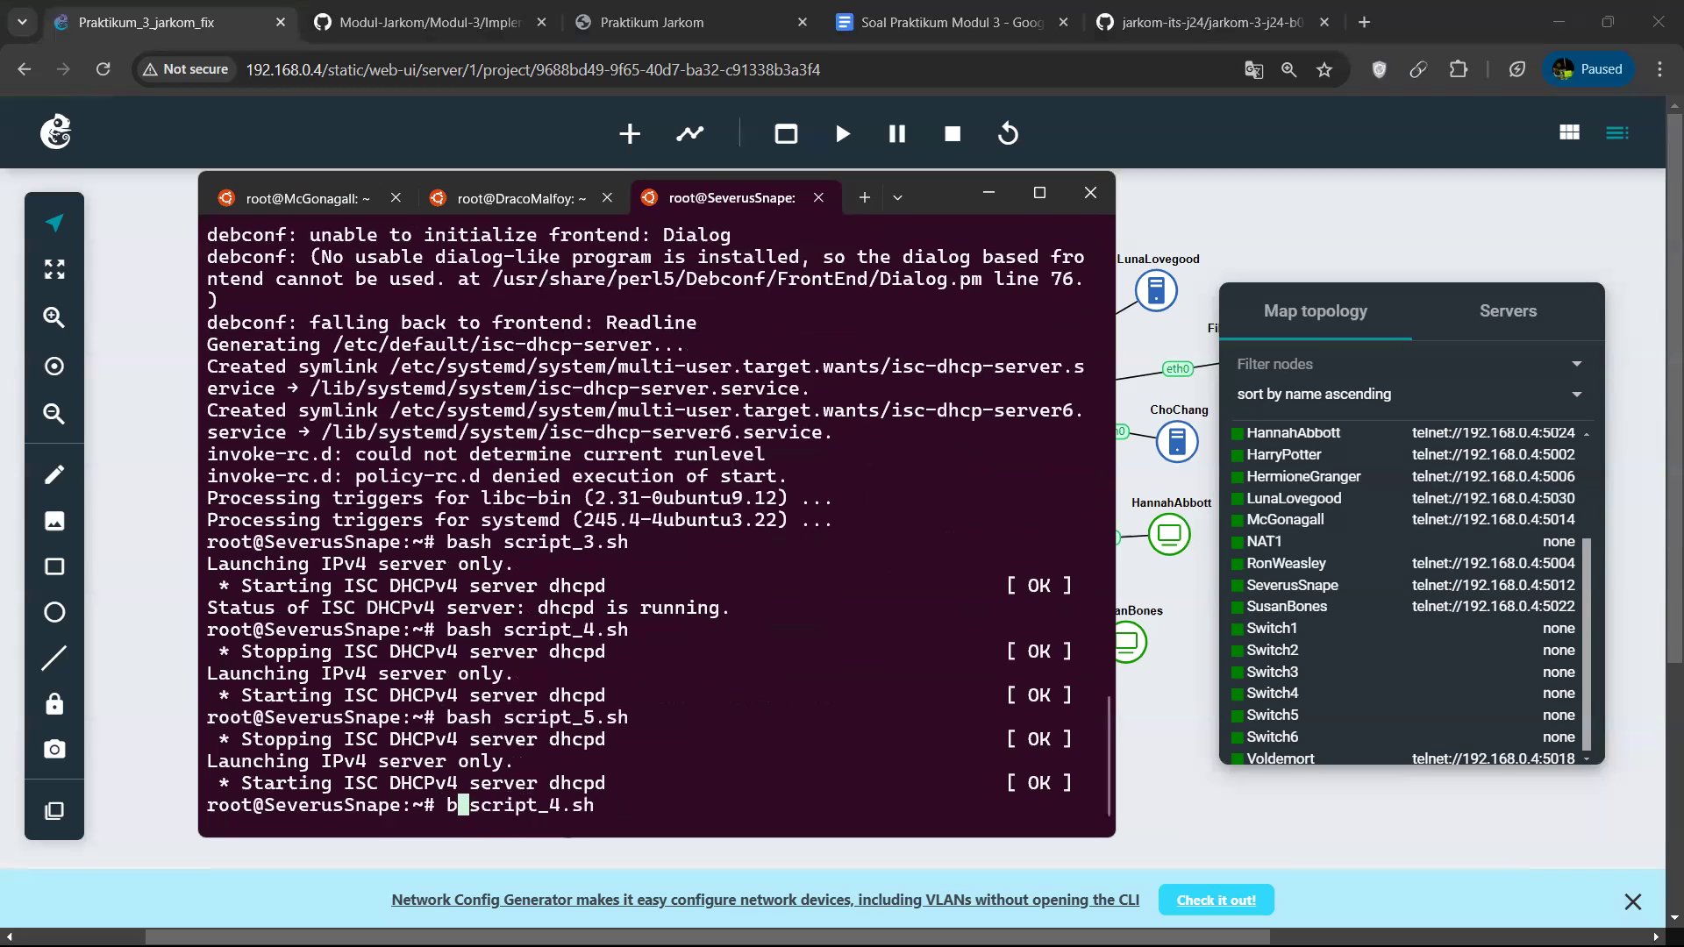
pyautogui.write('nano')
pyautogui.press('Return')
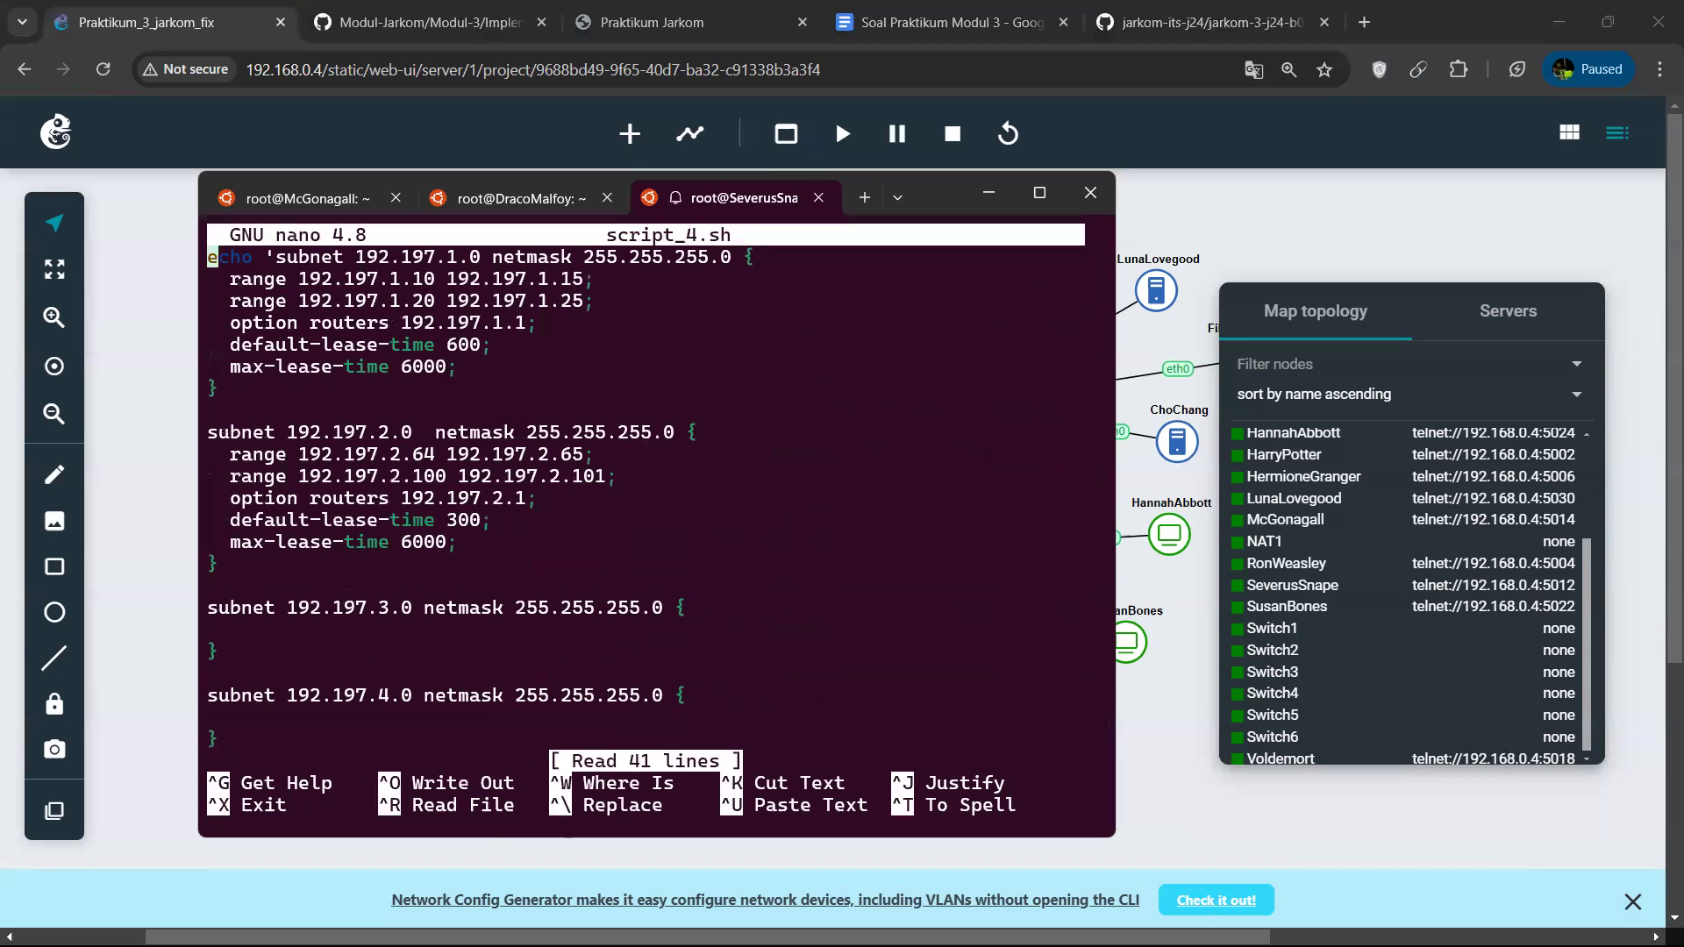
pyautogui.press('Down')
pyautogui.press('Down')
pyautogui.press('Down')
pyautogui.press('Down')
pyautogui.press('Down')
pyautogui.press('Down')
pyautogui.press('Down')
pyautogui.press('Down')
pyautogui.press('Down')
pyautogui.press('Down')
pyautogui.press('Down')
pyautogui.press('Down')
pyautogui.press('Down')
pyautogui.press('Down')
pyautogui.press('Down')
pyautogui.press('Down')
pyautogui.press('Down')
pyautogui.press('Down')
pyautogui.press('Down')
pyautogui.press('Down')
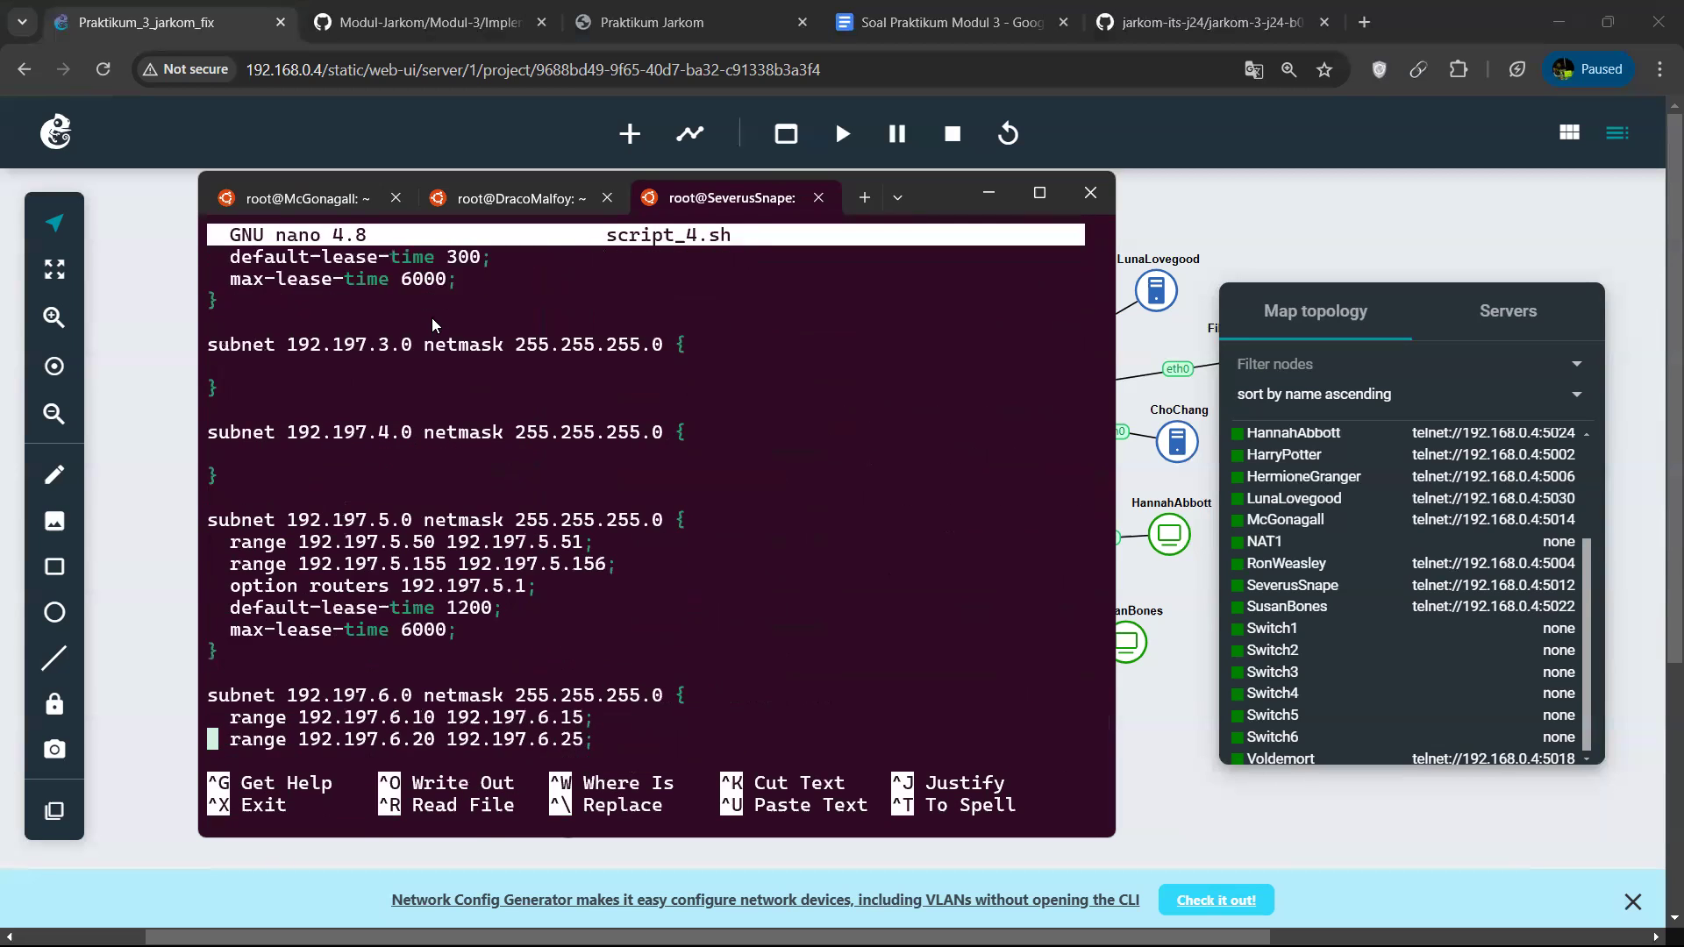
pyautogui.press('Down')
pyautogui.press('Down')
pyautogui.press('Down')
pyautogui.press('Down')
pyautogui.press('Down')
pyautogui.press('Down')
pyautogui.press('Down')
# Copy the dhcpd.conf path from script_4.sh, exit nano and open /etc/dhcp/dhcpd.conf in nano.
pyautogui.moveTo(267, 681); pyautogui.dragTo(486, 680)
pyautogui.hotkey('ctrl', 'c')
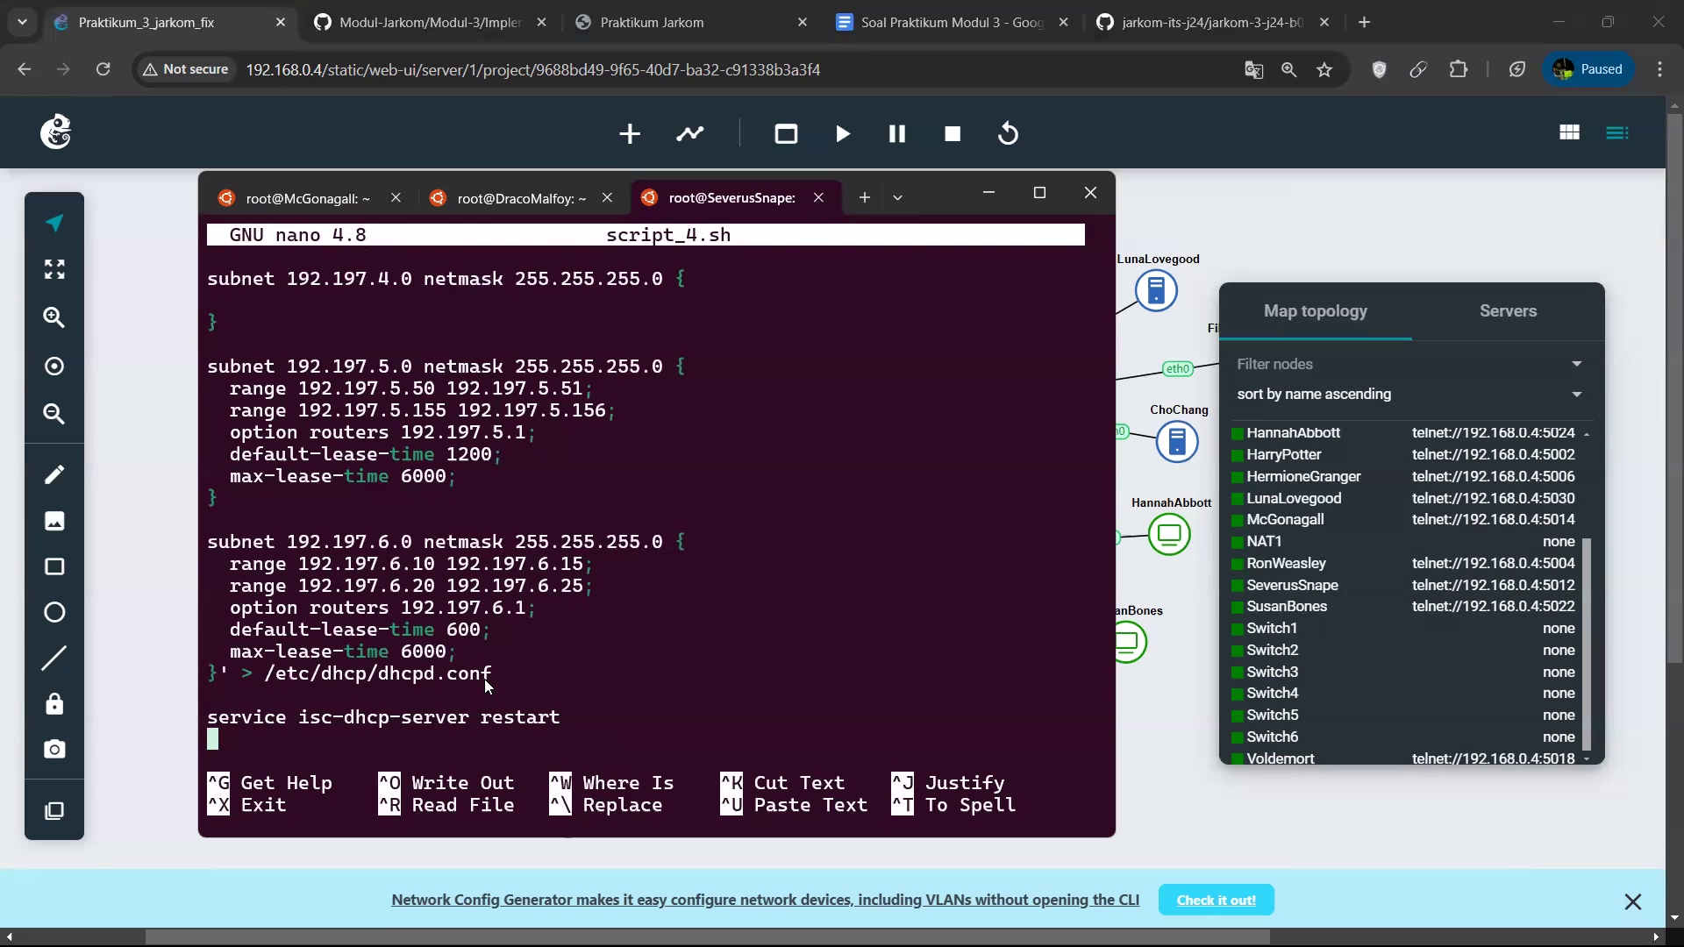
pyautogui.hotkey('ctrl', 'x')
pyautogui.write('nano')
pyautogui.hotkey('ctrl', 'v')
pyautogui.press('Return')
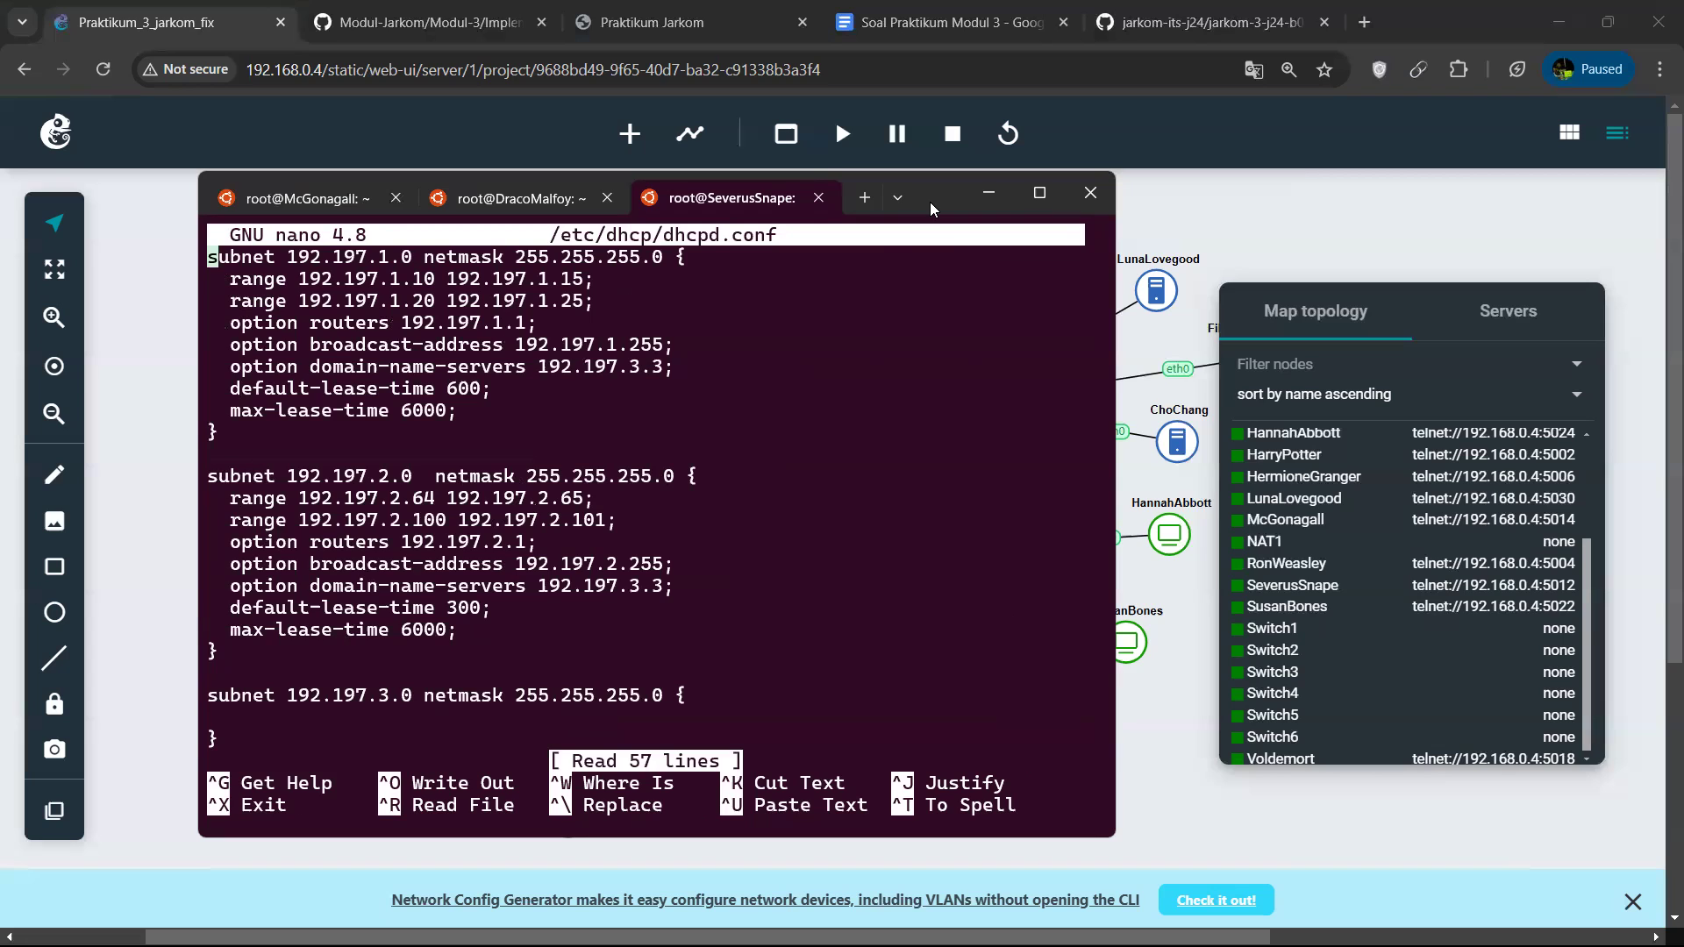
# Examine the range, broadcast-address and domain-name-servers settings of the 192.197.1.0 subnet in dhcpd.conf.
pyautogui.moveTo(930, 201); pyautogui.dragTo(1119, 188)
pyautogui.moveTo(602, 268); pyautogui.dragTo(614, 270)
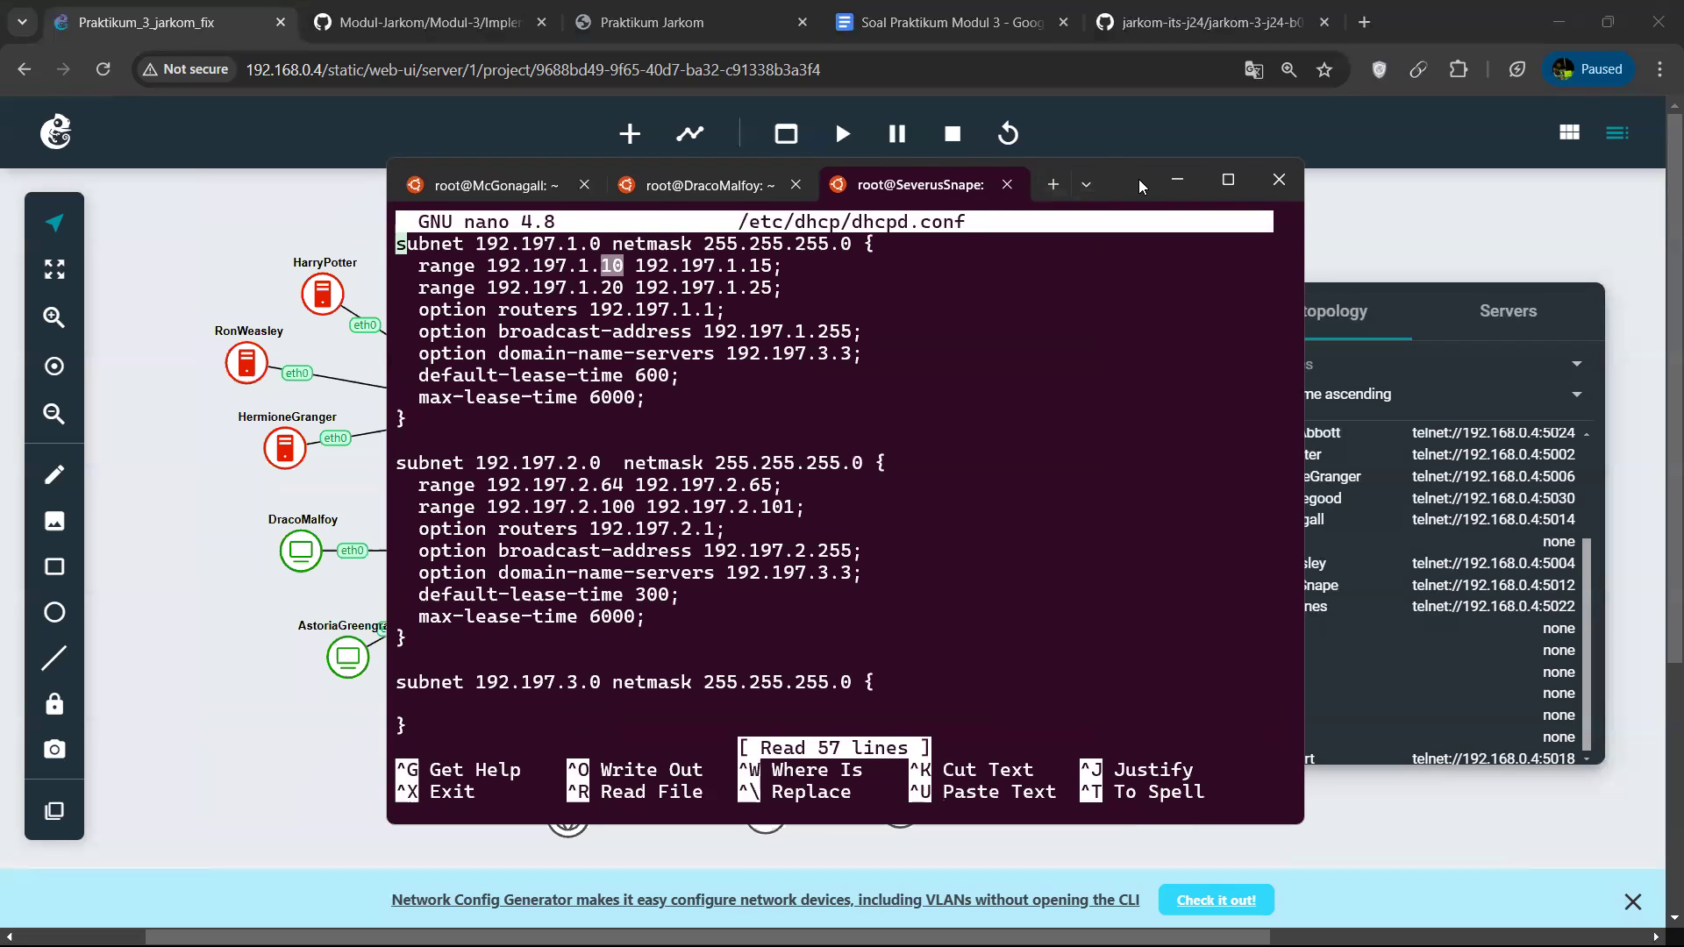
pyautogui.moveTo(1139, 179); pyautogui.dragTo(1018, 185)
pyautogui.moveTo(347, 250); pyautogui.dragTo(458, 250)
pyautogui.moveTo(714, 343); pyautogui.dragTo(711, 351)
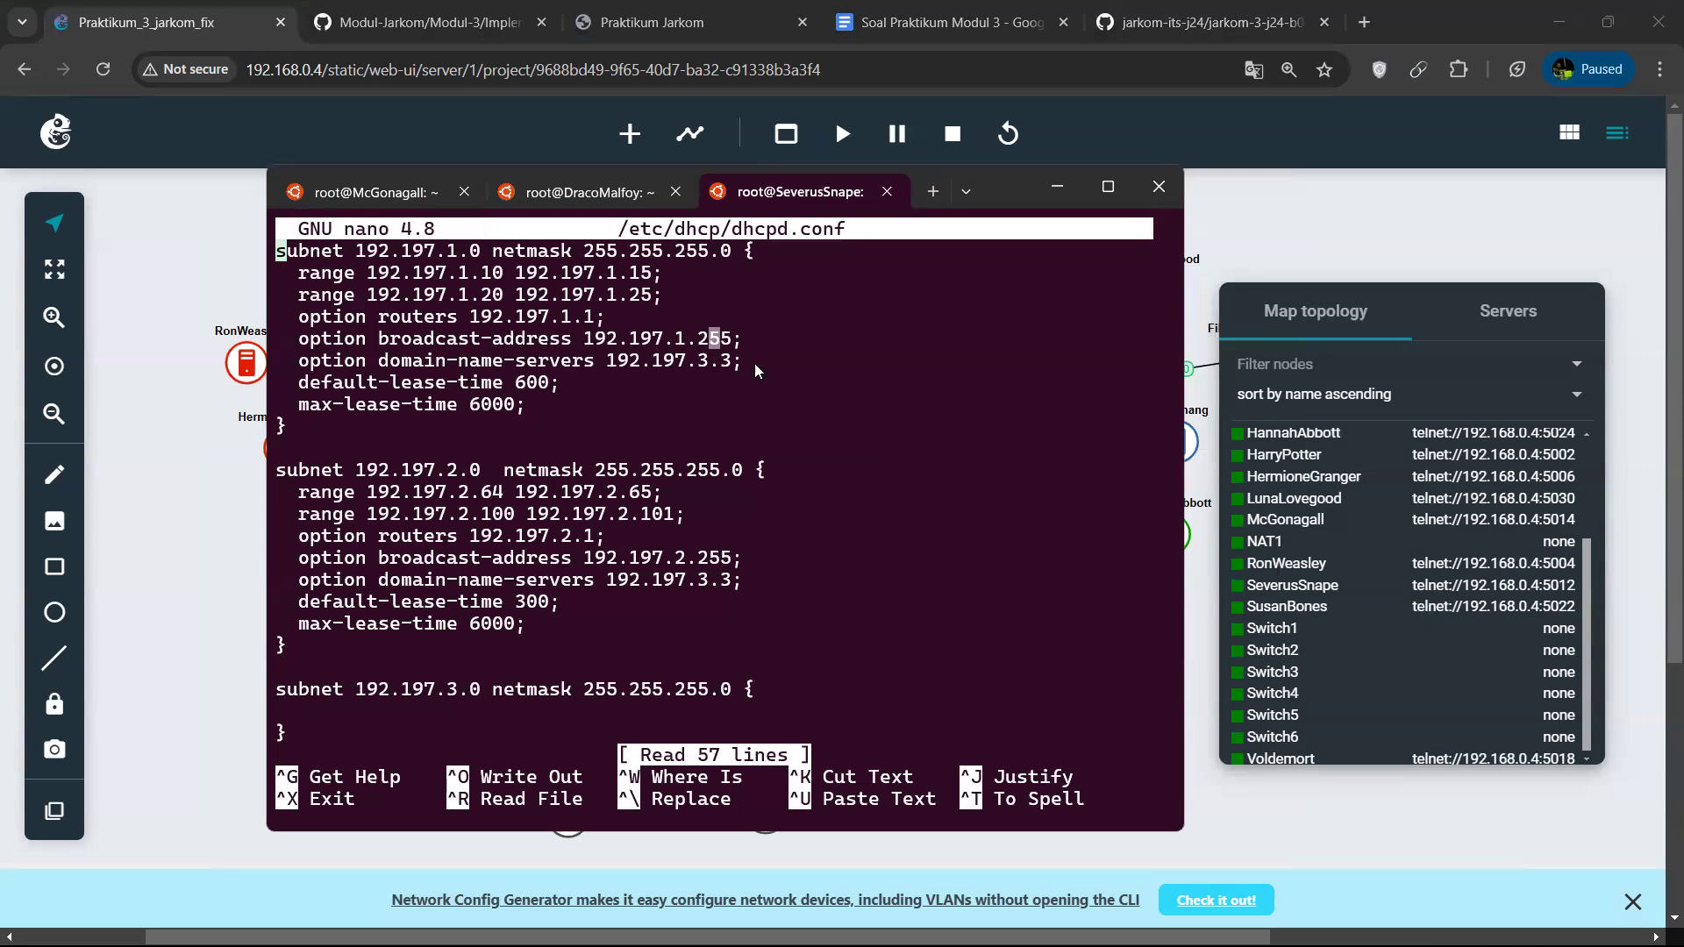
# Examine the ranges, router, broadcast address, DNS server and lease times of the 192.197.2.0 subnet in dhcpd.conf.
pyautogui.press('Down')
pyautogui.press('Down')
pyautogui.press('Down')
pyautogui.press('Down')
pyautogui.press('Down')
pyautogui.press('Down')
pyautogui.press('Down')
pyautogui.press('Down')
pyautogui.press('Down')
pyautogui.press('Down')
pyautogui.press('Down')
pyautogui.press('Down')
pyautogui.press('Down')
pyautogui.press('Down')
pyautogui.press('Down')
pyautogui.press('Down')
pyautogui.press('Down')
pyautogui.press('Down')
pyautogui.press('Down')
pyautogui.press('Down')
pyautogui.press('Down')
pyautogui.press('Down')
pyautogui.press('Down')
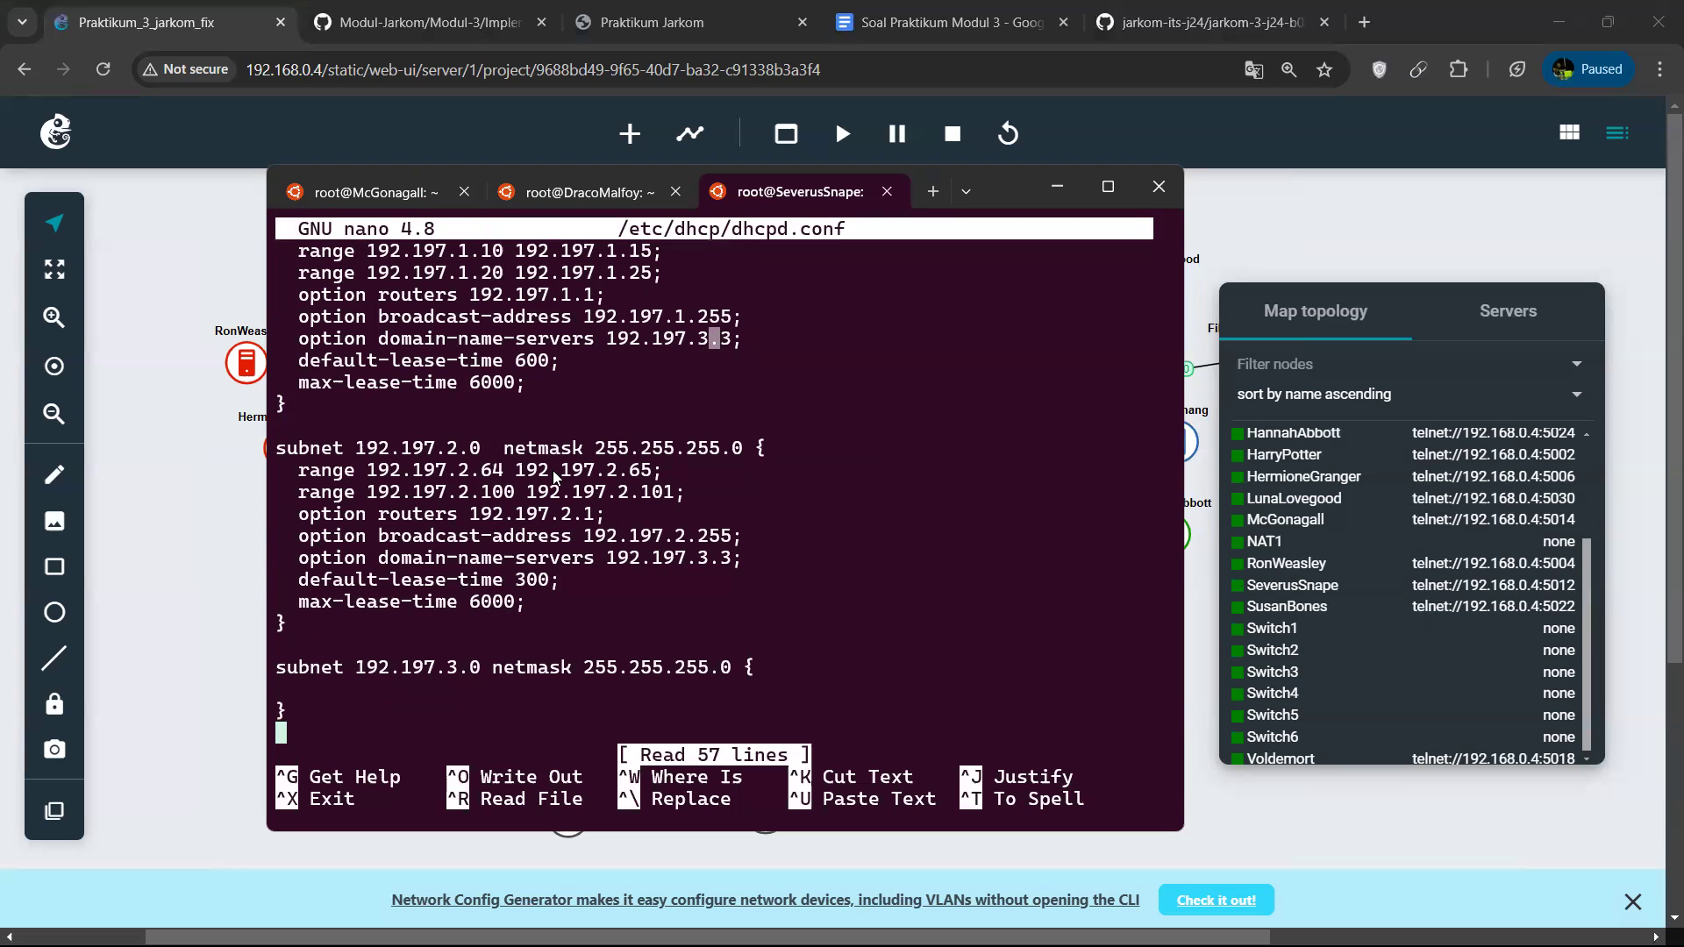
pyautogui.hotkey('ctrl', 'v')
pyautogui.press('Up')
pyautogui.press('Up')
pyautogui.press('Up')
pyautogui.press('Up')
pyautogui.press('Up')
pyautogui.press('Up')
pyautogui.press('Up')
pyautogui.press('Up')
pyautogui.press('Up')
pyautogui.press('Up')
pyautogui.press('Up')
pyautogui.press('Up')
pyautogui.press('Up')
pyautogui.press('Up')
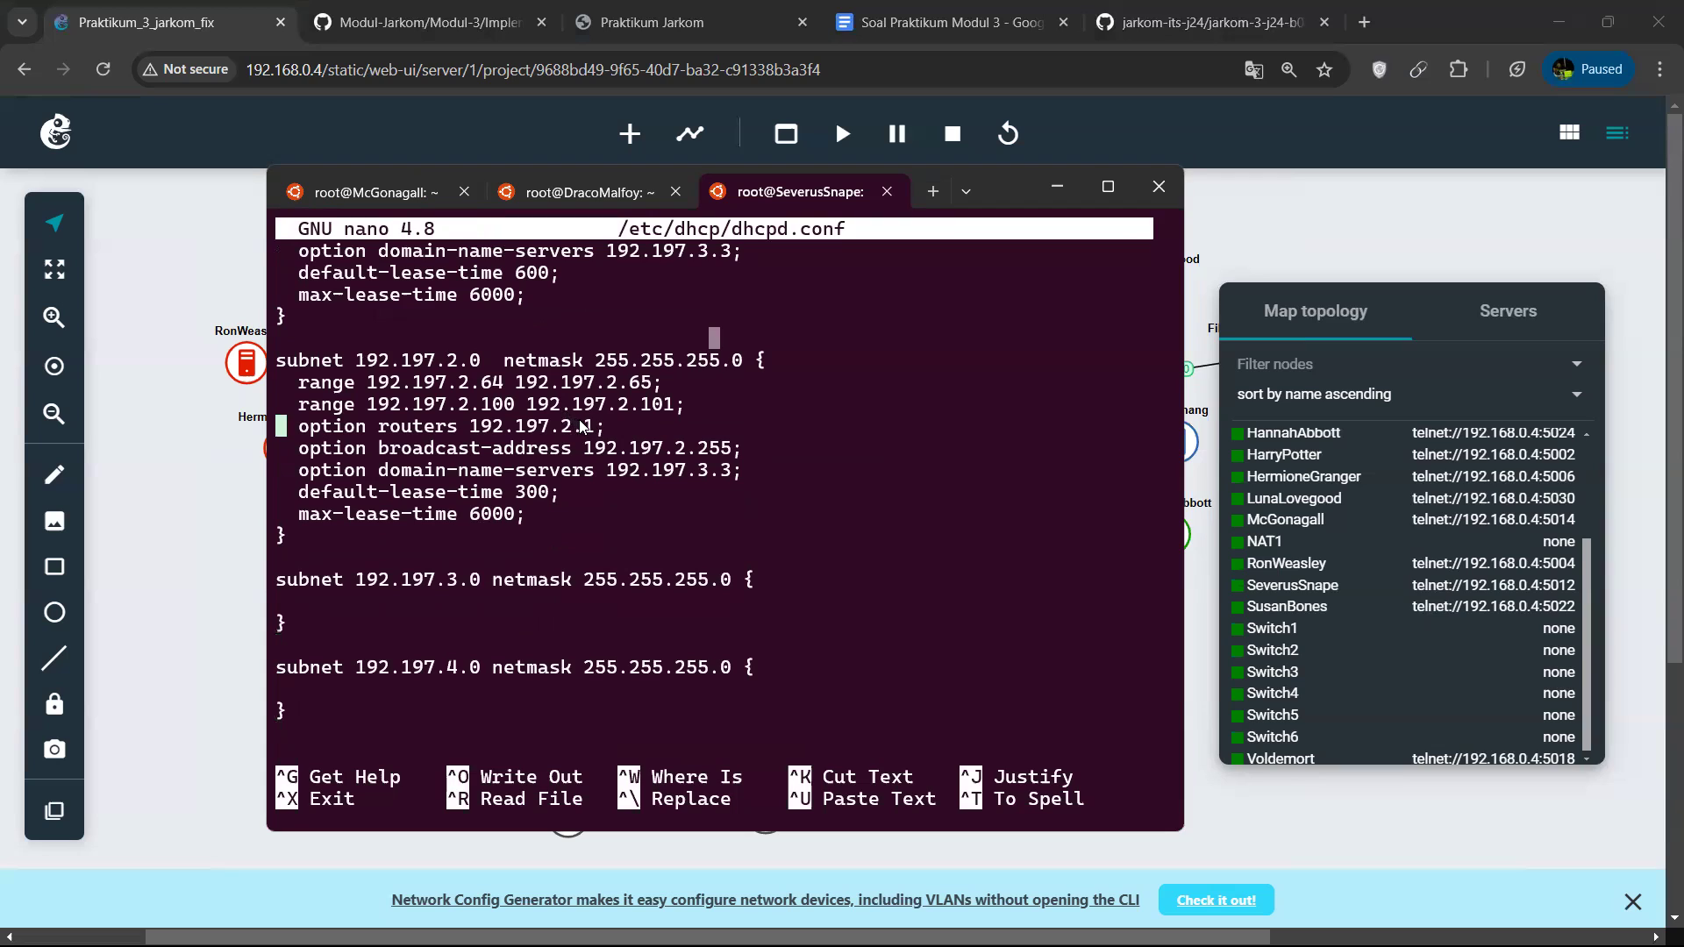
pyautogui.moveTo(595, 429); pyautogui.dragTo(472, 429)
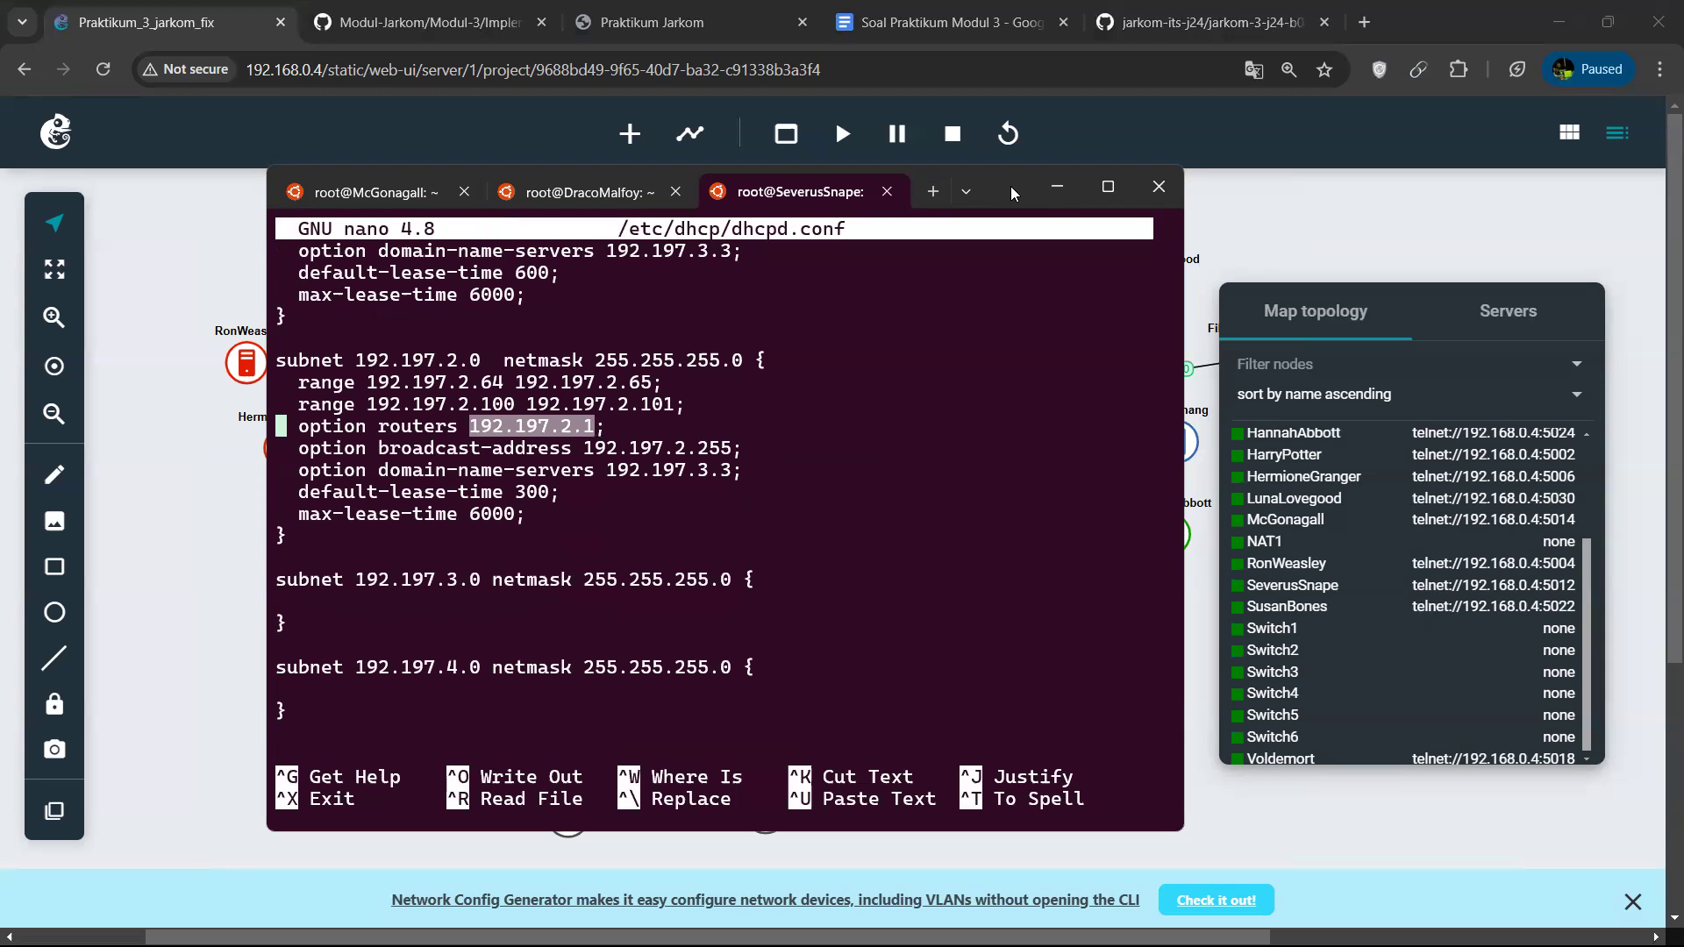
pyautogui.moveTo(1010, 186); pyautogui.dragTo(888, 189)
pyautogui.press('Down')
pyautogui.press('Down')
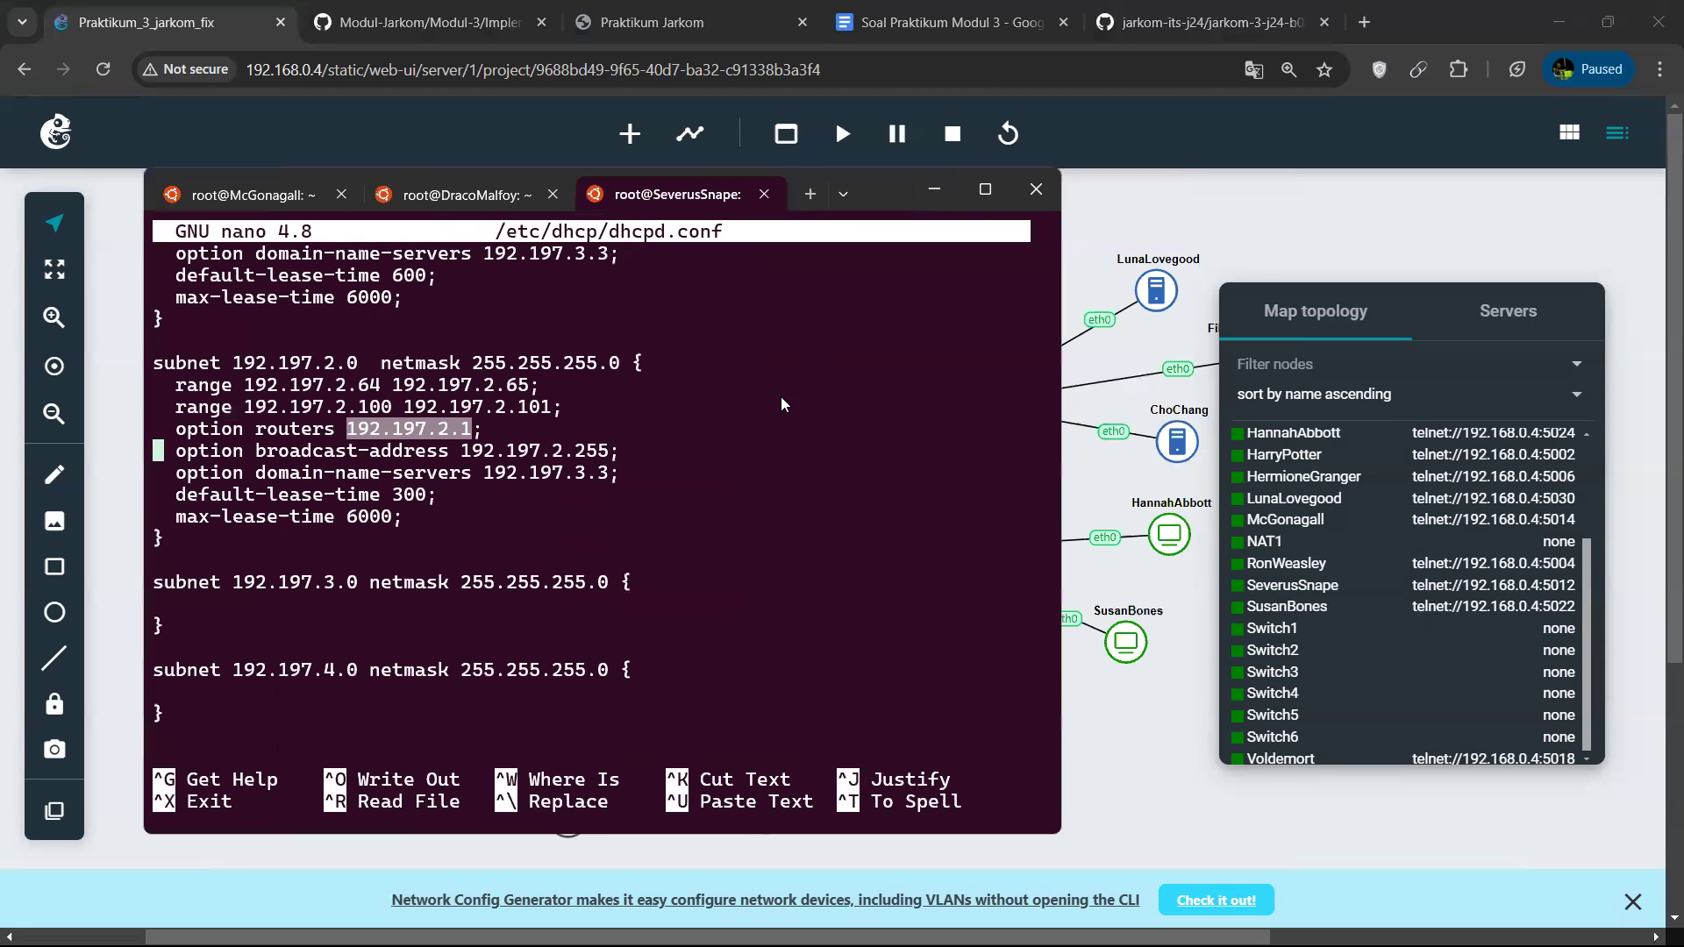
pyautogui.moveTo(394, 474); pyautogui.dragTo(423, 494)
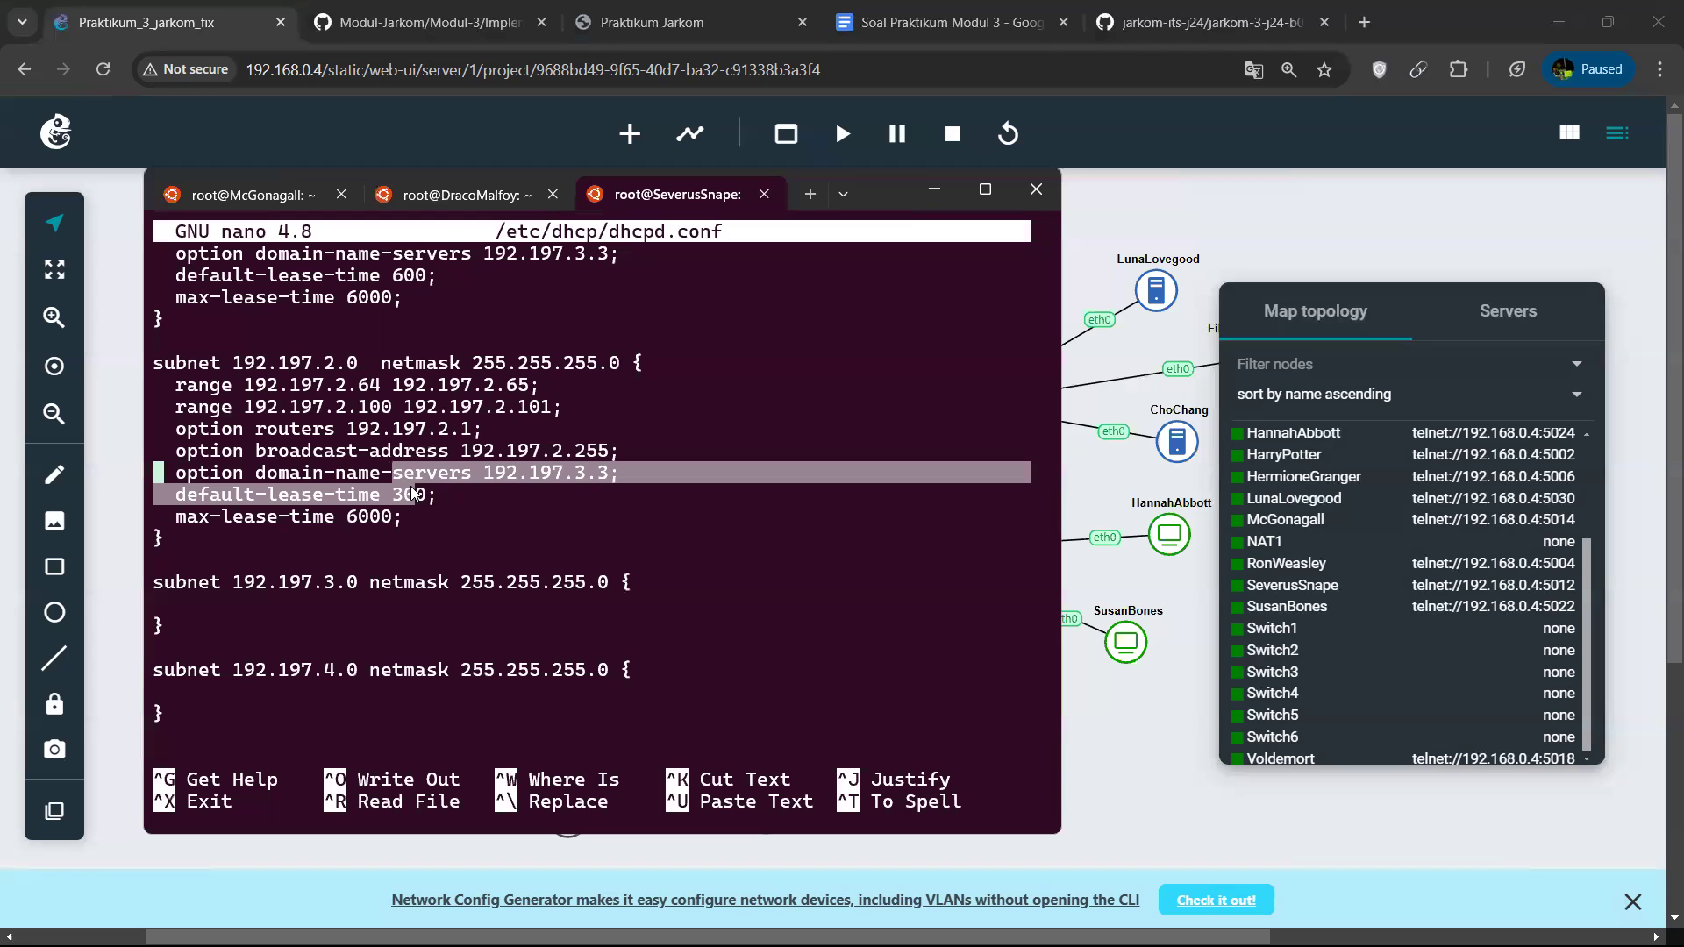
# Examine the ranges, routers, DNS servers and lease times of the 192.197.5.0 and 192.197.6.0 subnets in dhcpd.conf.
pyautogui.press('Down')
pyautogui.press('Down')
pyautogui.press('Down')
pyautogui.press('Down')
pyautogui.press('Down')
pyautogui.press('Down')
pyautogui.press('Down')
pyautogui.press('Down')
pyautogui.press('Down')
pyautogui.press('Down')
pyautogui.press('Down')
pyautogui.press('Down')
pyautogui.press('Down')
pyautogui.press('Down')
pyautogui.press('Down')
pyautogui.press('Down')
pyautogui.press('Down')
pyautogui.press('Down')
pyautogui.press('Down')
pyautogui.press('Down')
pyautogui.press('Down')
pyautogui.press('Down')
pyautogui.press('Down')
pyautogui.press('Down')
pyautogui.press('Down')
pyautogui.press('Down')
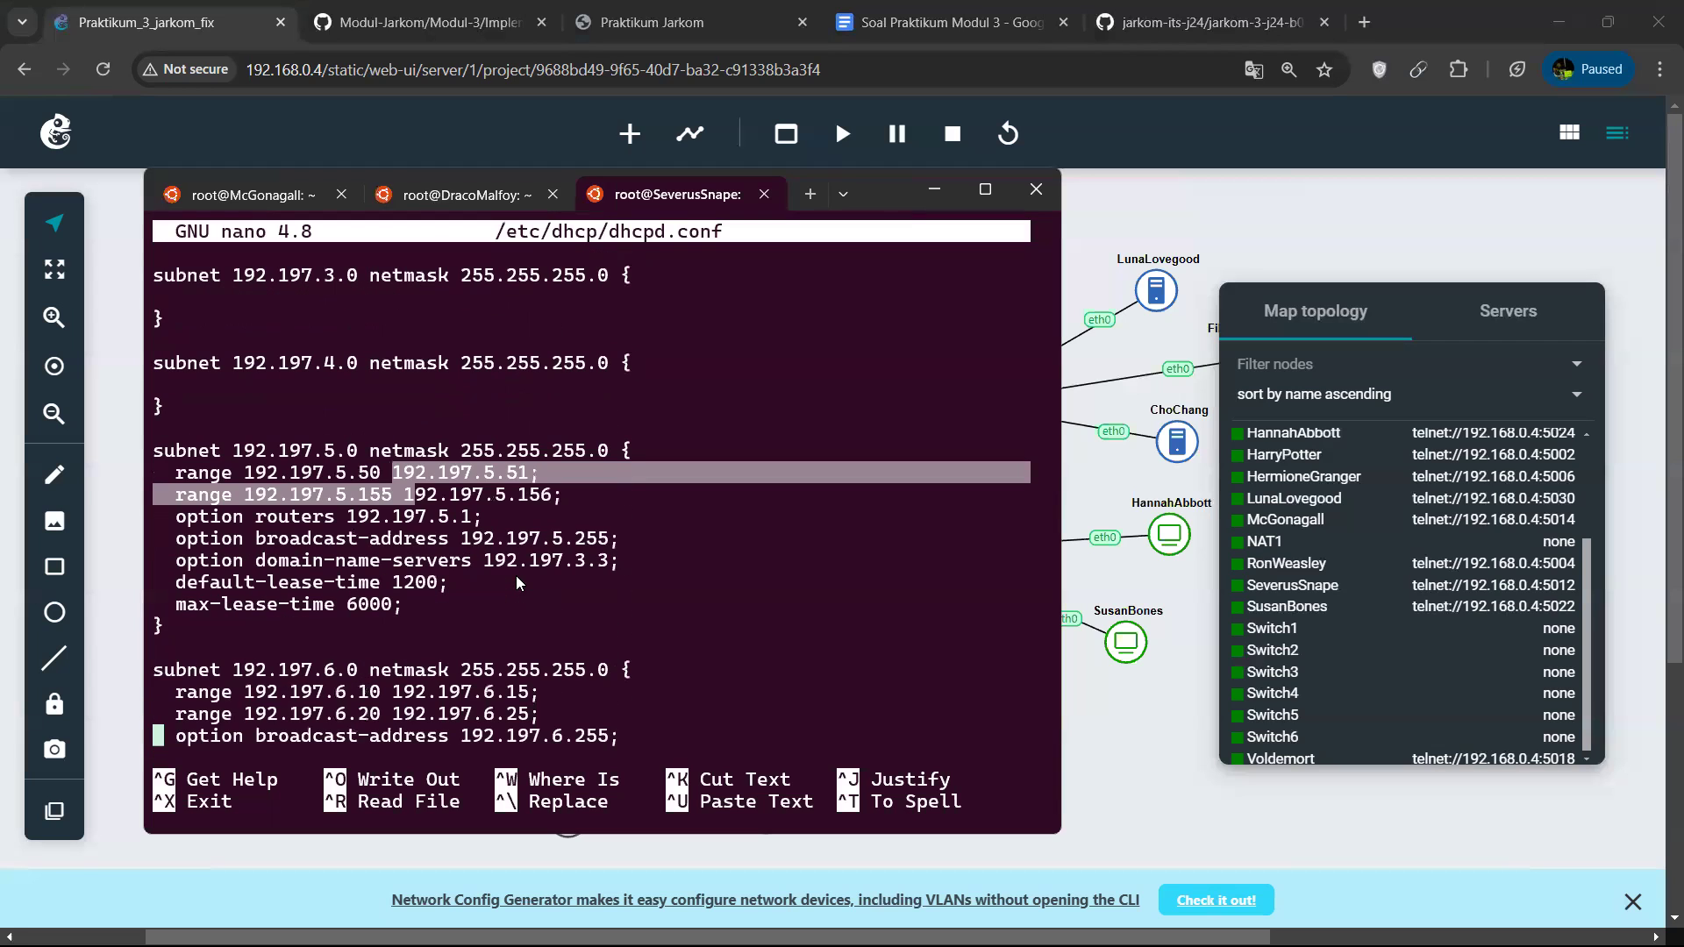
pyautogui.click(596, 451)
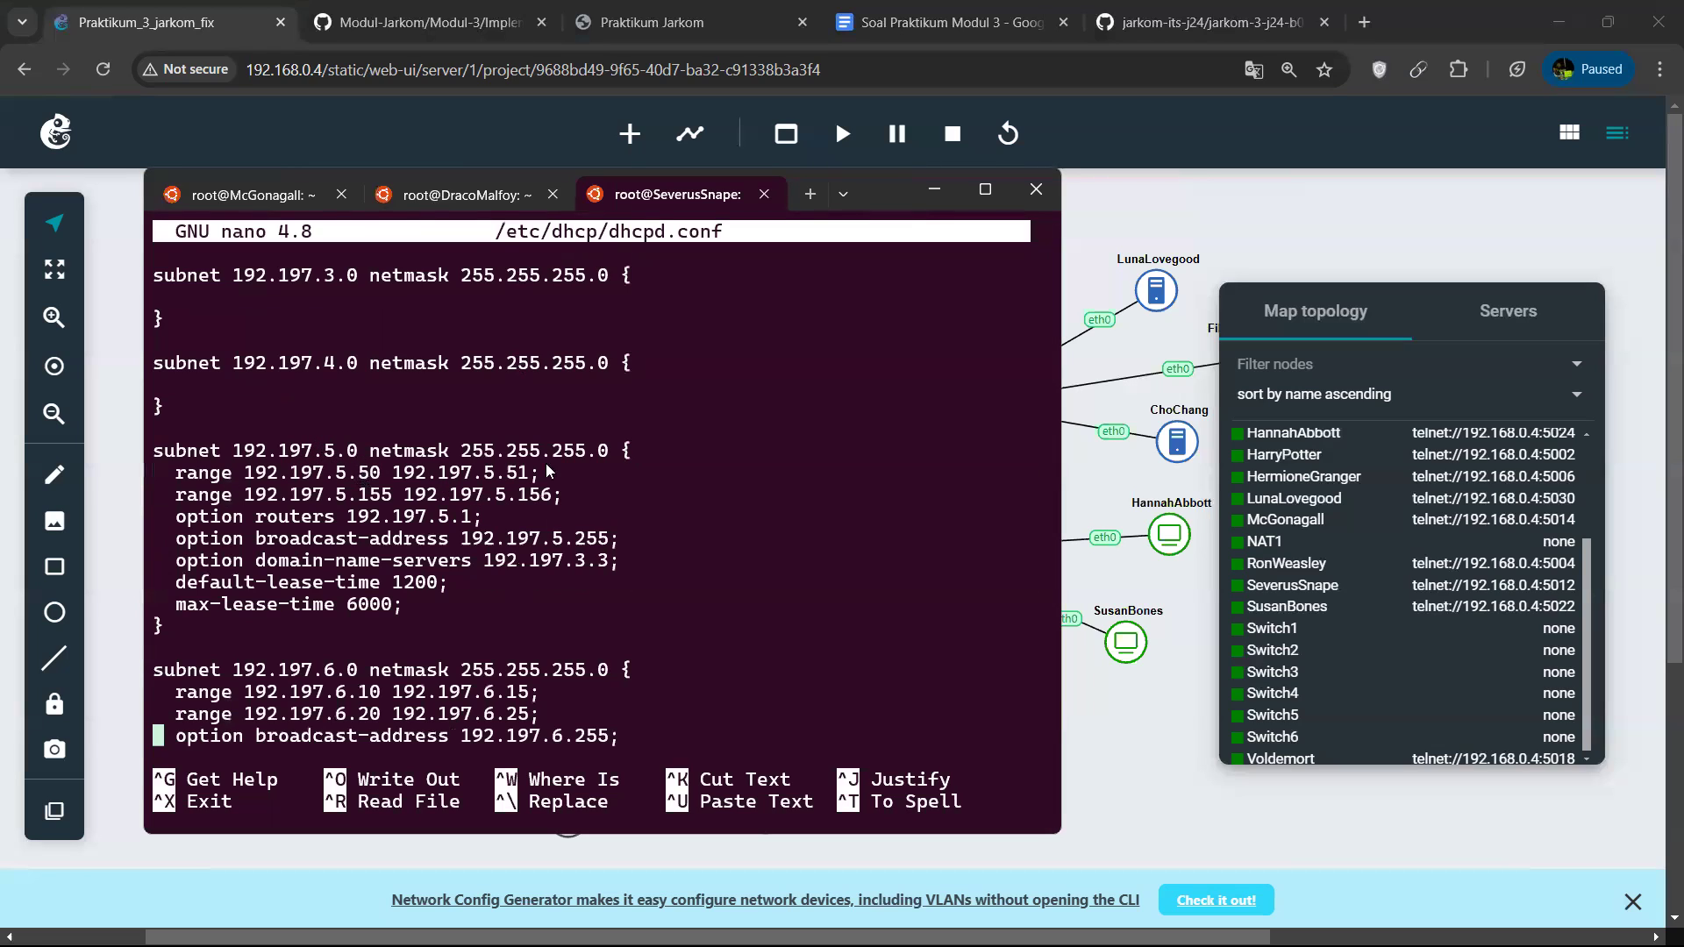
pyautogui.press('Down')
pyautogui.press('Down')
pyautogui.press('Down')
pyautogui.press('Down')
pyautogui.press('Down')
pyautogui.press('Down')
pyautogui.press('Down')
pyautogui.press('Down')
pyautogui.press('Down')
pyautogui.press('Down')
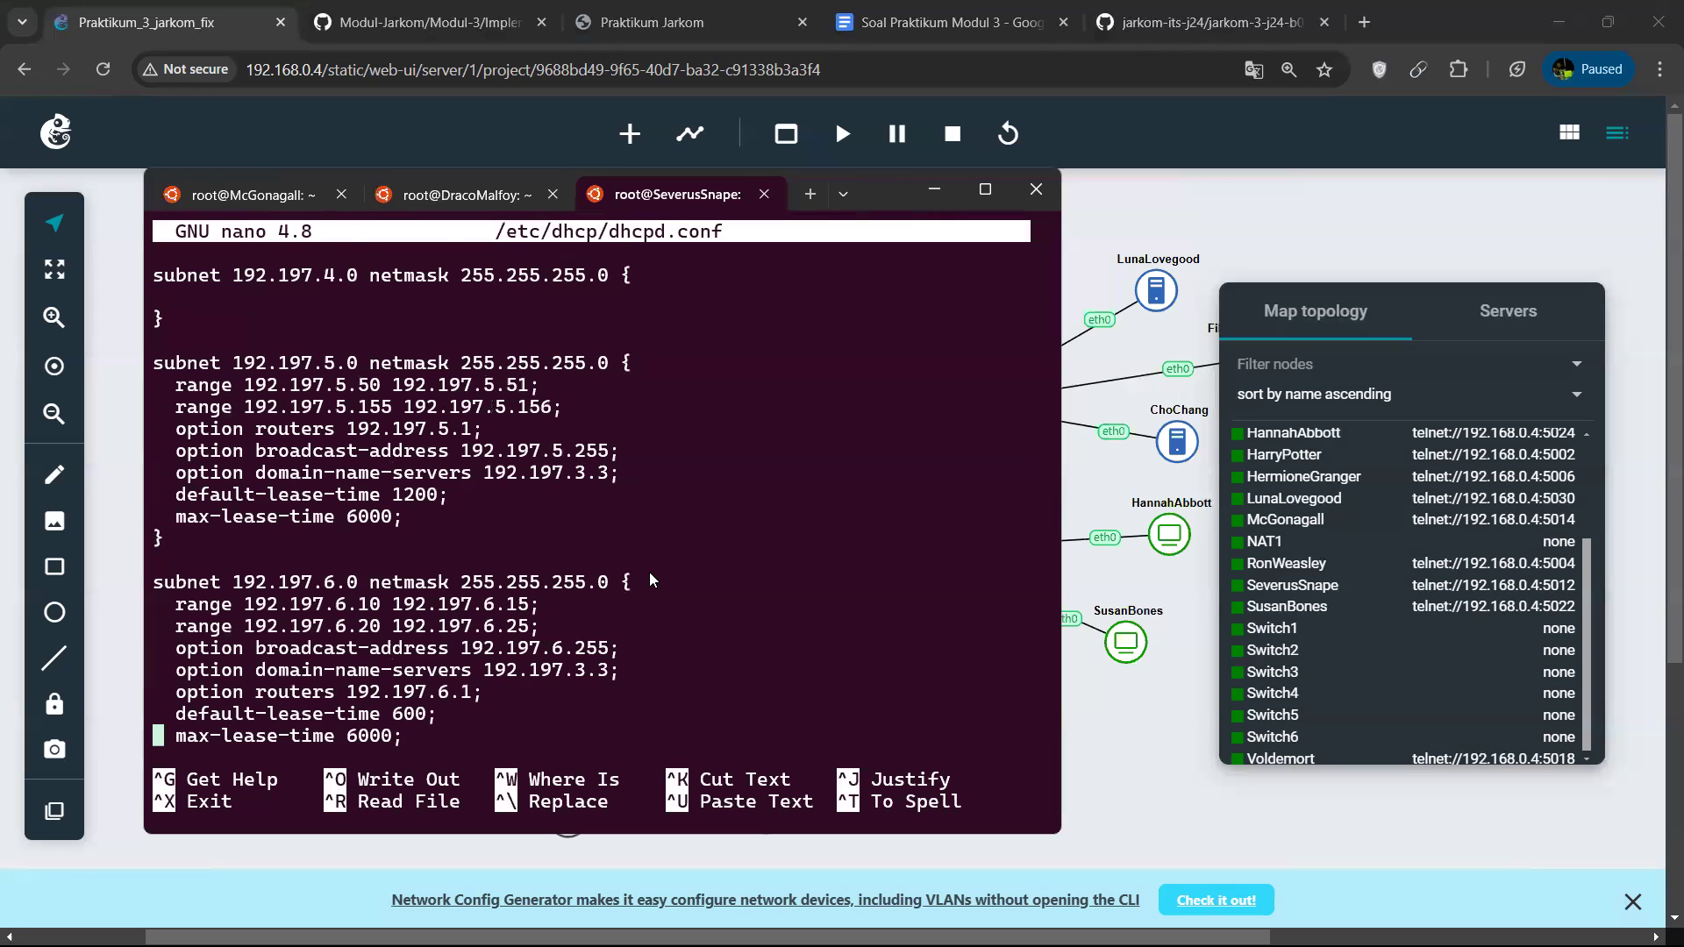
# Review the fixed-address entries for hosts HermioneGranger and ChoChang at the end of dhcpd.conf, and exit nano.
pyautogui.click(293, 447)
pyautogui.scroll(-2, 394, 534)
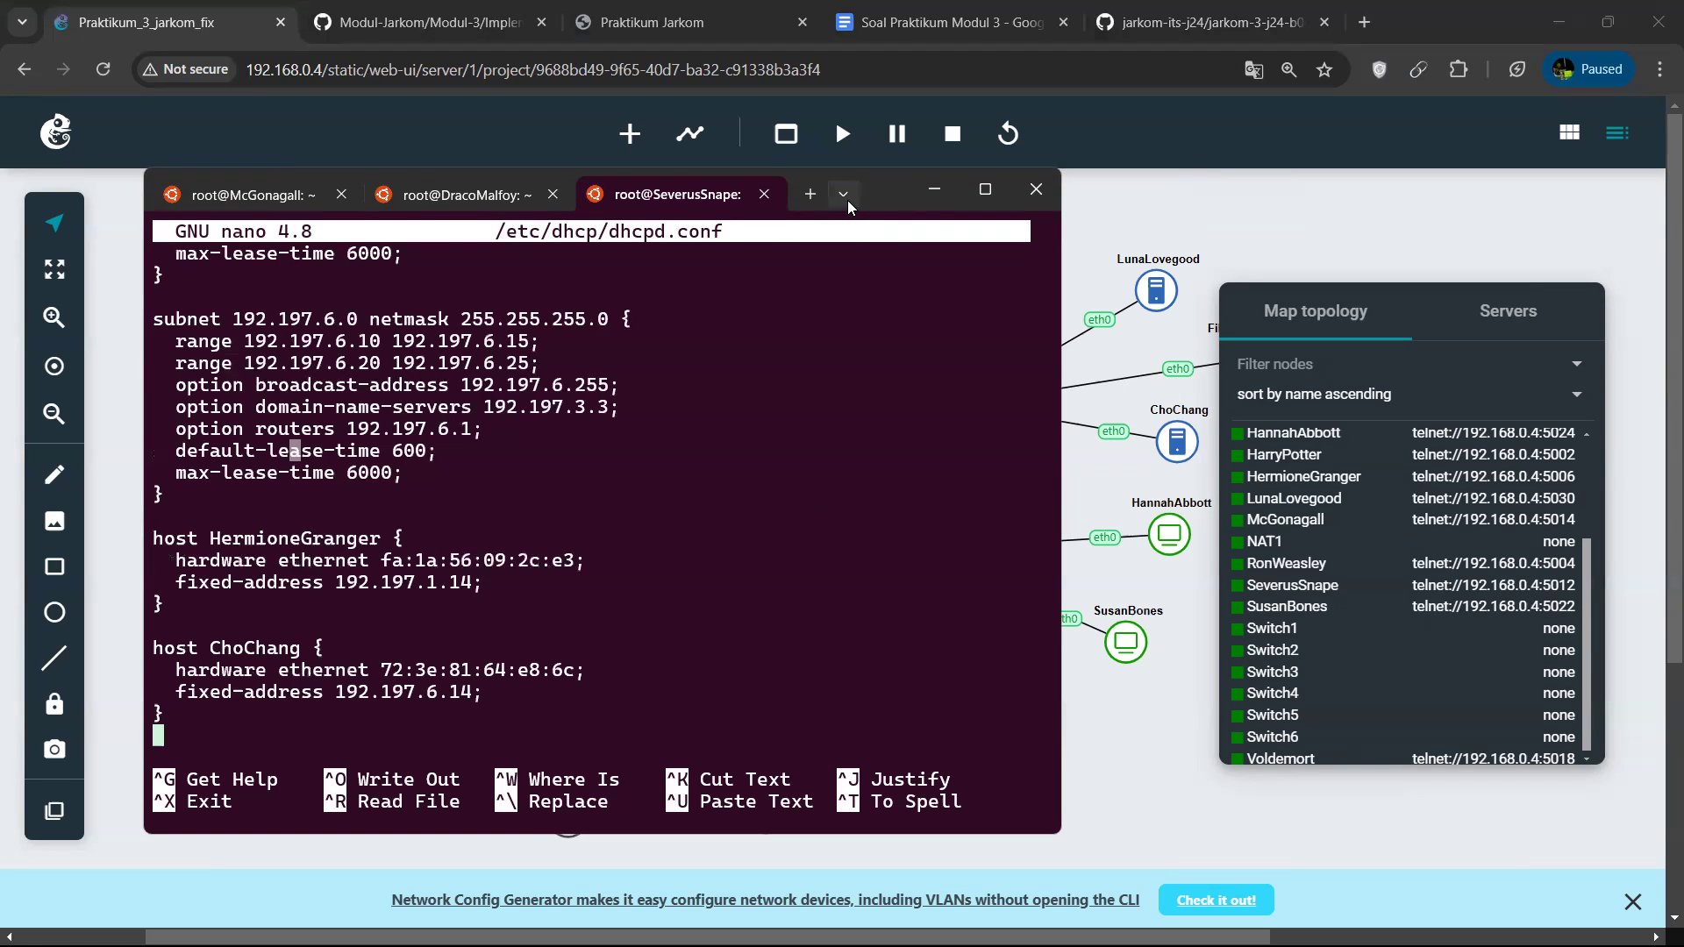
pyautogui.hotkey('ctrl', 'x')
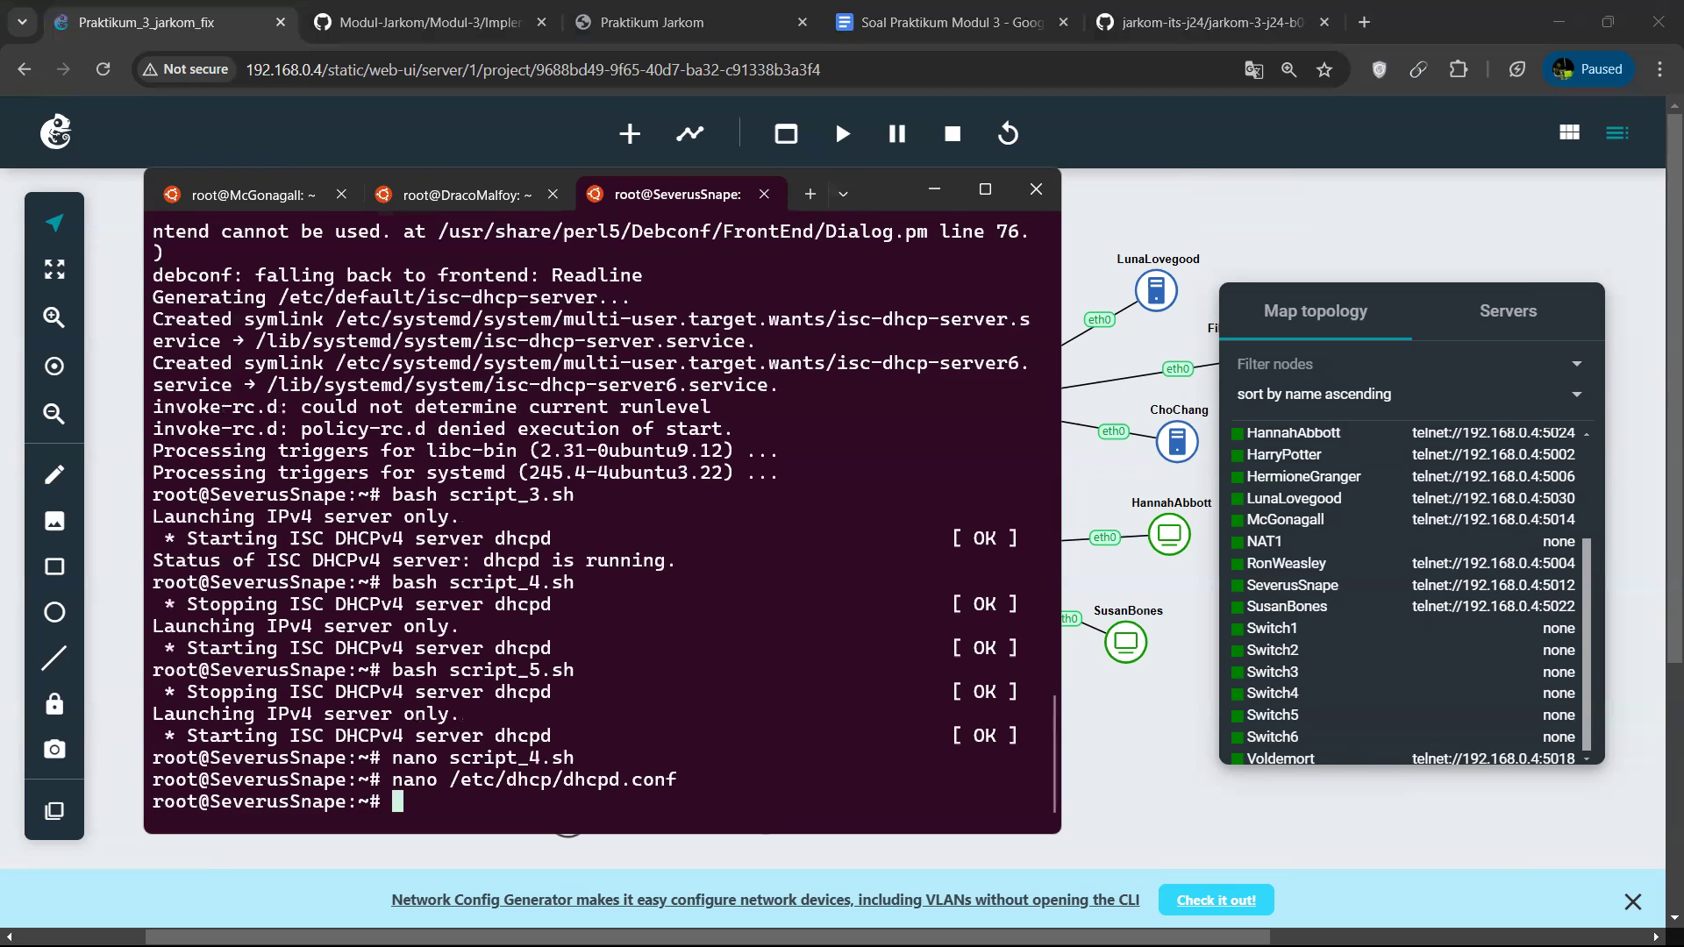
# Open a new Ubuntu terminal session and connect to the Dumbledore console with telnet 192.168.0.4 5000.
pyautogui.click(852, 196)
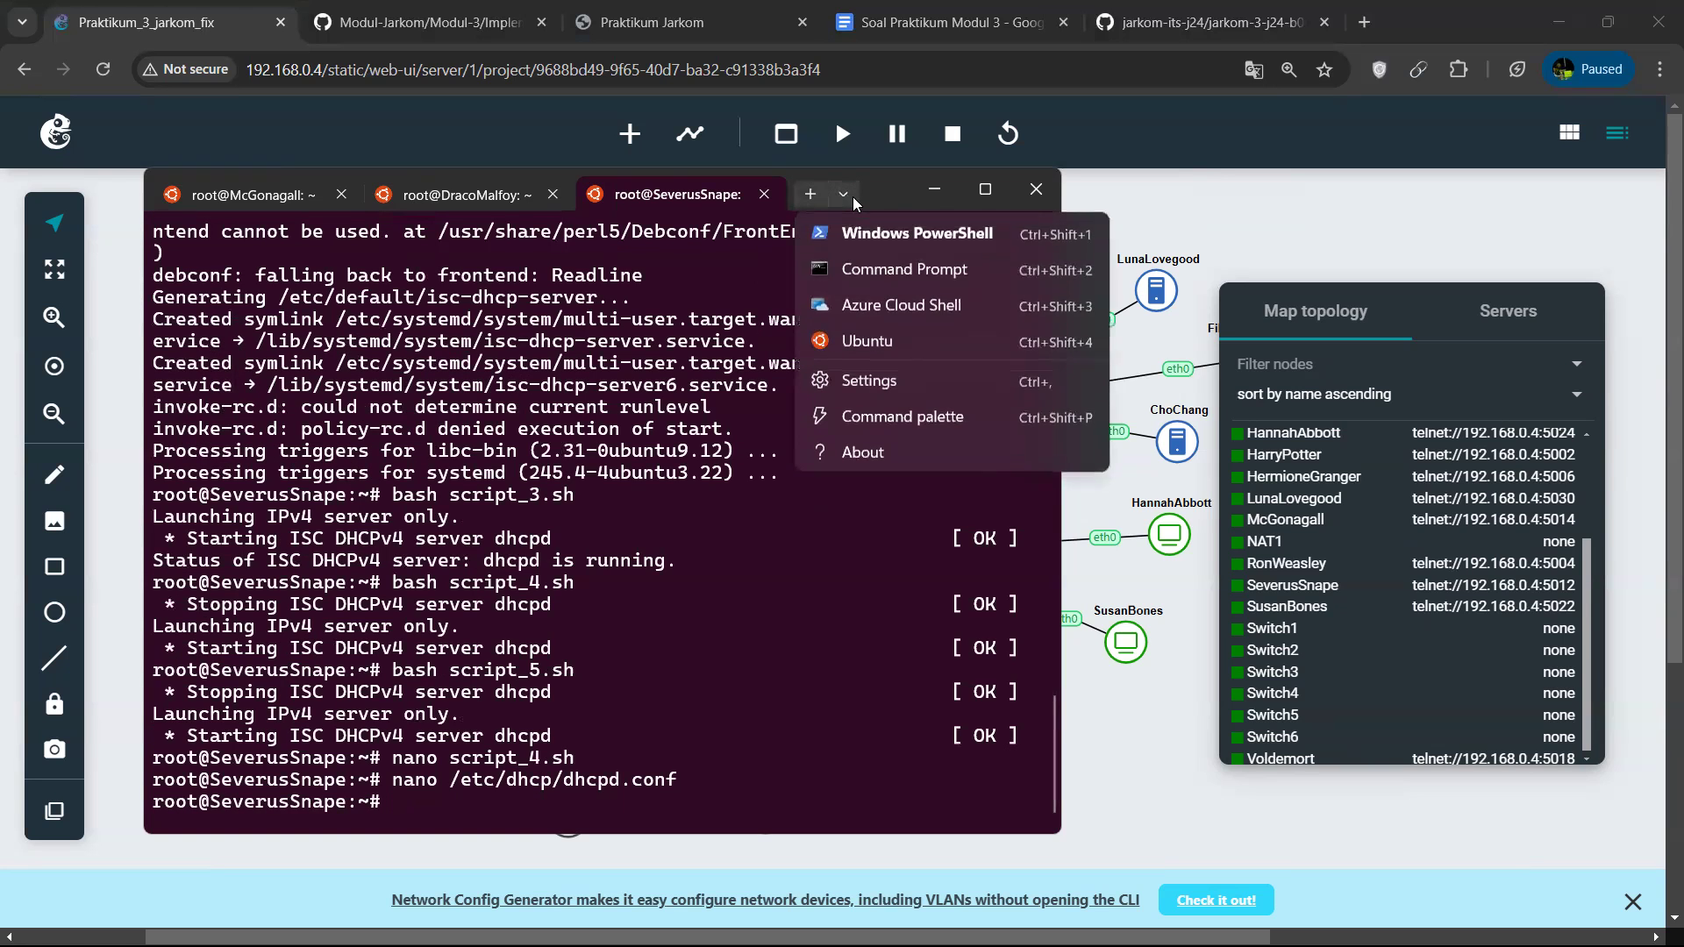
pyautogui.click(862, 346)
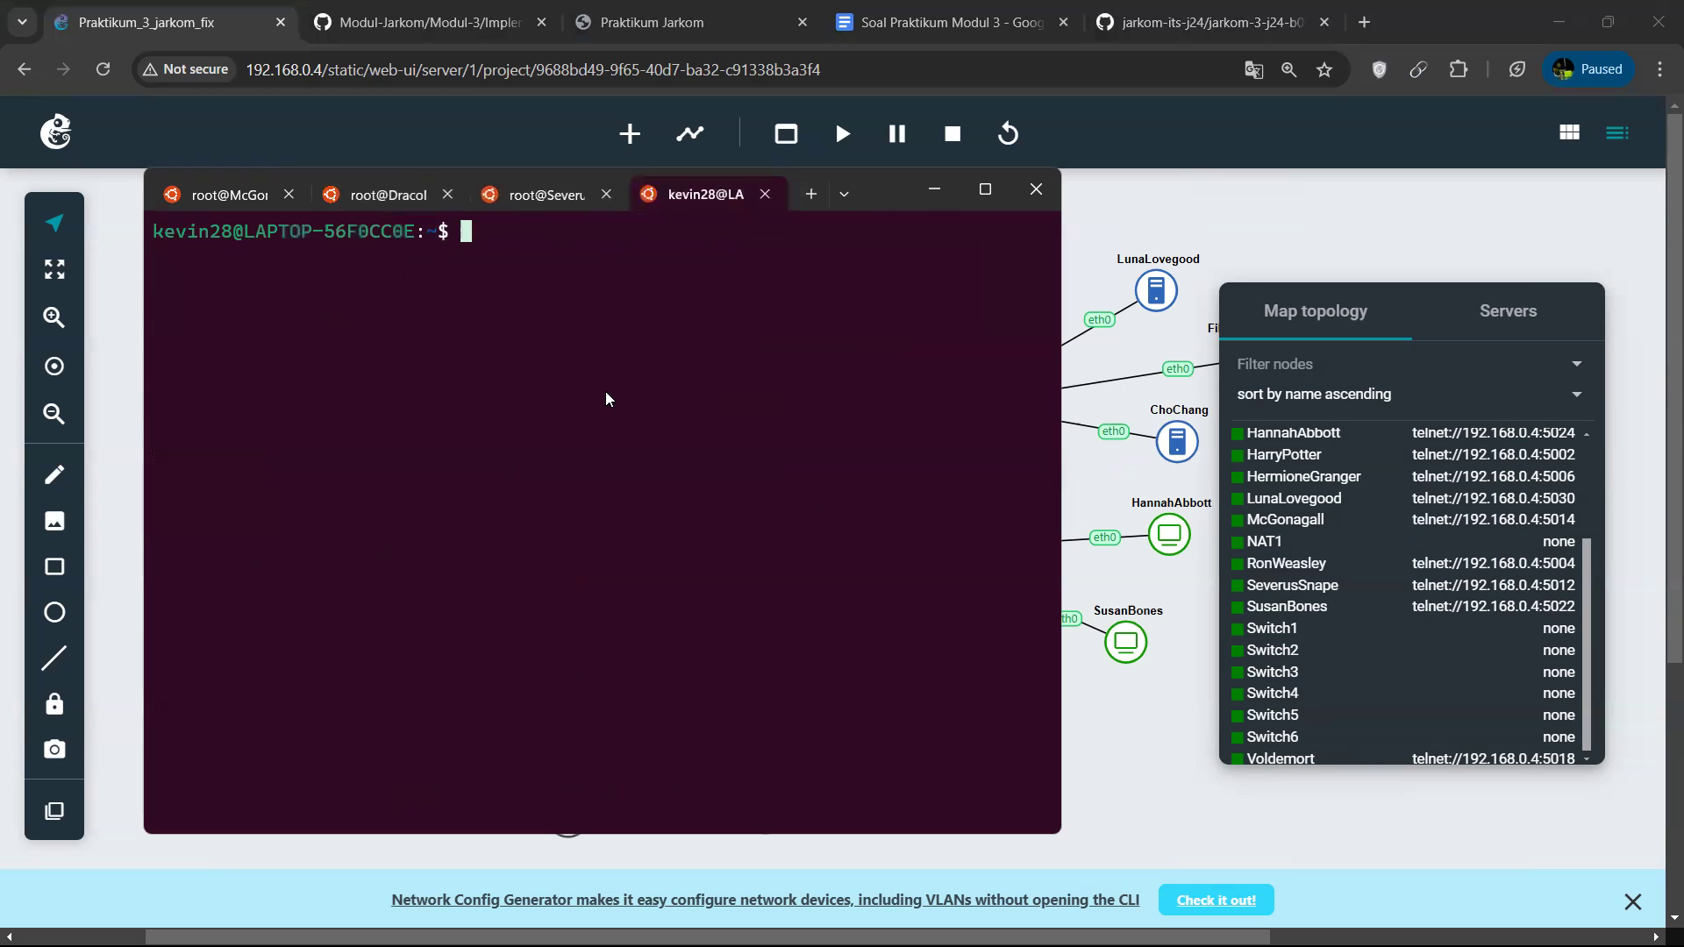
pyautogui.scroll(5, 1337, 638)
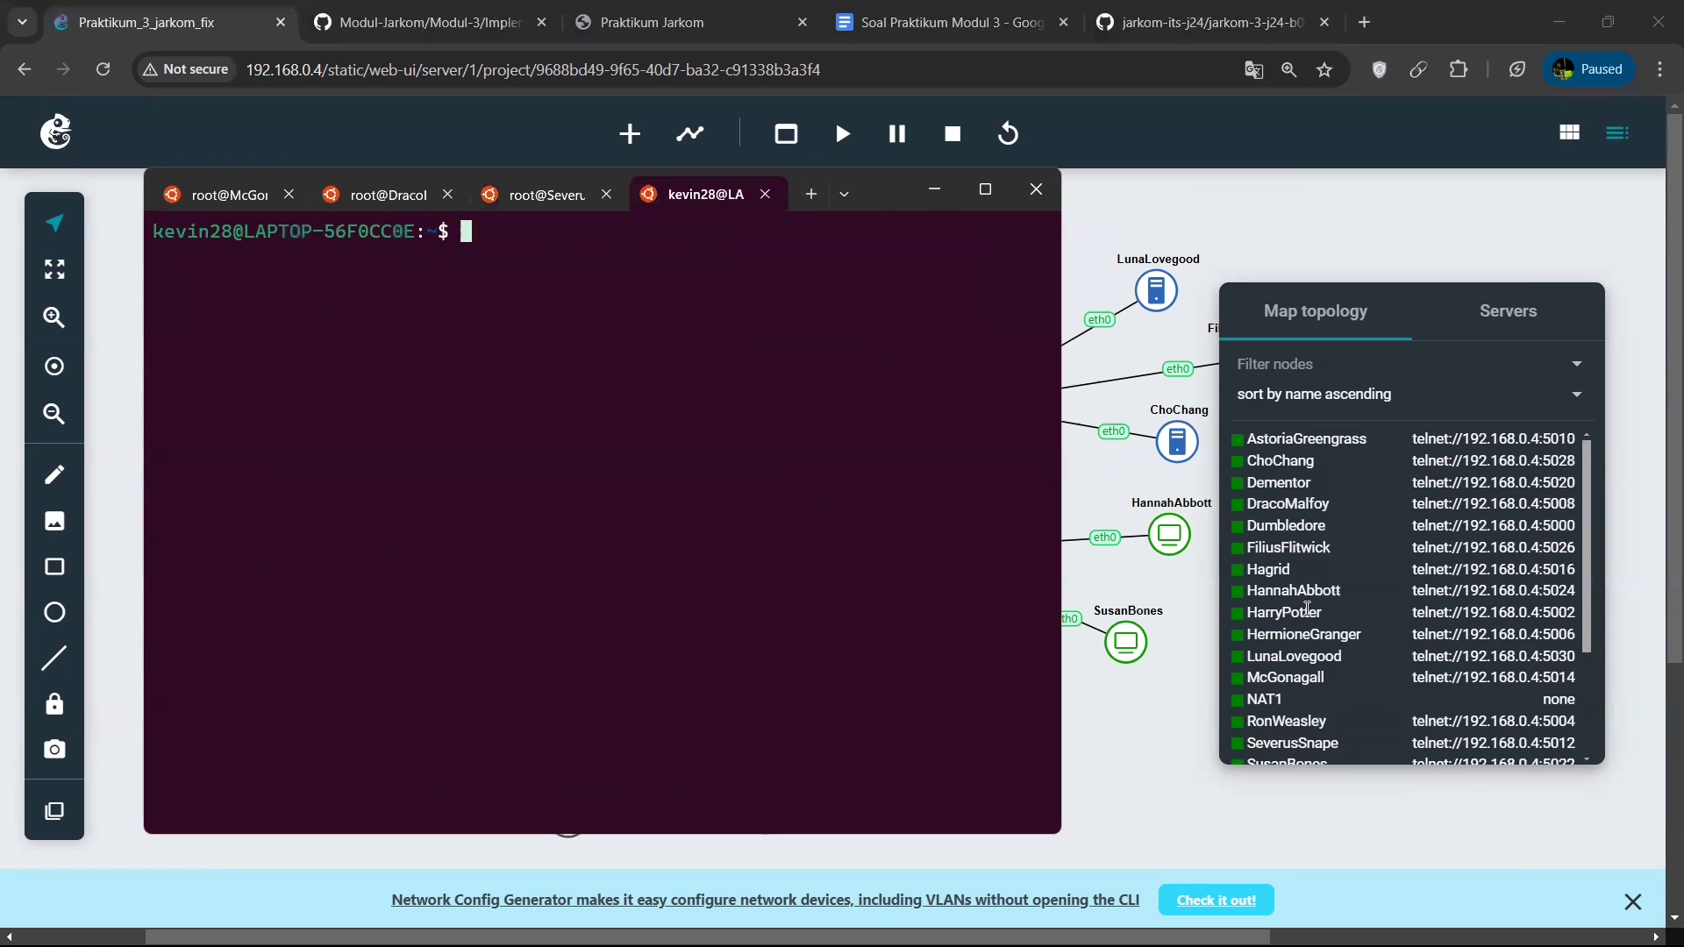
pyautogui.click(1337, 545)
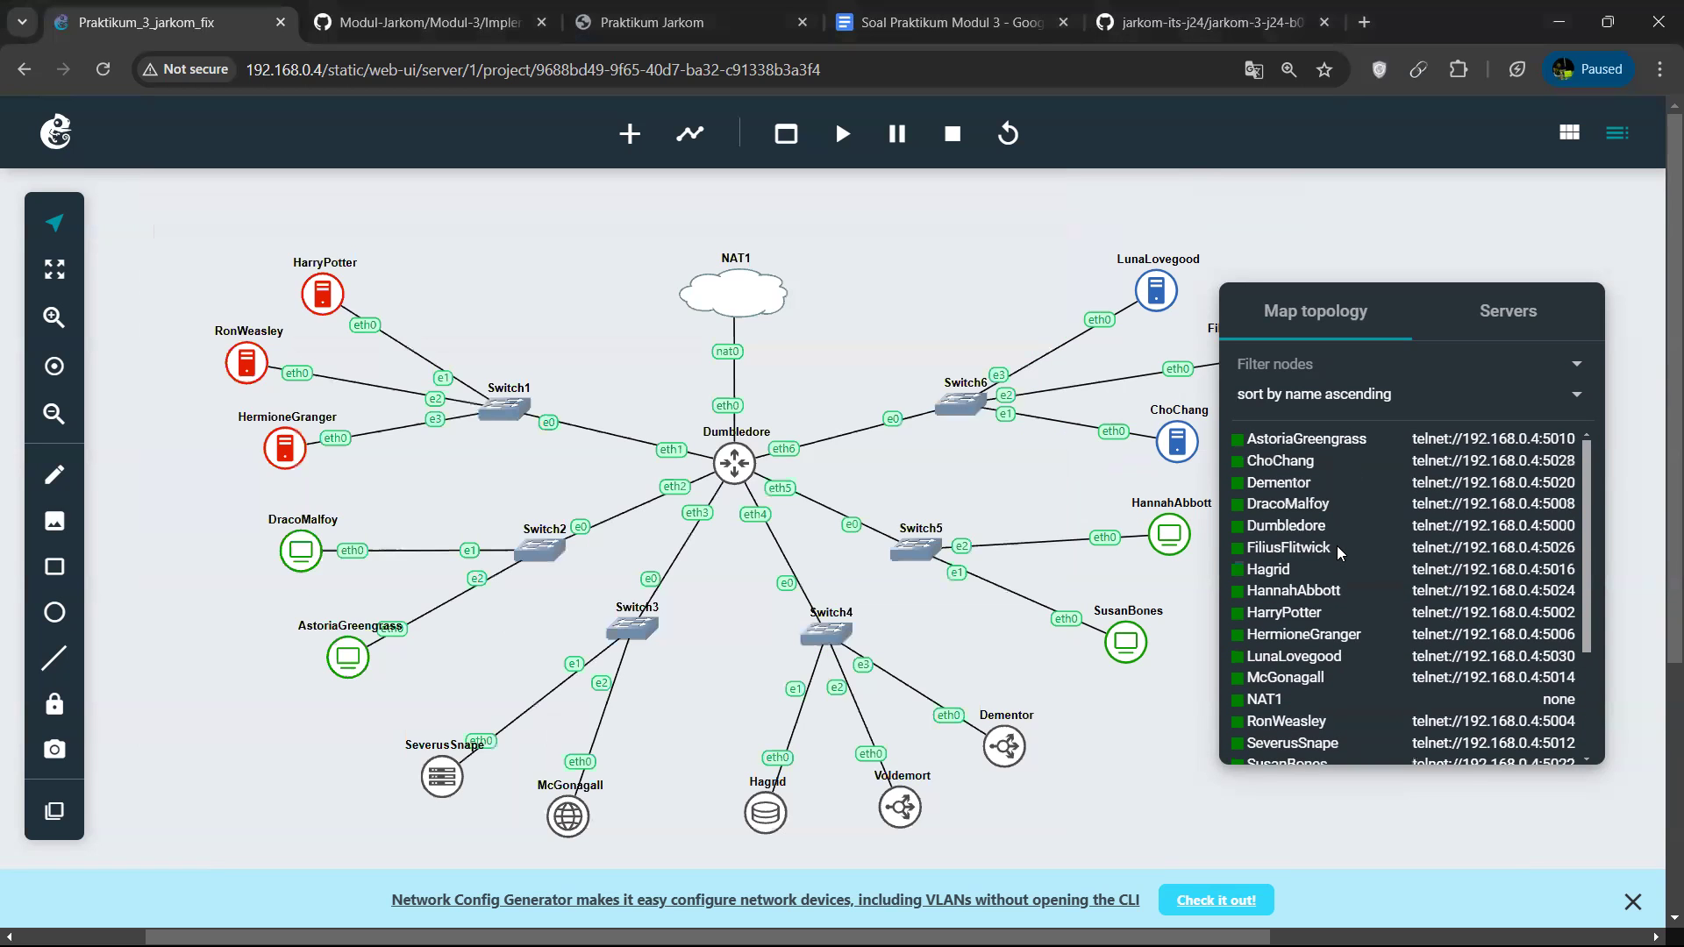
pyautogui.hotkey('alt', 'Tab')
pyautogui.write('telnet 192.168.0.4 5008')
pyautogui.press('BackSpace')
pyautogui.write('0')
pyautogui.press('Return')
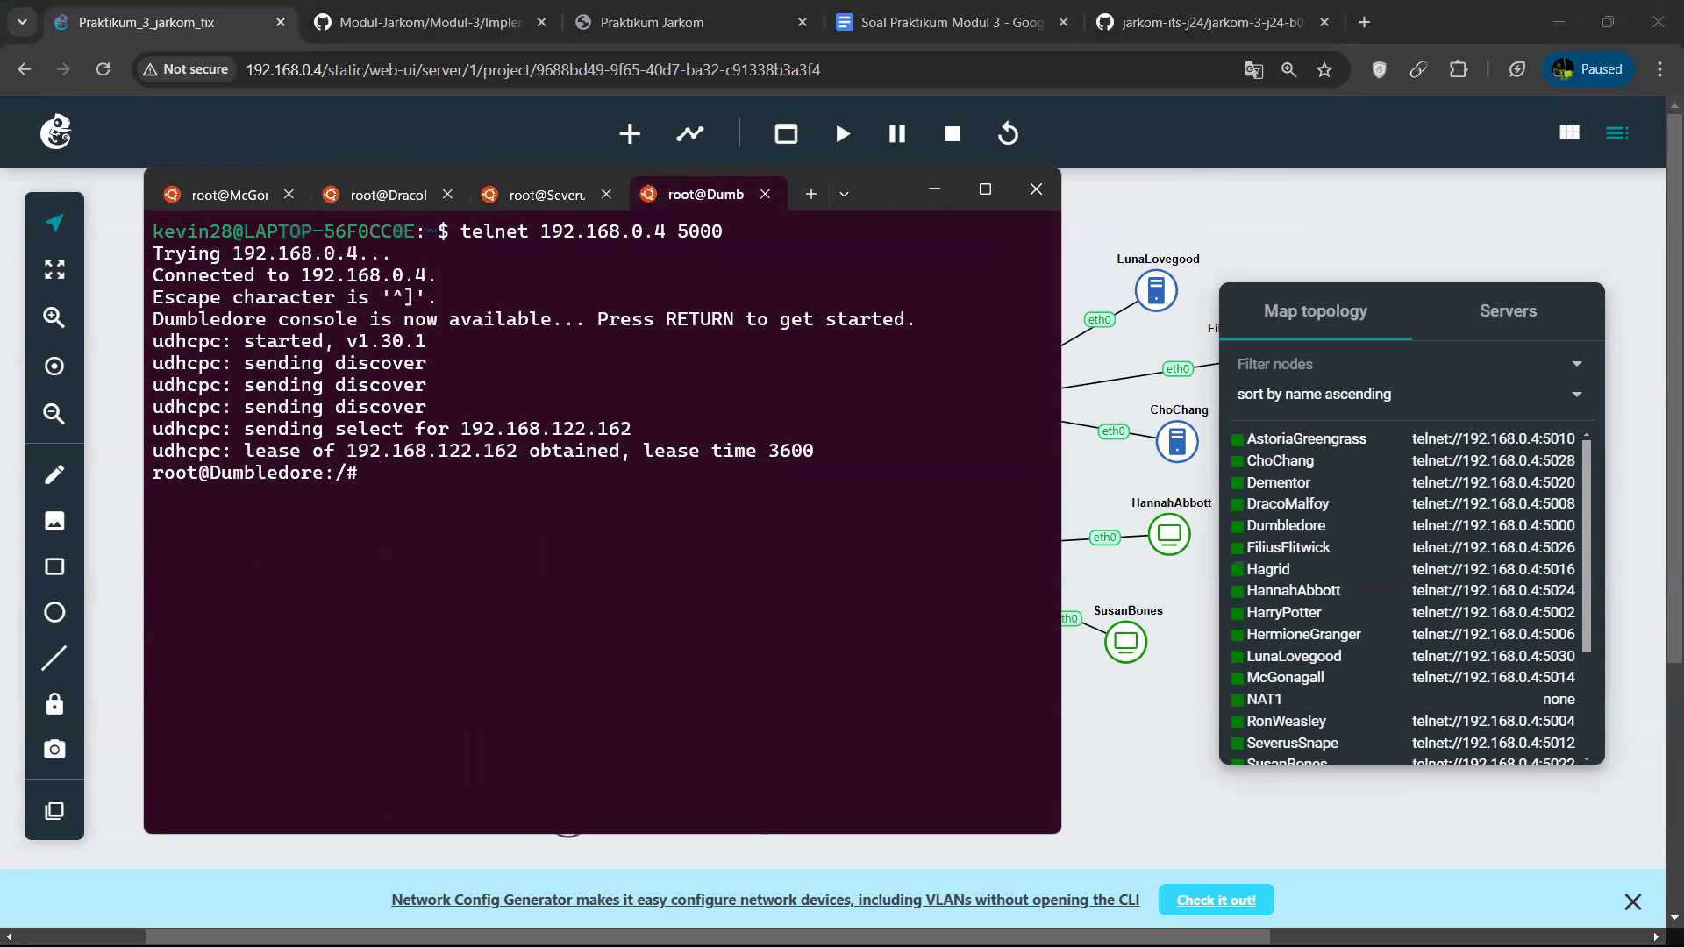
# Go to the home directory on Dumbledore, list its files and run script.sh with bash.
pyautogui.write('cd')
pyautogui.press('Return')
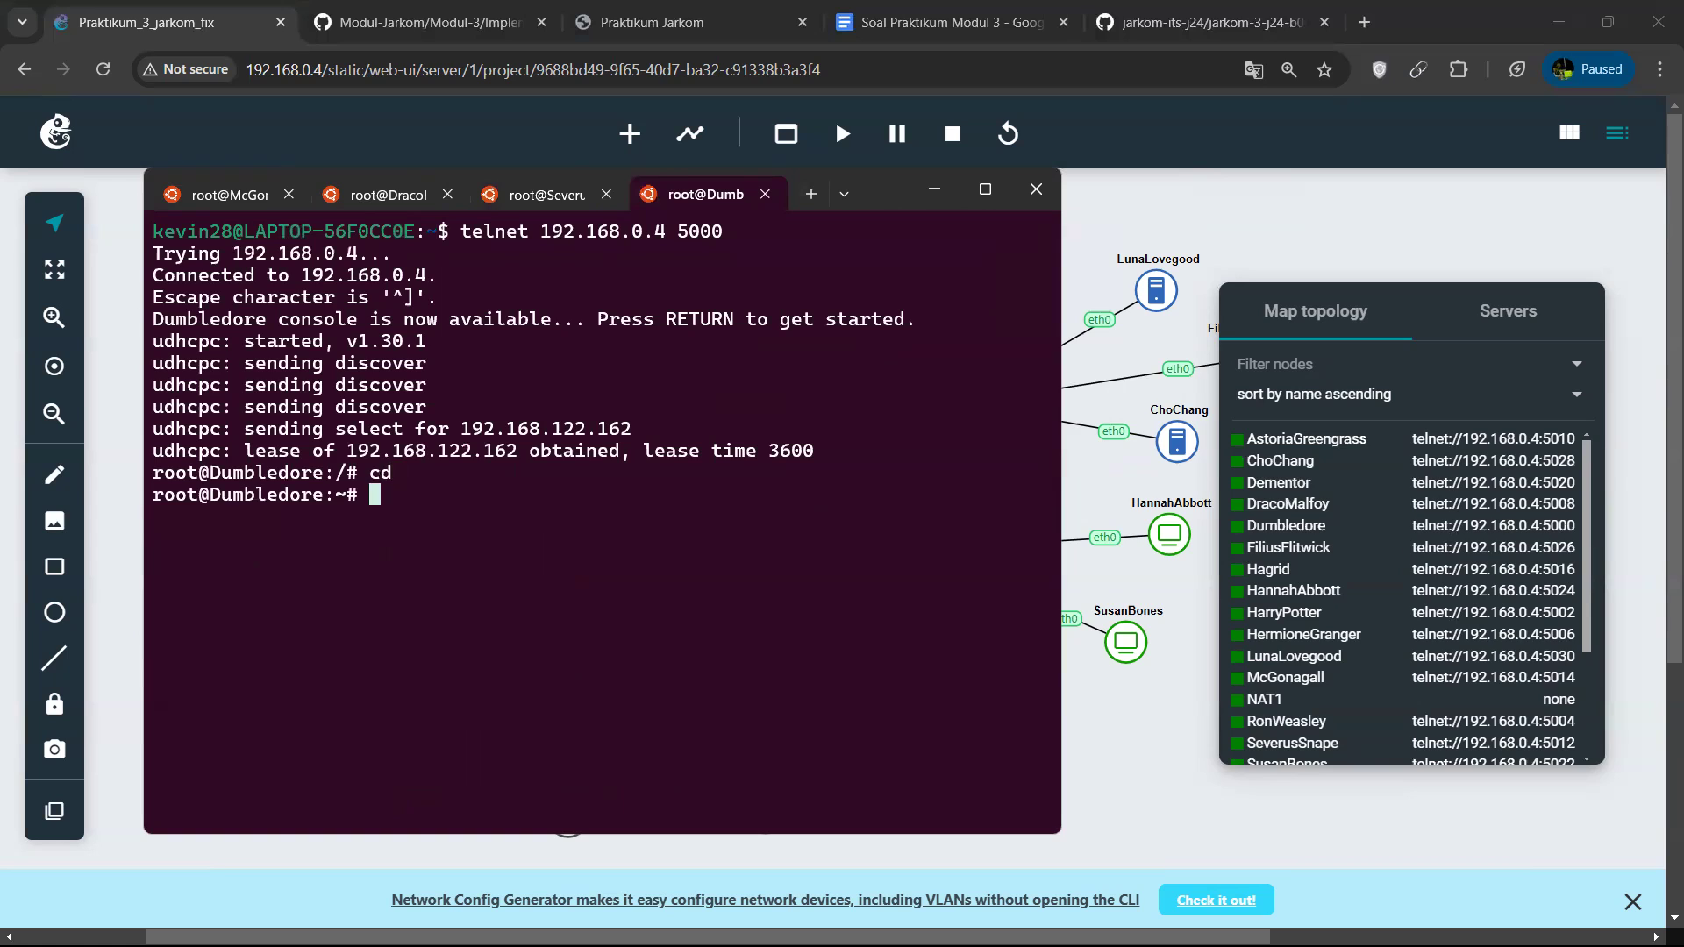
pyautogui.write('ls')
pyautogui.press('Return')
pyautogui.write('na')
pyautogui.press('BackSpace')
pyautogui.press('BackSpace')
pyautogui.write('bash sc')
pyautogui.press('Tab')
pyautogui.press('Return')
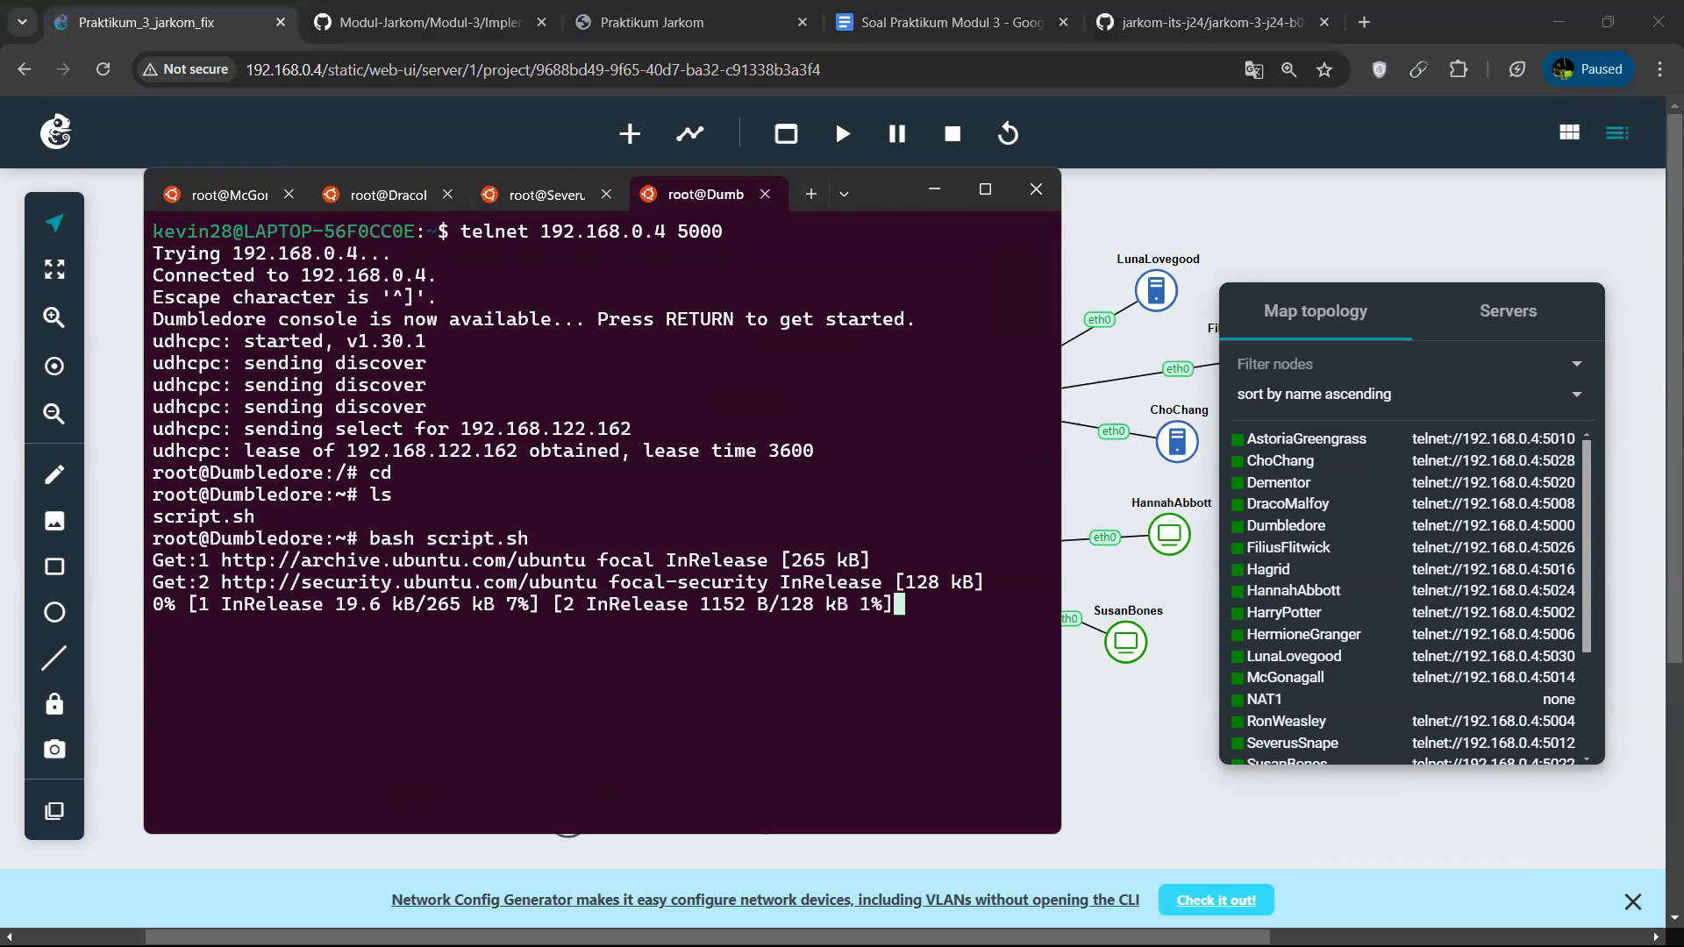
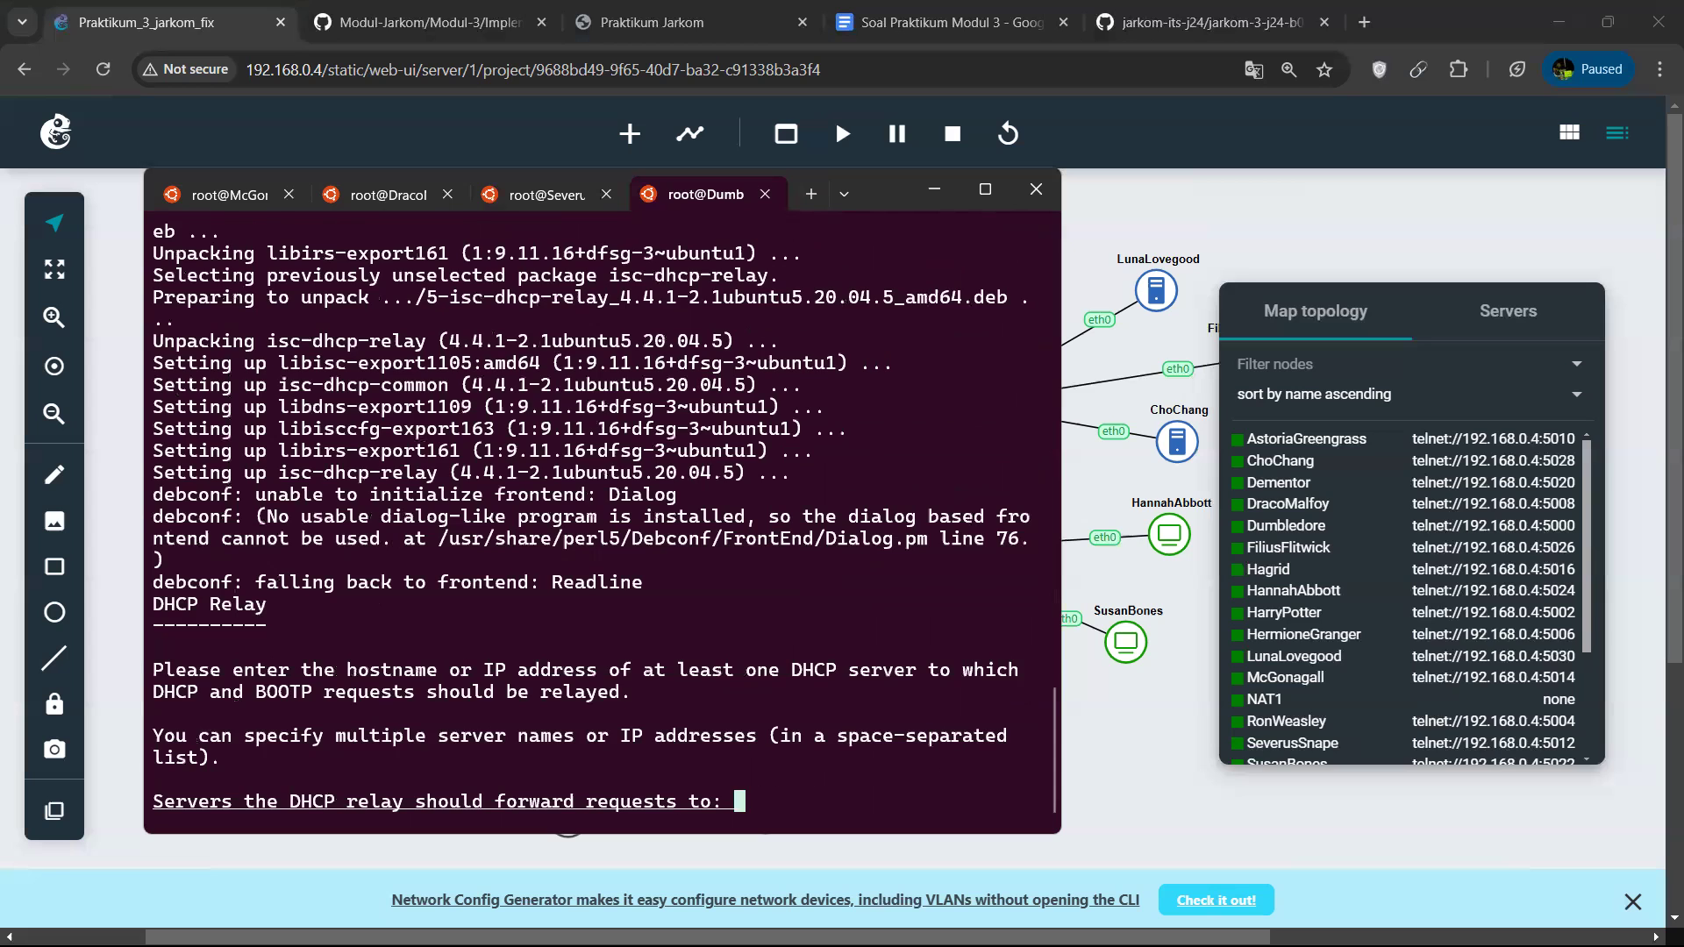
# Leave the DHCP relay's servers, interfaces and additional options blank to finish the isc-dhcp-relay installation on Dumbledore.
pyautogui.press('Return')
pyautogui.press('Return')
pyautogui.press('Return')
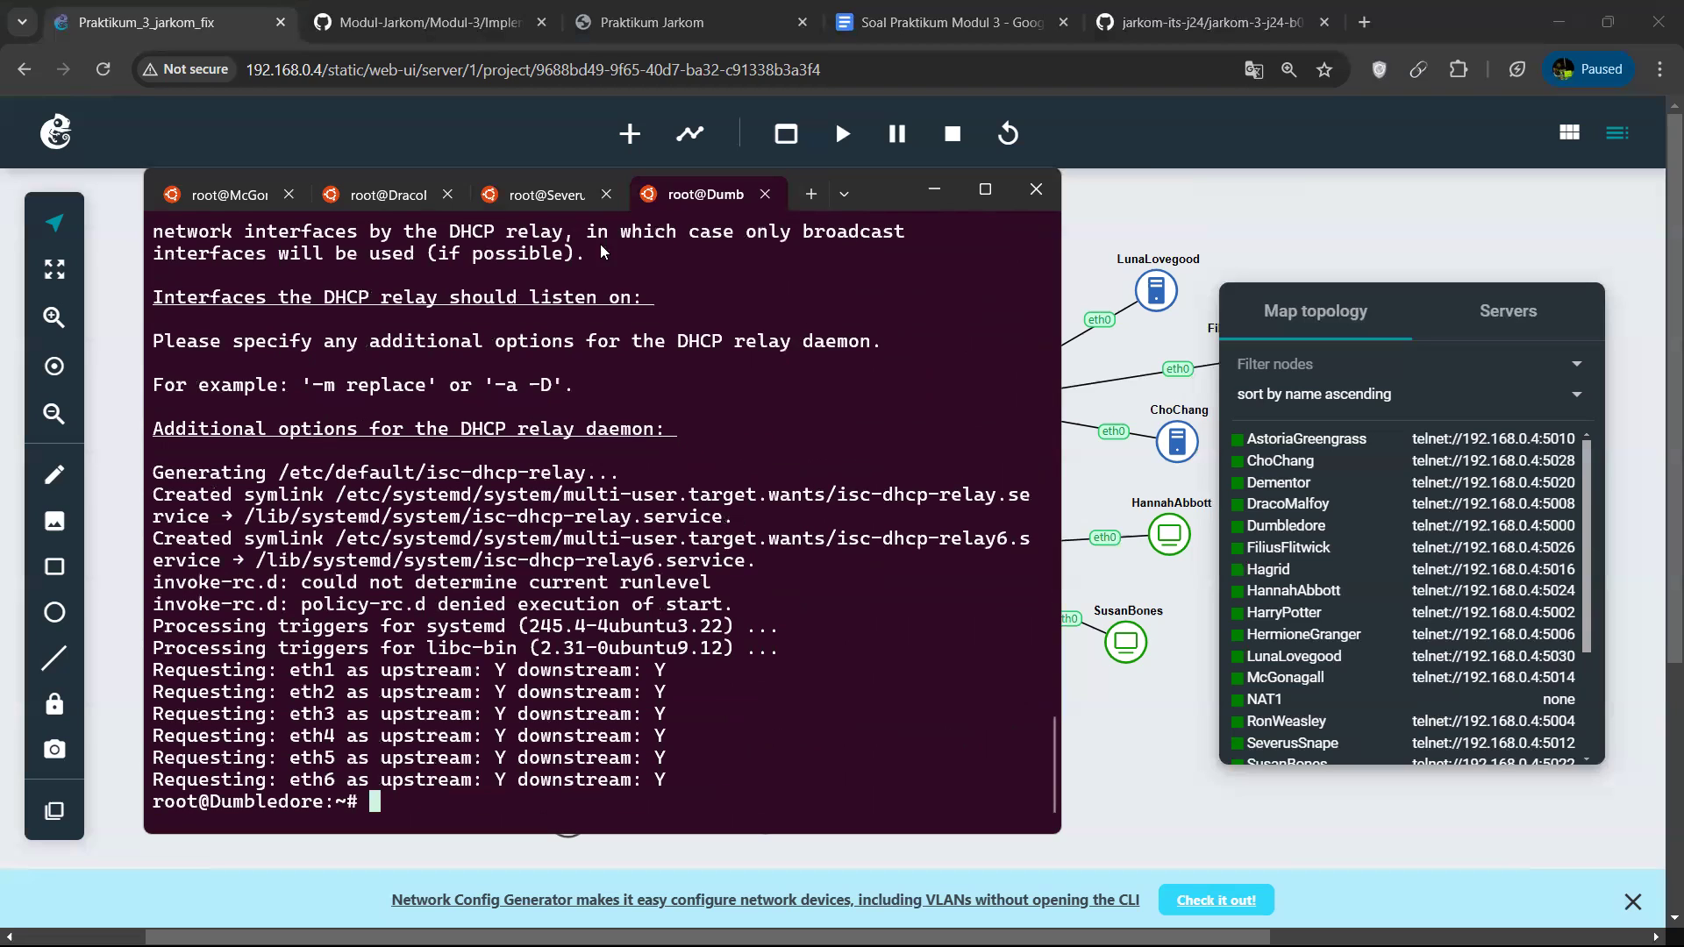
# Open script.sh in nano on Dumbledore.
pyautogui.press('Up')
pyautogui.press('Up')
pyautogui.press('Up')
pyautogui.press('Down')
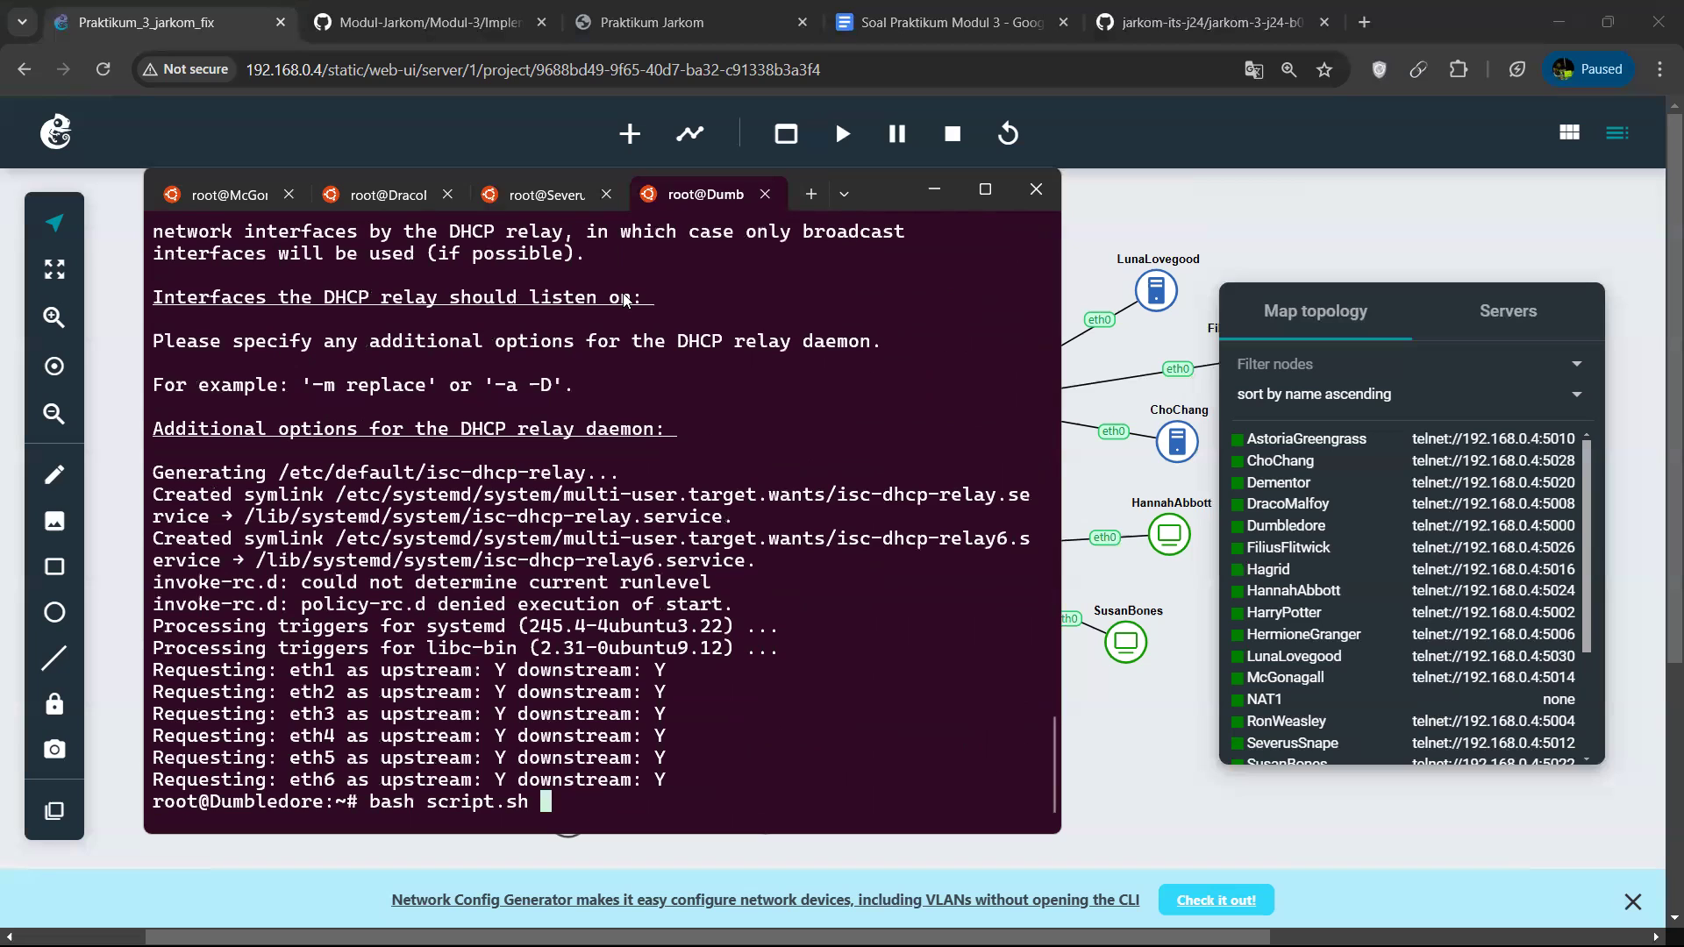
pyautogui.press('Left')
pyautogui.press('Left')
pyautogui.press('Left')
pyautogui.press('Left')
pyautogui.press('Left')
pyautogui.press('Left')
pyautogui.press('Left')
pyautogui.press('Left')
pyautogui.press('Left')
pyautogui.press('Left')
pyautogui.press('Left')
pyautogui.press('BackSpace')
pyautogui.press('BackSpace')
pyautogui.press('BackSpace')
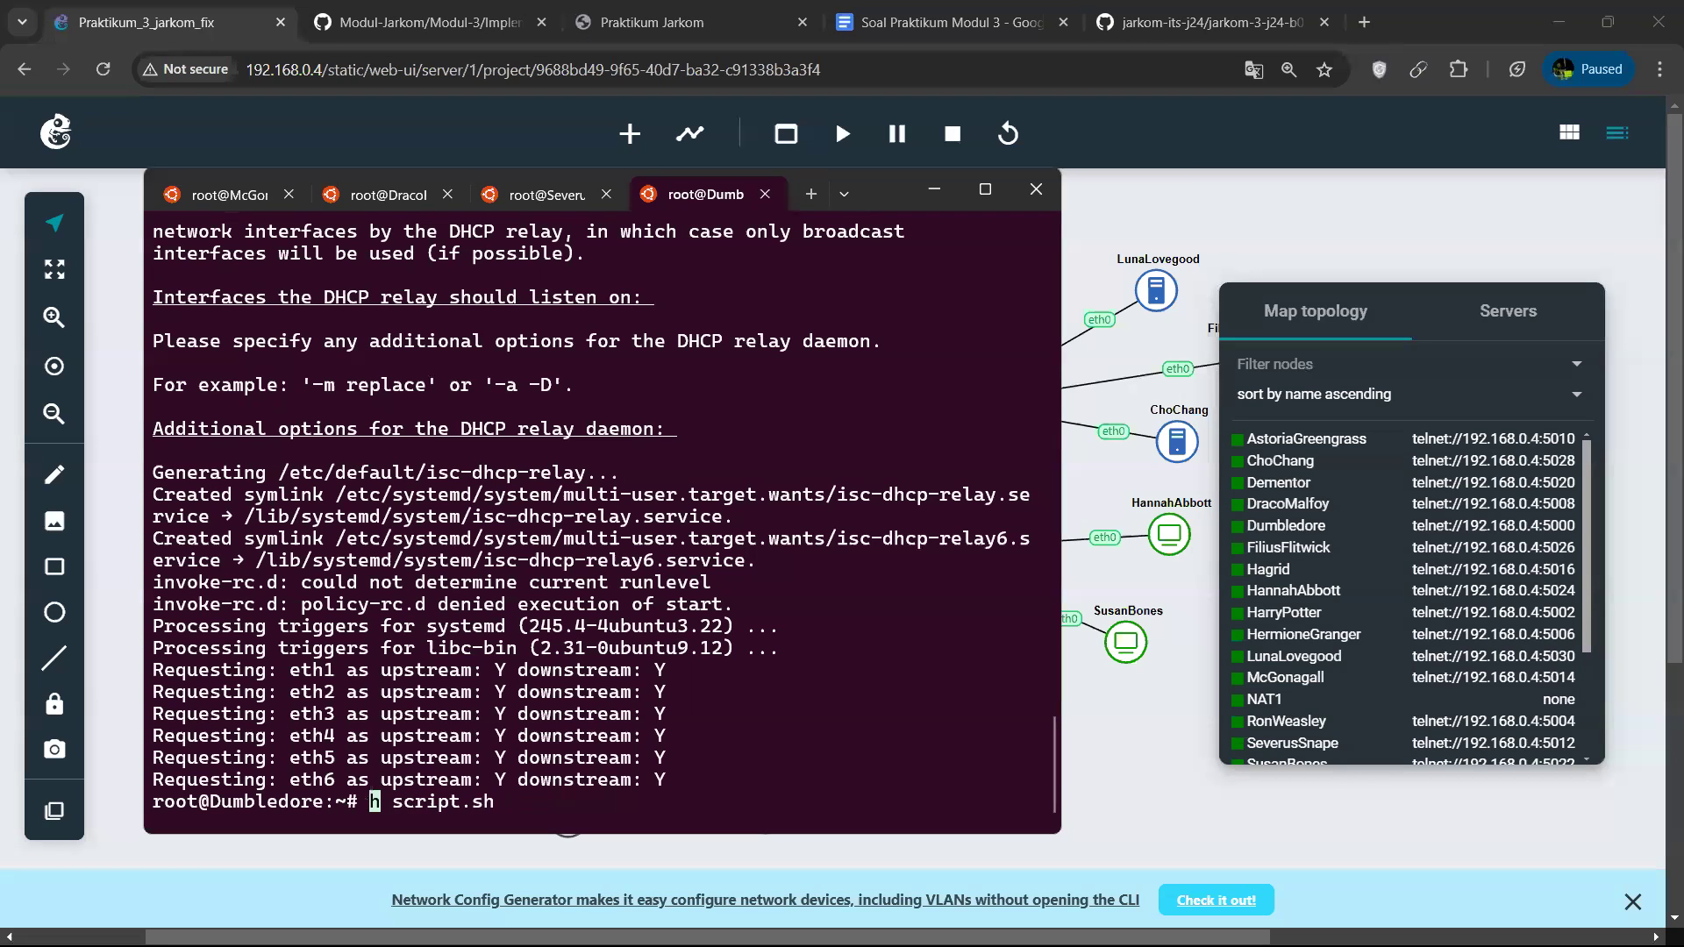
pyautogui.press('BackSpace')
pyautogui.write('nano')
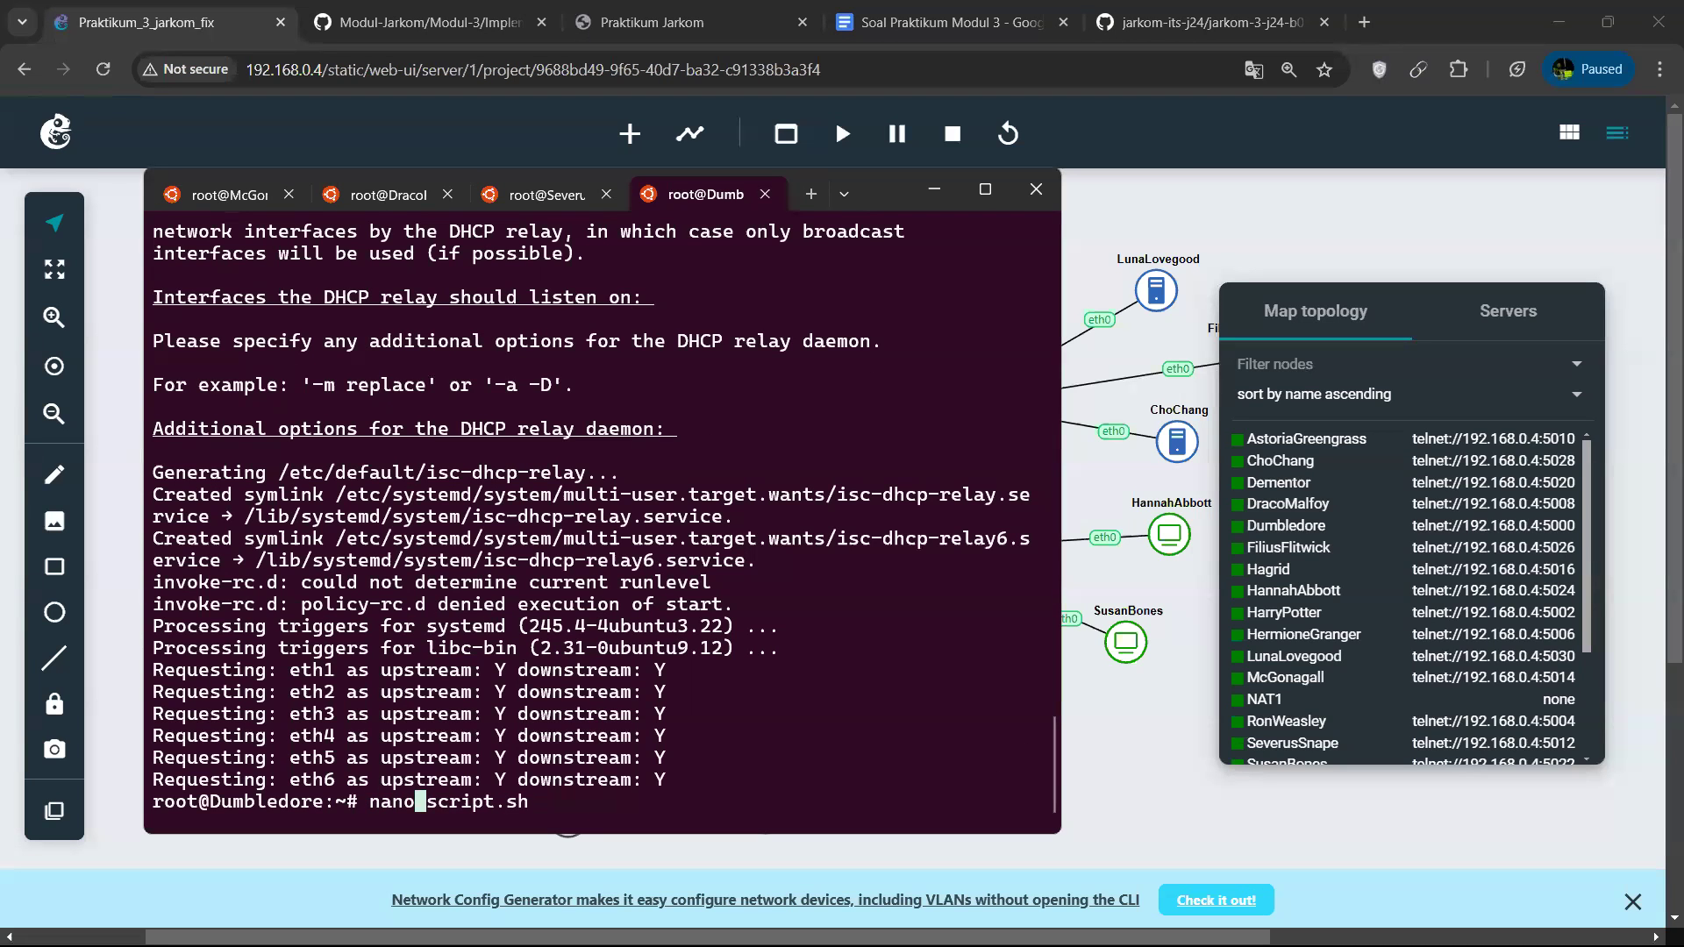
pyautogui.press('Return')
# Examine the SERVERS, INTERFACES and OPTIONS settings of the DHCP relay in script.sh.
pyautogui.press('Down')
pyautogui.press('Down')
pyautogui.press('Down')
pyautogui.press('Down')
pyautogui.press('Down')
pyautogui.press('Down')
pyautogui.press('Down')
pyautogui.press('Down')
pyautogui.press('Down')
pyautogui.press('Down')
pyautogui.press('Down')
pyautogui.press('Down')
pyautogui.press('Down')
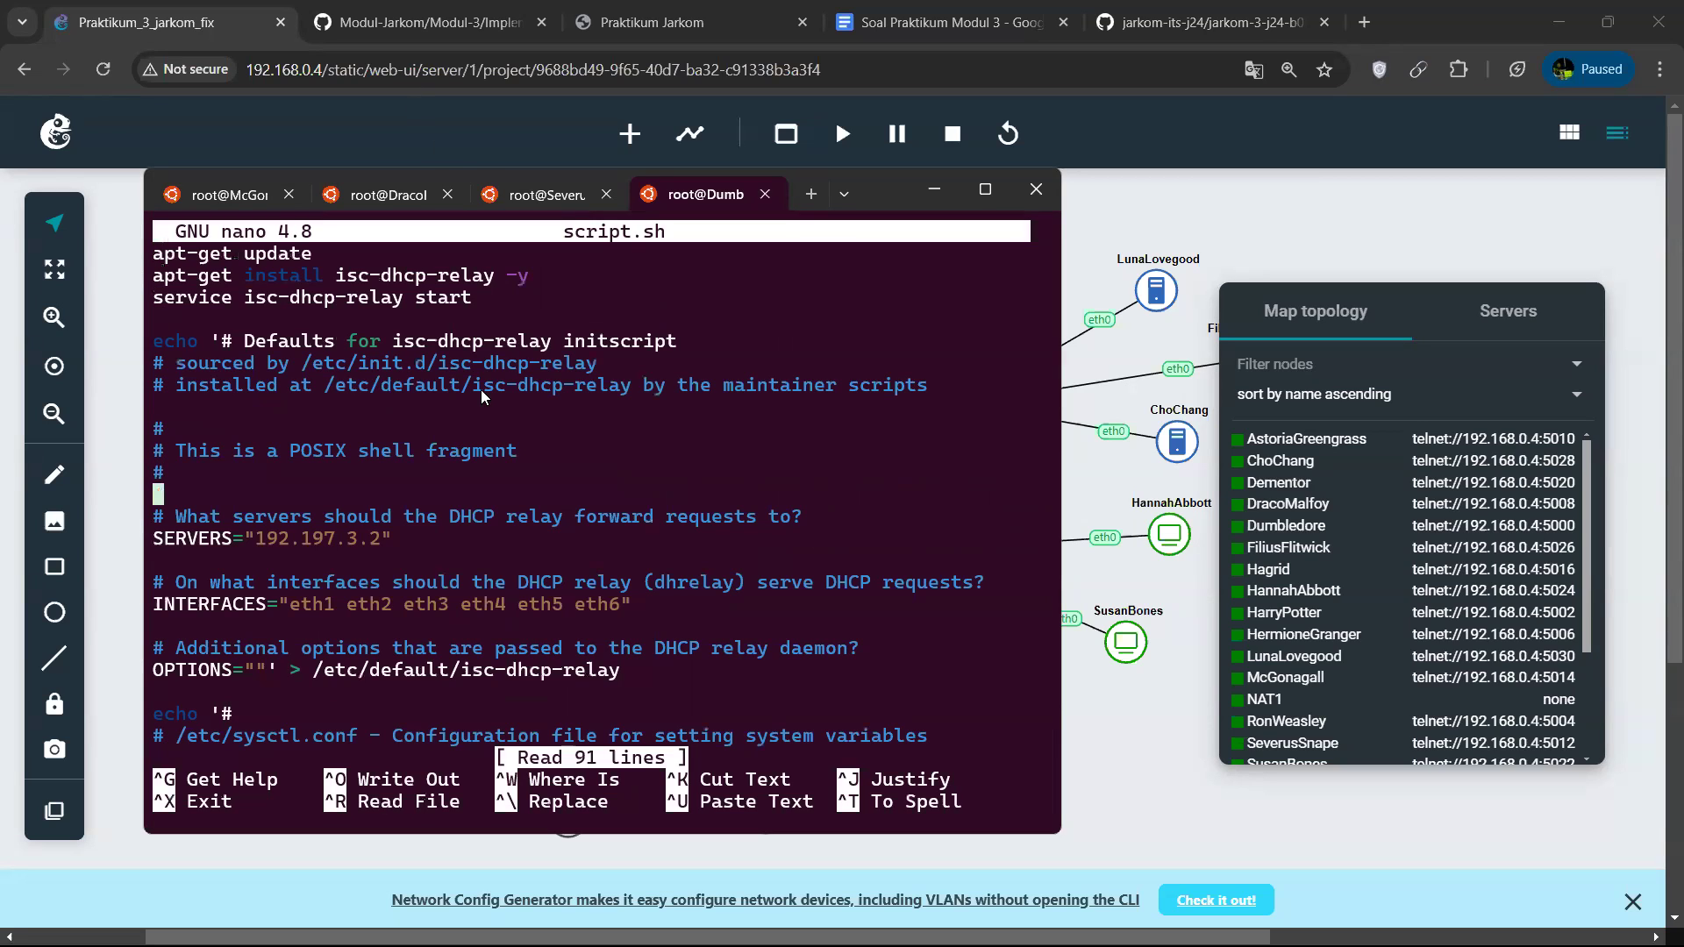
pyautogui.press('Right')
pyautogui.press('Right')
pyautogui.press('Right')
pyautogui.press('Right')
pyautogui.press('Right')
pyautogui.press('Right')
pyautogui.press('Right')
pyautogui.press('Right')
pyautogui.press('Right')
pyautogui.press('Right')
pyautogui.press('Right')
pyautogui.press('Right')
pyautogui.press('Right')
pyautogui.press('Right')
pyautogui.press('Right')
pyautogui.press('Right')
pyautogui.press('Right')
pyautogui.press('Right')
pyautogui.press('Right')
pyautogui.press('Right')
pyautogui.press('Right')
pyautogui.press('Down')
pyautogui.press('Down')
pyautogui.press('Up')
pyautogui.press('Right')
pyautogui.press('Right')
pyautogui.press('Right')
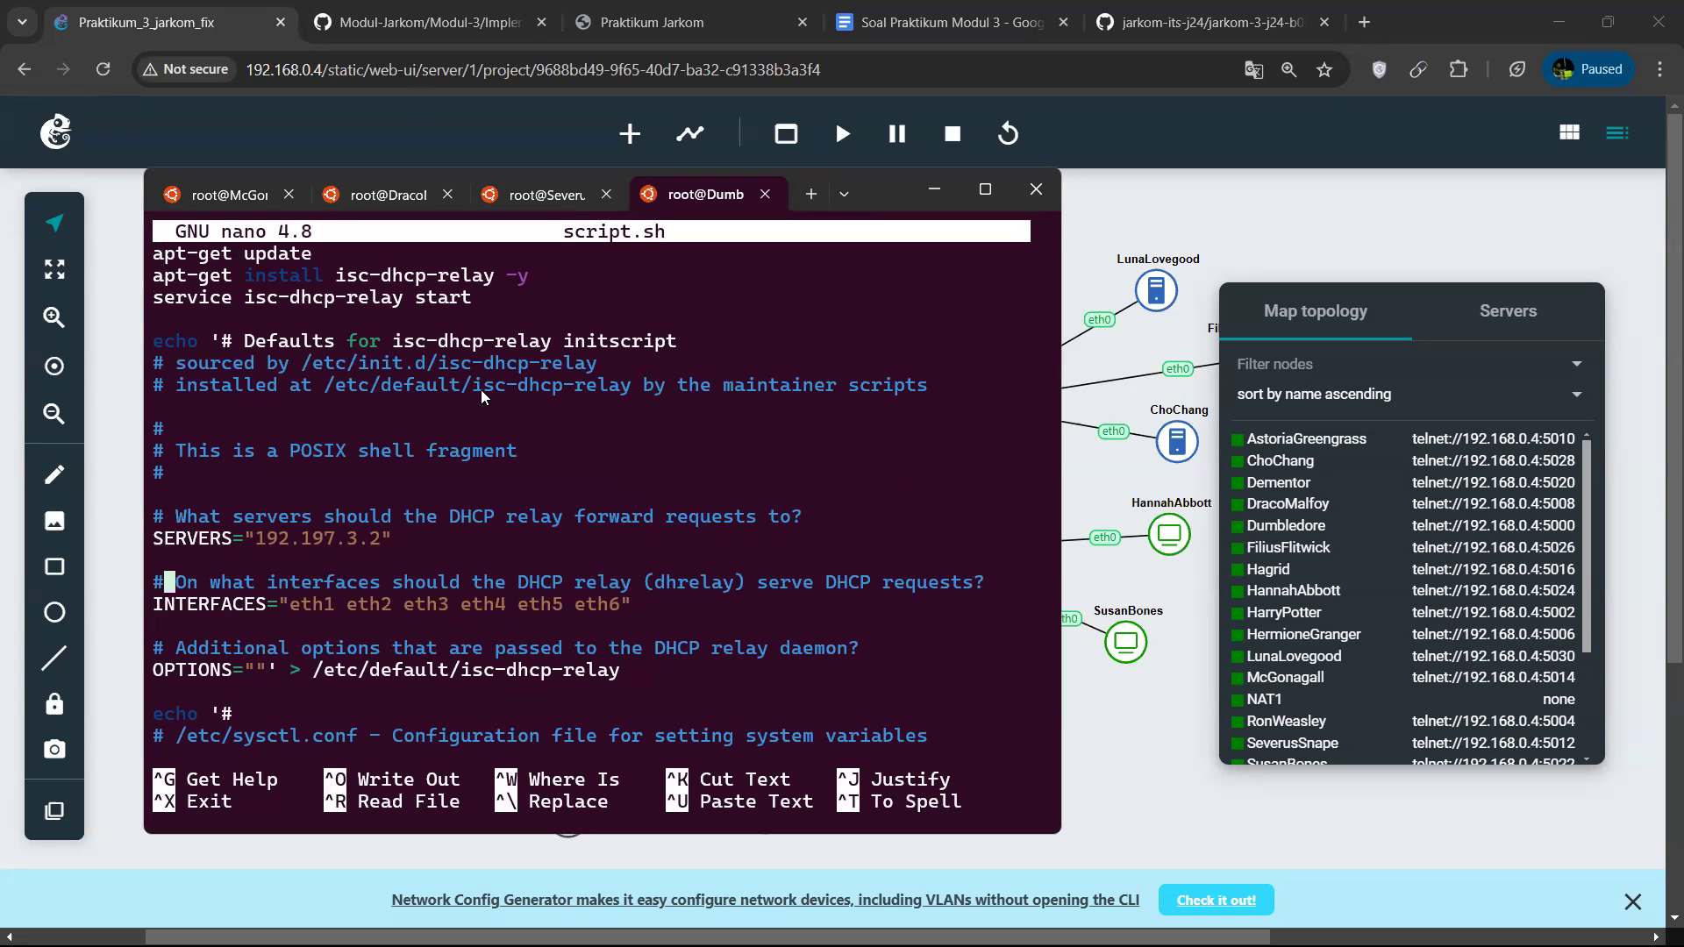
pyautogui.press('Right')
pyautogui.press('Right')
pyautogui.press('Right')
pyautogui.press('Right')
pyautogui.press('Right')
pyautogui.press('Right')
pyautogui.press('Right')
pyautogui.press('Right')
pyautogui.press('Right')
pyautogui.press('Right')
pyautogui.press('Right')
pyautogui.press('Right')
pyautogui.press('Right')
pyautogui.press('Right')
pyautogui.press('Right')
pyautogui.press('Right')
pyautogui.press('Right')
pyautogui.press('Right')
pyautogui.press('Right')
pyautogui.press('Right')
# Review the sysctl forwarding settings and the closing service restart line in script.sh, and exit nano.
pyautogui.press('Down')
pyautogui.press('Down')
pyautogui.press('Down')
pyautogui.press('Down')
pyautogui.press('Down')
pyautogui.press('Down')
pyautogui.press('Down')
pyautogui.press('Down')
pyautogui.press('Down')
pyautogui.press('Down')
pyautogui.press('Down')
pyautogui.press('Down')
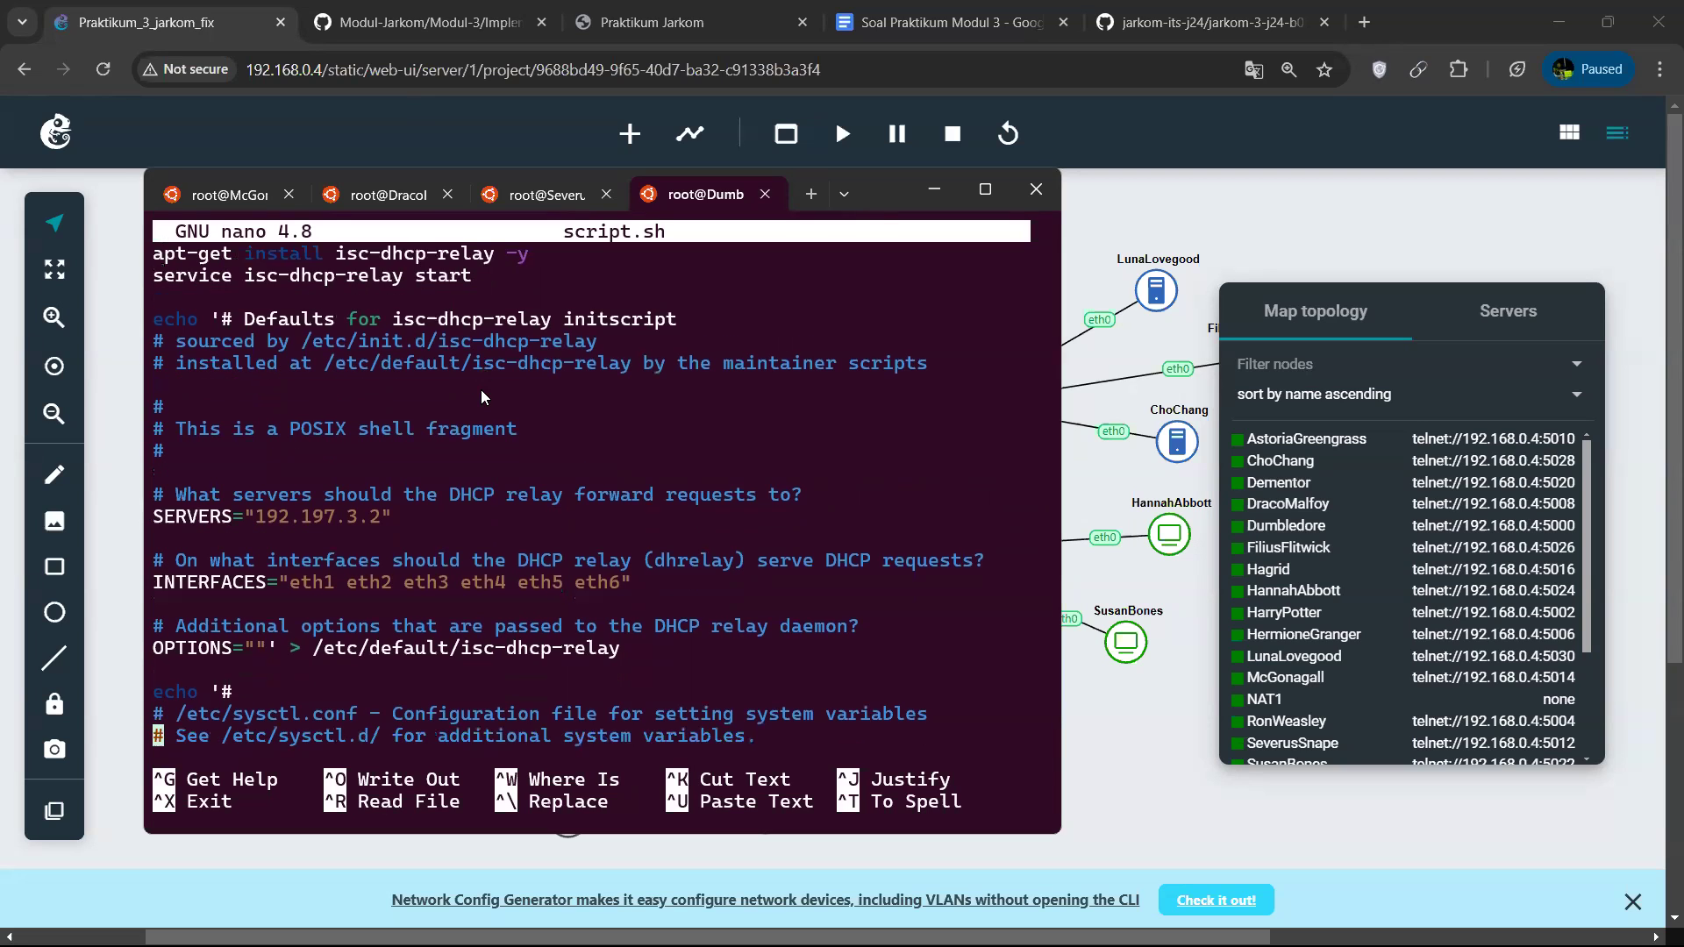
pyautogui.press('Down')
pyautogui.press('Down')
pyautogui.press('Down')
pyautogui.press('Down')
pyautogui.press('Down')
pyautogui.press('Down')
pyautogui.press('Down')
pyautogui.press('Down')
pyautogui.press('Down')
pyautogui.press('Down')
pyautogui.press('Down')
pyautogui.press('Down')
pyautogui.press('Down')
pyautogui.press('Down')
pyautogui.press('Down')
pyautogui.press('Down')
pyautogui.press('Down')
pyautogui.press('Down')
pyautogui.press('Down')
pyautogui.press('Down')
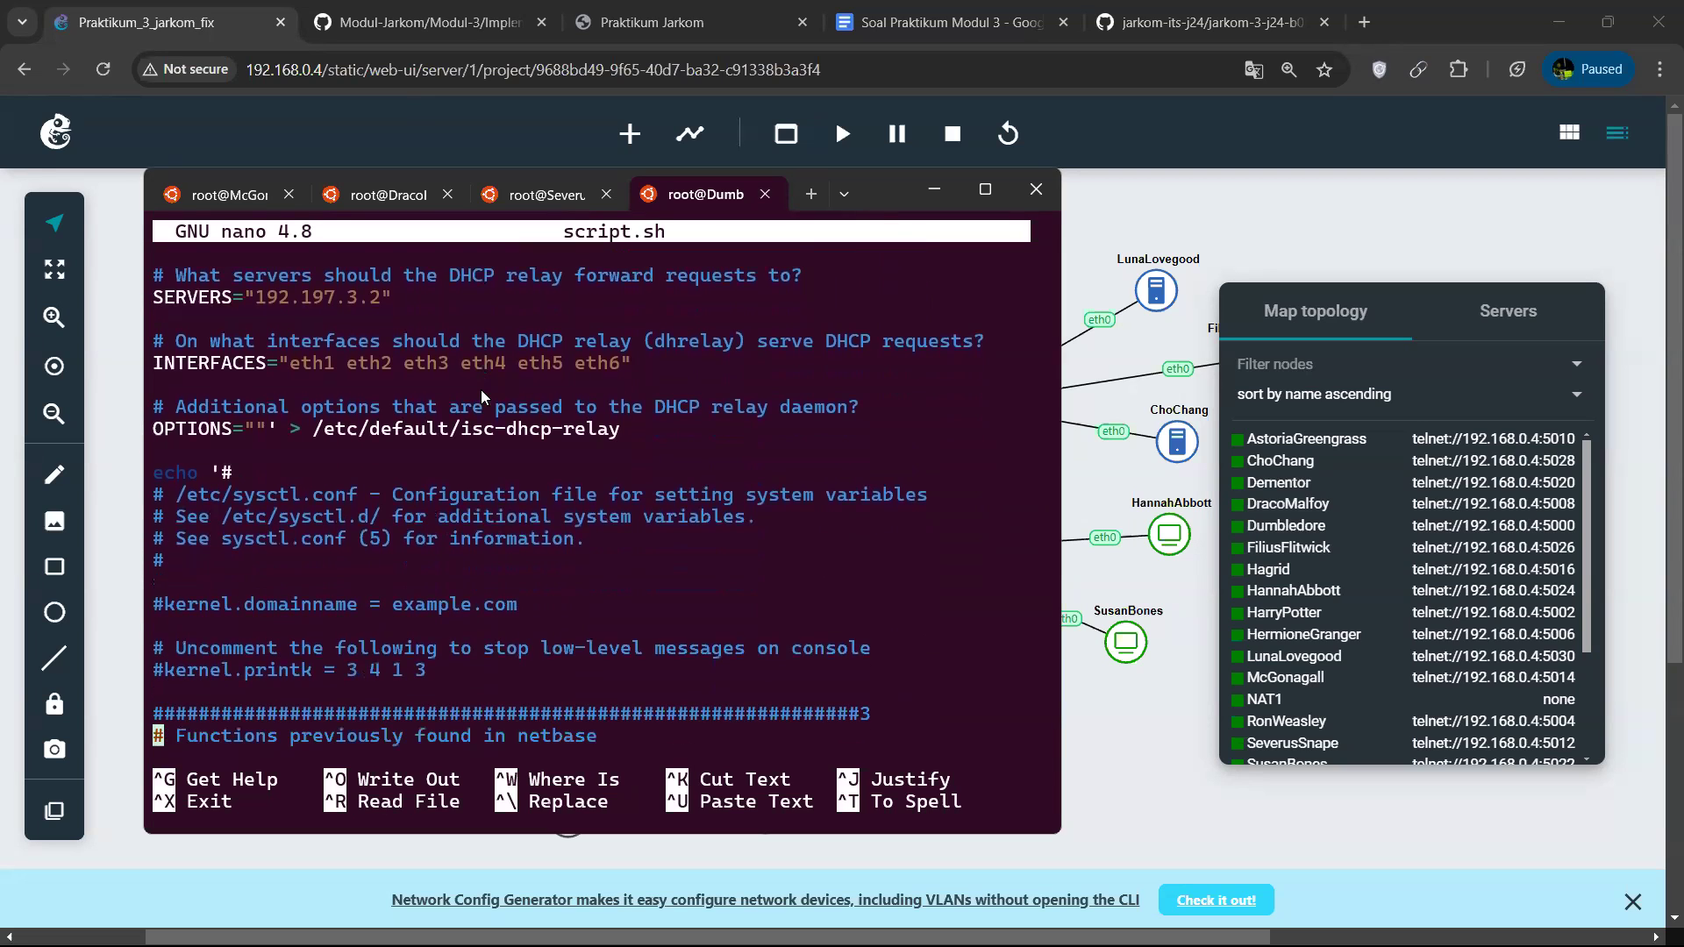
pyautogui.press('Down')
pyautogui.press('Down')
pyautogui.press('Down')
pyautogui.press('Down')
pyautogui.press('Down')
pyautogui.press('Down')
pyautogui.press('Up')
pyautogui.press('Up')
pyautogui.press('Up')
pyautogui.press('Up')
pyautogui.press('Up')
pyautogui.press('Up')
pyautogui.press('Up')
pyautogui.press('Up')
pyautogui.press('Up')
pyautogui.press('Up')
pyautogui.press('Up')
pyautogui.press('Up')
pyautogui.press('Up')
pyautogui.press('Up')
pyautogui.press('Up')
pyautogui.press('Up')
pyautogui.press('Up')
pyautogui.press('Up')
pyautogui.press('Up')
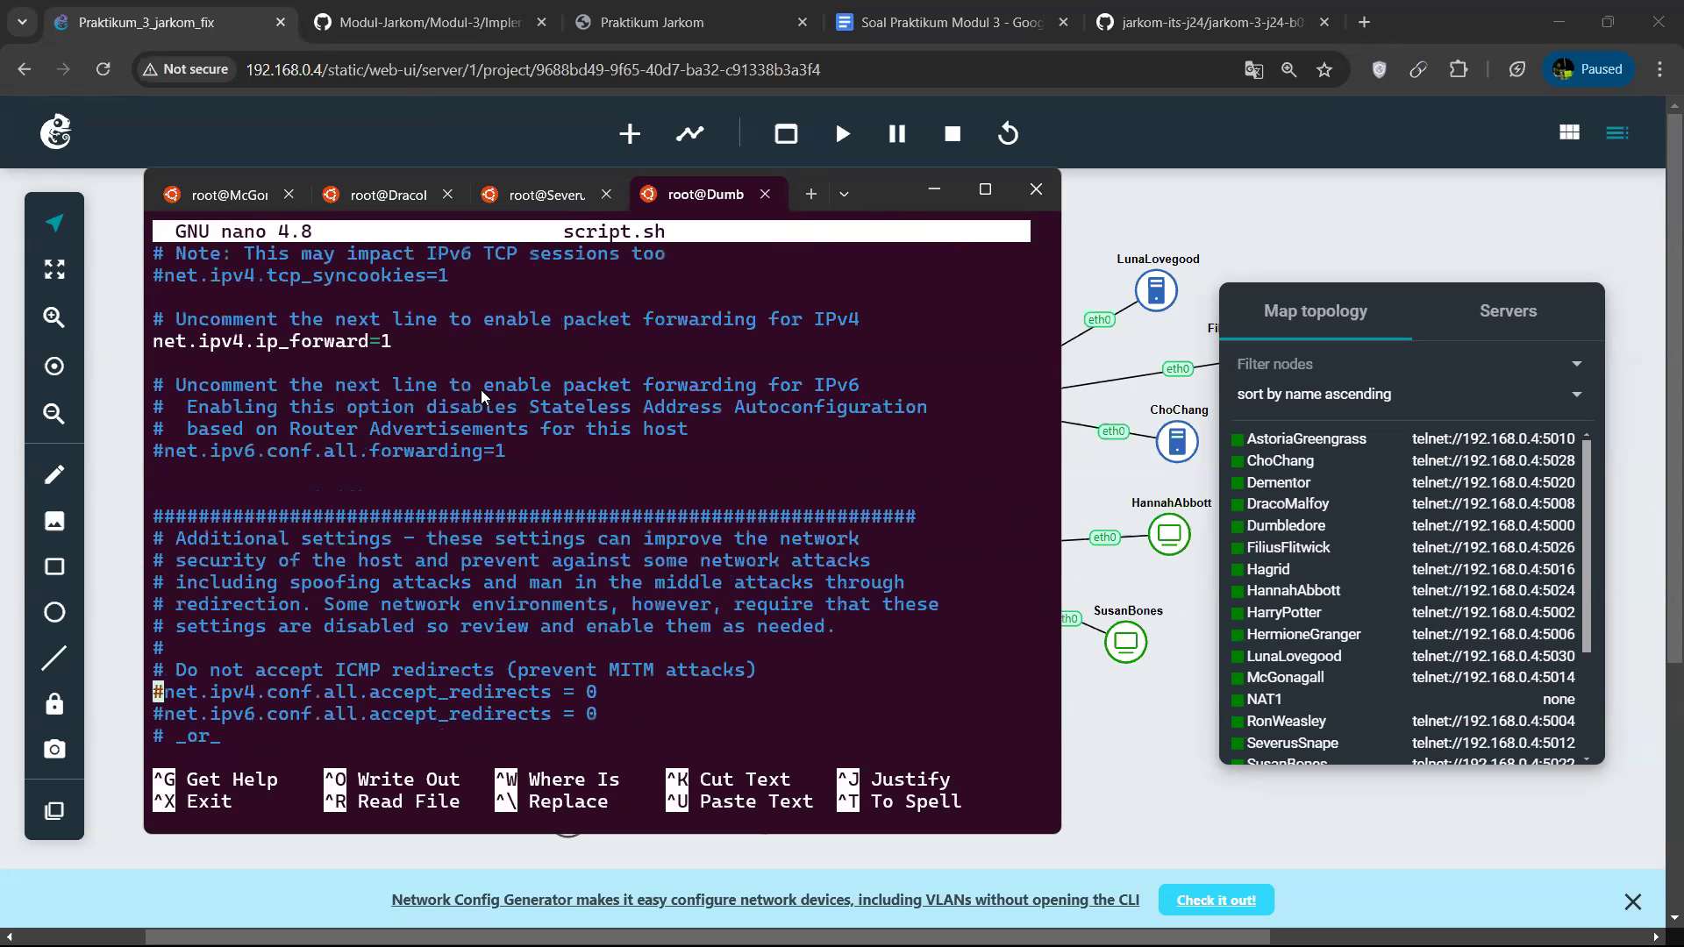
pyautogui.press('Down')
pyautogui.press('Right')
pyautogui.press('Right')
pyautogui.press('Right')
pyautogui.press('Right')
pyautogui.press('Right')
pyautogui.press('Right')
pyautogui.press('Right')
pyautogui.press('Right')
pyautogui.press('Right')
pyautogui.press('Right')
pyautogui.press('Right')
pyautogui.press('Right')
pyautogui.press('Right')
pyautogui.press('Right')
pyautogui.press('Right')
pyautogui.press('Right')
pyautogui.press('Down')
pyautogui.press('Down')
pyautogui.press('Down')
pyautogui.press('Down')
pyautogui.press('Down')
pyautogui.press('Down')
pyautogui.press('Down')
pyautogui.press('Down')
pyautogui.press('Down')
pyautogui.press('Down')
pyautogui.press('Down')
pyautogui.press('Down')
pyautogui.press('Down')
pyautogui.press('Down')
pyautogui.press('Down')
pyautogui.press('Down')
pyautogui.press('Down')
pyautogui.press('Down')
pyautogui.press('Down')
pyautogui.press('Down')
pyautogui.press('Down')
pyautogui.press('Down')
pyautogui.press('Down')
pyautogui.press('Down')
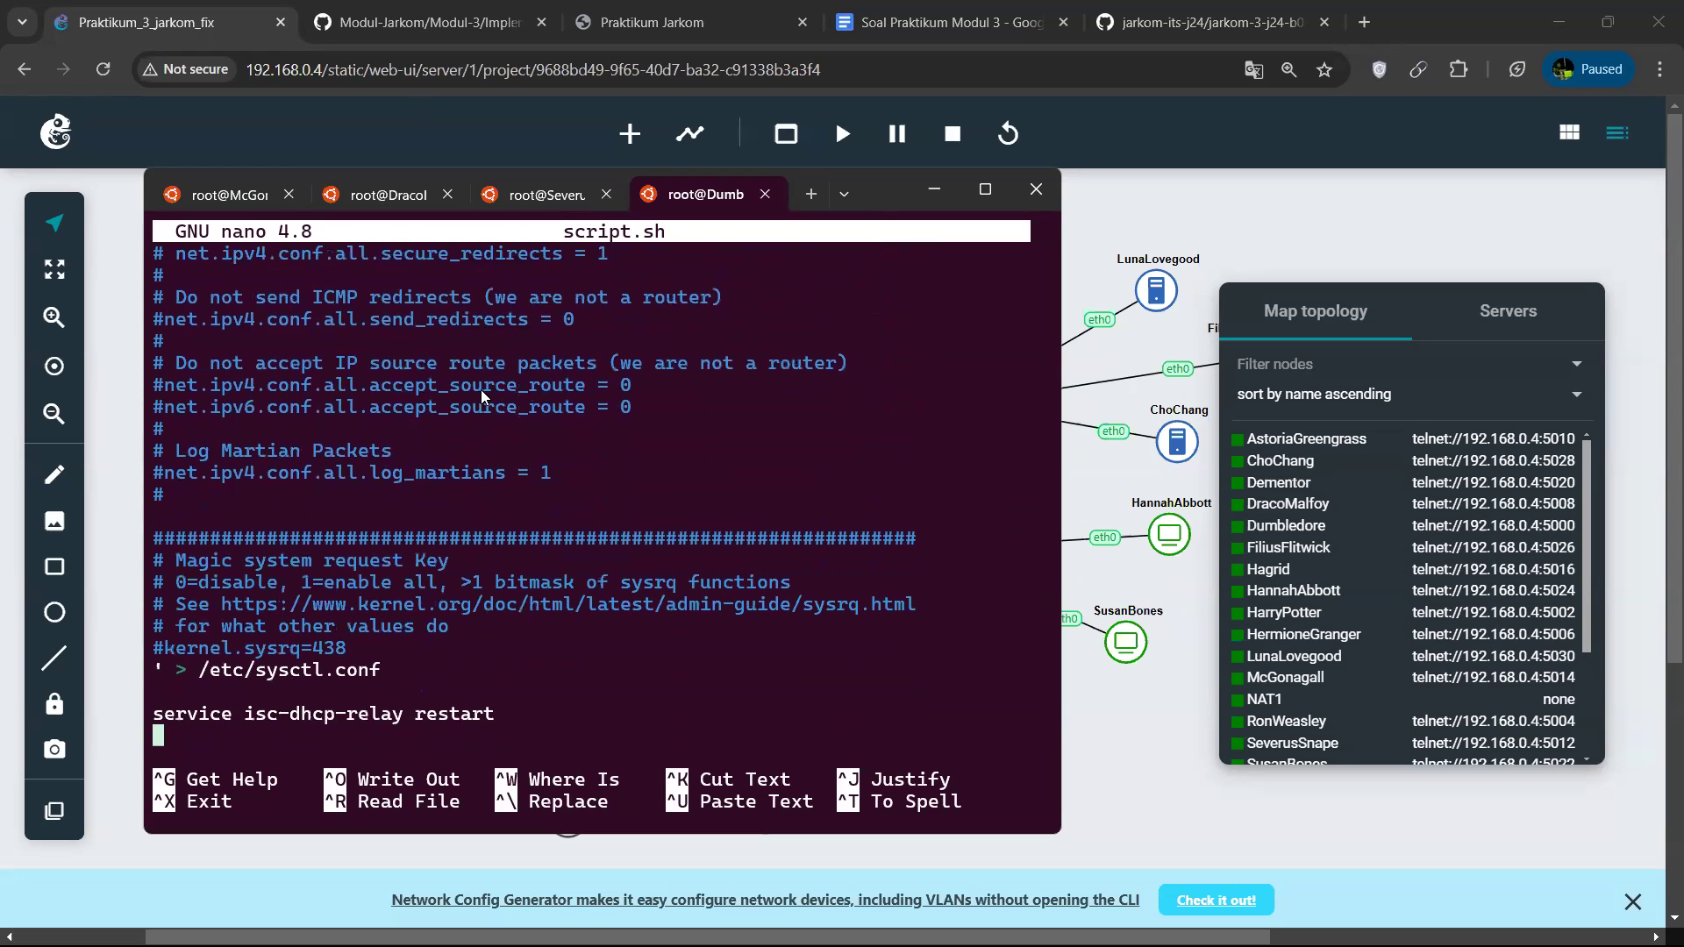
pyautogui.hotkey('ctrl', 'x')
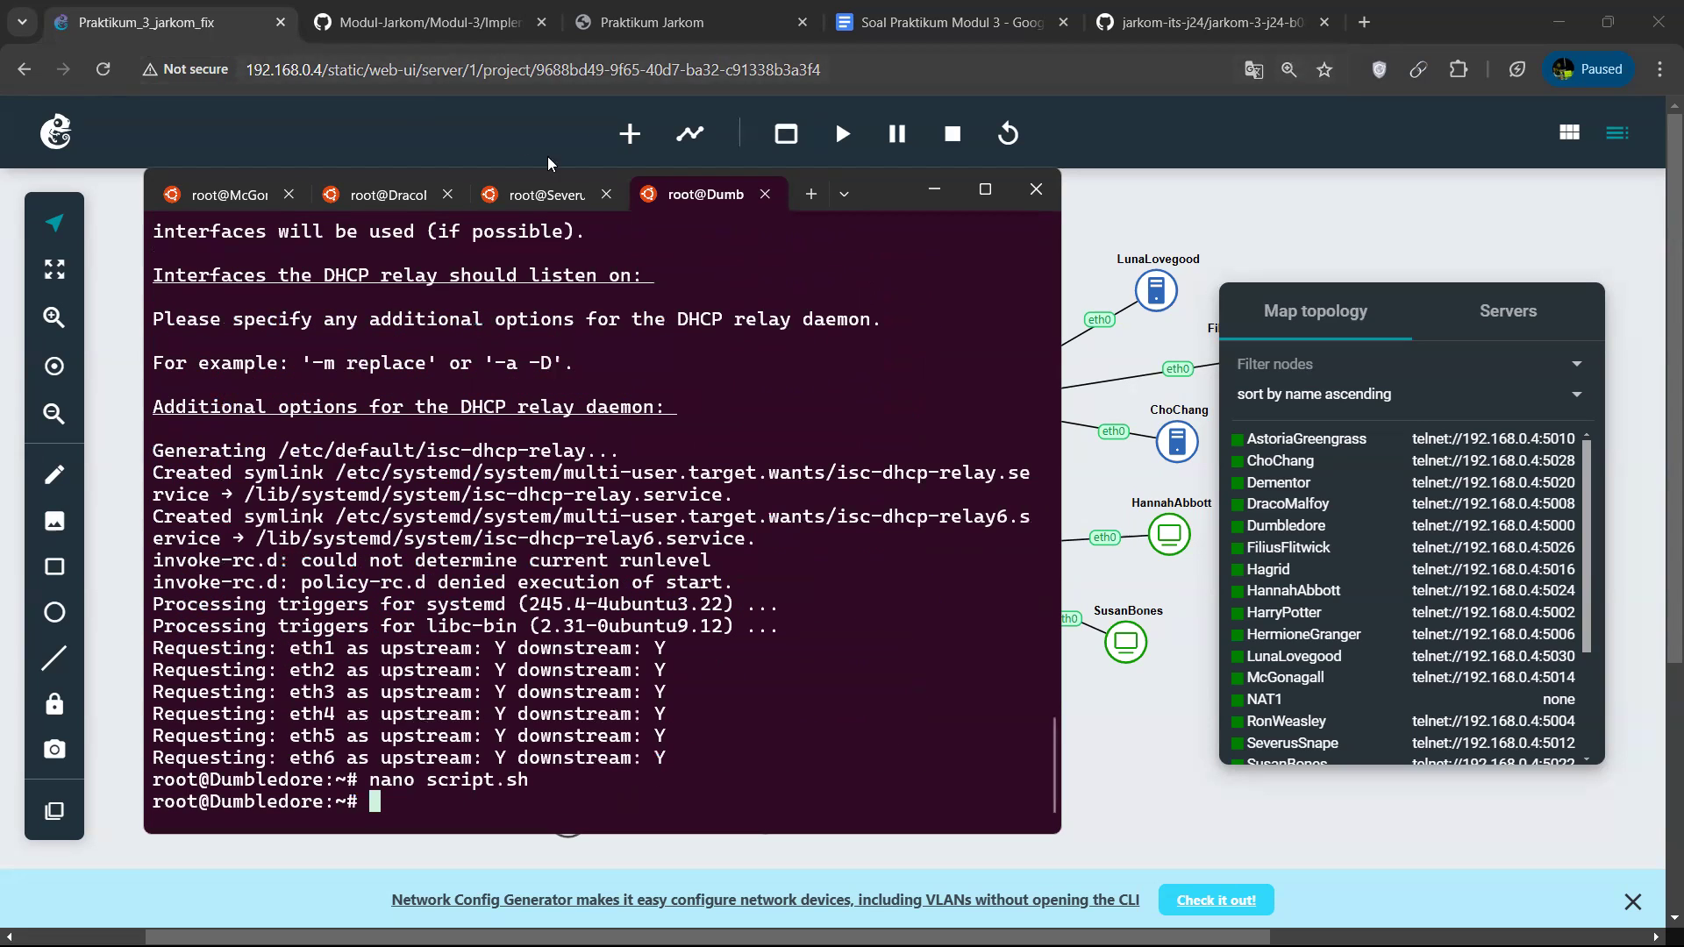
# Switch to the SeverusSnape terminal session.
pyautogui.click(577, 202)
pyautogui.press('Up')
pyautogui.press('Up')
pyautogui.press('Up')
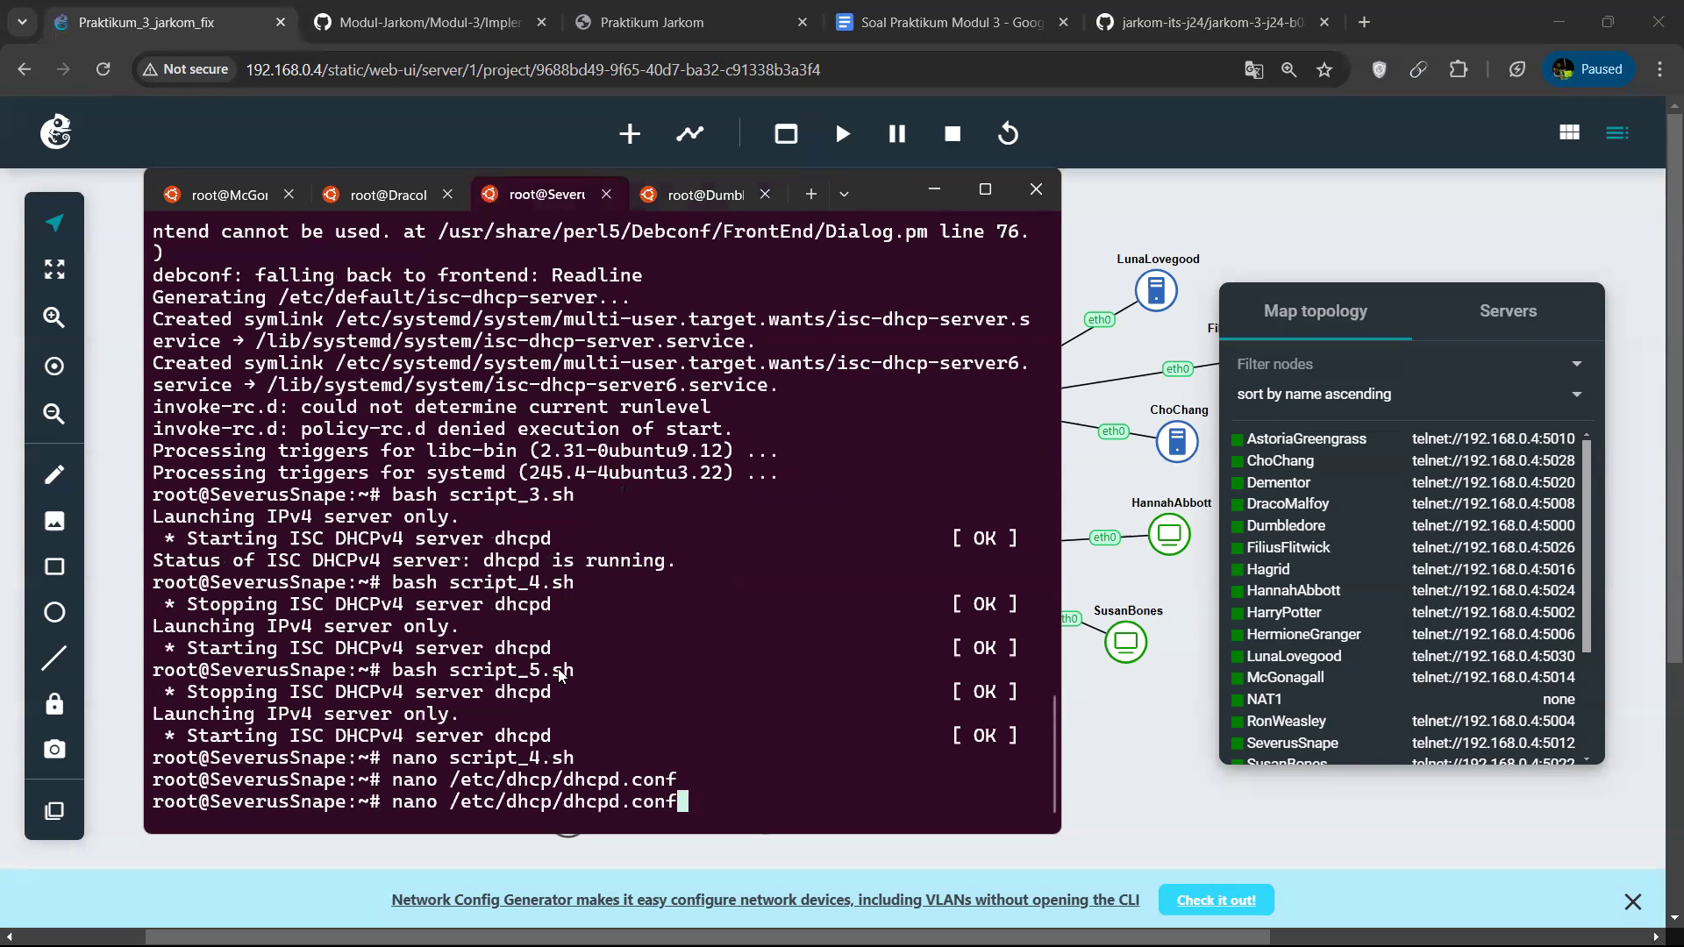
pyautogui.press('BackSpace')
pyautogui.press('BackSpace')
pyautogui.press('BackSpace')
pyautogui.press('BackSpace')
pyautogui.press('BackSpace')
pyautogui.press('BackSpace')
pyautogui.press('BackSpace')
pyautogui.press('BackSpace')
pyautogui.press('BackSpace')
pyautogui.press('BackSpace')
pyautogui.press('BackSpace')
pyautogui.press('BackSpace')
pyautogui.press('BackSpace')
pyautogui.press('BackSpace')
pyautogui.press('BackSpace')
pyautogui.press('BackSpace')
pyautogui.write('servc')
pyautogui.press('BackSpace')
pyautogui.write('ice is')
pyautogui.write('c')
pyautogui.press('BackSpace')
pyautogui.press('BackSpace')
pyautogui.press('BackSpace')
pyautogui.press('BackSpace')
pyautogui.press('BackSpace')
pyautogui.press('BackSpace')
pyautogui.press('BackSpace')
pyautogui.press('BackSpace')
pyautogui.press('BackSpace')
pyautogui.press('BackSpace')
pyautogui.press('BackSpace')
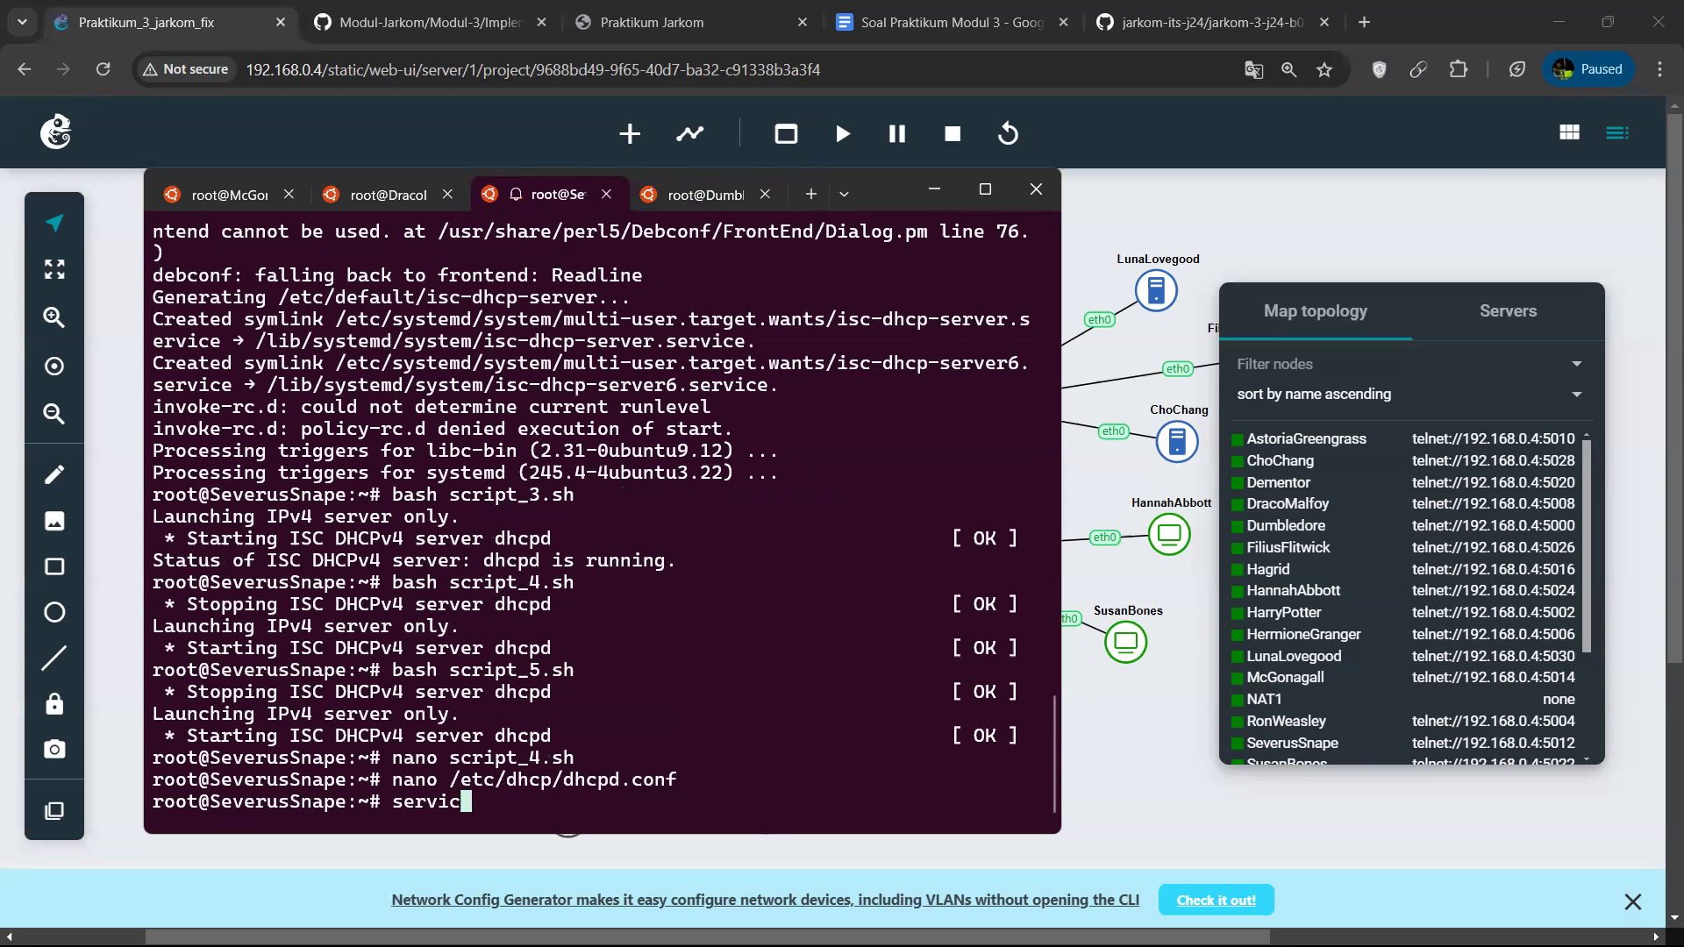
# Open script_2.sh in nano on SeverusSnape, look through its contents and exit.
pyautogui.press('Up')
pyautogui.press('Up')
pyautogui.press('Up')
pyautogui.press('Up')
pyautogui.press('Up')
pyautogui.press('Up')
pyautogui.press('Up')
pyautogui.press('Up')
pyautogui.press('Down')
pyautogui.press('Down')
pyautogui.press('Down')
pyautogui.press('Up')
pyautogui.press('Up')
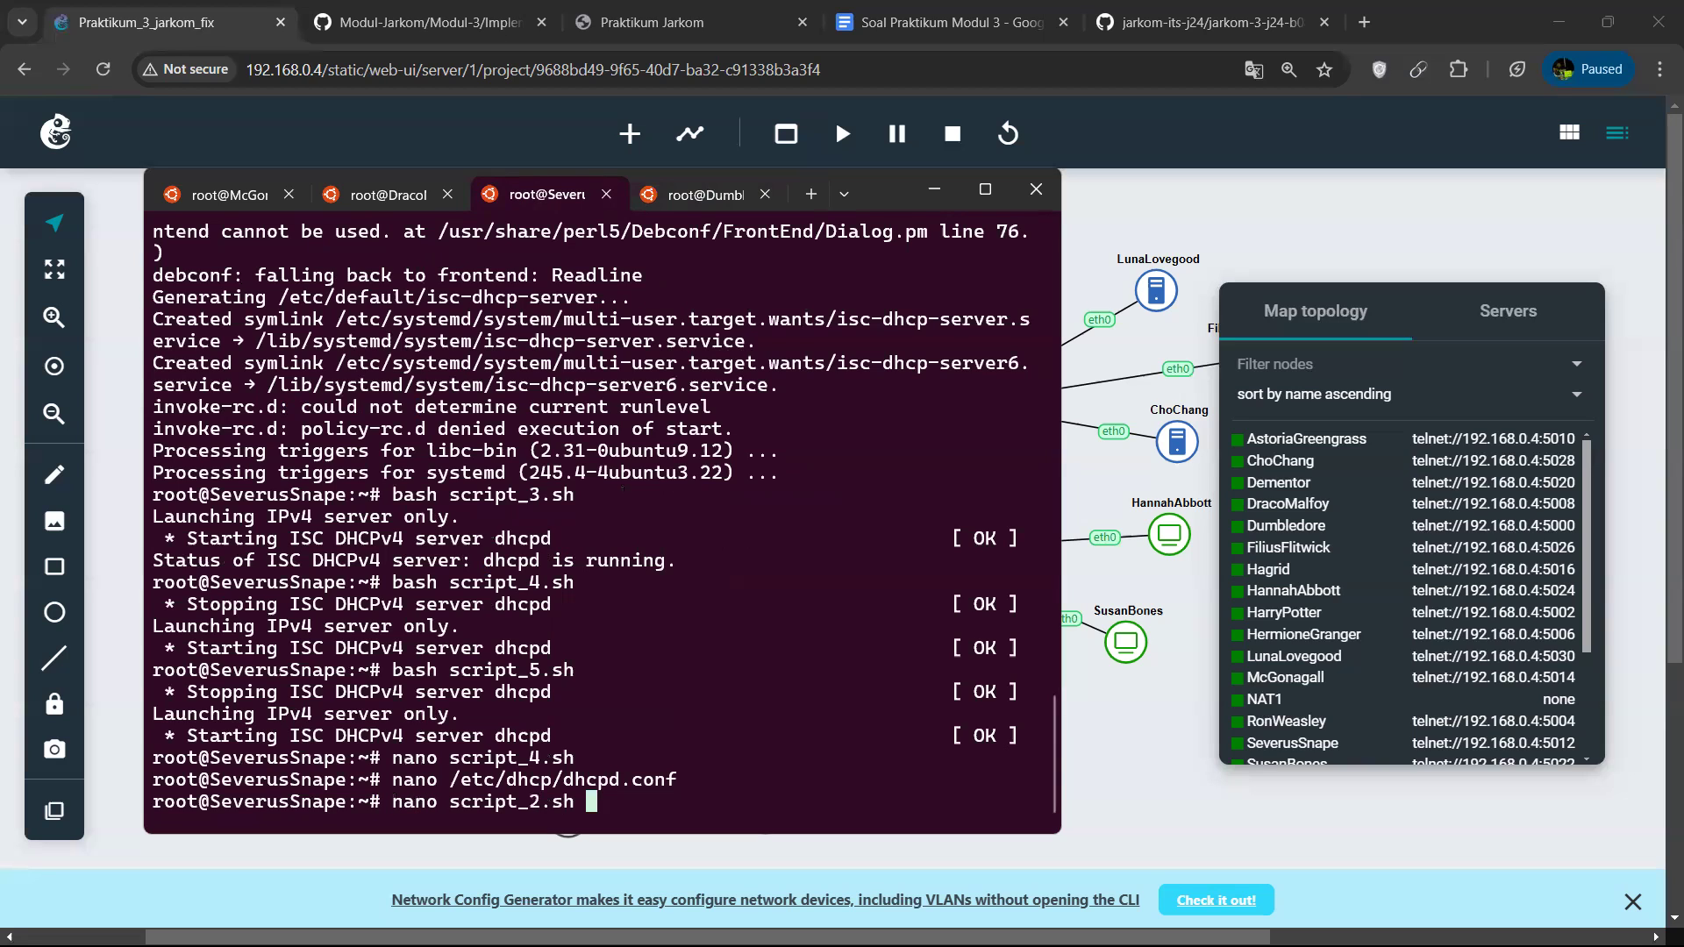
pyautogui.press('Return')
pyautogui.scroll(-11, 468, 590)
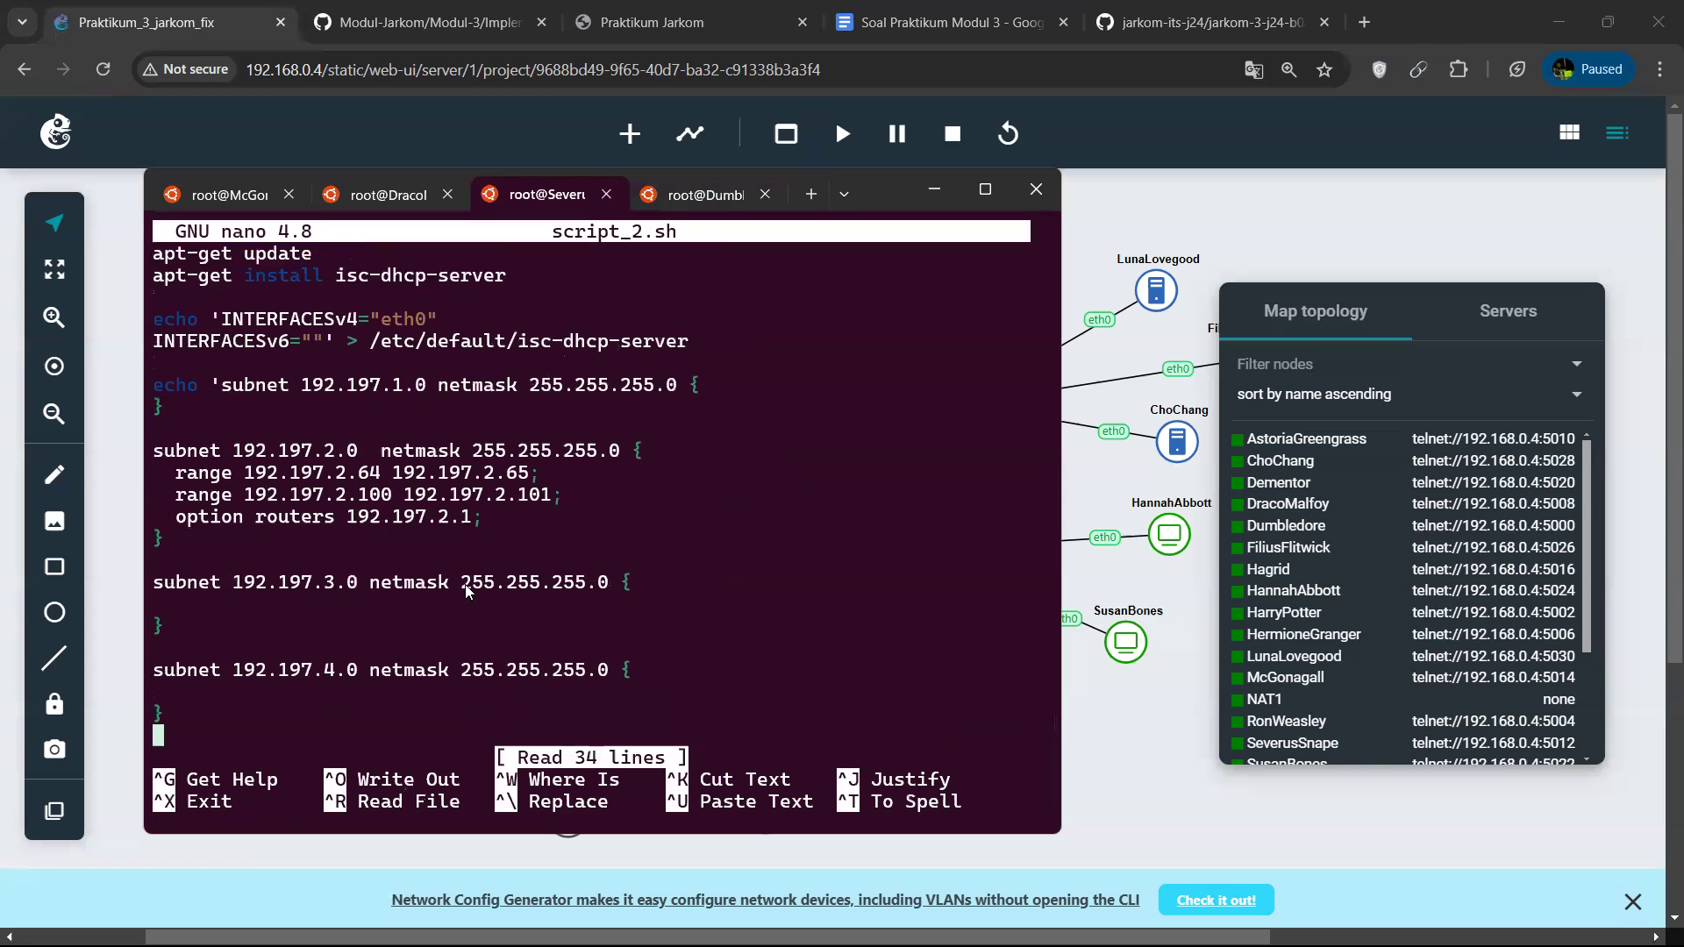
pyautogui.hotkey('ctrl', 'x')
# Open script_3.sh in nano, copy the line "service isc-dhcp-server restart" and exit.
pyautogui.press('Up')
pyautogui.press('Left')
pyautogui.press('Left')
pyautogui.press('Left')
pyautogui.press('BackSpace')
pyautogui.write('3')
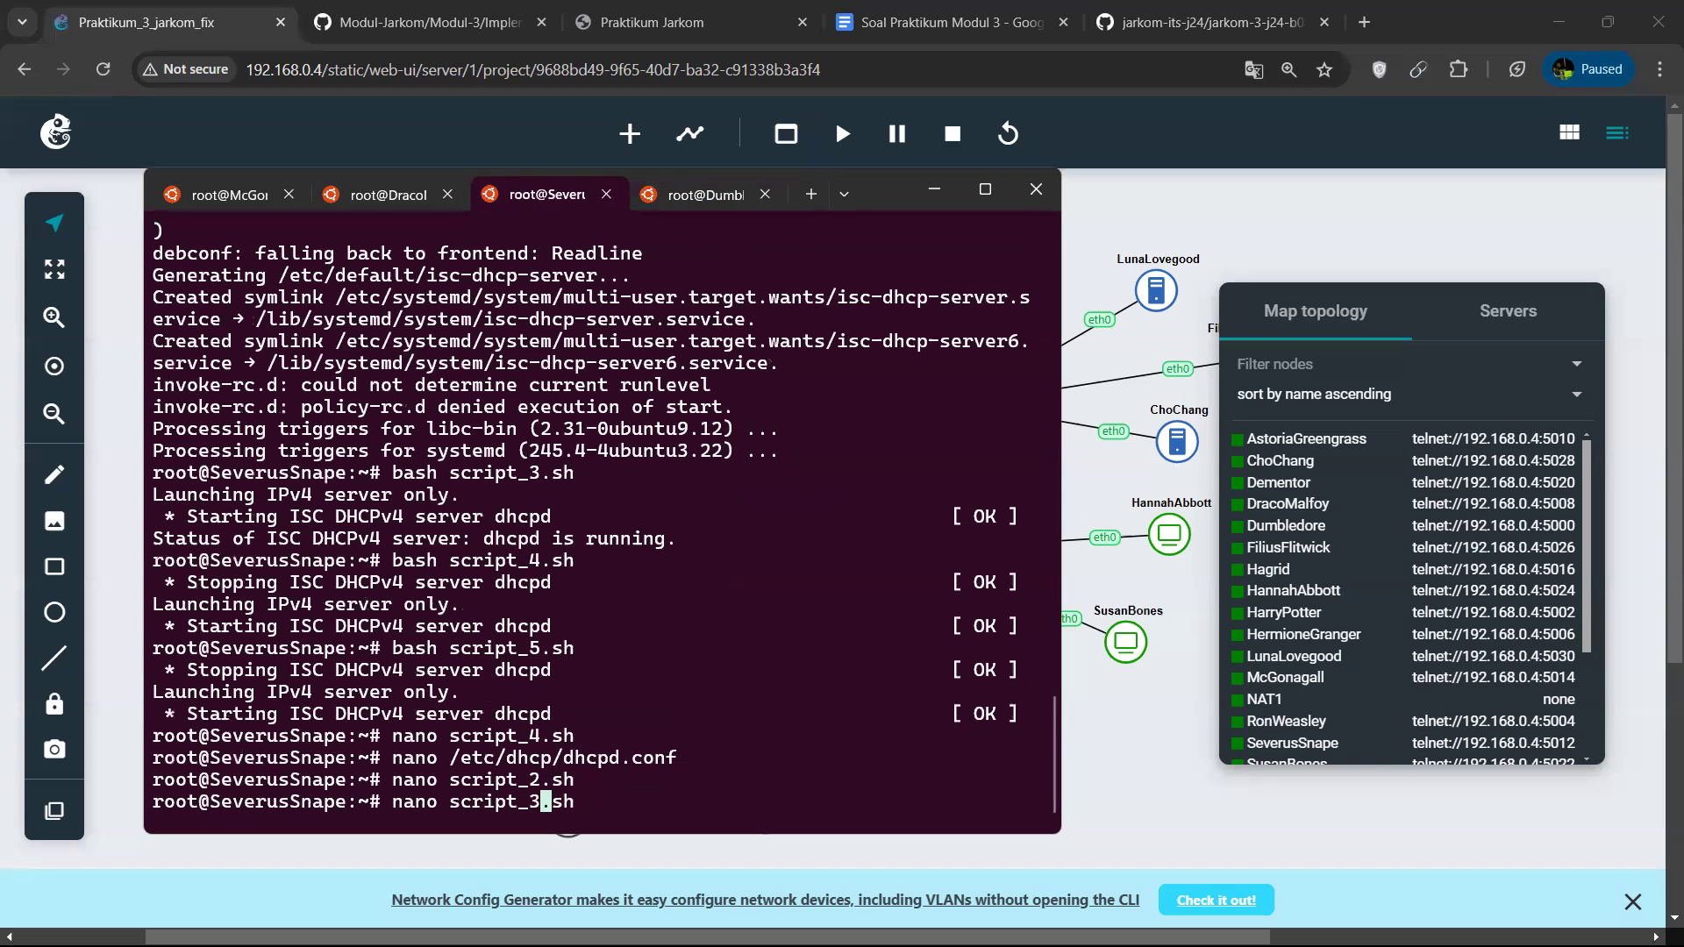
pyautogui.press('Return')
pyautogui.scroll(-5, 439, 690)
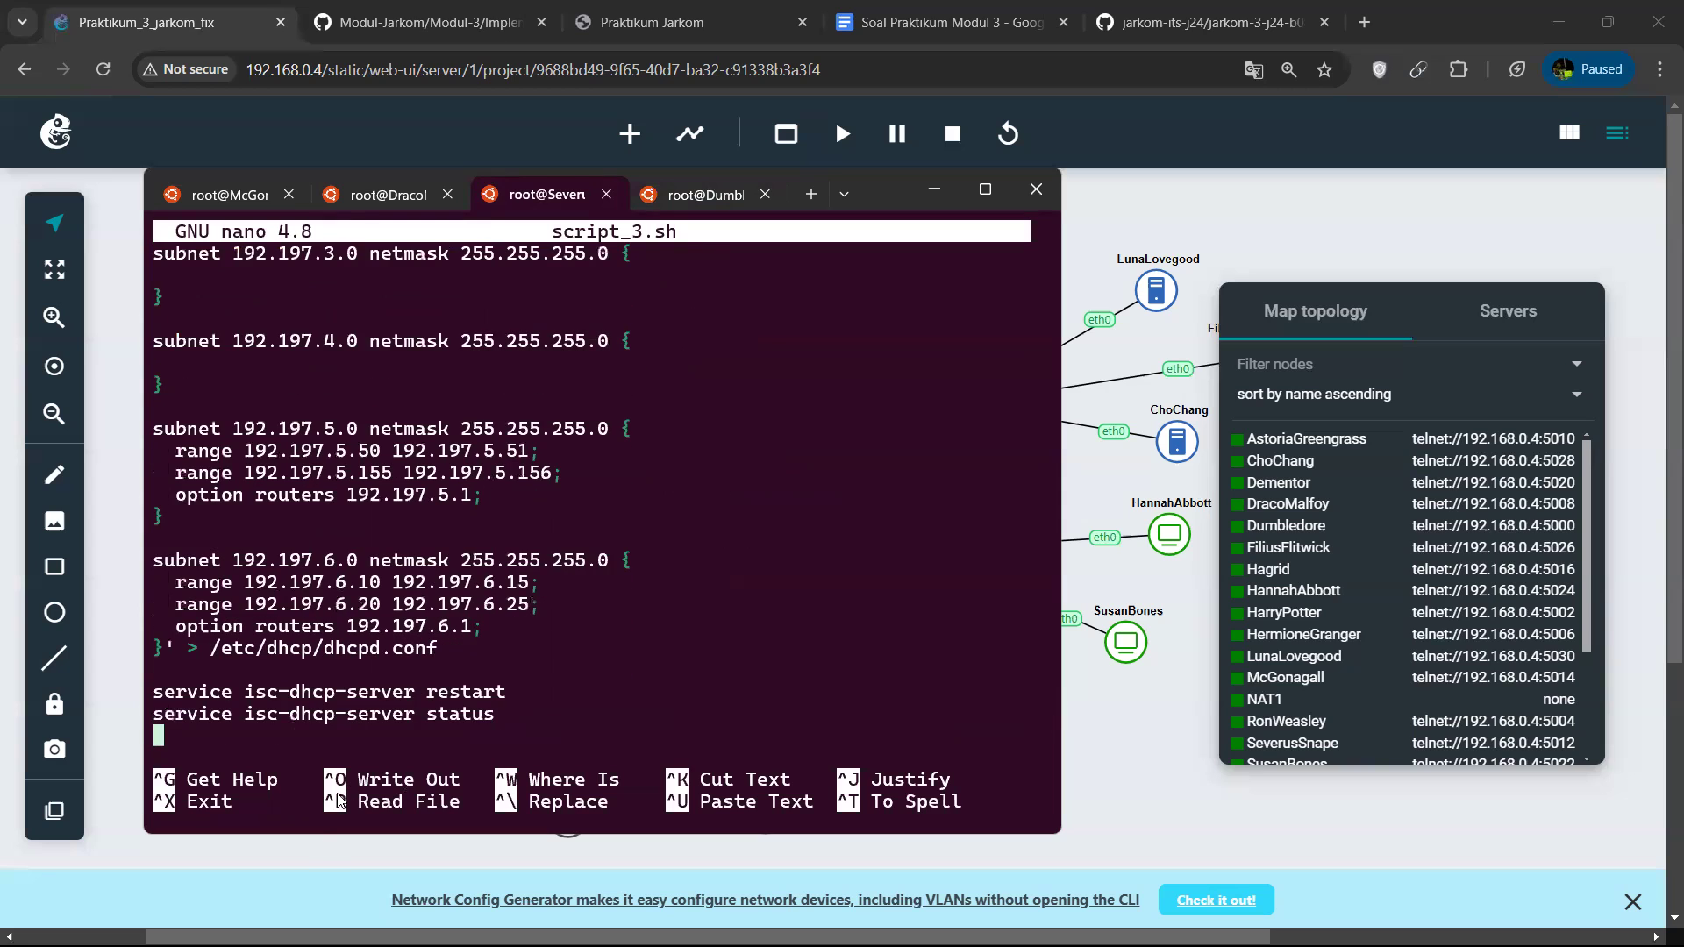
pyautogui.moveTo(508, 704); pyautogui.dragTo(152, 697)
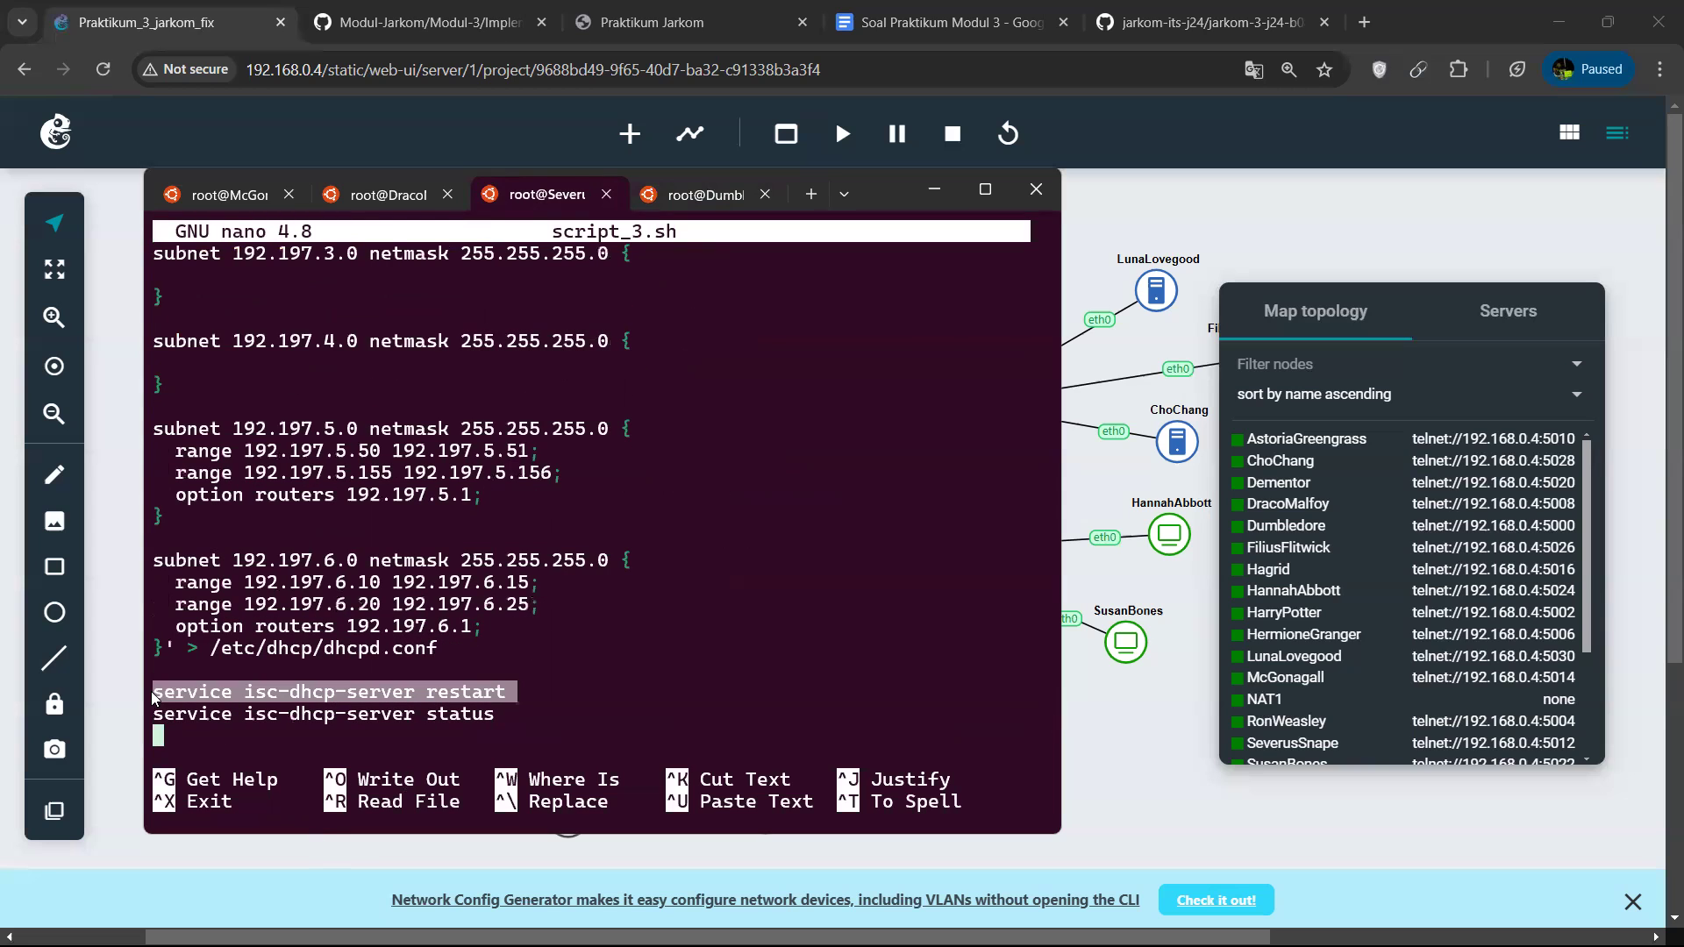
pyautogui.hotkey('ctrl', 'c')
pyautogui.hotkey('ctrl', 'x')
# Restart the DHCP server on SeverusSnape by running the copied command service isc-dhcp-server restart.
pyautogui.press('Up')
pyautogui.press('Up')
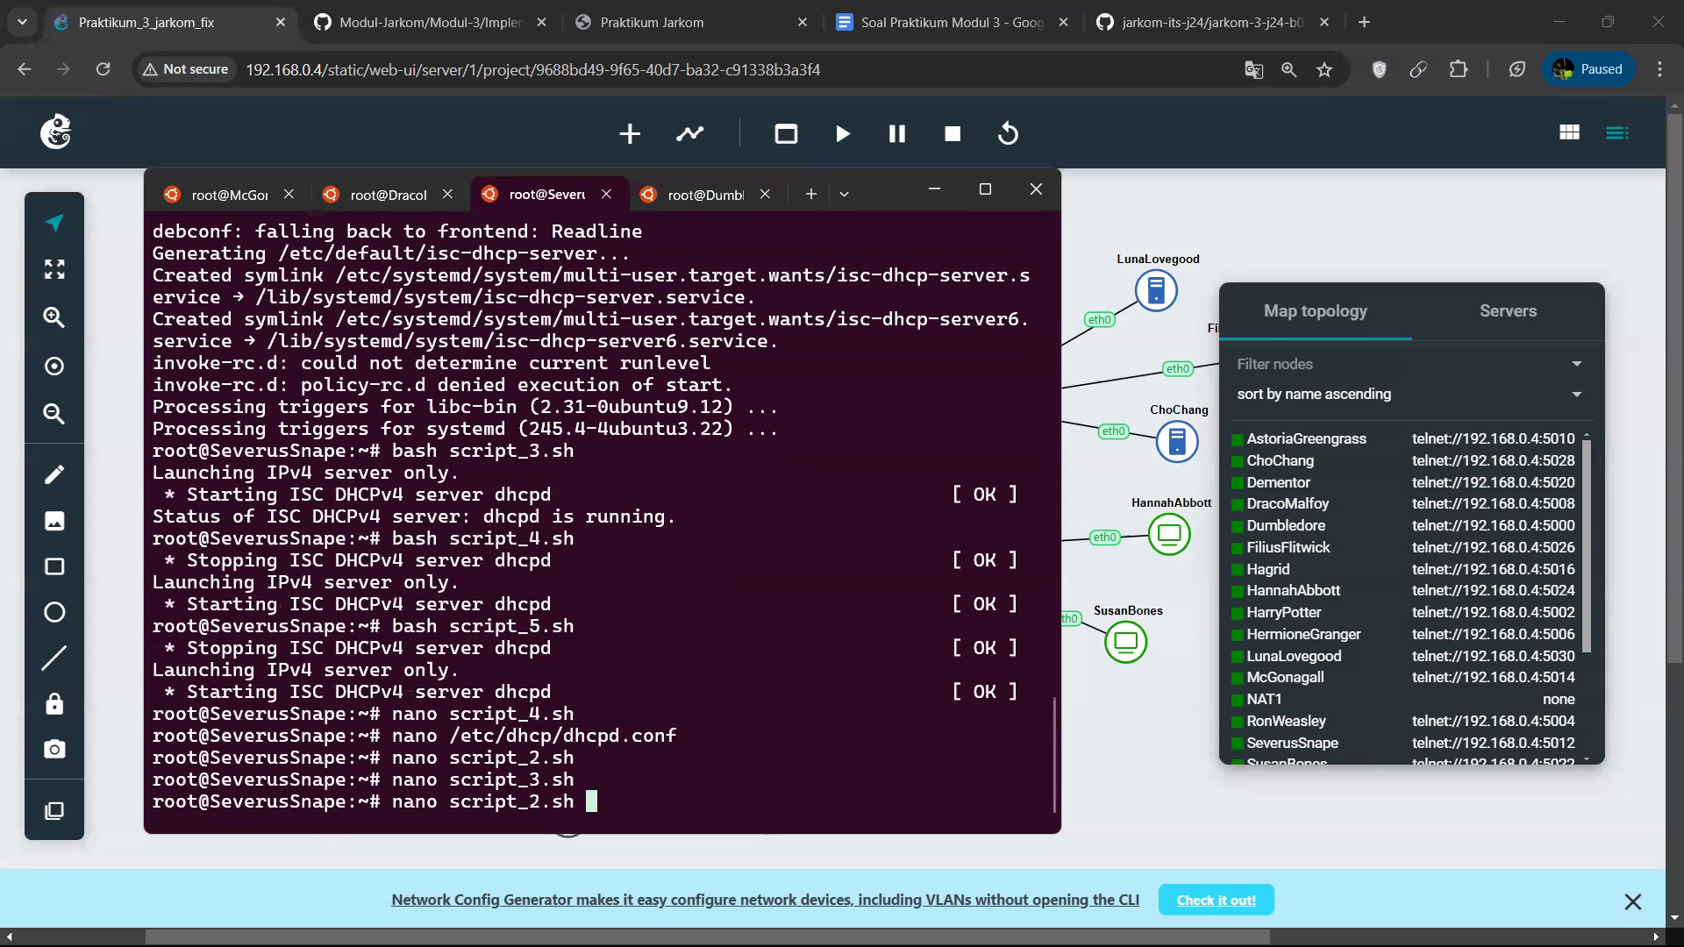
pyautogui.press('BackSpace')
pyautogui.press('BackSpace')
pyautogui.press('BackSpace')
pyautogui.press('BackSpace')
pyautogui.press('BackSpace')
pyautogui.press('BackSpace')
pyautogui.press('BackSpace')
pyautogui.press('BackSpace')
pyautogui.press('BackSpace')
pyautogui.press('BackSpace')
pyautogui.press('BackSpace')
pyautogui.press('BackSpace')
pyautogui.press('BackSpace')
pyautogui.press('BackSpace')
pyautogui.press('BackSpace')
pyautogui.press('BackSpace')
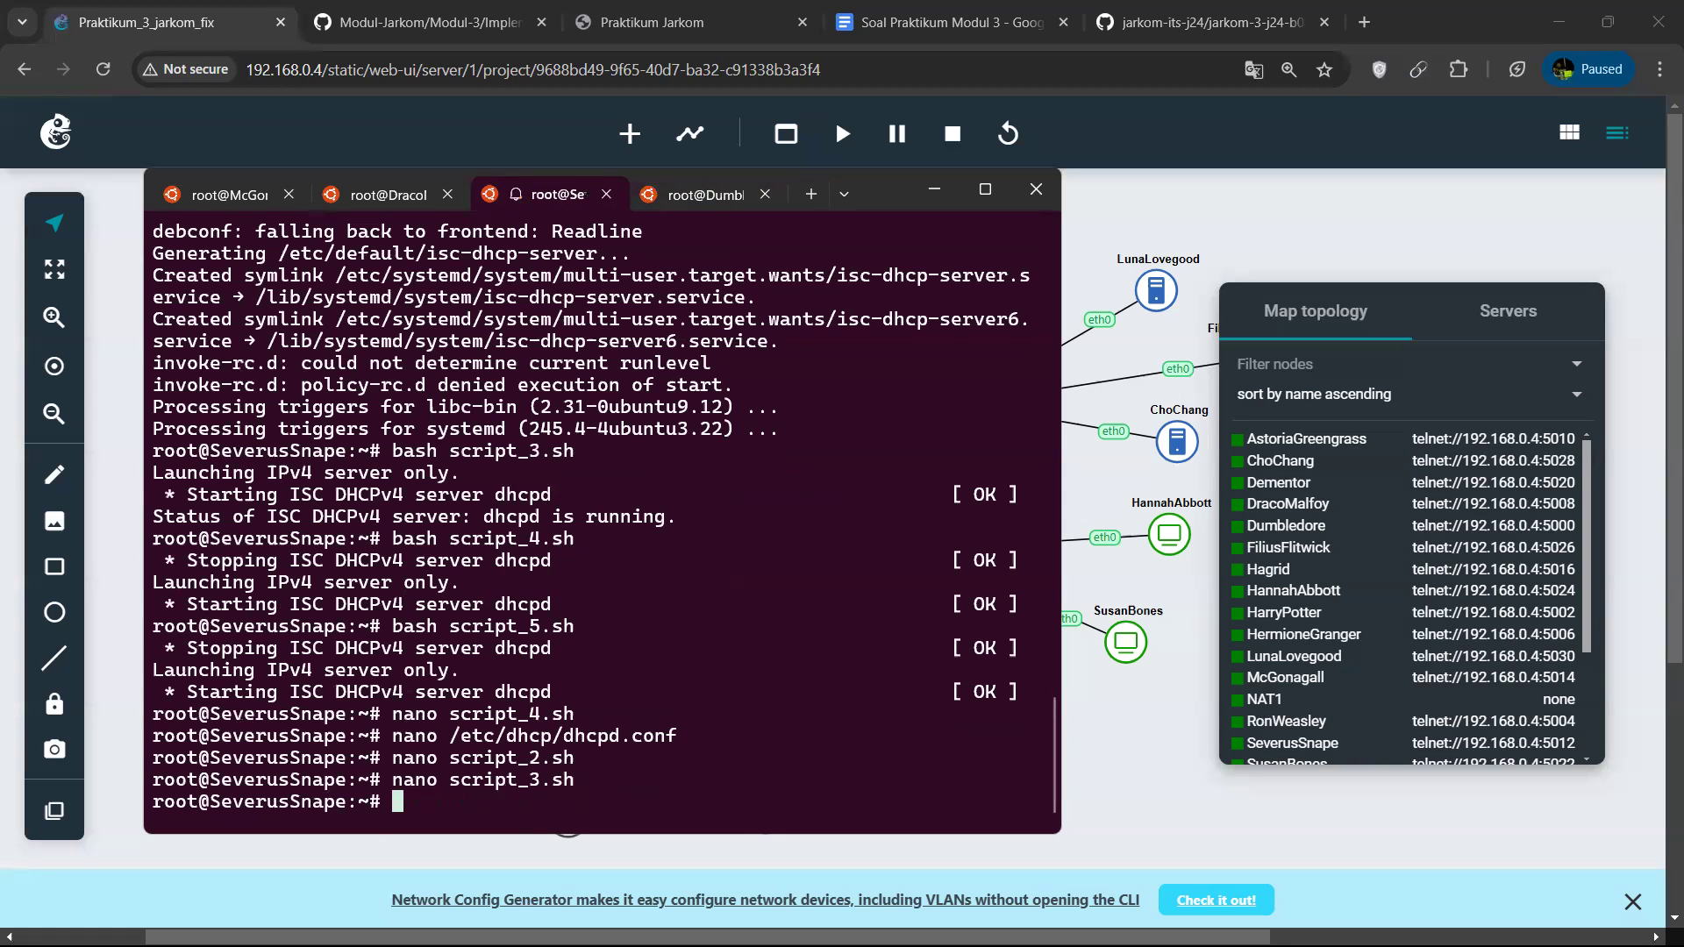
pyautogui.hotkey('ctrl', 'v')
pyautogui.press('Return')
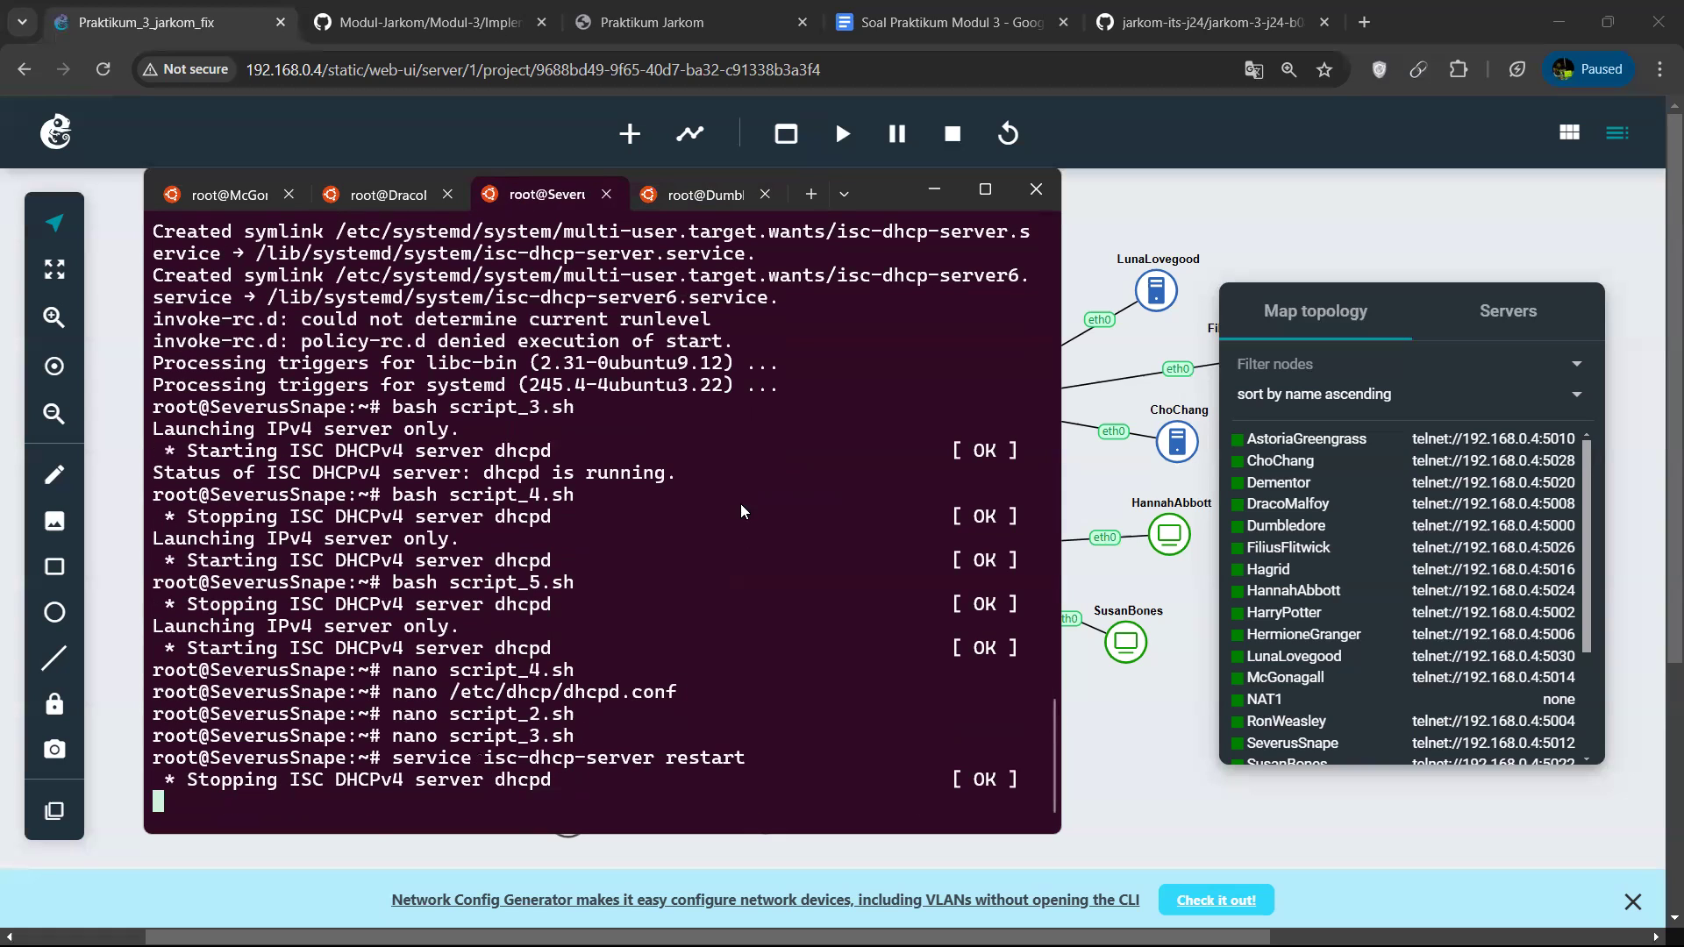
# Minimise the terminal, dismiss the low-battery notice and stop the HermioneGranger node in the topology.
pyautogui.click(937, 189)
pyautogui.rightClick(286, 443)
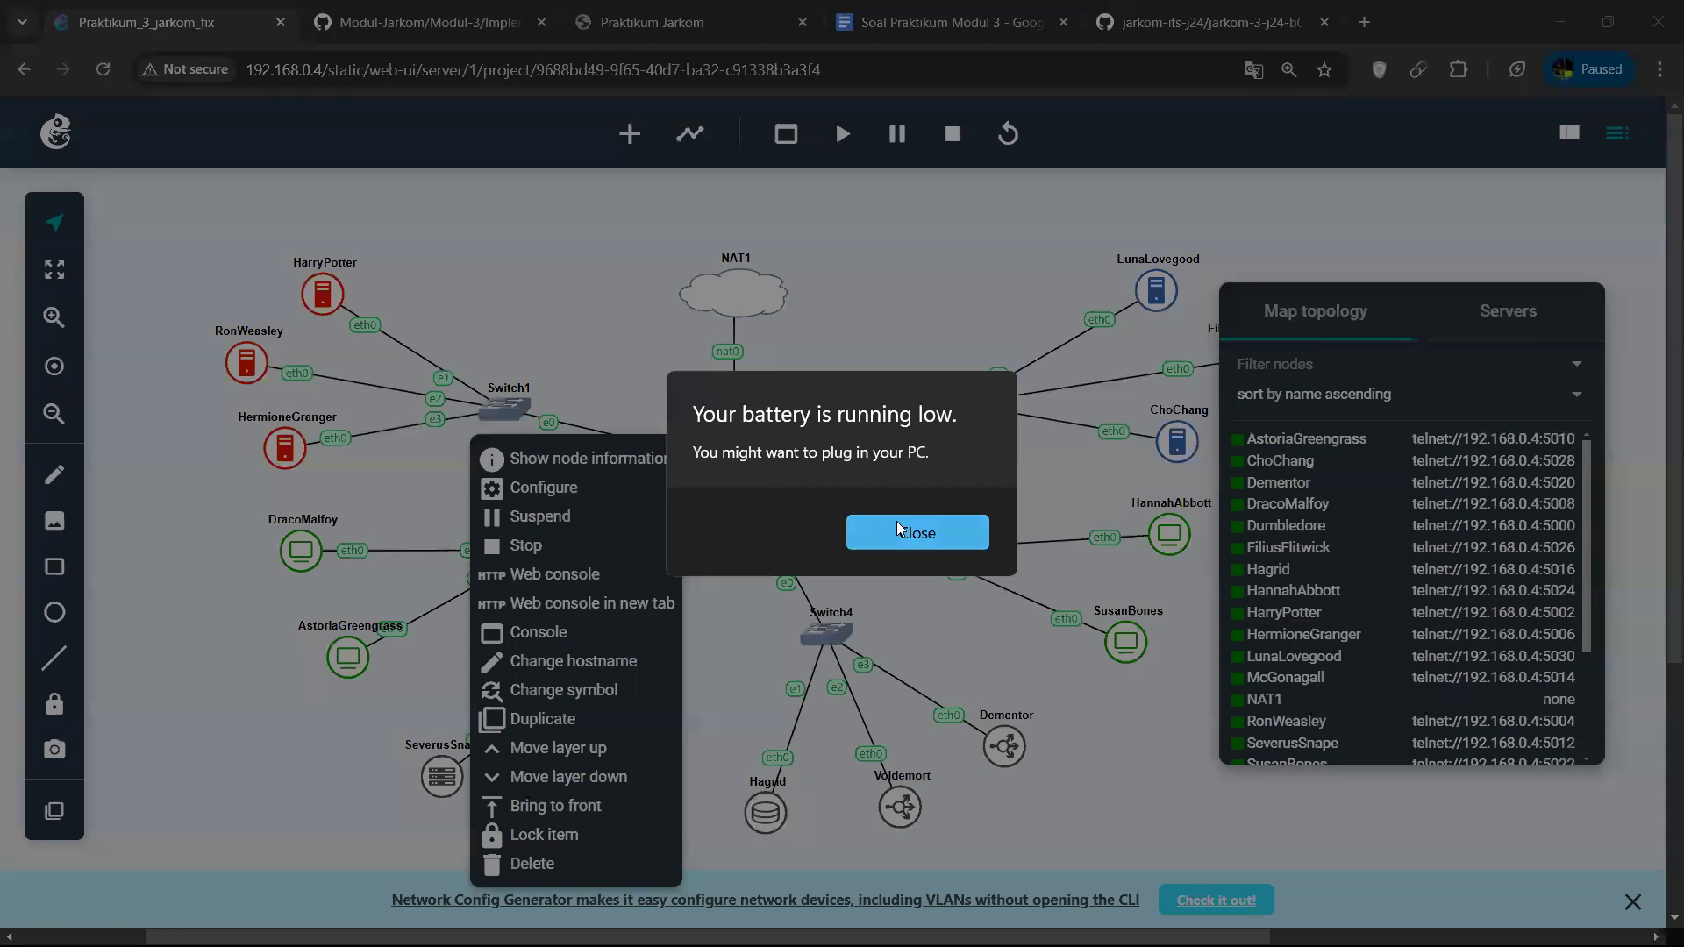
pyautogui.click(908, 534)
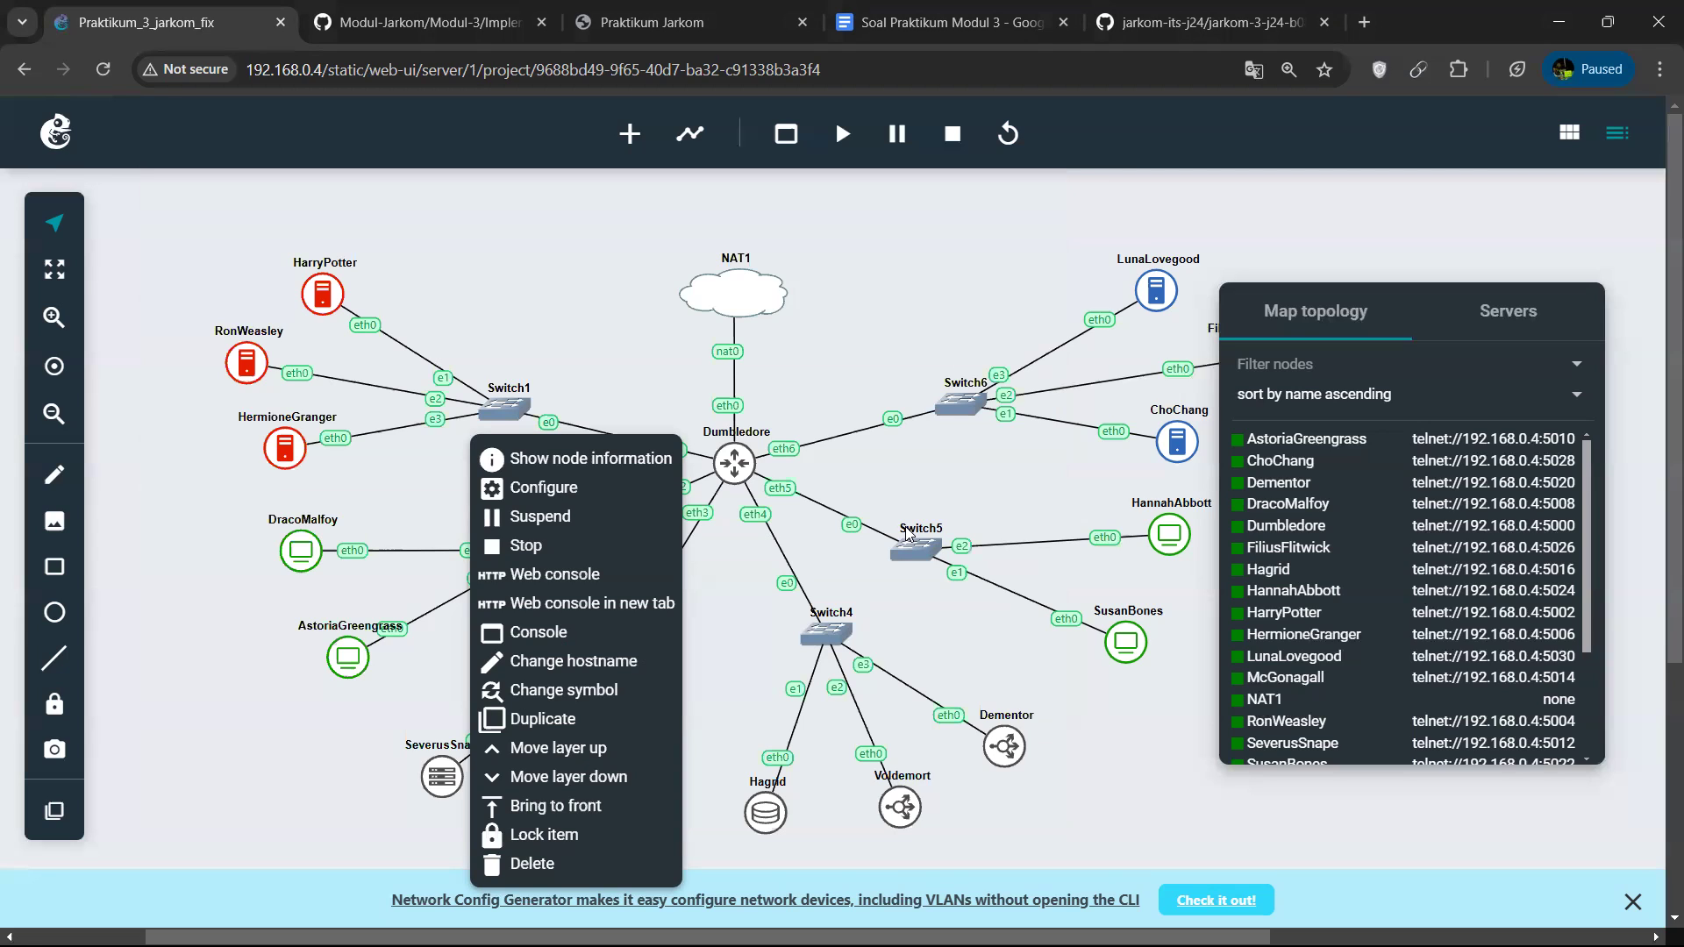
pyautogui.click(835, 516)
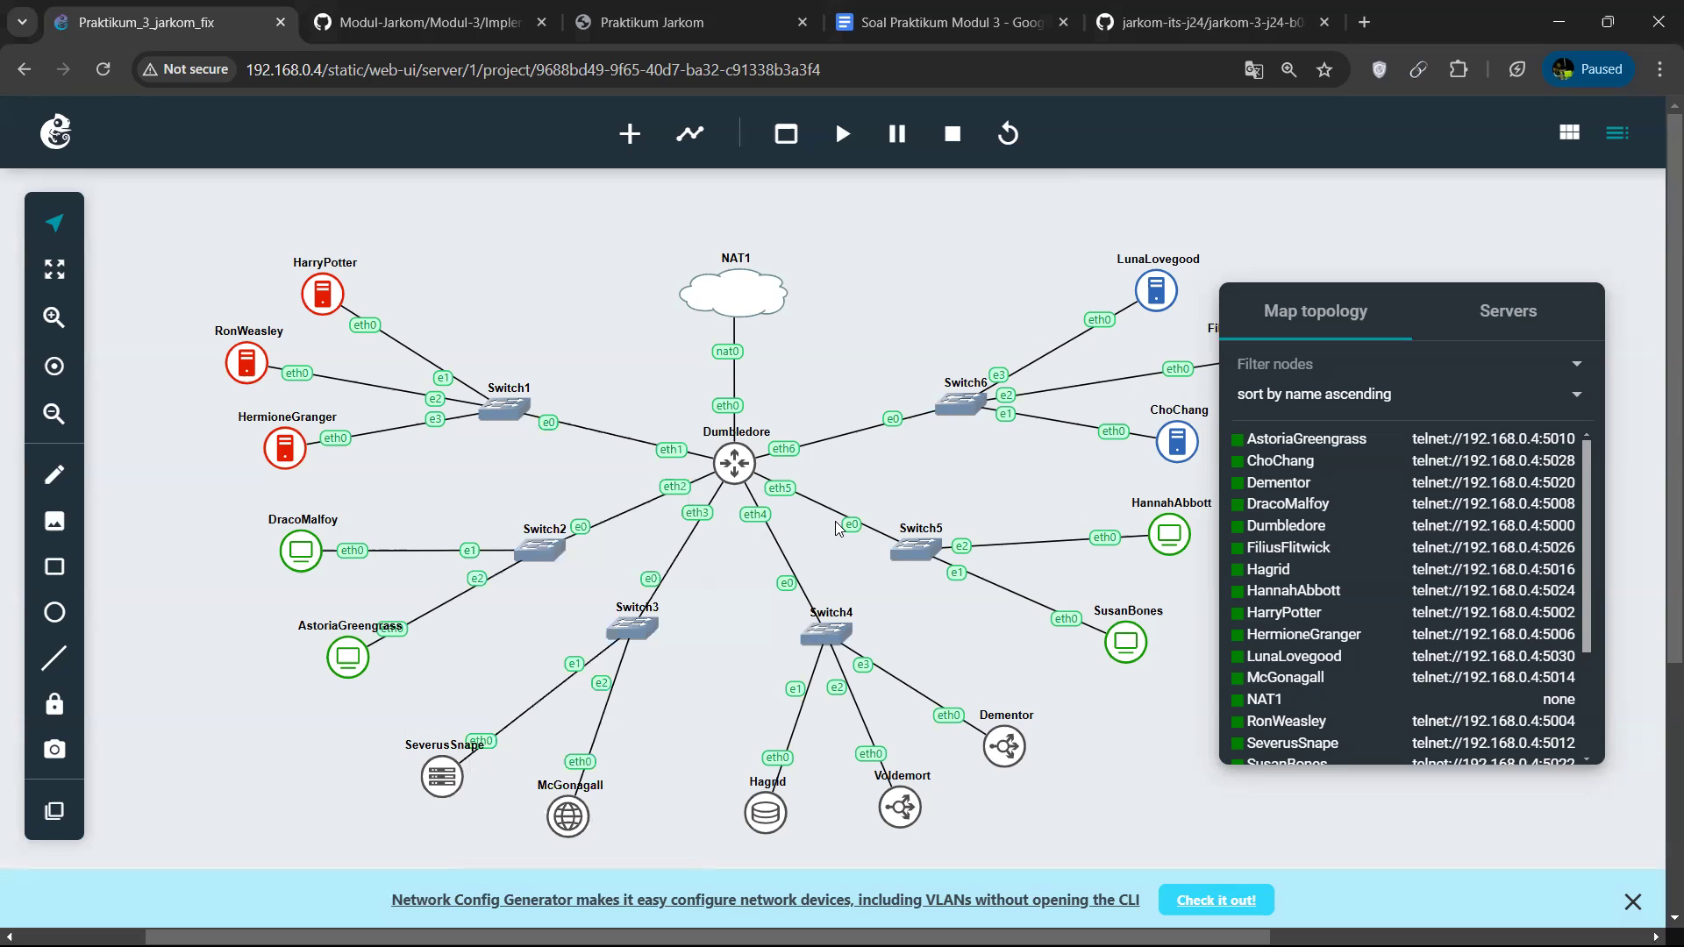
pyautogui.rightClick(284, 446)
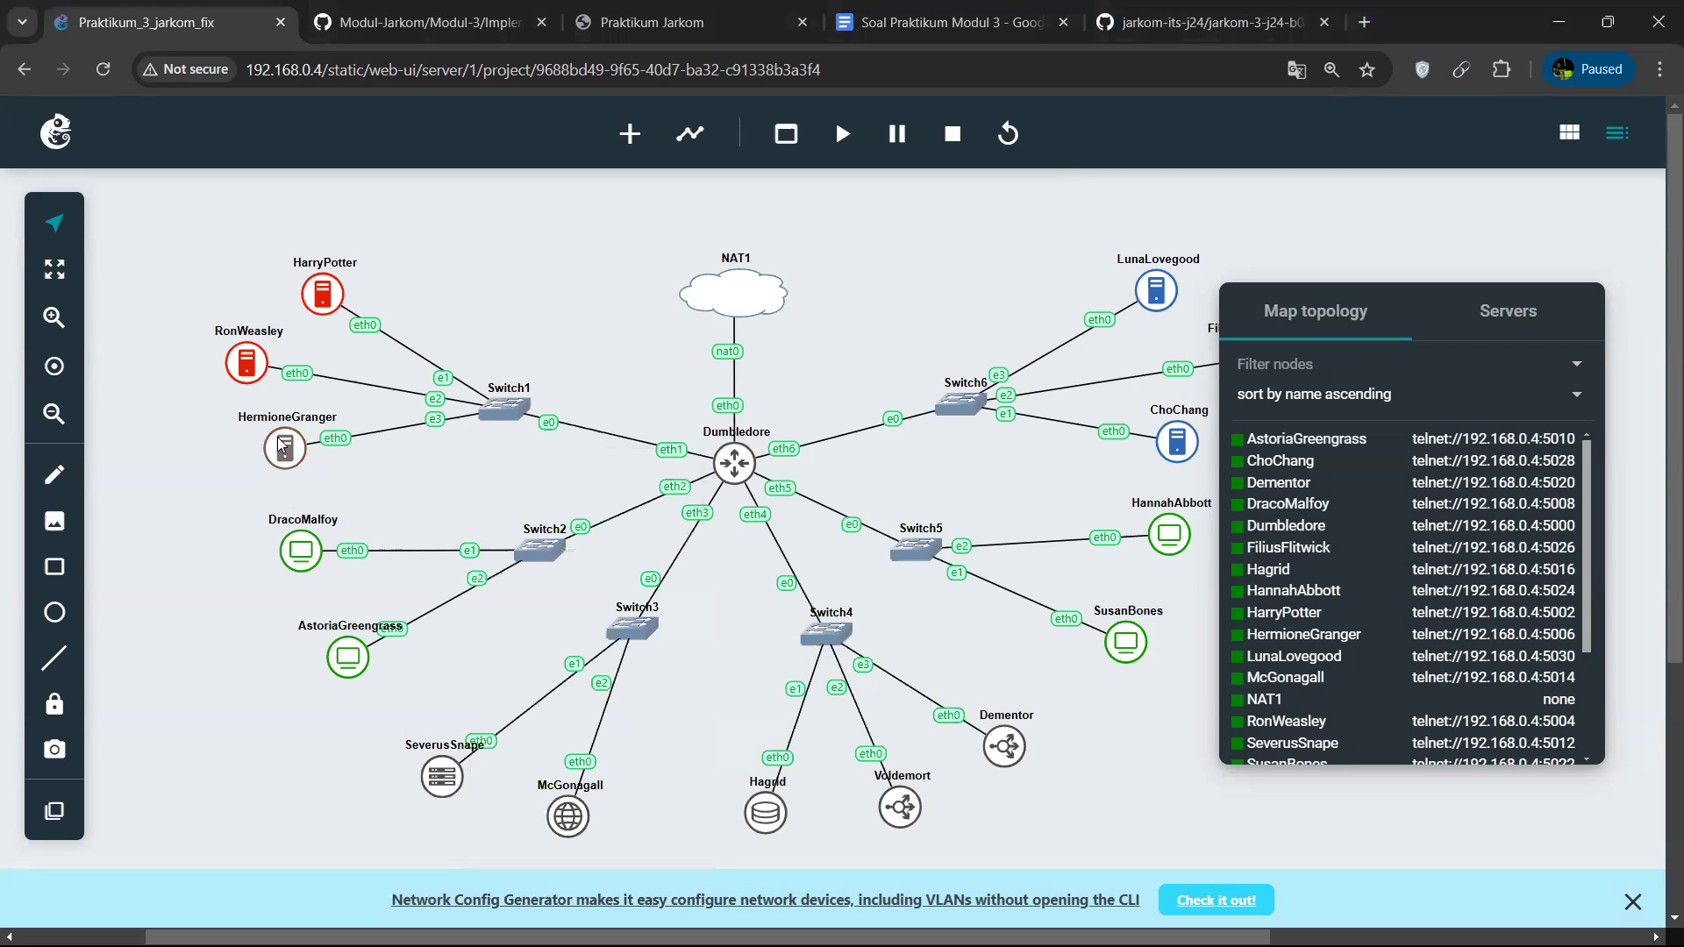
# Stop the DracoMalfoy and AstoriaGreengrass client nodes.
pyautogui.rightClick(308, 541)
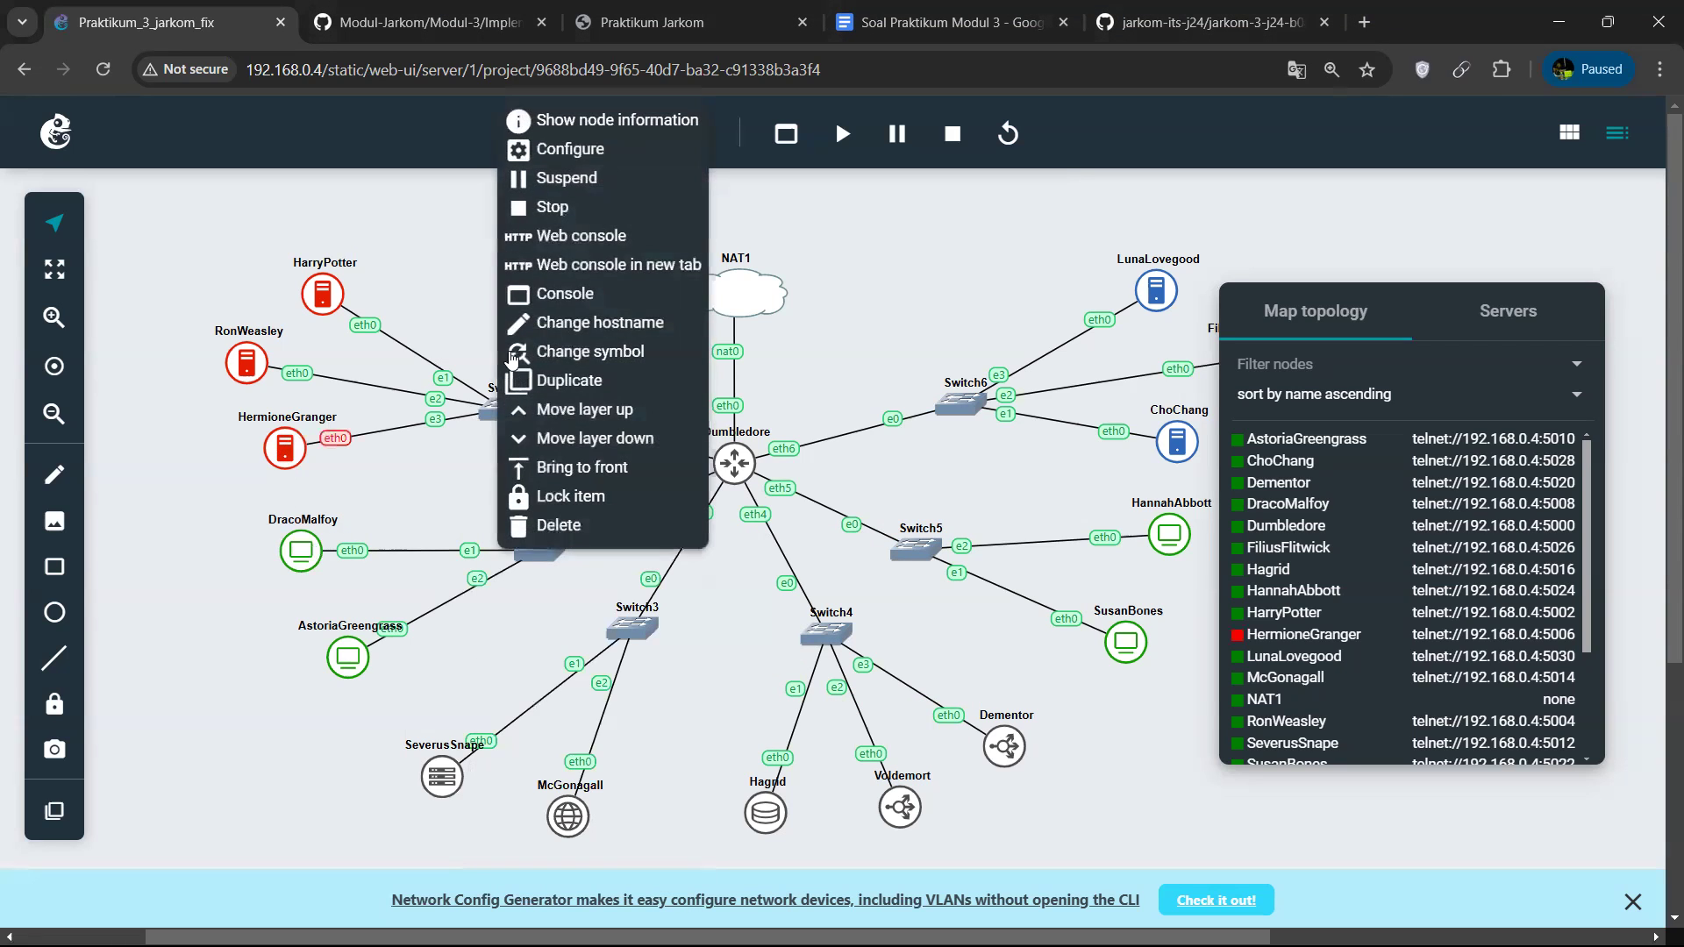
pyautogui.click(546, 203)
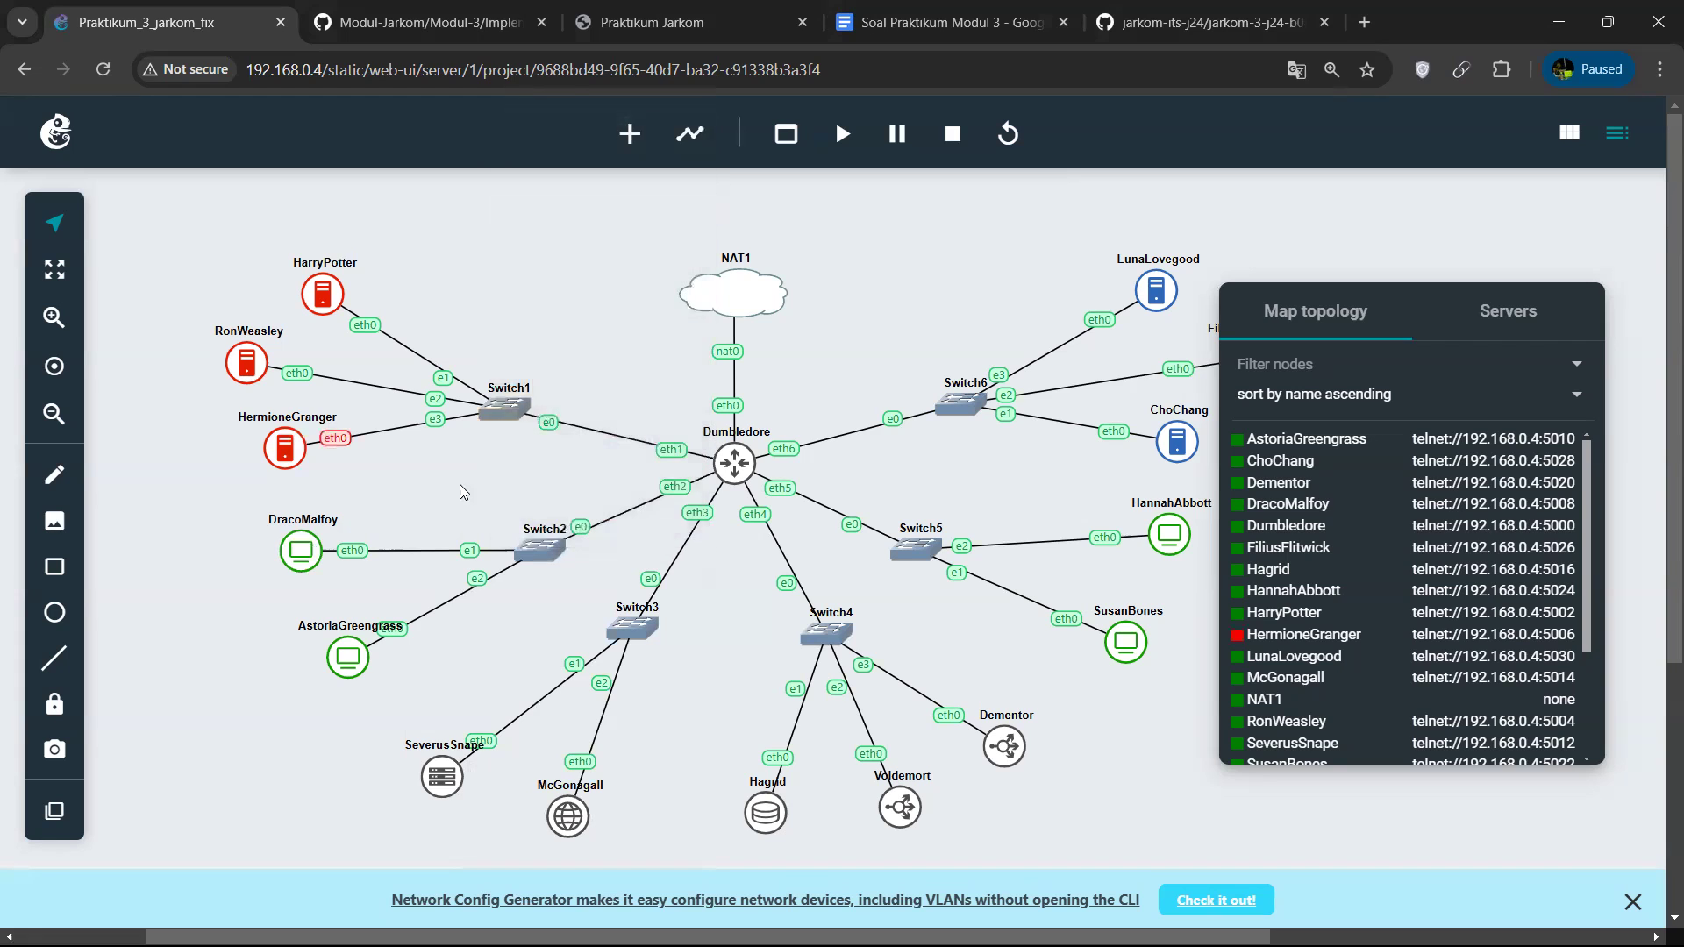
pyautogui.rightClick(350, 651)
pyautogui.click(589, 303)
# Stop the SusanBones, HannahAbbott and ChoChang nodes.
pyautogui.hscroll(3, 931, 512)
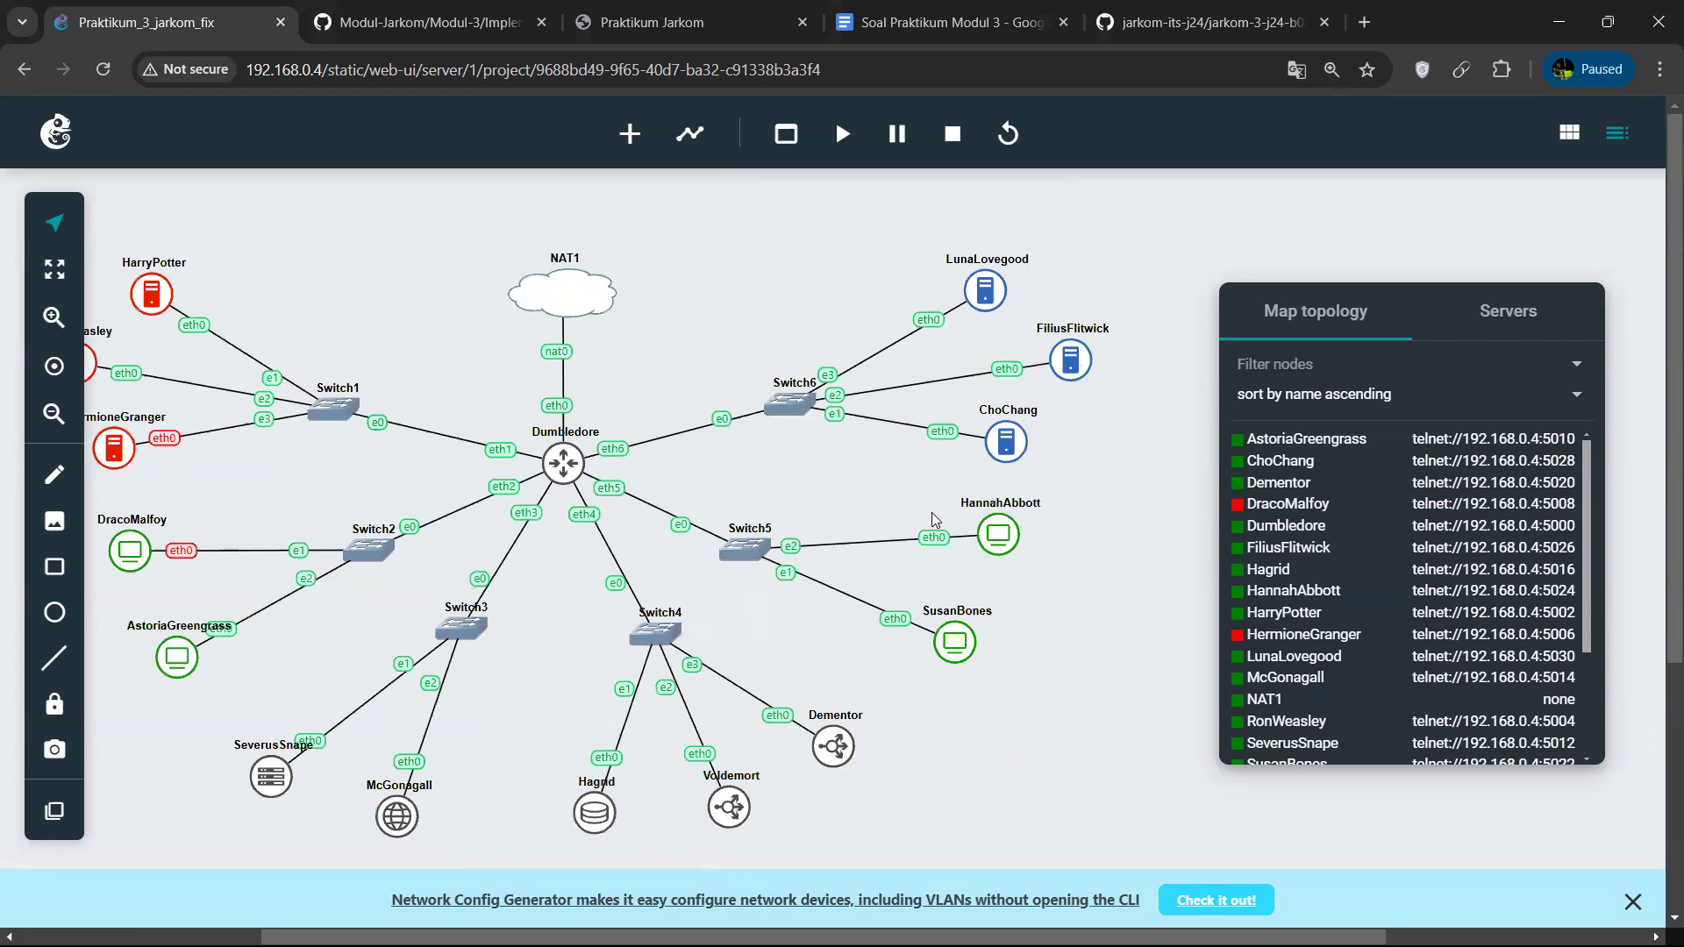
pyautogui.rightClick(951, 650)
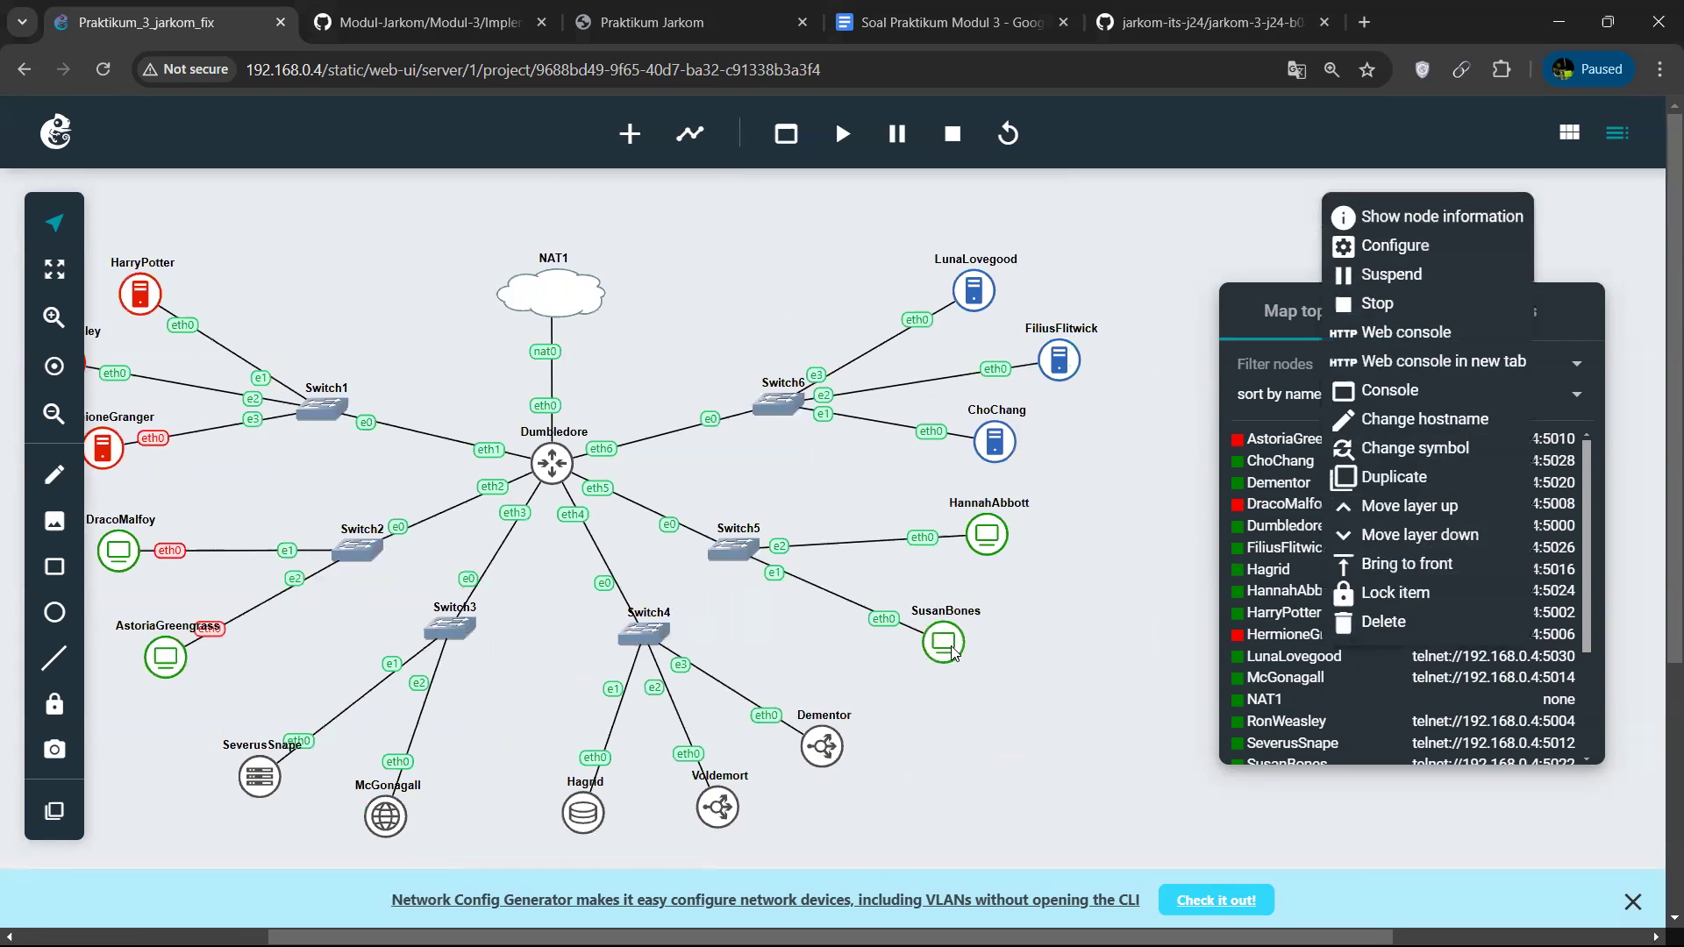
pyautogui.click(1414, 303)
pyautogui.rightClick(984, 535)
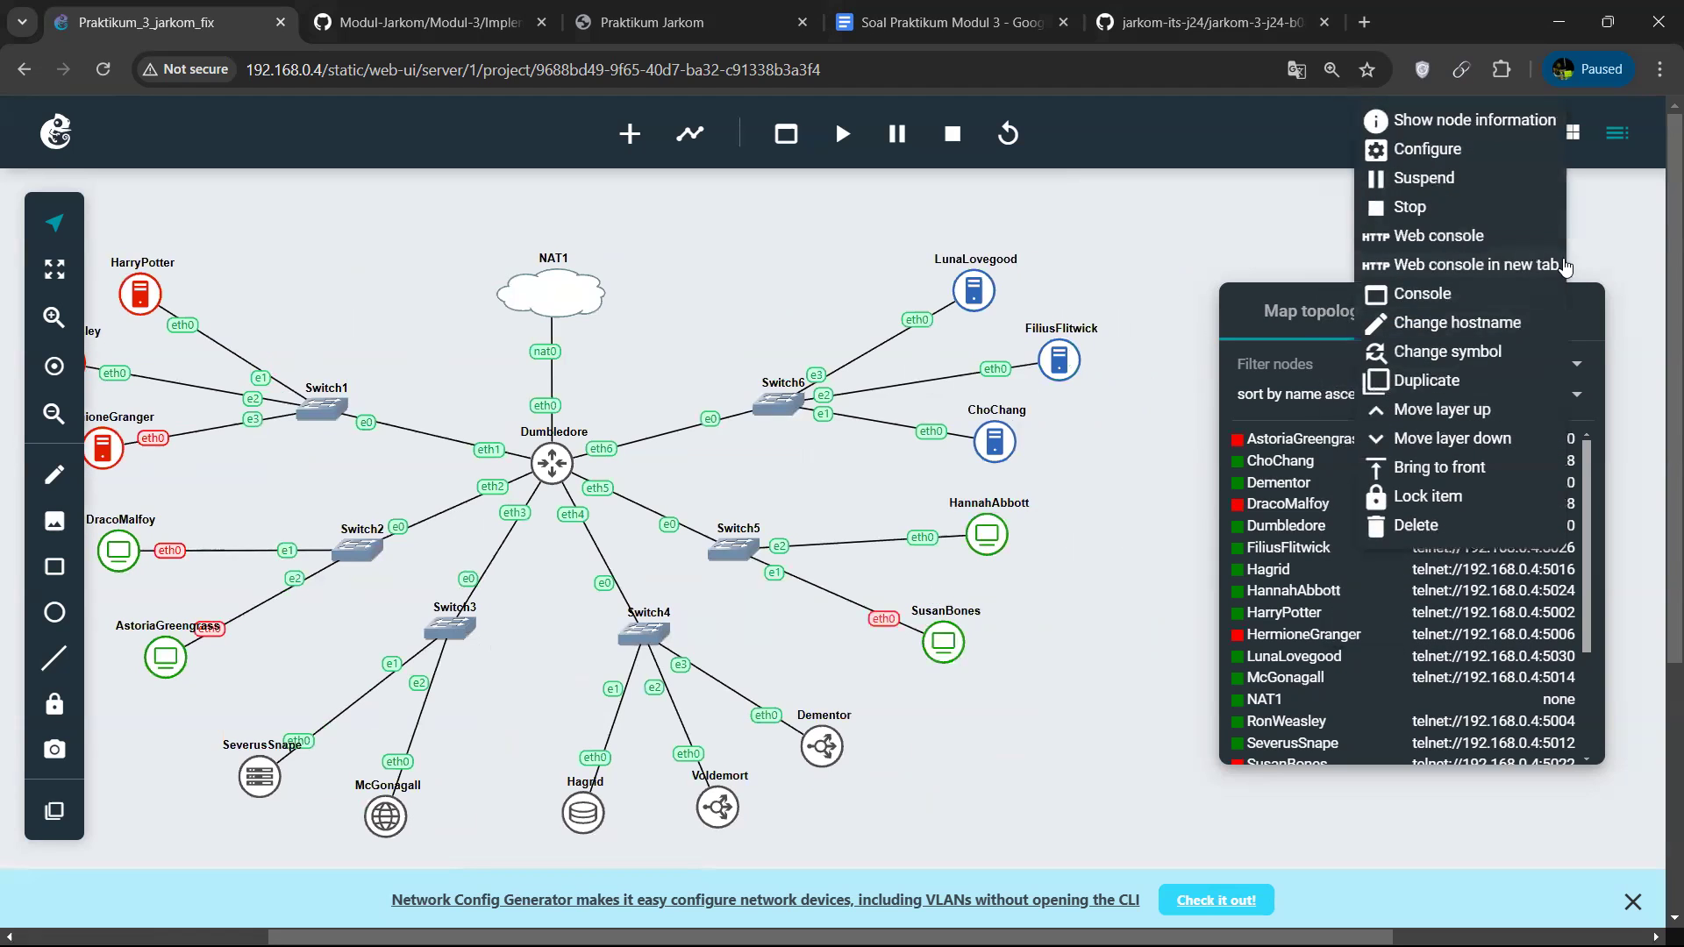
pyautogui.click(1437, 213)
pyautogui.rightClick(986, 443)
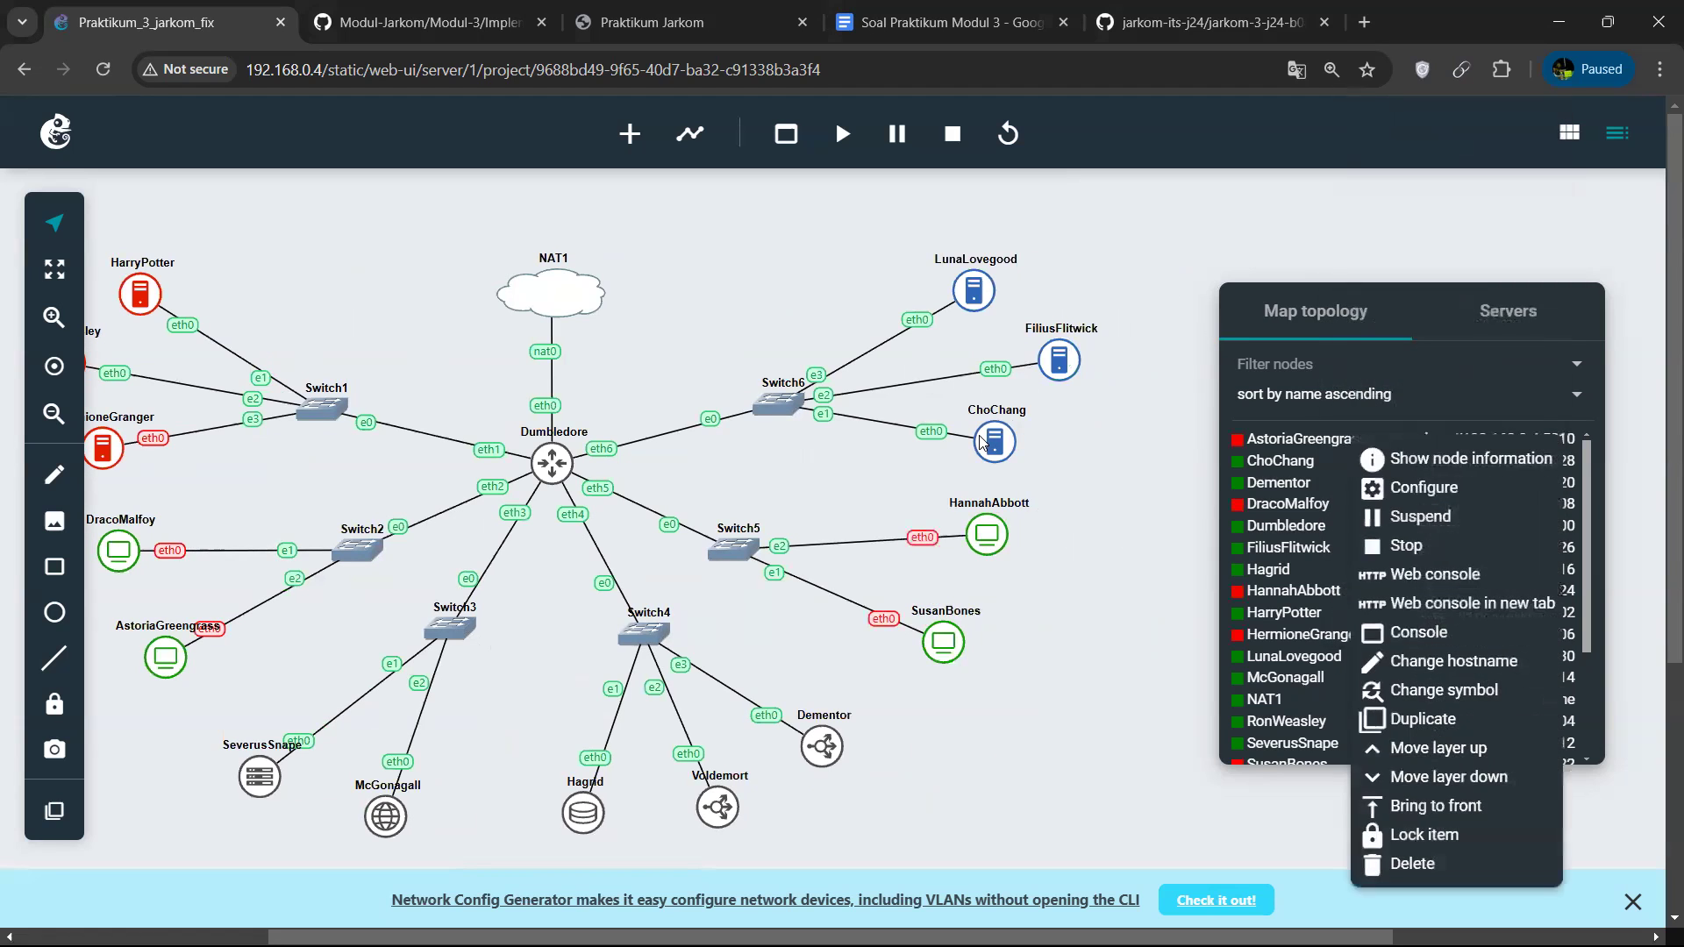
pyautogui.click(1461, 547)
# Start the HermioneGranger node again.
pyautogui.hscroll(-5, 777, 588)
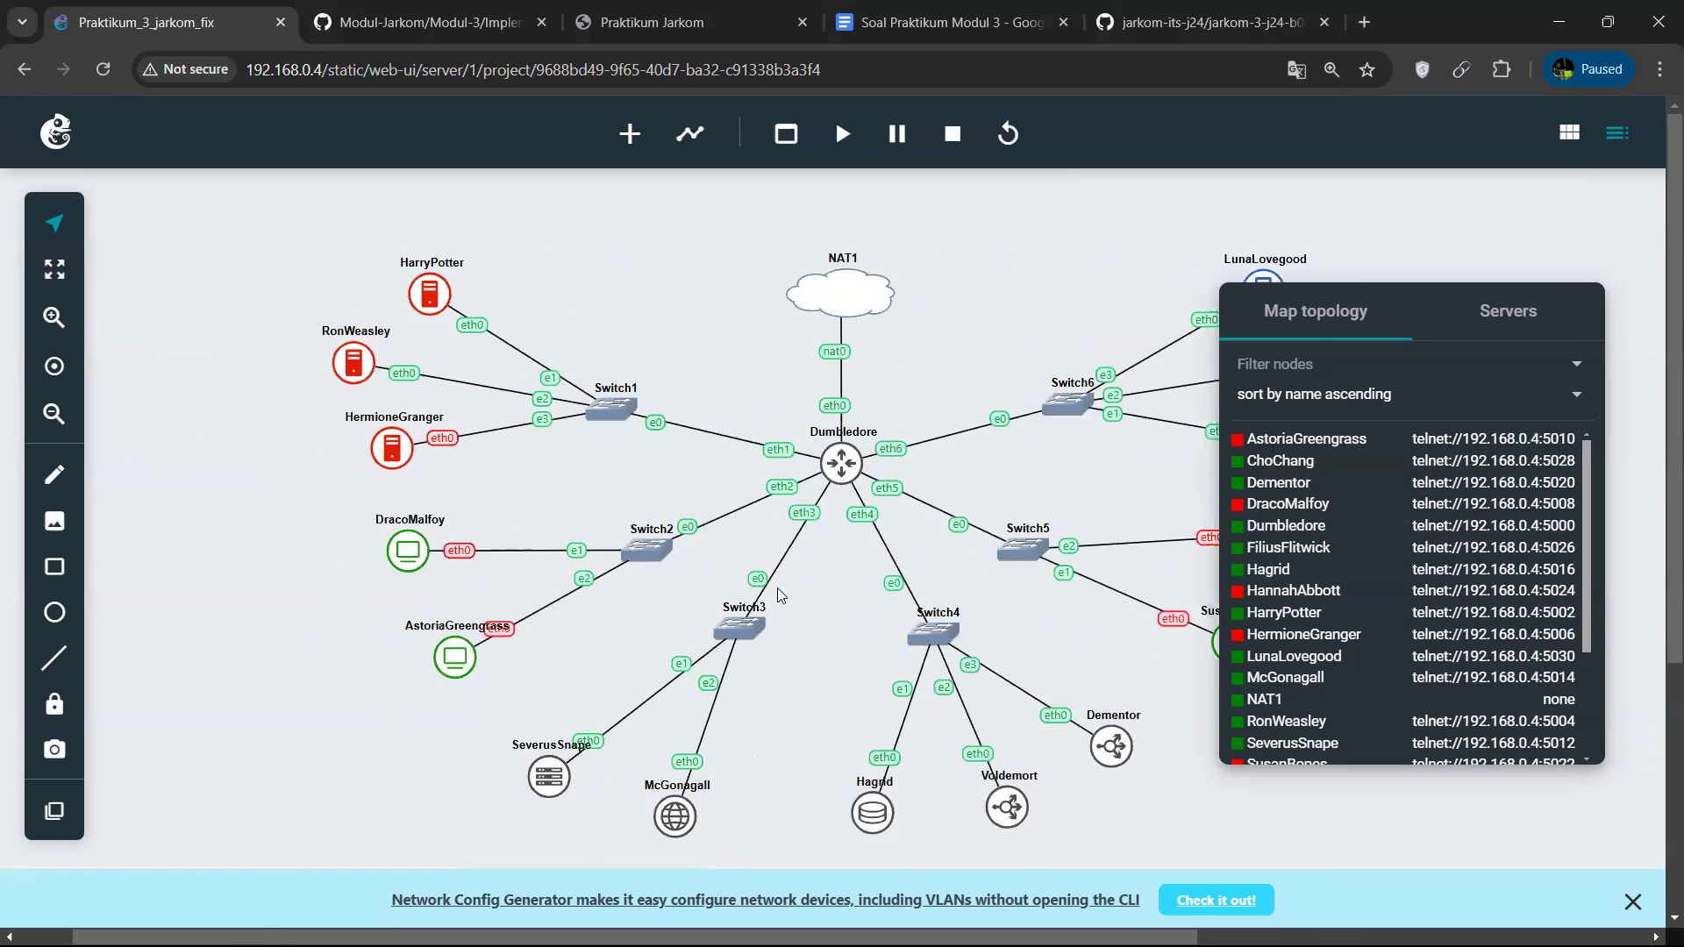
pyautogui.rightClick(478, 466)
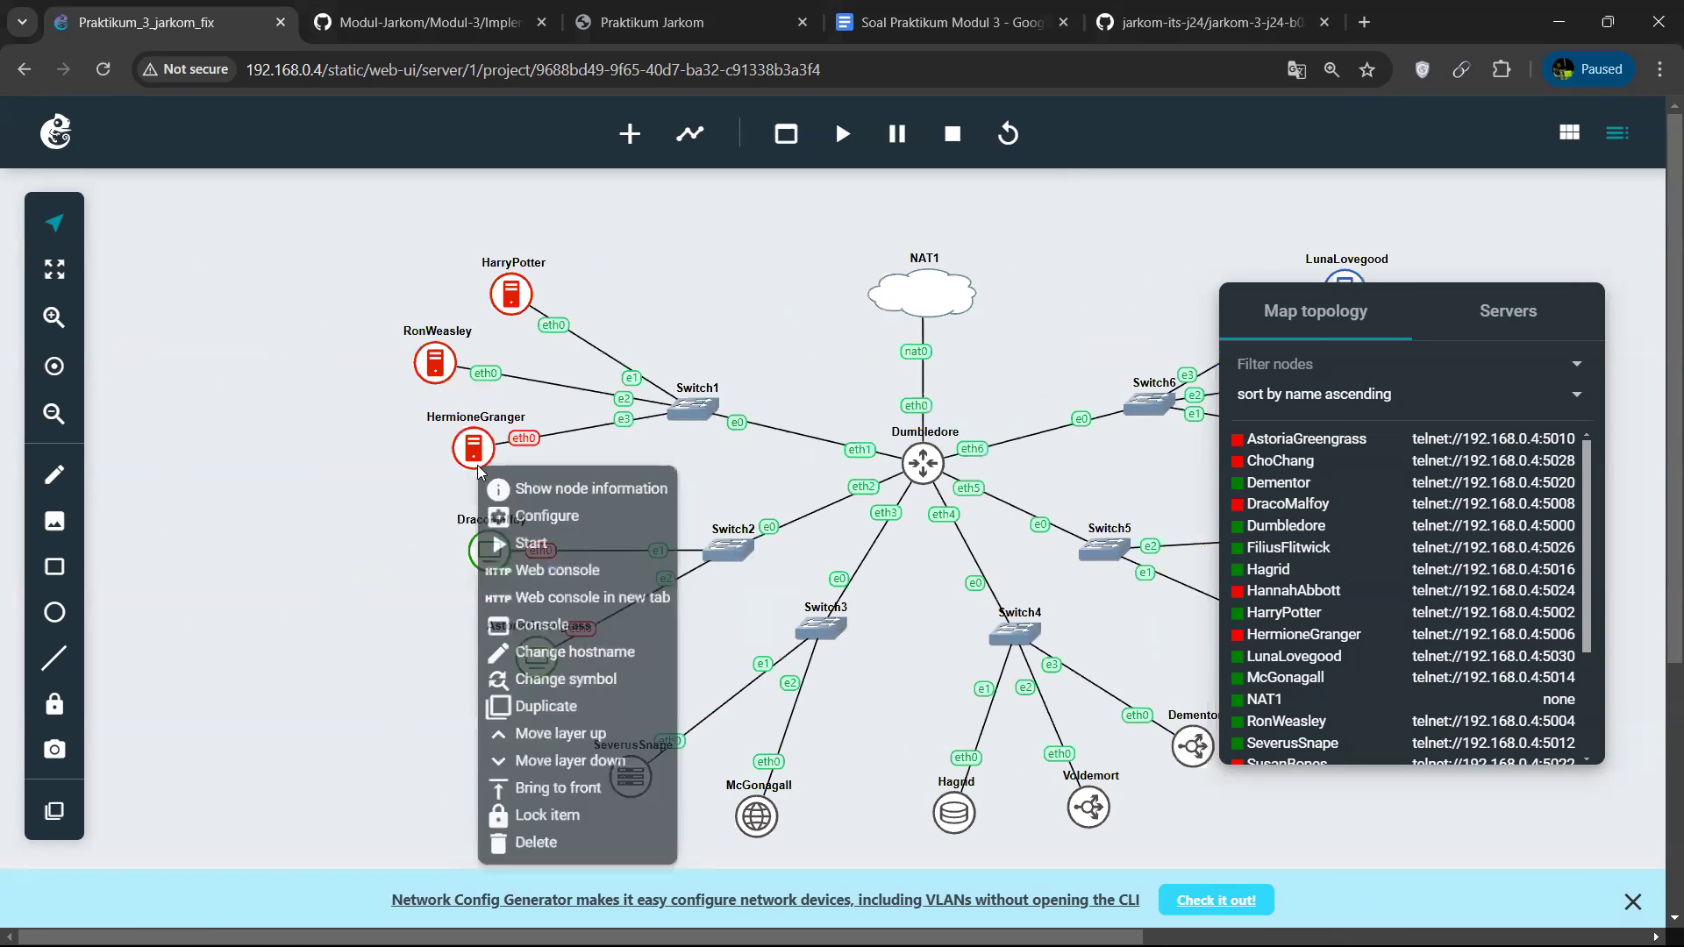
pyautogui.click(623, 547)
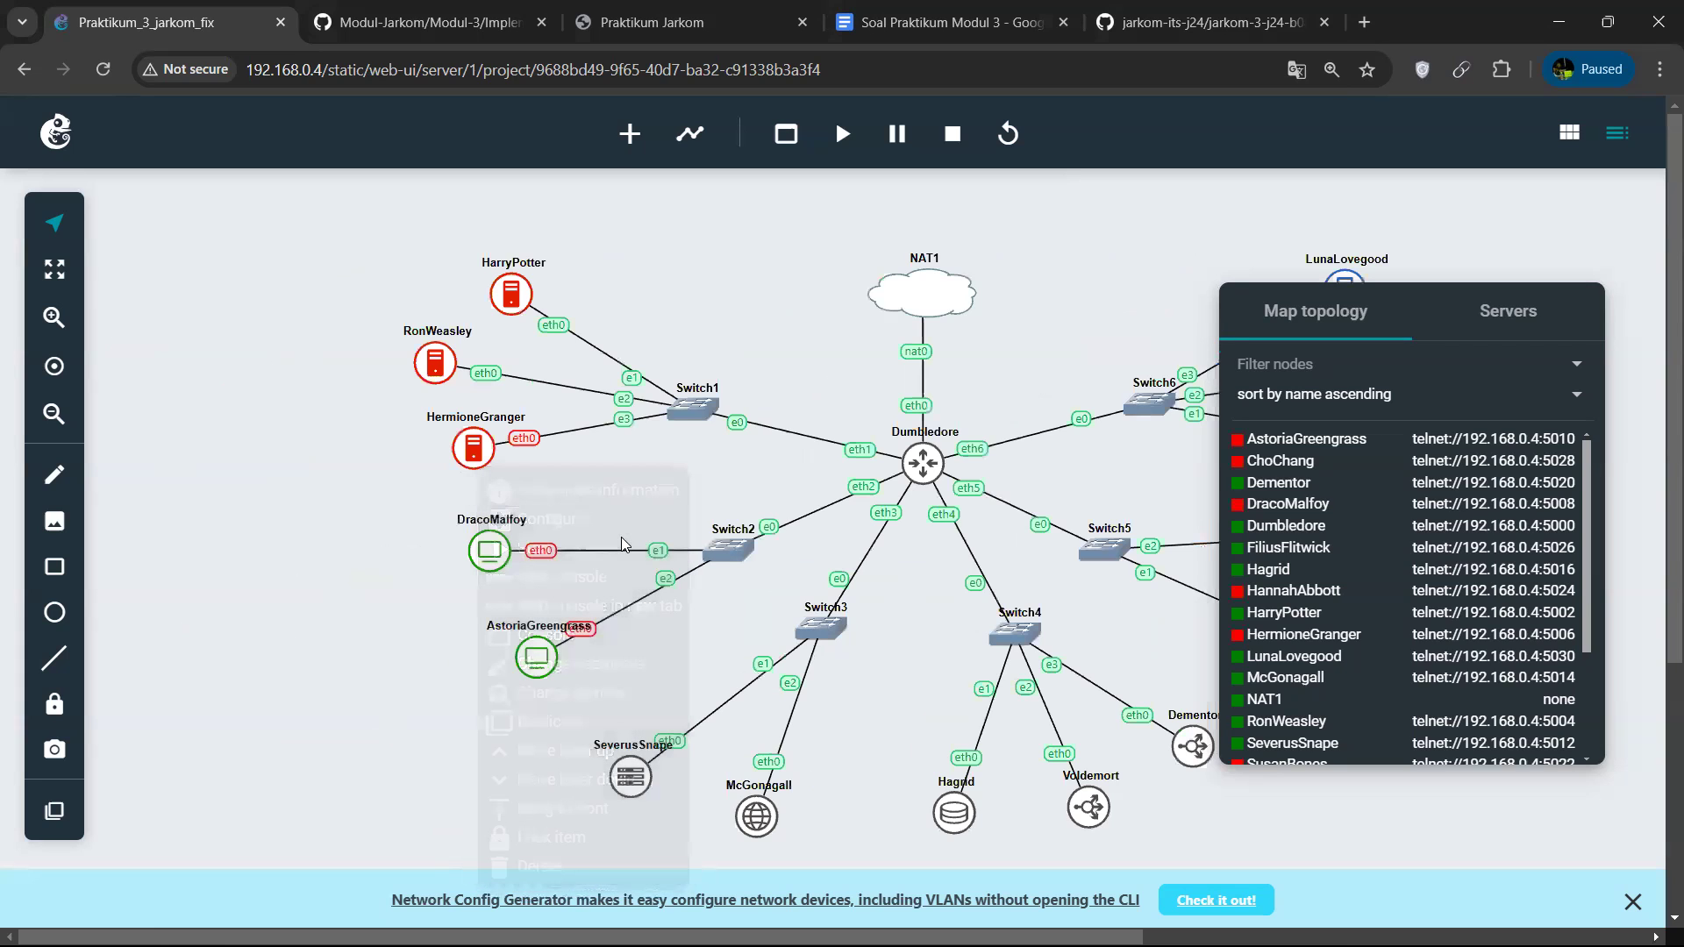
# Open HermioneGranger's web console, run ip a to inspect the eth0 address, and minimise the console.
pyautogui.rightClick(485, 462)
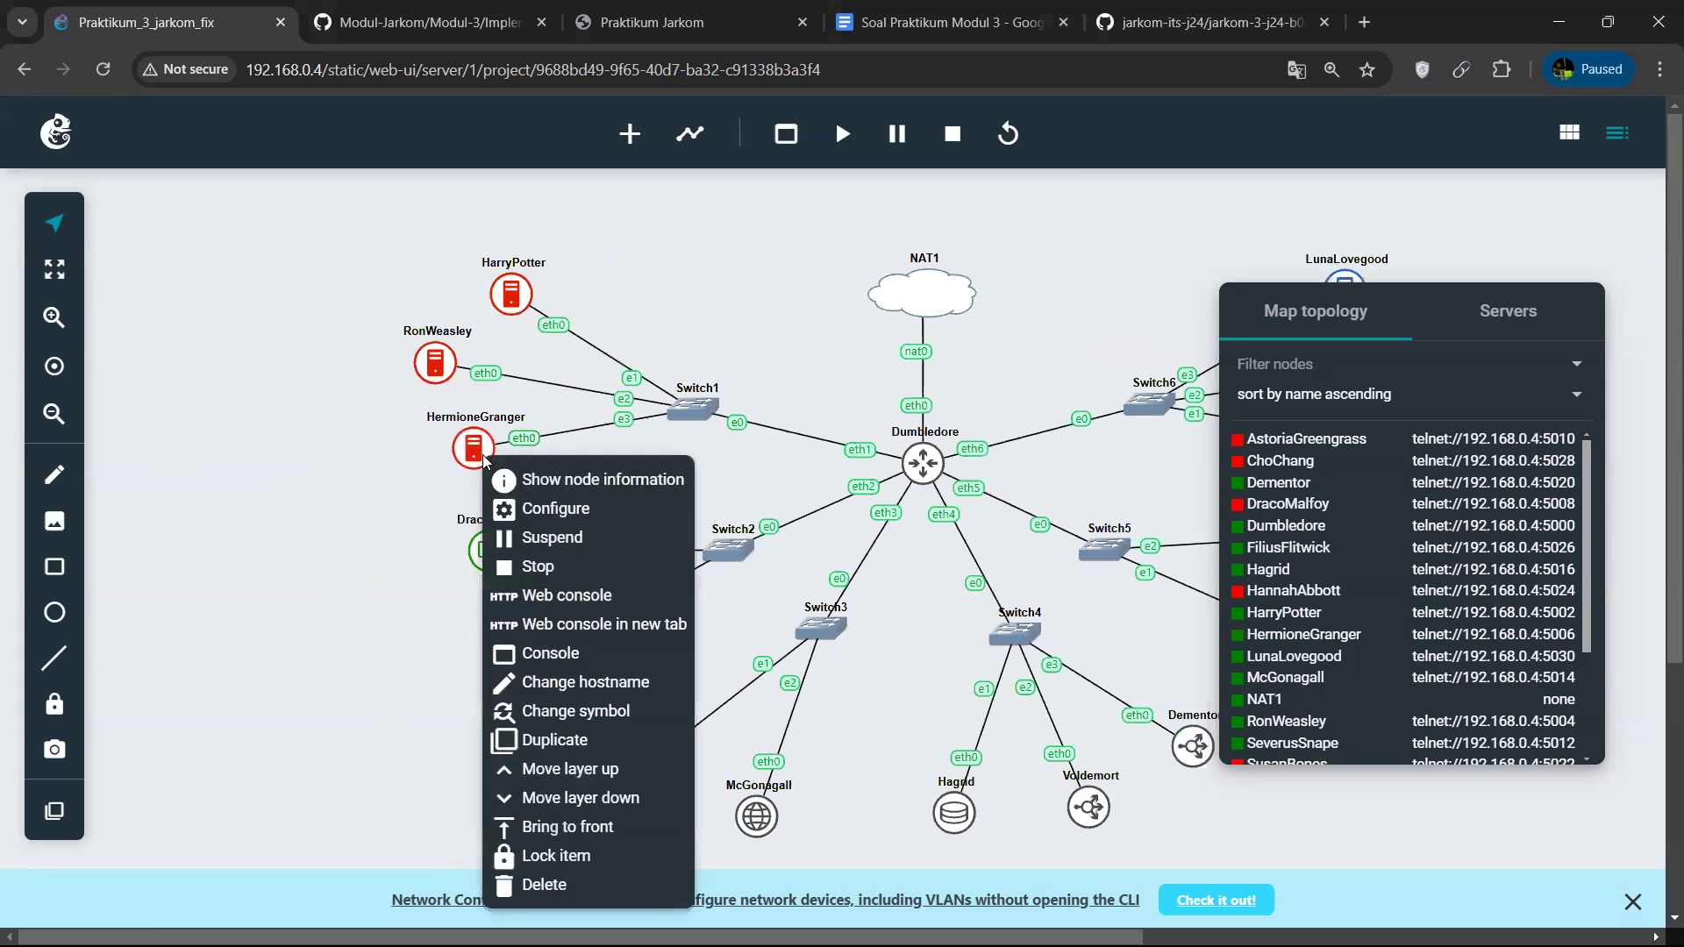
pyautogui.click(566, 596)
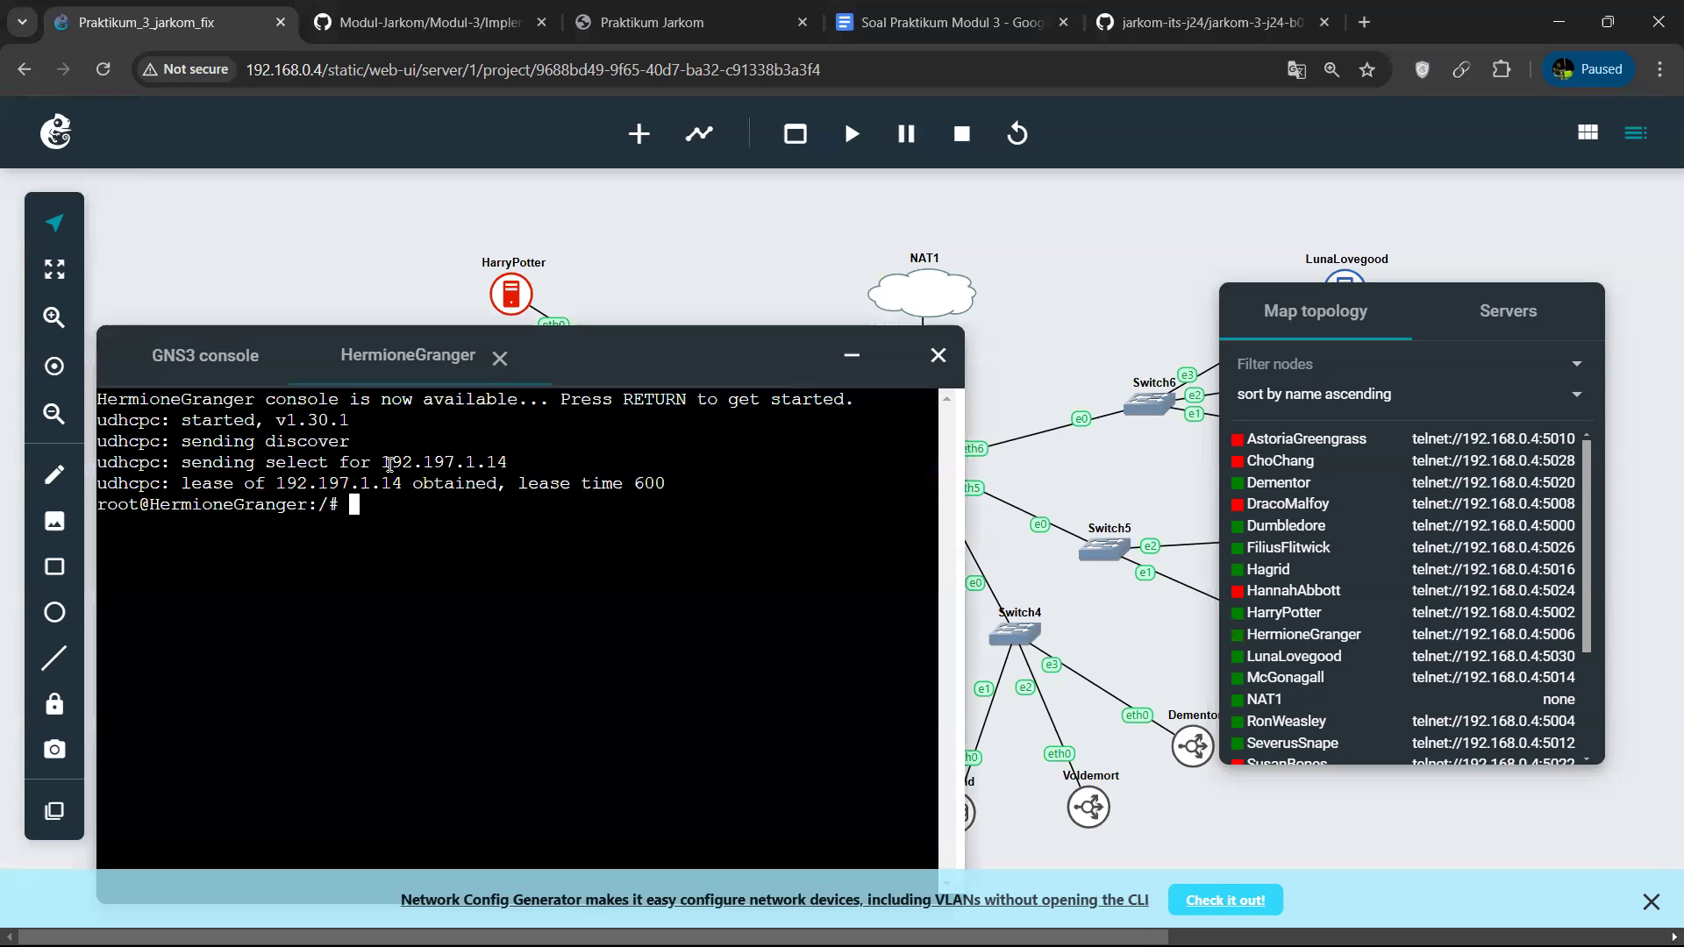
pyautogui.write('ip a')
pyautogui.press('Return')
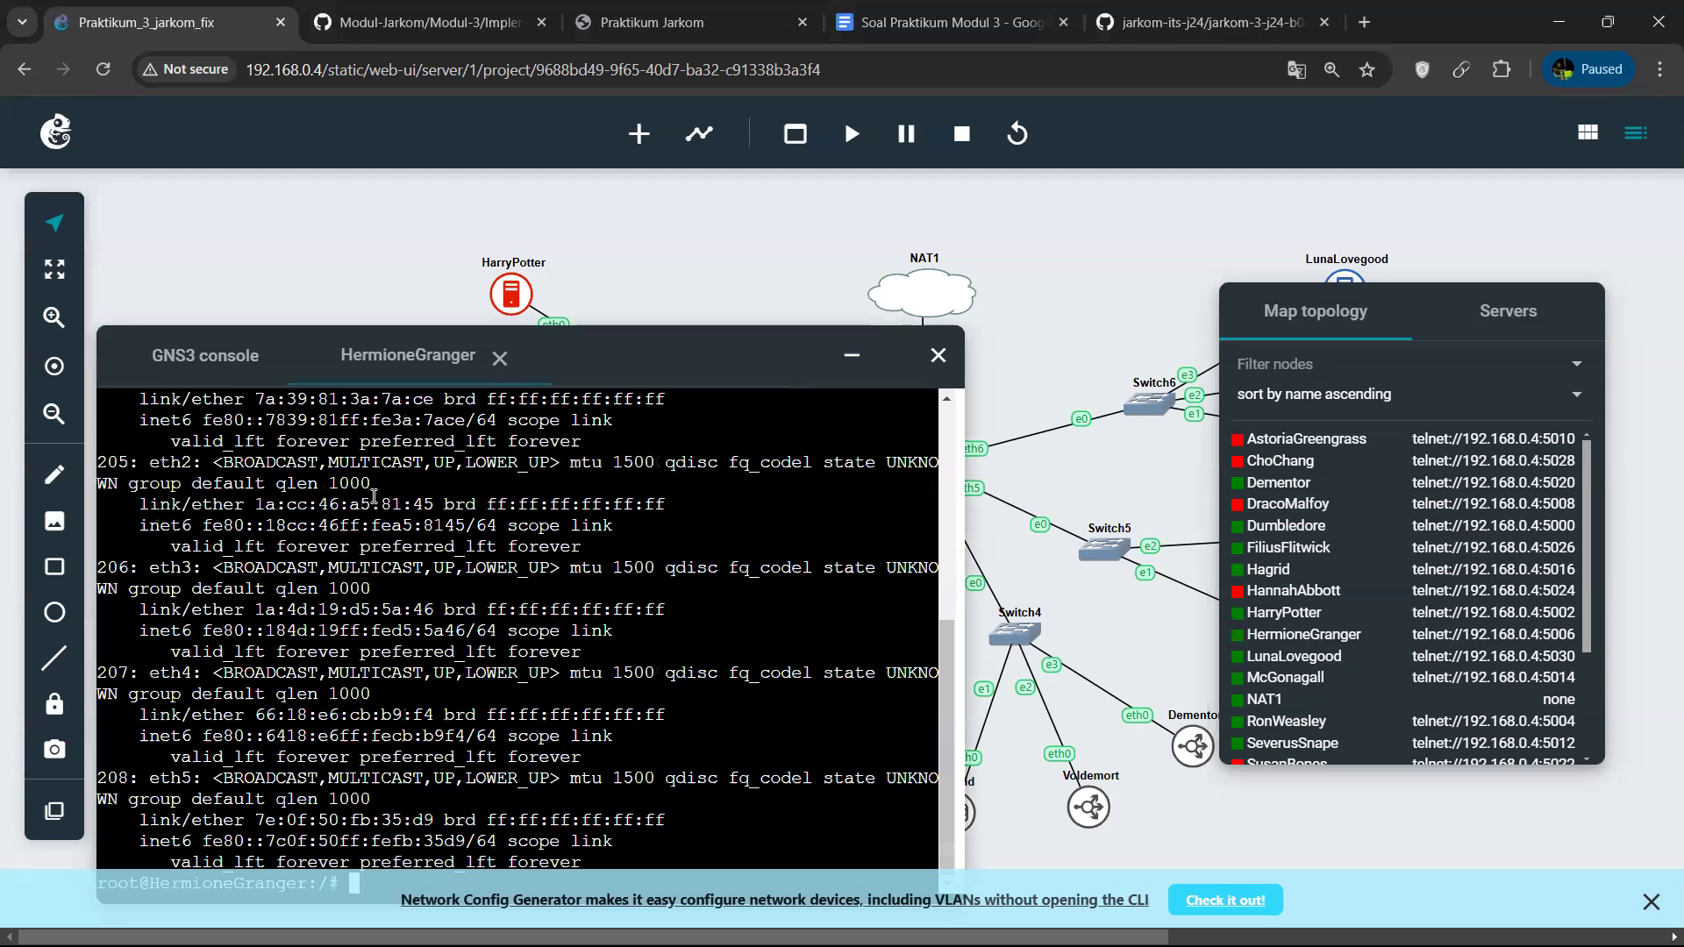
pyautogui.scroll(2, 198, 527)
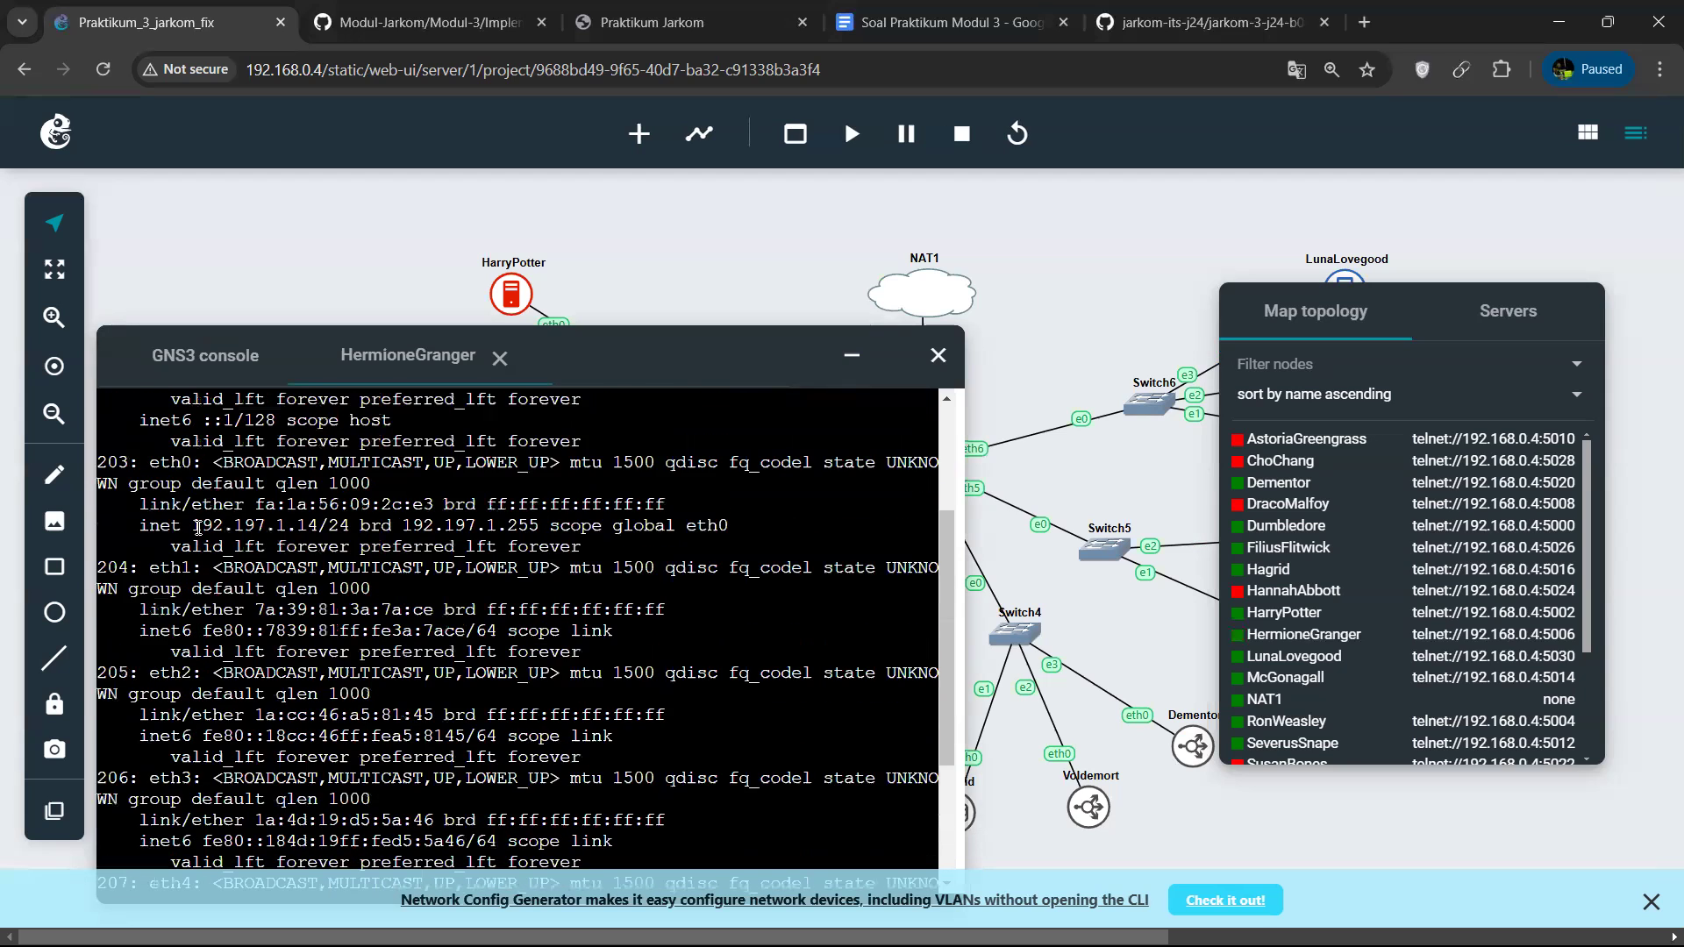
pyautogui.moveTo(206, 523); pyautogui.dragTo(276, 525)
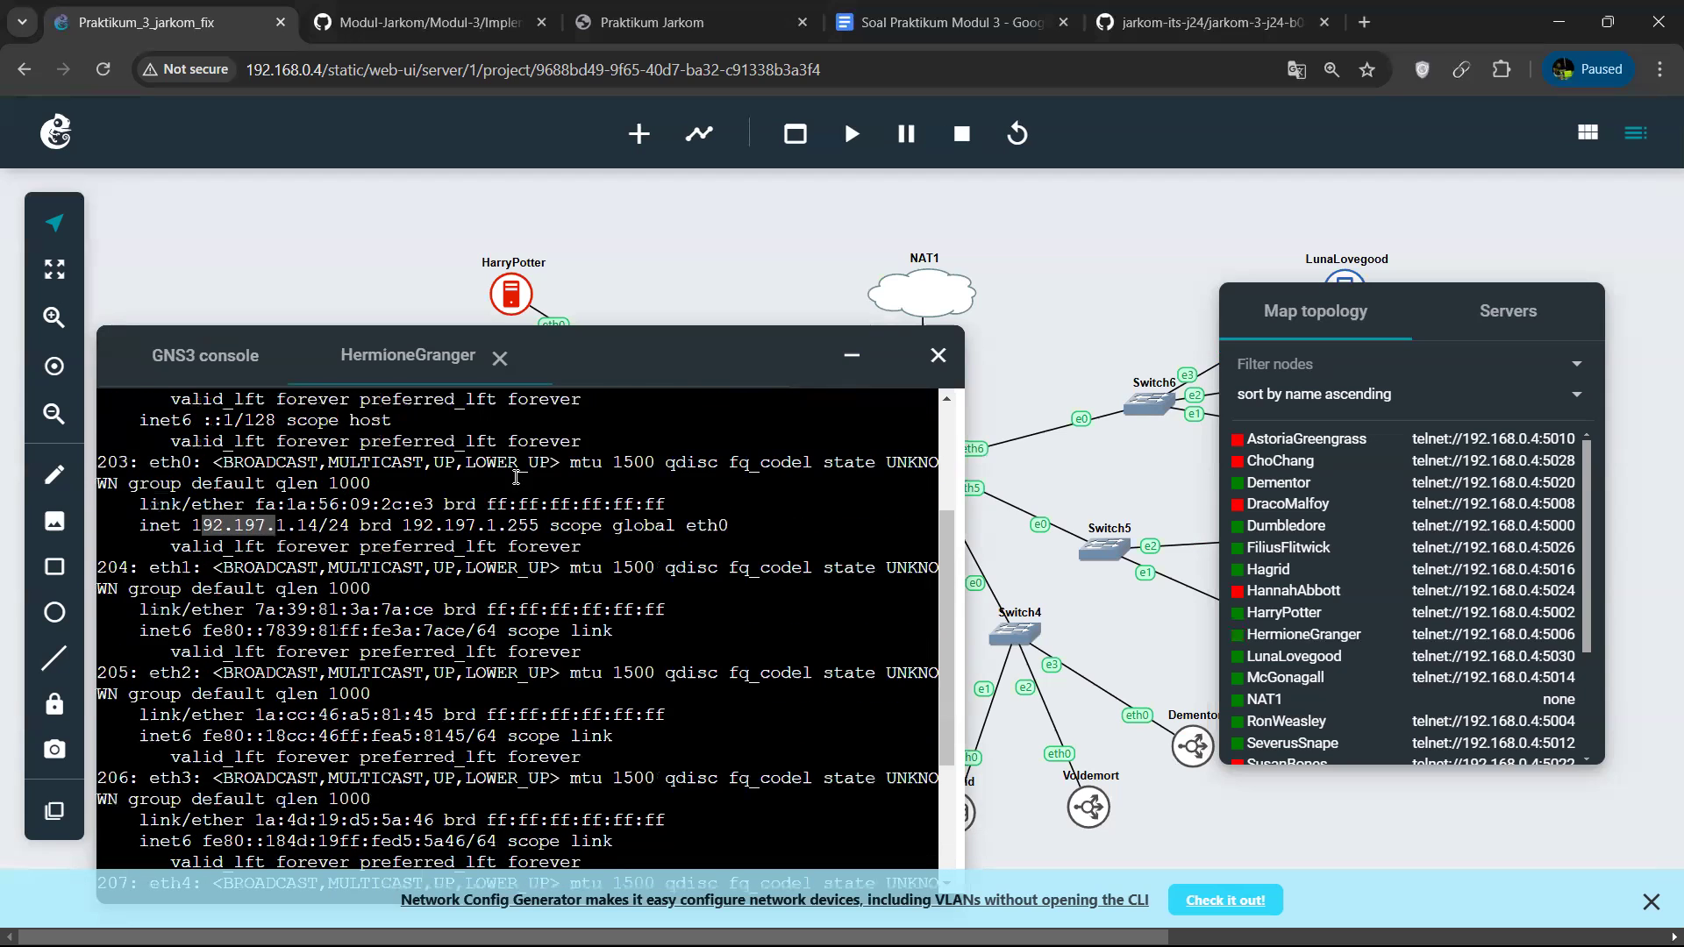
pyautogui.click(848, 360)
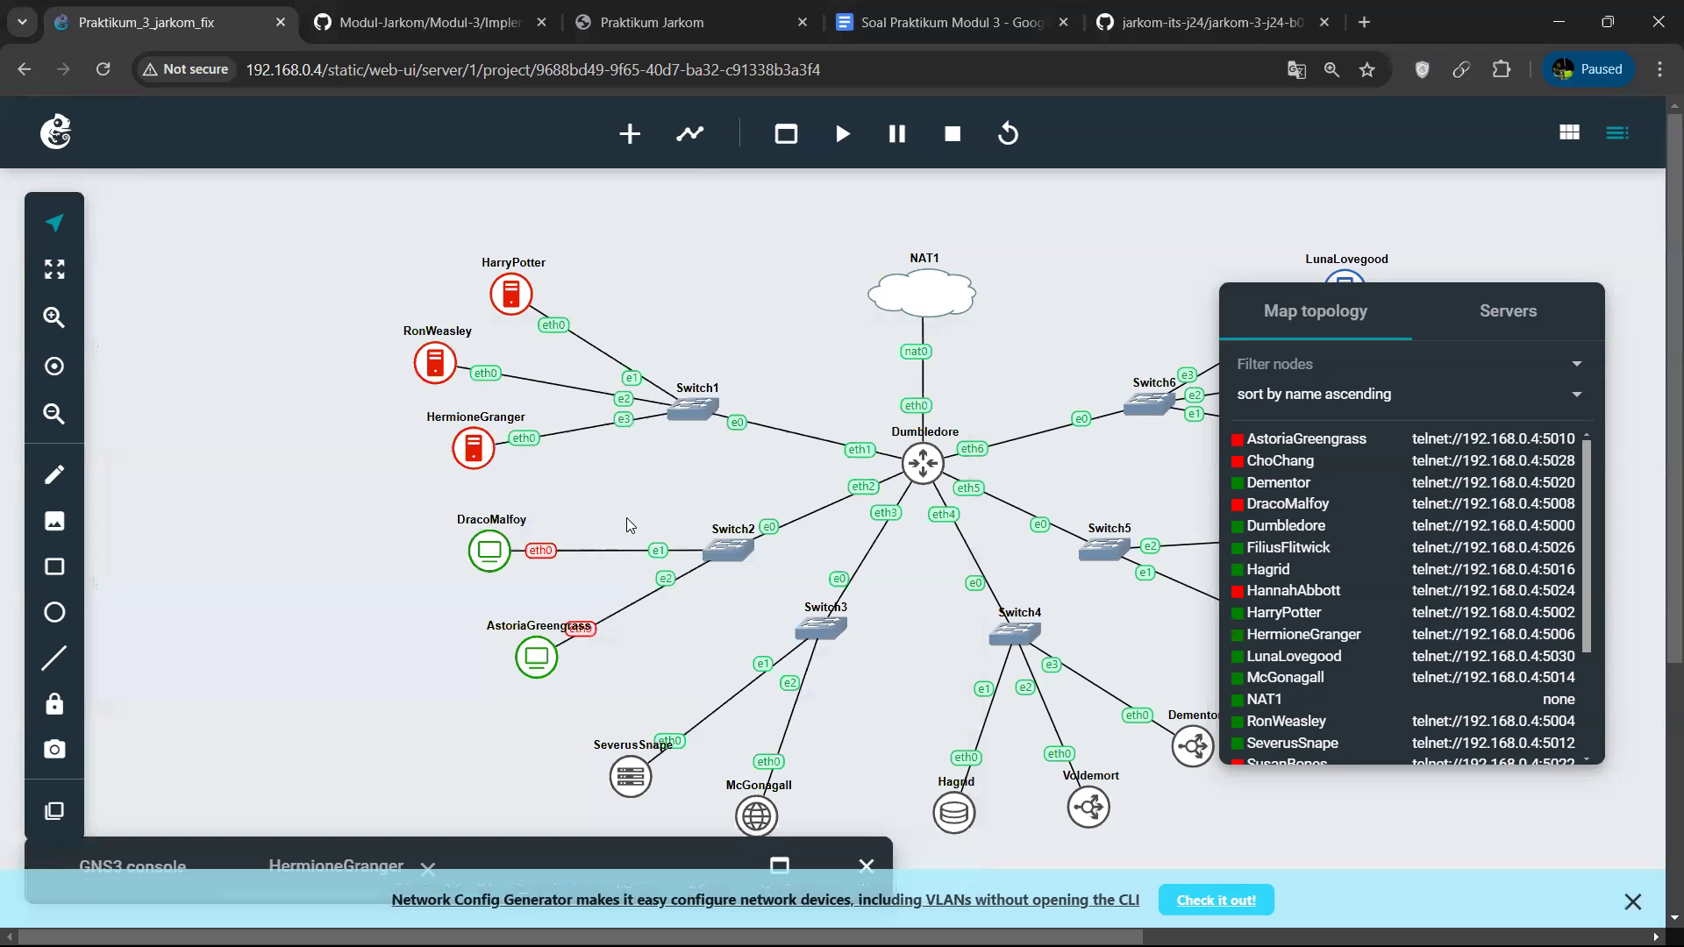
# Start the DracoMalfoy client node in the topology.
pyautogui.rightClick(497, 551)
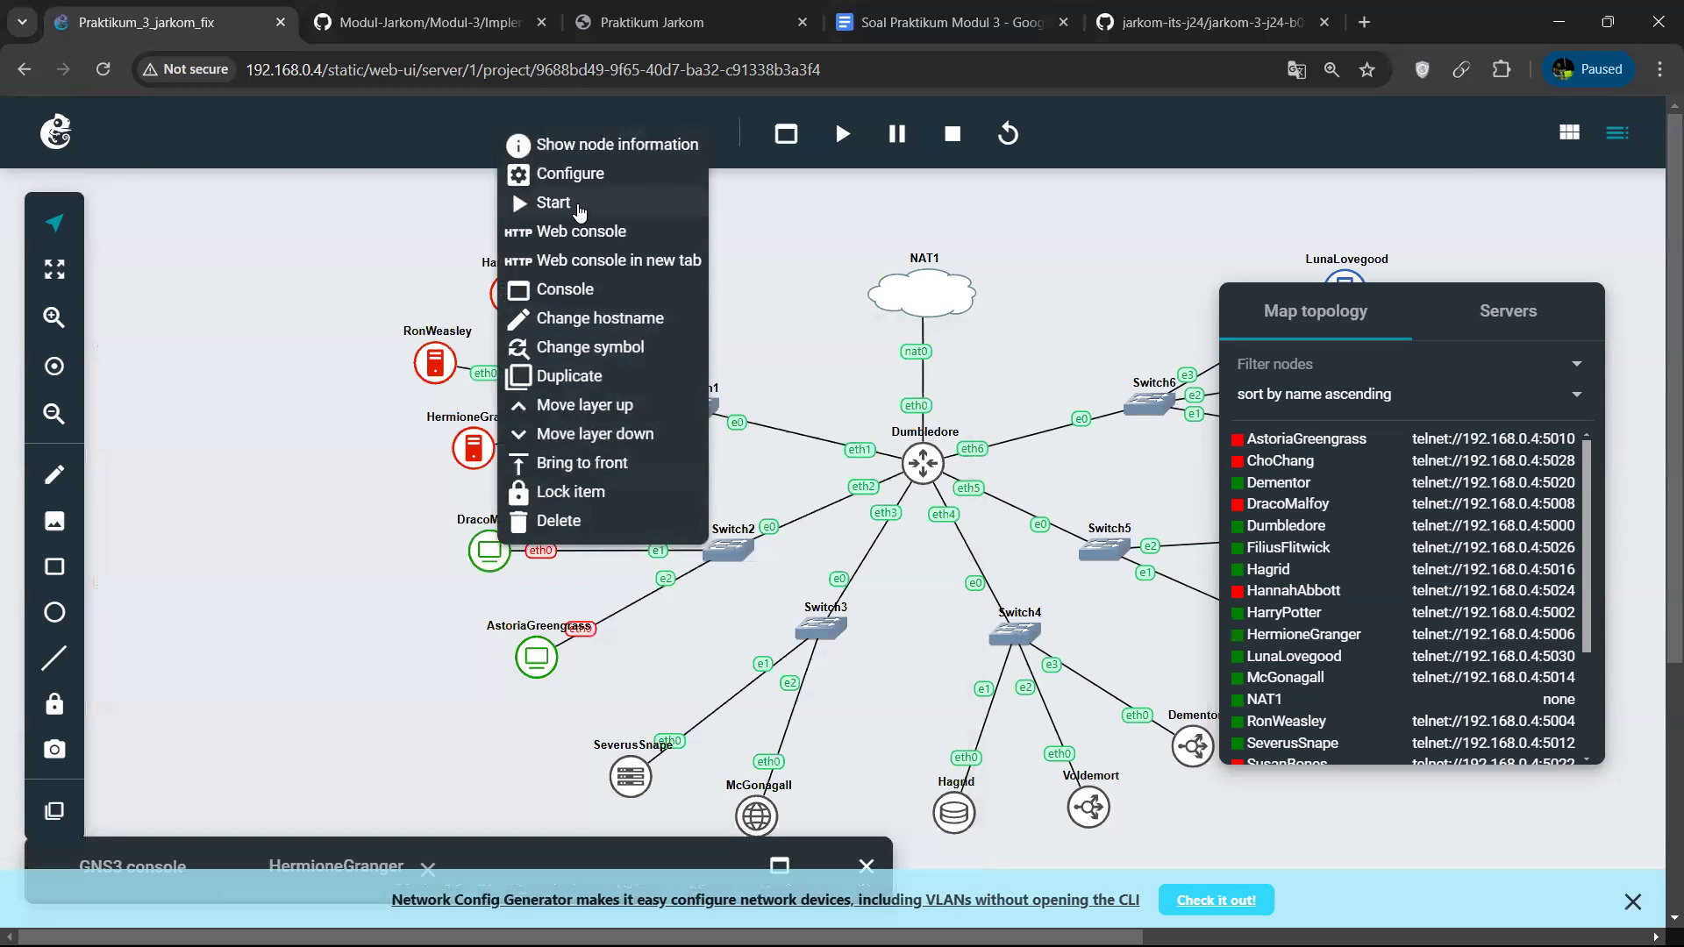
pyautogui.click(578, 207)
pyautogui.click(489, 547)
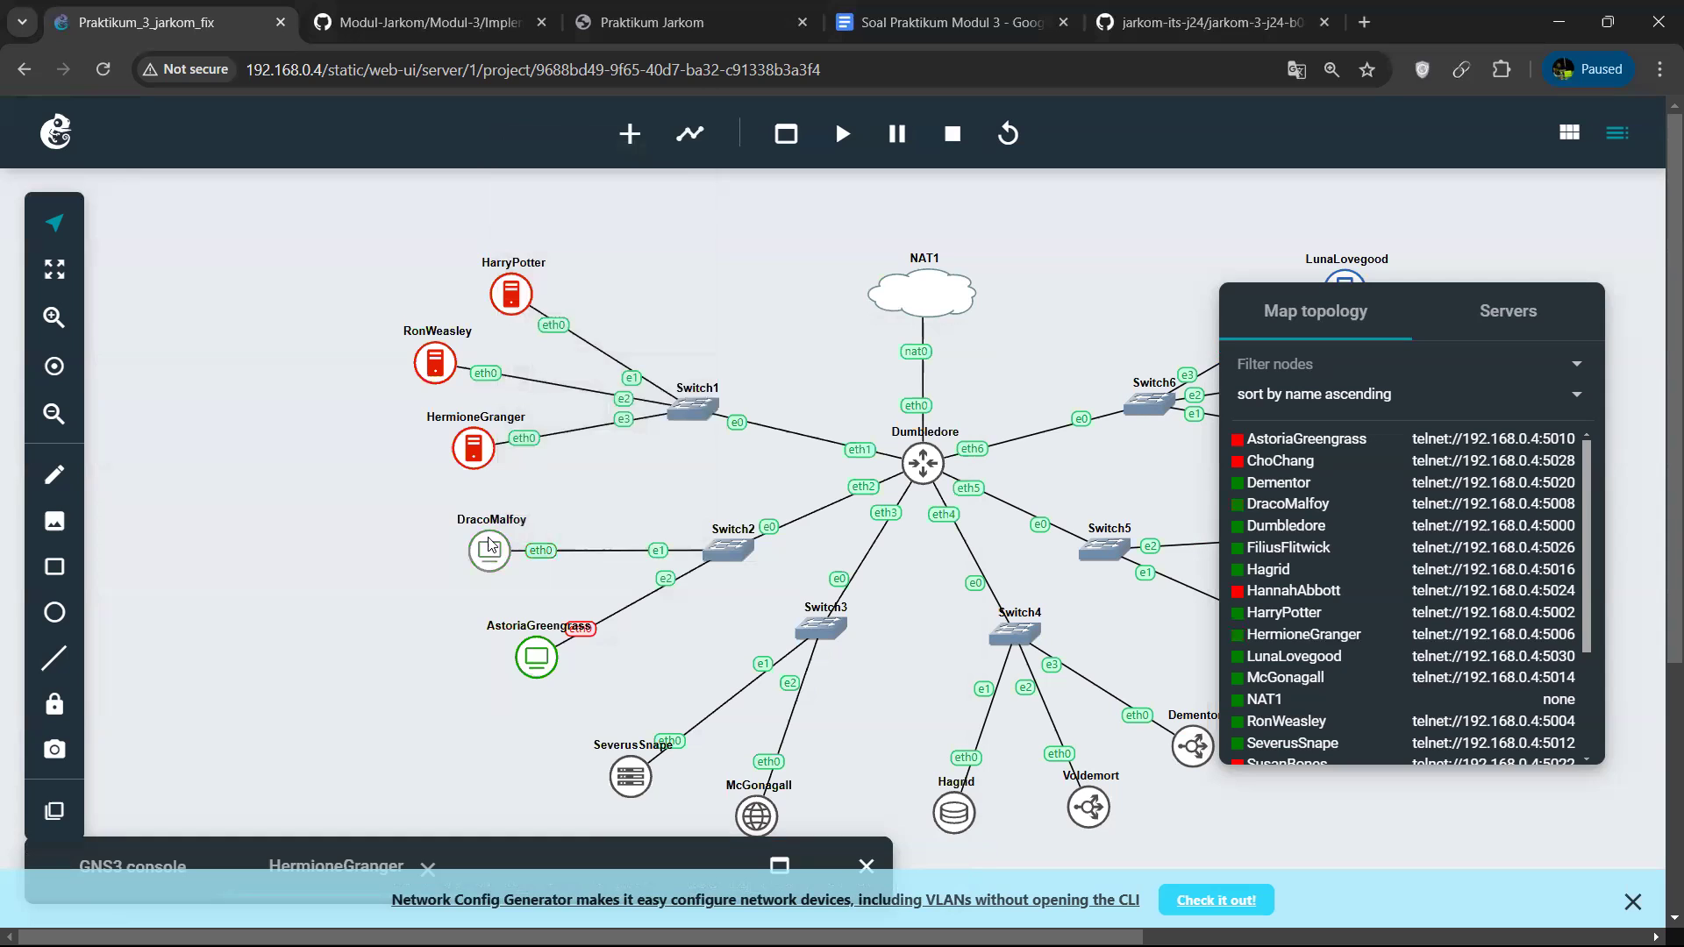
# Open DracoMalfoy's web console, run ip a to inspect its eth0 address, and minimise the console.
pyautogui.rightClick(490, 545)
pyautogui.click(571, 237)
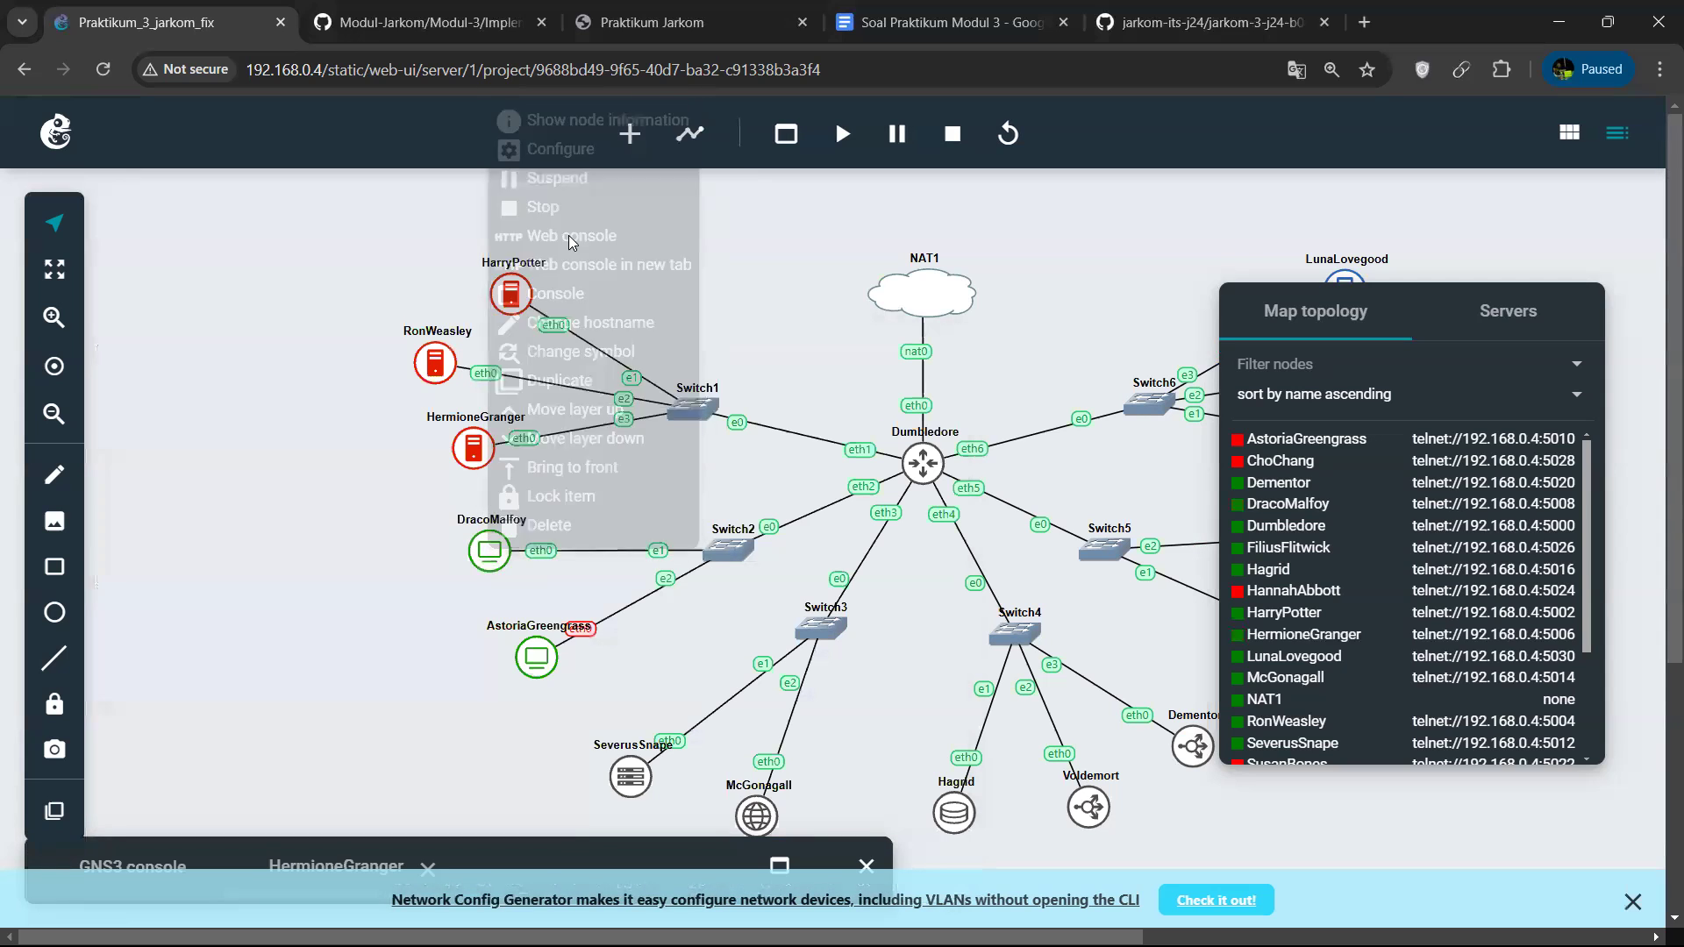
pyautogui.write('ip a')
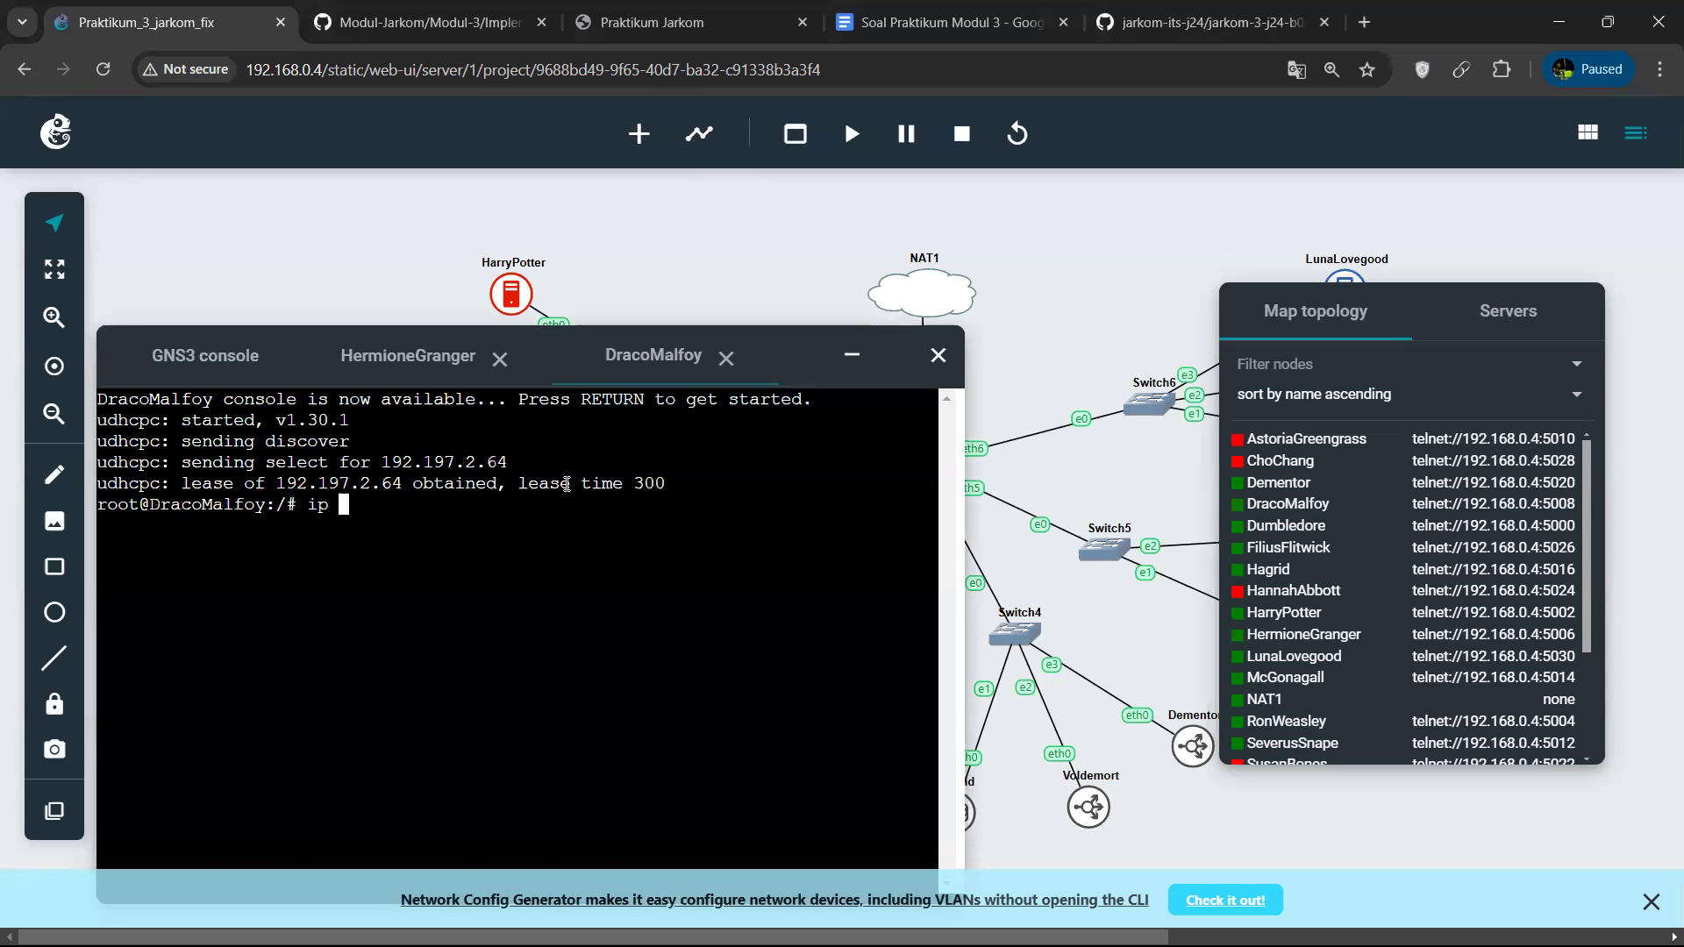
pyautogui.press('Return')
pyautogui.scroll(1, 410, 589)
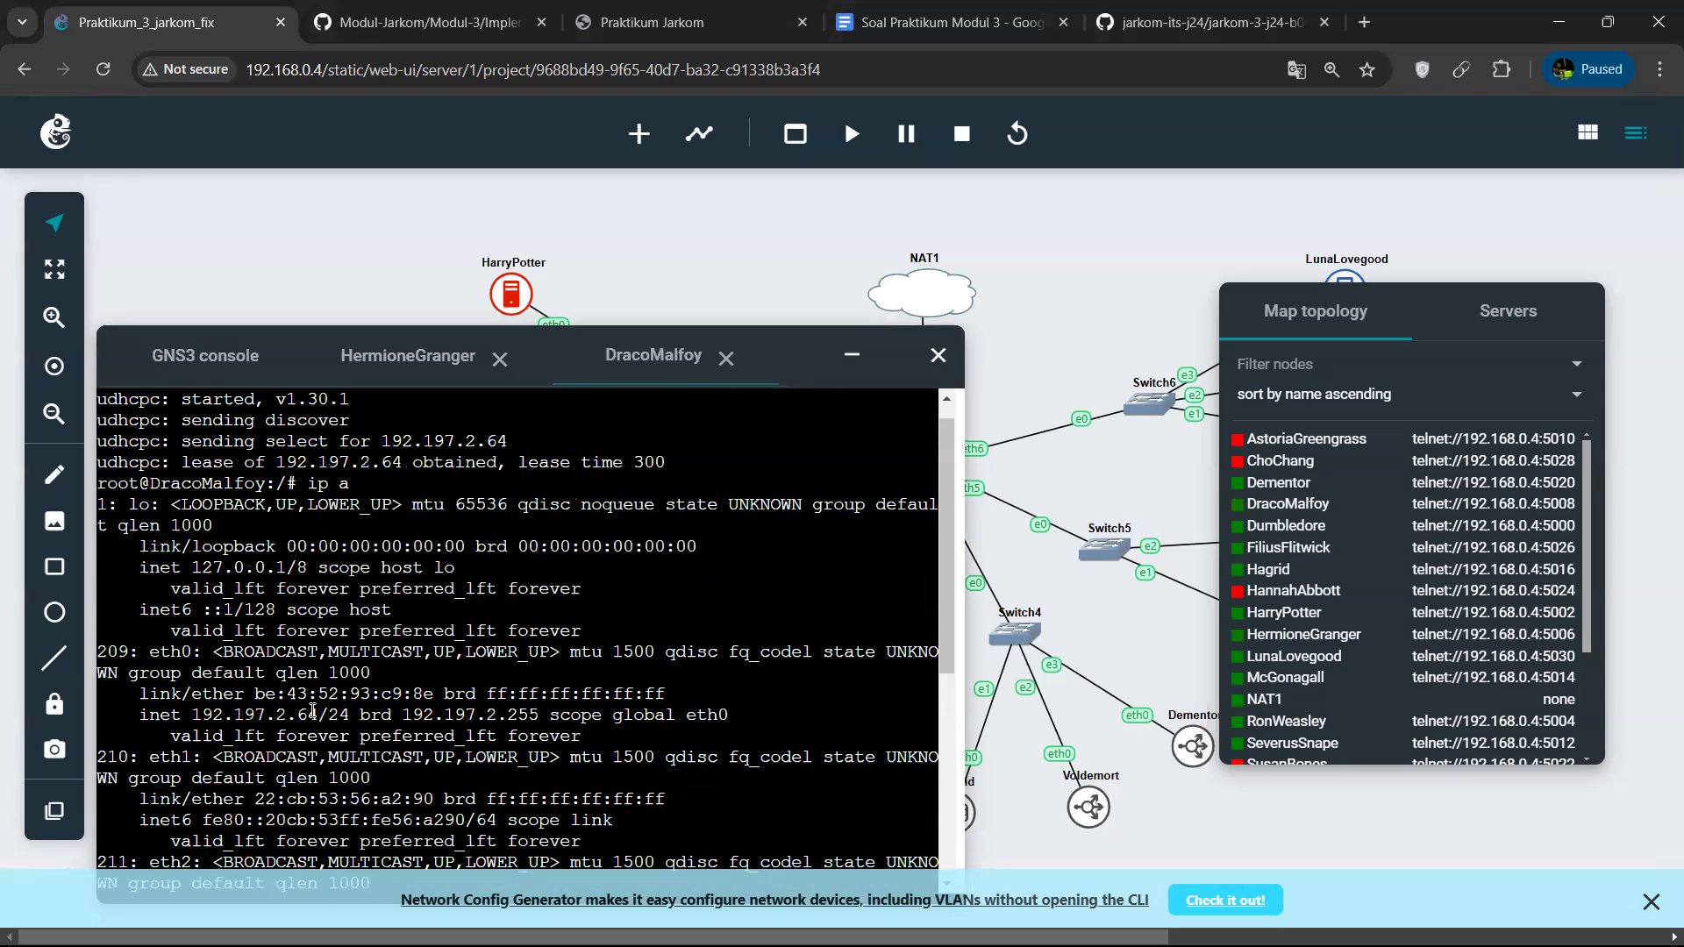
pyautogui.click(869, 362)
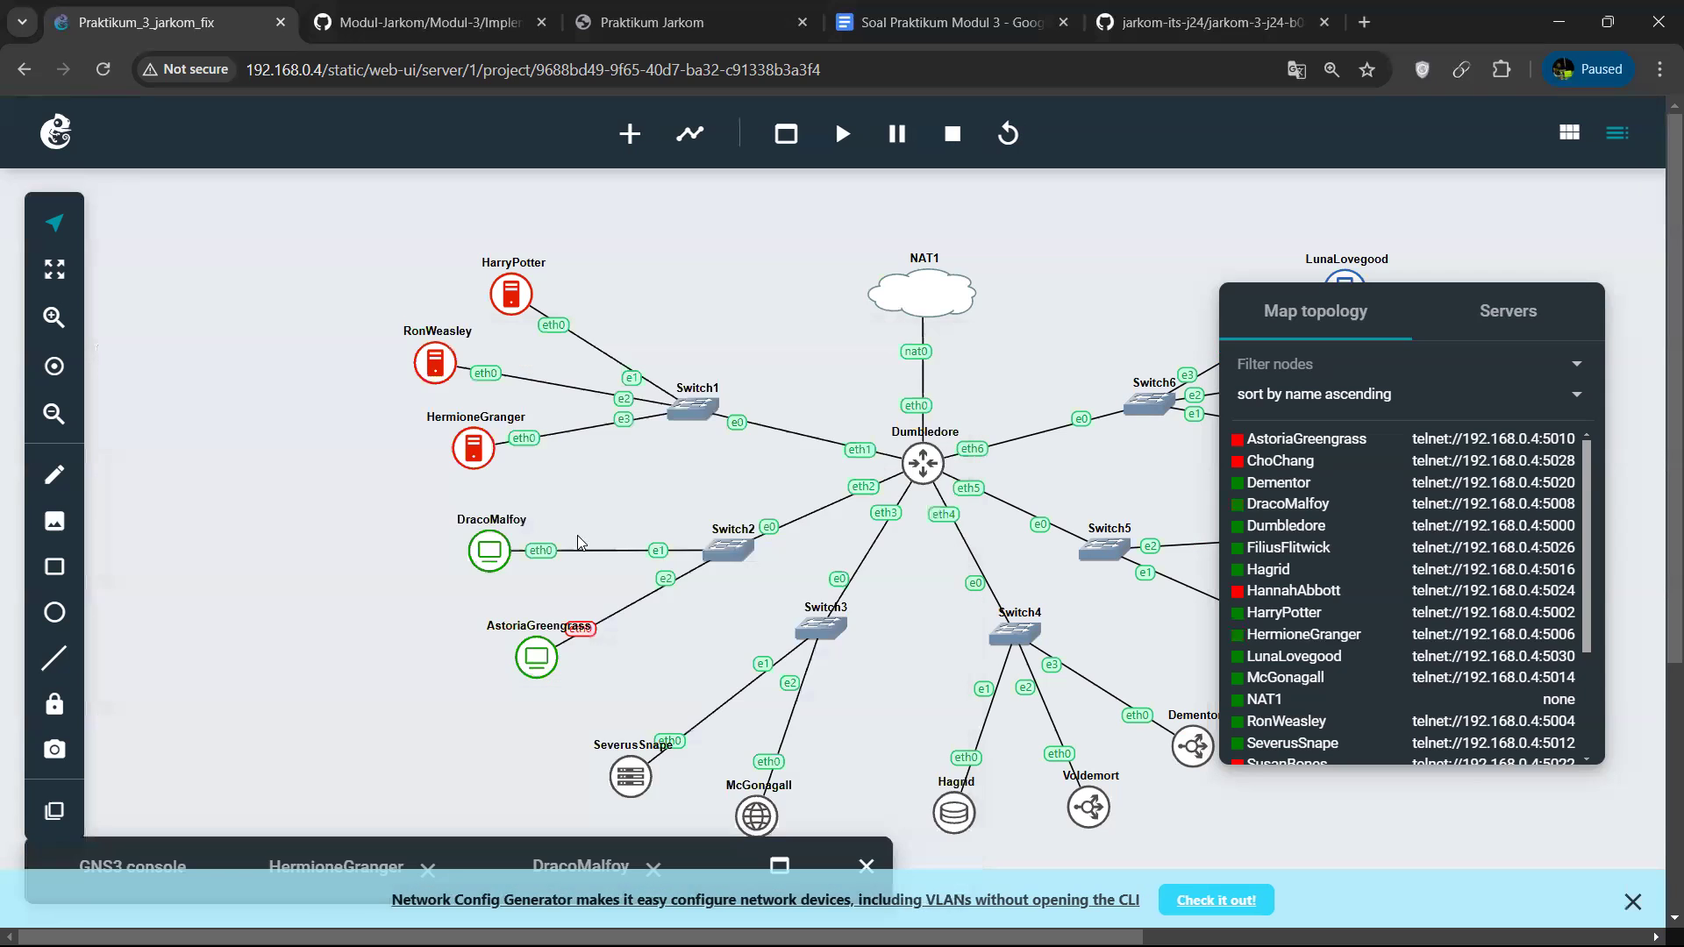
# Start the AstoriaGreengrass node and inspect its leased IP address and lease time in its web console.
pyautogui.rightClick(546, 667)
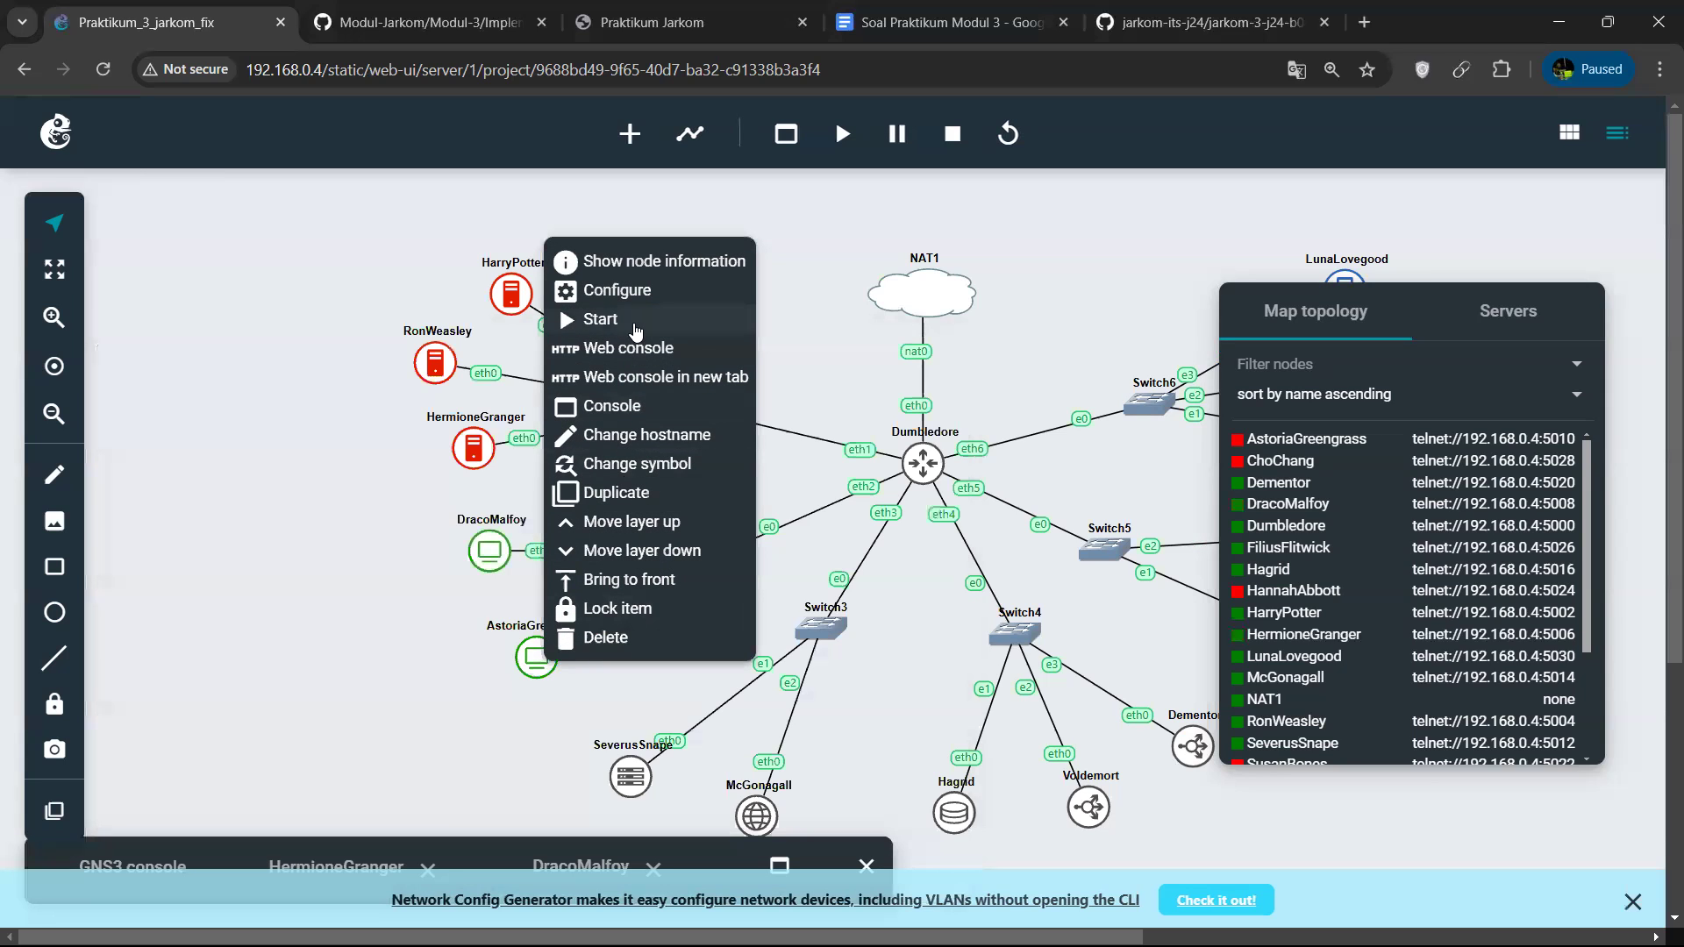
pyautogui.click(629, 324)
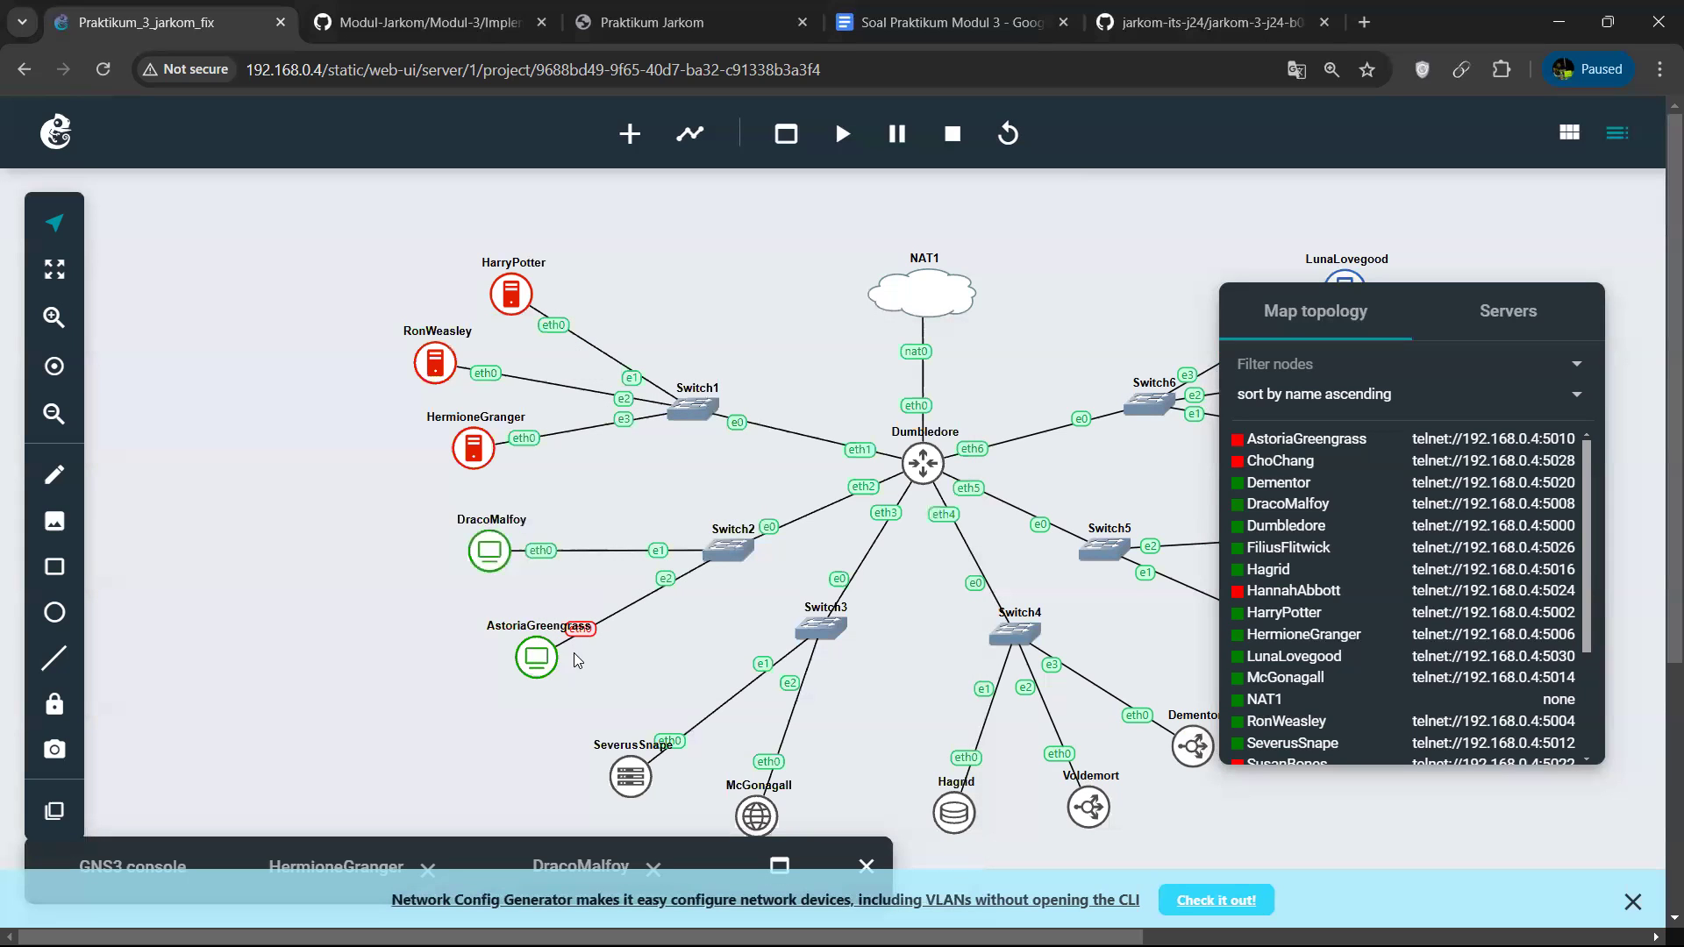
pyautogui.rightClick(537, 664)
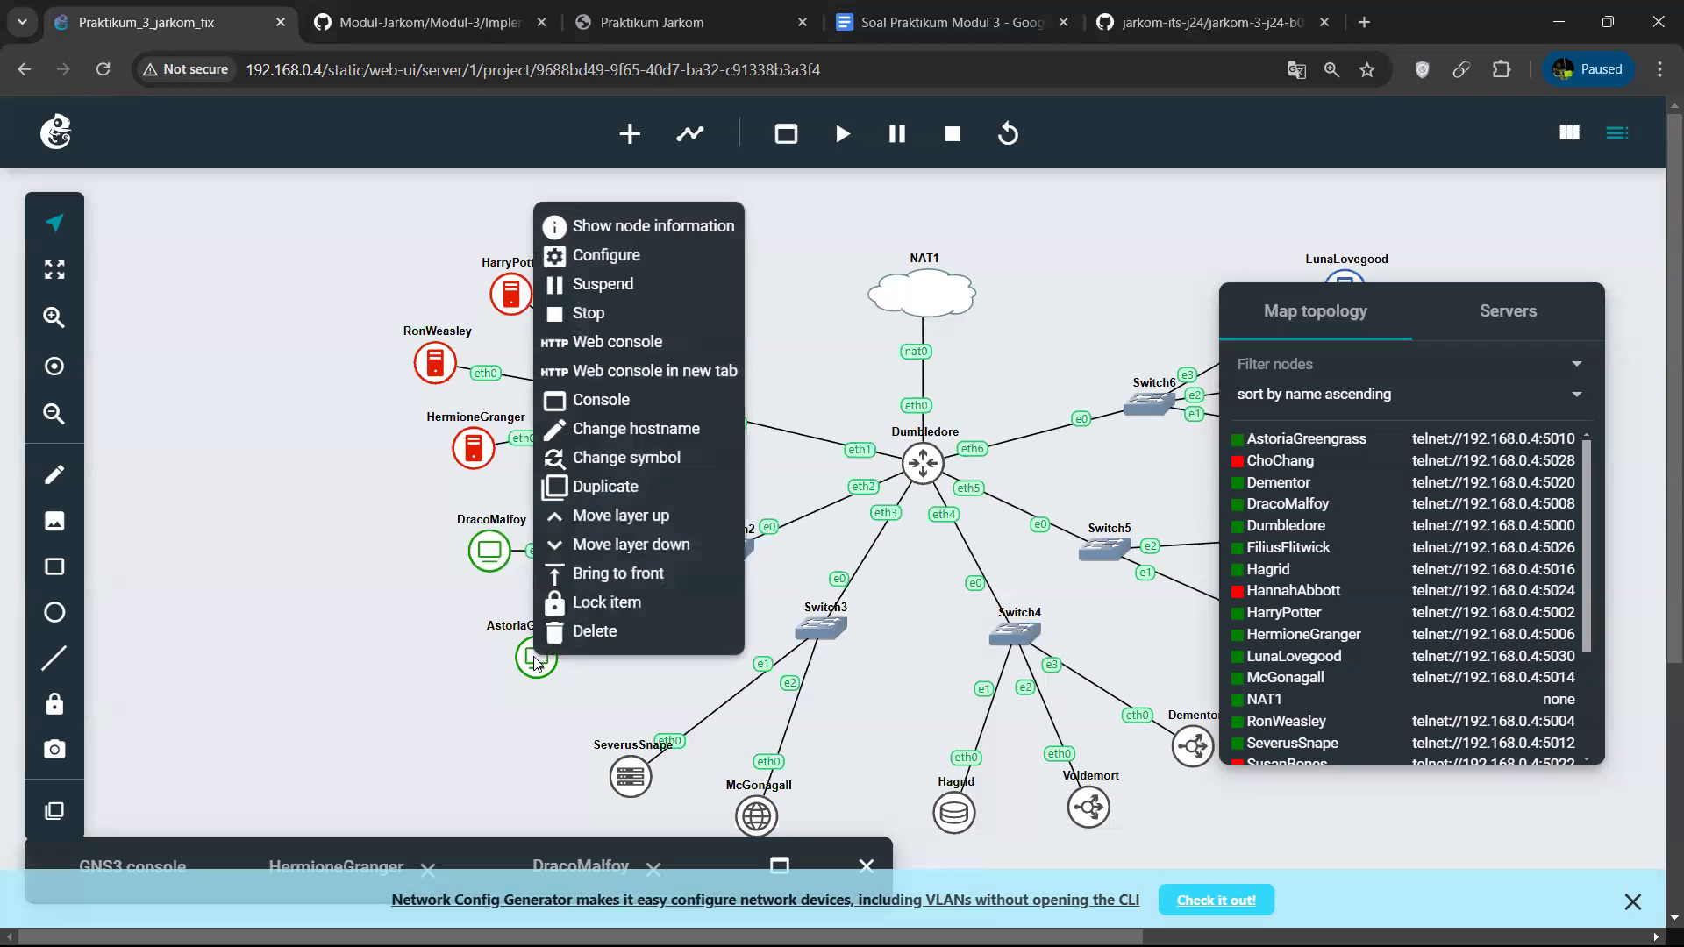
pyautogui.click(680, 358)
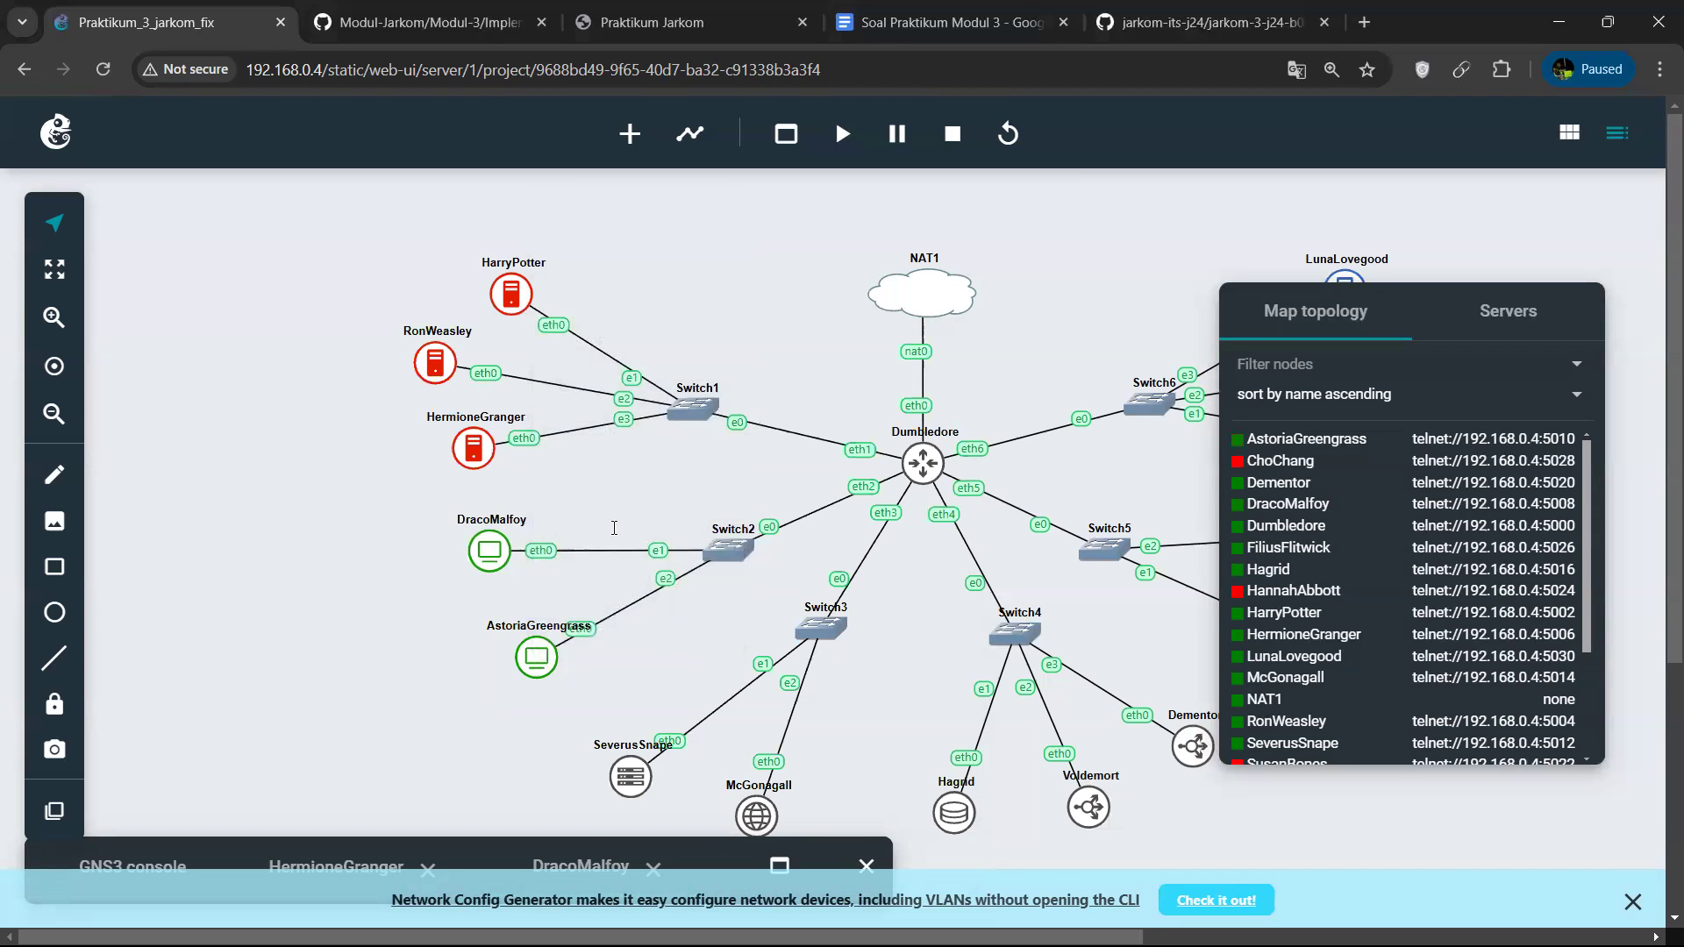
pyautogui.moveTo(518, 464); pyautogui.dragTo(384, 466)
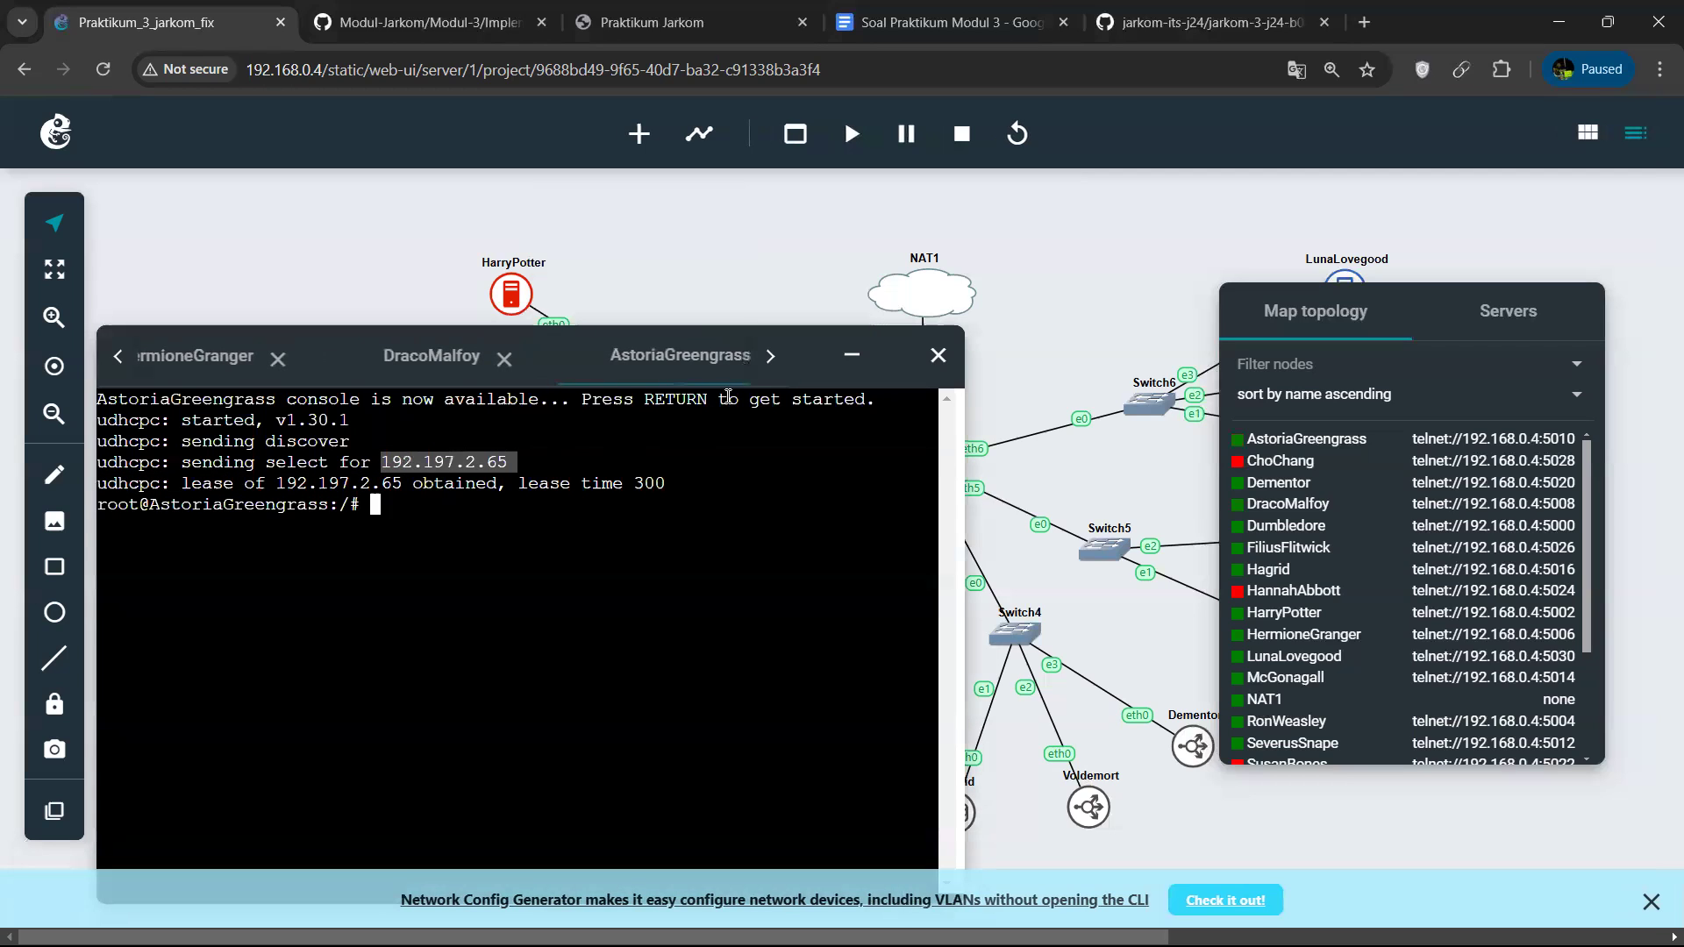
pyautogui.moveTo(669, 488); pyautogui.dragTo(550, 507)
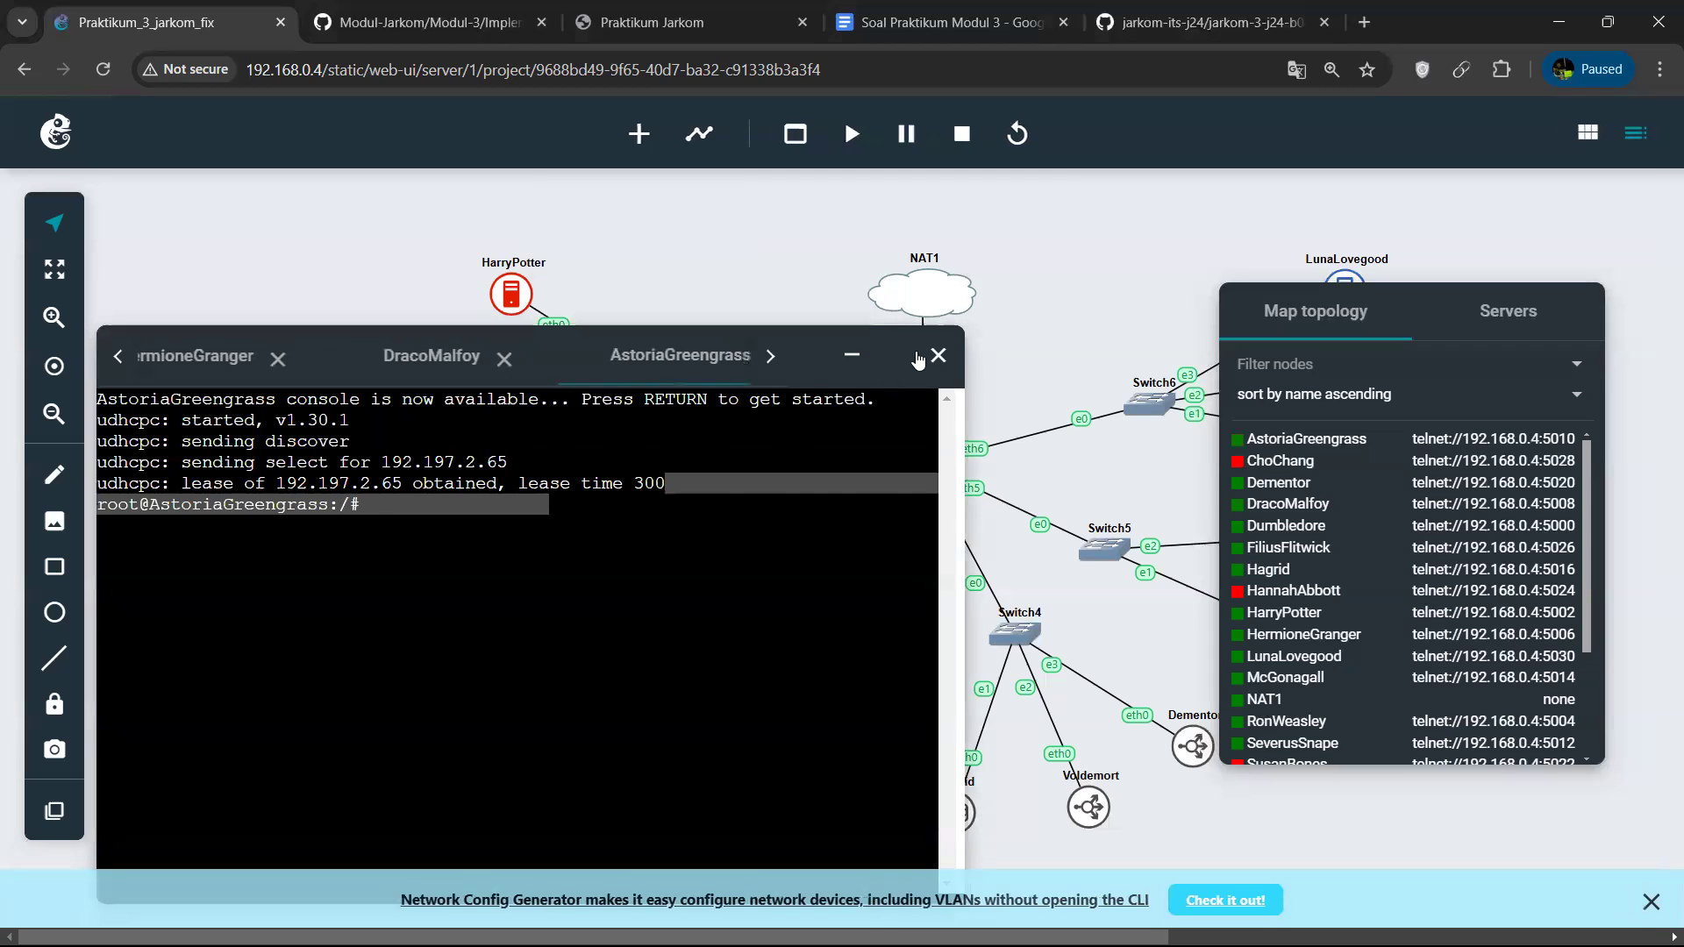
pyautogui.click(871, 358)
# Start the SusanBones node and inspect its DHCP lease in its web console.
pyautogui.hscroll(5, 1014, 603)
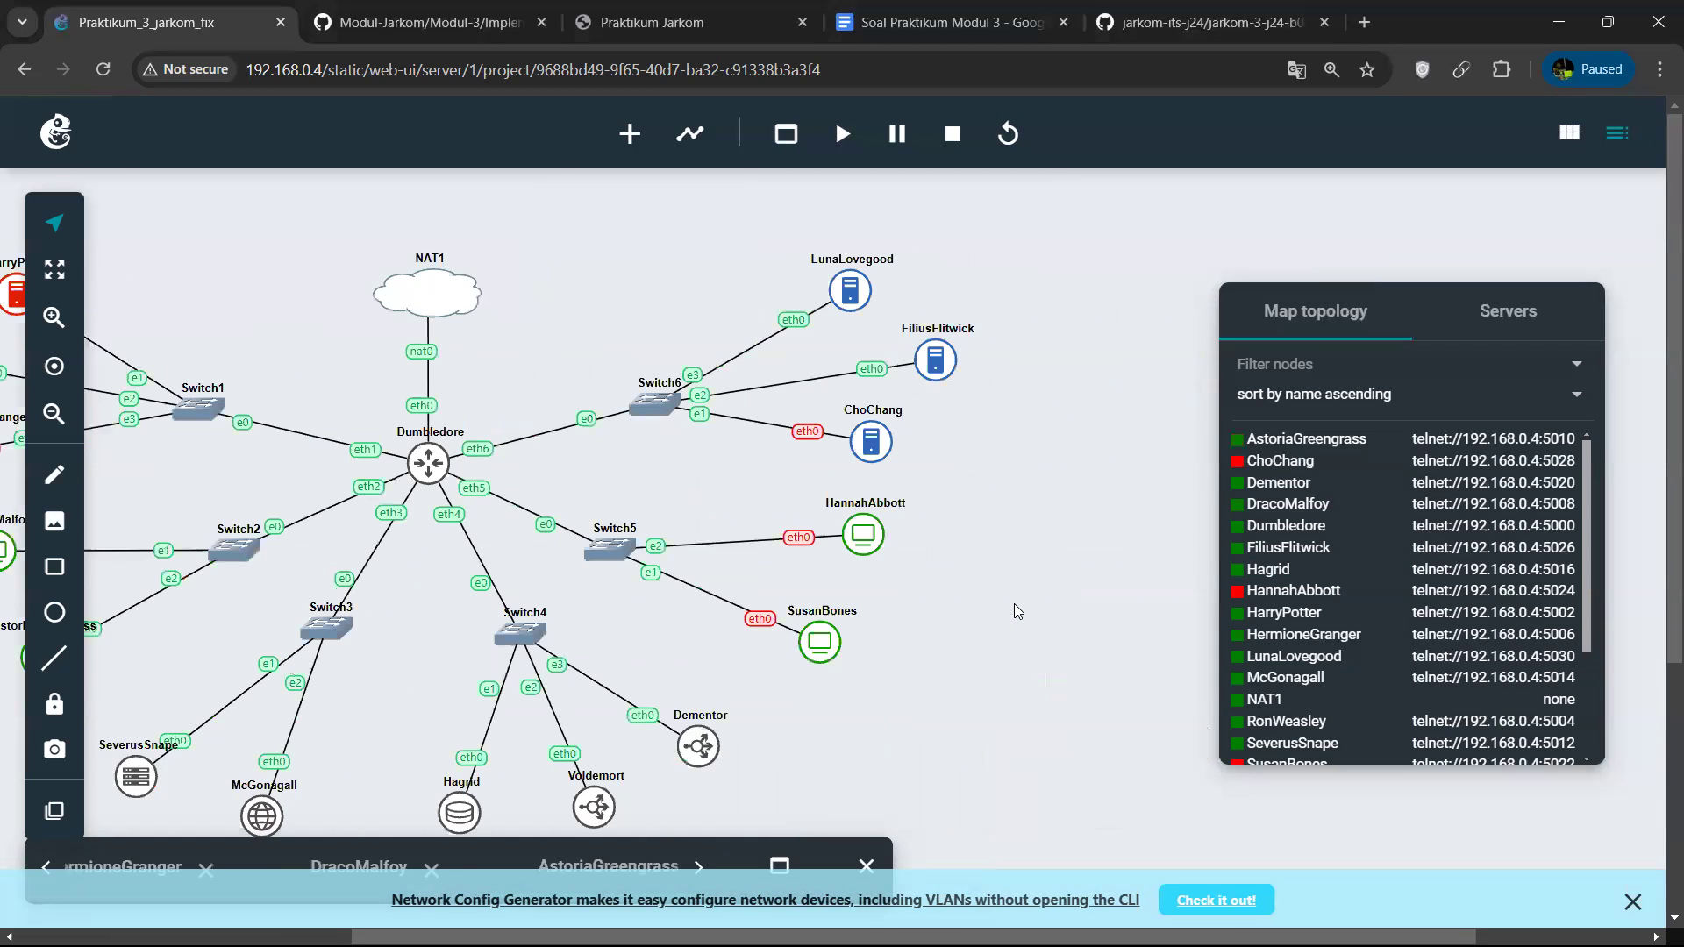
pyautogui.rightClick(787, 643)
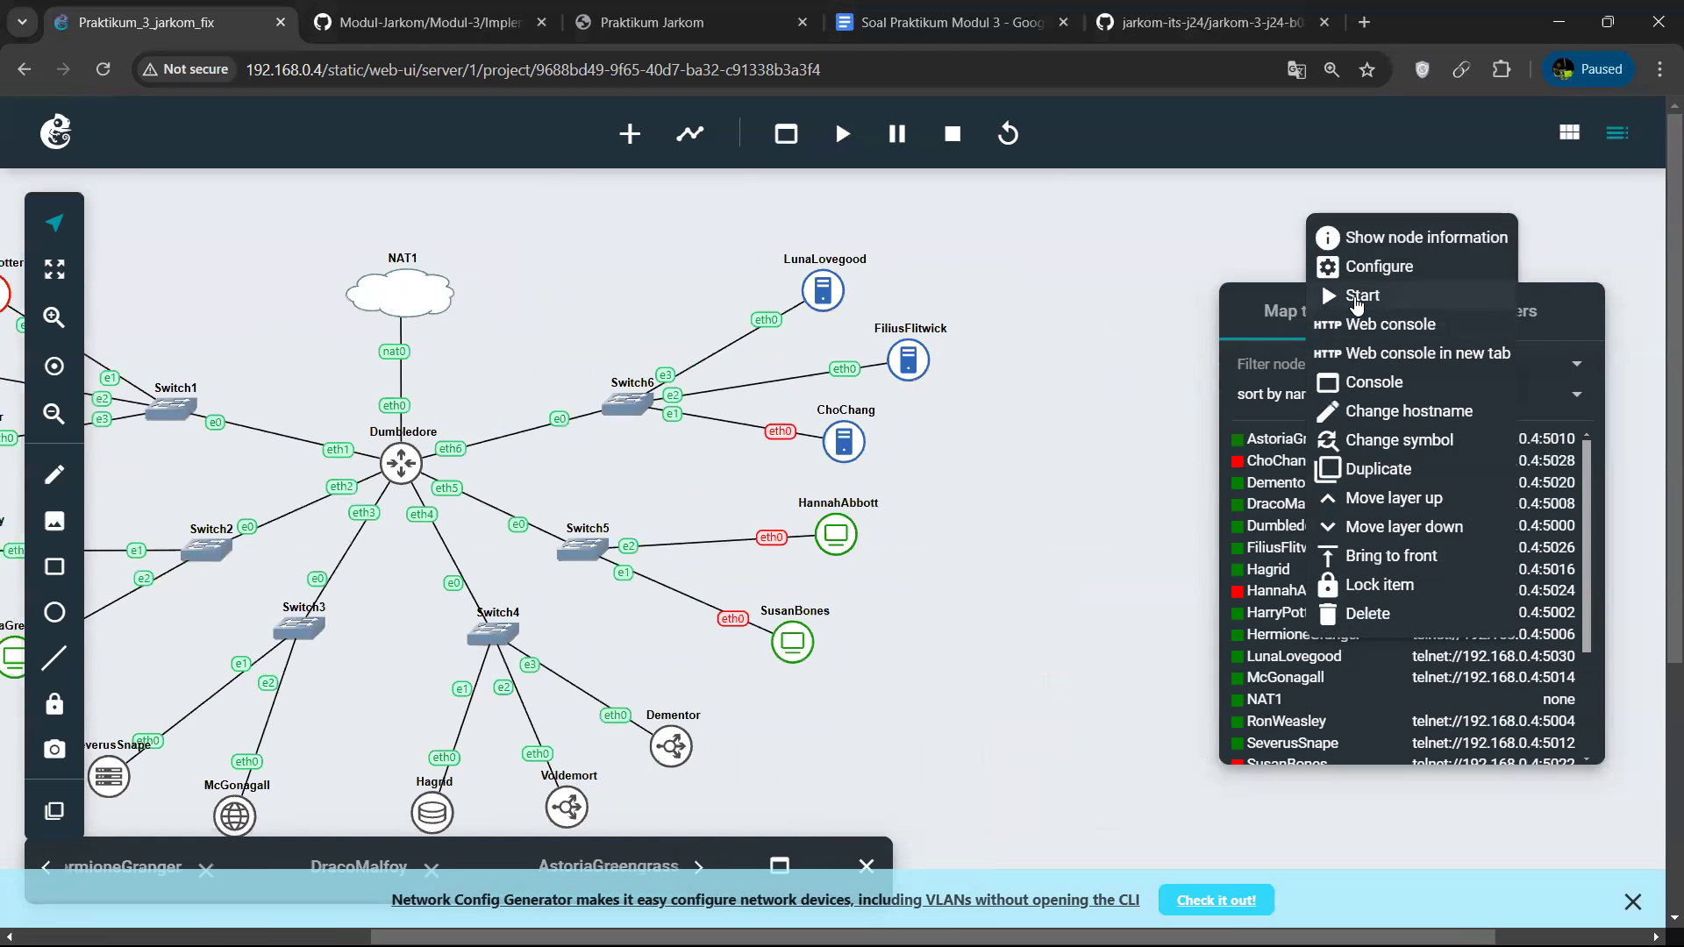
pyautogui.click(1352, 295)
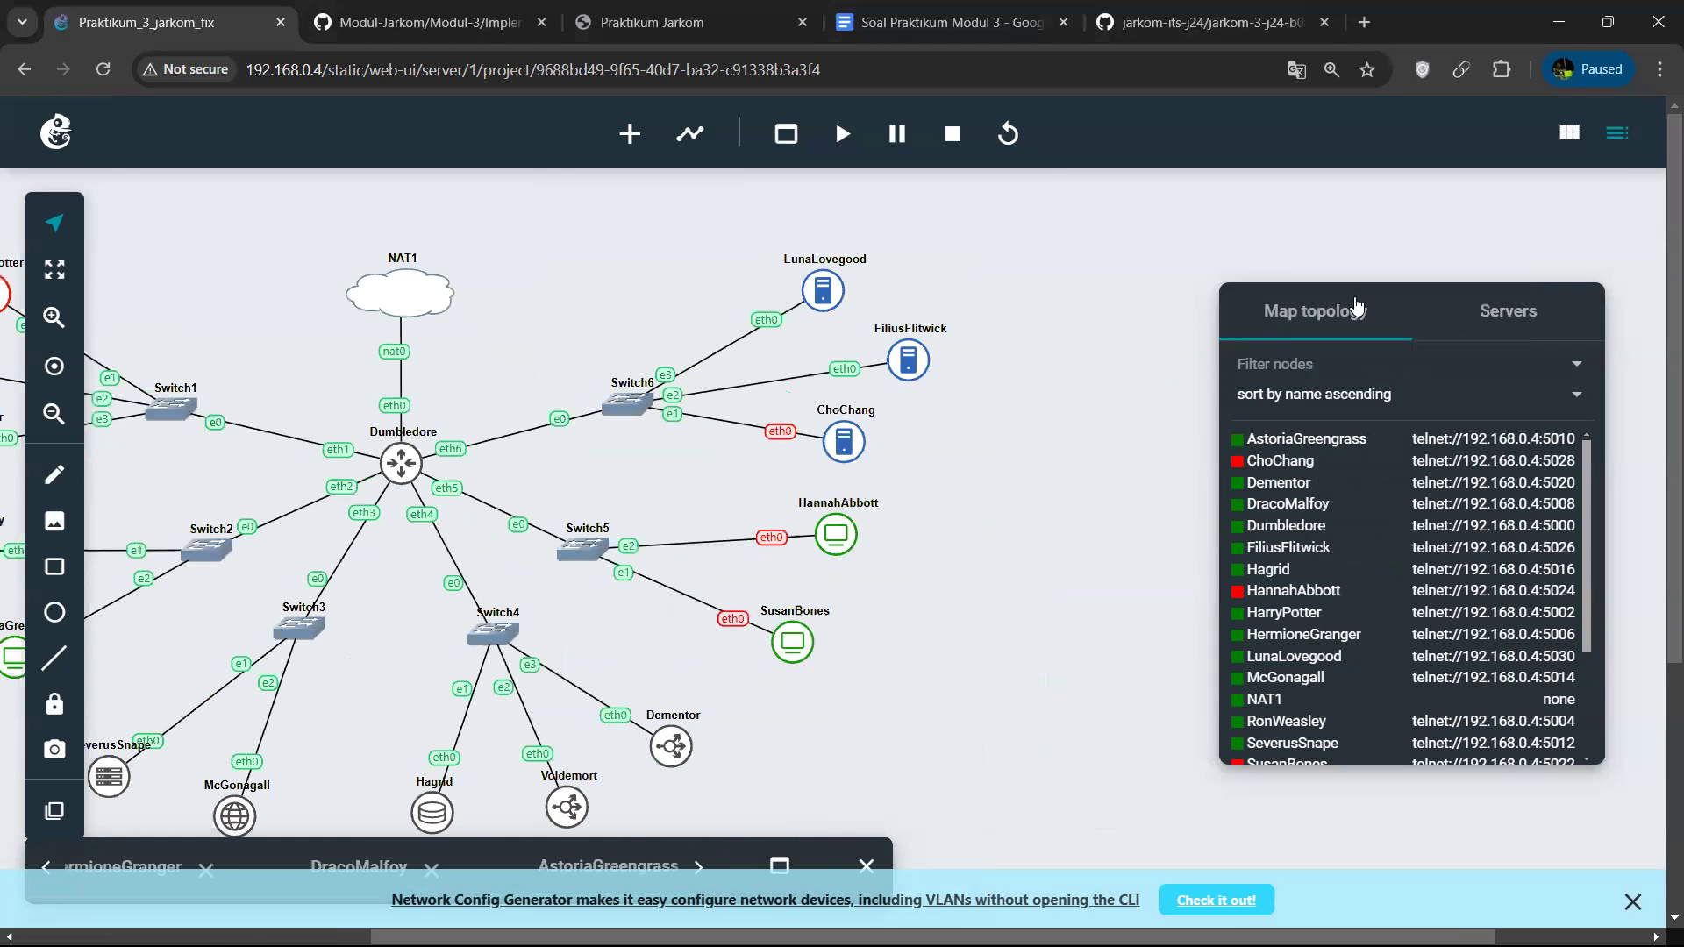
pyautogui.rightClick(805, 645)
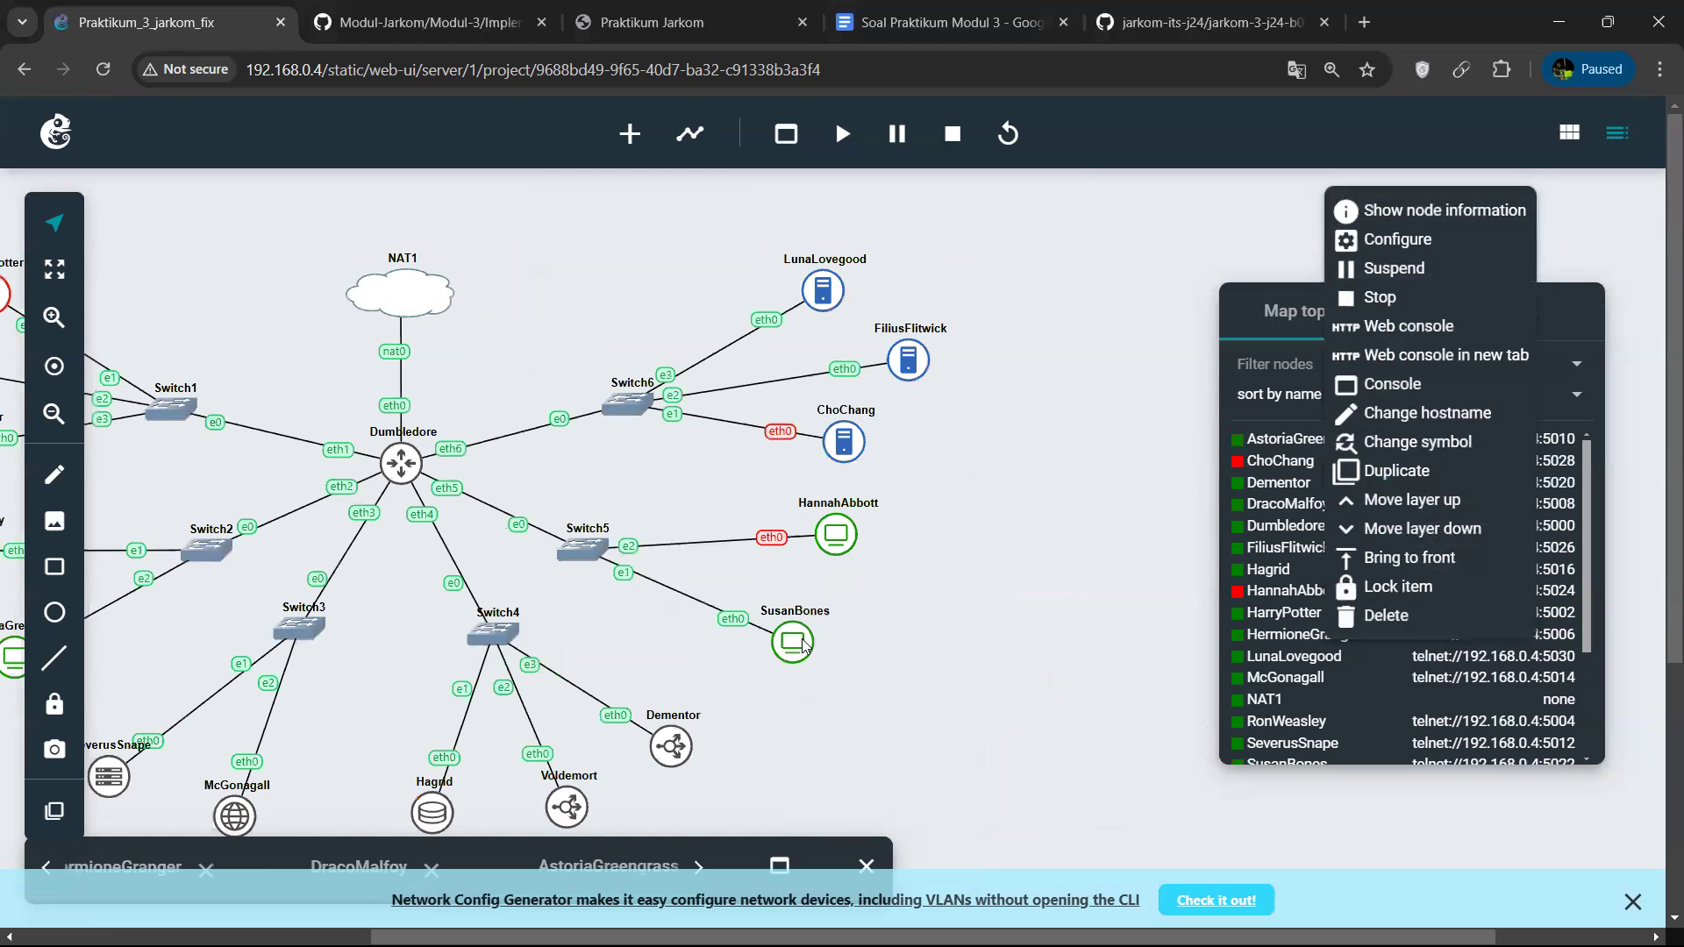
pyautogui.click(1458, 336)
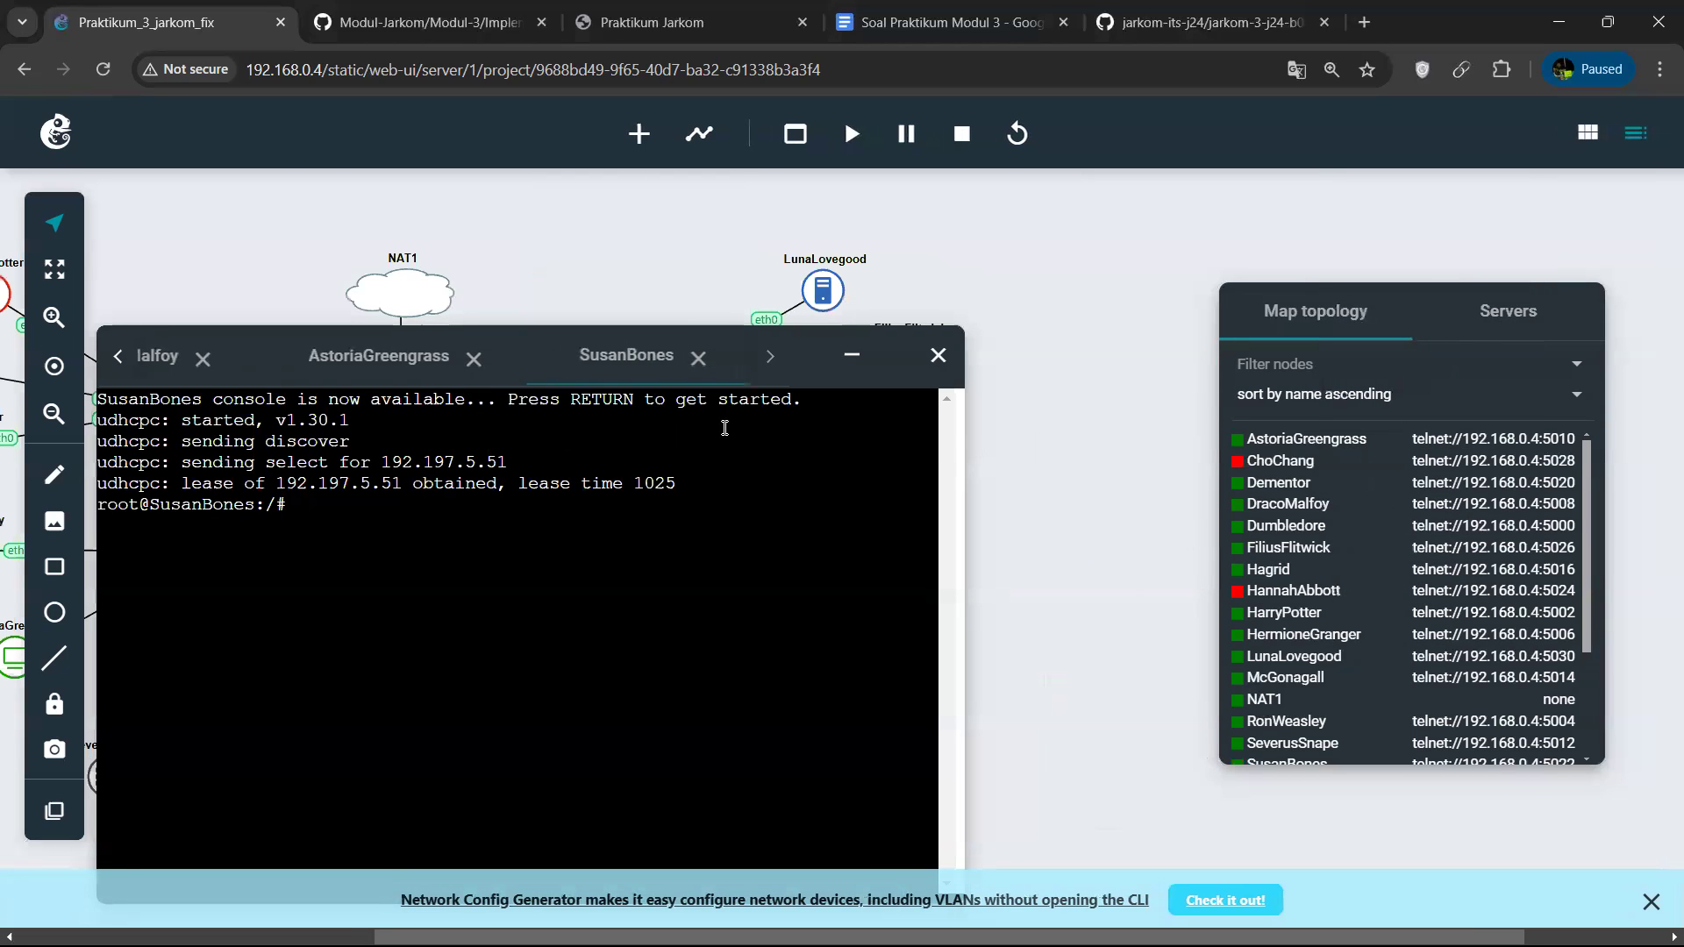
pyautogui.click(852, 360)
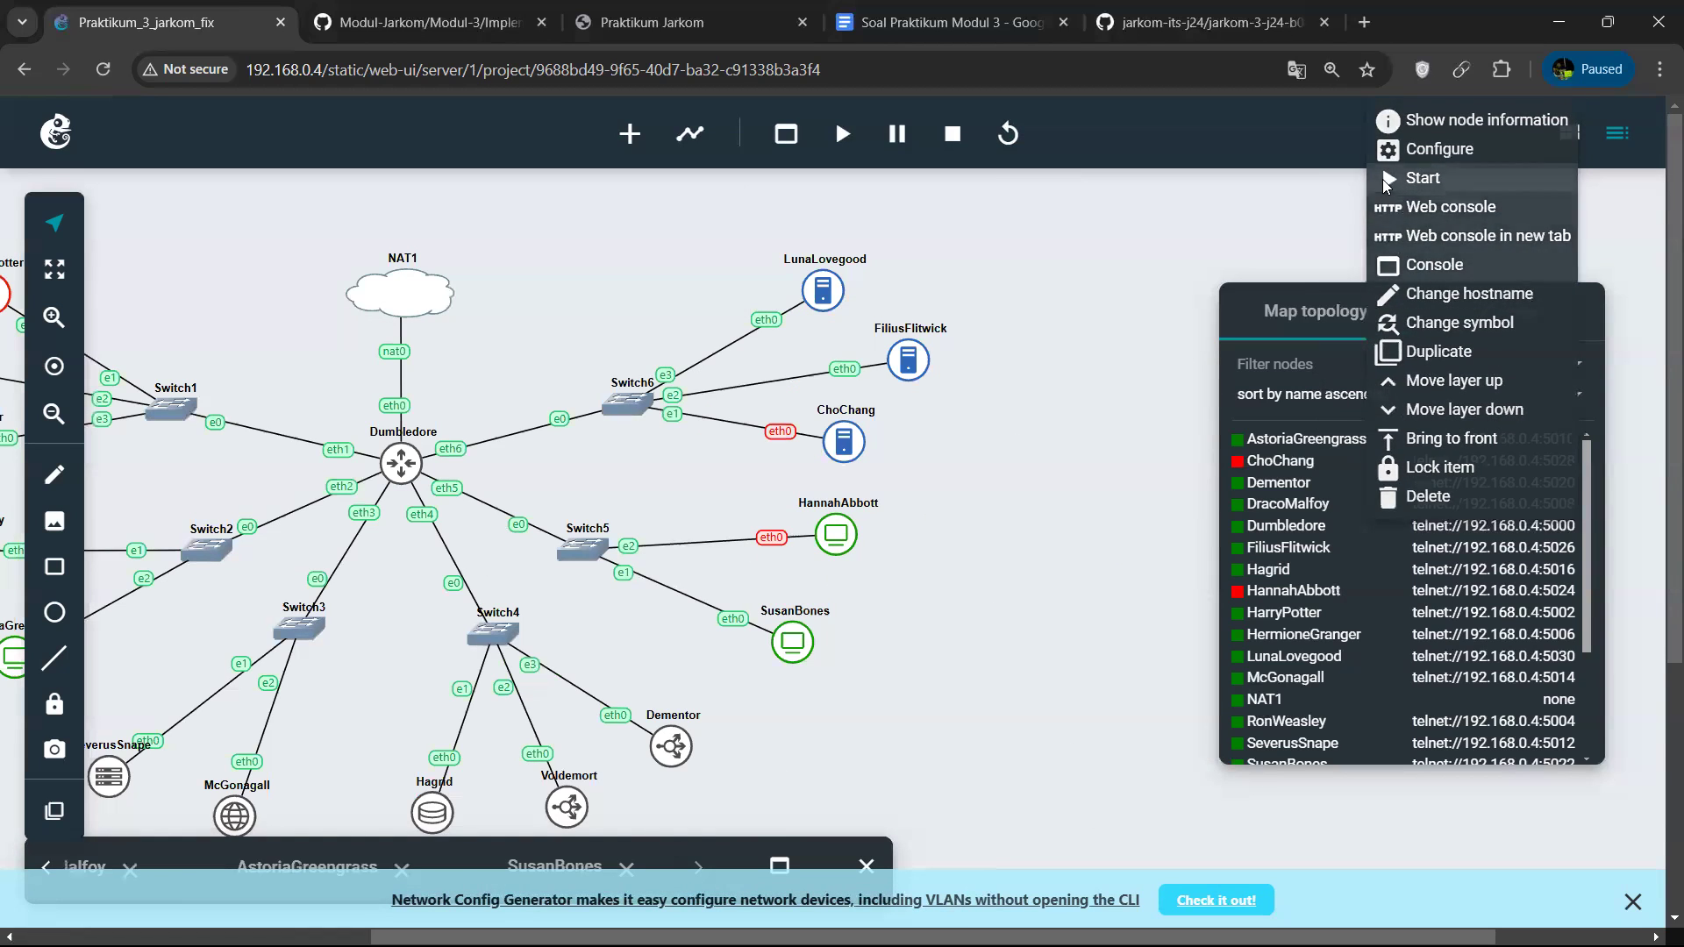
# Start the HannahAbbott node and inspect its DHCP lease in its web console.
pyautogui.click(1386, 184)
pyautogui.rightClick(840, 541)
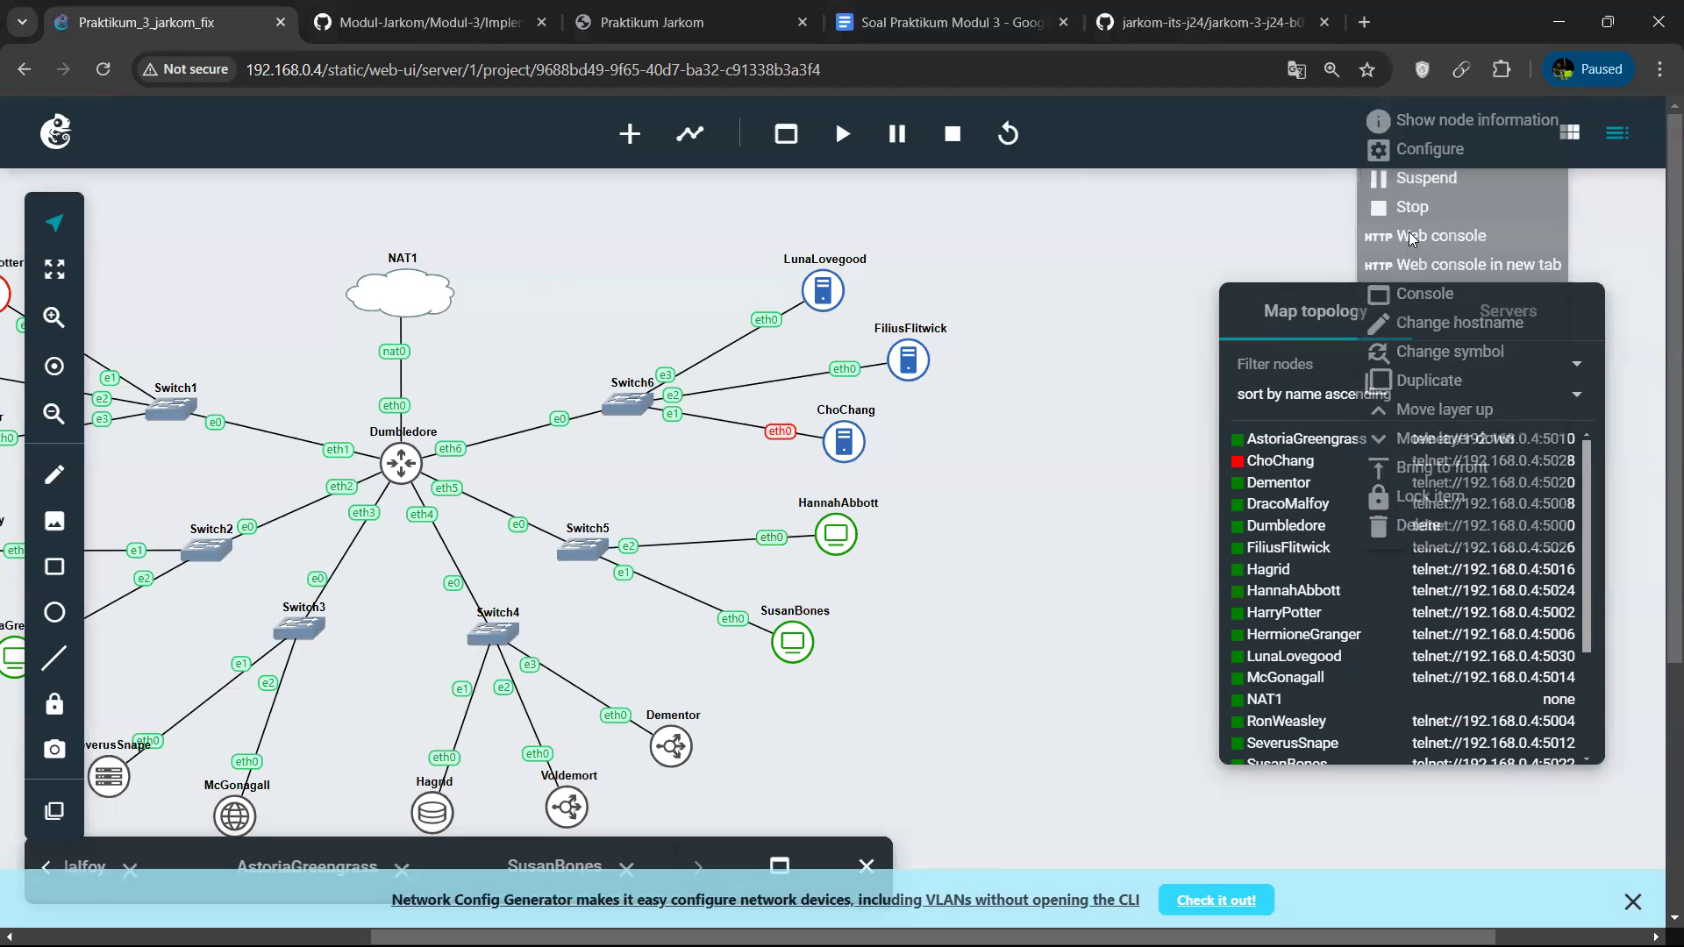
pyautogui.click(1409, 235)
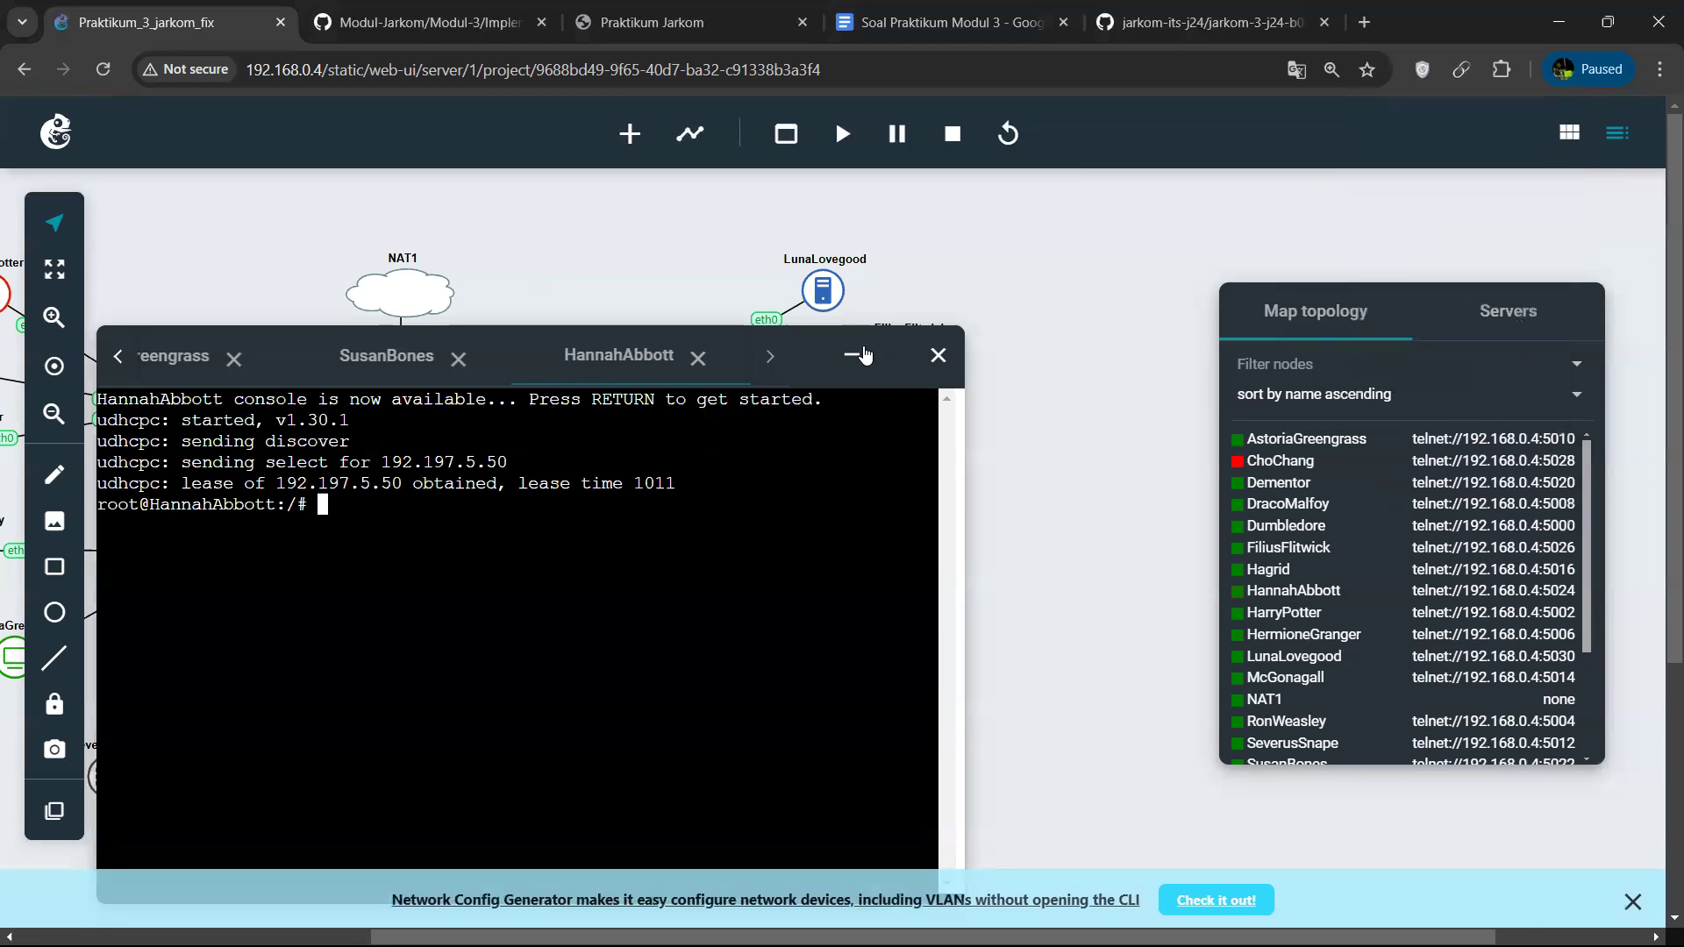
pyautogui.click(852, 354)
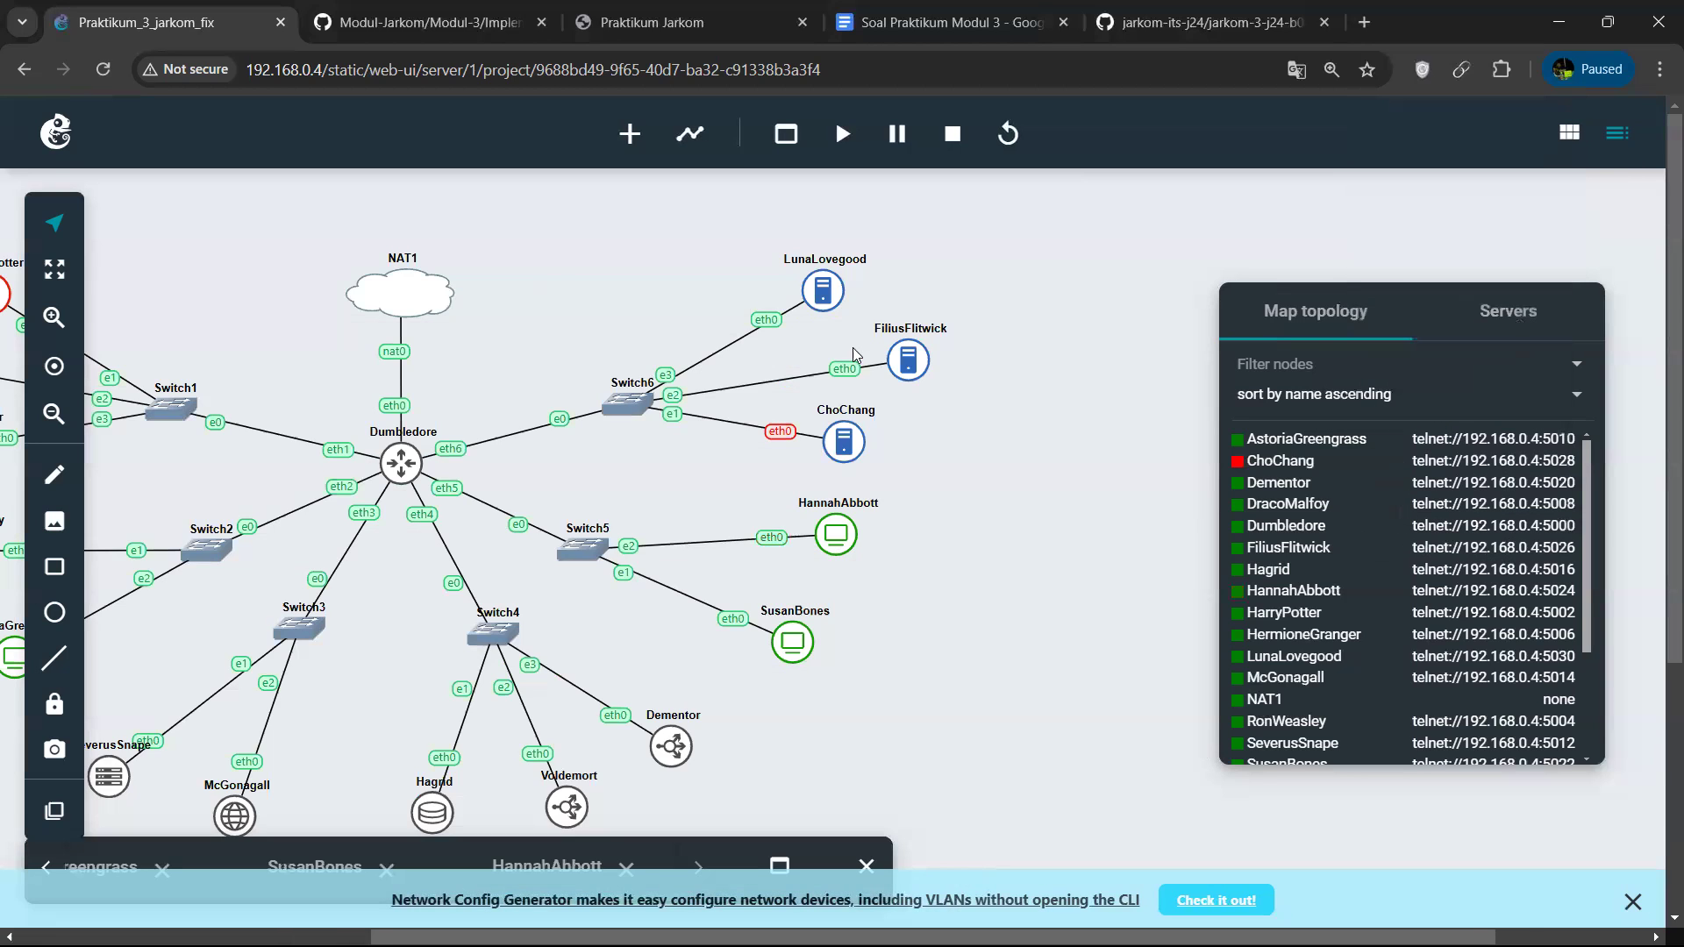
# Start the ChoChang node, inspect its DHCP lease in its web console, and move the minimised console higher over the topology.
pyautogui.rightClick(842, 439)
pyautogui.click(1413, 518)
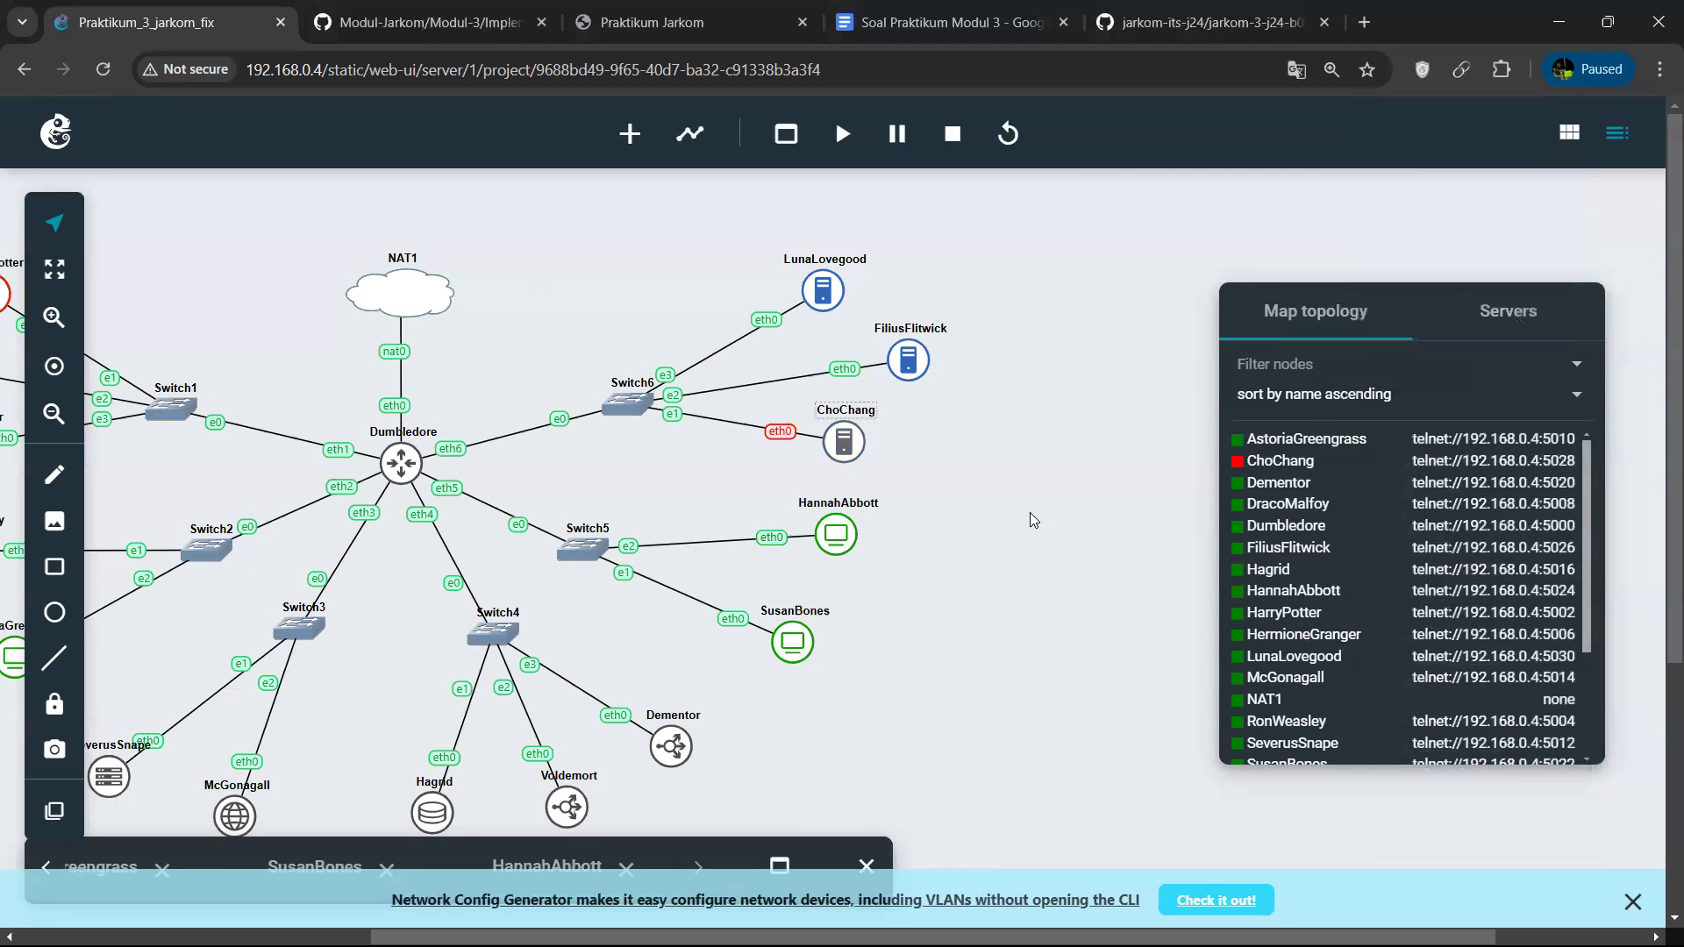
pyautogui.rightClick(1308, 603)
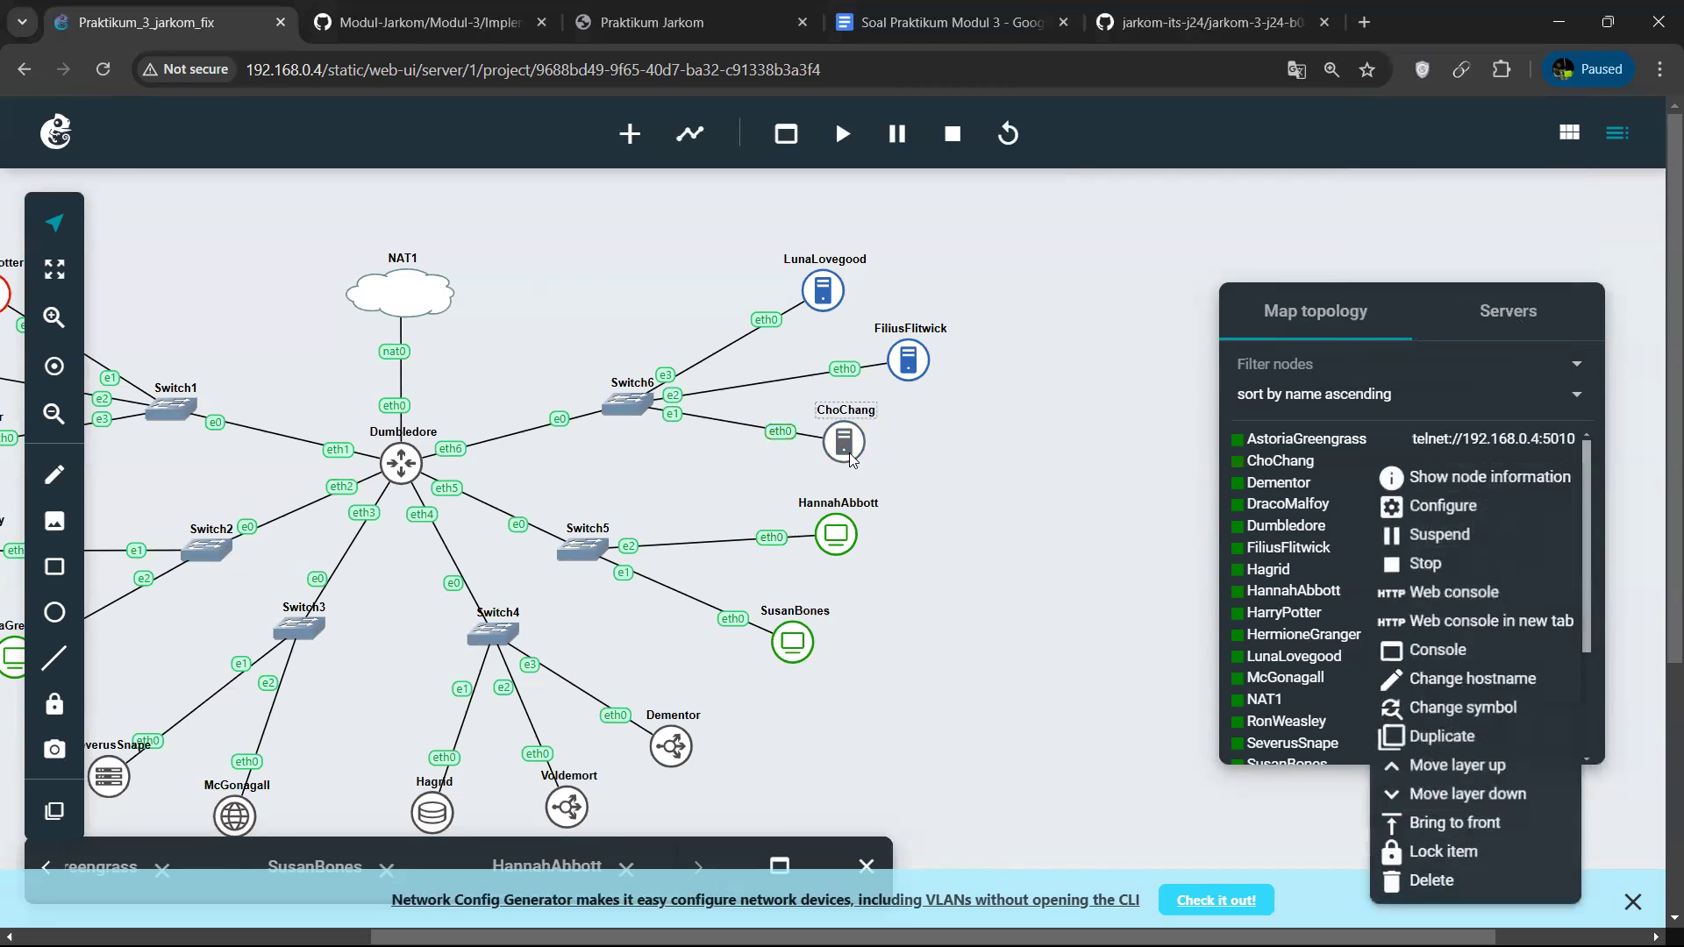
pyautogui.click(1411, 609)
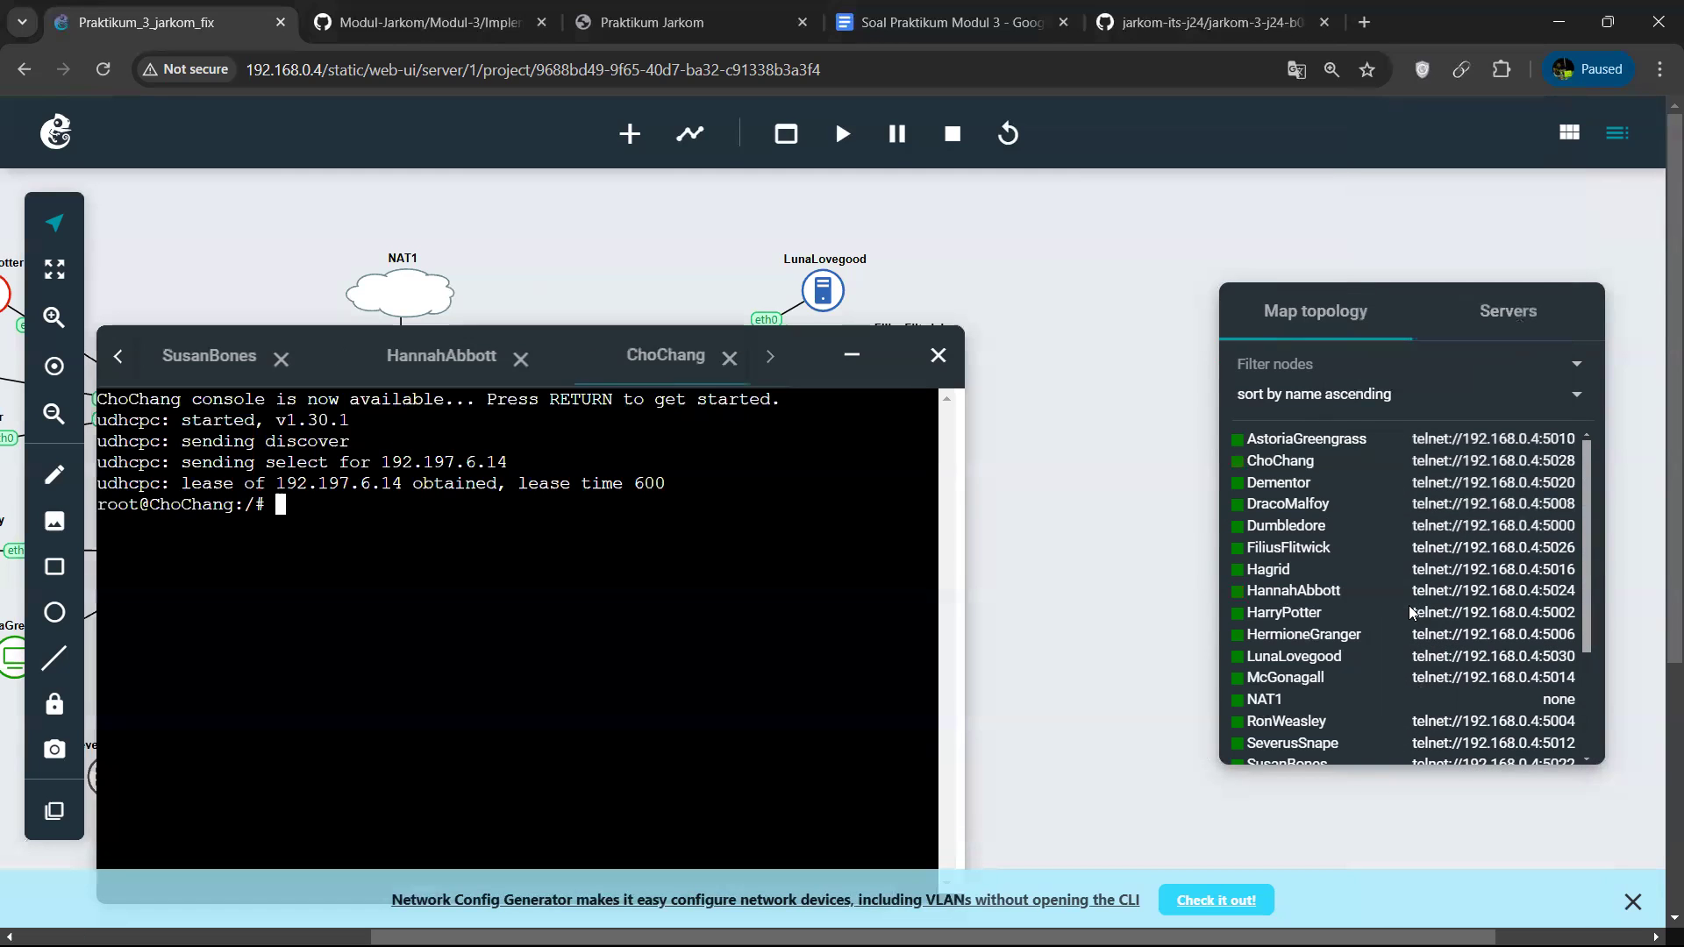
pyautogui.click(853, 355)
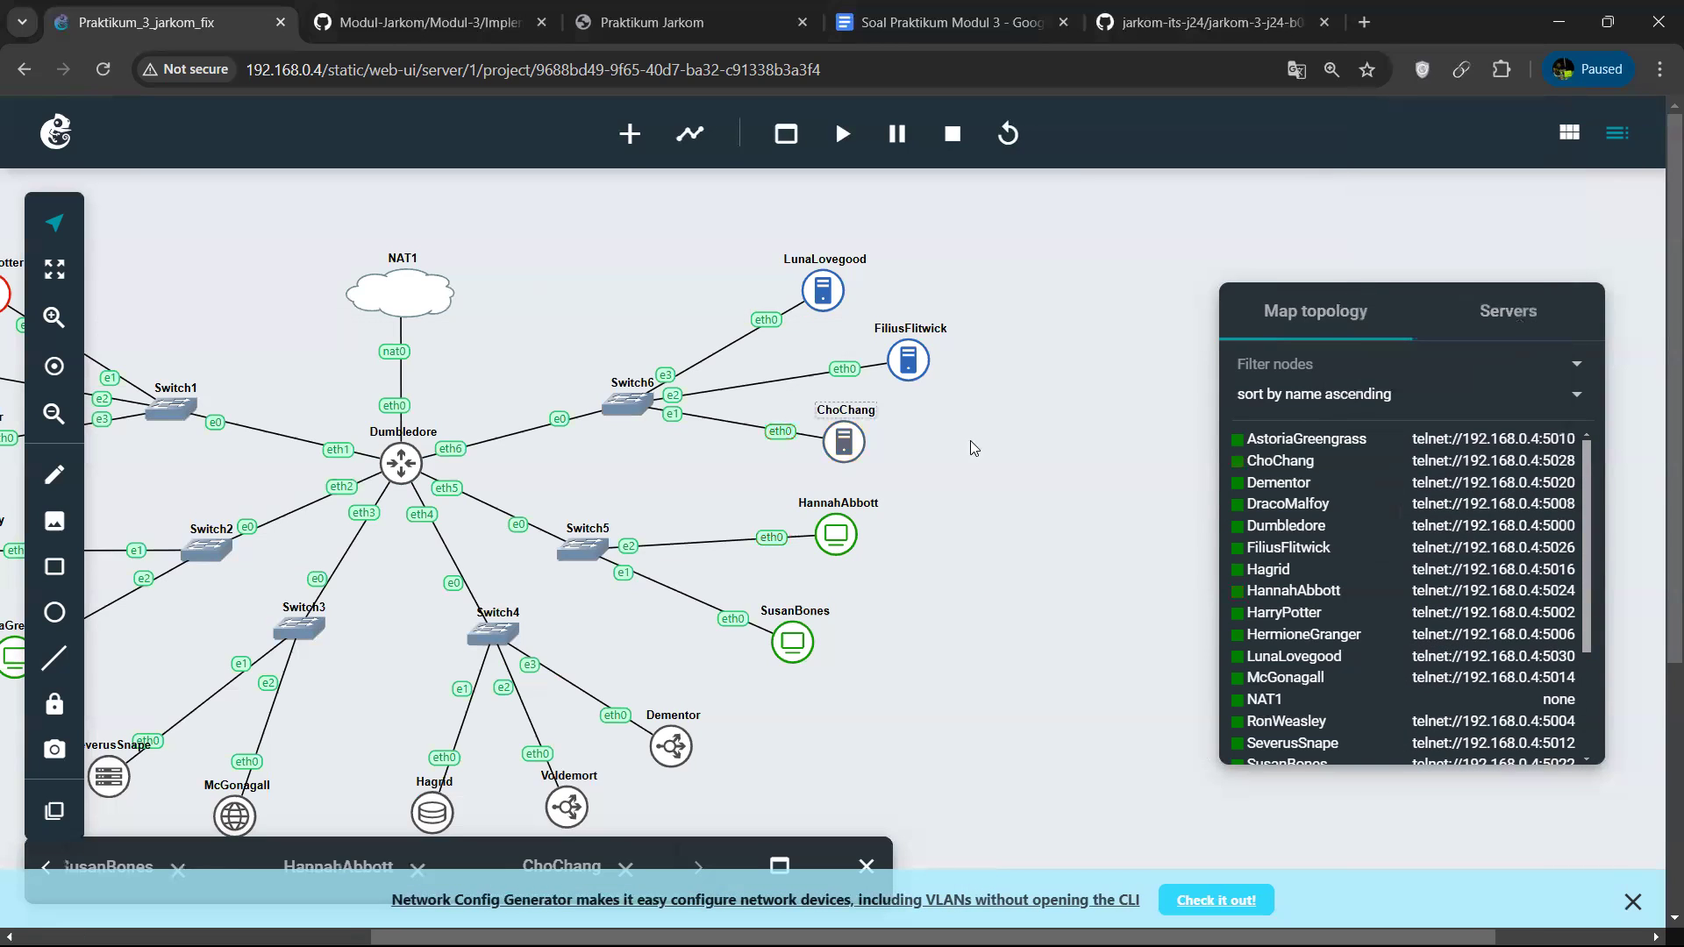
pyautogui.hscroll(-4, 971, 440)
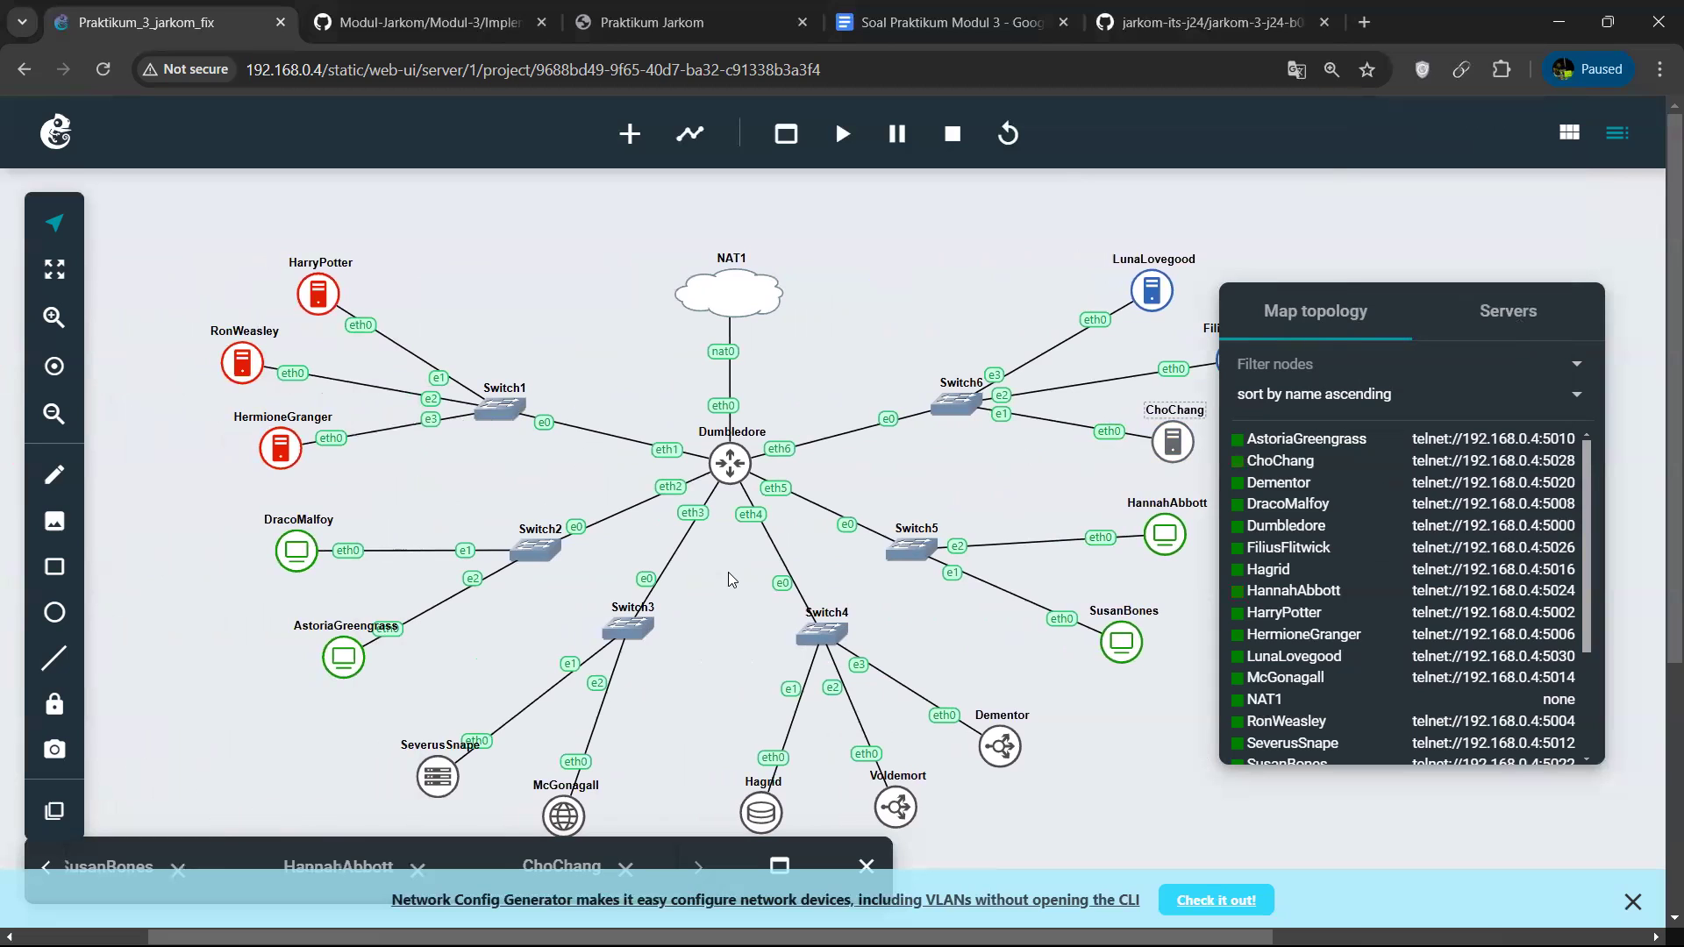
pyautogui.moveTo(734, 849); pyautogui.dragTo(829, 750)
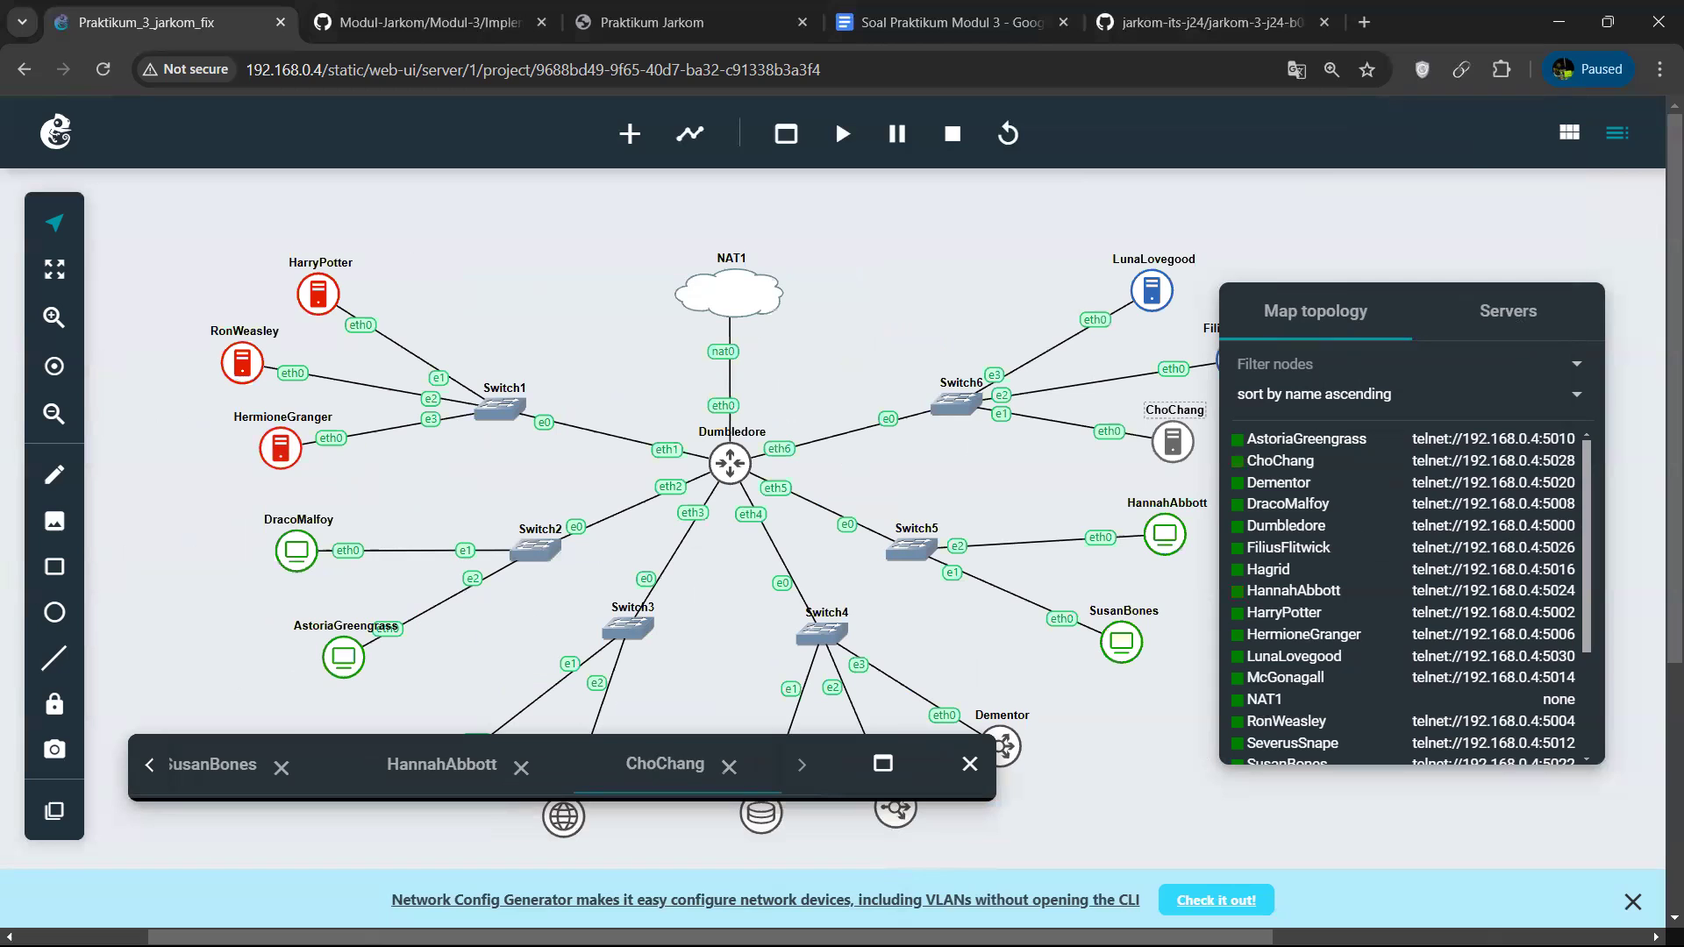
# Switch to the terminal and connect to the Dumbledore node in a new Ubuntu session with telnet 192.168.0.4 5000.
pyautogui.moveTo(1285, 915)
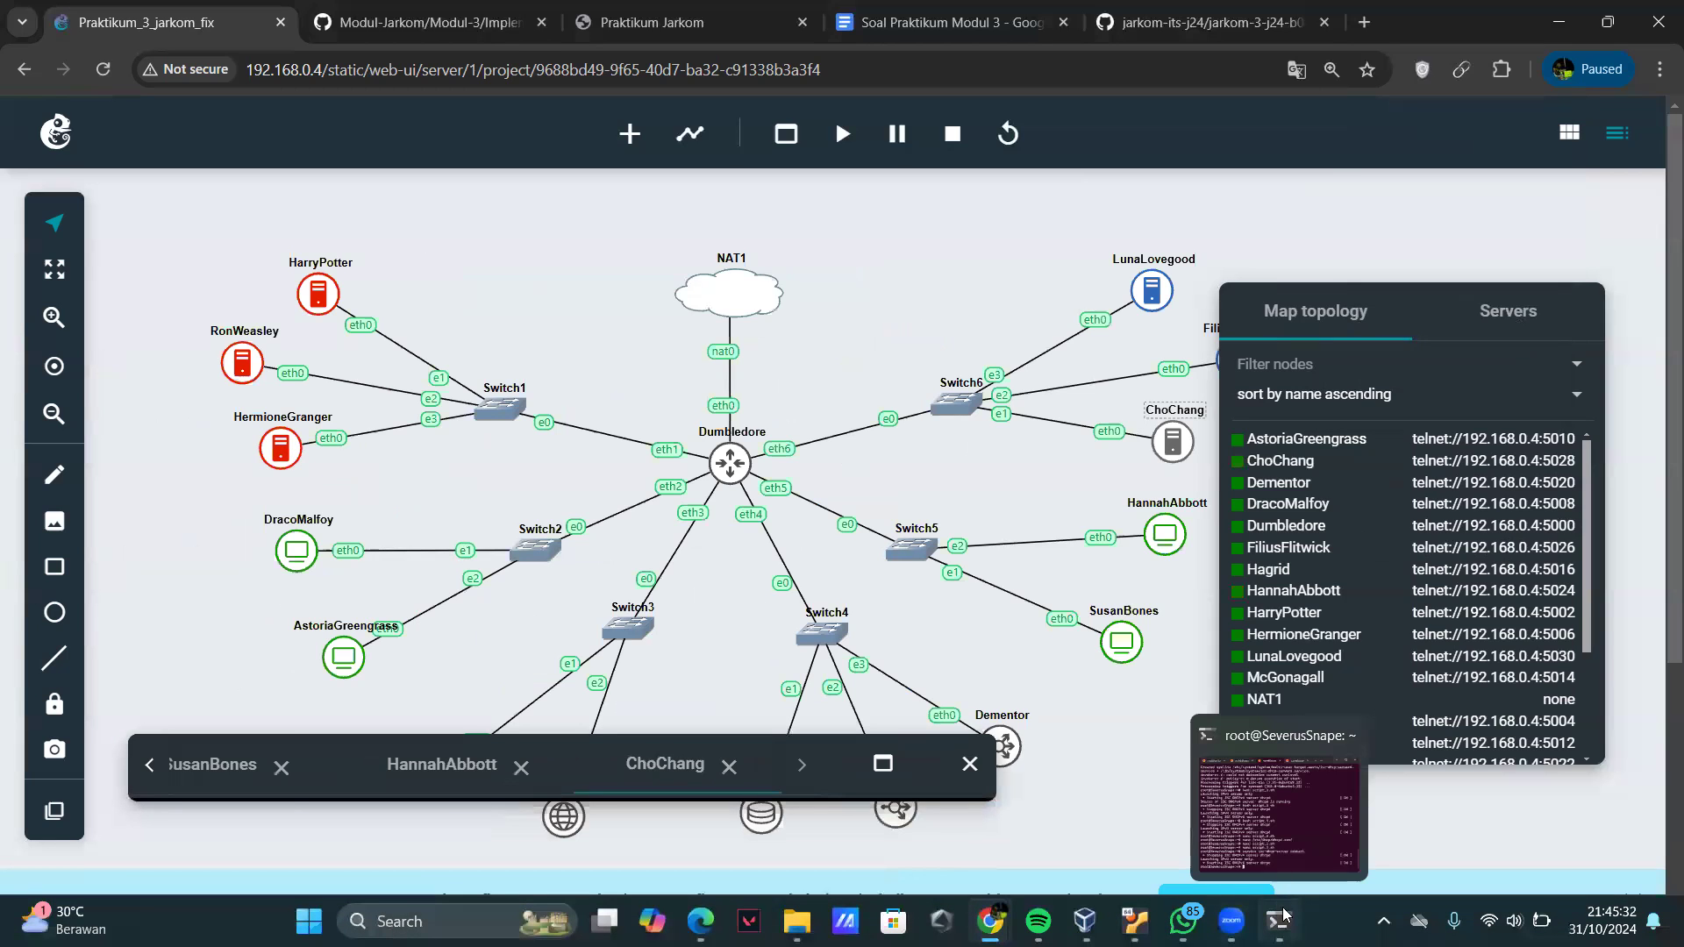
pyautogui.click(1294, 804)
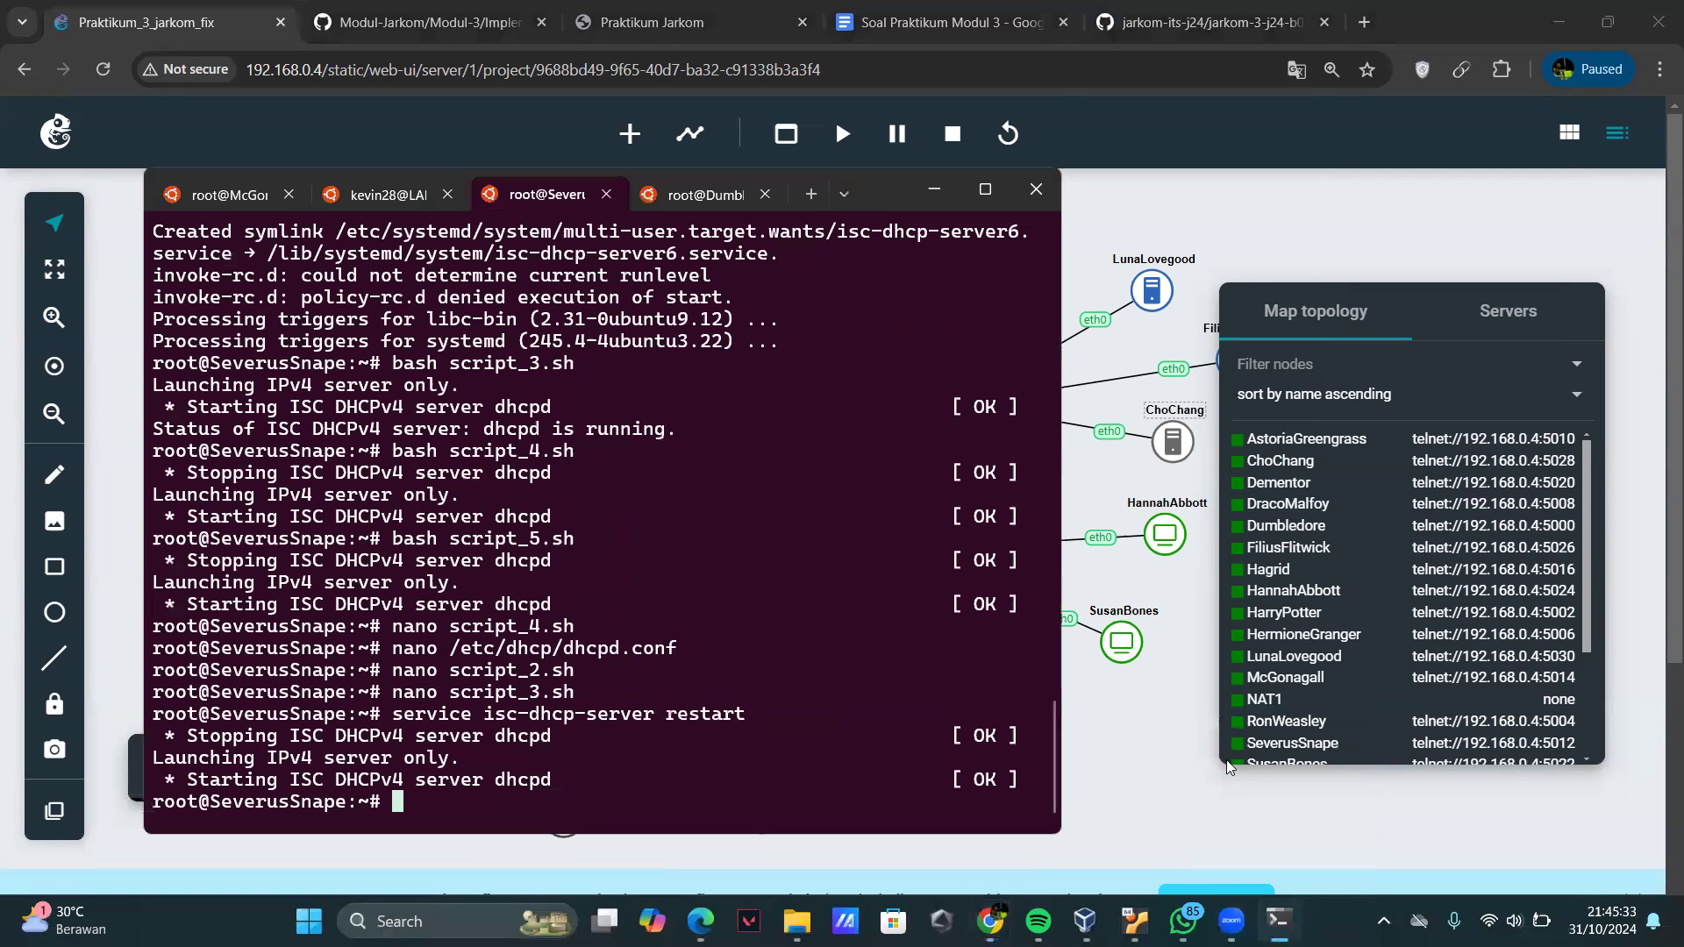
pyautogui.click(844, 195)
pyautogui.click(902, 335)
pyautogui.press('Up')
pyautogui.press('BackSpace')
pyautogui.write('0')
pyautogui.press('Return')
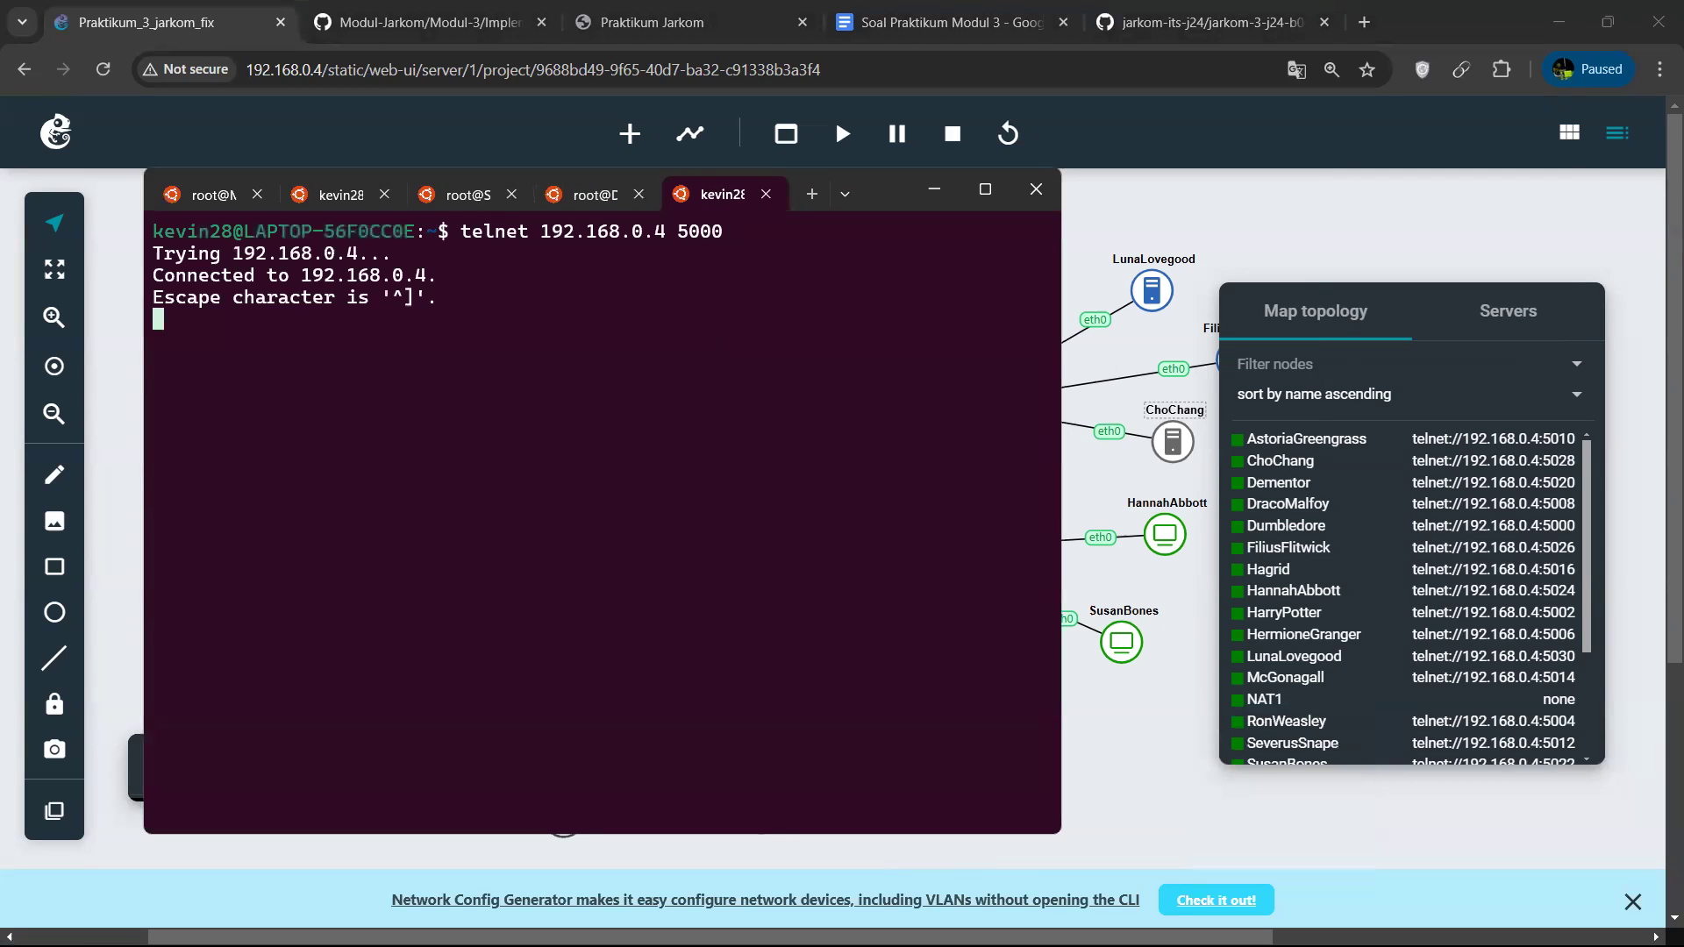
# Quit the telnet connection to Dumbledore and connect to the HarryPotter node with telnet 192.168.0.4 5002.
pyautogui.hotkey('ctrl', 'c')
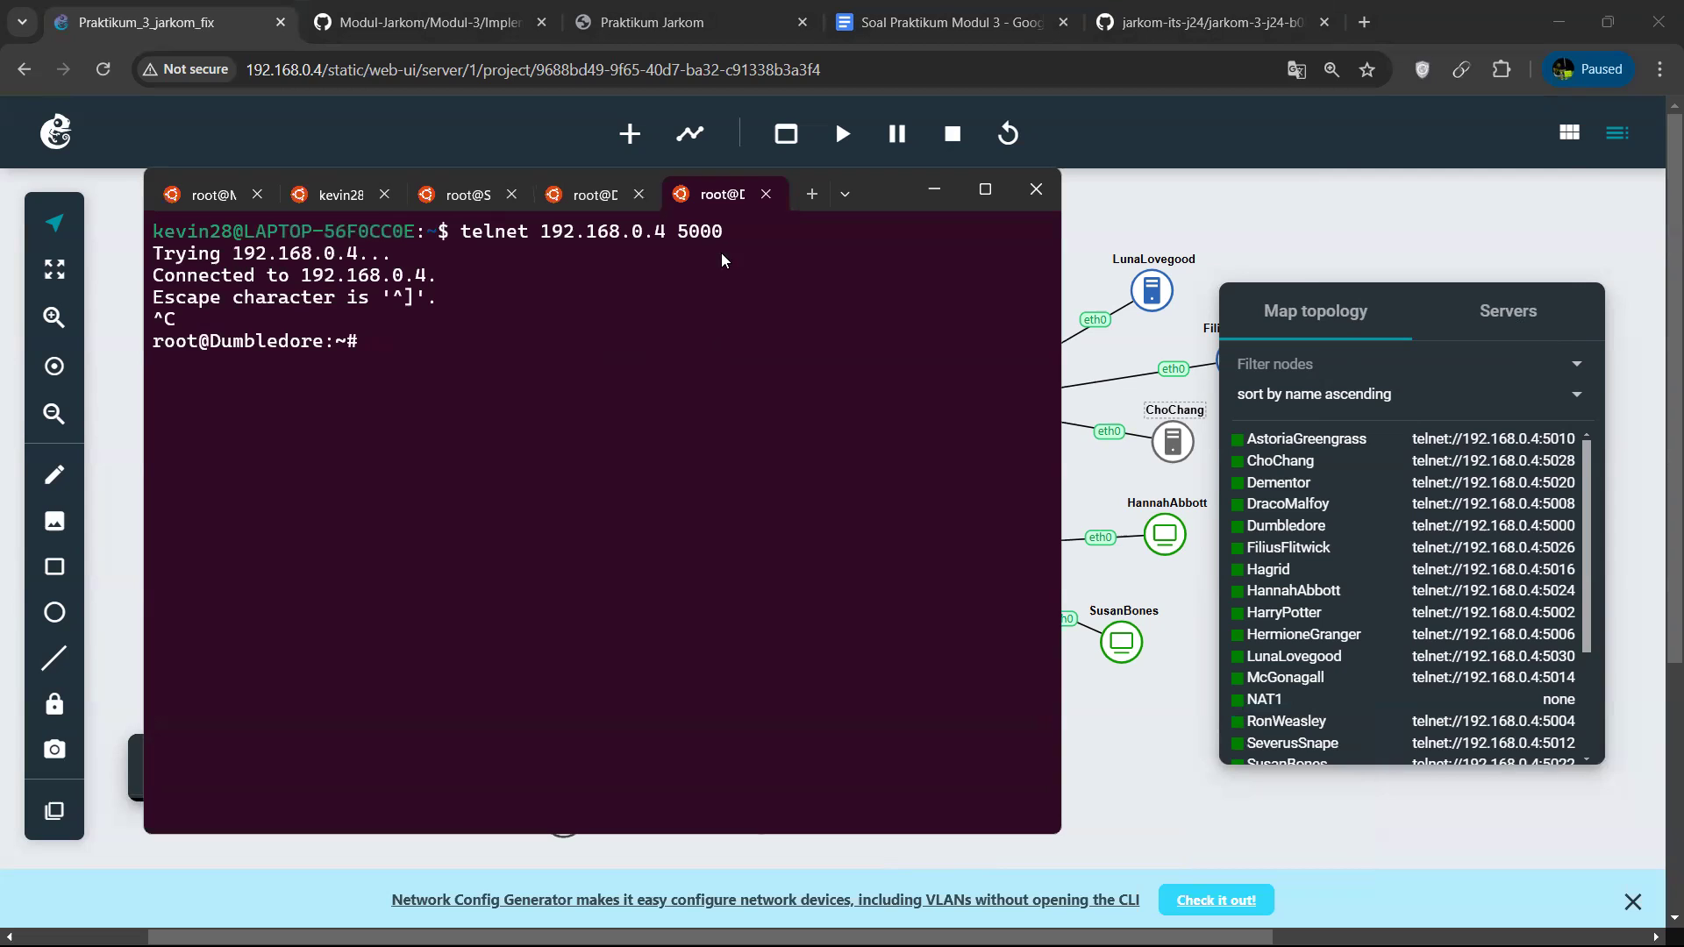
pyautogui.hotkey('ctrl', ']')
pyautogui.write('quit')
pyautogui.press('Return')
pyautogui.press('Up')
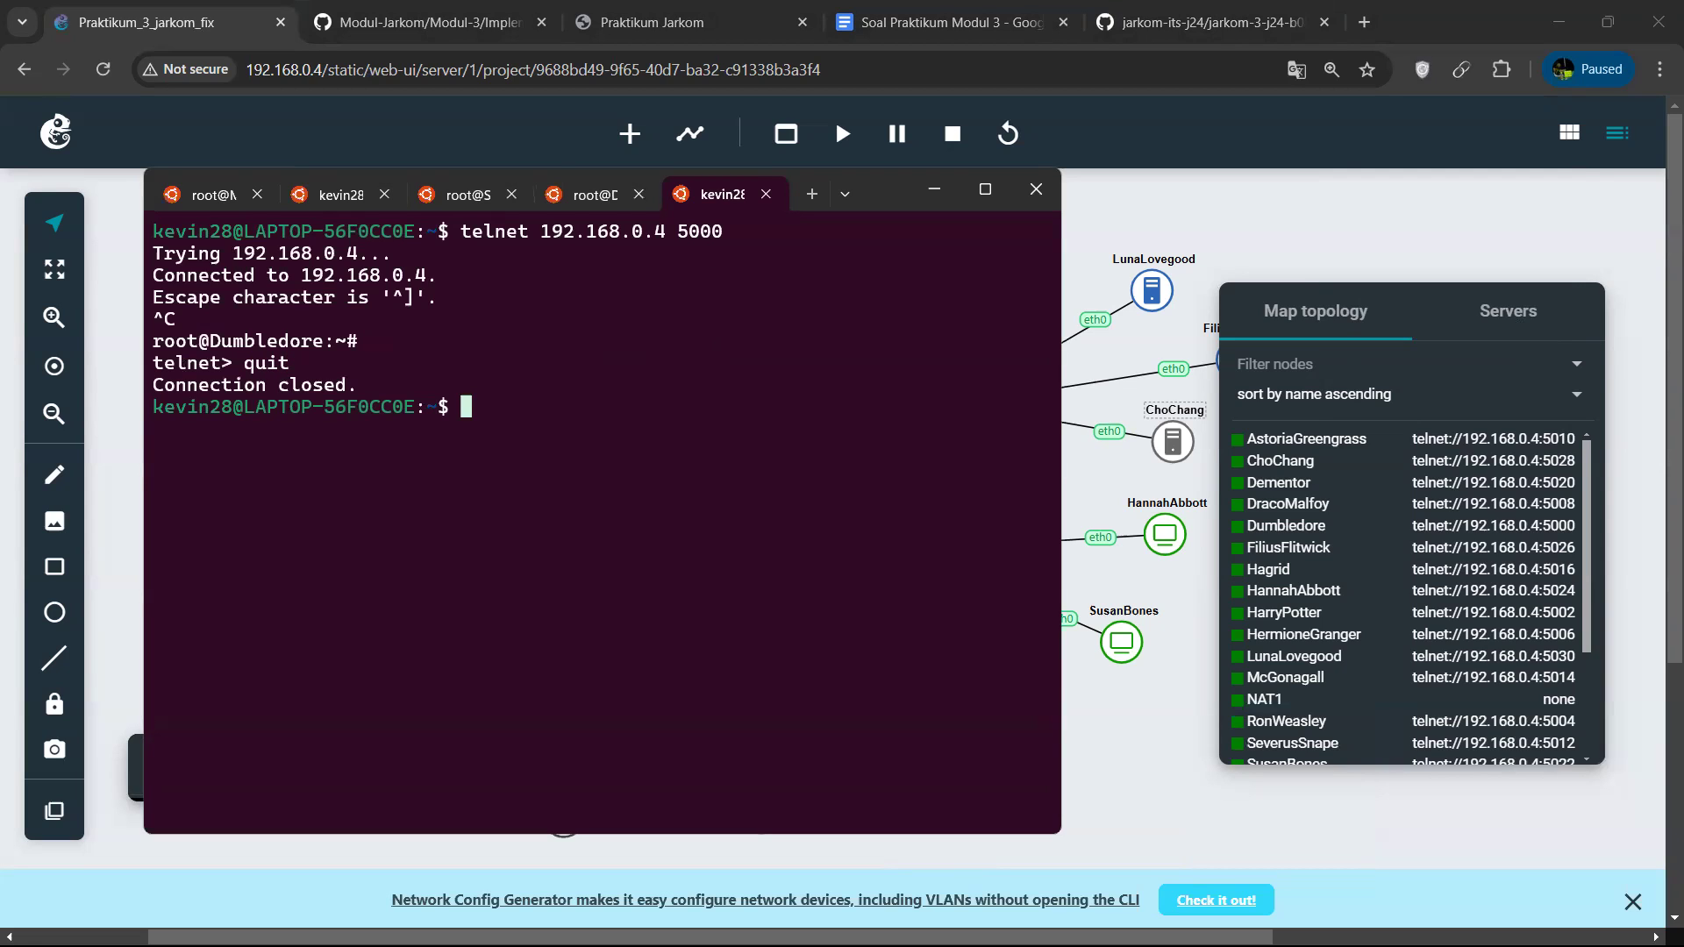
pyautogui.press('BackSpace')
pyautogui.write('2')
pyautogui.press('Return')
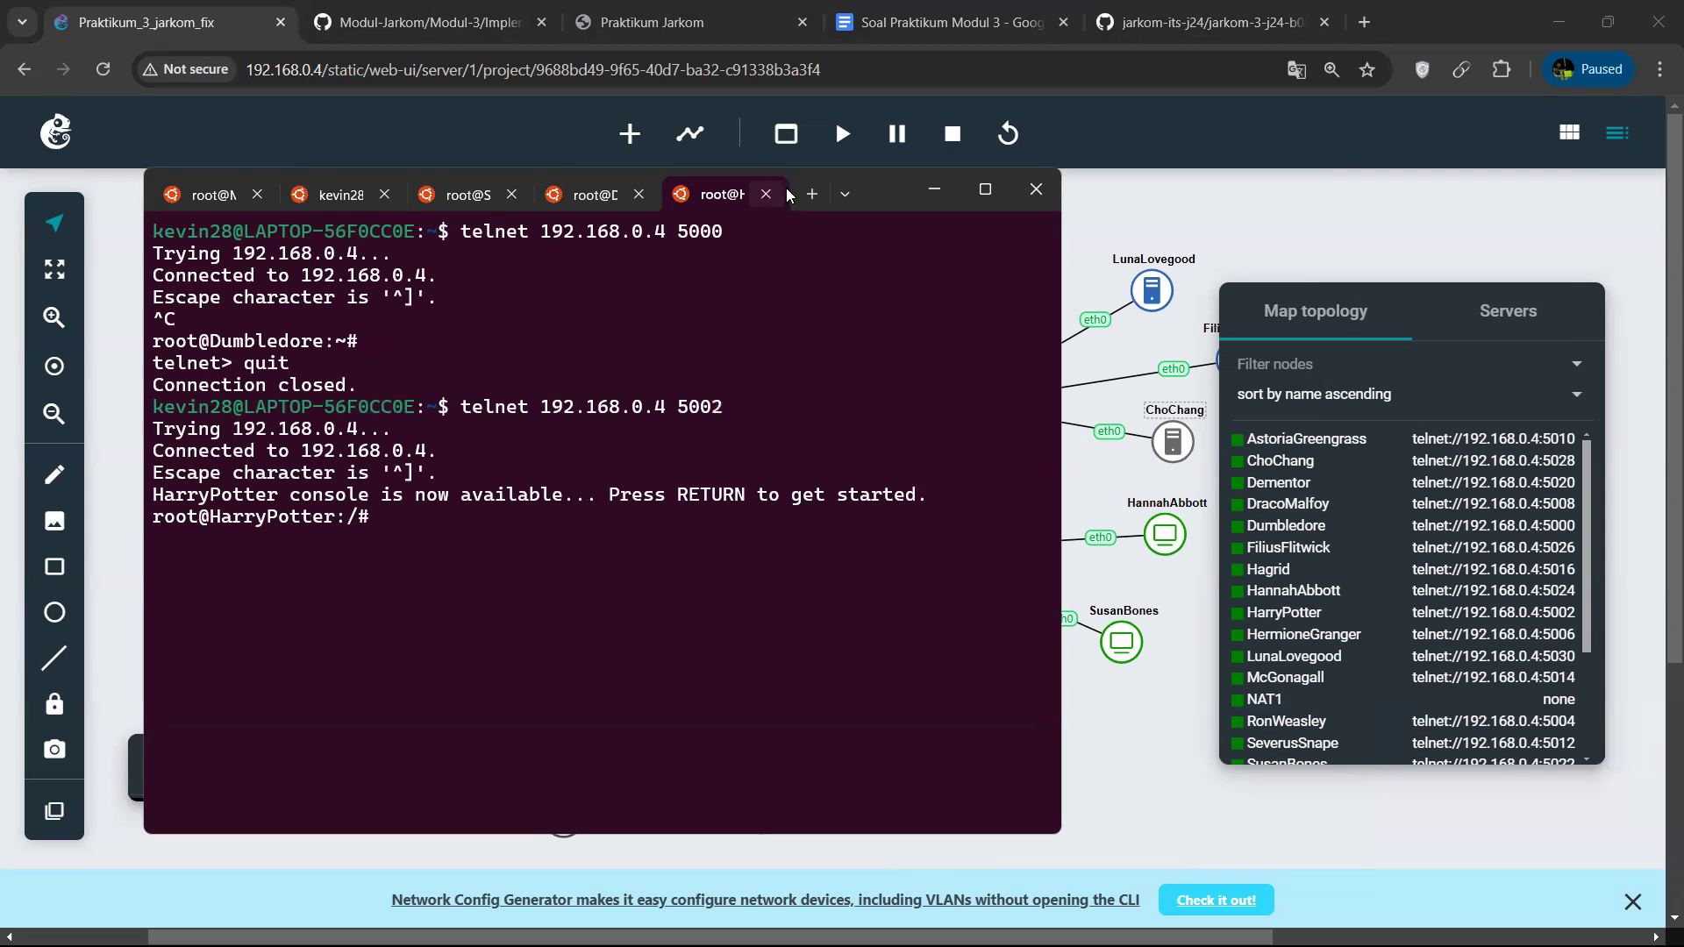
# Open another Ubuntu session and connect to the RonWeasley node with telnet 192.168.0.4 5004.
pyautogui.click(838, 196)
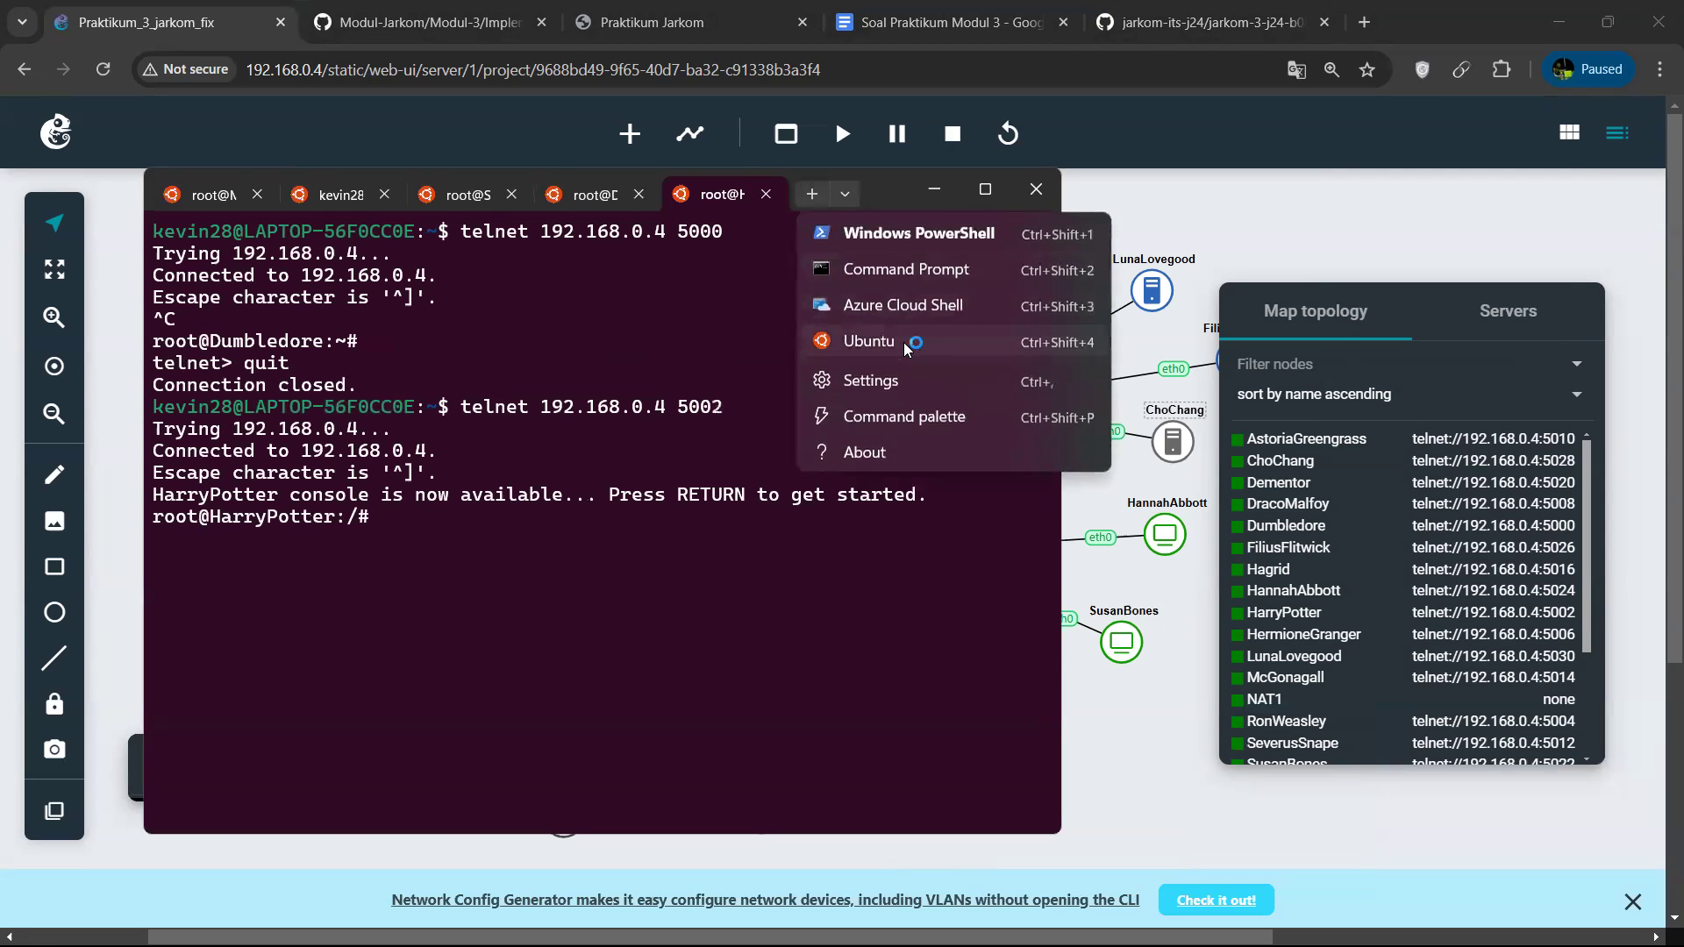
pyautogui.click(904, 342)
pyautogui.press('Up')
pyautogui.press('BackSpace')
pyautogui.write('4 5004')
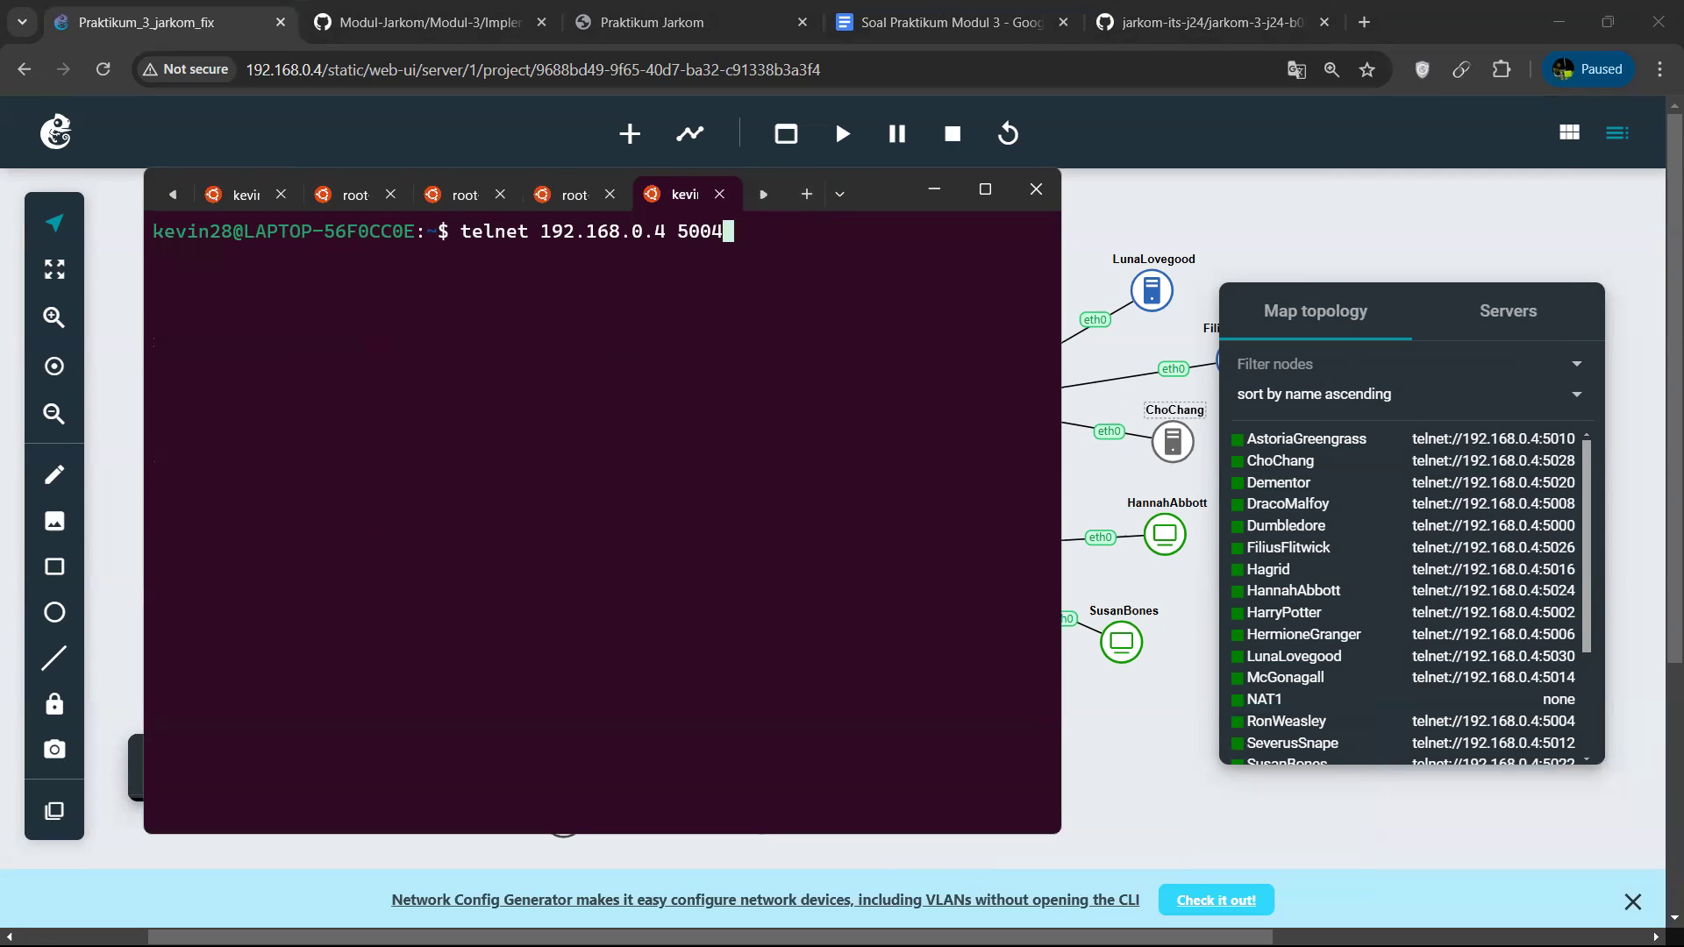
pyautogui.press('Return')
# Open another Ubuntu session and connect to the HermioneGranger node with telnet 192.168.0.4 5006.
pyautogui.click(845, 188)
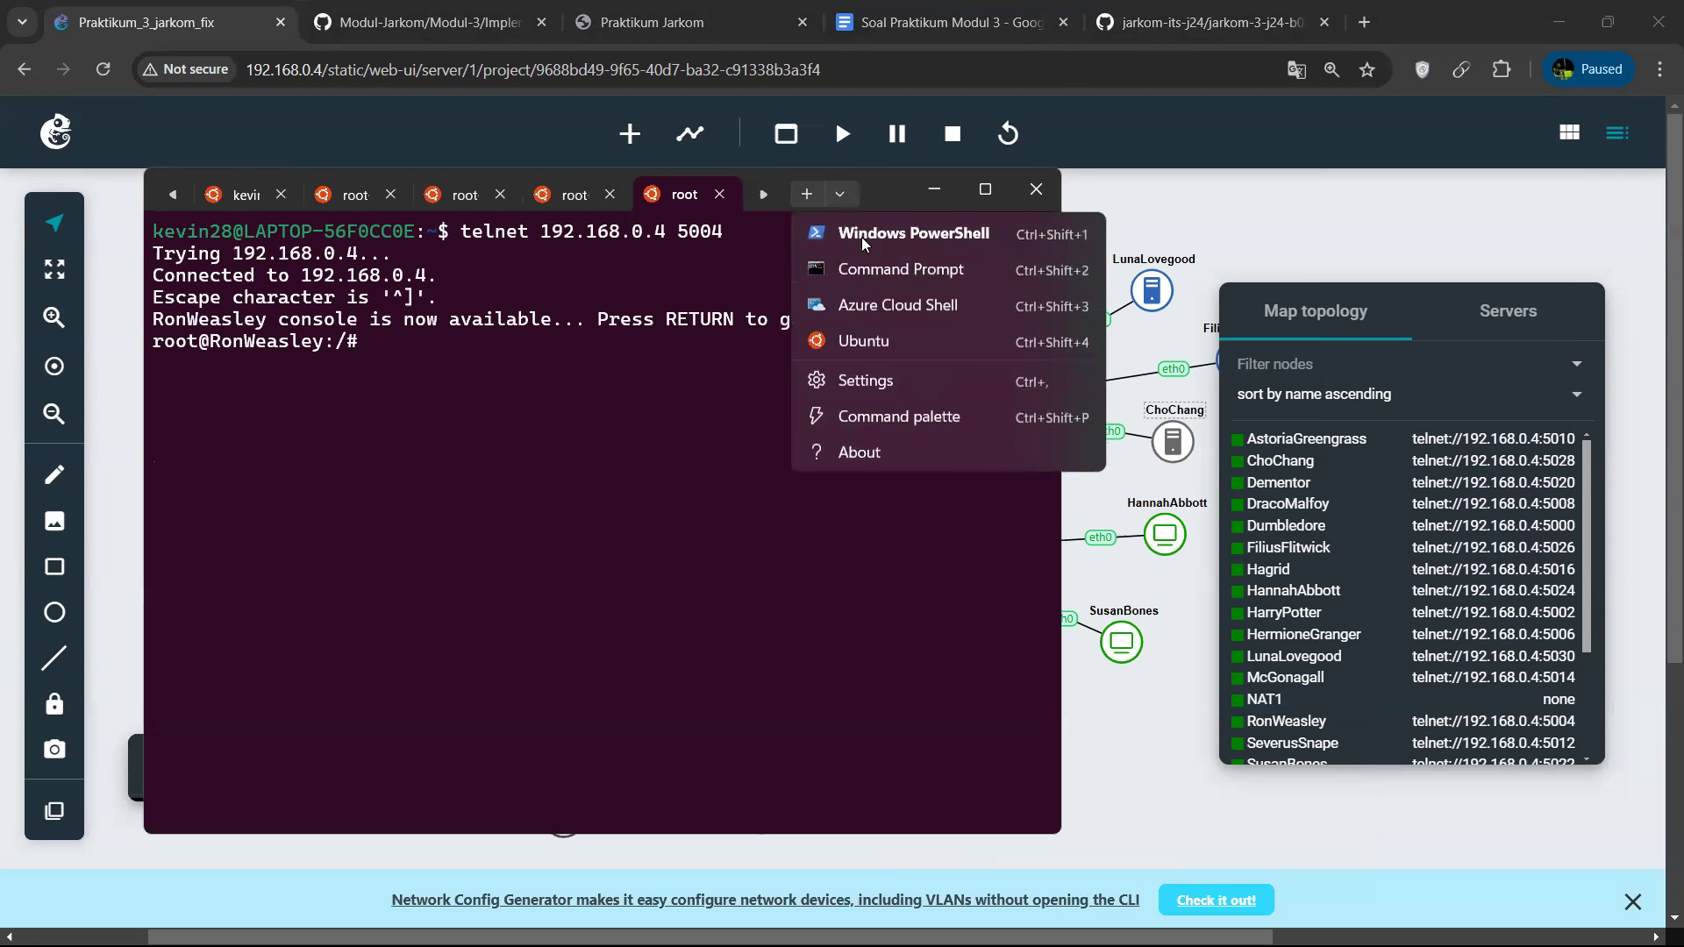
pyautogui.click(881, 342)
pyautogui.press('Up')
pyautogui.press('BackSpace')
pyautogui.write('8')
pyautogui.press('BackSpace')
pyautogui.press('BackSpace')
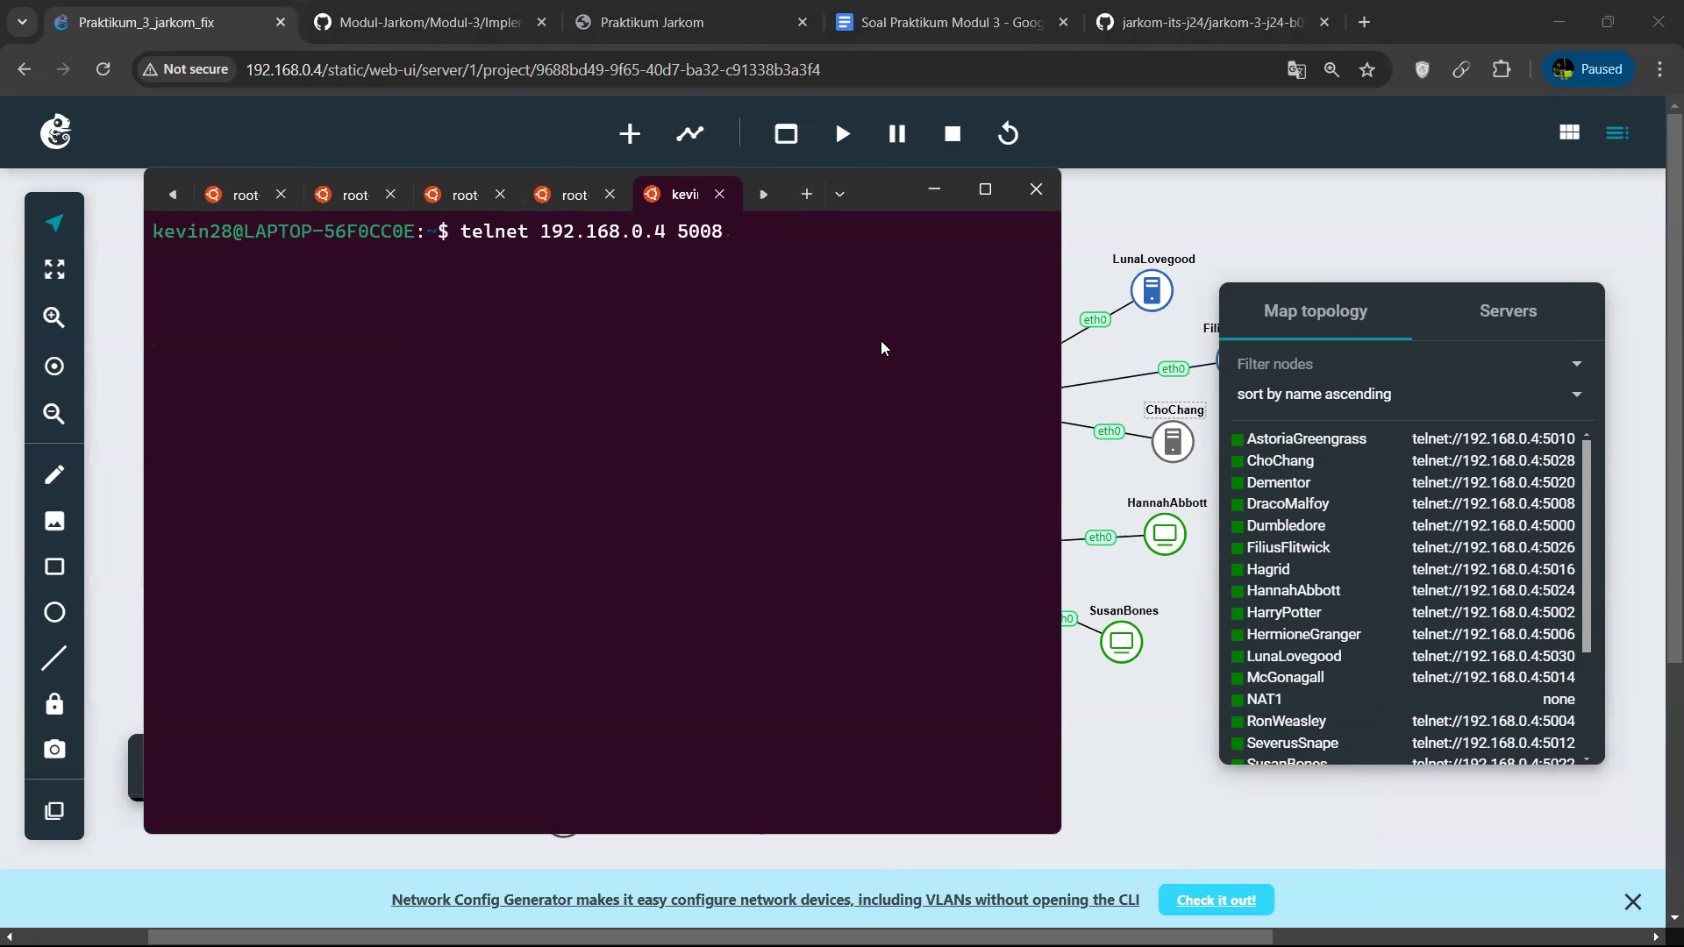
pyautogui.write('06')
pyautogui.press('Return')
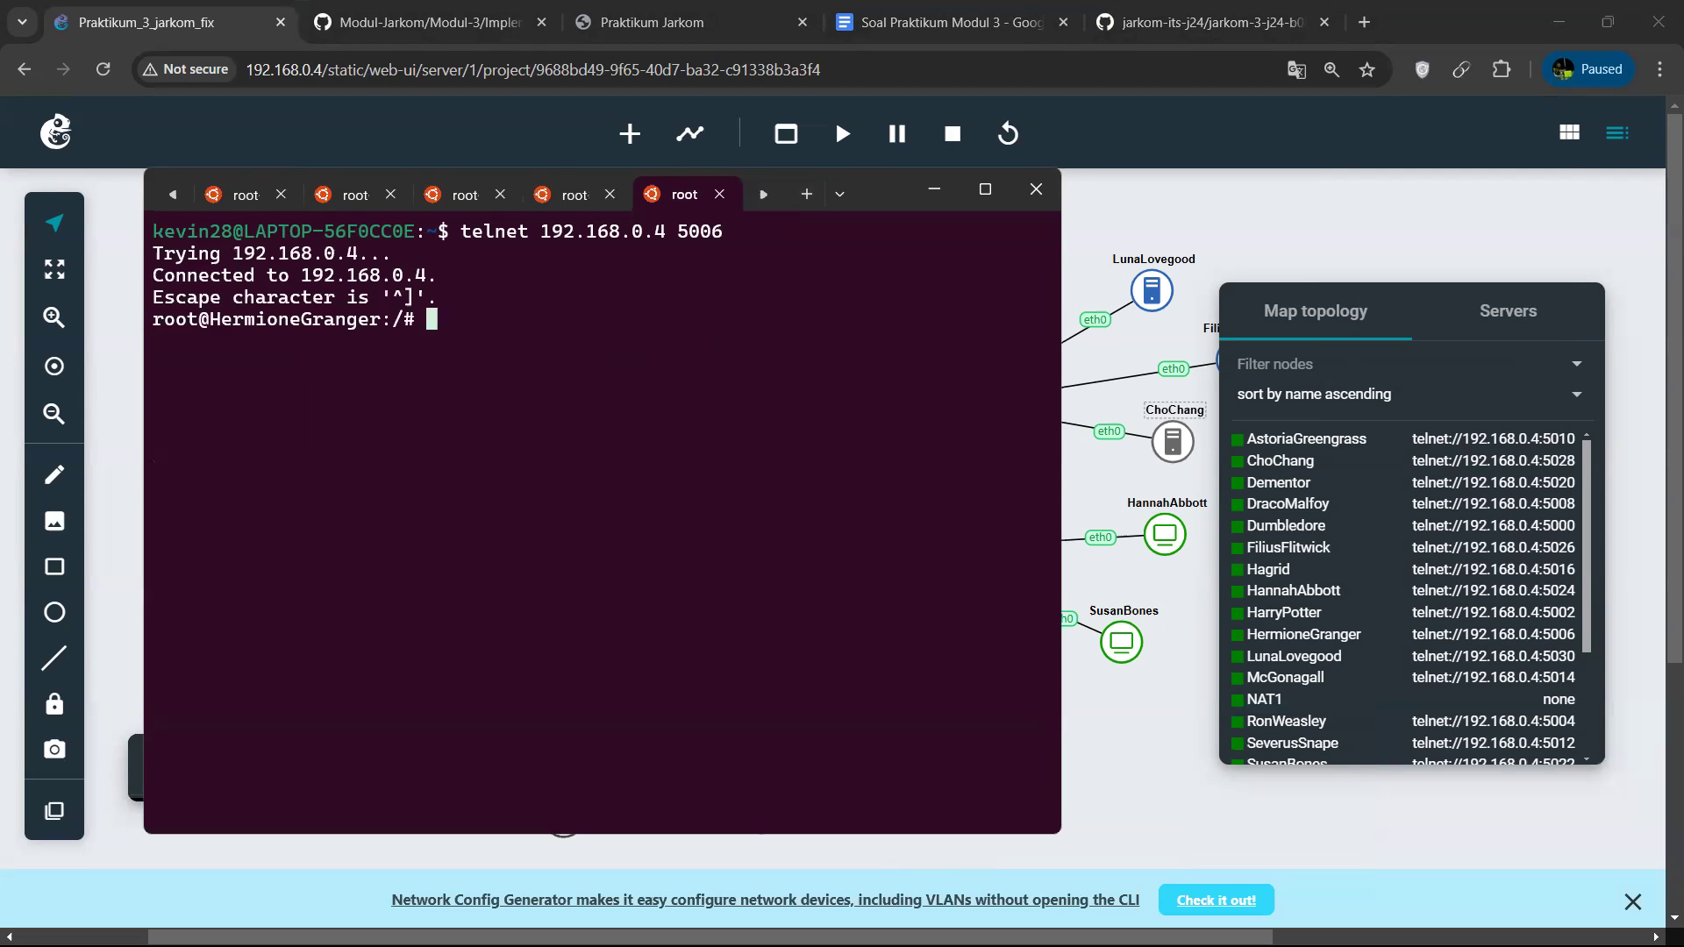
# Return to the HarryPotter session, clear the screen, and go to the home directory and list its files.
pyautogui.click(986, 191)
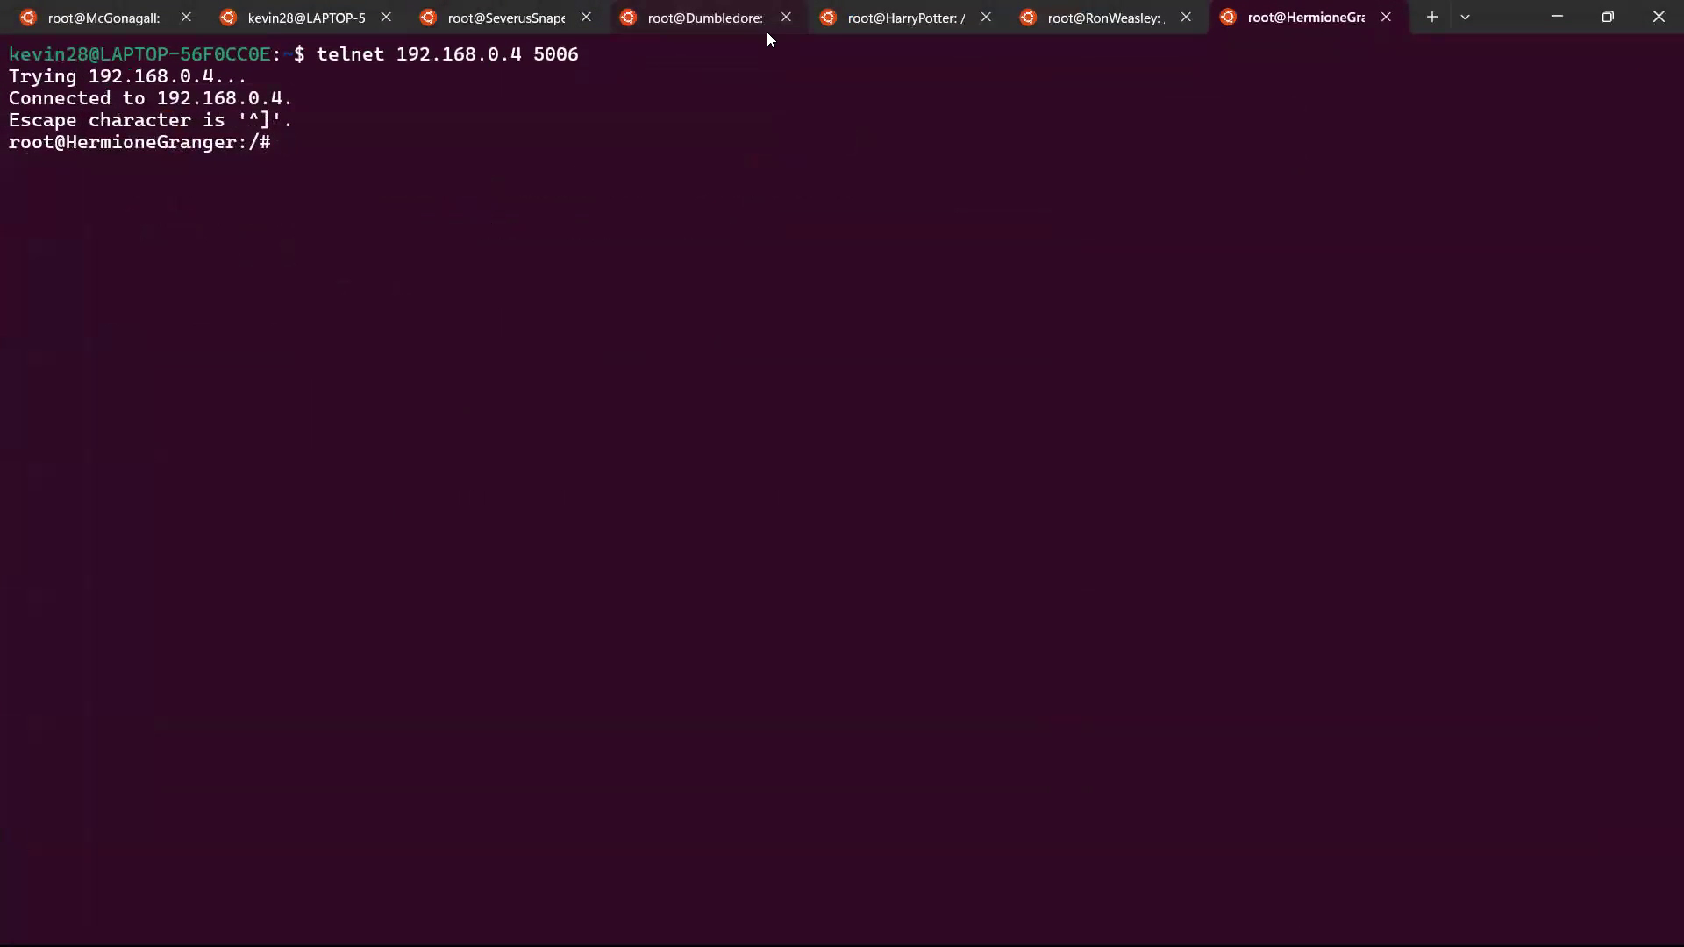
pyautogui.click(1608, 16)
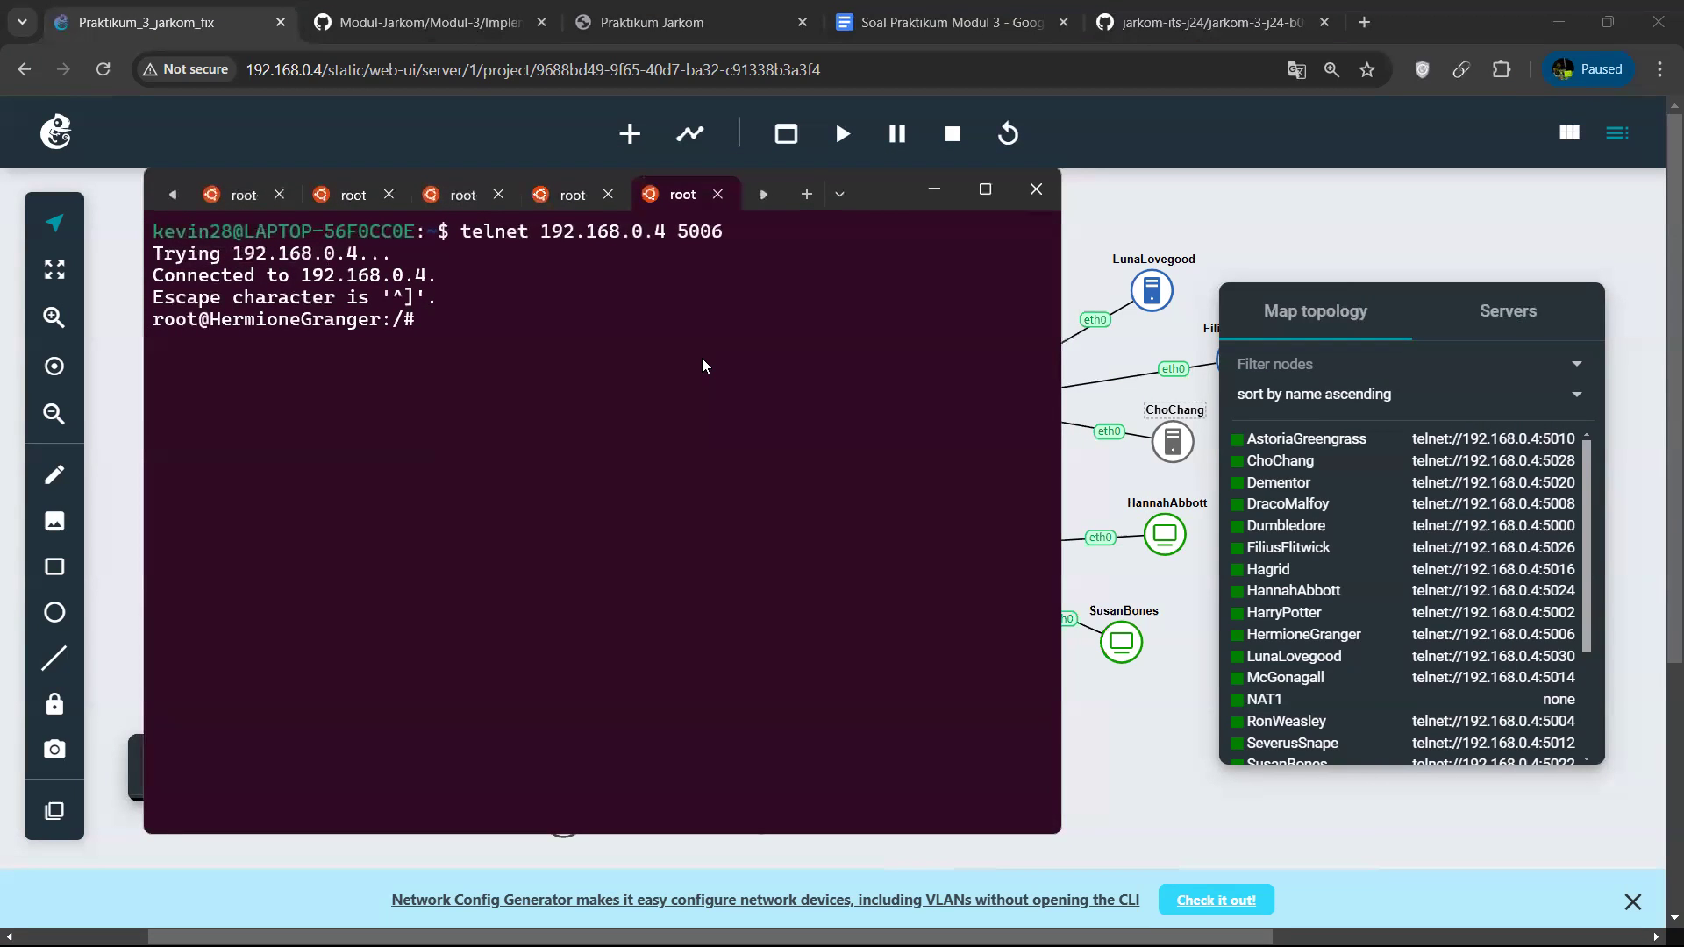
pyautogui.click(556, 186)
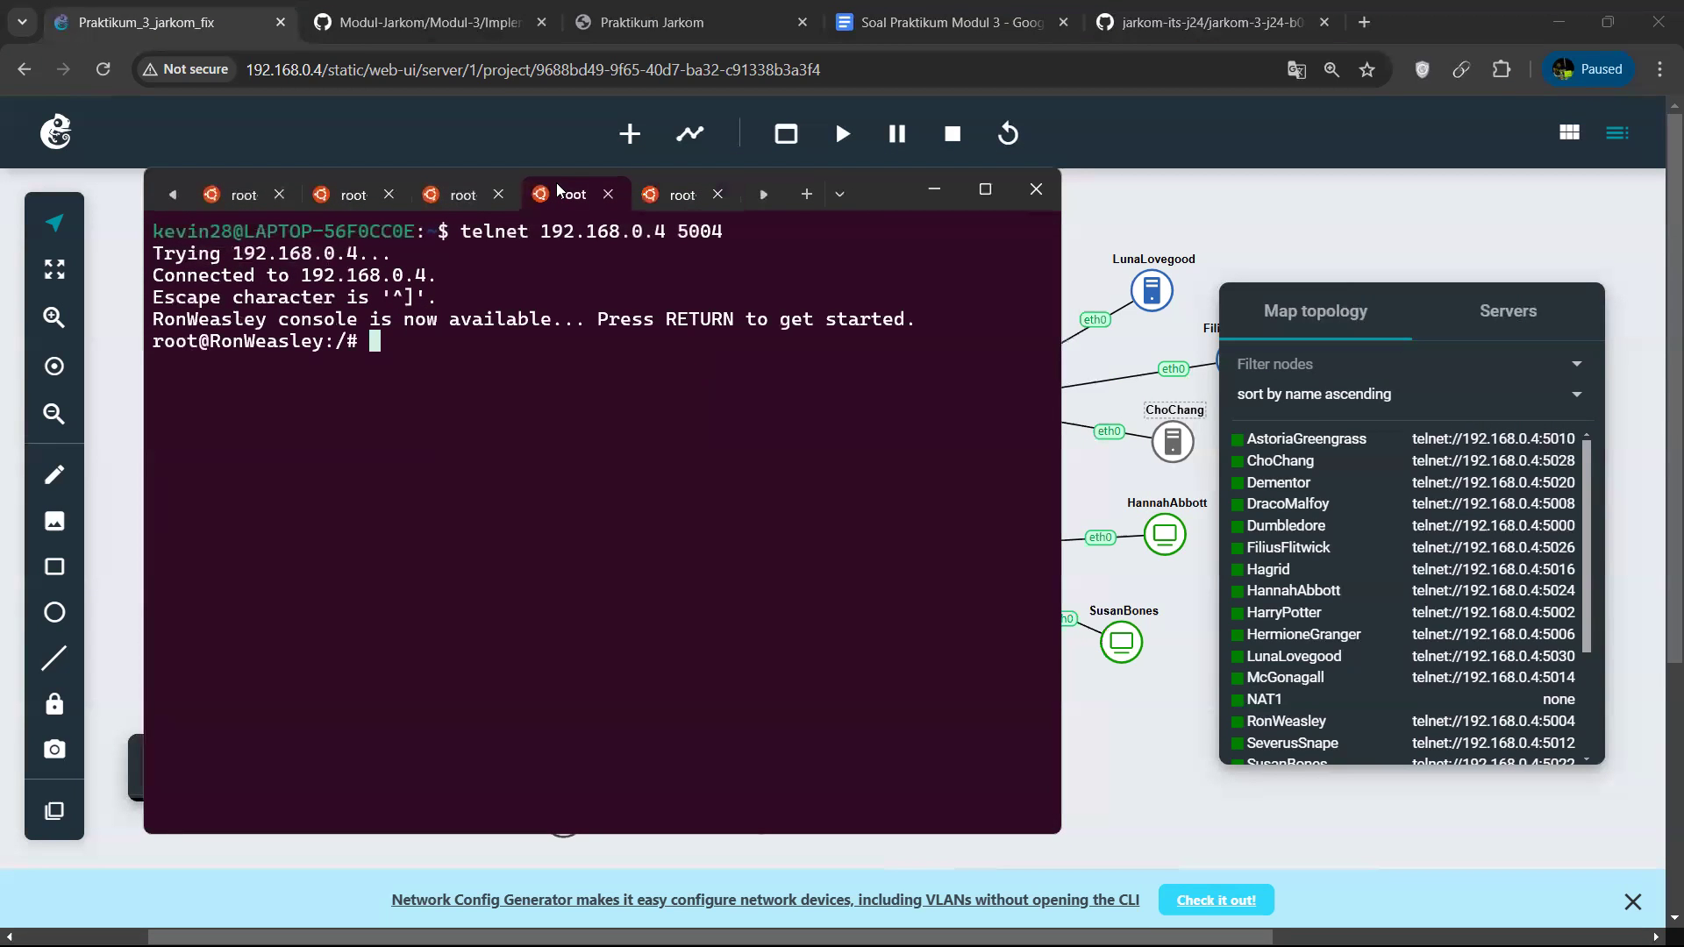
pyautogui.click(463, 194)
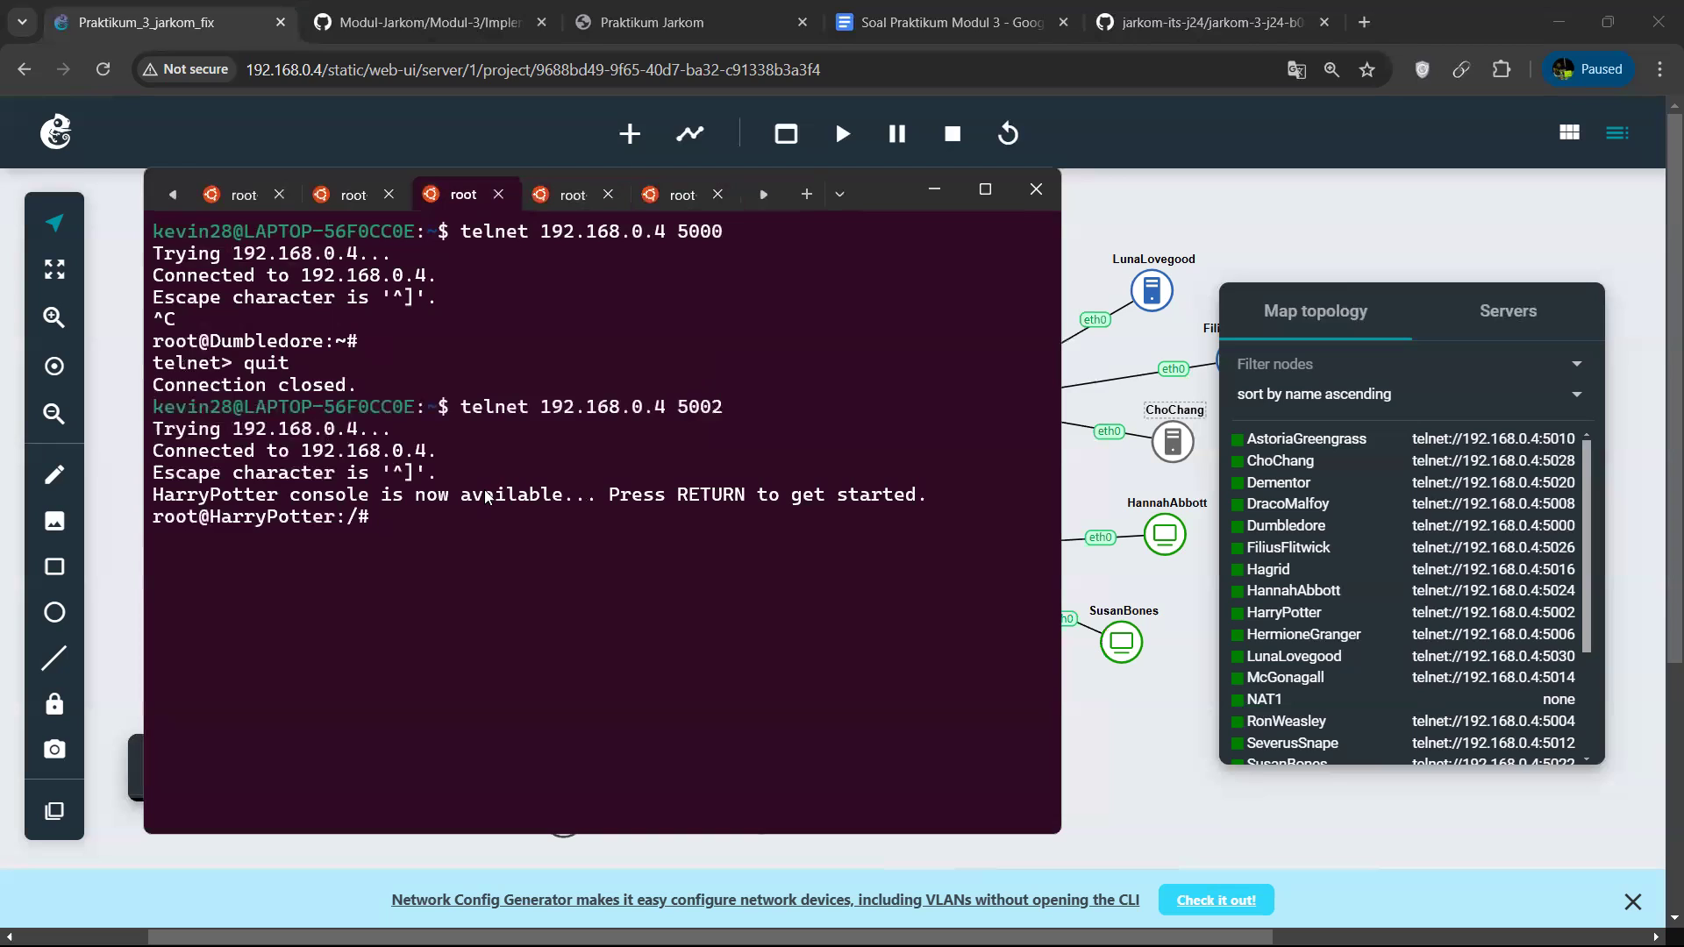
pyautogui.write('clear')
pyautogui.press('Return')
pyautogui.write('c')
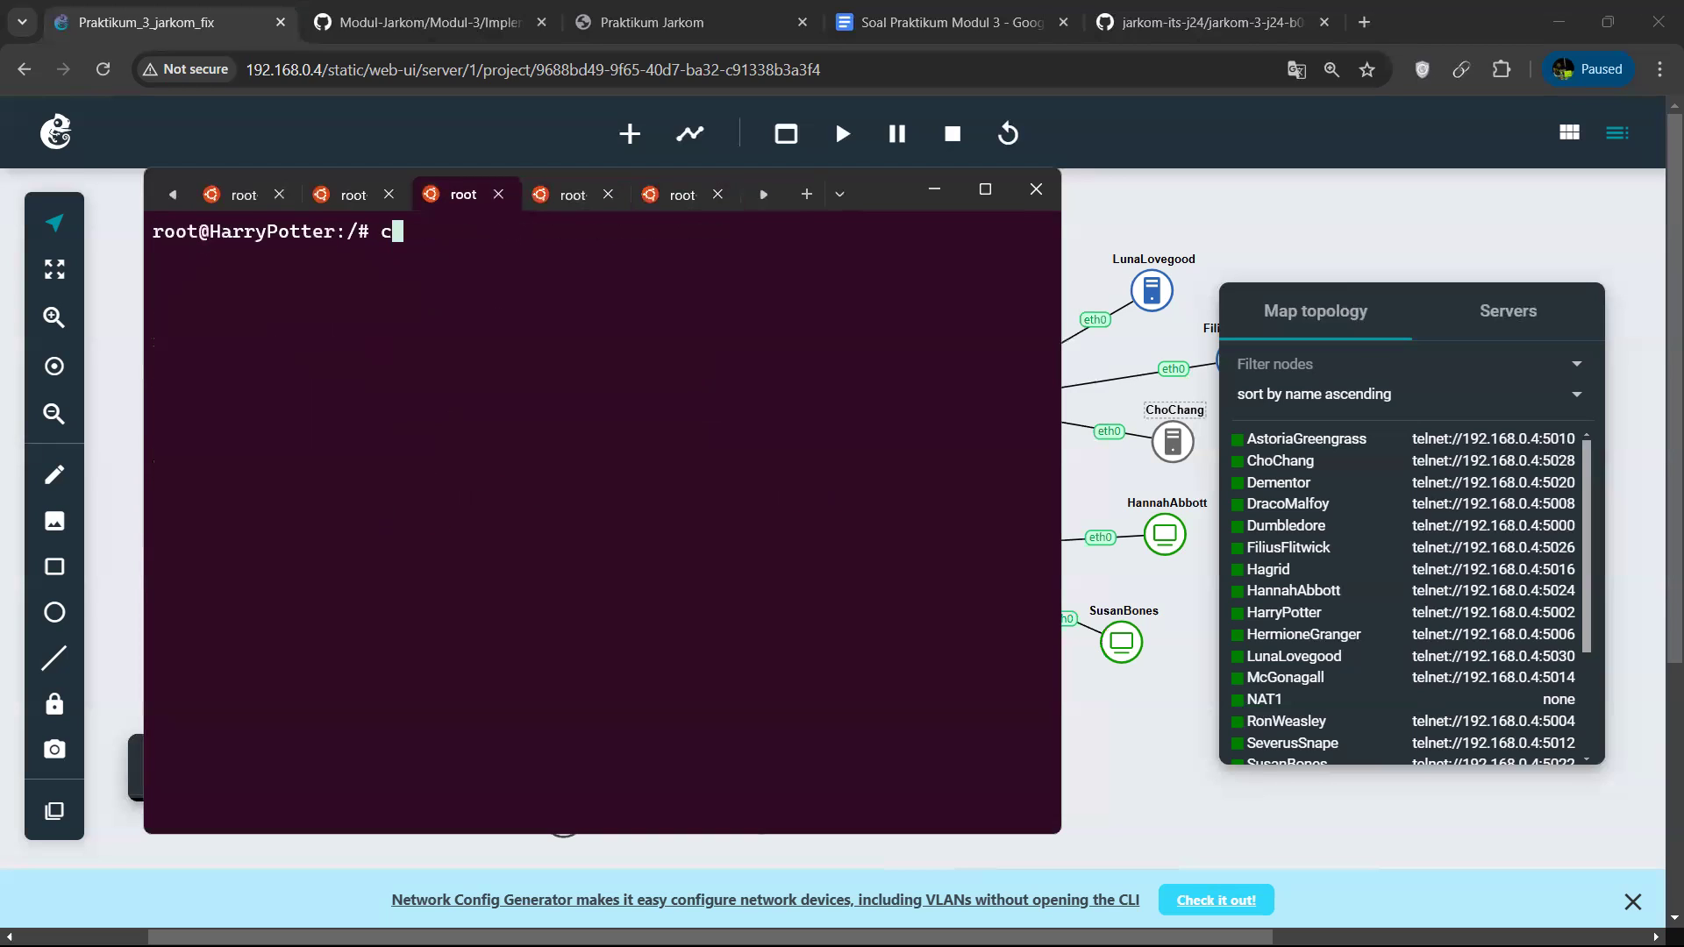
pyautogui.write('d')
pyautogui.press('Return')
pyautogui.write('ls')
pyautogui.press('Return')
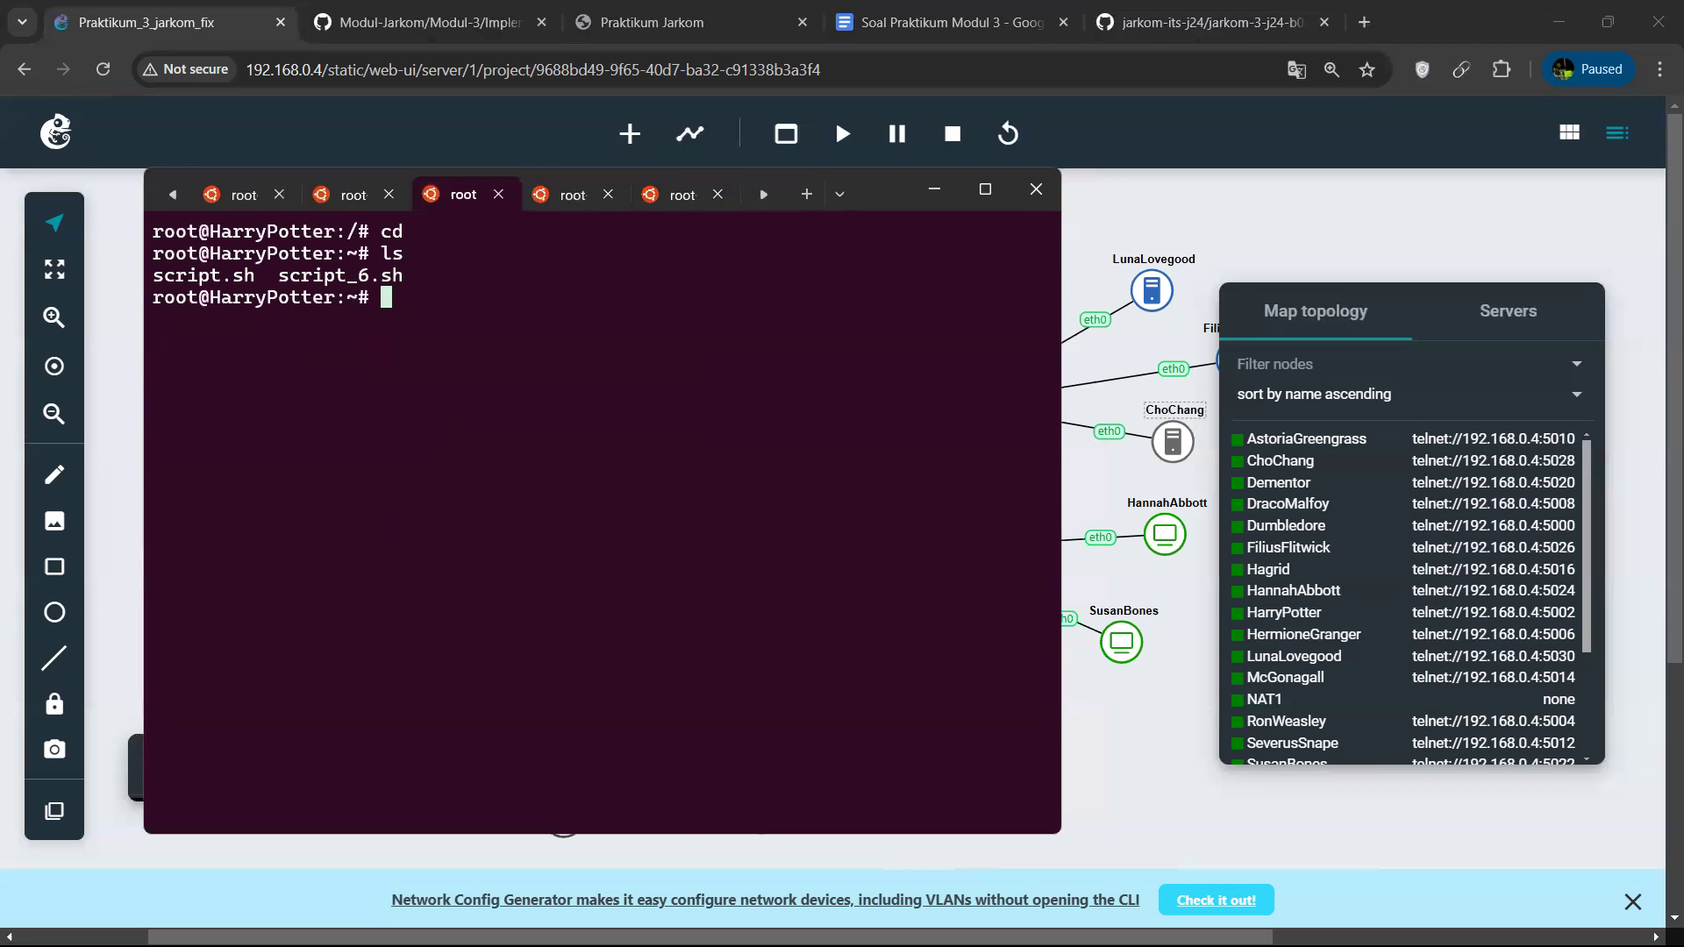
# Run script.sh with bash on the HarryPotter node.
pyautogui.write('bash script')
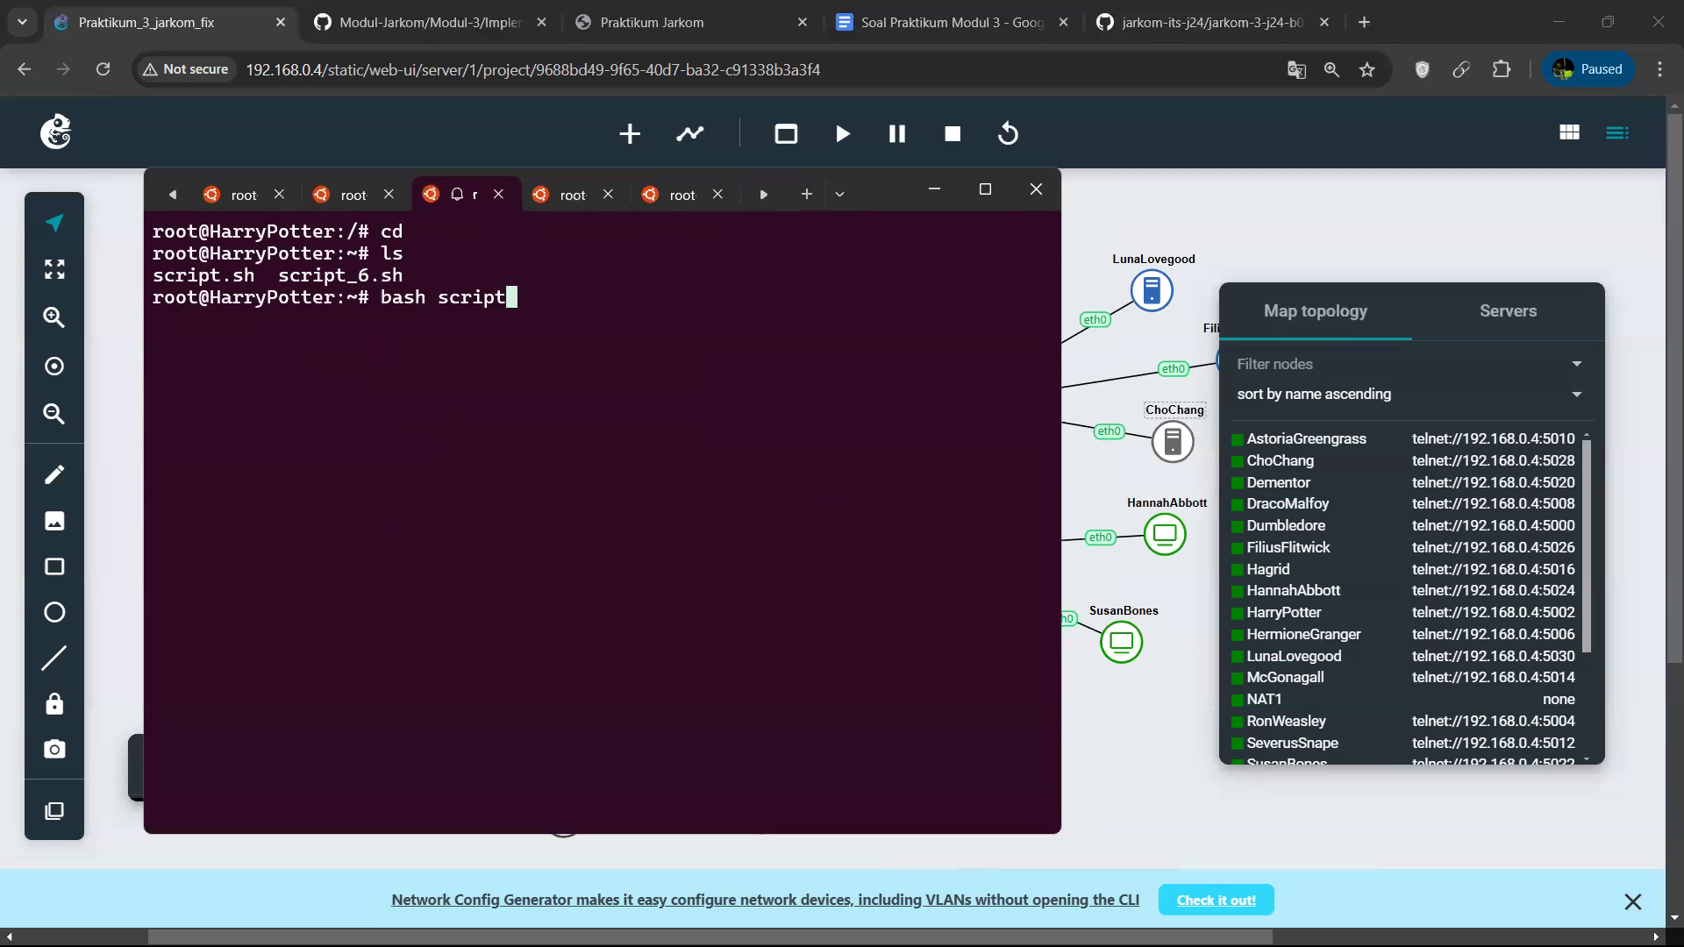
pyautogui.write('.sh')
pyautogui.press('Return')
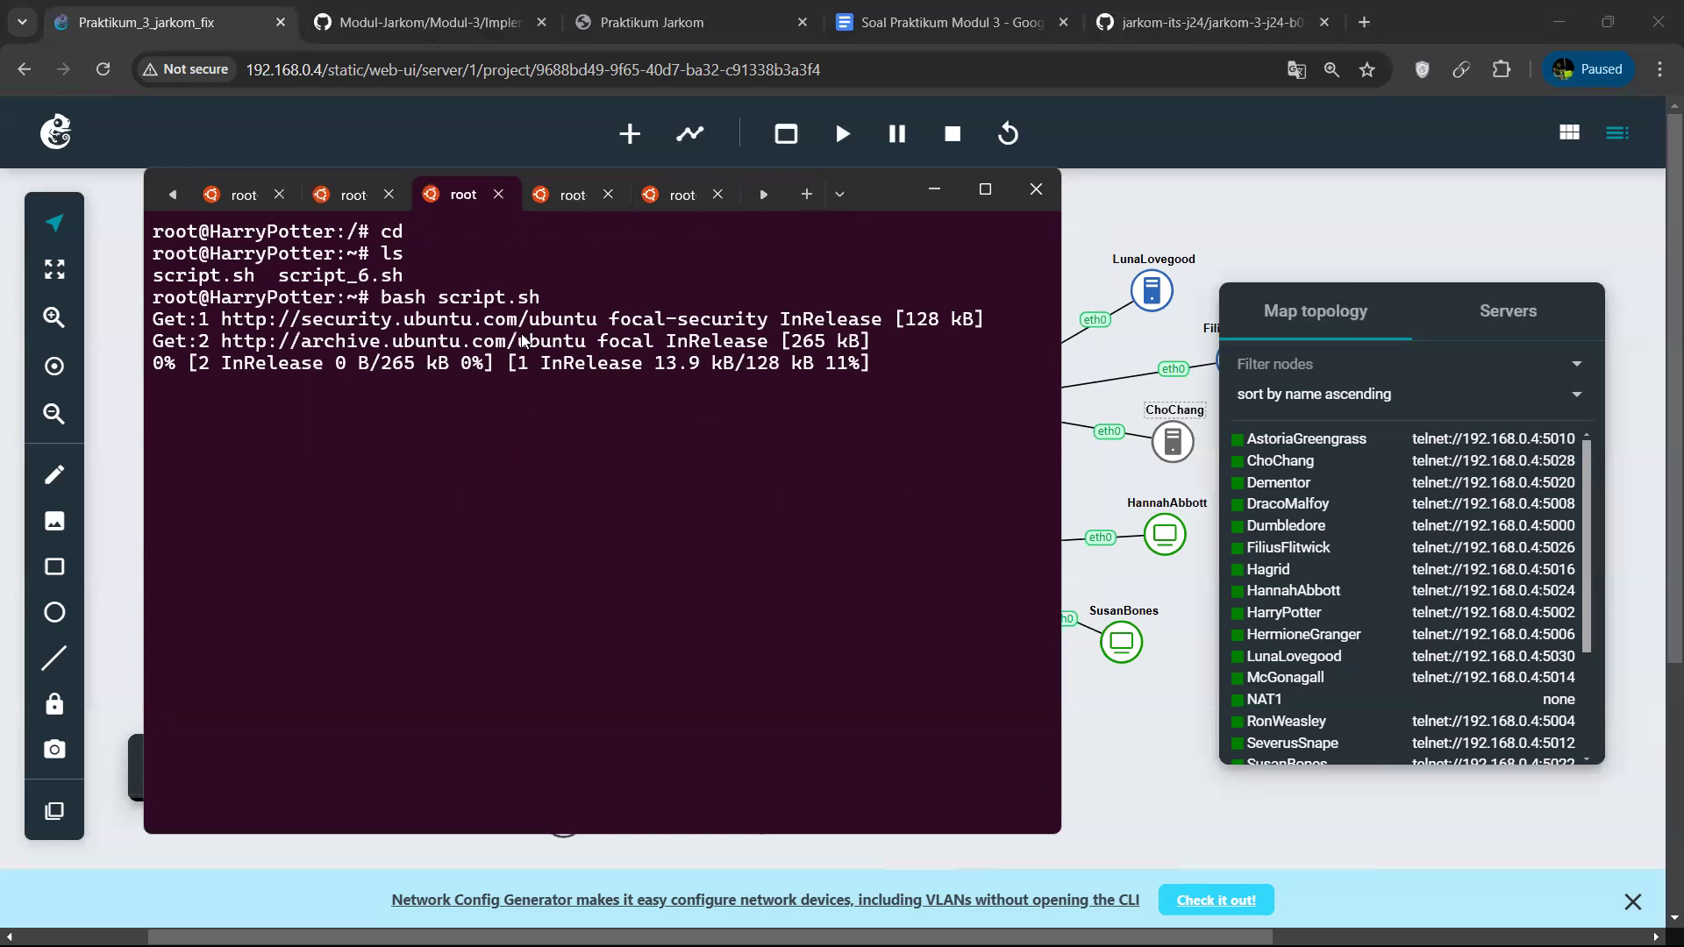
# Switch to the RonWeasley session, go to the home directory and run script.sh with bash.
pyautogui.hotkey('ctrl', 'Tab')
pyautogui.write('bash sc')
pyautogui.press('BackSpace')
pyautogui.press('BackSpace')
pyautogui.press('BackSpace')
pyautogui.press('BackSpace')
pyautogui.press('BackSpace')
pyautogui.write('bash s')
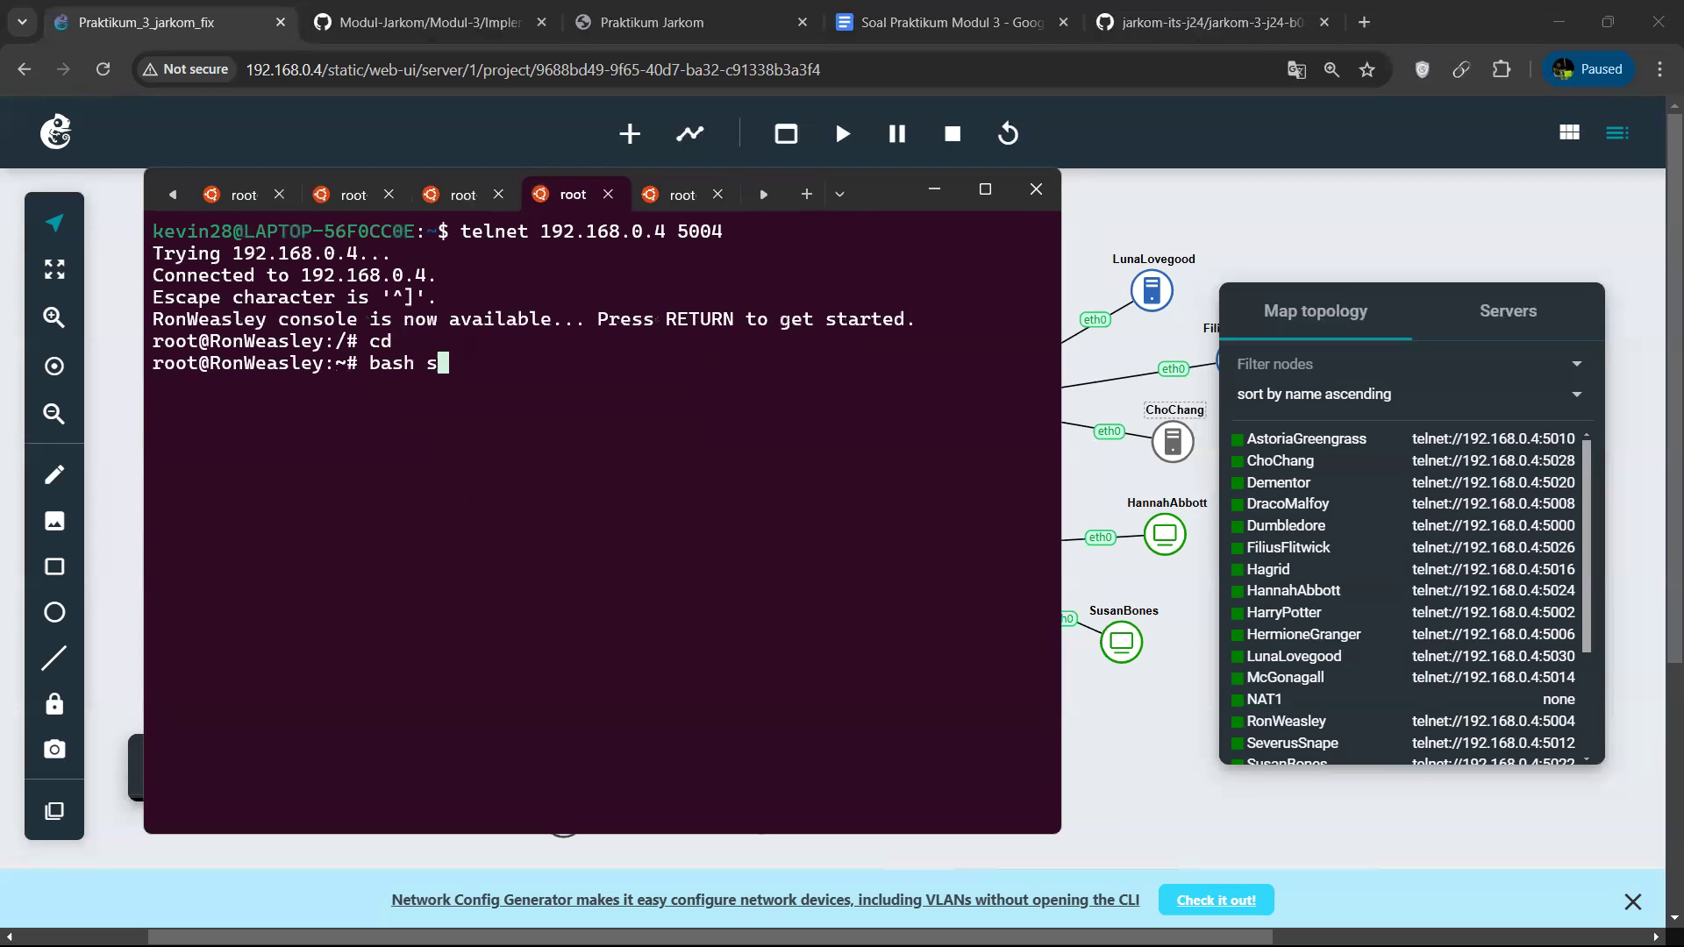
pyautogui.press('Tab')
pyautogui.write('.')
pyautogui.press('Tab')
pyautogui.press('Return')
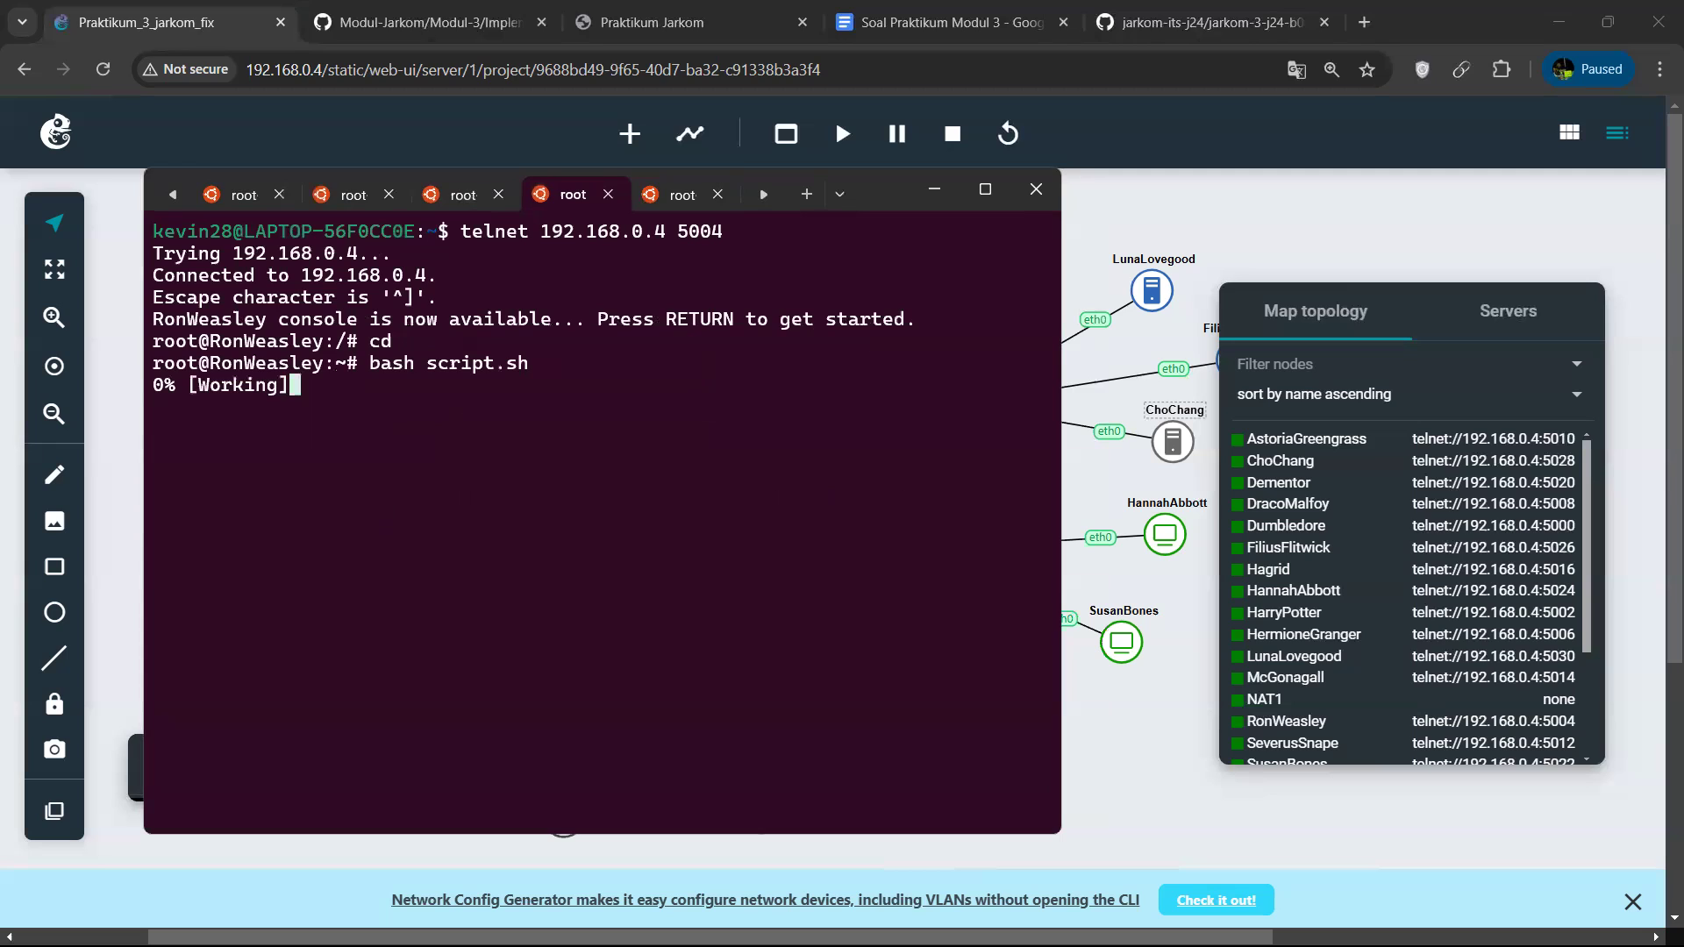
# Switch to the HermioneGranger session, go to the home directory and run script.sh with bash.
pyautogui.click(683, 194)
pyautogui.write('bash')
pyautogui.press('BackSpace')
pyautogui.press('BackSpace')
pyautogui.press('BackSpace')
pyautogui.press('BackSpace')
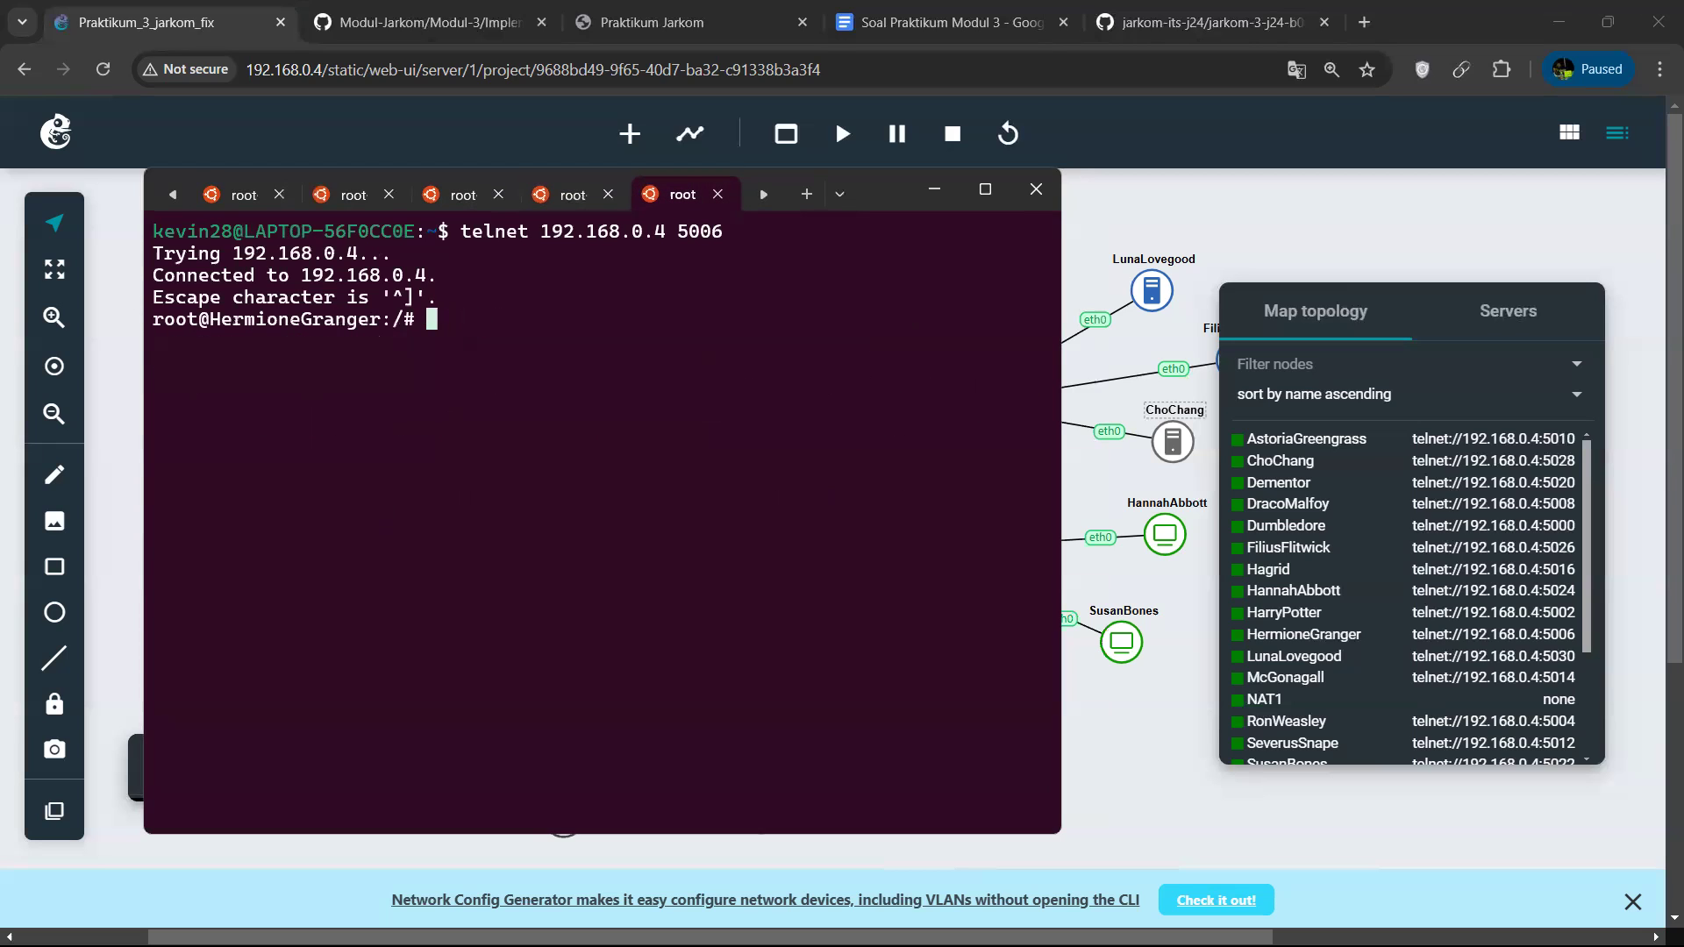
pyautogui.write('cd')
pyautogui.press('Return')
pyautogui.write('bash script')
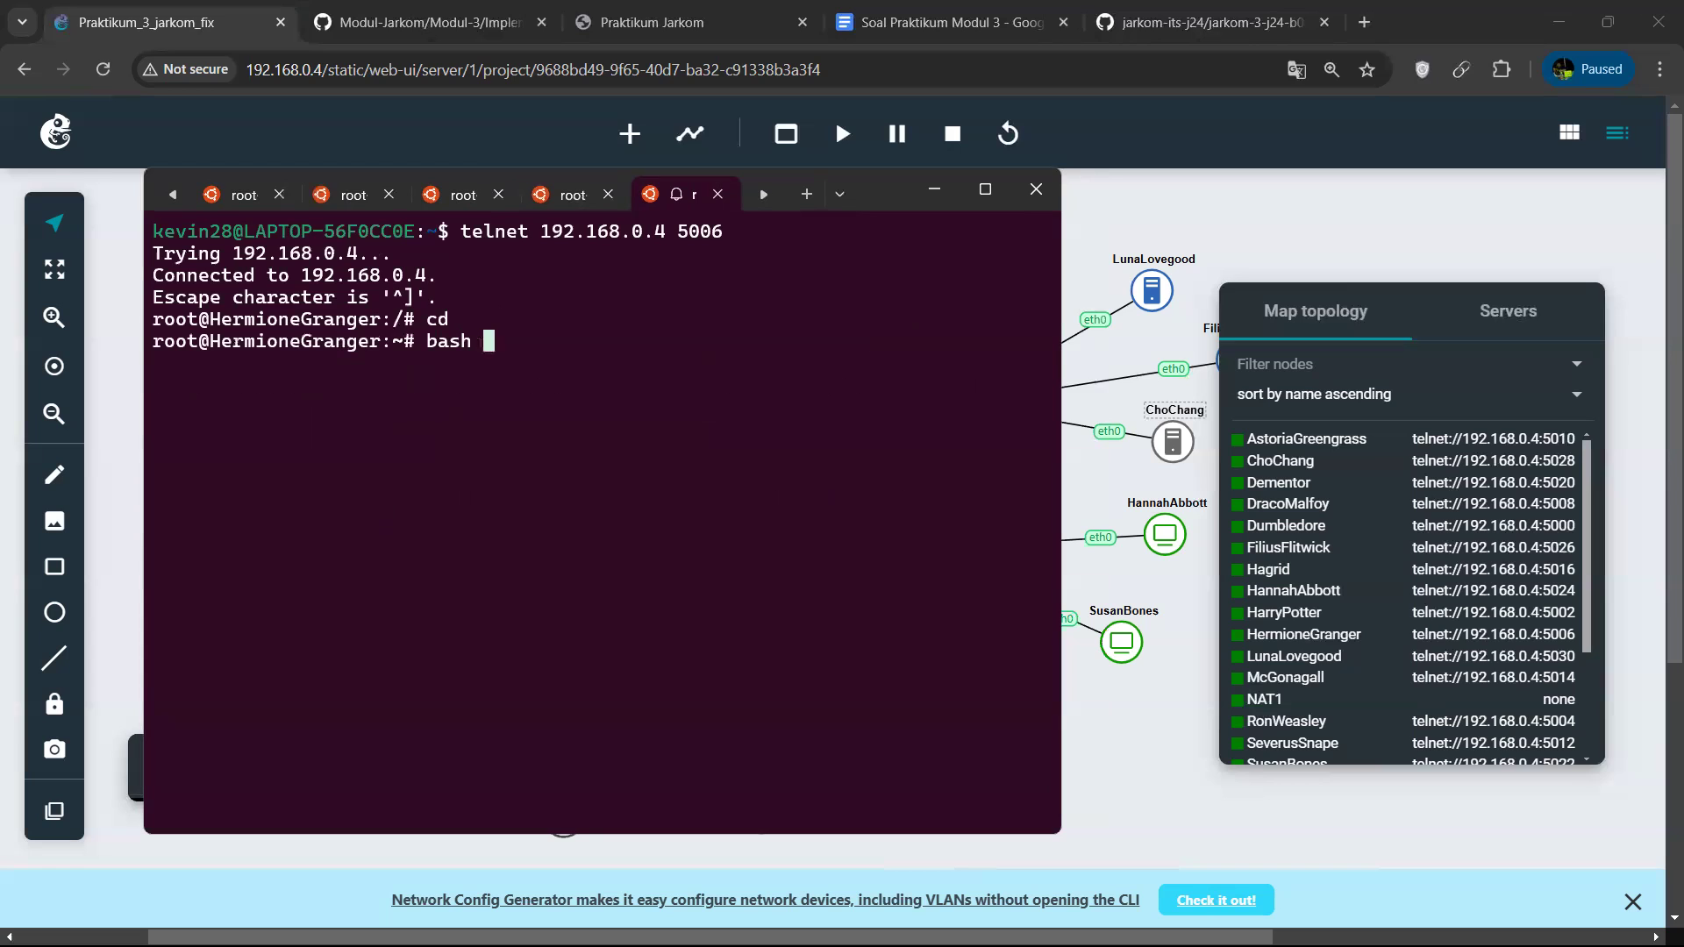
pyautogui.write('.sh')
pyautogui.press('Return')
# In the HarryPotter session, accept the package installation with y and confirm adding the ondrej/php repository.
pyautogui.click(449, 194)
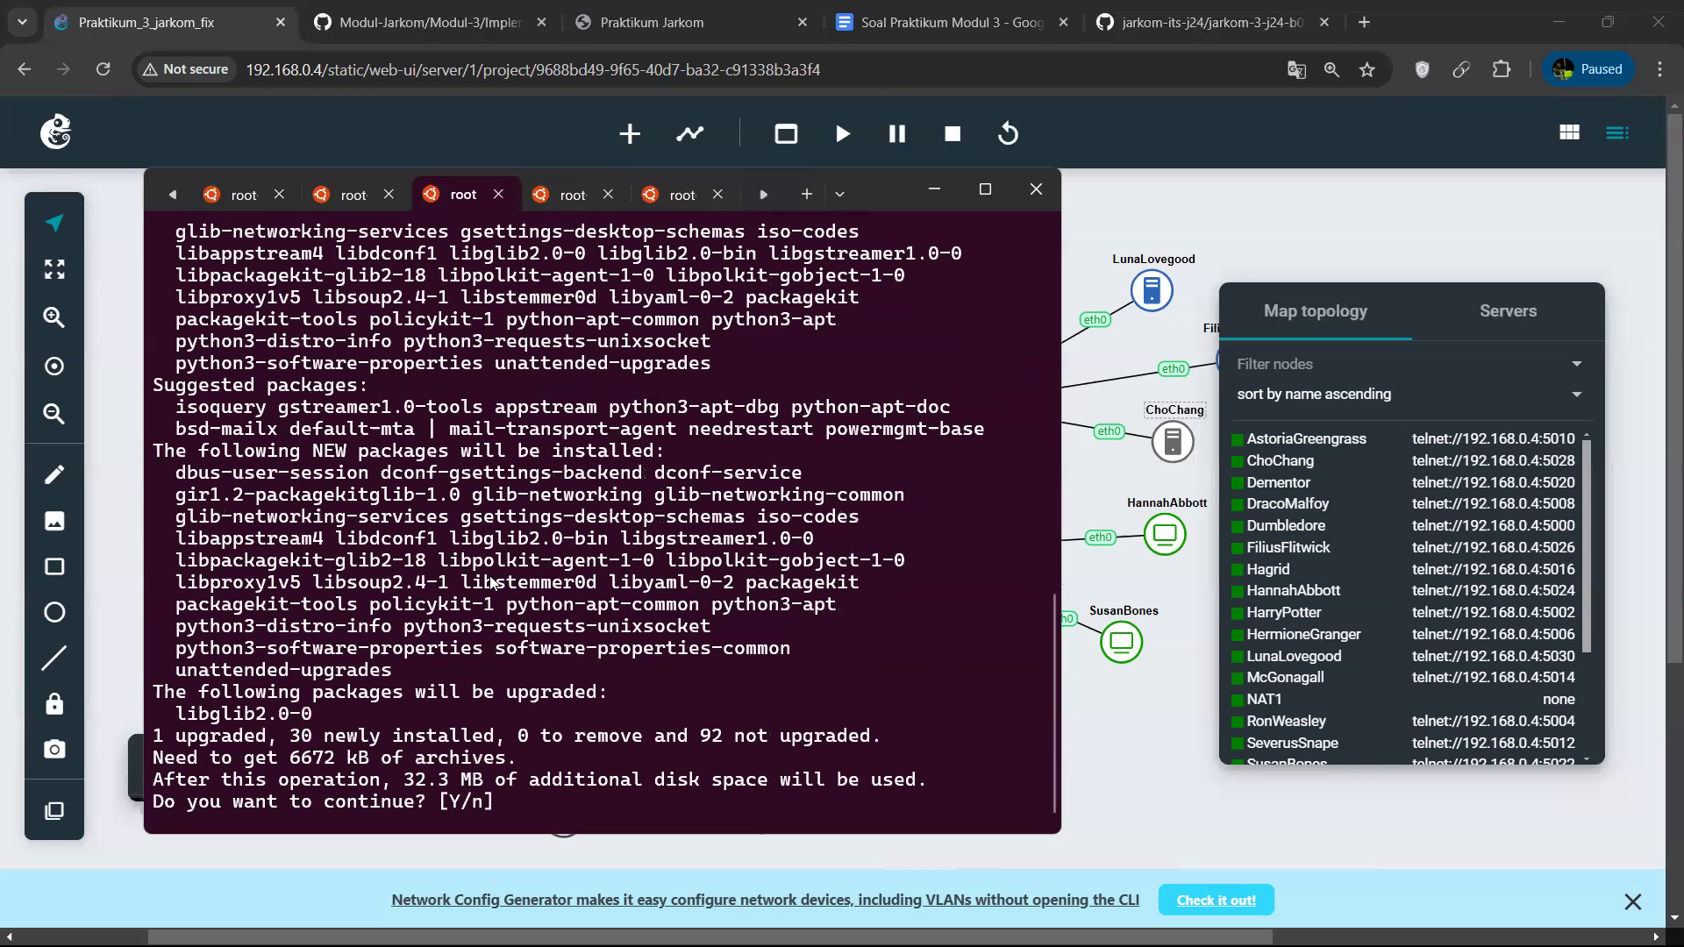
pyautogui.write('y')
pyautogui.press('Return')
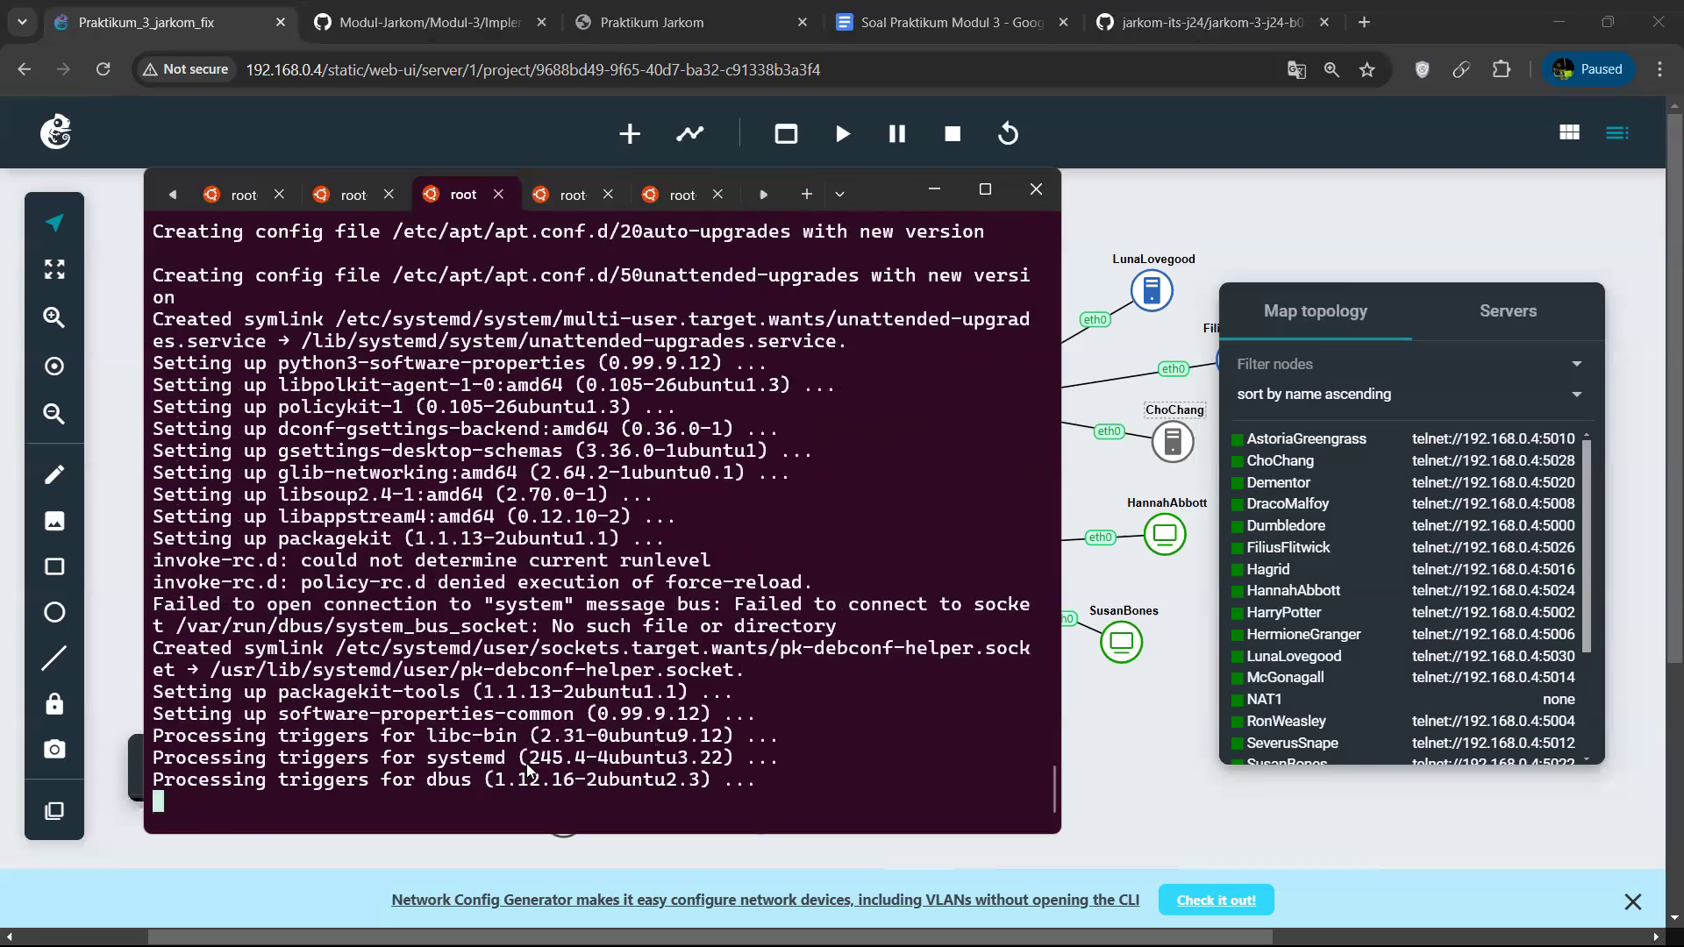
pyautogui.press('Return')
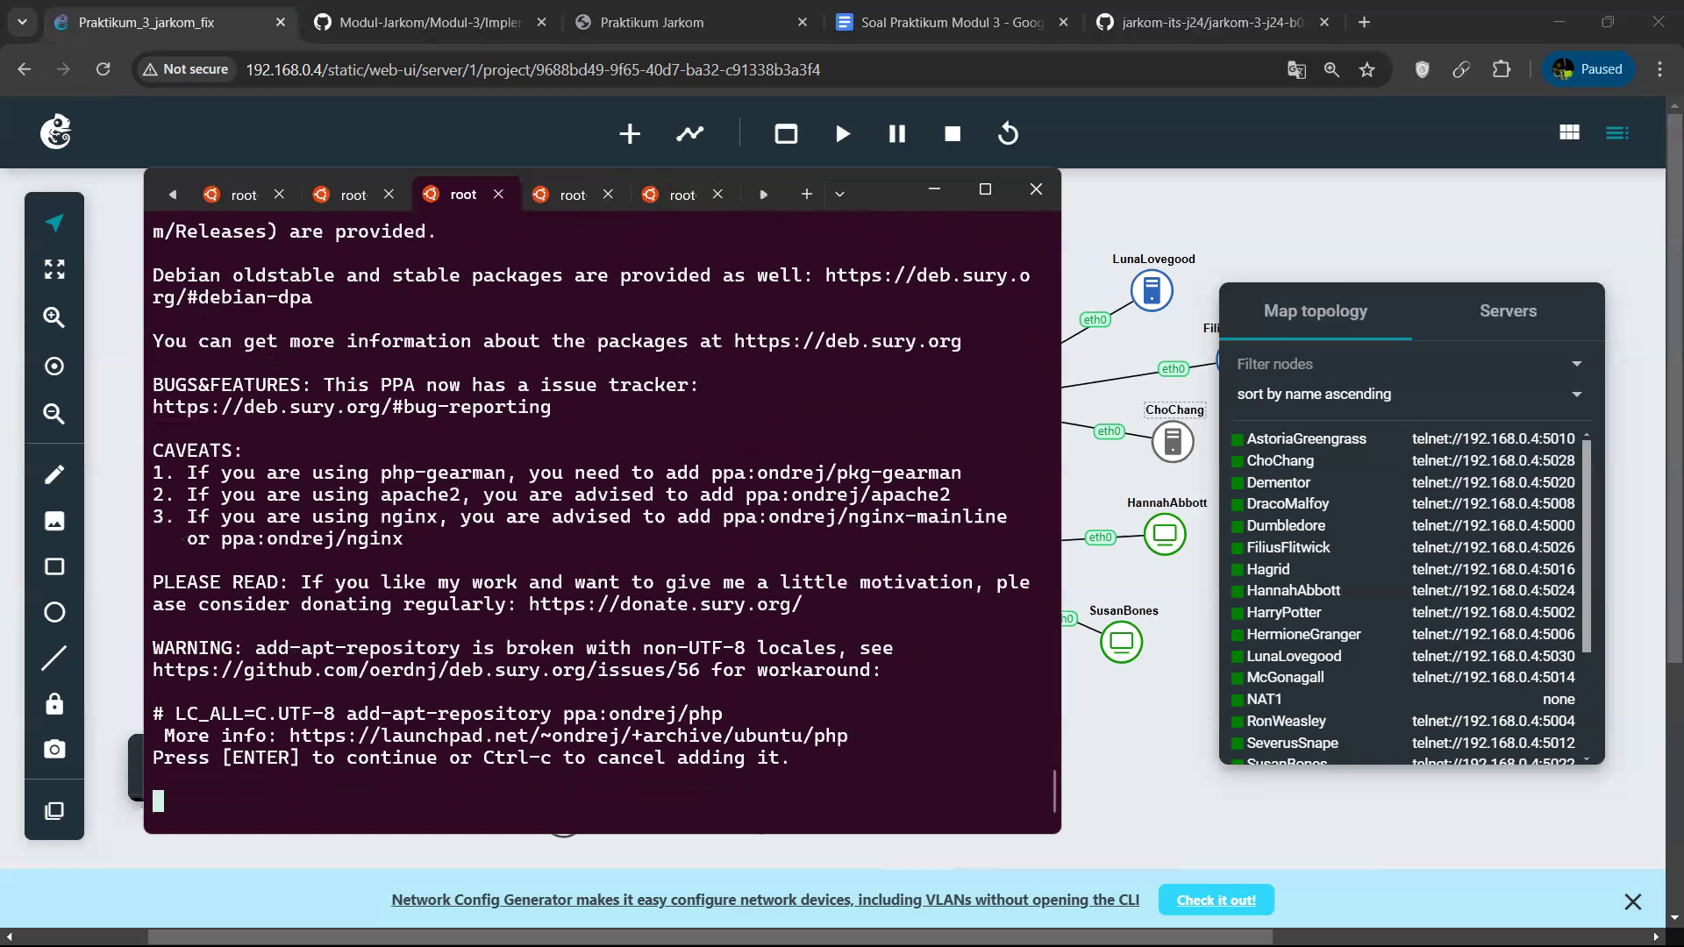
# Accept the package installation with y in the RonWeasley session and in the HermioneGranger session.
pyautogui.click(575, 196)
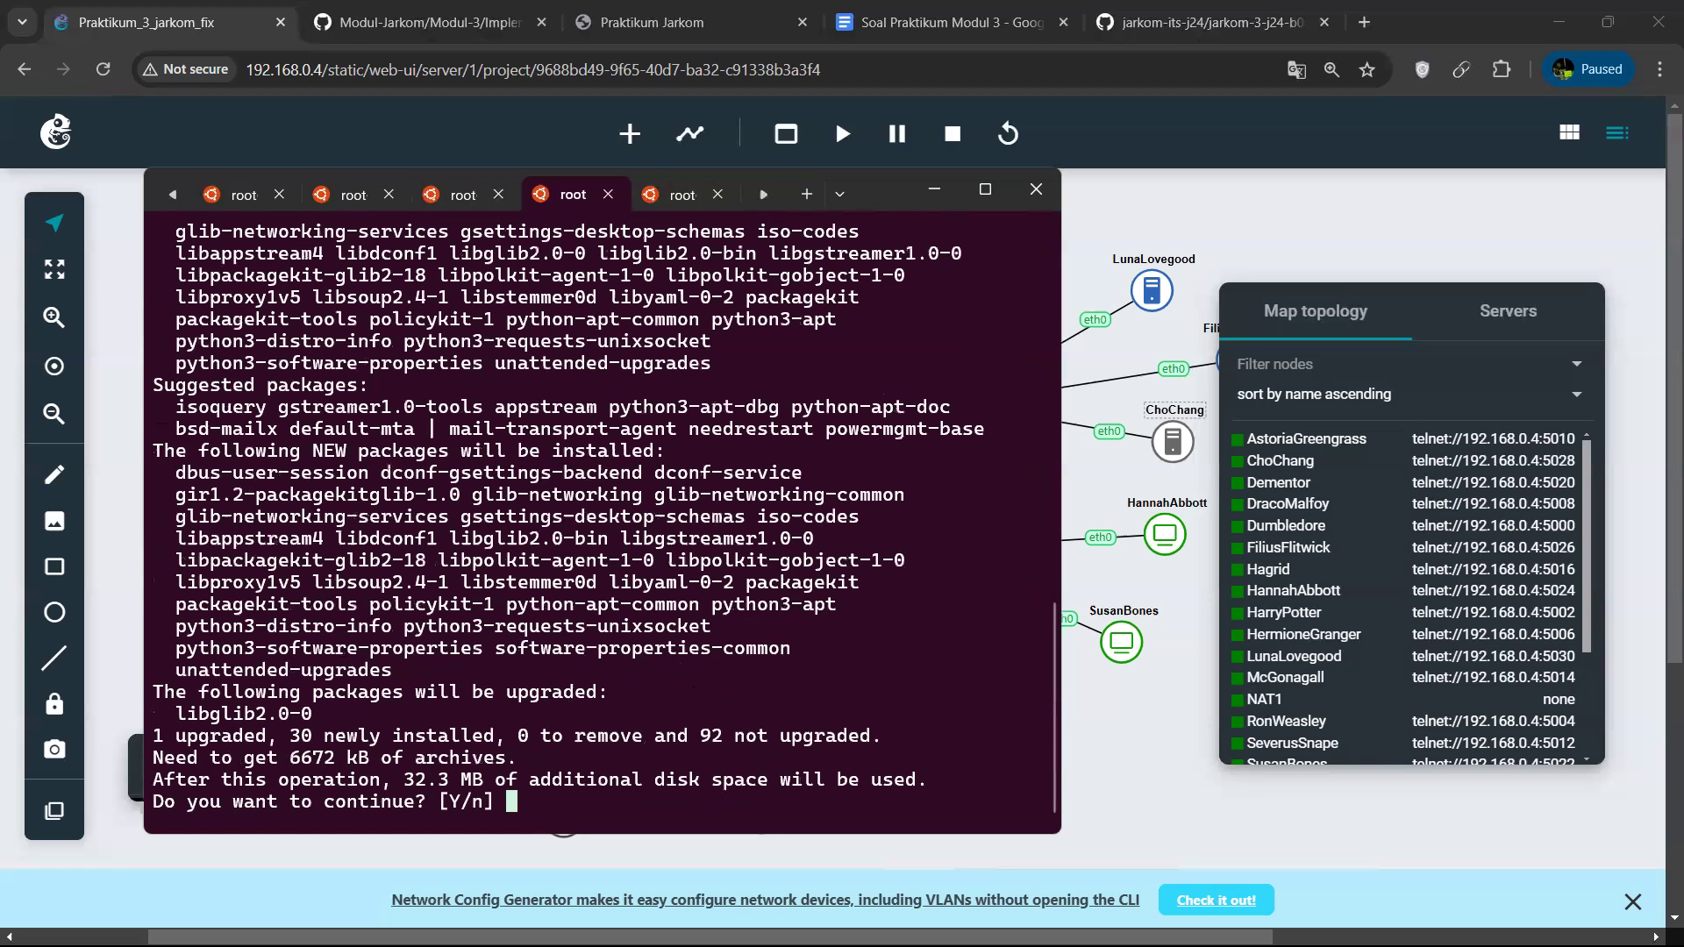
pyautogui.write('y')
pyautogui.press('Return')
pyautogui.click(683, 195)
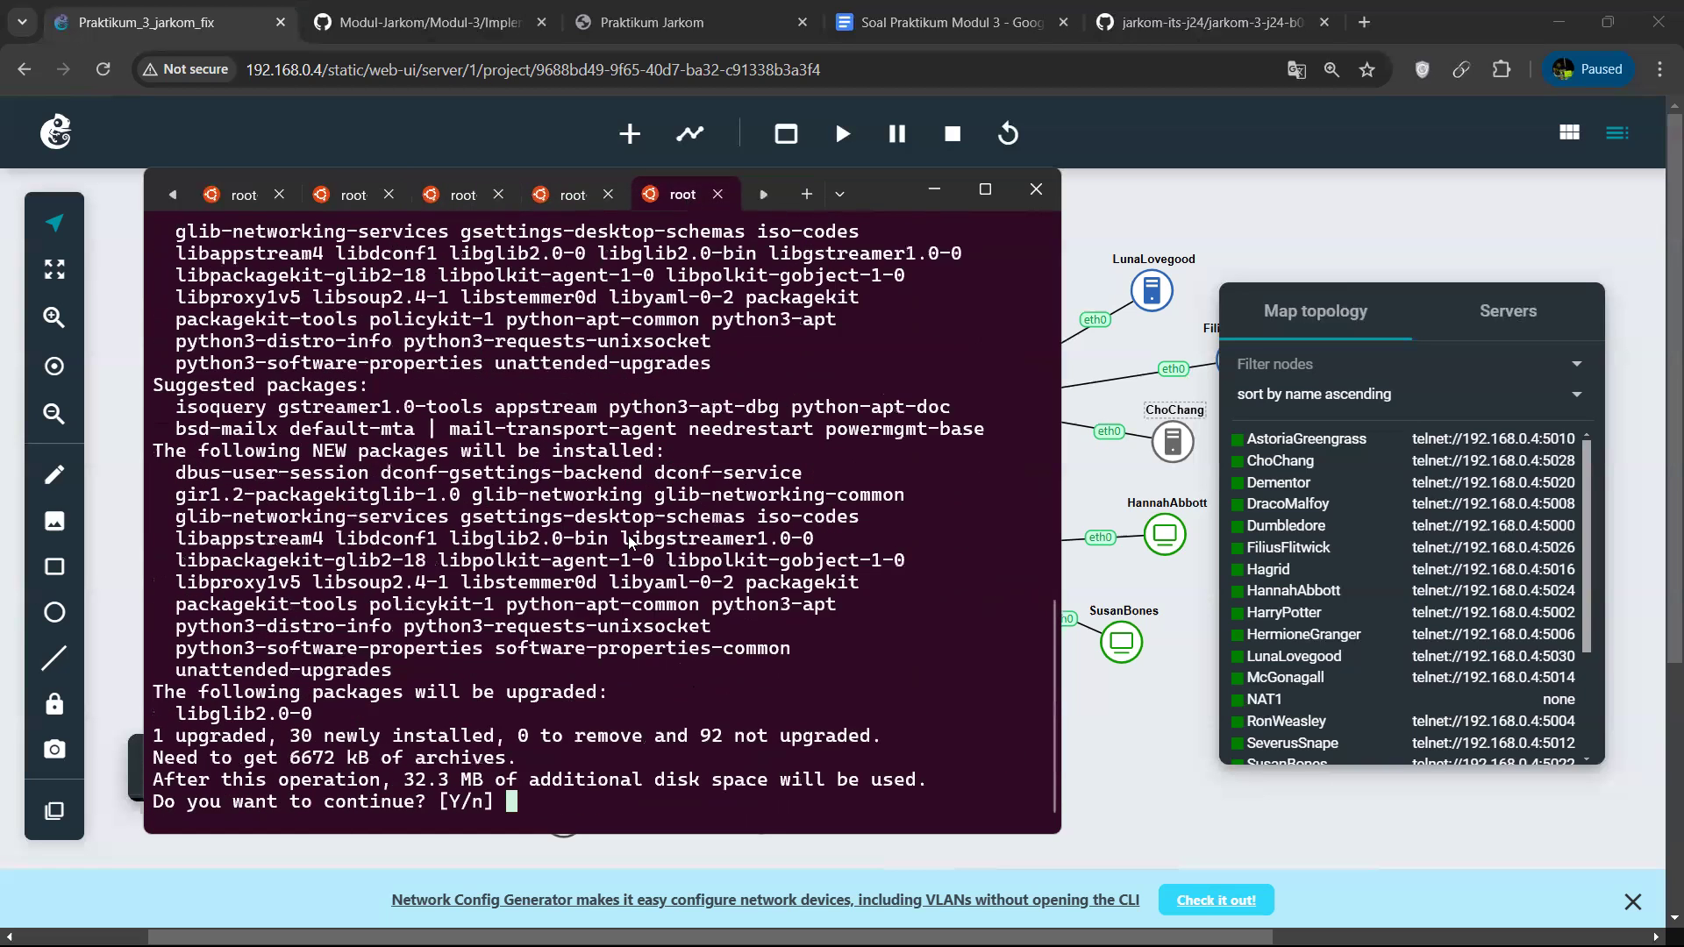
pyautogui.write('y')
pyautogui.press('Return')
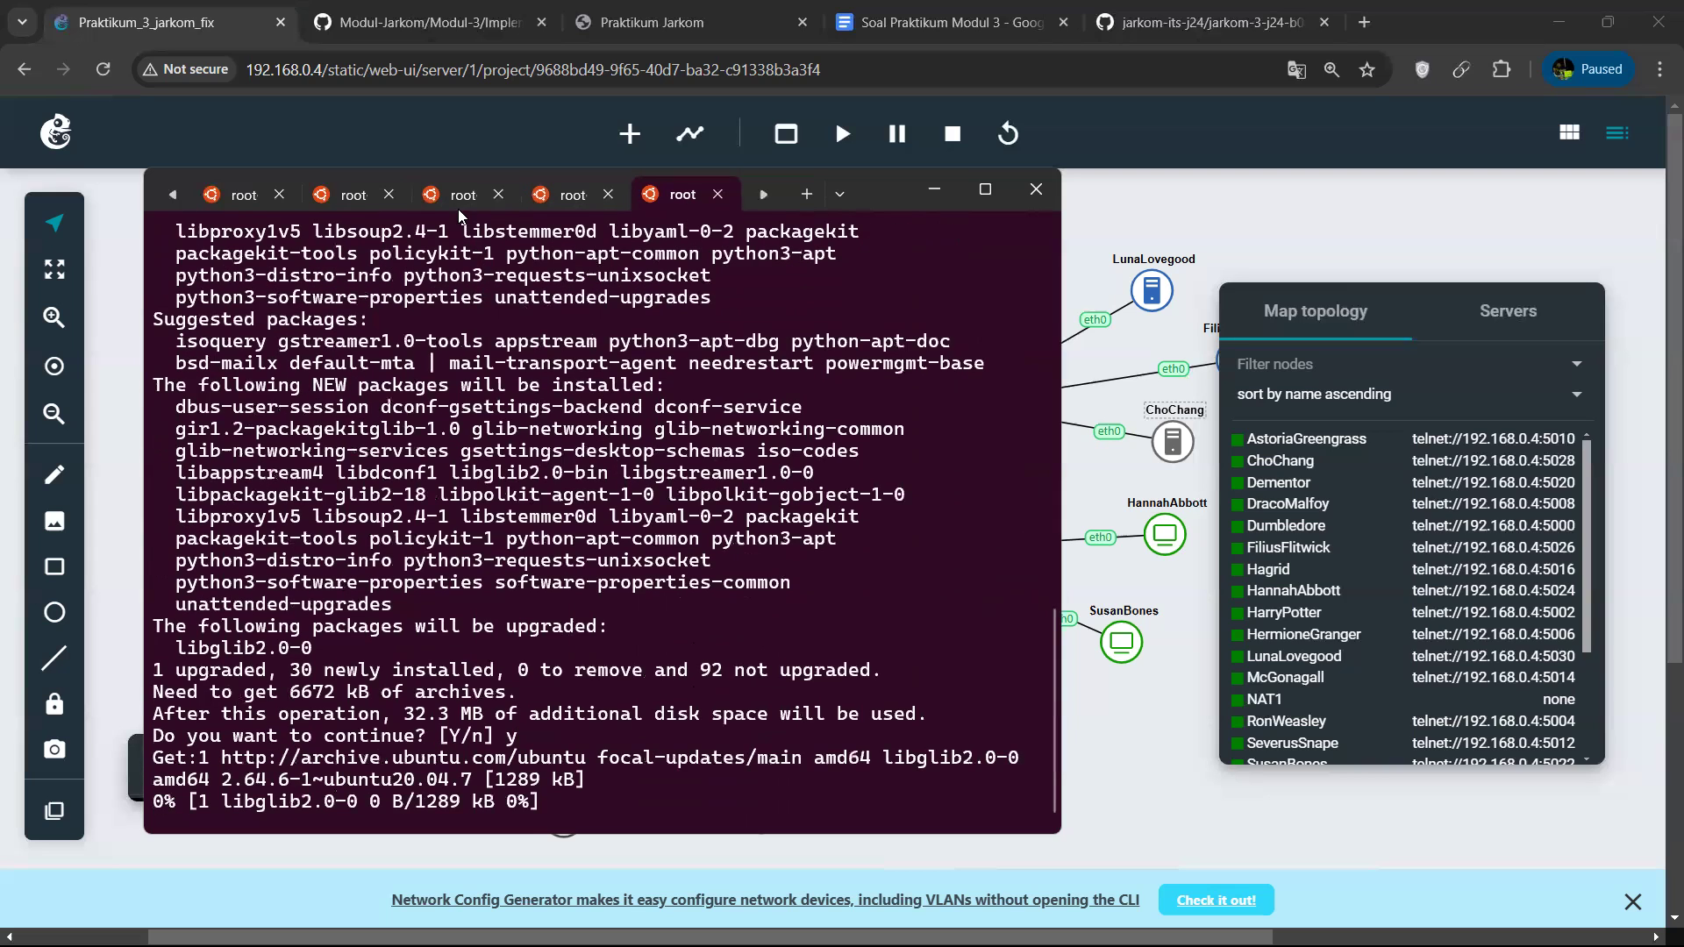
# Check the script's installation progress in the HarryPotter, RonWeasley and HermioneGranger sessions.
pyautogui.click(460, 209)
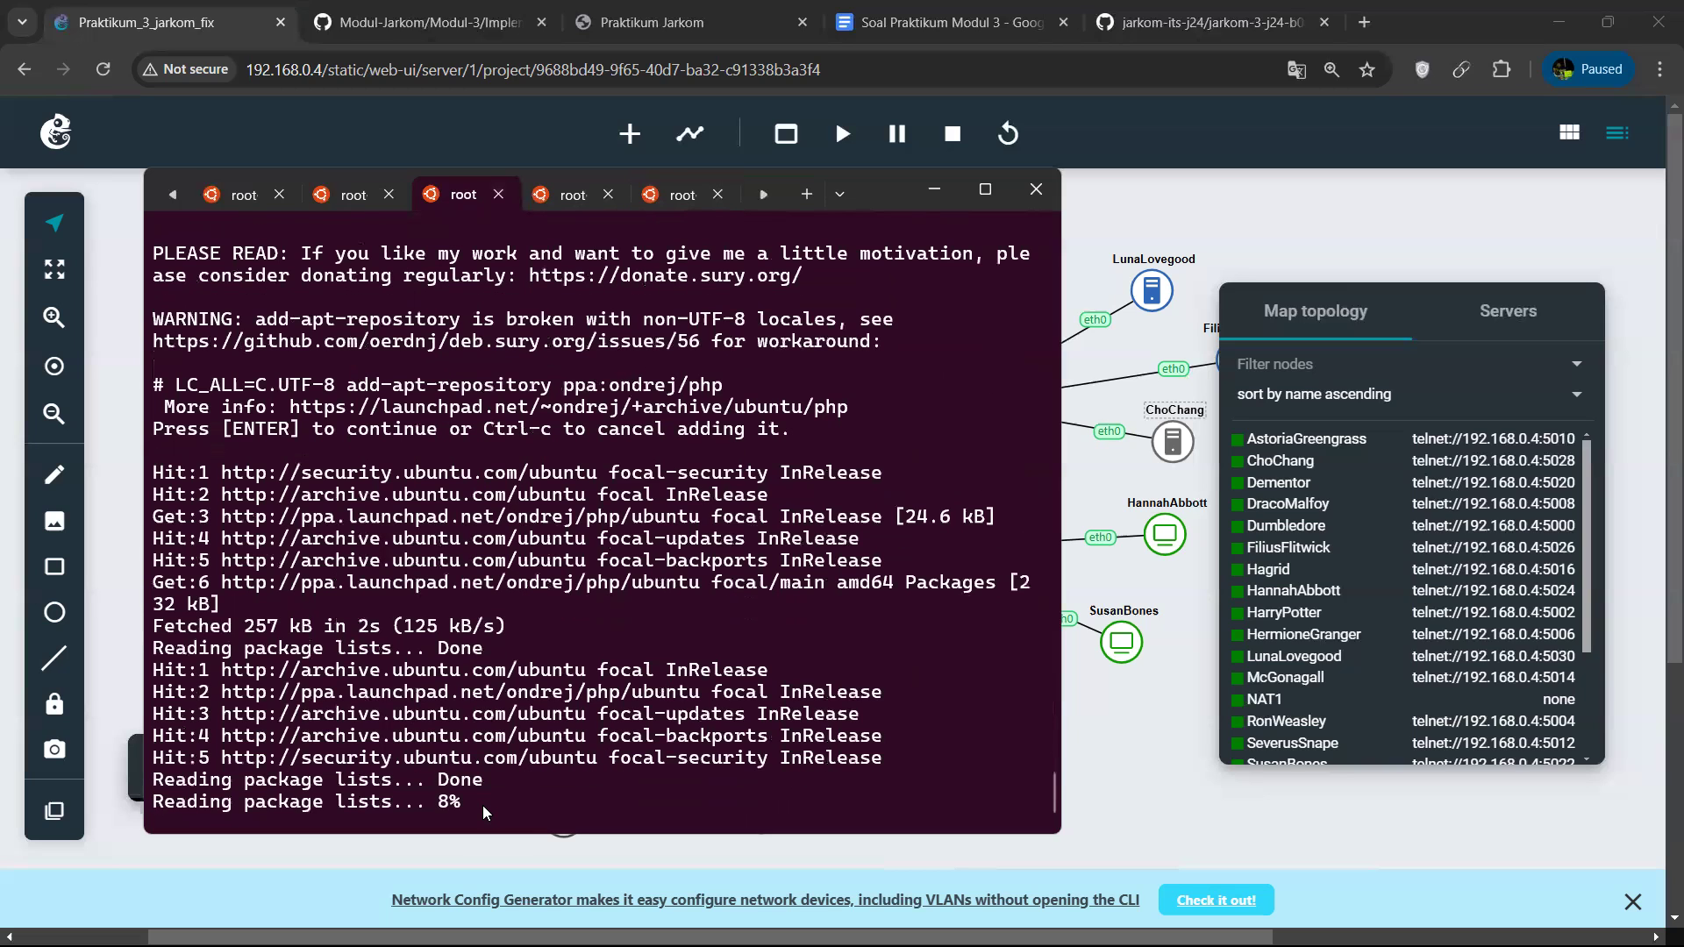
pyautogui.click(556, 192)
pyautogui.click(450, 207)
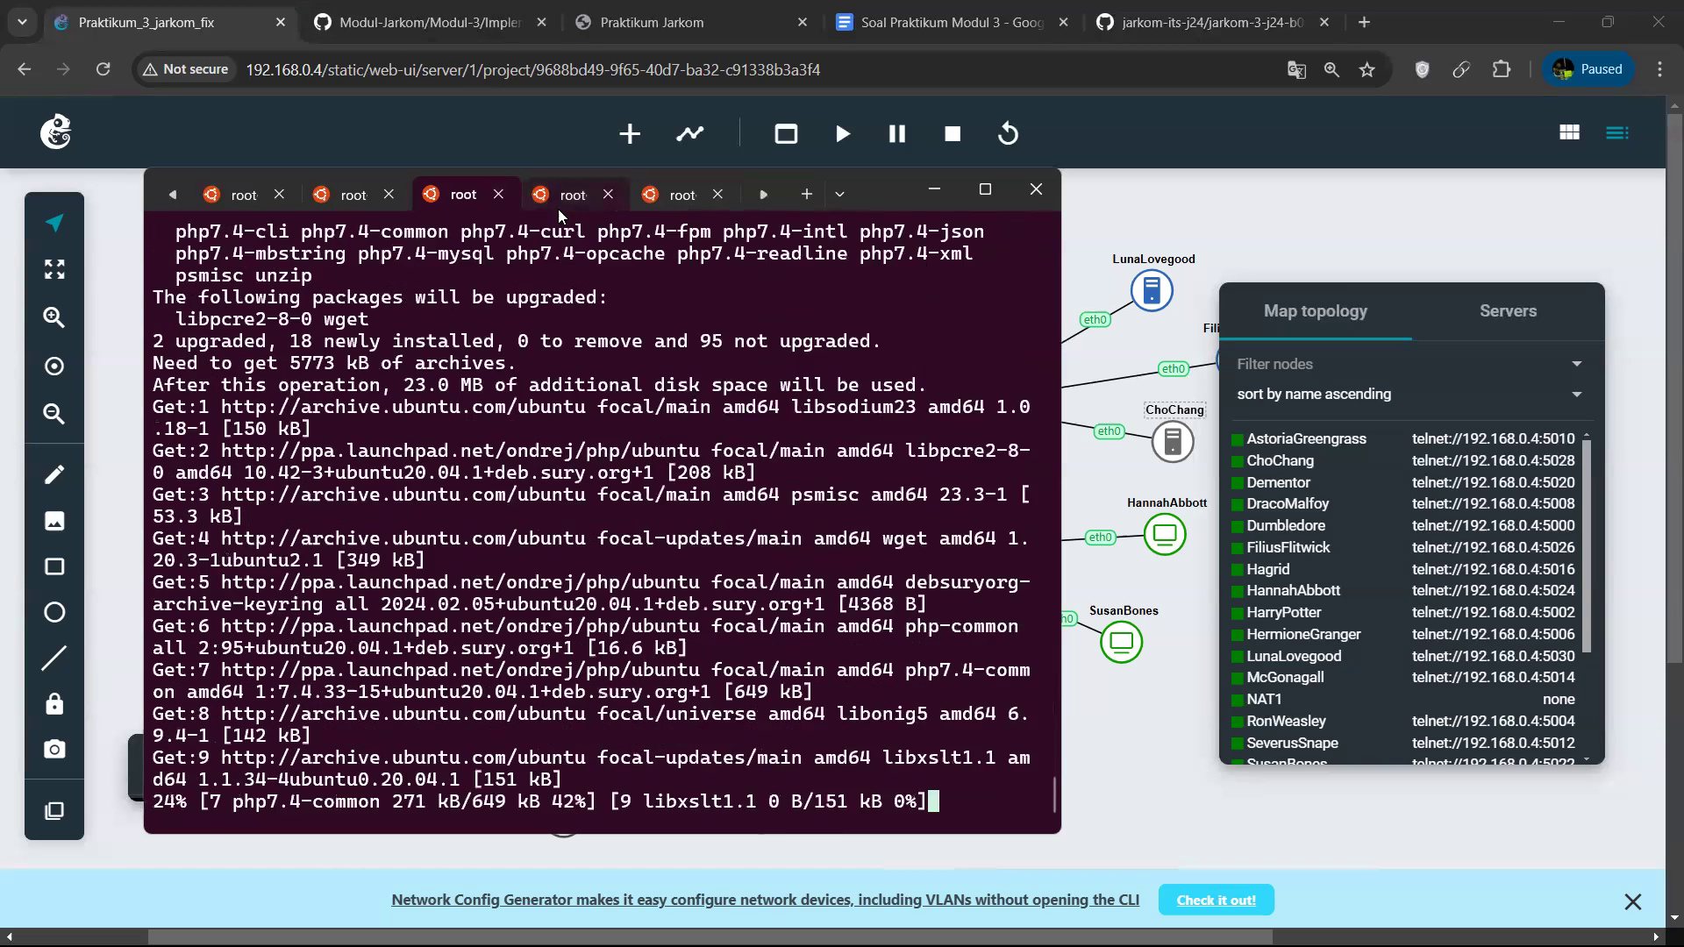
pyautogui.click(566, 196)
pyautogui.click(684, 196)
pyautogui.click(571, 195)
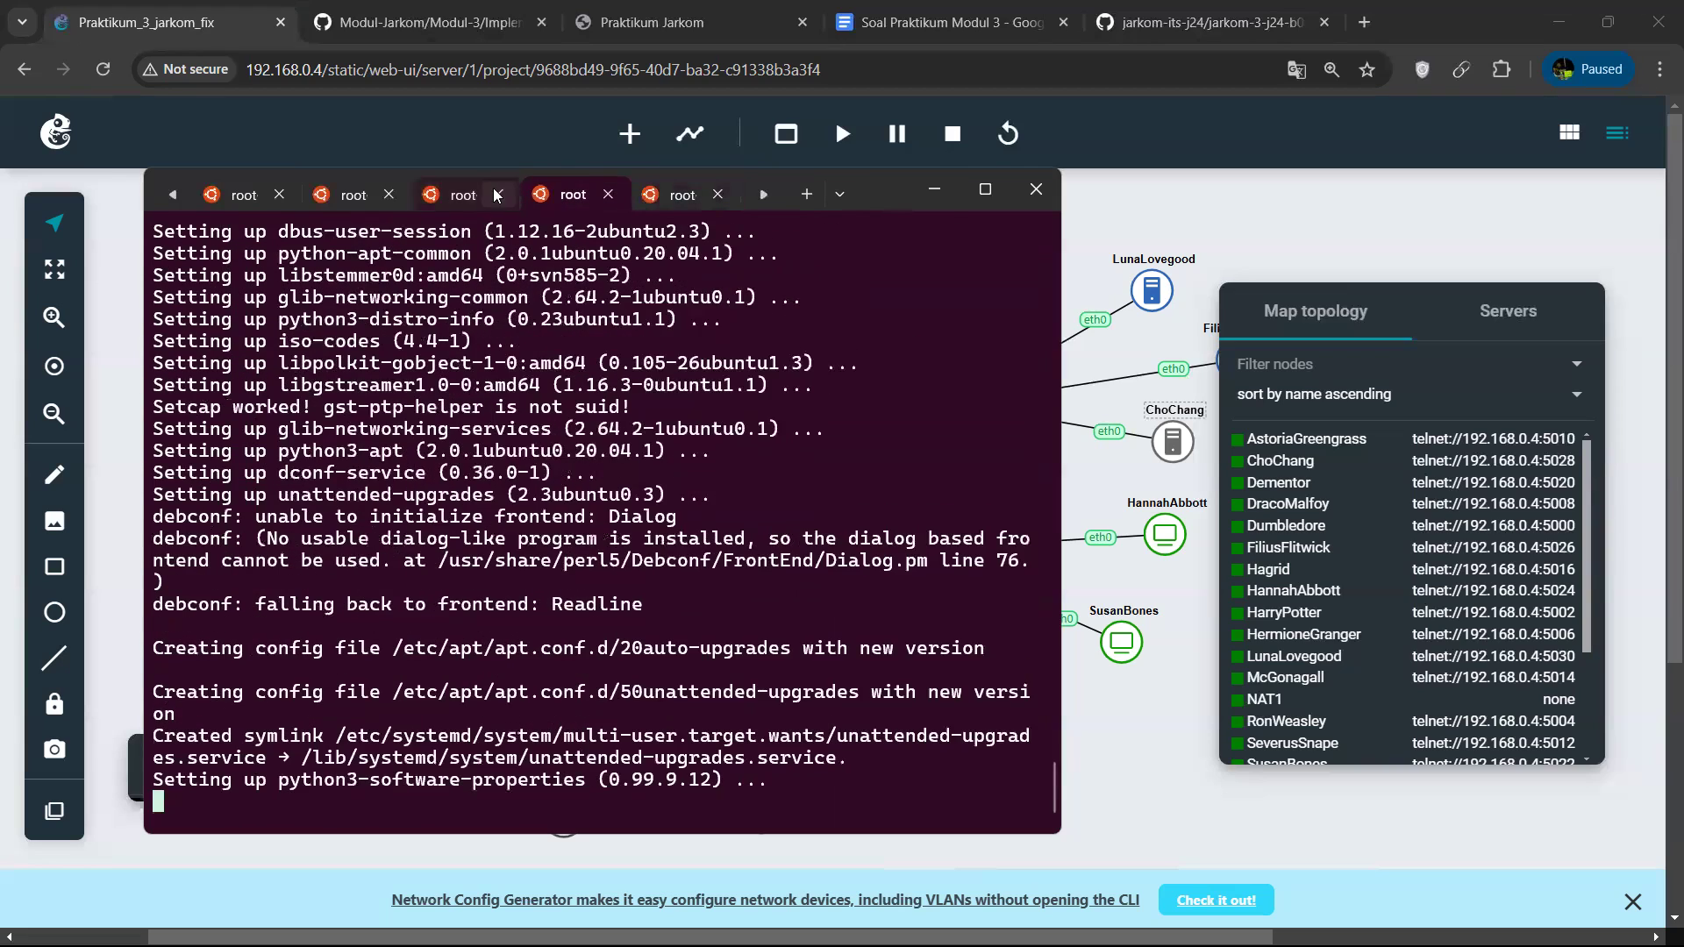
pyautogui.click(497, 195)
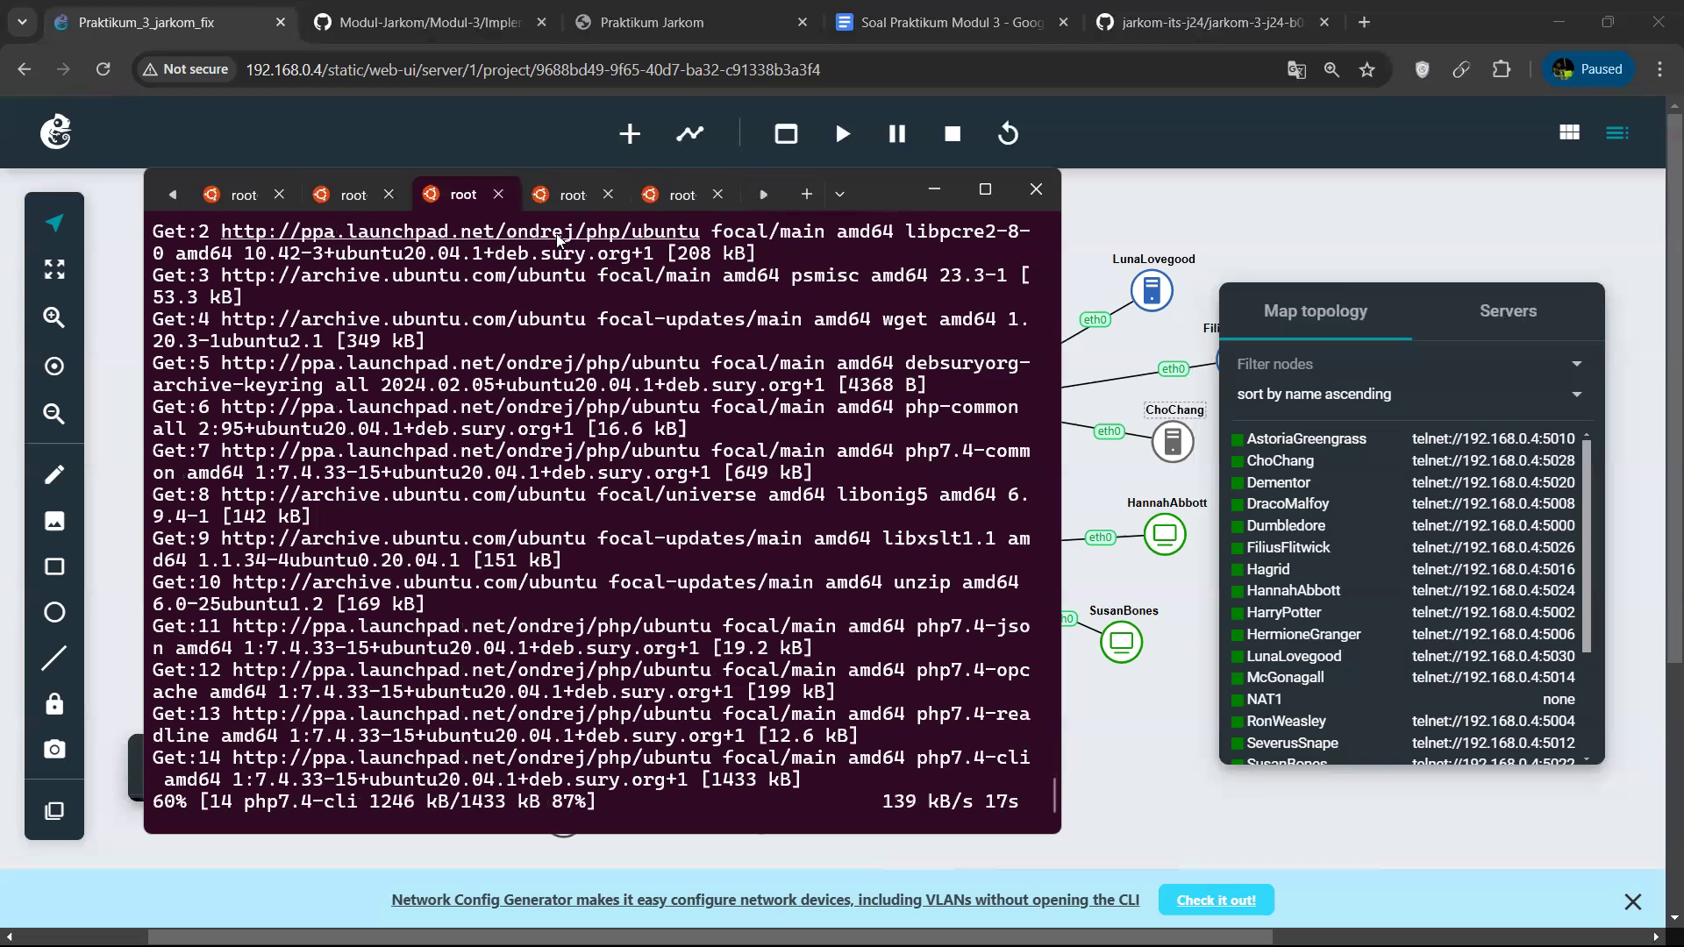
# Confirm adding the ondrej/php repository on RonWeasley and HermioneGranger, and return to the HarryPotter session to check its installation.
pyautogui.click(567, 192)
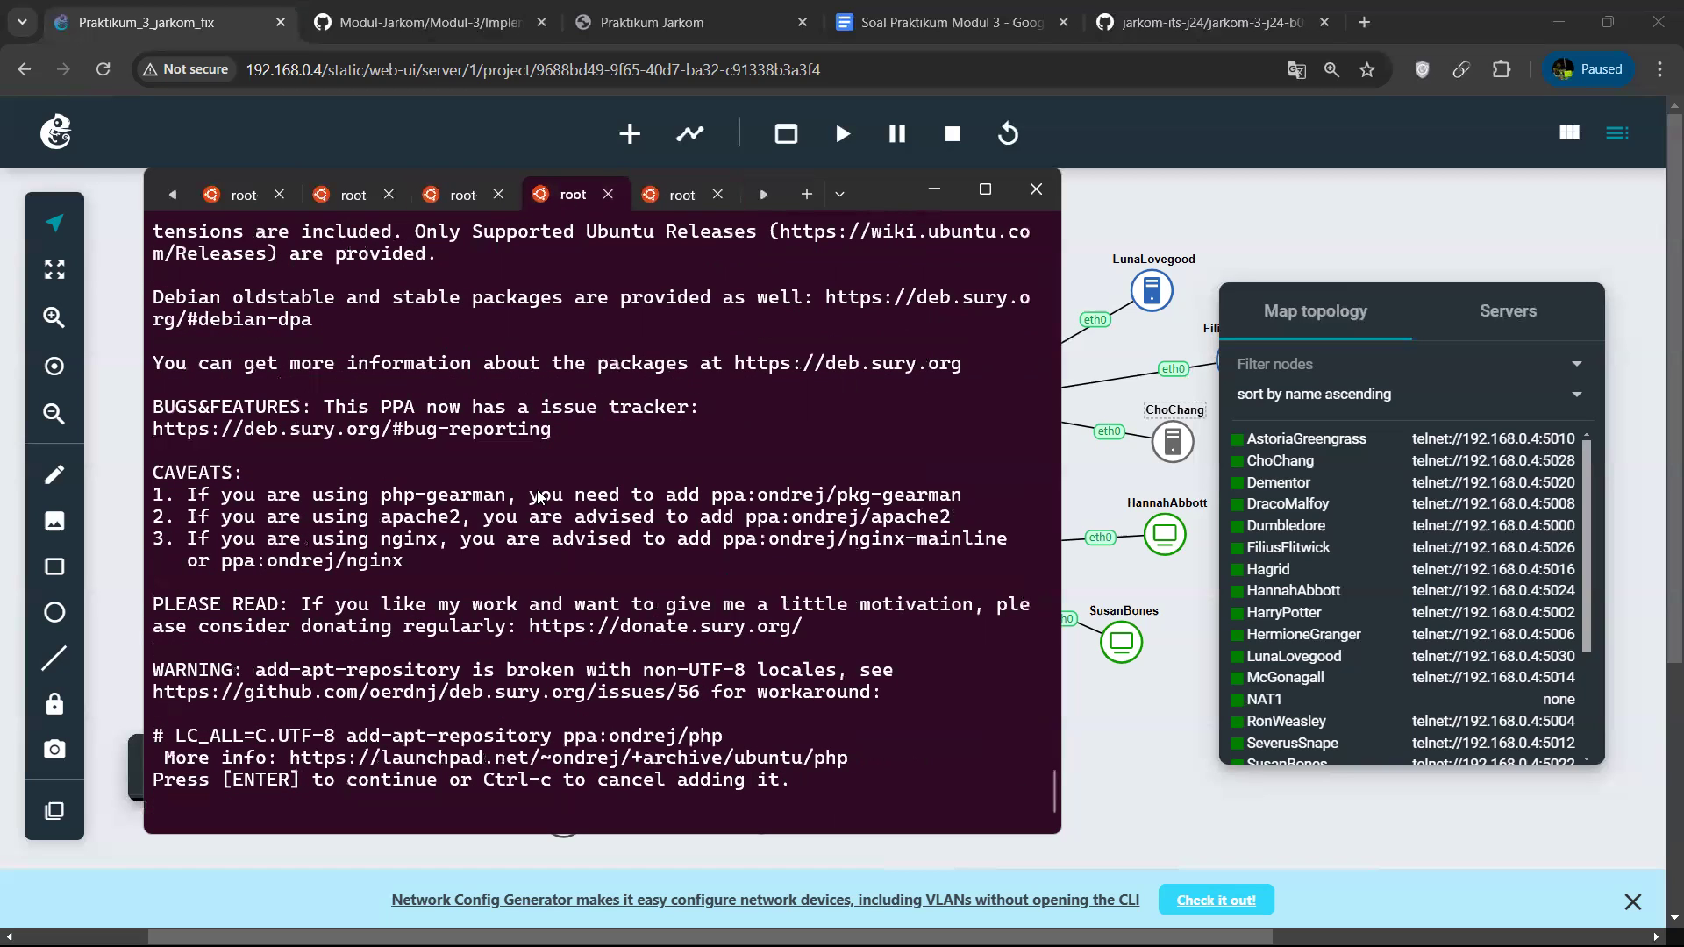
pyautogui.press('Return')
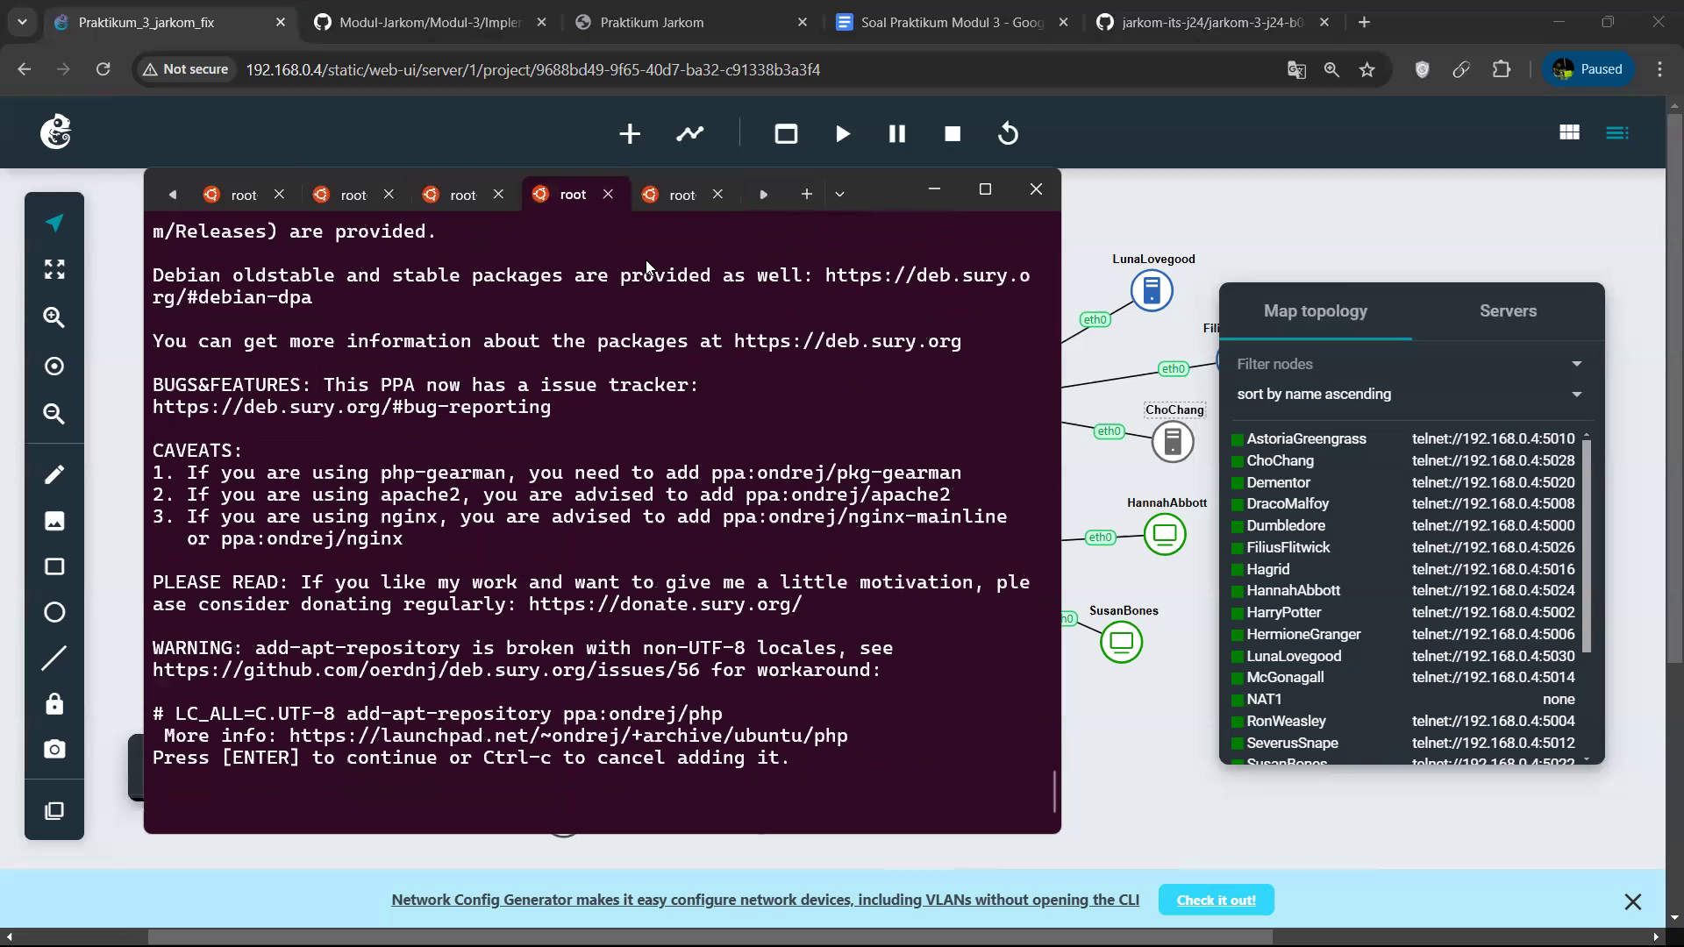
pyautogui.click(674, 195)
pyautogui.press('Return')
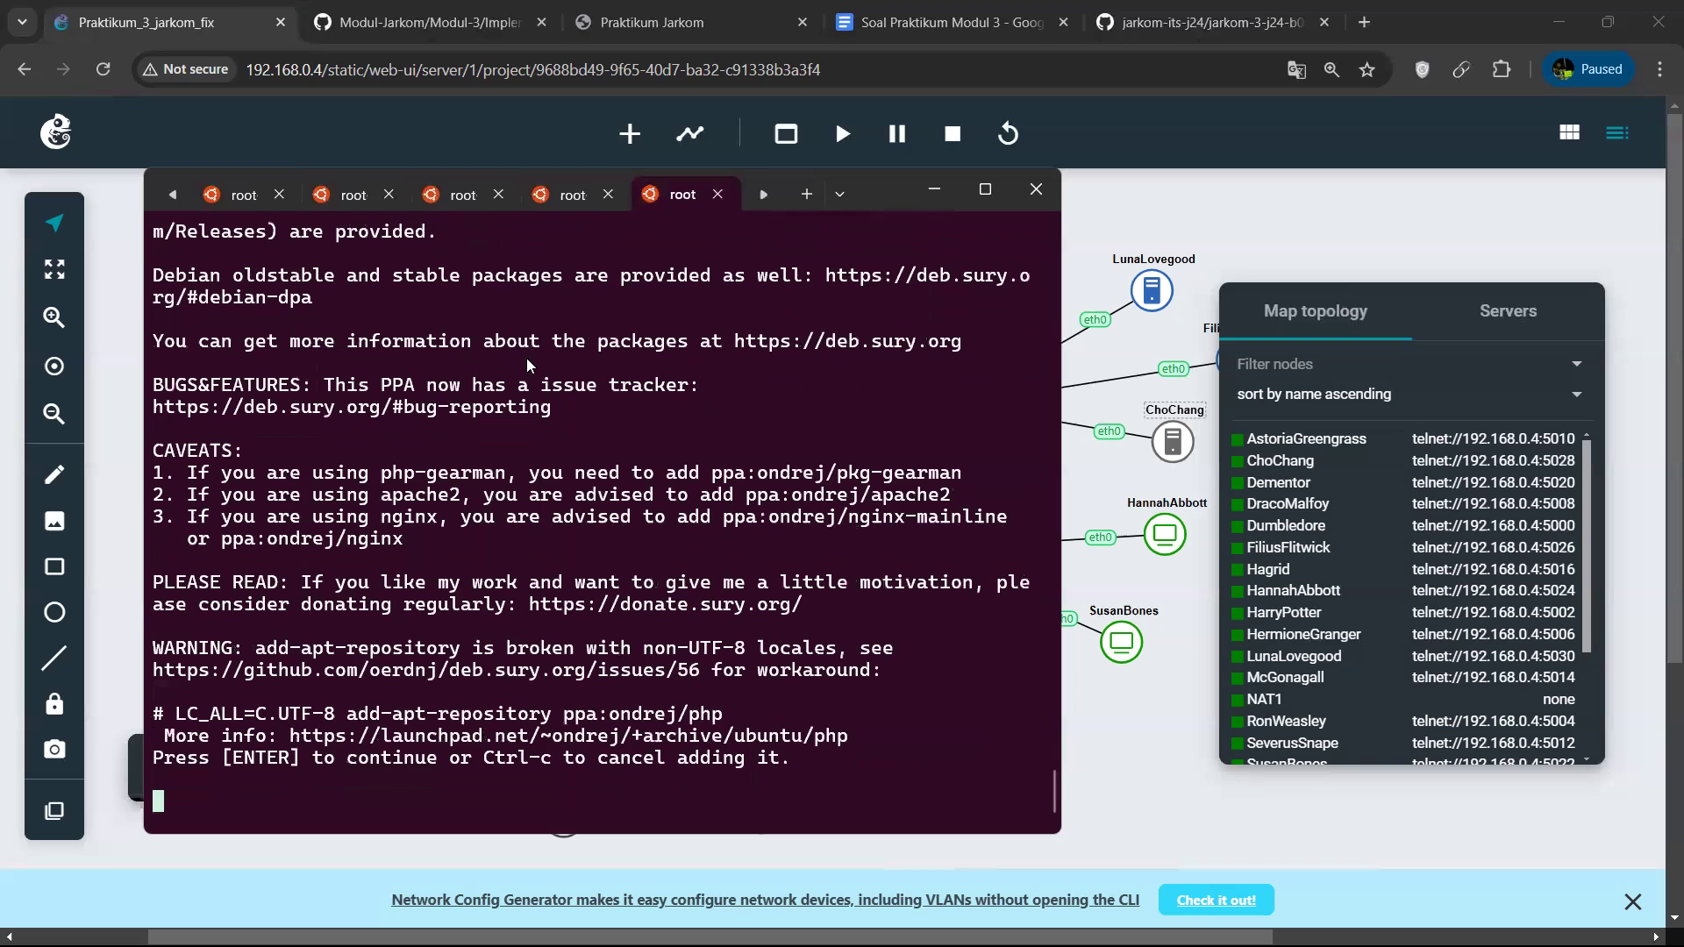
pyautogui.click(463, 207)
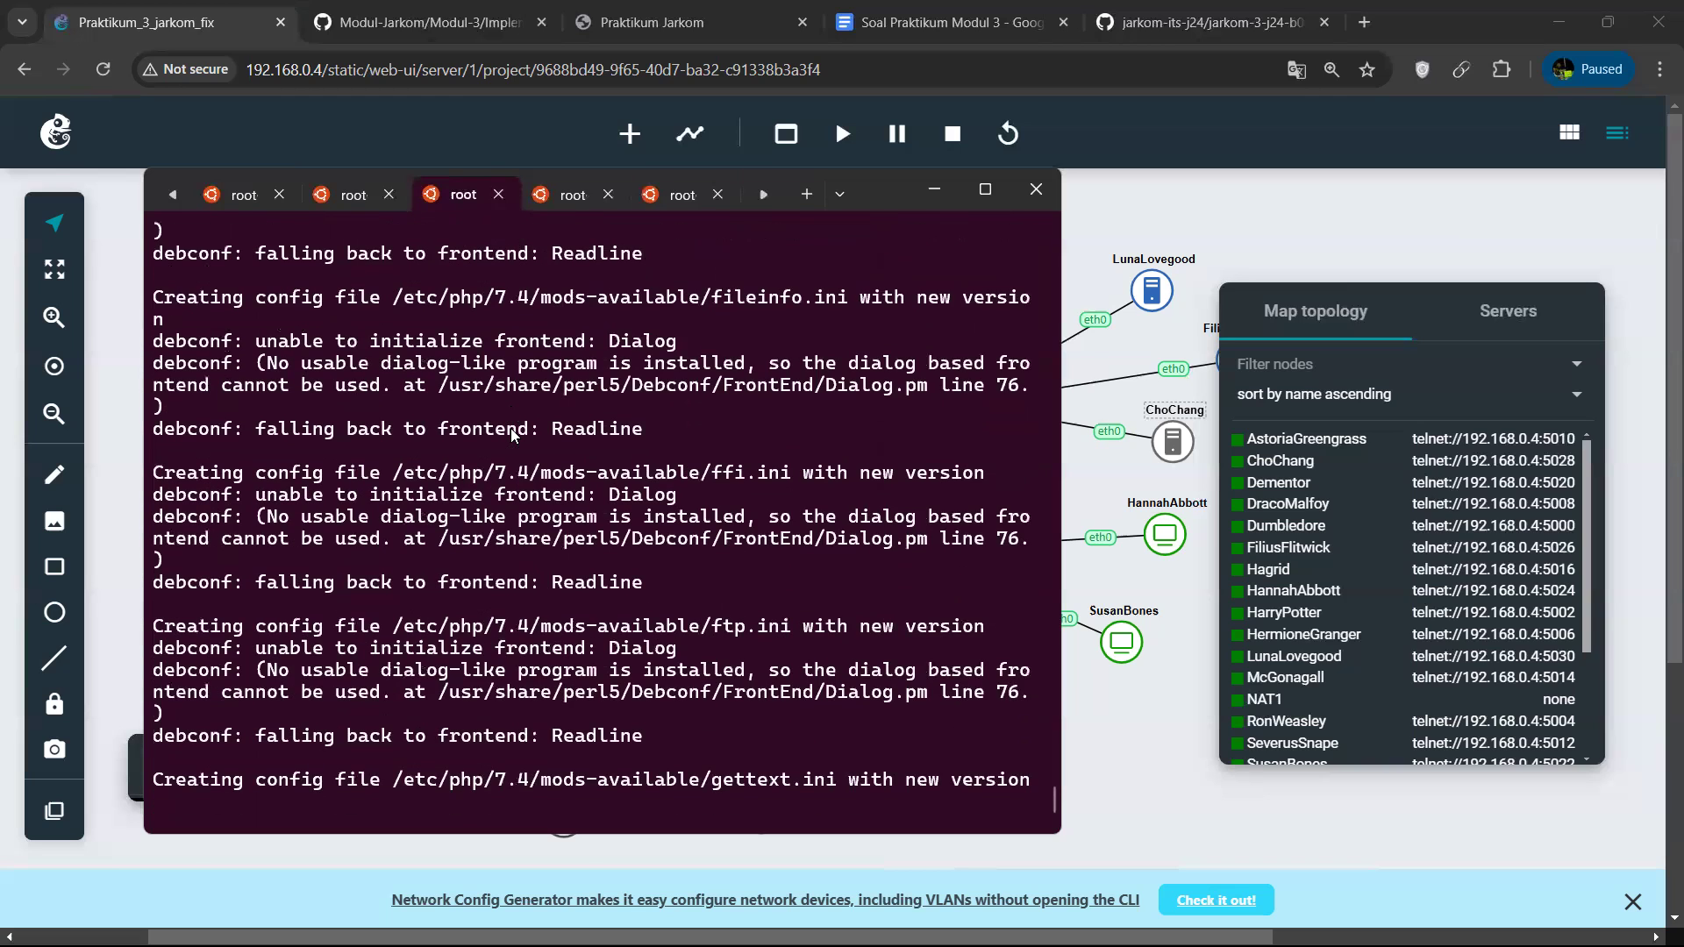
# Check the package installation progress in the RonWeasley and HarryPotter sessions, ending in the HarryPotter session.
pyautogui.click(558, 202)
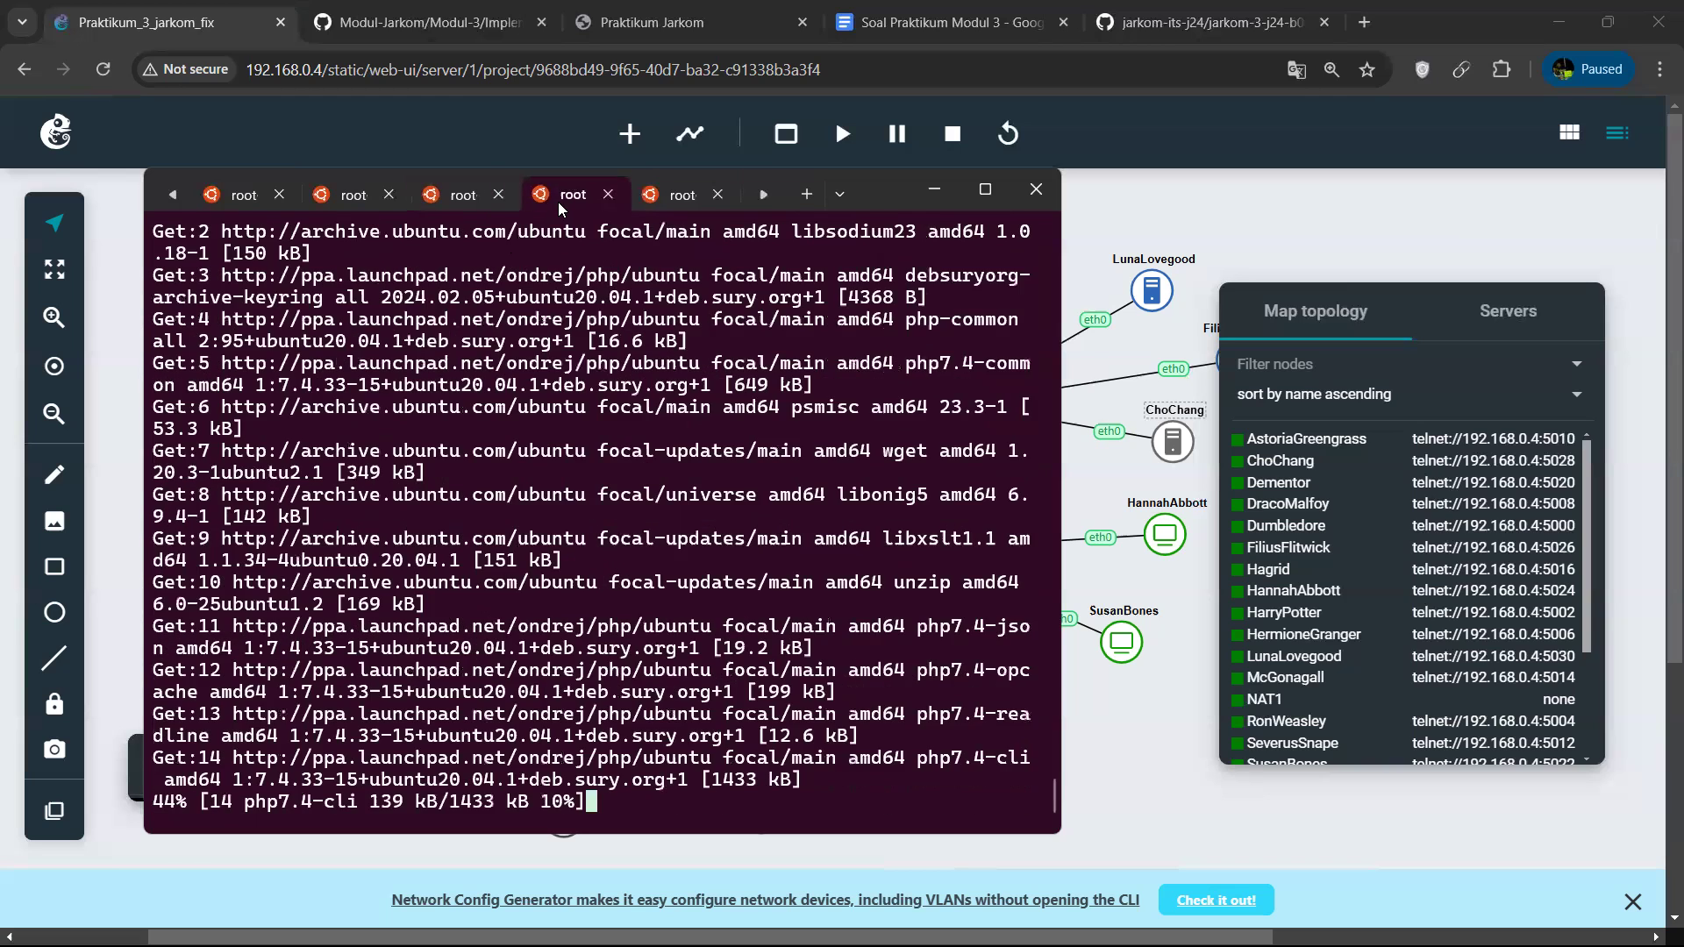
pyautogui.click(452, 196)
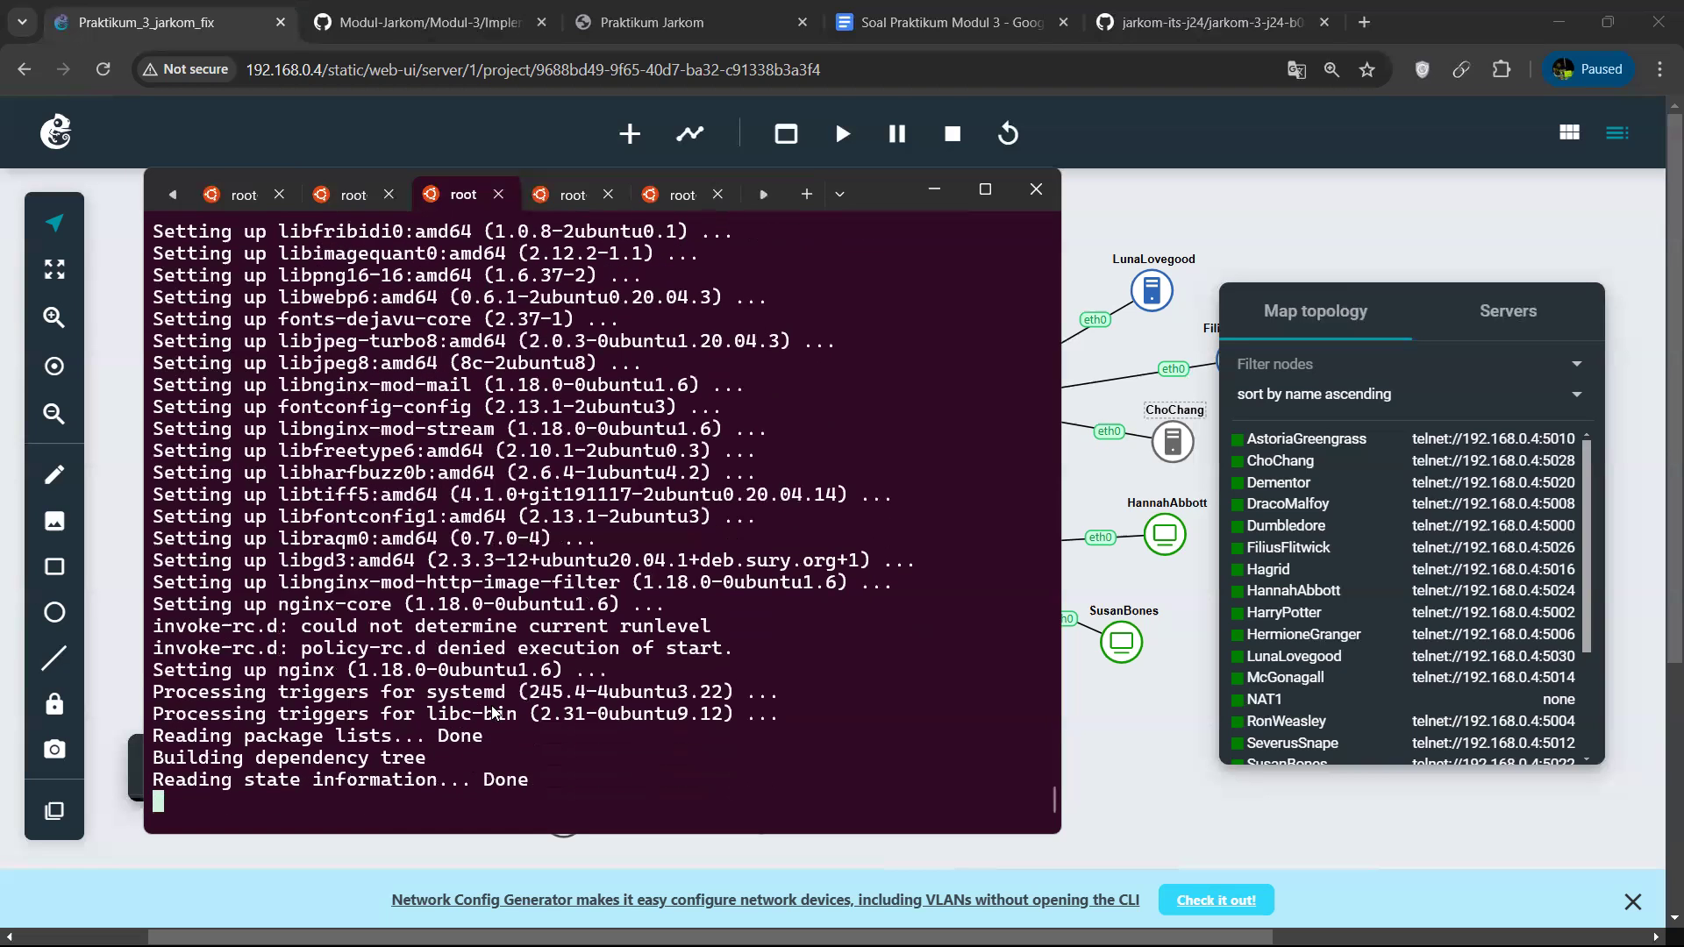
pyautogui.click(556, 203)
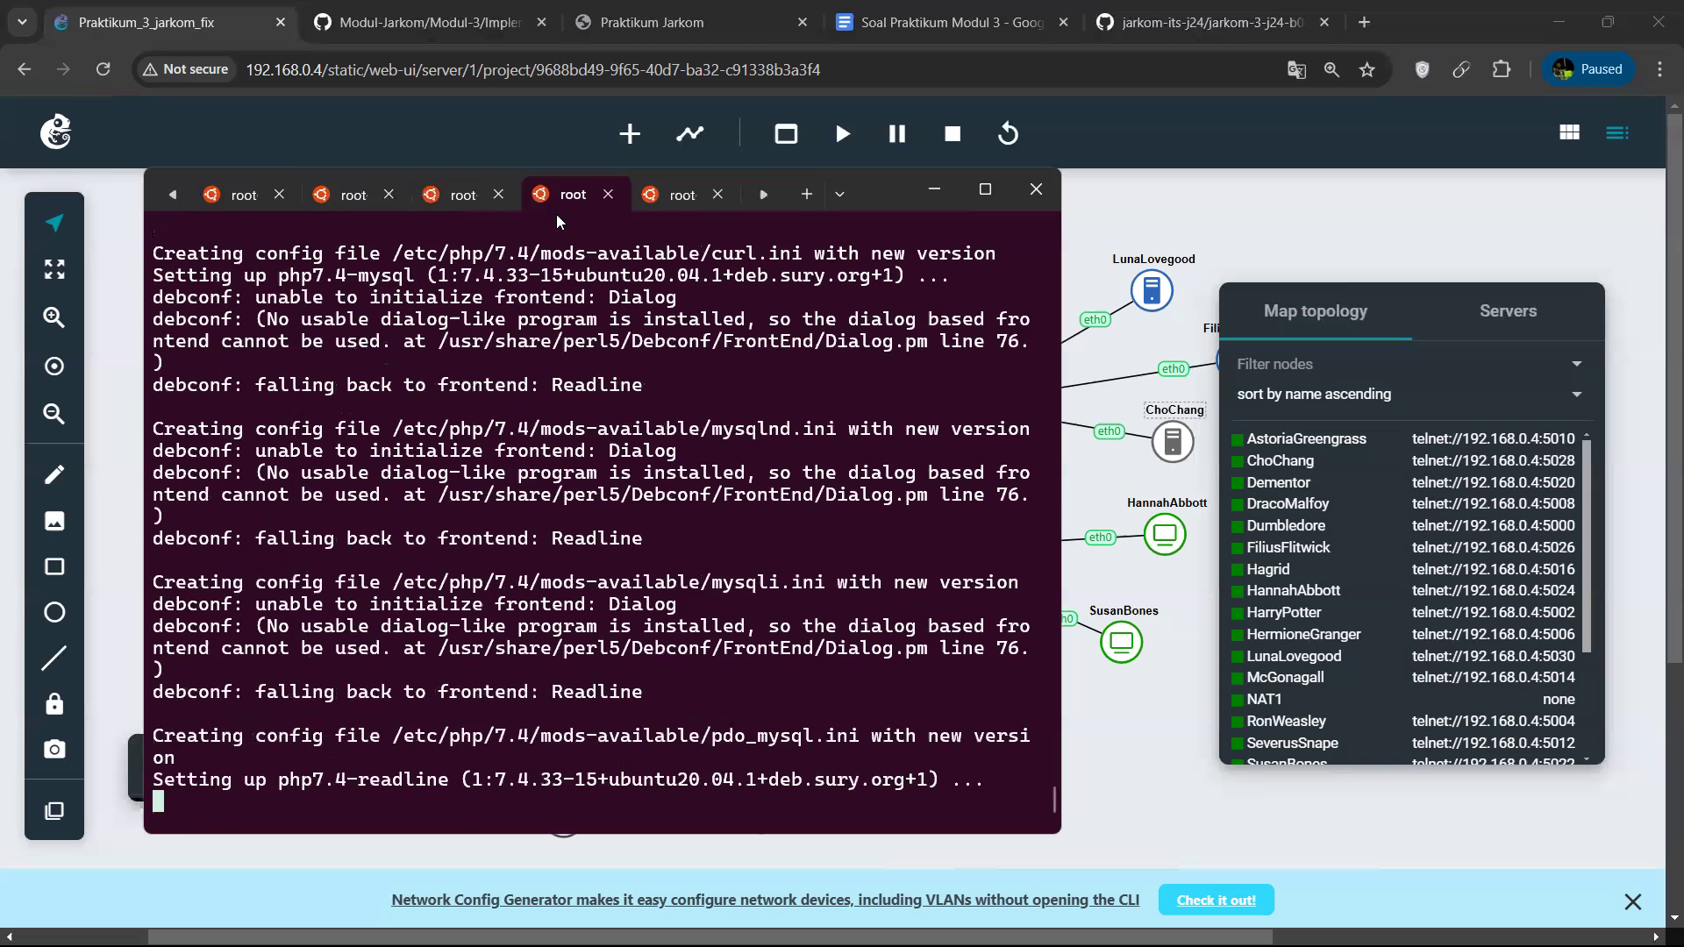
pyautogui.click(447, 186)
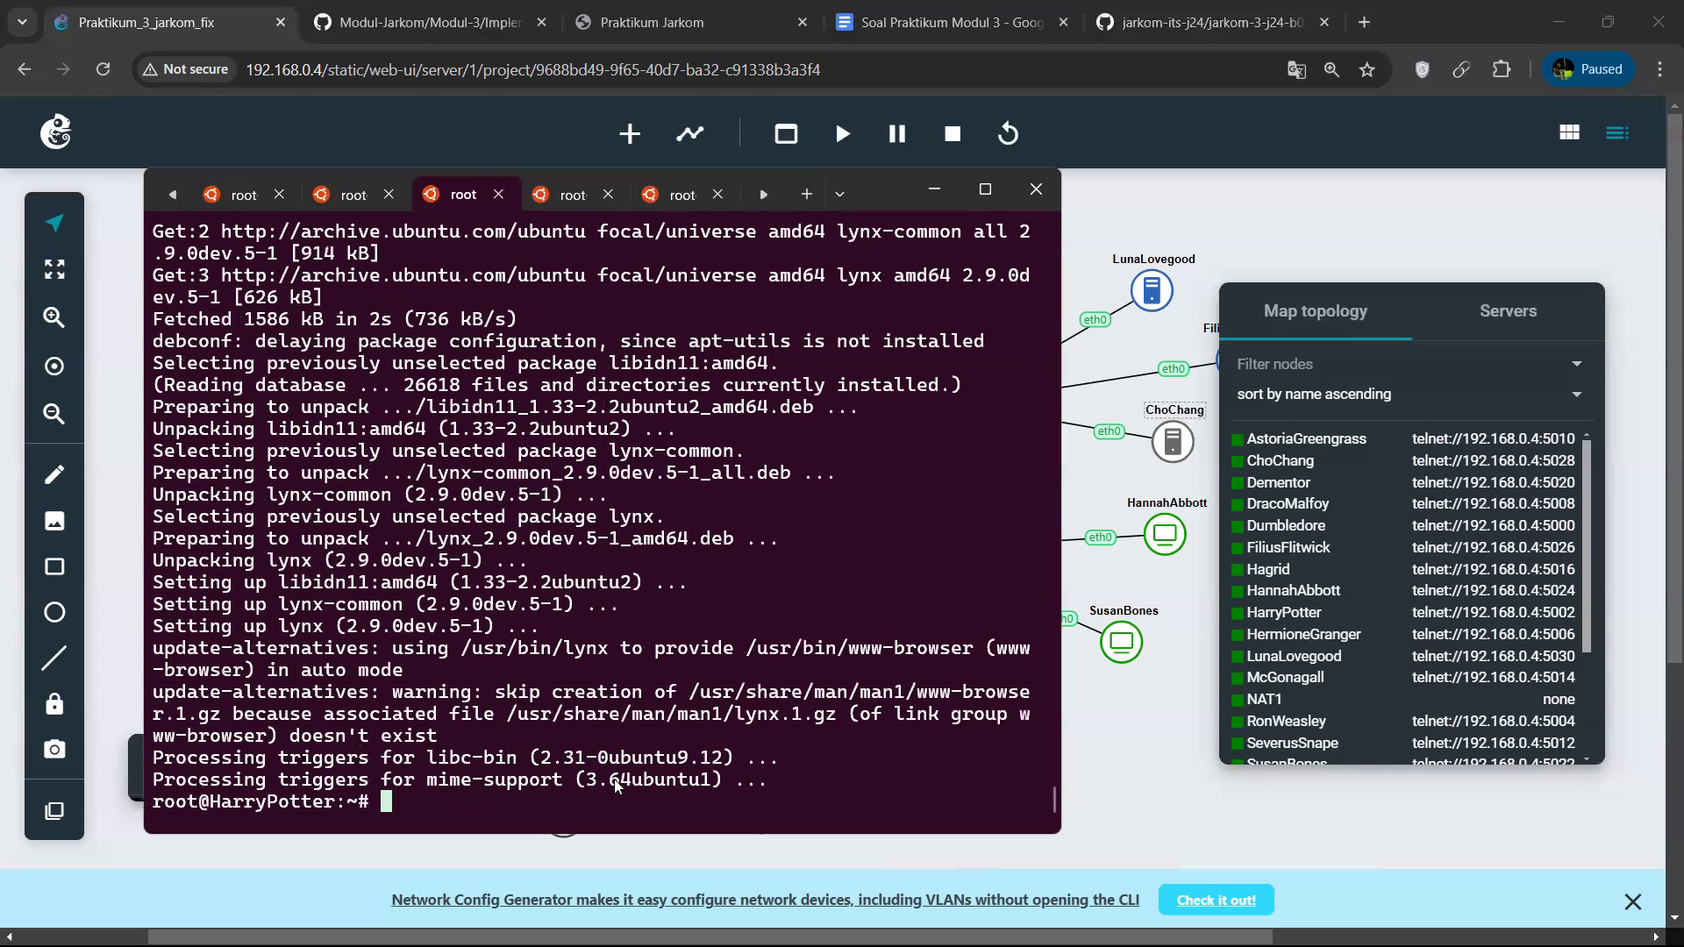
# Run script_6.sh with bash in the HarryPotter session to deploy the PHP site.
pyautogui.press('Up')
pyautogui.press('Left')
pyautogui.press('Left')
pyautogui.press('Left')
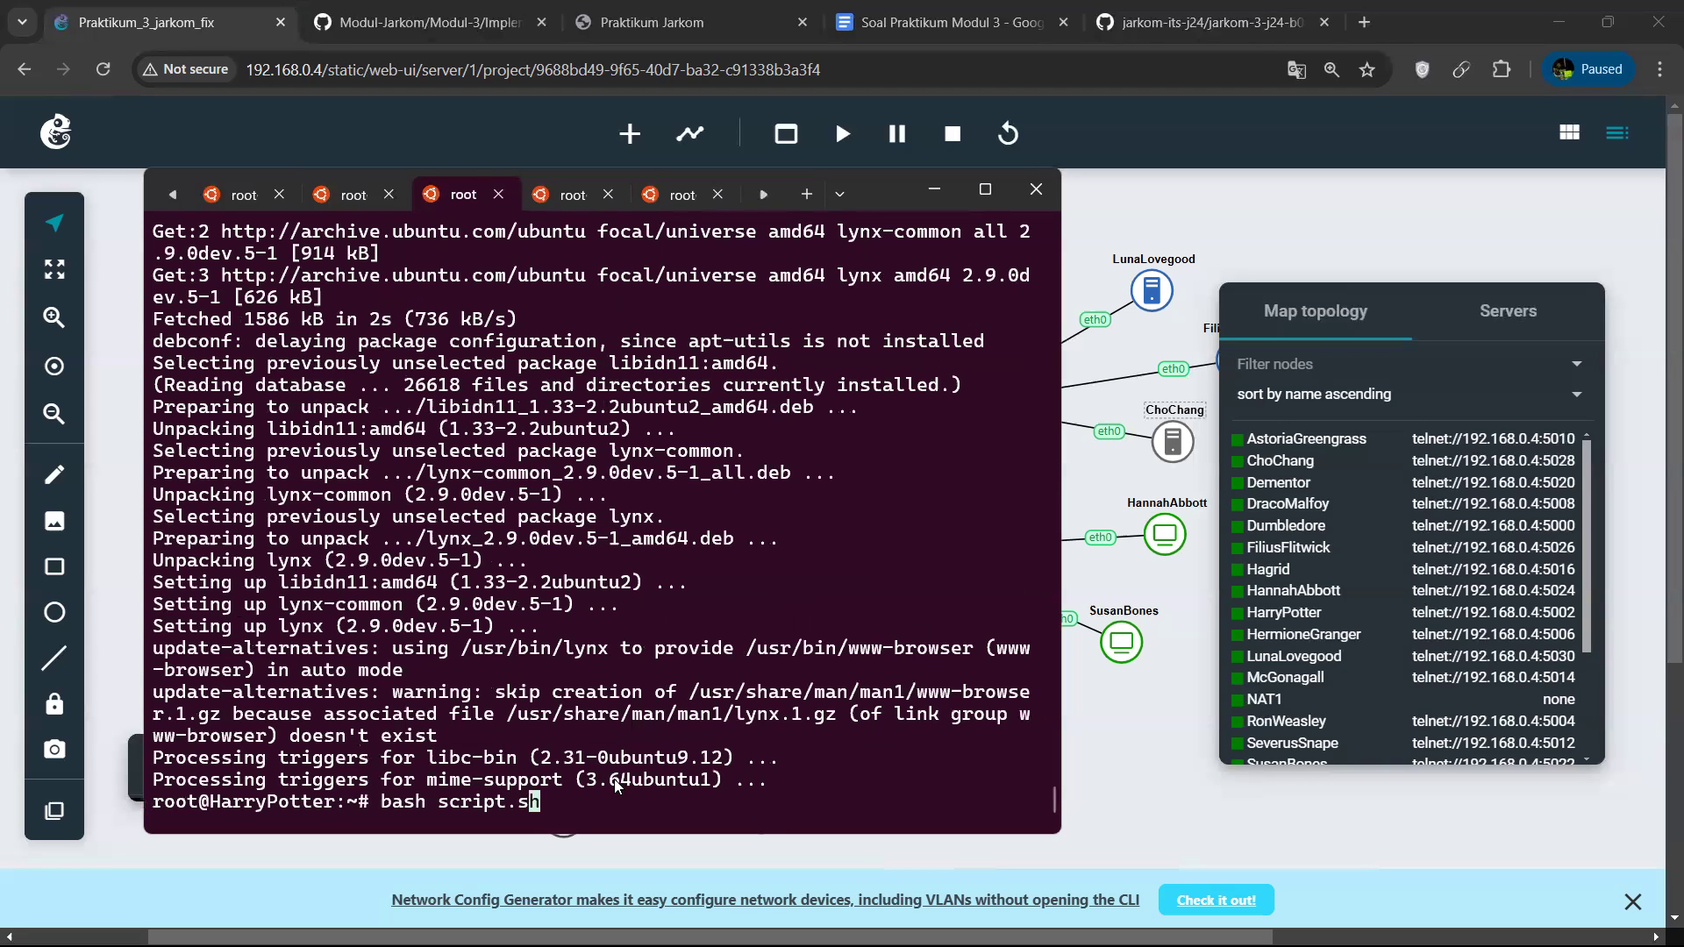
pyautogui.write('_6.sh')
pyautogui.press('Right')
pyautogui.press('Right')
pyautogui.press('Right')
pyautogui.press('BackSpace')
pyautogui.press('BackSpace')
pyautogui.press('BackSpace')
pyautogui.press('Return')
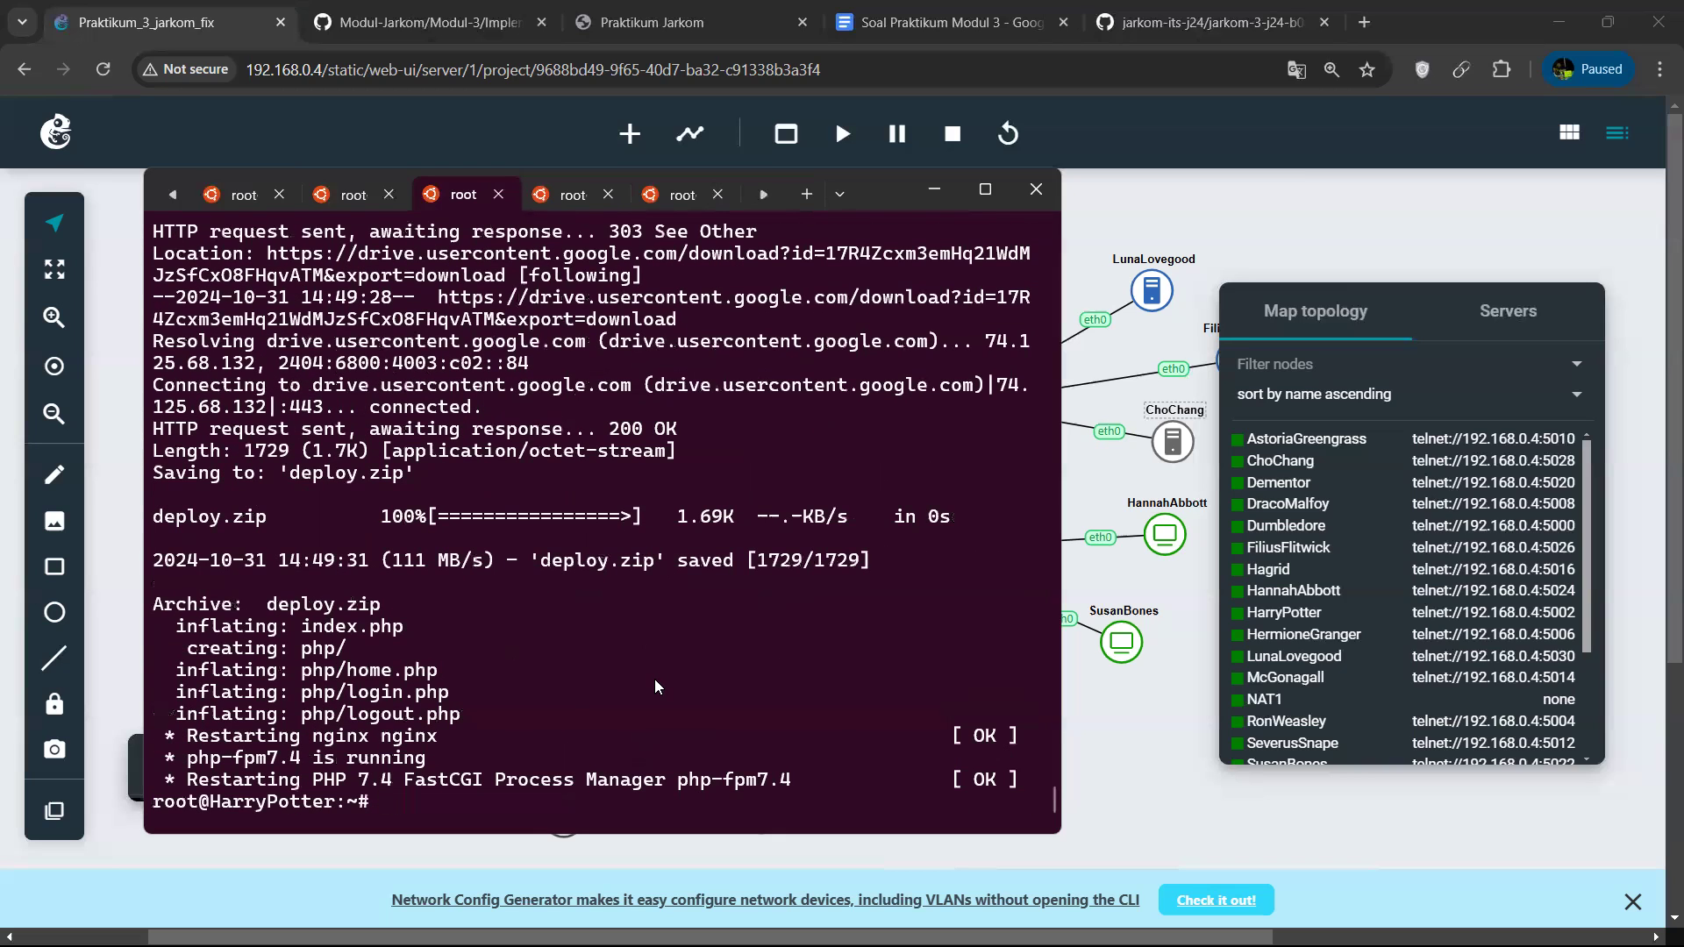
# Open localhost with lynx on HarryPotter to test the deployed page, and exit back to the shell.
pyautogui.write('lynx localhost')
pyautogui.press('Return')
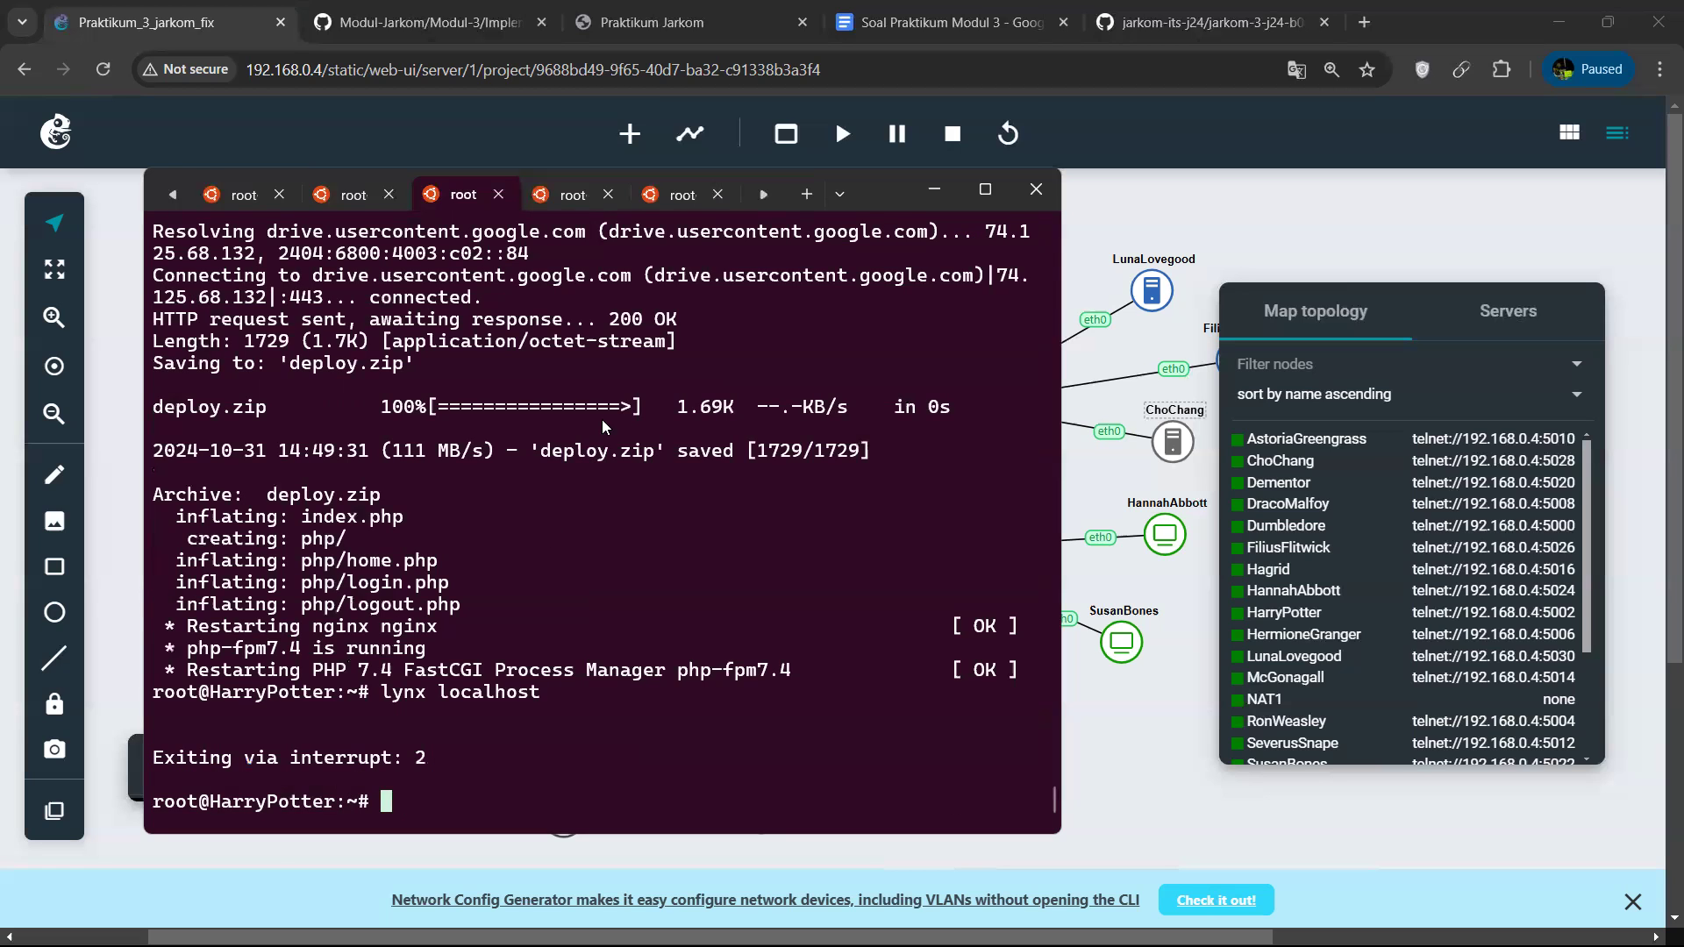
# Check the remaining package installation in the RonWeasley and HermioneGranger sessions.
pyautogui.click(571, 194)
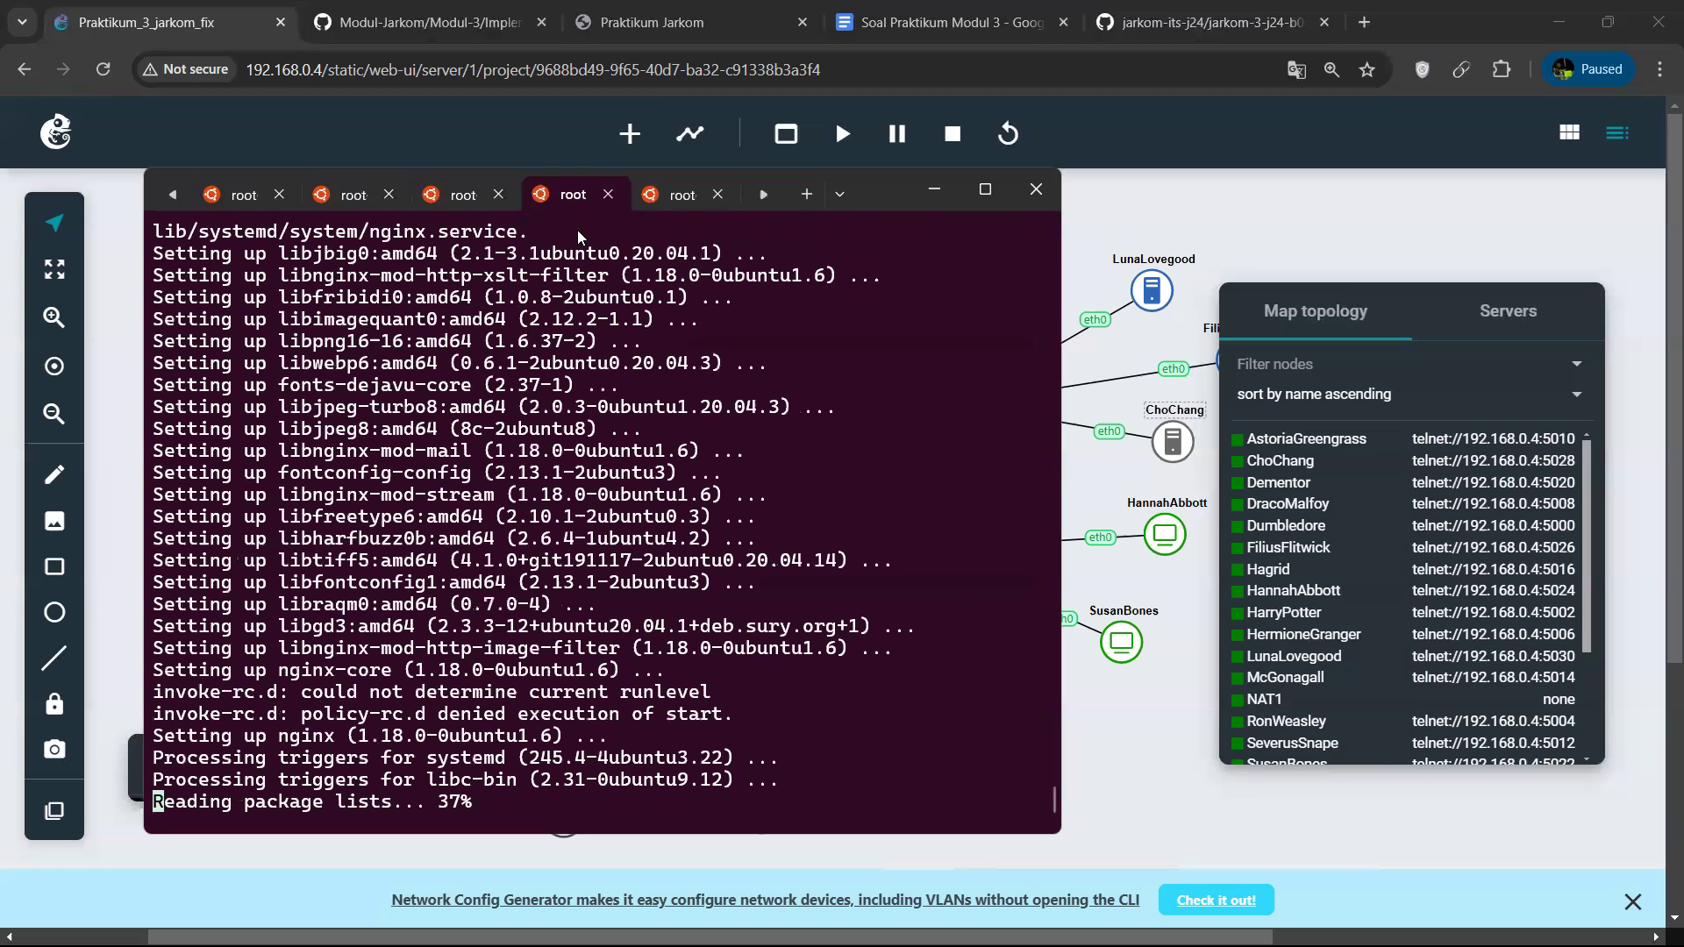
pyautogui.click(683, 194)
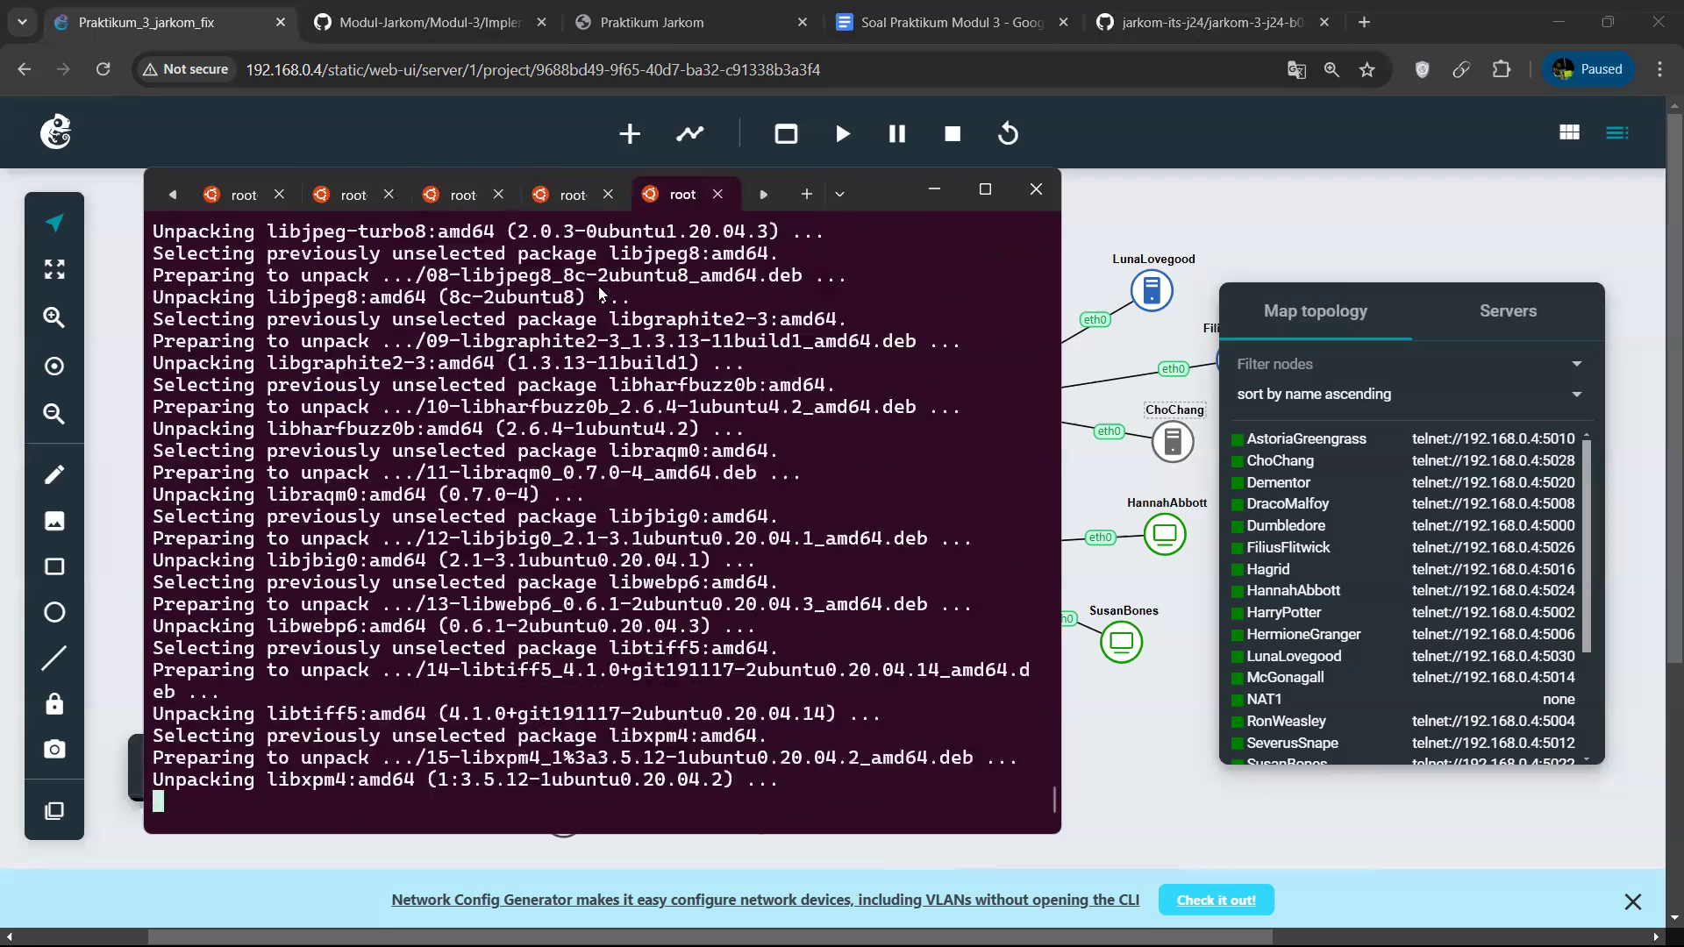
pyautogui.click(569, 203)
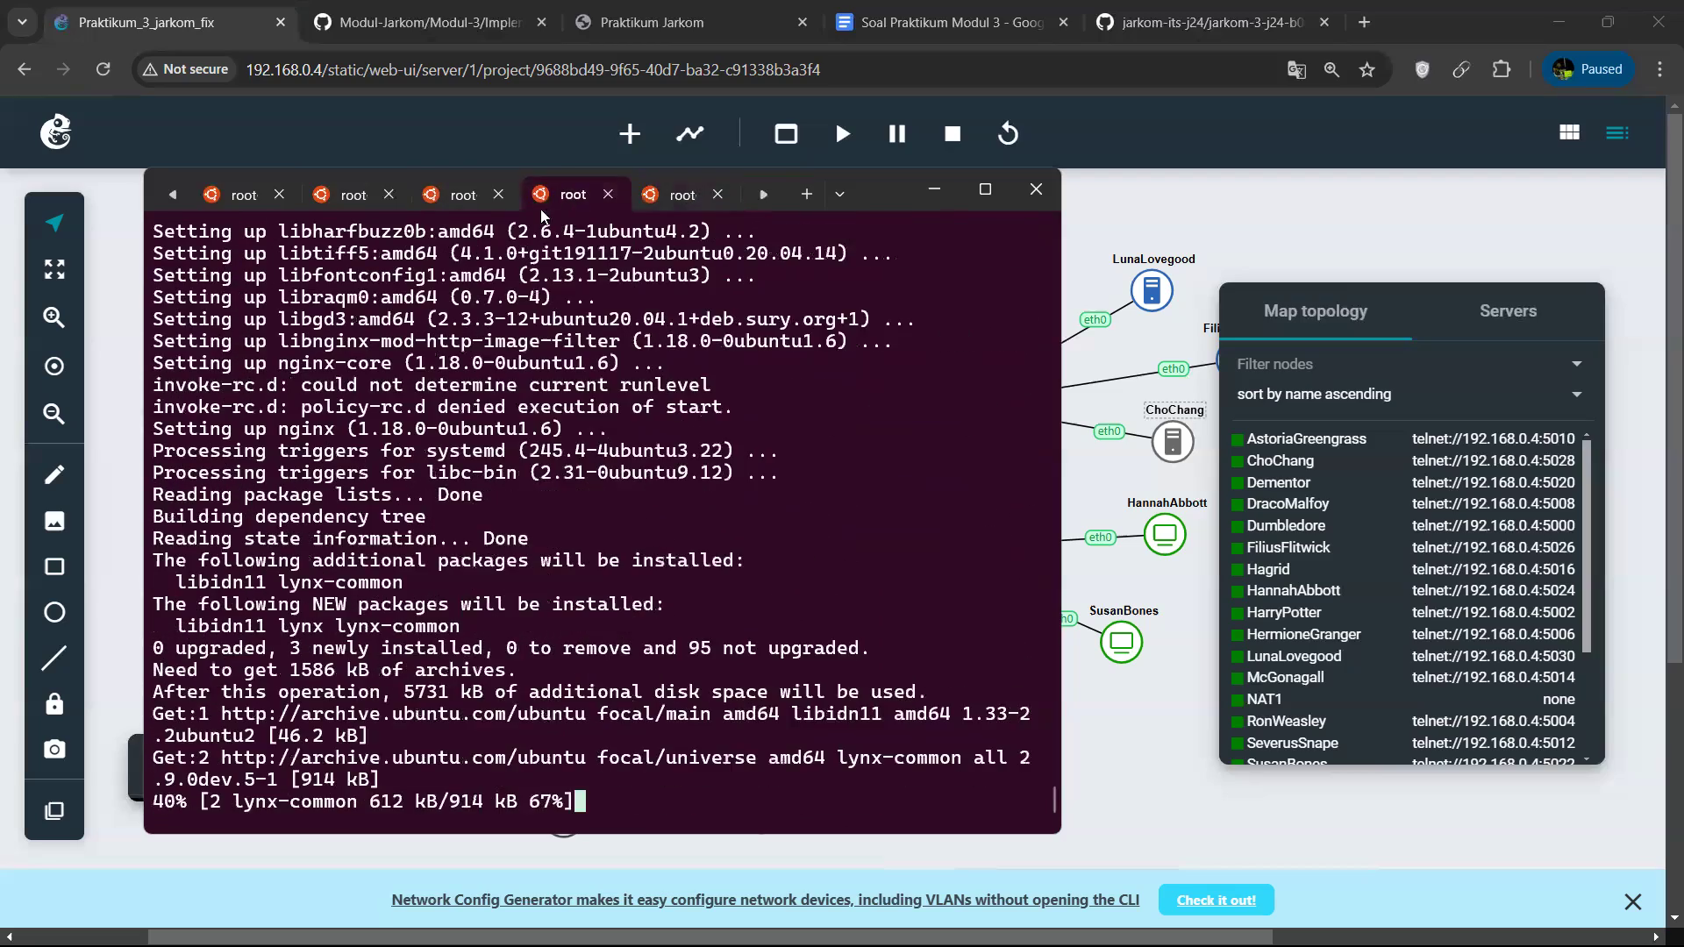
pyautogui.click(451, 200)
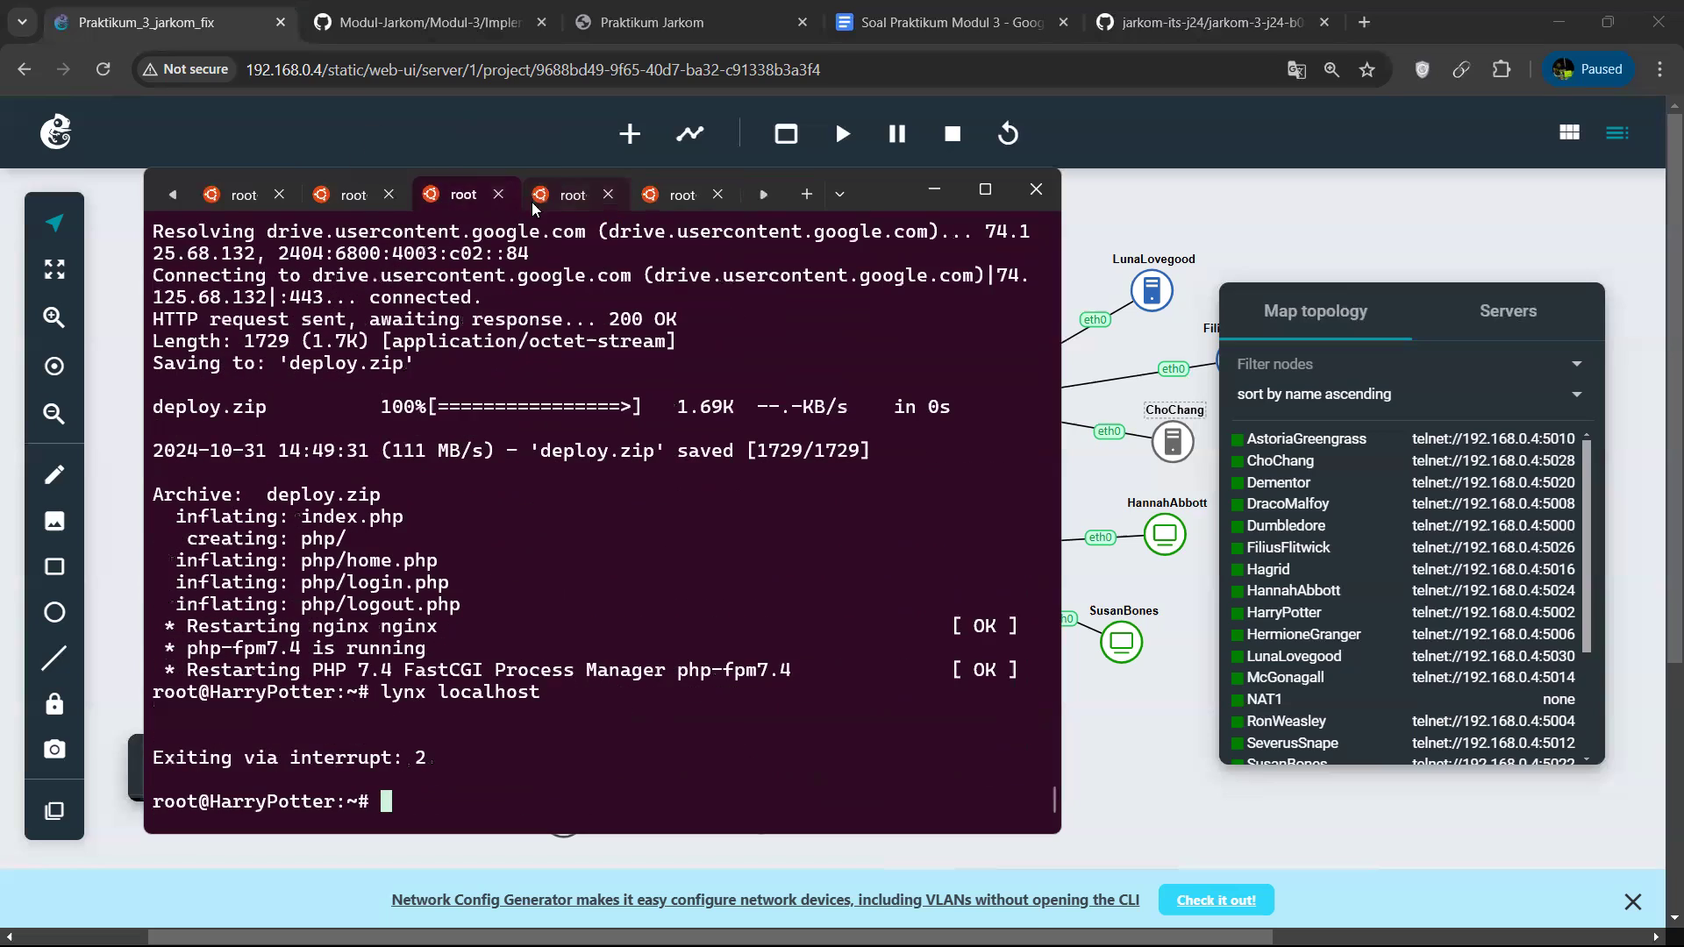
pyautogui.click(549, 201)
pyautogui.click(667, 198)
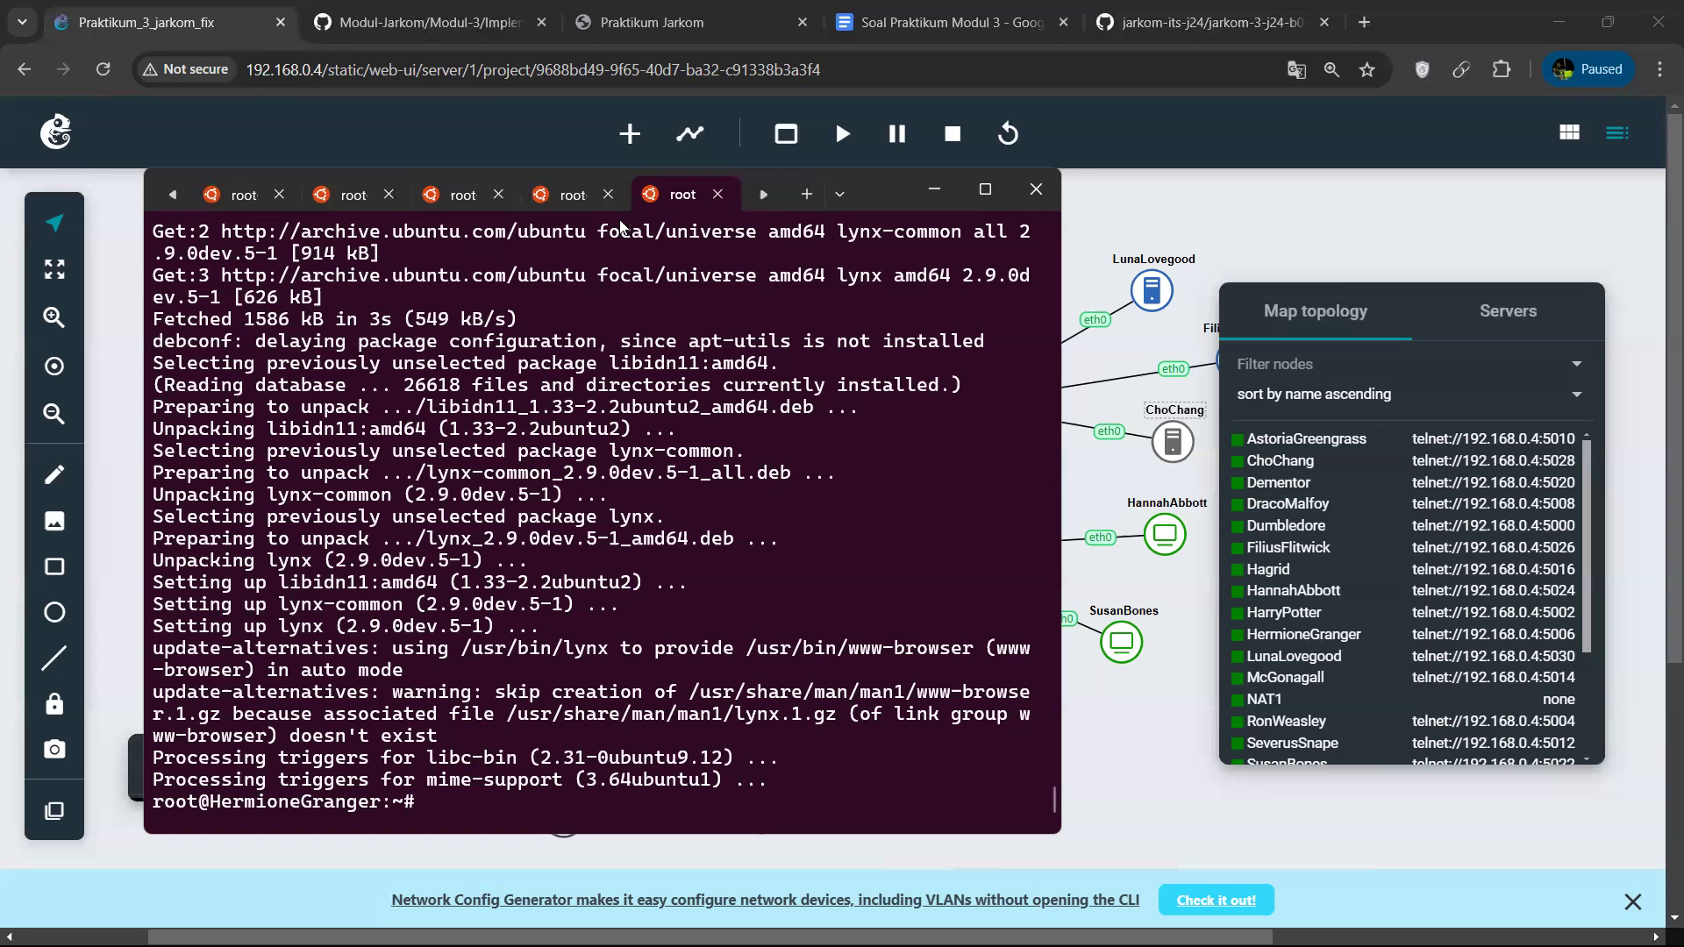
# Run script_6.sh with bash in the RonWeasley session.
pyautogui.click(584, 195)
pyautogui.write('bash script.sh')
pyautogui.press('Left')
pyautogui.press('Left')
pyautogui.press('Left')
pyautogui.press('Left')
pyautogui.write('_6')
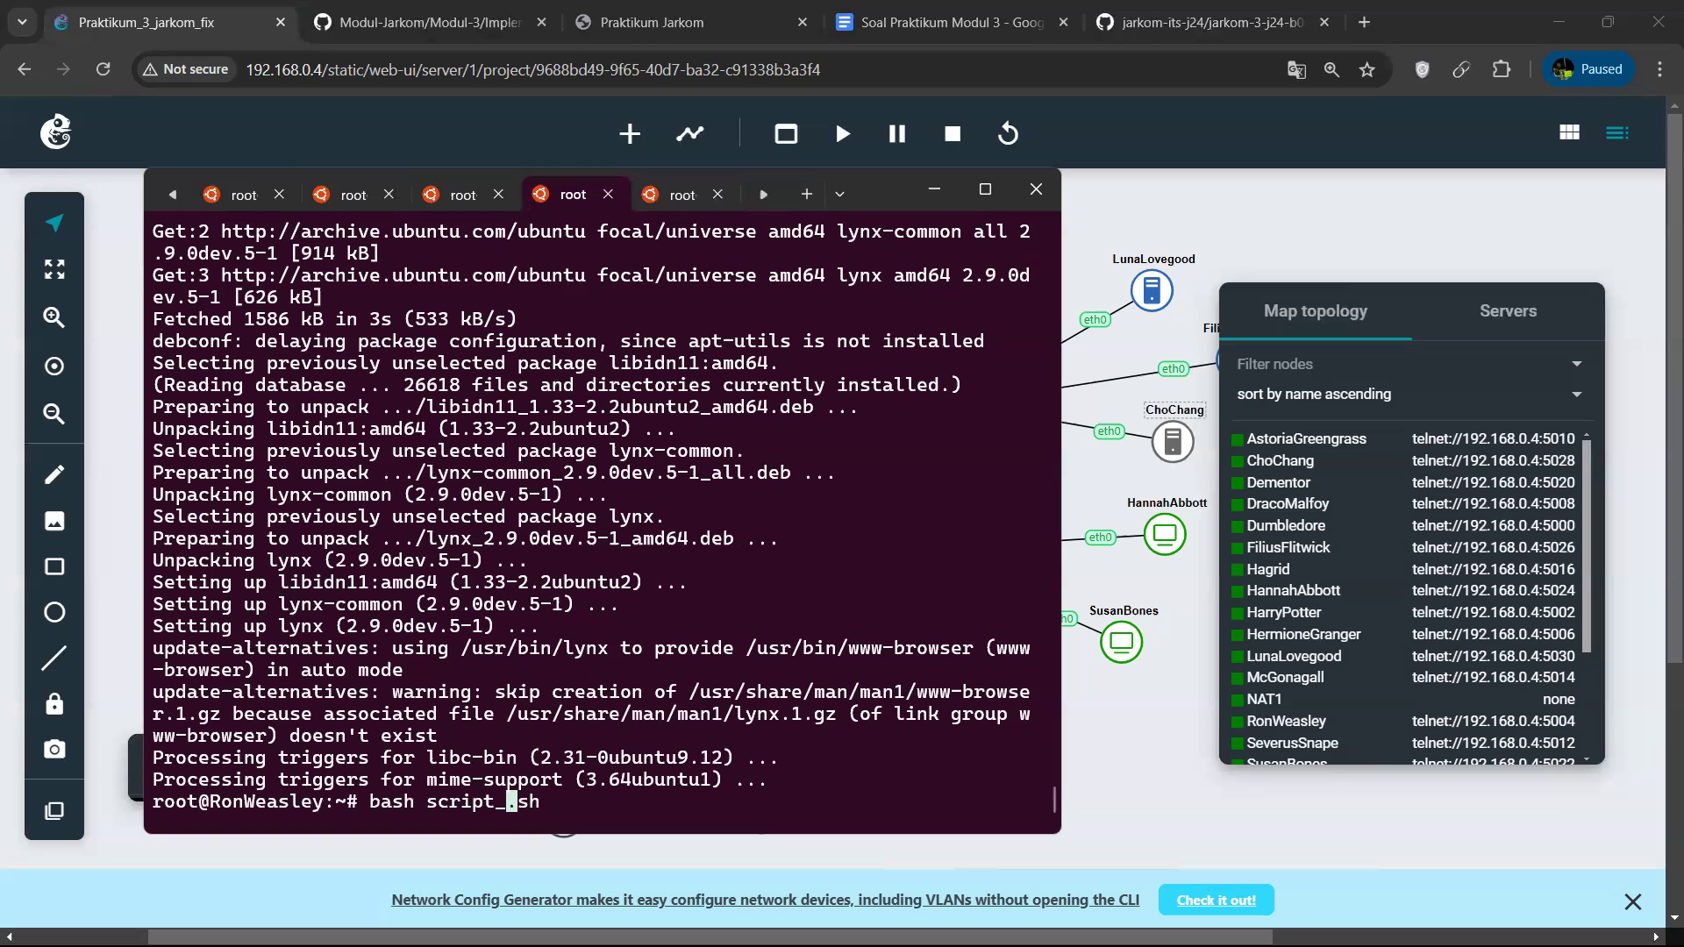
pyautogui.press('Return')
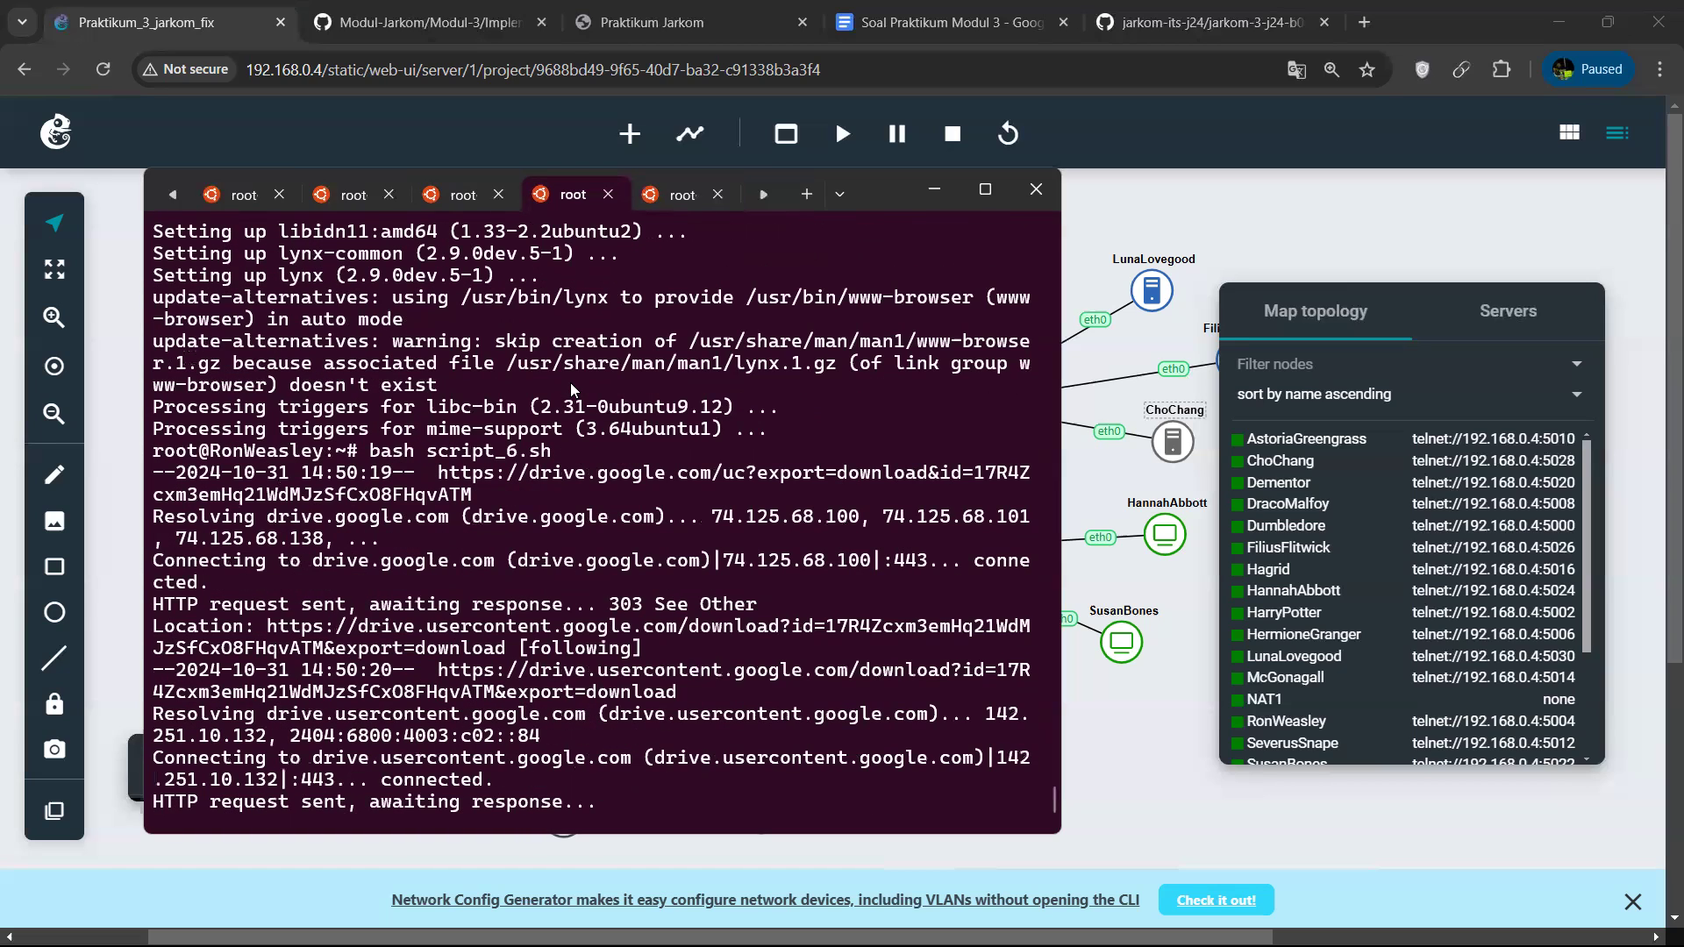
# Run script_6.sh with bash in the HermioneGranger session.
pyautogui.click(668, 196)
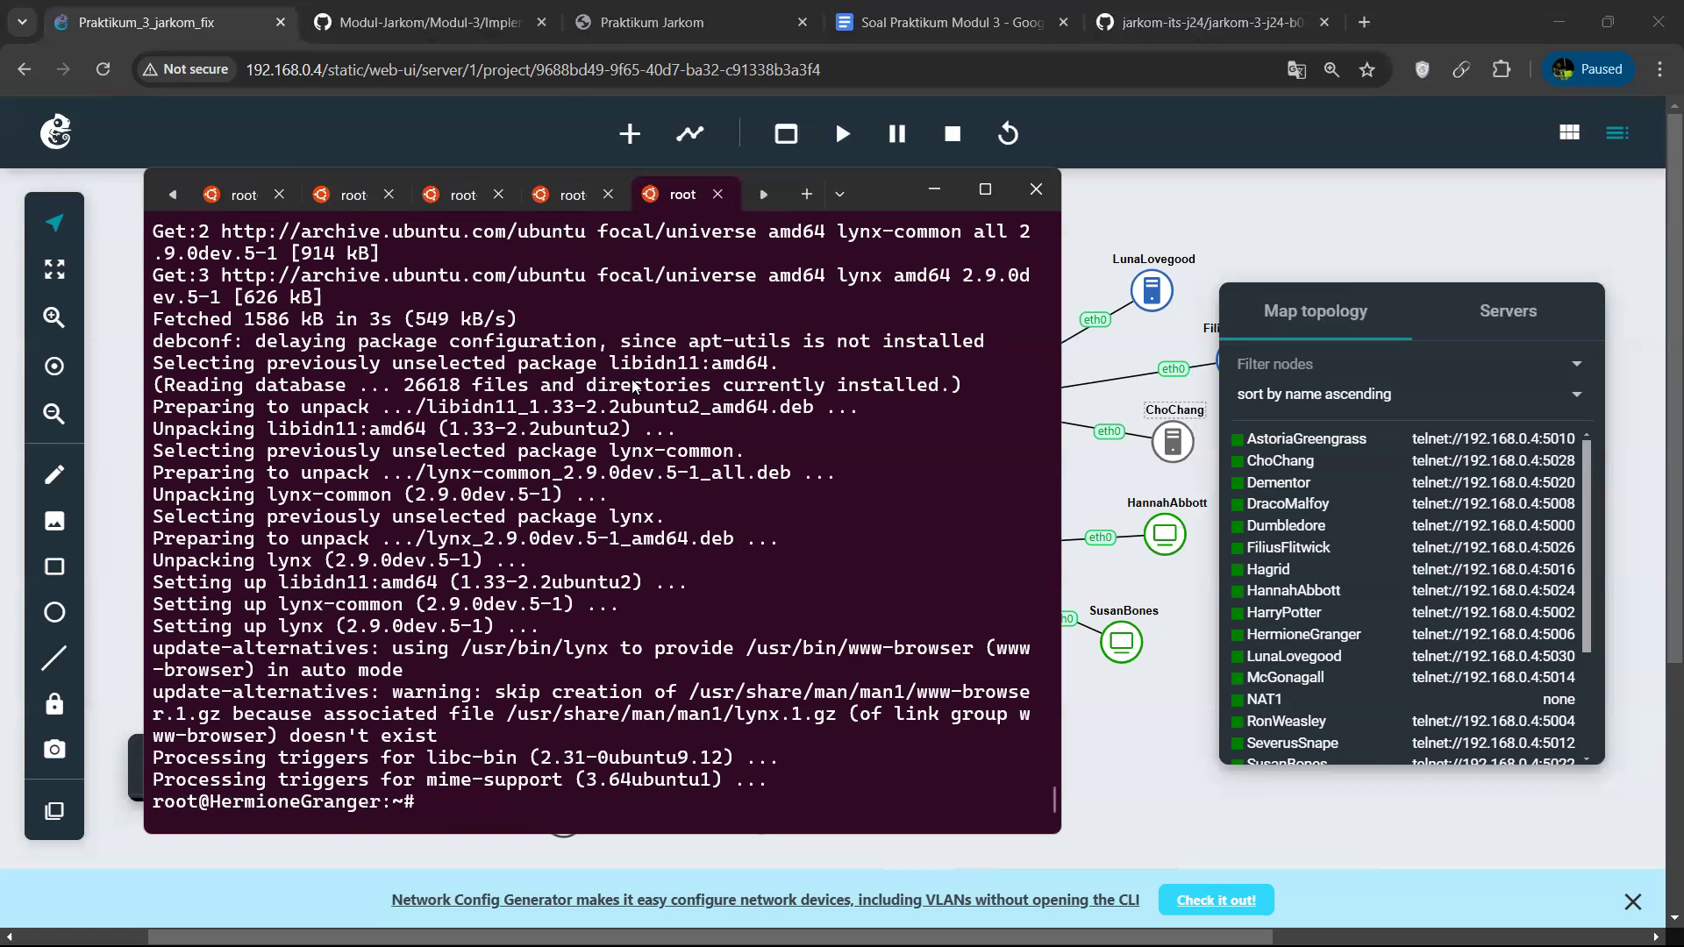
pyautogui.press('Up')
pyautogui.press('Left')
pyautogui.press('Left')
pyautogui.press('Left')
pyautogui.write('_6')
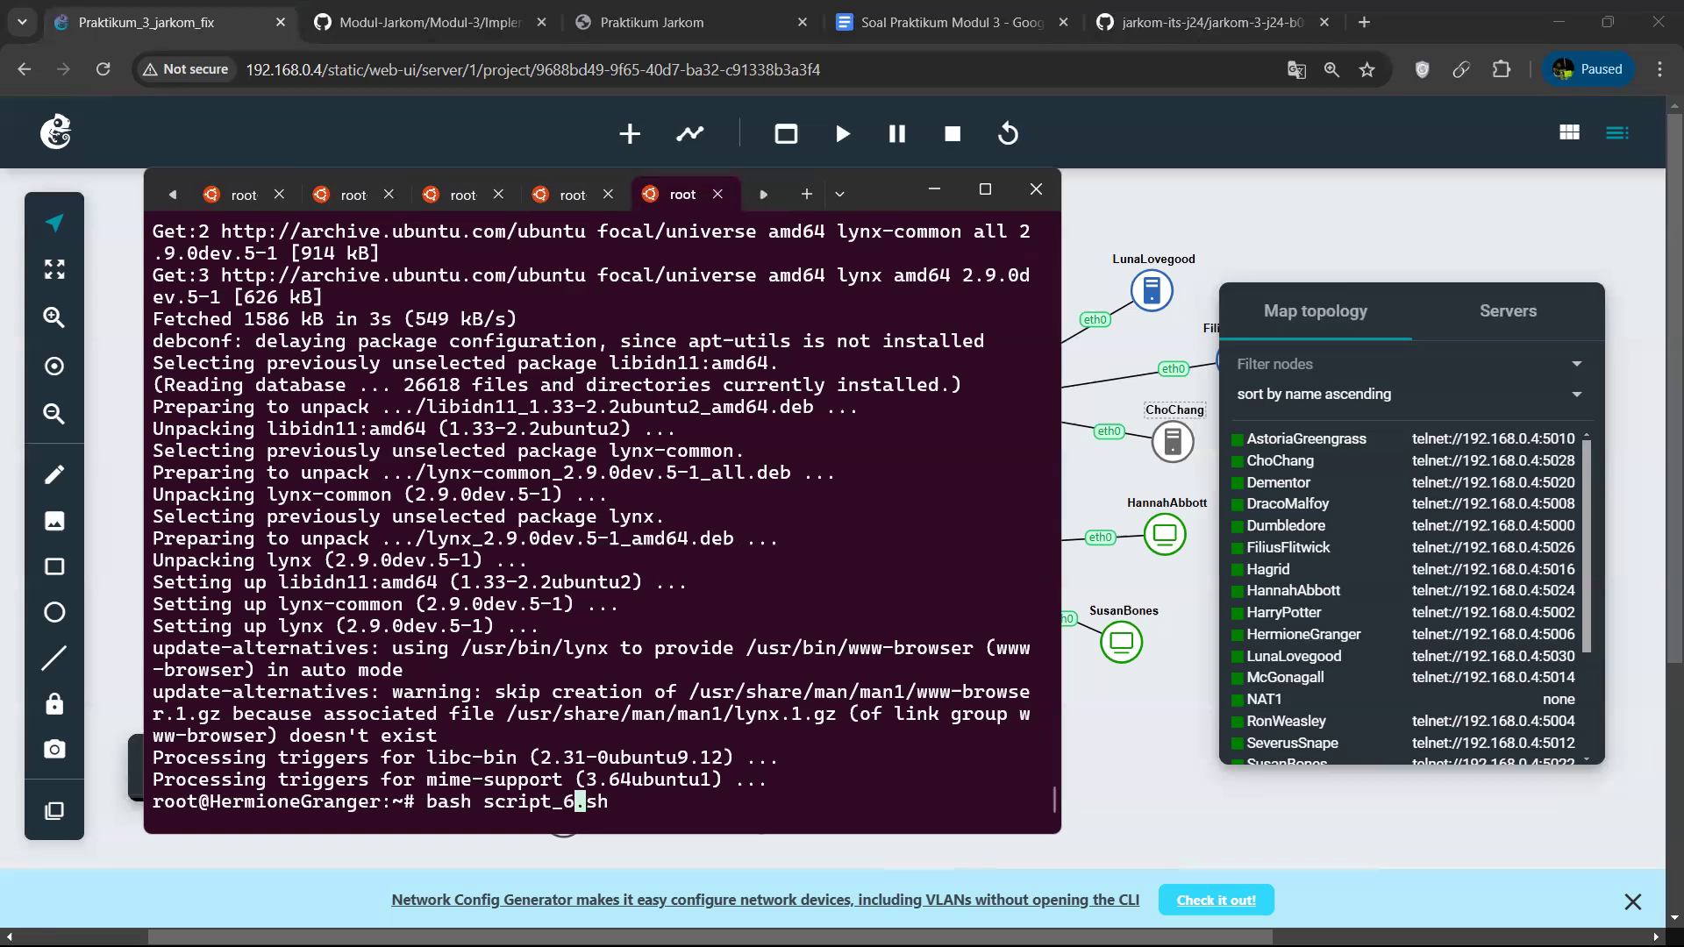
pyautogui.press('Return')
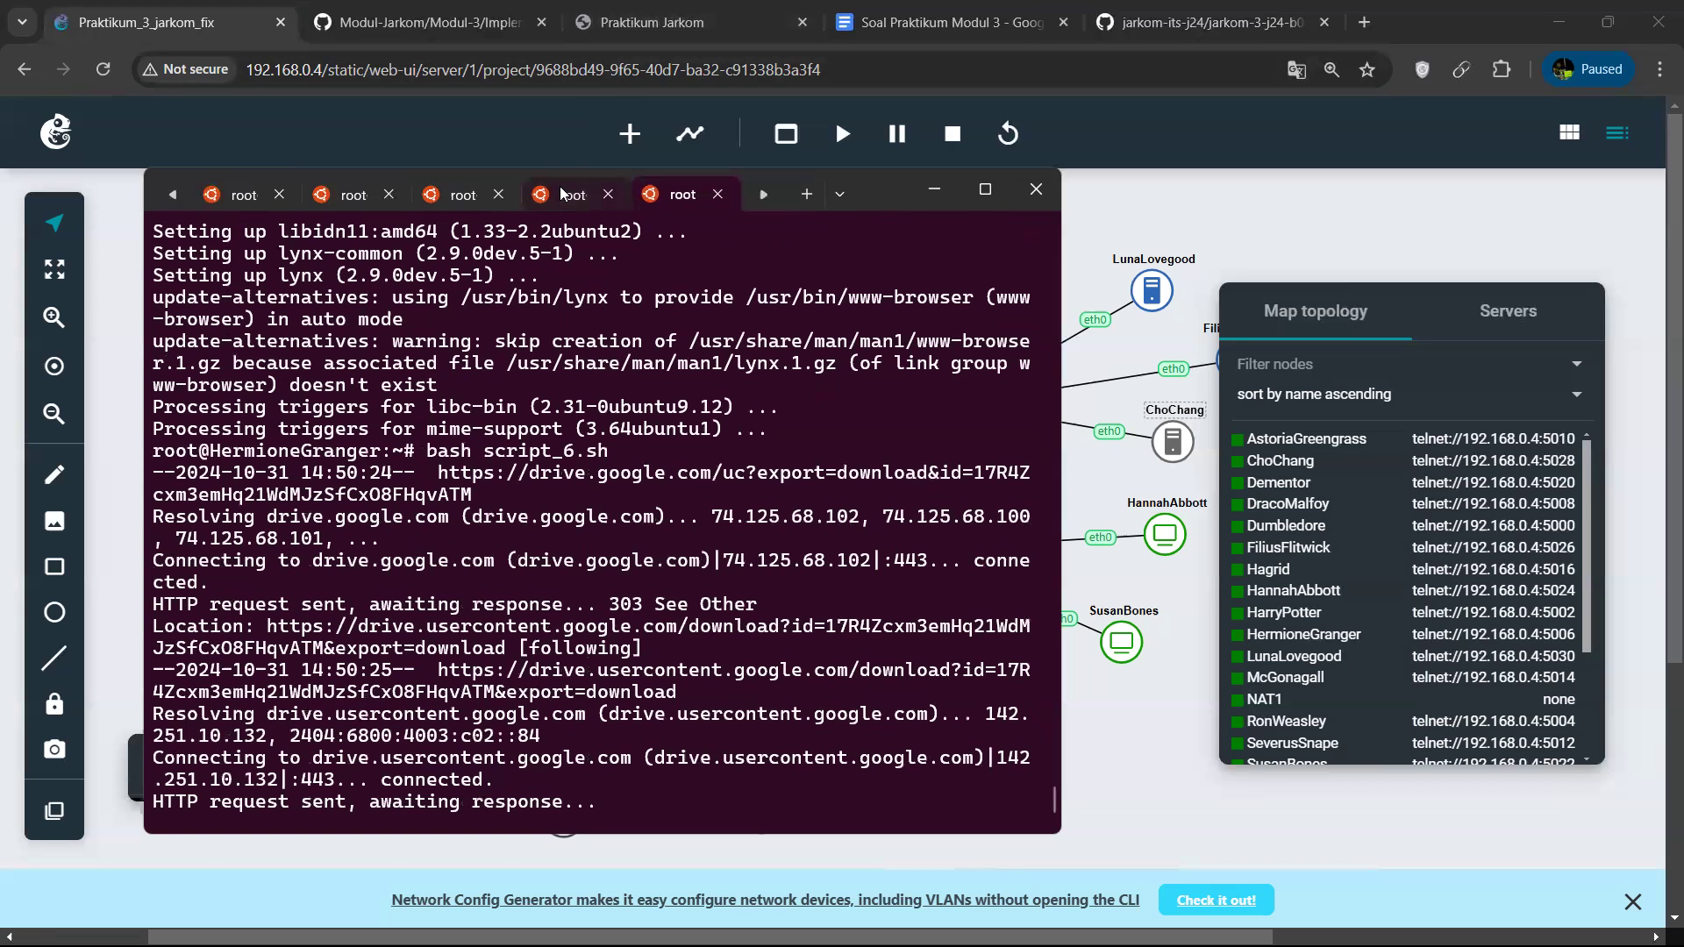
# Open localhost with lynx on RonWeasley to test its page, and exit back to the shell.
pyautogui.click(560, 189)
pyautogui.write('ln')
pyautogui.press('BackSpace')
pyautogui.write('y')
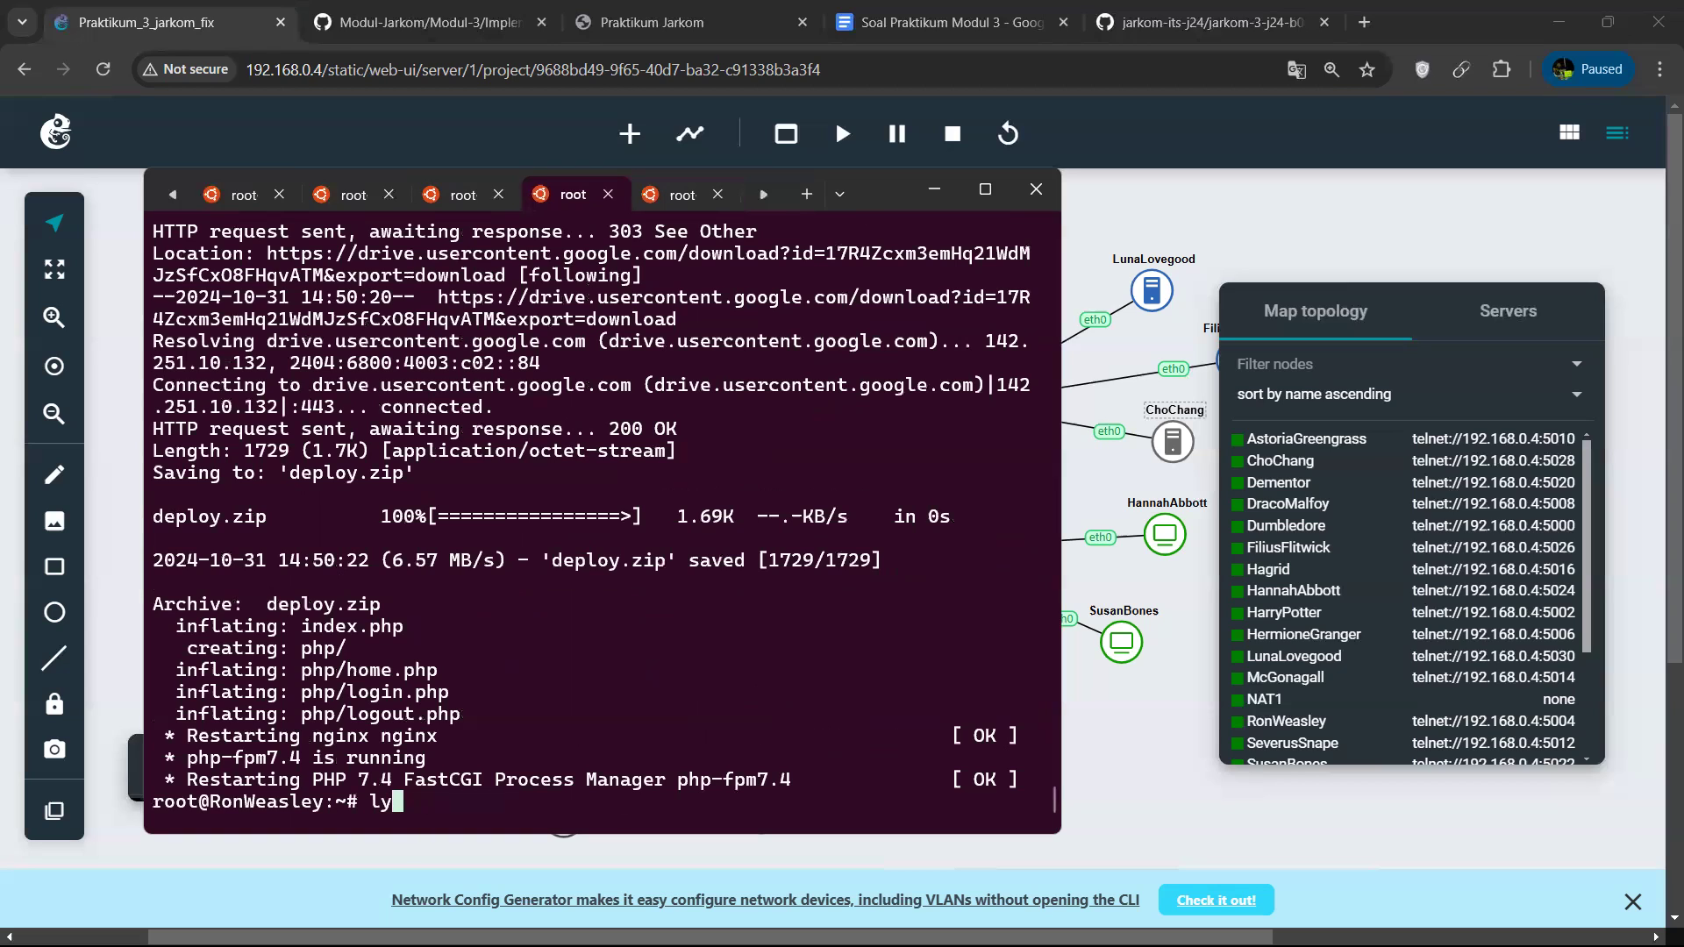
pyautogui.write('nx localhost')
pyautogui.press('Return')
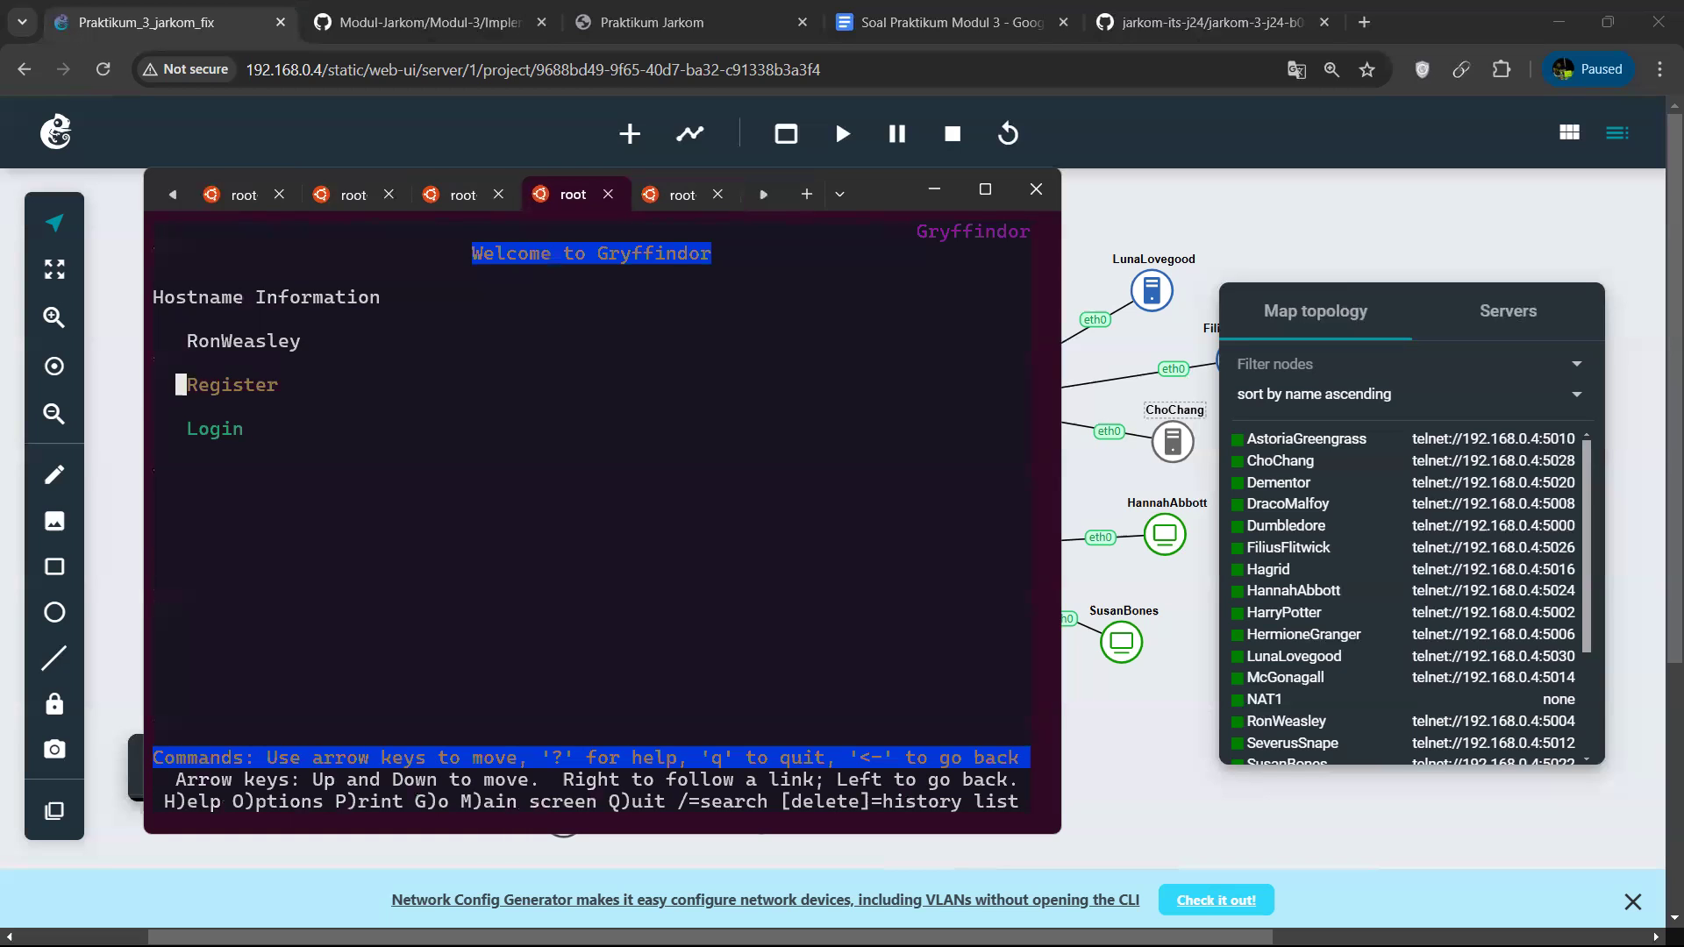
pyautogui.hotkey('ctrl', 'c')
# Open localhost with lynx on HermioneGranger to test its page, and exit back to the shell.
pyautogui.click(675, 198)
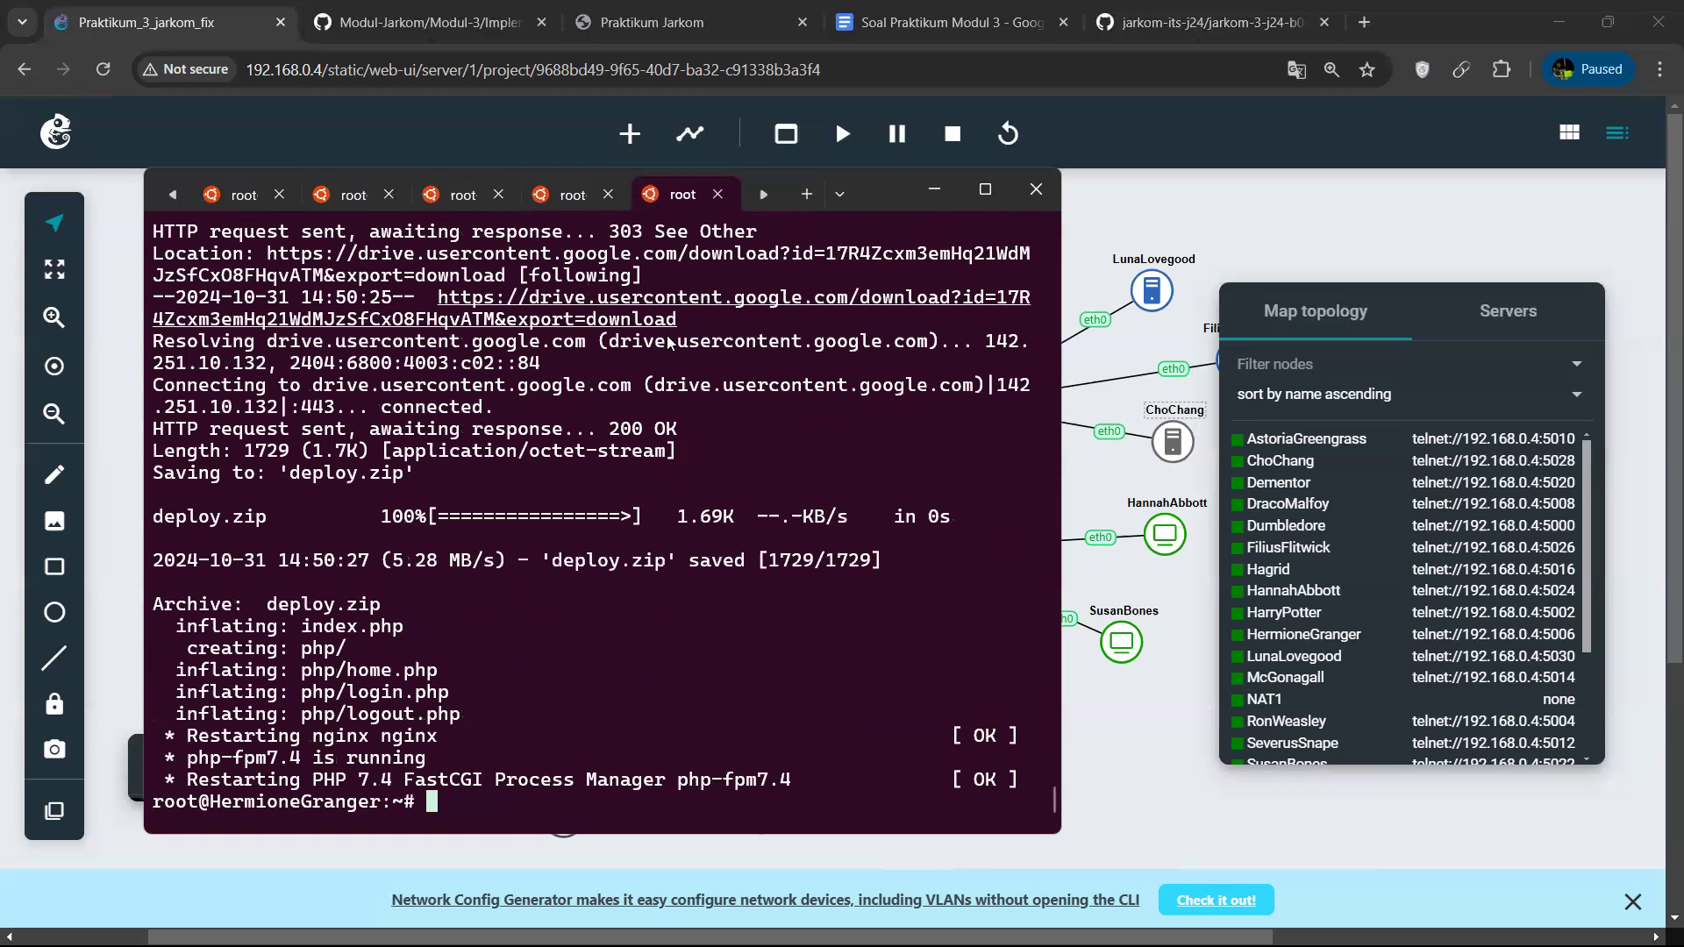
pyautogui.press('Up')
pyautogui.press('Up')
pyautogui.press('BackSpace')
pyautogui.press('BackSpace')
pyautogui.press('BackSpace')
pyautogui.press('BackSpace')
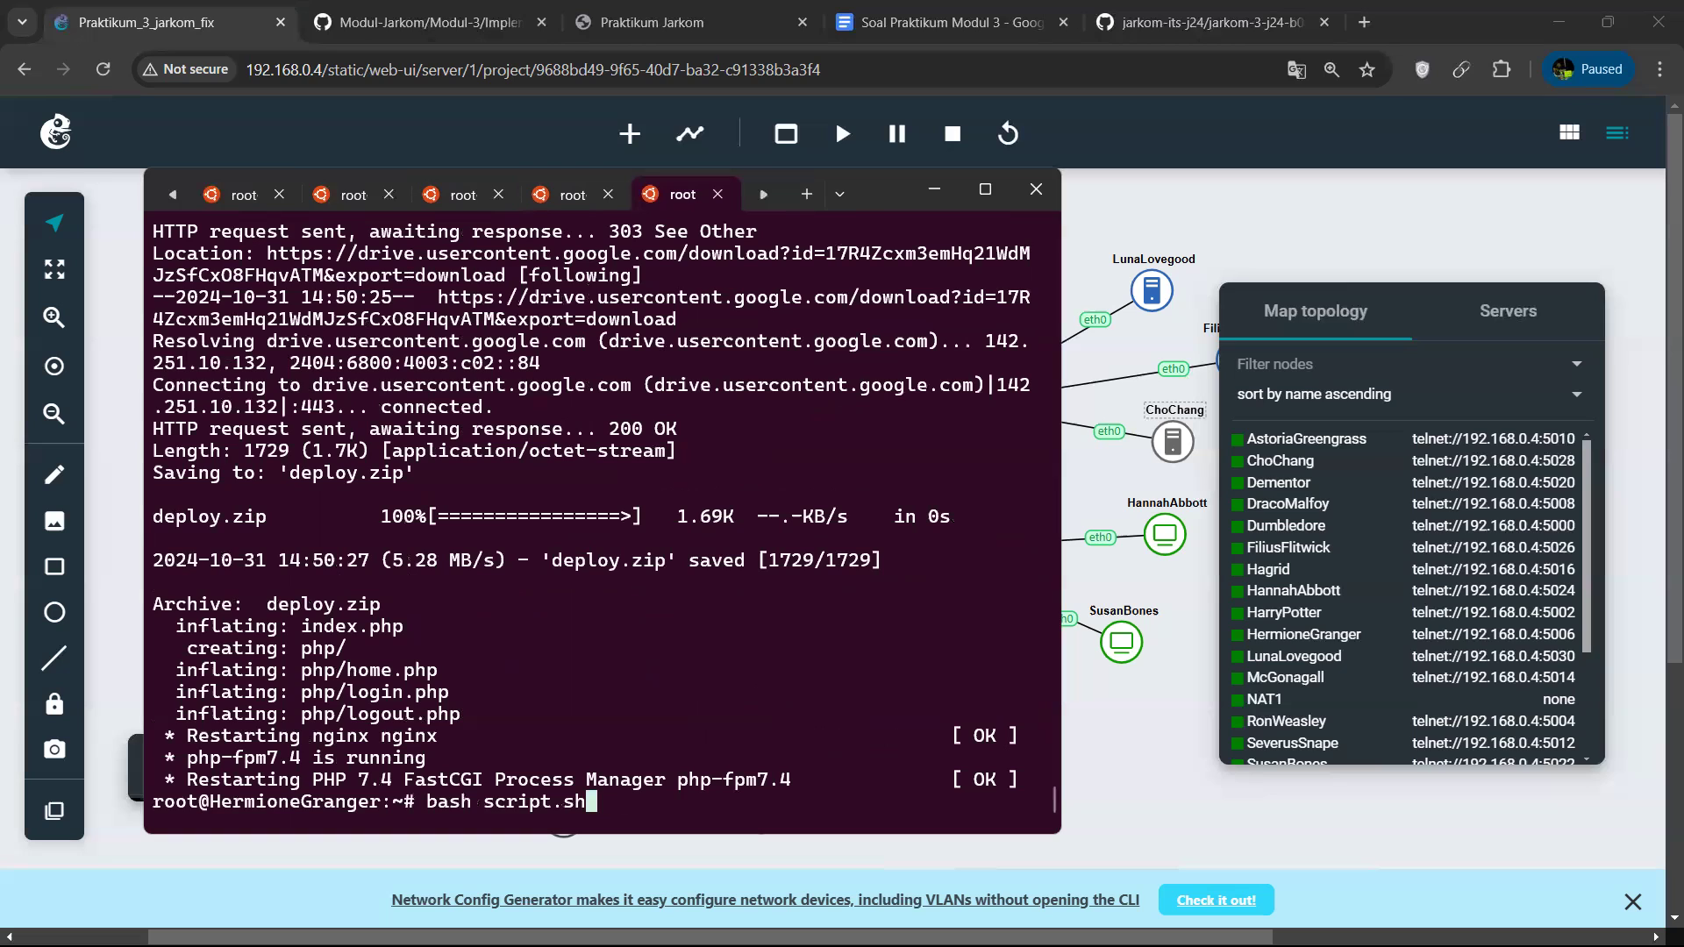
pyautogui.press('BackSpace')
pyautogui.press('BackSpace')
pyautogui.press('BackSpace')
pyautogui.press('BackSpace')
pyautogui.press('BackSpace')
pyautogui.press('BackSpace')
pyautogui.press('BackSpace')
pyautogui.press('BackSpace')
pyautogui.press('BackSpace')
pyautogui.press('BackSpace')
pyautogui.press('BackSpace')
pyautogui.write('lynx ')
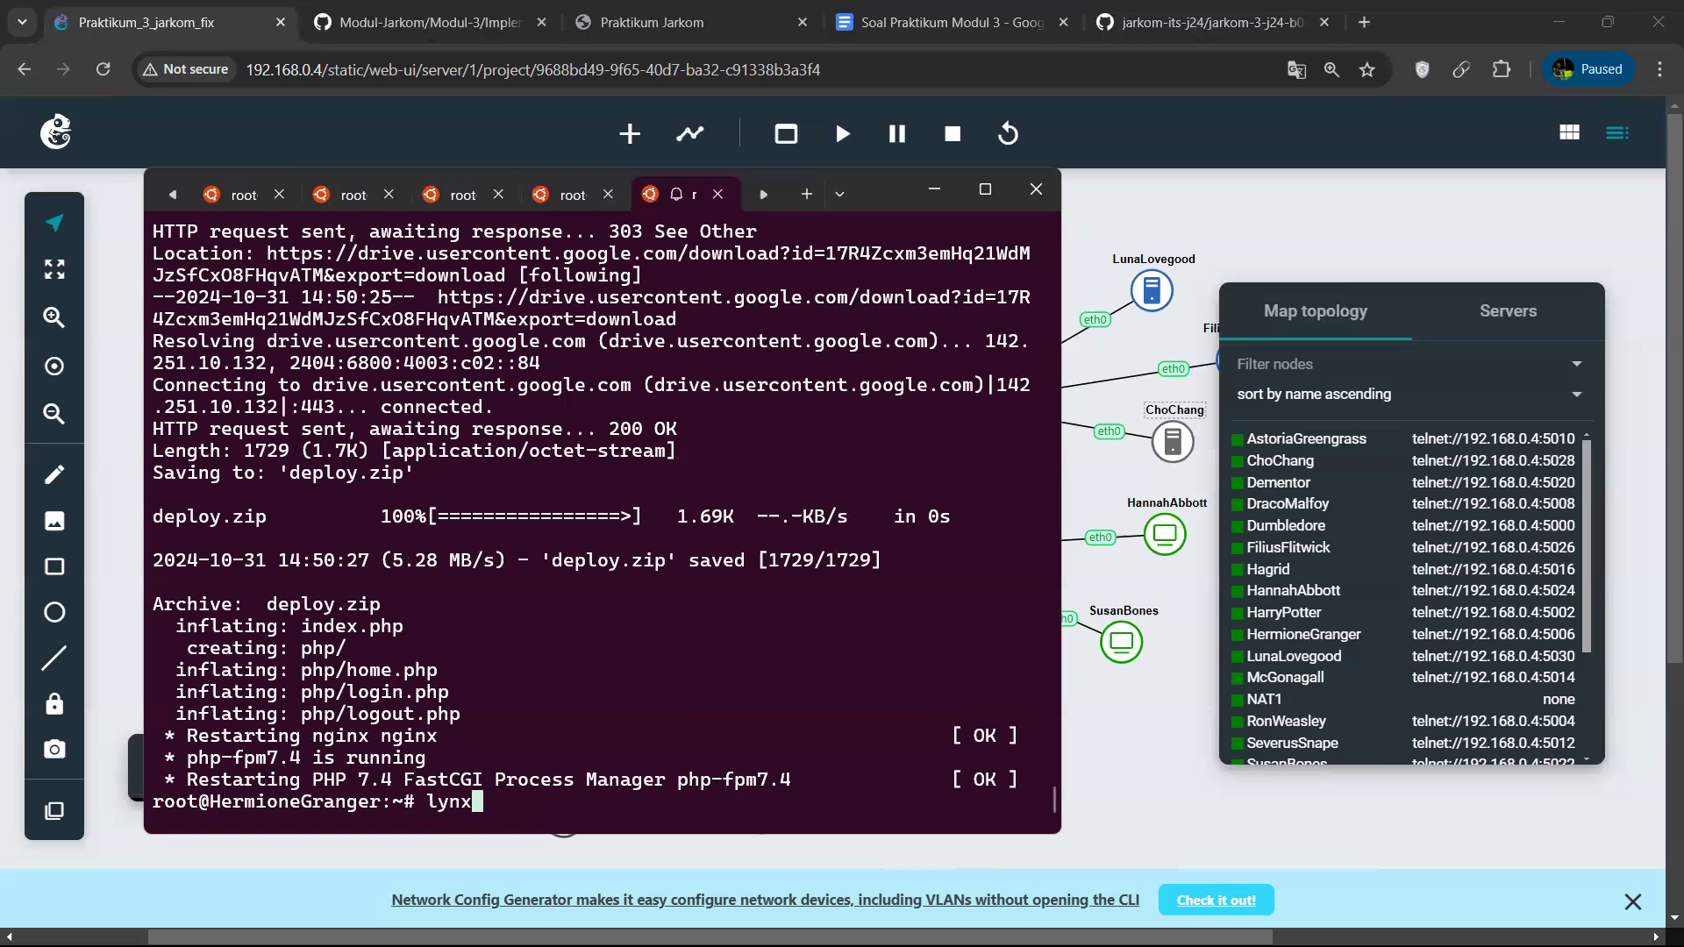
pyautogui.write('localhost')
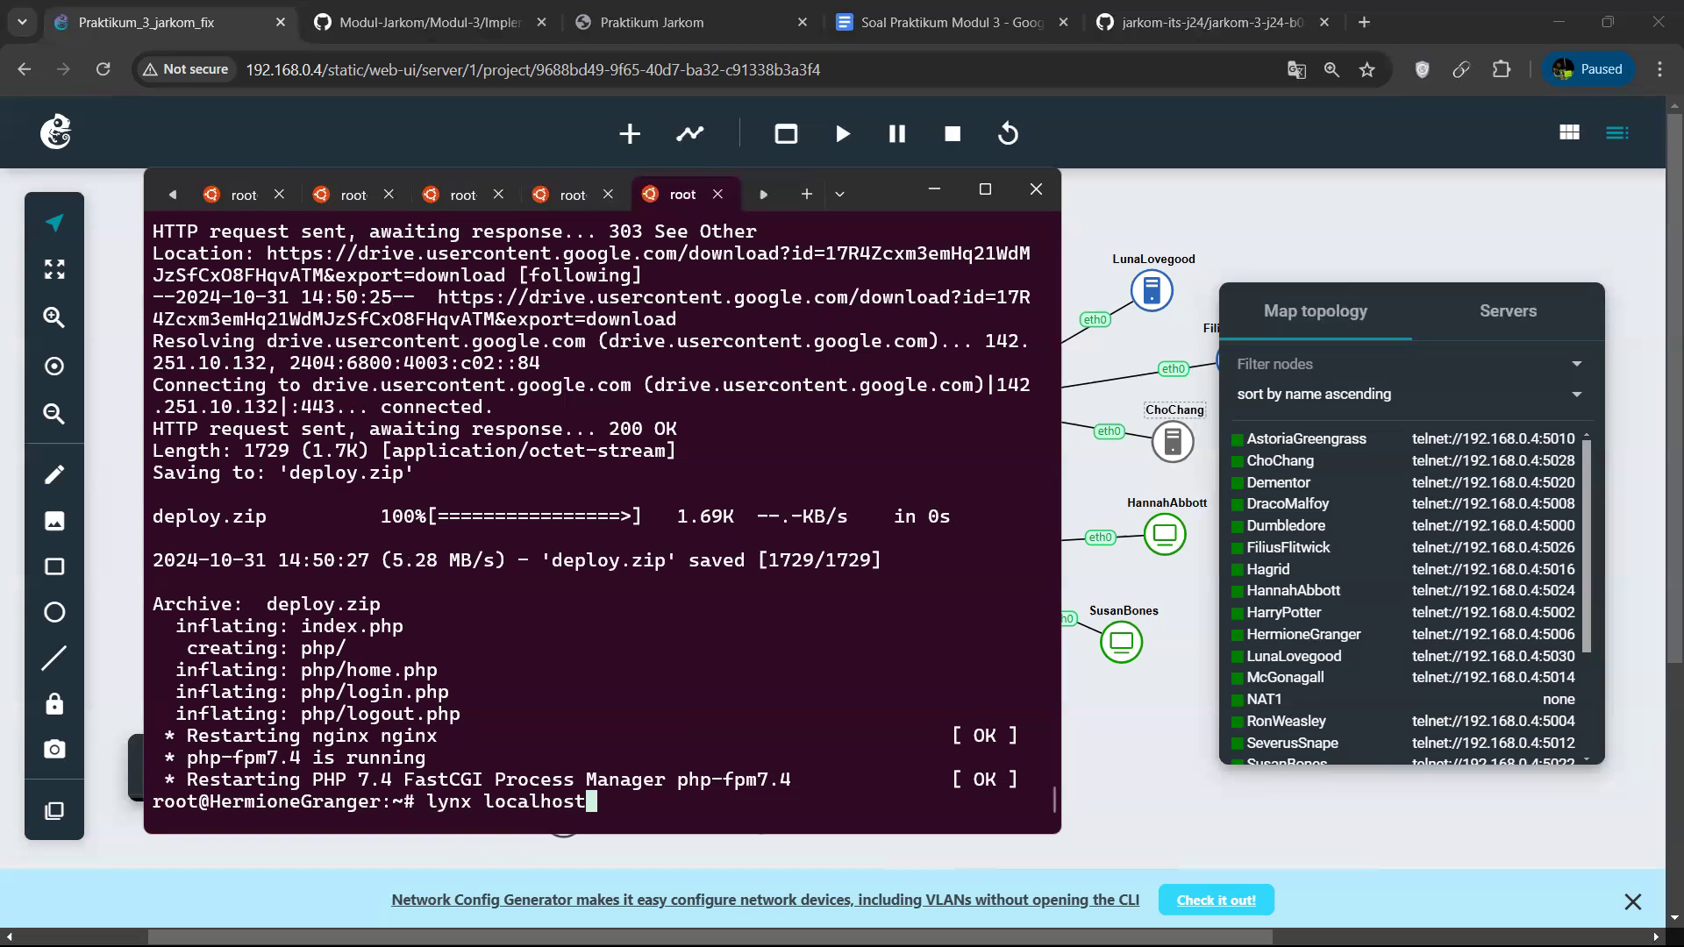
pyautogui.press('Return')
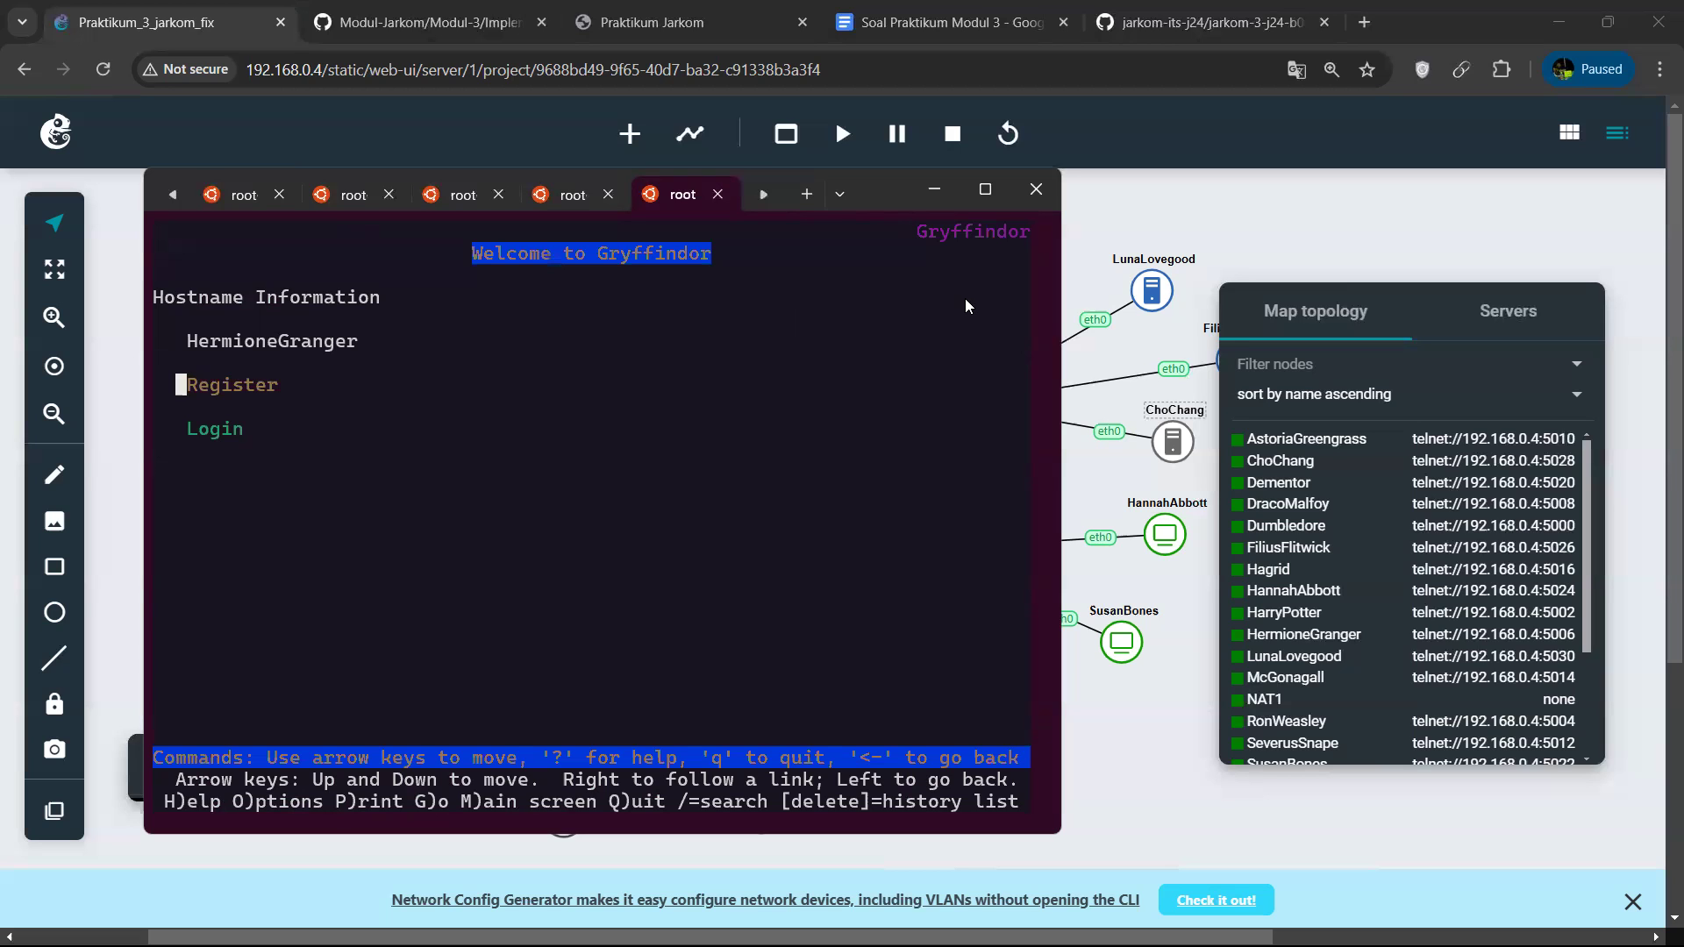
pyautogui.hotkey('ctrl', 'c')
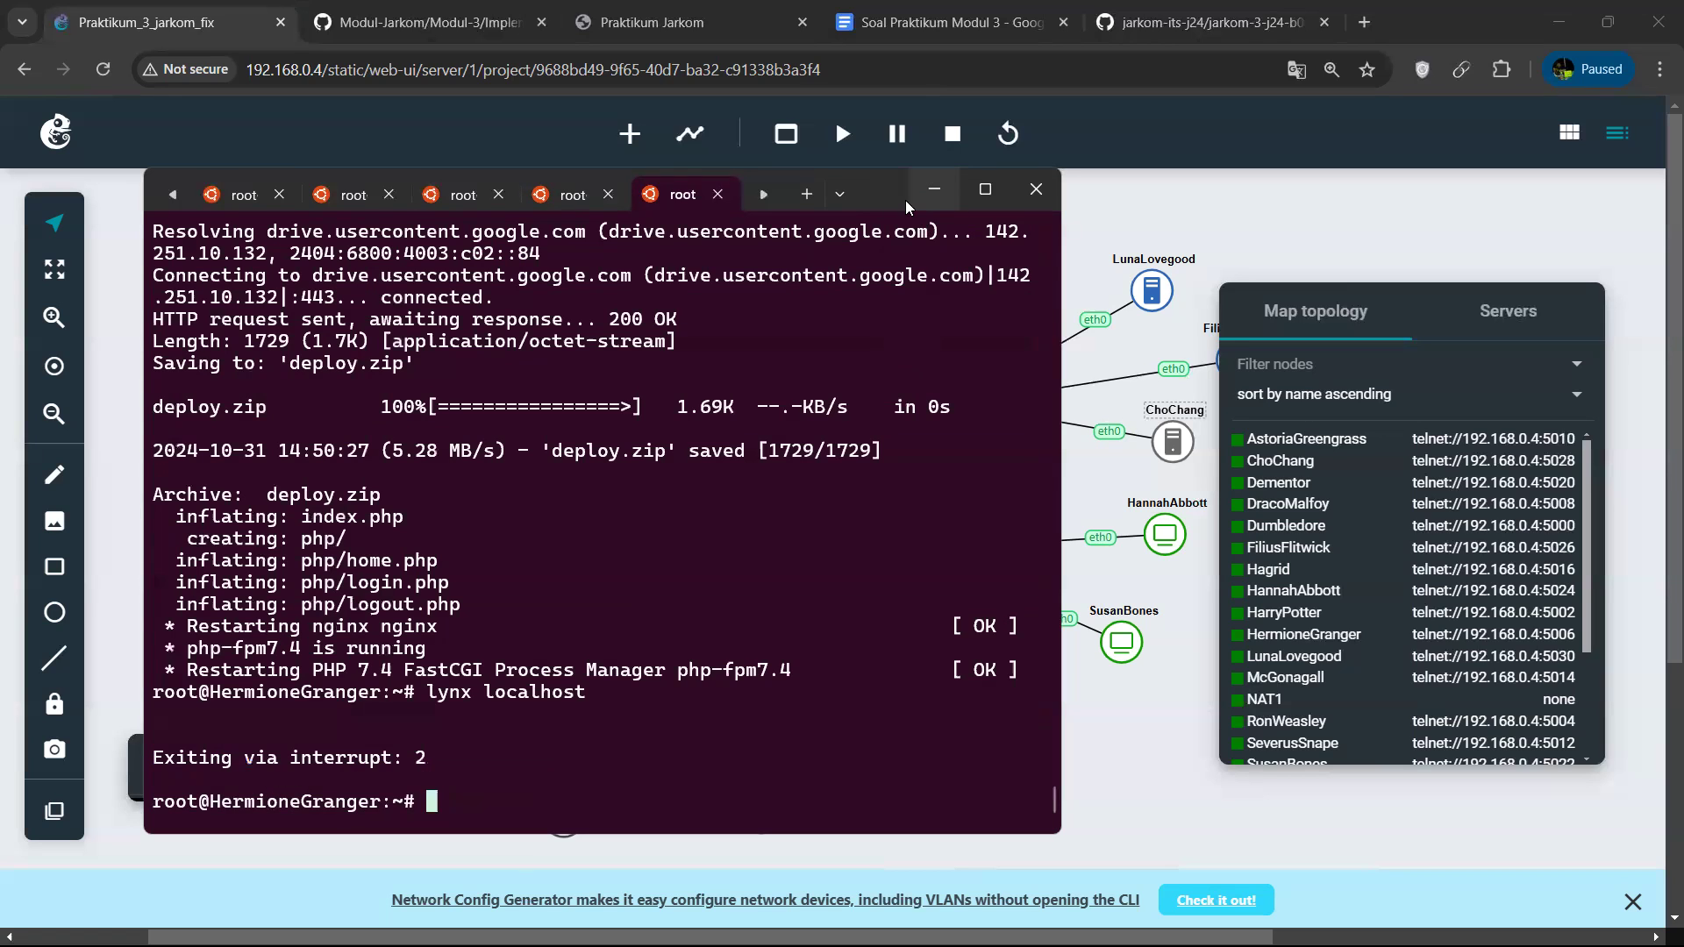
# Start a new Ubuntu terminal session and connect to the Voldemort node with telnet 192.168.0.4 5018.
pyautogui.click(763, 194)
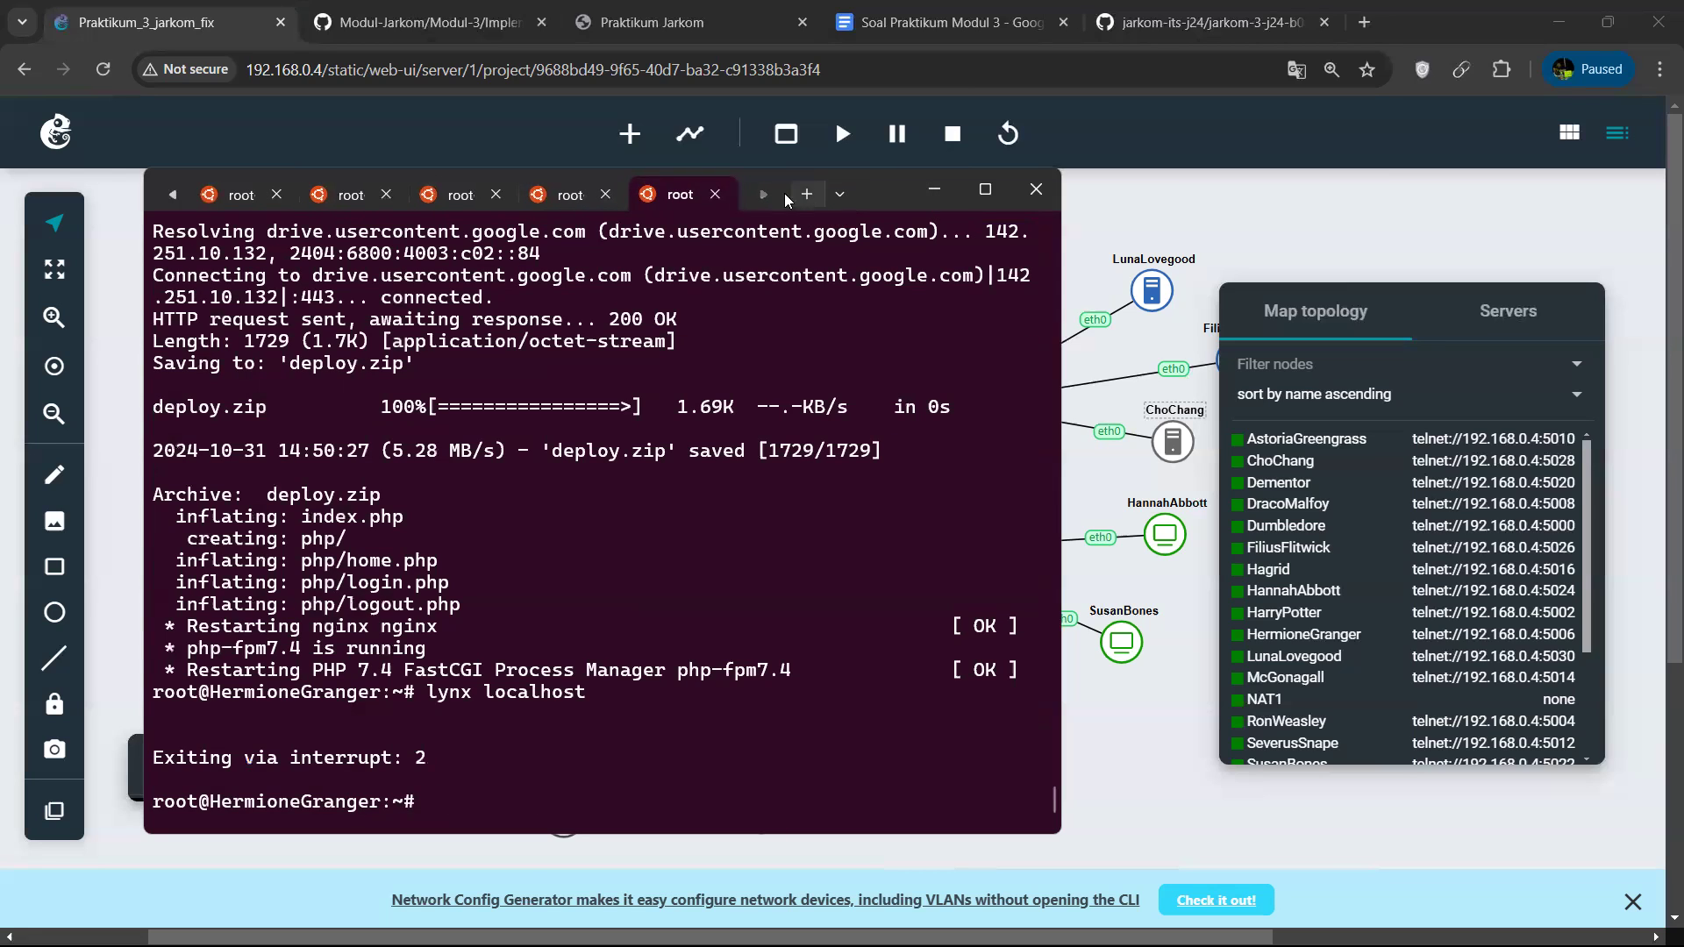
pyautogui.click(839, 194)
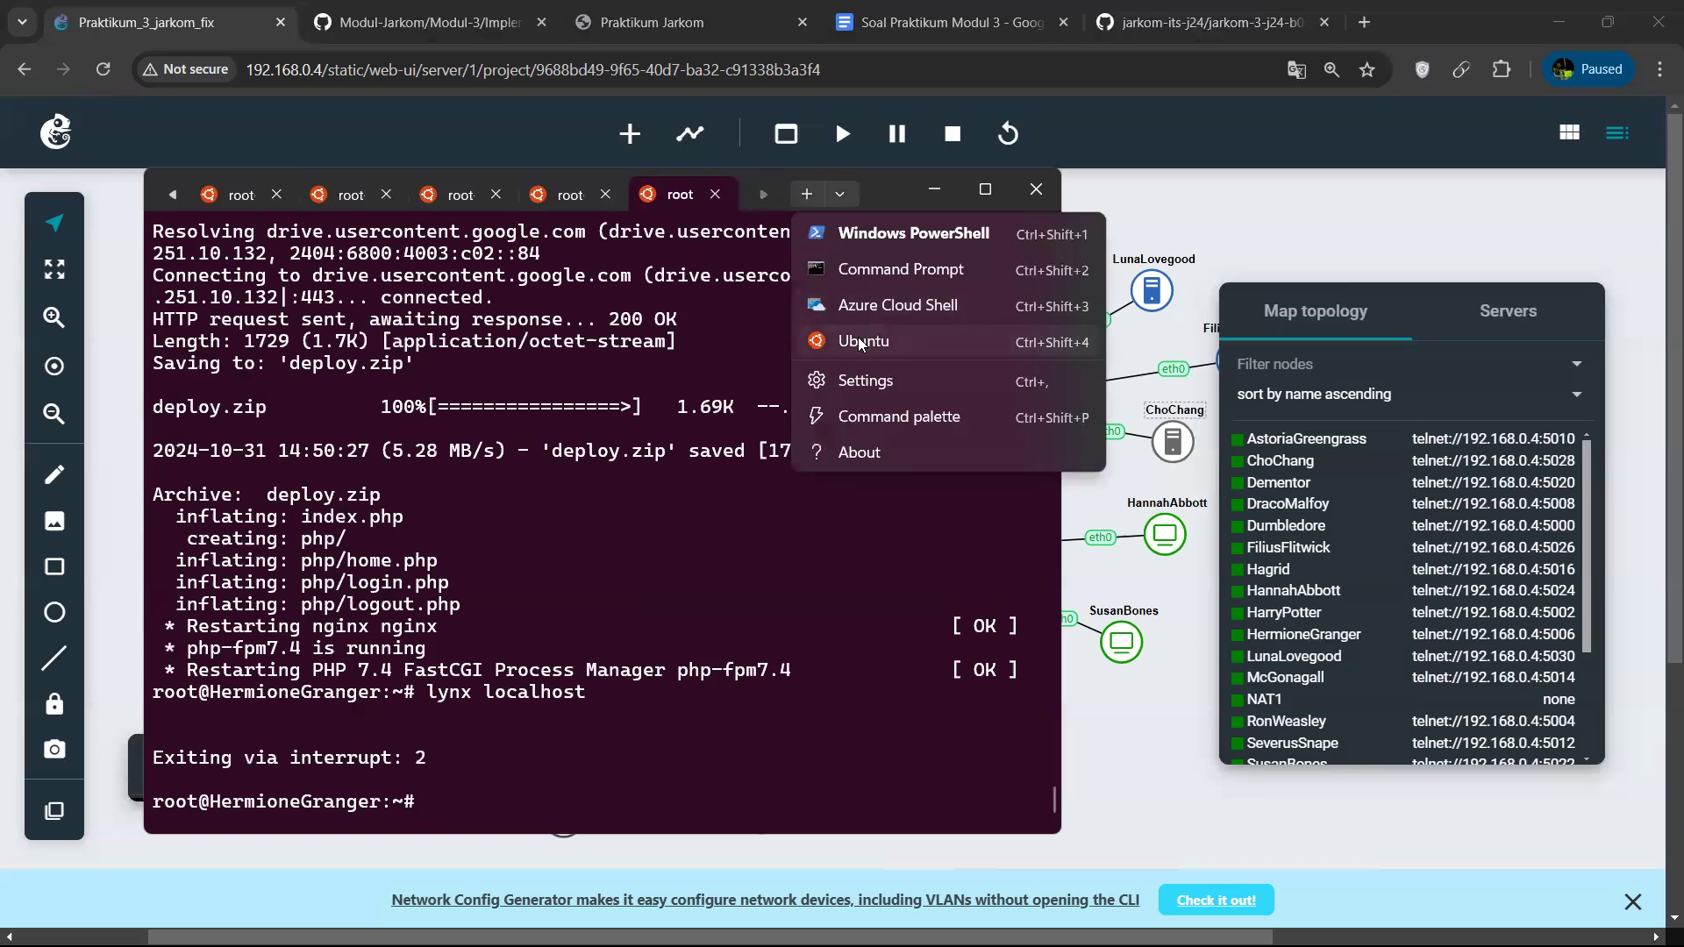
pyautogui.click(863, 337)
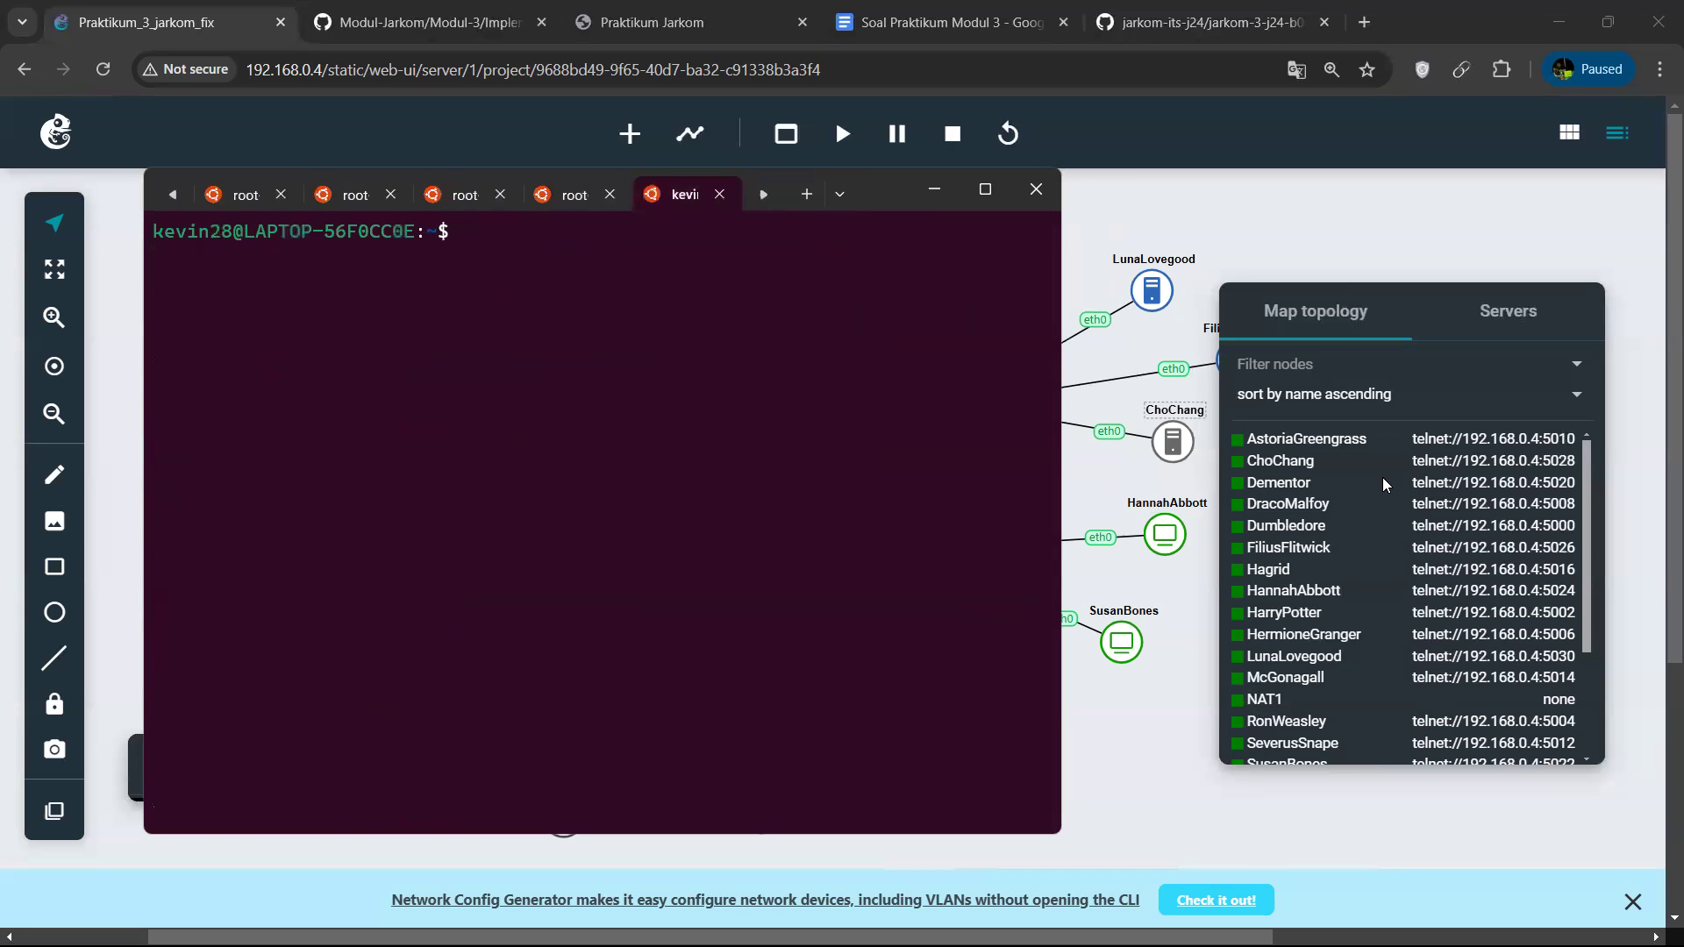
pyautogui.scroll(-5, 1359, 553)
pyautogui.scroll(4, 1360, 561)
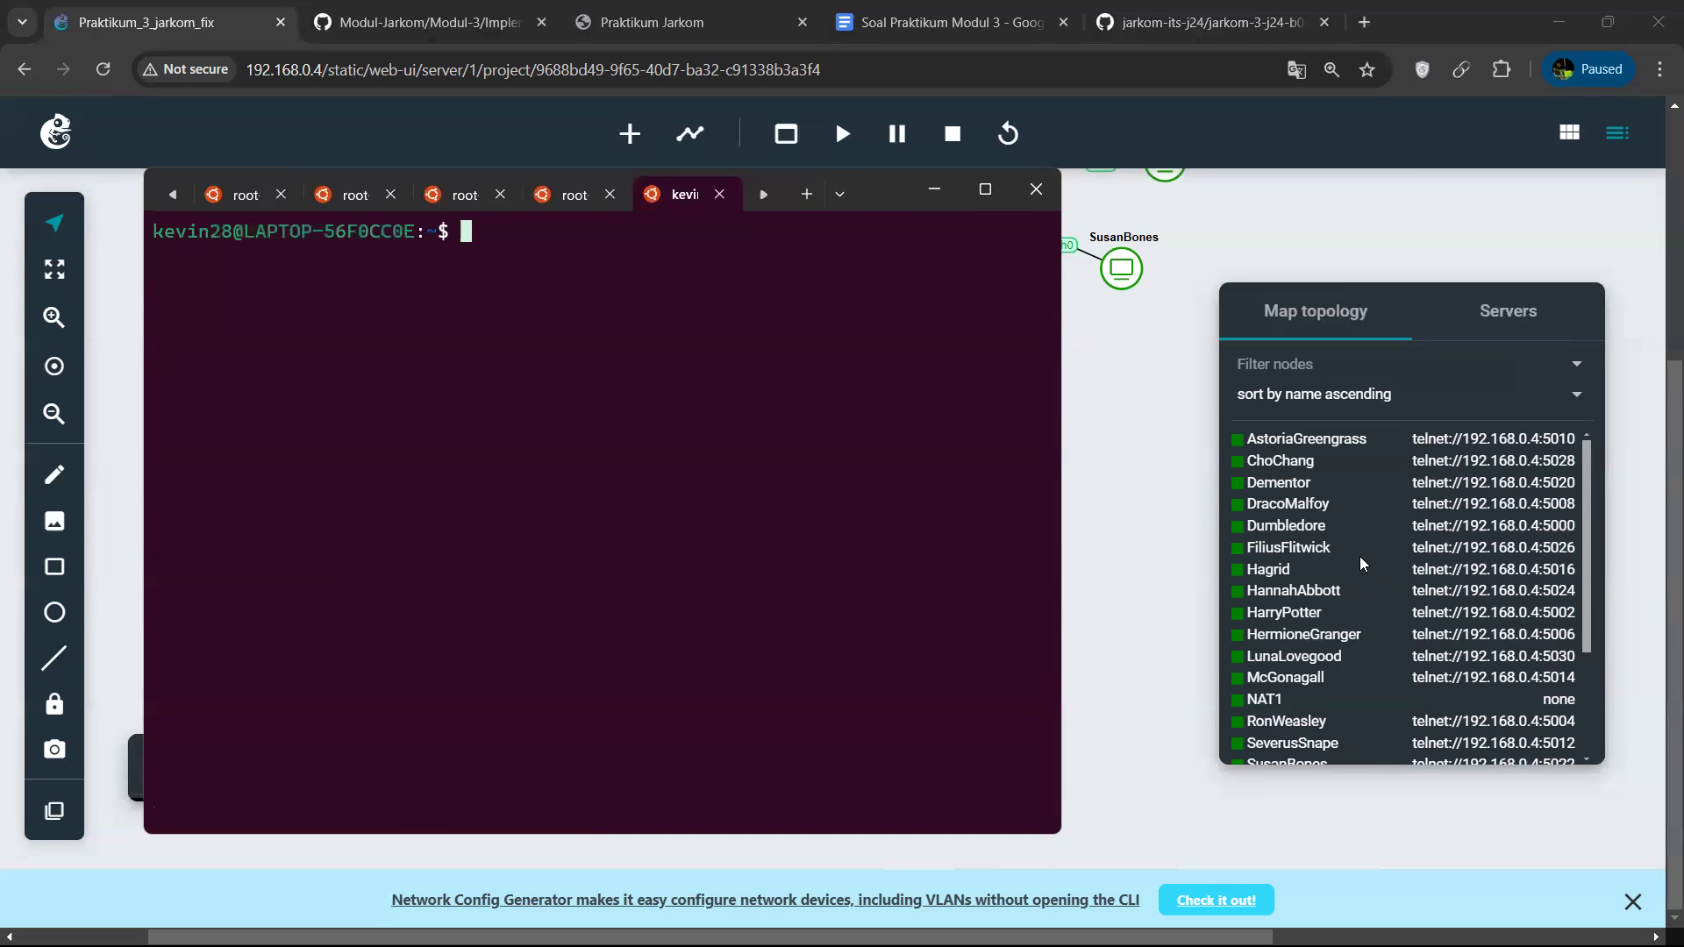
pyautogui.scroll(-4, 1360, 570)
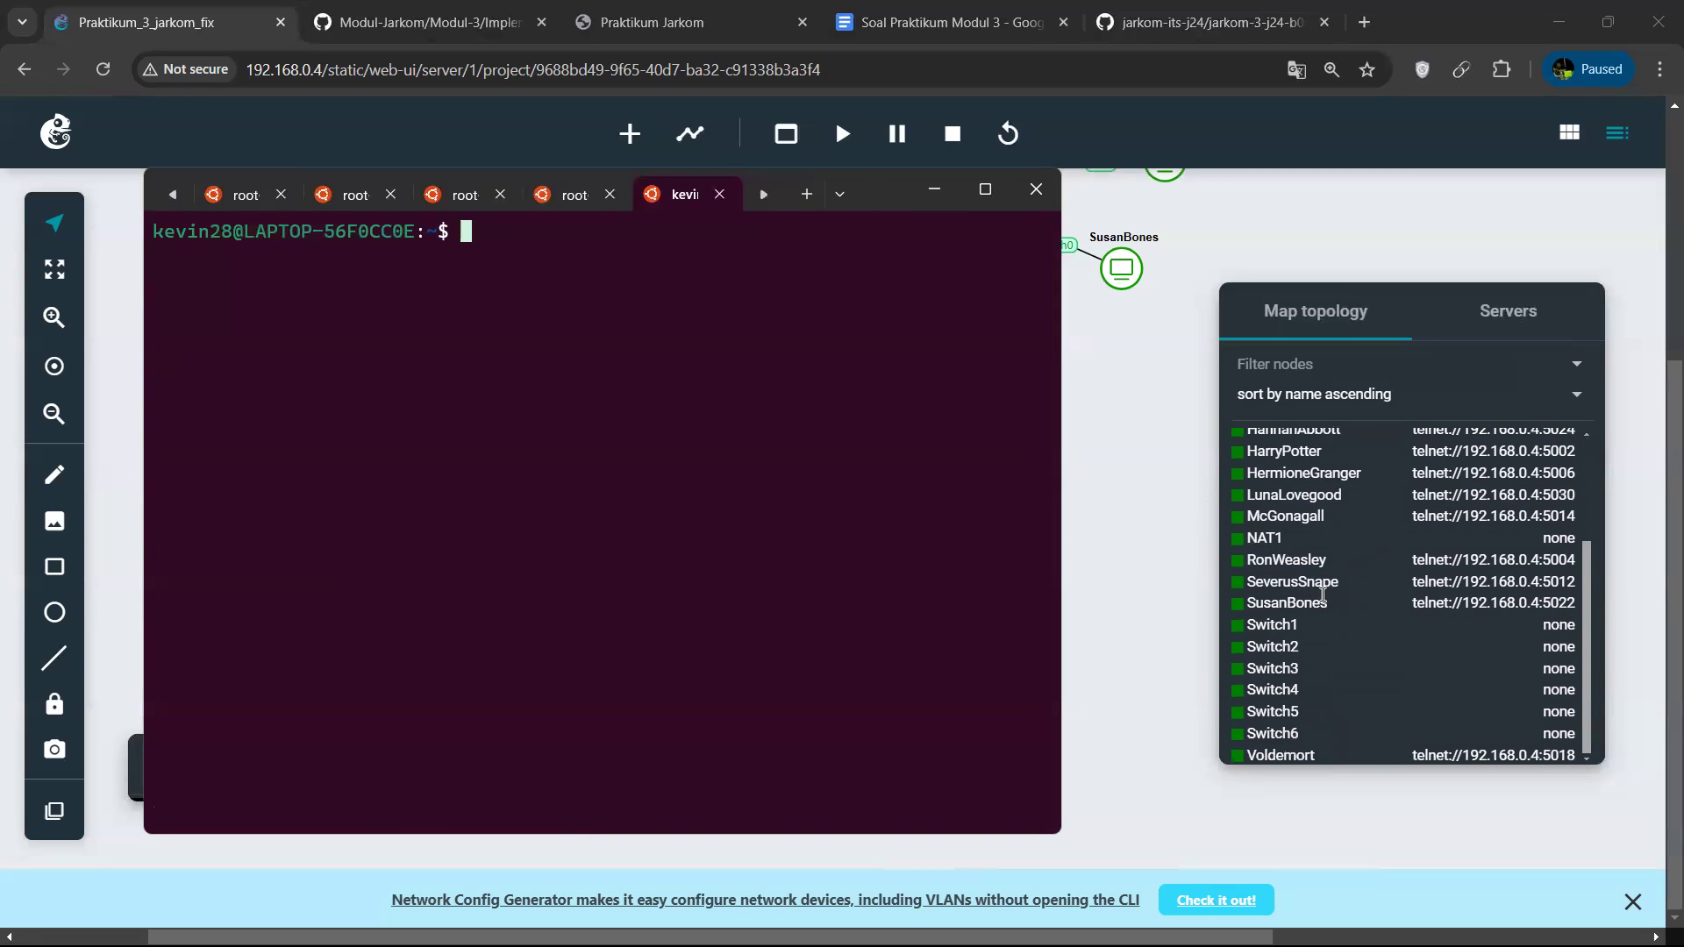
pyautogui.write('telnet 192.168.0.4 5008')
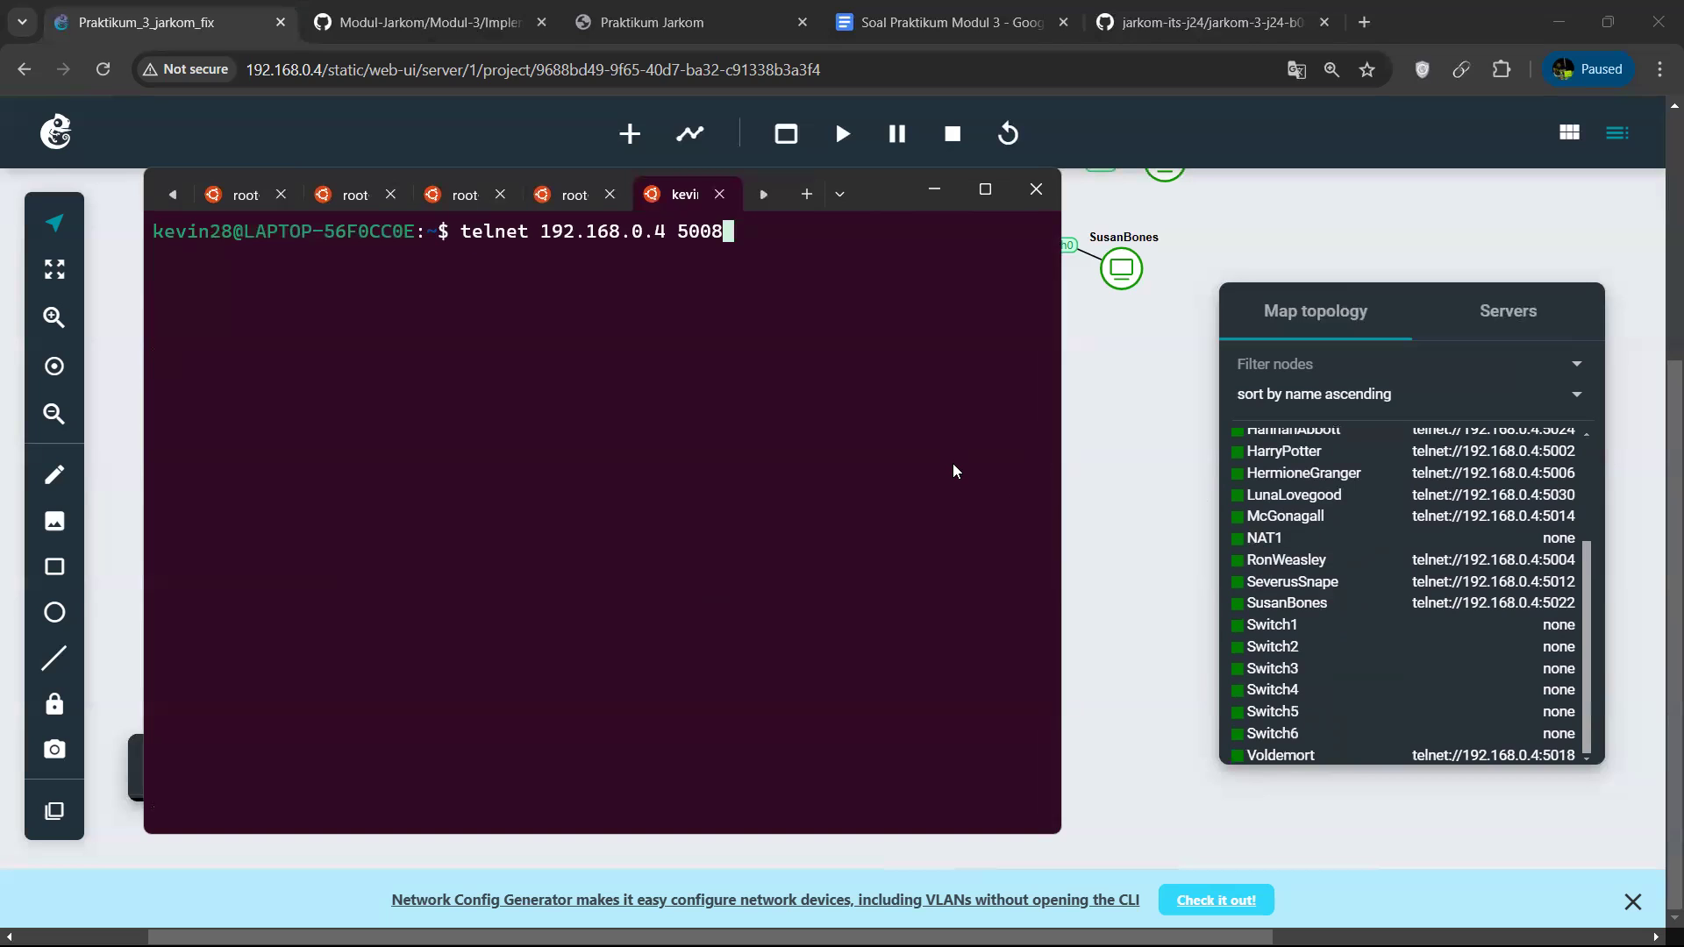
pyautogui.press('BackSpace')
pyautogui.press('BackSpace')
pyautogui.write('18')
pyautogui.press('Return')
# Clear the Voldemort console, go to the home directory and list its files.
pyautogui.write('clear')
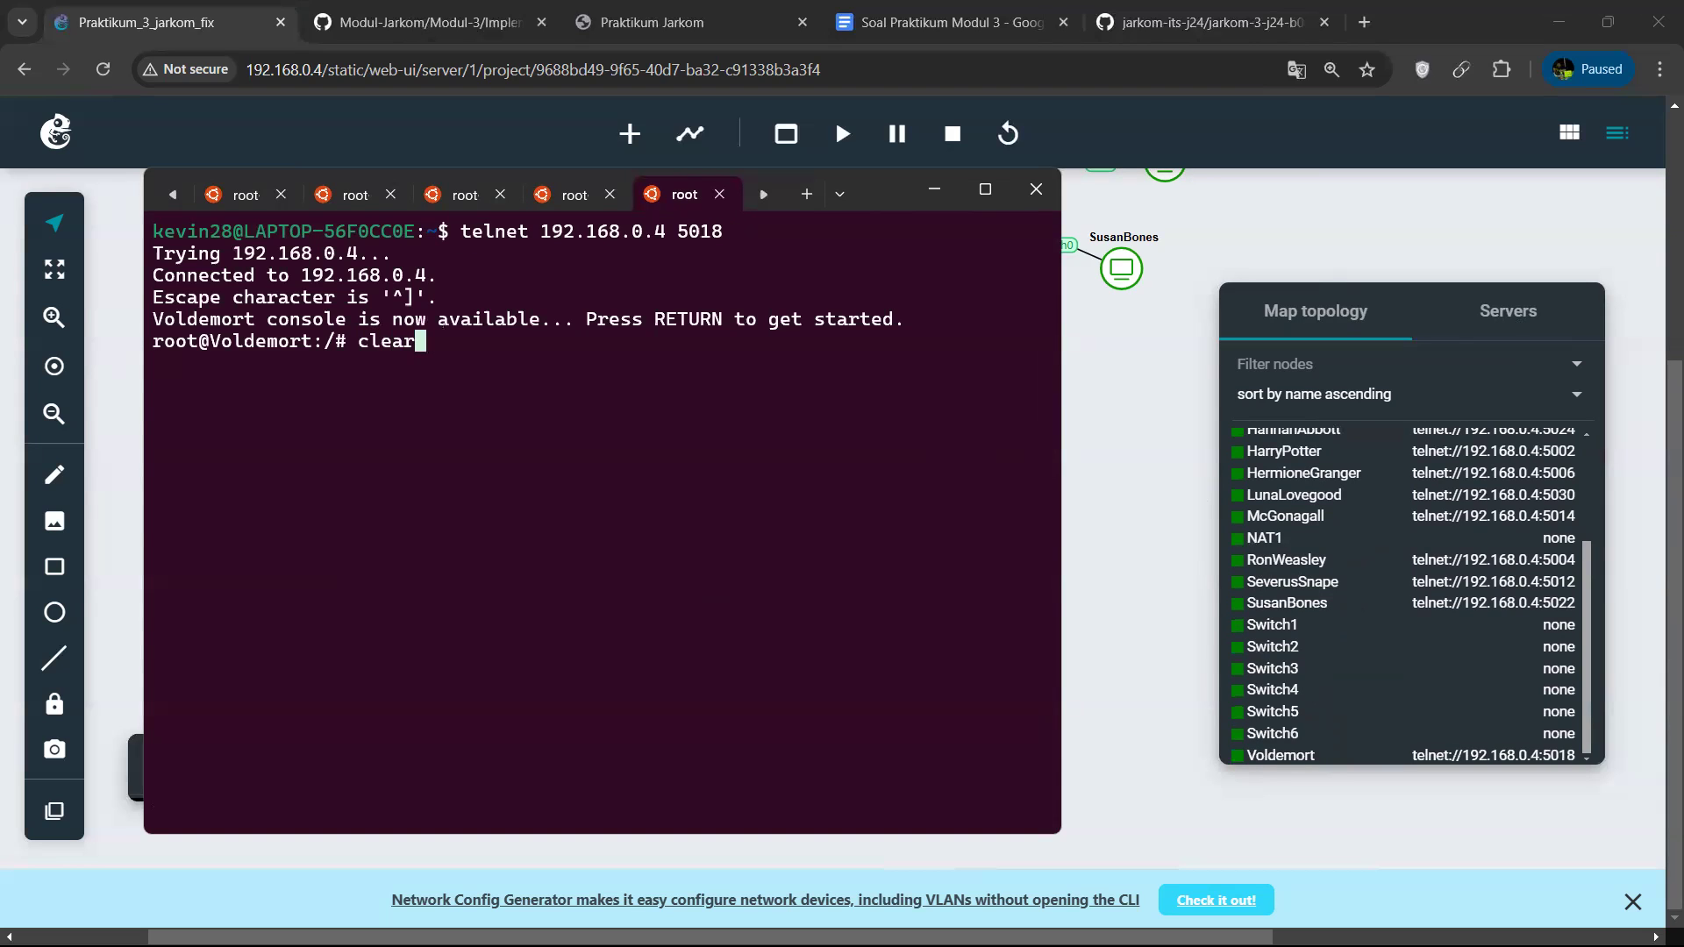
pyautogui.press('Return')
pyautogui.write('cd')
pyautogui.press('Return')
pyautogui.write('ls')
pyautogui.press('Return')
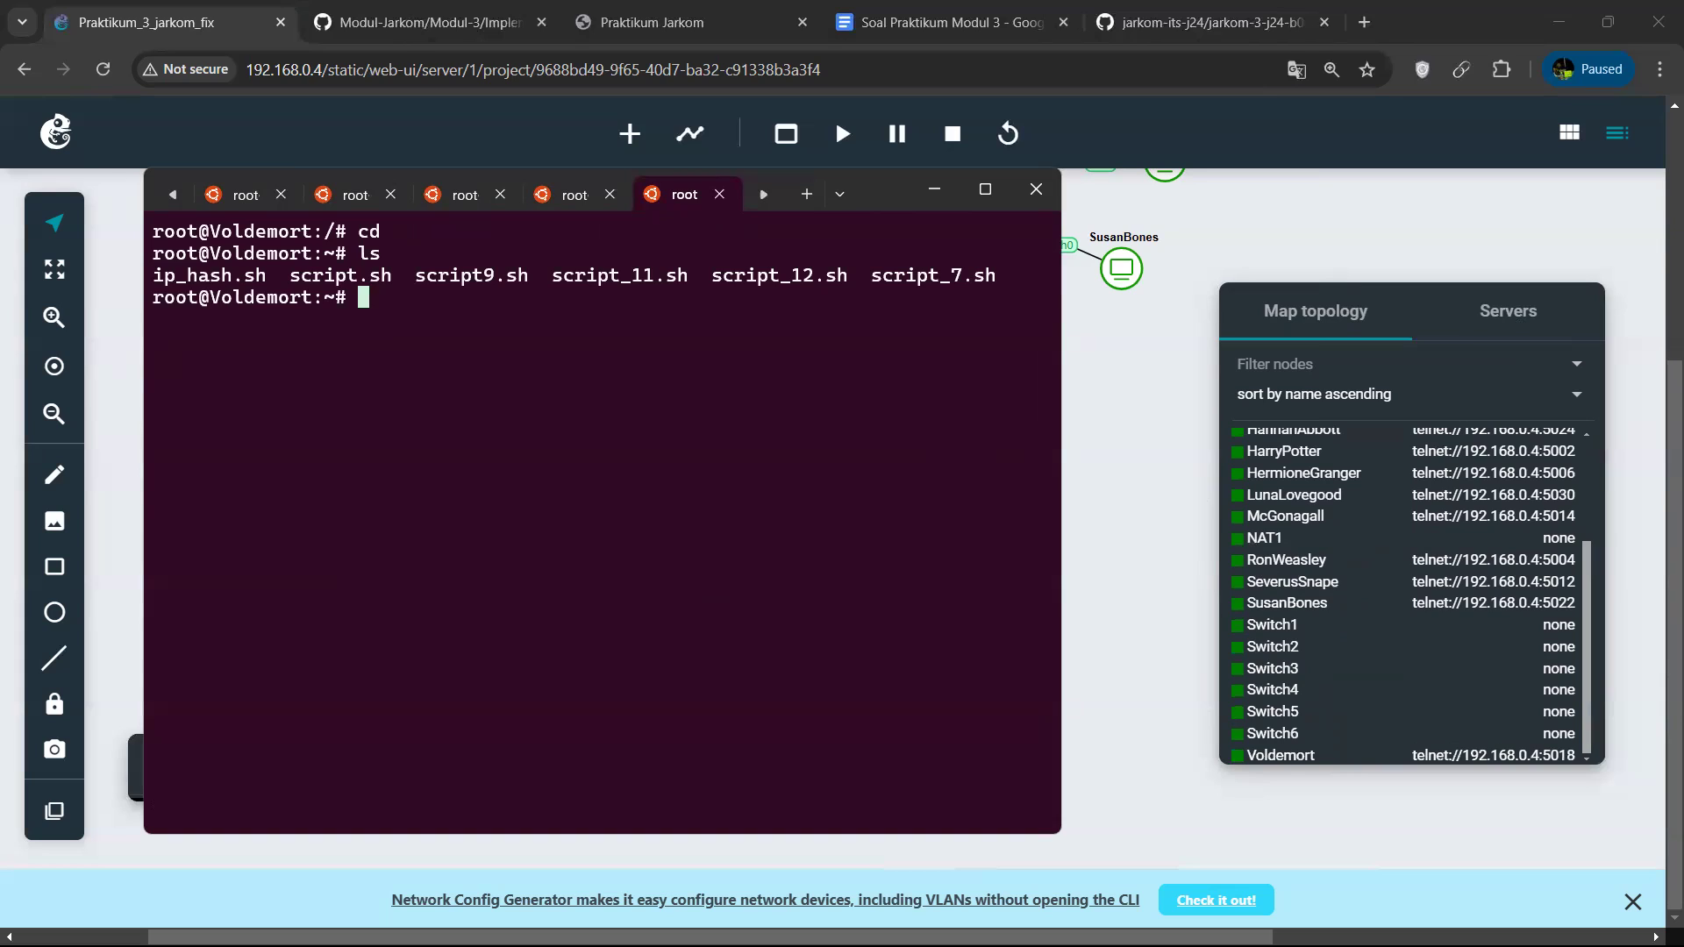
# View the contents of script.sh on Voldemort in nano, and exit the editor without changes.
pyautogui.write('bash sc')
pyautogui.press('Tab')
pyautogui.write('.sh')
pyautogui.press('BackSpace')
pyautogui.press('BackSpace')
pyautogui.press('BackSpace')
pyautogui.press('BackSpace')
pyautogui.press('BackSpace')
pyautogui.press('BackSpace')
pyautogui.press('BackSpace')
pyautogui.press('BackSpace')
pyautogui.press('BackSpace')
pyautogui.press('BackSpace')
pyautogui.press('BackSpace')
pyautogui.press('BackSpace')
pyautogui.press('BackSpace')
pyautogui.press('BackSpace')
pyautogui.press('BackSpace')
pyautogui.write('nano s')
pyautogui.press('Tab')
pyautogui.write('.sh')
pyautogui.press('Return')
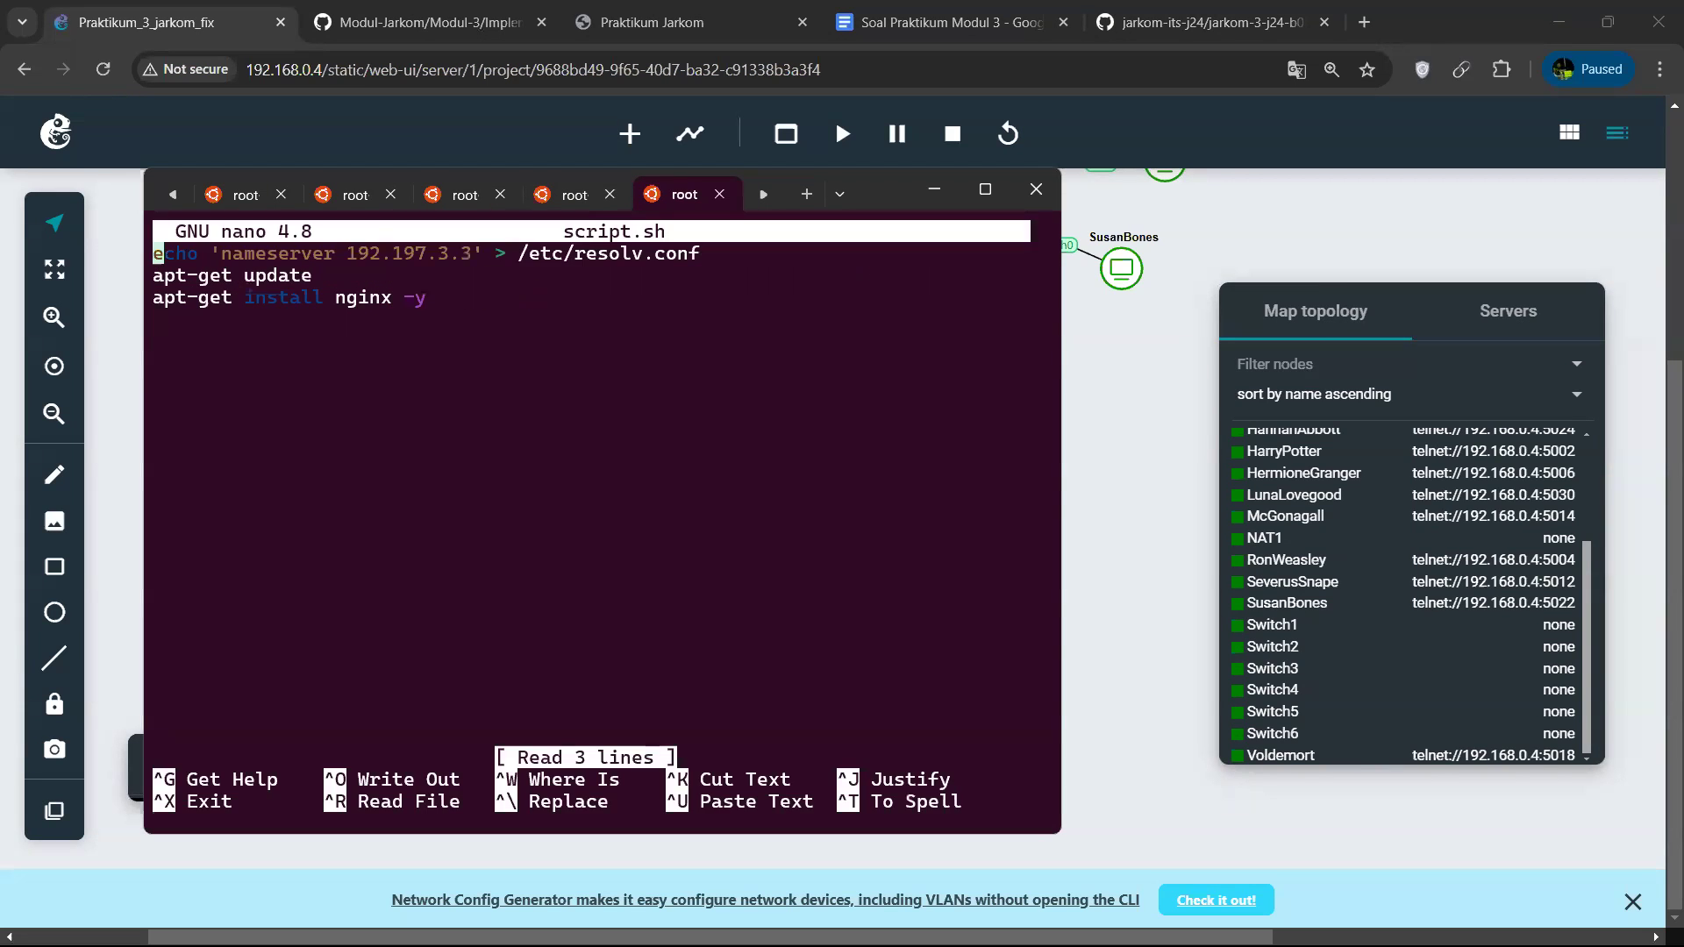
pyautogui.hotkey('ctrl', 'x')
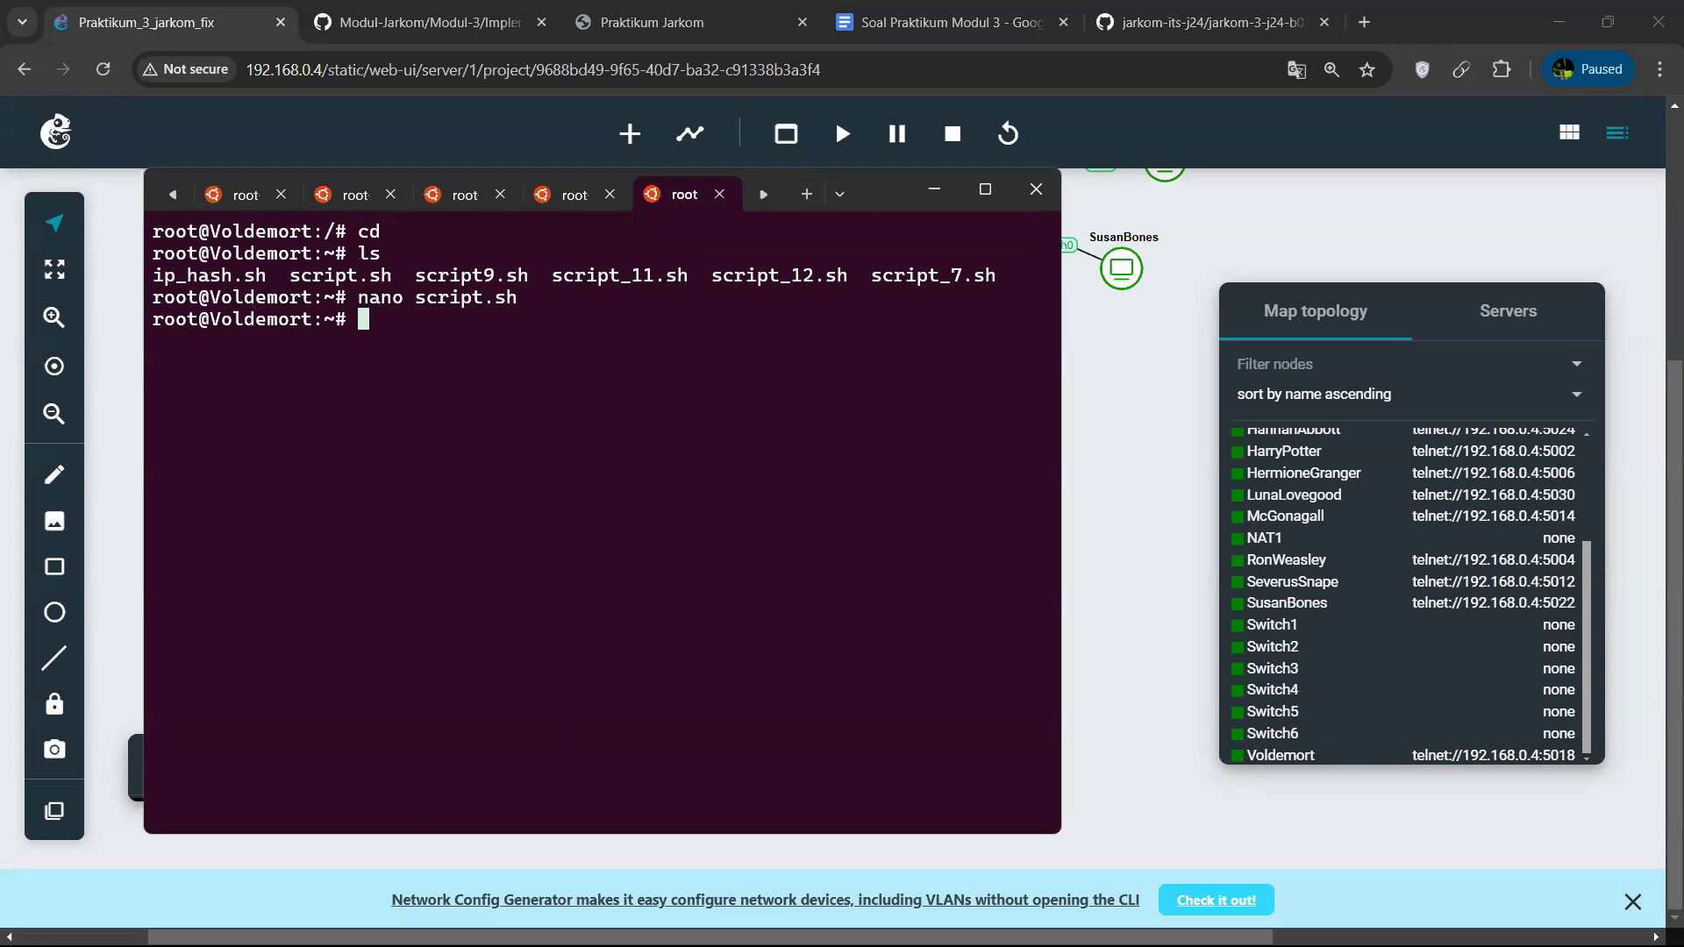
# Run script.sh with bash on Voldemort.
pyautogui.press('Up')
pyautogui.press('Up')
pyautogui.press('Down')
pyautogui.press('Down')
pyautogui.press('Up')
pyautogui.press('Up')
pyautogui.press('BackSpace')
pyautogui.press('BackSpace')
pyautogui.write('bash script')
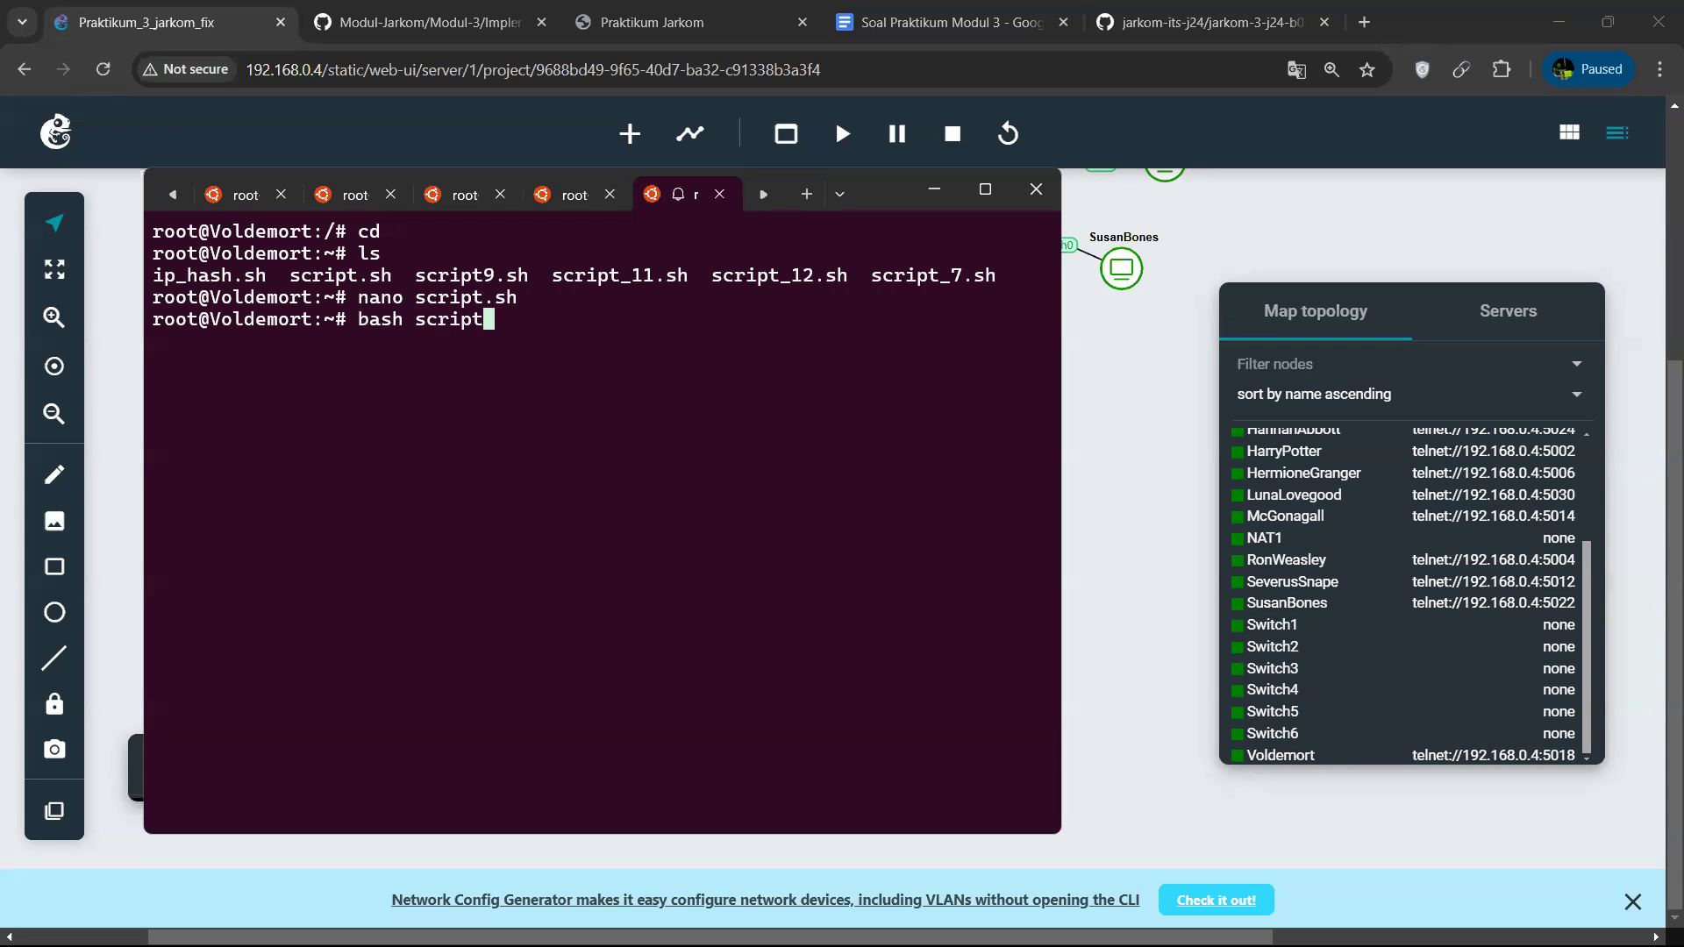
pyautogui.write('.sh')
pyautogui.press('Return')
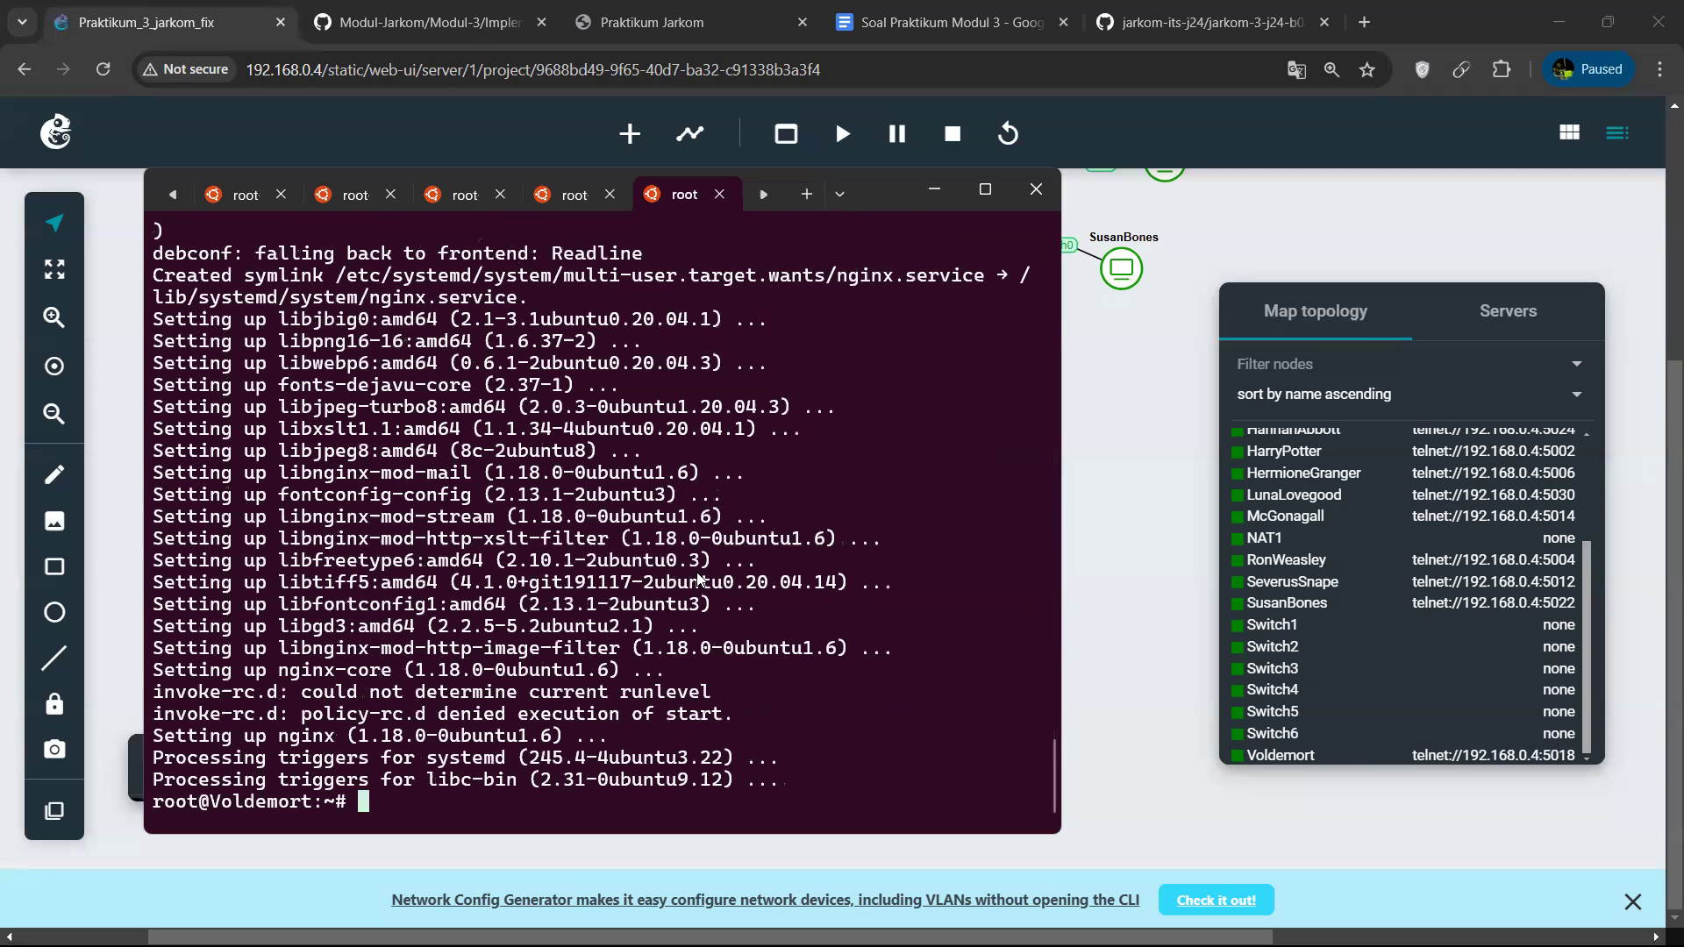
# List the files in Voldemort's home directory and open script_7.sh in nano.
pyautogui.write('nano')
pyautogui.press('BackSpace')
pyautogui.press('BackSpace')
pyautogui.press('BackSpace')
pyautogui.press('BackSpace')
pyautogui.write('ls')
pyautogui.press('Return')
pyautogui.write('nano script')
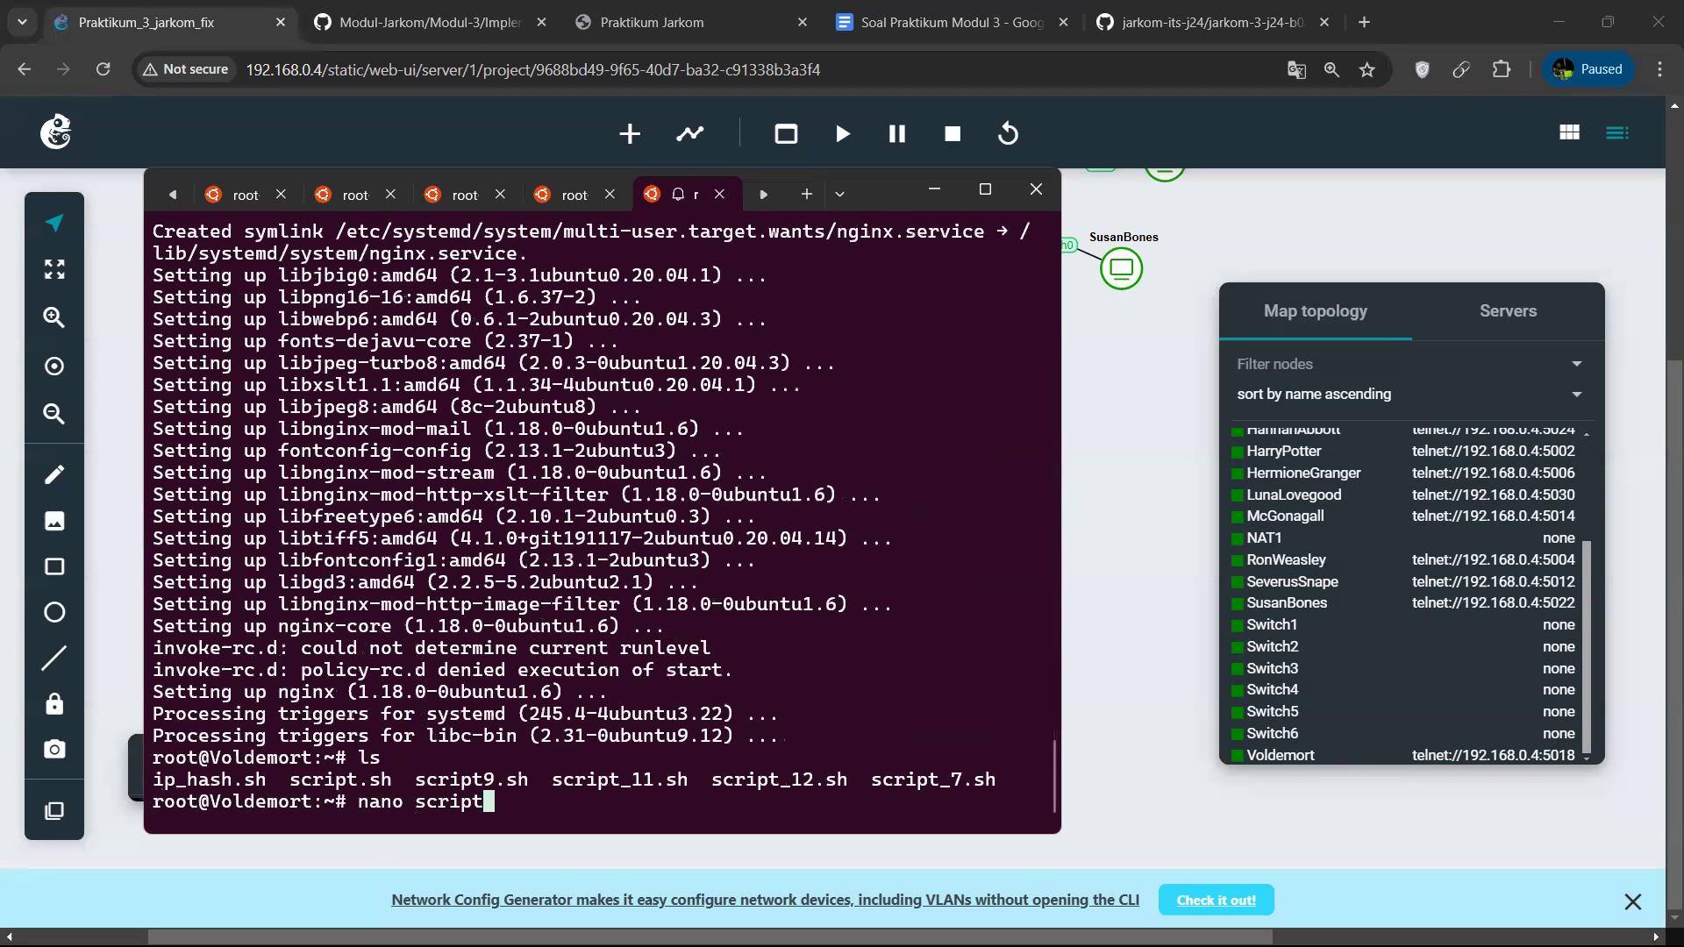
pyautogui.write('_7')
pyautogui.press('Tab')
pyautogui.press('Return')
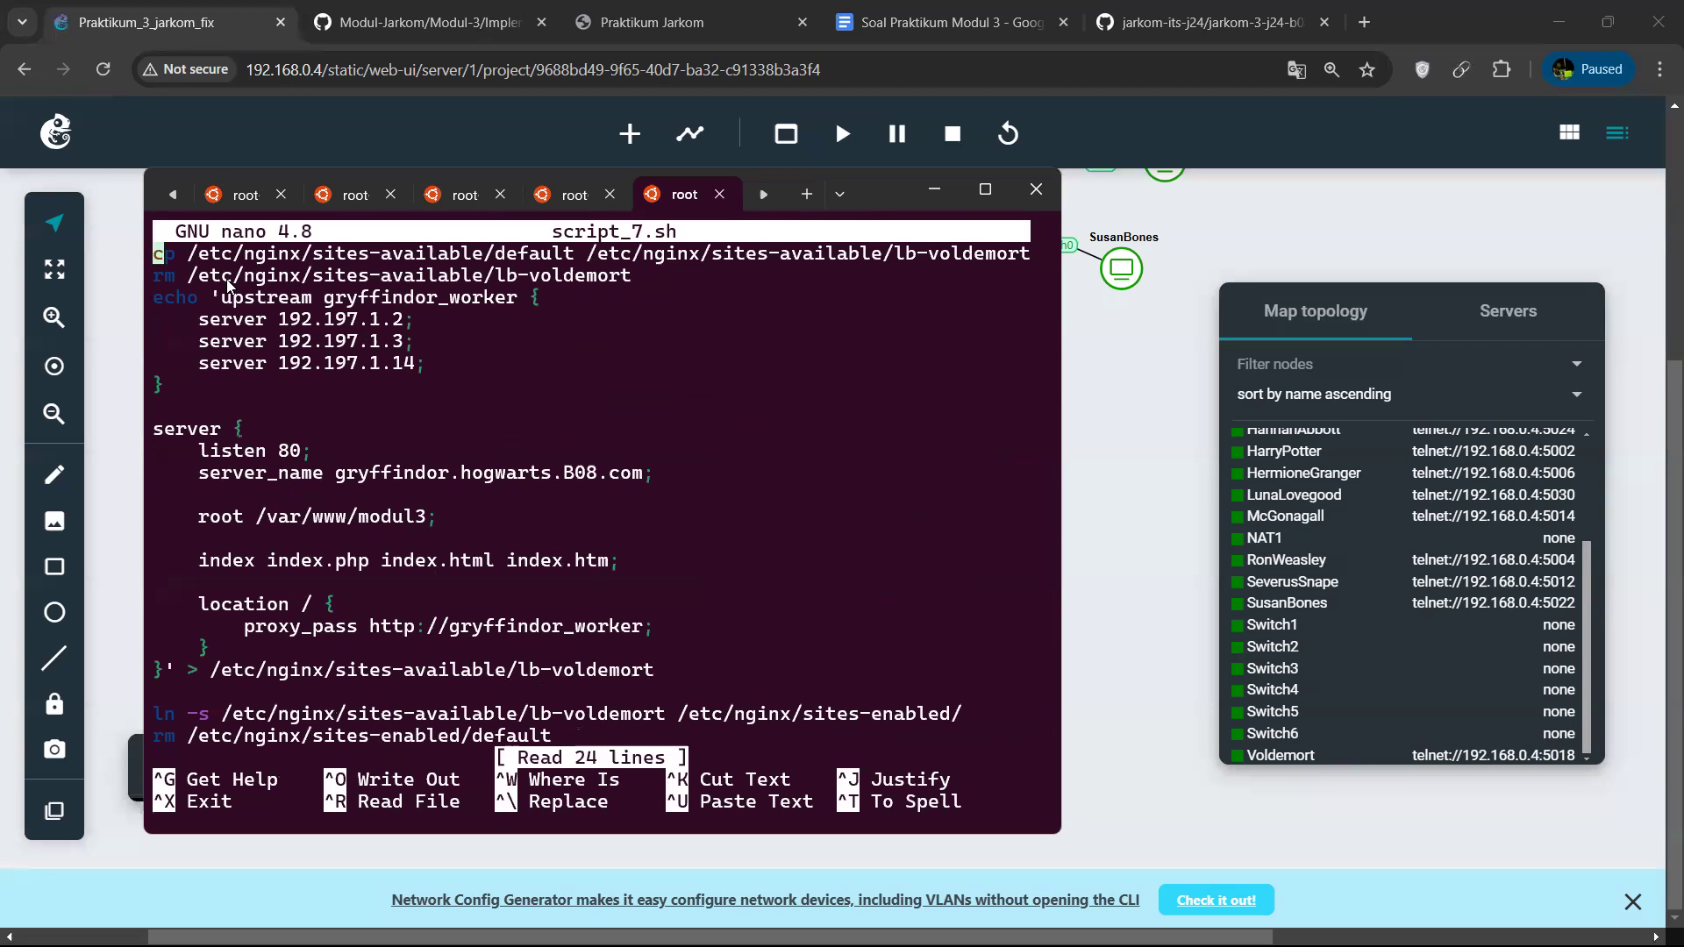
# Examine the gryffindor_worker upstream server entries in script_7.sh alongside the network topology.
pyautogui.press('Down')
pyautogui.press('Down')
pyautogui.moveTo(222, 298); pyautogui.dragTo(415, 323)
pyautogui.click(421, 328)
pyautogui.moveTo(200, 320); pyautogui.dragTo(393, 326)
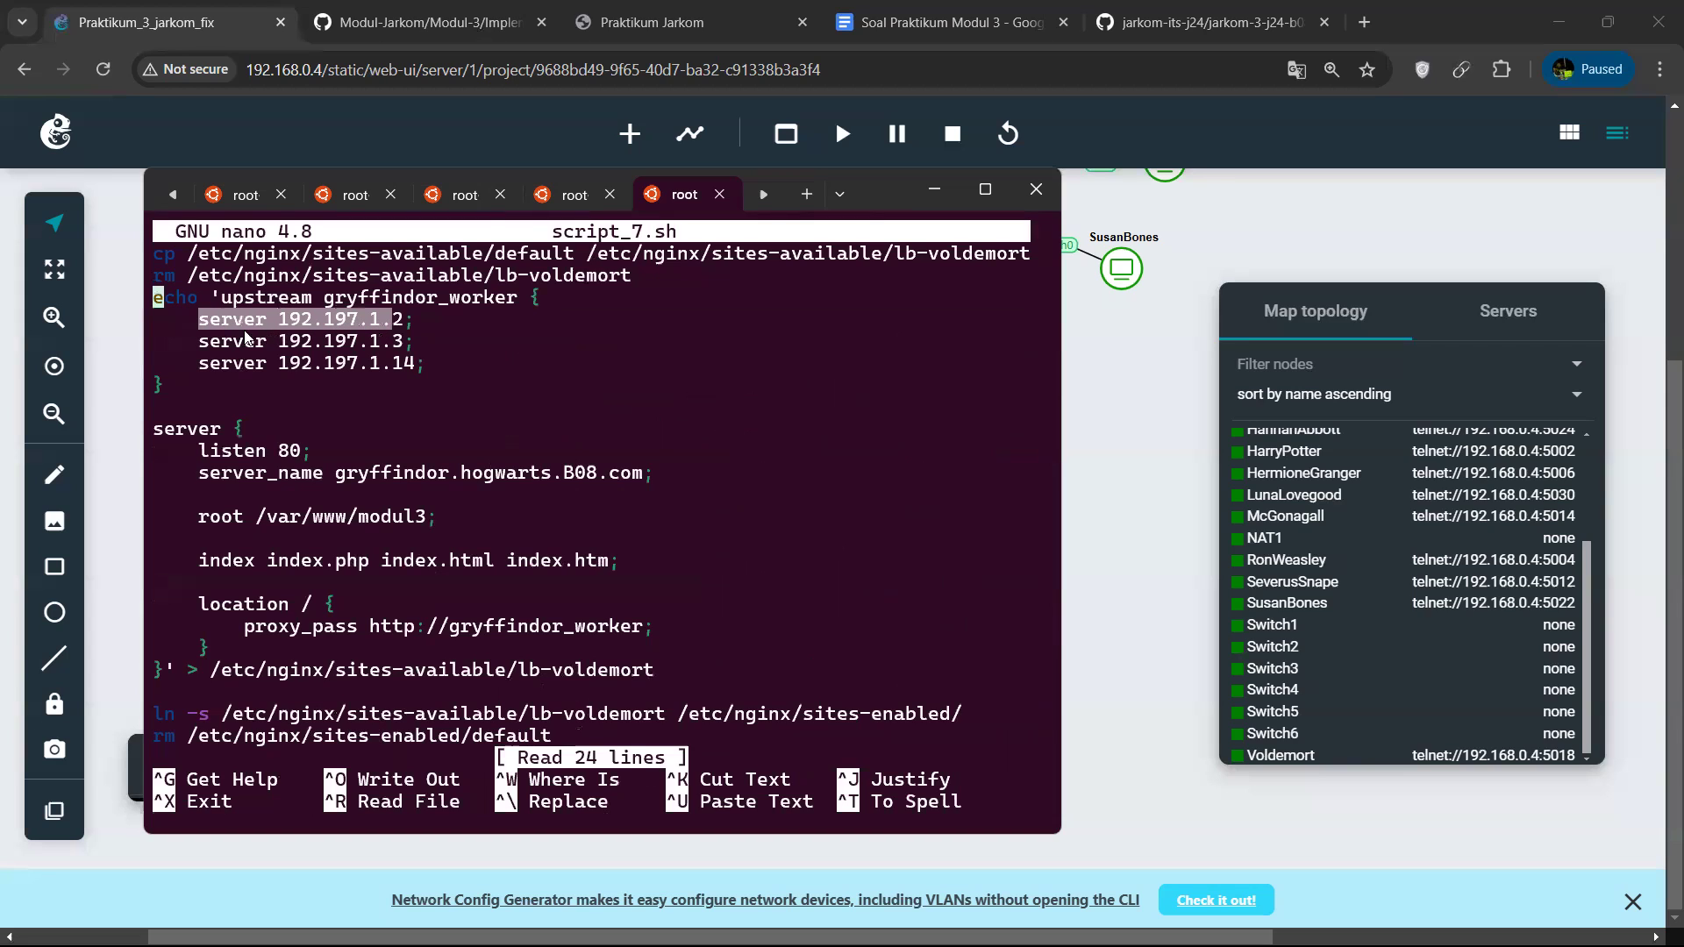
pyautogui.moveTo(200, 342); pyautogui.dragTo(386, 348)
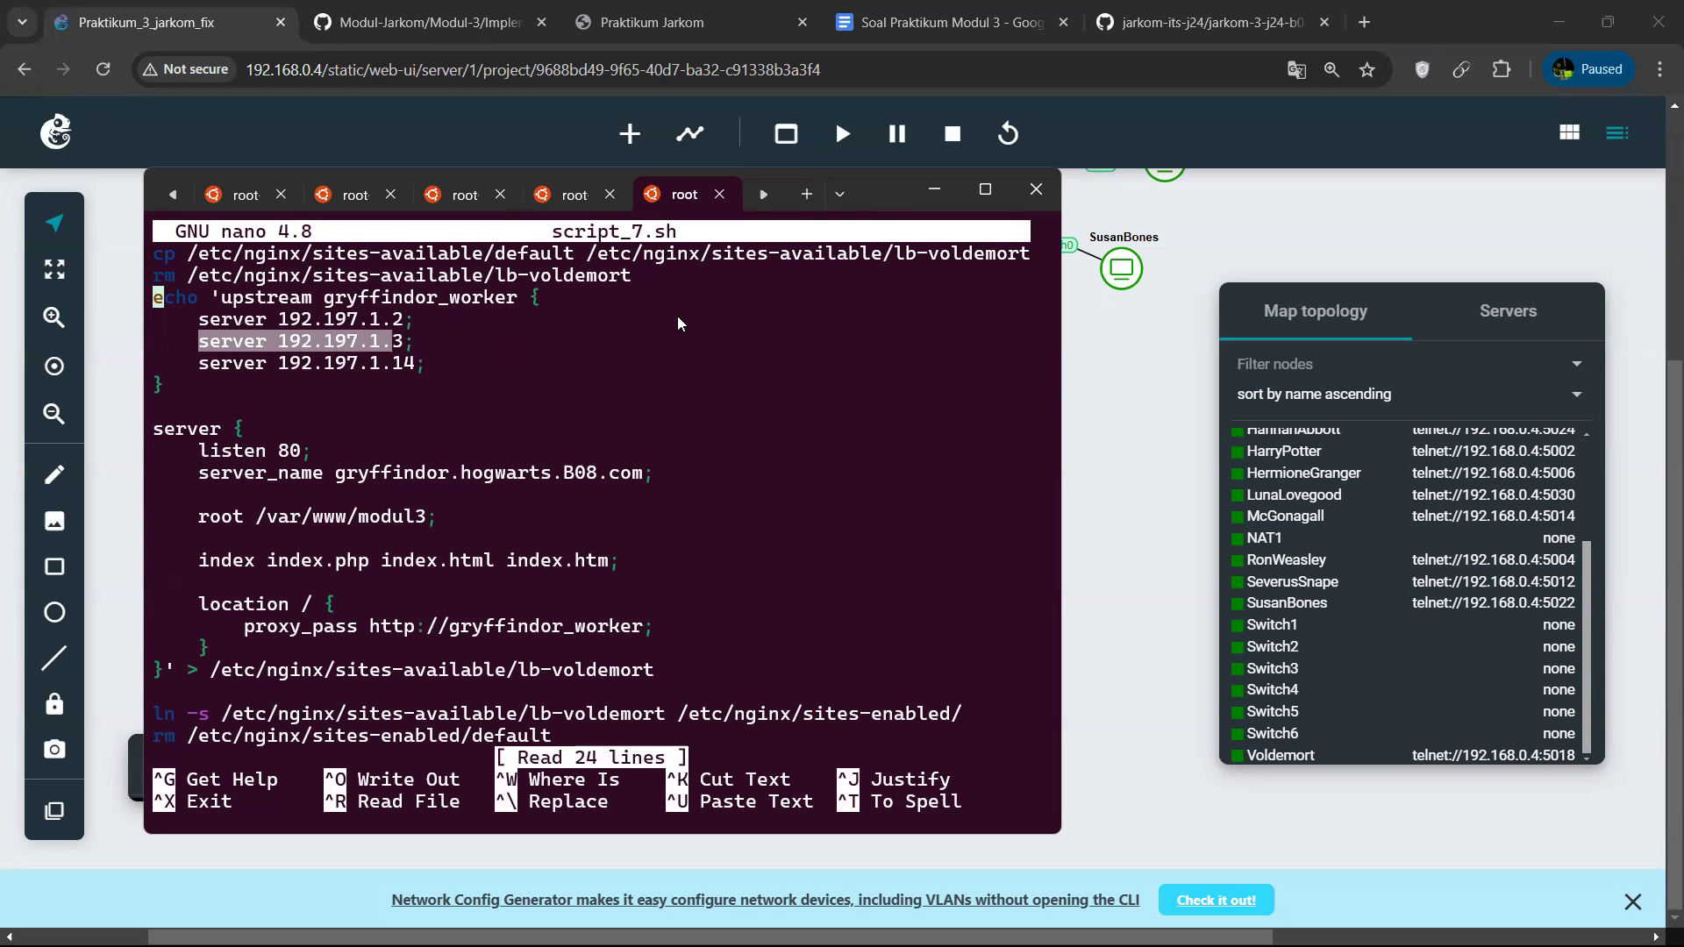
pyautogui.moveTo(886, 193); pyautogui.dragTo(950, 342)
pyautogui.scroll(4, 642, 241)
pyautogui.scroll(-1, 642, 240)
pyautogui.scroll(1, 642, 240)
pyautogui.scroll(-1, 642, 240)
pyautogui.scroll(-2, 642, 240)
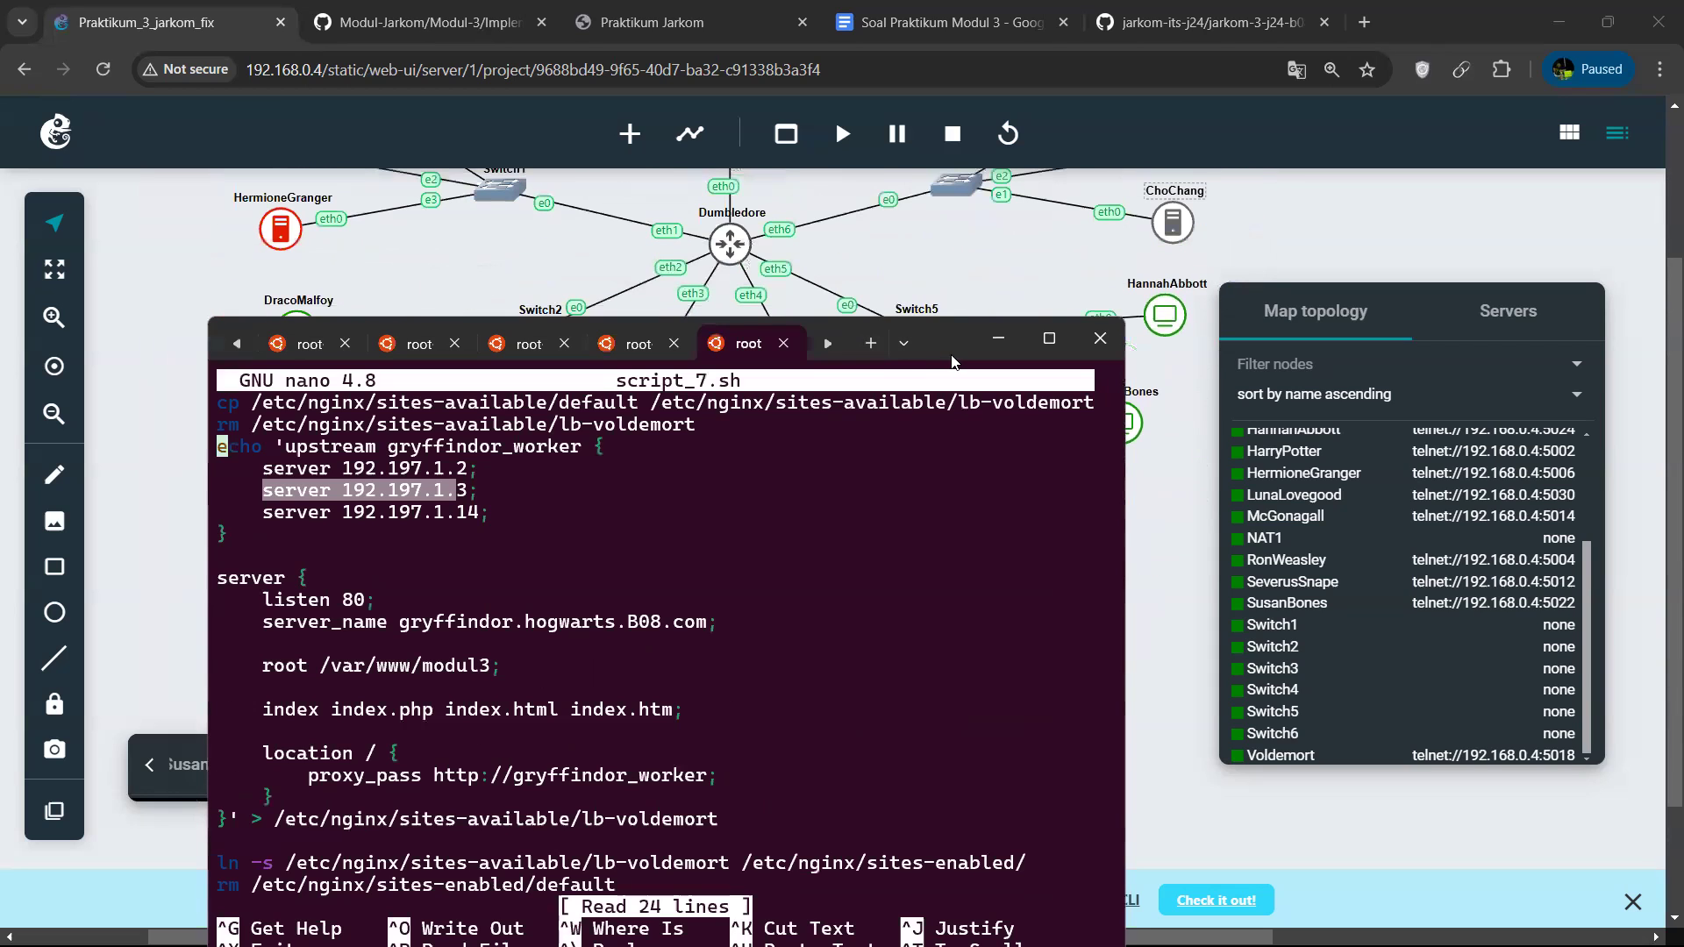
pyautogui.moveTo(955, 359); pyautogui.dragTo(923, 277)
pyautogui.press('Down')
pyautogui.press('Down')
pyautogui.press('Down')
pyautogui.press('Down')
pyautogui.press('Down')
pyautogui.press('Down')
pyautogui.press('Down')
pyautogui.press('Down')
pyautogui.press('Down')
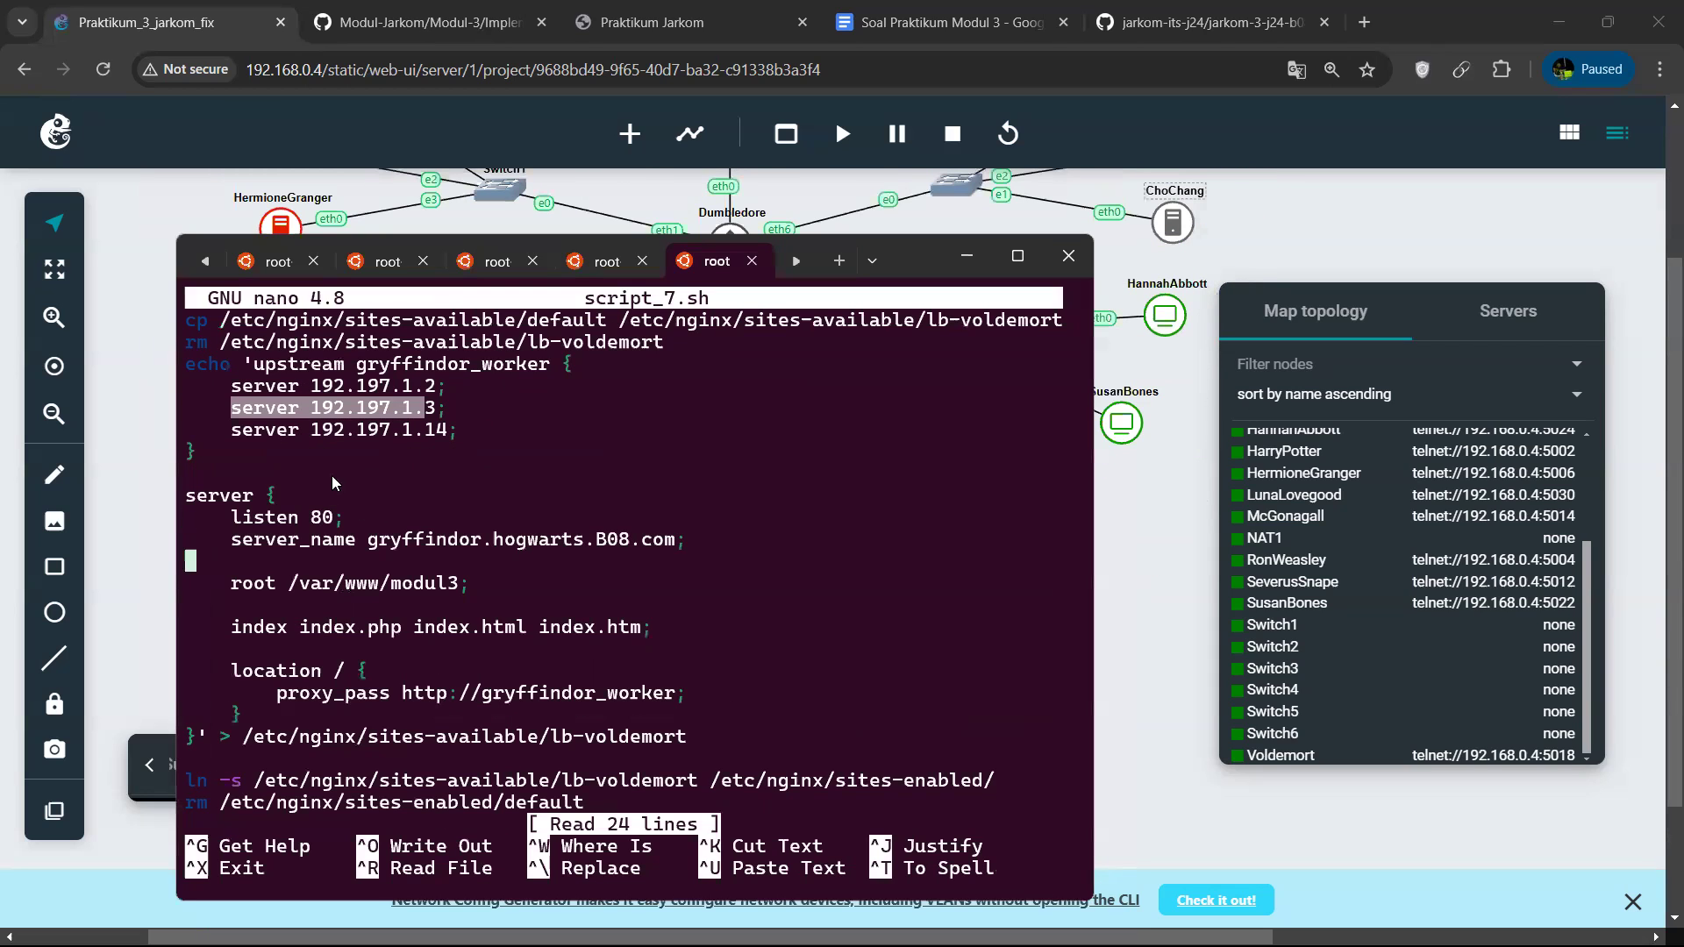
# Review the server_name, proxy_pass and nginx symlink and restart lines of script_7.sh, and exit nano without changes.
pyautogui.moveTo(231, 539); pyautogui.dragTo(673, 548)
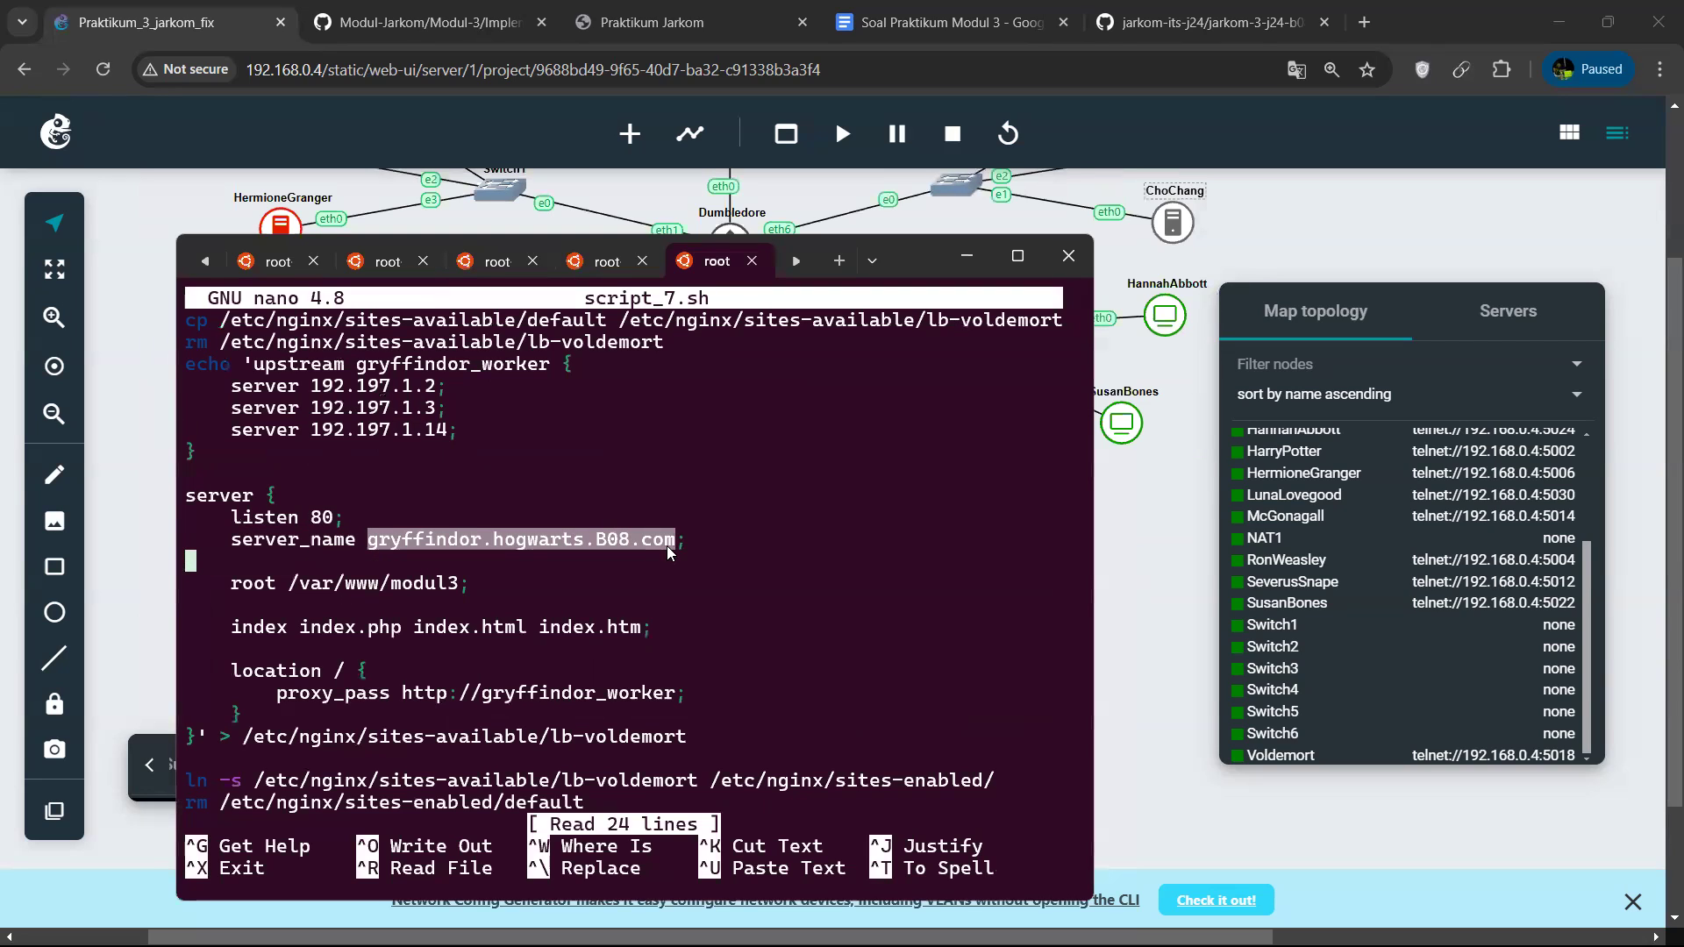
pyautogui.press('Down')
pyautogui.press('Down')
pyautogui.press('Down')
pyautogui.press('Down')
pyautogui.press('Down')
pyautogui.press('Down')
pyautogui.press('Down')
pyautogui.press('Down')
pyautogui.press('Down')
pyautogui.press('Down')
pyautogui.press('Down')
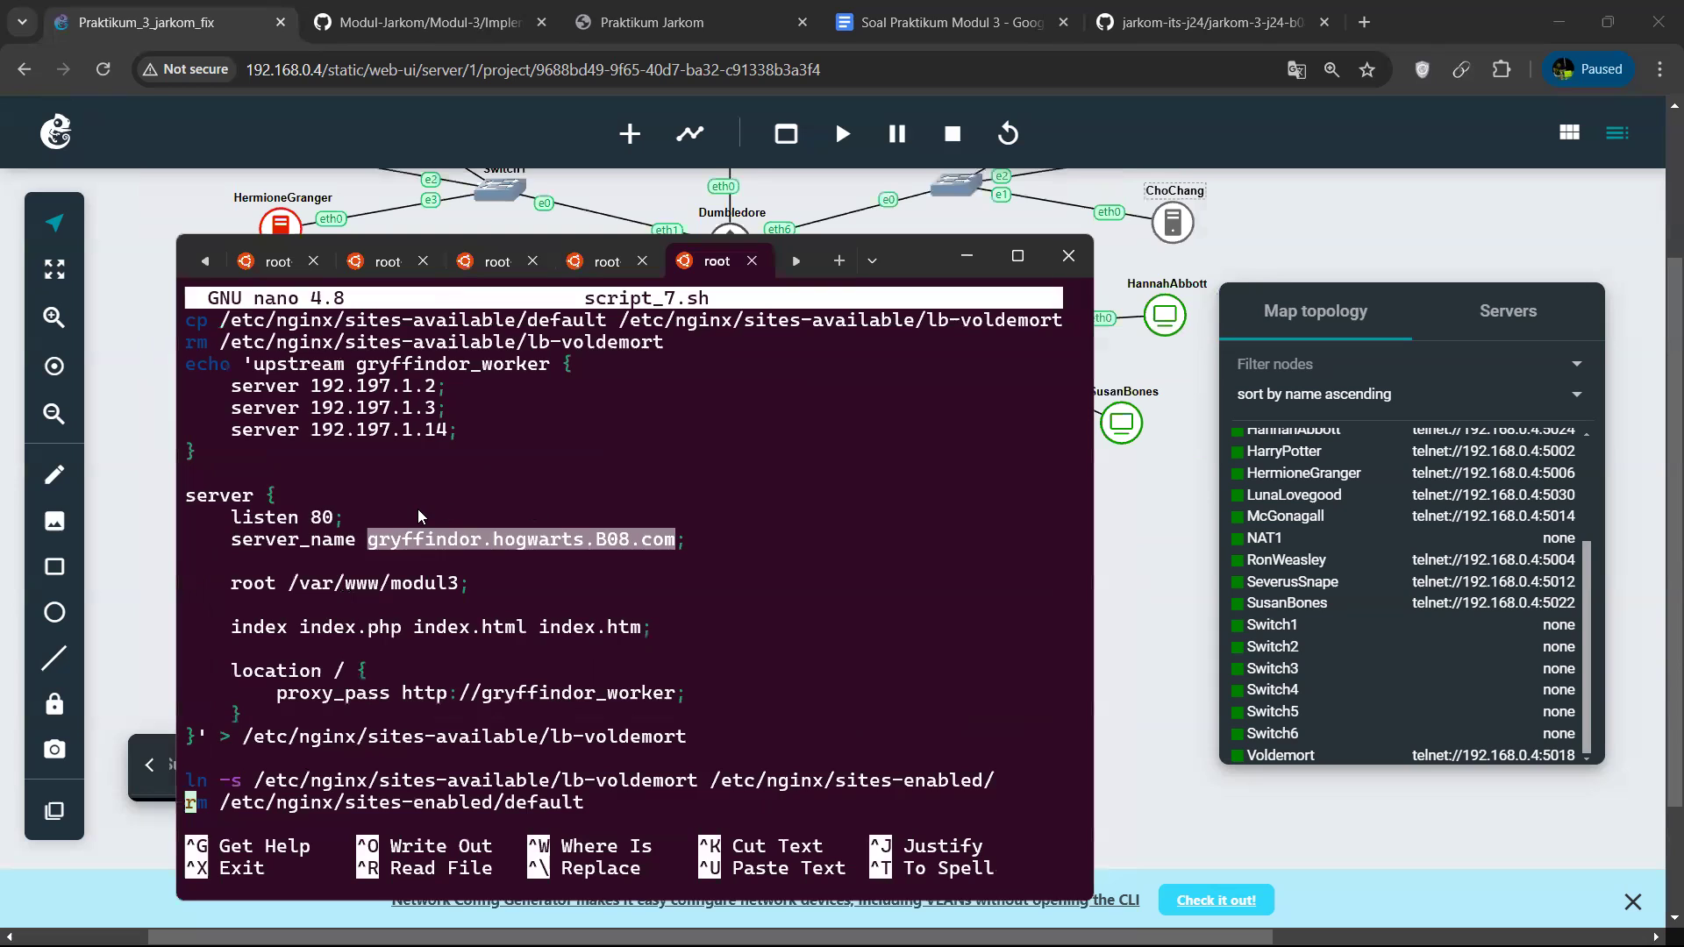
pyautogui.hotkey('ctrl', 'v')
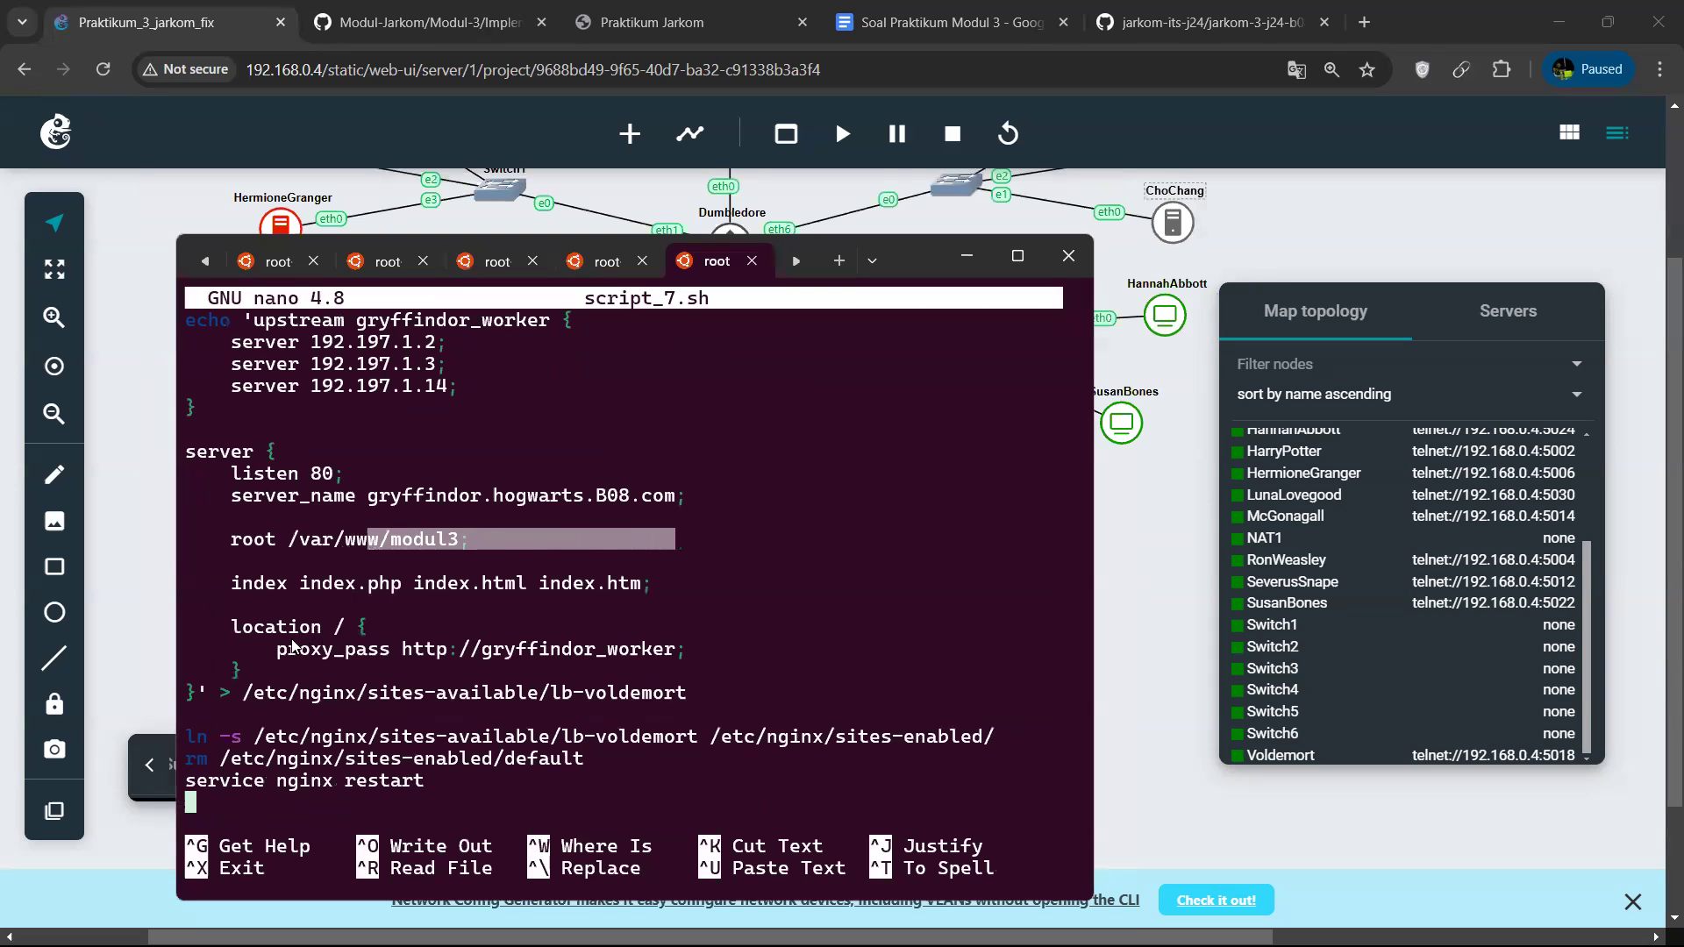
pyautogui.moveTo(279, 651); pyautogui.dragTo(654, 651)
pyautogui.press('Up')
pyautogui.press('Up')
pyautogui.press('Up')
pyautogui.press('Up')
pyautogui.moveTo(356, 326); pyautogui.dragTo(471, 325)
pyautogui.press('Down')
pyautogui.press('Down')
pyautogui.press('Down')
pyautogui.press('Down')
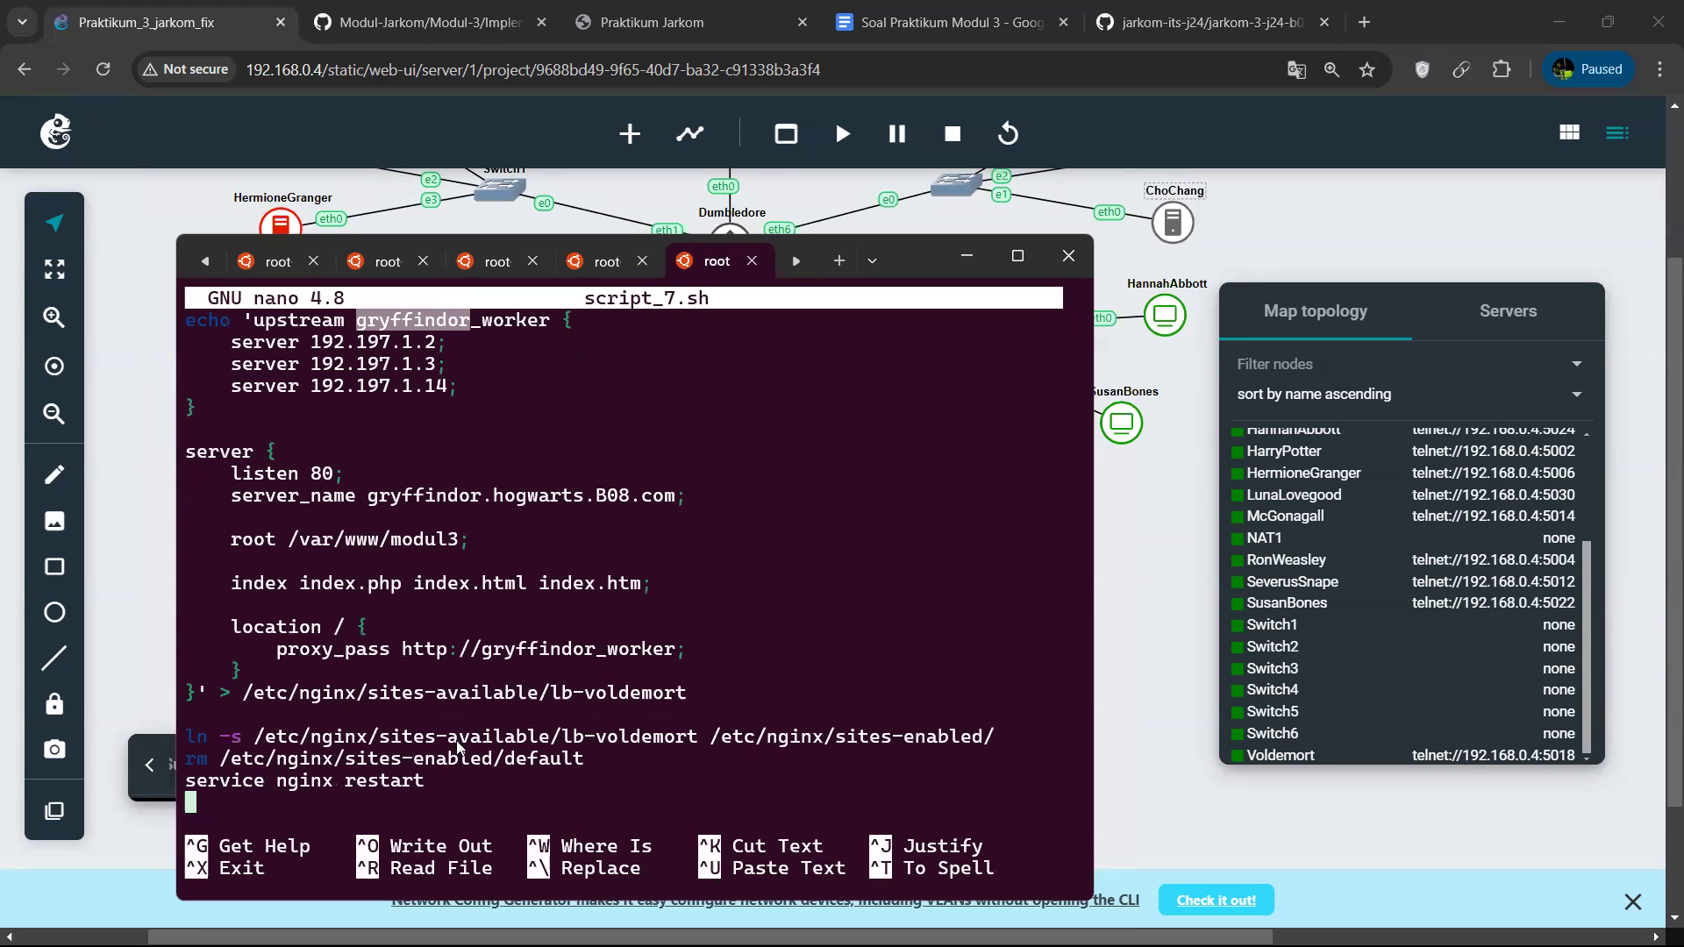
pyautogui.hotkey('ctrl', 'x')
# Run script_7.sh with bash on Voldemort to apply the load balancer configuration.
pyautogui.write('bash script')
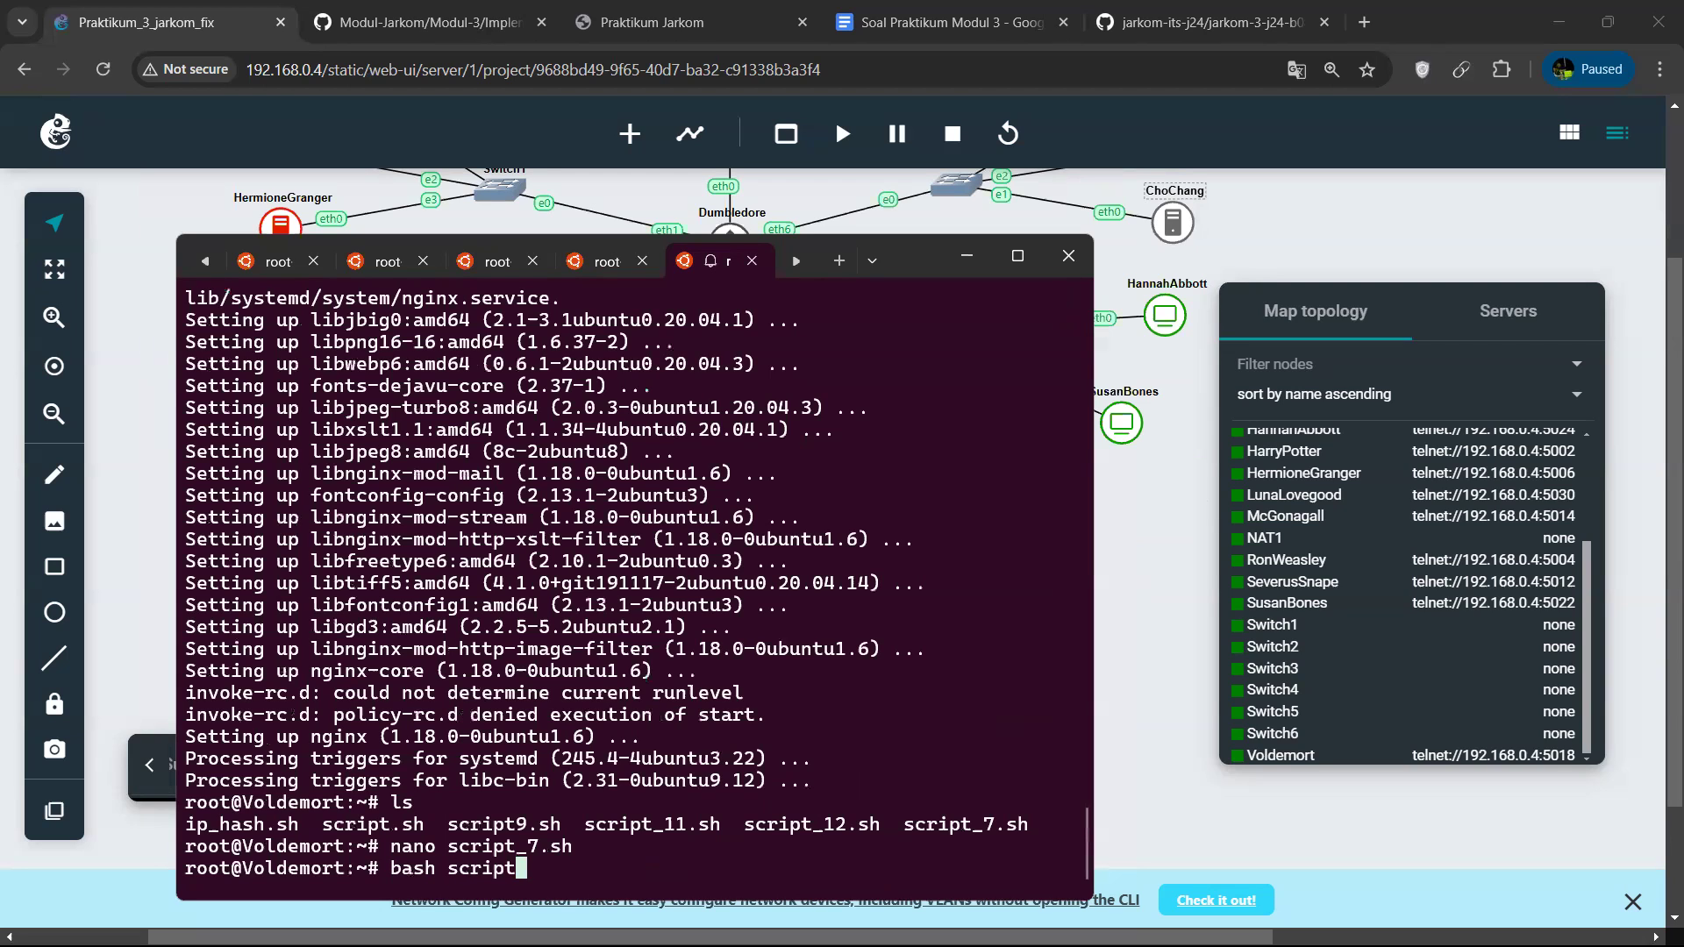
pyautogui.write('_7.sh')
pyautogui.press('Return')
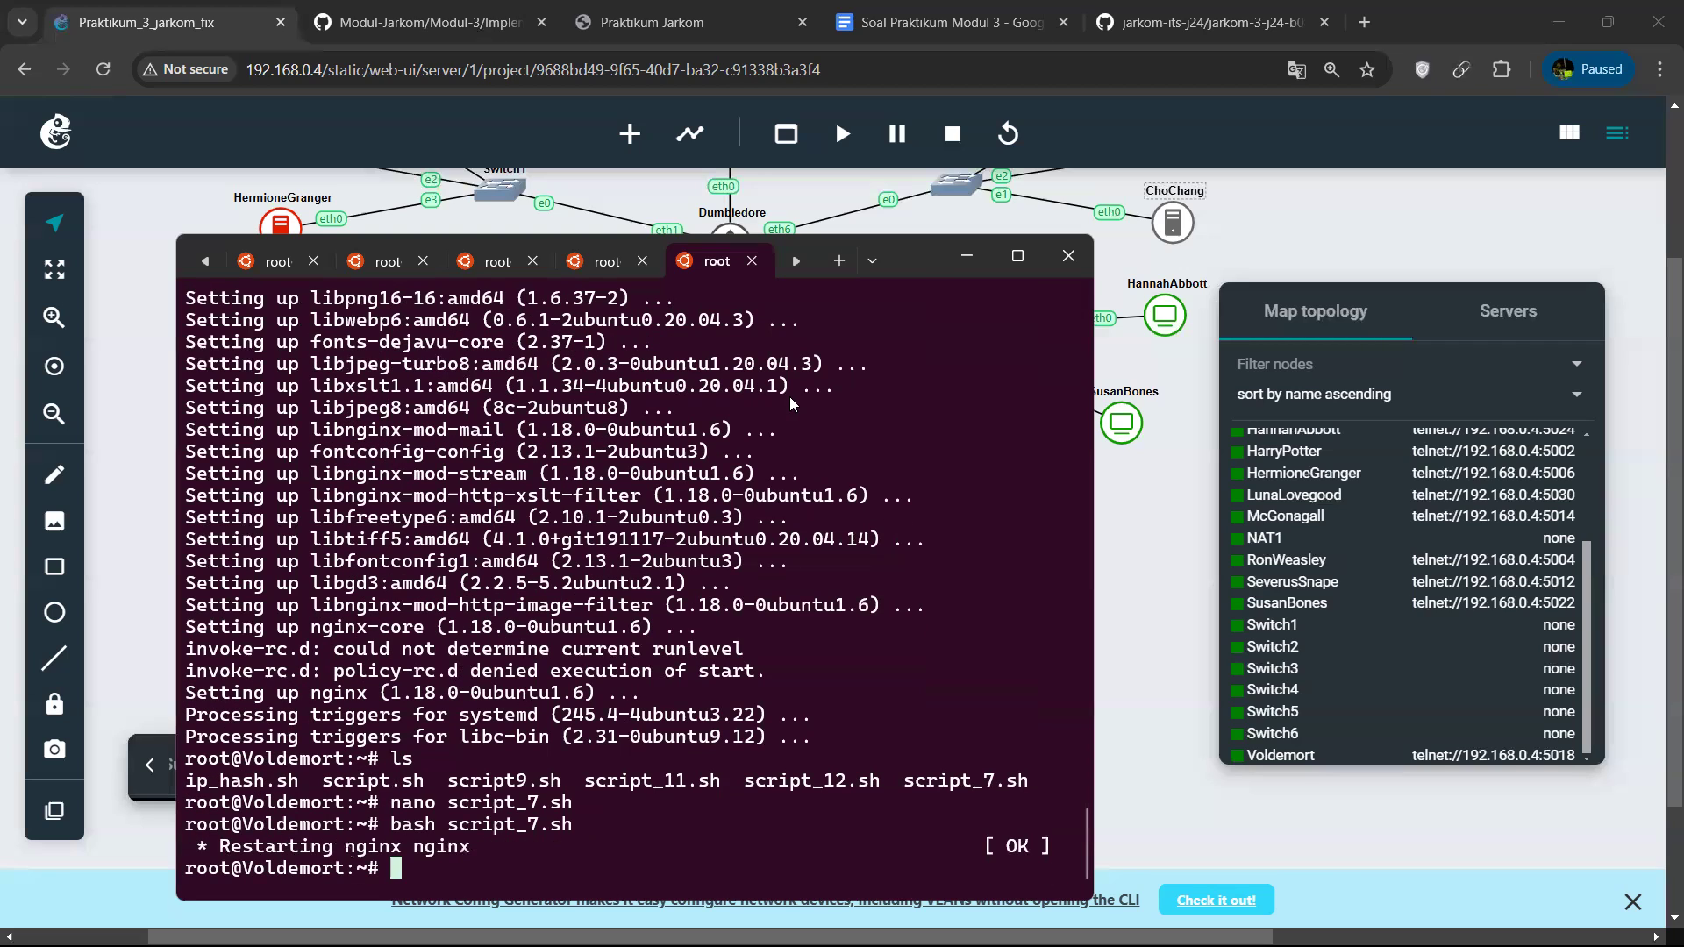
pyautogui.click(970, 263)
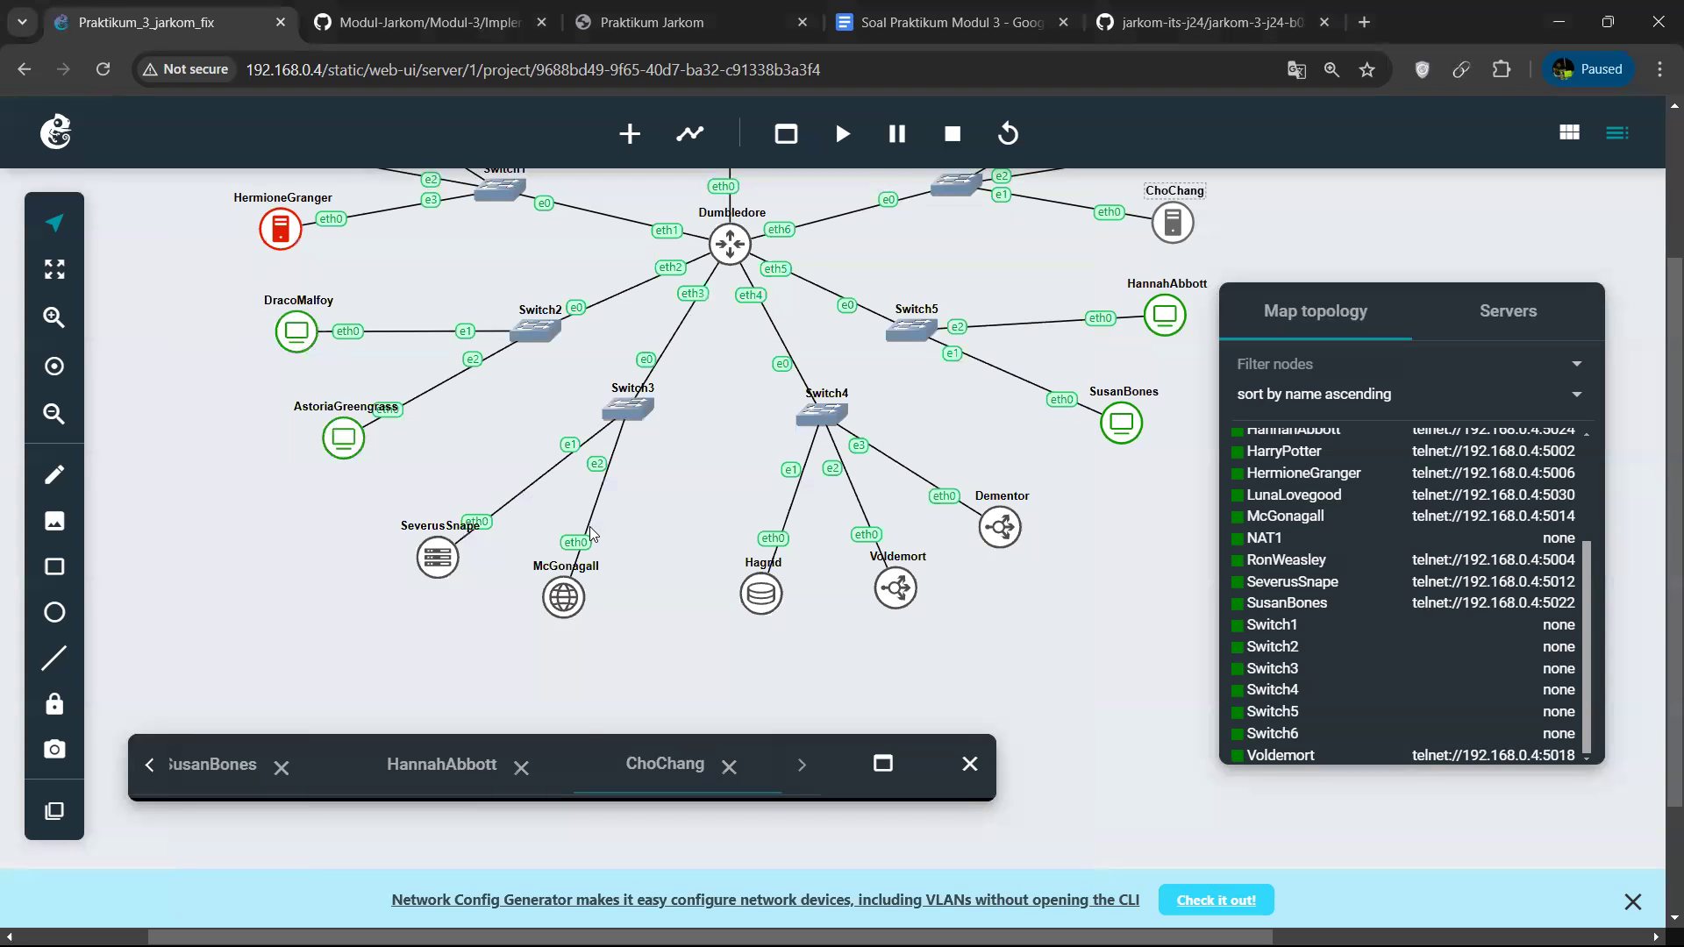
pyautogui.click(883, 763)
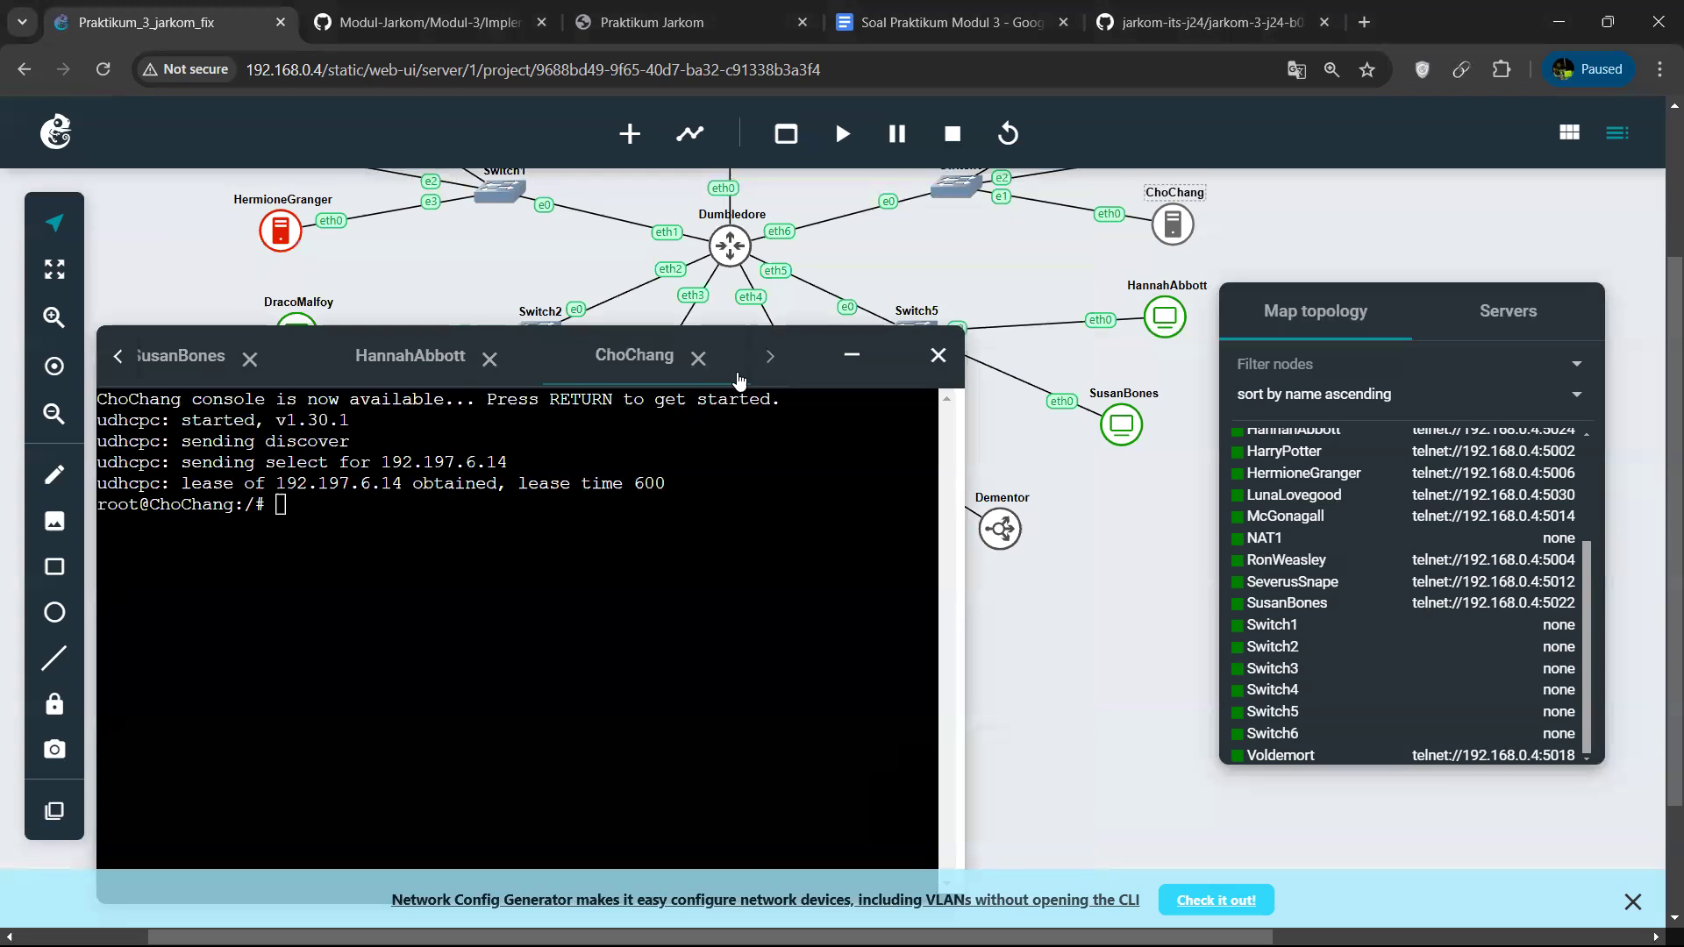
pyautogui.hotkey('alt', 'Tab')
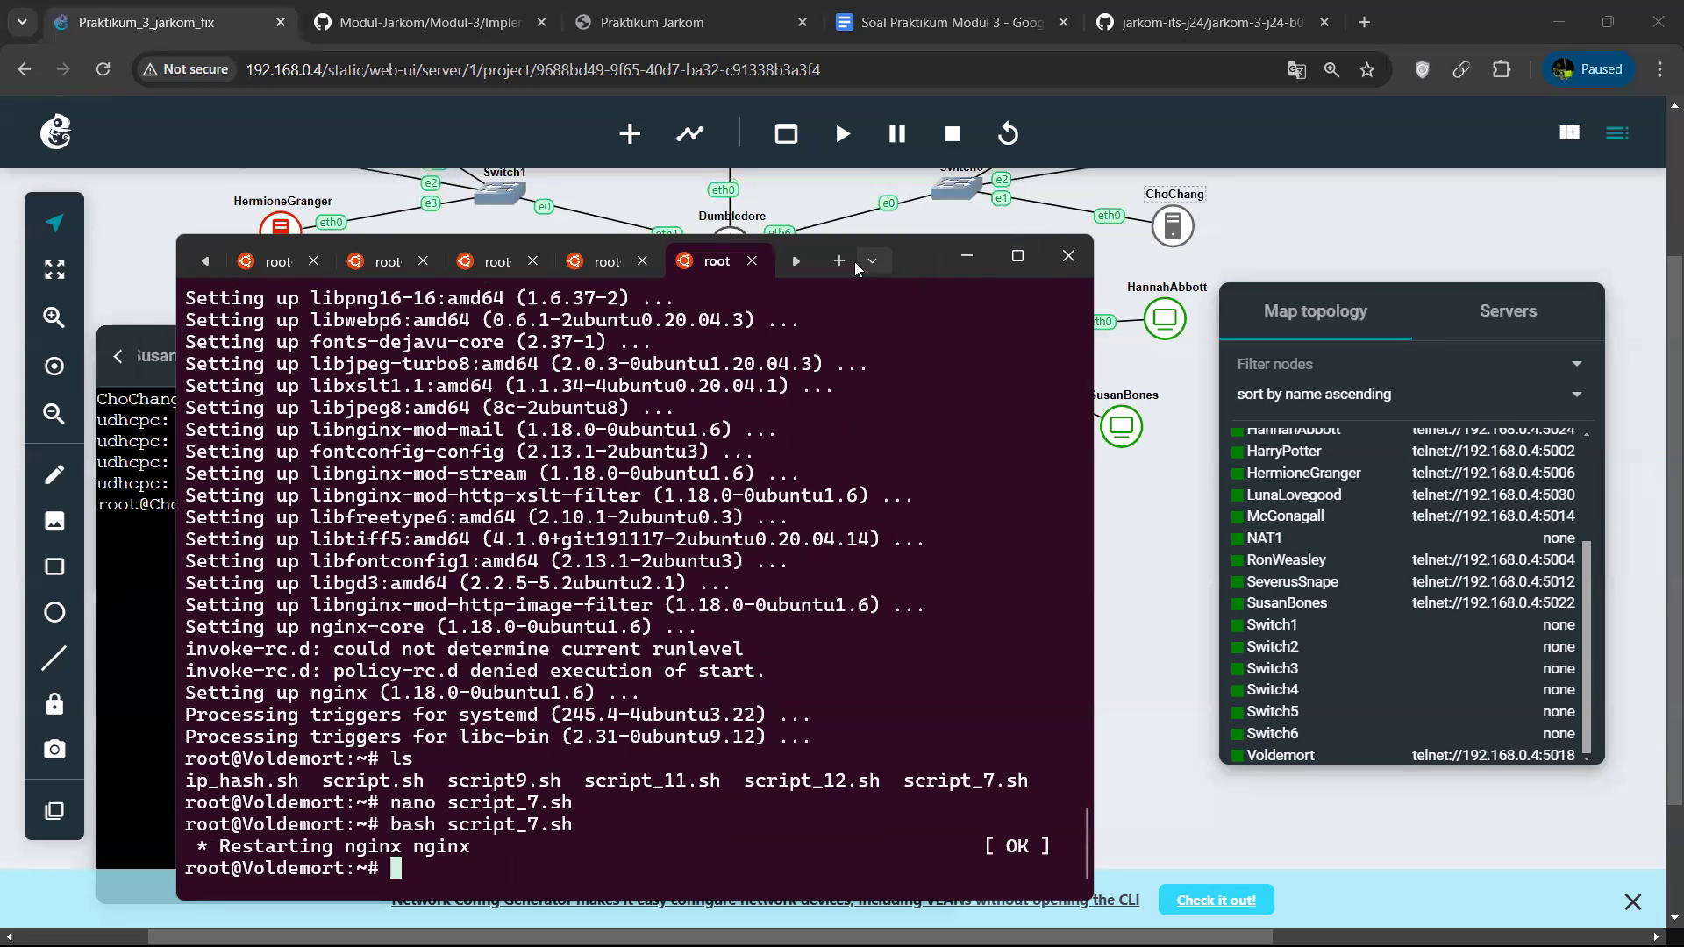
# Start a new Ubuntu terminal session and connect to the DracoMalfoy node with telnet 192.168.0.4 5008.
pyautogui.click(867, 262)
pyautogui.click(905, 395)
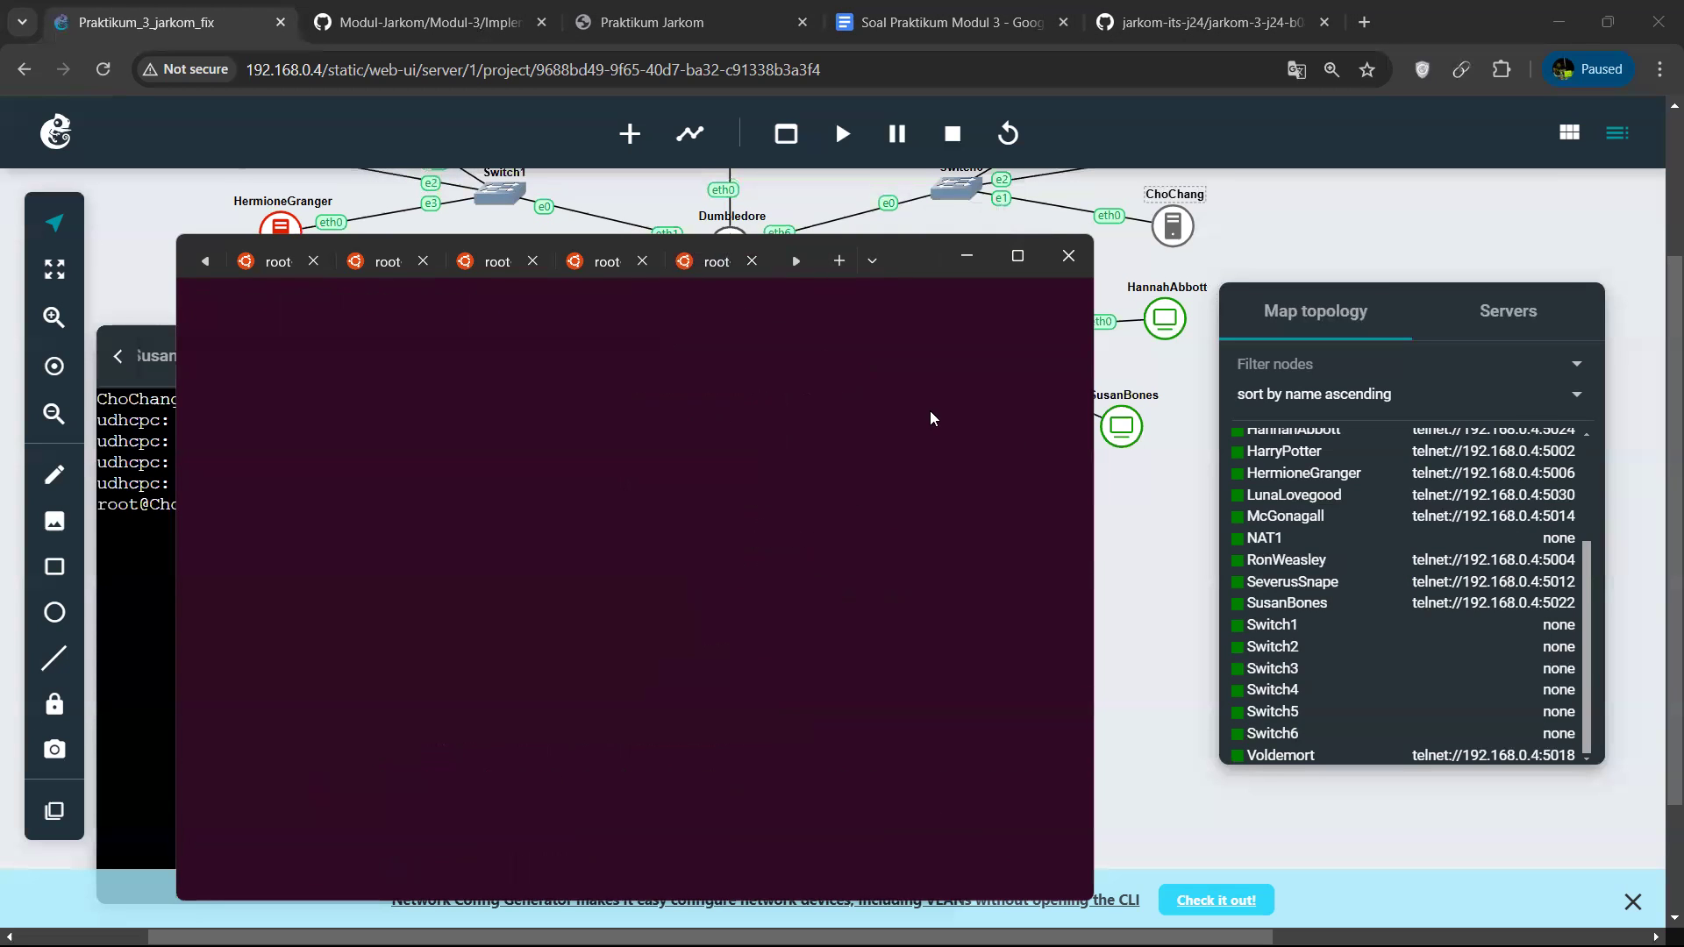
pyautogui.scroll(3, 1346, 569)
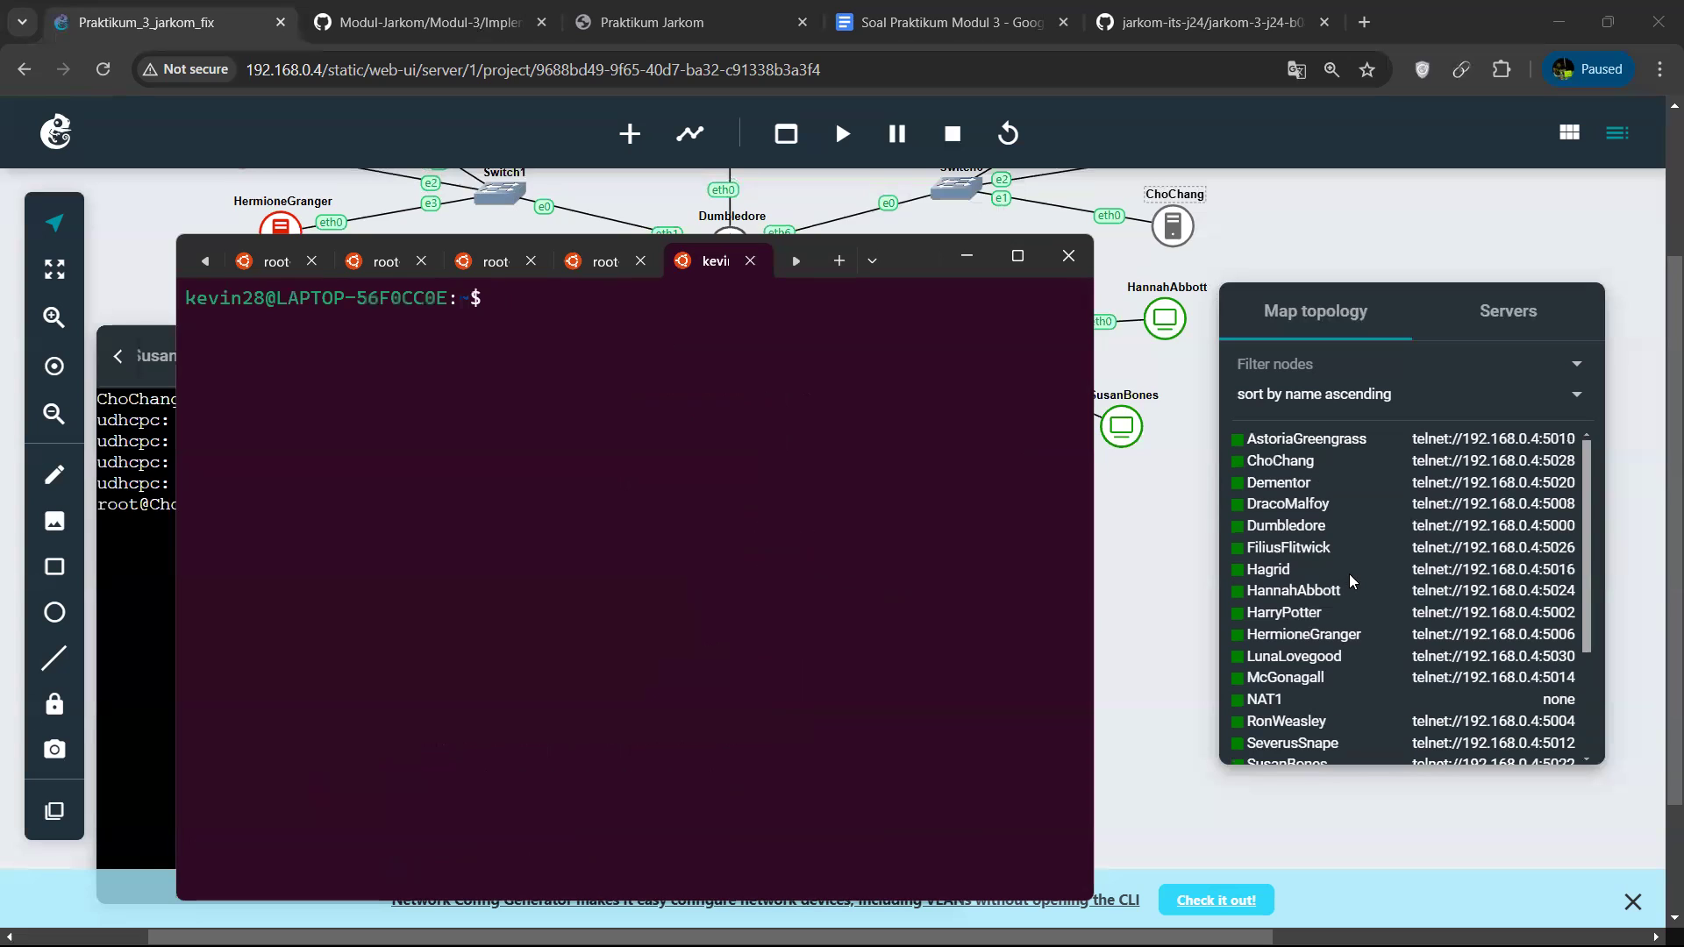
pyautogui.scroll(2, 1349, 574)
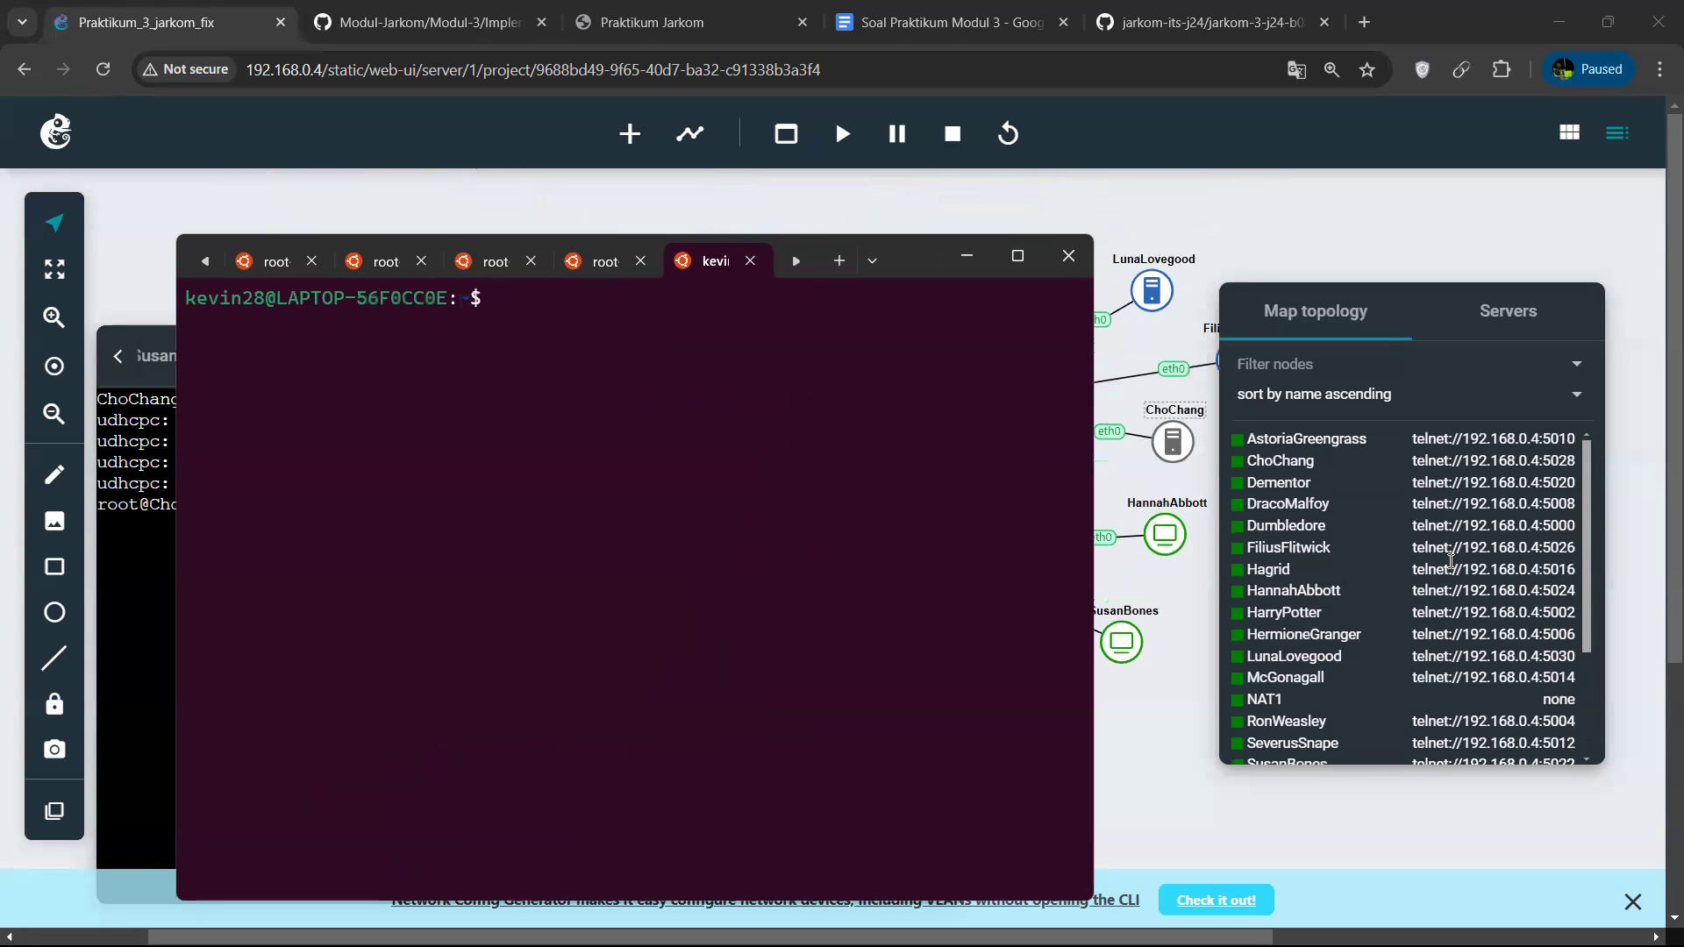
pyautogui.hotkey('ctrl', 'v')
pyautogui.press('Return')
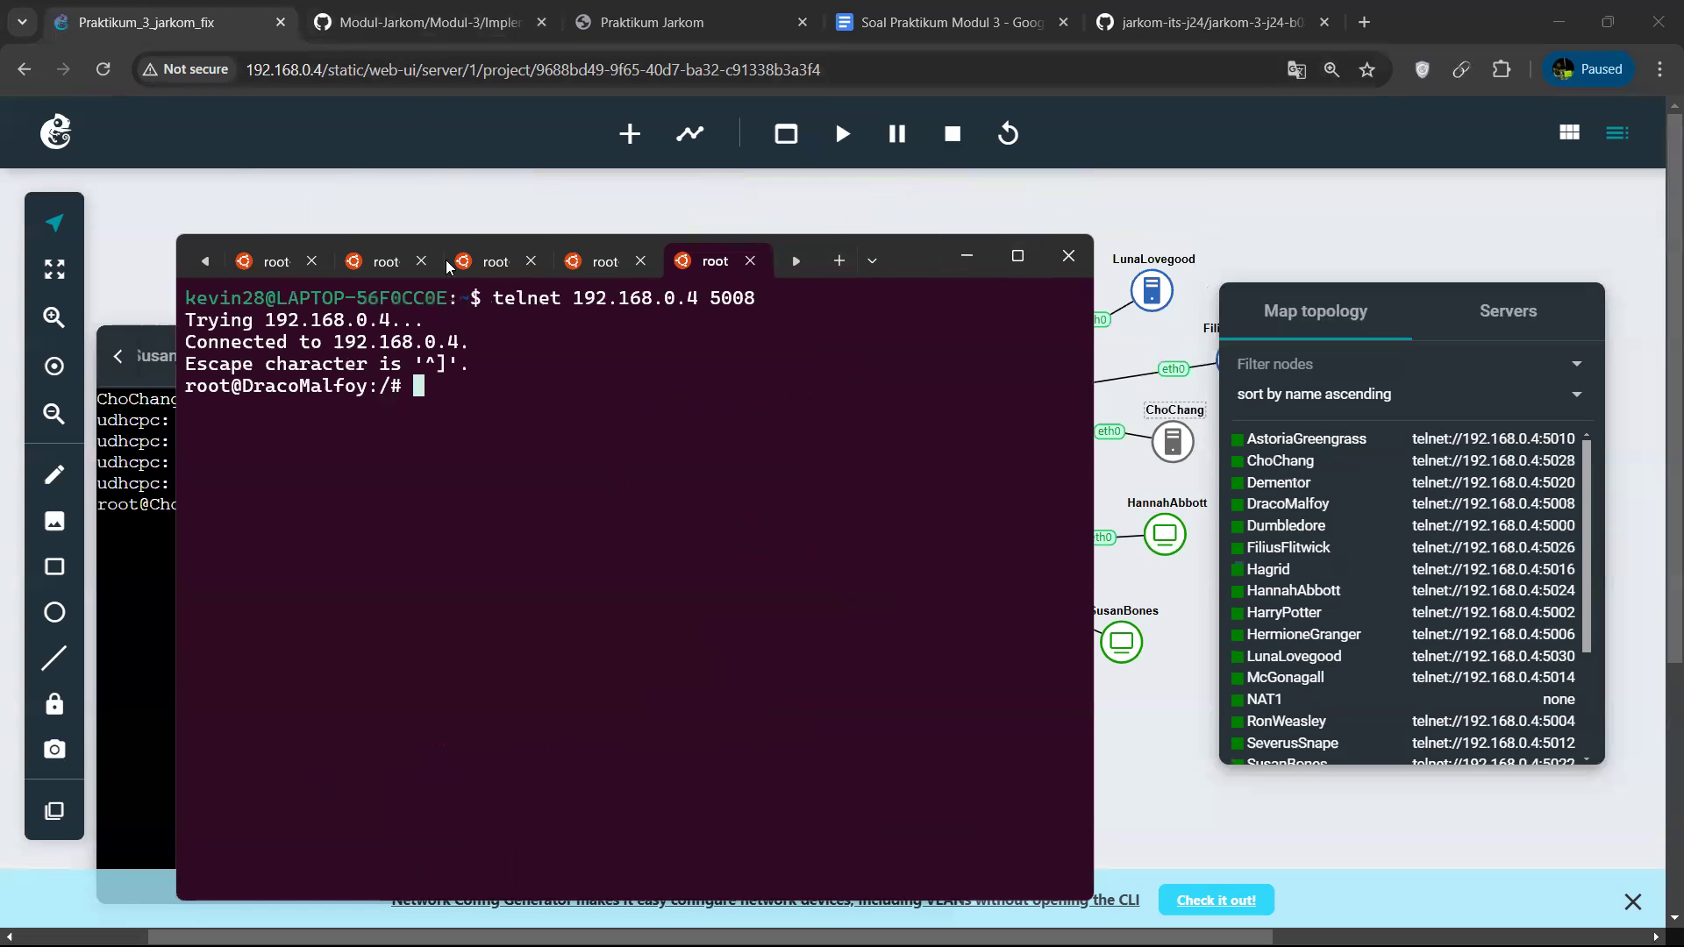
# Go to the home directory on DracoMalfoy and list its files.
pyautogui.write('cd')
pyautogui.press('Return')
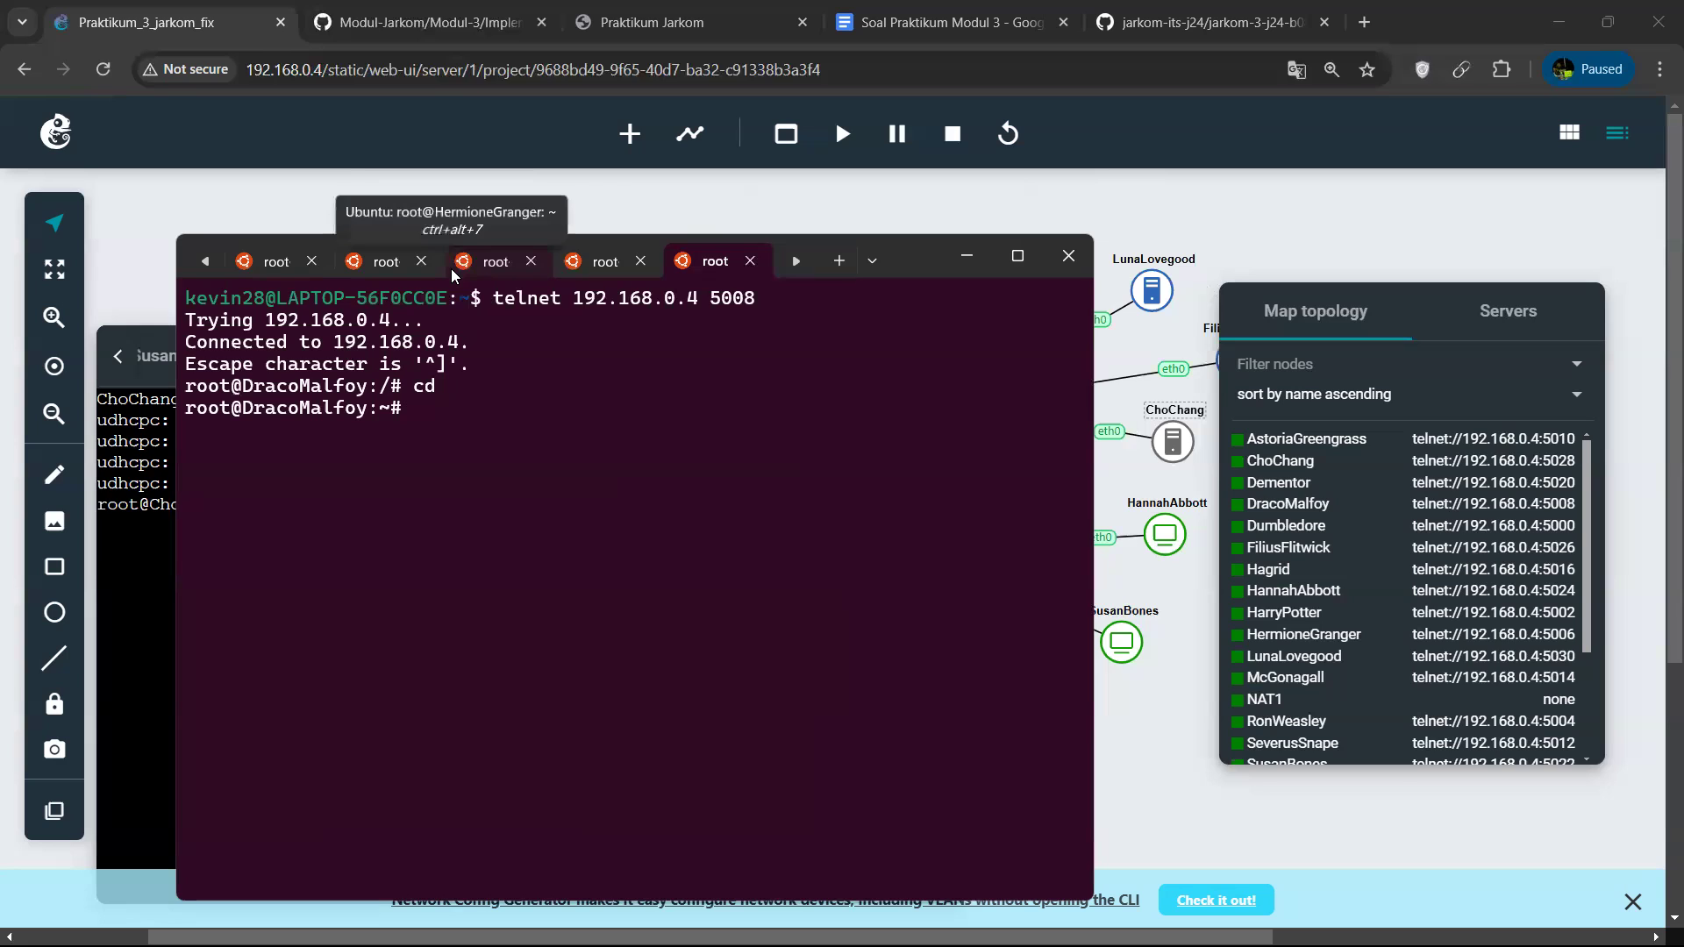
pyautogui.write('ls')
pyautogui.press('Return')
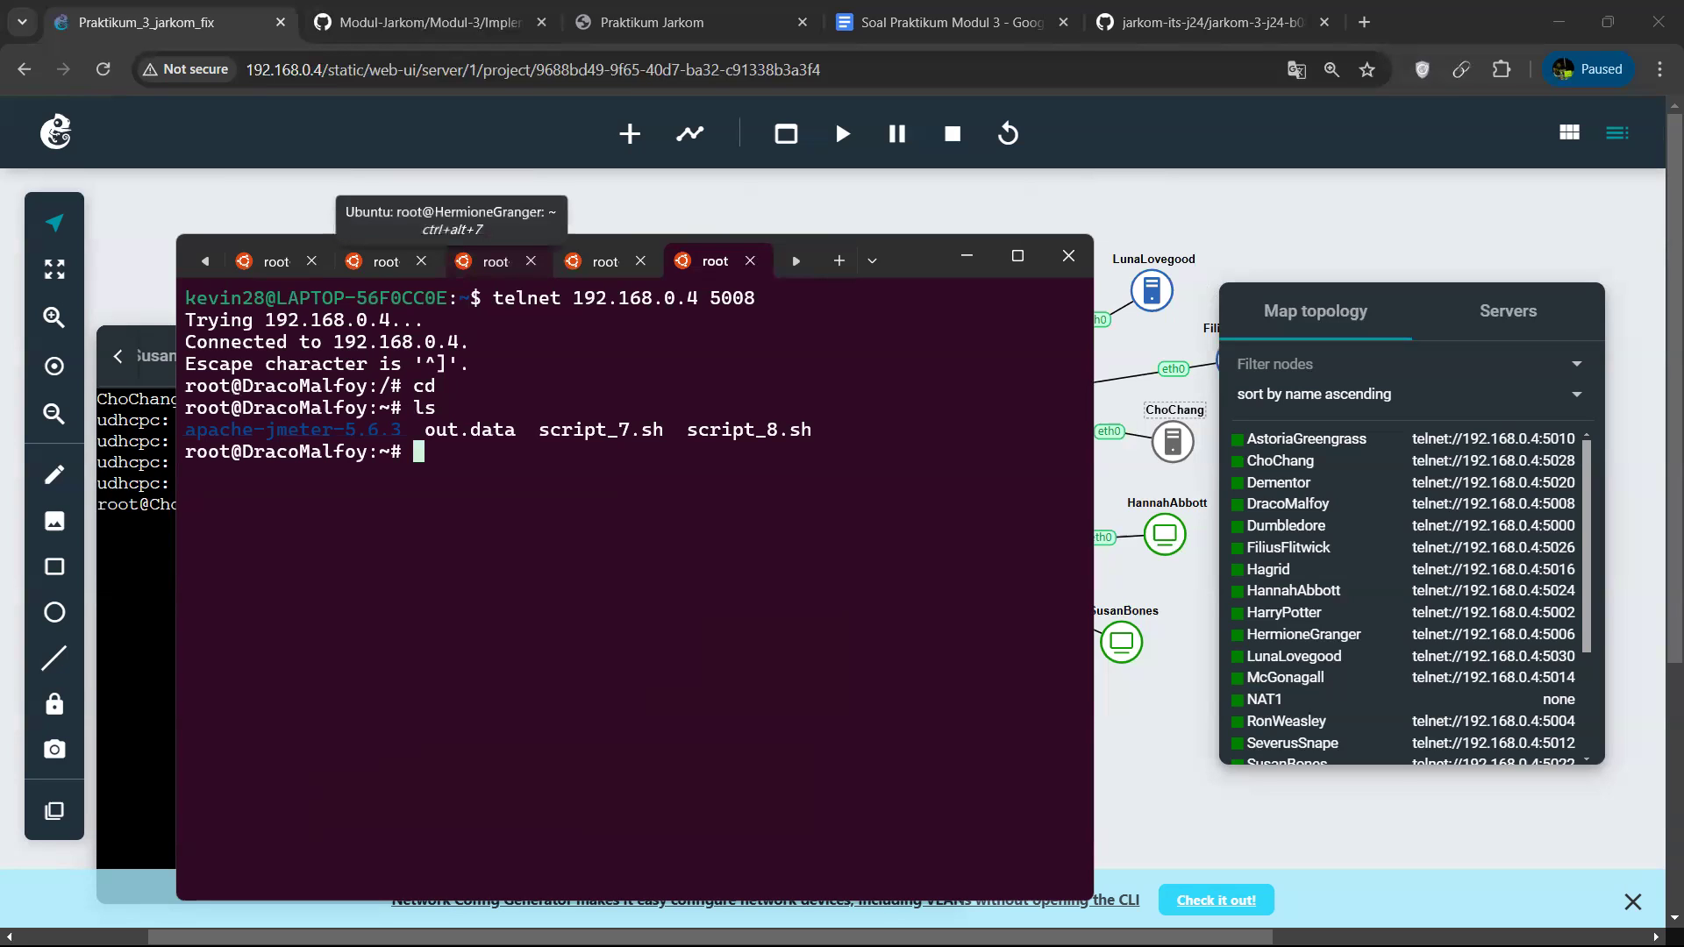
# View the contents of script_7.sh on DracoMalfoy in nano, and exit the editor without changes.
pyautogui.write('nano sc')
pyautogui.press('Tab')
pyautogui.write('7')
pyautogui.press('Tab')
pyautogui.press('Return')
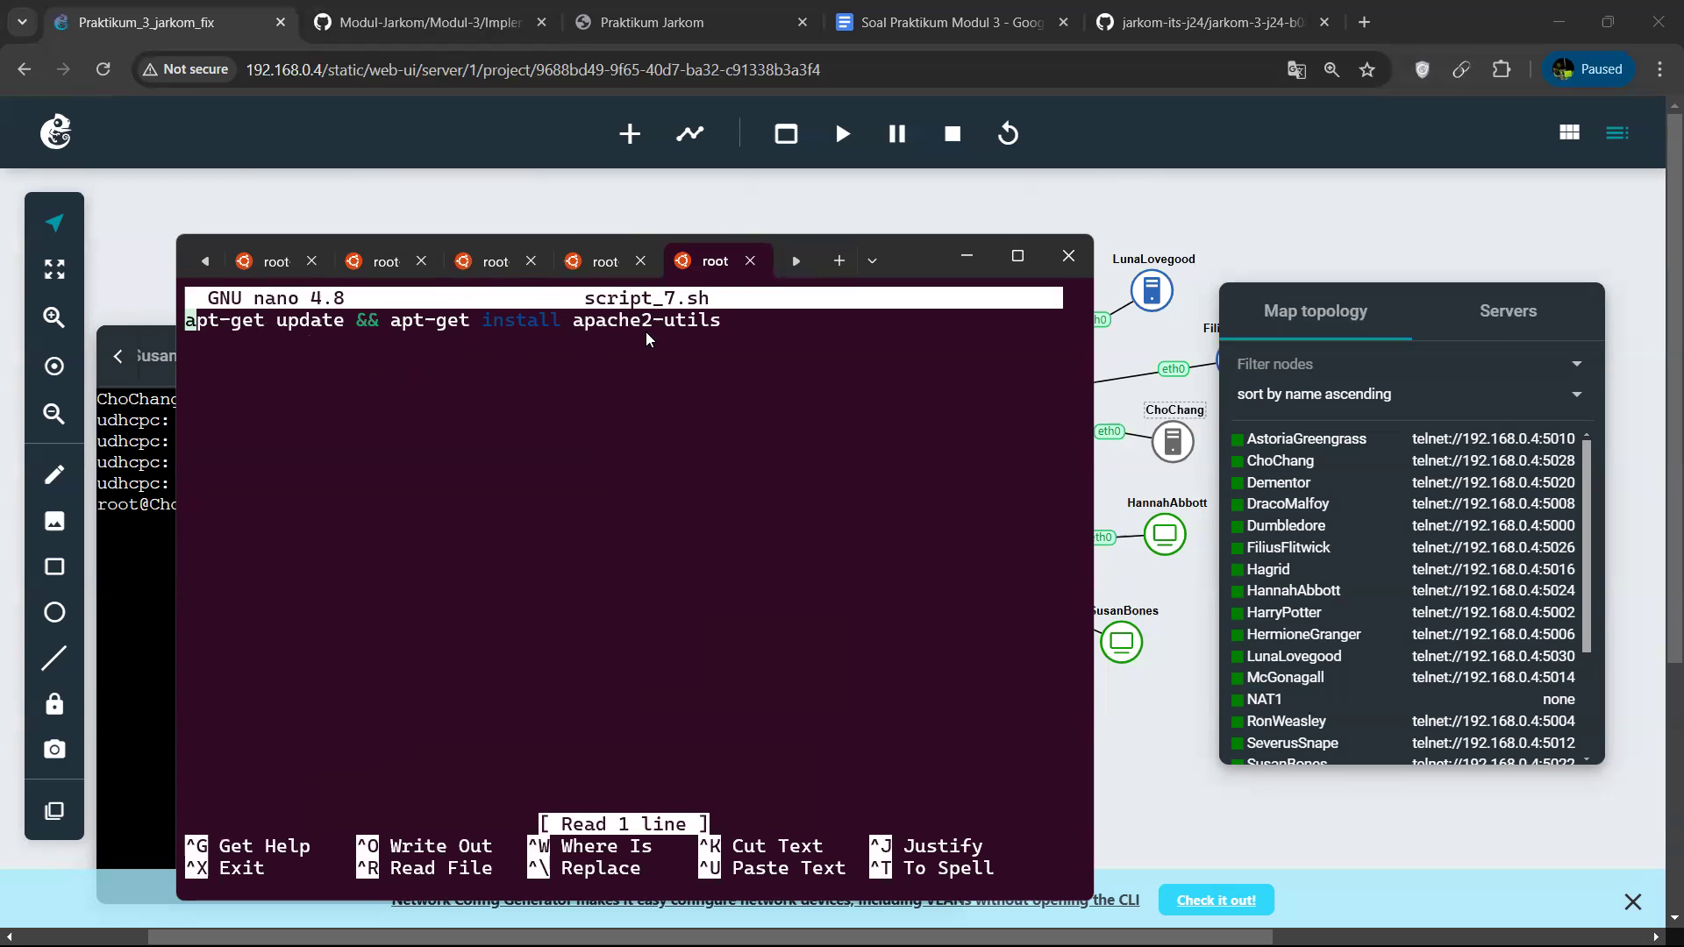
pyautogui.hotkey('ctrl', 'x')
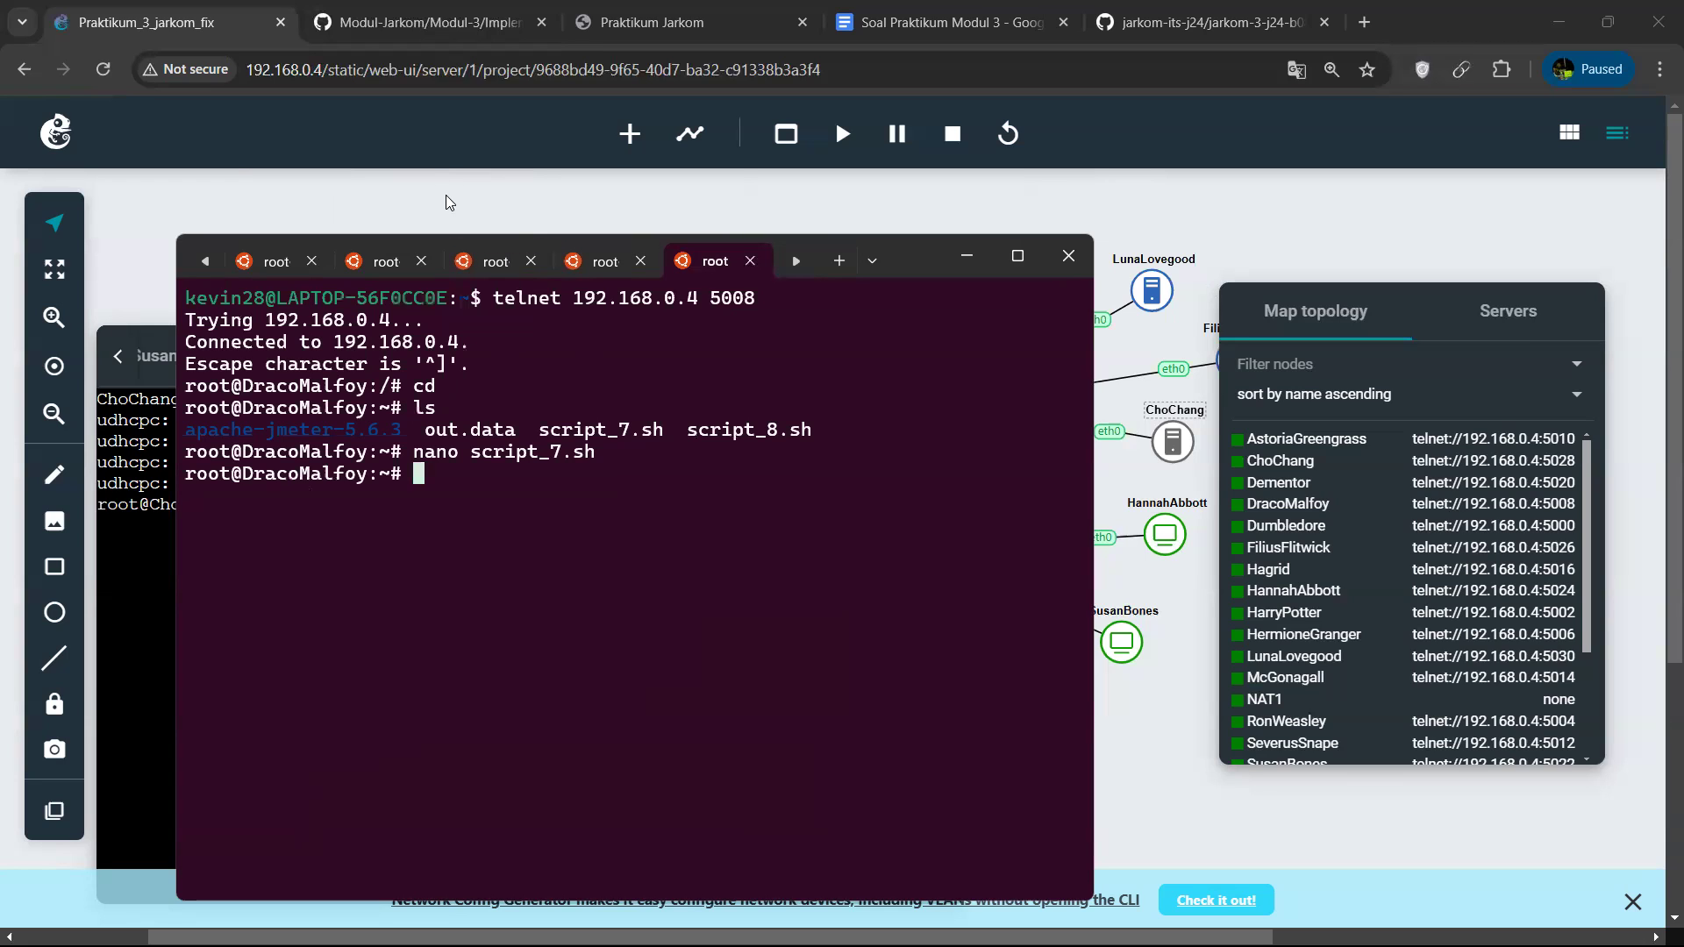
# Run script_7.sh with bash on DracoMalfoy to install apache2-utils.
pyautogui.press('Up')
pyautogui.press('Up')
pyautogui.press('Up')
pyautogui.press('BackSpace')
pyautogui.press('BackSpace')
pyautogui.write('bash s')
pyautogui.press('Tab')
pyautogui.write('7')
pyautogui.press('Tab')
pyautogui.press('Return')
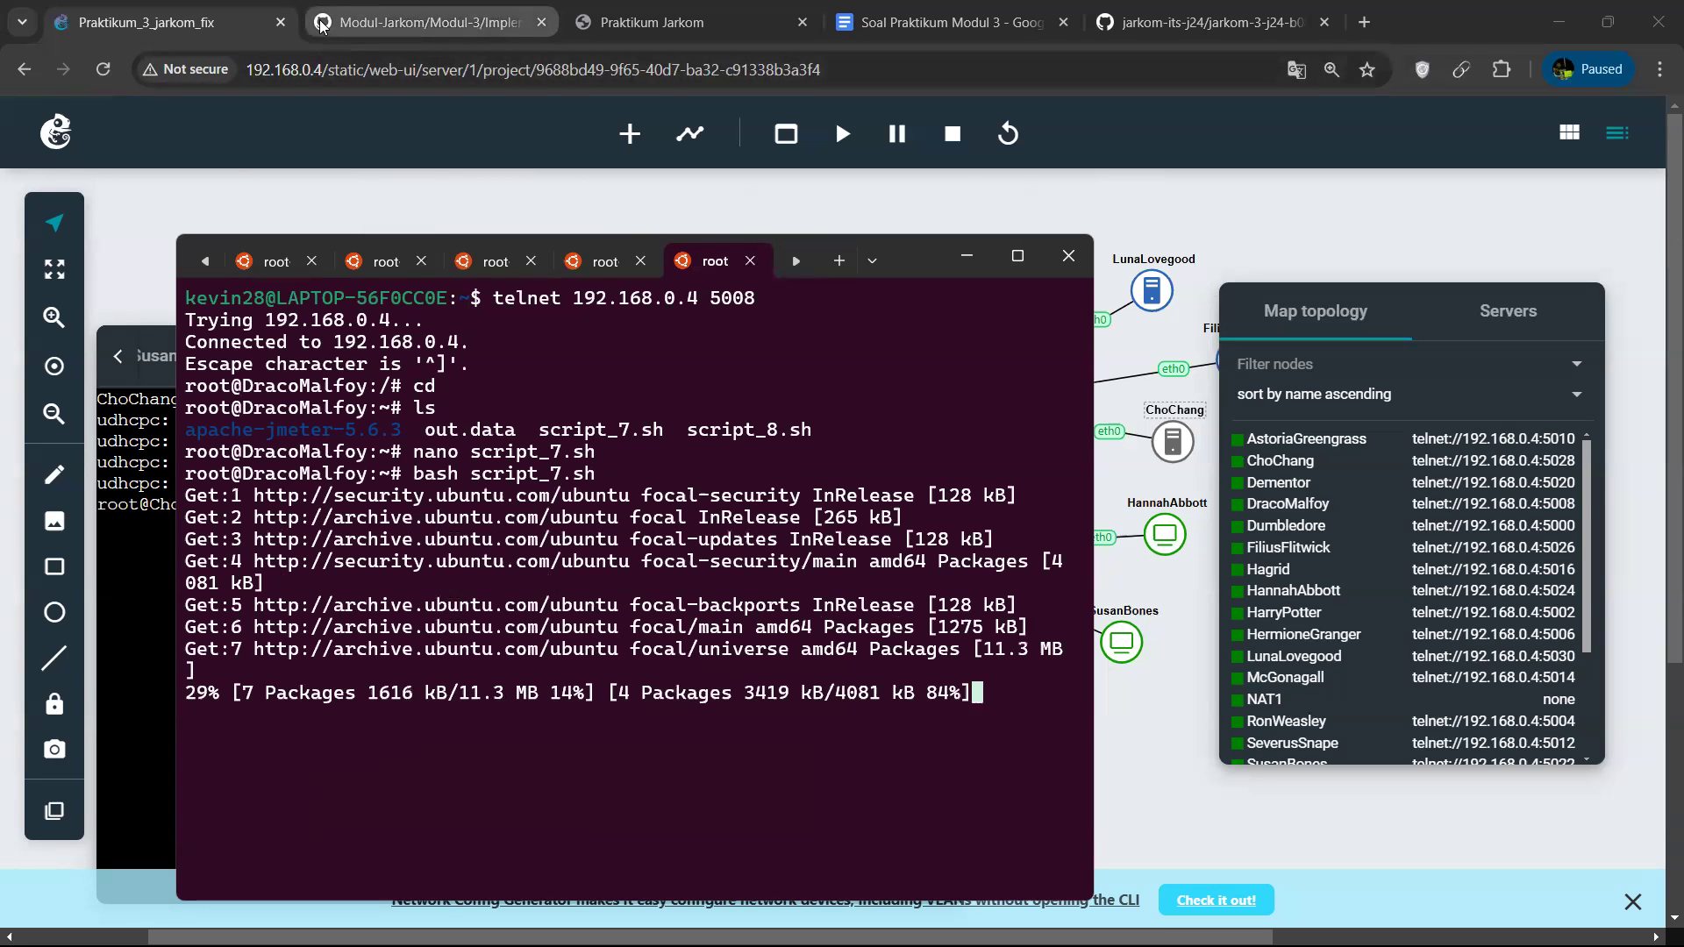
# Open the Modul-3 Reverse Proxy guide in the Modul-Jarkom GitHub repository and look through it for the Apache Benchmark section.
pyautogui.click(355, 29)
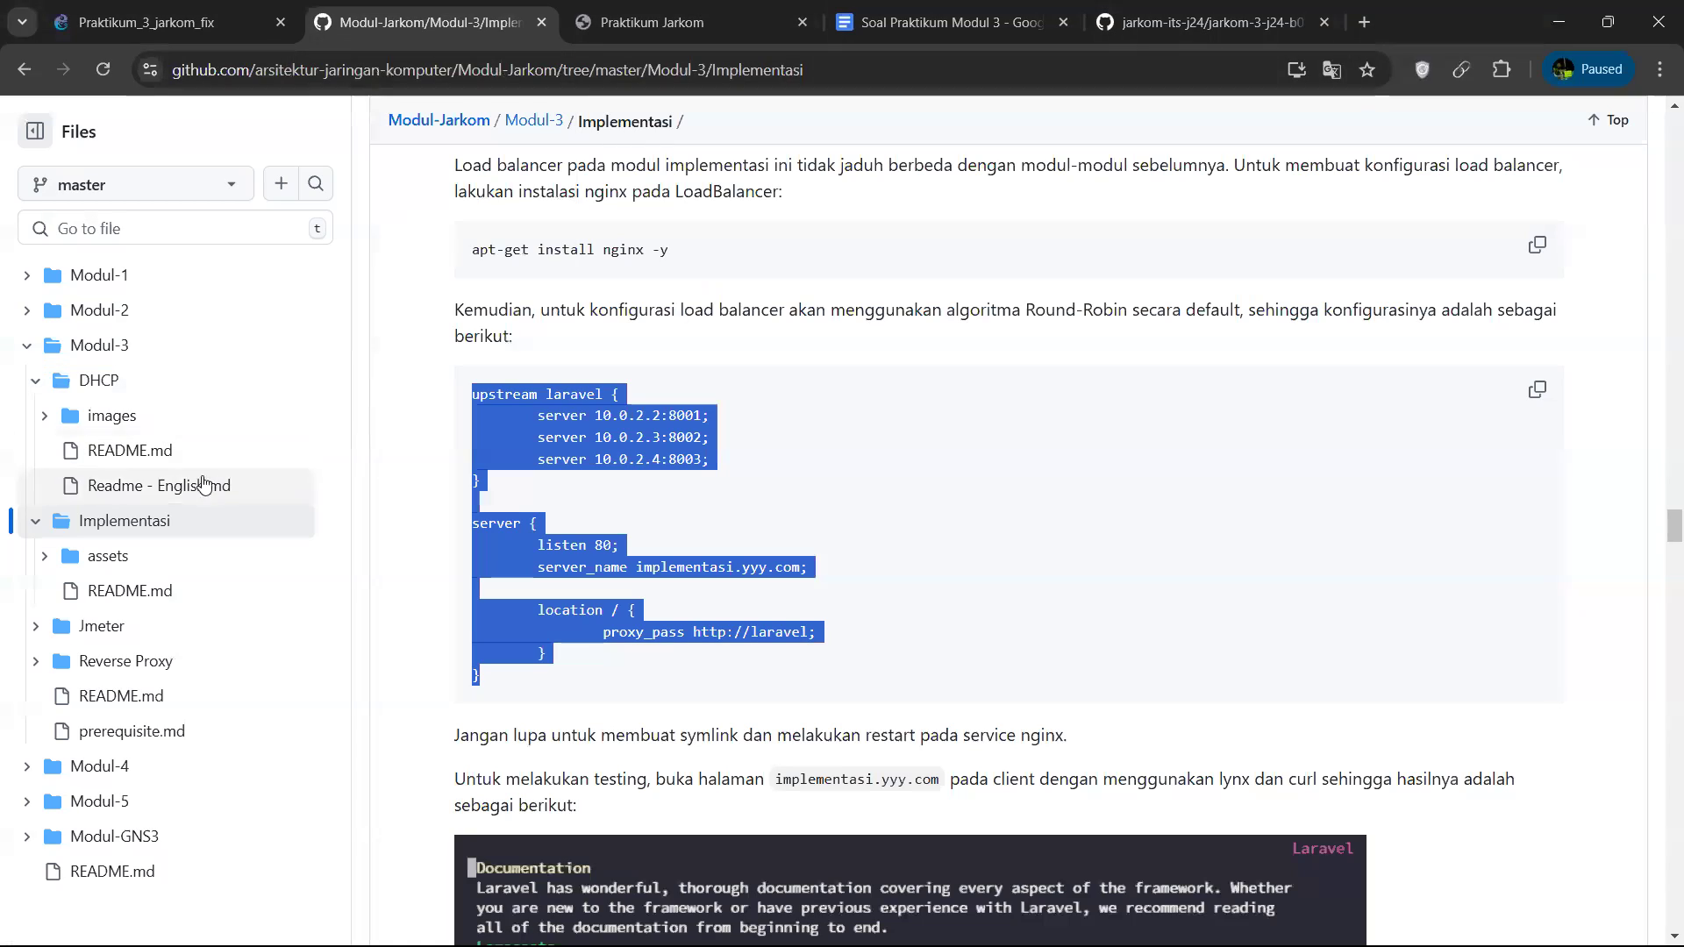
pyautogui.click(121, 660)
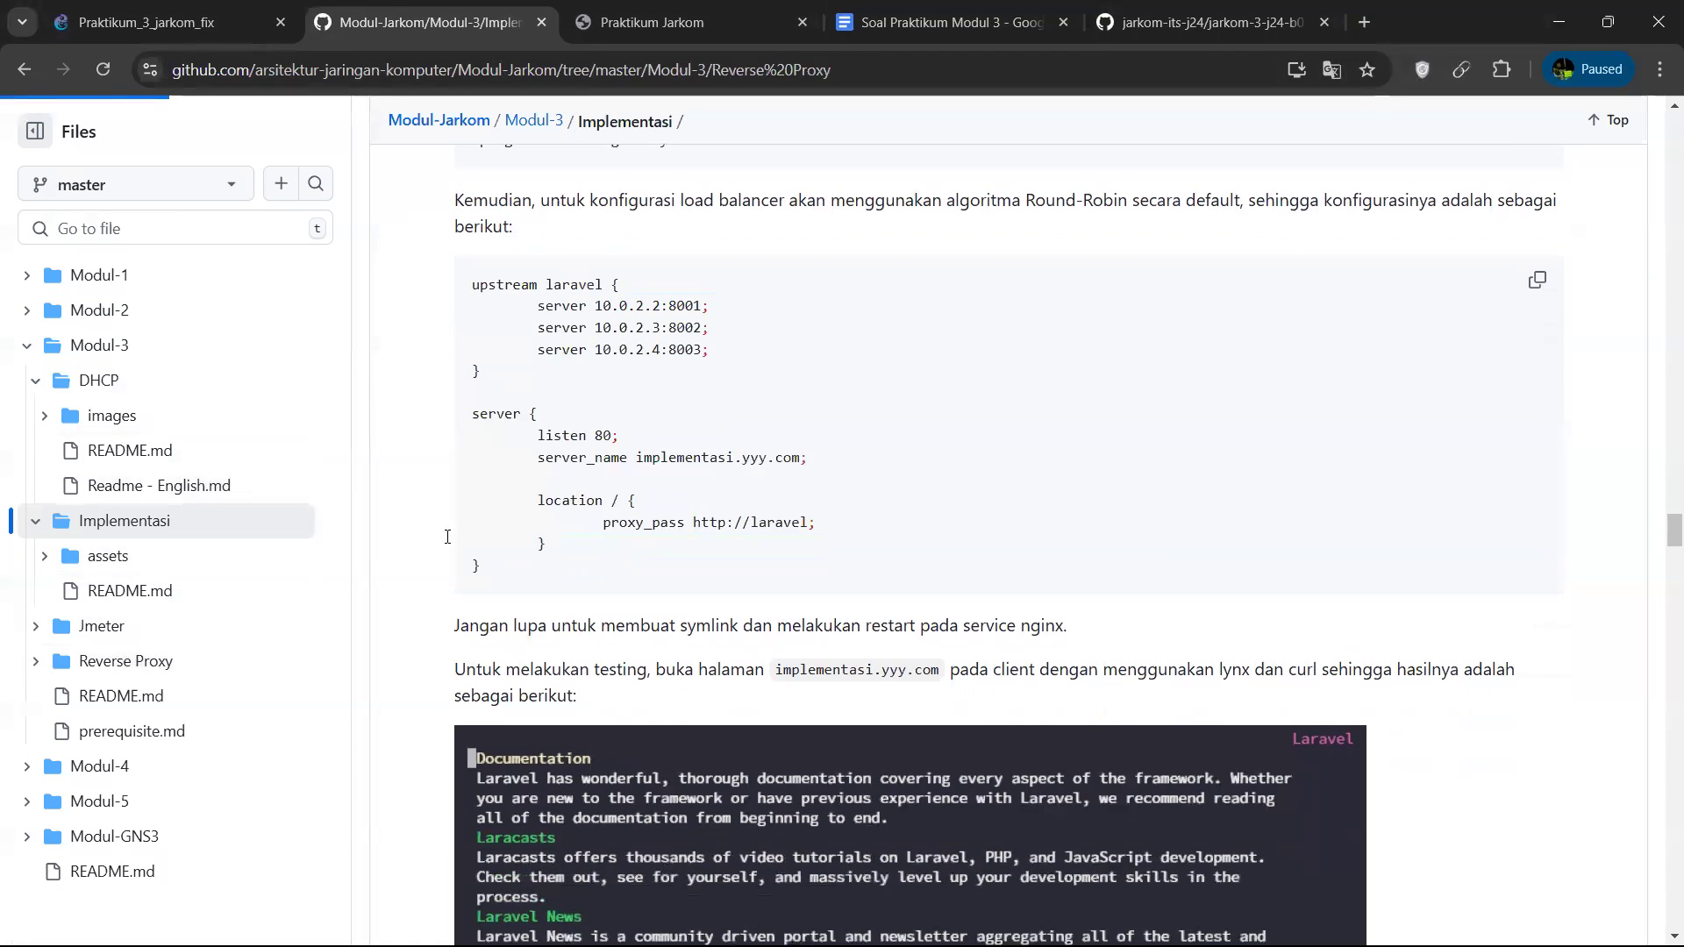
pyautogui.scroll(-10, 670, 653)
pyautogui.scroll(-5, 669, 654)
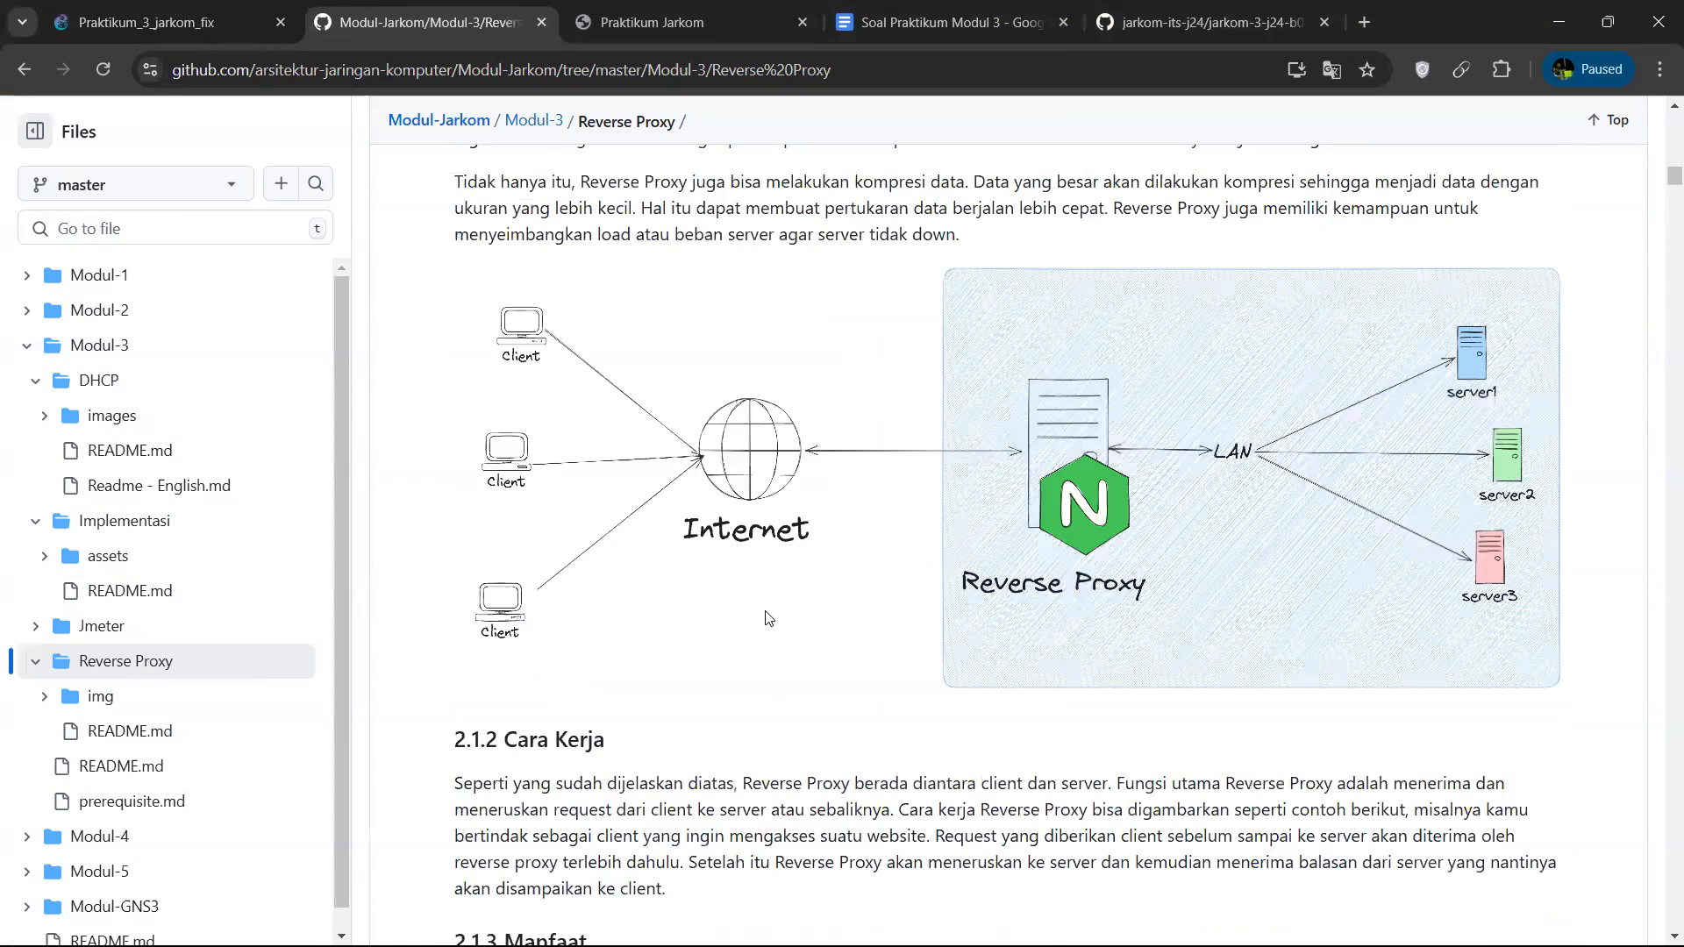
pyautogui.scroll(-15, 793, 597)
pyautogui.scroll(-20, 793, 592)
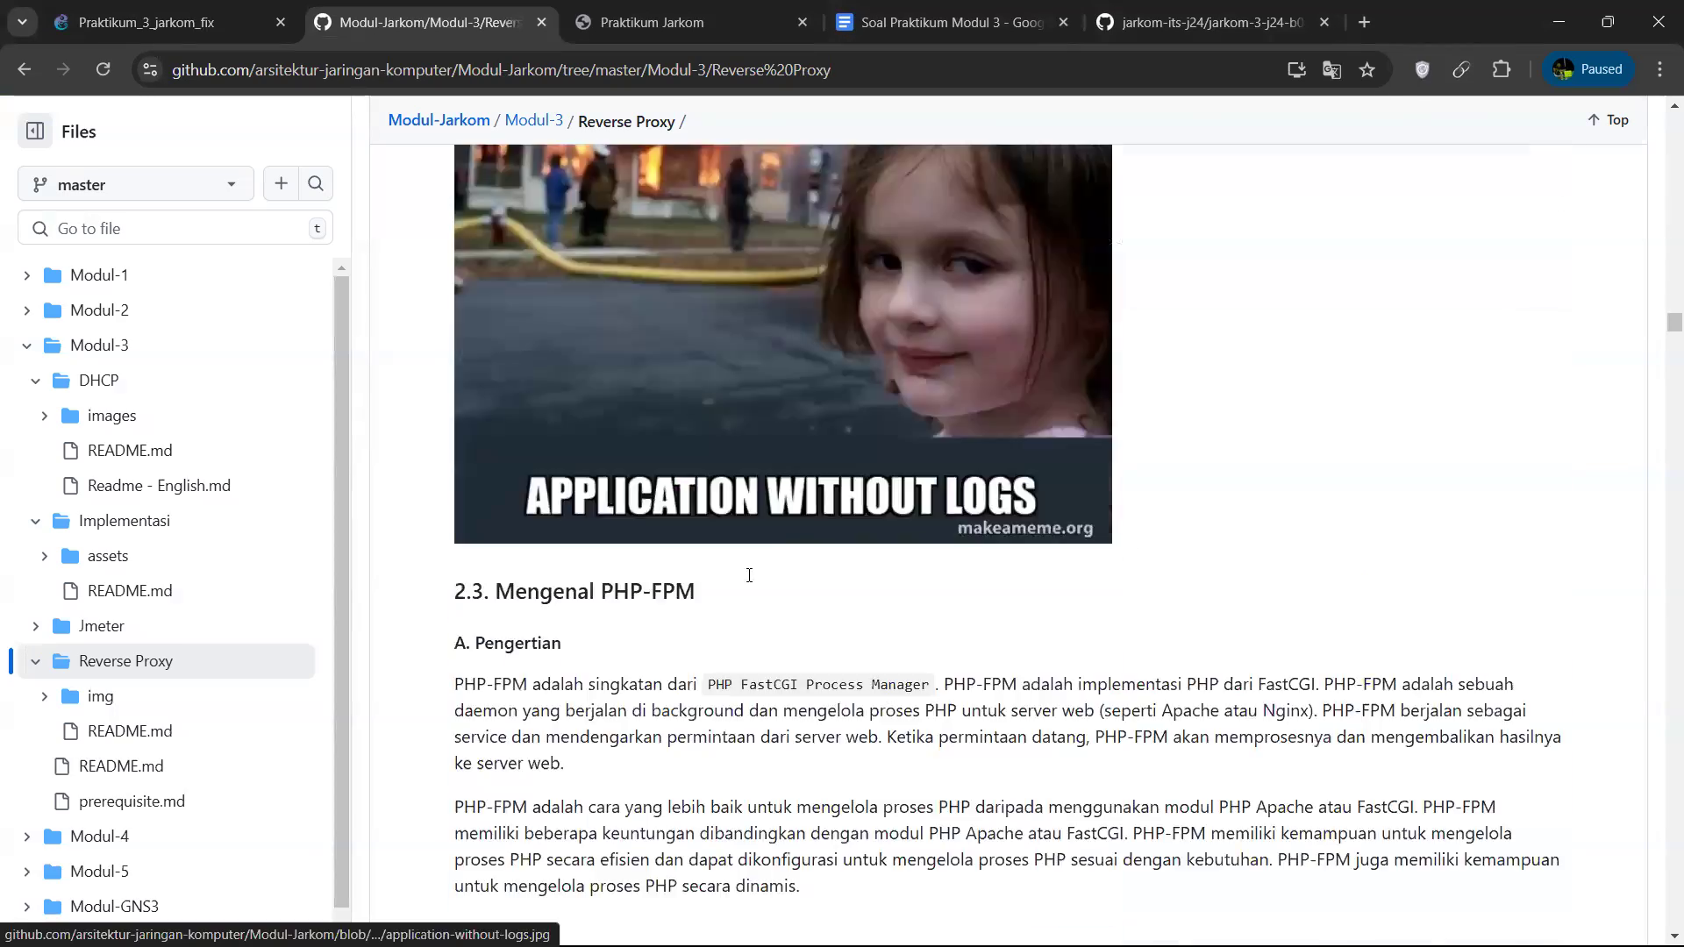
pyautogui.scroll(-20, 741, 572)
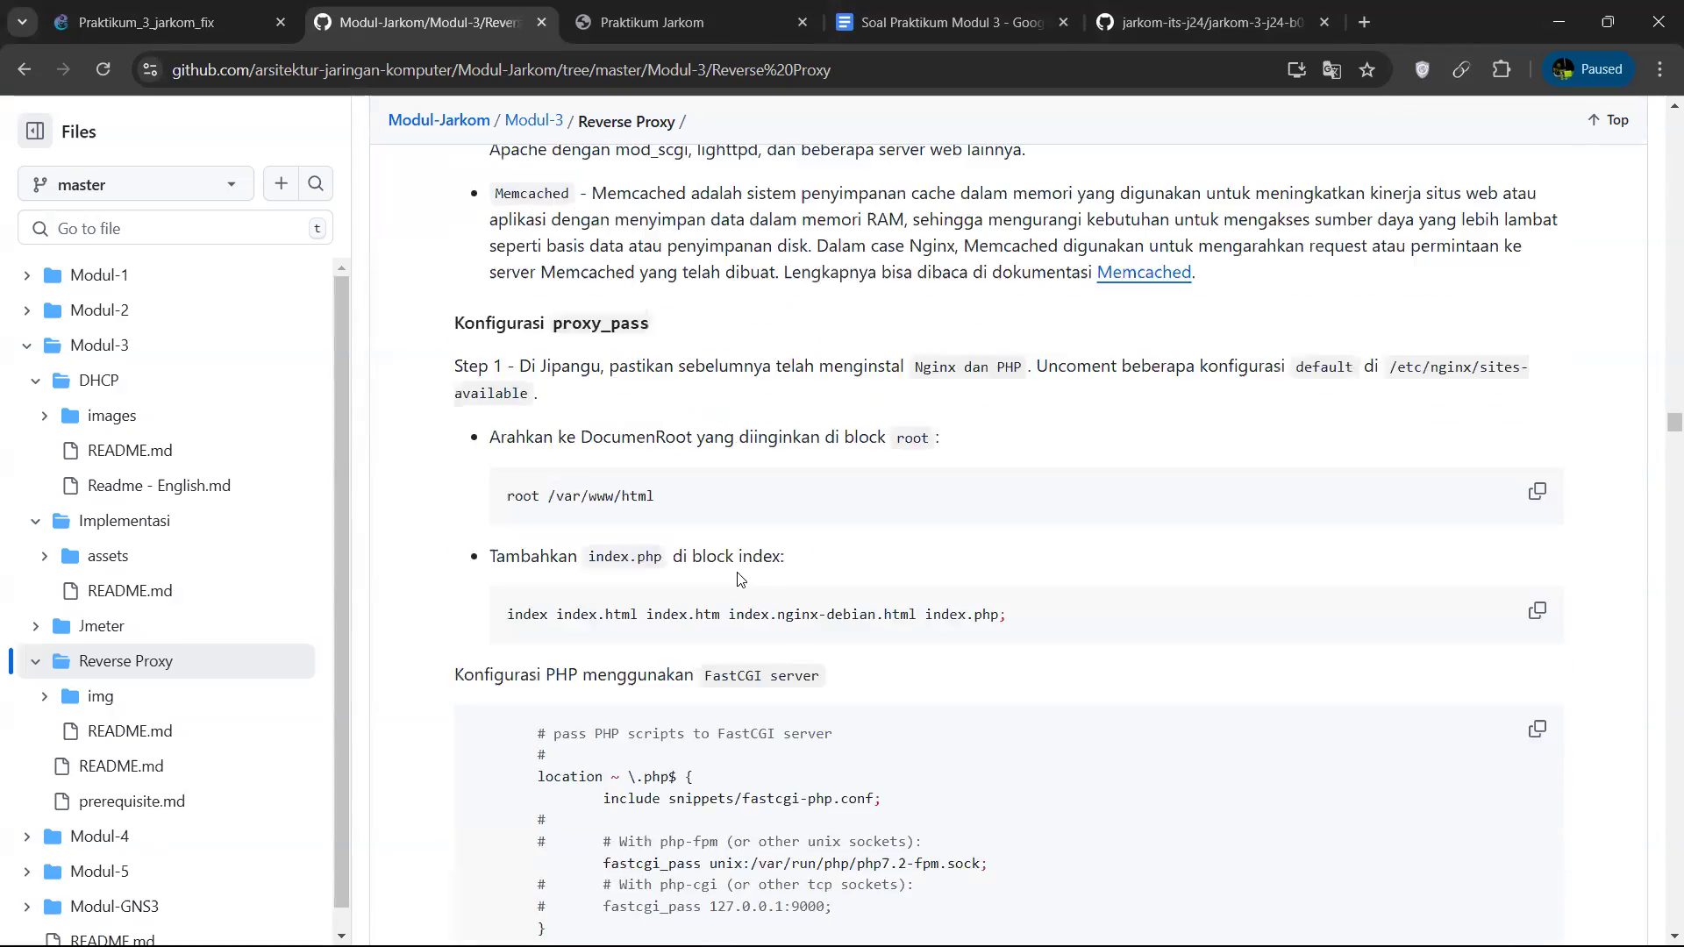
pyautogui.scroll(-20, 750, 584)
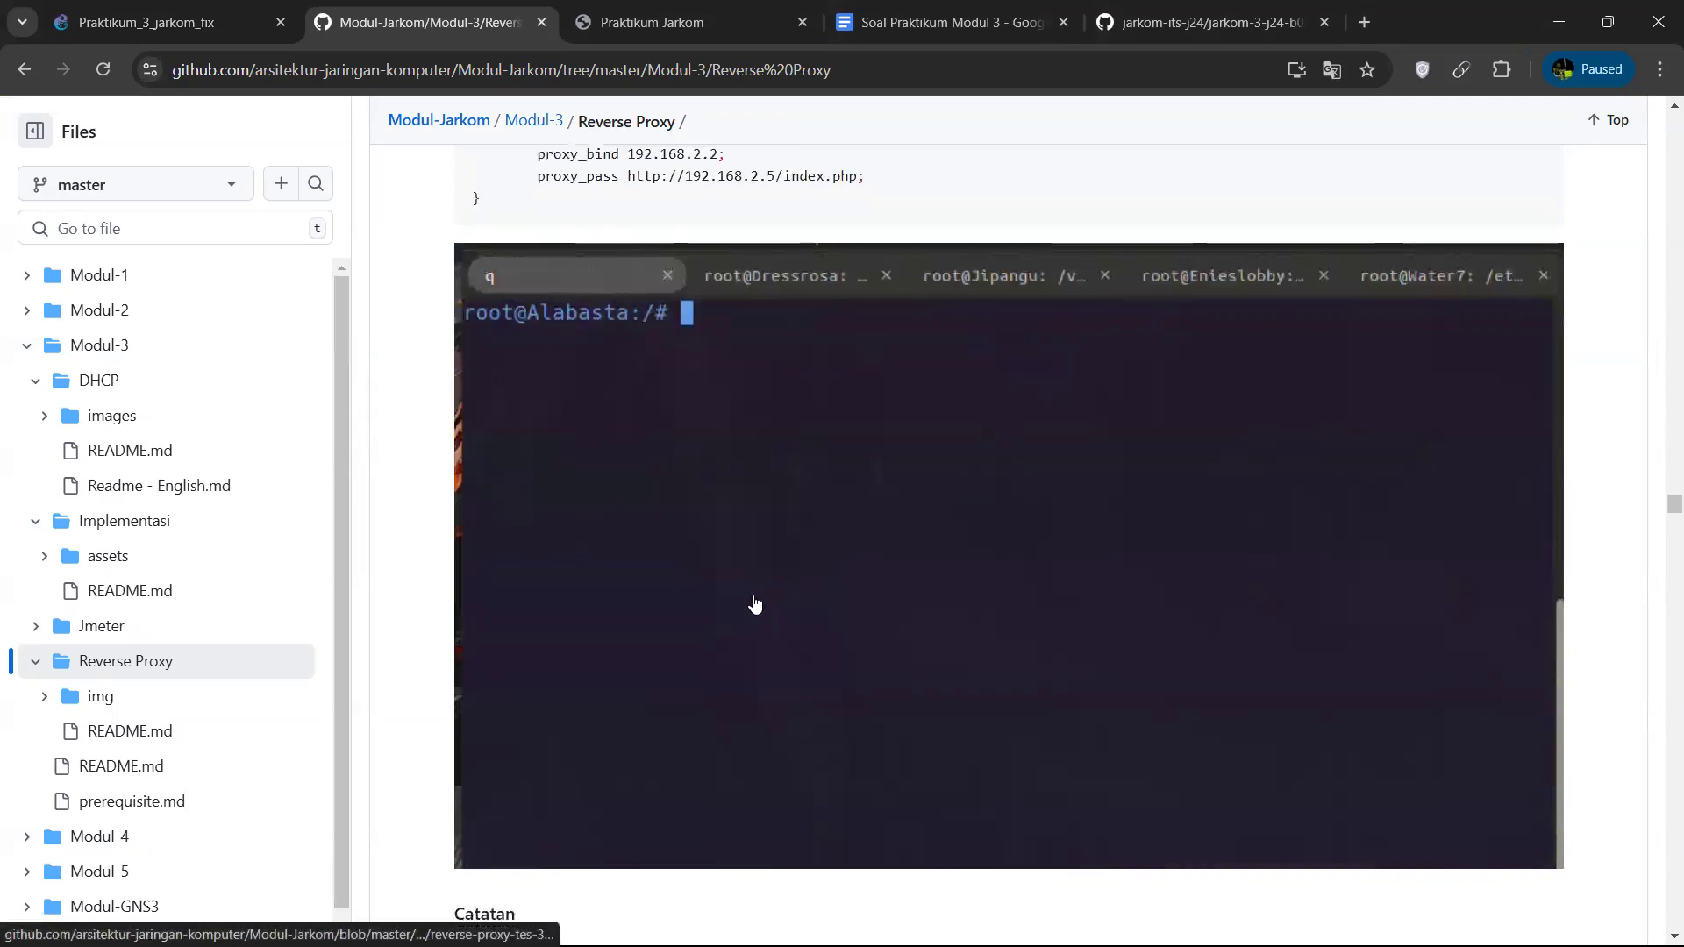
pyautogui.scroll(-20, 756, 603)
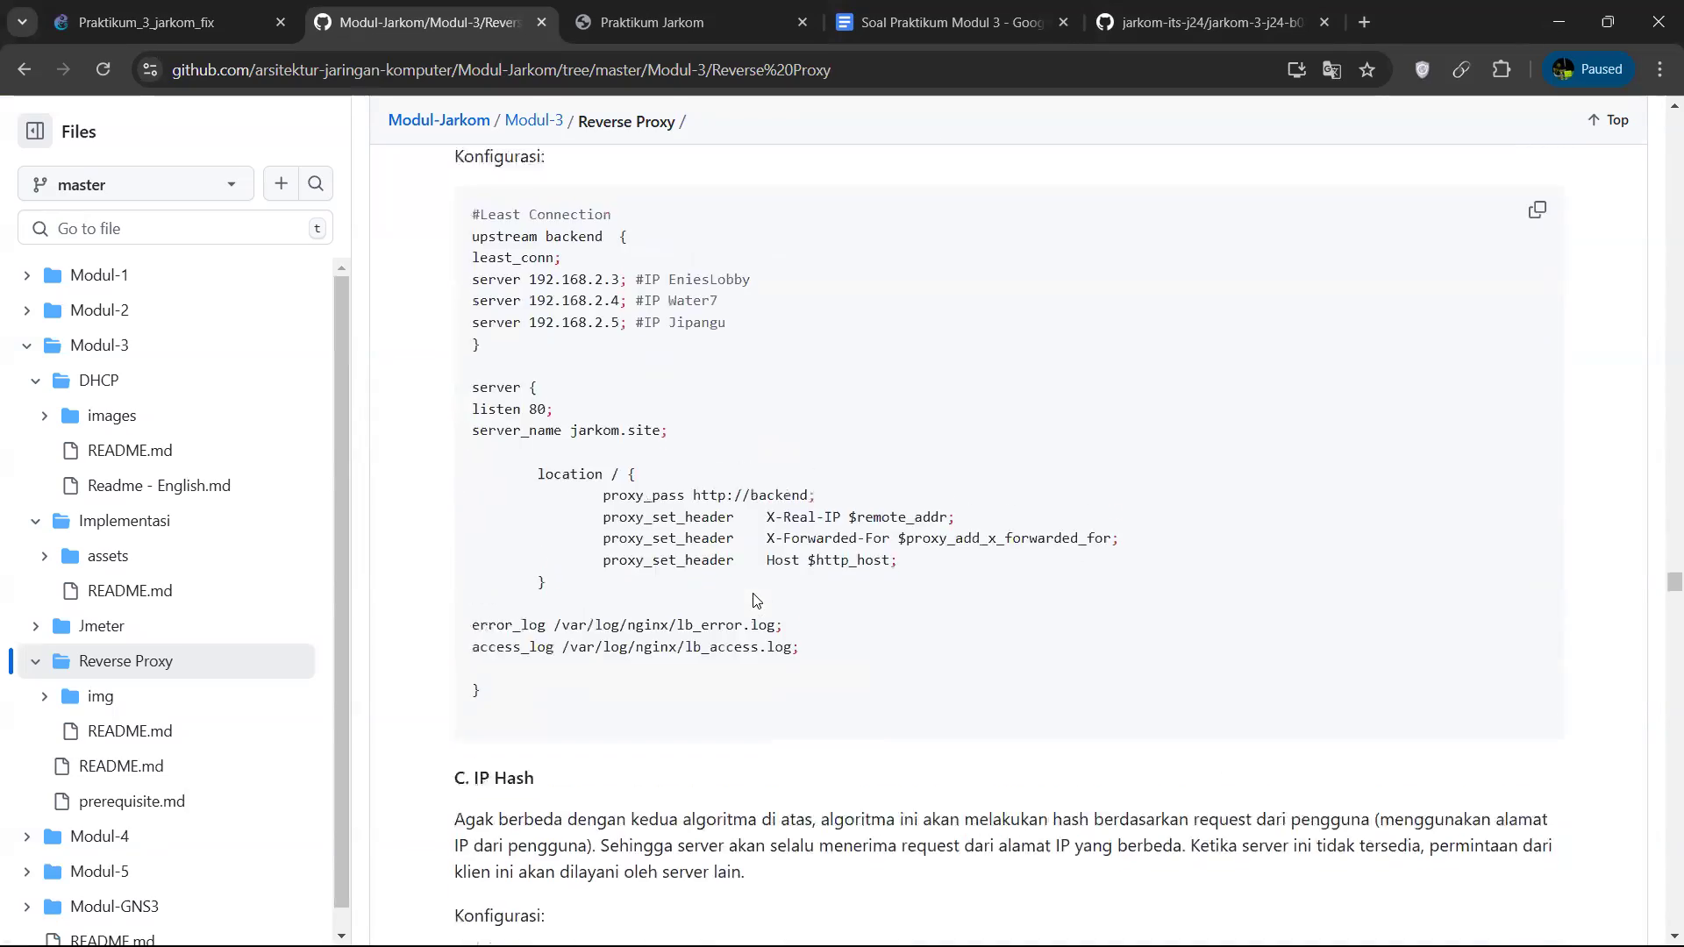
pyautogui.scroll(-20, 756, 598)
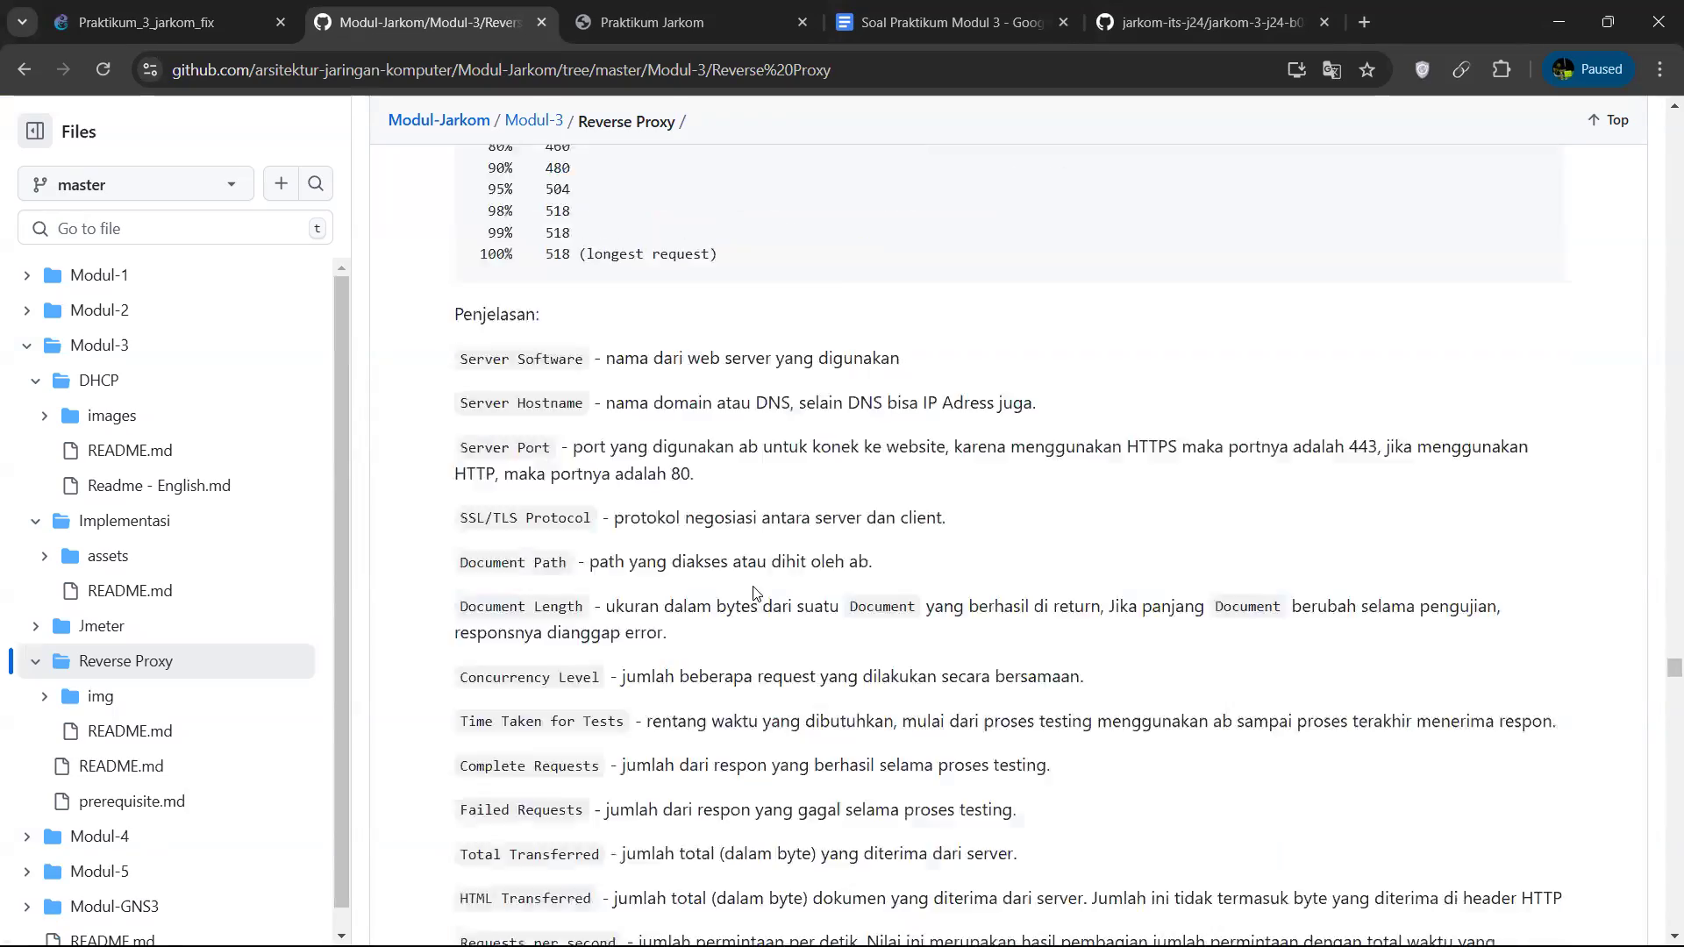
pyautogui.scroll(8, 752, 593)
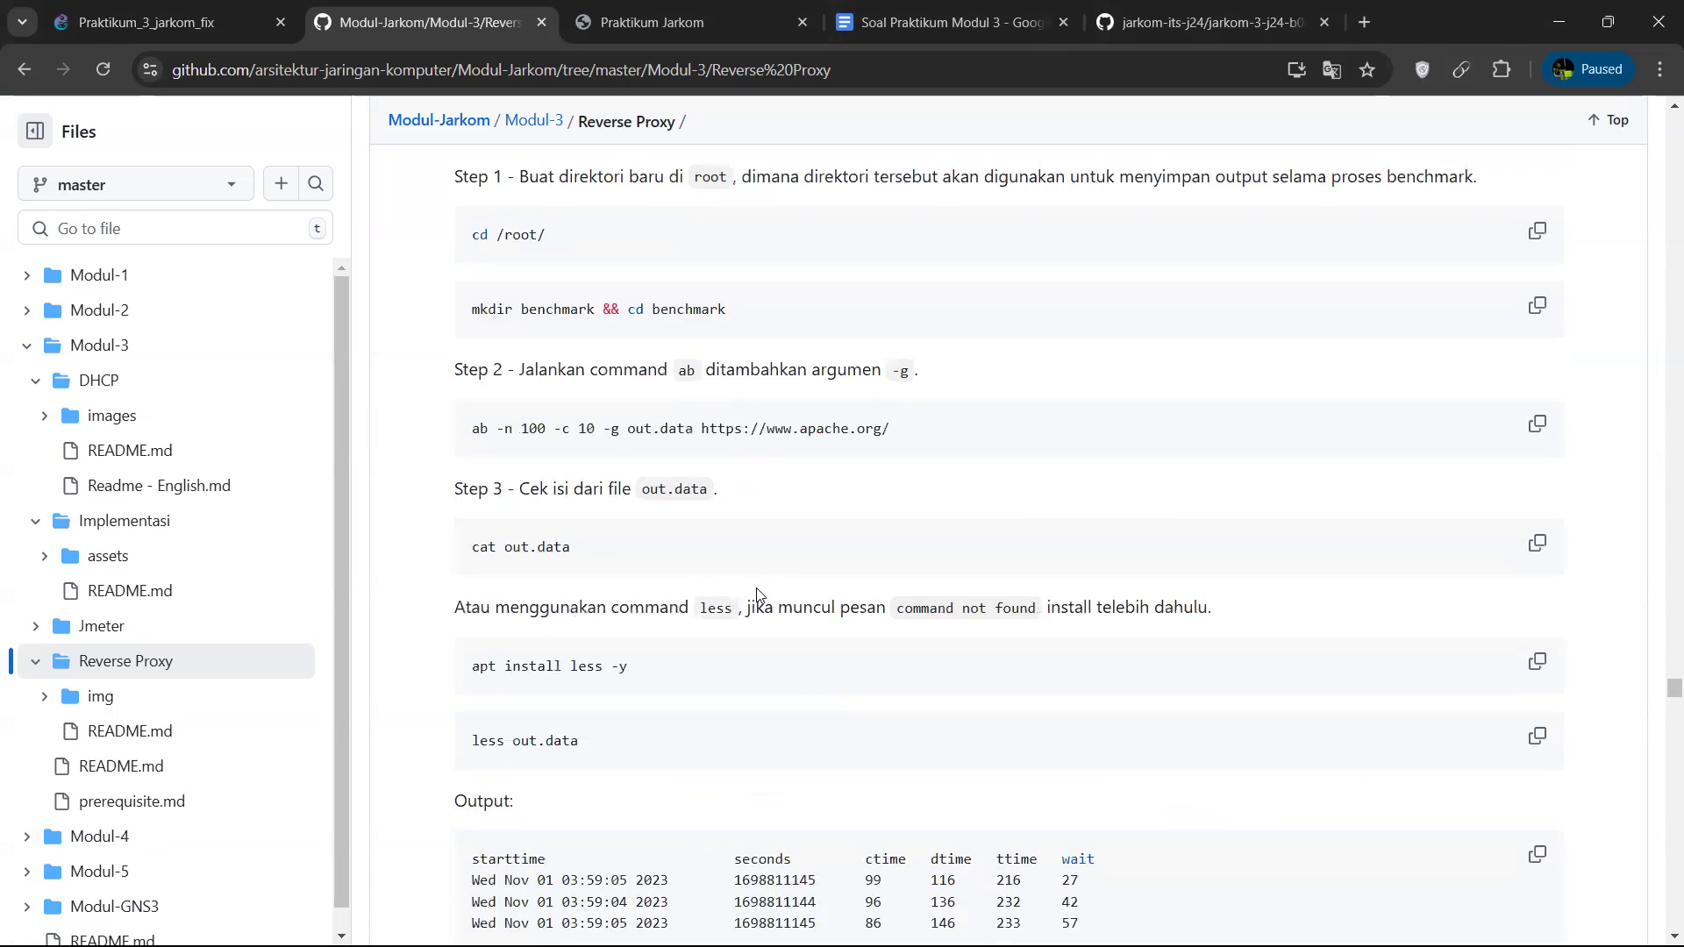
pyautogui.scroll(-15, 756, 597)
pyautogui.scroll(6, 702, 636)
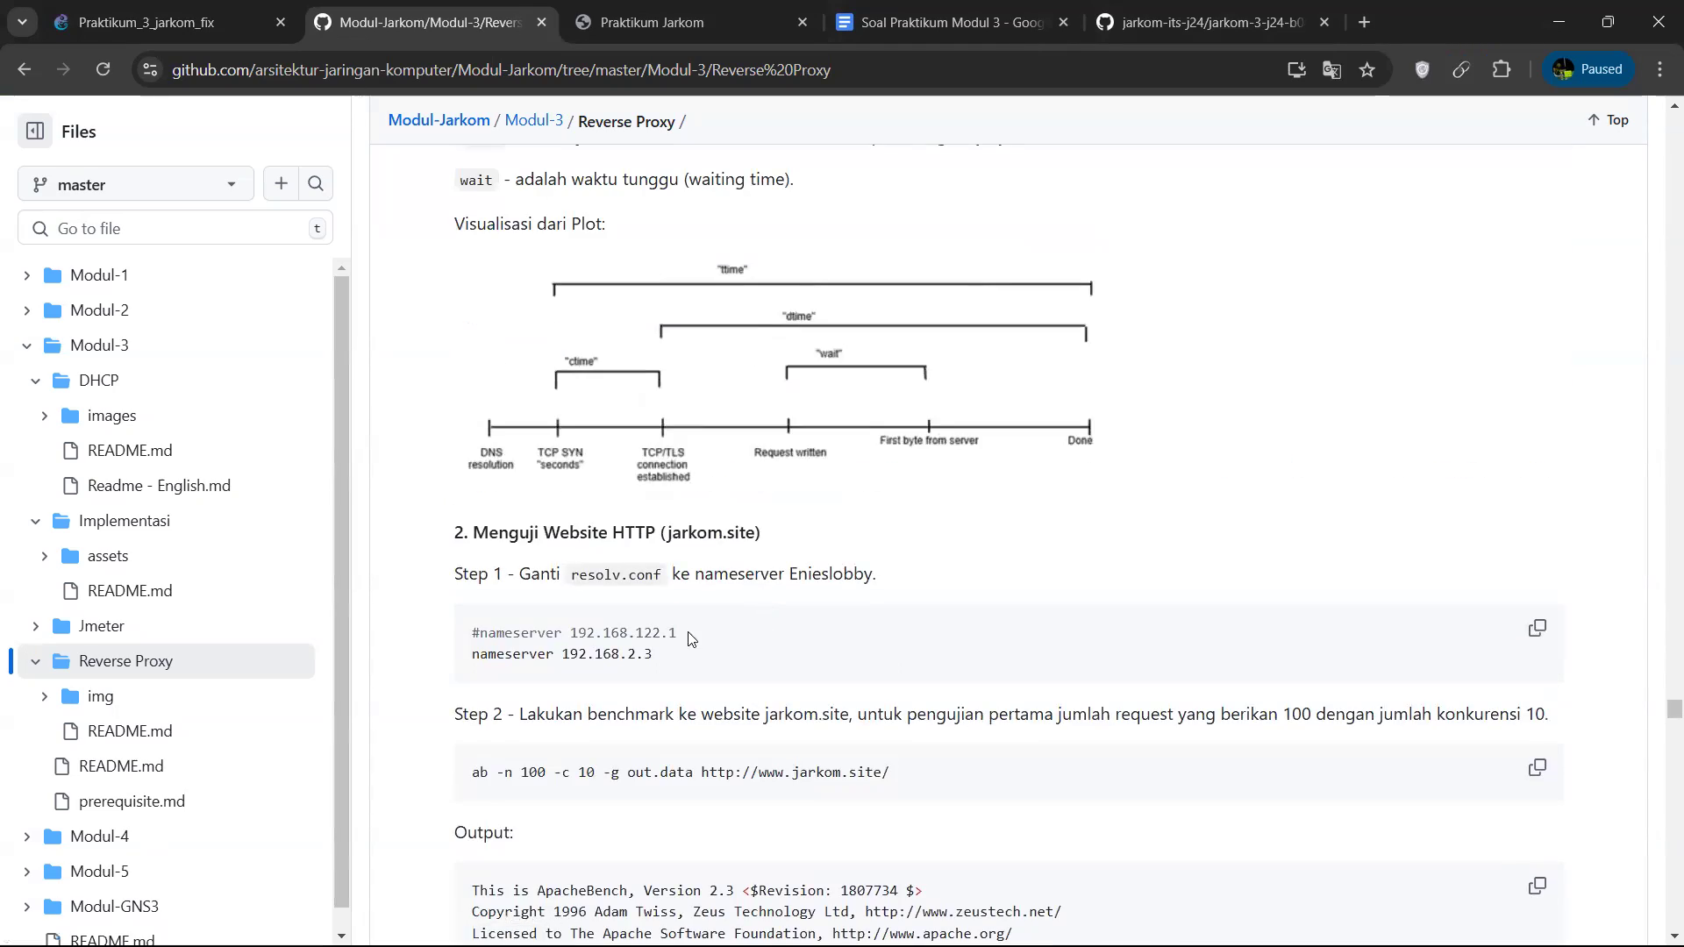
pyautogui.scroll(-5, 688, 638)
pyautogui.scroll(18, 728, 596)
pyautogui.scroll(20, 767, 544)
pyautogui.scroll(-5, 766, 539)
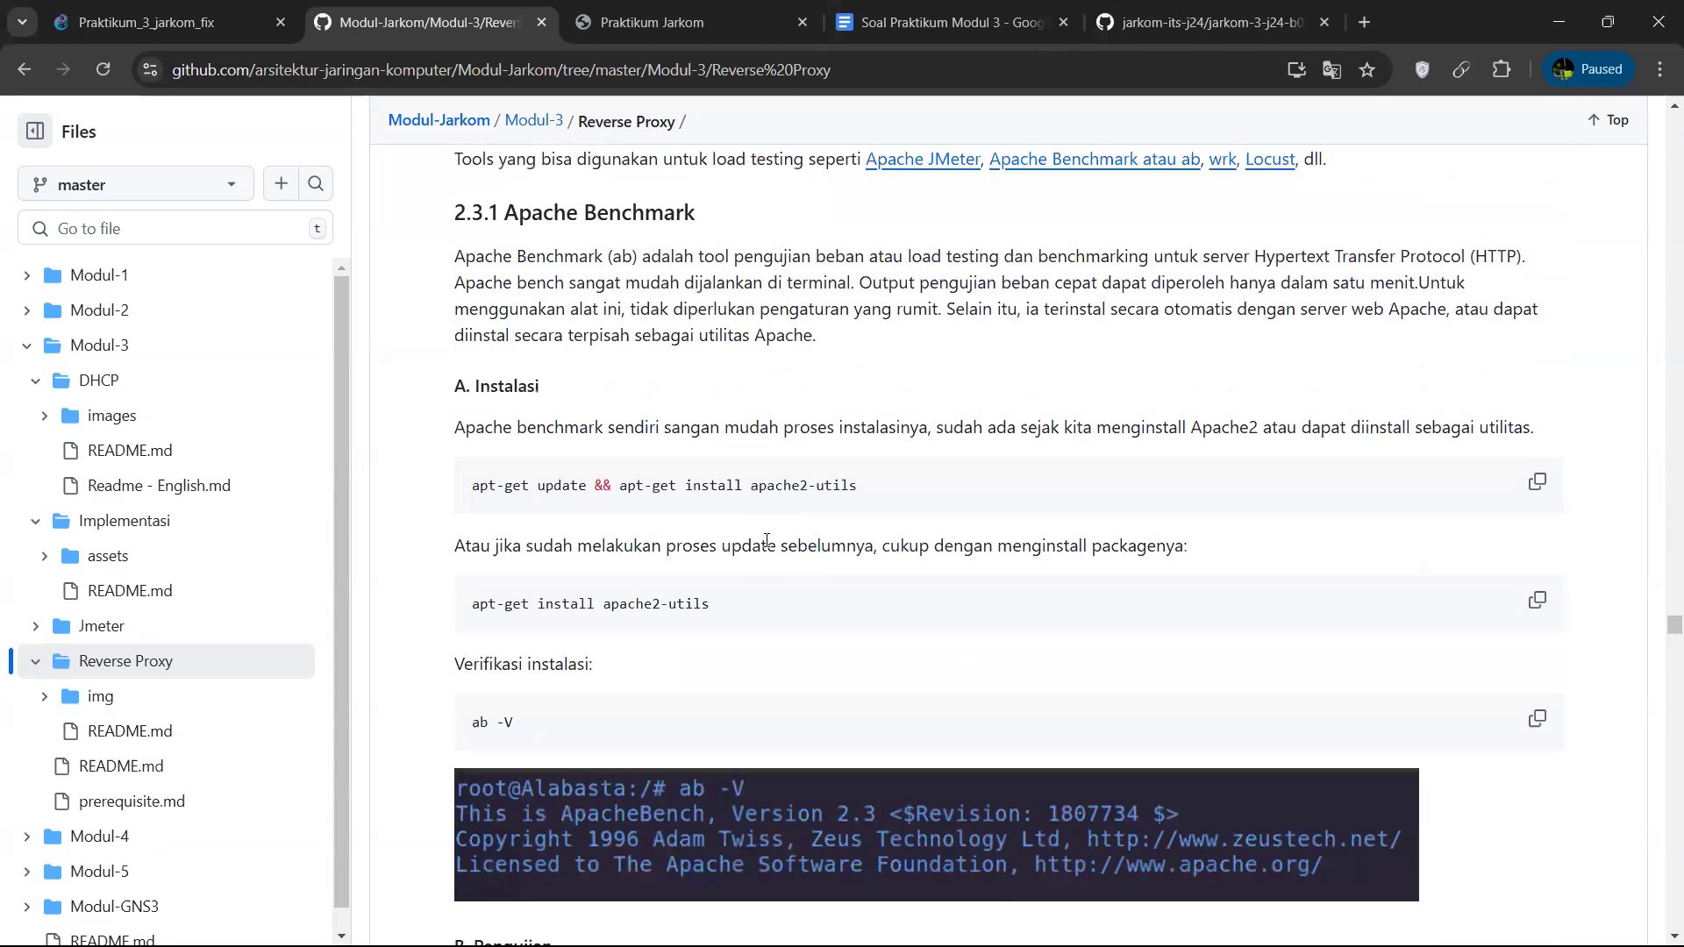
pyautogui.scroll(-8, 744, 614)
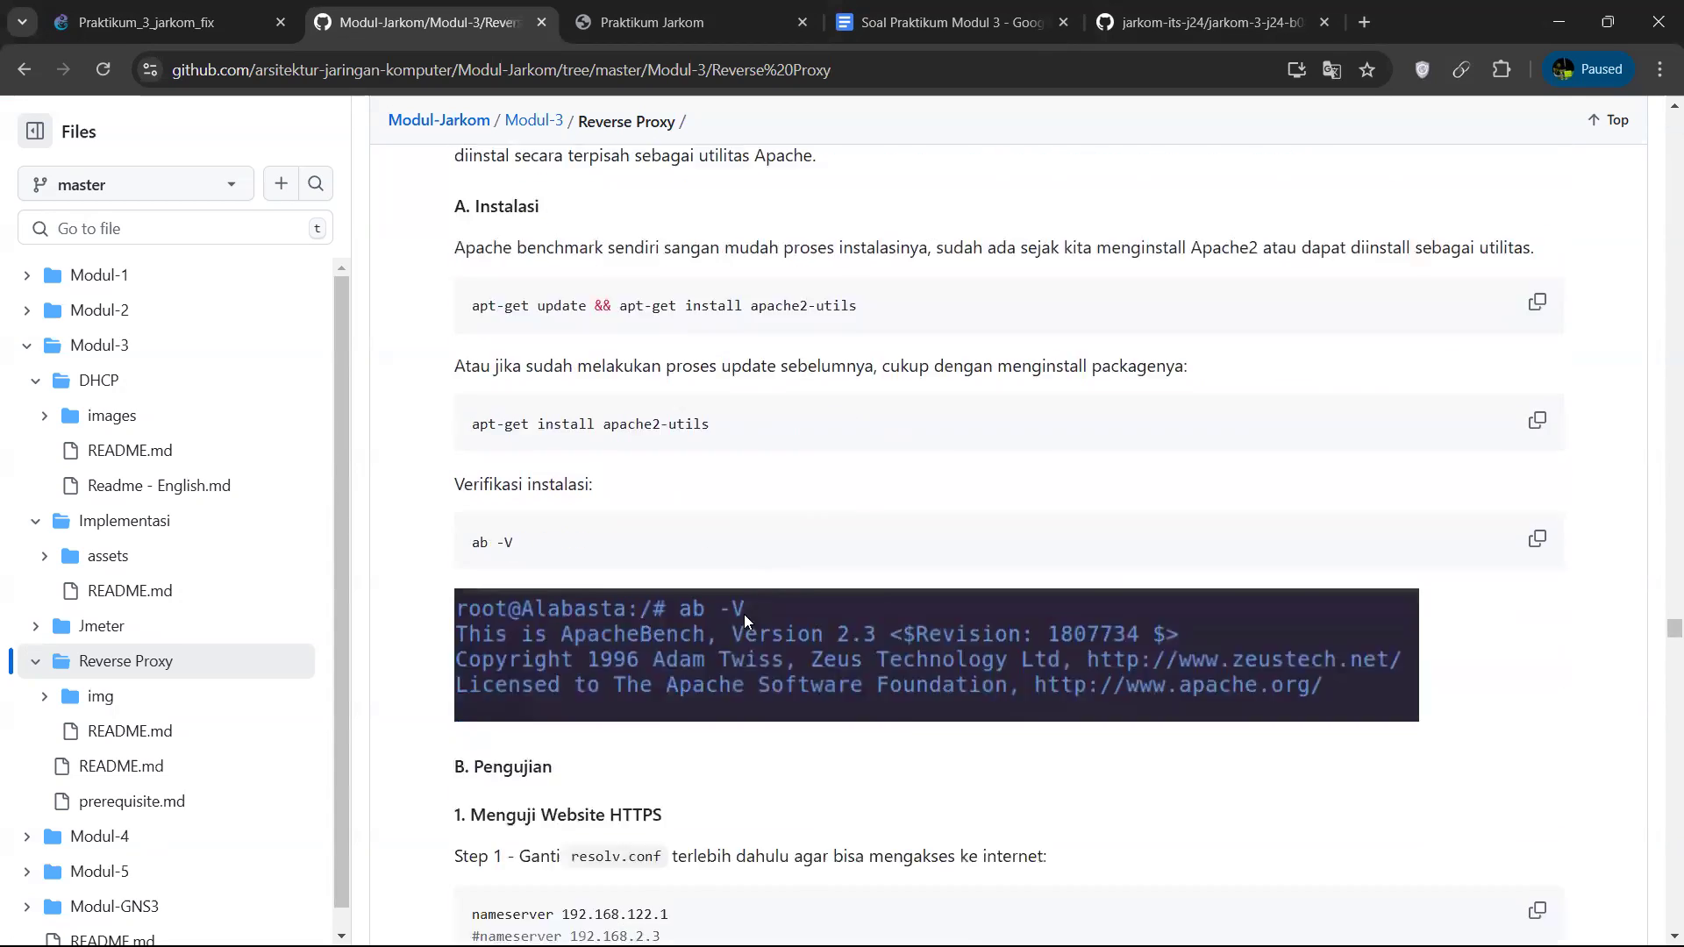
pyautogui.scroll(-20, 744, 619)
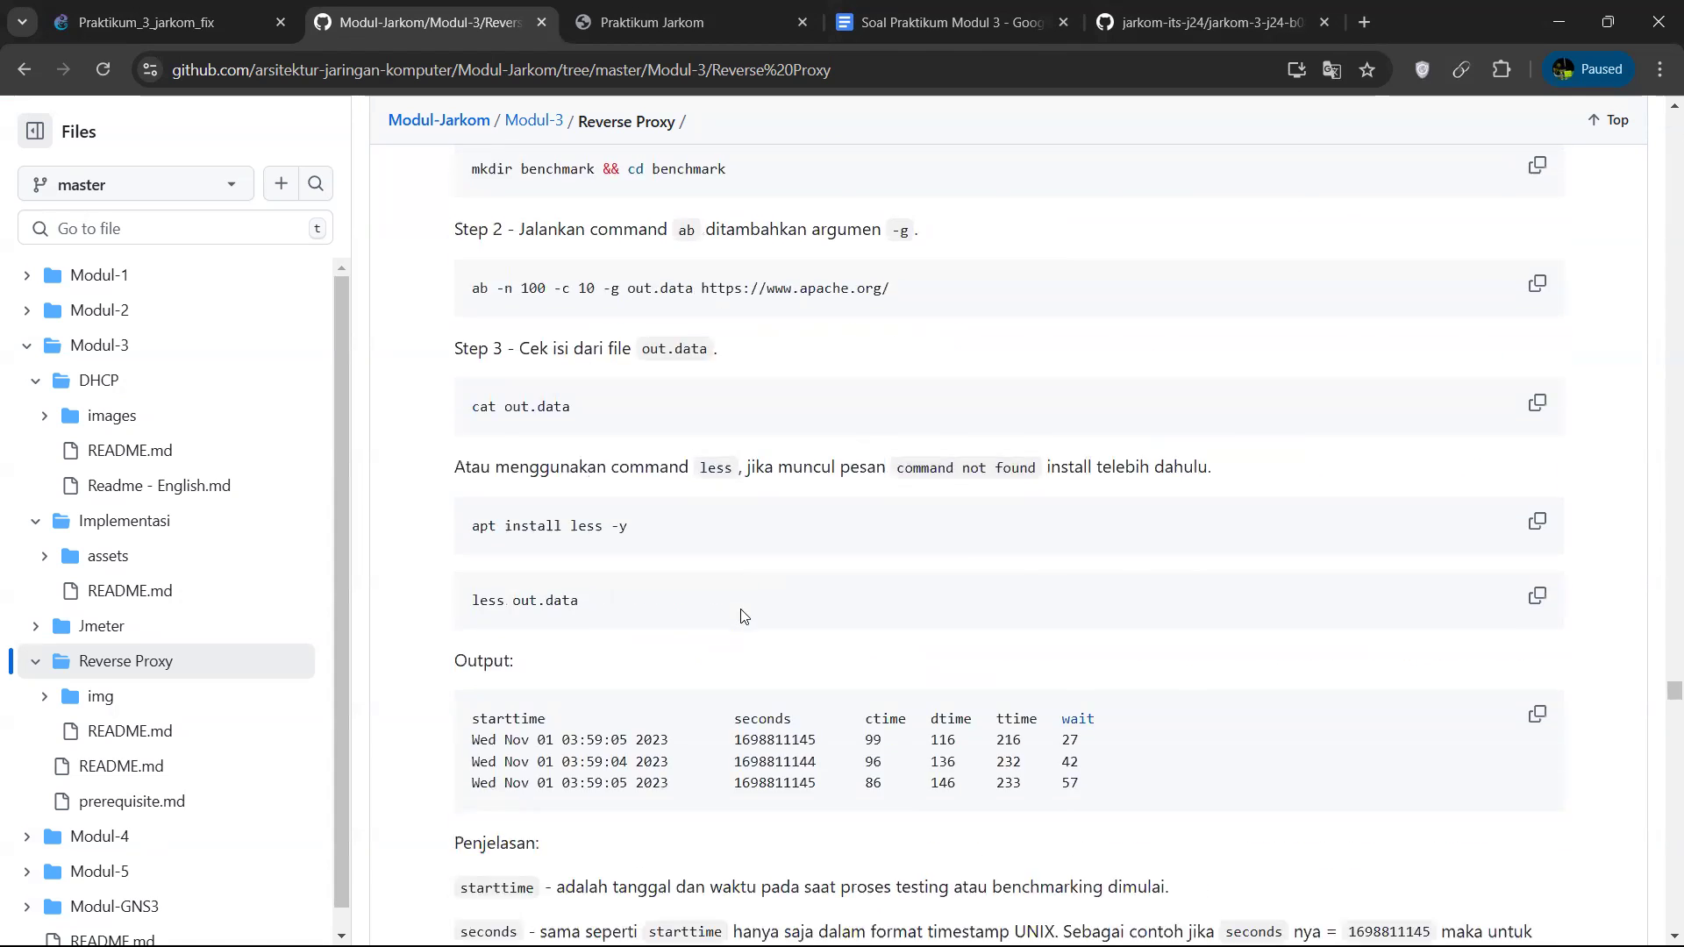
pyautogui.scroll(-1, 741, 609)
pyautogui.moveTo(893, 555); pyautogui.dragTo(467, 566)
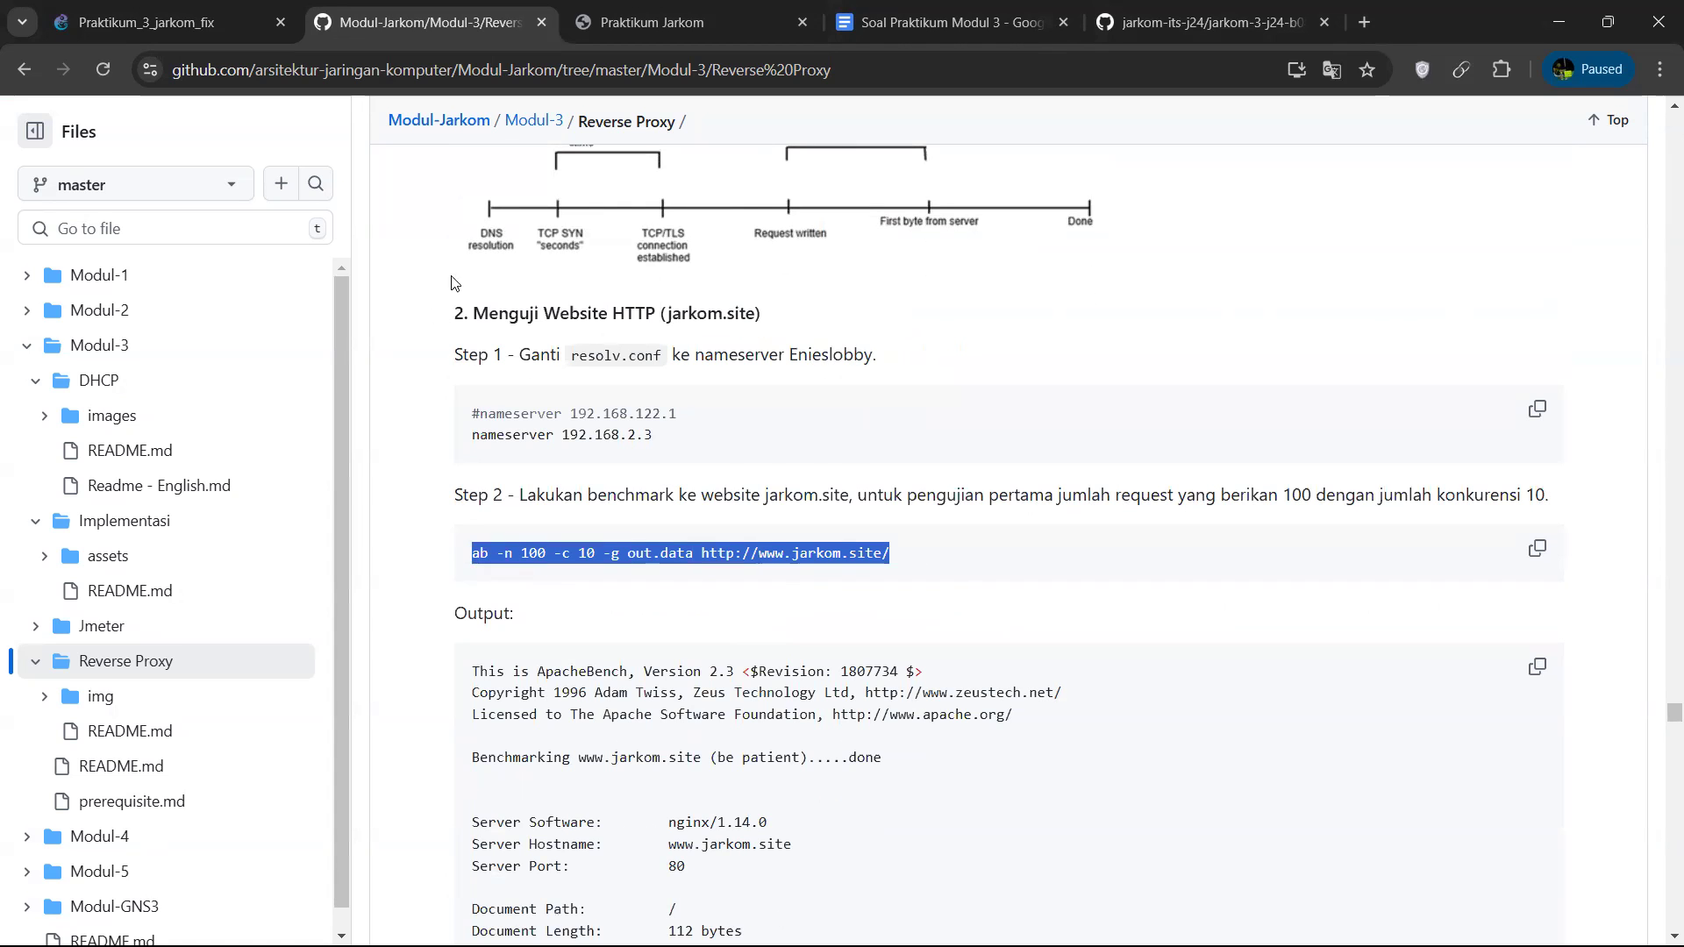
# Return to the DracoMalfoy terminal and confirm the apache2-utils installation with y.
pyautogui.click(219, 28)
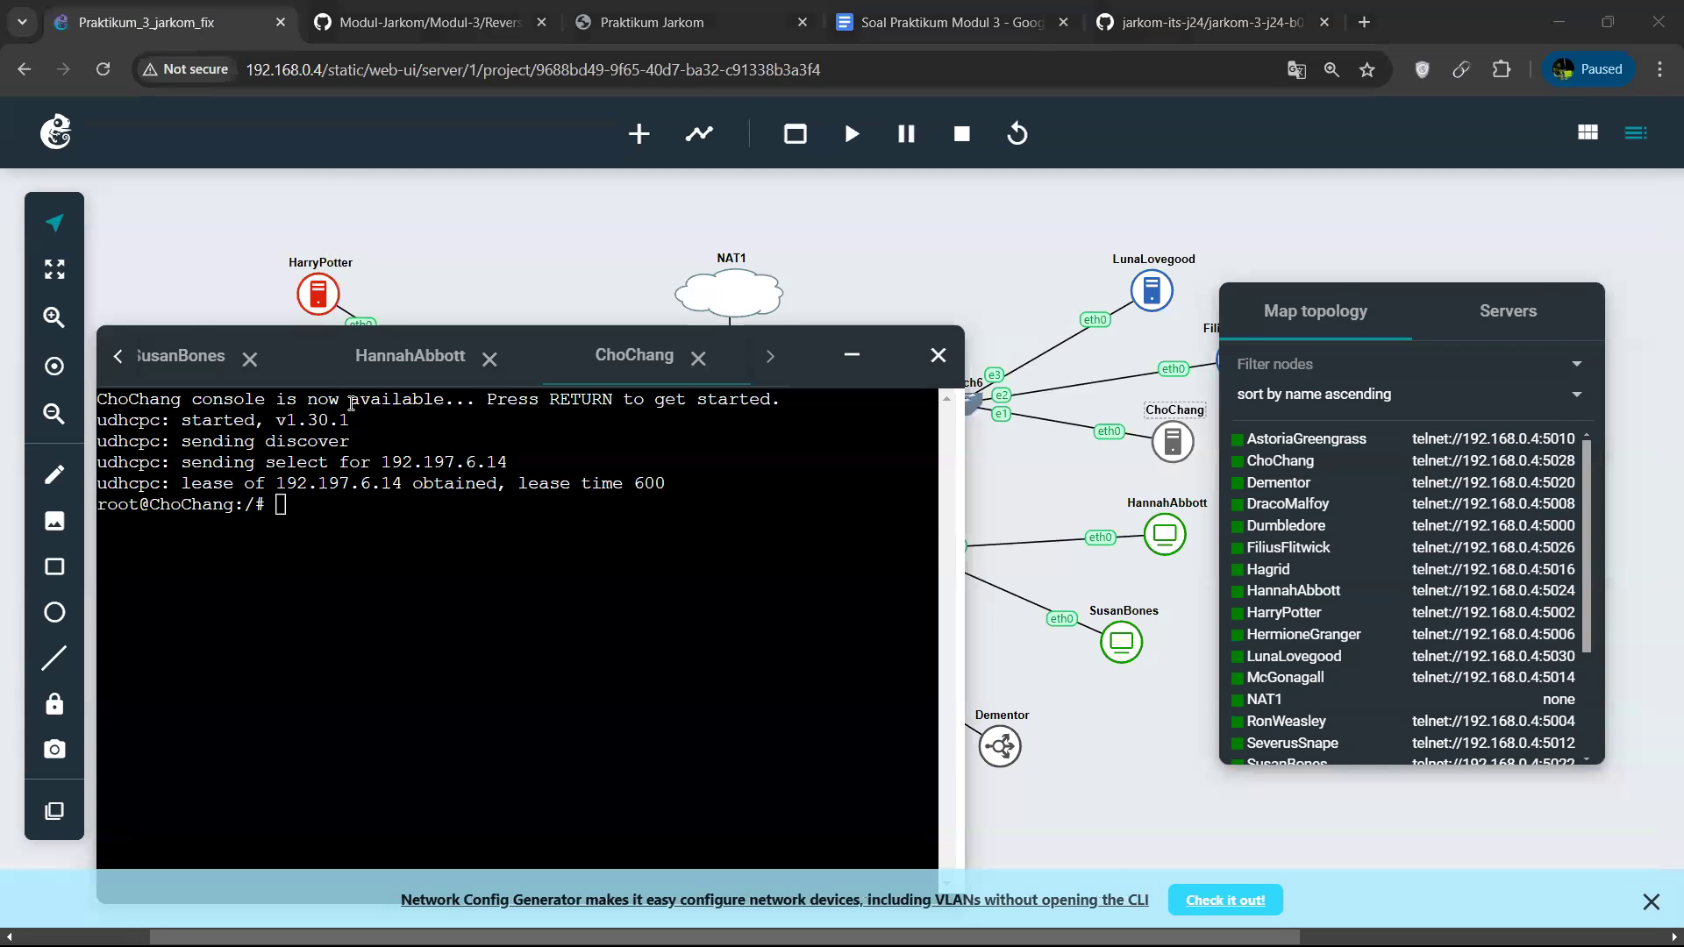
pyautogui.hotkey('alt', 'Tab')
pyautogui.write('y')
pyautogui.press('Return')
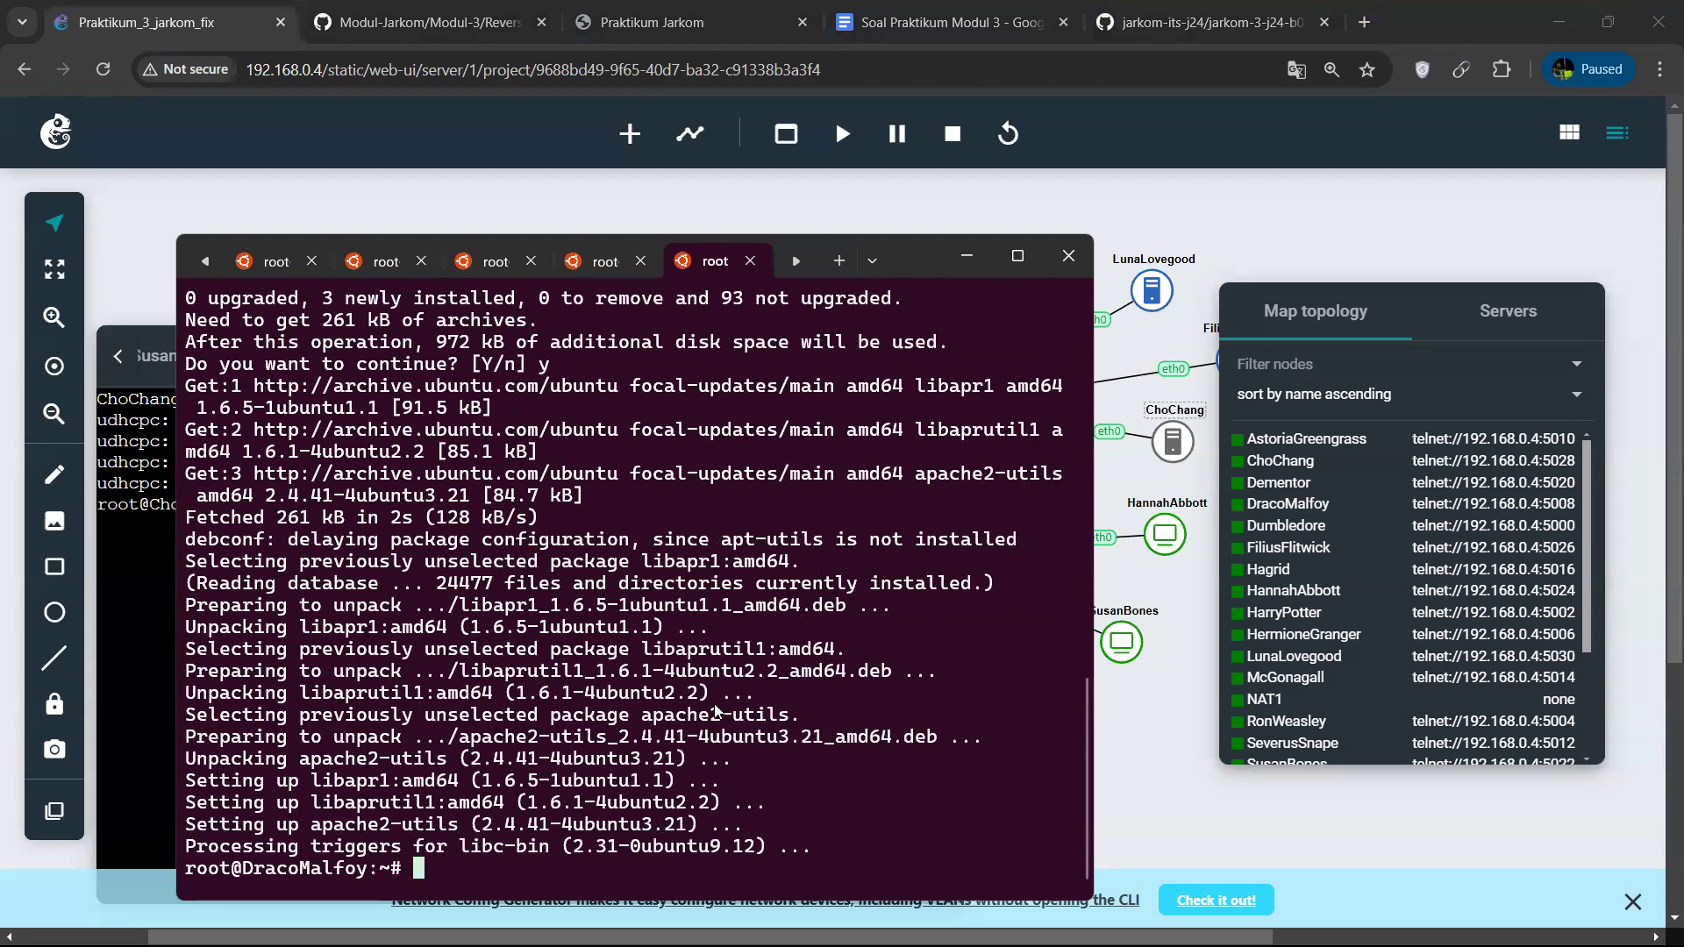
# Paste the ab command on DracoMalfoy and change it to 1000 requests with a concurrency of 100.
pyautogui.hotkey('ctrl', 'v')
pyautogui.press('Left')
pyautogui.press('Left')
pyautogui.press('Left')
pyautogui.press('Left')
pyautogui.press('Left')
pyautogui.press('Left')
pyautogui.press('Left')
pyautogui.press('Left')
pyautogui.press('Left')
pyautogui.press('Left')
pyautogui.press('Left')
pyautogui.press('Left')
pyautogui.press('Left')
pyautogui.press('Left')
pyautogui.press('Left')
pyautogui.press('Left')
pyautogui.press('Left')
pyautogui.press('Left')
pyautogui.press('Left')
pyautogui.press('Left')
pyautogui.press('Left')
pyautogui.press('Left')
pyautogui.press('Left')
pyautogui.press('Left')
pyautogui.press('Left')
pyautogui.press('Left')
pyautogui.press('Left')
pyautogui.press('Left')
pyautogui.press('Left')
pyautogui.press('Left')
pyautogui.press('Left')
pyautogui.press('Left')
pyautogui.press('Left')
pyautogui.press('Left')
pyautogui.press('Left')
pyautogui.press('Left')
pyautogui.press('Left')
pyautogui.press('Left')
pyautogui.press('Left')
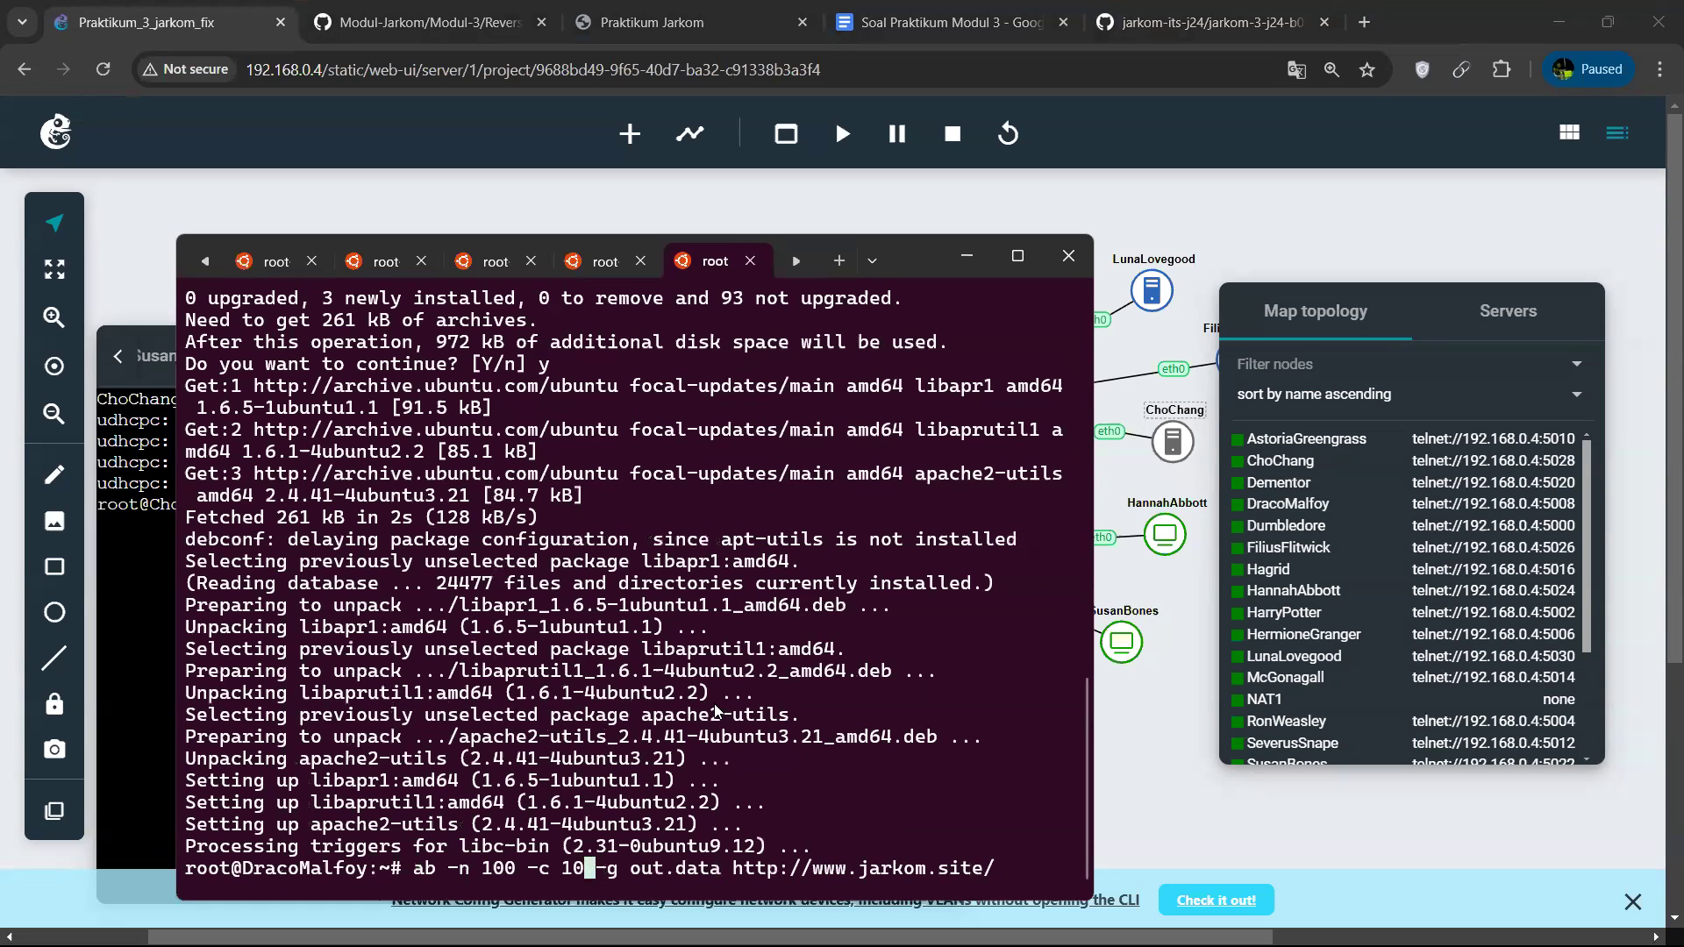
pyautogui.write('0')
pyautogui.press('Right')
pyautogui.press('Right')
pyautogui.press('Right')
pyautogui.press('Right')
pyautogui.press('Right')
pyautogui.press('Right')
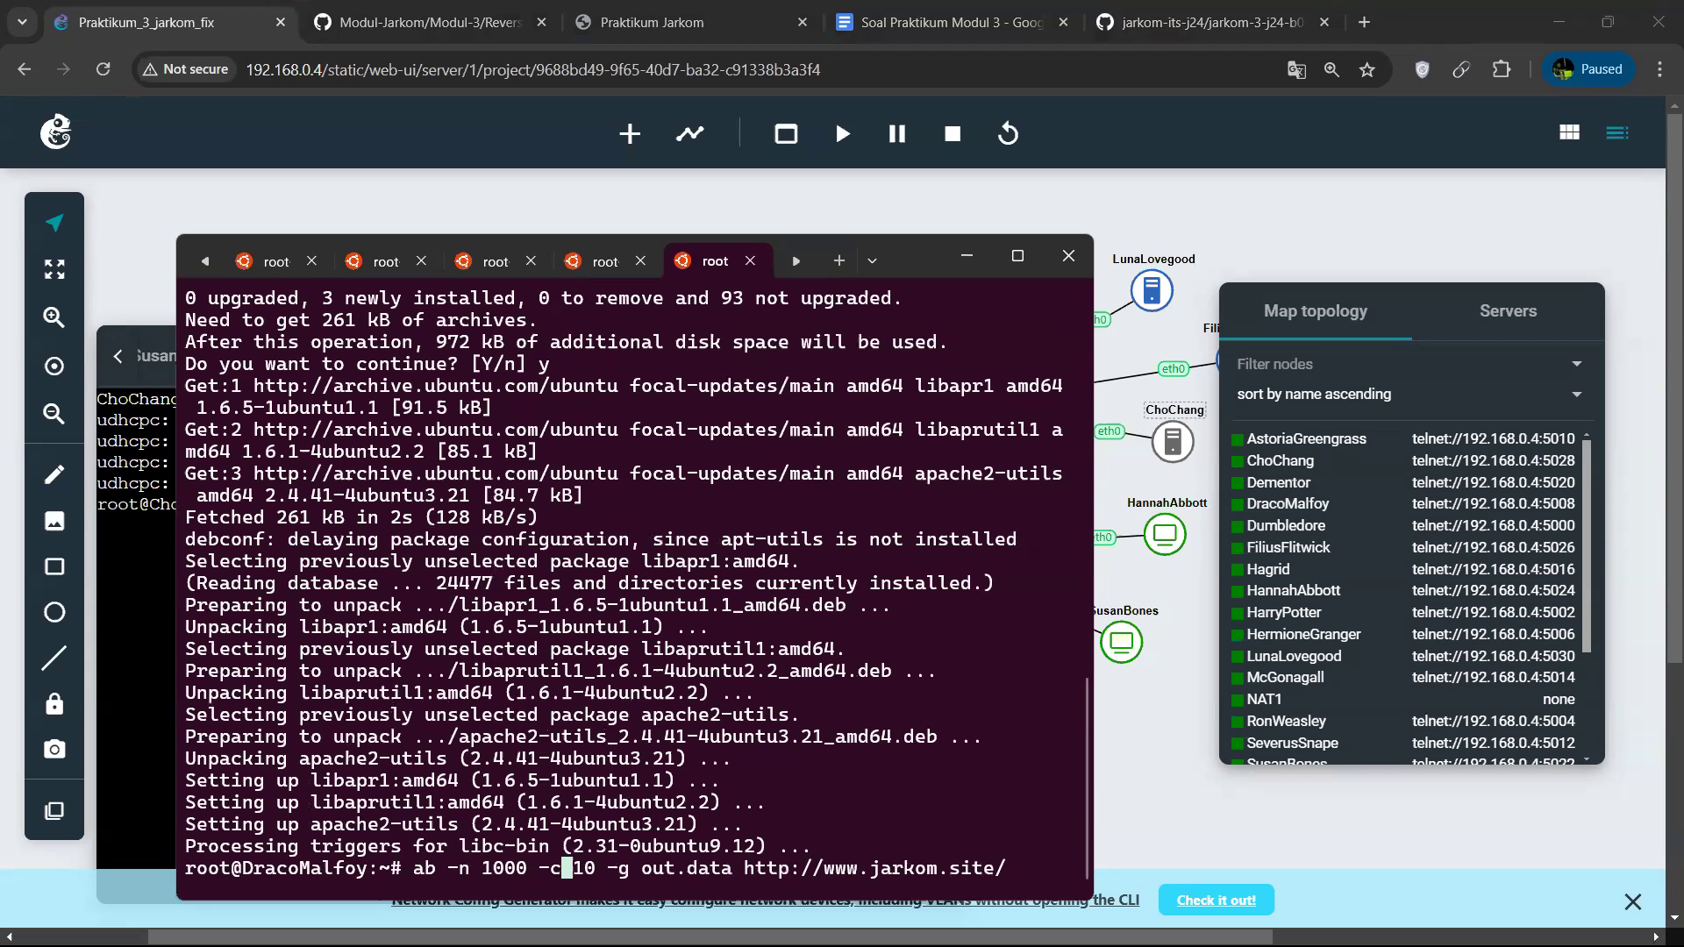
pyautogui.write('0')
pyautogui.press('Right')
pyautogui.press('Right')
pyautogui.press('Right')
pyautogui.press('Right')
pyautogui.press('Right')
pyautogui.press('Right')
pyautogui.press('Right')
pyautogui.press('Right')
pyautogui.press('Right')
pyautogui.press('Right')
pyautogui.press('Right')
pyautogui.press('Right')
pyautogui.press('Right')
pyautogui.press('Right')
pyautogui.press('Right')
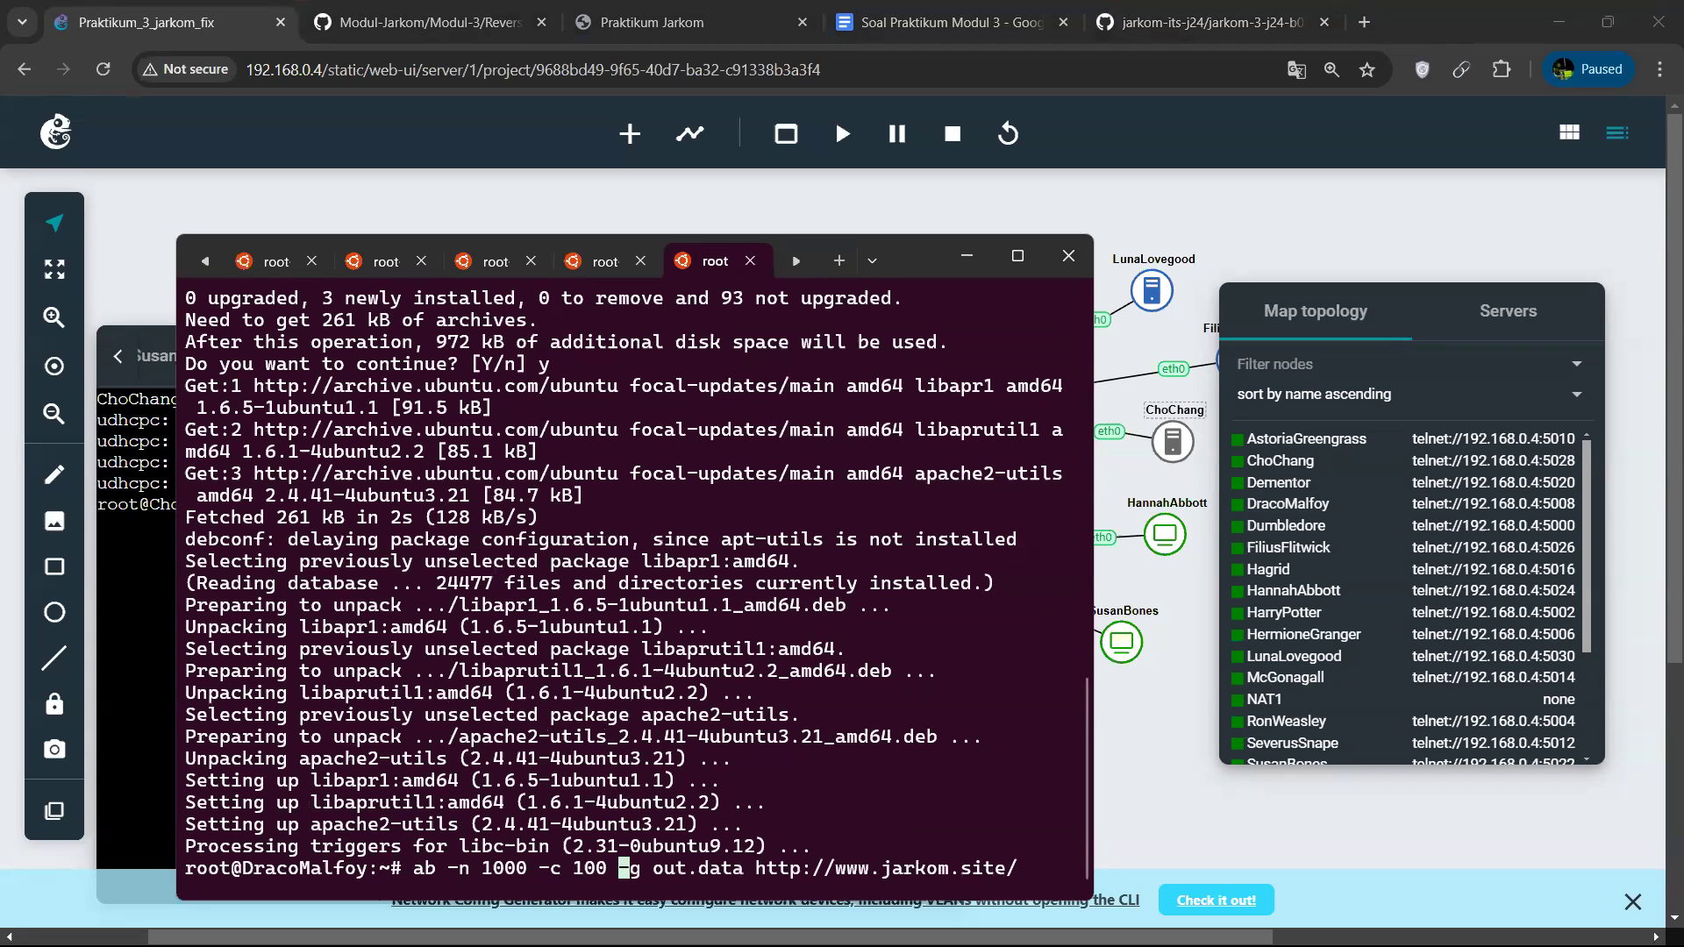
pyautogui.press('Left')
pyautogui.press('Left')
pyautogui.press('Left')
pyautogui.press('Left')
pyautogui.press('Left')
pyautogui.press('Left')
pyautogui.press('Left')
pyautogui.press('Left')
pyautogui.press('Right')
pyautogui.press('Right')
pyautogui.press('Right')
pyautogui.press('Right')
pyautogui.press('Left')
pyautogui.press('Left')
pyautogui.press('Left')
pyautogui.press('Left')
pyautogui.press('Left')
pyautogui.press('Right')
pyautogui.press('Right')
pyautogui.press('Right')
pyautogui.press('Right')
pyautogui.press('Right')
pyautogui.press('Right')
pyautogui.press('Right')
pyautogui.press('Right')
pyautogui.press('Right')
pyautogui.press('Right')
pyautogui.press('Right')
pyautogui.press('Right')
pyautogui.press('Right')
pyautogui.press('Right')
pyautogui.press('Right')
pyautogui.press('Right')
pyautogui.press('Right')
pyautogui.press('Right')
pyautogui.press('Right')
pyautogui.press('Right')
pyautogui.press('Right')
pyautogui.press('Left')
pyautogui.press('BackSpace')
pyautogui.press('BackSpace')
pyautogui.press('BackSpace')
pyautogui.press('BackSpace')
pyautogui.press('BackSpace')
pyautogui.press('BackSpace')
pyautogui.press('BackSpace')
pyautogui.press('BackSpace')
pyautogui.press('BackSpace')
pyautogui.press('BackSpace')
pyautogui.press('BackSpace')
pyautogui.press('BackSpace')
pyautogui.press('BackSpace')
pyautogui.press('BackSpace')
pyautogui.press('BackSpace')
pyautogui.write('/gryffindor.hogwart')
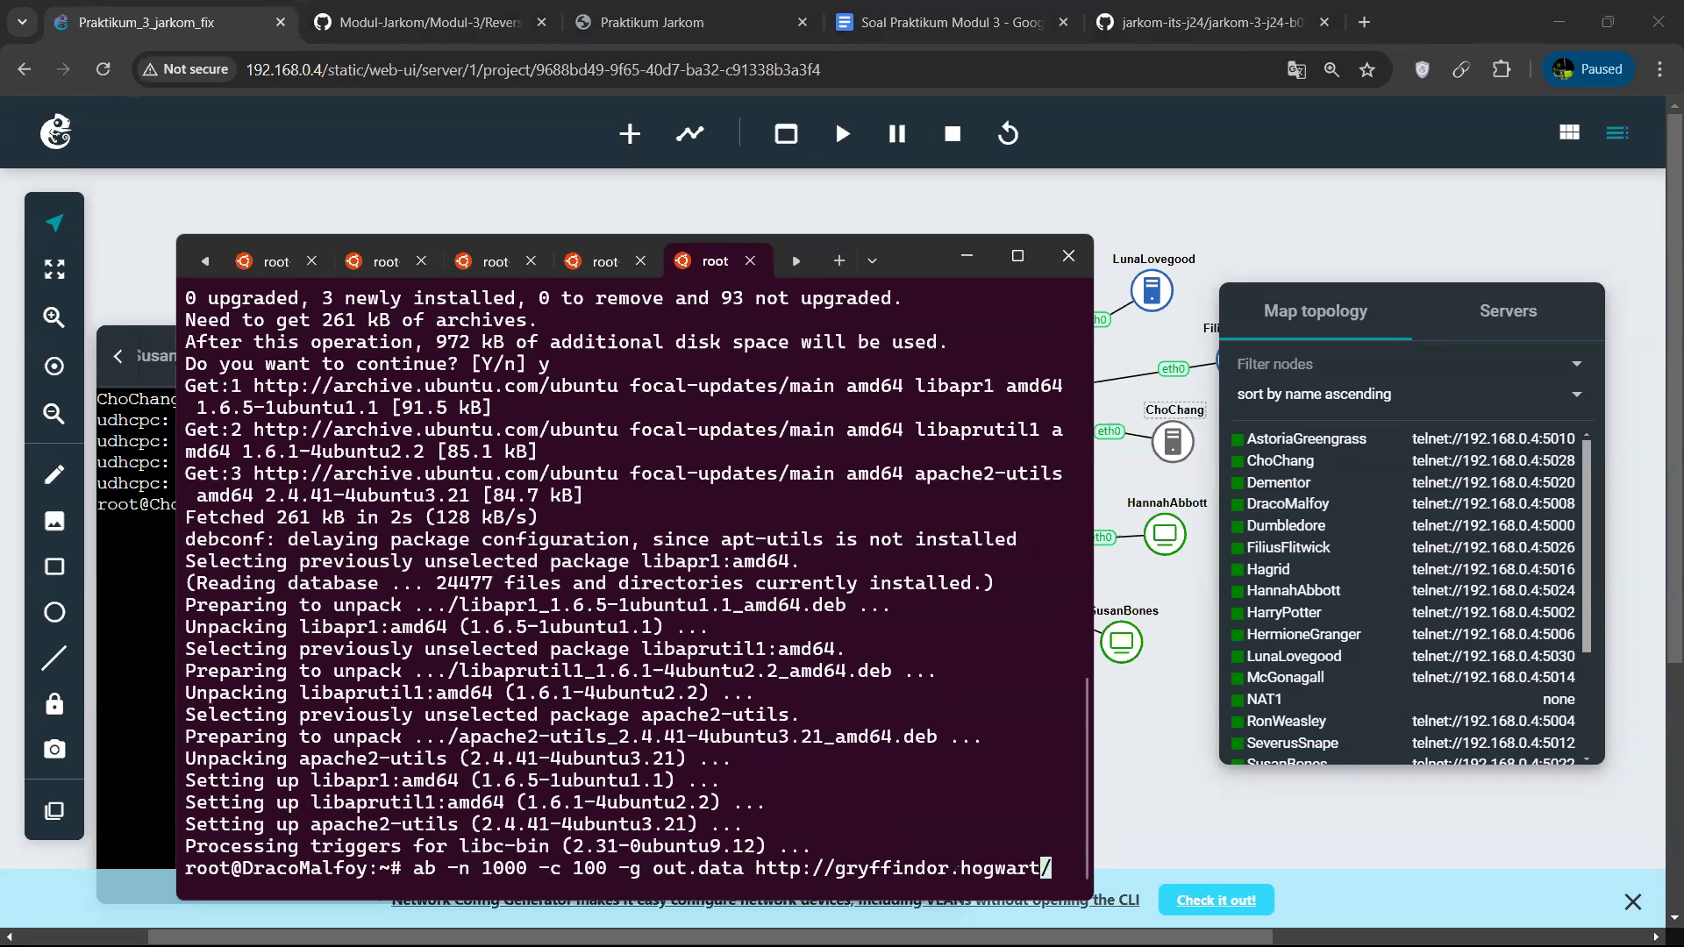
pyautogui.write('s.b')
pyautogui.press('BackSpace')
pyautogui.write('B08.com')
pyautogui.press('Return')
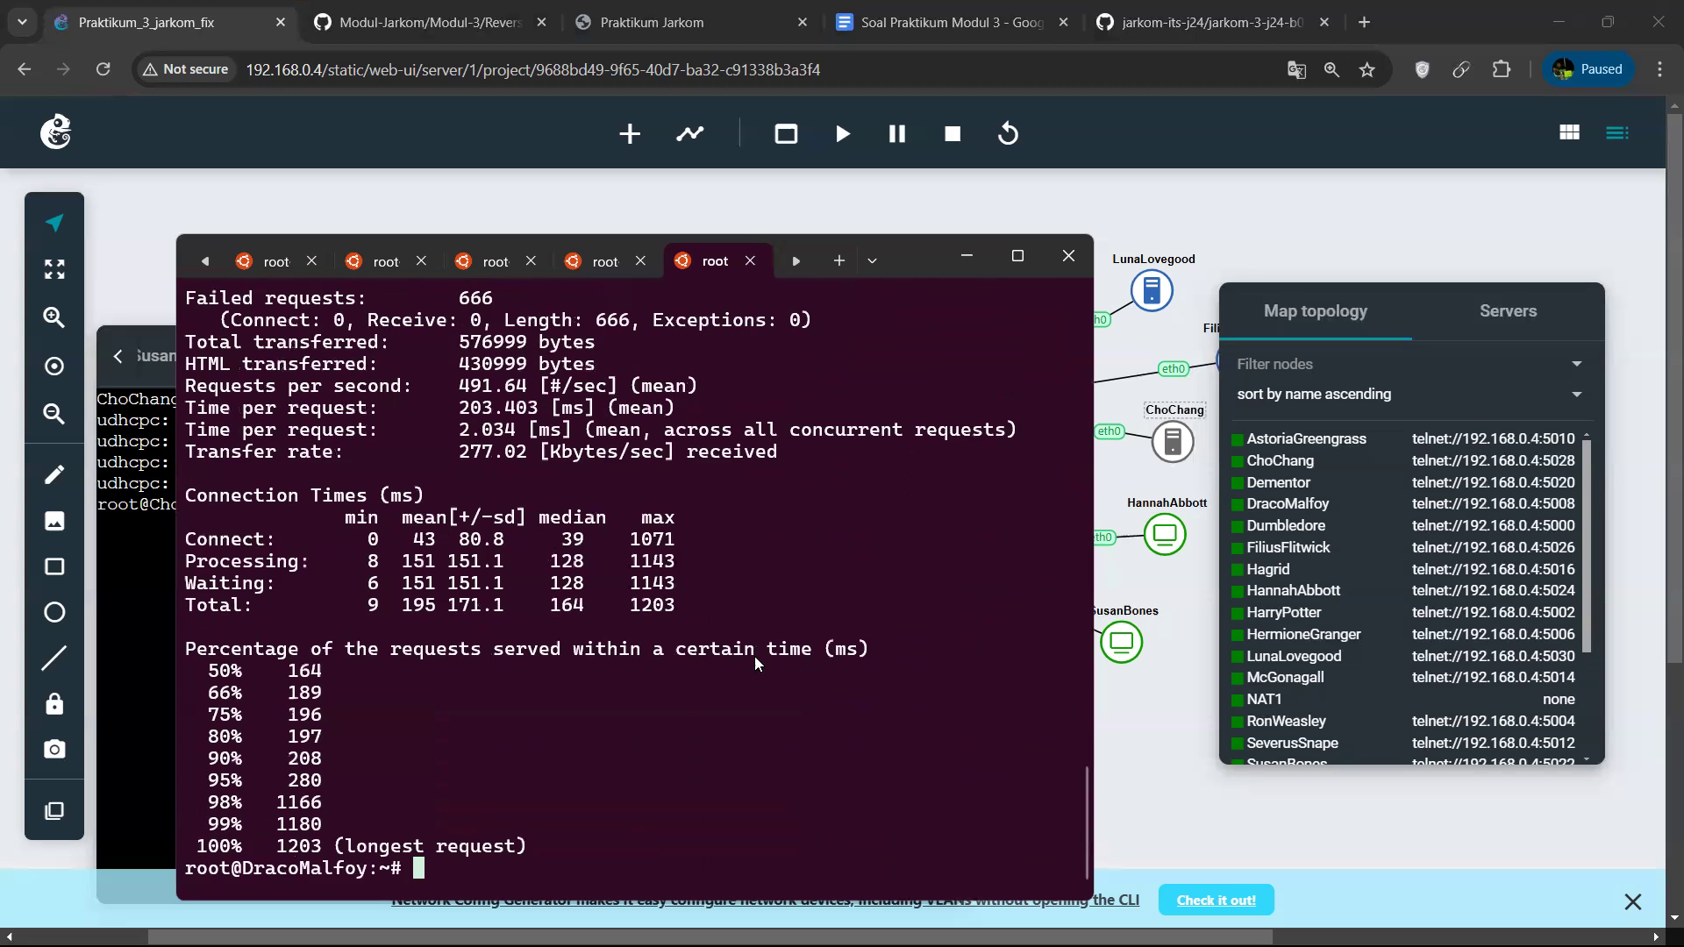
# Examine the benchmark report, including the failed requests, the time per request and the percentage of requests served.
pyautogui.scroll(4, 689, 621)
pyautogui.scroll(5, 526, 572)
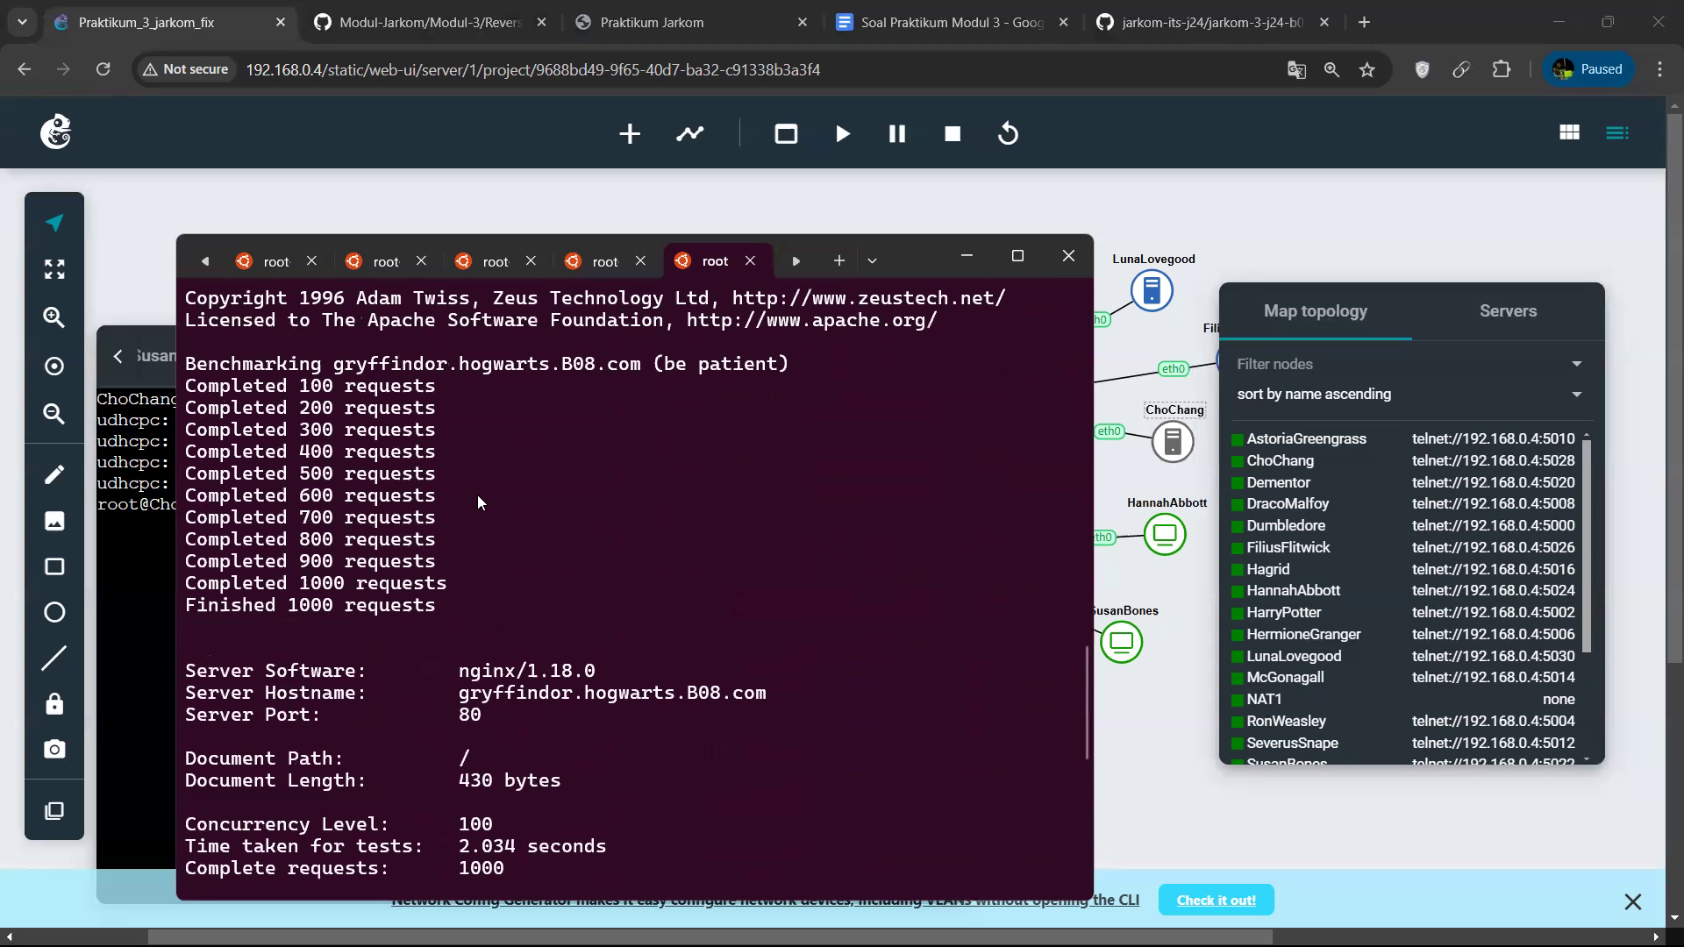
pyautogui.scroll(-1, 512, 507)
pyautogui.scroll(-3, 517, 517)
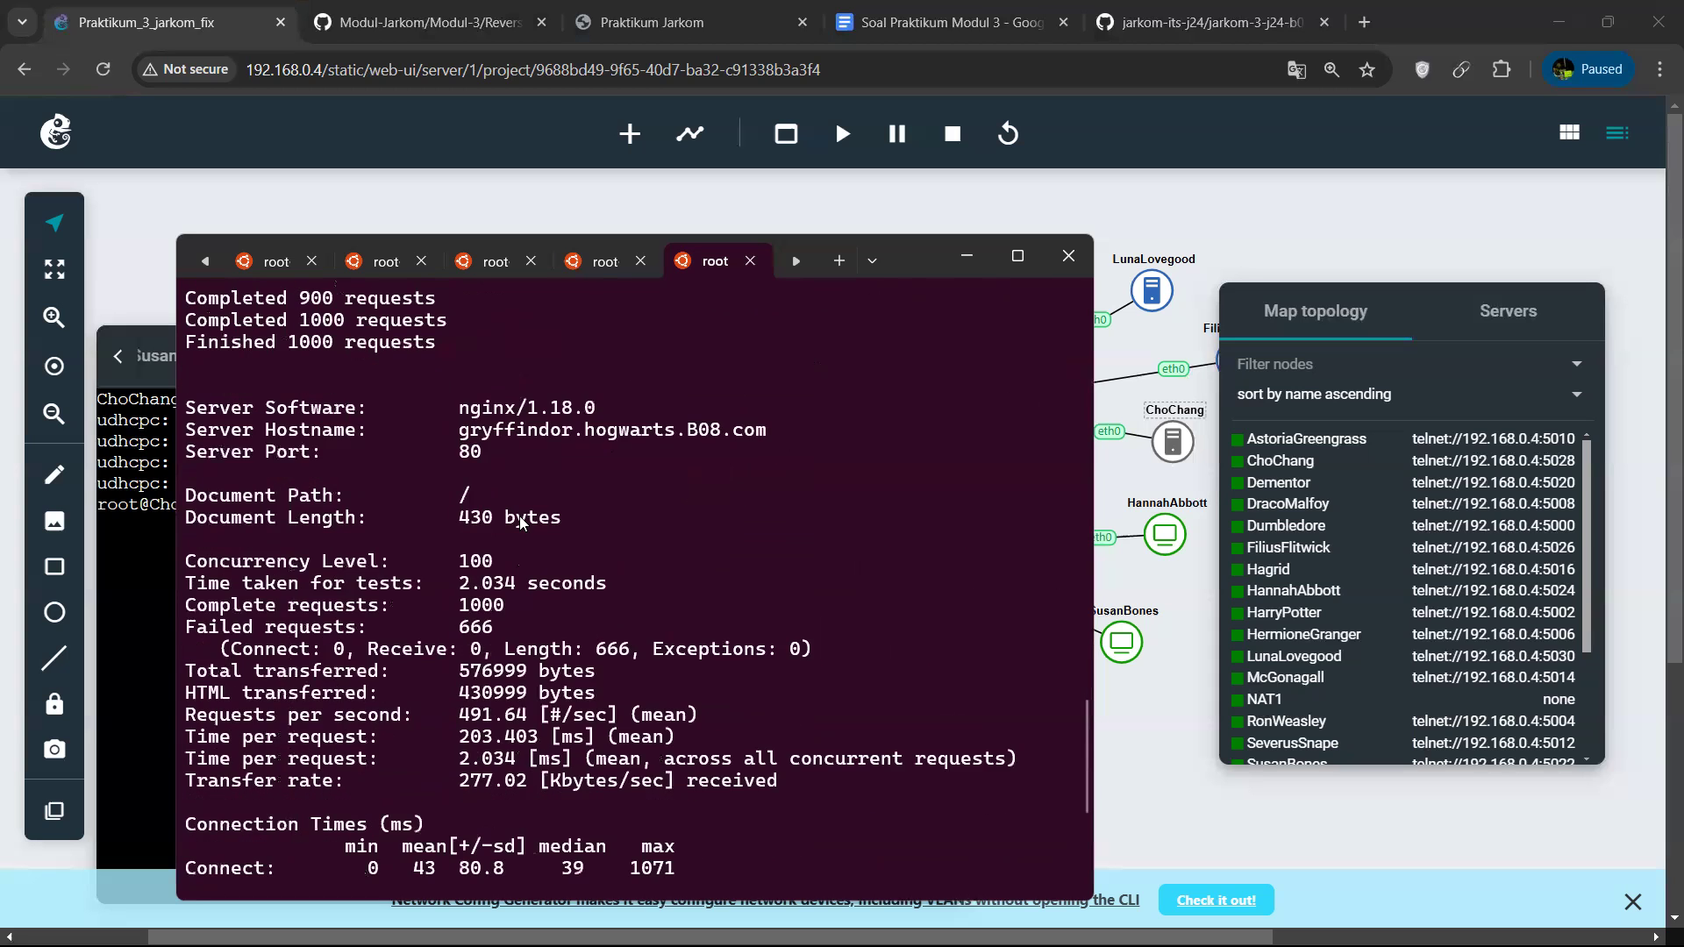
pyautogui.moveTo(189, 609)
pyautogui.mouseDown()
pyautogui.moveTo(502, 611)
pyautogui.moveTo(202, 630)
pyautogui.mouseUp()
pyautogui.moveTo(449, 629); pyautogui.dragTo(486, 628)
pyautogui.scroll(-1, 544, 666)
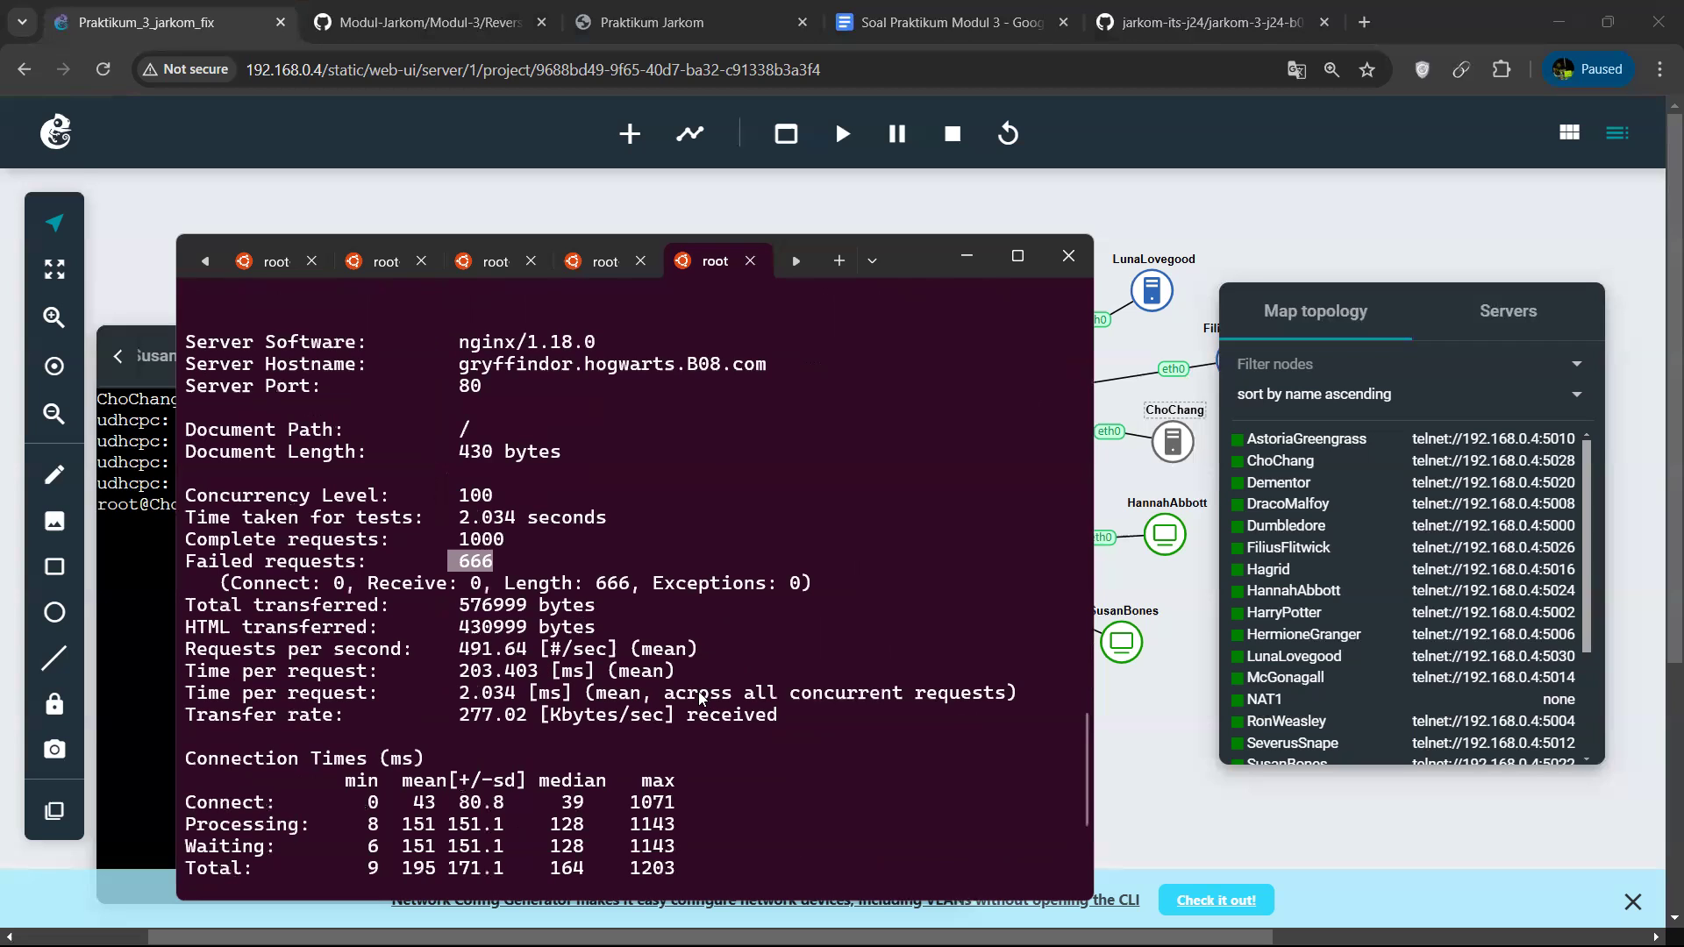
pyautogui.moveTo(672, 697); pyautogui.dragTo(921, 701)
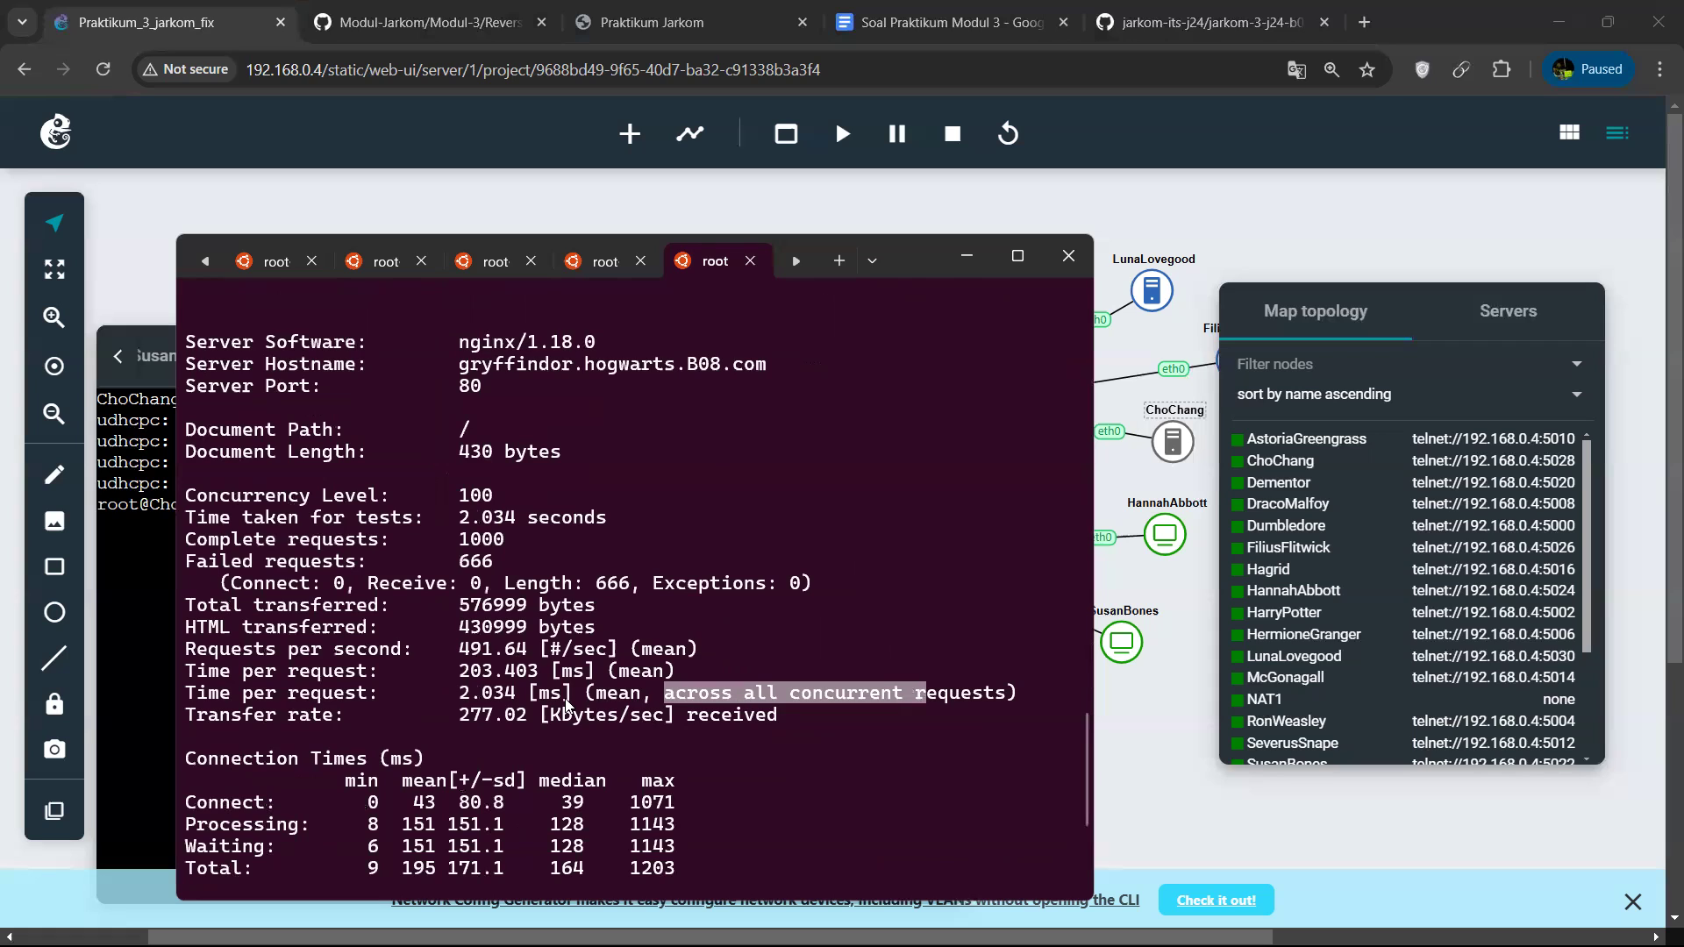
pyautogui.moveTo(512, 702); pyautogui.dragTo(548, 702)
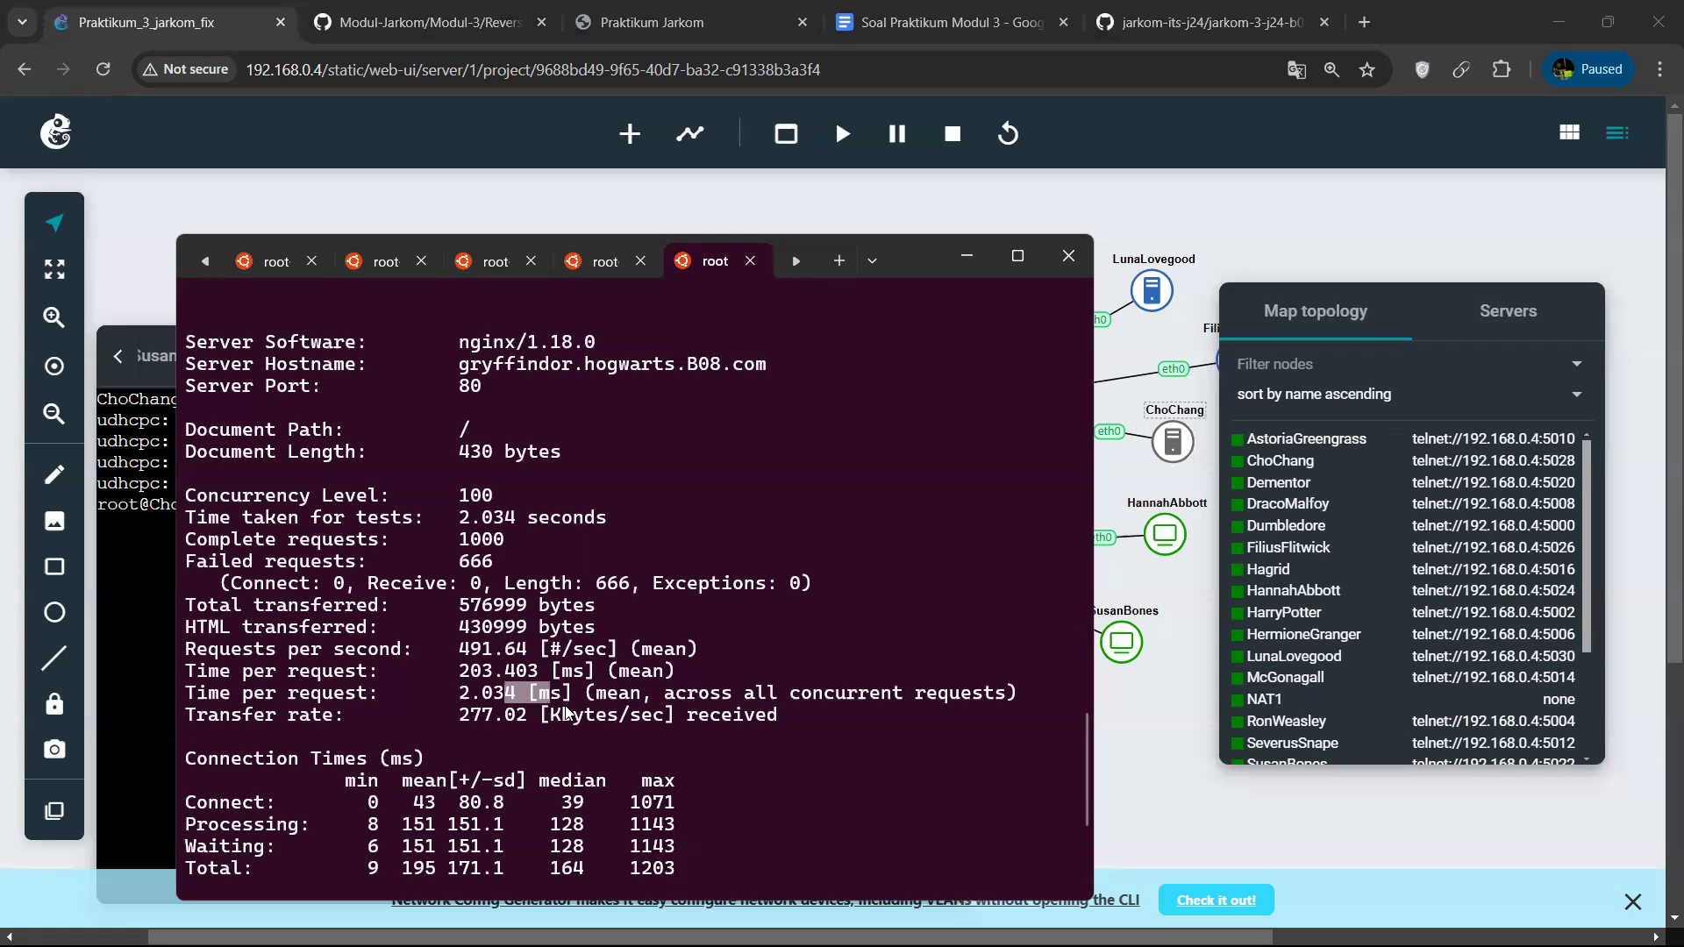
pyautogui.moveTo(211, 671); pyautogui.dragTo(526, 674)
pyautogui.scroll(-4, 519, 699)
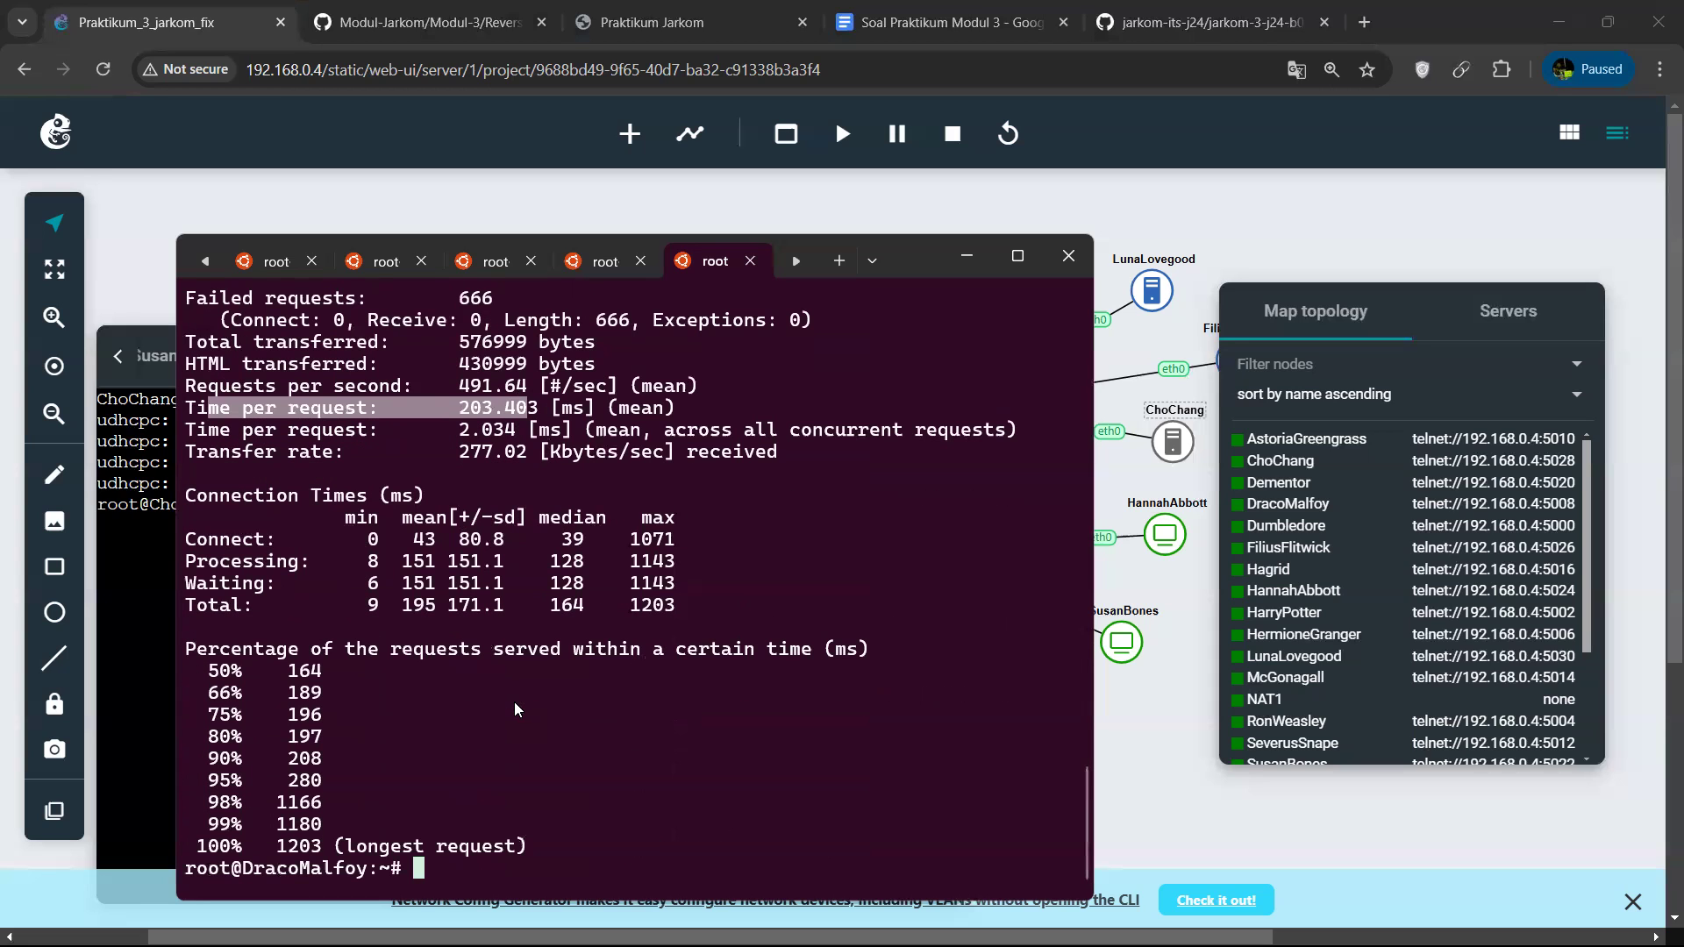
# Run the same ab benchmark against gryffindor.hogwarts.B08.com a second time and check its report.
pyautogui.click(654, 841)
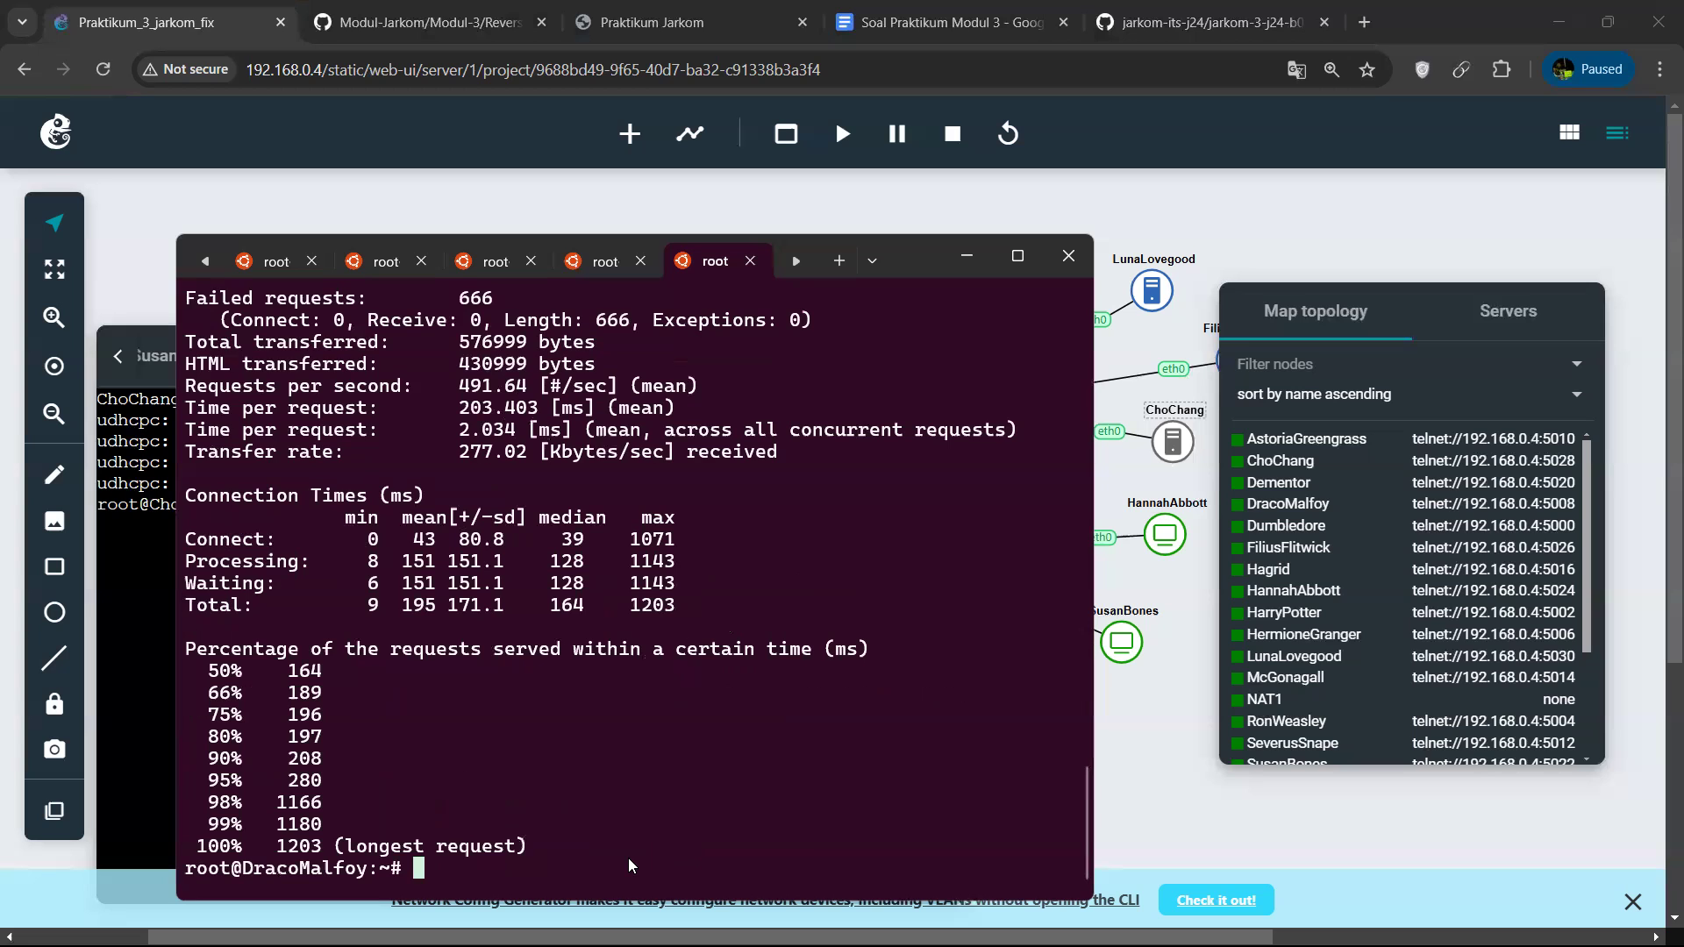
pyautogui.write('ab -n 1000 -c 100 -g out.data http://gryffindor.hogwarts.B08.com/')
pyautogui.press('Return')
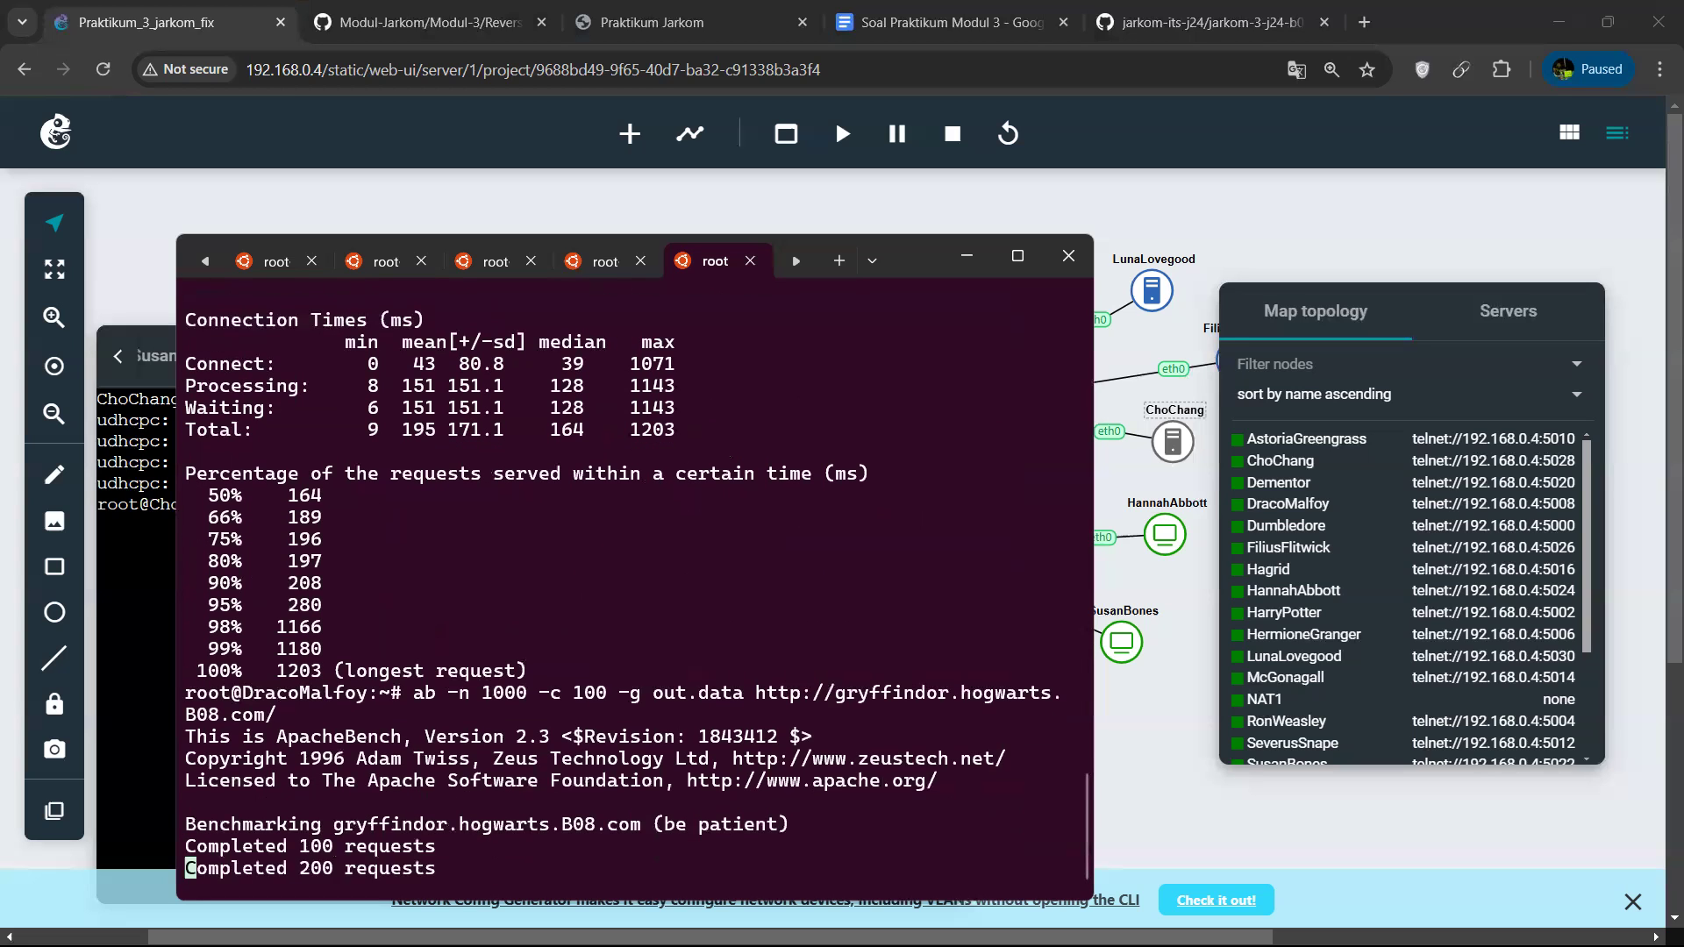
pyautogui.scroll(2, 483, 615)
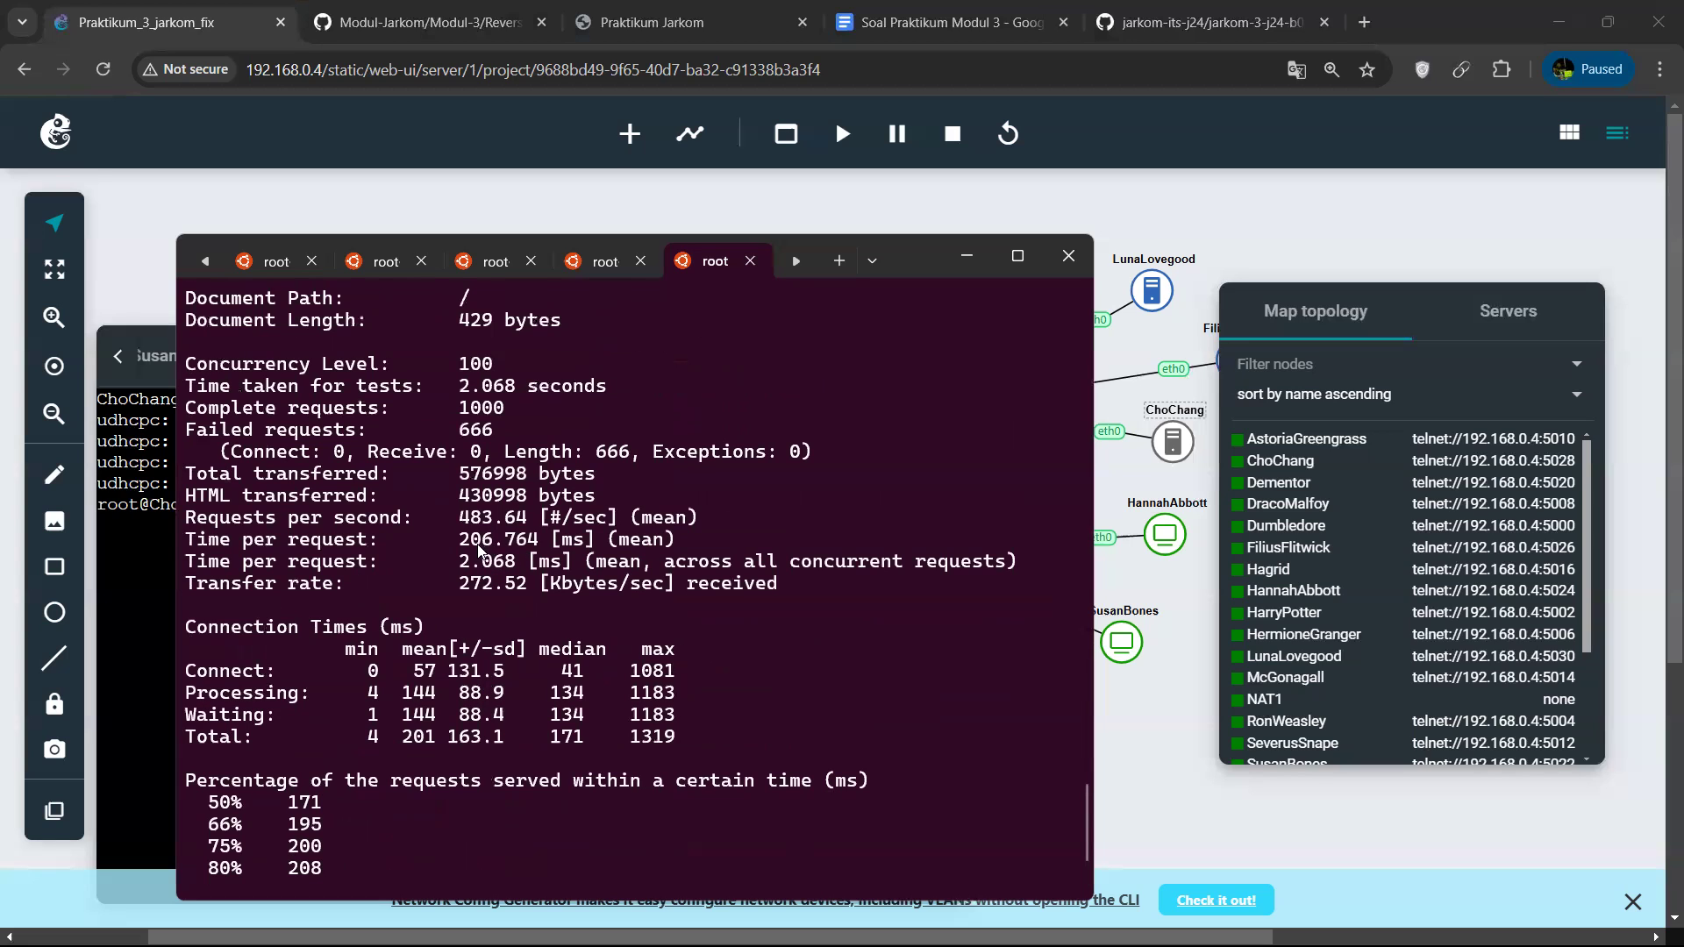
pyautogui.scroll(-2, 542, 617)
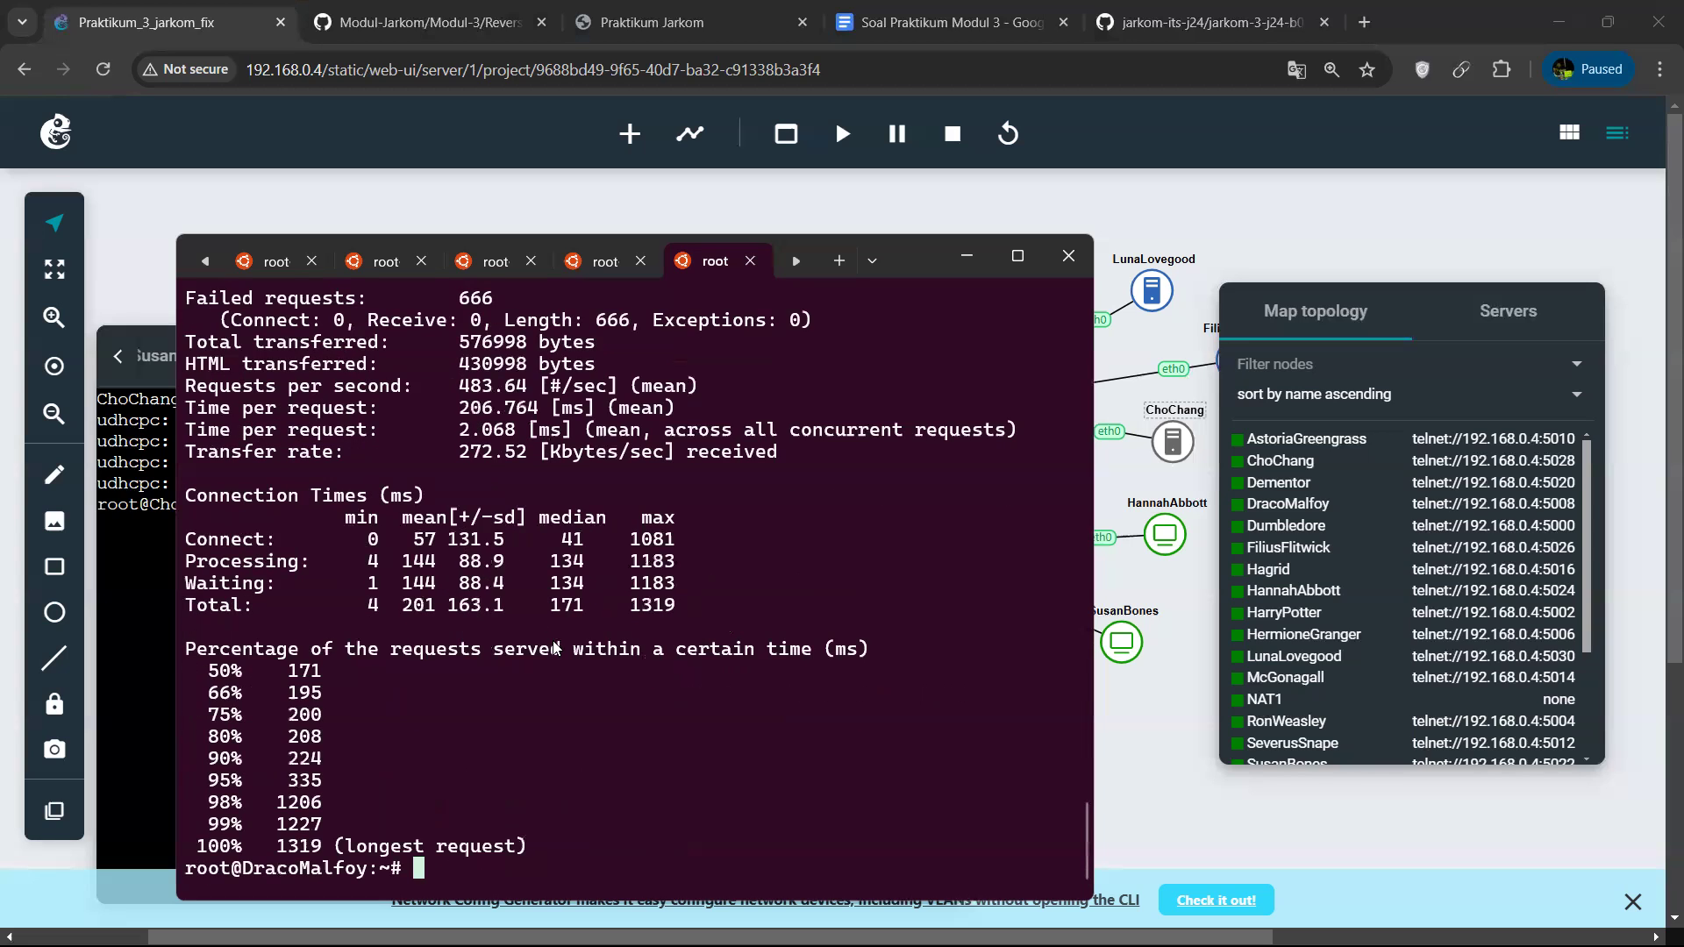
# Run the 1000-request benchmark with concurrency 100 a third time and review the report.
pyautogui.press('Up')
pyautogui.press('Return')
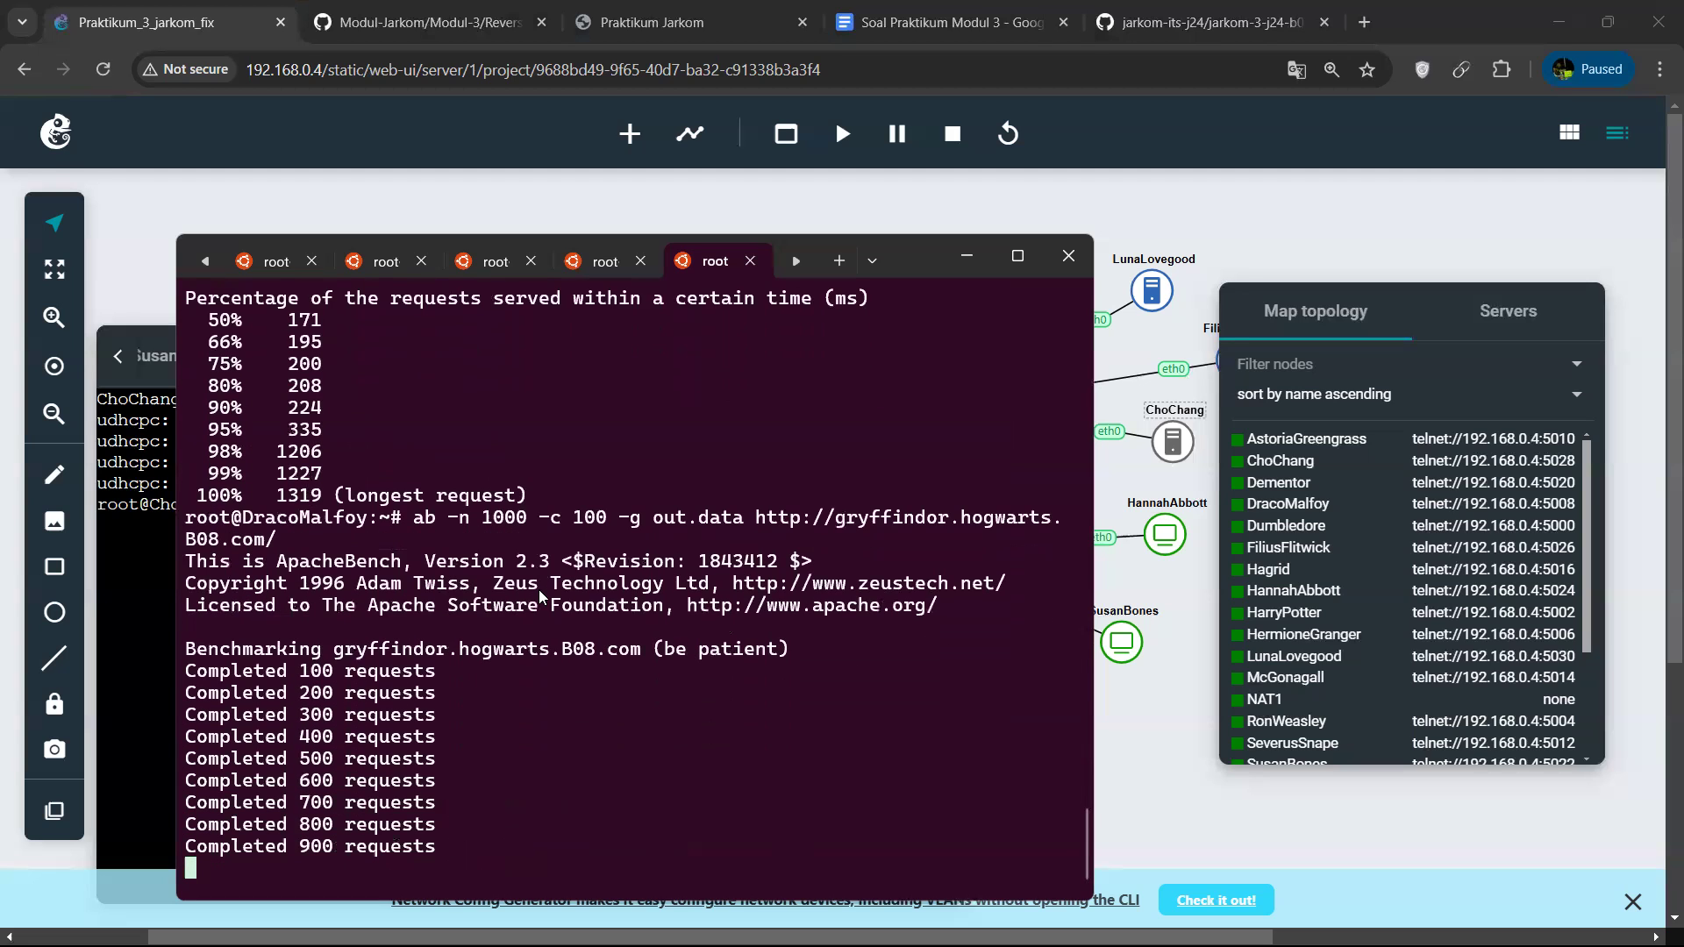
pyautogui.scroll(1, 522, 593)
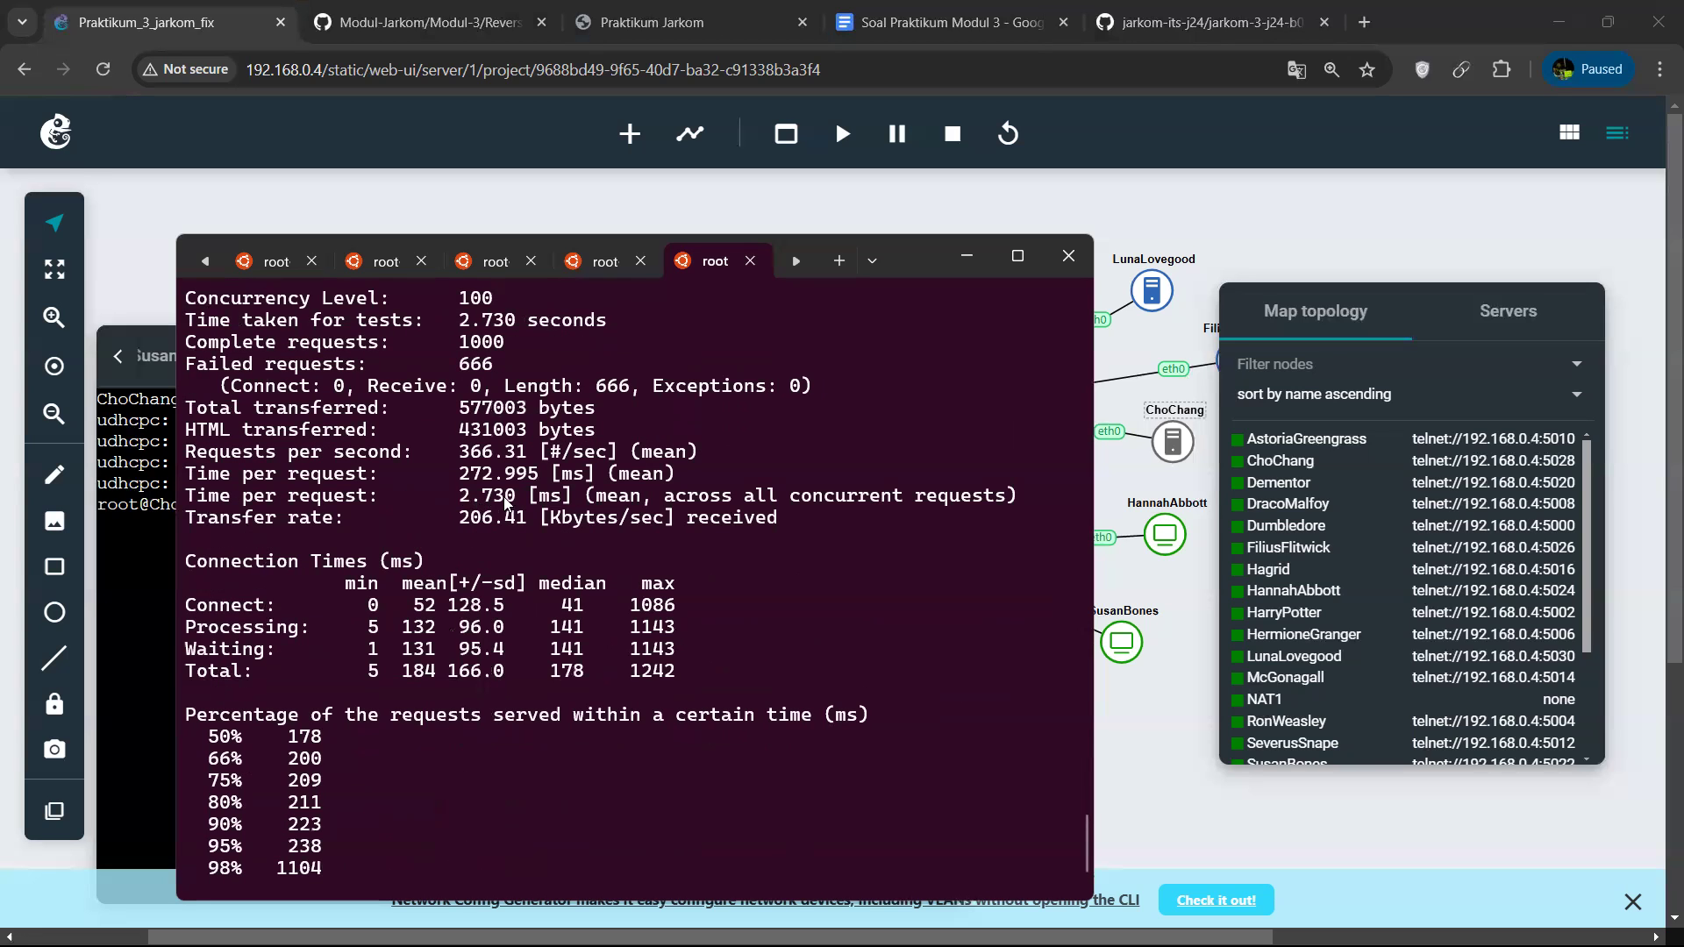
pyautogui.scroll(6, 493, 496)
pyautogui.scroll(-7, 518, 562)
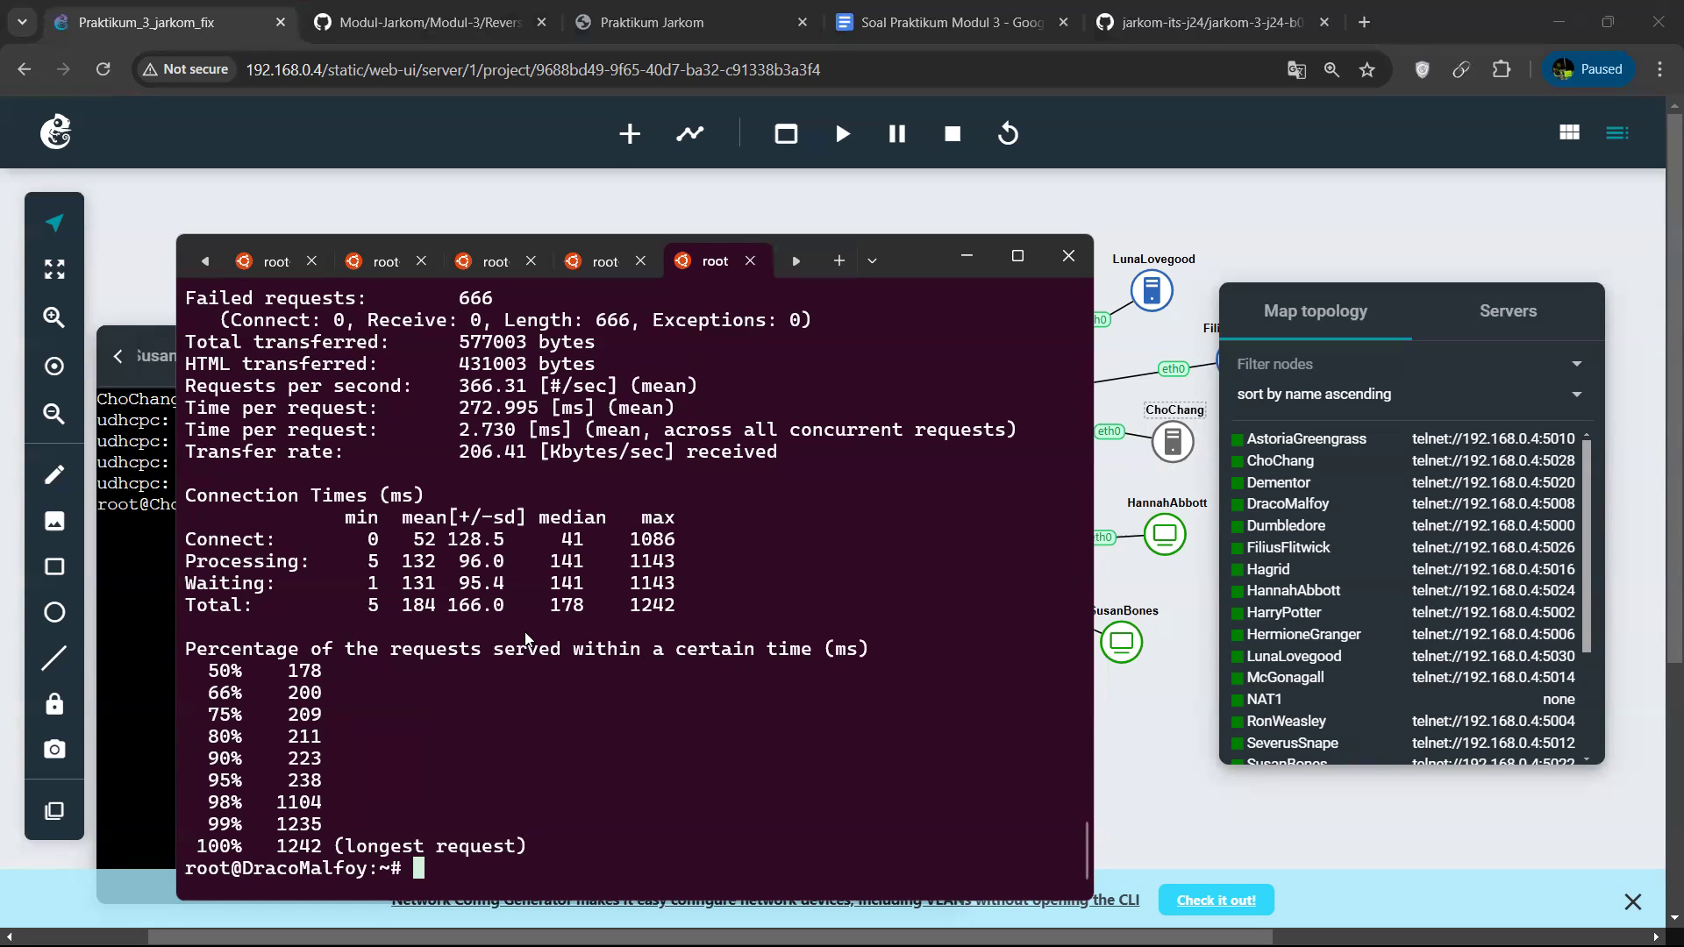
# List the home directory's files and print out.data with cat, reviewing the timing records through to the end.
pyautogui.write('ls')
pyautogui.press('Return')
pyautogui.write('nano ou')
pyautogui.press('BackSpace')
pyautogui.press('BackSpace')
pyautogui.press('BackSpace')
pyautogui.press('BackSpace')
pyautogui.press('BackSpace')
pyautogui.press('BackSpace')
pyautogui.press('BackSpace')
pyautogui.write('cat.out')
pyautogui.press('BackSpace')
pyautogui.press('BackSpace')
pyautogui.press('BackSpace')
pyautogui.press('BackSpace')
pyautogui.write('out.data')
pyautogui.press('Return')
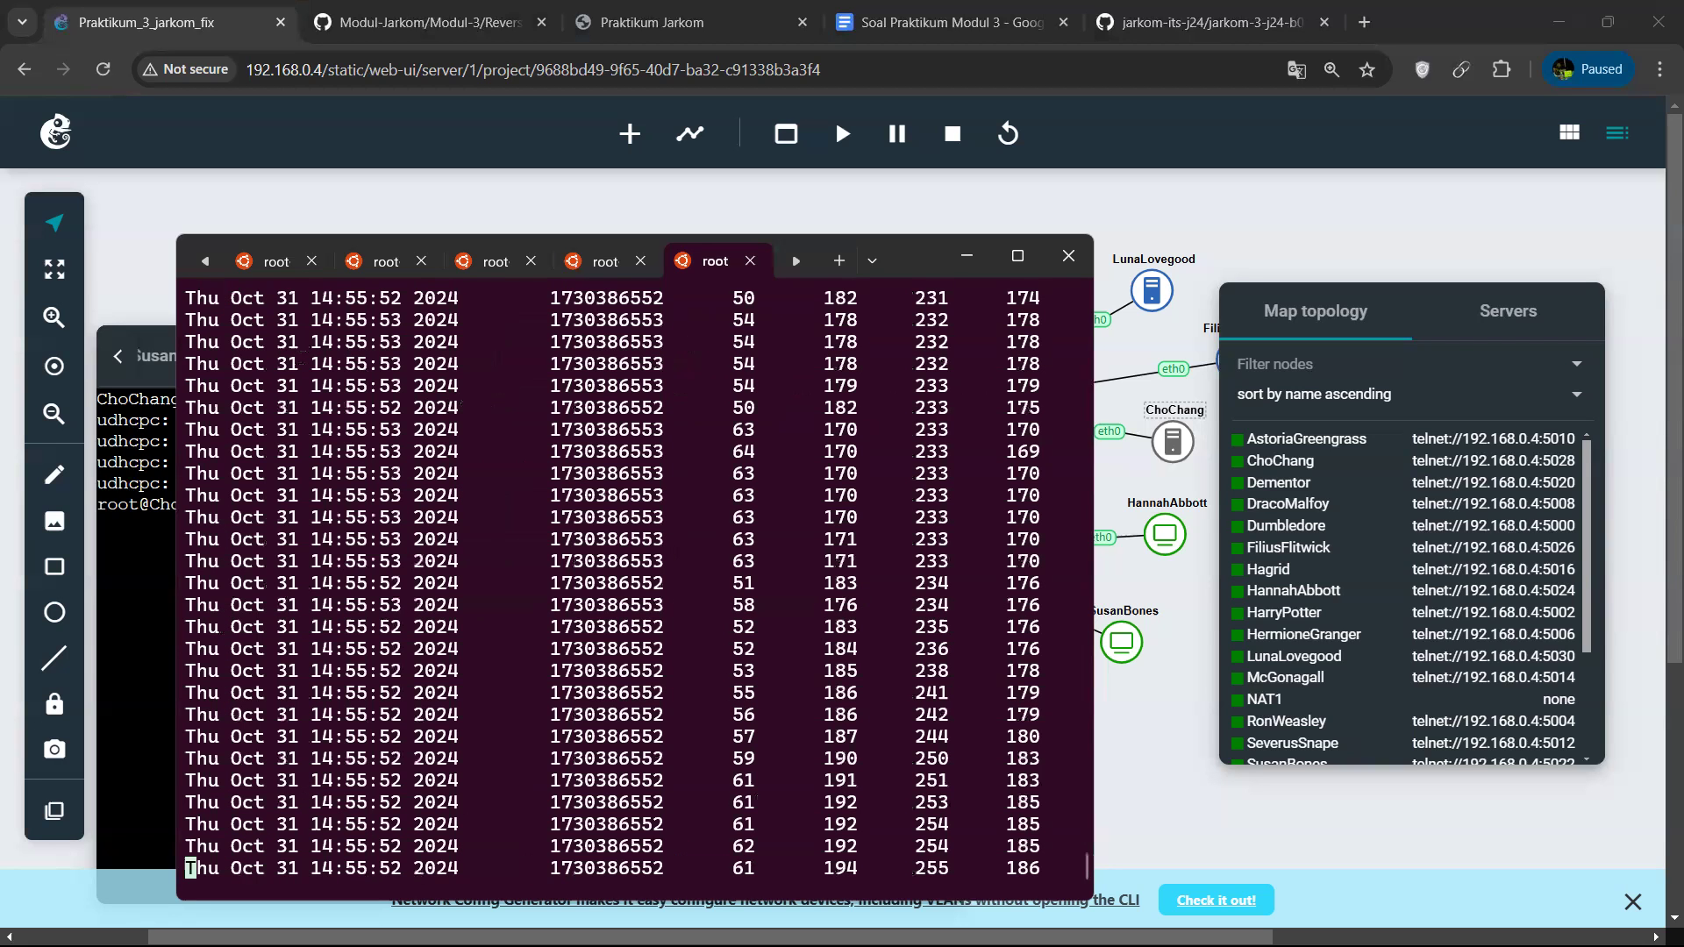
pyautogui.scroll(10, 568, 634)
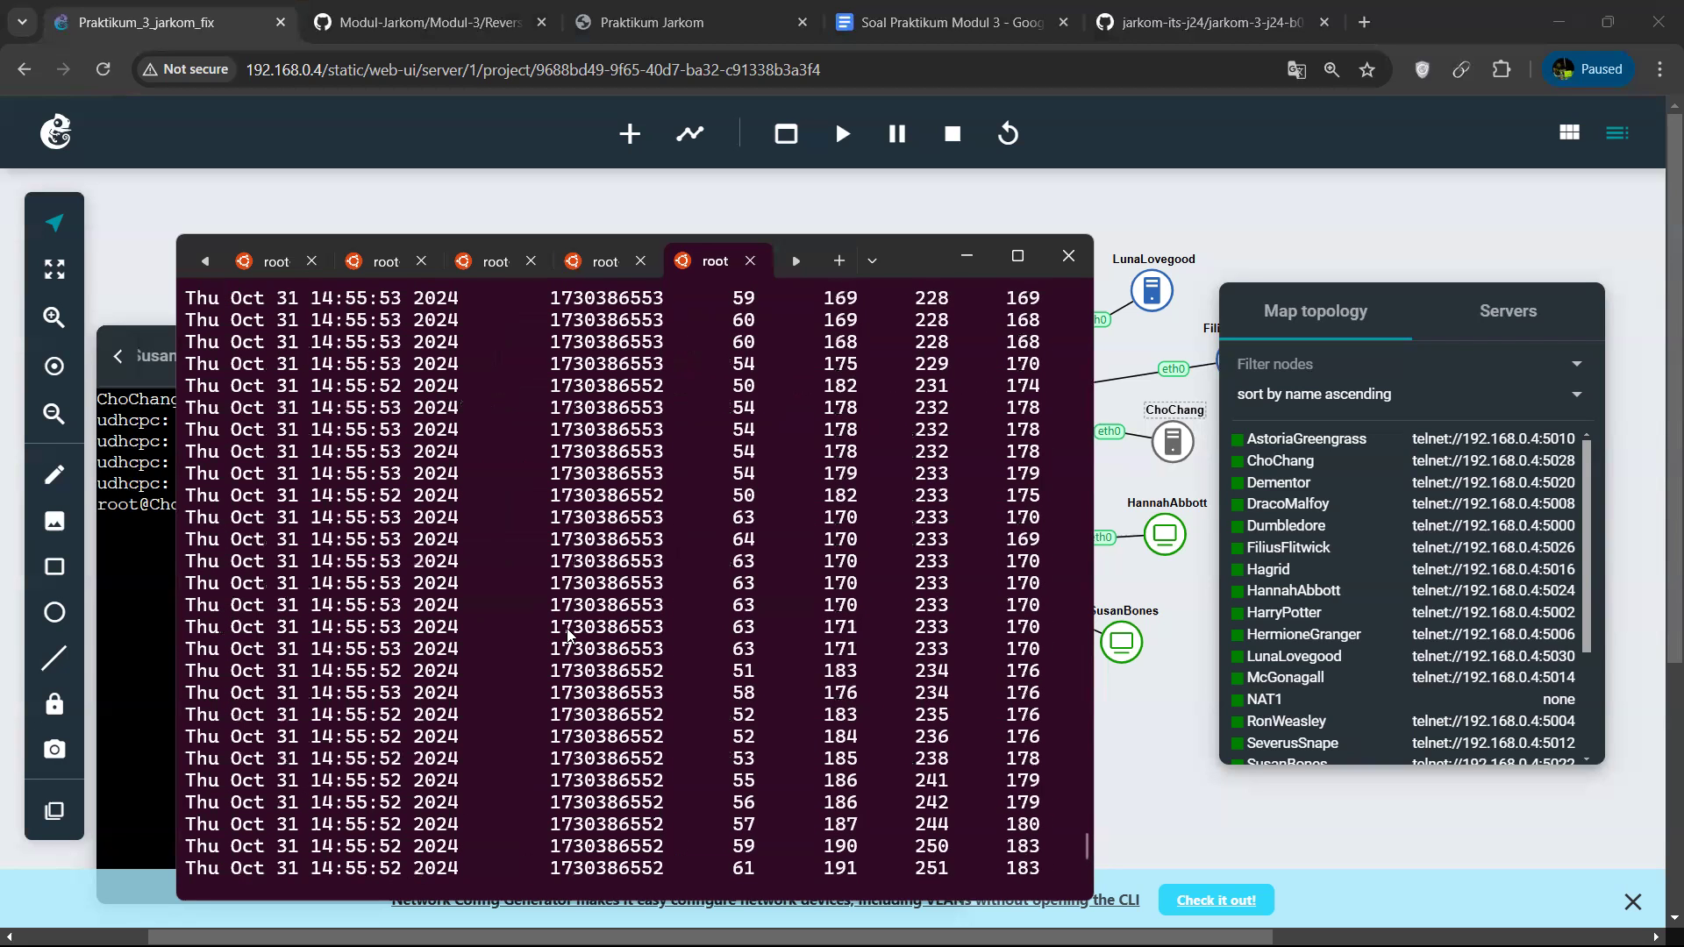
pyautogui.scroll(10, 568, 634)
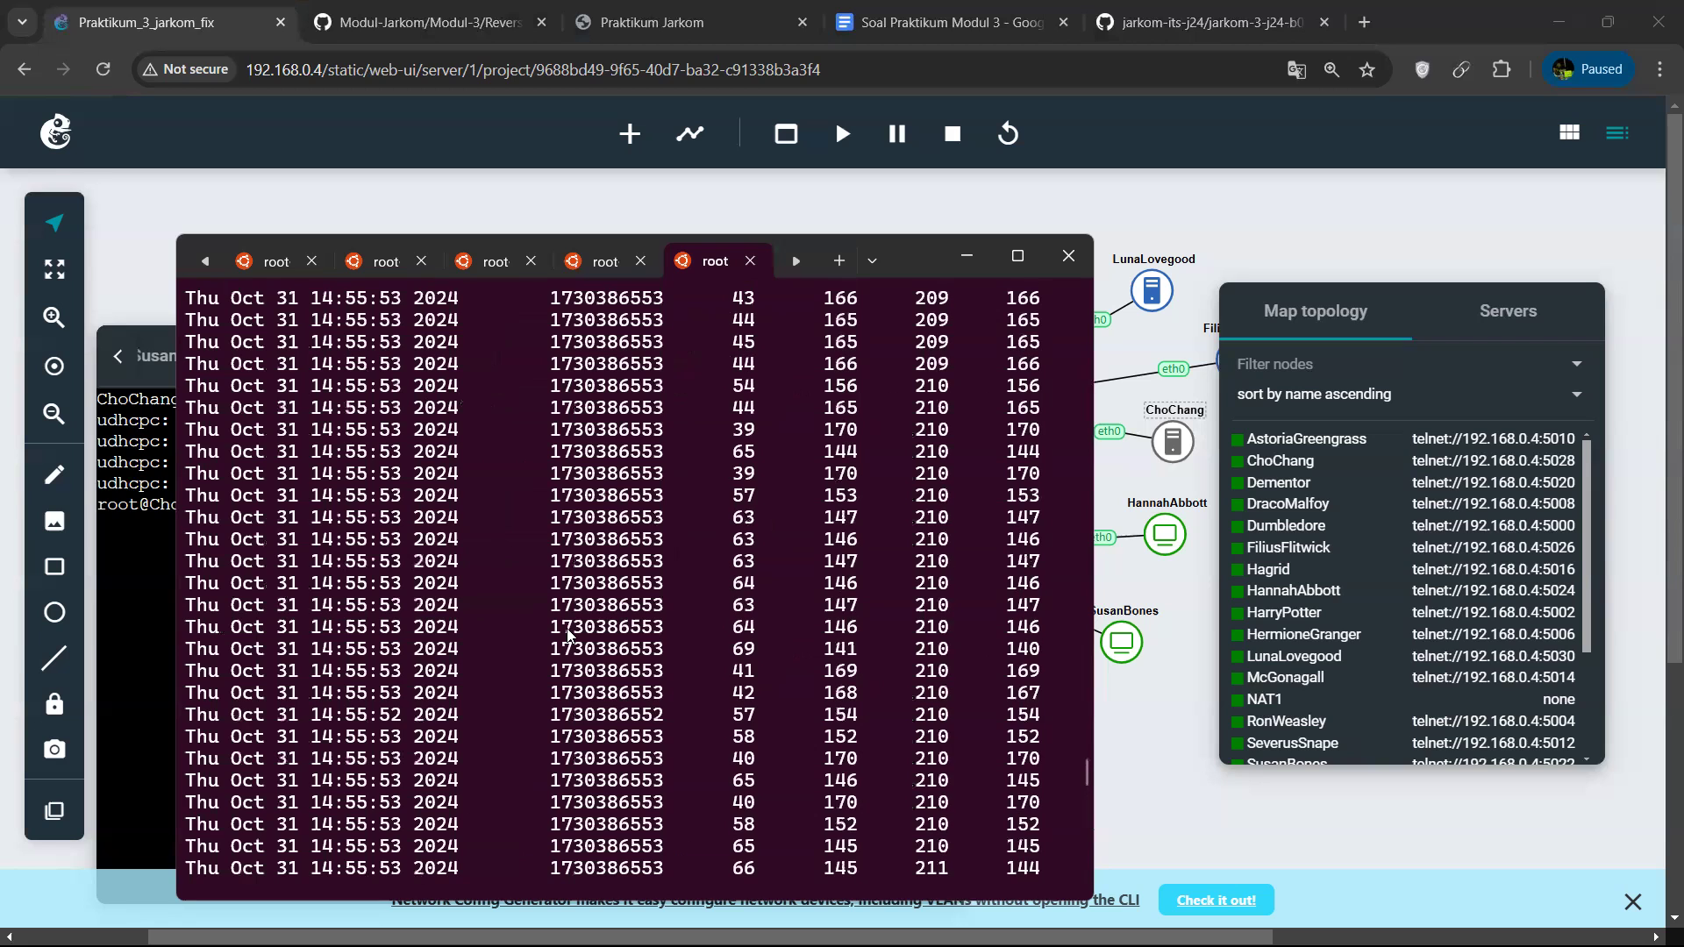
pyautogui.scroll(-6, 605, 538)
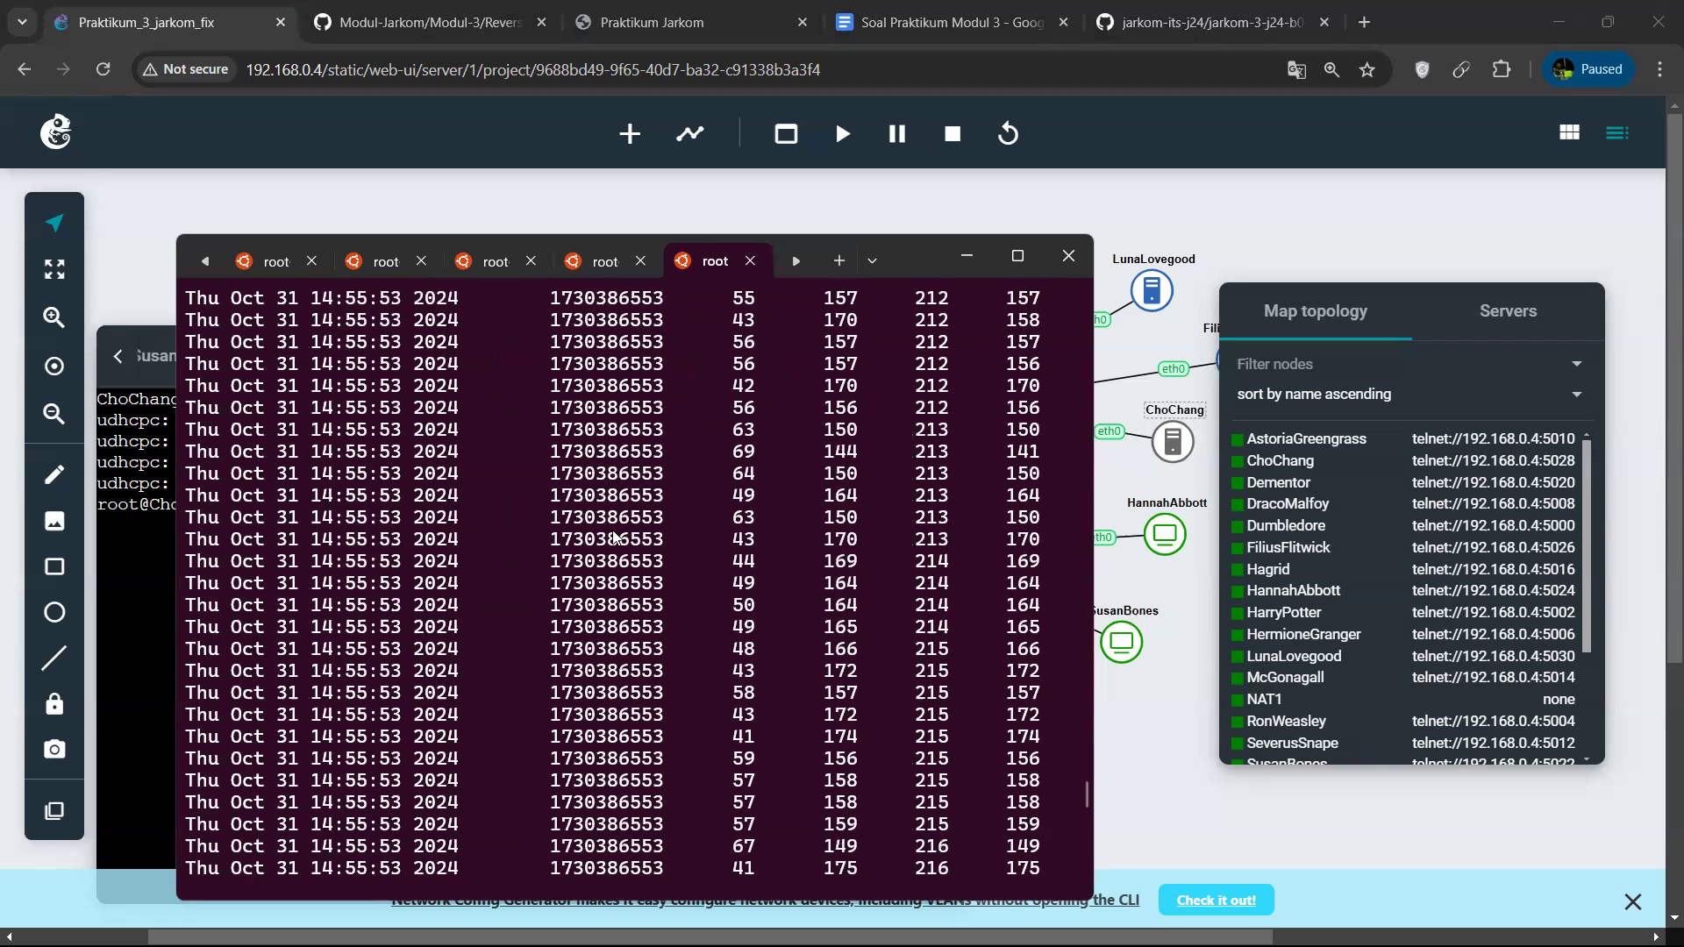
pyautogui.scroll(-8, 729, 556)
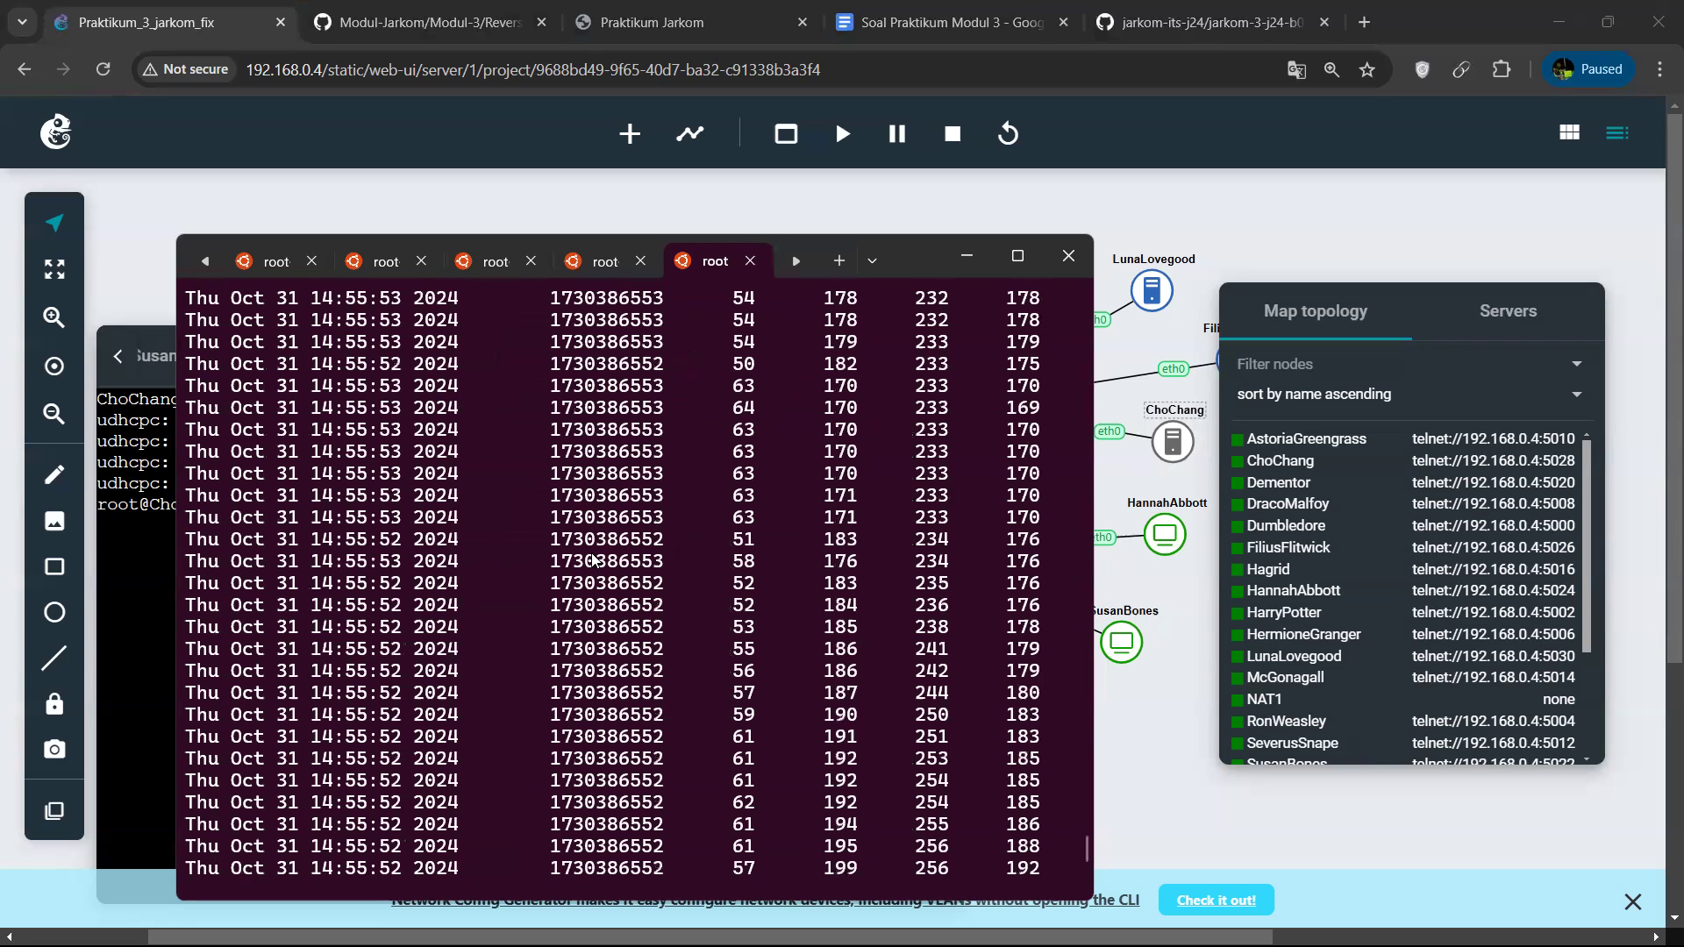
pyautogui.scroll(-9, 593, 559)
pyautogui.scroll(-4, 593, 559)
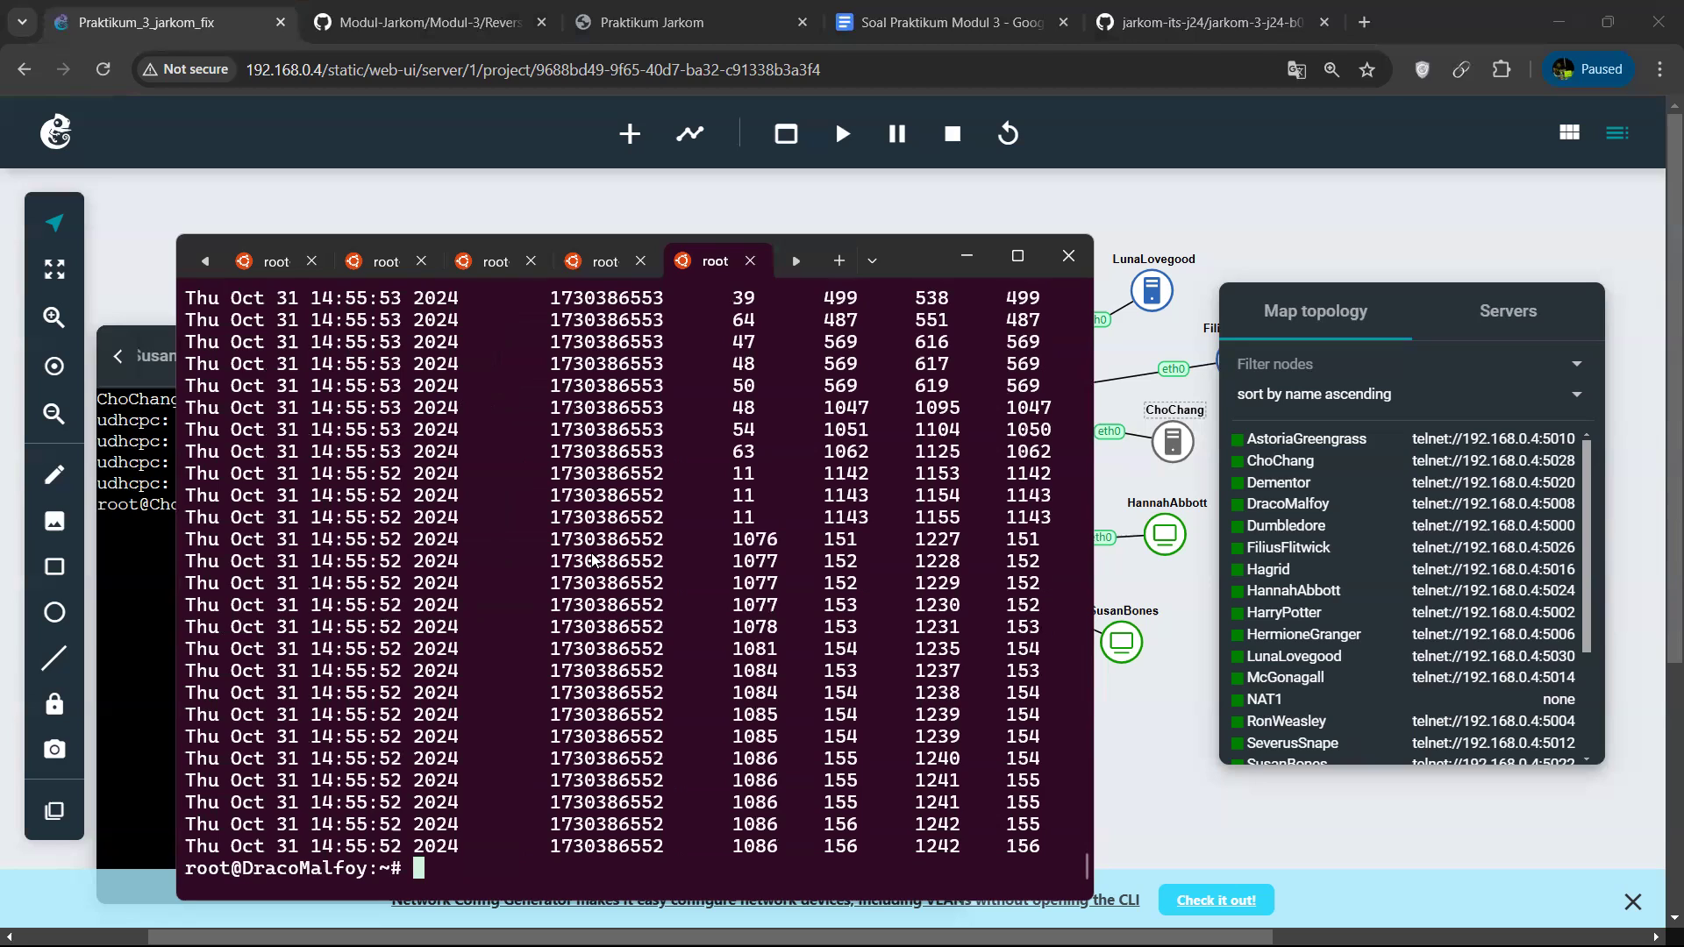